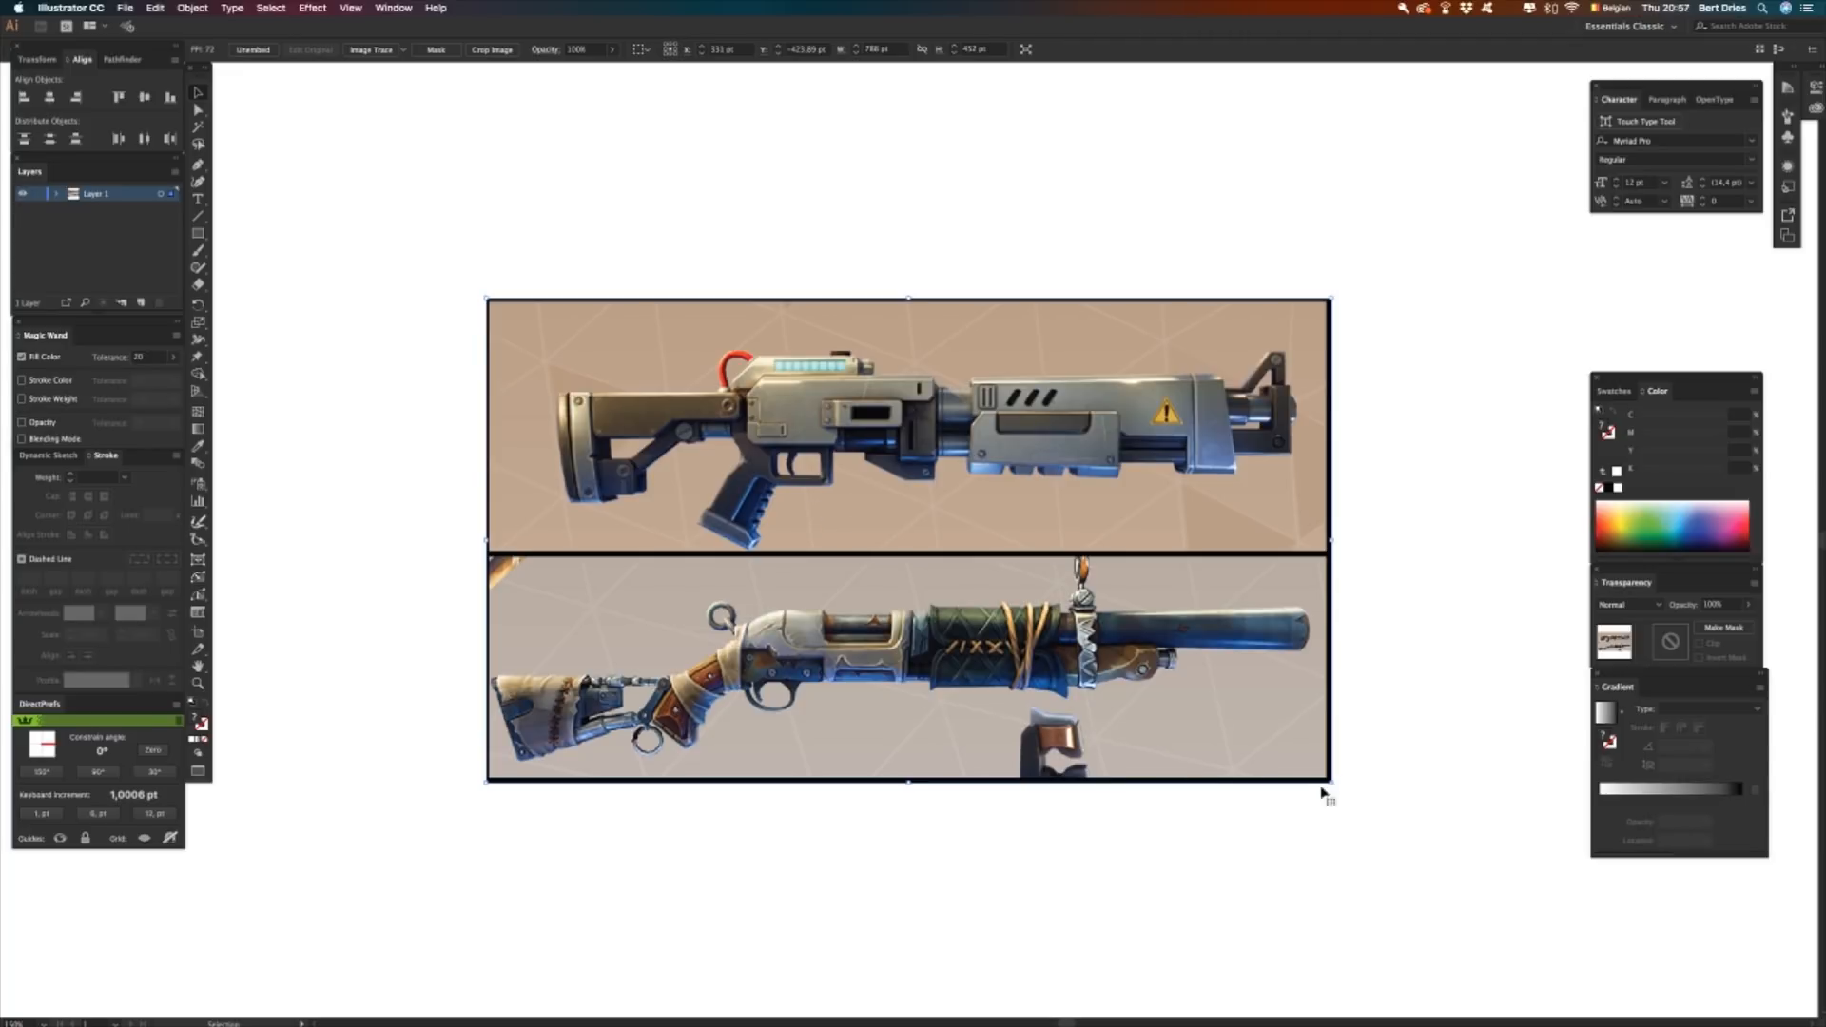
# - Scale the shotgun reference image down to about 397 by 227 pt and move it to the upper-left area of the canvas
pyautogui.moveTo(1332, 785); pyautogui.dragTo(1123, 664)
pyautogui.moveTo(982, 577); pyautogui.dragTo(521, 250)
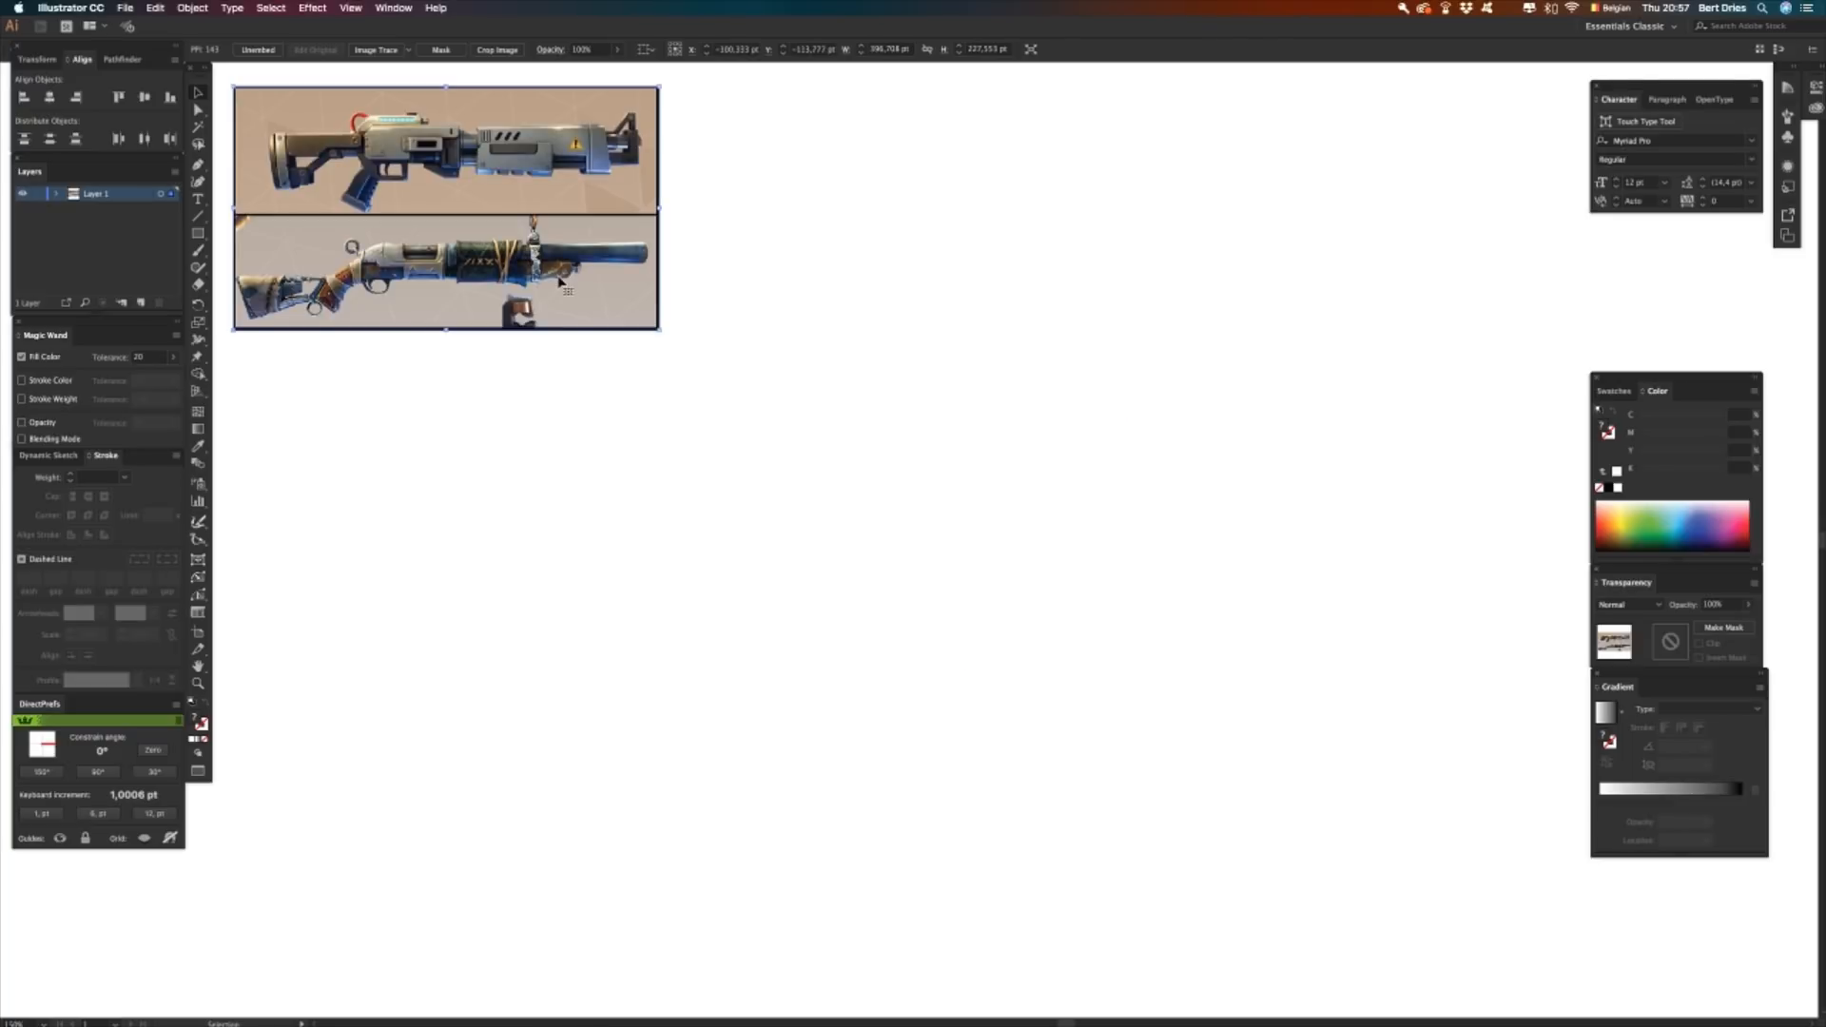
# - Try the reference image at 70% opacity and restore it to 100%
pyautogui.click(746, 403)
pyautogui.click(173, 195)
pyautogui.click(597, 51)
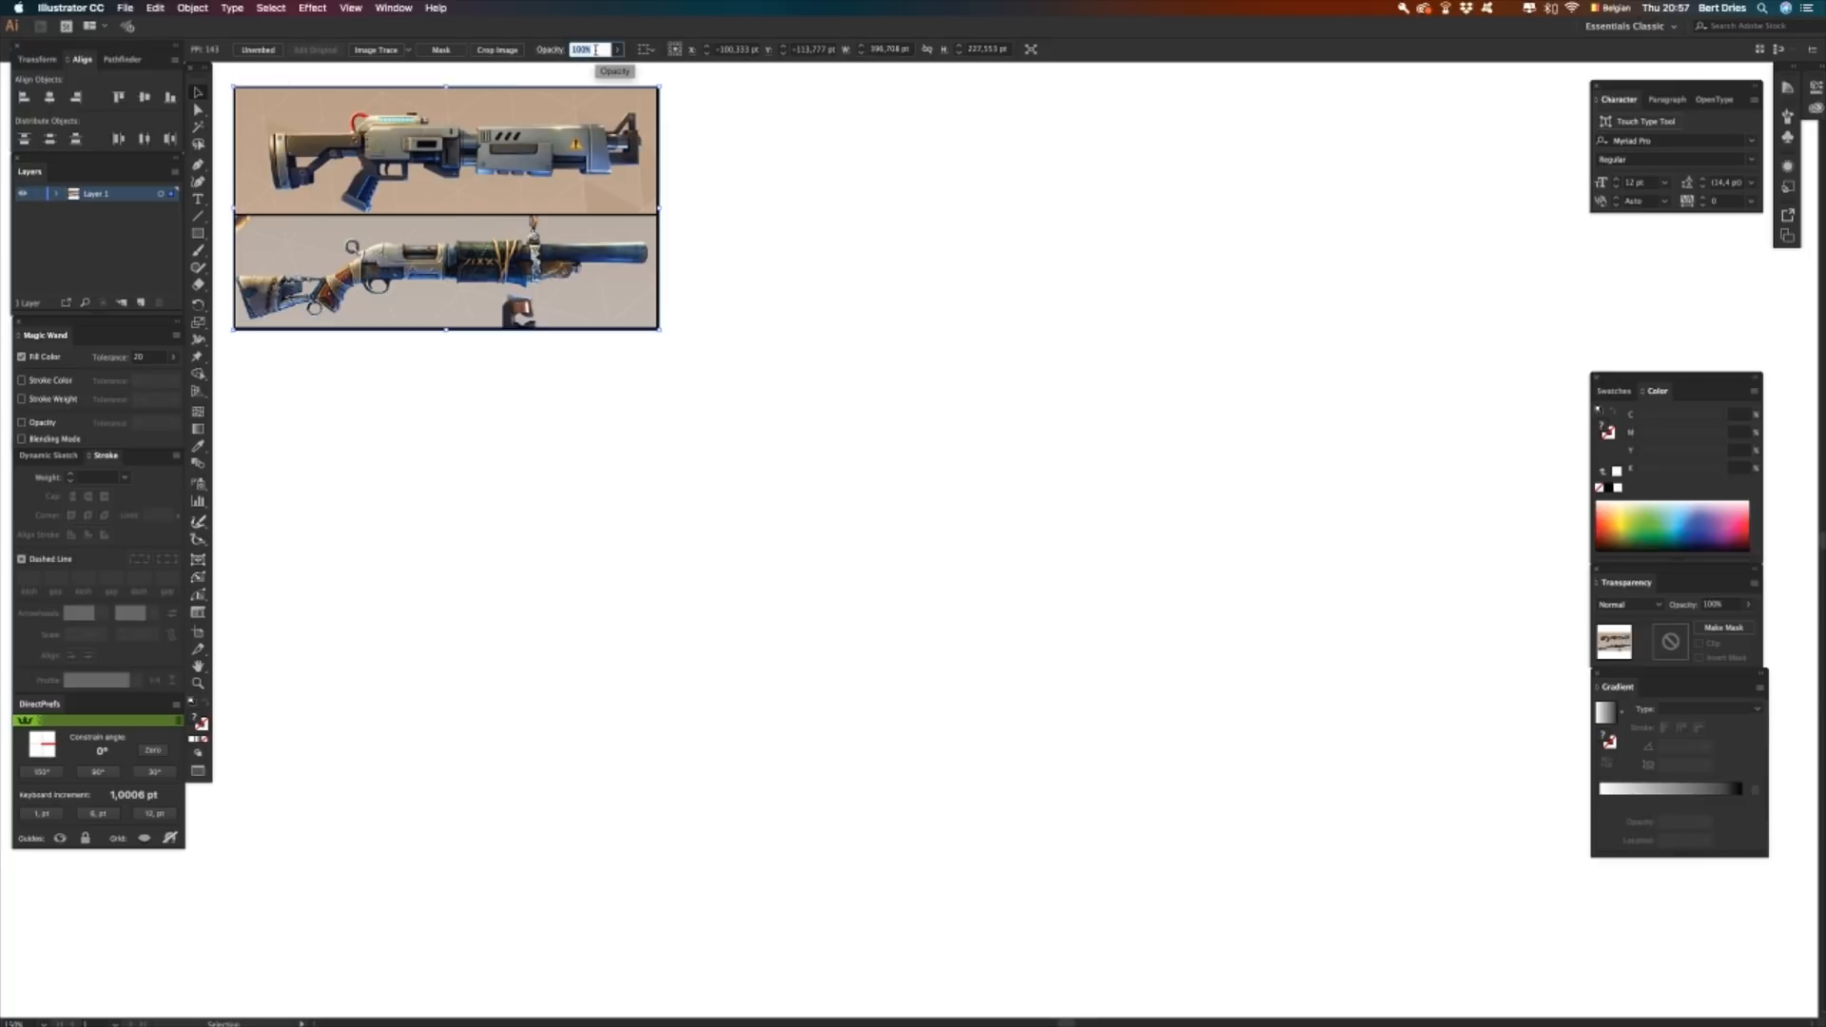
pyautogui.write('70')
pyautogui.press('Return')
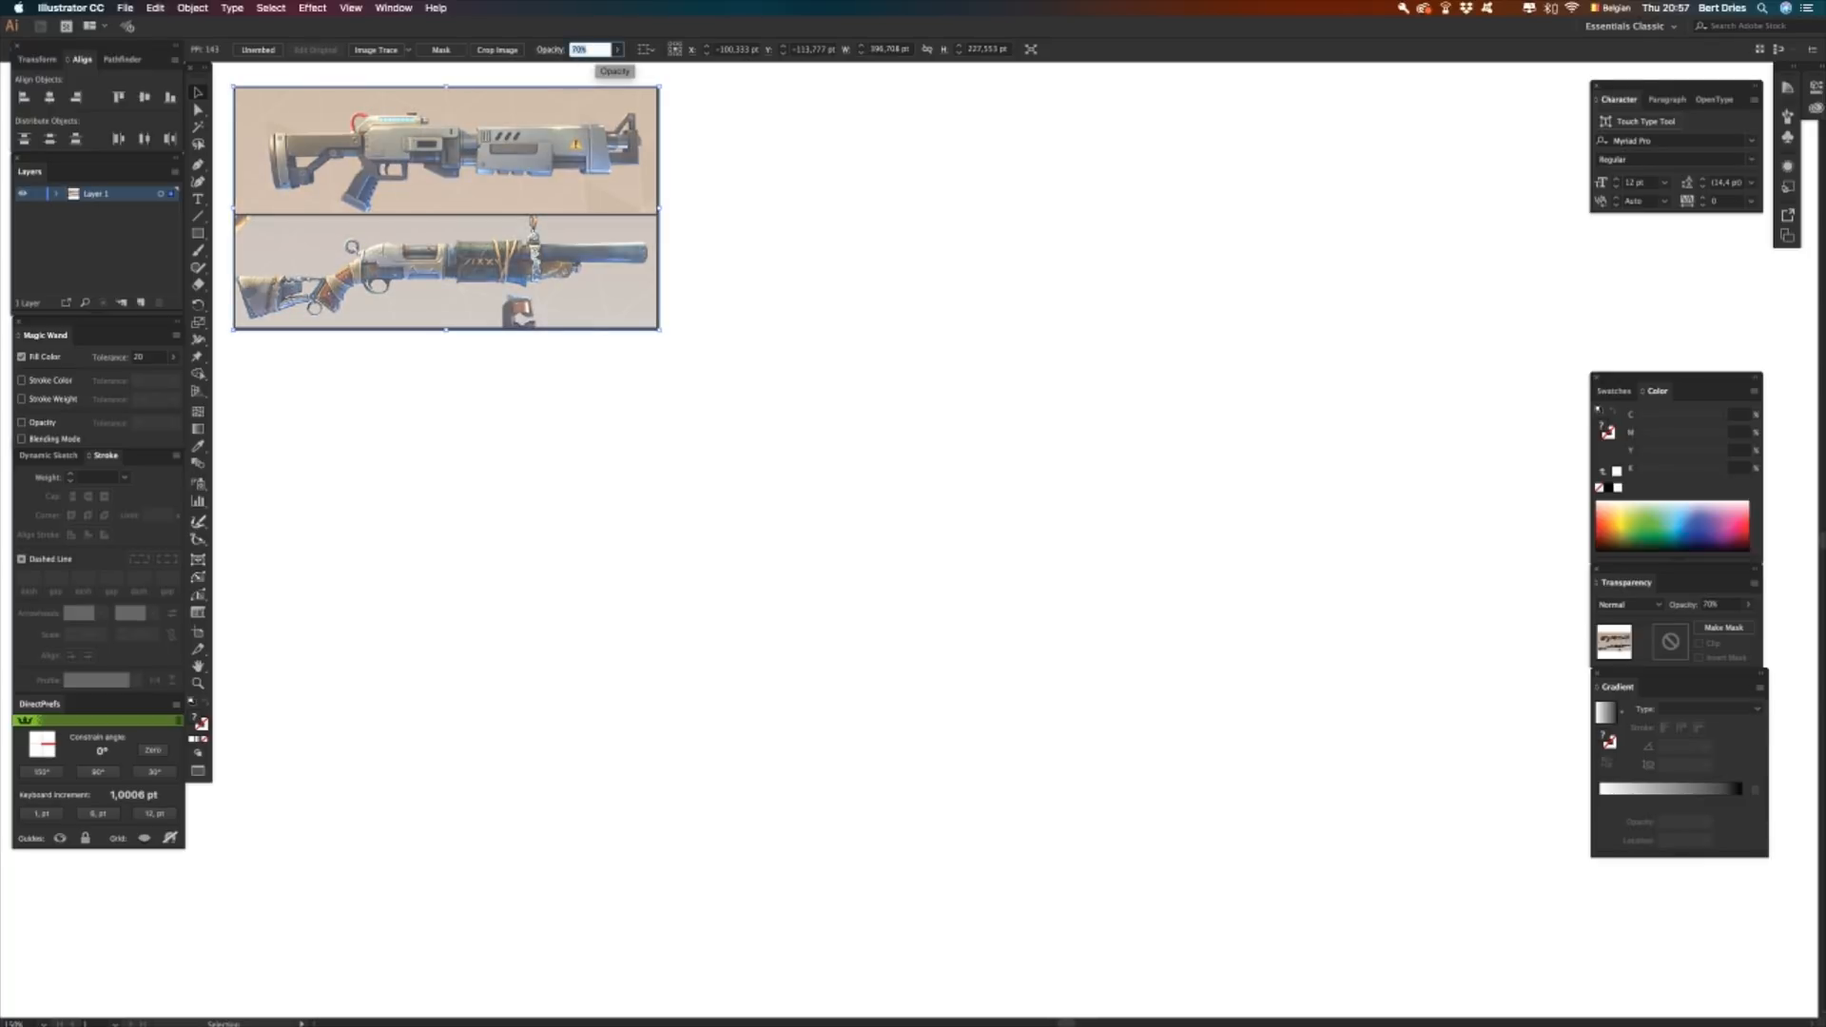
pyautogui.hotkey('shift', 'Up')
pyautogui.hotkey('shift', 'Up')
pyautogui.hotkey('shift', 'Up')
pyautogui.press('Return')
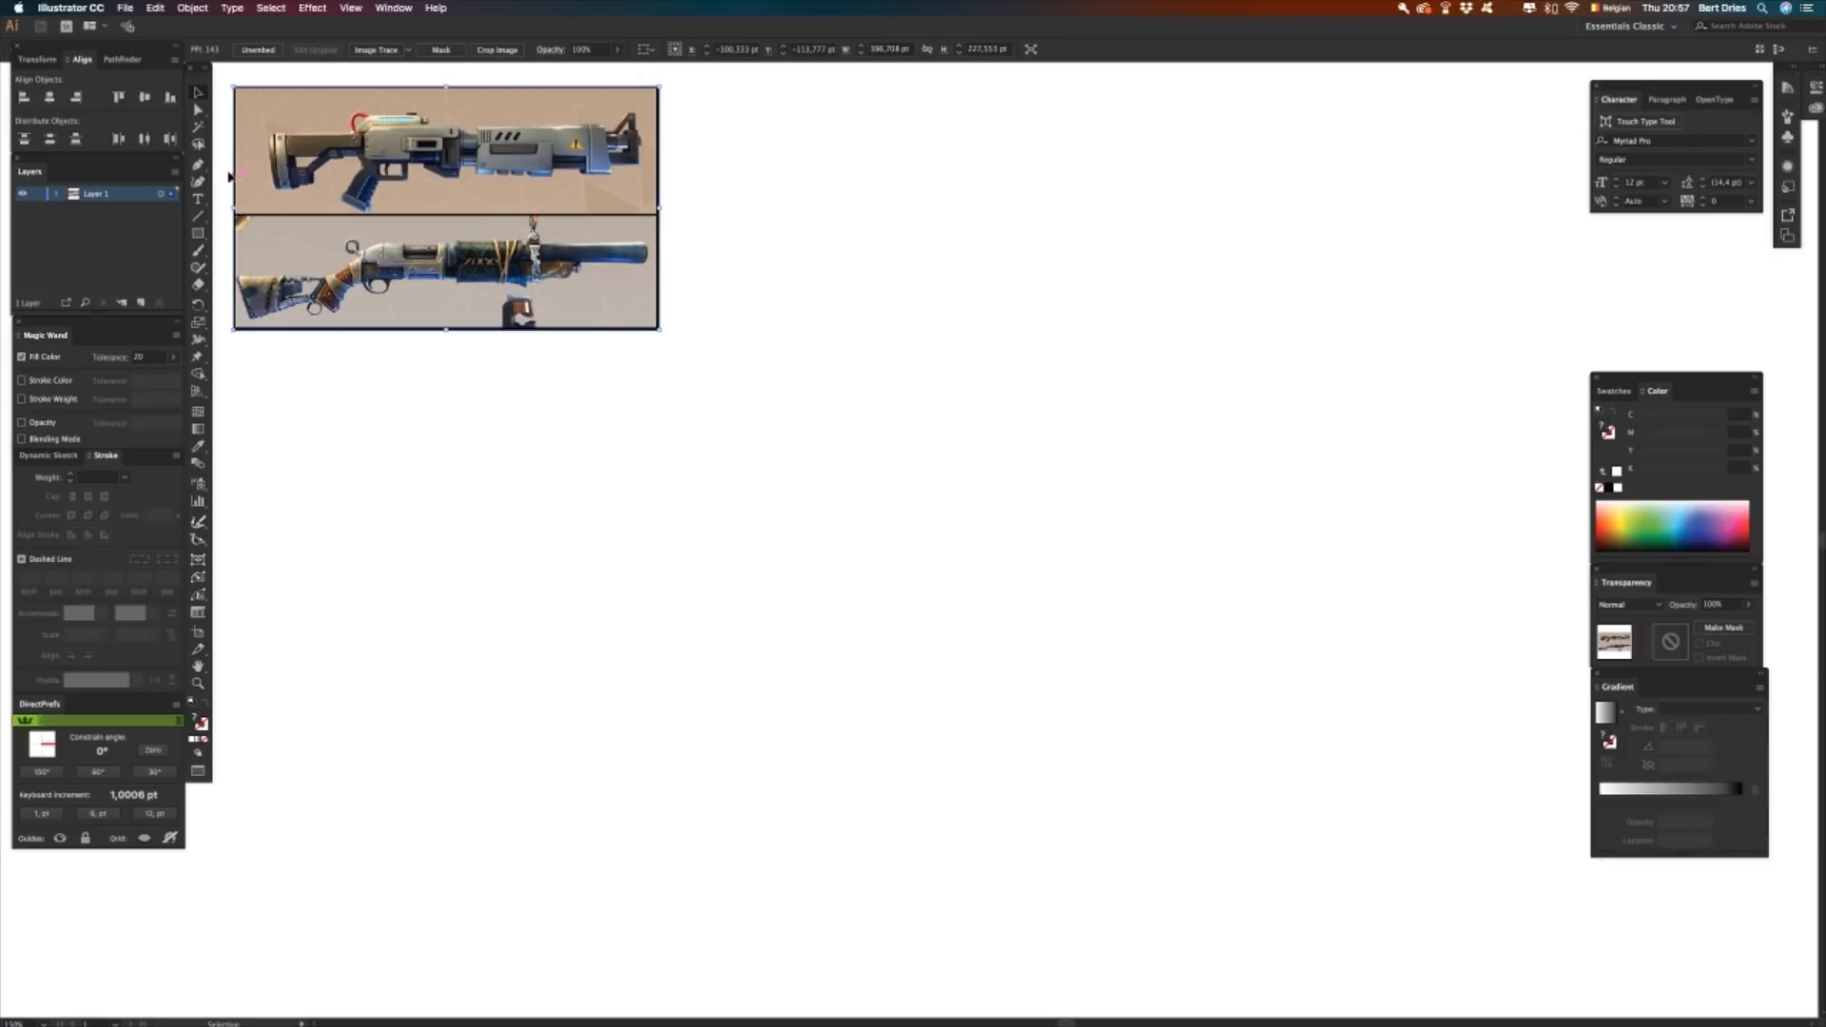
# - Lock the layer holding the reference image and add a new layer above it
pyautogui.click(39, 196)
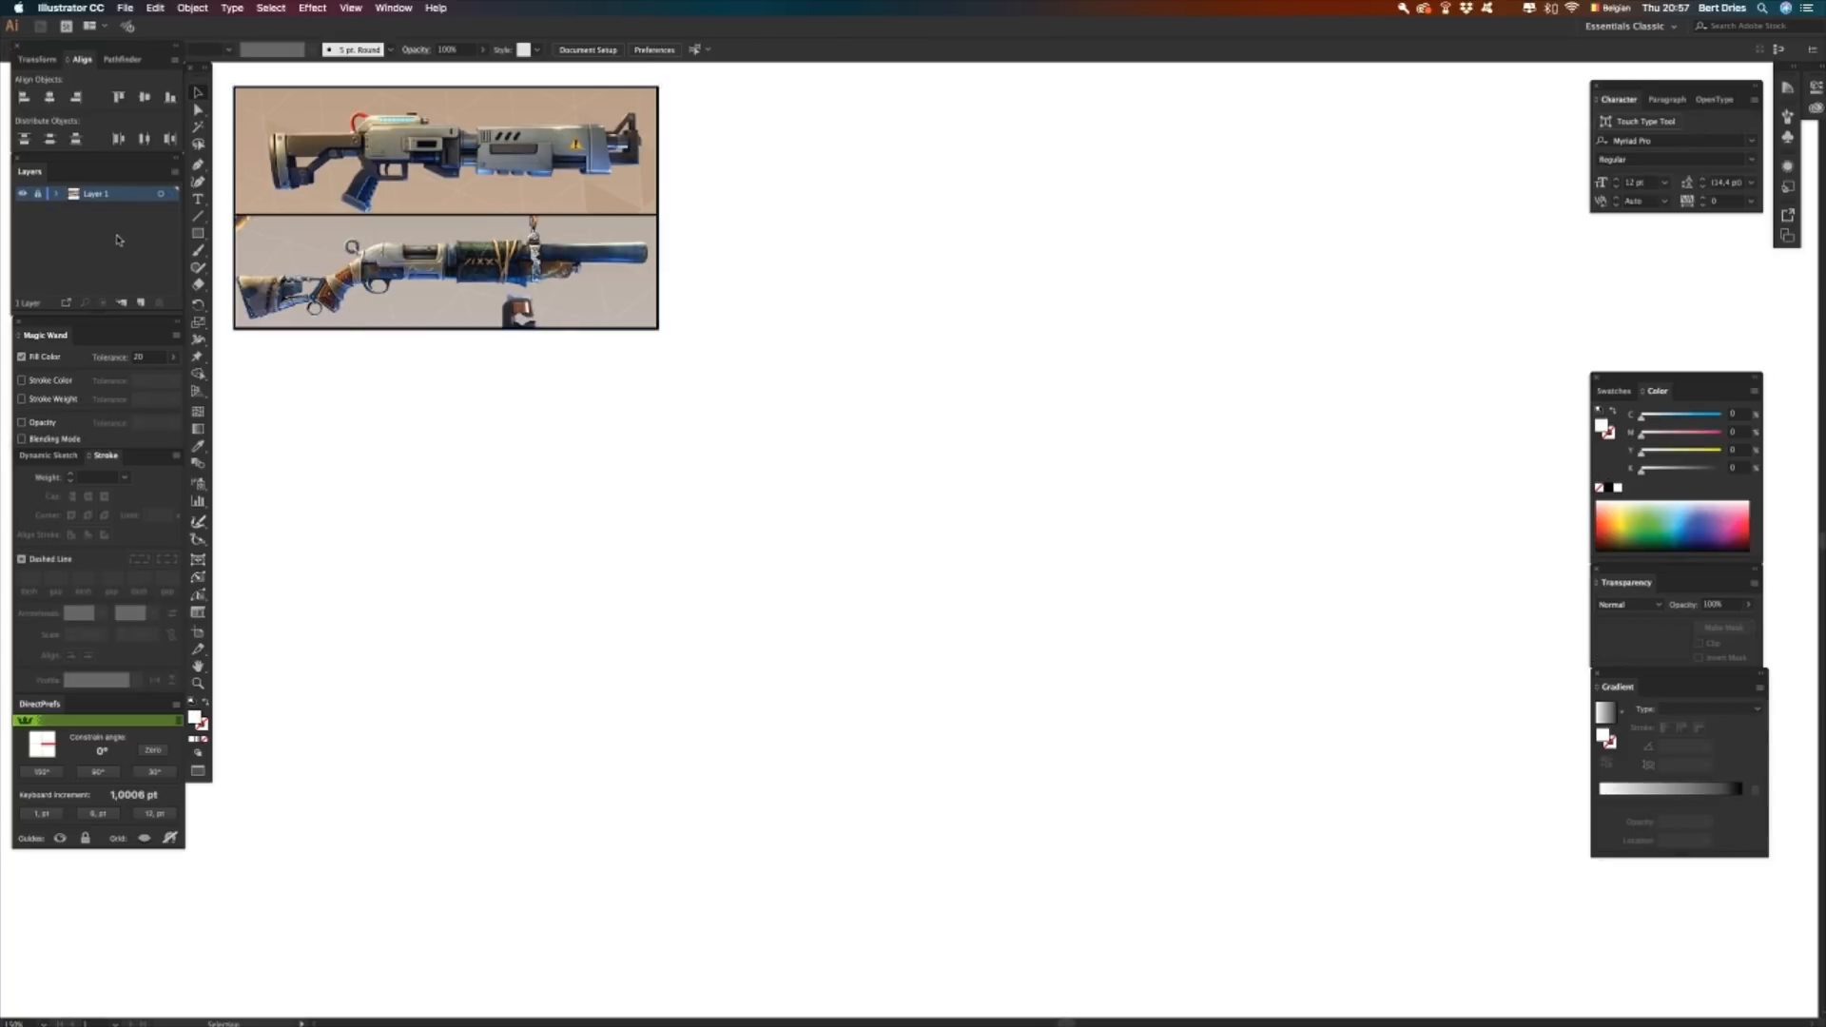
pyautogui.click(142, 304)
# - Draw an open Pen path below the reference, with a short rising diagonal followed by a long horizontal segment
pyautogui.press('p')
pyautogui.click(664, 539)
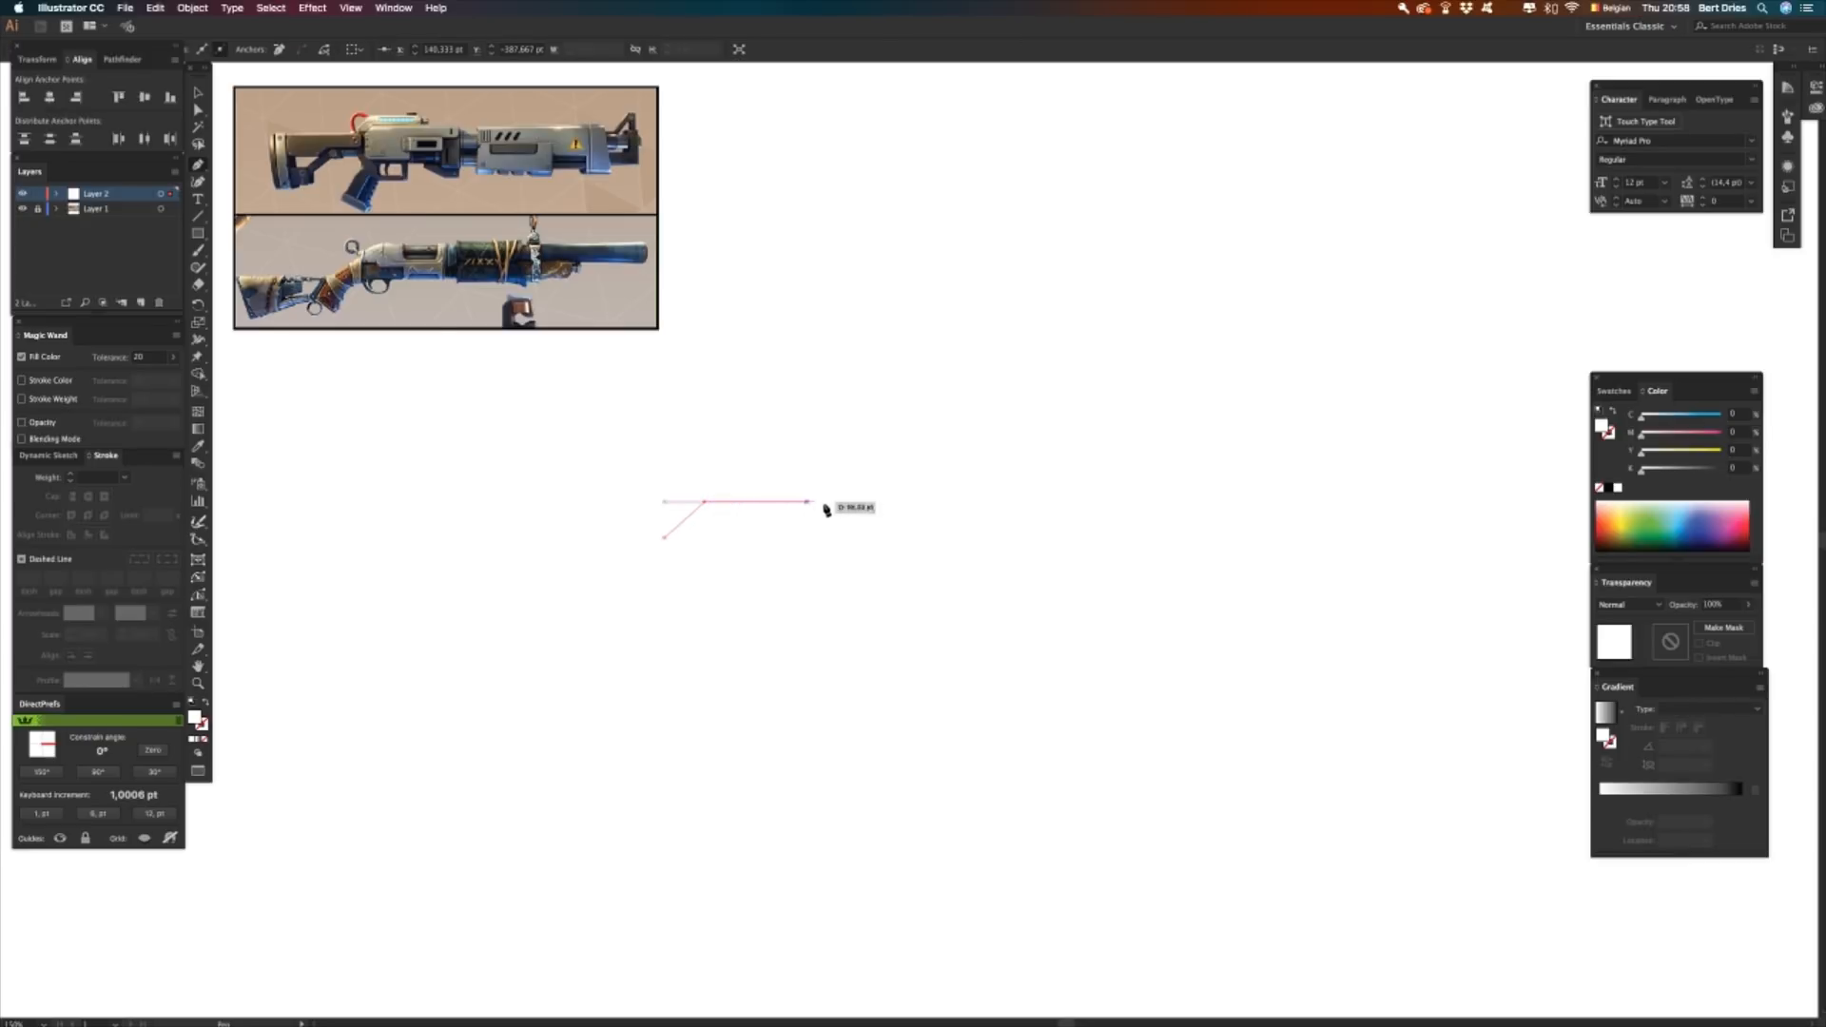
pyautogui.click(867, 502)
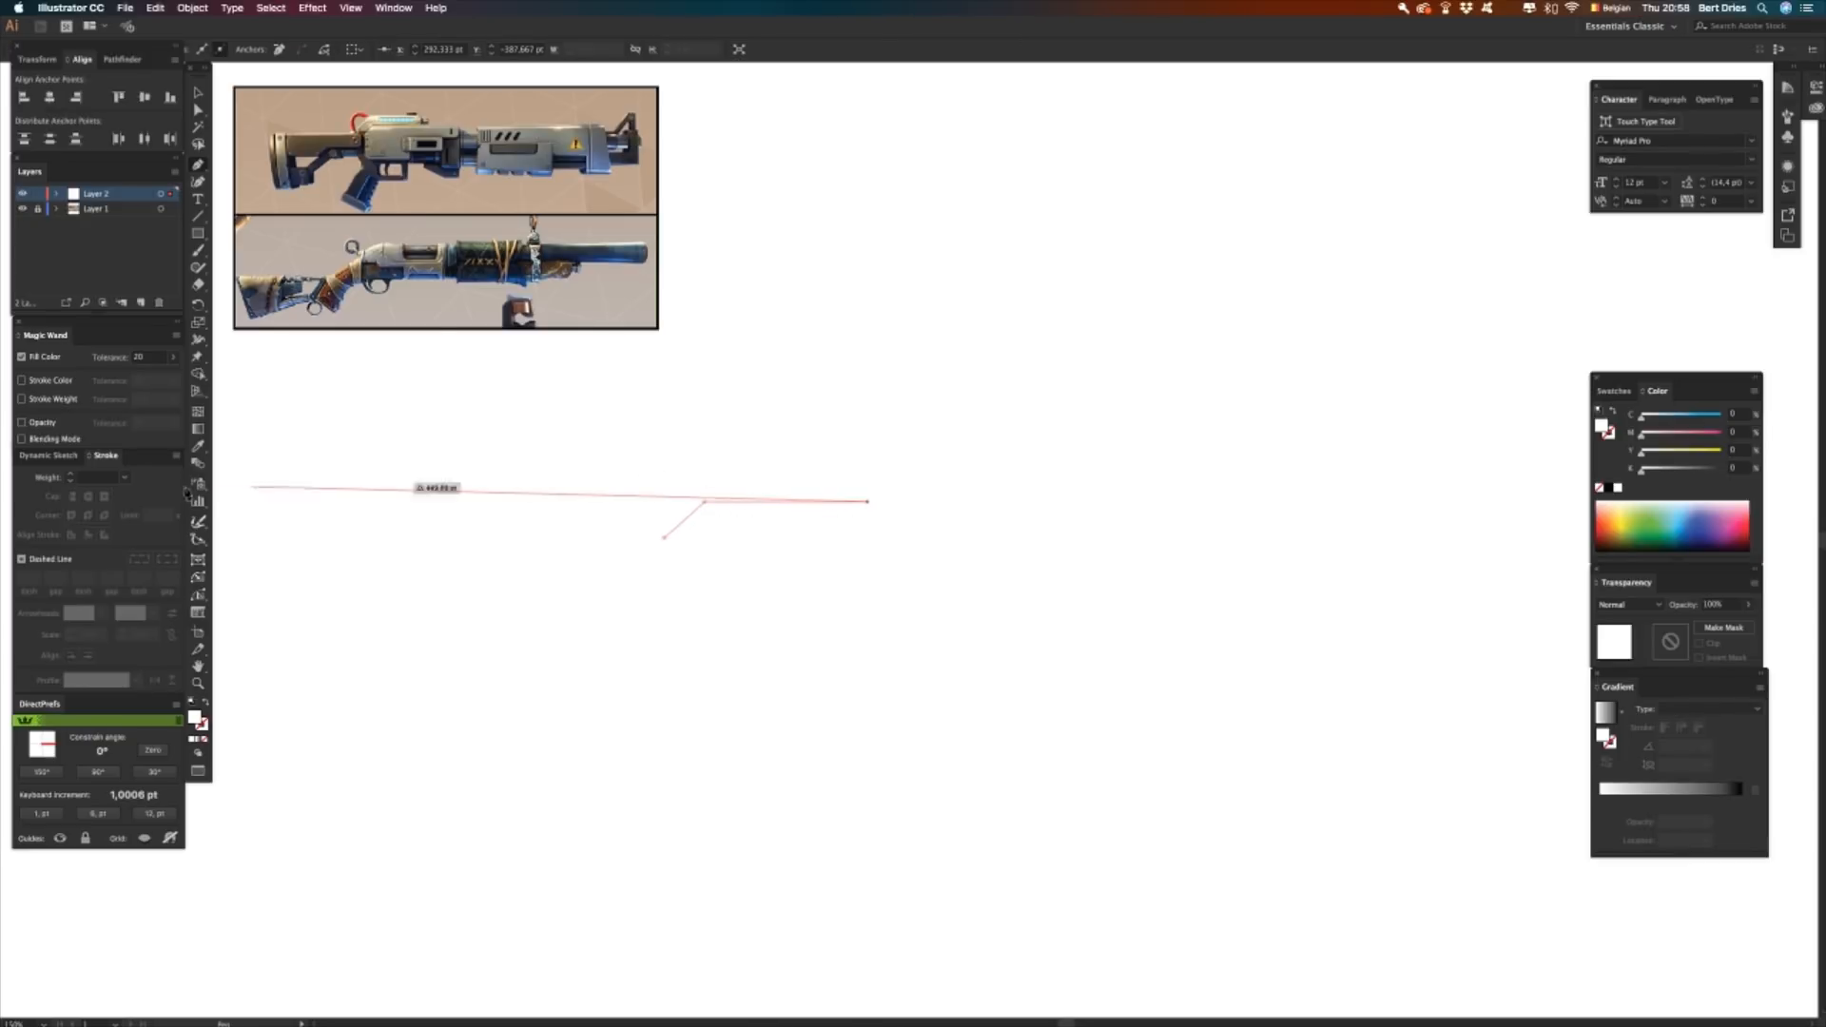
# - Swap the path's fill and stroke, and give it a near-black brown stroke color
pyautogui.click(206, 704)
pyautogui.doubleClick(203, 726)
pyautogui.moveTo(792, 529); pyautogui.dragTo(804, 588)
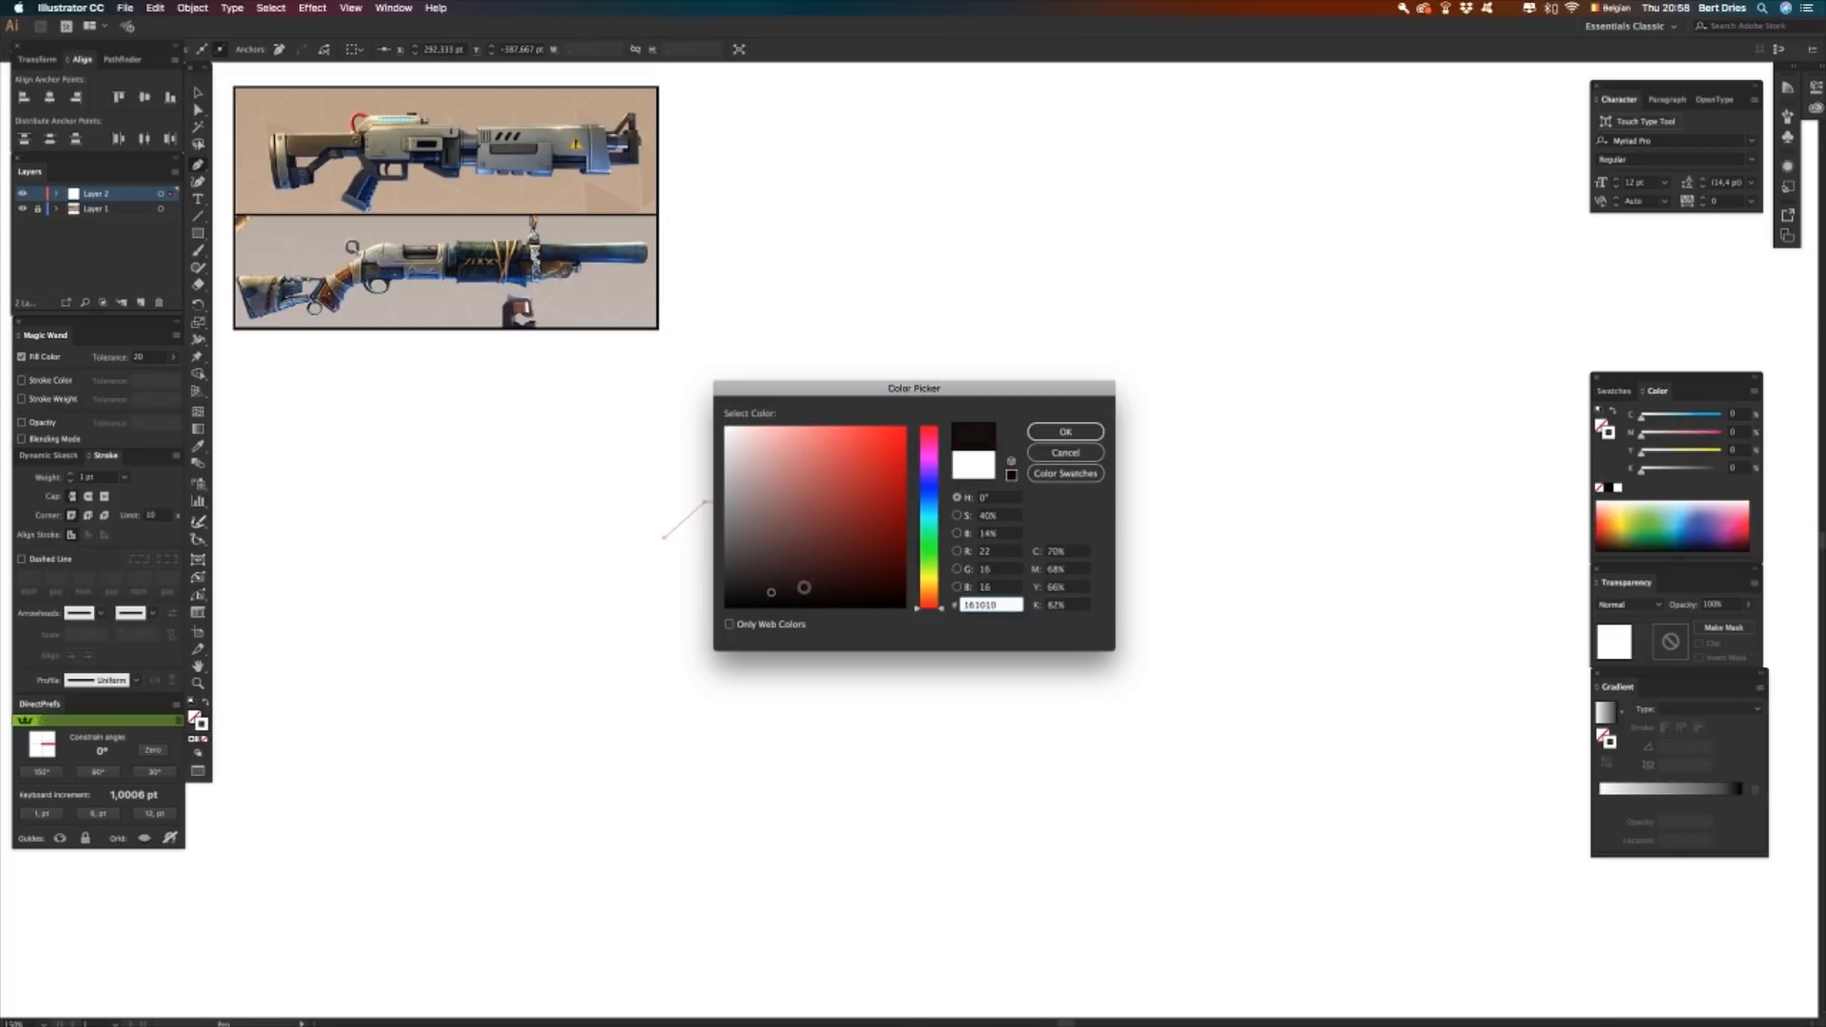
pyautogui.click(1065, 431)
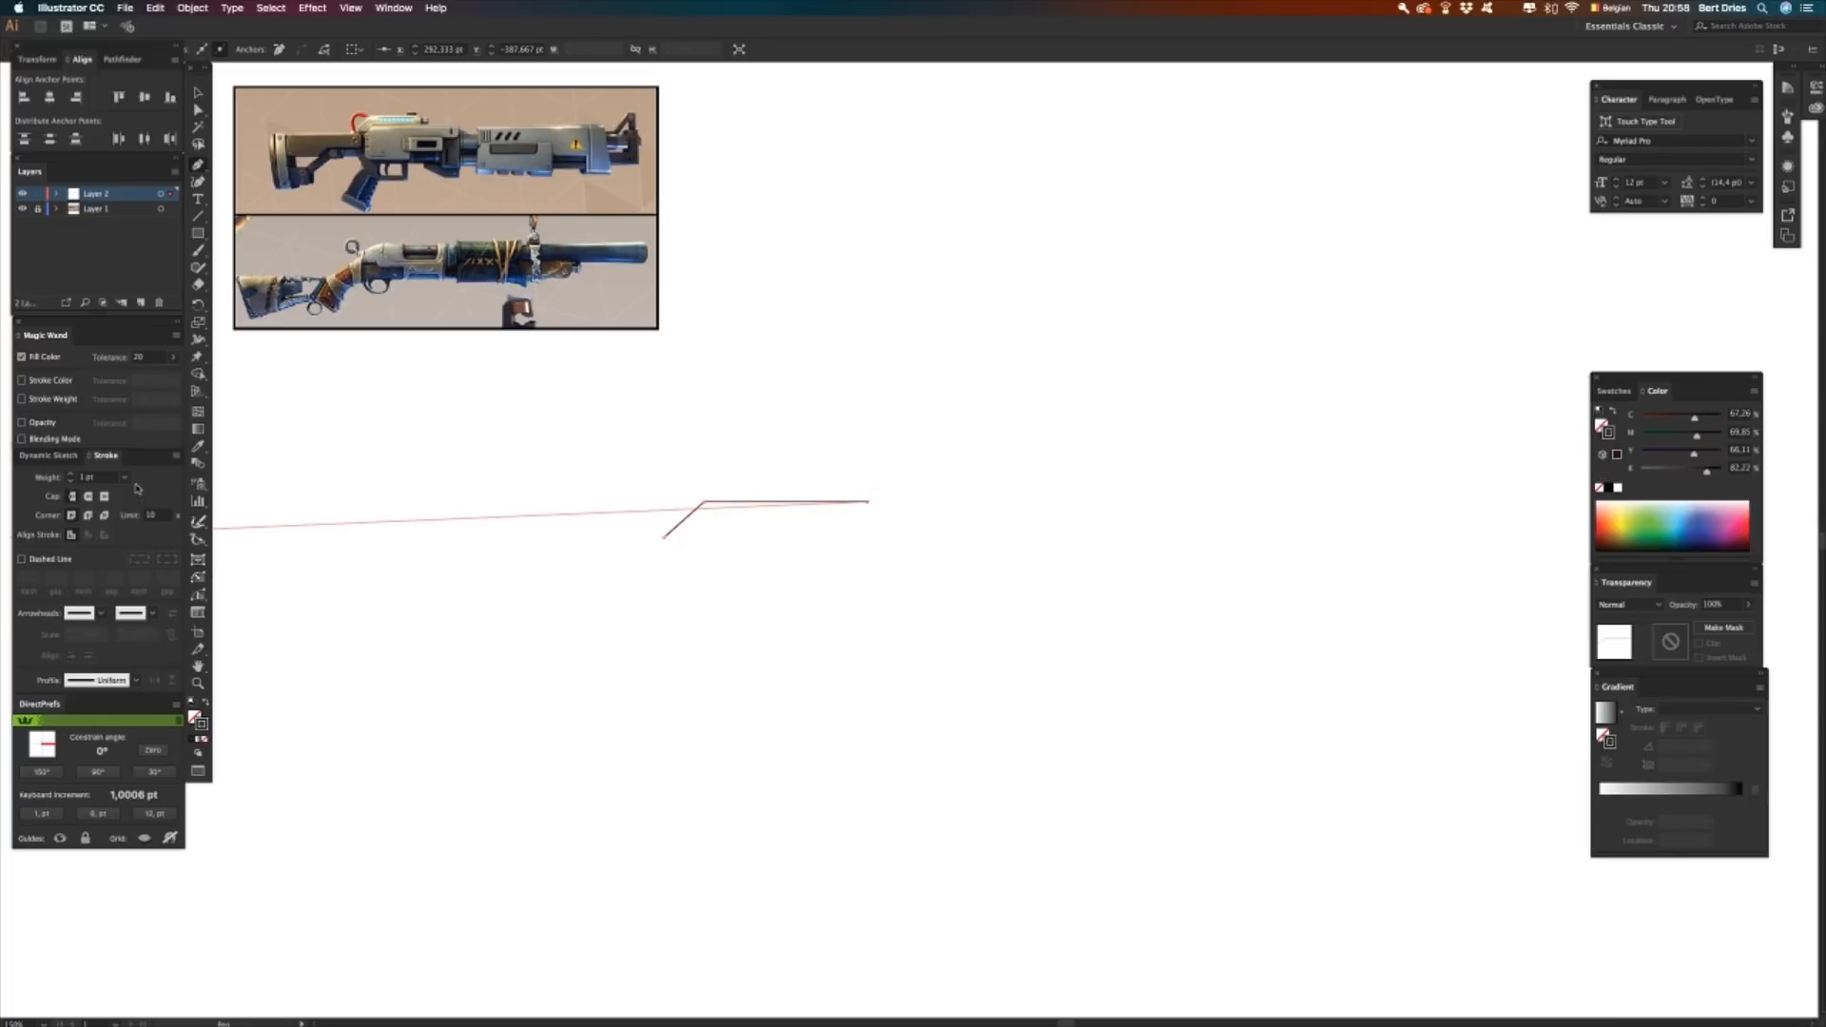
# - Set the path's stroke weight to 6 pt and deselect it
pyautogui.click(95, 477)
pyautogui.write('10')
pyautogui.press('Return')
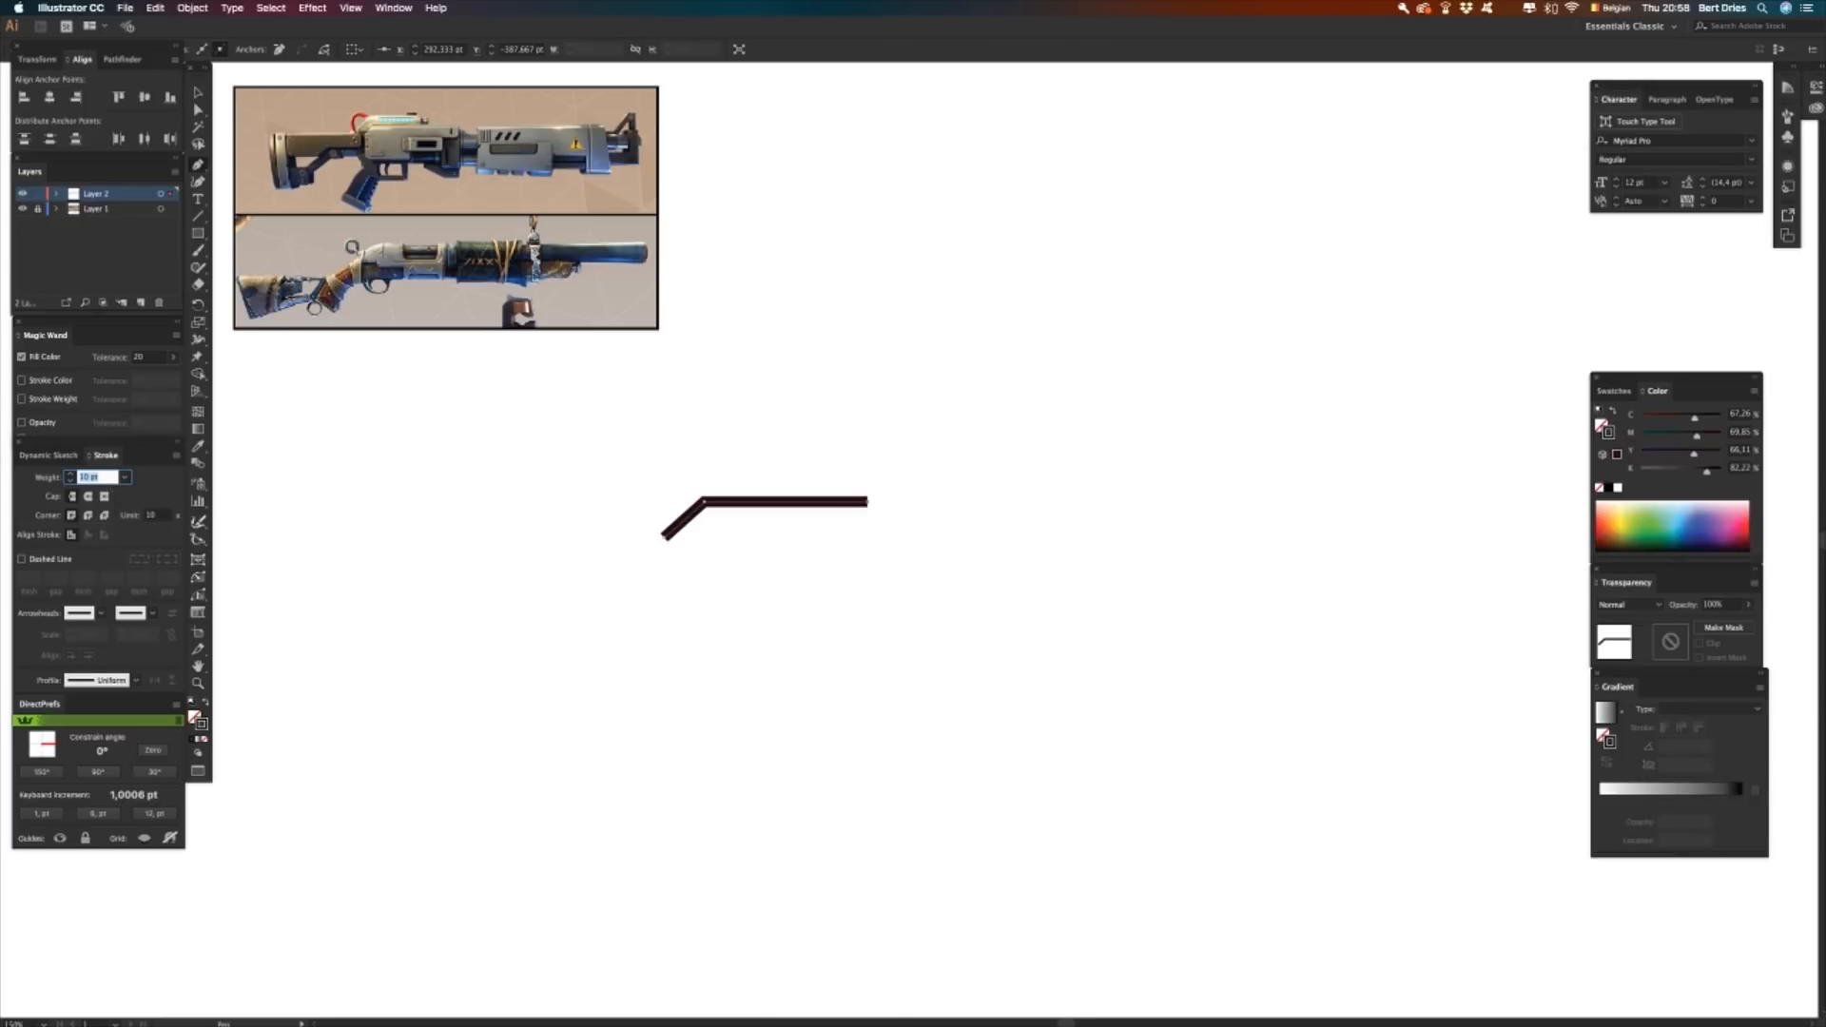
pyautogui.press('Down')
pyautogui.press('Down')
pyautogui.press('Down')
pyautogui.press('Down')
pyautogui.press('Return')
pyautogui.press('v')
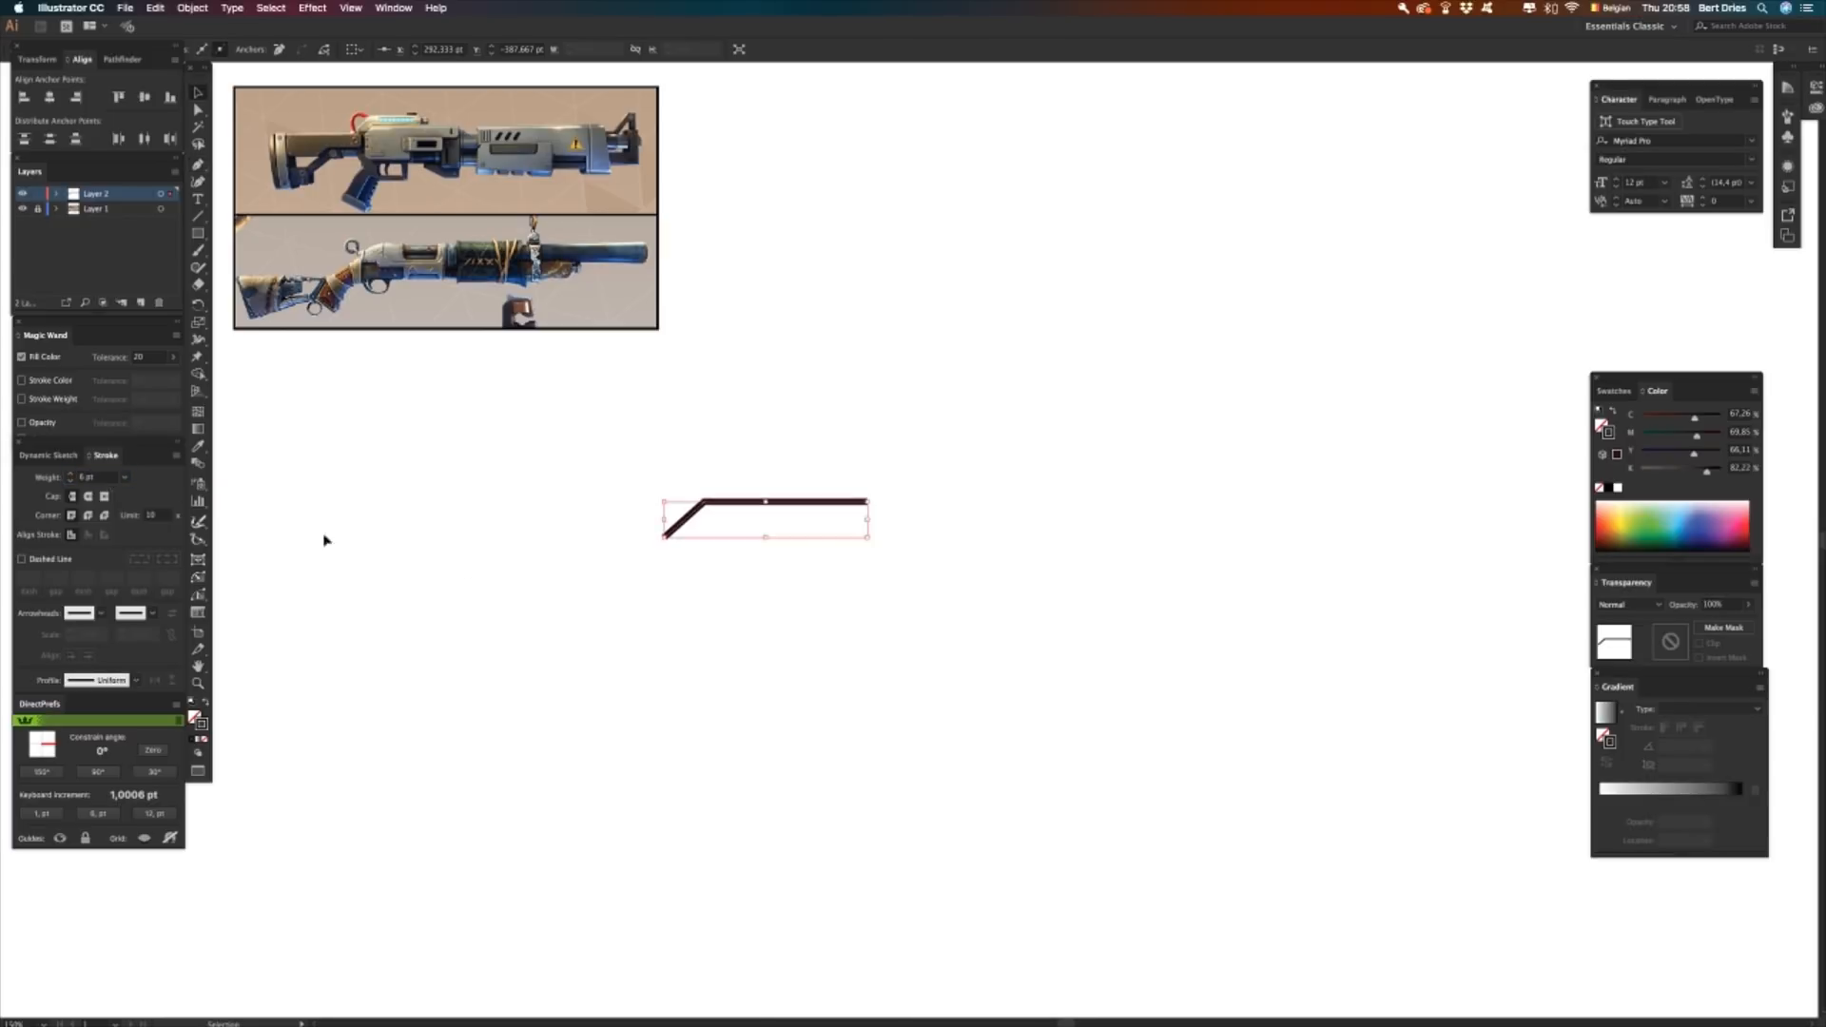
pyautogui.click(643, 653)
# - Draw a second open path just below the first, with a short rising diagonal and a long parallel horizontal segment
pyautogui.press('p')
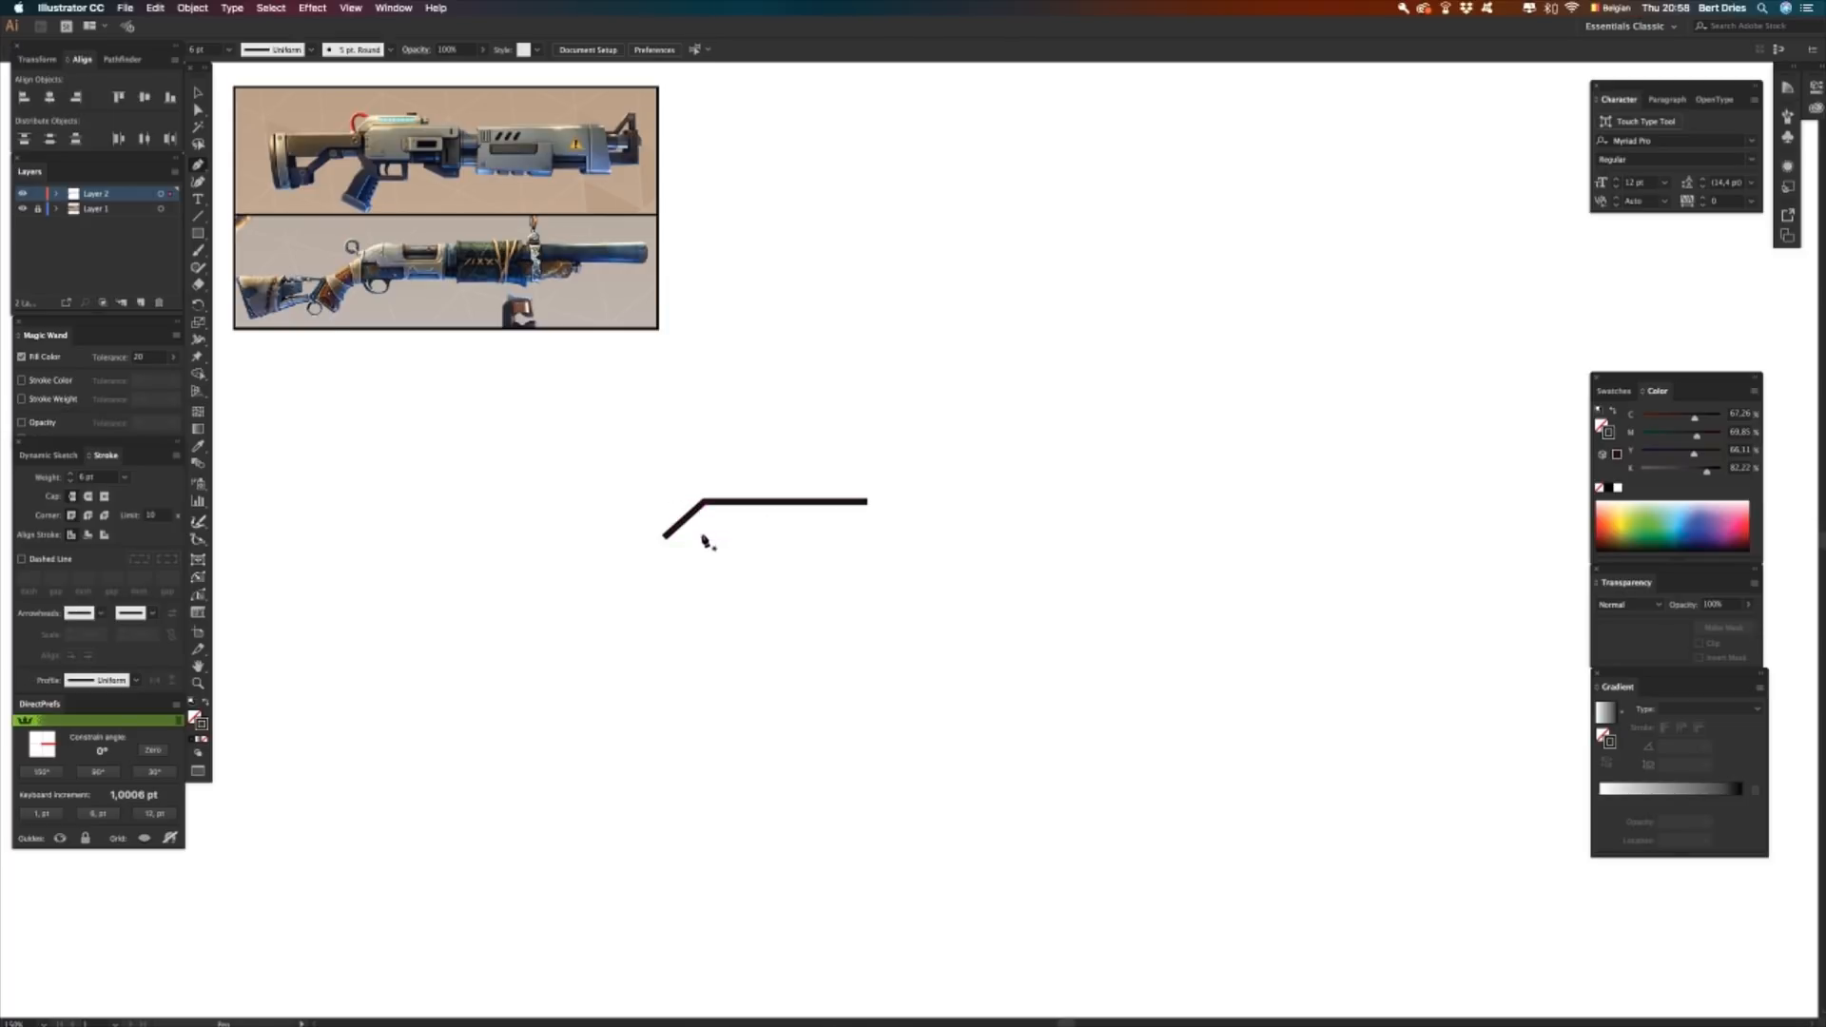
pyautogui.click(704, 540)
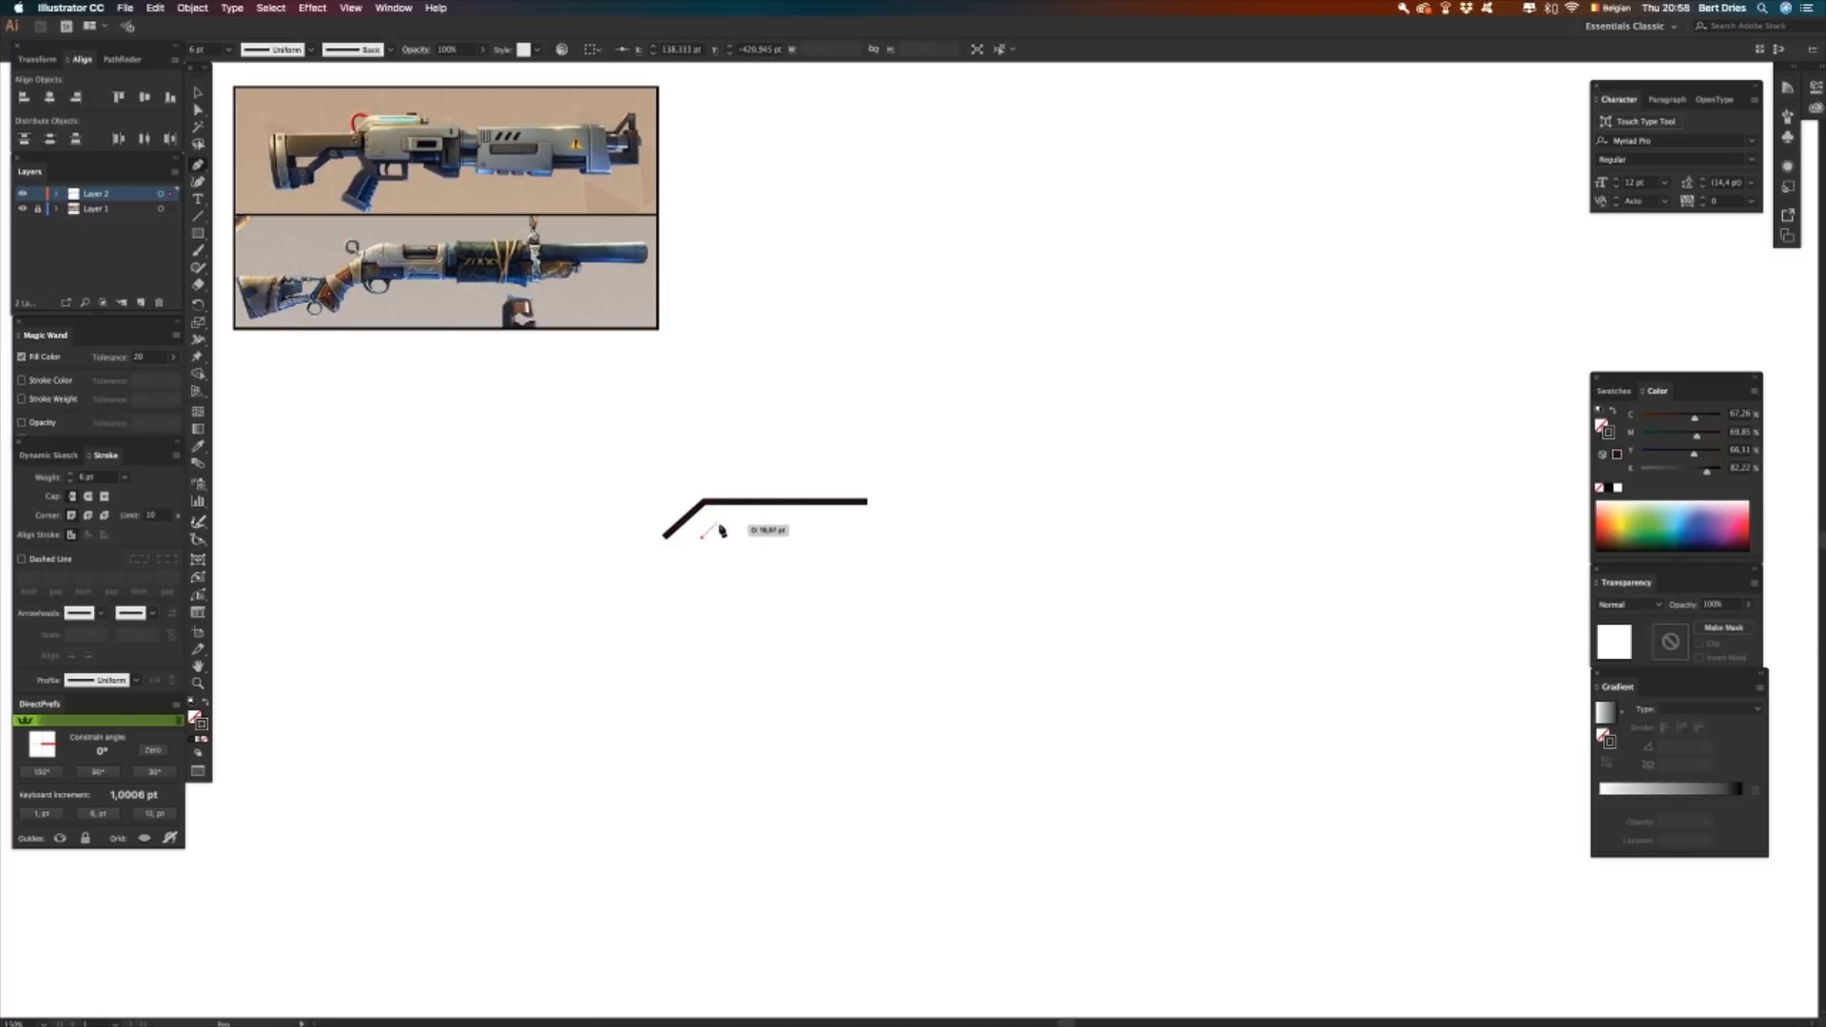
pyautogui.click(714, 527)
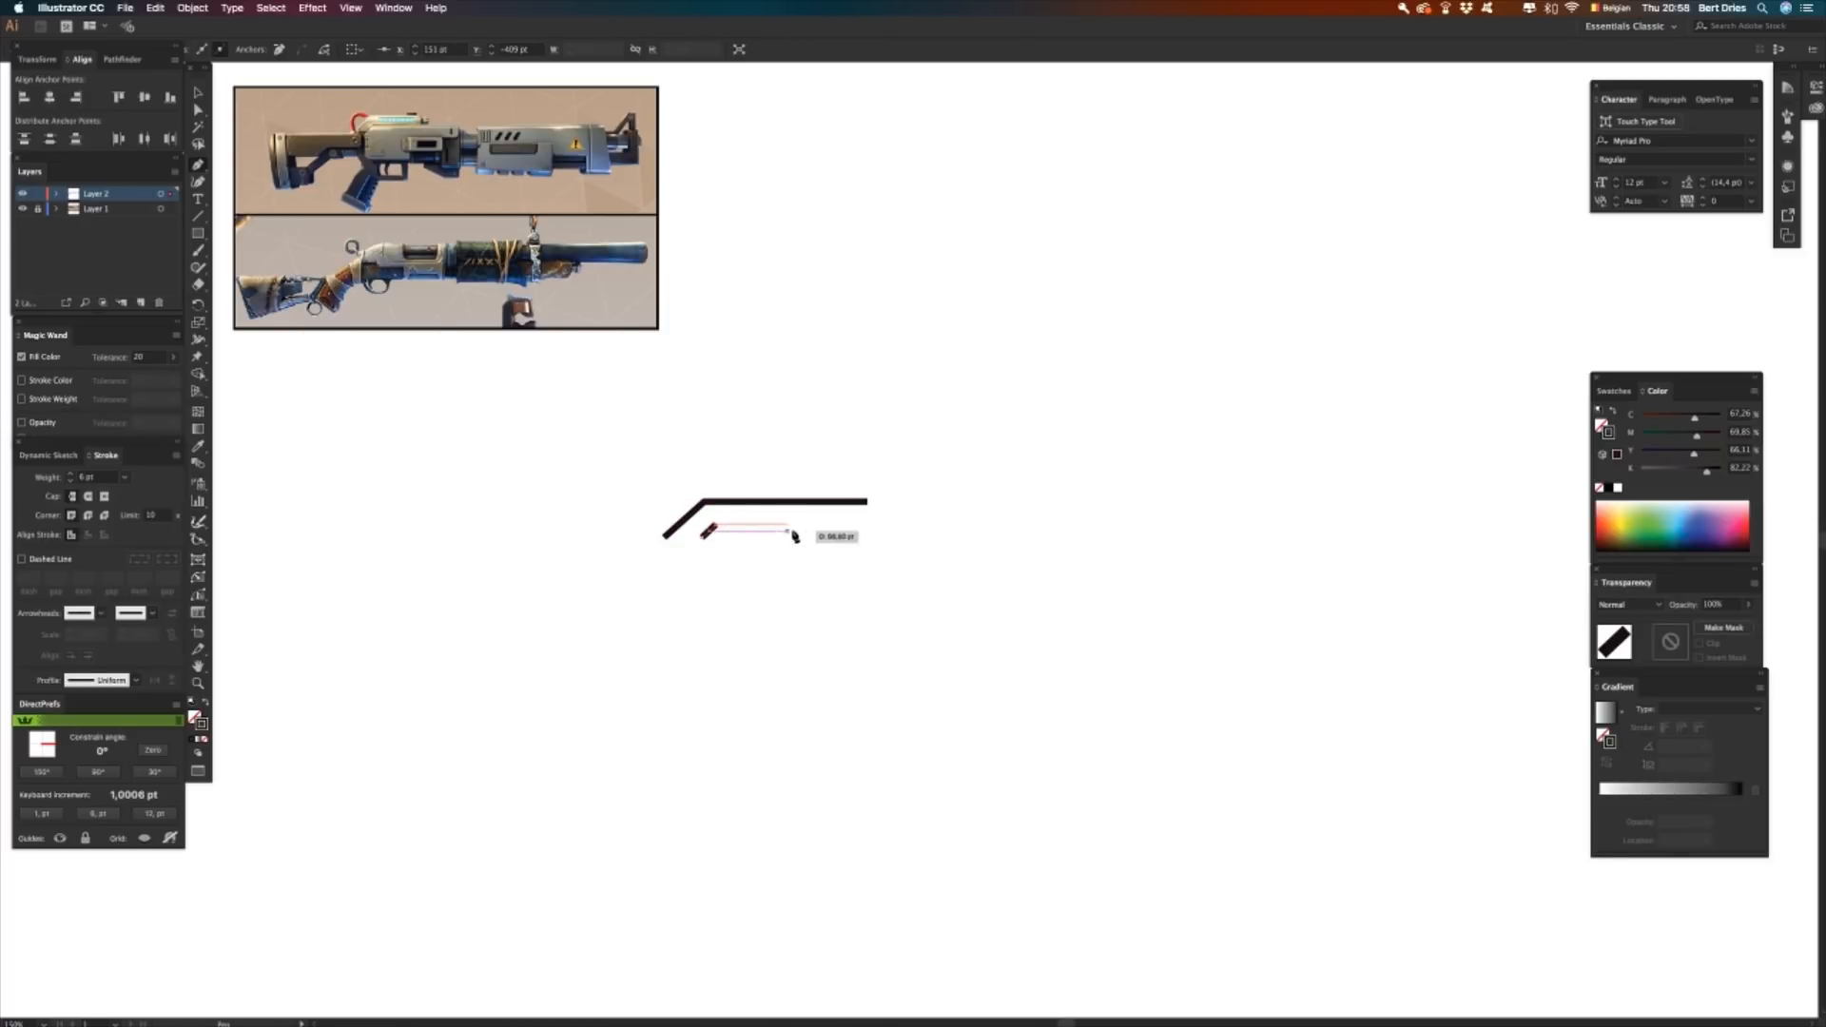
pyautogui.click(876, 530)
pyautogui.keyDown('super'); pyautogui.click(906, 581); pyautogui.keyUp('super')
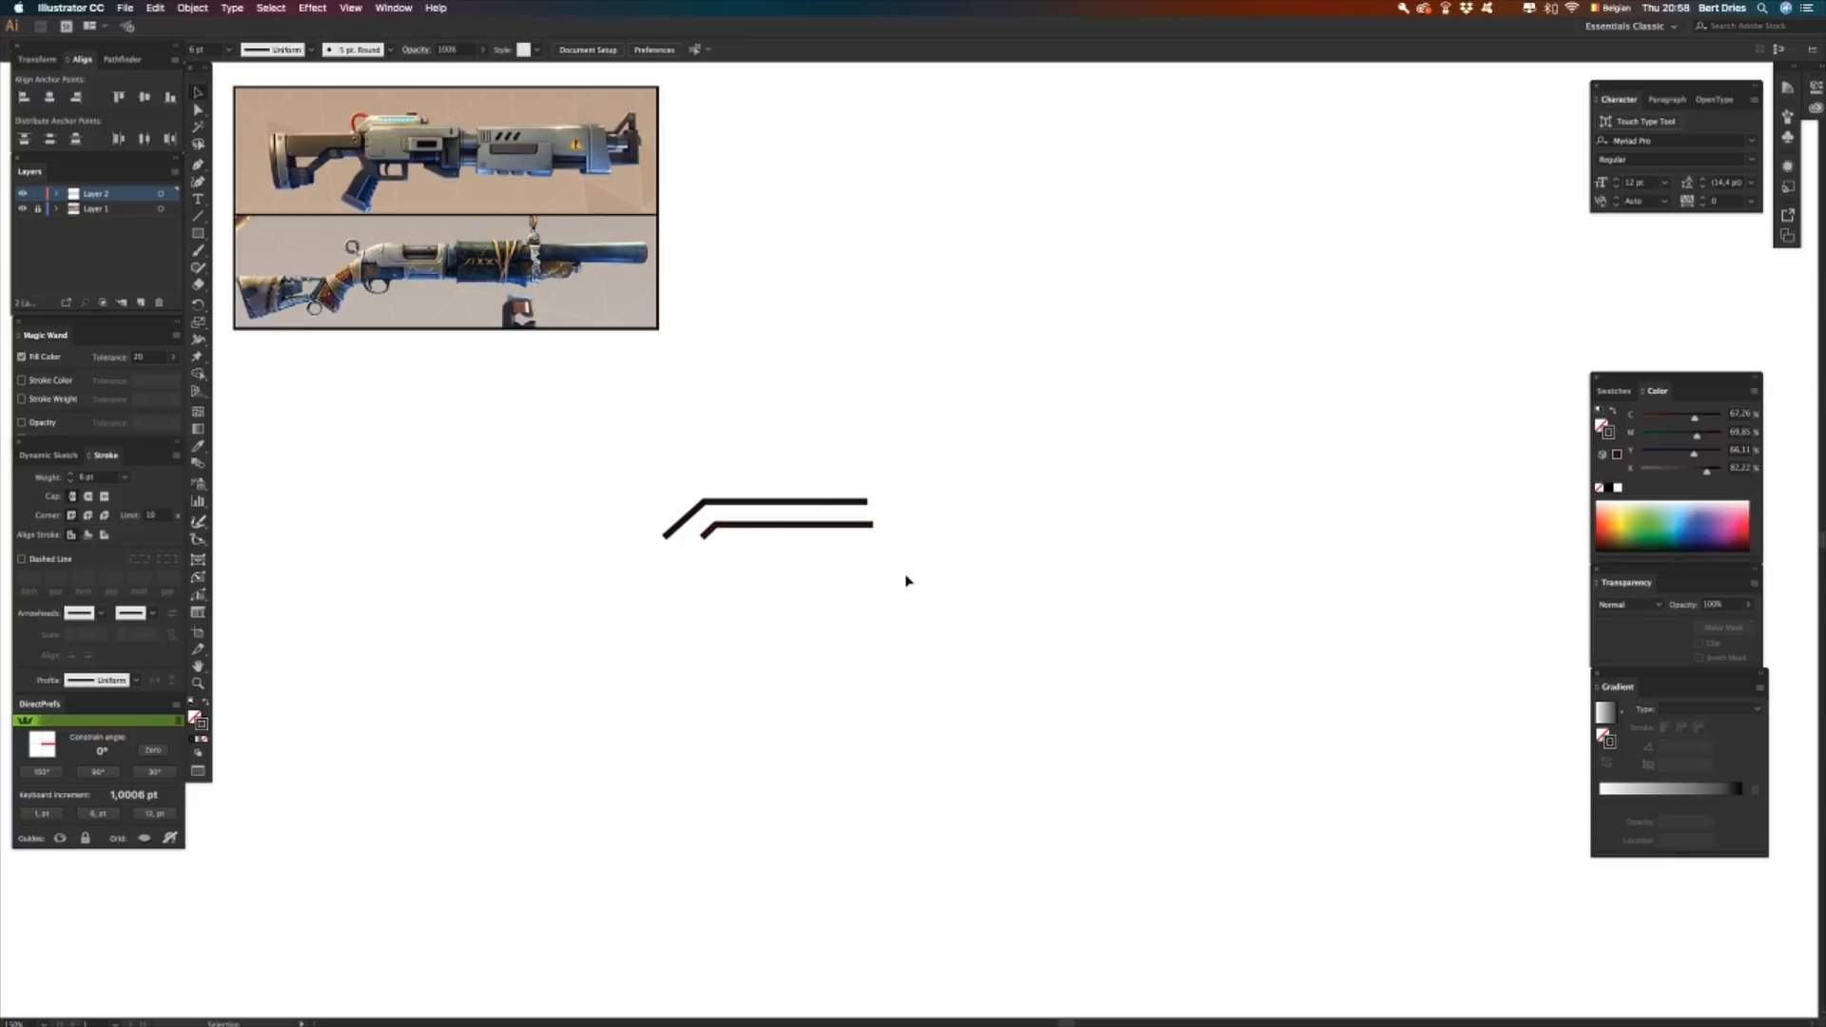
# - Extend the right end of the upper path with a short downward diagonal and a short vertical drop
pyautogui.click(867, 502)
pyautogui.click(881, 515)
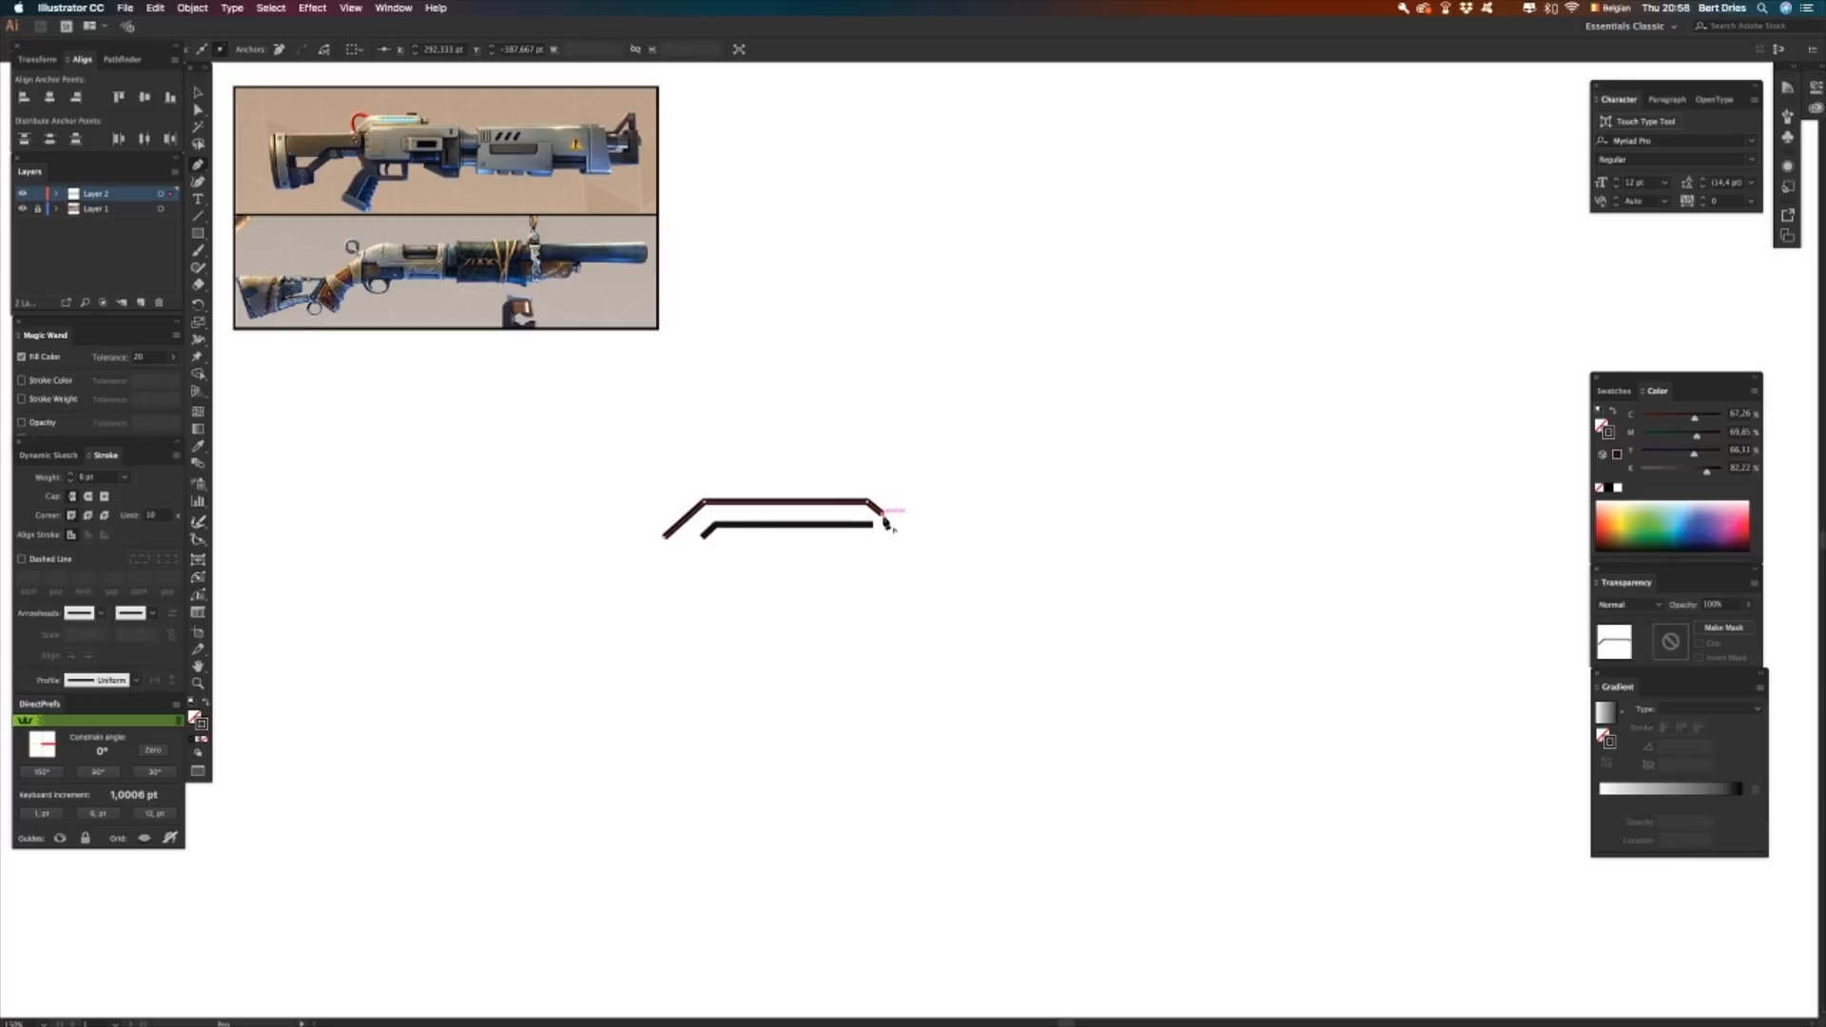
pyautogui.click(882, 523)
pyautogui.press('v')
pyautogui.press('p')
pyautogui.press('v')
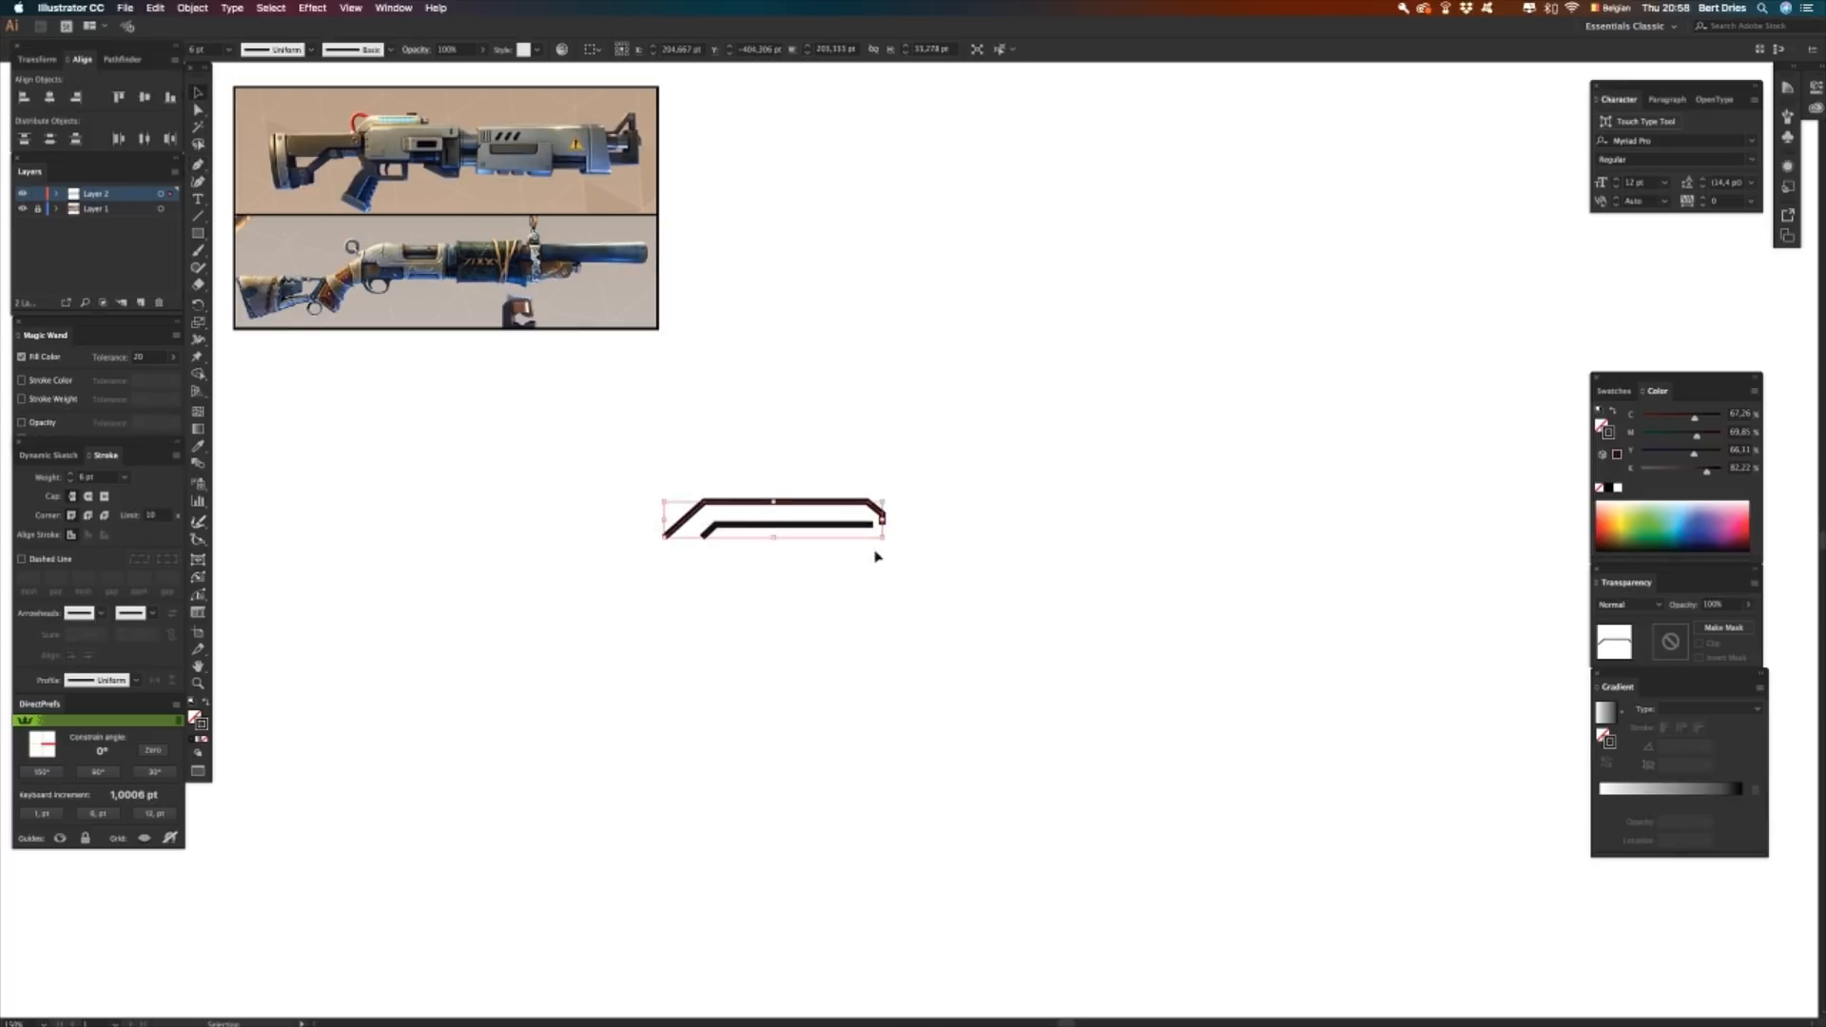
pyautogui.click(876, 555)
# - Continue the upper path rightward to a short slanted end, and run it back left as a long horizontal line under the inner path
pyautogui.press('p')
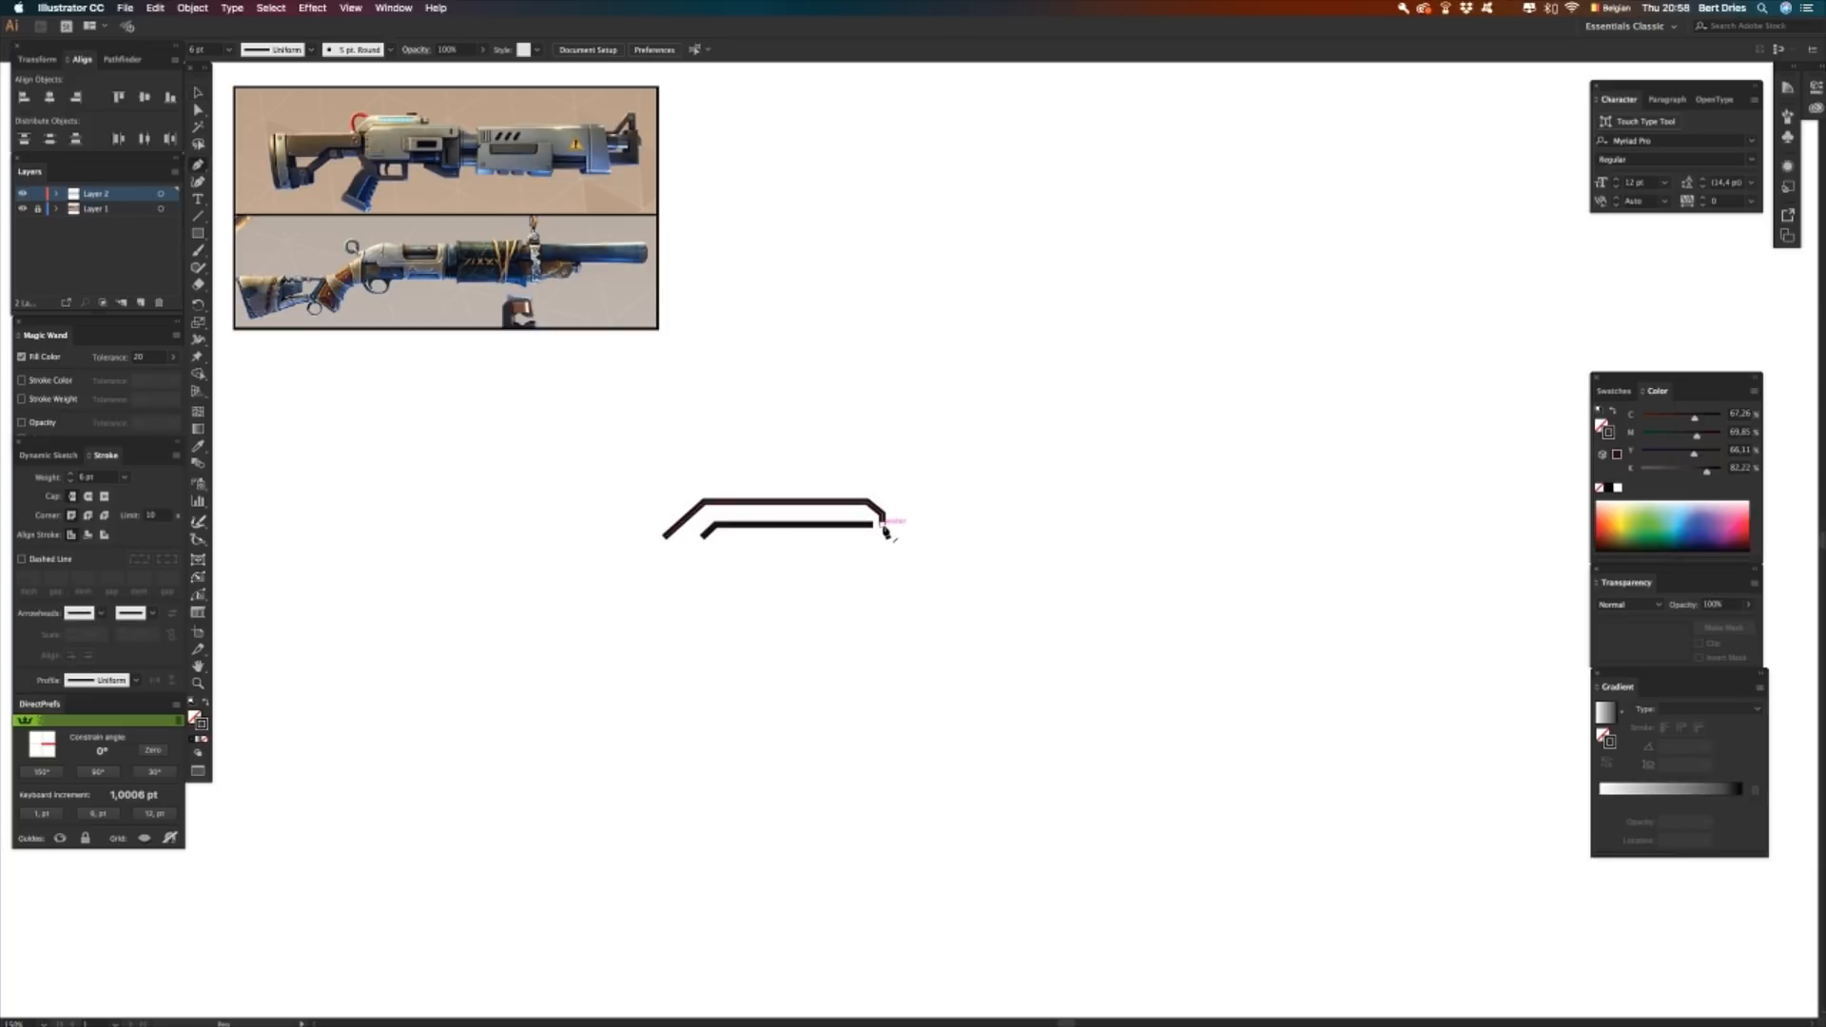
pyautogui.click(883, 526)
pyautogui.click(989, 524)
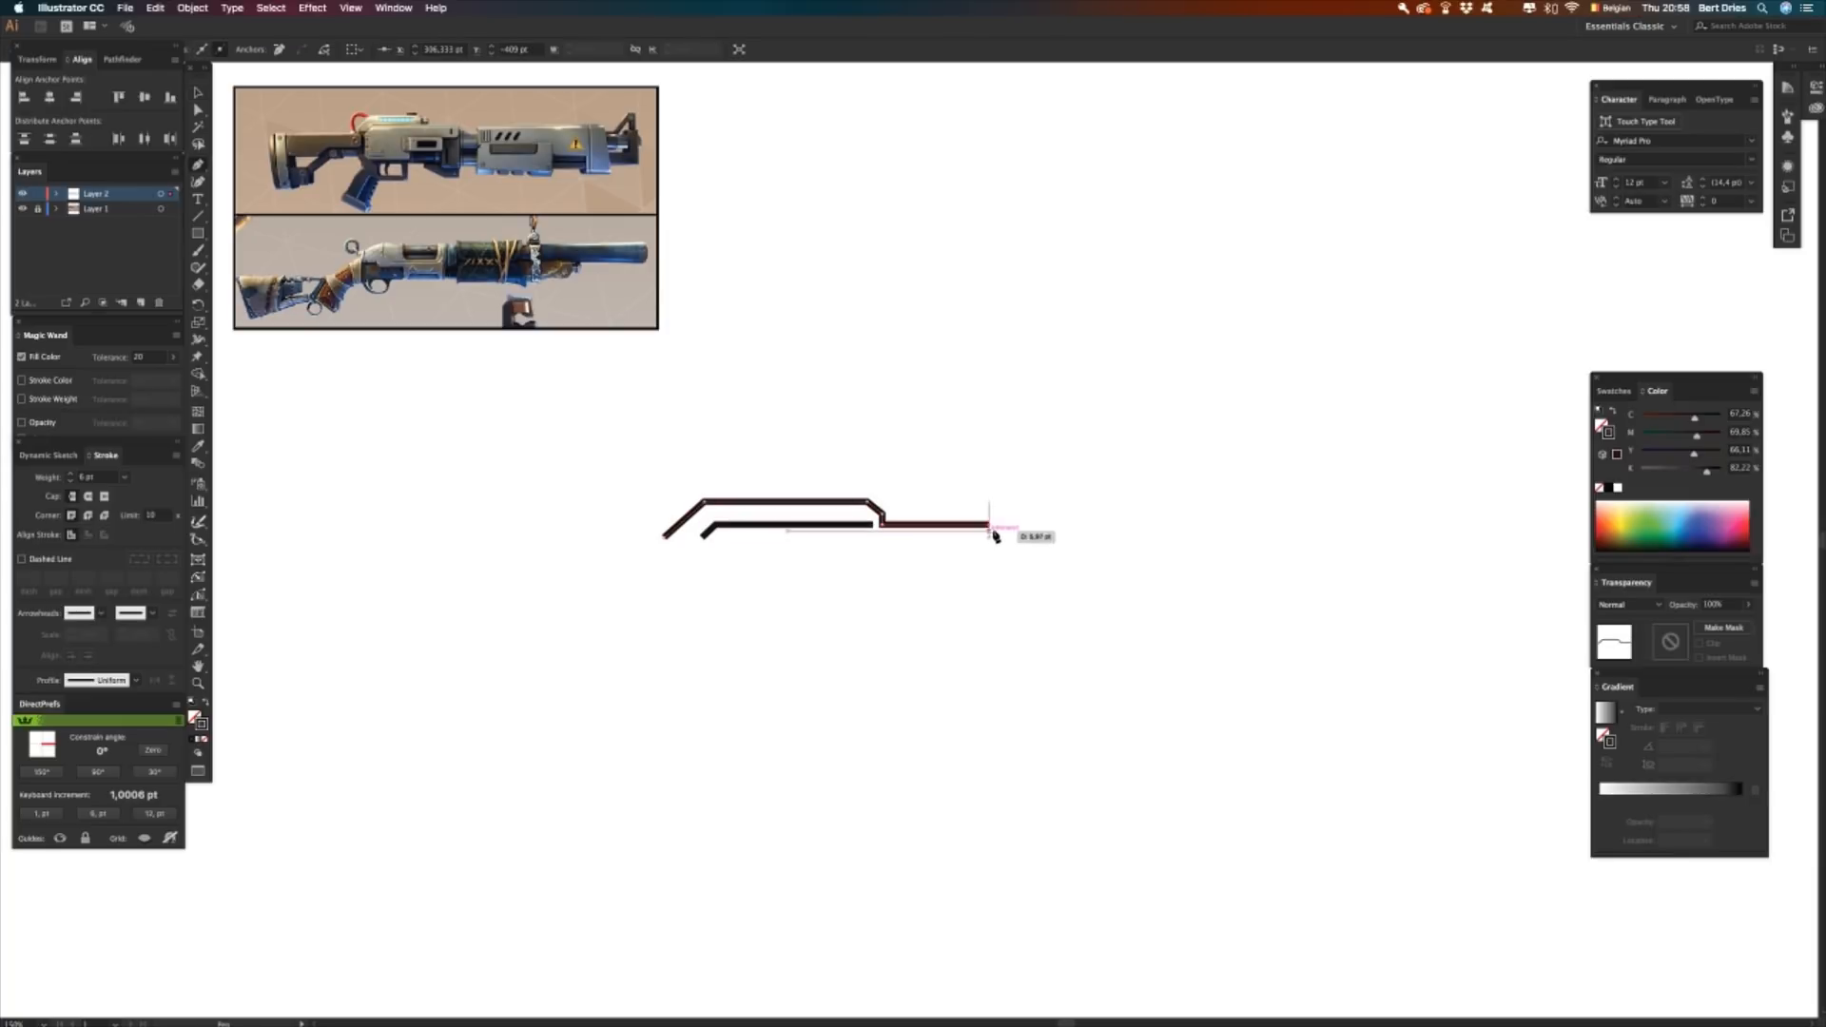
pyautogui.moveTo(994, 536); pyautogui.dragTo(988, 536)
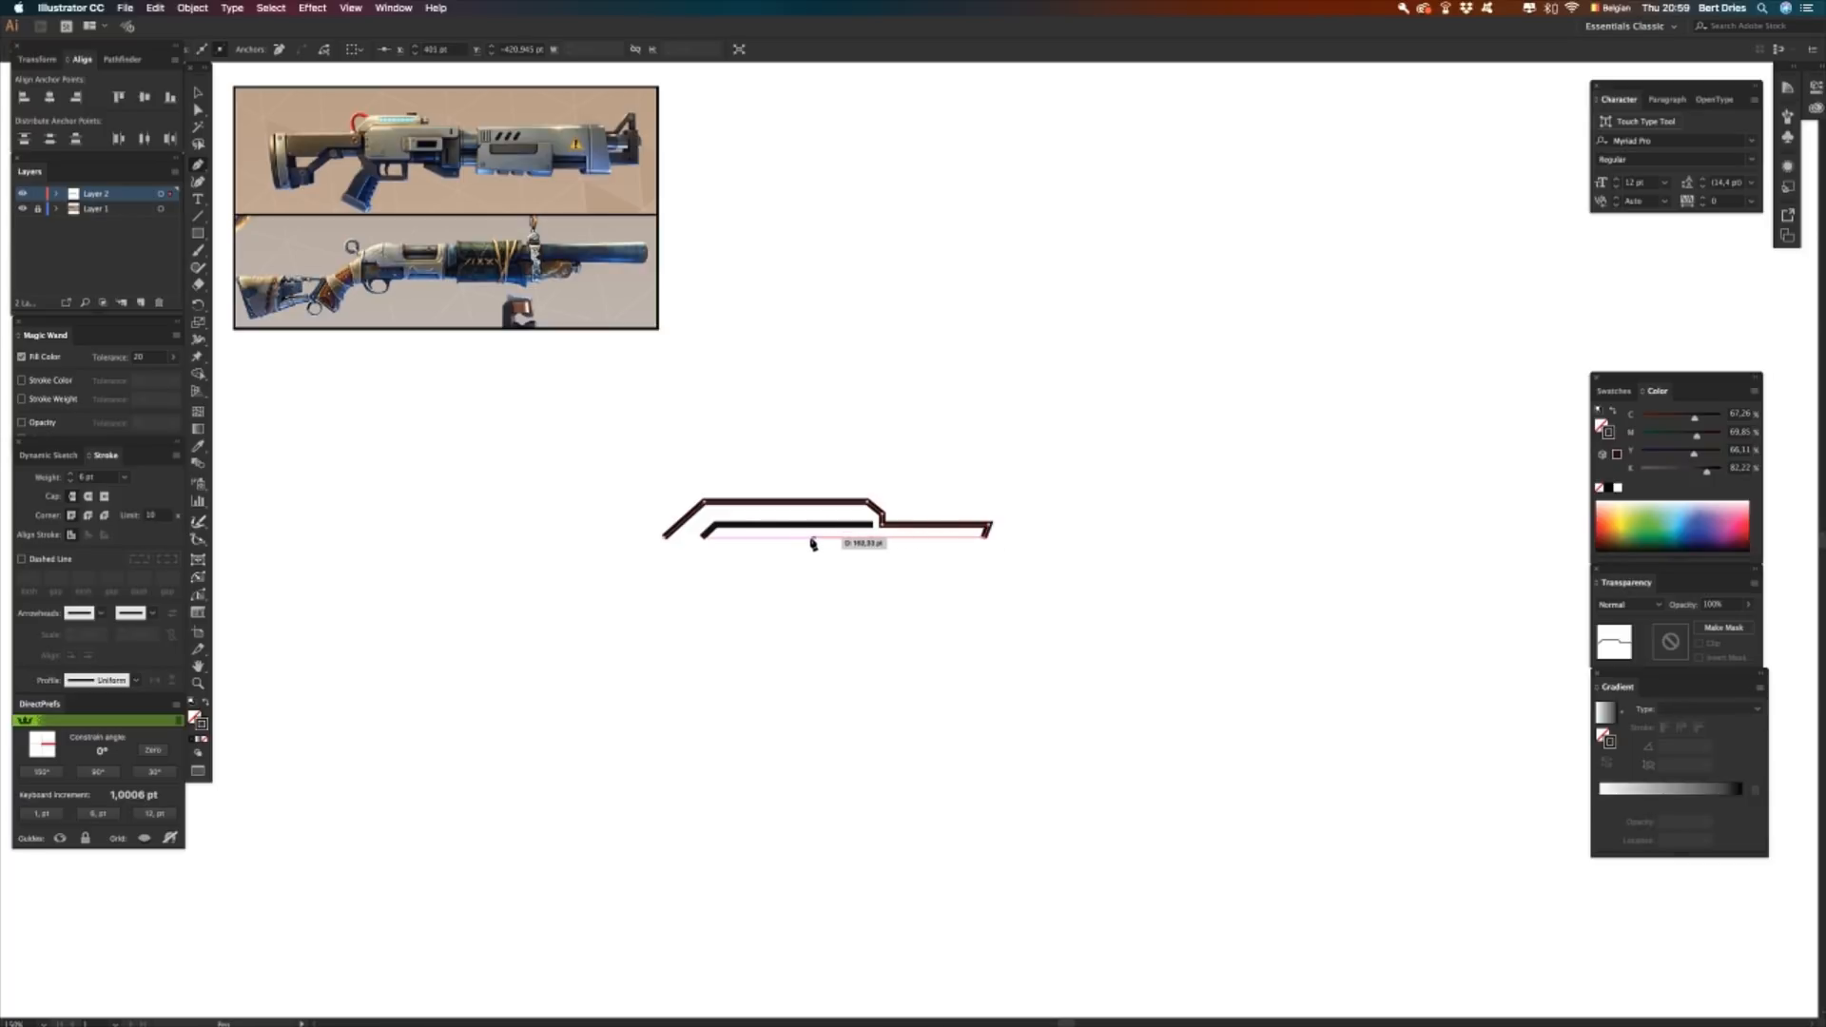
pyautogui.click(725, 537)
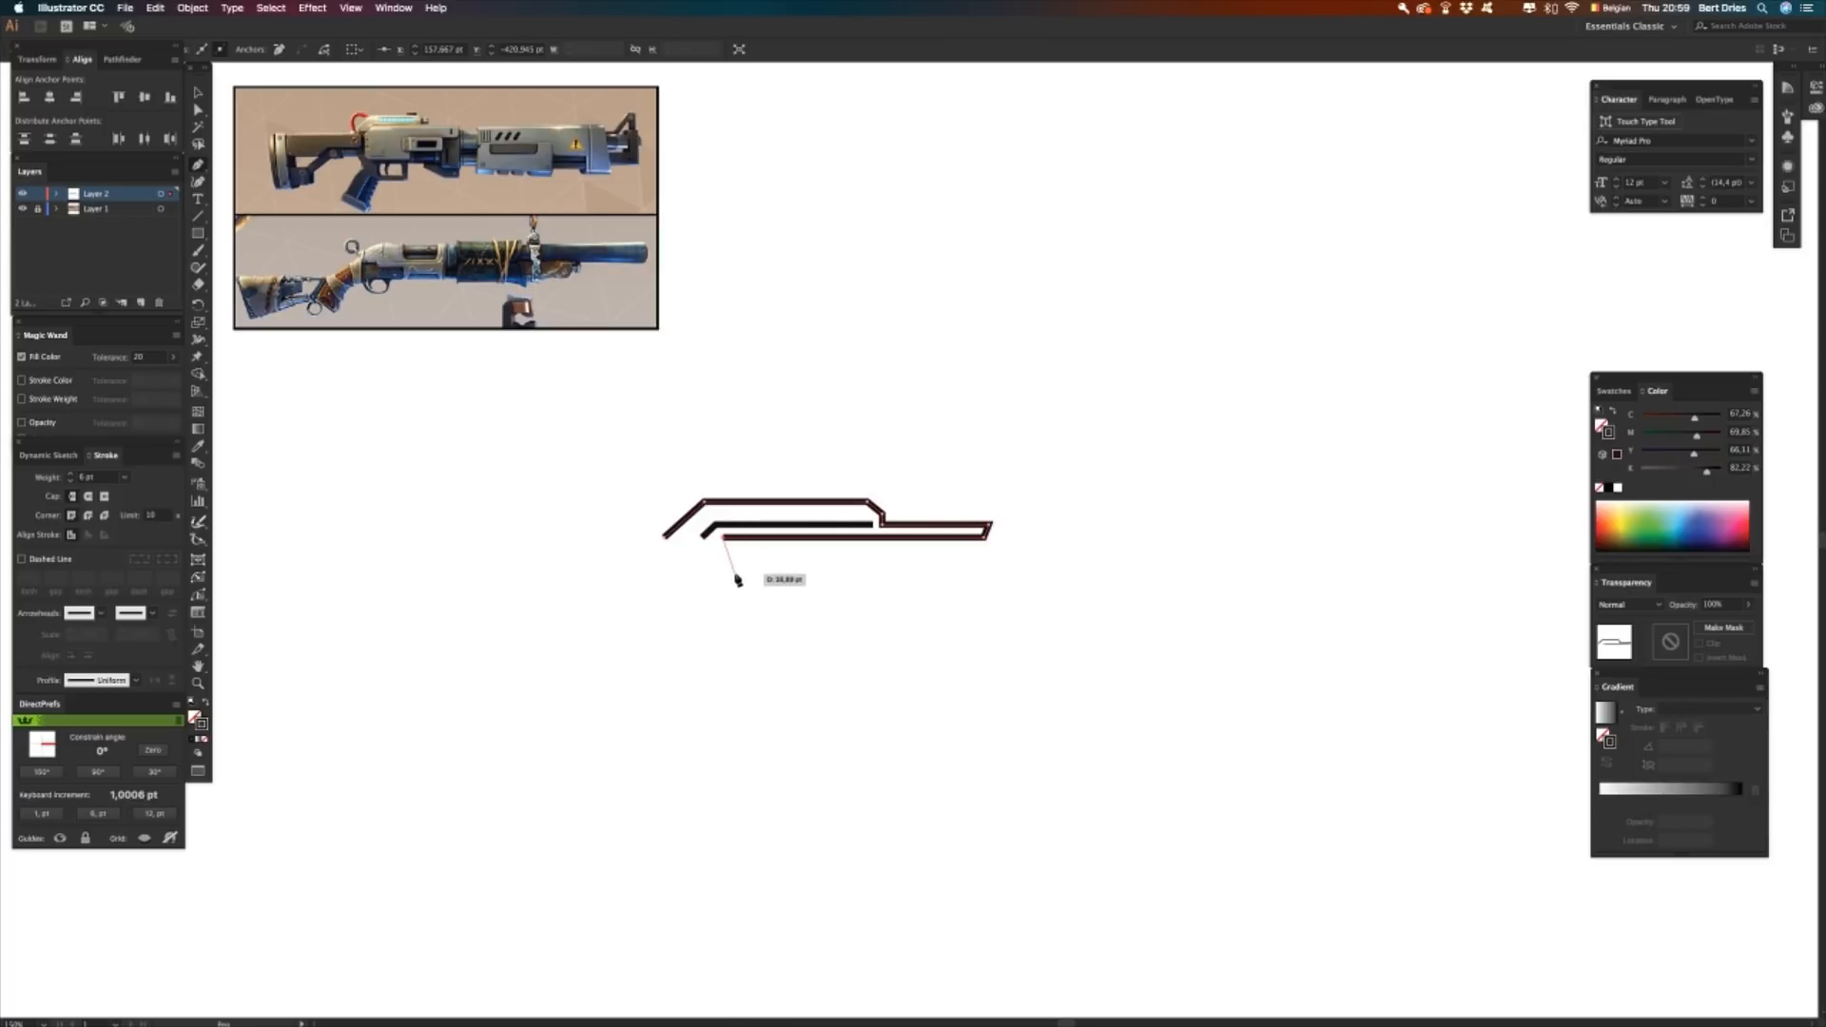
pyautogui.press('v')
pyautogui.click(746, 578)
# - Draw an open path from the outline's right tip with a small notch, a long vertical drop, a beveled corner and an upturned left end
pyautogui.press('p')
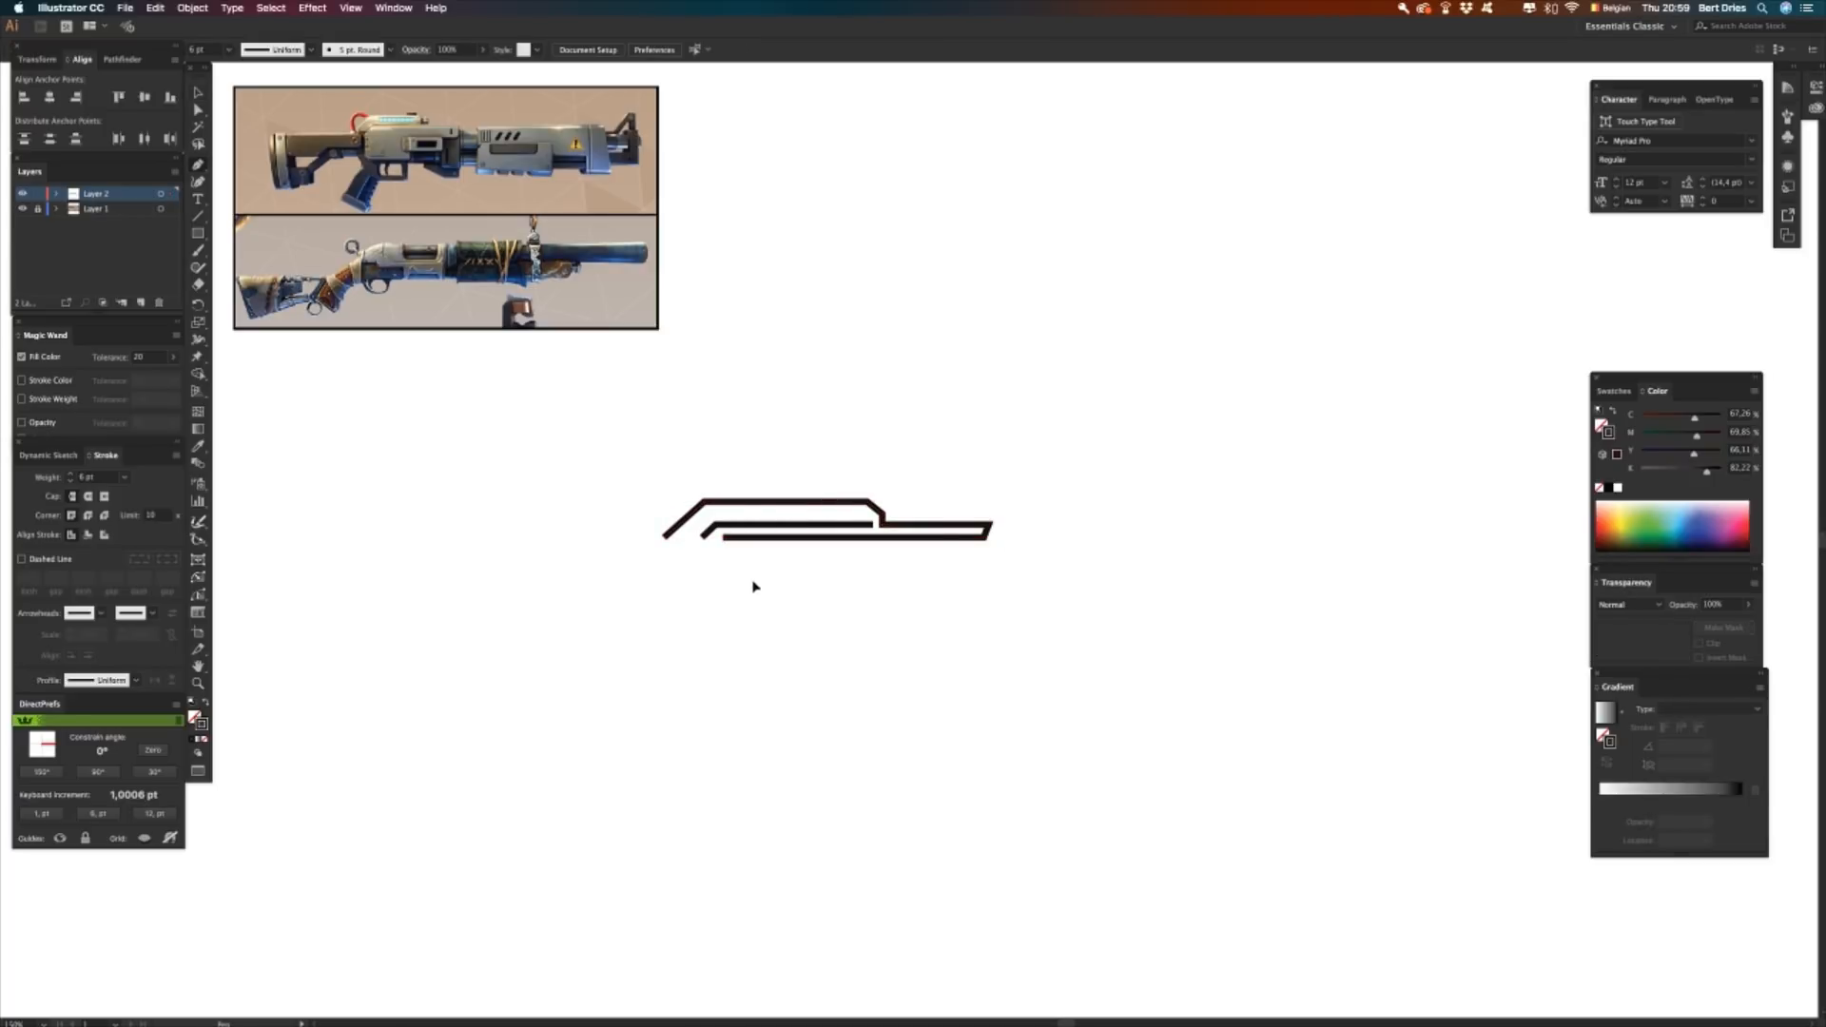
pyautogui.click(991, 525)
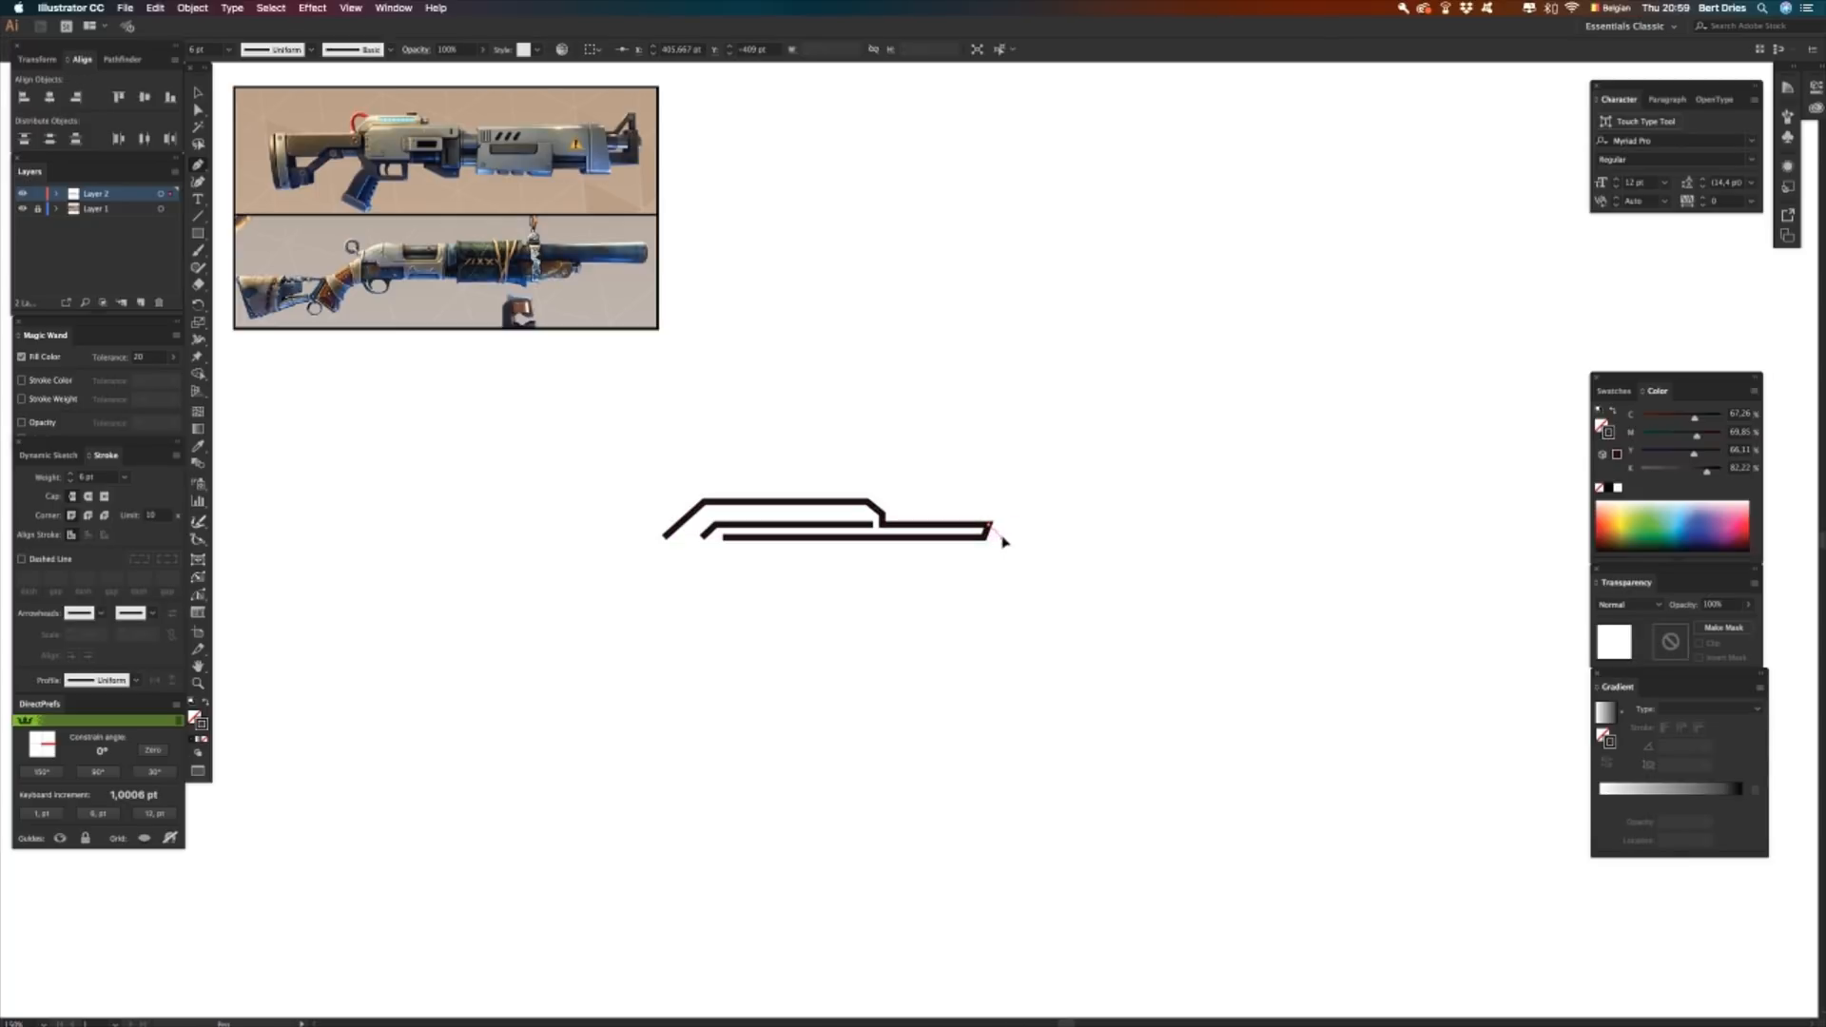
pyautogui.click(1007, 538)
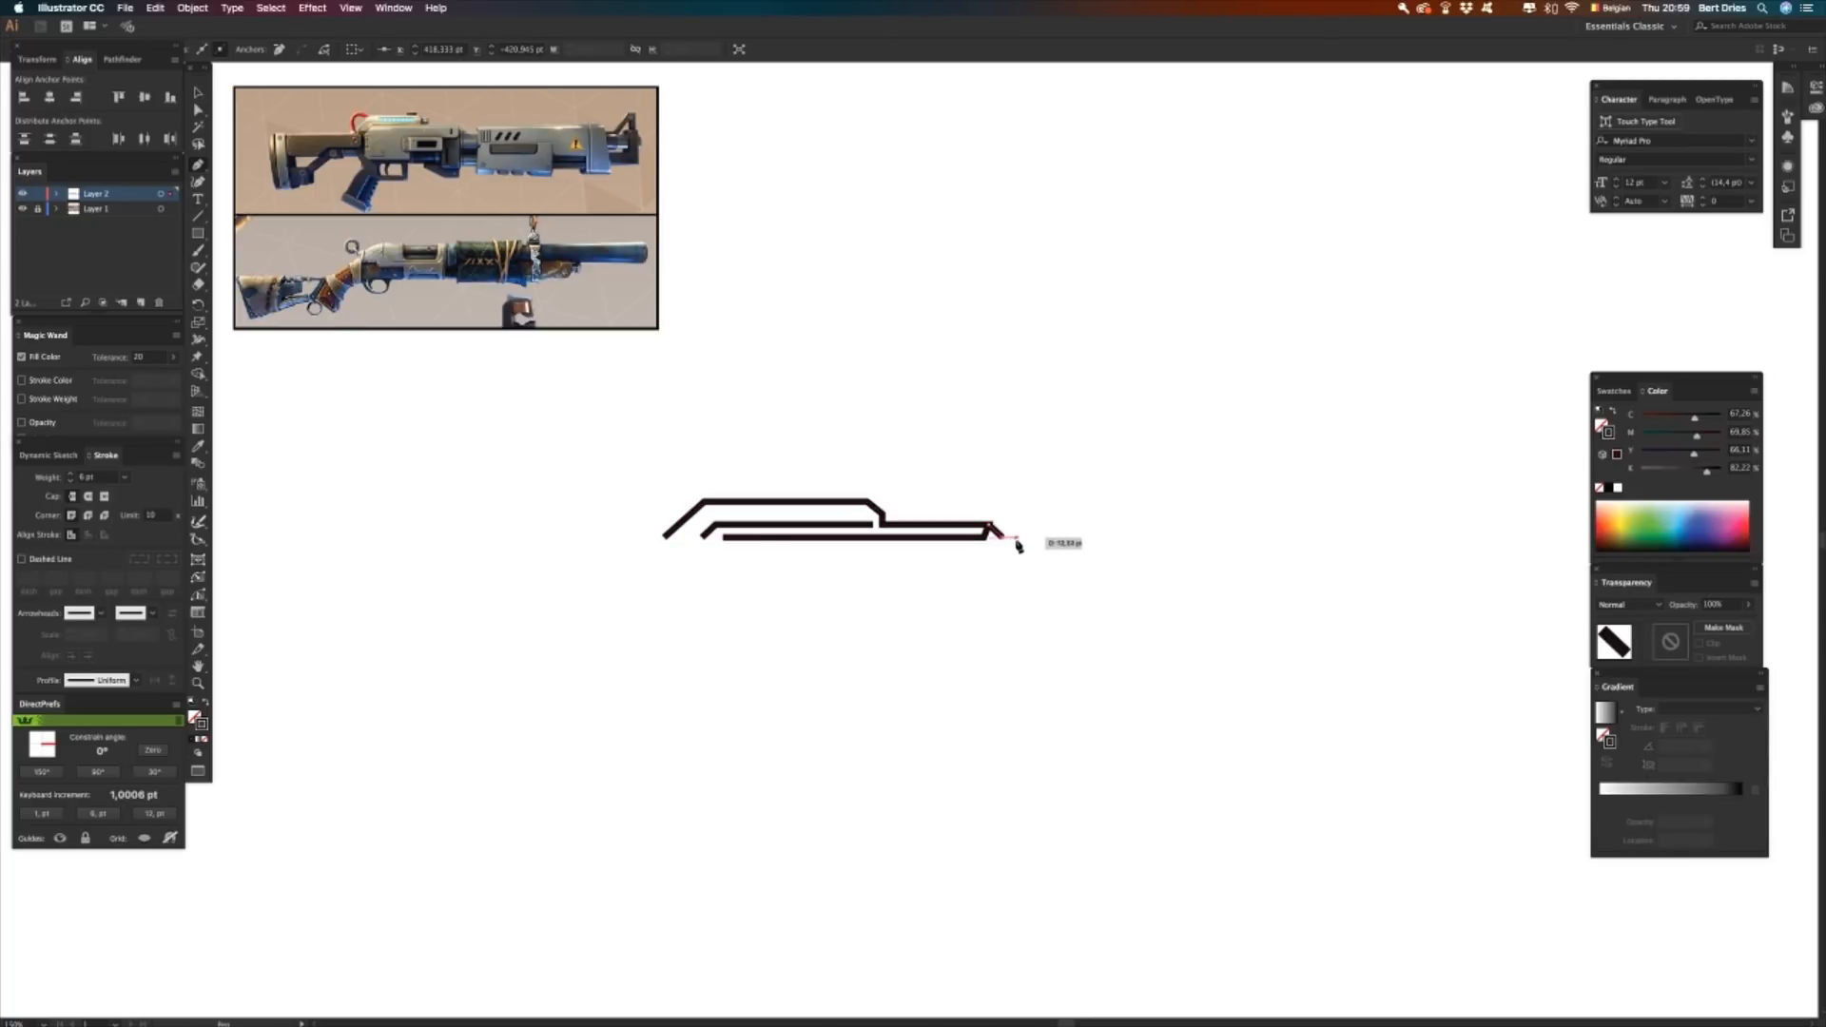
pyautogui.click(1014, 538)
pyautogui.click(1006, 557)
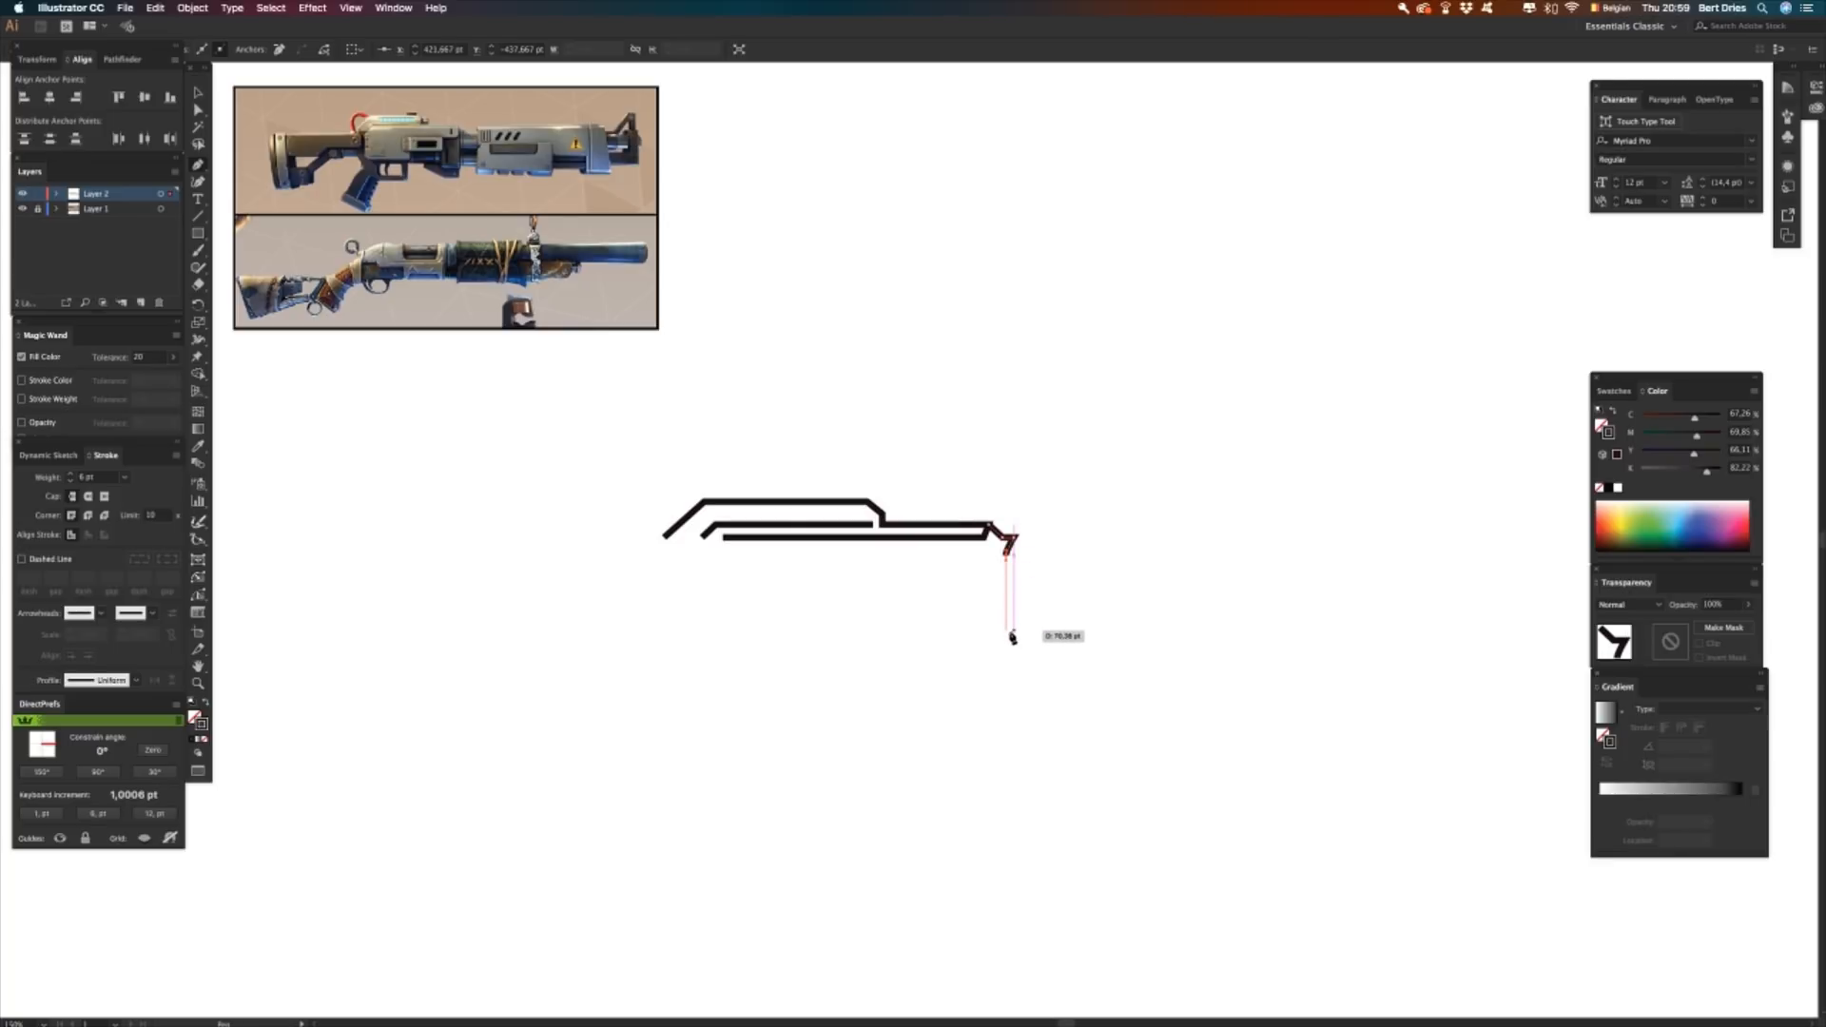
pyautogui.click(1006, 631)
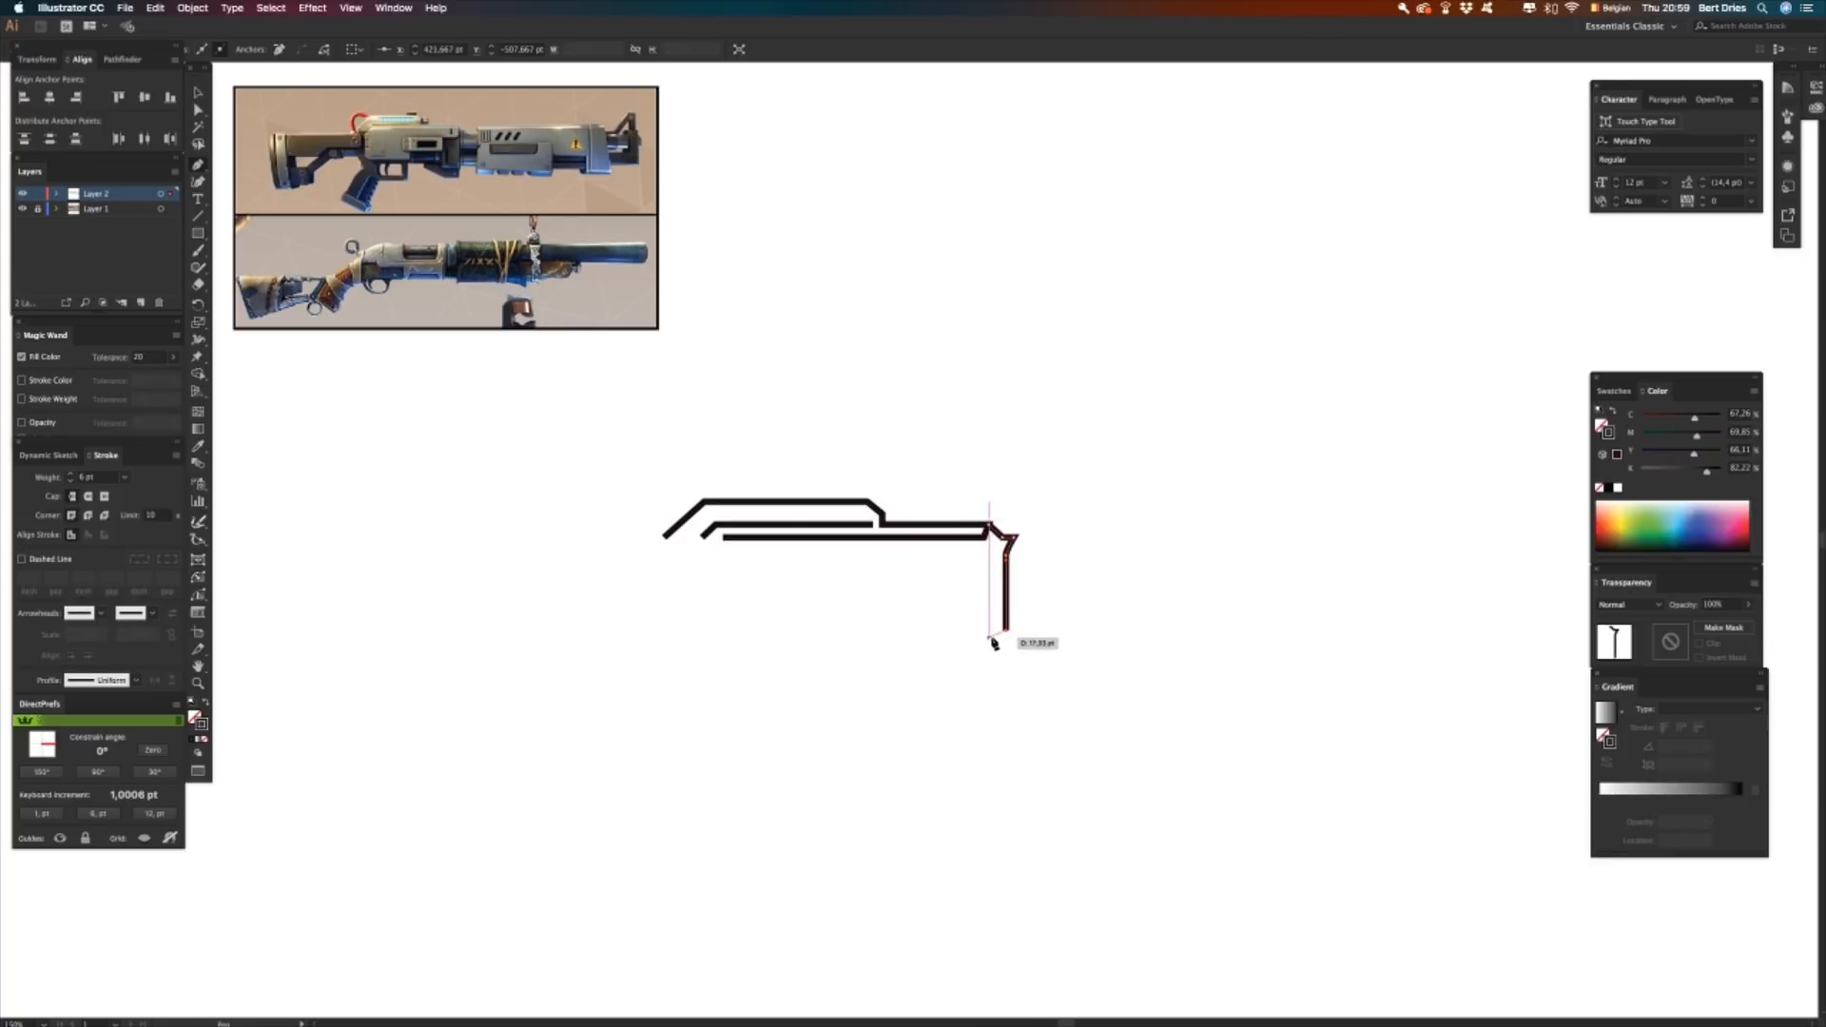
pyautogui.click(991, 639)
pyautogui.click(958, 640)
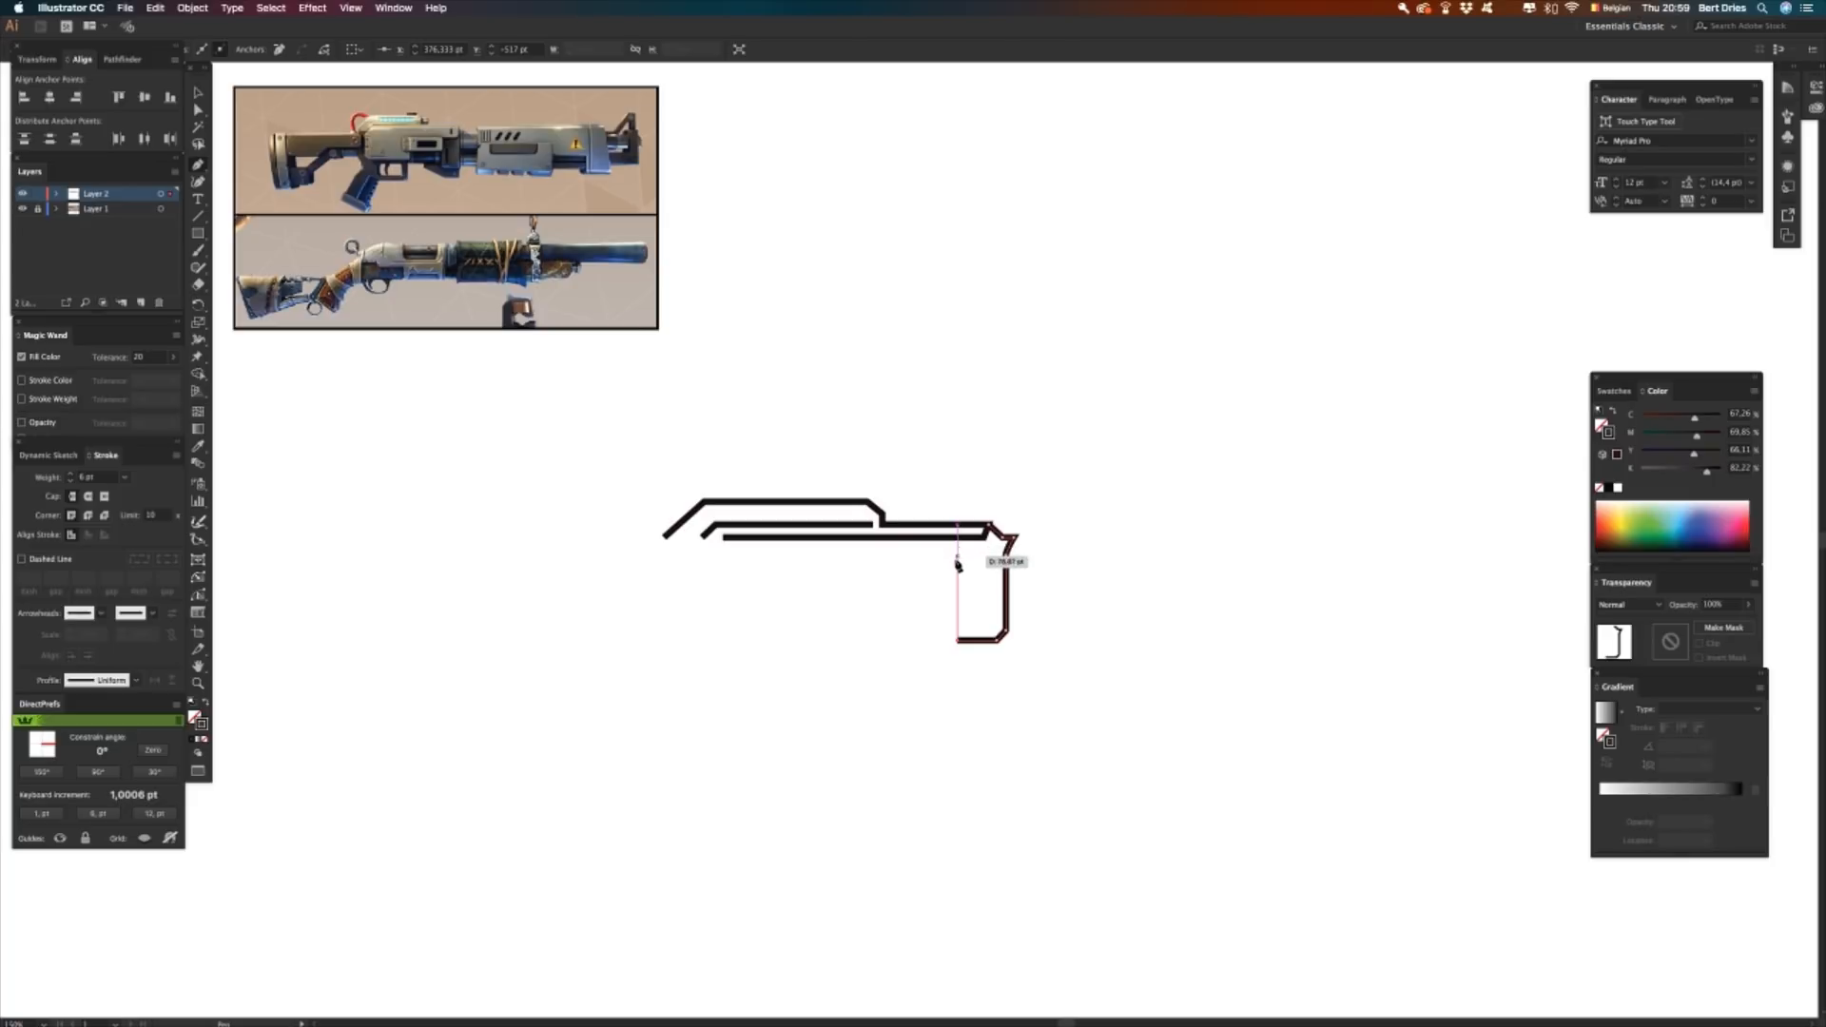
pyautogui.click(957, 586)
pyautogui.keyDown('ctrl'); pyautogui.click(980, 585); pyautogui.keyUp('ctrl')
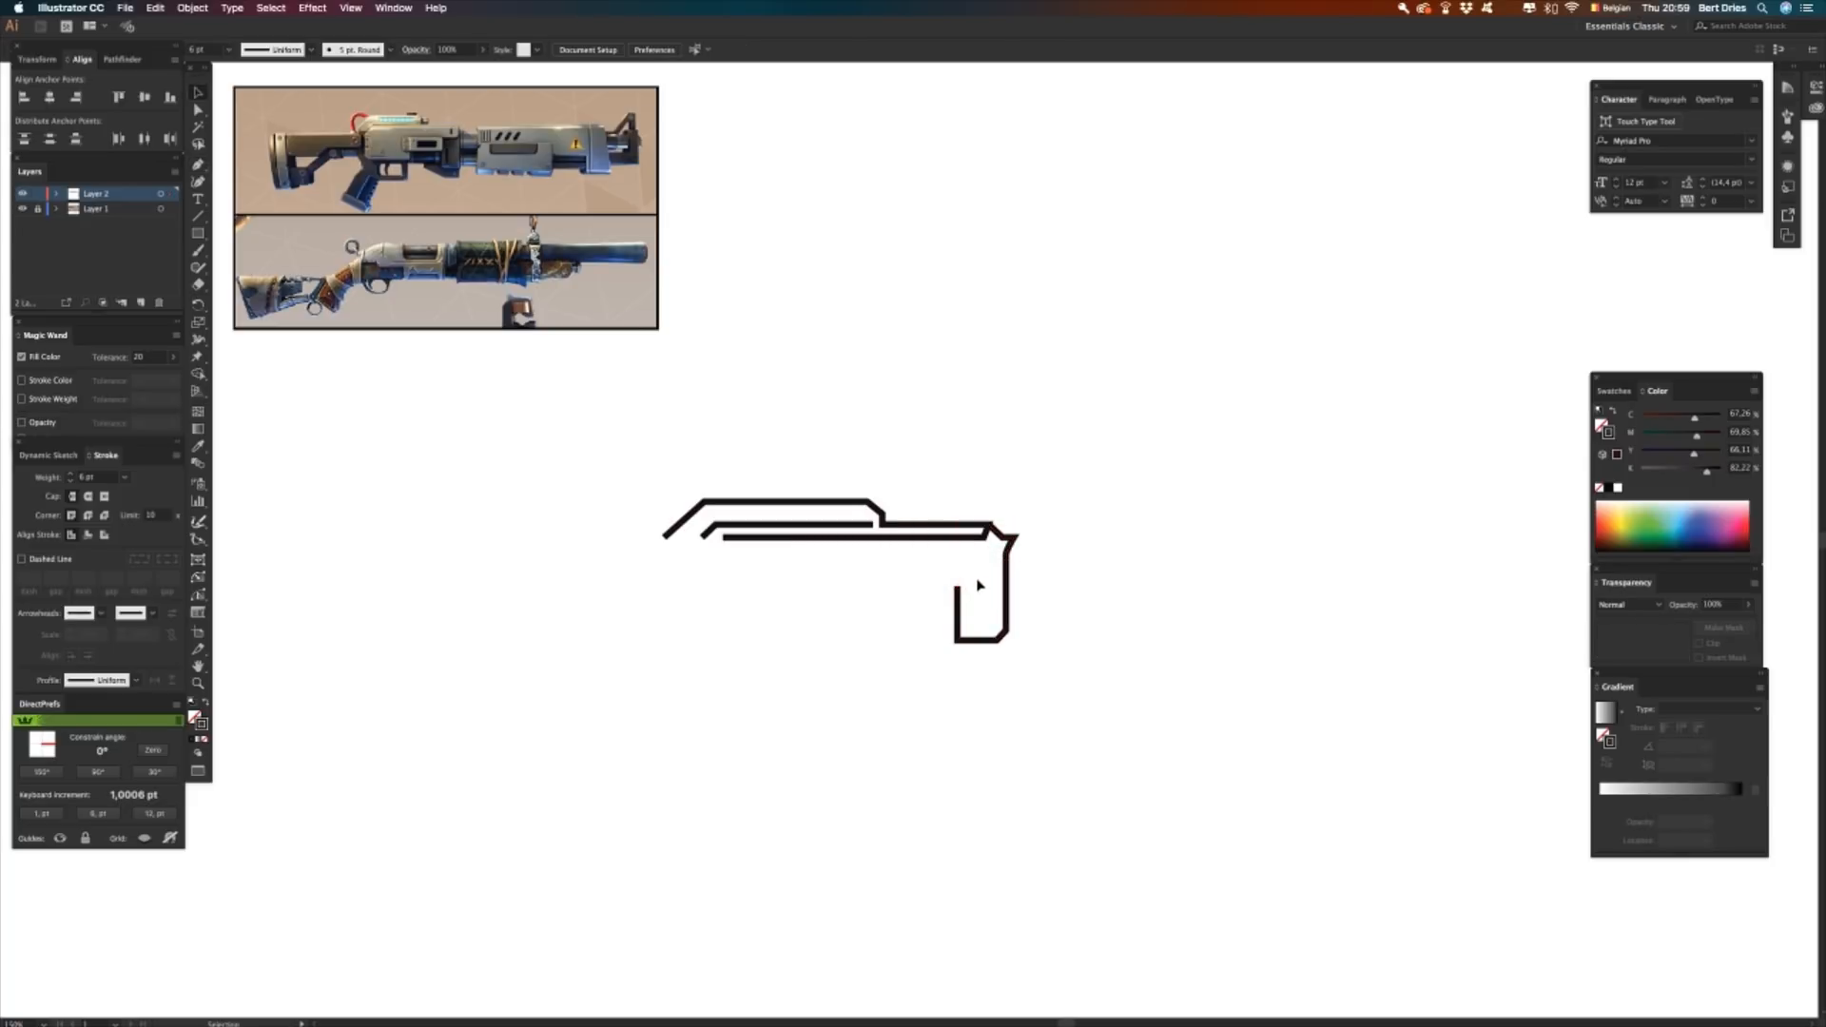
# - Draw the stepped lower contour from the slanted right end down and leftward with beveled offsets, ending in a short vertical drop
pyautogui.click(988, 531)
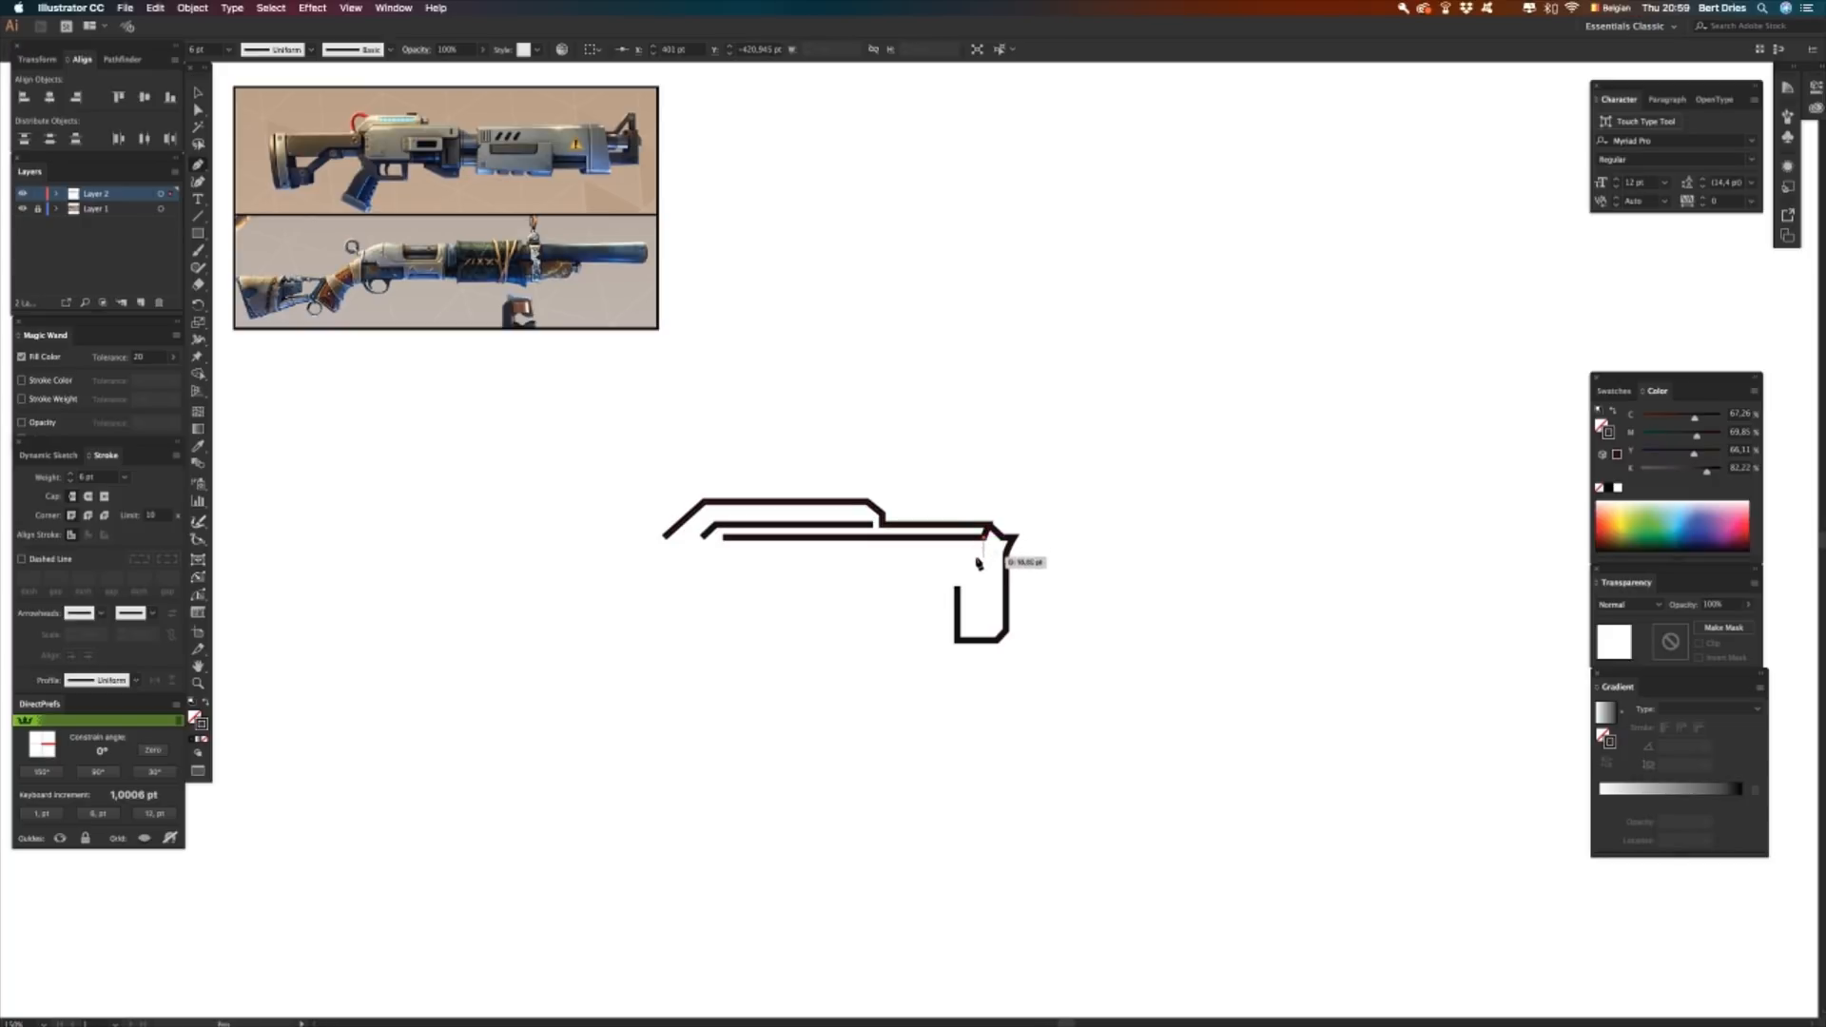
pyautogui.click(981, 561)
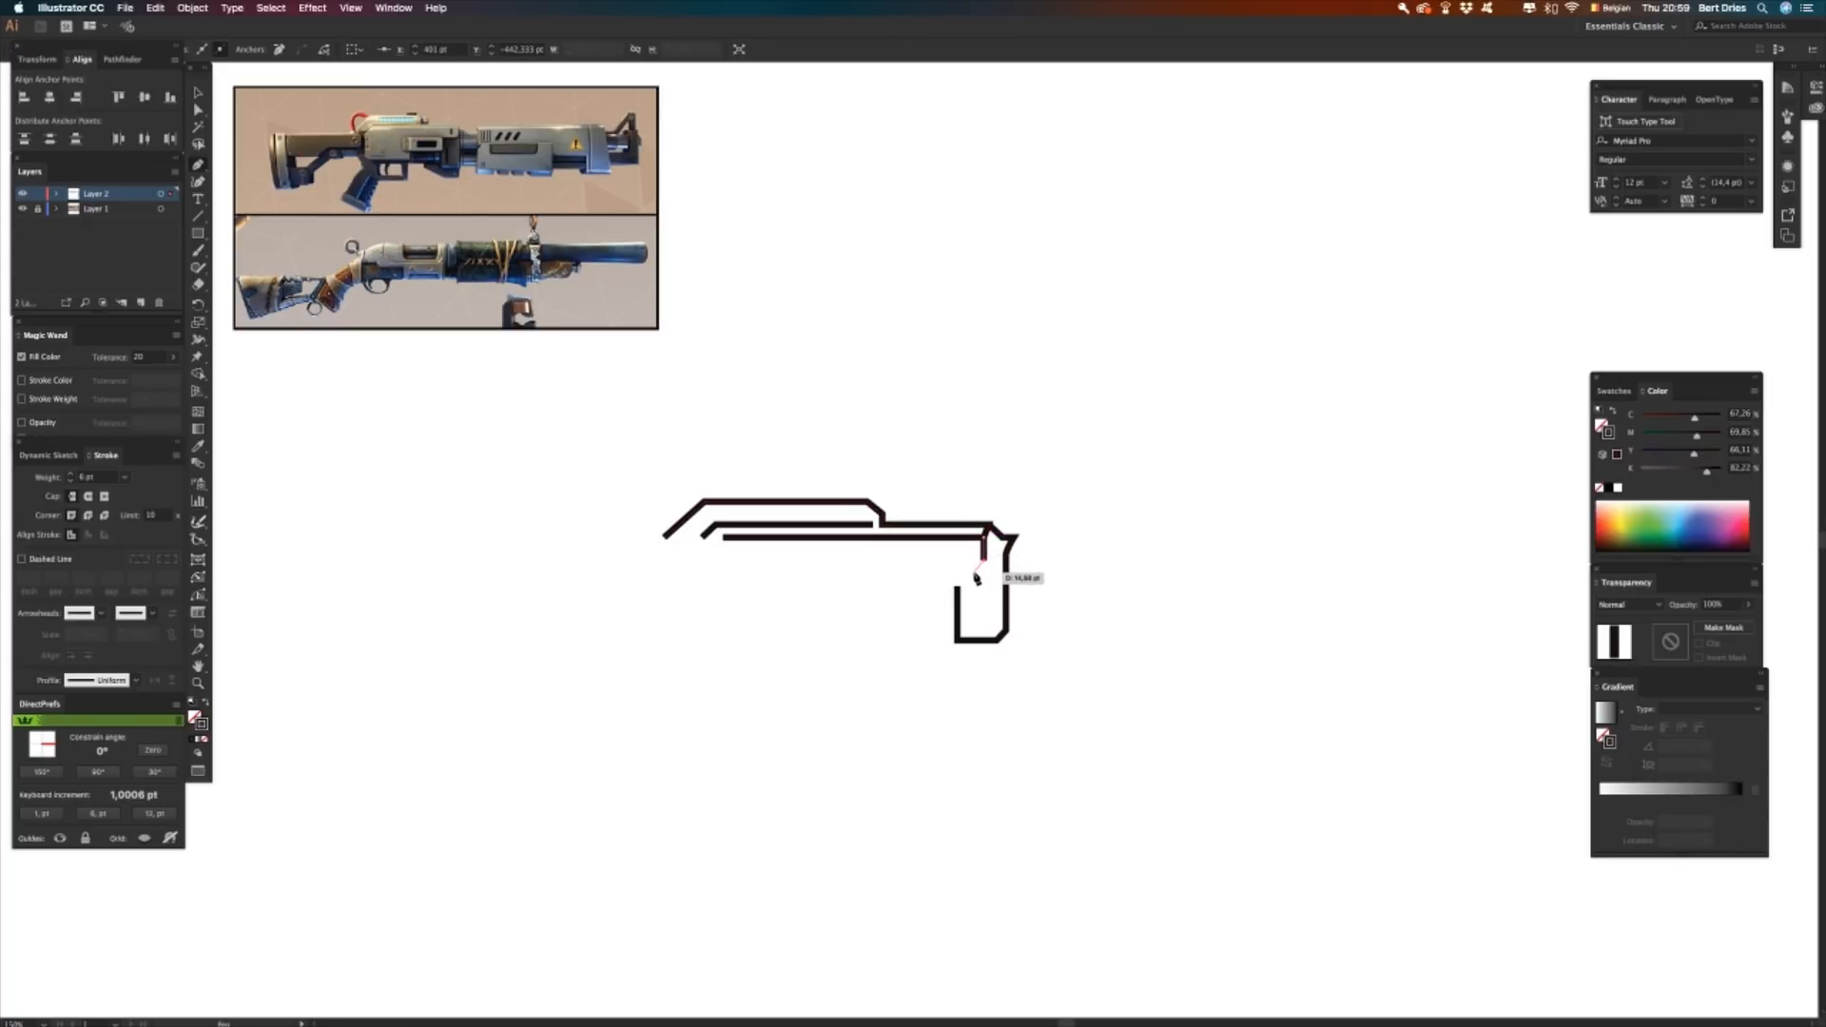
pyautogui.click(974, 571)
pyautogui.keyDown('shift'); pyautogui.click(911, 572); pyautogui.keyUp('shift')
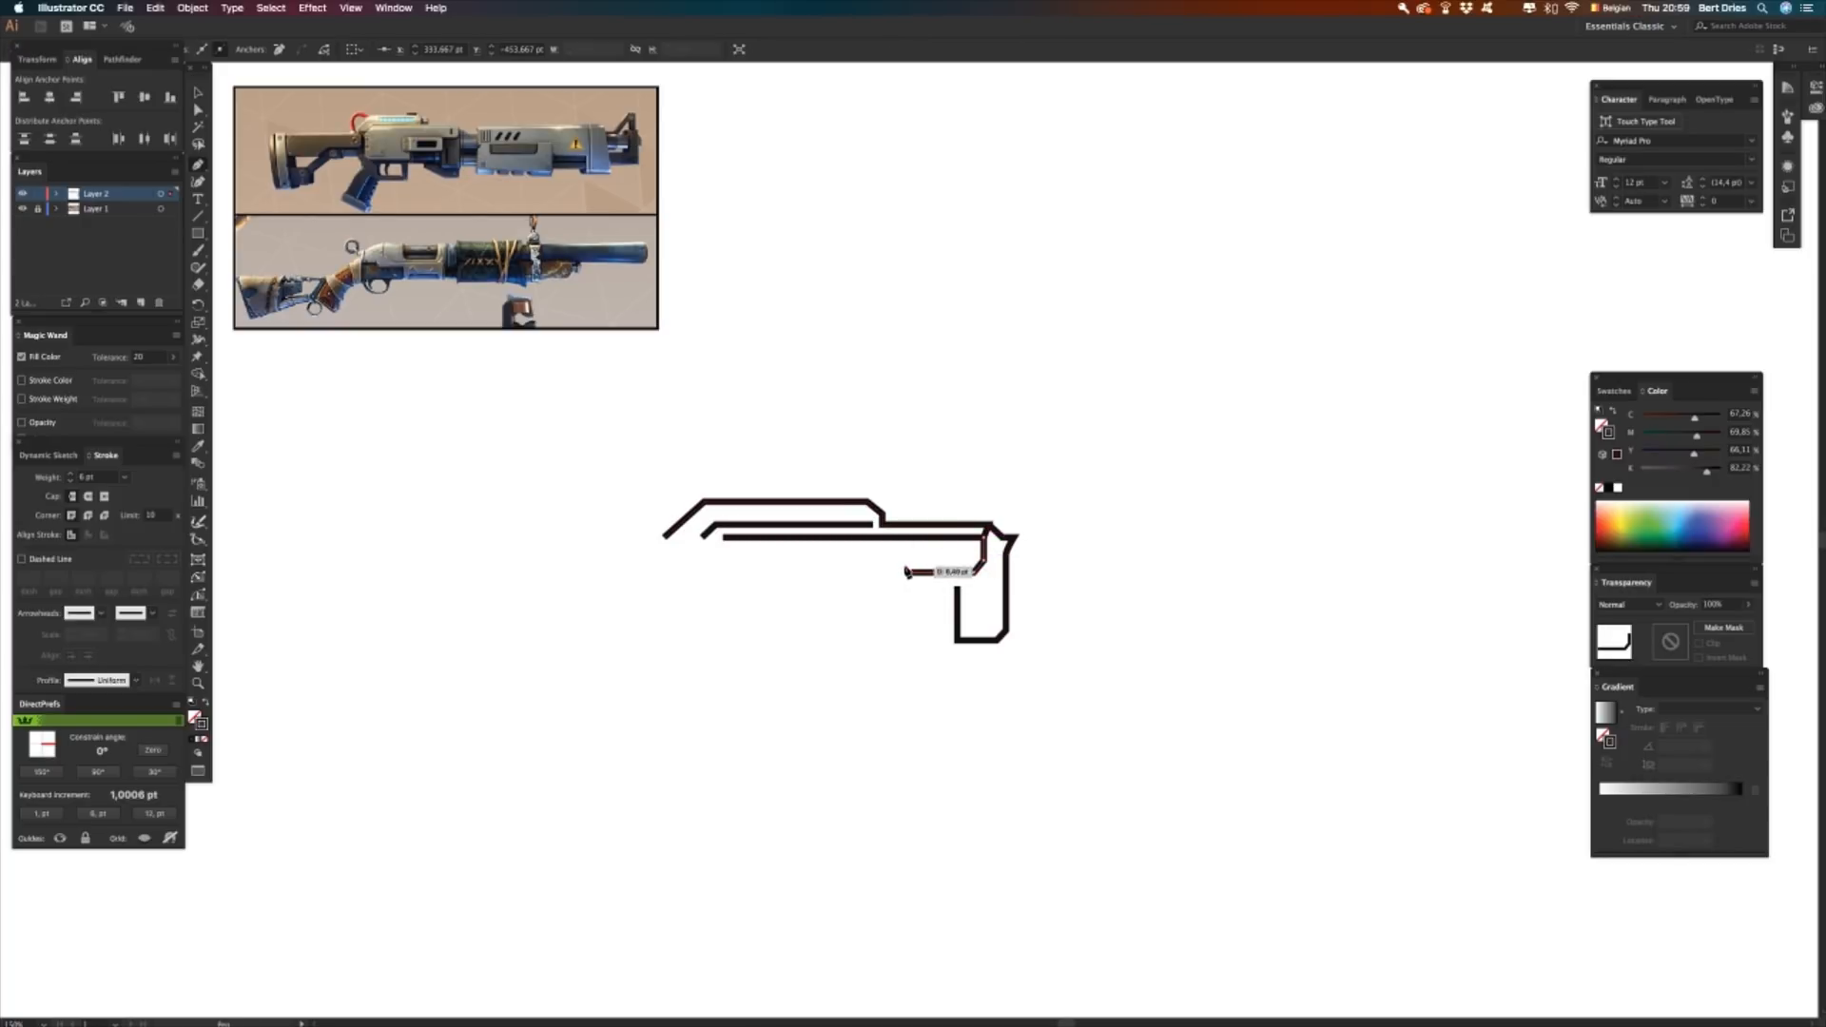
pyautogui.keyDown('shift'); pyautogui.click(907, 566); pyautogui.keyUp('shift')
pyautogui.keyDown('shift'); pyautogui.click(826, 568); pyautogui.keyUp('shift')
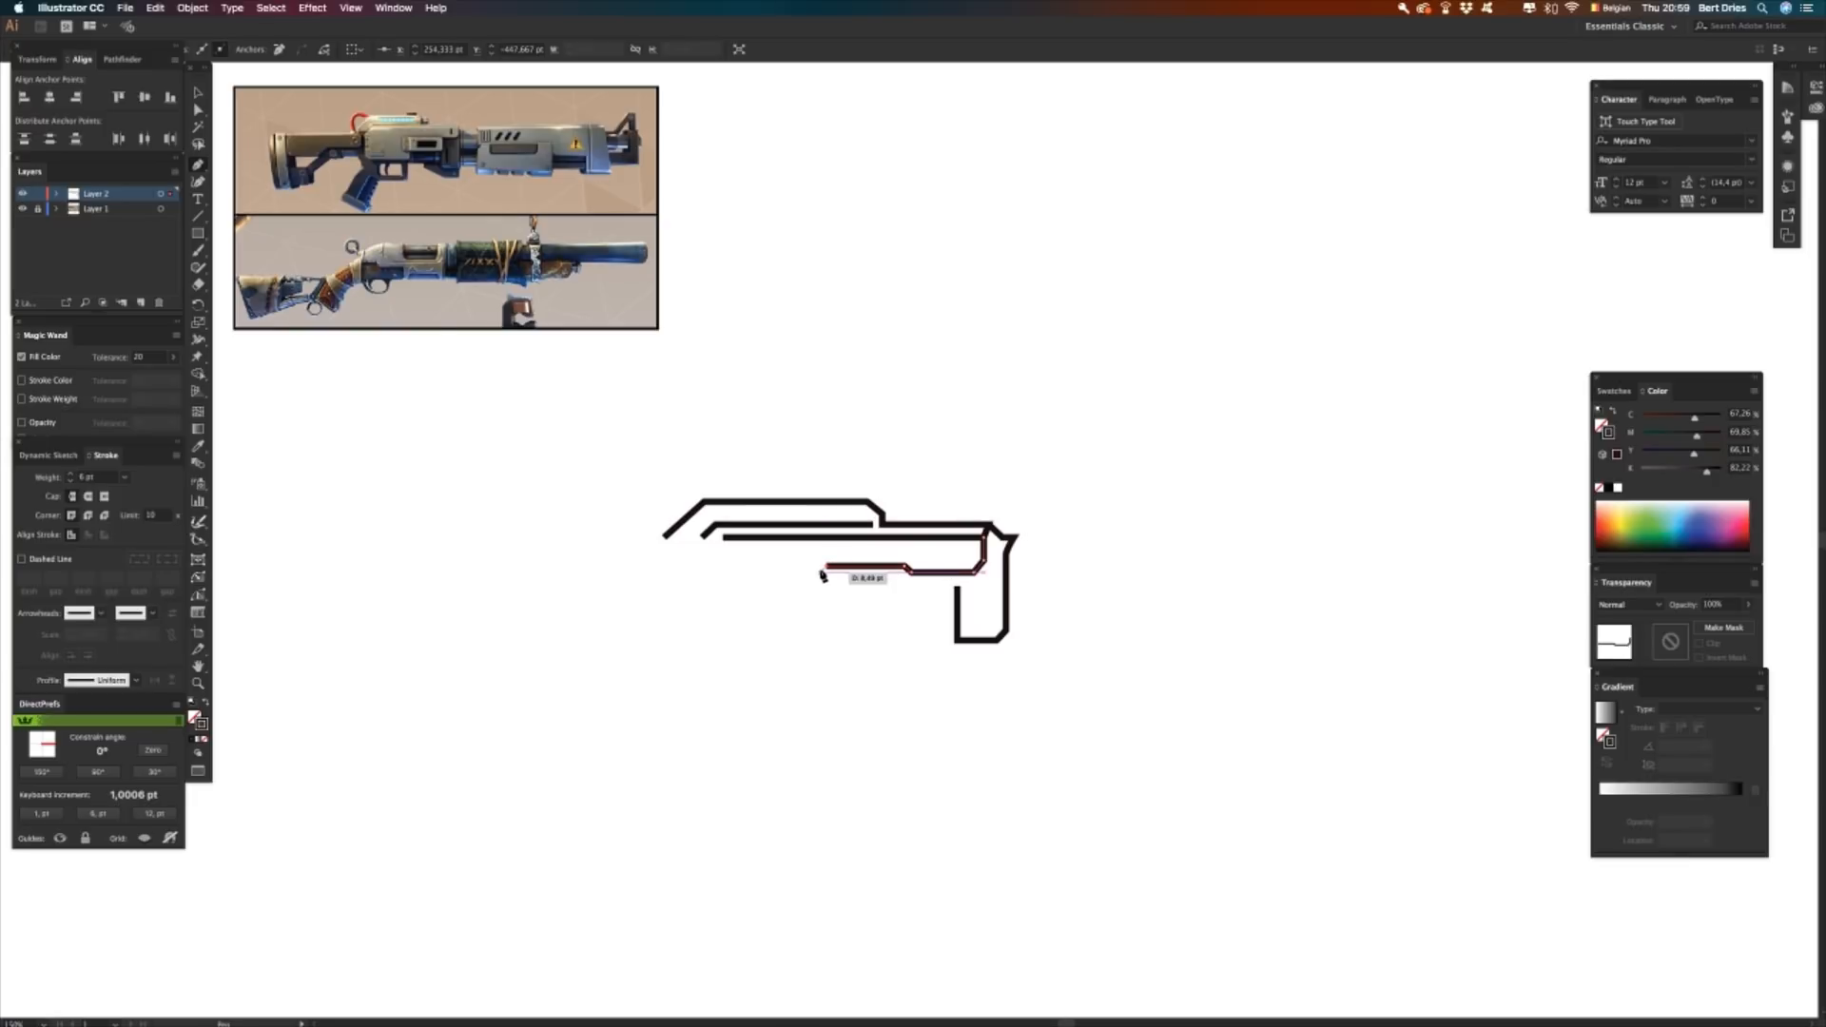
pyautogui.click(823, 576)
pyautogui.keyDown('shift'); pyautogui.click(805, 571); pyautogui.keyUp('shift')
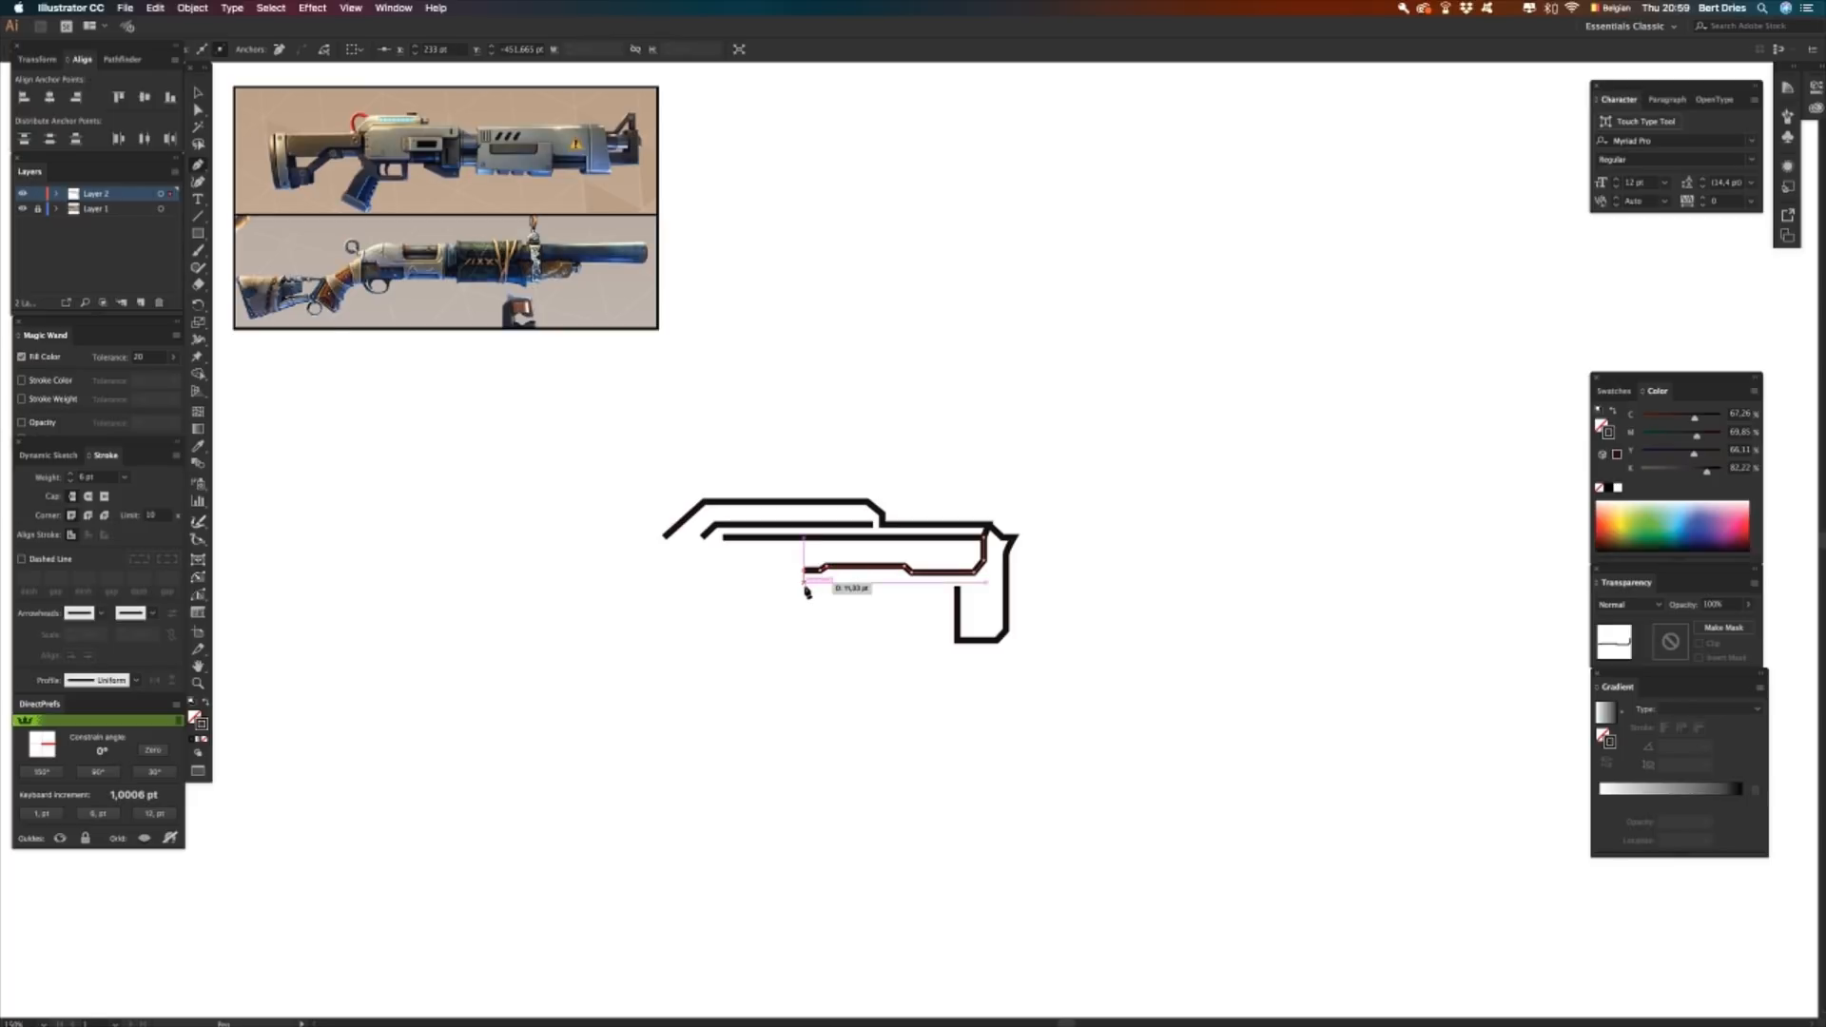
pyautogui.keyDown('shift'); pyautogui.click(803, 599); pyautogui.keyUp('shift')
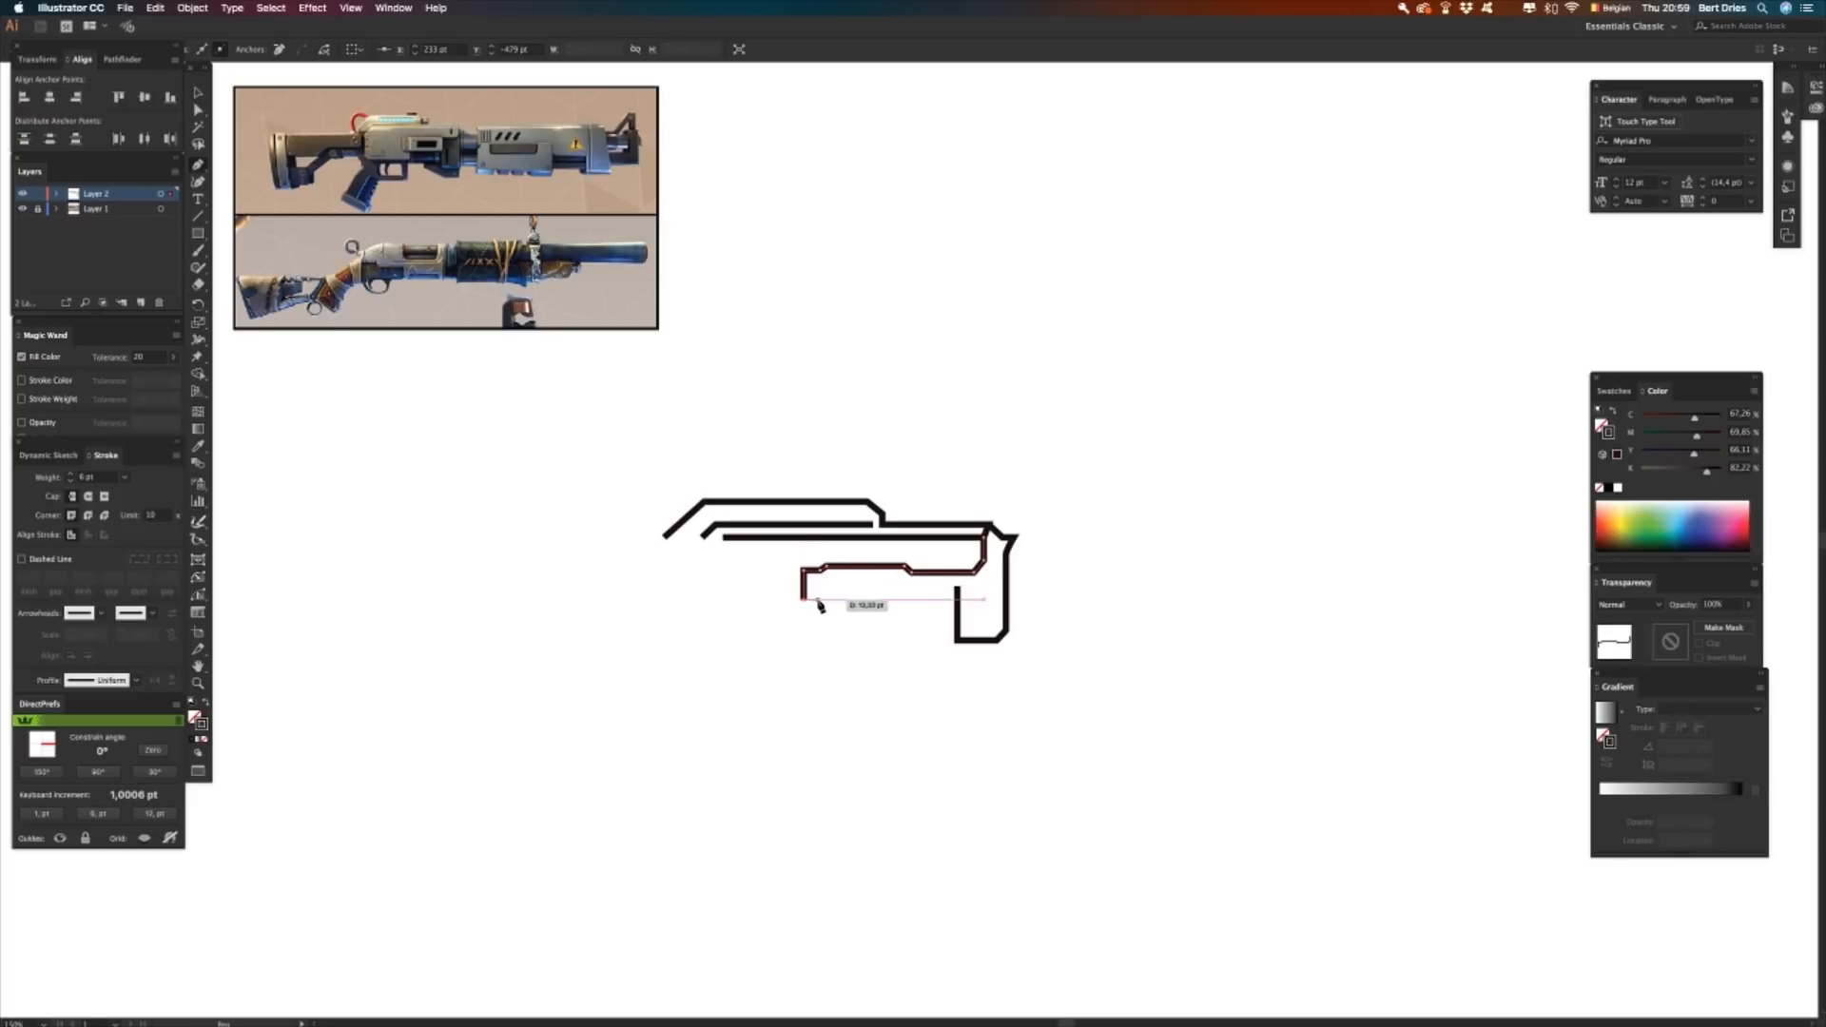
# - Cut the stepped lower contour with the Scissors tool at its middle bend and select the left piece
pyautogui.press('c')
pyautogui.click(847, 569)
pyautogui.click(921, 573)
pyautogui.click(914, 573)
pyautogui.press('v')
pyautogui.click(913, 575)
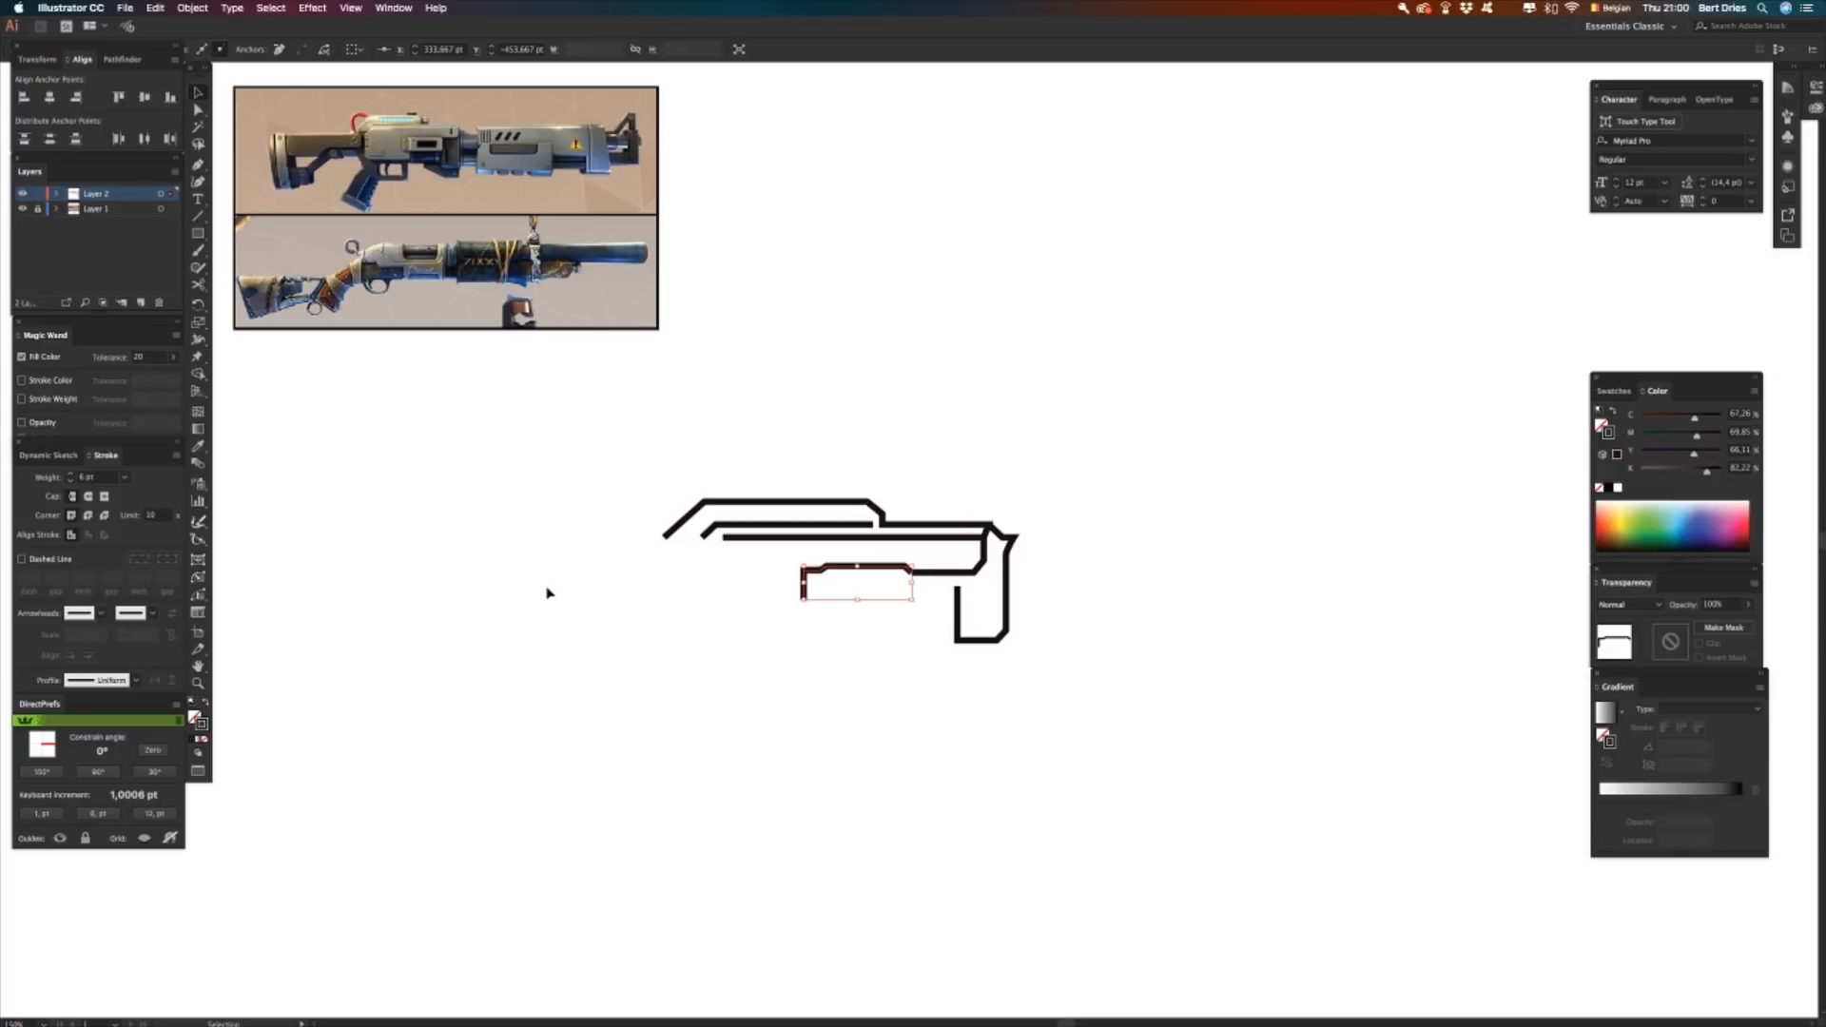
# - Reflect a copy of the stepped left piece across the horizontal axis at its lower-left endpoint
pyautogui.press('c')
pyautogui.press('v')
pyautogui.click(829, 569)
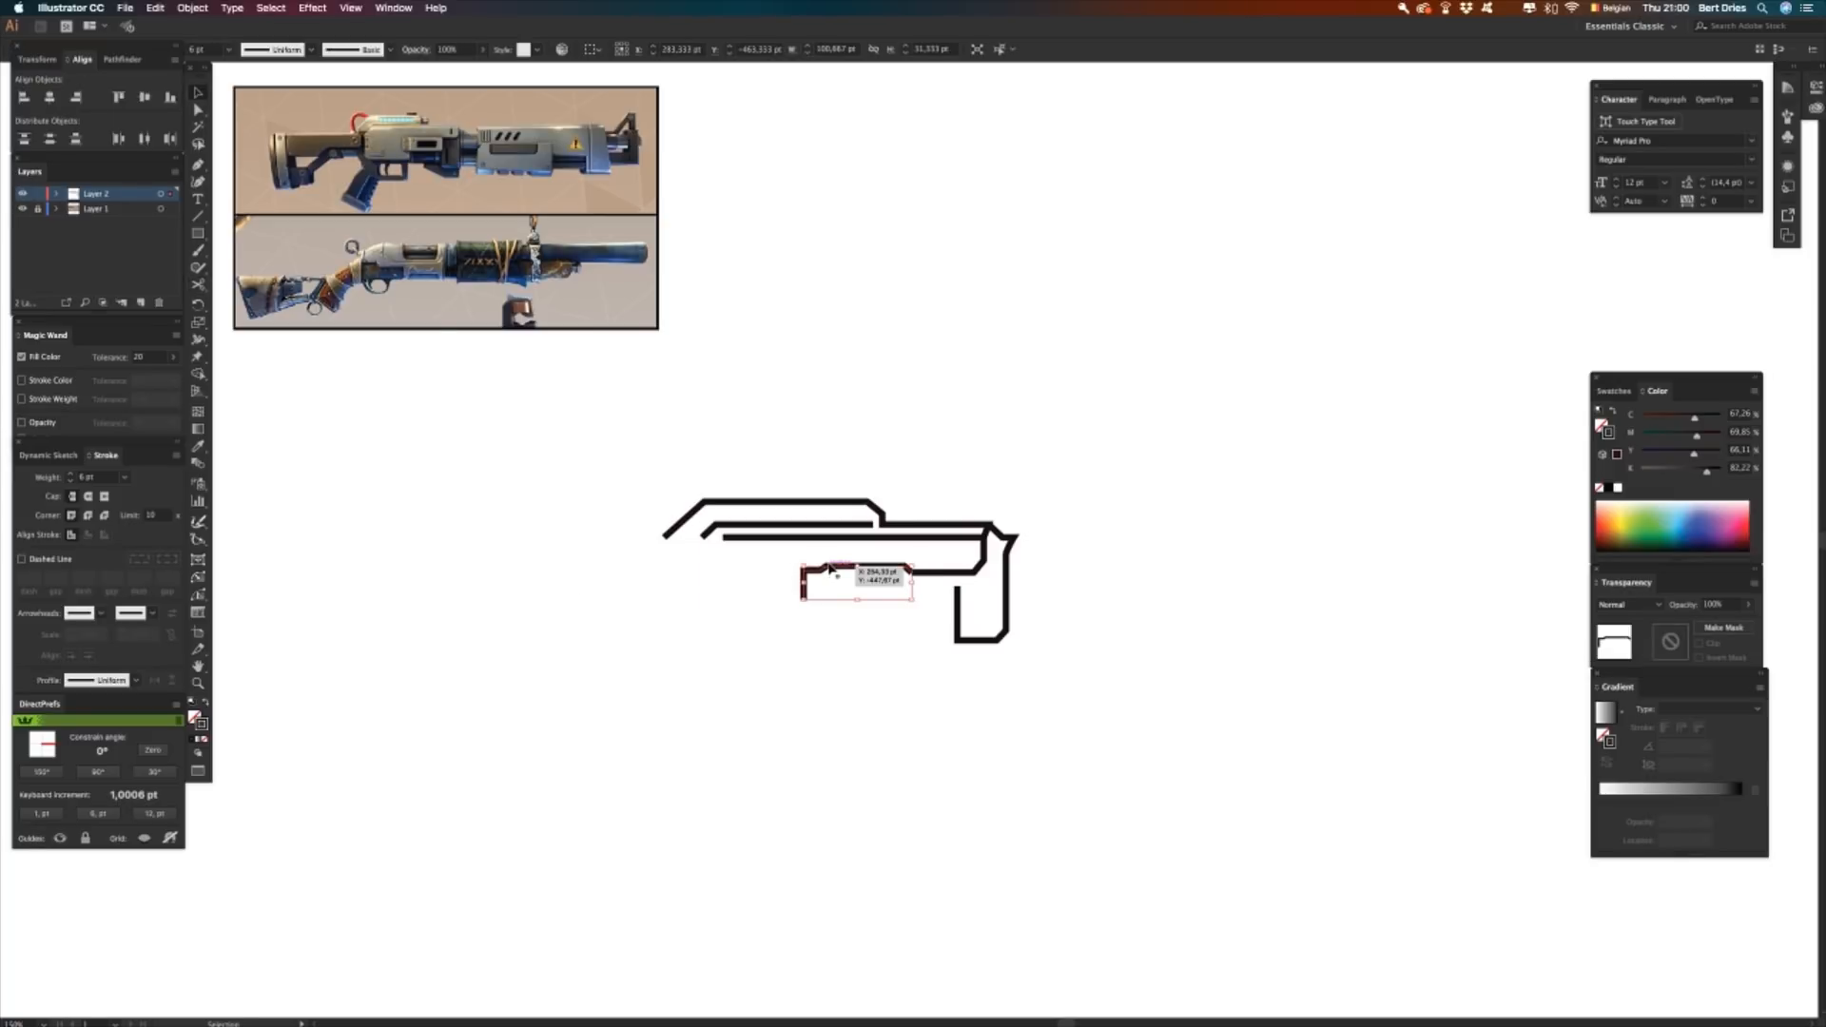
pyautogui.press('o')
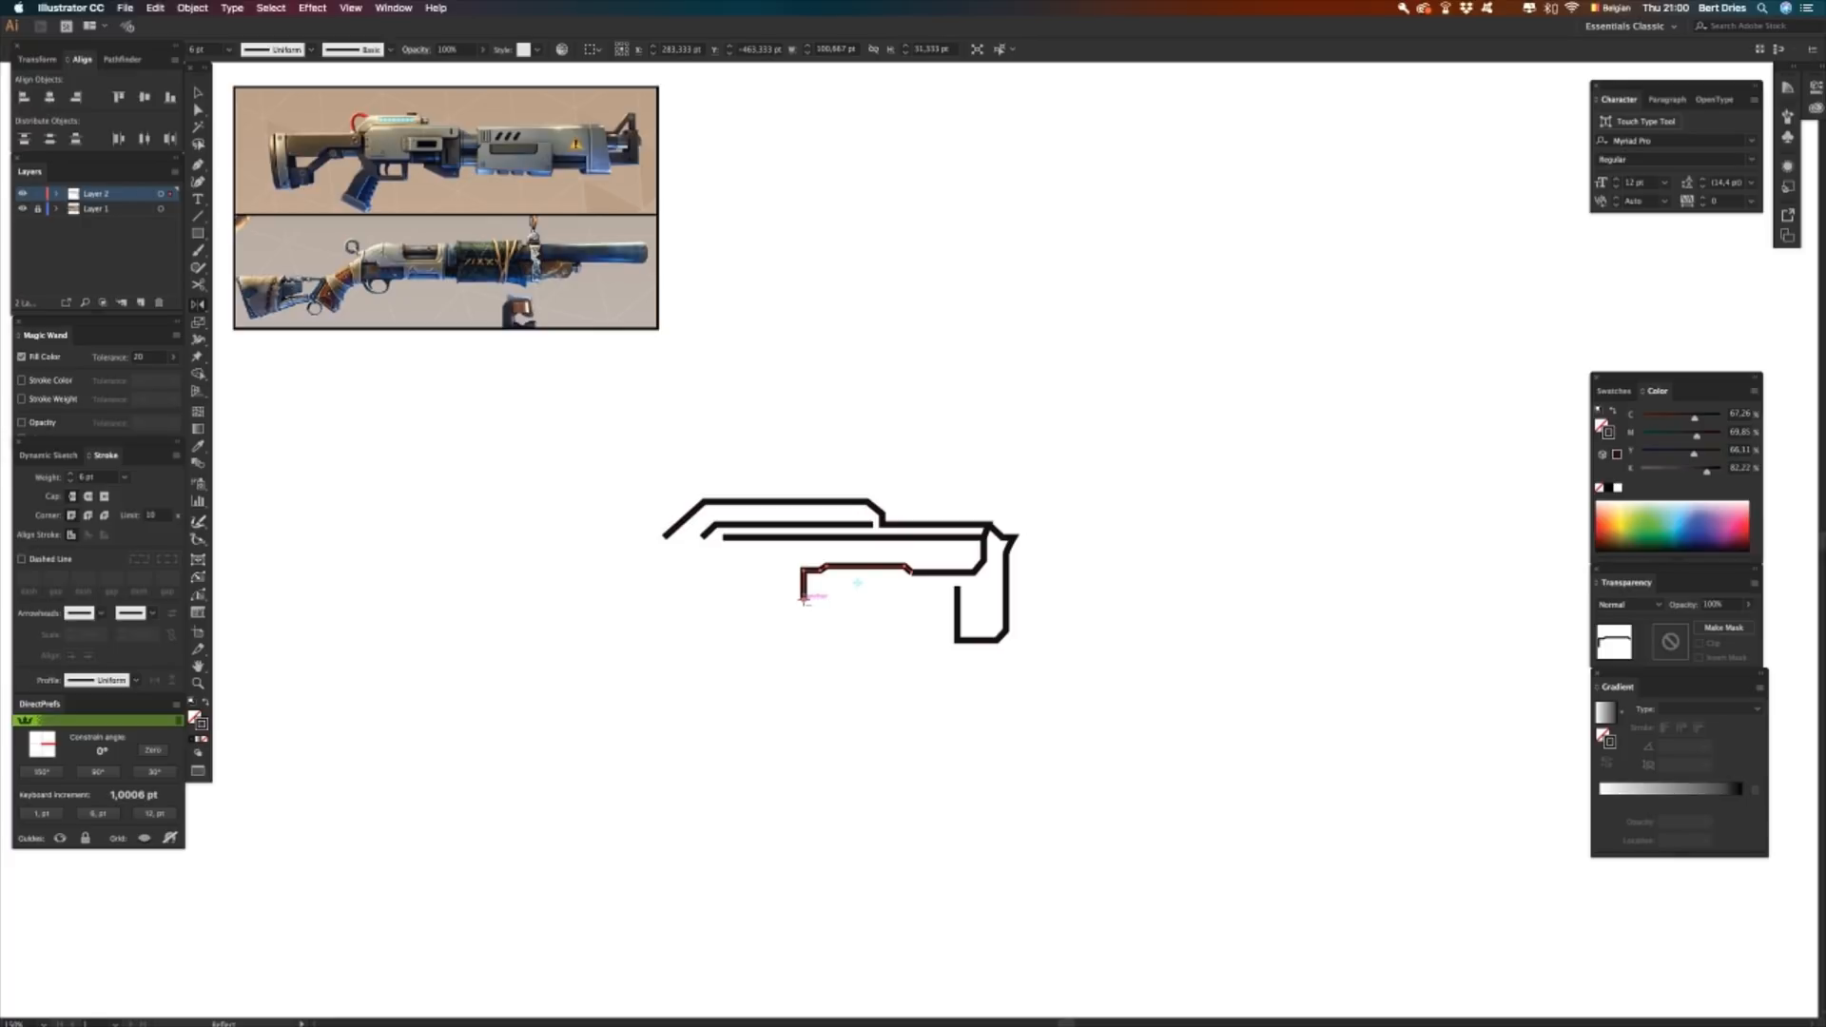
pyautogui.keyDown('alt'); pyautogui.click(804, 600); pyautogui.keyUp('alt')
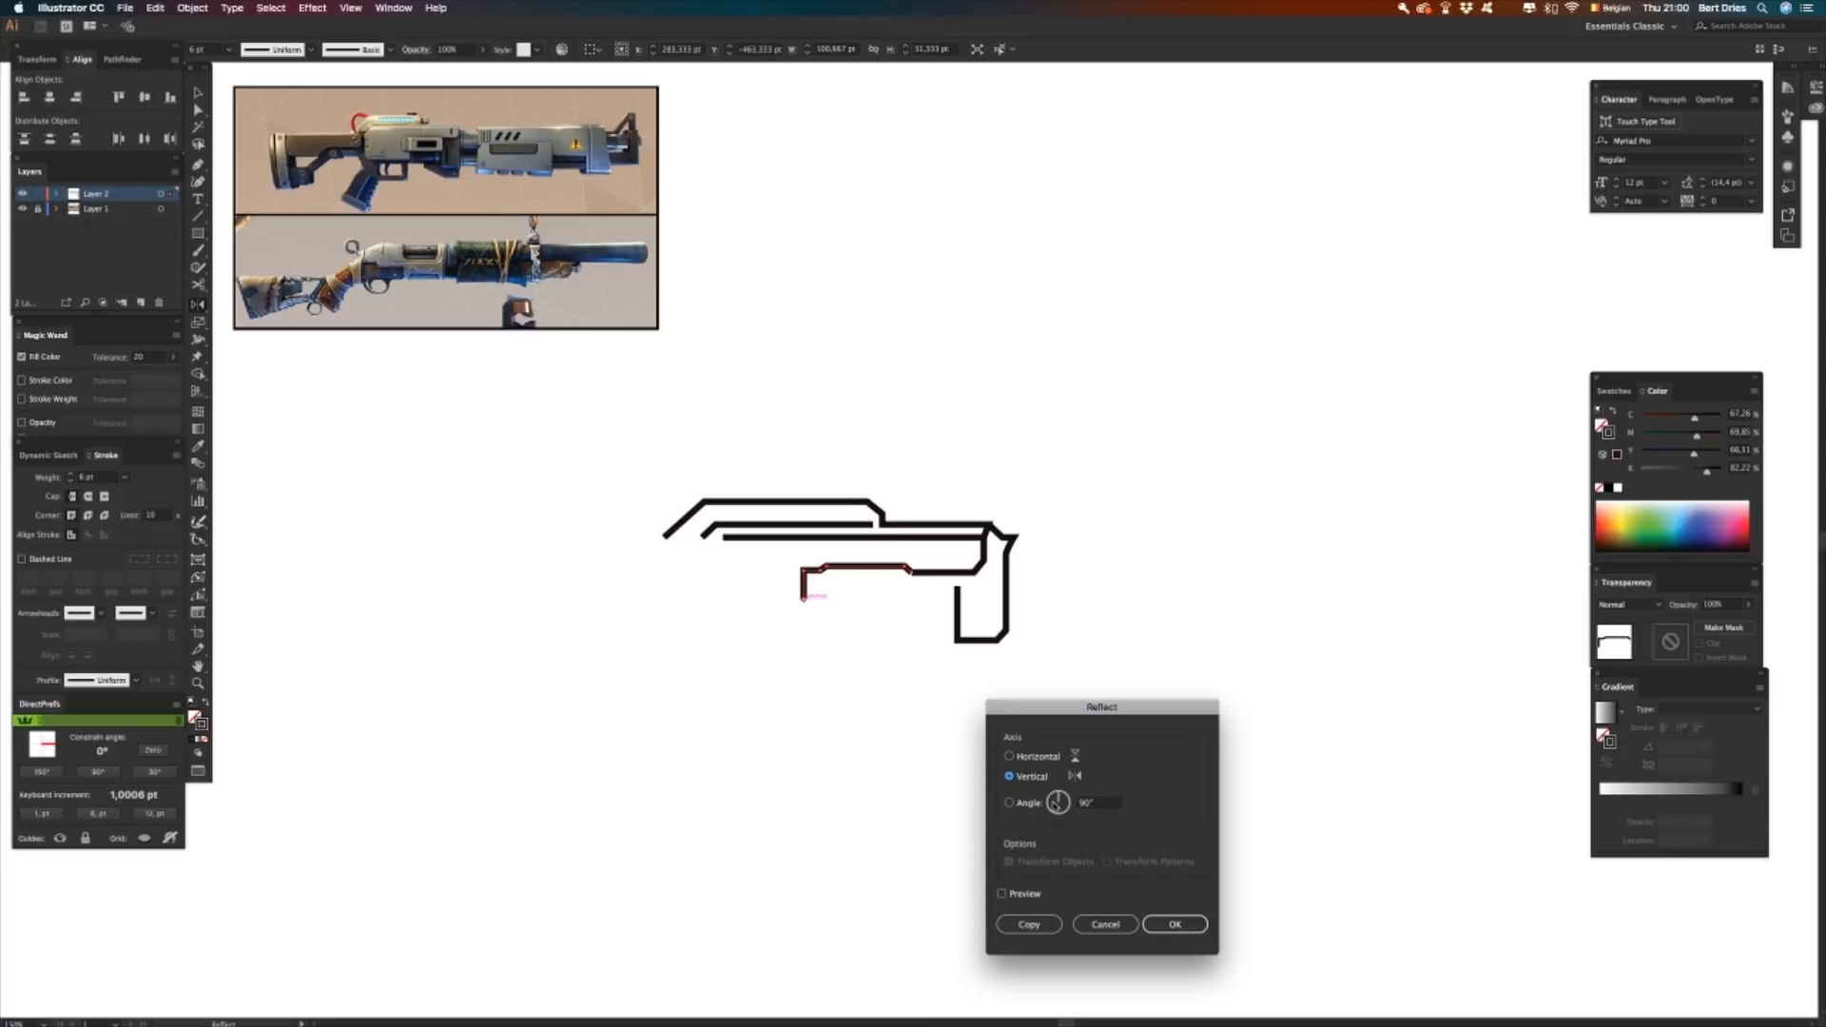
pyautogui.click(1002, 894)
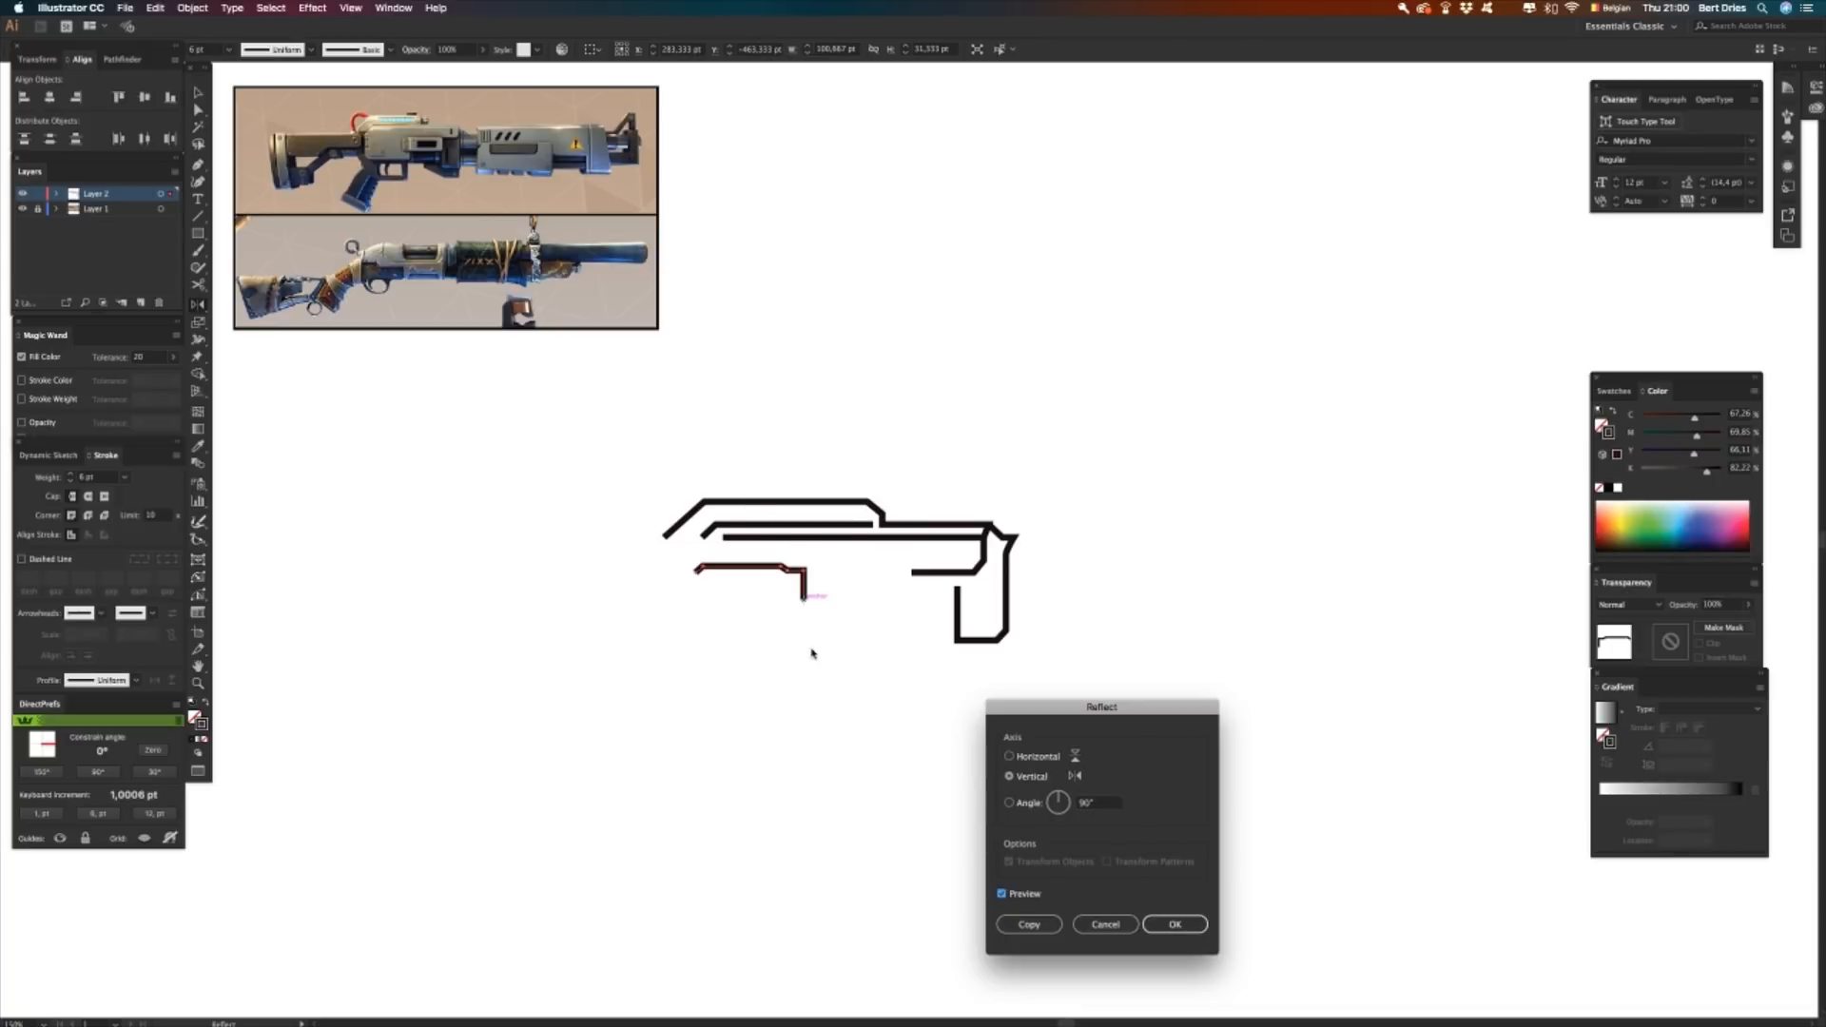
pyautogui.click(1011, 757)
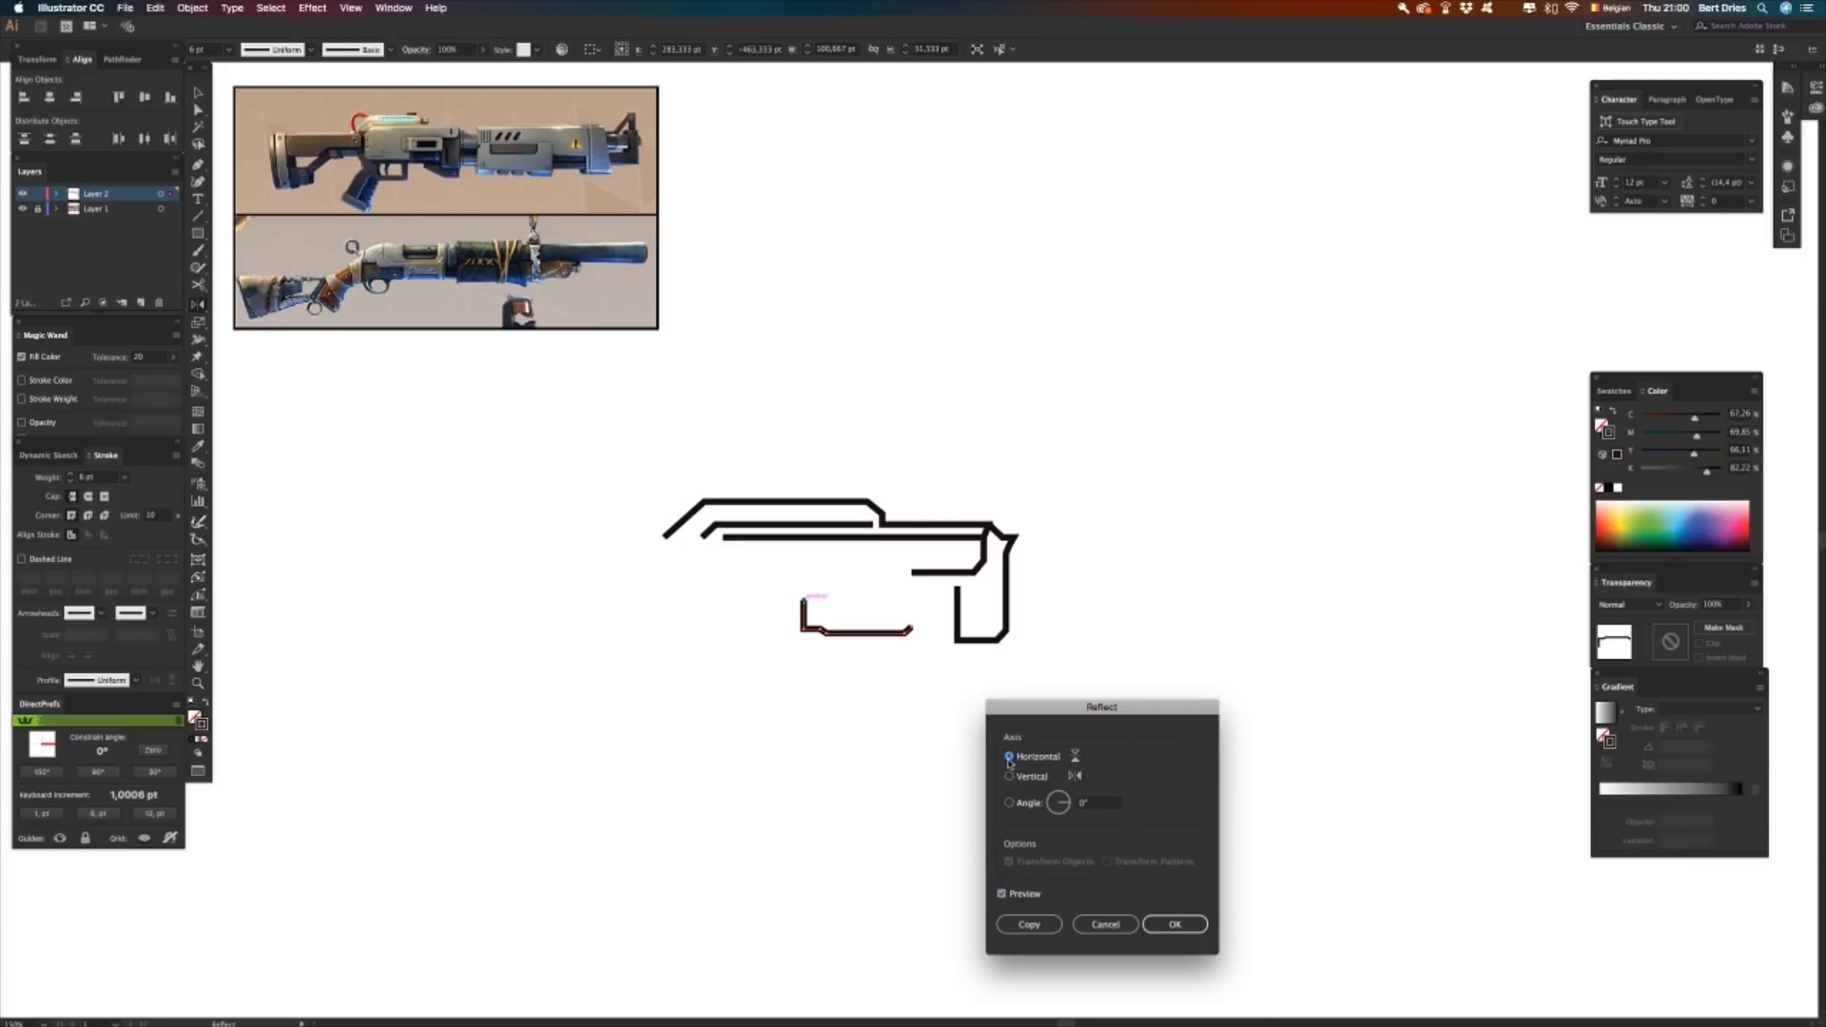
pyautogui.click(1030, 924)
pyautogui.press('v')
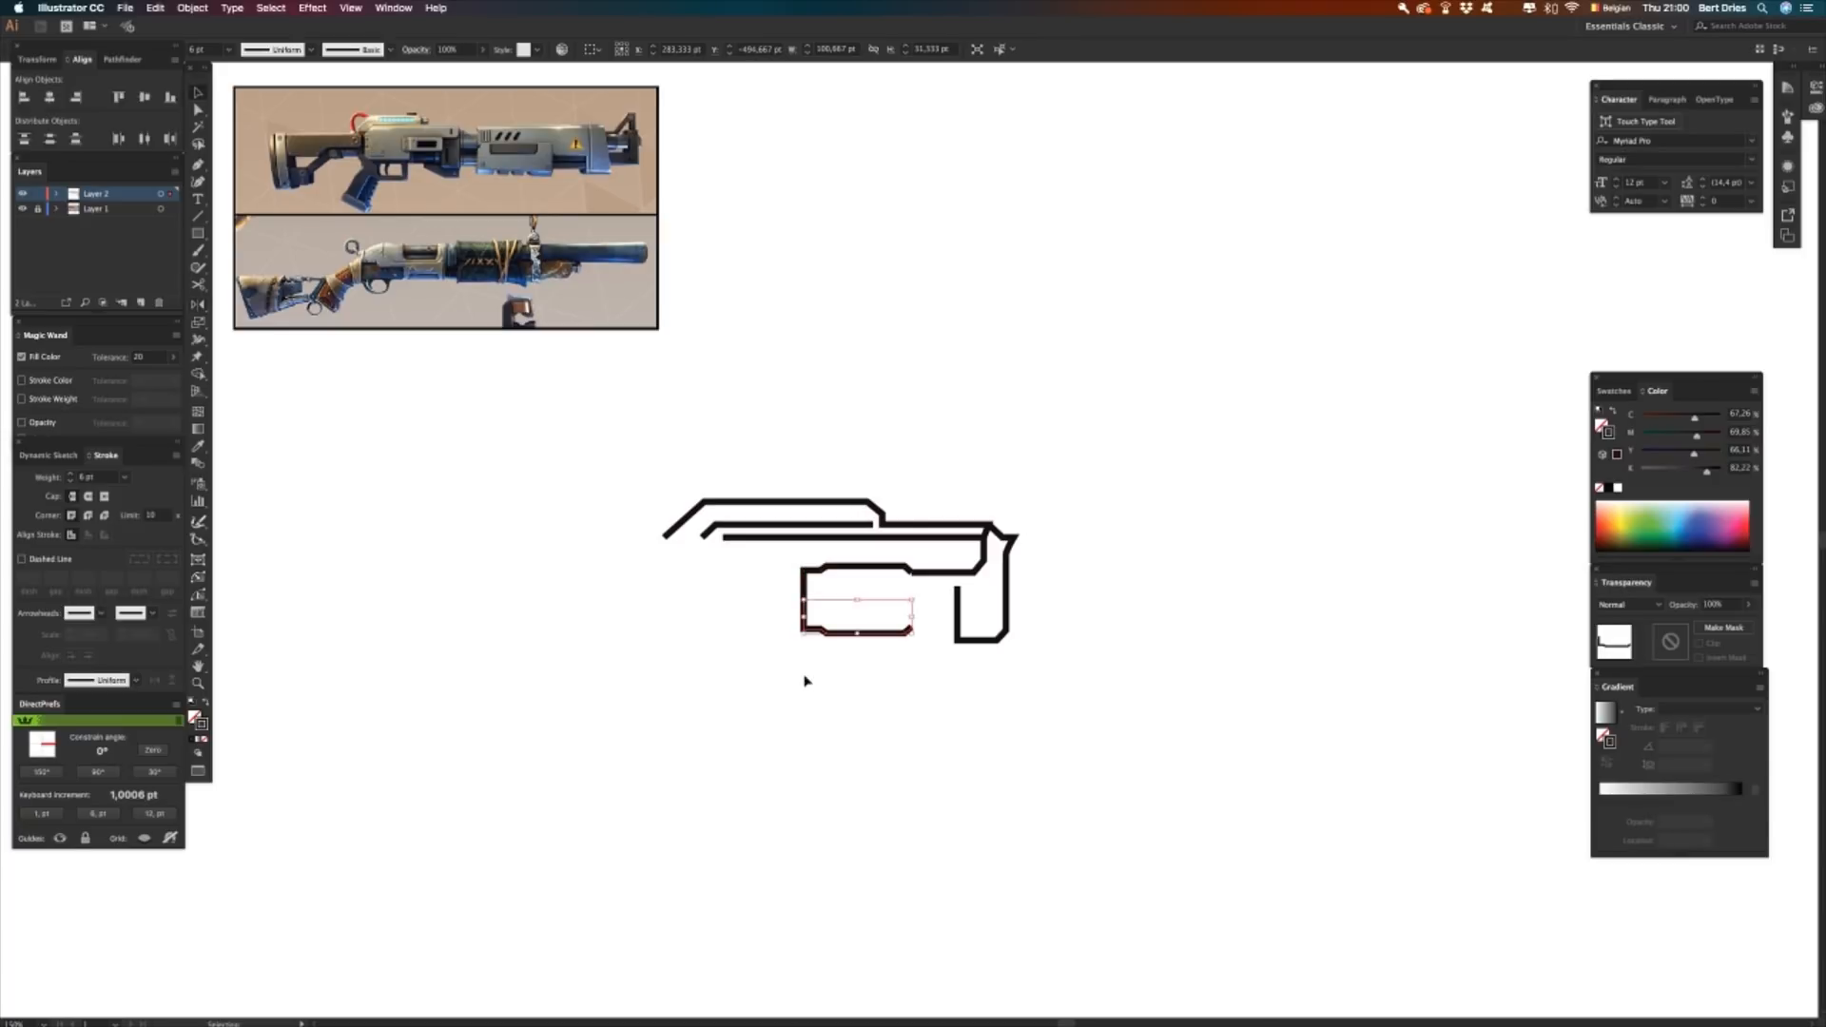
# - Move the mirrored piece up about 18 pt so it overlaps the original's left edge and narrows the shape
pyautogui.press('Up')
pyautogui.press('Up')
pyautogui.press('Up')
pyautogui.press('Up')
pyautogui.press('Up')
pyautogui.press('Up')
pyautogui.press('Up')
pyautogui.press('Up')
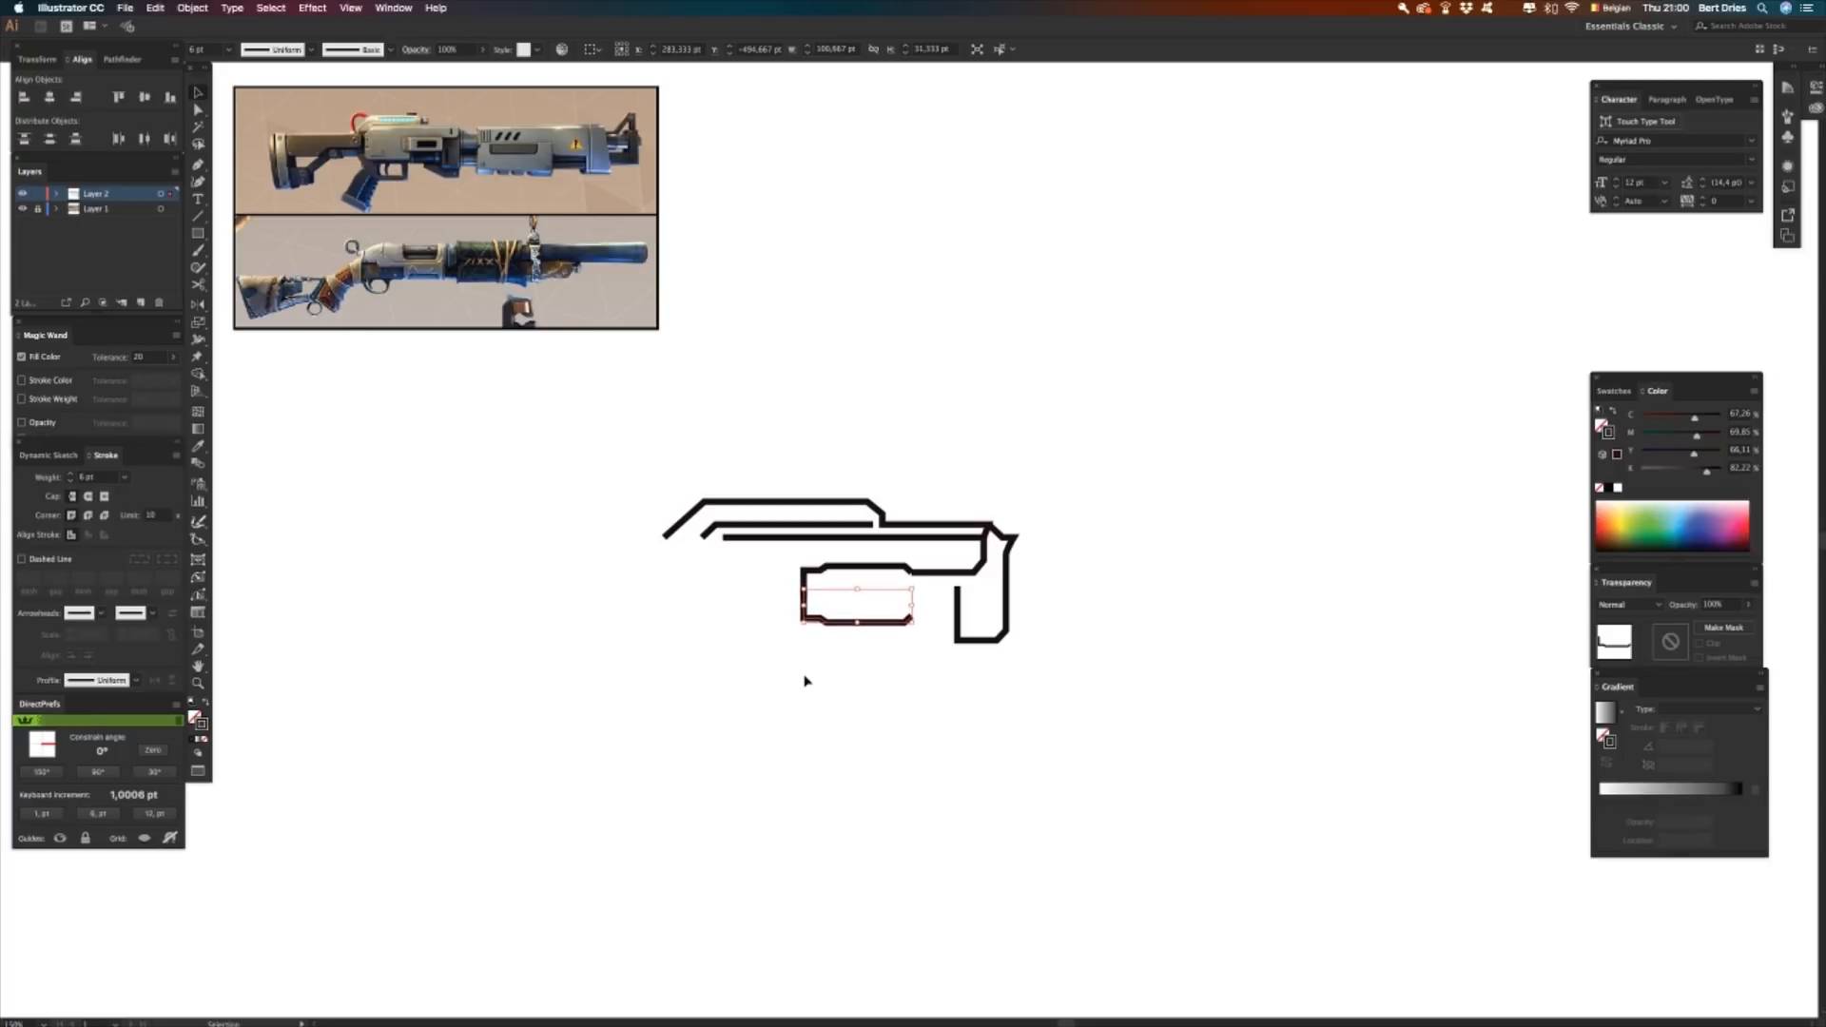
pyautogui.press('Up')
pyautogui.press('Up')
pyautogui.press('Up')
pyautogui.press('Up')
pyautogui.press('Up')
pyautogui.press('Up')
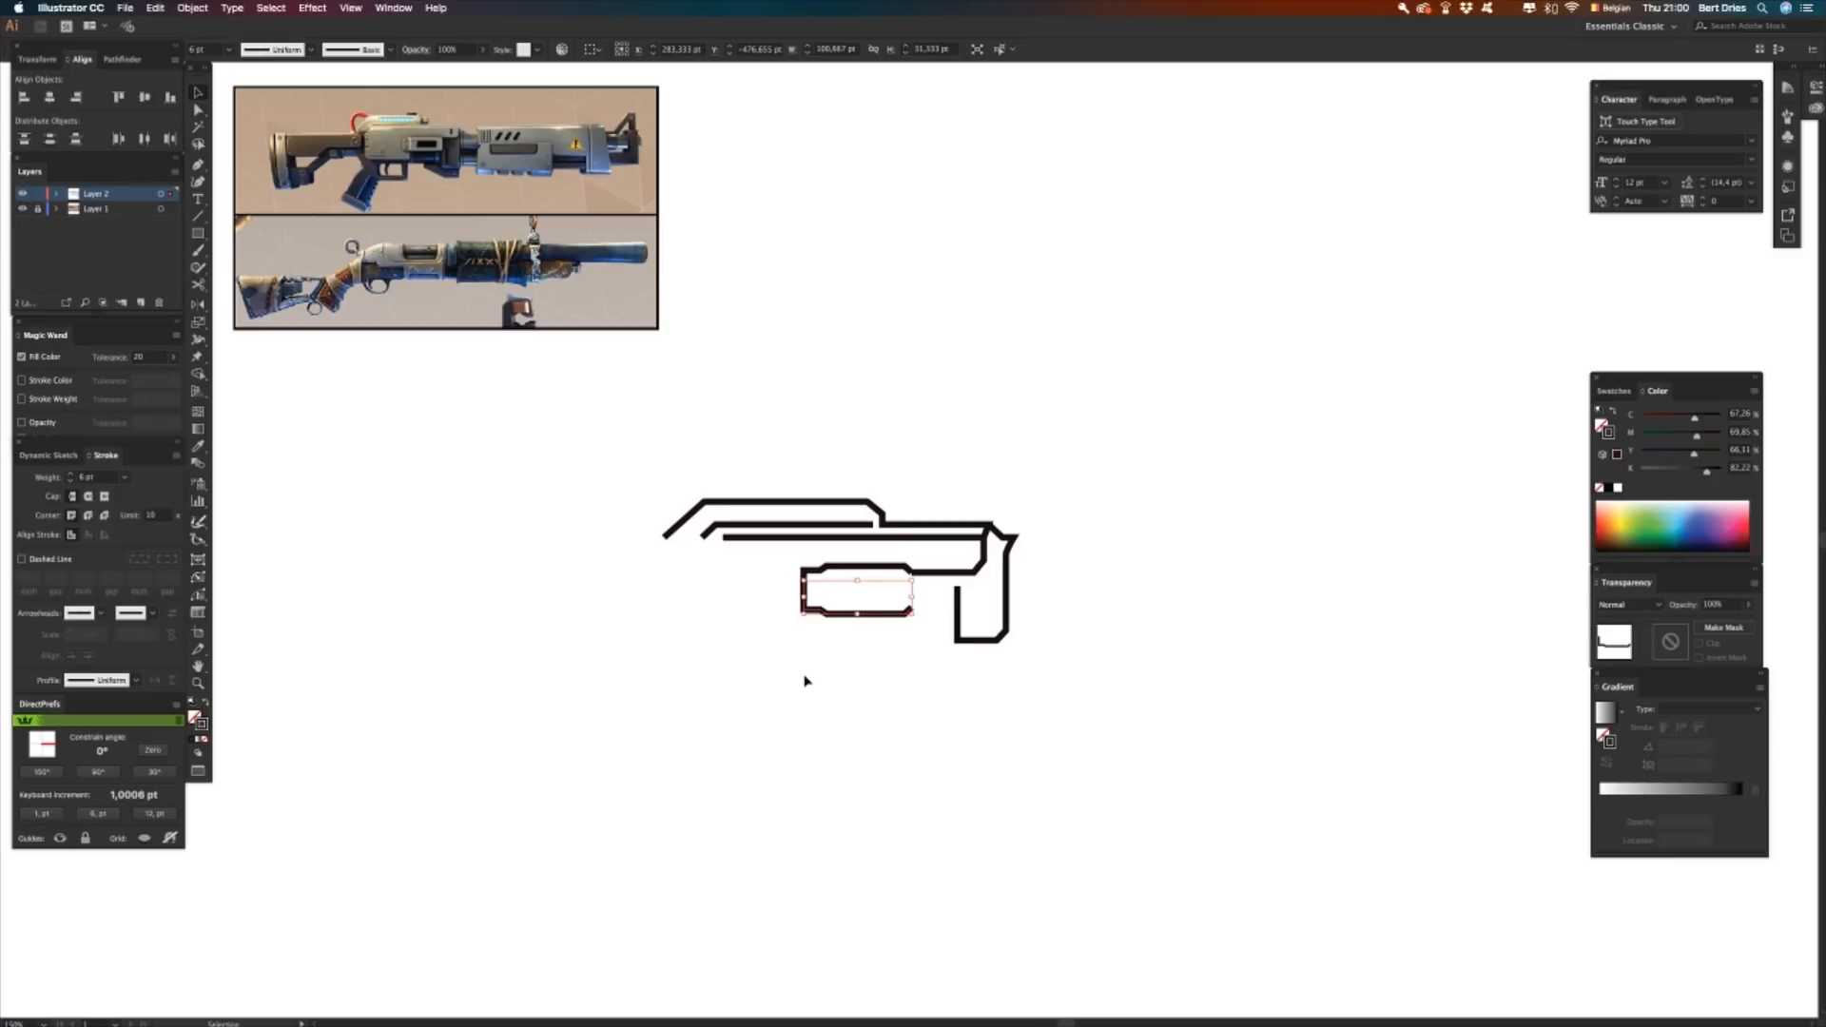
pyautogui.click(806, 683)
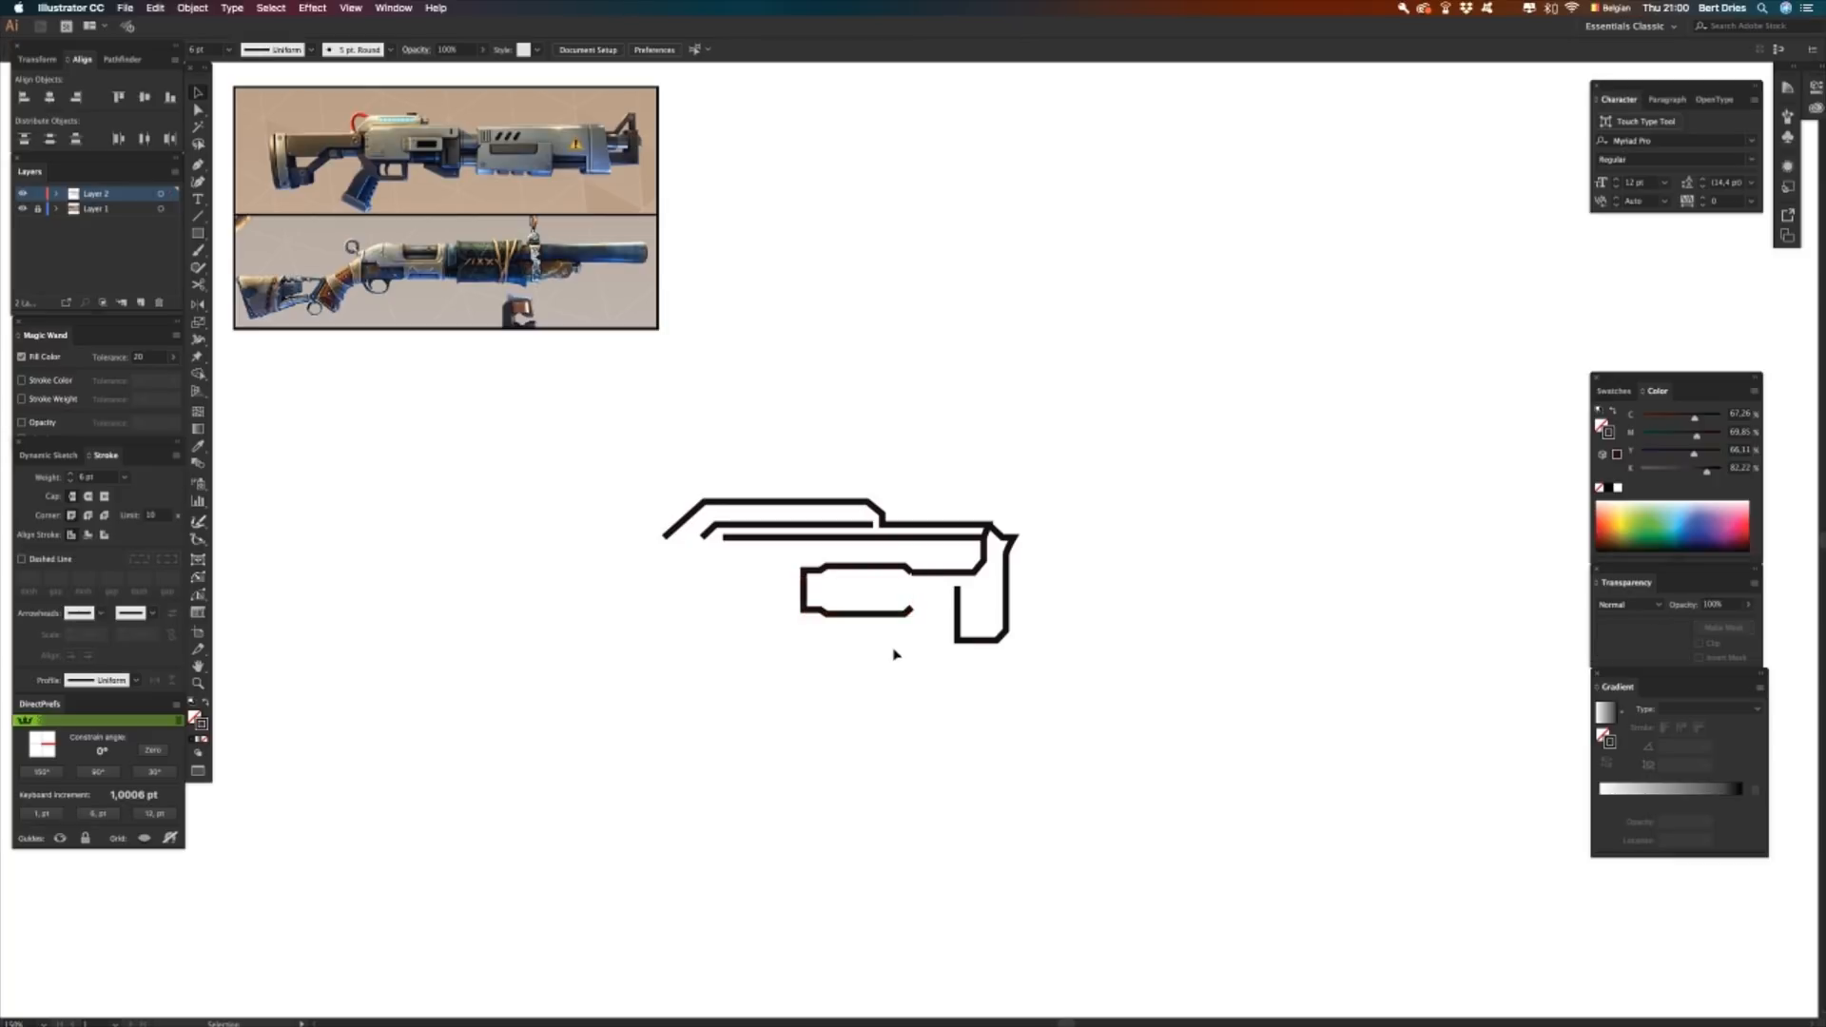
# - Close the right side of the mirrored shape with a vertical segment and draw a vertical divider between its left bevels
pyautogui.press('p')
pyautogui.click(911, 575)
pyautogui.click(911, 612)
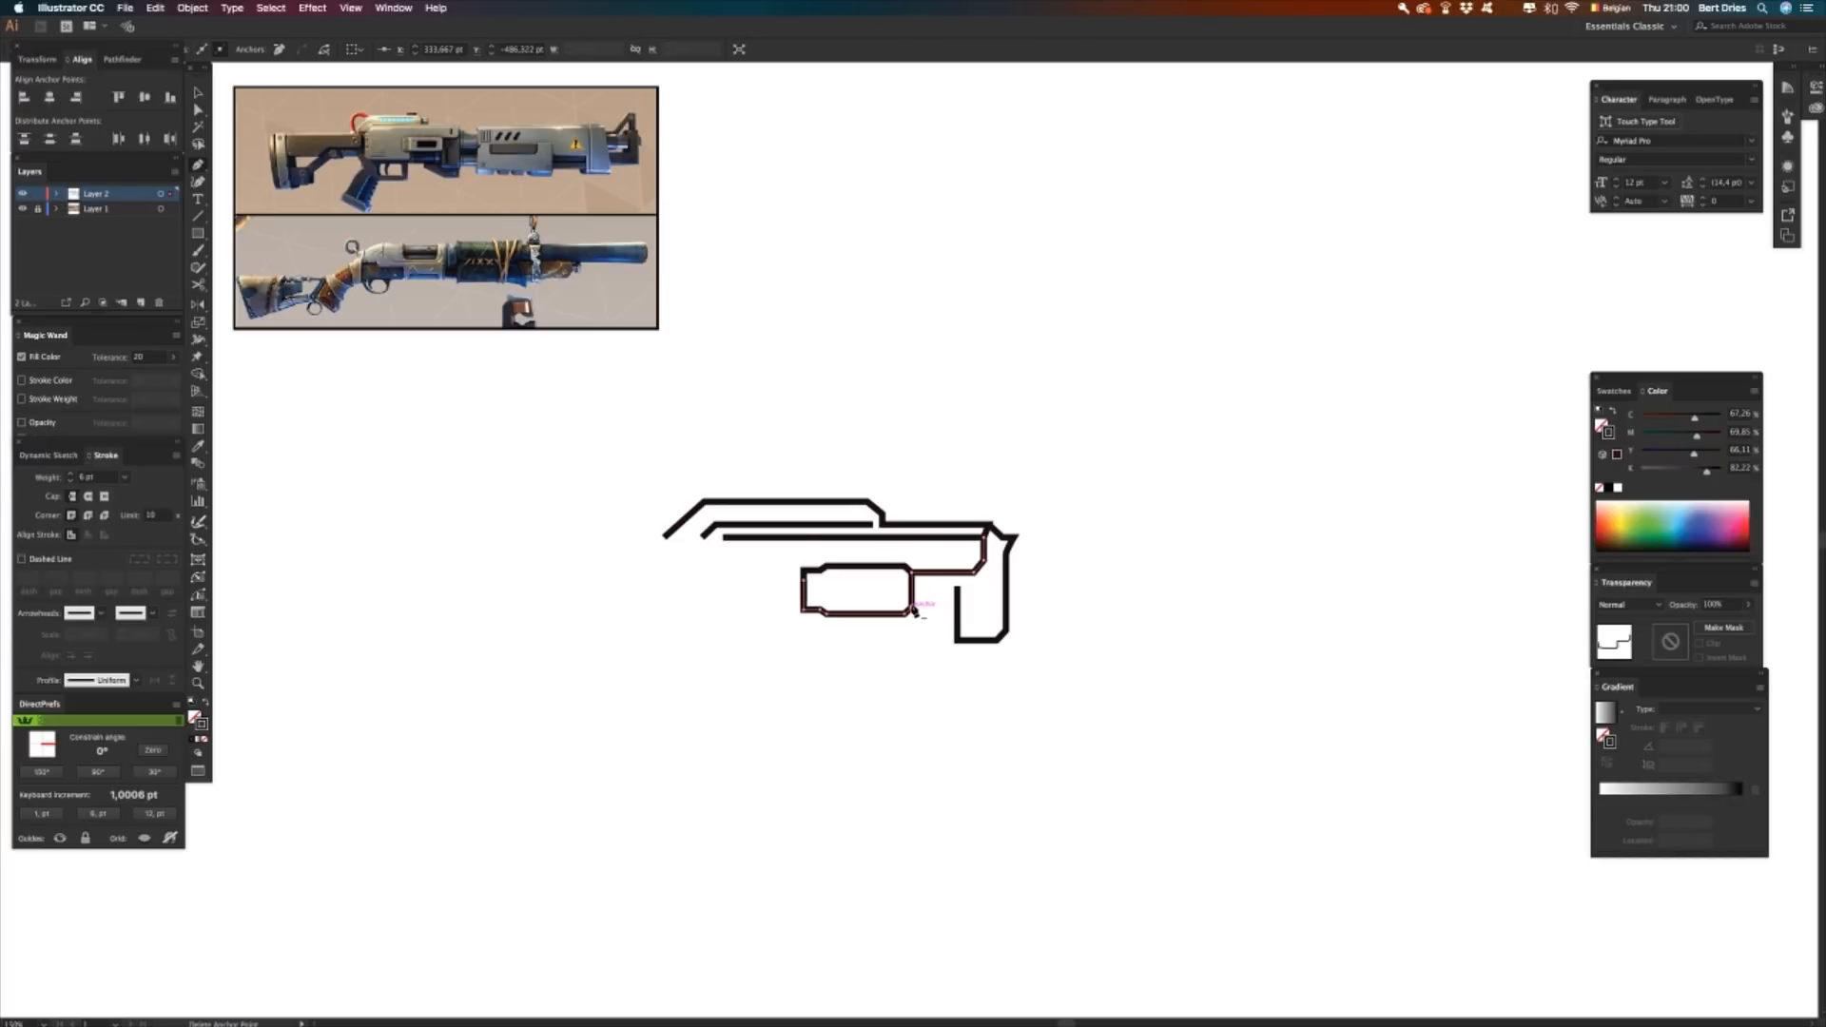
pyautogui.click(881, 644)
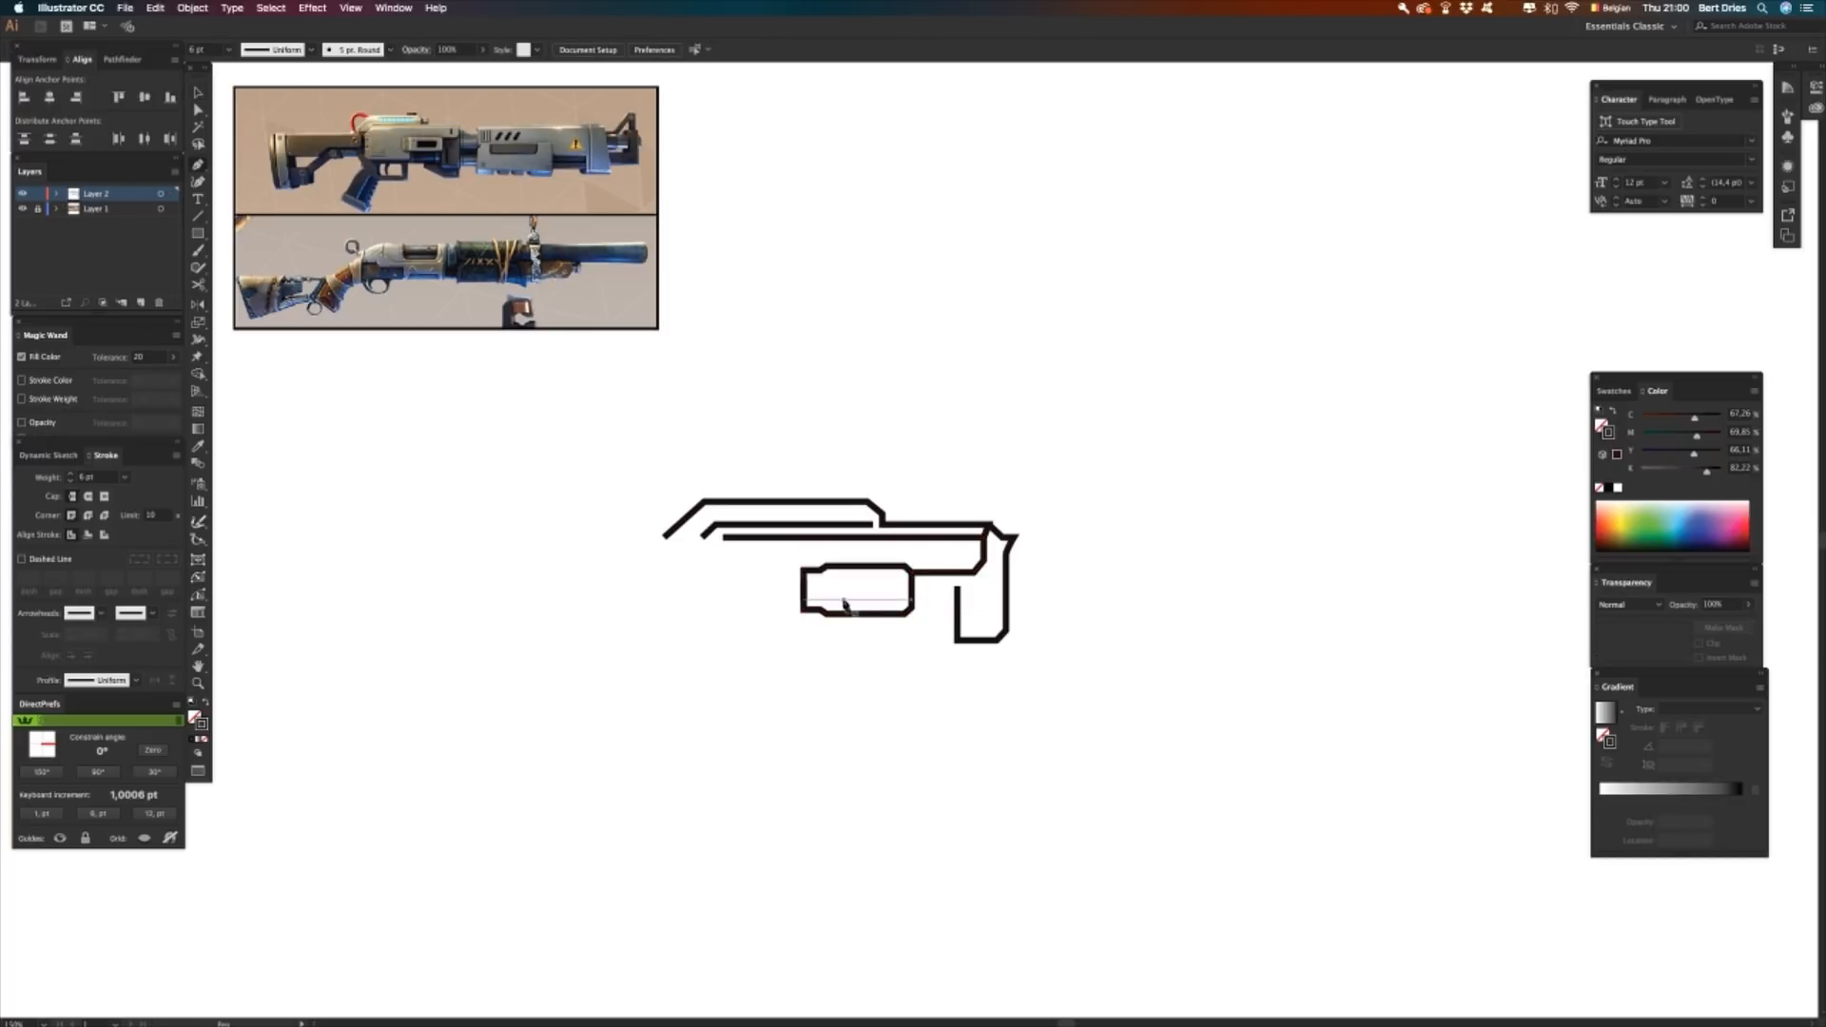
pyautogui.click(821, 569)
pyautogui.click(825, 614)
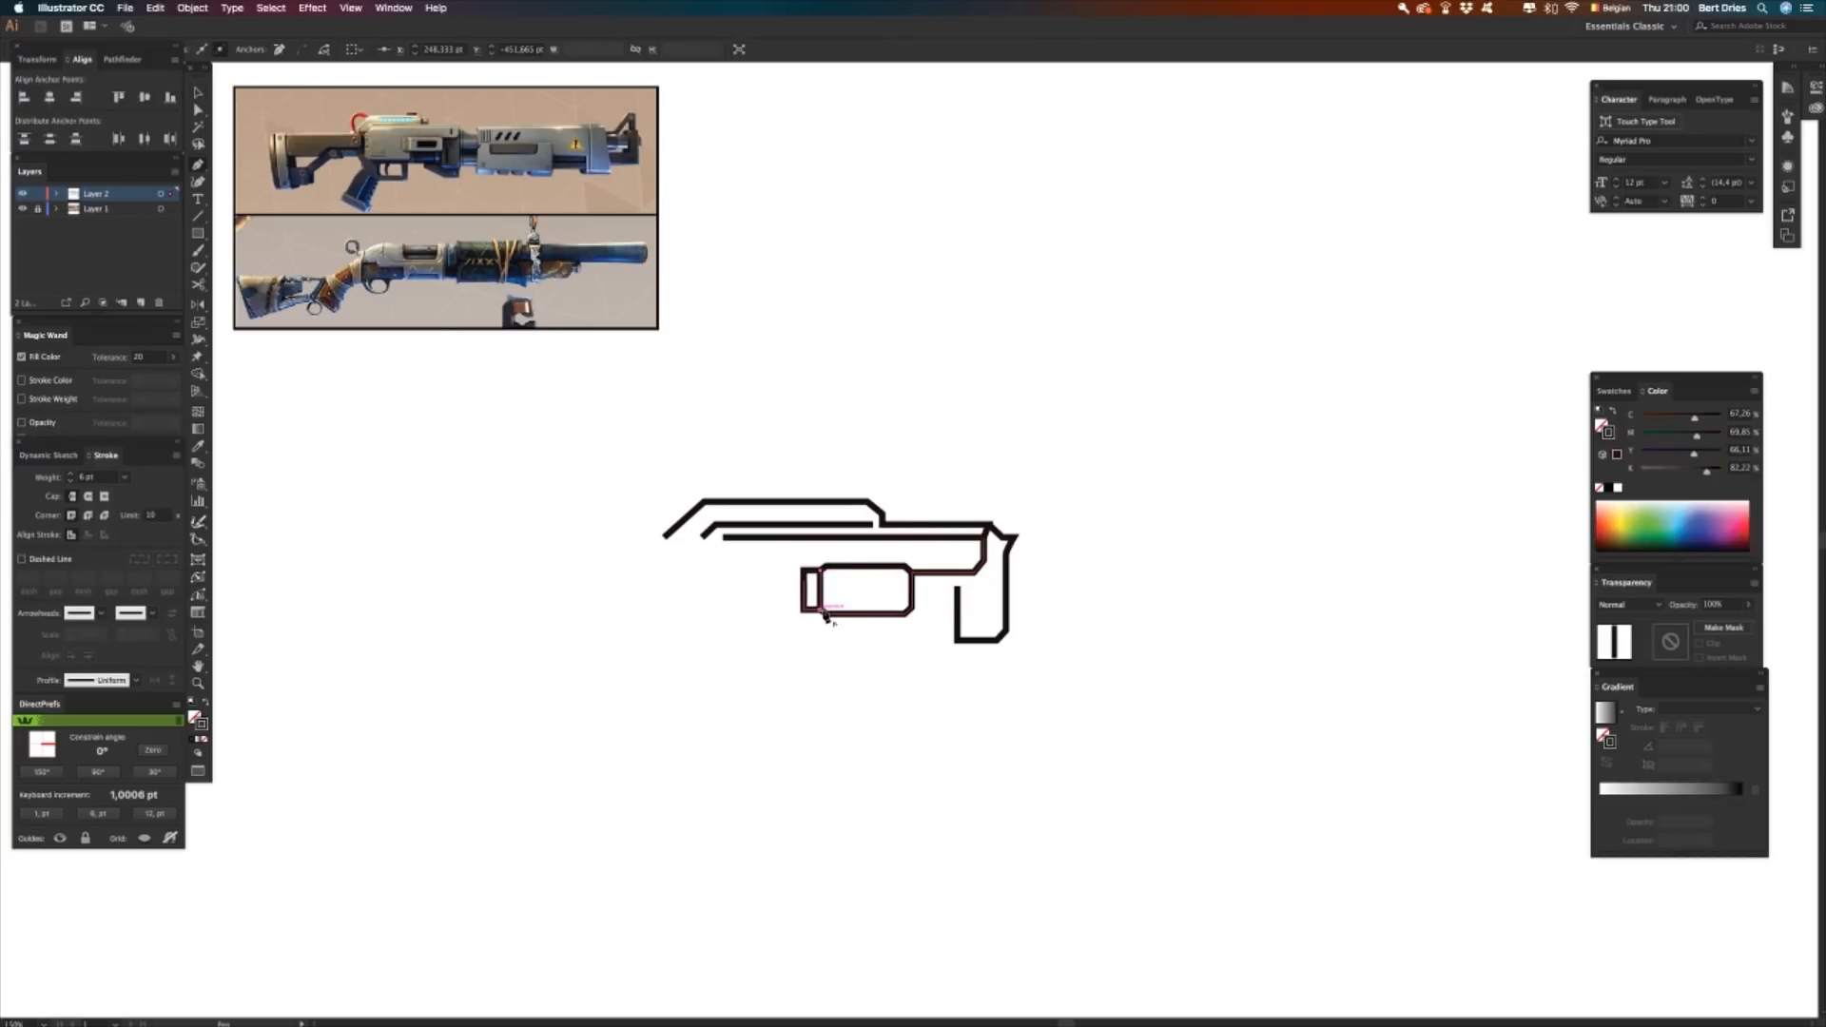
pyautogui.click(828, 645)
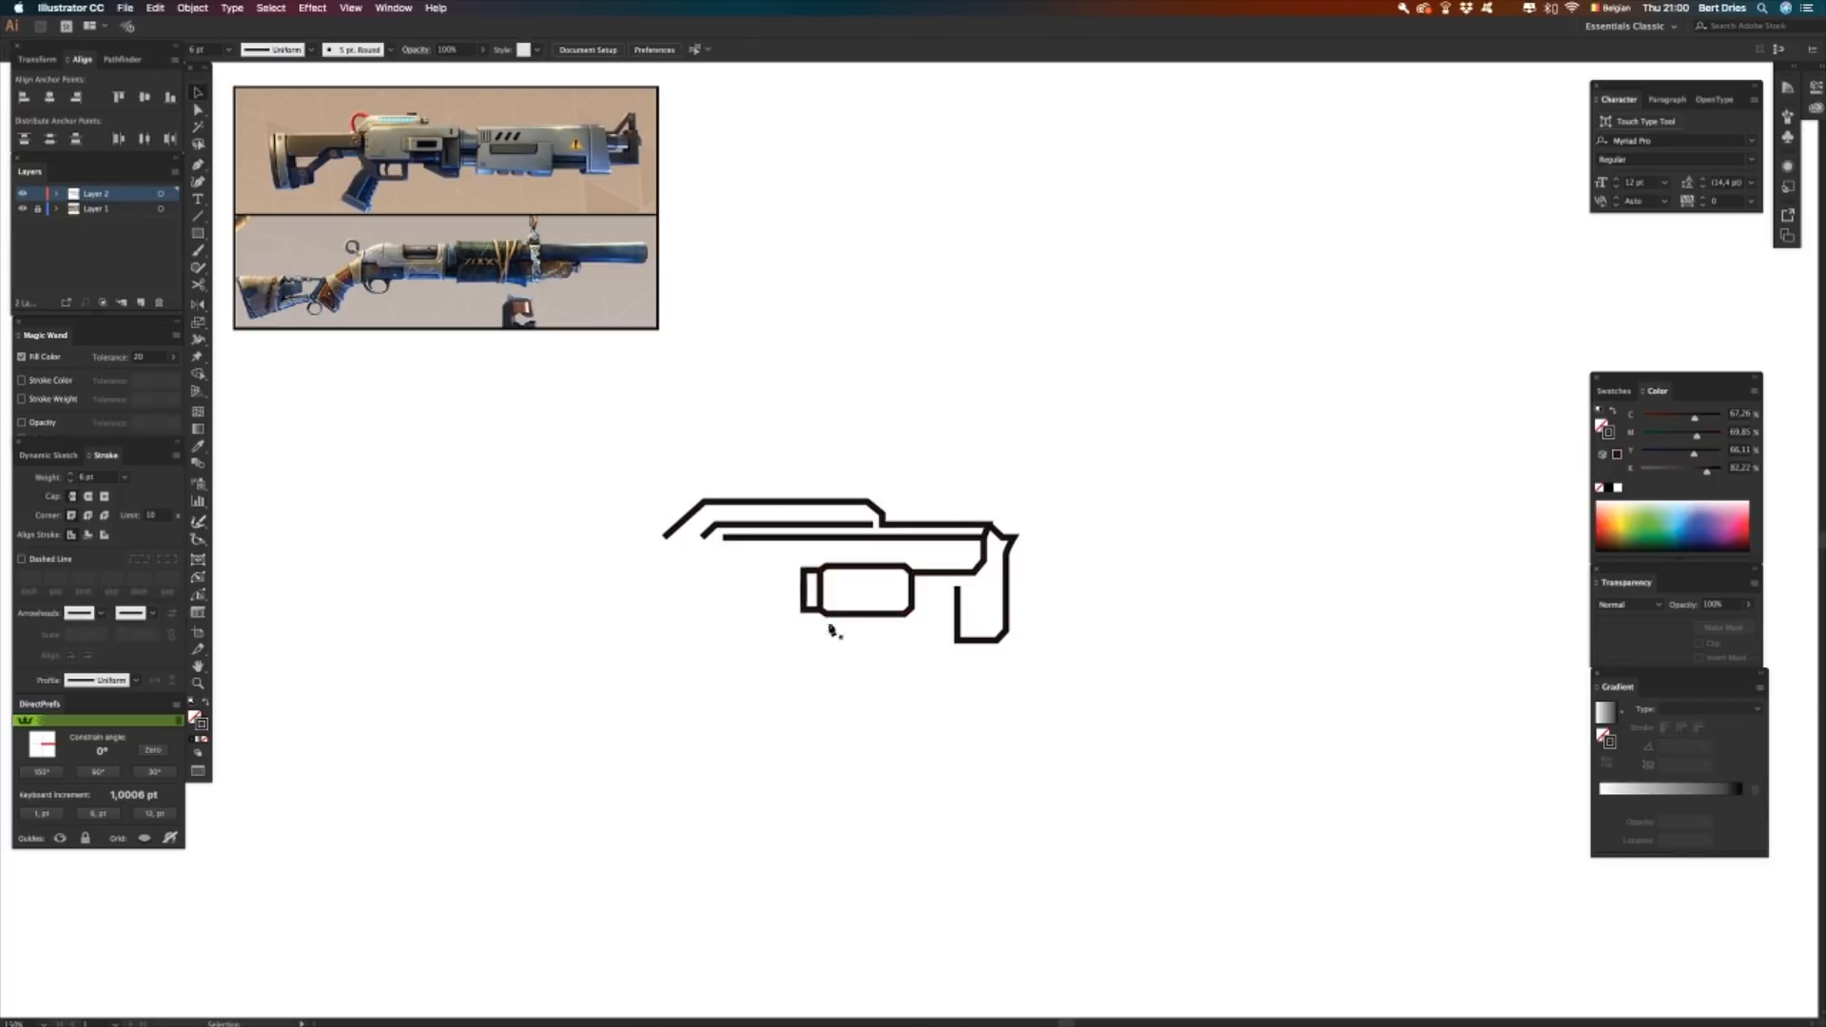
# - Draw a second vertical line just right of the divider and lower its stroke weight
pyautogui.press('v')
pyautogui.click(830, 614)
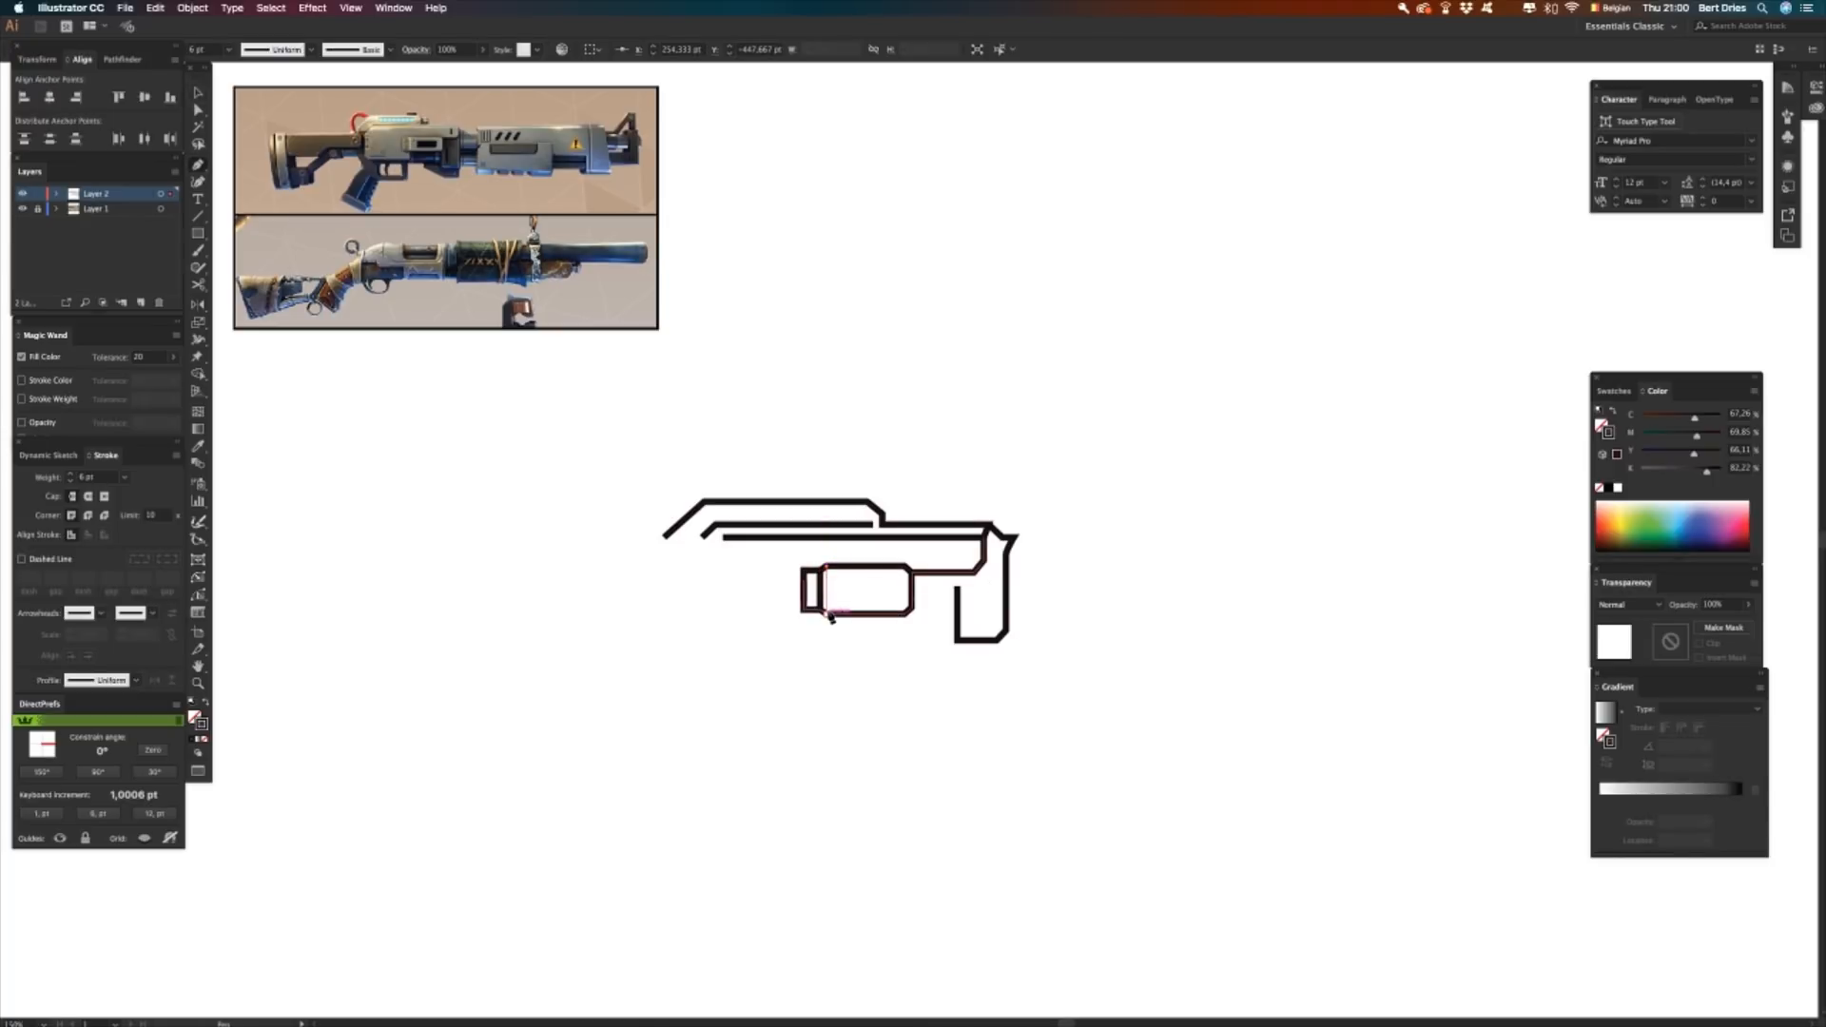
pyautogui.press('p')
pyautogui.click(28, 478)
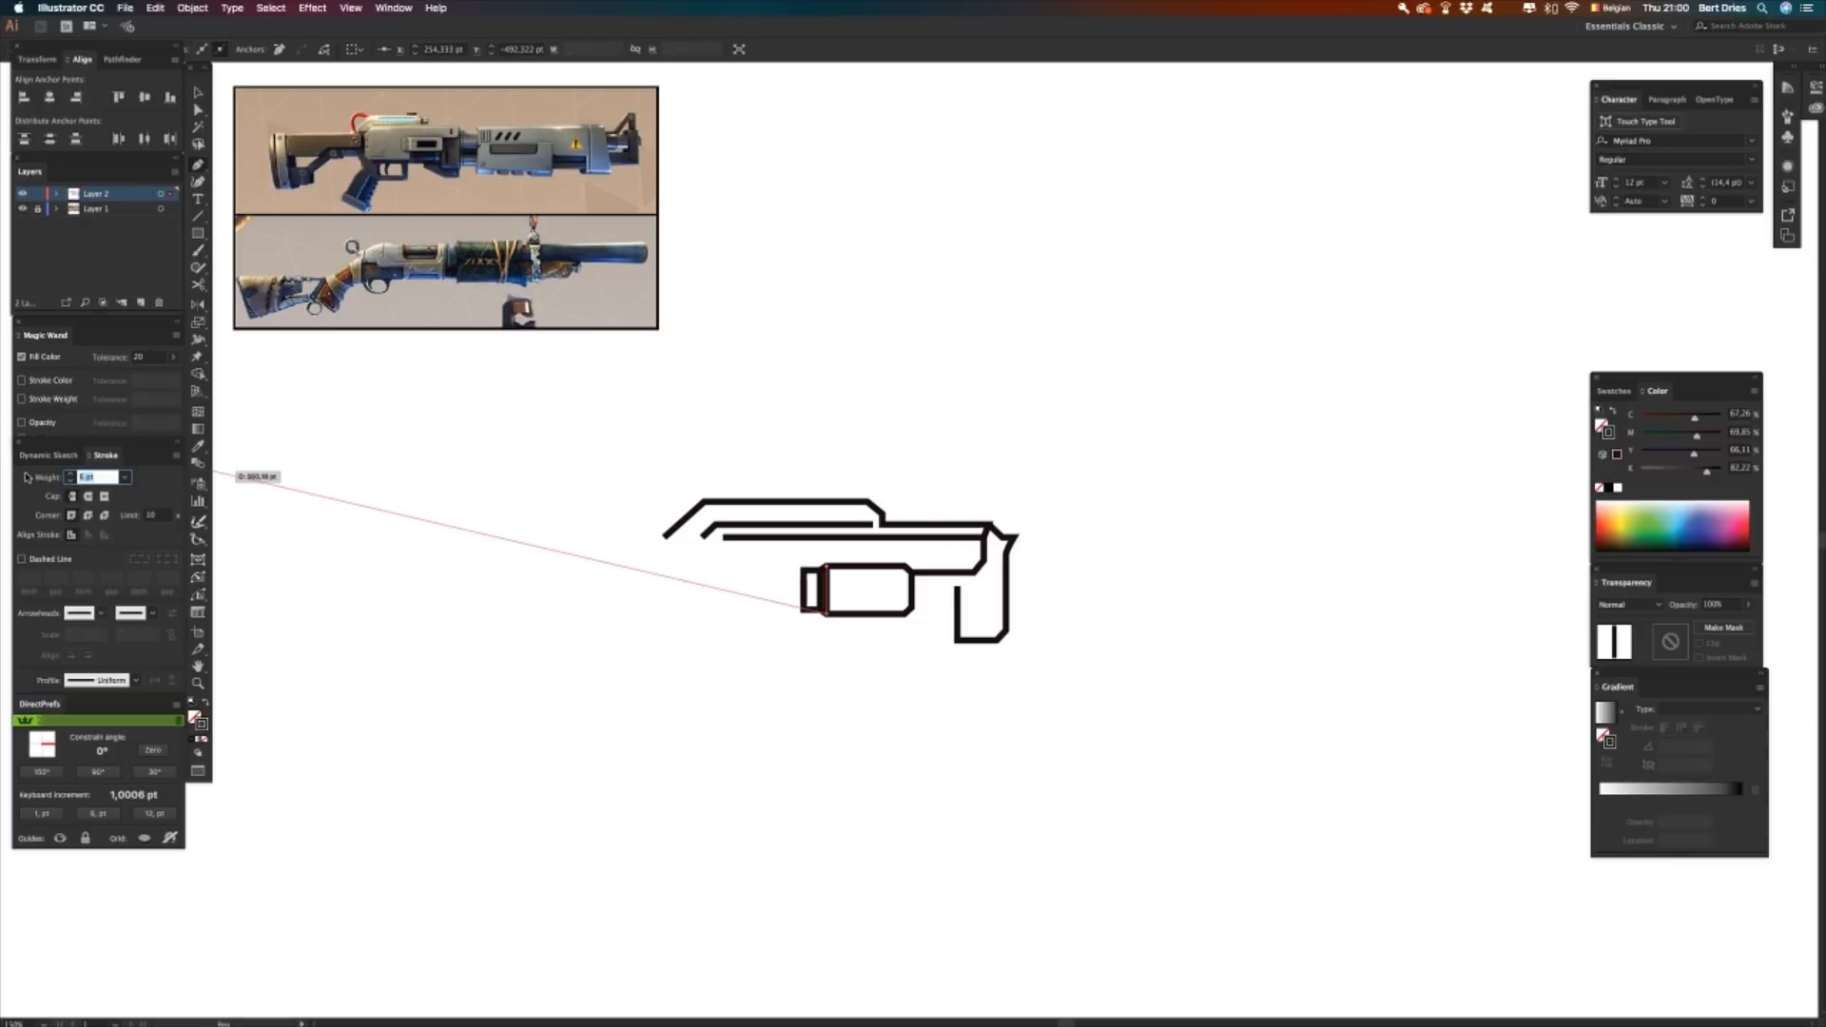
pyautogui.press('Down')
pyautogui.press('Return')
pyautogui.press('v')
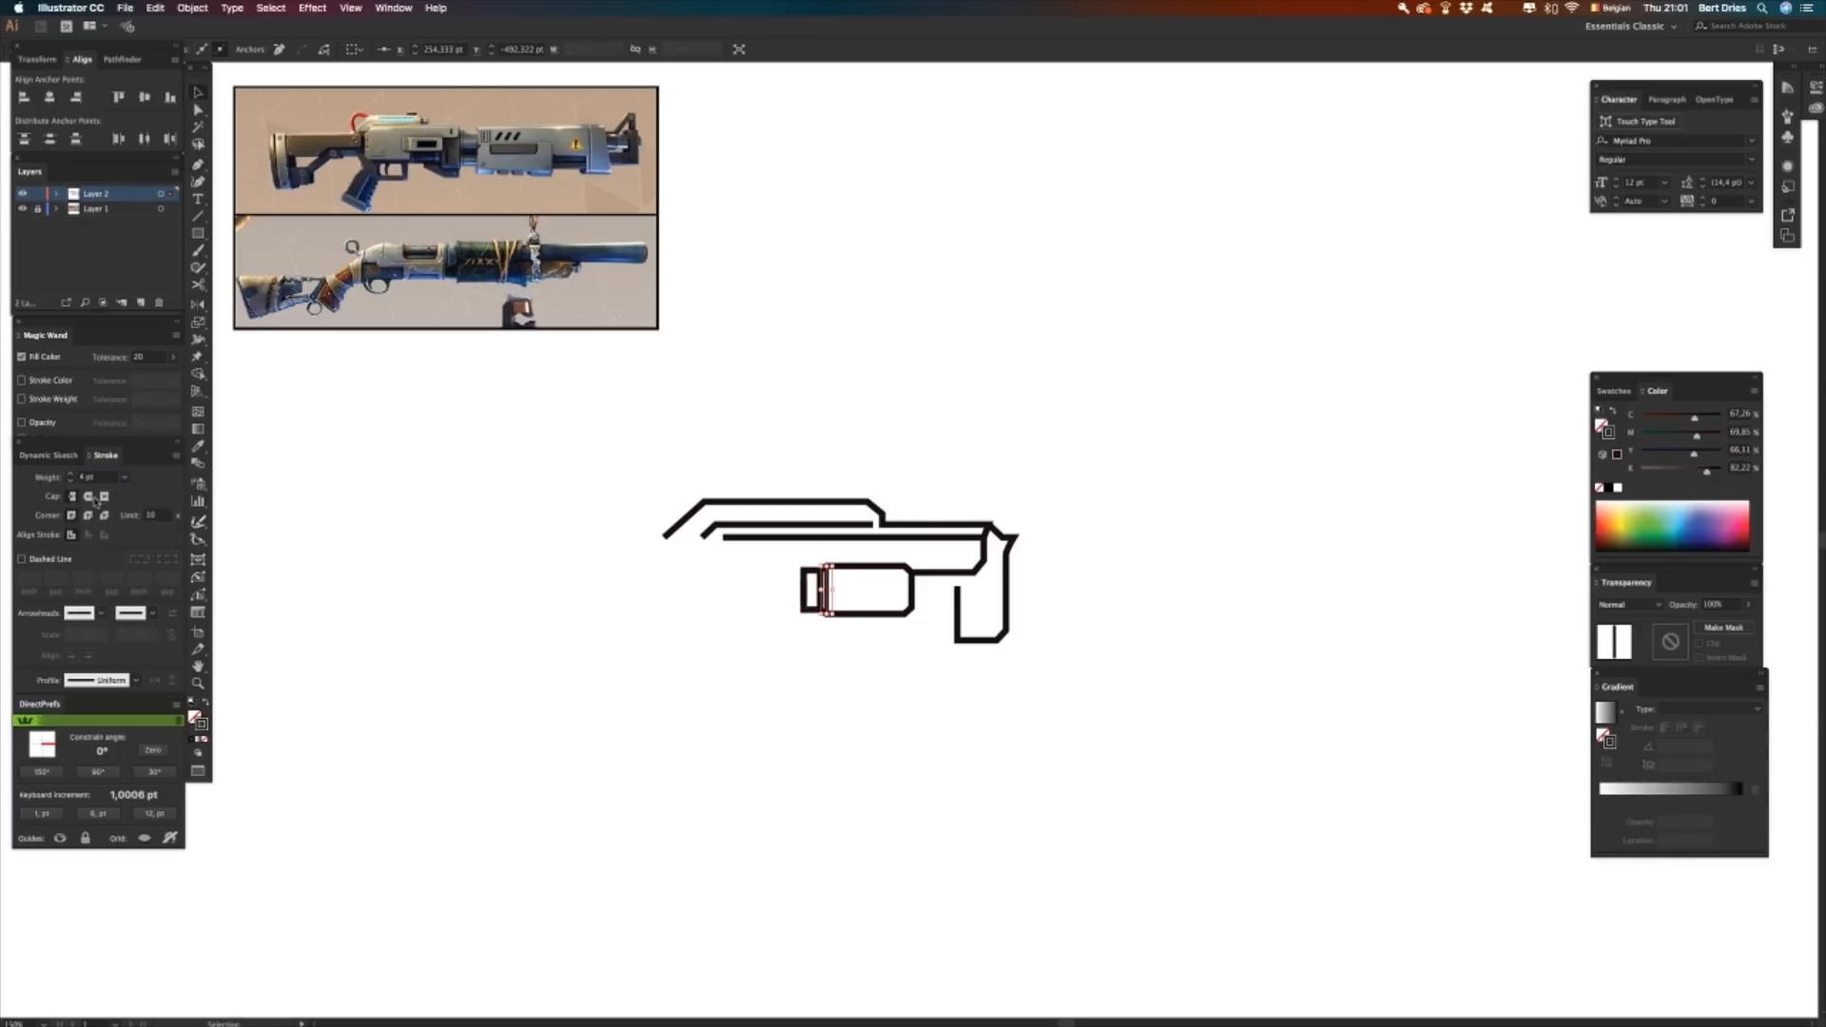
# - Round off the two left corners of the small end cap and draw a rectangle about 48 pt wide inside the main body
pyautogui.press('a')
pyautogui.moveTo(782, 562); pyautogui.dragTo(810, 609)
pyautogui.click(815, 642)
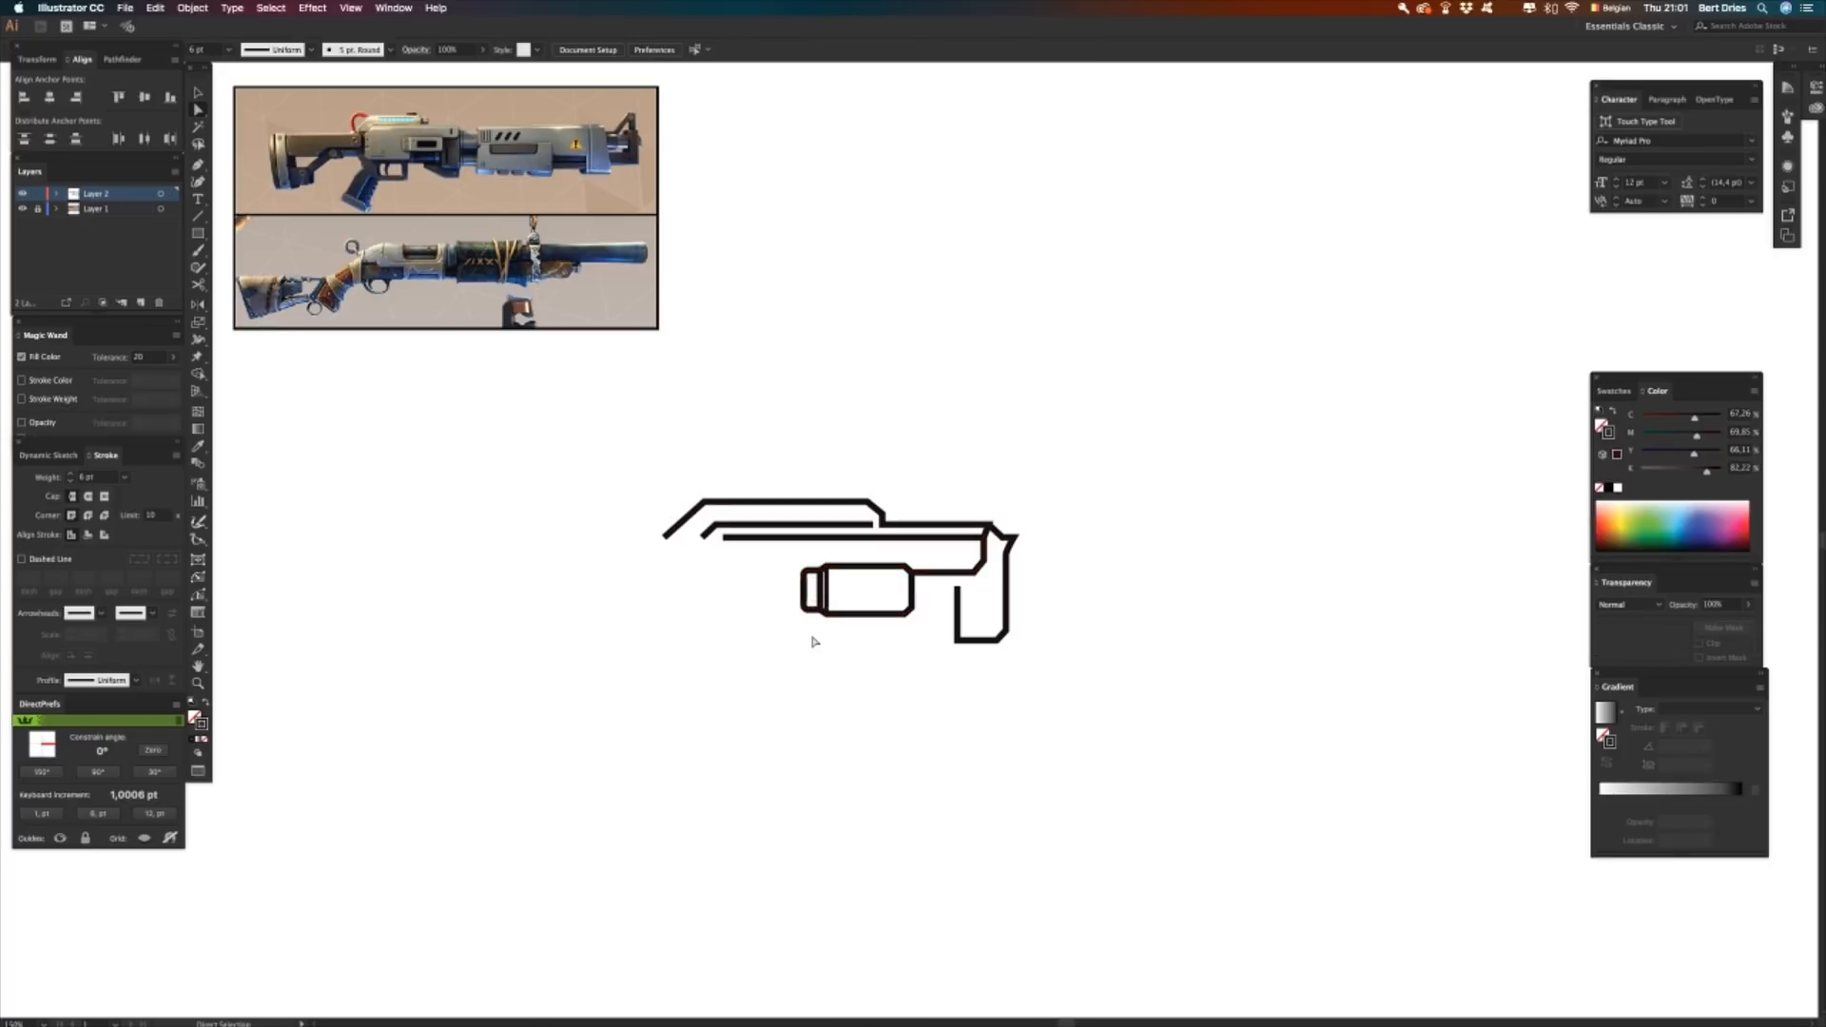
pyautogui.press('m')
pyautogui.moveTo(895, 580); pyautogui.dragTo(841, 601)
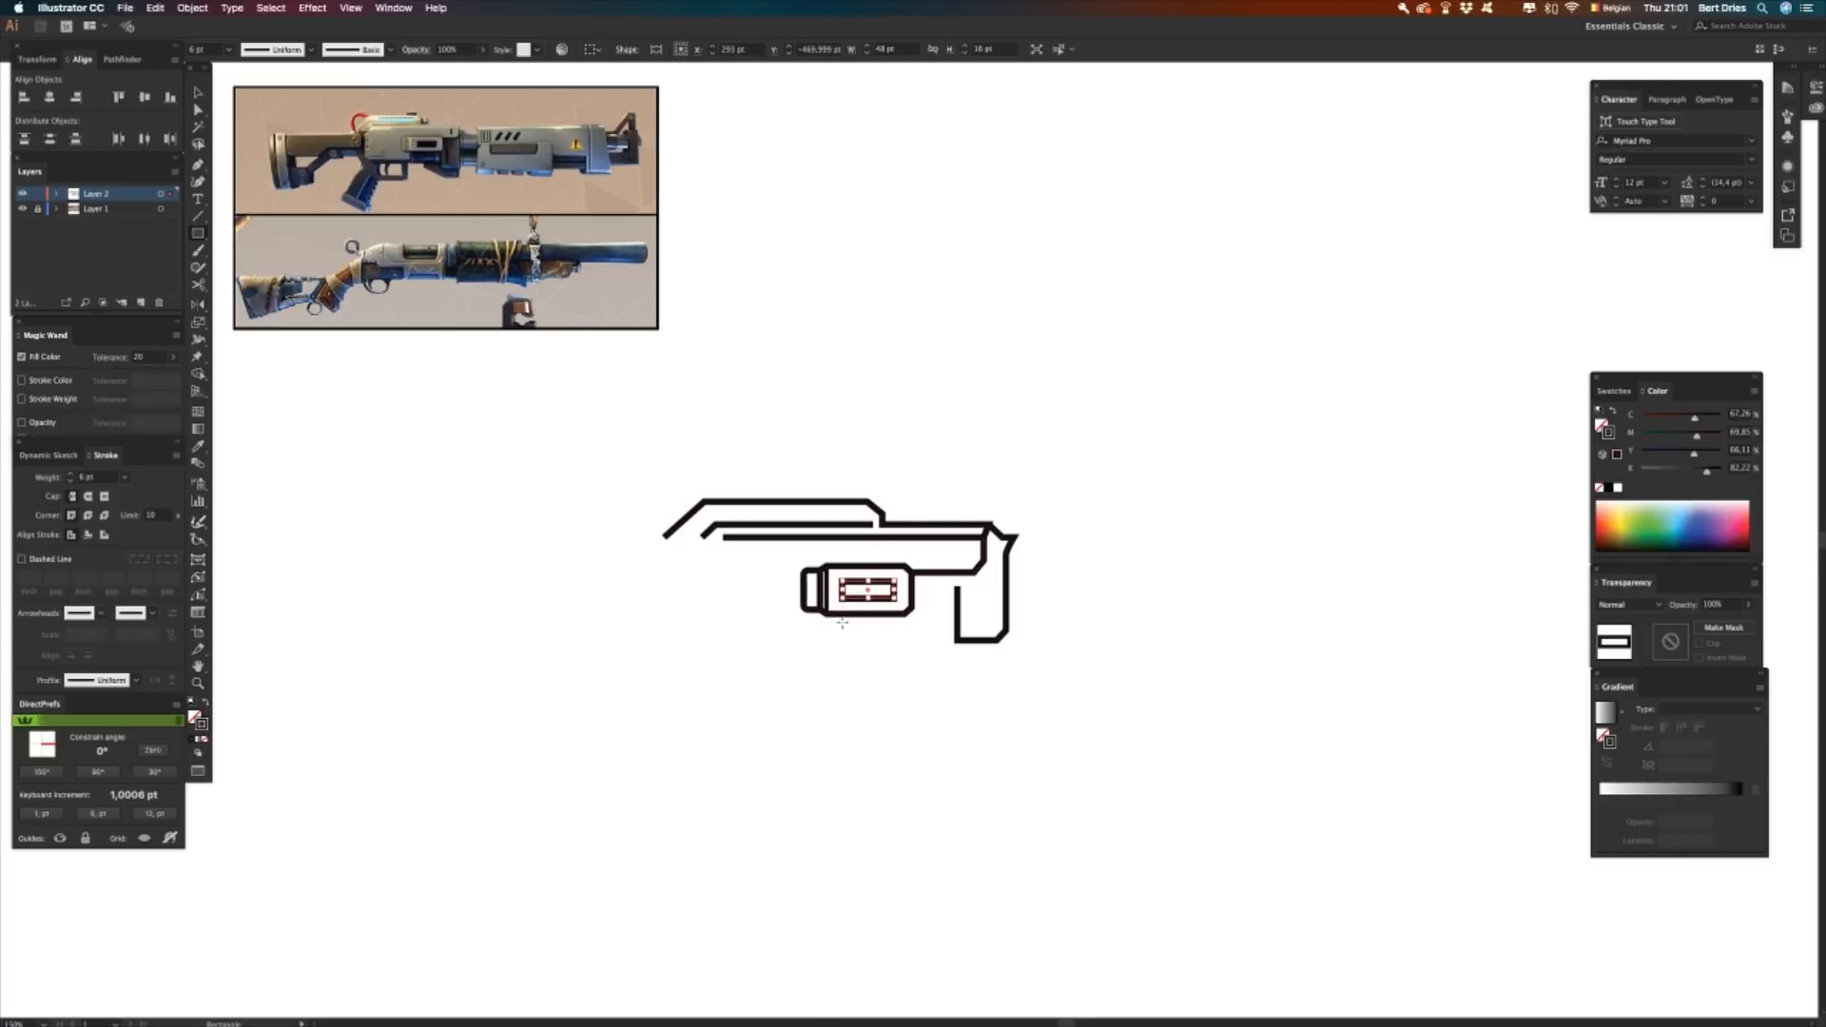
# - Continue the inner path from its left end downward with a rectangular notch and beveled corner, ending in a long horizontal bottom line
pyautogui.press('p')
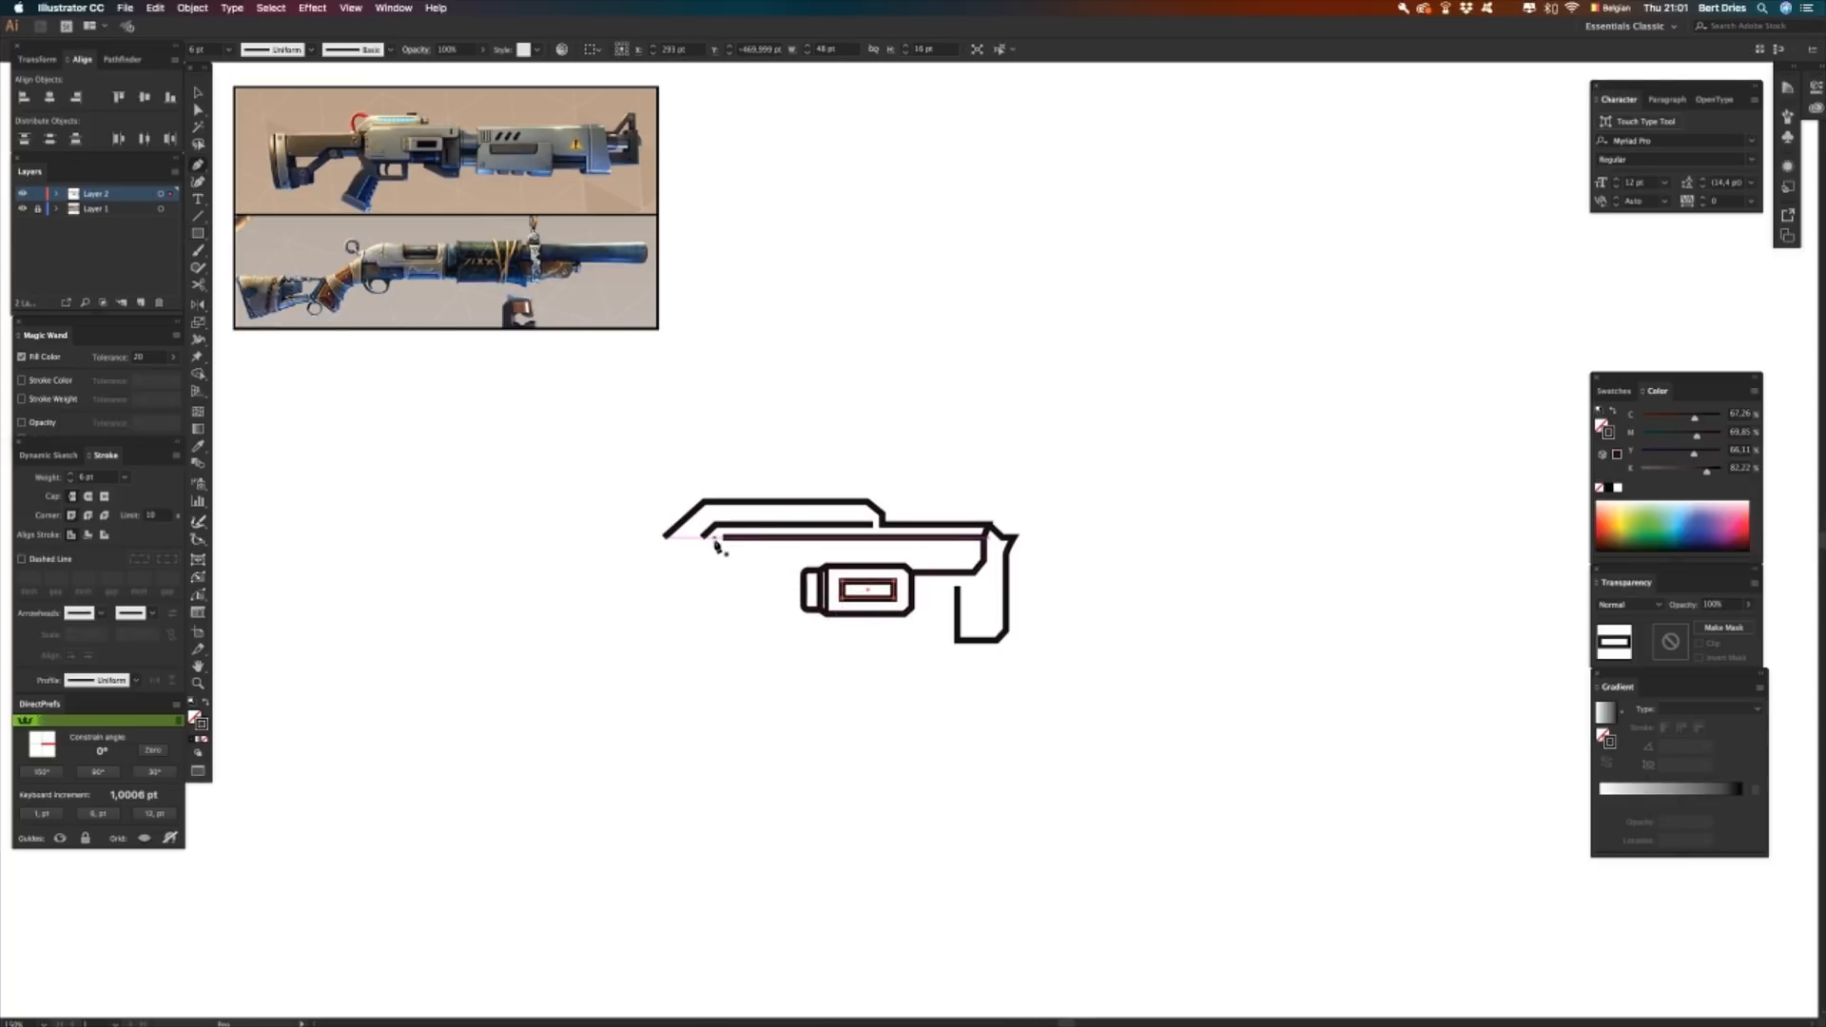
pyautogui.moveTo(706, 537); pyautogui.dragTo(722, 614)
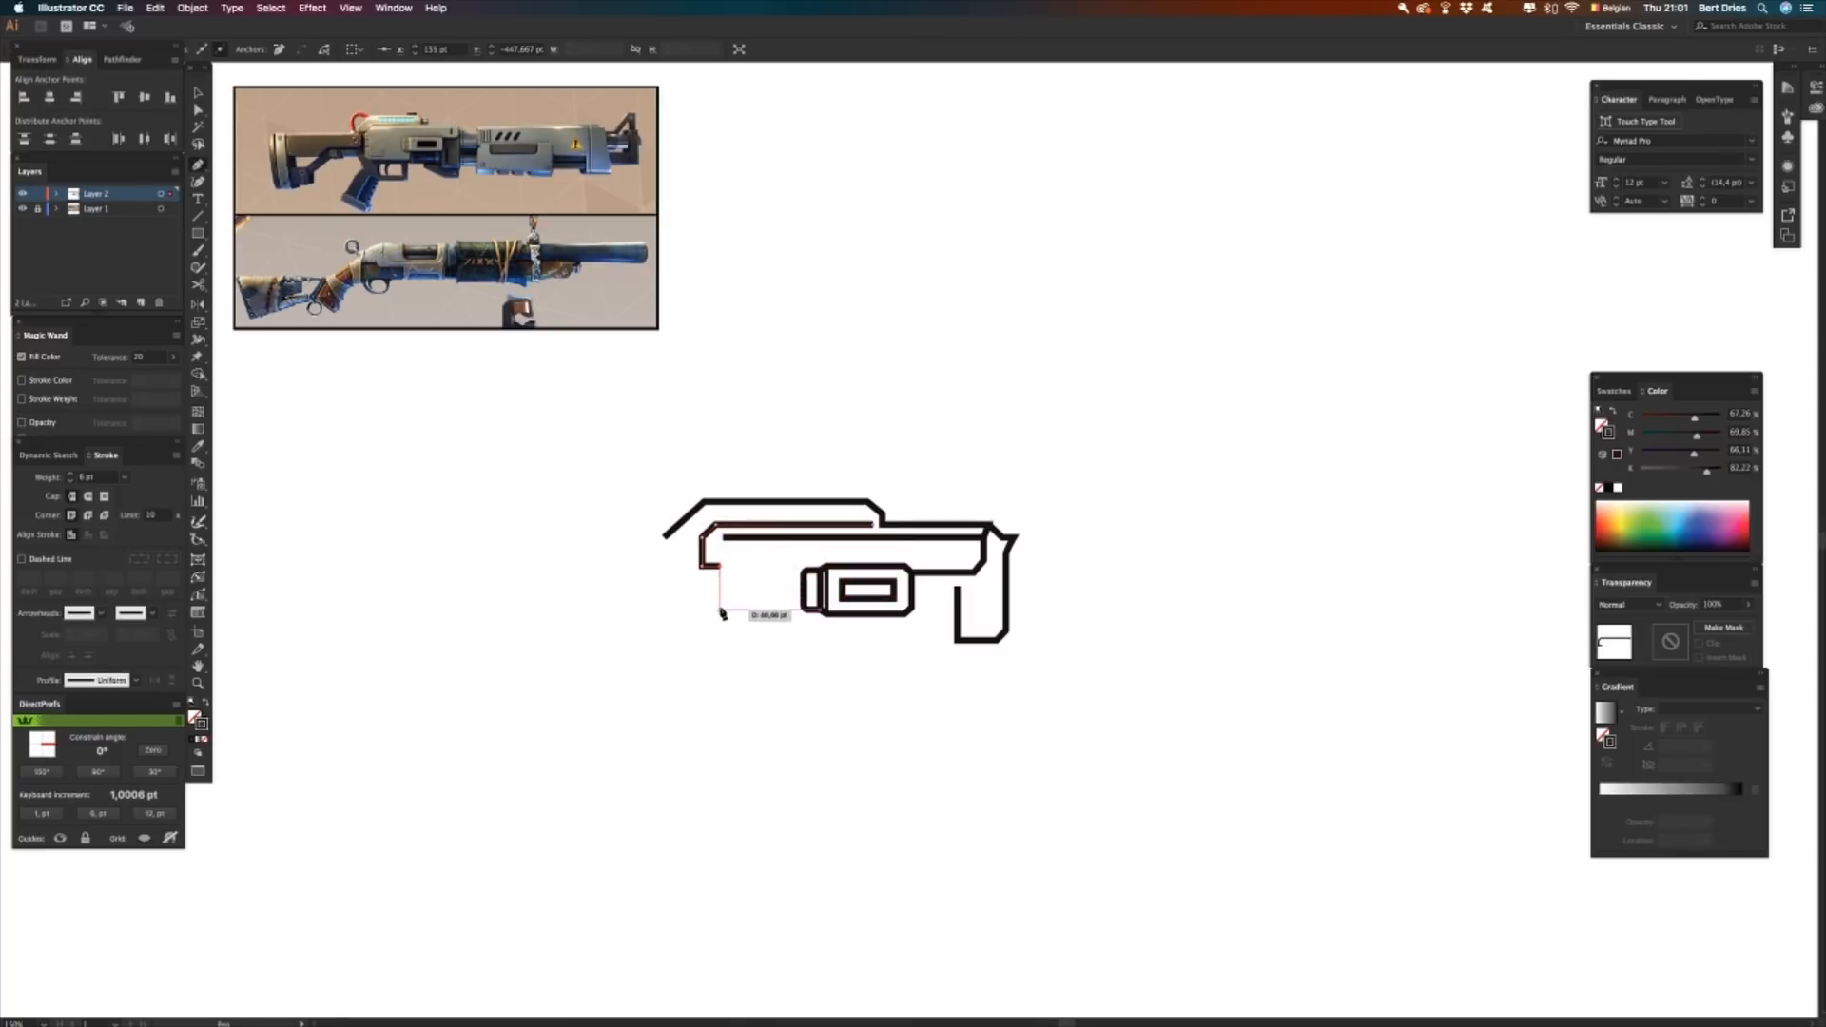
pyautogui.click(720, 610)
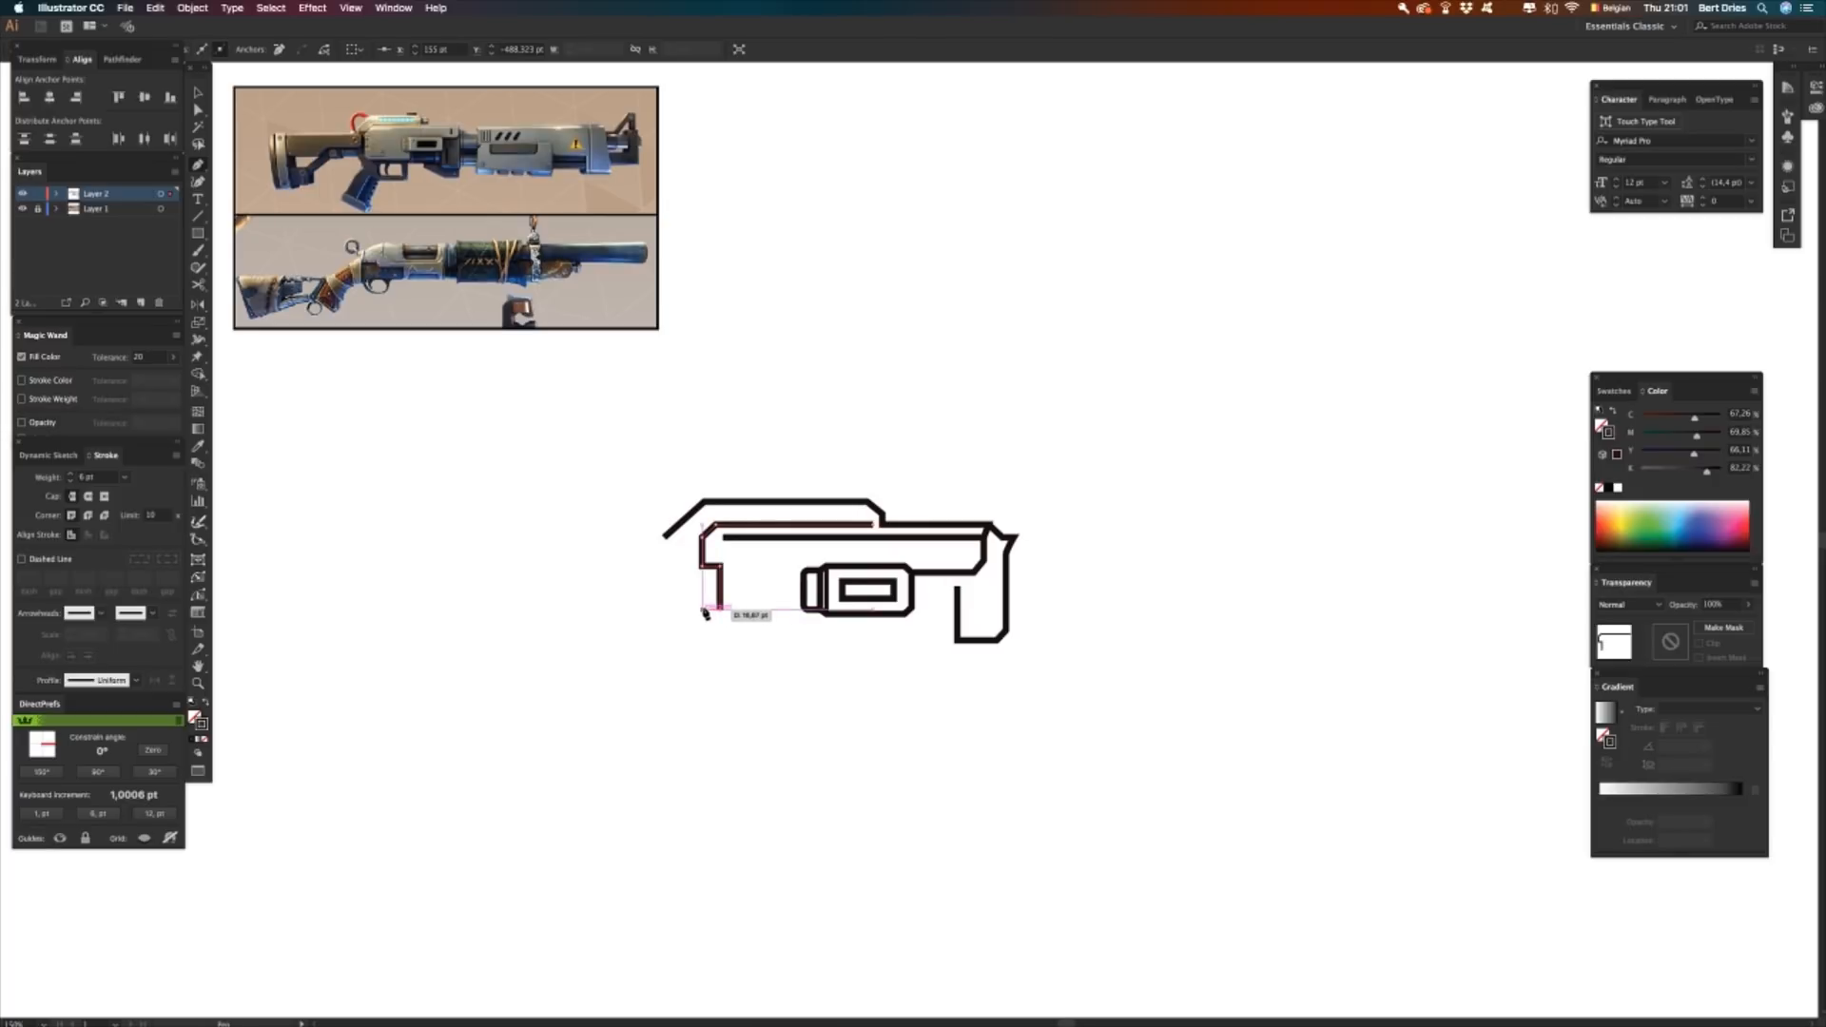
pyautogui.click(703, 610)
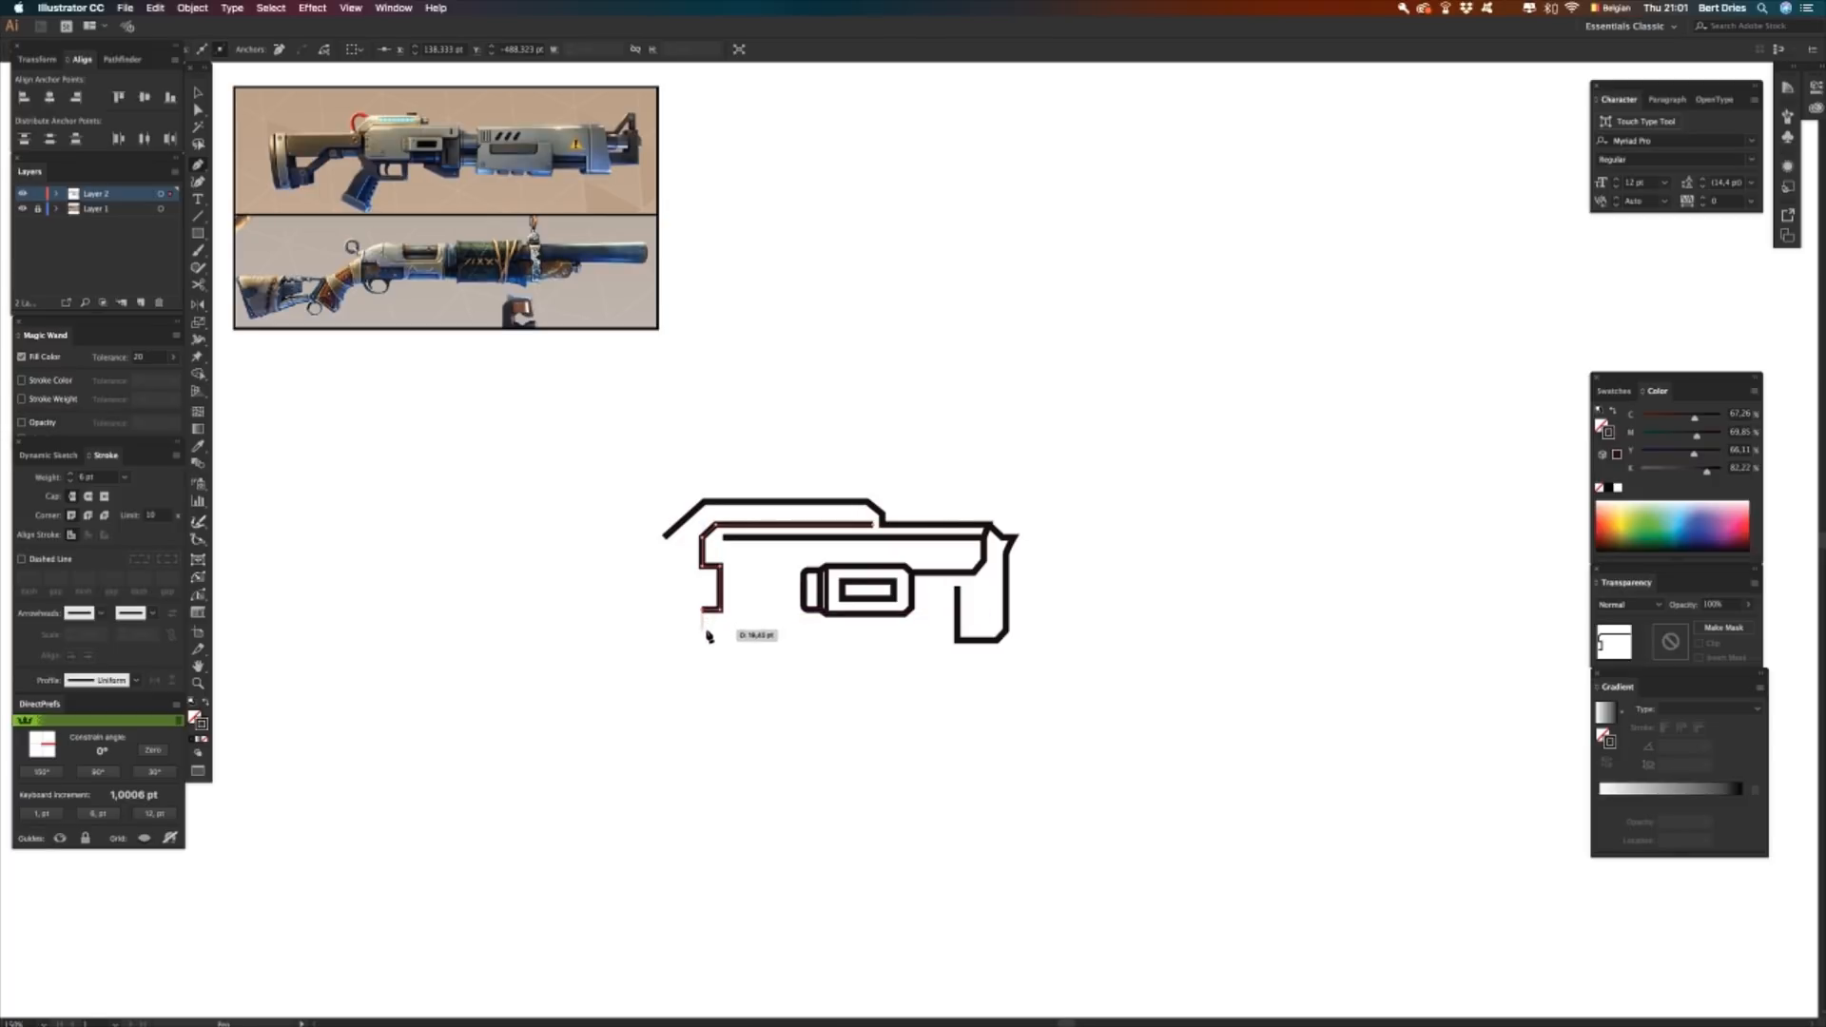
pyautogui.click(702, 629)
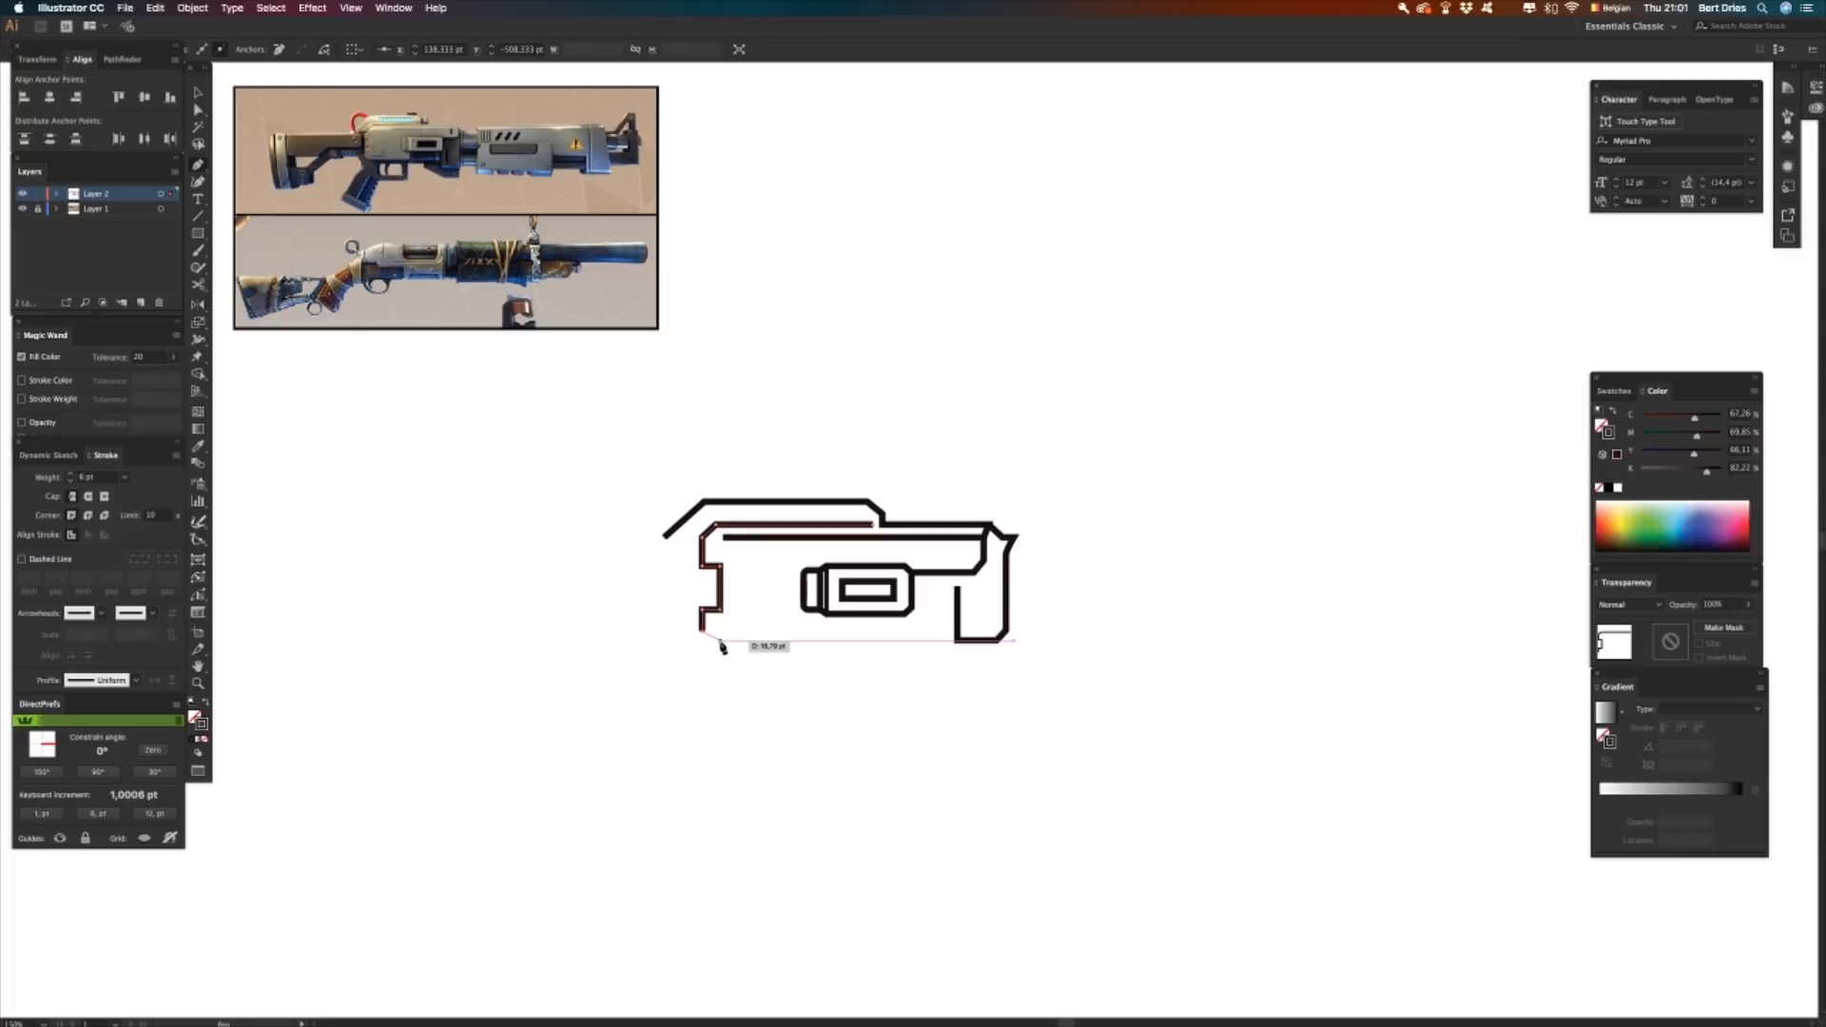
pyautogui.click(701, 651)
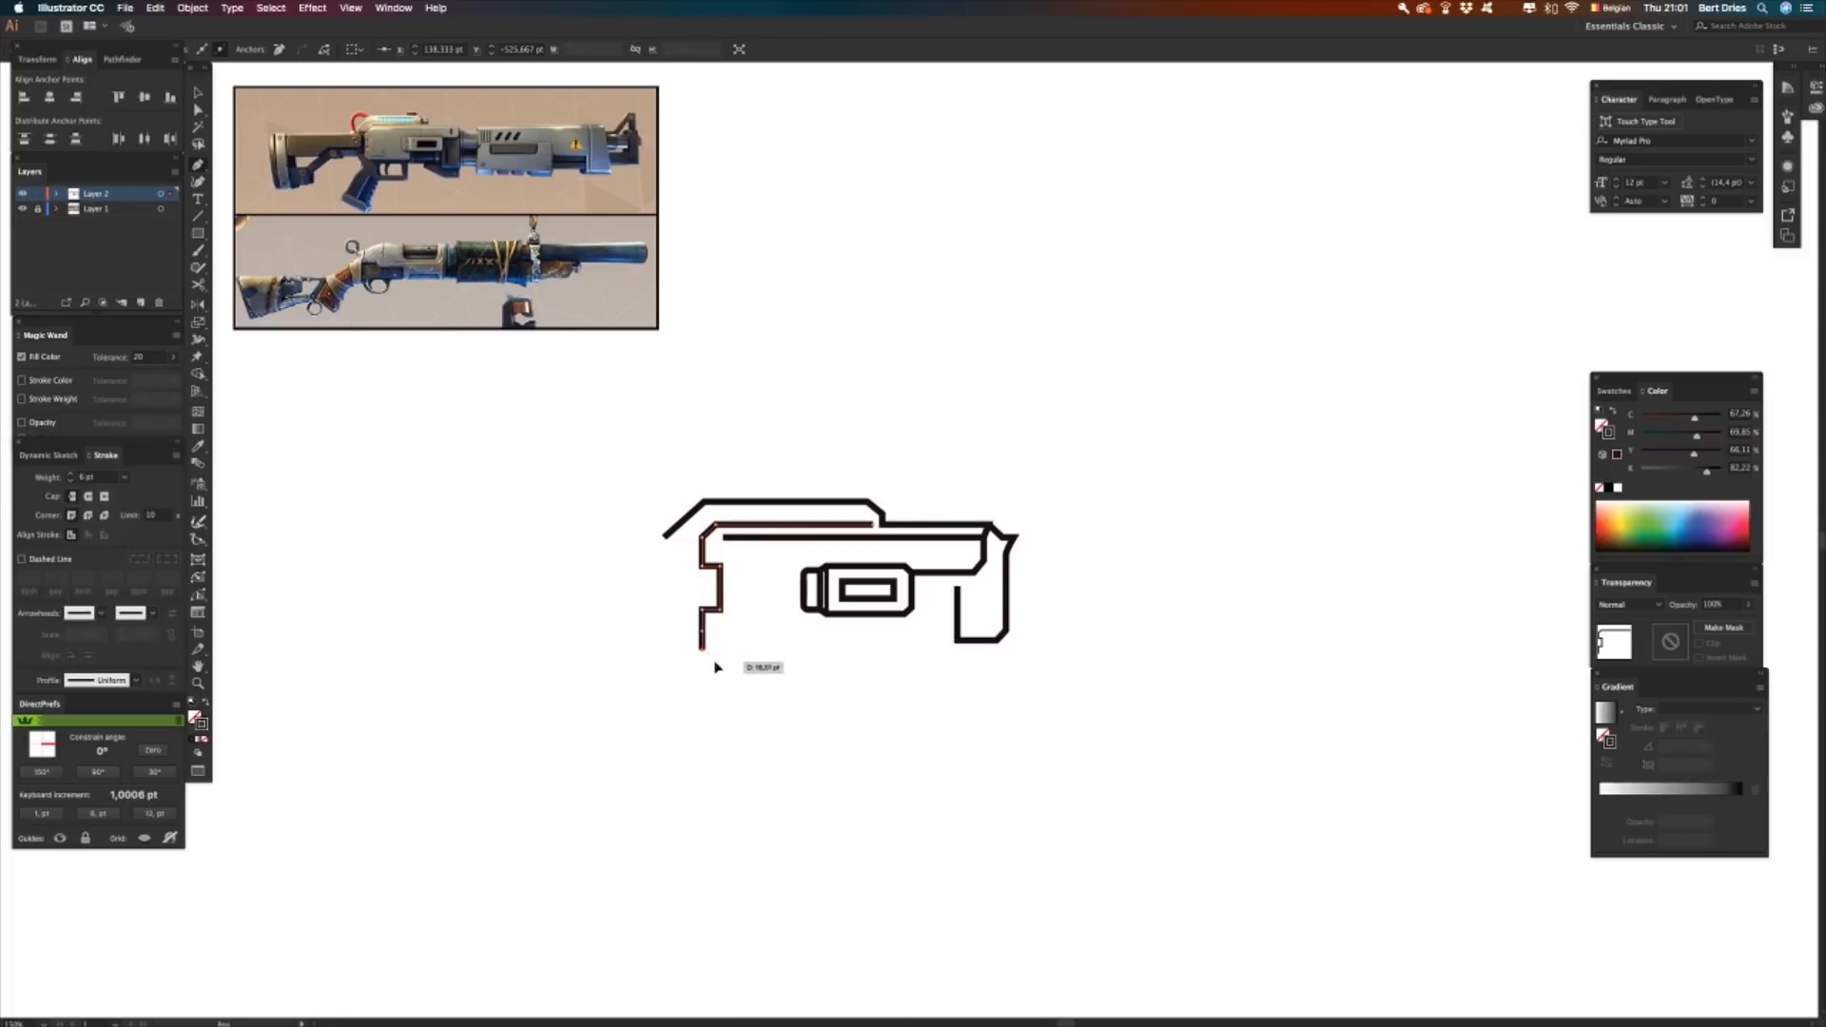
pyautogui.click(715, 660)
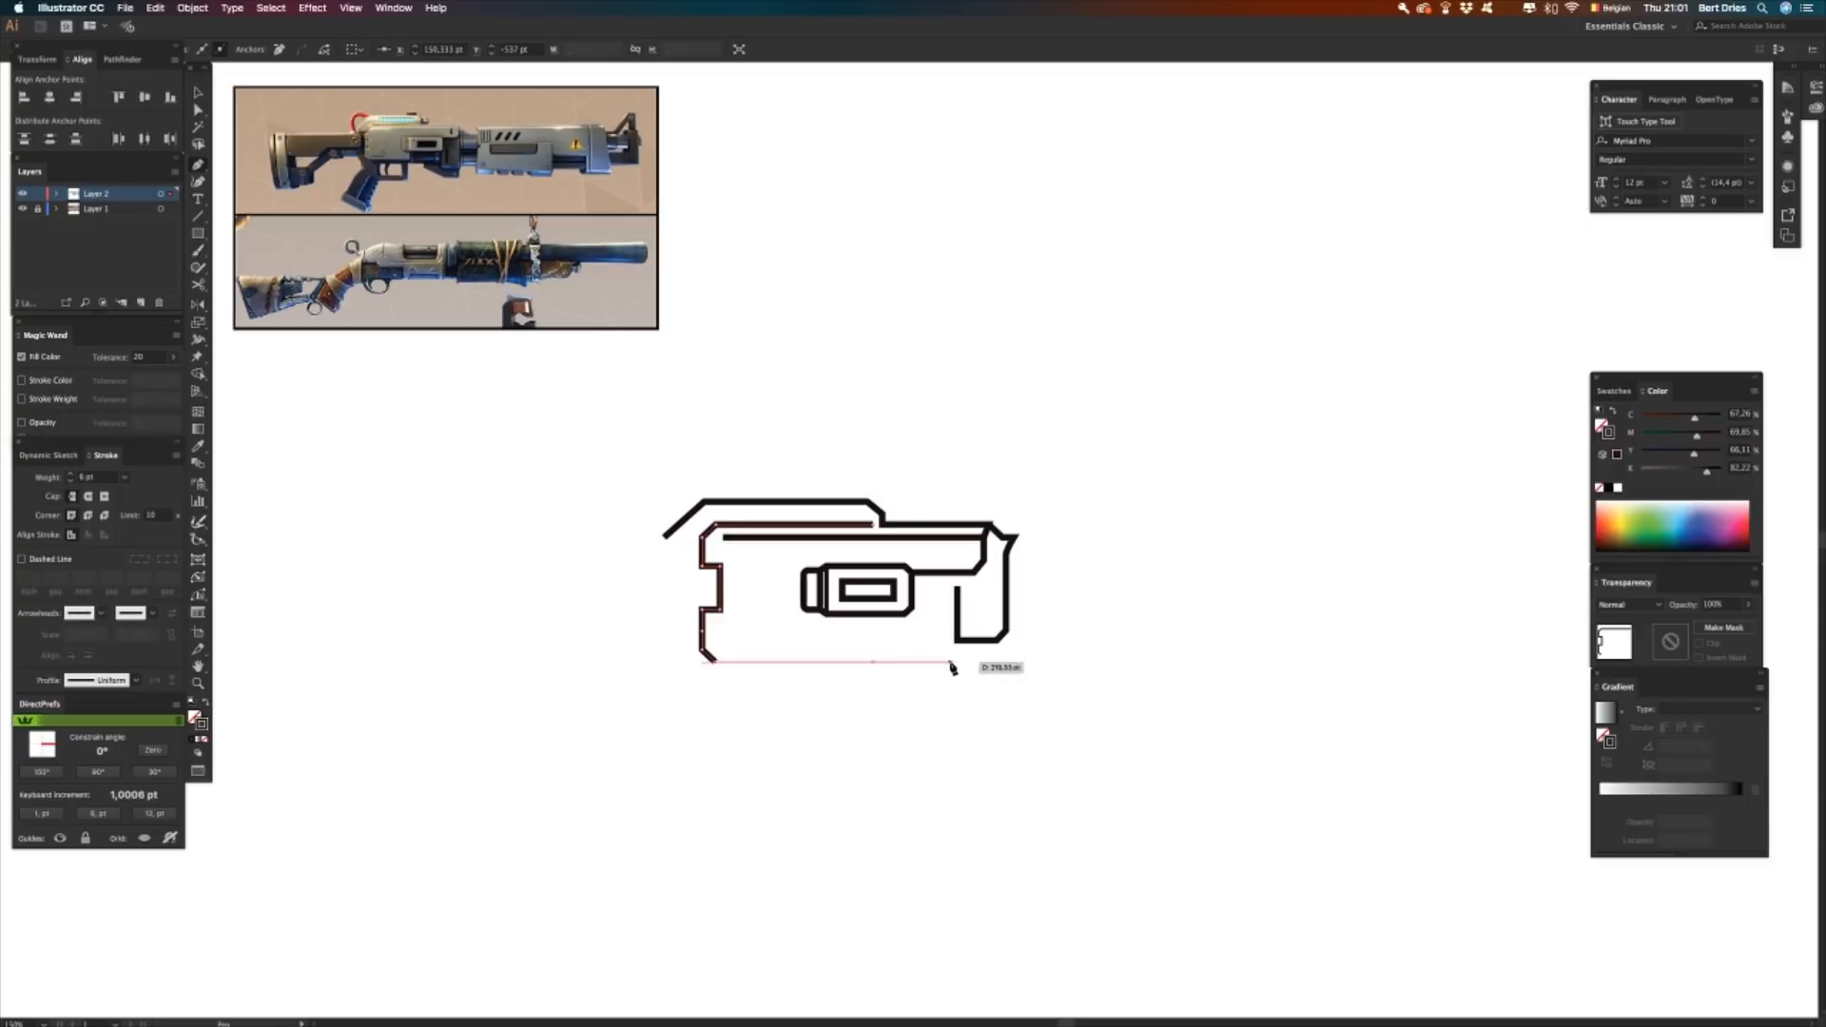
pyautogui.click(950, 661)
# - Raise the lower anchor points of the right-hand drop so its open left end meets the lower contour
pyautogui.press('a')
pyautogui.moveTo(1026, 659); pyautogui.dragTo(944, 584)
pyautogui.press('Up')
pyautogui.press('Up')
pyautogui.press('Up')
pyautogui.press('Up')
pyautogui.press('Up')
pyautogui.press('Up')
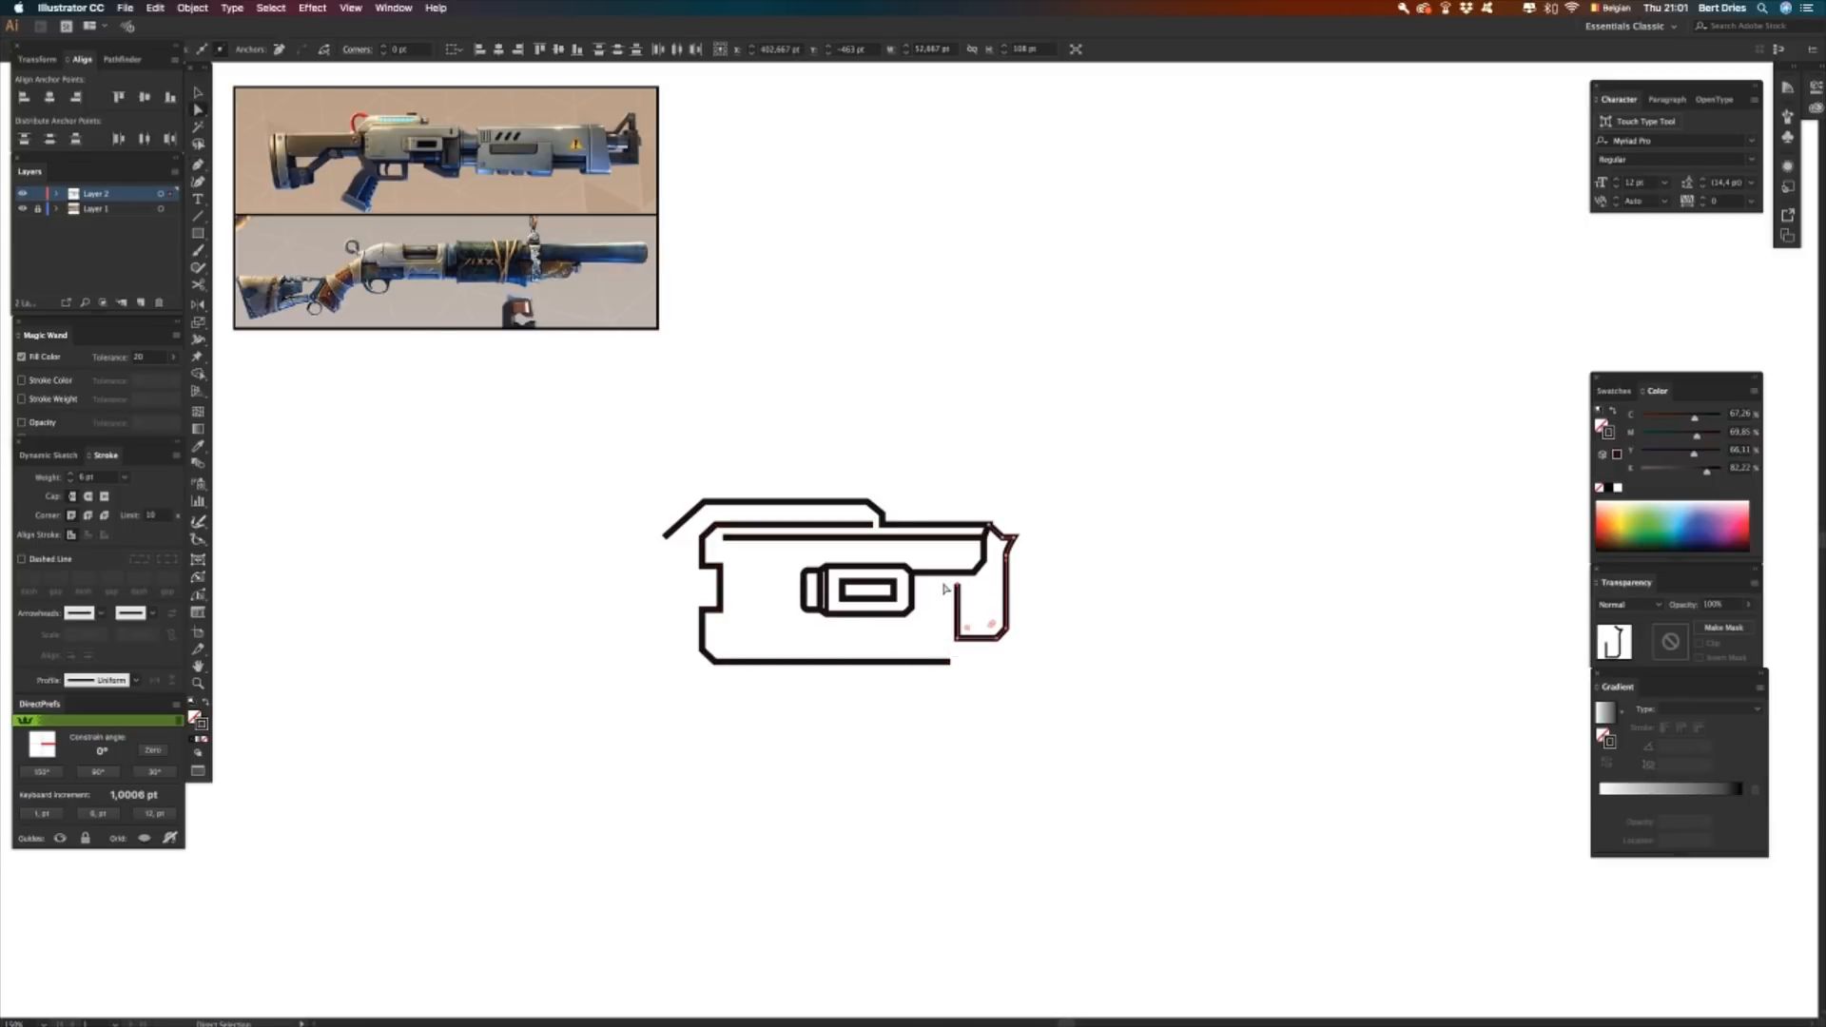
pyautogui.press('Up')
pyautogui.press('Up')
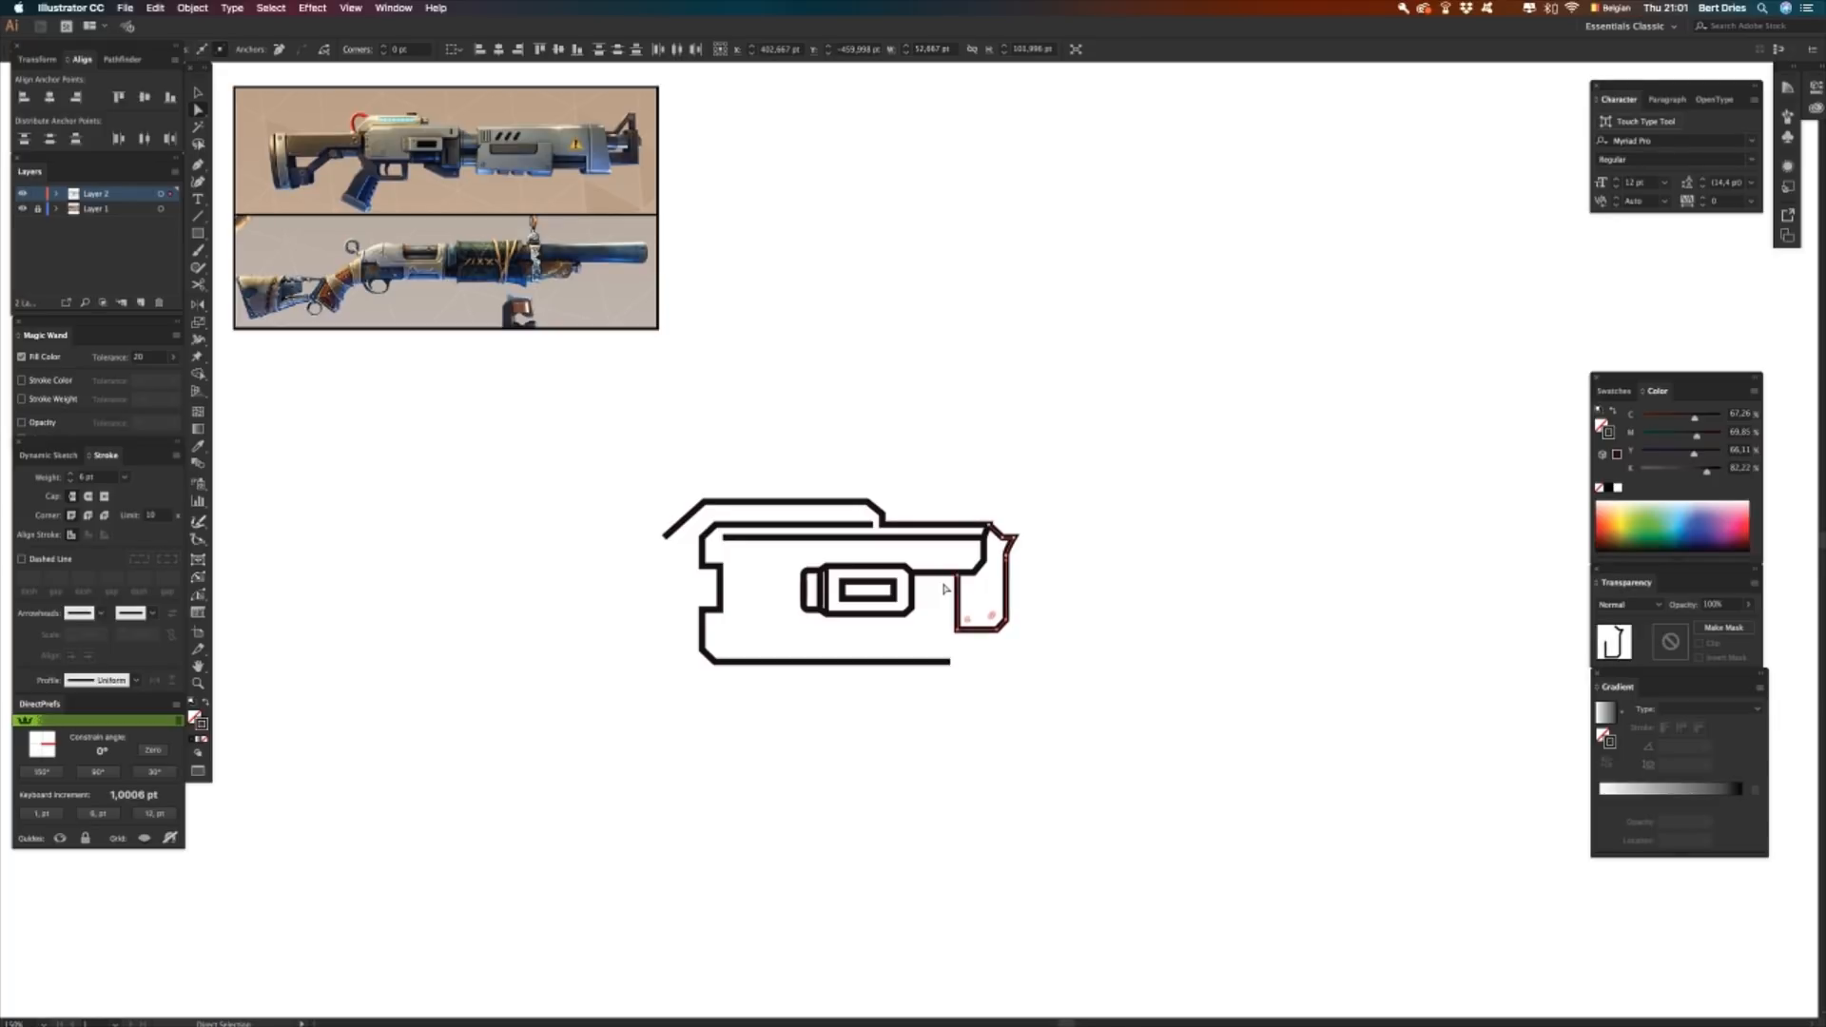
pyautogui.click(1092, 525)
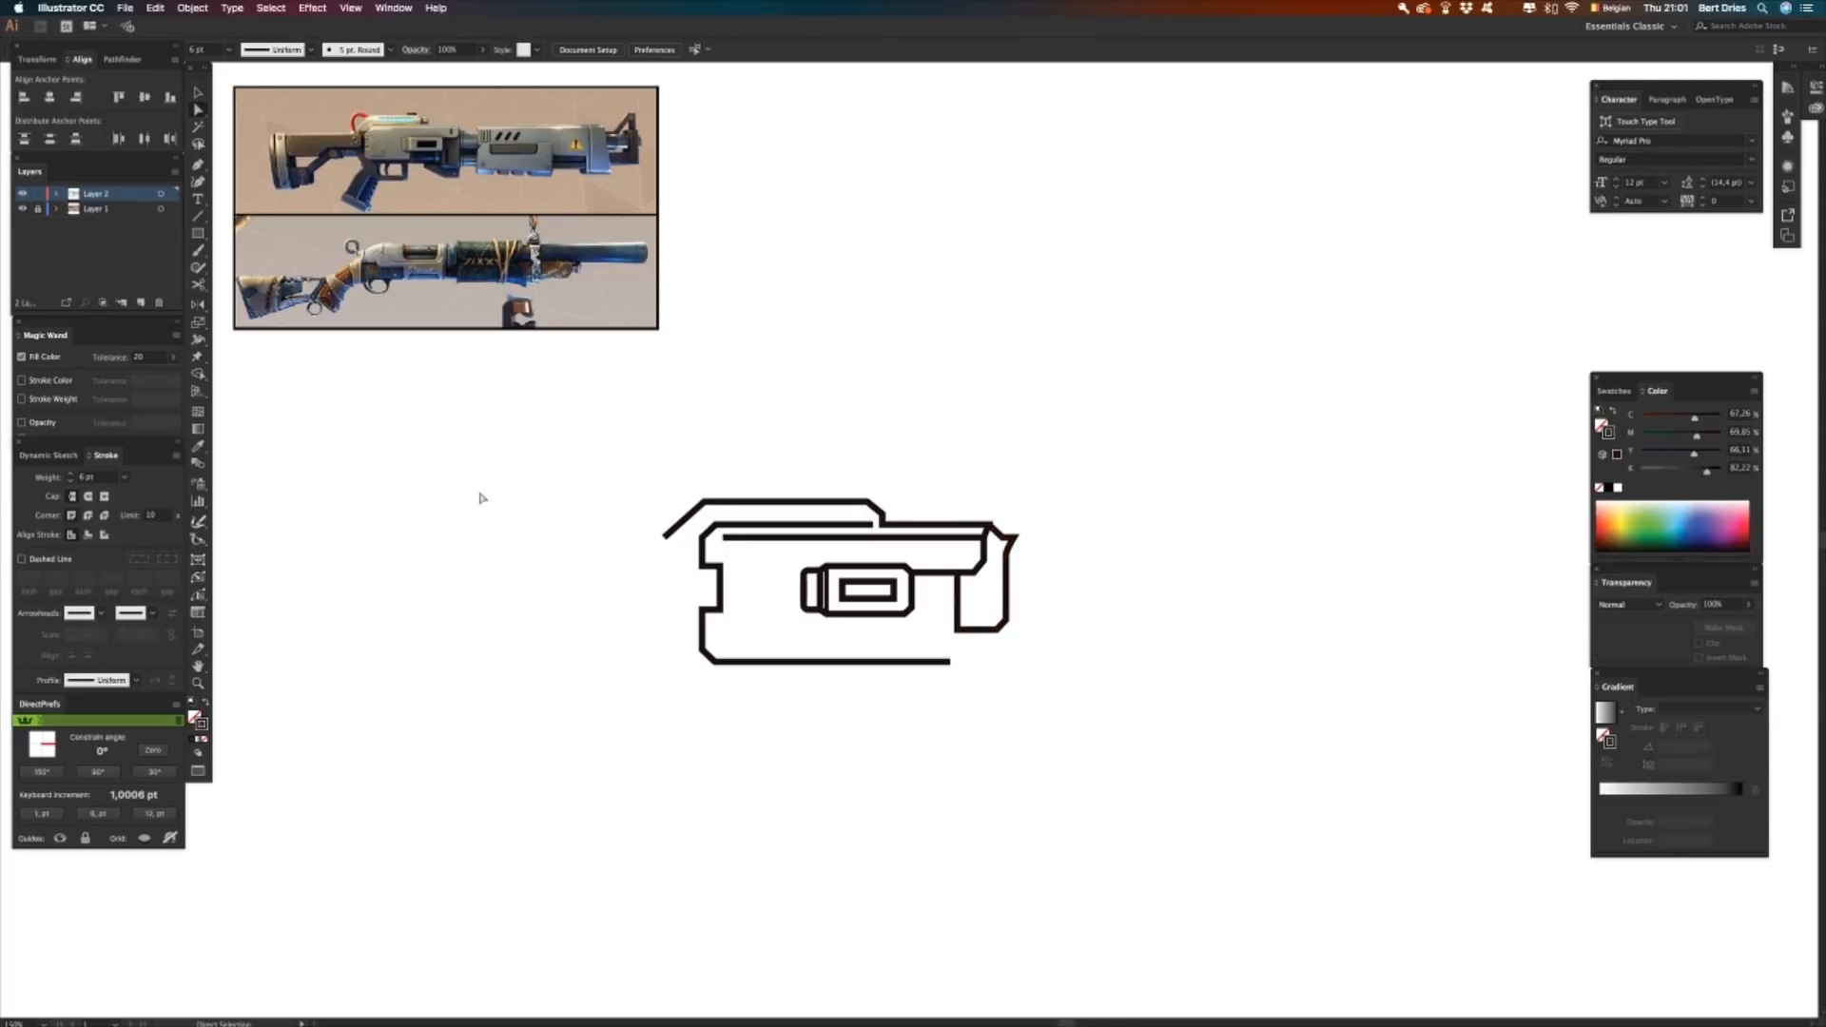
# - Shift the right-end anchor points of the outline left until the drop's inner edge meets the central body
pyautogui.click(198, 111)
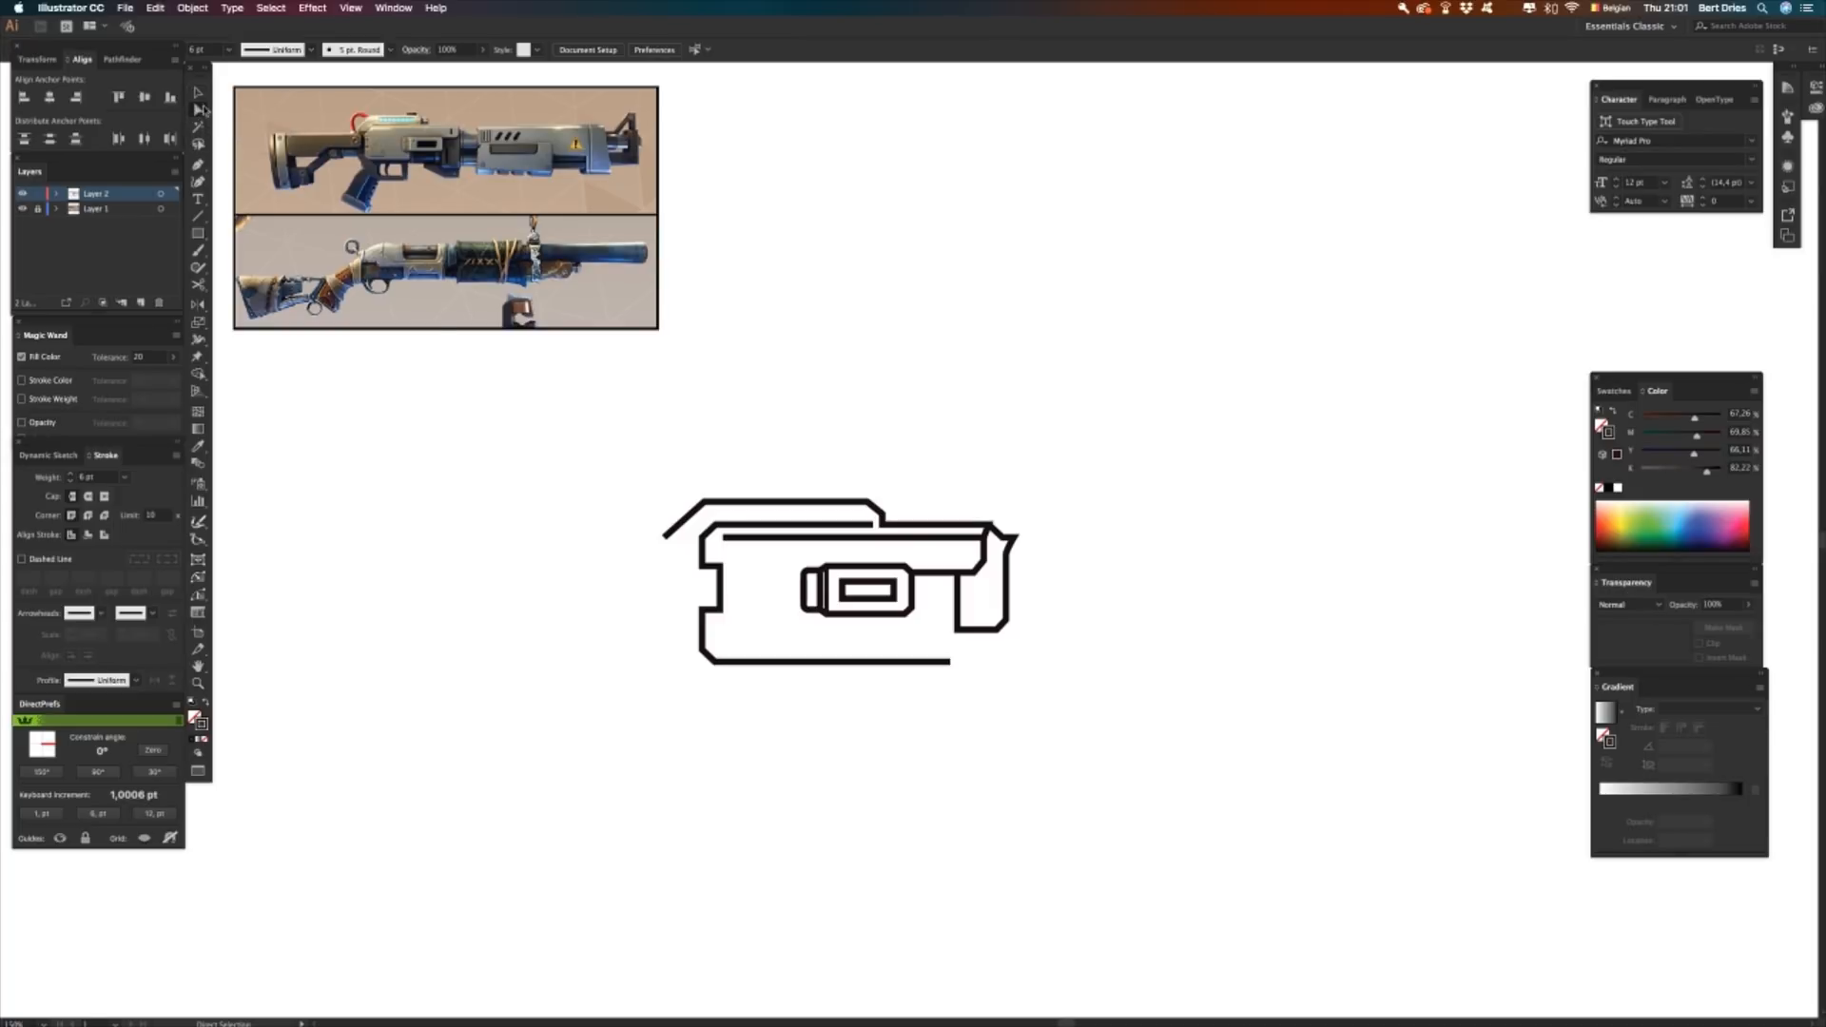
pyautogui.moveTo(1054, 483); pyautogui.dragTo(936, 647)
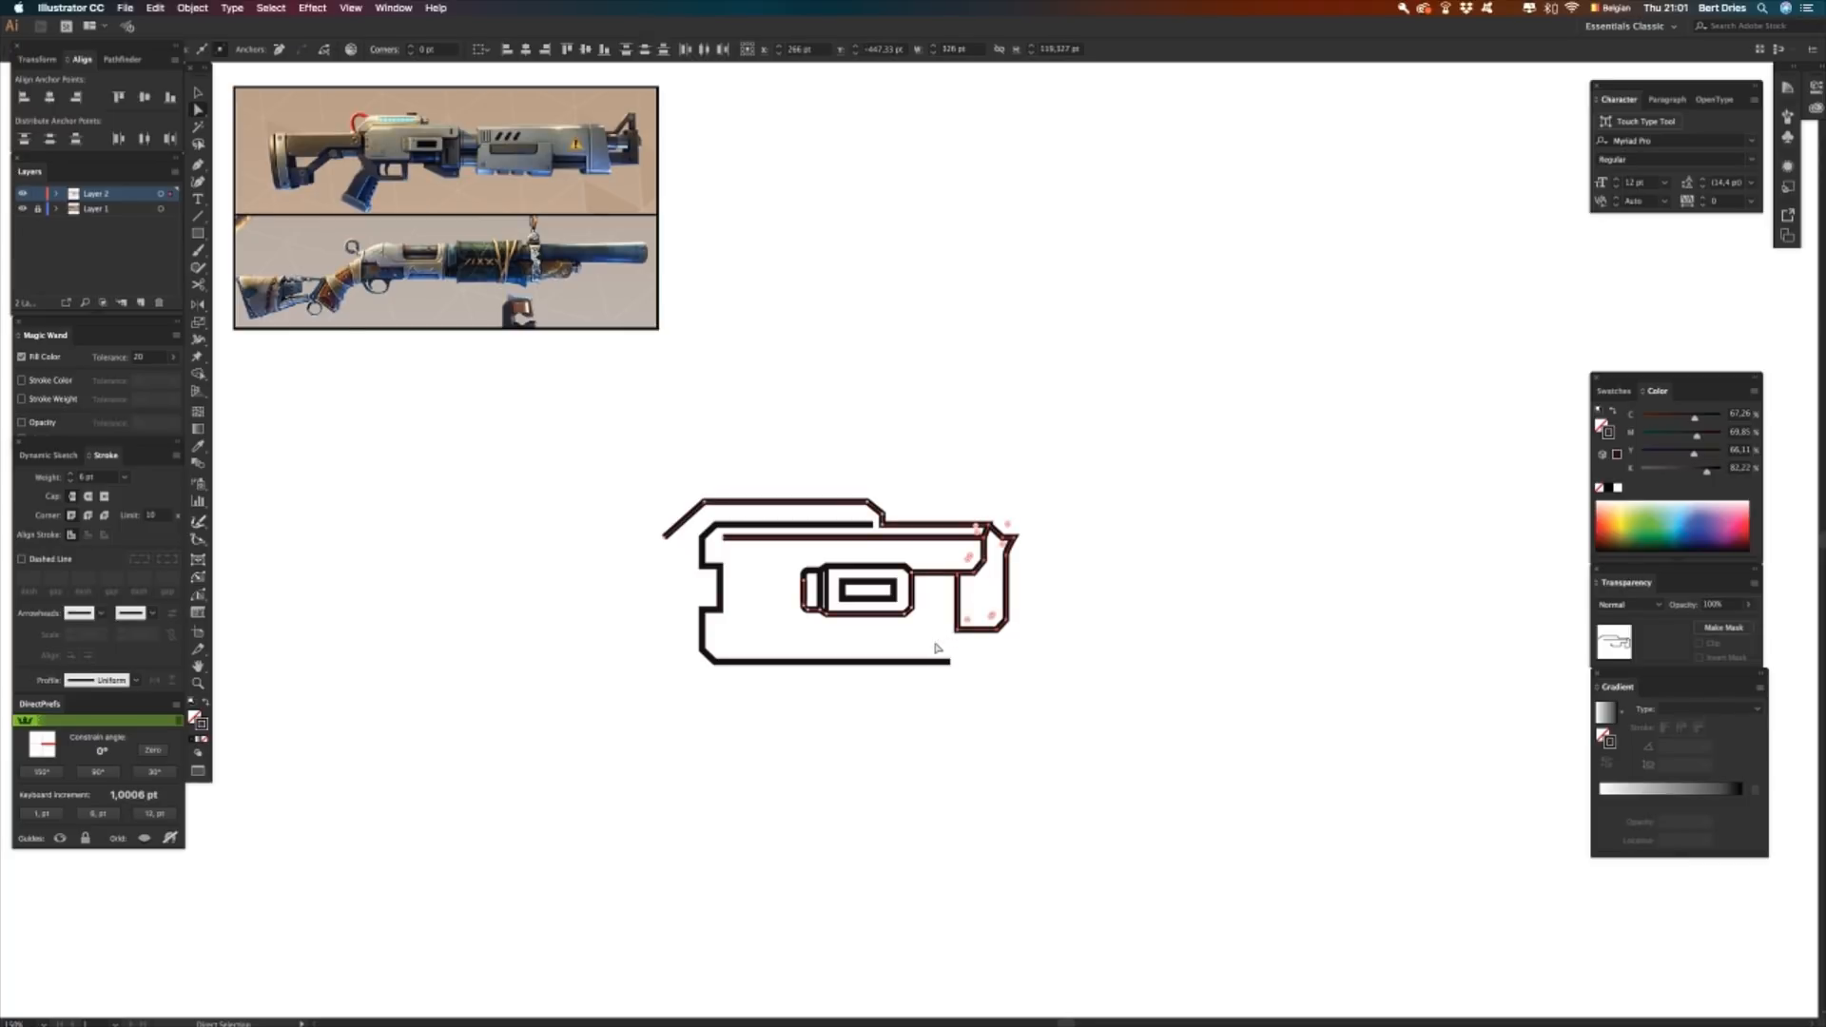
pyautogui.hotkey('shift', 'Left')
pyautogui.hotkey('shift', 'Left')
pyautogui.hotkey('shift', 'Left')
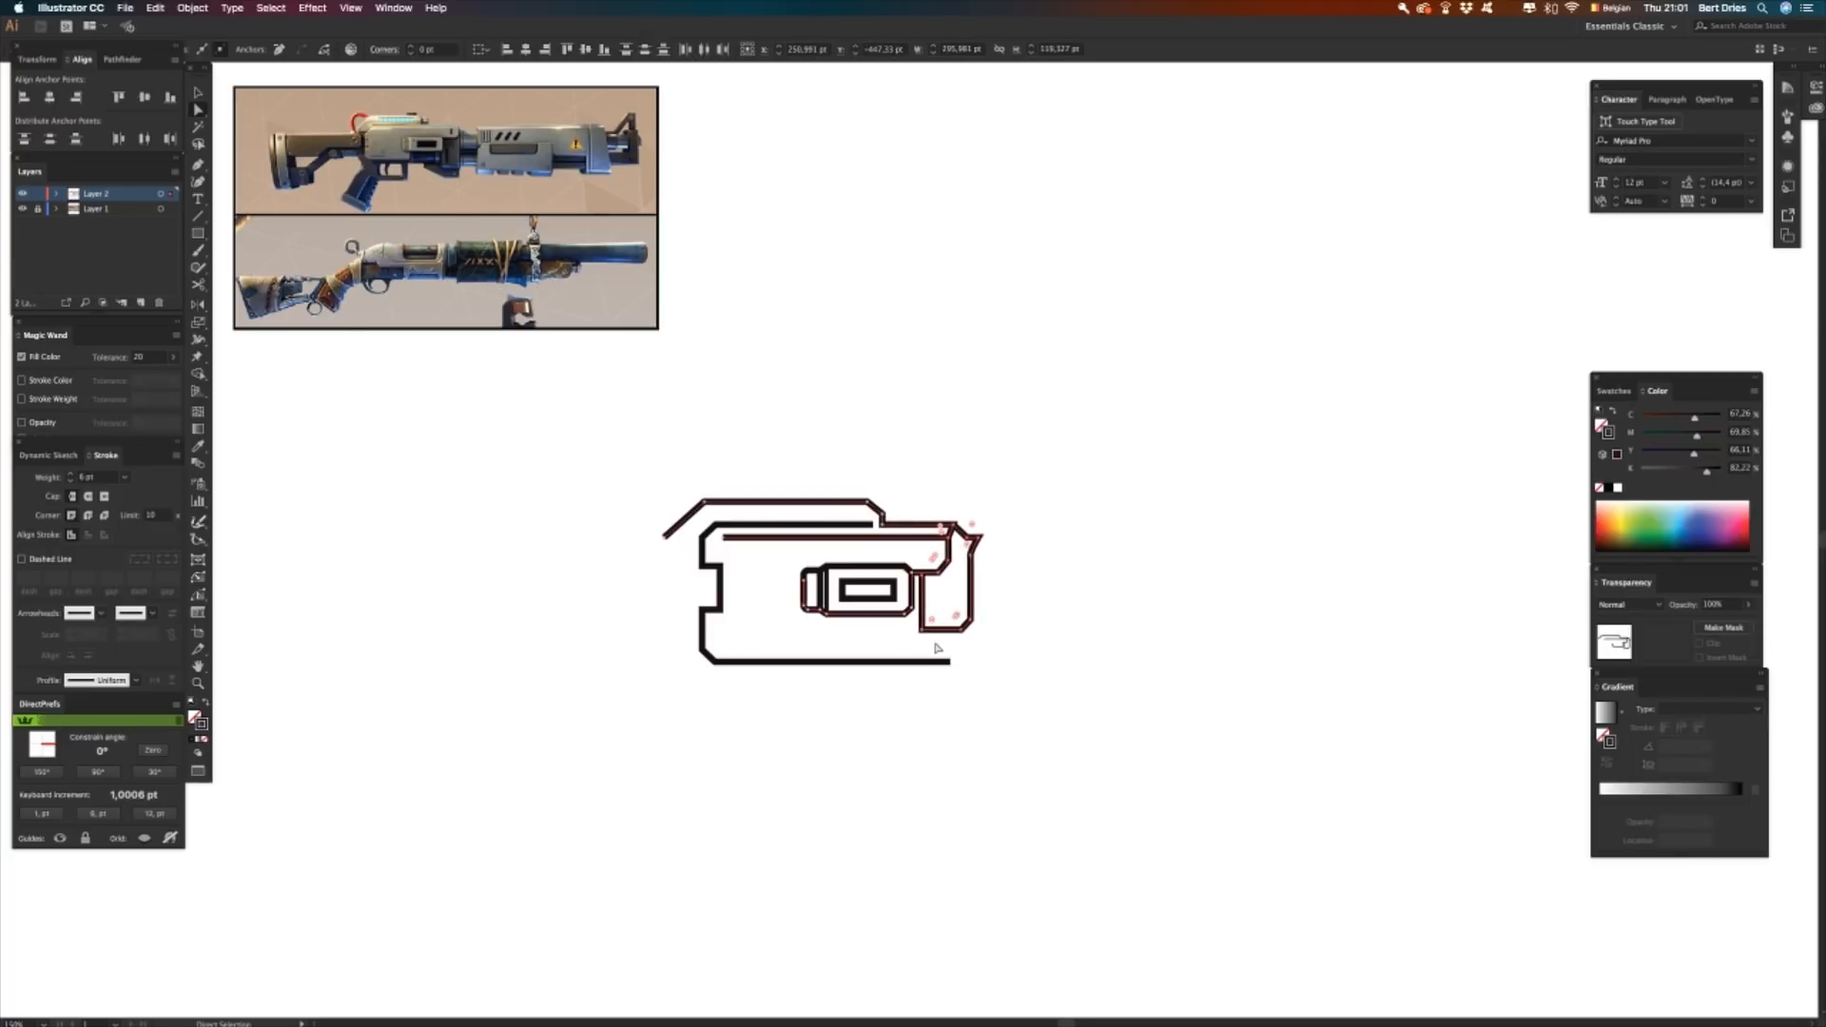
pyautogui.hotkey('shift', 'Left')
pyautogui.hotkey('shift', 'Left')
pyautogui.hotkey('shift', 'Left')
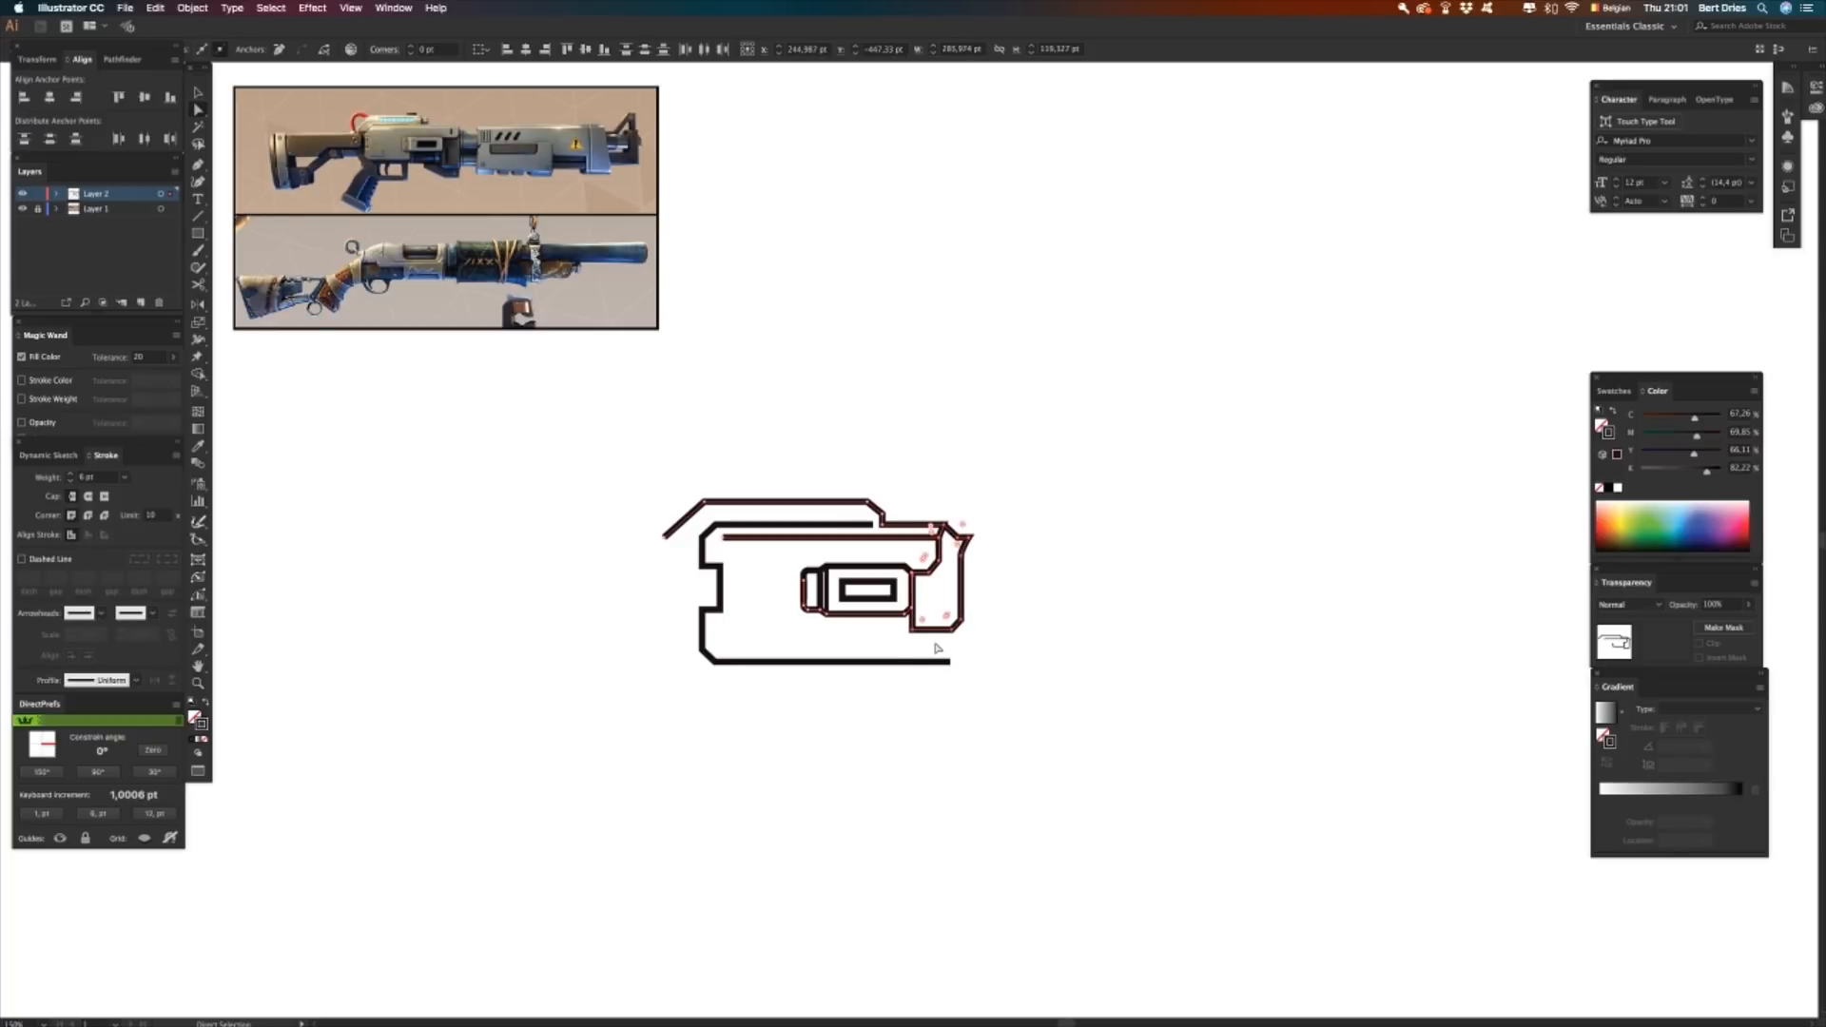
pyautogui.click(1072, 671)
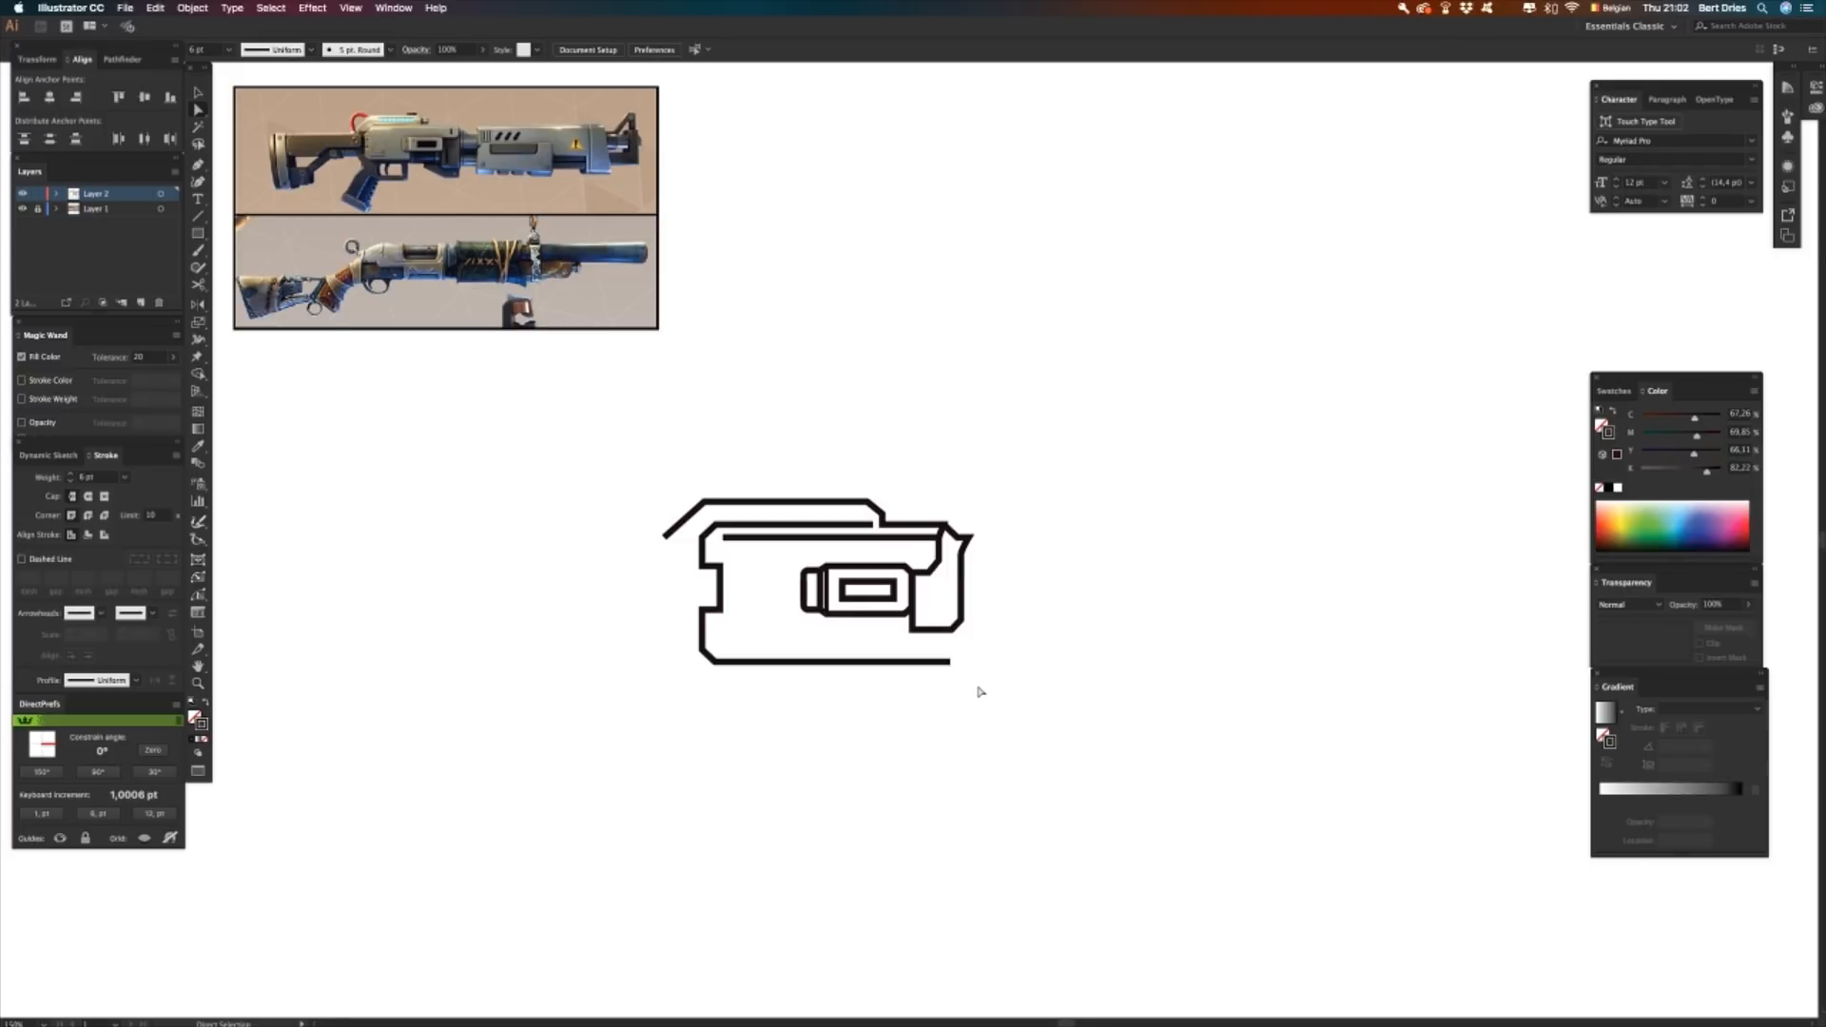
# - Shorten the long bottom line by moving its right endpoint left to below the central body's left end
pyautogui.moveTo(979, 689); pyautogui.dragTo(930, 653)
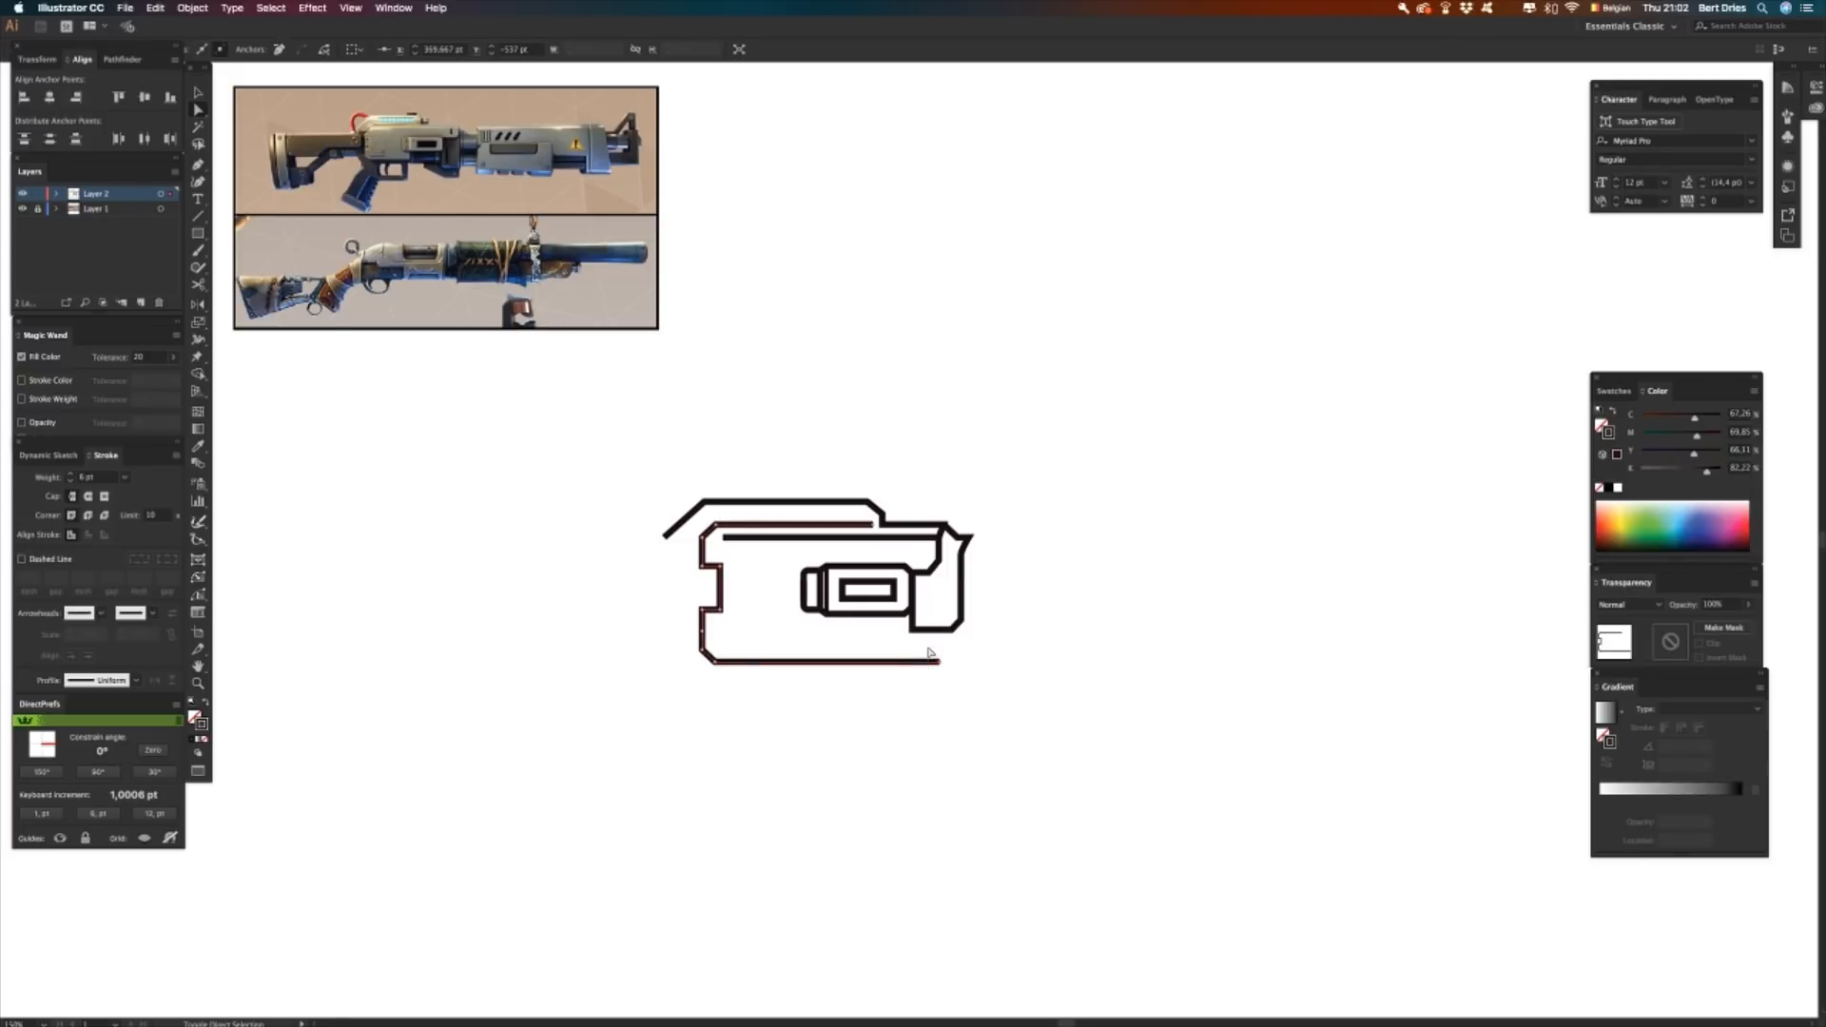
pyautogui.hotkey('shift', 'Left')
pyautogui.hotkey('shift', 'Left')
pyautogui.hotkey('shift', 'Left')
pyautogui.hotkey('shift', 'Left')
pyautogui.hotkey('shift', 'Left')
pyautogui.hotkey('shift', 'Left')
pyautogui.hotkey('shift', 'Left')
pyautogui.hotkey('shift', 'Left')
pyautogui.hotkey('shift', 'Left')
pyautogui.hotkey('shift', 'Left')
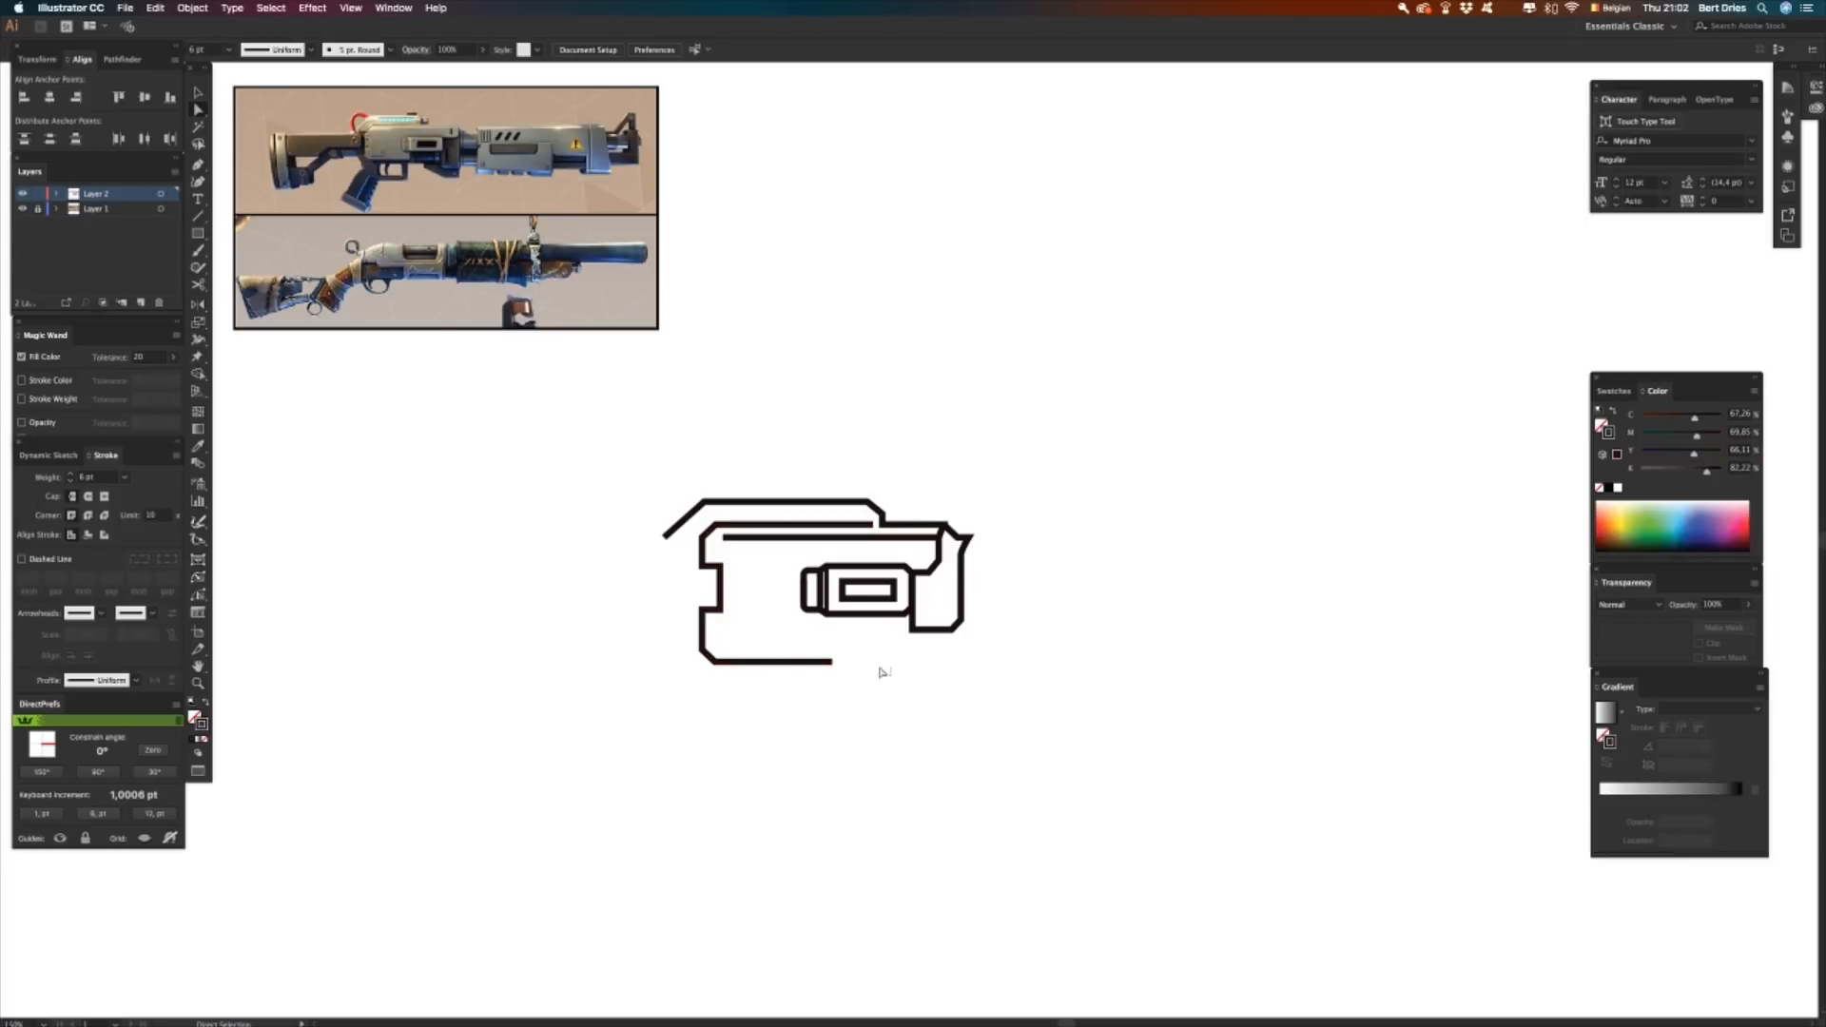
# - Raise the body's long bottom line together with its beveled lower-left corner closer to the central detail
pyautogui.moveTo(892, 676); pyautogui.dragTo(692, 629)
pyautogui.press('Up')
pyautogui.press('Up')
pyautogui.press('Up')
pyautogui.press('Up')
pyautogui.press('Up')
pyautogui.press('Up')
pyautogui.press('Up')
pyautogui.press('Up')
pyautogui.press('Up')
pyautogui.press('Up')
pyautogui.press('Up')
pyautogui.press('Up')
pyautogui.press('Up')
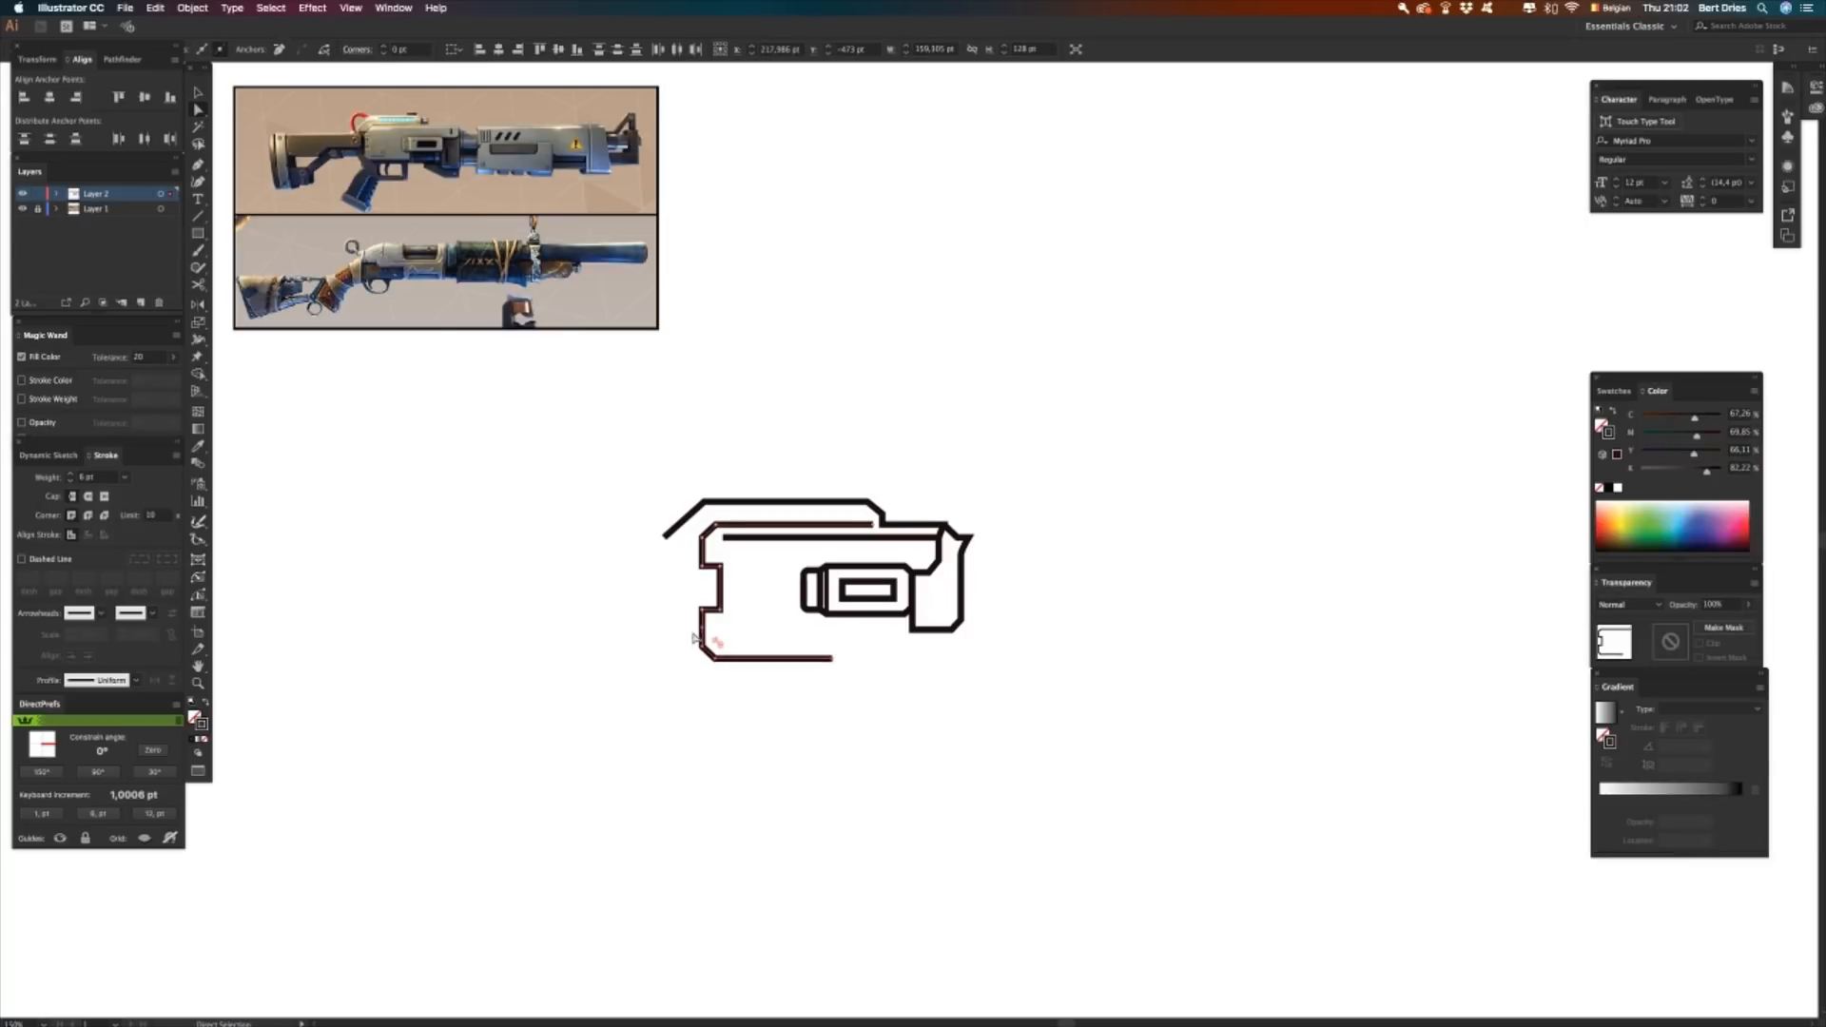
pyautogui.press('Up')
pyautogui.press('Up')
pyautogui.press('Up')
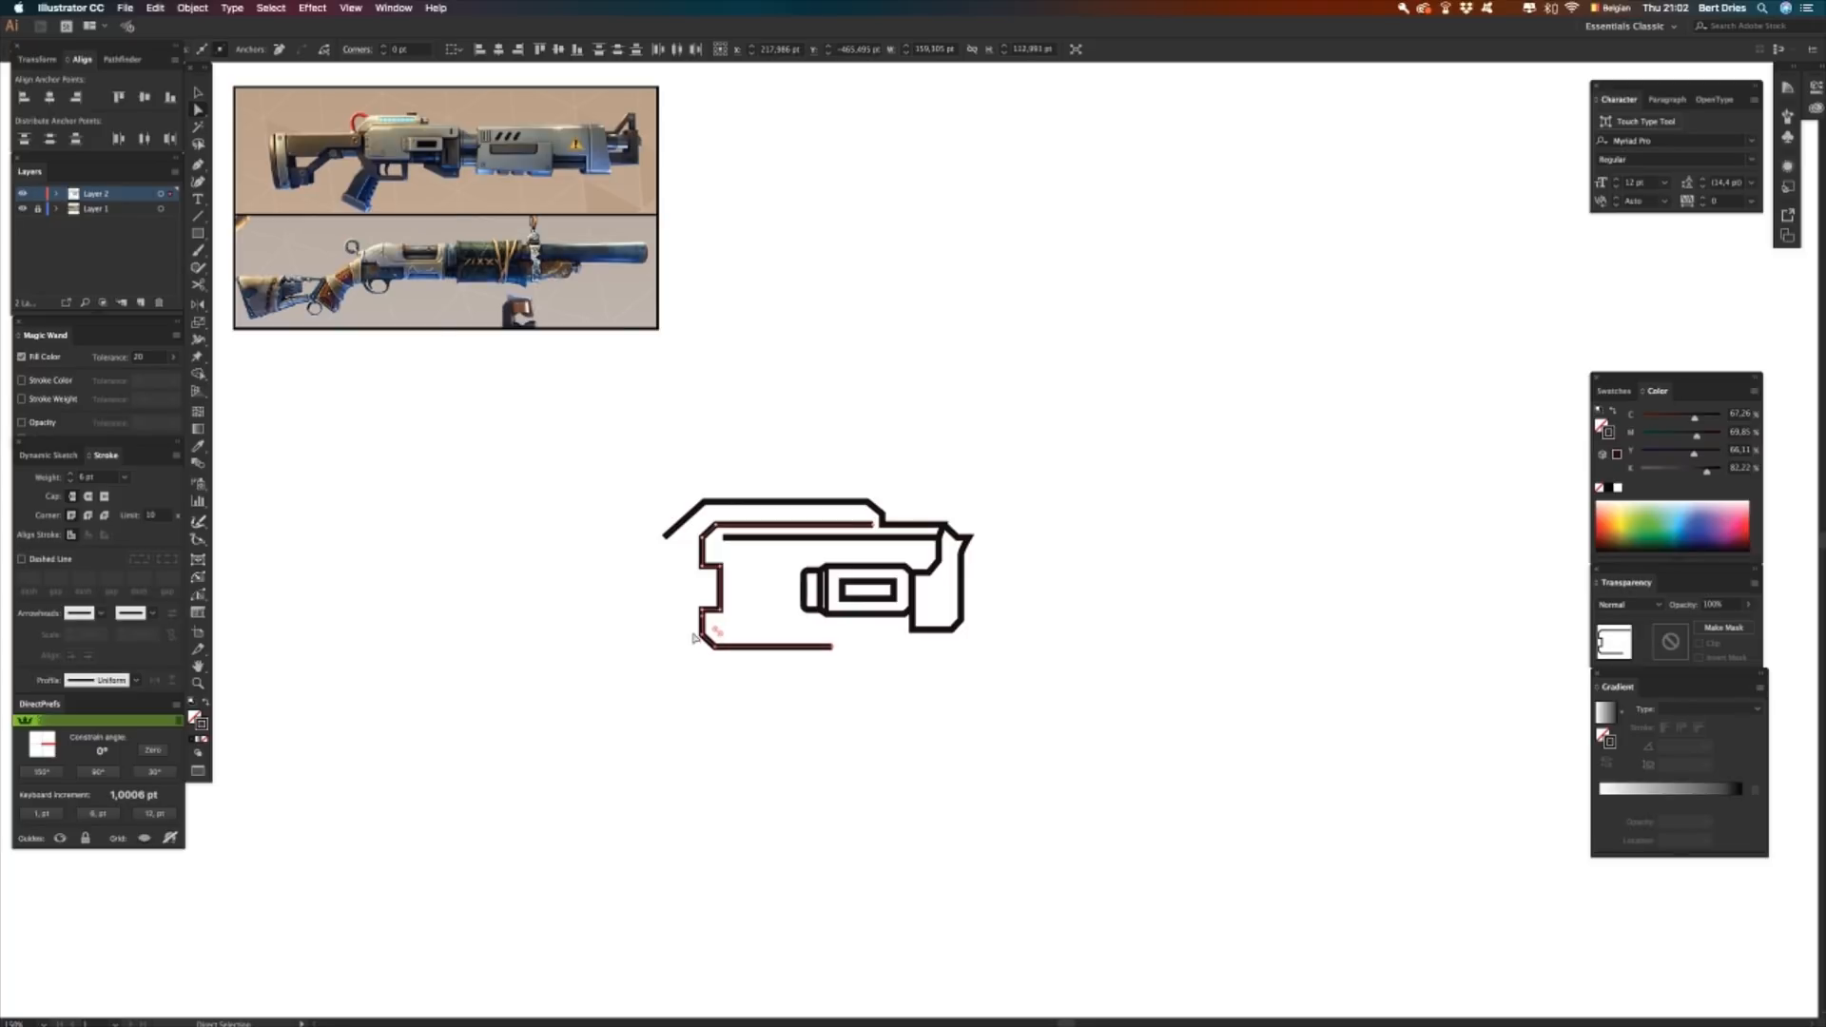
# - Extend the bottom line slightly right and continue it with a small bevel and a vertical rise to the central detail
pyautogui.moveTo(877, 693); pyautogui.dragTo(821, 637)
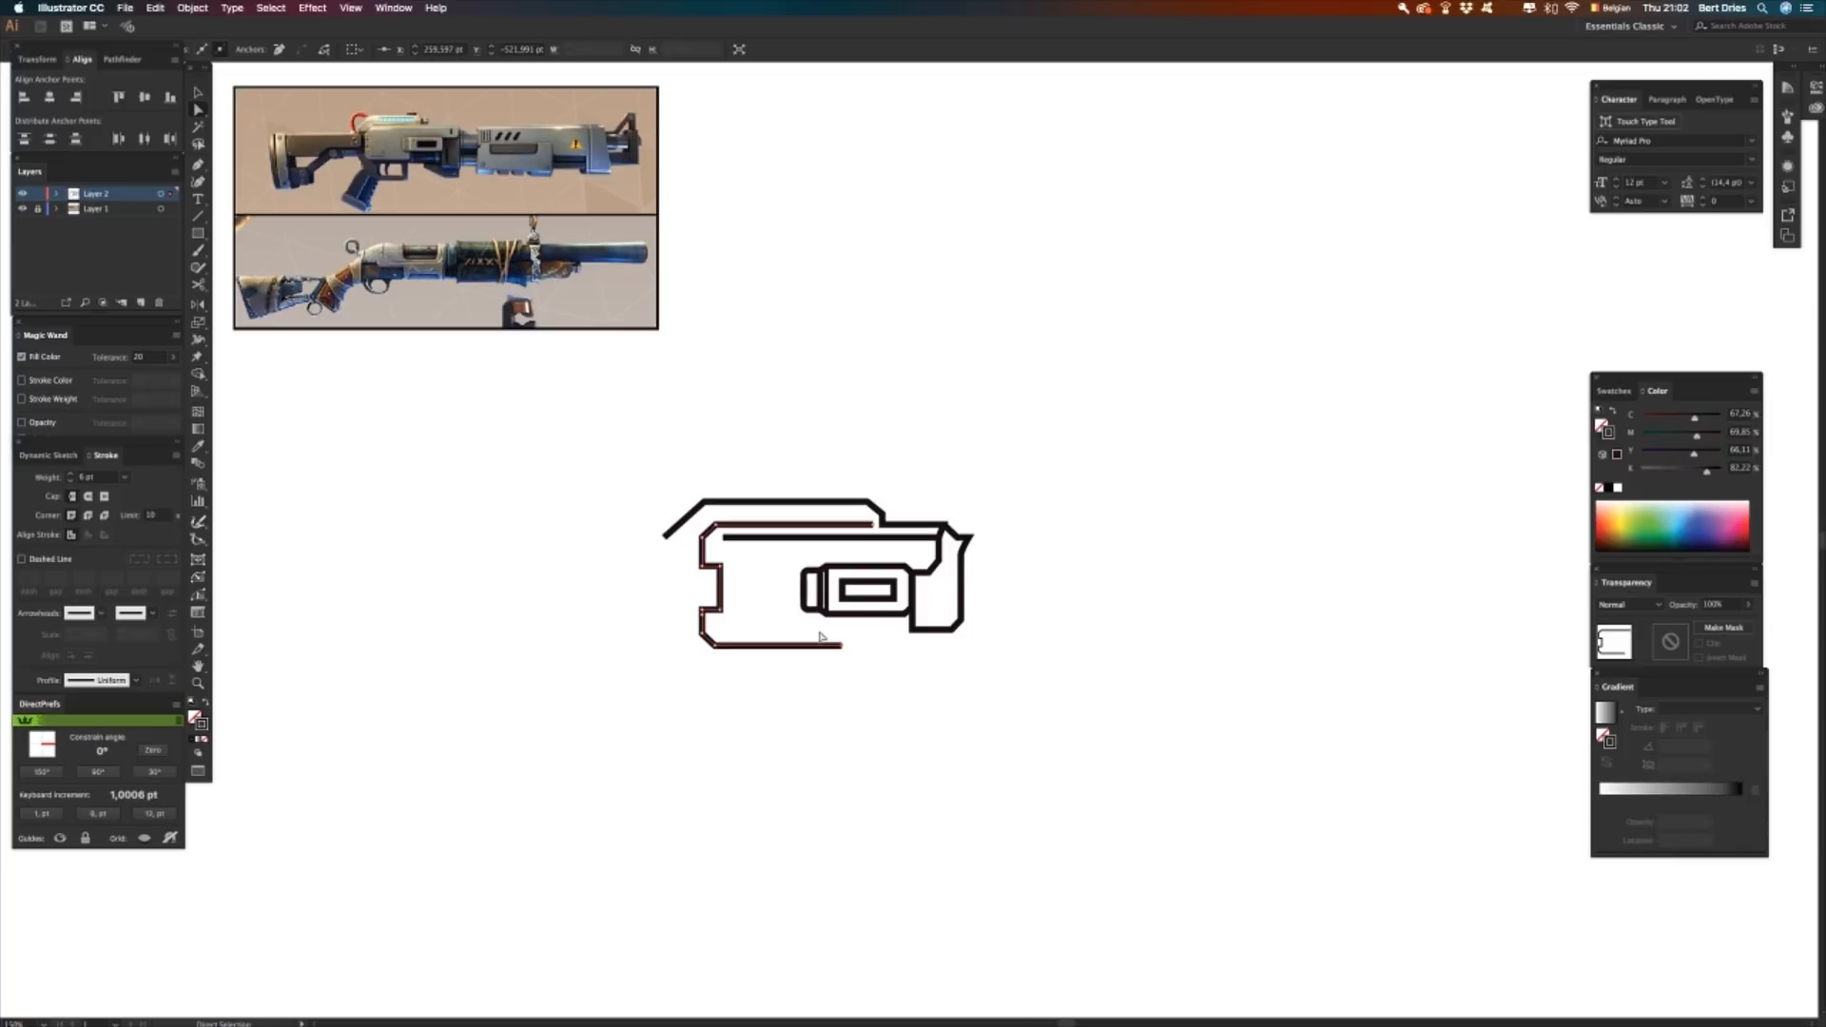
pyautogui.click(873, 673)
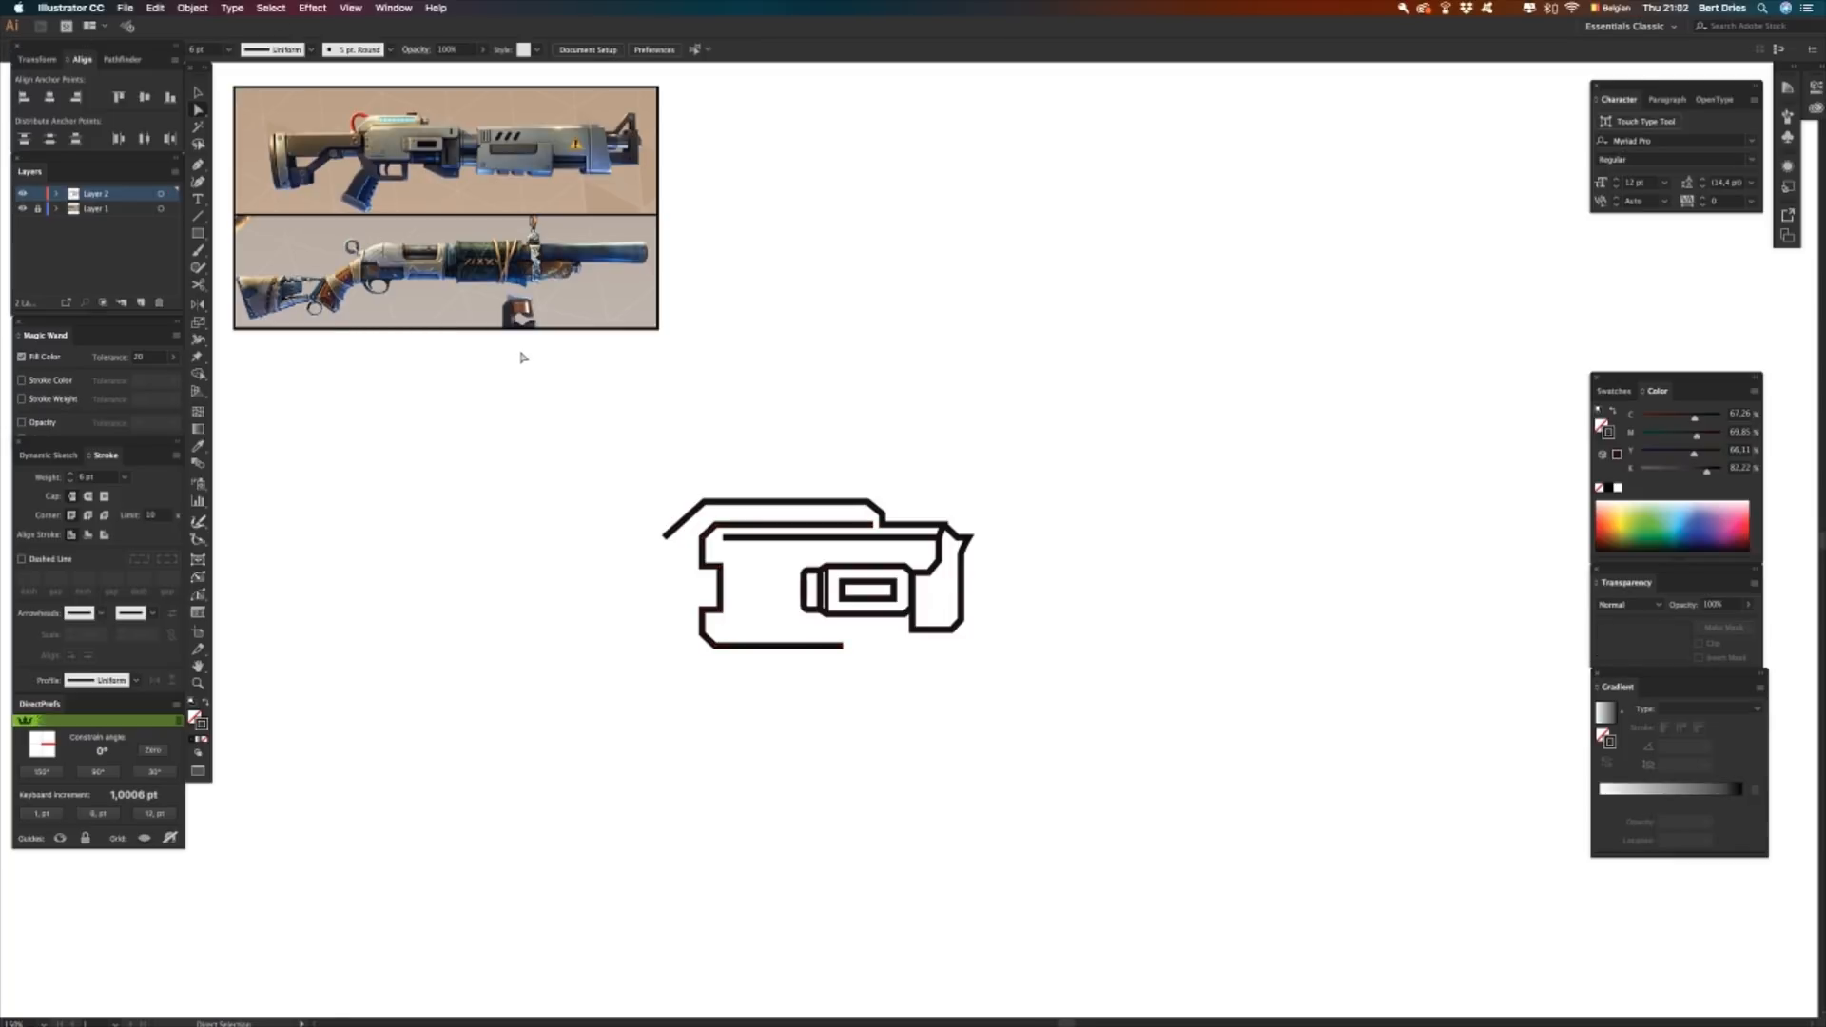
pyautogui.press('p')
pyautogui.moveTo(843, 646); pyautogui.dragTo(854, 647)
pyautogui.click(846, 642)
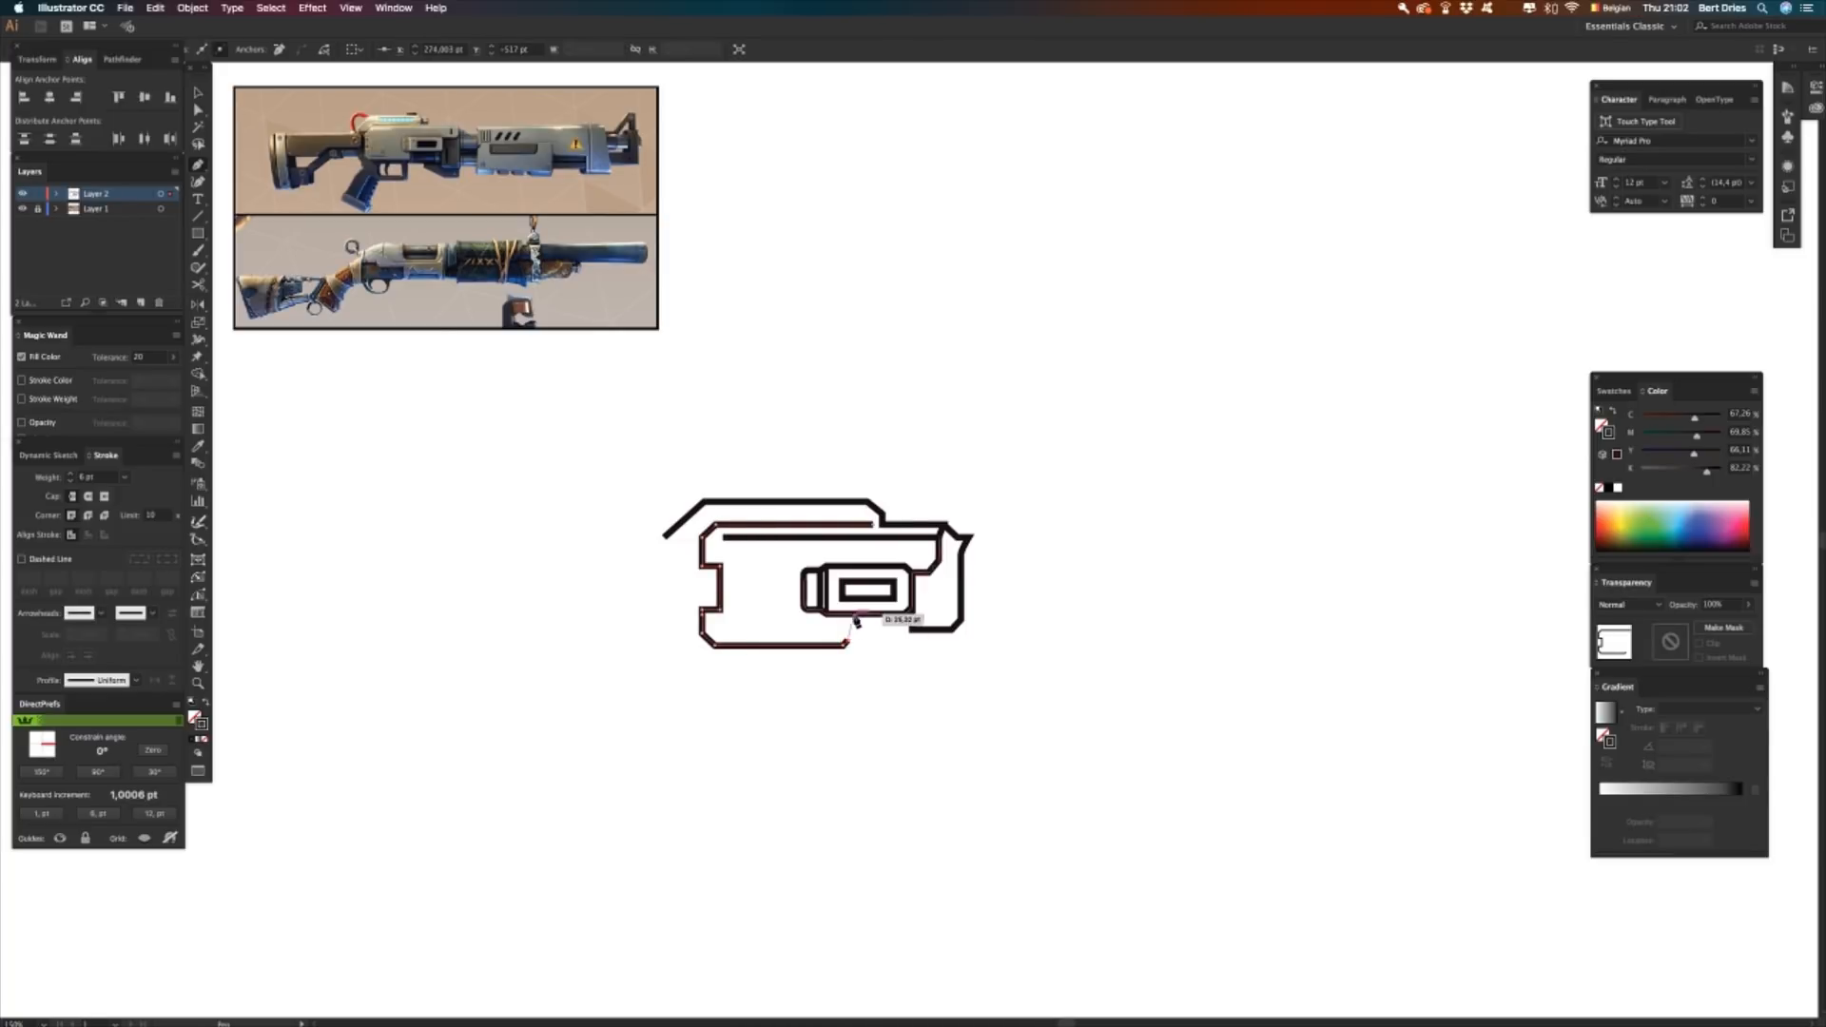
pyautogui.click(848, 617)
pyautogui.press('v')
pyautogui.click(896, 712)
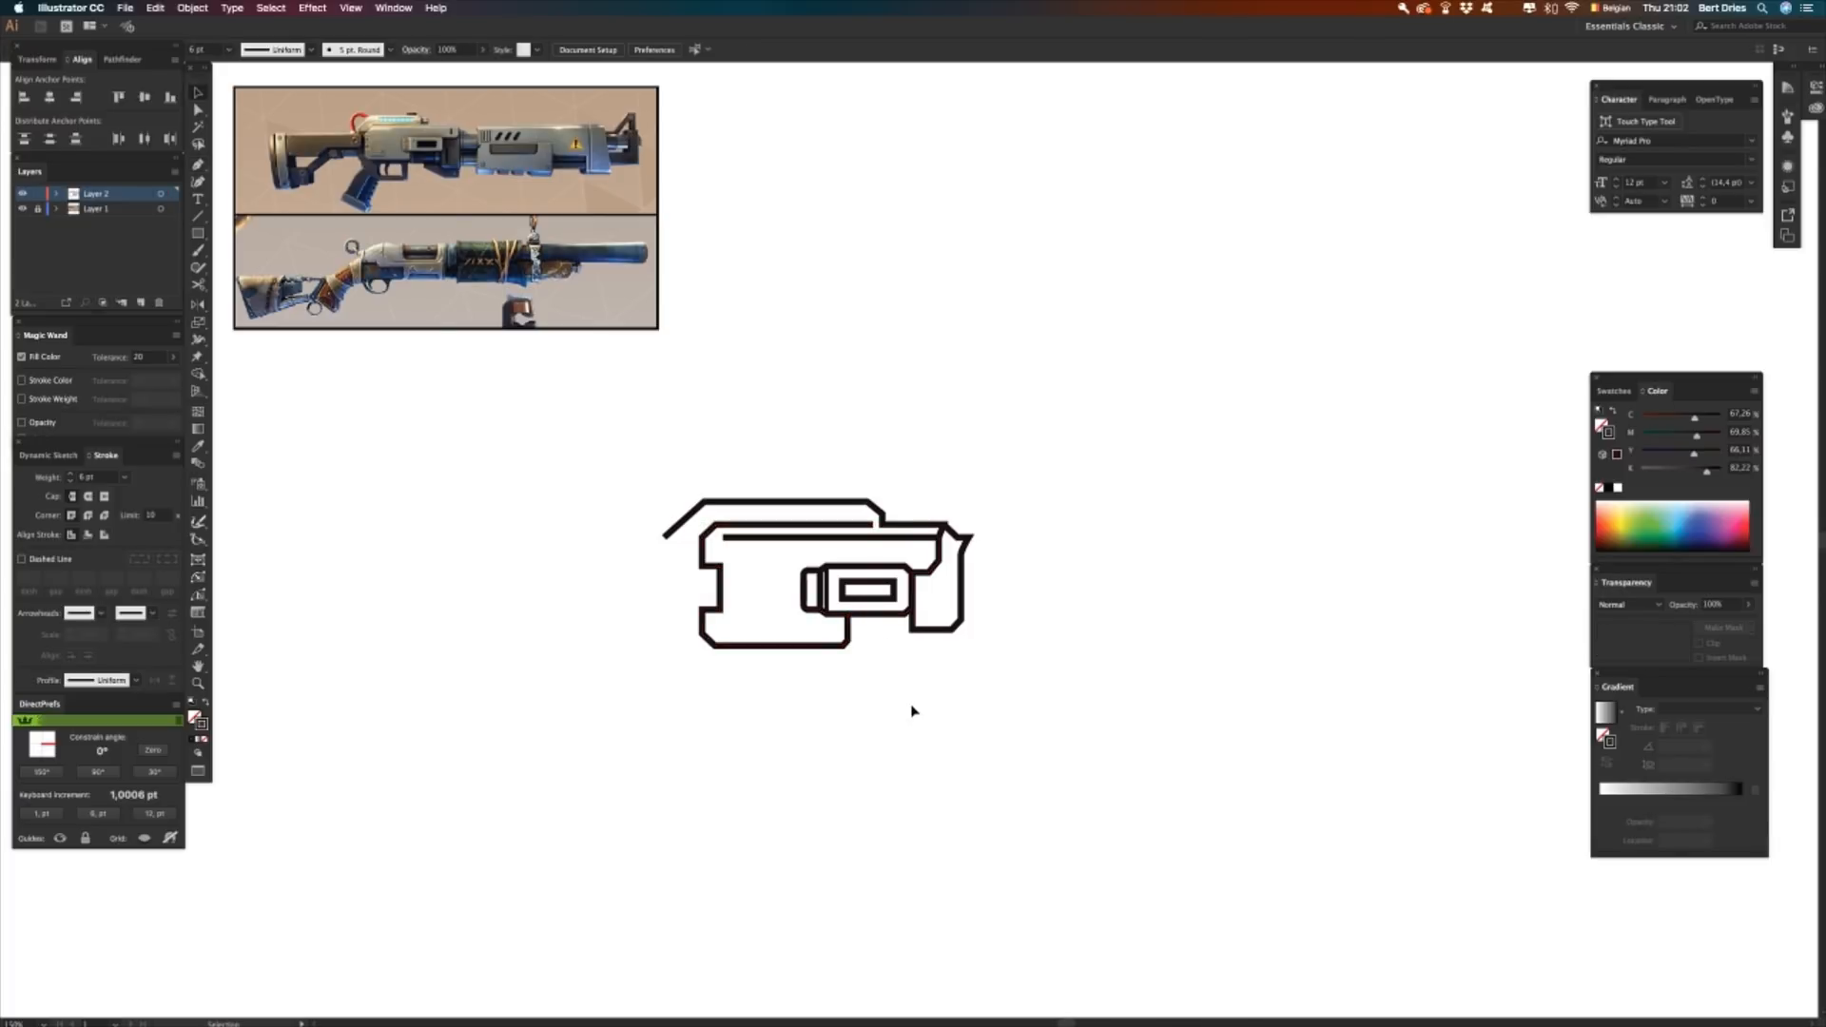
# - Continue the upper outline from its open left end with a horizontal line to the body's left edge
pyautogui.press('p')
pyautogui.click(667, 542)
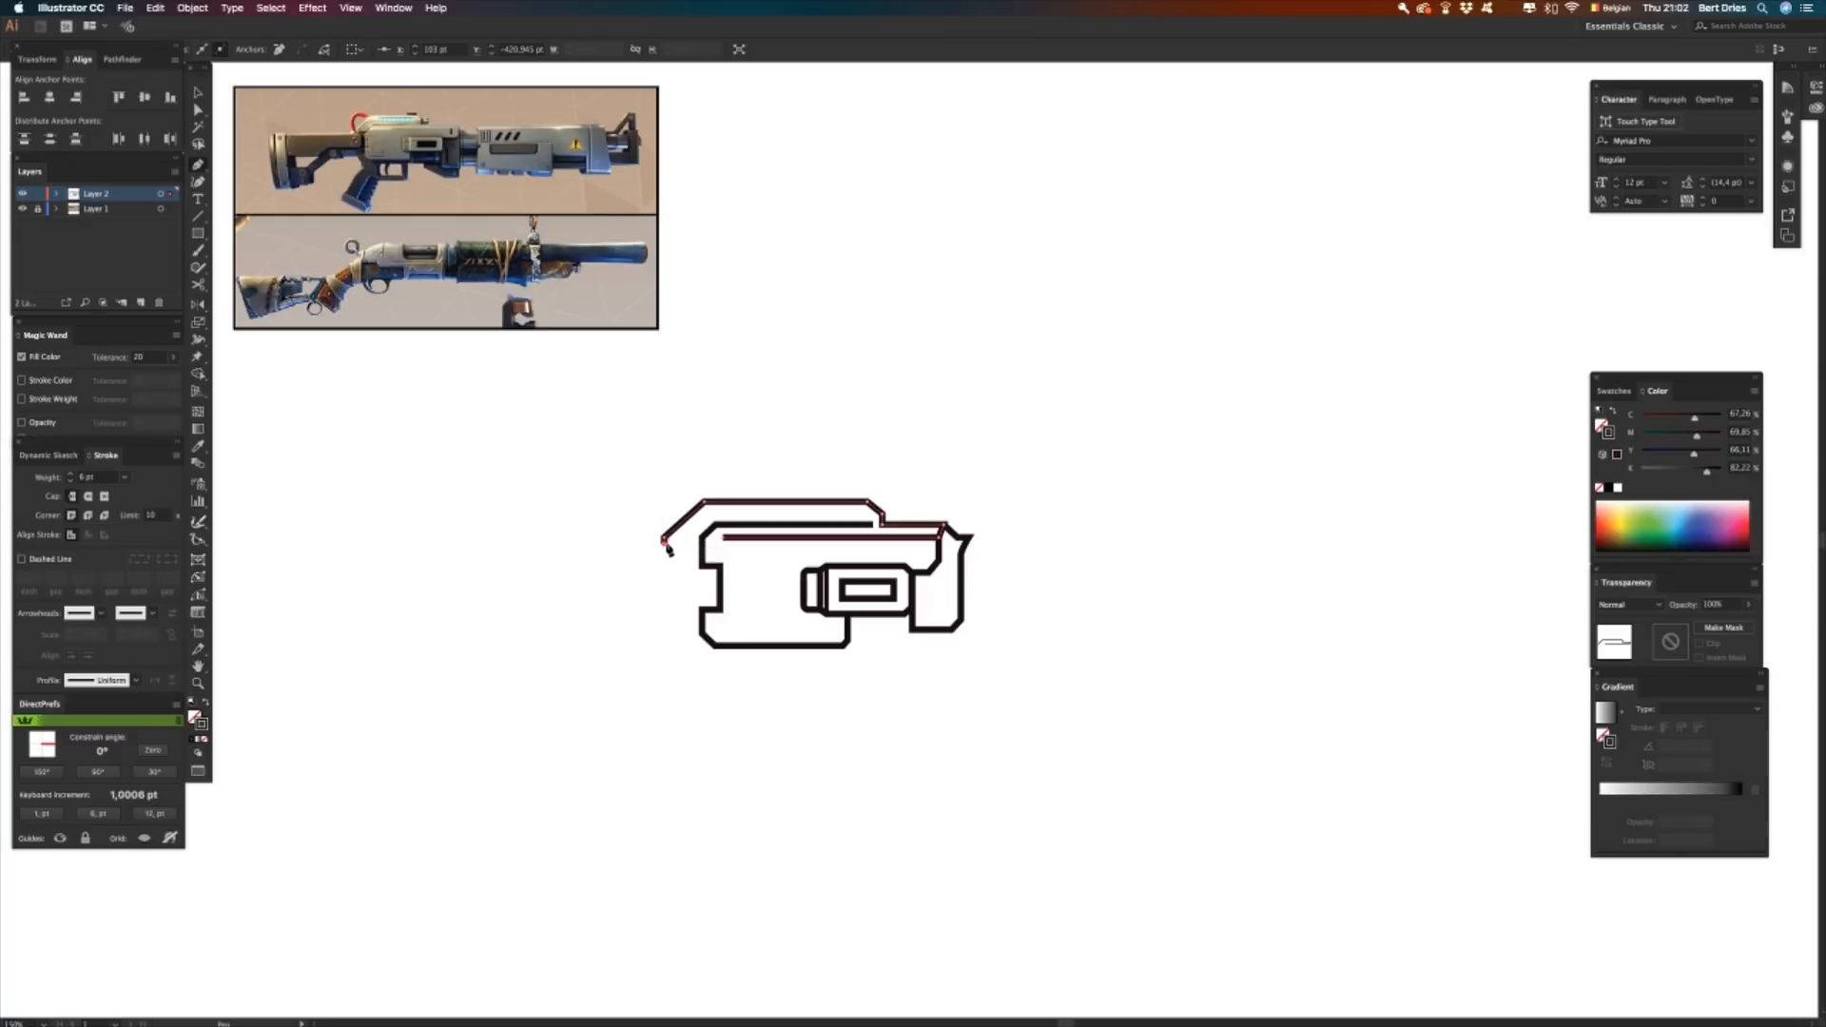
pyautogui.click(709, 544)
pyautogui.press('a')
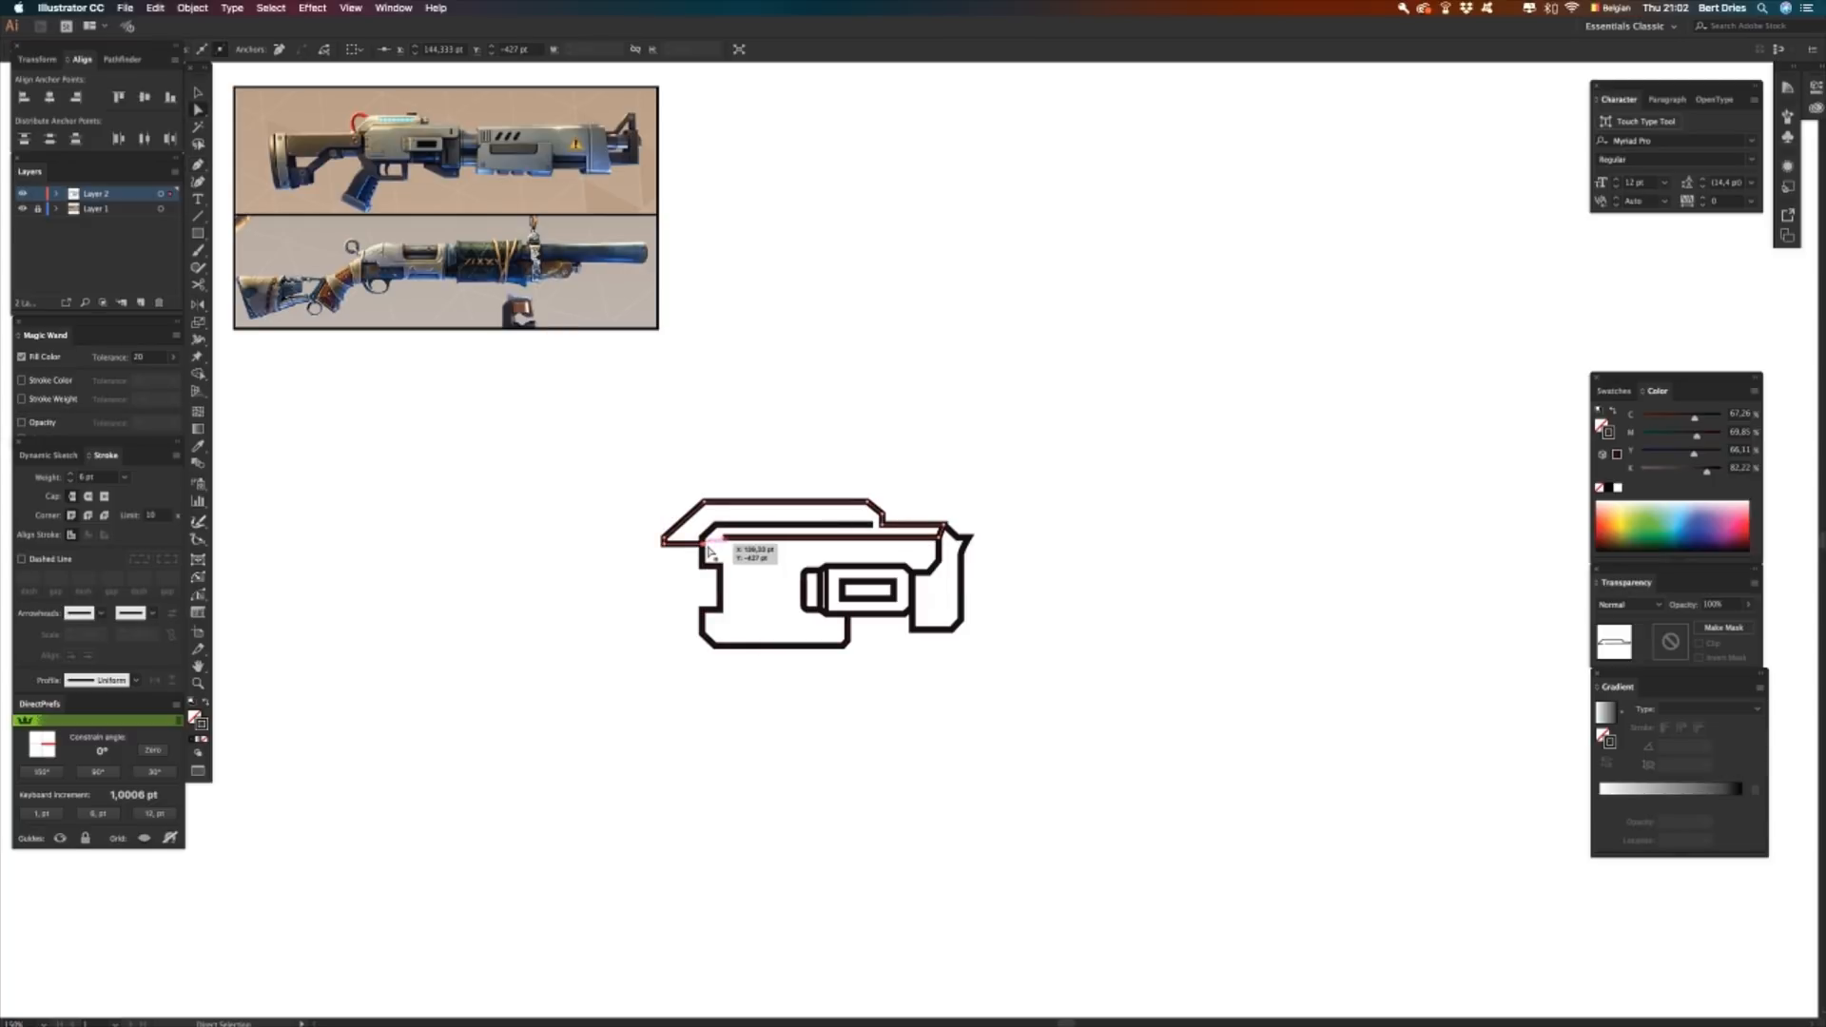
pyautogui.click(728, 772)
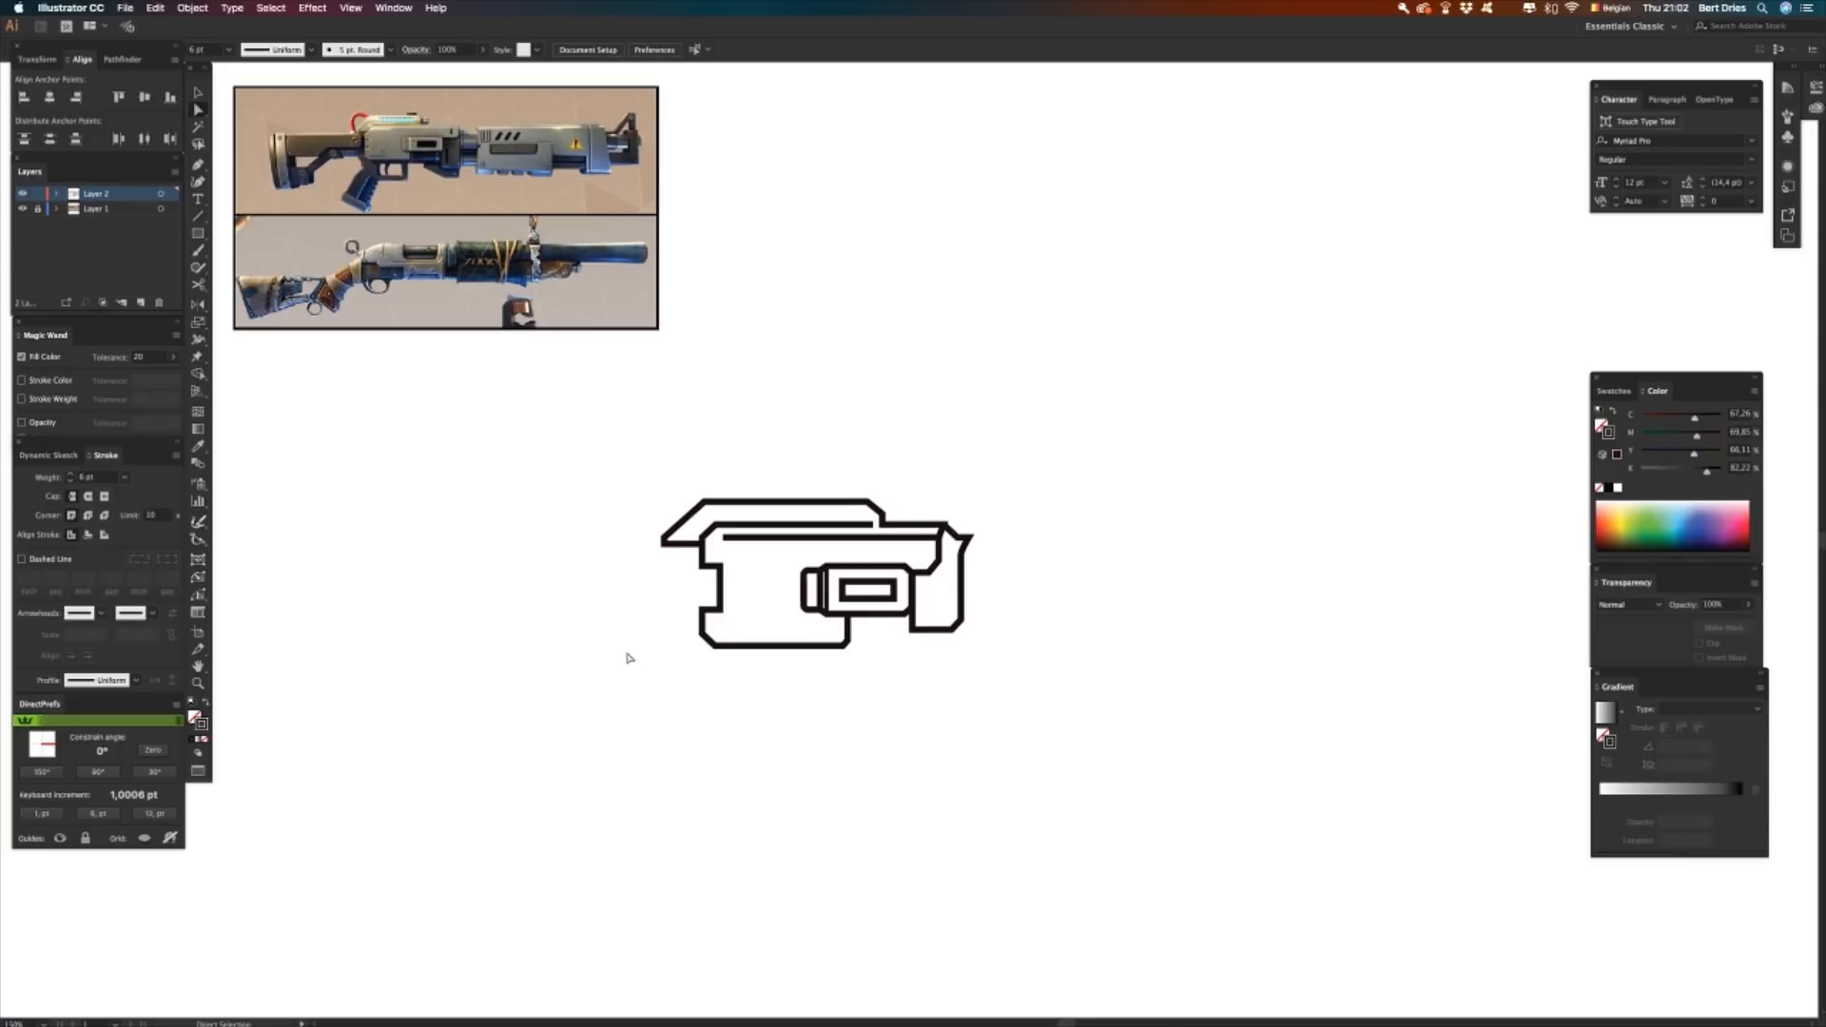
# - Close the notch in the body's left edge with a vertical line and set that line's stroke weight to 5 pt
pyautogui.press('l')
pyautogui.press('p')
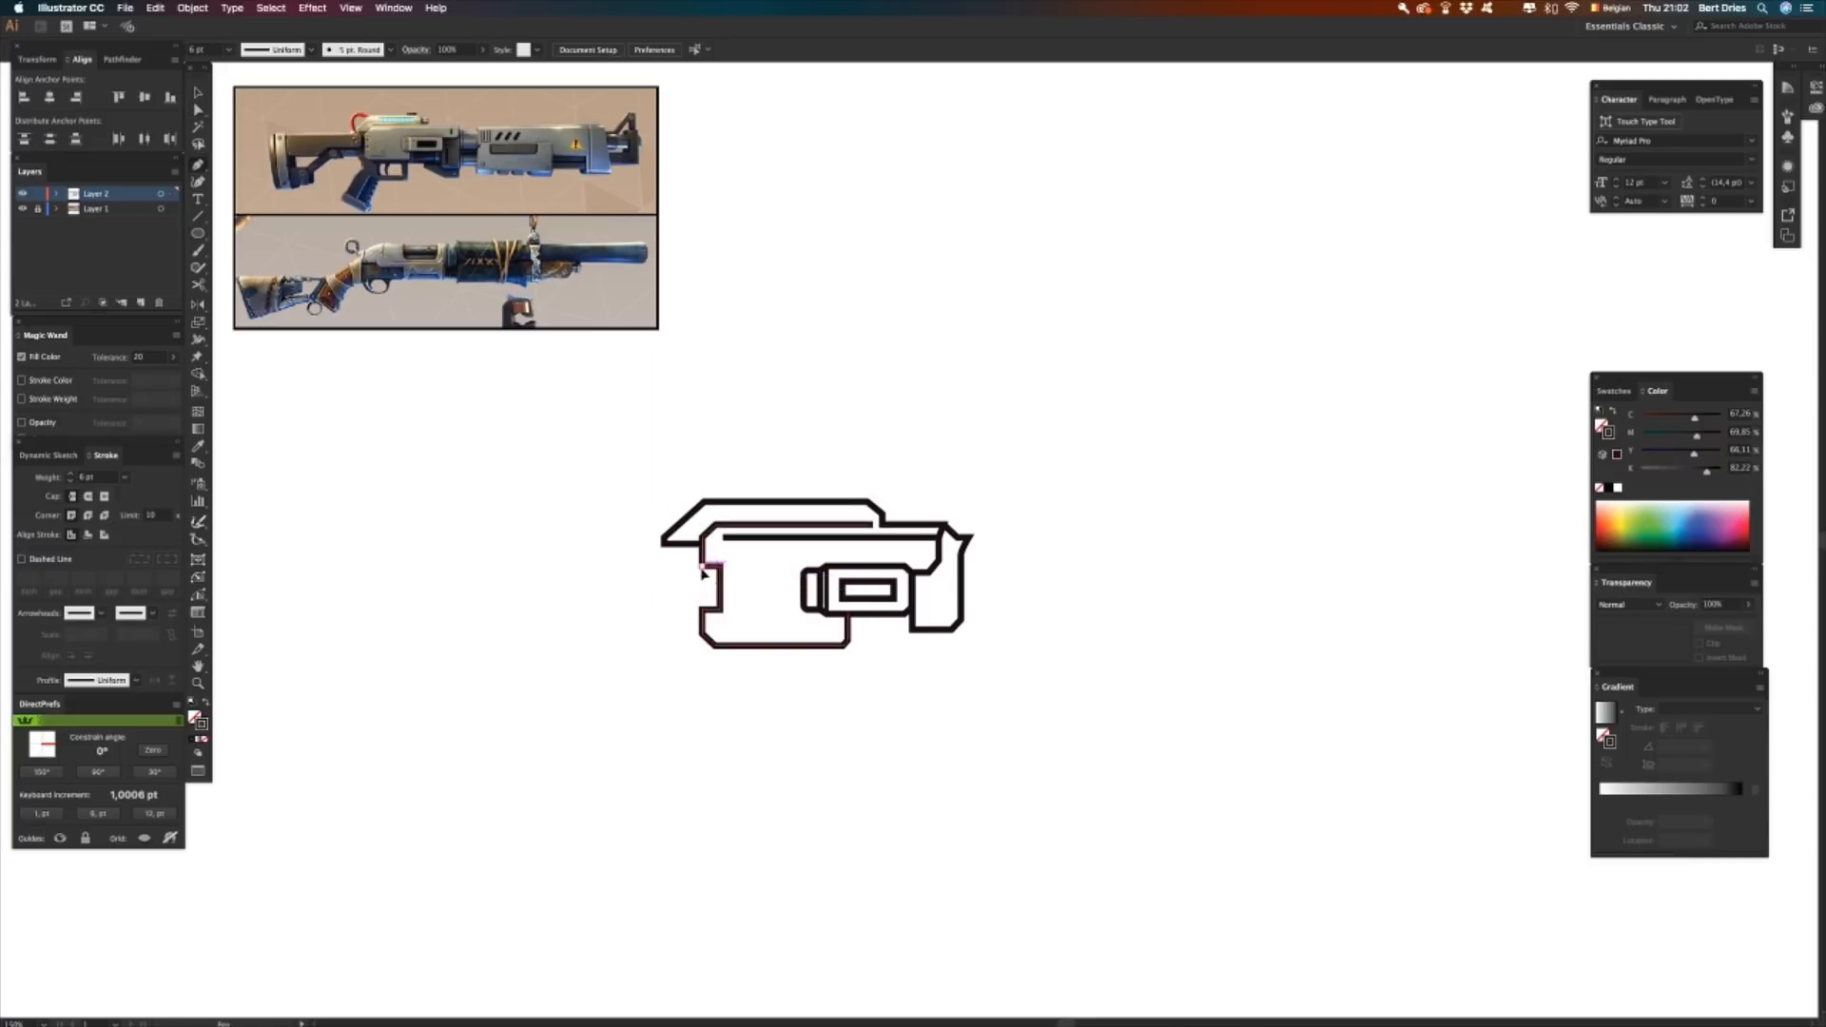
pyautogui.click(702, 566)
pyautogui.keyDown('shift'); pyautogui.click(702, 609); pyautogui.keyUp('shift')
pyautogui.press('v')
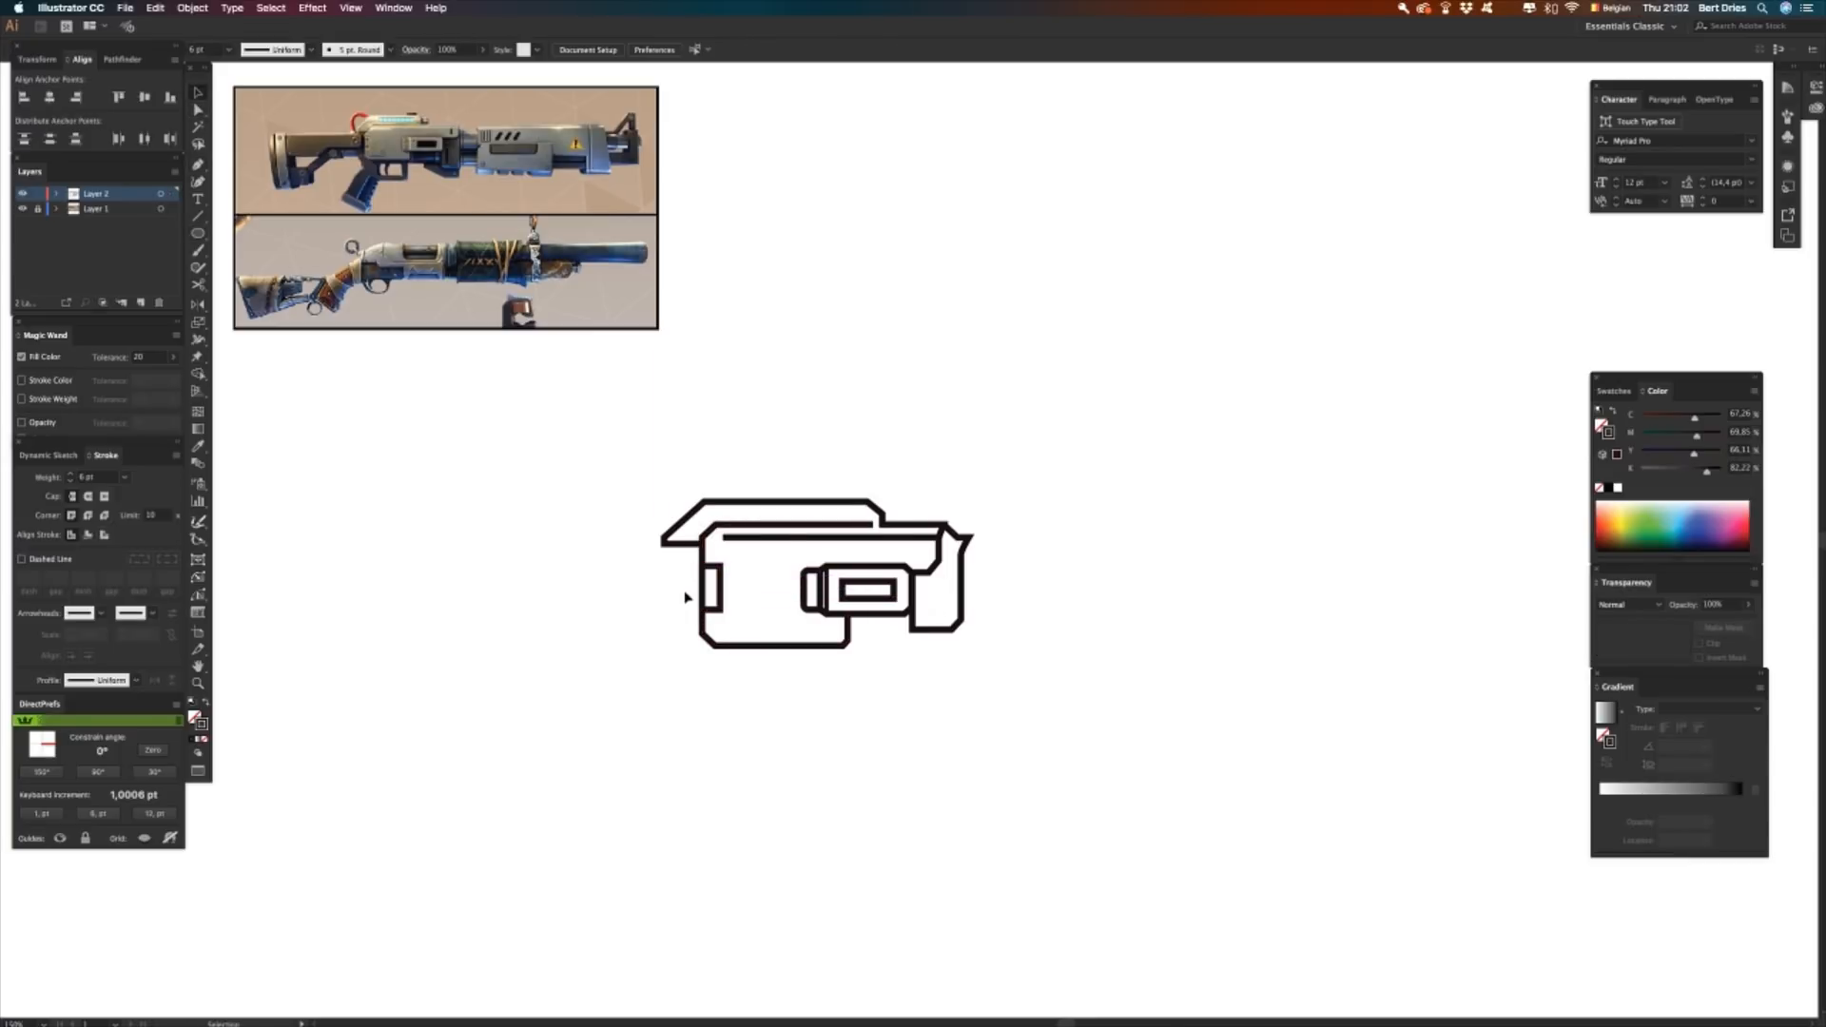
pyautogui.click(706, 598)
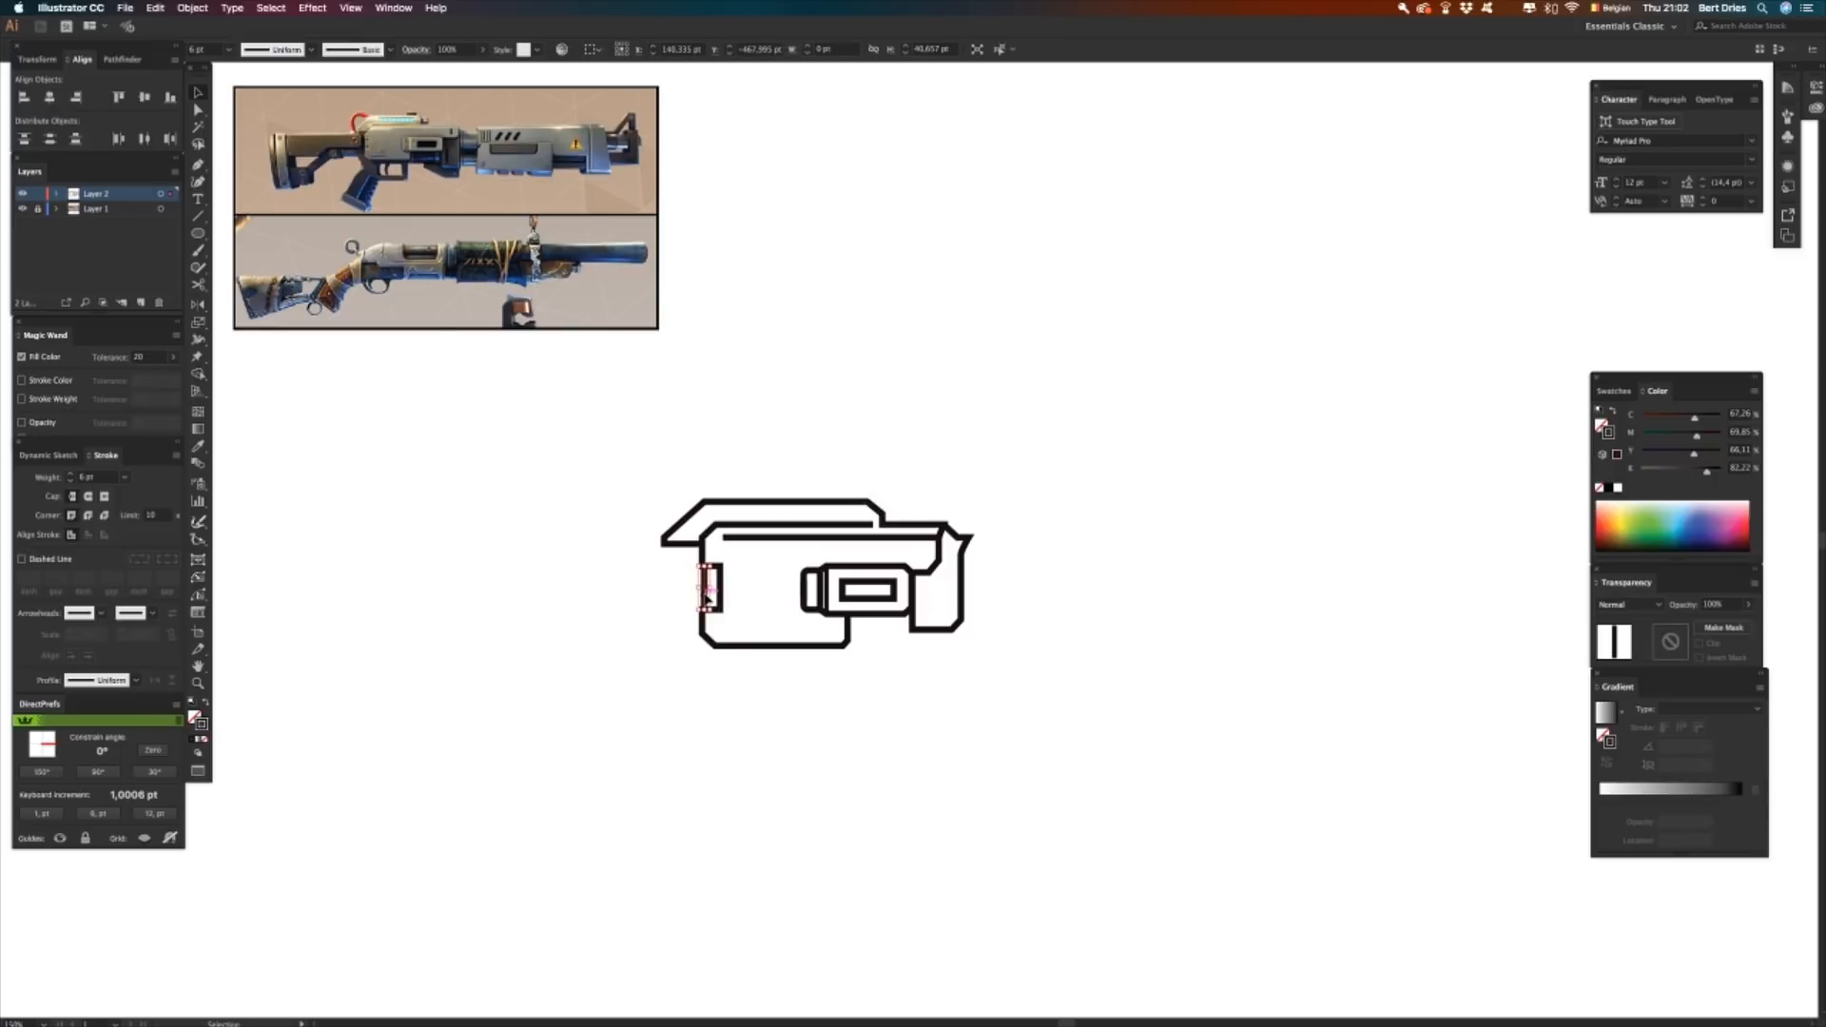
pyautogui.click(102, 481)
pyautogui.write('5')
pyautogui.press('Return')
pyautogui.click(411, 573)
# - Bevel the inner corners of the notch in the body's left edge
pyautogui.press('a')
pyautogui.click(719, 617)
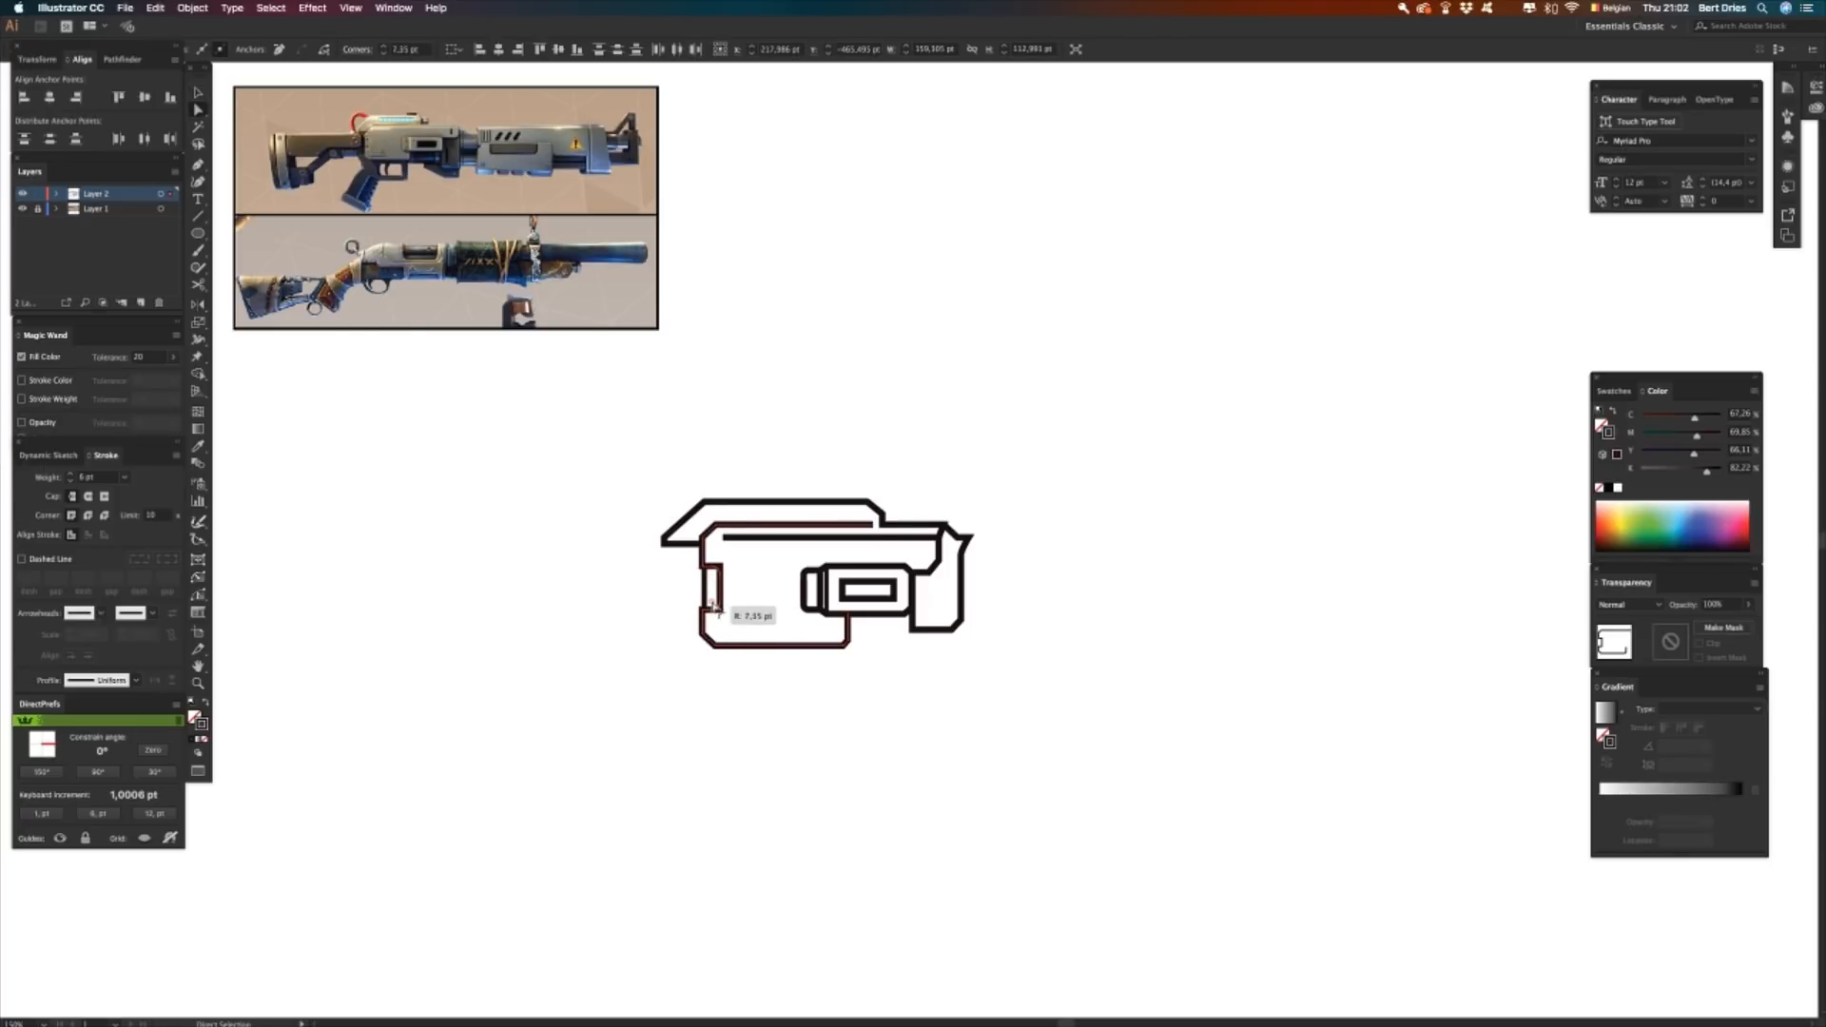
pyautogui.click(656, 625)
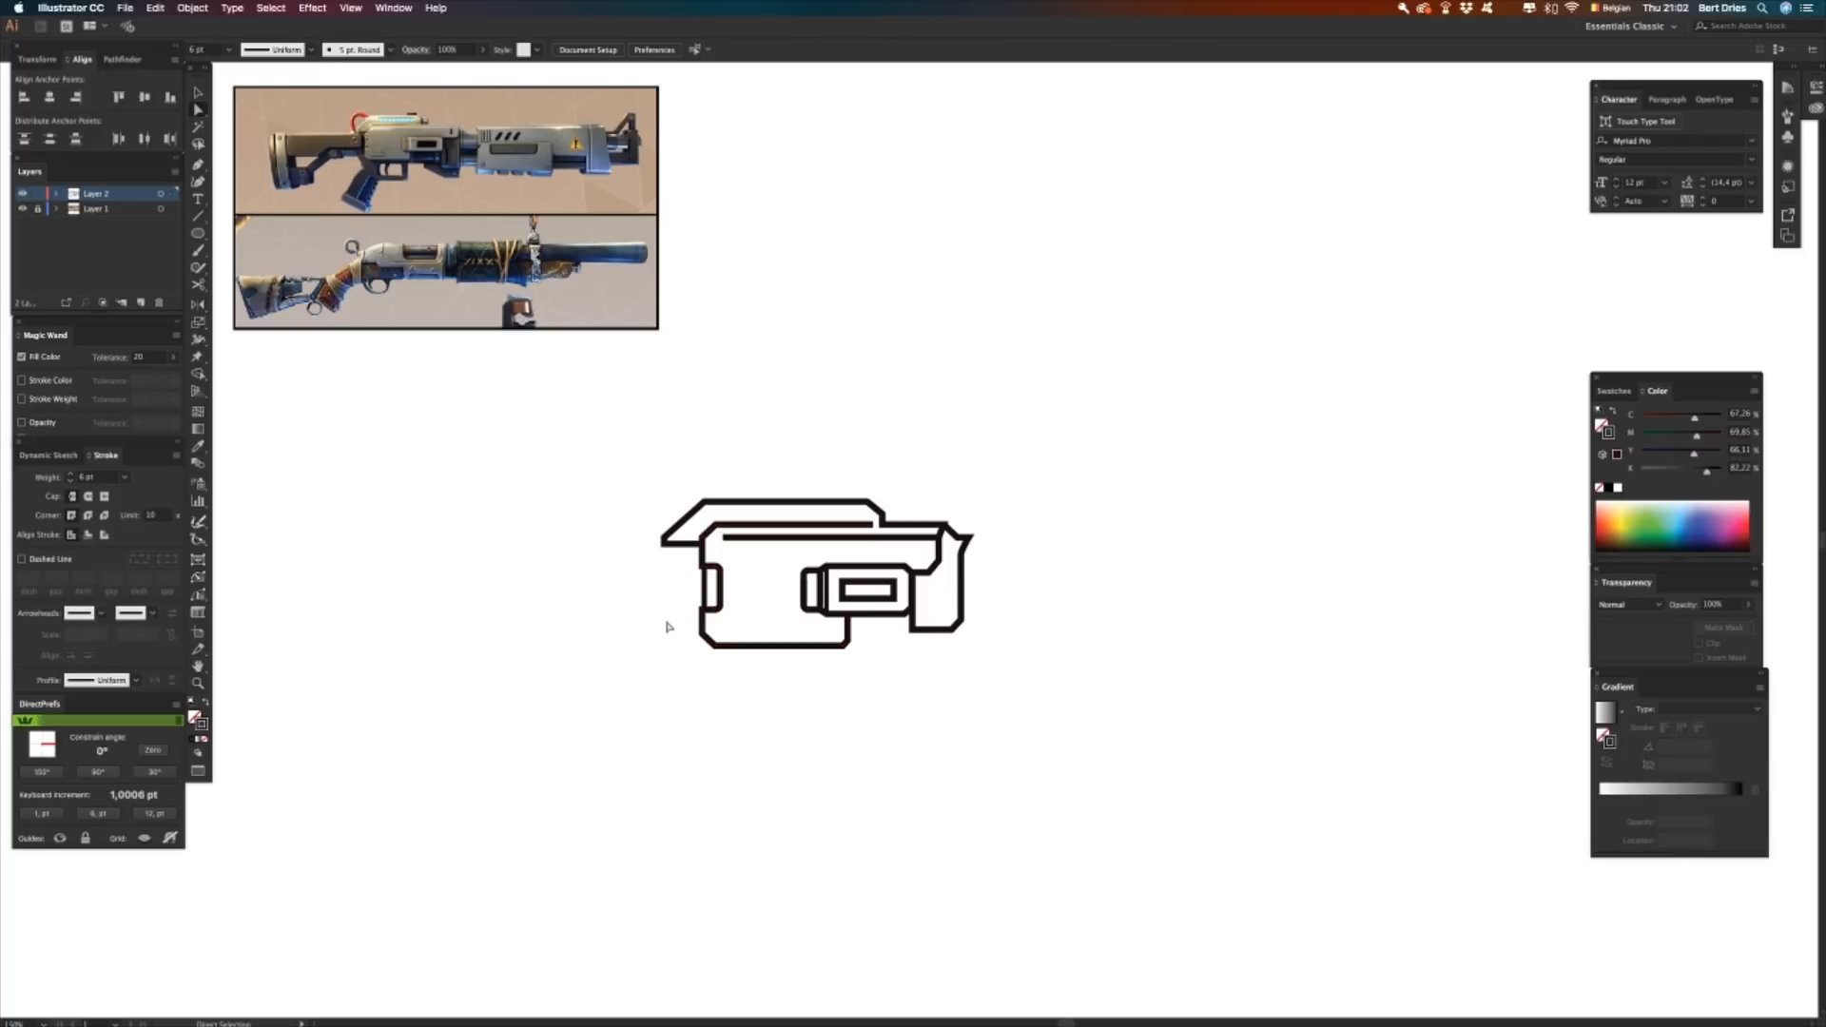
# - Start a path at the body's lower-left corner with a short V-shaped bend, using round caps and round joins
pyautogui.press('p')
pyautogui.click(834, 650)
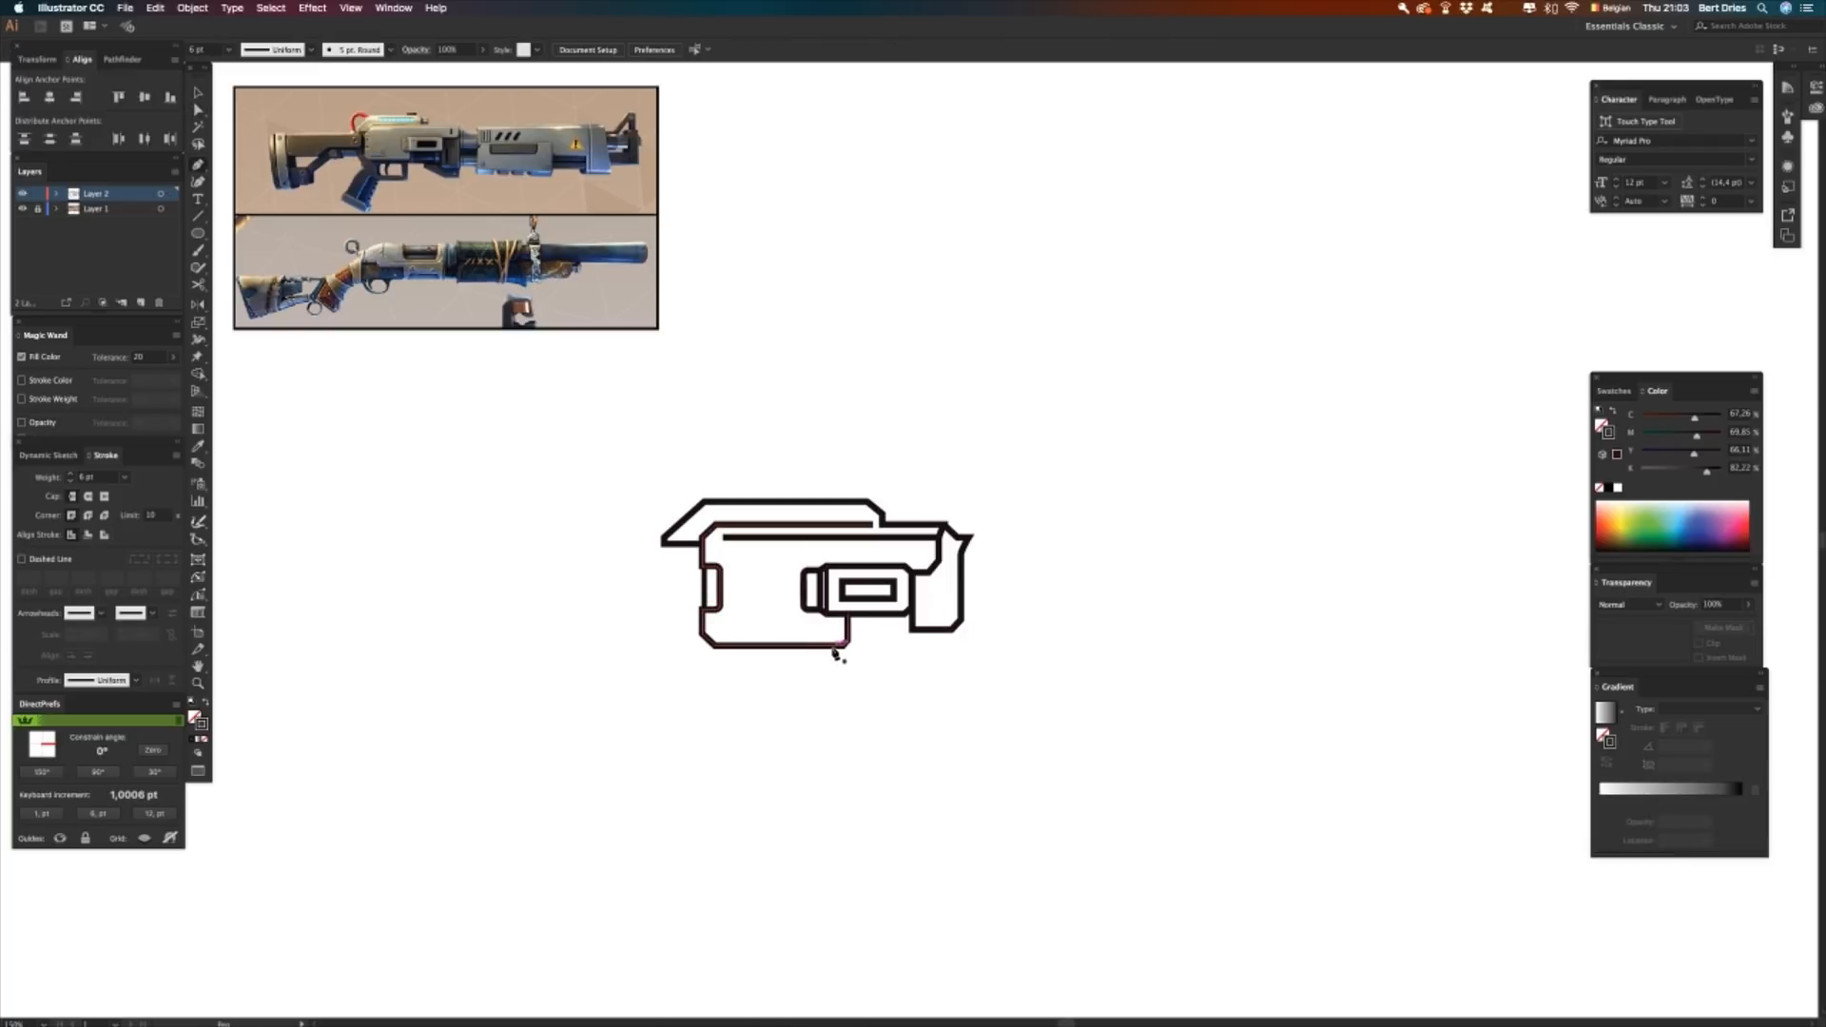
pyautogui.click(716, 647)
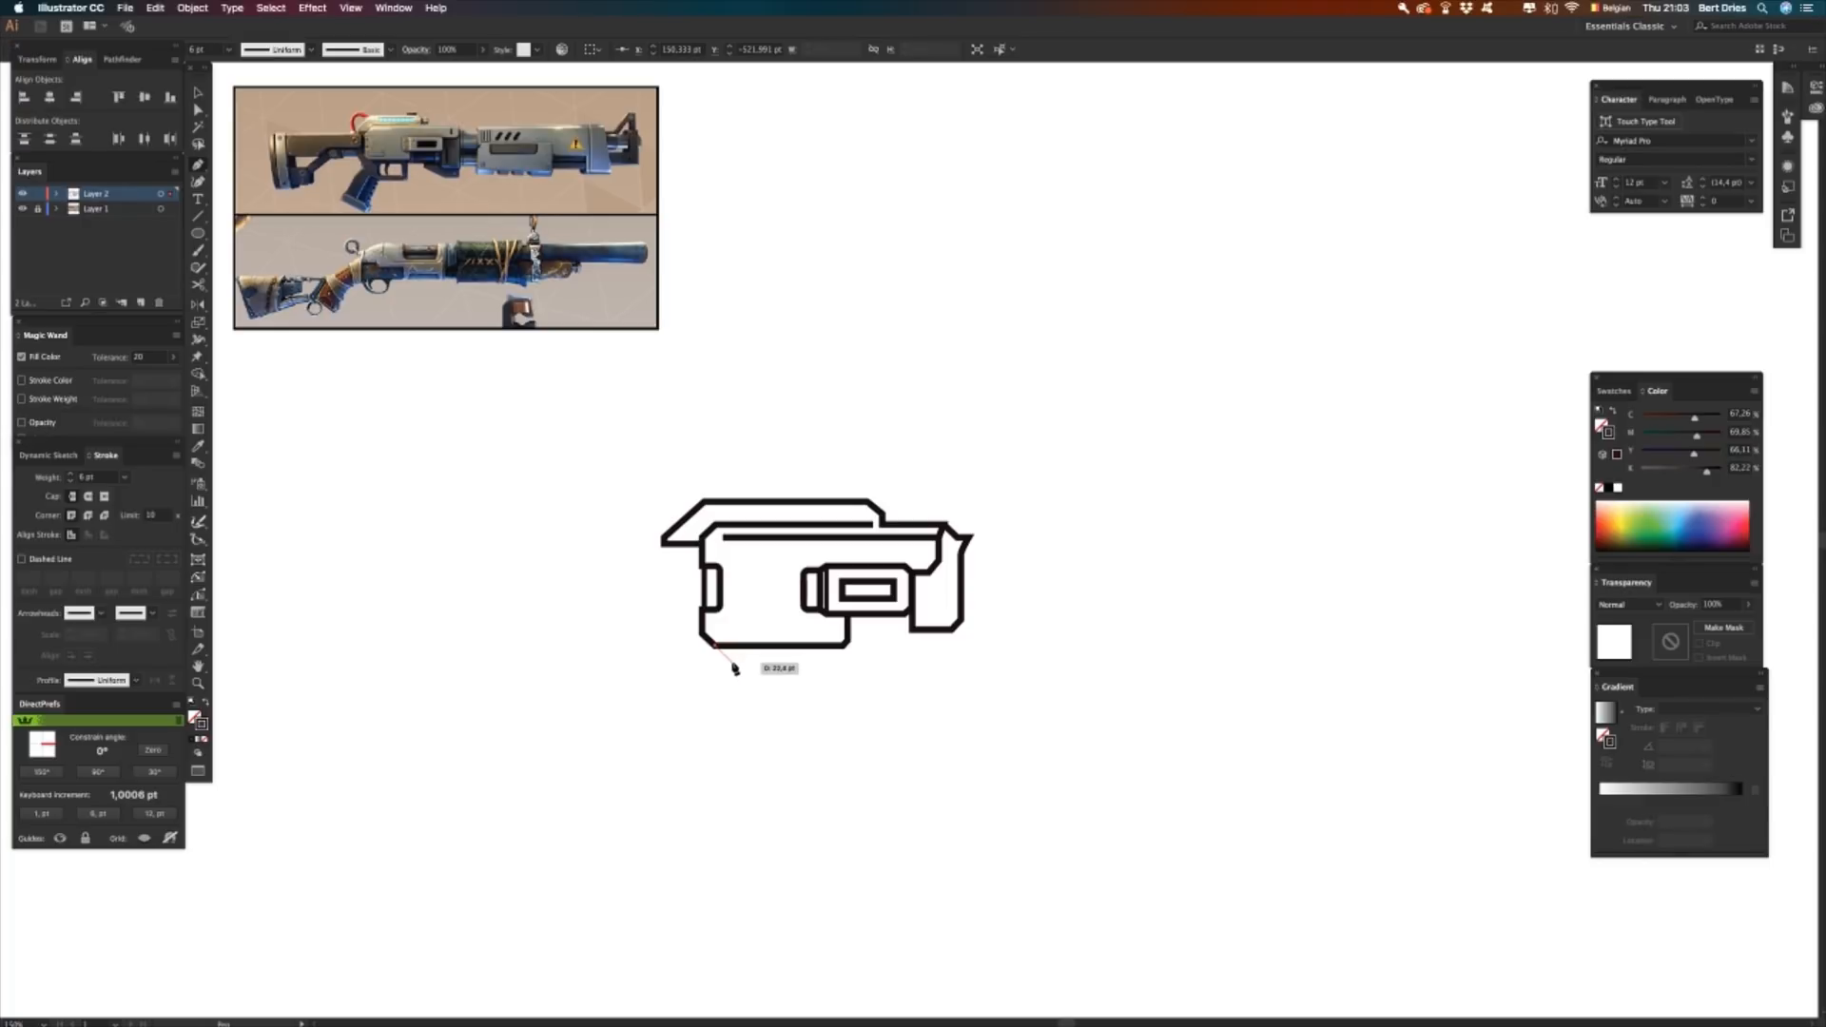
pyautogui.click(735, 668)
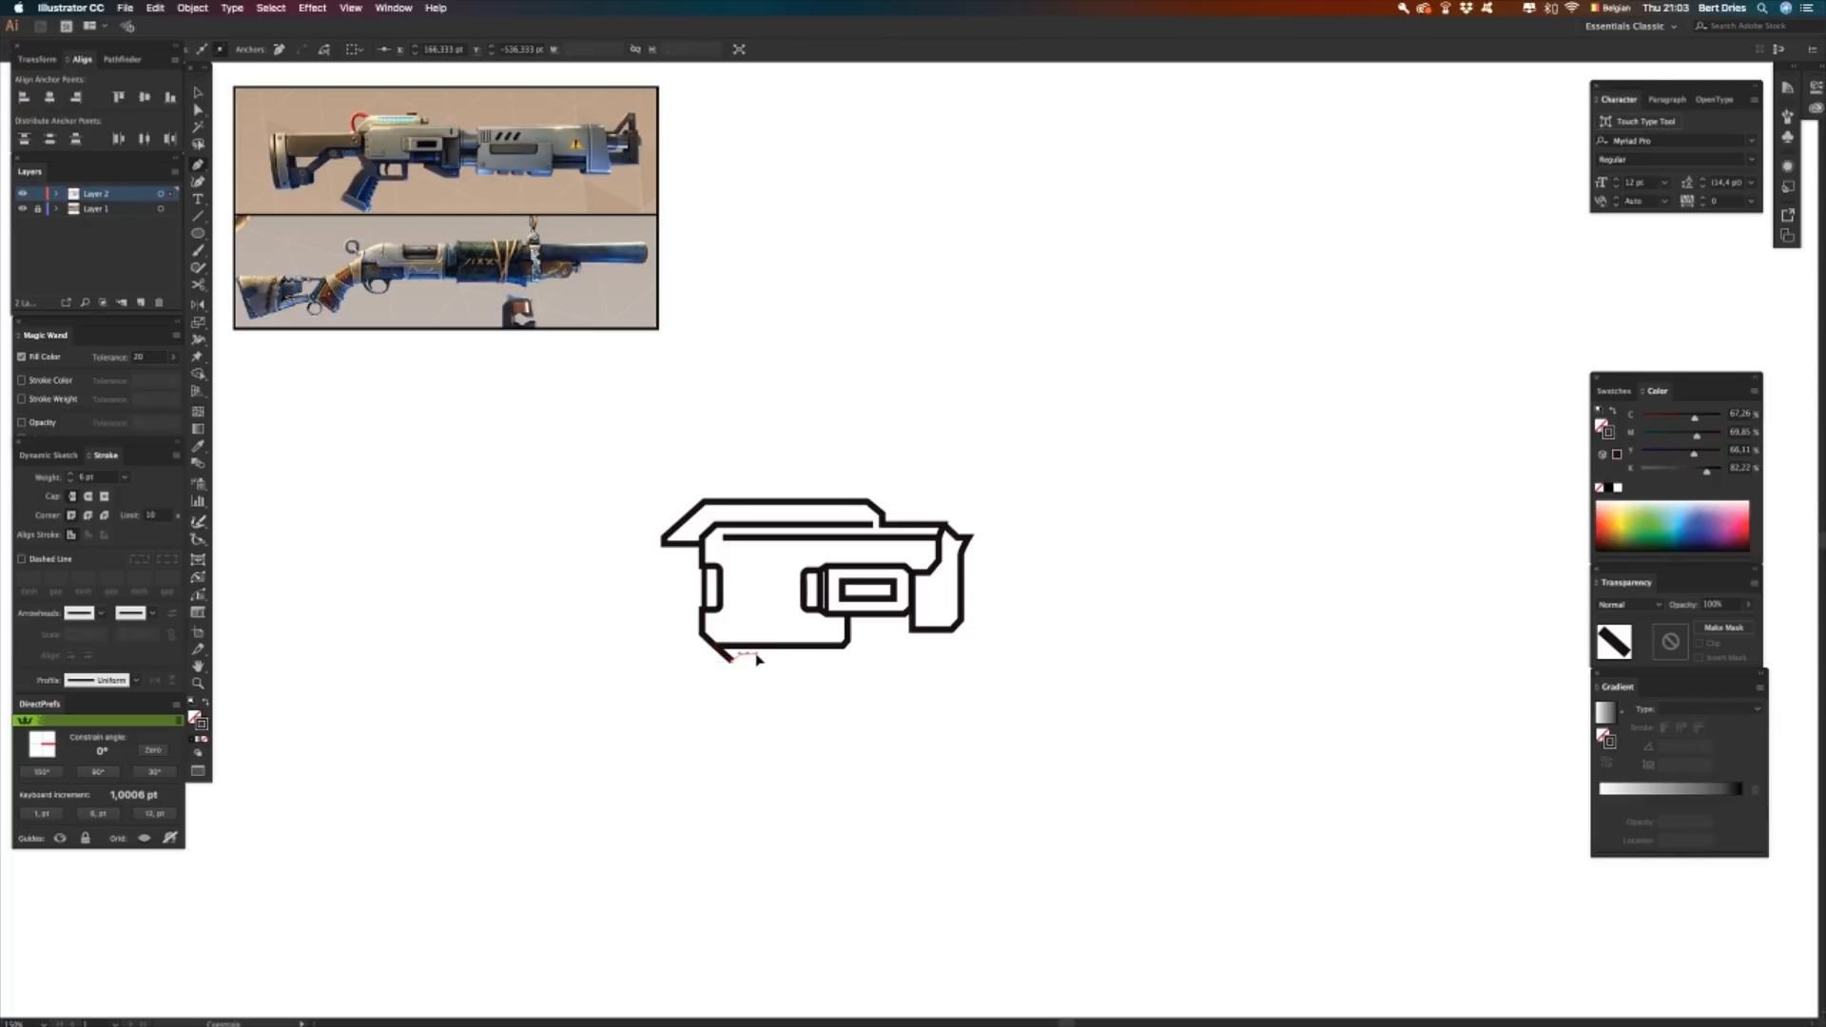
pyautogui.click(87, 497)
pyautogui.click(89, 516)
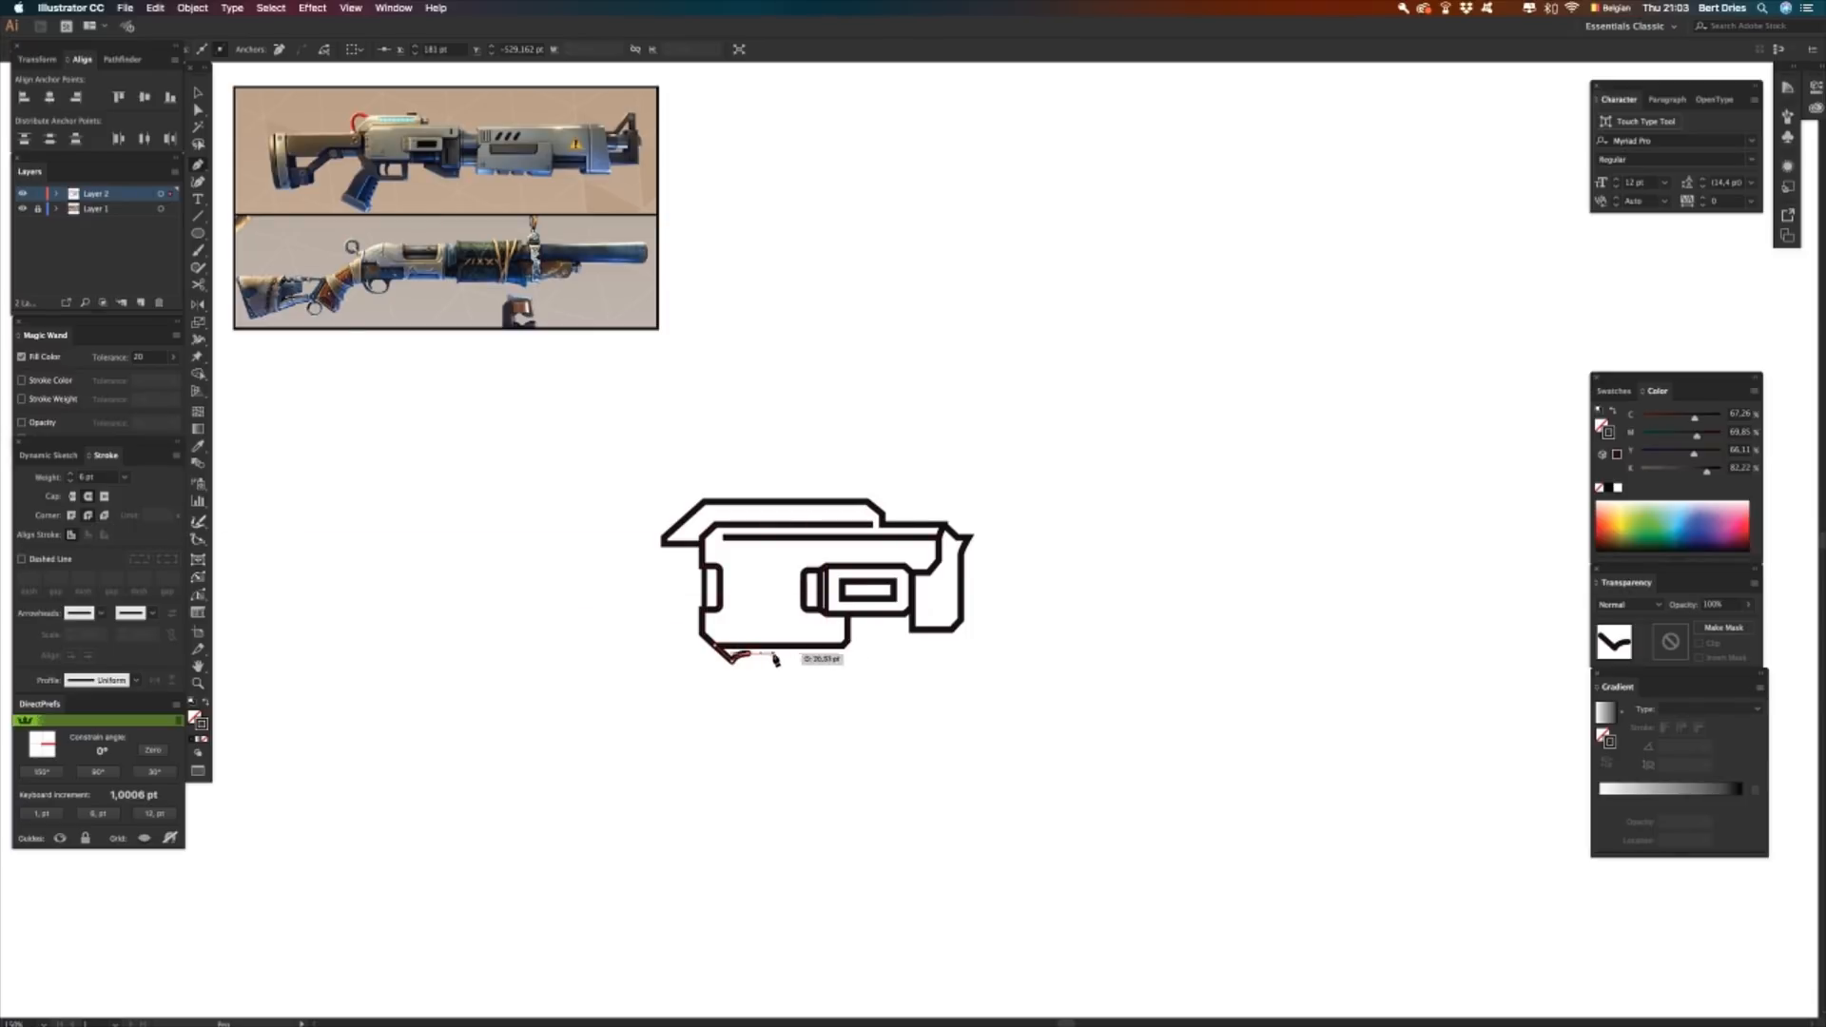
# - Continue the path into a lower block: right beneath the body, down, around a beveled corner, back left and diagonally up
pyautogui.click(849, 653)
pyautogui.click(851, 695)
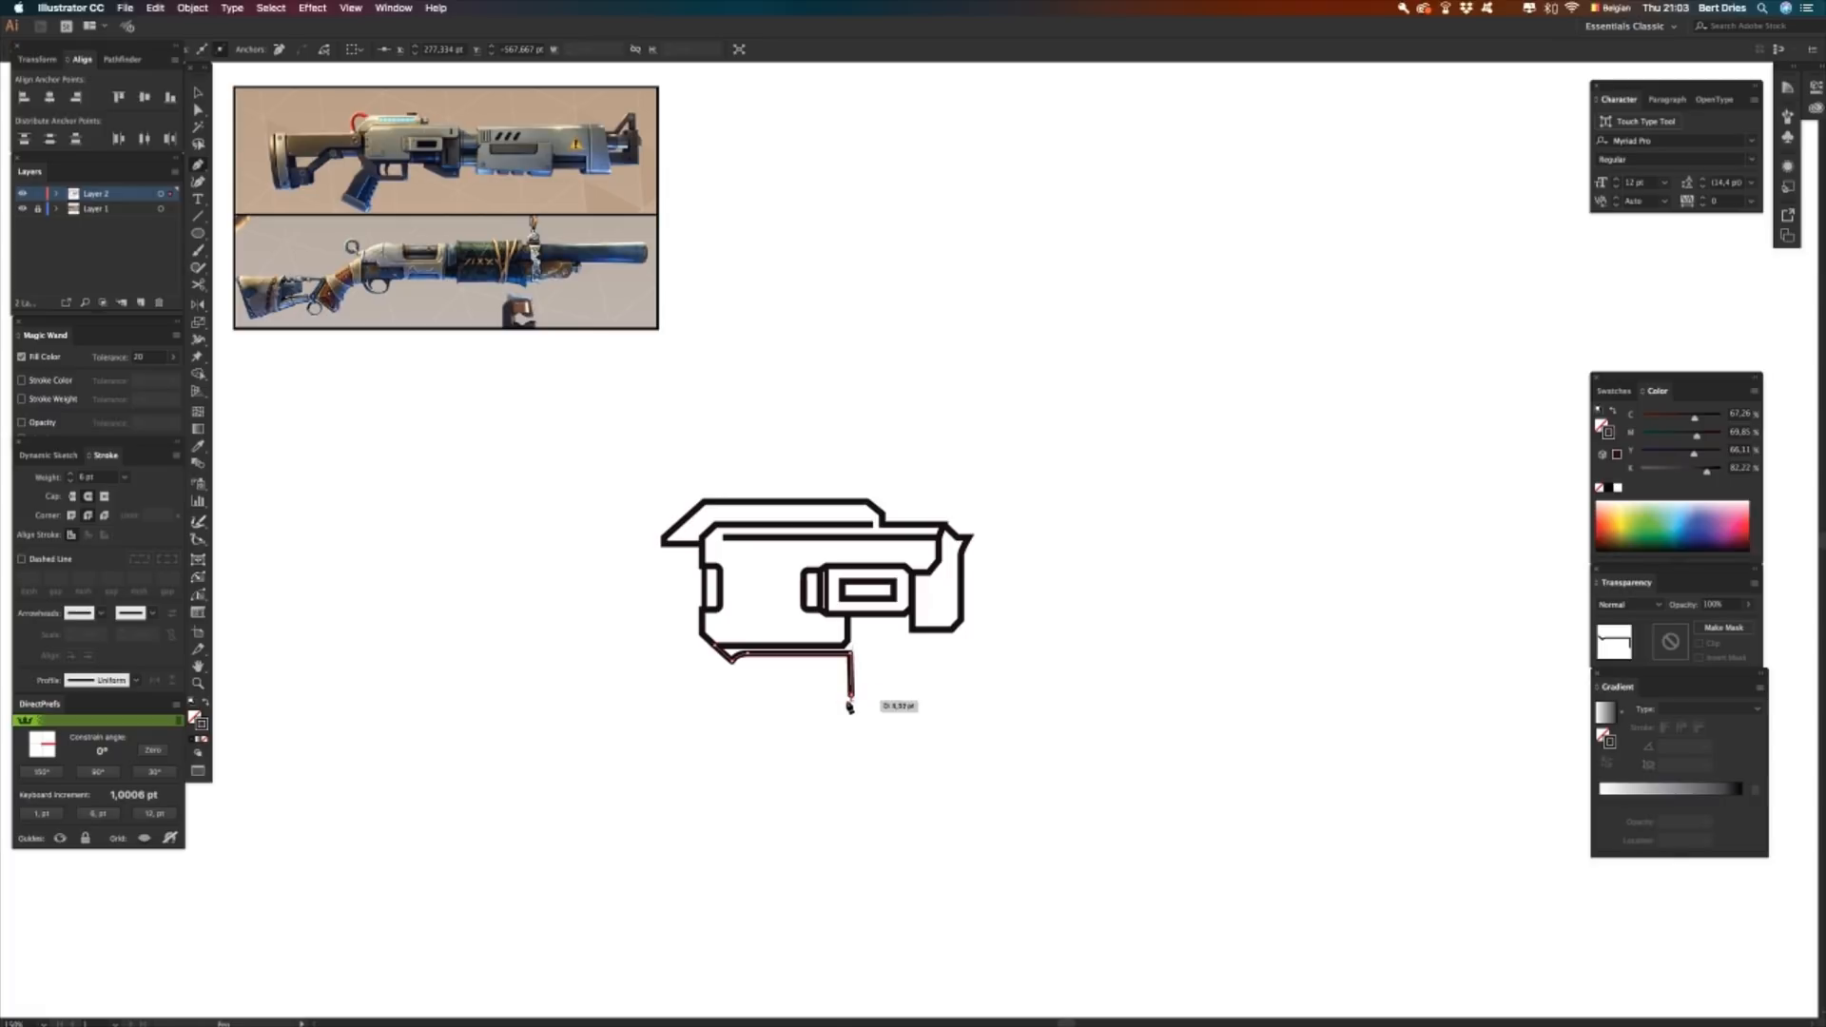
pyautogui.click(844, 707)
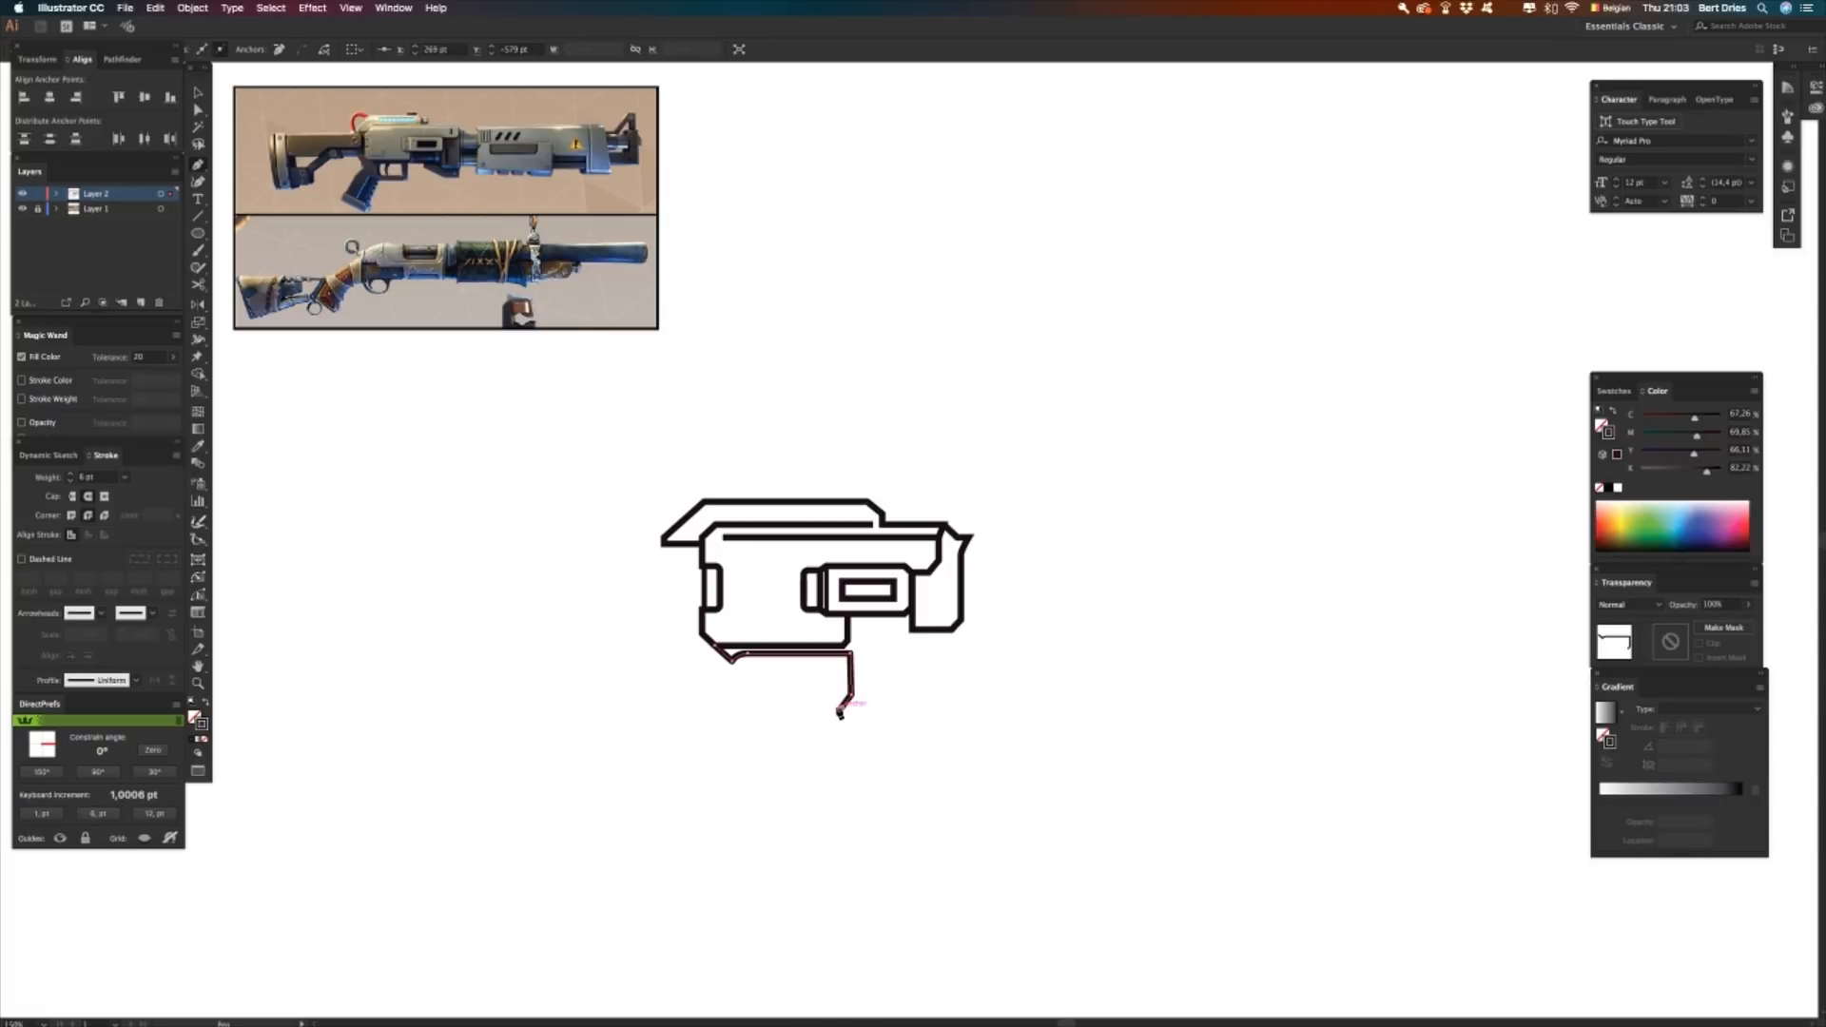
pyautogui.click(785, 708)
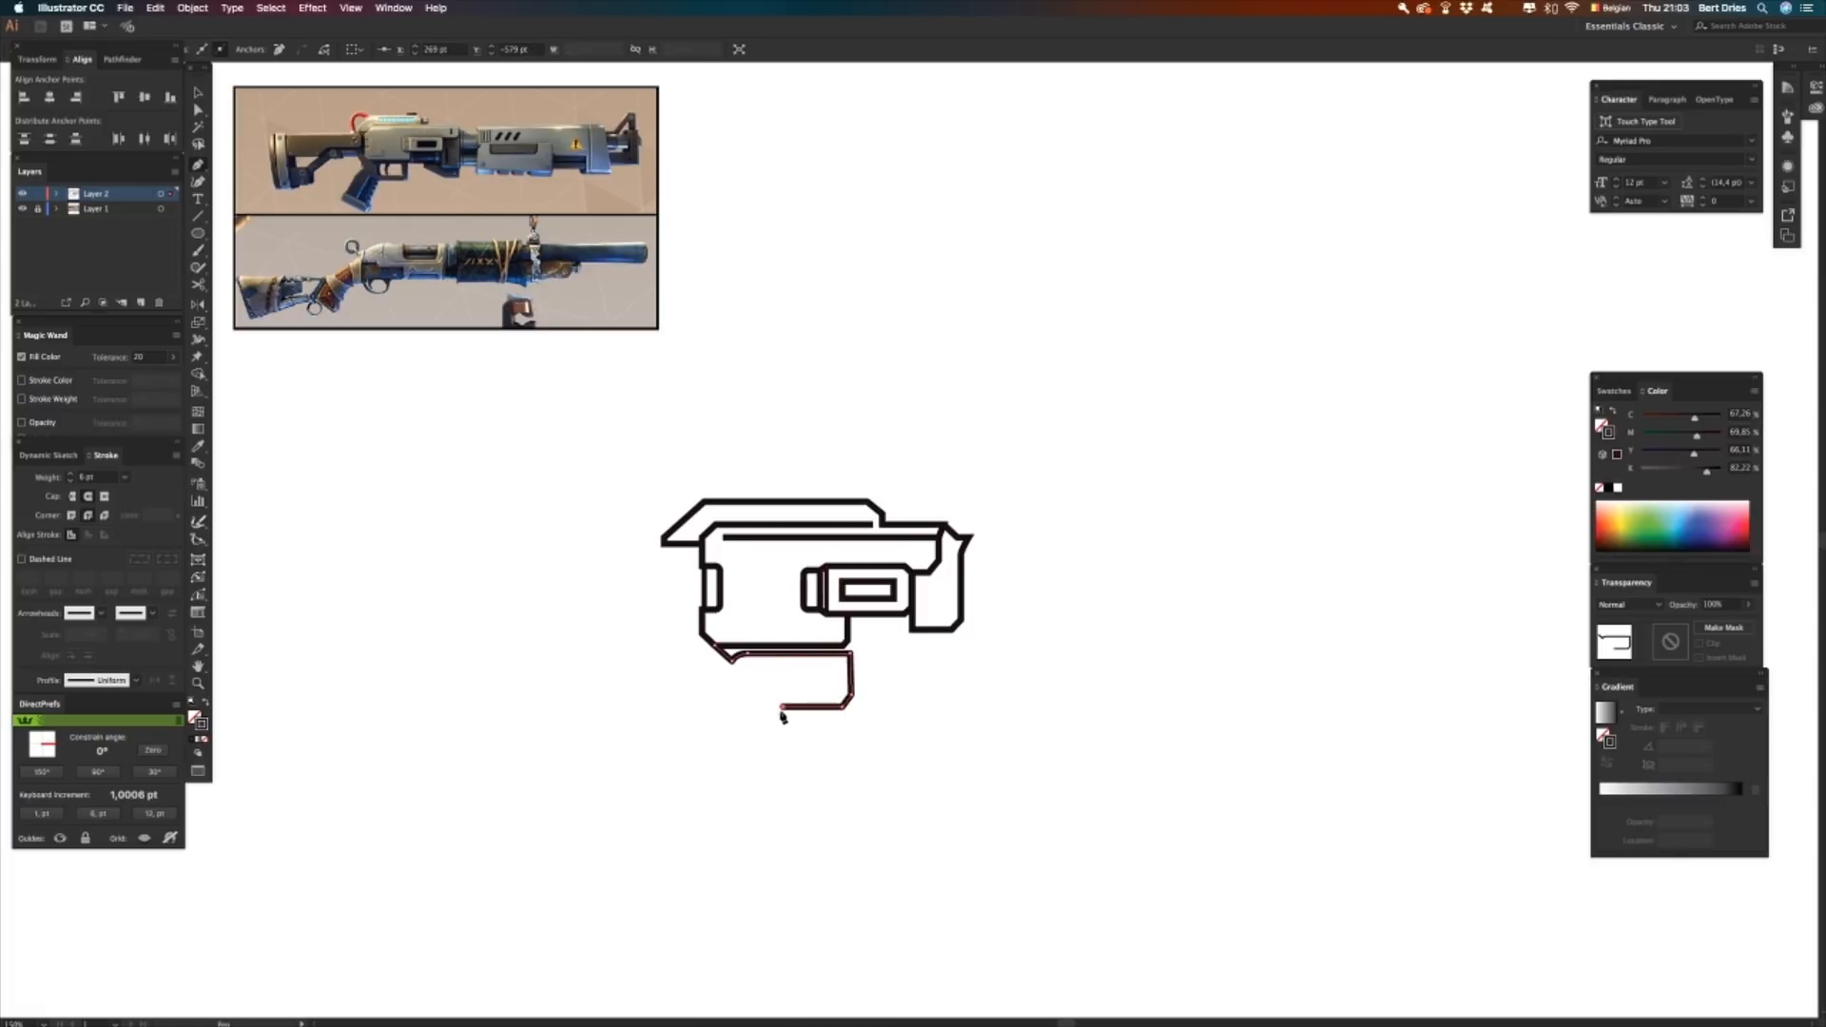
pyautogui.click(735, 693)
pyautogui.press('super+z')
pyautogui.click(771, 708)
pyautogui.click(752, 707)
pyautogui.click(730, 689)
# - Draw the grip's front edge diagonally down-left, then down-right to its base with a short upward hook
pyautogui.click(686, 750)
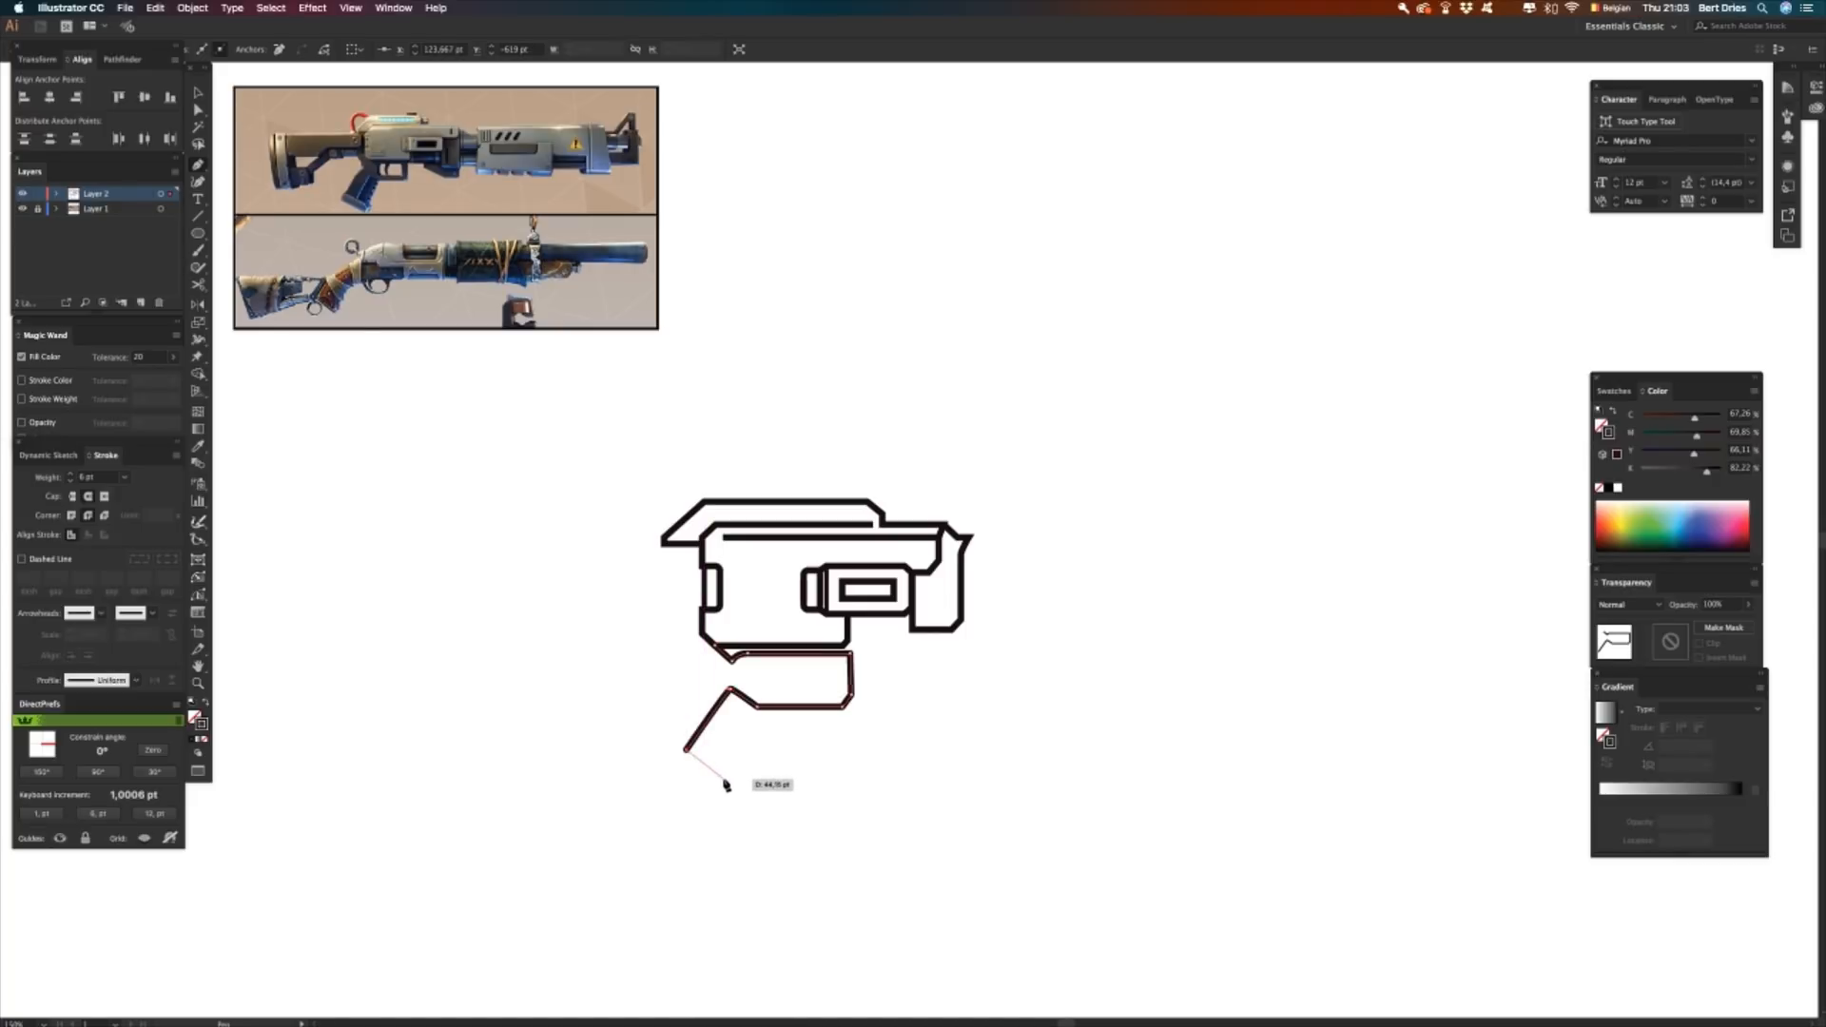
pyautogui.click(726, 781)
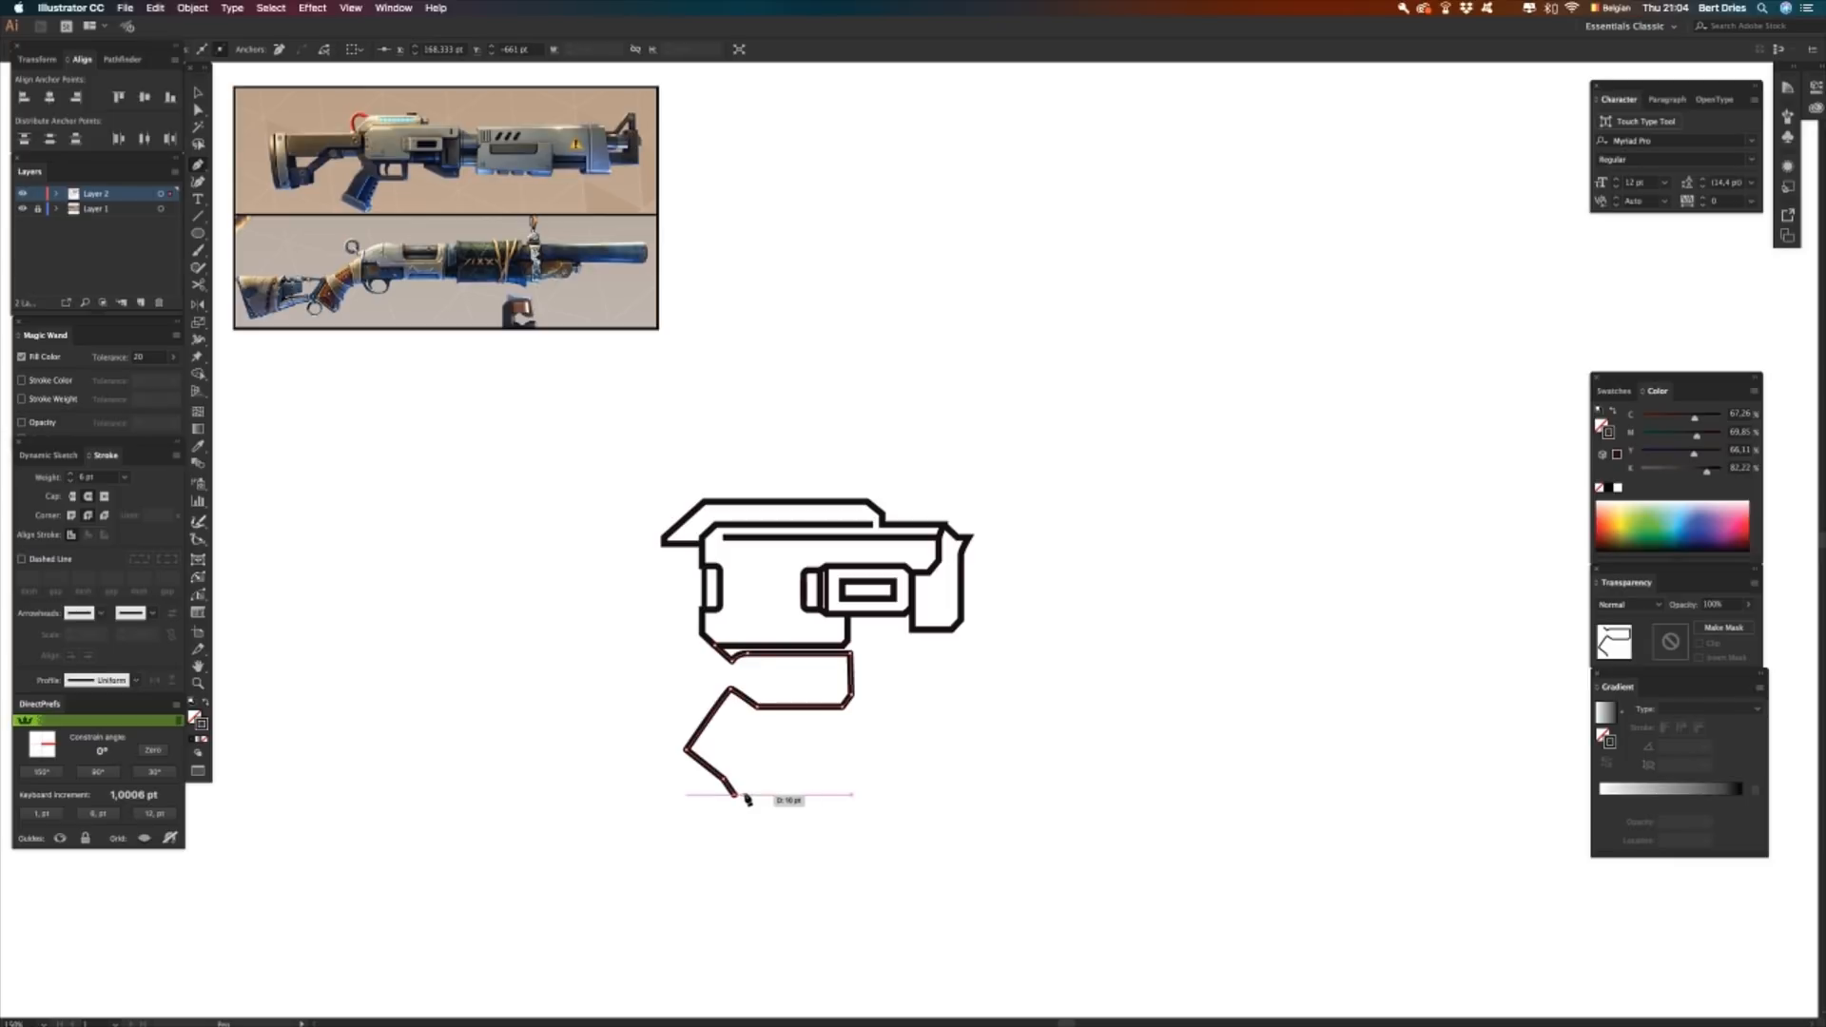
pyautogui.click(735, 796)
pyautogui.click(738, 773)
pyautogui.keyDown('super'); pyautogui.click(782, 788); pyautogui.keyUp('super')
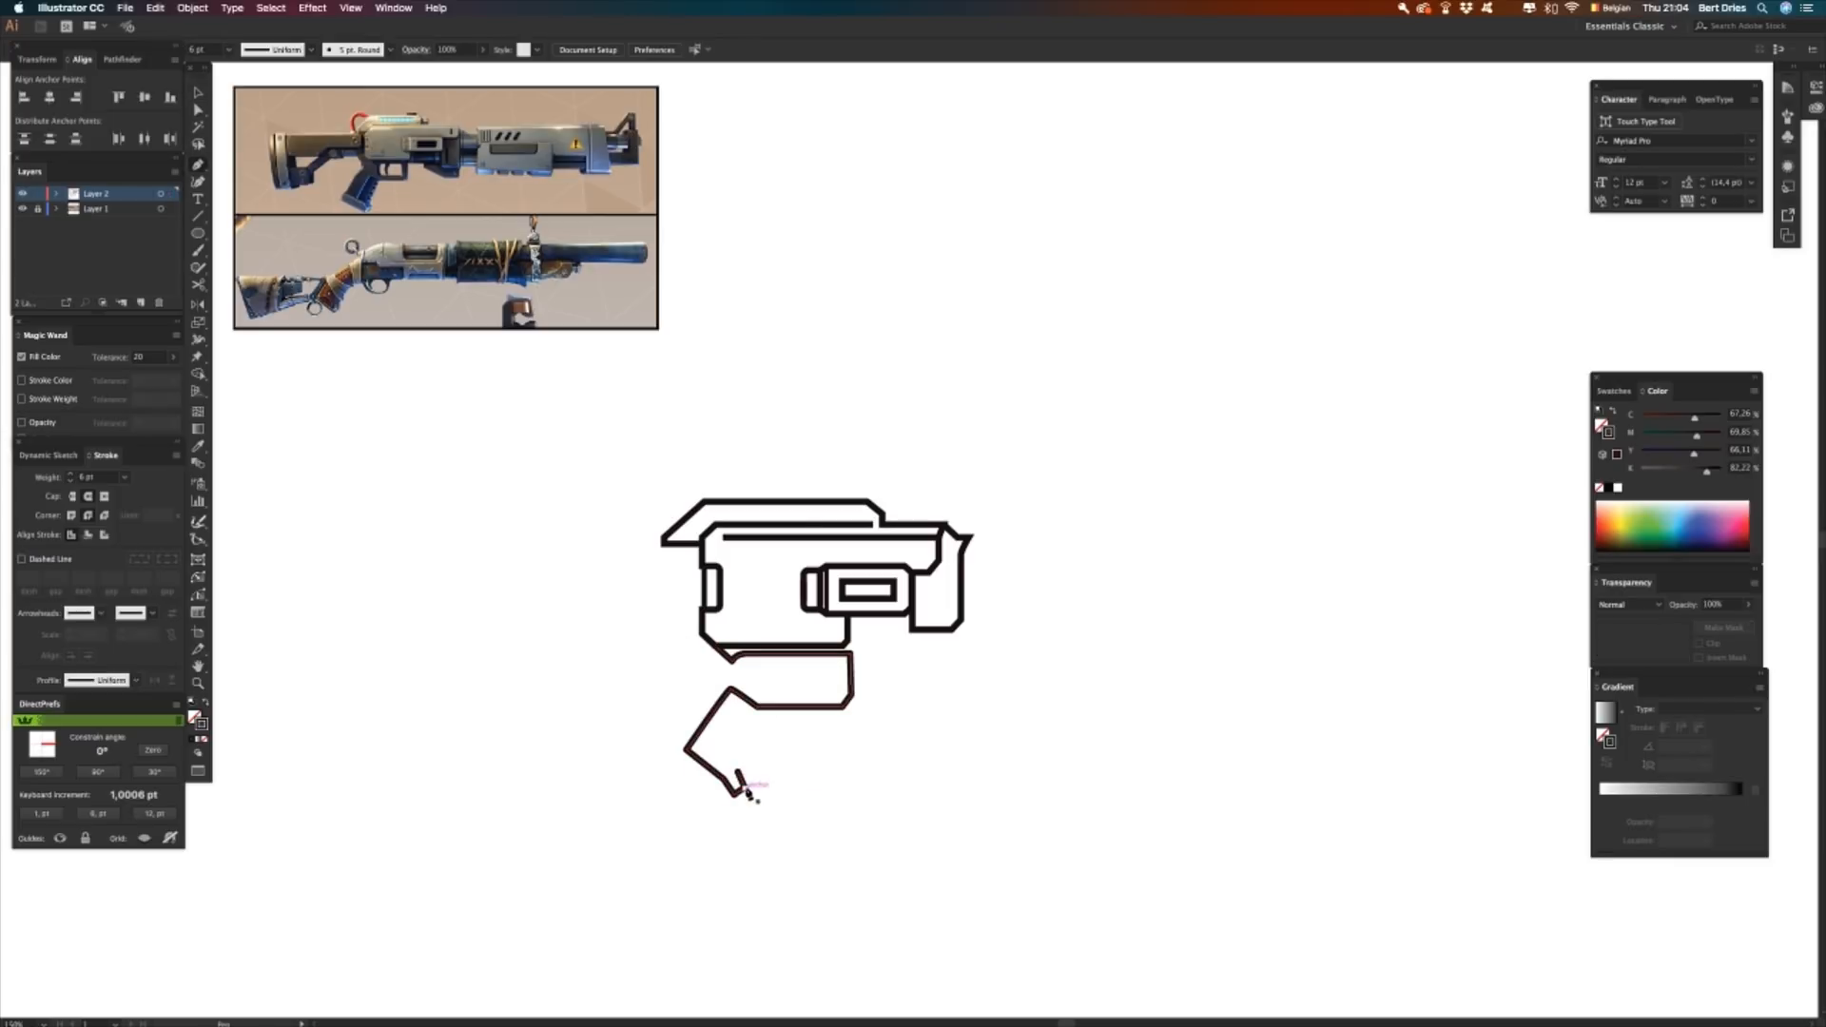
# - Draw the grip's beveled toe and long slanted base up to the left, and shift its short upturned end left
pyautogui.click(745, 788)
pyautogui.click(752, 795)
pyautogui.click(743, 810)
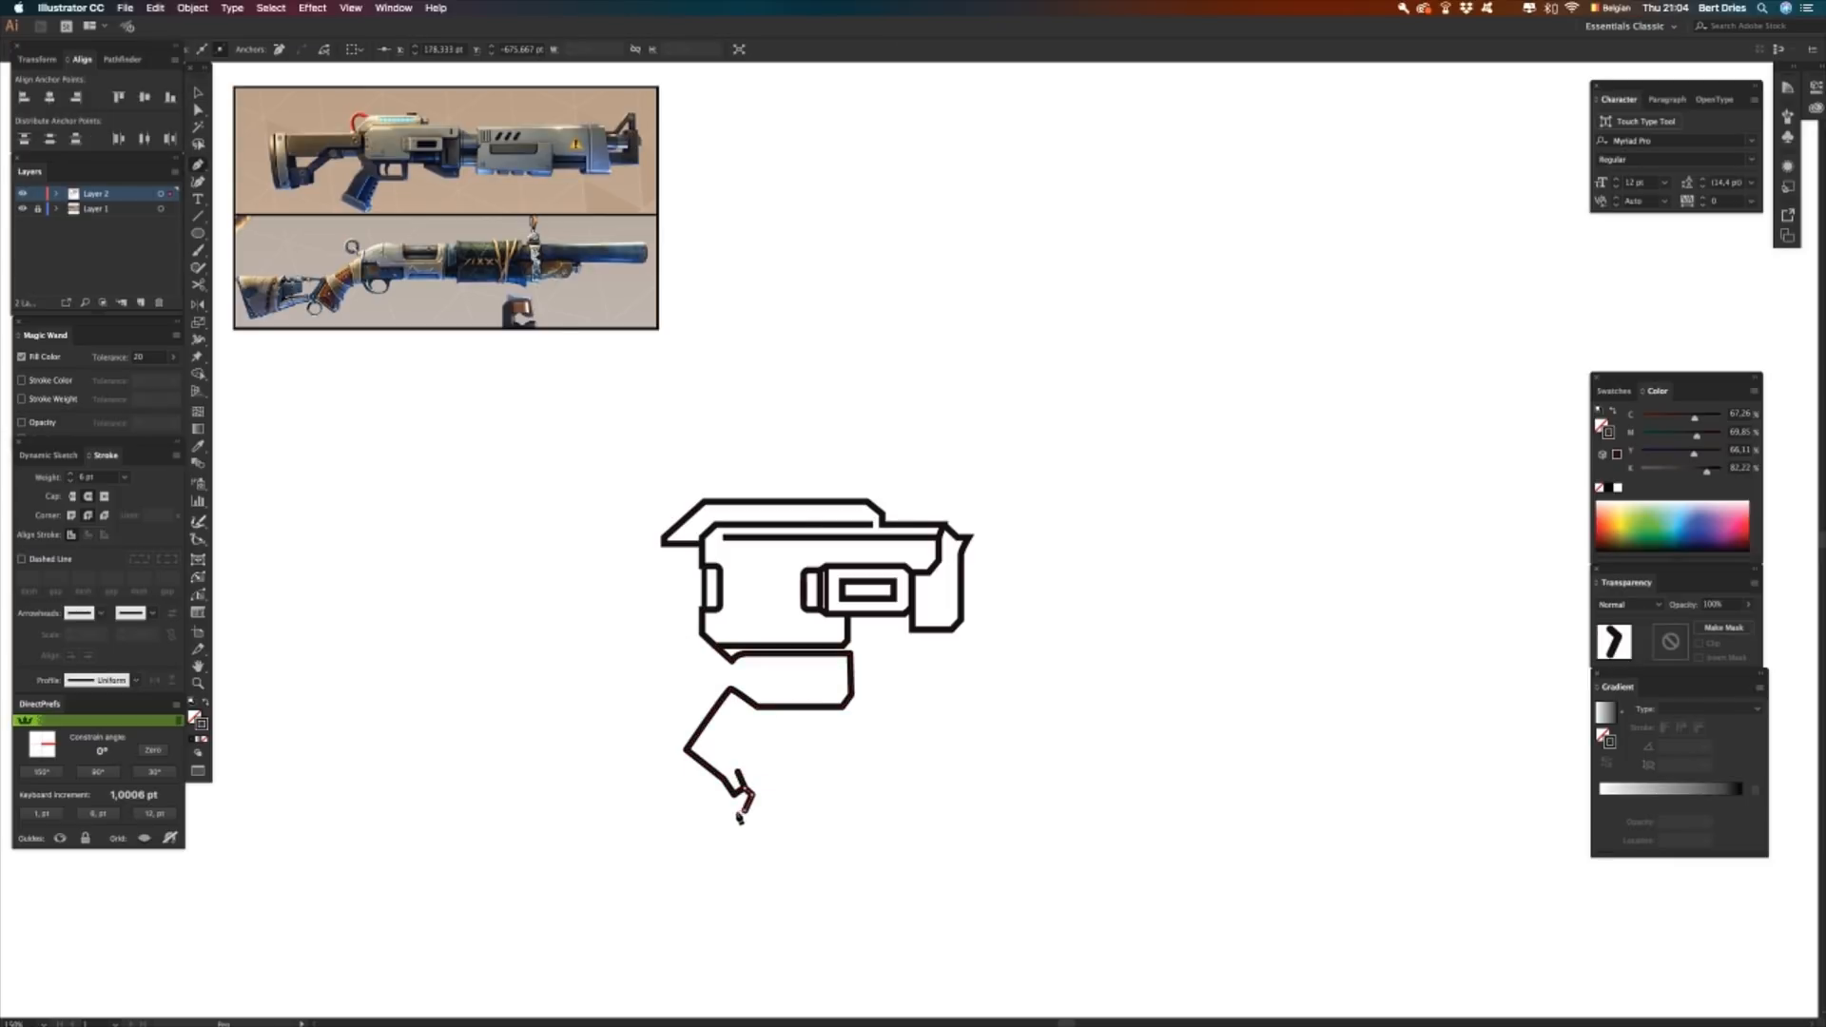
pyautogui.click(733, 814)
pyautogui.click(643, 760)
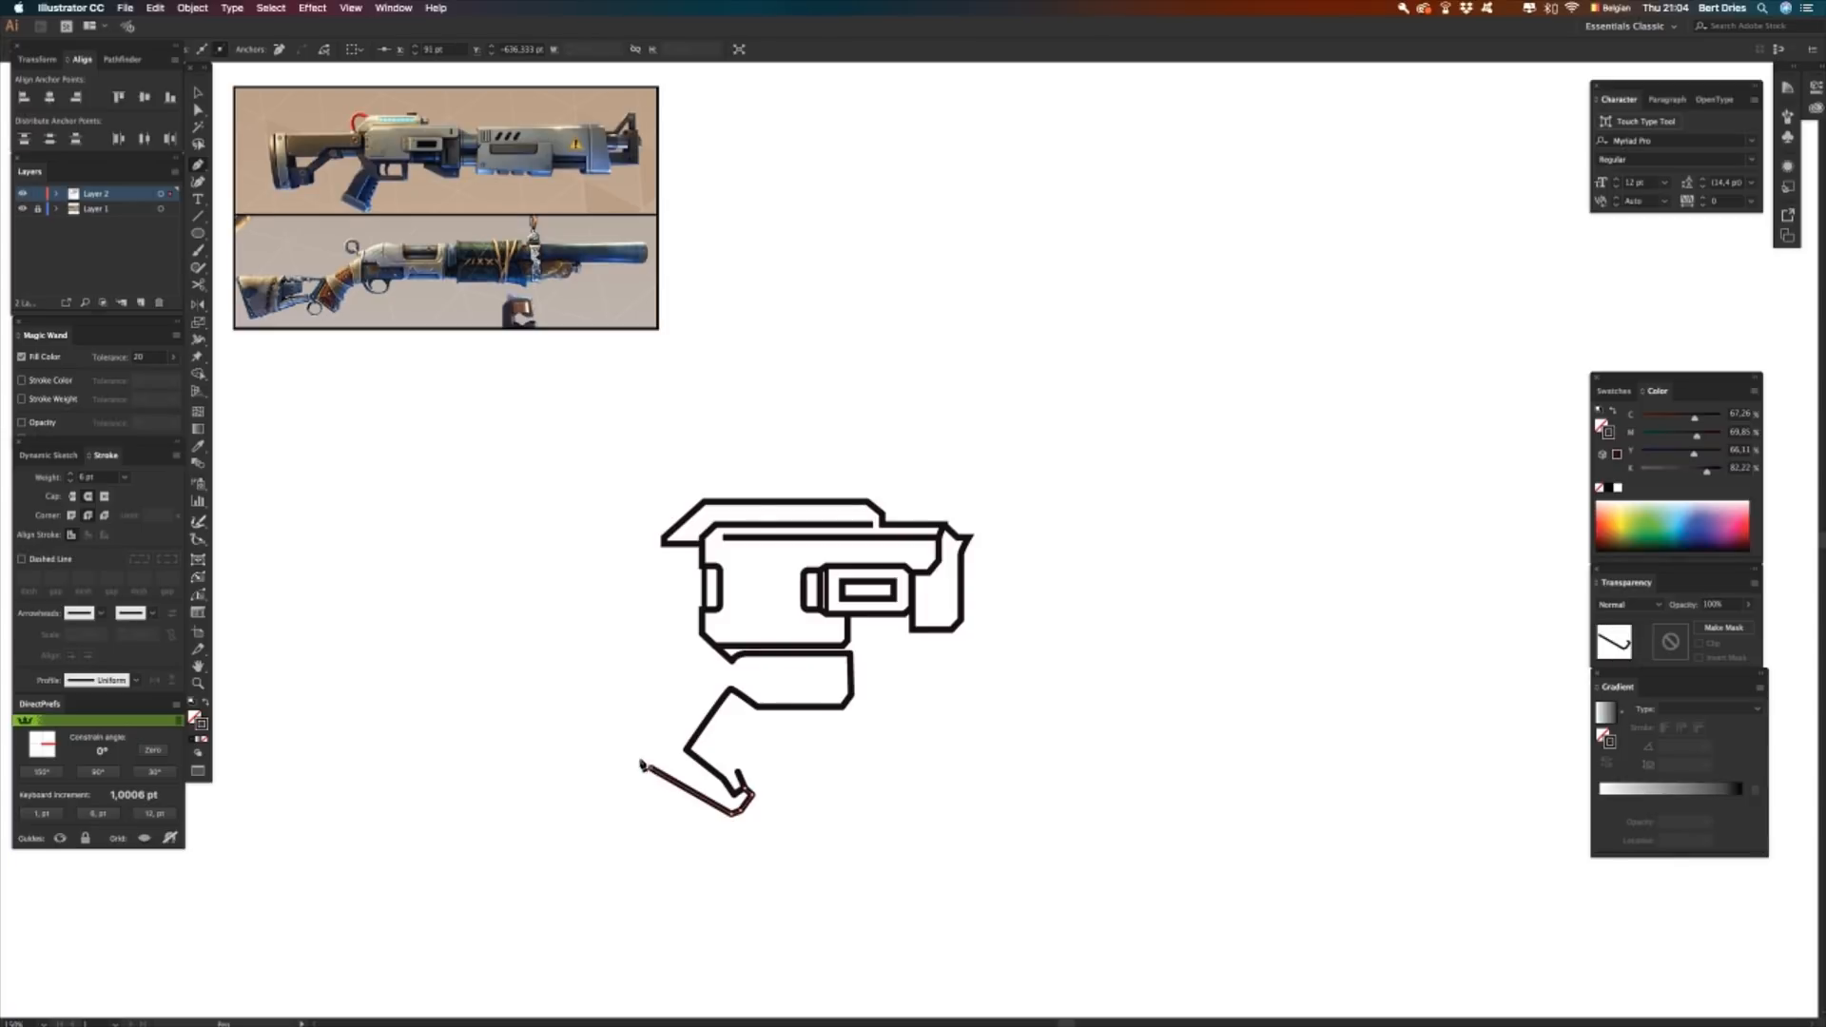
pyautogui.click(654, 737)
pyautogui.keyDown('super'); pyautogui.click(640, 734); pyautogui.keyUp('super')
pyautogui.moveTo(640, 735)
pyautogui.mouseDown()
pyautogui.moveTo(664, 774)
pyautogui.moveTo(632, 751)
pyautogui.mouseUp()
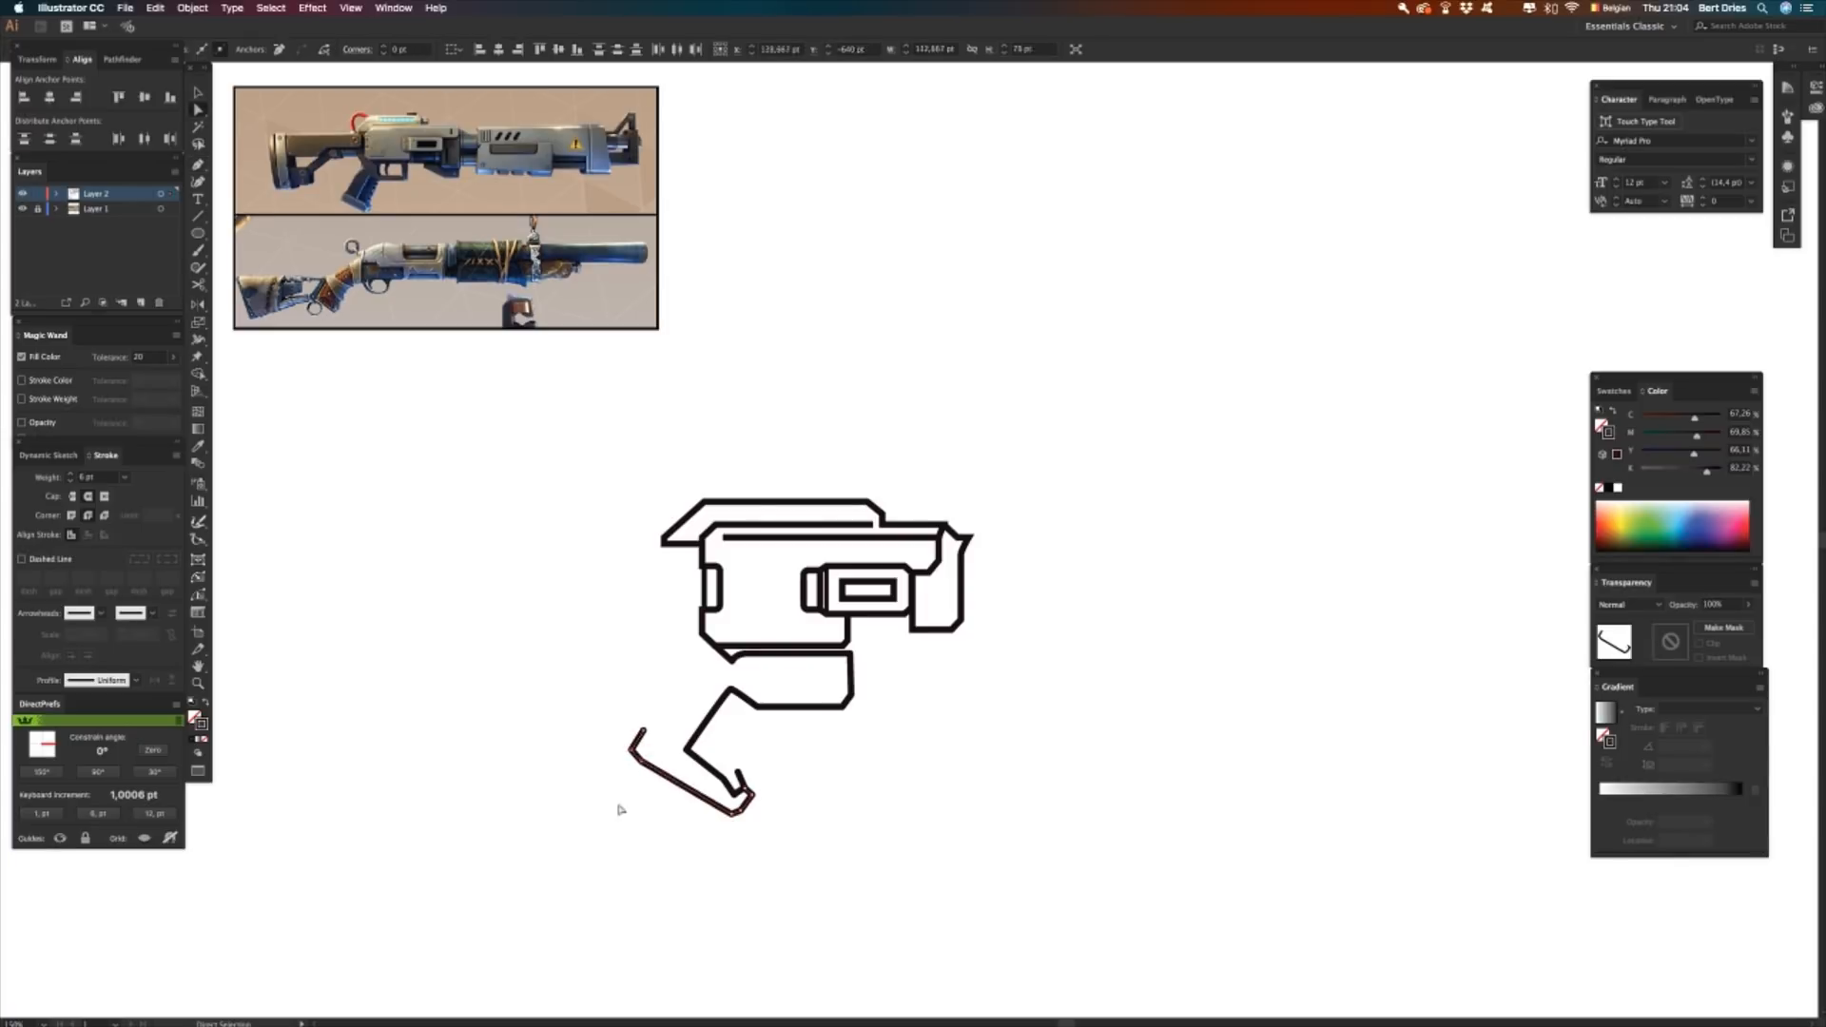
pyautogui.keyDown('super'); pyautogui.click(619, 806); pyautogui.keyUp('super')
# - Continue from the base's upturned end with the grip's rear edge, running diagonally up-right with a short bend at the top
pyautogui.click(645, 730)
pyautogui.click(651, 726)
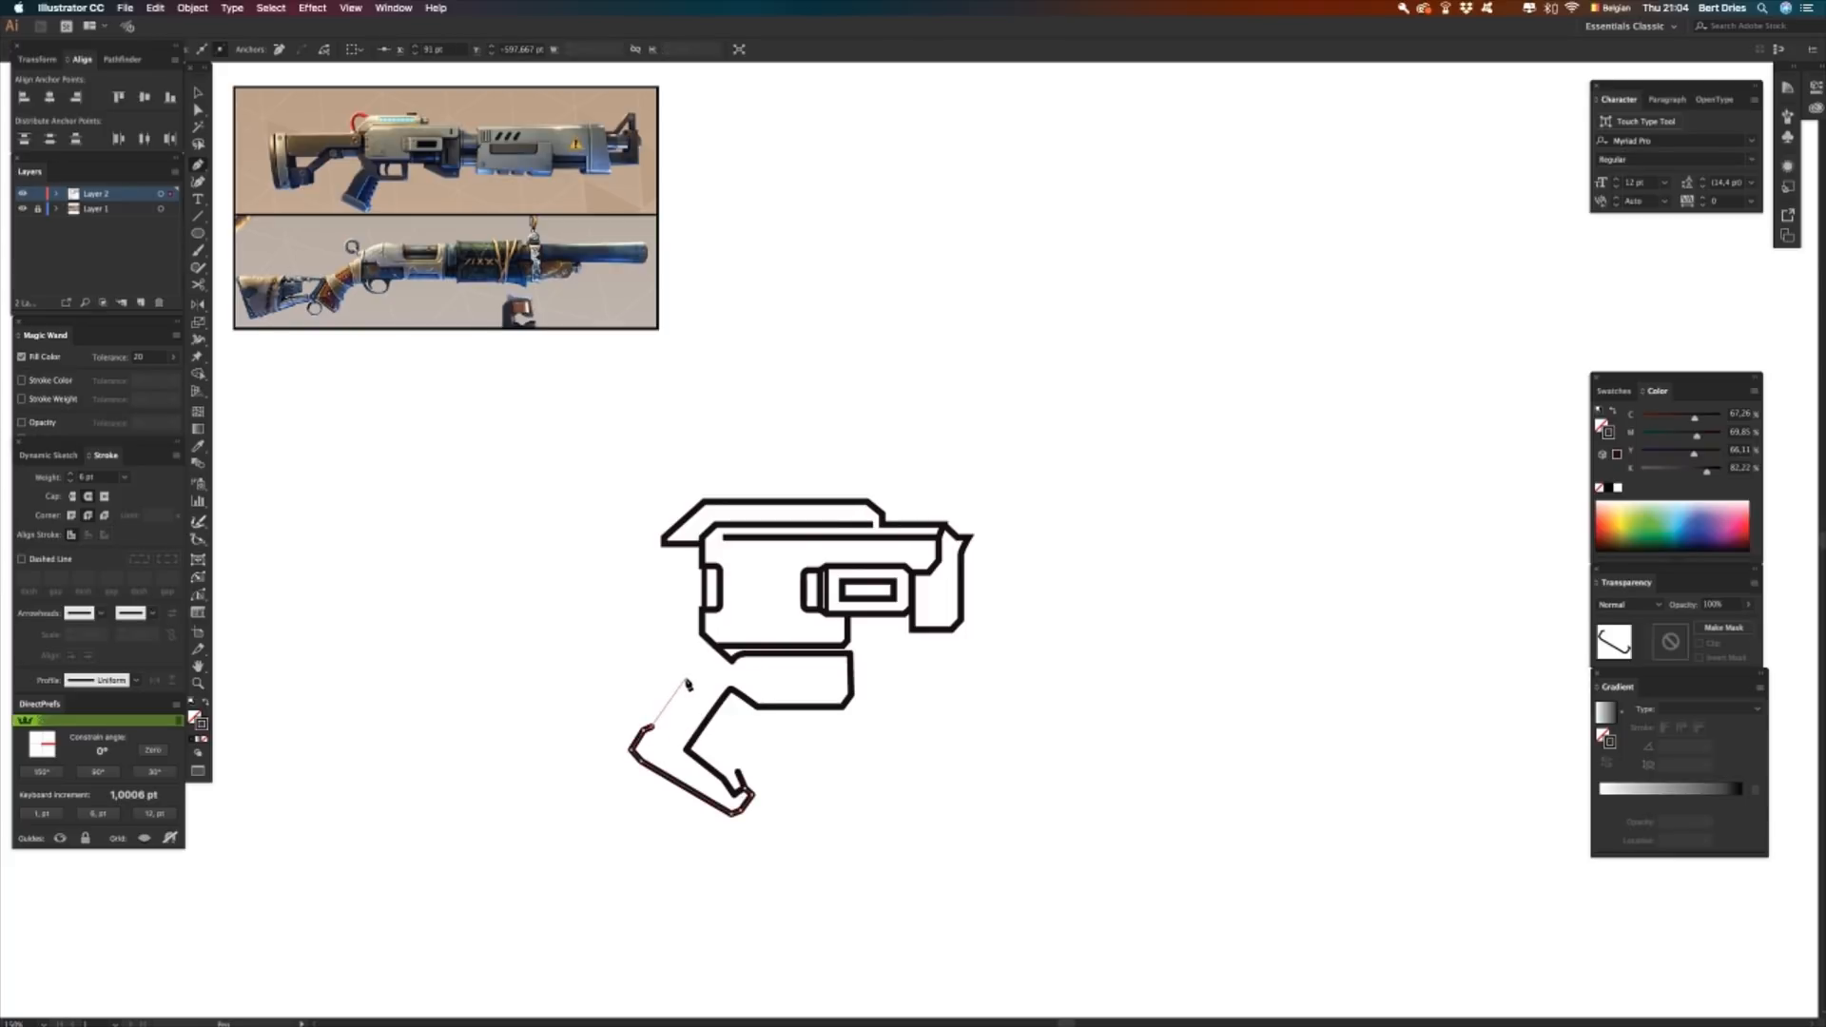
pyautogui.click(687, 681)
pyautogui.click(700, 673)
pyautogui.keyDown('super'); pyautogui.click(666, 656); pyautogui.keyUp('super')
# - Draw the spur above the grip's rear edge, ending horizontally at the body's left side, and nudge its end left
pyautogui.click(696, 671)
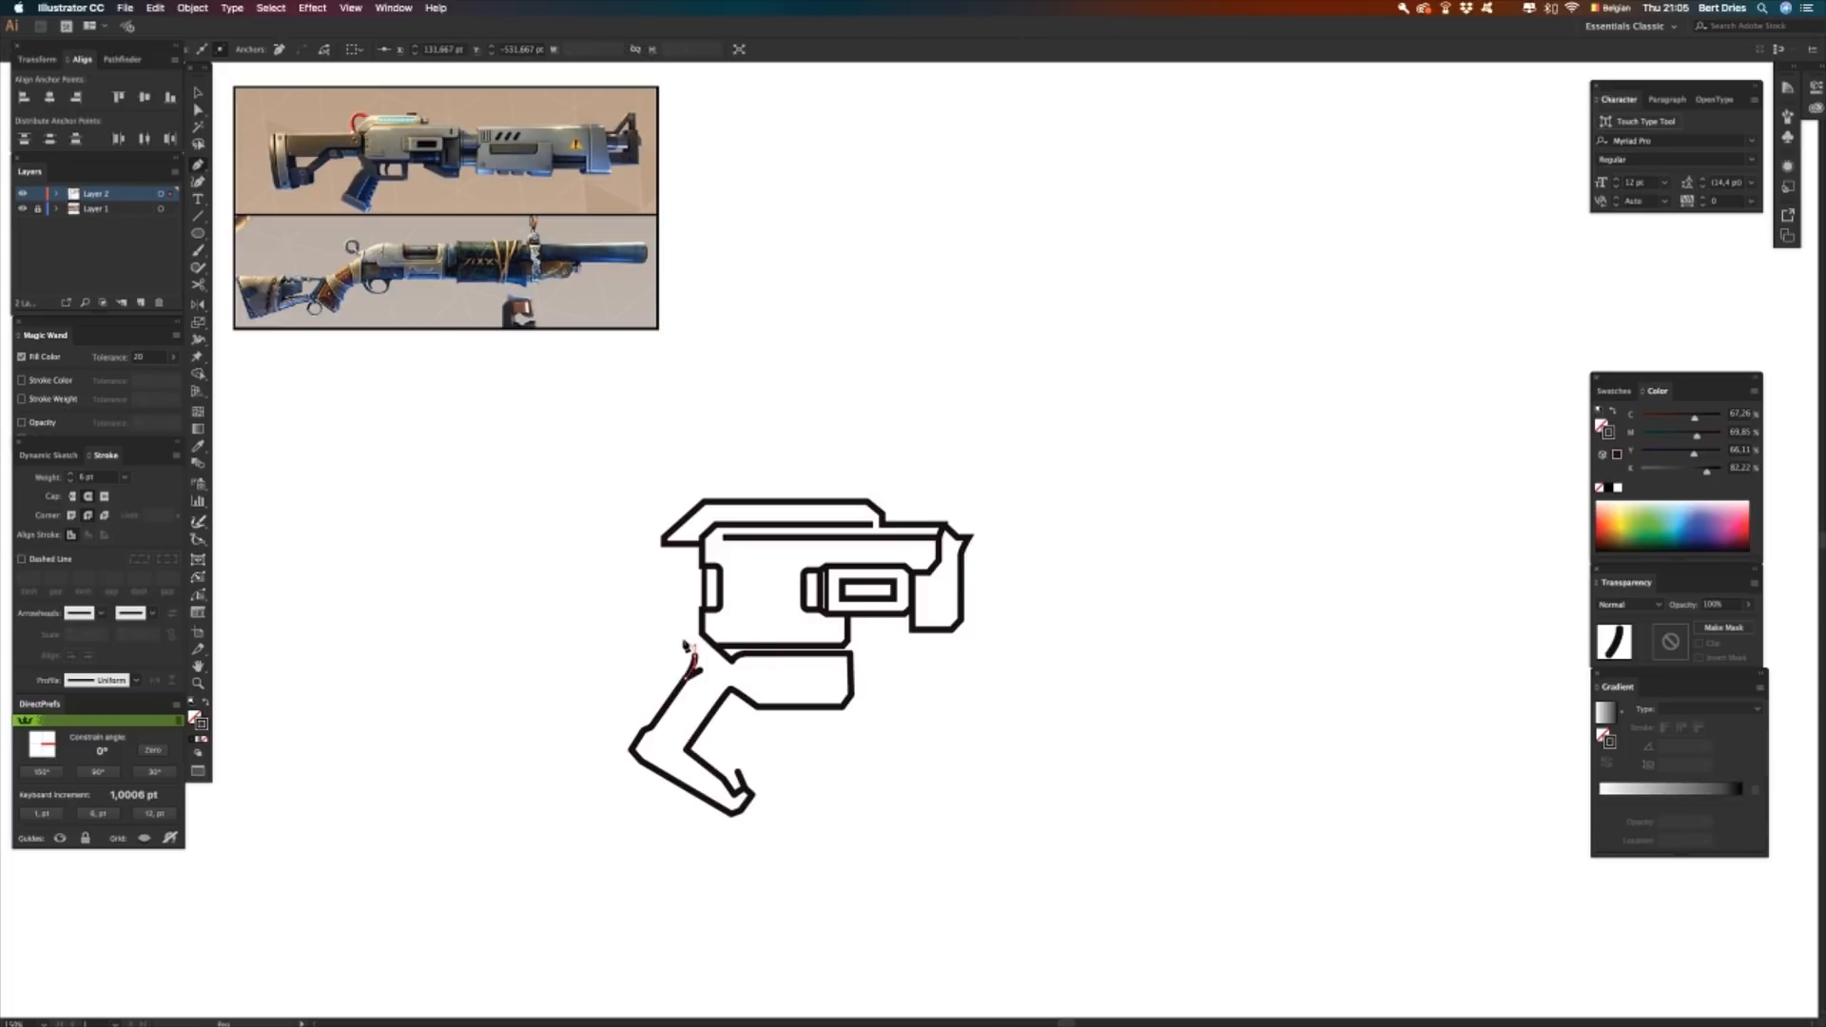
pyautogui.click(677, 625)
pyautogui.click(718, 625)
pyautogui.hotkey('shift', 'Left')
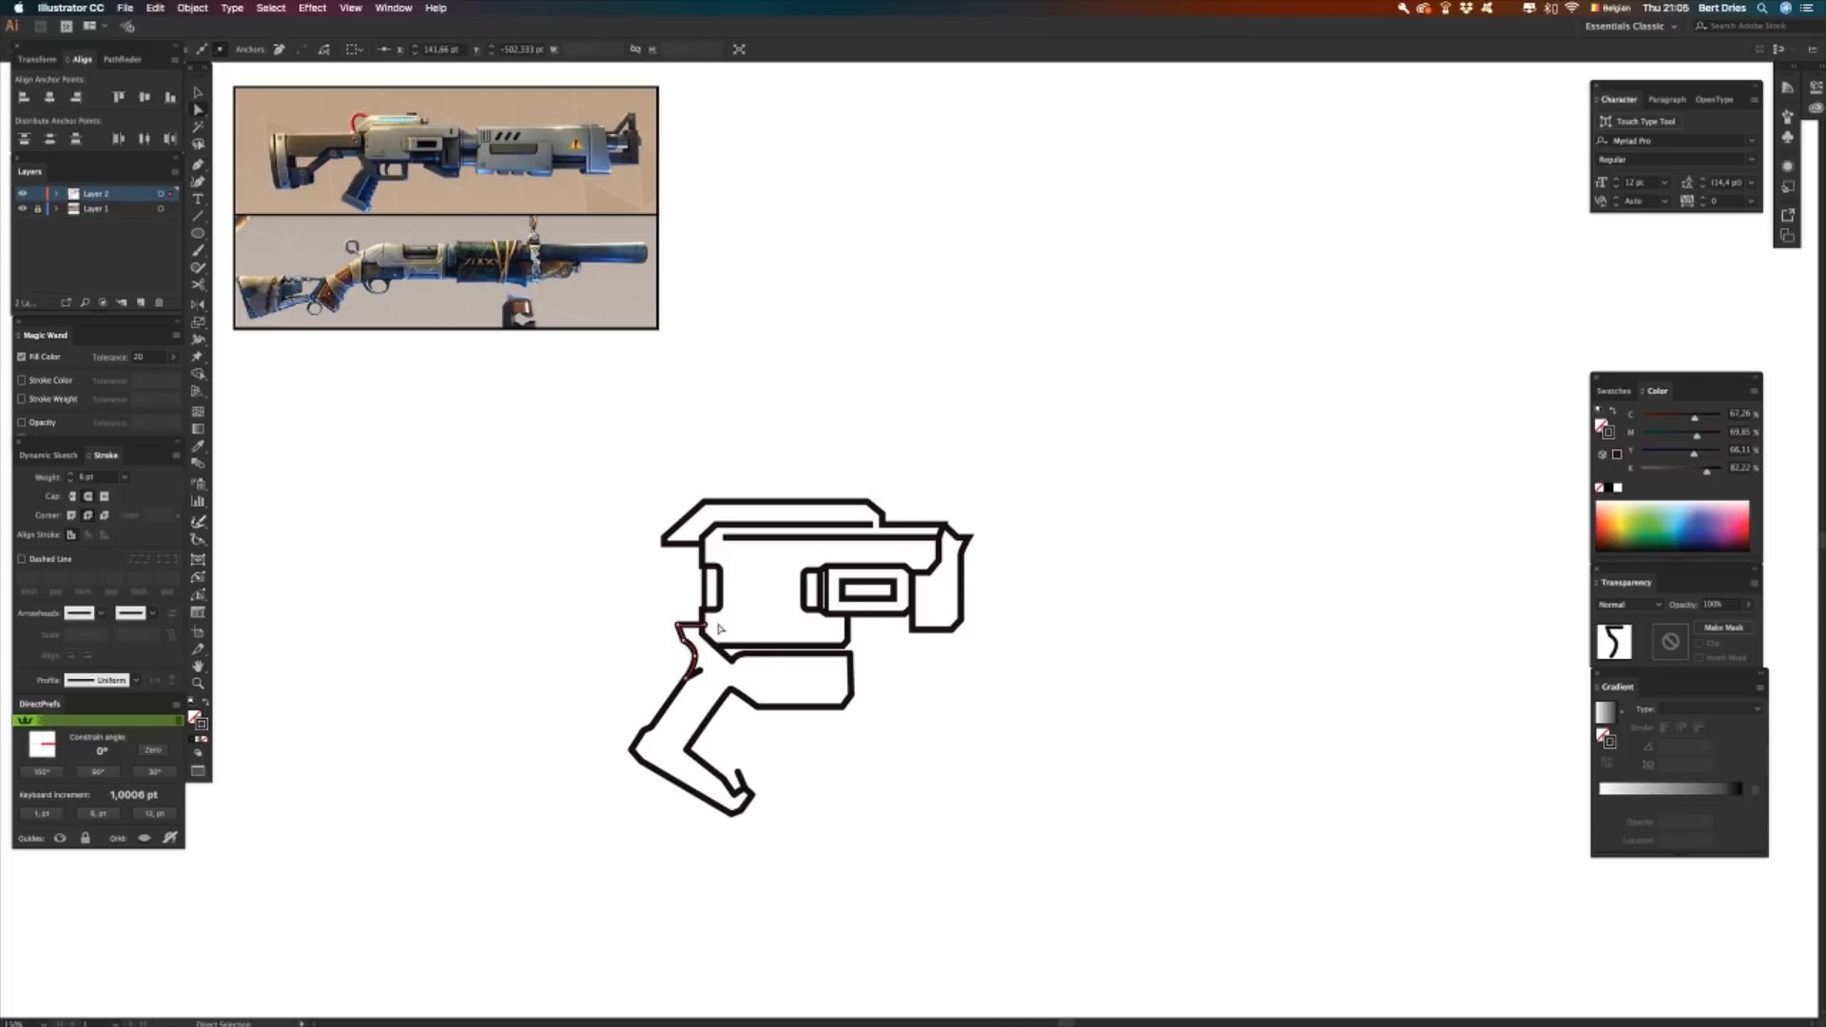
pyautogui.keyDown('super'); pyautogui.click(662, 641); pyautogui.keyUp('super')
# - Draw the stock left of the body with a stepped, beveled underside, slanted rear edge and straight top line overshooting the rear
pyautogui.click(664, 544)
pyautogui.click(685, 545)
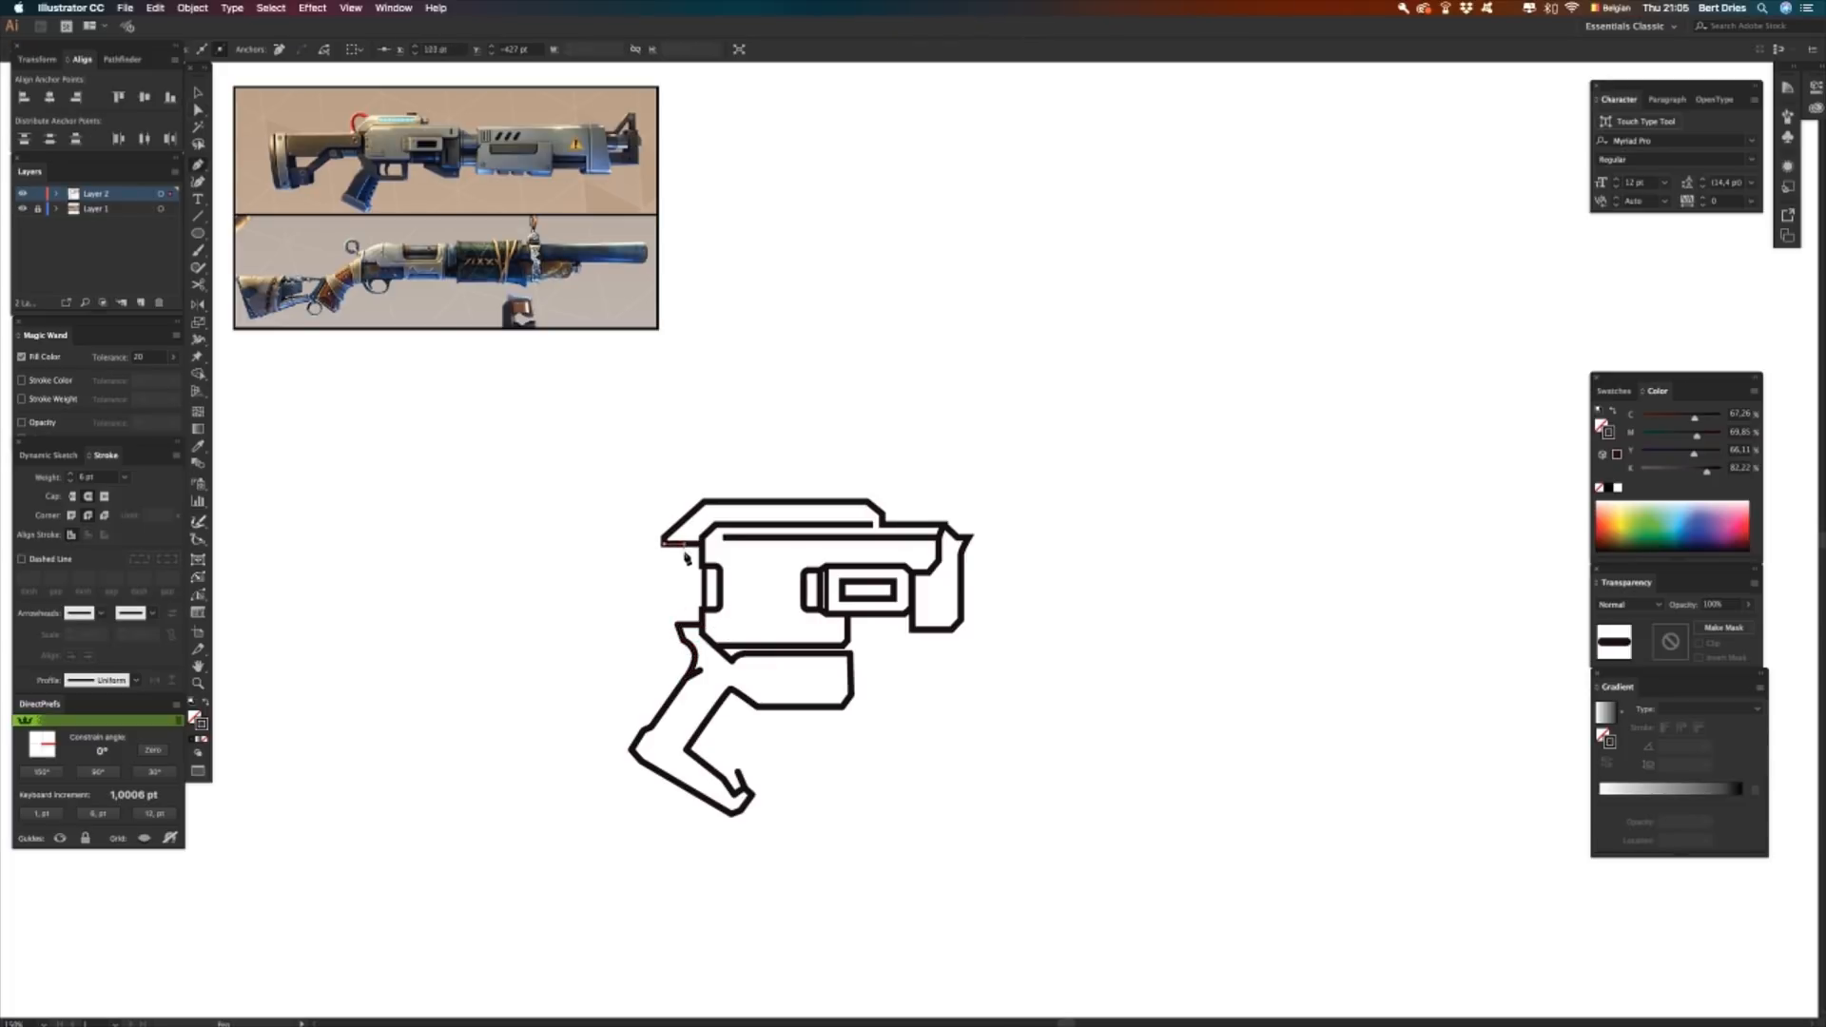
pyautogui.click(685, 584)
pyautogui.click(590, 585)
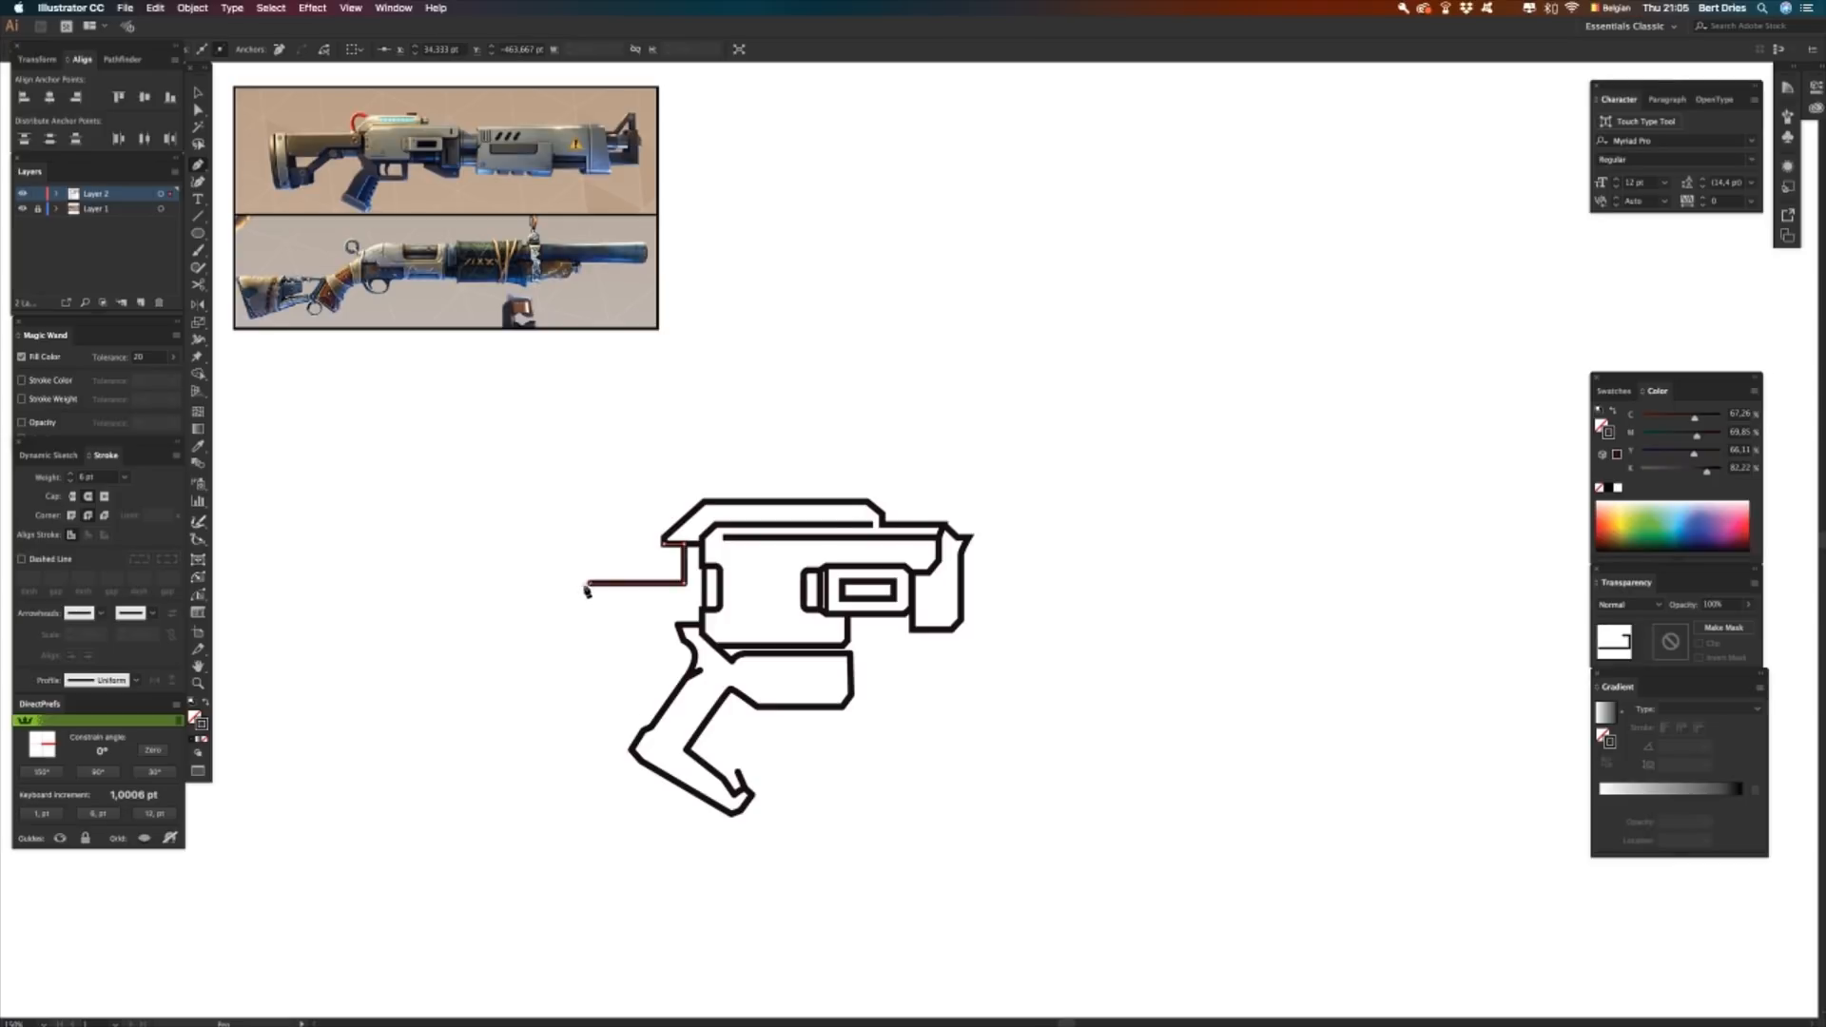
pyautogui.click(571, 603)
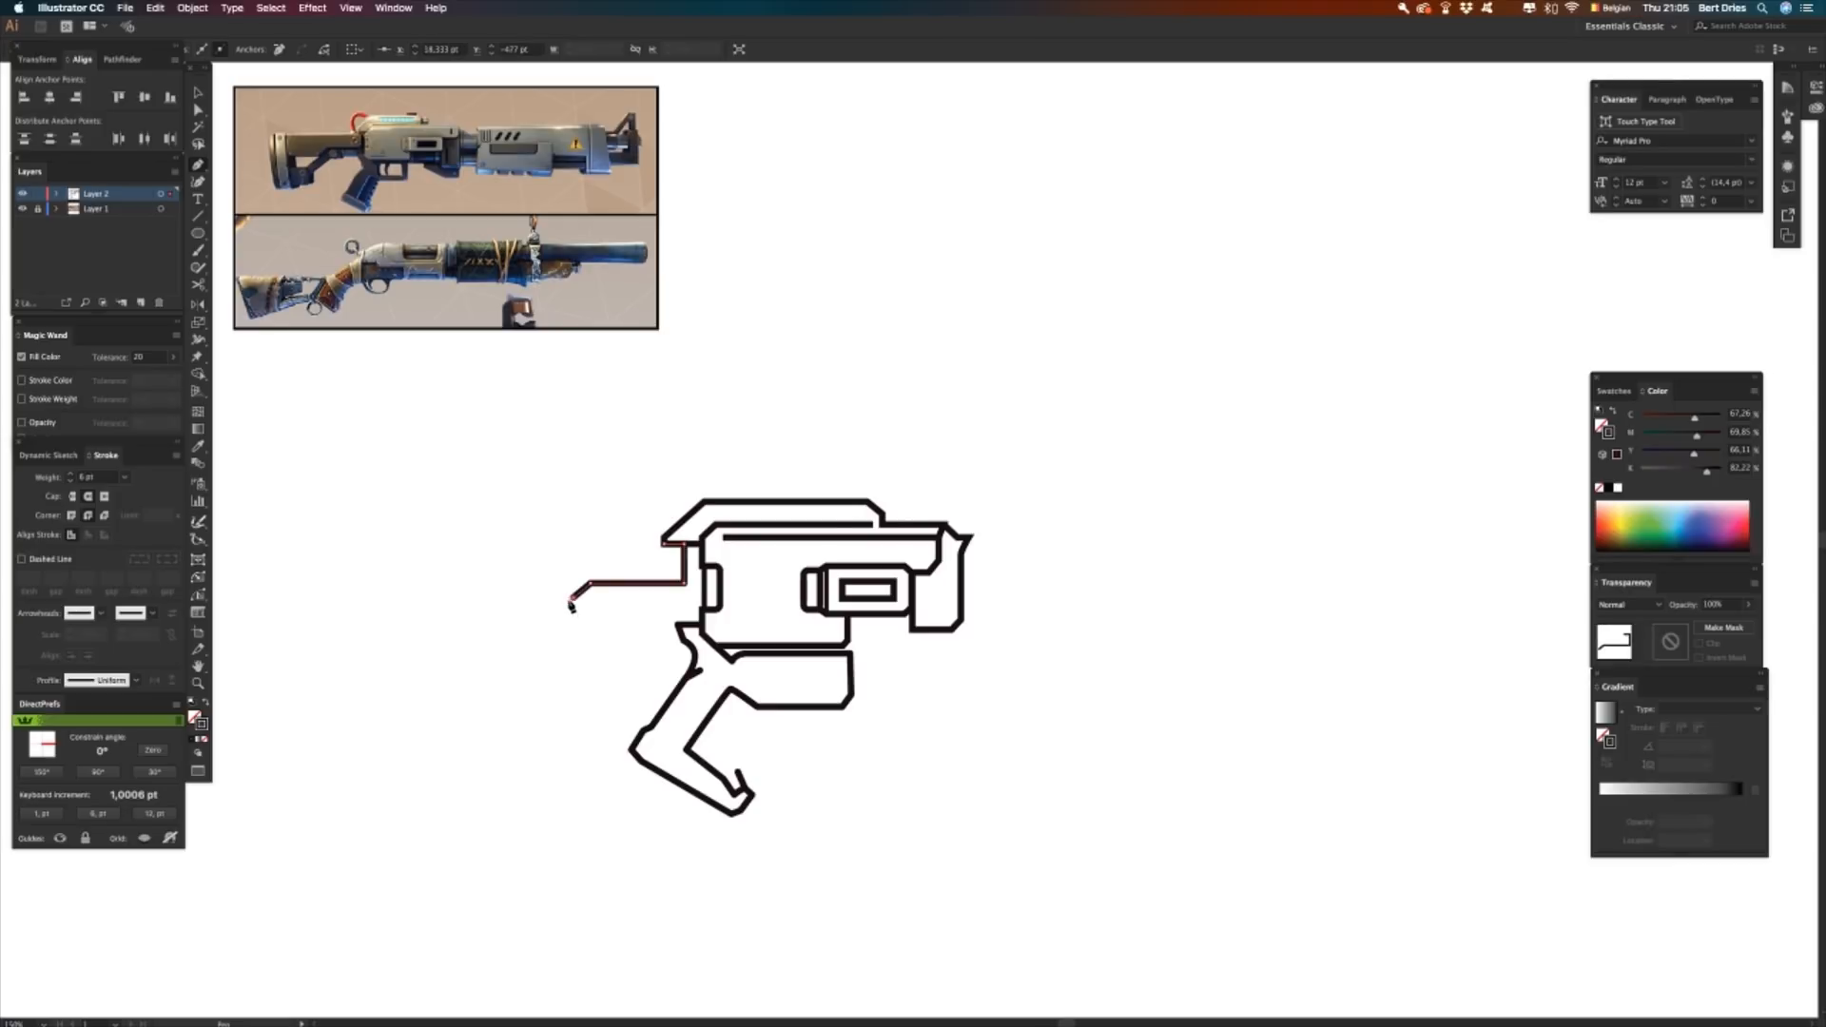
pyautogui.click(489, 602)
pyautogui.click(482, 543)
pyautogui.click(685, 543)
pyautogui.click(451, 543)
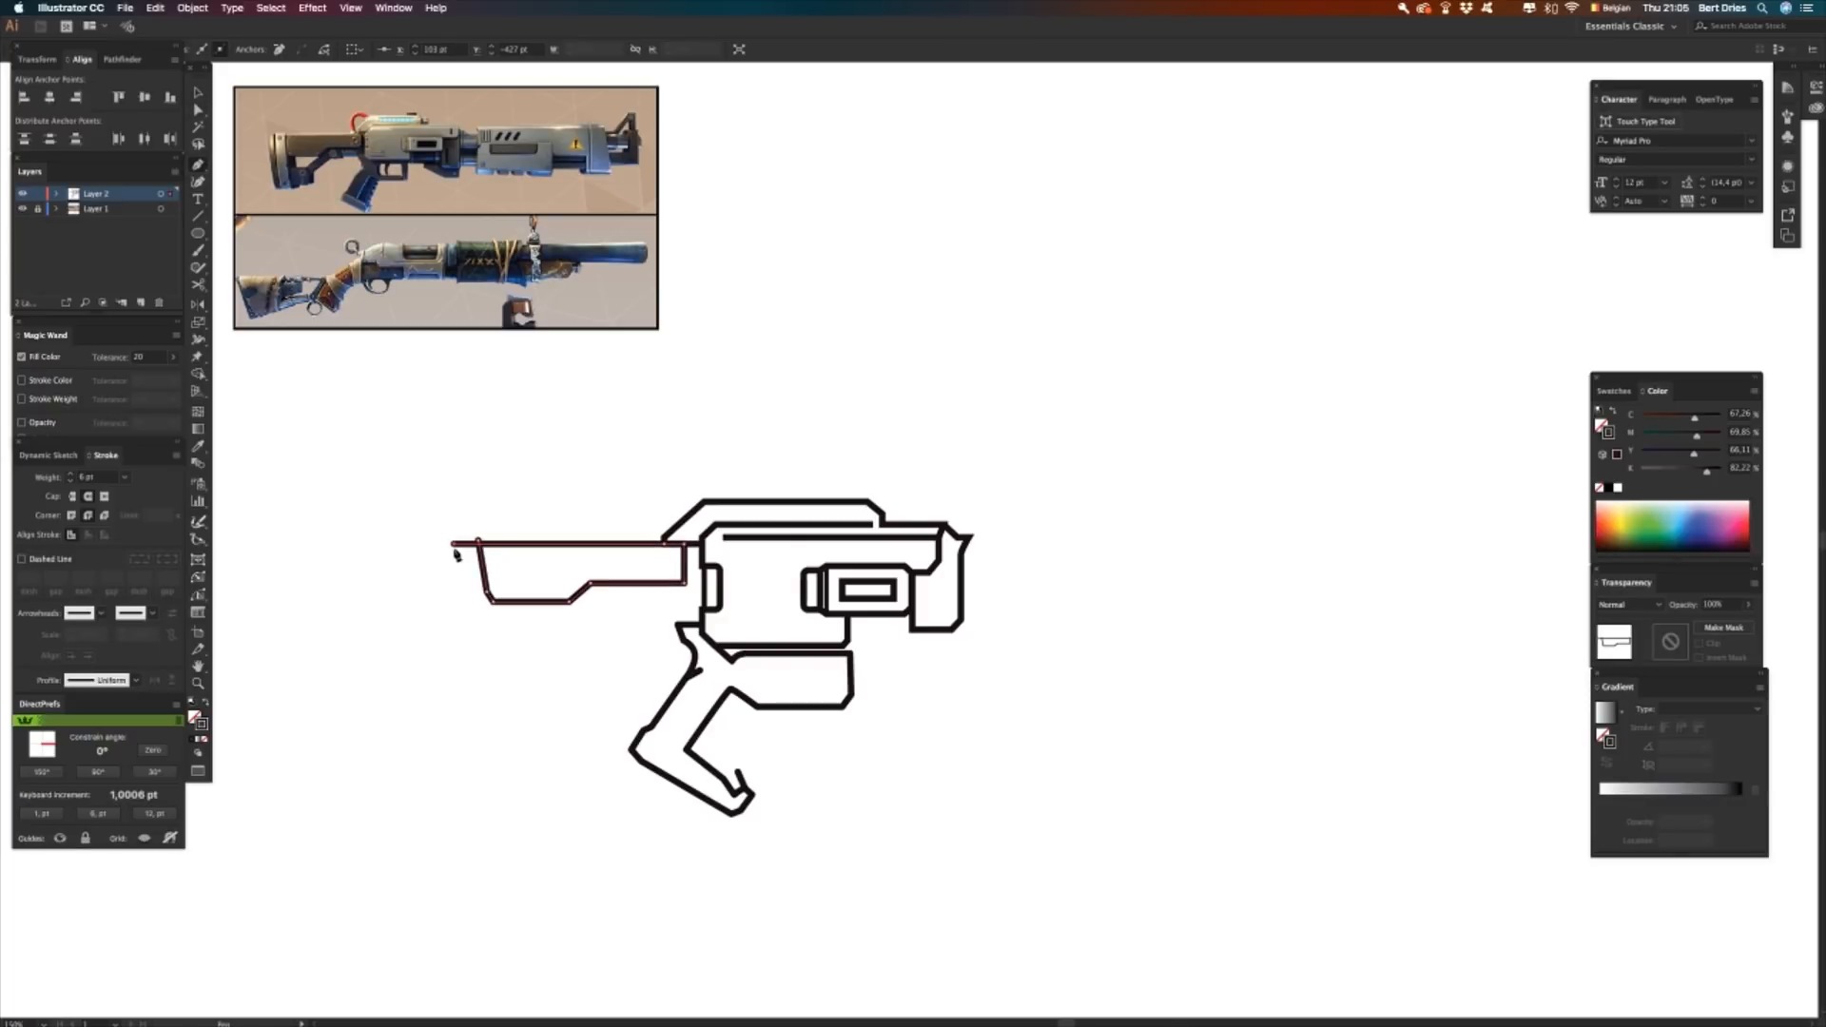
# - Trim the top line's overhang beyond the stock's rear edge with the Shape Builder tool
pyautogui.press('a')
pyautogui.click(198, 374)
pyautogui.keyDown('alt'); pyautogui.click(464, 544); pyautogui.keyUp('alt')
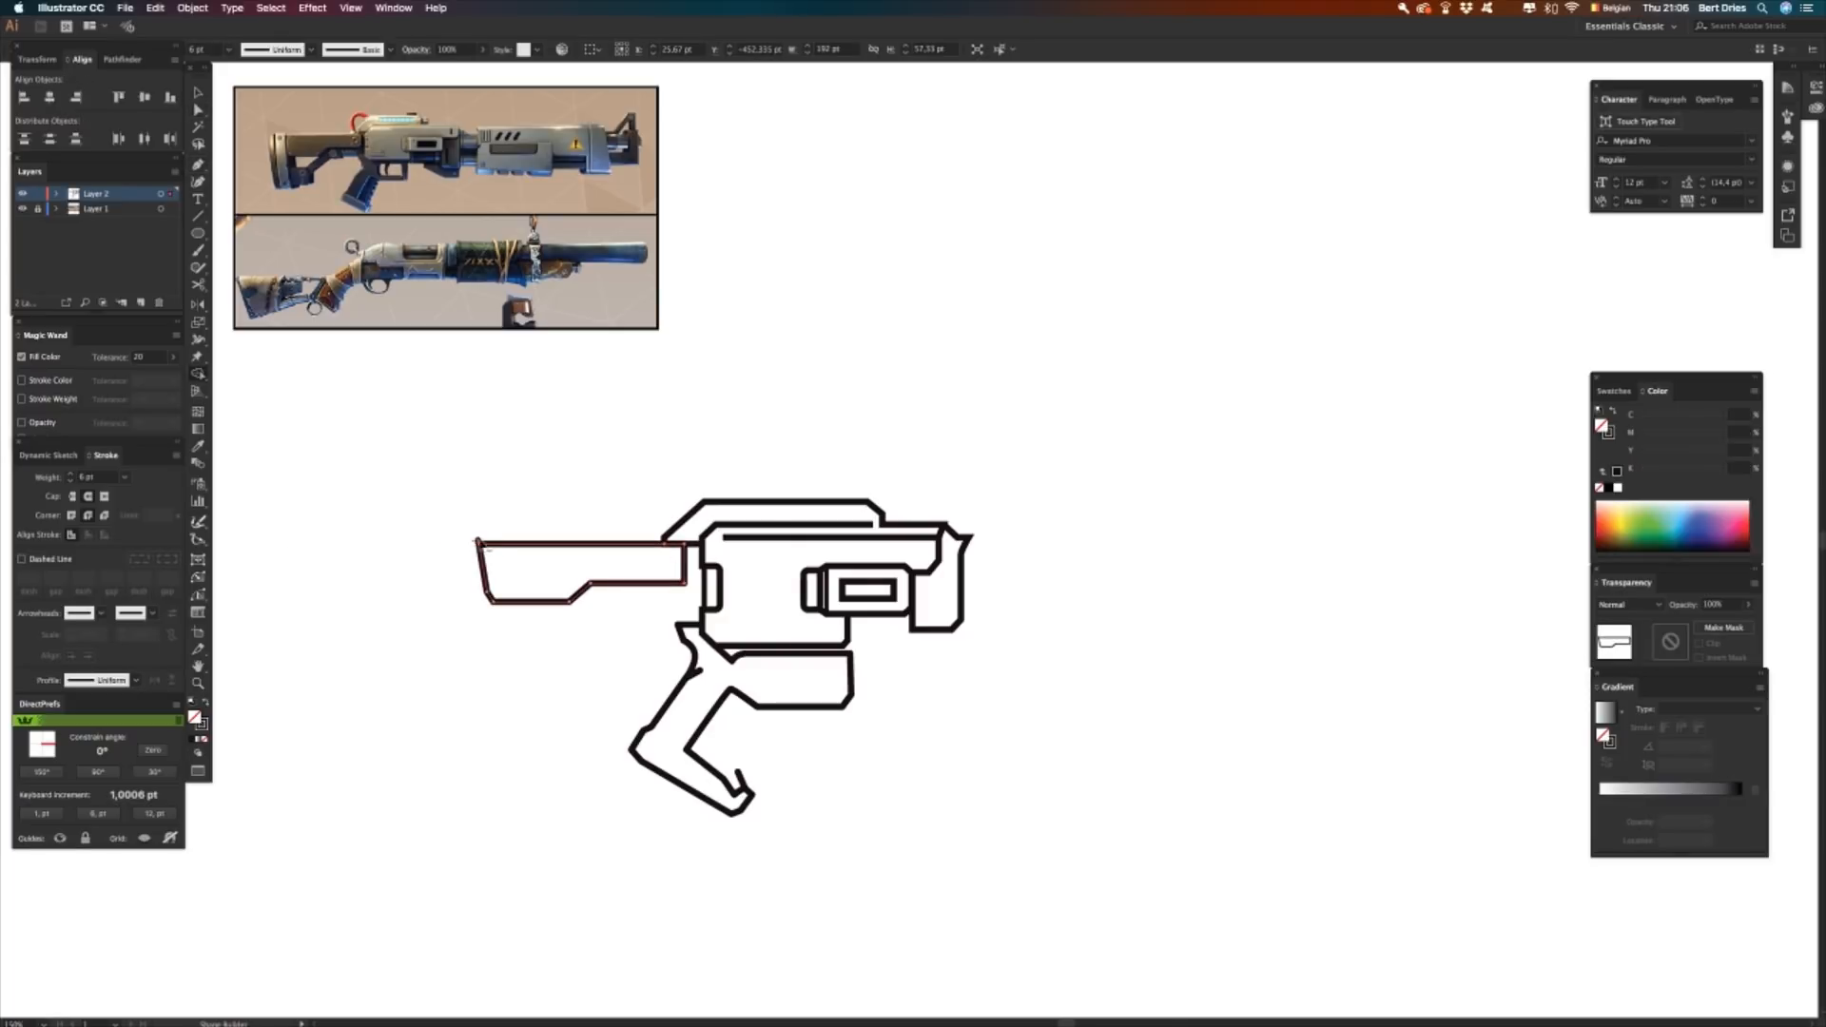
# - Draw the butt plate from the stock's top rear corner: short top edge, slanted rear edge and horizontal bottom edge with an open right end
pyautogui.press('super+shift+a')
pyautogui.press('p')
pyautogui.click(450, 538)
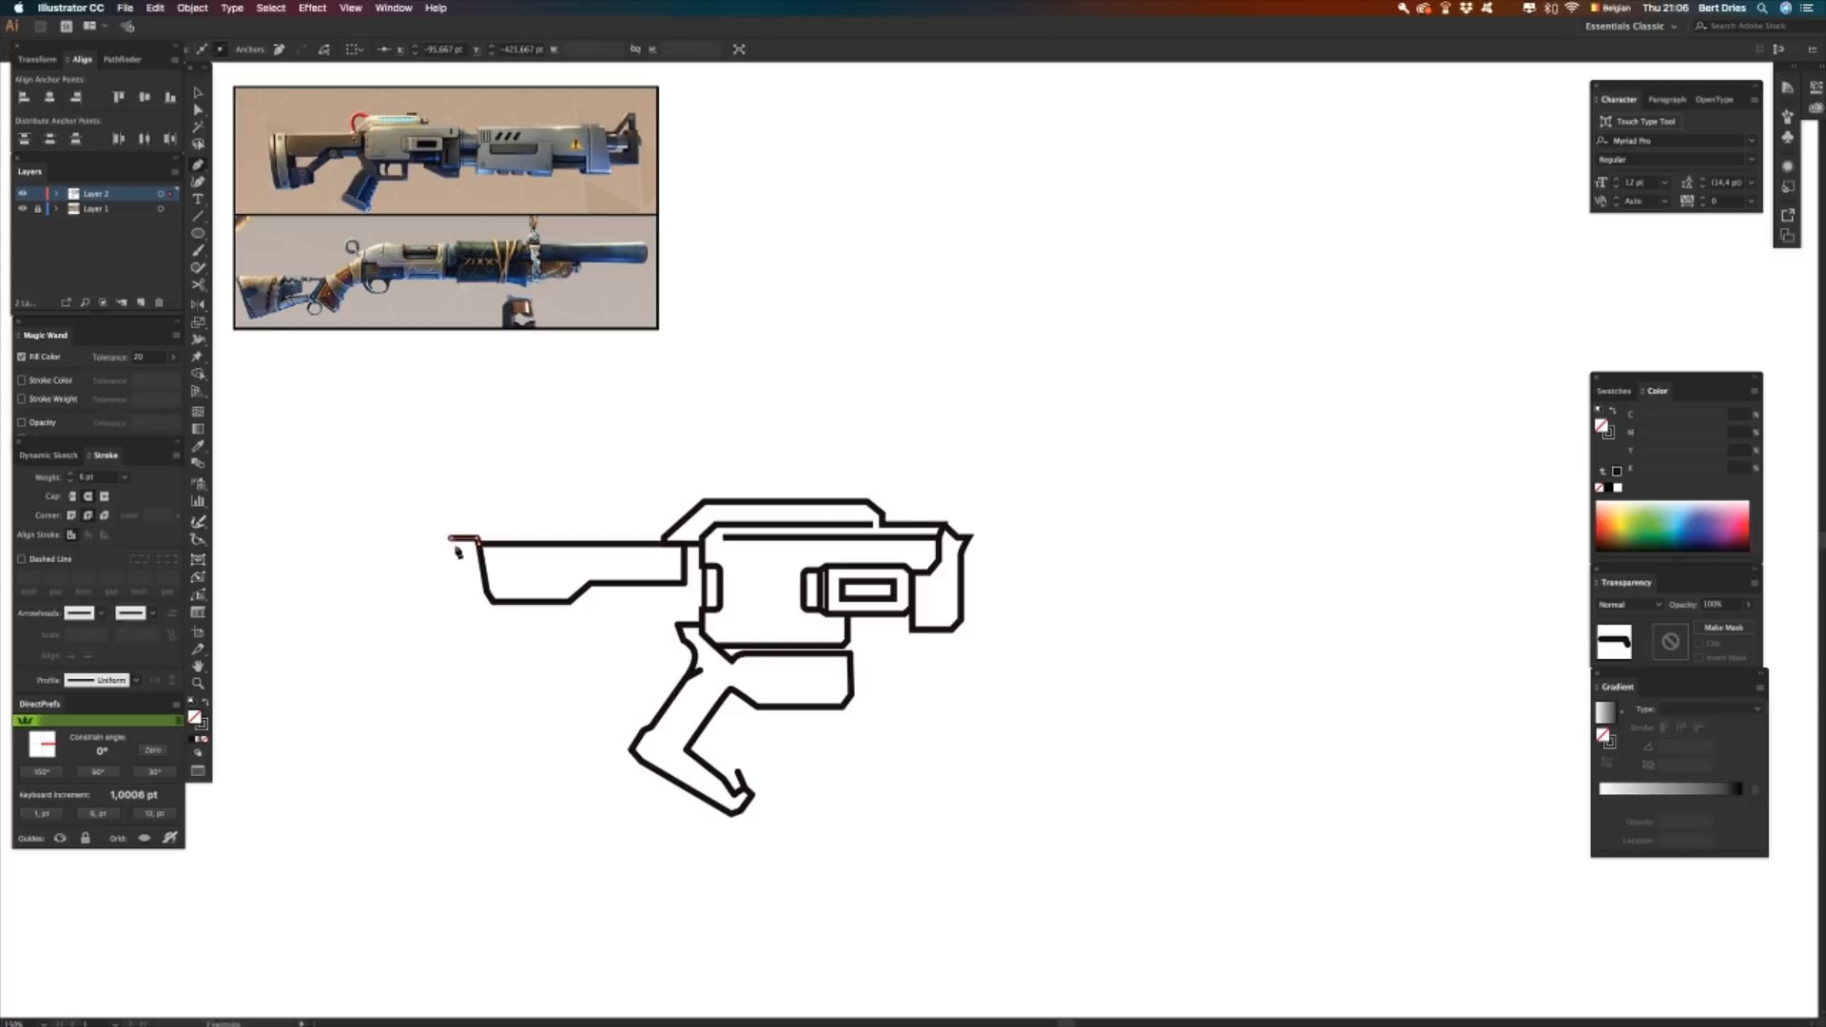
pyautogui.click(454, 588)
pyautogui.click(468, 679)
pyautogui.click(545, 679)
pyautogui.press('super+shift+a')
# - Draw an angled brace beneath the stock: a stepped lower line running diagonally down-left and a parallel diagonal from the underside bevel
pyautogui.click(629, 585)
pyautogui.click(629, 617)
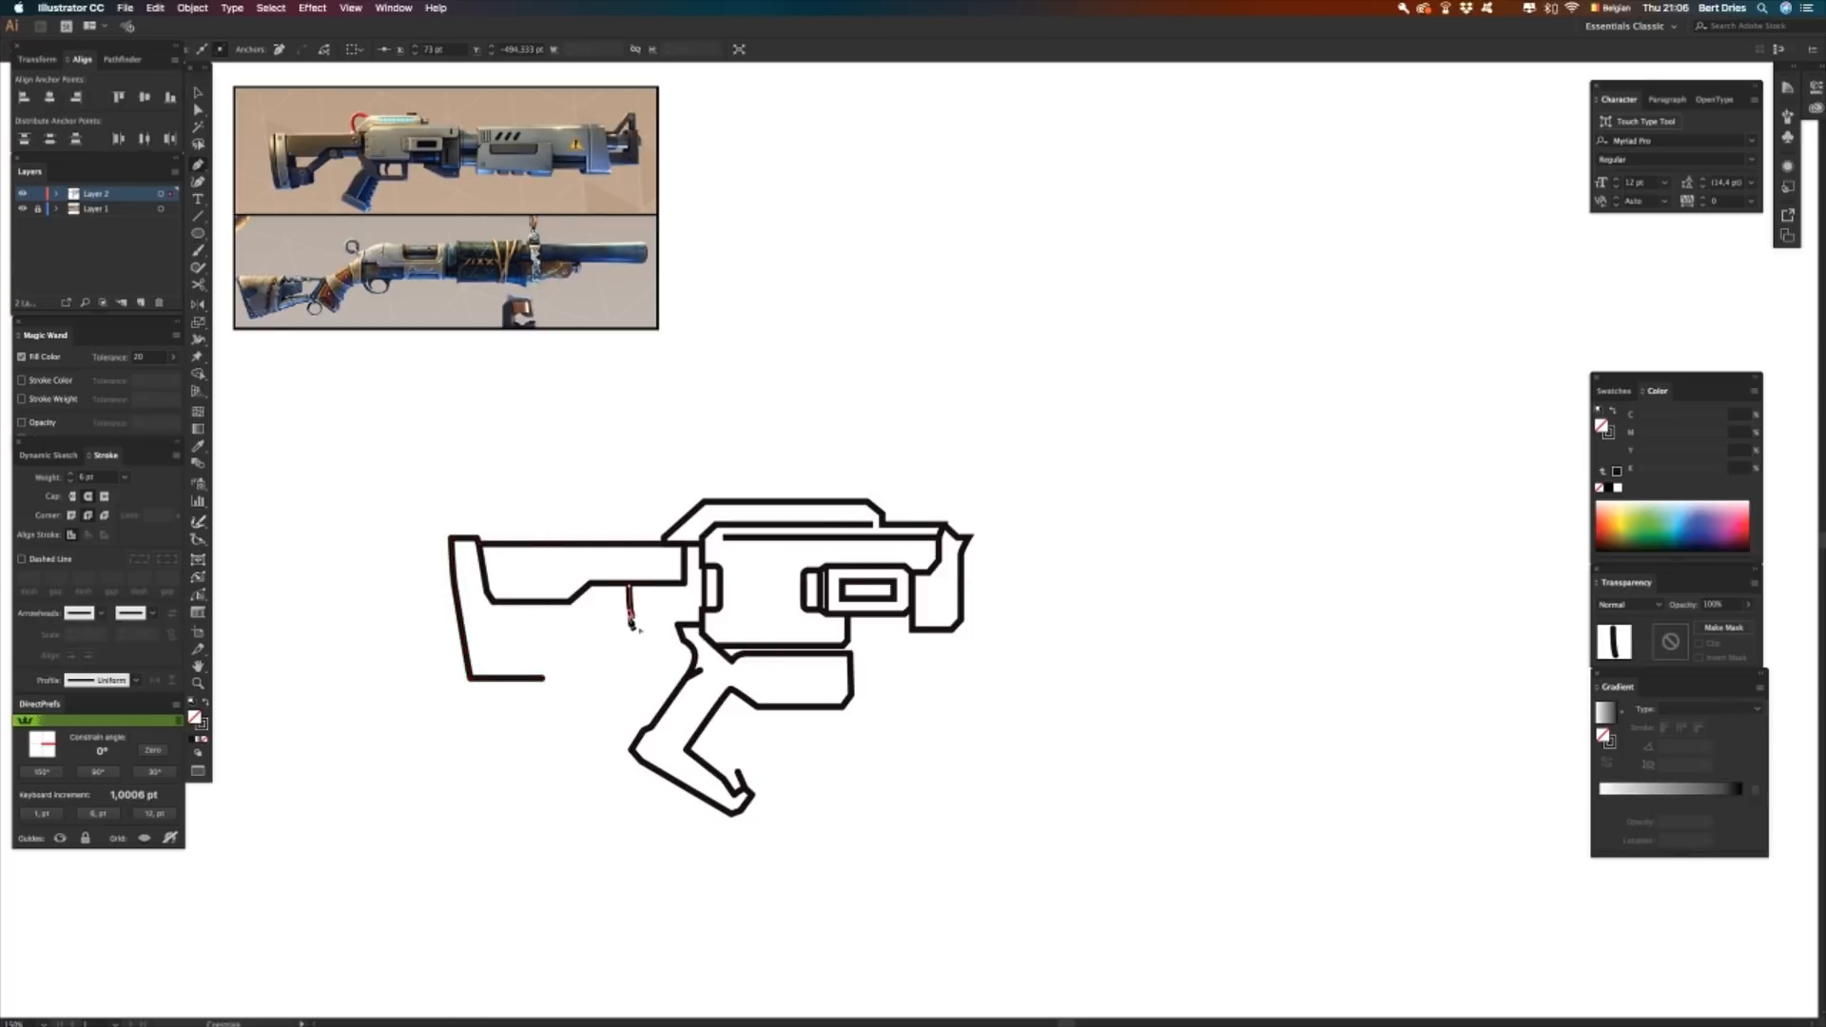
pyautogui.click(606, 616)
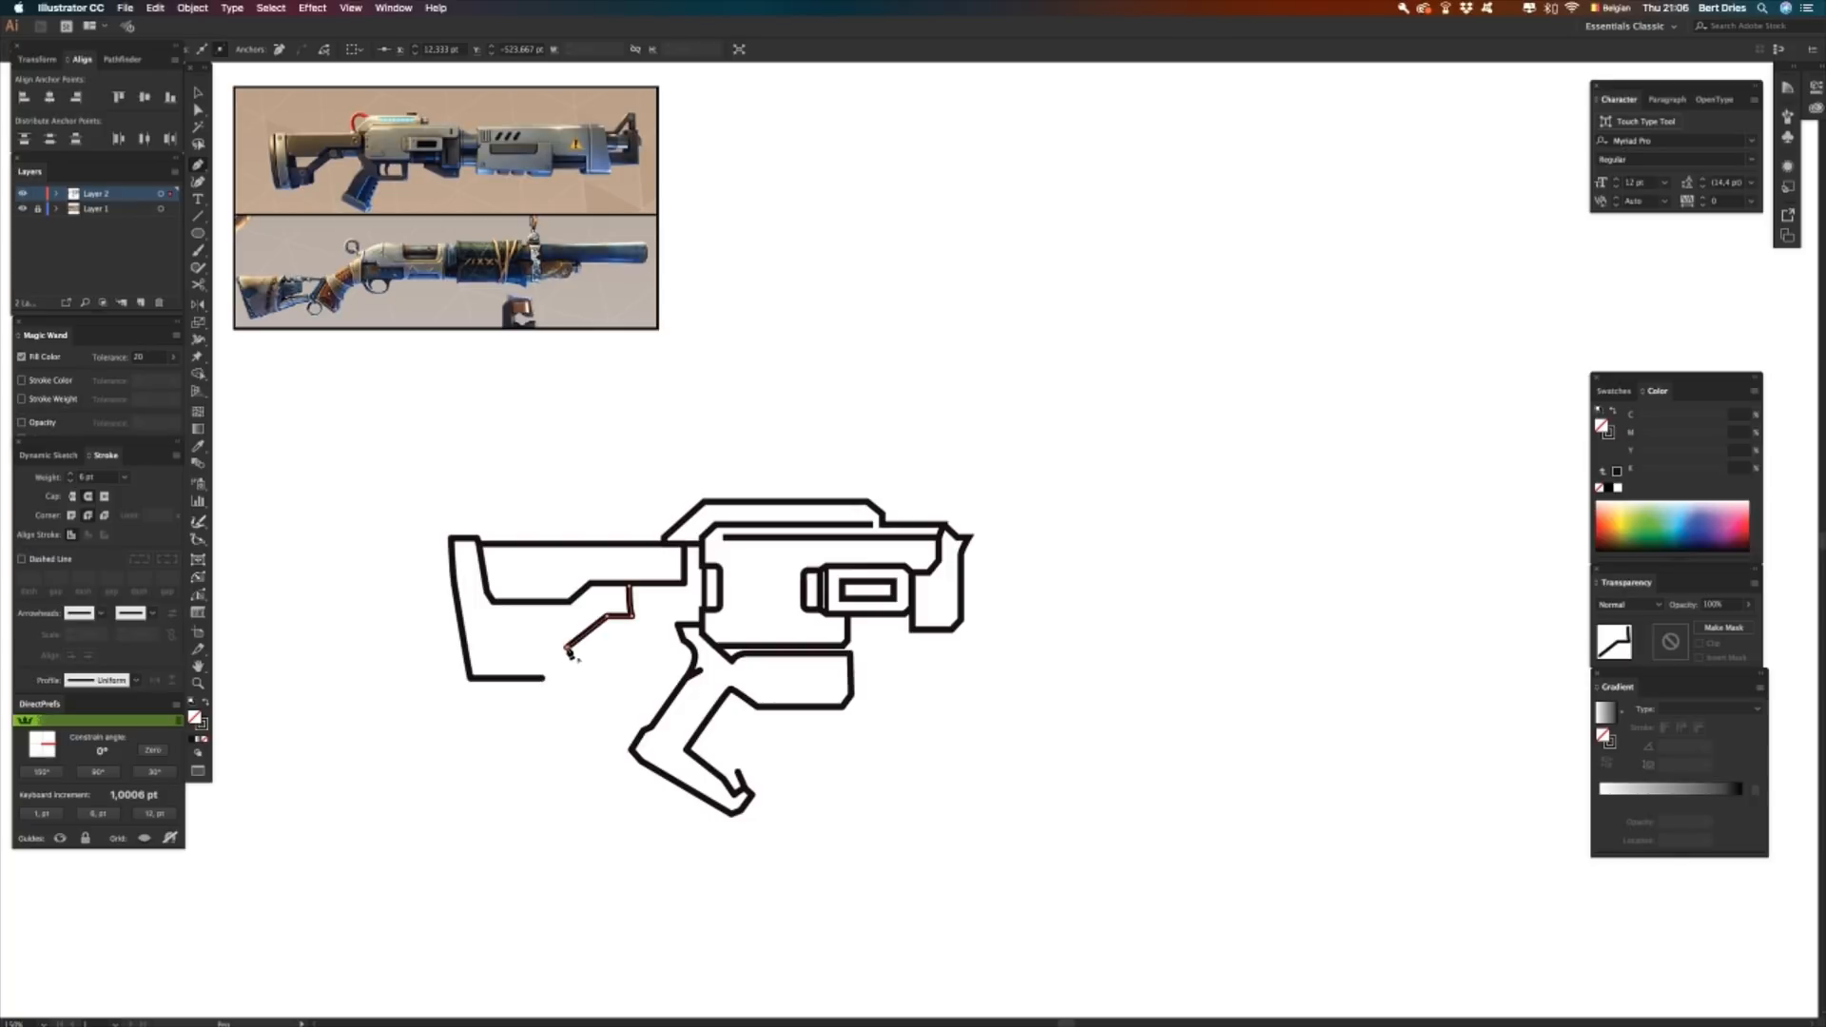
pyautogui.click(554, 648)
pyautogui.press('super+shift+a')
pyautogui.click(525, 635)
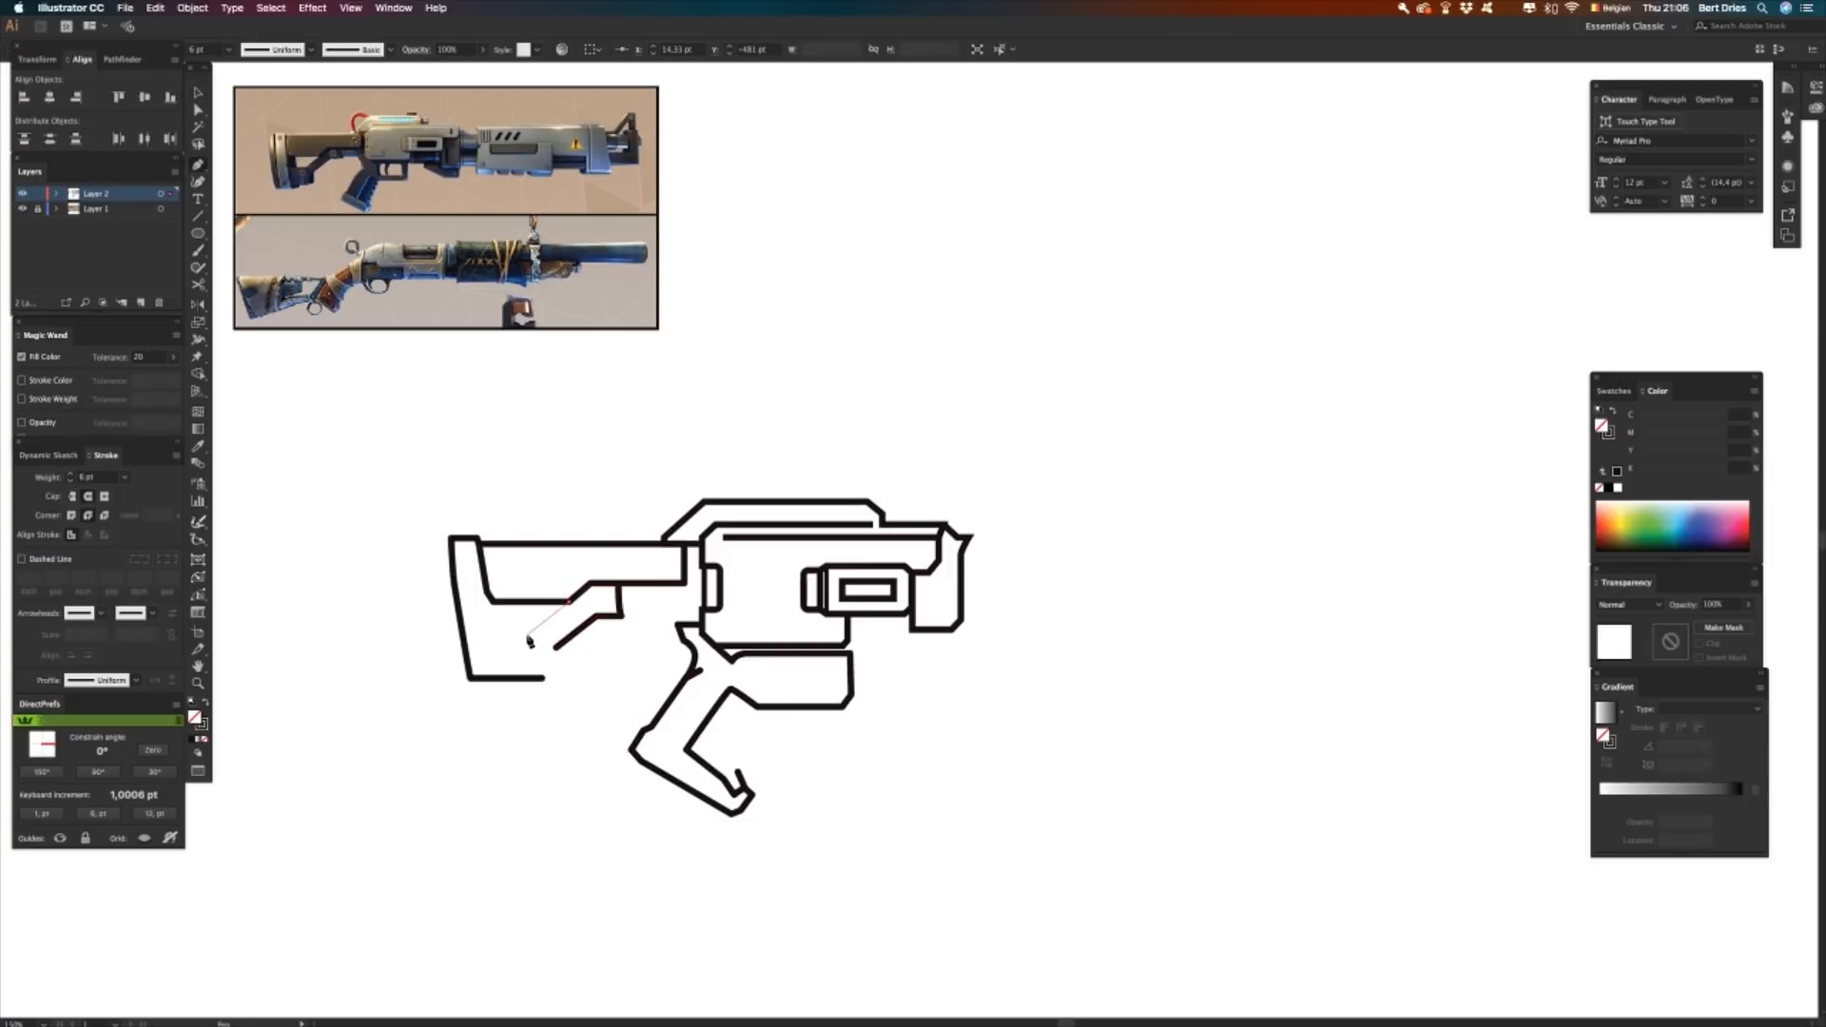
pyautogui.press('super+shift+a')
# - Draw the connector between the brace and the body with a horizontal lower edge, running its right side down to the grip spur
pyautogui.press('v')
pyautogui.click(627, 616)
pyautogui.click(626, 610)
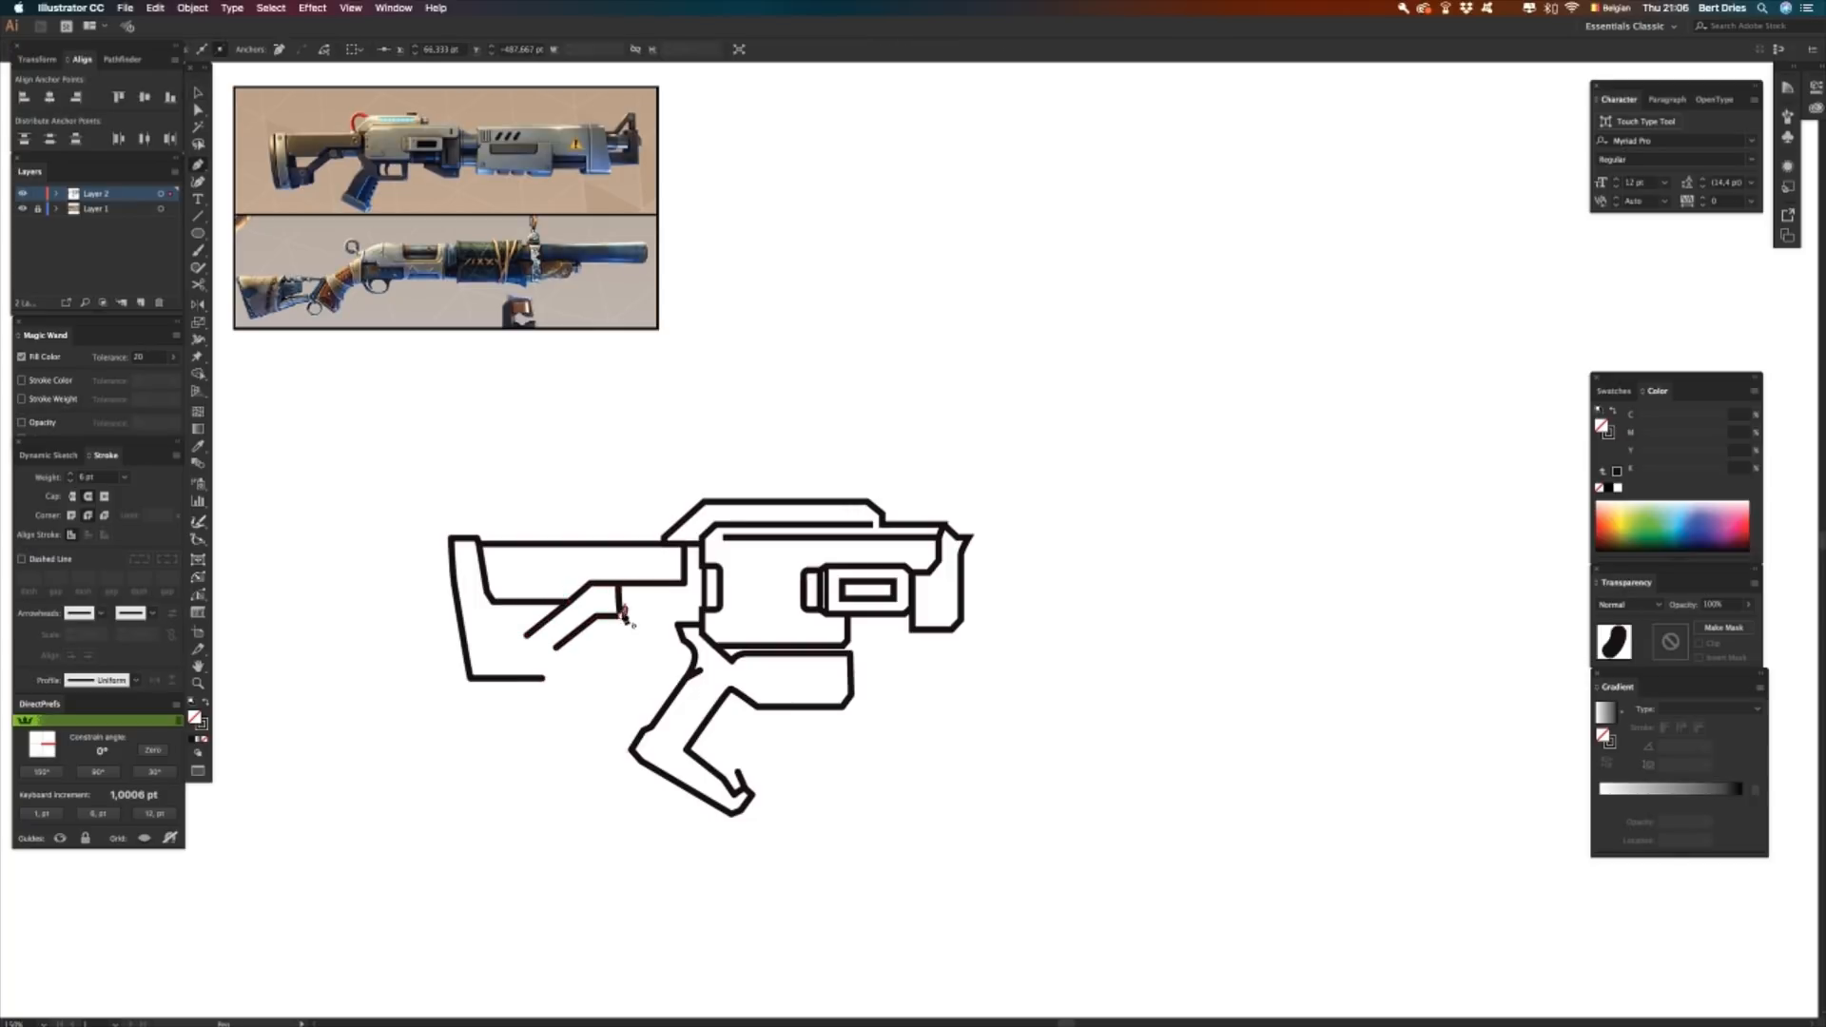
pyautogui.click(621, 610)
pyautogui.click(678, 610)
pyautogui.press('v')
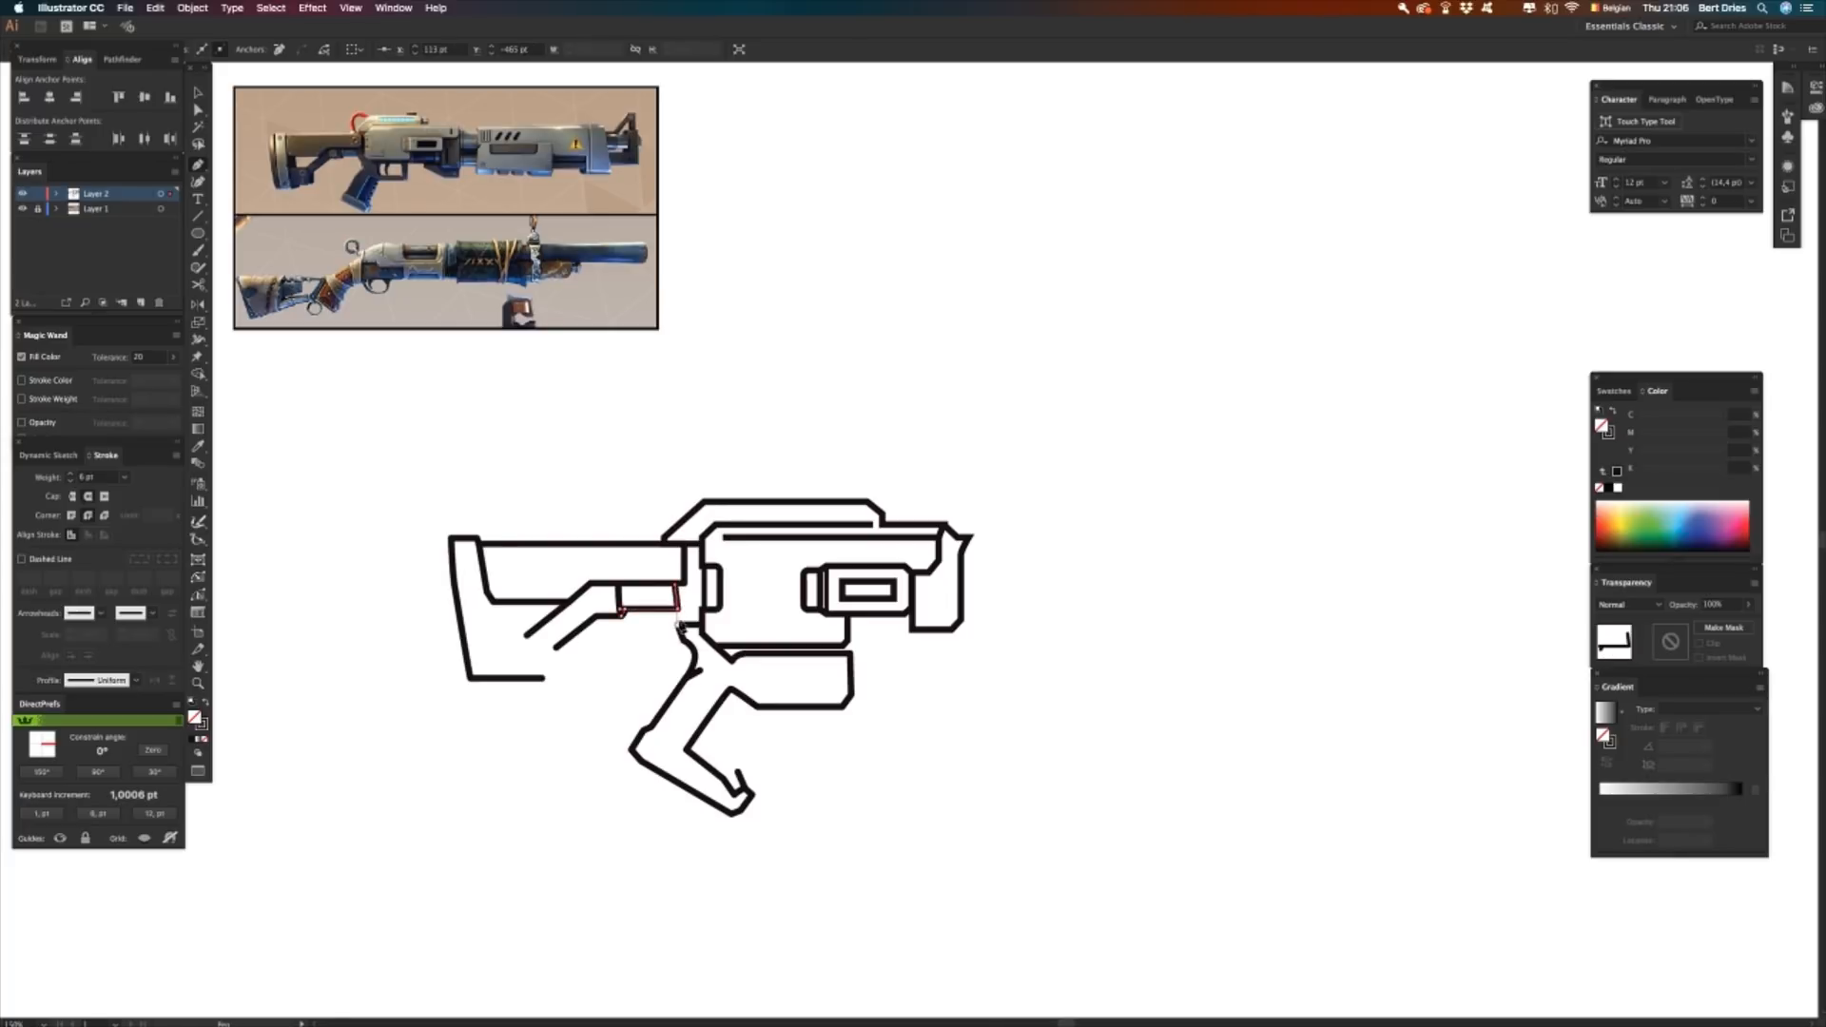
pyautogui.press('super+shift+a')
pyautogui.press('p')
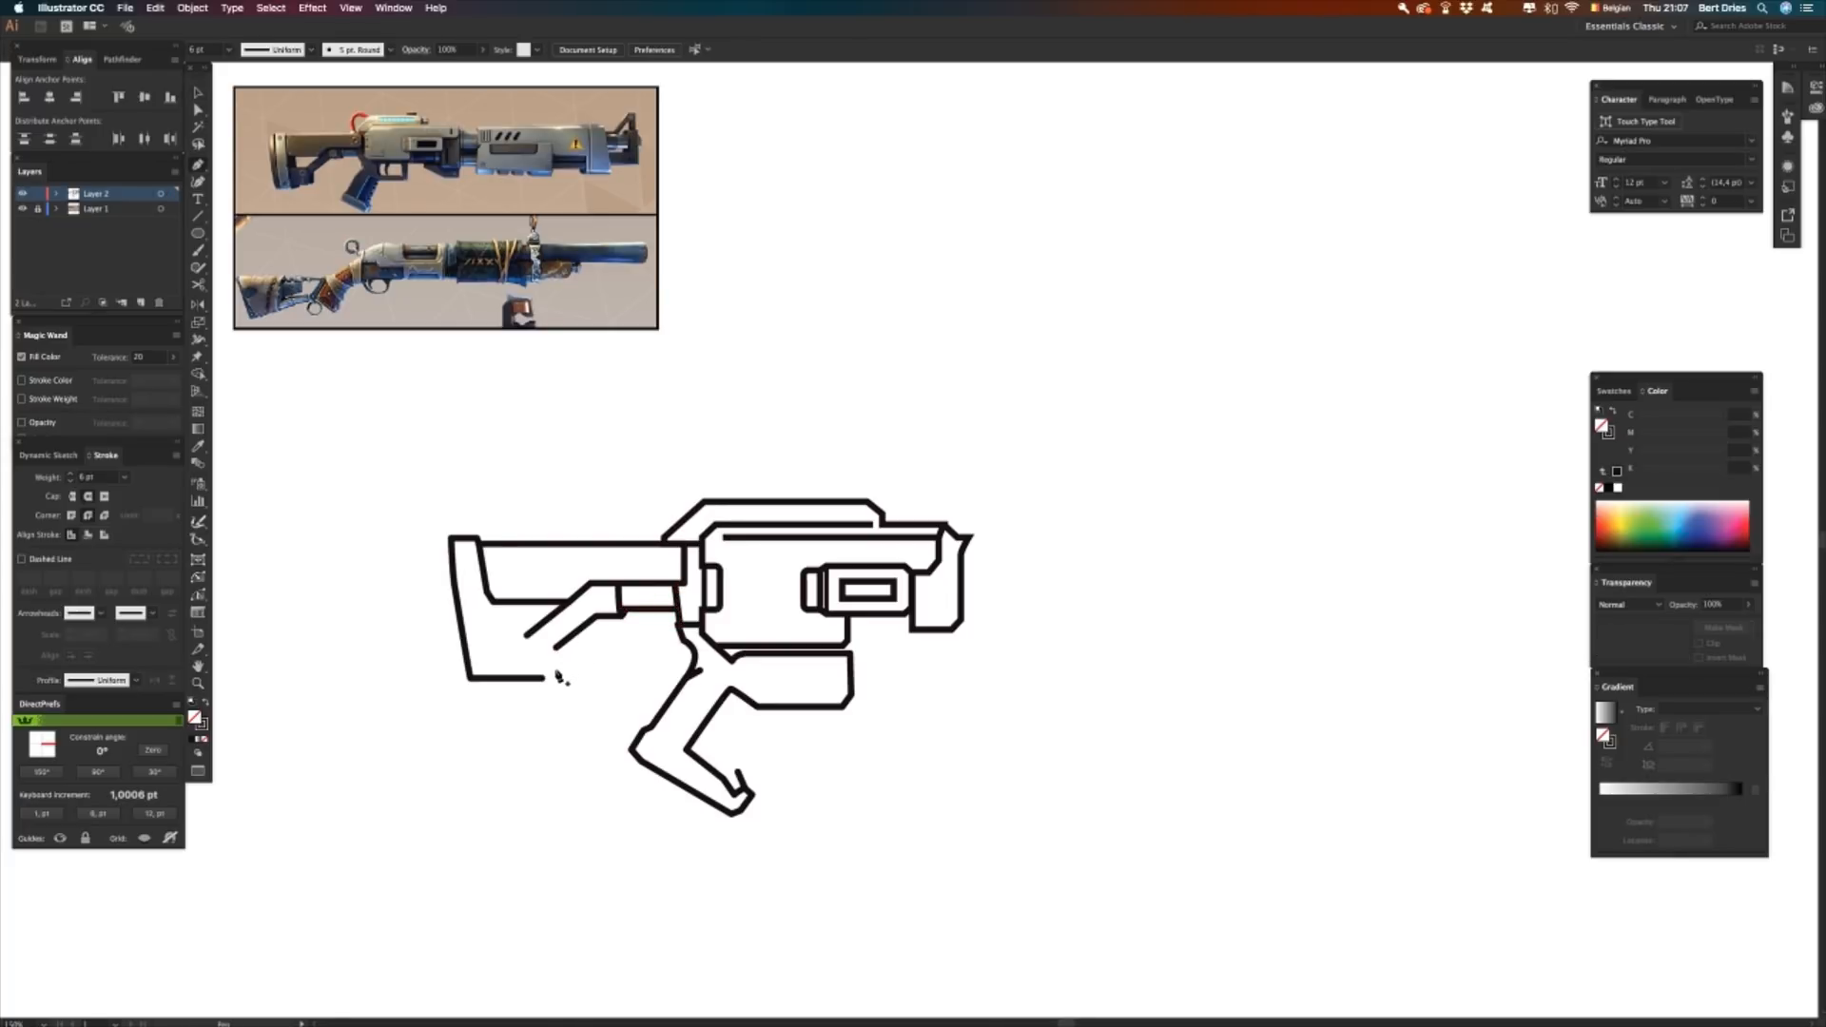
# - Lower the butt plate's bottom edge slightly and draw its slanted inner edge parallel to the rear edge
pyautogui.press('a')
pyautogui.moveTo(522, 678); pyautogui.dragTo(522, 693)
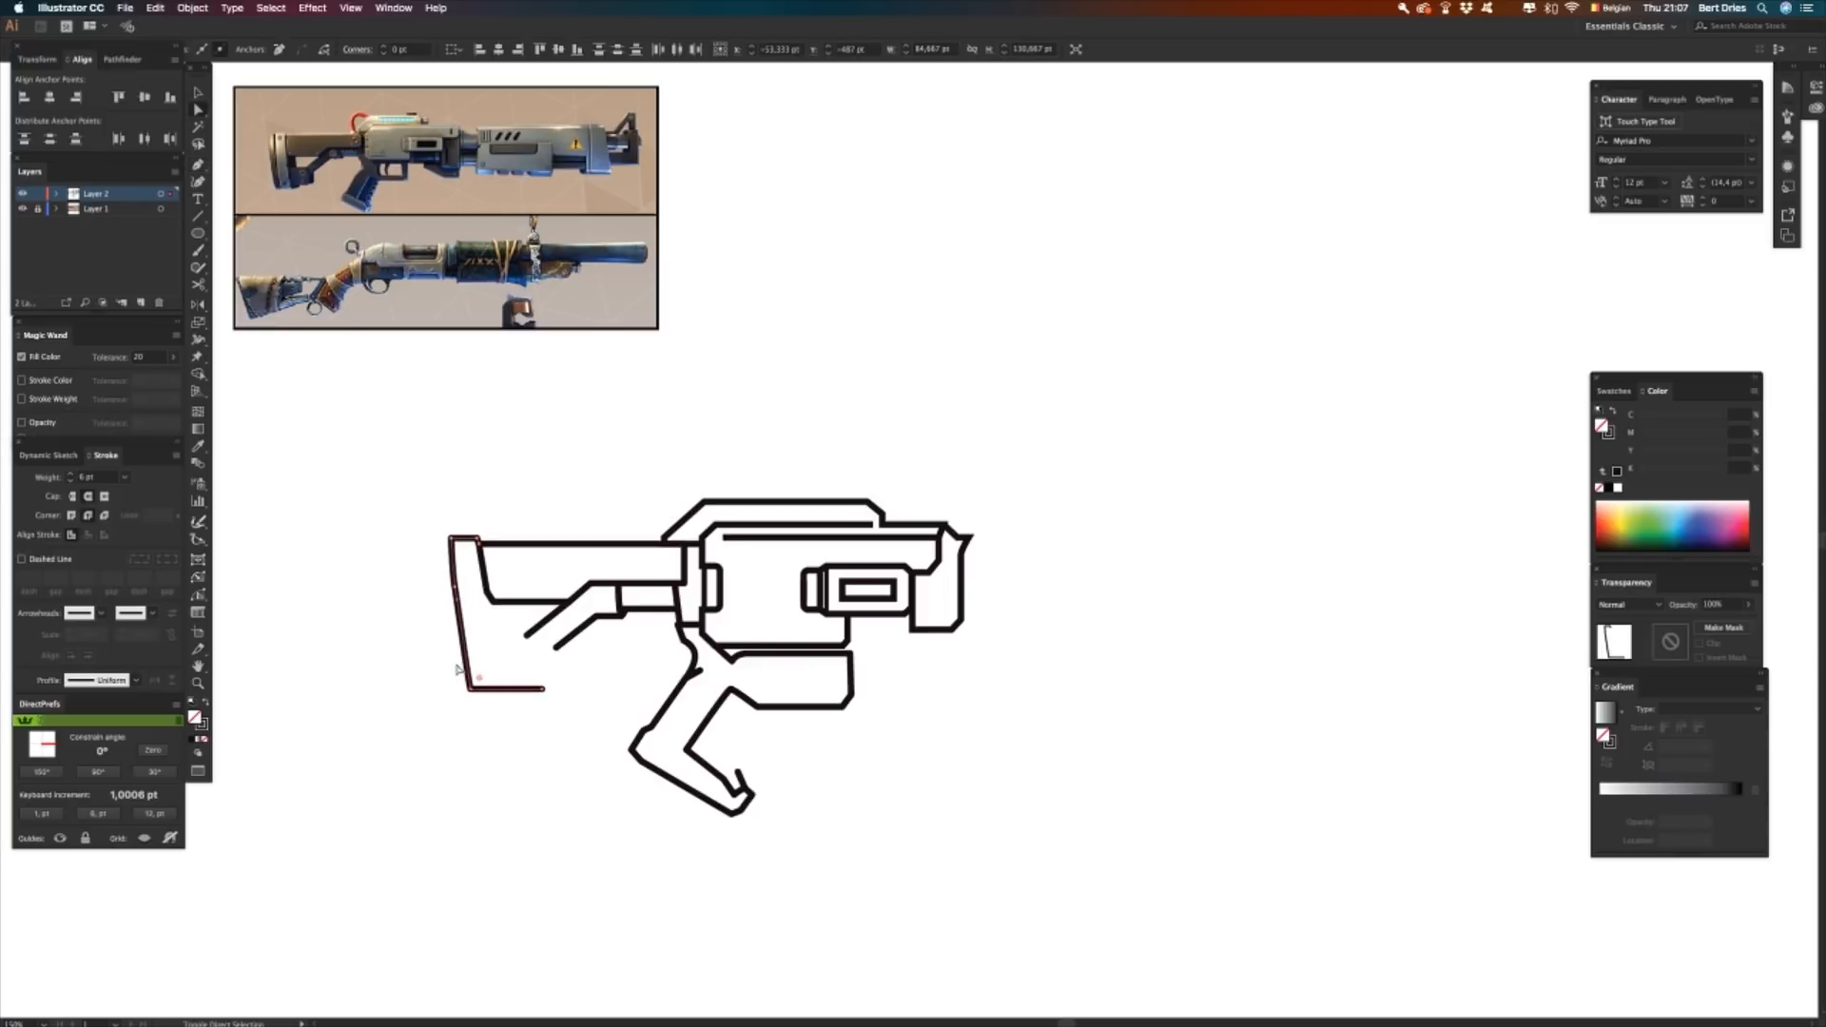
pyautogui.click(501, 708)
pyautogui.press('p')
pyautogui.click(488, 593)
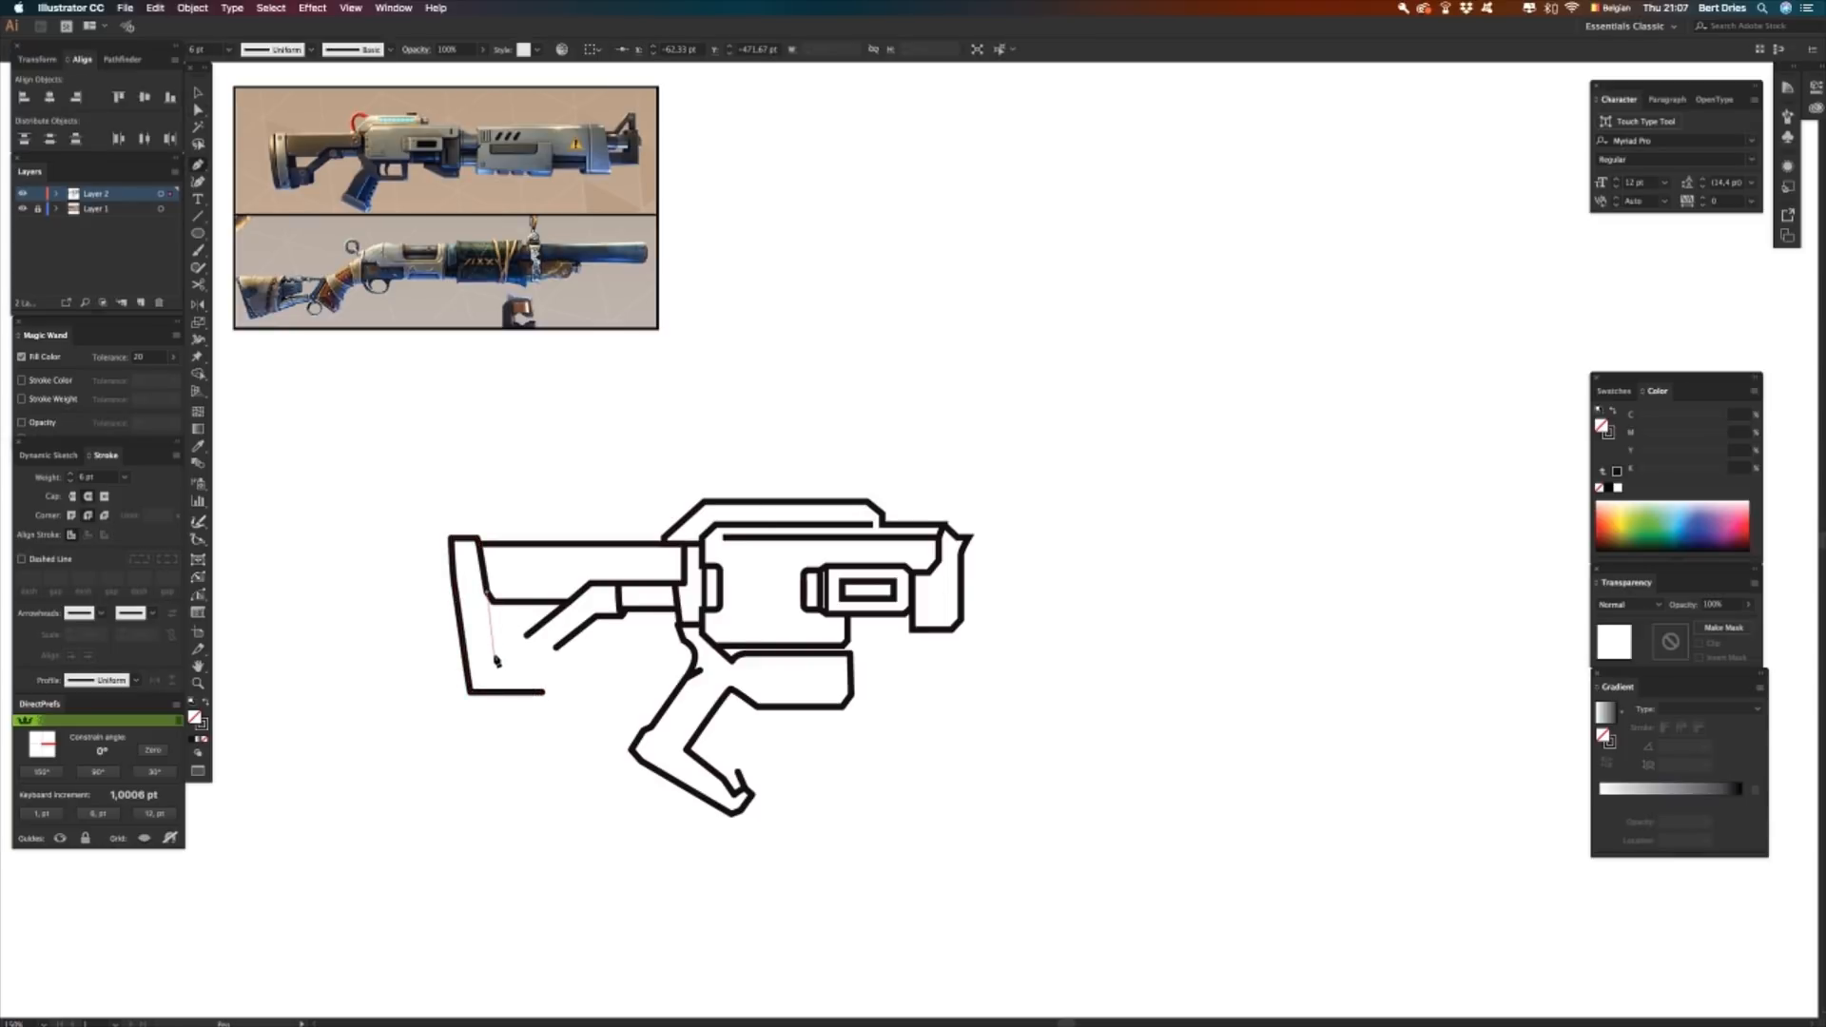
pyautogui.click(501, 687)
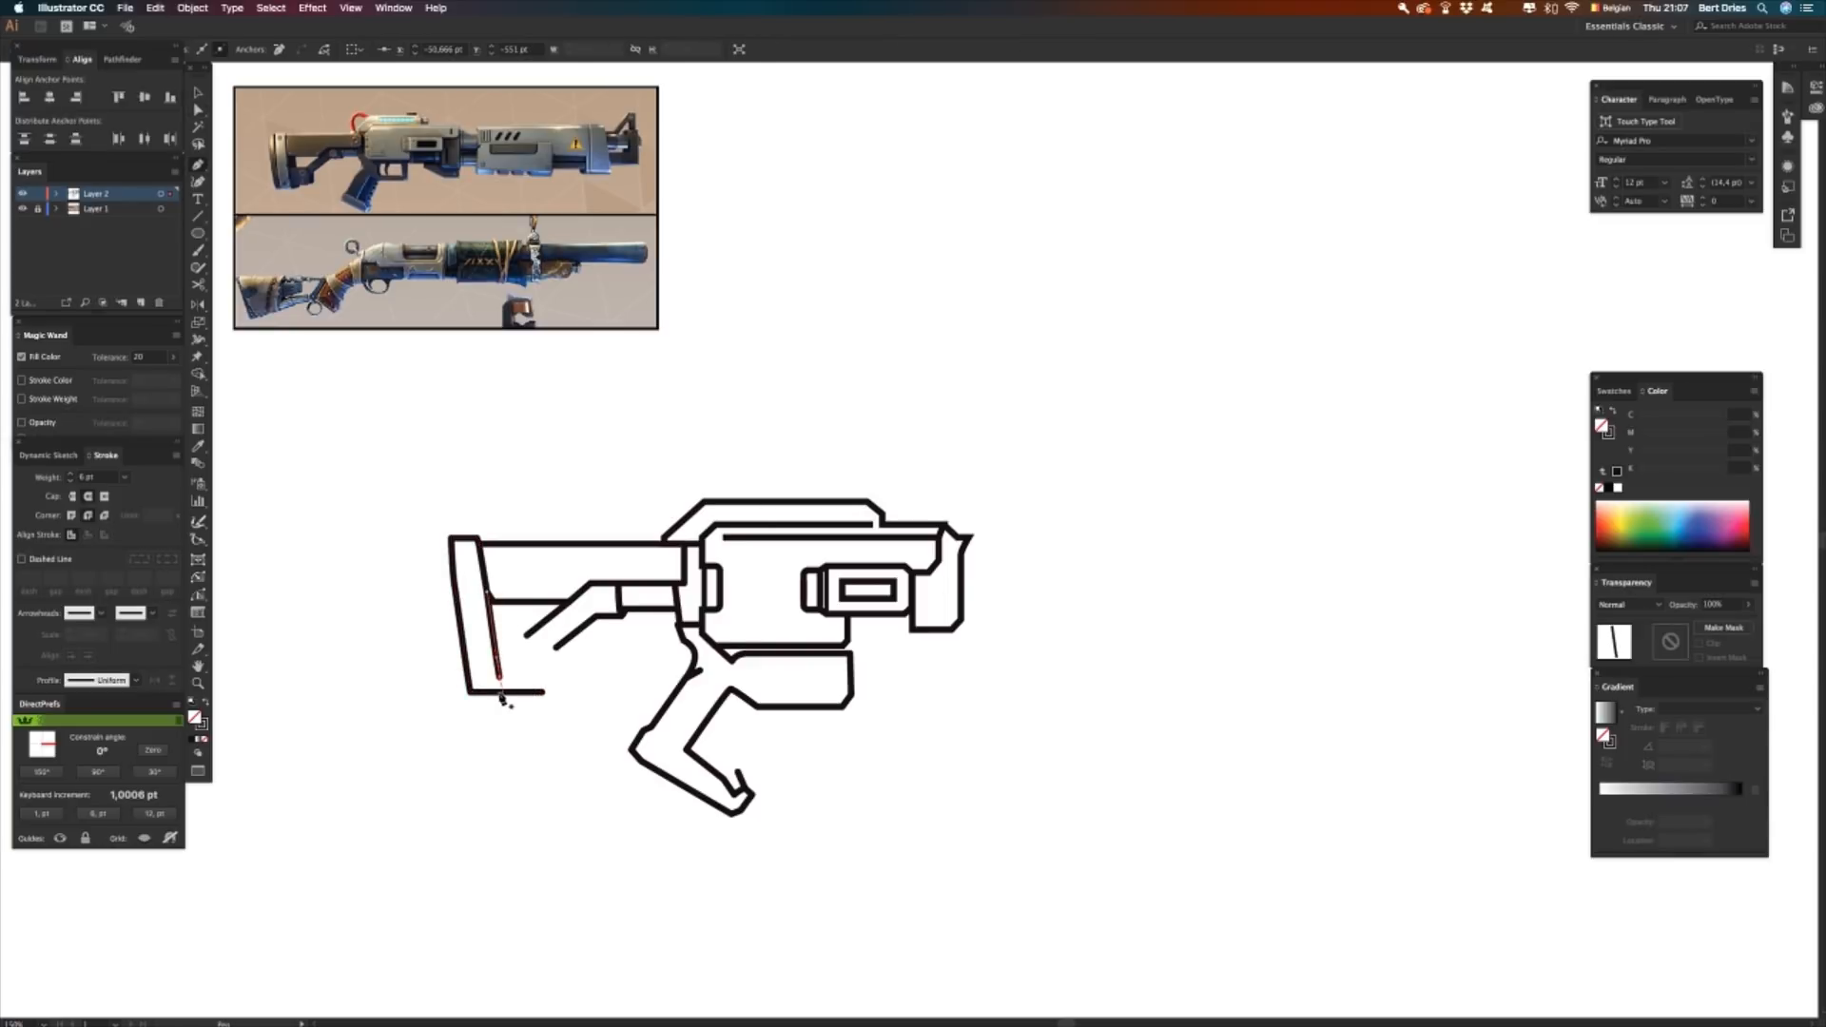
# - Add a short upturned diagonal at the butt plate's bottom edge and shorten that edge to meet it
pyautogui.click(530, 684)
pyautogui.press('n')
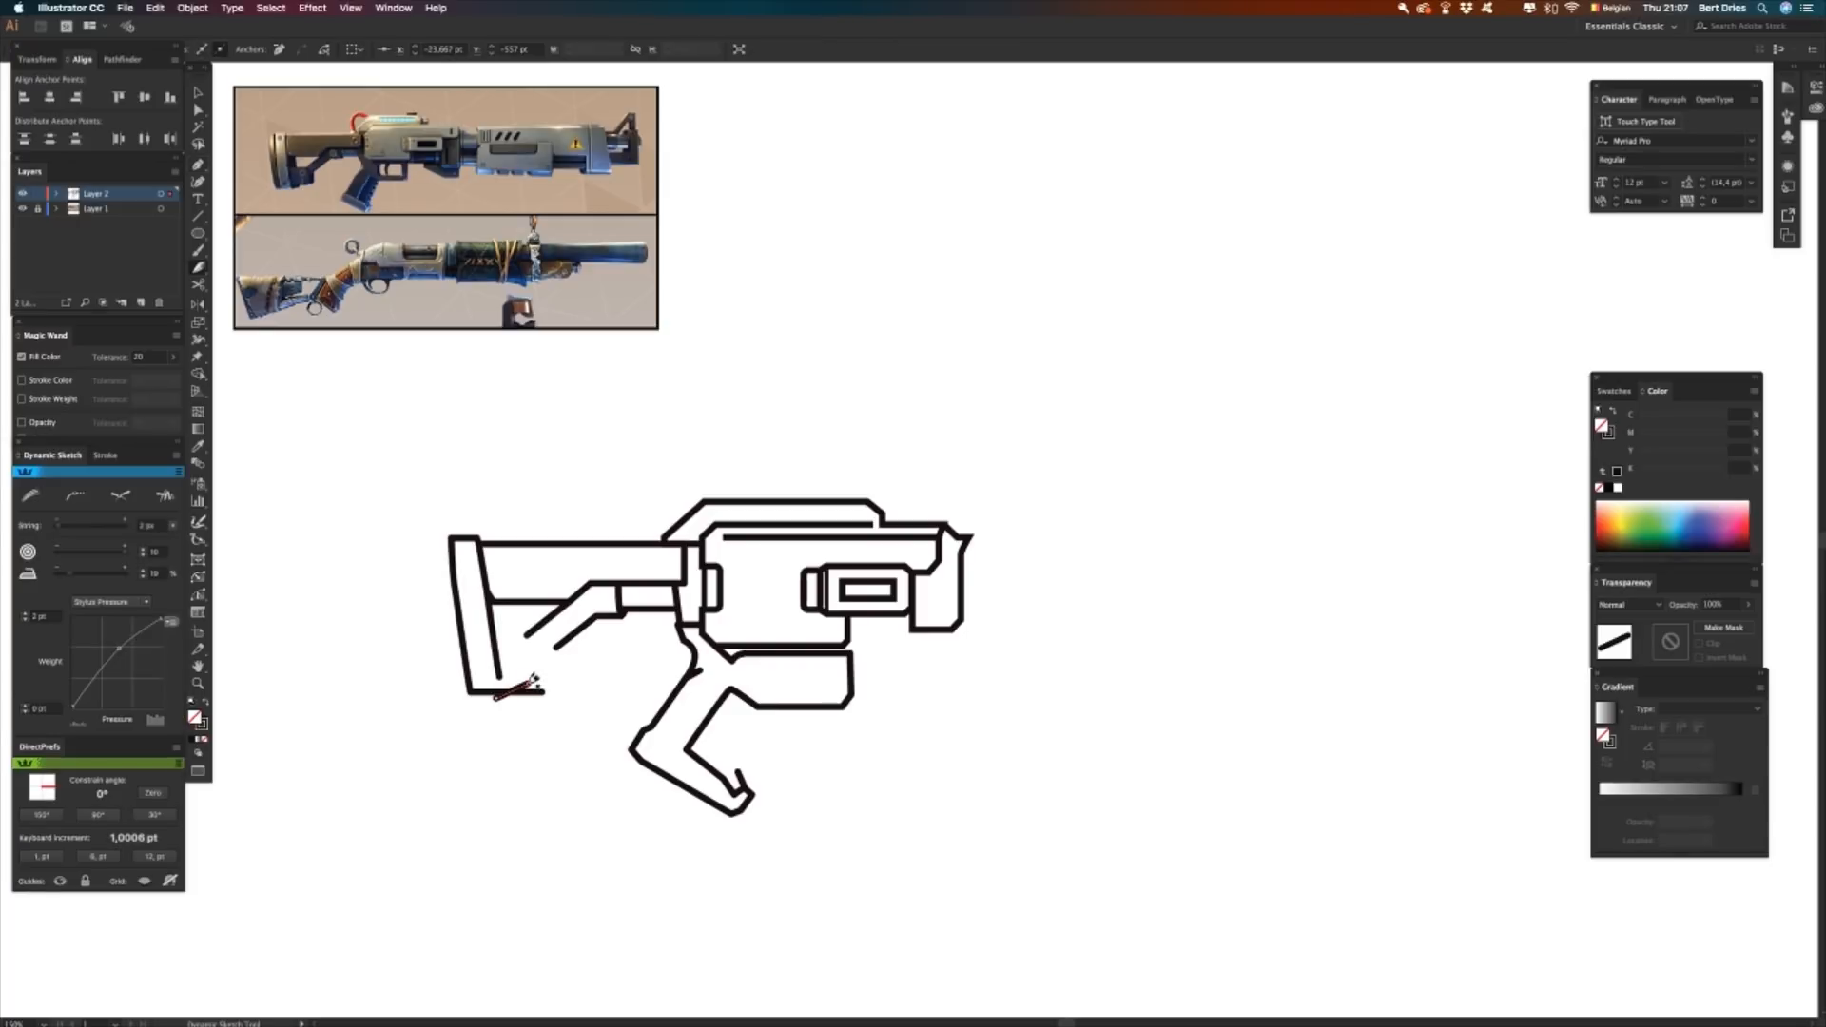
pyautogui.press('a')
pyautogui.moveTo(540, 687)
pyautogui.mouseDown()
pyautogui.moveTo(518, 699)
pyautogui.moveTo(500, 677)
pyautogui.mouseUp()
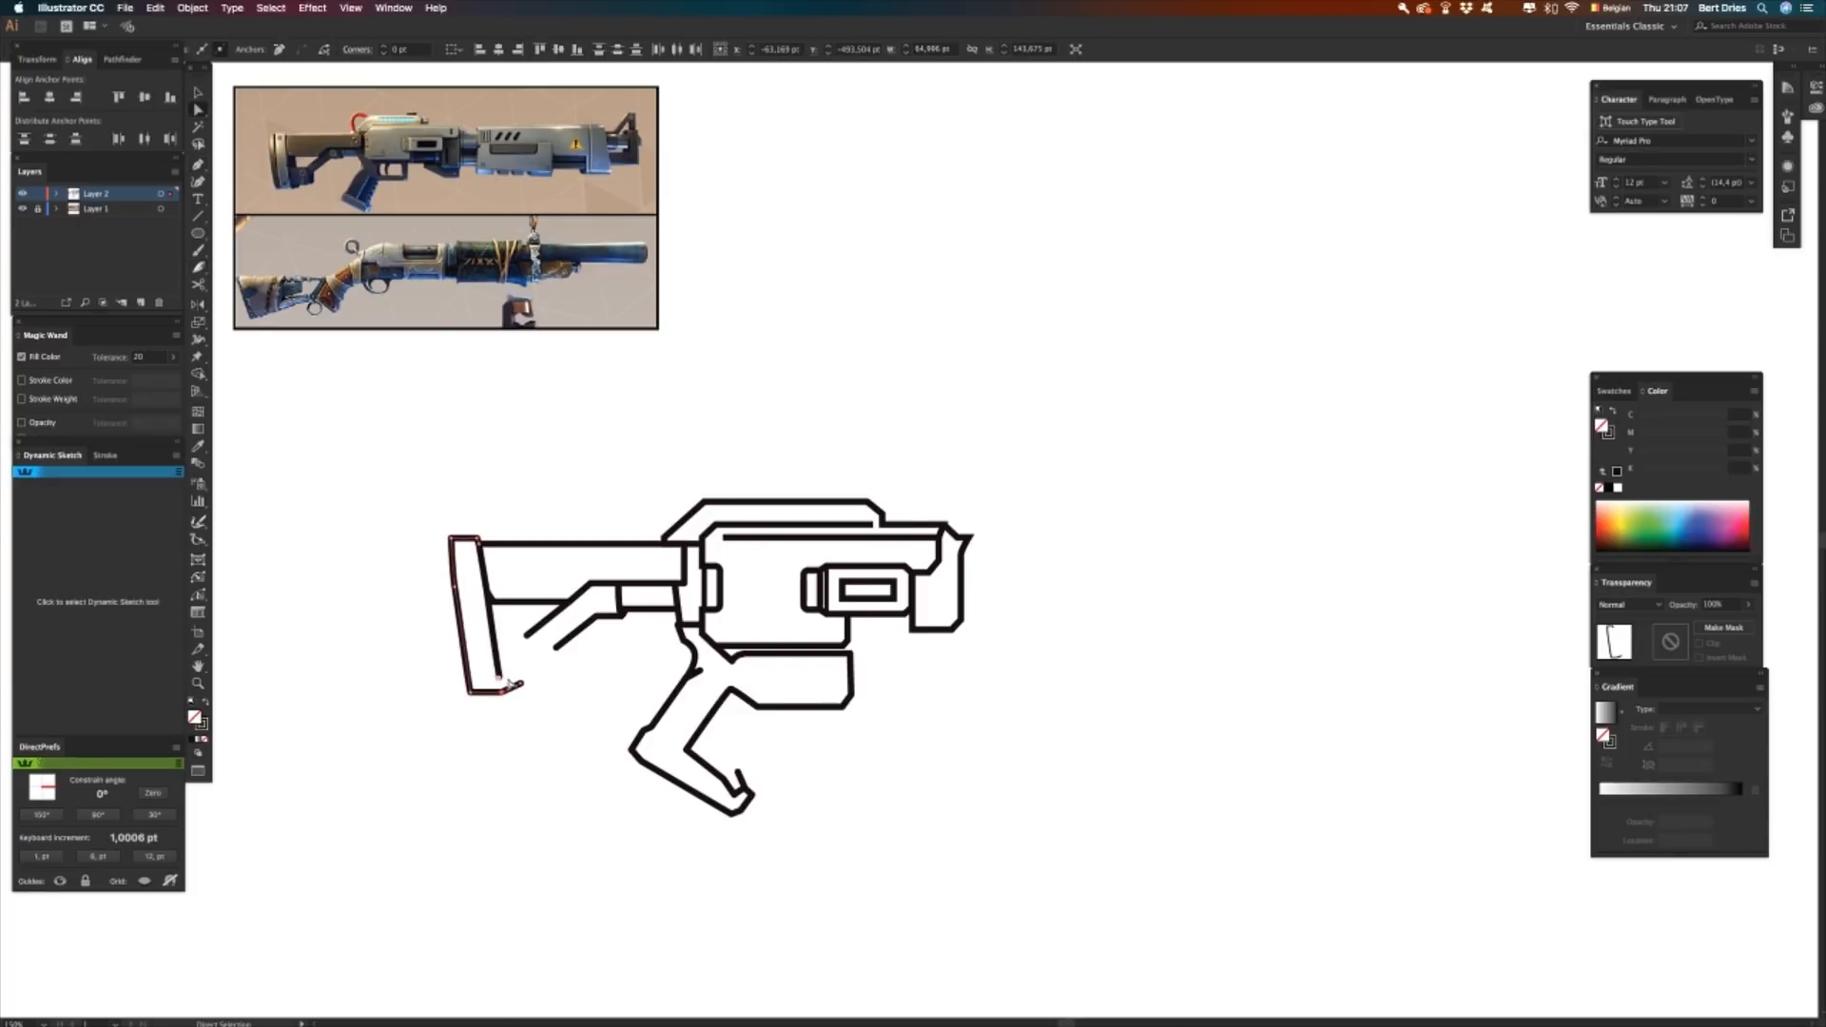
pyautogui.click(522, 663)
# - Draw a rectangular bracket from the butt plate to the brace's lower end and slightly round its two right corners
pyautogui.press('p')
pyautogui.click(496, 636)
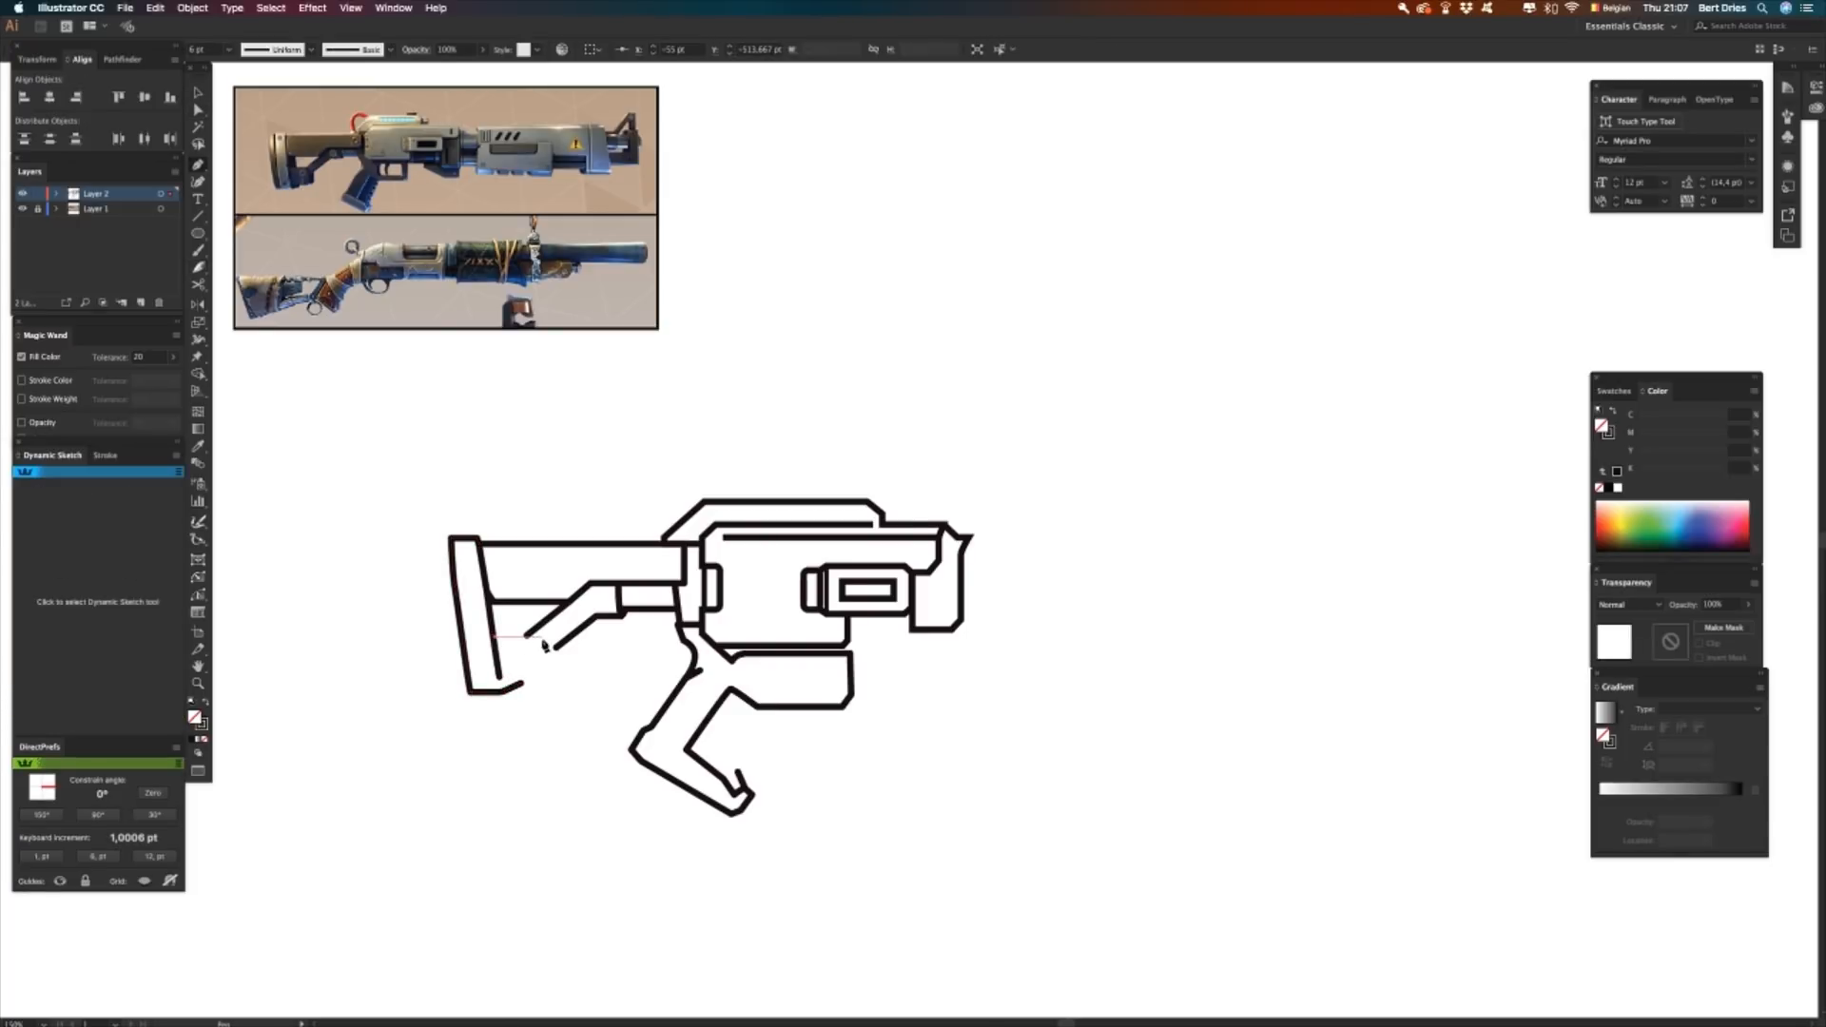
pyautogui.click(548, 637)
pyautogui.click(548, 671)
pyautogui.click(498, 672)
pyautogui.press('a')
pyautogui.click(548, 671)
pyautogui.keyDown('shift'); pyautogui.click(548, 637); pyautogui.keyUp('shift')
pyautogui.moveTo(536, 660); pyautogui.dragTo(536, 657)
# - Draw a circle about 9 pt wide inside the bracket near its right end
pyautogui.click(557, 715)
pyautogui.press('l')
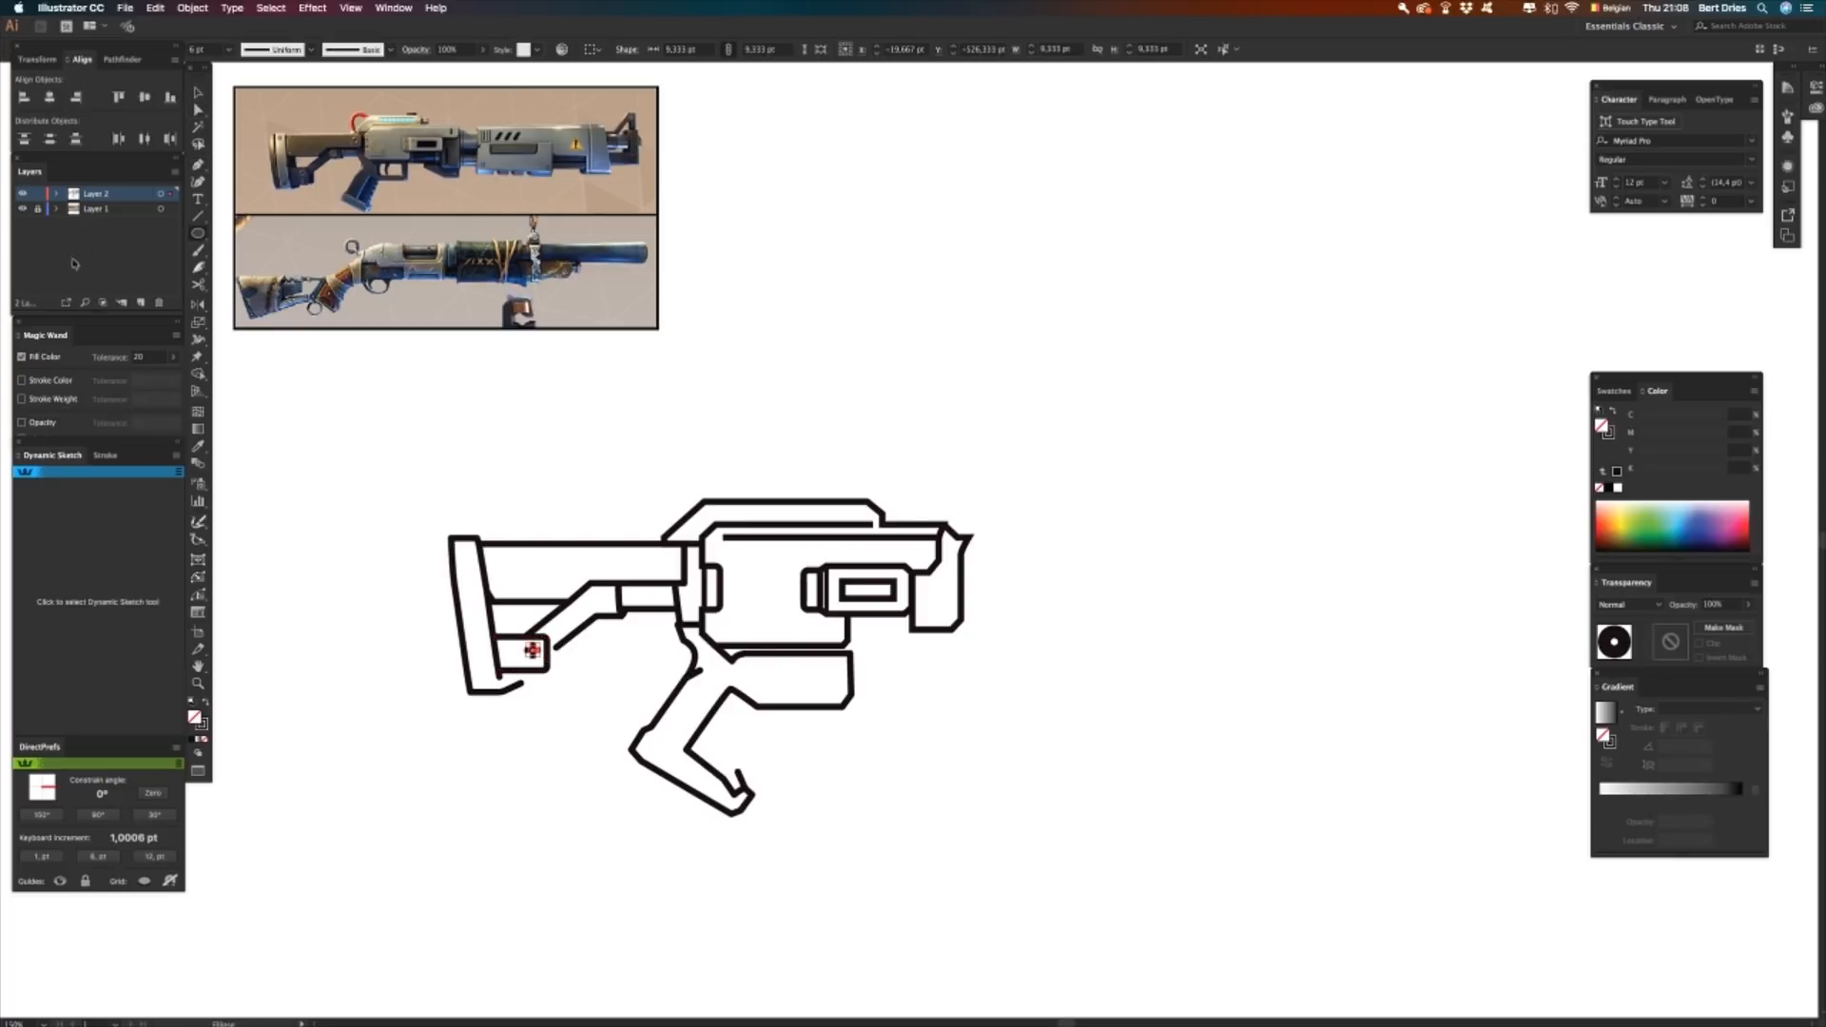
pyautogui.click(108, 462)
# - Extend the butt plate's upturned bottom end upward into the stock and trim the parts inside the bracket and stock with the Shape Builder tool
pyautogui.press('p')
pyautogui.click(522, 683)
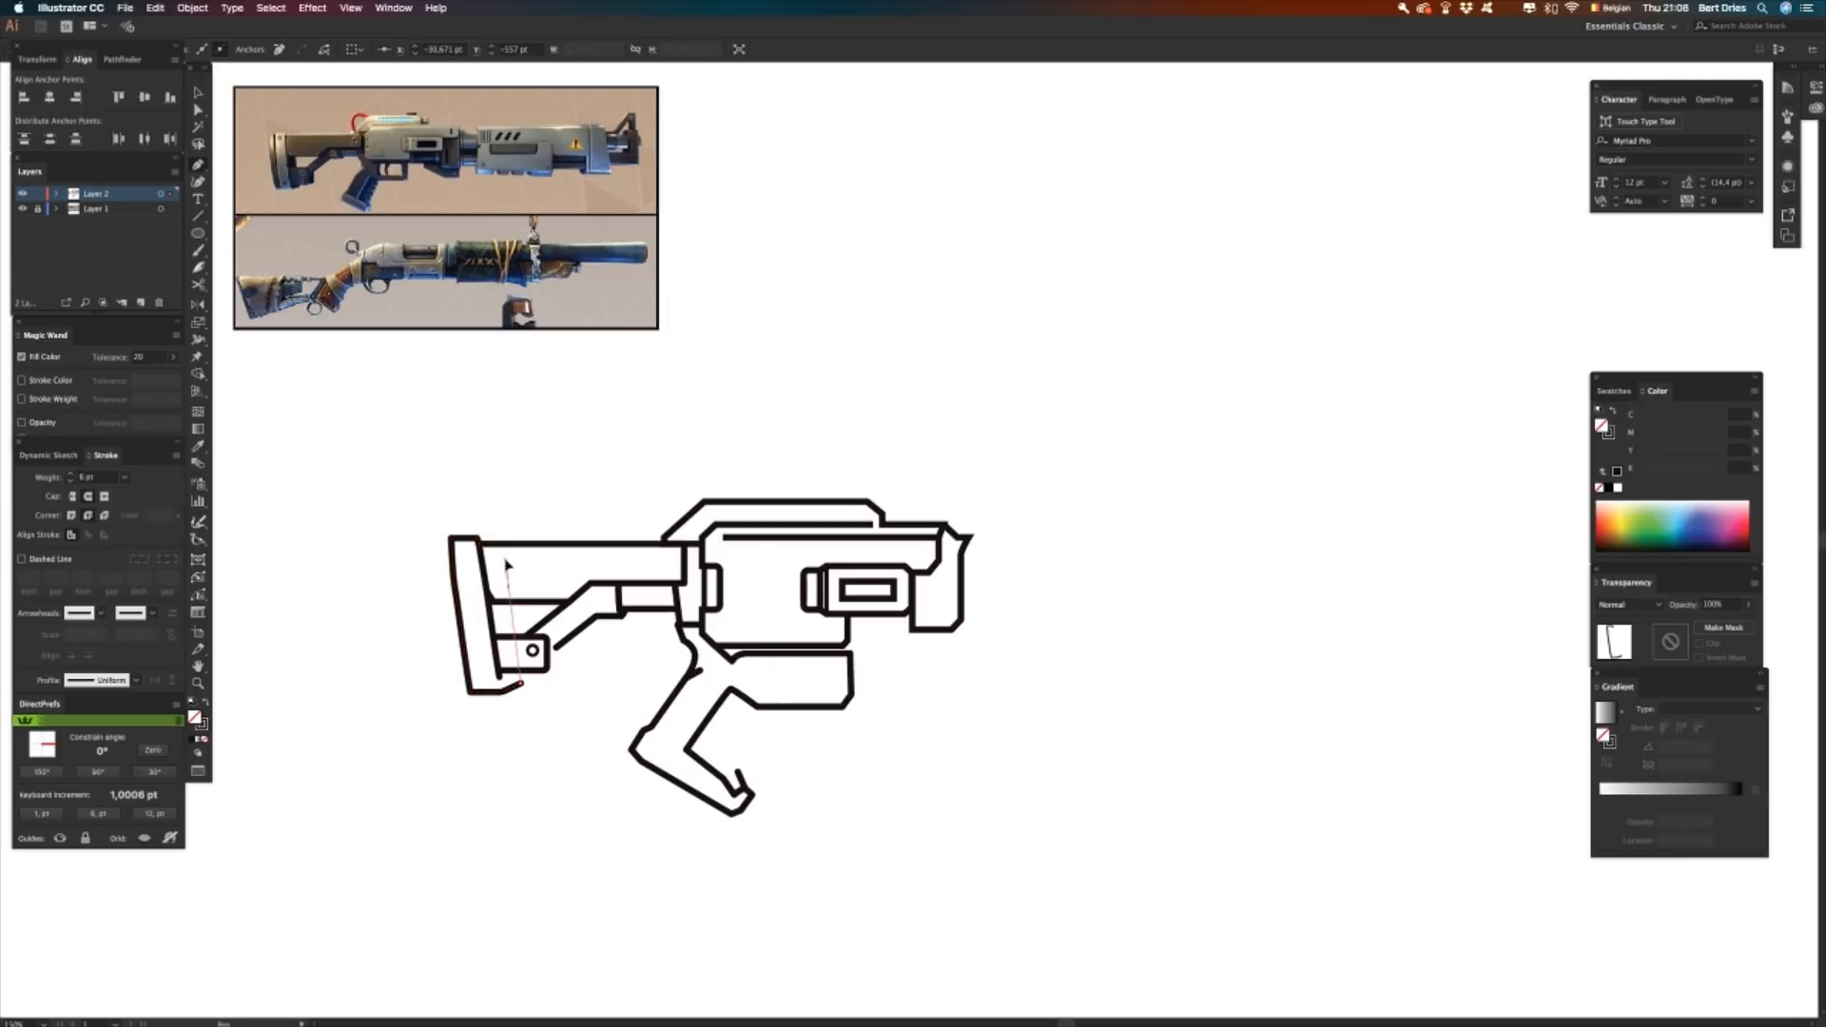
pyautogui.click(507, 573)
pyautogui.press('Delete')
pyautogui.press('super+z')
pyautogui.press('n')
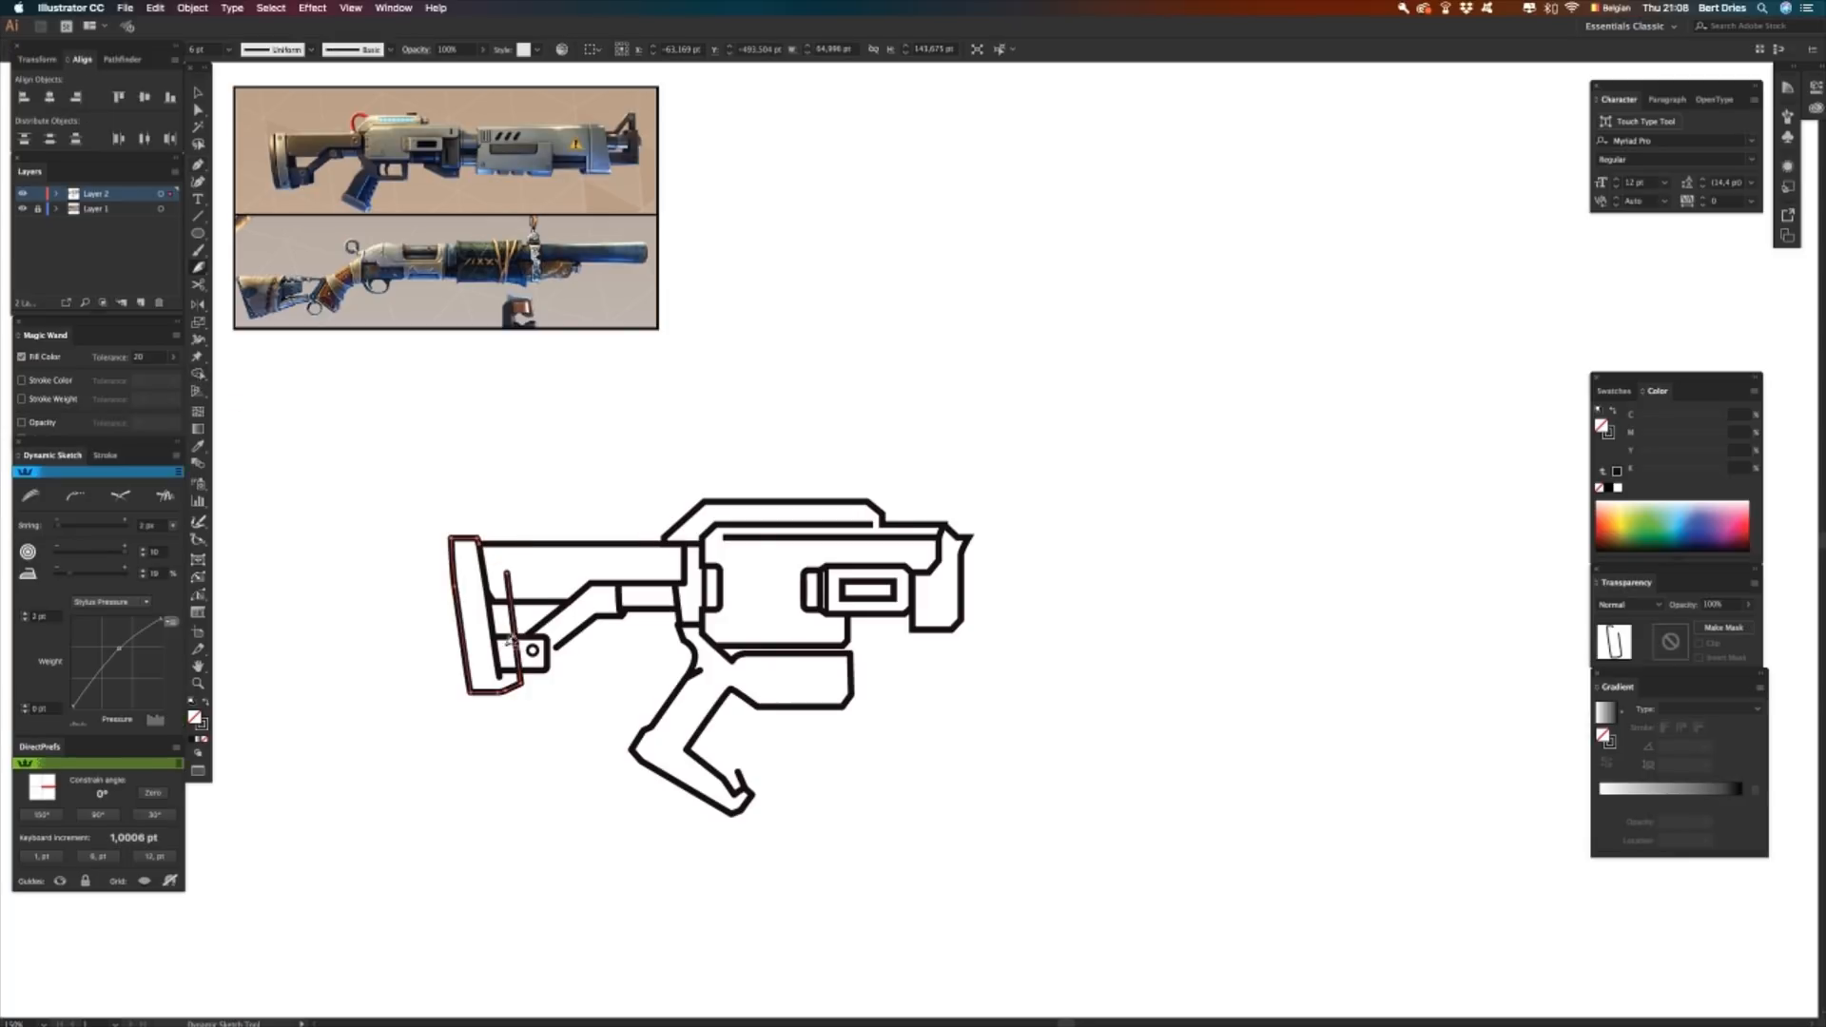
pyautogui.click(514, 647)
pyautogui.click(509, 585)
# - Pull the lower end of the brace's bottom diagonal onto the bracket's right side
pyautogui.press('v')
pyautogui.press('p')
pyautogui.press('a')
pyautogui.click(529, 671)
pyautogui.press('v')
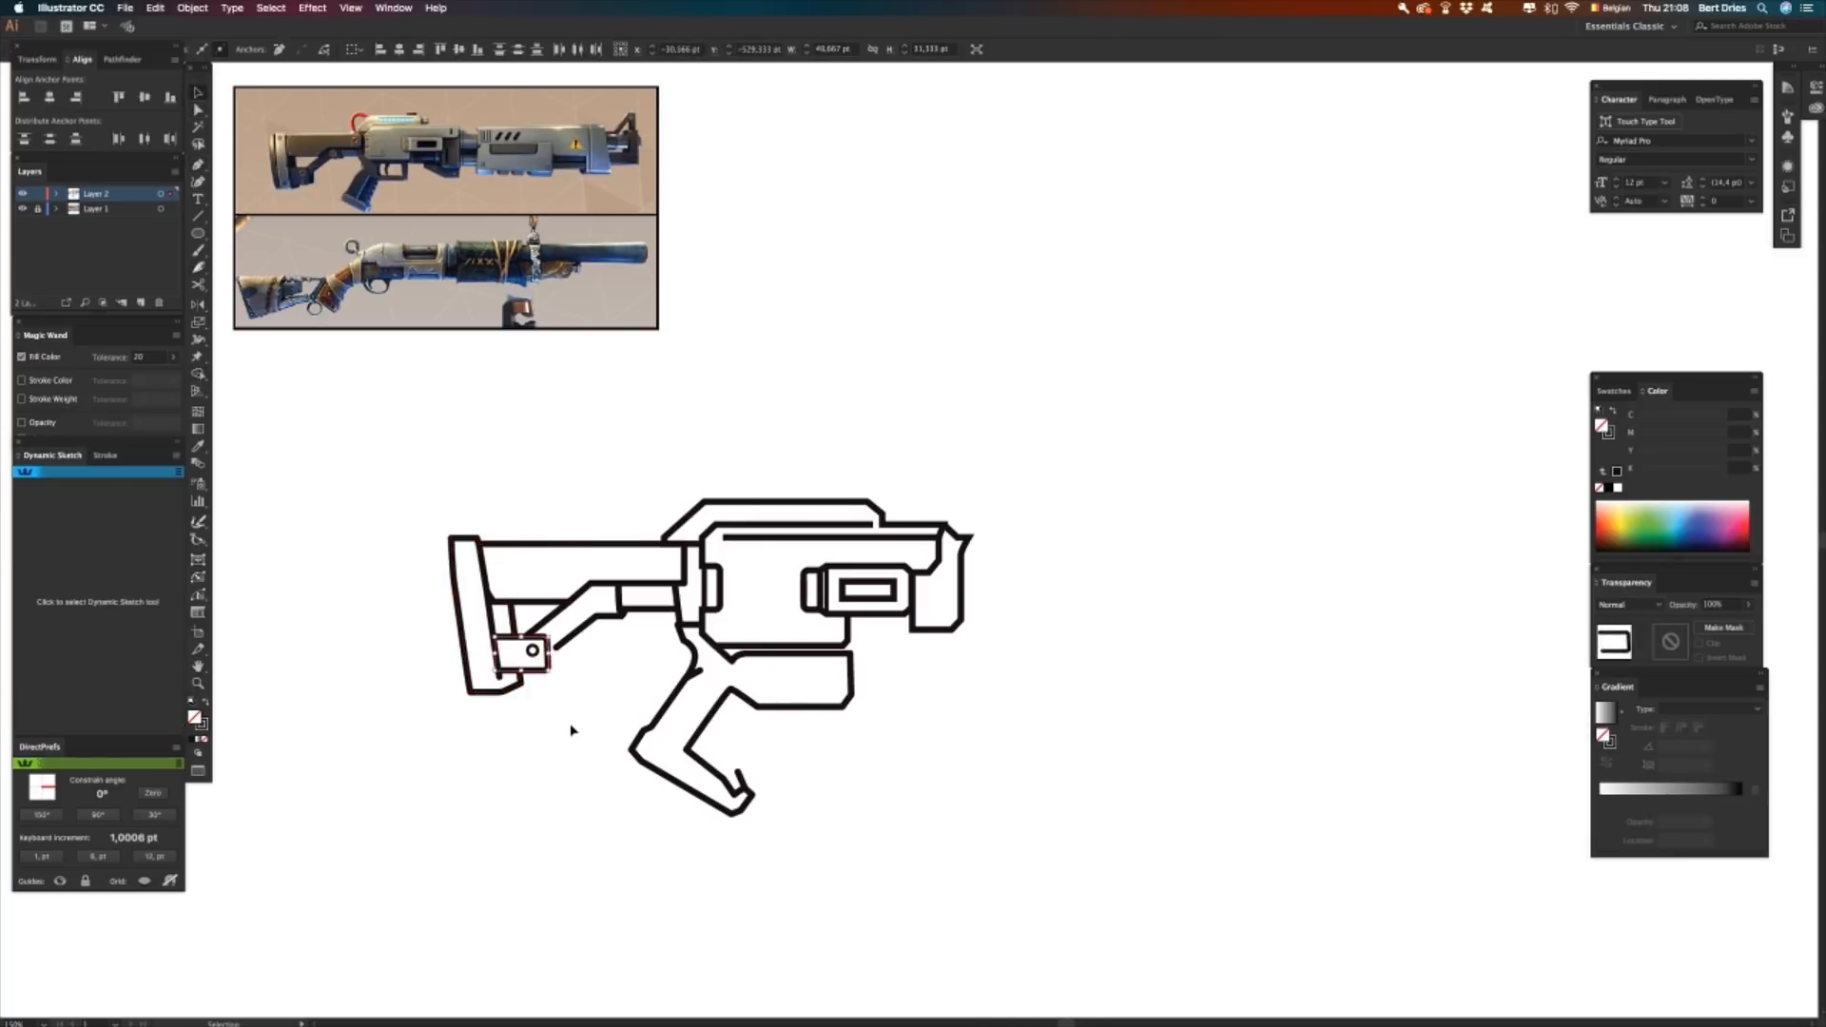
pyautogui.click(570, 731)
pyautogui.press('a')
pyautogui.moveTo(556, 649); pyautogui.dragTo(549, 655)
pyautogui.click(574, 702)
# - Copy the bracket outline and trim it with the Shape Builder tool to a small lug at its lower right and a short line above
pyautogui.press('v')
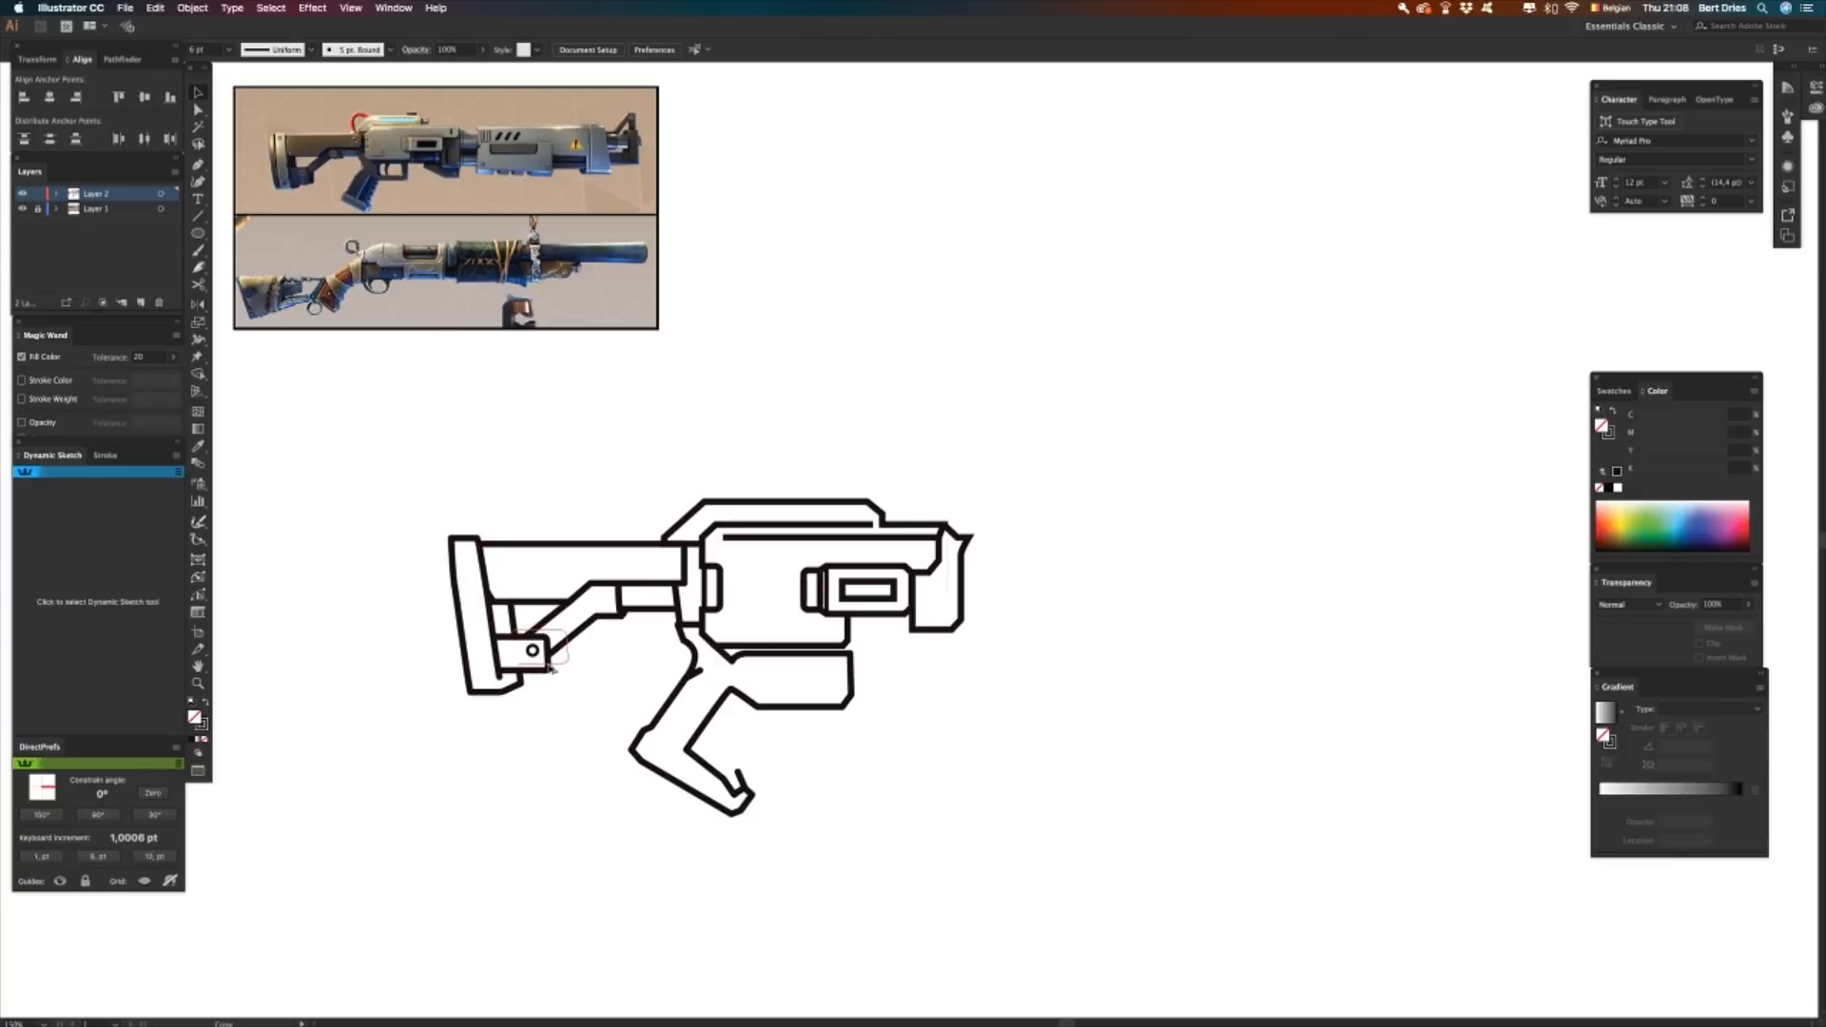
pyautogui.click(529, 637)
pyautogui.press('n')
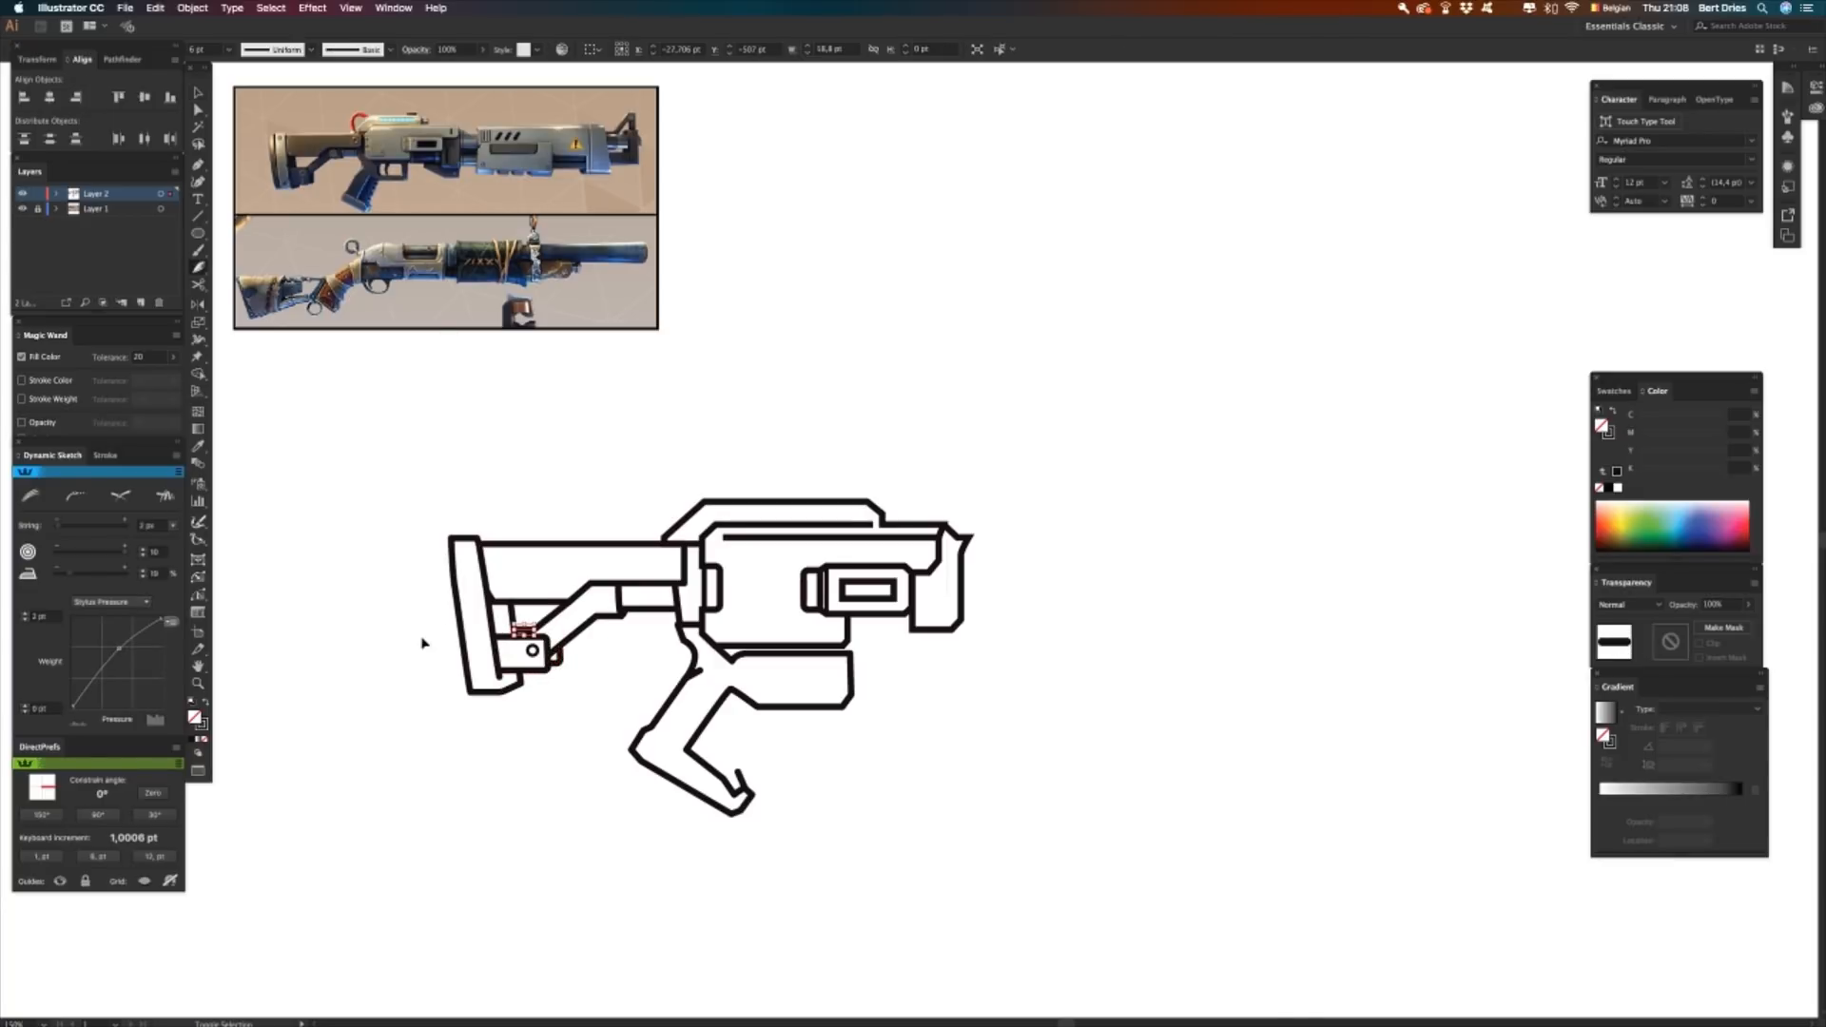
# - Save the document as Fortnite.ai, keeping the default Illustrator CC options
pyautogui.press('super+s')
pyautogui.write('Fortnite.ai')
pyautogui.click(585, 163)
pyautogui.press('Return')
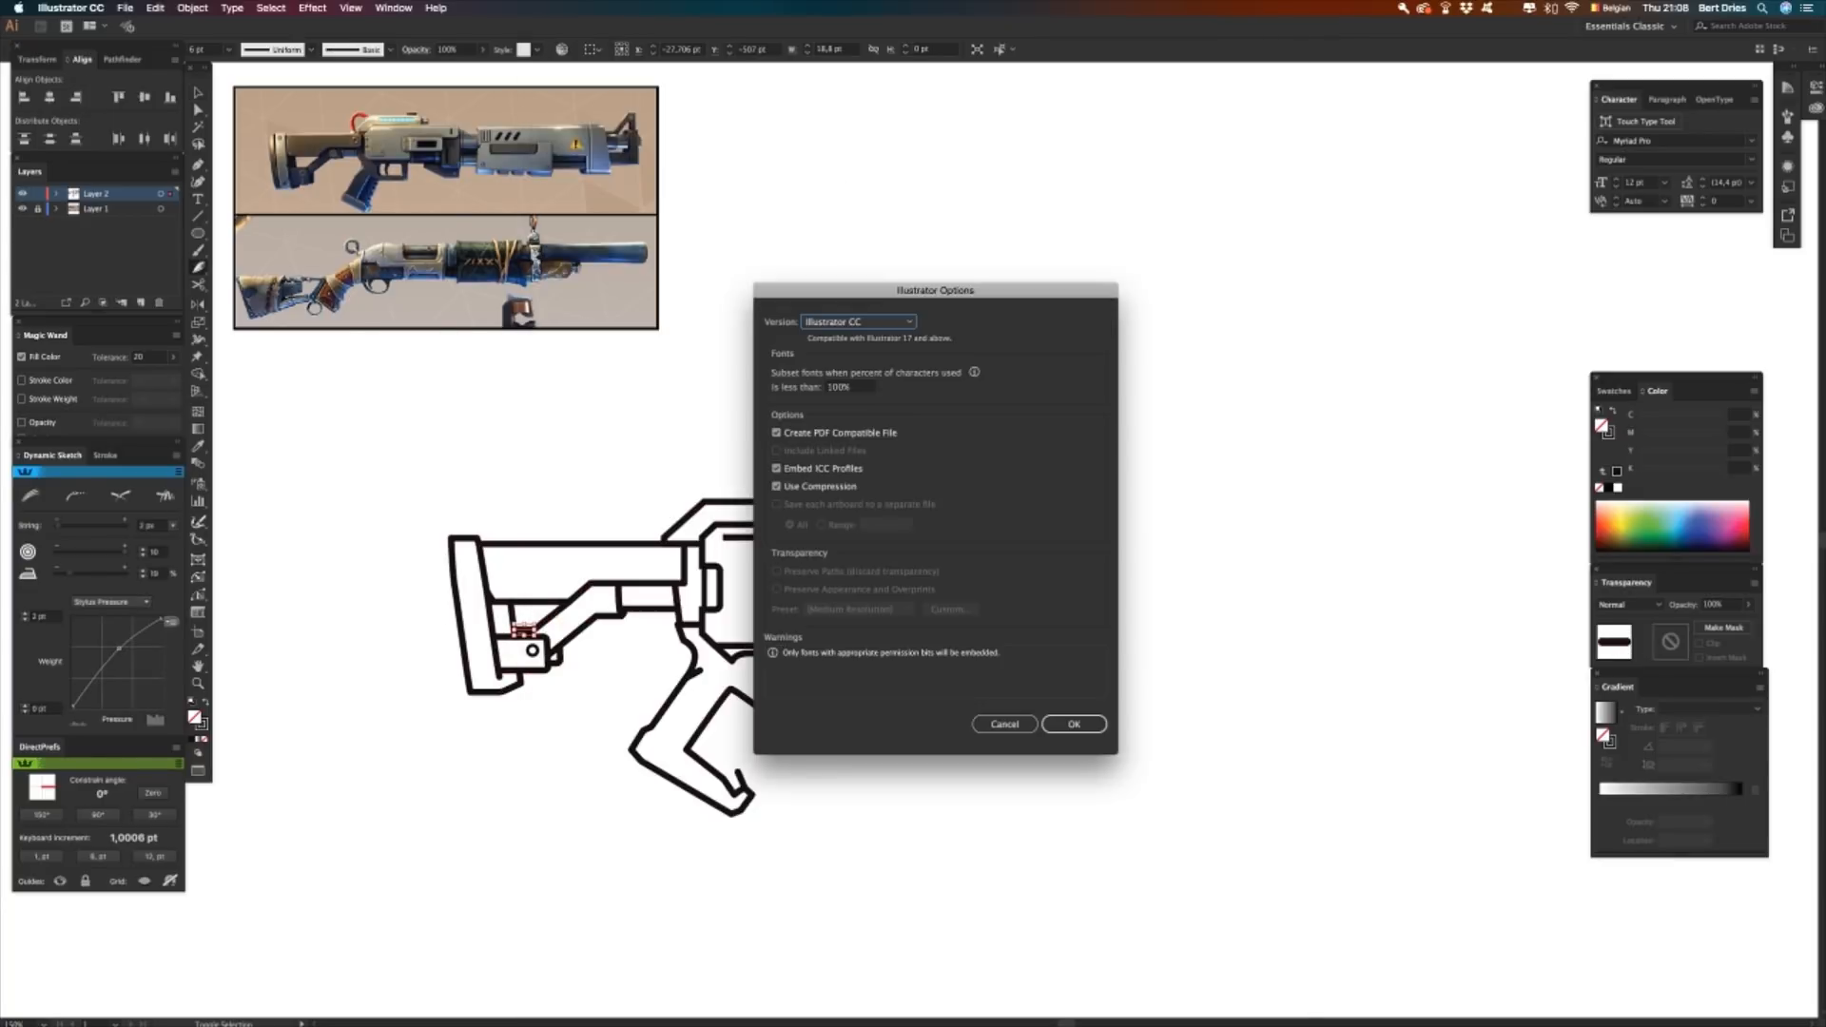
pyautogui.press('Return')
# - Draw a small circle as a screw head in the brace's upper joint
pyautogui.press('v')
pyautogui.click(605, 388)
pyautogui.press('l')
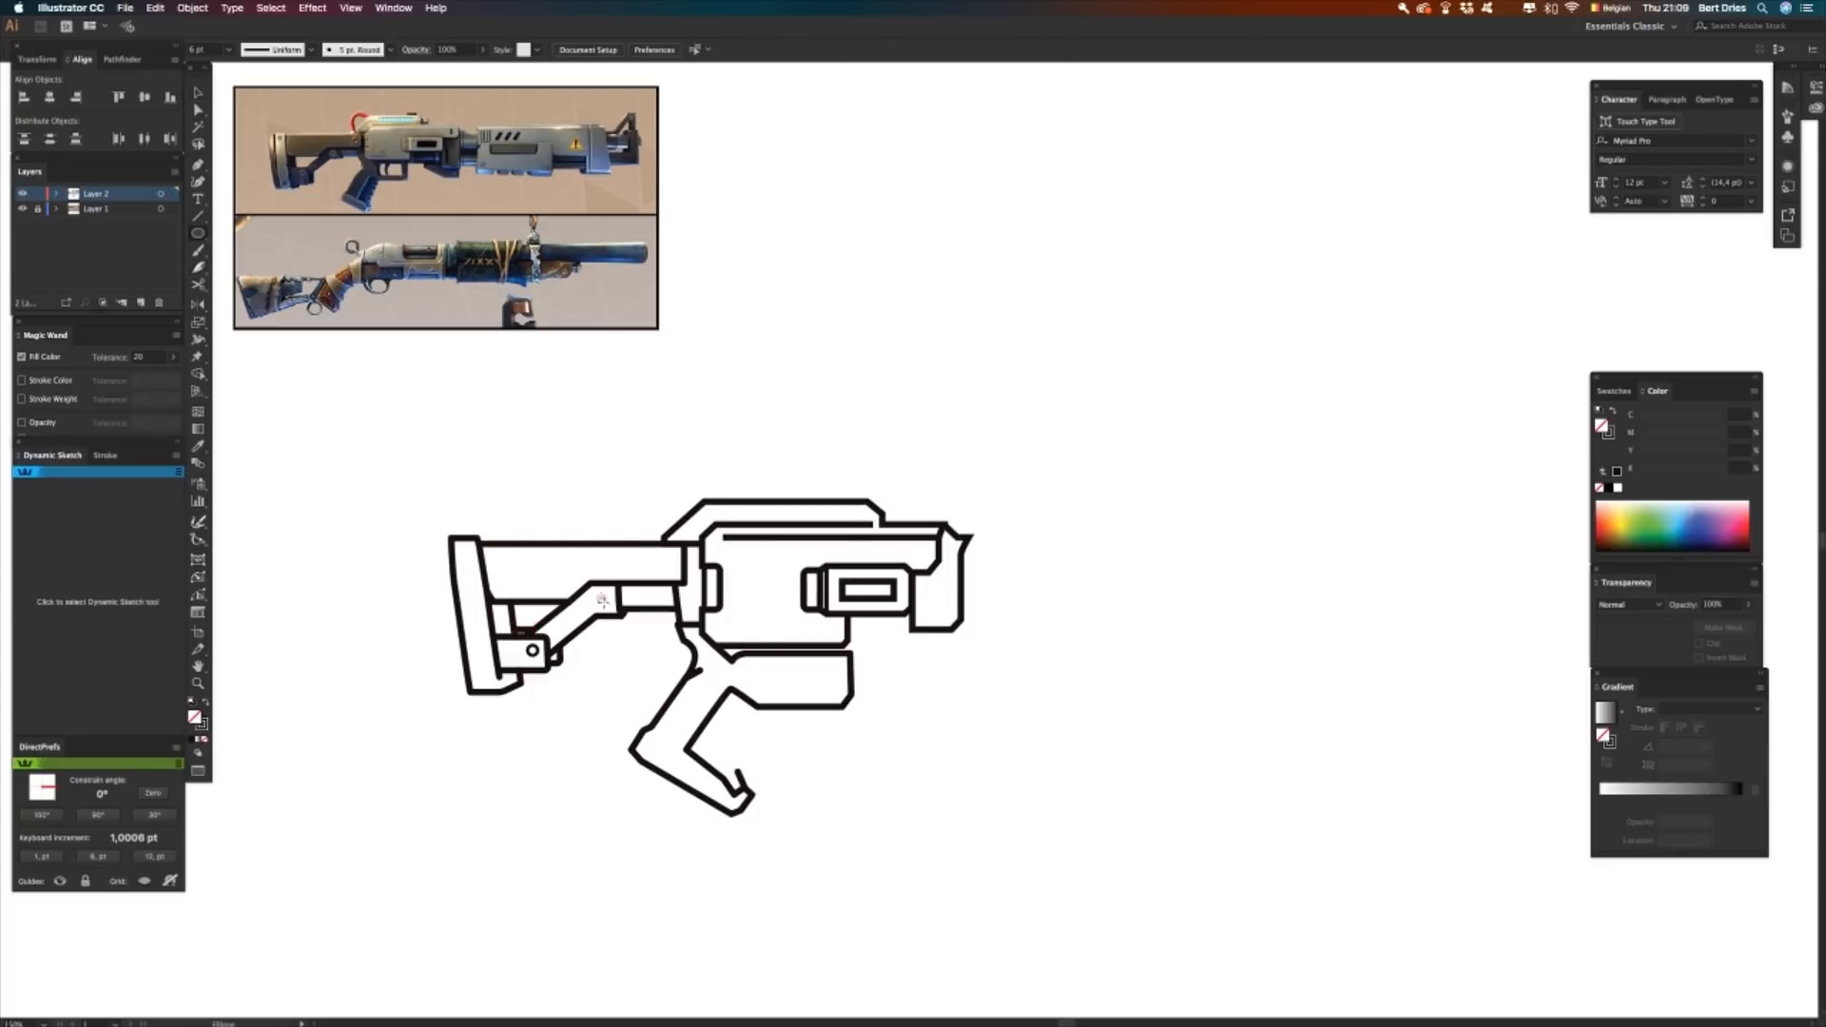
pyautogui.moveTo(602, 599); pyautogui.dragTo(610, 607)
pyautogui.press('super+shift+a')
# - Draw a vertical line near each end of the connector and a horizontal slot line across the brace's screw circle
pyautogui.press('p')
pyautogui.click(629, 588)
pyautogui.click(628, 611)
pyautogui.press('super+shift+a')
pyautogui.moveTo(666, 608); pyautogui.dragTo(672, 608)
pyautogui.press('a')
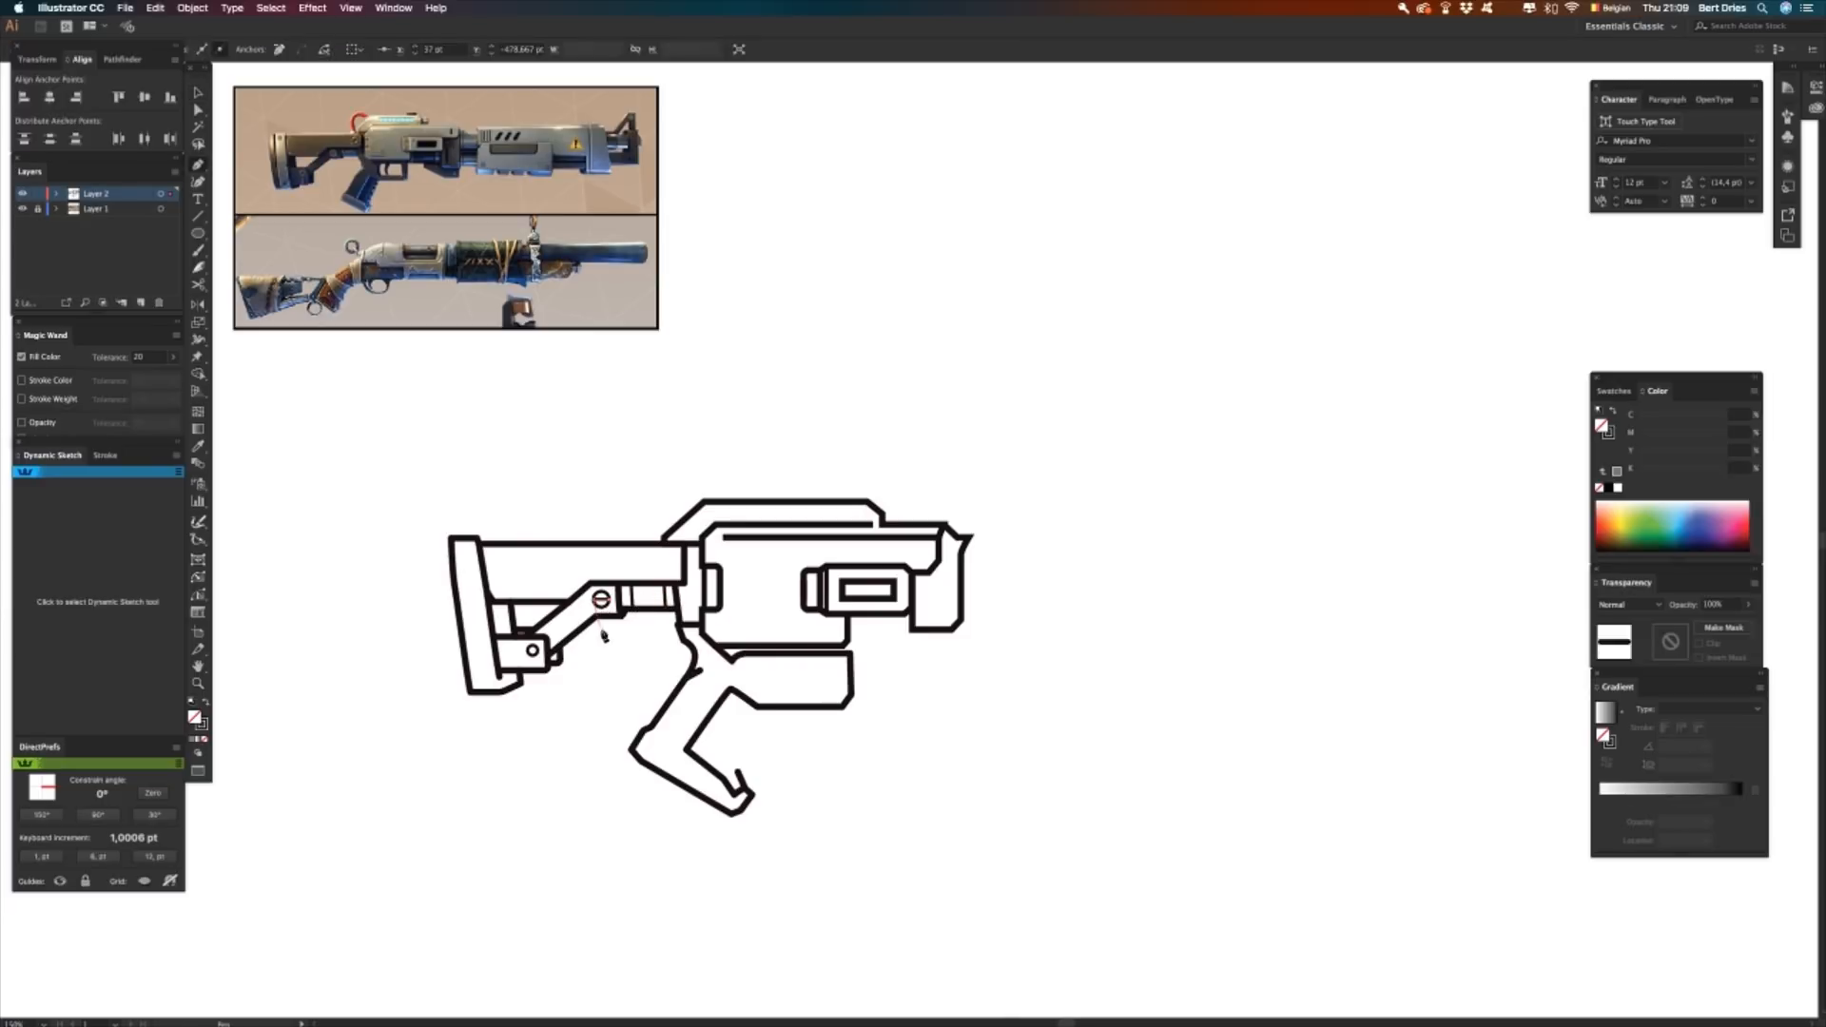
# - Place a copy of the screw circle at the stock's front end and scale it to about 15.4 pt wide
pyautogui.click(602, 608)
pyautogui.moveTo(664, 572); pyautogui.dragTo(665, 572)
pyautogui.press('super+alt+shift+d')
pyautogui.press('Return')
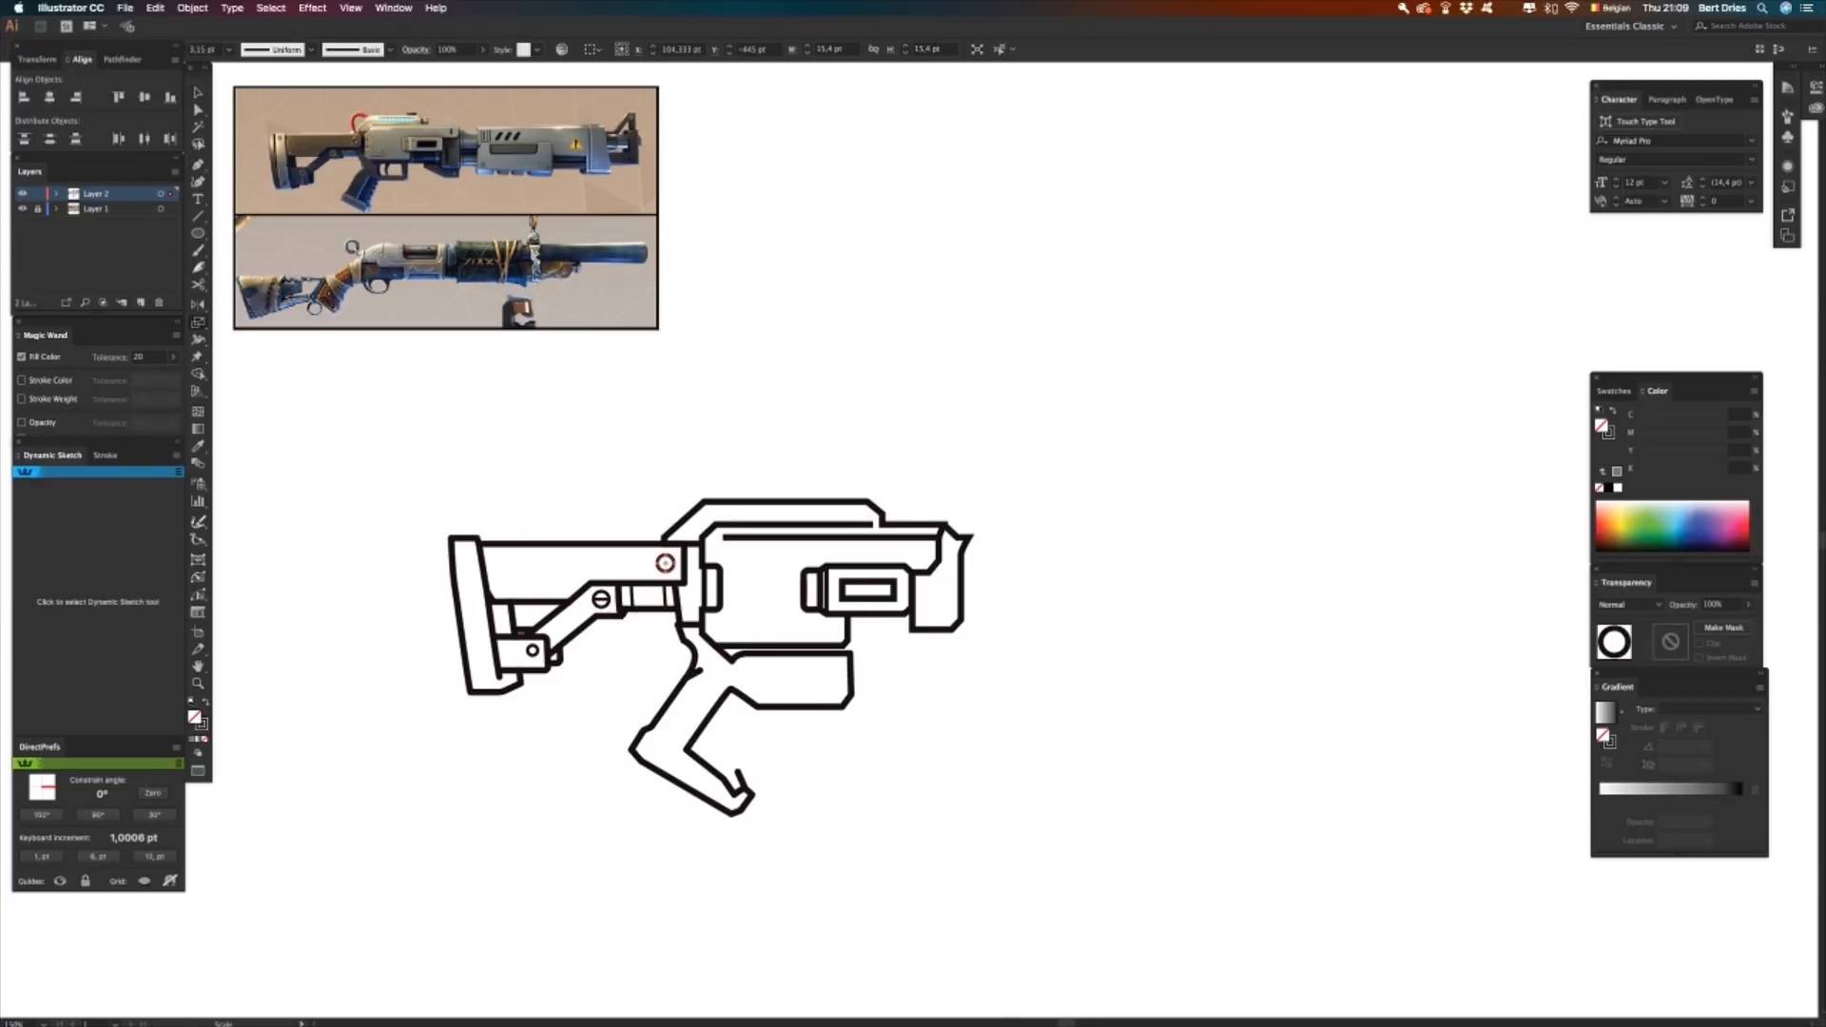
pyautogui.press('super+d')
pyautogui.click(636, 553)
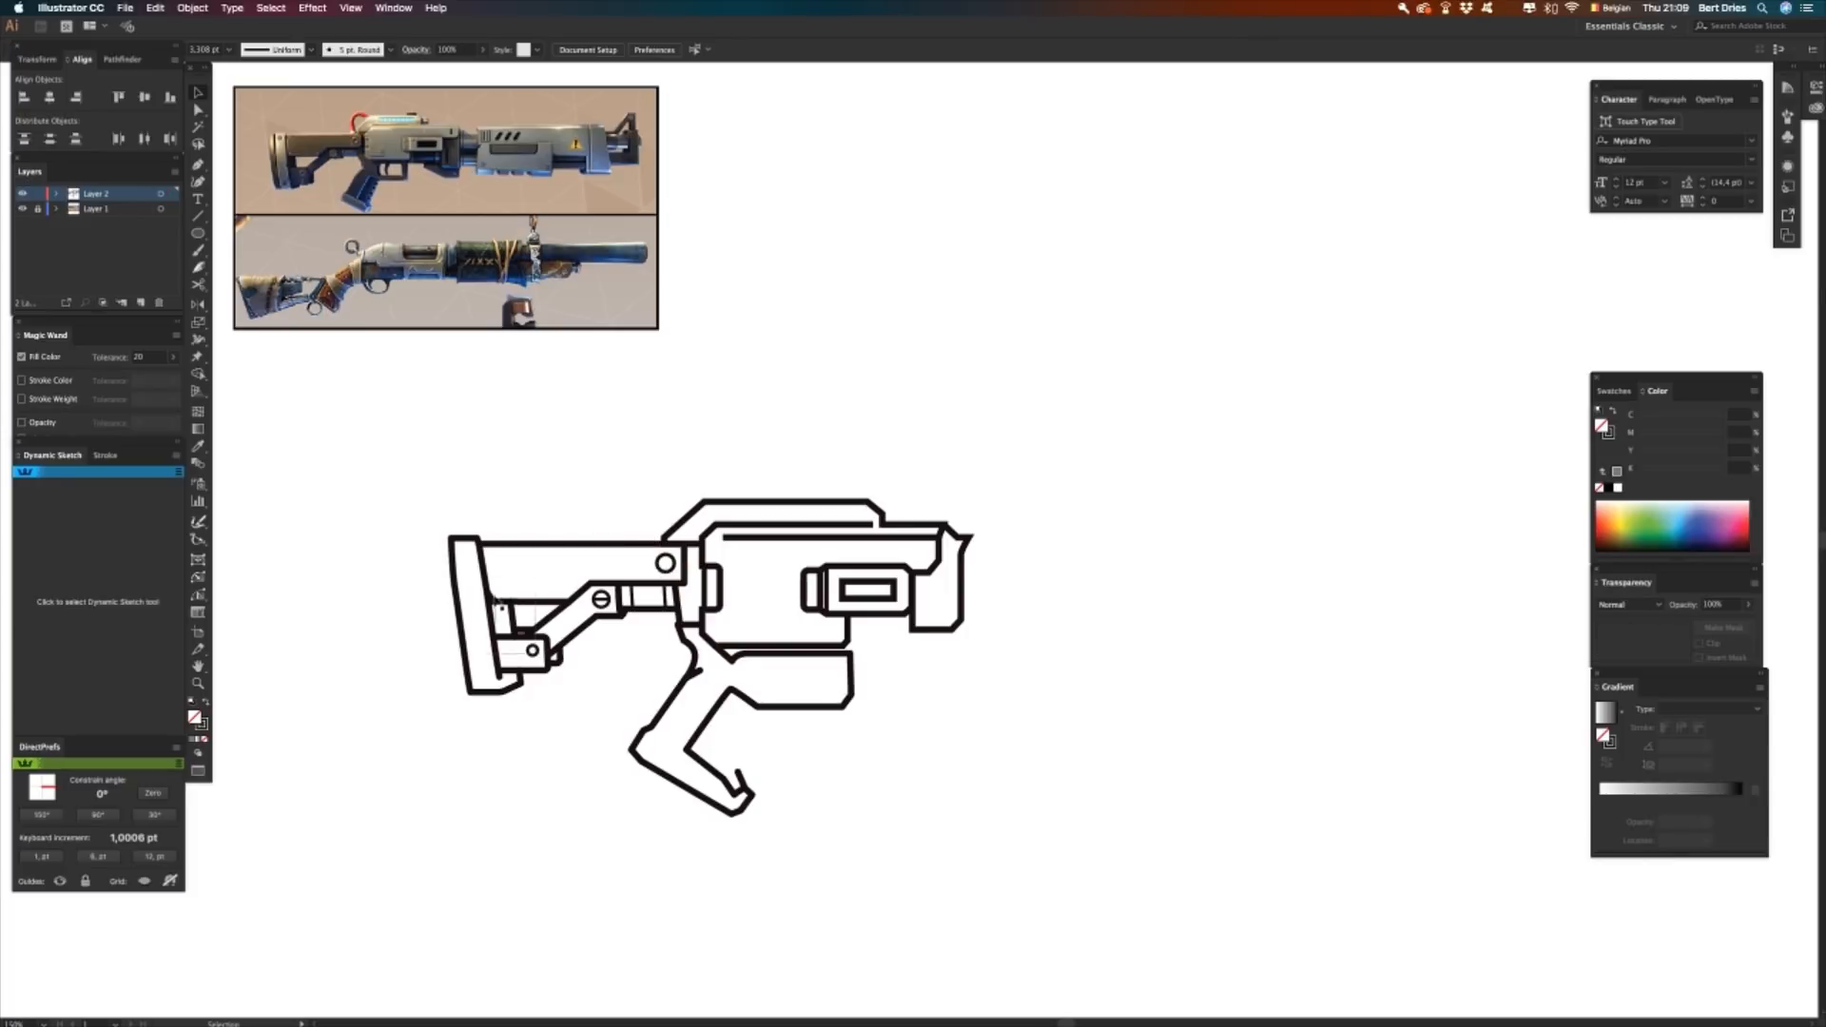
# - Copy the bracket's small circle to the bottom and top of the butt plate
pyautogui.click(536, 655)
pyautogui.moveTo(536, 655); pyautogui.dragTo(487, 680)
pyautogui.click(463, 600)
# - Draw a thin recoil pad outline behind the butt plate, following its slanted rear edge, and match its stroke with the Eyedropper tool
pyautogui.press('p')
pyautogui.click(451, 543)
pyautogui.click(438, 549)
pyautogui.click(461, 693)
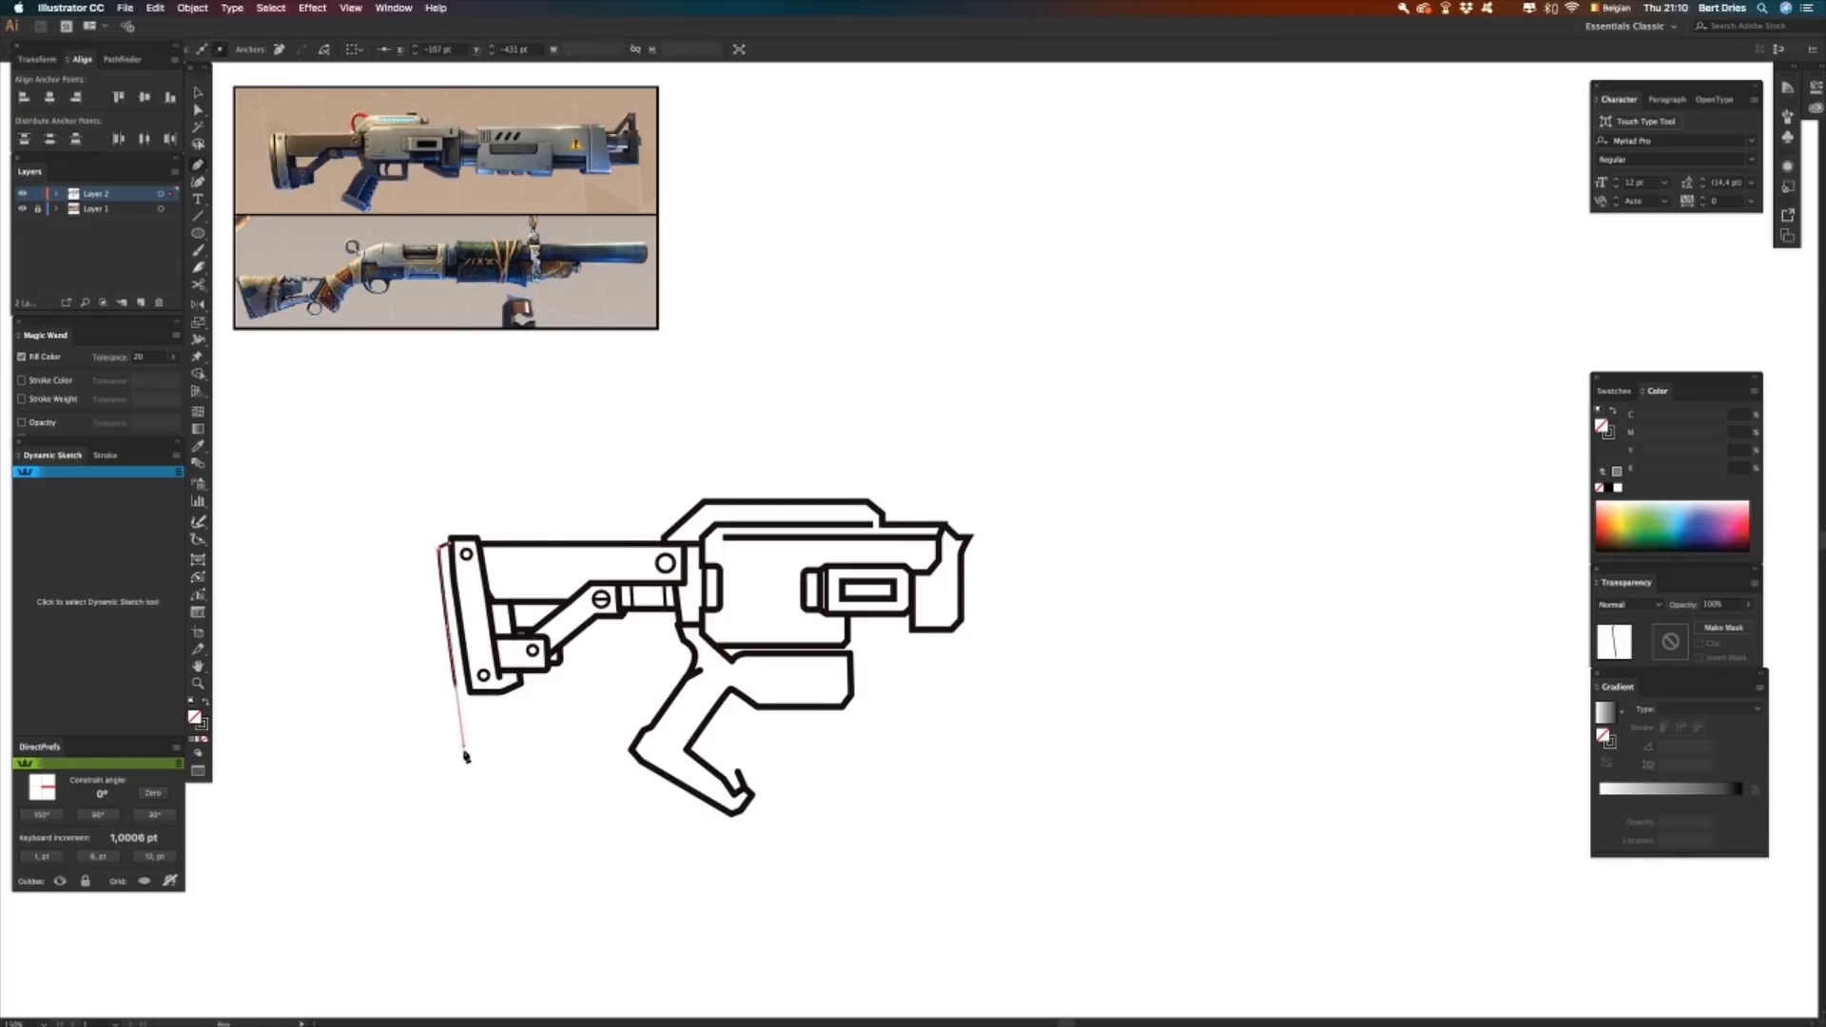
pyautogui.press('a')
pyautogui.press('i')
pyautogui.click(471, 692)
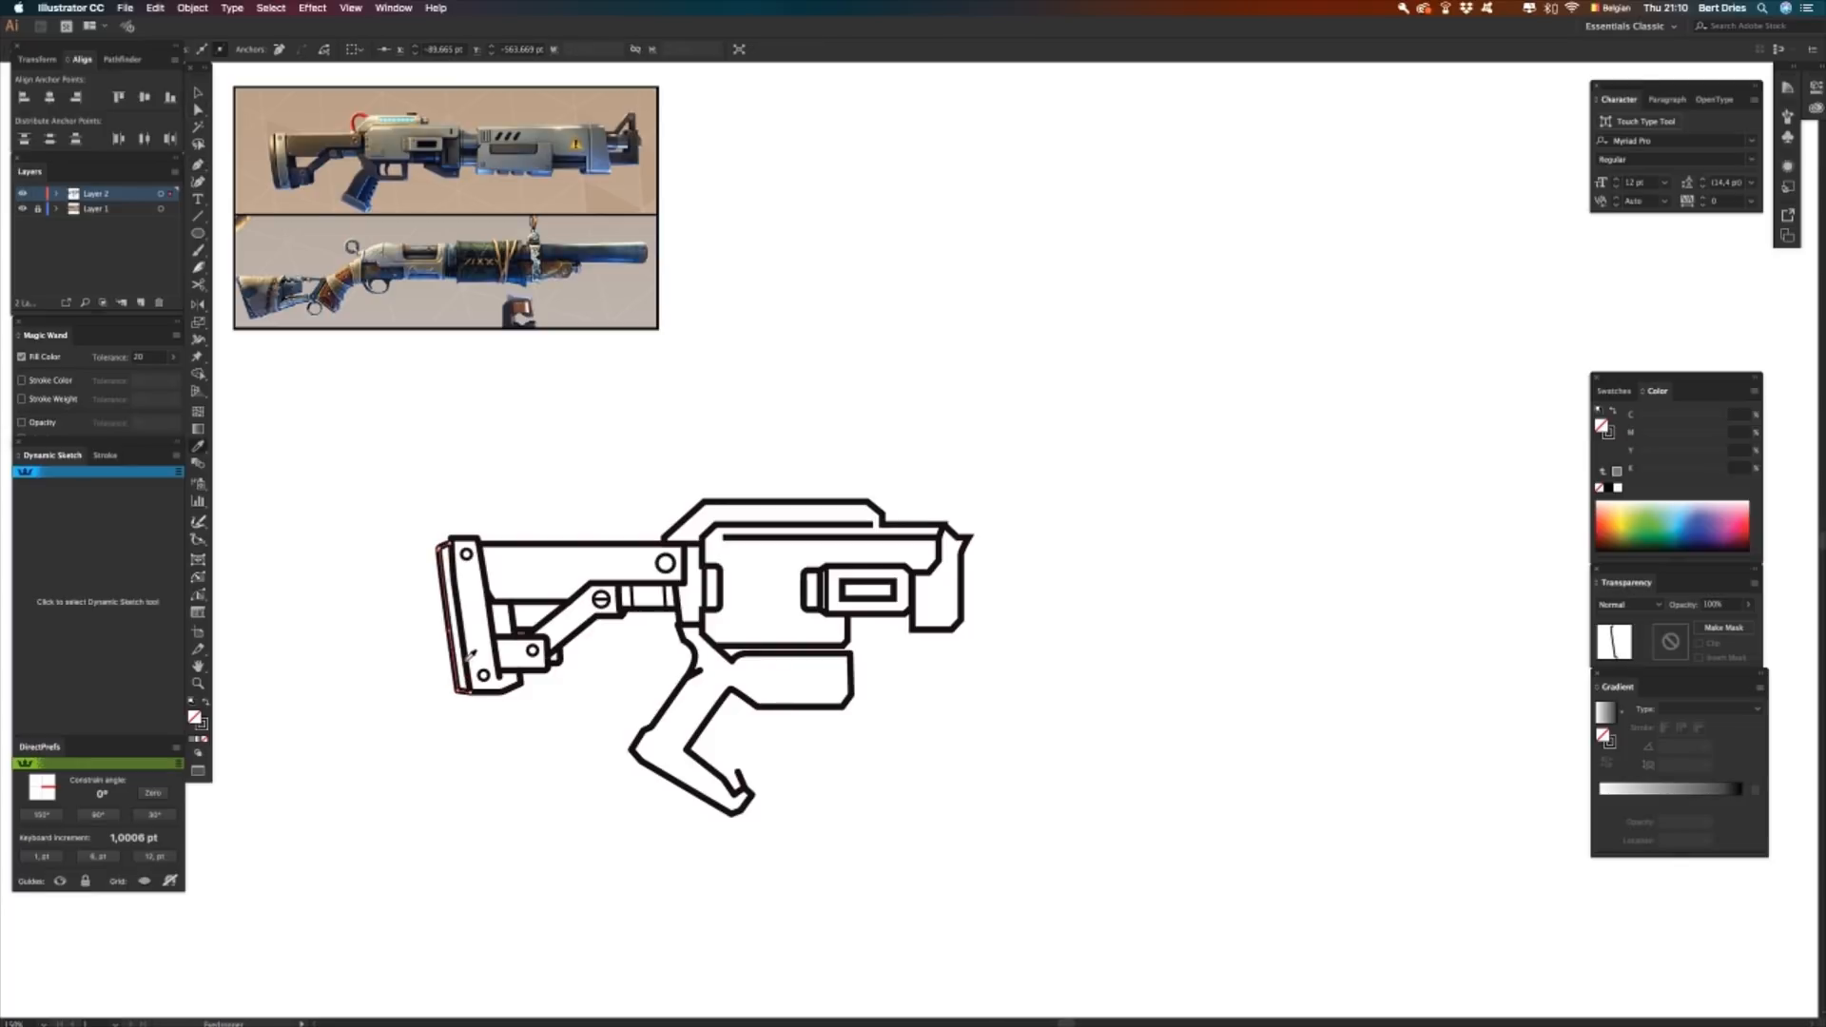
# - Select the top anchor points of the butt plate and recoil pad and nudge them slightly down
pyautogui.press('a')
pyautogui.moveTo(421, 531); pyautogui.dragTo(492, 550)
pyautogui.press('v')
pyautogui.click(387, 591)
pyautogui.press('a')
pyautogui.press('Down')
pyautogui.press('Down')
pyautogui.click(514, 526)
# - Draw a small U-shaped groove in front of the grip and repeat copies of it diagonally up-right toward the trigger block
pyautogui.press('p')
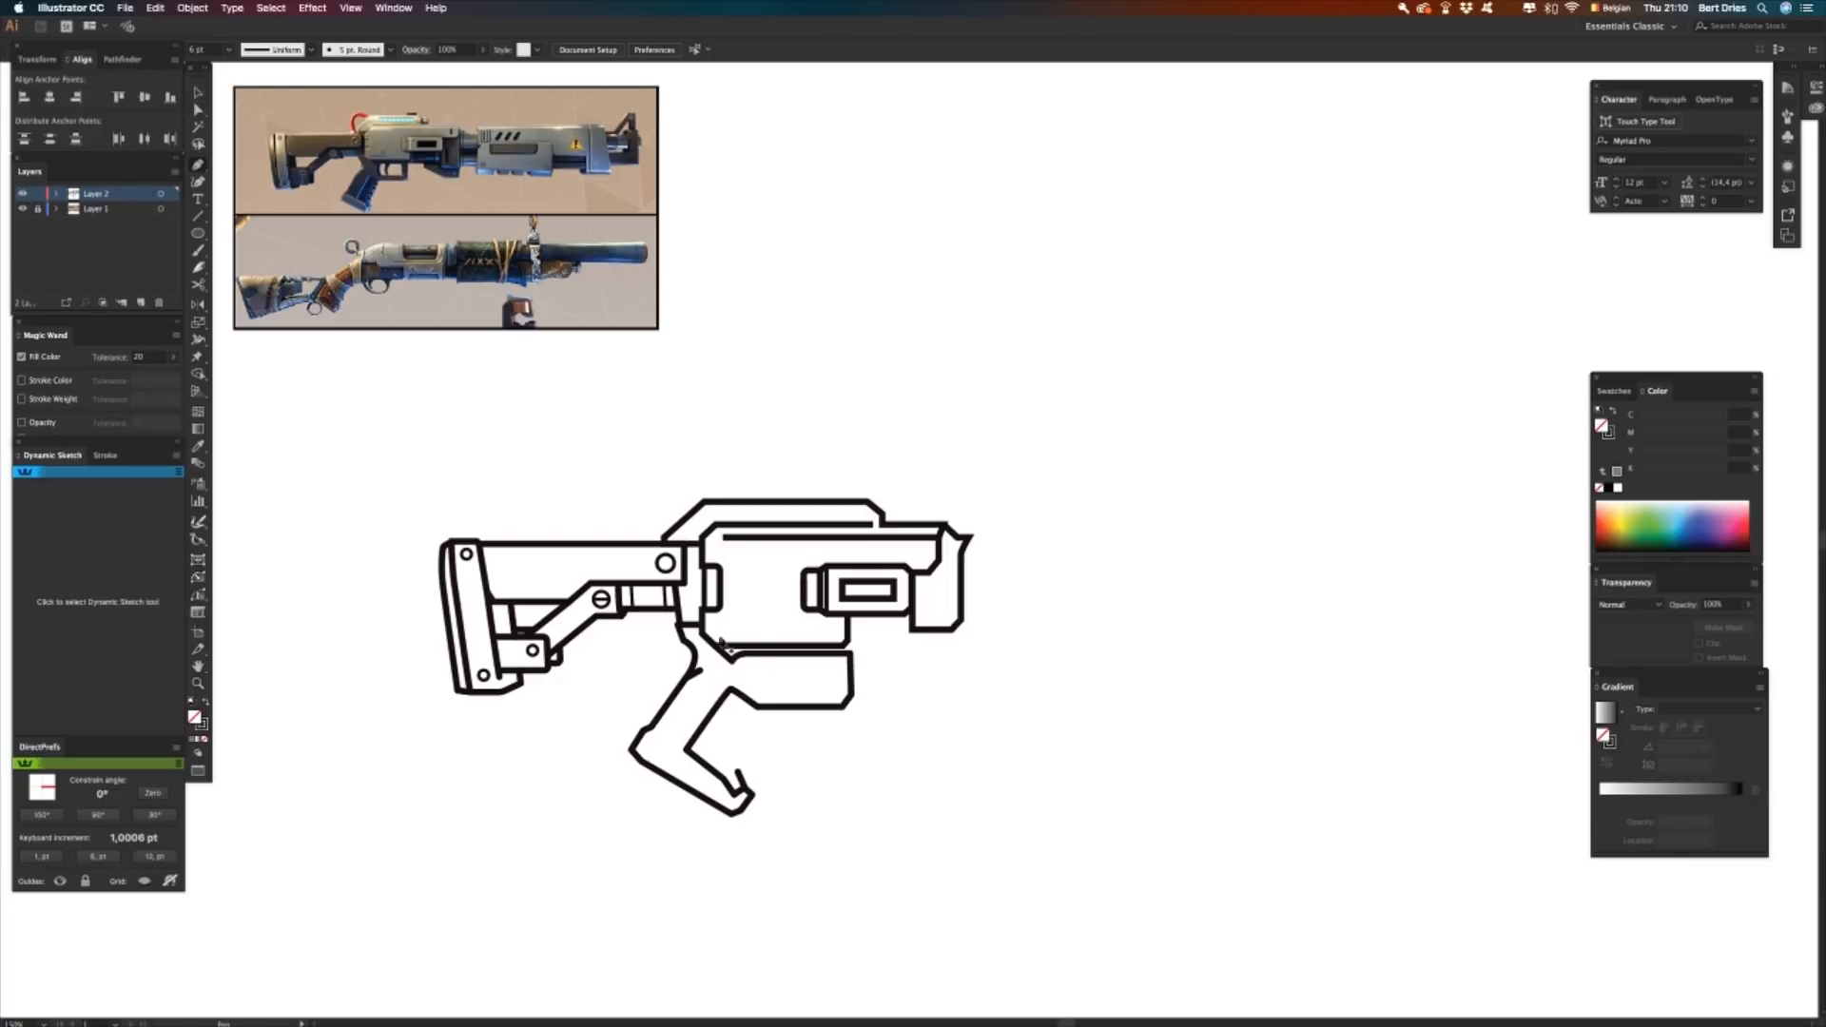
pyautogui.click(740, 759)
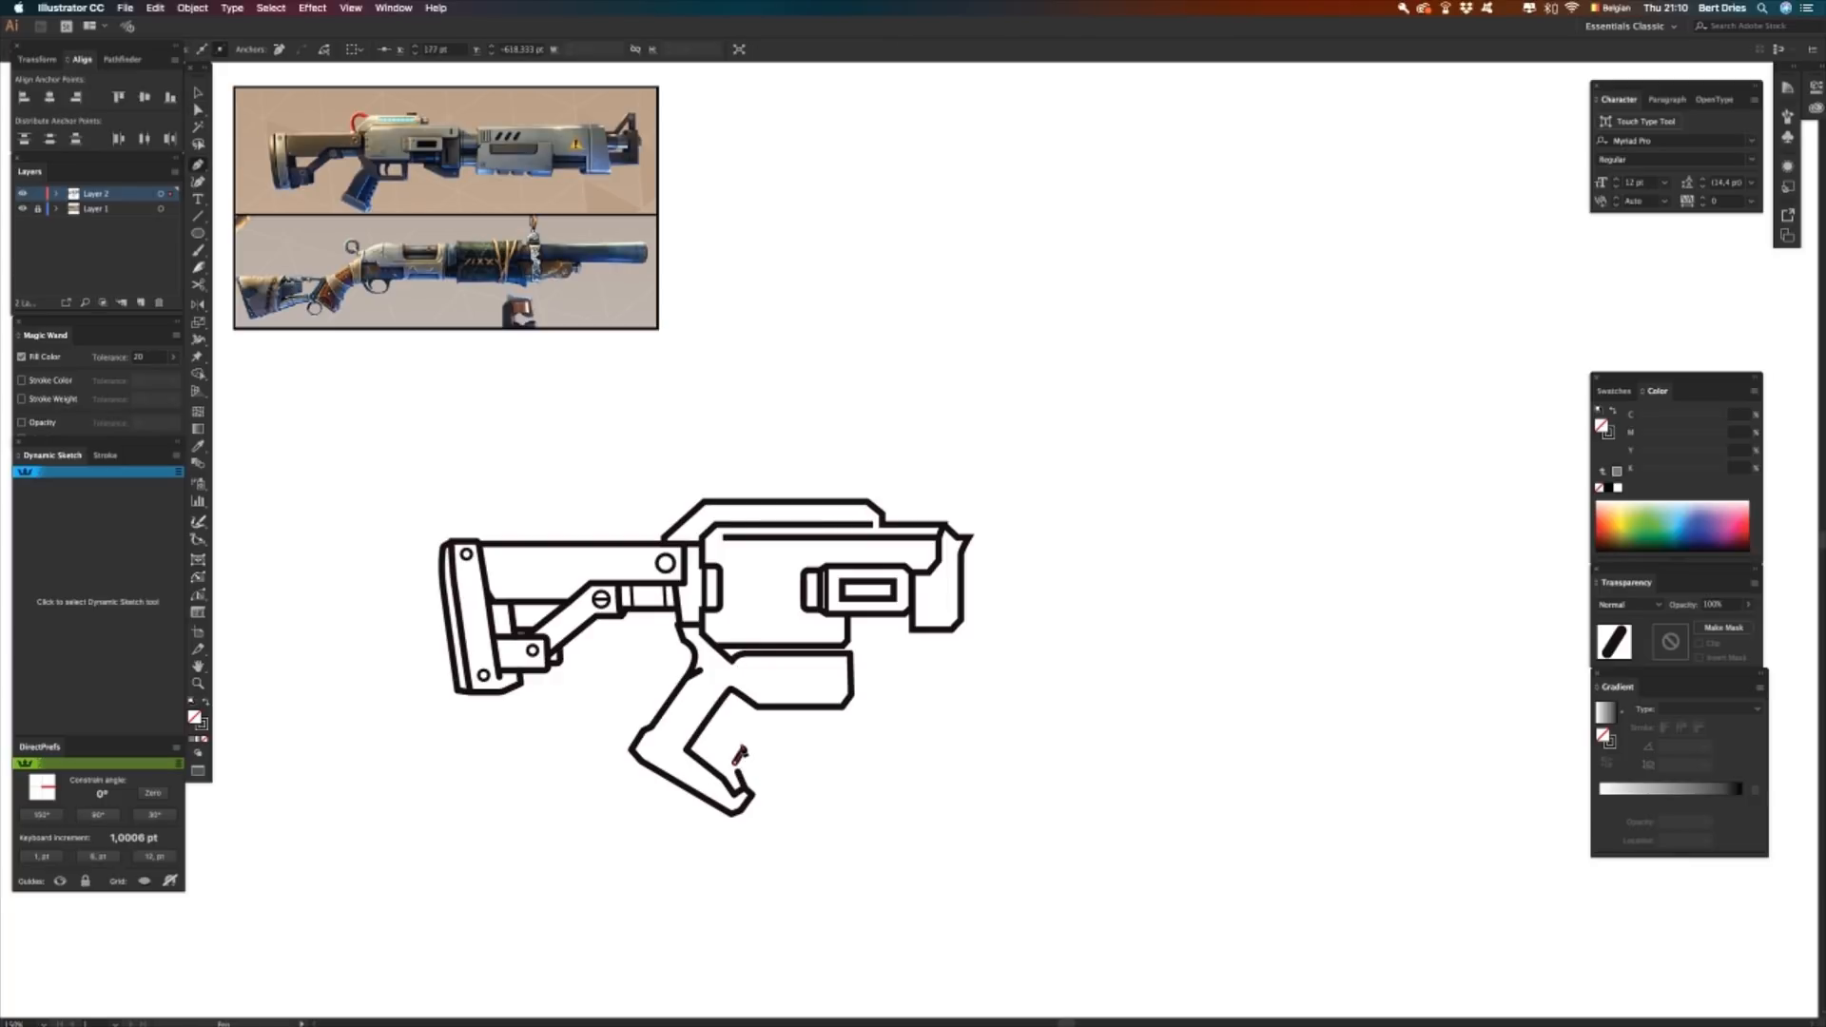
pyautogui.click(716, 751)
pyautogui.press('a')
pyautogui.moveTo(735, 763); pyautogui.dragTo(756, 740)
pyautogui.press('v')
pyautogui.click(786, 778)
pyautogui.press('super+d')
pyautogui.press('super+d')
pyautogui.press('super+d')
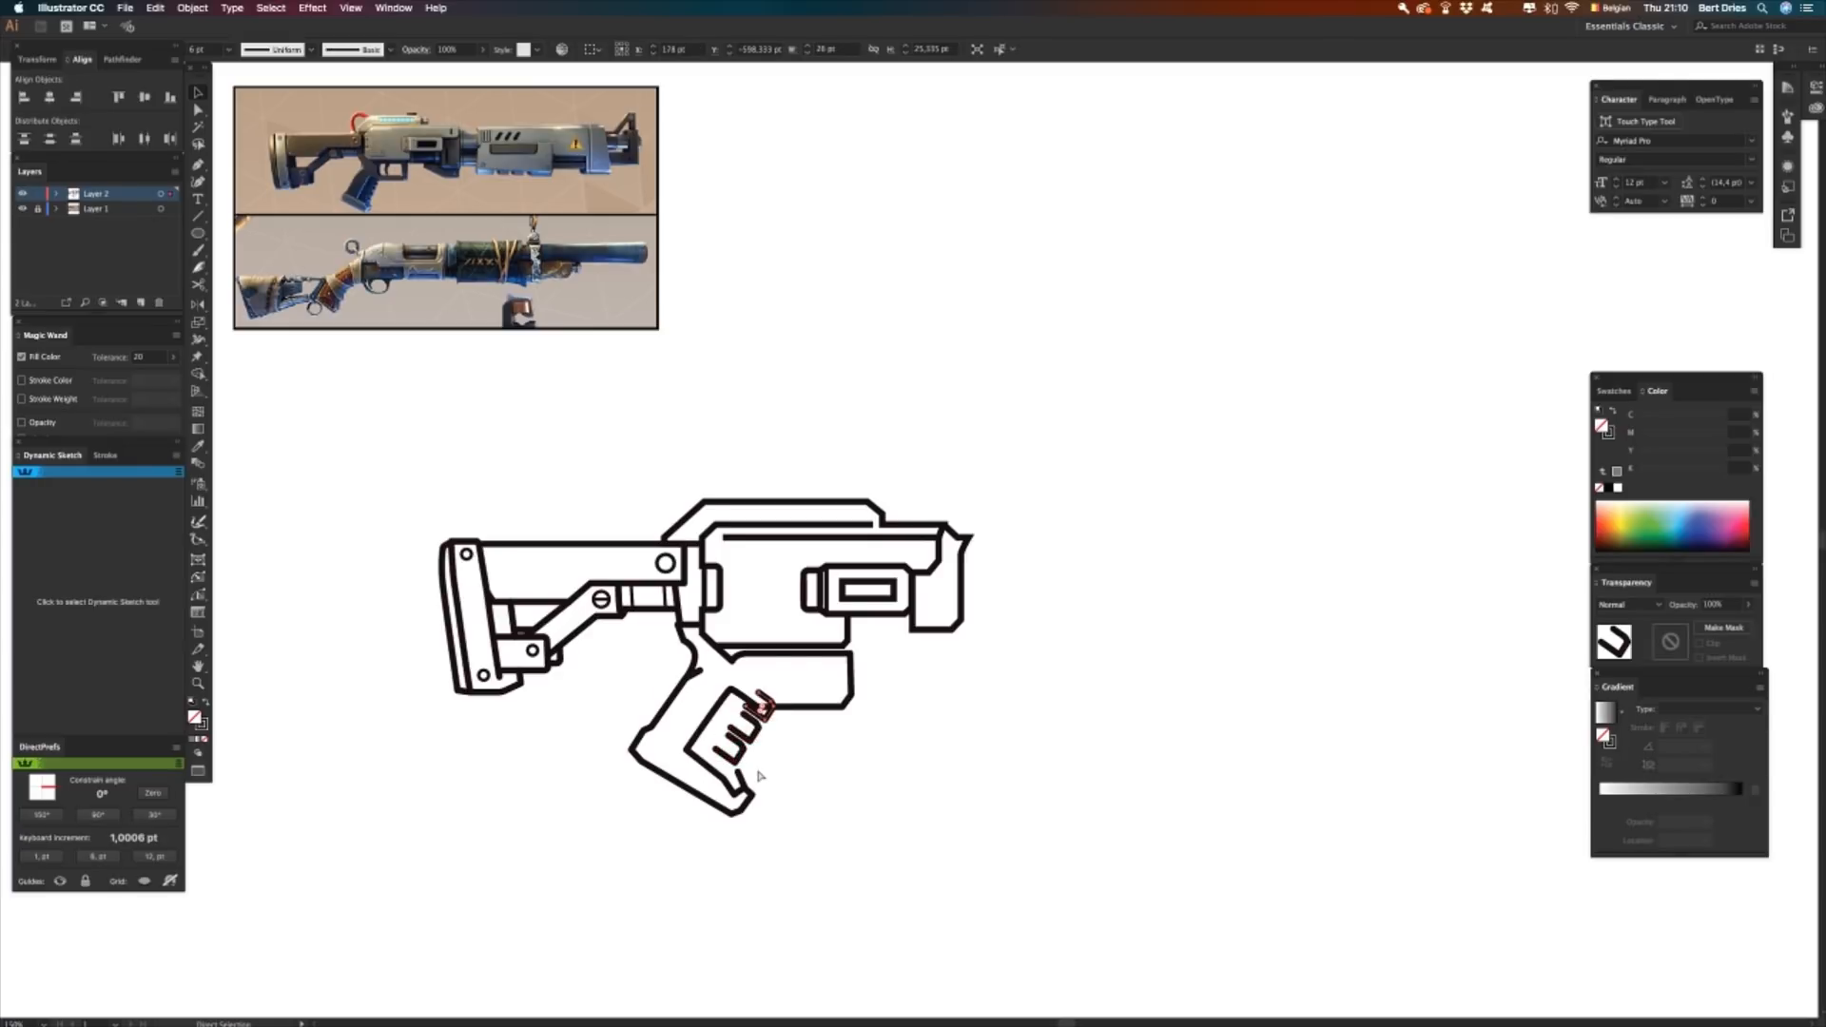
# - Select all the U-shaped grooves and scale them down to fit between the grip's bottom hook and the trigger block
pyautogui.keyDown('shift'); pyautogui.click(785, 689); pyautogui.keyUp('shift')
pyautogui.keyDown('shift'); pyautogui.click(771, 711); pyautogui.keyUp('shift')
pyautogui.keyDown('shift'); pyautogui.click(754, 733); pyautogui.keyUp('shift')
pyautogui.keyDown('shift'); pyautogui.click(739, 755); pyautogui.keyUp('shift')
pyautogui.moveTo(807, 648); pyautogui.dragTo(761, 708)
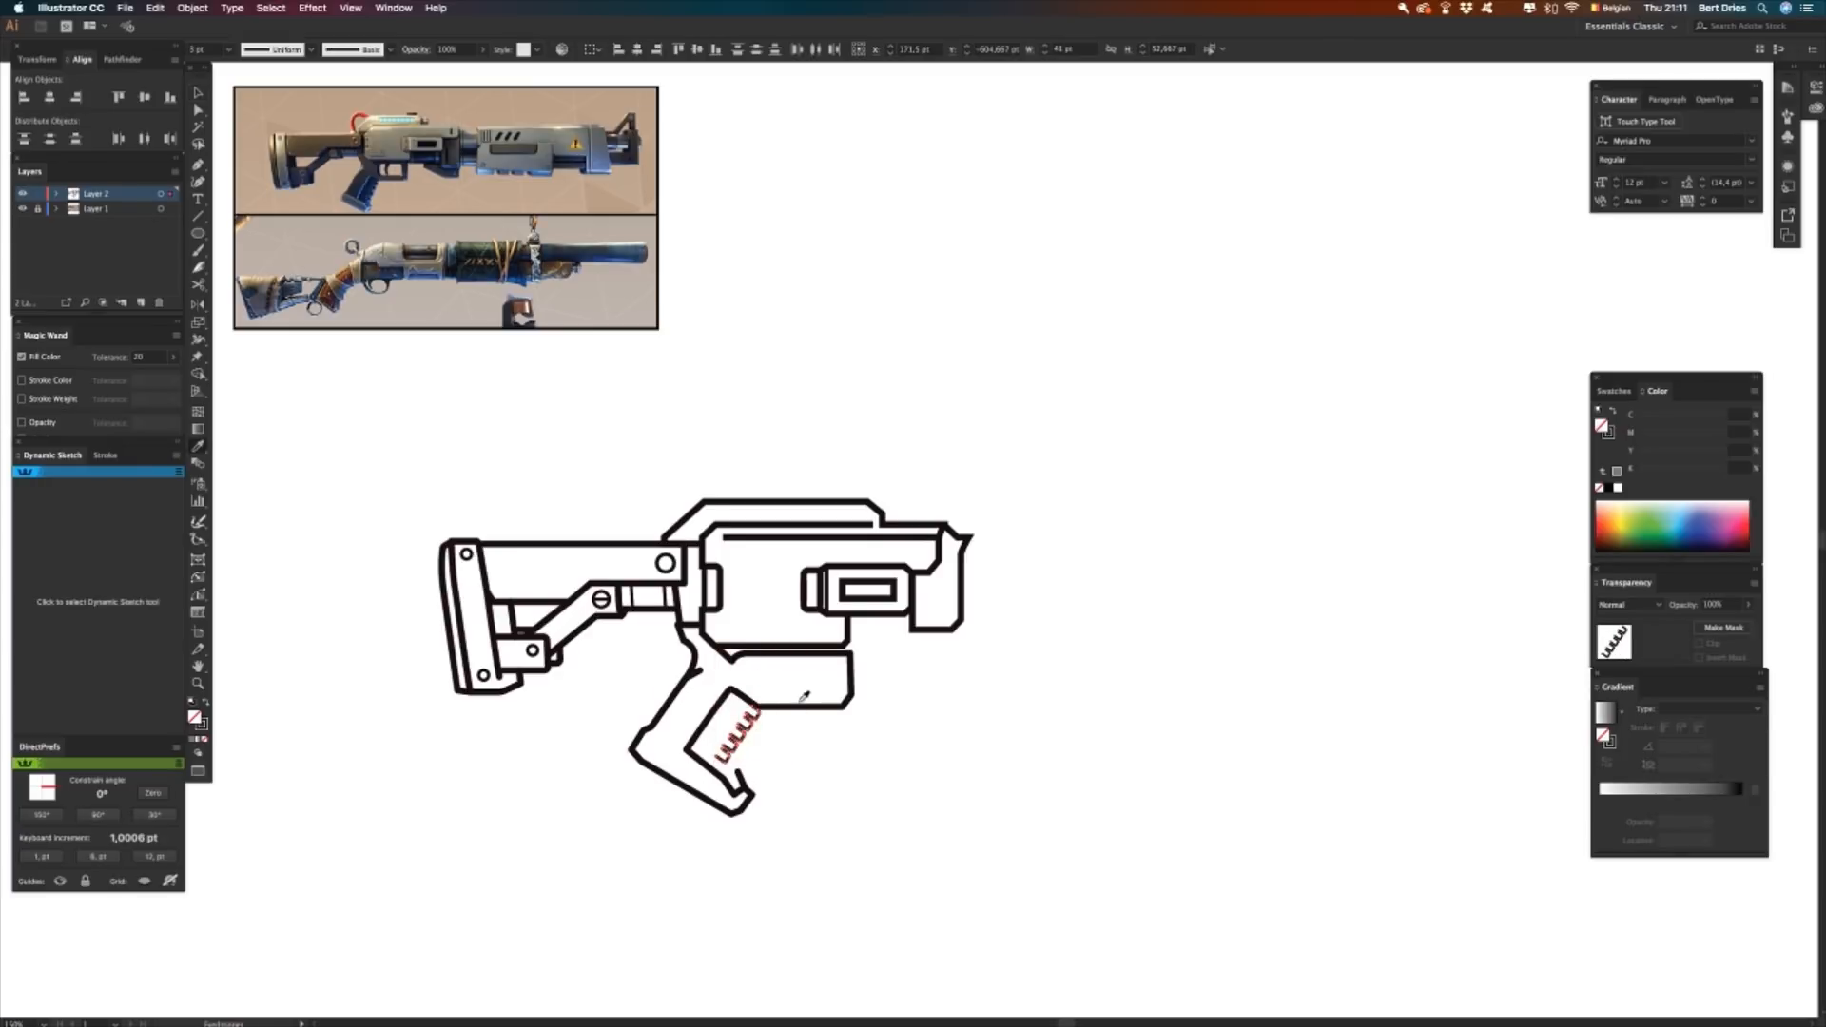
# - Set the stroke weight of the grip grooves to 4 pt
pyautogui.click(105, 455)
pyautogui.click(42, 474)
pyautogui.press('Up')
pyautogui.press('Return')
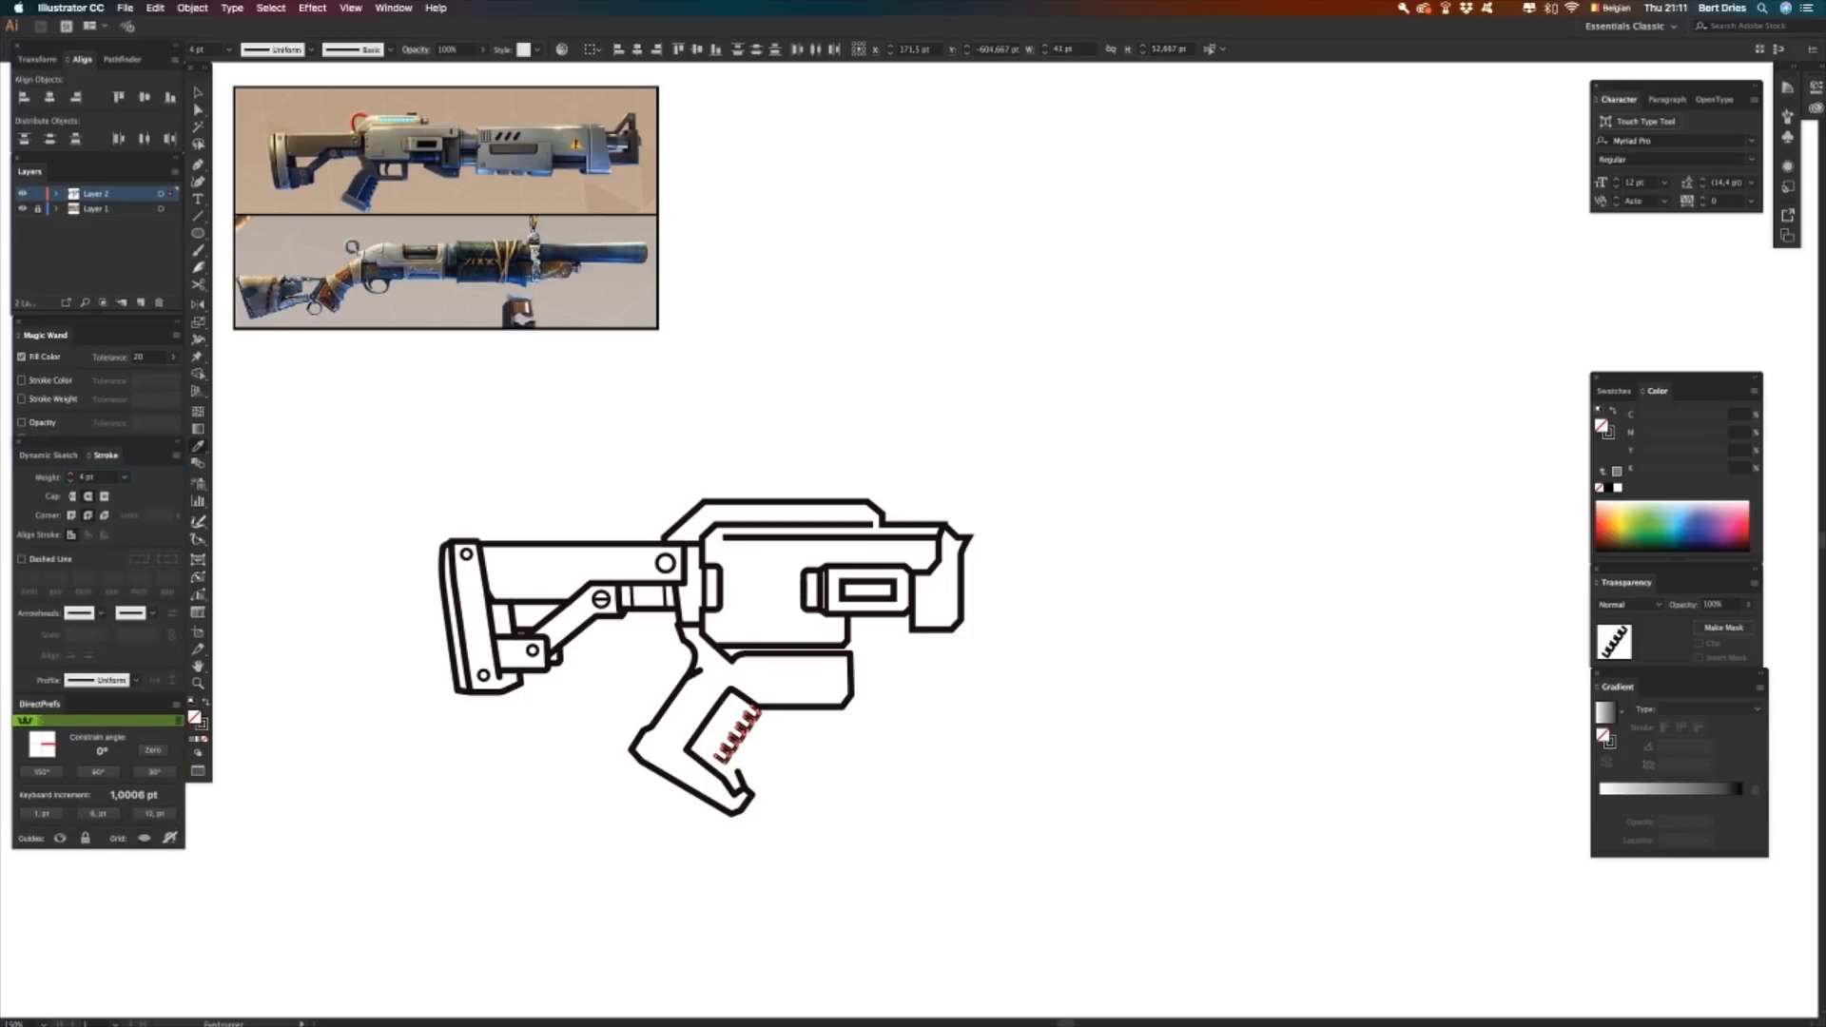
# - Shift the grip grooves slightly right and down and adjust their angle to line up with the grip's bottom hook
pyautogui.press('p')
pyautogui.keyDown('super'); pyautogui.click(930, 790); pyautogui.keyUp('super')
pyautogui.press('a')
pyautogui.press('v')
pyautogui.moveTo(750, 731); pyautogui.dragTo(758, 734)
pyautogui.press('e')
pyautogui.press('a')
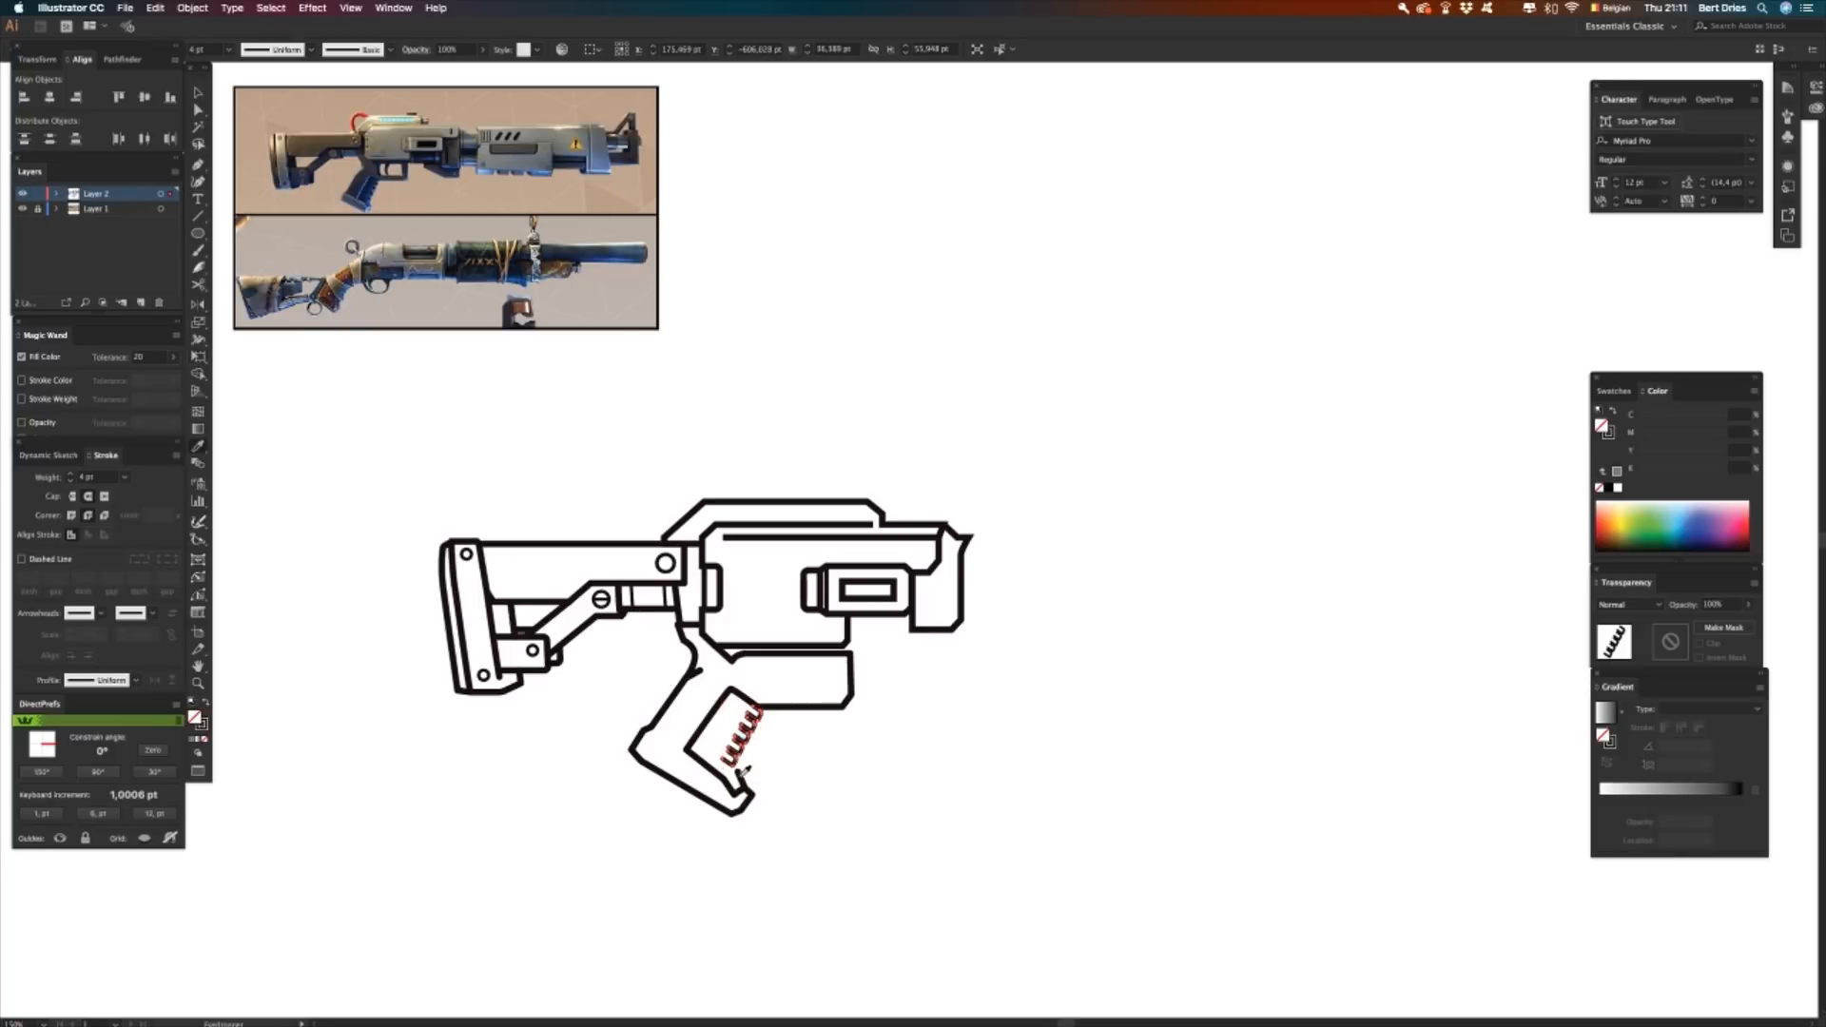
# - Delete the surplus overlapping segments from each of the grip grooves
pyautogui.click(793, 795)
pyautogui.click(738, 760)
pyautogui.press('Delete')
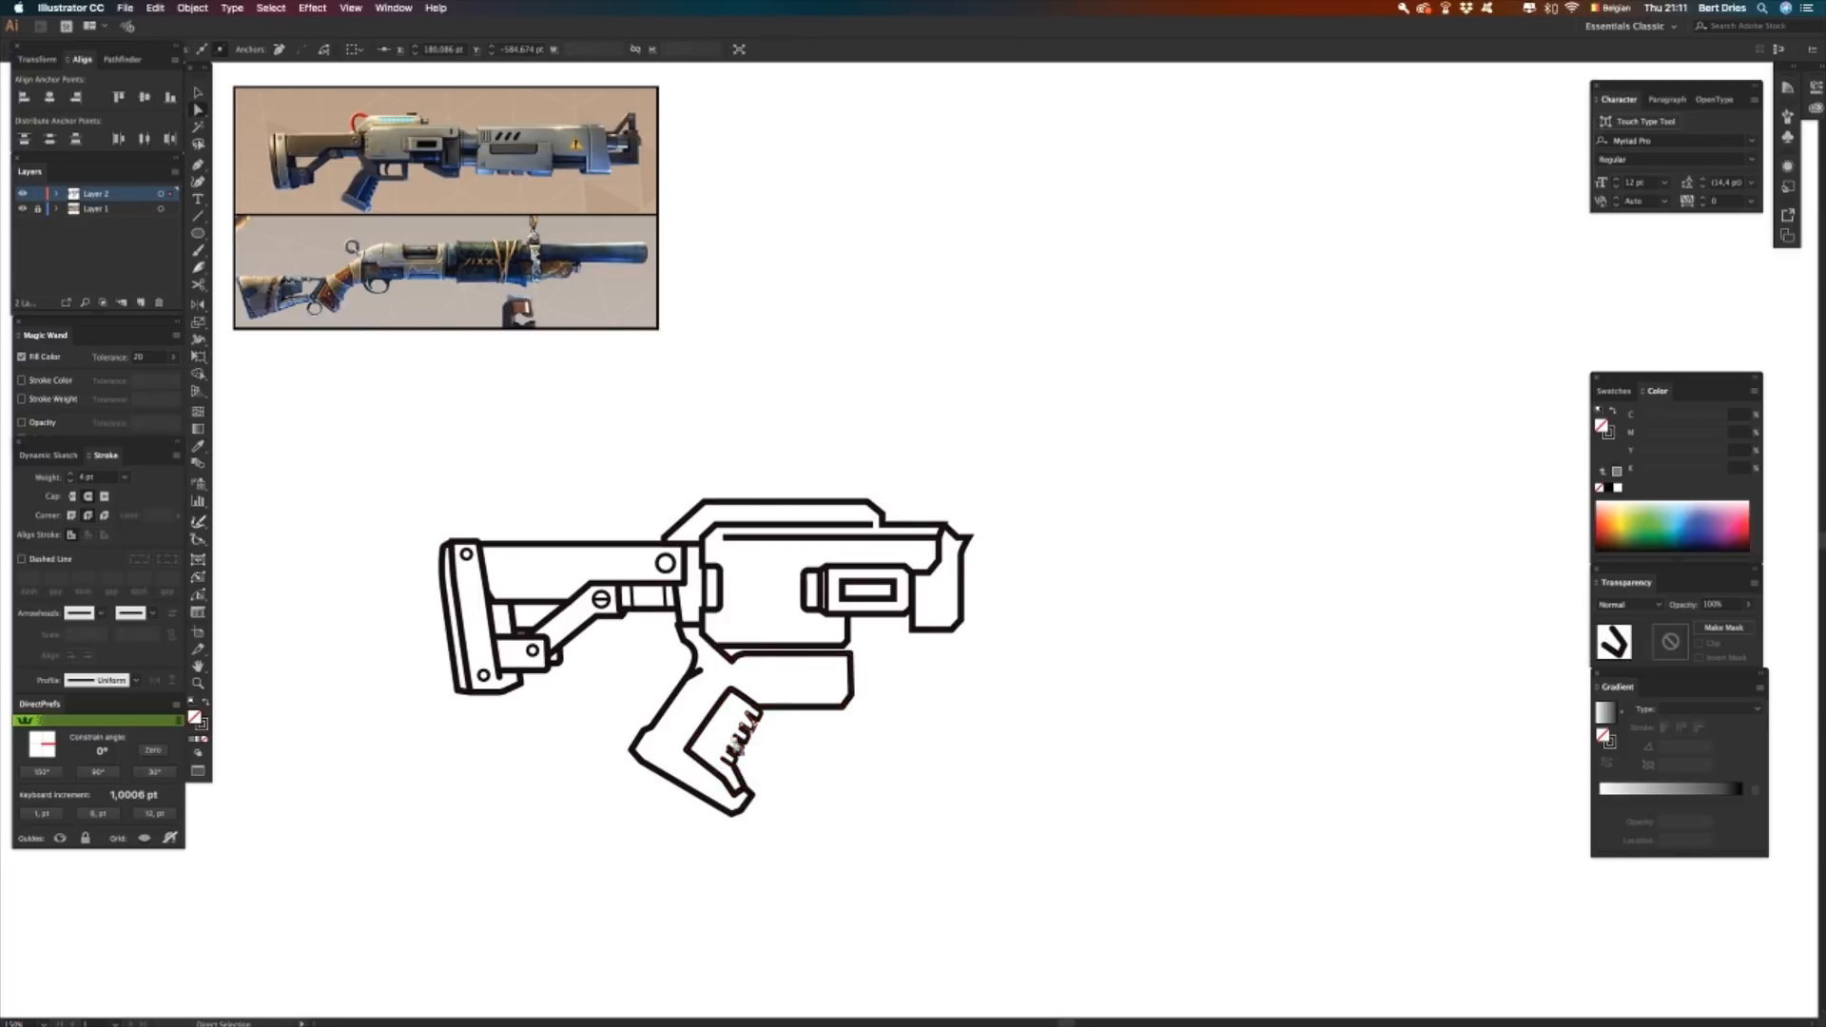
pyautogui.click(746, 742)
pyautogui.press('Delete')
pyautogui.click(752, 728)
pyautogui.press('Delete')
pyautogui.click(752, 715)
pyautogui.press('Delete')
pyautogui.click(747, 737)
pyautogui.press('Delete')
# - Draw a diagonal line inside the grip's front, running down-left alongside the inner ends of the grooves
pyautogui.press('p')
pyautogui.click(741, 706)
pyautogui.click(714, 752)
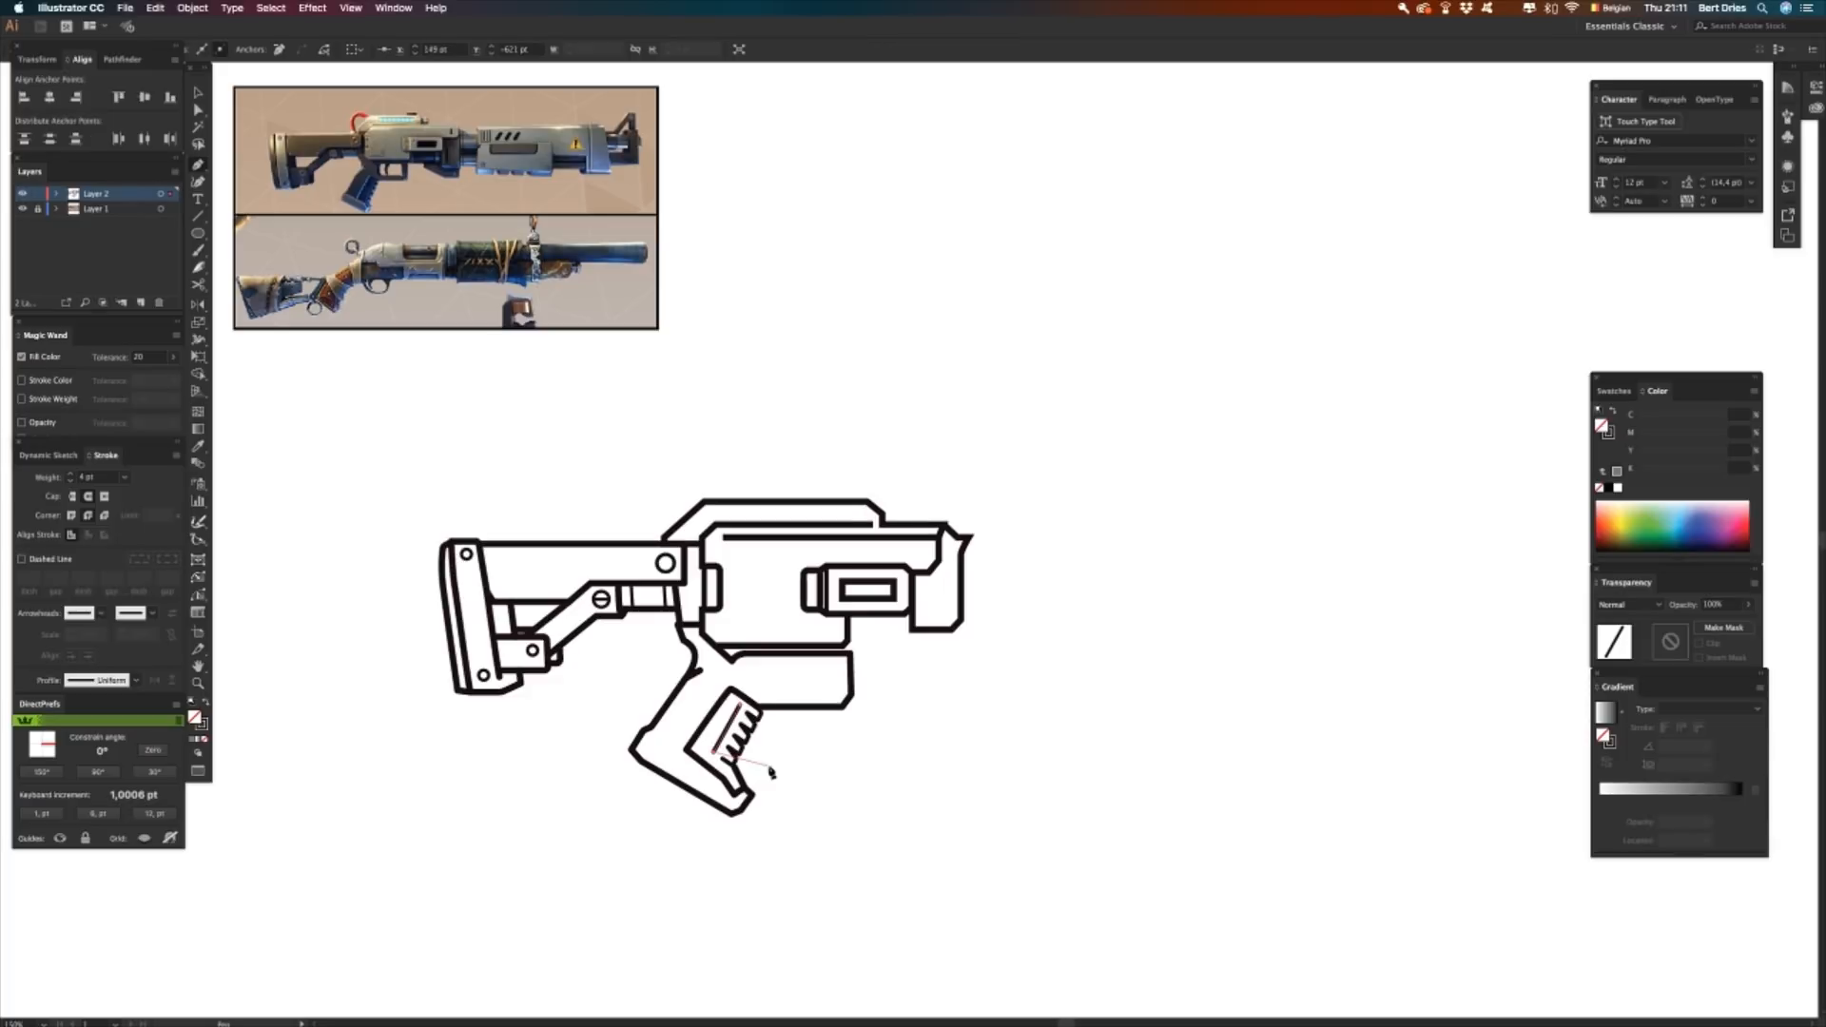
pyautogui.press('v')
pyautogui.click(773, 774)
pyautogui.press('a')
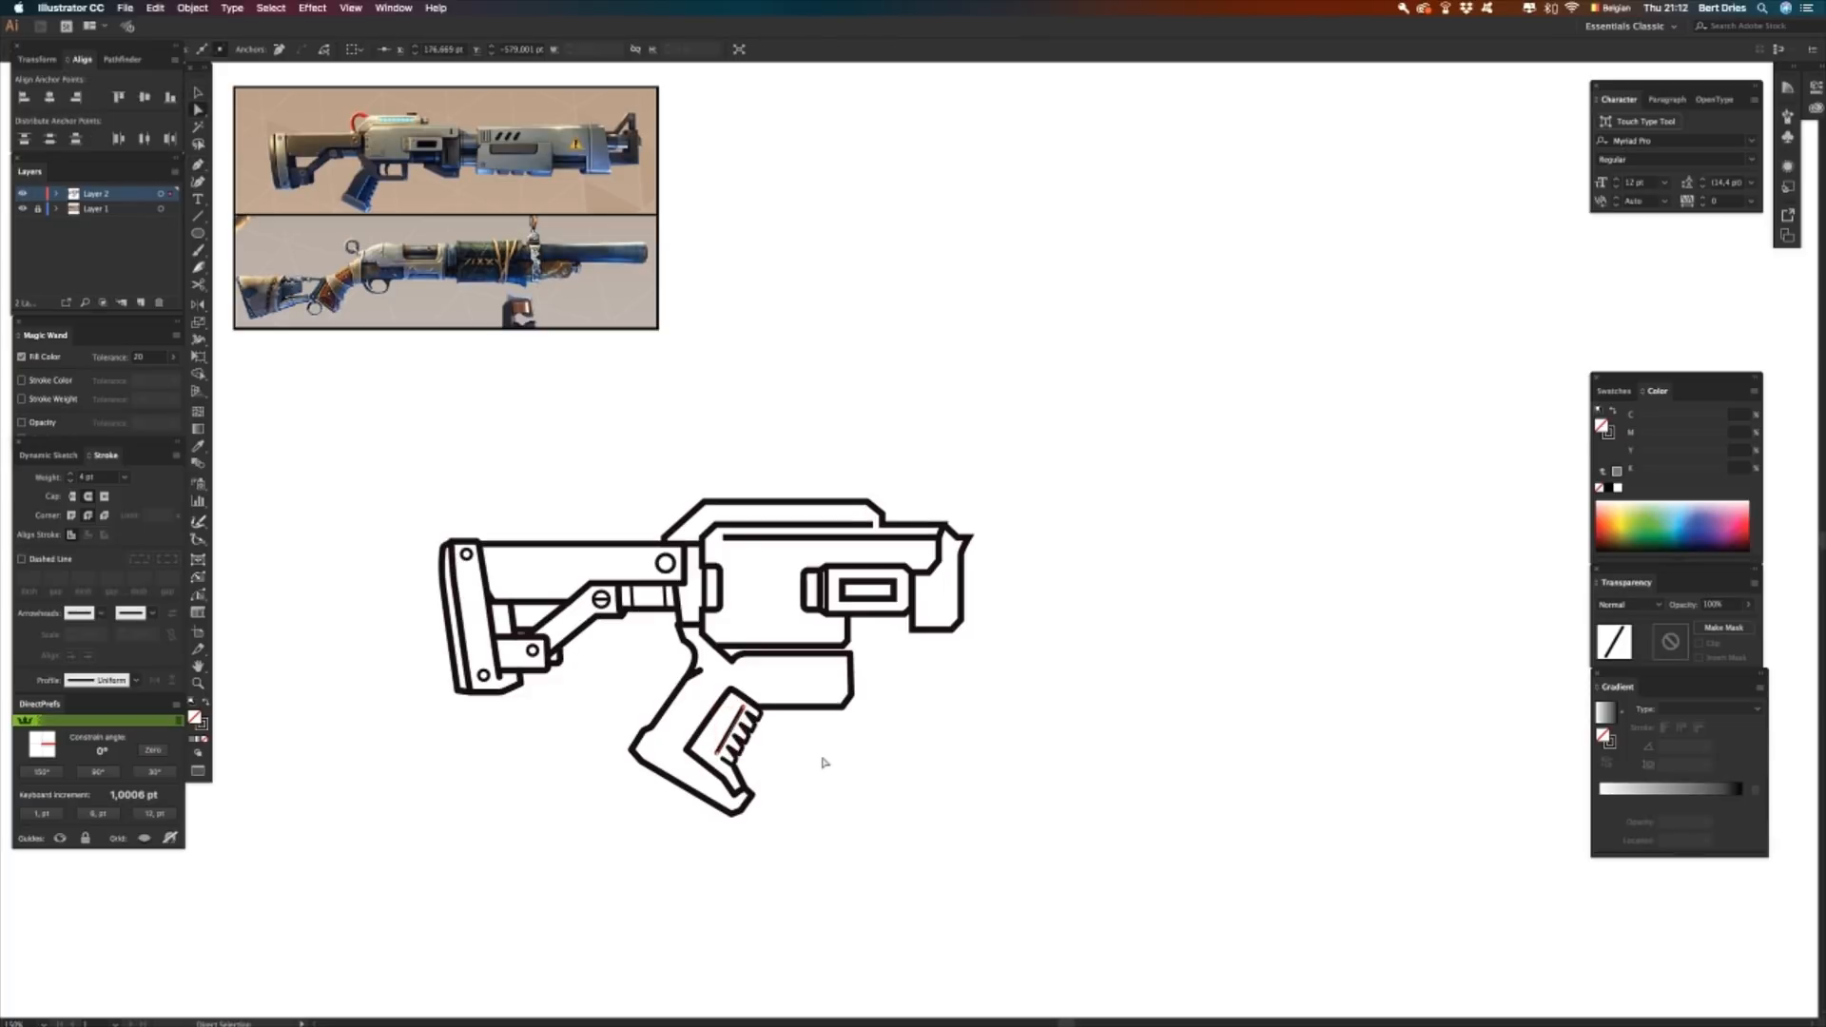
# - Select the anchor points of the lower grip together with its grooves and shift them slightly left
pyautogui.click(732, 696)
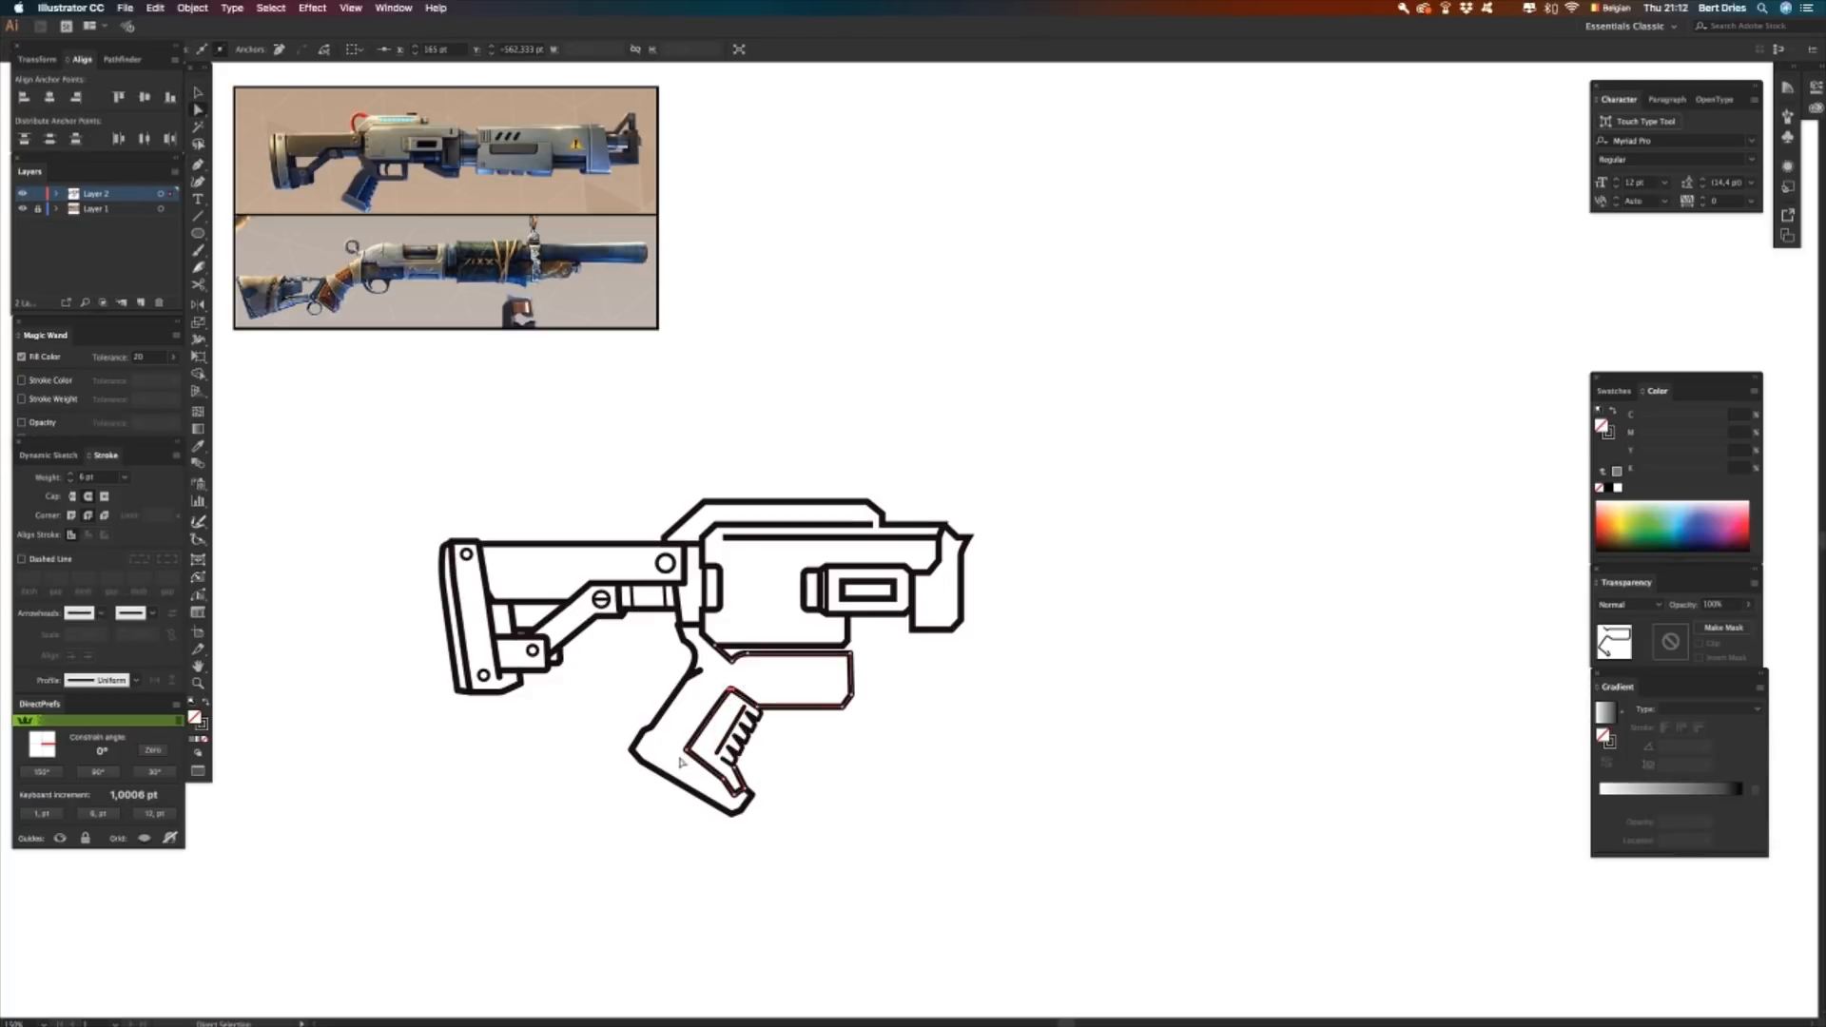
pyautogui.press('q')
pyautogui.moveTo(685, 671)
pyautogui.mouseDown()
pyautogui.moveTo(807, 816)
pyautogui.moveTo(677, 822)
pyautogui.mouseUp()
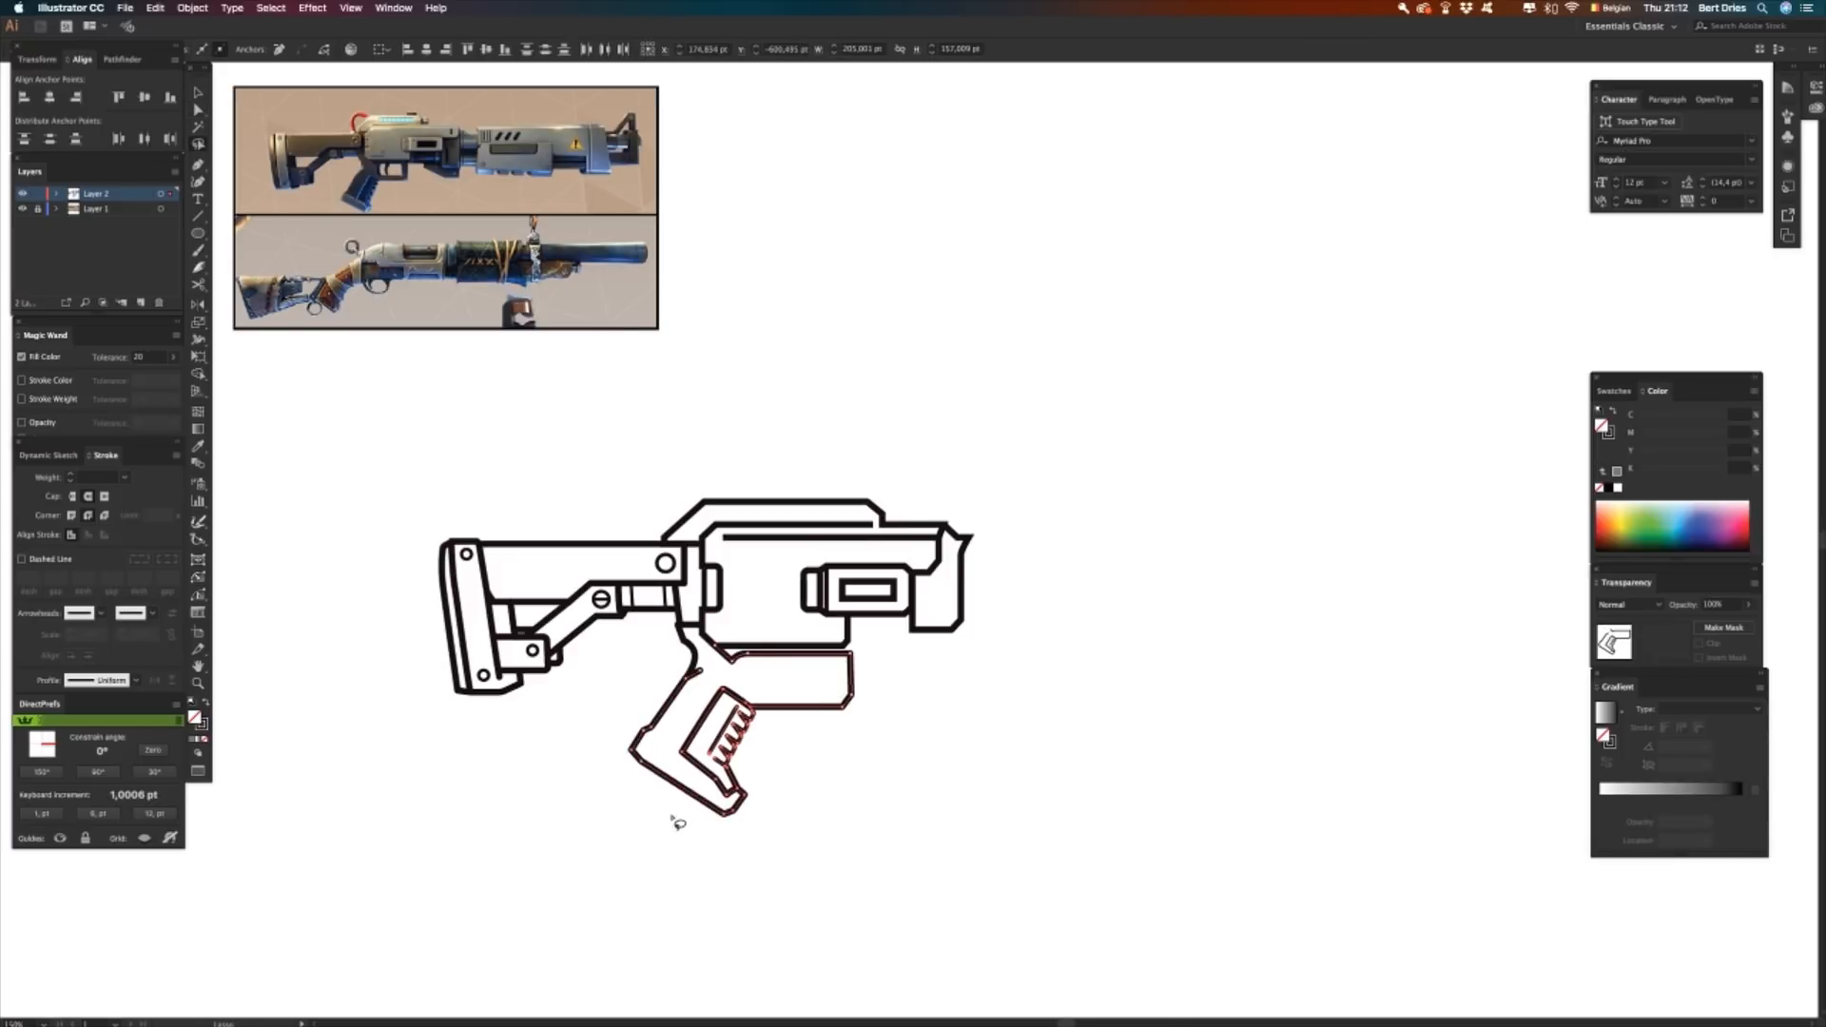
pyautogui.press('v')
pyautogui.press('super+shift+a')
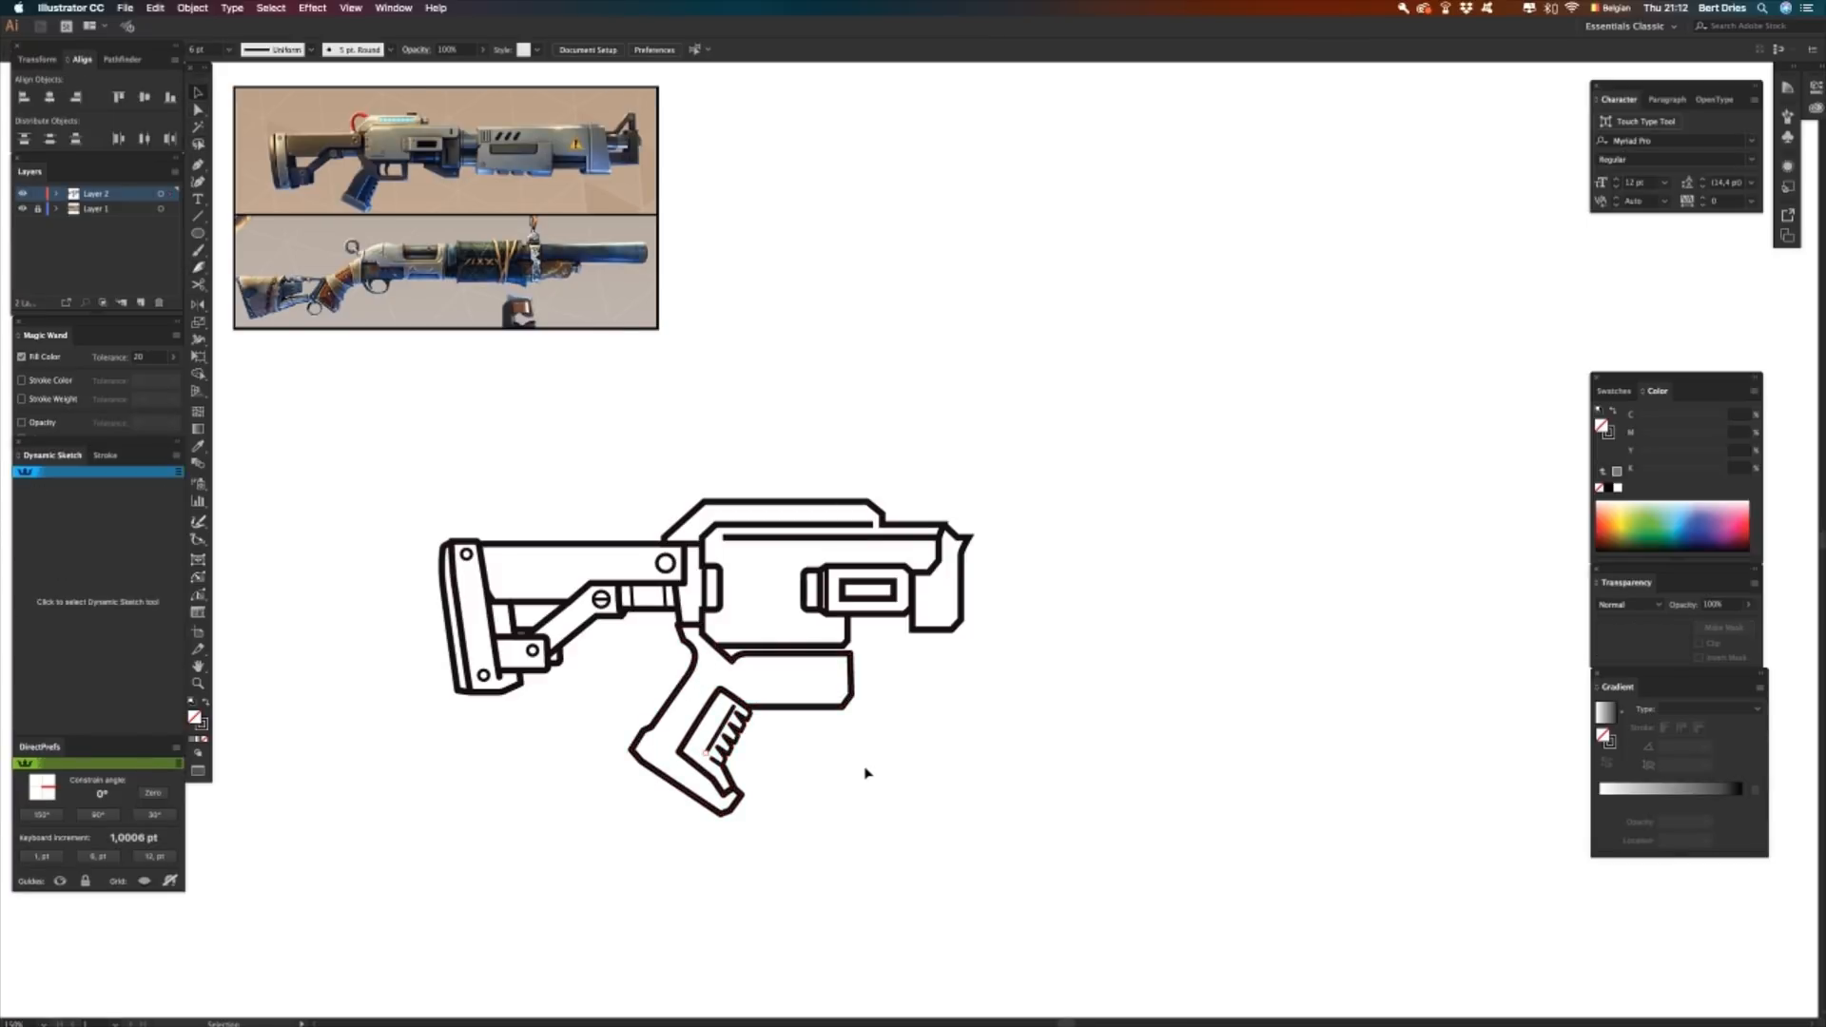
# - Draw a diagonal line across the lower grip to separate its base, and a short line marking off the hook at its tip
pyautogui.press('p')
pyautogui.click(680, 751)
pyautogui.click(634, 717)
pyautogui.press('n')
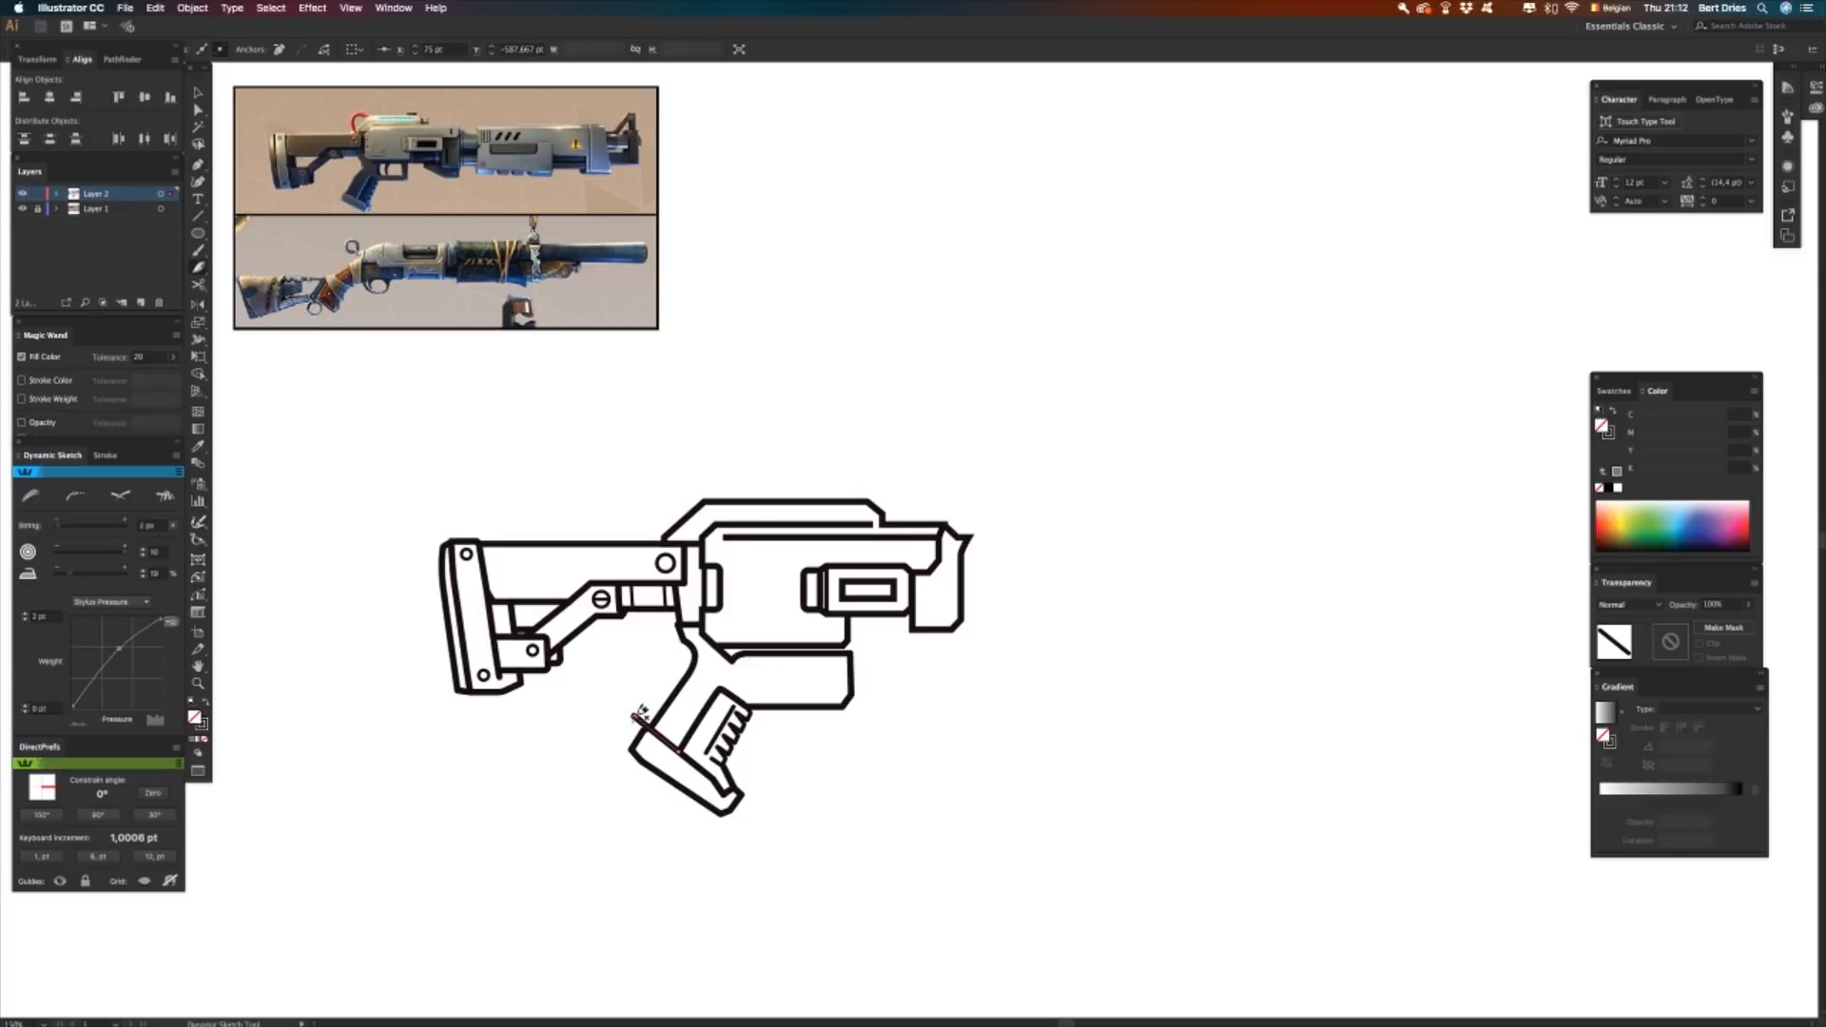
pyautogui.press('Delete')
pyautogui.press('p')
pyautogui.press('a')
pyautogui.moveTo(726, 806); pyautogui.dragTo(795, 850)
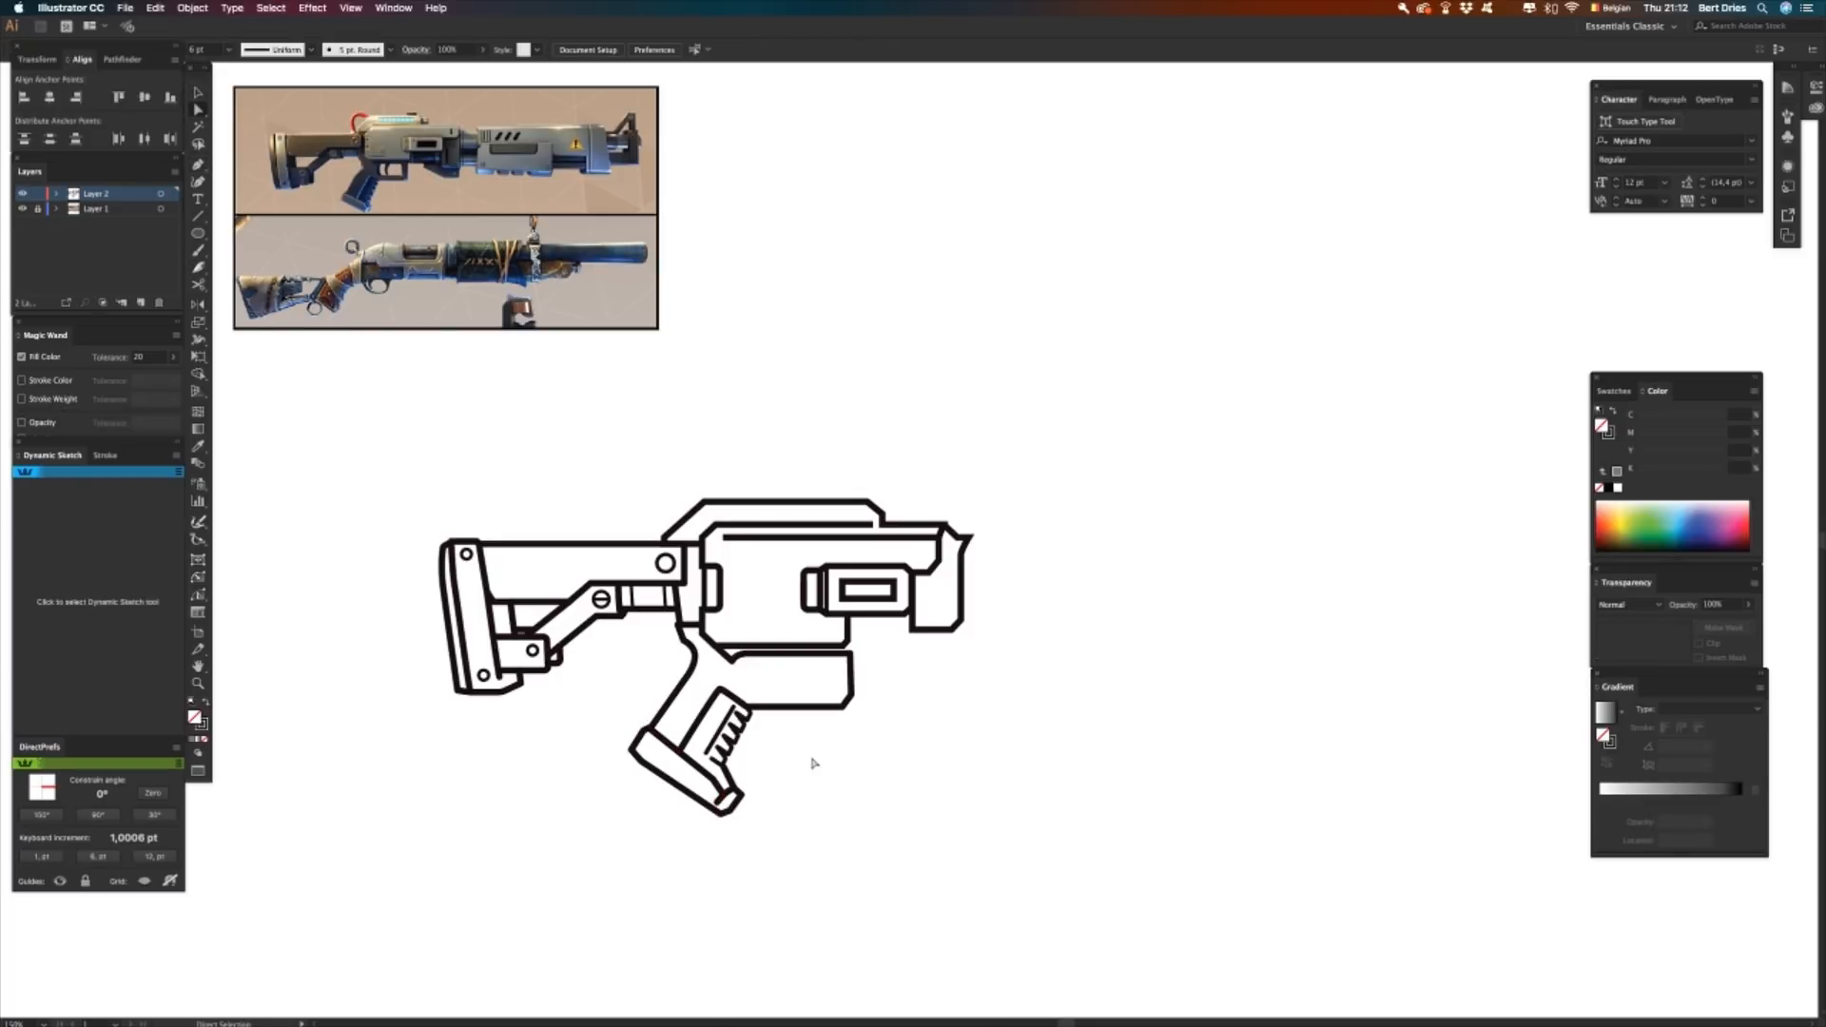
# - Draw a rectangle about 62 x 31 pt inside the trigger housing in front of the grip and nudge it slightly left
pyautogui.press('p')
pyautogui.press('m')
pyautogui.moveTo(839, 662); pyautogui.dragTo(776, 697)
pyautogui.press('a')
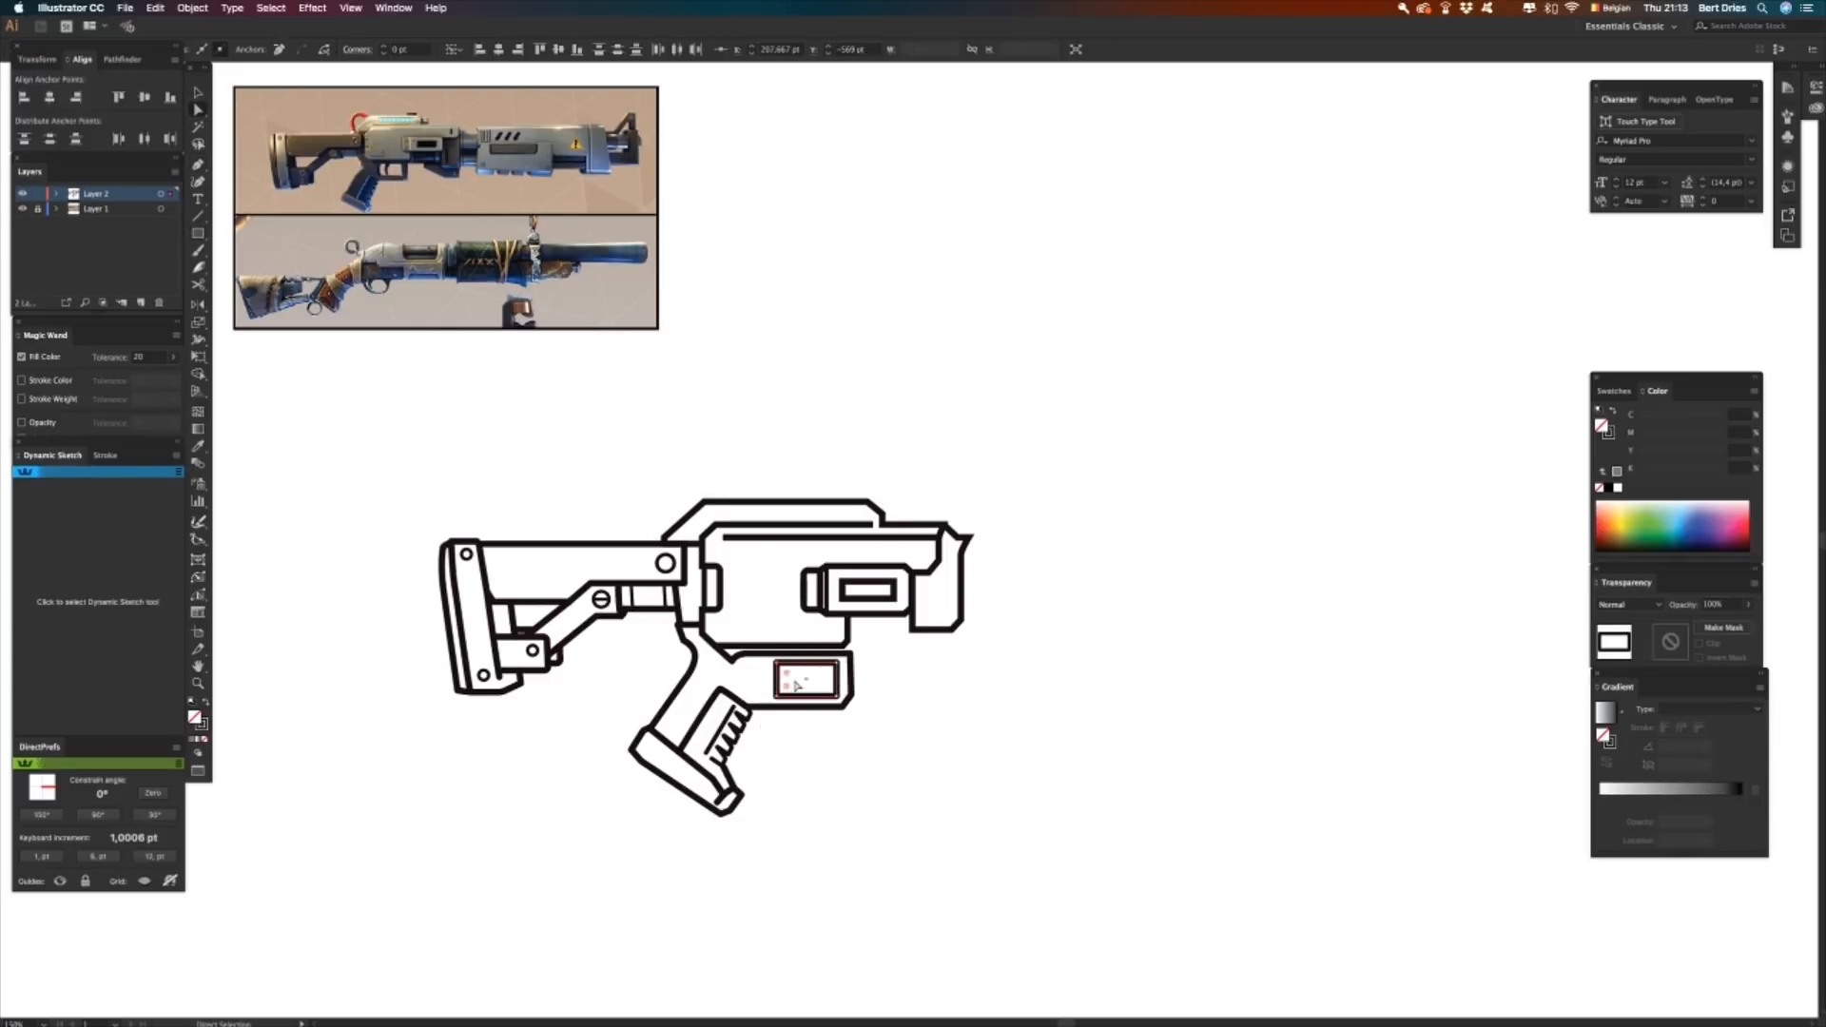
pyautogui.press('v')
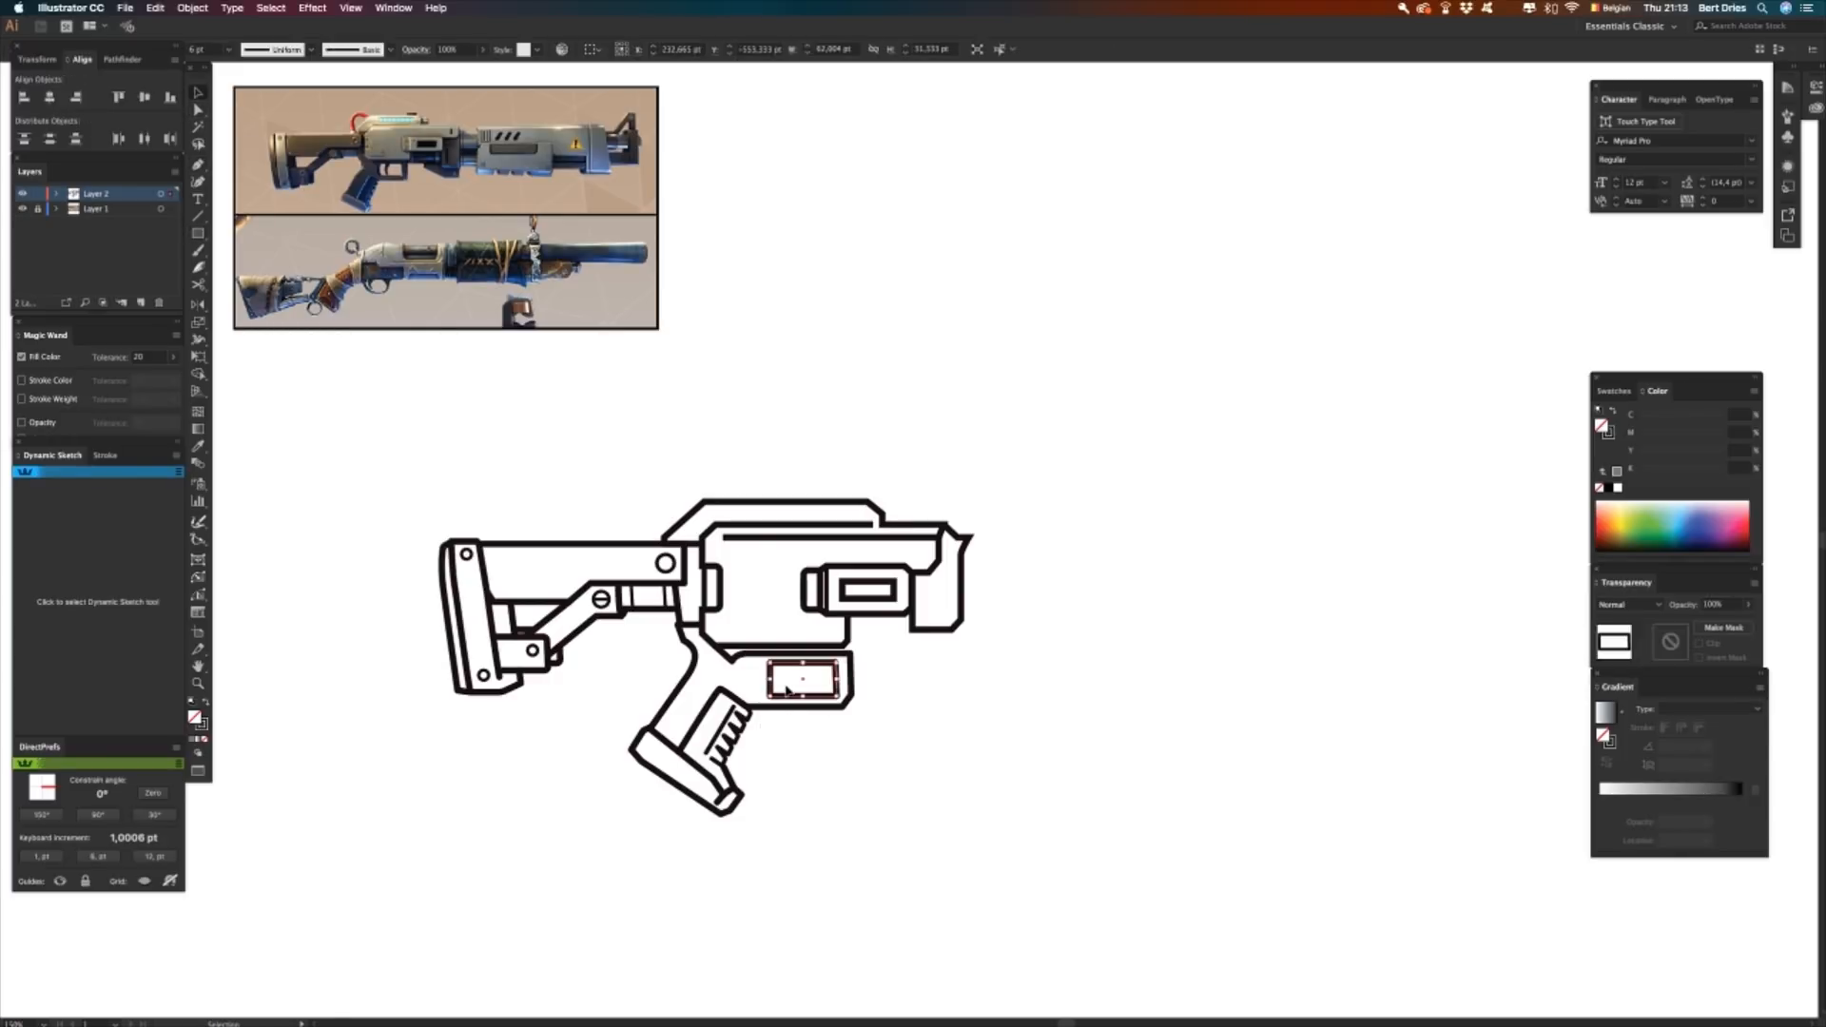
pyautogui.press('Left')
pyautogui.press('Left')
# - Reduce the stroke weight of the trigger housing's inner rectangle and round its corners
pyautogui.press('a')
pyautogui.click(104, 454)
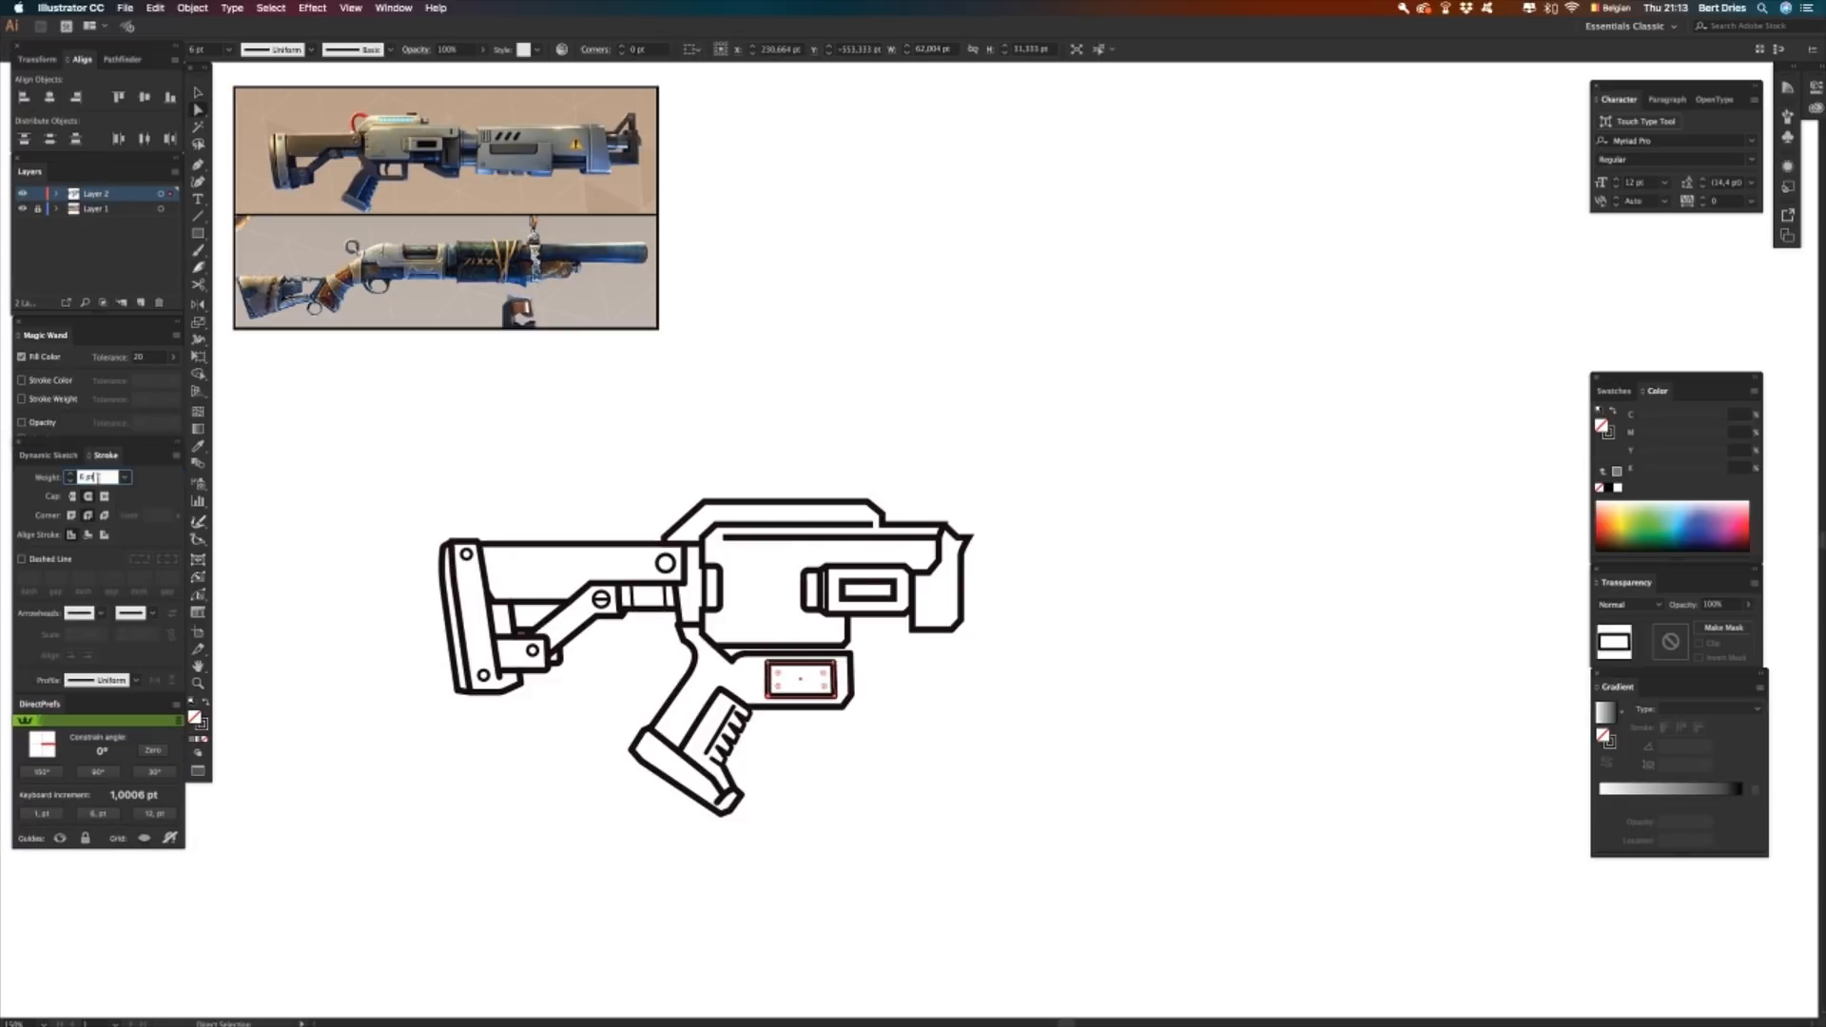
pyautogui.click(768, 665)
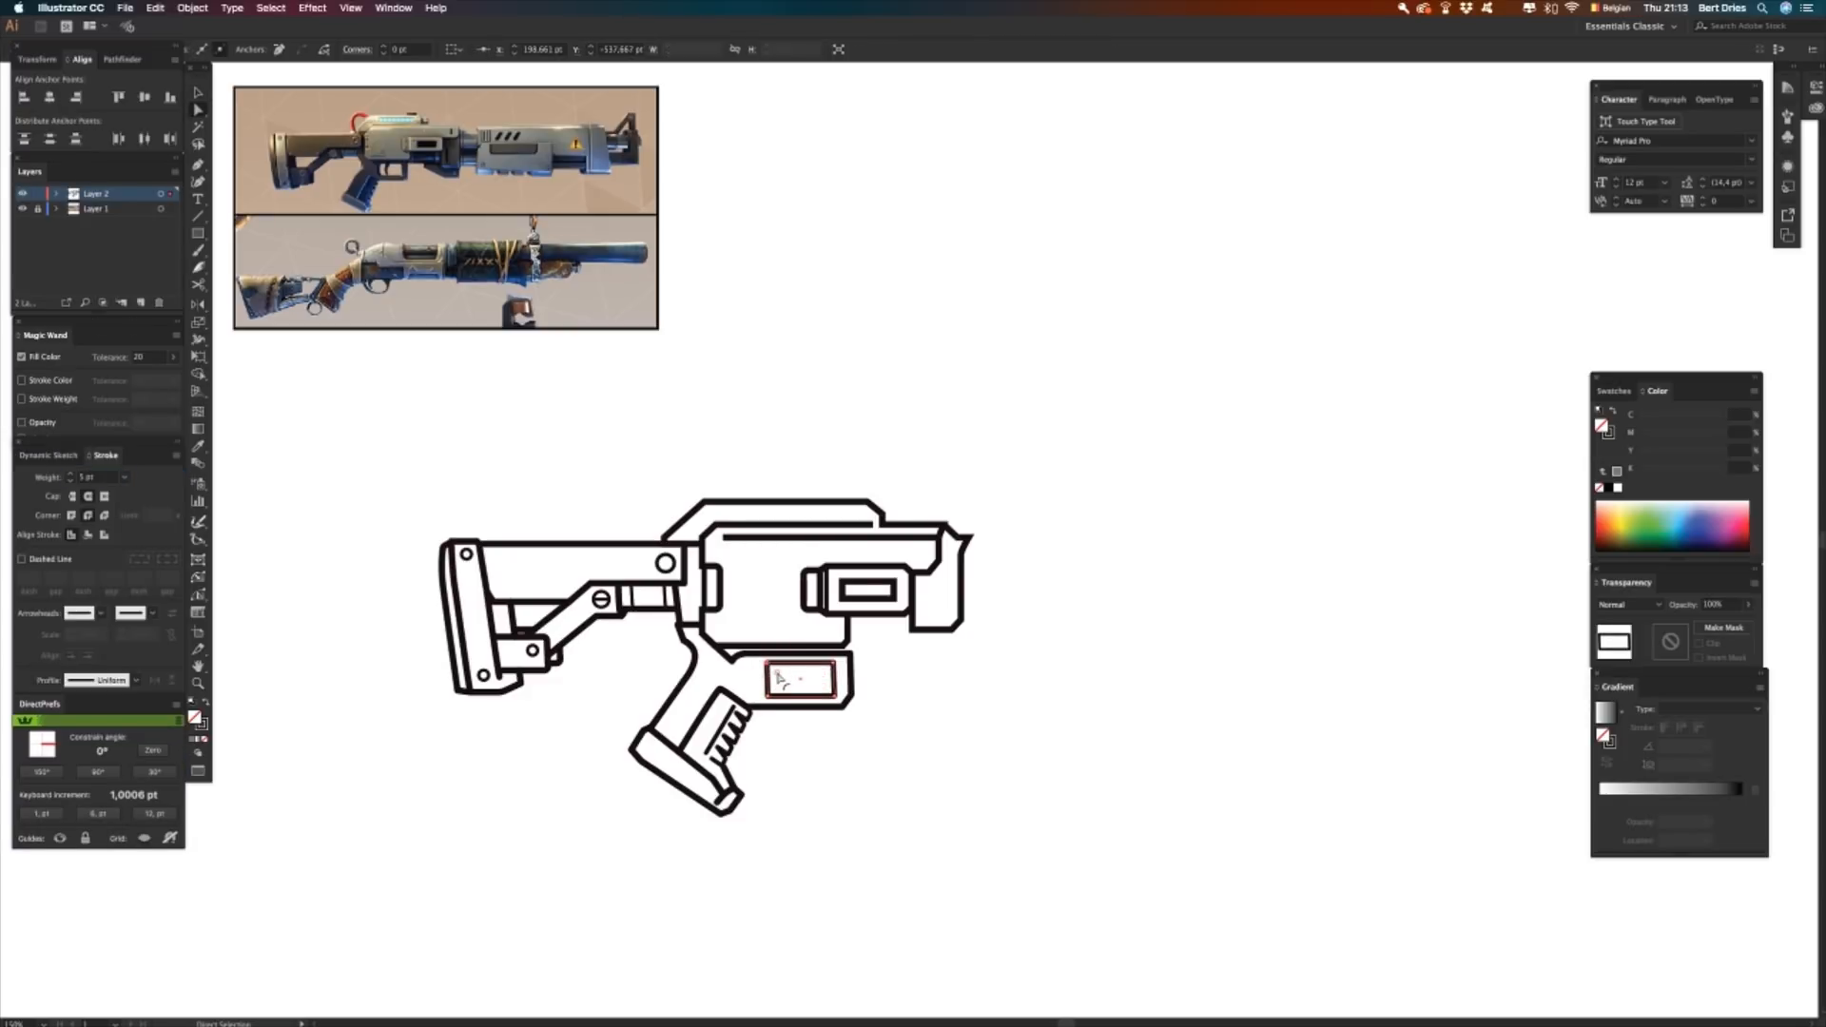
pyautogui.moveTo(778, 678); pyautogui.dragTo(830, 693)
pyautogui.click(874, 712)
# - Draw a short slanted line at the front edge of the trigger housing, running up to its upper front corner
pyautogui.press('p')
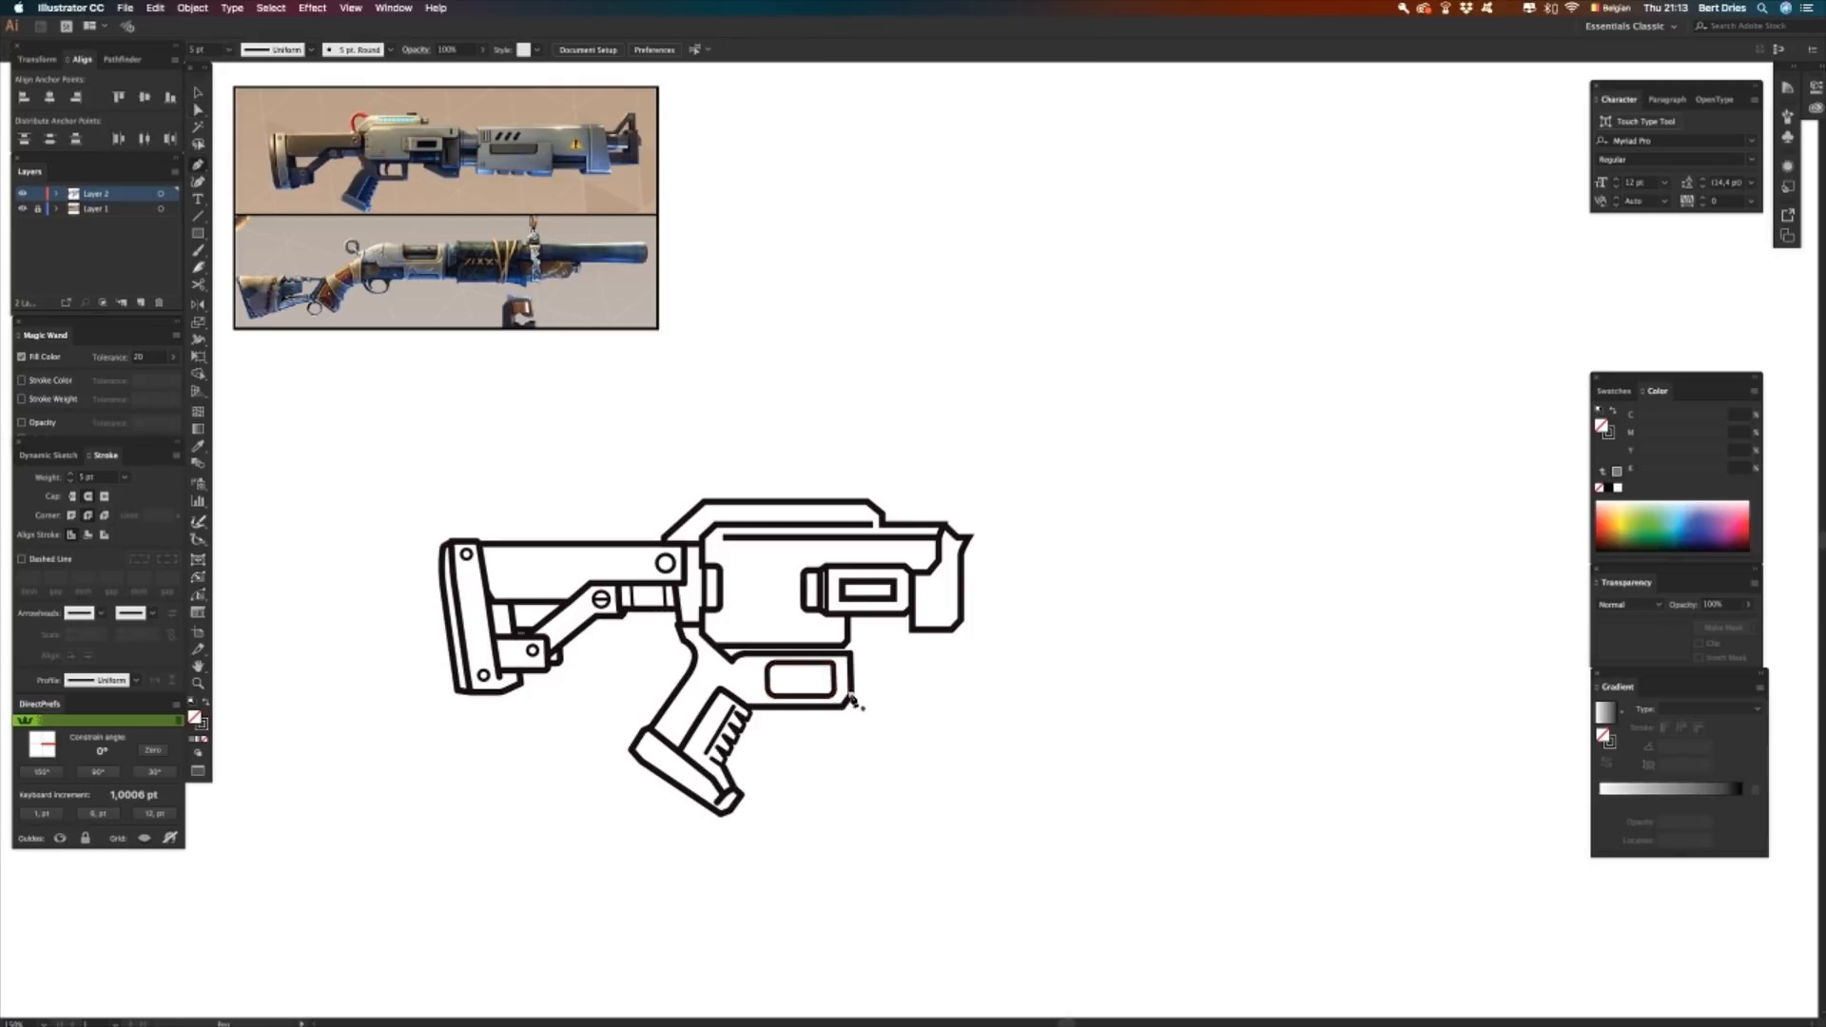
pyautogui.click(851, 696)
pyautogui.click(858, 652)
pyautogui.press('v')
pyautogui.click(917, 735)
# - Draw a vertical line inside the trigger opening near its rear end, spanning its full height
pyautogui.press('p')
pyautogui.click(776, 664)
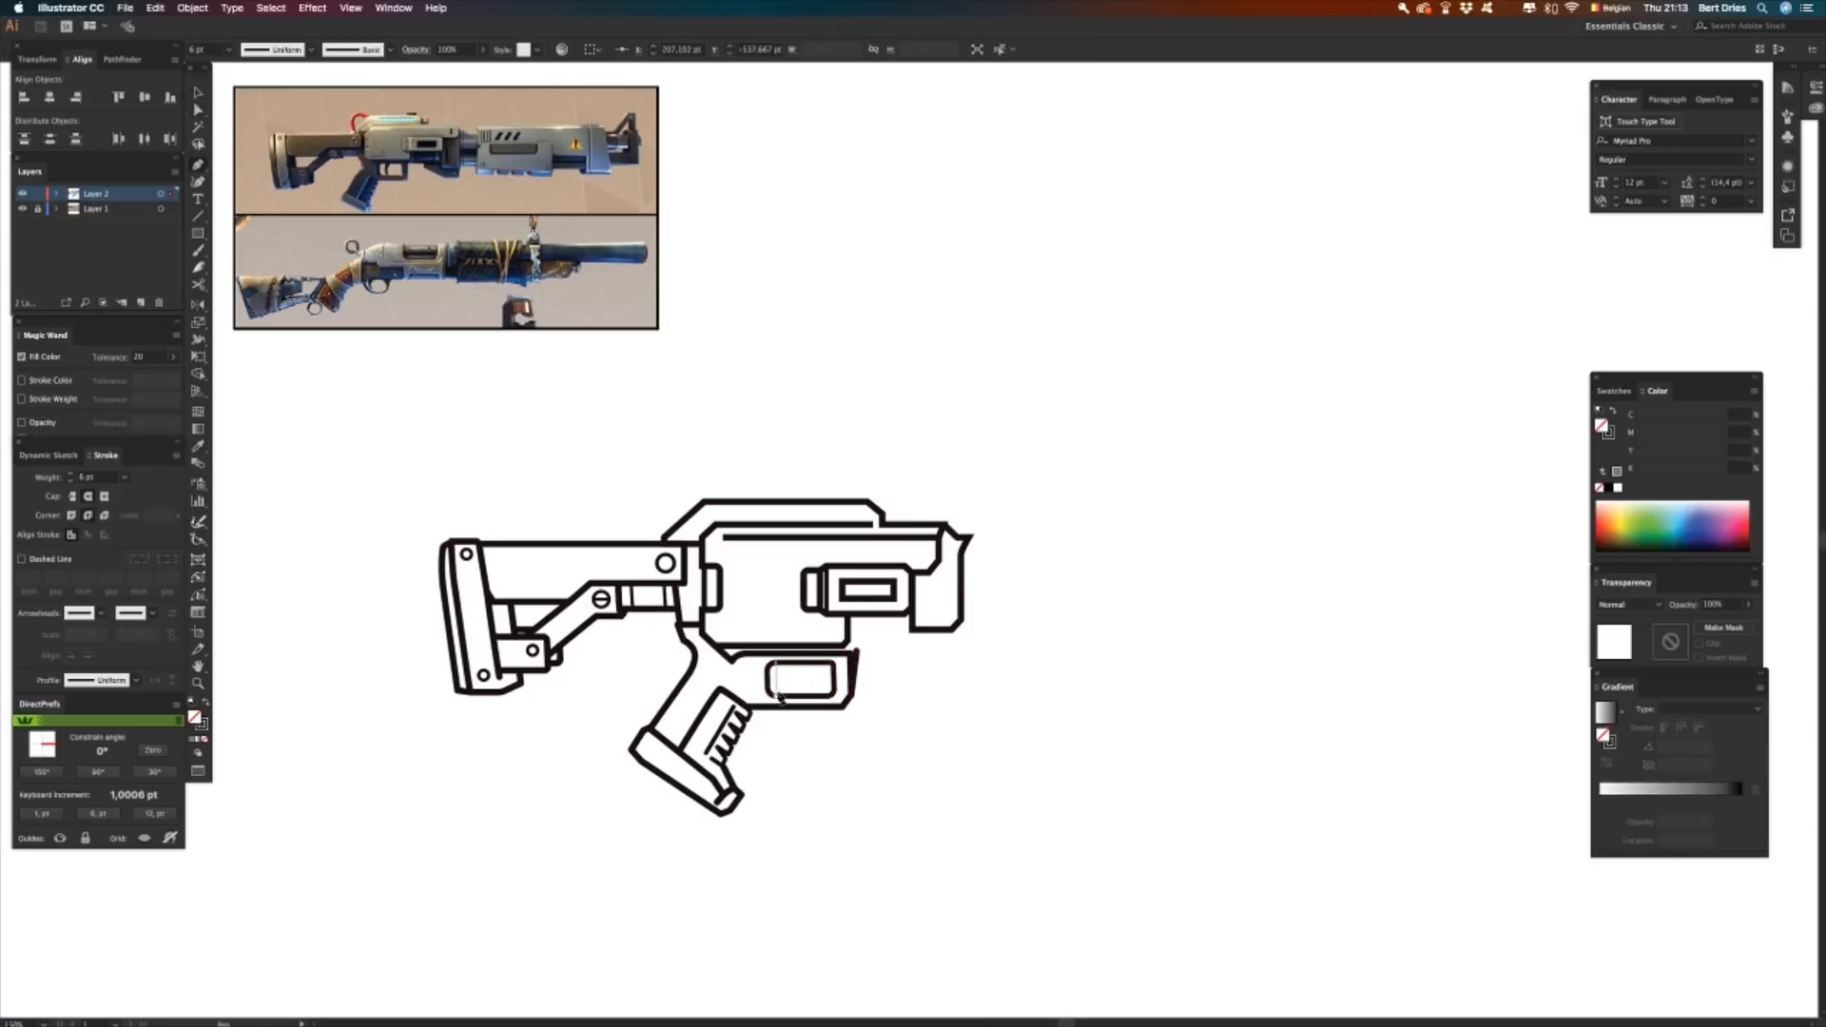
pyautogui.click(780, 696)
pyautogui.press('v')
pyautogui.click(807, 747)
# - Draw the trigger as a hooked outline inside the rounded opening, curving down and back up toward the front
pyautogui.press('p')
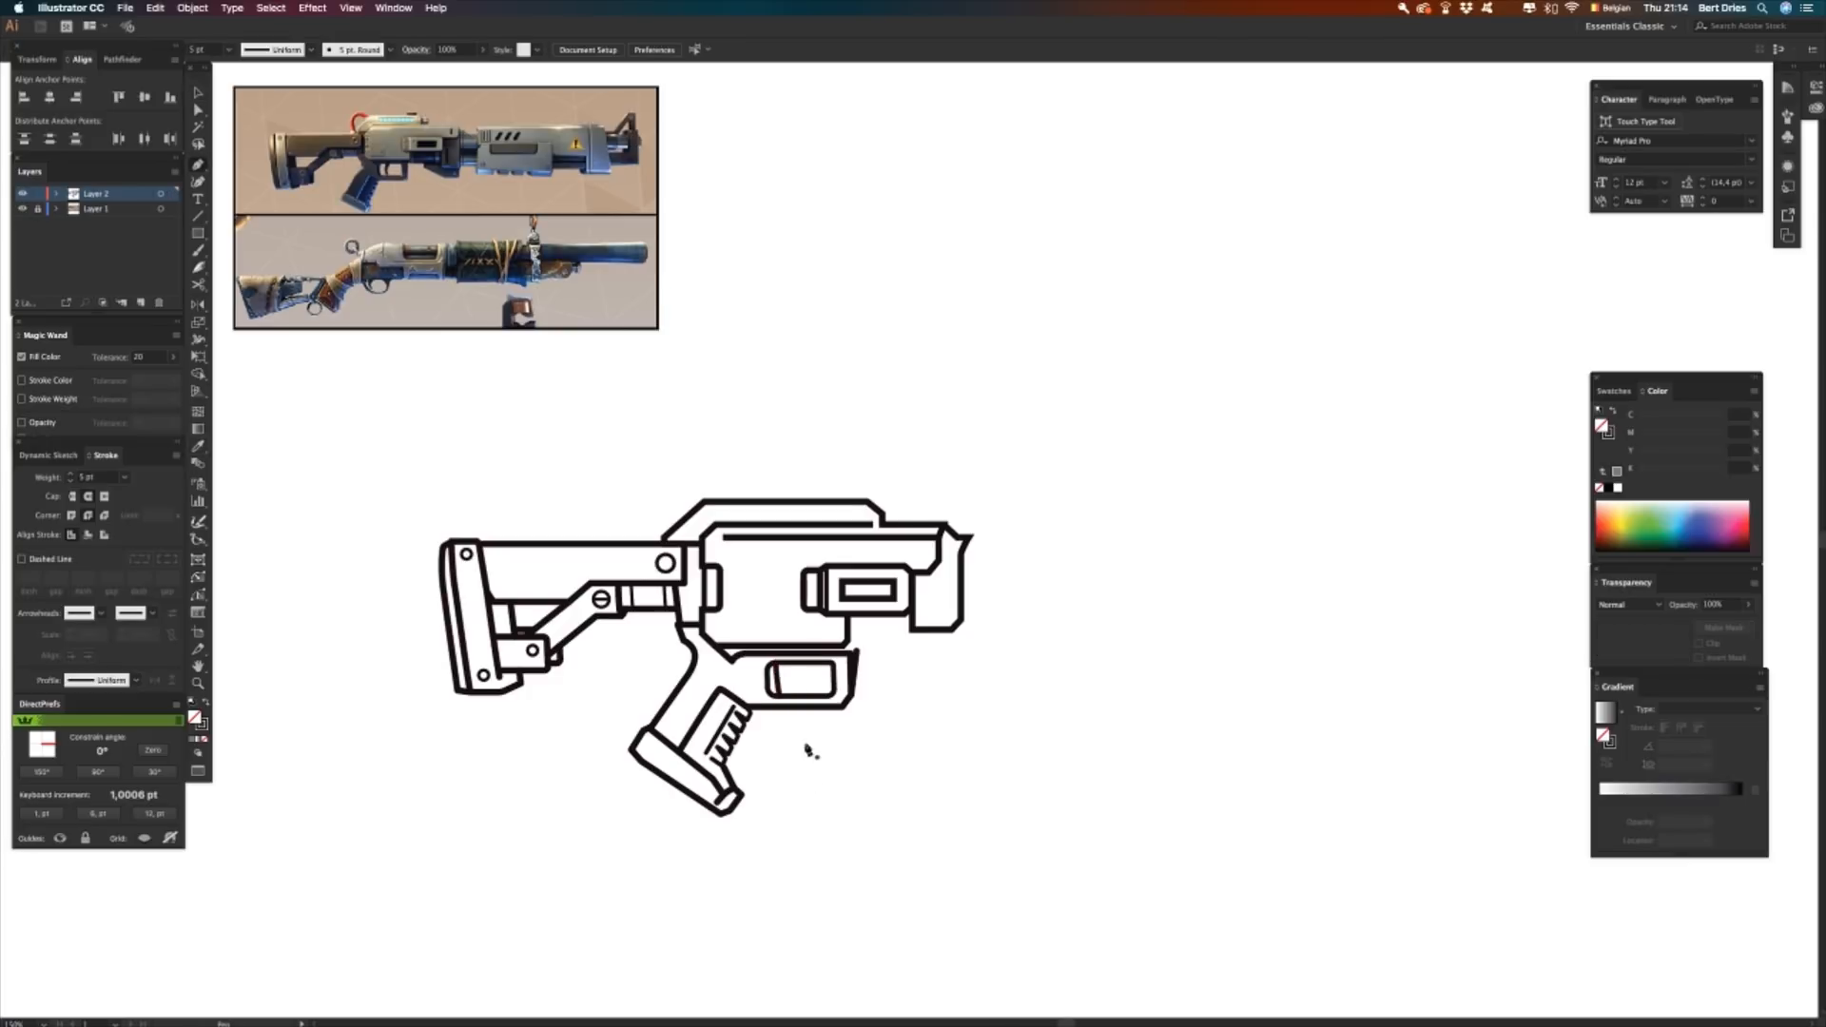
pyautogui.click(778, 668)
pyautogui.click(788, 665)
pyautogui.moveTo(802, 697); pyautogui.dragTo(799, 693)
pyautogui.press('super+z')
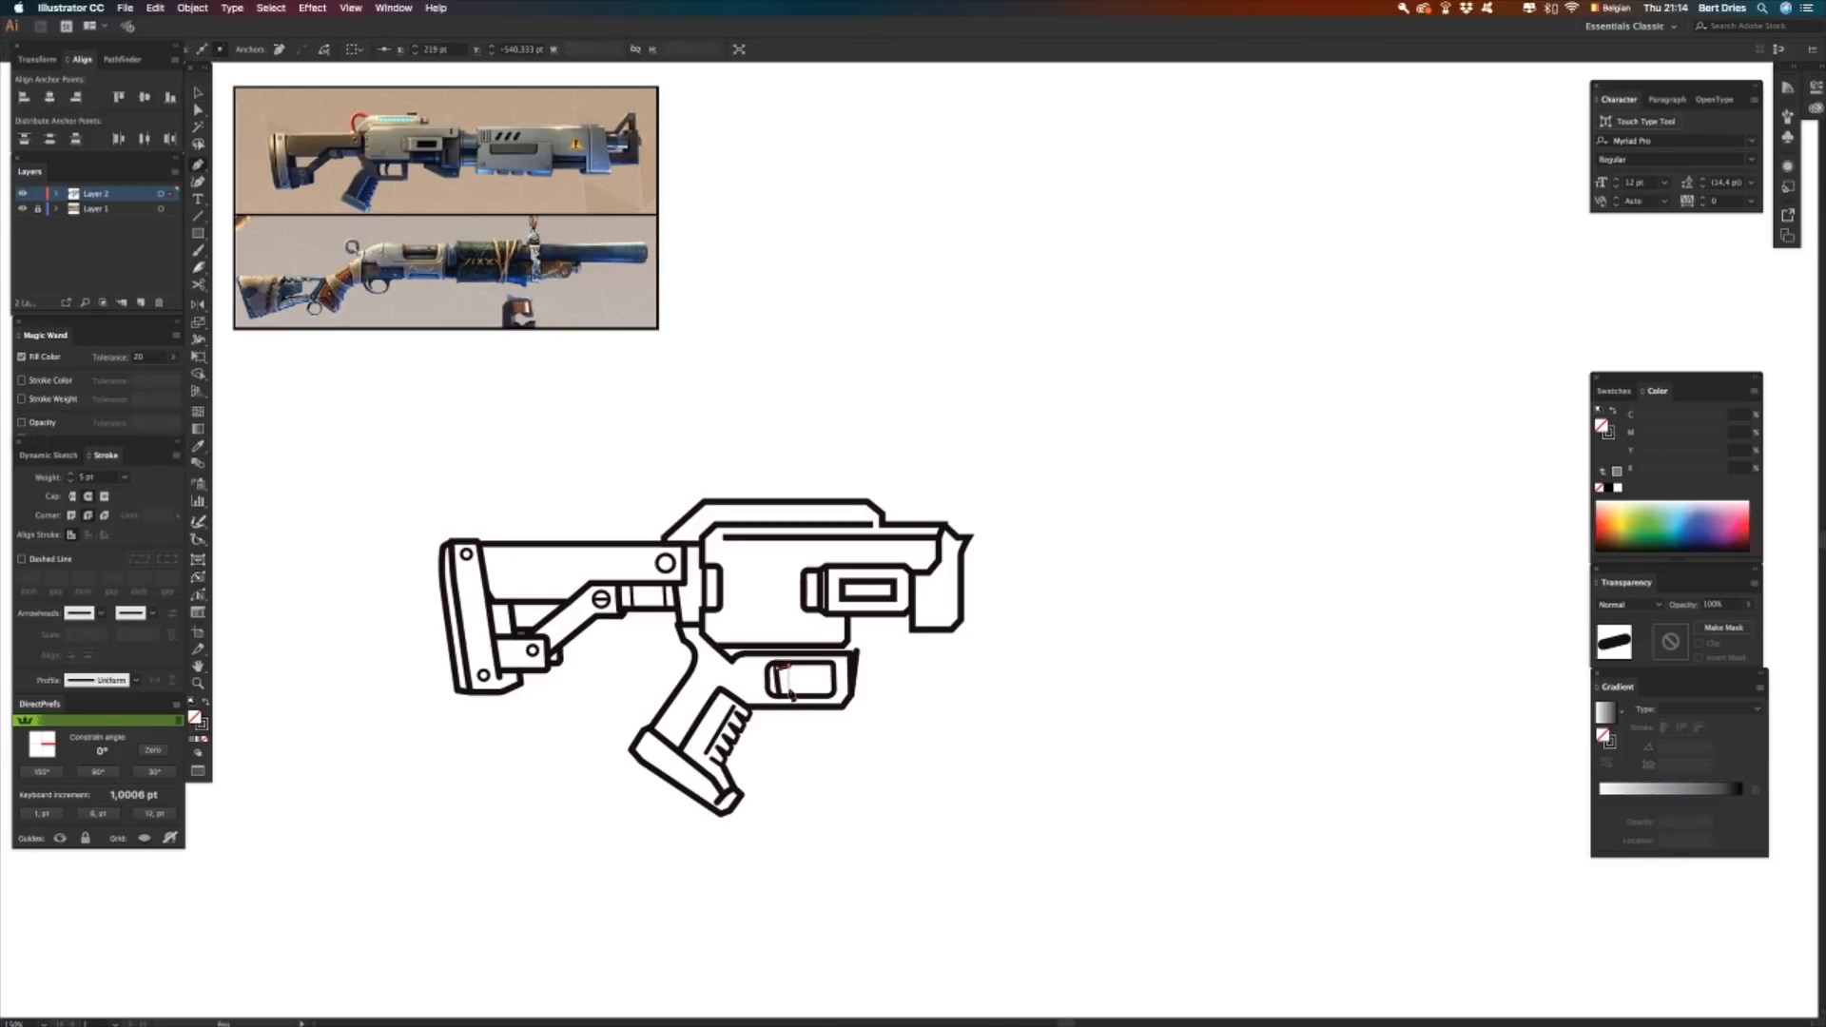
pyautogui.click(789, 677)
pyautogui.click(793, 691)
pyautogui.click(800, 670)
pyautogui.click(808, 667)
pyautogui.press('a')
pyautogui.click(864, 697)
pyautogui.click(807, 668)
pyautogui.press('p')
pyautogui.press('v')
pyautogui.click(959, 715)
# - Adjust the anchor points at the lower end and front edge of the trigger to refine its shape
pyautogui.press('a')
pyautogui.click(785, 696)
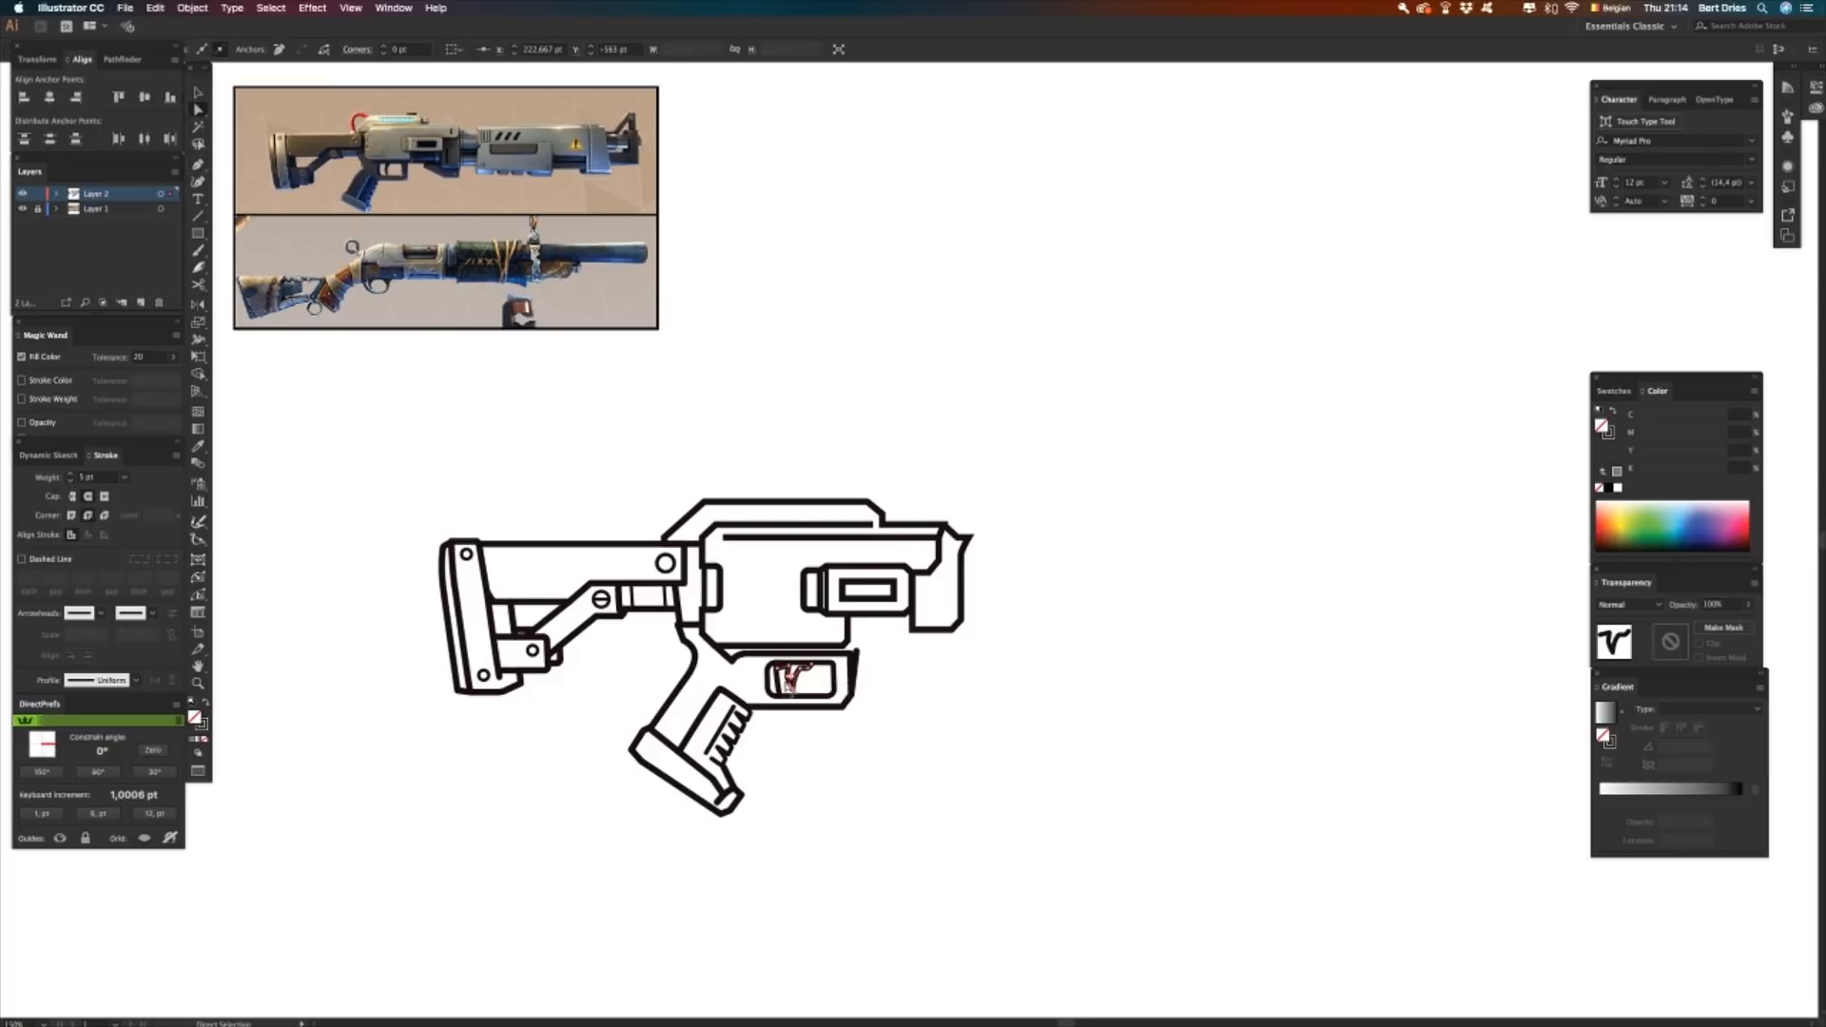
pyautogui.click(804, 720)
pyautogui.click(797, 678)
pyautogui.click(801, 672)
pyautogui.click(909, 709)
# - Draw a small bracket between the body's lower front corner and the trigger housing, and match its stroke to the 6 pt body outline
pyautogui.press('p')
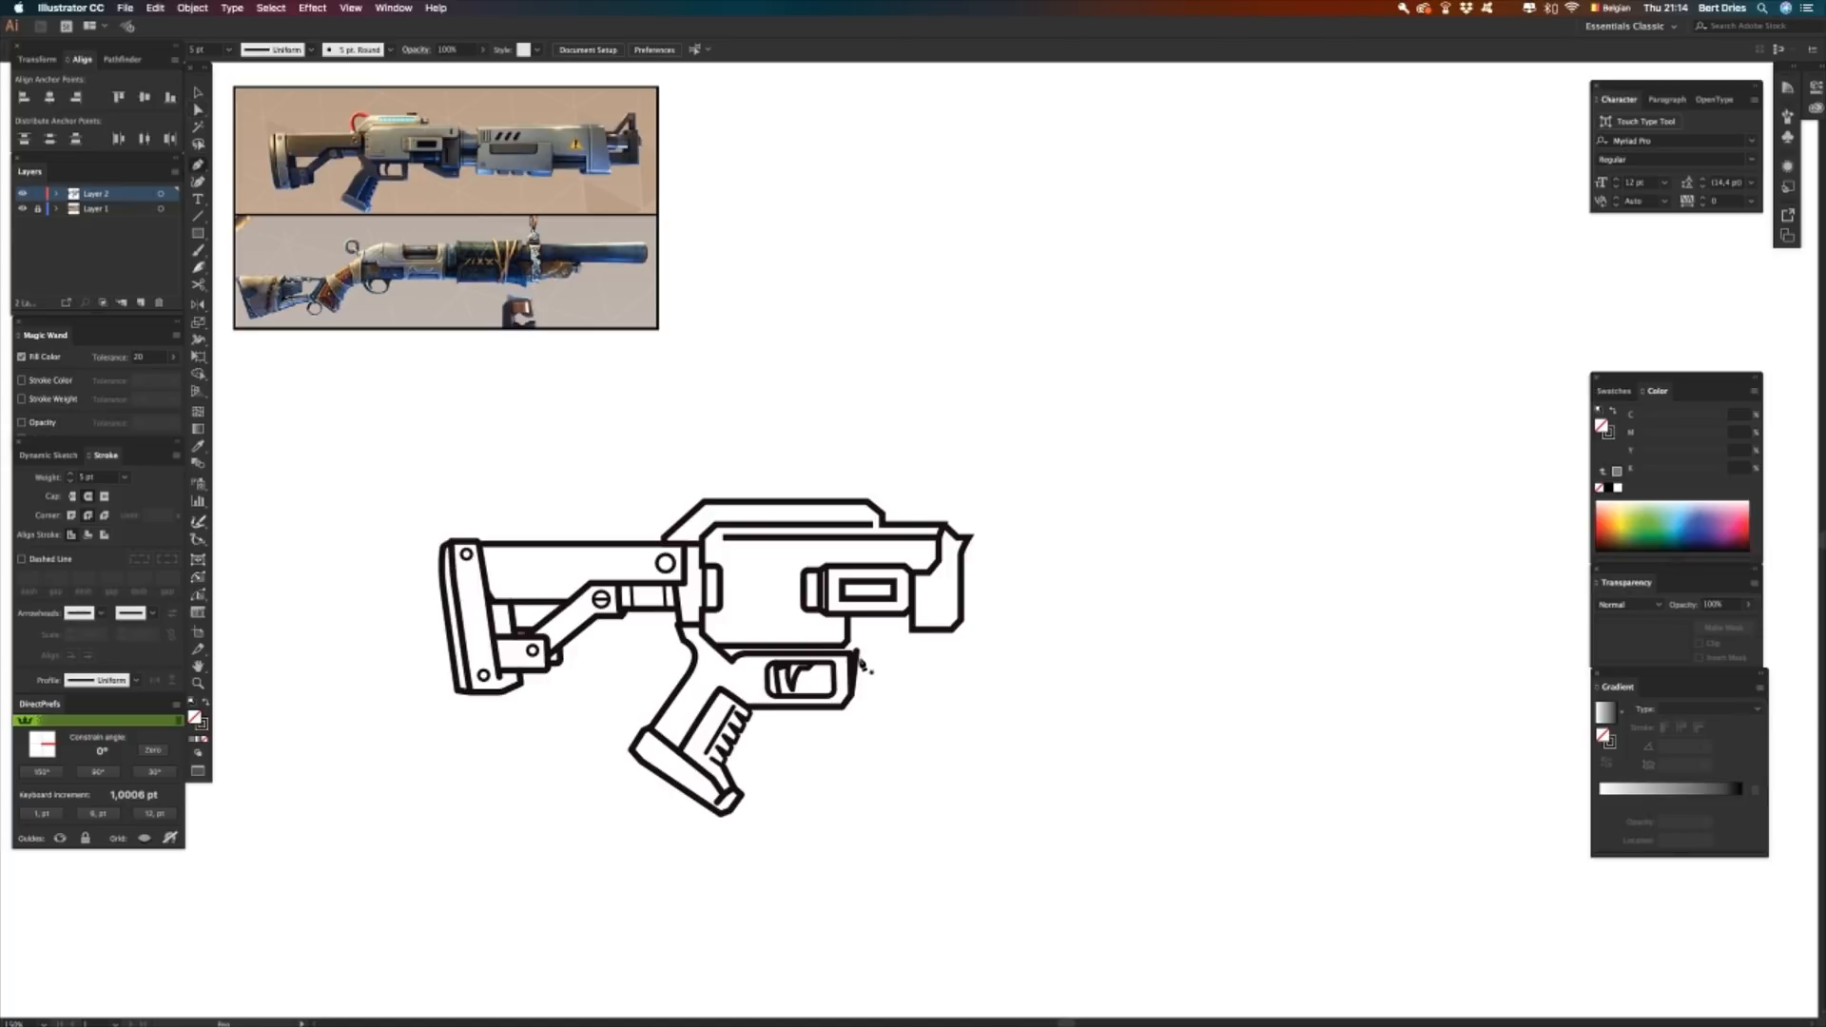
pyautogui.click(846, 647)
pyautogui.click(852, 654)
pyautogui.click(865, 653)
pyautogui.click(865, 621)
pyautogui.click(846, 647)
pyautogui.press('i')
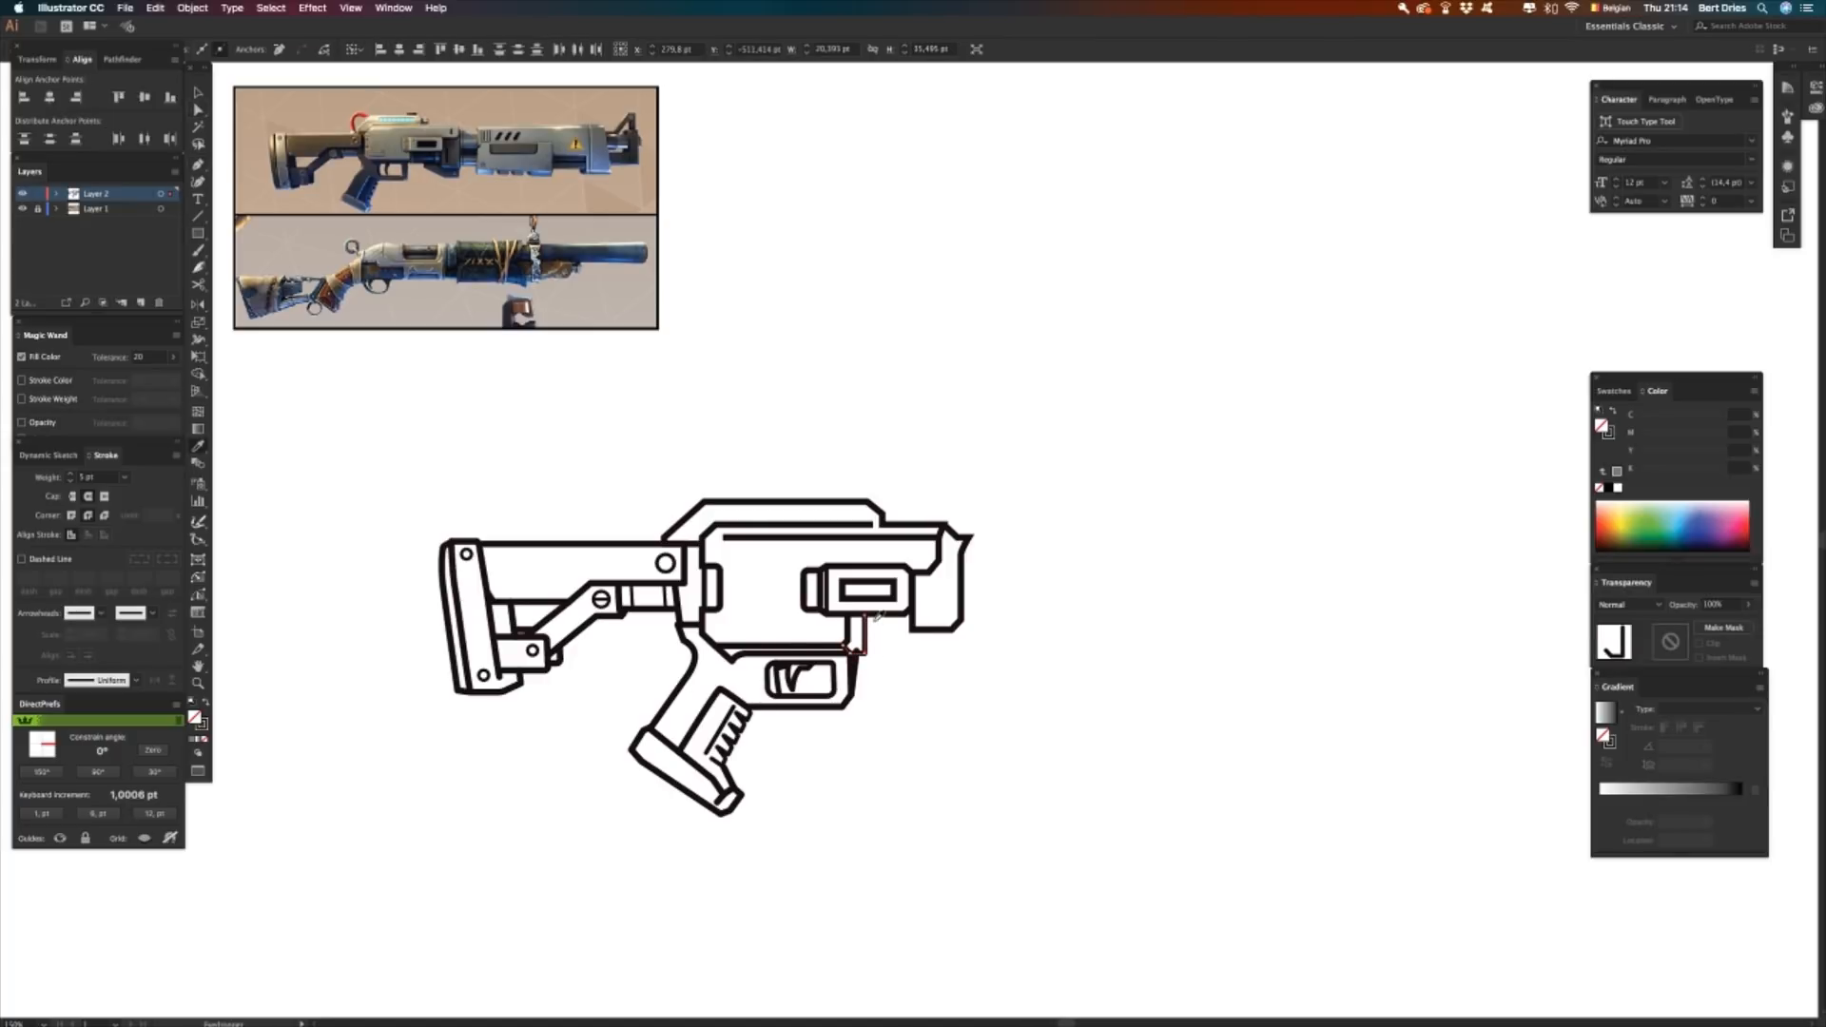
pyautogui.click(849, 629)
pyautogui.click(851, 630)
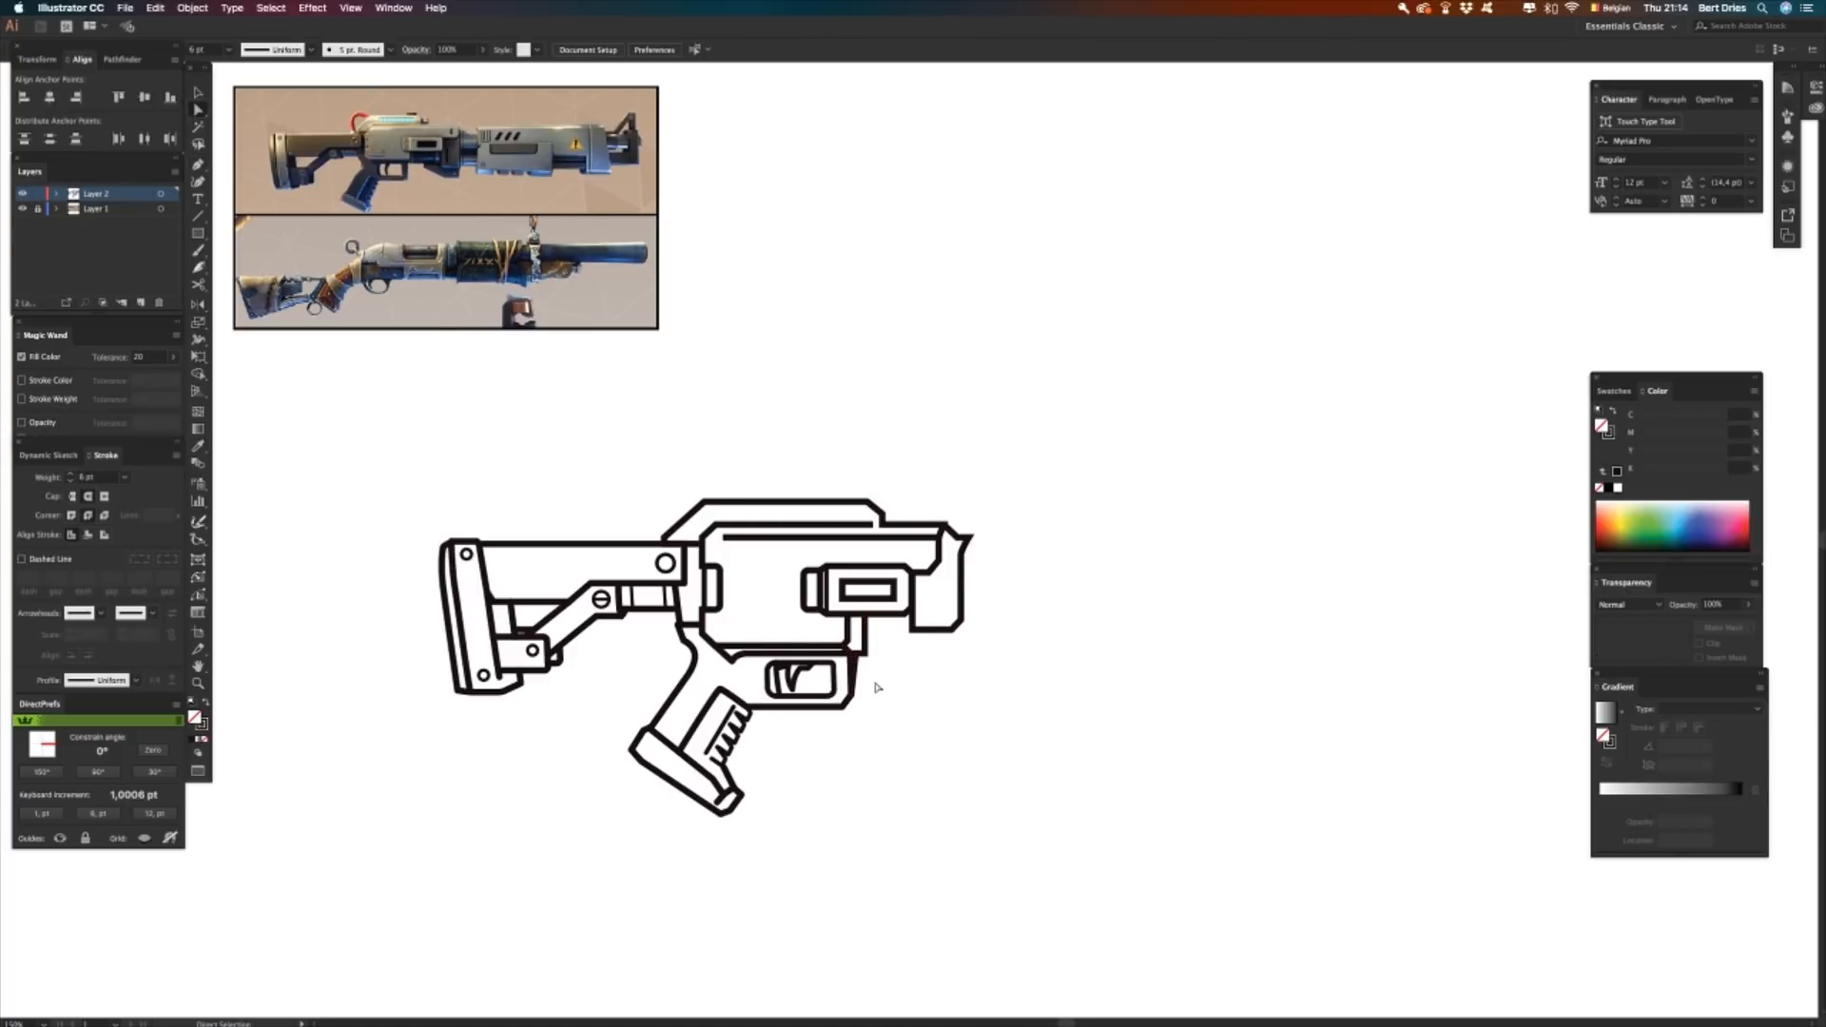
# - Draw a horizontal line forward from the bracket's foot and shift the front section of the body slightly right
pyautogui.click(867, 649)
pyautogui.click(910, 649)
pyautogui.press('a')
pyautogui.click(1011, 685)
pyautogui.moveTo(1011, 685); pyautogui.dragTo(892, 499)
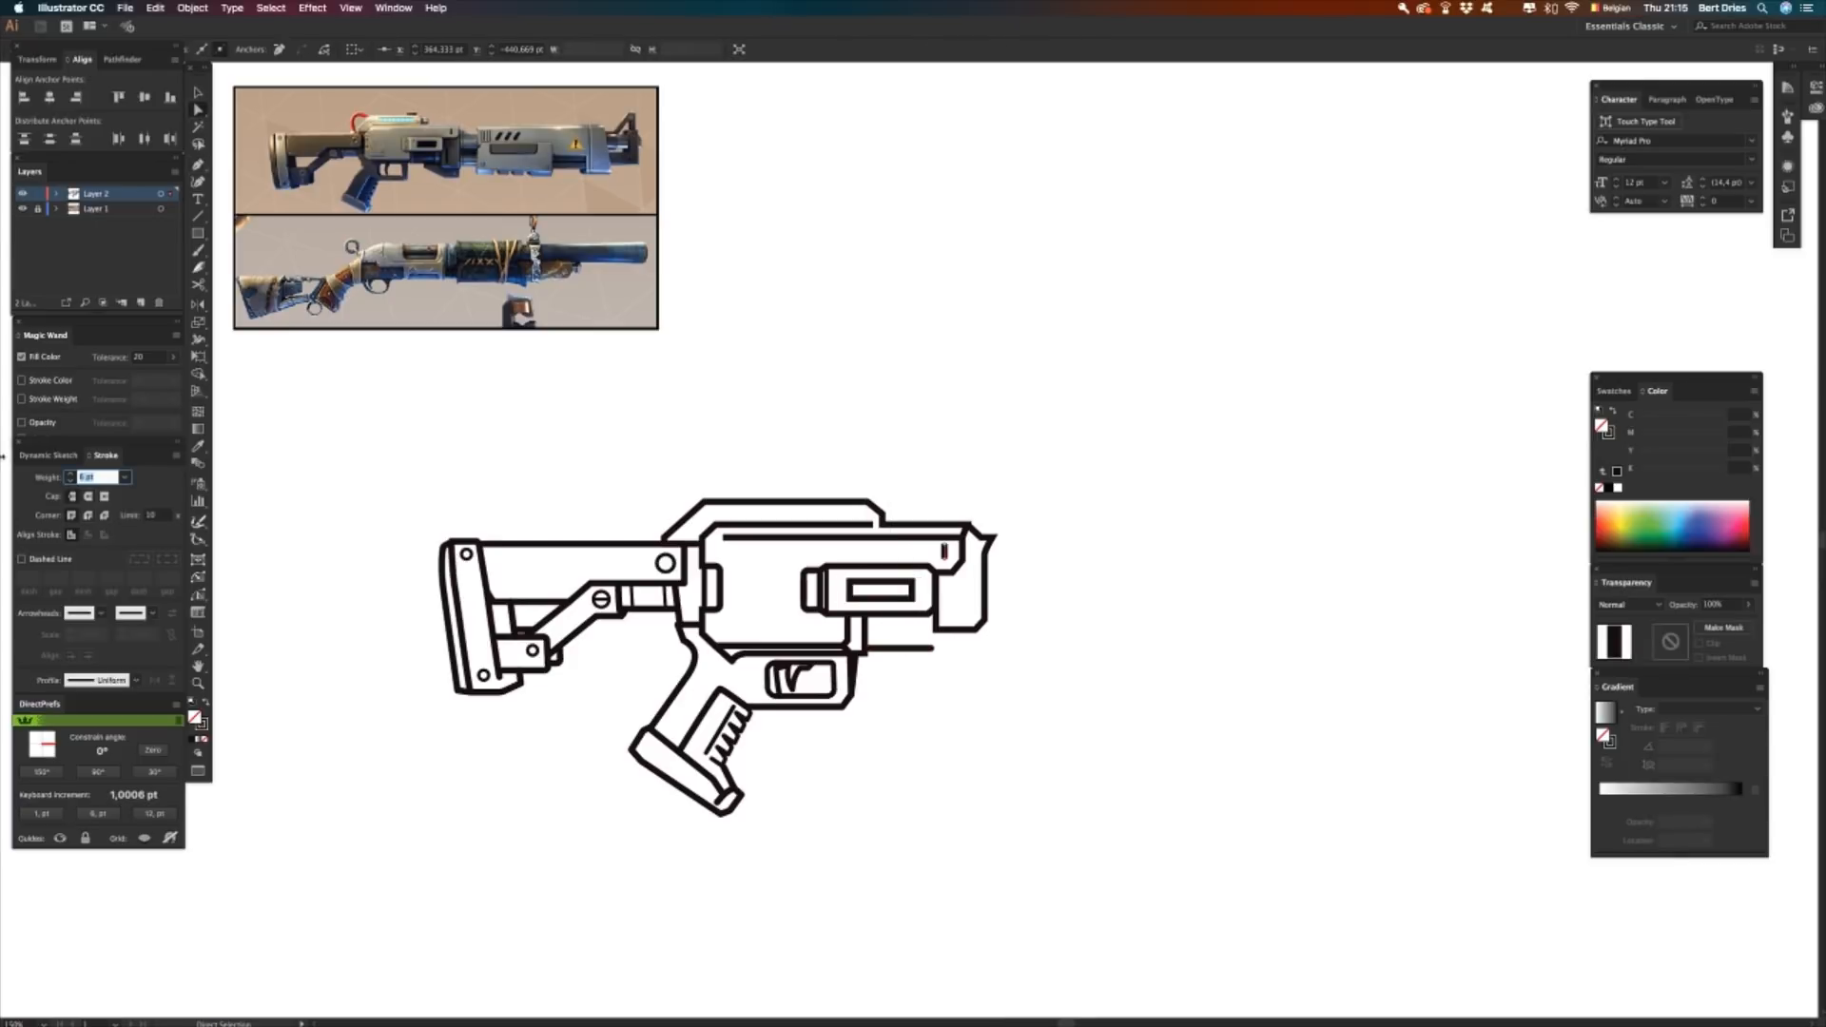
# - Set the stroke weight of the short vertical mark near the body's upper front to 4 pt
pyautogui.press('Down')
pyautogui.press('Down')
pyautogui.press('Return')
pyautogui.press('v')
pyautogui.click(920, 791)
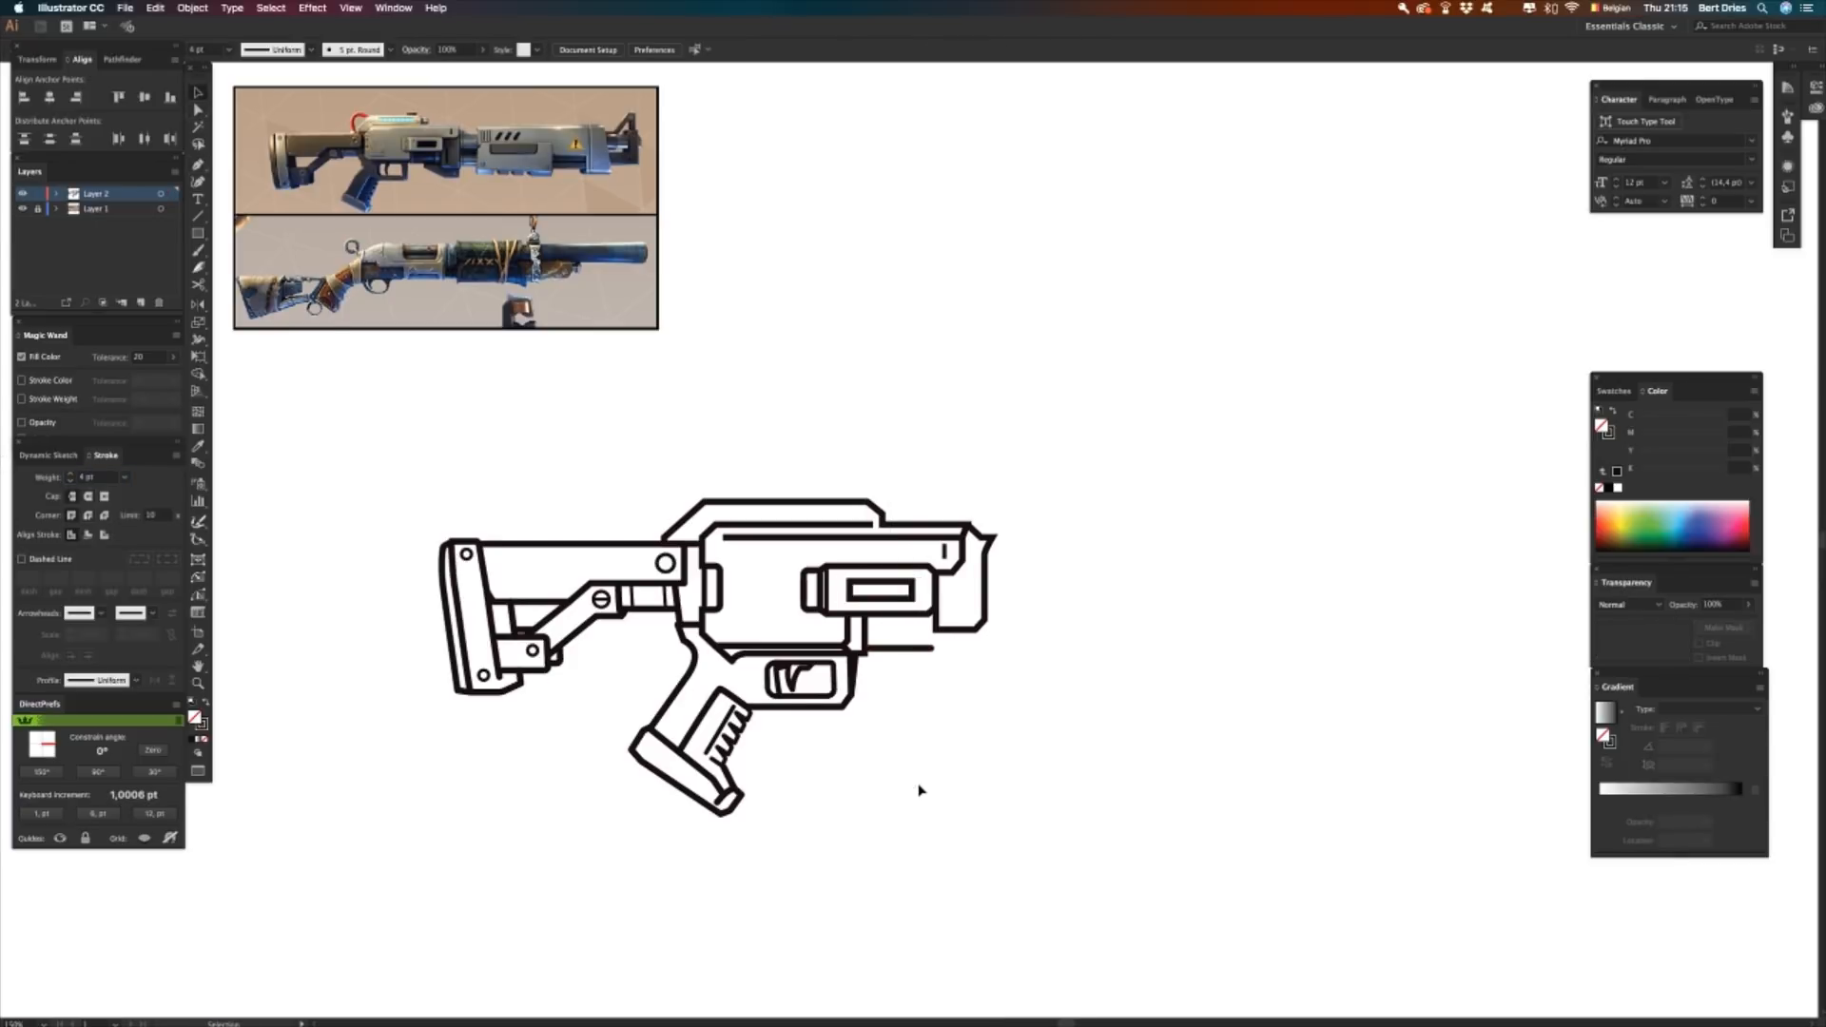
# - Draw a short diagonal line across the lower end of the stock's brace arm and fit it to the arm's width
pyautogui.press('p')
pyautogui.click(548, 630)
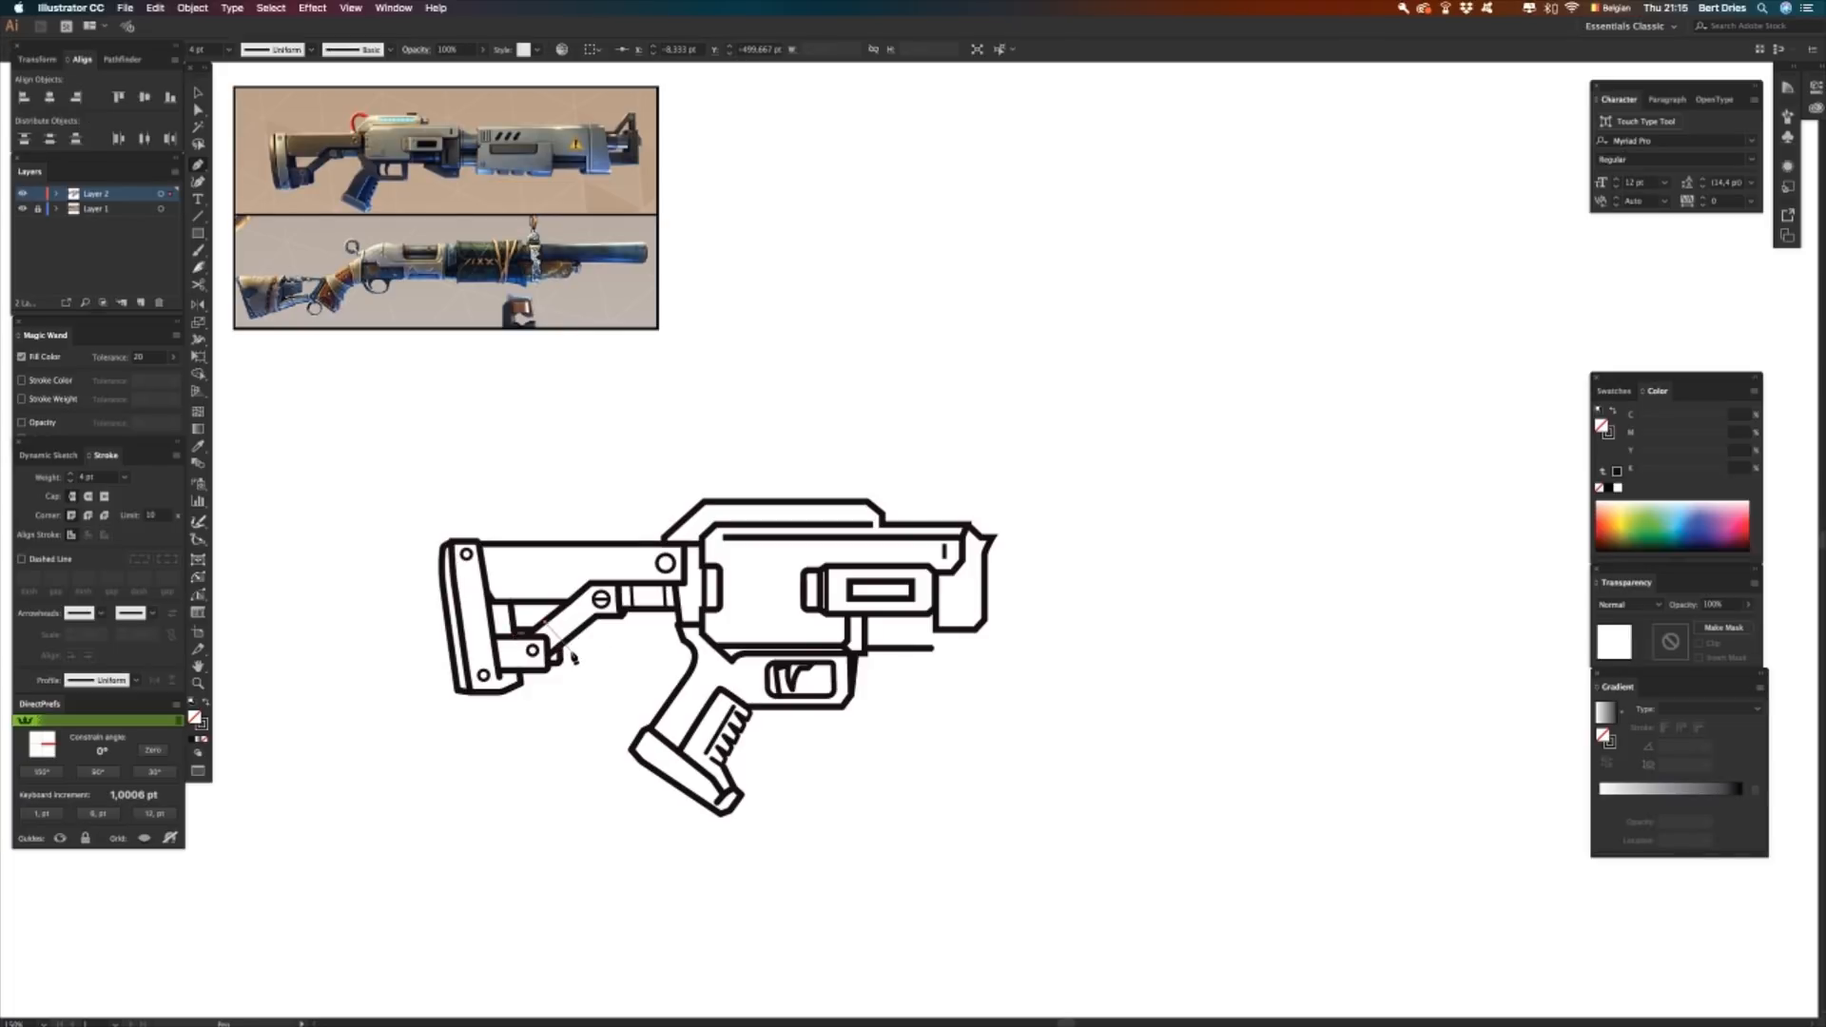
pyautogui.click(575, 664)
pyautogui.press('v')
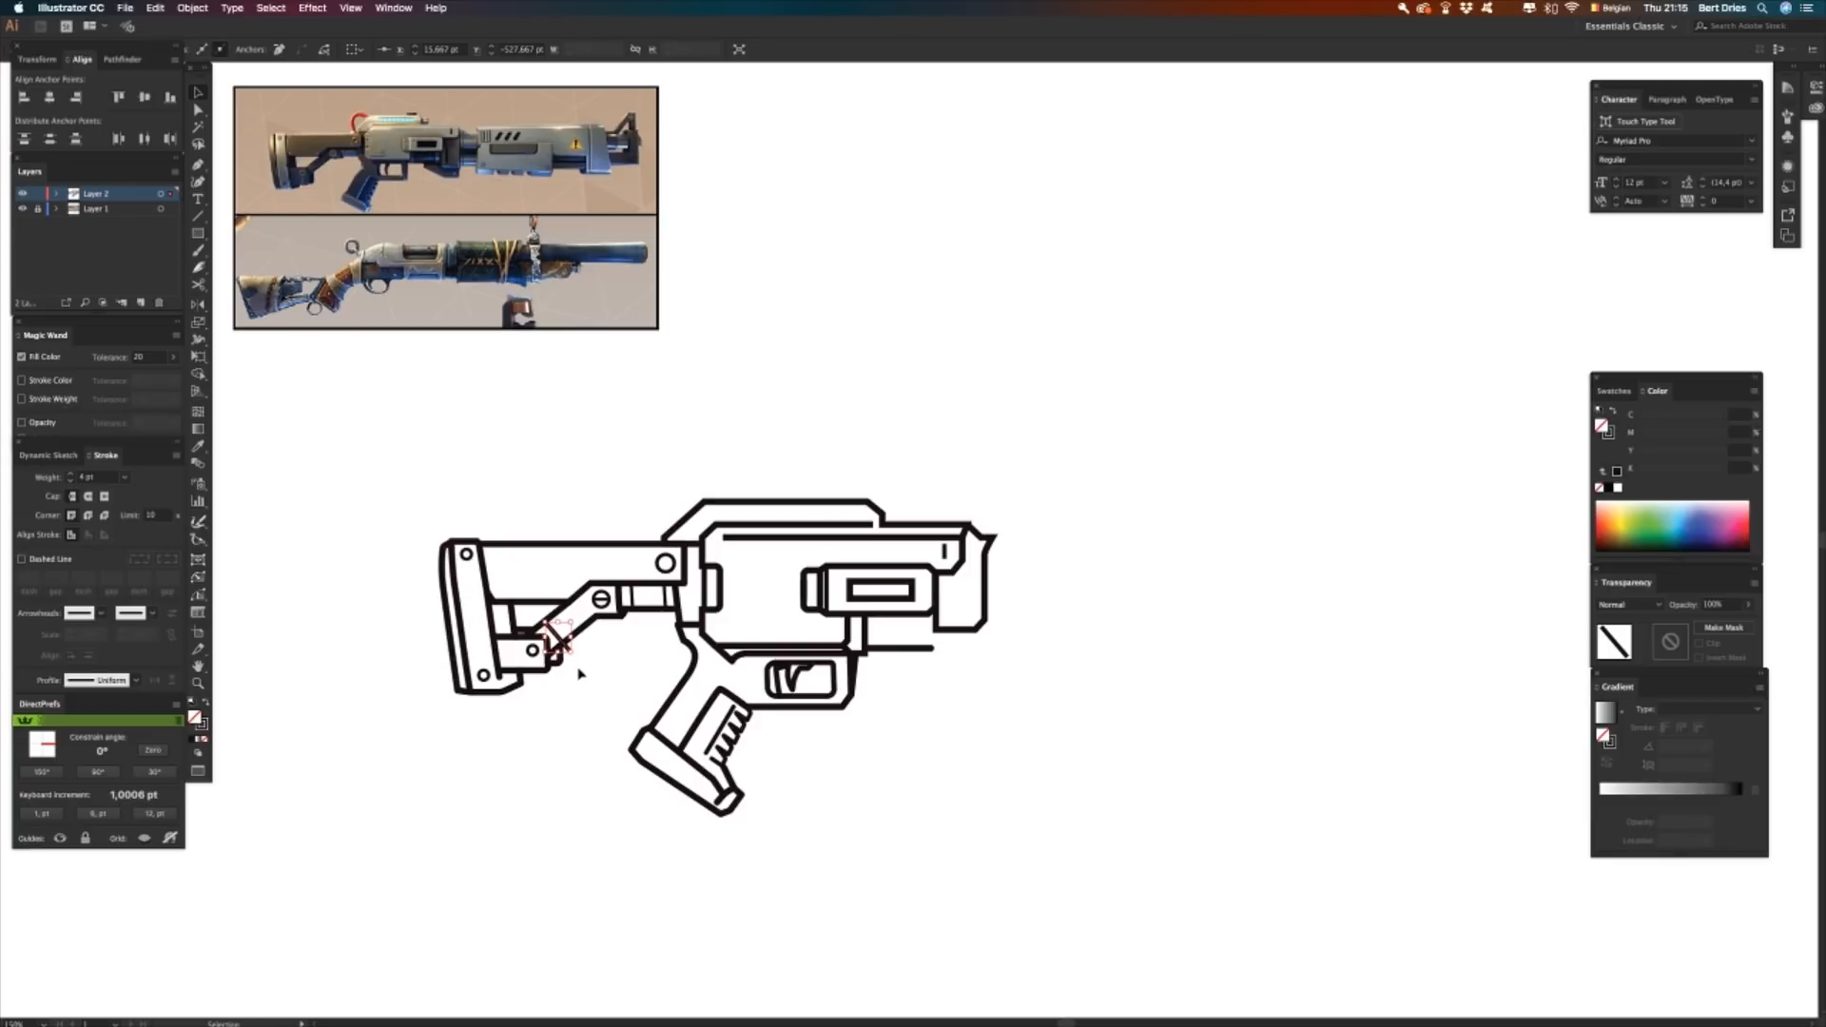
pyautogui.press('n')
pyautogui.press('a')
pyautogui.click(575, 678)
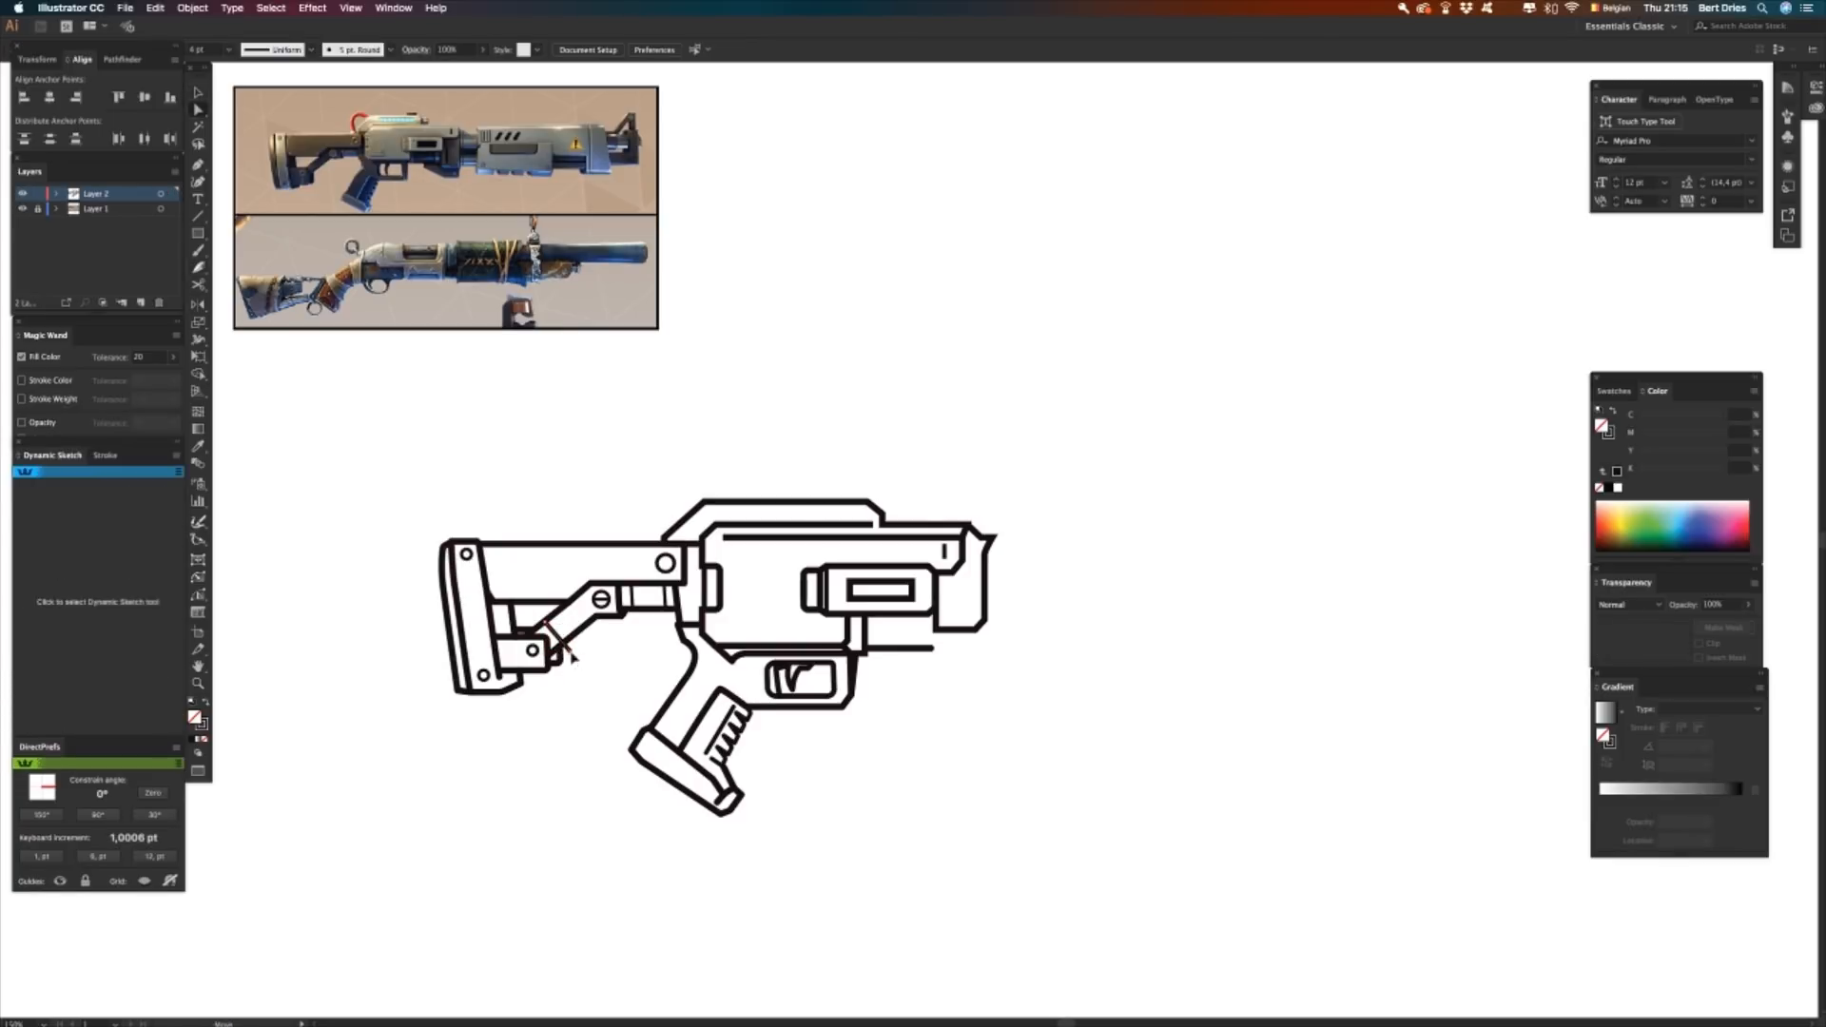
pyautogui.click(571, 654)
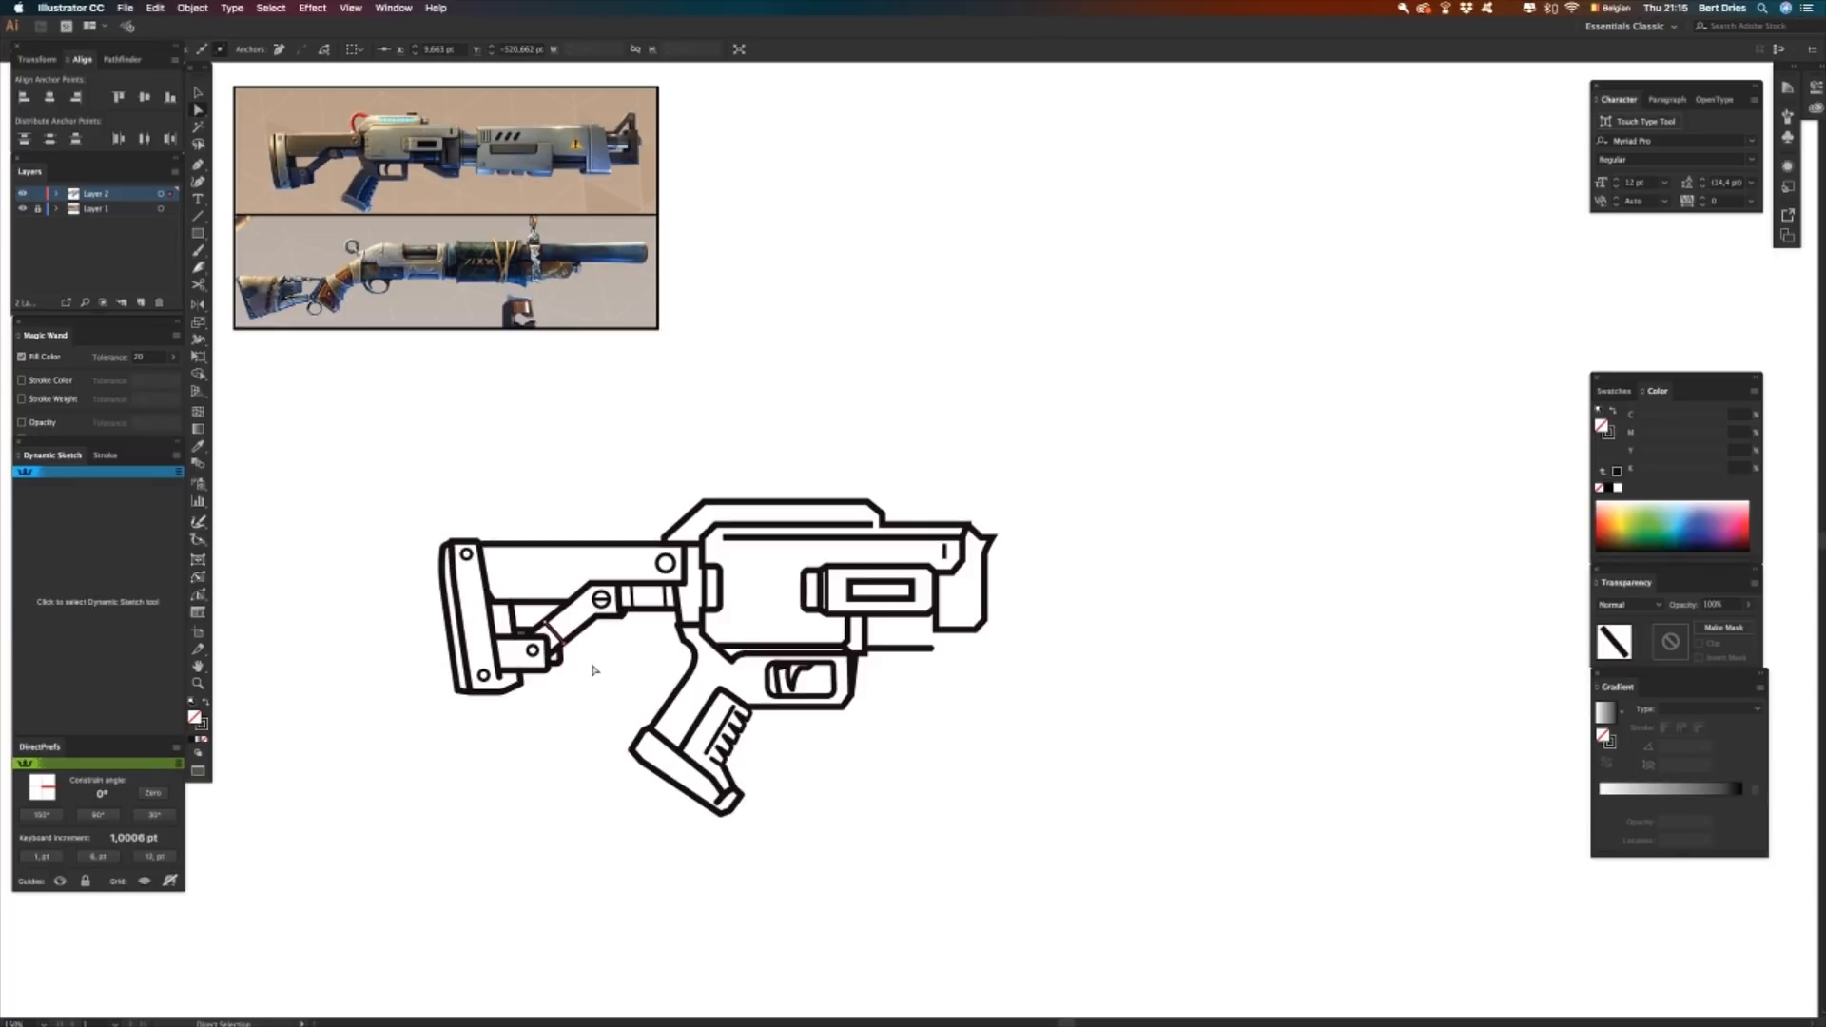
# - Copy the short diagonal line to the upper end of the brace arm
pyautogui.press('p')
pyautogui.keyDown('super'); pyautogui.click(602, 692); pyautogui.keyUp('super')
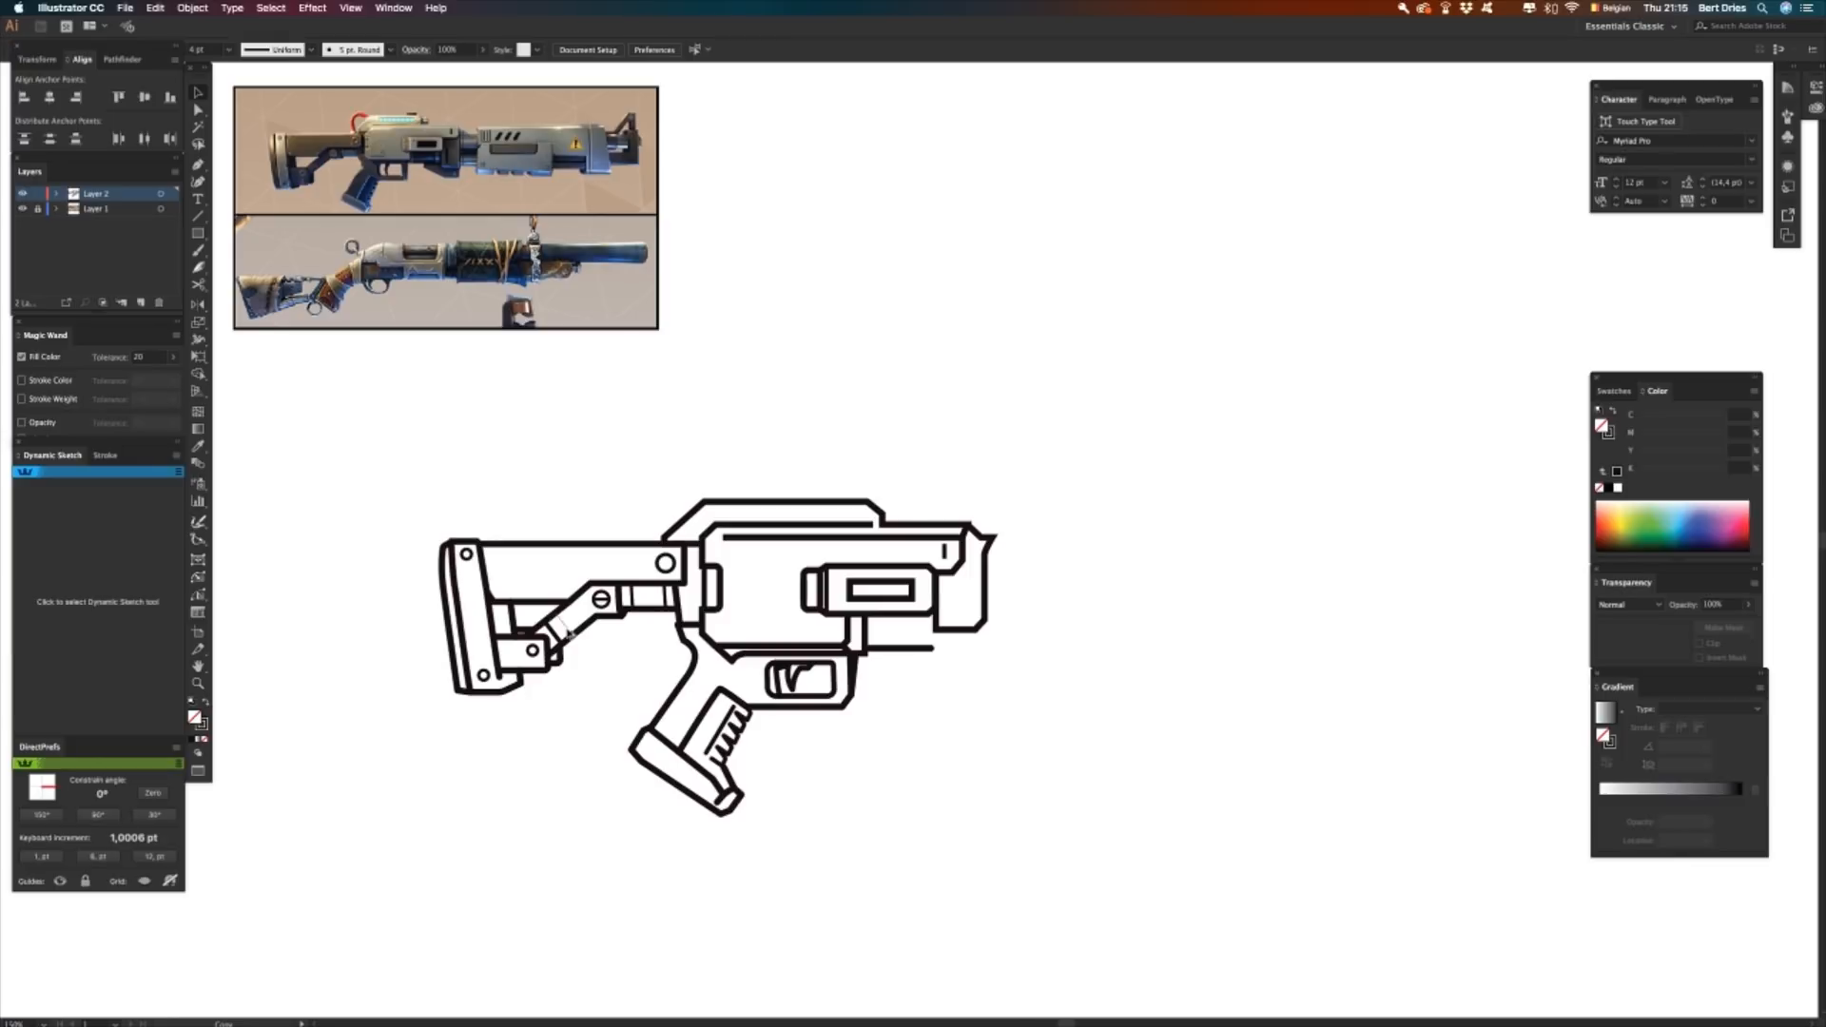
pyautogui.press('v')
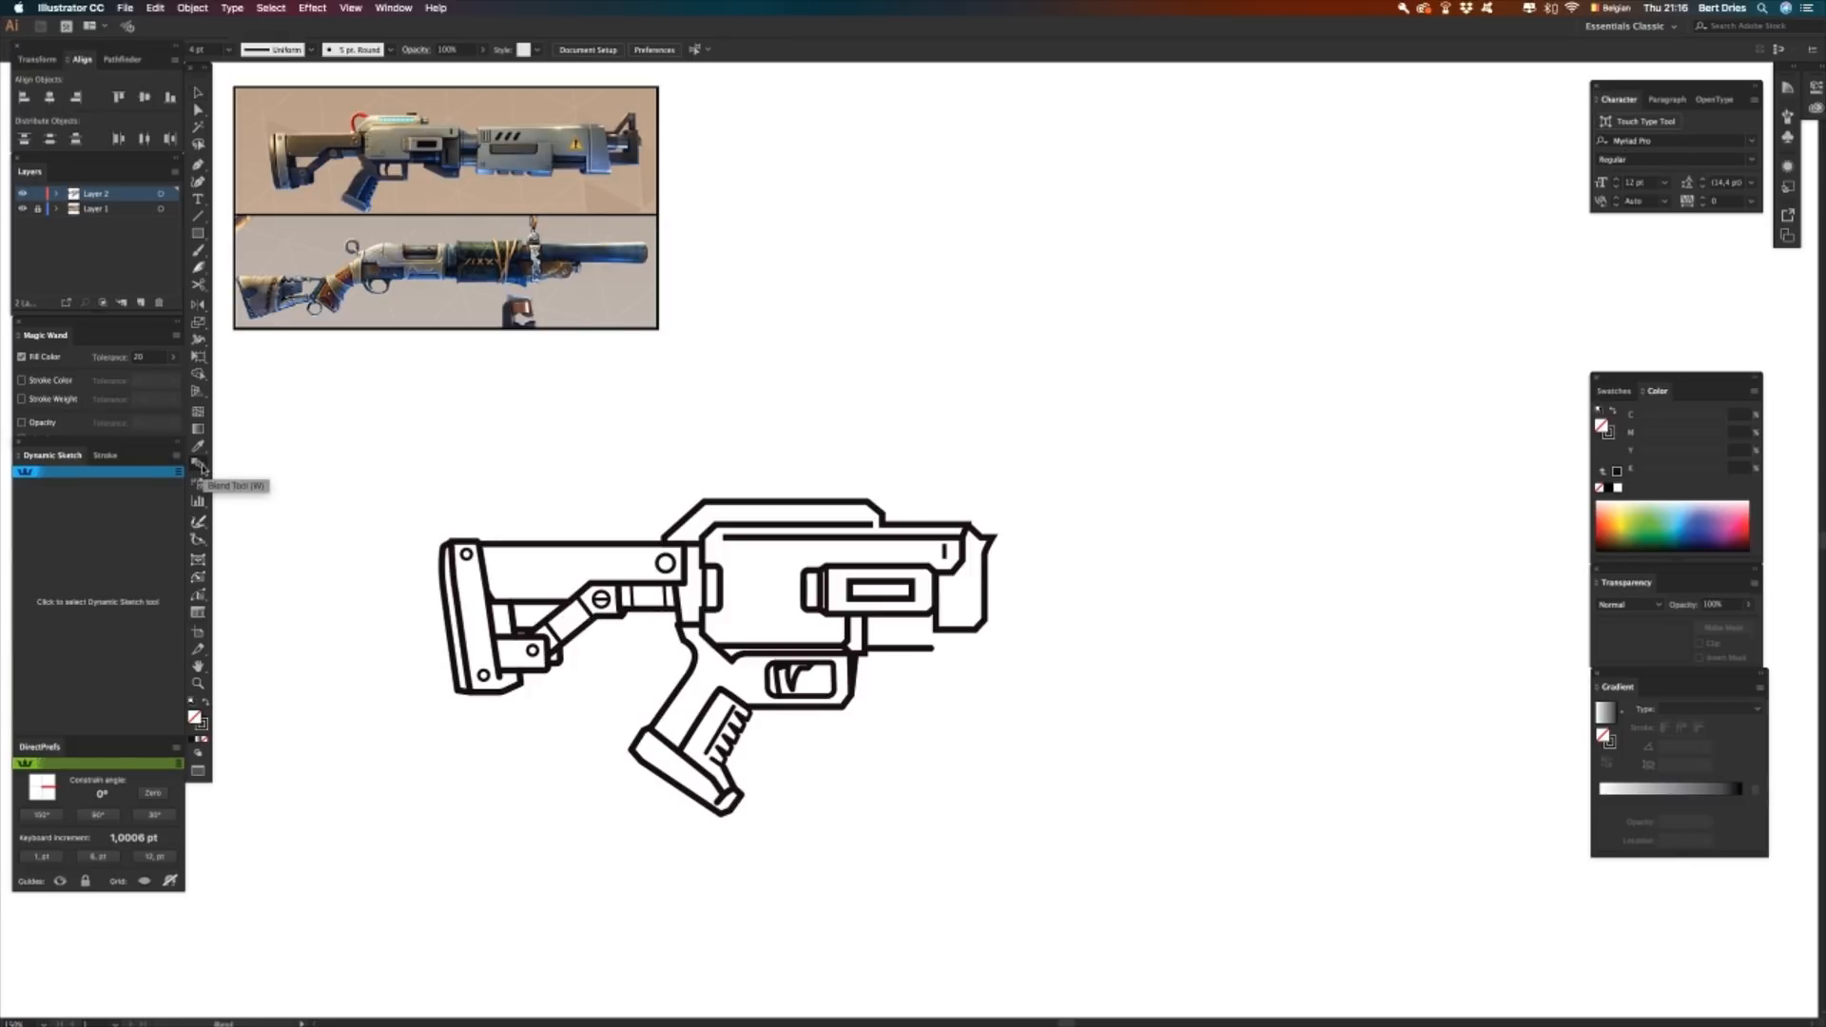
# - Blend the two diagonal lines on the brace arm using Specified Steps spacing to fill it with evenly spaced ridges
pyautogui.click(201, 466)
pyautogui.click(590, 611)
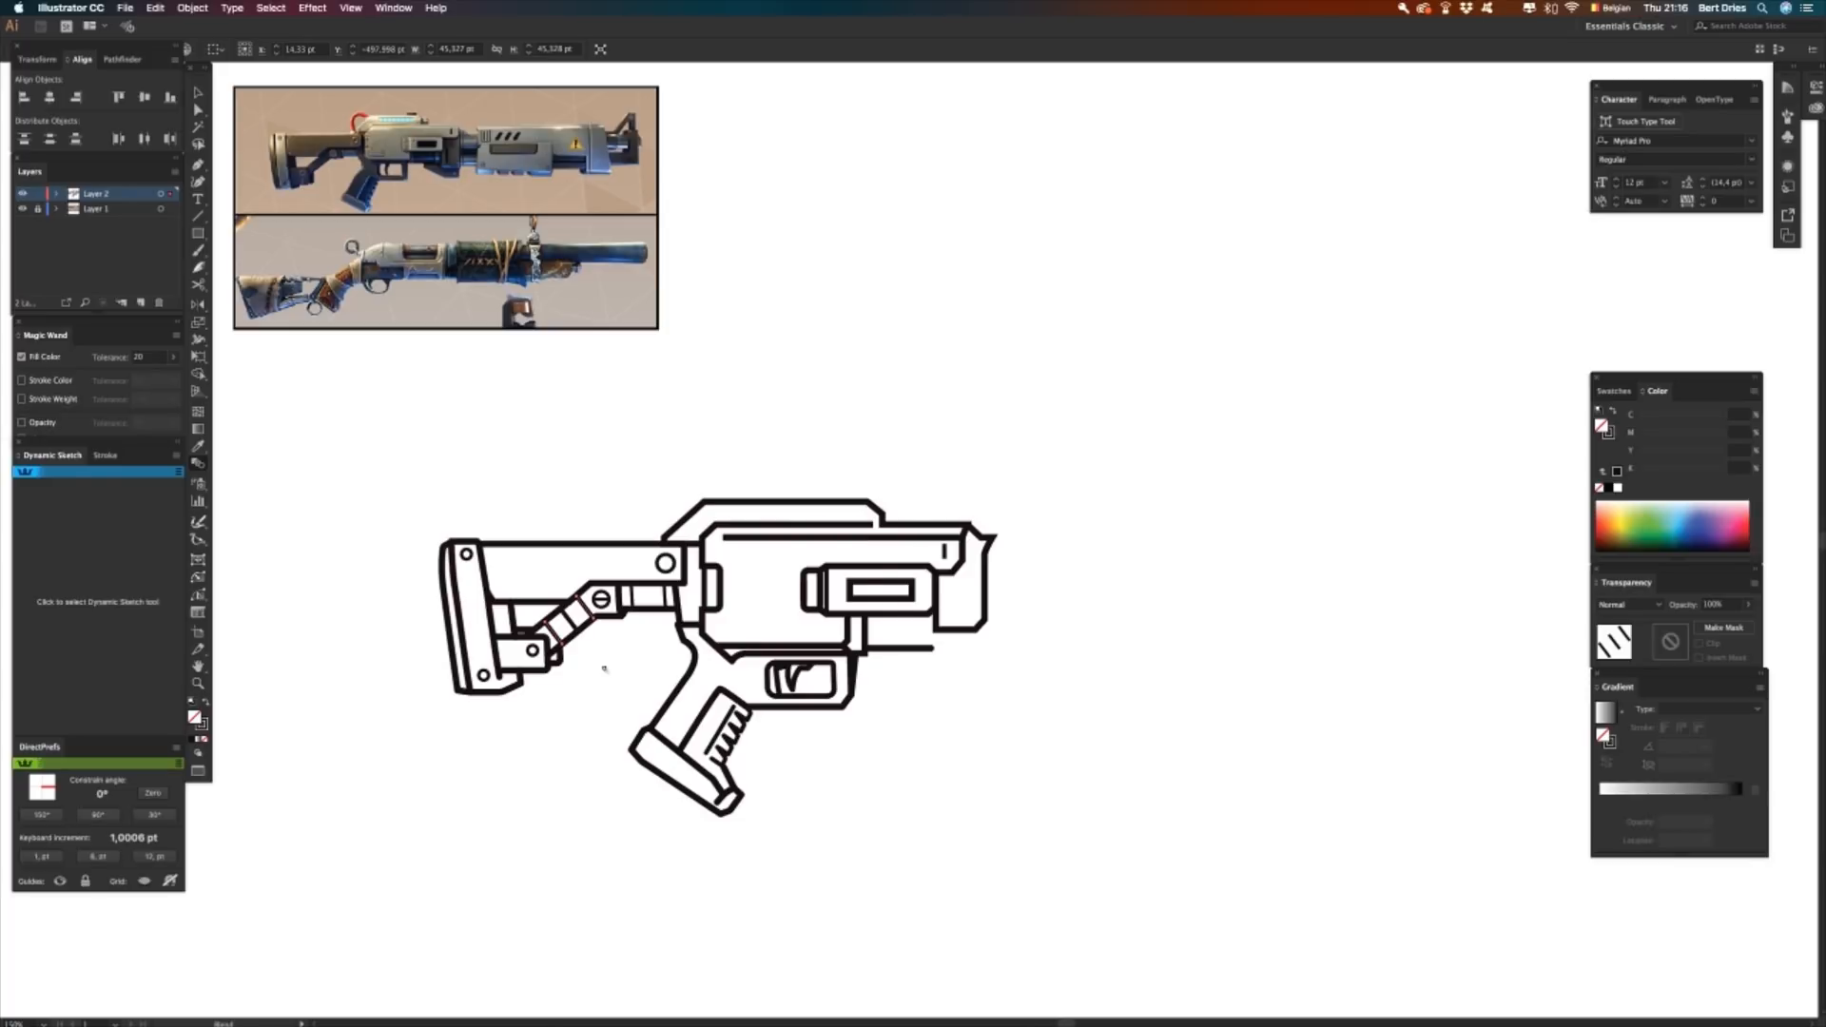
pyautogui.press('Return')
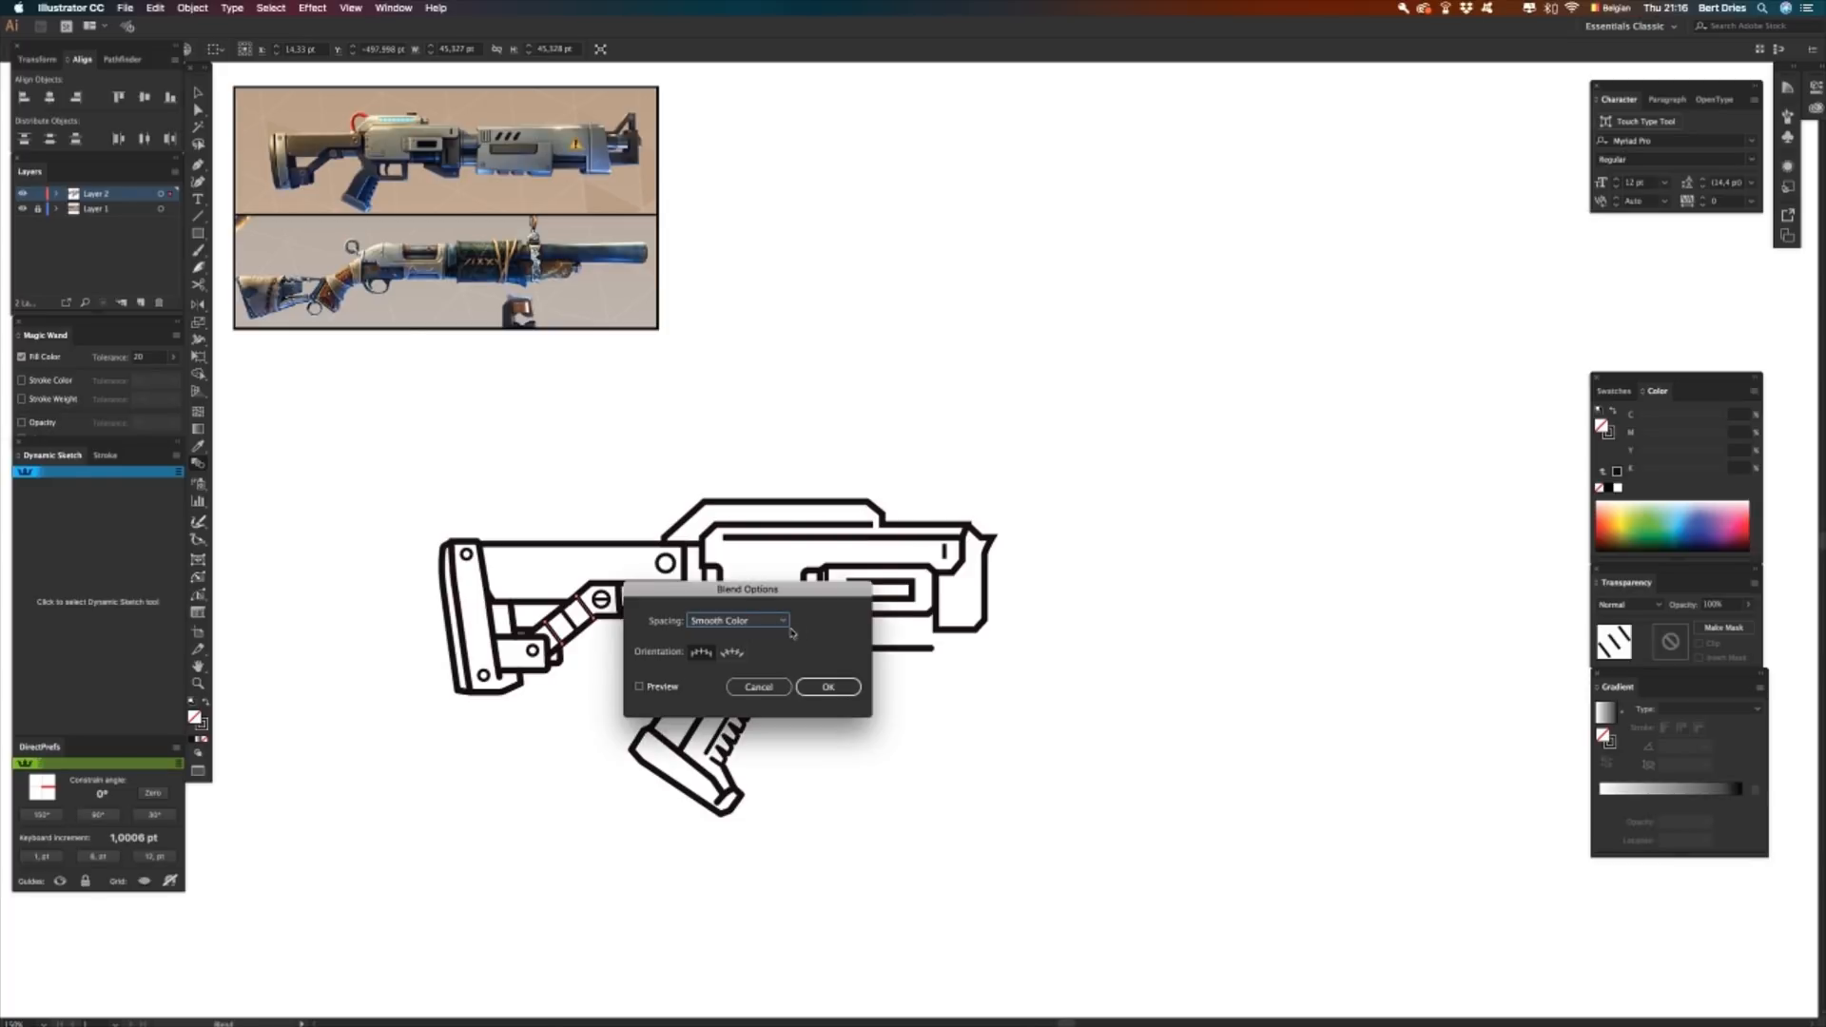
pyautogui.moveTo(764, 594); pyautogui.dragTo(832, 369)
pyautogui.click(826, 394)
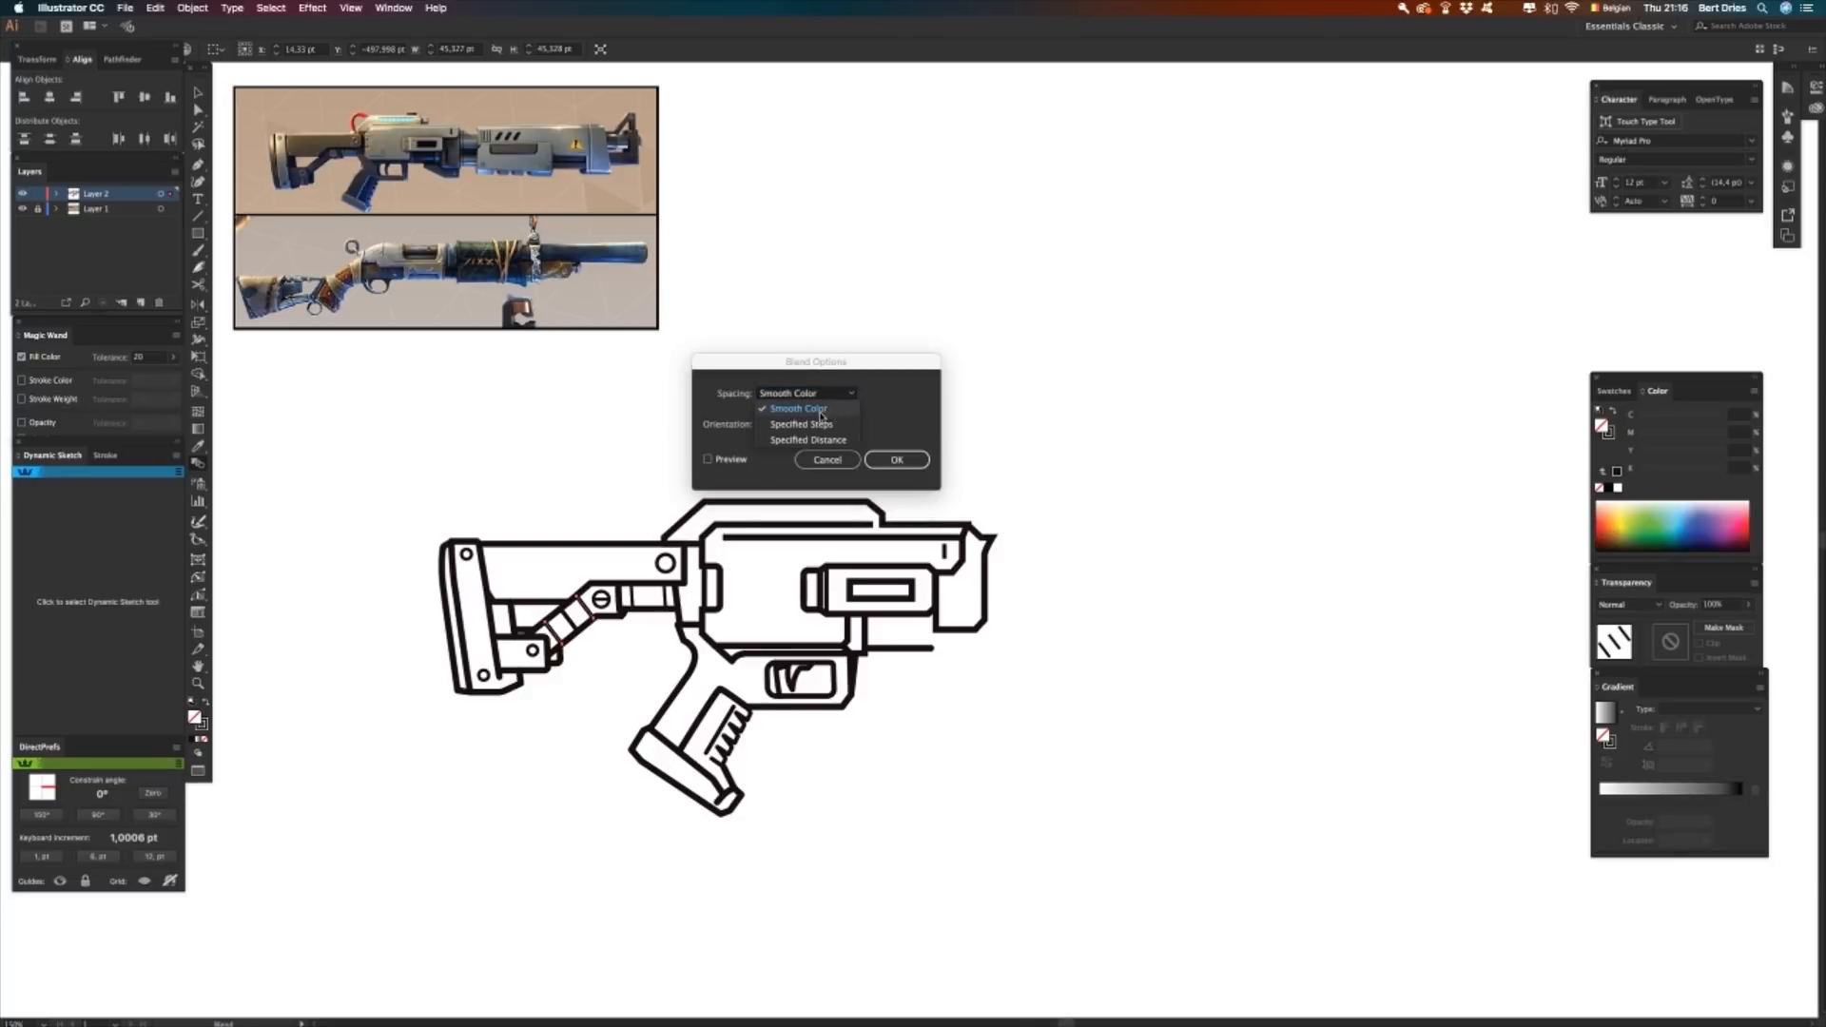
pyautogui.click(807, 424)
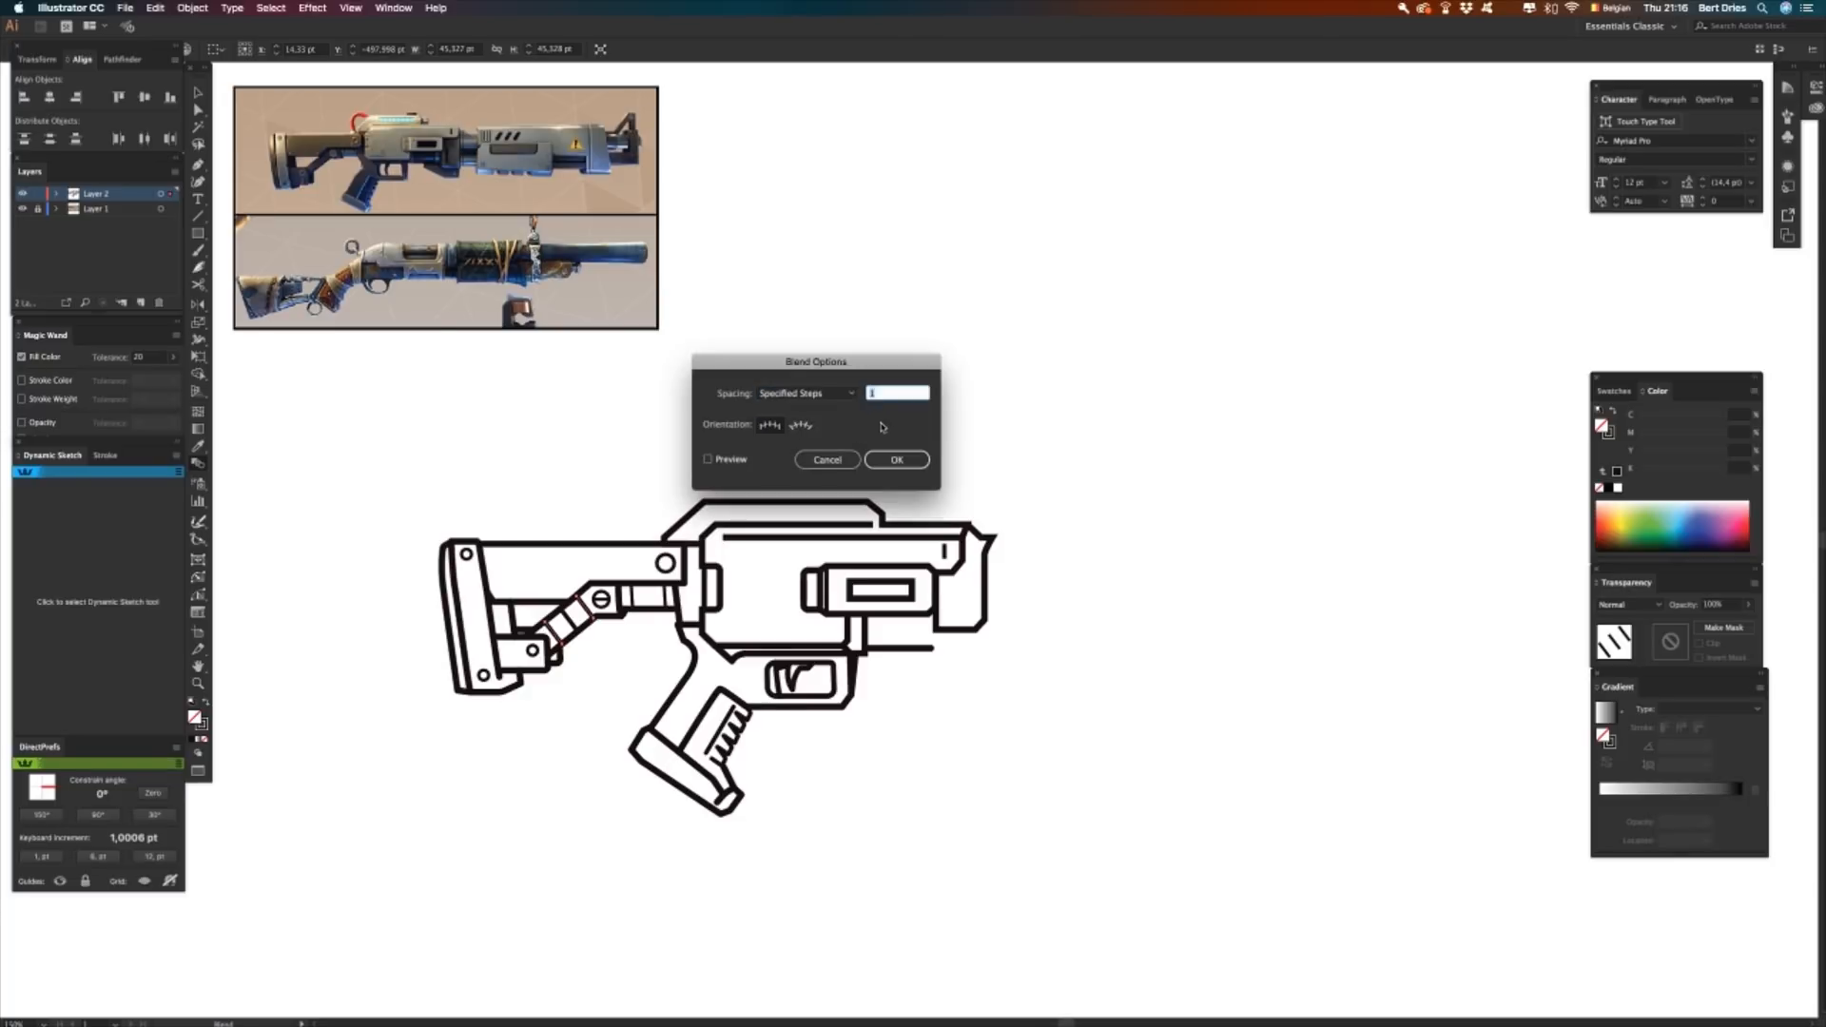
pyautogui.click(709, 461)
pyautogui.press('Up')
pyautogui.press('Up')
pyautogui.press('Up')
pyautogui.press('Return')
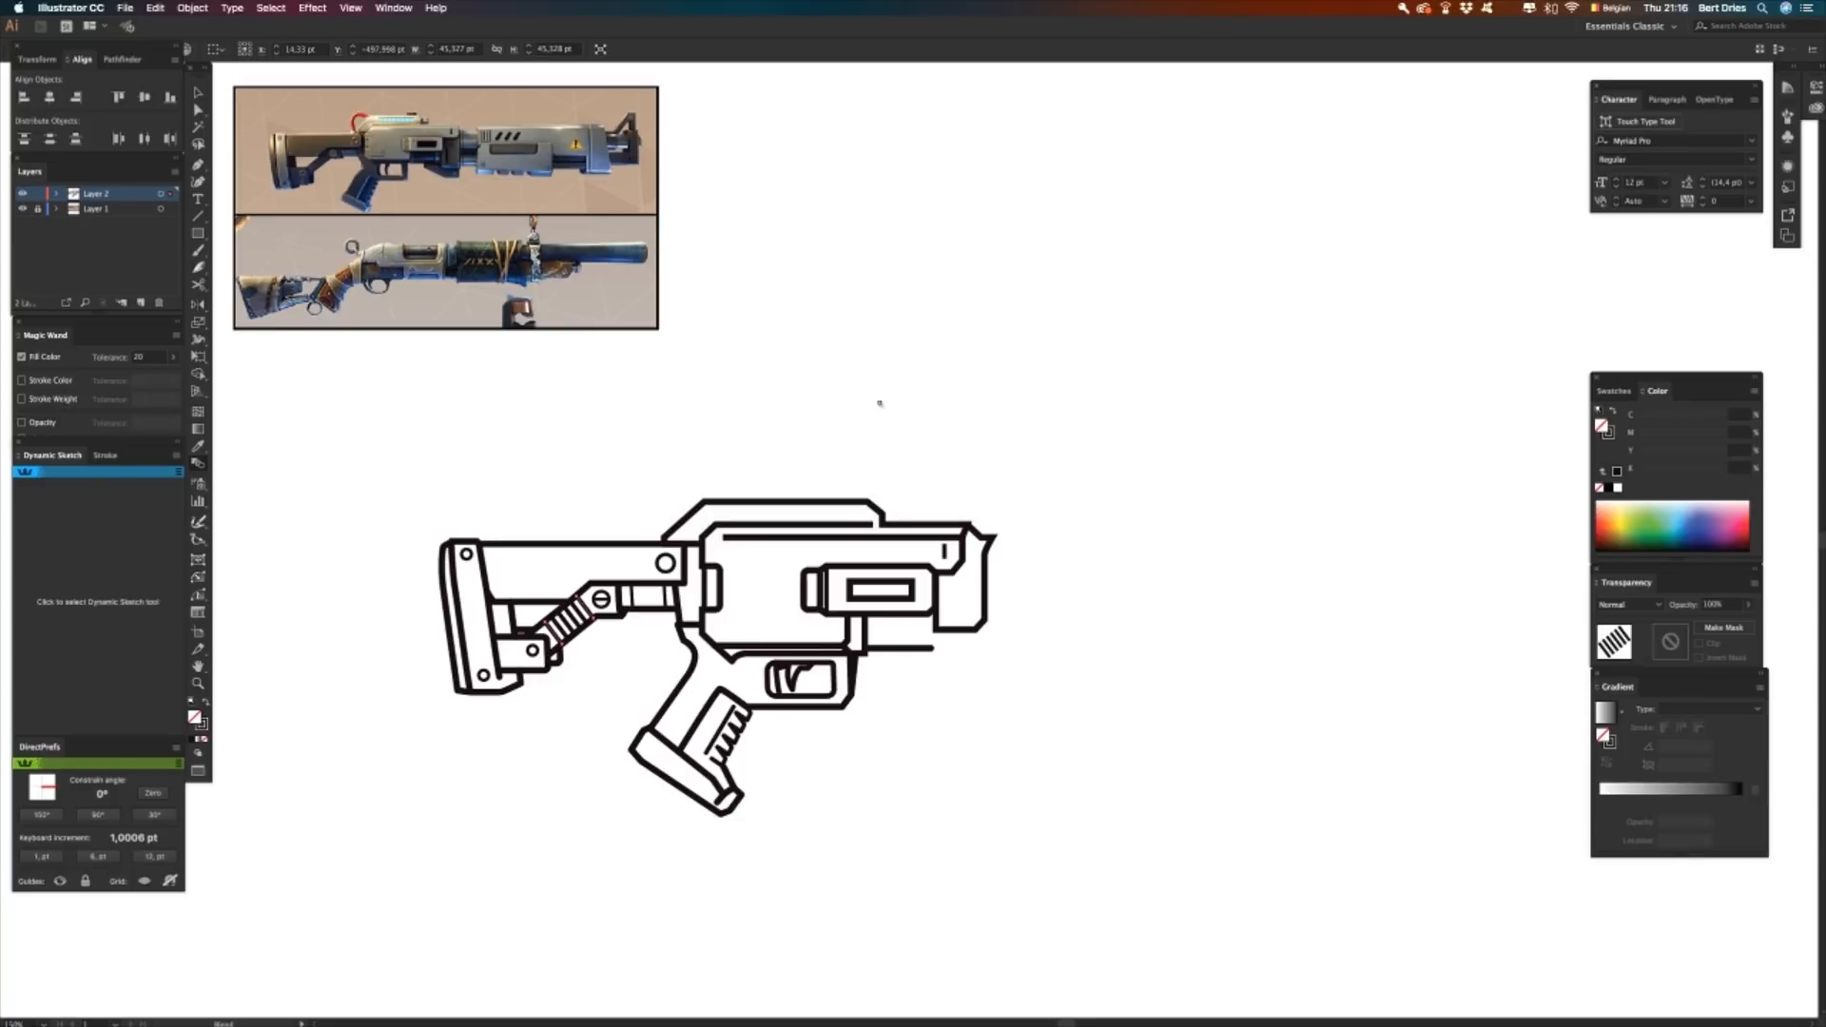
pyautogui.press('v')
pyautogui.click(880, 403)
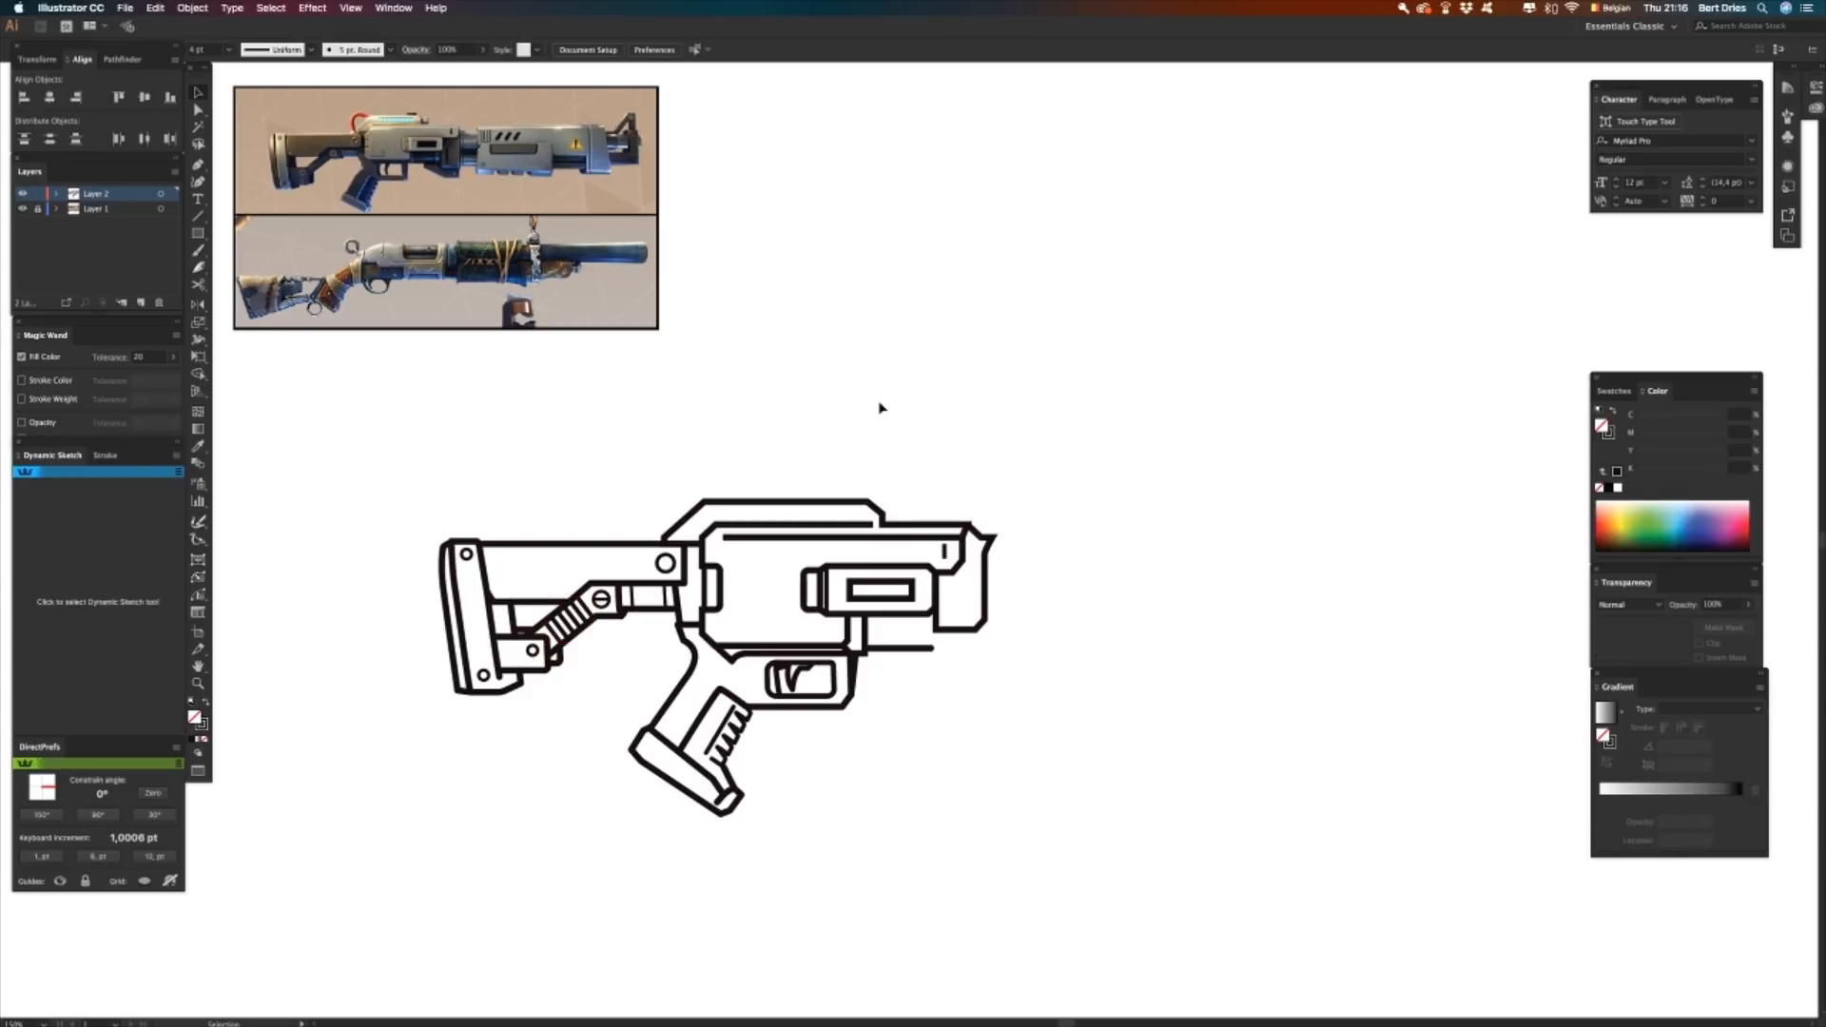
# - Raise the upper edge of the raised cover on top of the body by 10 nudges
pyautogui.press('m')
pyautogui.press('a')
pyautogui.moveTo(684, 473); pyautogui.dragTo(910, 515)
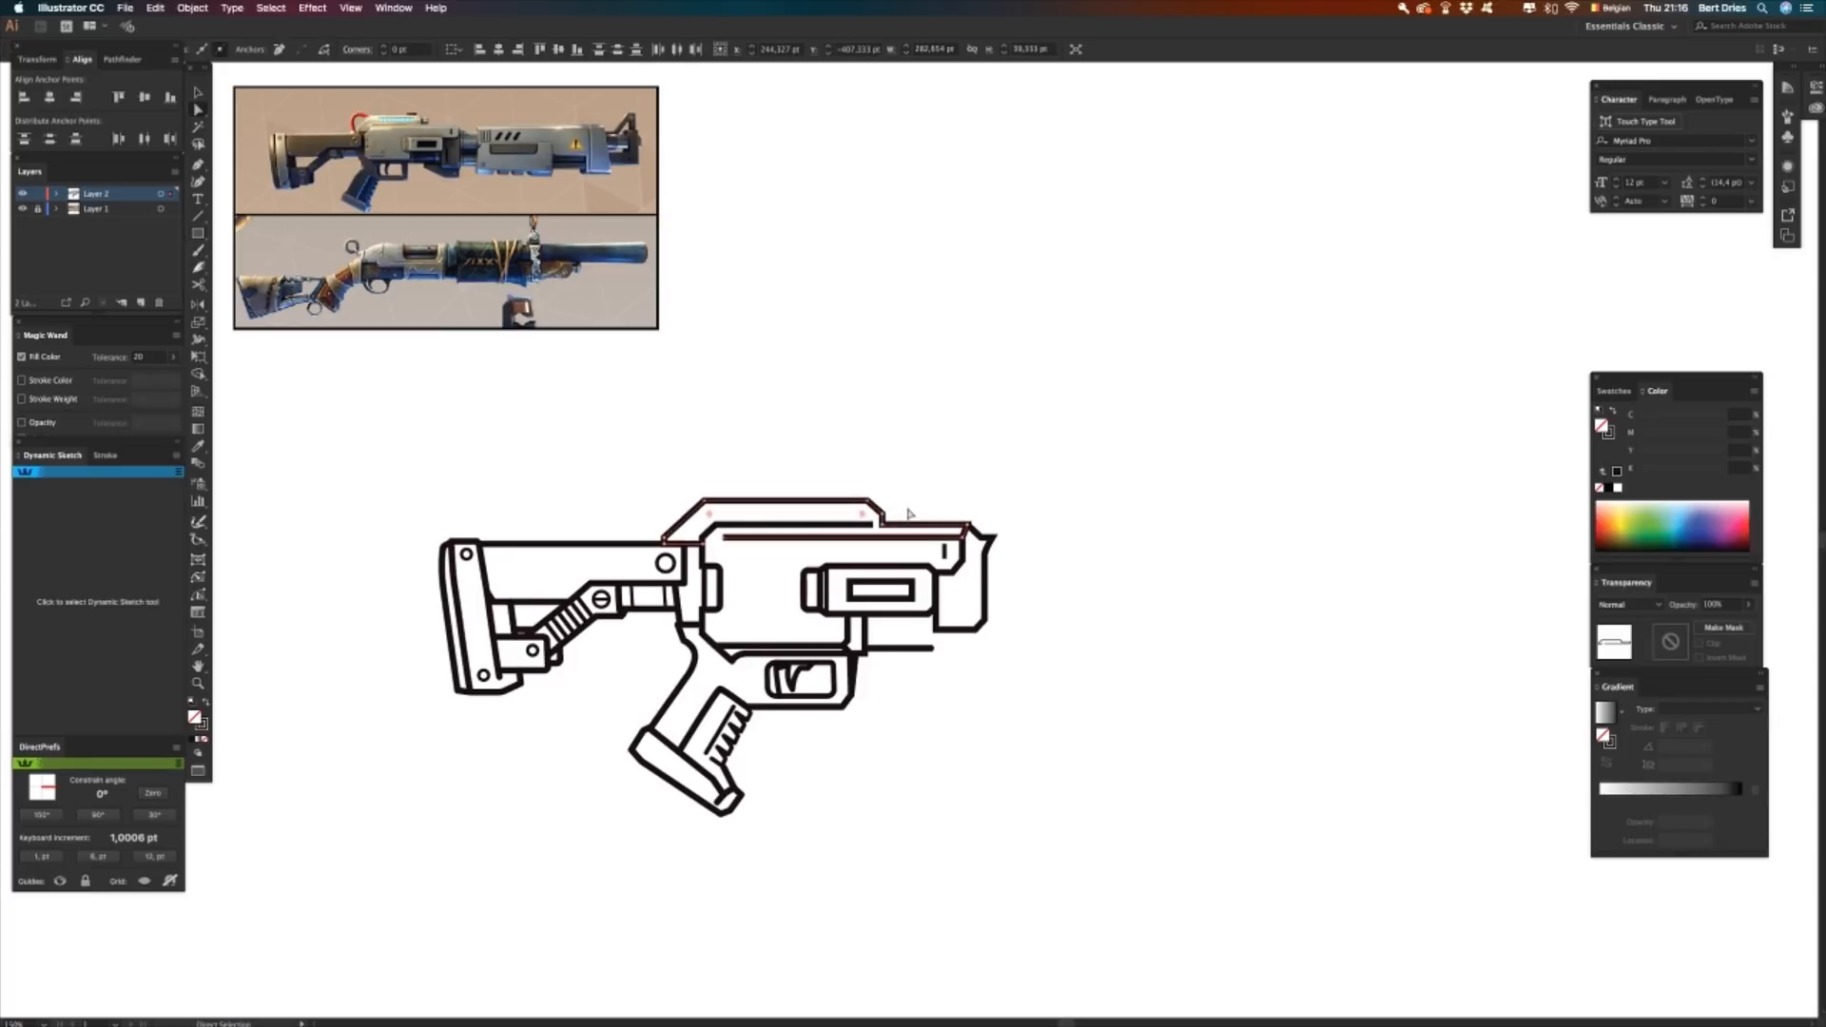
pyautogui.press('Up')
pyautogui.press('Up')
pyautogui.press('Up')
pyautogui.press('Up')
pyautogui.press('Up')
pyautogui.press('Up')
pyautogui.press('Up')
pyautogui.press('Up')
pyautogui.press('Up')
pyautogui.press('Up')
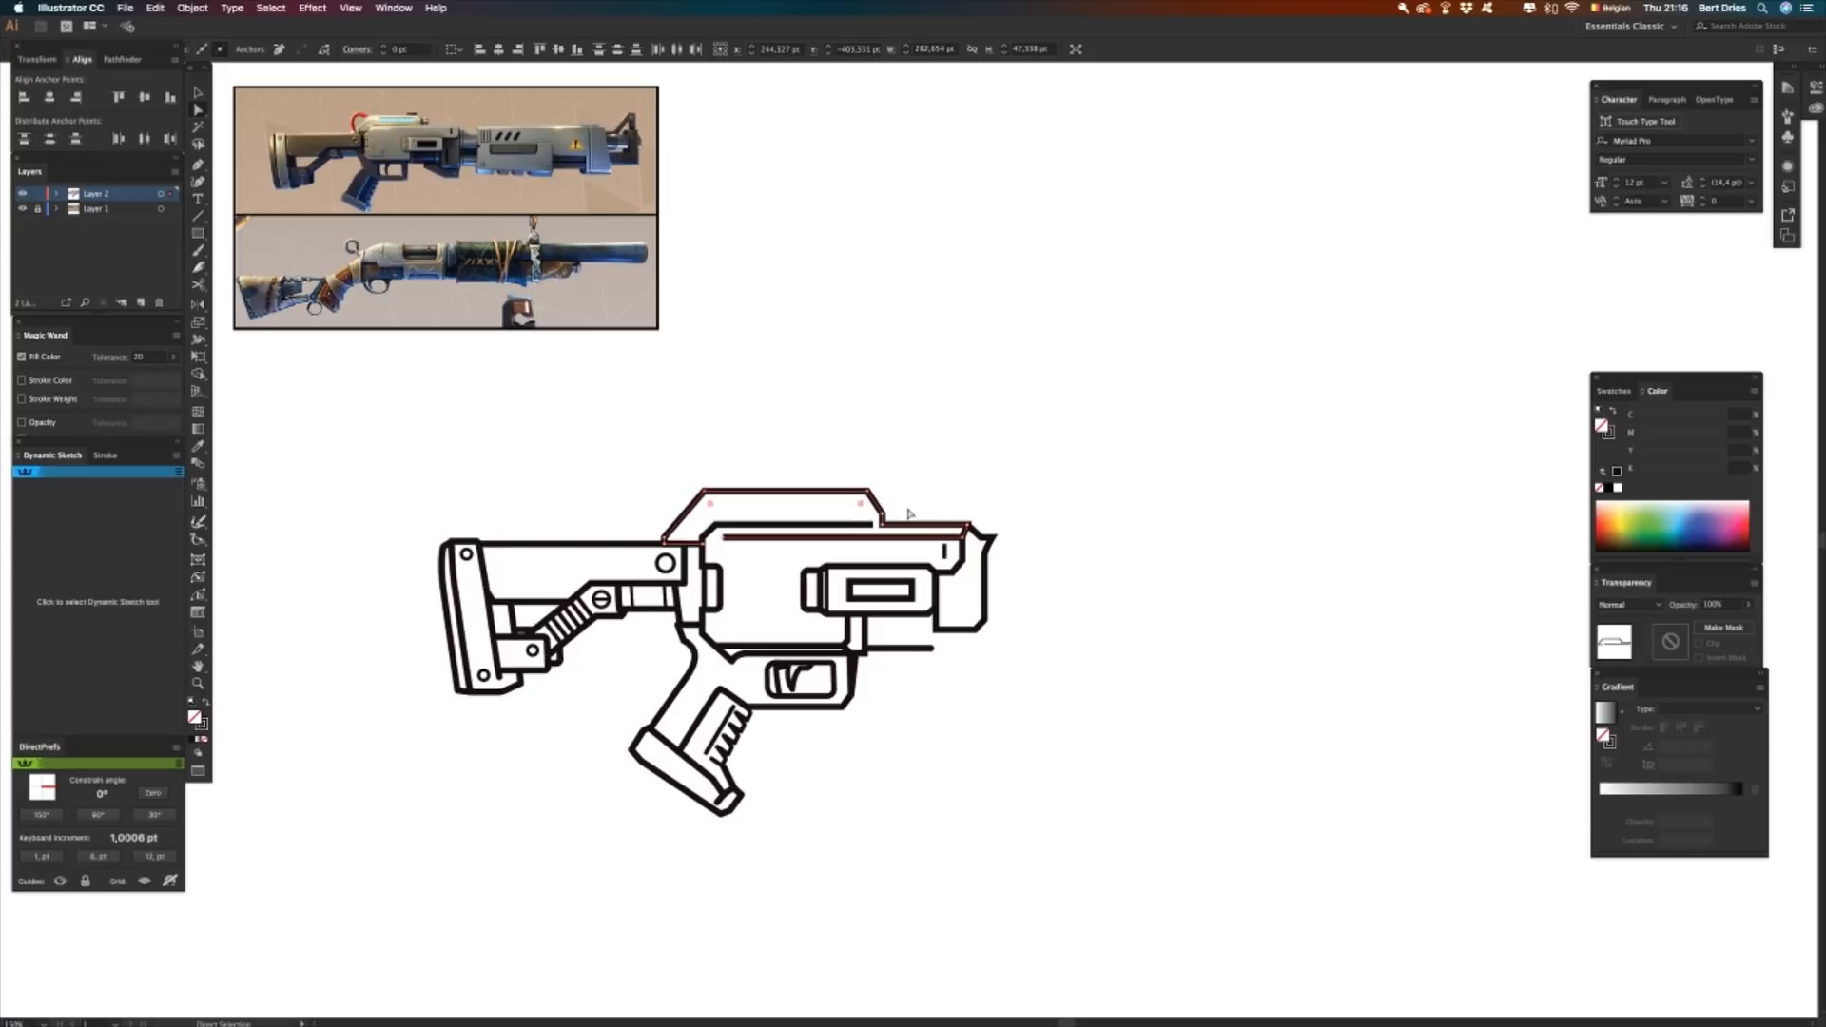
pyautogui.click(609, 455)
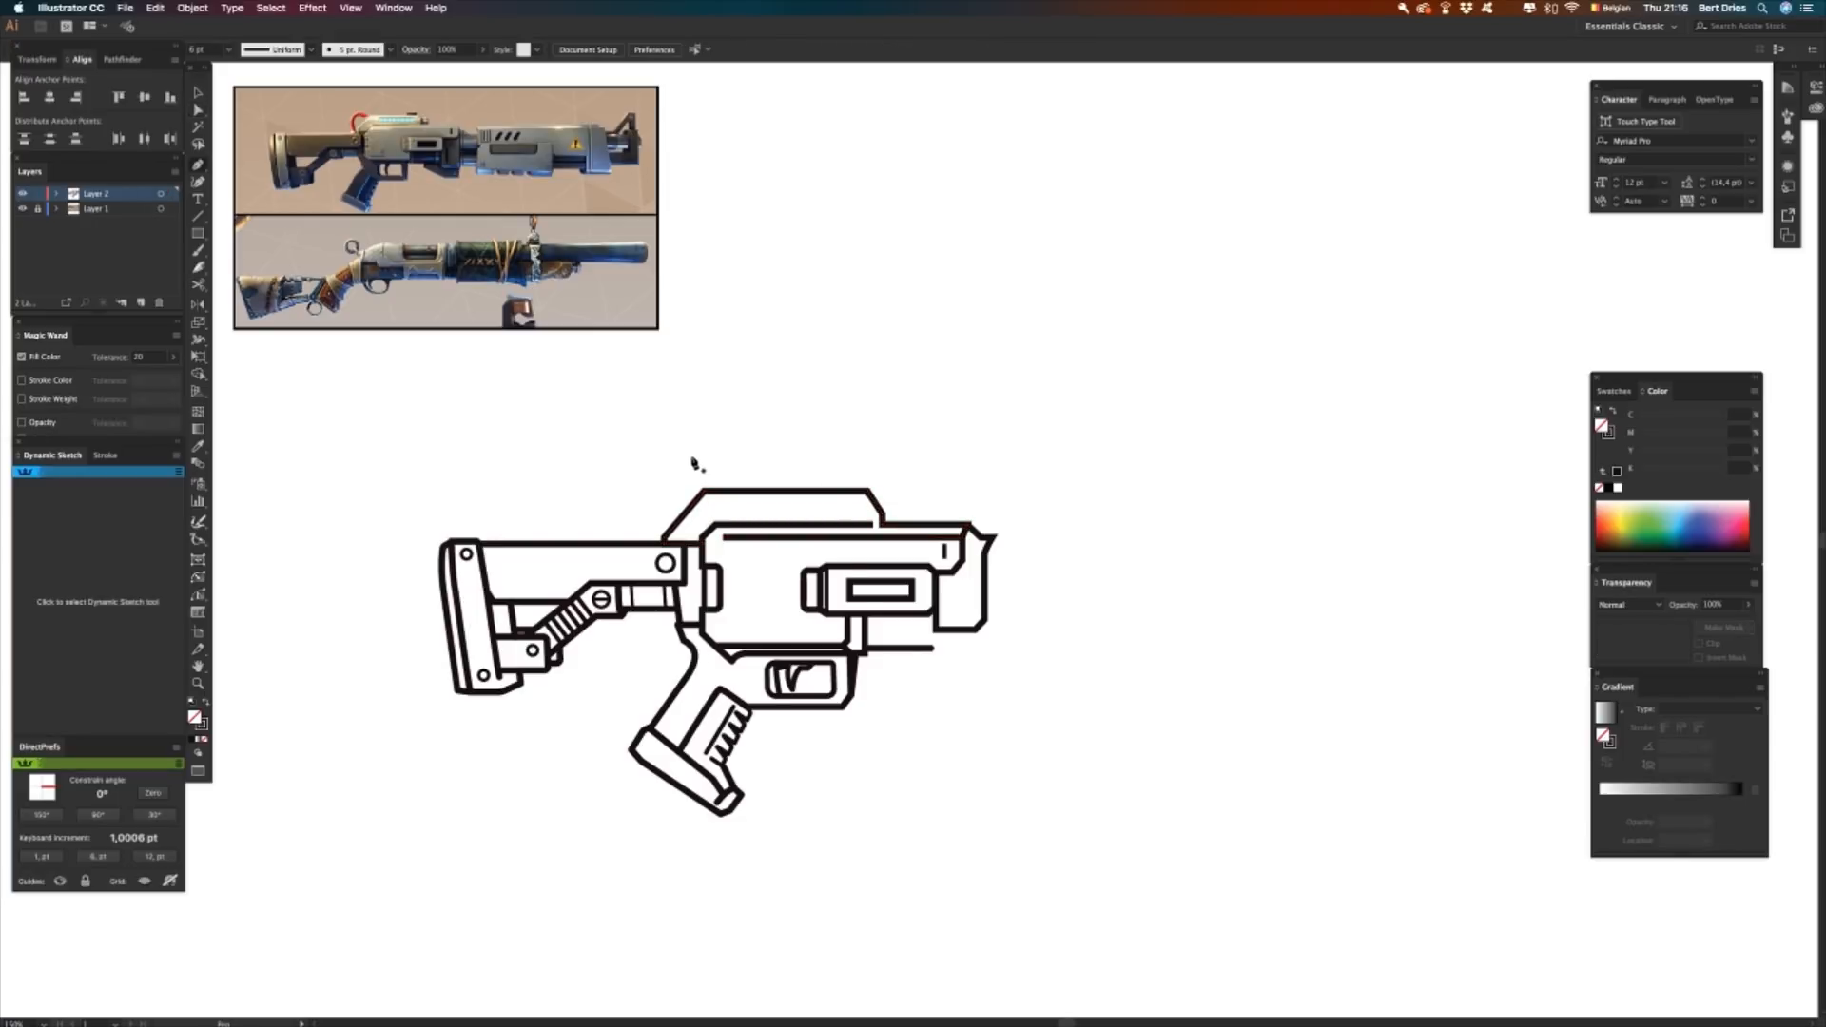
# - Draw a small raised block on top of the stock just behind the body and round its upper corners by about 4.2 pt
pyautogui.press('v')
pyautogui.click(655, 539)
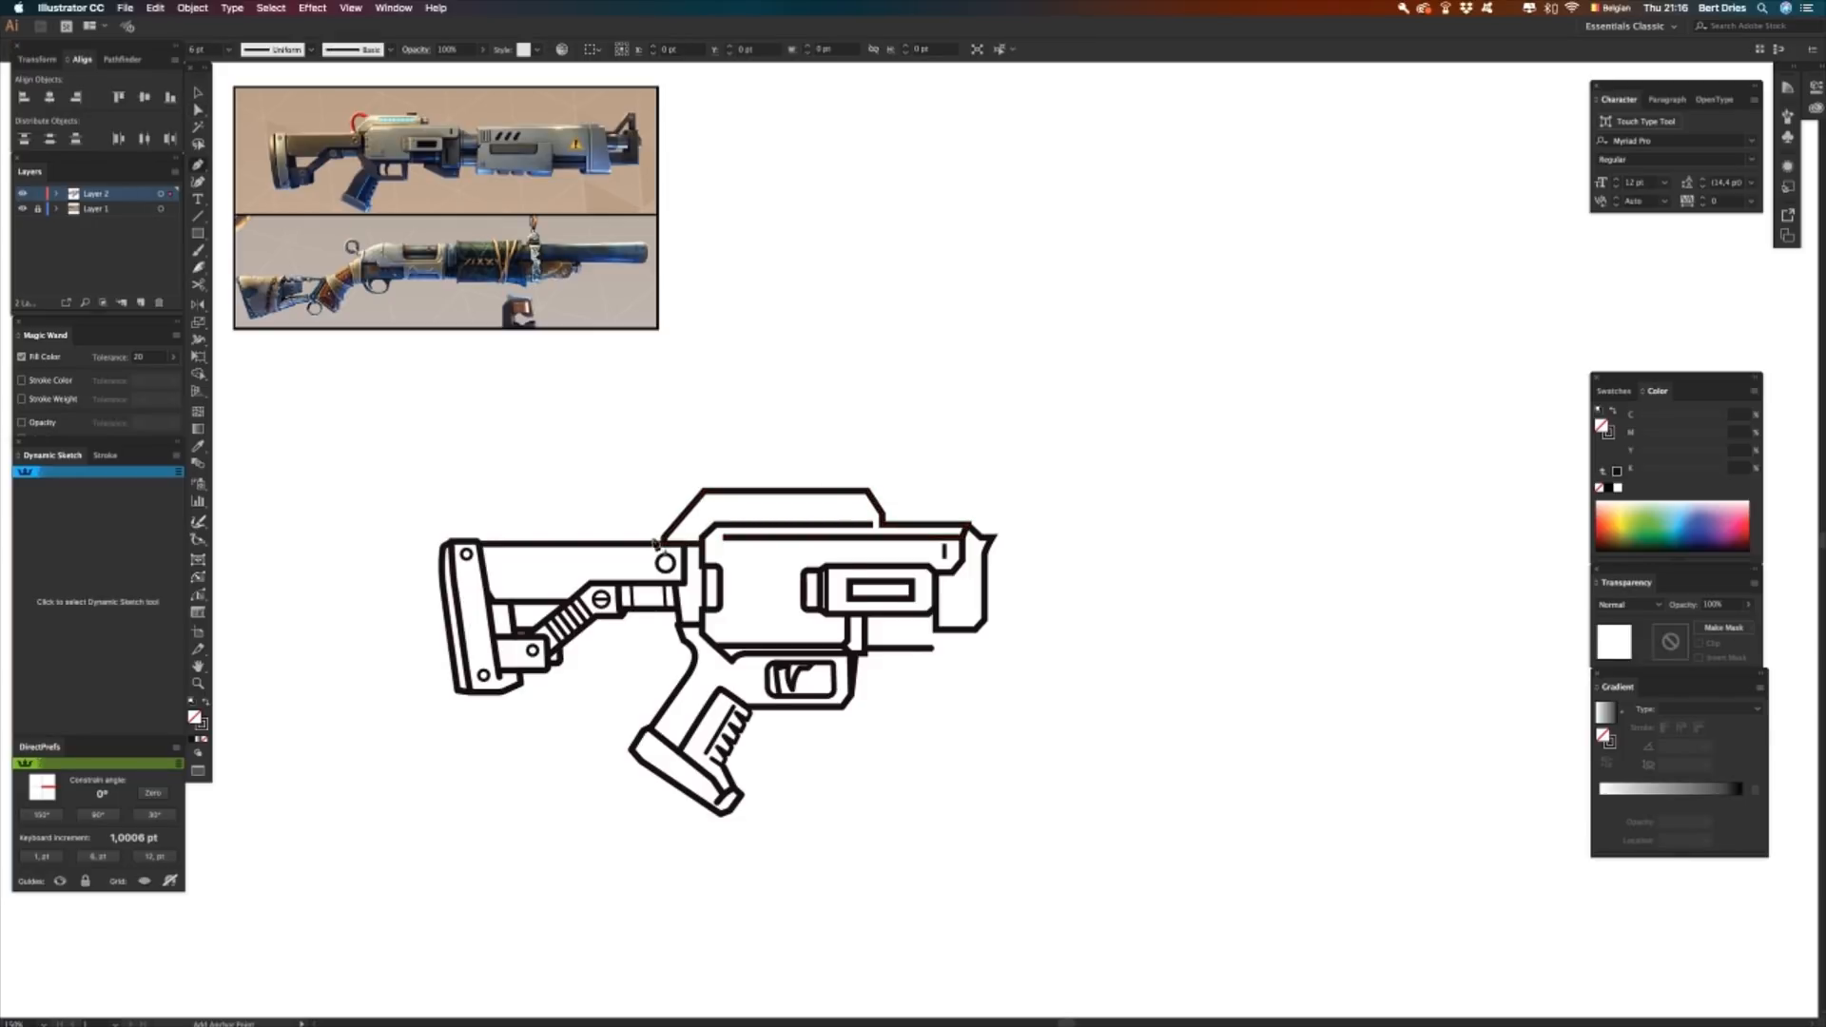
pyautogui.click(652, 533)
pyautogui.click(629, 532)
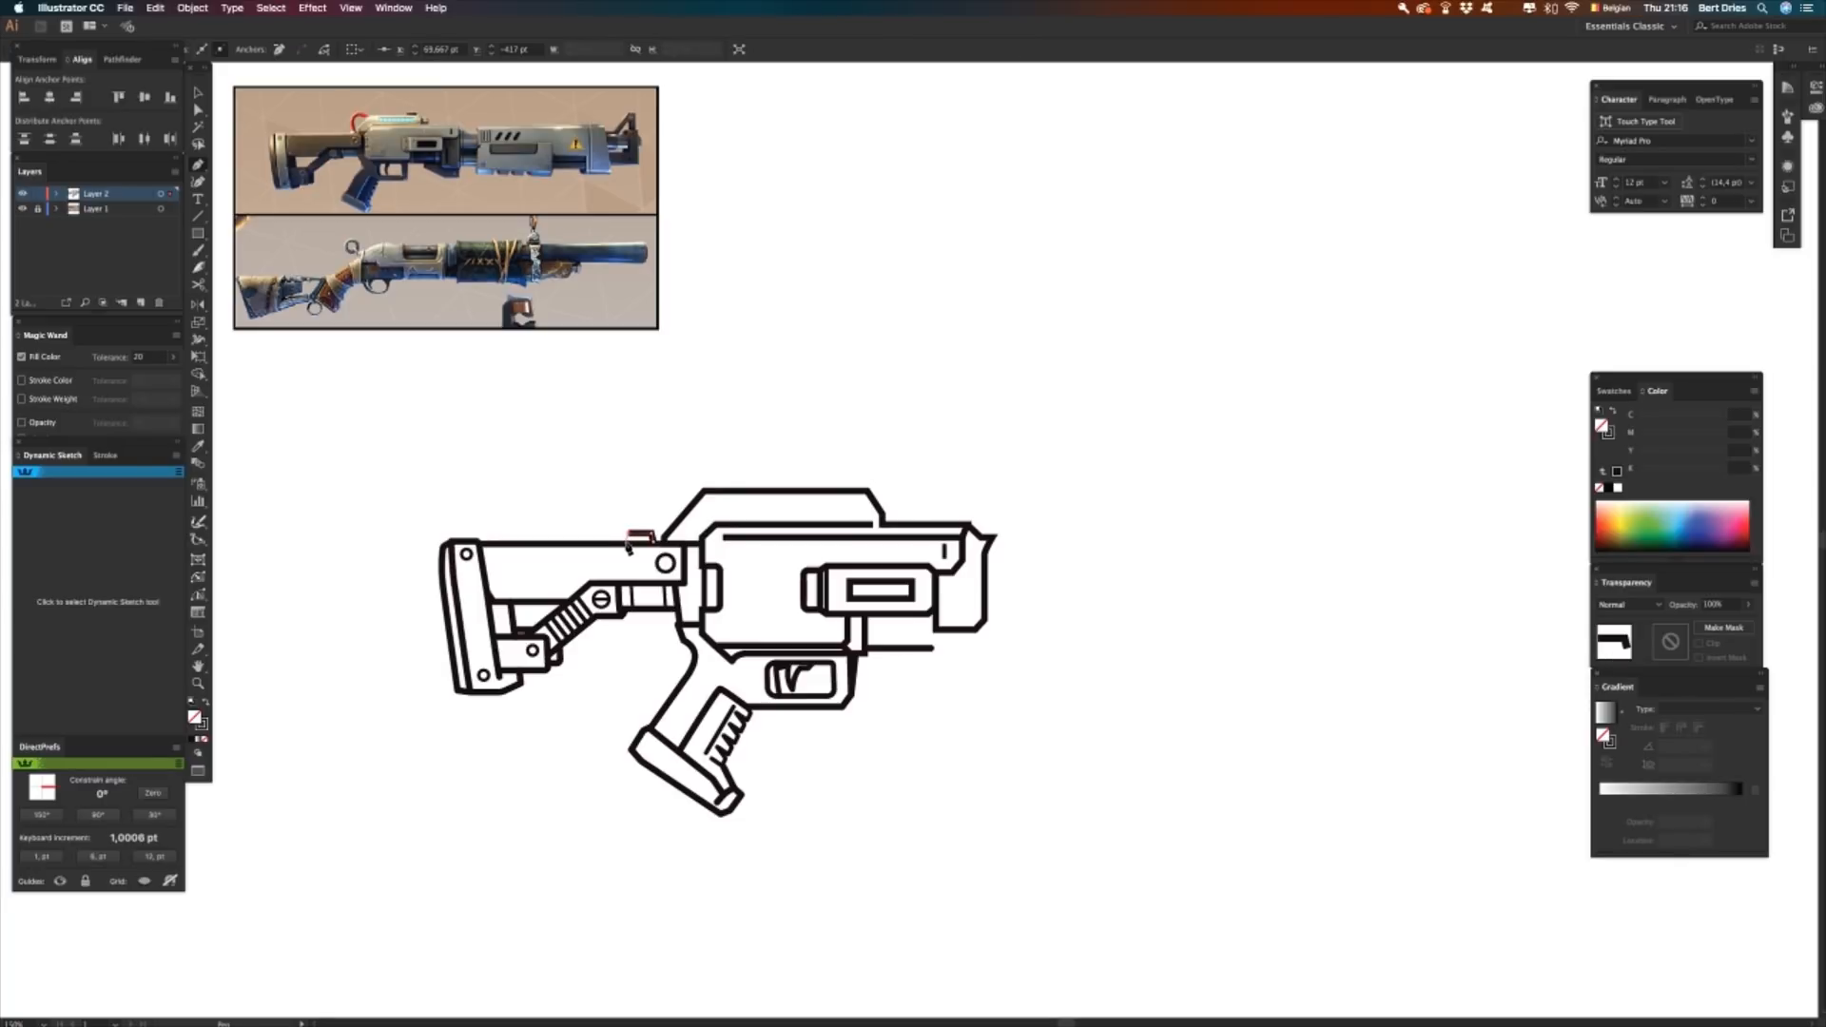
pyautogui.click(624, 543)
pyautogui.press('a')
pyautogui.click(602, 494)
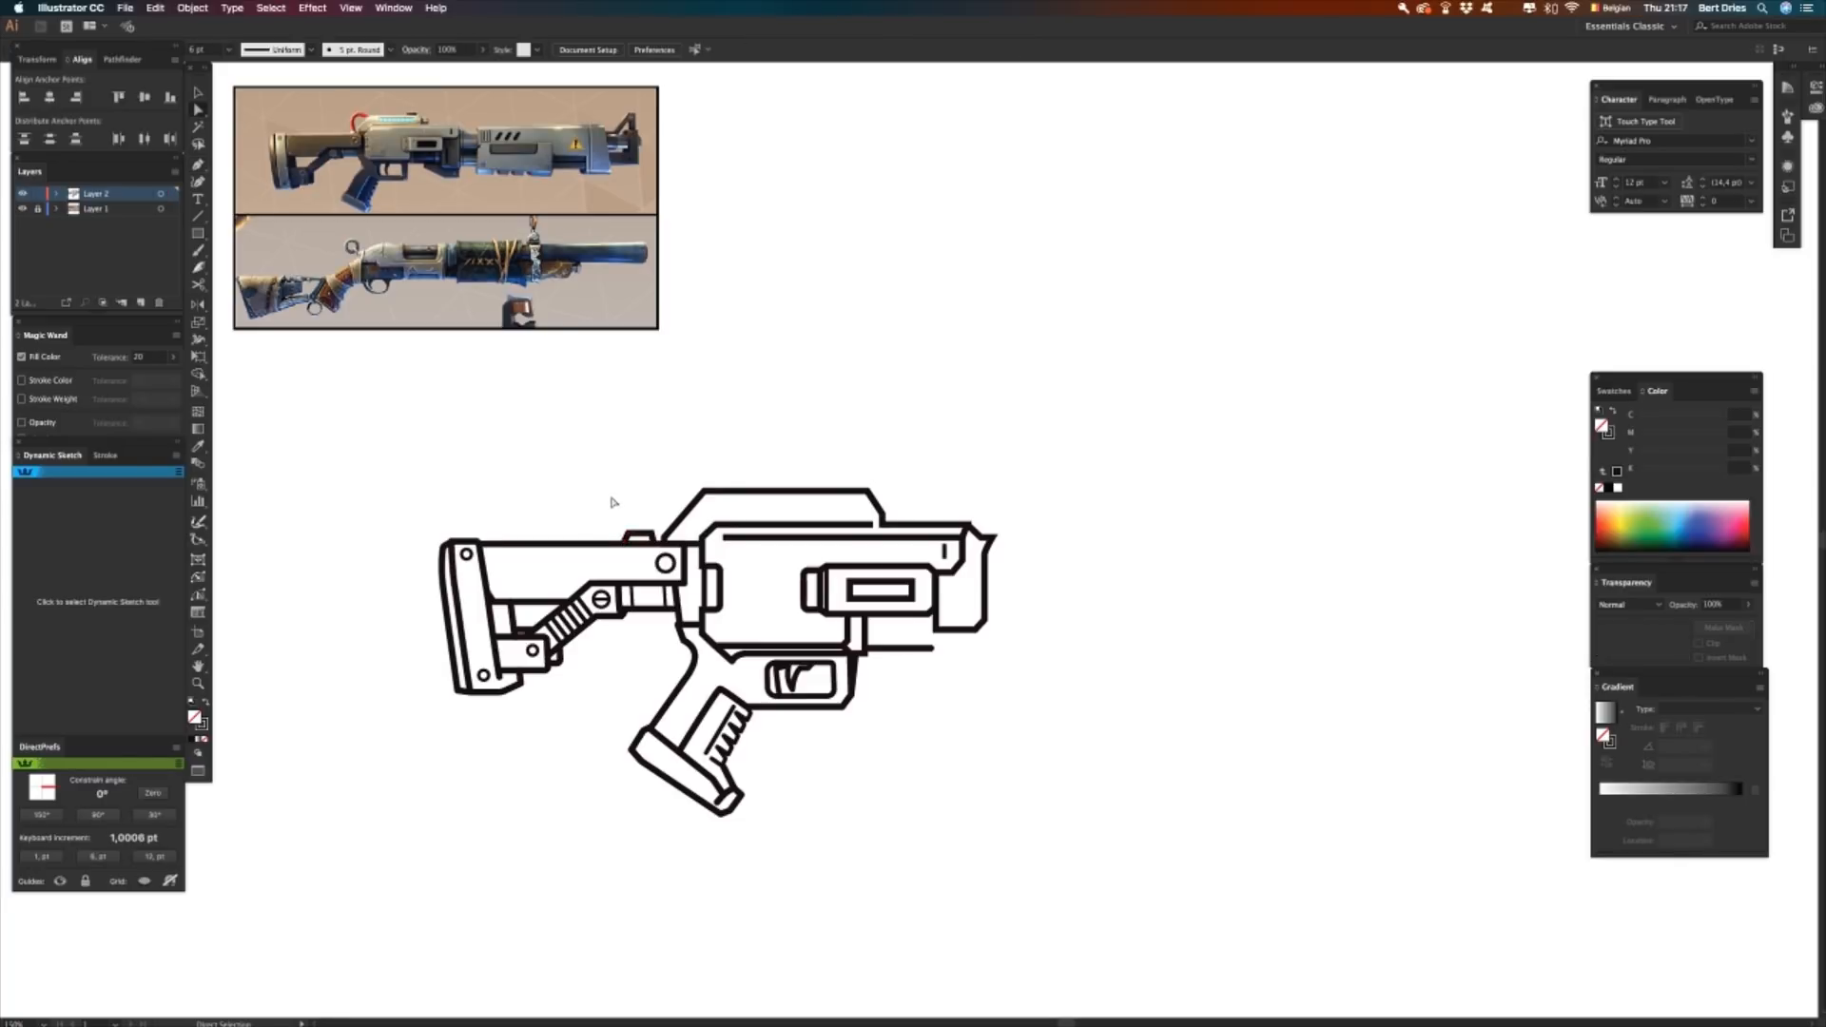
pyautogui.click(638, 534)
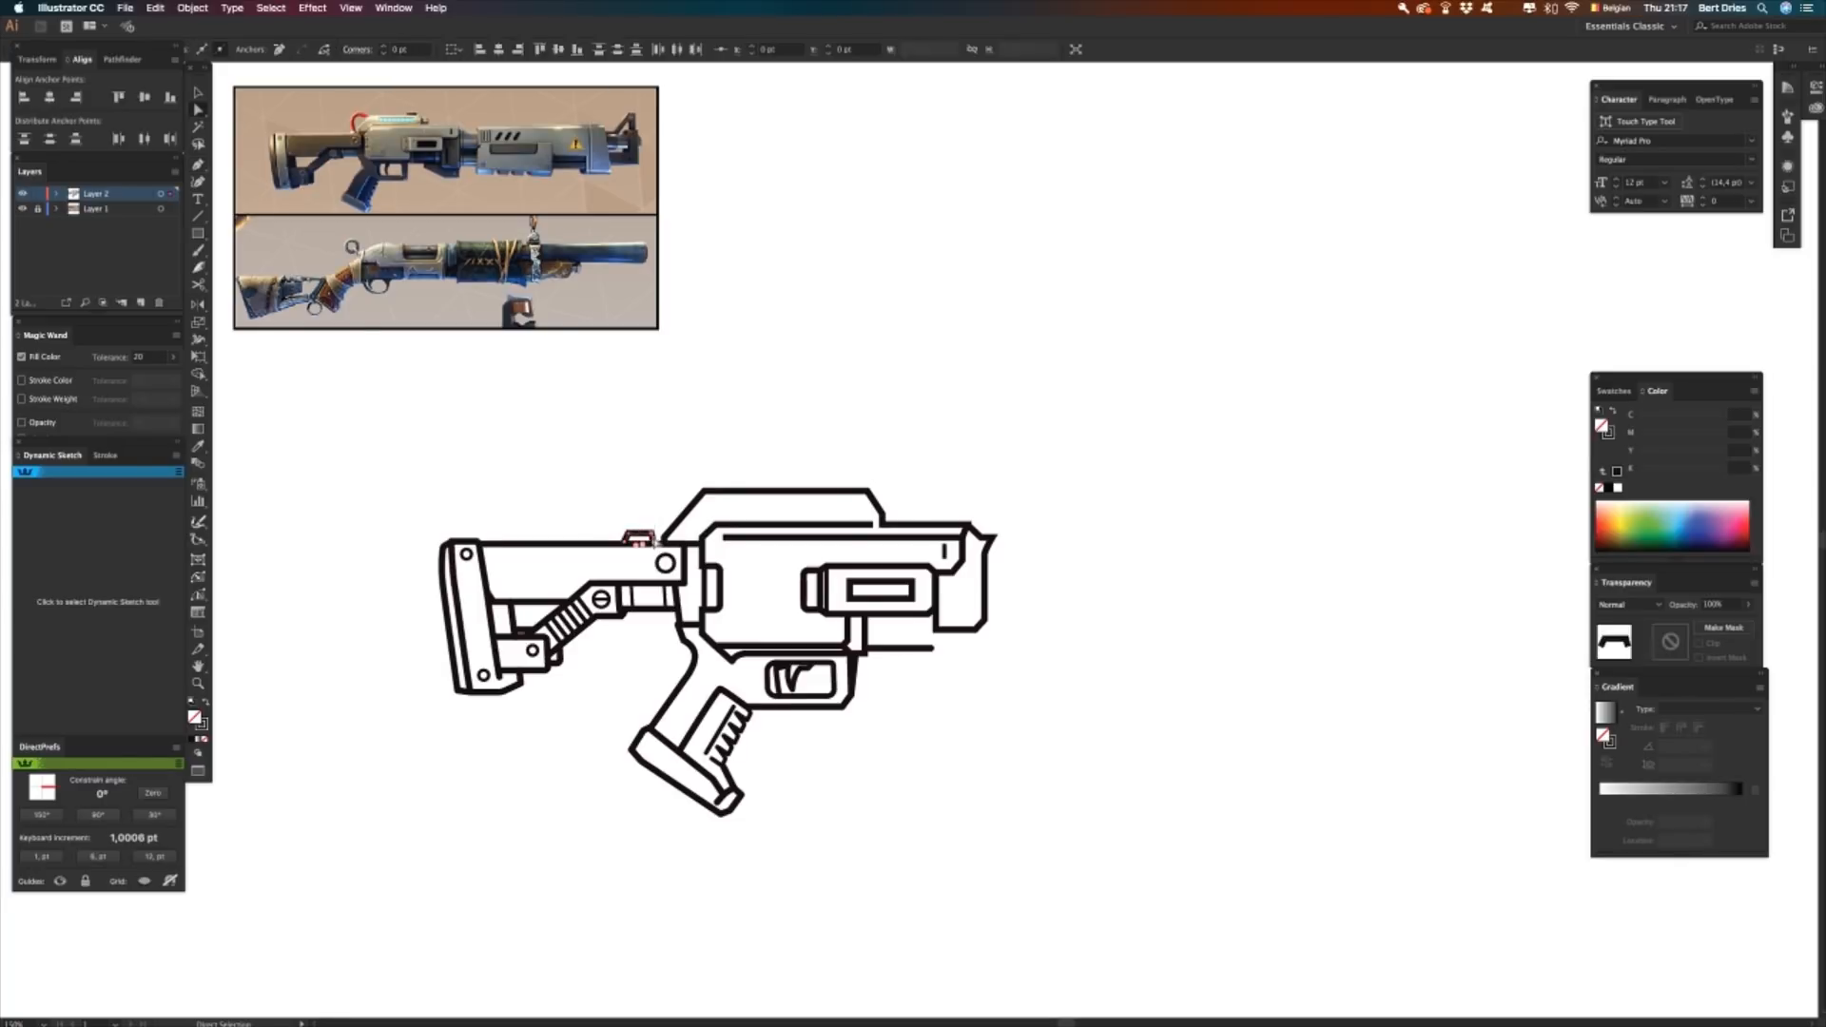
pyautogui.moveTo(654, 548); pyautogui.dragTo(652, 542)
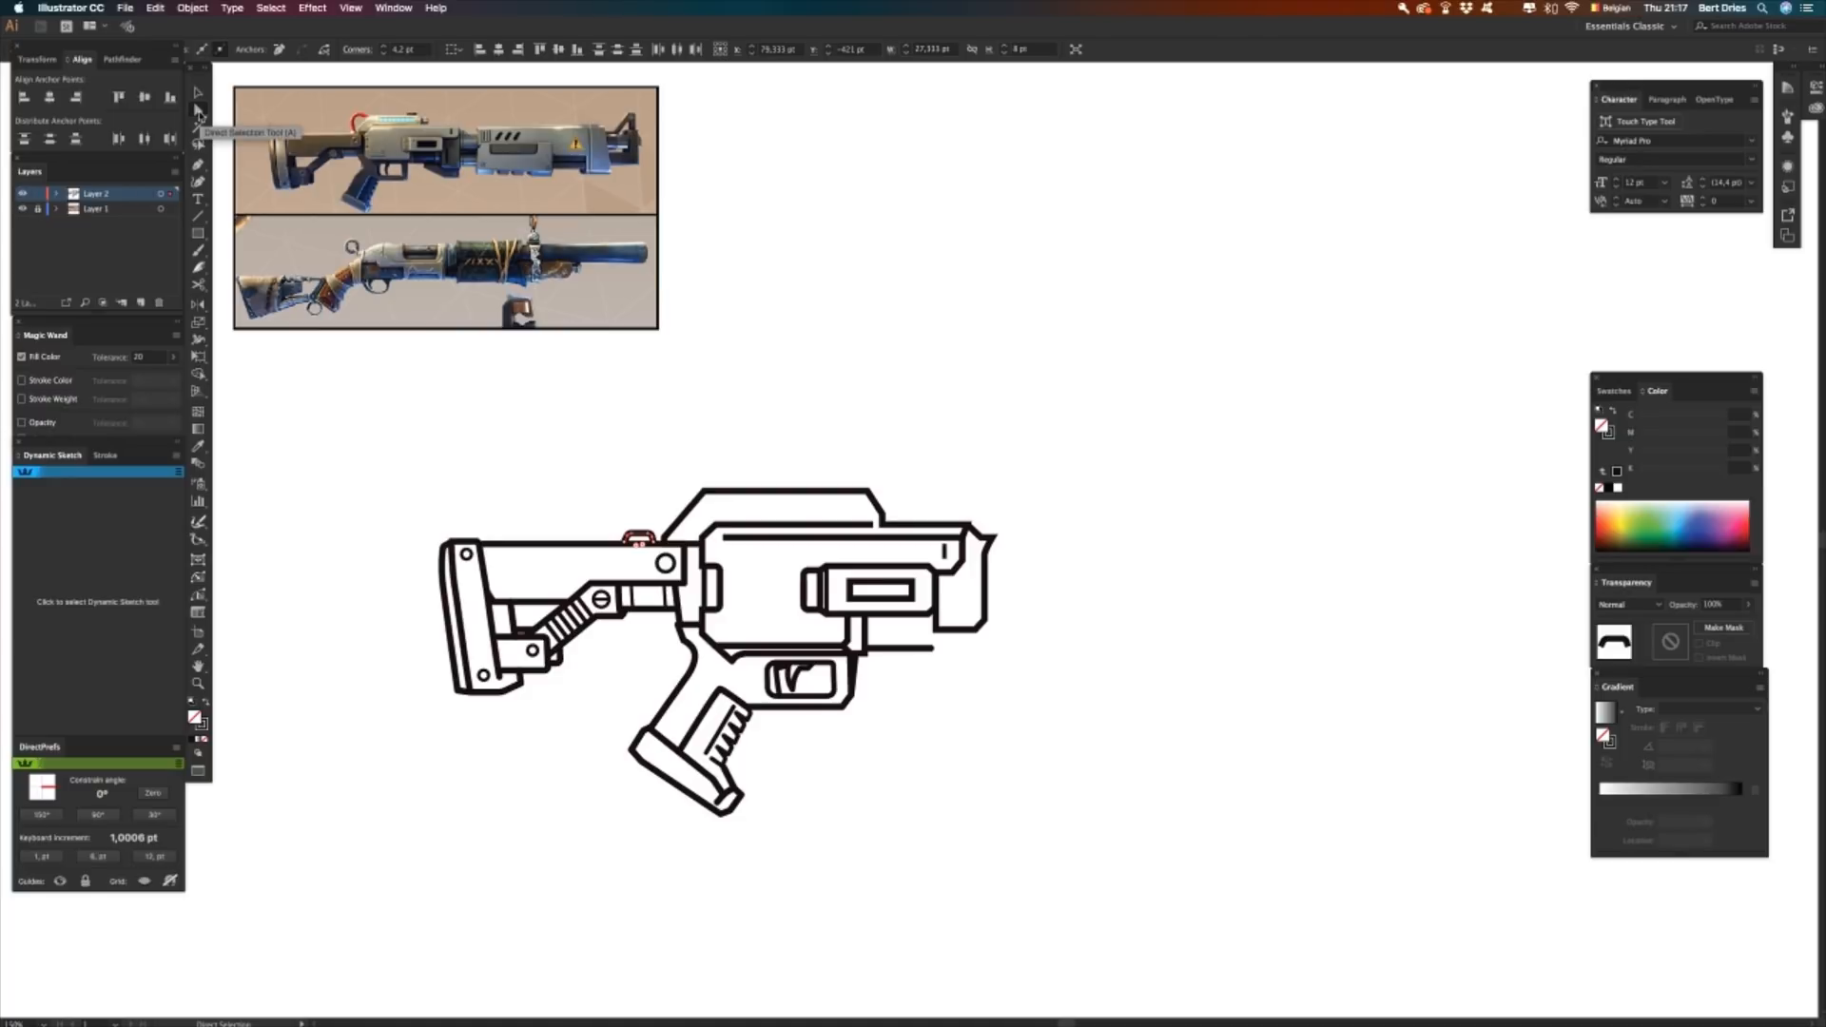
pyautogui.click(585, 480)
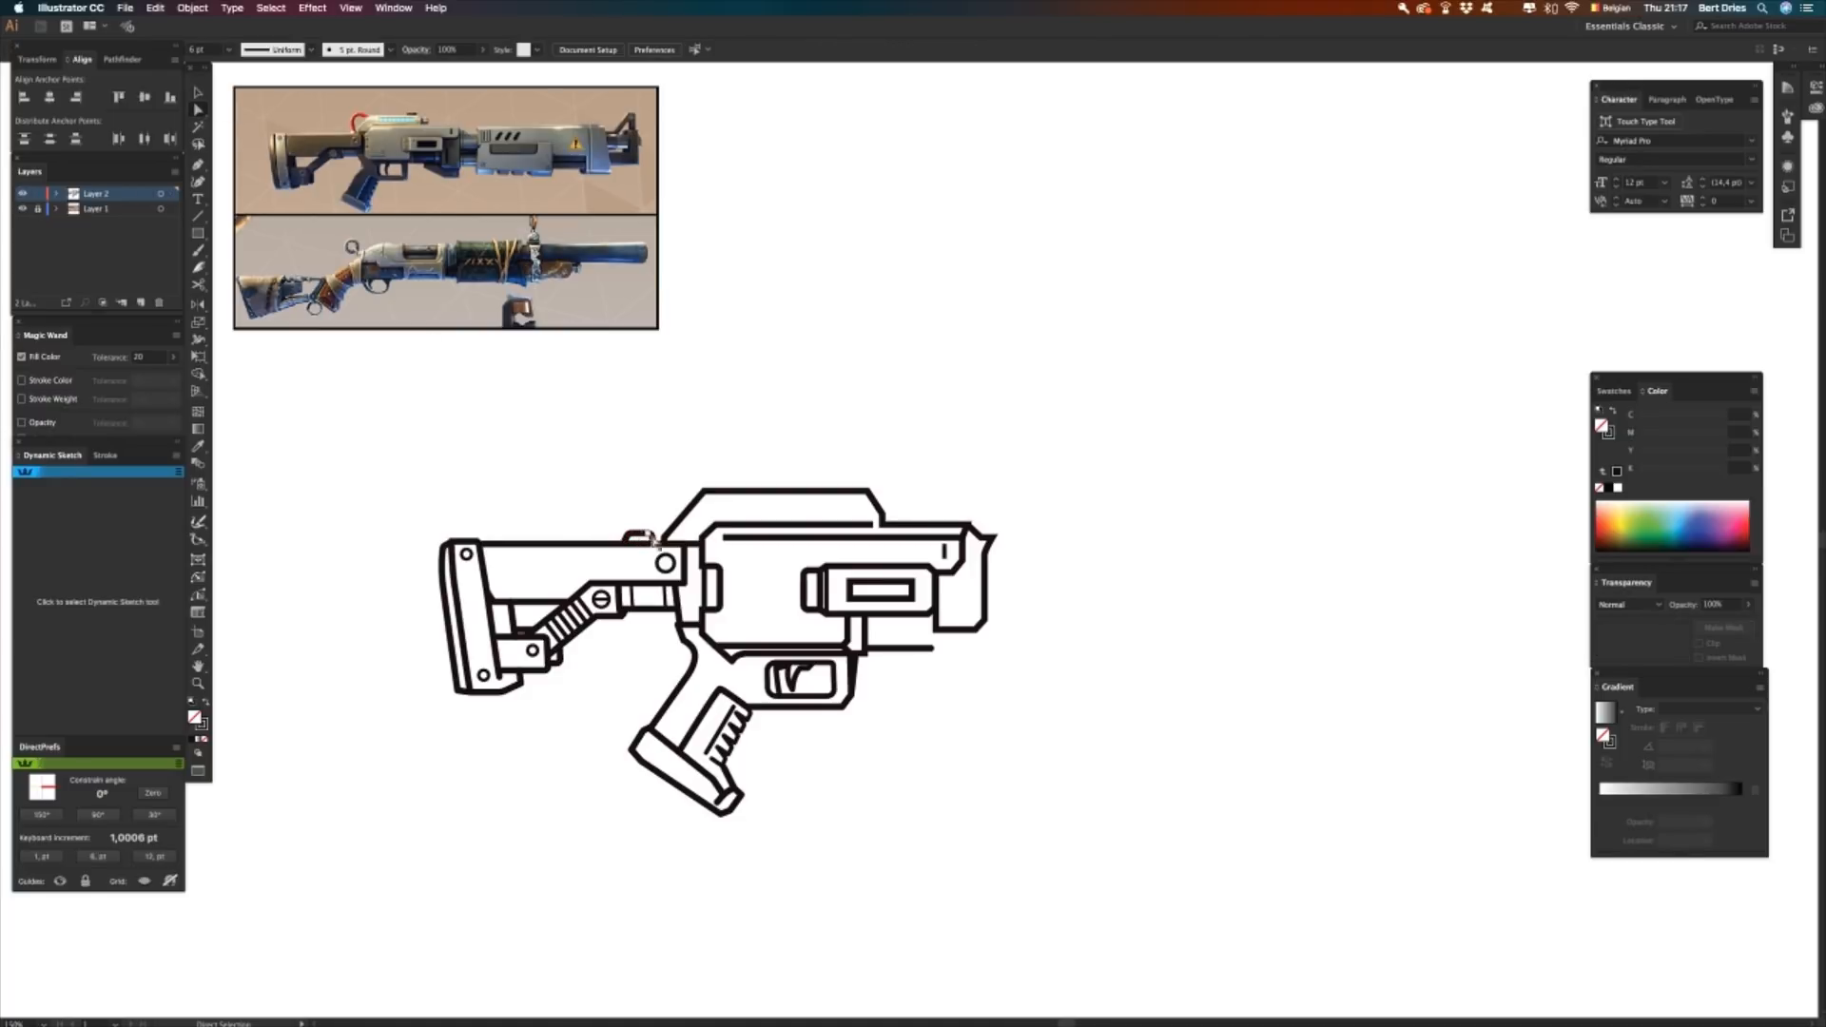
# - Draw a smaller open-bottomed cap on top of the small block on the stock
pyautogui.press('p')
pyautogui.click(636, 538)
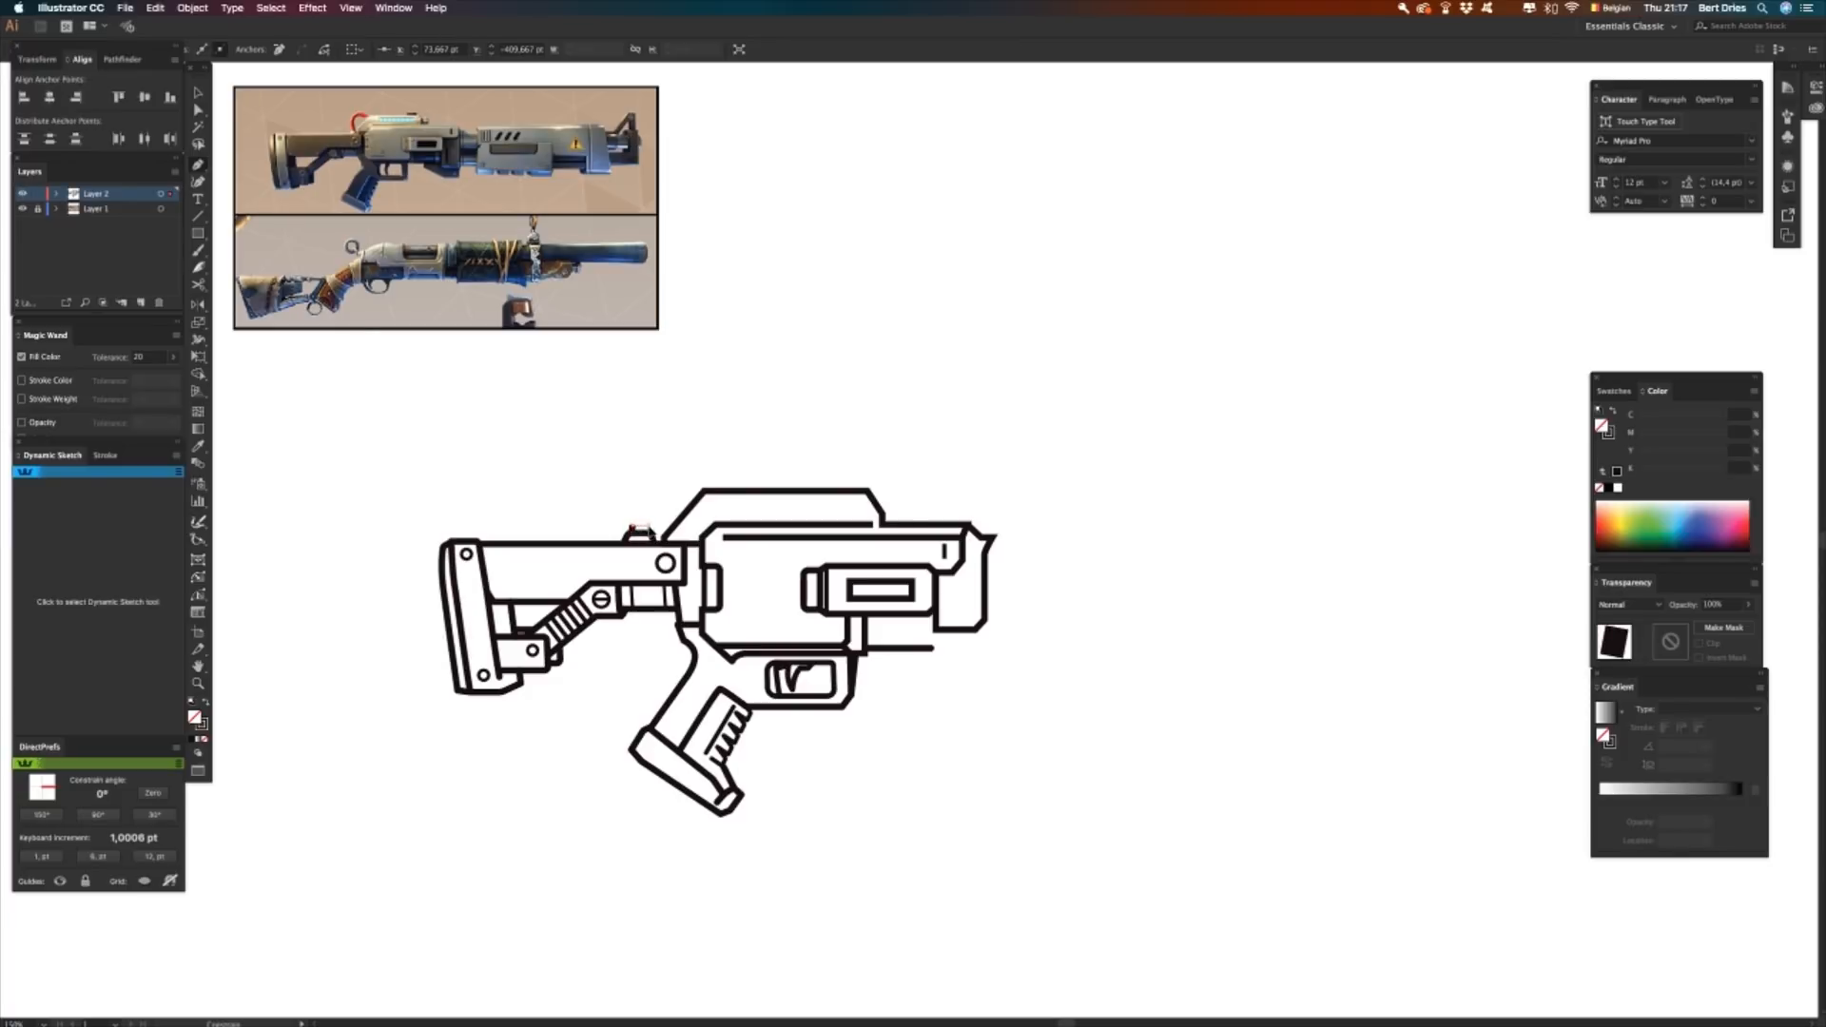
pyautogui.keyDown('shift'); pyautogui.click(650, 527); pyautogui.keyUp('shift')
pyautogui.click(652, 537)
pyautogui.press('a')
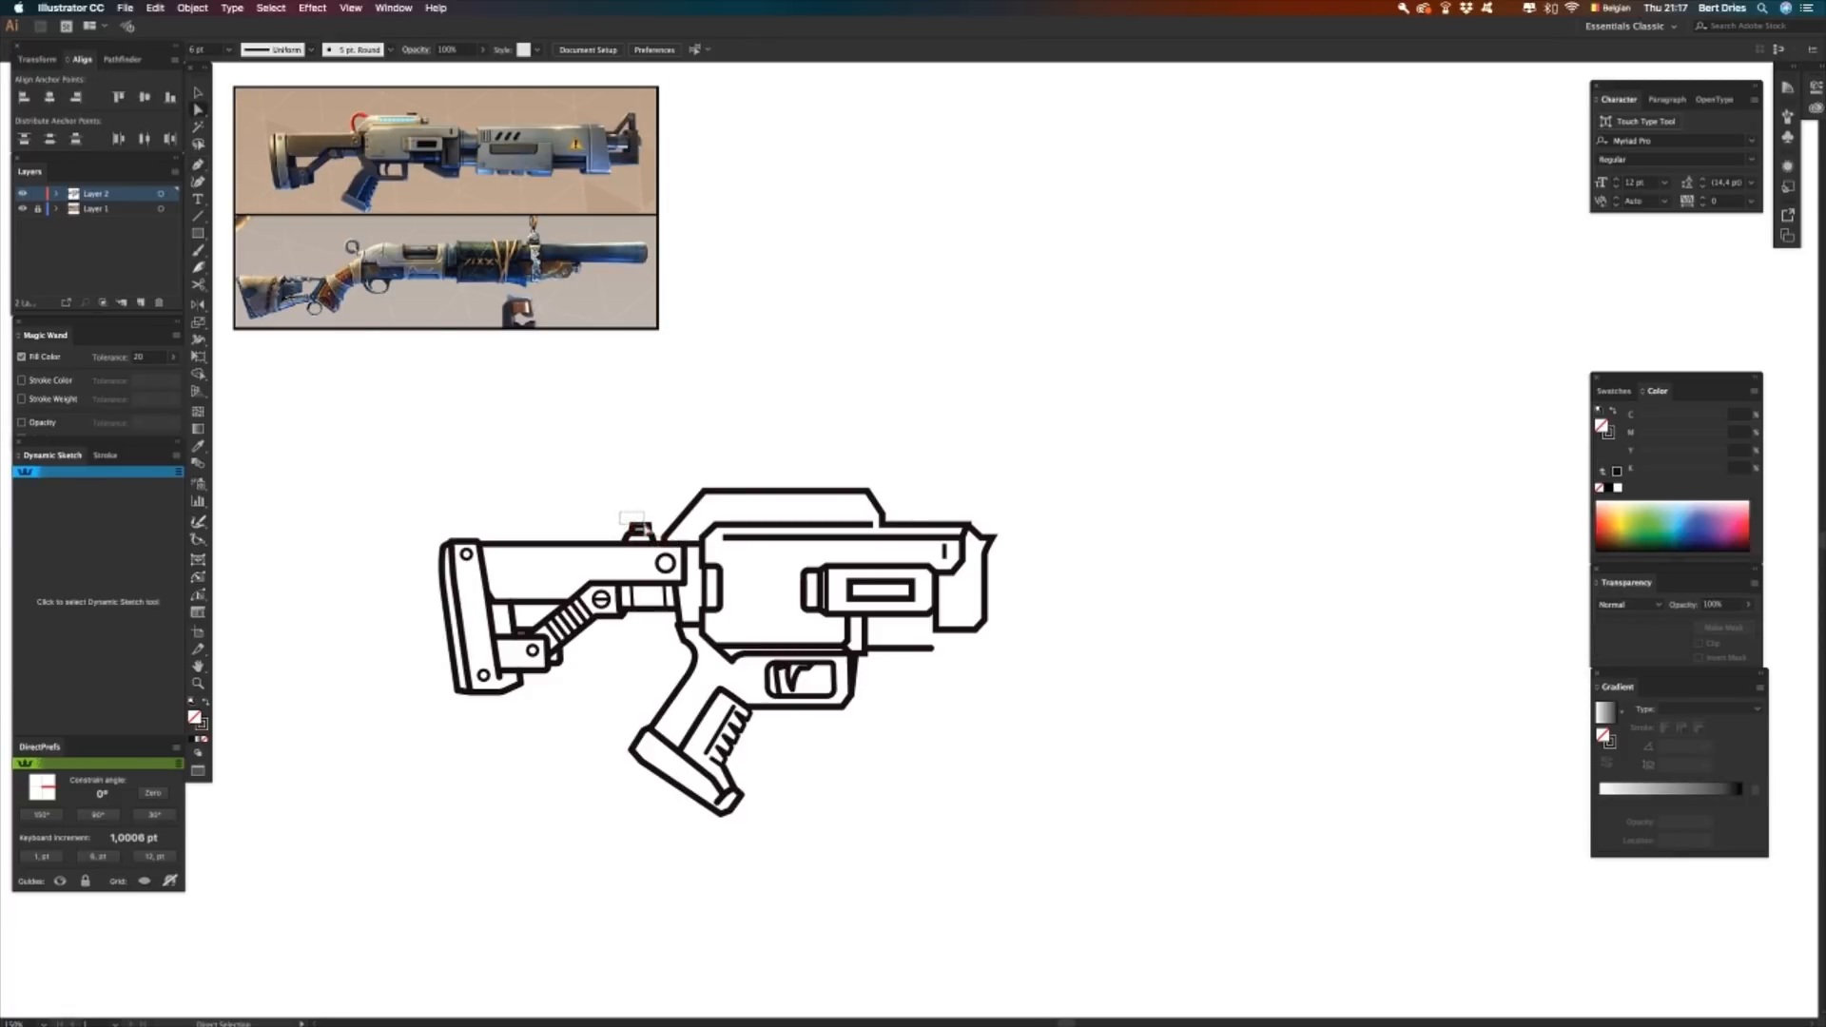
# - Set the stroke weight of the small cap on the stock to 5 pt
pyautogui.click(631, 526)
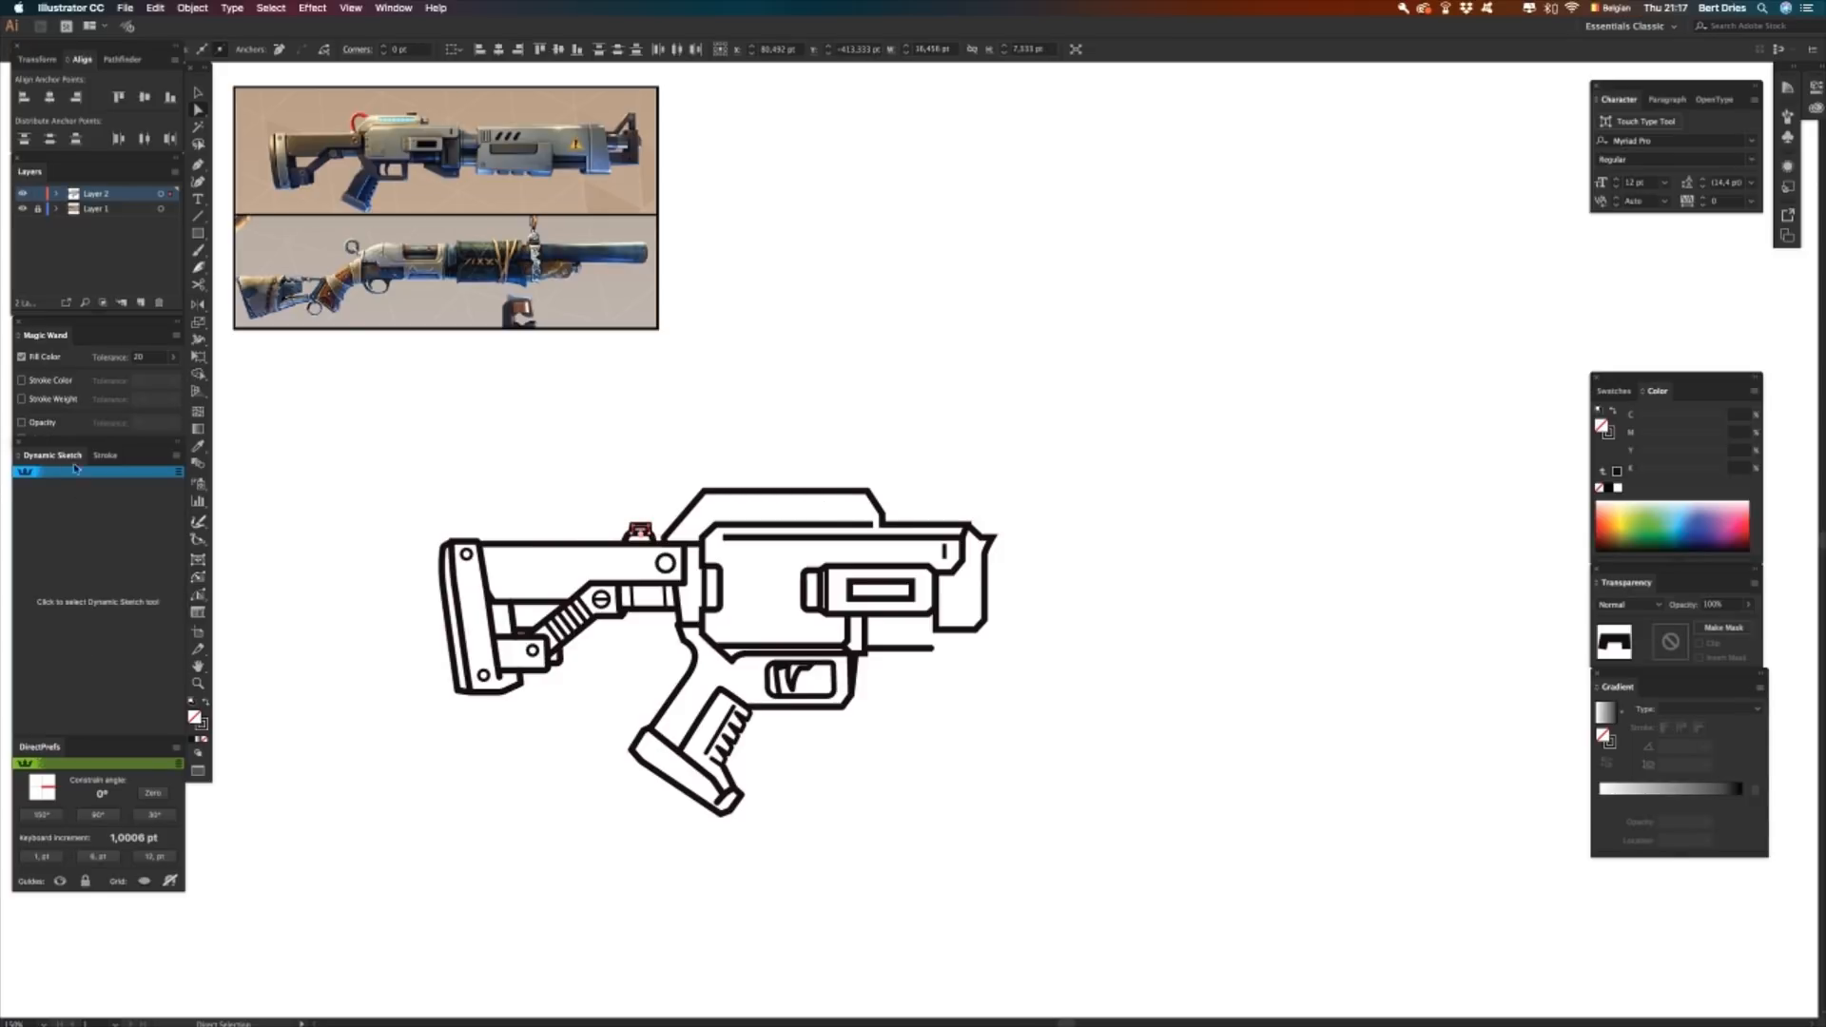
pyautogui.click(105, 455)
pyautogui.click(95, 476)
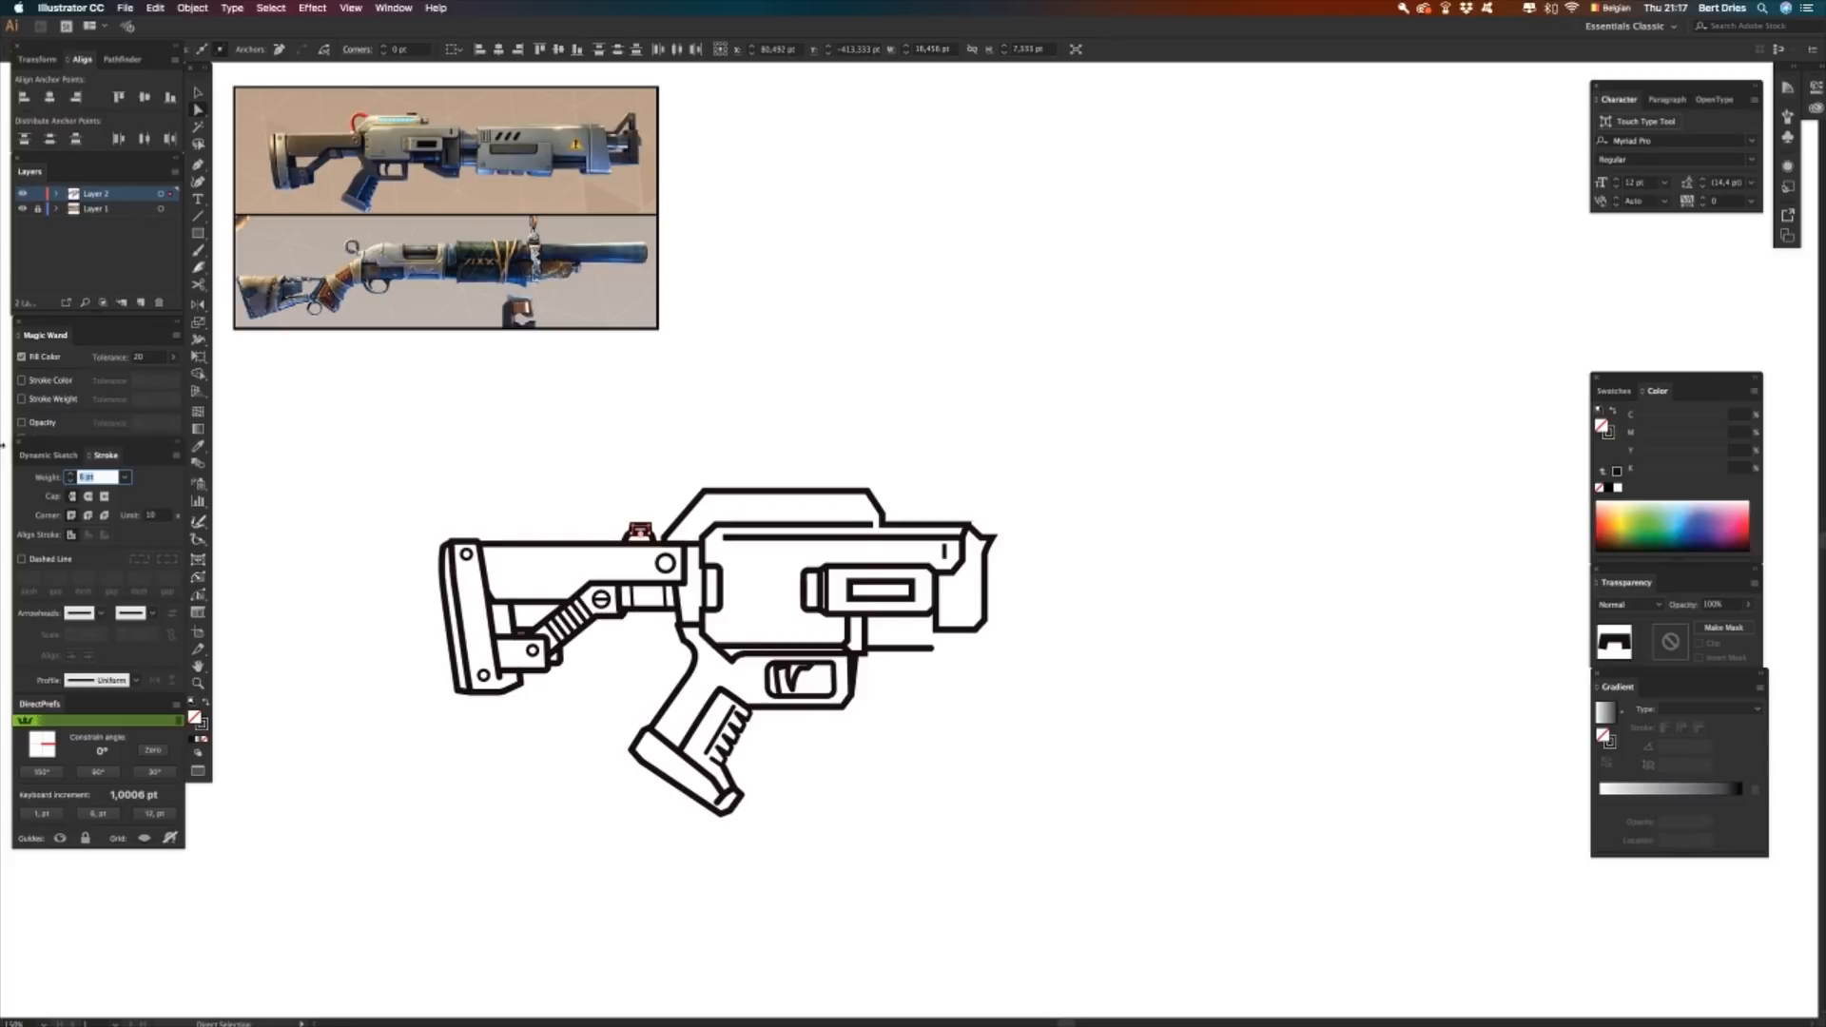
pyautogui.write('5')
pyautogui.press('Return')
pyautogui.click(465, 483)
# - Draw a curved cable from the rear slope of the raised cover to the small cap and adjust its arc
pyautogui.press('p')
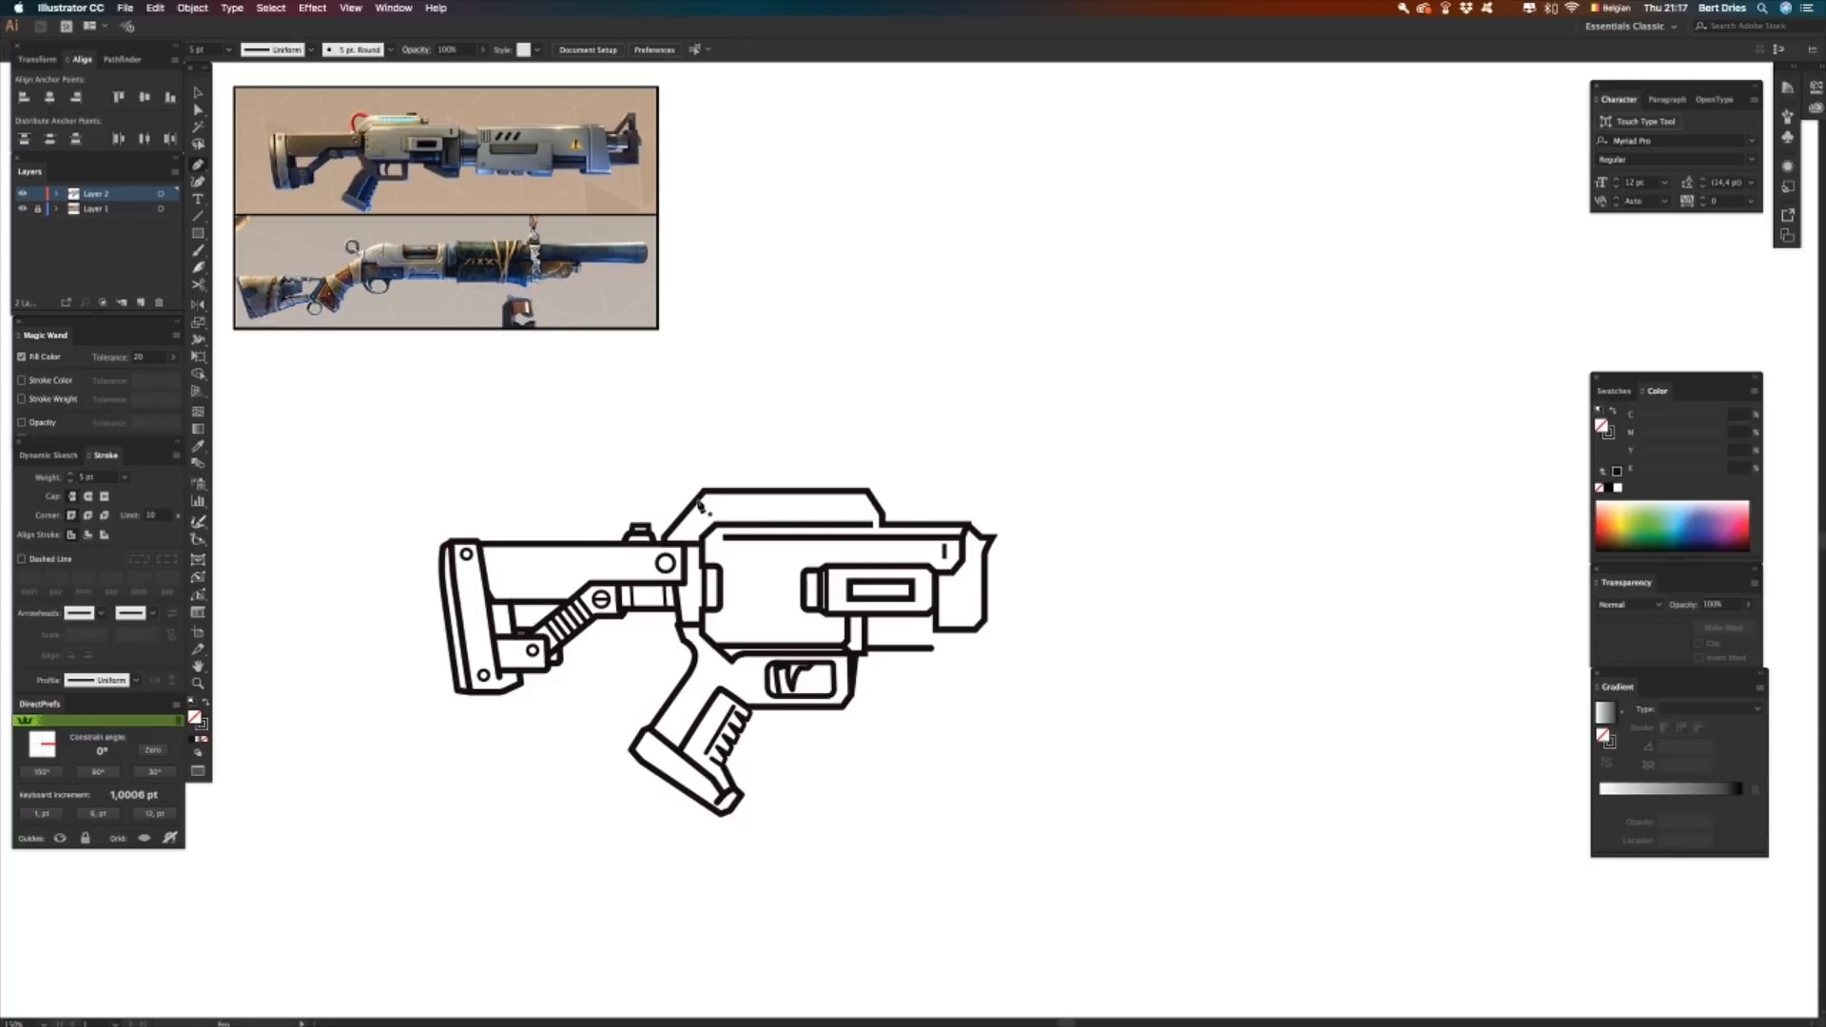
pyautogui.click(698, 497)
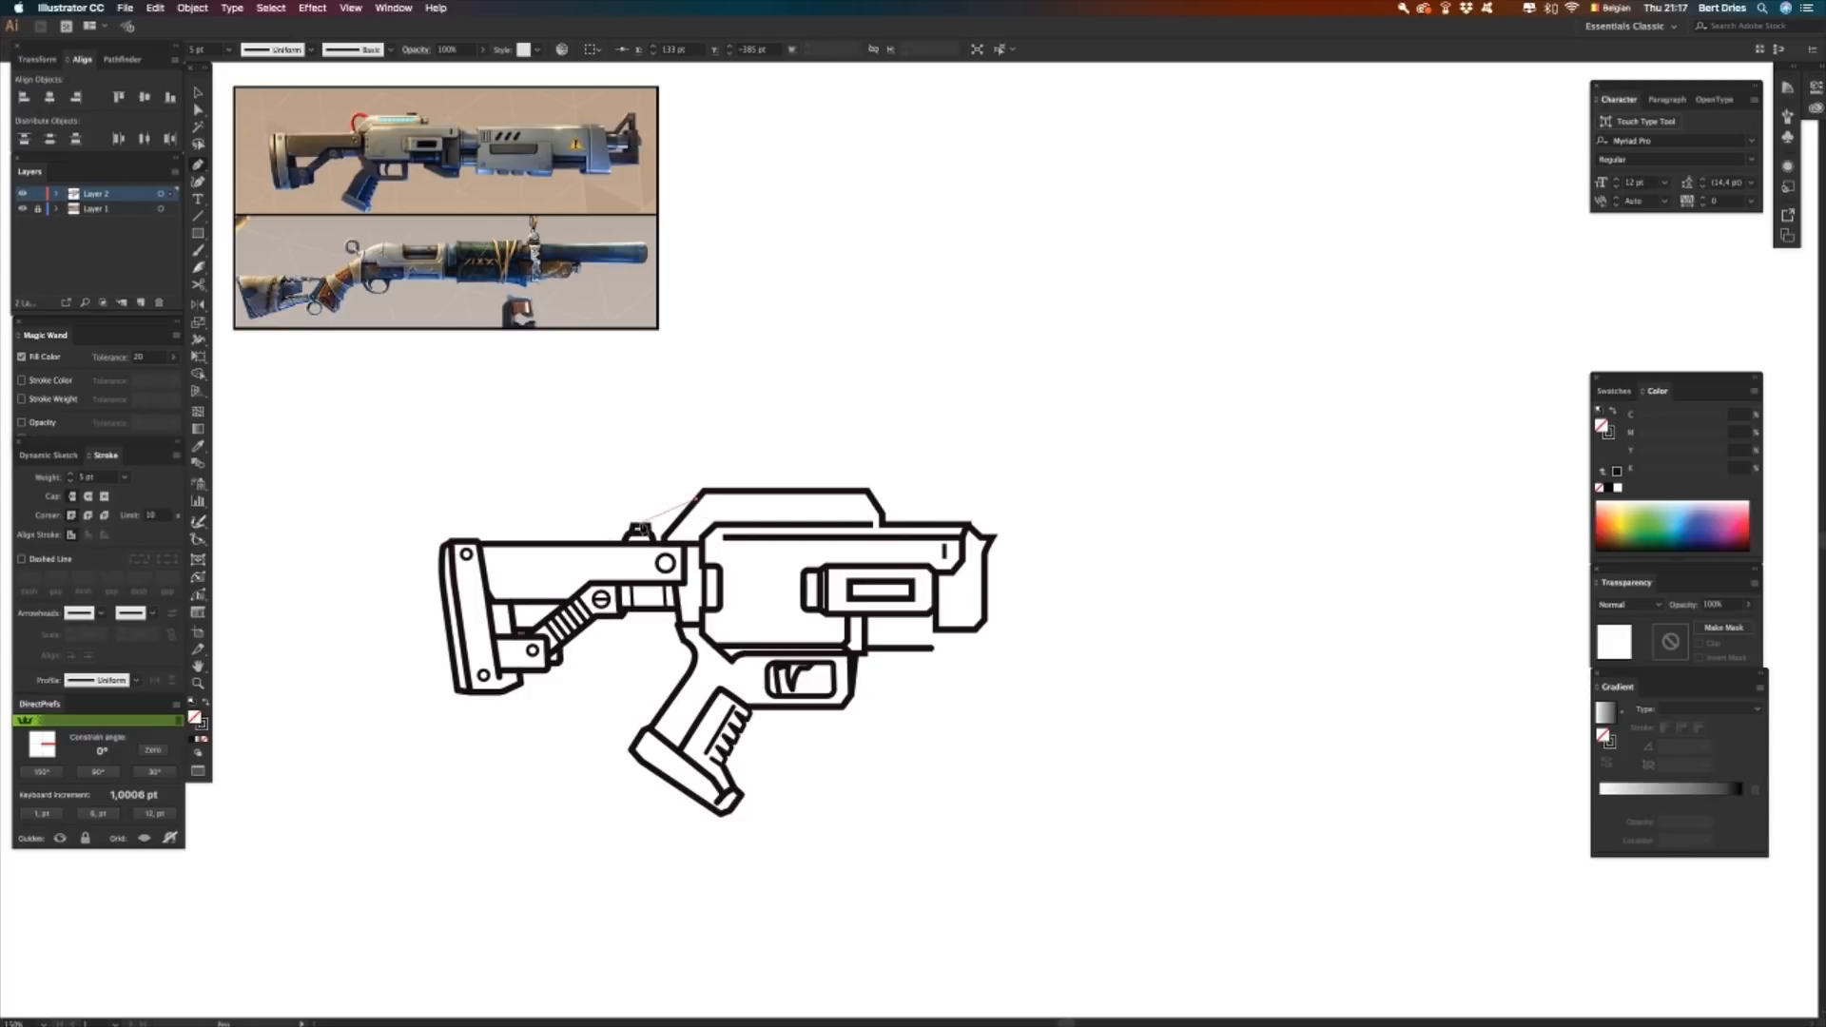
pyautogui.moveTo(641, 526); pyautogui.dragTo(648, 584)
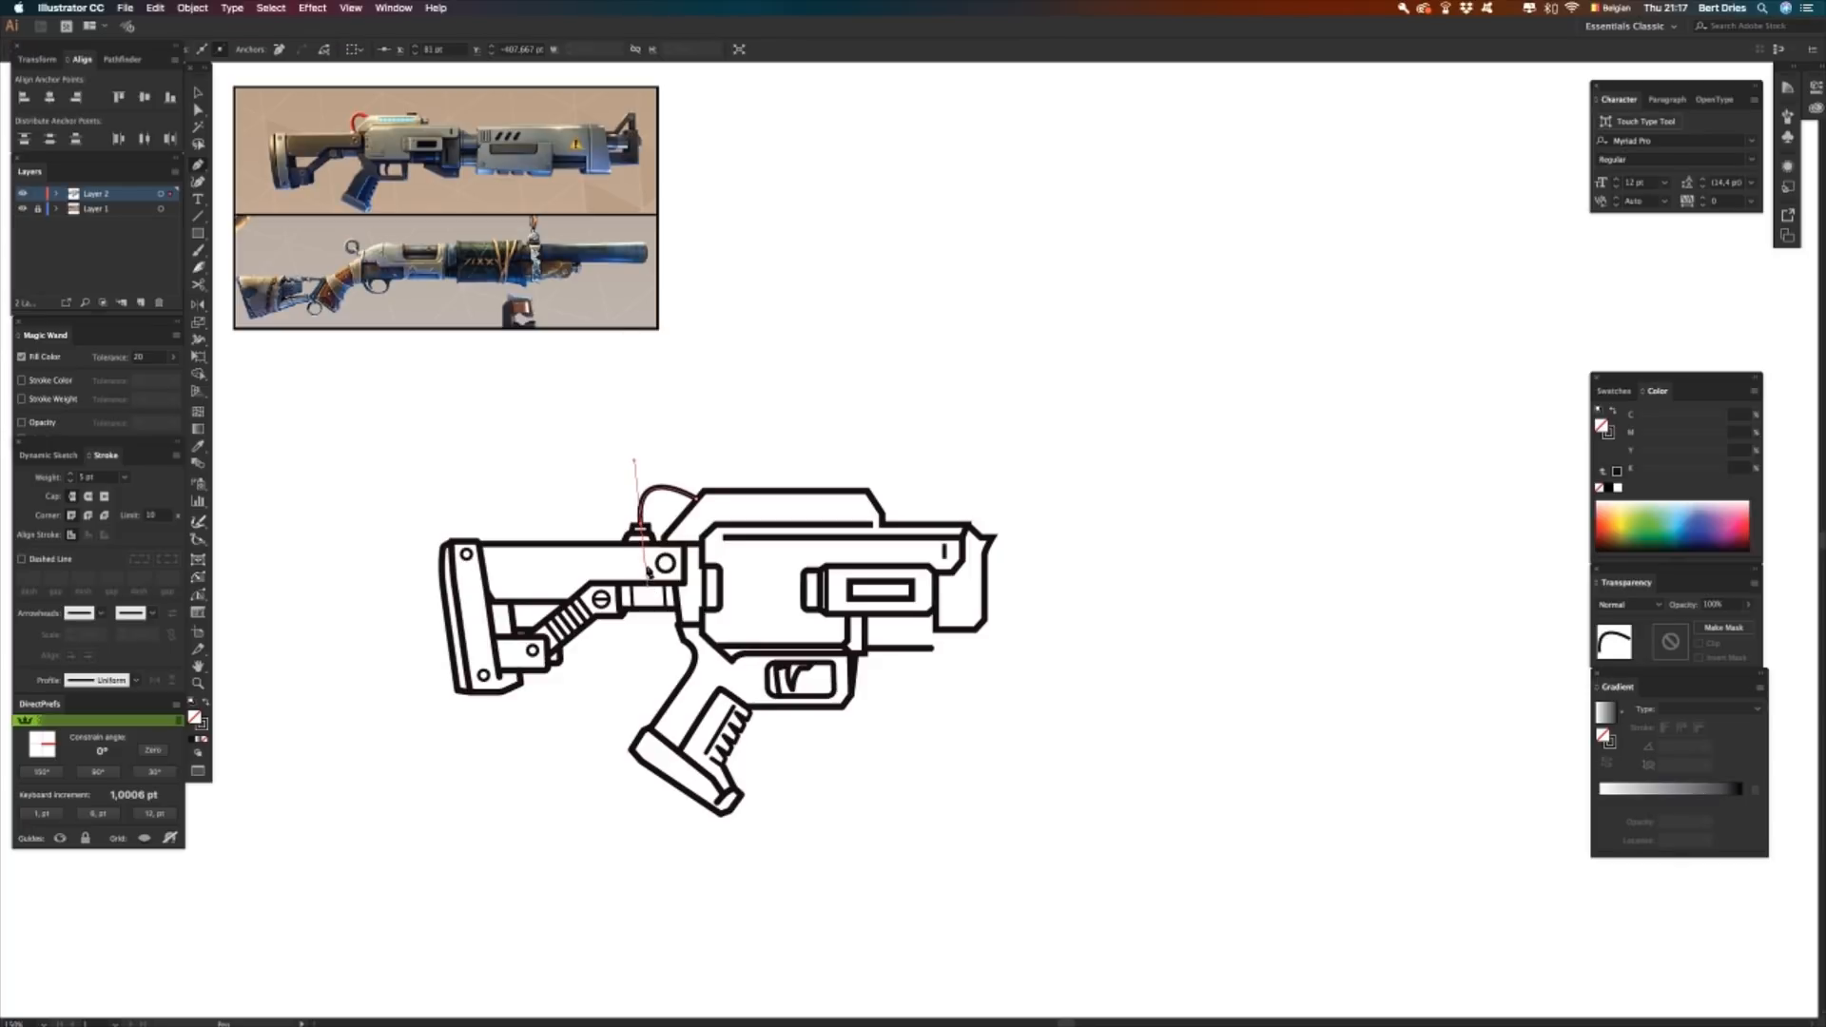
pyautogui.press('a')
pyautogui.moveTo(635, 462); pyautogui.dragTo(645, 468)
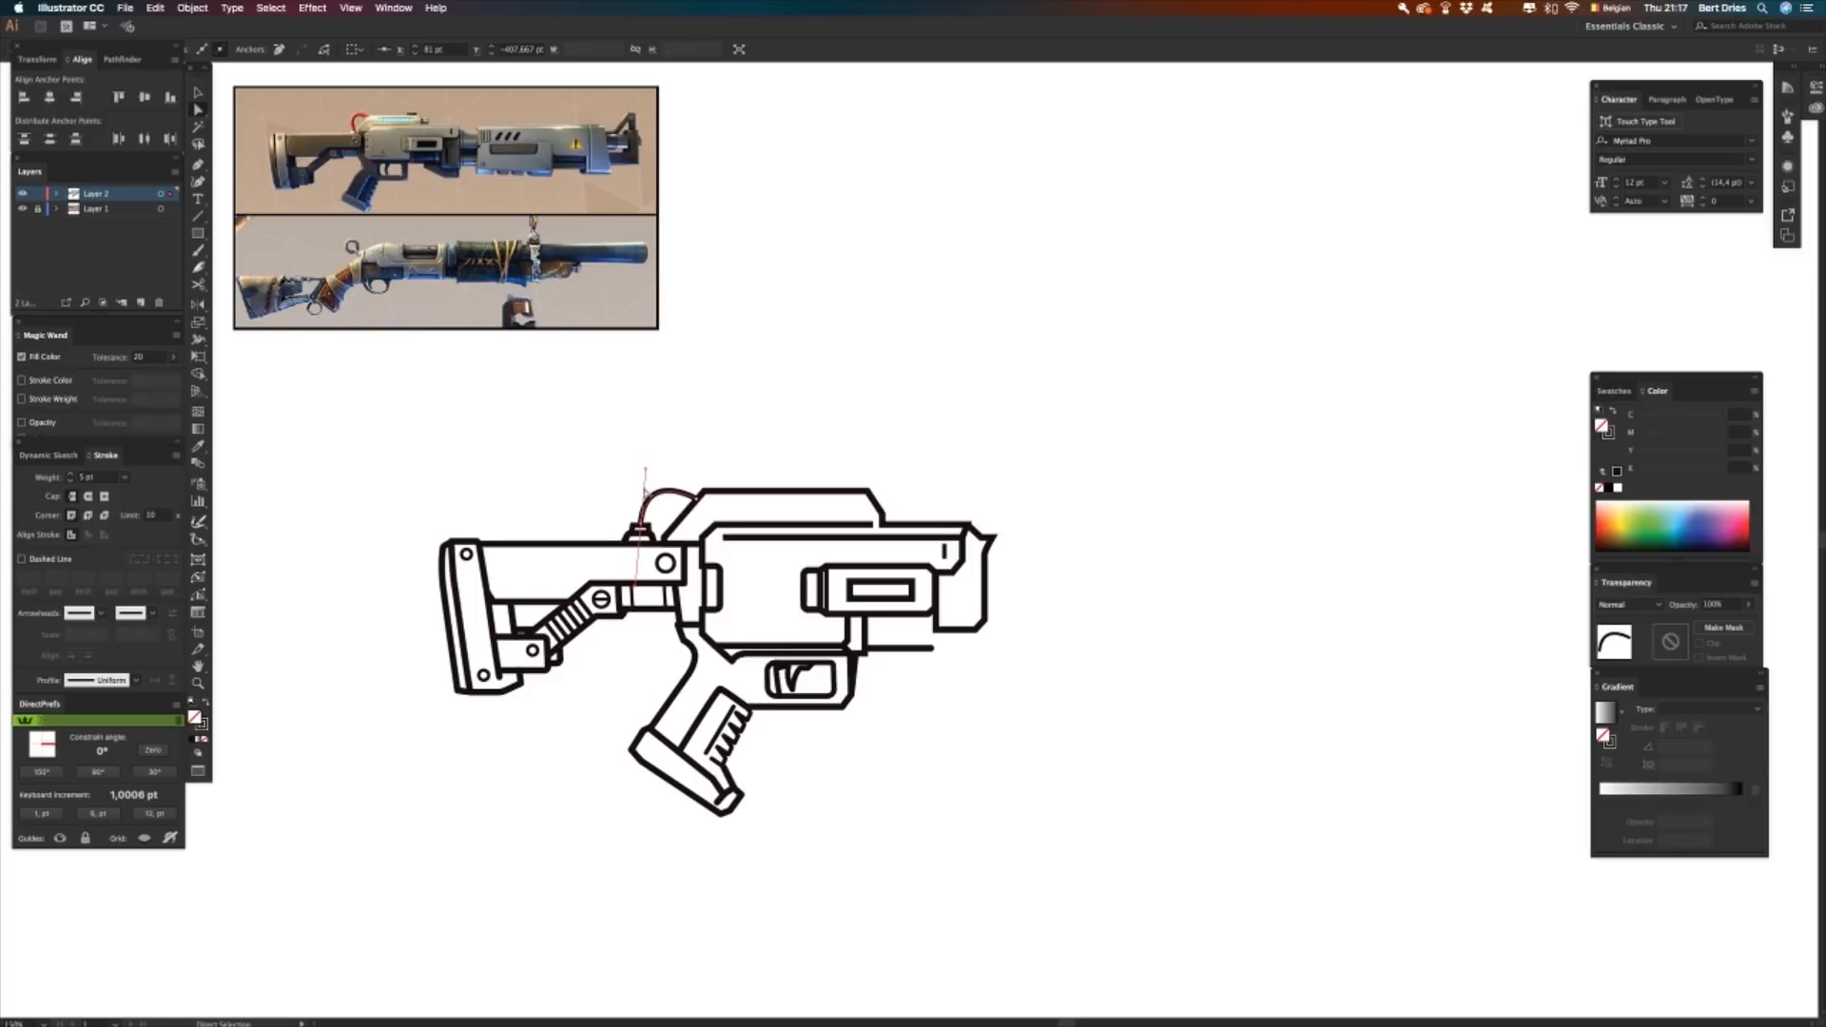
# - Increase the curved cable's stroke weight to 9 pt
pyautogui.click(95, 476)
pyautogui.press('Up')
pyautogui.press('Up')
pyautogui.press('Up')
pyautogui.press('Up')
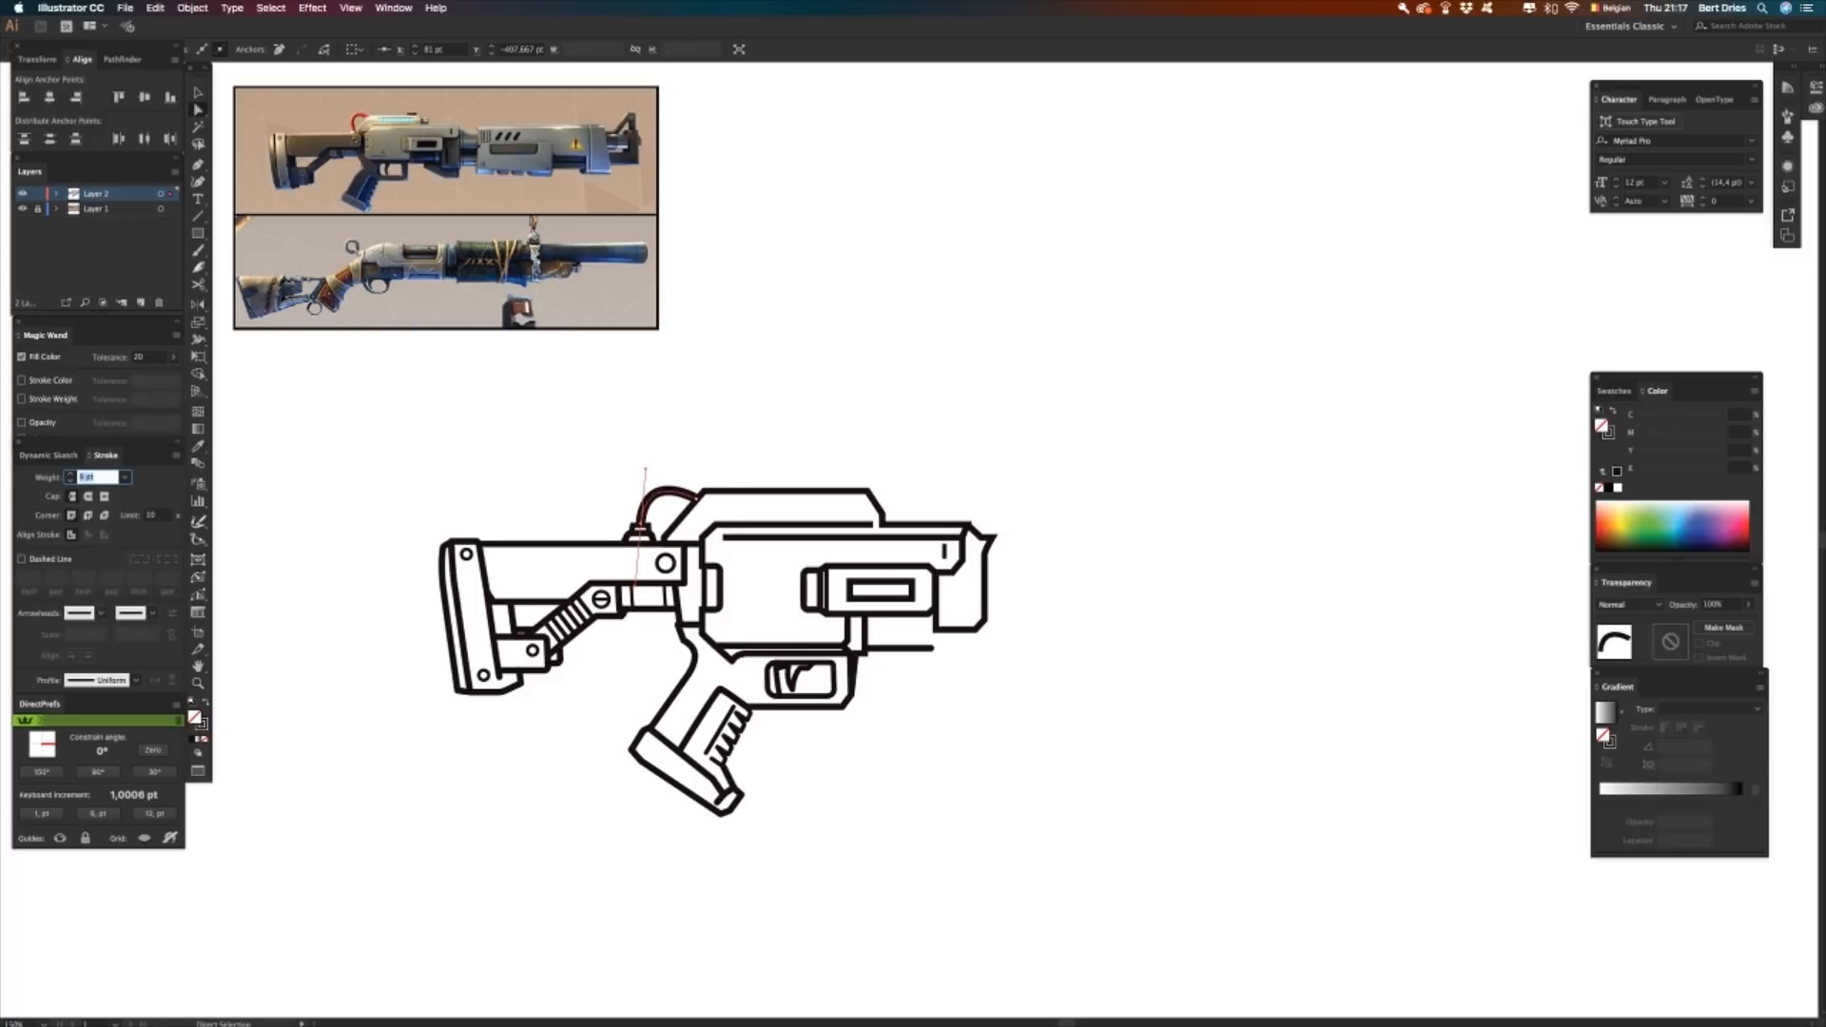
pyautogui.press('Return')
pyautogui.press('v')
pyautogui.click(528, 447)
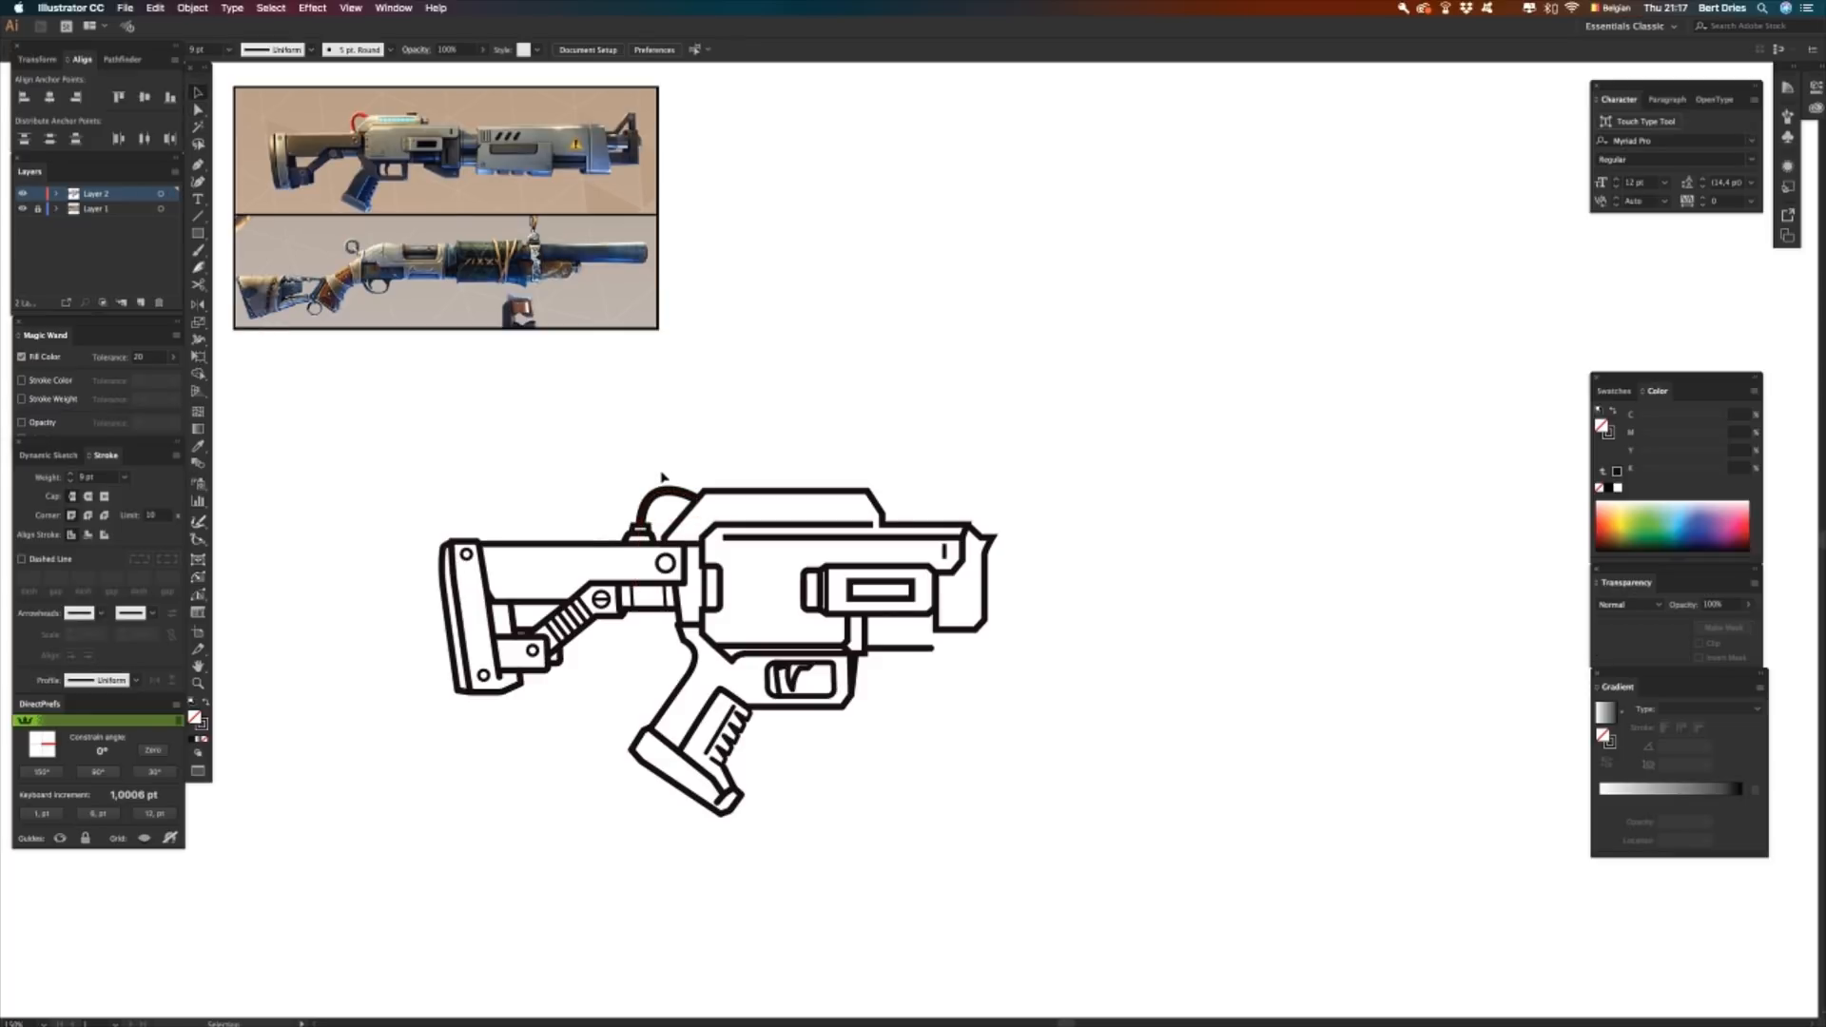
# - Draw a long, narrow rectangle about 119 by 13 pt inside the raised cover on top of the body
pyautogui.press('a')
pyautogui.click(861, 491)
pyautogui.click(873, 489)
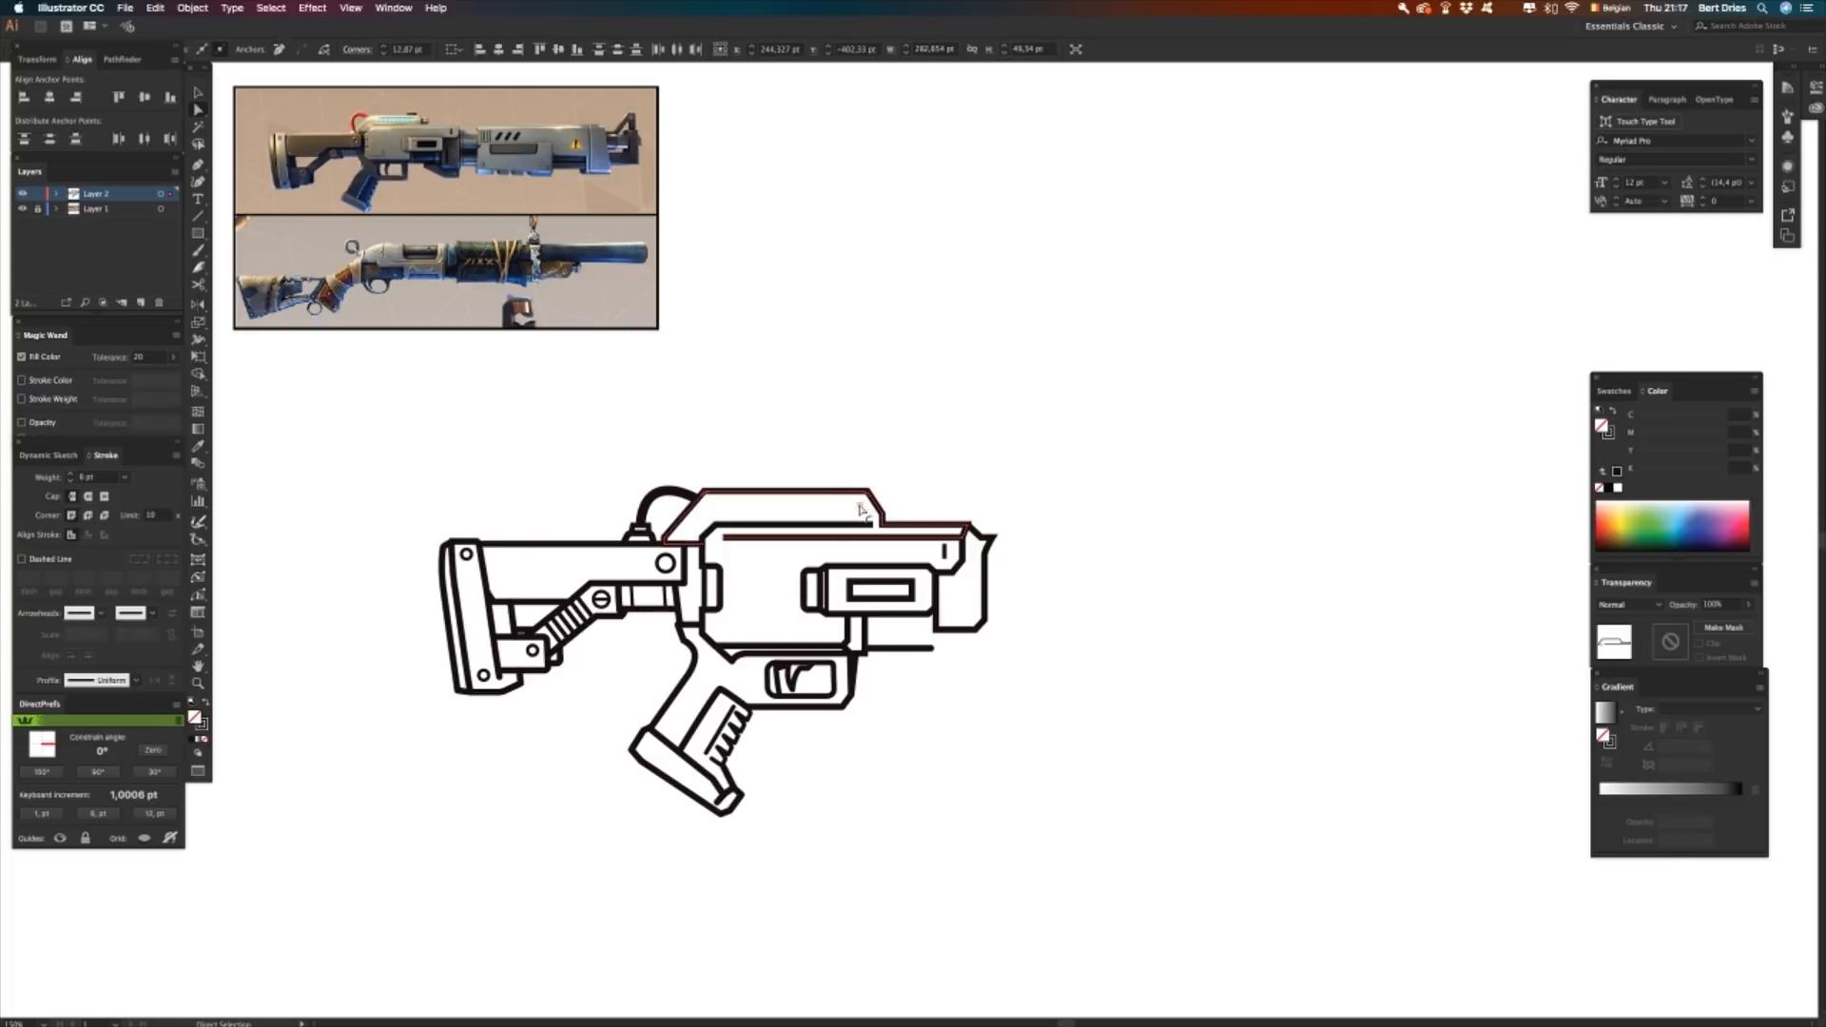
pyautogui.click(878, 463)
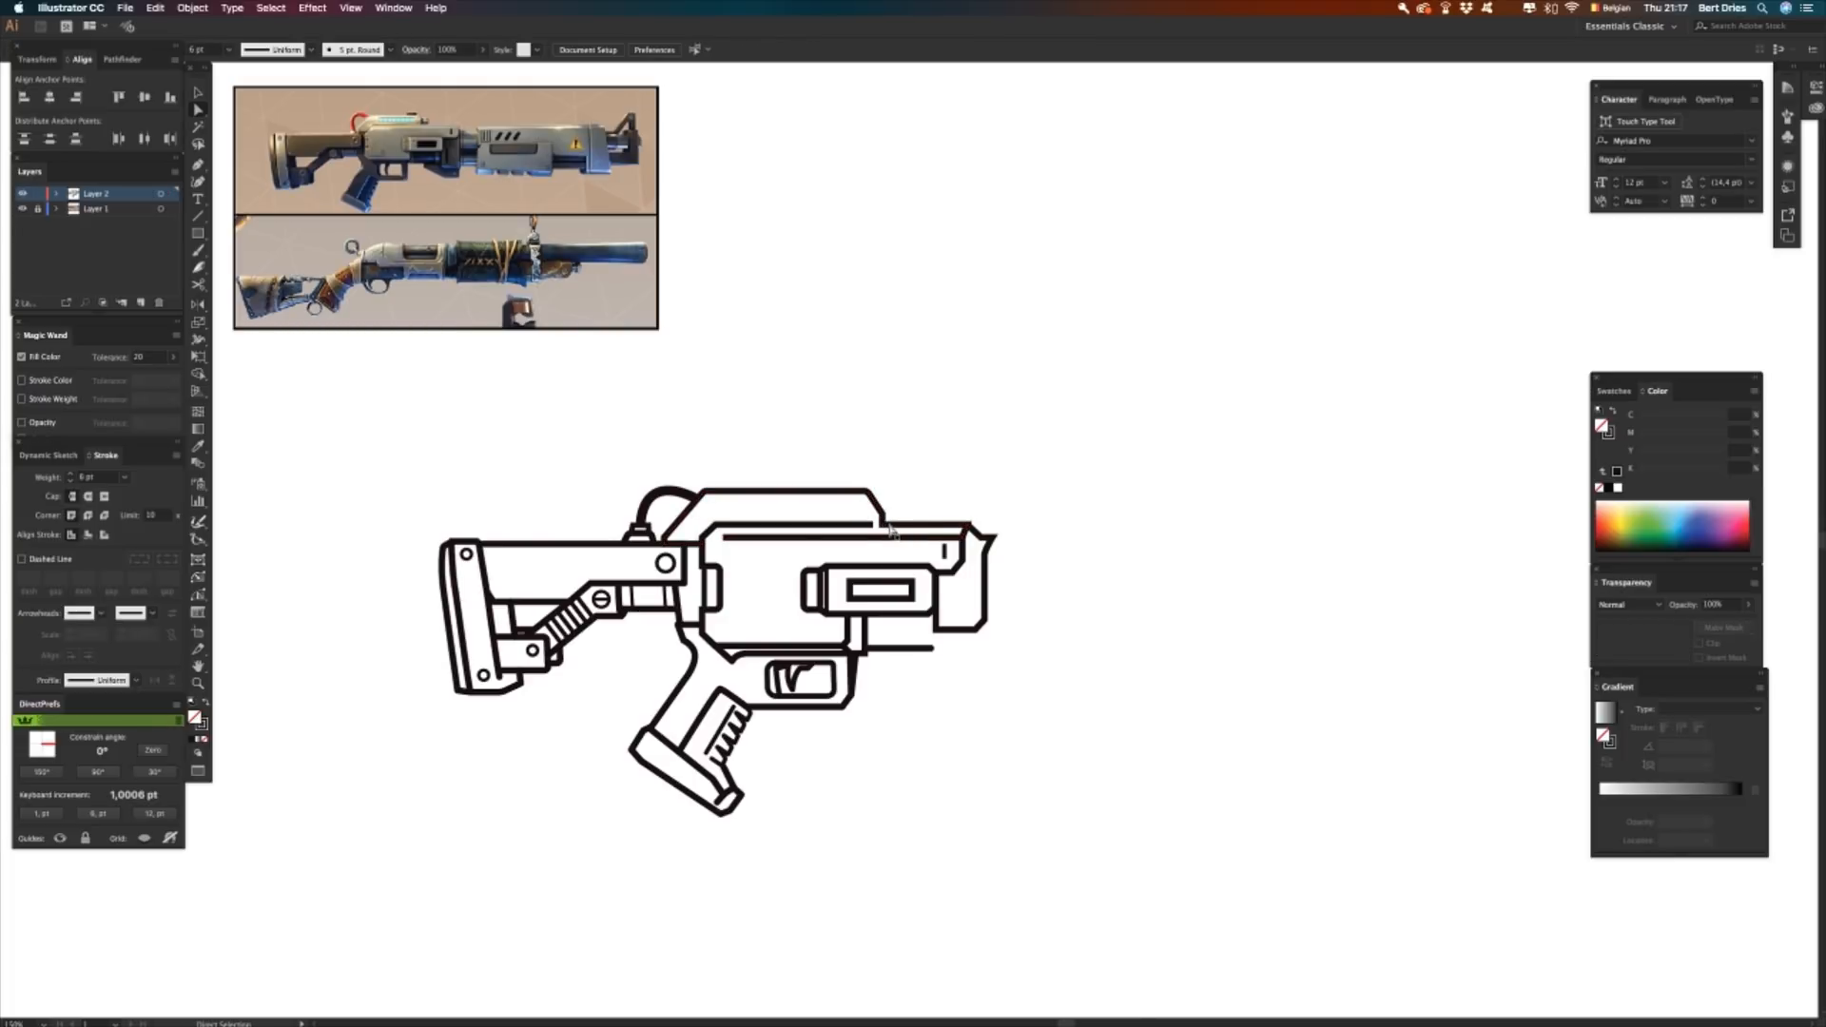
pyautogui.press('p')
pyautogui.press('m')
pyautogui.moveTo(856, 500); pyautogui.dragTo(728, 514)
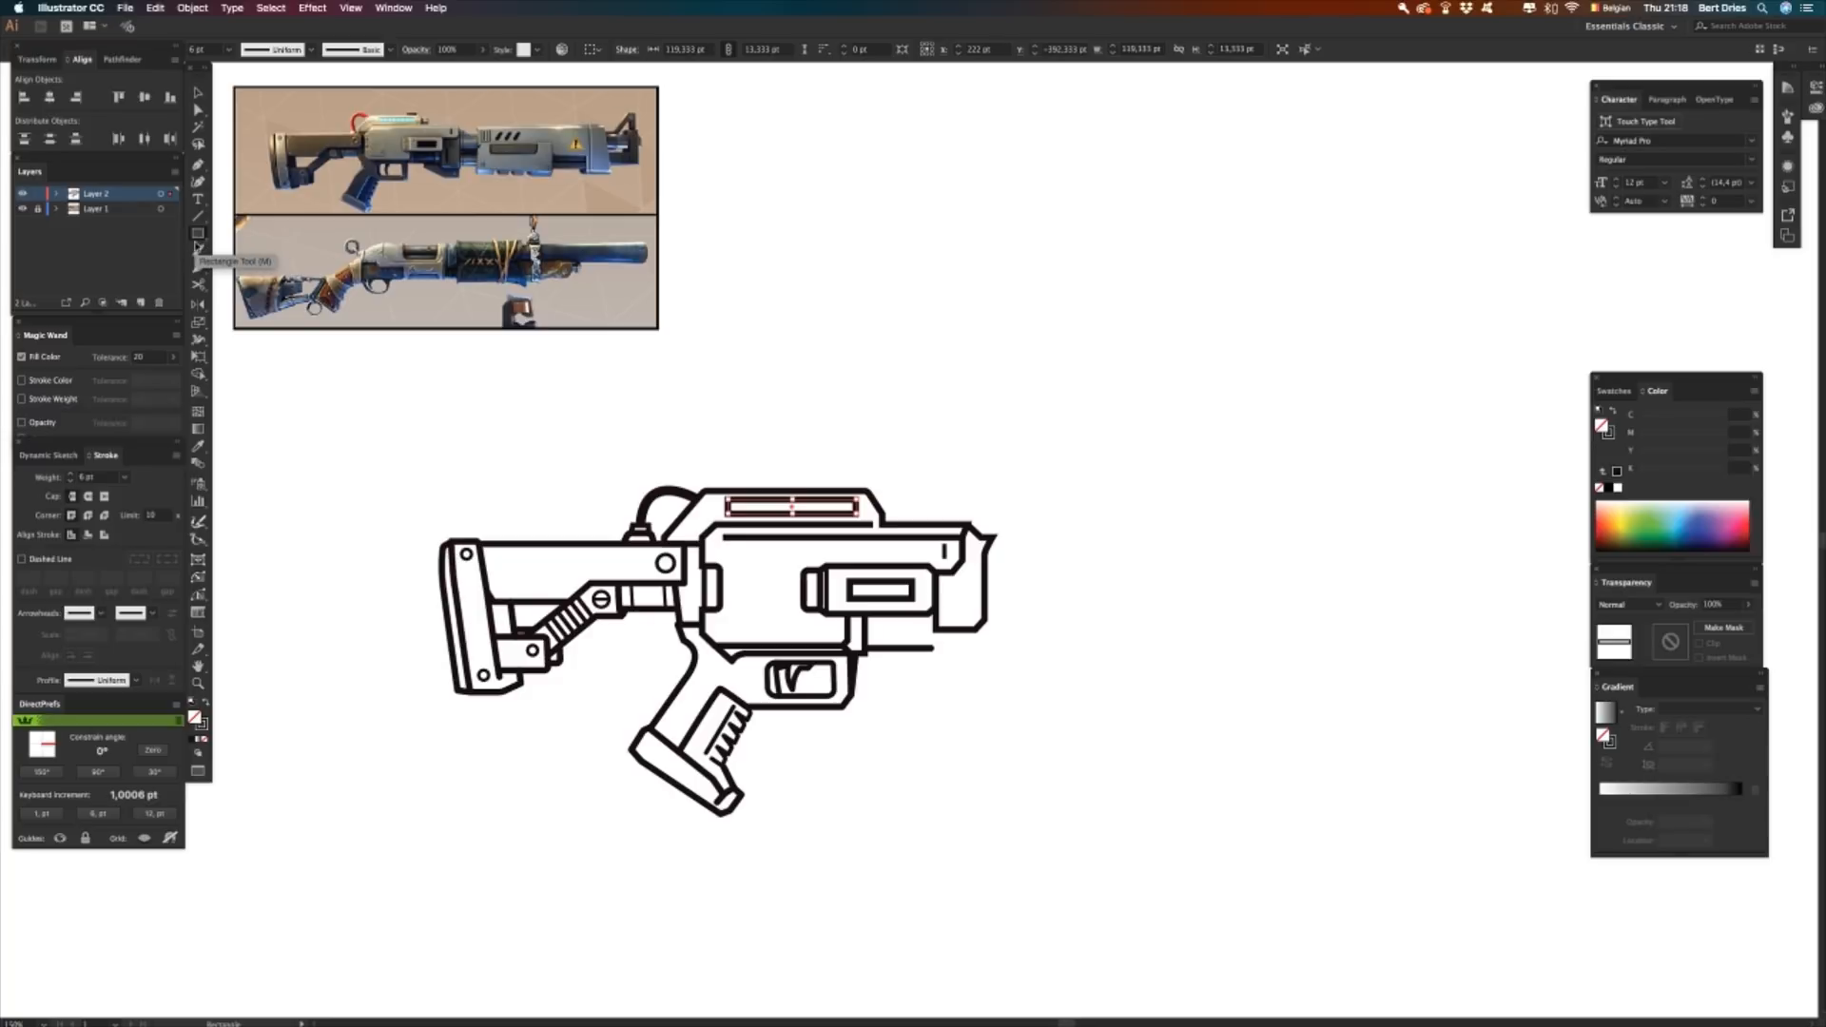
# - Set the narrow rectangle's stroke weight to 4 pt and slightly round its corners
pyautogui.click(199, 234)
pyautogui.click(96, 476)
pyautogui.write('4')
pyautogui.press('Return')
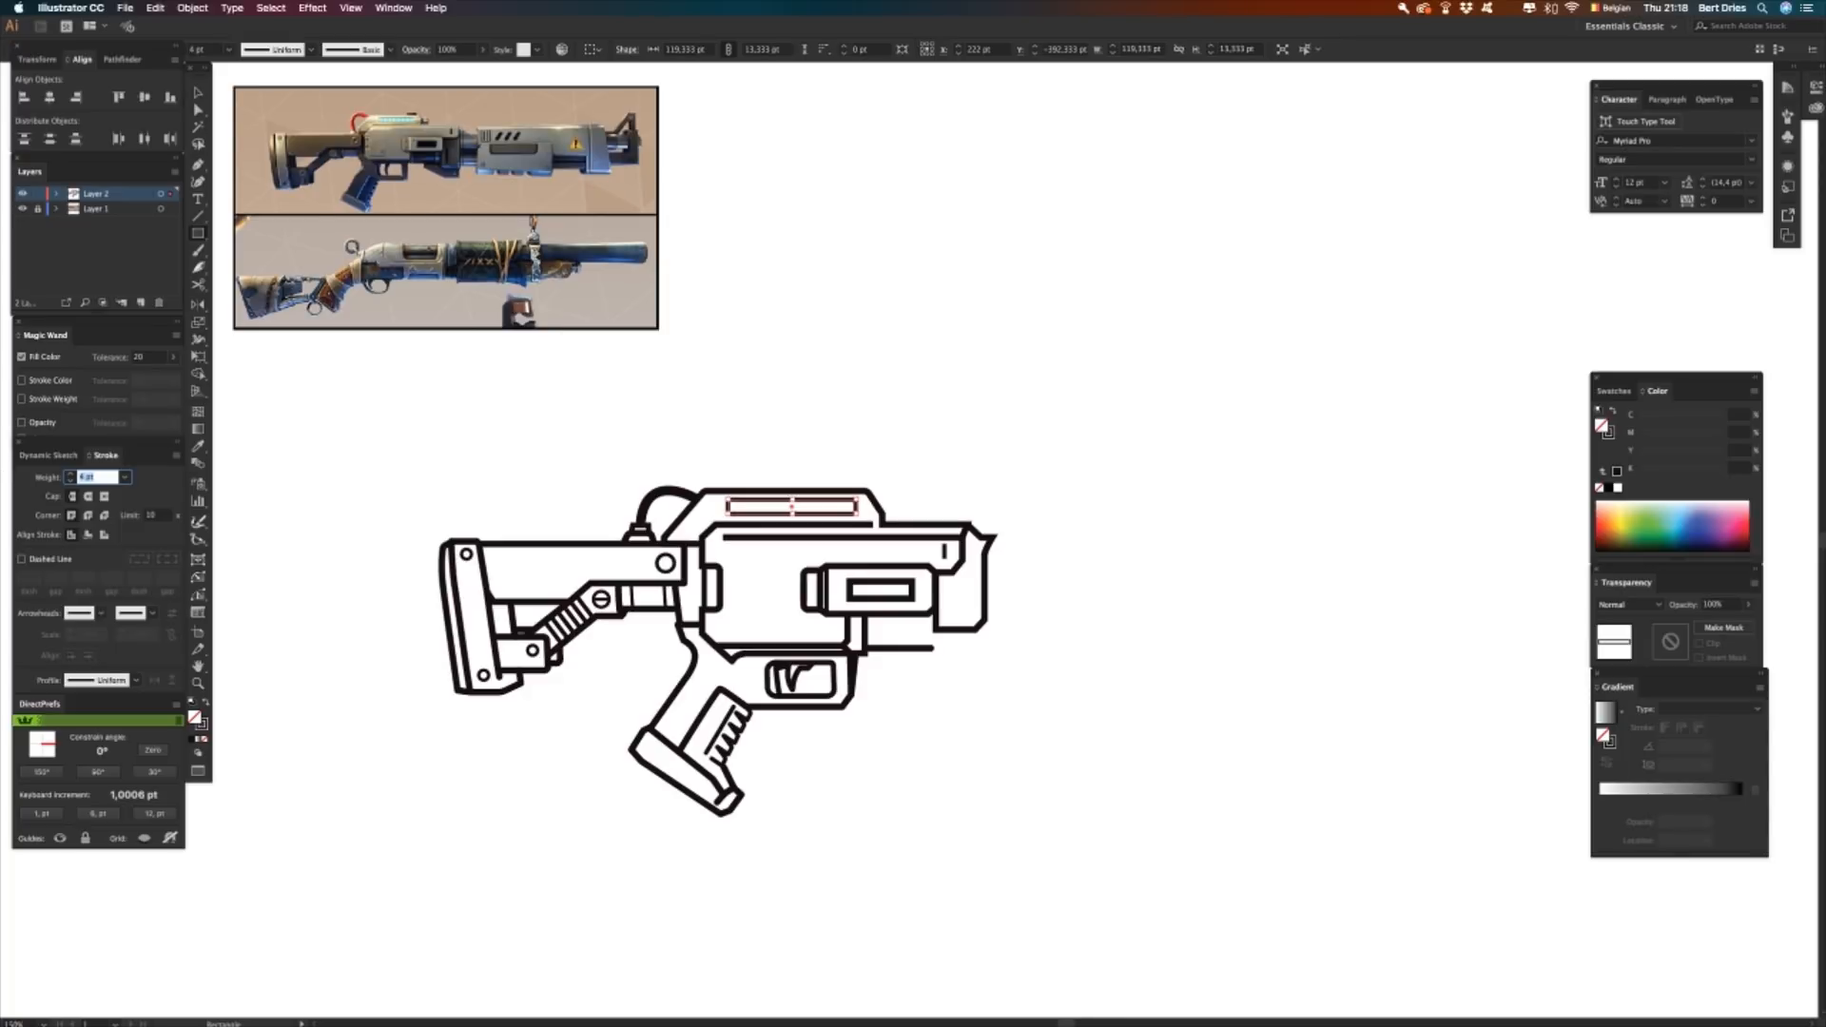
pyautogui.press('a')
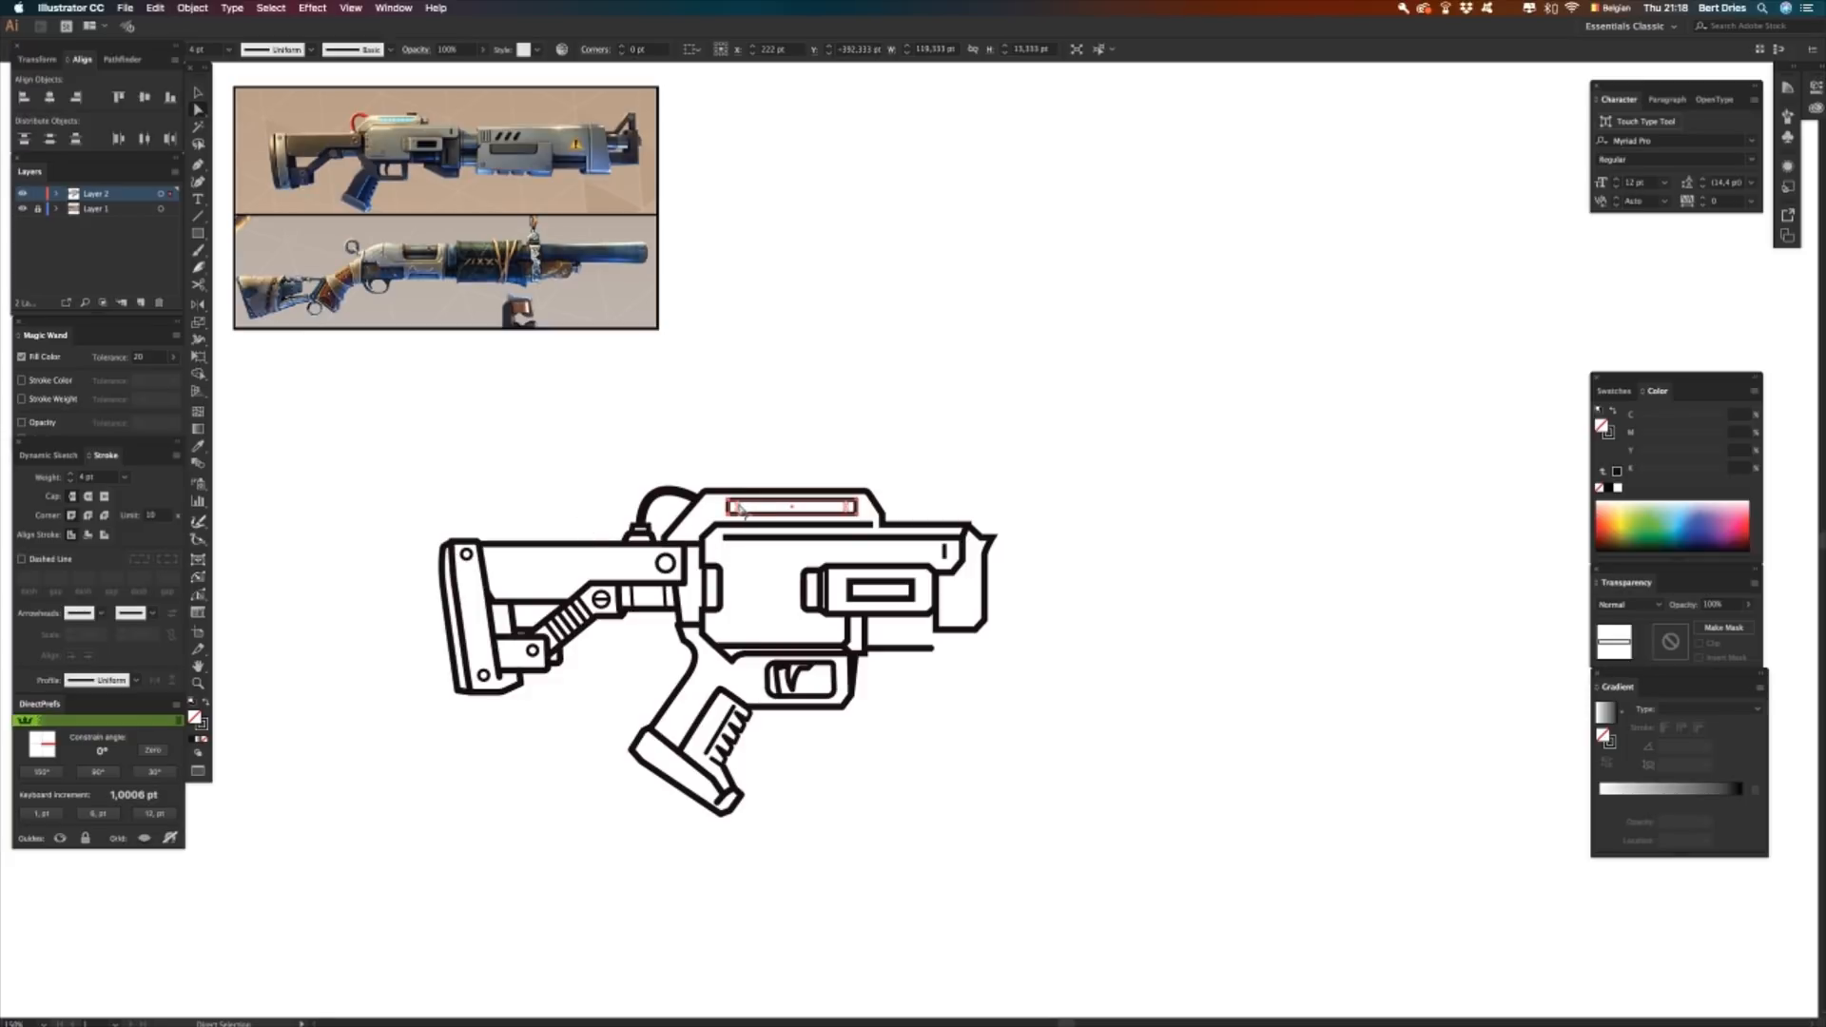
pyautogui.moveTo(739, 506); pyautogui.dragTo(736, 506)
pyautogui.click(766, 427)
# - Draw a short vertical line across the front end of the narrow rectangle and set its stroke weight to 3 pt
pyautogui.press('p')
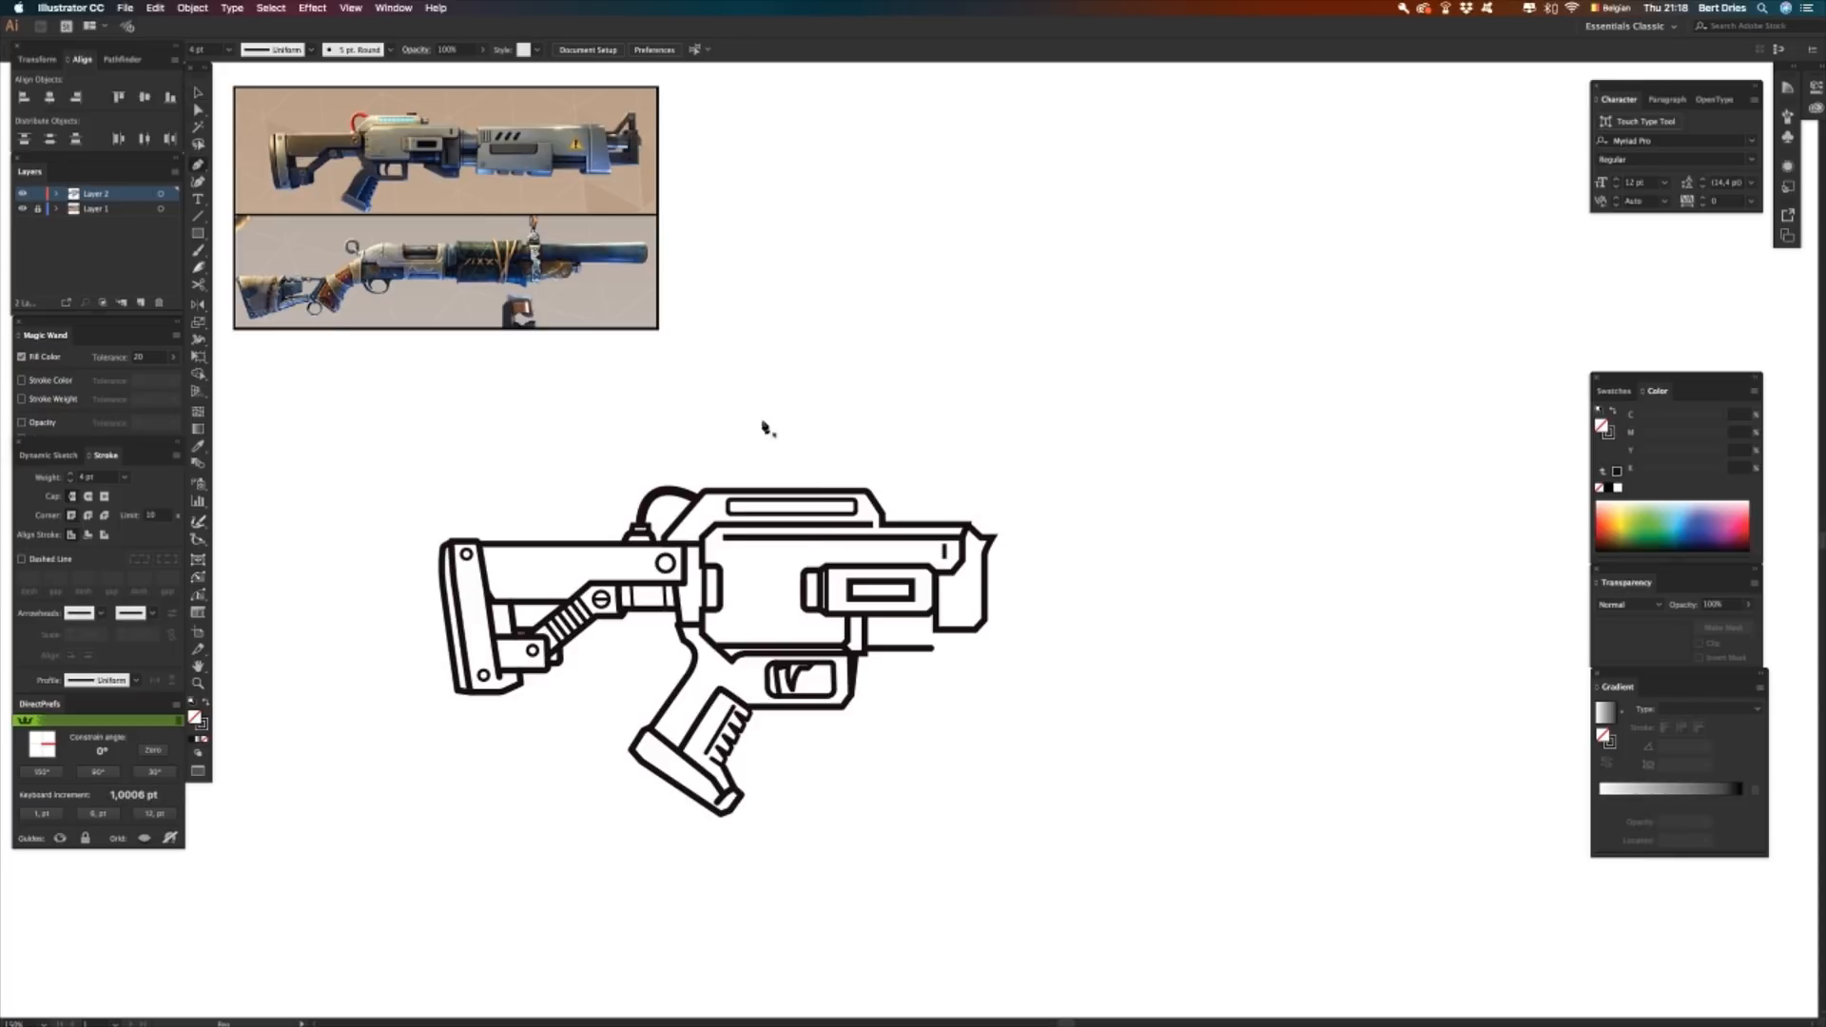
pyautogui.click(845, 507)
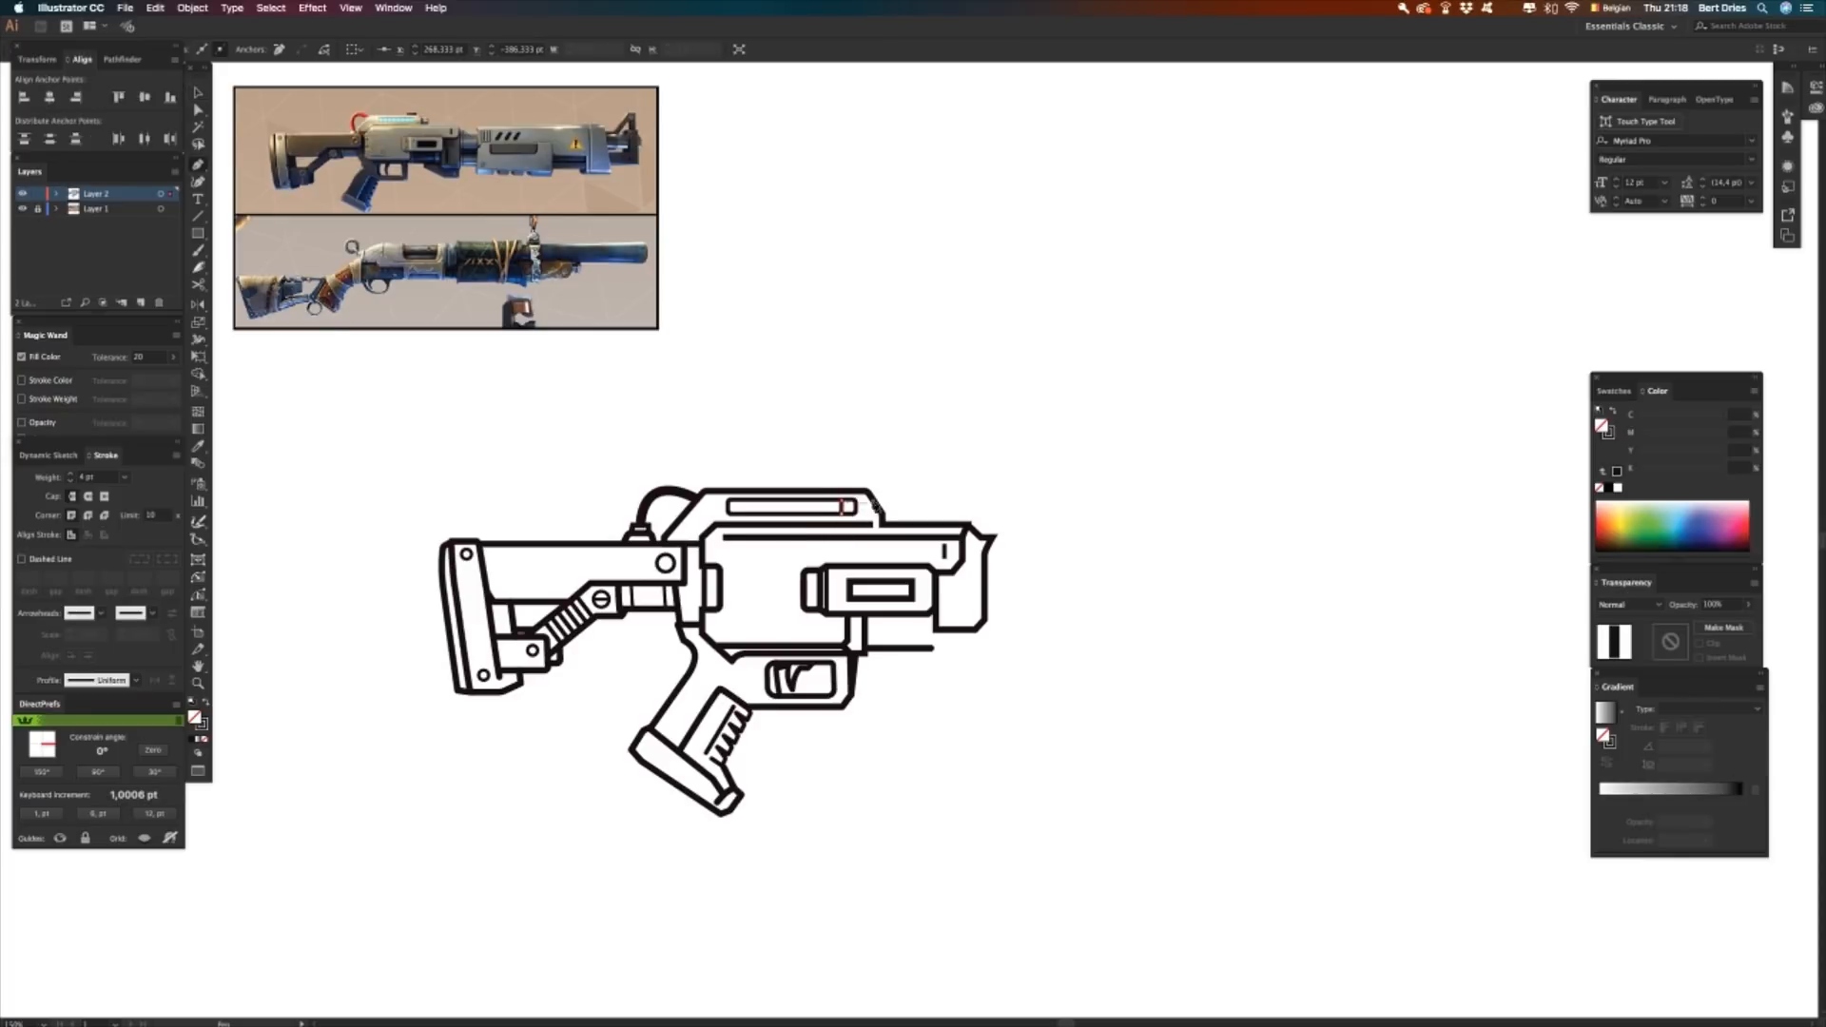
pyautogui.press('v')
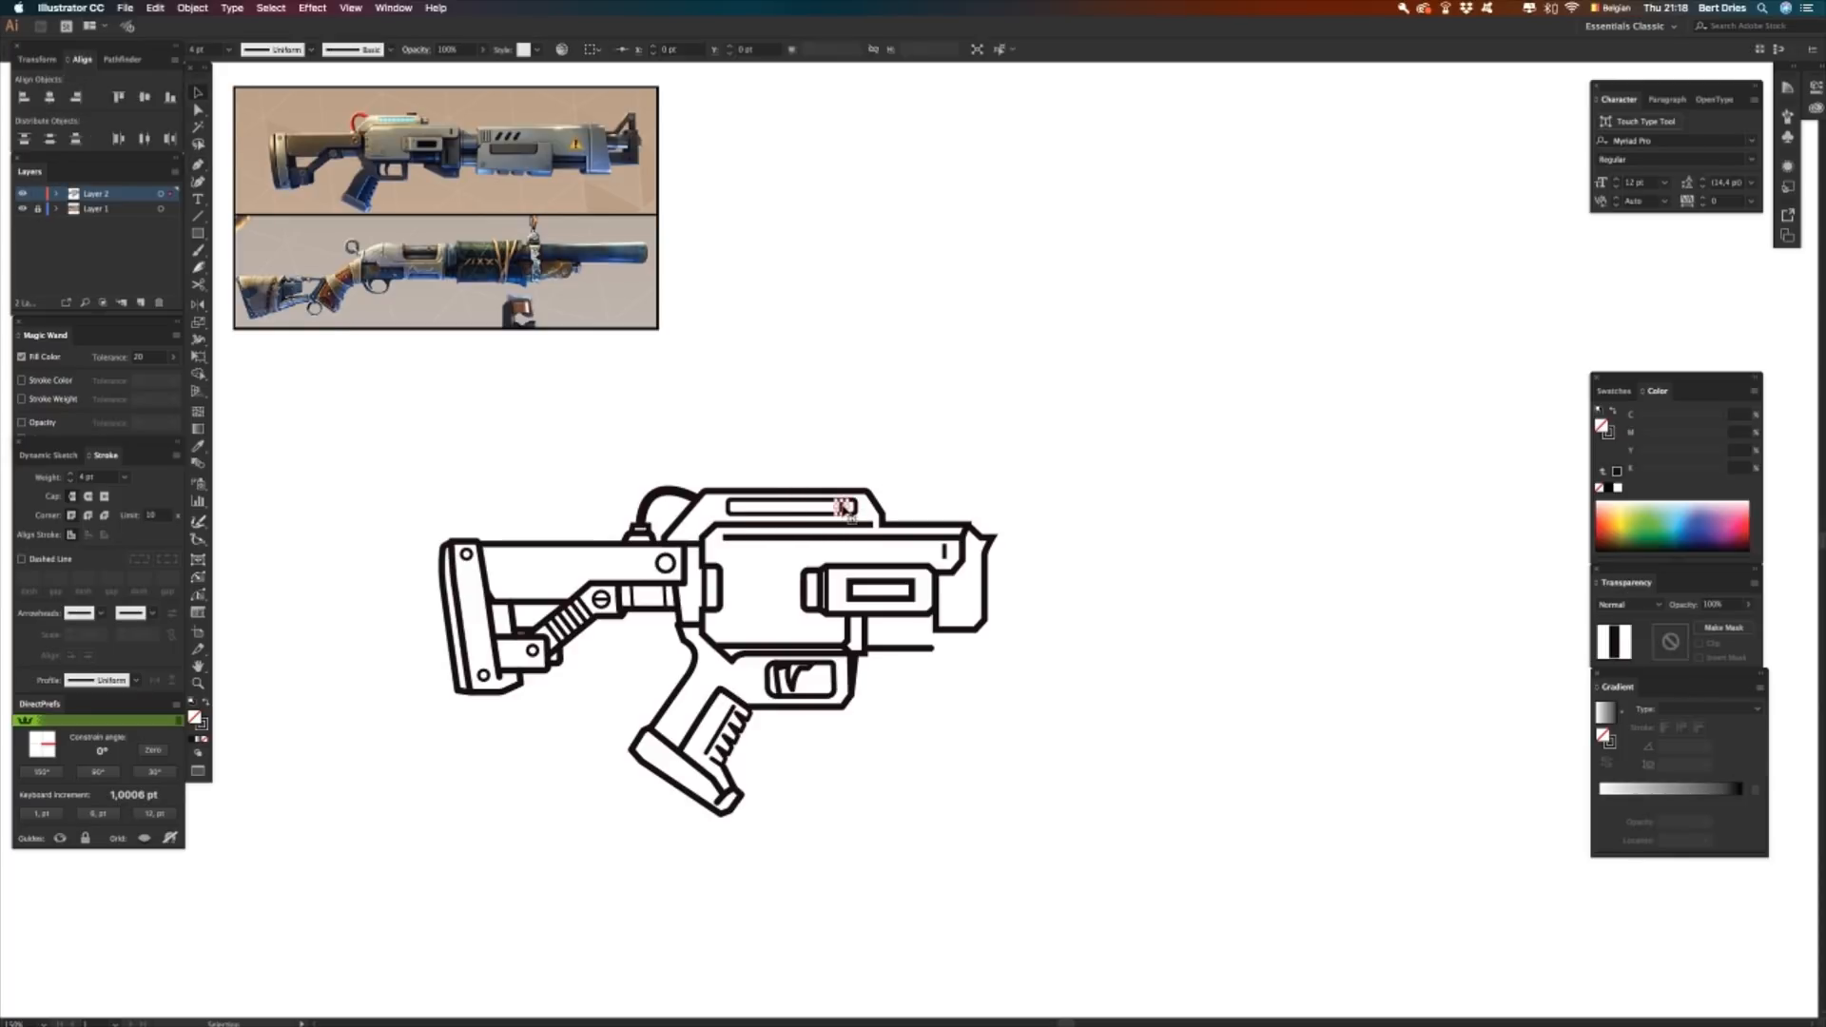
pyautogui.click(844, 507)
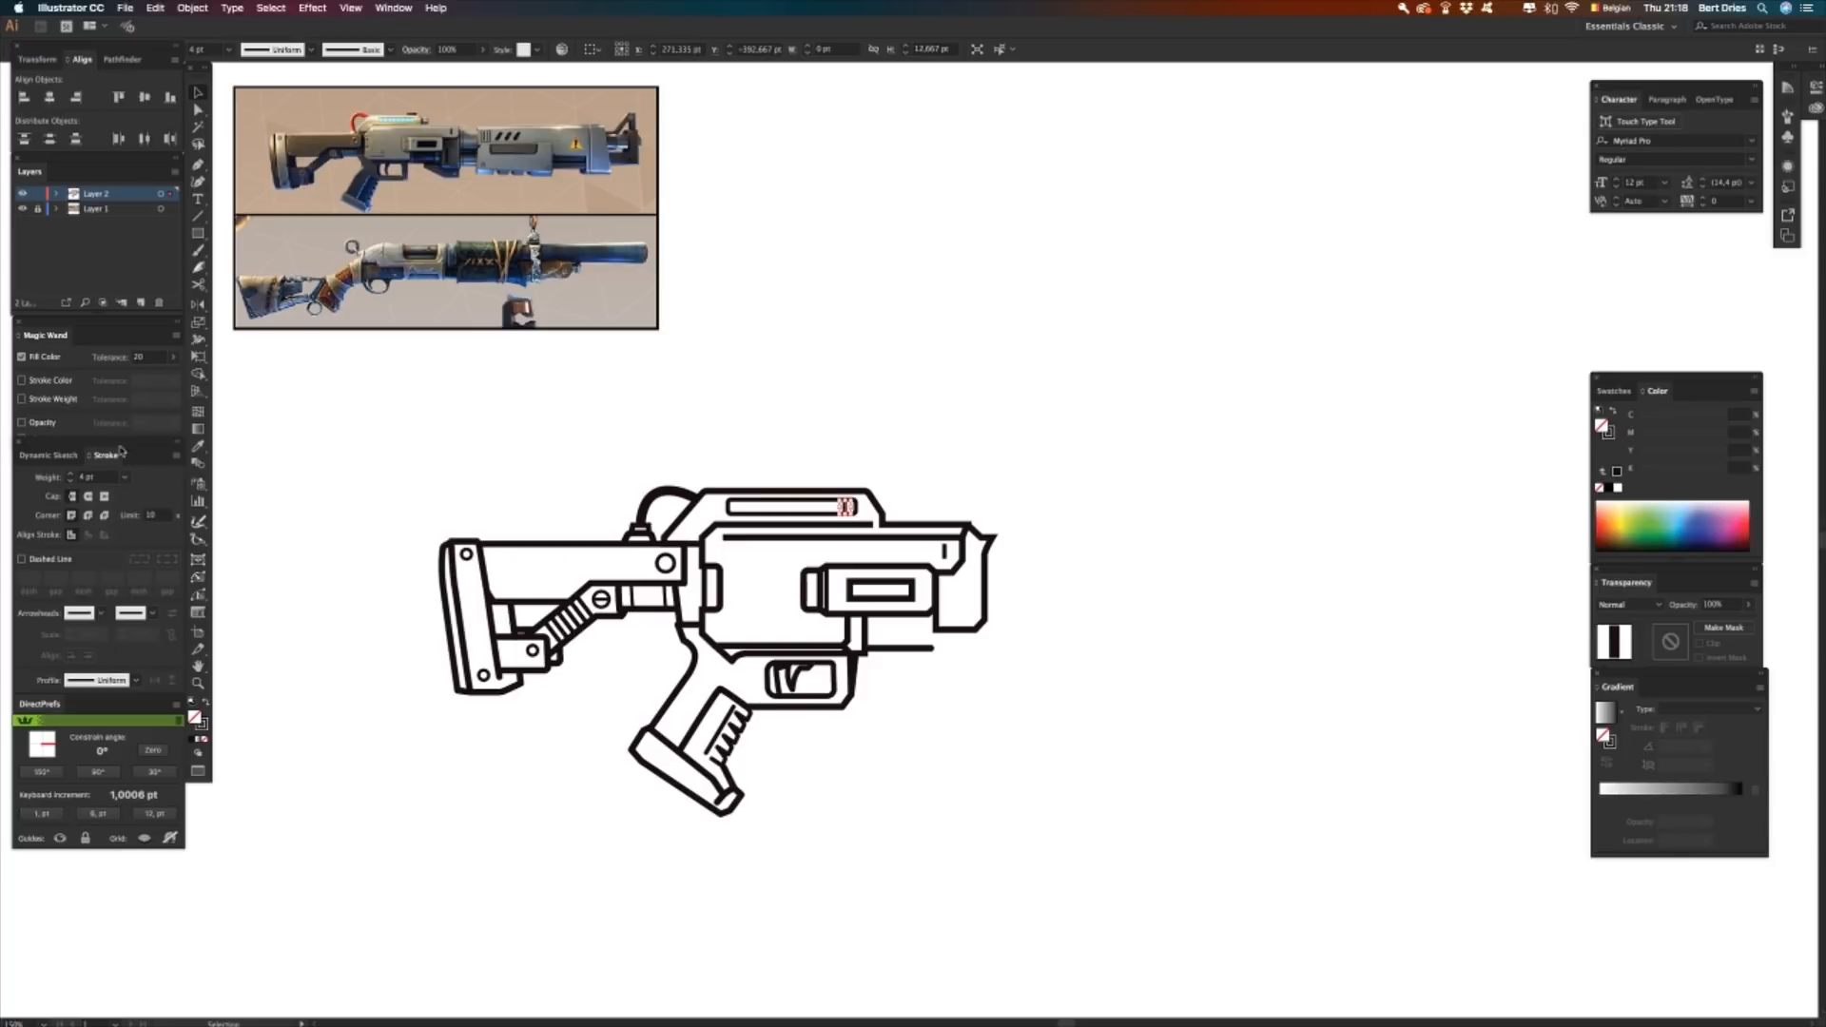
pyautogui.click(110, 477)
pyautogui.press('Down')
pyautogui.press('Return')
pyautogui.click(832, 461)
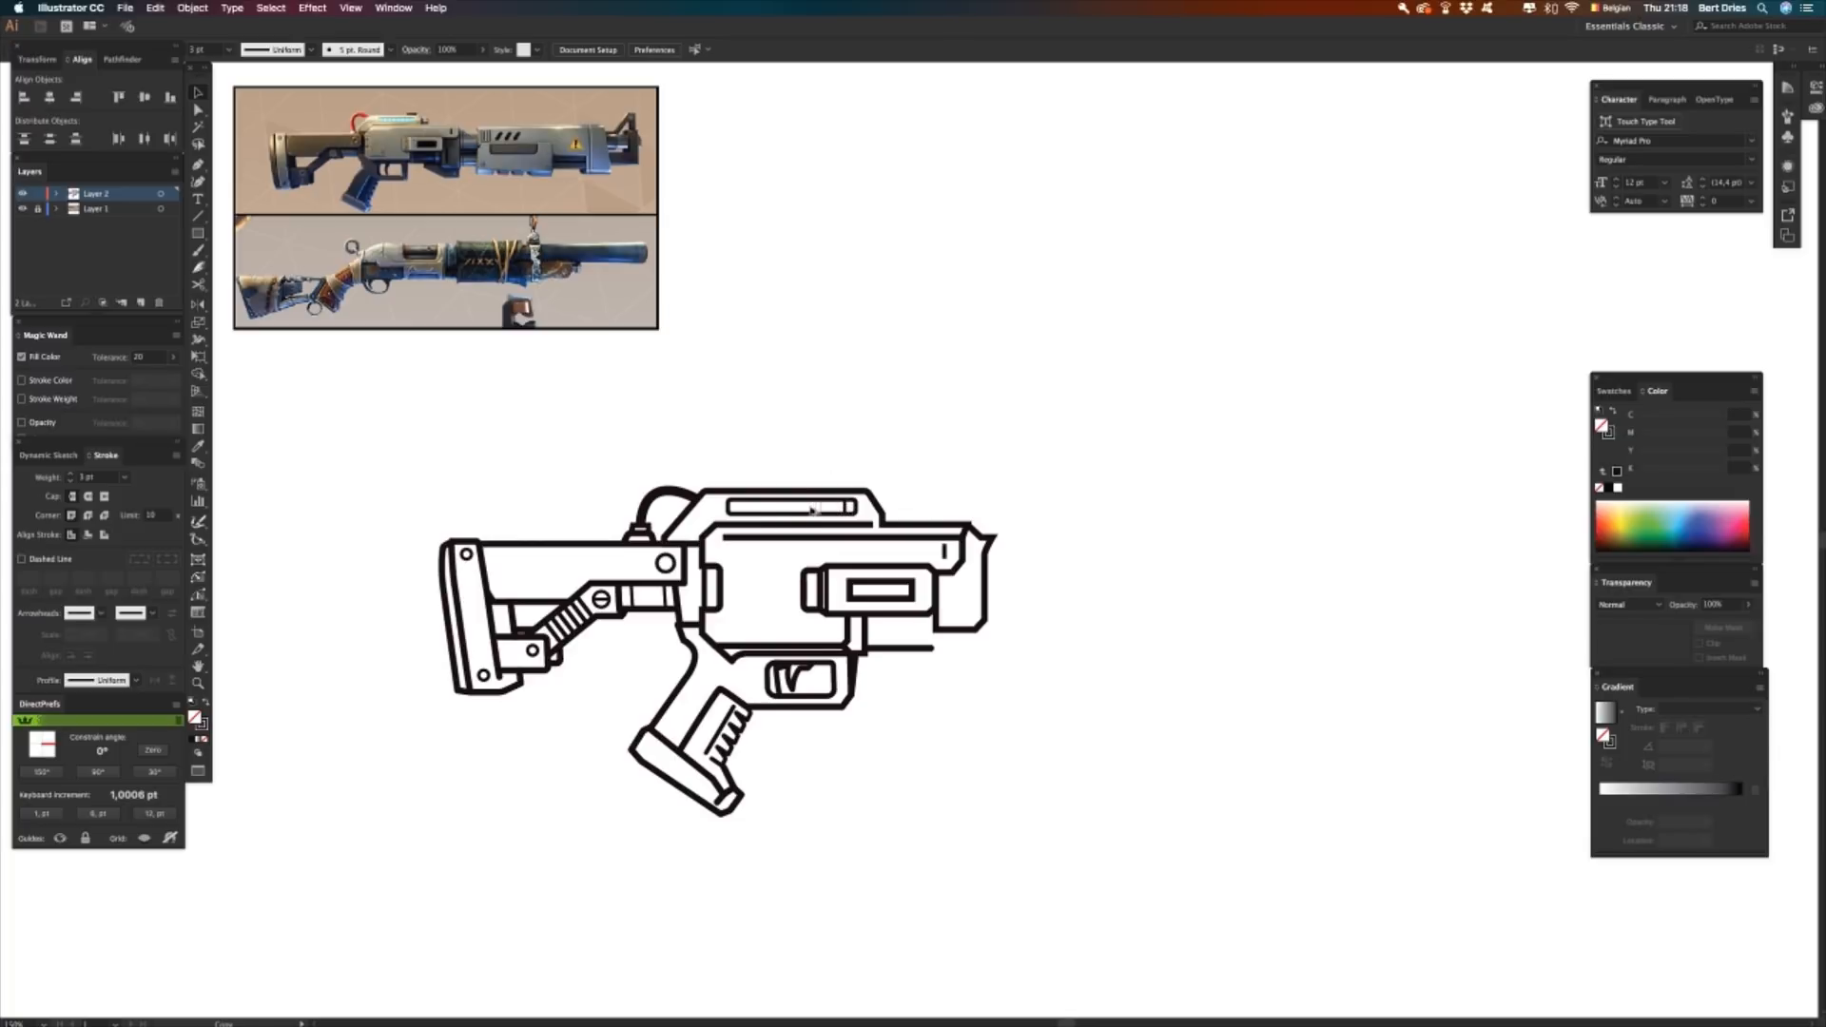
# - Copy the short vertical line to the rectangle's rear end and blend both lines using Specified Steps spacing with 5 steps
pyautogui.click(744, 515)
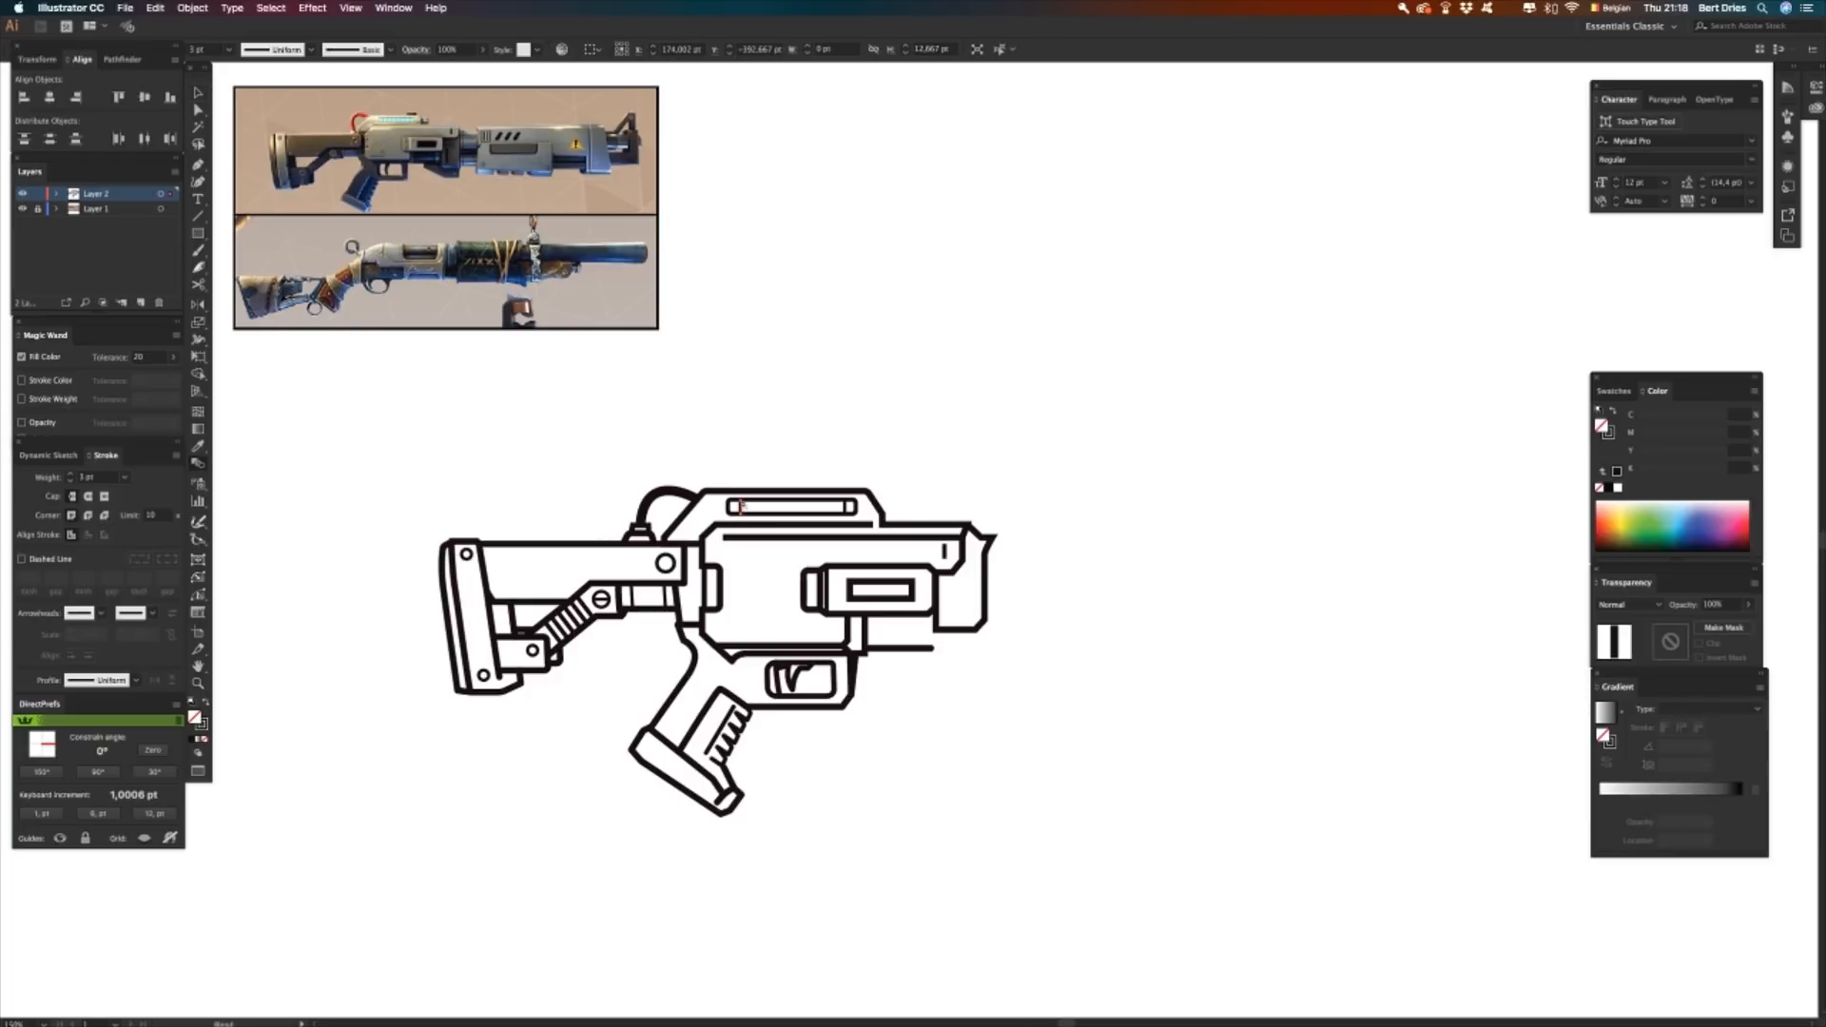
pyautogui.click(202, 466)
pyautogui.click(743, 510)
pyautogui.click(849, 511)
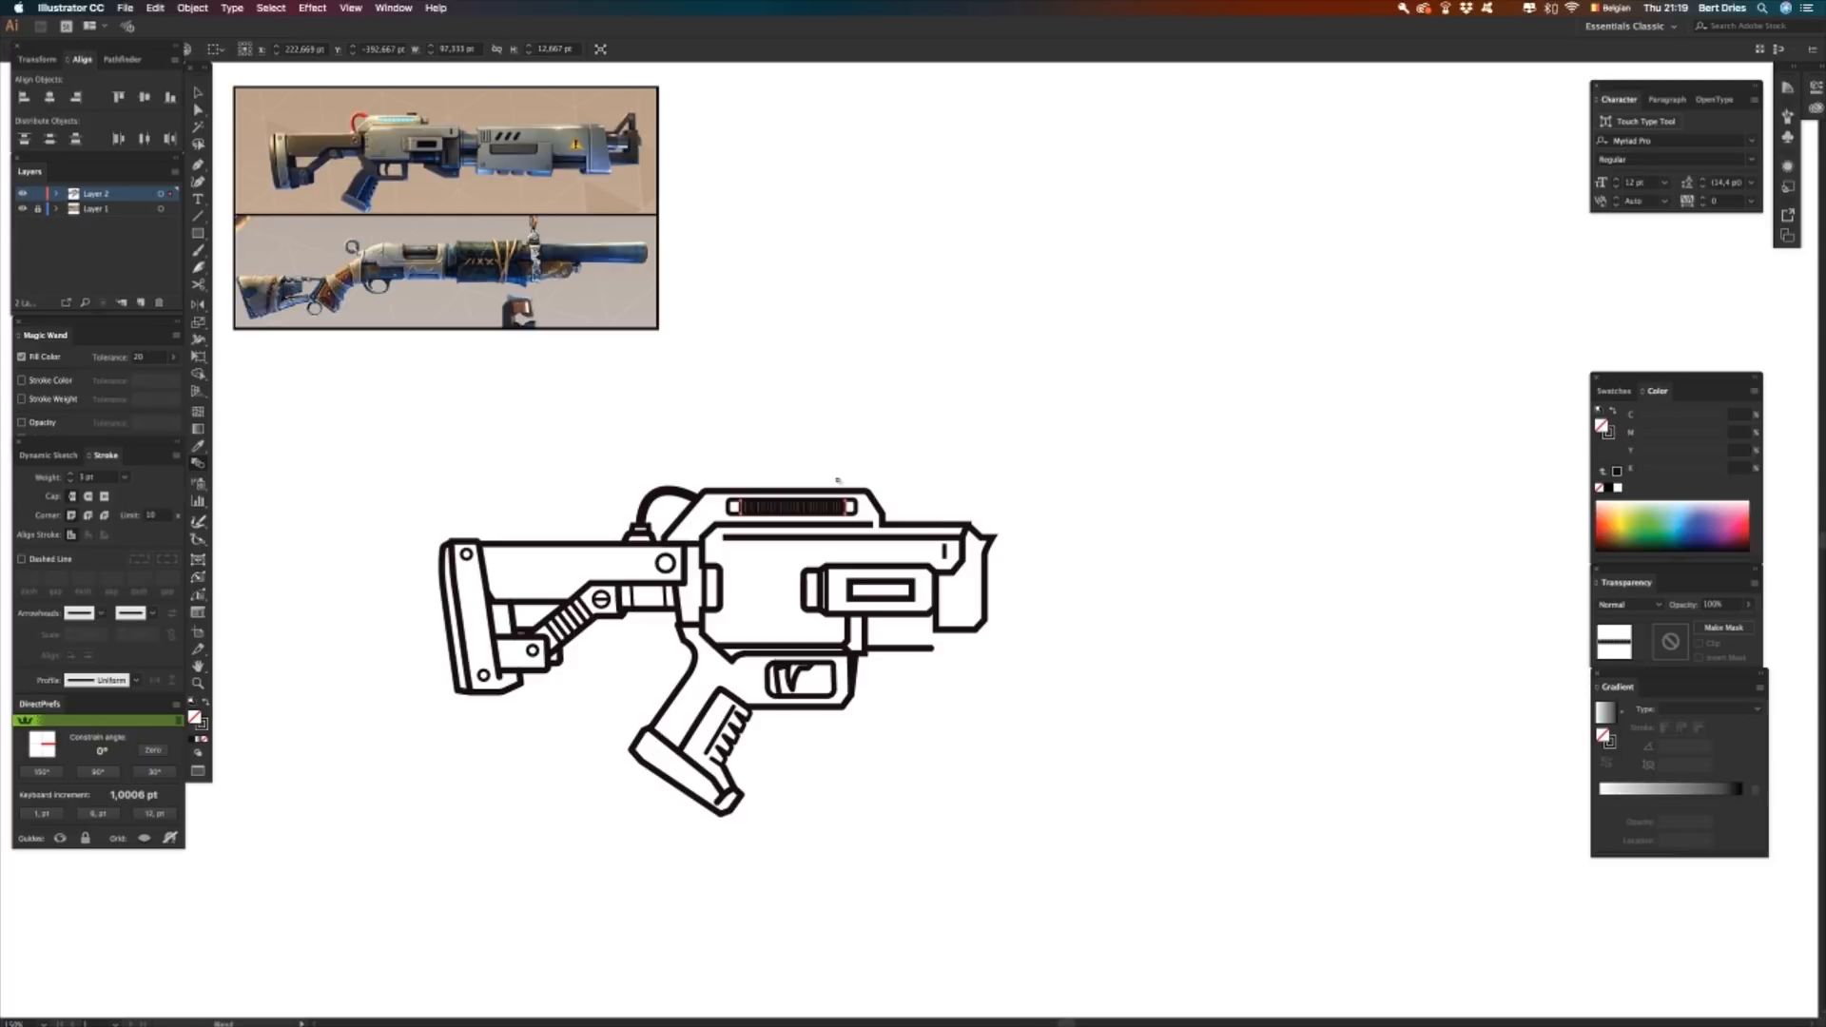
pyautogui.press('Return')
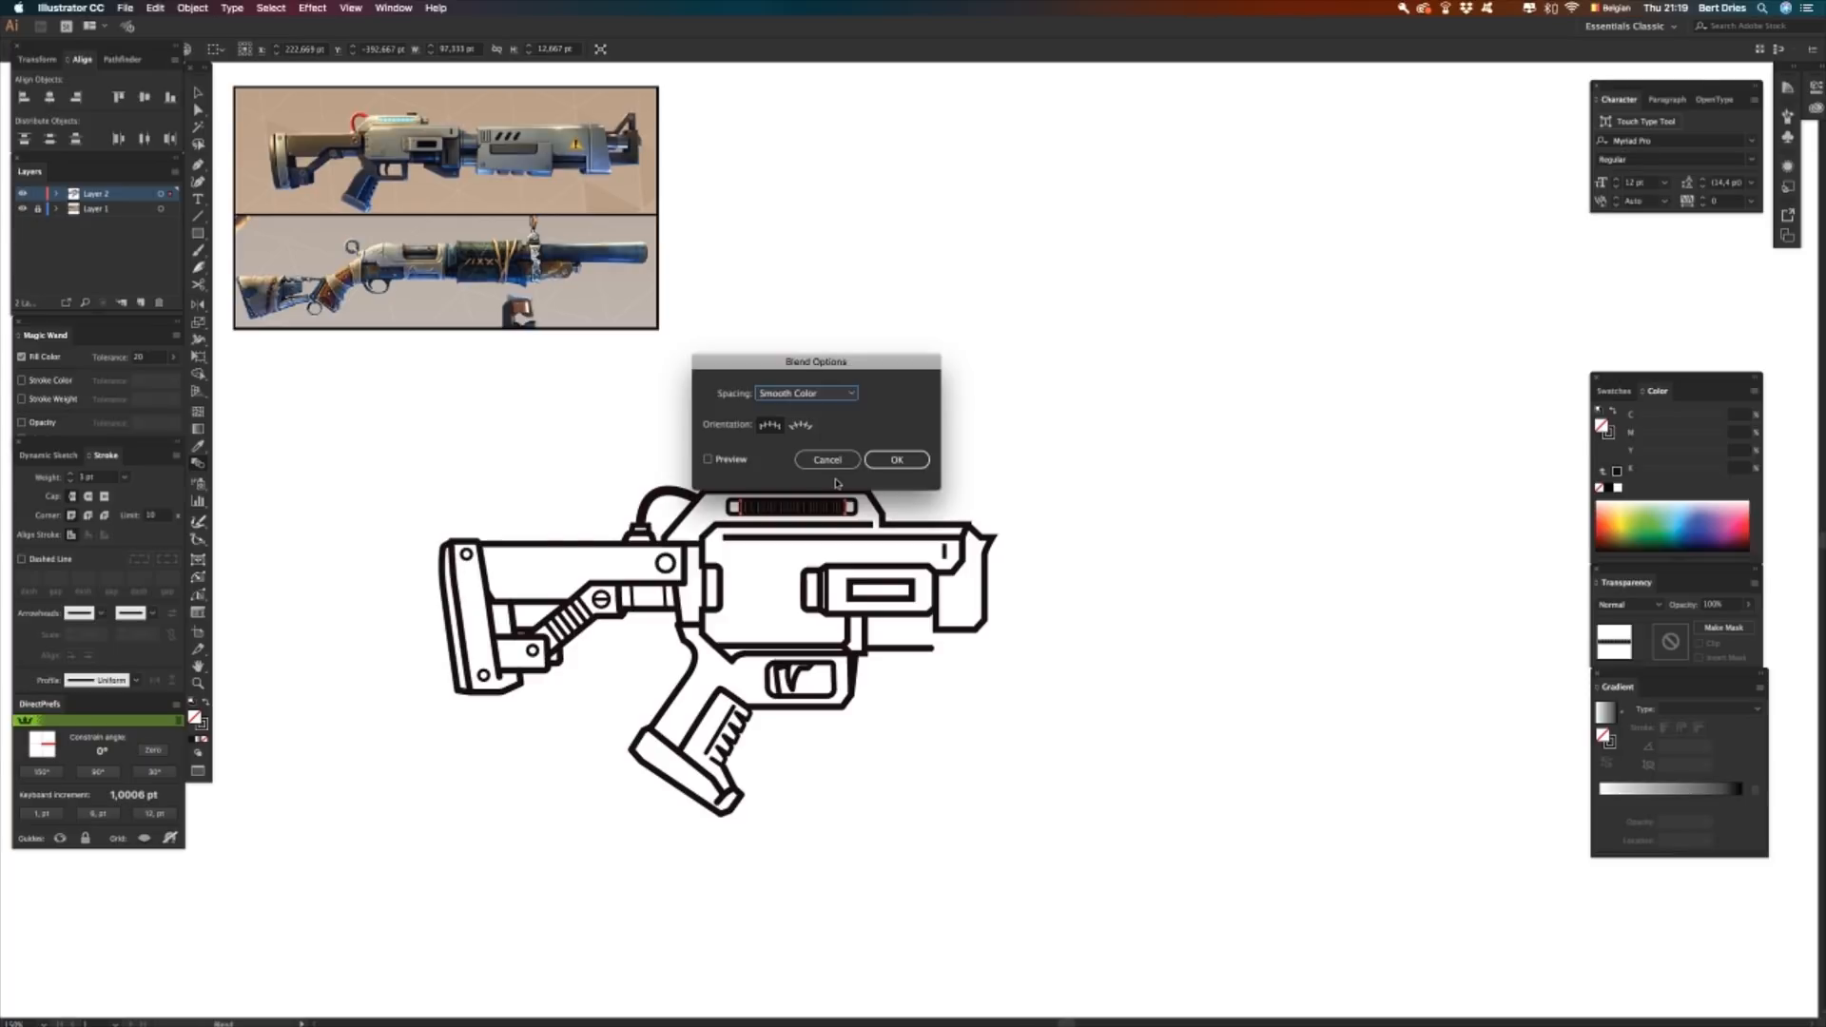
pyautogui.click(807, 393)
pyautogui.click(792, 407)
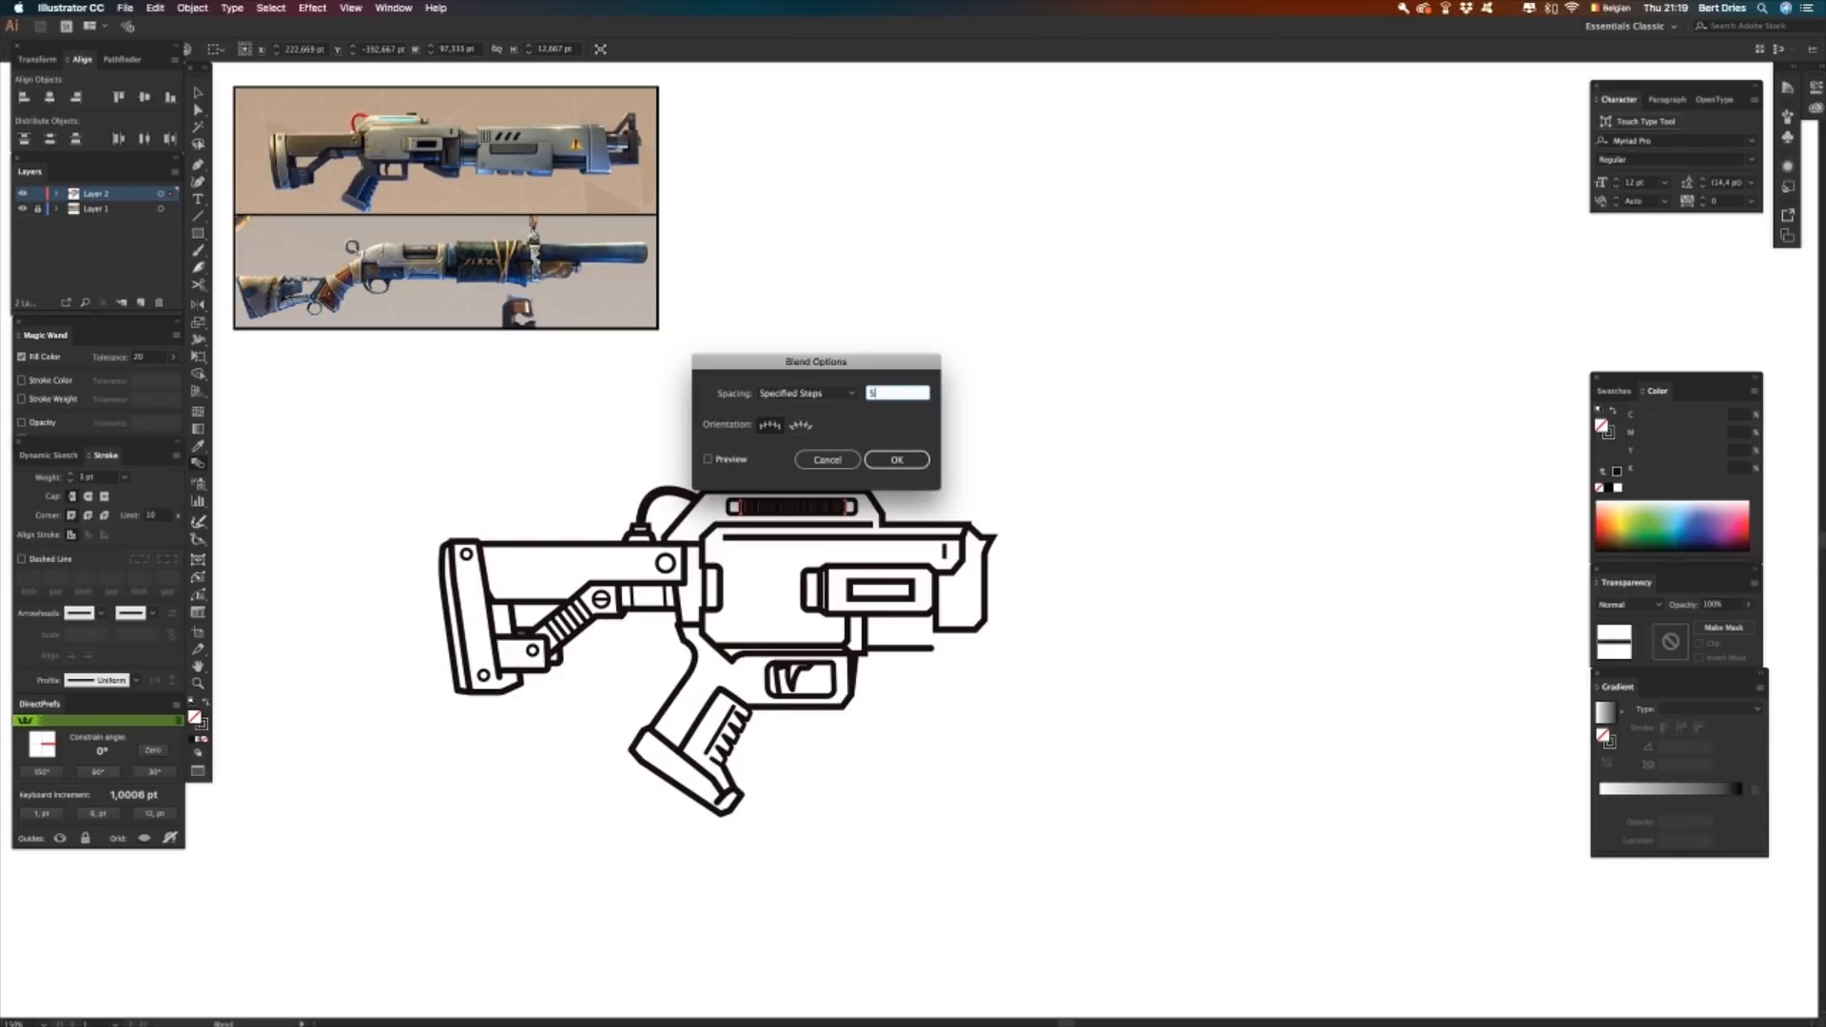
pyautogui.click(708, 460)
pyautogui.click(894, 461)
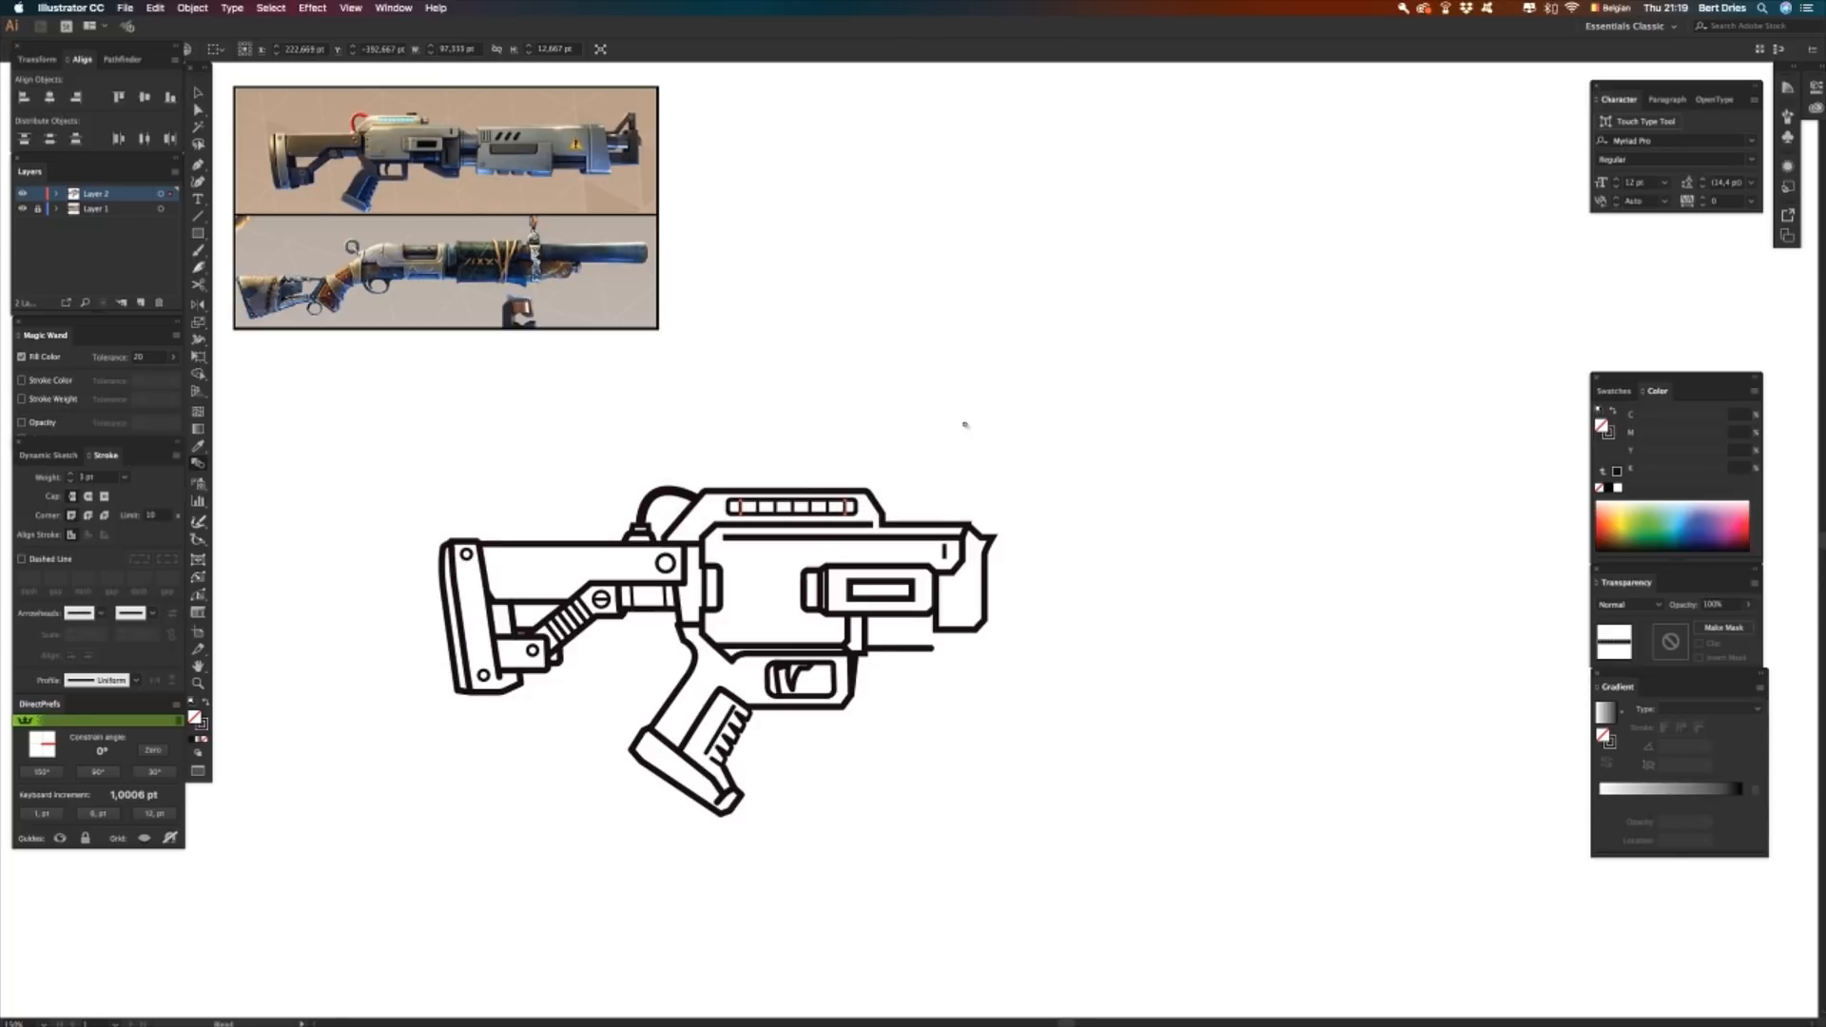
# - Nudge the blend's front end line one increment towards the stock to even out the rectangle's divisions
pyautogui.press('a')
pyautogui.click(924, 433)
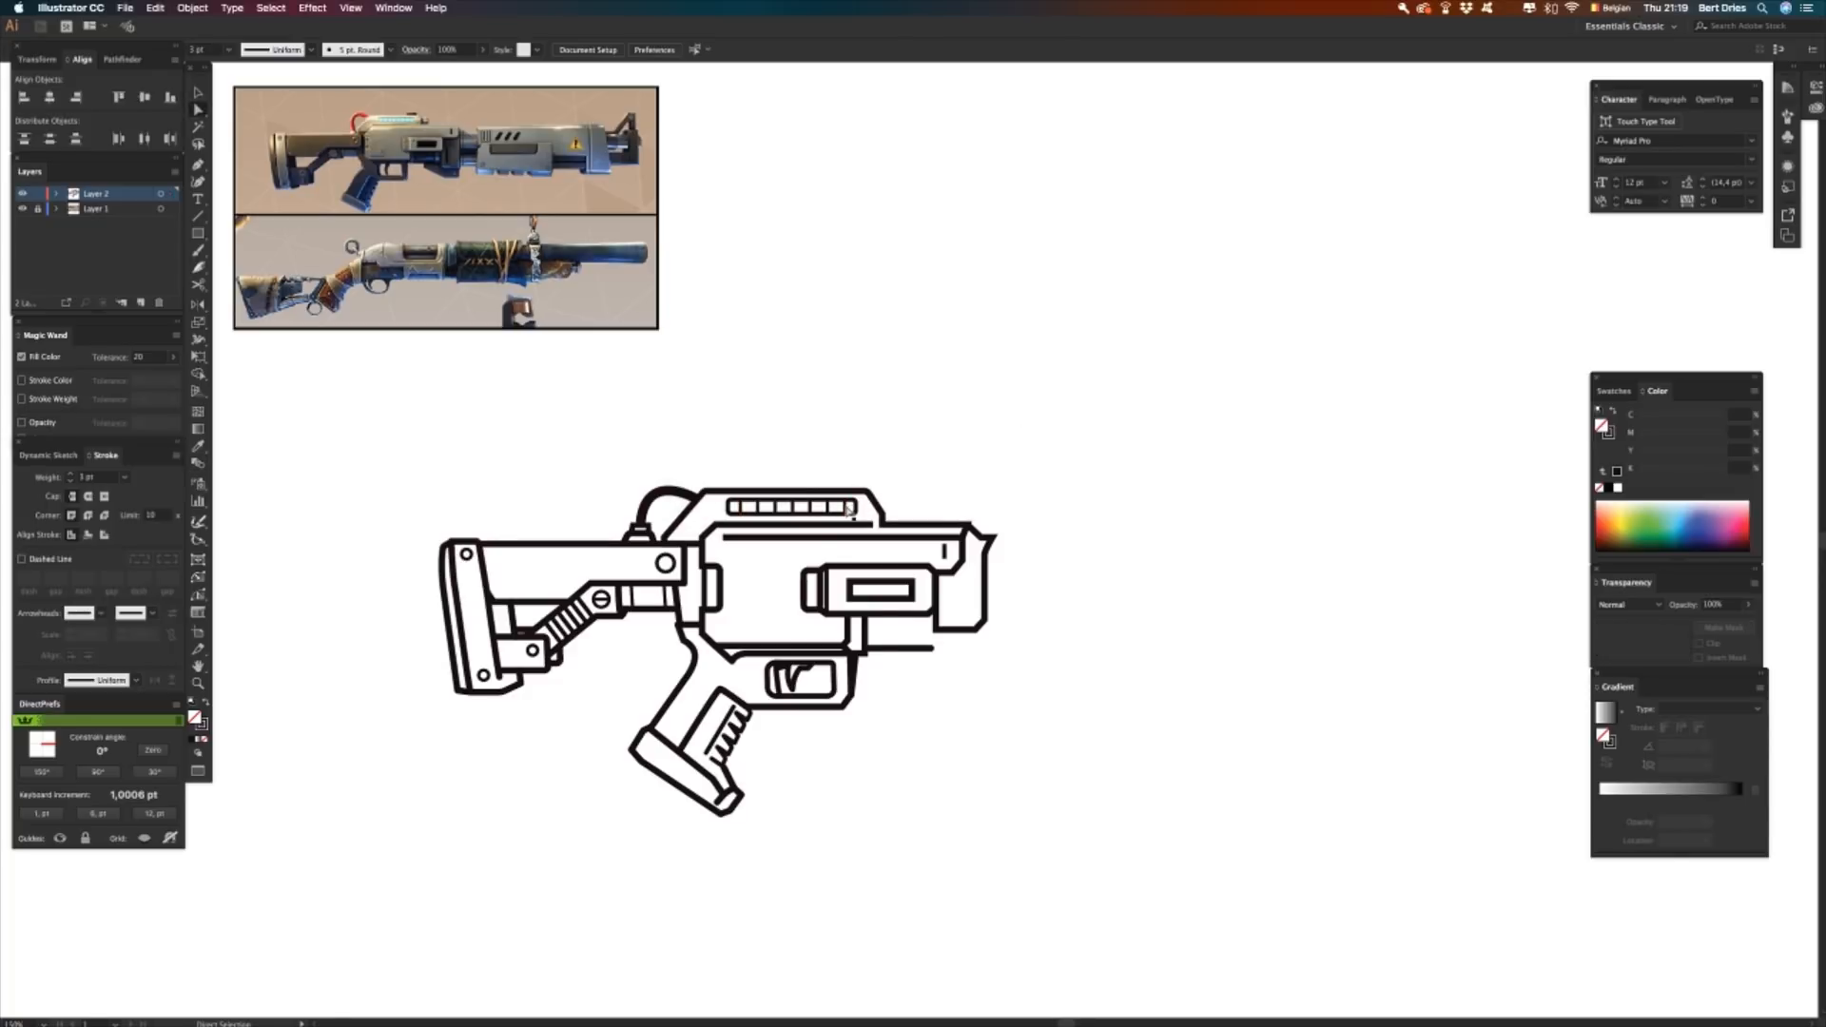
pyautogui.click(848, 510)
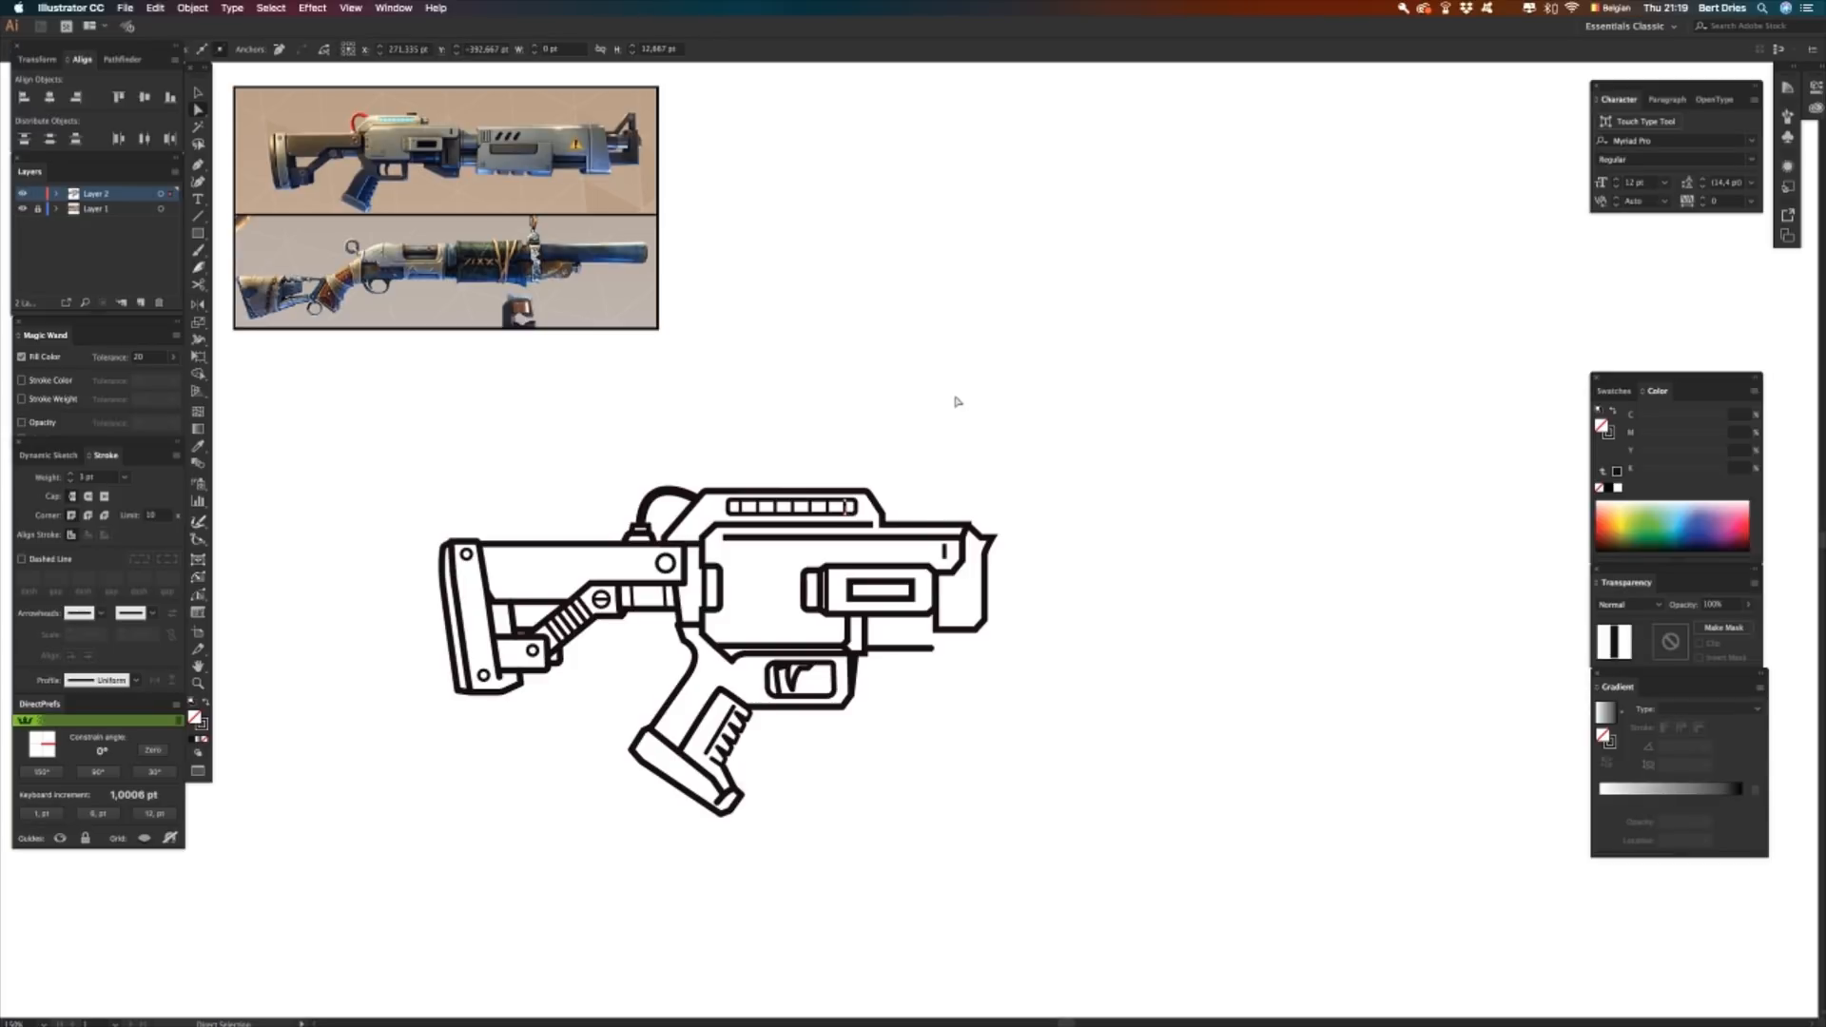
pyautogui.press('Left')
pyautogui.click(741, 509)
pyautogui.click(829, 444)
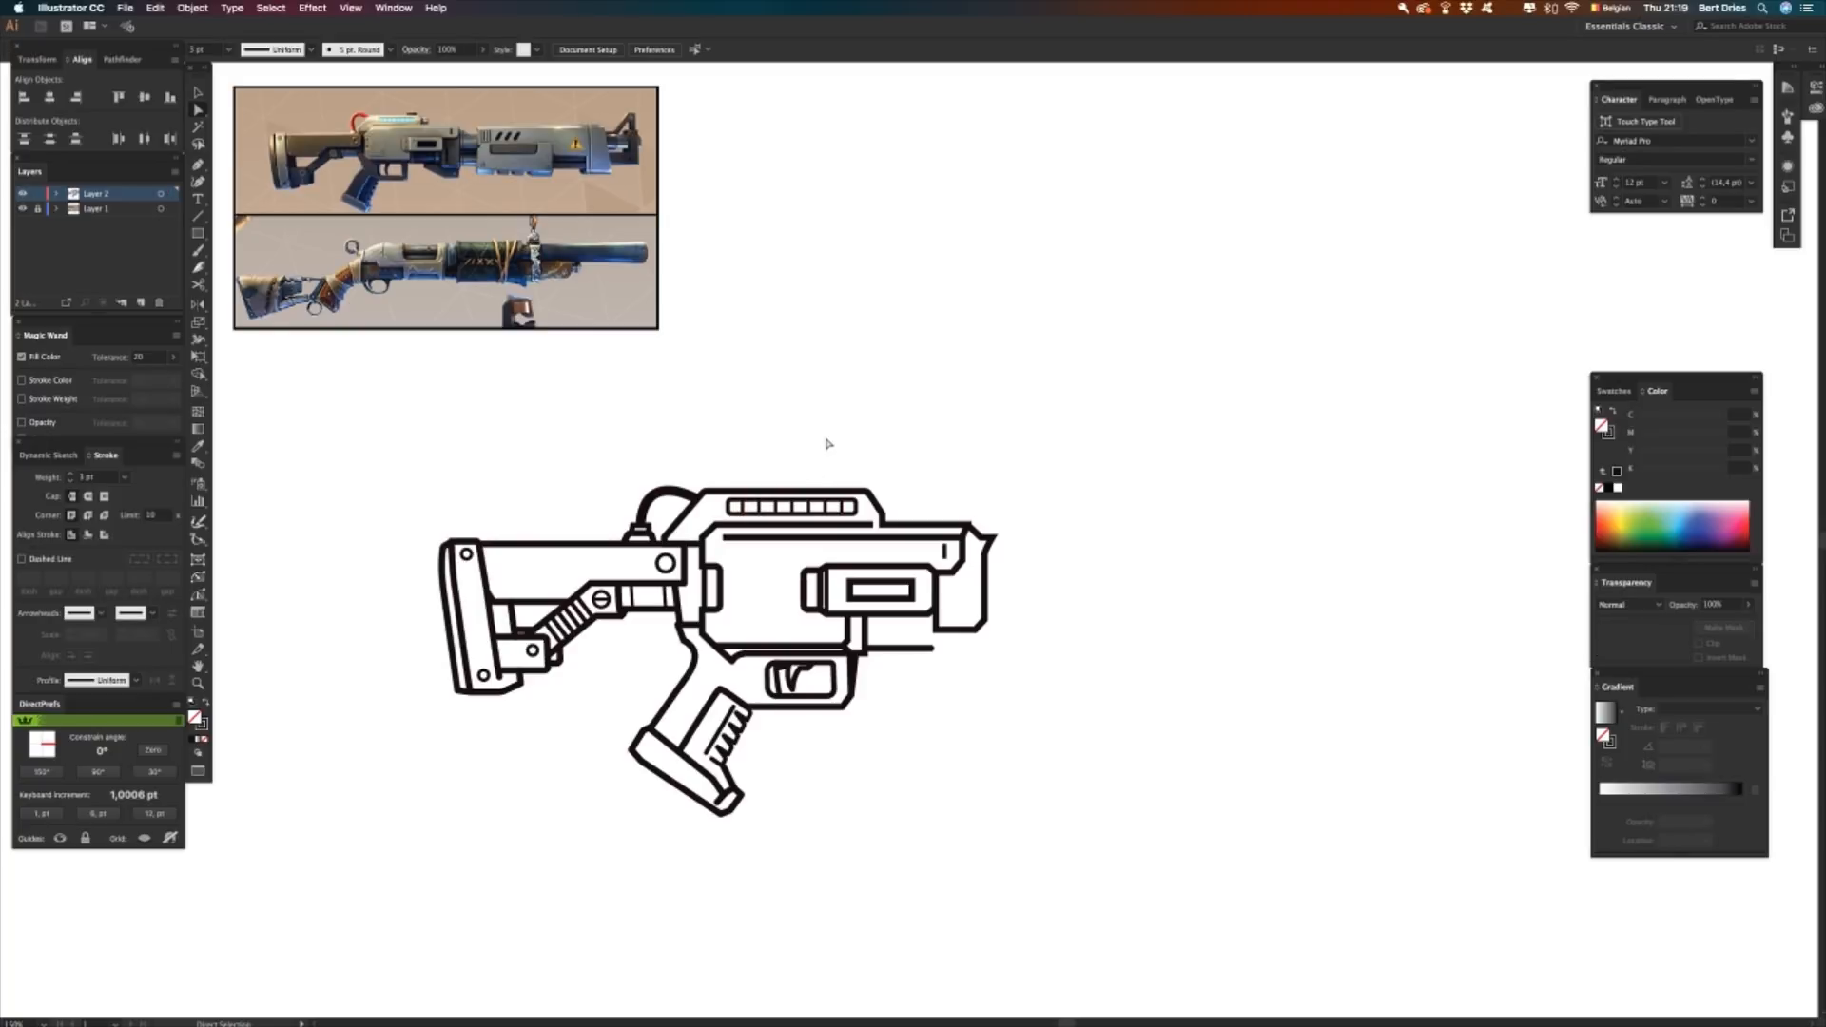
# - Draw a short diagonal line inside the top cover, running parallel to its sloped rear edge
pyautogui.press('p')
pyautogui.click(710, 504)
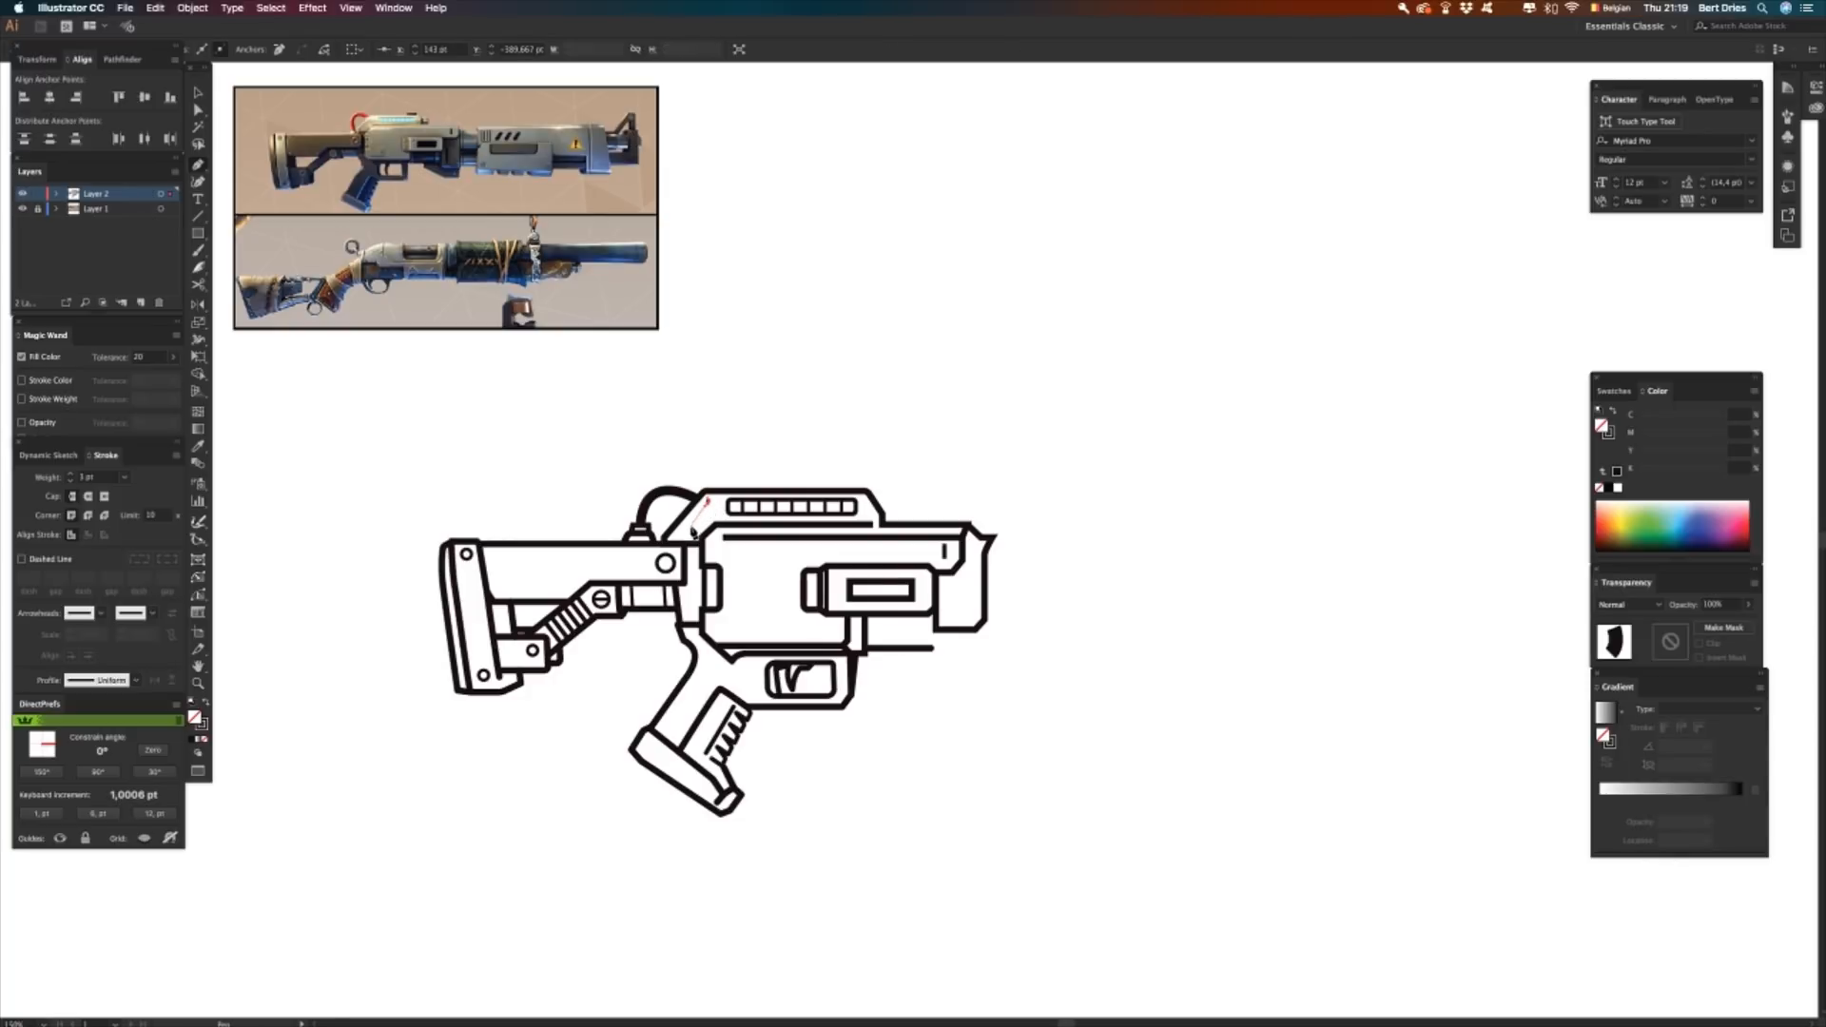
pyautogui.click(682, 538)
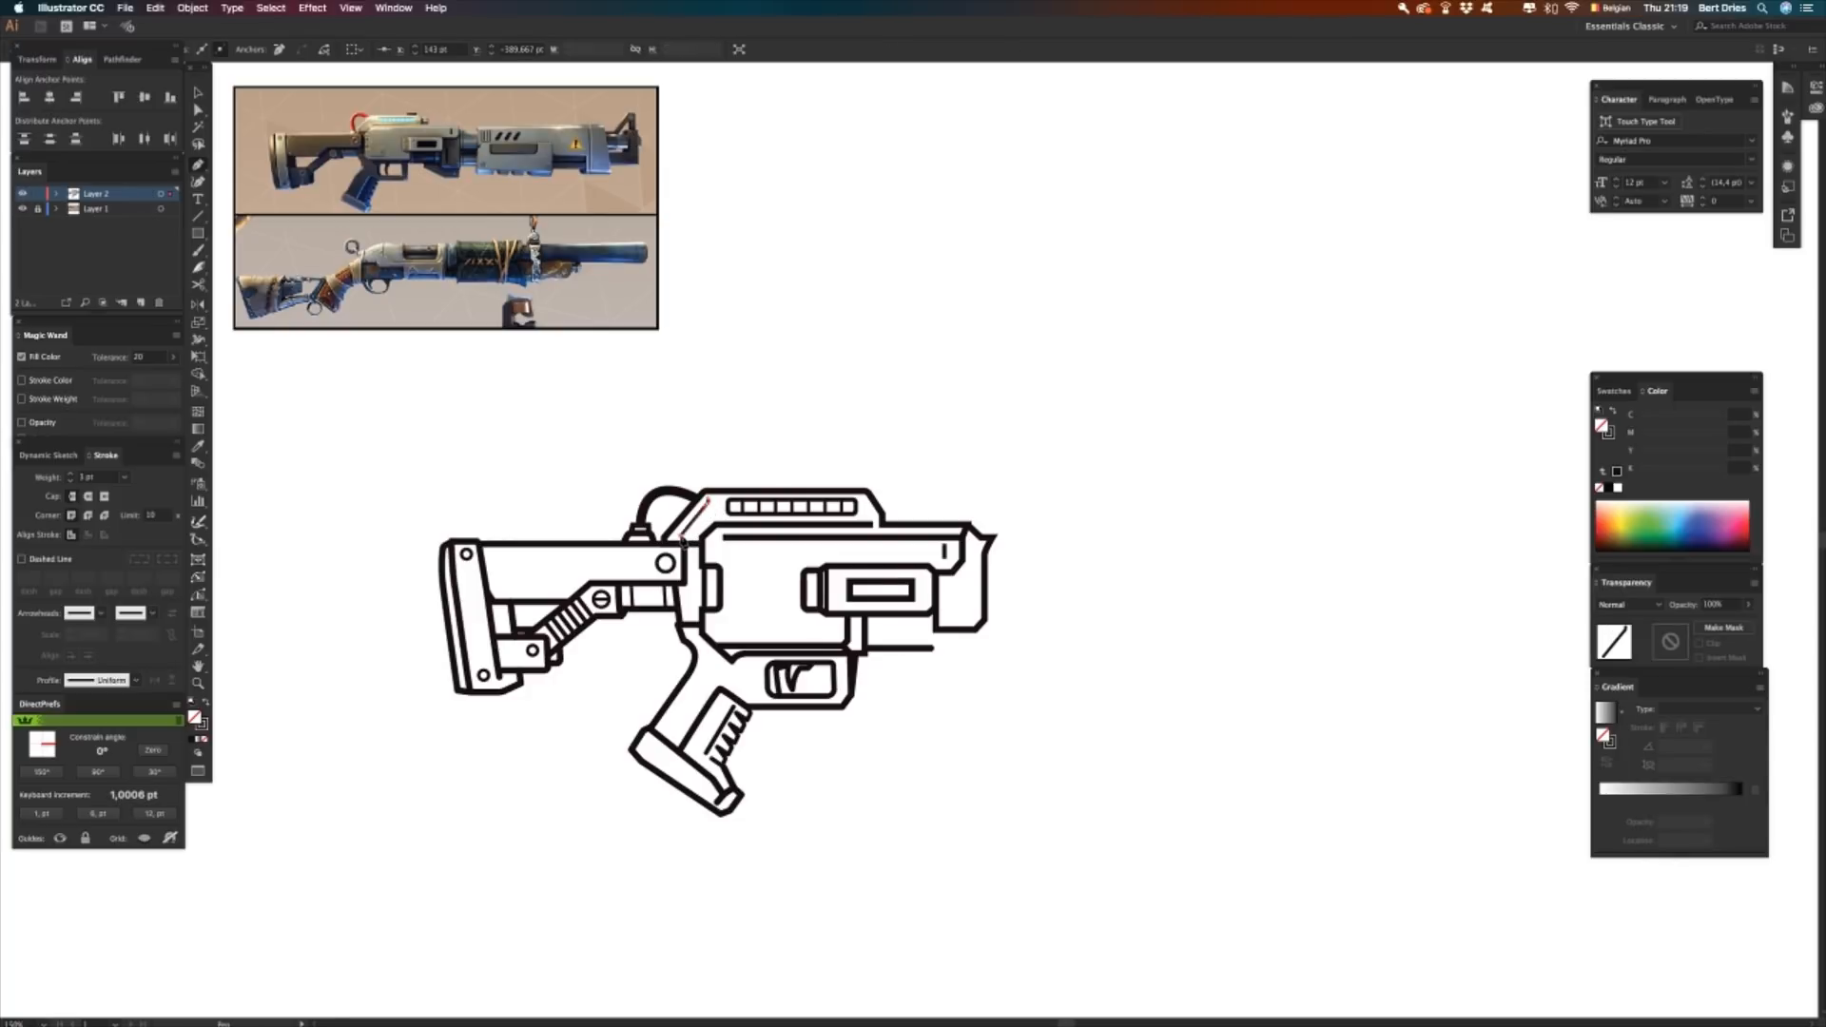
pyautogui.press('v')
pyautogui.click(790, 437)
pyautogui.press('a')
pyautogui.click(685, 537)
pyautogui.click(719, 423)
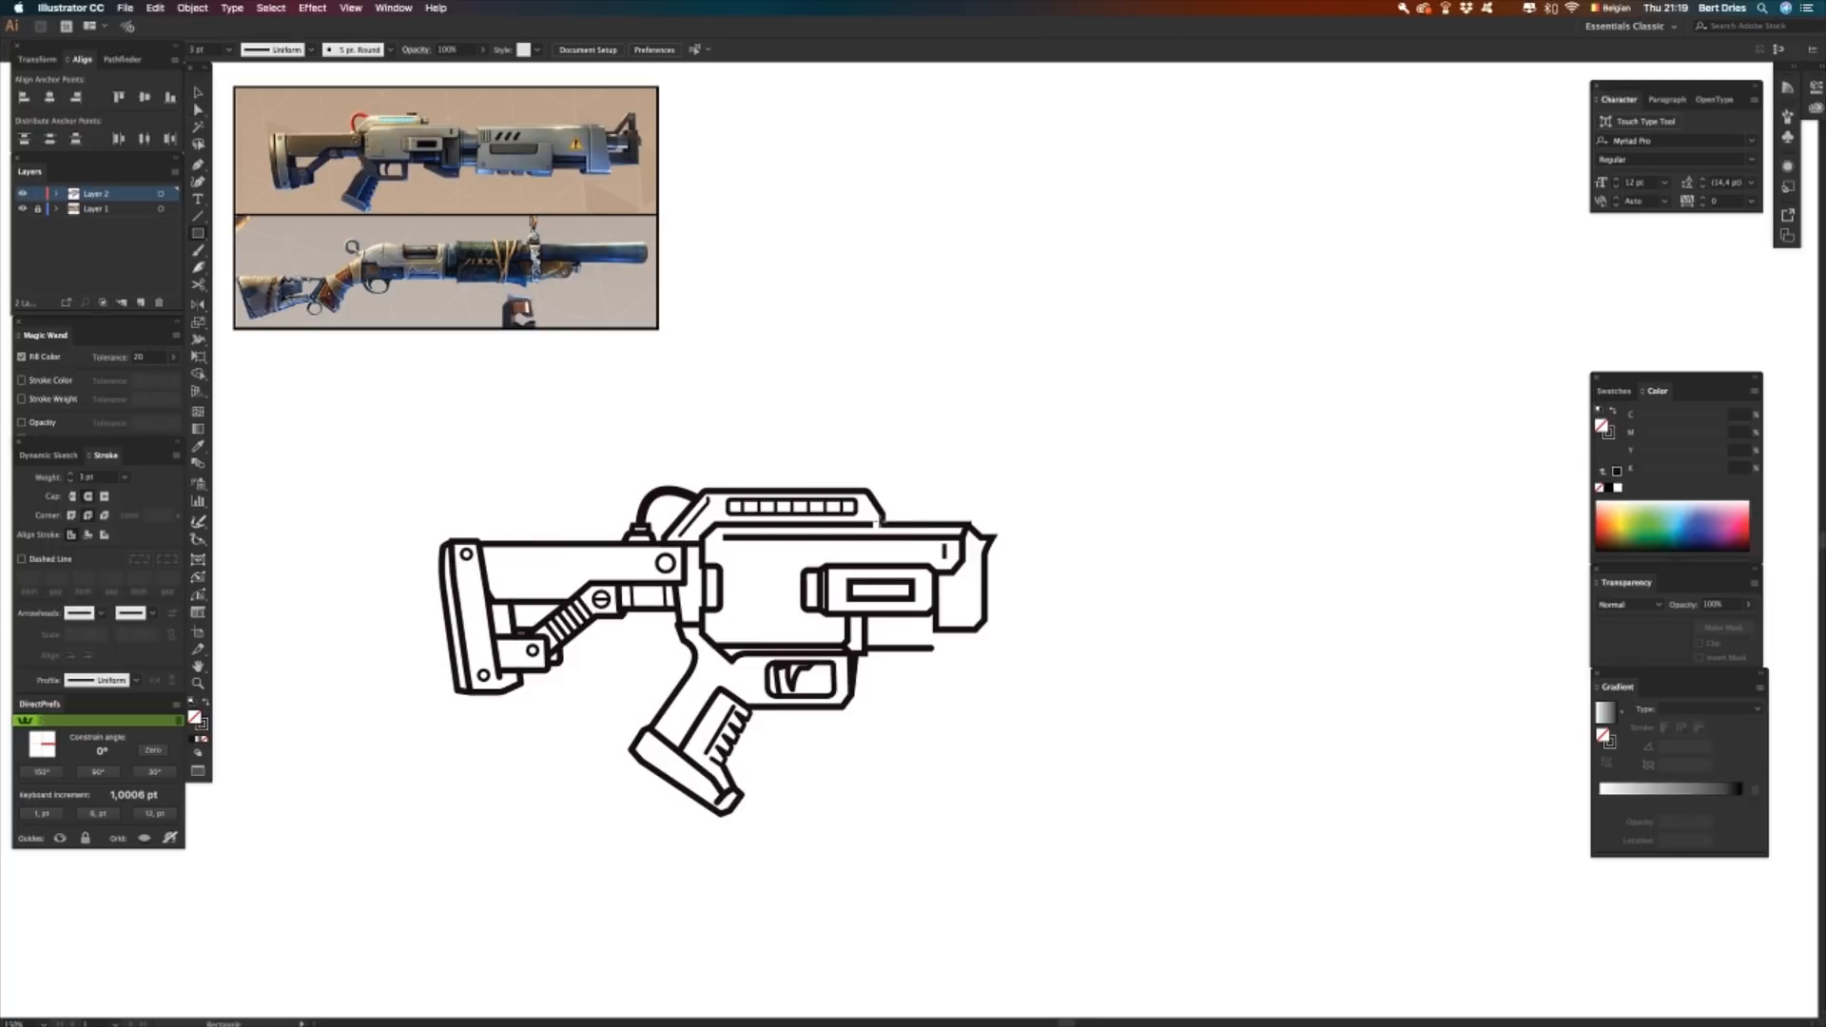
# - Draw a small three-sided raised block on the upper edge of the top cover, near its front end
pyautogui.press('p')
pyautogui.click(854, 491)
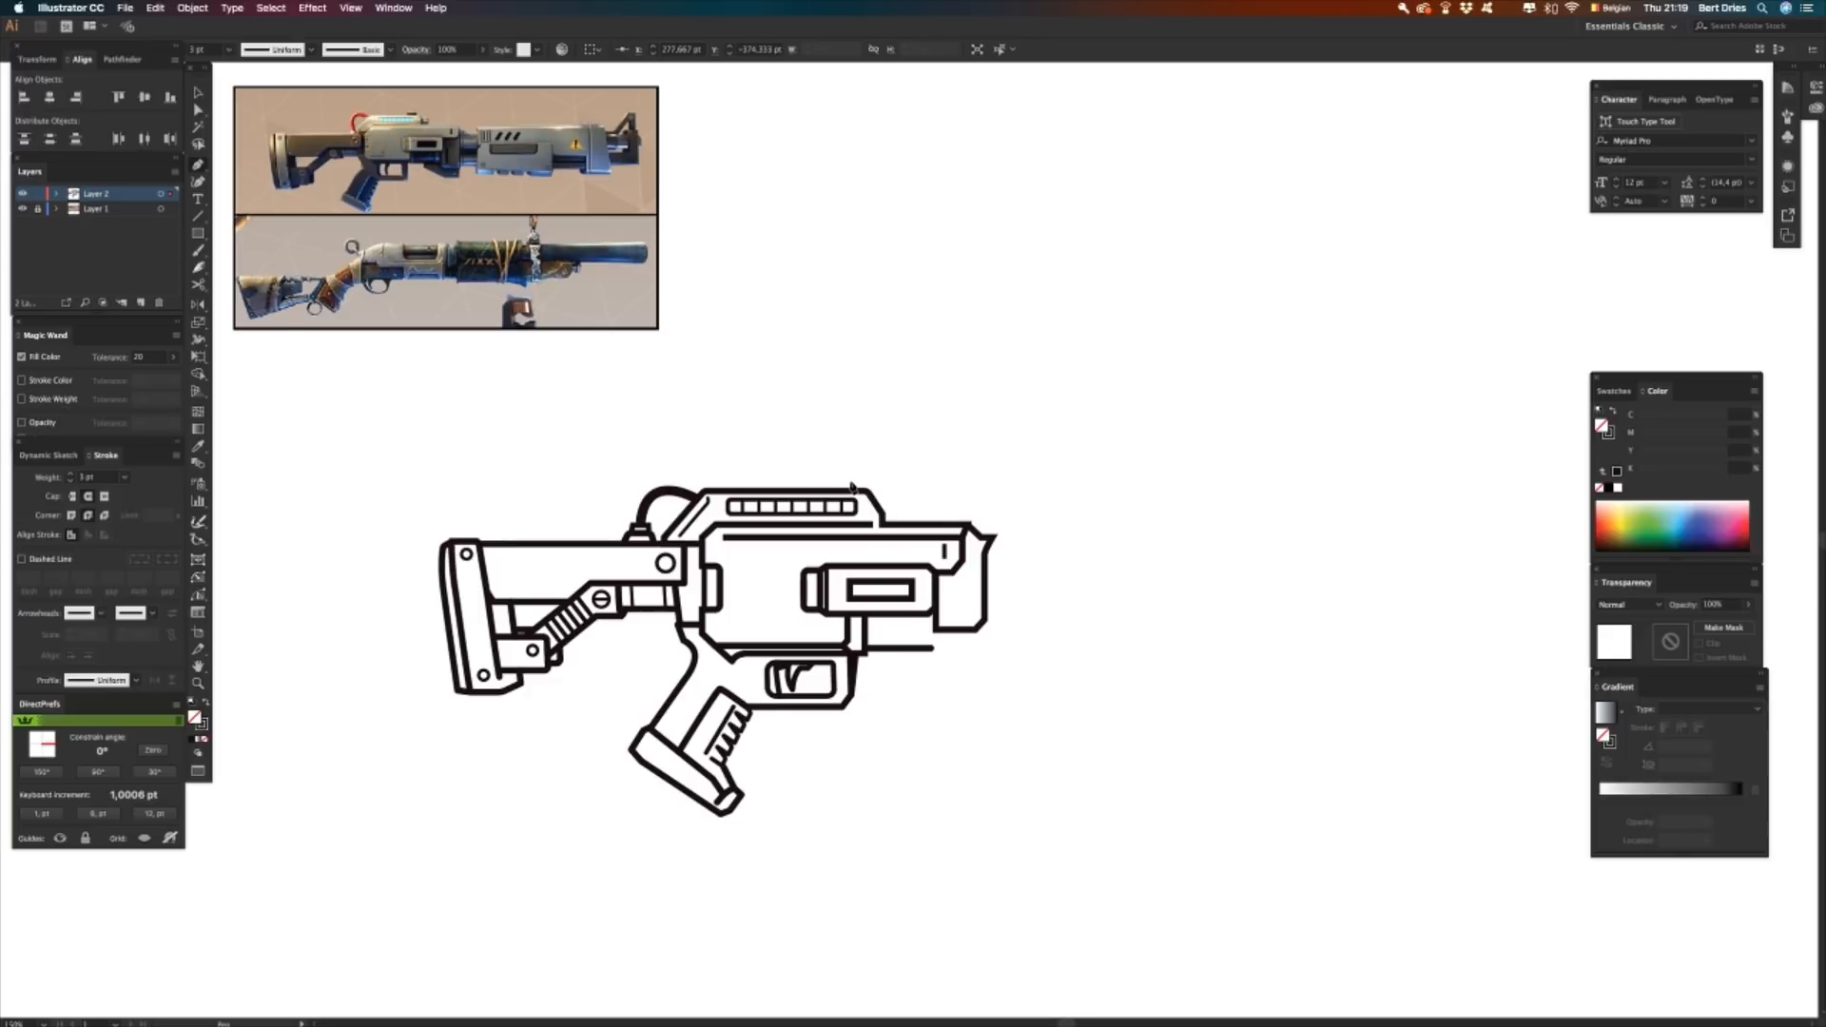
pyautogui.click(810, 483)
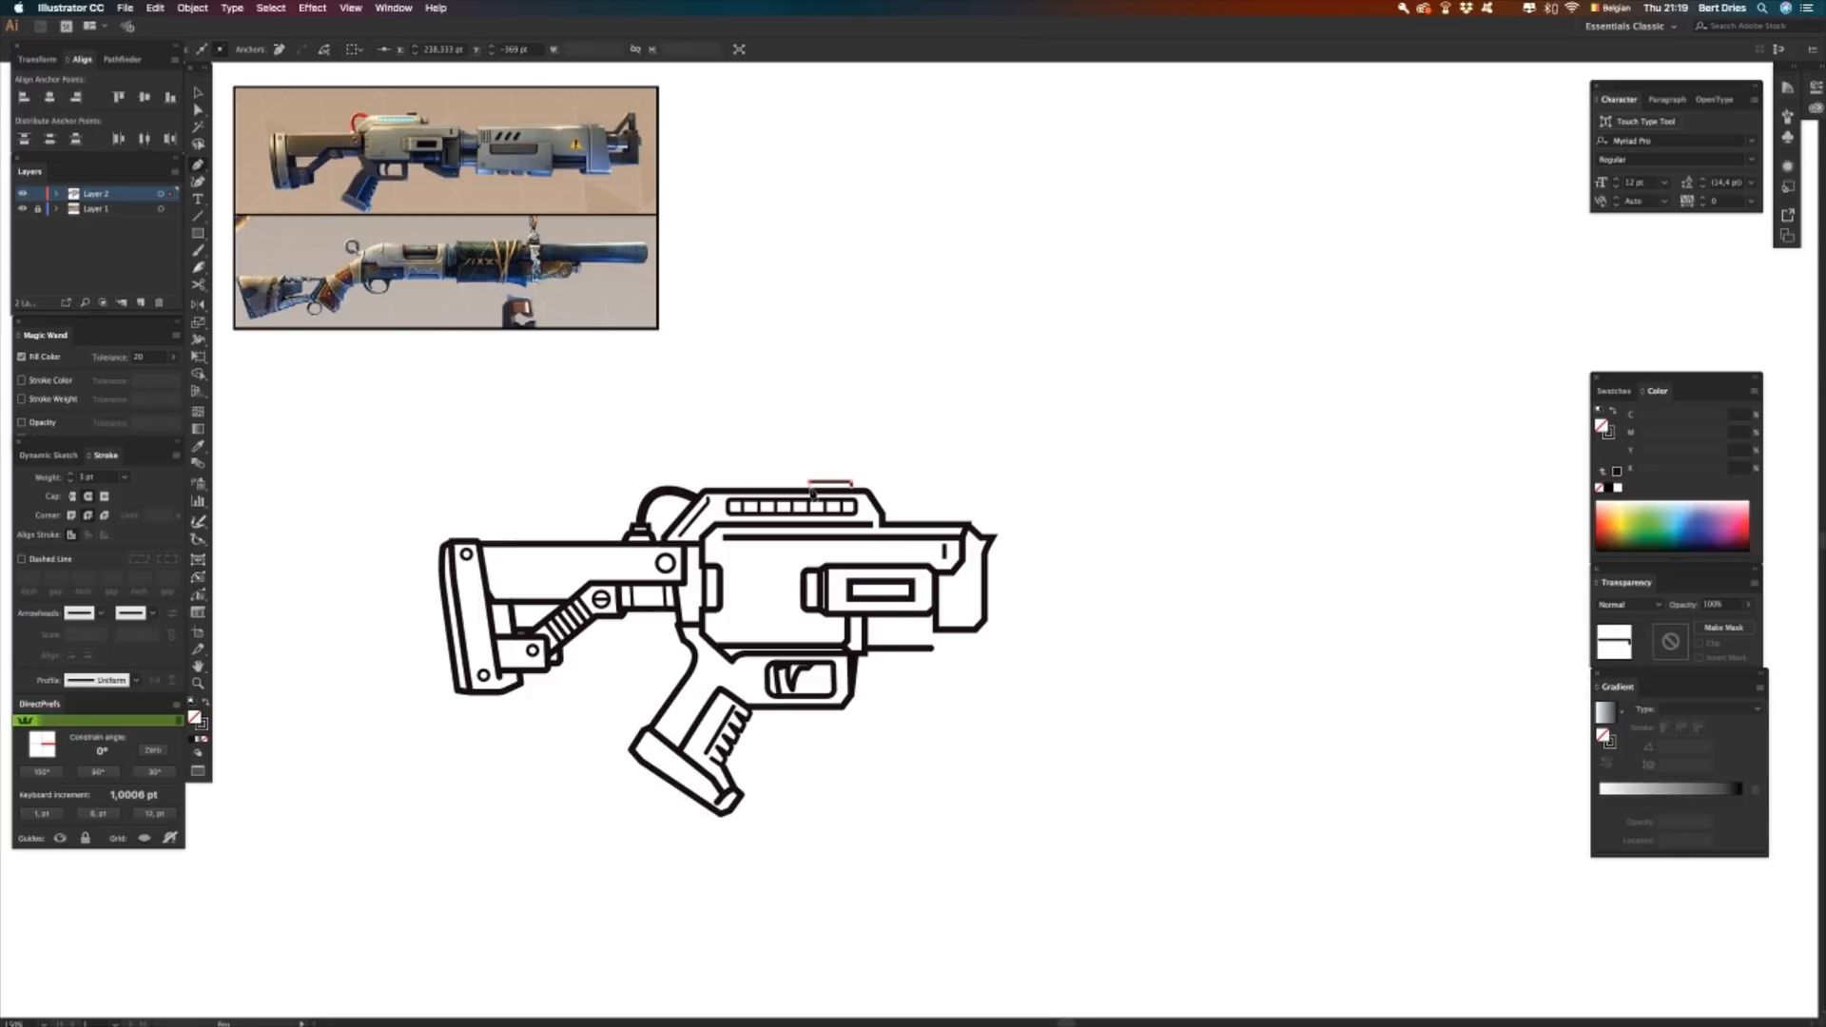
pyautogui.keyDown('super'); pyautogui.click(813, 491); pyautogui.keyUp('super')
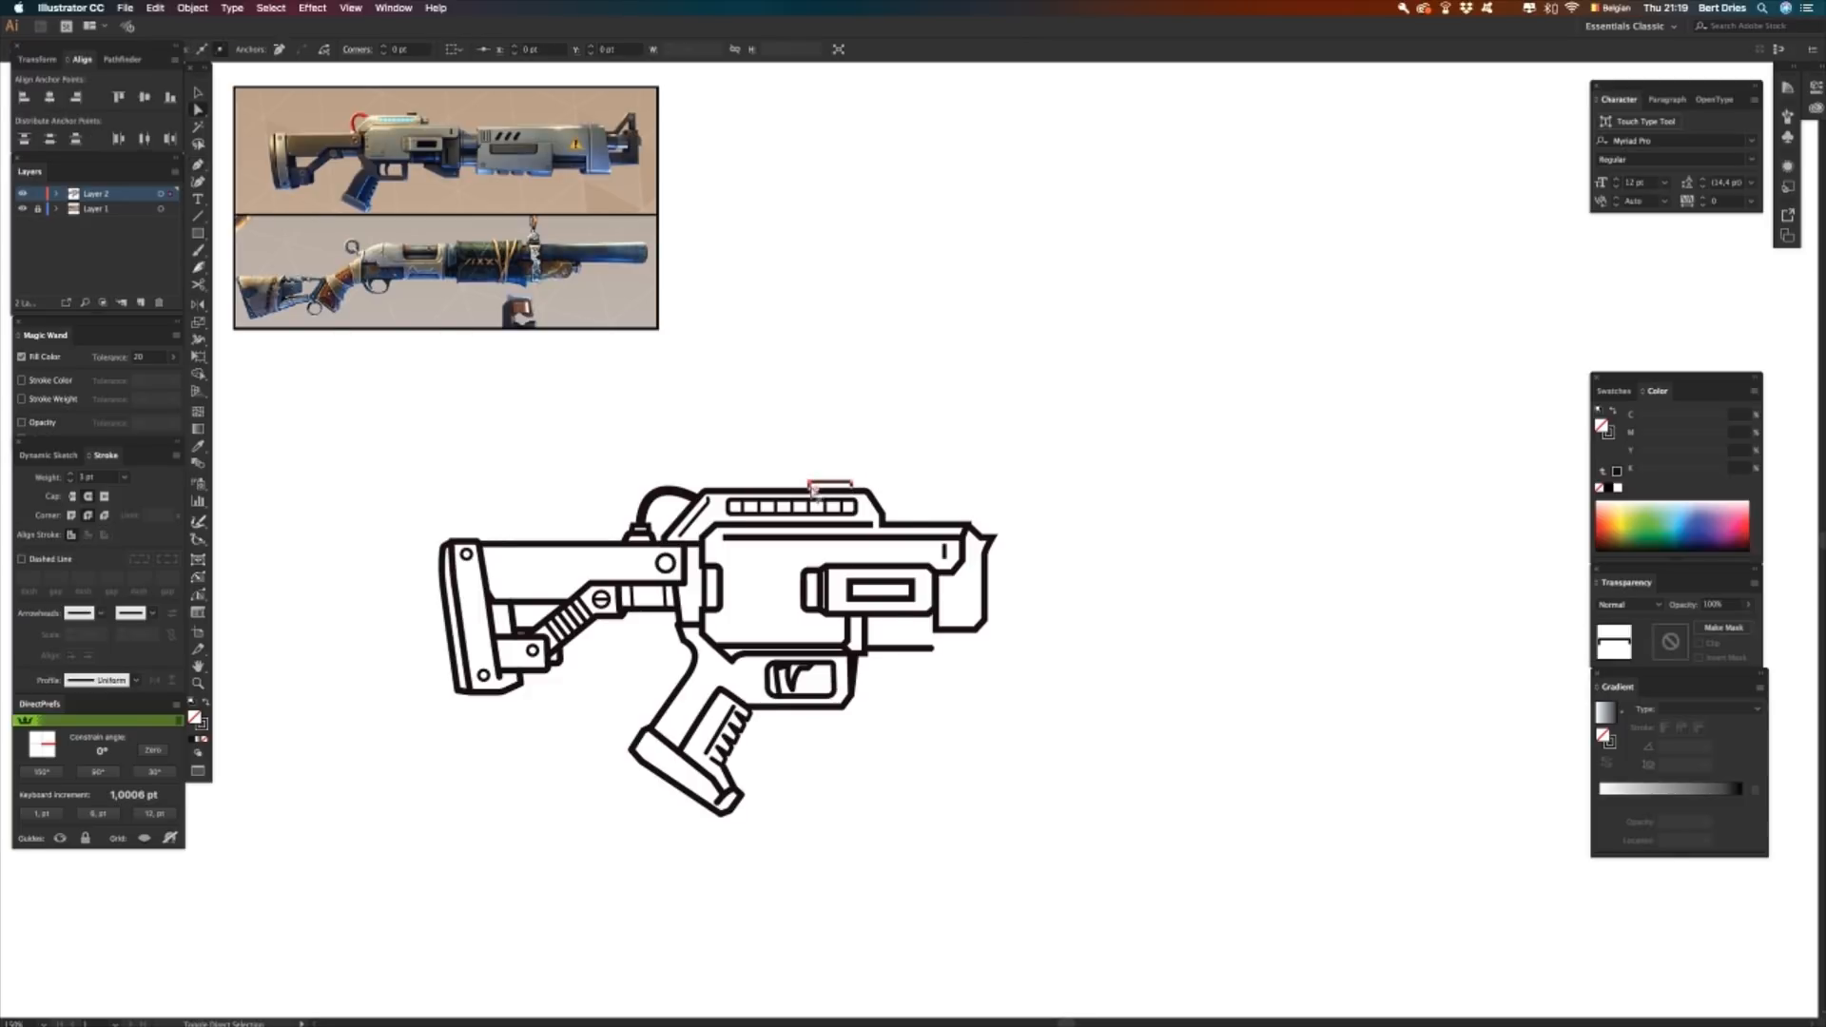
# - Nudge the rear side of the small raised block six increments towards the muzzle to shorten it
pyautogui.click(813, 491)
pyautogui.press('Right')
pyautogui.press('Right')
pyautogui.press('Right')
pyautogui.press('Right')
pyautogui.press('Right')
pyautogui.press('Right')
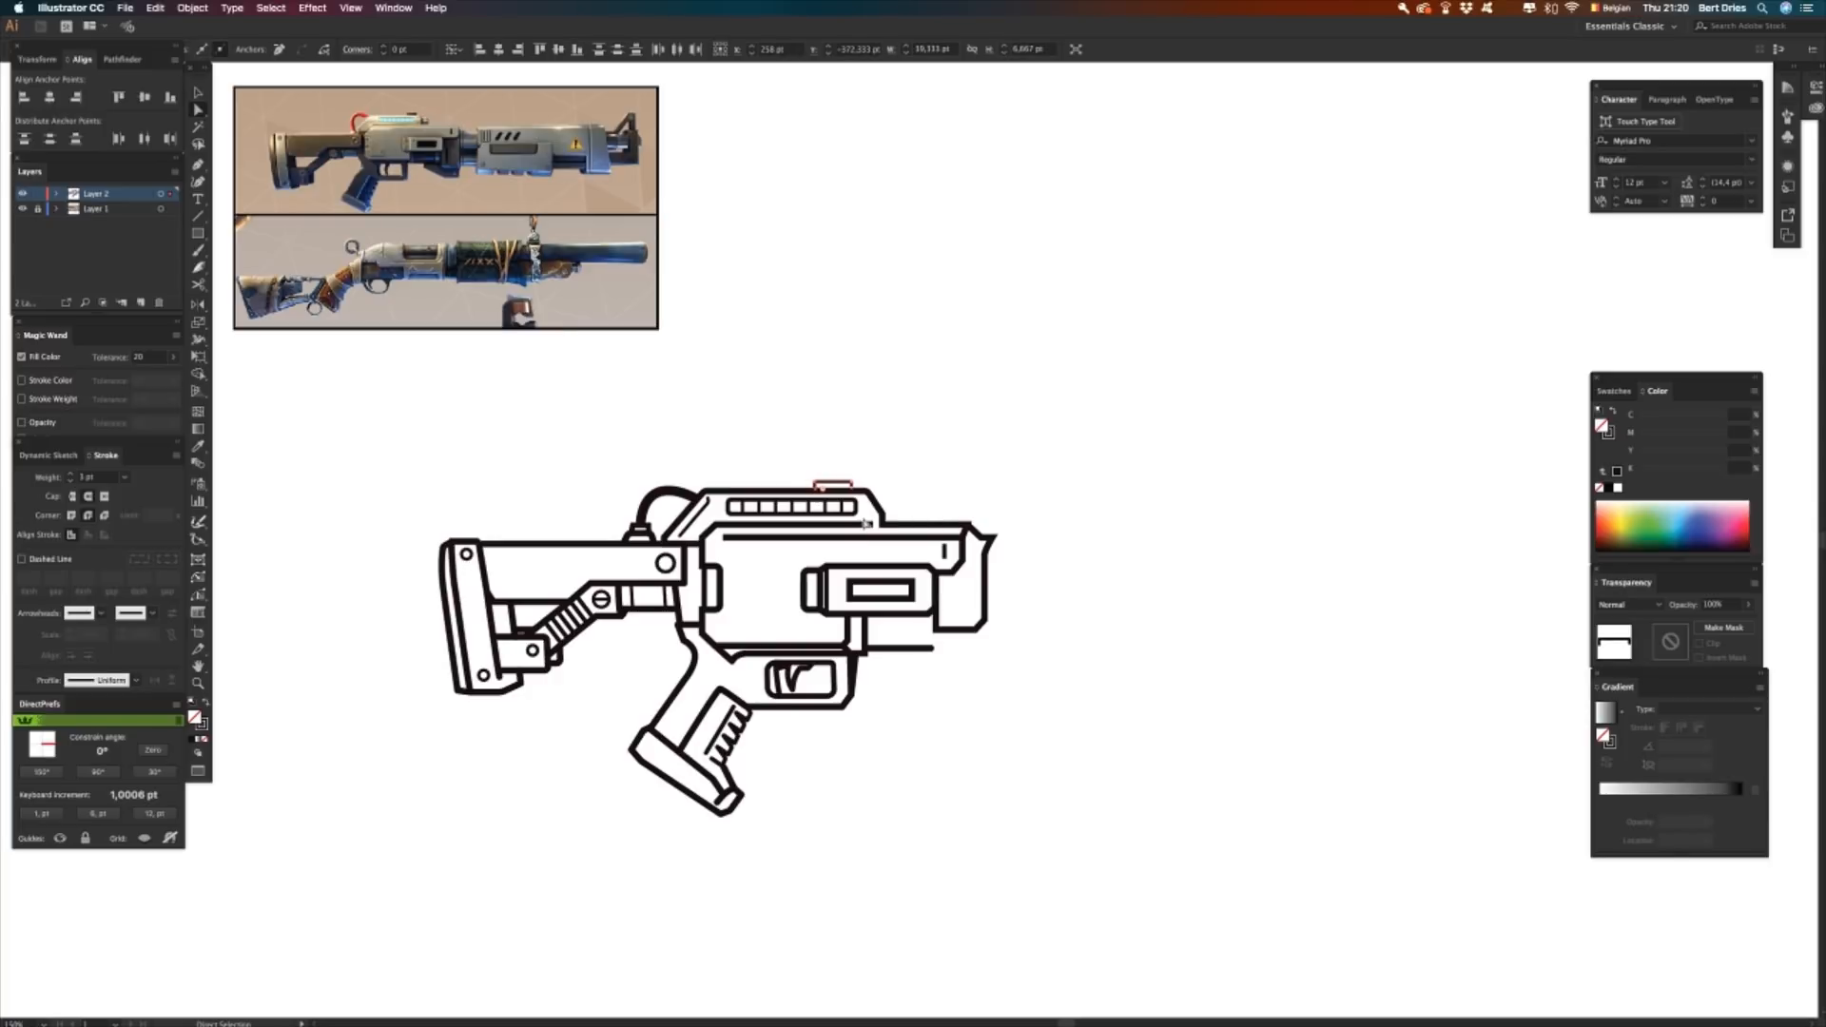
pyautogui.click(987, 458)
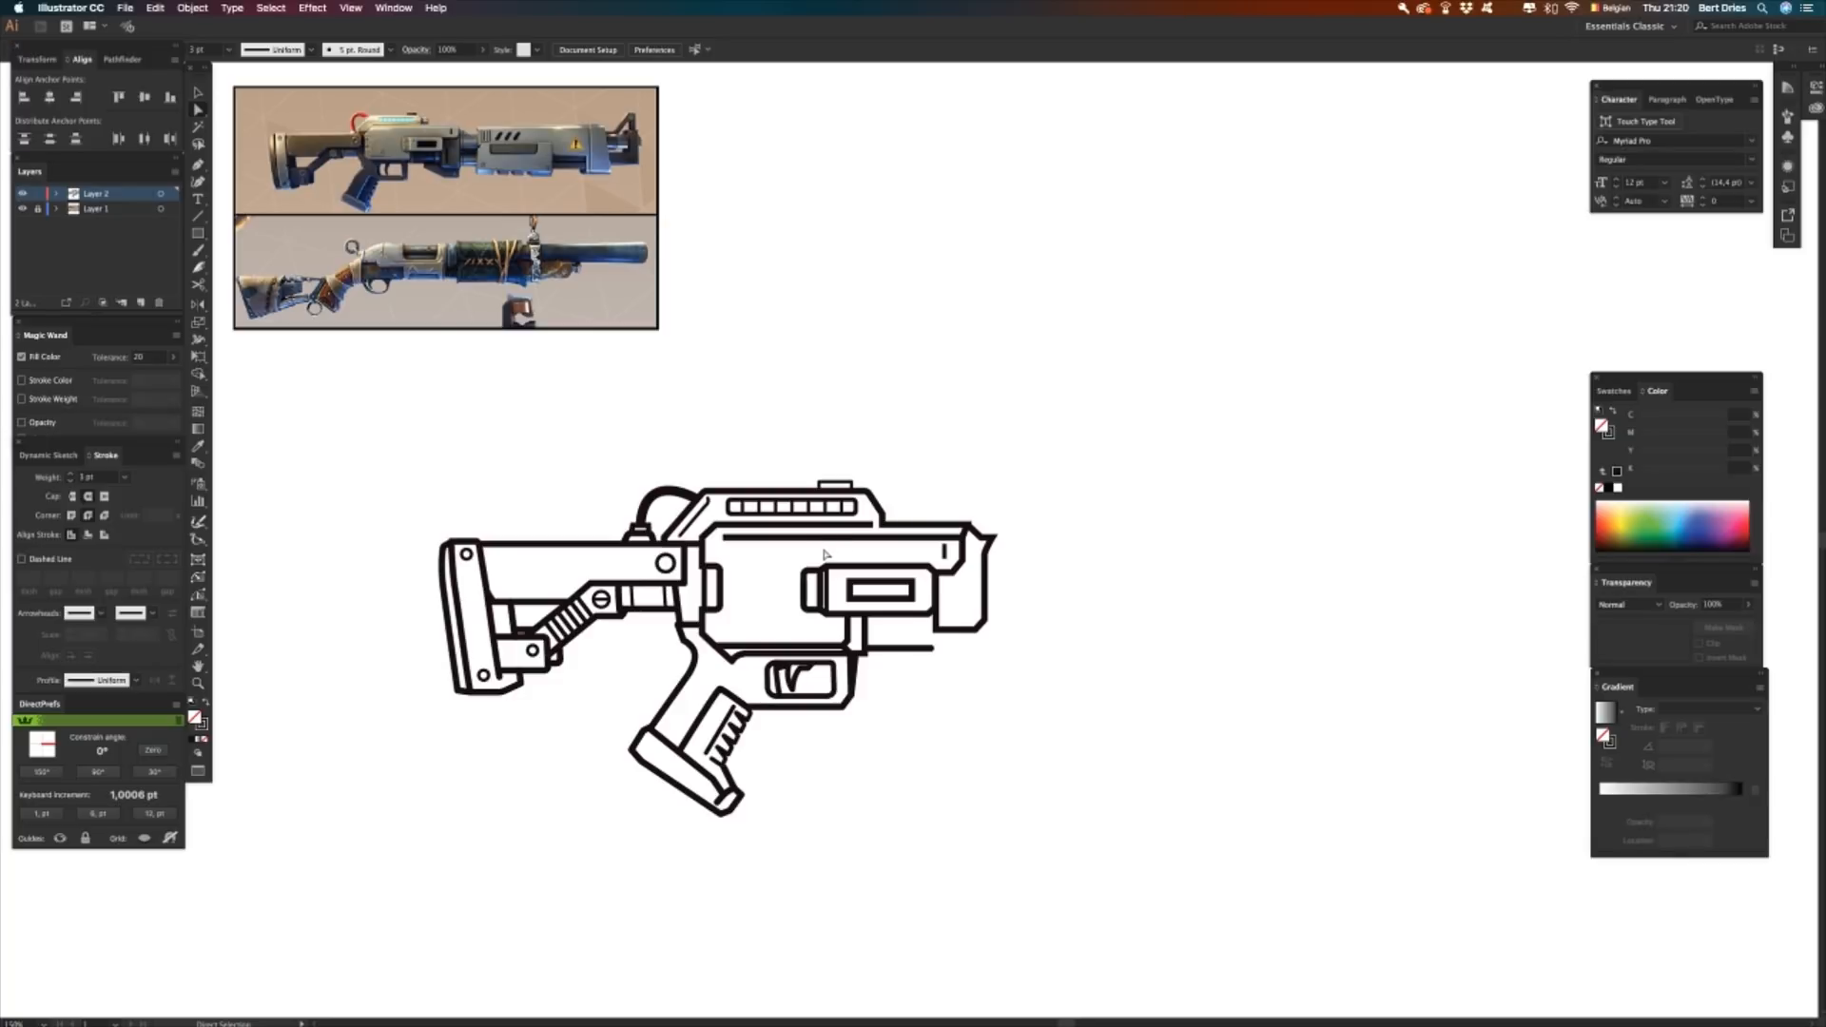
# - Cut the long inner line below the top cover partway along and lower its rear segment by about 4 pt
pyautogui.press('c')
pyautogui.click(789, 539)
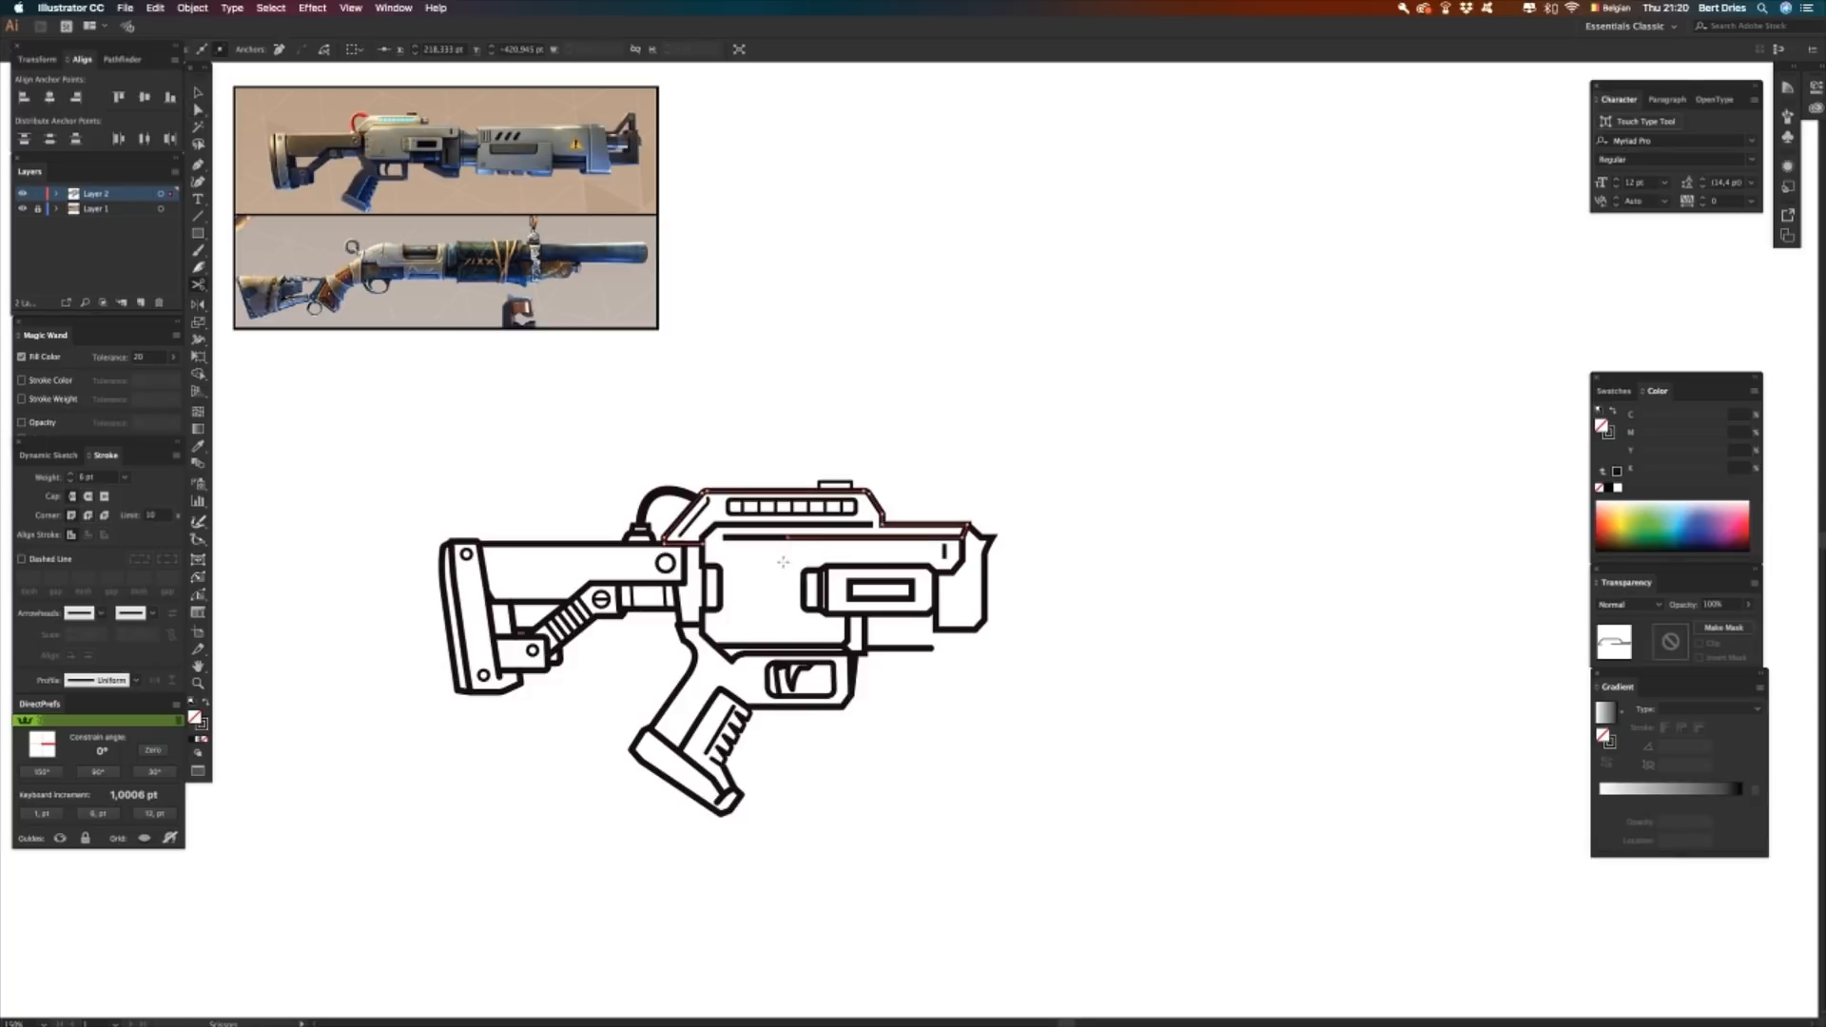
pyautogui.press('a')
pyautogui.click(761, 540)
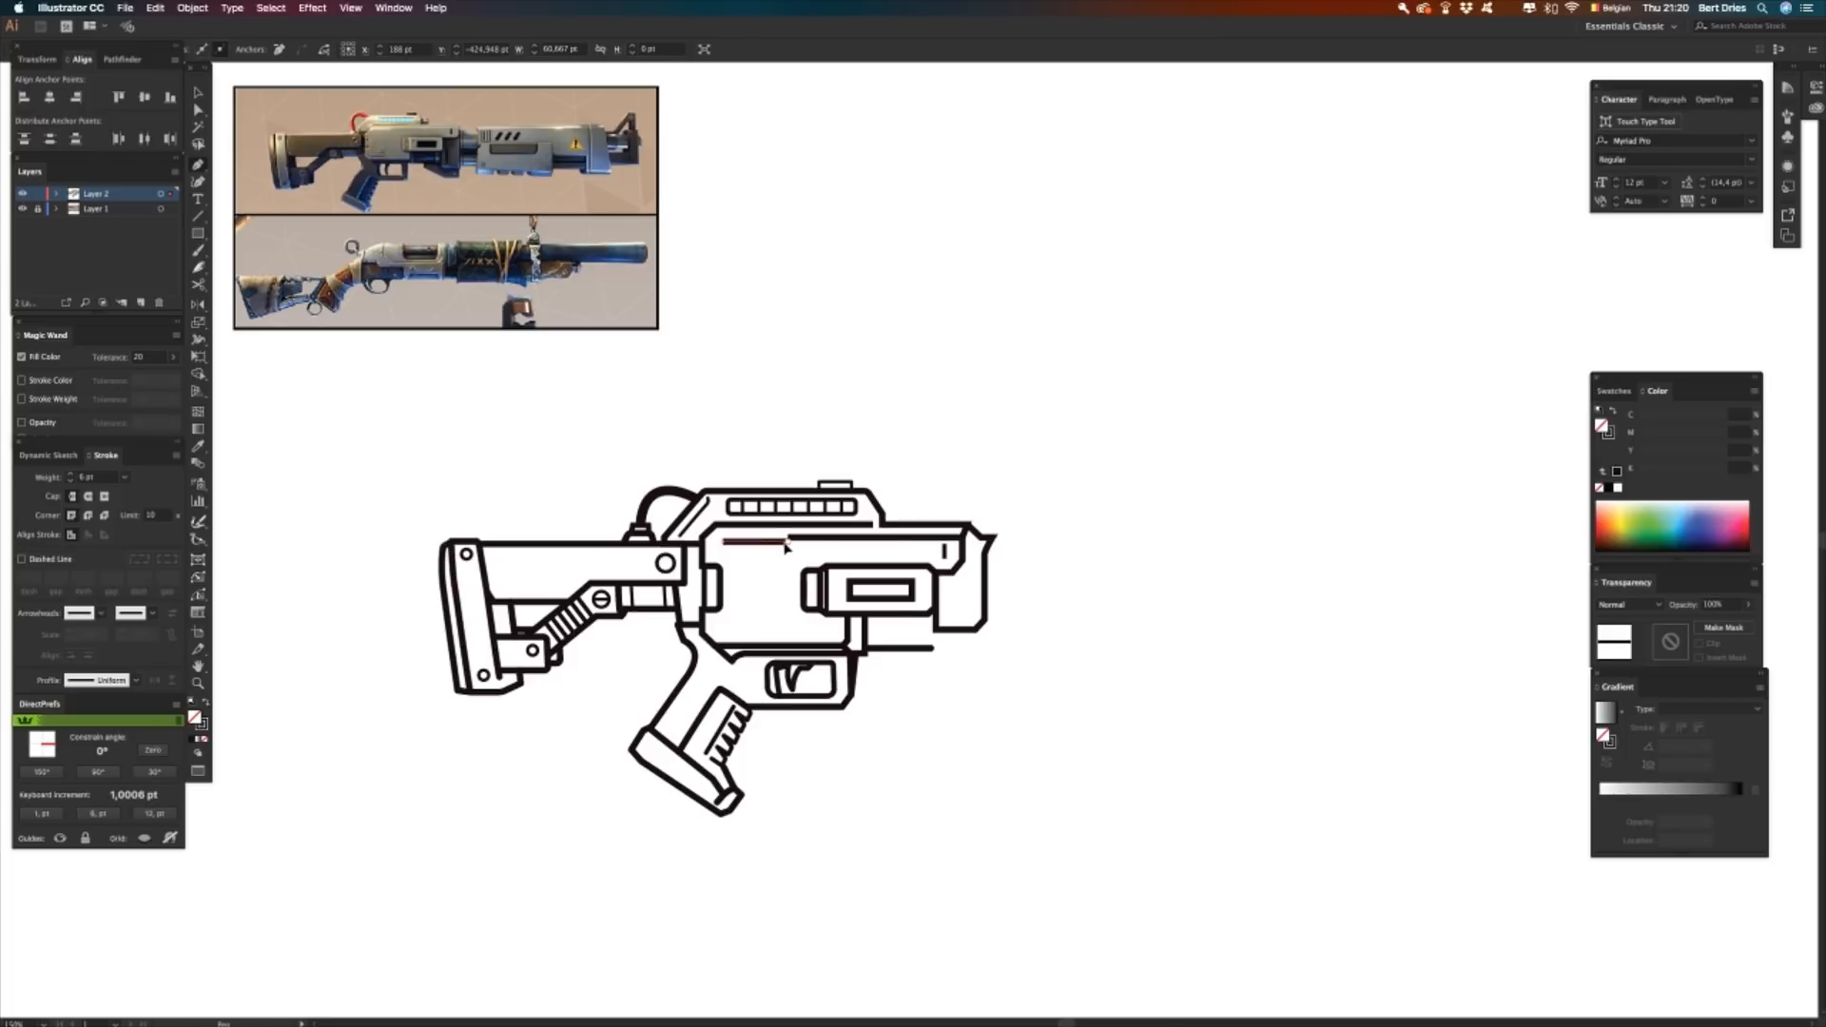
# - Join the lowered rear segment to the front part of the inner line with a short slanted step
pyautogui.click(790, 543)
pyautogui.press('a')
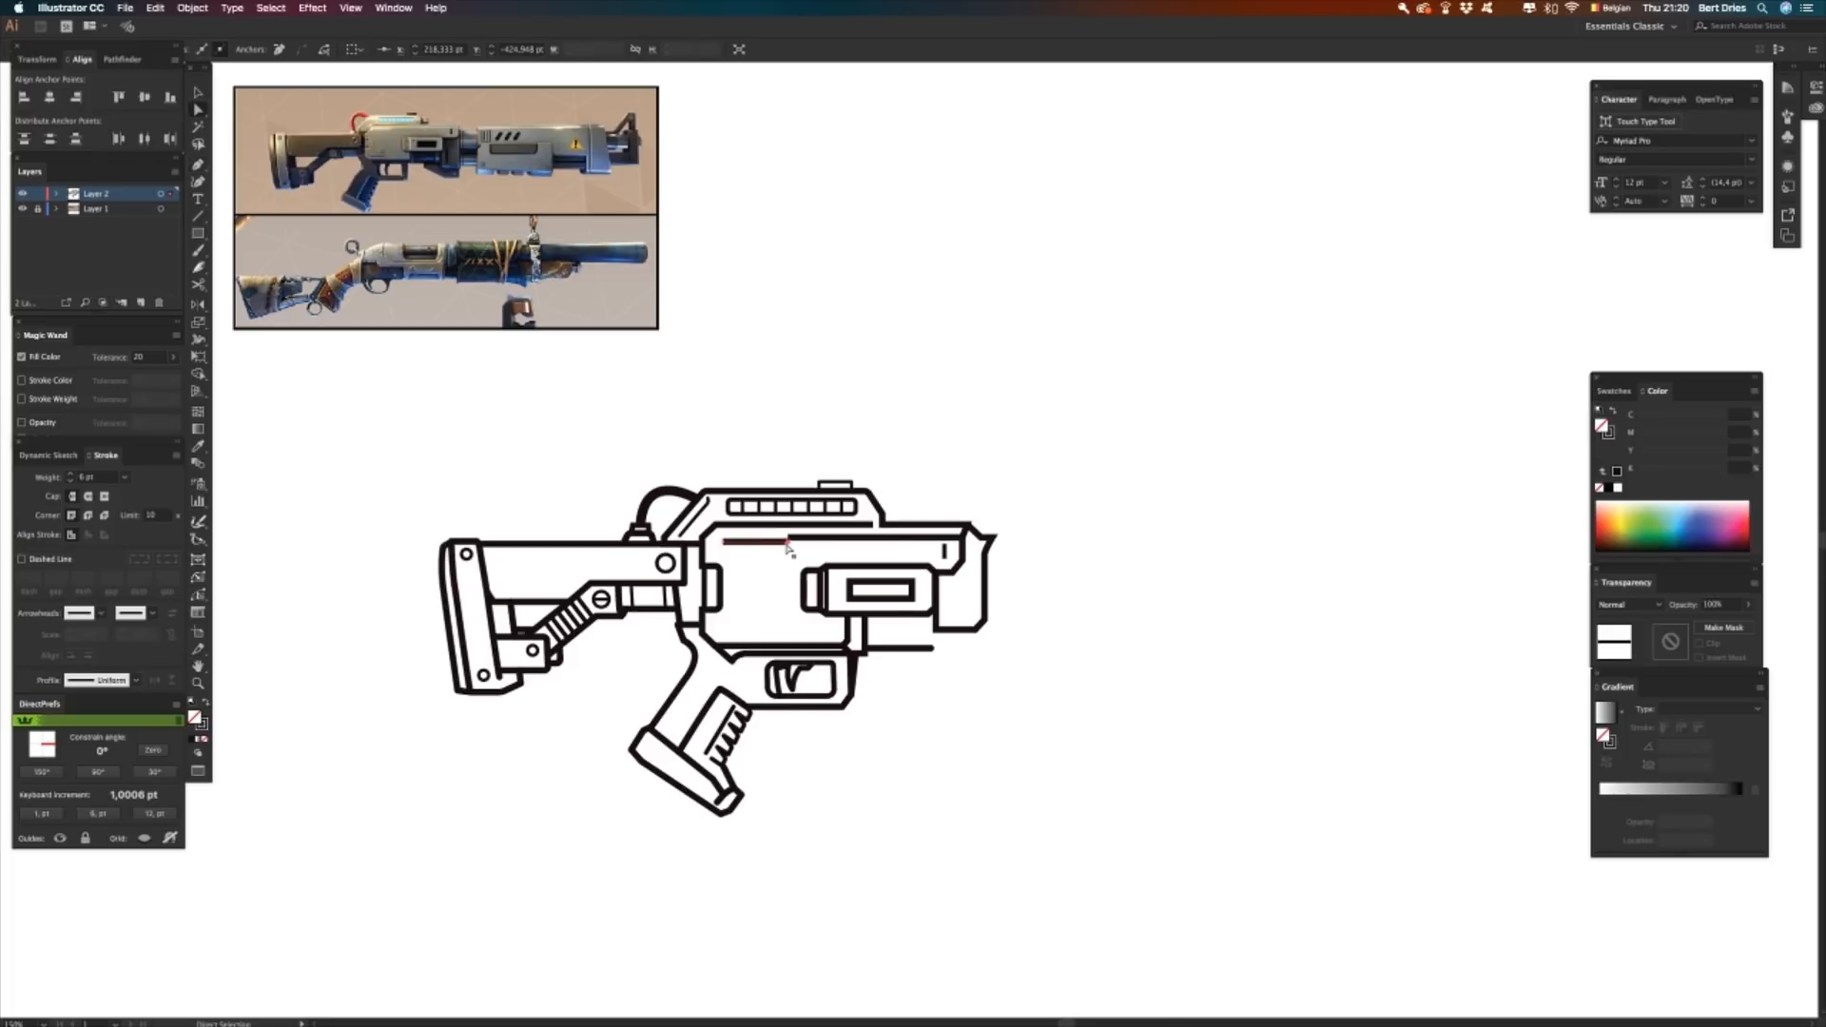
pyautogui.press('p')
pyautogui.click(785, 542)
pyautogui.click(789, 538)
pyautogui.press('a')
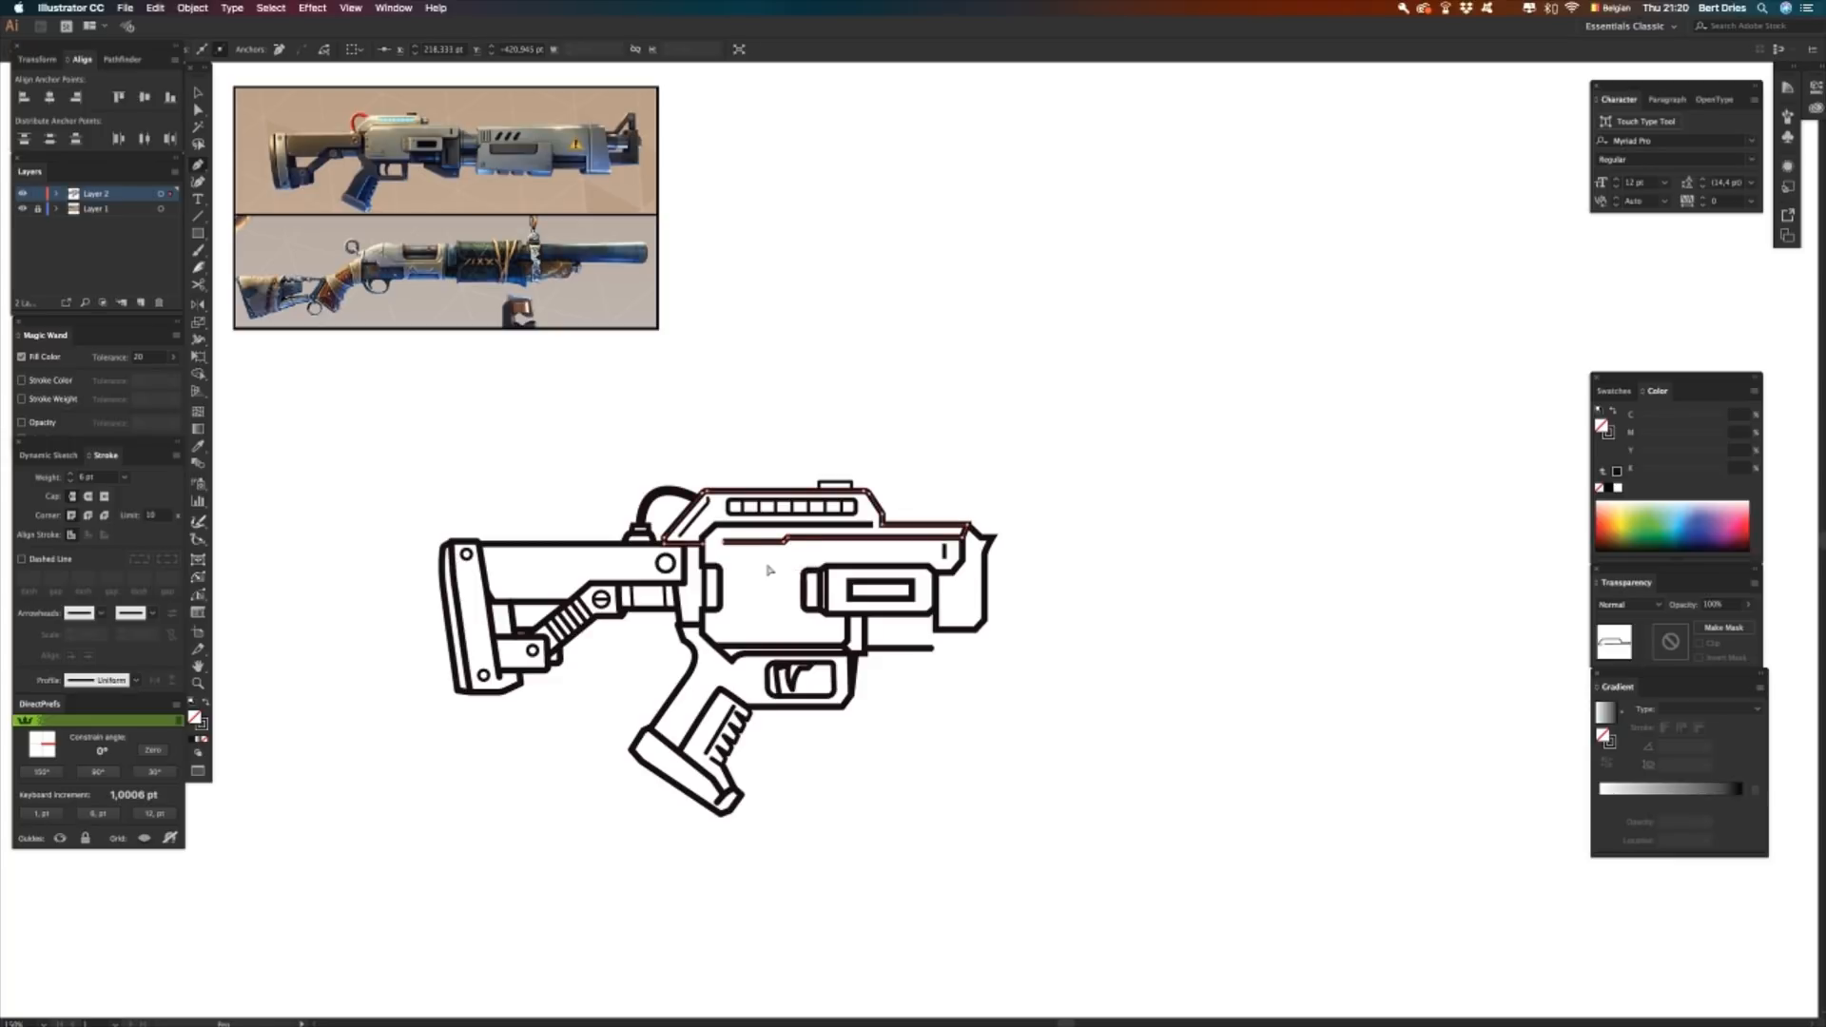
# - Extend the rear end of the stepped inner line with a short downward diagonal
pyautogui.click(766, 569)
pyautogui.click(723, 544)
pyautogui.press('p')
pyautogui.press('Left')
pyautogui.click(713, 548)
# - Cut the stepped inner line free from the top cover outline at its front end
pyautogui.press('c')
pyautogui.click(963, 538)
pyautogui.press('a')
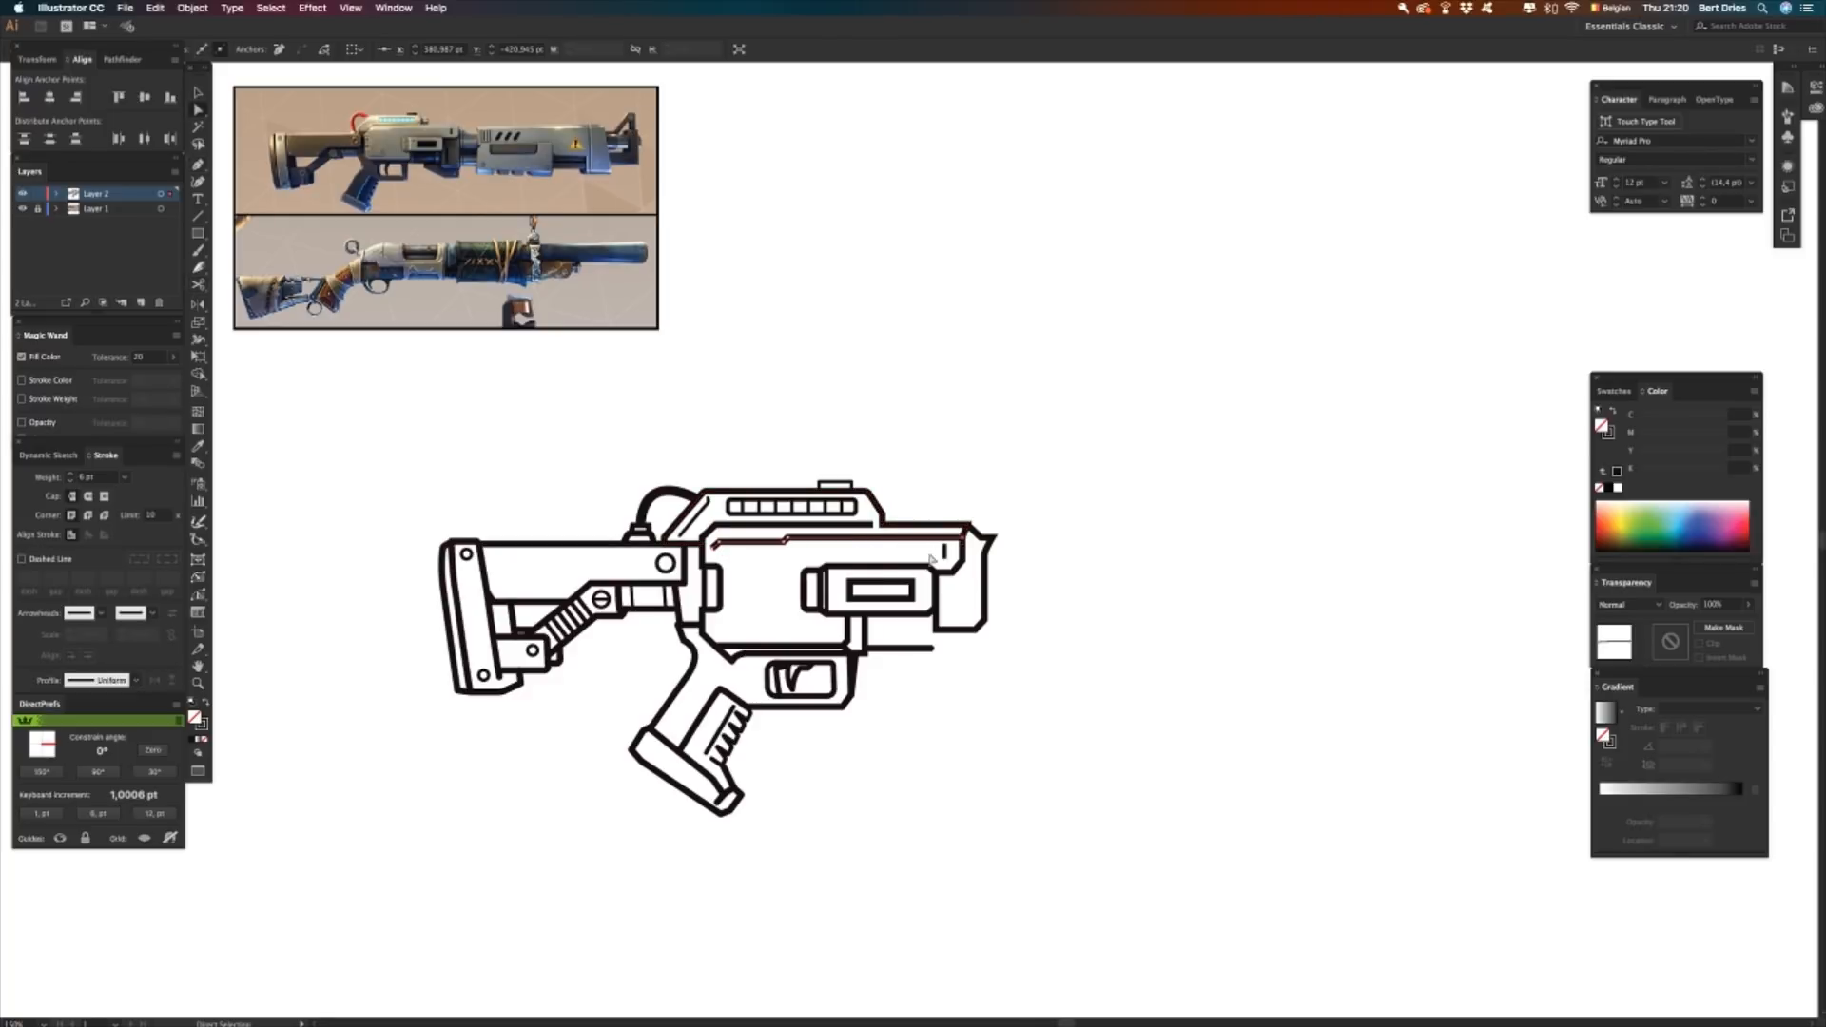
# - Give the stepped inner line a round cap, a round join and a 4 pt stroke weight
pyautogui.click(814, 539)
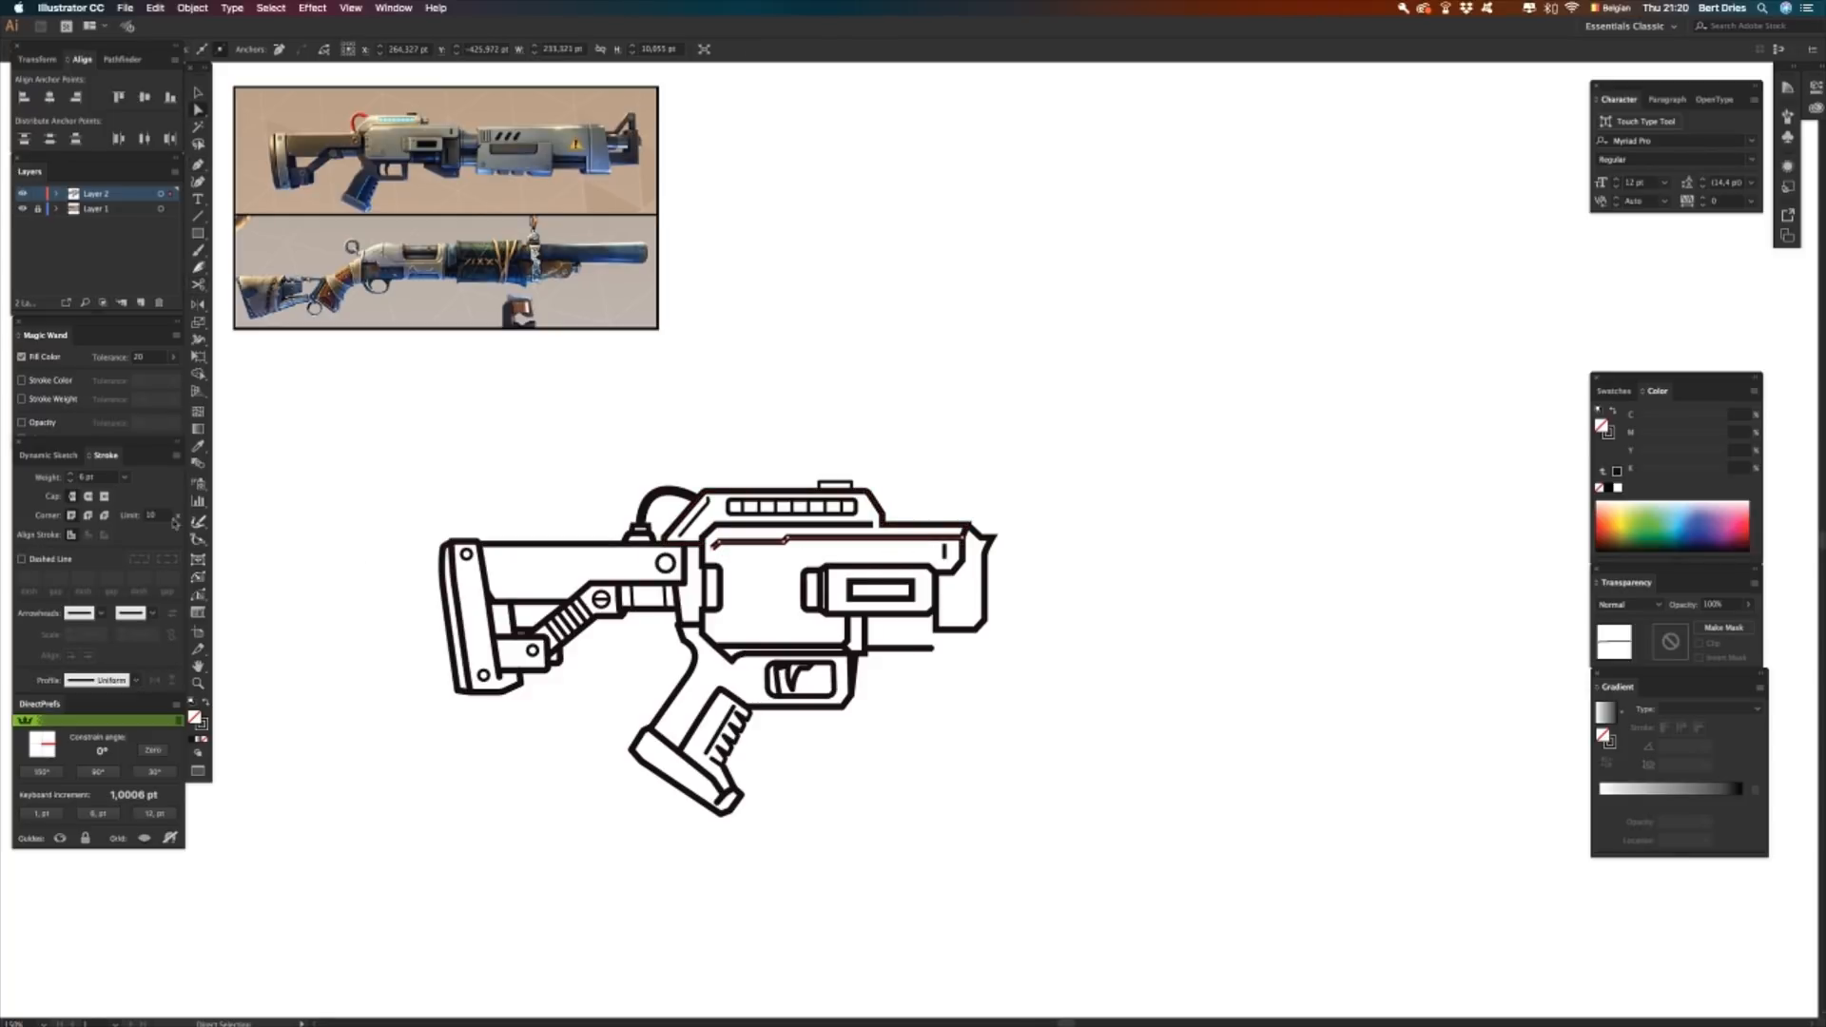
pyautogui.click(89, 498)
pyautogui.click(87, 515)
pyautogui.moveTo(98, 478); pyautogui.dragTo(31, 480)
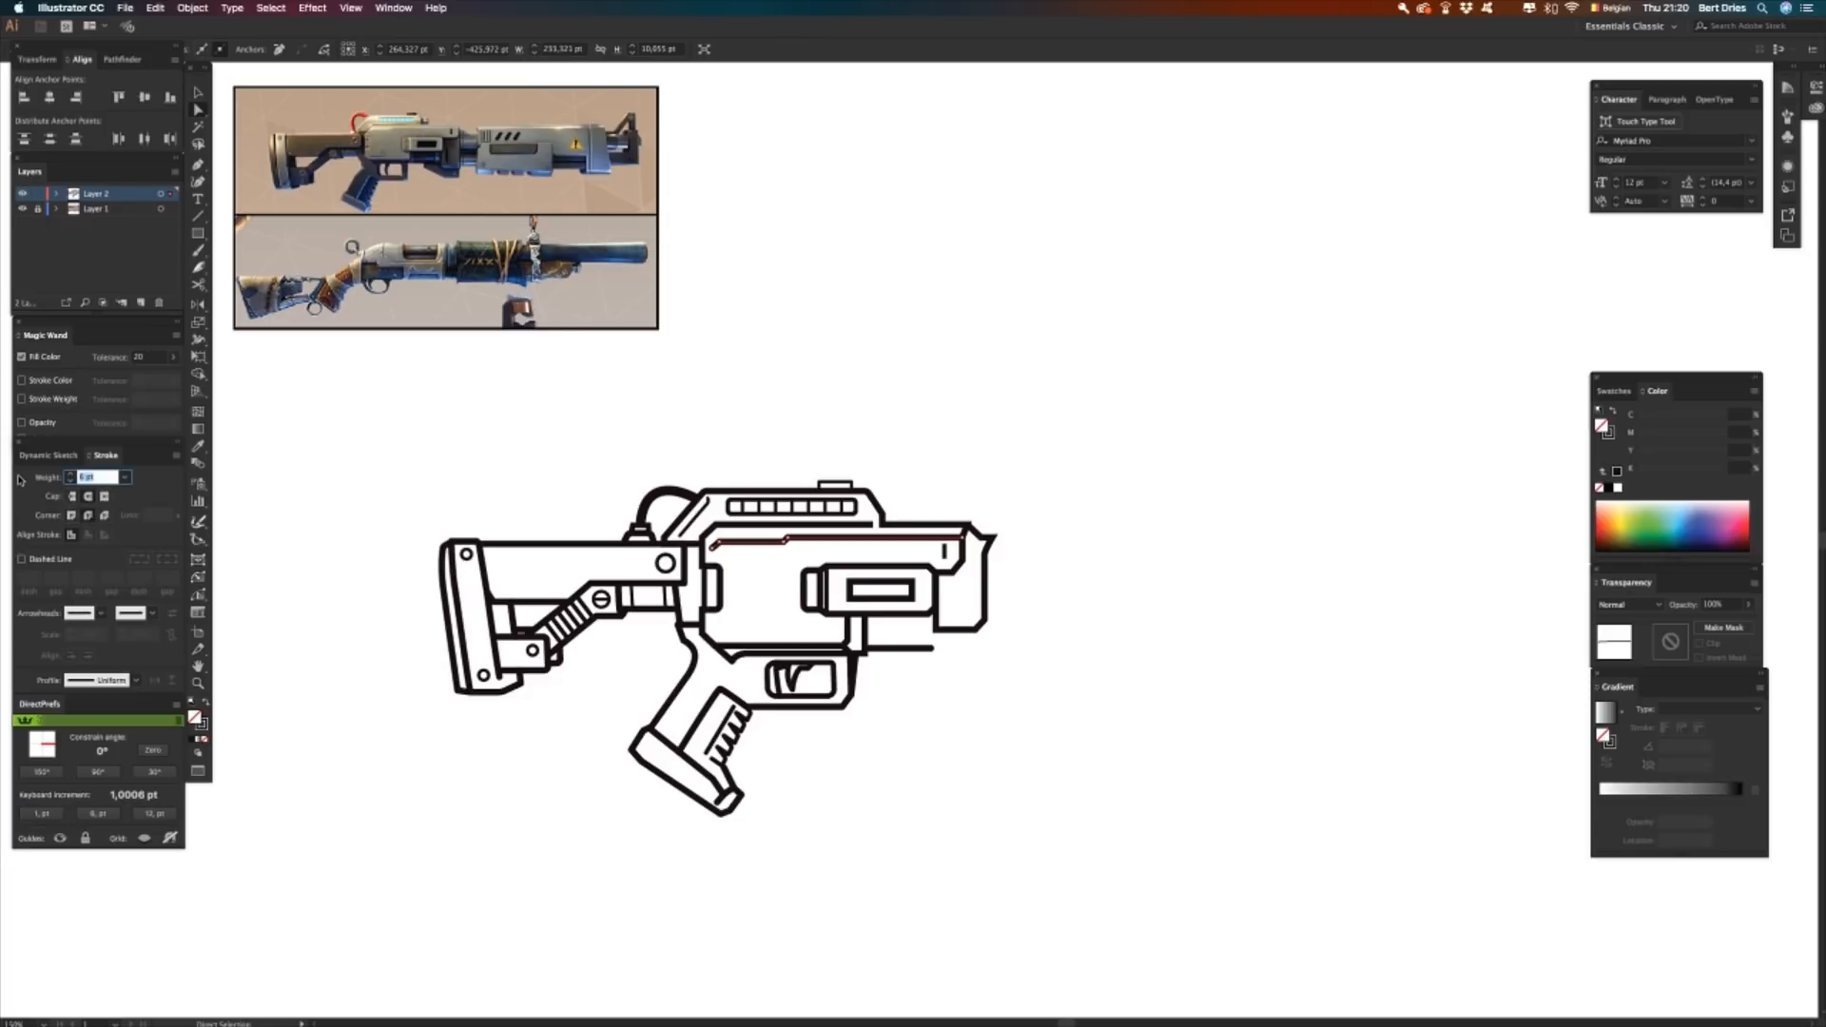
pyautogui.write('4')
pyautogui.press('Return')
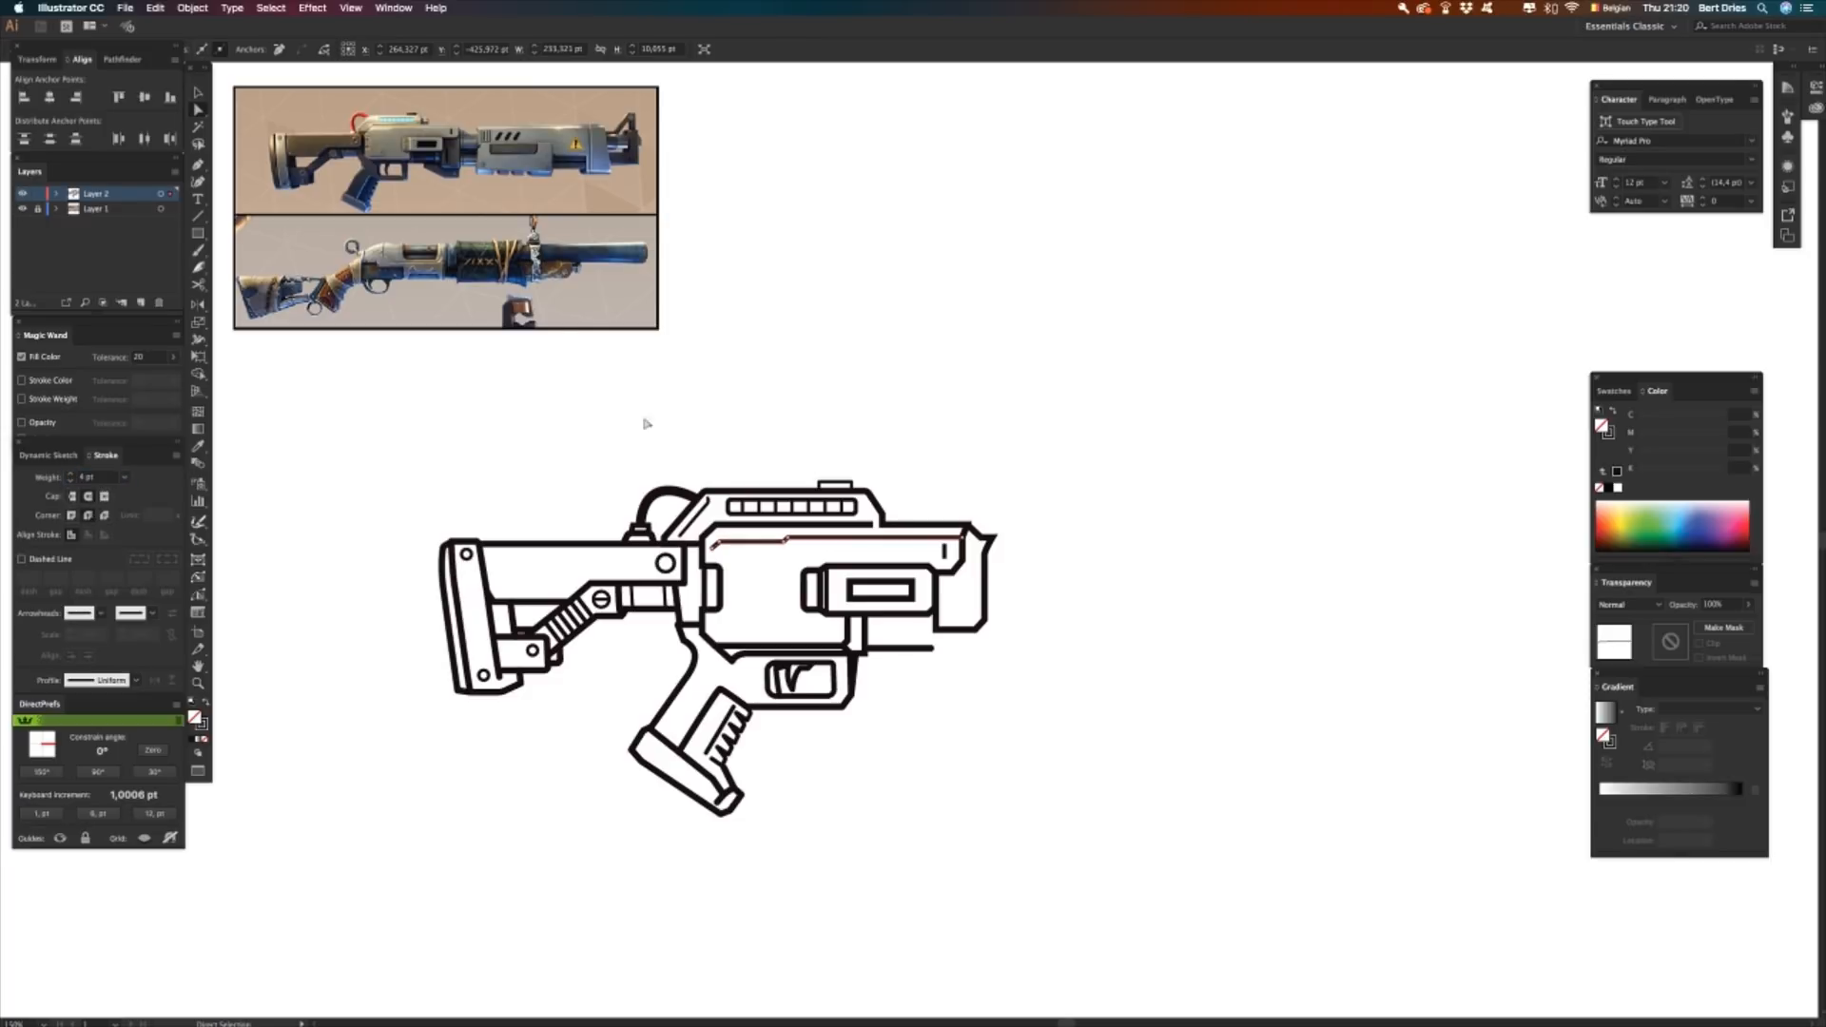
pyautogui.click(620, 400)
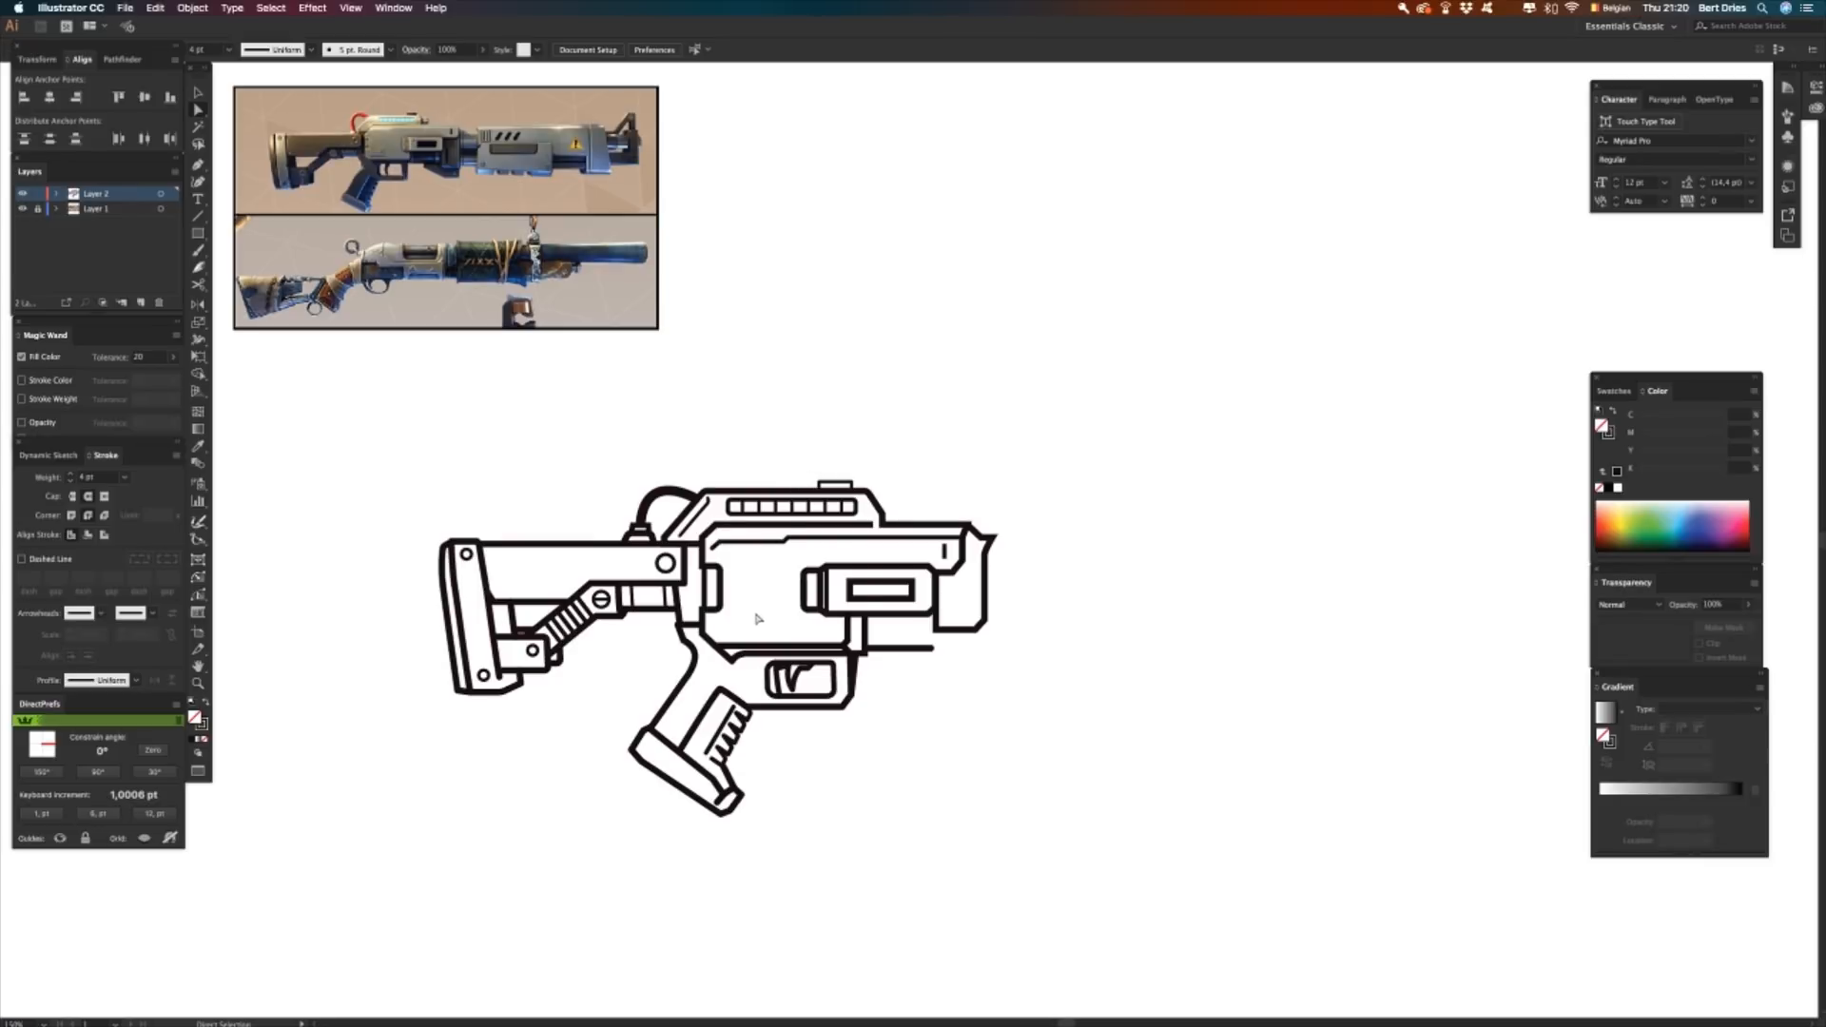
# - Nudge the upper edge of the body outline down four increments, including its rear corner and front end
pyautogui.click(702, 564)
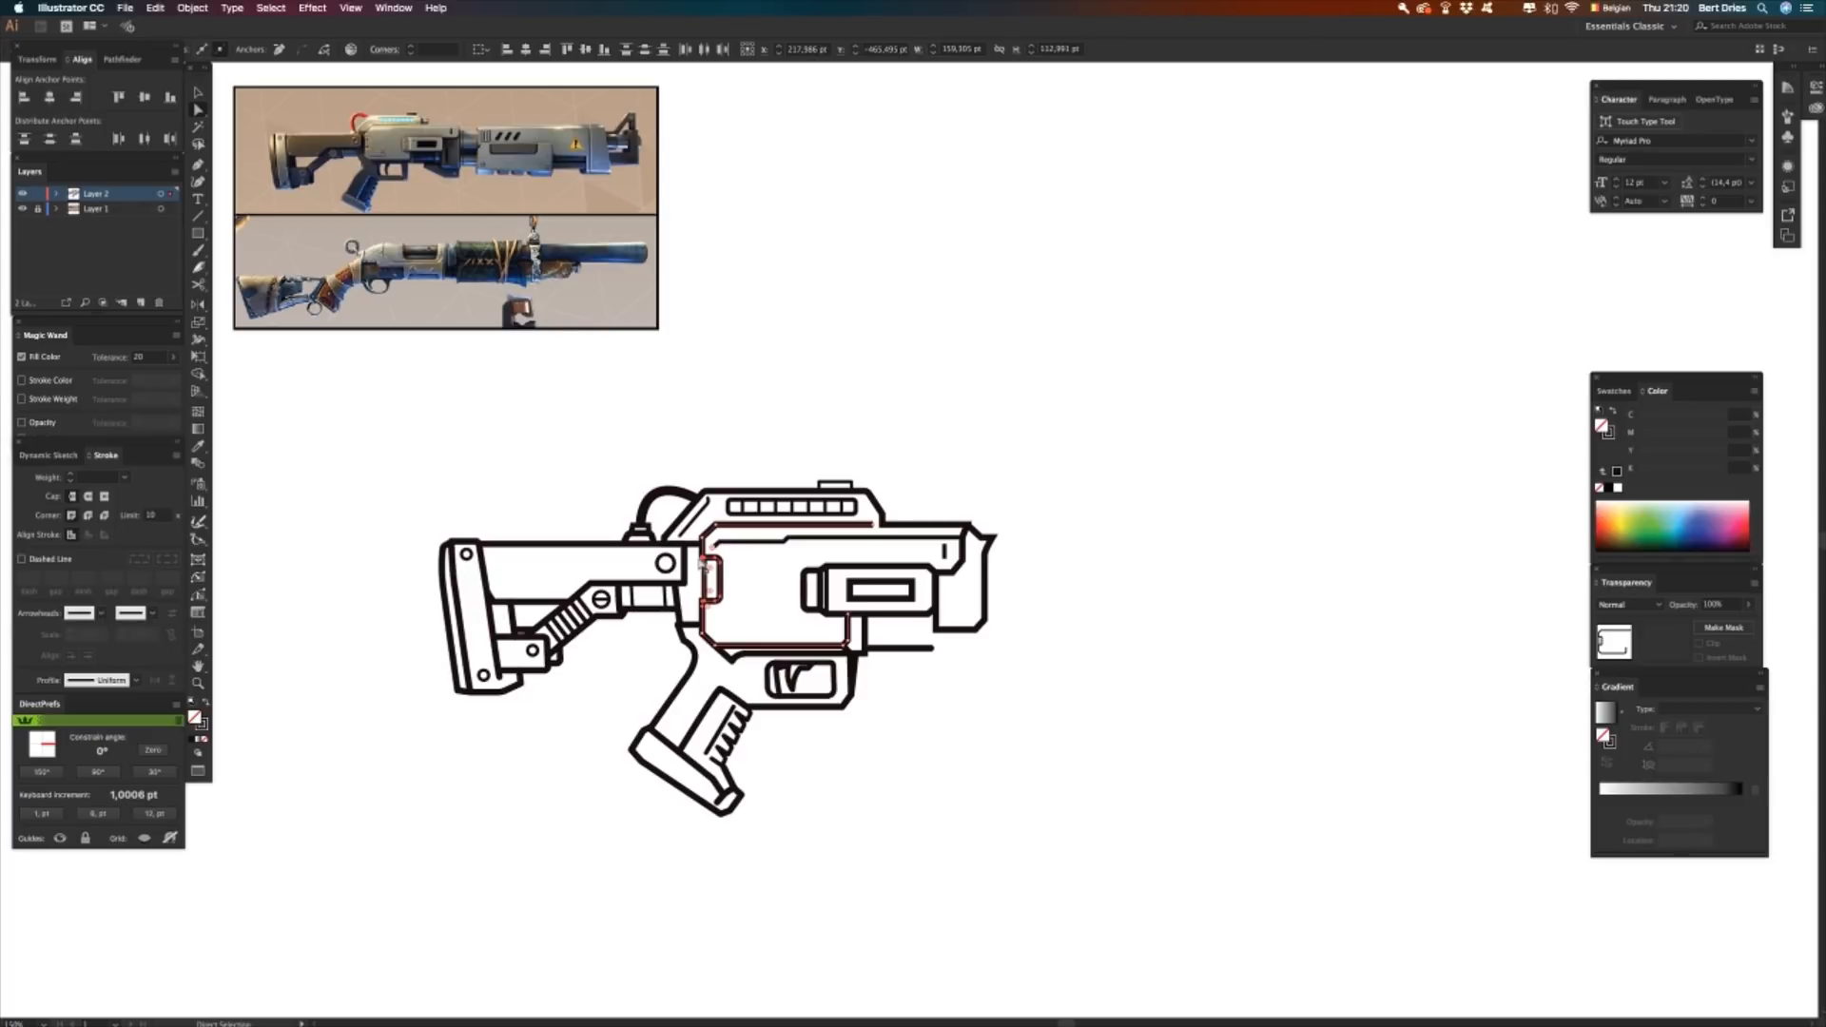
pyautogui.click(758, 587)
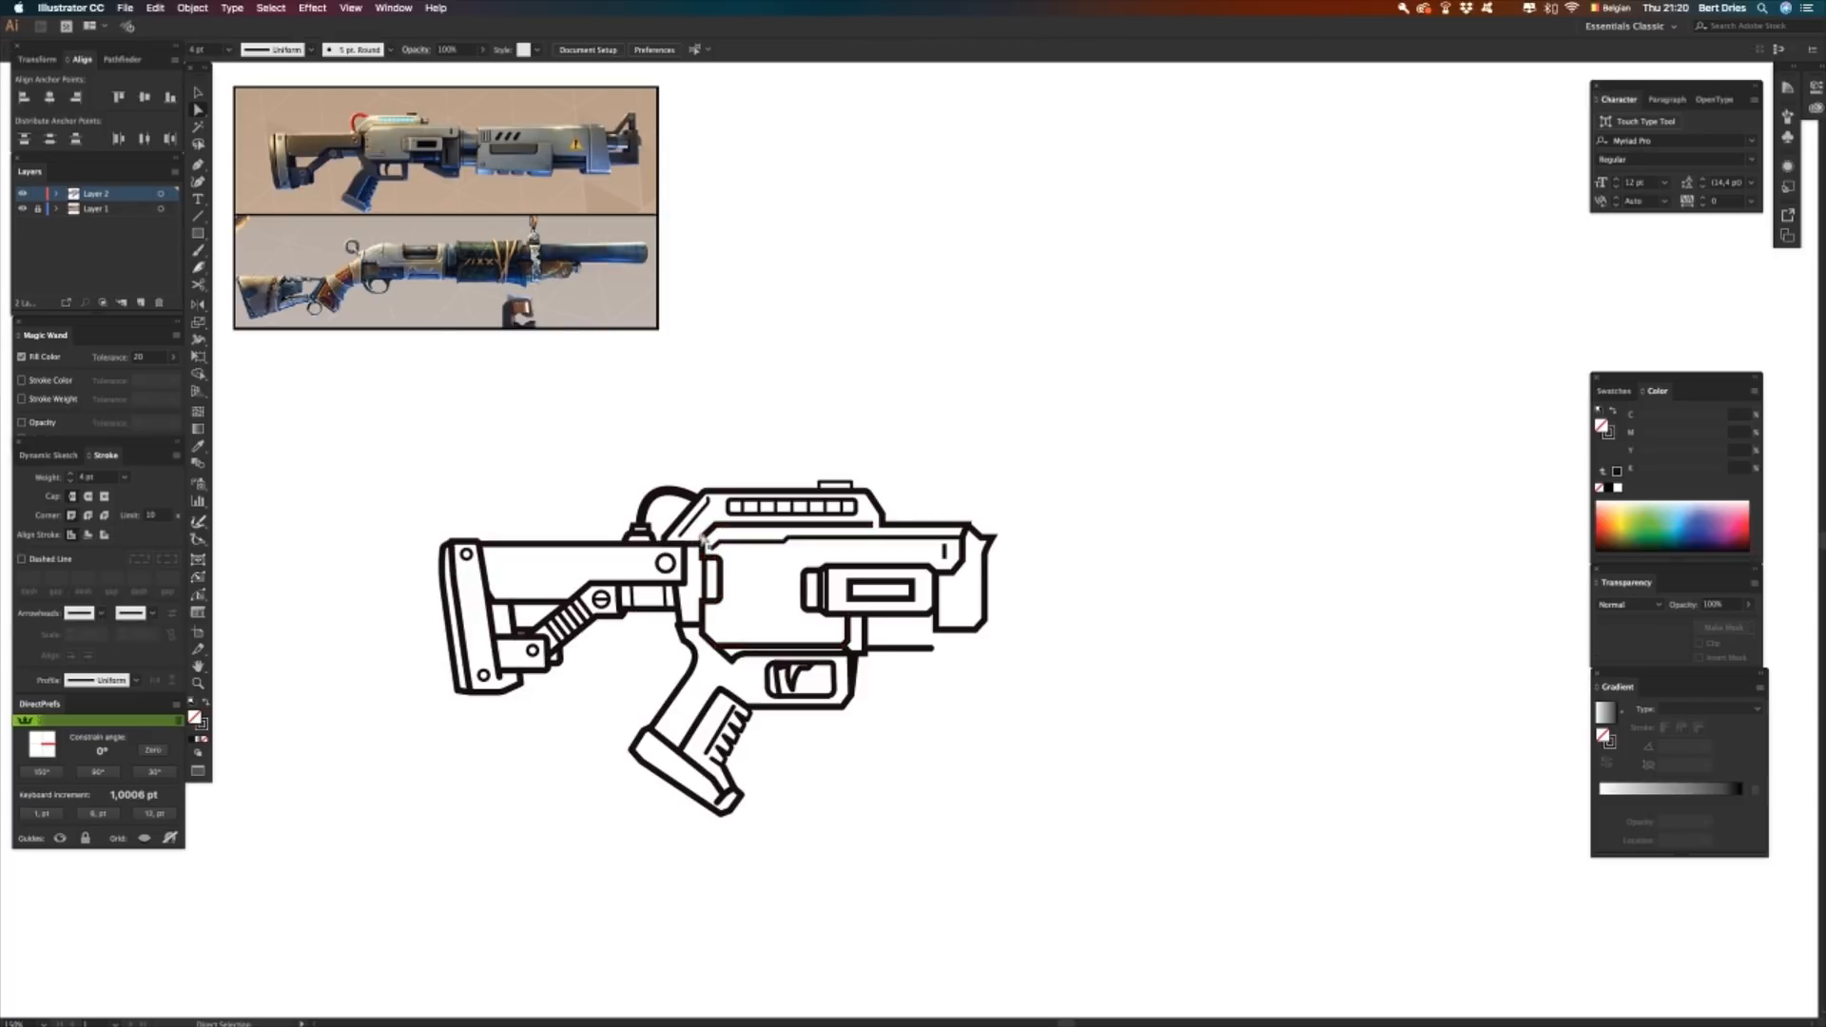
pyautogui.click(705, 545)
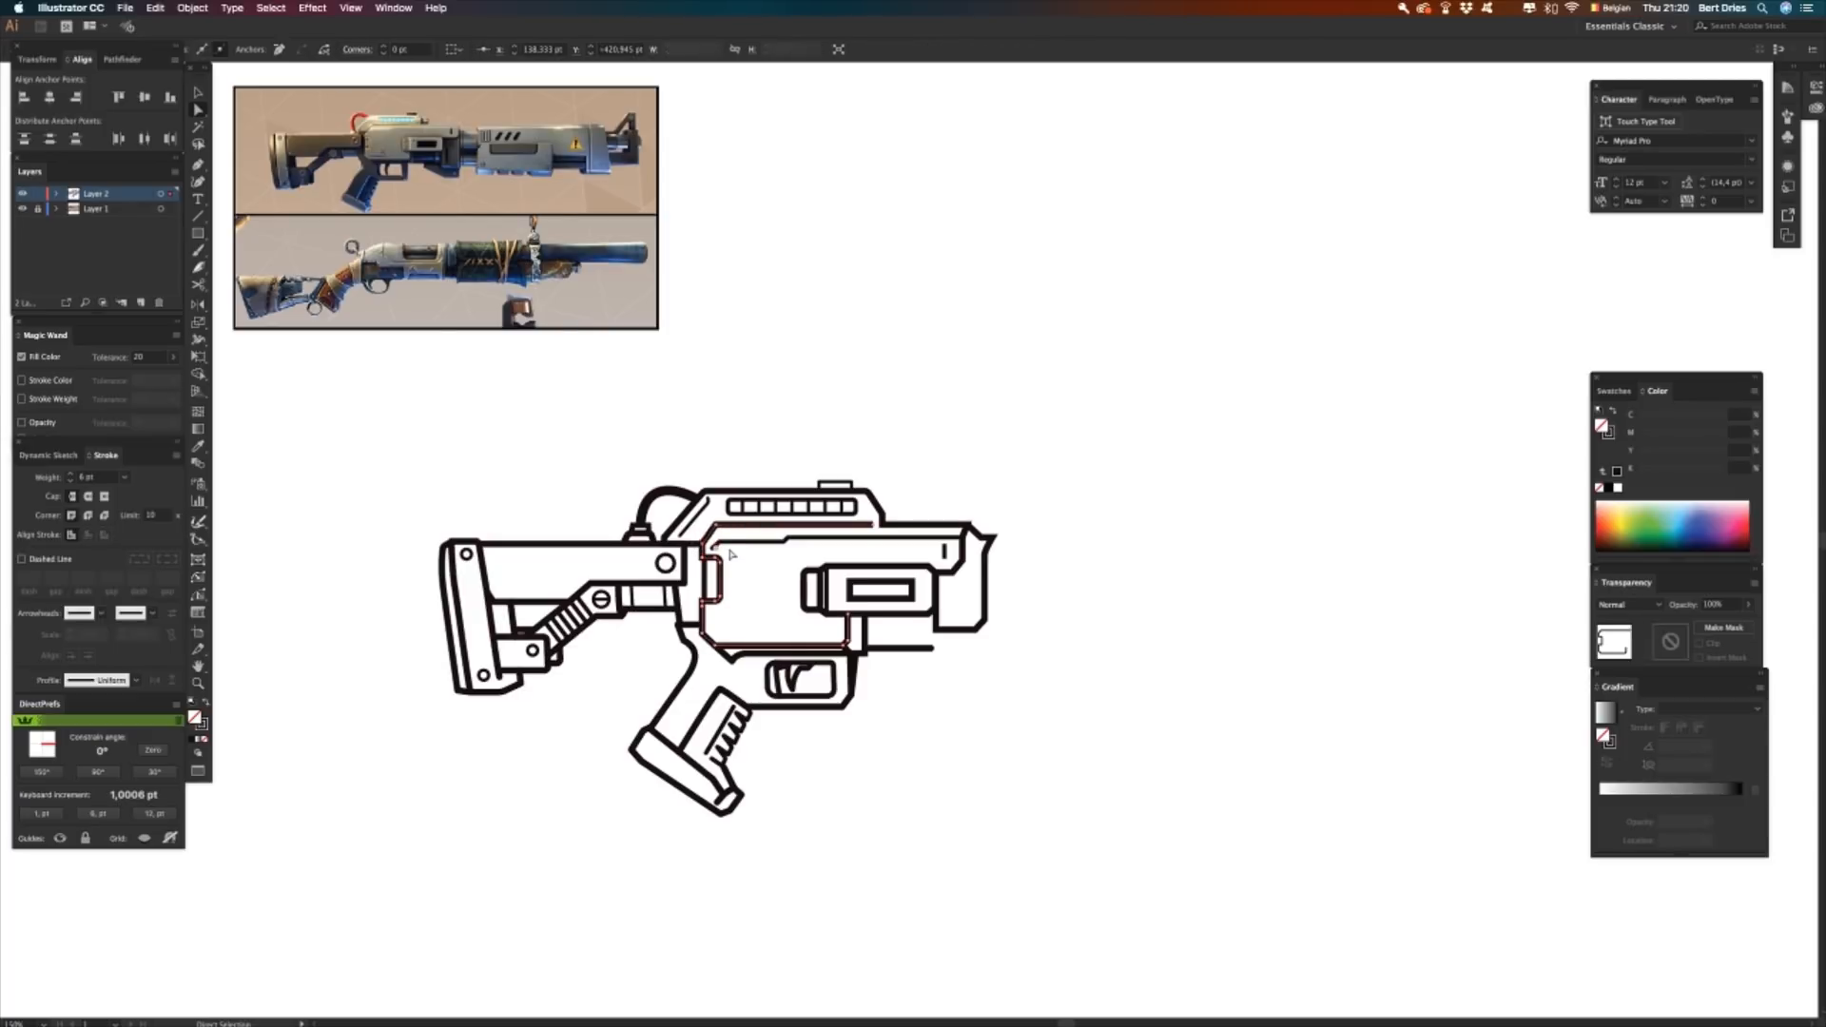
pyautogui.click(718, 524)
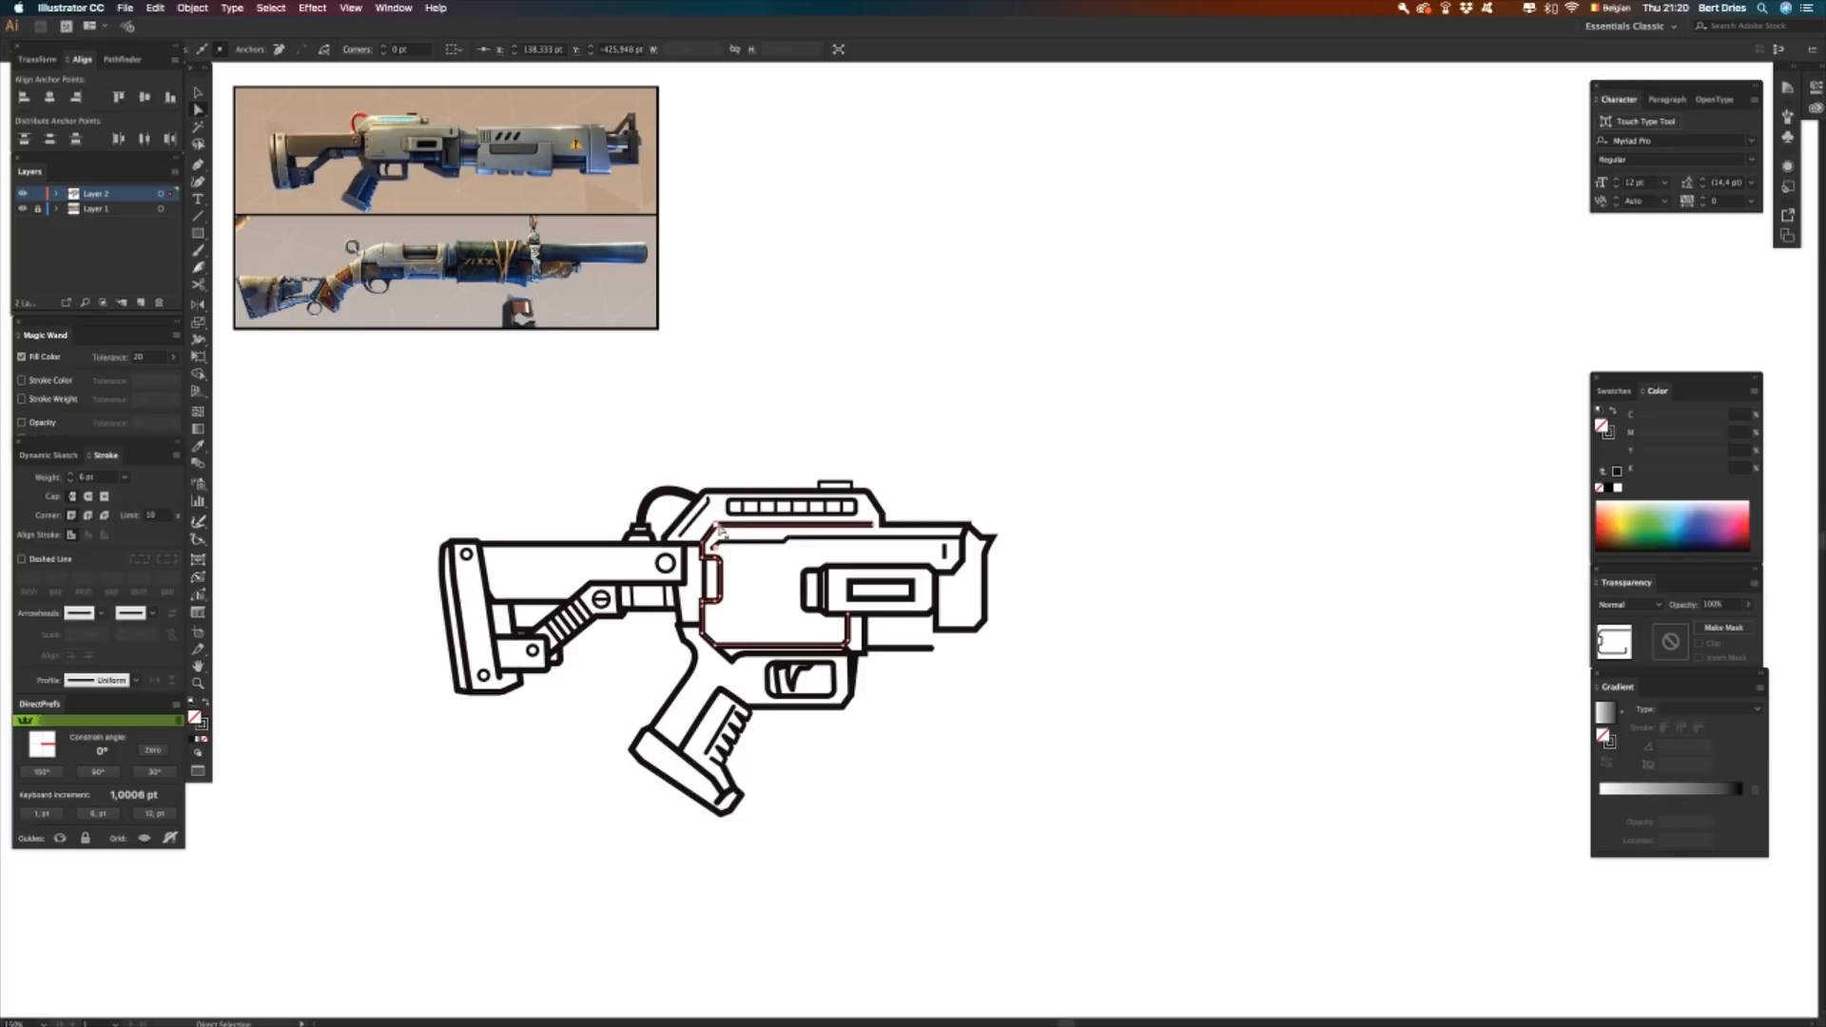
pyautogui.keyDown('shift'); pyautogui.click(873, 525); pyautogui.keyUp('shift')
pyautogui.press('Down')
pyautogui.press('Down')
pyautogui.press('Down')
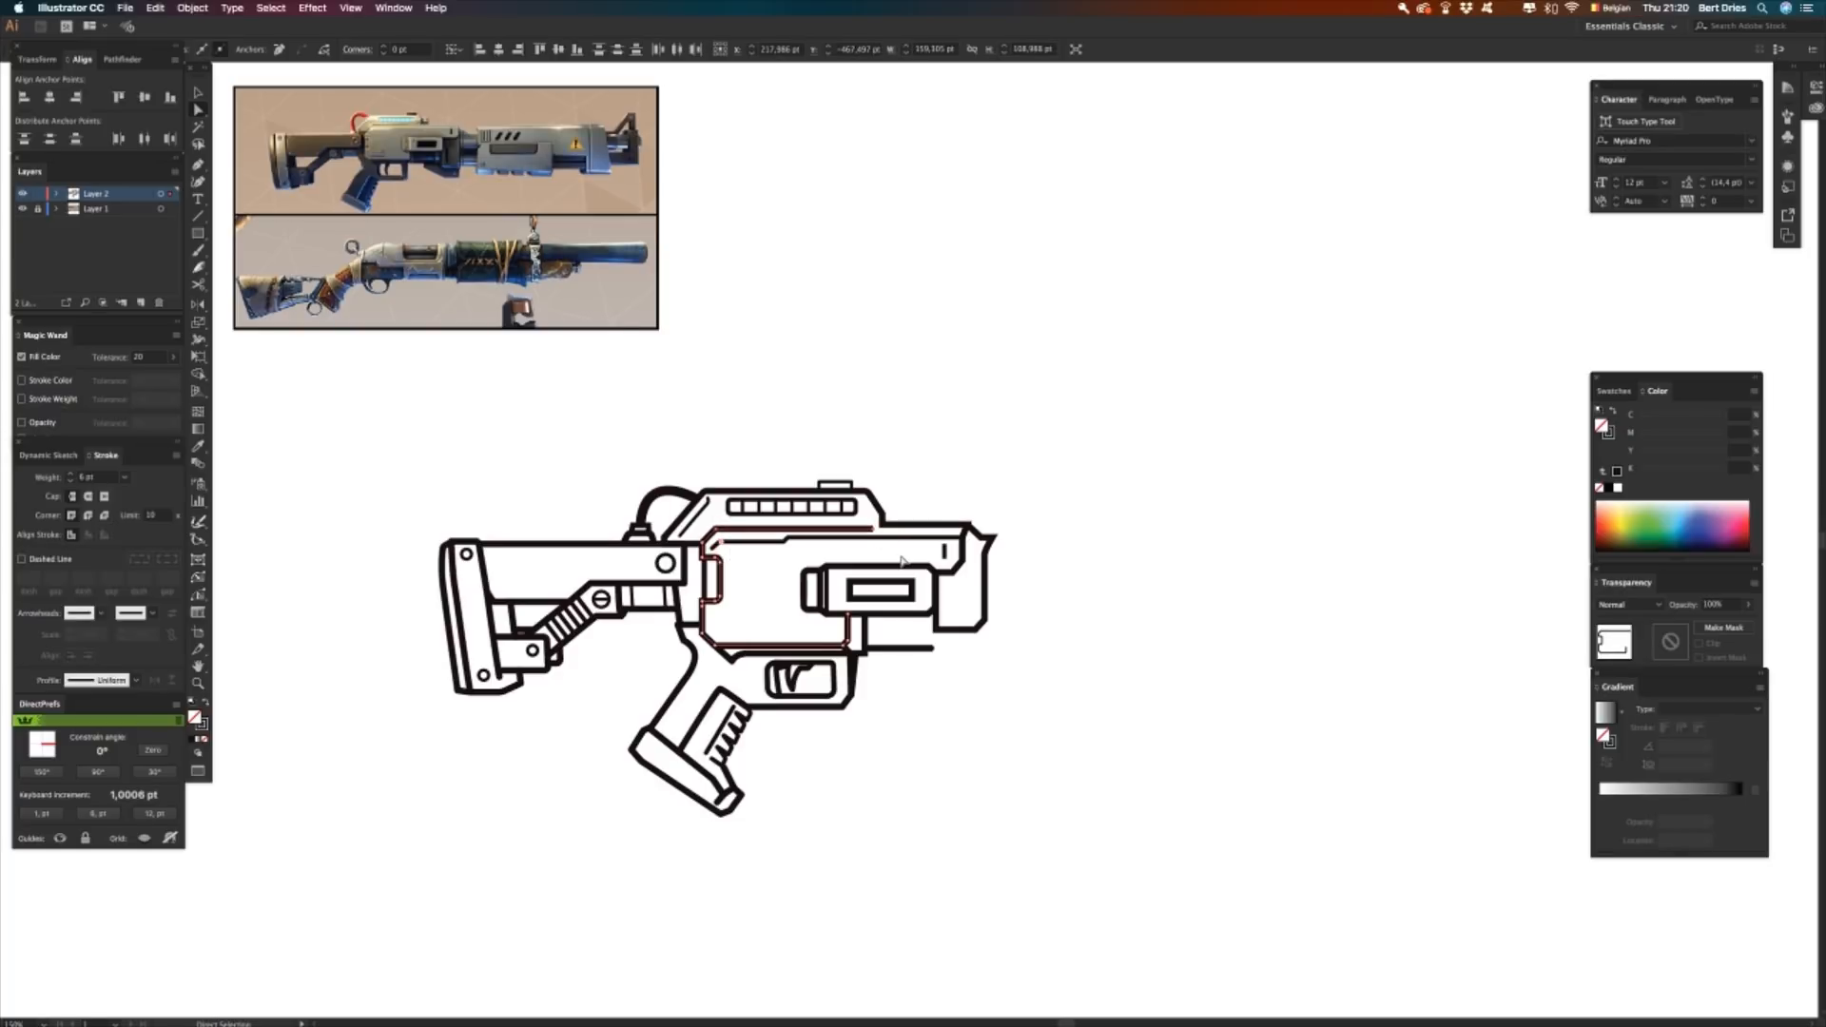
pyautogui.press('Down')
pyautogui.click(817, 464)
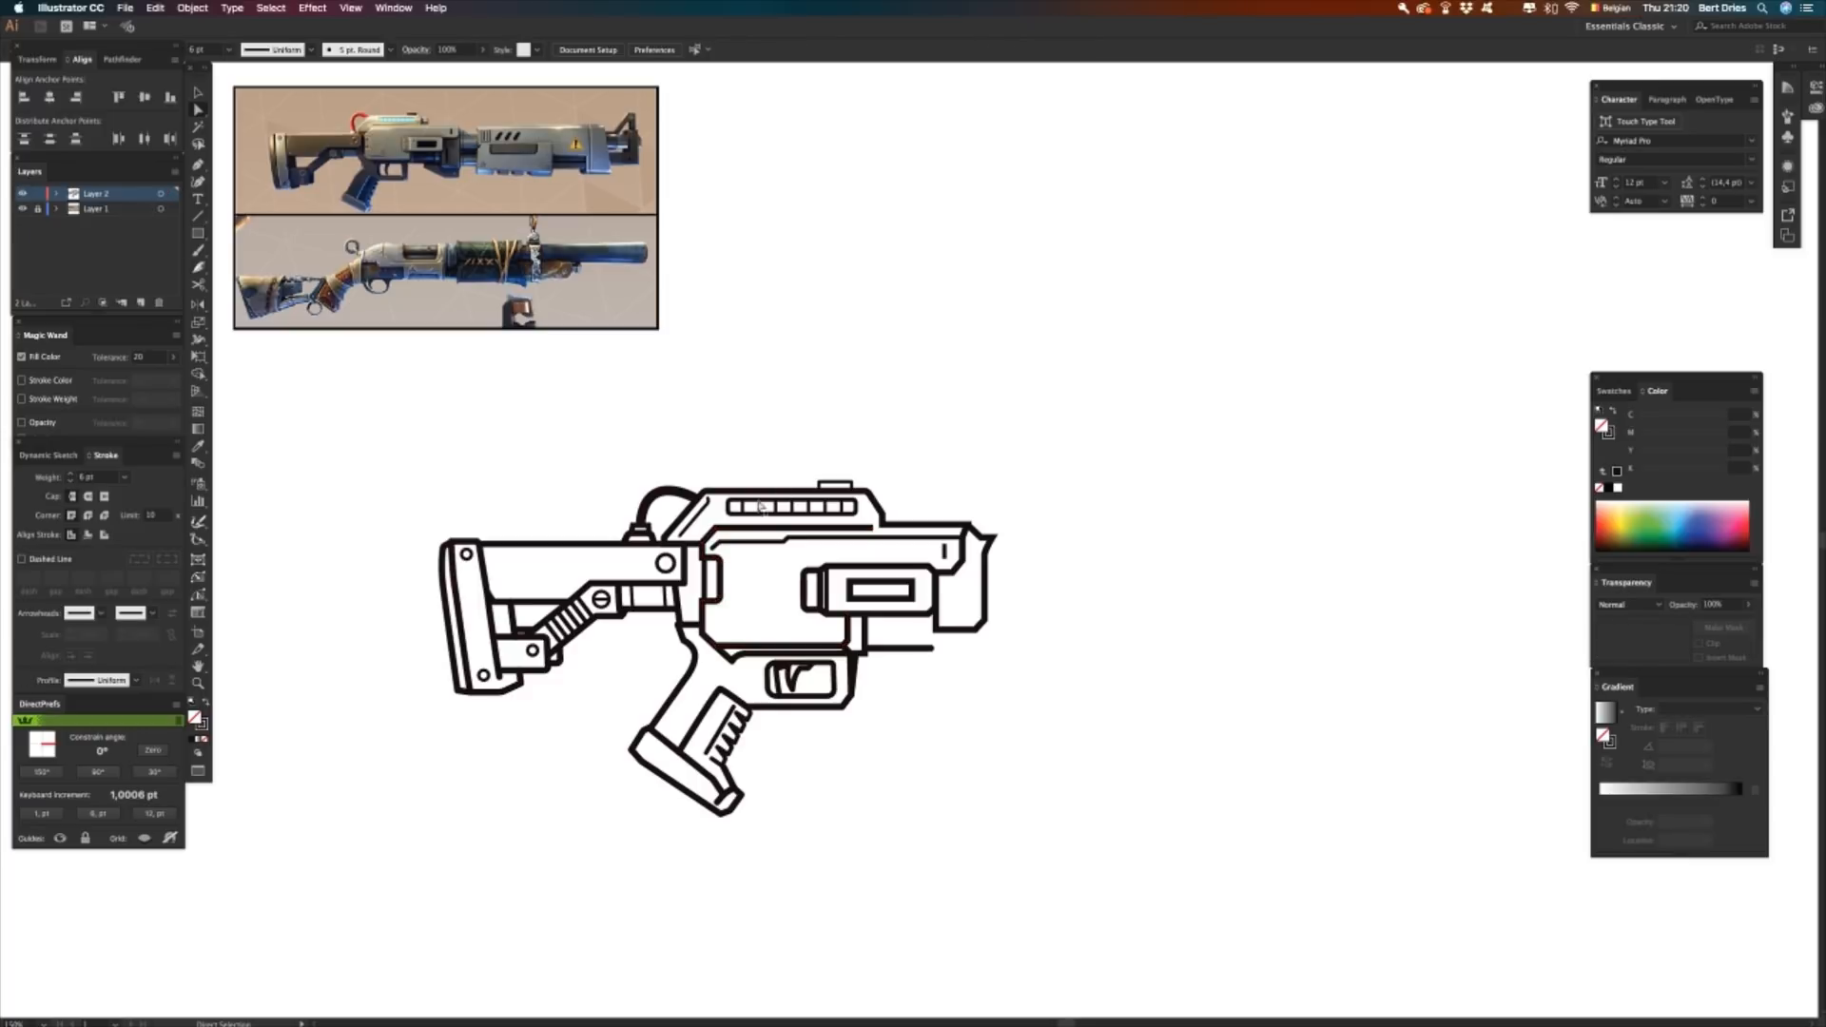
pyautogui.click(715, 550)
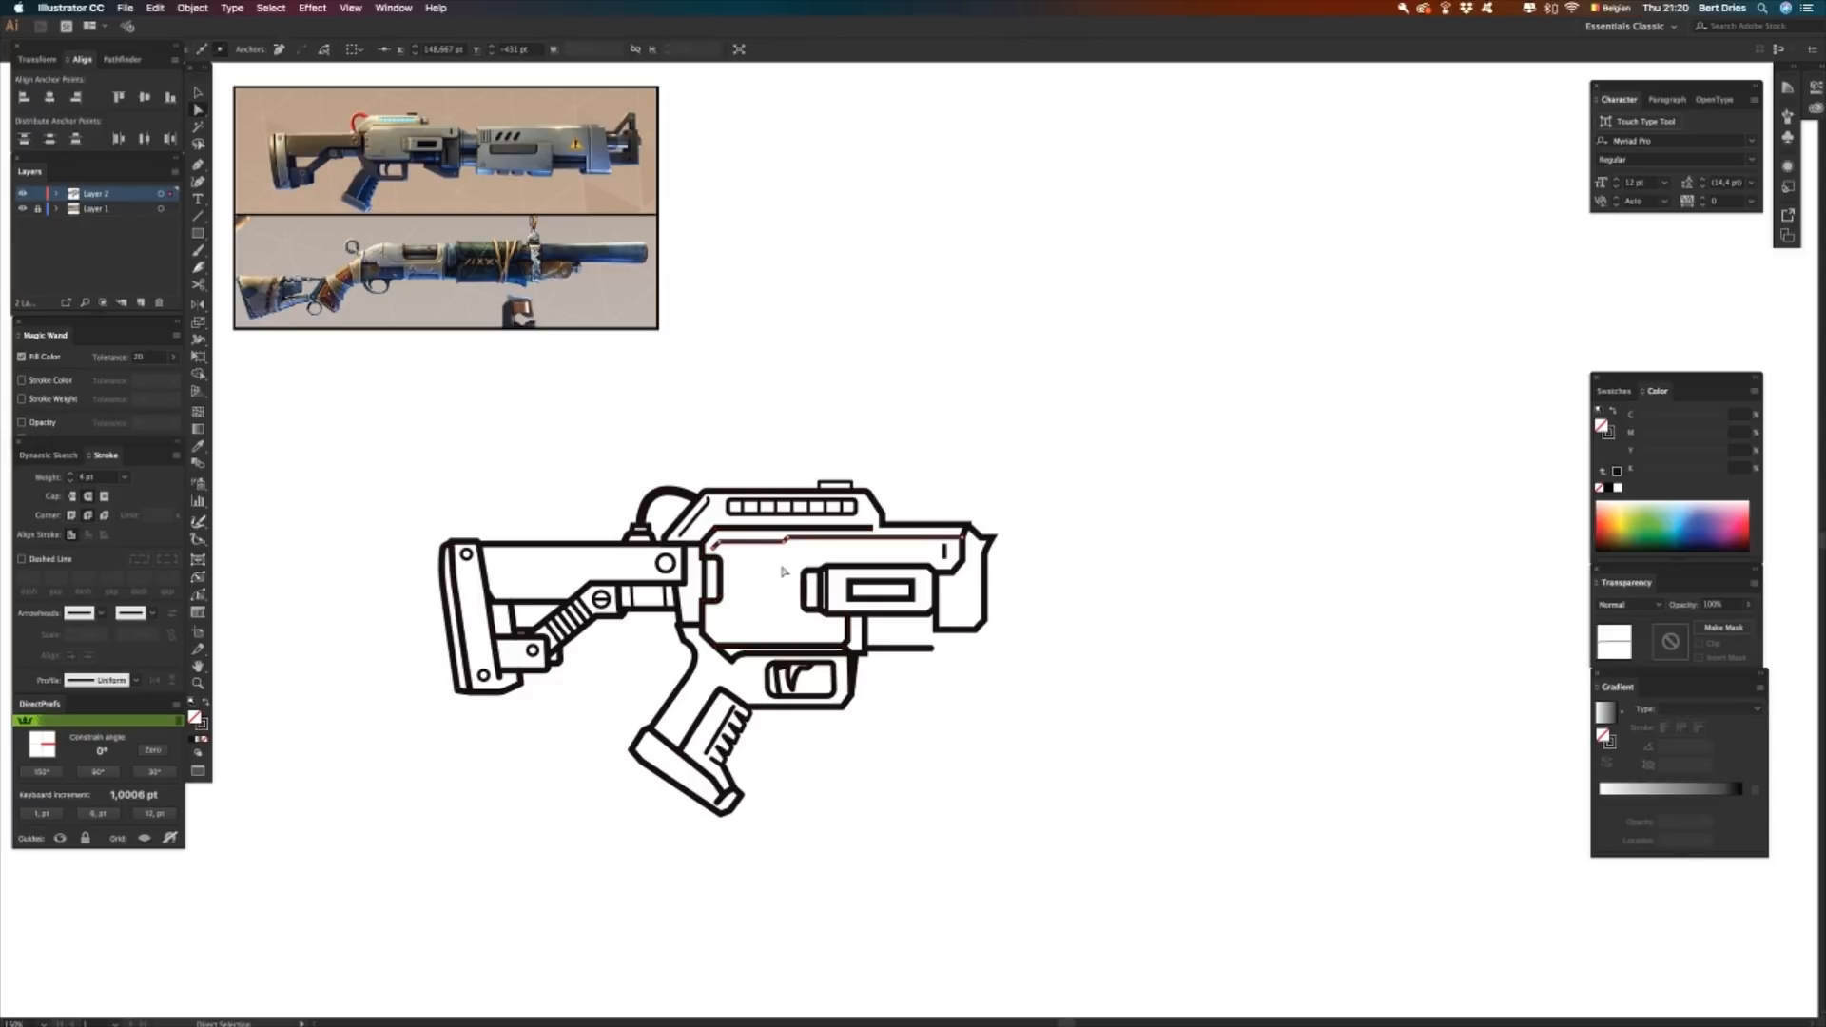
pyautogui.click(820, 464)
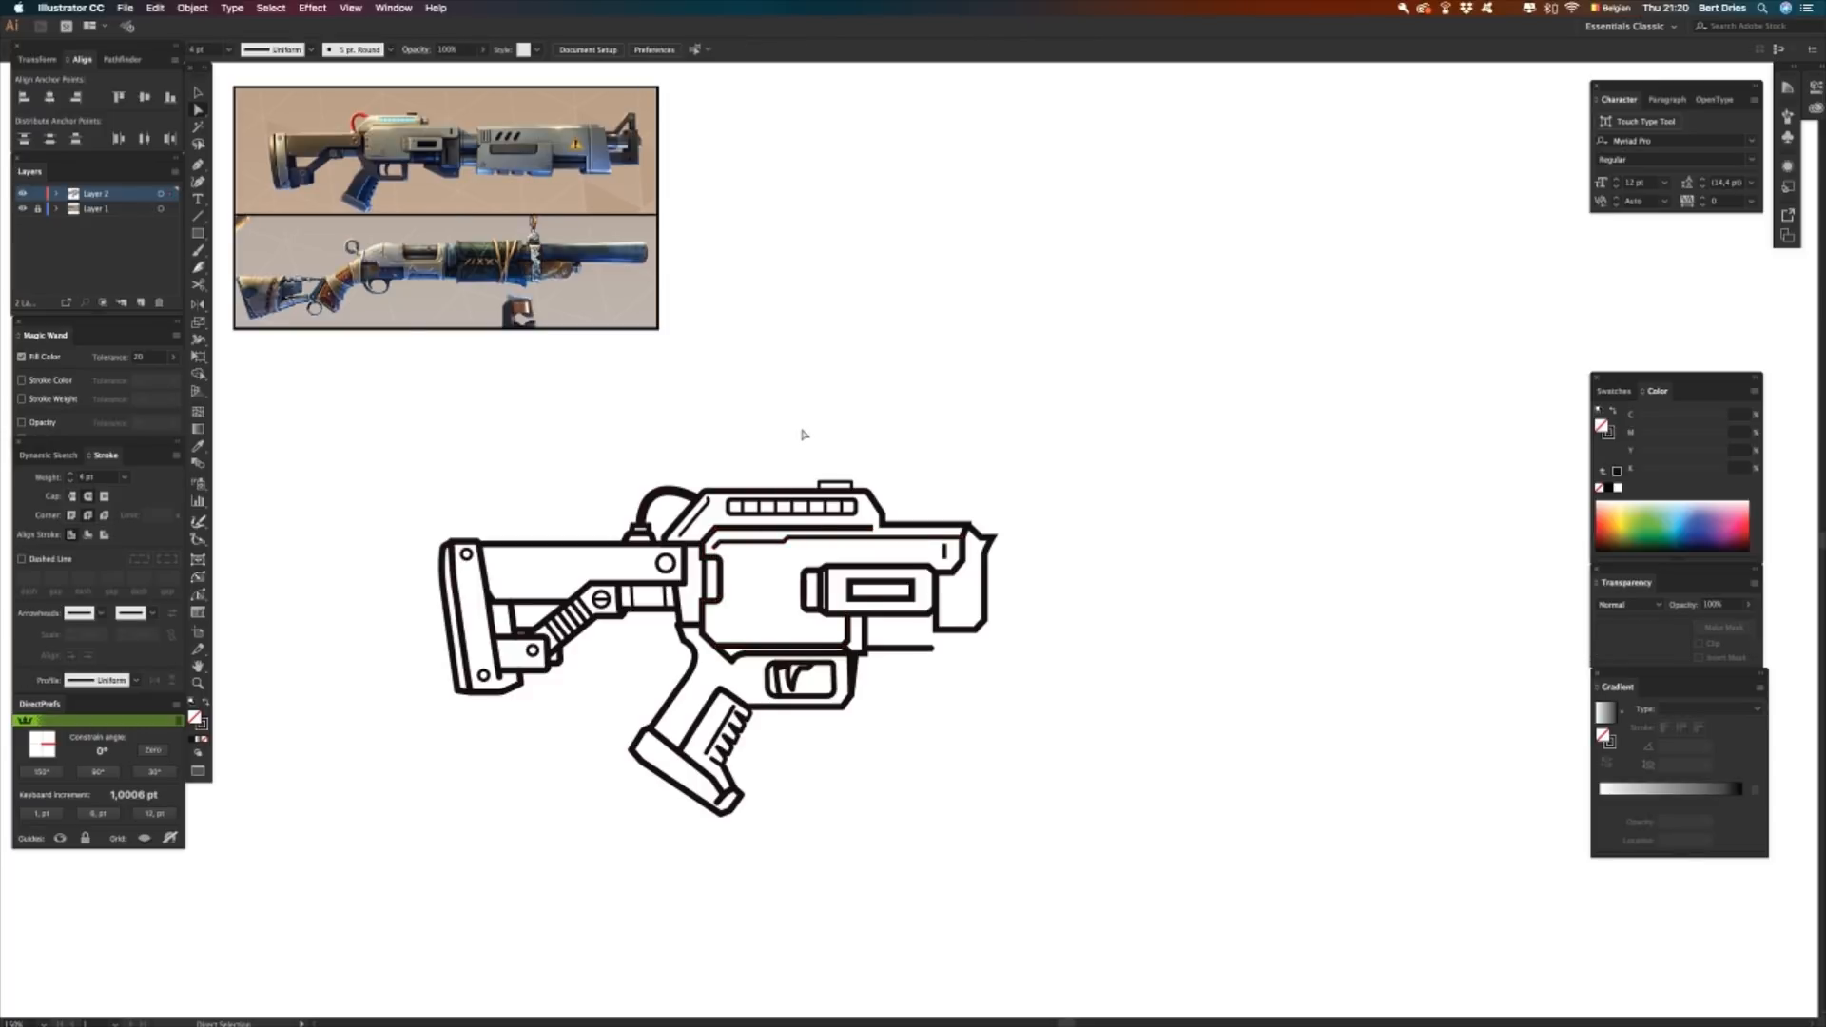
# - Draw a rectangle about 55 × 21 pt in the body's lower rear area and round its corners by about 4.6 pt
pyautogui.press('m')
pyautogui.moveTo(715, 602); pyautogui.dragTo(775, 623)
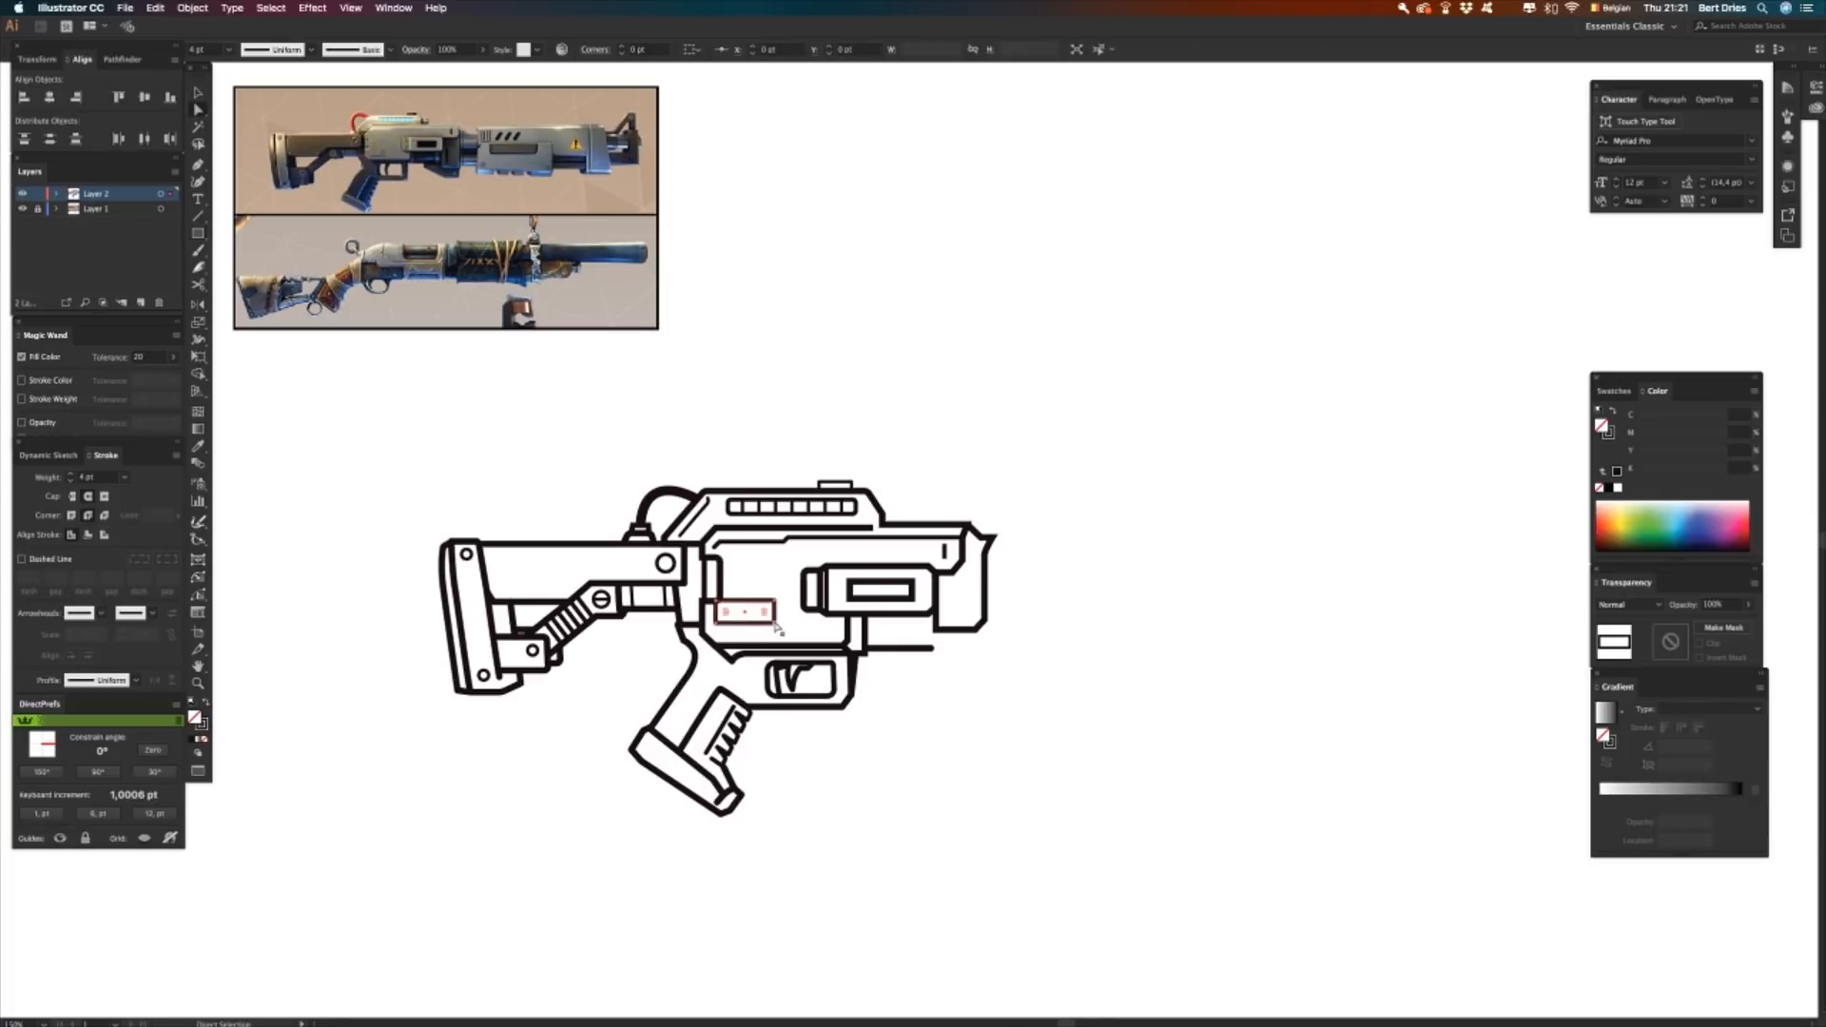
pyautogui.press('a')
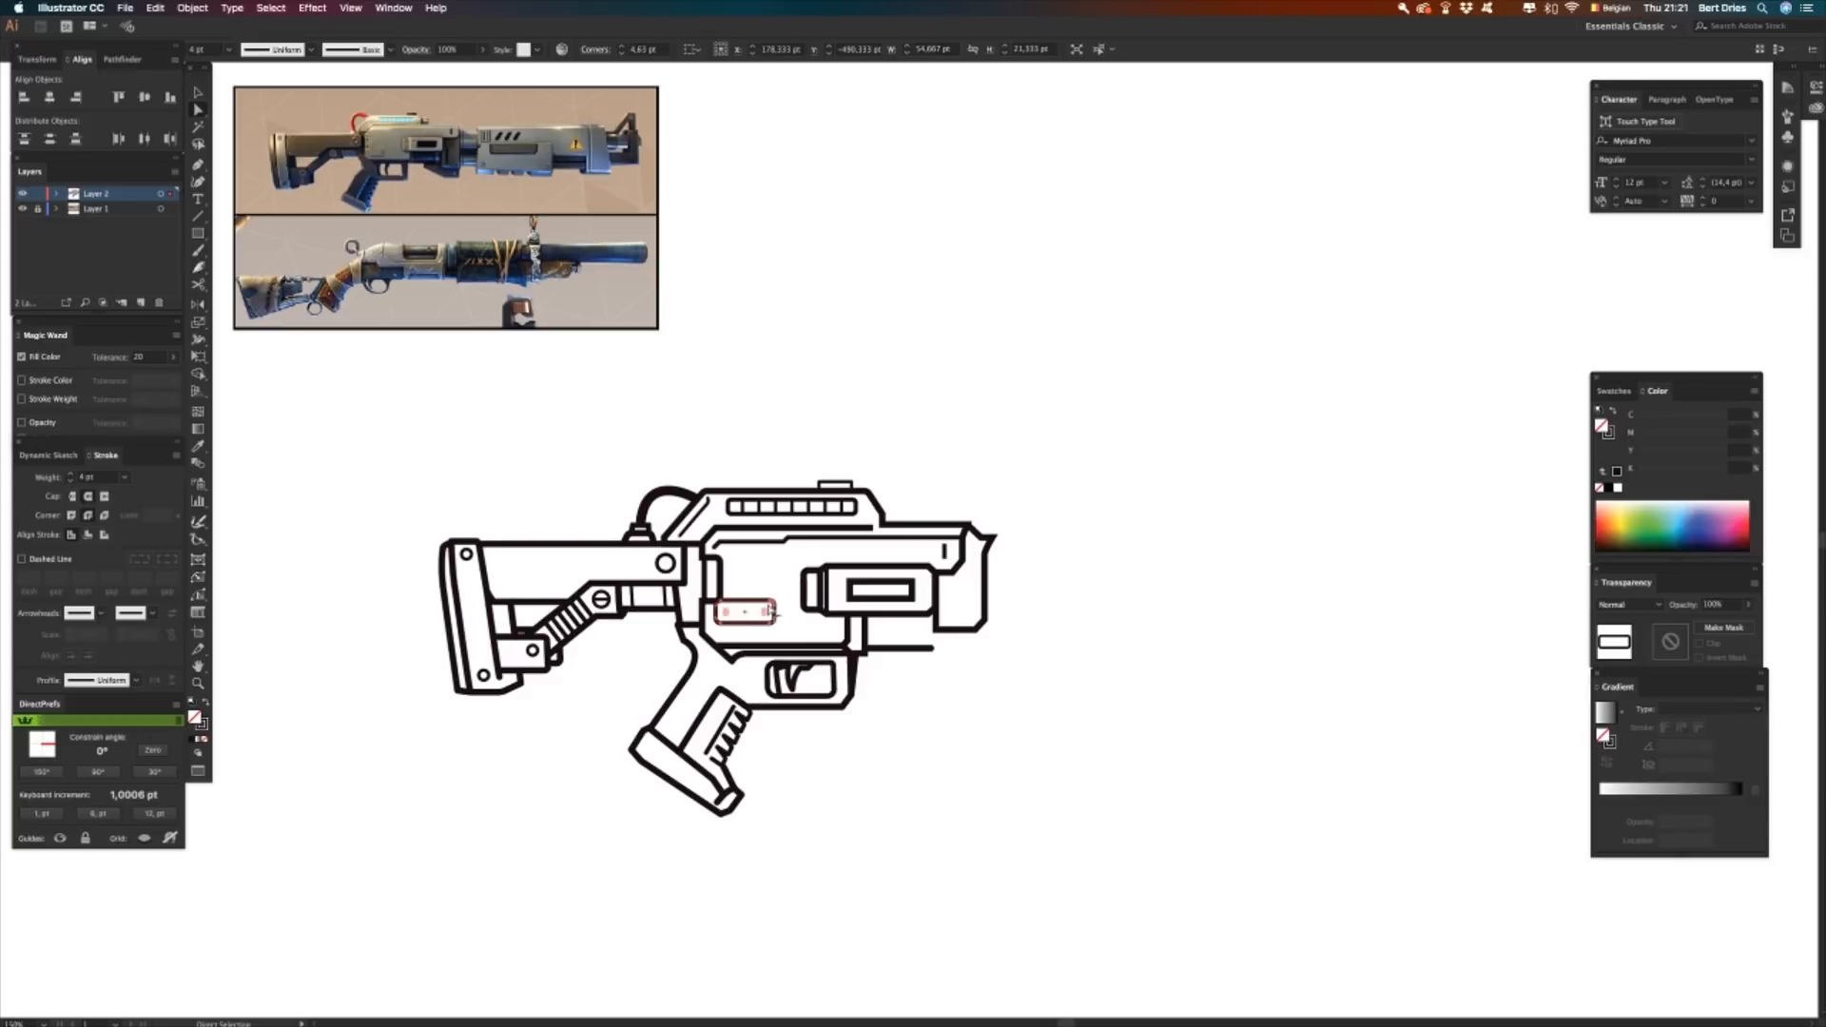
pyautogui.click(759, 594)
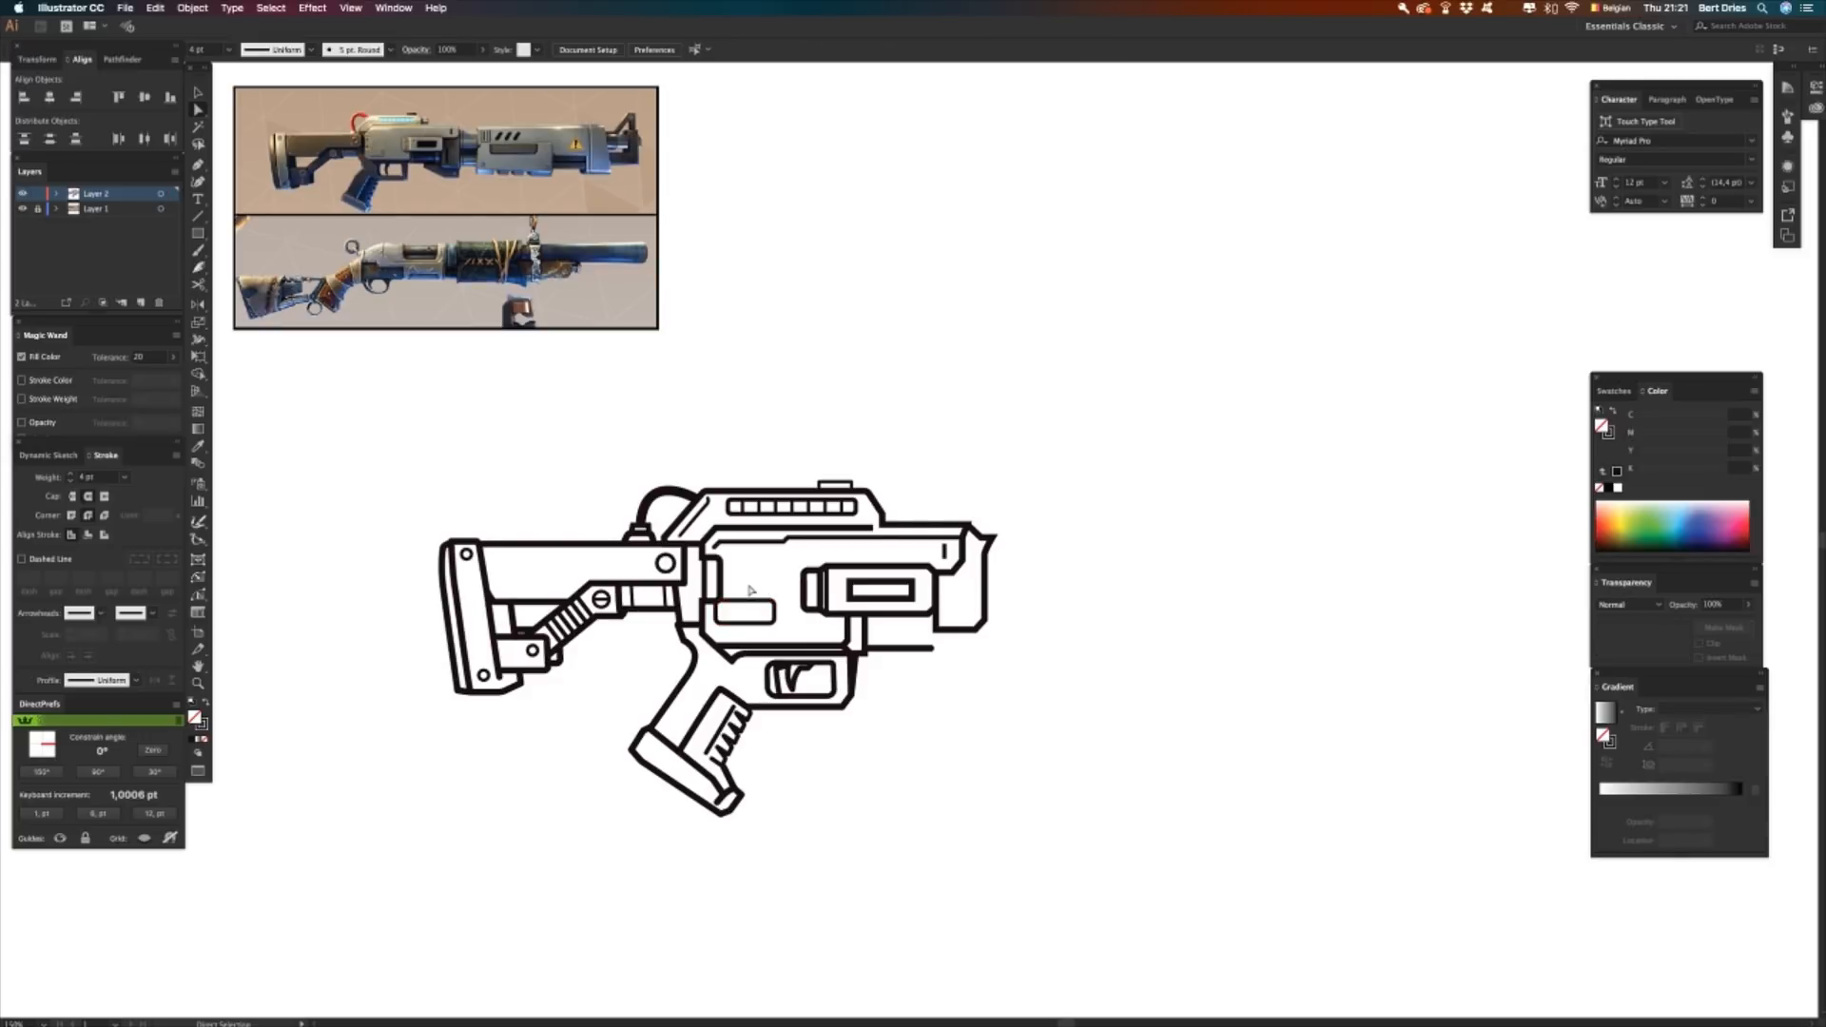
# - Draw a very short vertical line inside the front end of the new rounded rectangle
pyautogui.press('p')
pyautogui.click(767, 614)
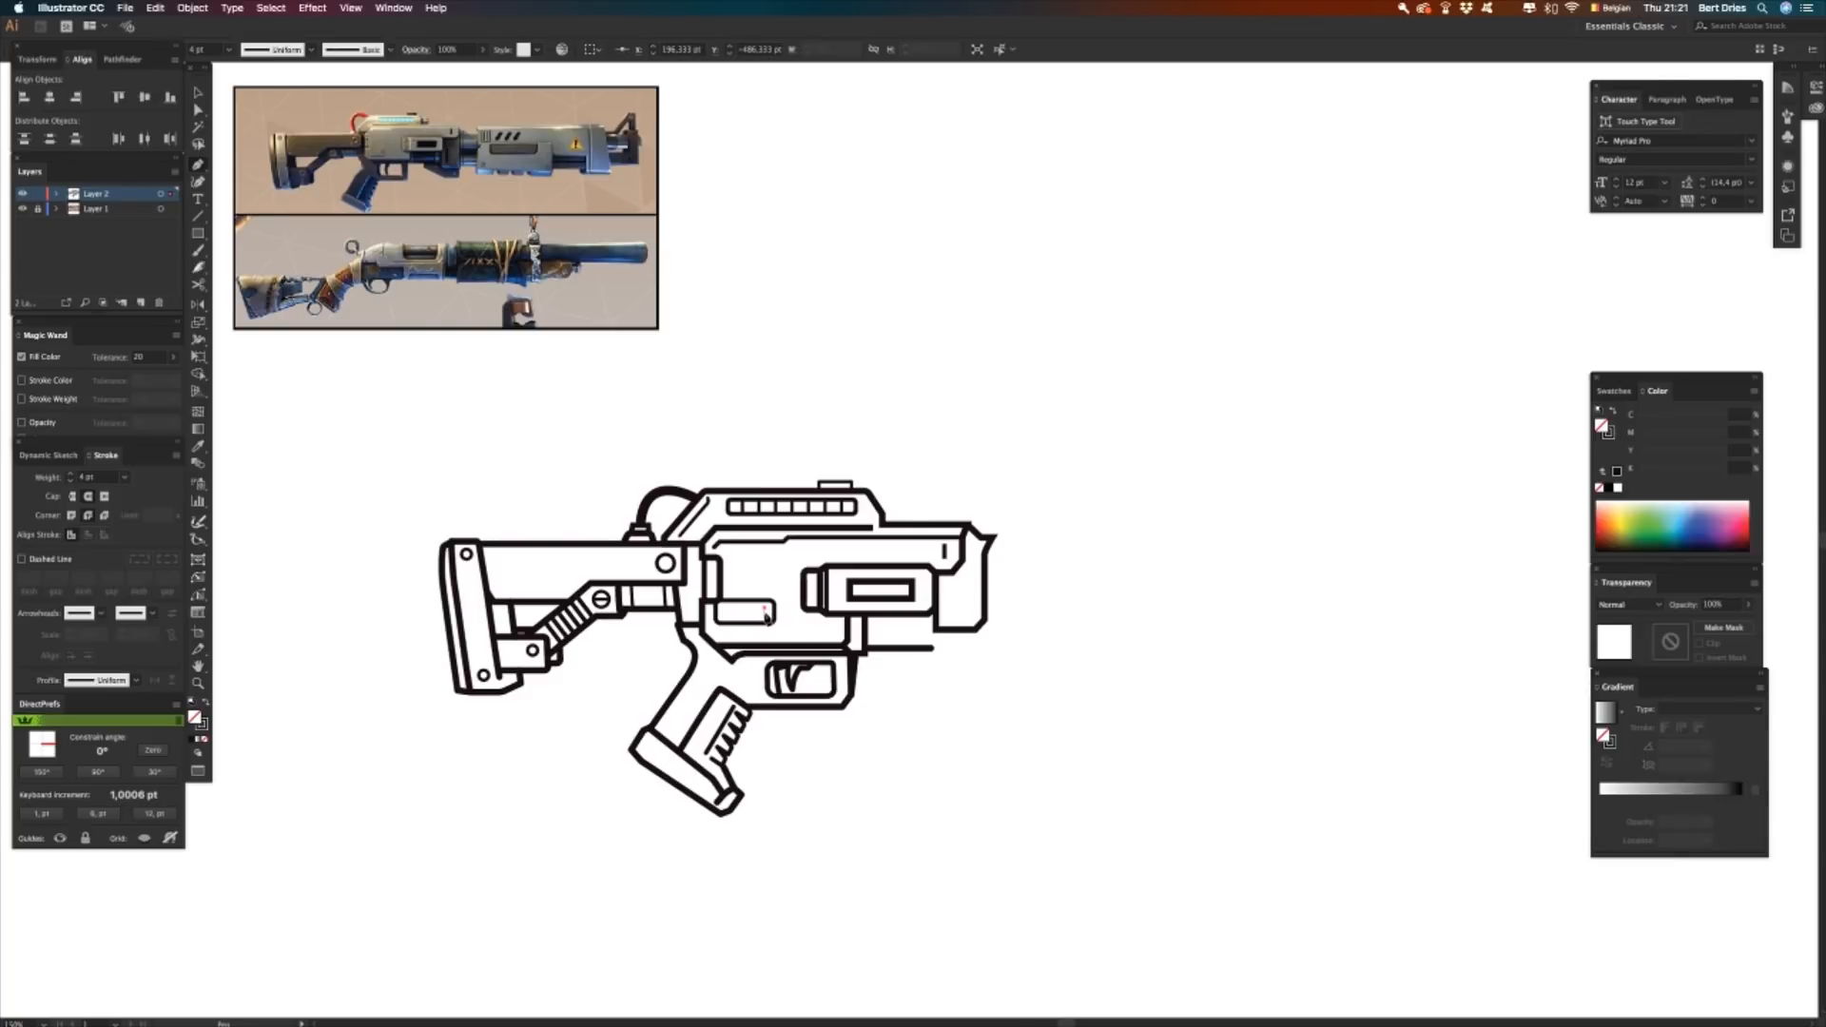
pyautogui.click(764, 617)
pyautogui.press('v')
pyautogui.click(780, 583)
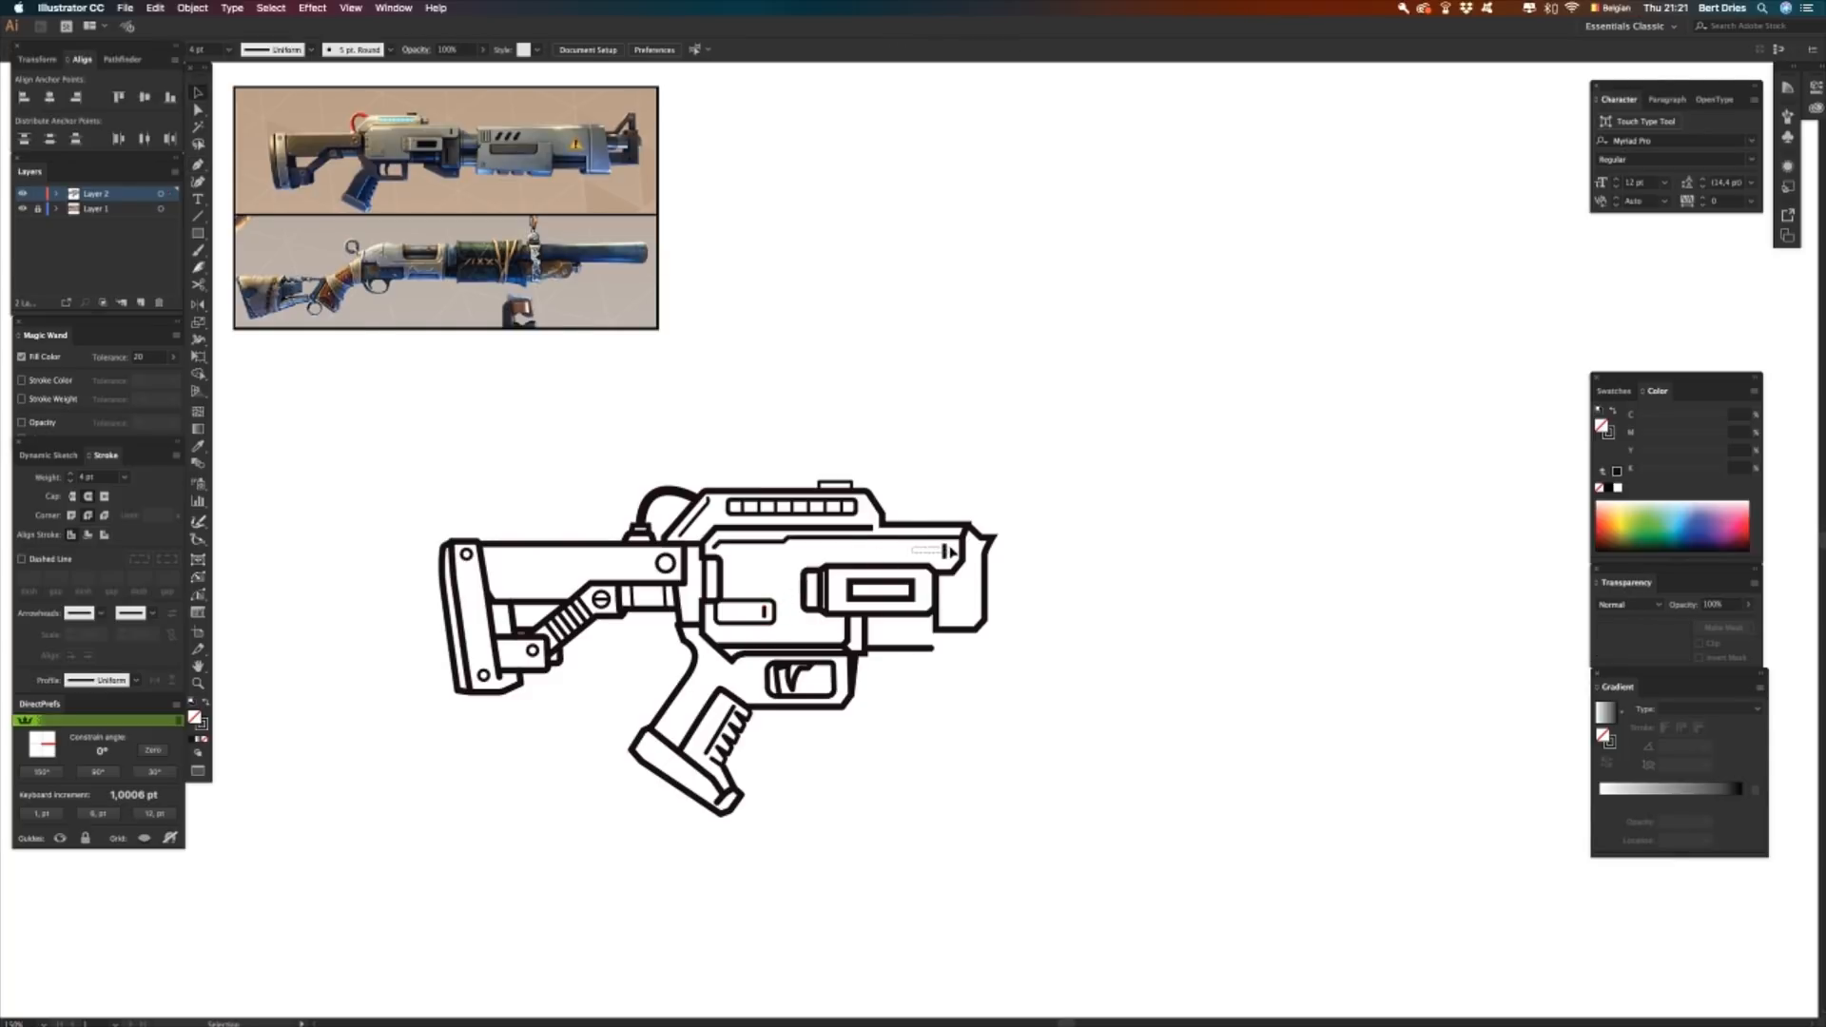
# - Apply the rounded rectangle's stroke style to the short vertical line near the front end of the body
pyautogui.click(945, 552)
pyautogui.press('i')
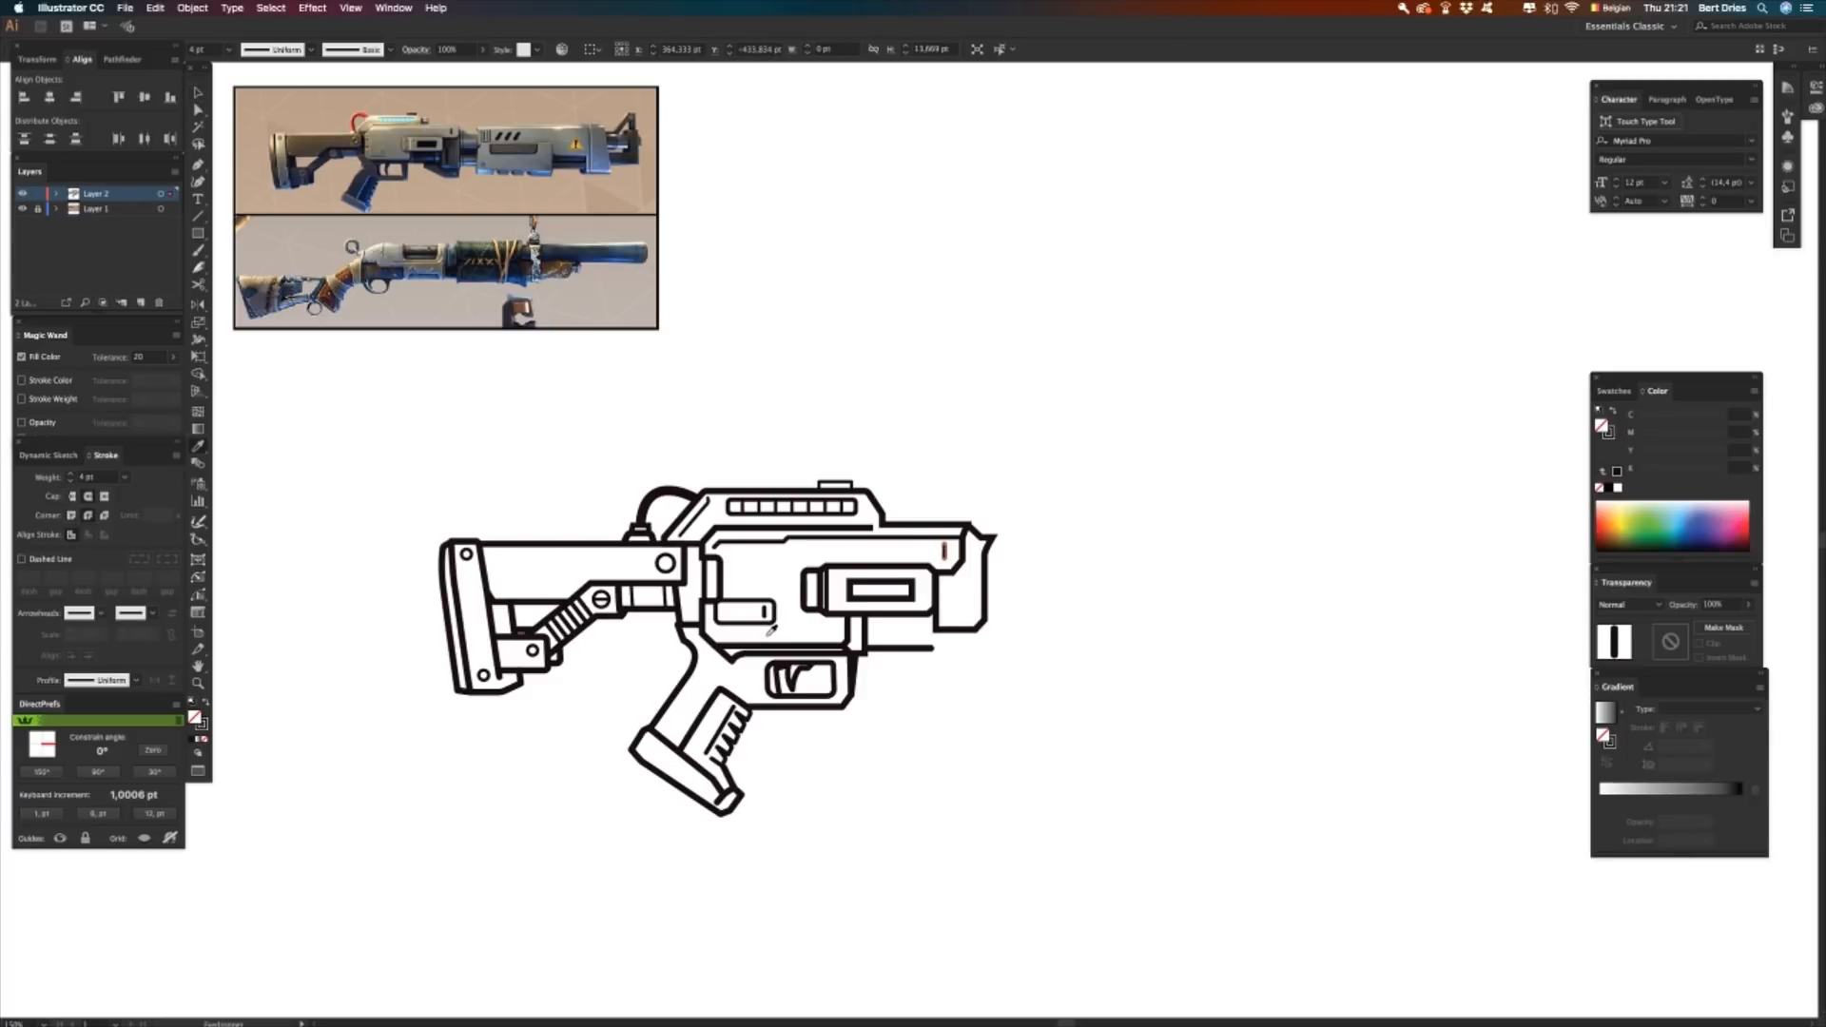
pyautogui.click(771, 620)
pyautogui.press('v')
pyautogui.click(959, 685)
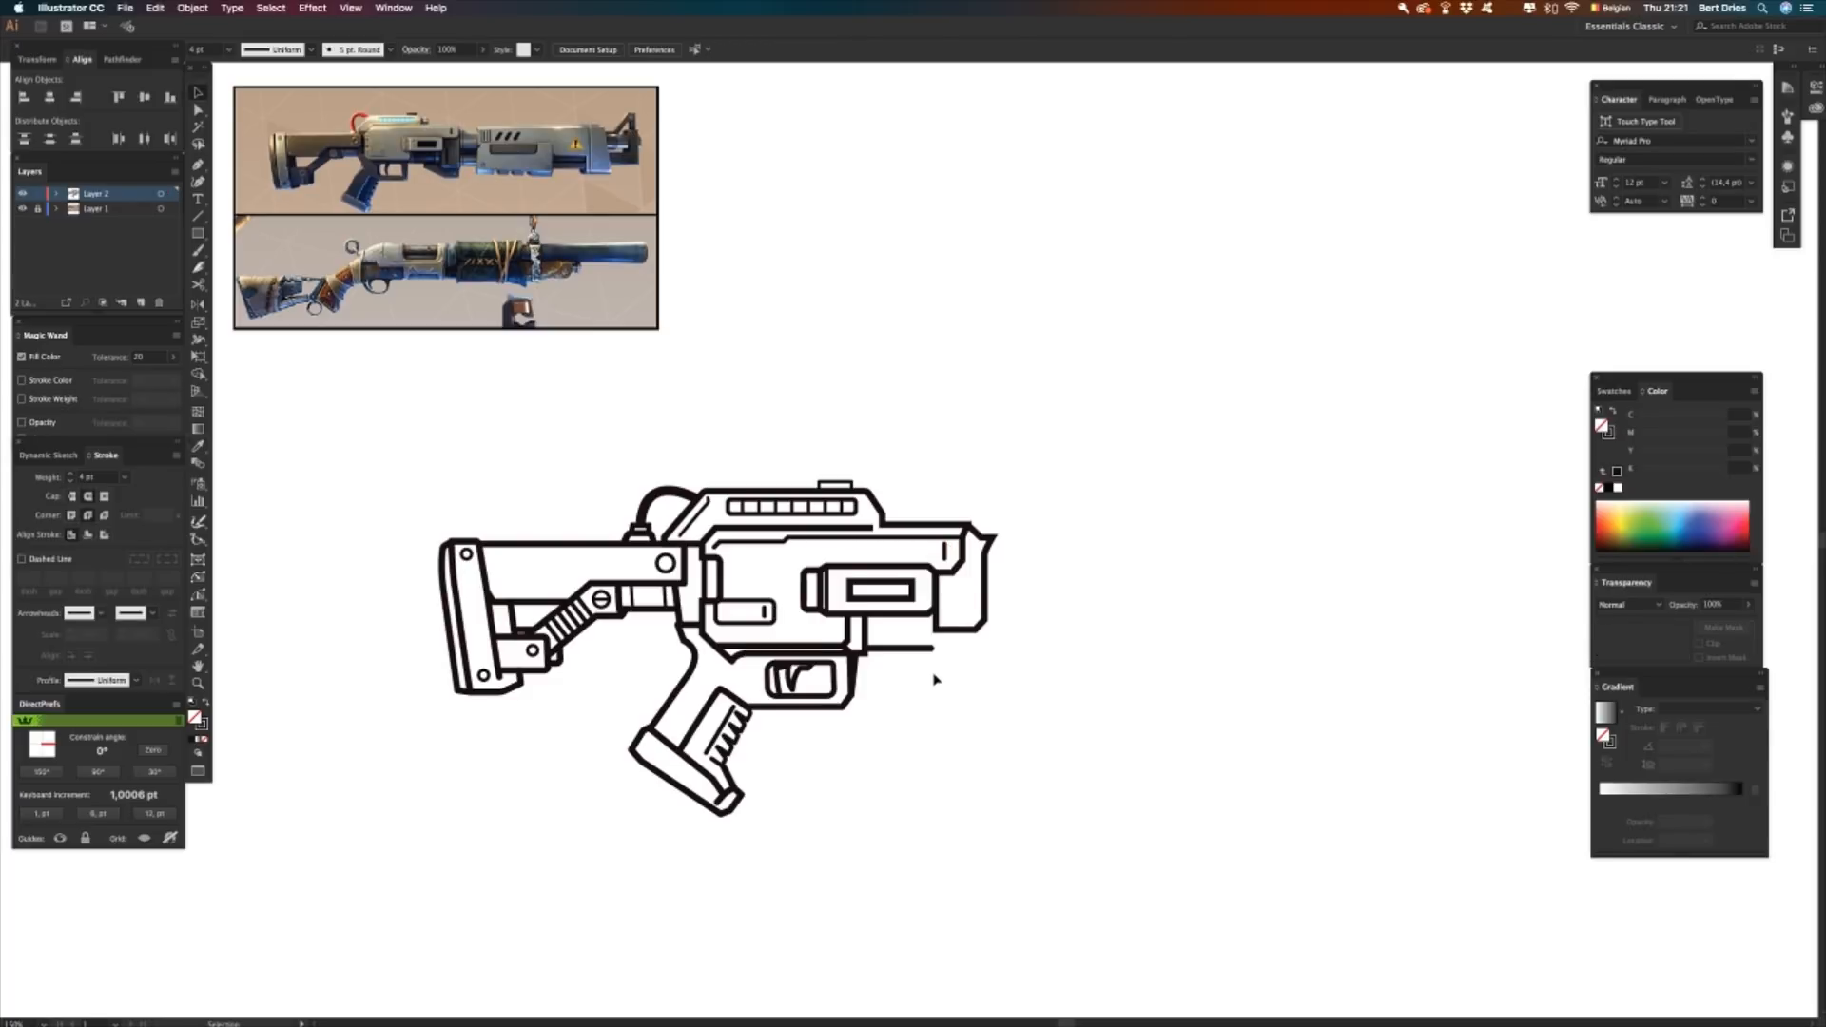
# - Draw a narrow U-shaped bracket around the front end of the horizontal line below the body
pyautogui.press('p')
pyautogui.click(927, 620)
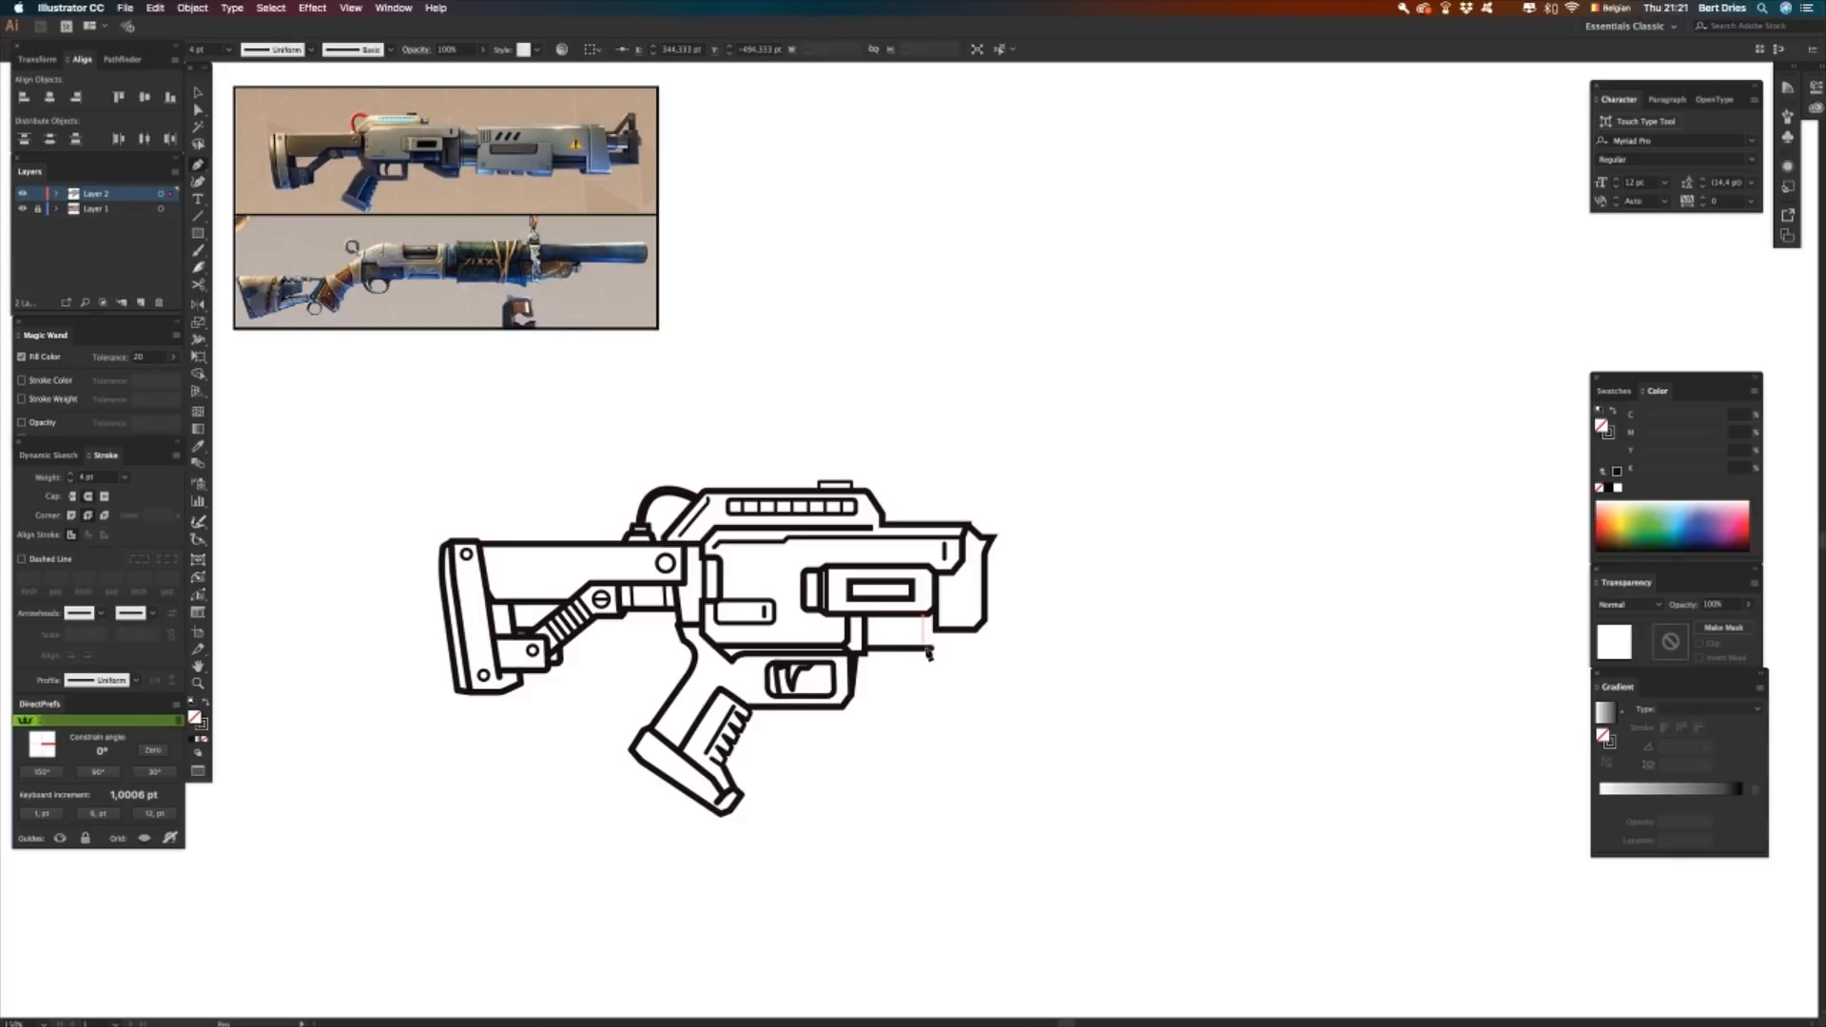
pyautogui.click(925, 655)
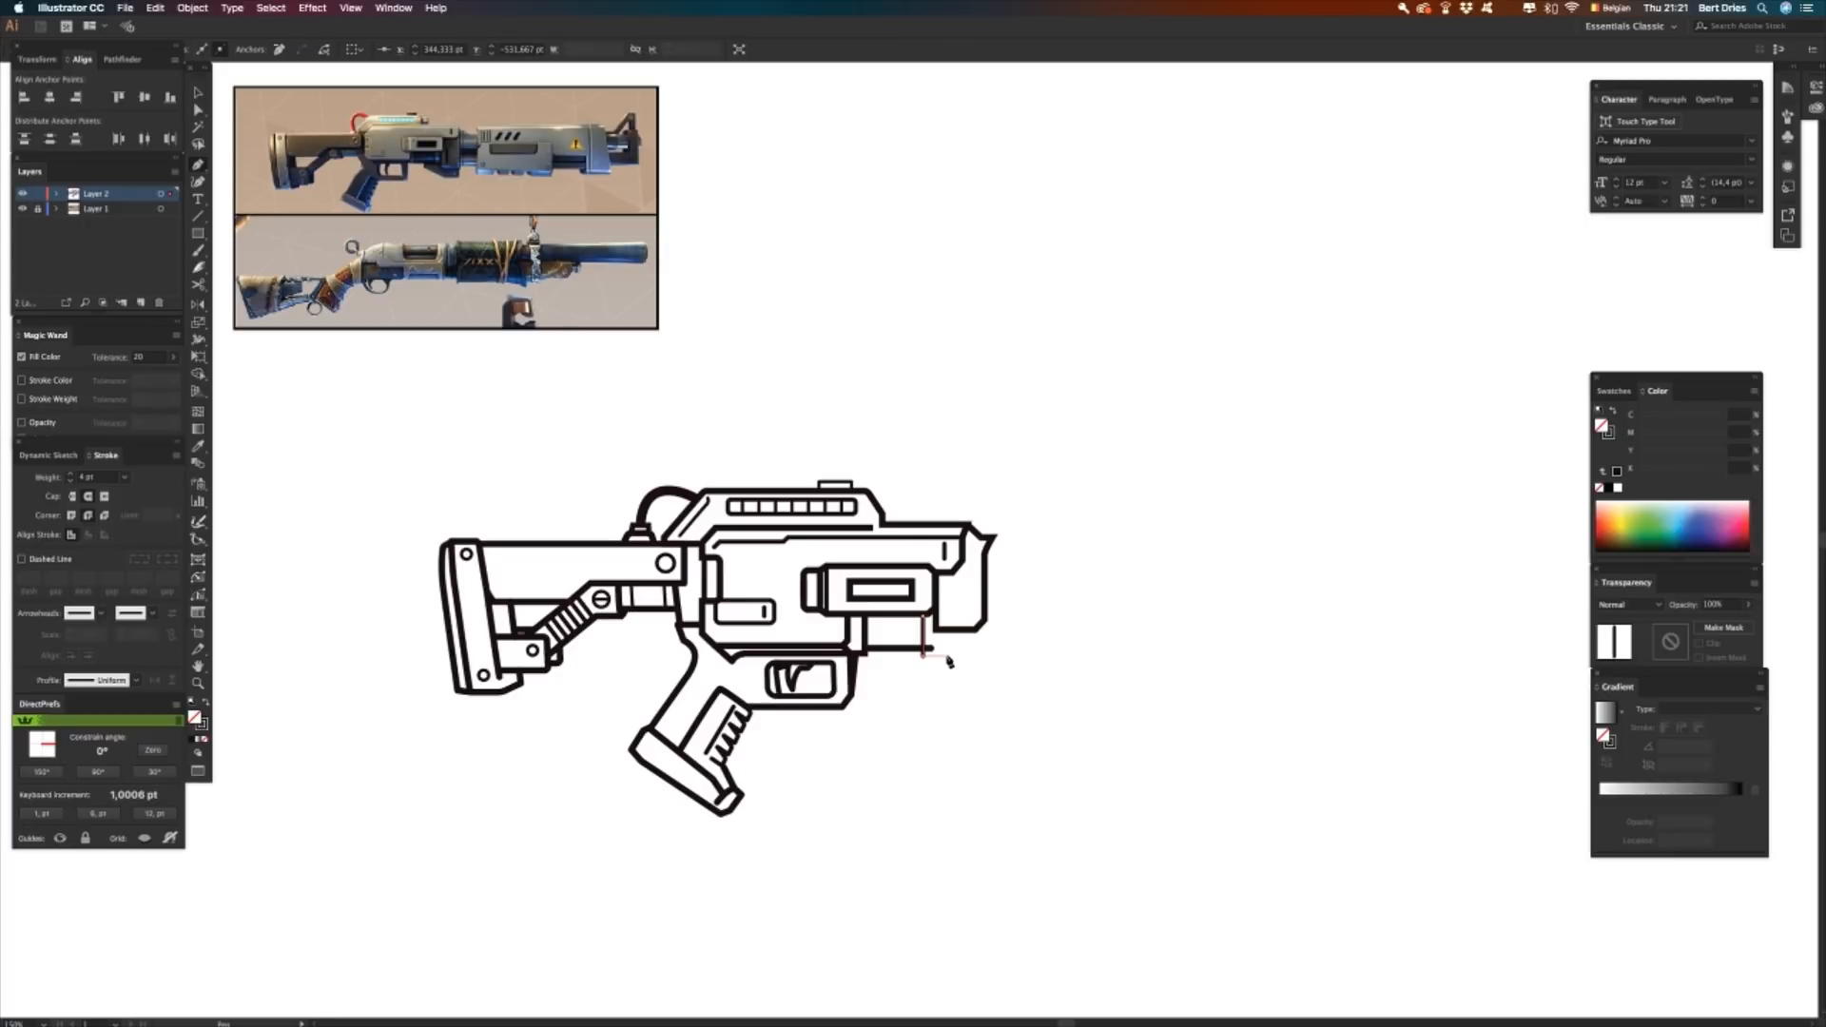
pyautogui.click(941, 656)
pyautogui.click(942, 615)
pyautogui.hotkey('shift', 'n')
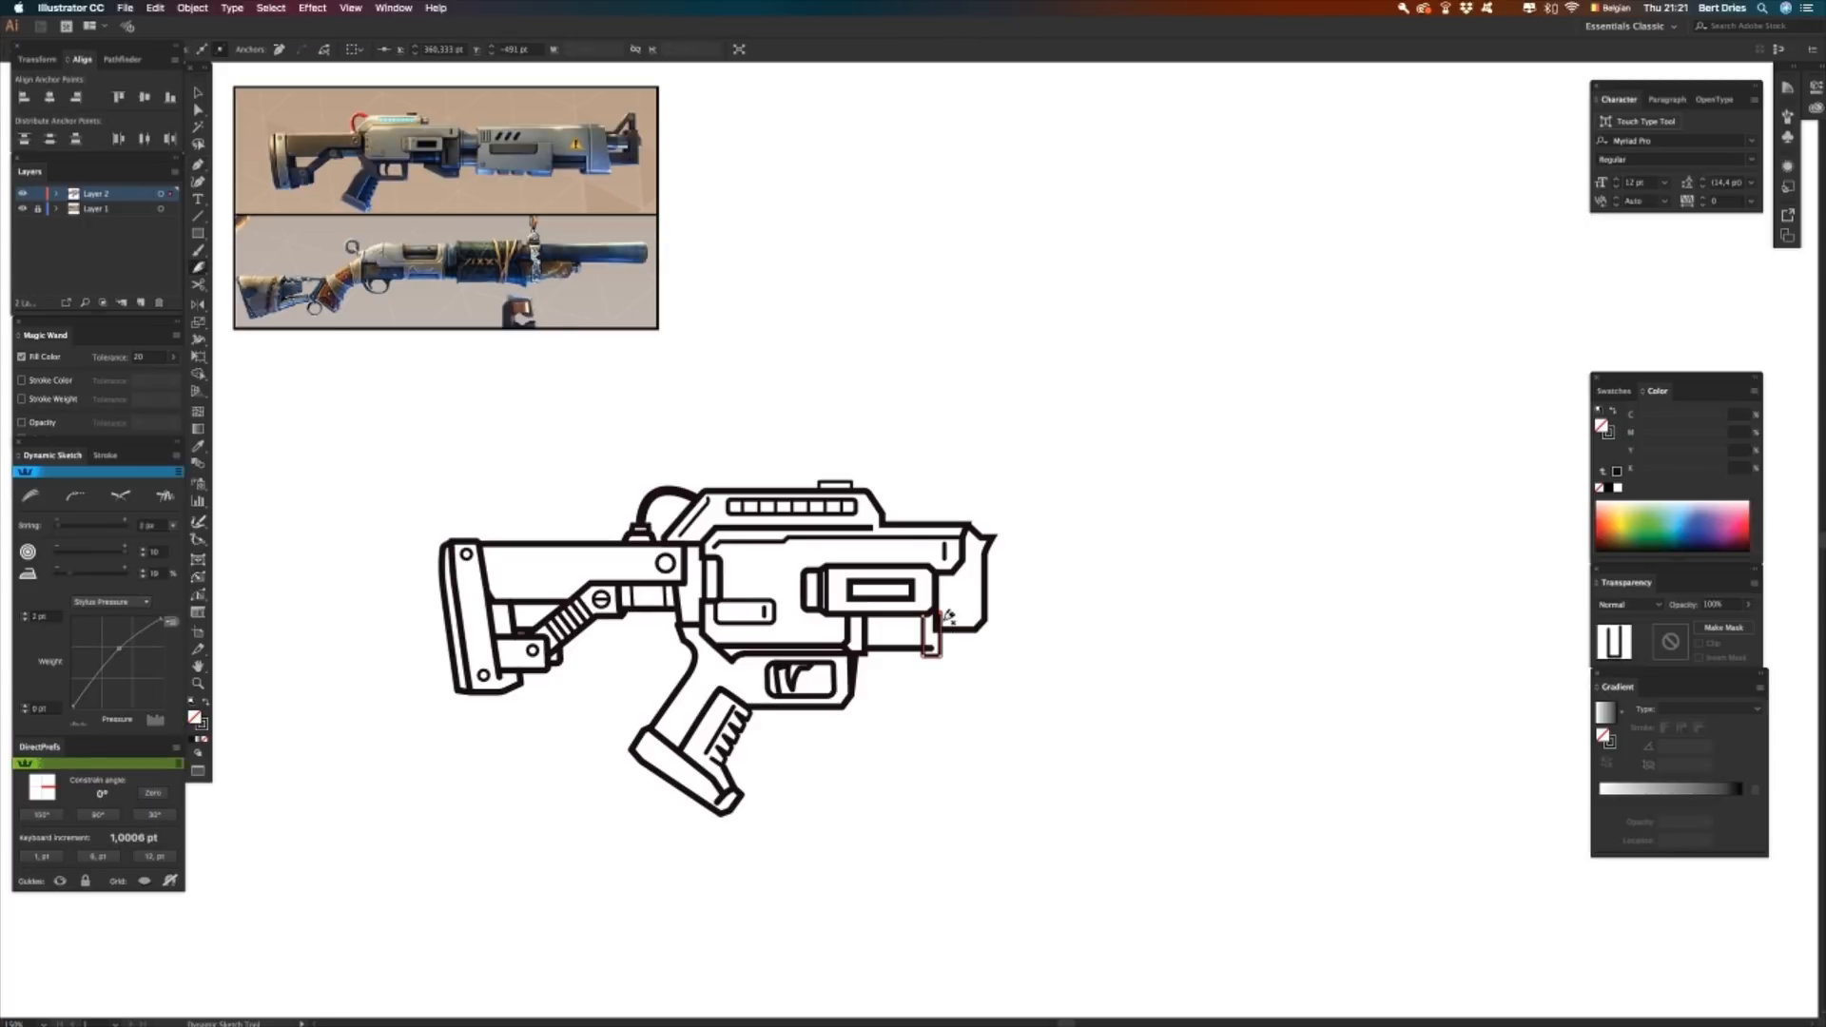
# - Adjust the lower corners of the U-shaped bracket beneath the body with small nudges of its anchor points
pyautogui.press('a')
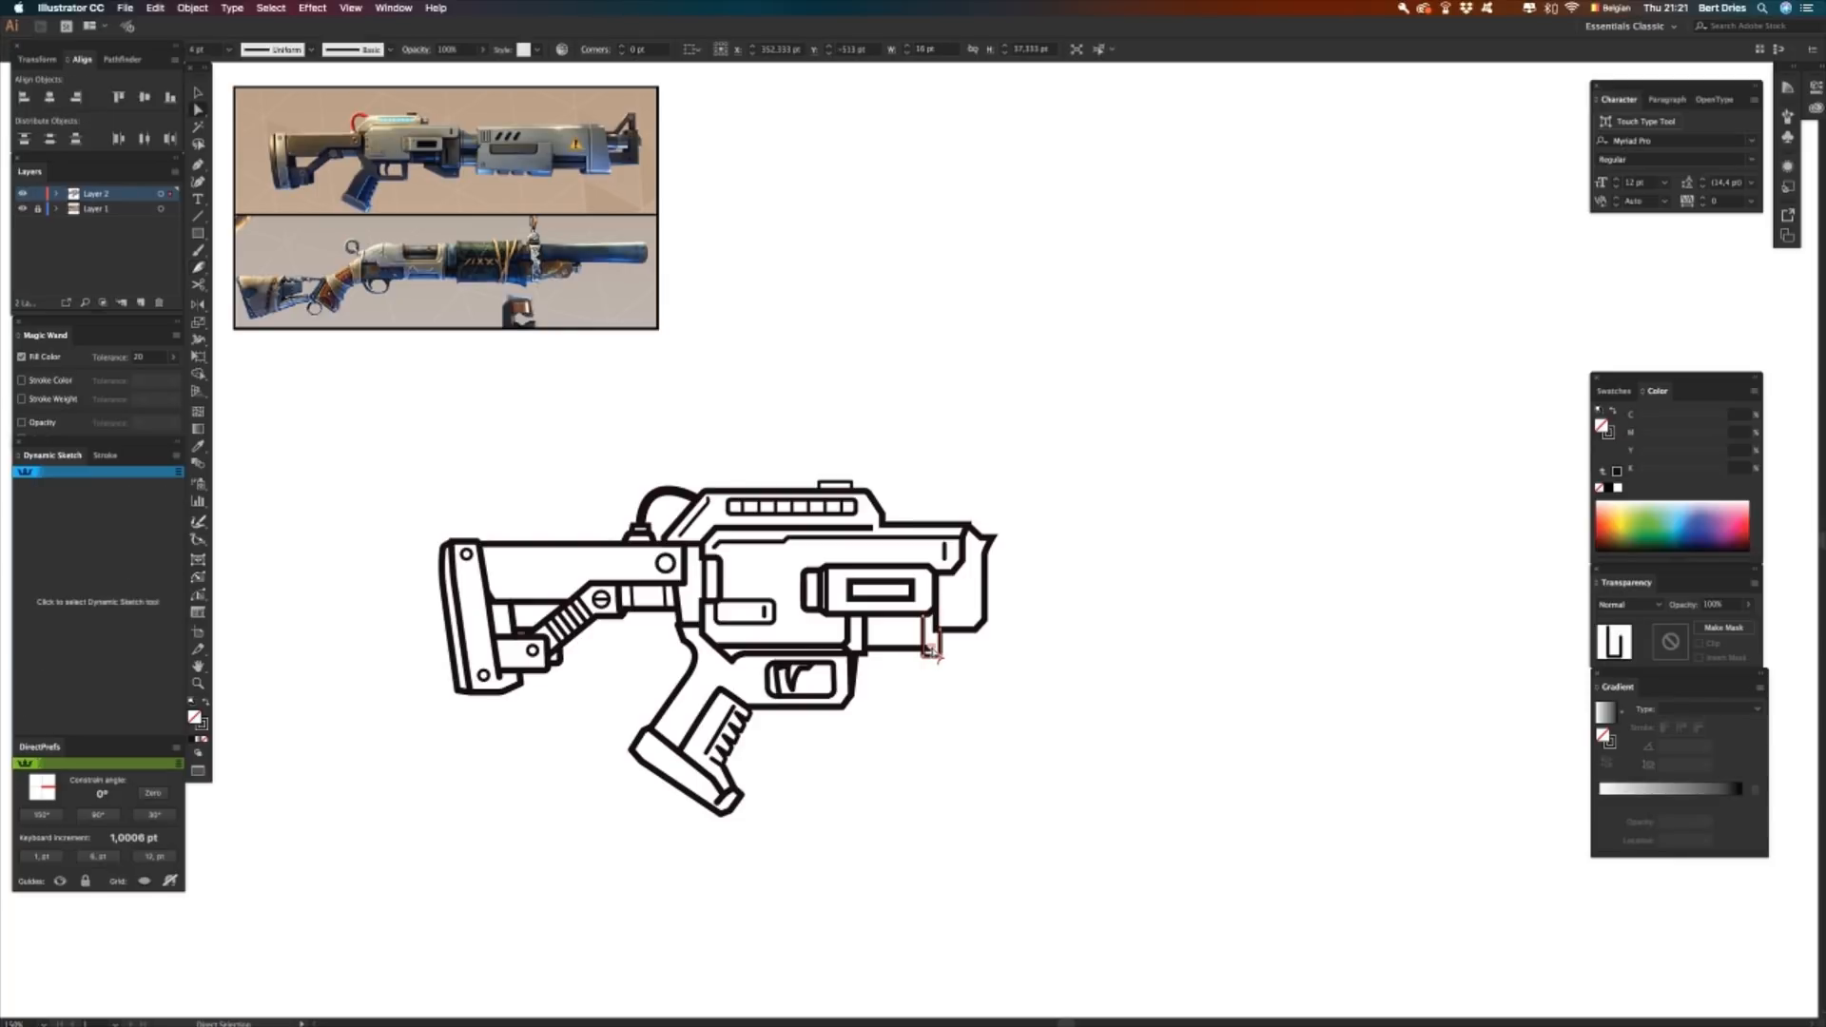
pyautogui.click(943, 672)
pyautogui.click(933, 649)
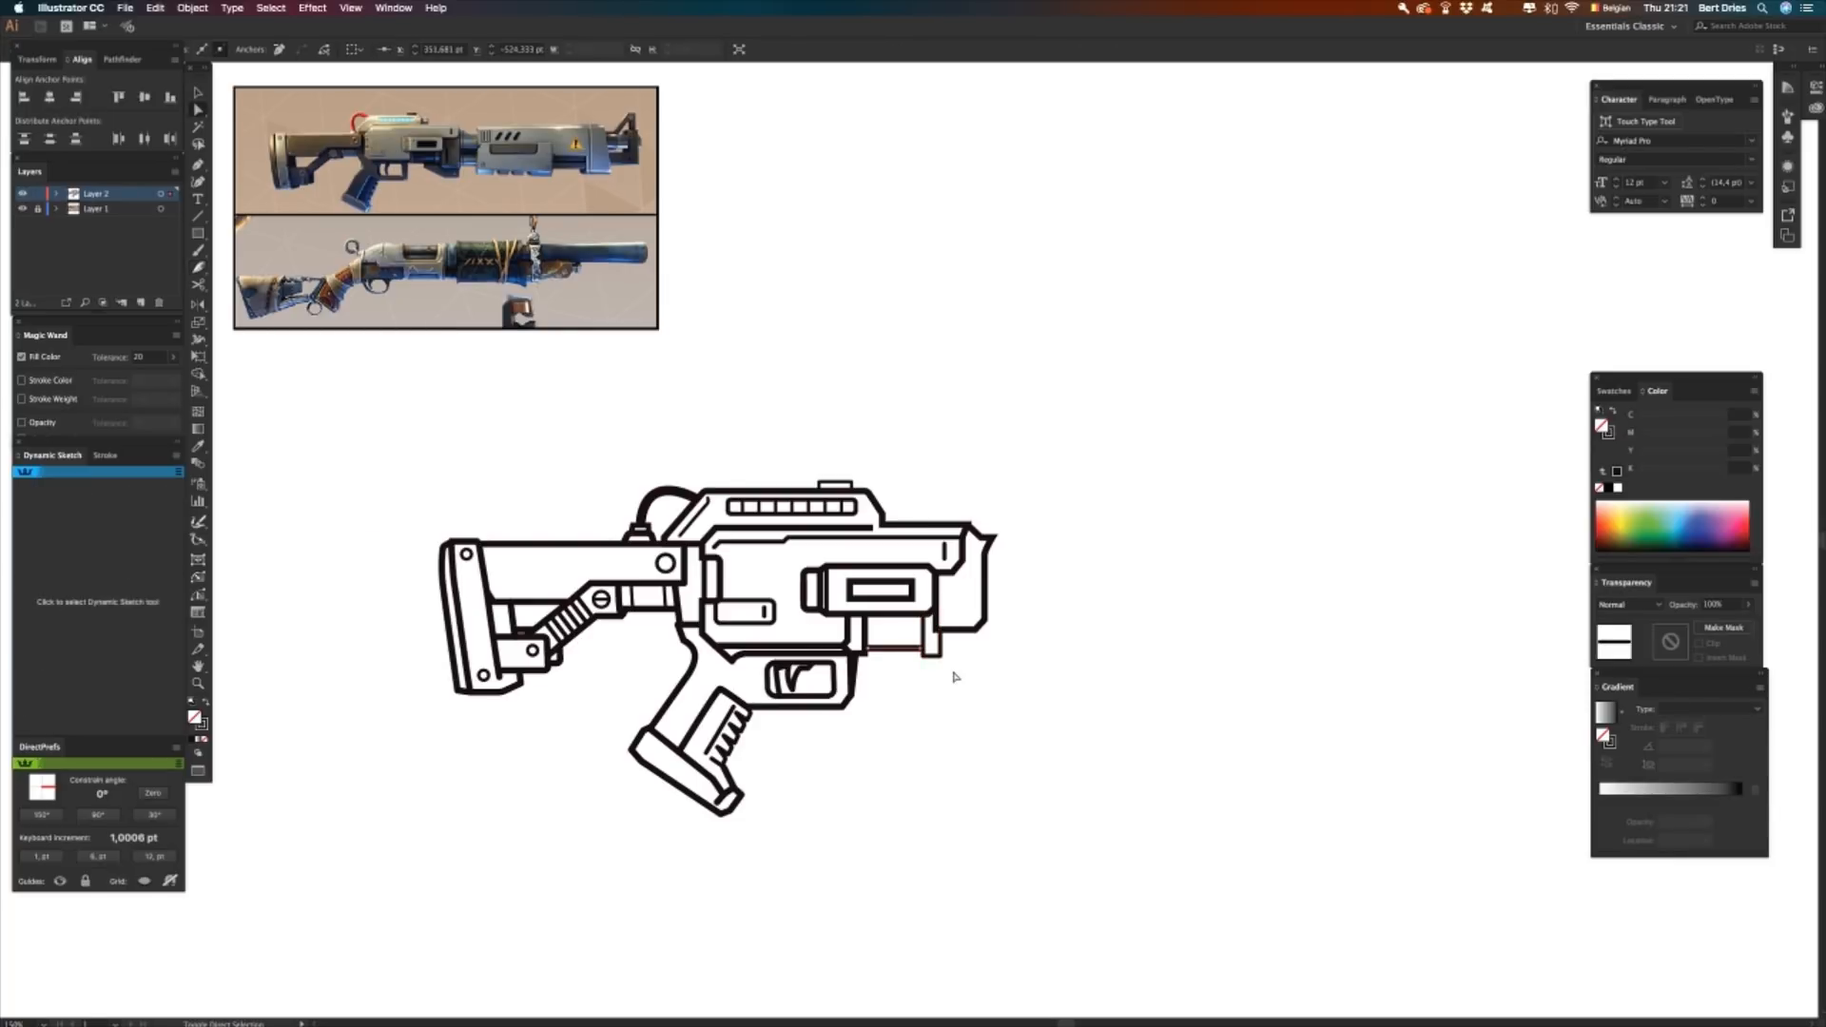
pyautogui.hotkey('shift', 'Left')
pyautogui.press('v')
pyautogui.click(933, 639)
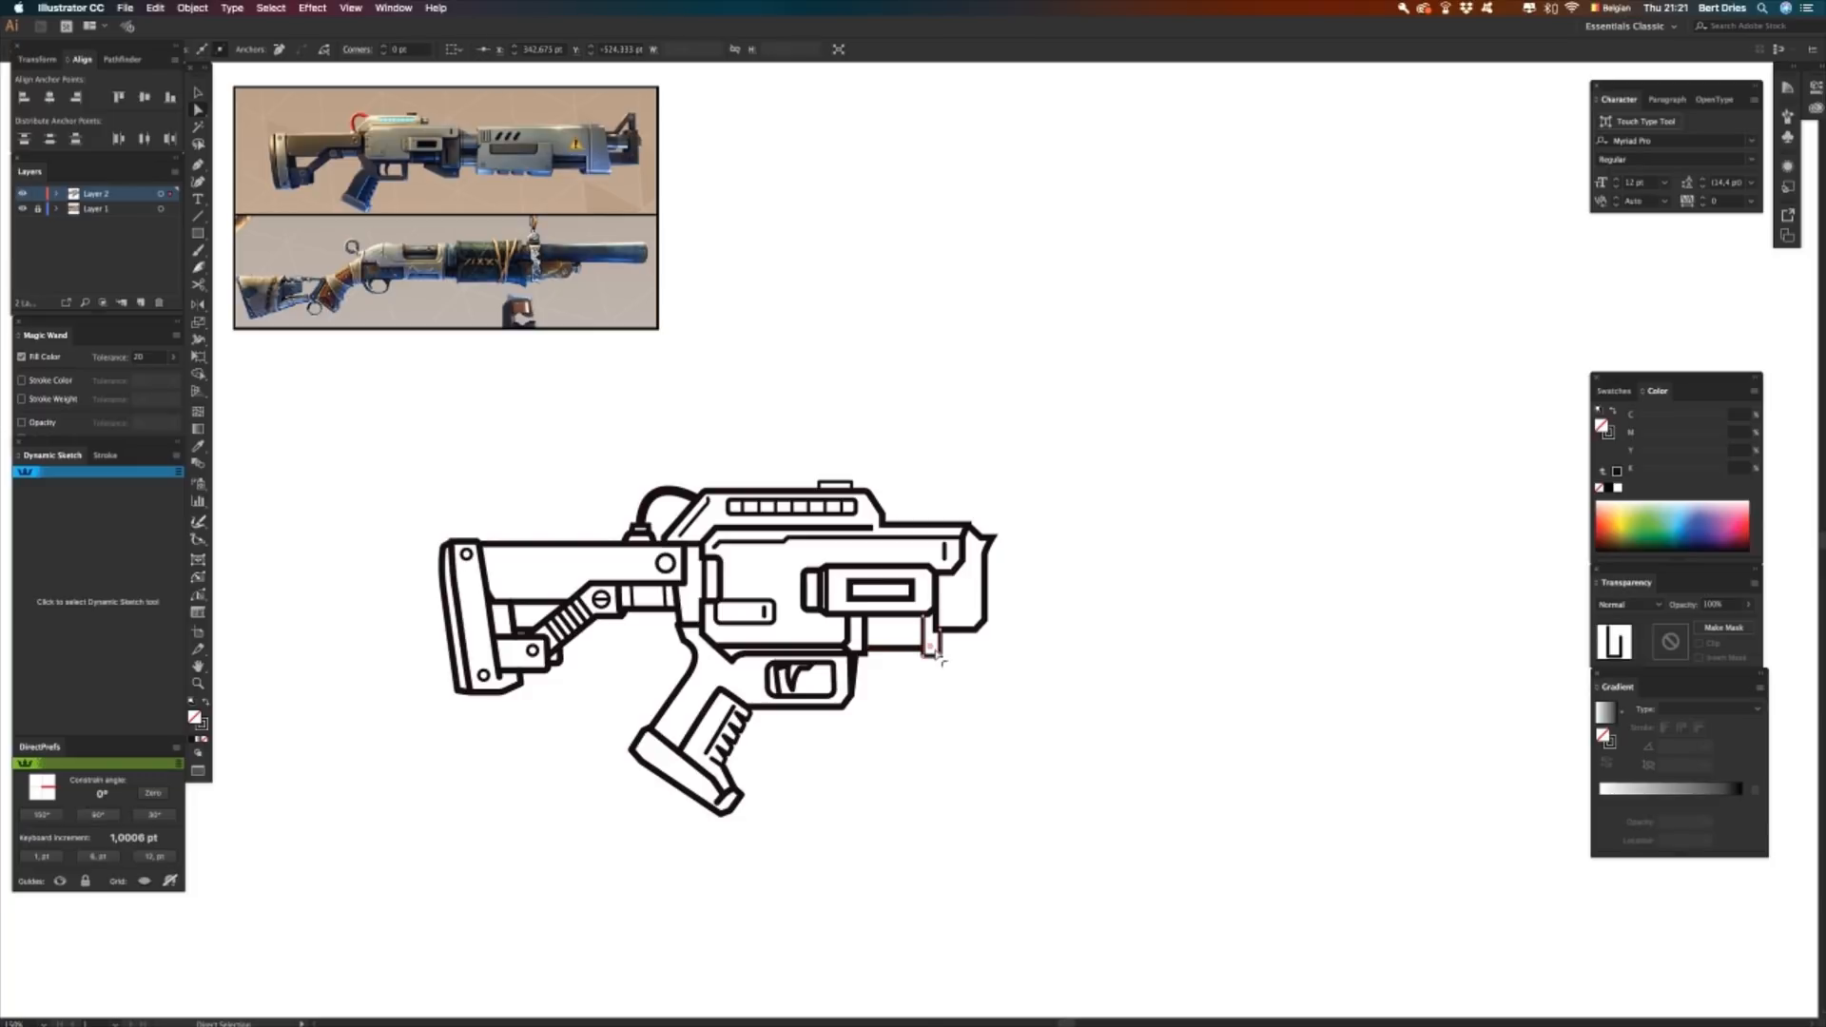
pyautogui.press('a')
pyautogui.click(937, 666)
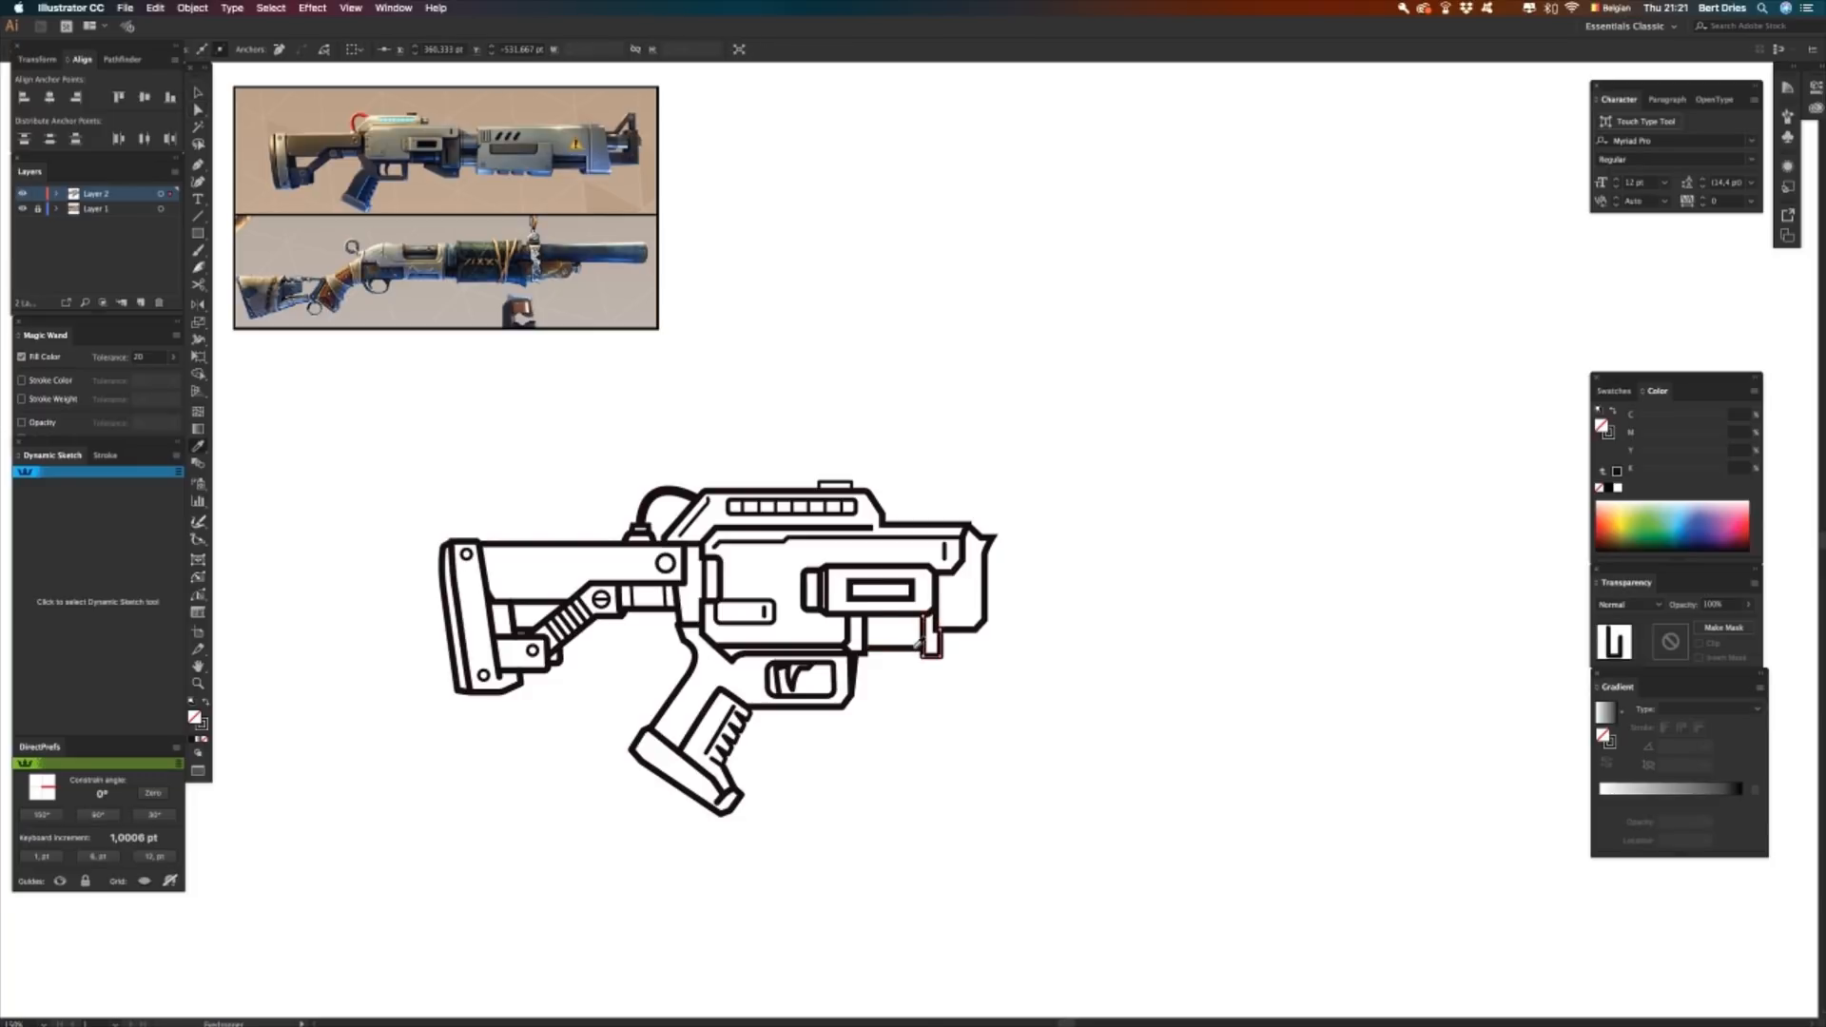
pyautogui.click(931, 640)
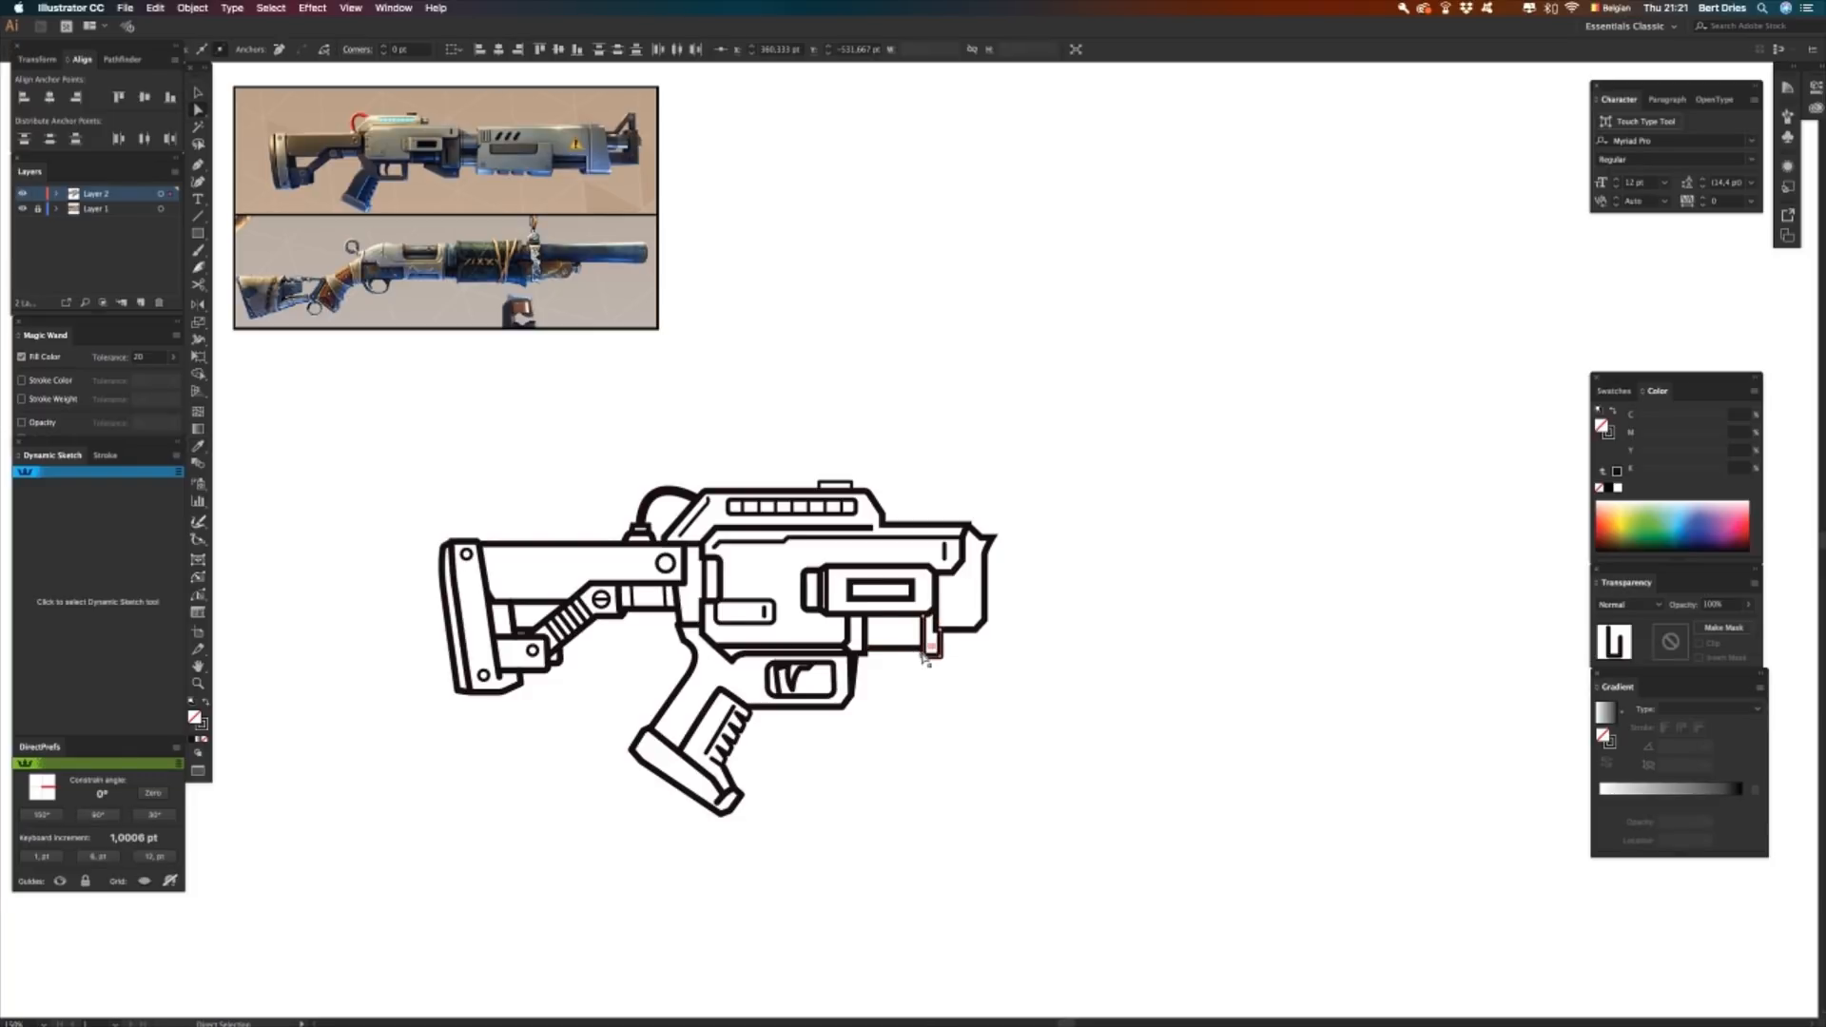
pyautogui.press('Down')
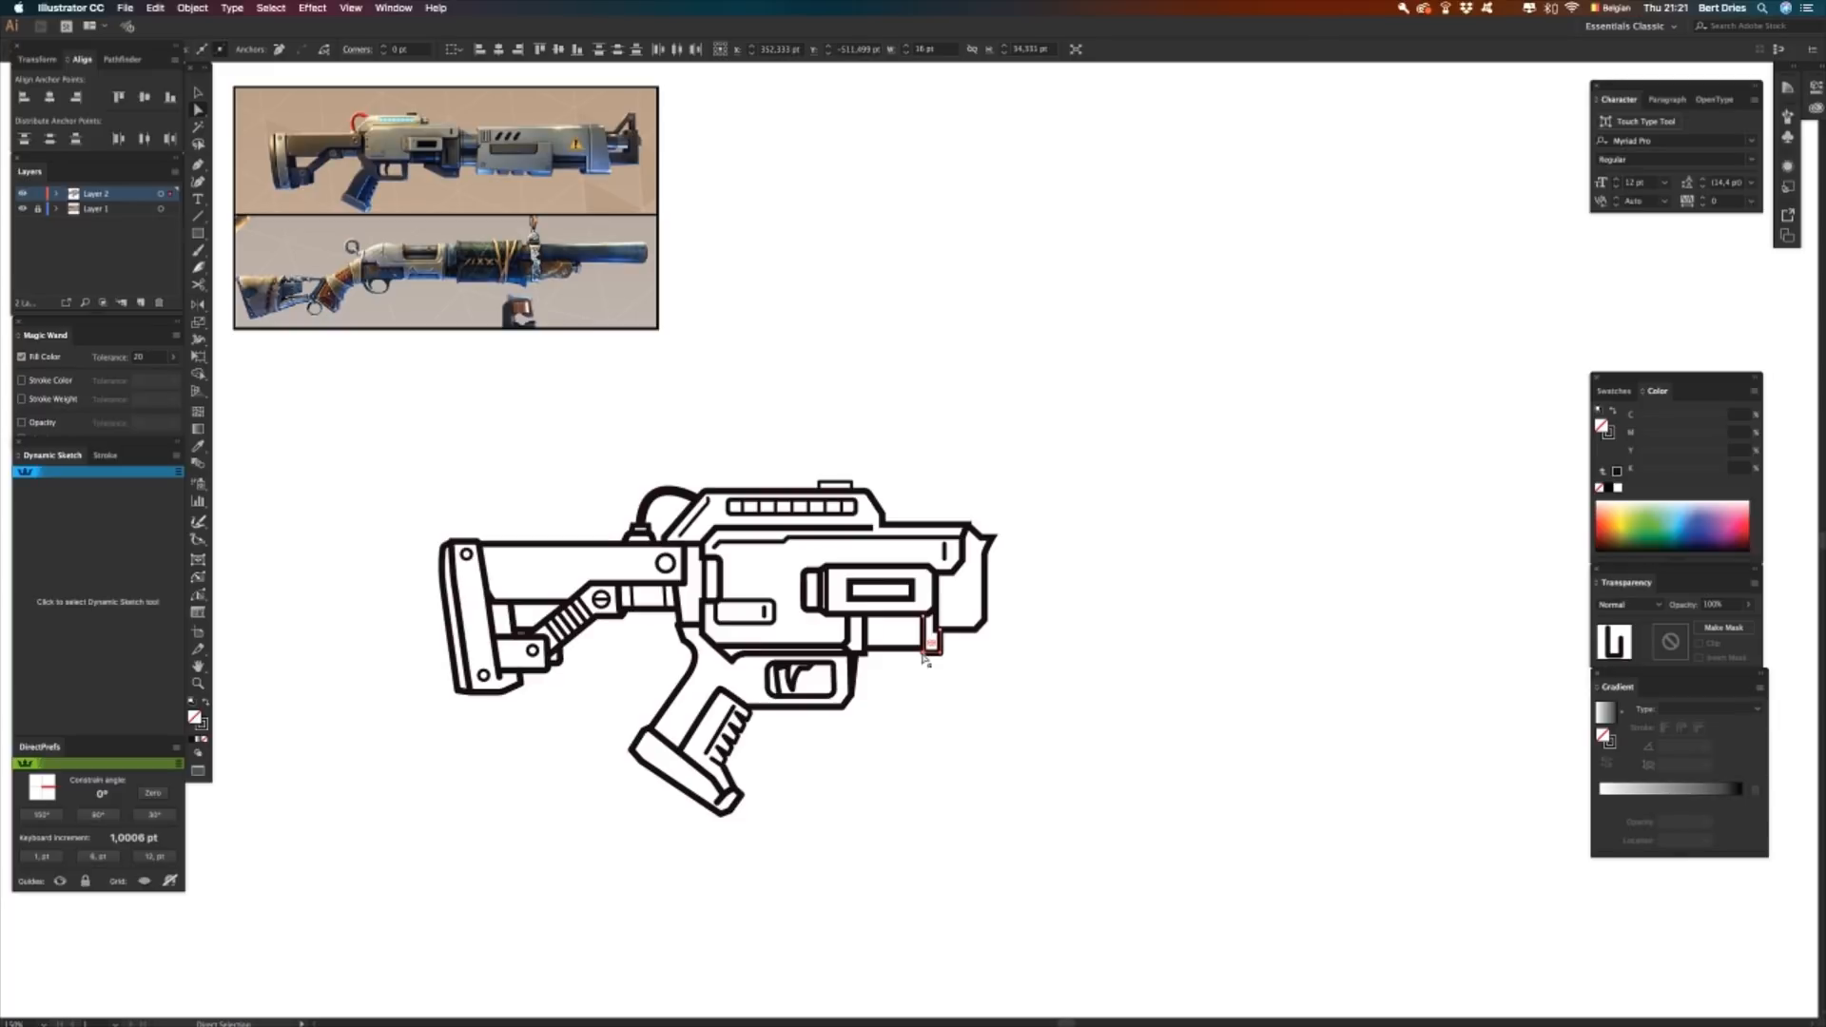
pyautogui.click(961, 694)
pyautogui.click(939, 644)
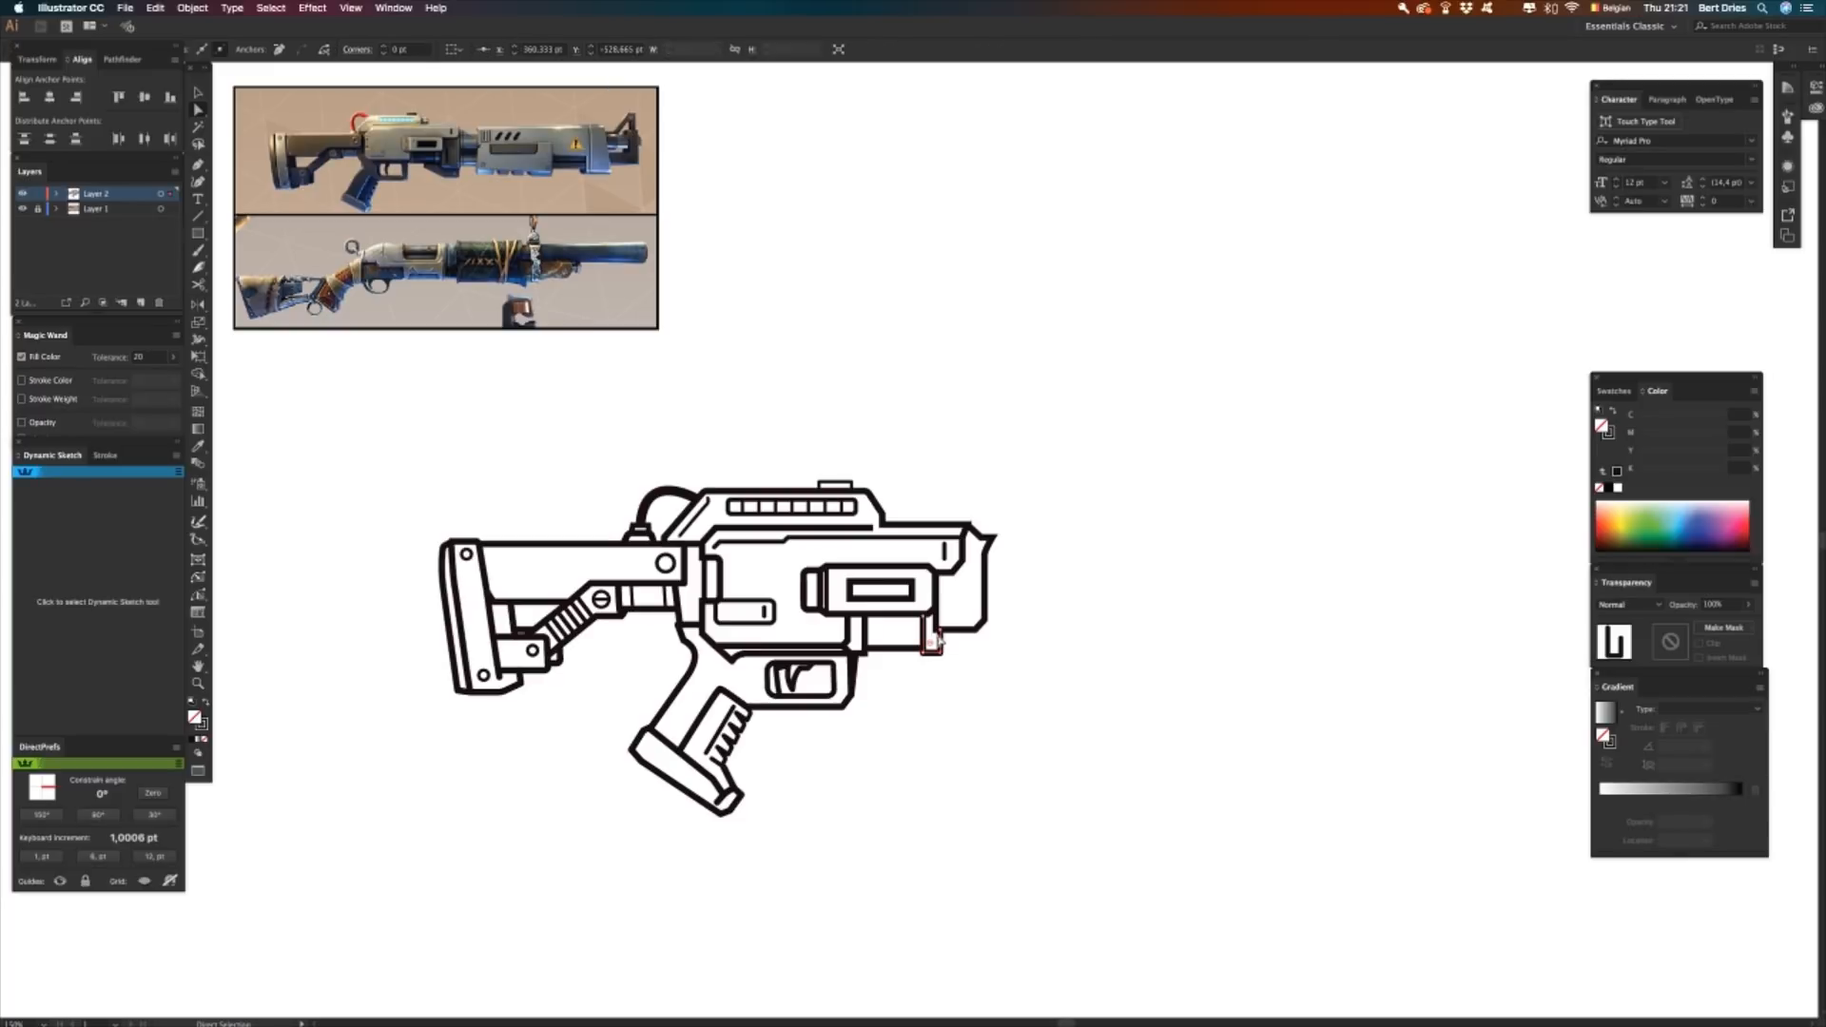
# - Nudge the U-shaped bracket and the front end of the adjoining horizontal line slightly toward the rear
pyautogui.click(932, 642)
pyautogui.keyDown('shift'); pyautogui.click(917, 649); pyautogui.keyUp('shift')
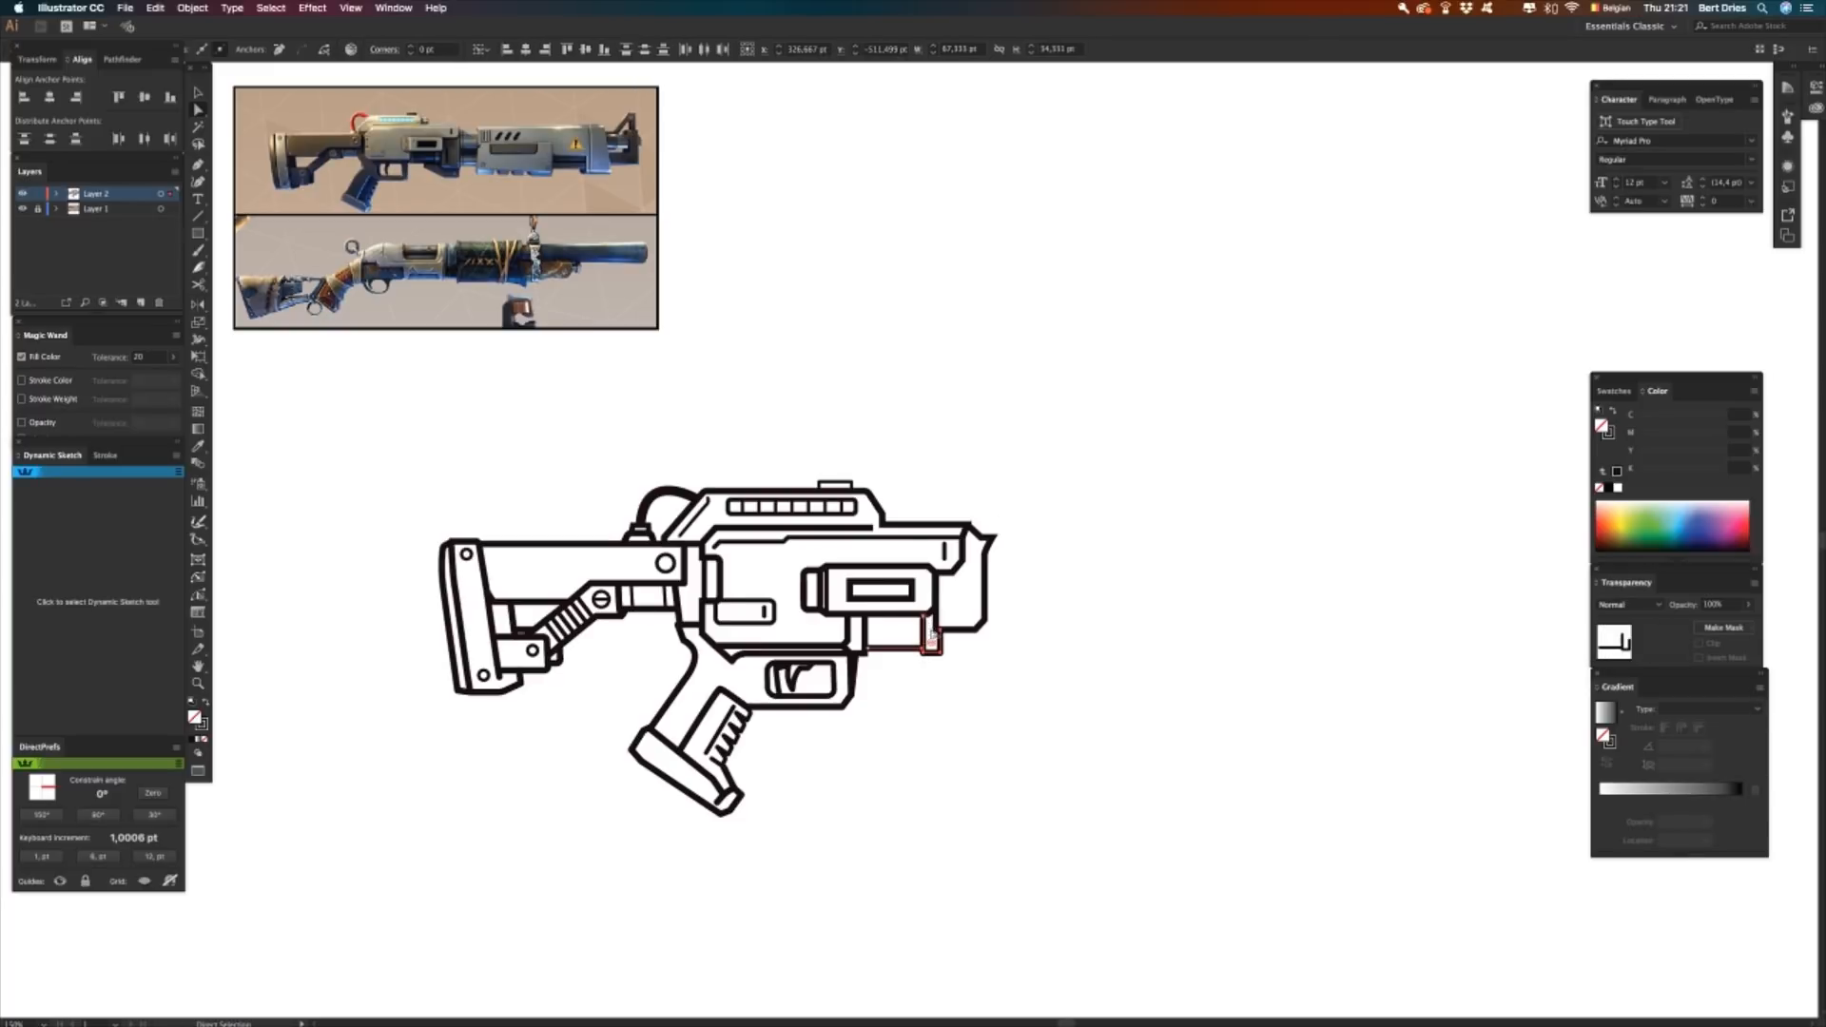
pyautogui.press('Left')
pyautogui.press('Left')
pyautogui.click(987, 684)
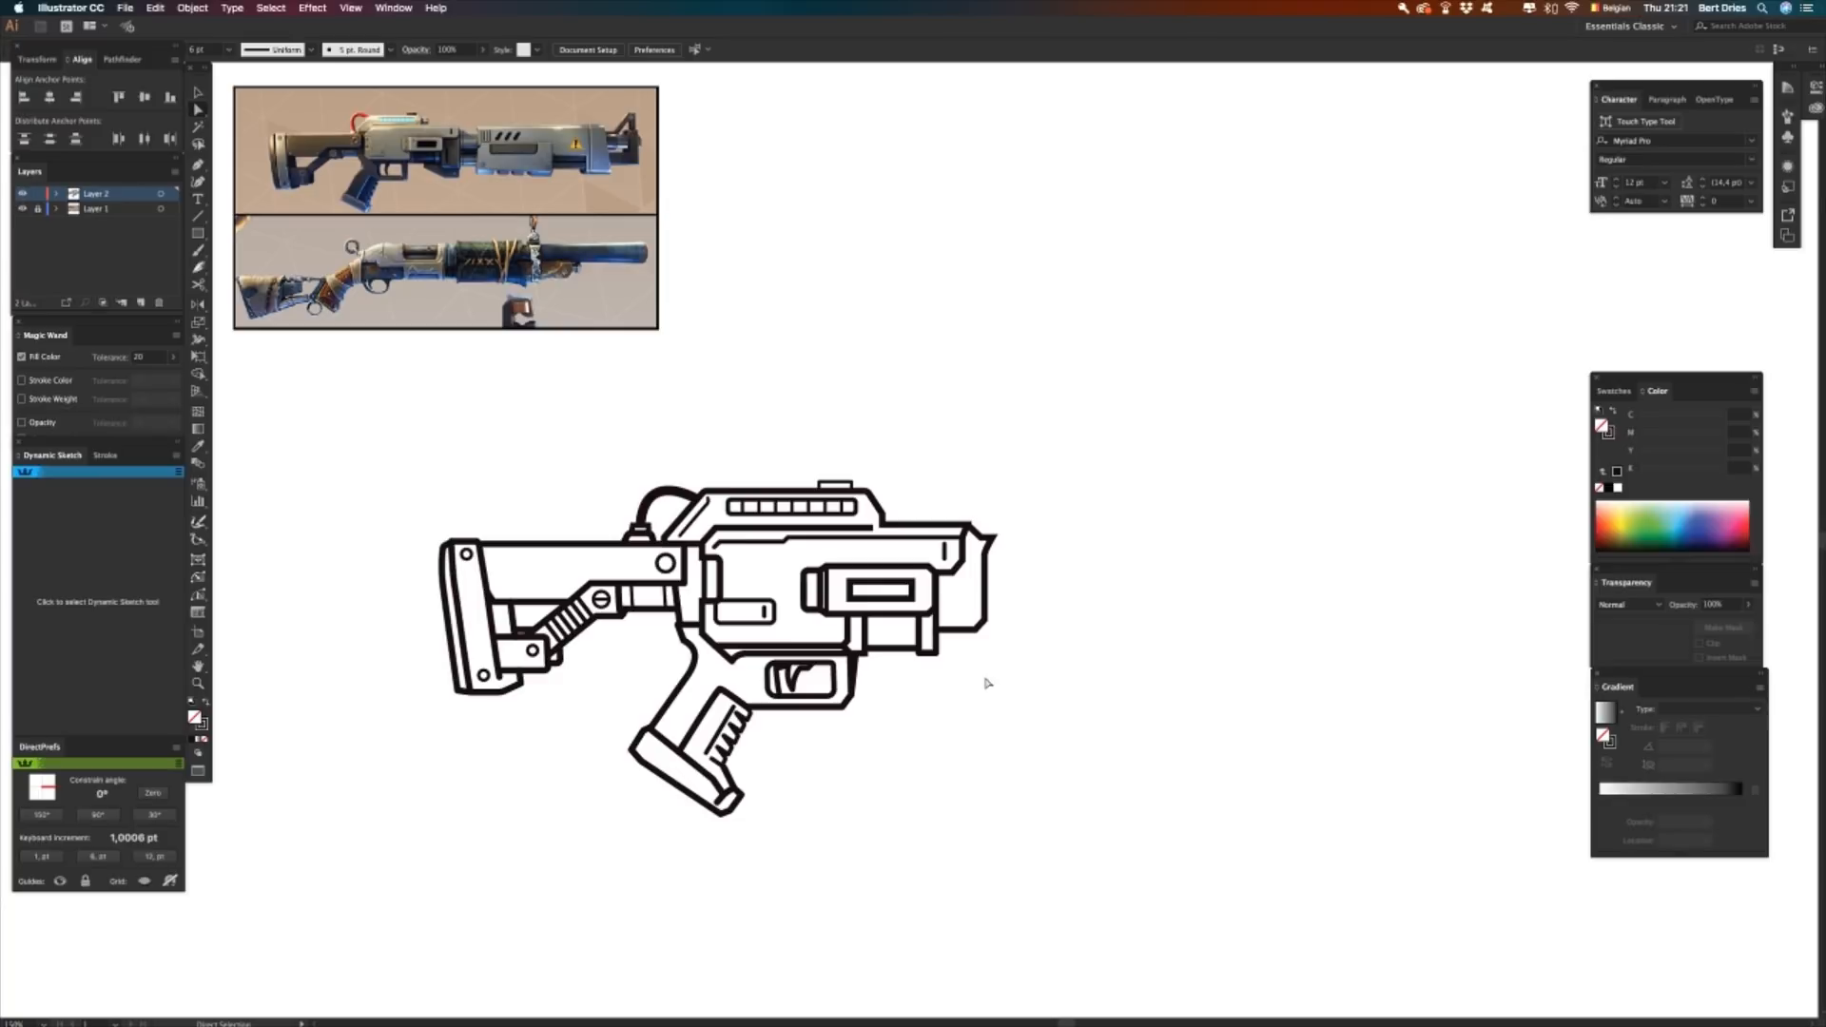
# - Draw a square-bracket-shaped open path about 13 × 33 pt inside the body's front end piece and nudge it slightly forward
pyautogui.press('p')
pyautogui.click(949, 590)
pyautogui.click(957, 584)
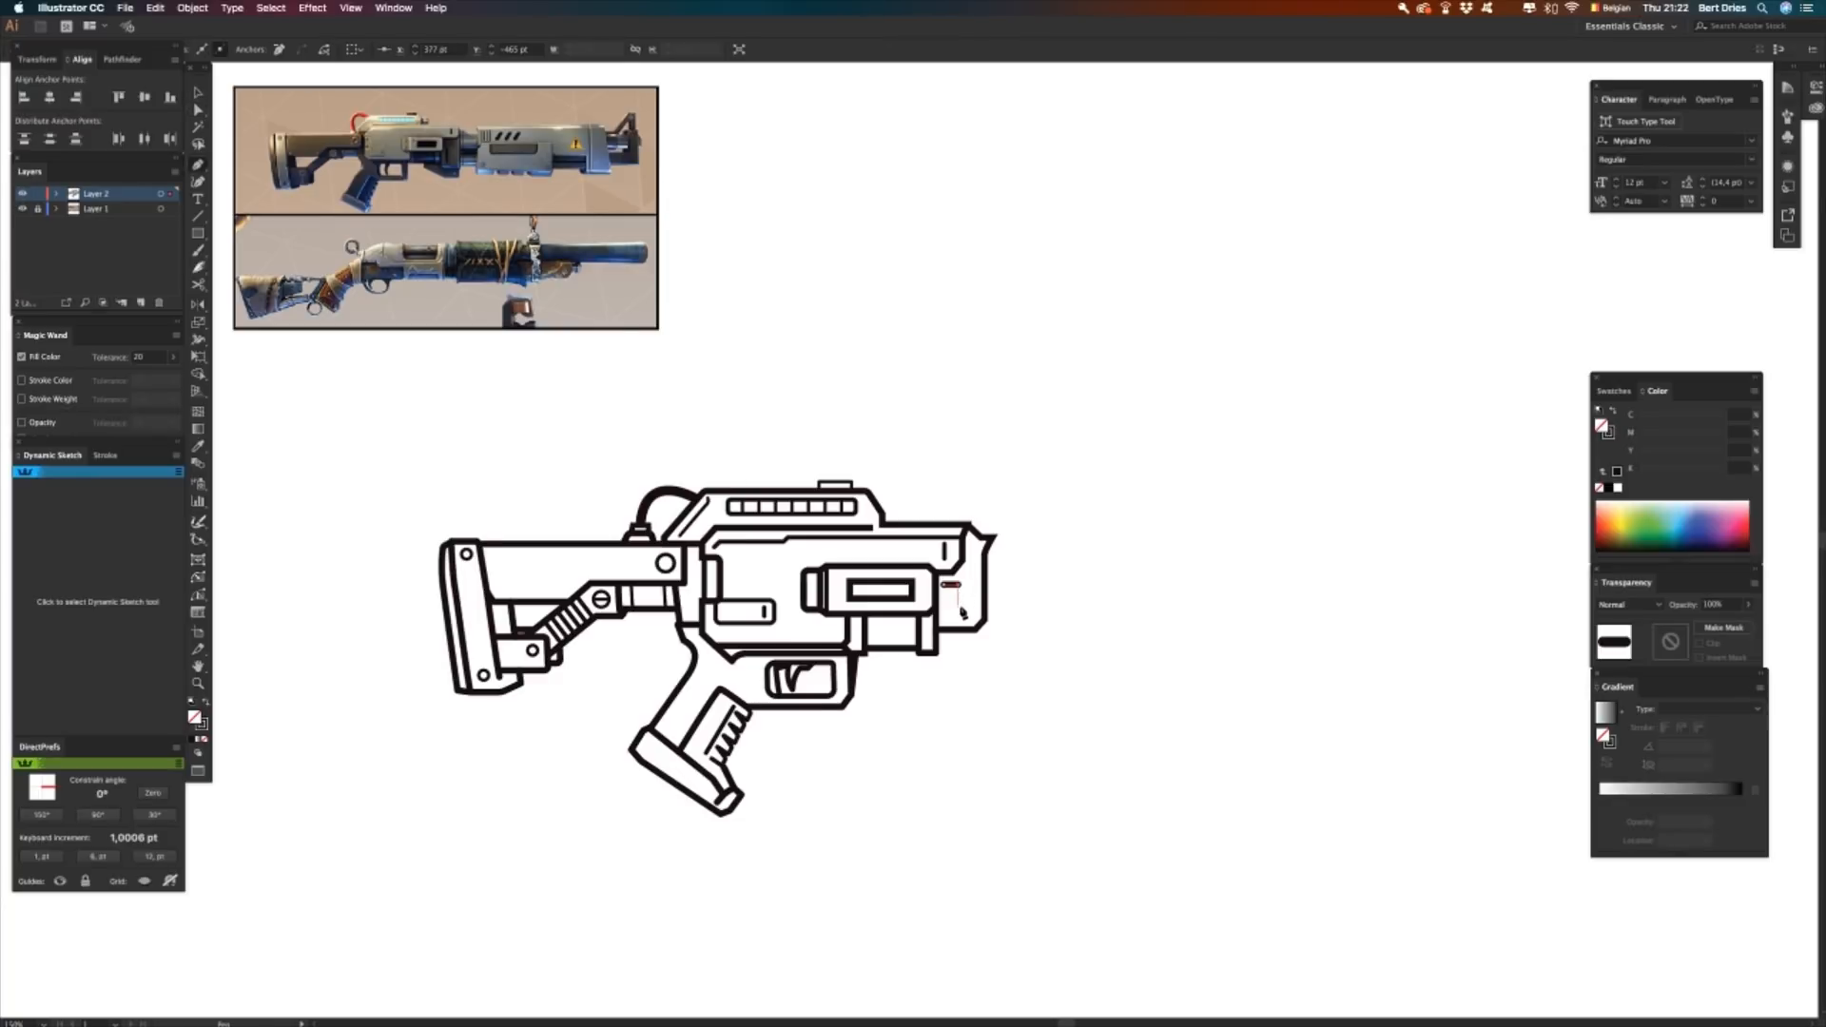
pyautogui.click(957, 624)
pyautogui.click(944, 624)
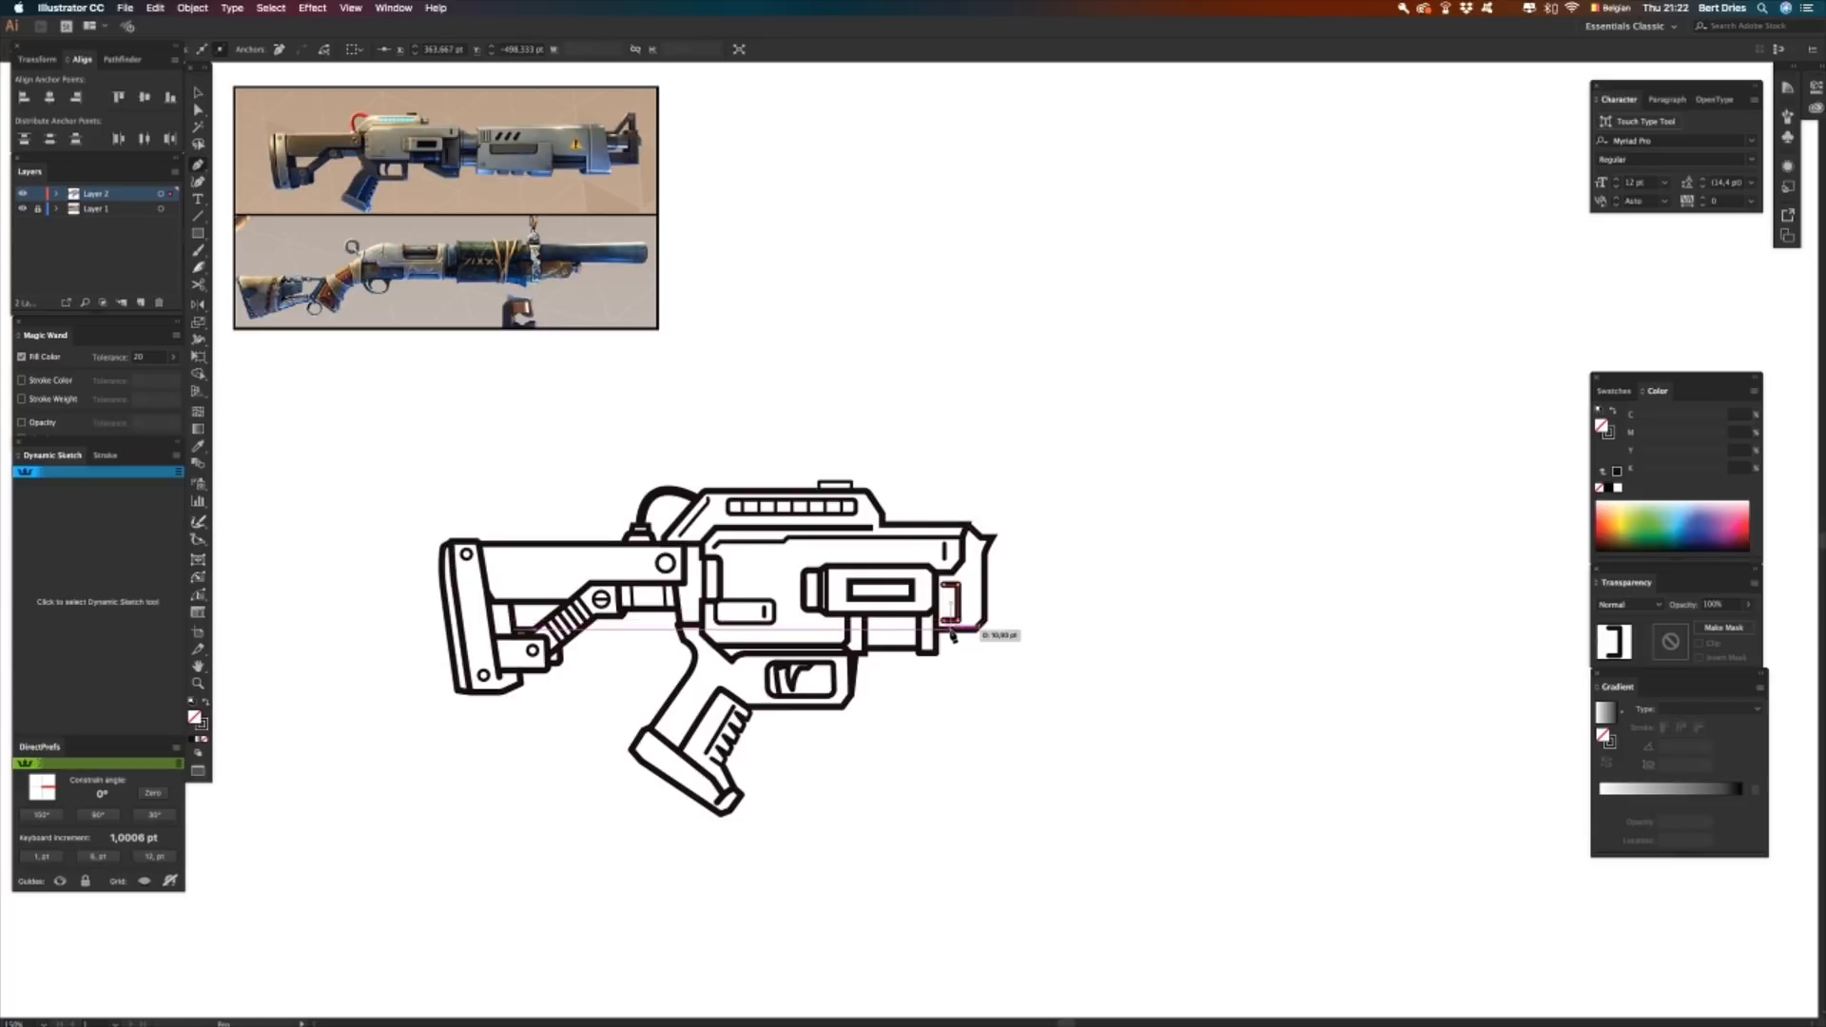
pyautogui.press('v')
pyautogui.click(966, 688)
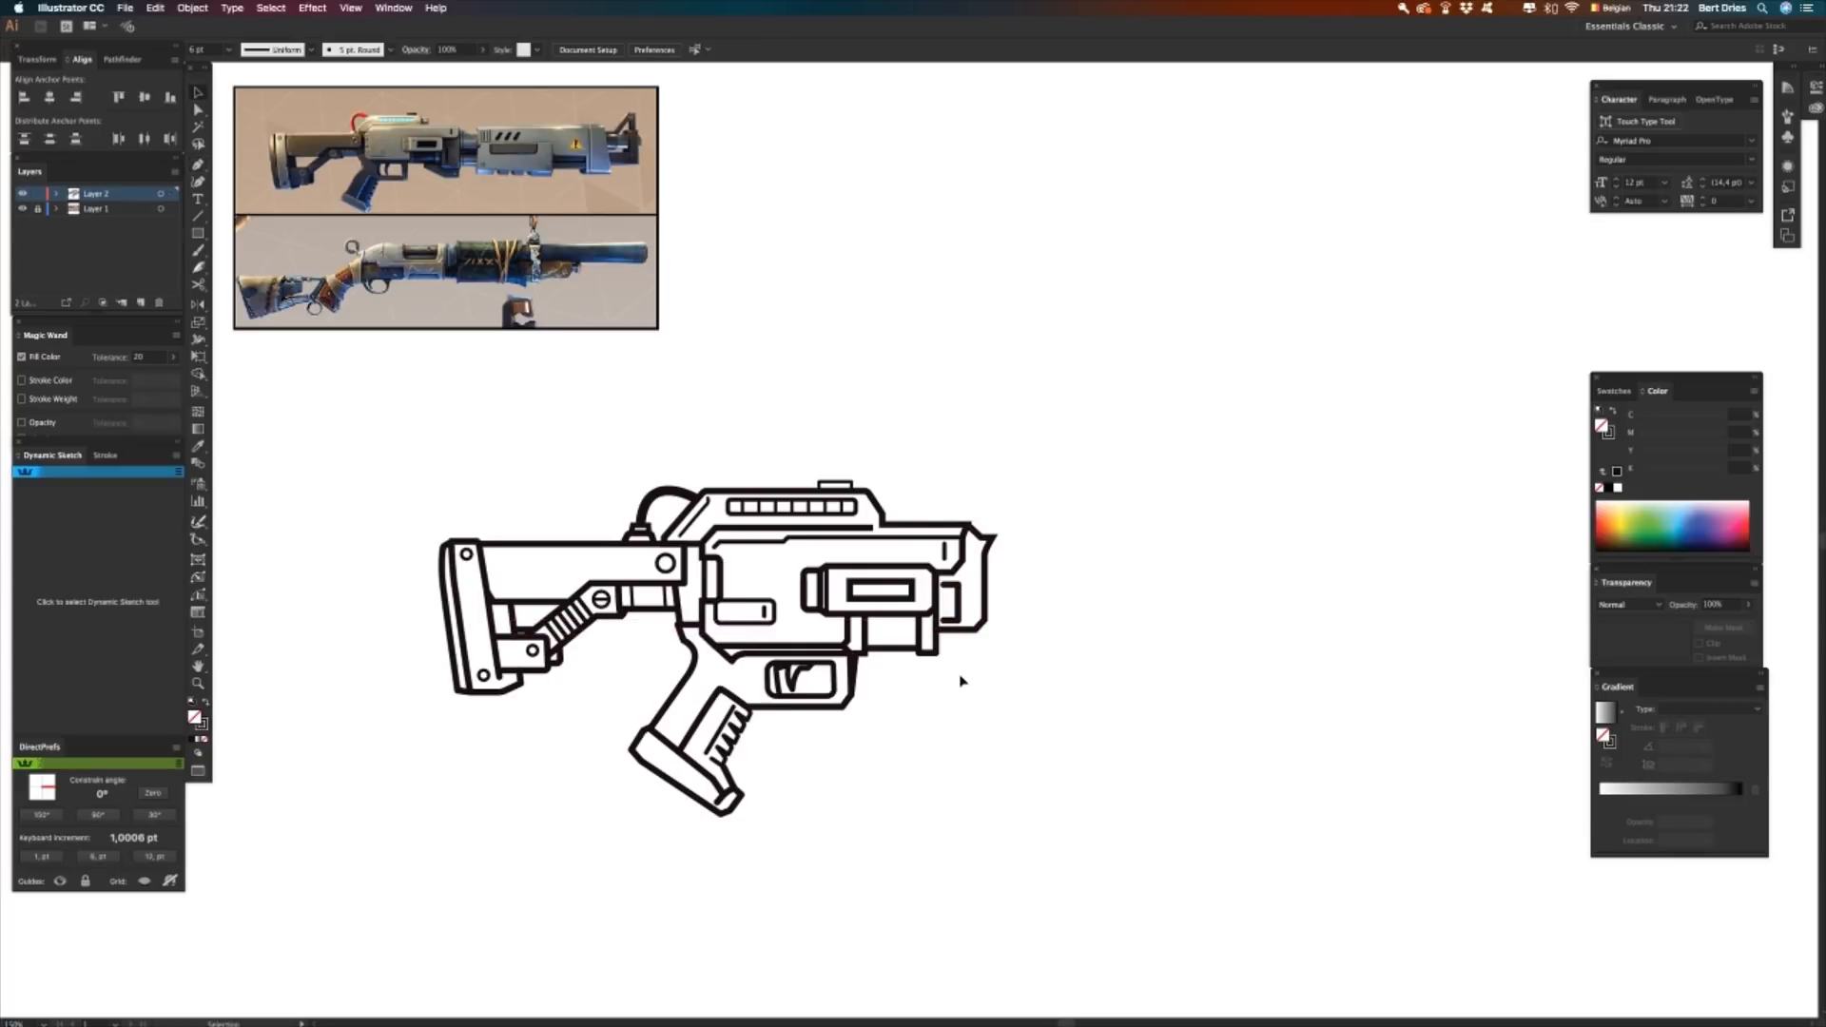
pyautogui.click(956, 609)
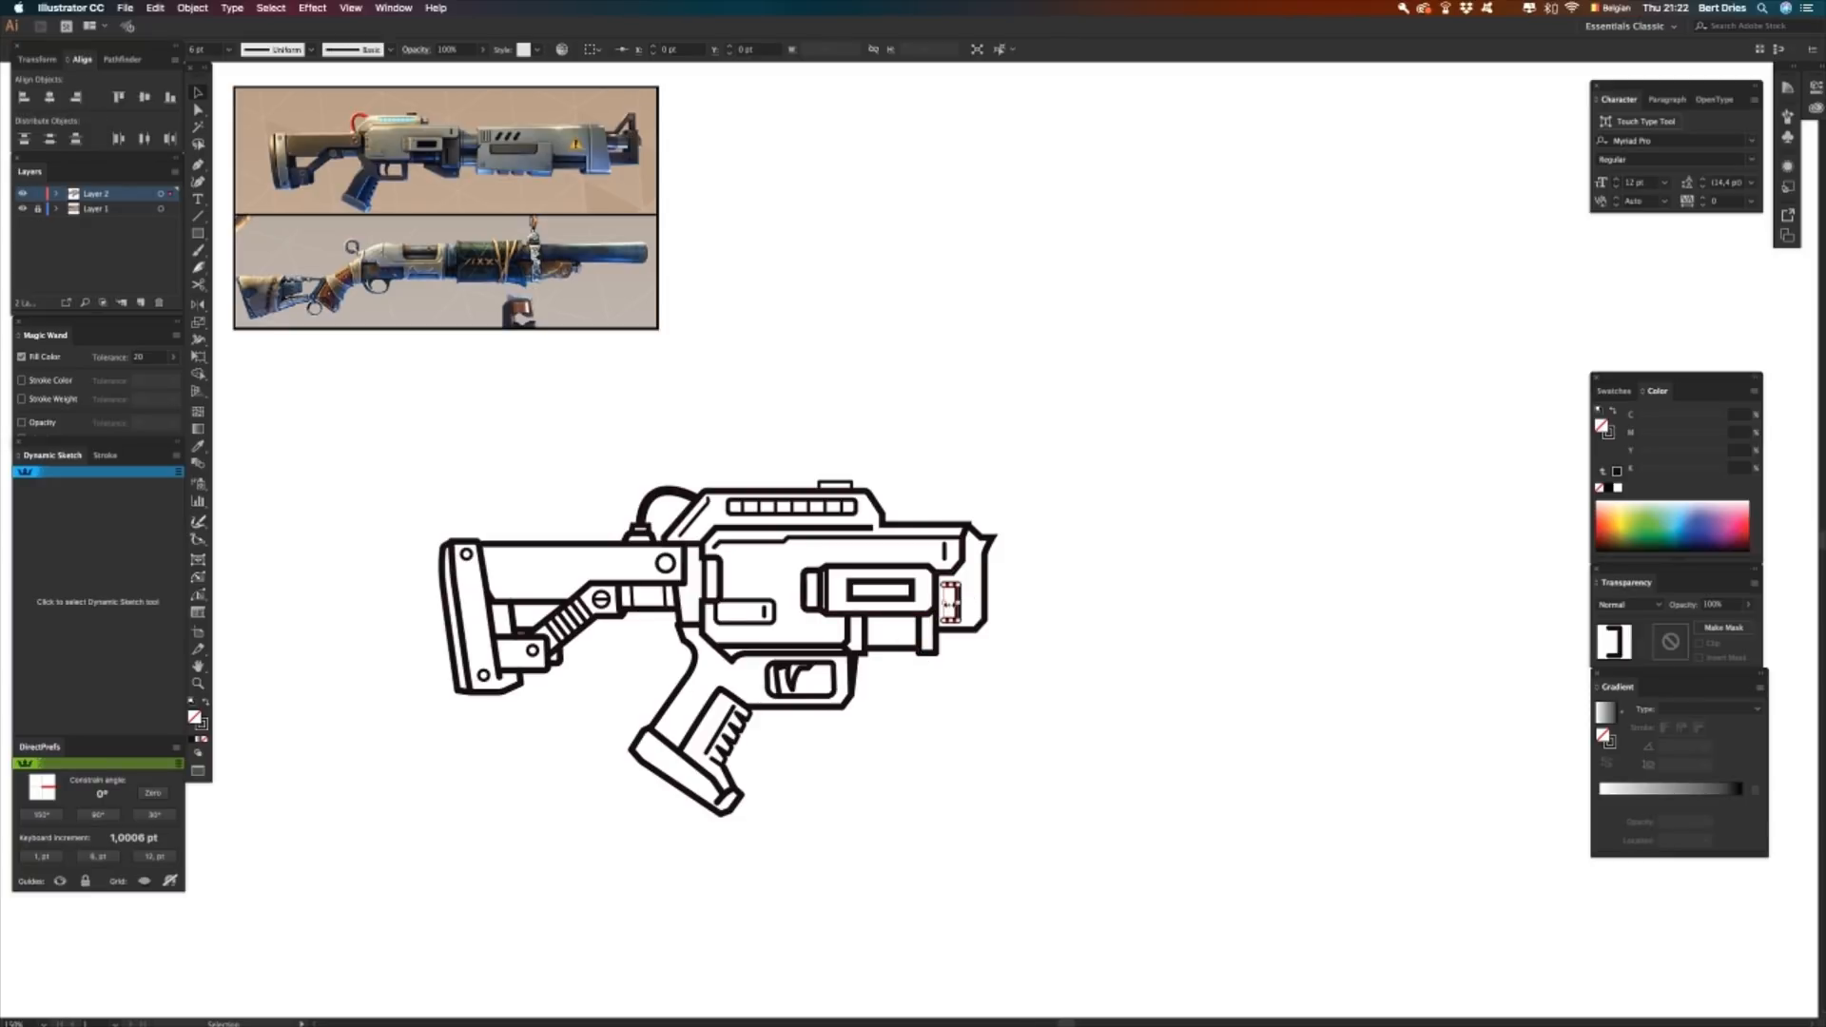
pyautogui.press('a')
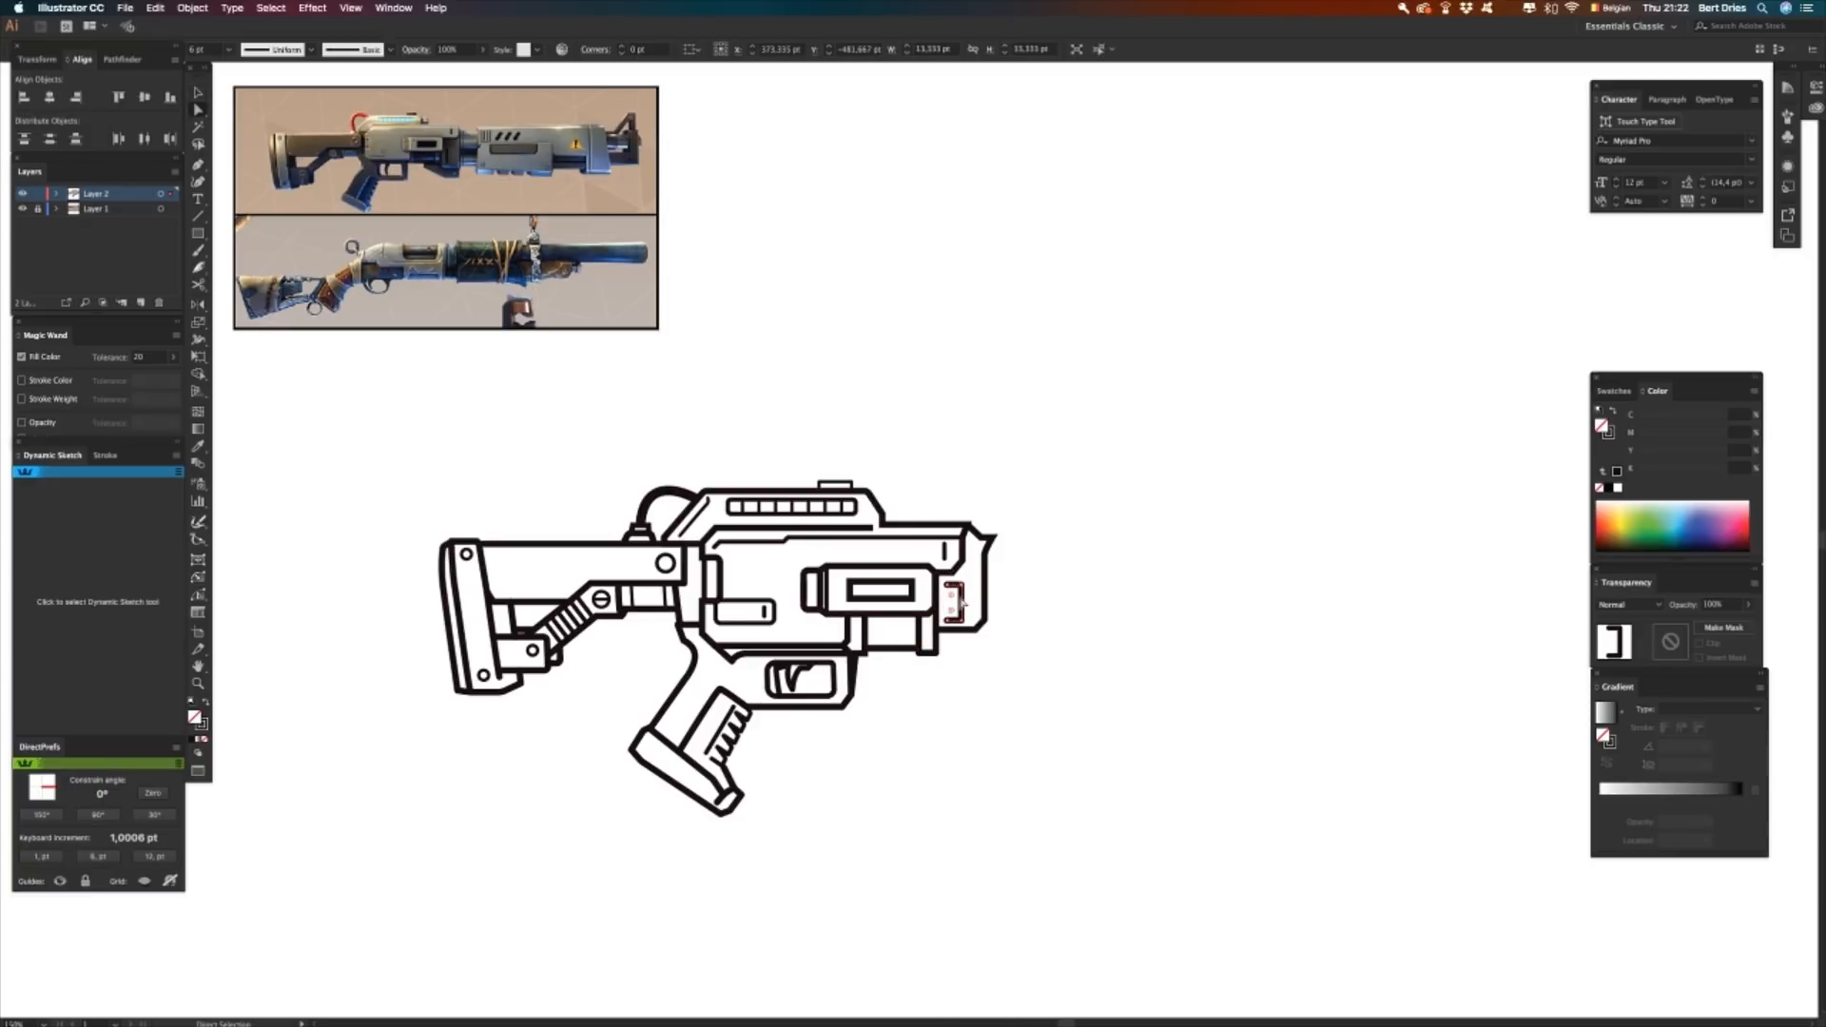
pyautogui.click(985, 636)
pyautogui.press('q')
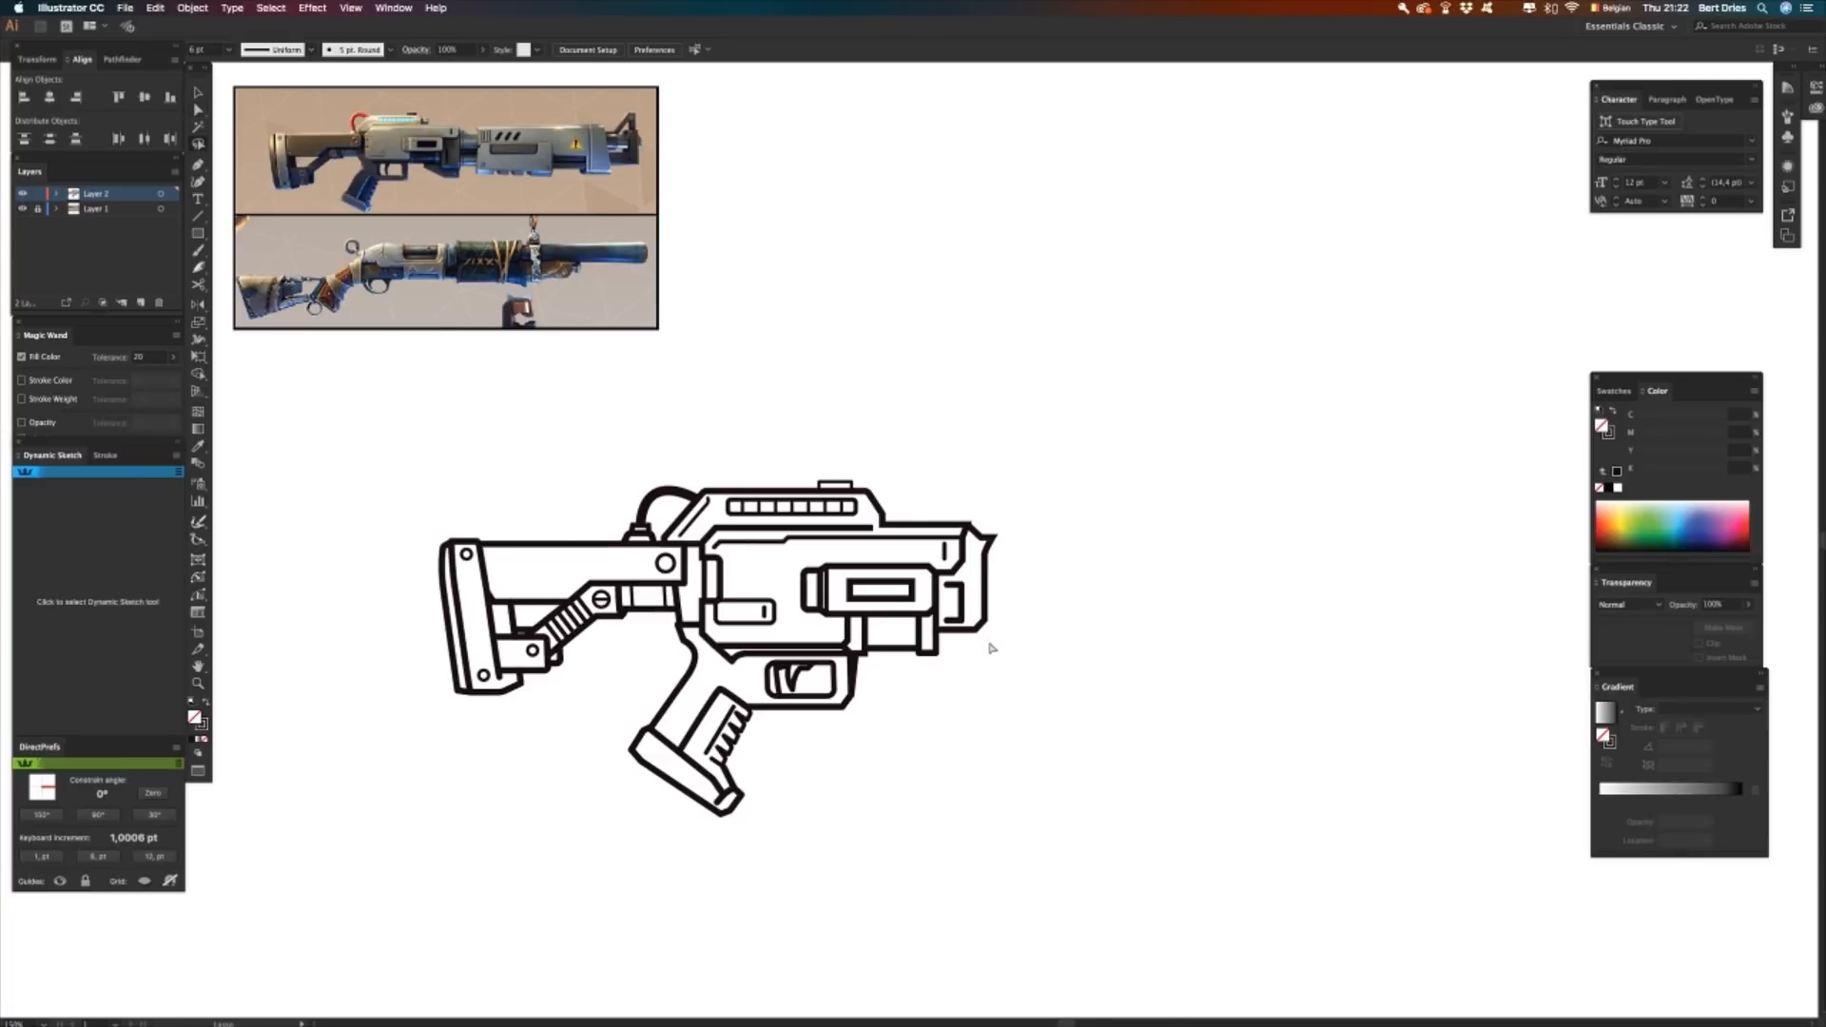
# - Lower the bottom edge of the body's front end piece by about 15 pt
pyautogui.press('a')
pyautogui.click(956, 626)
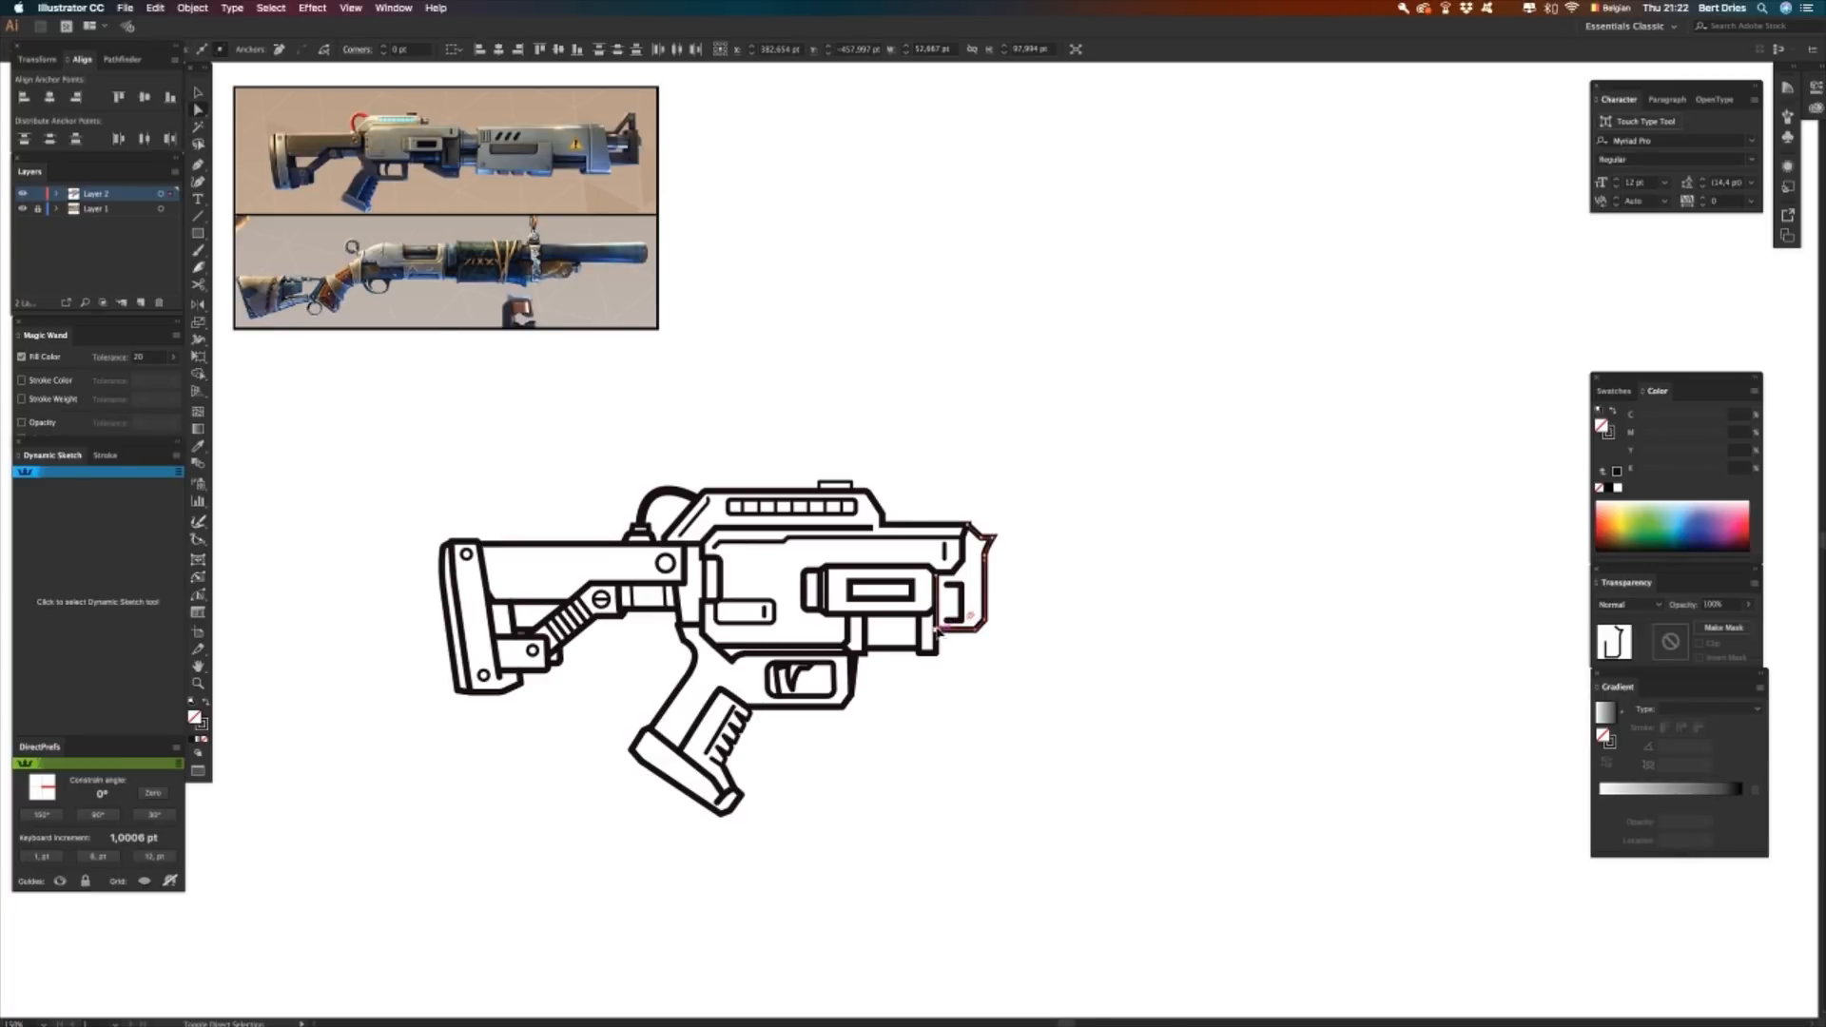
pyautogui.press('Down')
pyautogui.press('Down')
pyautogui.press('Down')
pyautogui.press('Down')
pyautogui.press('Down')
pyautogui.press('Down')
pyautogui.press('Down')
pyautogui.press('Down')
pyautogui.press('Down')
pyautogui.press('Down')
pyautogui.press('Down')
pyautogui.press('Down')
pyautogui.press('Down')
pyautogui.press('Down')
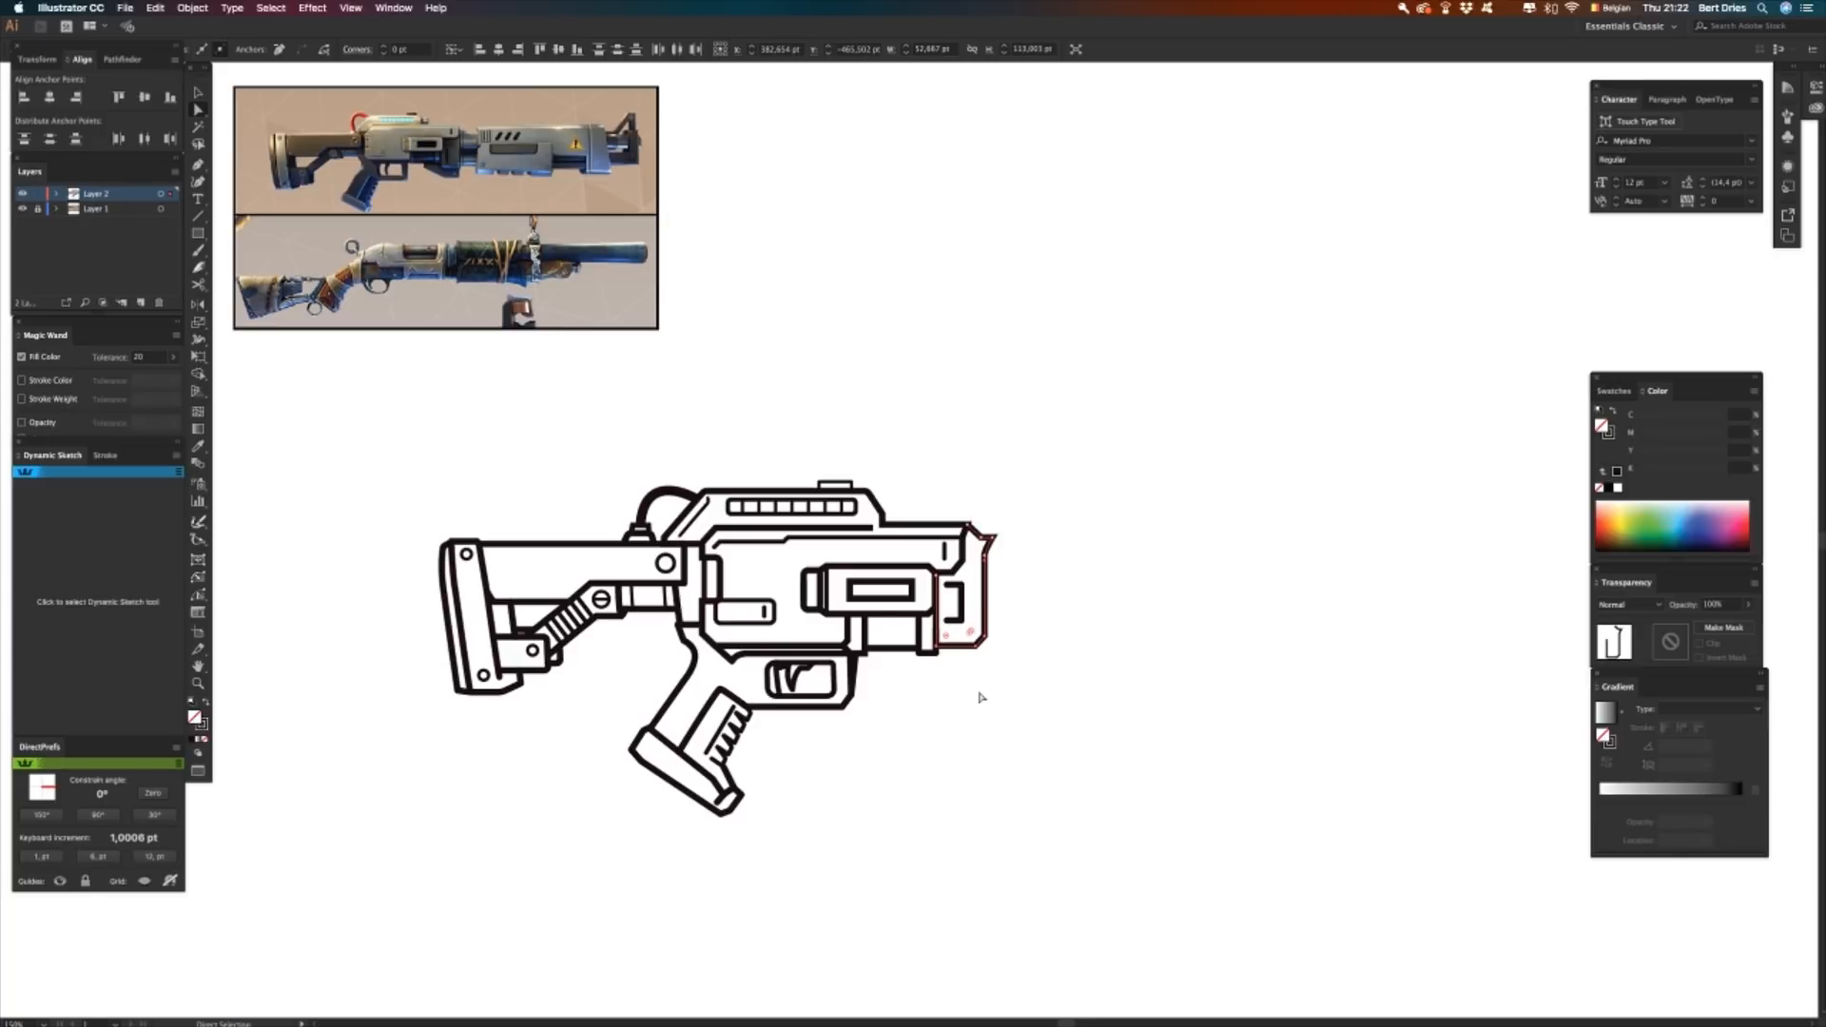
# - Move the bracket-shaped path in the front end piece down about 4 pt and extend its lower end about 10 pt further
pyautogui.press('v')
pyautogui.click(958, 624)
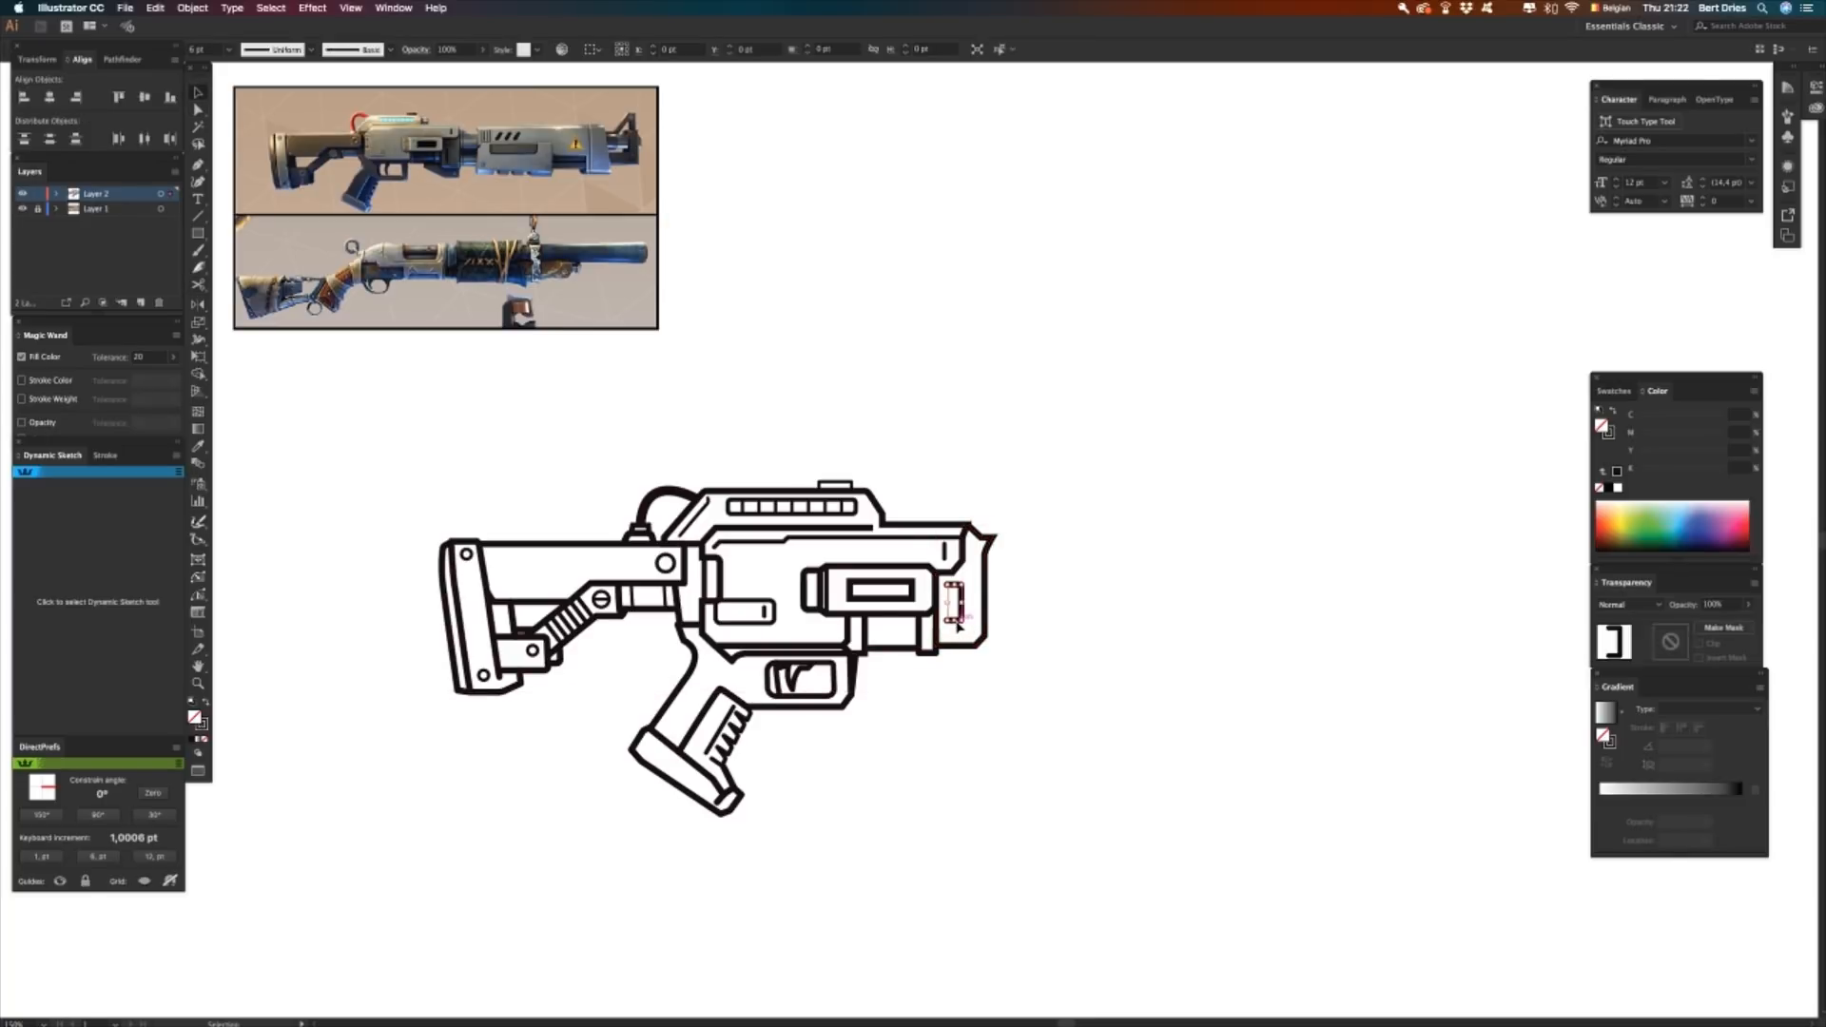
pyautogui.press('a')
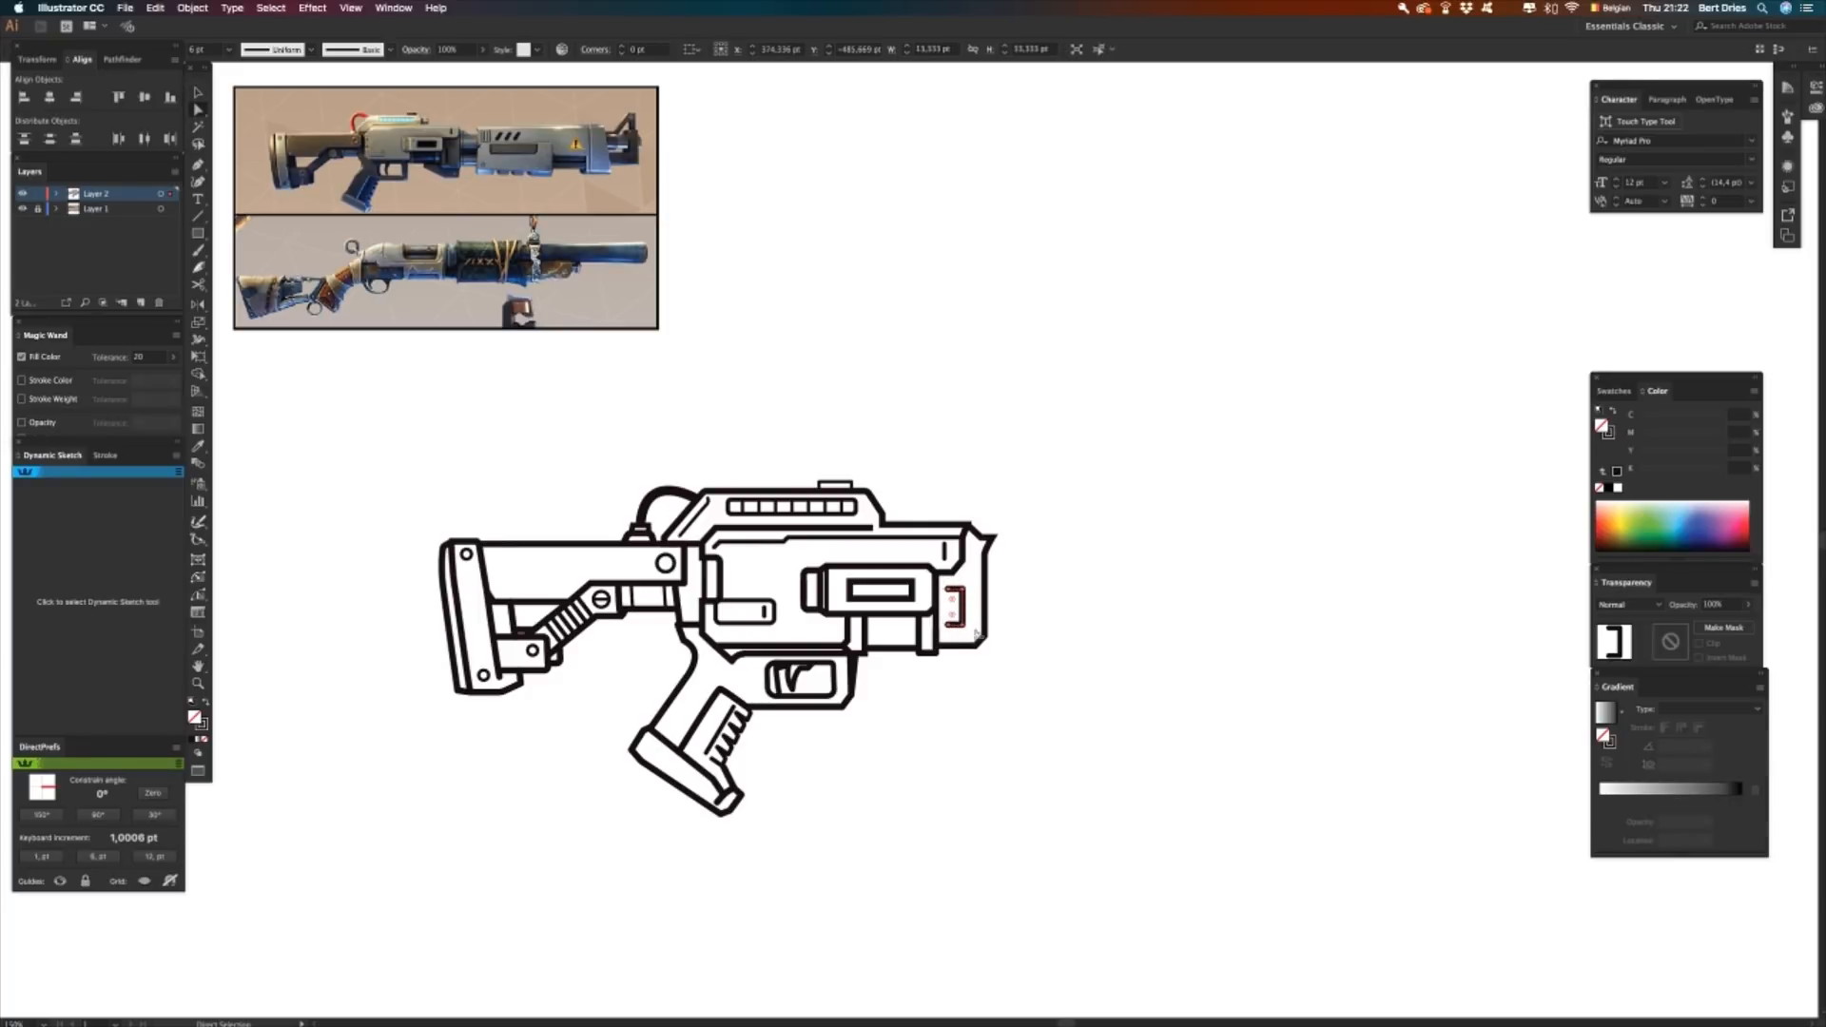
pyautogui.click(950, 624)
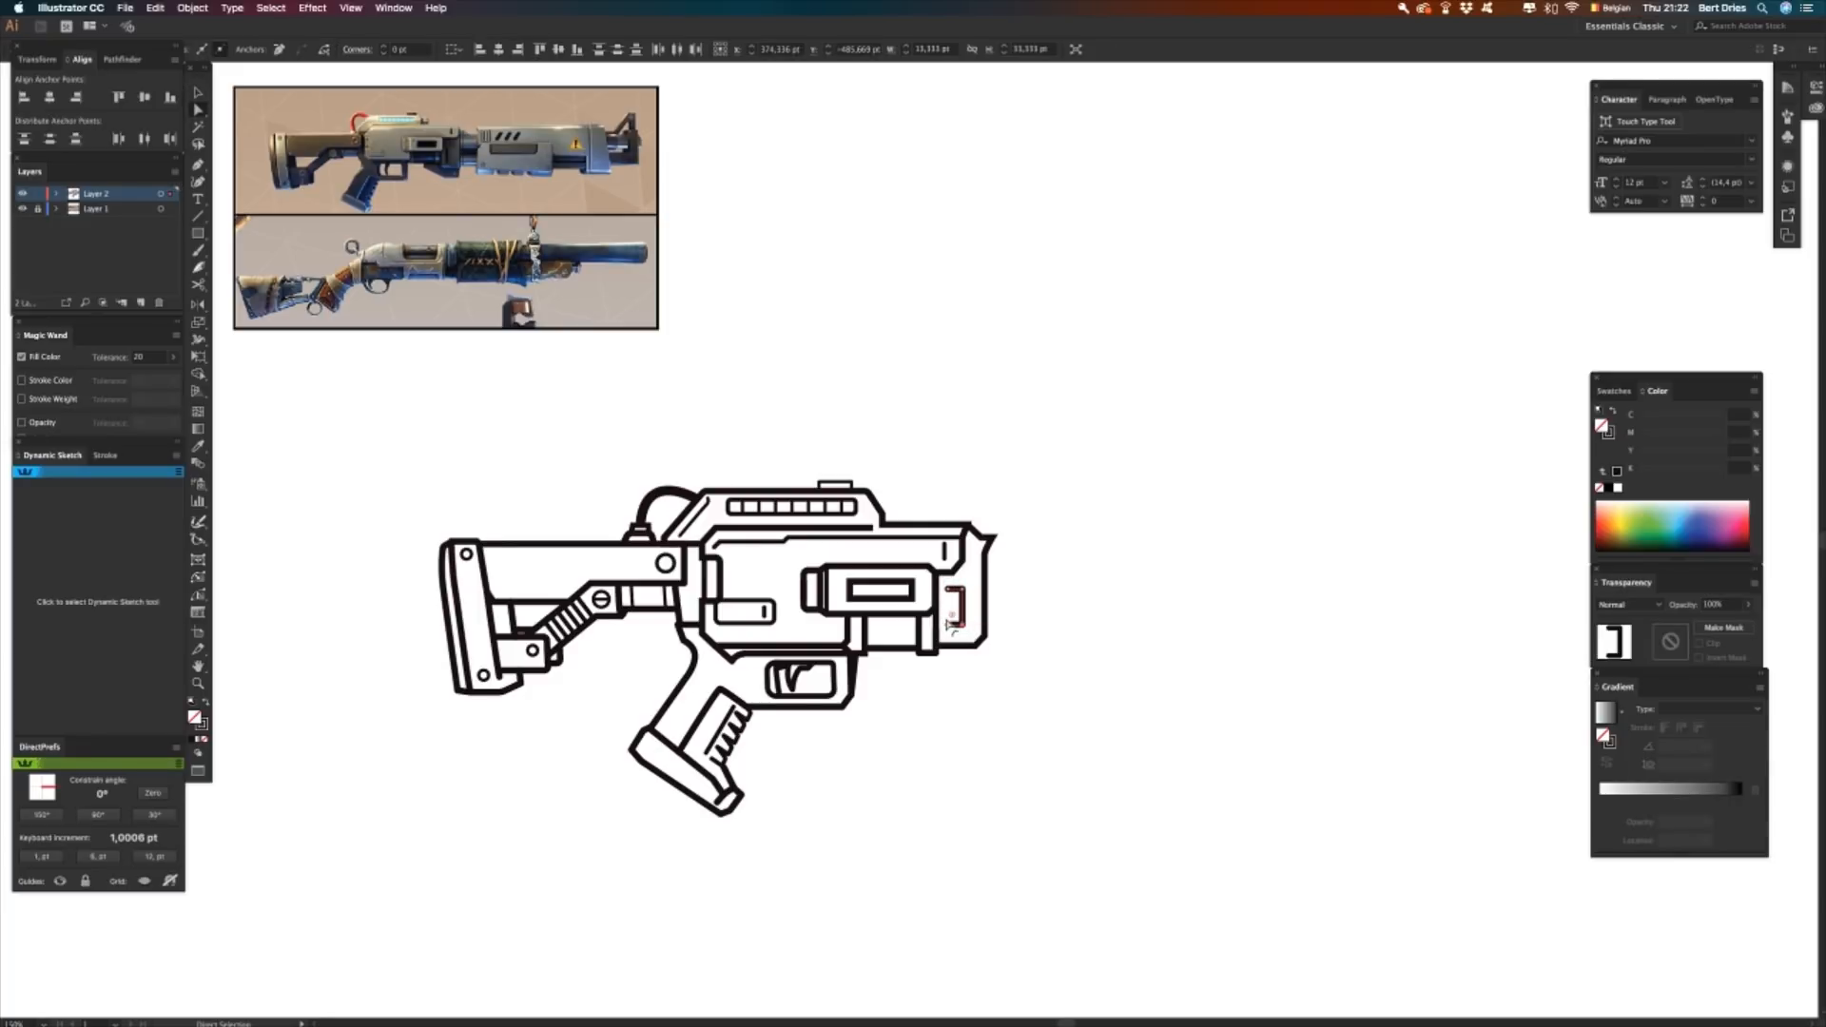
pyautogui.press('Down')
pyautogui.press('Down')
pyautogui.press('Down')
pyautogui.press('Down')
pyautogui.press('Down')
pyautogui.press('Down')
pyautogui.press('Down')
pyautogui.press('Down')
pyautogui.press('Down')
pyautogui.press('Down')
pyautogui.click(970, 751)
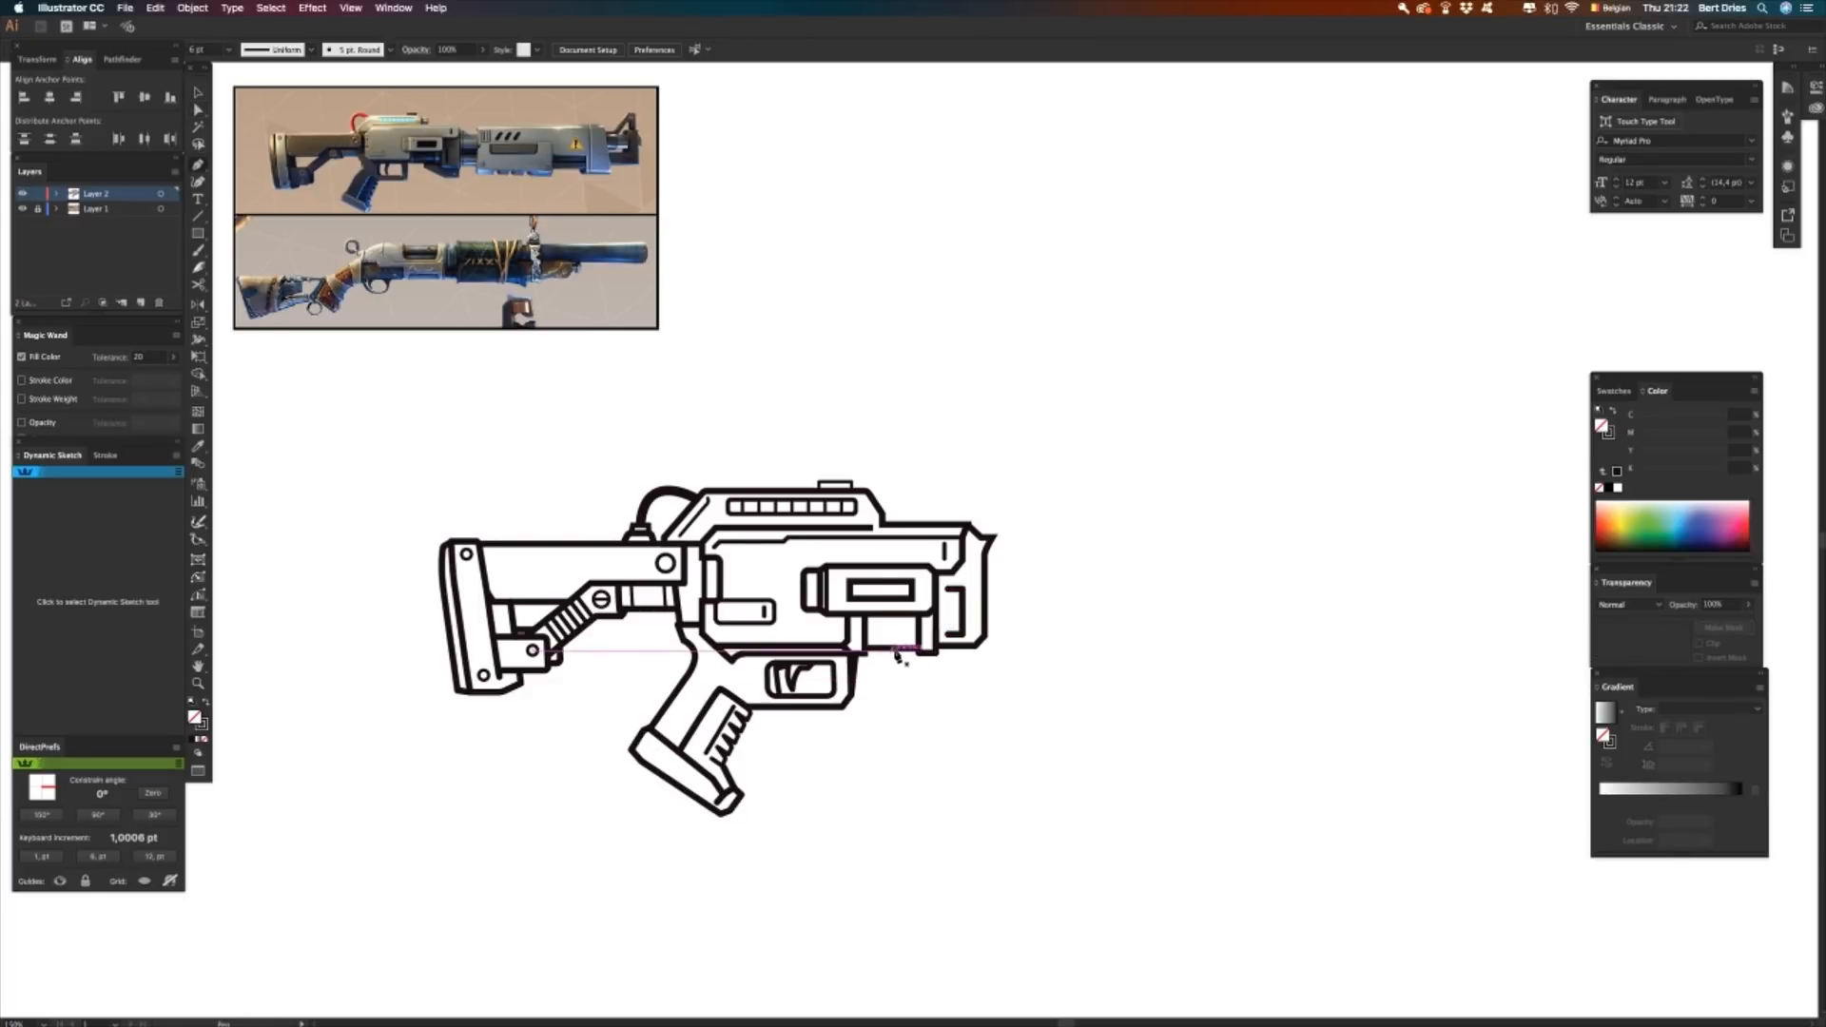
# - Draw an open, angled outline about 88 × 41 pt beneath the front of the body, ending at the front end piece's lower corner
pyautogui.moveTo(896, 656); pyautogui.dragTo(896, 668)
pyautogui.moveTo(899, 672); pyautogui.dragTo(939, 687)
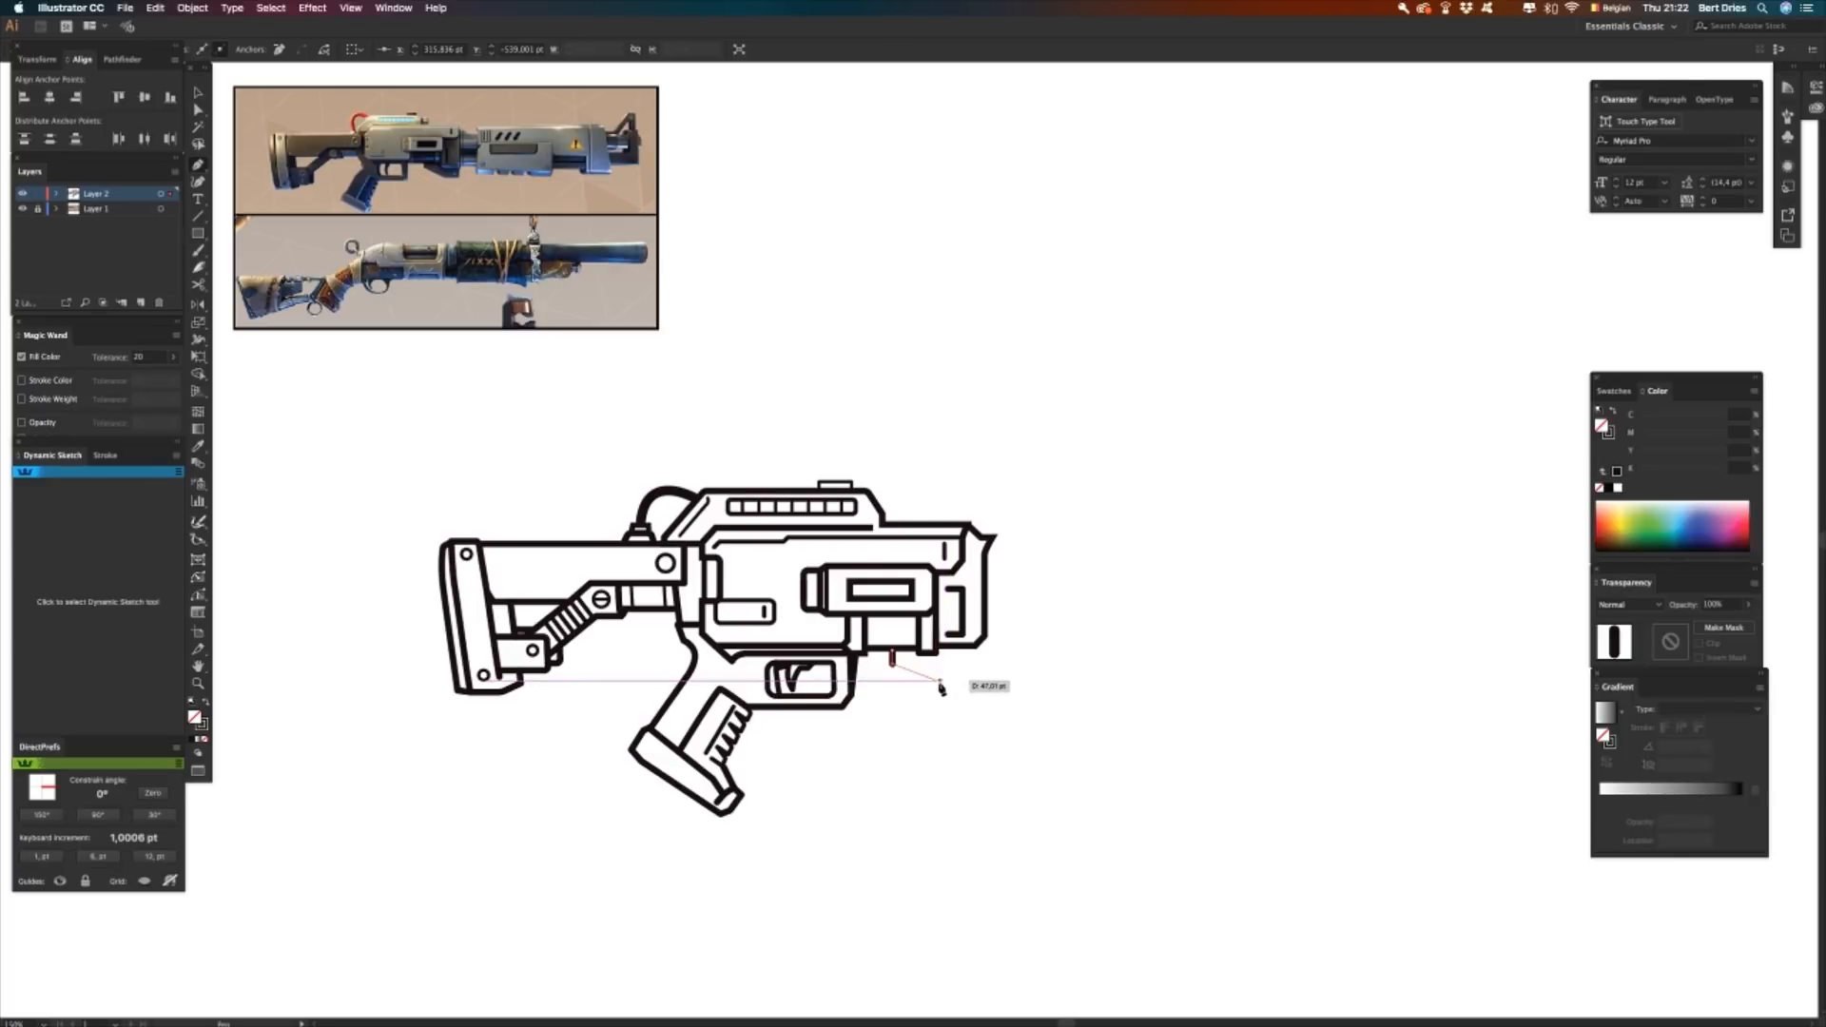
pyautogui.click(948, 680)
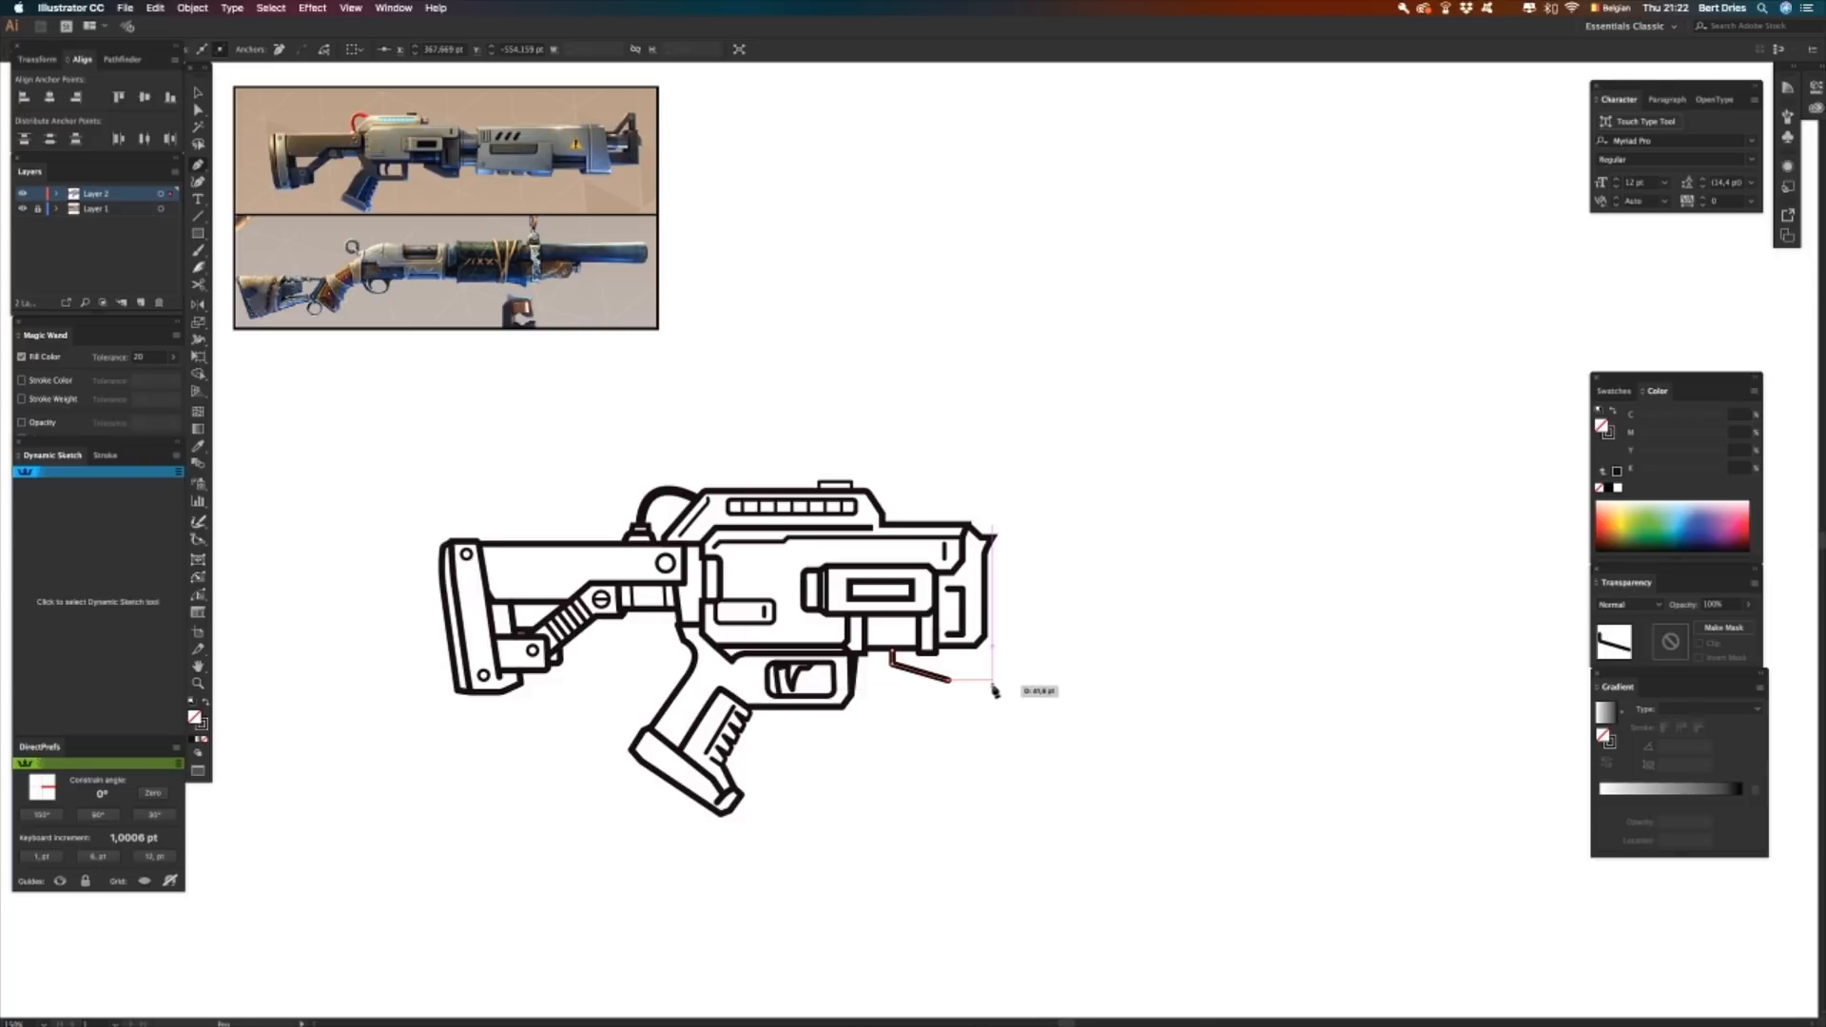
pyautogui.click(990, 680)
pyautogui.click(988, 637)
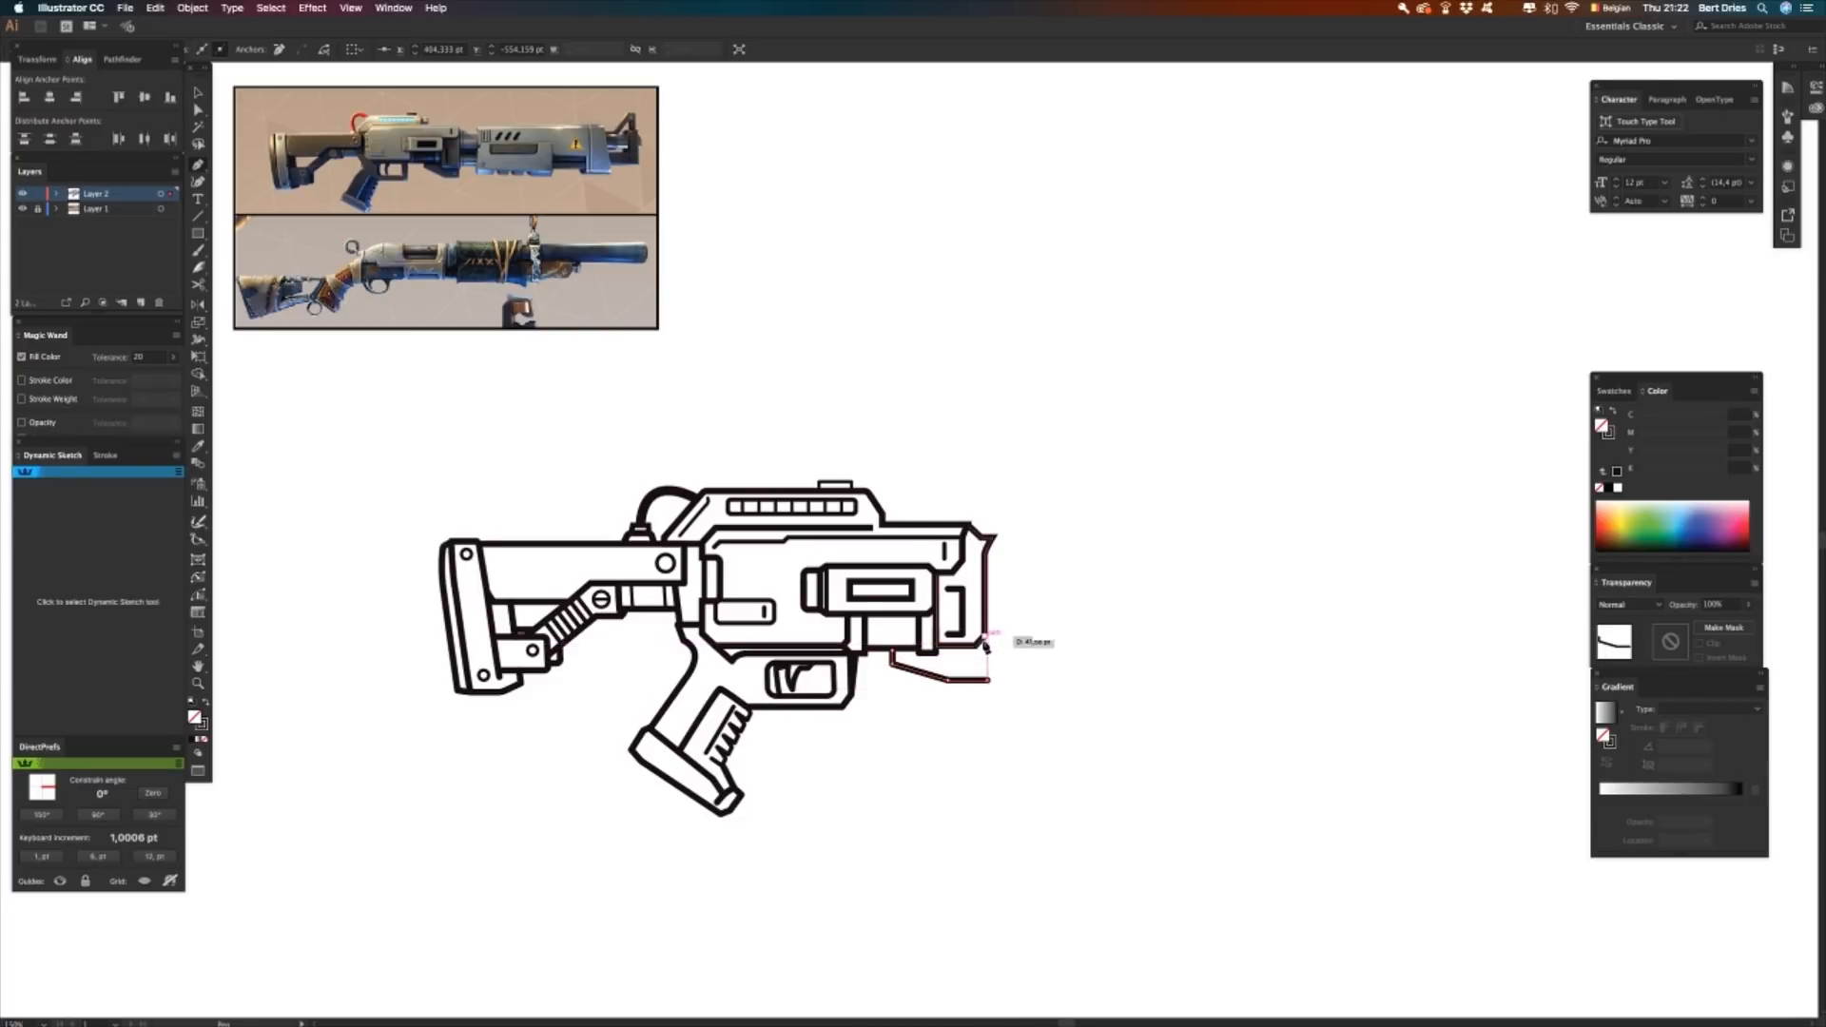
# - Nudge the front edge of the angled lower outline about 7 pt toward the rear and lower its top end slightly
pyautogui.press('a')
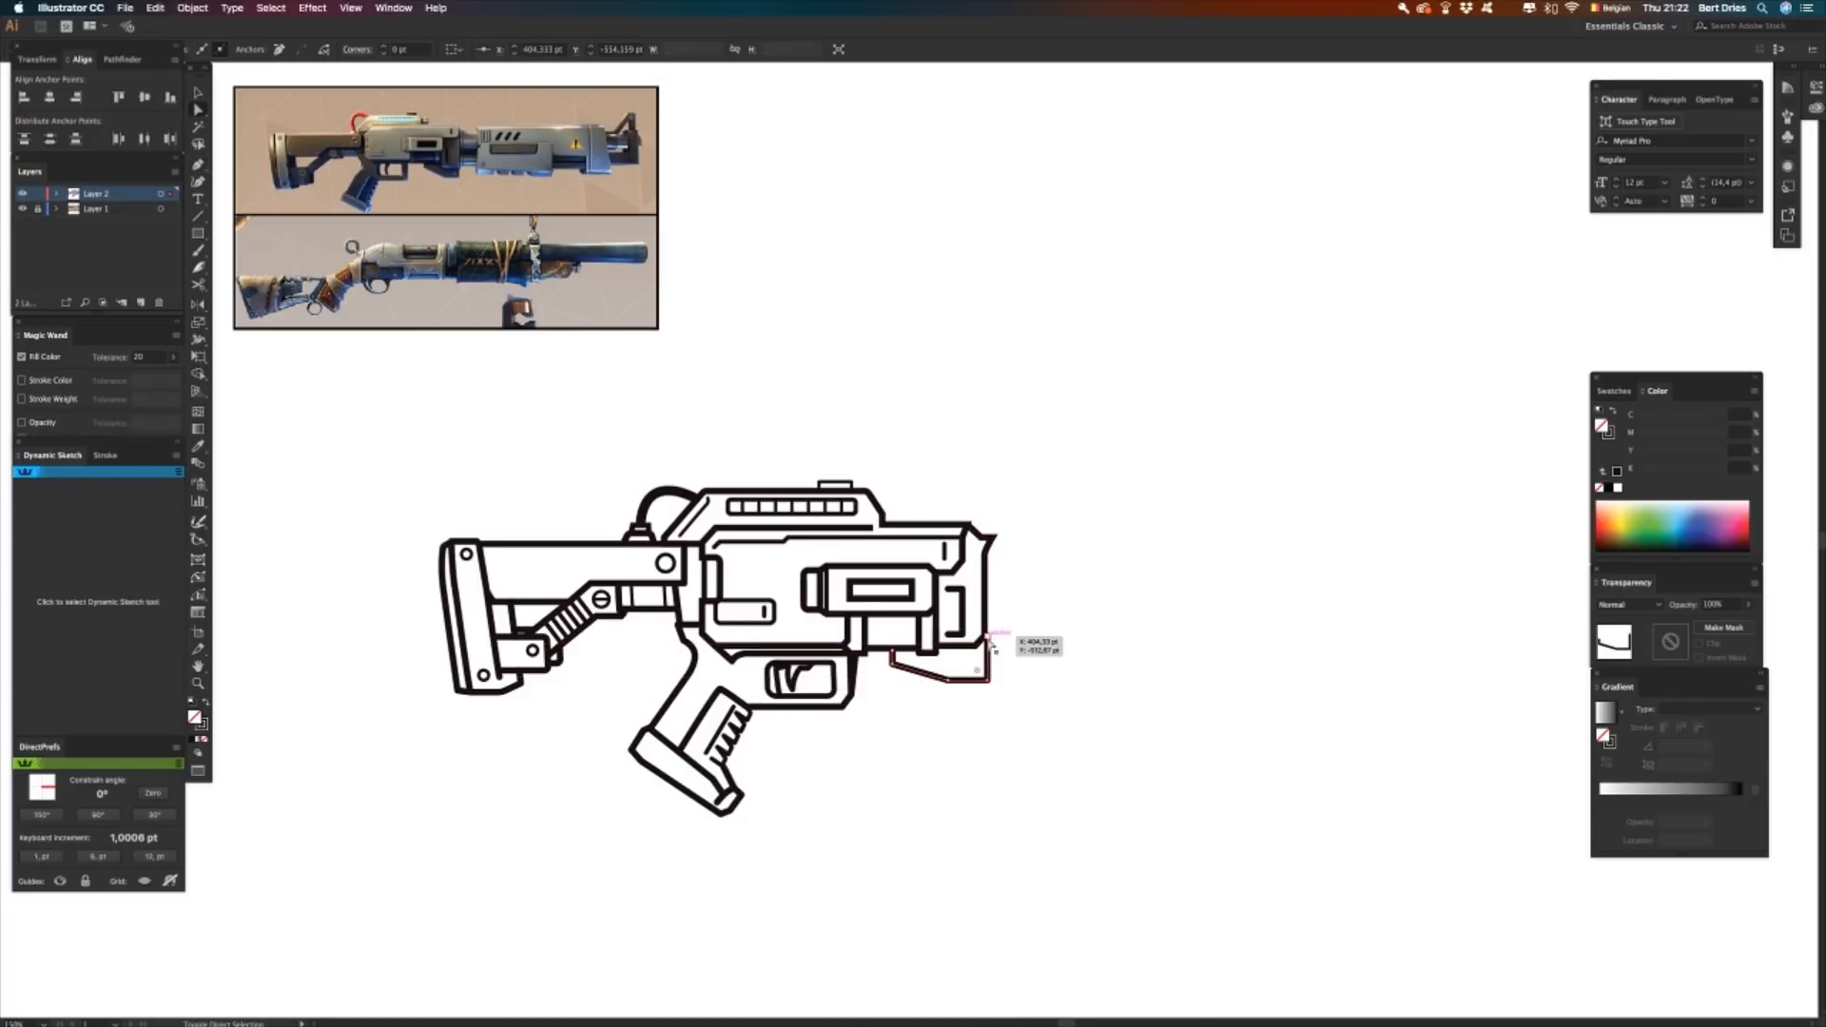
pyautogui.press('Left')
pyautogui.press('Left')
pyautogui.press('Left')
pyautogui.press('Left')
pyautogui.press('Left')
pyautogui.press('Left')
pyautogui.press('Left')
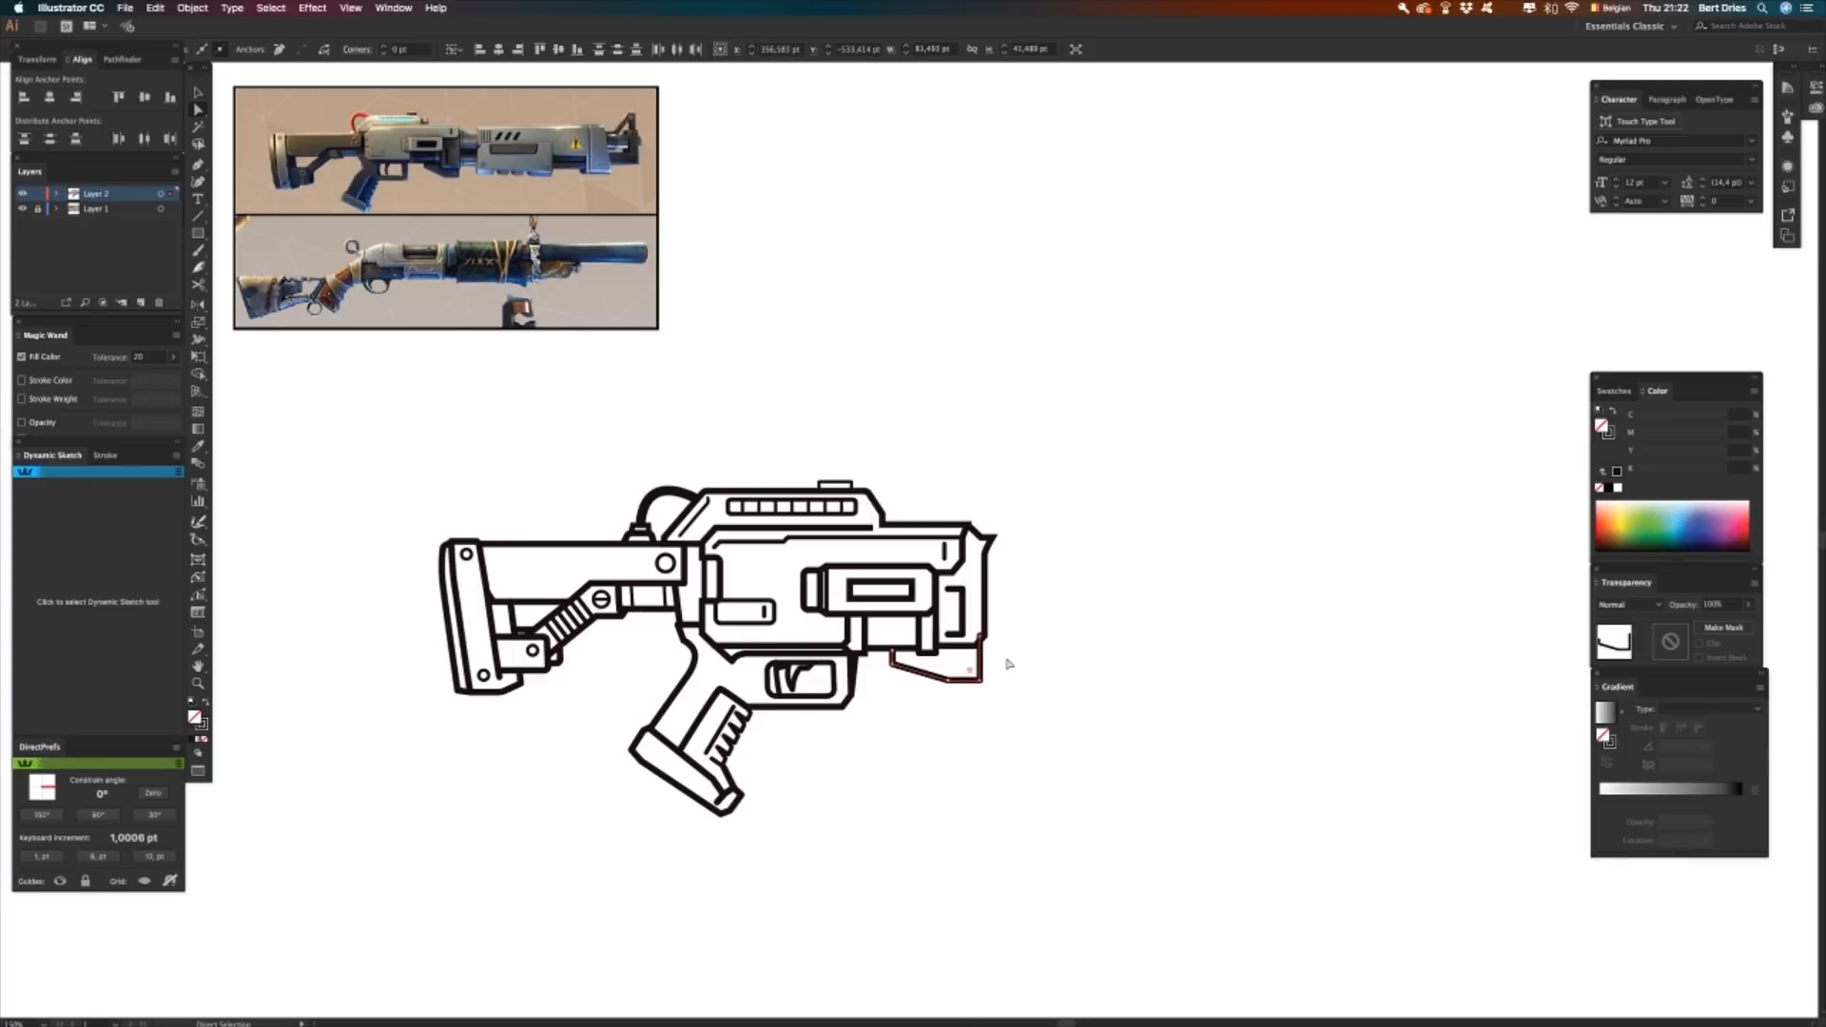
pyautogui.press('n')
pyautogui.press('a')
pyautogui.click(1008, 656)
pyautogui.click(981, 636)
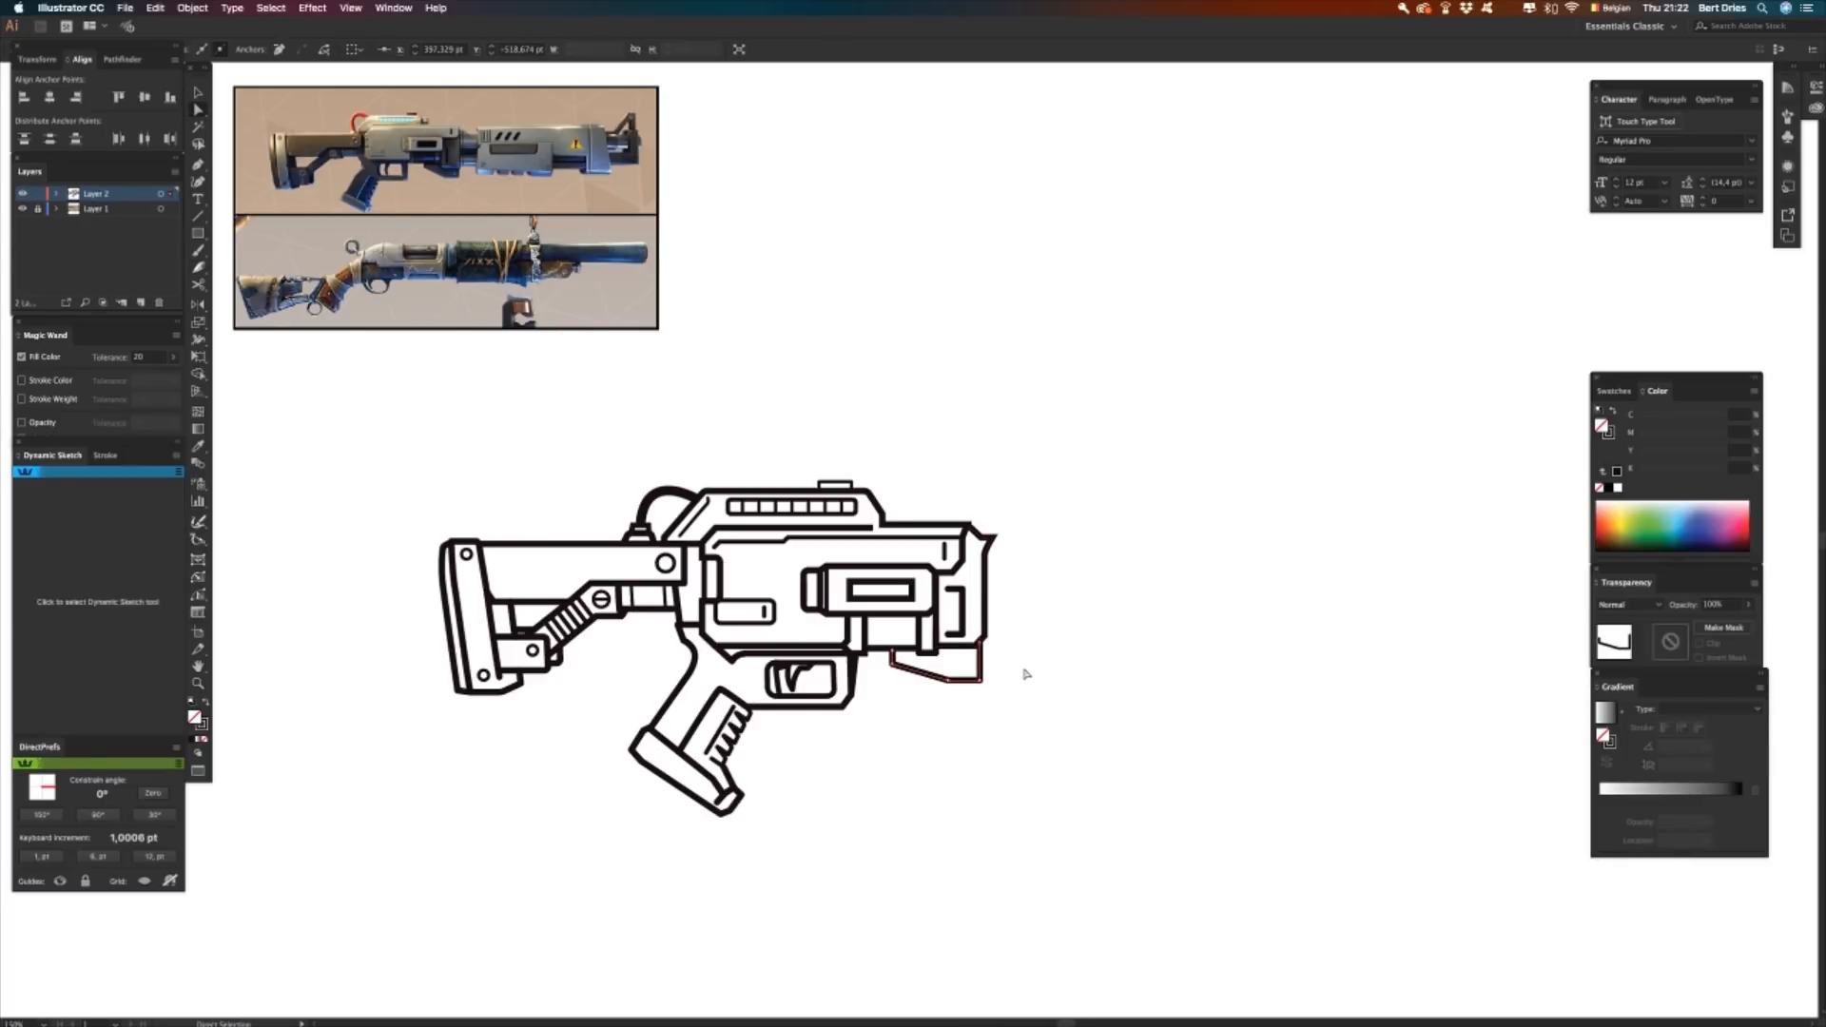
pyautogui.click(1025, 674)
# - Copy the circle from the stock joint into the front of the lower piece, scale it to 90% twice and nudge it into place
pyautogui.press('p')
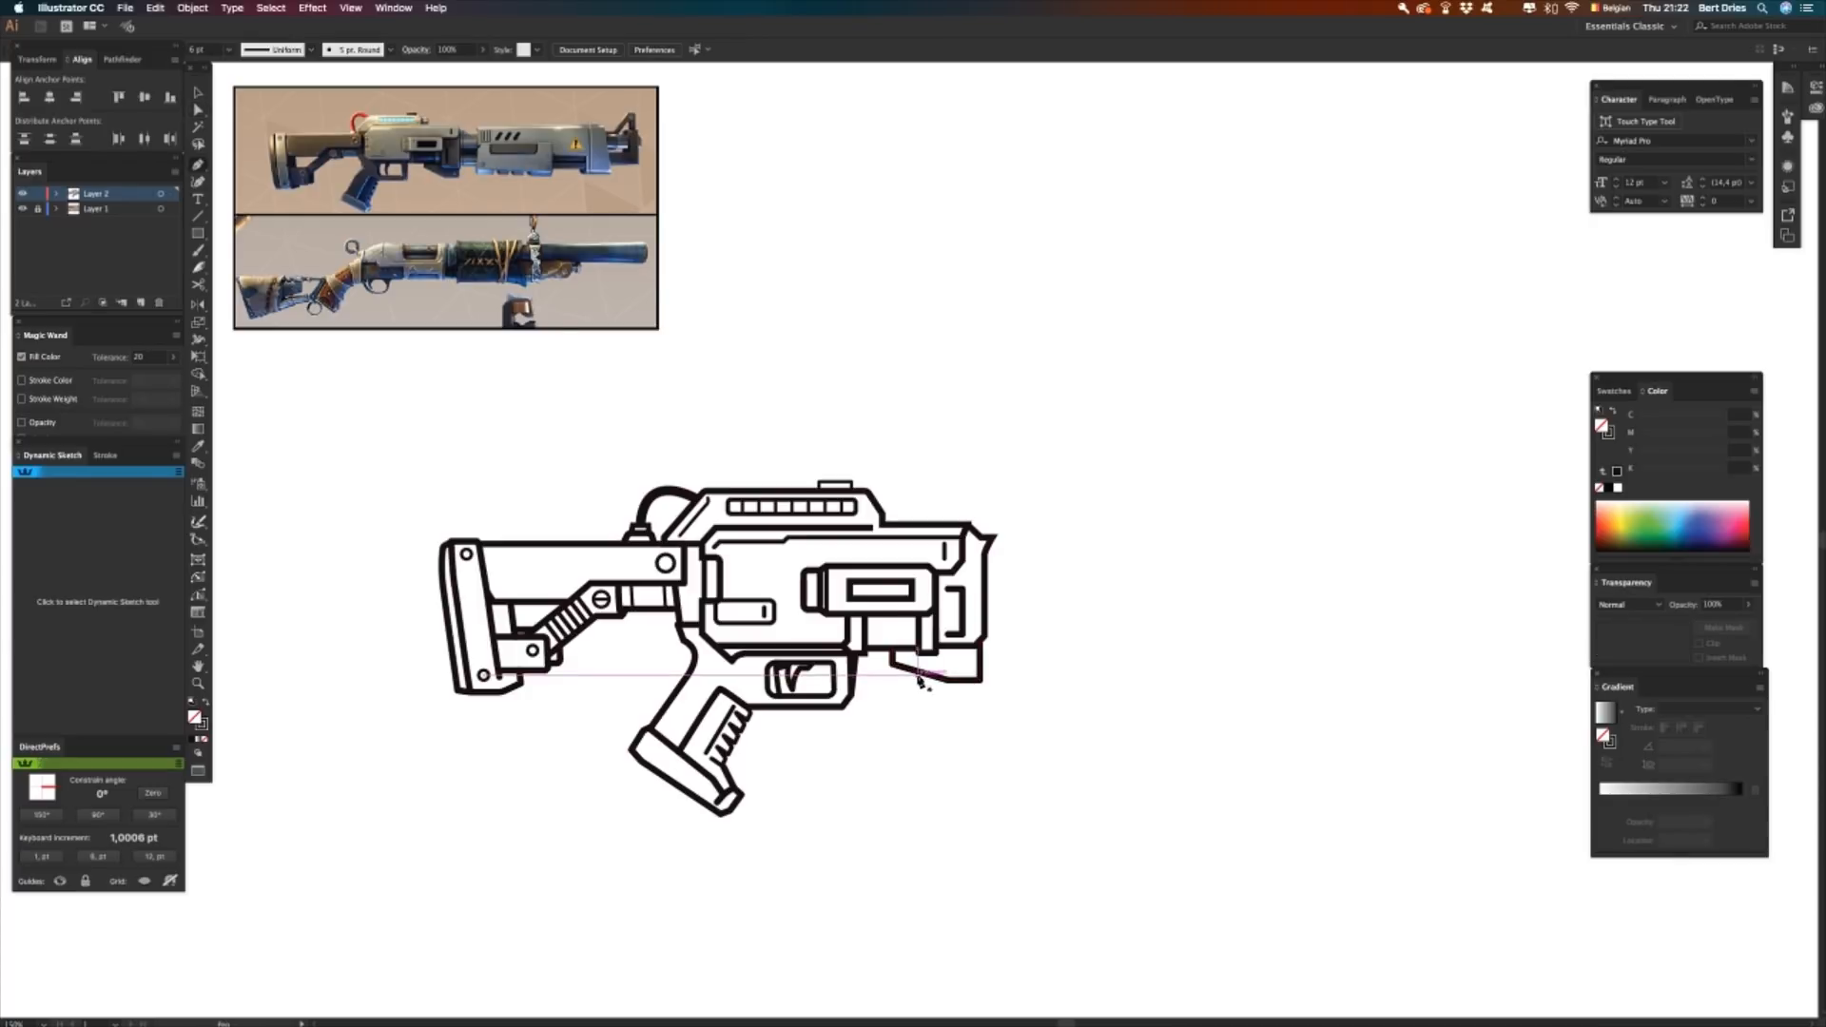
pyautogui.click(911, 676)
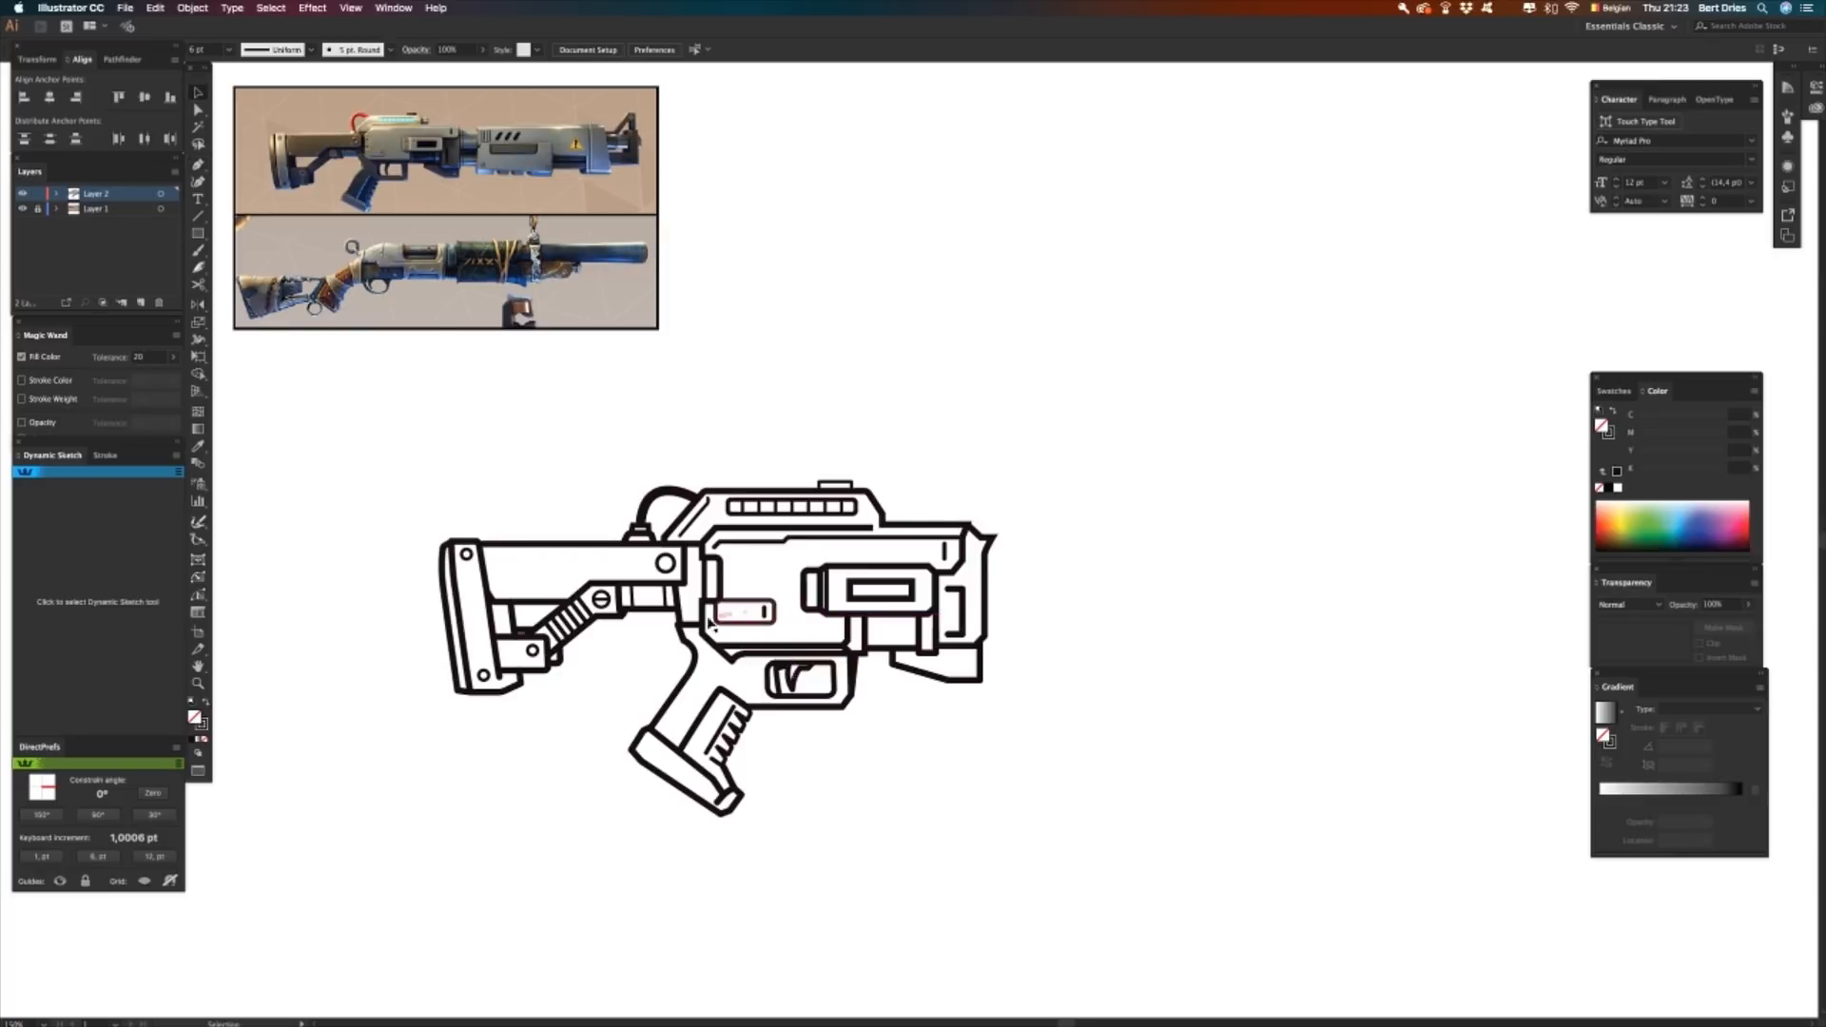
pyautogui.press('v')
pyautogui.moveTo(673, 571); pyautogui.dragTo(972, 672)
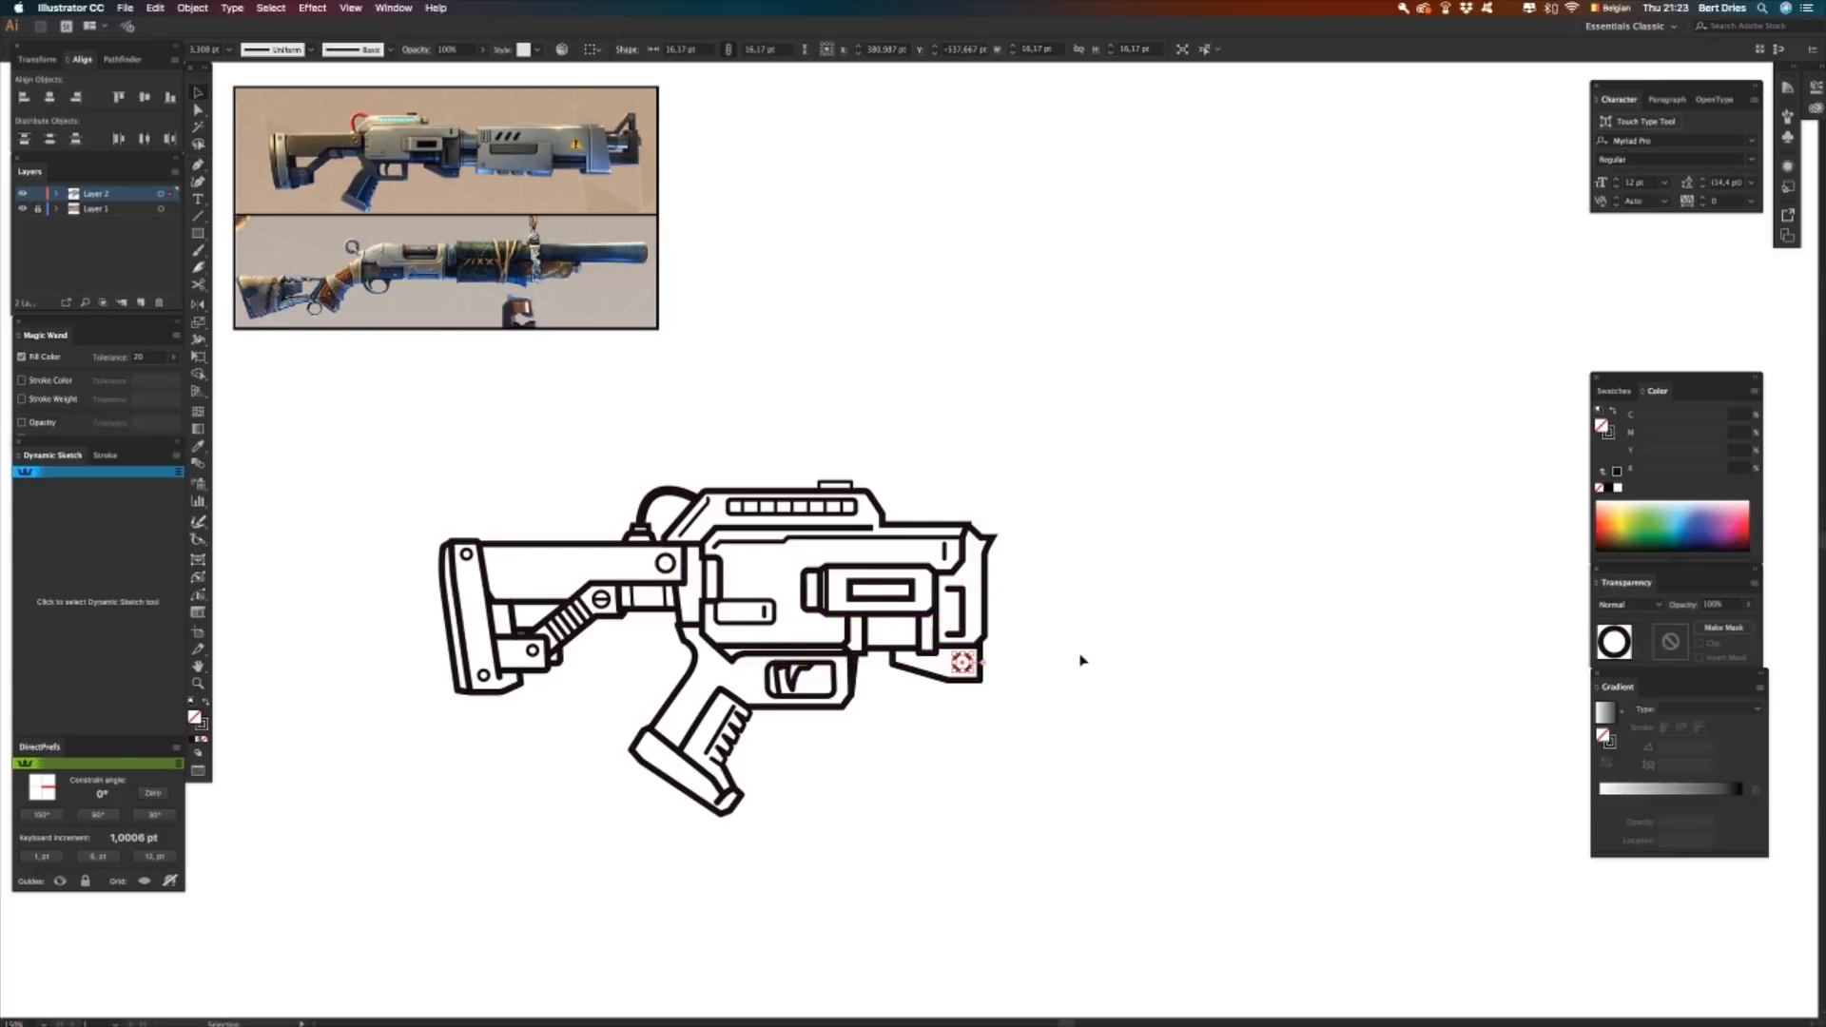
pyautogui.press('Left')
pyautogui.press('s')
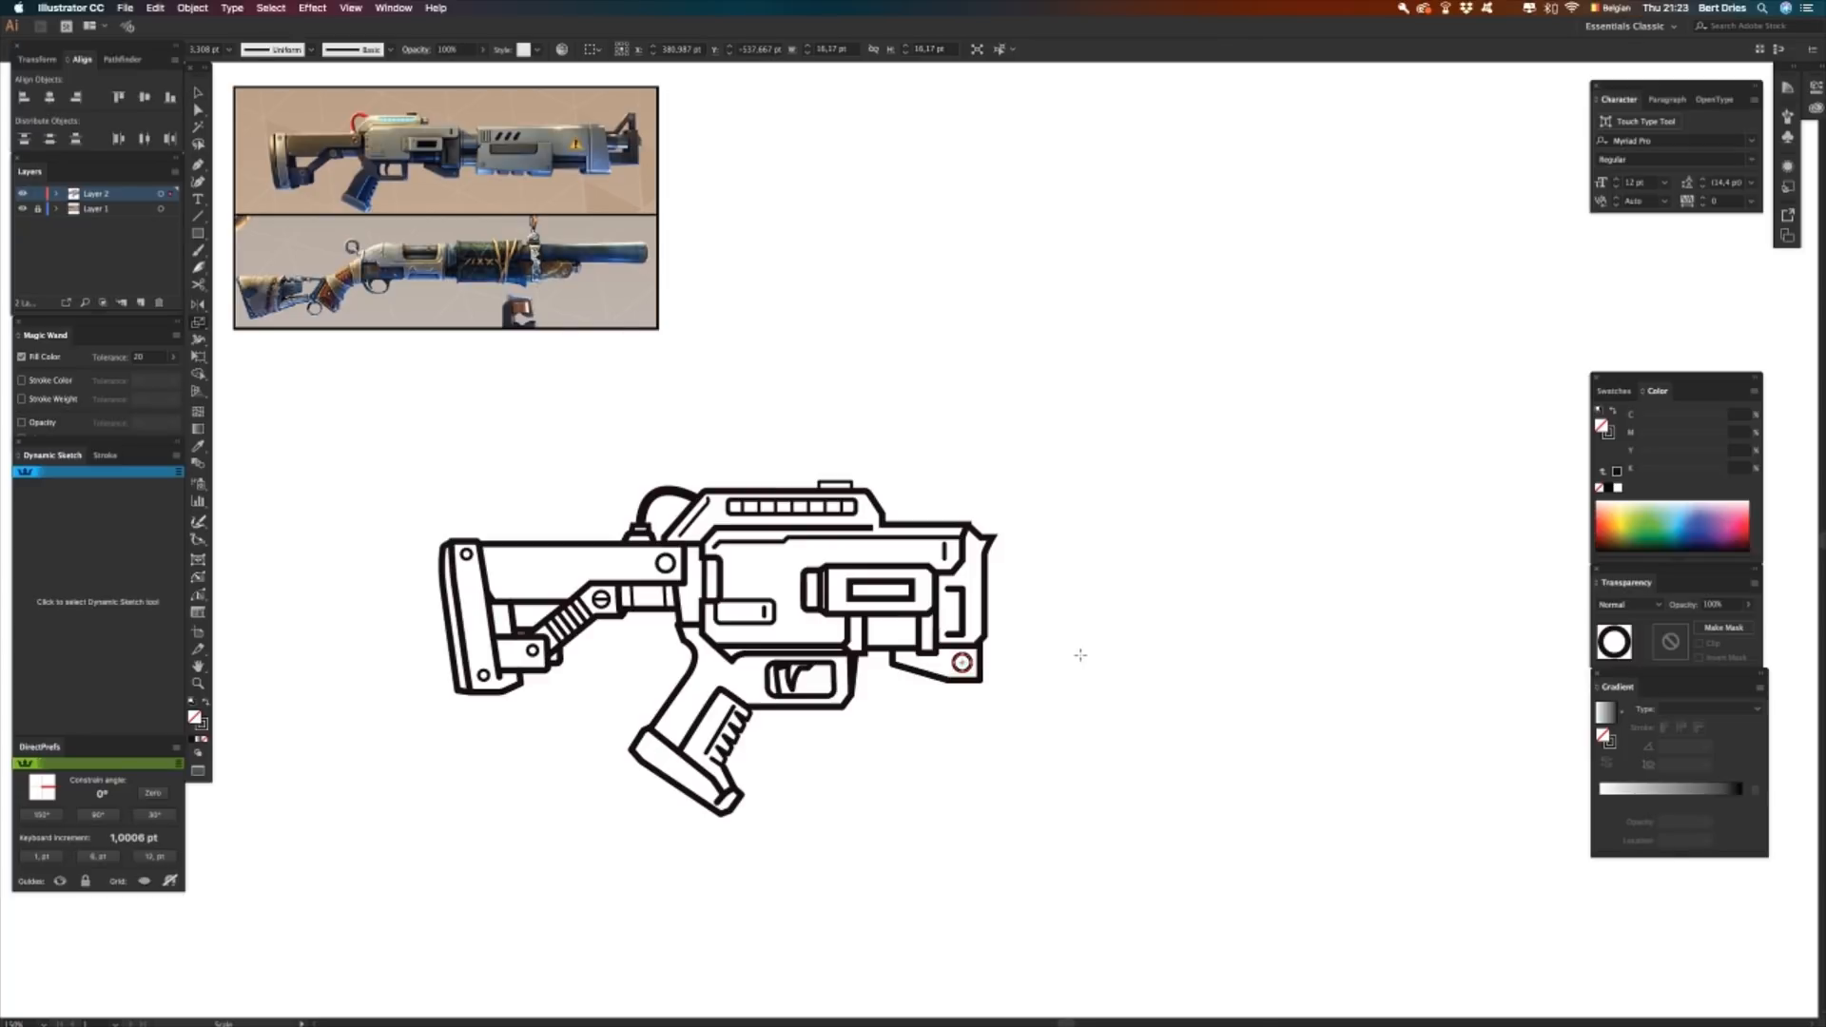
pyautogui.press('Return')
pyautogui.write('90')
pyautogui.press('Return')
pyautogui.press('super+d')
pyautogui.press('Down')
pyautogui.press('Down')
pyautogui.press('Right')
pyautogui.click(1099, 748)
# - Draw a thin horizontal line forward from the U-shaped bracket above the circle and shorten it to the lower piece's front edge
pyautogui.press('p')
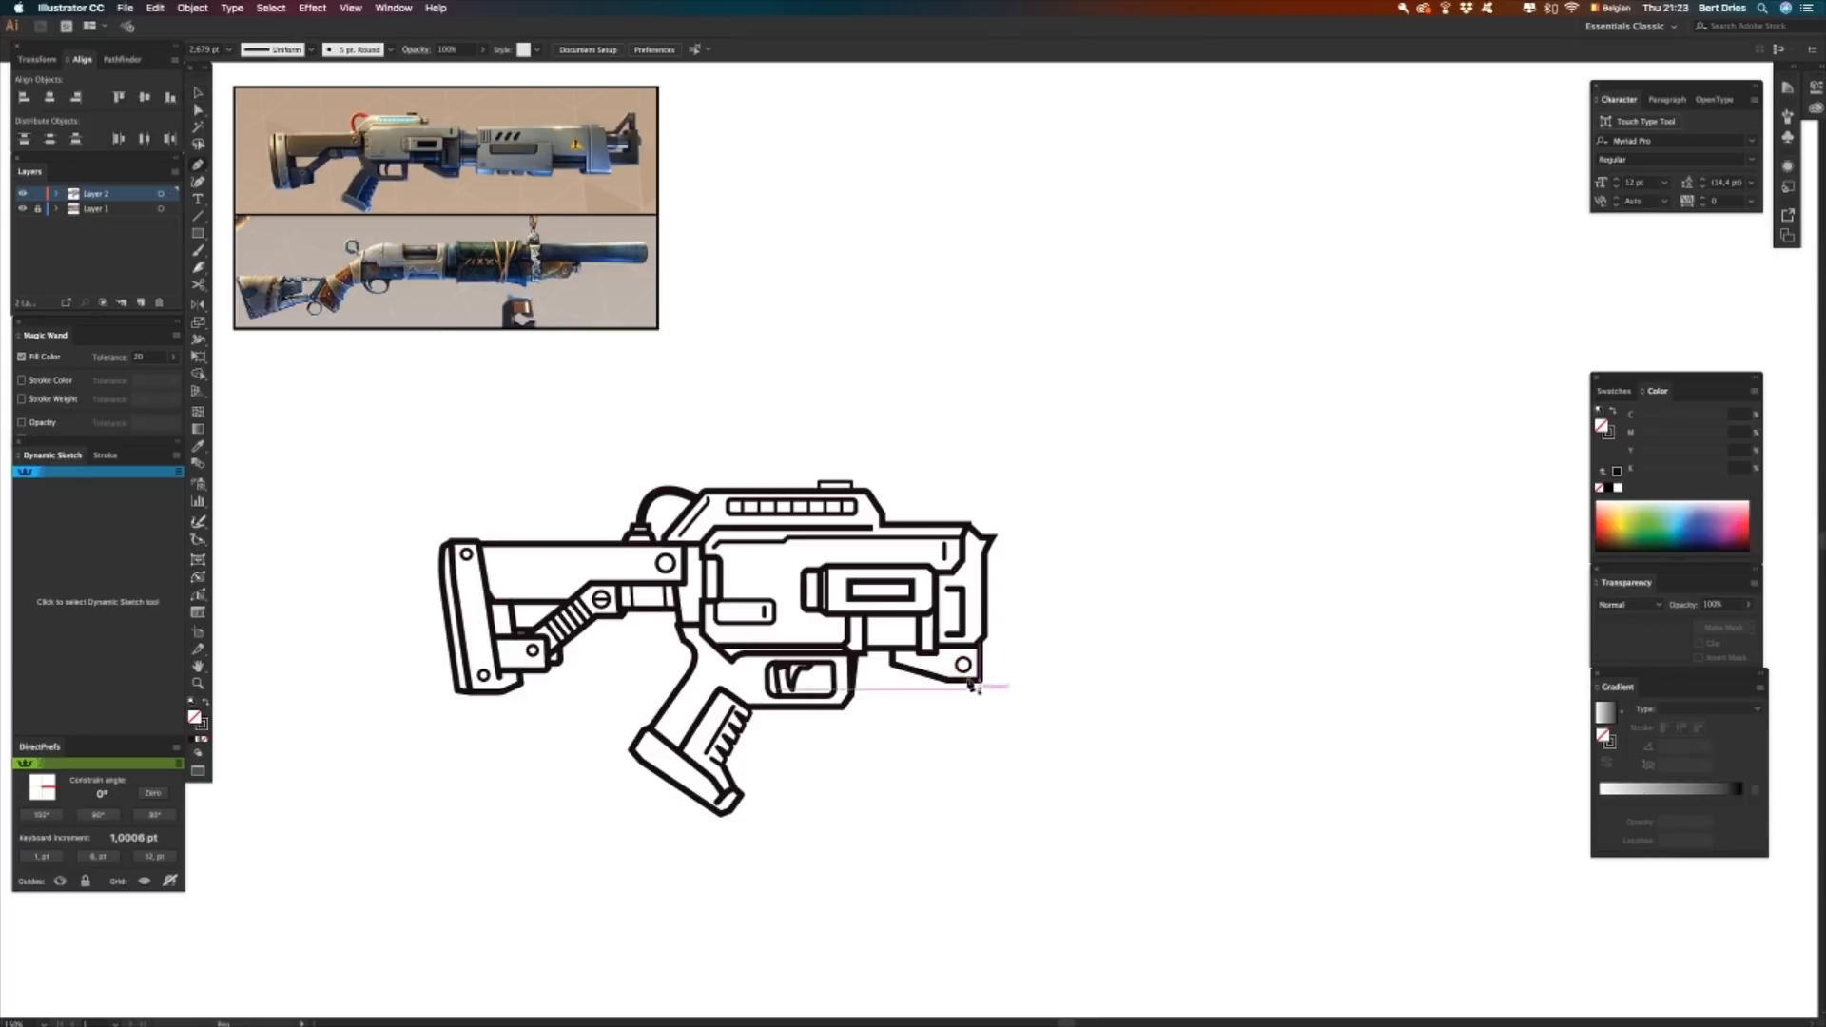
pyautogui.click(939, 653)
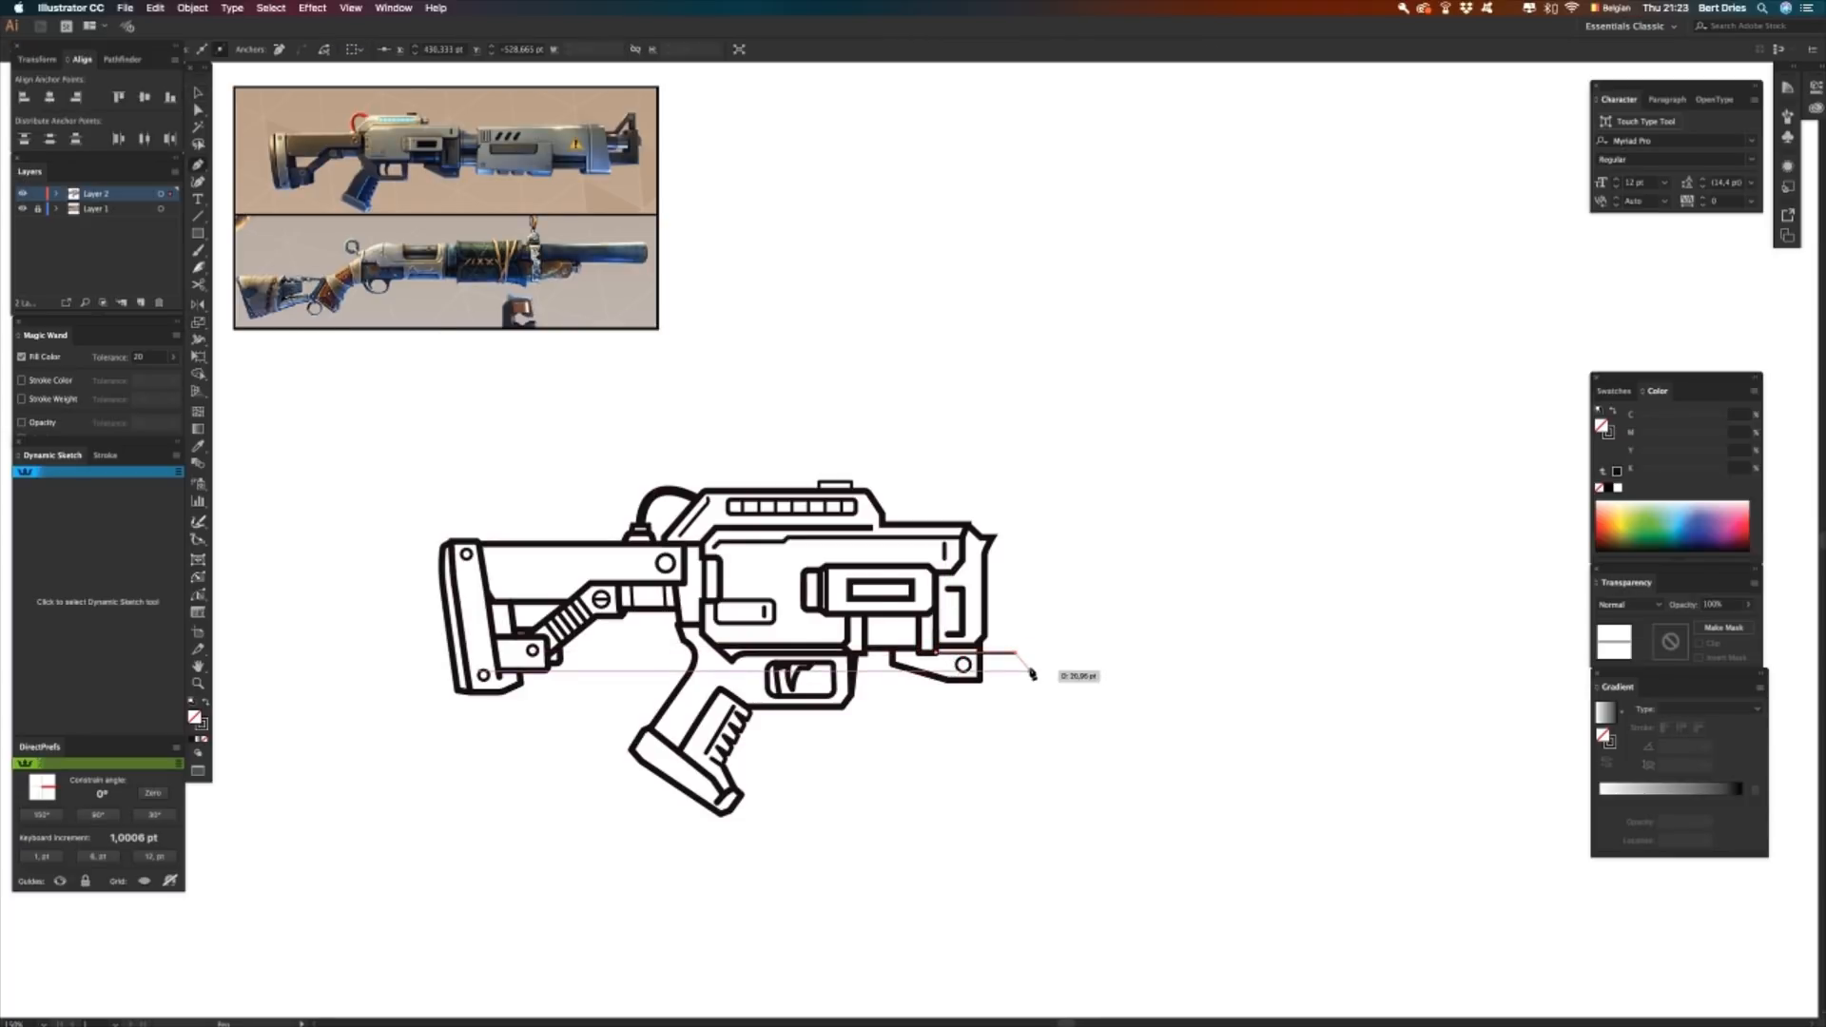
pyautogui.press('n')
pyautogui.press('a')
pyautogui.click(1015, 681)
pyautogui.moveTo(1016, 654); pyautogui.dragTo(990, 657)
pyautogui.click(1062, 723)
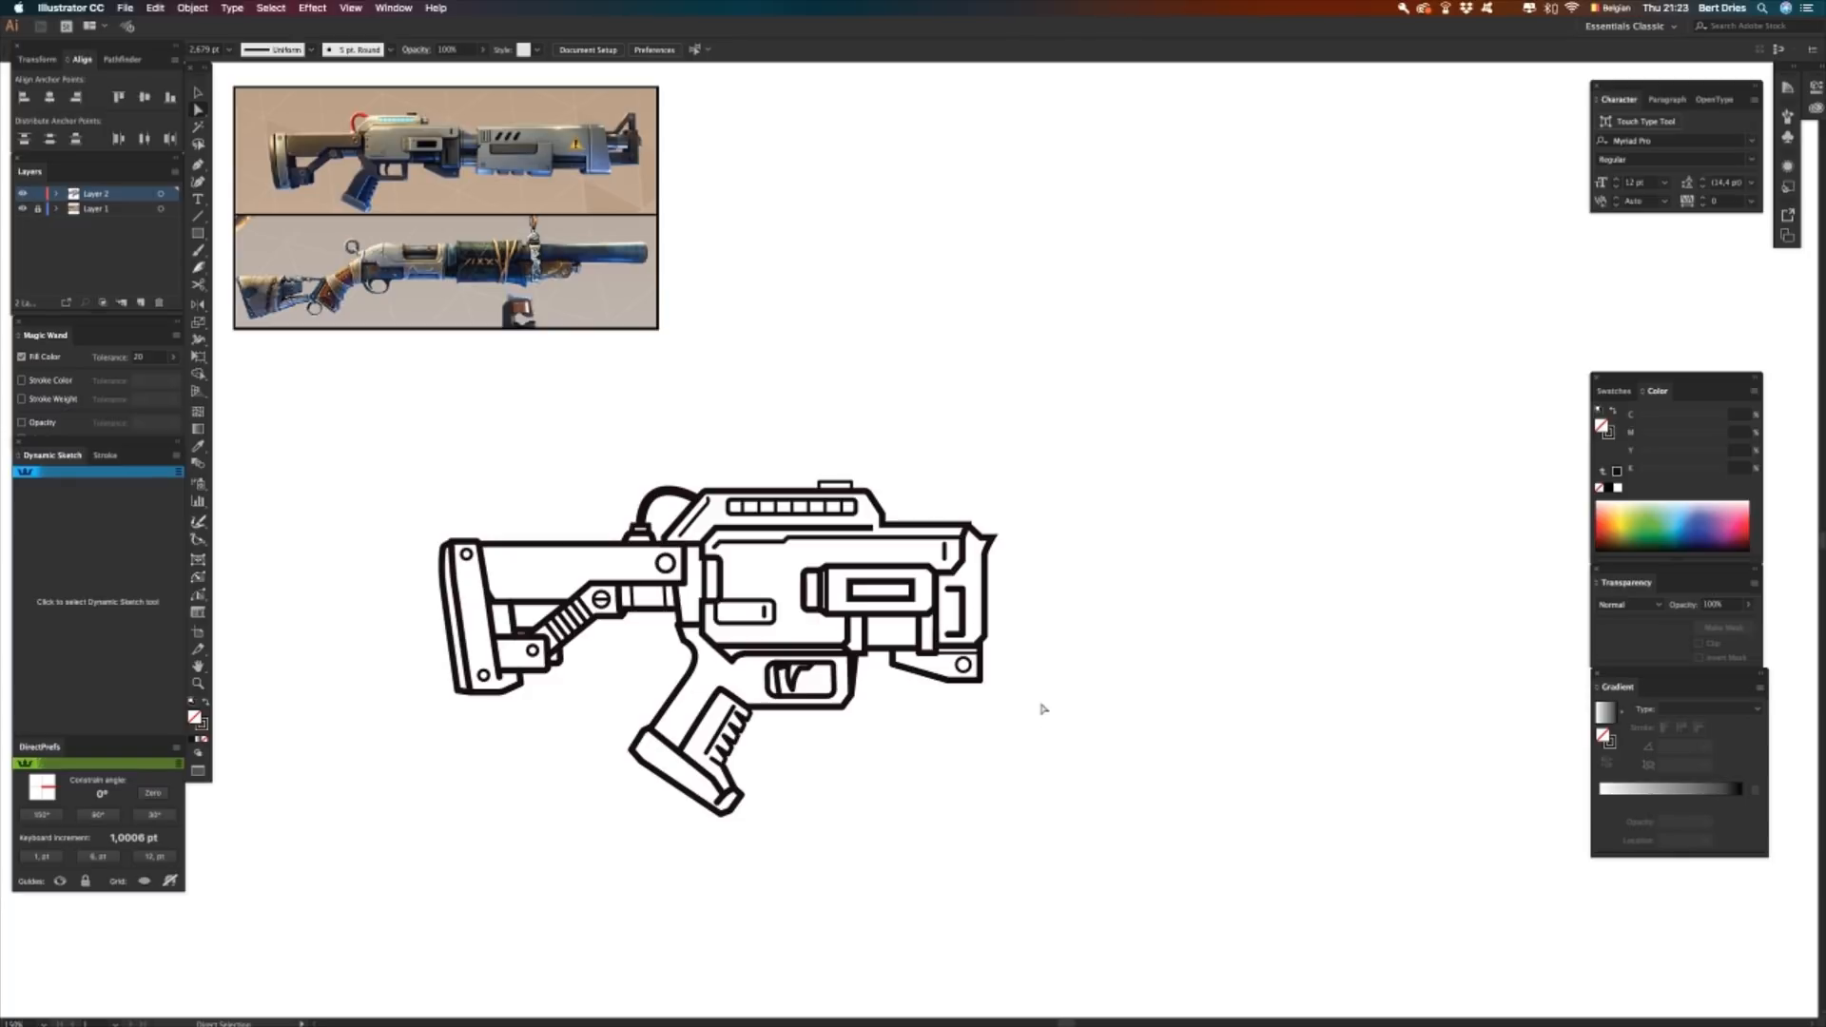
# - Select the front edges of the end piece and the lower piece and nudge them about 1 pt forward
pyautogui.press('a')
pyautogui.click(999, 543)
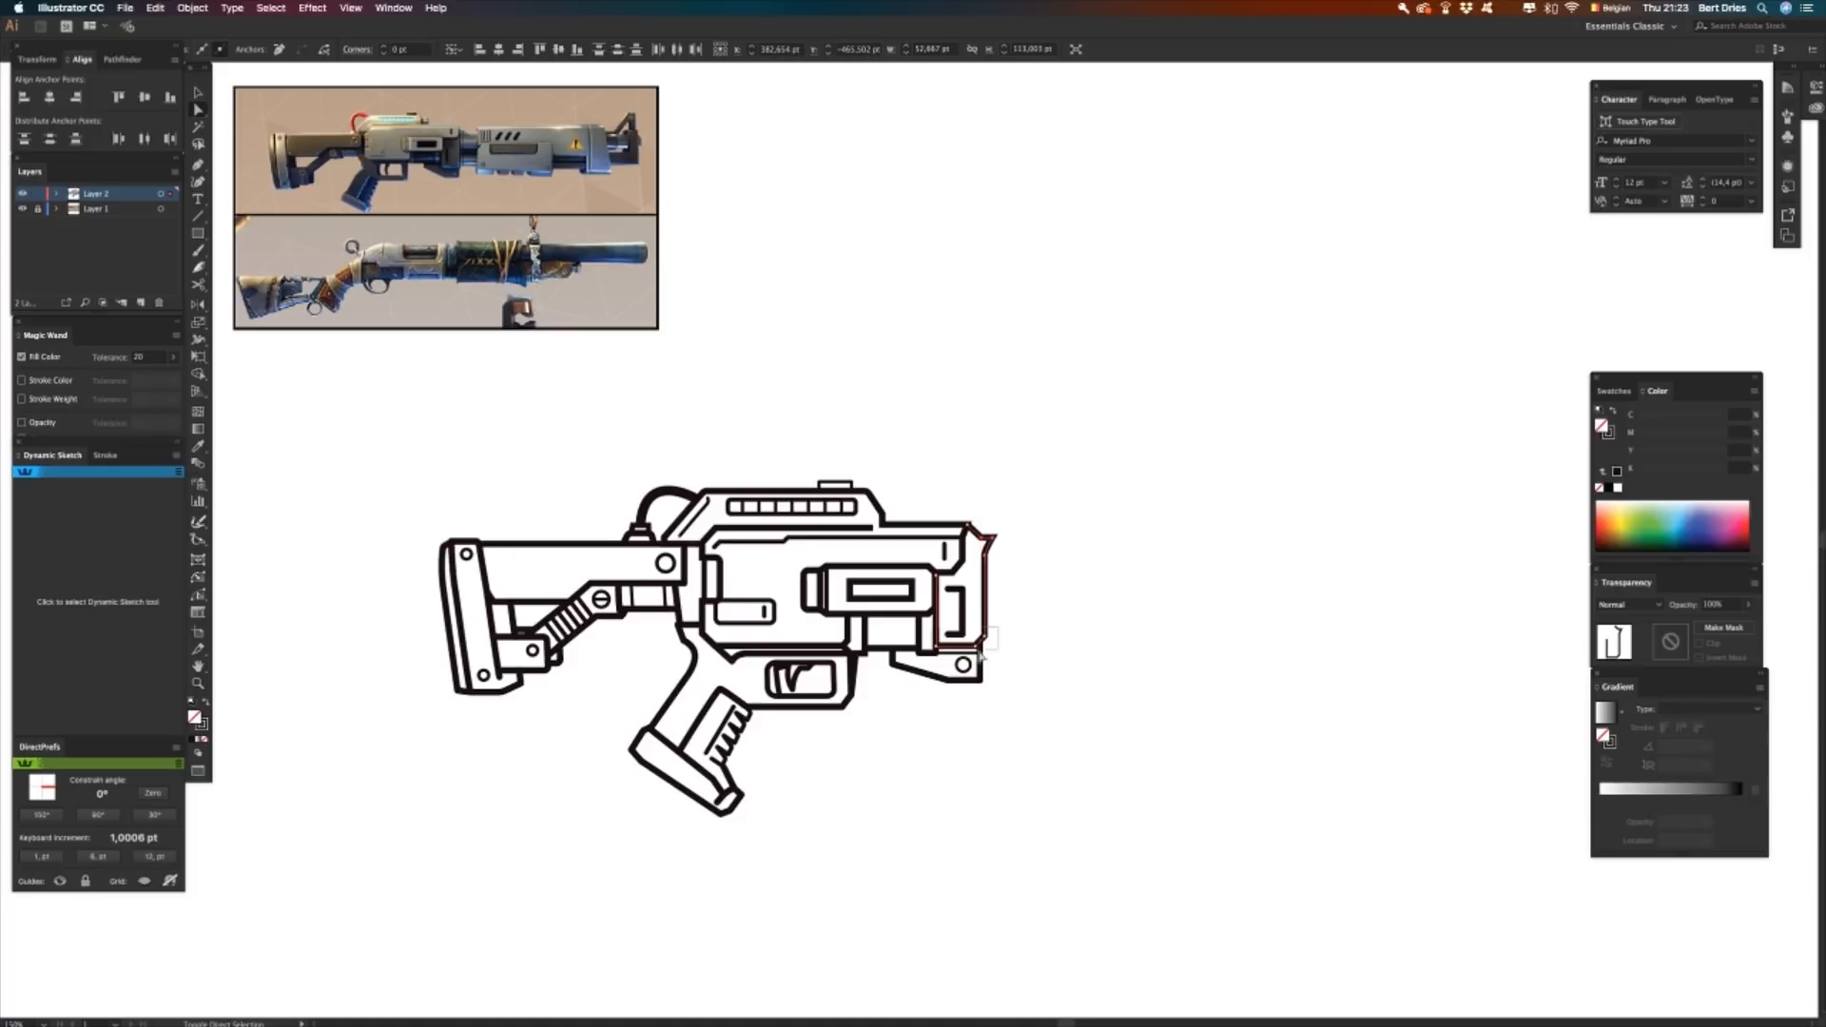
pyautogui.keyDown('shift'); pyautogui.click(977, 684); pyautogui.keyUp('shift')
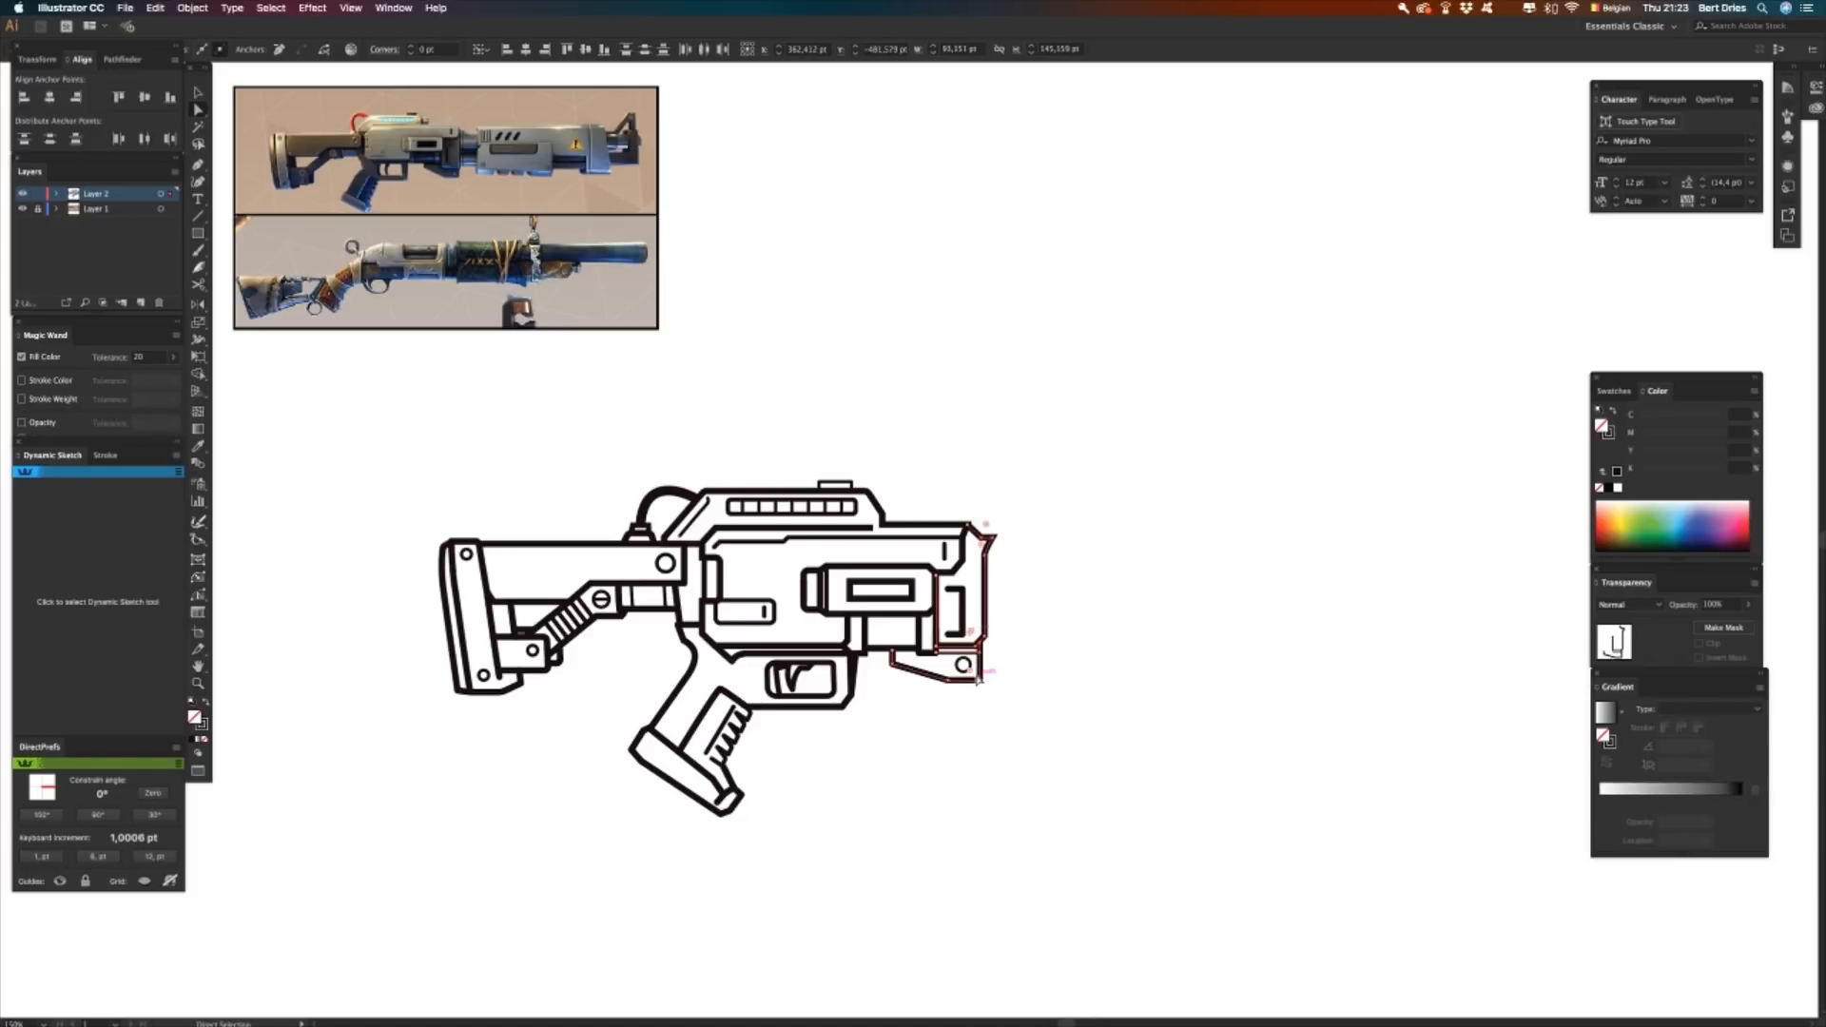
pyautogui.press('Left')
pyautogui.press('Left')
pyautogui.press('Left')
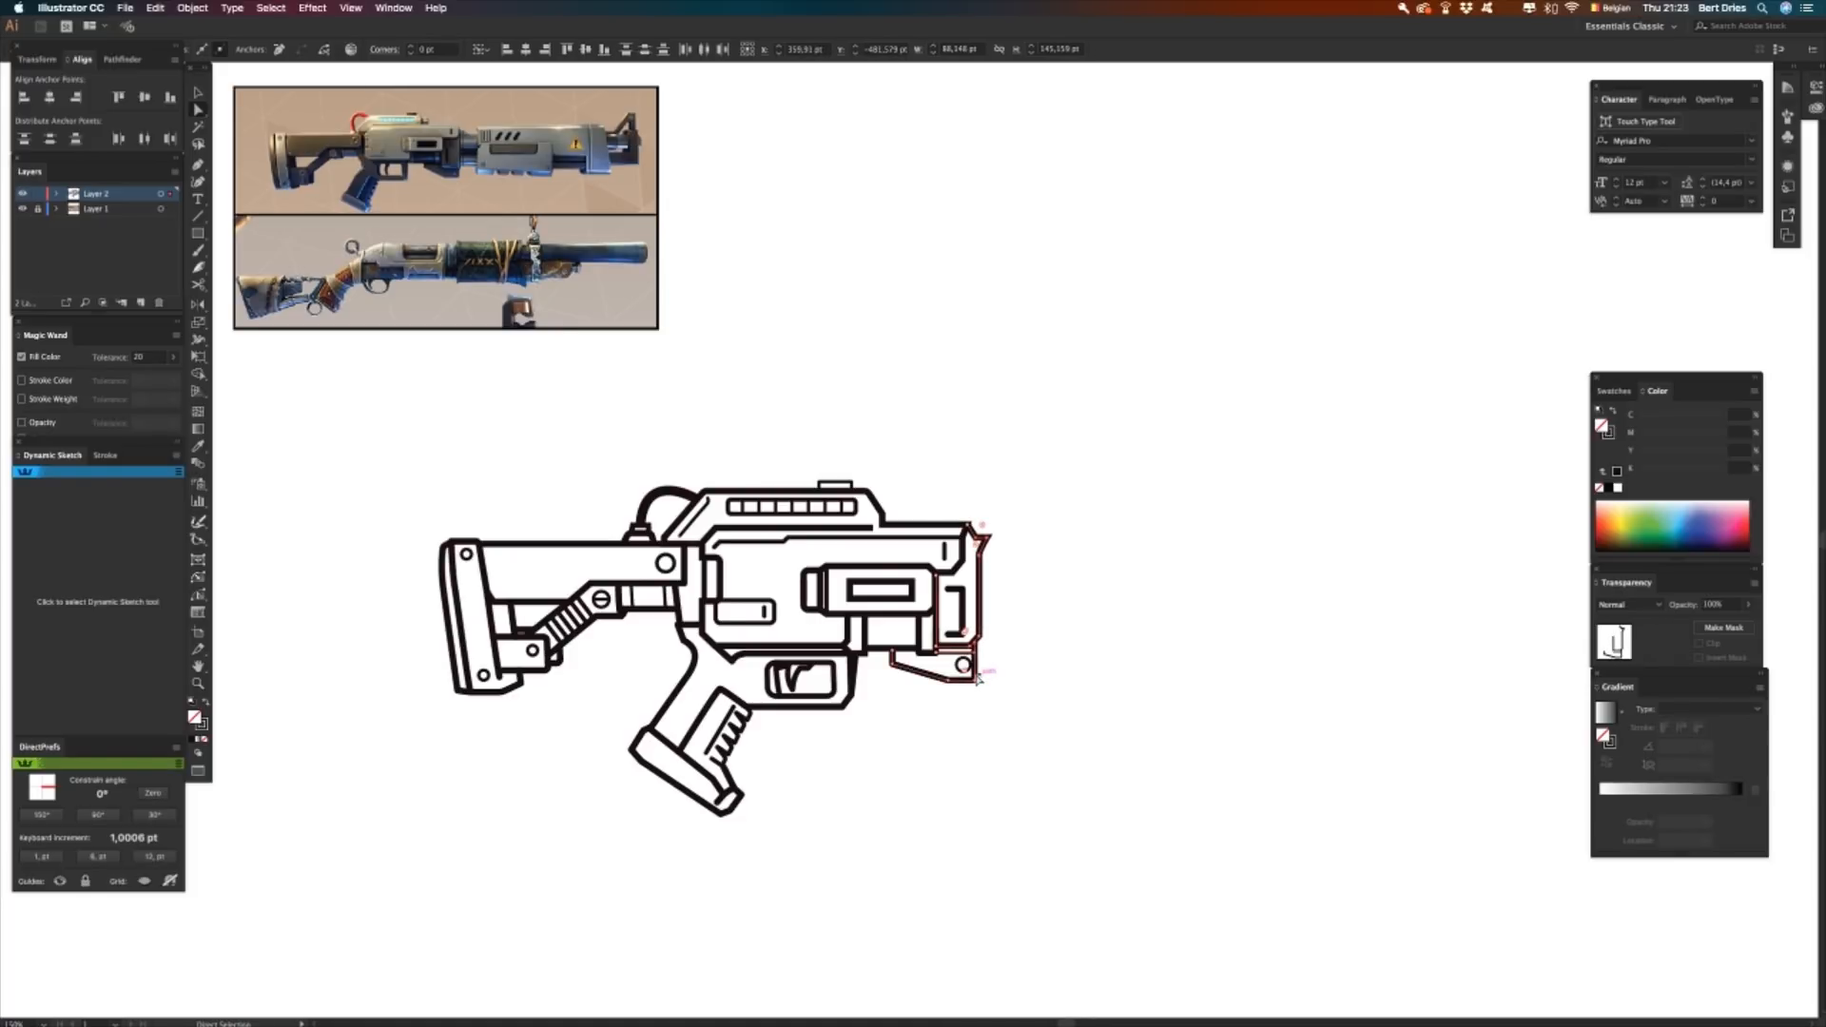
pyautogui.press('Left')
pyautogui.press('Left')
pyautogui.press('Left')
pyautogui.press('Right')
pyautogui.press('Right')
pyautogui.press('Right')
pyautogui.press('Right')
pyautogui.press('Right')
pyautogui.press('Right')
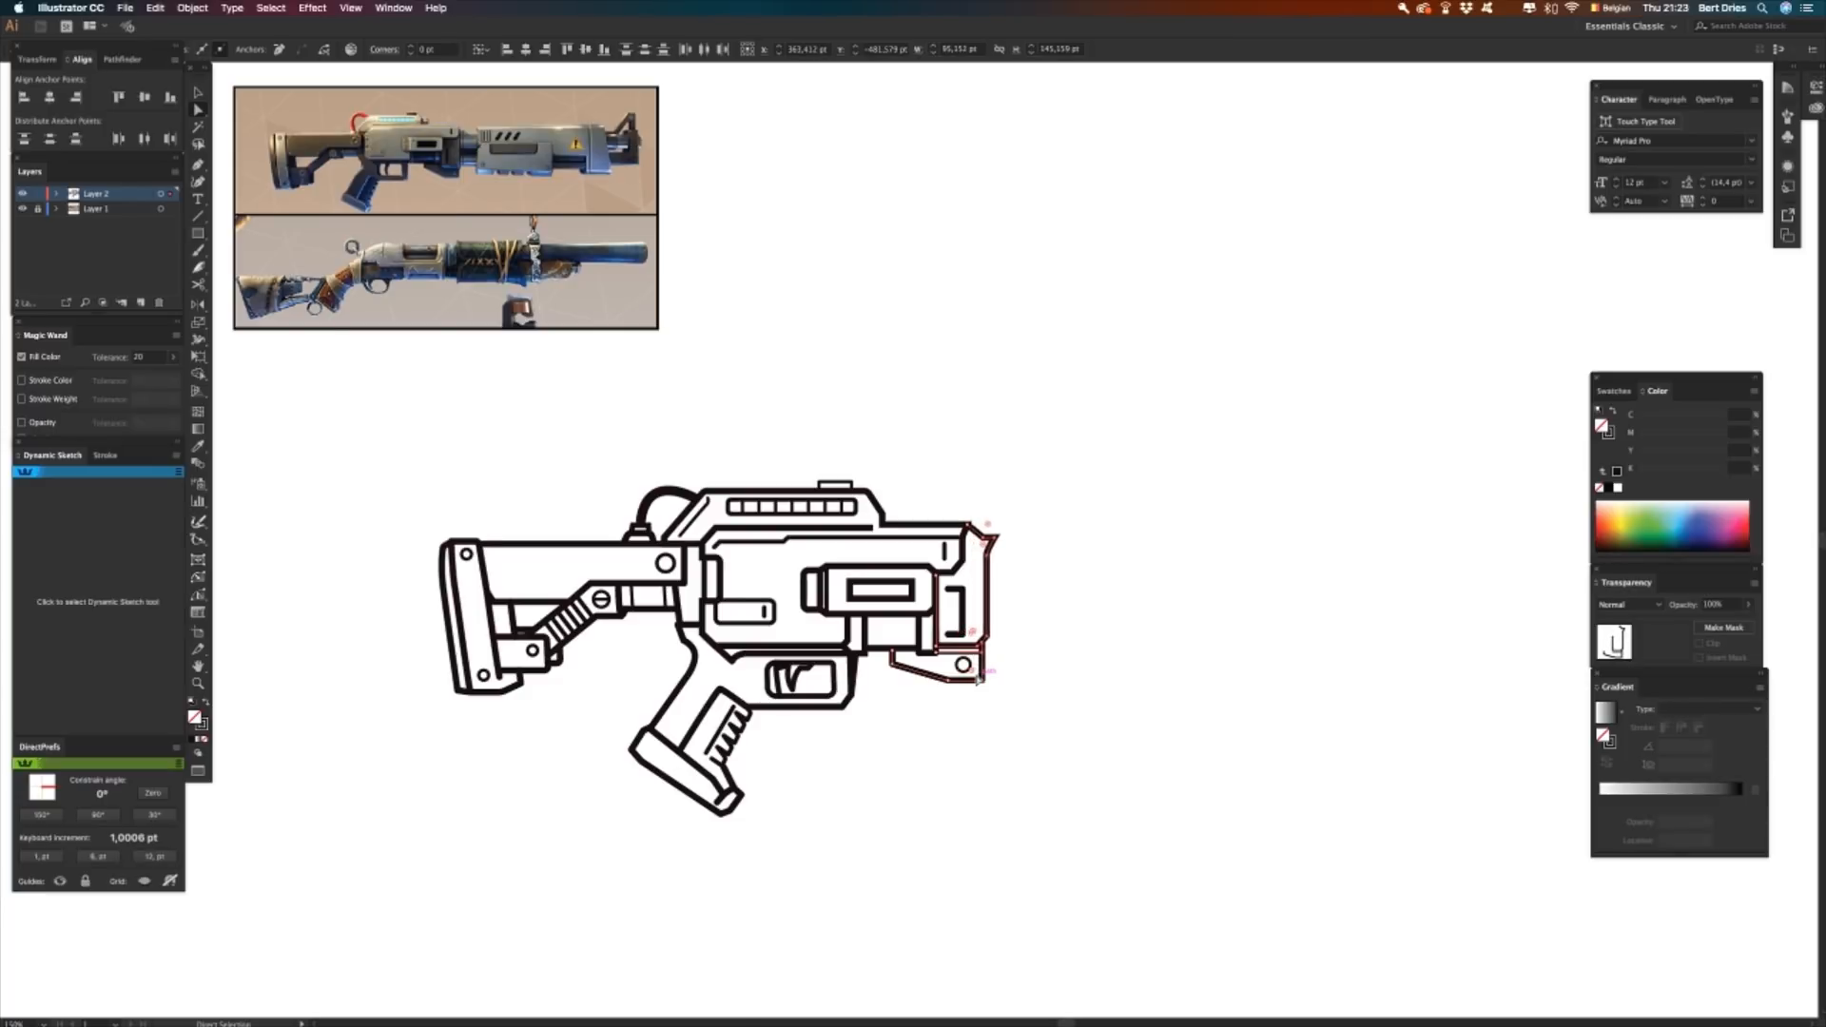
# - Move the upper front end of the panel's stepped contour about 16 pt forward inside the end piece
pyautogui.click(954, 573)
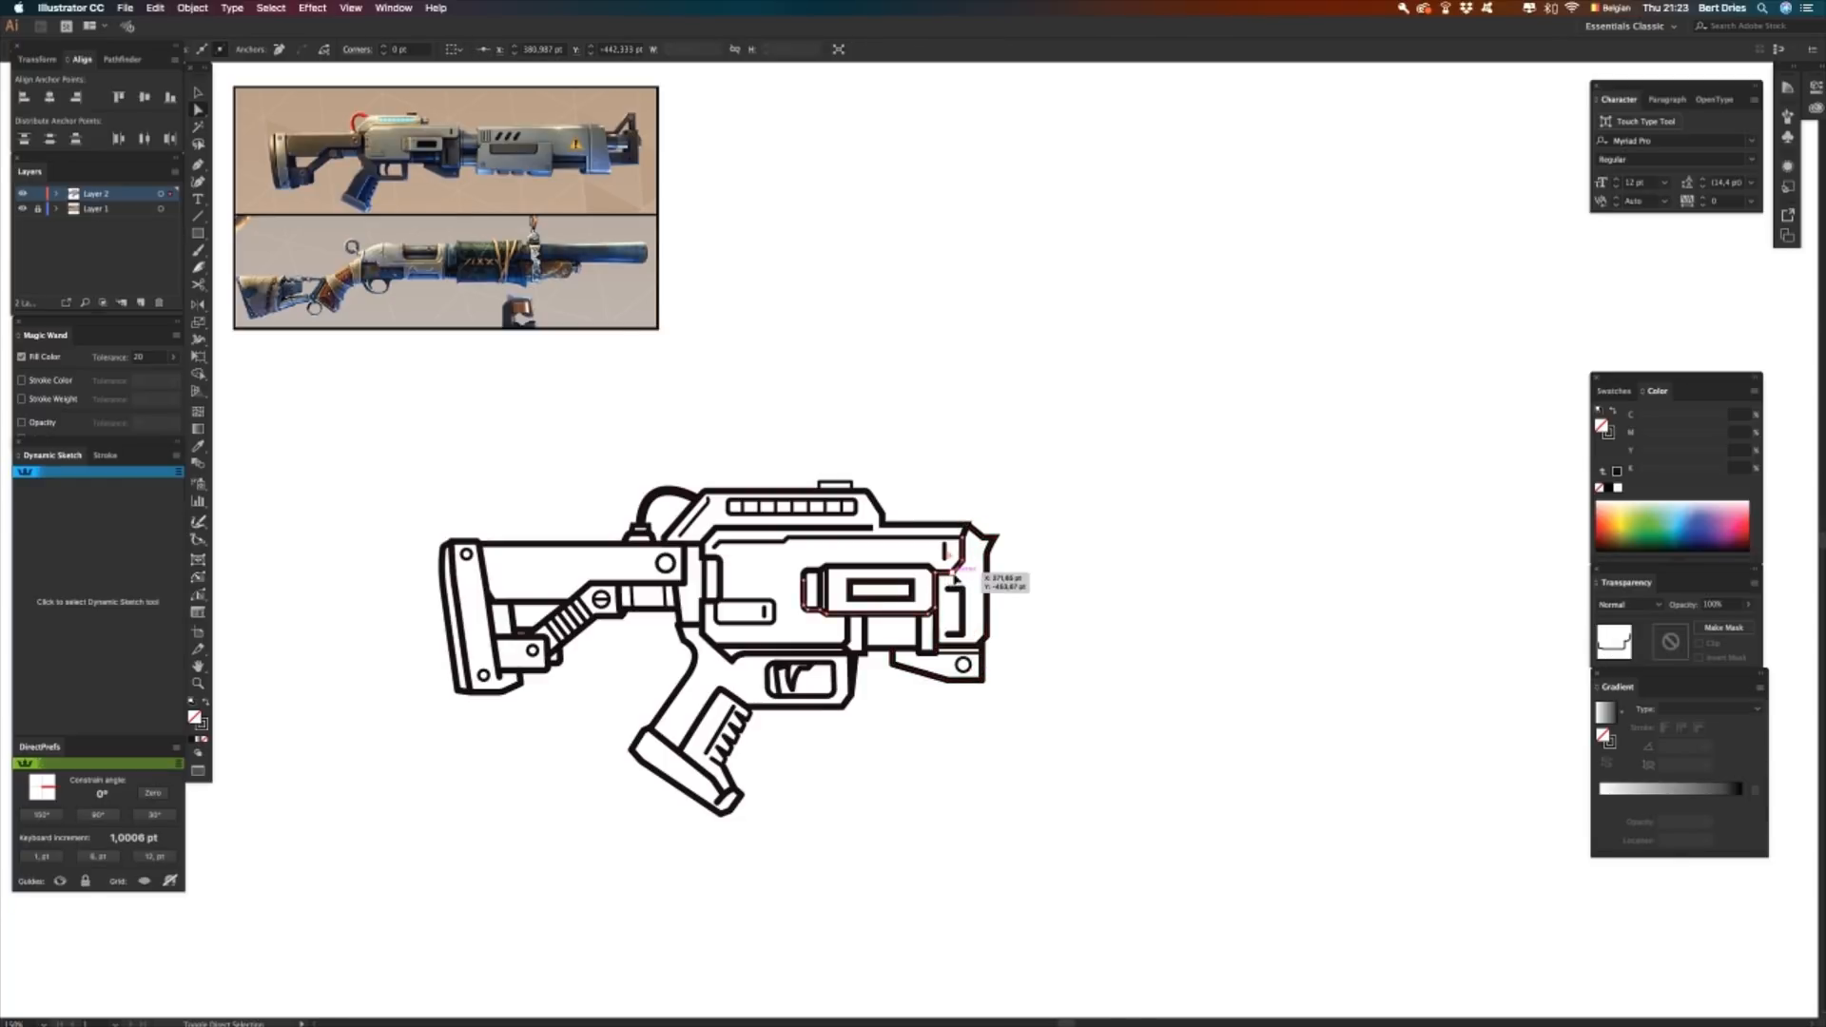
pyautogui.keyDown('shift'); pyautogui.click(954, 573); pyautogui.keyUp('shift')
pyautogui.press('Right')
pyautogui.press('Right')
pyautogui.press('Right')
pyautogui.press('Right')
pyautogui.press('Right')
pyautogui.press('Right')
pyautogui.press('Right')
pyautogui.press('Right')
pyautogui.press('Right')
pyautogui.press('Right')
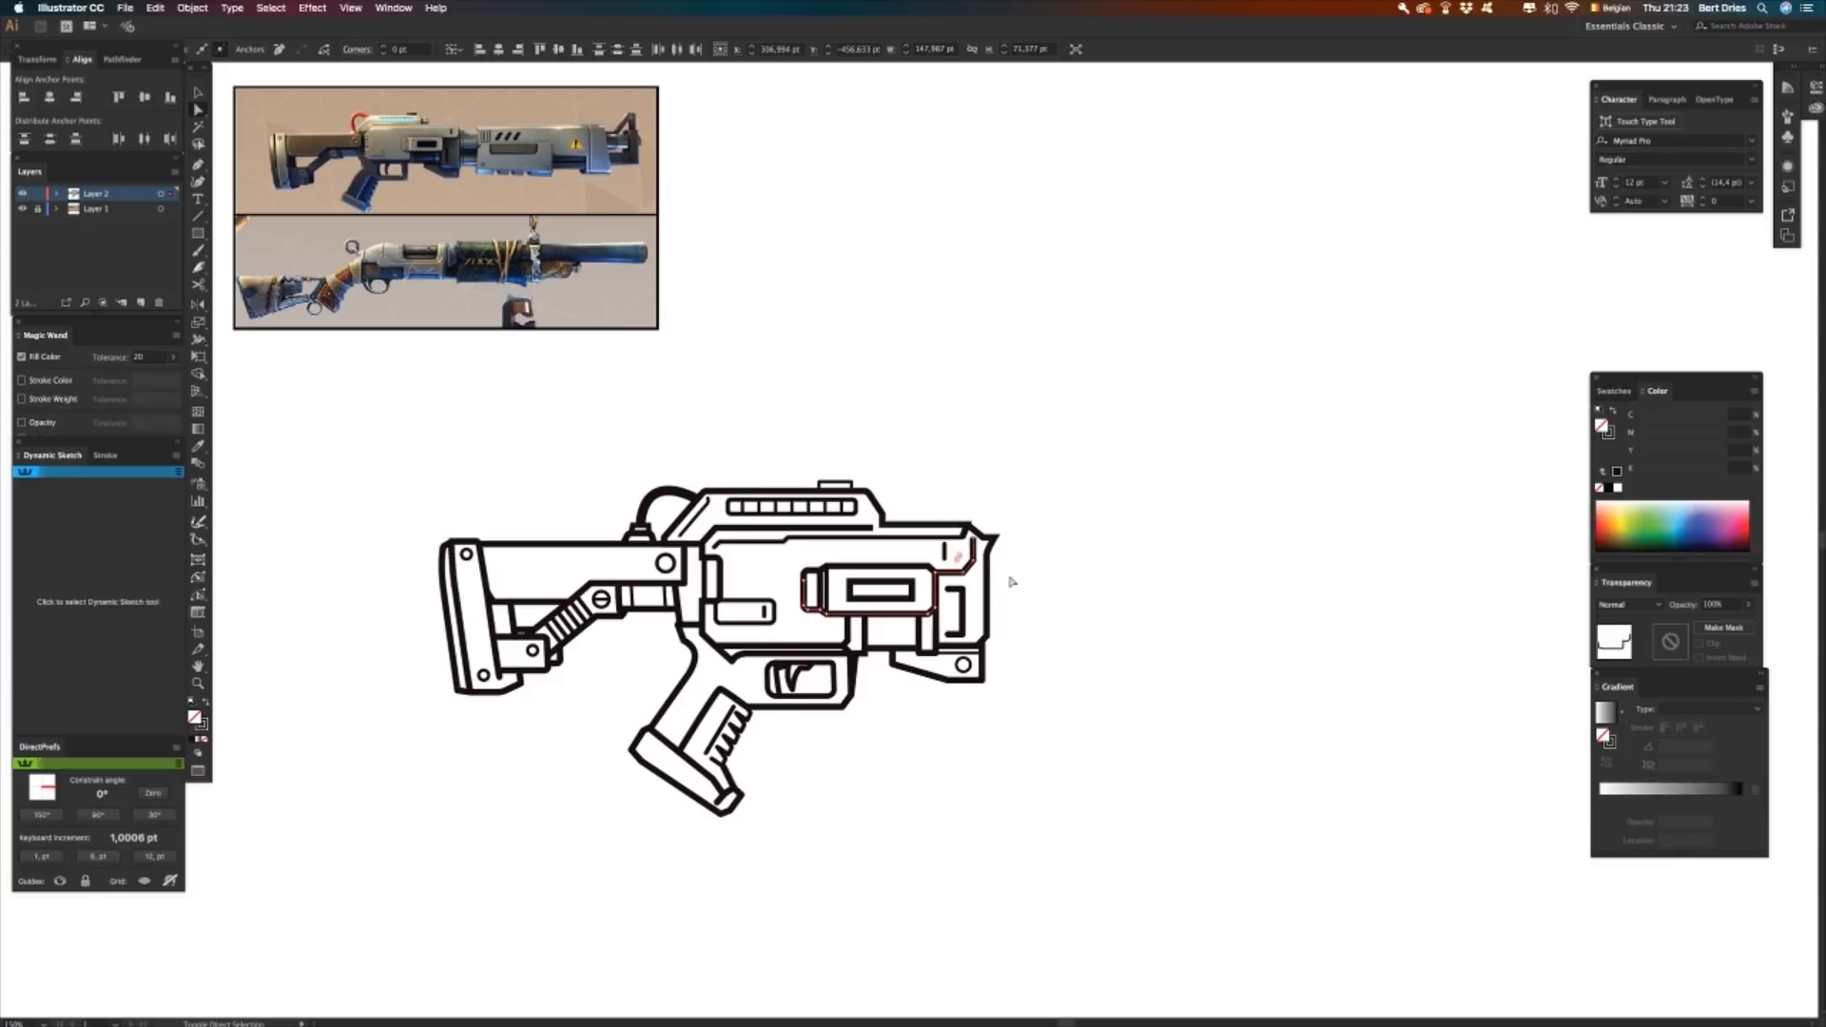
pyautogui.press('Right')
pyautogui.press('Right')
pyautogui.press('Right')
pyautogui.press('Right')
pyautogui.press('Right')
pyautogui.press('Right')
# - Move the front ends of the upper body outlines forward to meet the end piece's front edge
pyautogui.click(956, 512)
pyautogui.moveTo(973, 549); pyautogui.dragTo(974, 550)
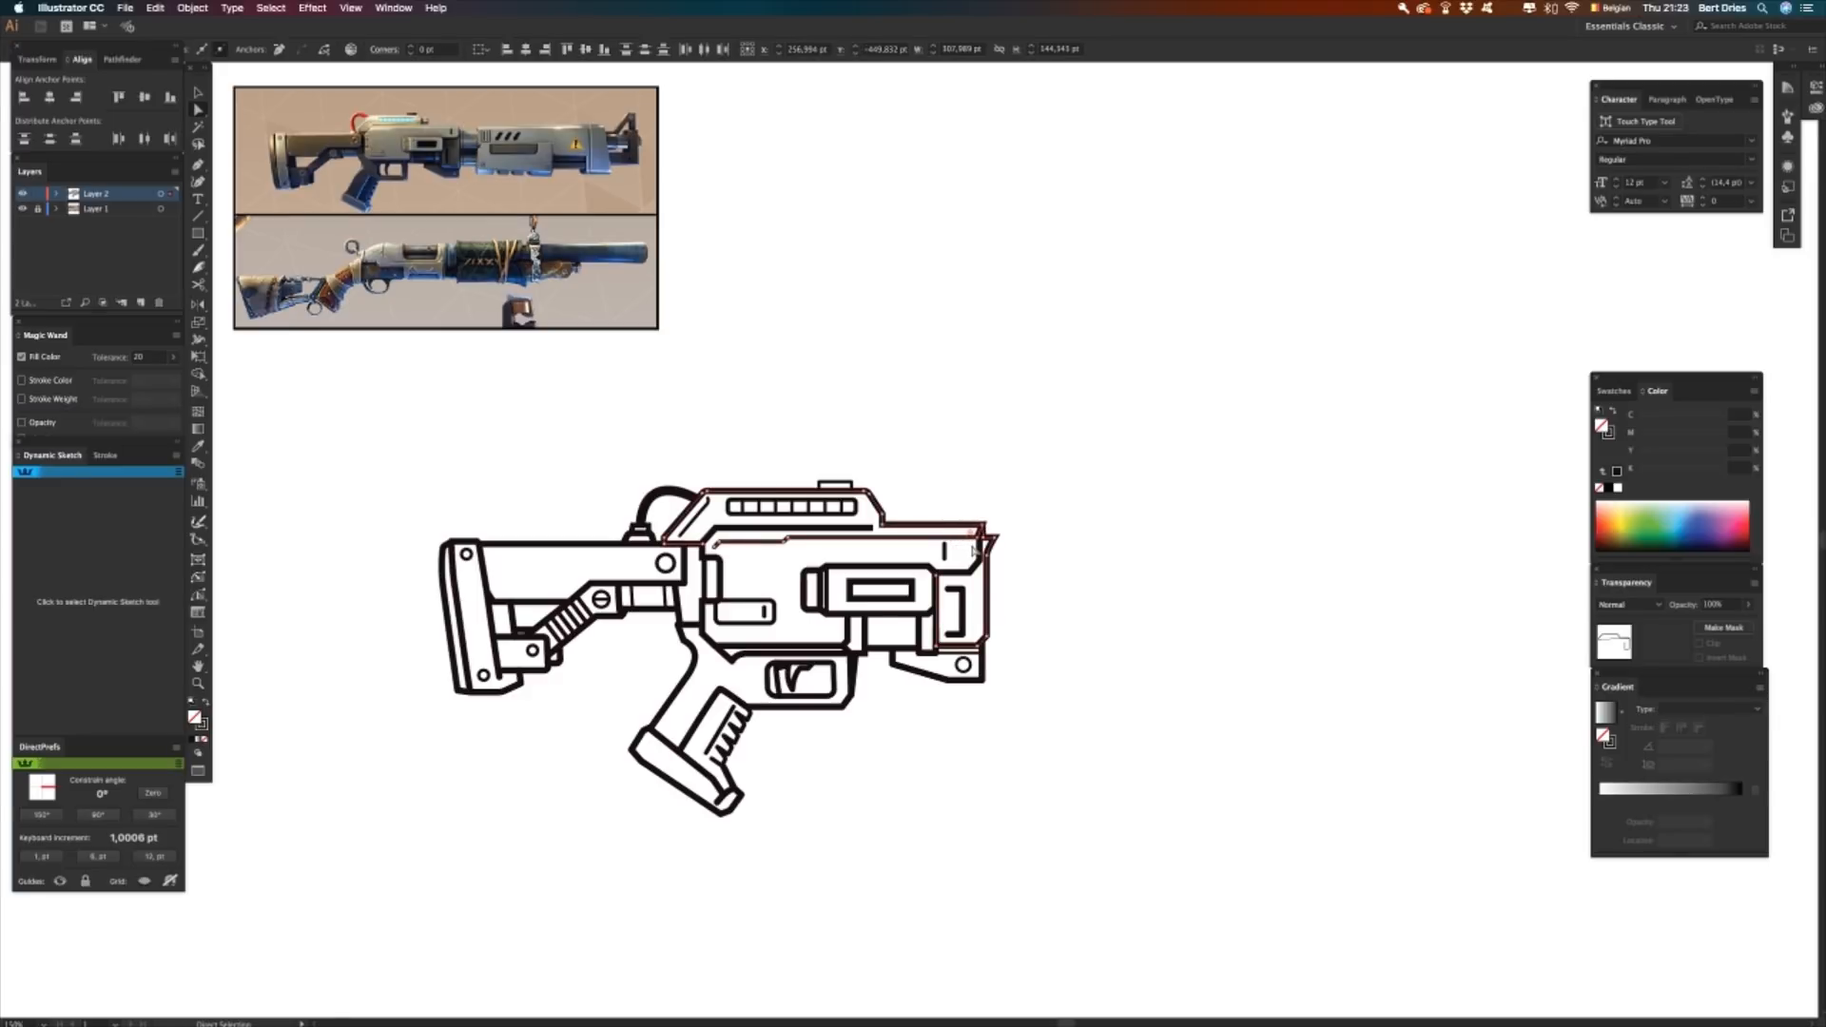
pyautogui.click(1015, 537)
pyautogui.click(985, 537)
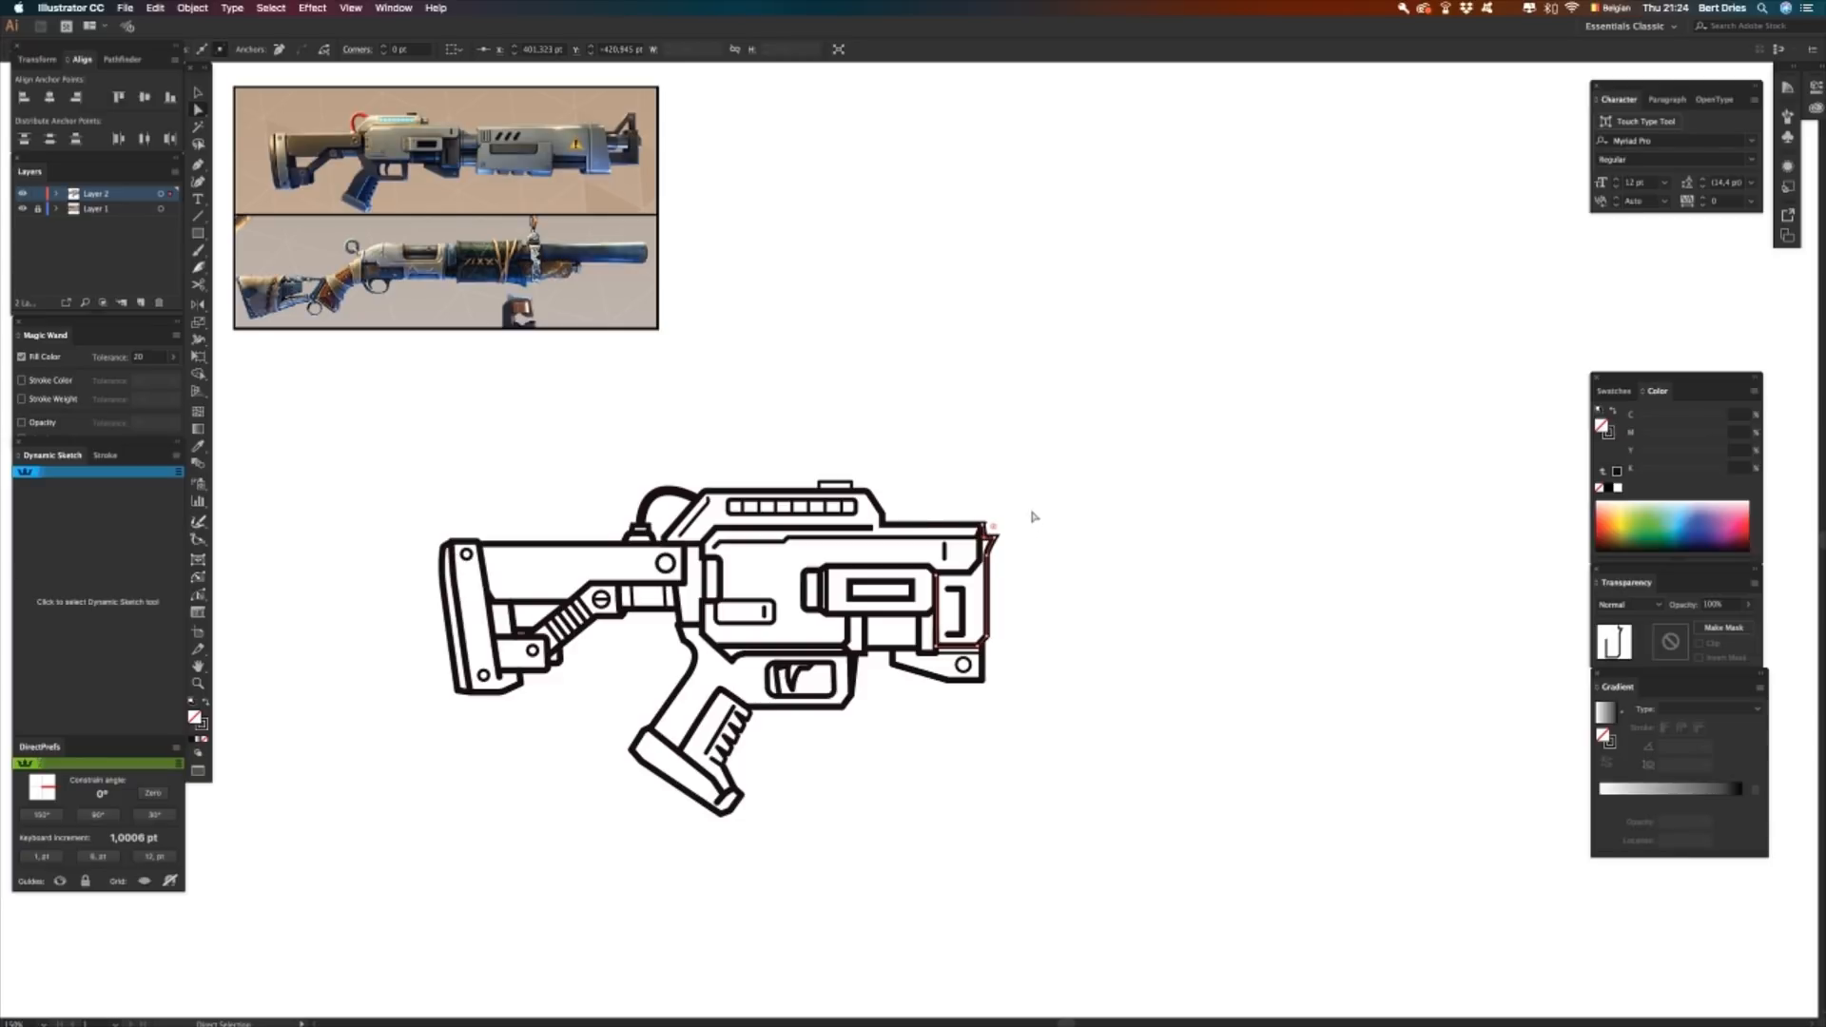
pyautogui.click(1035, 518)
pyautogui.click(984, 524)
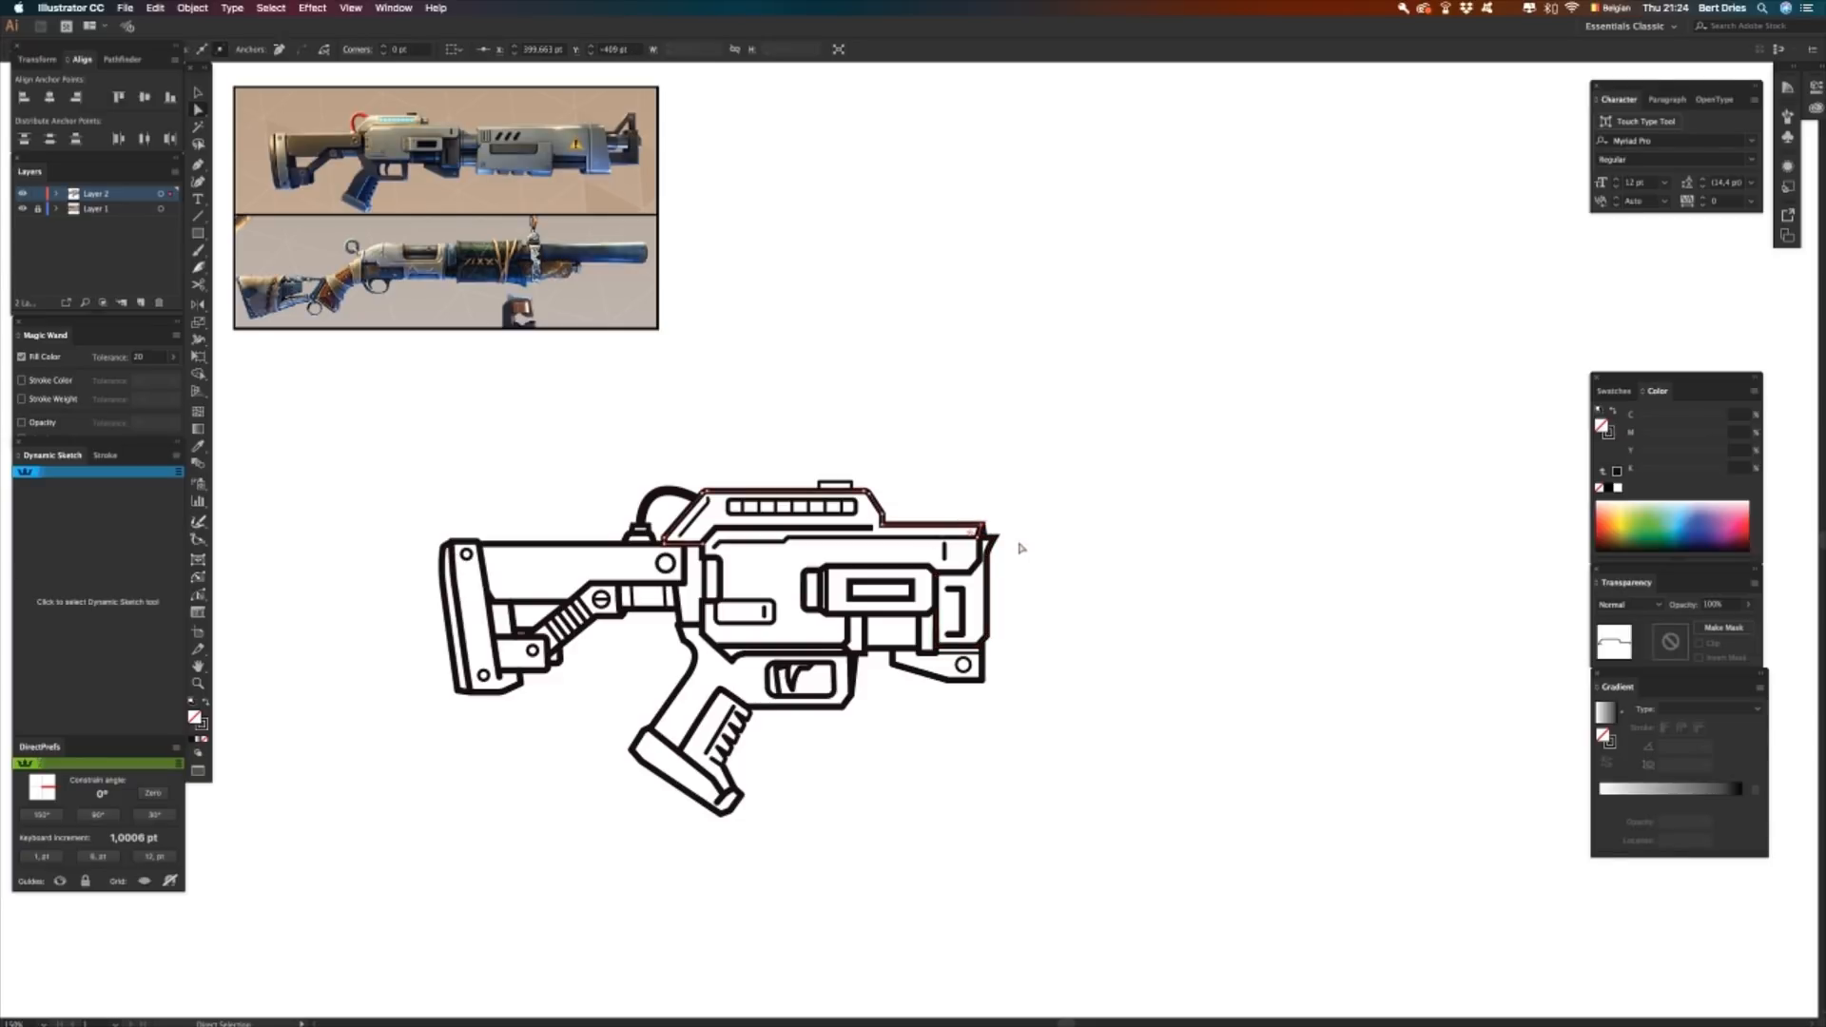
pyautogui.click(1020, 548)
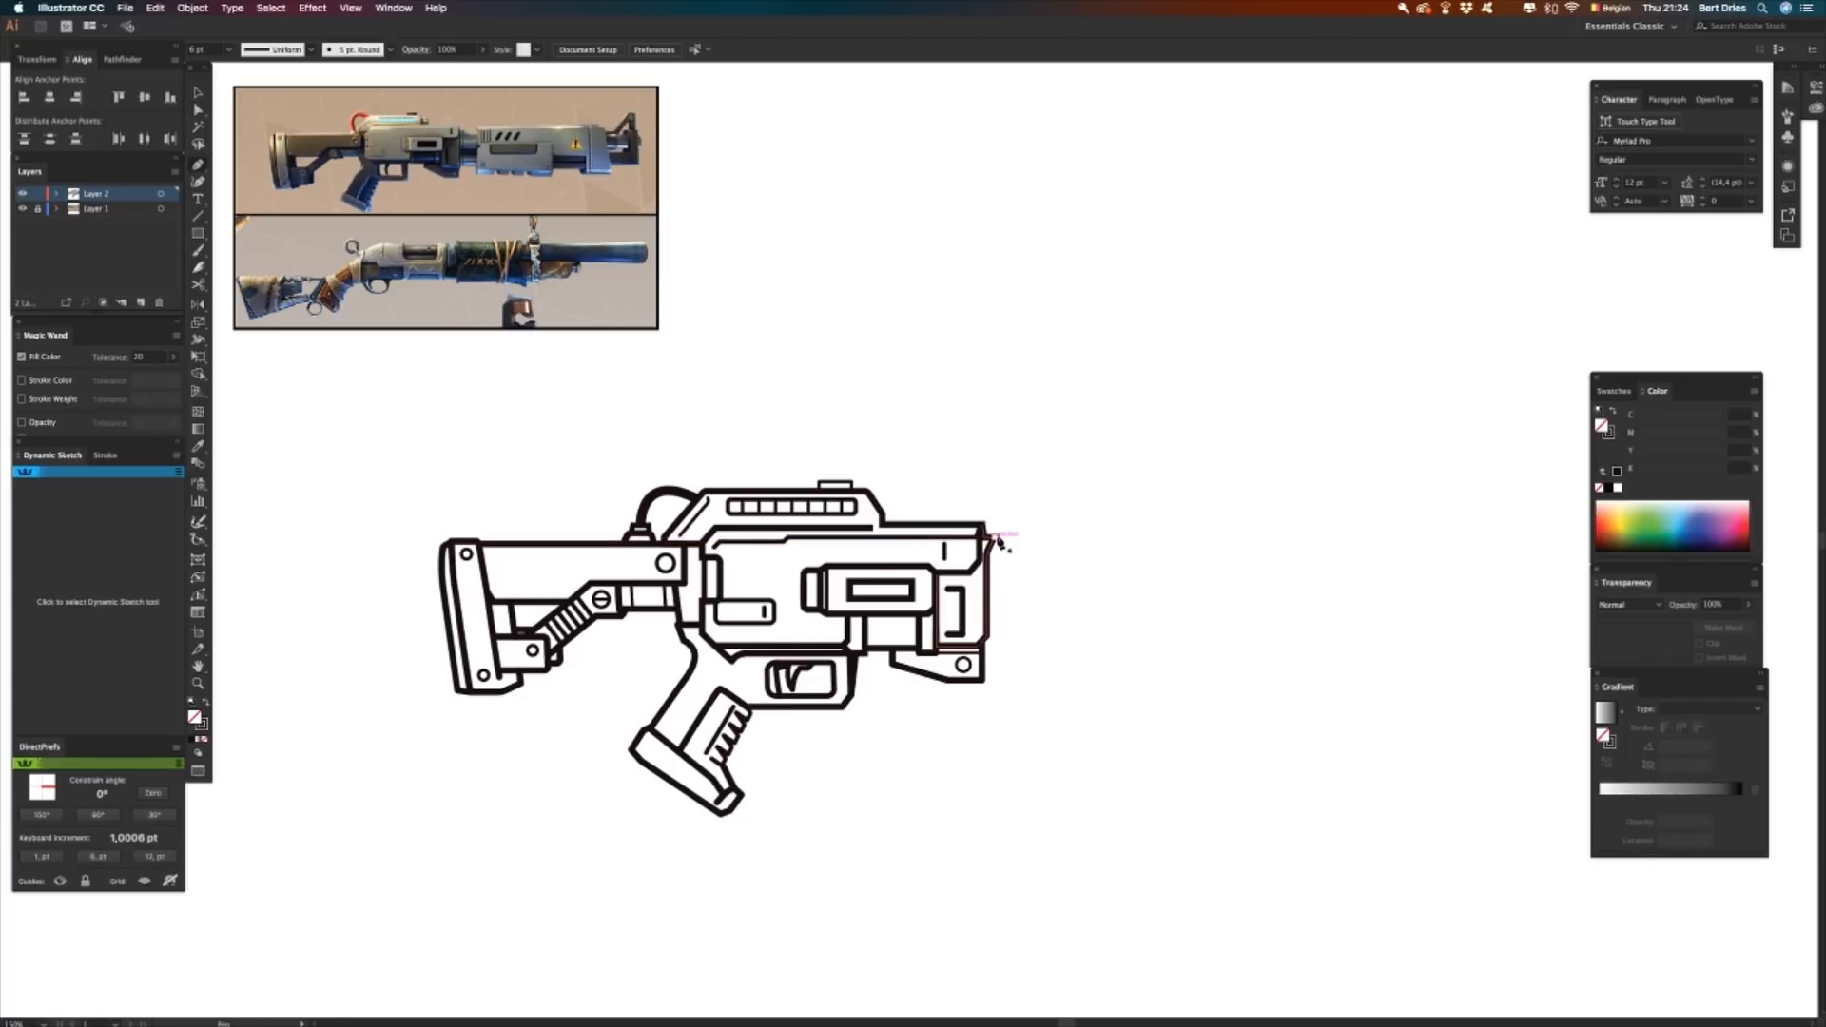
# - Draw an open stepped outline ahead of the end piece, with a kinked vertical edge and a lower edge containing one raised notch
pyautogui.click(997, 538)
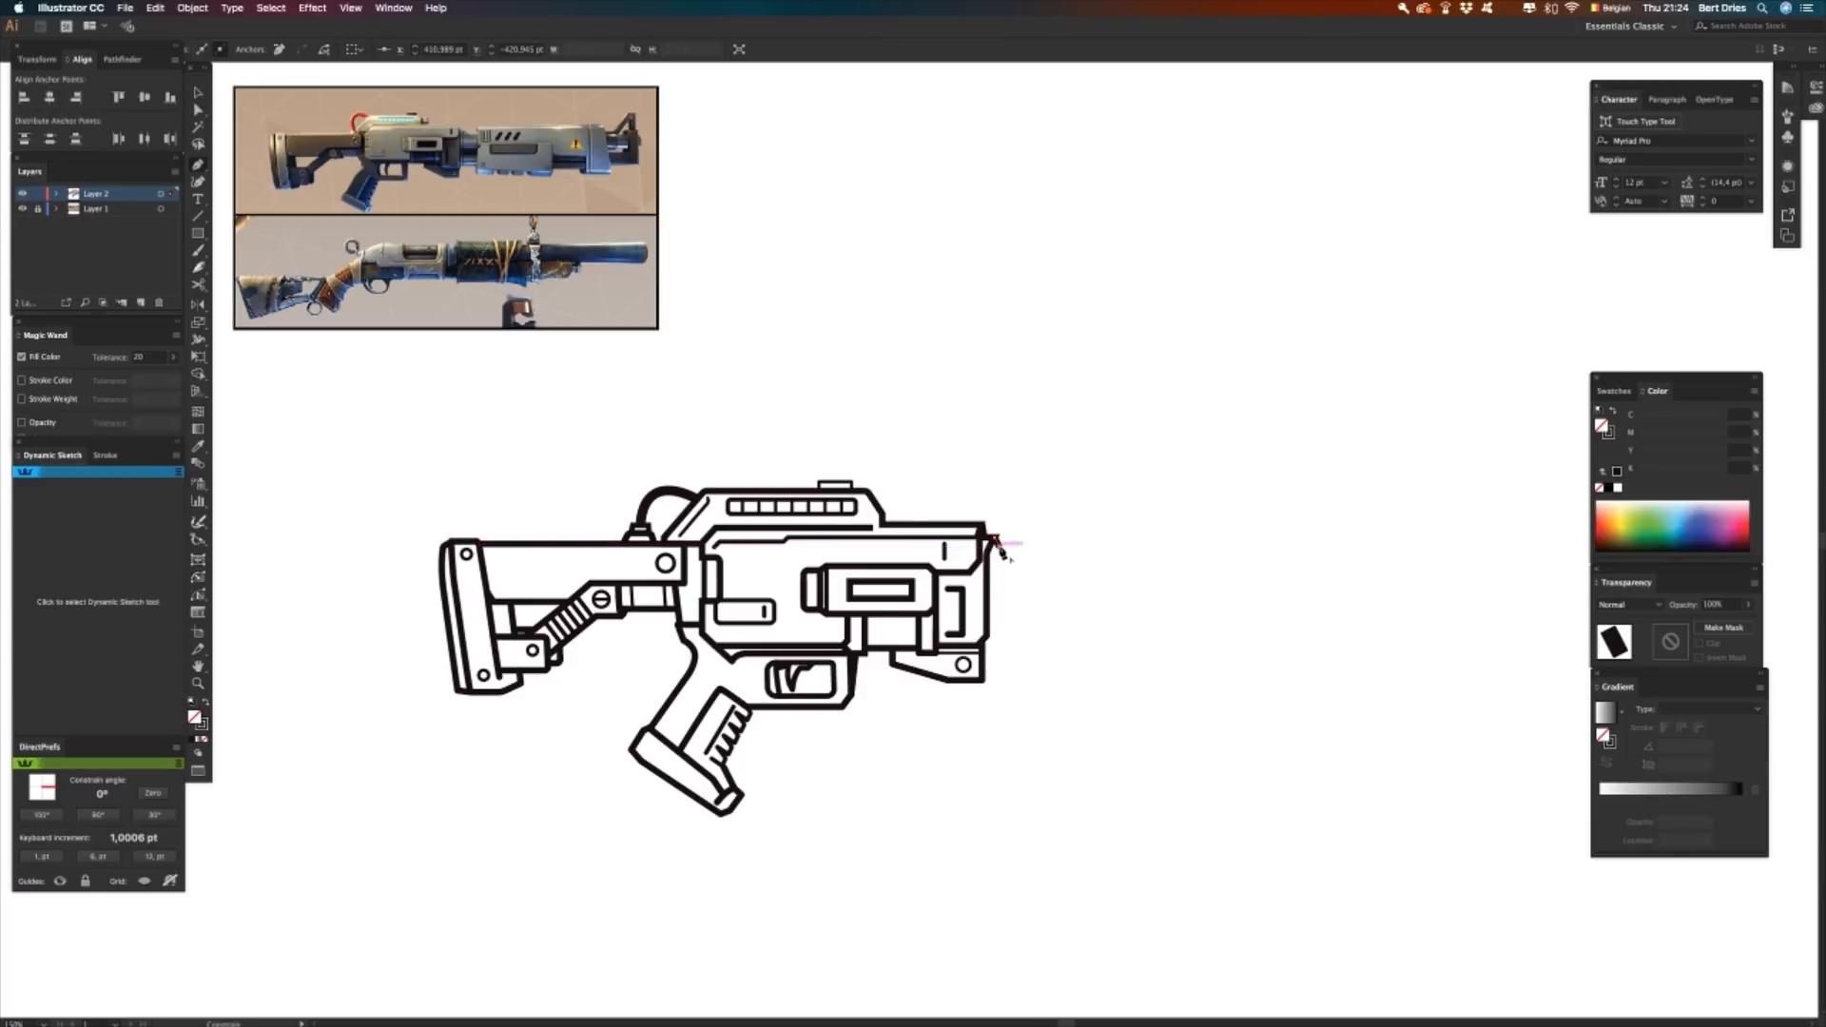
pyautogui.moveTo(1003, 552); pyautogui.dragTo(1058, 593)
pyautogui.click(1061, 597)
pyautogui.moveTo(1067, 602); pyautogui.dragTo(1113, 684)
pyautogui.keyDown('shift'); pyautogui.click(1111, 679); pyautogui.keyUp('shift')
pyautogui.click(1115, 666)
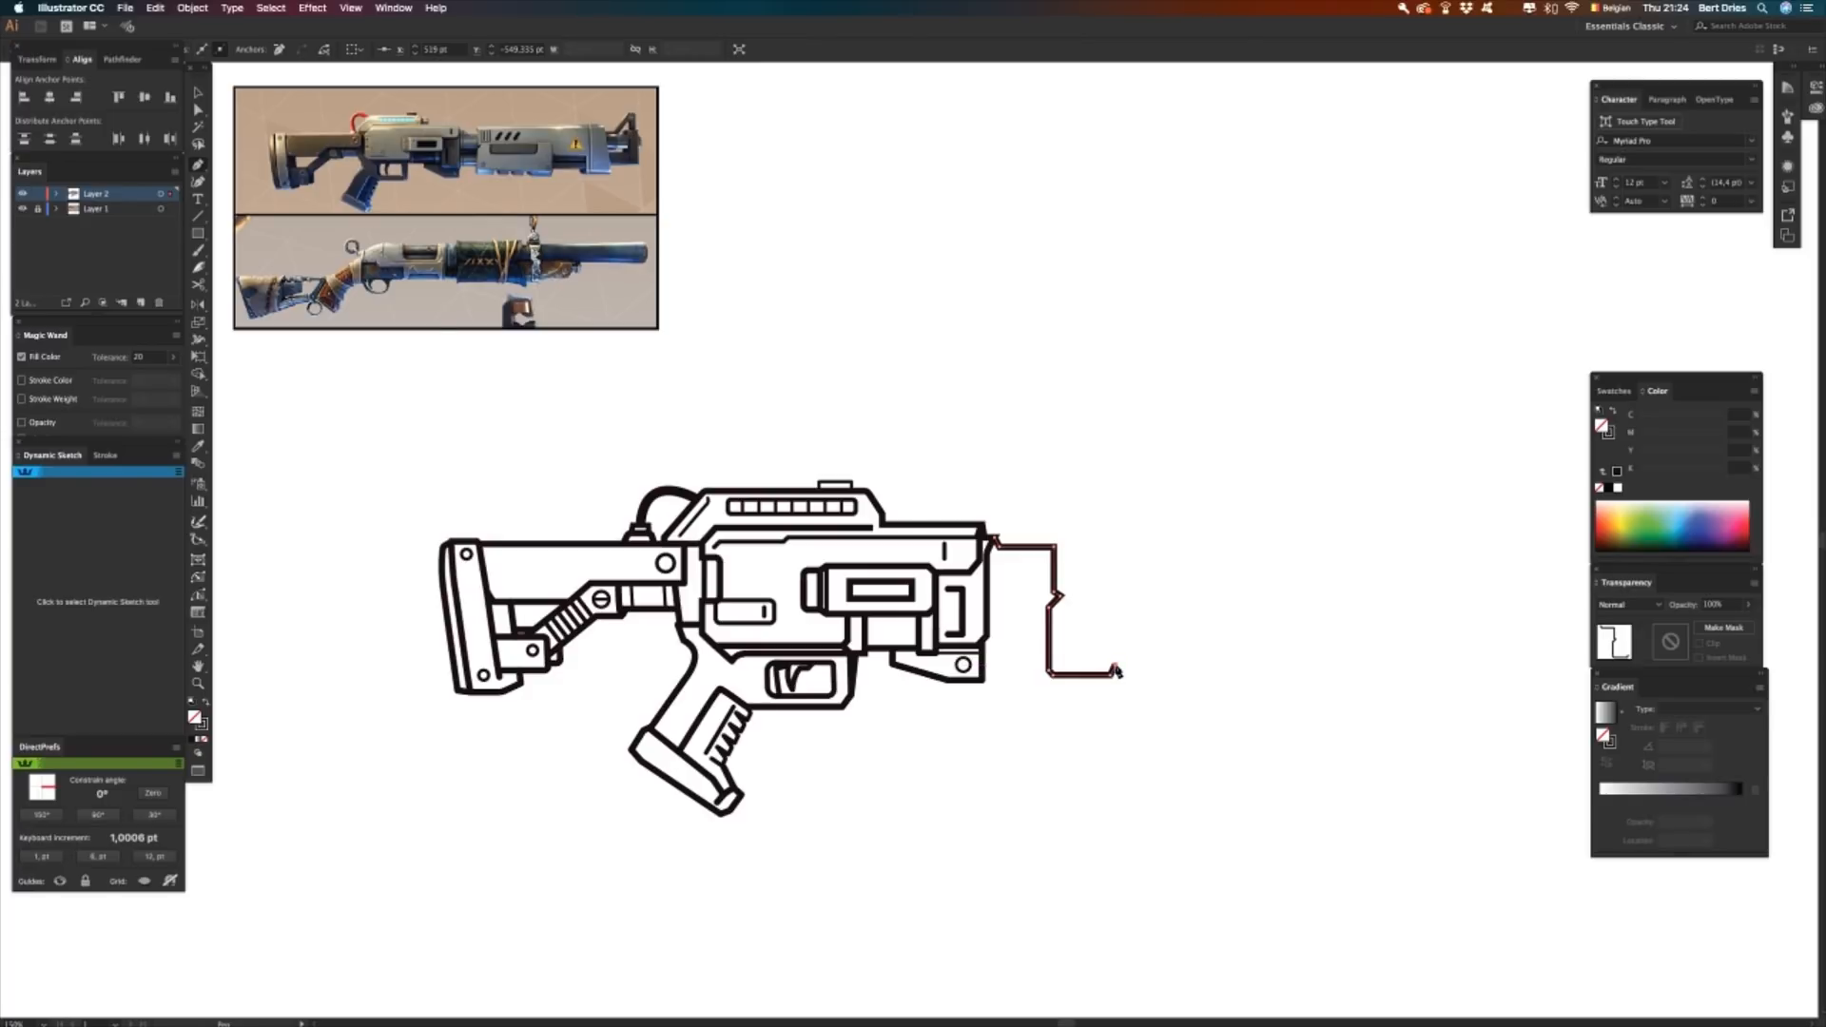
pyautogui.keyDown('shift'); pyautogui.click(1135, 666); pyautogui.keyUp('shift')
pyautogui.keyDown('shift'); pyautogui.click(1137, 676); pyautogui.keyUp('shift')
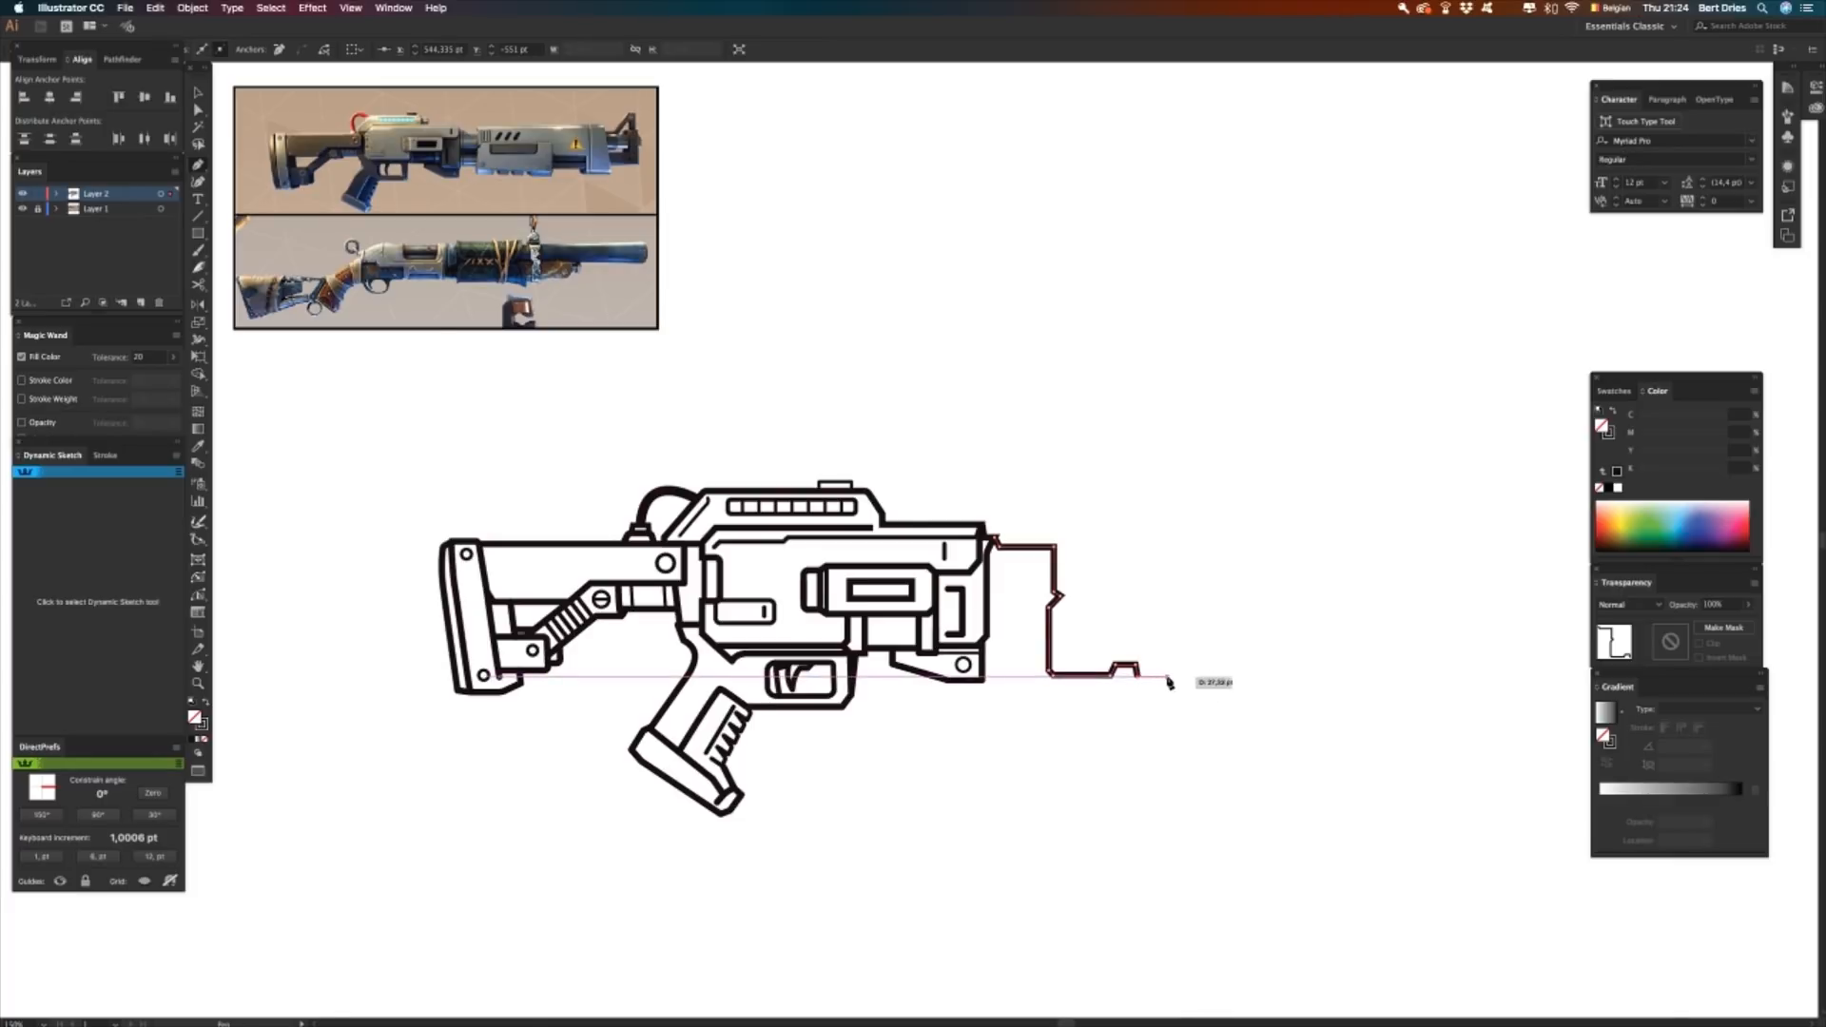
pyautogui.keyDown('shift'); pyautogui.click(1168, 678); pyautogui.keyUp('shift')
# - Cut the outline where the notch begins and copy the notch segment forward twice, end to end
pyautogui.press('c')
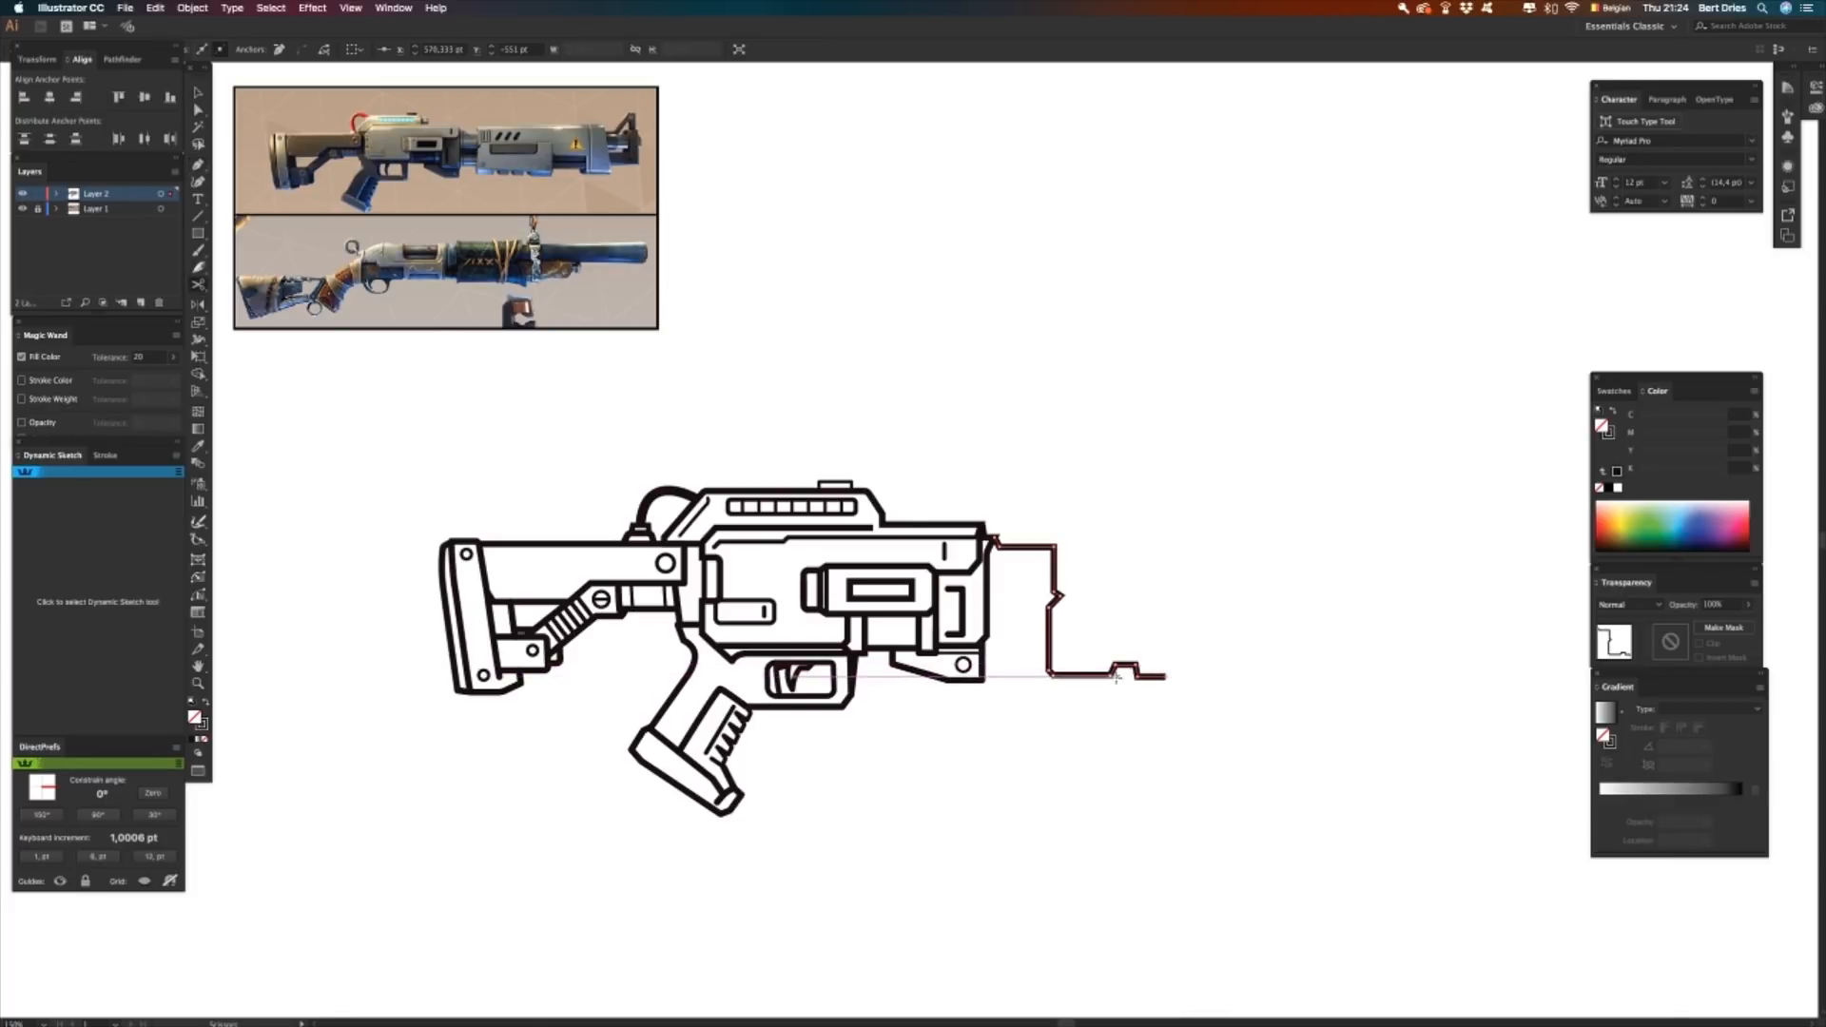
pyautogui.click(1111, 676)
pyautogui.press('v')
pyautogui.click(1137, 728)
pyautogui.moveTo(1120, 676); pyautogui.dragTo(1176, 677)
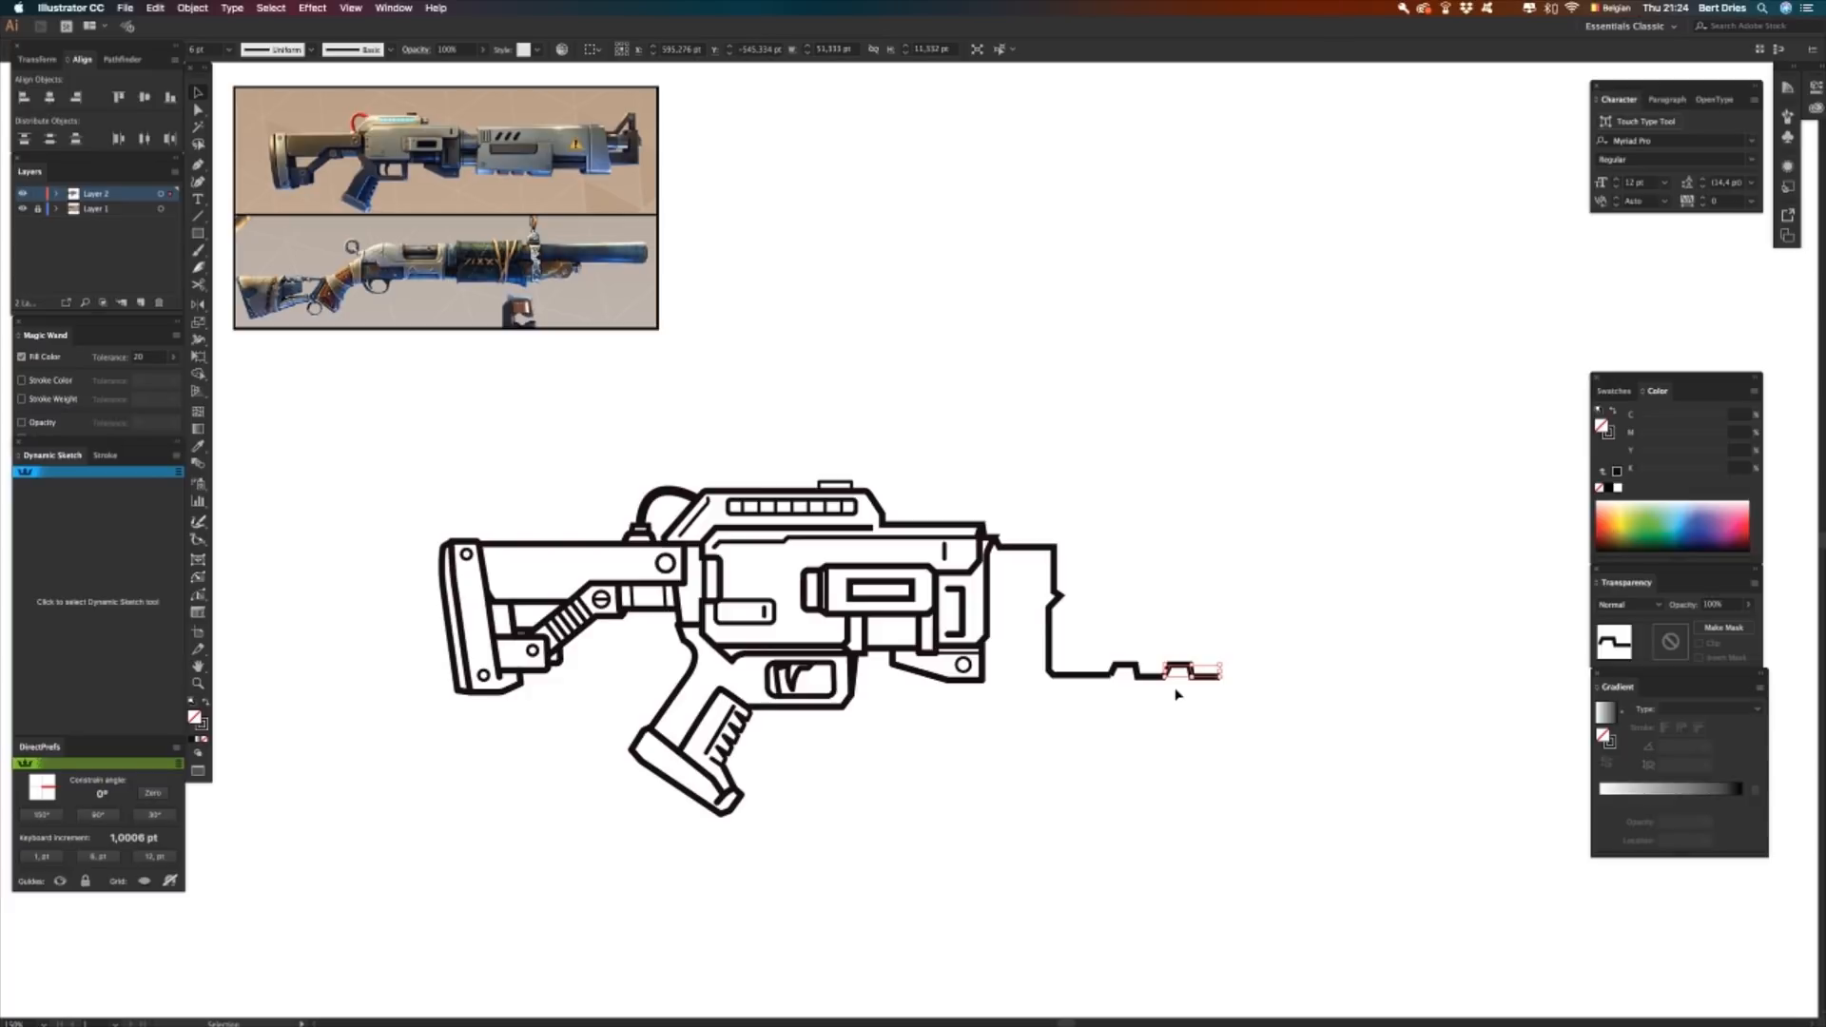
pyautogui.press('super+d')
# - Join the three notch segments with each other and with the rest of the front outline into one continuous path
pyautogui.press('a')
pyautogui.moveTo(1237, 695); pyautogui.dragTo(1213, 671)
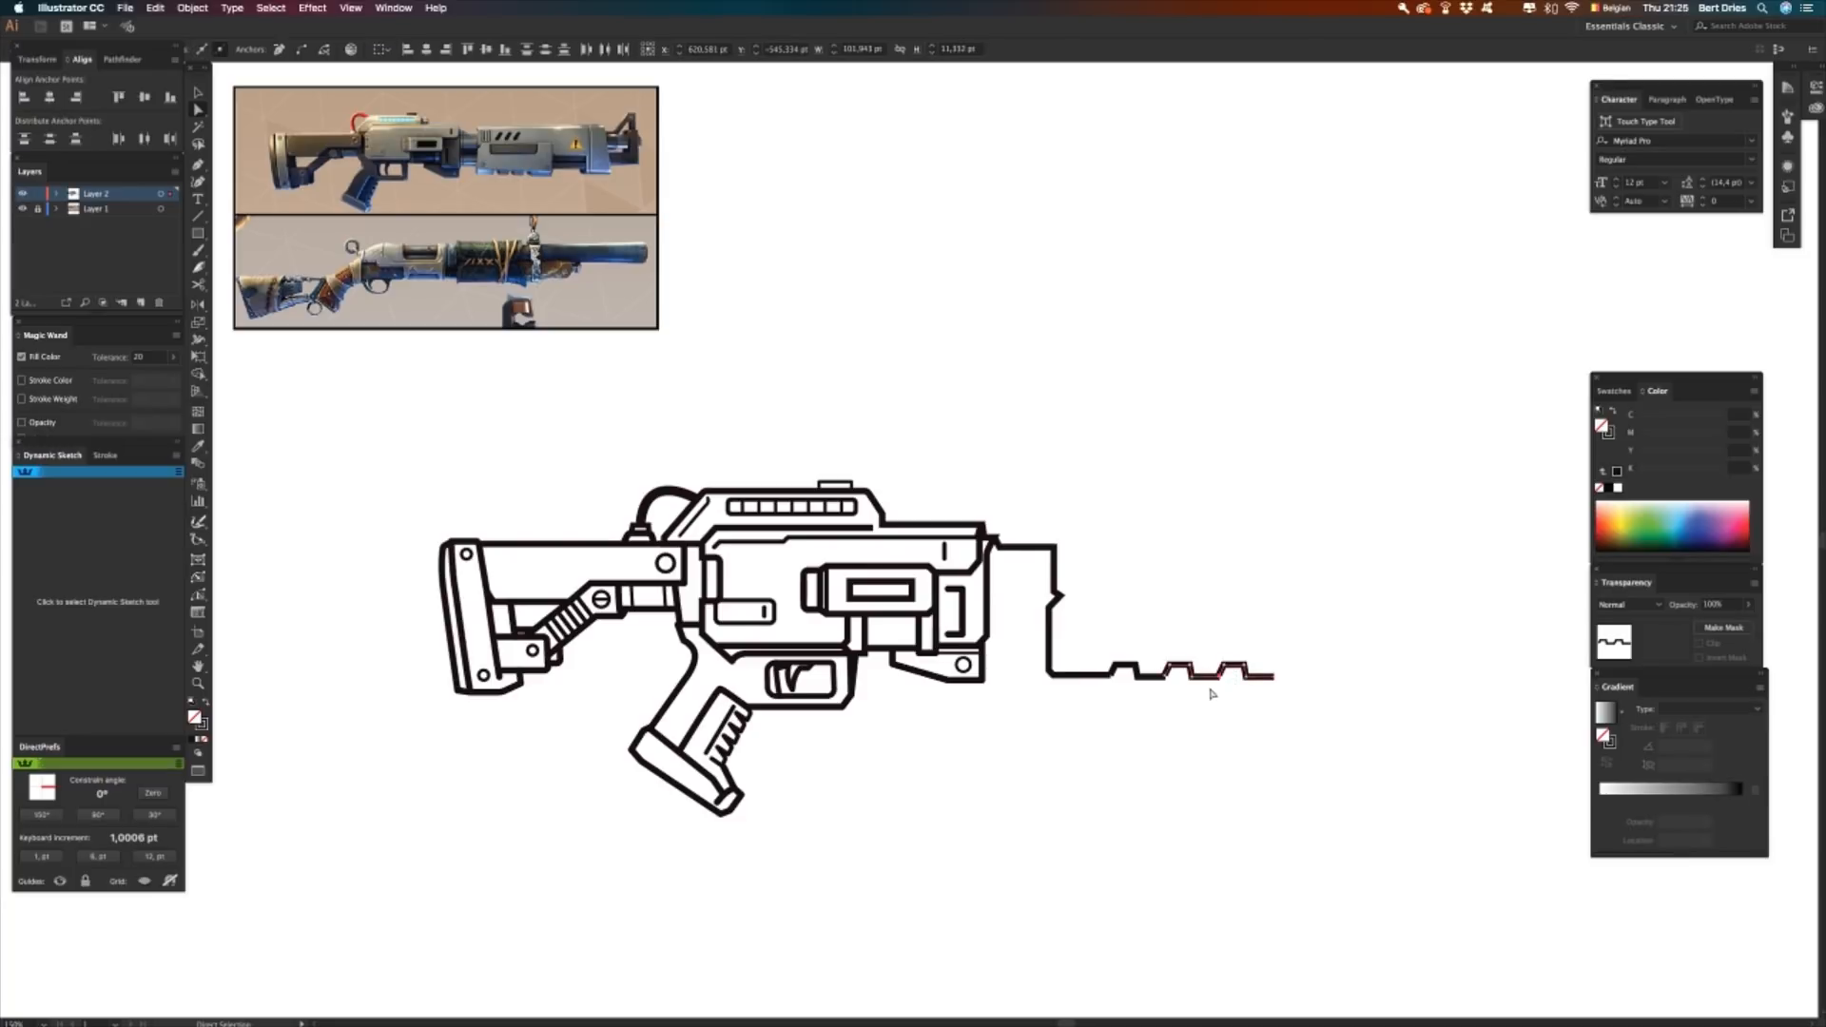
pyautogui.click(1117, 684)
pyautogui.press('v')
pyautogui.press('a')
pyautogui.click(1175, 694)
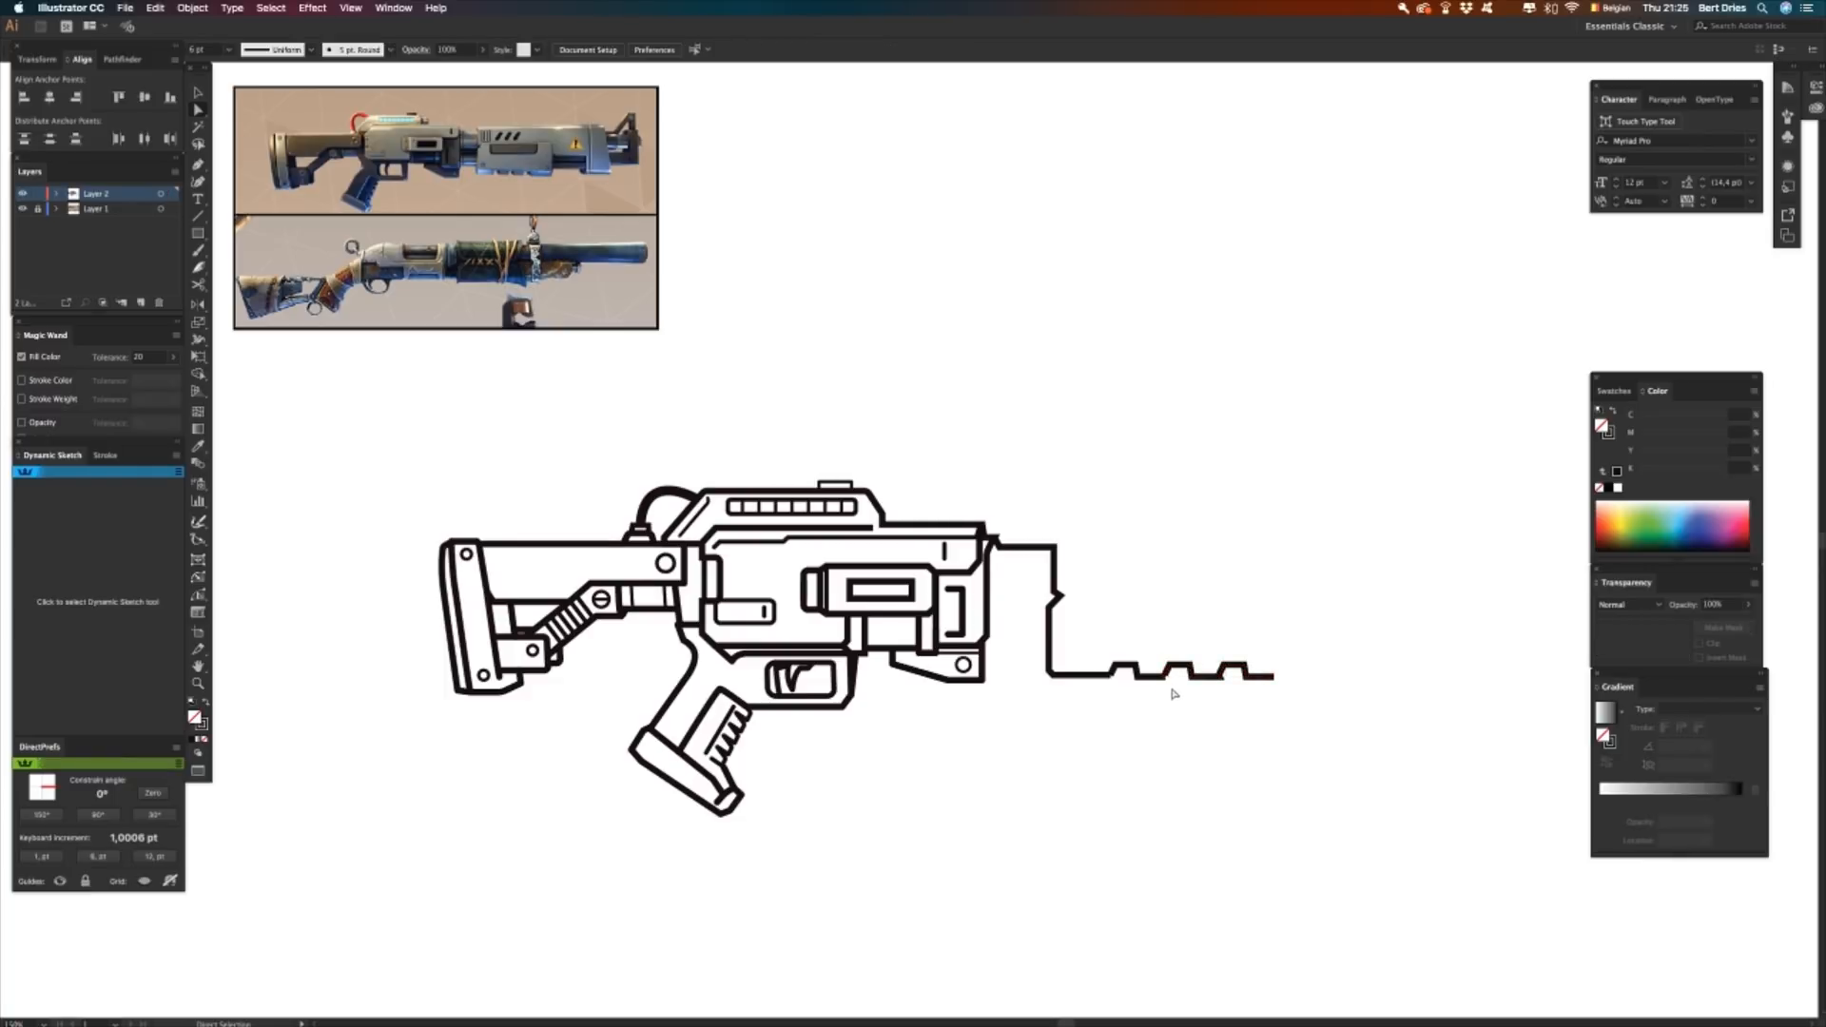
pyautogui.click(1162, 679)
pyautogui.press('v')
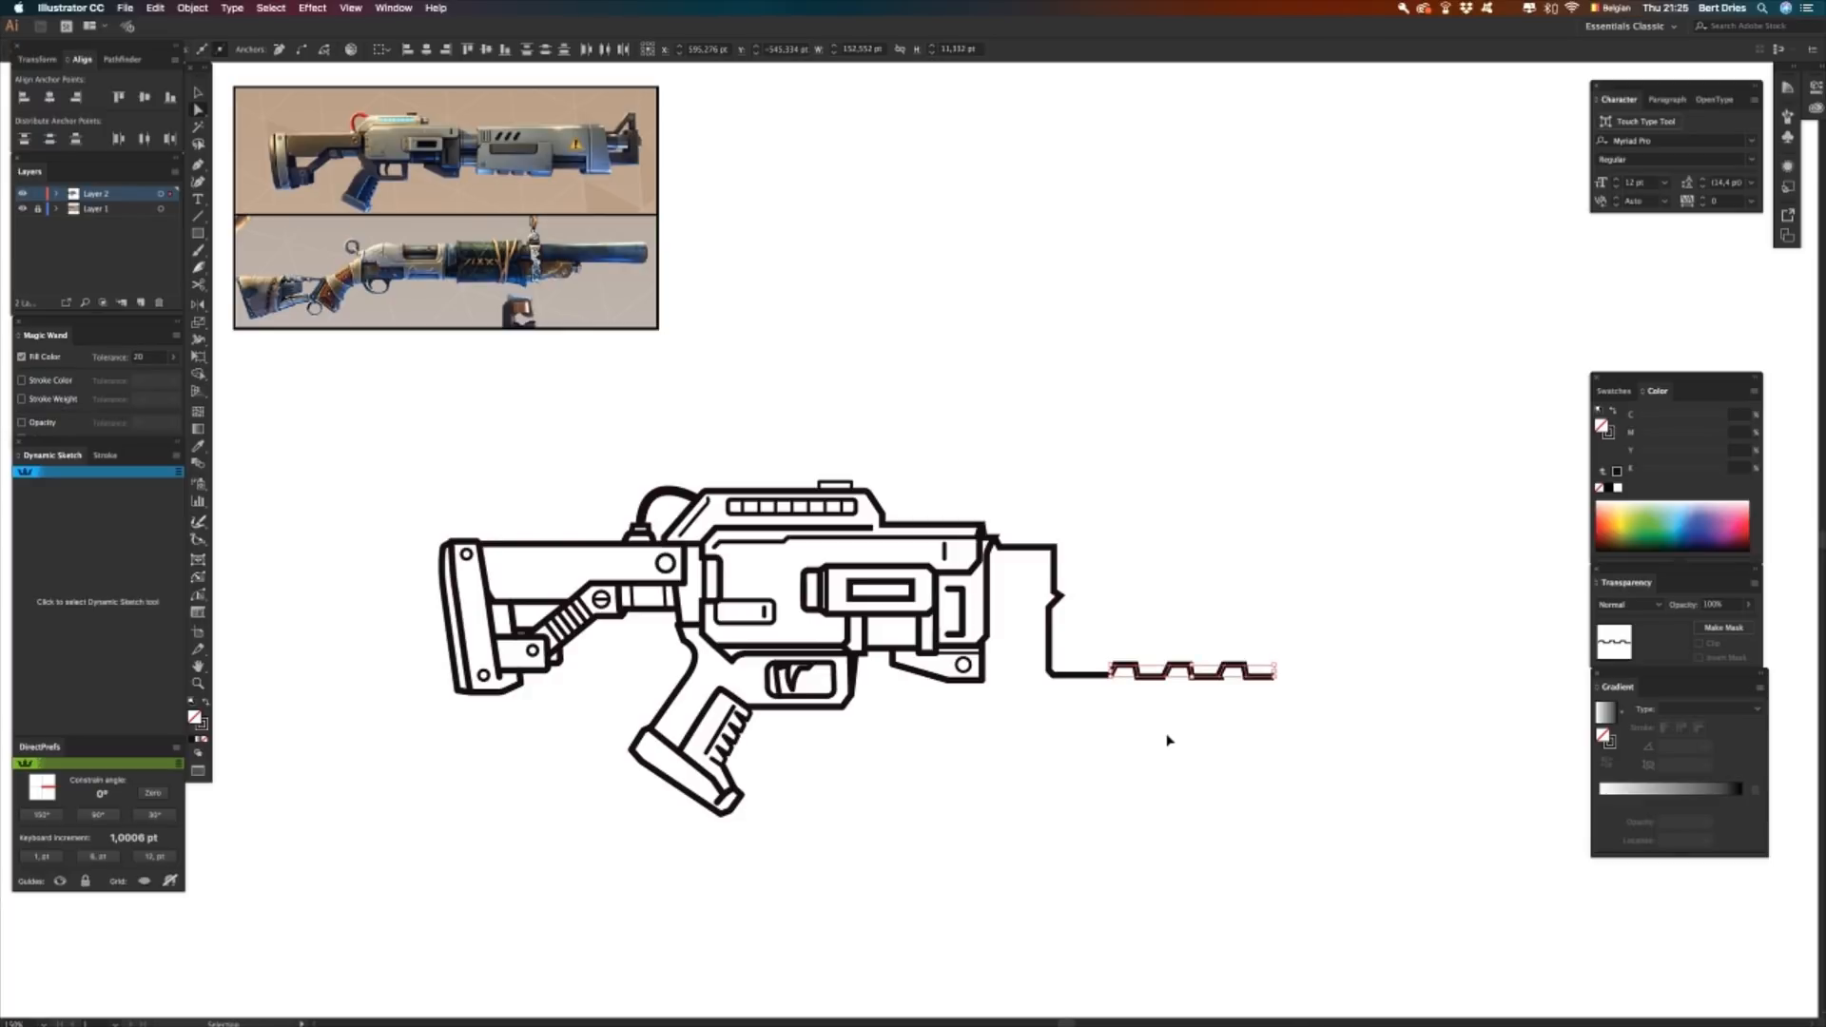
pyautogui.press('a')
pyautogui.click(1122, 688)
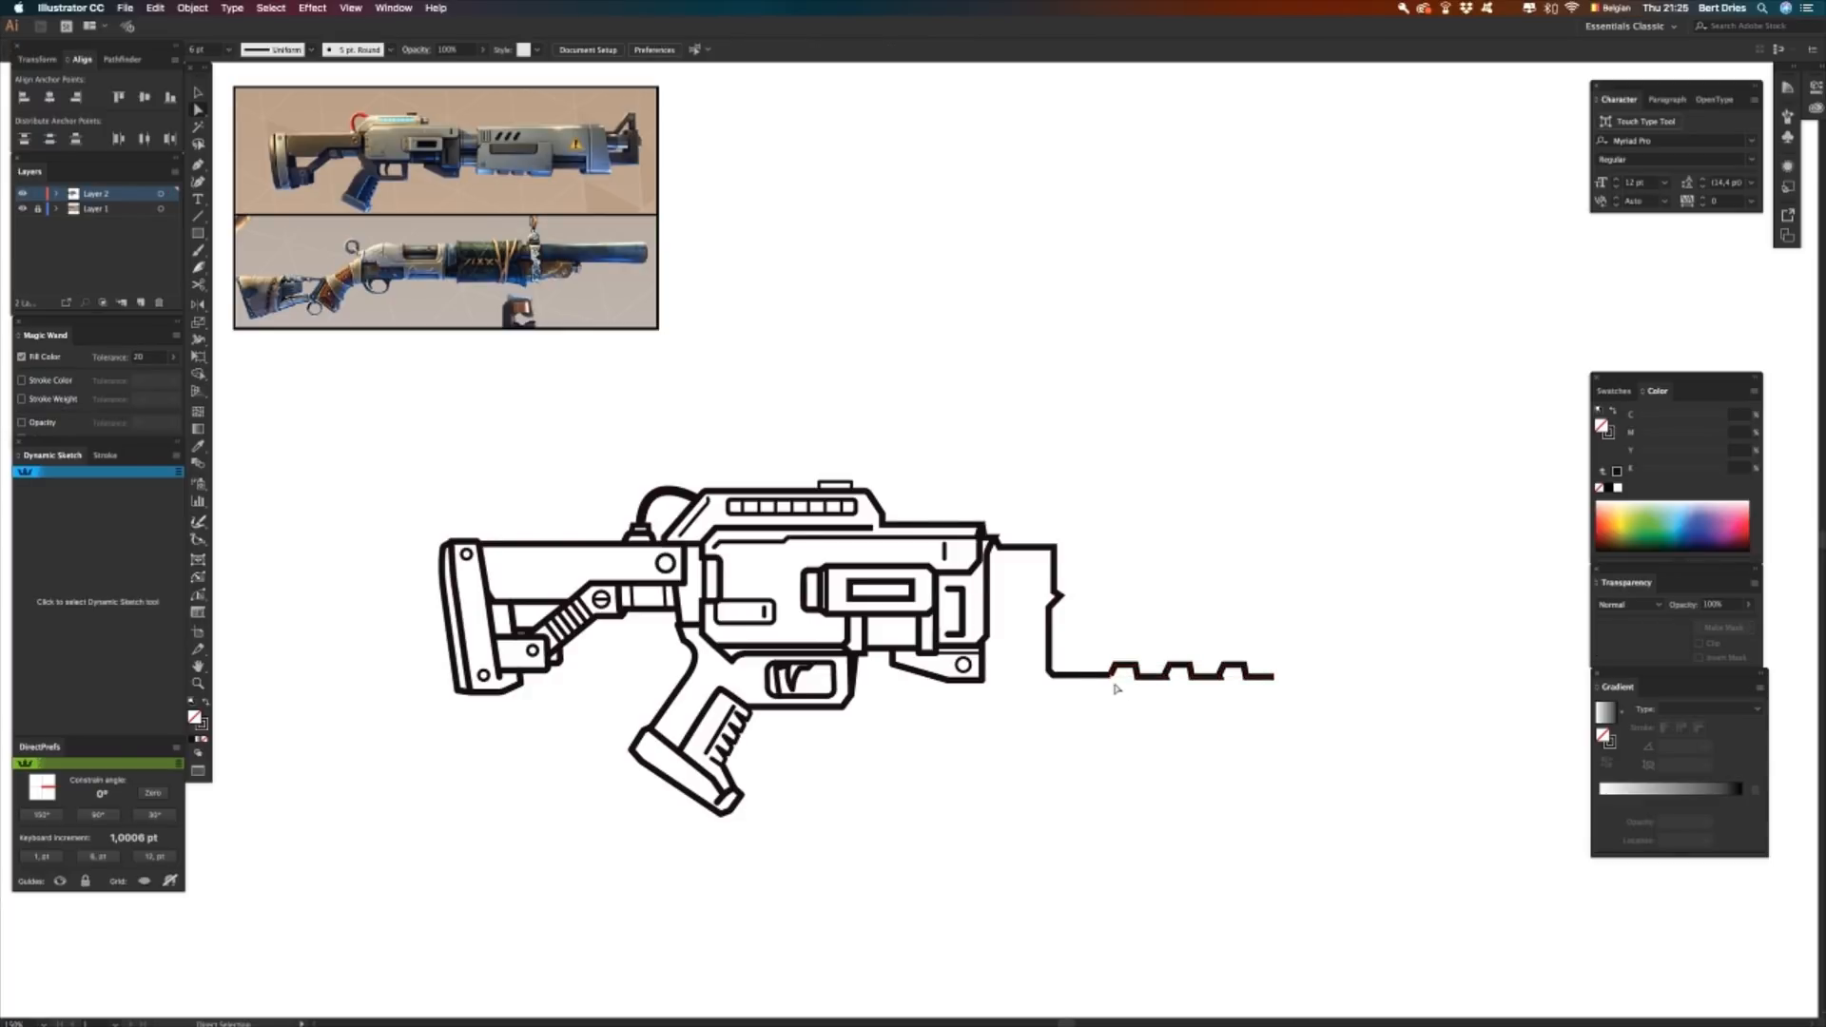
pyautogui.click(1107, 676)
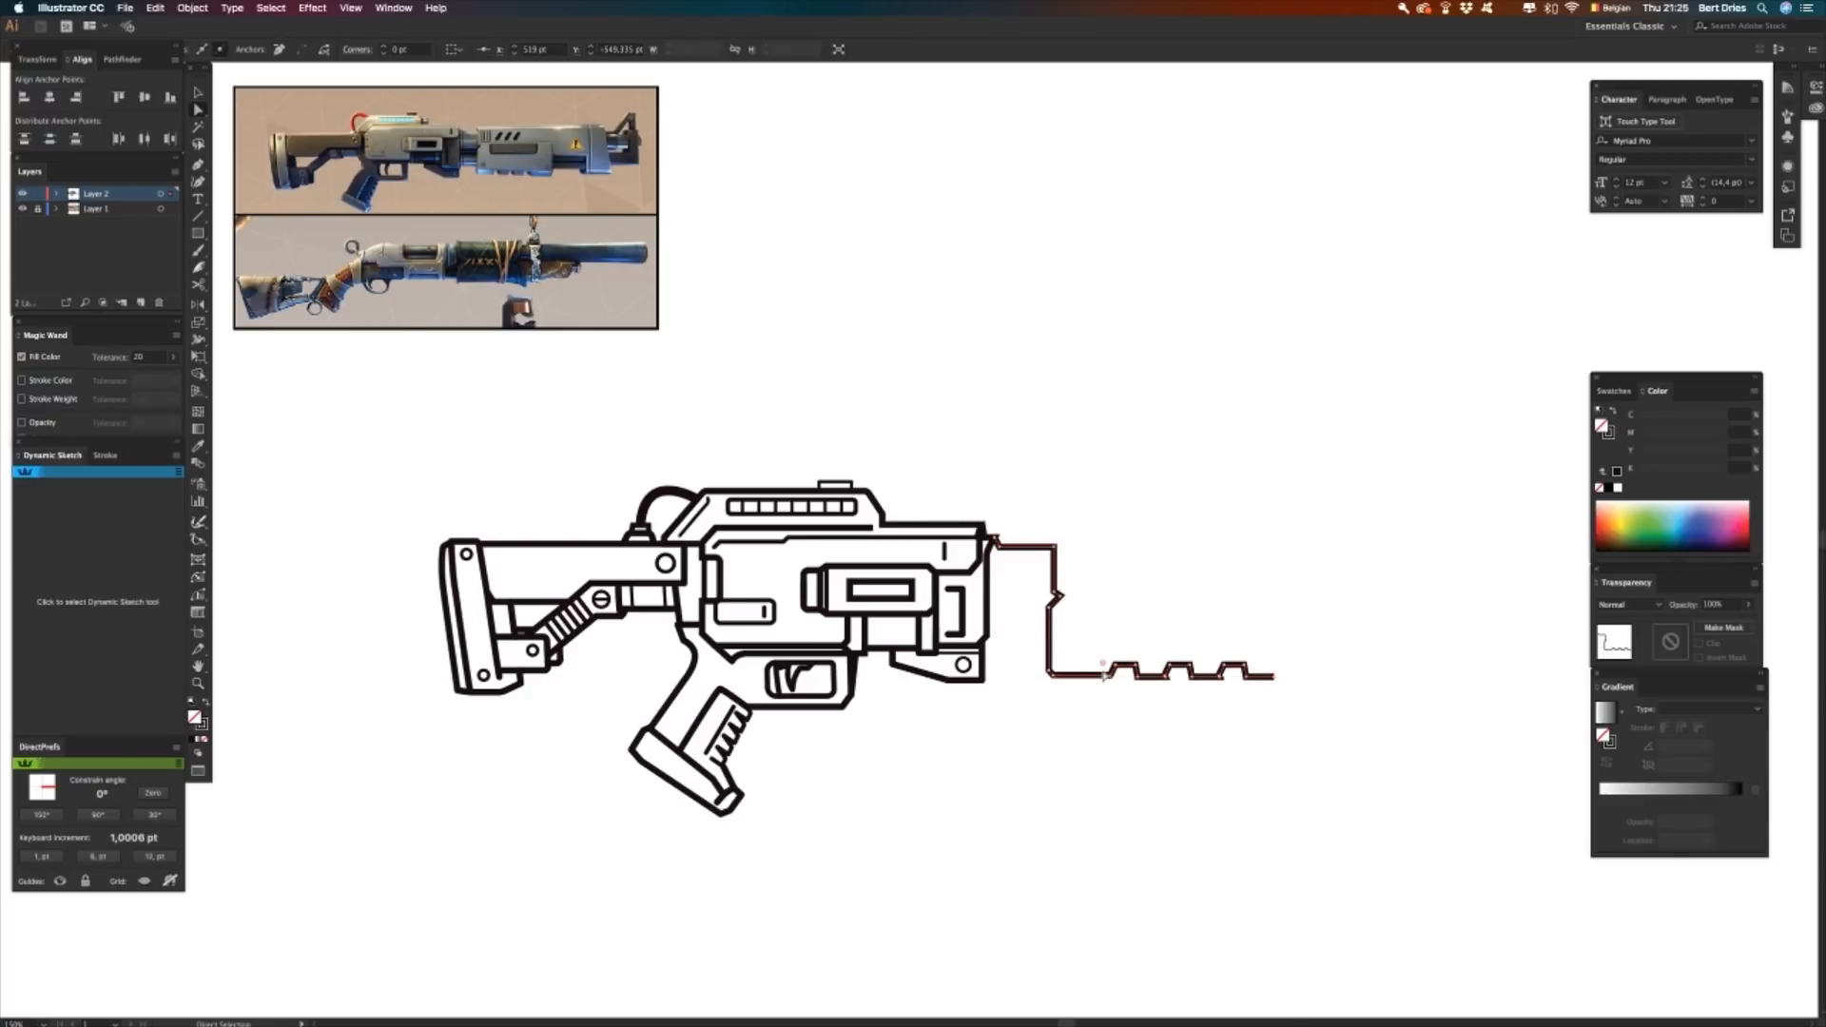
pyautogui.click(1116, 726)
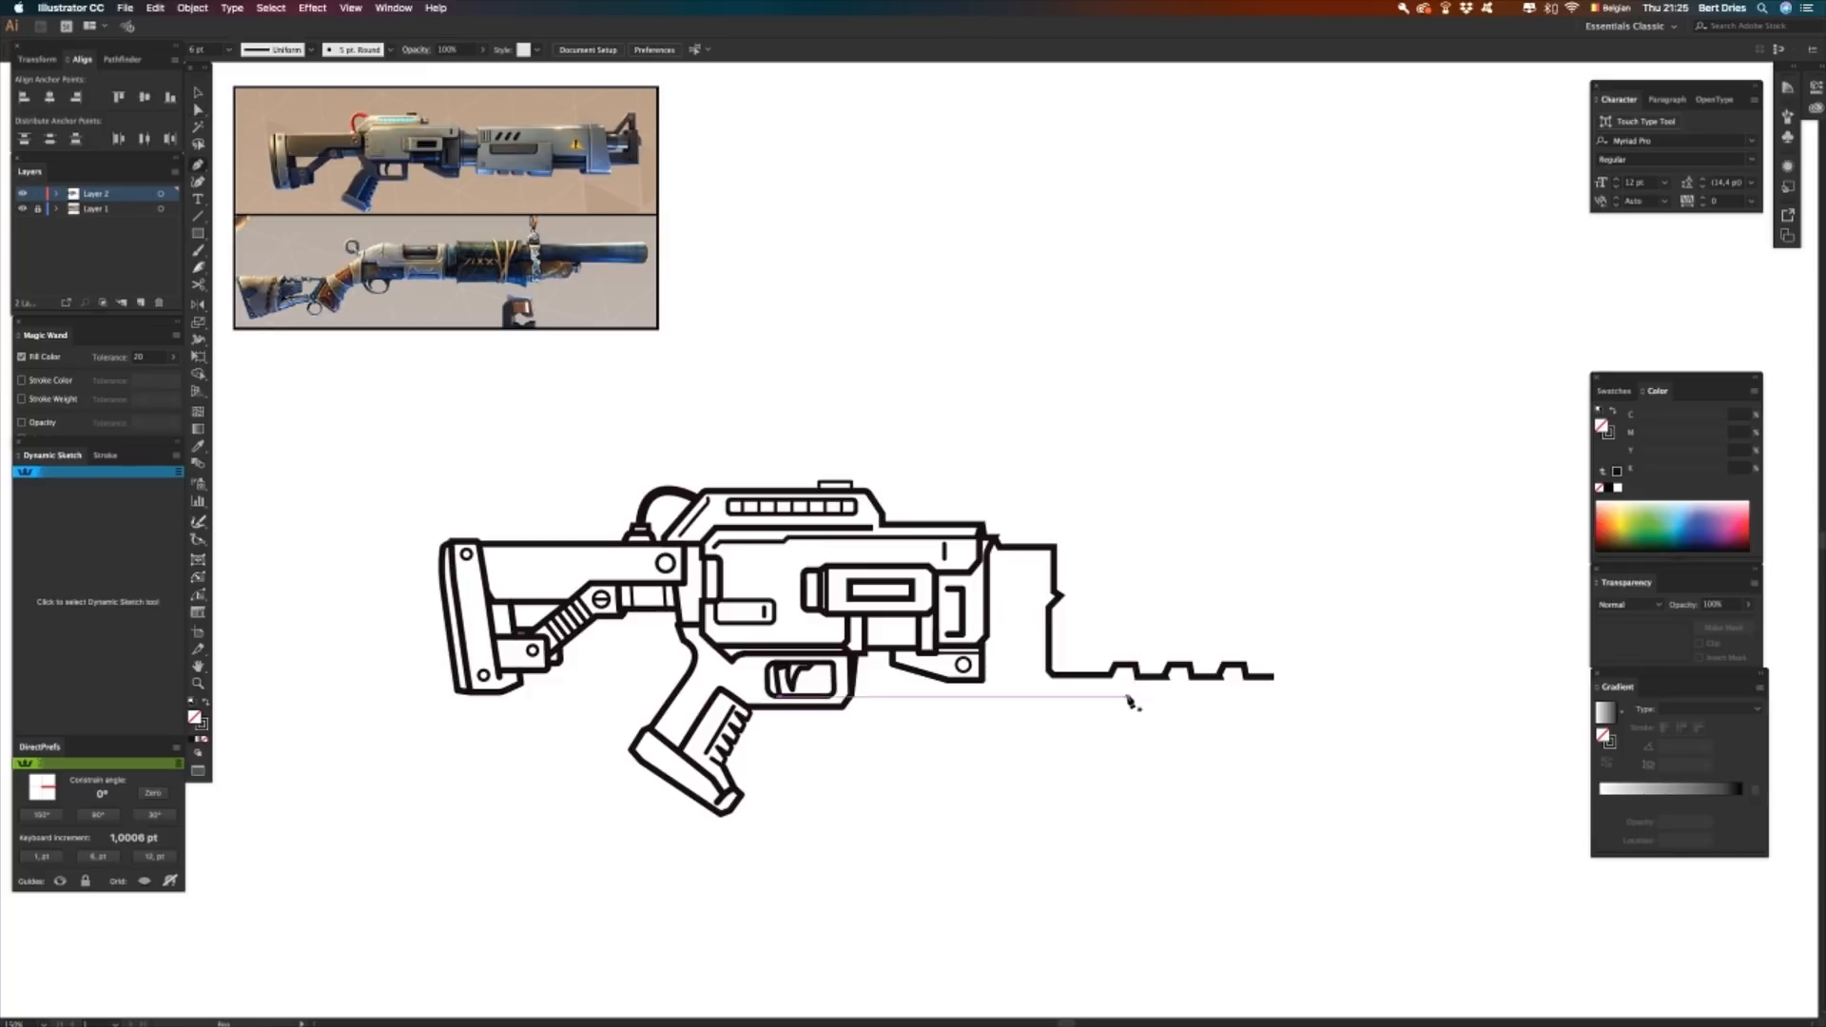
# - Draw a small angled detail line about 12 × 12 pt inside the rearmost notch of the lower edge
pyautogui.moveTo(1141, 676)
pyautogui.mouseDown()
pyautogui.moveTo(1126, 666)
pyautogui.moveTo(1128, 681)
pyautogui.mouseUp()
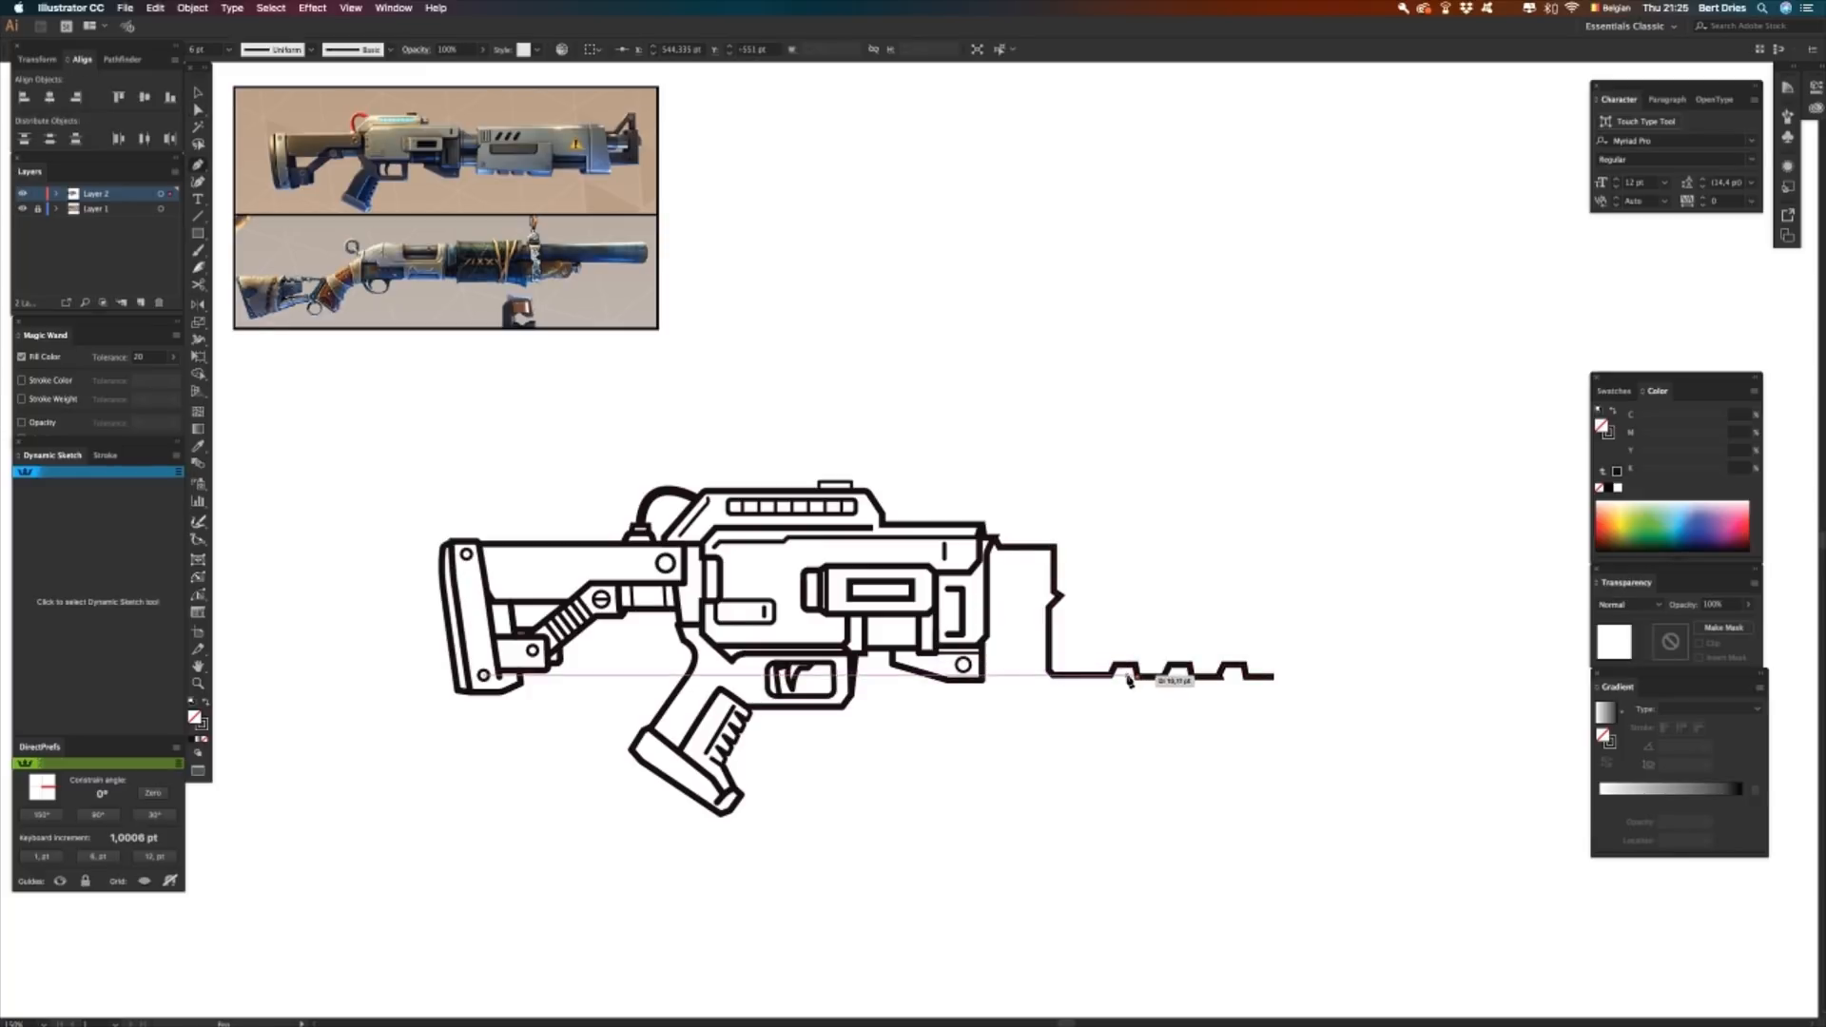
pyautogui.click(1129, 675)
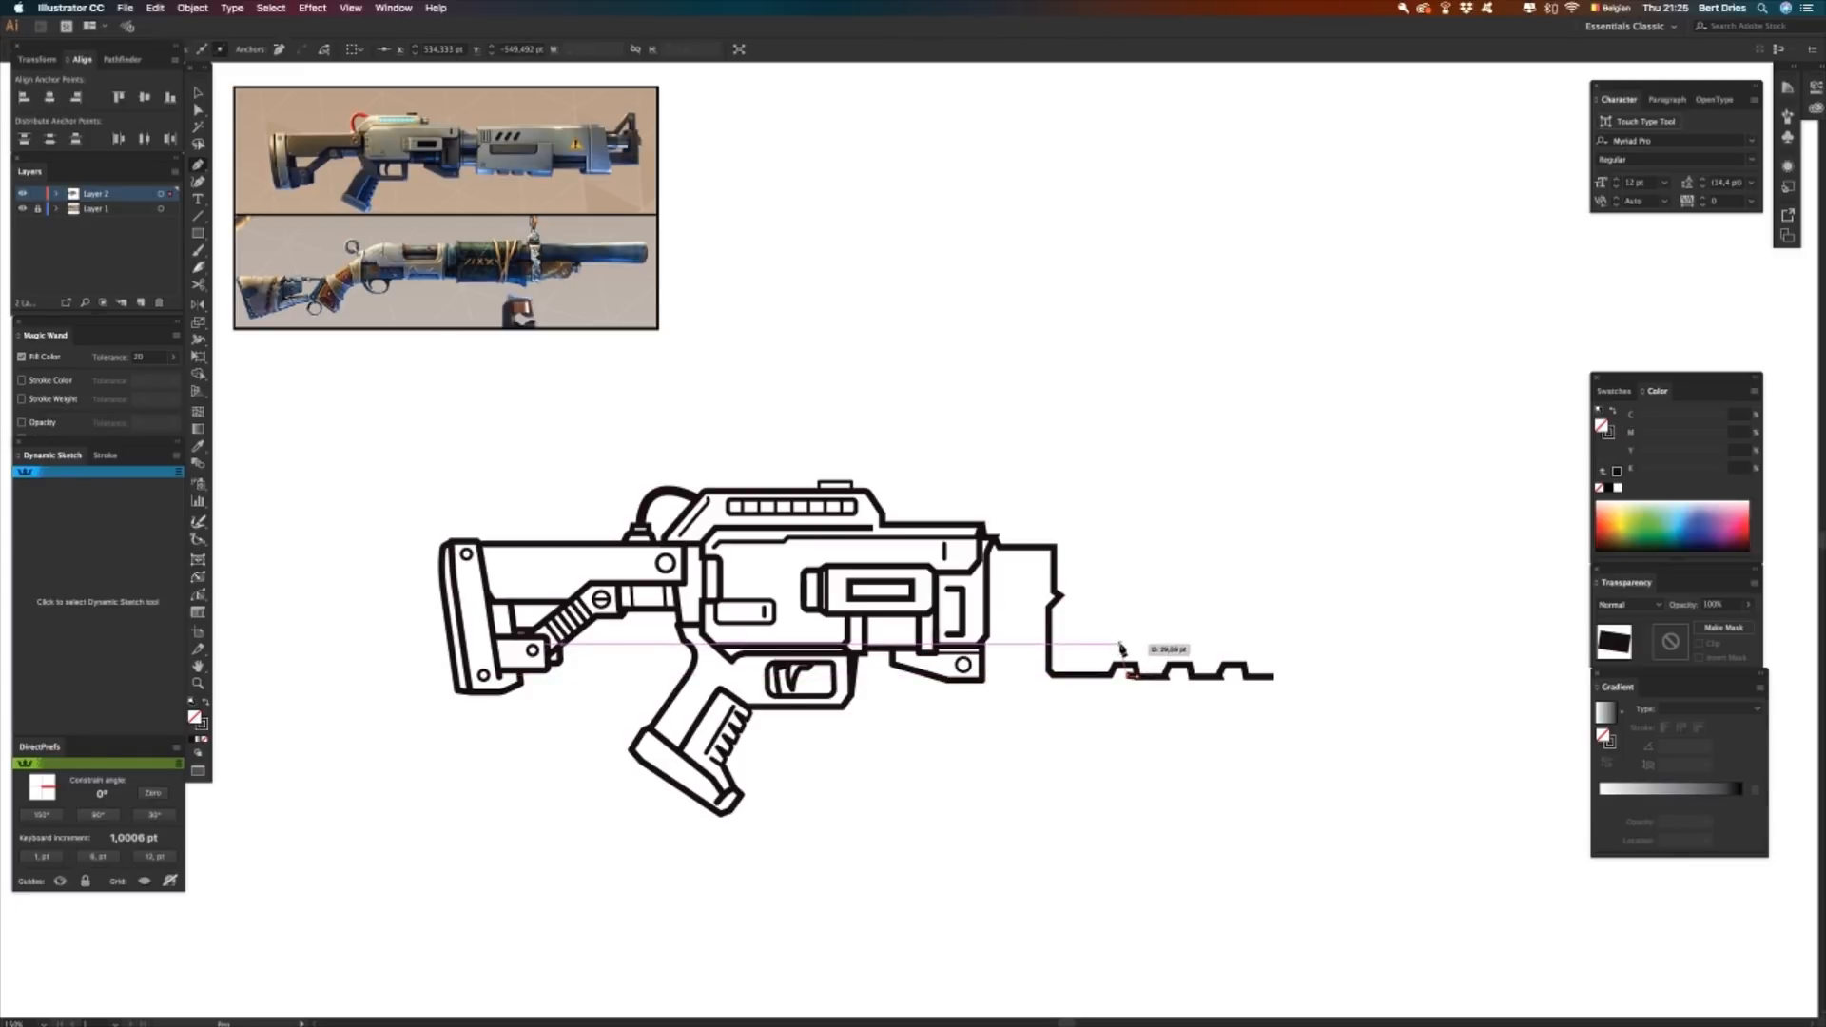
pyautogui.click(1121, 649)
pyautogui.press('a')
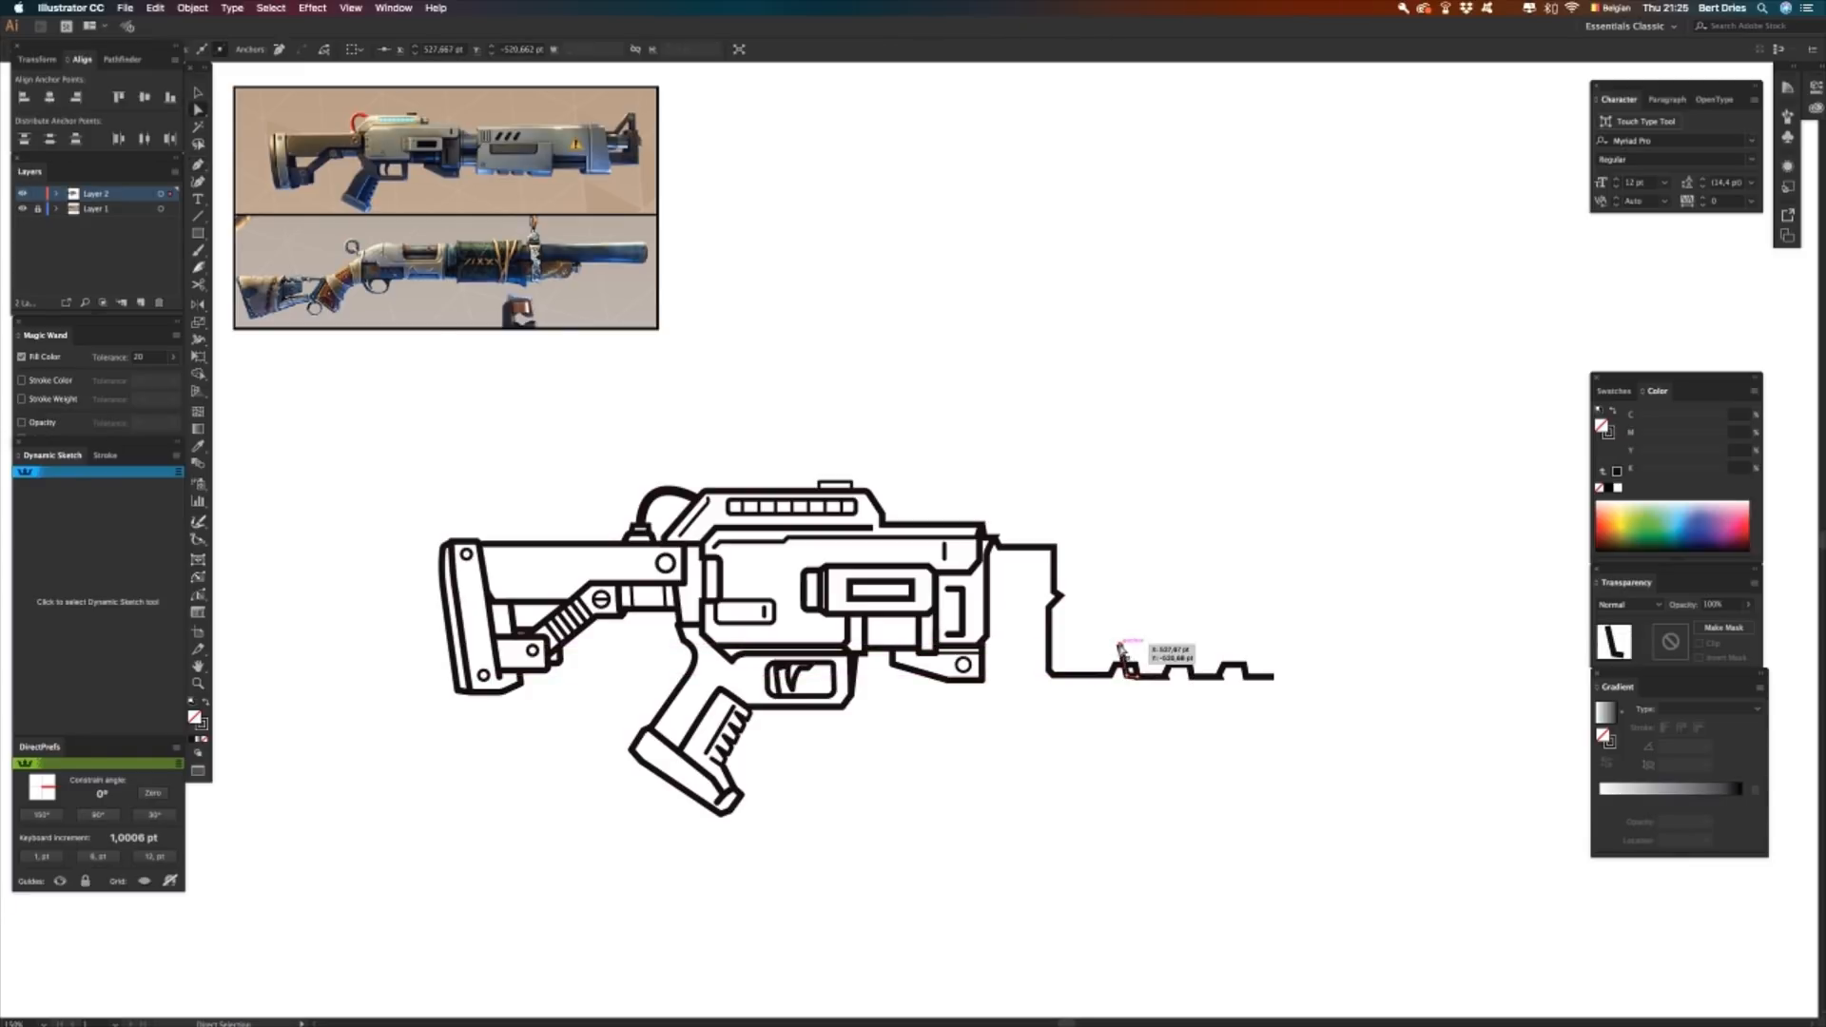
# - Copy the small angled detail into the other two notches at the same spacing
pyautogui.moveTo(1121, 651); pyautogui.dragTo(1183, 679)
pyautogui.press('v')
pyautogui.click(1139, 686)
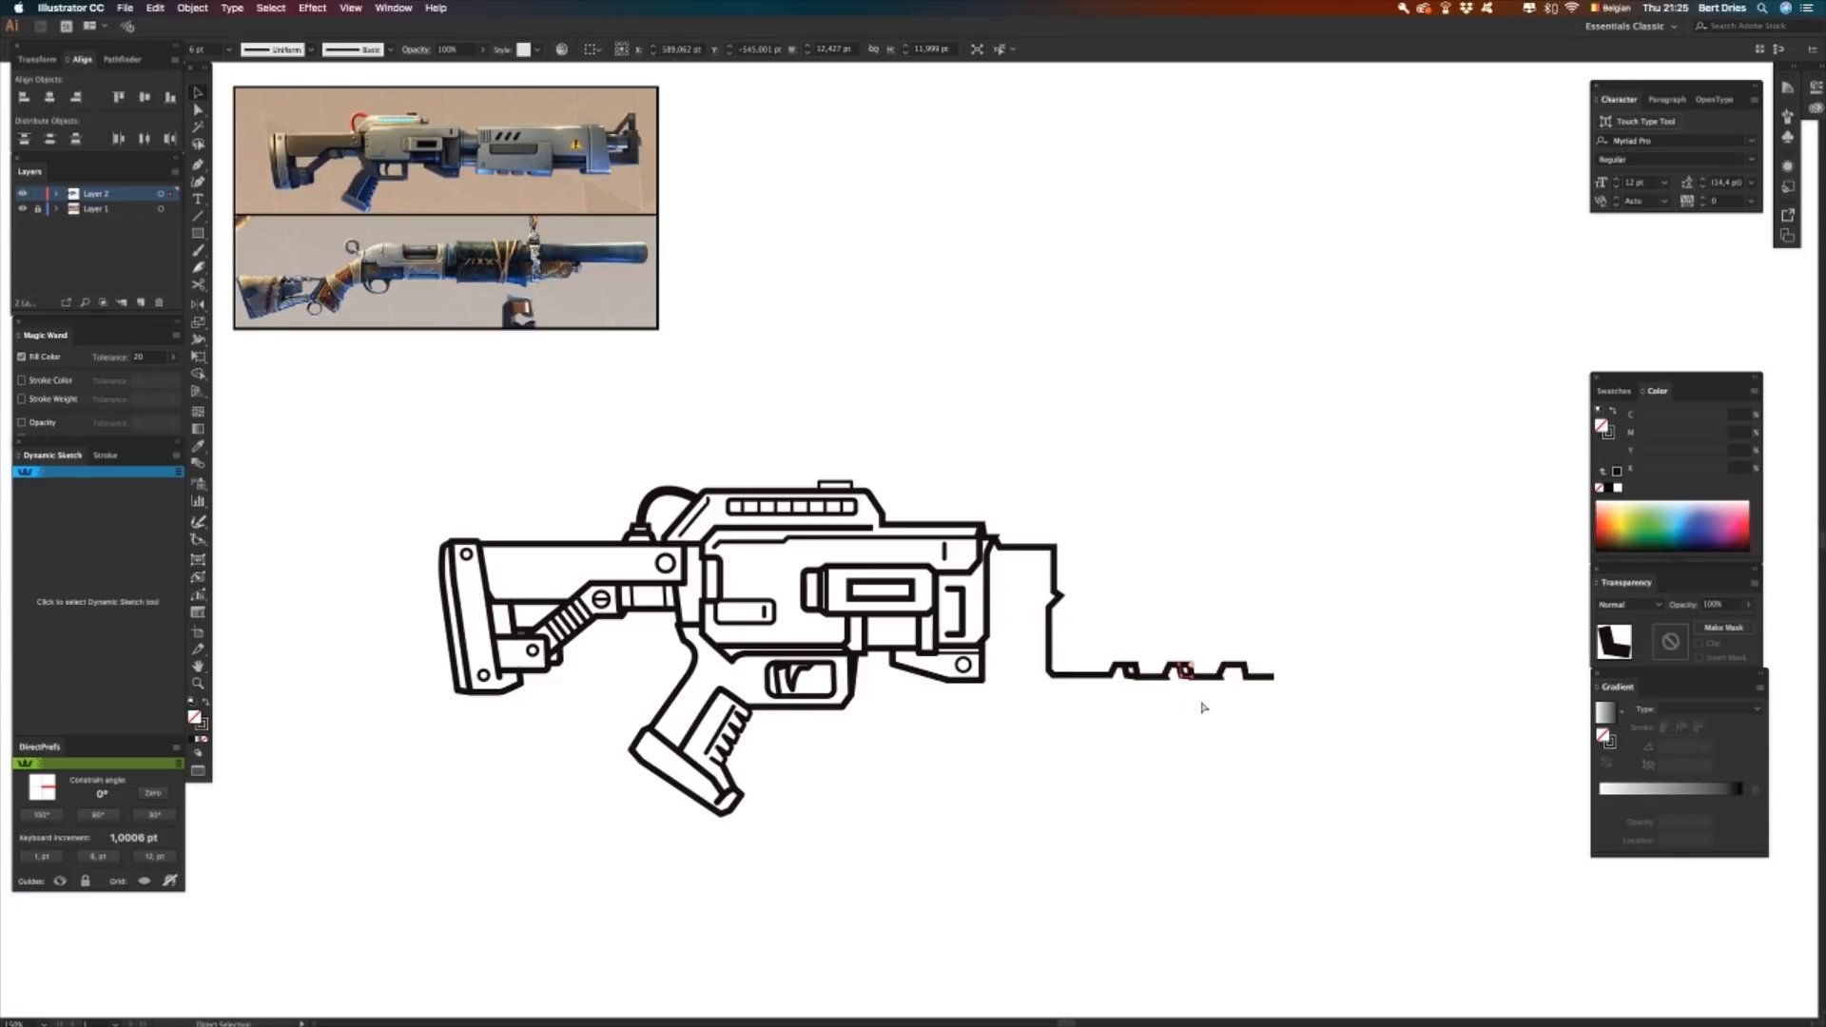
pyautogui.press('super+d')
pyautogui.click(1213, 720)
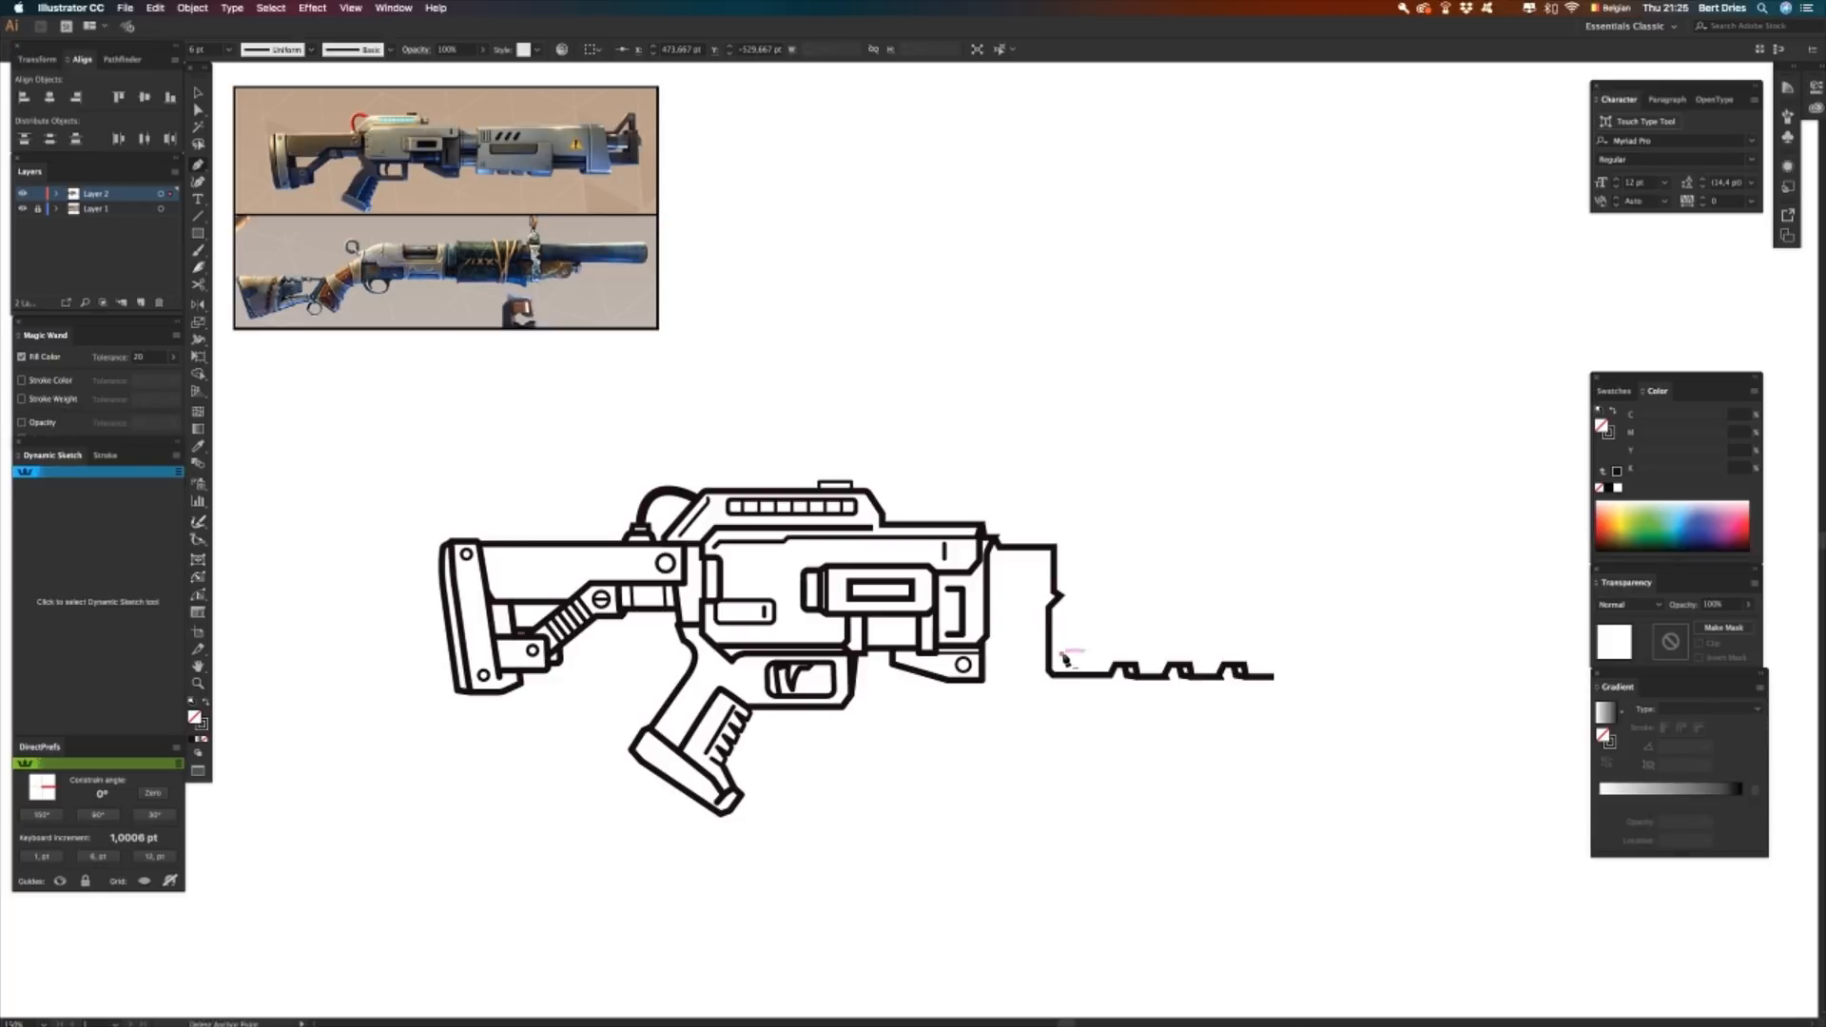
# - Draw a horizontal line about 187 pt long above the notched edge and give it the lower piece's thin line stroke
pyautogui.keyDown('shift'); pyautogui.click(1264, 656); pyautogui.keyUp('shift')
pyautogui.press('v')
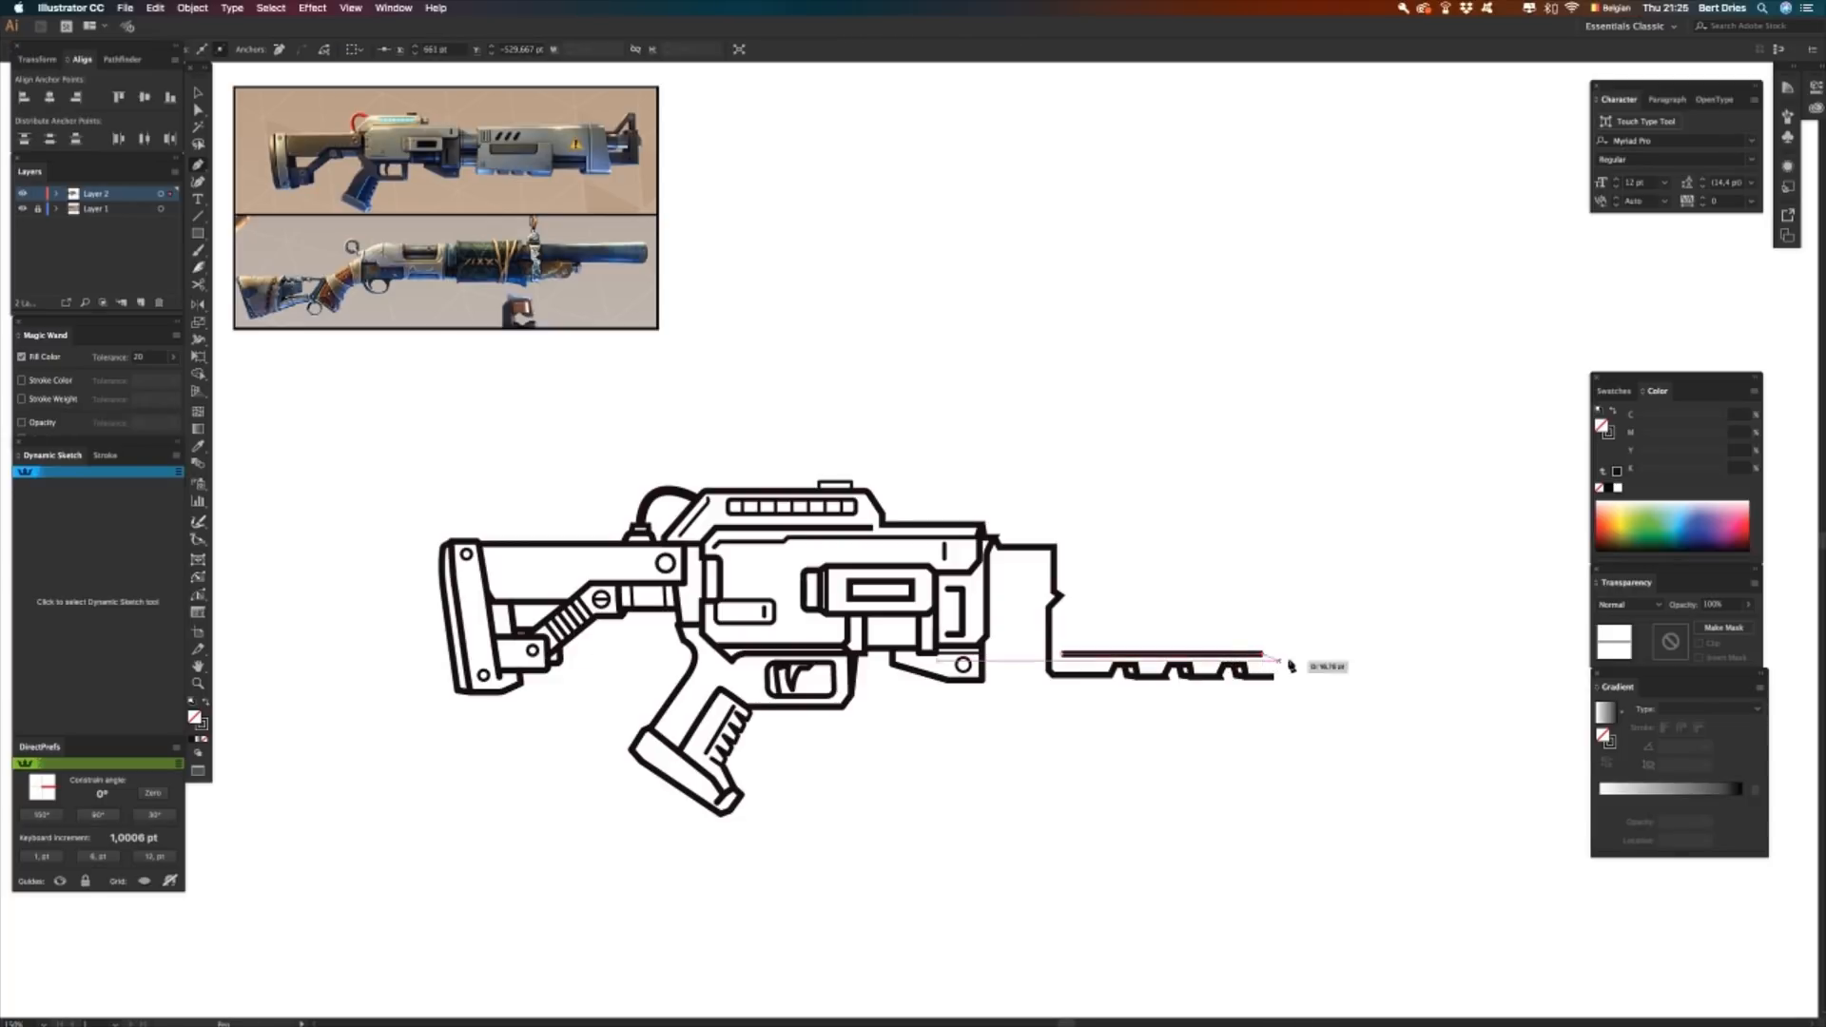
pyautogui.click(1309, 726)
pyautogui.click(1141, 655)
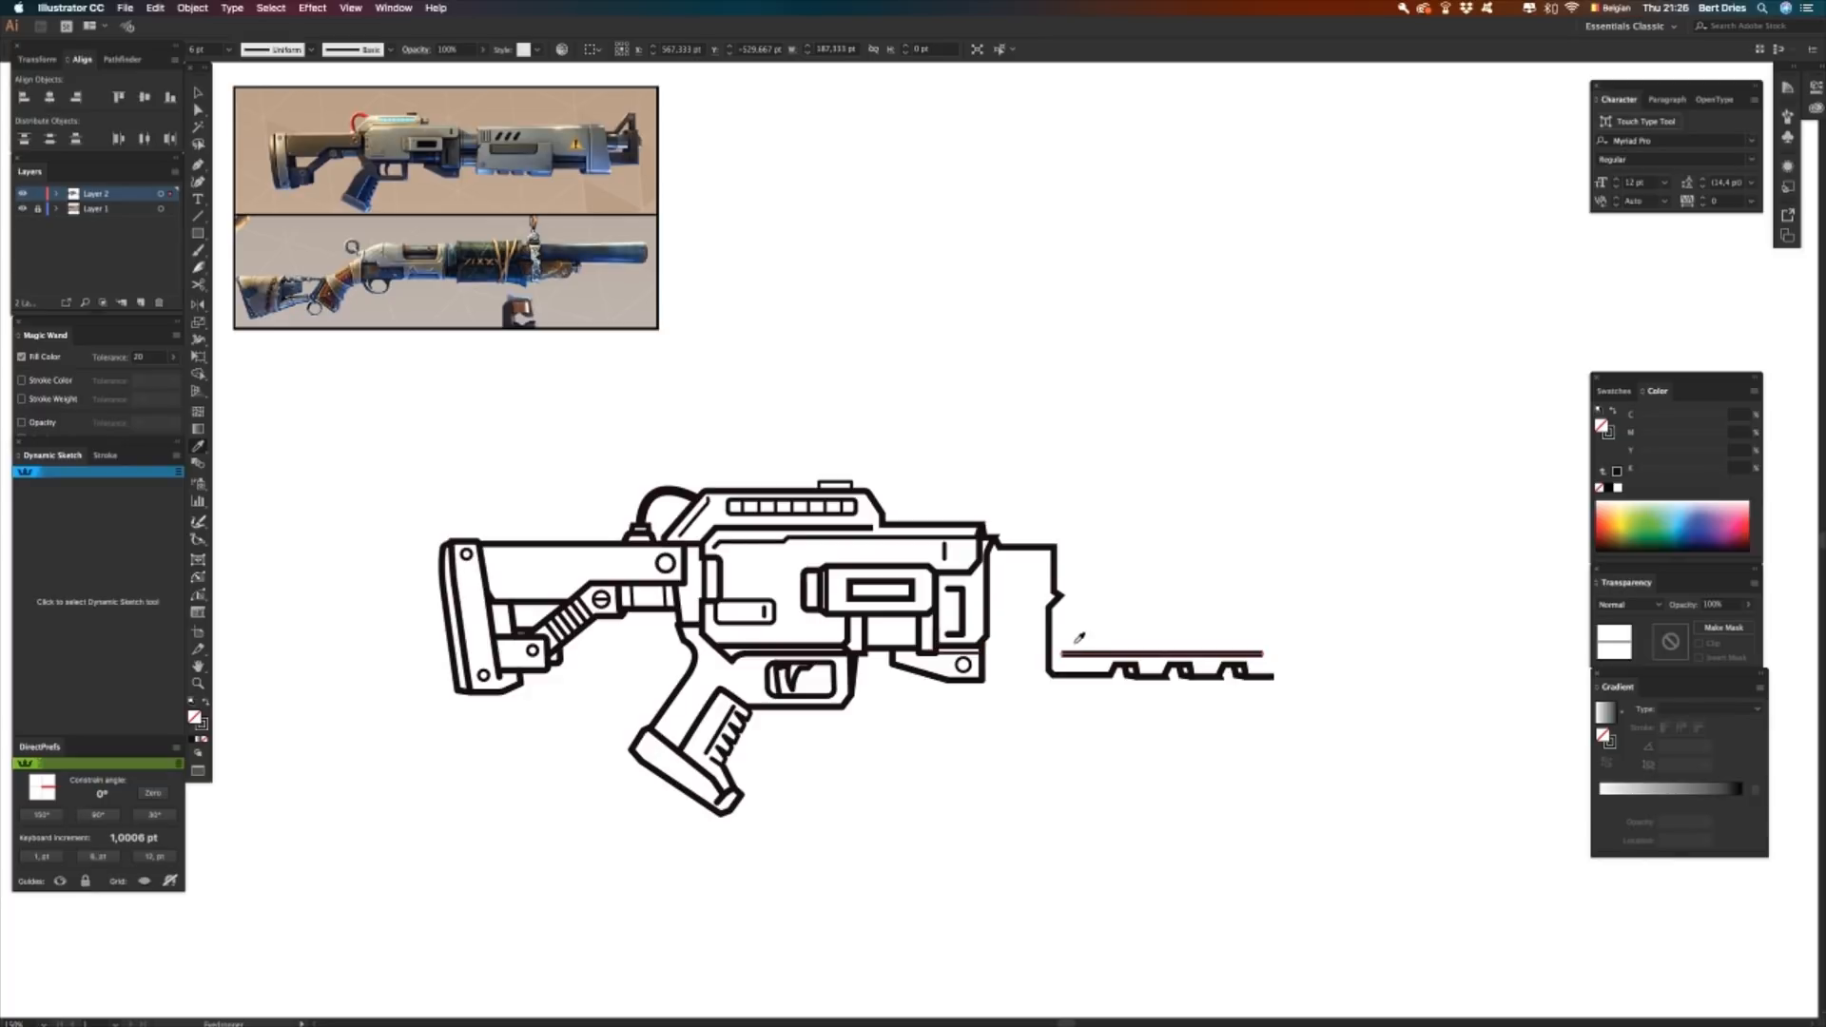
pyautogui.press('v')
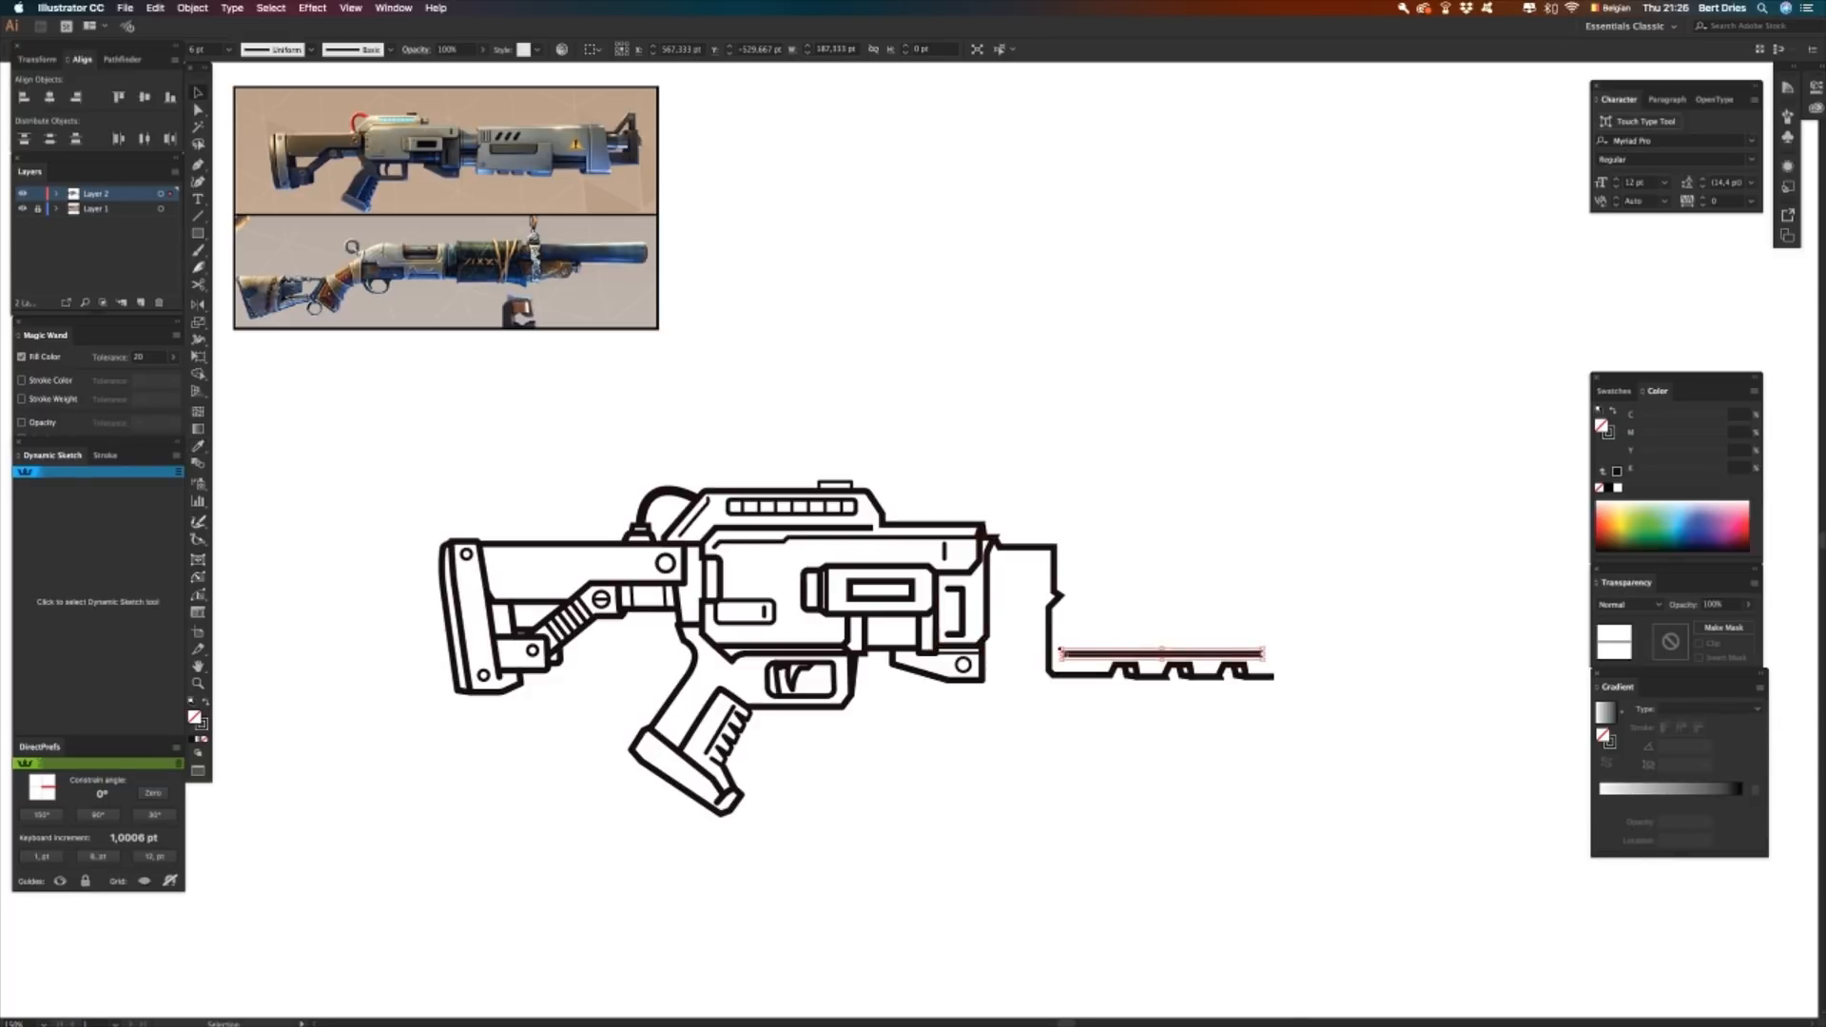
pyautogui.click(201, 447)
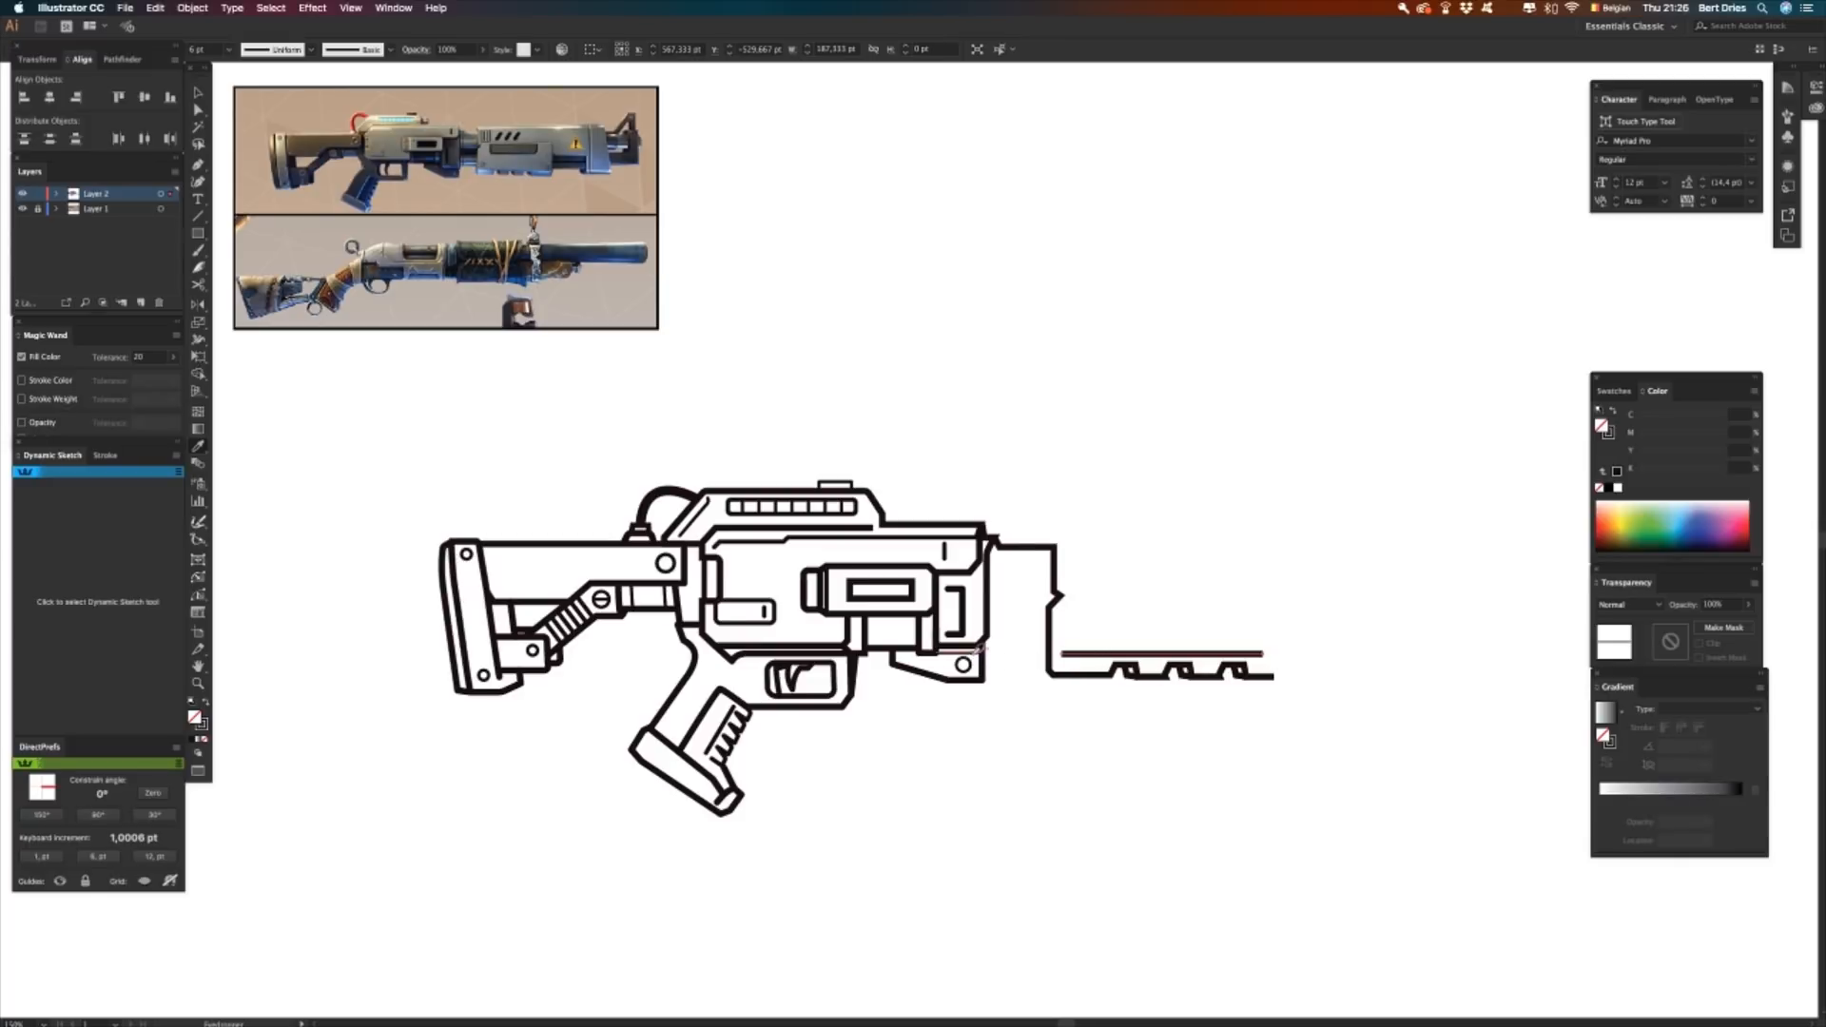
pyautogui.click(979, 648)
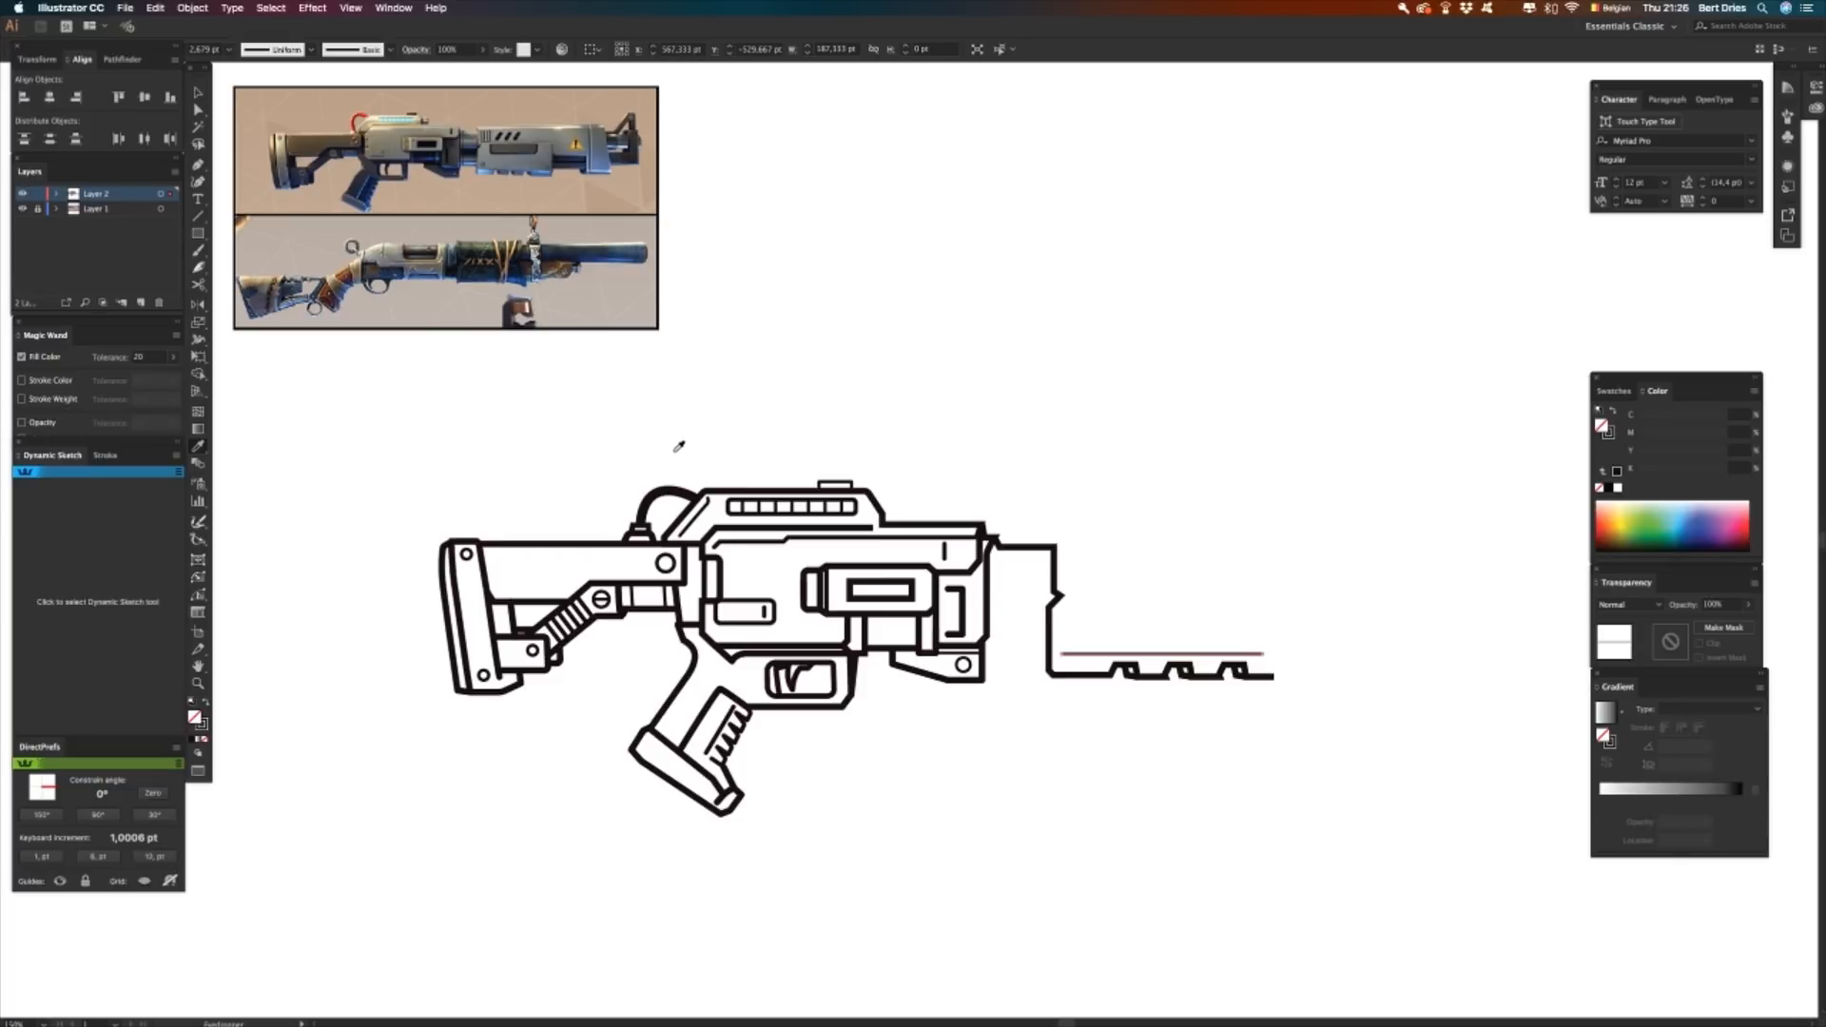
# - Extend the rear end of the thin horizontal line slightly toward the outline's vertical edge
pyautogui.press('a')
pyautogui.click(1067, 620)
pyautogui.moveTo(1071, 643); pyautogui.dragTo(1054, 658)
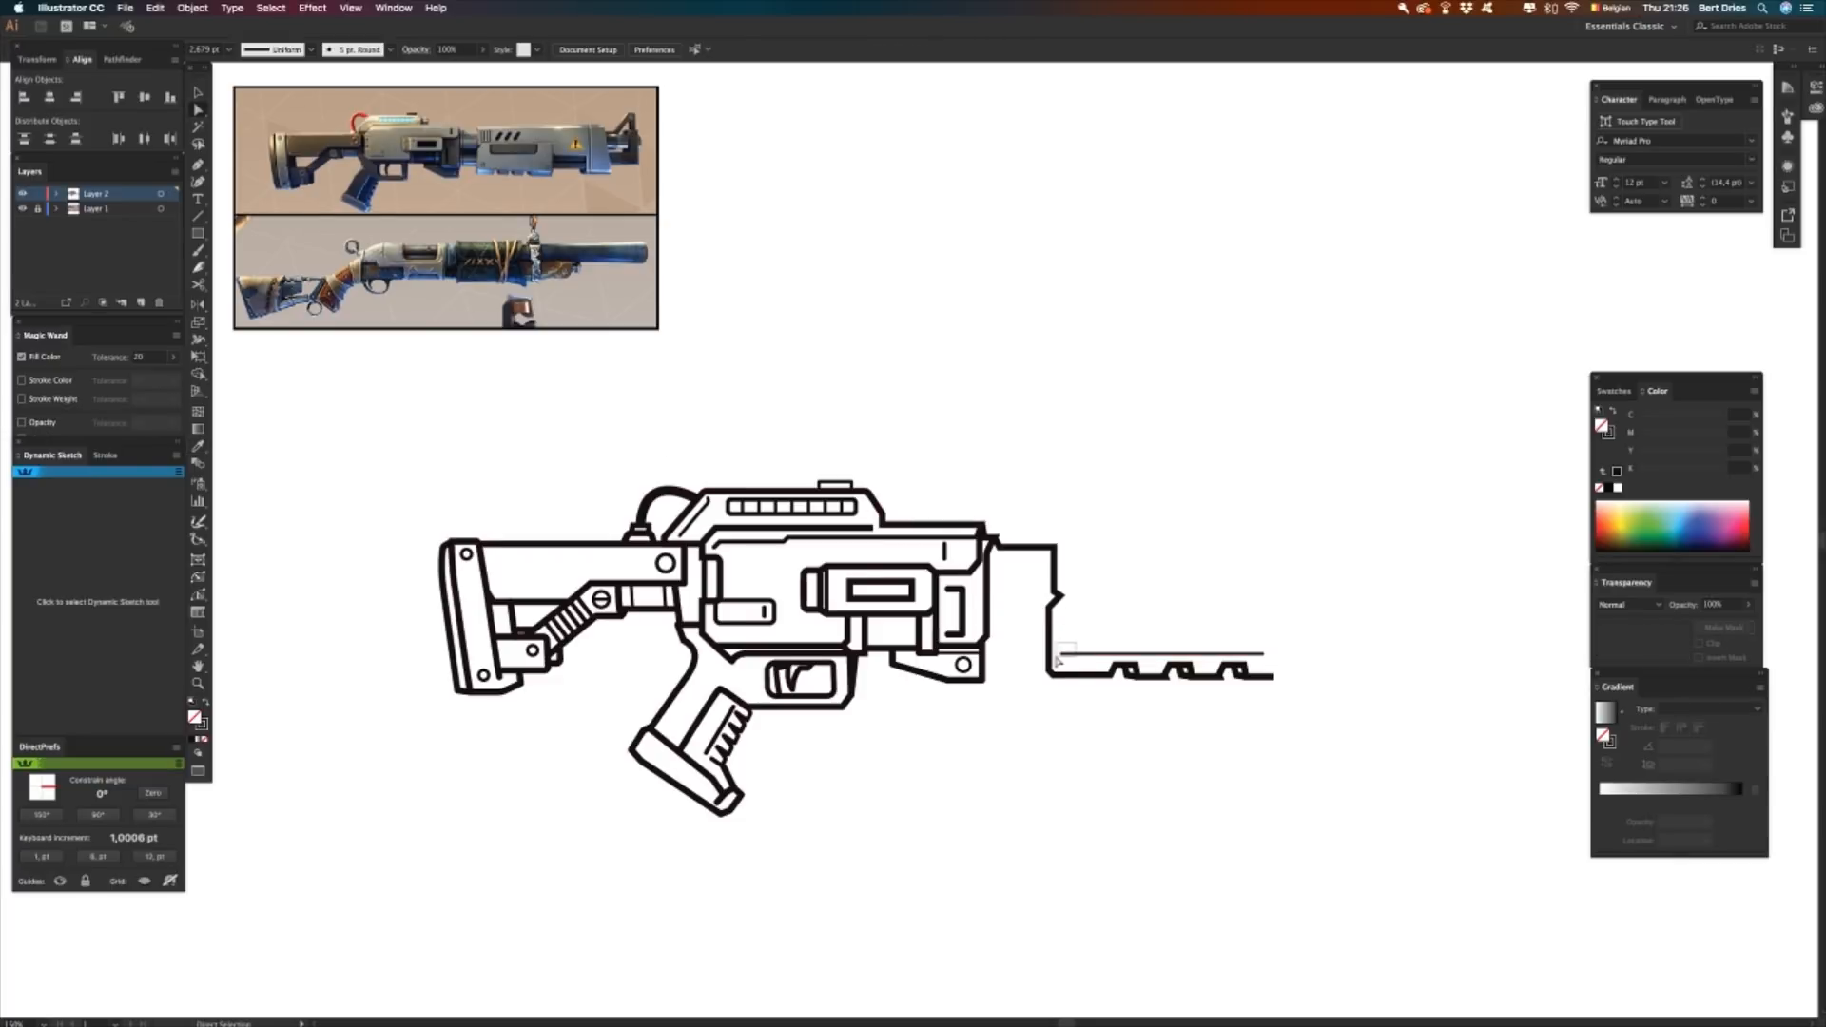
pyautogui.press('v')
pyautogui.click(1166, 606)
# - Continue the notched lower outline at its front end with a short angled corner and a vertical front edge
pyautogui.click(1271, 676)
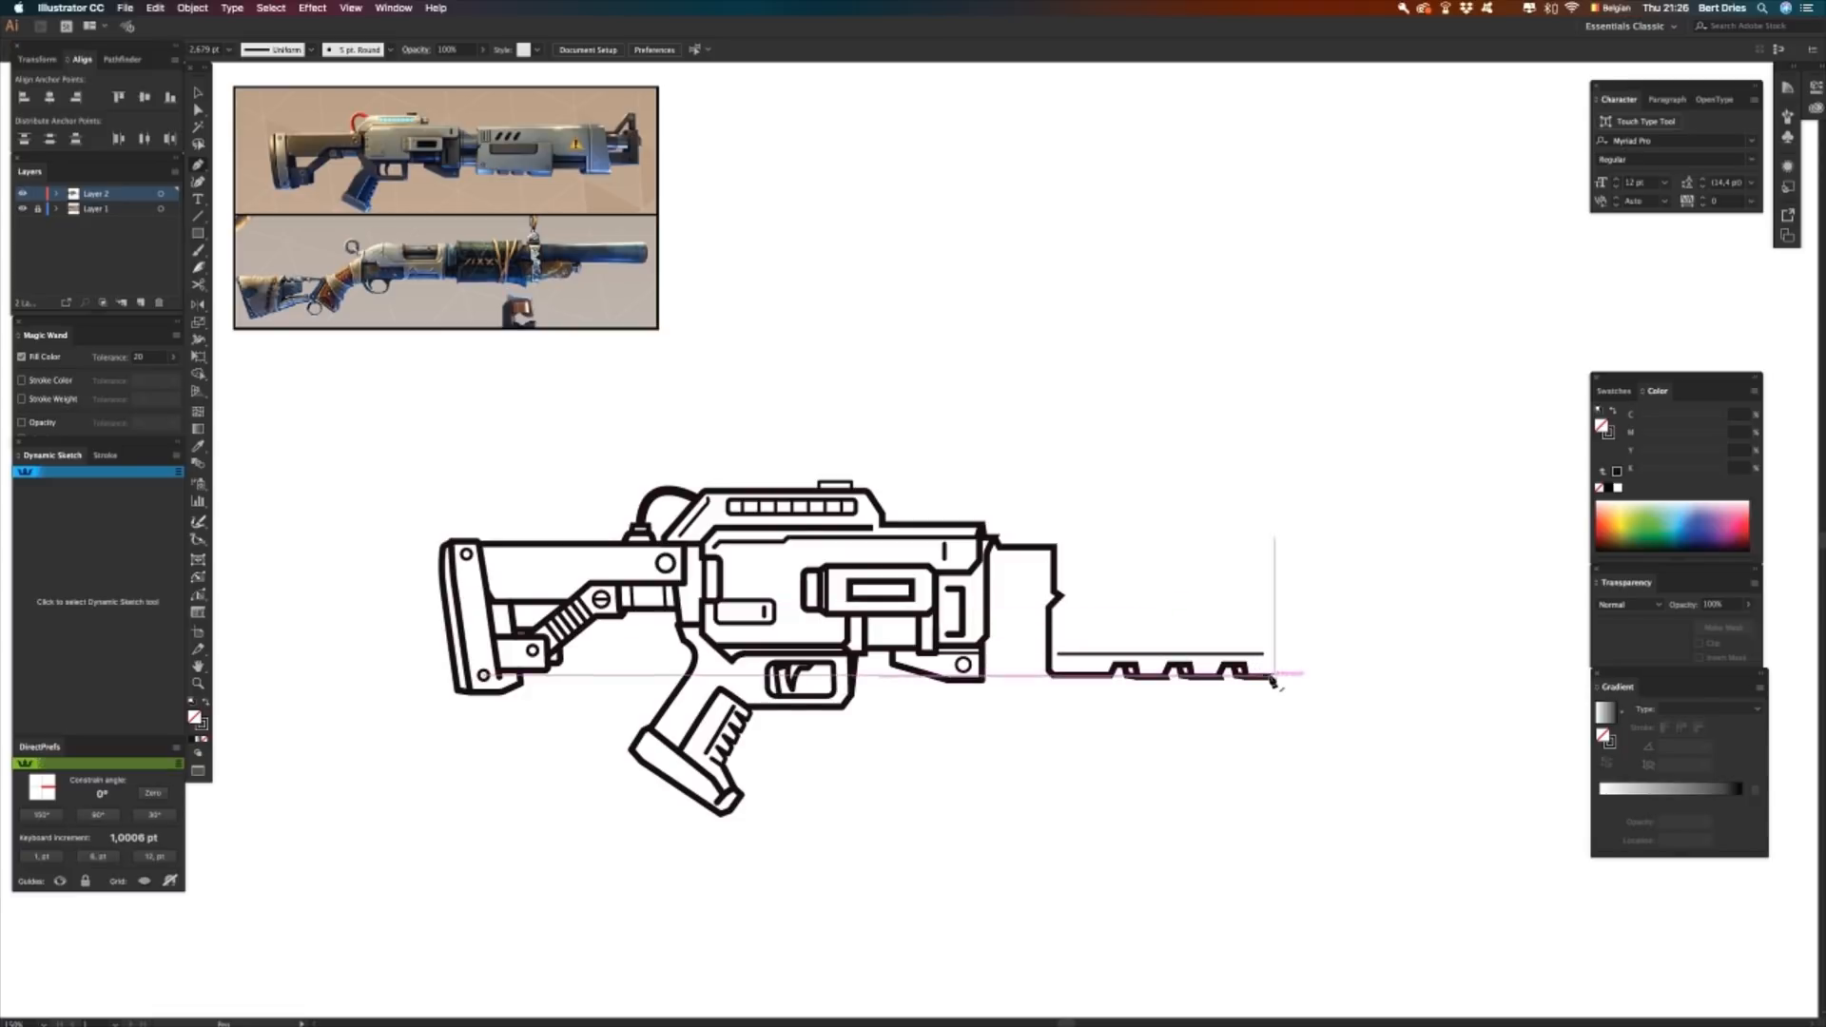
pyautogui.press('p')
pyautogui.click(1274, 676)
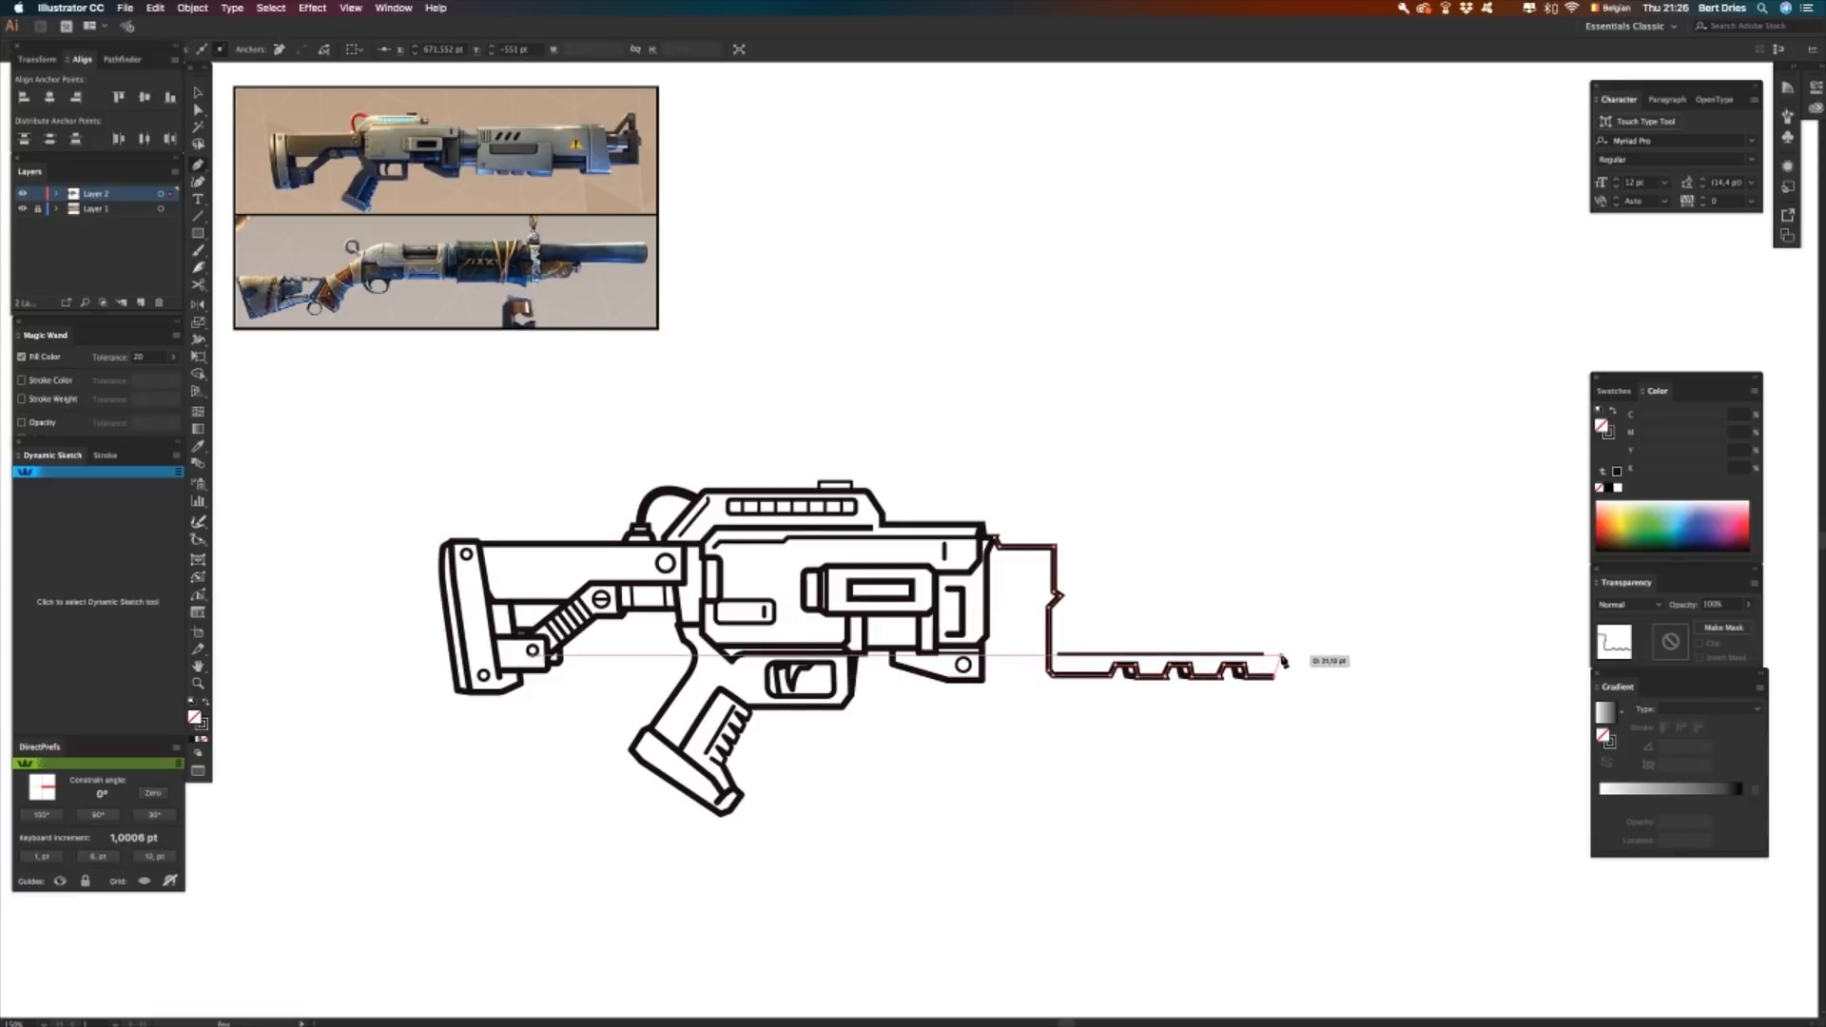
pyautogui.click(1281, 654)
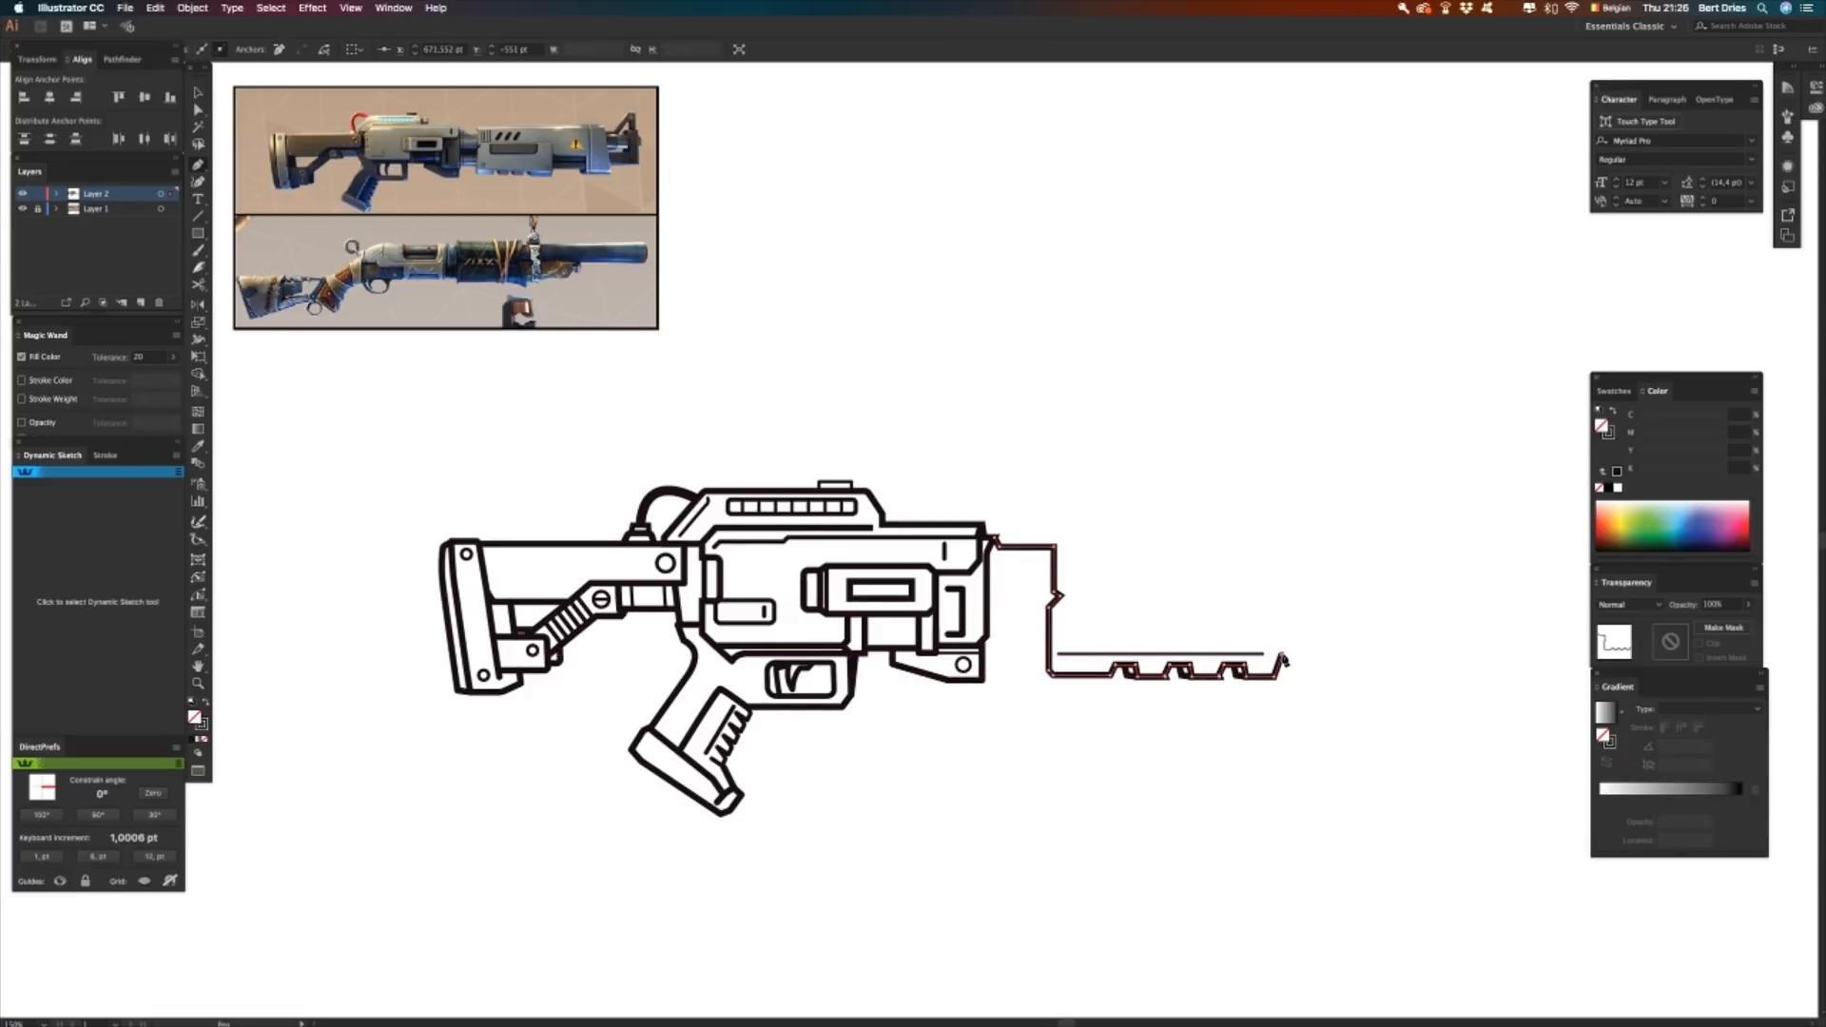
pyautogui.click(1280, 599)
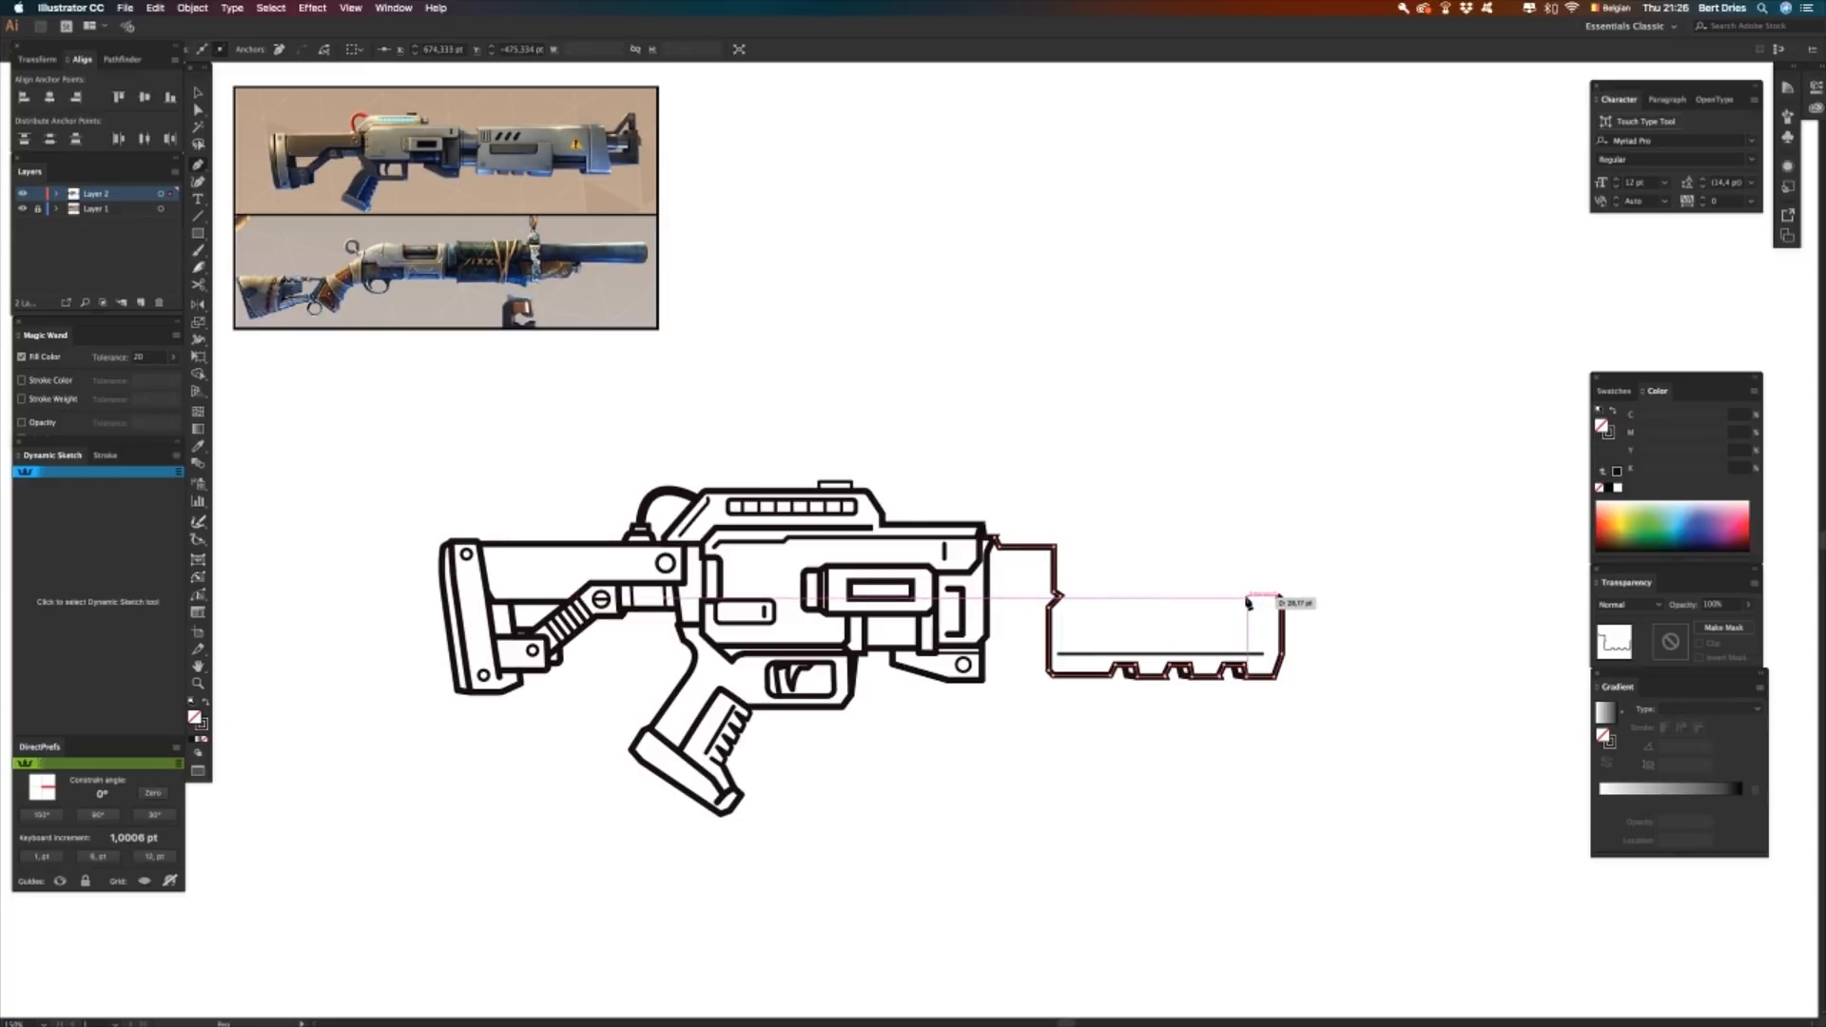
# - Lengthen the front section by moving its front edge and the thin horizontal line's front end forward about 23 pt
pyautogui.press('a')
pyautogui.moveTo(1330, 706); pyautogui.dragTo(1258, 585)
pyautogui.hotkey('shift', 'Right')
pyautogui.hotkey('shift', 'Right')
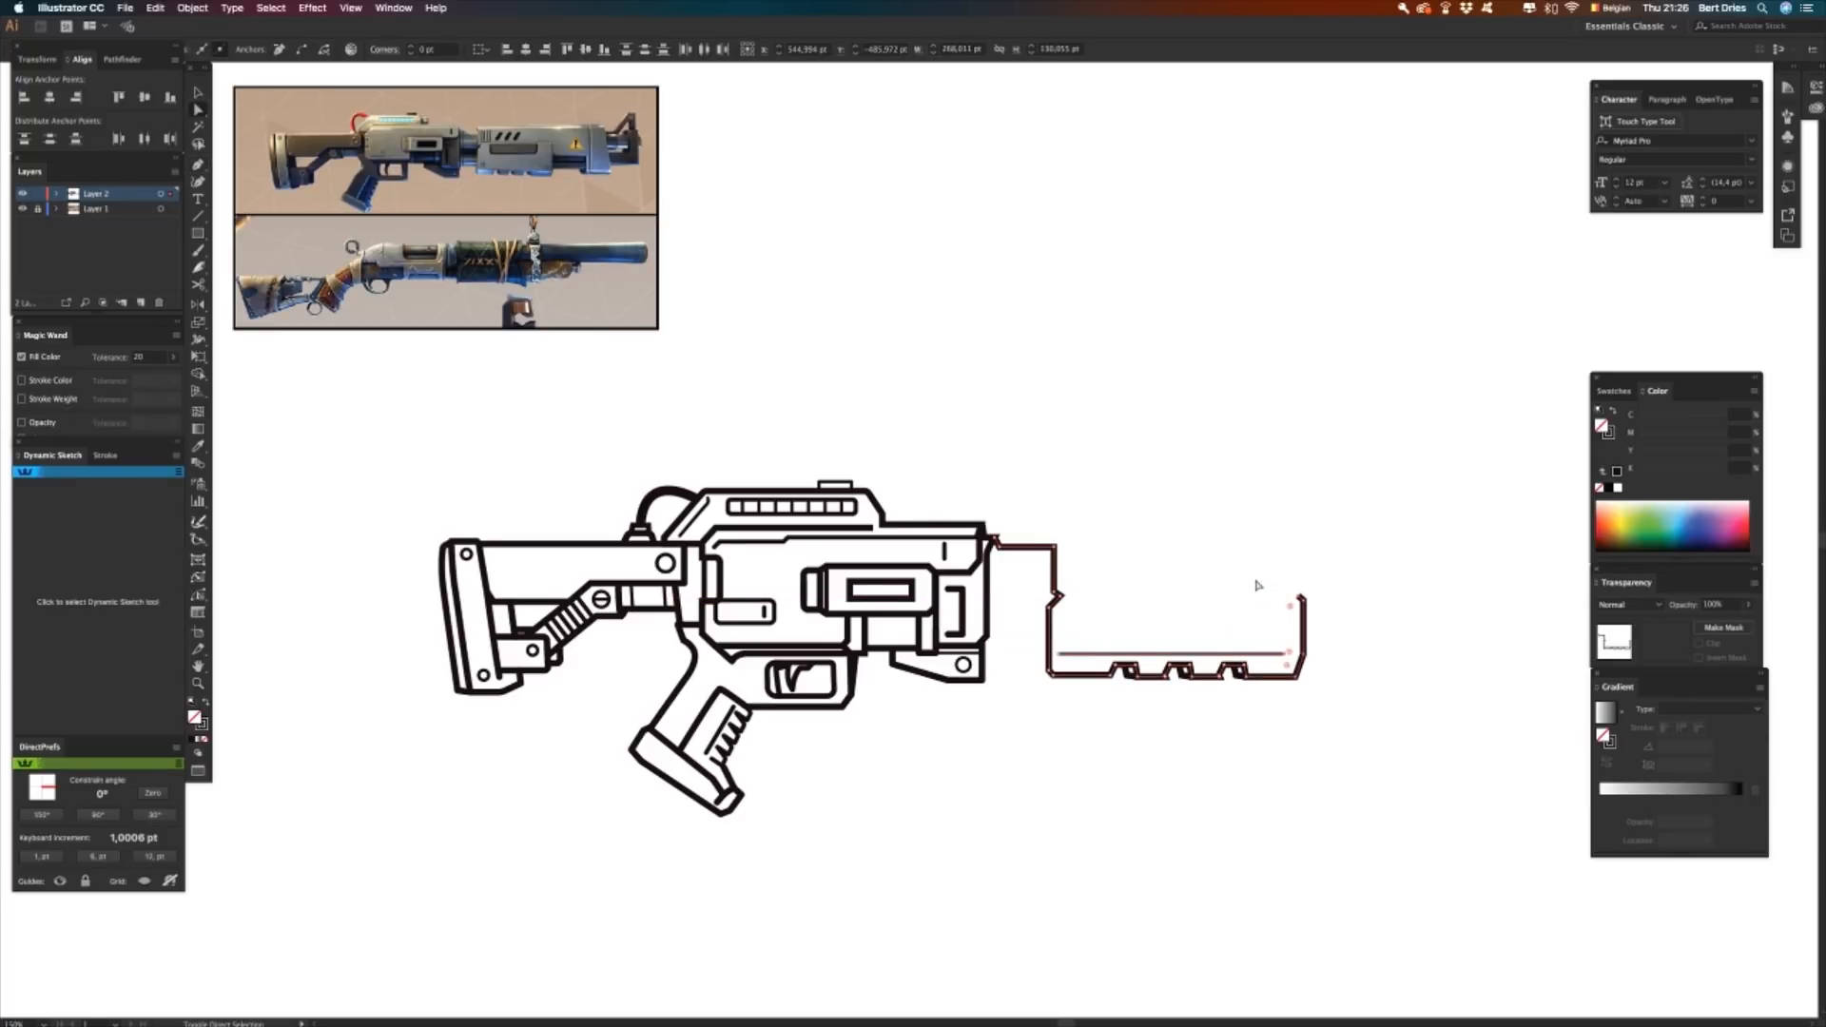
pyautogui.press('Right')
pyautogui.press('Right')
pyautogui.press('Right')
# - Draw the front section's top edge from the front edge rearward, with a long shallow recess between two raised ends
pyautogui.press('p')
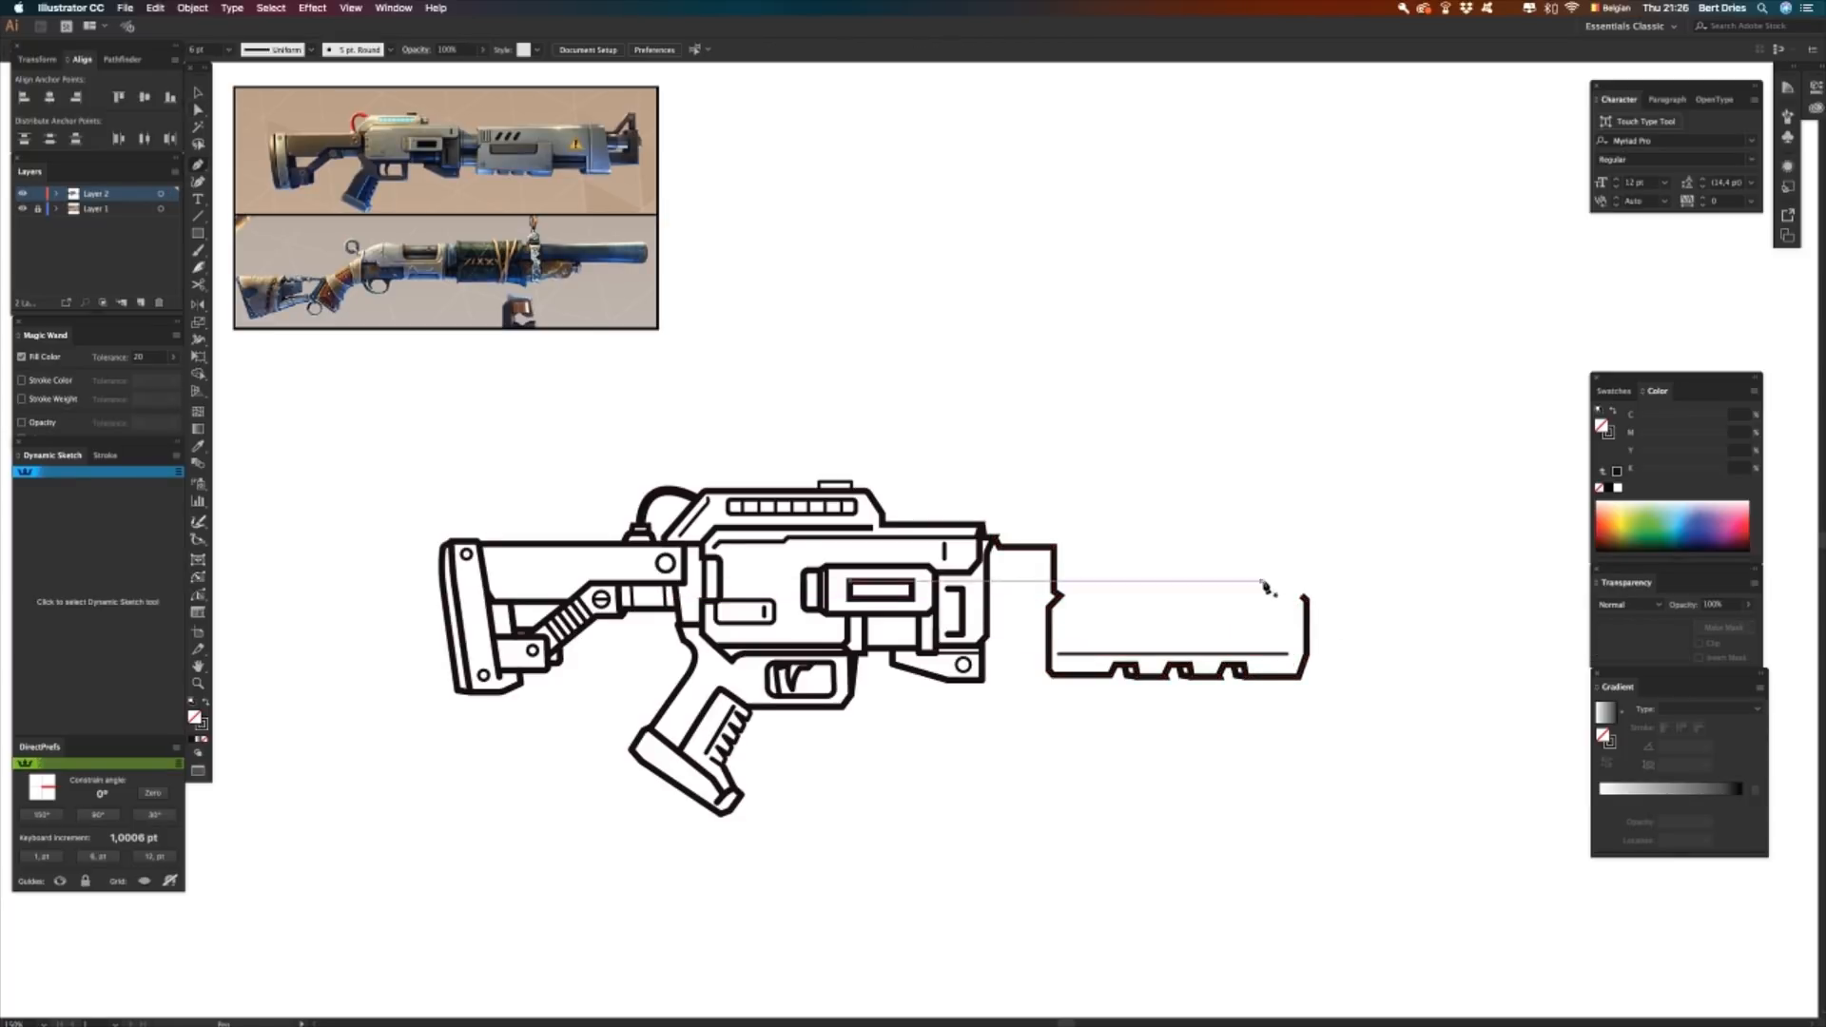
pyautogui.click(1303, 597)
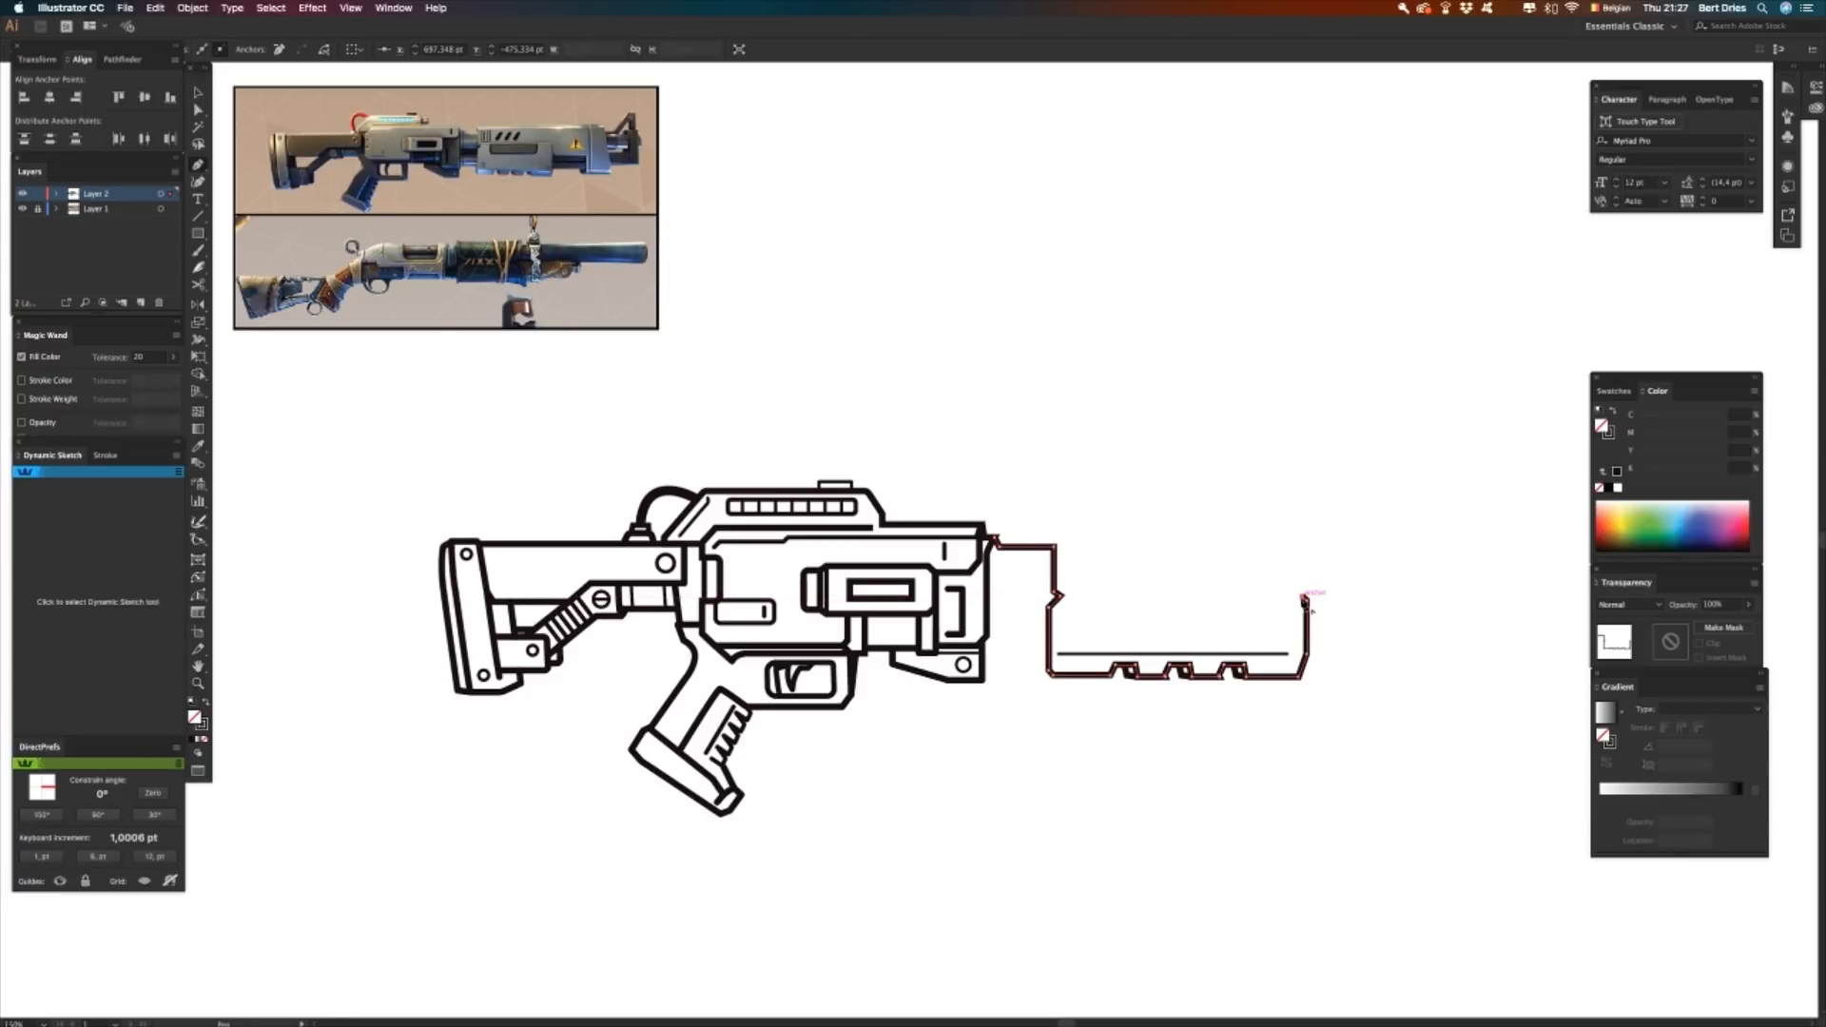
pyautogui.click(1256, 597)
pyautogui.click(1115, 604)
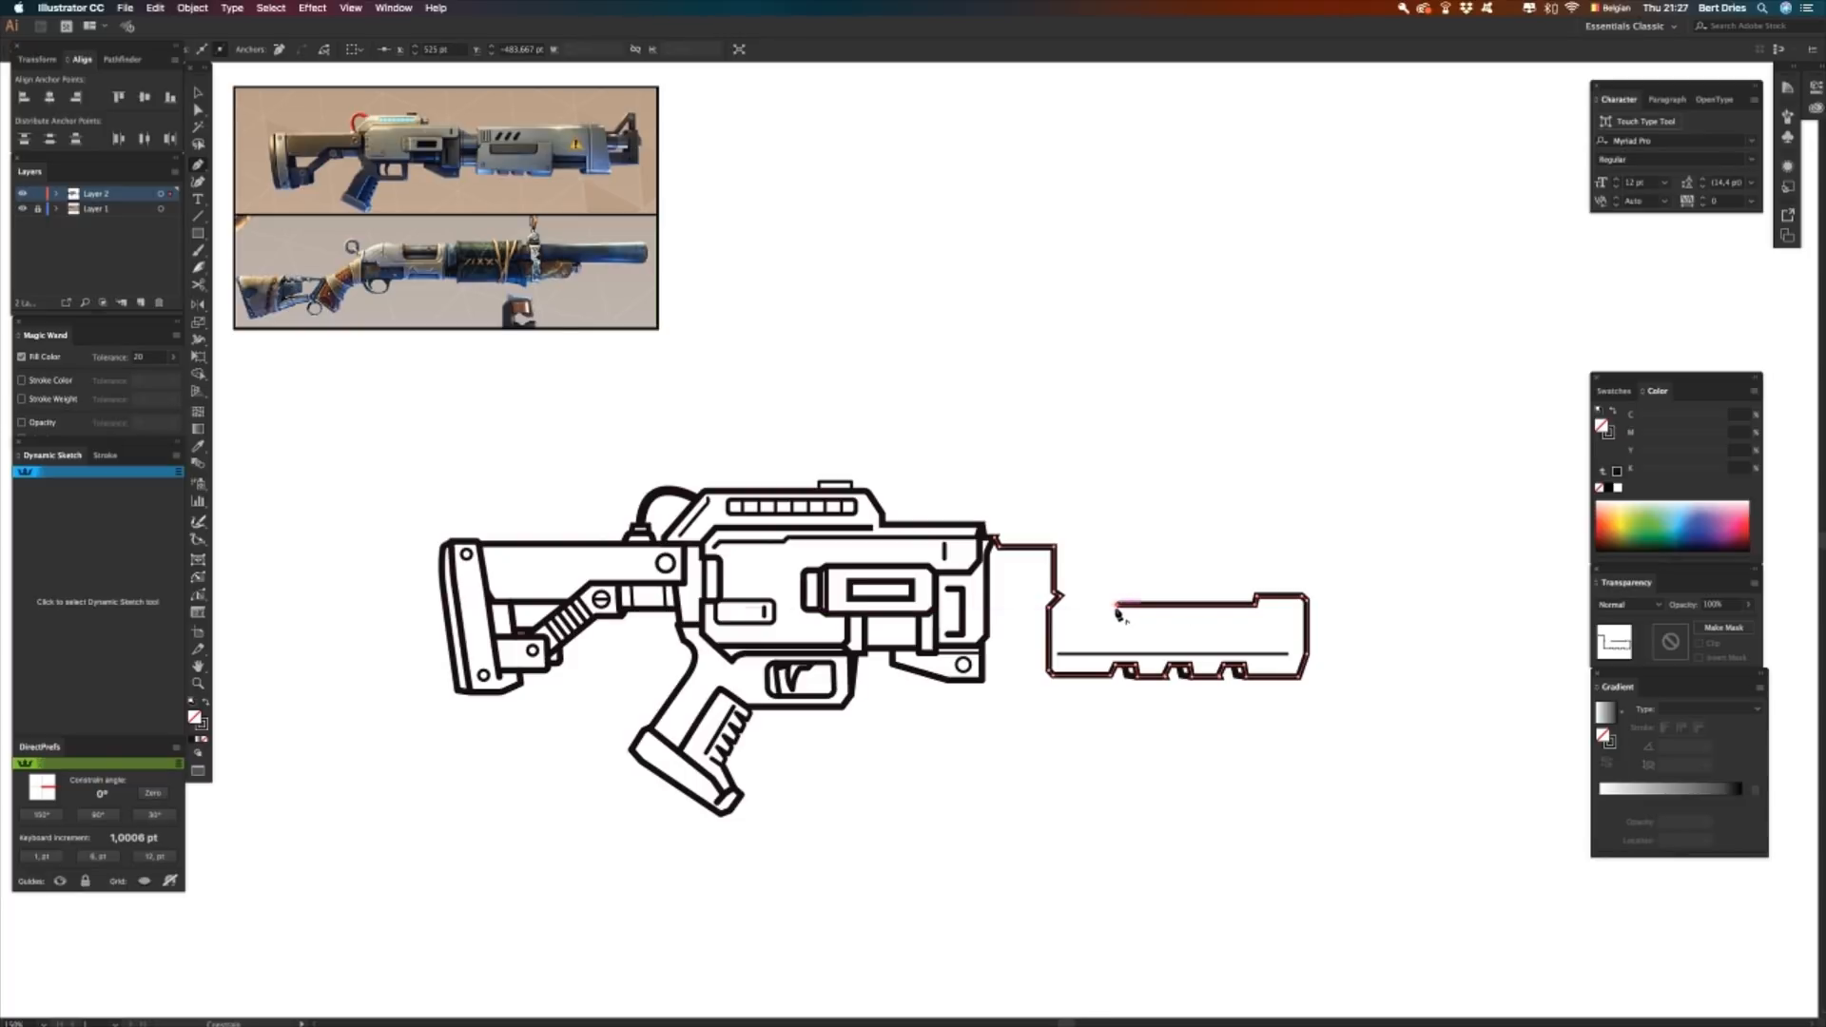
pyautogui.click(1115, 606)
pyautogui.click(1074, 600)
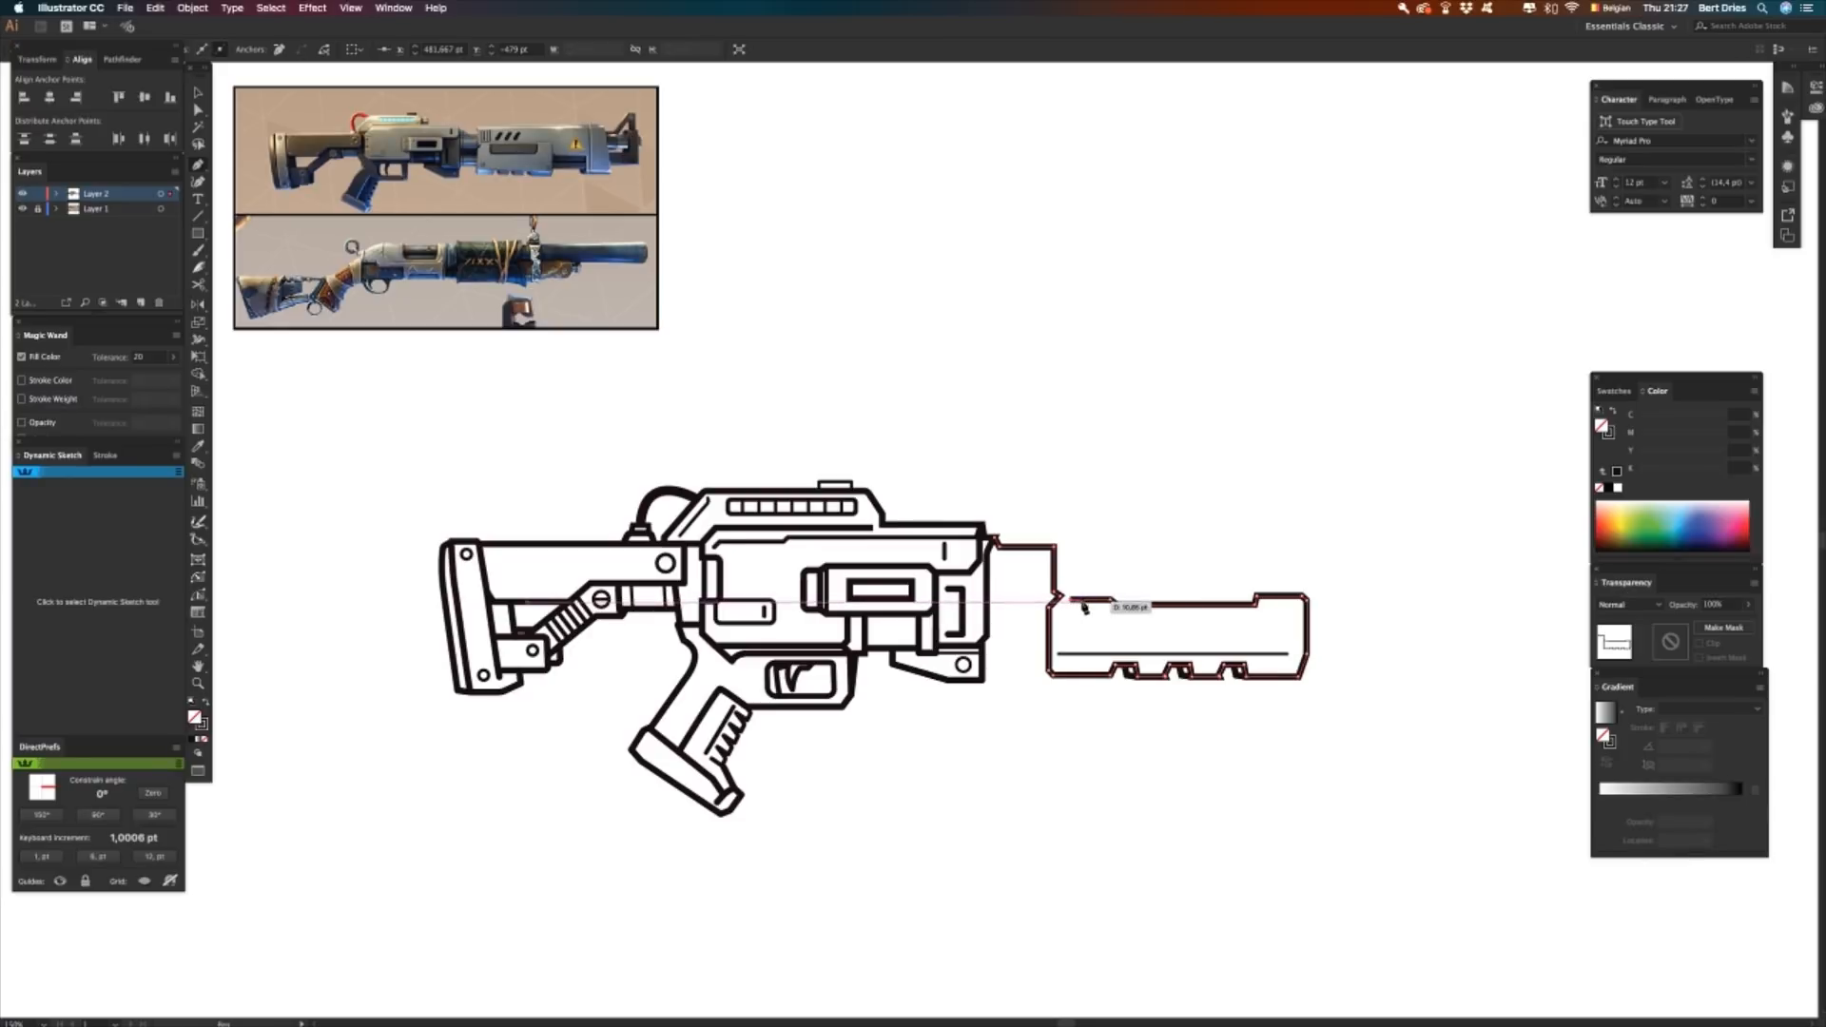
# - Adjust the top edge's anchors so its rear raised end meets the outline's vertical edge and the long recess is slightly shallower
pyautogui.press('a')
pyautogui.moveTo(1113, 586); pyautogui.dragTo(1072, 609)
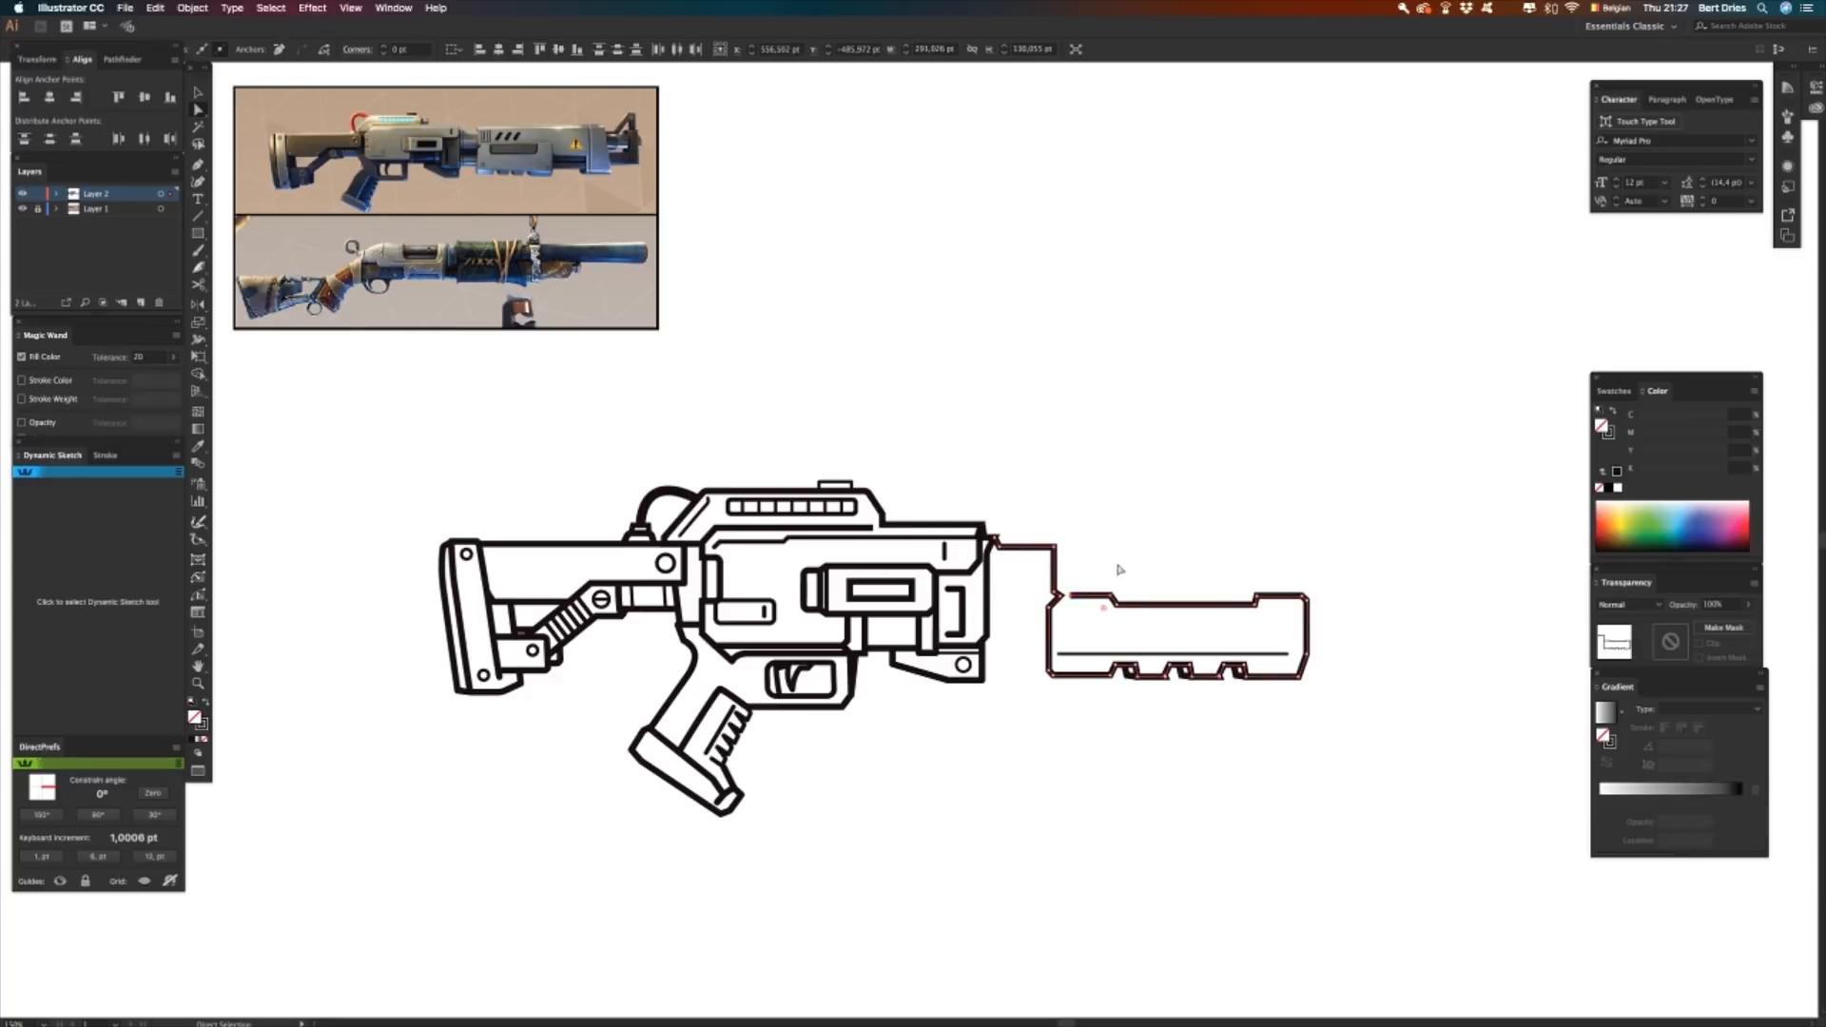
pyautogui.click(1072, 605)
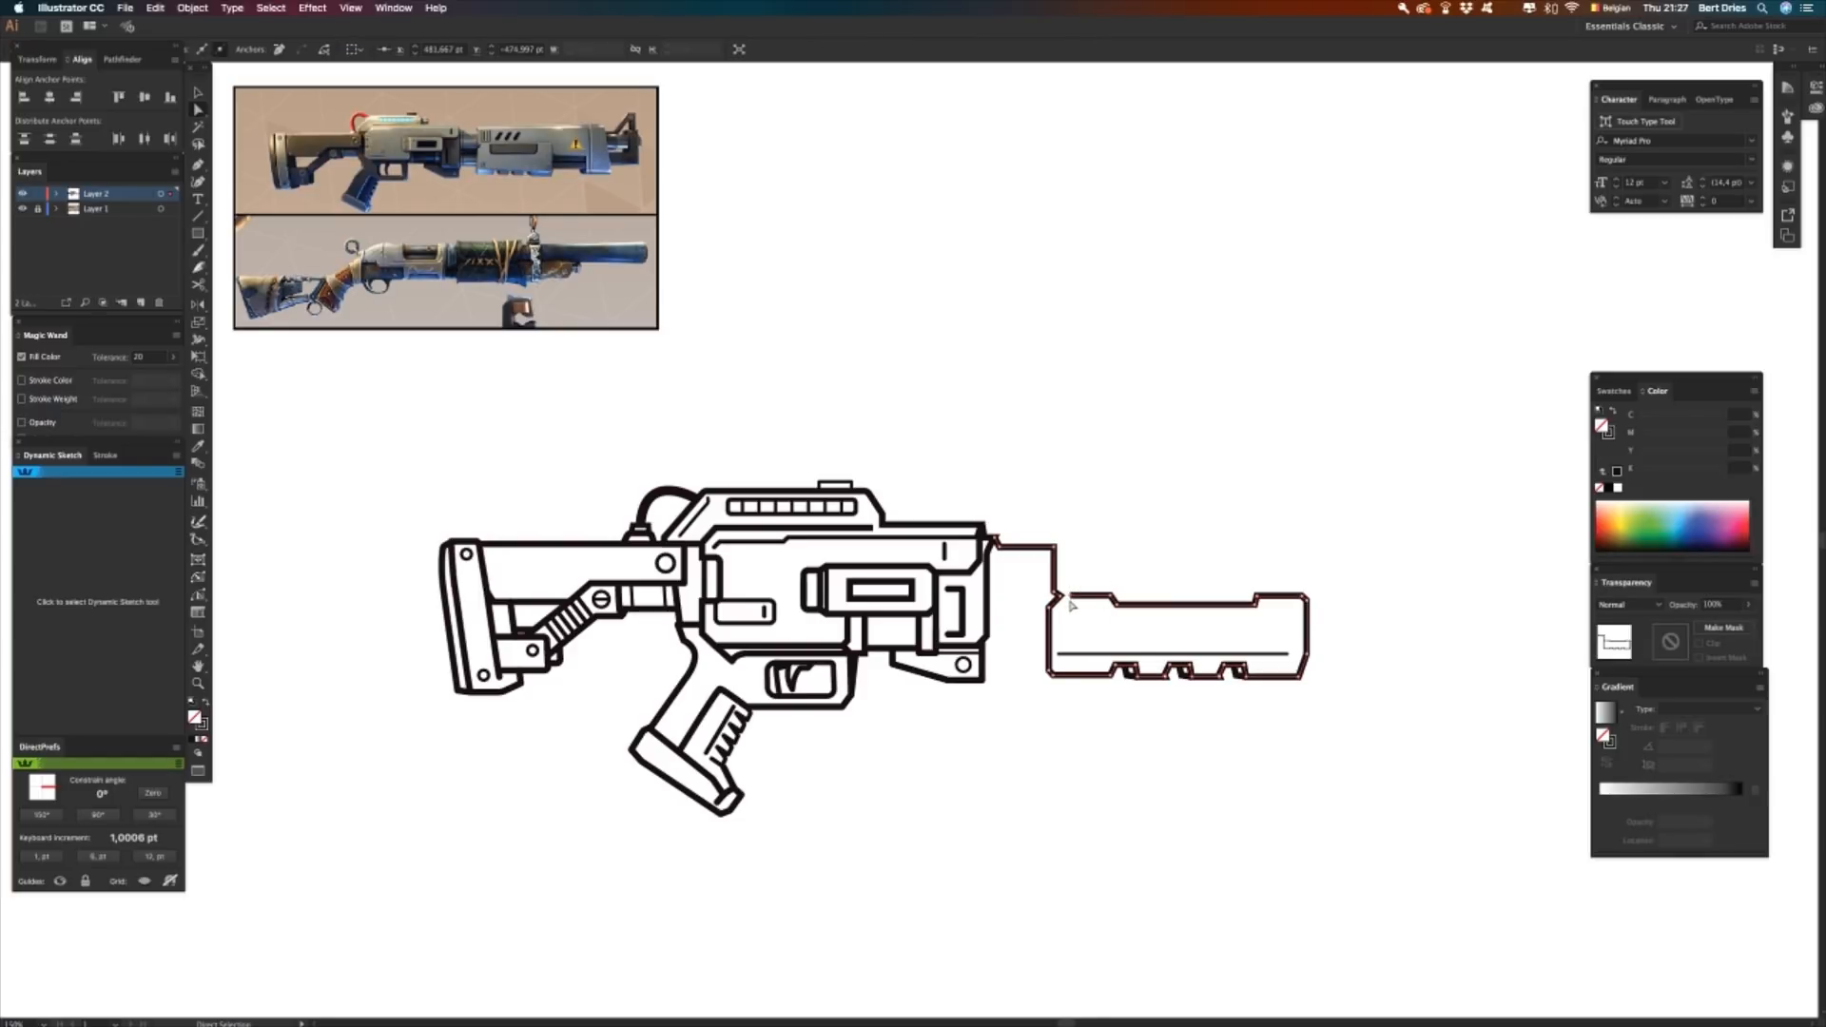
pyautogui.click(1107, 550)
pyautogui.moveTo(1275, 628); pyautogui.dragTo(1108, 609)
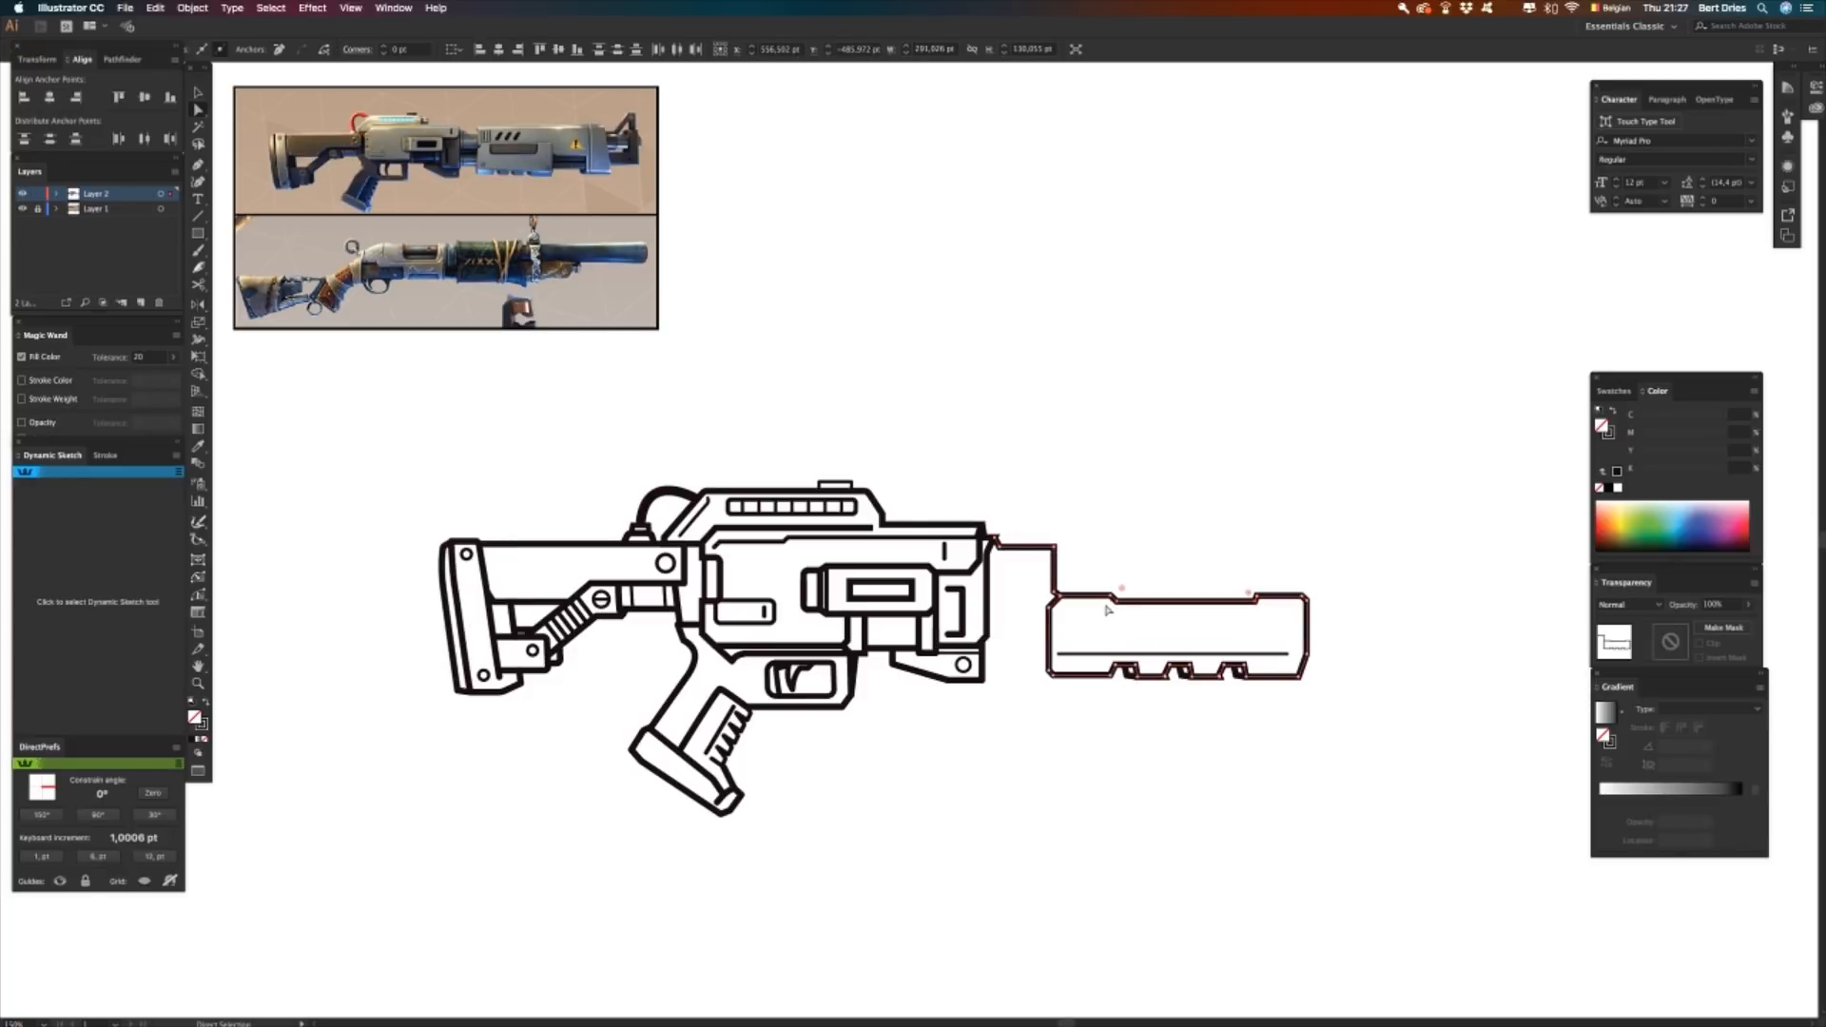
# - Draw a straight line across the notch in the handguard's top edge and match its stroke to the thin inner line
pyautogui.click(1180, 557)
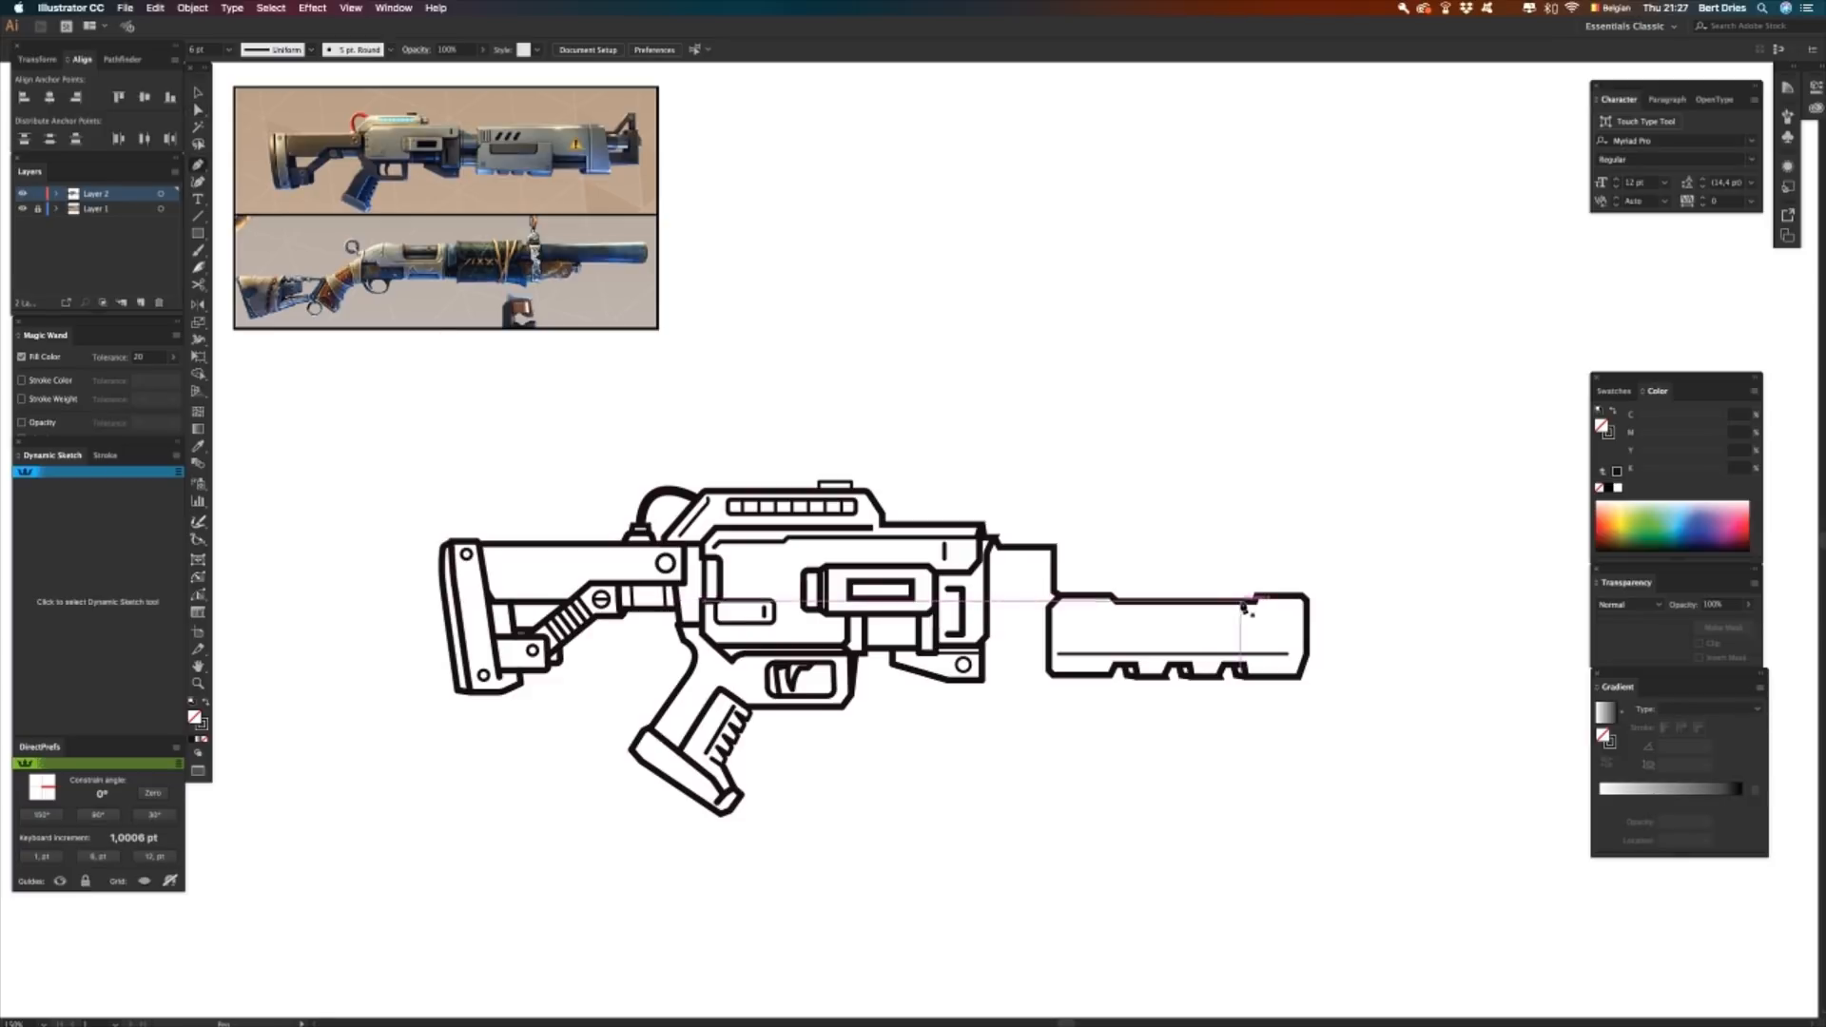
pyautogui.click(1113, 599)
pyautogui.click(1113, 599)
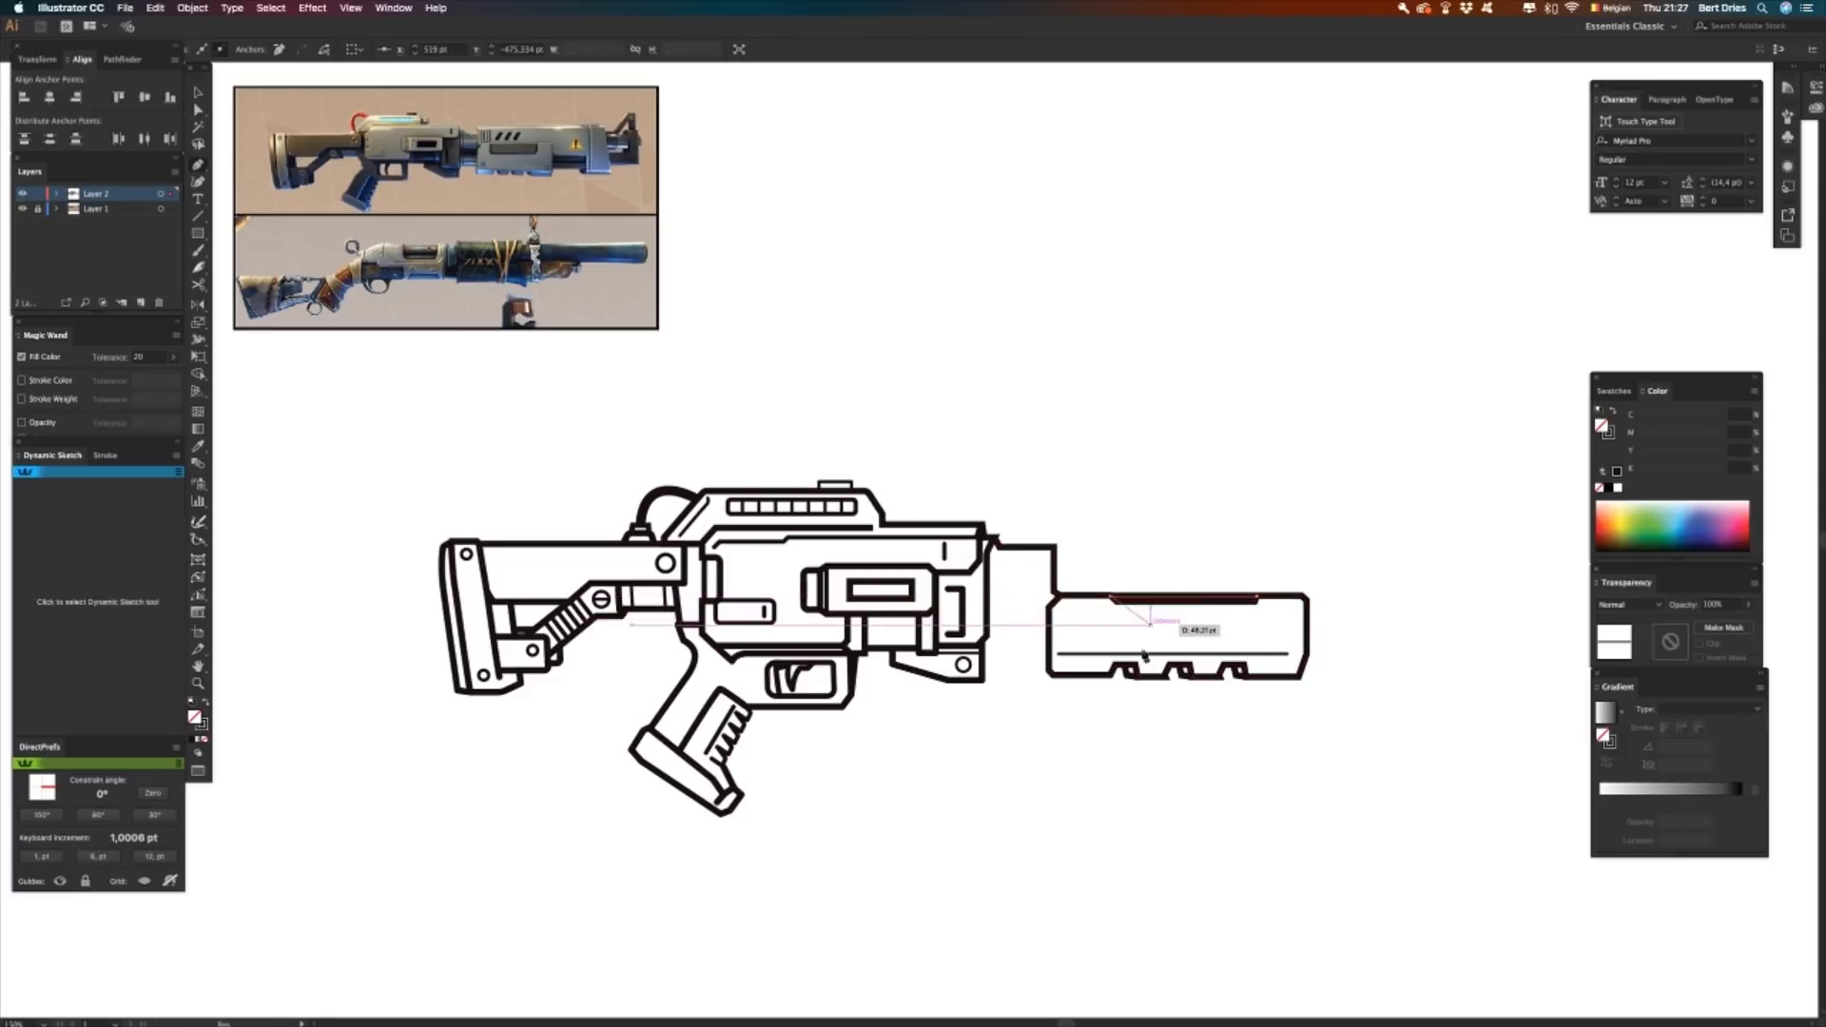
pyautogui.press('i')
pyautogui.click(1148, 654)
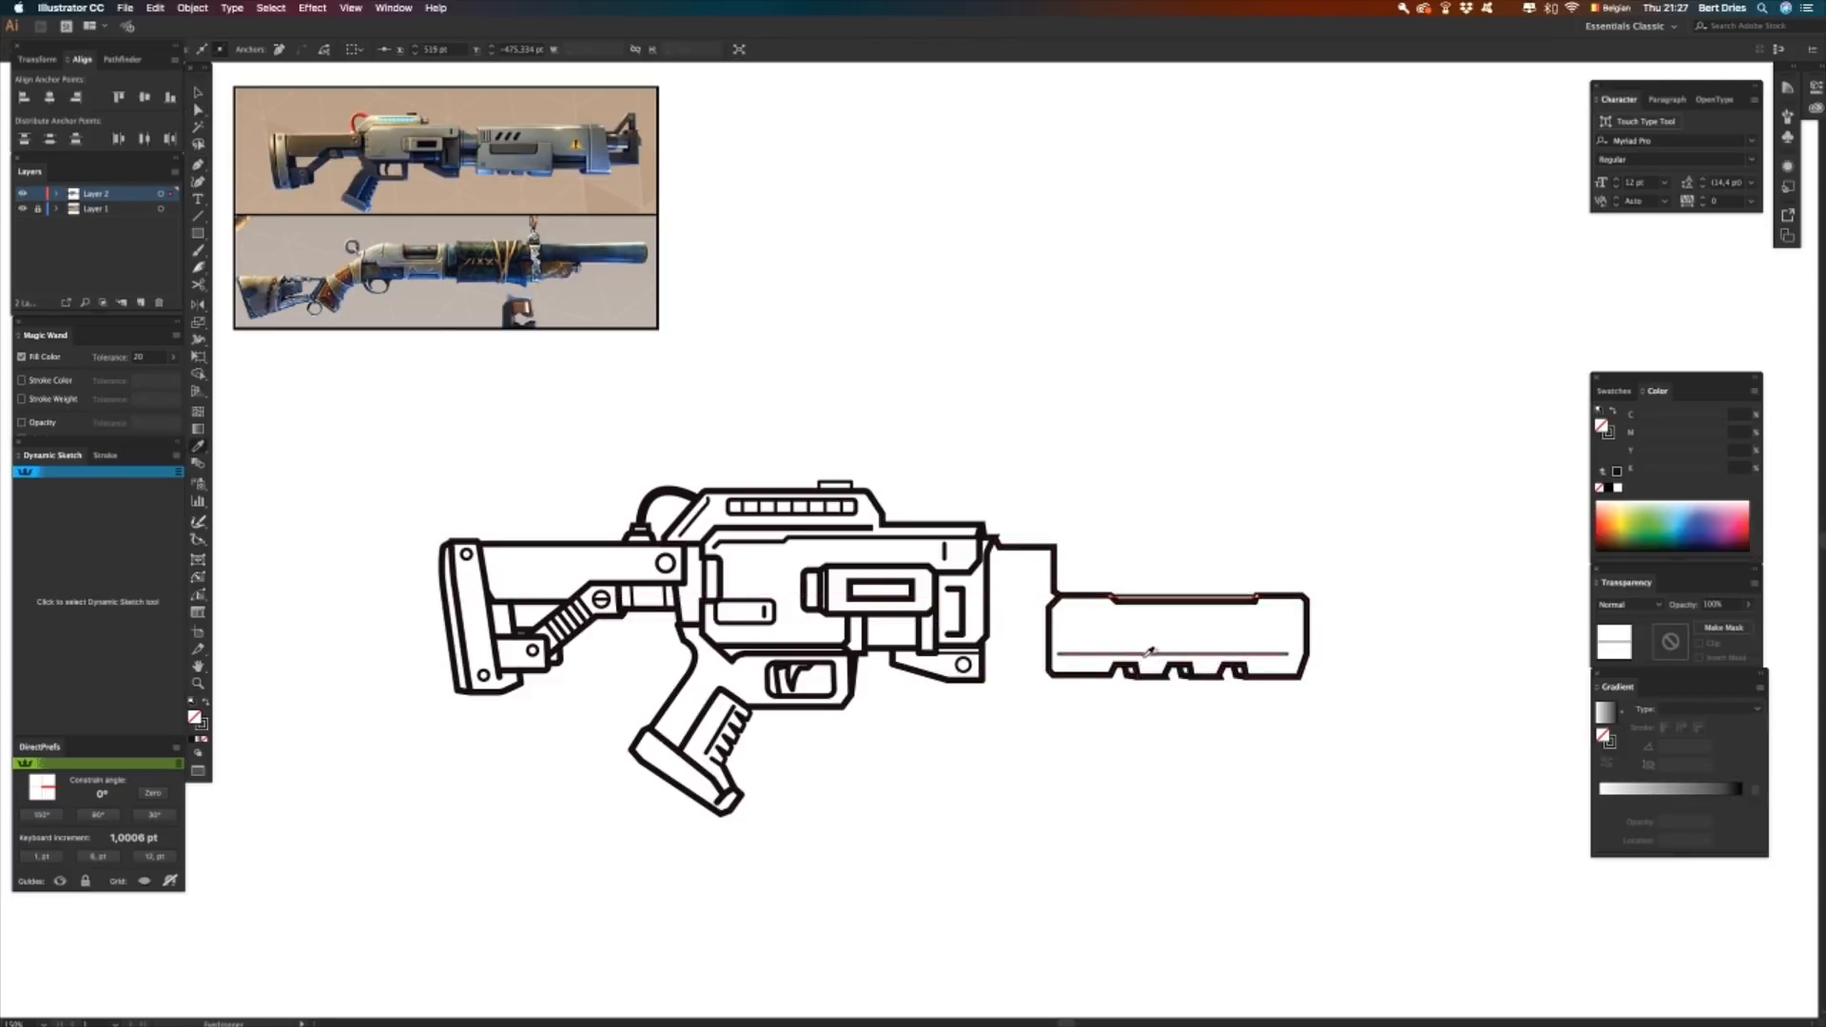
pyautogui.press('v')
pyautogui.click(1243, 735)
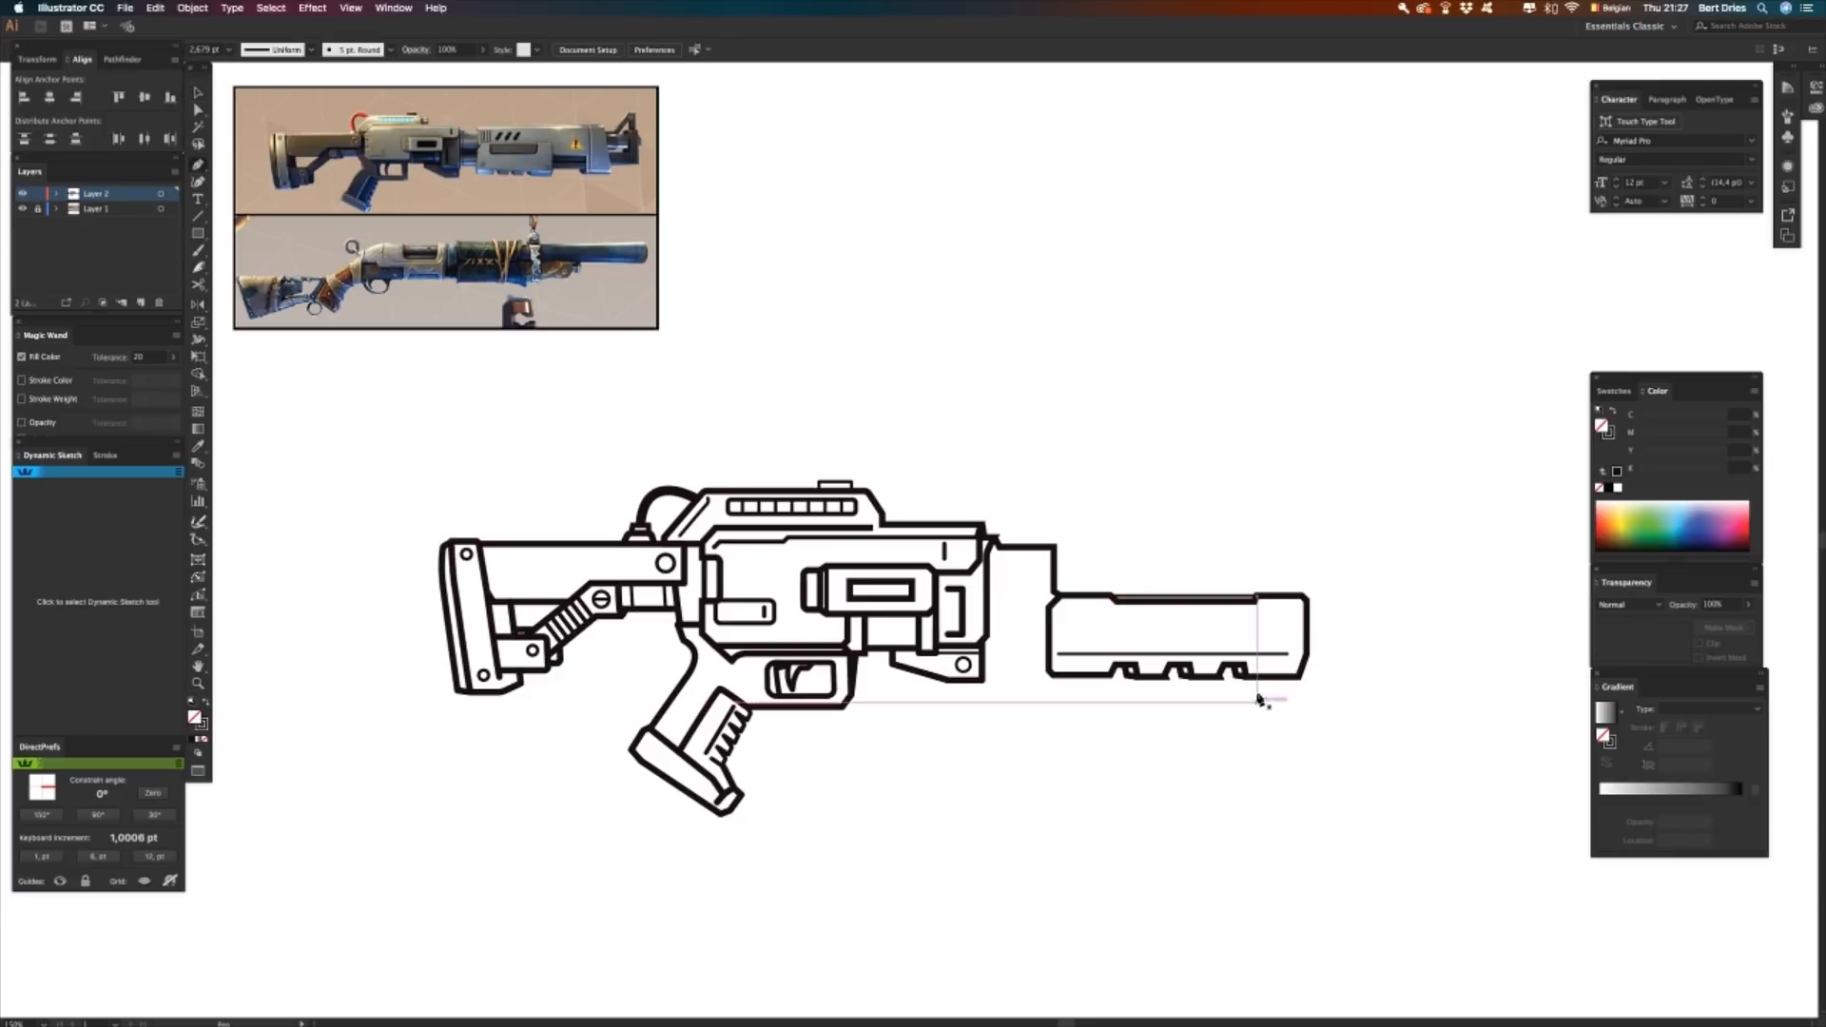
# - Draw a recess outline below the handguard notch with the Pen tool, with a bevelled lower-right corner
pyautogui.click(1255, 606)
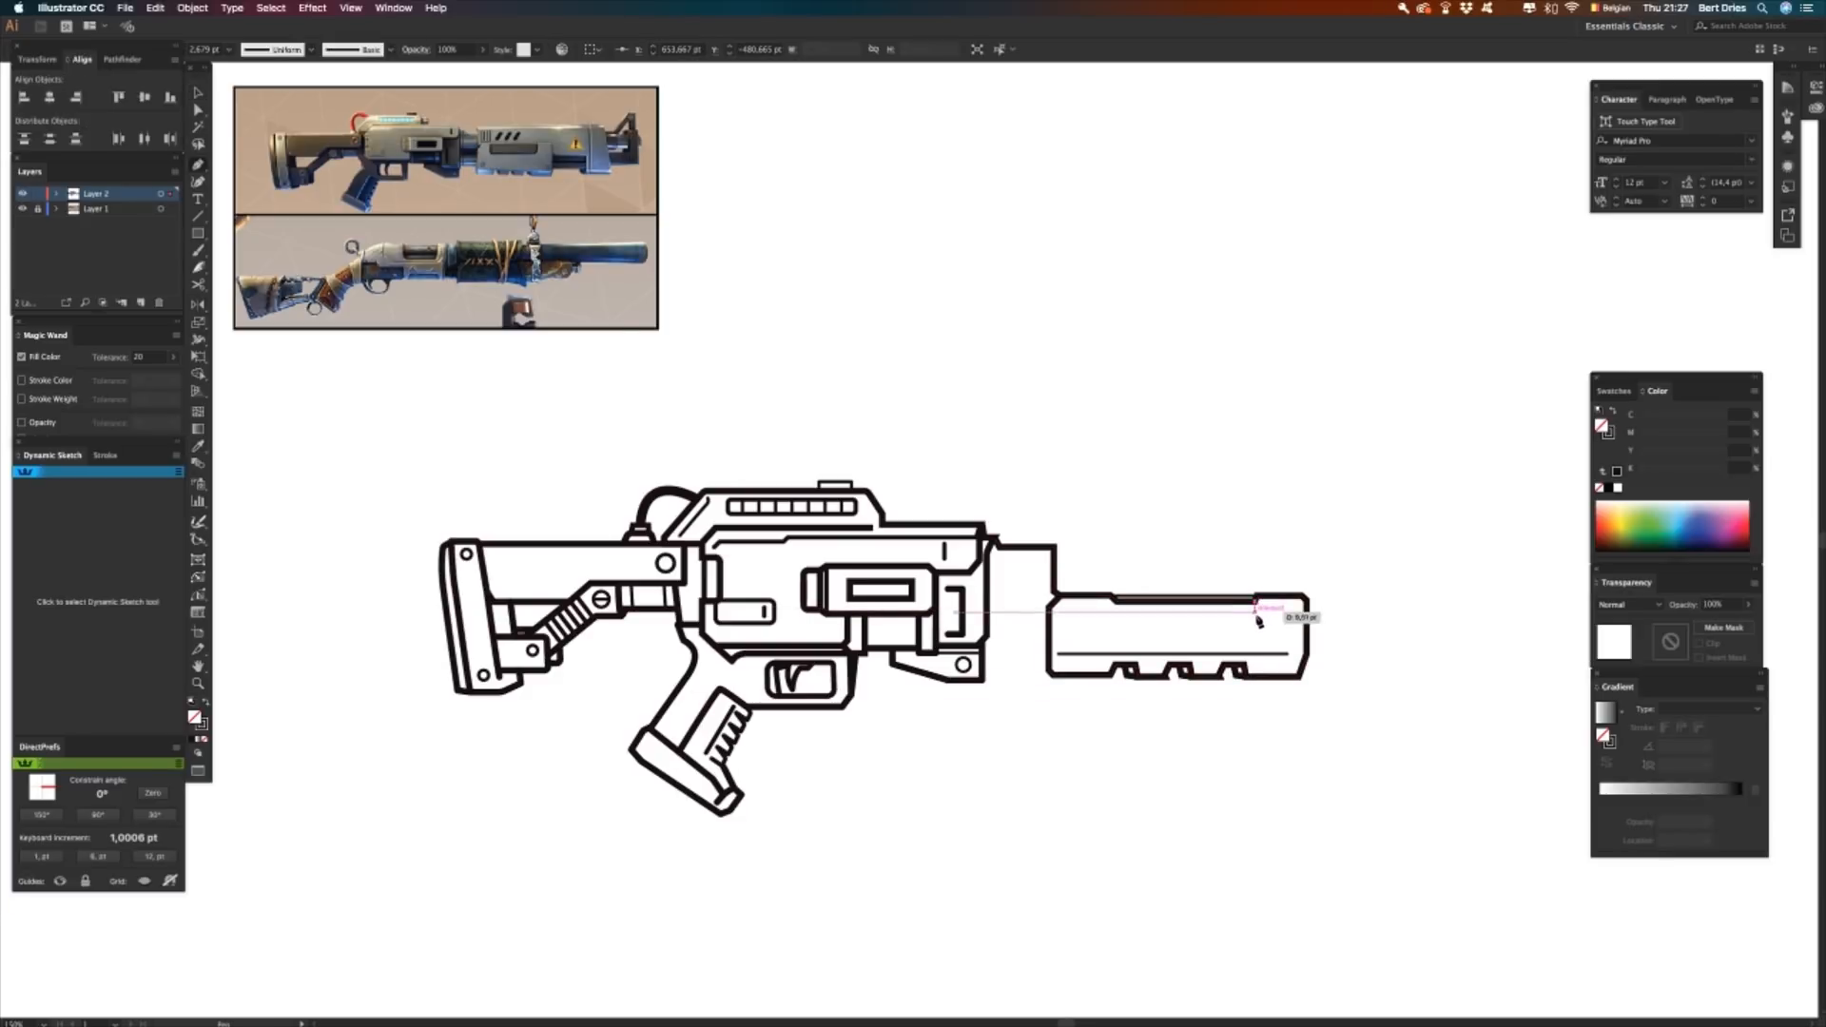
pyautogui.press('p')
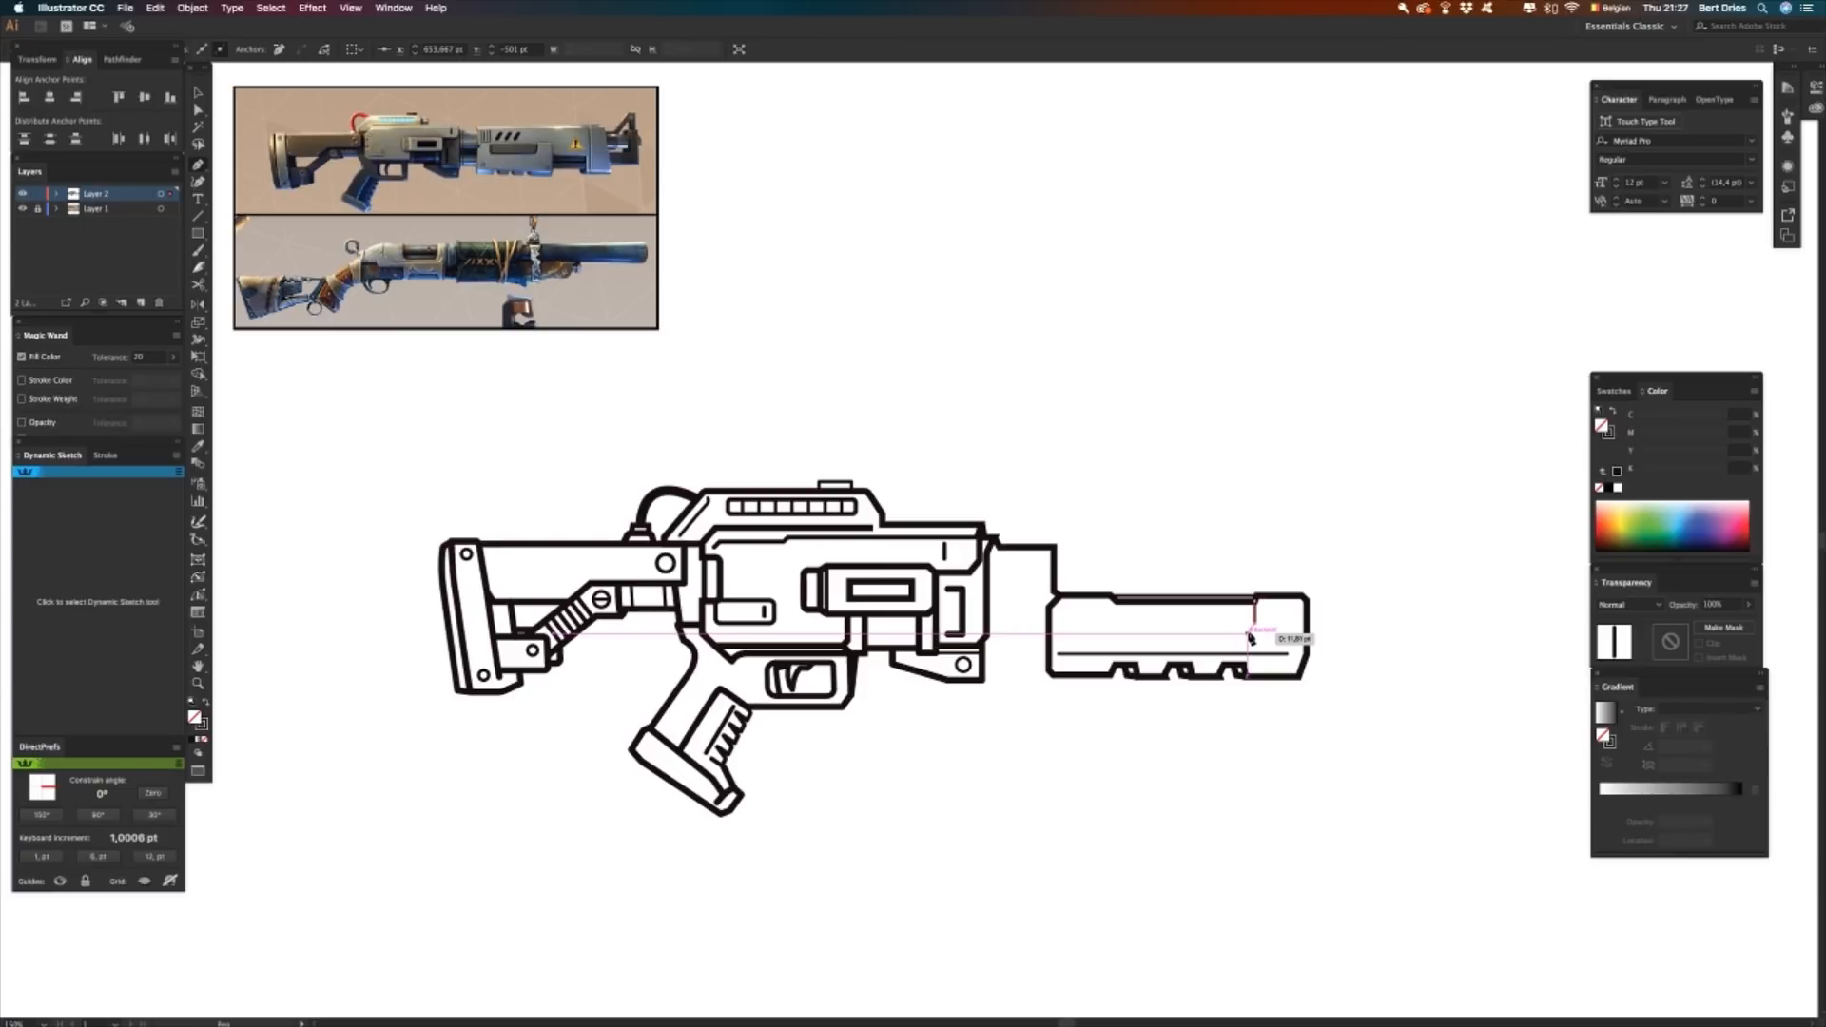
pyautogui.click(1252, 635)
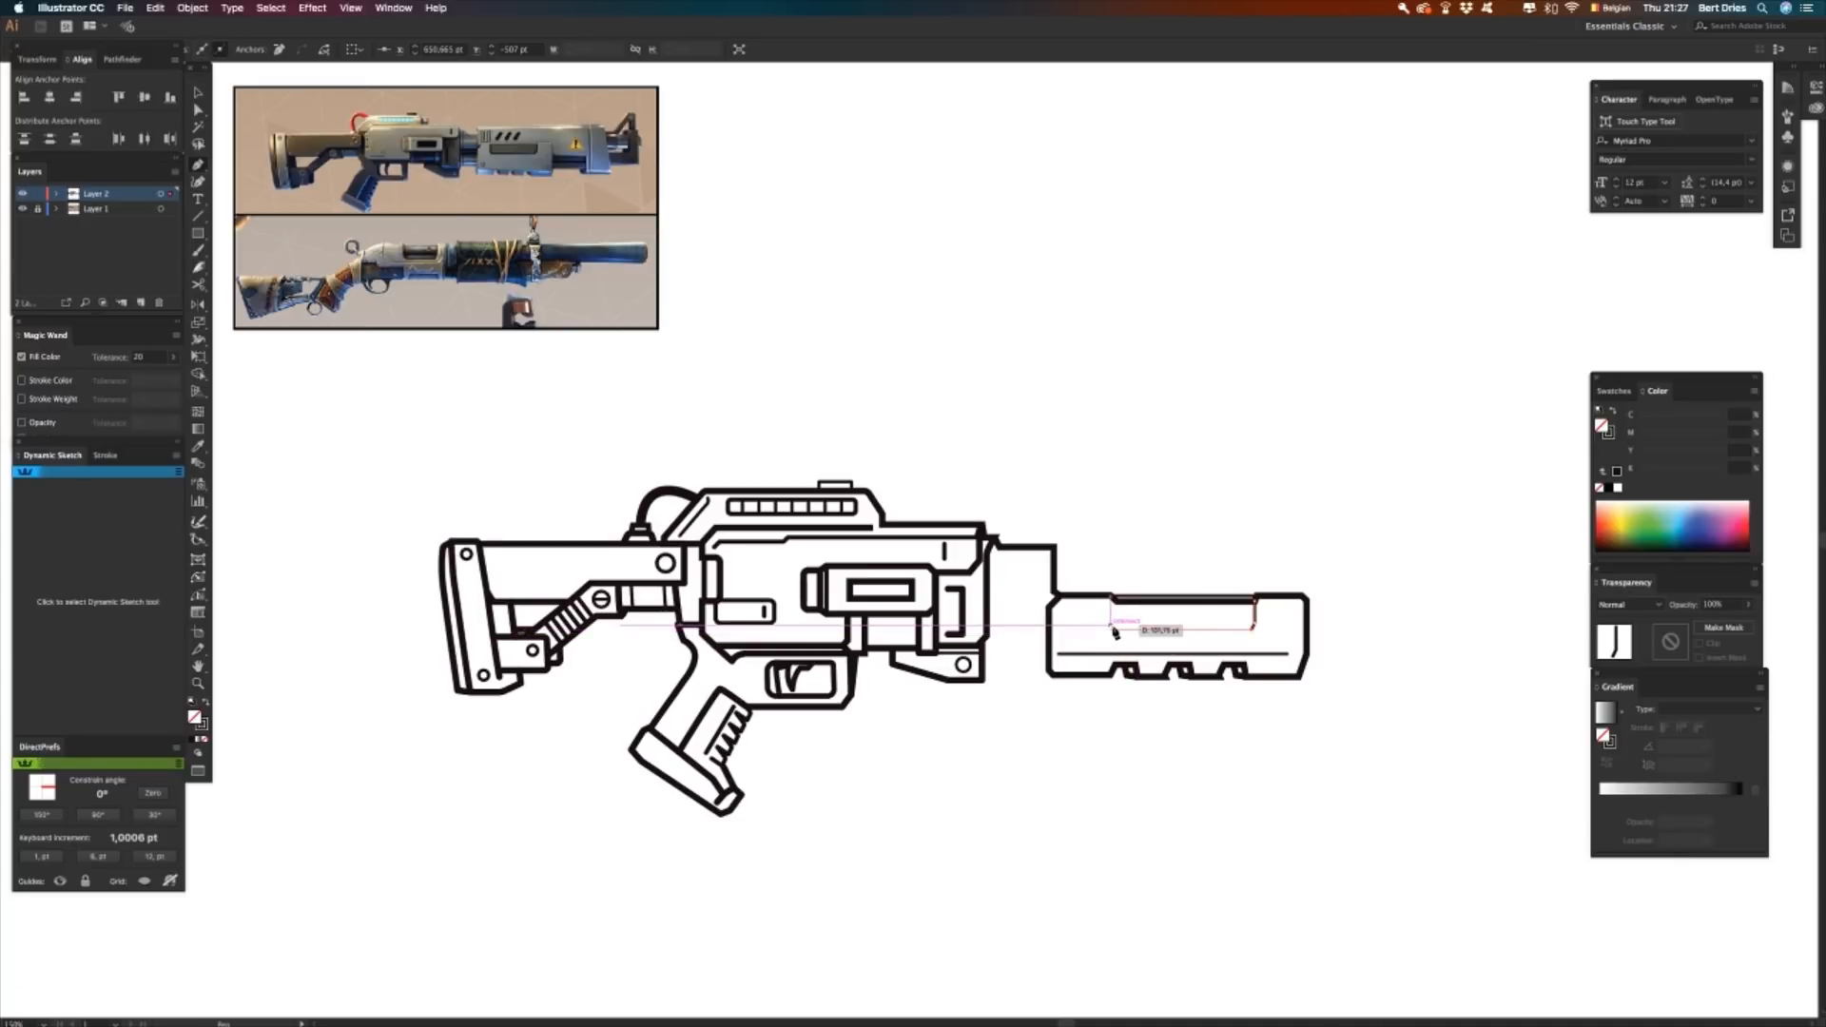
pyautogui.click(1113, 630)
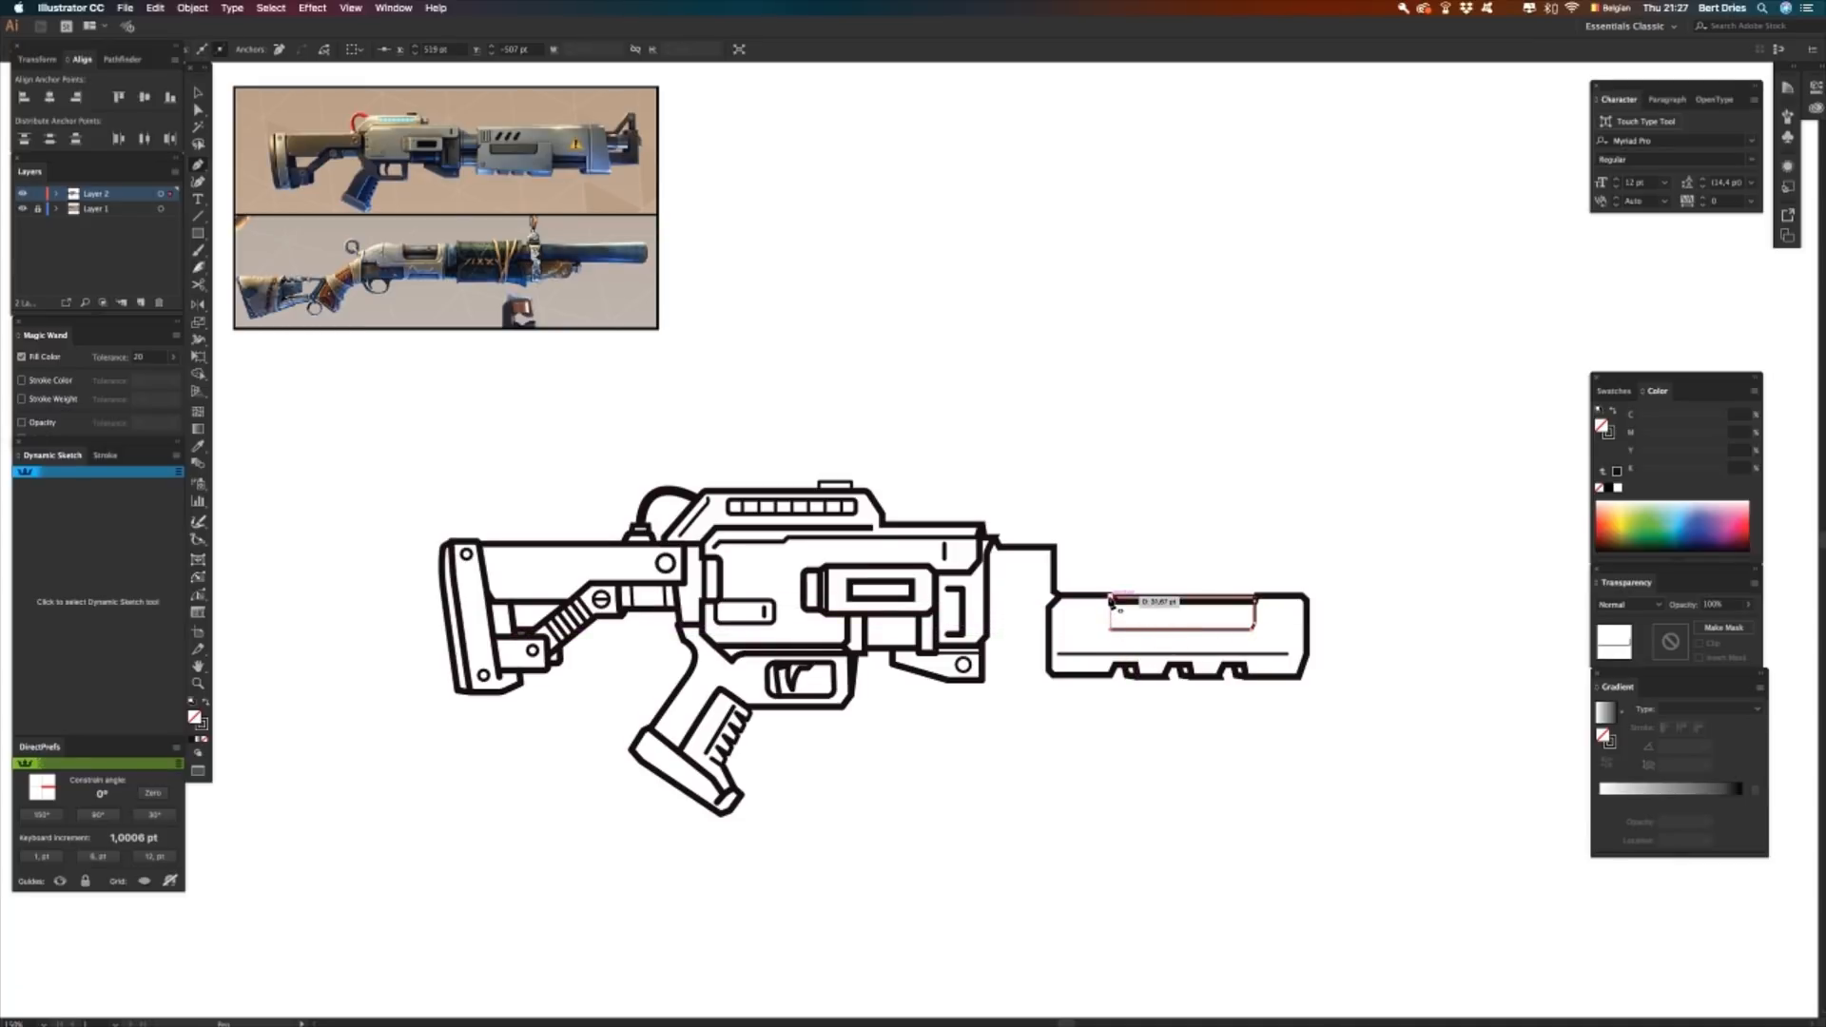
pyautogui.click(1111, 614)
# - Delete the recess outline's left edge and redraw it with a bevelled lower-left corner
pyautogui.press('a')
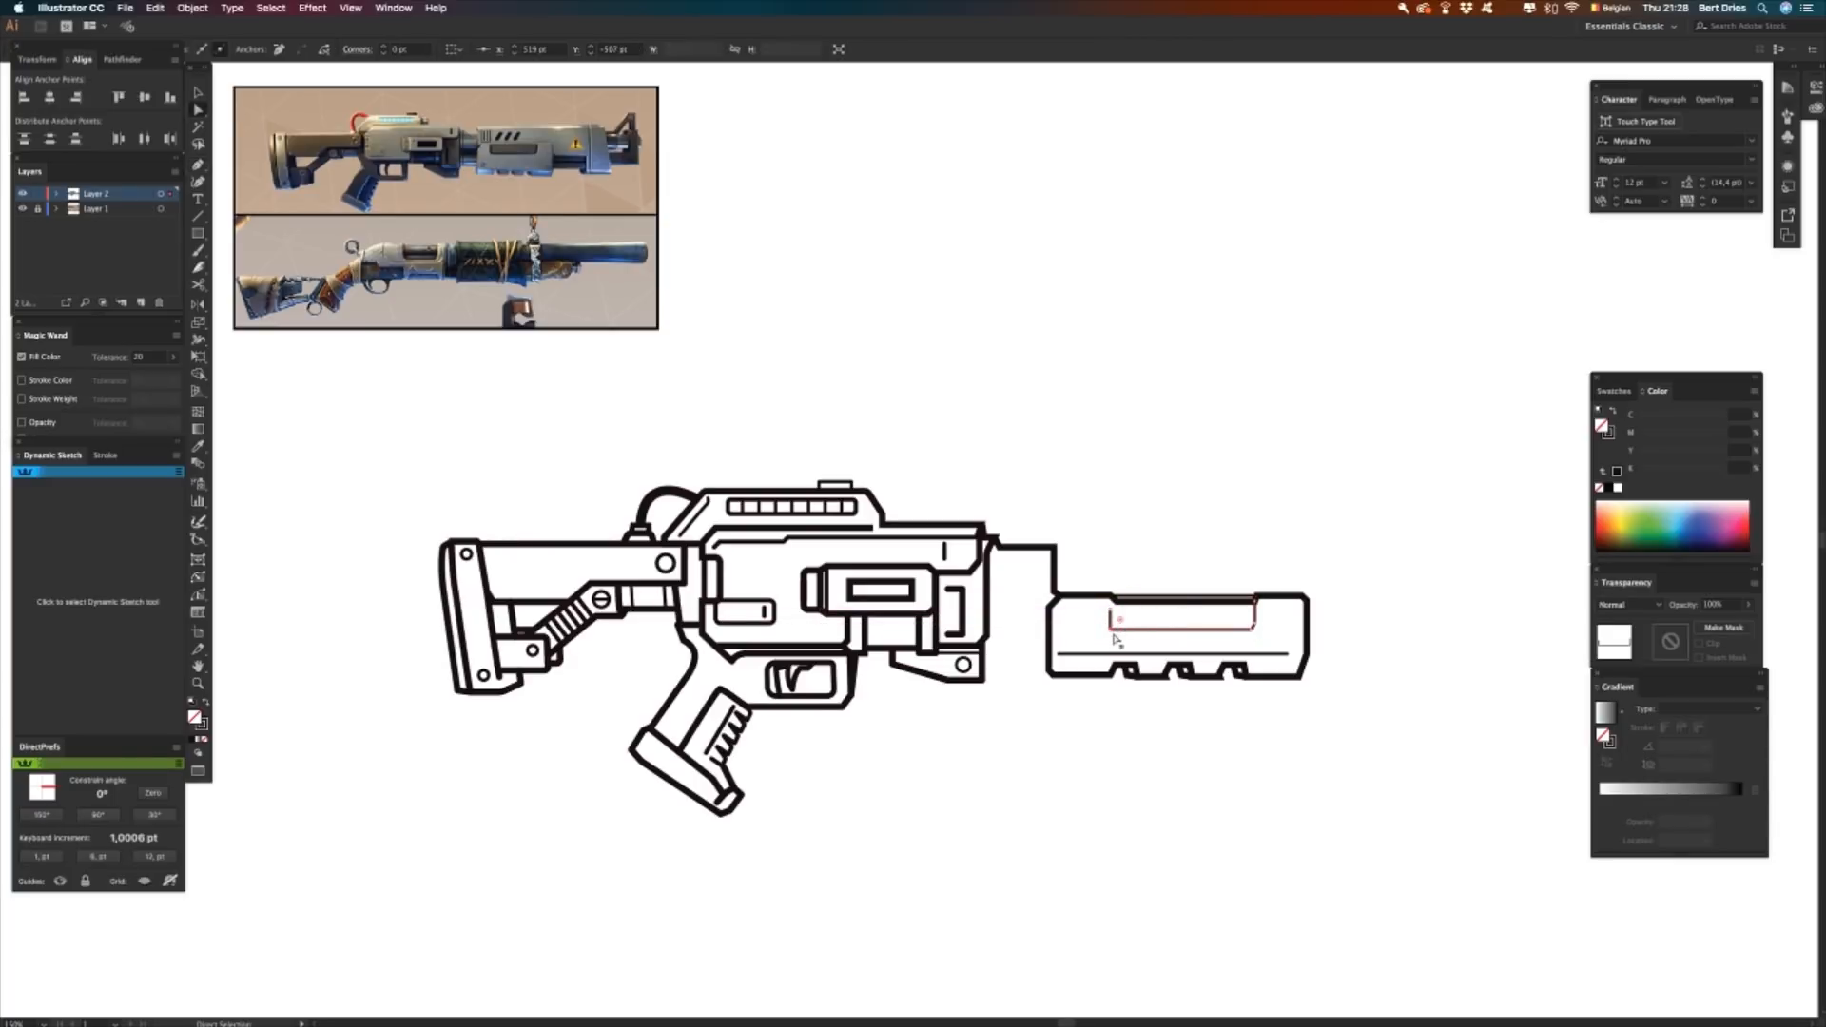
pyautogui.click(1112, 610)
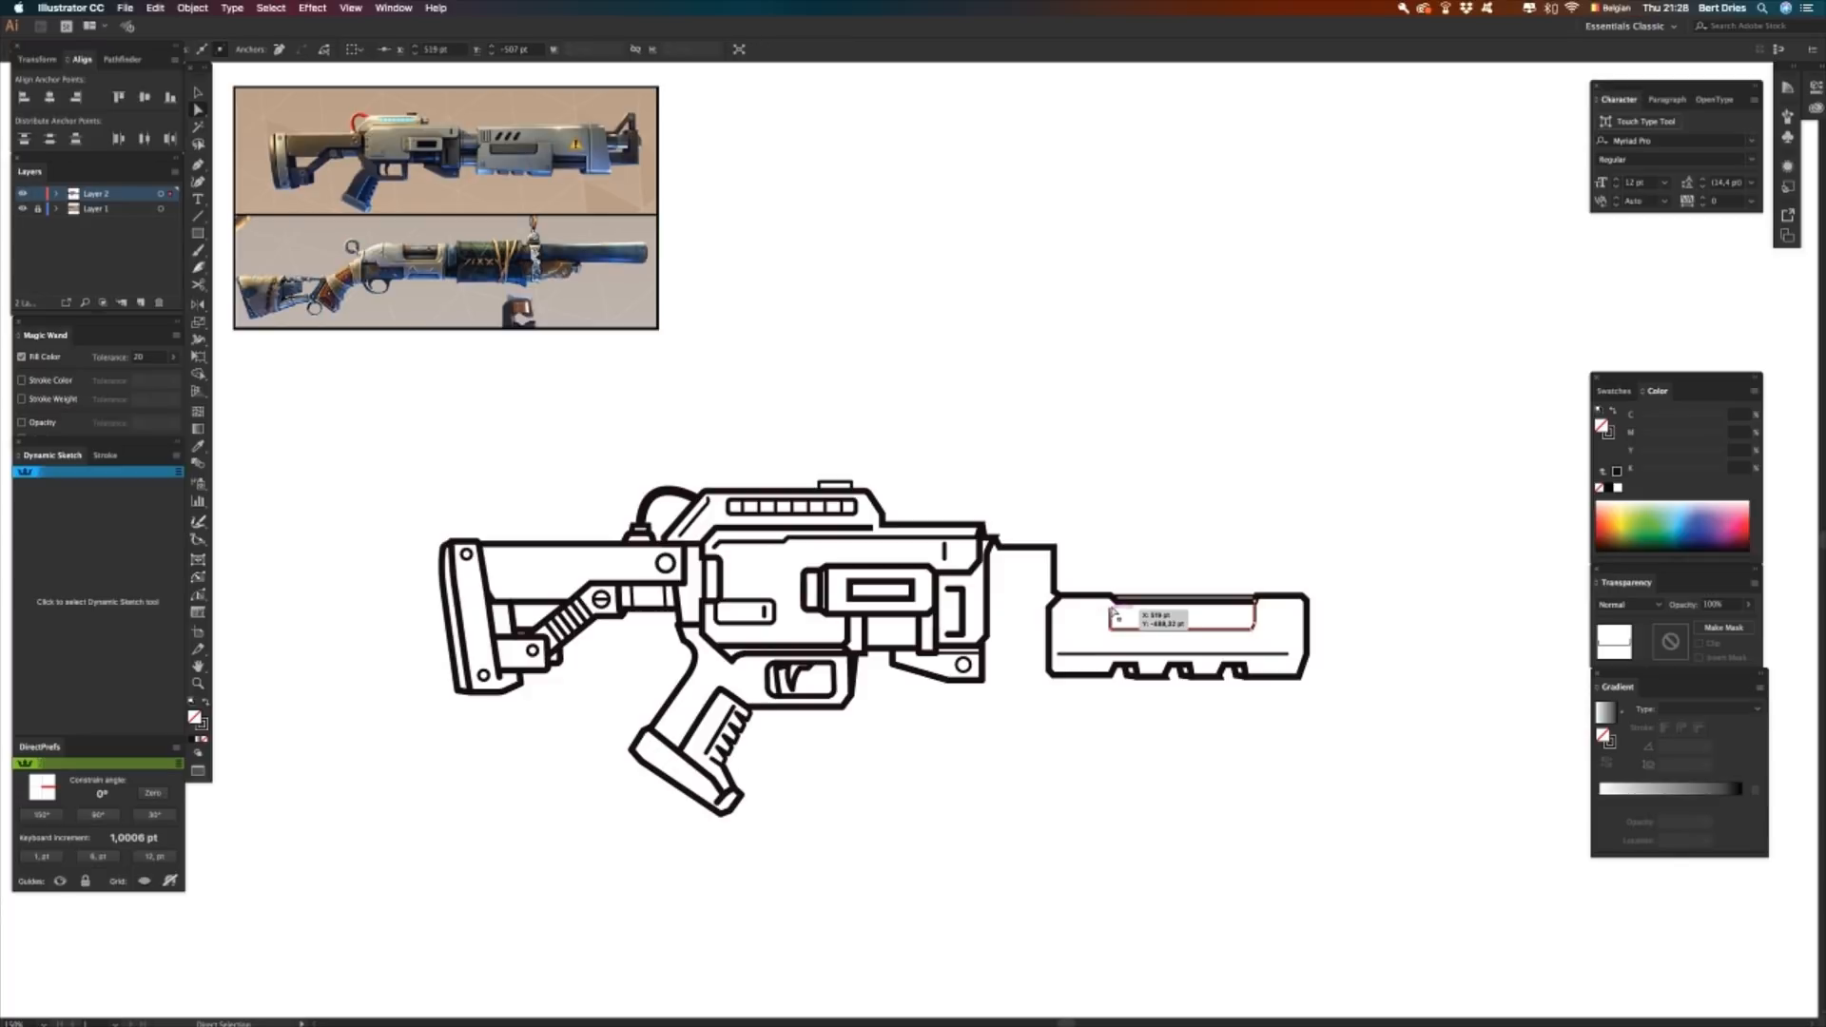
pyautogui.press('Delete')
pyautogui.press('p')
pyautogui.click(1111, 630)
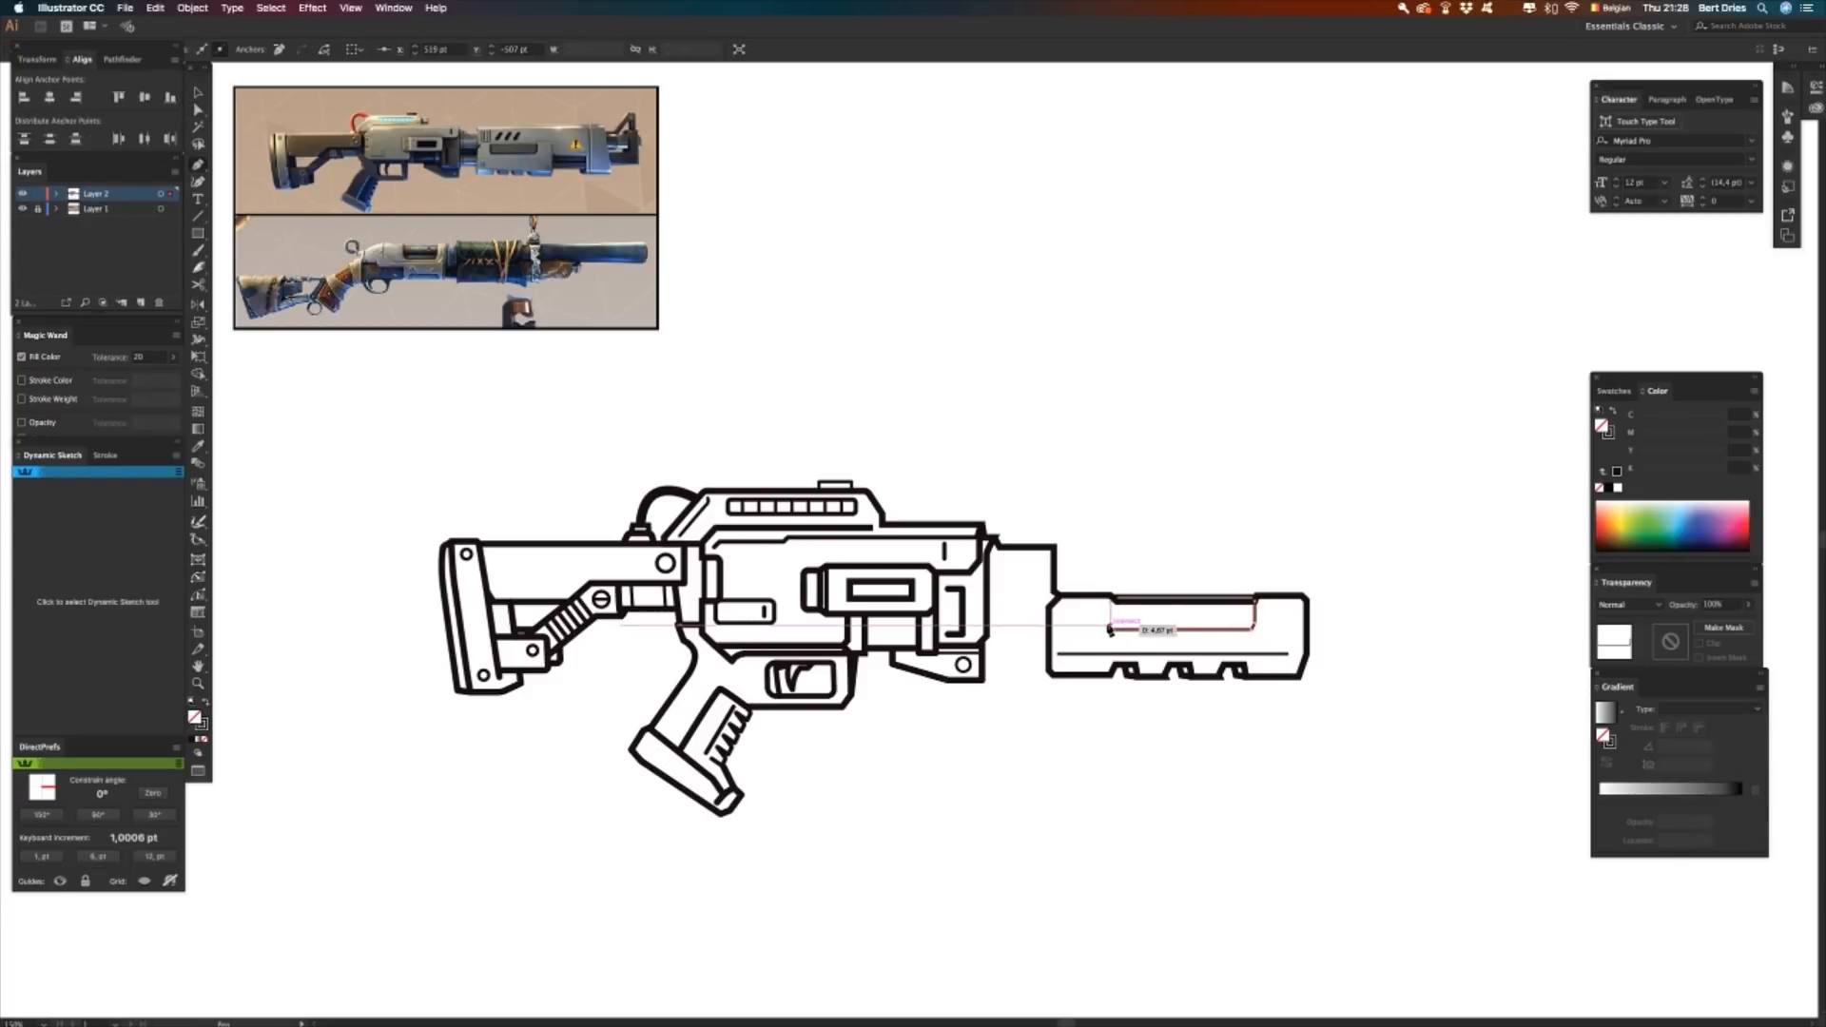
pyautogui.click(1106, 624)
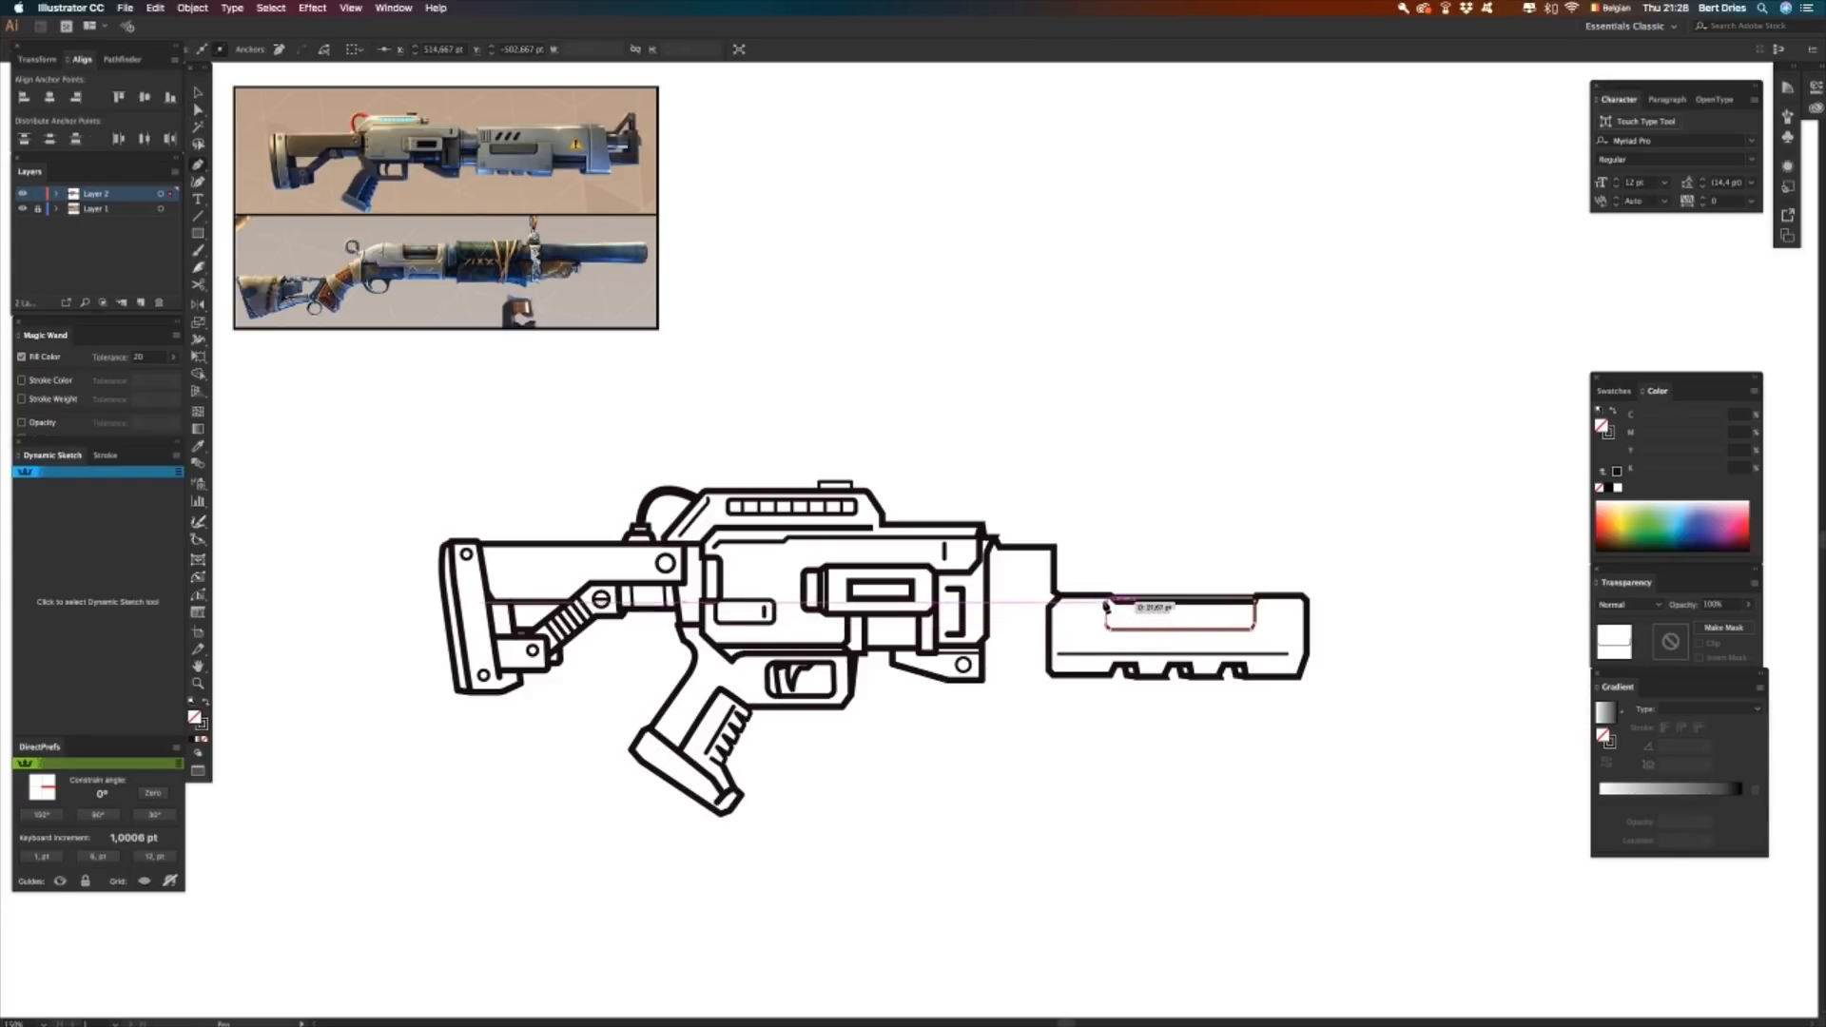
pyautogui.click(1105, 598)
# - Align the recess's left side with the notch edge and match its stroke to the thick handguard outline
pyautogui.press('a')
pyautogui.moveTo(1097, 638); pyautogui.dragTo(1115, 621)
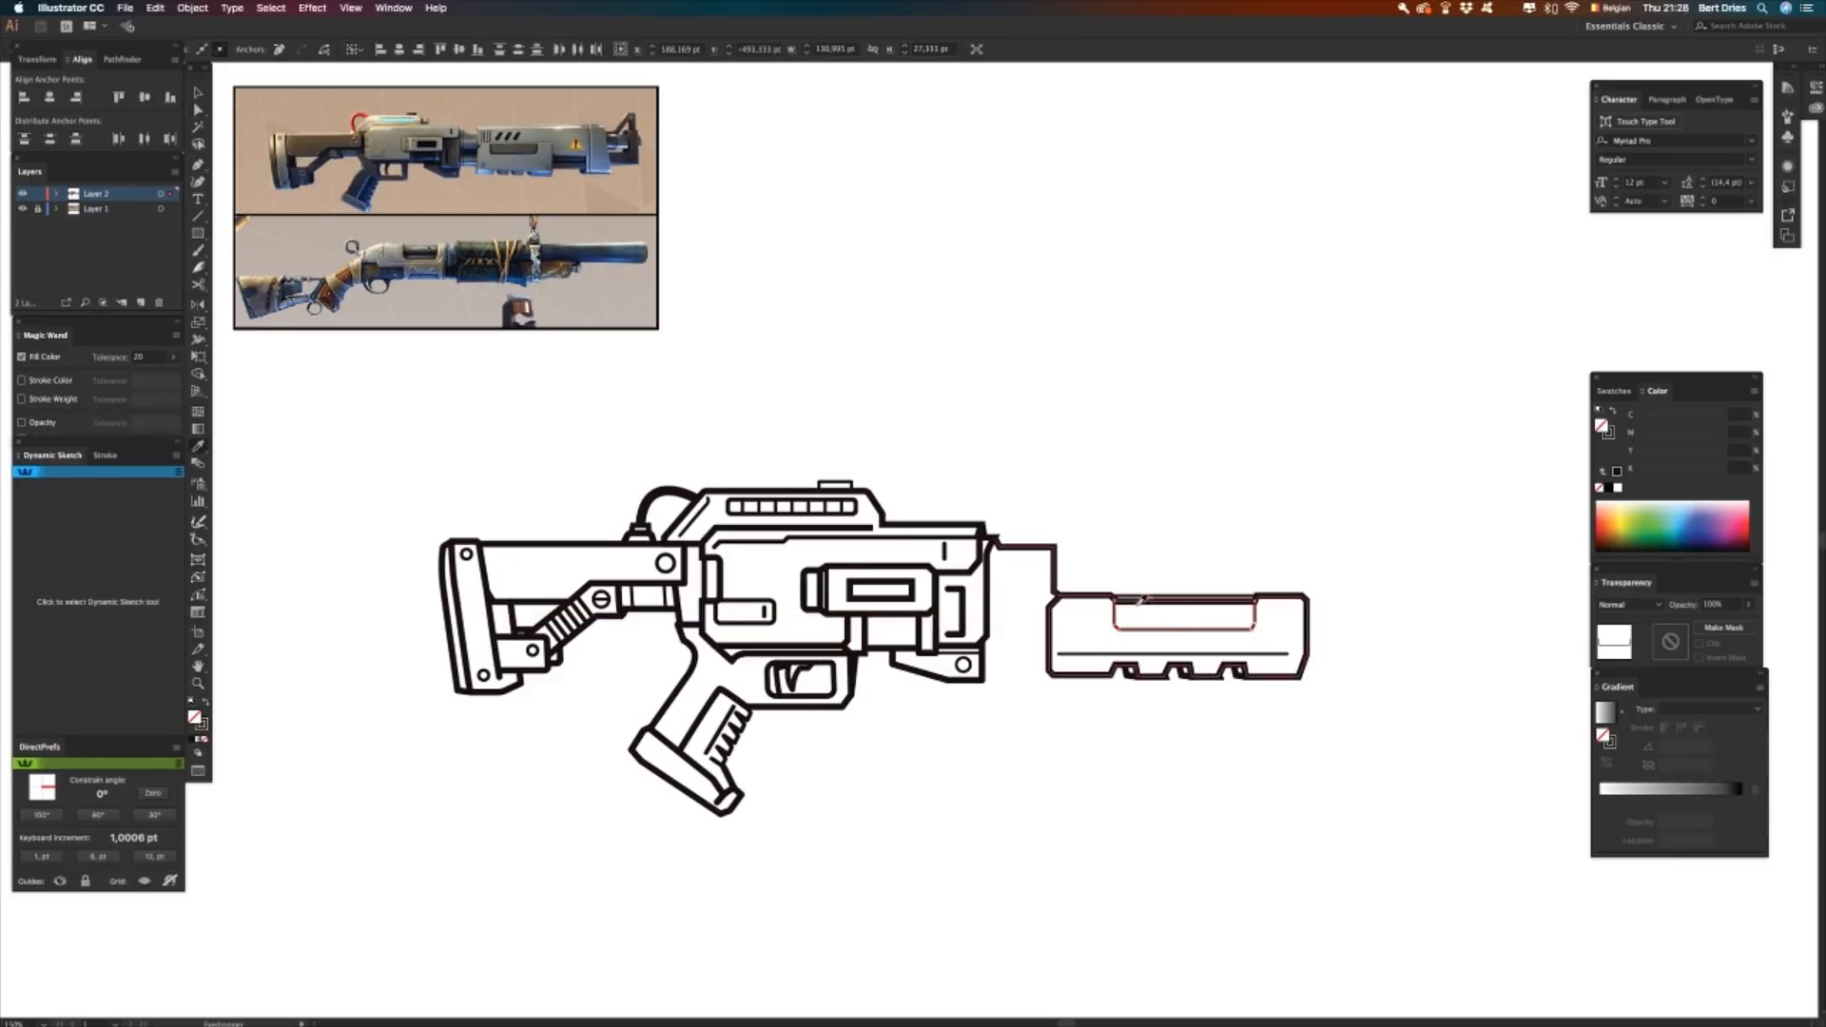
pyautogui.click(1146, 599)
pyautogui.press('i')
pyautogui.press('a')
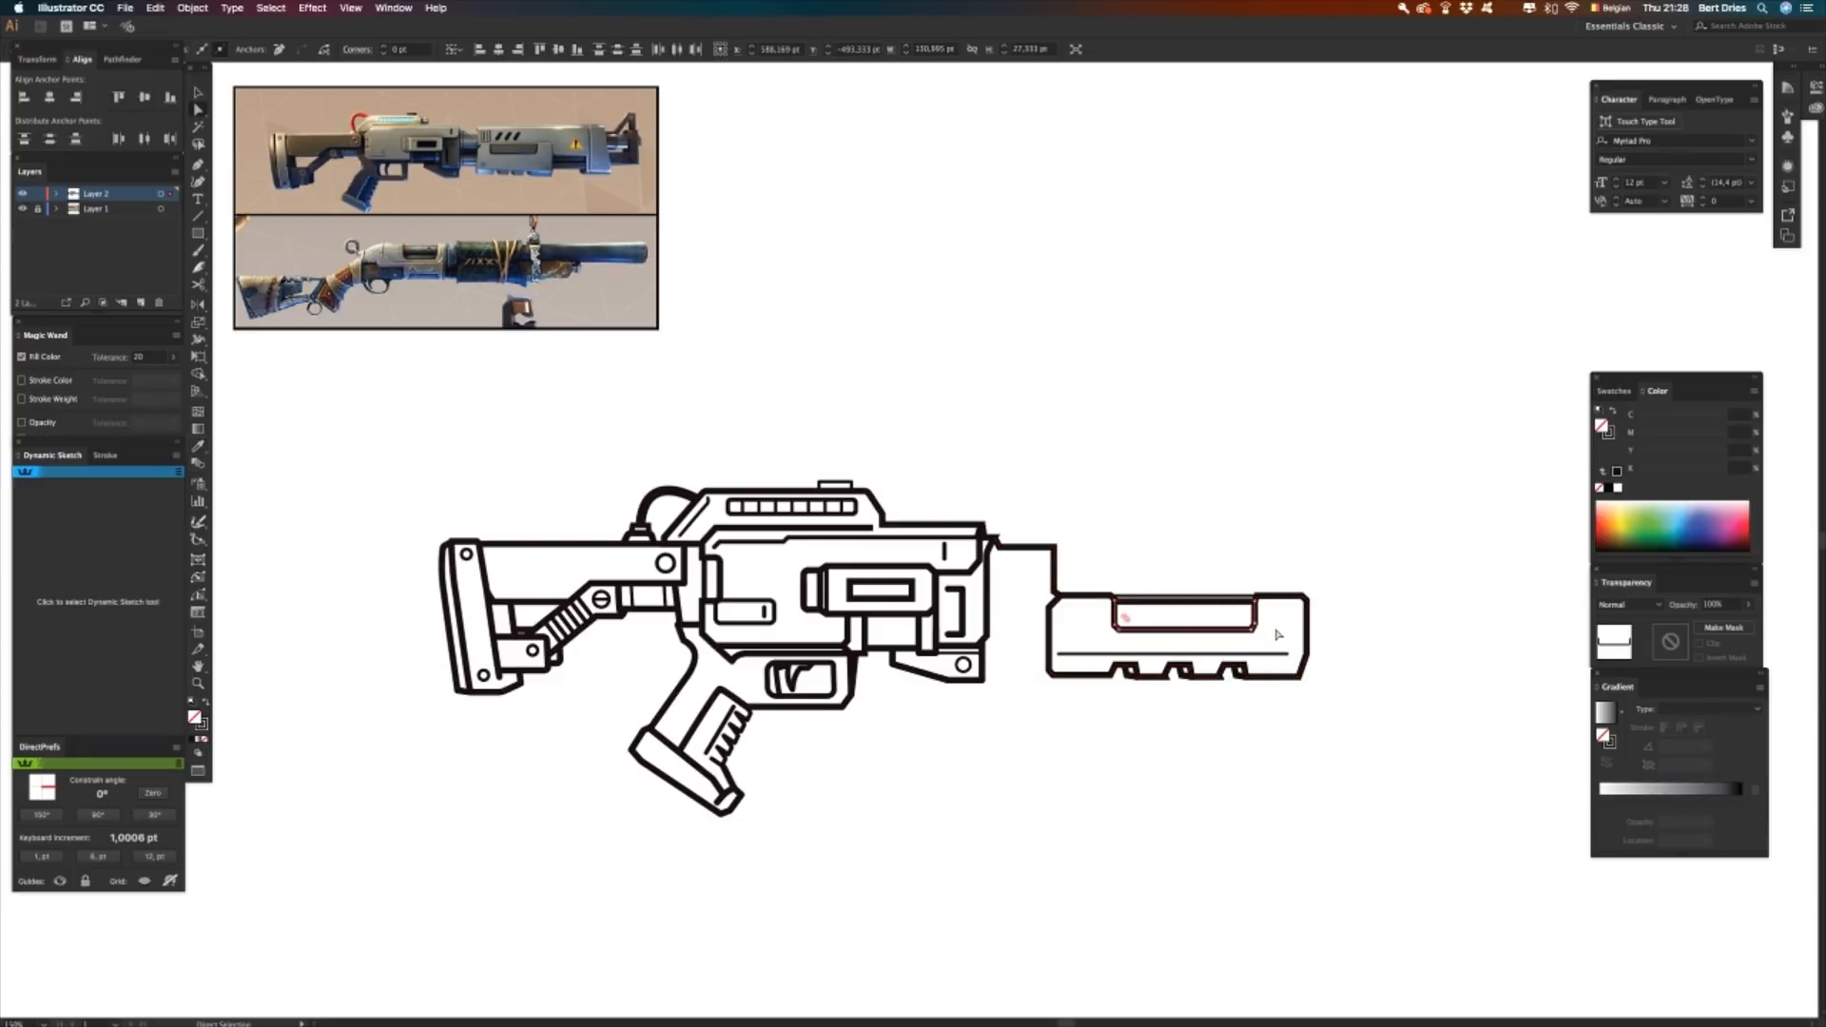
# - Select the recess's lower anchor points and nudge them upward to make the recess shallower
pyautogui.moveTo(1278, 634); pyautogui.dragTo(1102, 621)
pyautogui.press('Up')
pyautogui.press('Up')
pyautogui.press('Up')
pyautogui.press('Up')
pyautogui.press('Up')
pyautogui.press('Up')
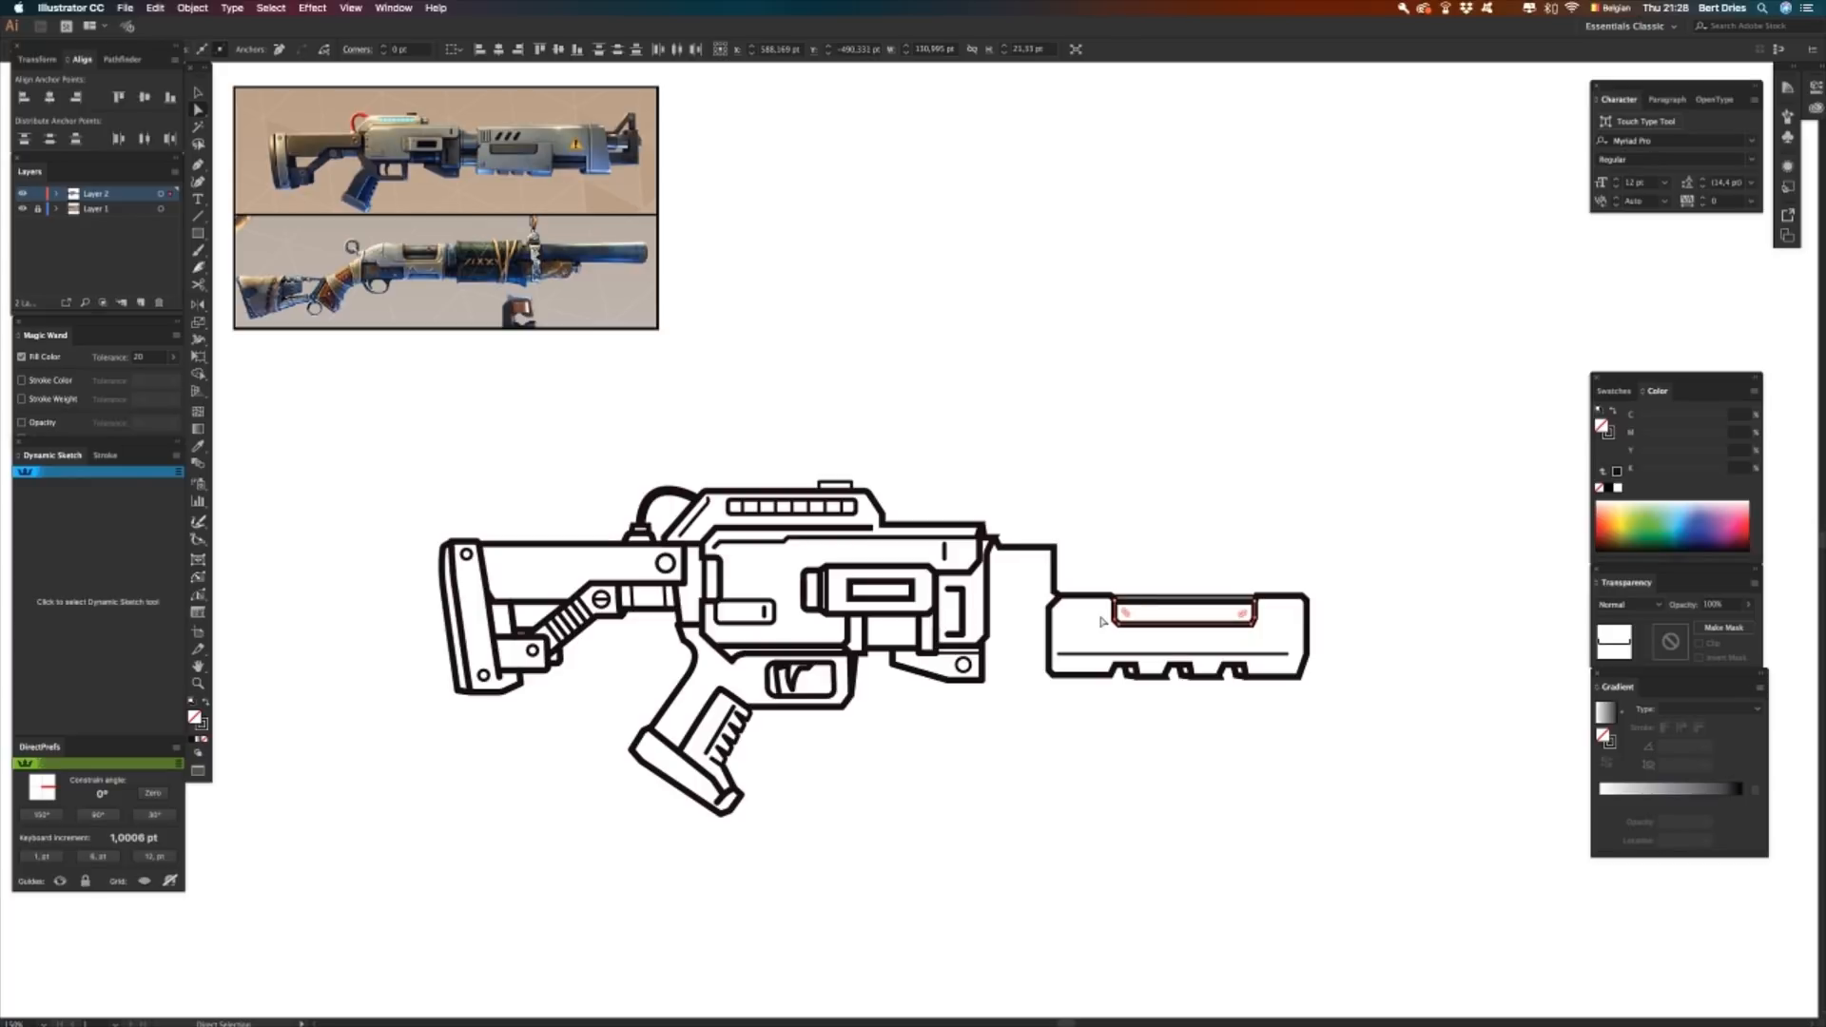
pyautogui.press('Up')
pyautogui.click(1120, 562)
# - Draw the barrel's upper edge as a long horizontal line past the handguard, starting with a short slanted segment at the neck
pyautogui.press('p')
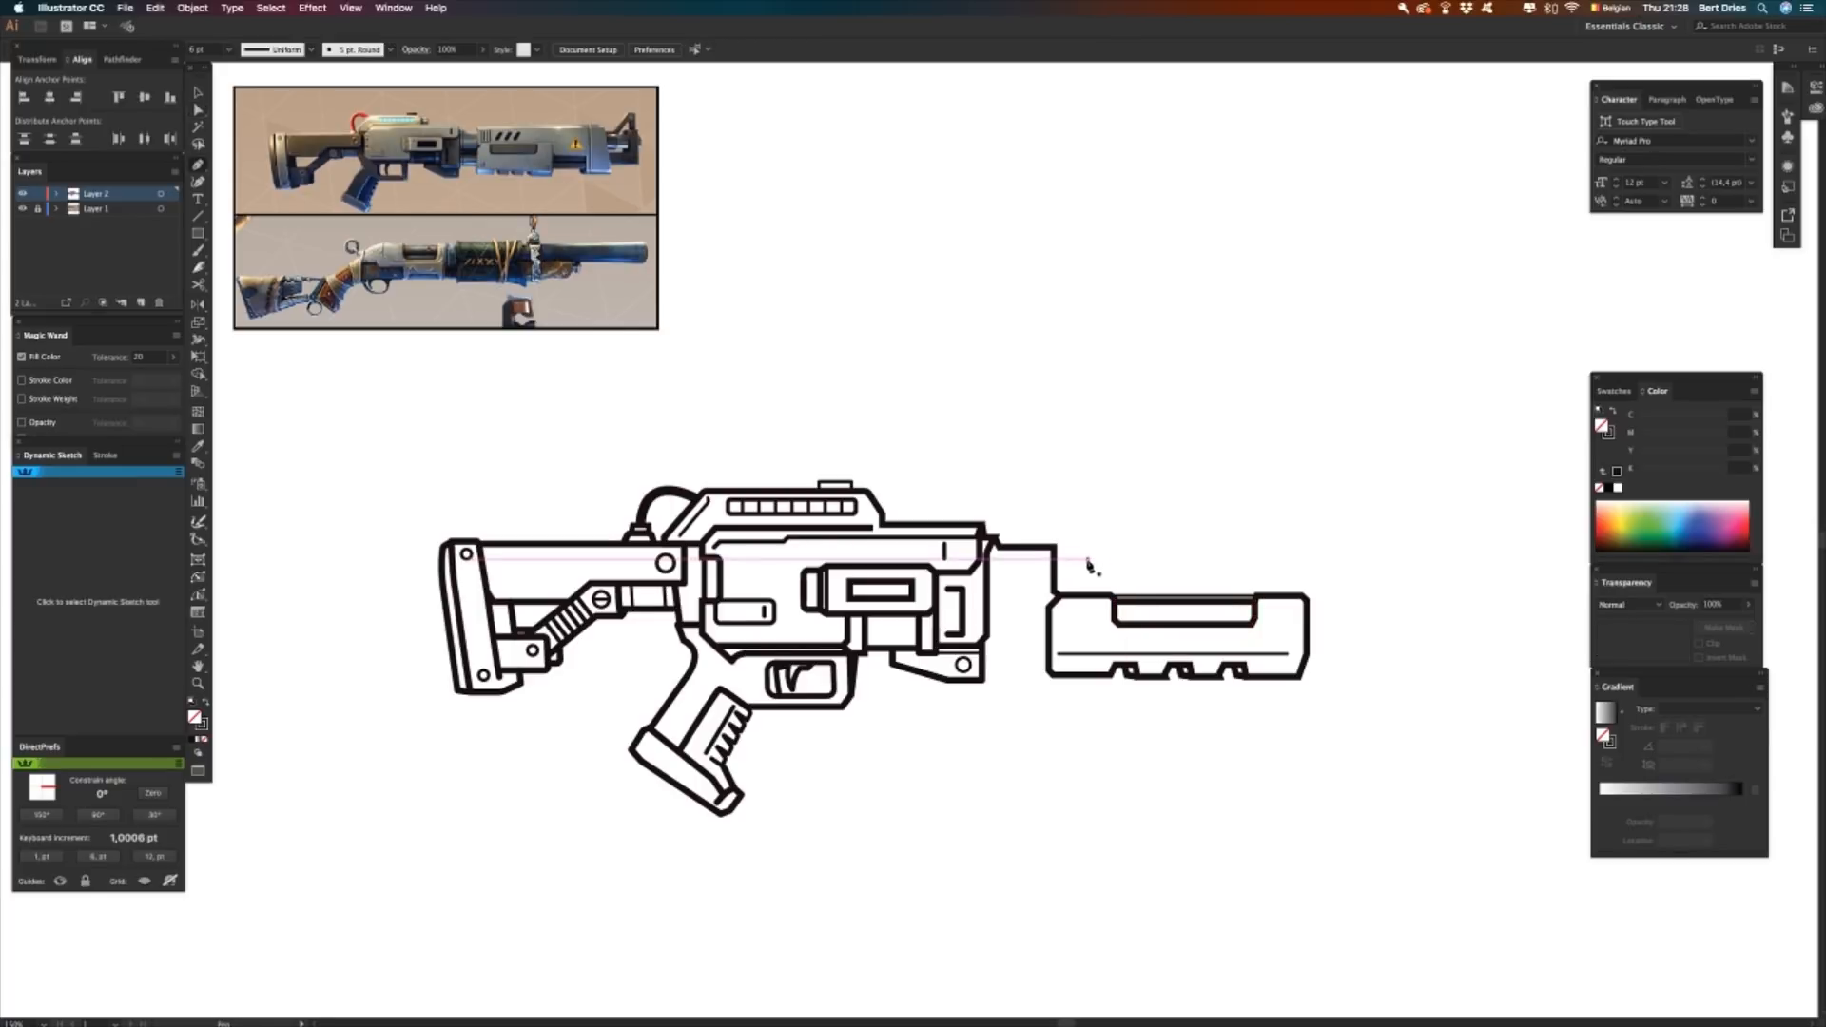
pyautogui.click(1059, 559)
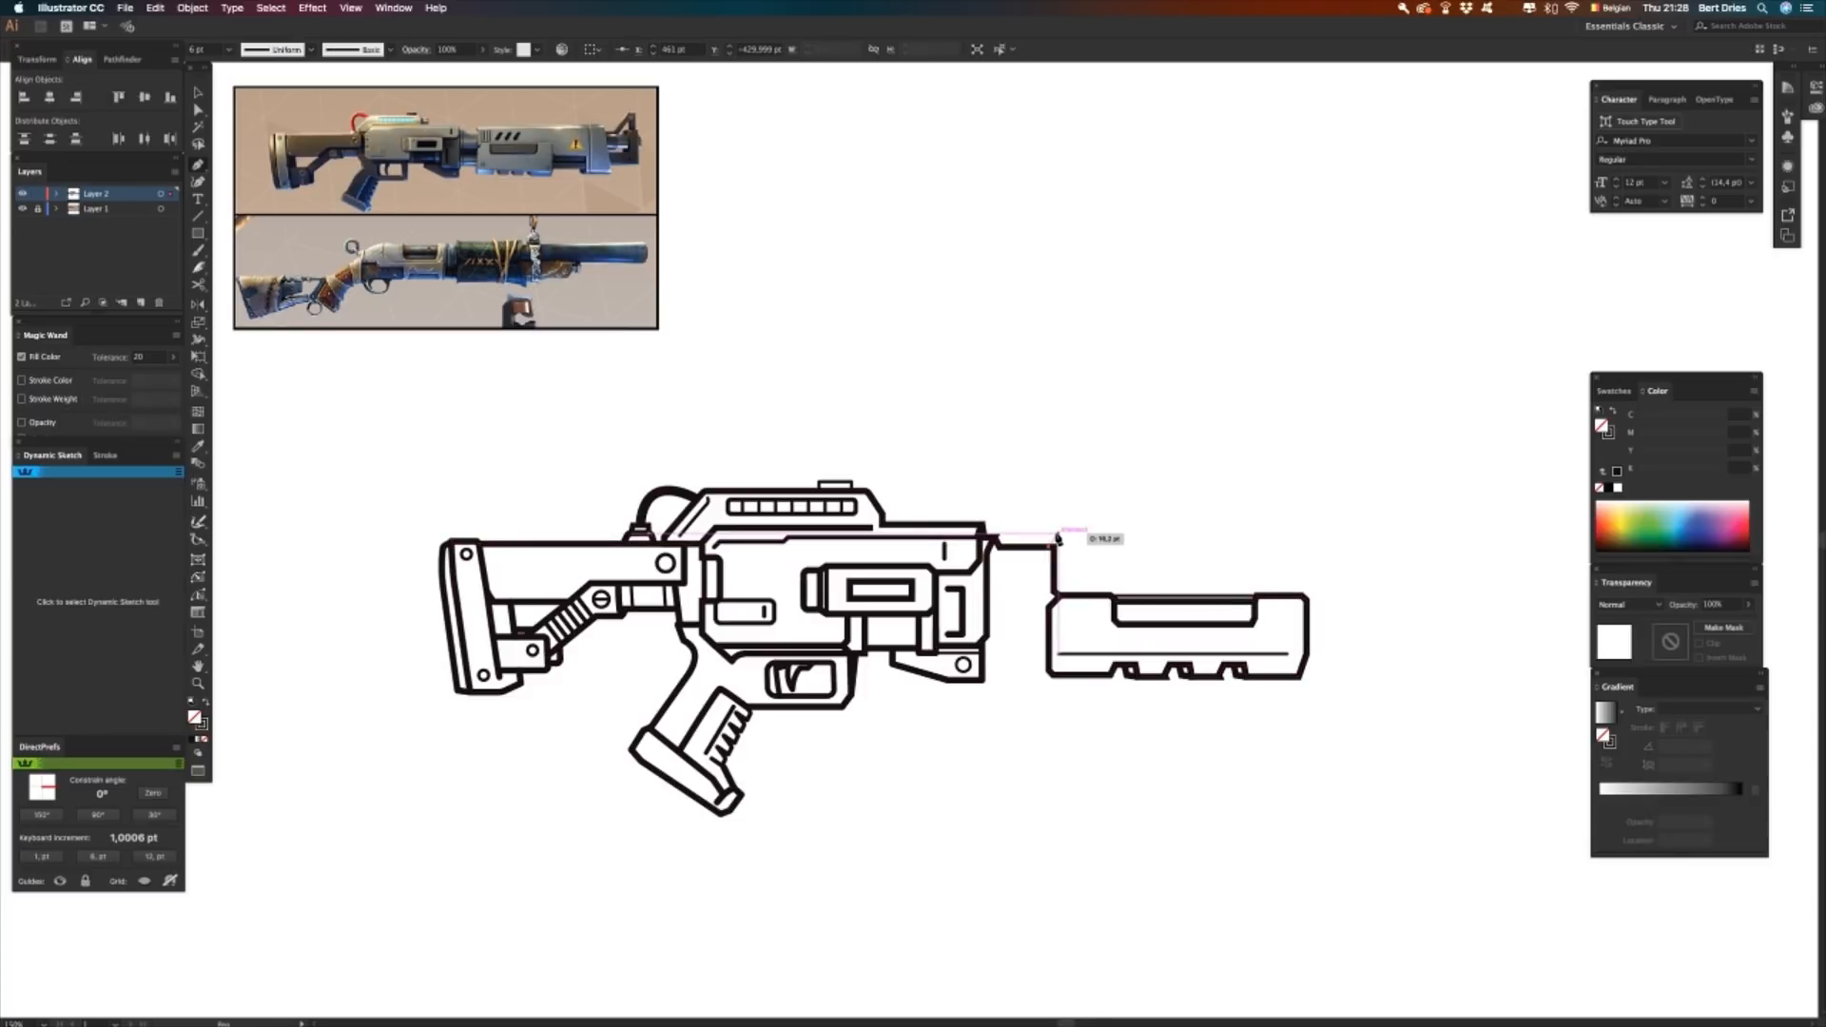
pyautogui.click(1054, 540)
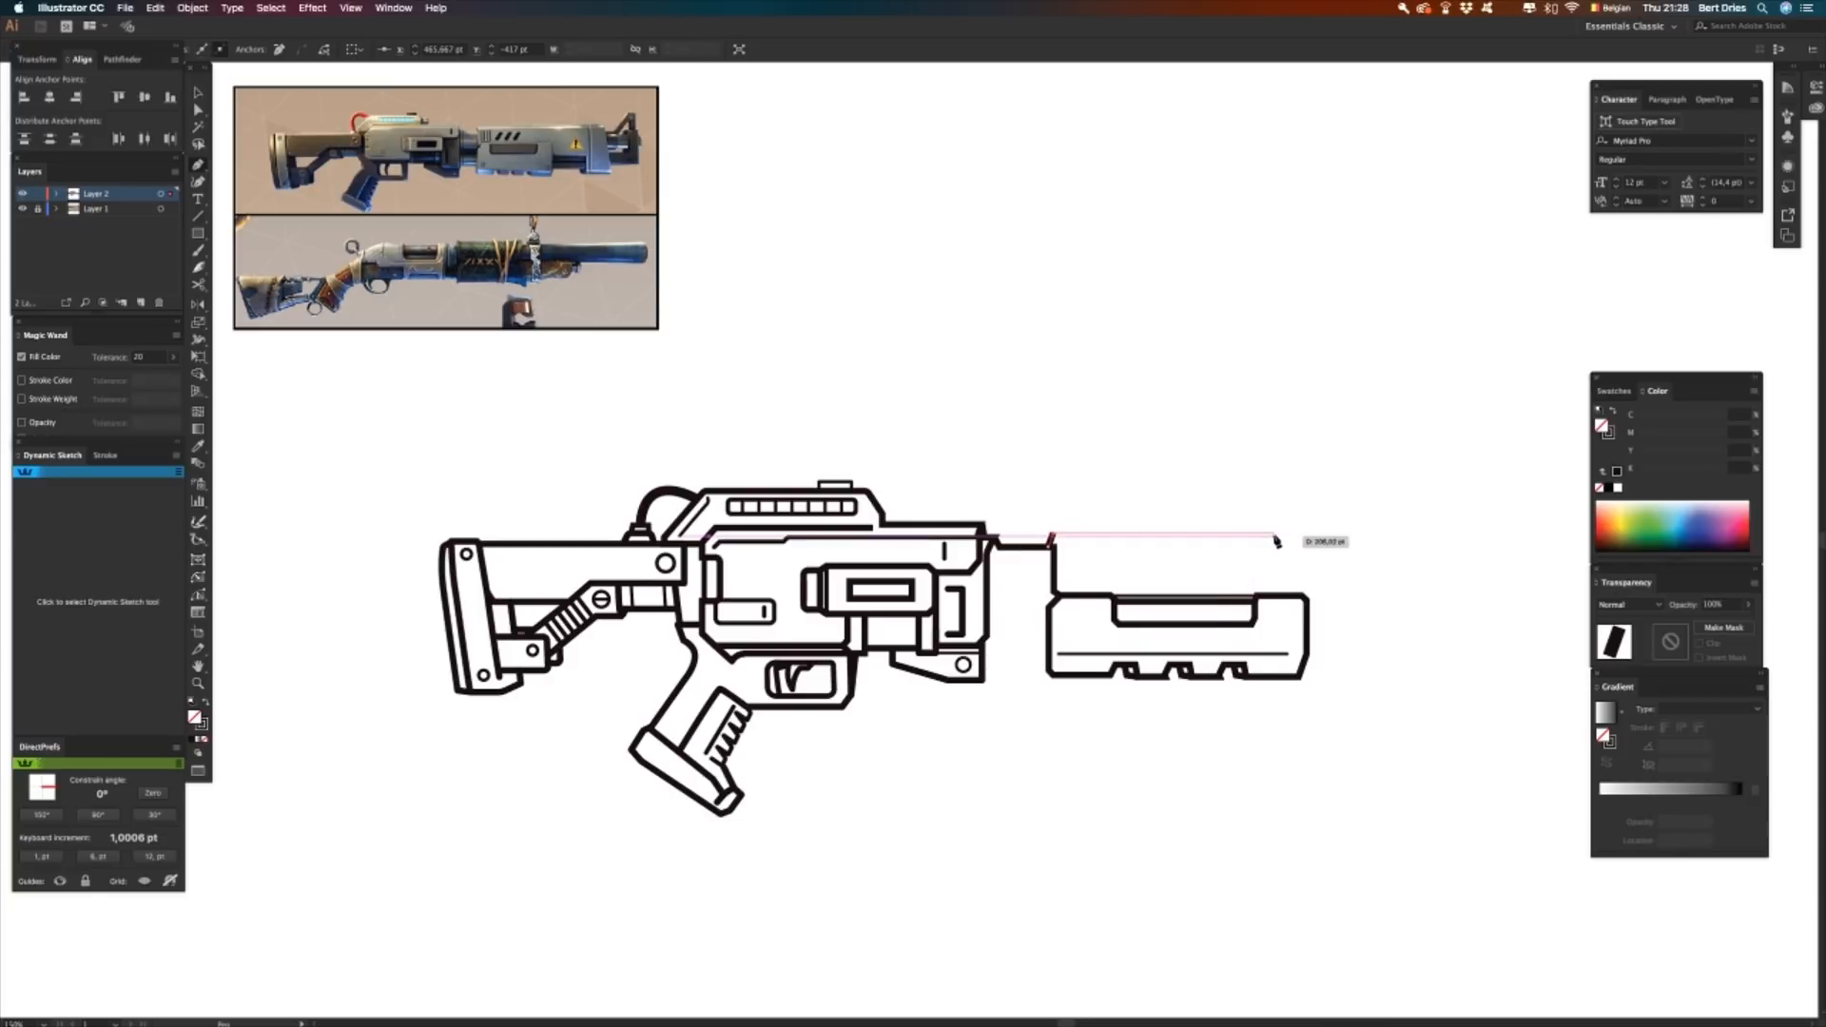
pyautogui.click(1406, 534)
pyautogui.keyDown('super'); pyautogui.click(1399, 593); pyautogui.keyUp('super')
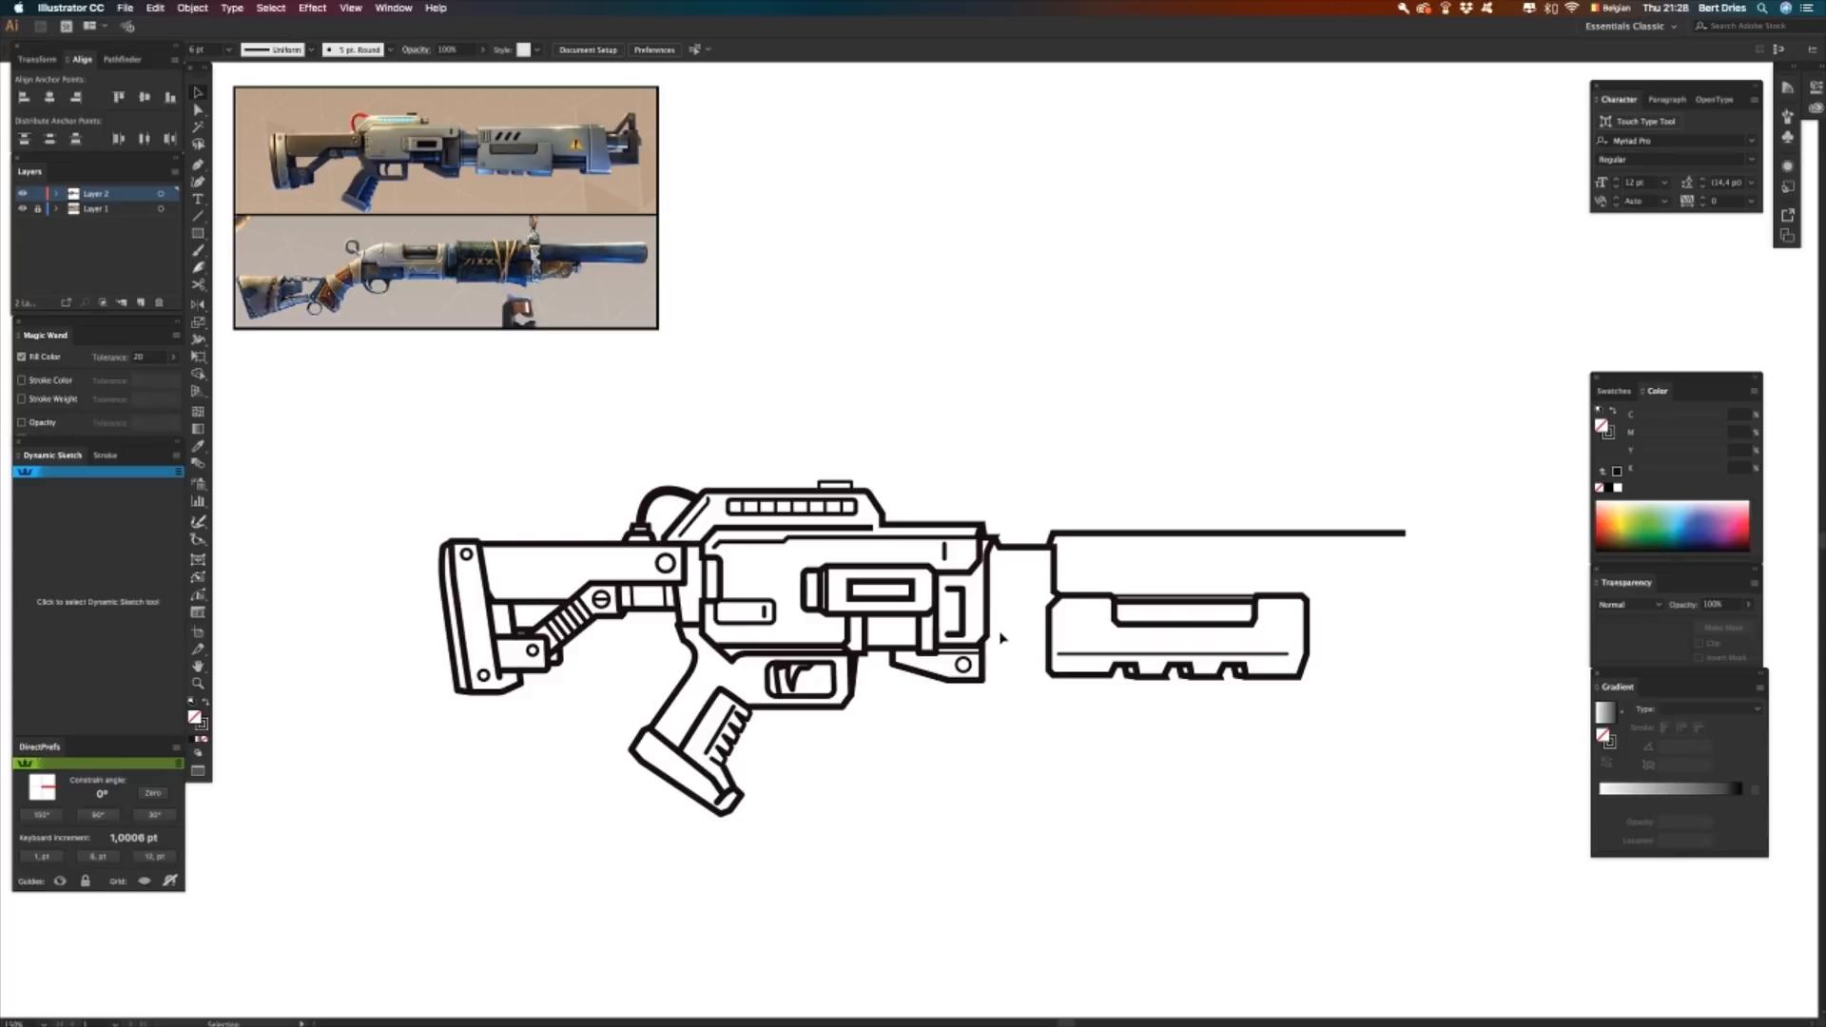
# - Nudge the thin horizontal detail line inside the handguard slightly downward
pyautogui.press('p')
pyautogui.press('a')
pyautogui.click(1109, 655)
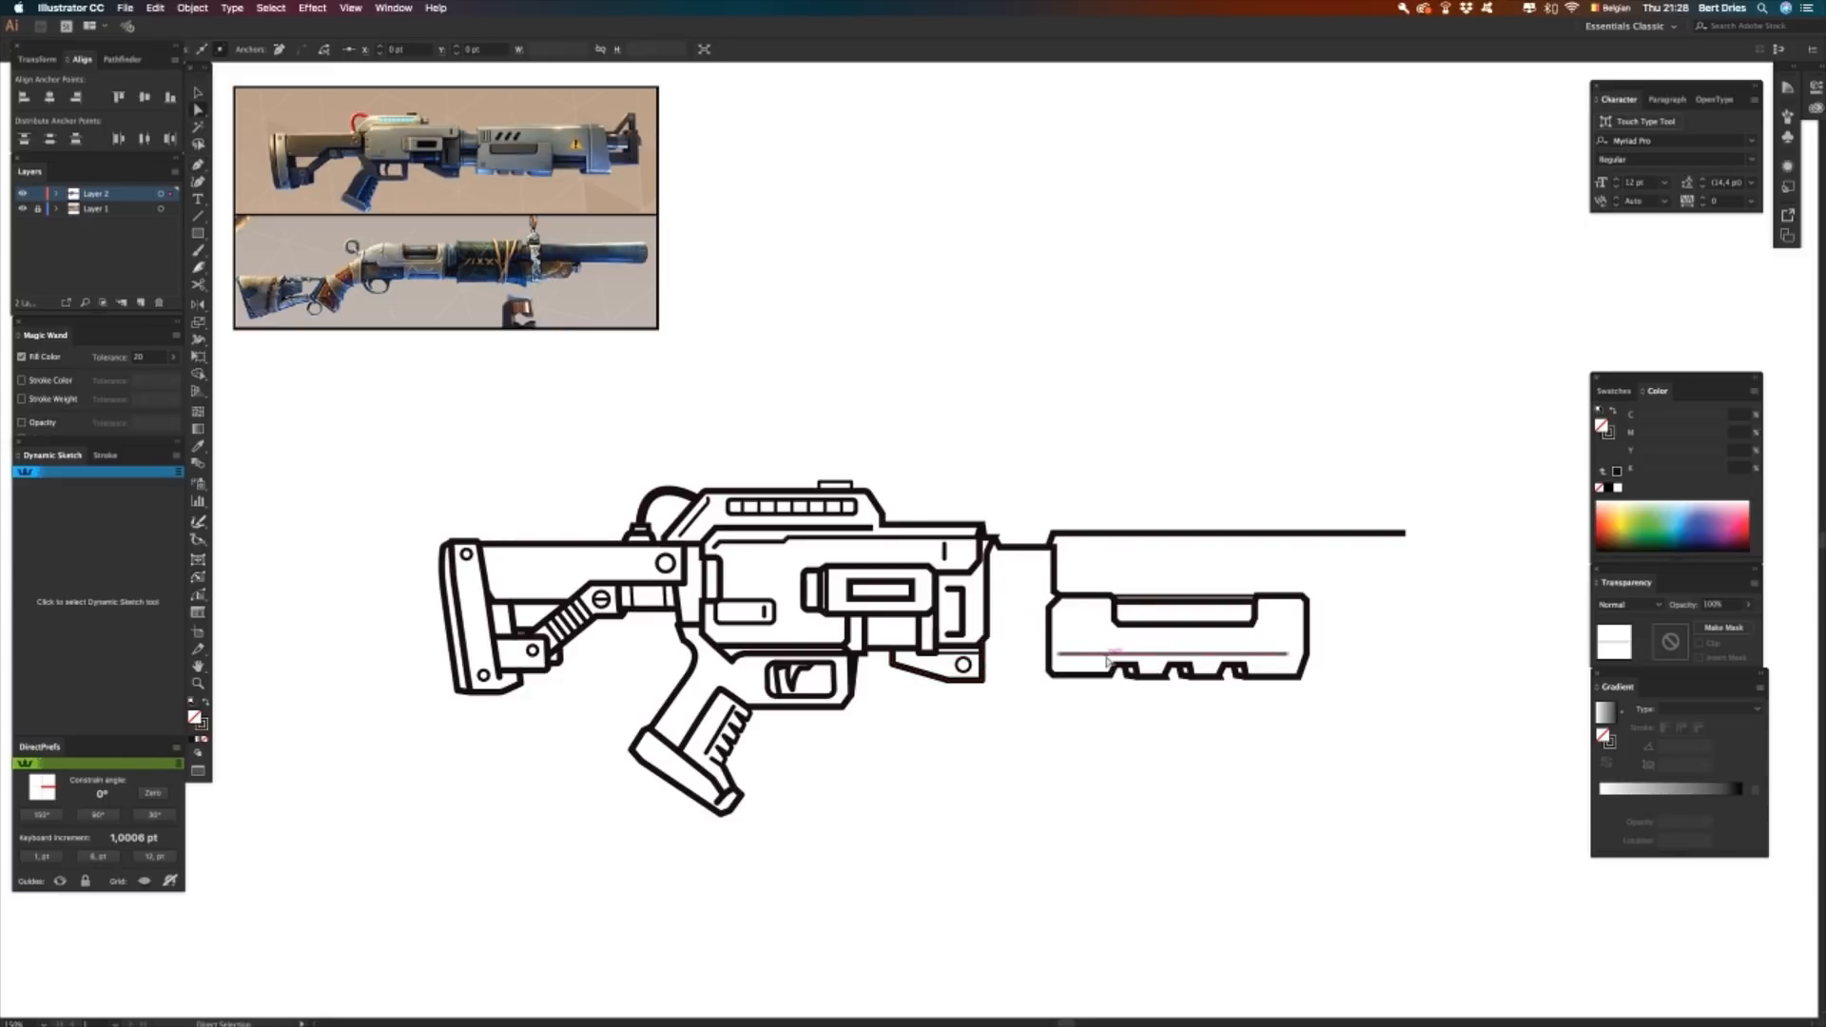
pyautogui.press('Down')
pyautogui.press('Down')
pyautogui.press('Down')
pyautogui.press('Down')
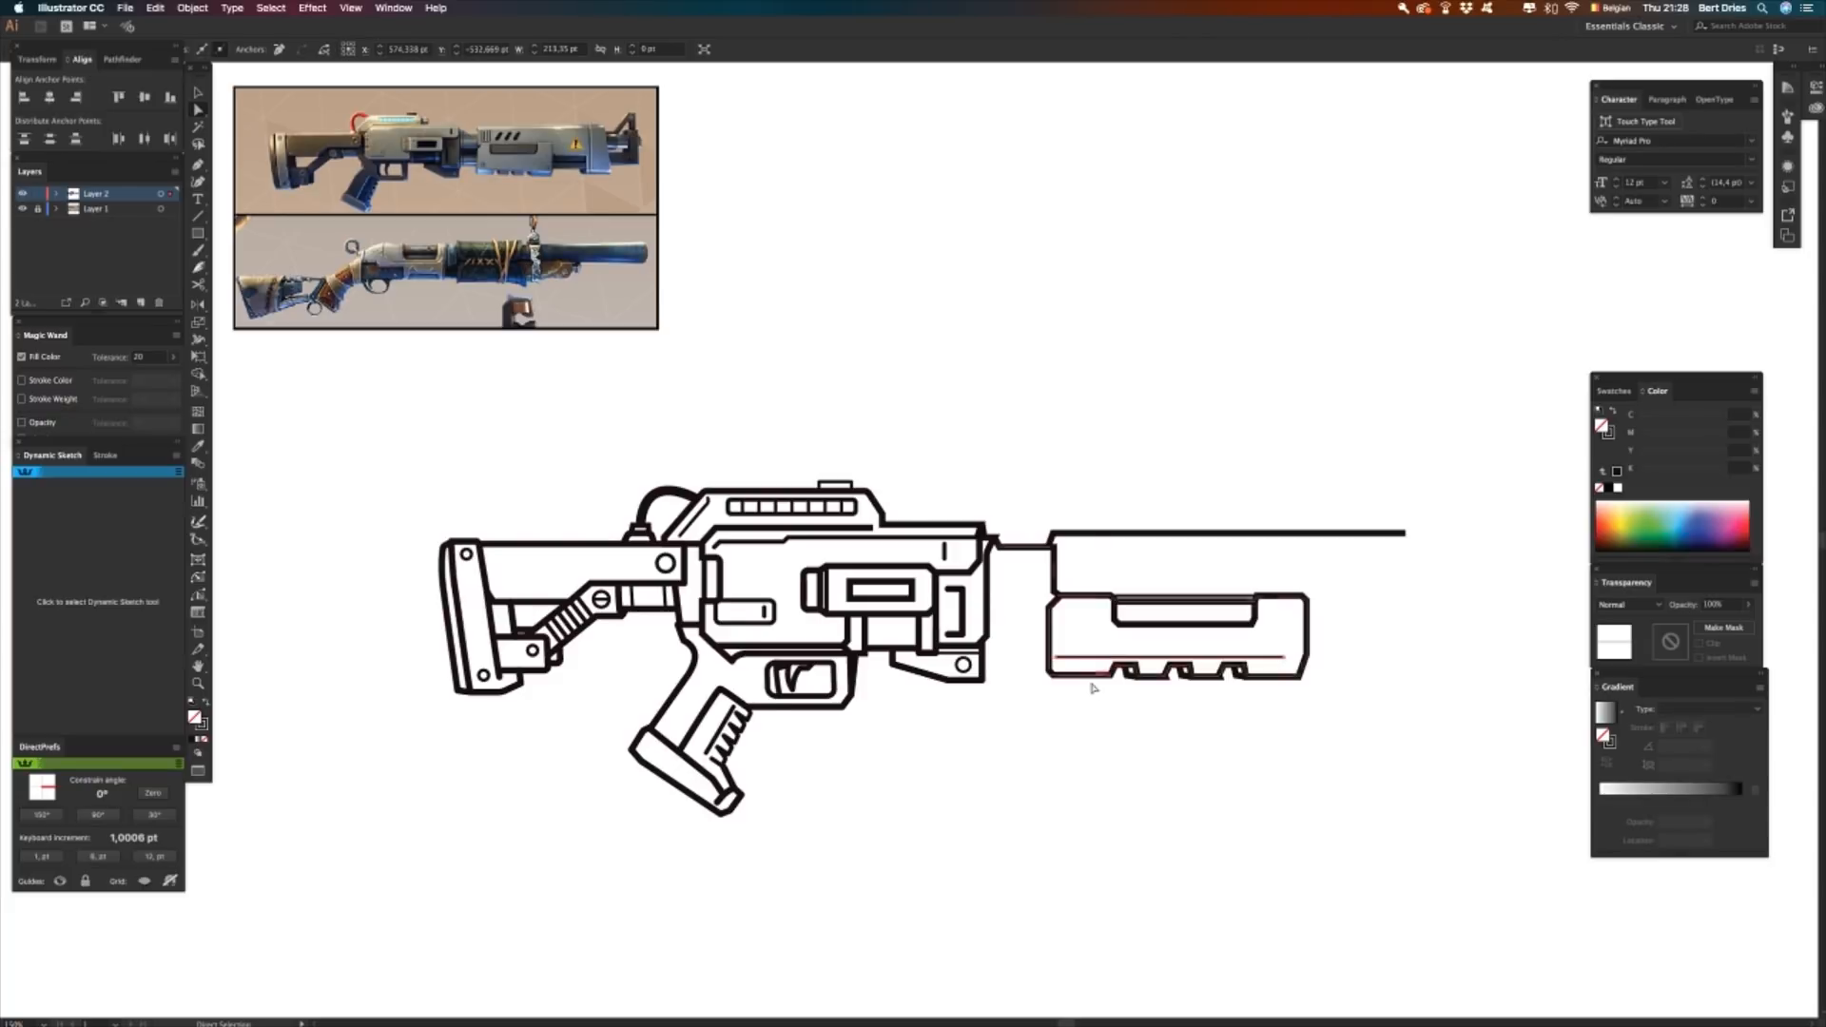
pyautogui.click(1053, 656)
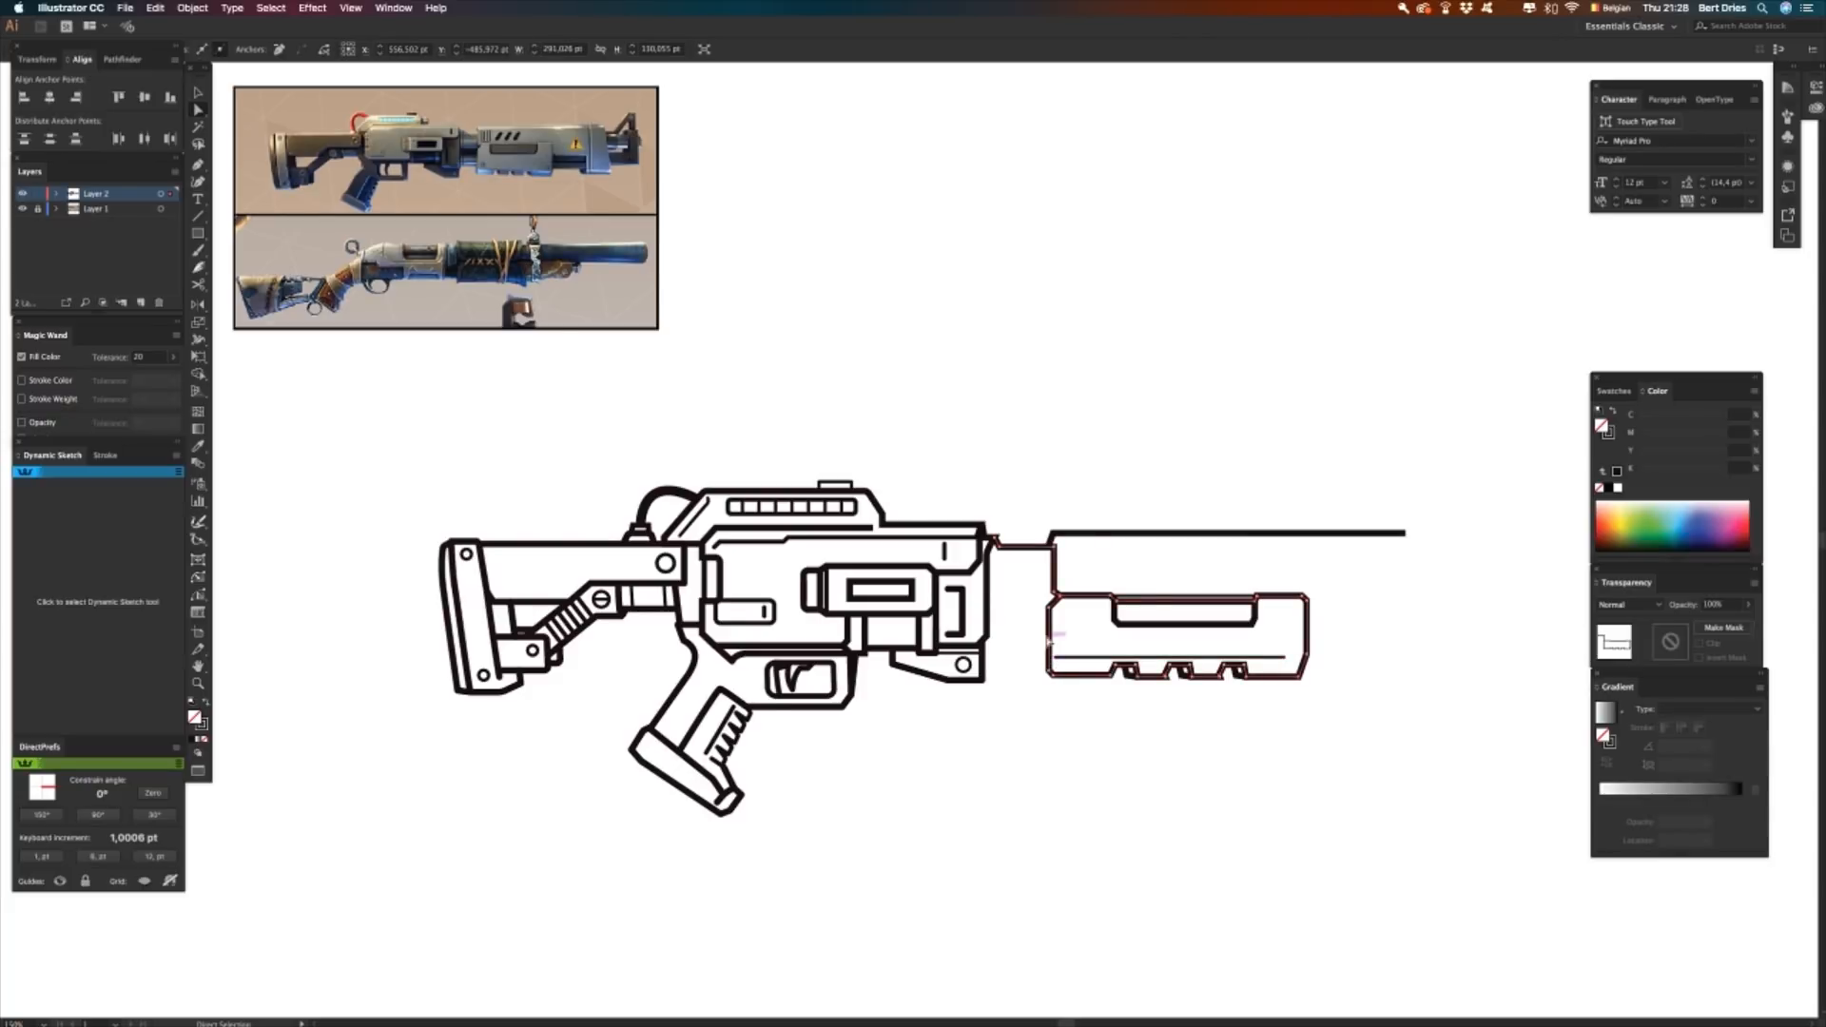
# - Add an anchor point on the handguard outline's left edge near its lower corner and select the corner's points
pyautogui.press('p')
pyautogui.press('v')
pyautogui.click(1068, 700)
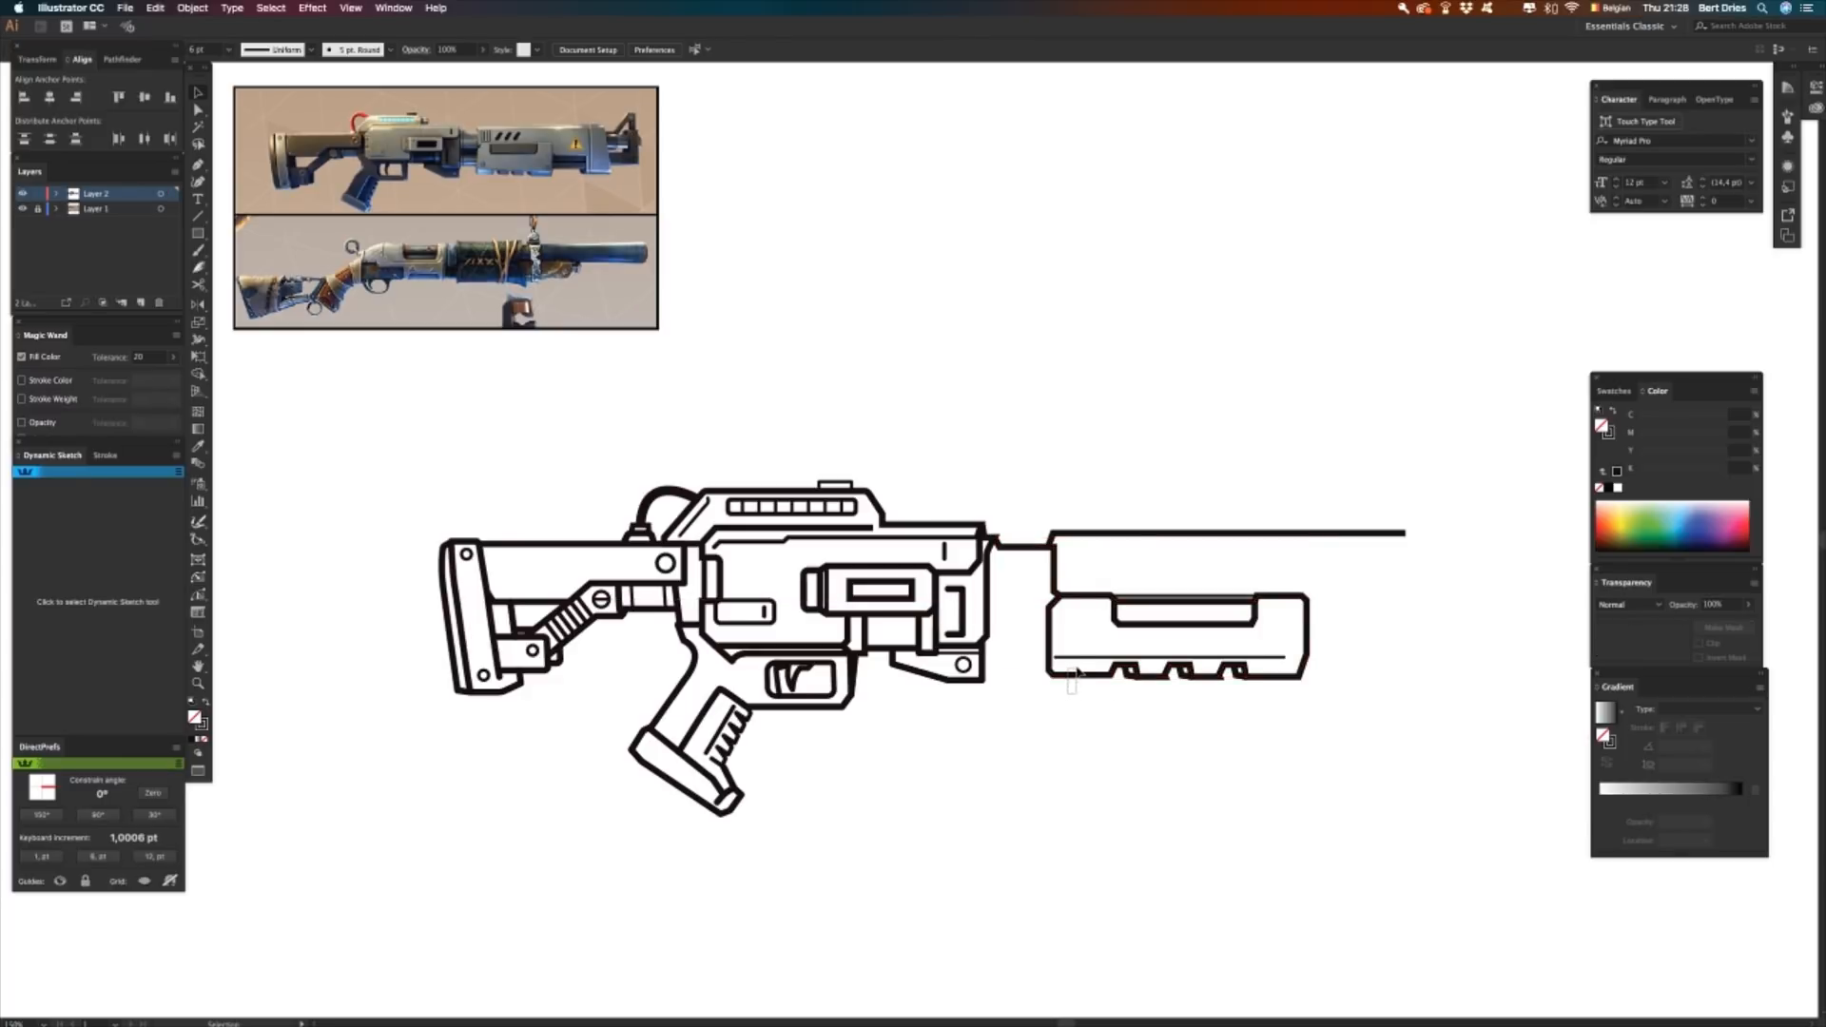
pyautogui.click(1072, 679)
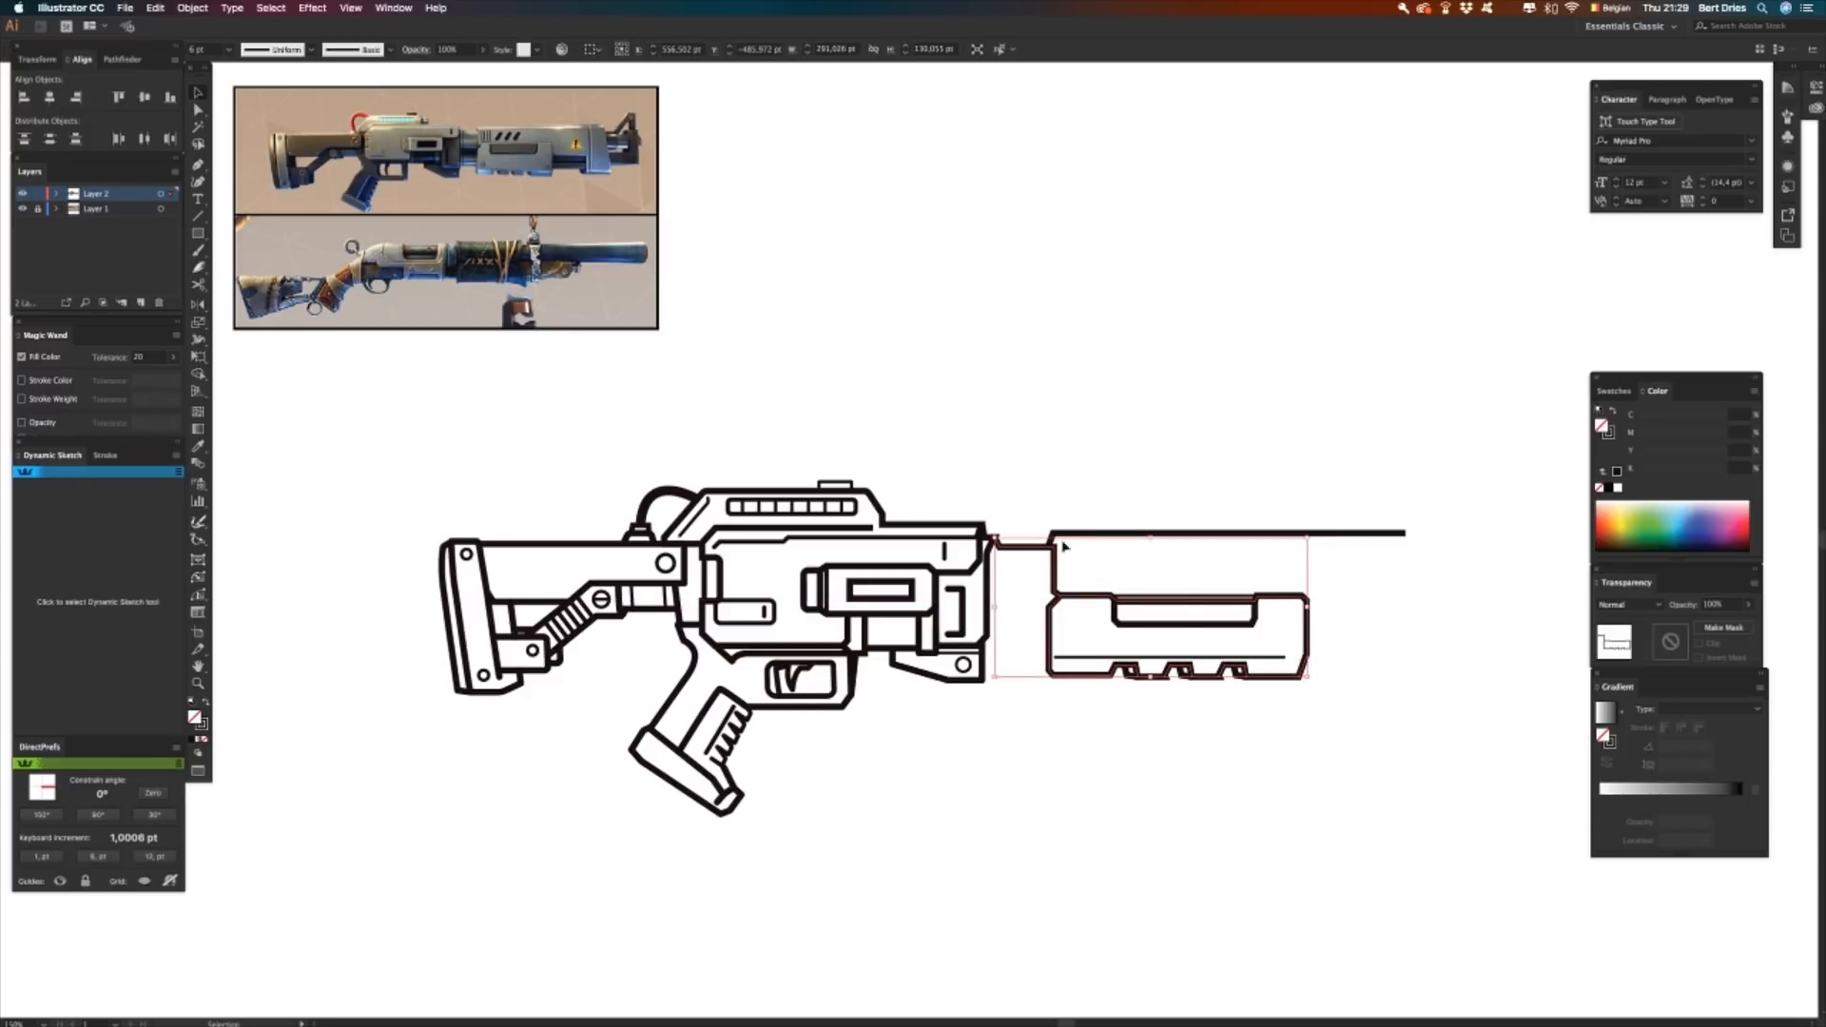
pyautogui.moveTo(1034, 695); pyautogui.dragTo(1067, 671)
pyautogui.click(672, 333)
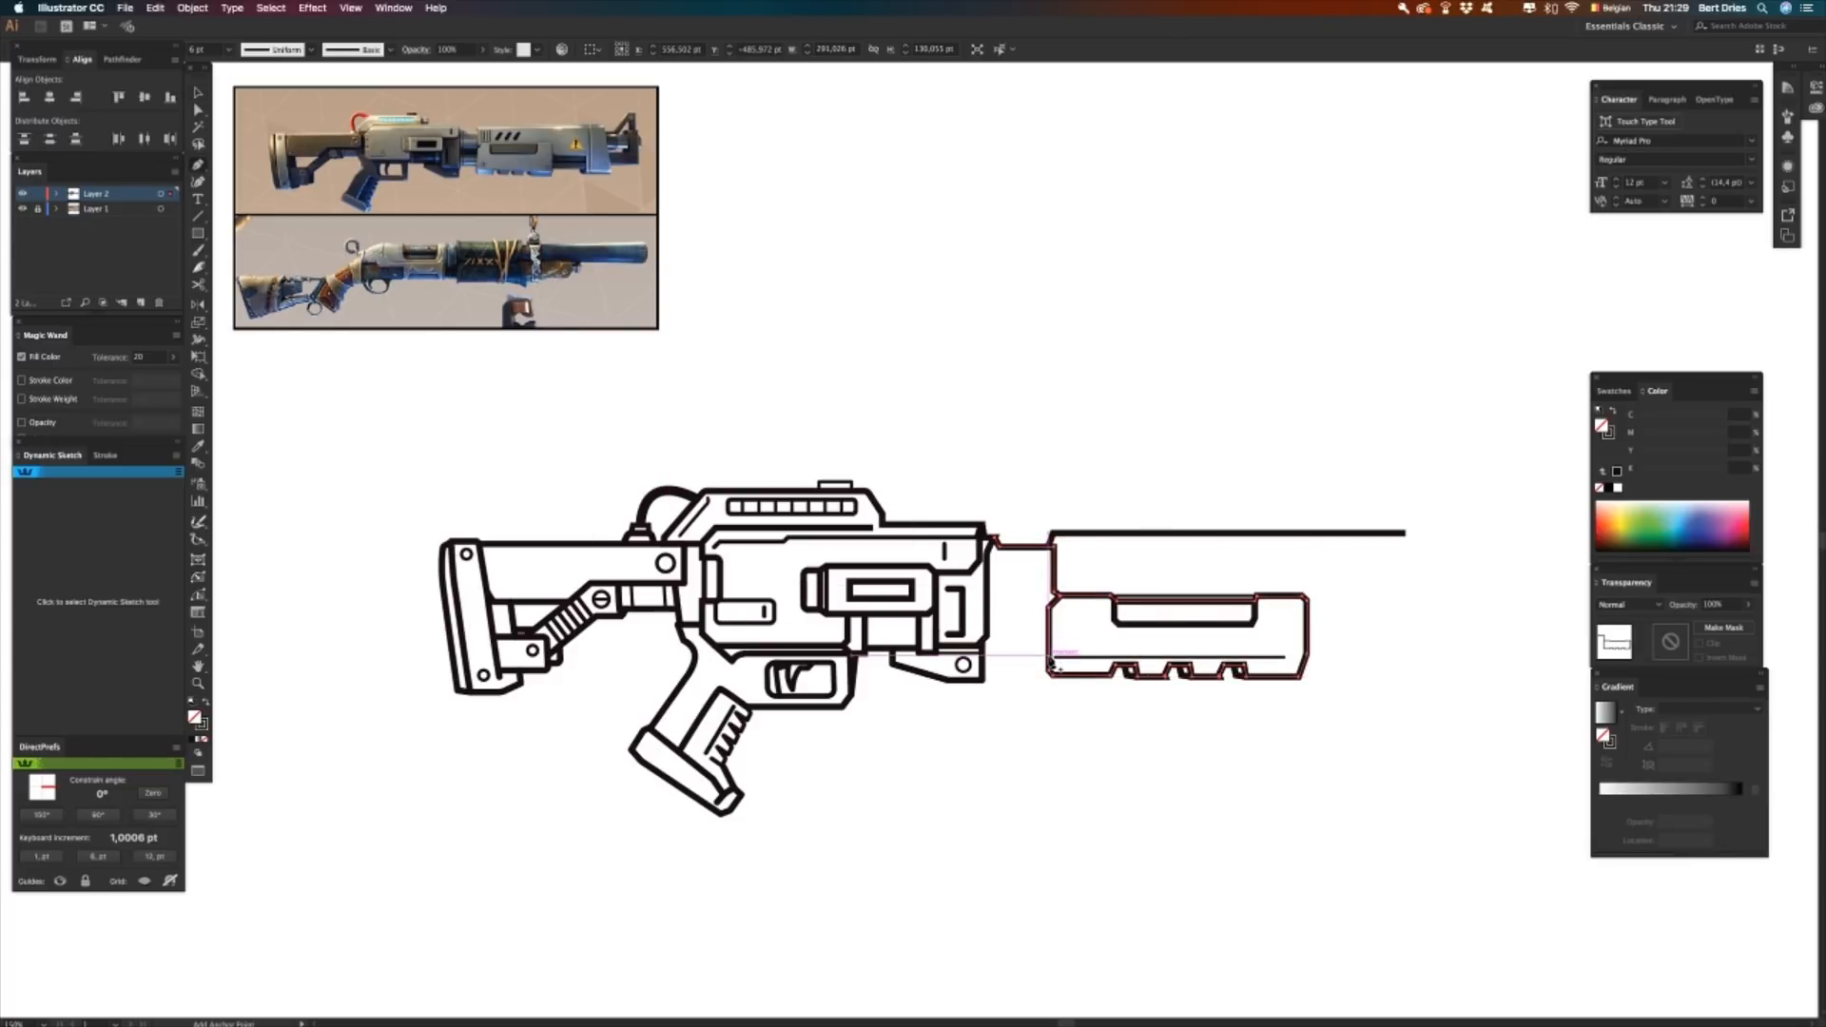
pyautogui.press('a')
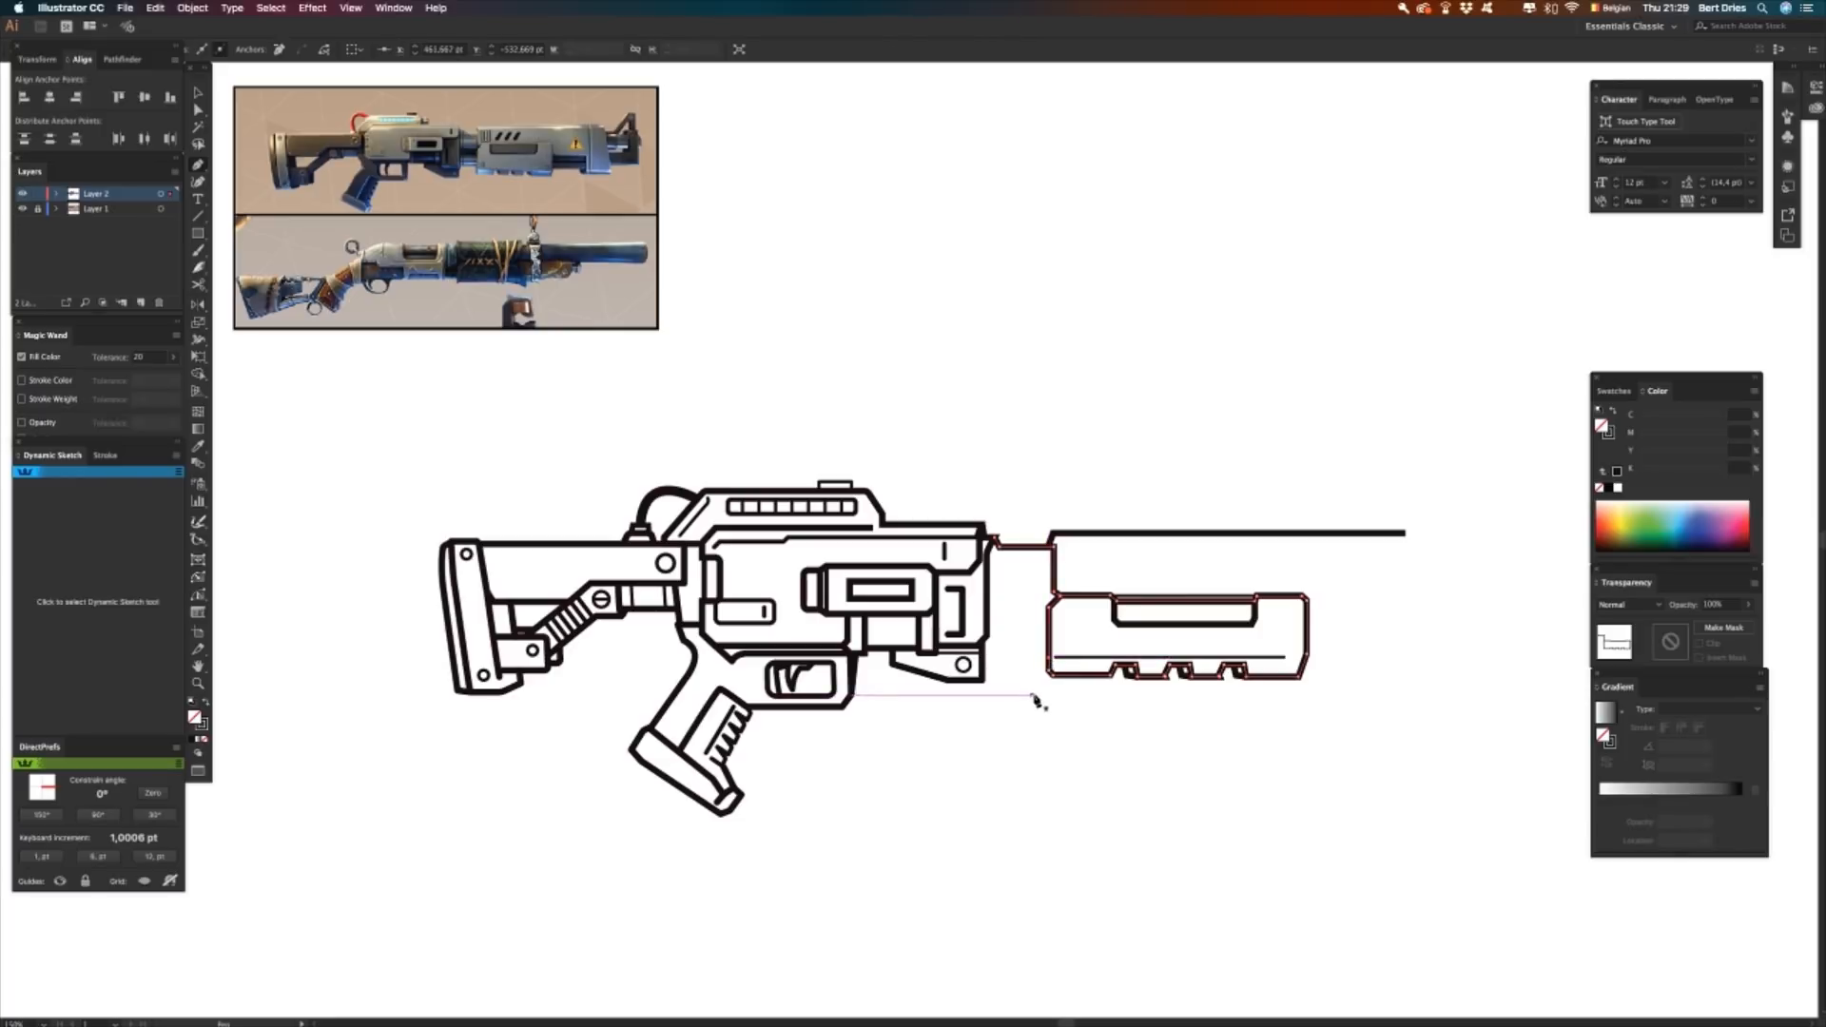
pyautogui.moveTo(1035, 696); pyautogui.dragTo(1061, 669)
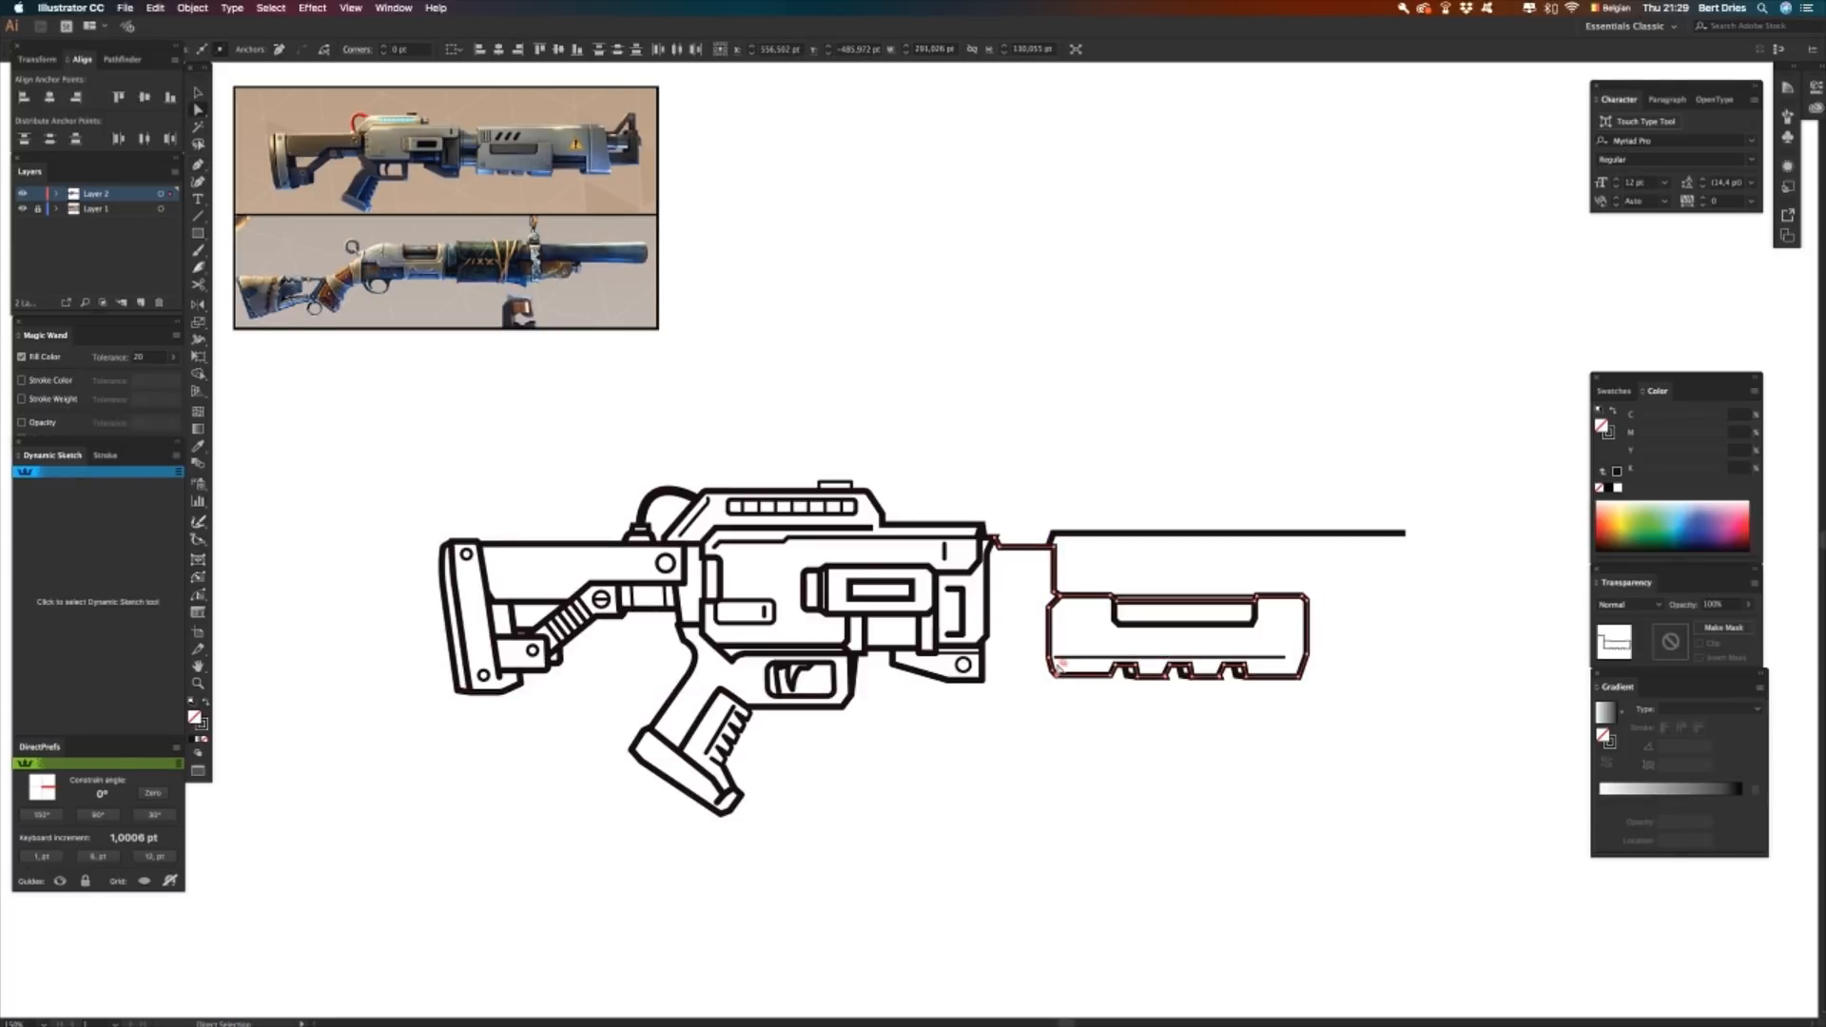
pyautogui.click(1039, 730)
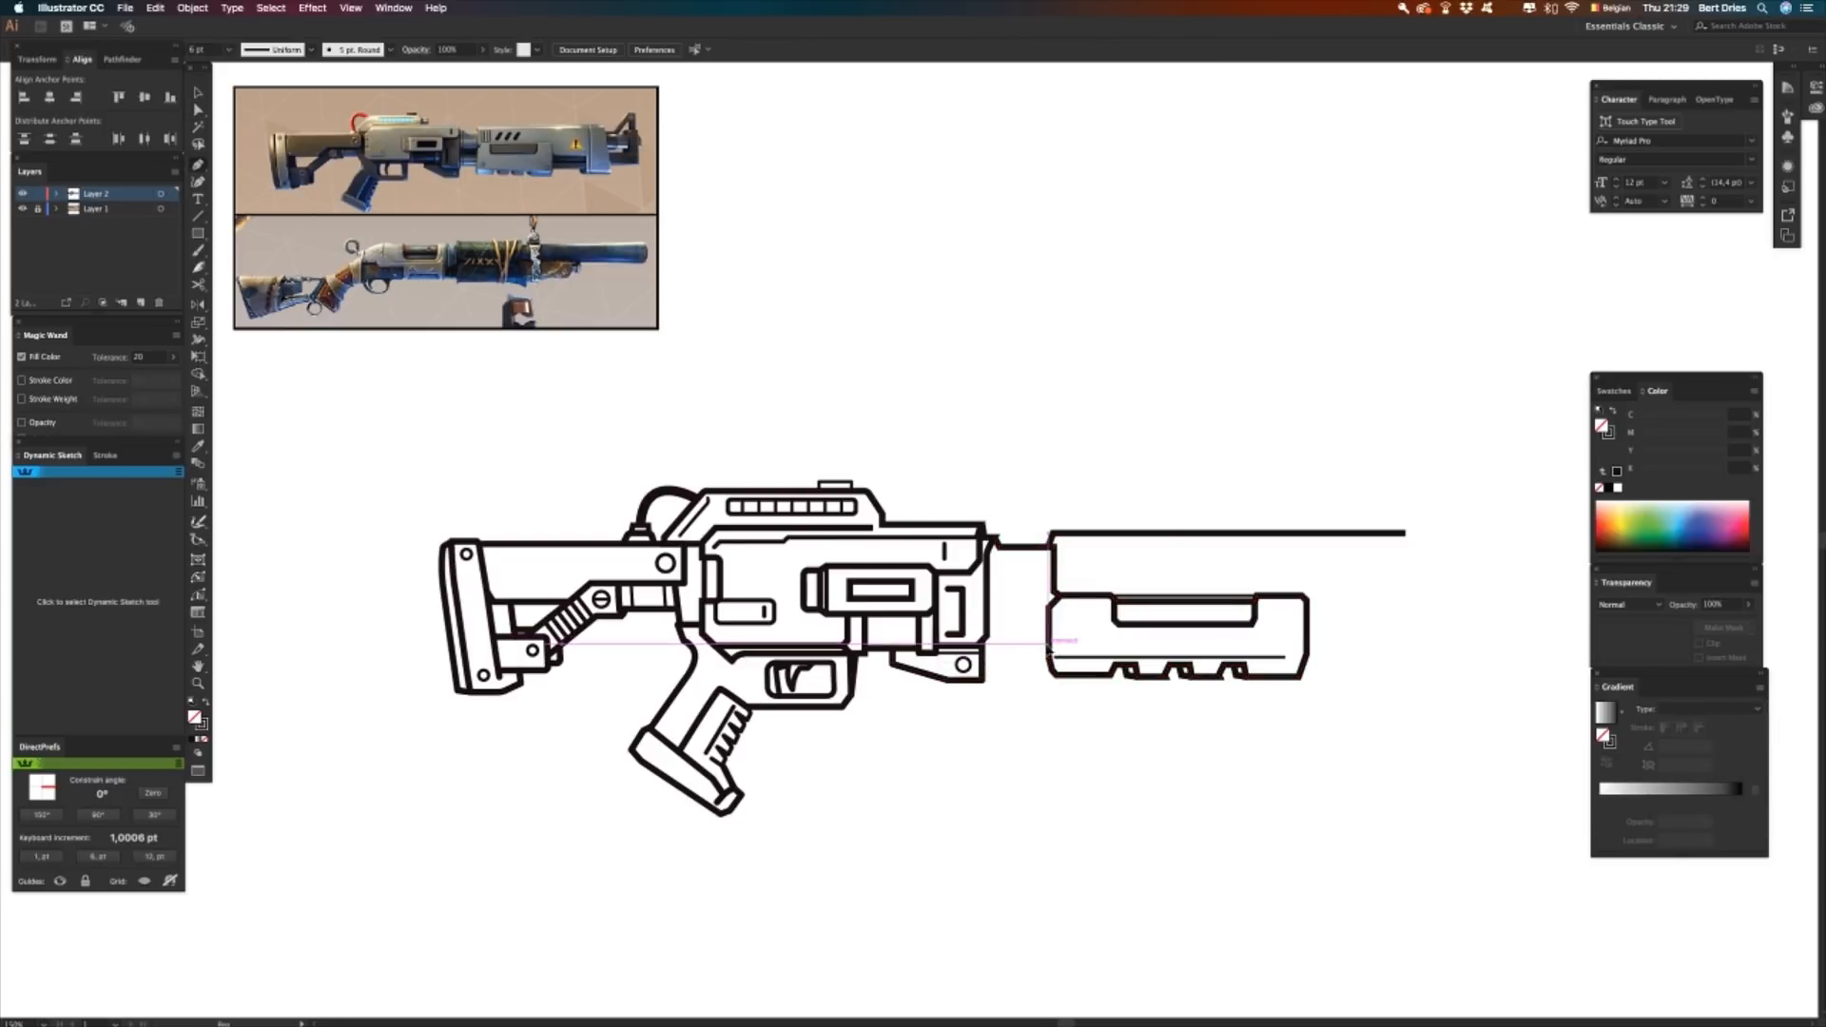
# - Draw the neck's lower edge as a horizontal line from the handguard to the receiver
pyautogui.moveTo(1046, 647); pyautogui.dragTo(991, 646)
pyautogui.click(998, 661)
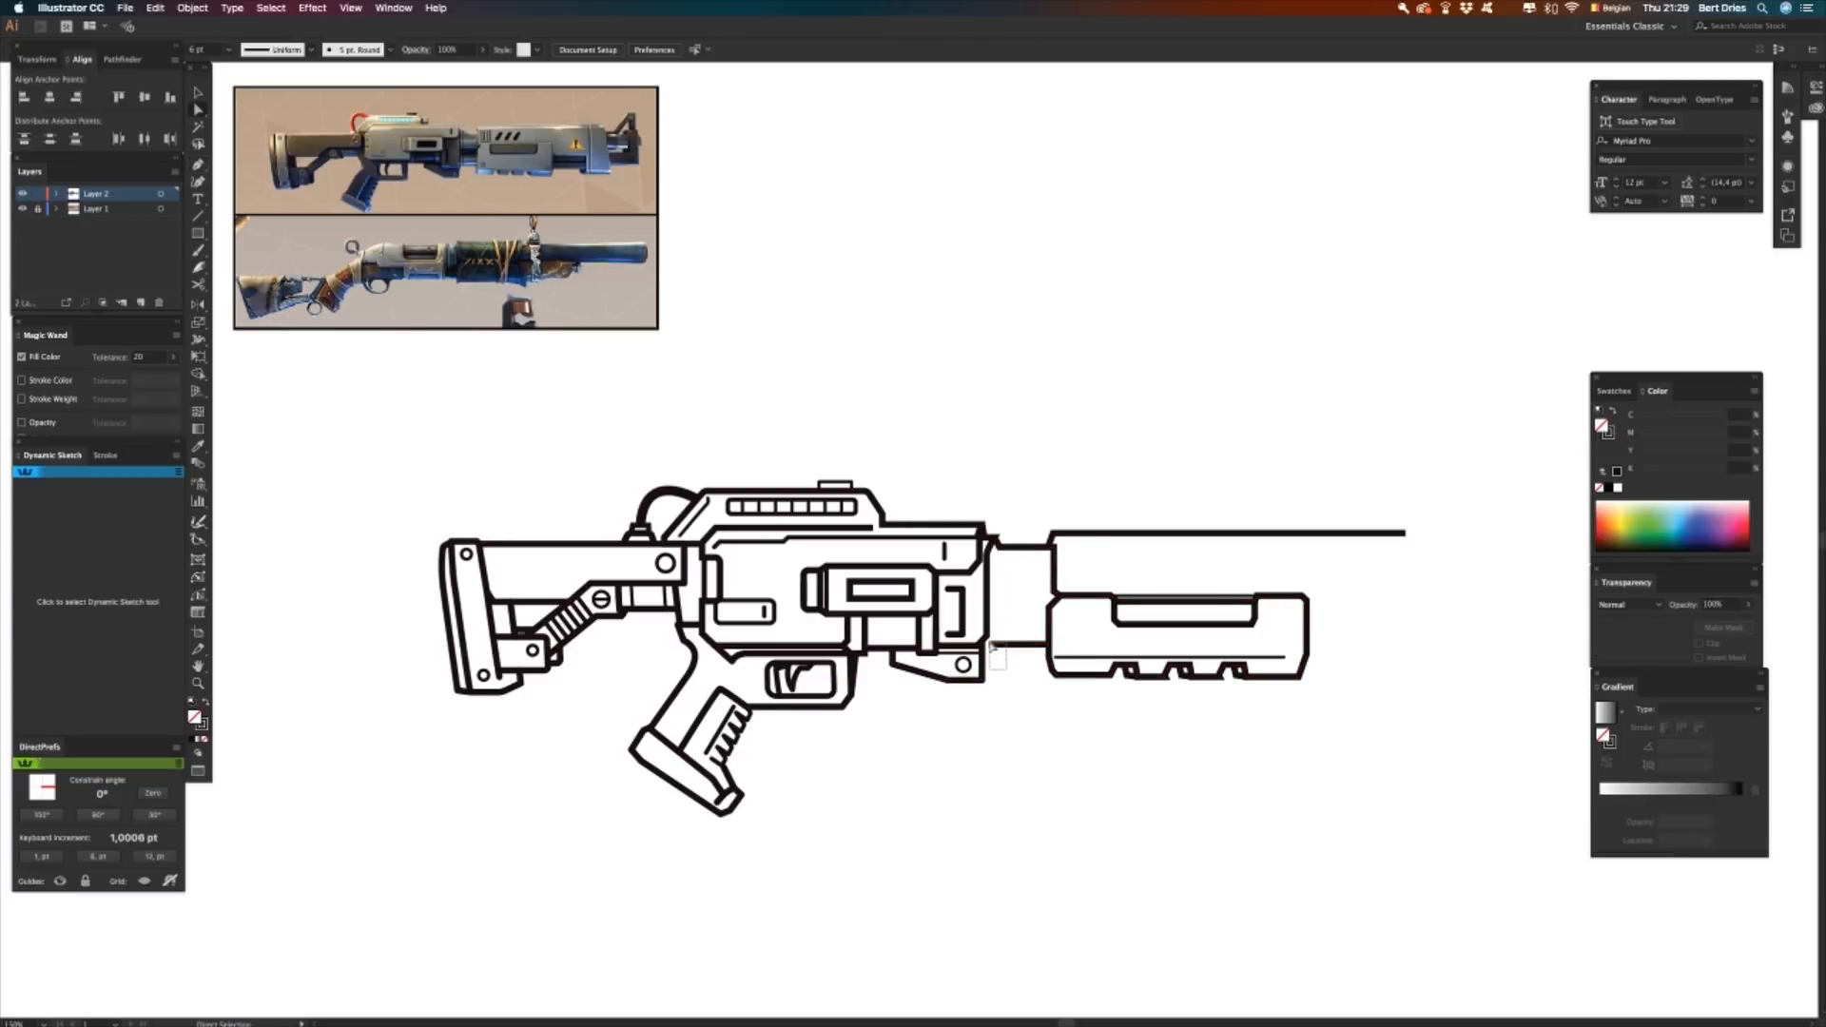
pyautogui.click(1000, 647)
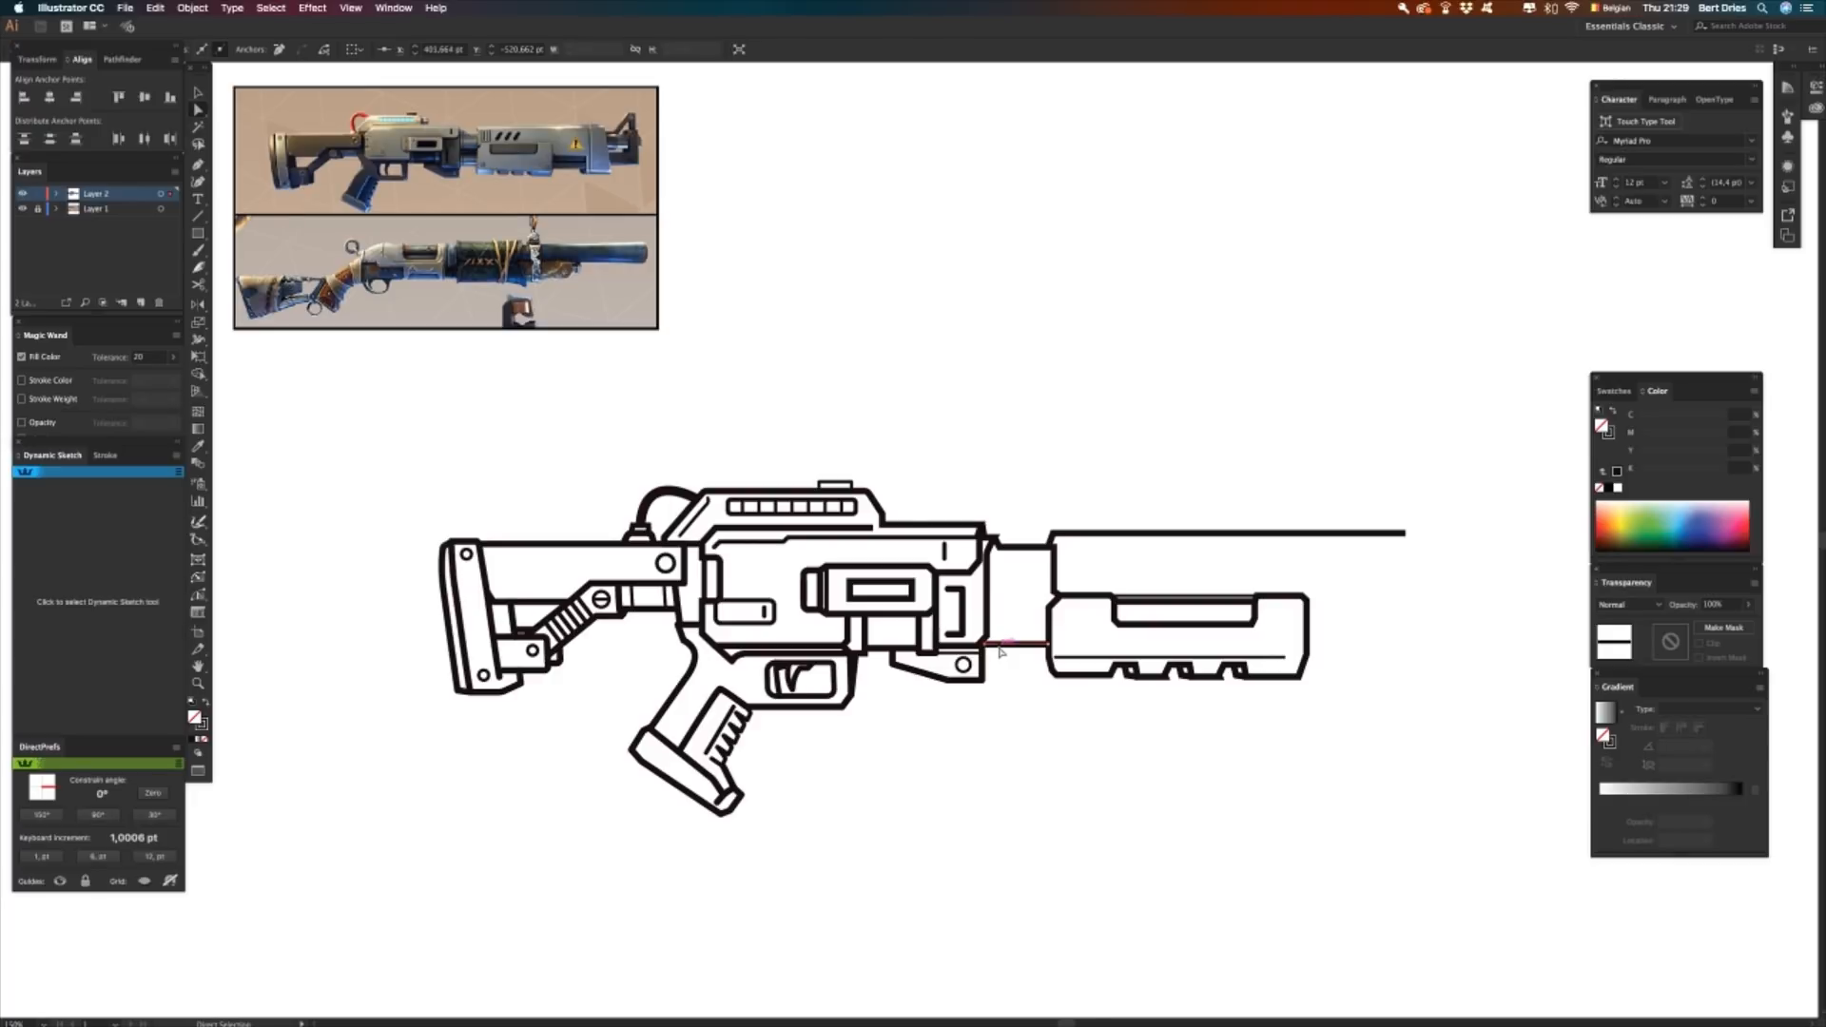
pyautogui.click(1004, 668)
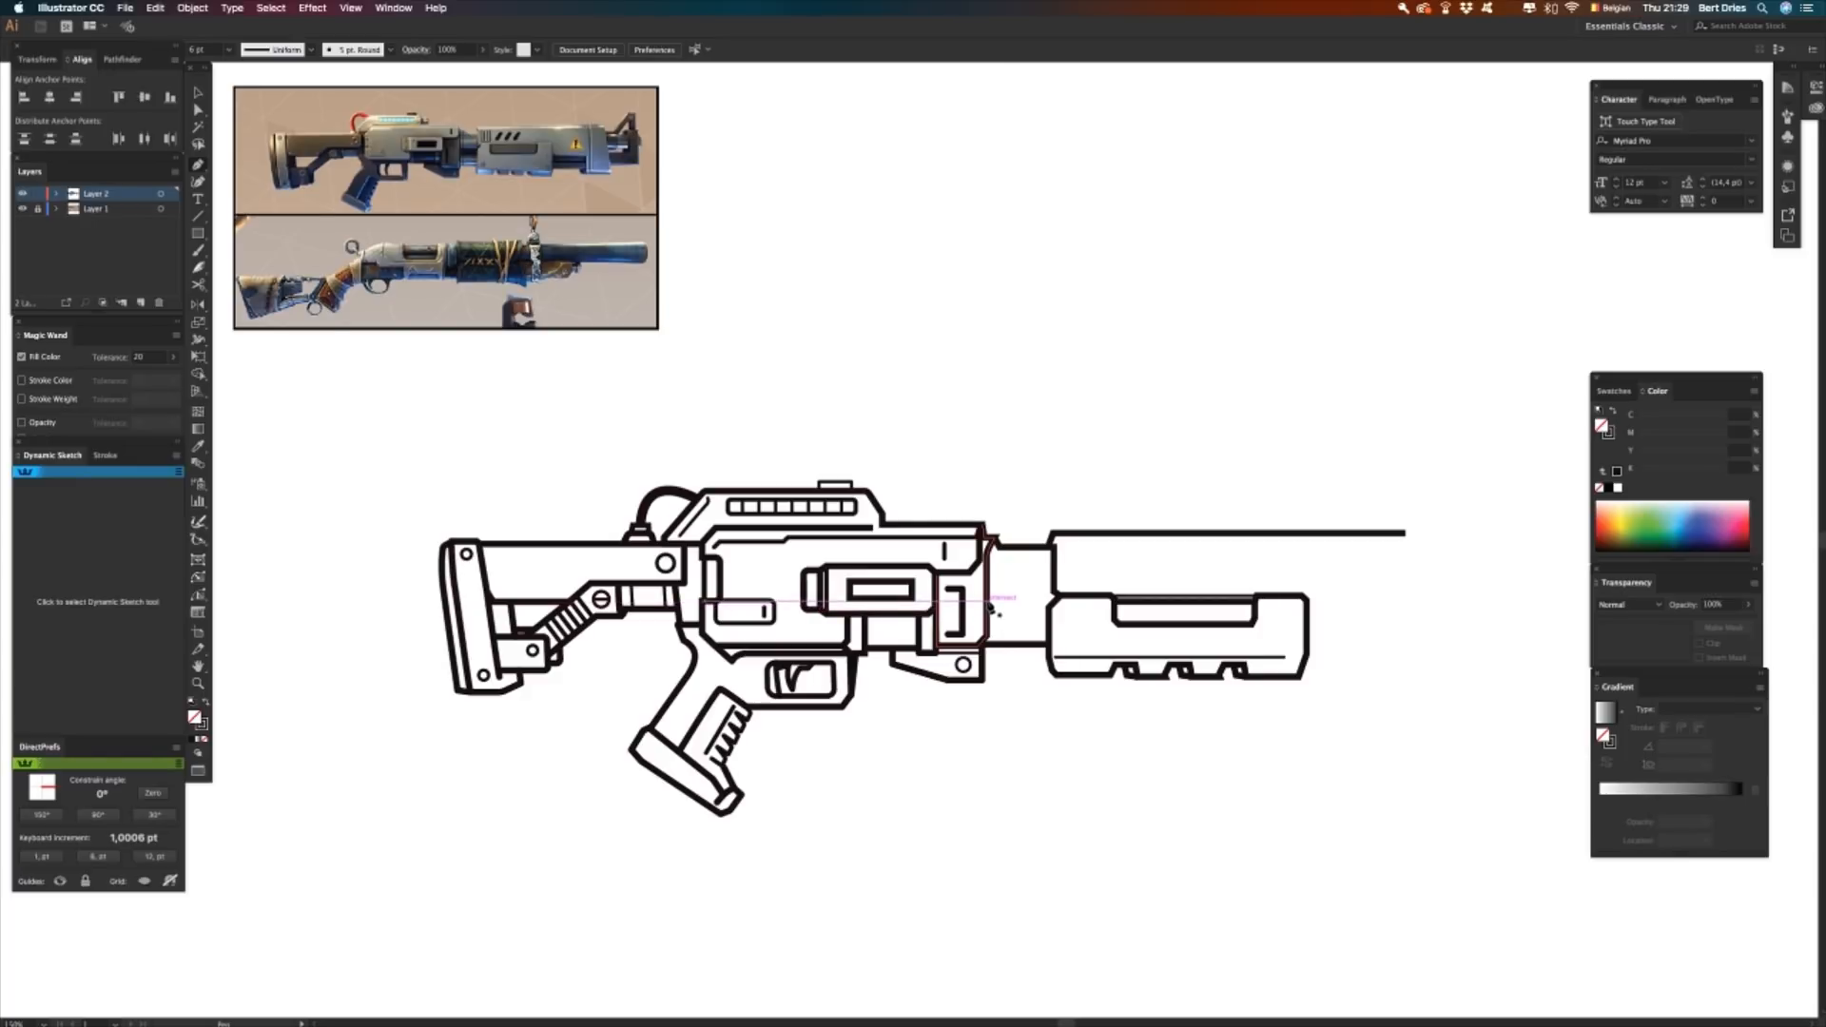
# - Draw a horizontal line across the middle of the neck from the receiver to the handguard's upper-left corner
pyautogui.click(990, 599)
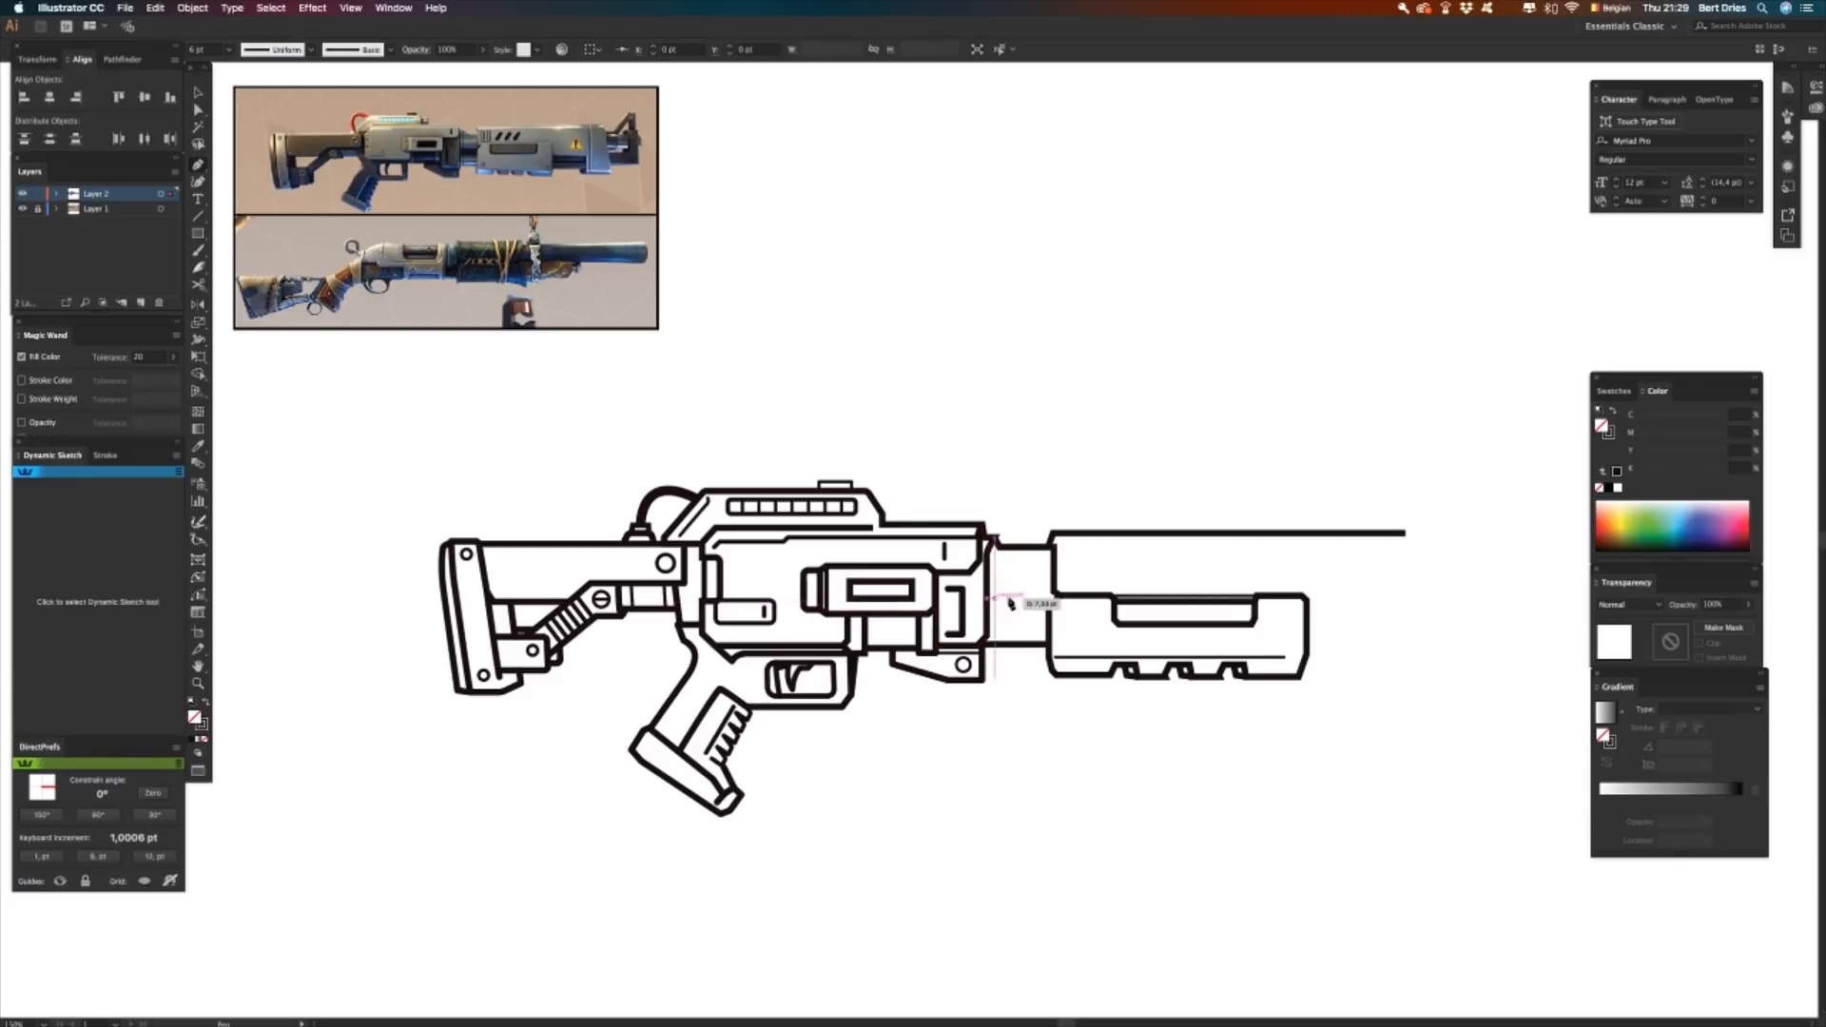
pyautogui.click(1071, 609)
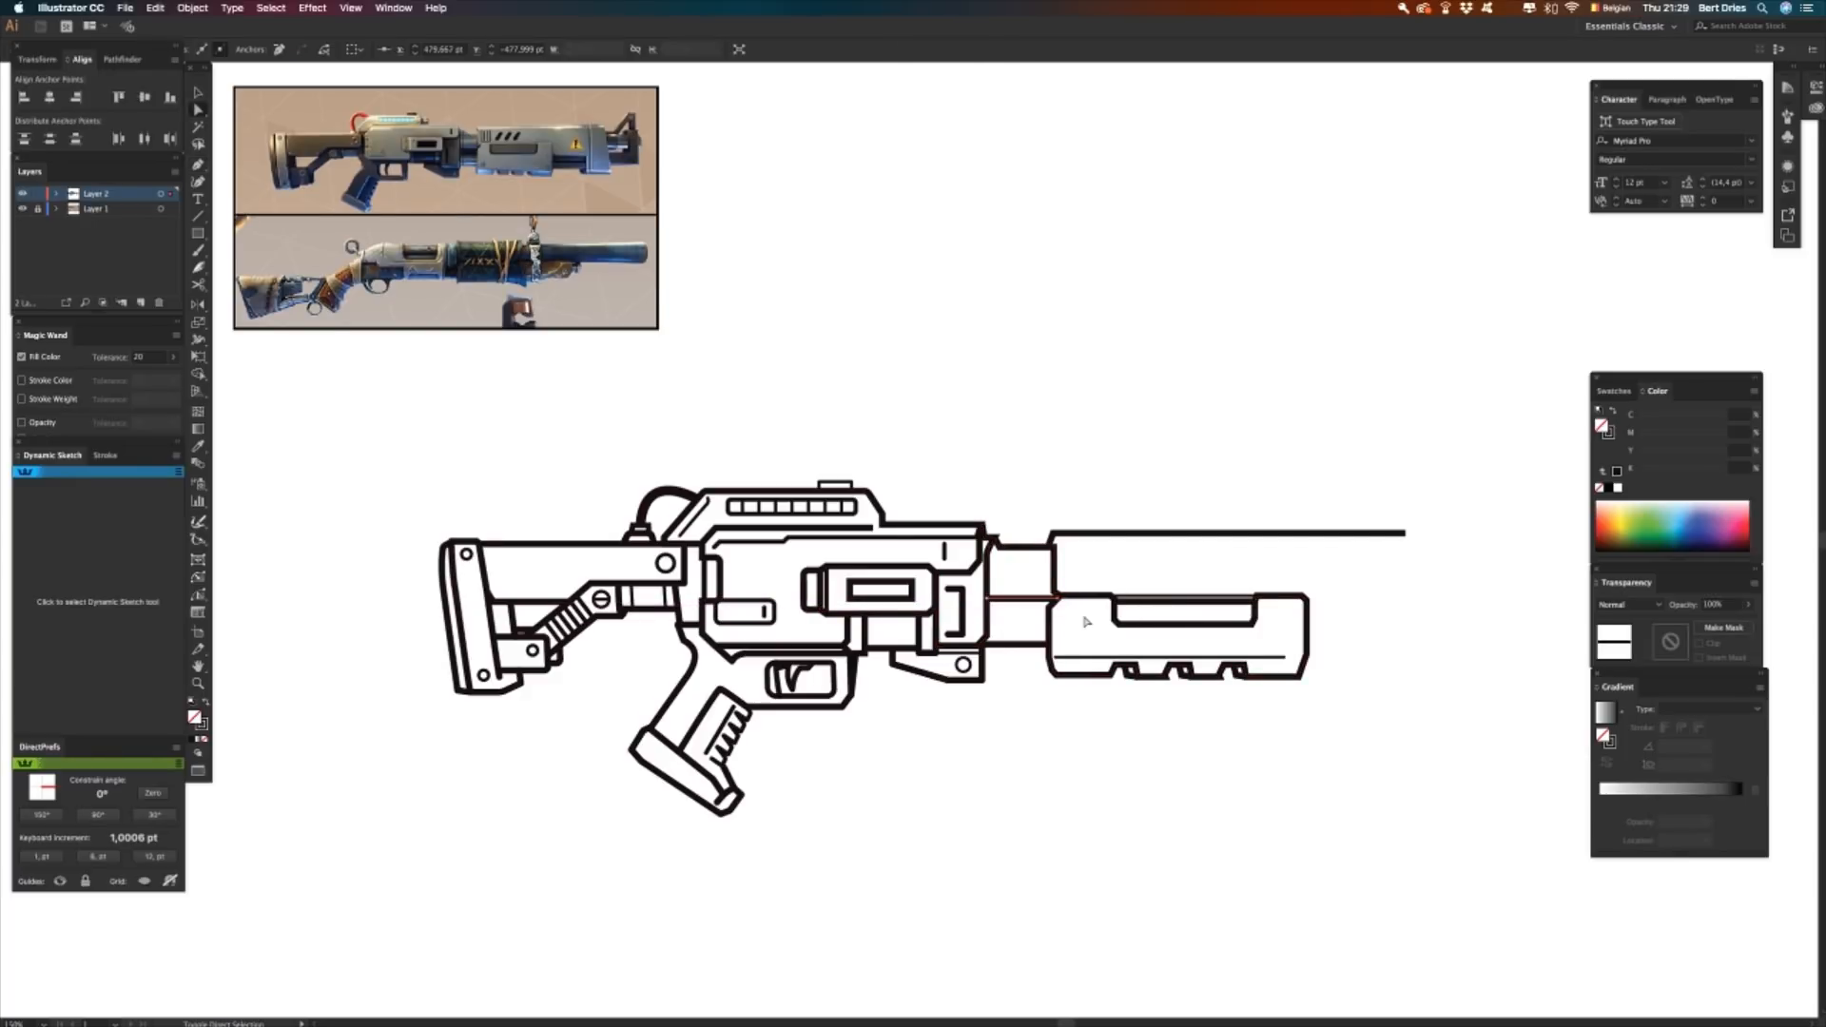
pyautogui.click(1048, 734)
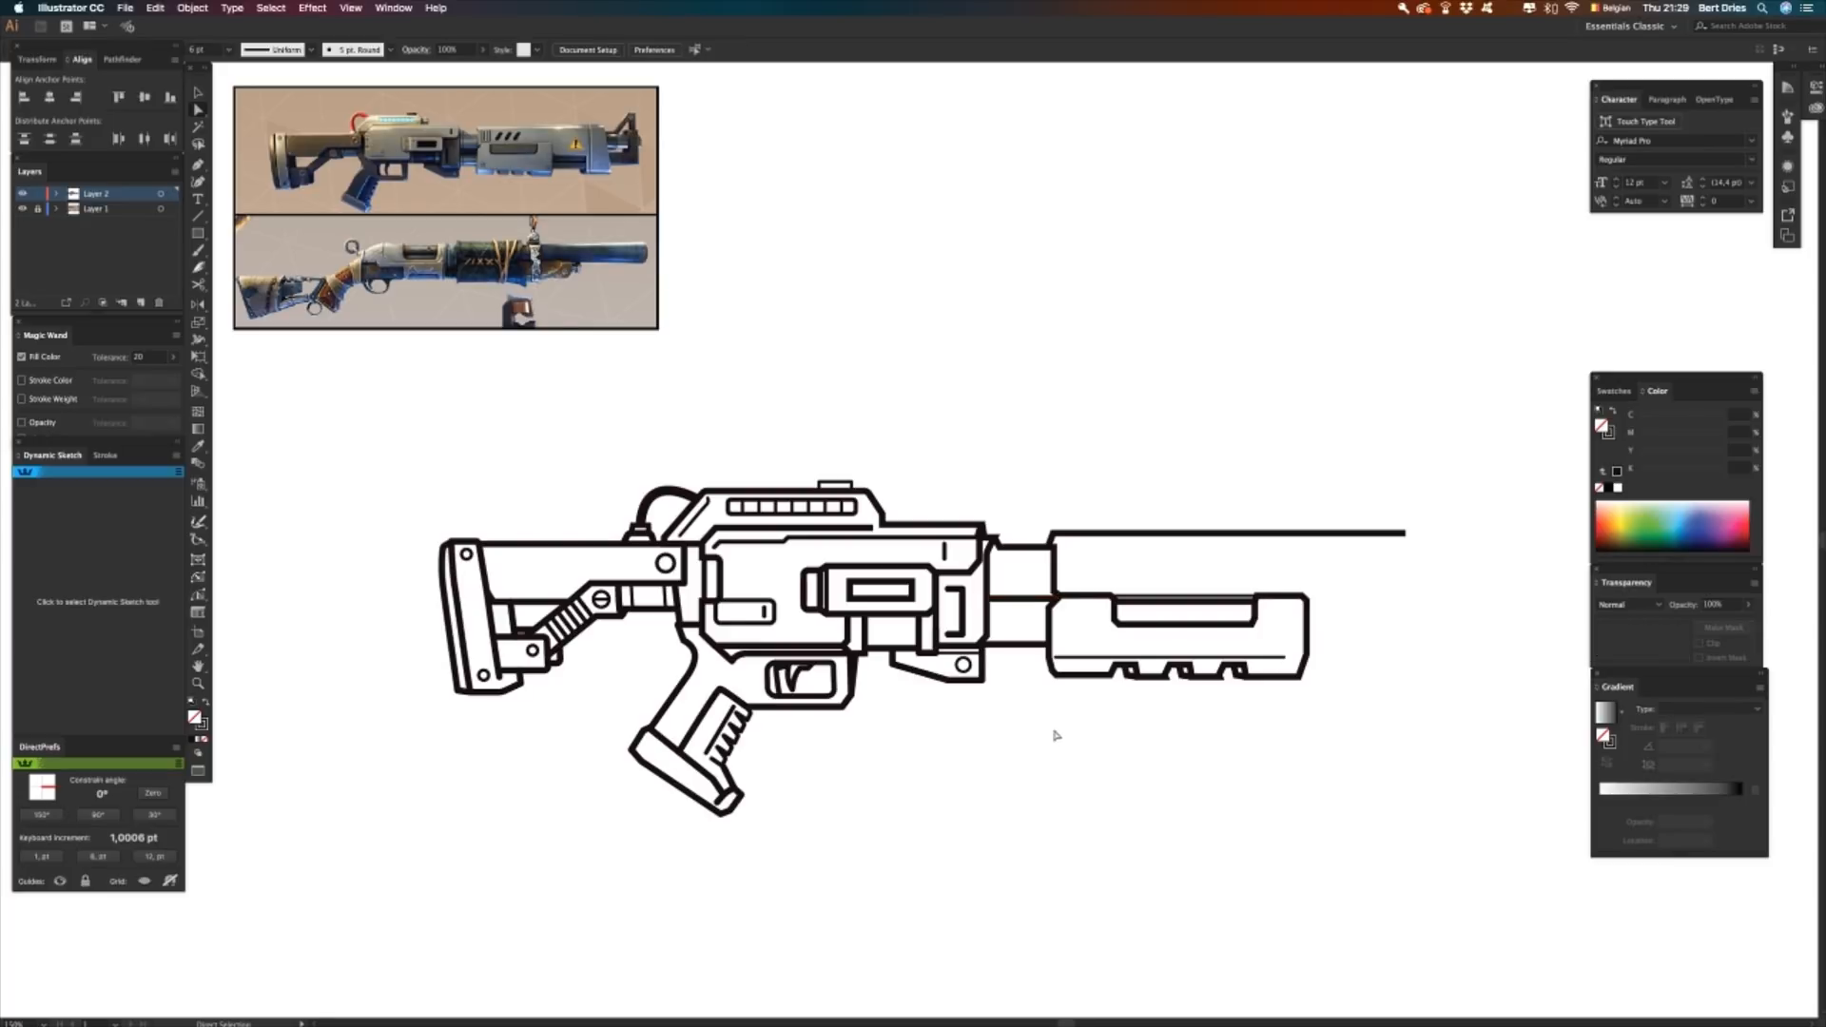
# - Draw a second, slightly shorter horizontal line directly below the barrel's top line, starting at the neck's front edge
pyautogui.press('p')
pyautogui.click(1054, 536)
pyautogui.press('Left')
pyautogui.press('Left')
pyautogui.press('Left')
pyautogui.press('Left')
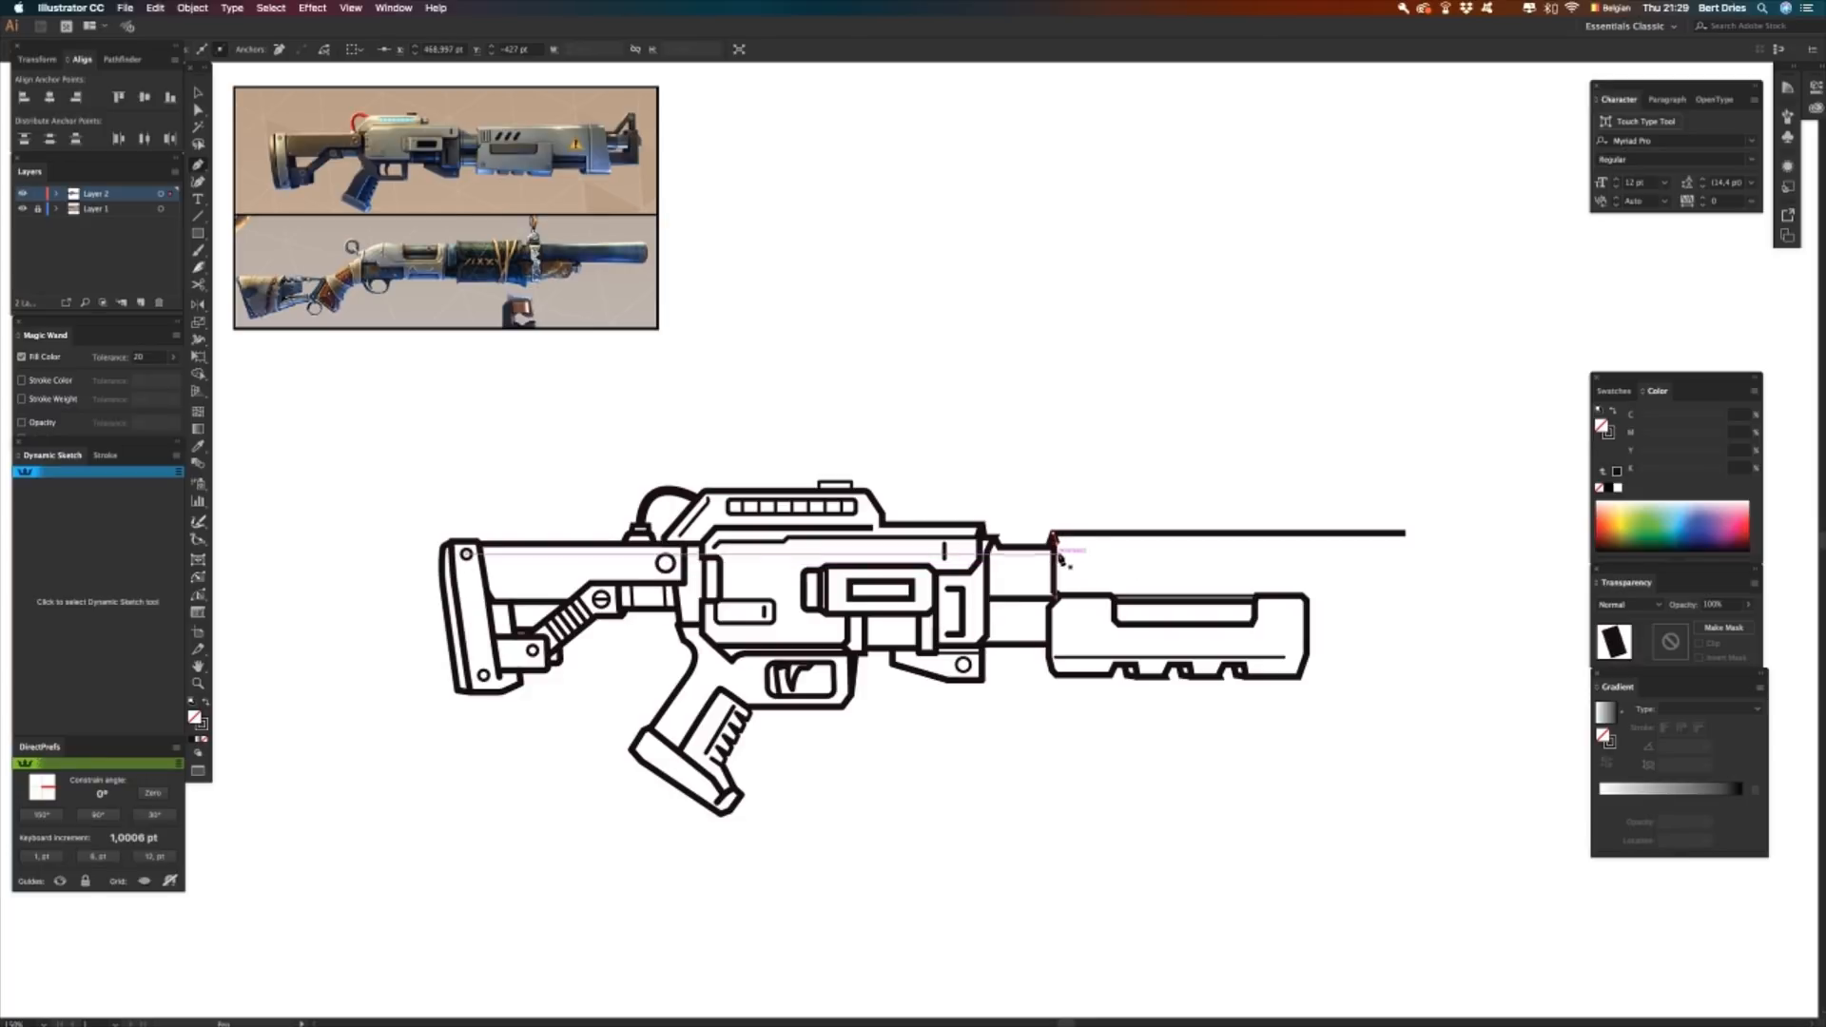
pyautogui.keyDown('shift'); pyautogui.click(1361, 549); pyautogui.keyUp('shift')
pyautogui.press('v')
pyautogui.click(1191, 462)
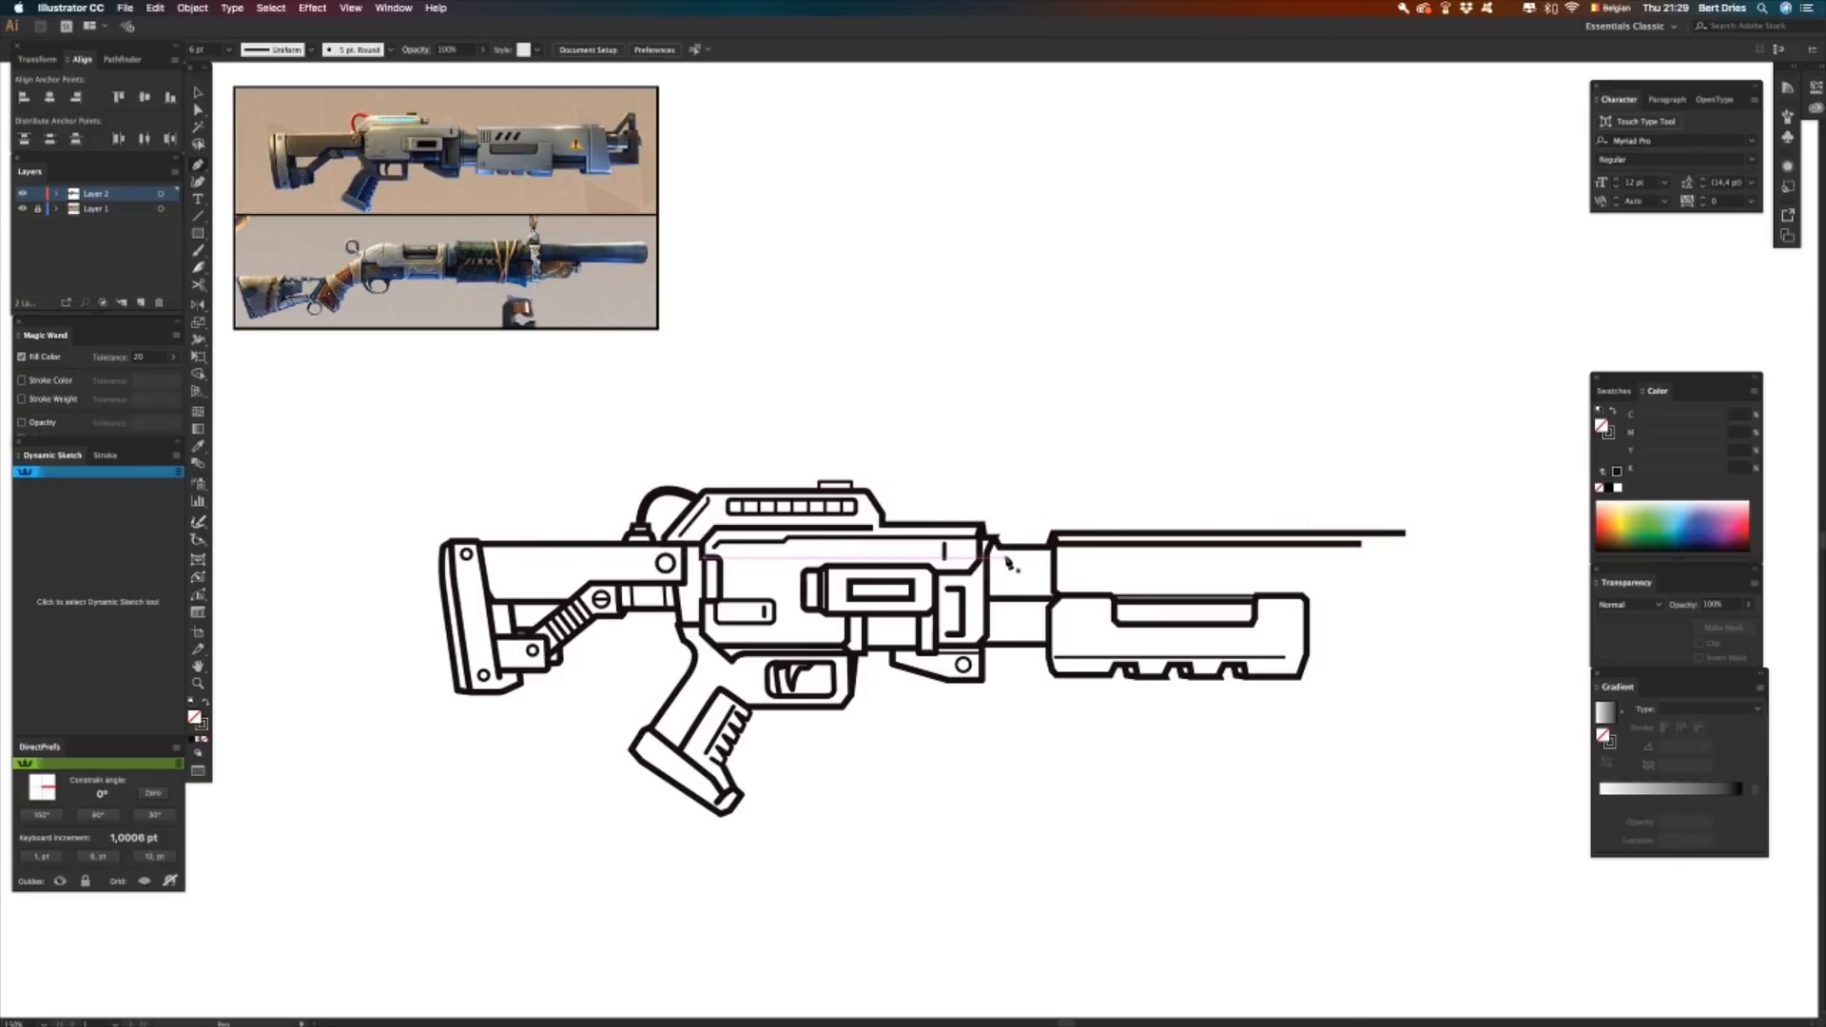
# - Draw a slightly curved vertical line down the neck's rear end, beside the receiver's front edge
pyautogui.click(997, 546)
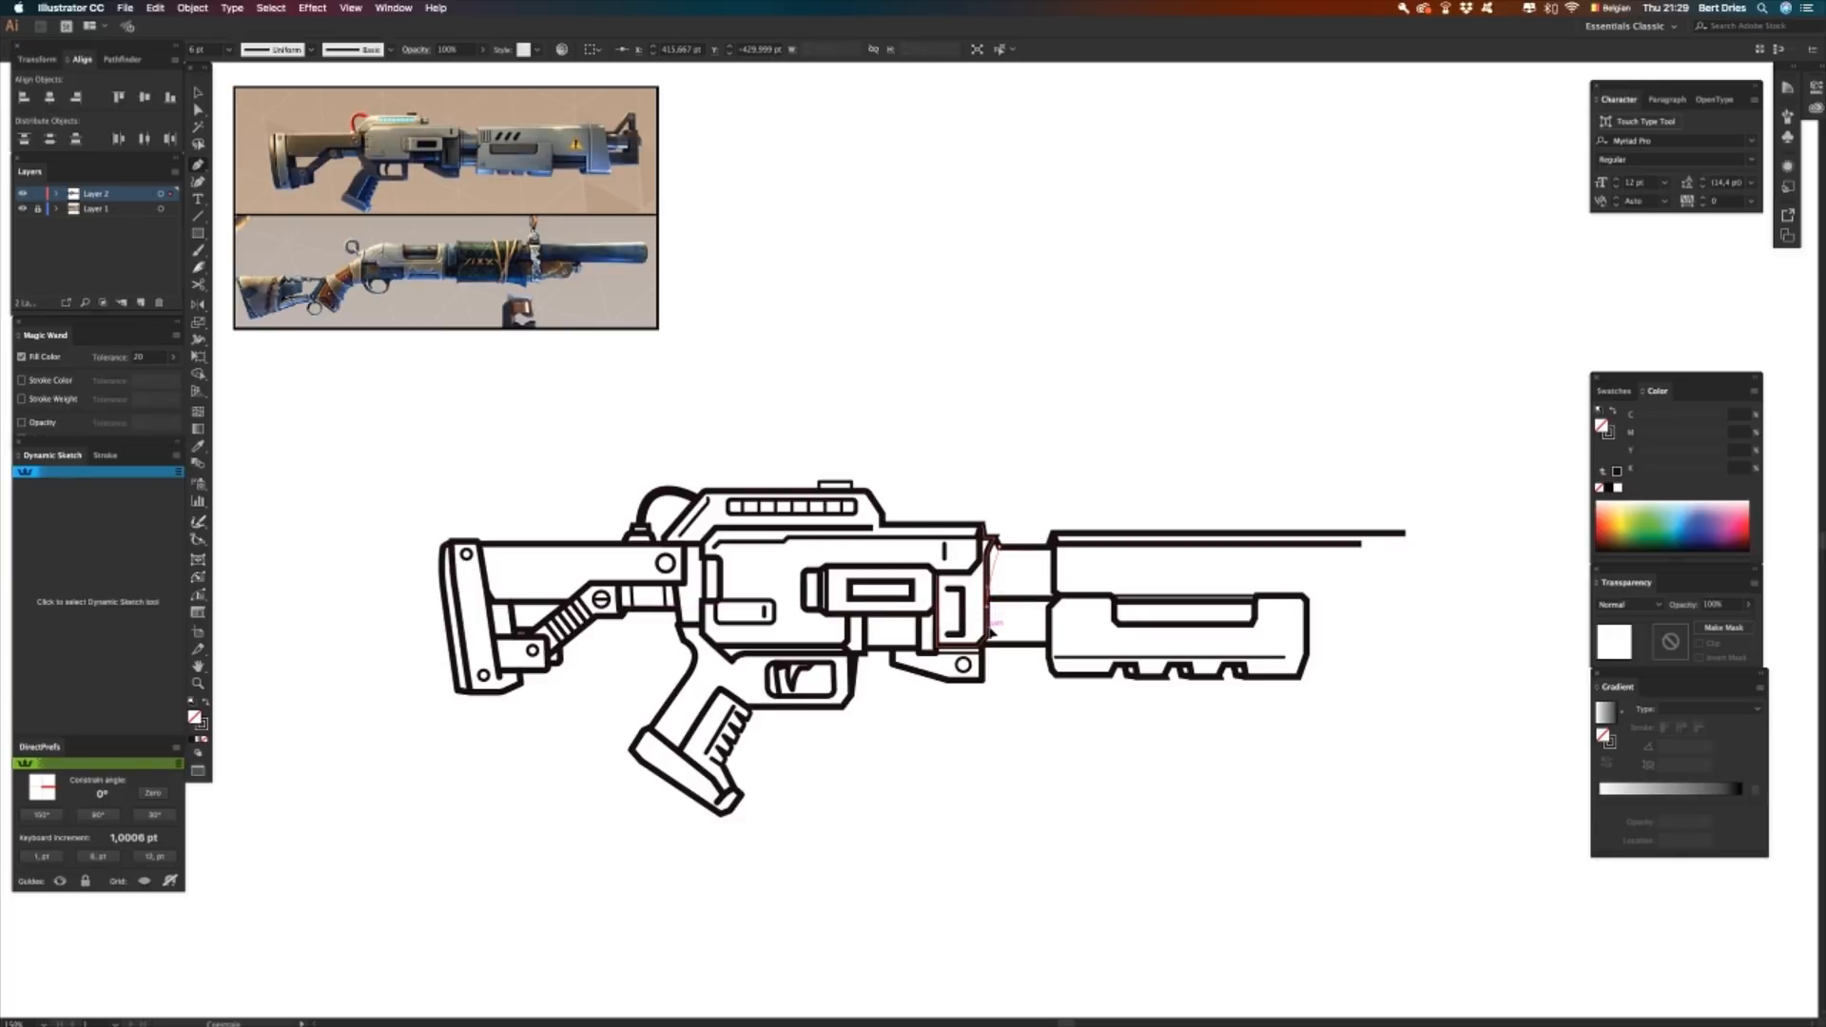
pyautogui.click(988, 656)
pyautogui.moveTo(991, 669); pyautogui.dragTo(991, 667)
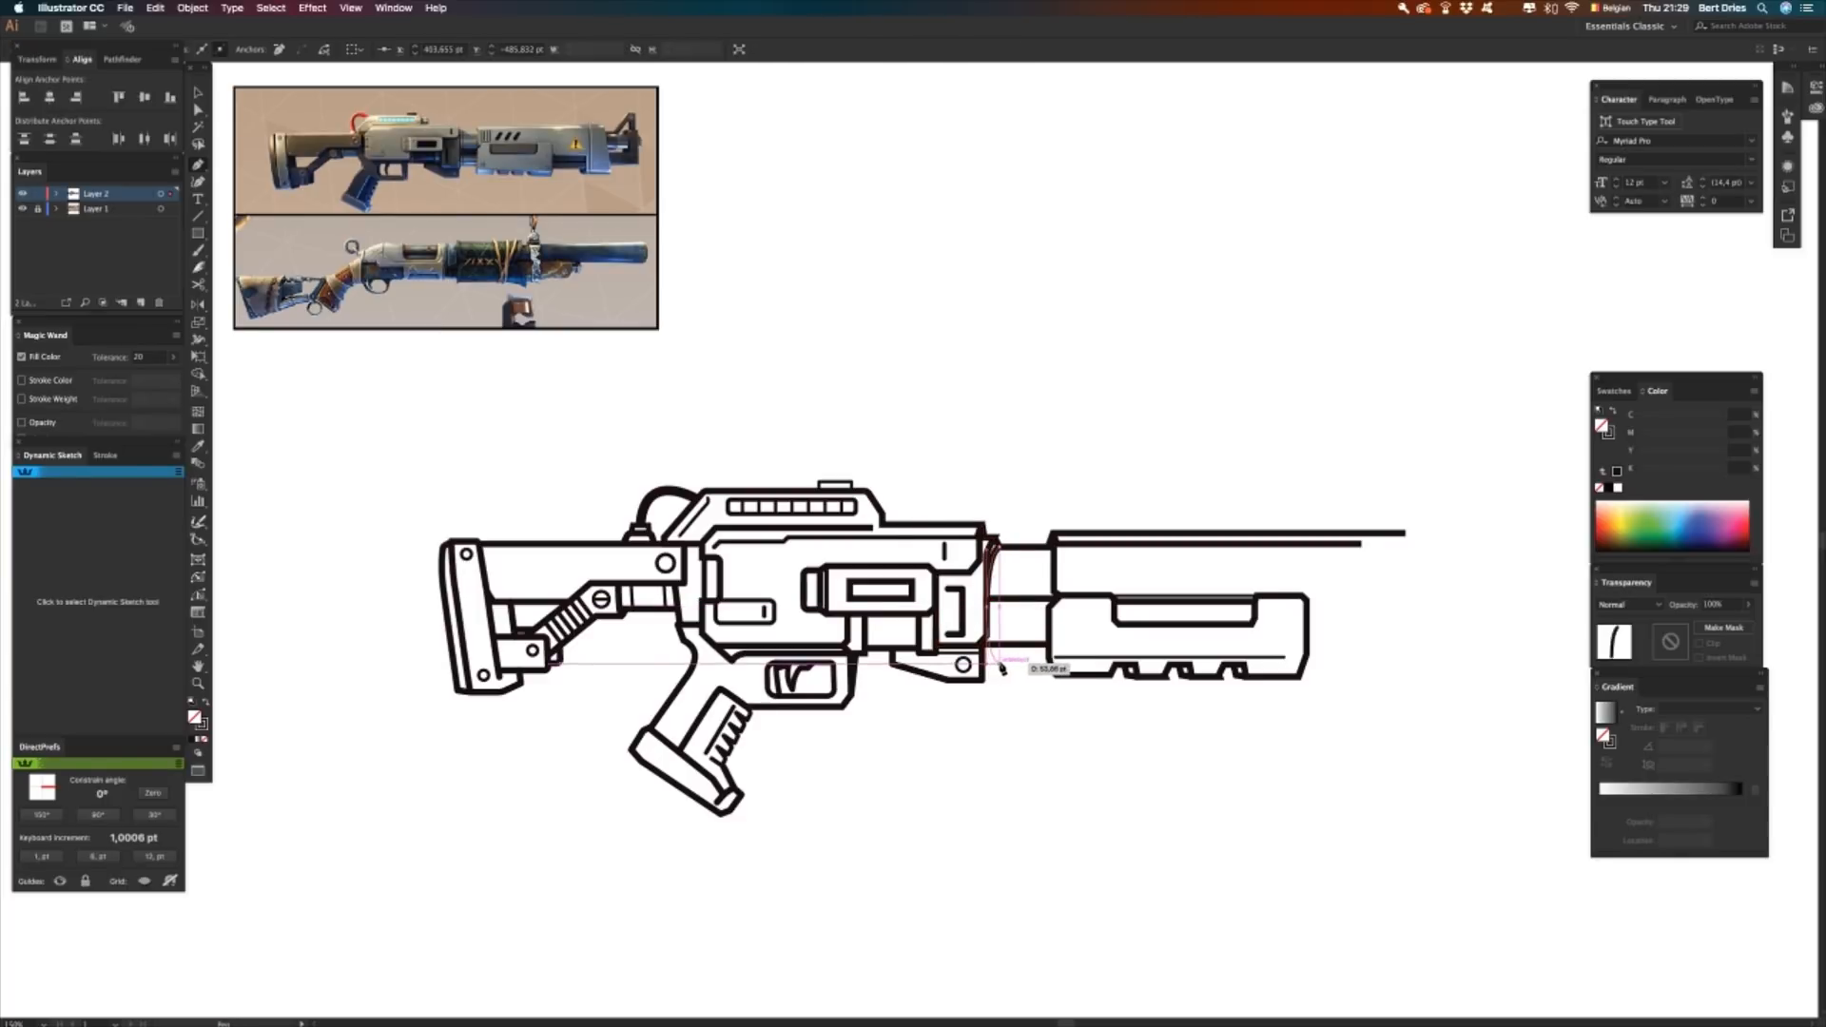
pyautogui.press('v')
pyautogui.click(999, 715)
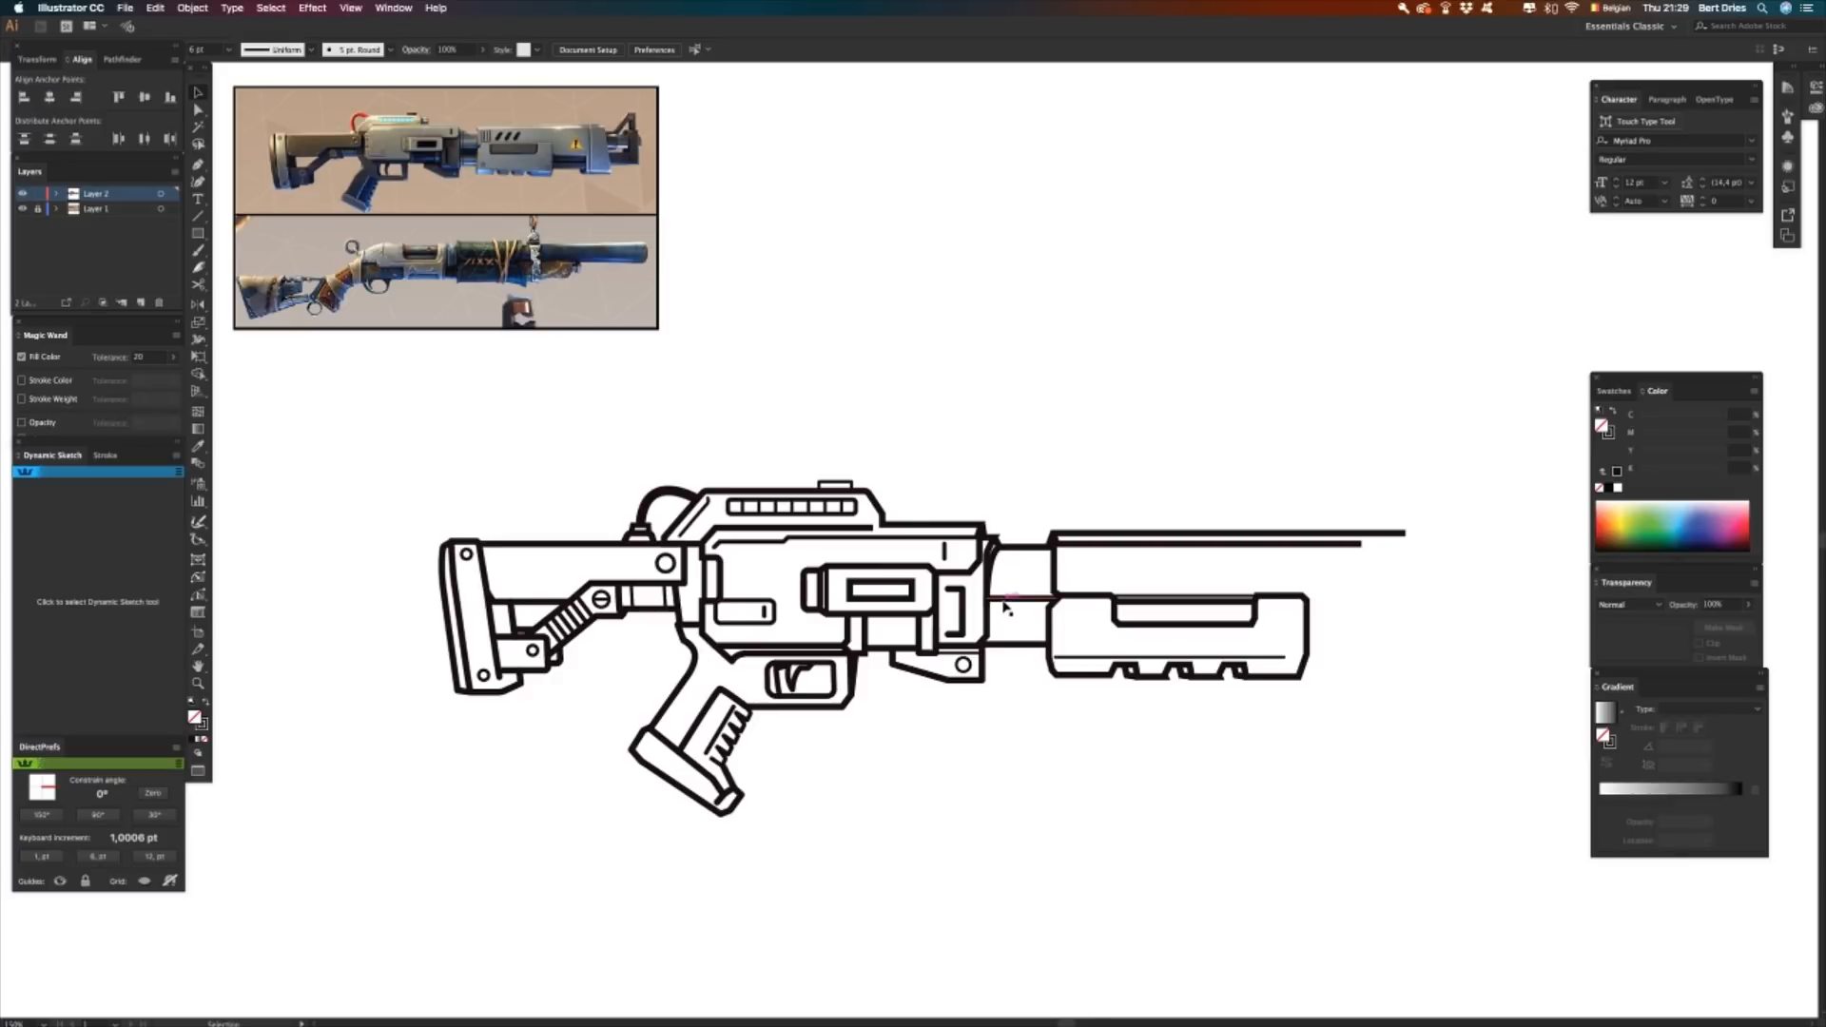
# - Draw a near-vertical detail line down through the neck and copy the thinner stroke of an existing detail line to it
pyautogui.press('p')
pyautogui.click(1009, 551)
pyautogui.moveTo(1010, 644); pyautogui.dragTo(1015, 696)
pyautogui.press('super+z')
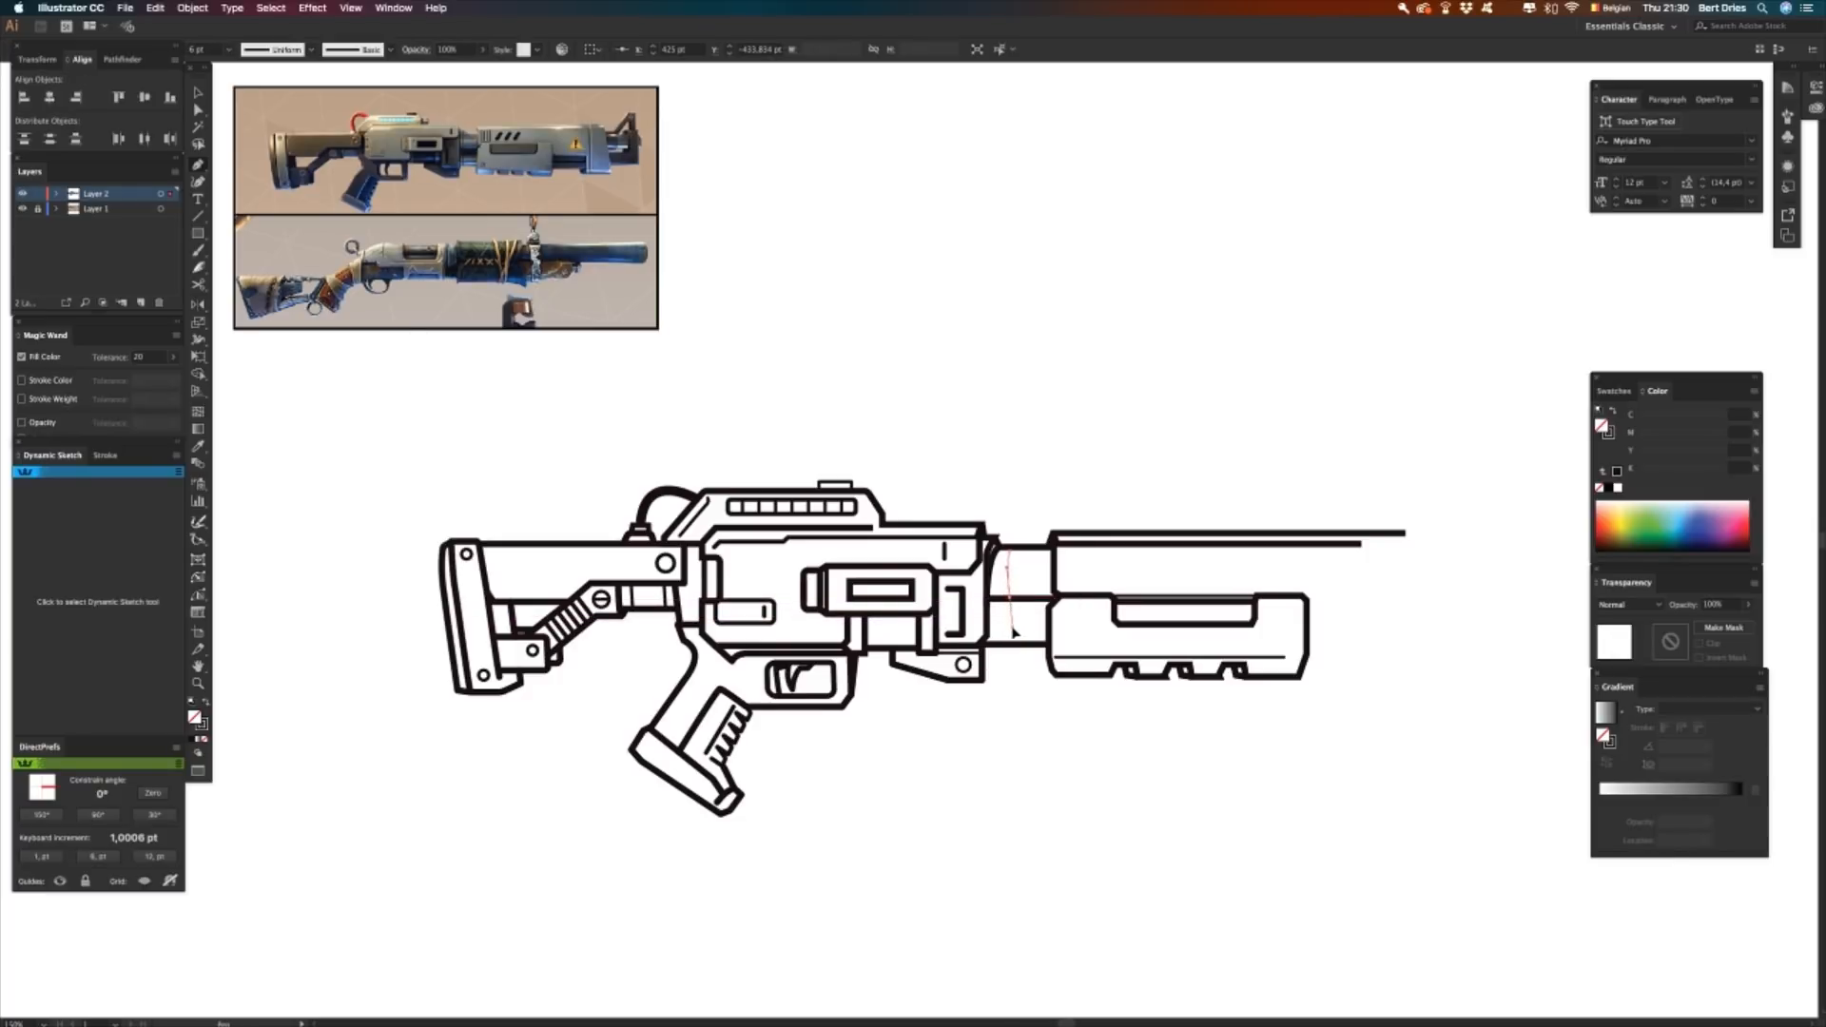
pyautogui.moveTo(1013, 630); pyautogui.dragTo(1011, 627)
pyautogui.press('i')
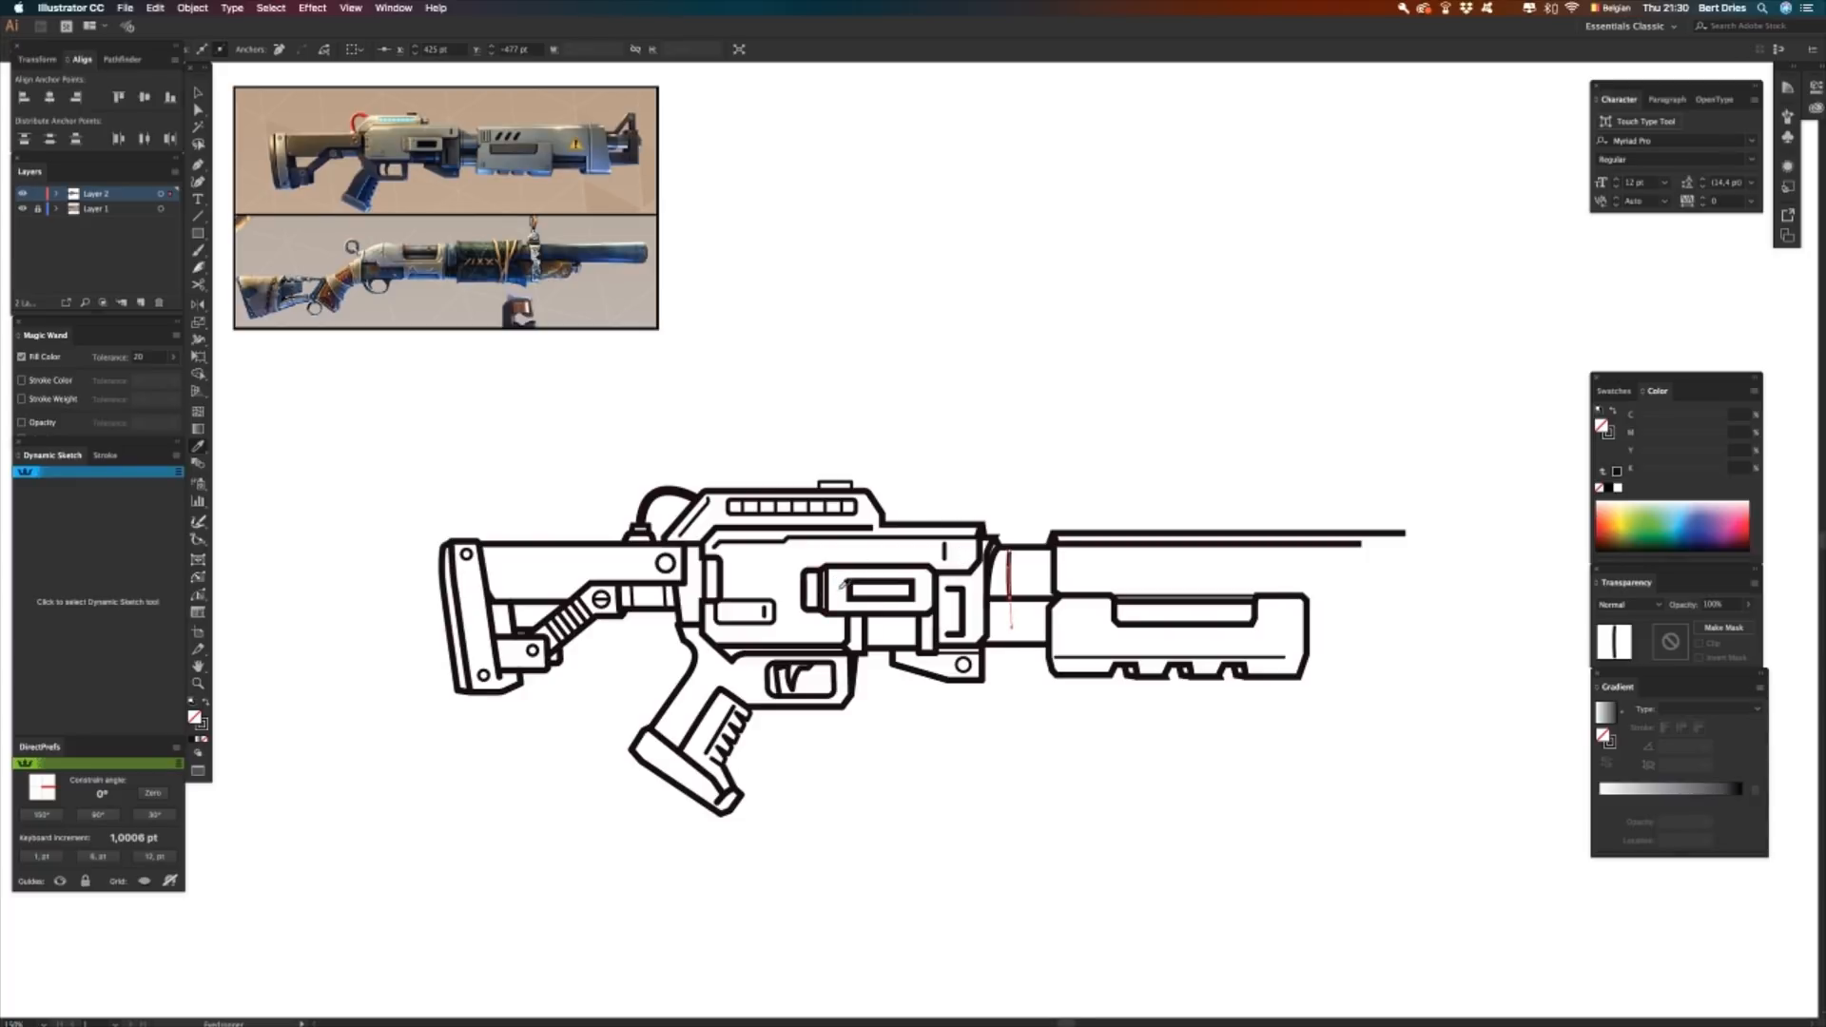
pyautogui.press('a')
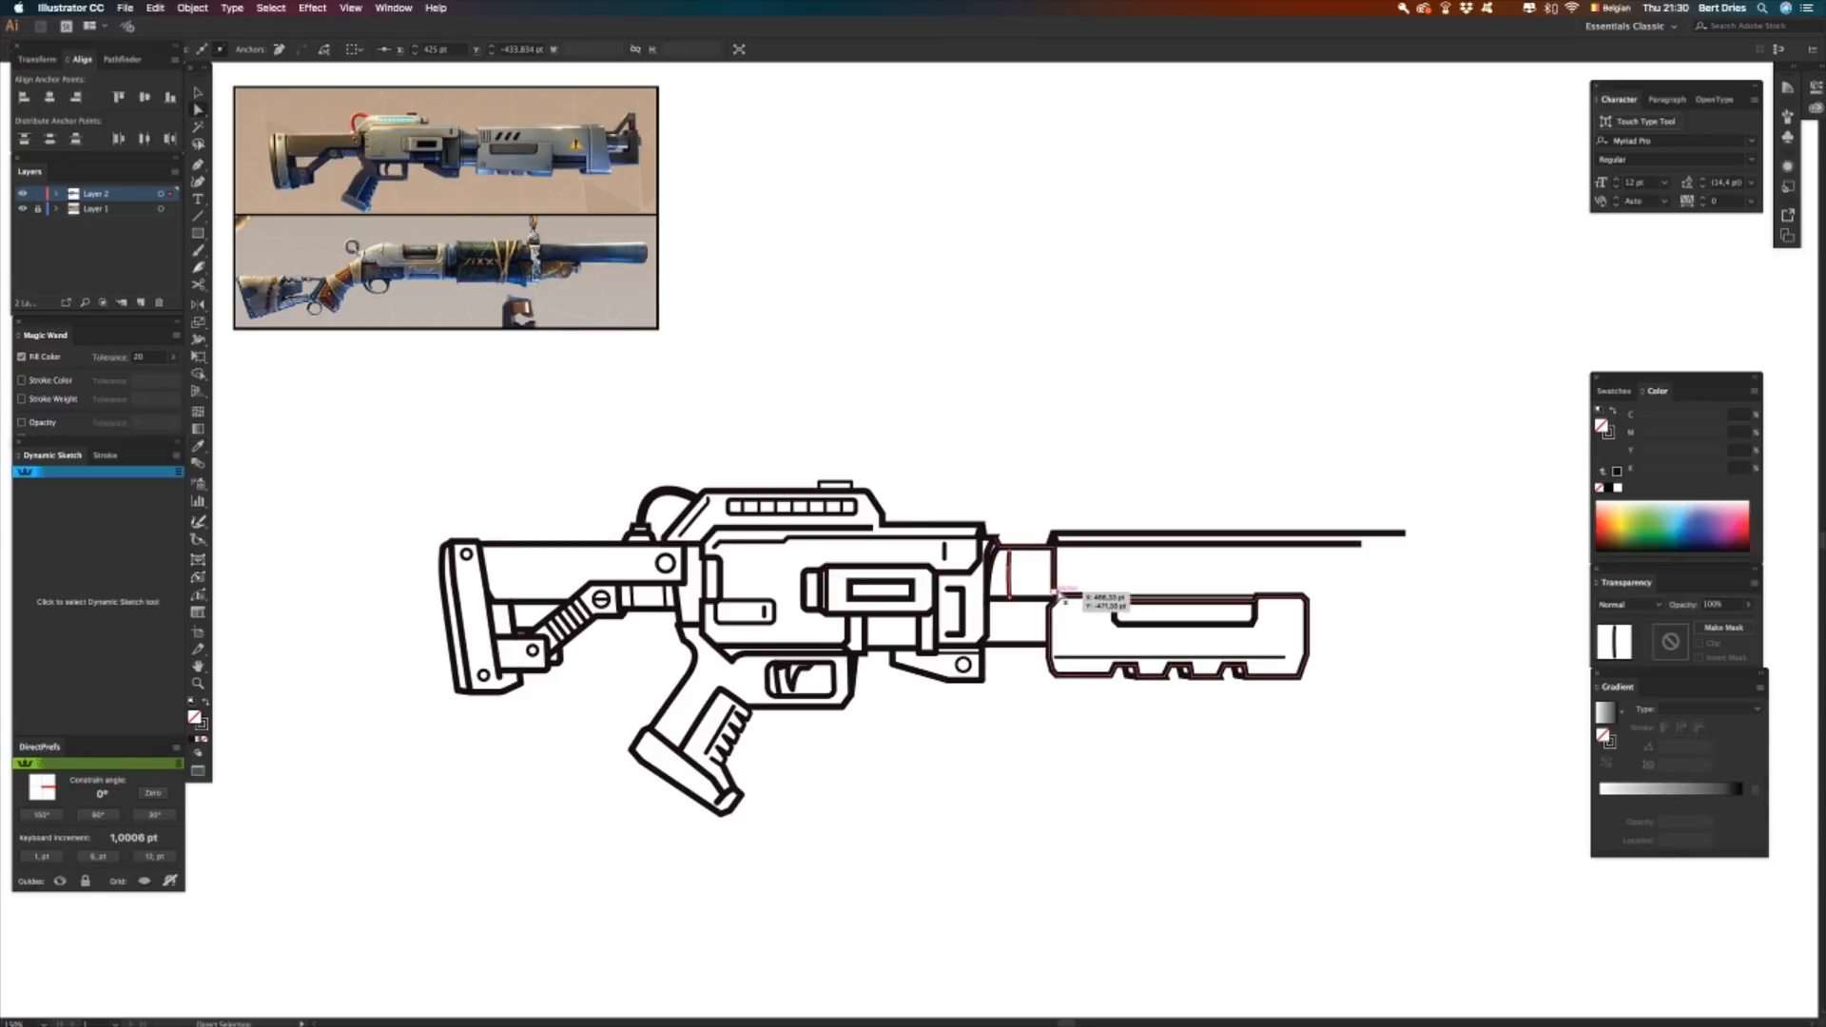
# - Remove the lower part of the neck's vertical detail line and place a copy of the remaining piece below the middle line
pyautogui.click(1043, 502)
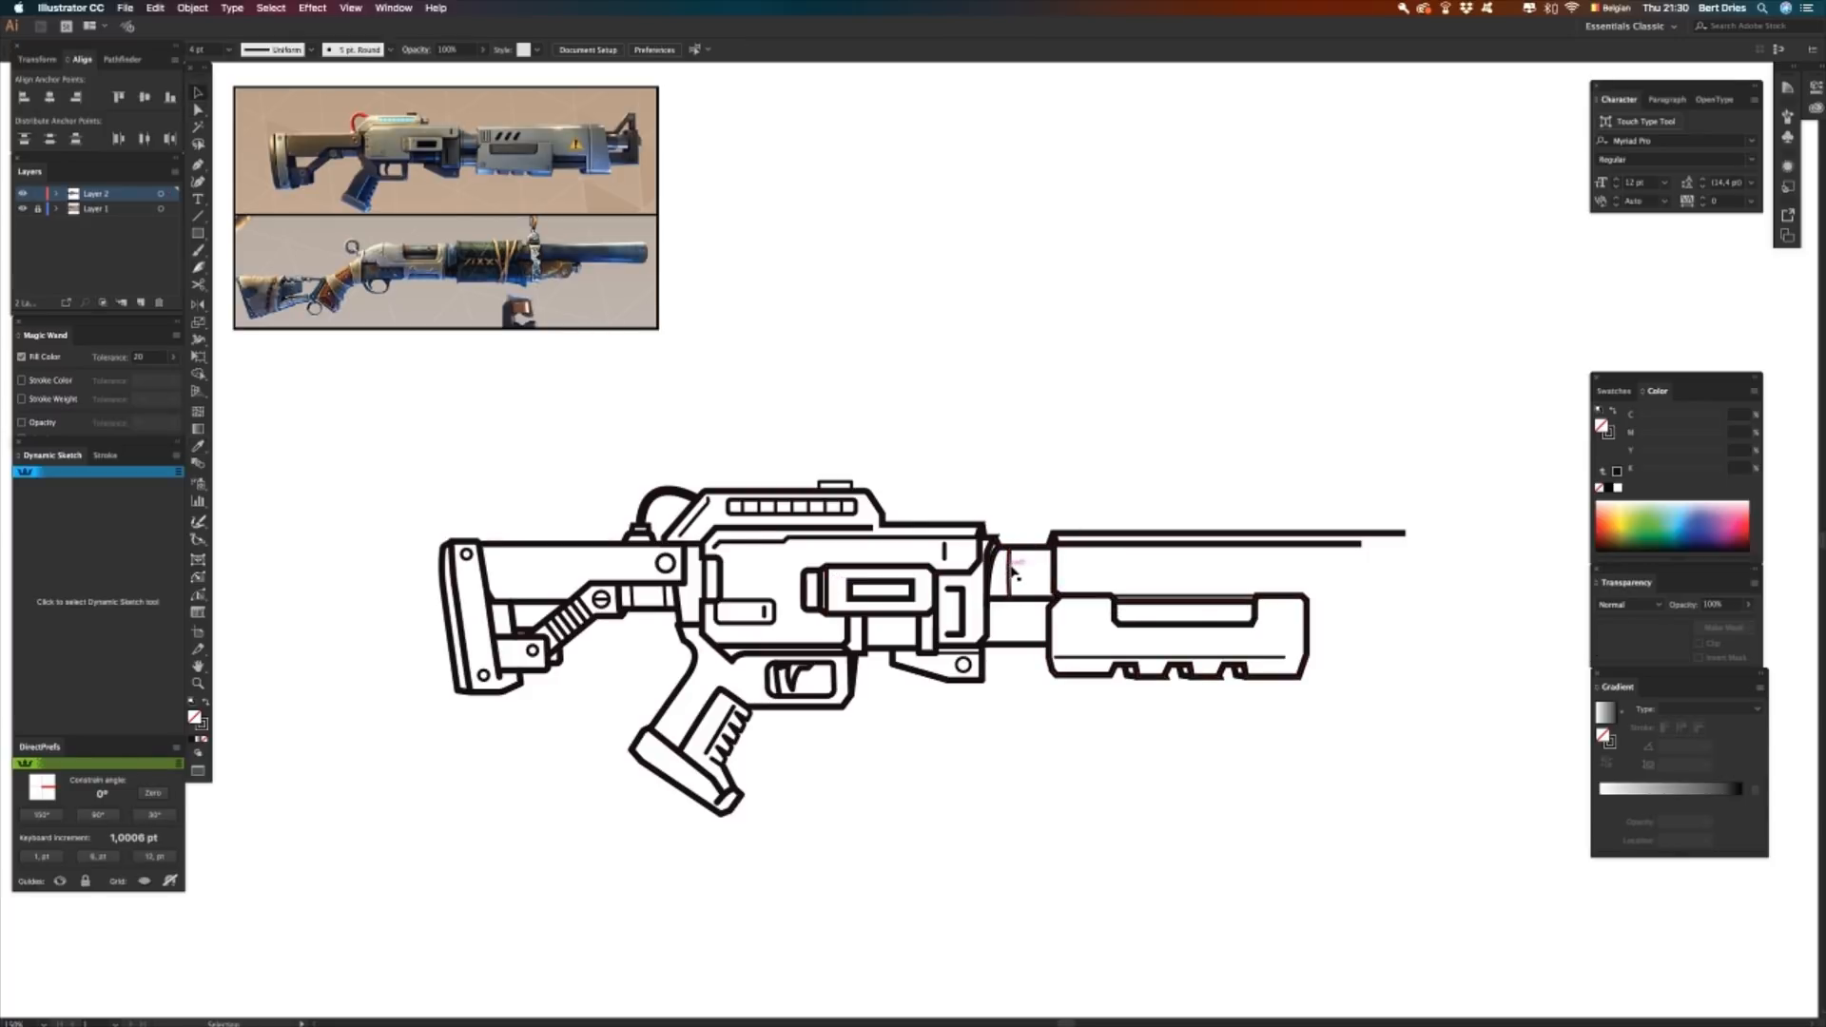
pyautogui.click(1010, 599)
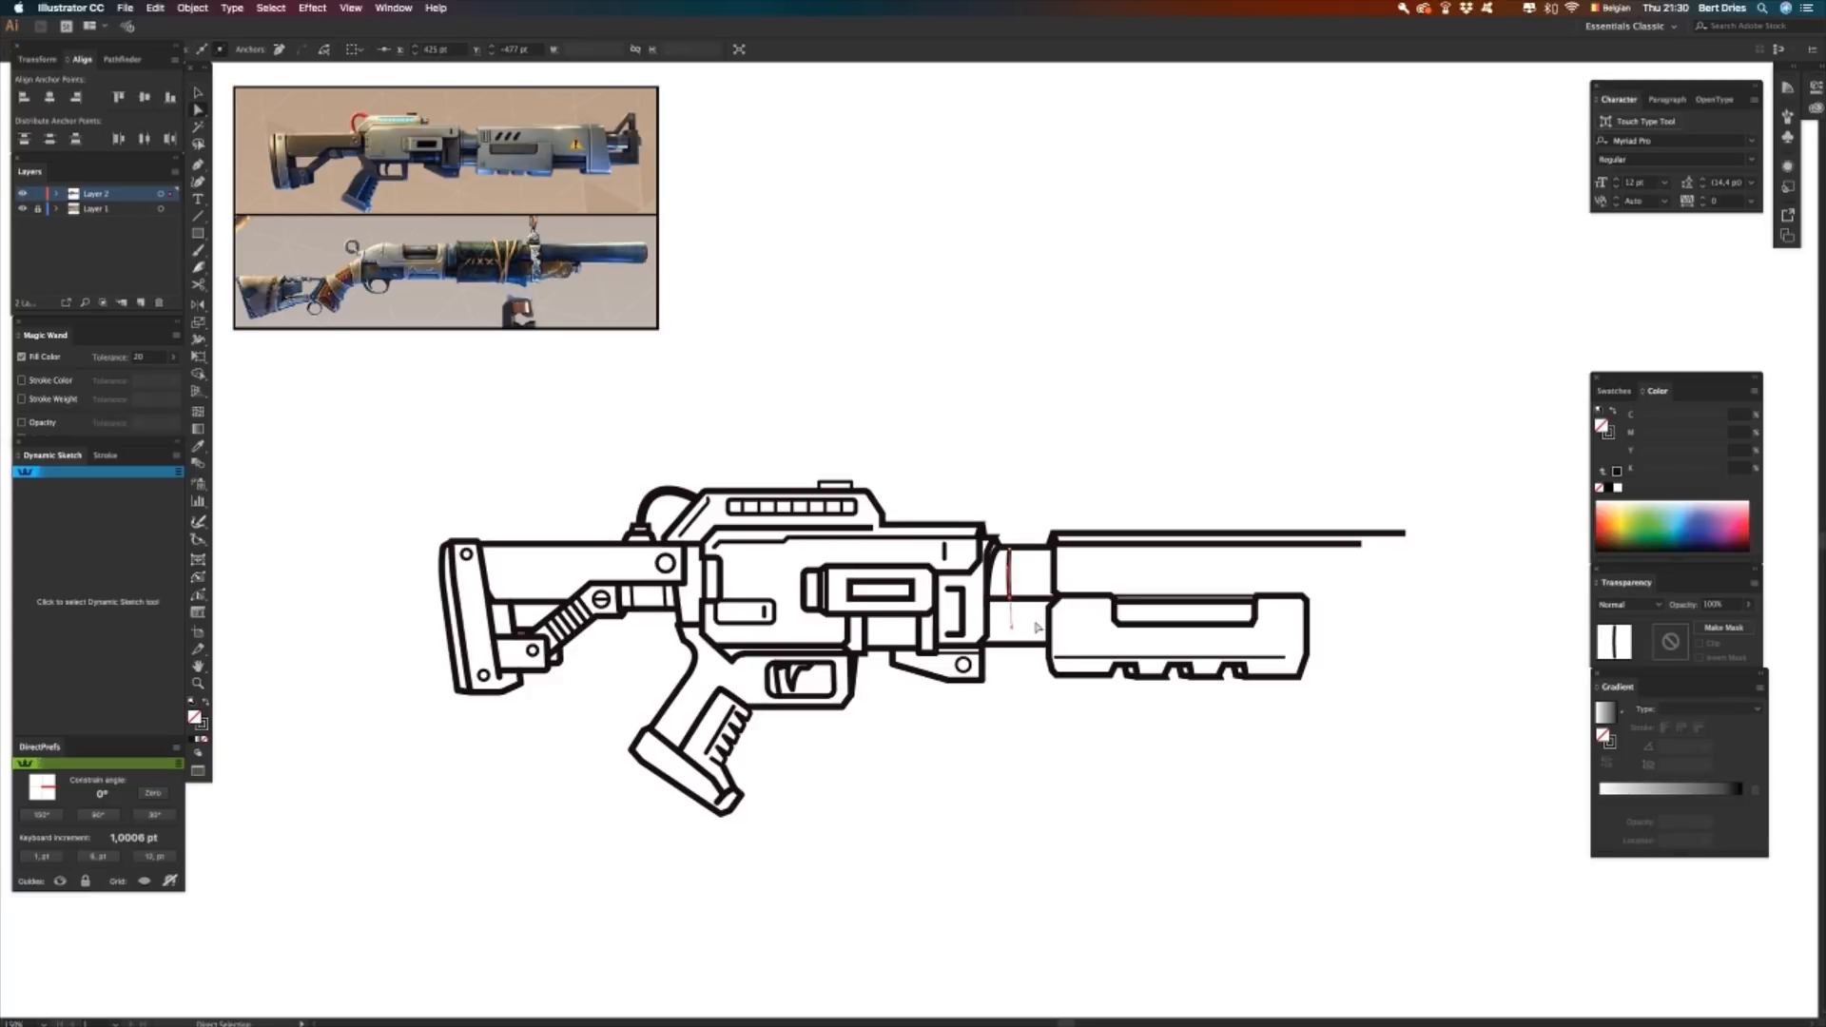
pyautogui.press('Delete')
pyautogui.press('v')
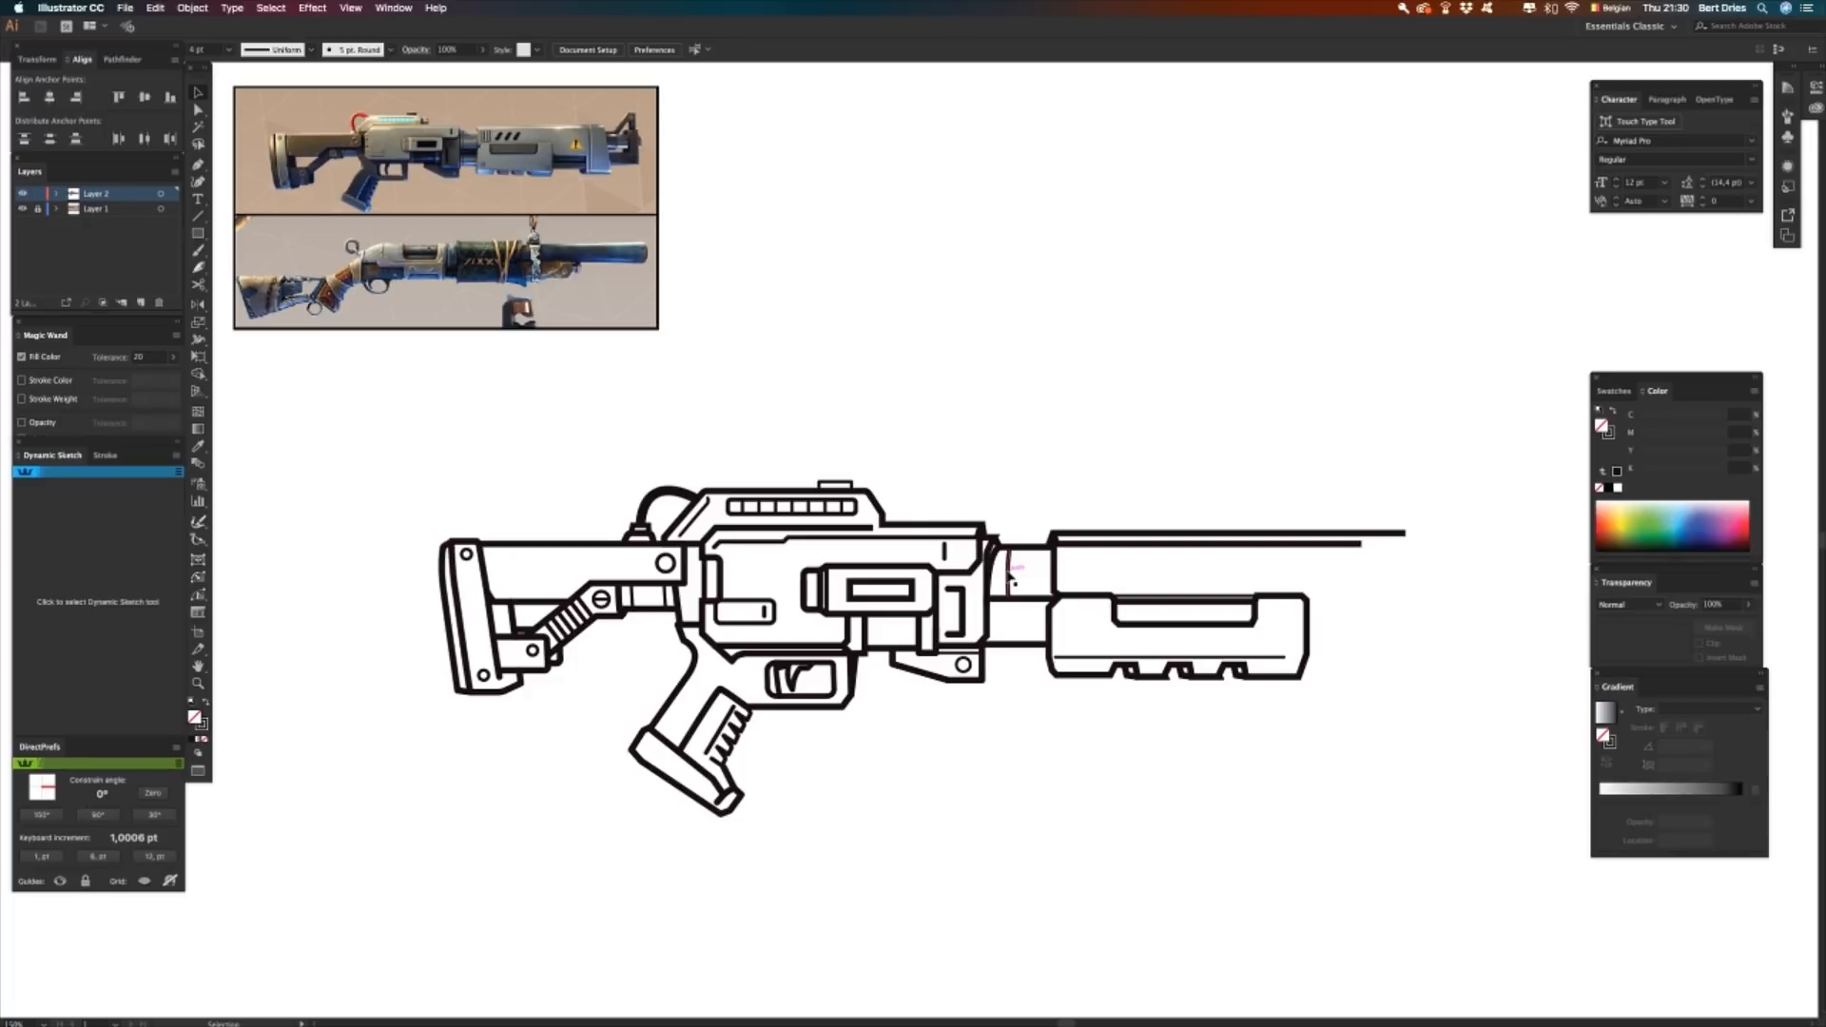
pyautogui.moveTo(1011, 576); pyautogui.dragTo(1014, 621)
pyautogui.click(1026, 676)
# - Select the points of the handguard and barrel lines and nudge them toward the receiver to shorten the neck
pyautogui.press('a')
pyautogui.moveTo(1028, 490); pyautogui.dragTo(1425, 746)
pyautogui.press('Left')
pyautogui.press('Left')
pyautogui.press('Left')
pyautogui.press('Left')
pyautogui.press('Left')
pyautogui.press('Left')
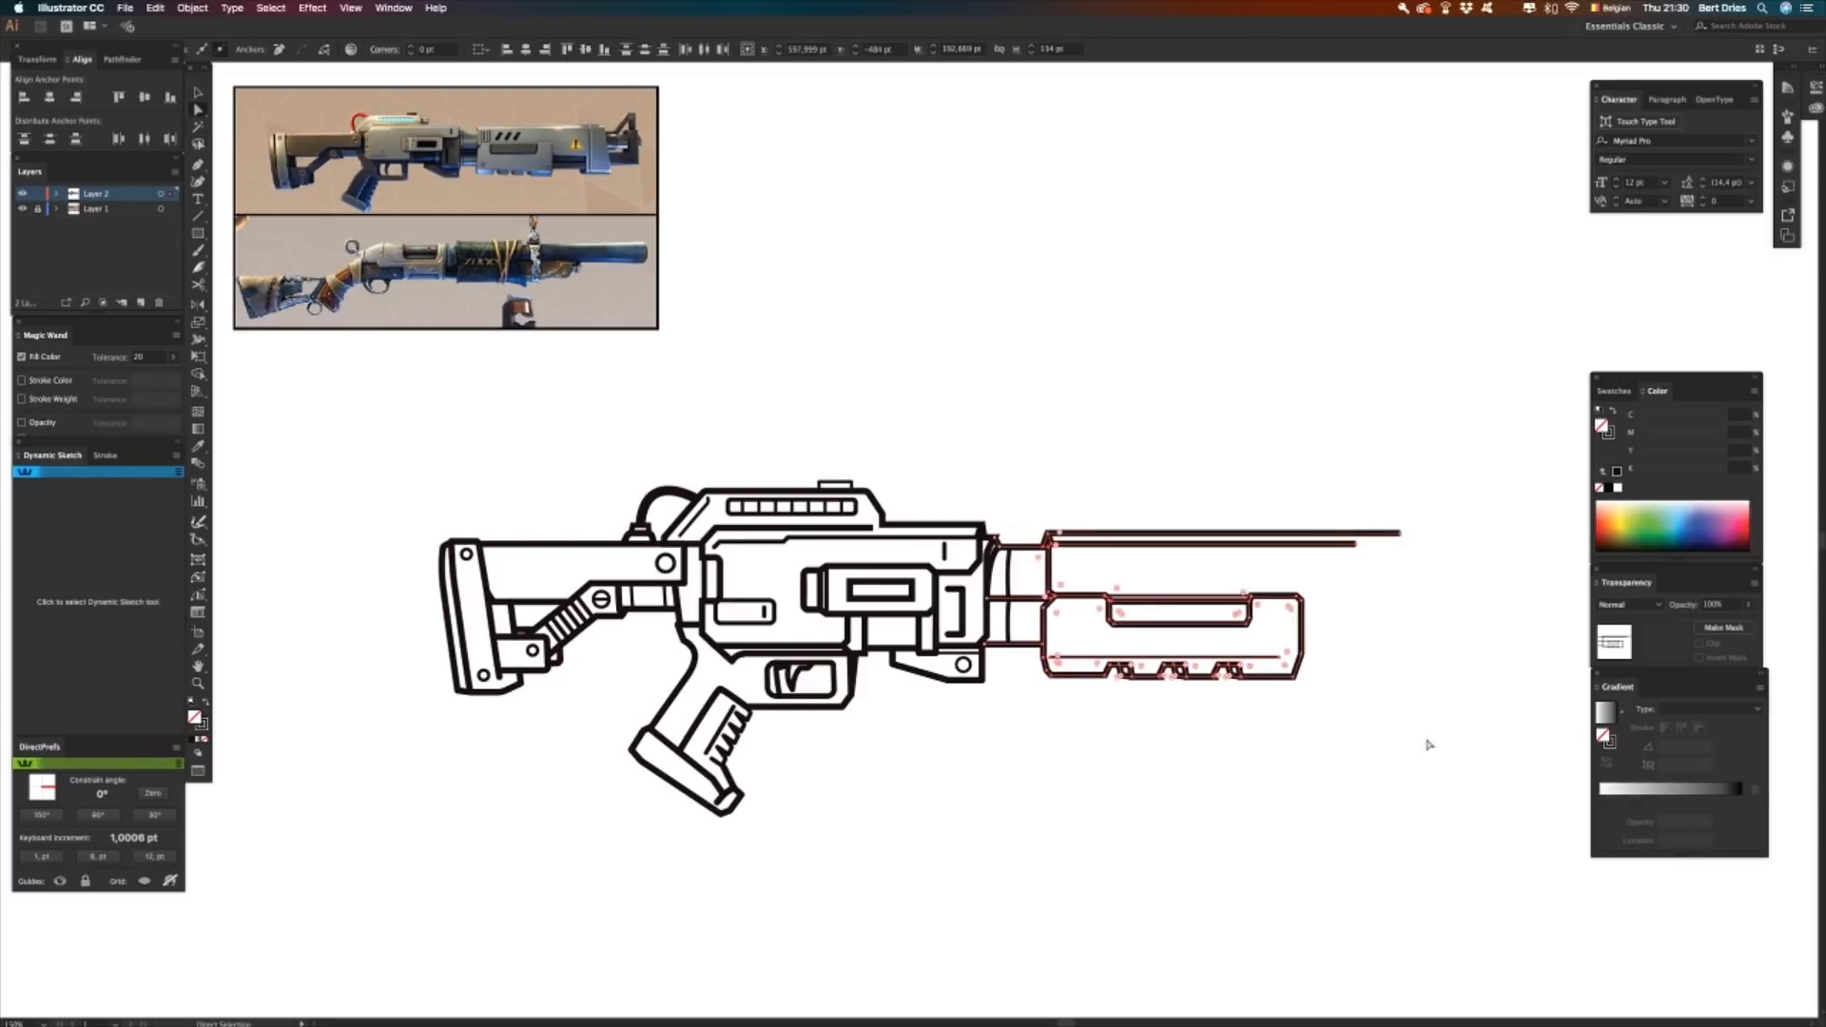
pyautogui.press('Left')
pyautogui.press('Left')
pyautogui.press('Left')
pyautogui.press('Left')
pyautogui.press('Left')
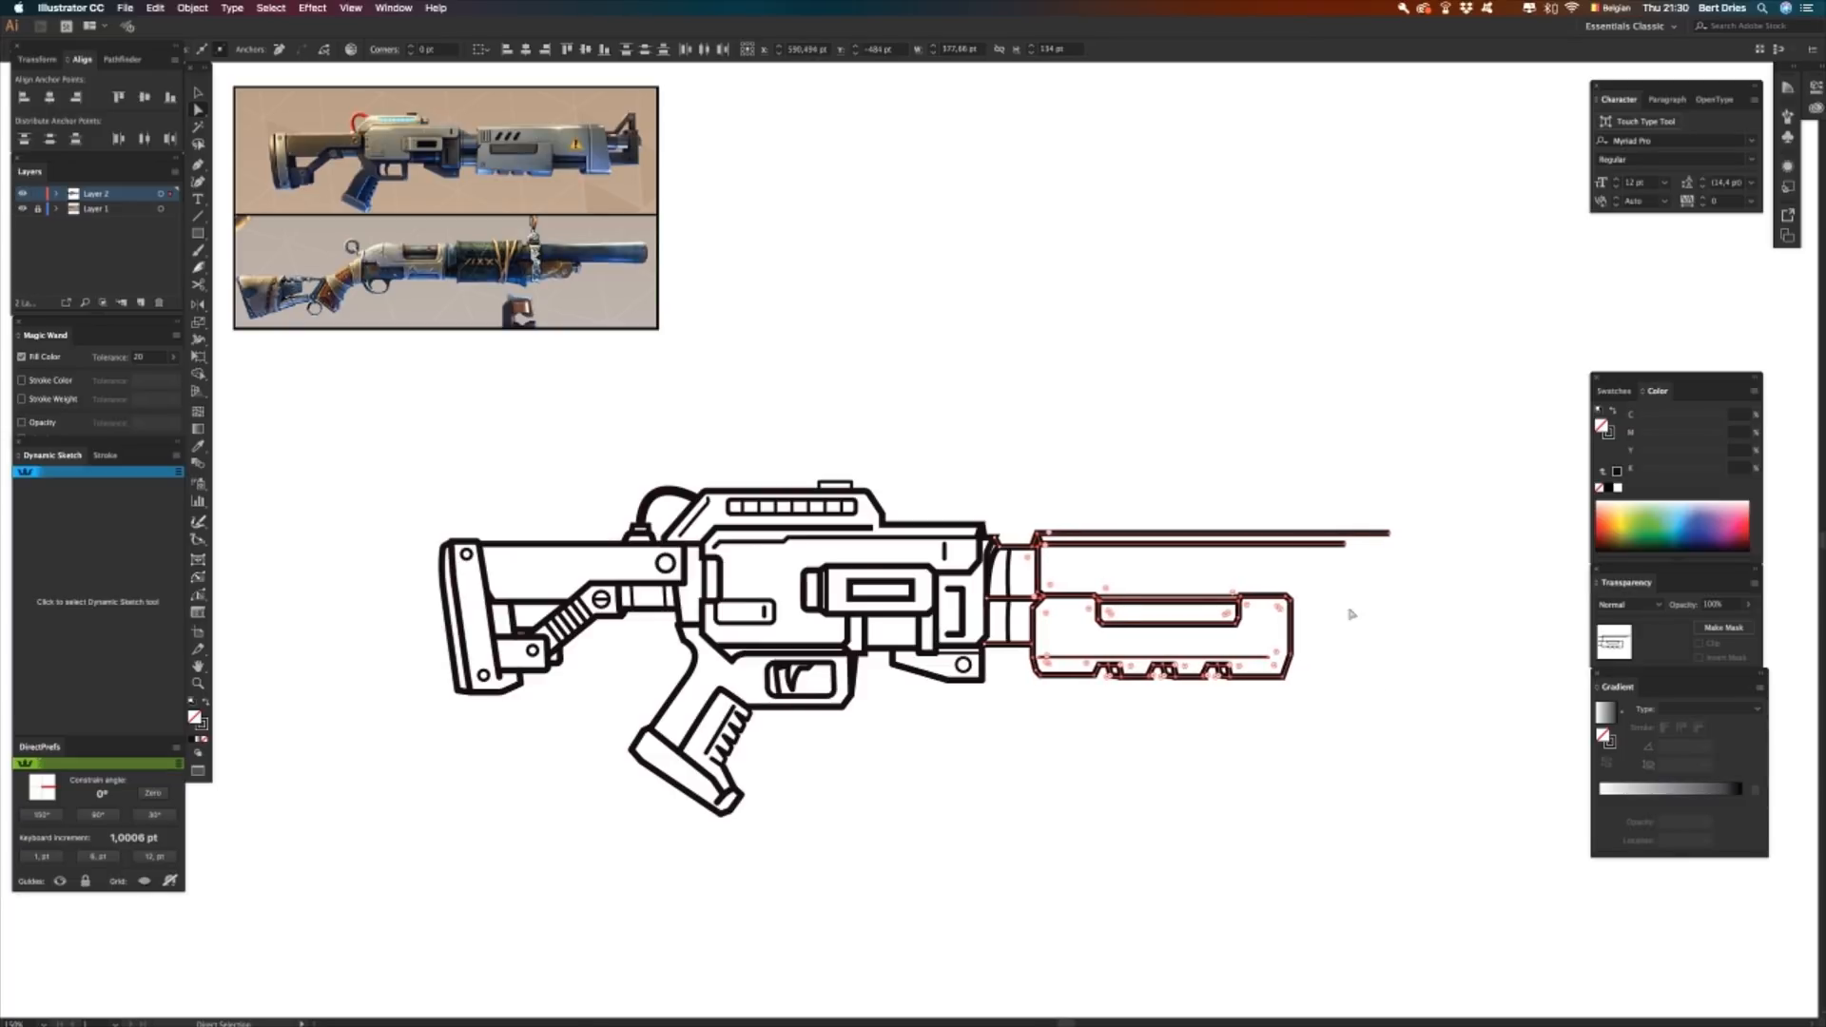
# - Select the barrel's top line and nudge it upward, away from the second barrel line
pyautogui.click(1251, 499)
pyautogui.moveTo(1023, 495); pyautogui.dragTo(1410, 541)
pyautogui.press('Up')
pyautogui.press('Up')
pyautogui.press('Up')
pyautogui.press('Up')
pyautogui.press('Up')
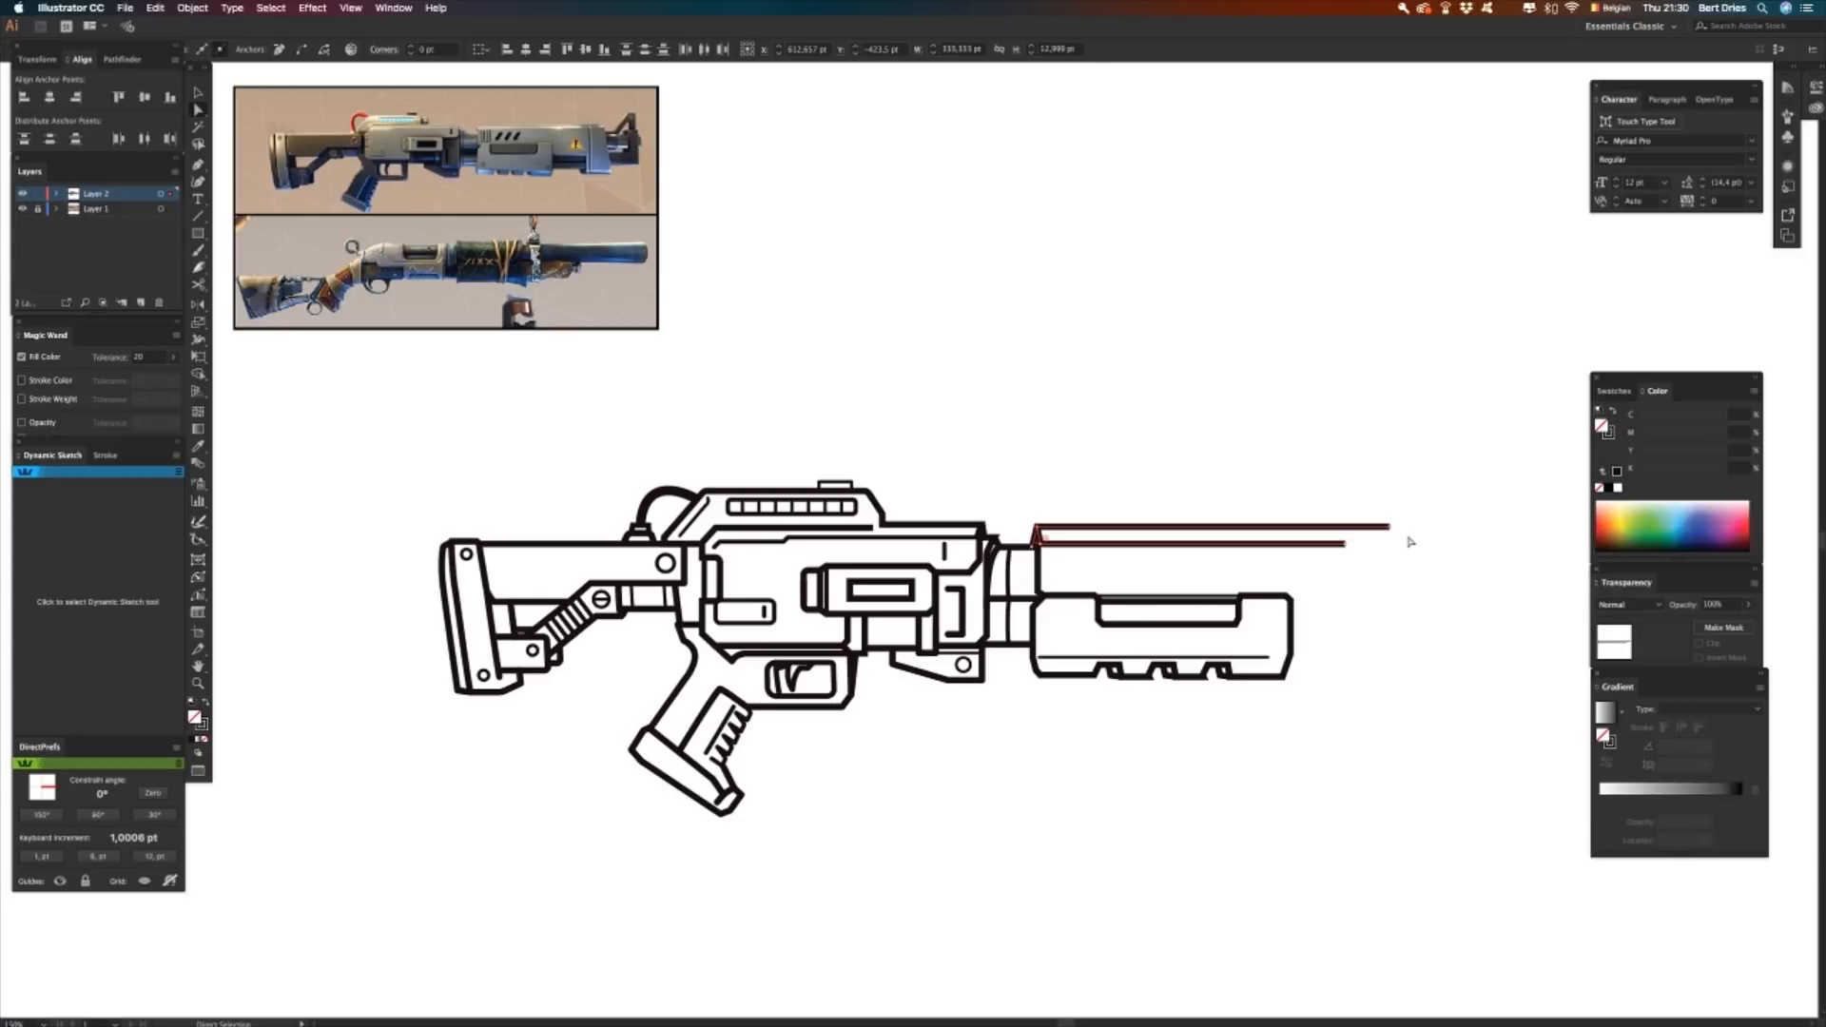
# - Nudge the barrel's second horizontal line and the neck's adjoining top edge upward
pyautogui.click(1124, 556)
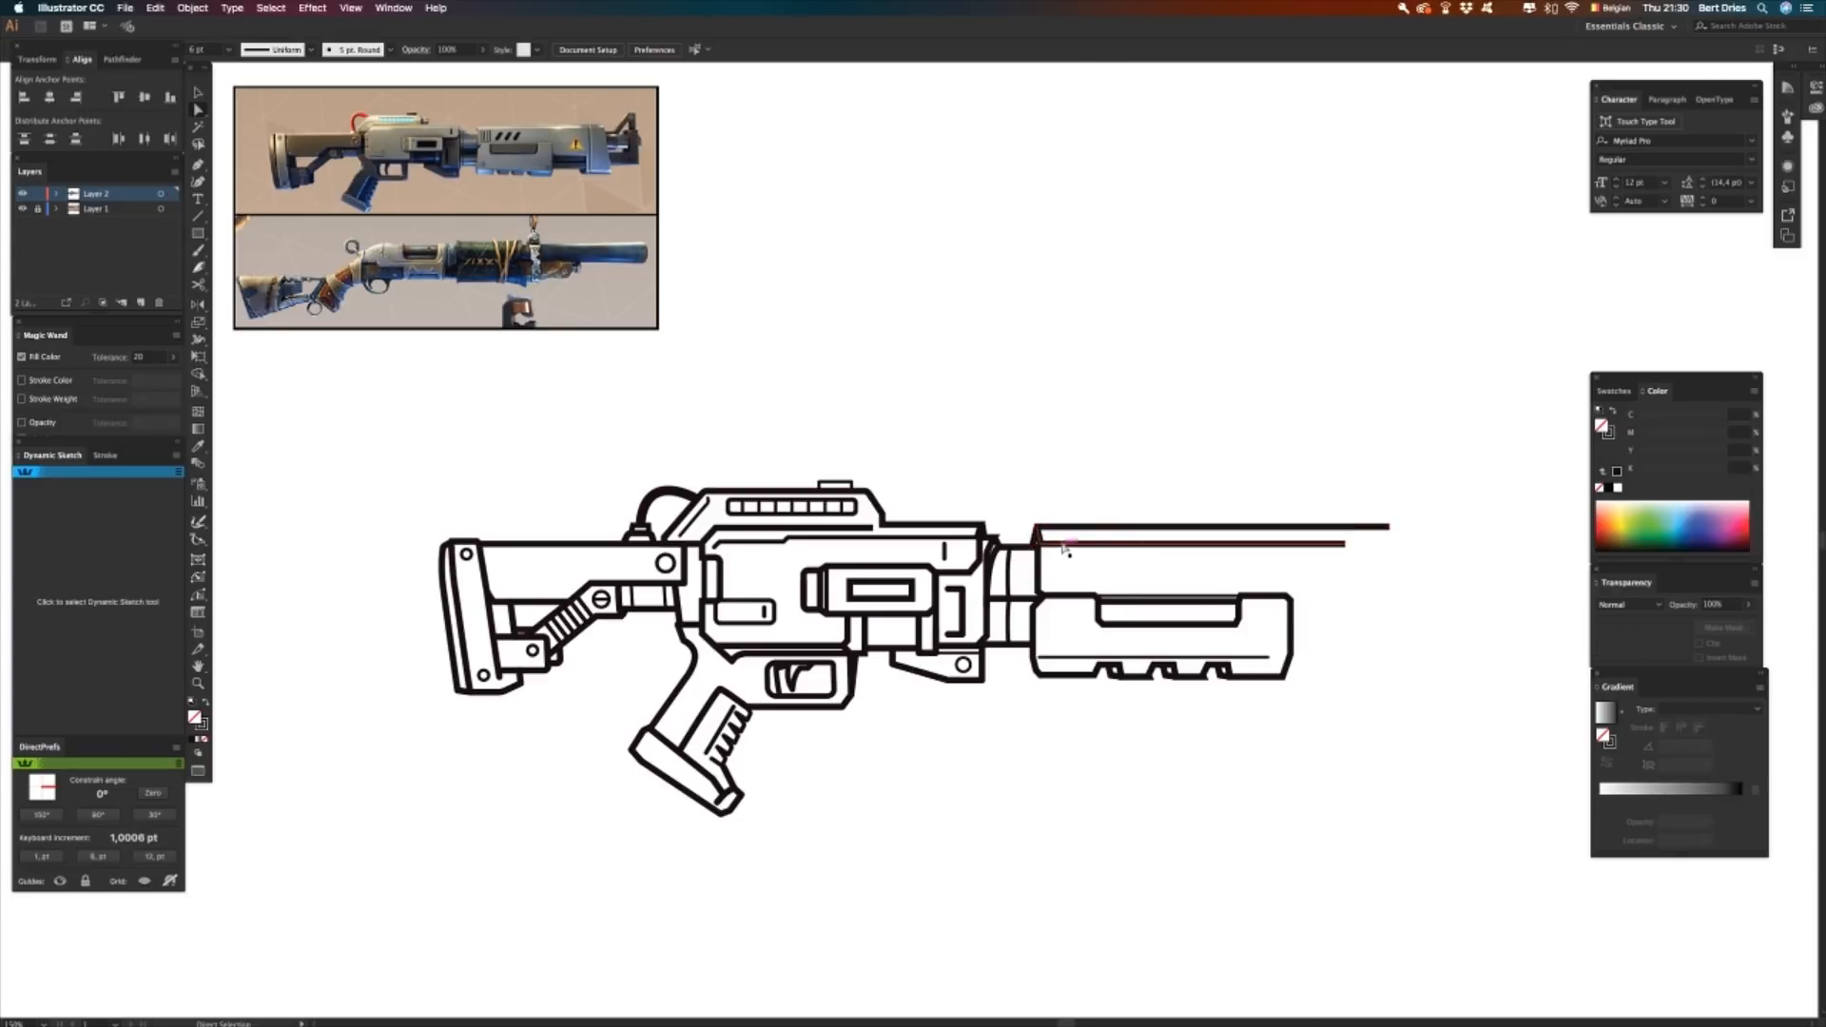
pyautogui.click(1043, 540)
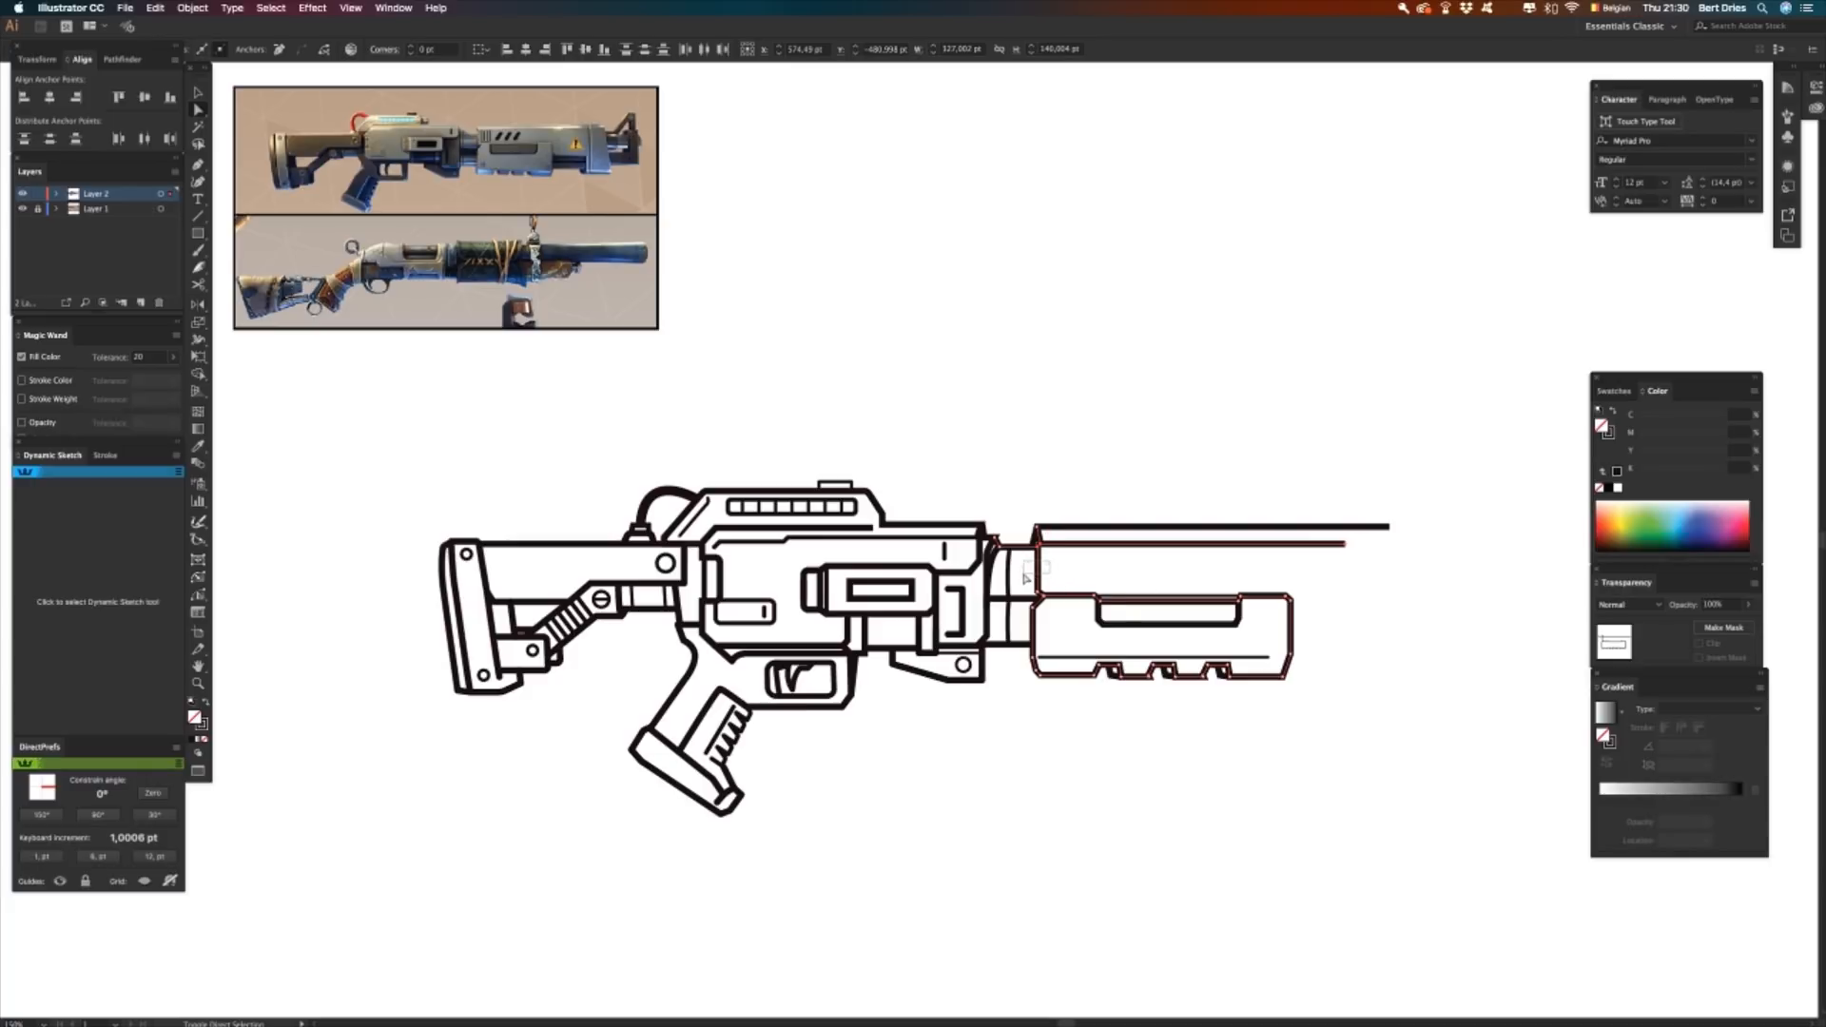
pyautogui.press('Up')
pyautogui.press('Up')
pyautogui.press('Up')
pyautogui.press('Up')
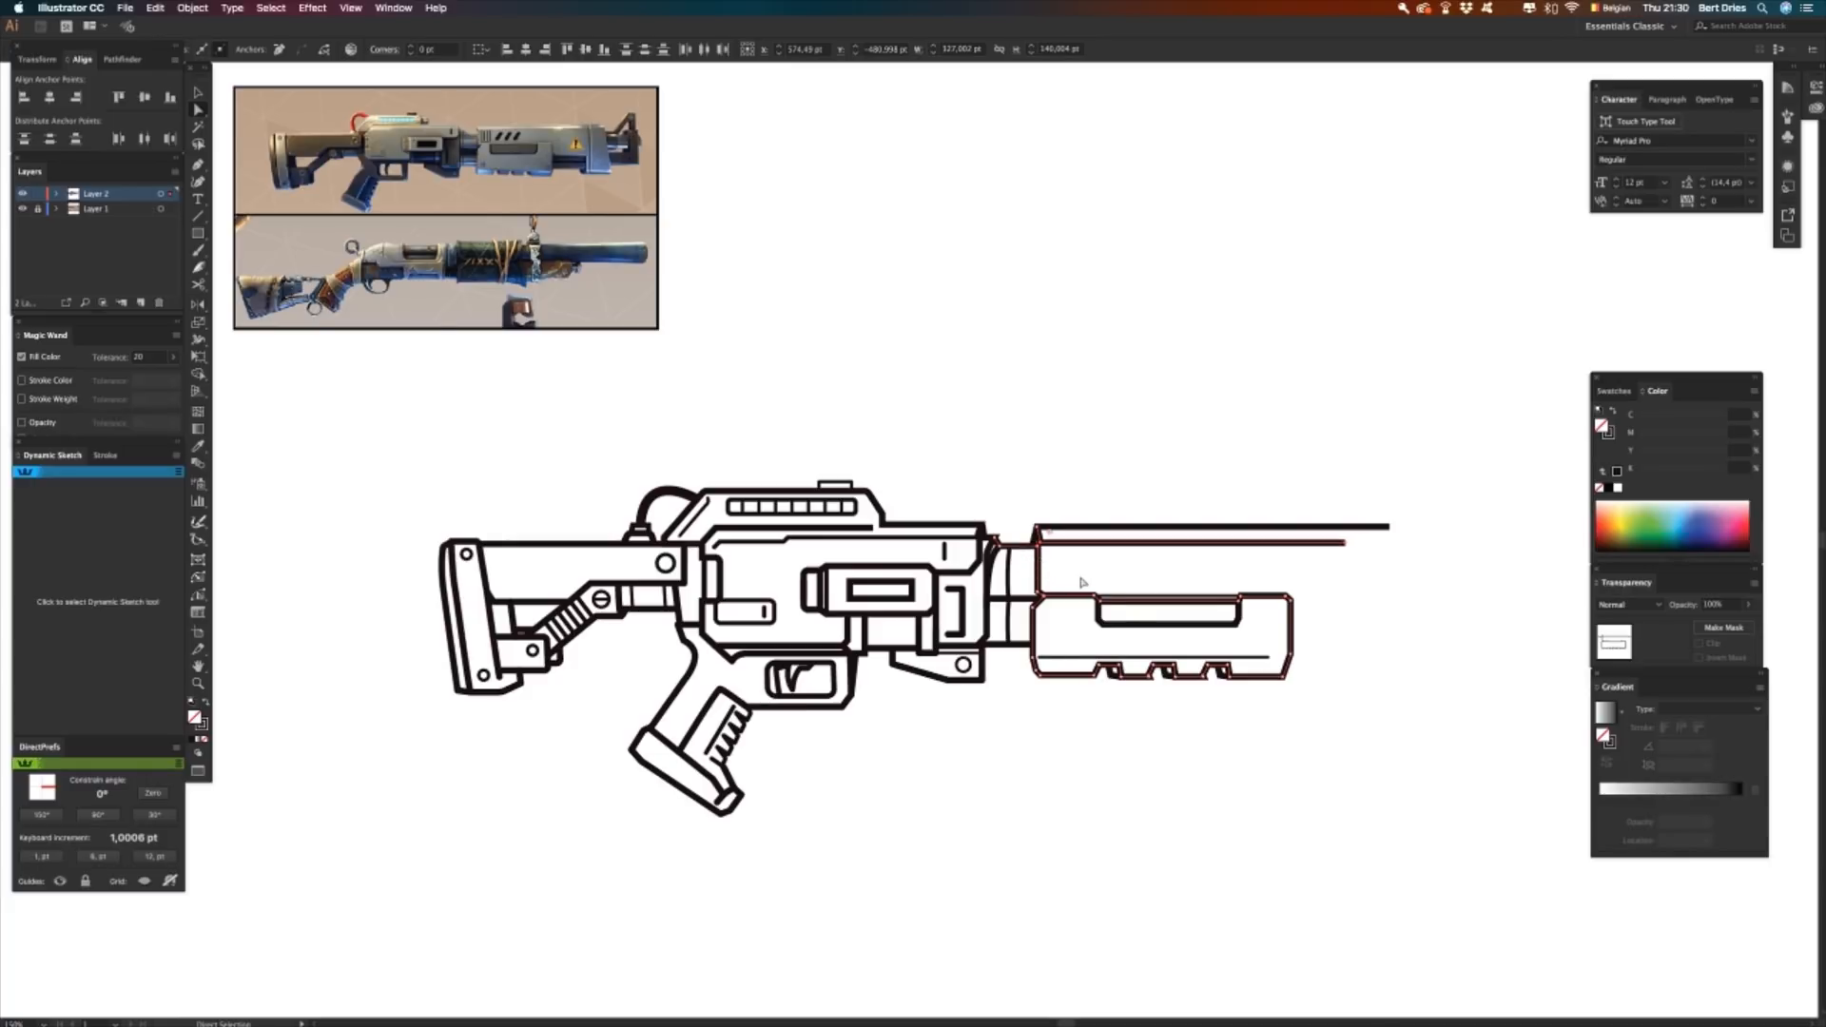
pyautogui.press('Up')
pyautogui.press('Up')
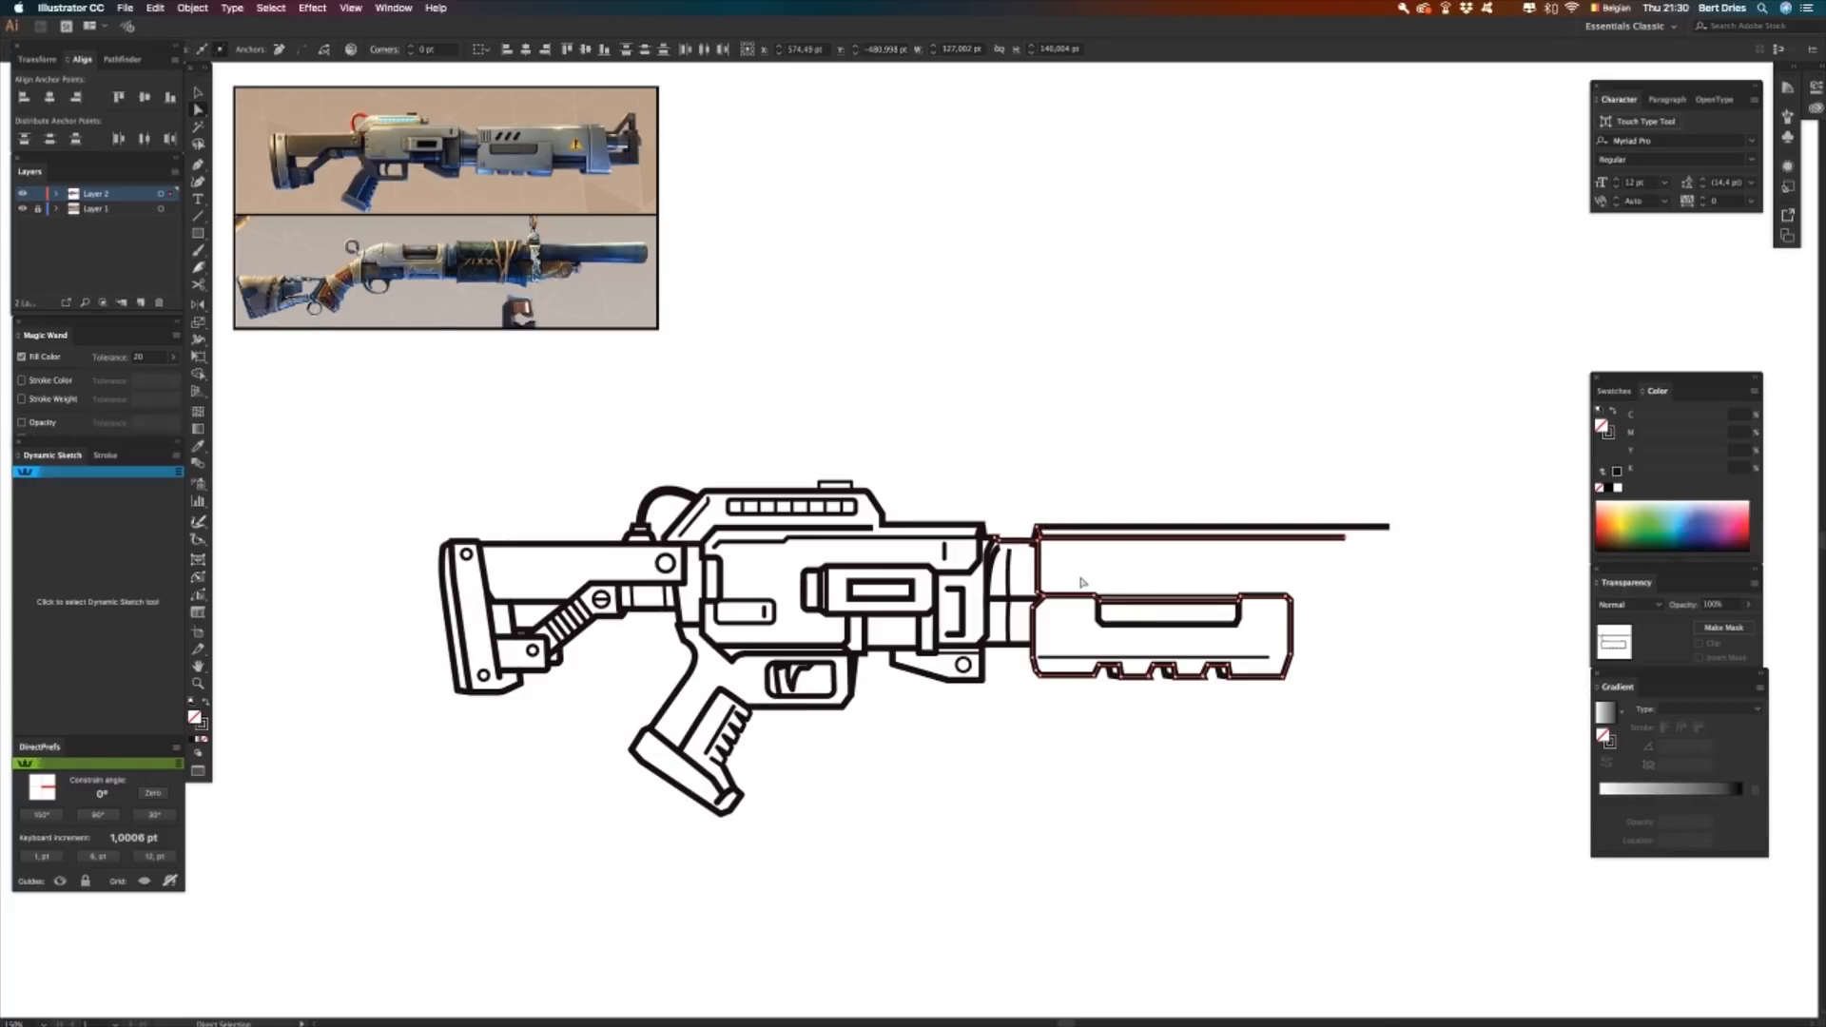
# - Move the neck's top edge segment slightly down, below the level of the second barrel line
pyautogui.click(1082, 583)
pyautogui.click(1014, 542)
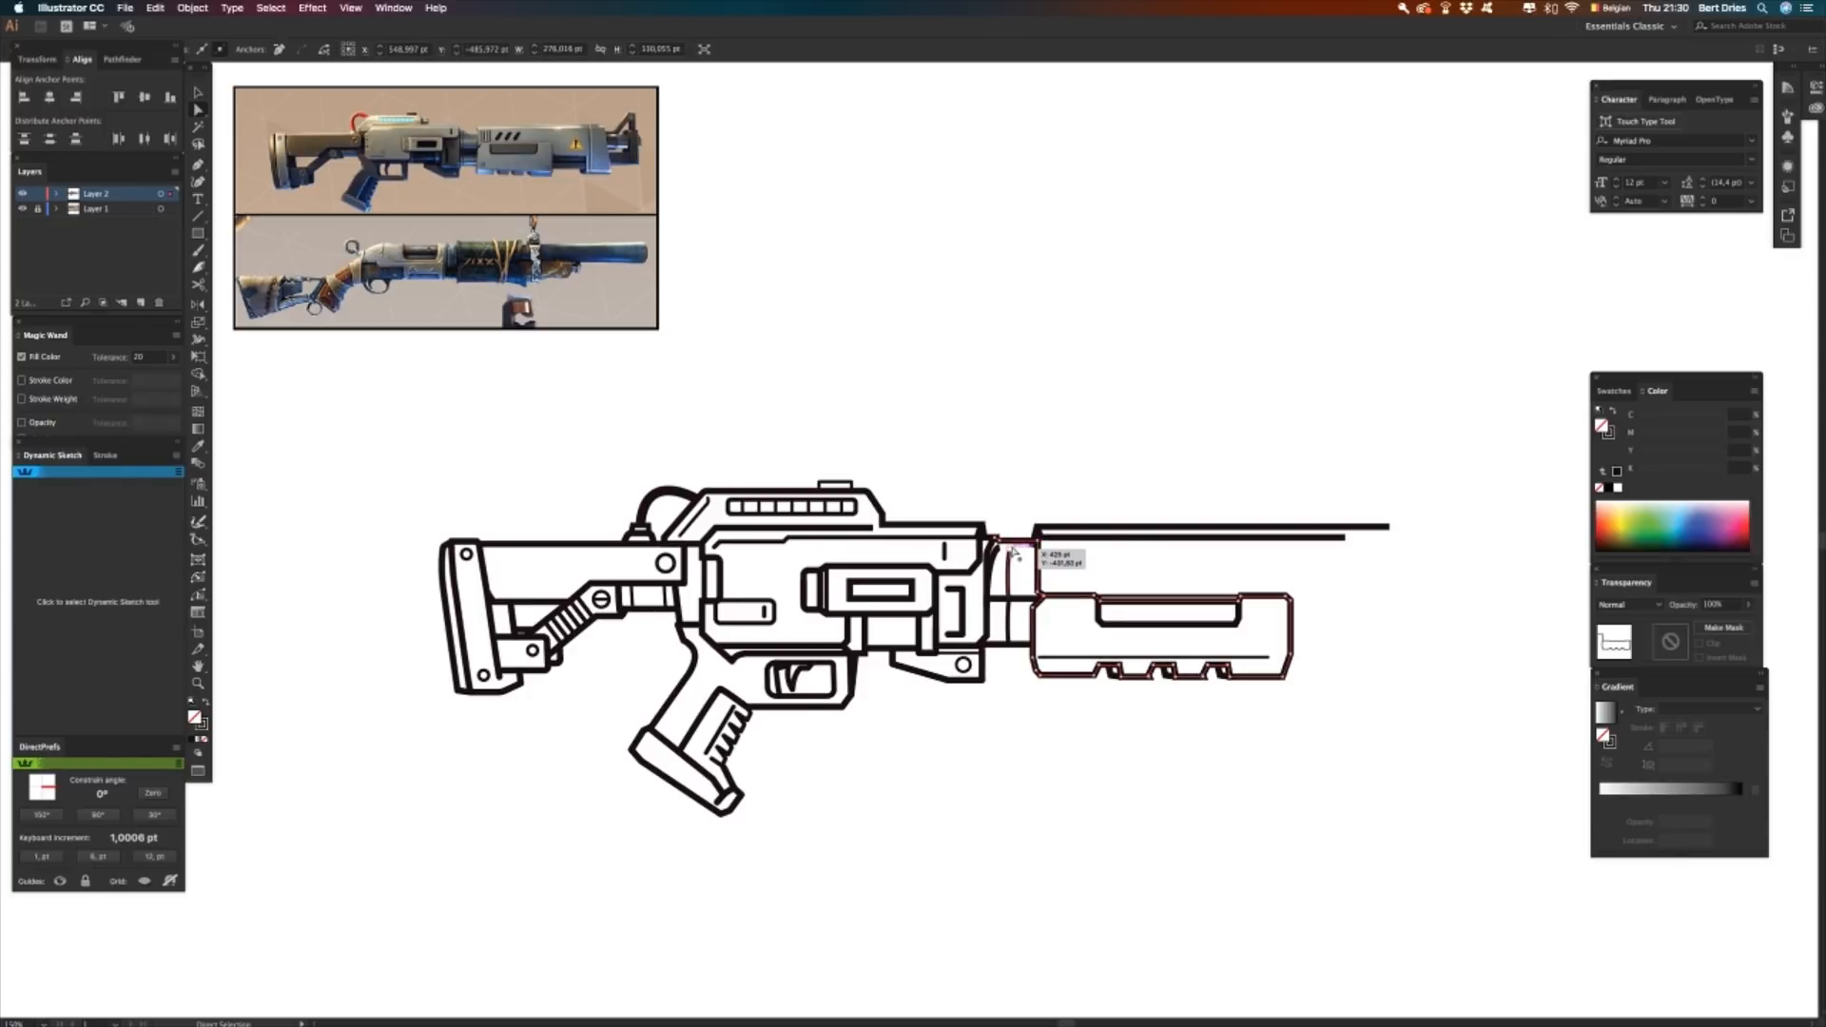
pyautogui.click(1054, 552)
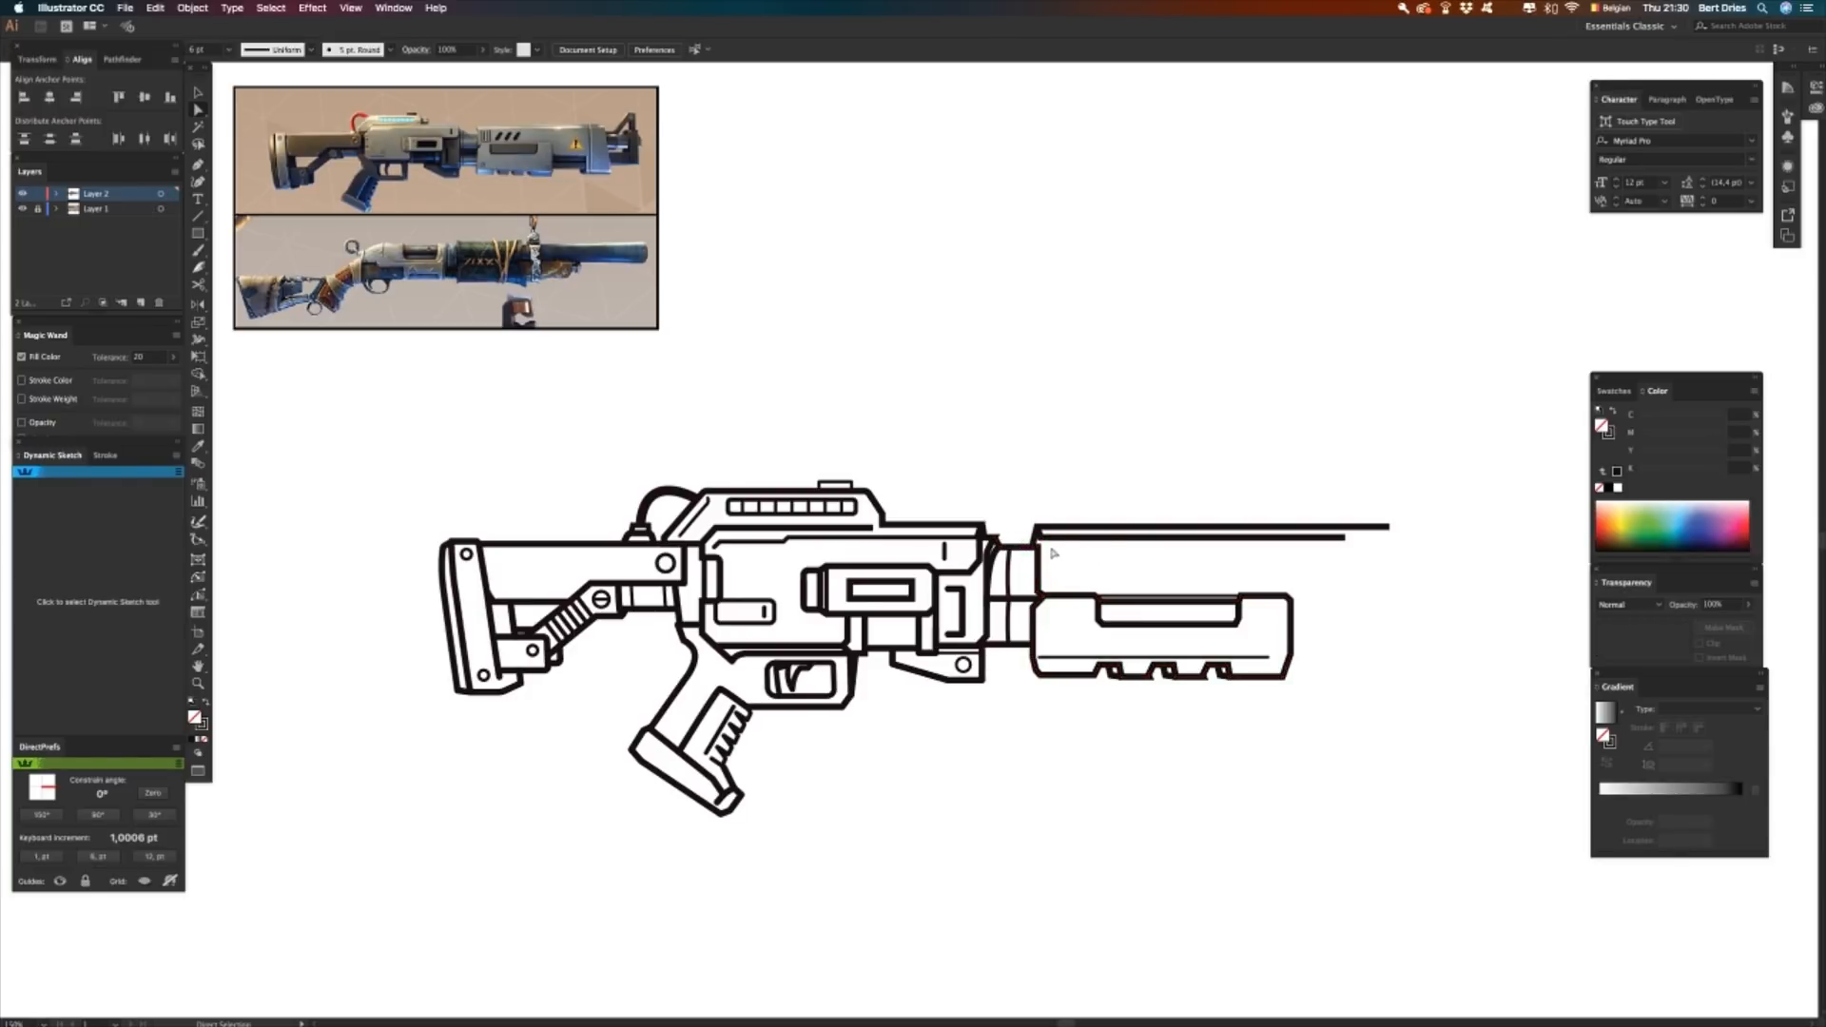
pyautogui.click(1039, 538)
pyautogui.click(1134, 581)
# - Draw a short vertical detail line just inside the handguard's front edge
pyautogui.click(1281, 657)
pyautogui.click(1282, 606)
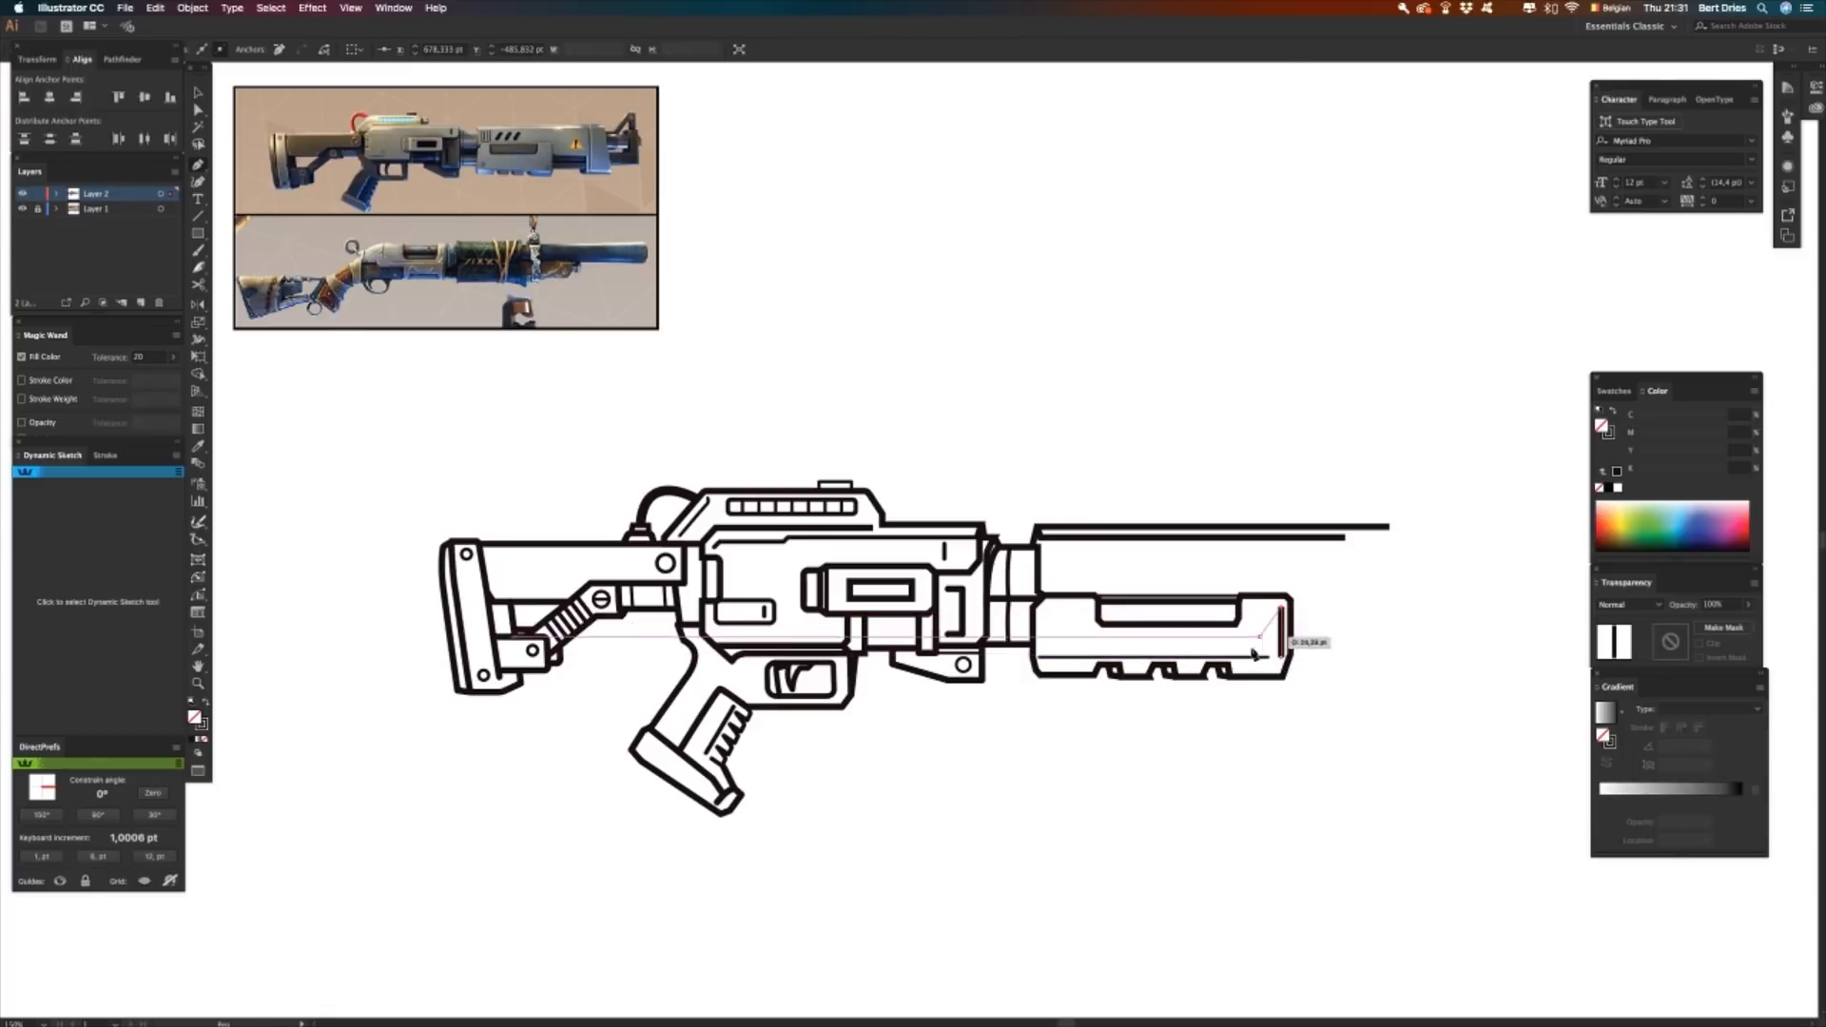
pyautogui.press('a')
pyautogui.click(1346, 684)
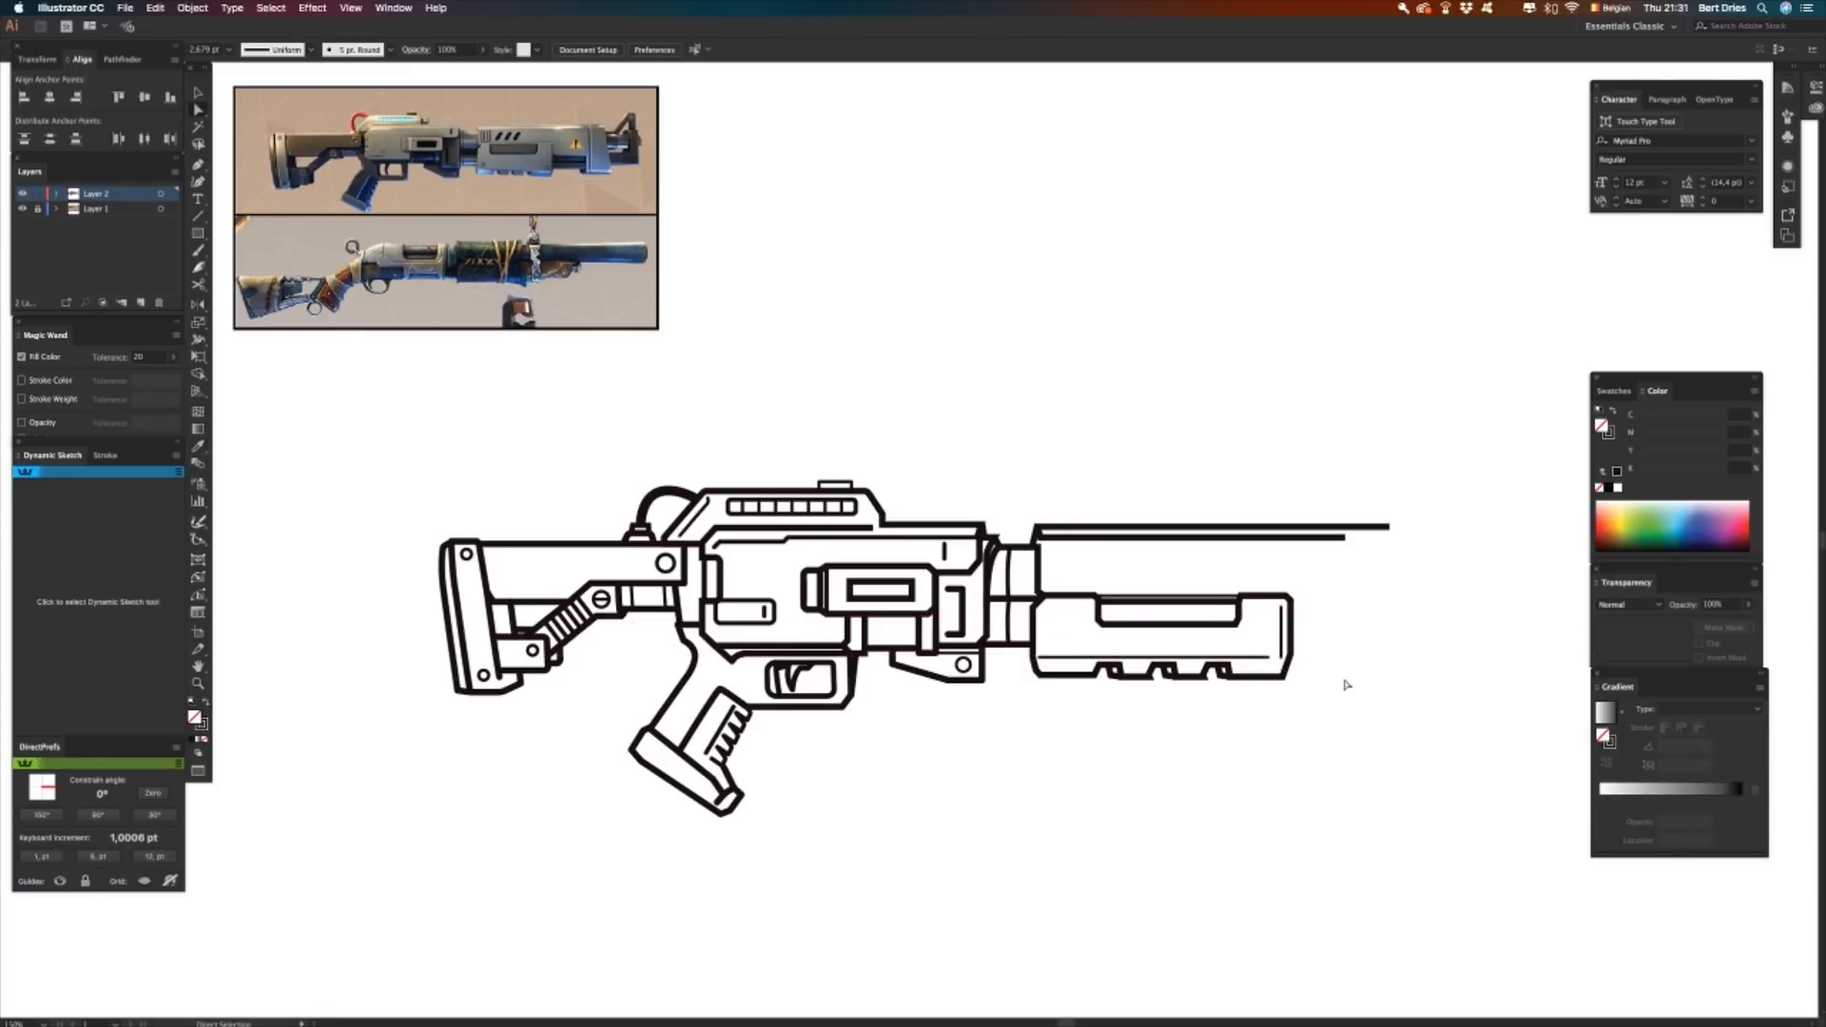
# - Draw the front tube's outline from the handguard's front edge, ending in a small hooked lip at its lower front corner
pyautogui.click(1291, 632)
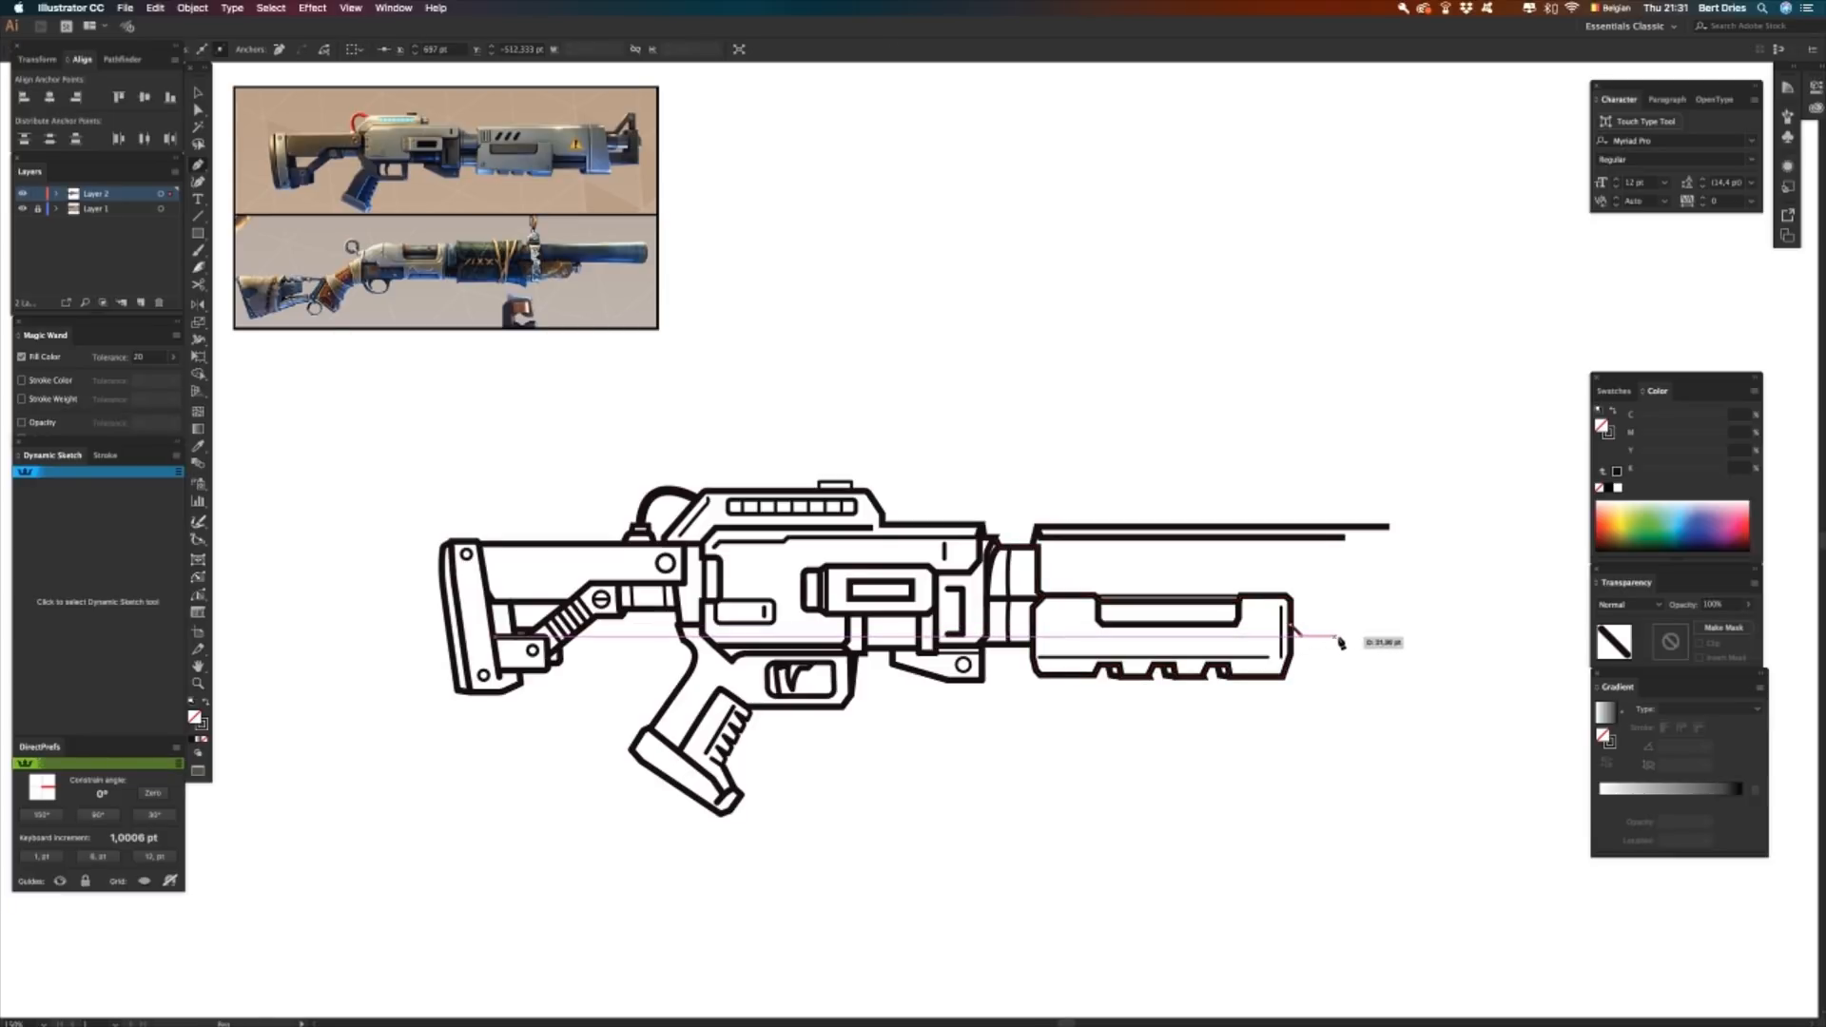
pyautogui.click(1368, 634)
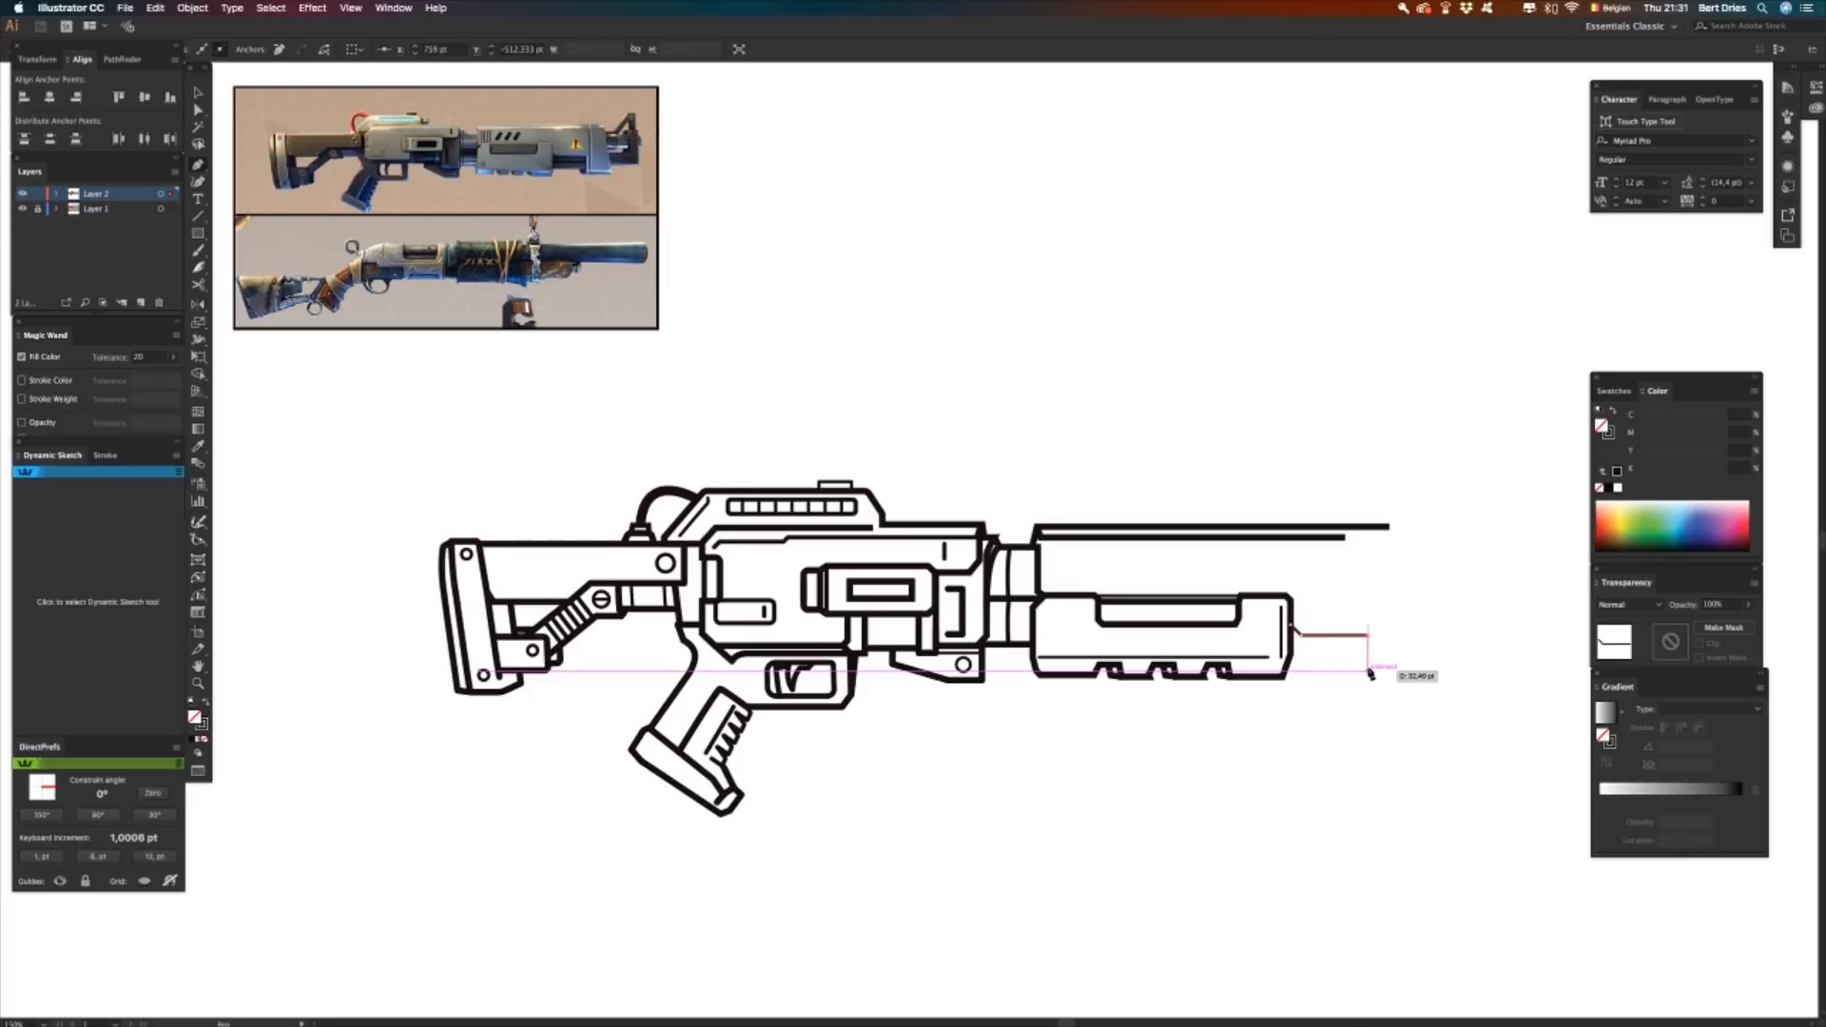
pyautogui.click(1368, 670)
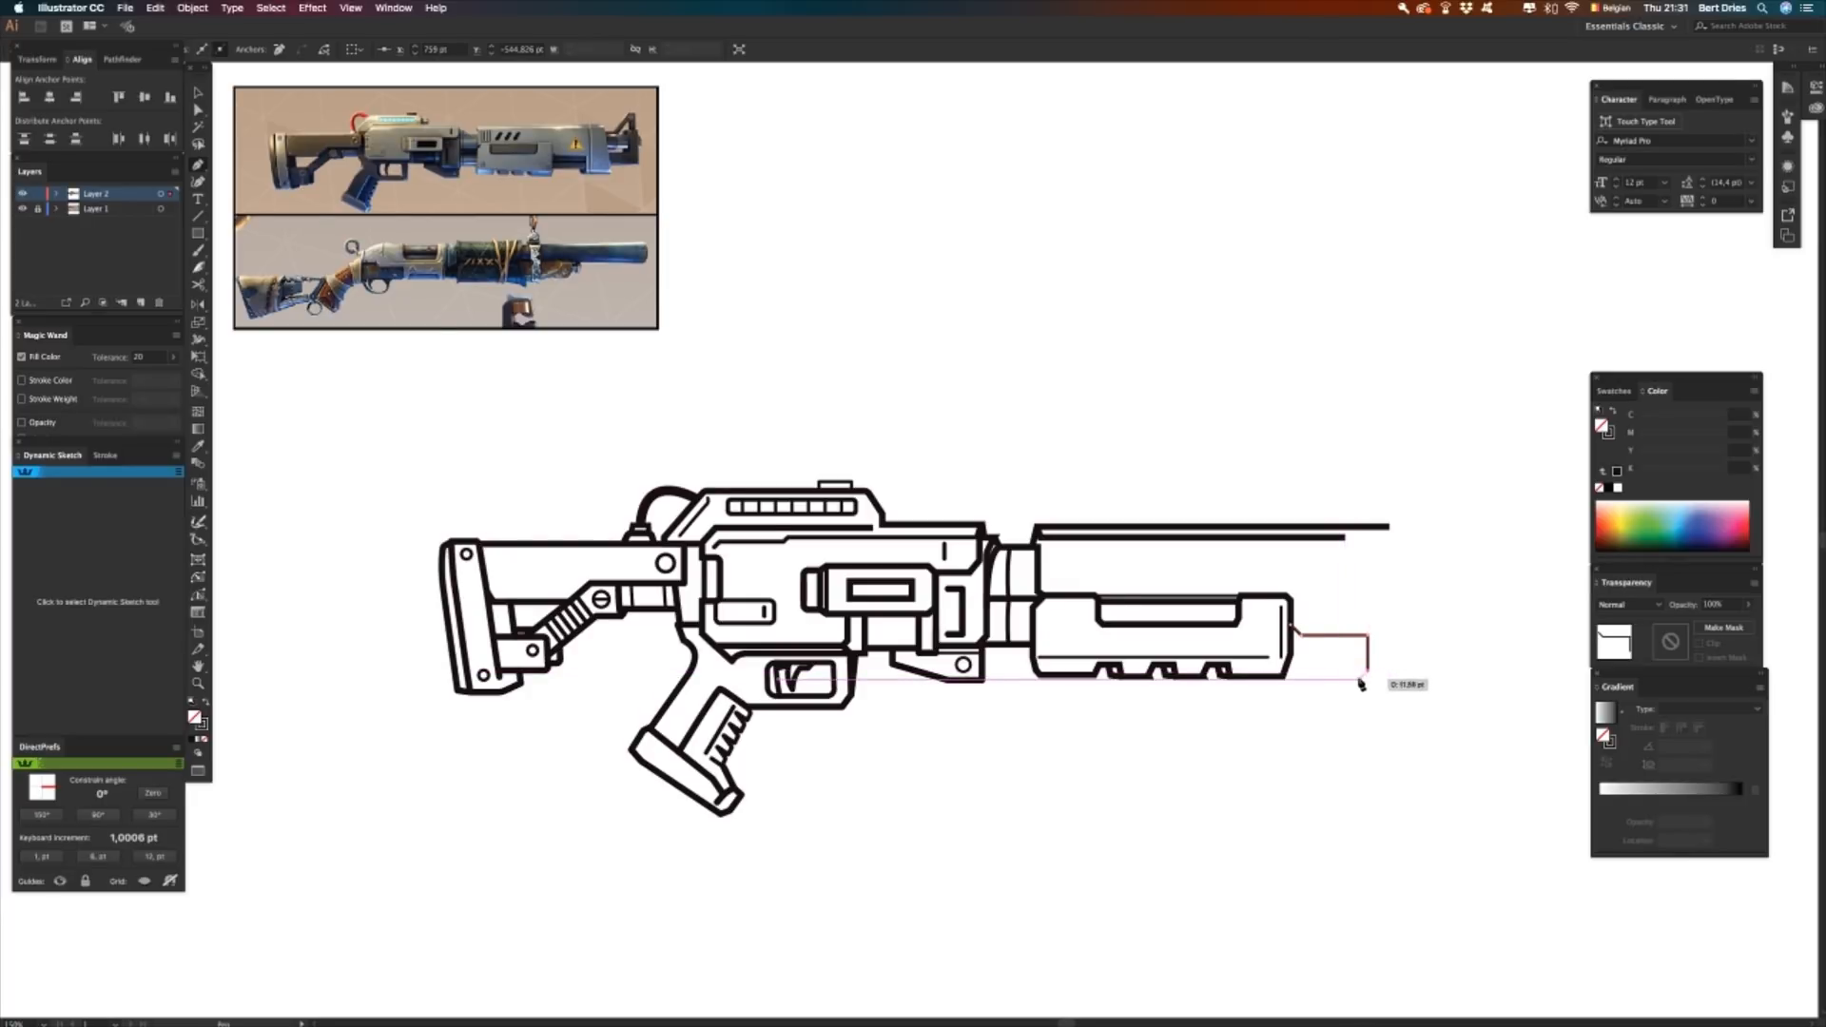
pyautogui.click(1367, 678)
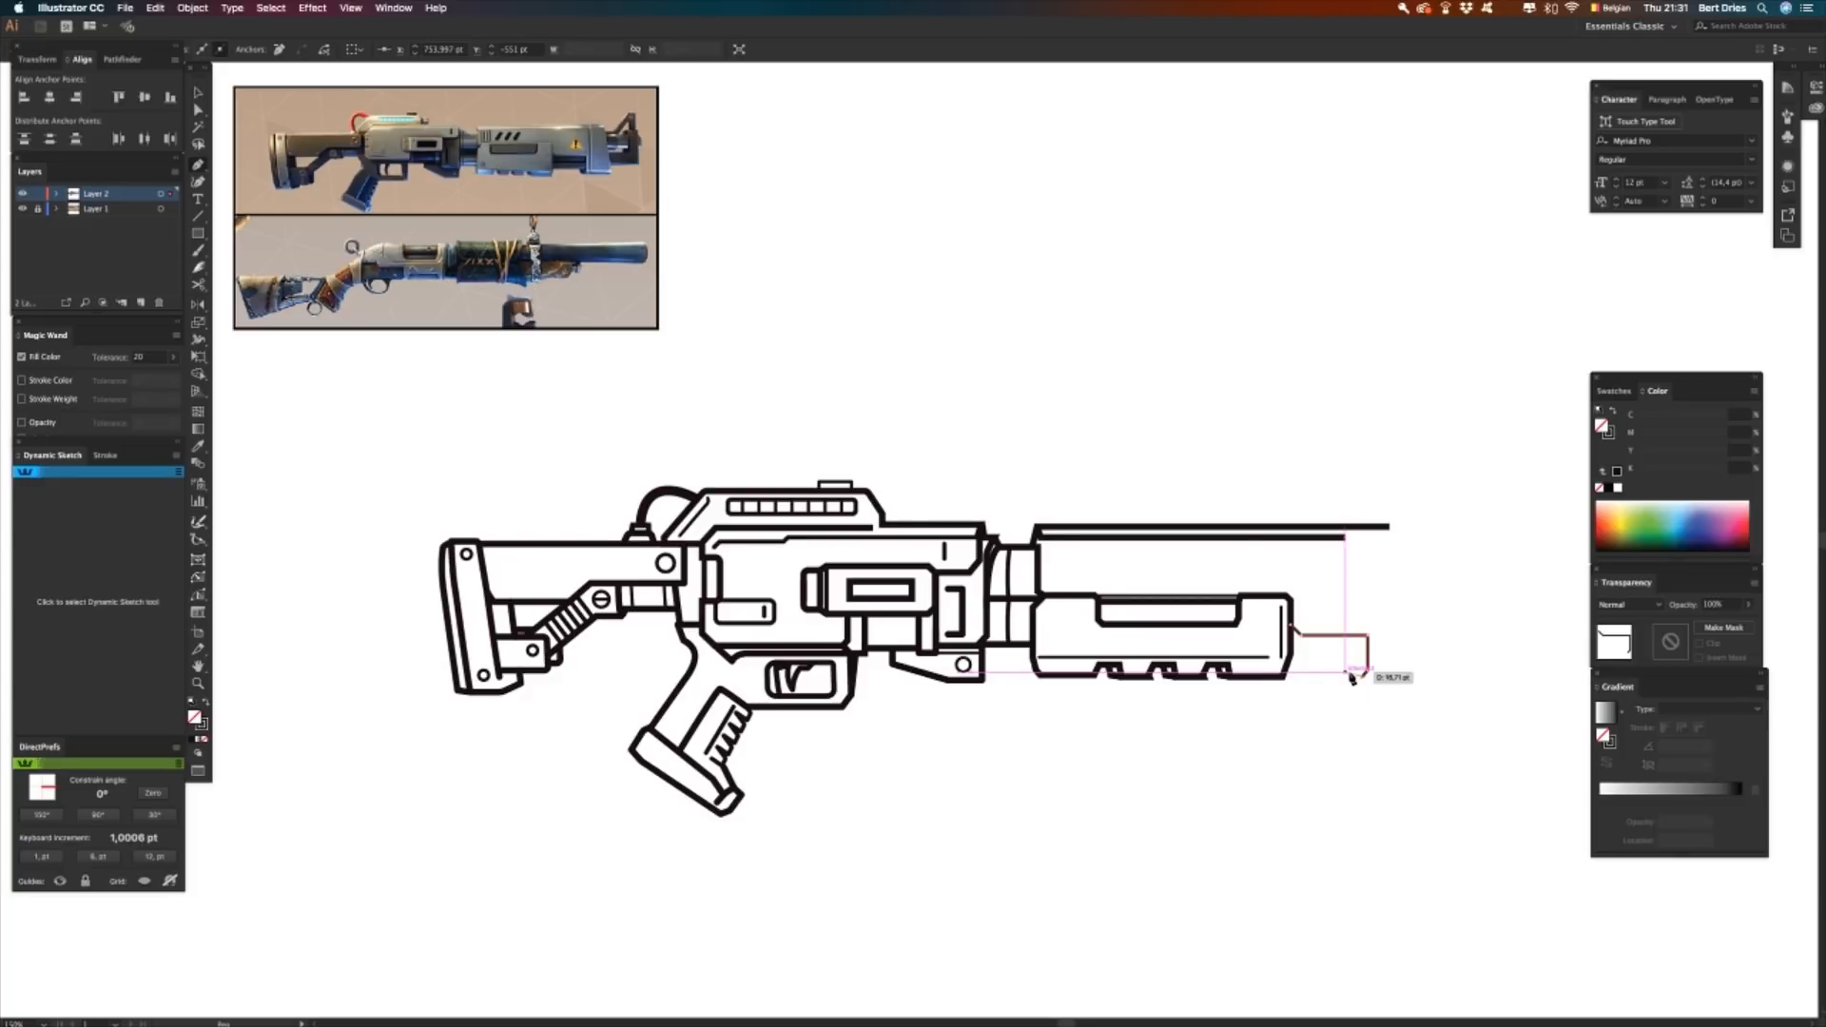
pyautogui.click(1352, 676)
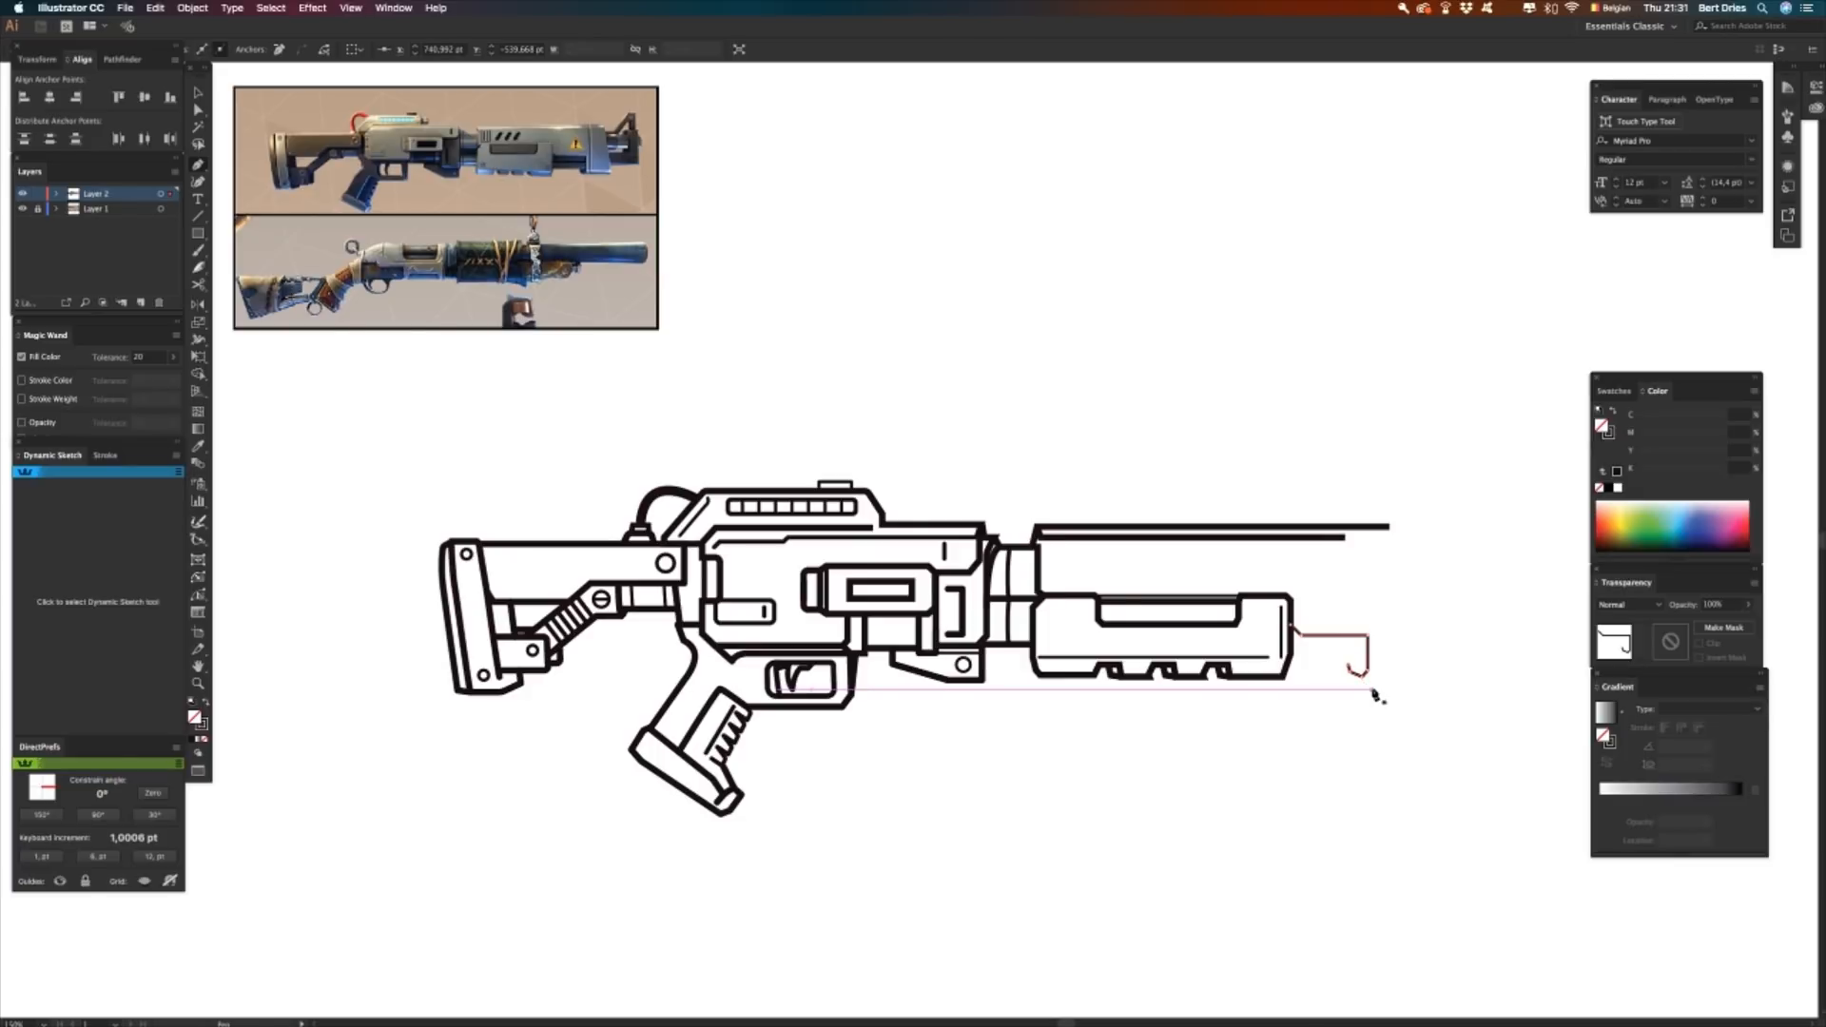
pyautogui.click(1348, 665)
# - Draw the front tube's horizontal lower edge back to the handguard and remove the part overshooting the tube's front
pyautogui.click(1390, 665)
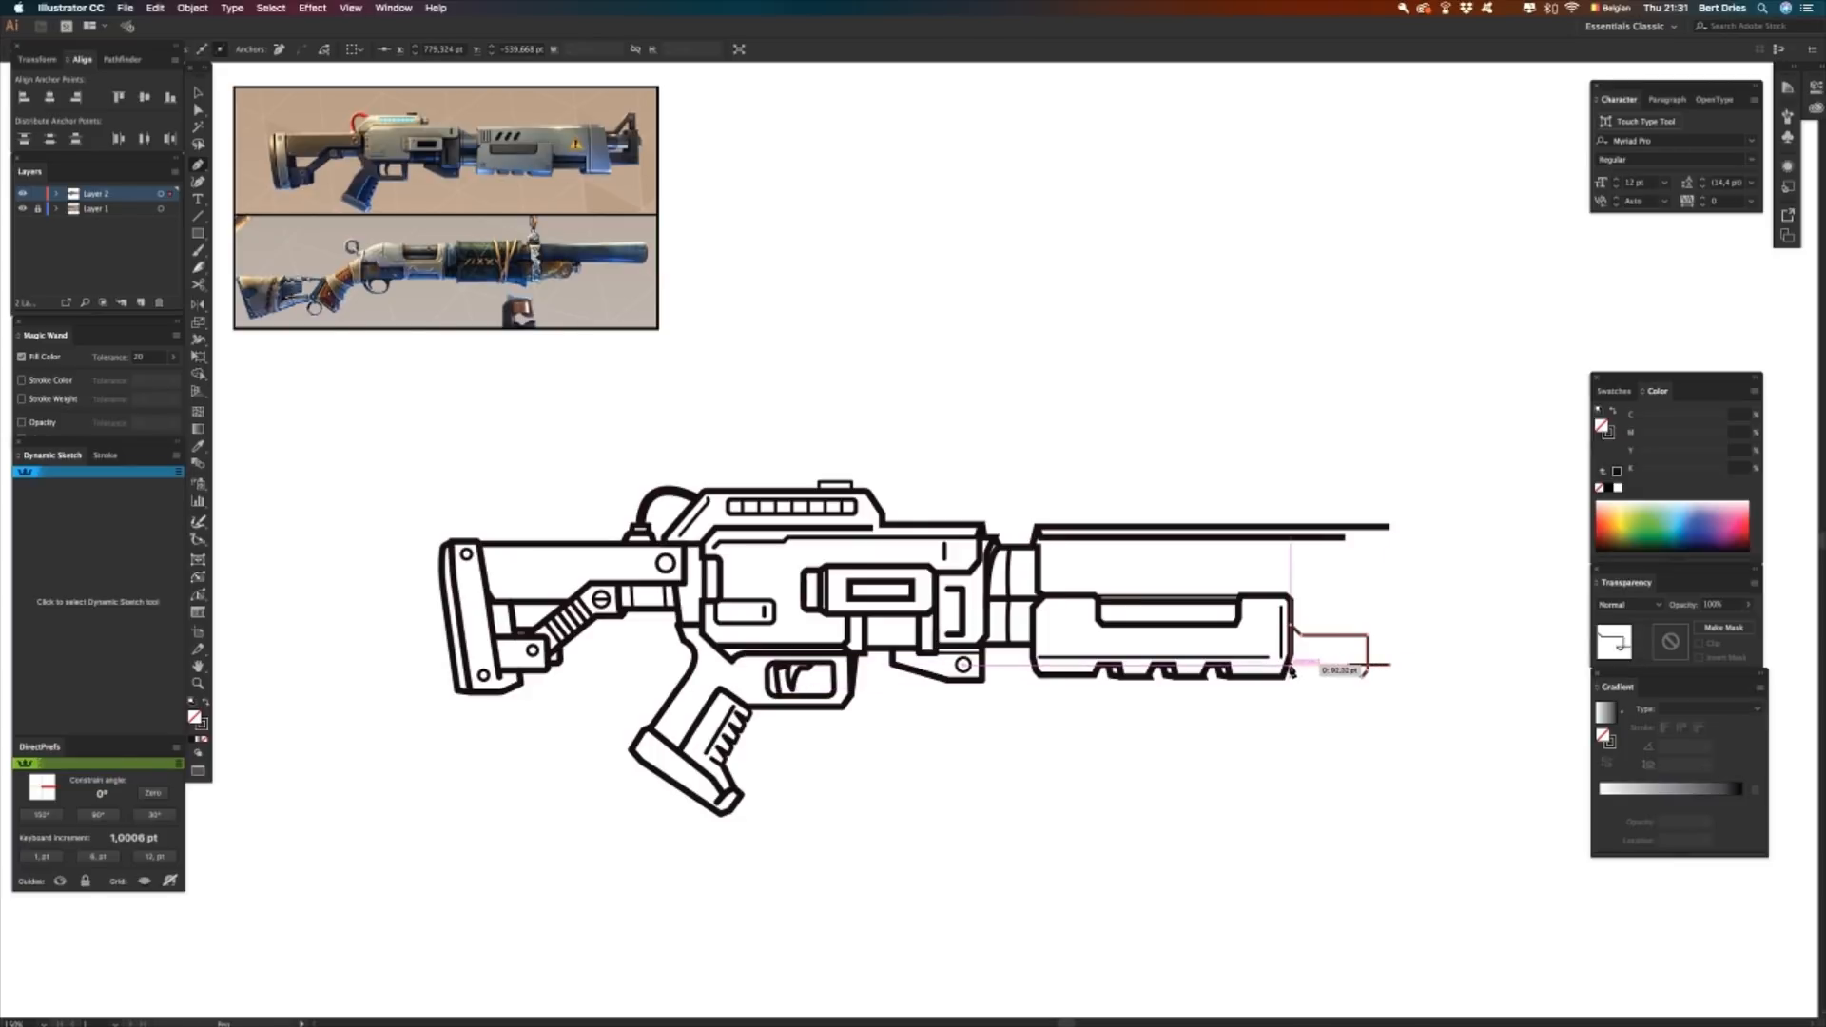
pyautogui.click(1292, 666)
pyautogui.press('a')
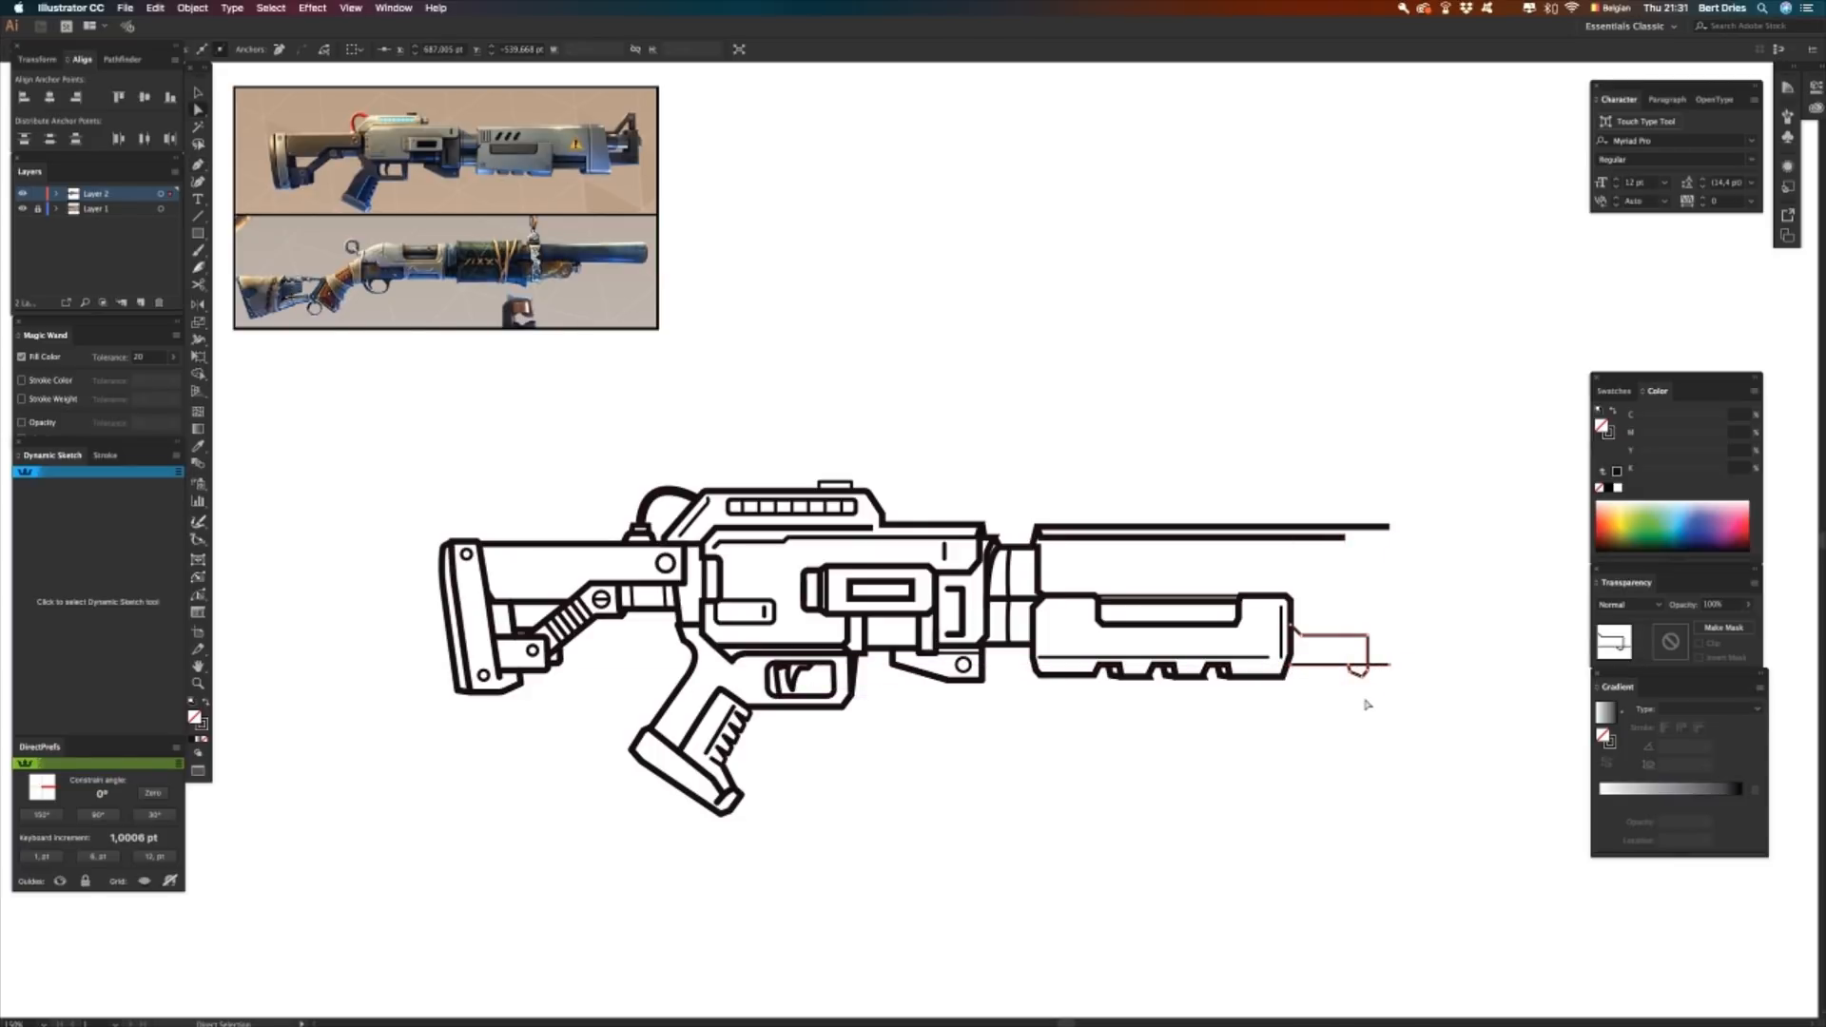
pyautogui.click(1390, 665)
pyautogui.press('Delete')
pyautogui.click(1393, 663)
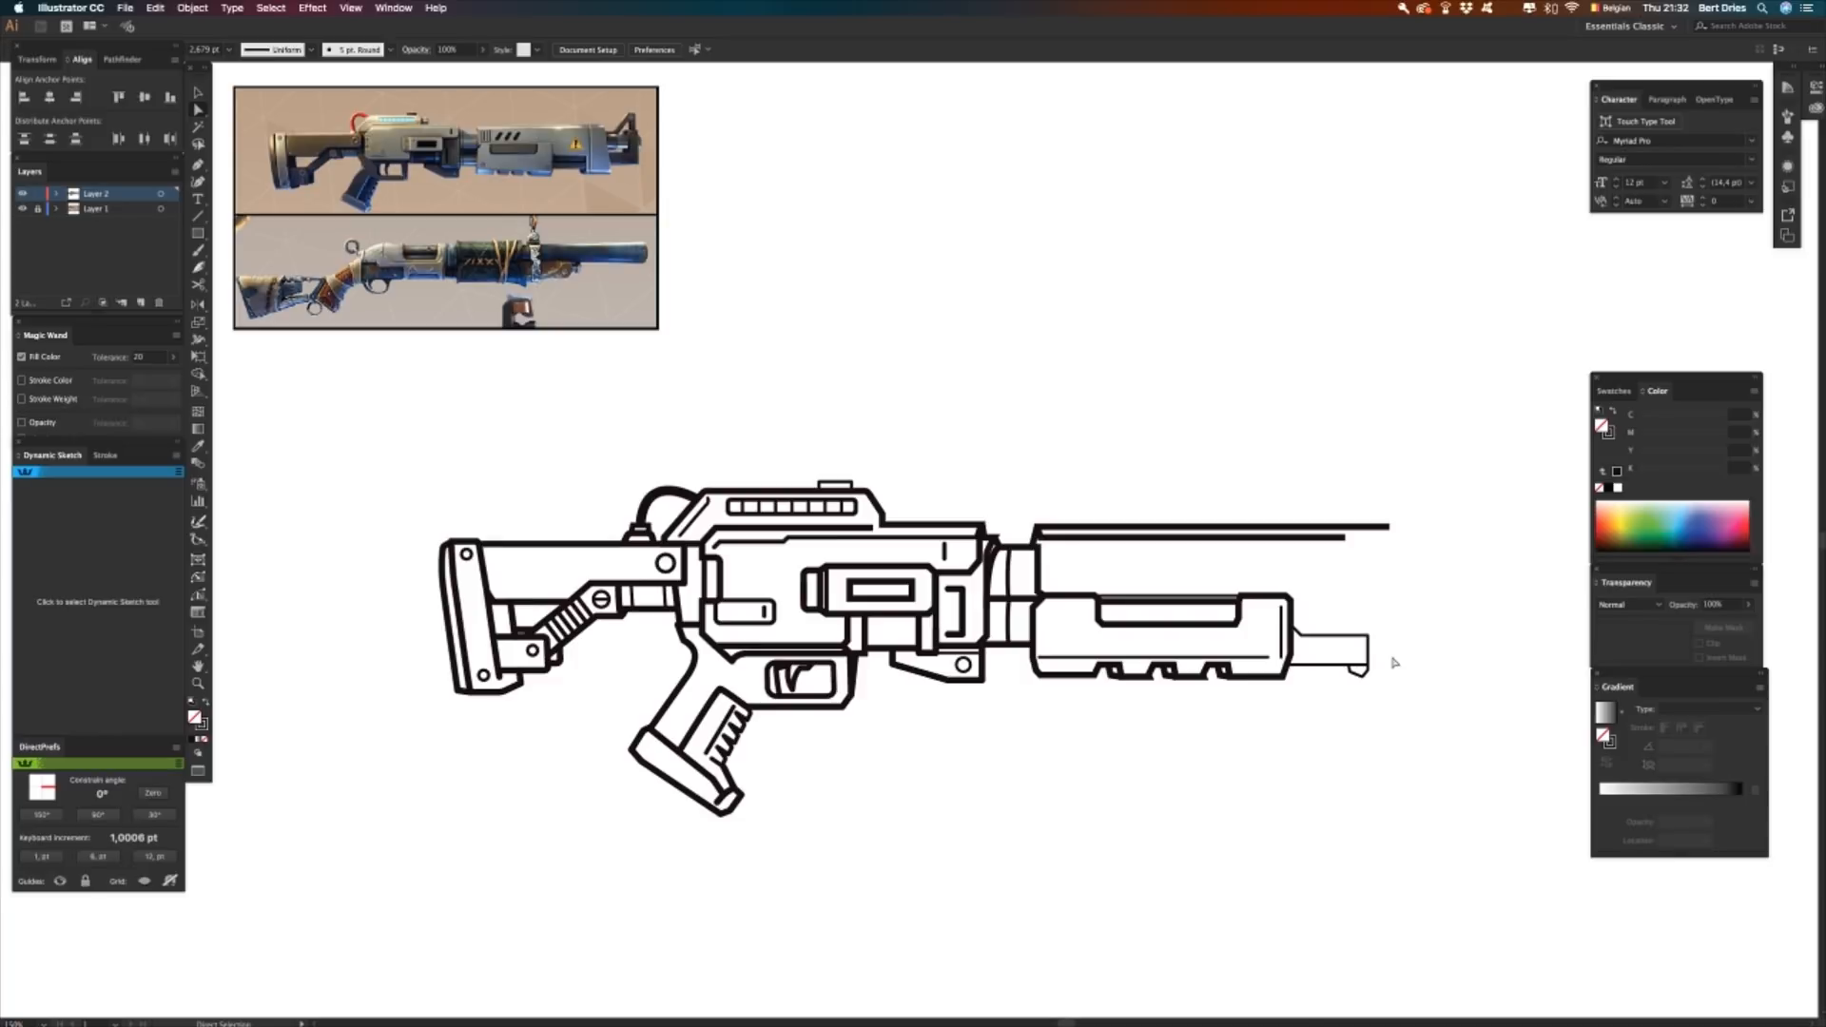
# - Match the front tube lines' stroke to the handguard outline and adjust the lower edge's end point at the handguard
pyautogui.press('v')
pyautogui.moveTo(1395, 628); pyautogui.dragTo(1345, 687)
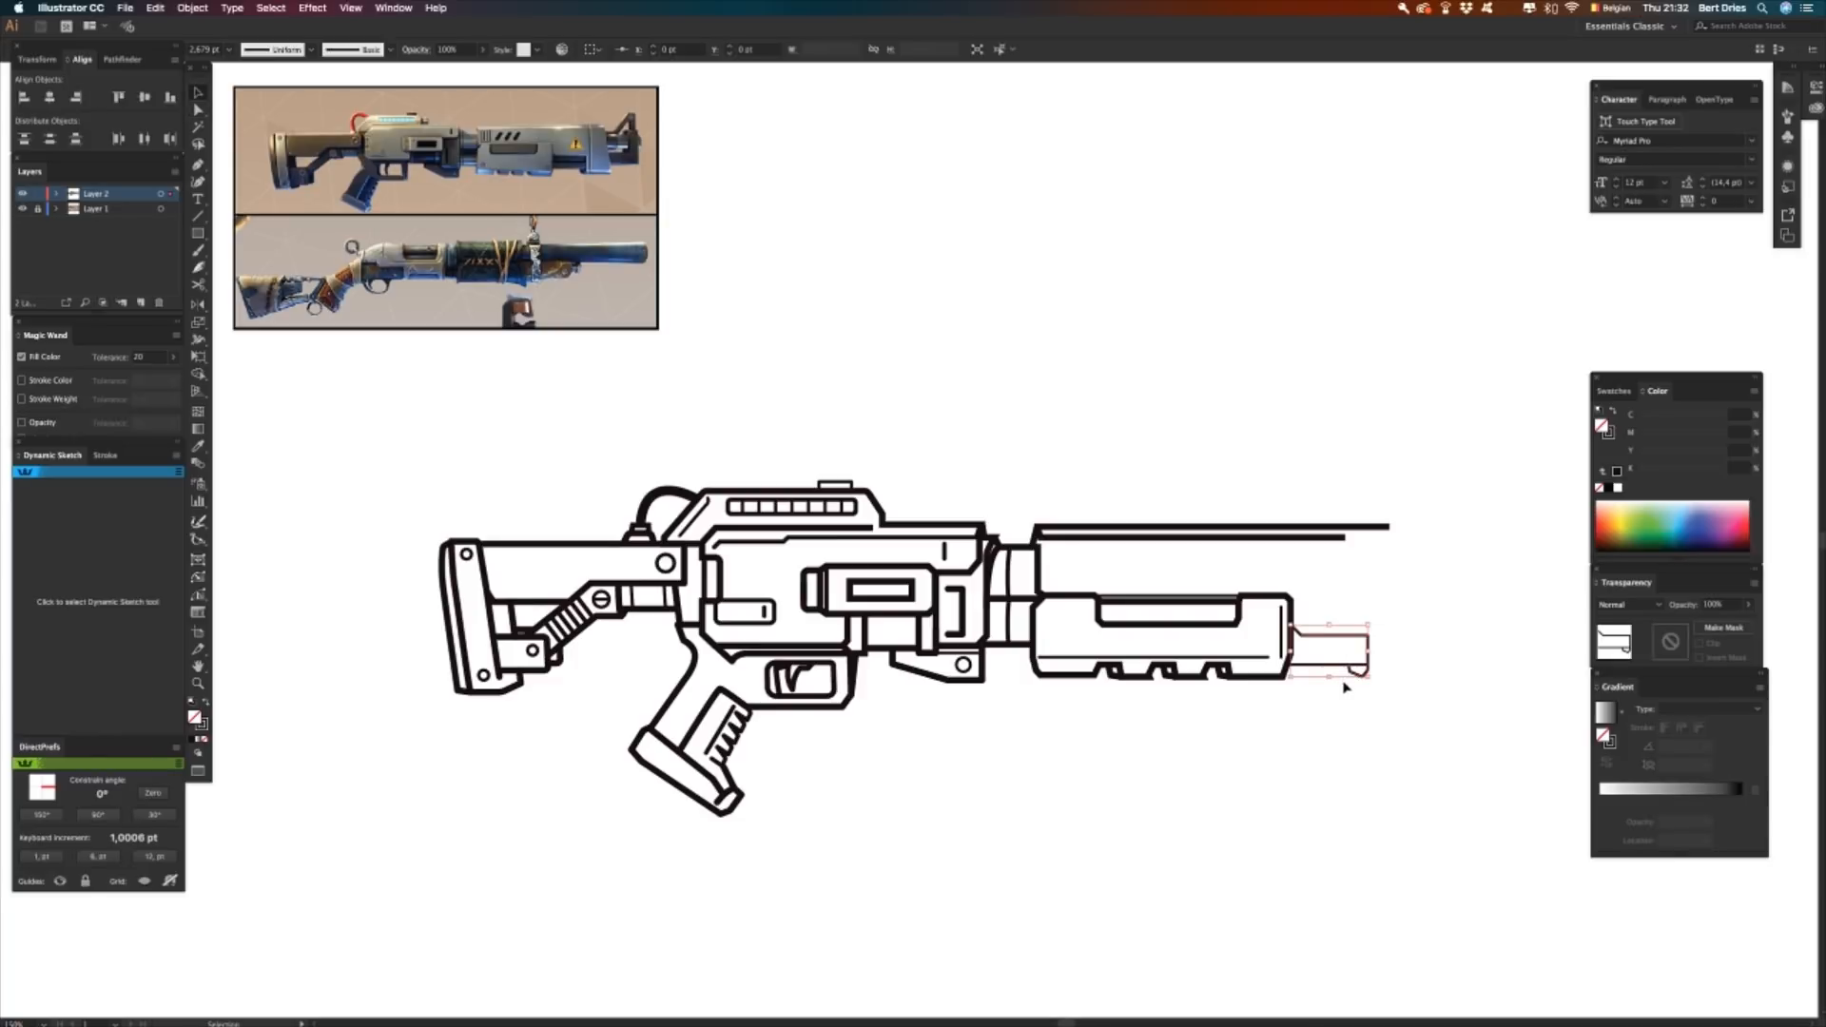
pyautogui.press('i')
pyautogui.click(1296, 609)
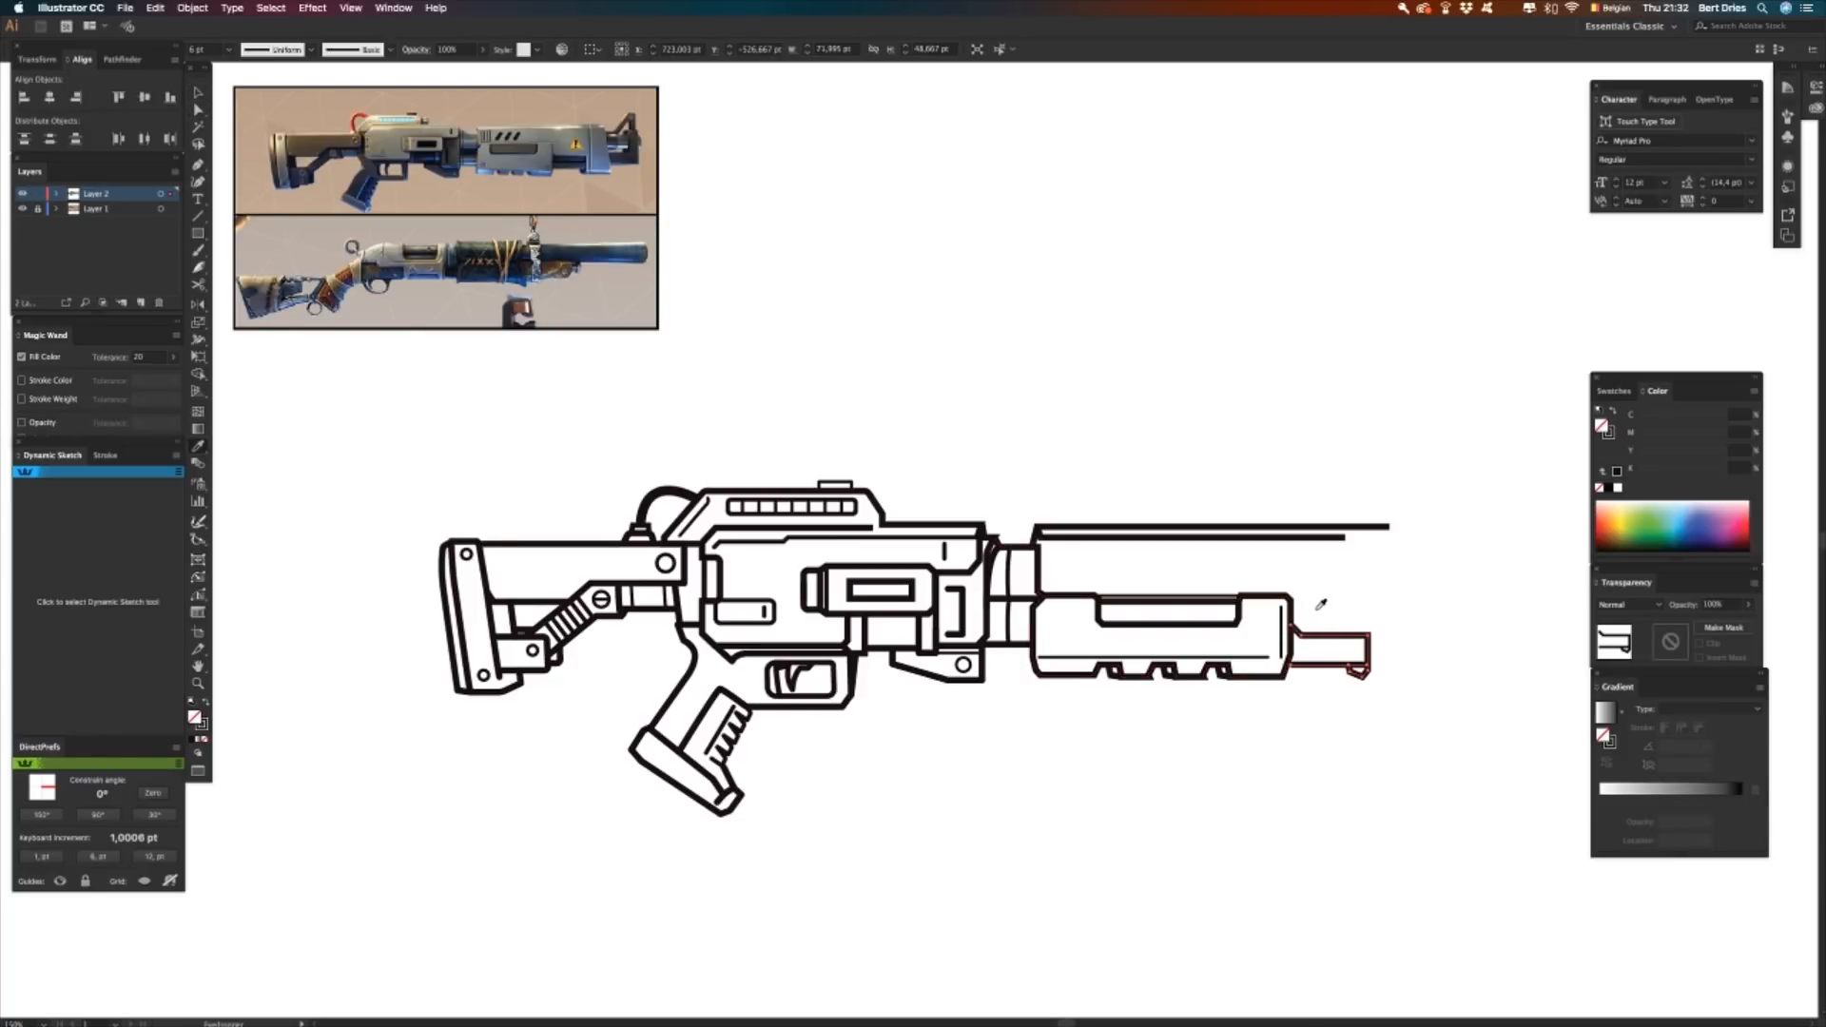
pyautogui.press('a')
pyautogui.click(1315, 721)
pyautogui.click(1291, 666)
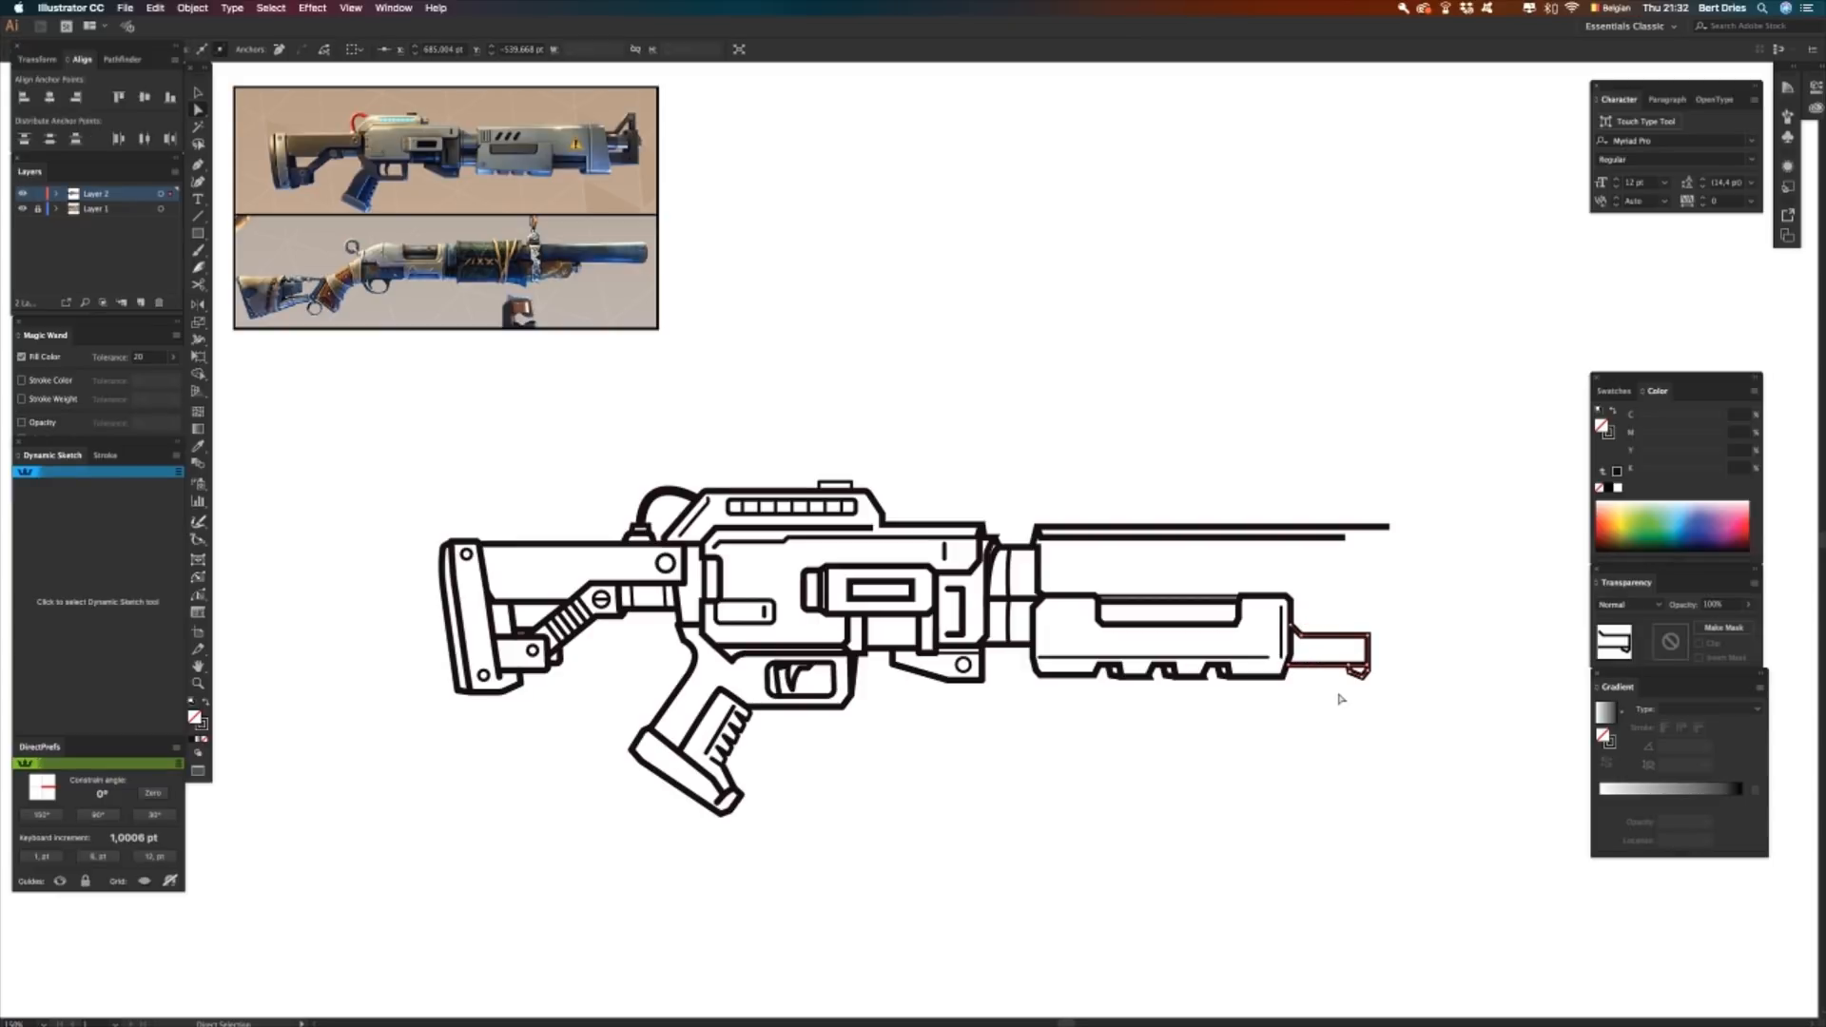
pyautogui.click(1342, 699)
# - Draw a horizontal line across the front tube from the handguard's front edge to beyond the tube's front end
pyautogui.press('p')
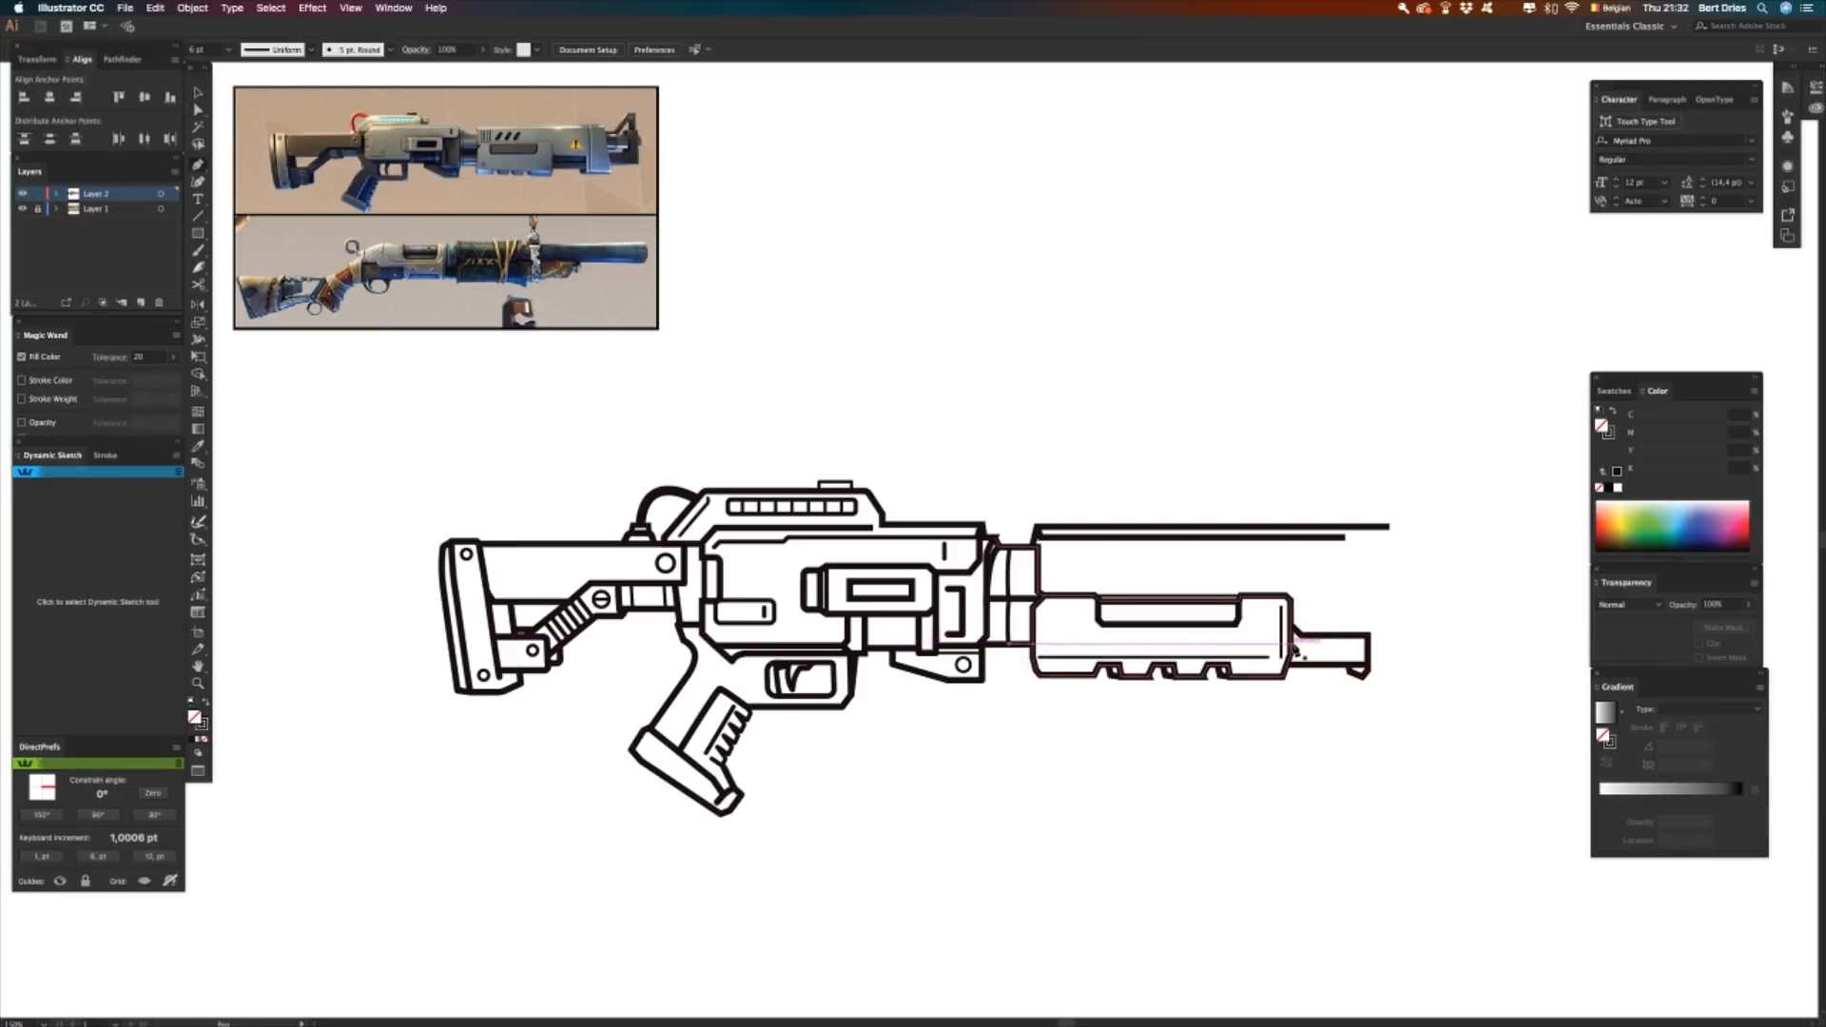
pyautogui.click(1291, 644)
pyautogui.click(1428, 645)
pyautogui.press('super')
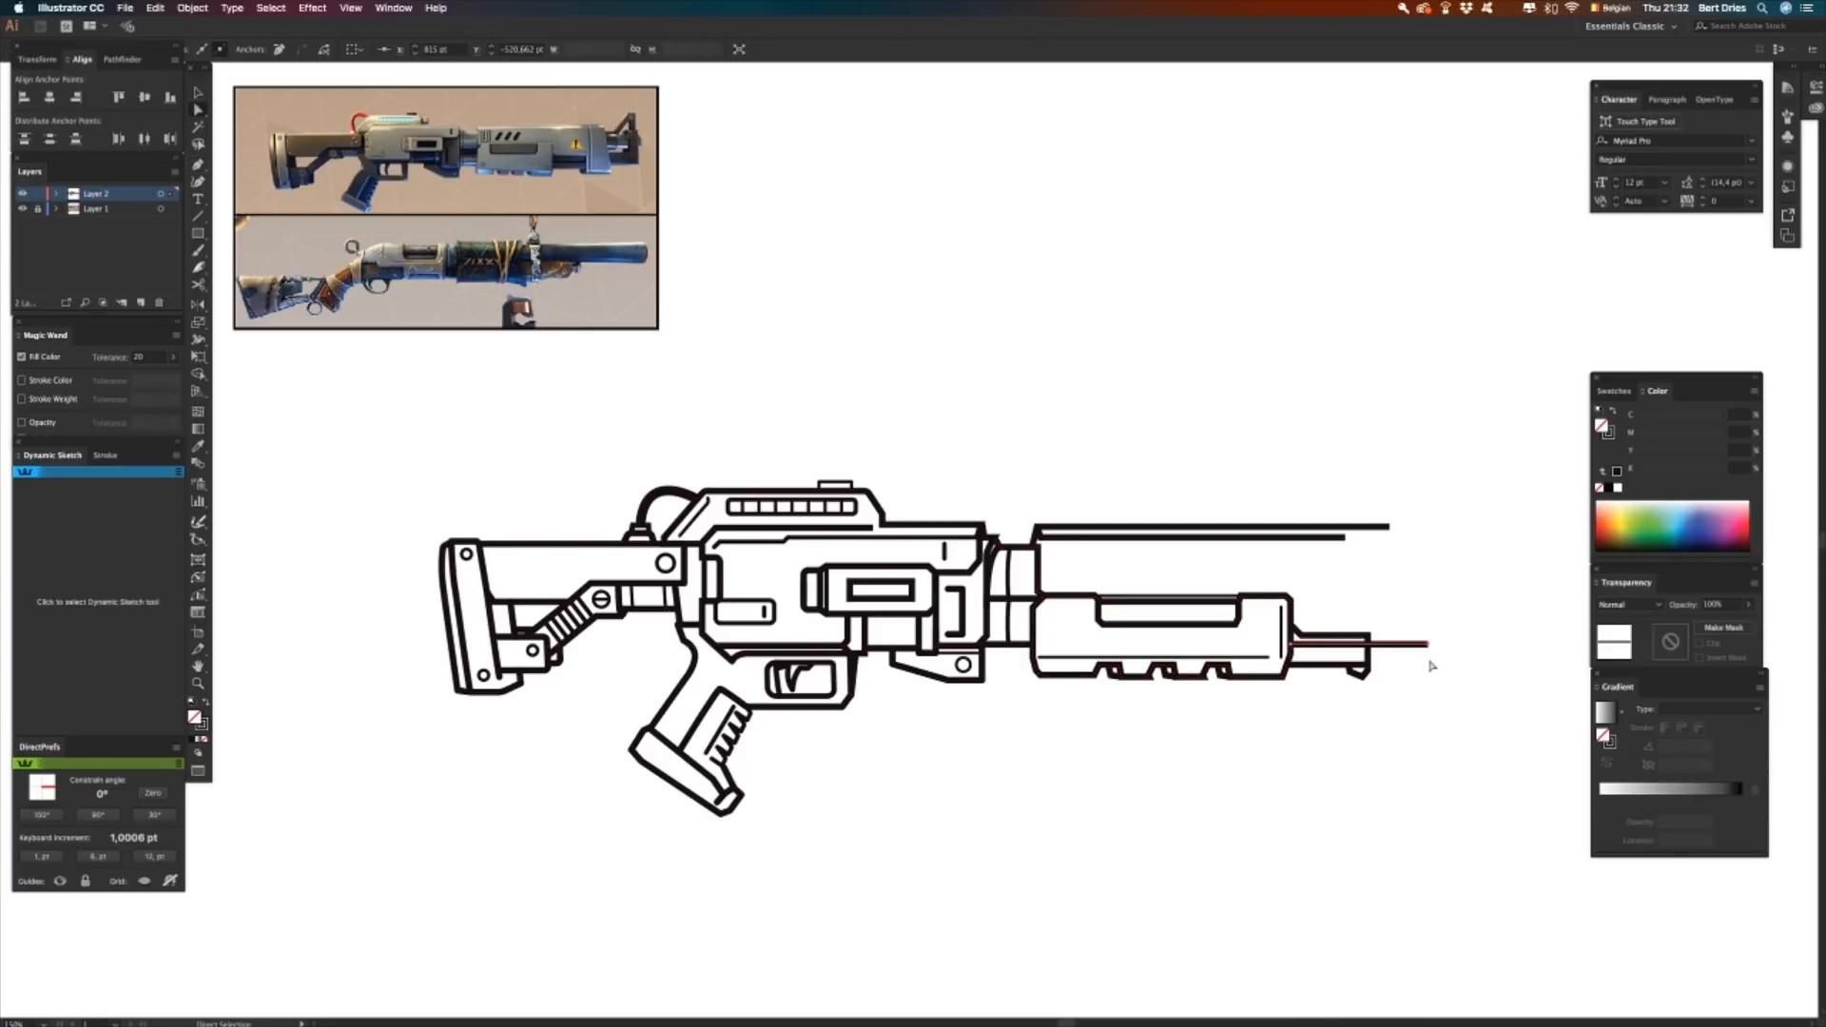
# - Shorten the horizontal line across the front tube so that it ends at the tube's front edge
pyautogui.hotkey('shift', 'Left')
pyautogui.hotkey('shift', 'Left')
pyautogui.hotkey('shift', 'Left')
pyautogui.hotkey('shift', 'Left')
pyautogui.hotkey('shift', 'Left')
pyautogui.click(1409, 650)
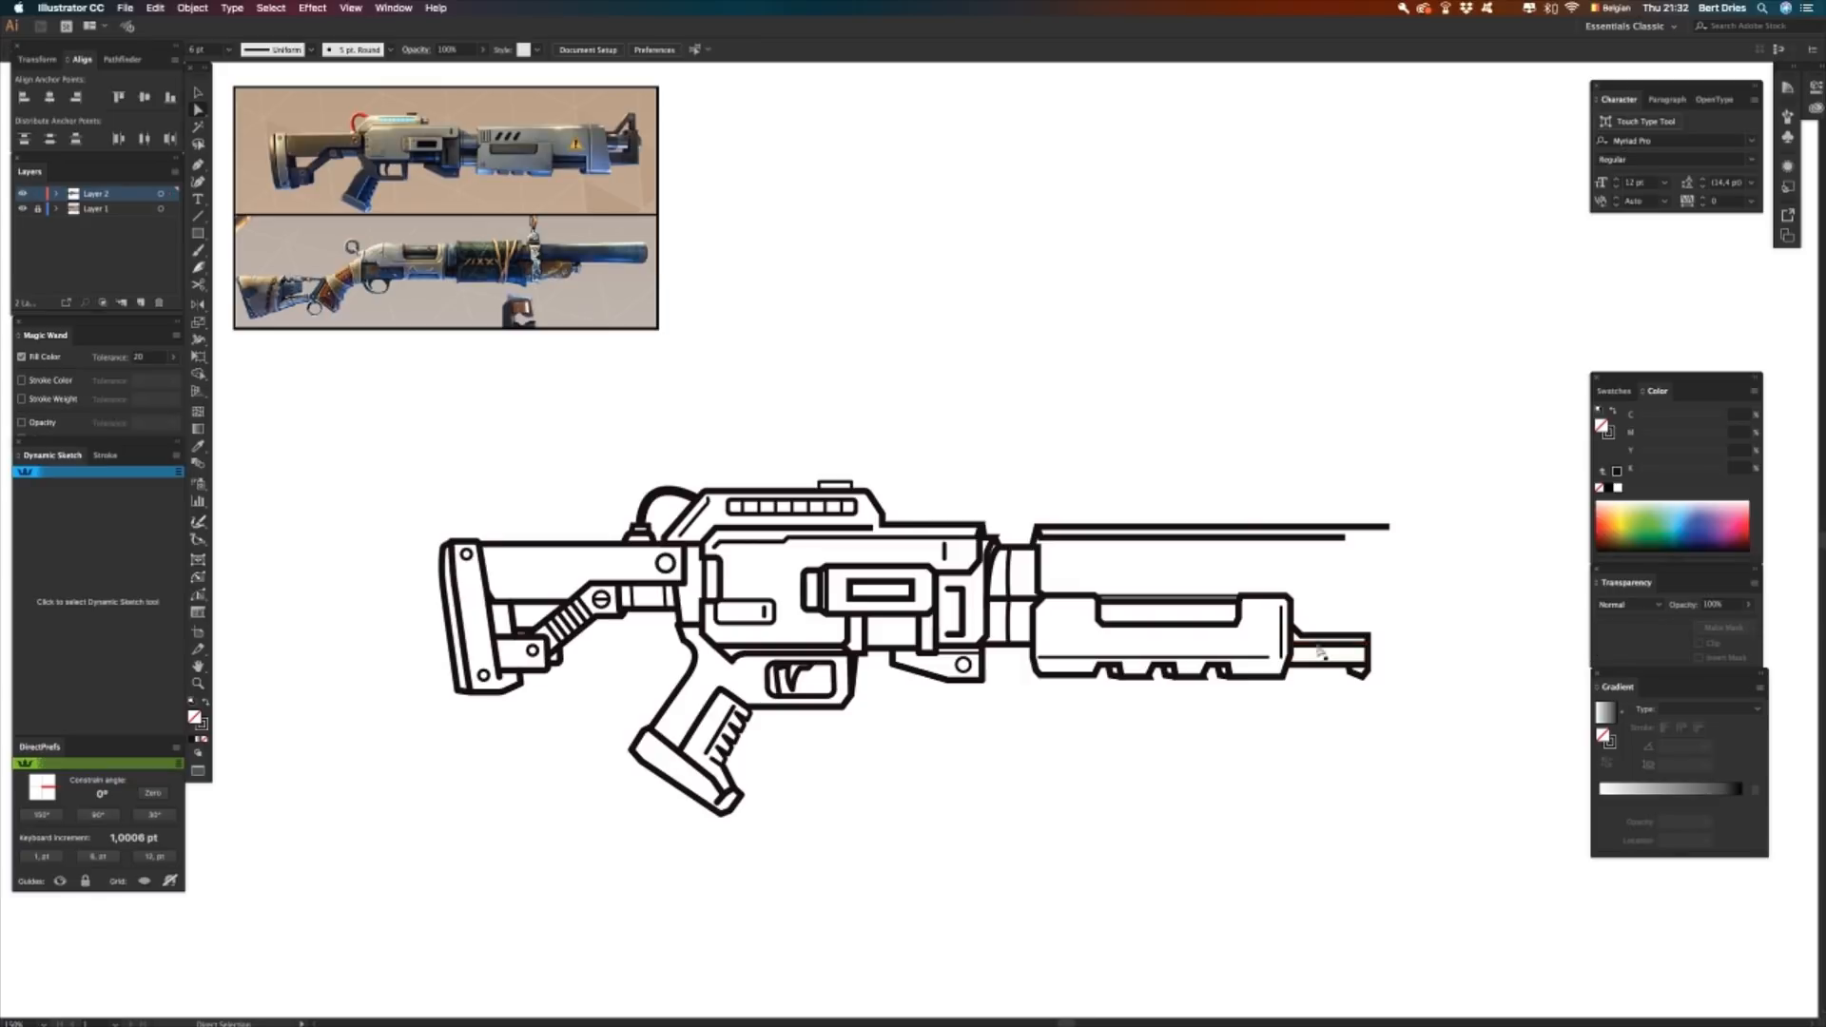
# - Lower the horizontal line inside the front tube by about 4 pt
pyautogui.moveTo(1305, 644); pyautogui.dragTo(1306, 648)
pyautogui.press('Down')
pyautogui.press('Down')
pyautogui.press('Down')
pyautogui.press('Down')
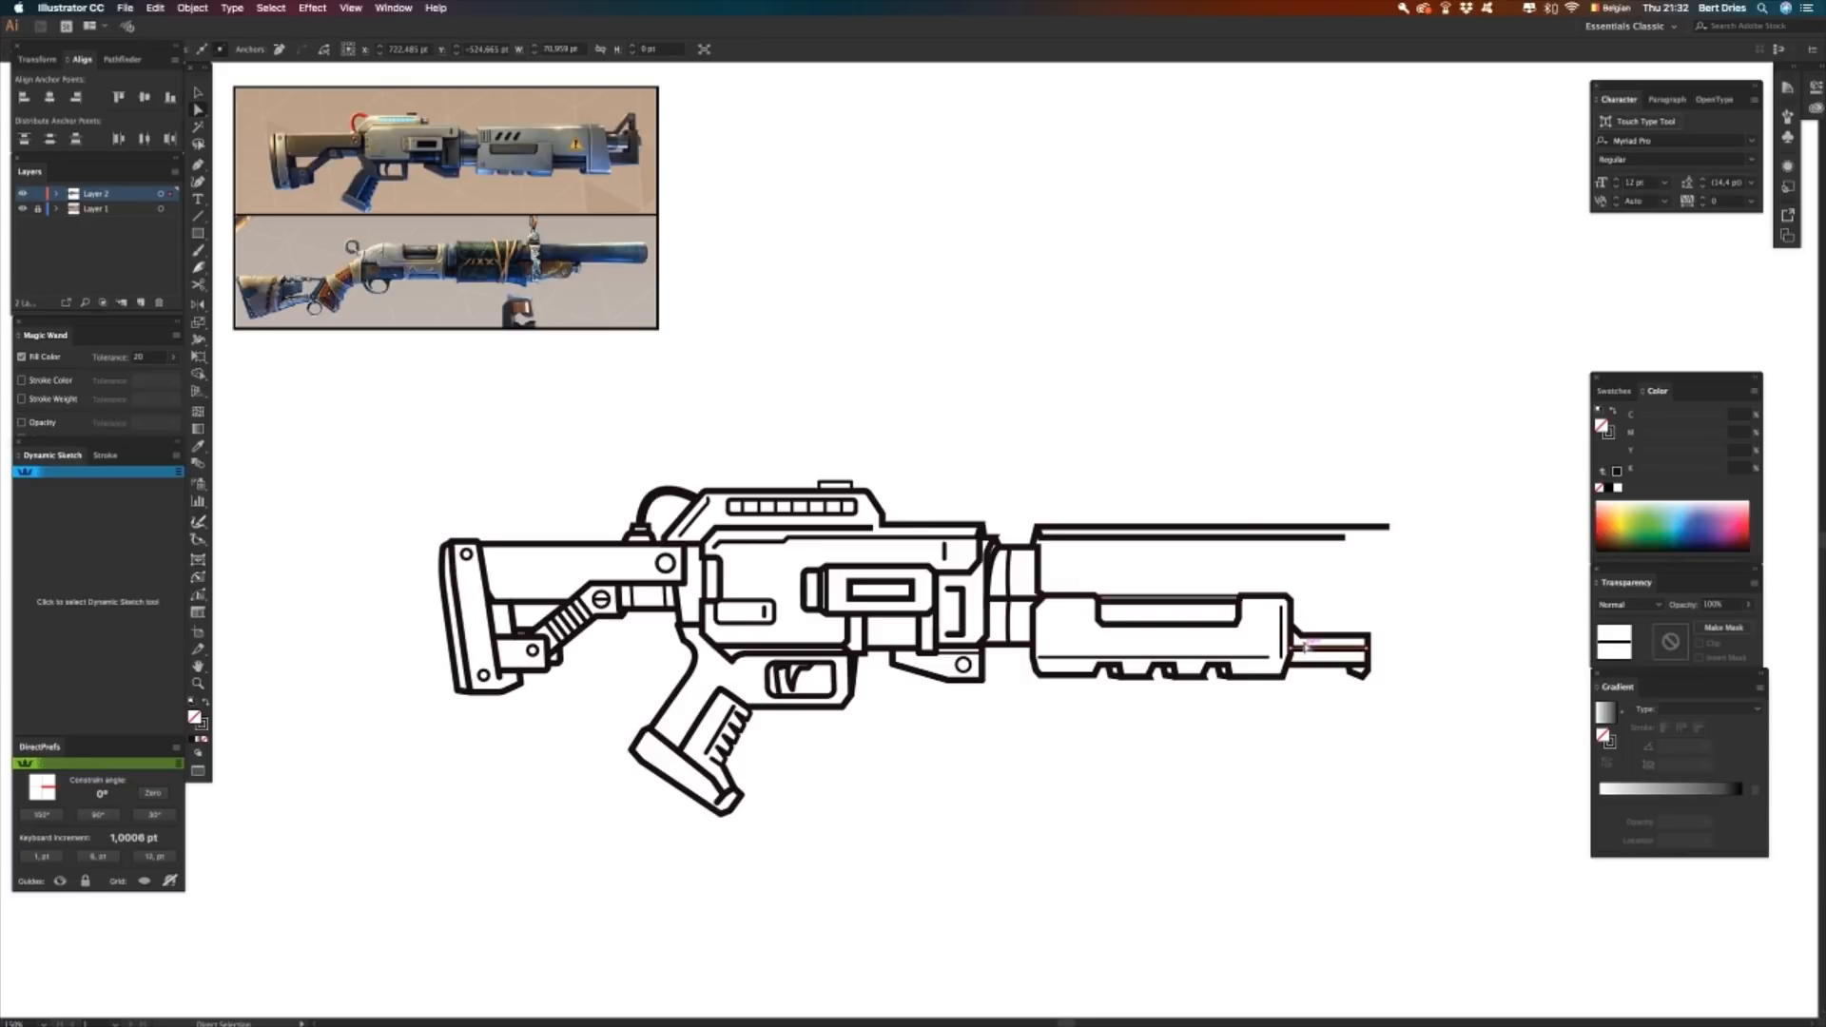
pyautogui.click(1436, 656)
# - Match the stroke of the front tube's horizontal line to the thin detail line along the handguard's lower part
pyautogui.press('v')
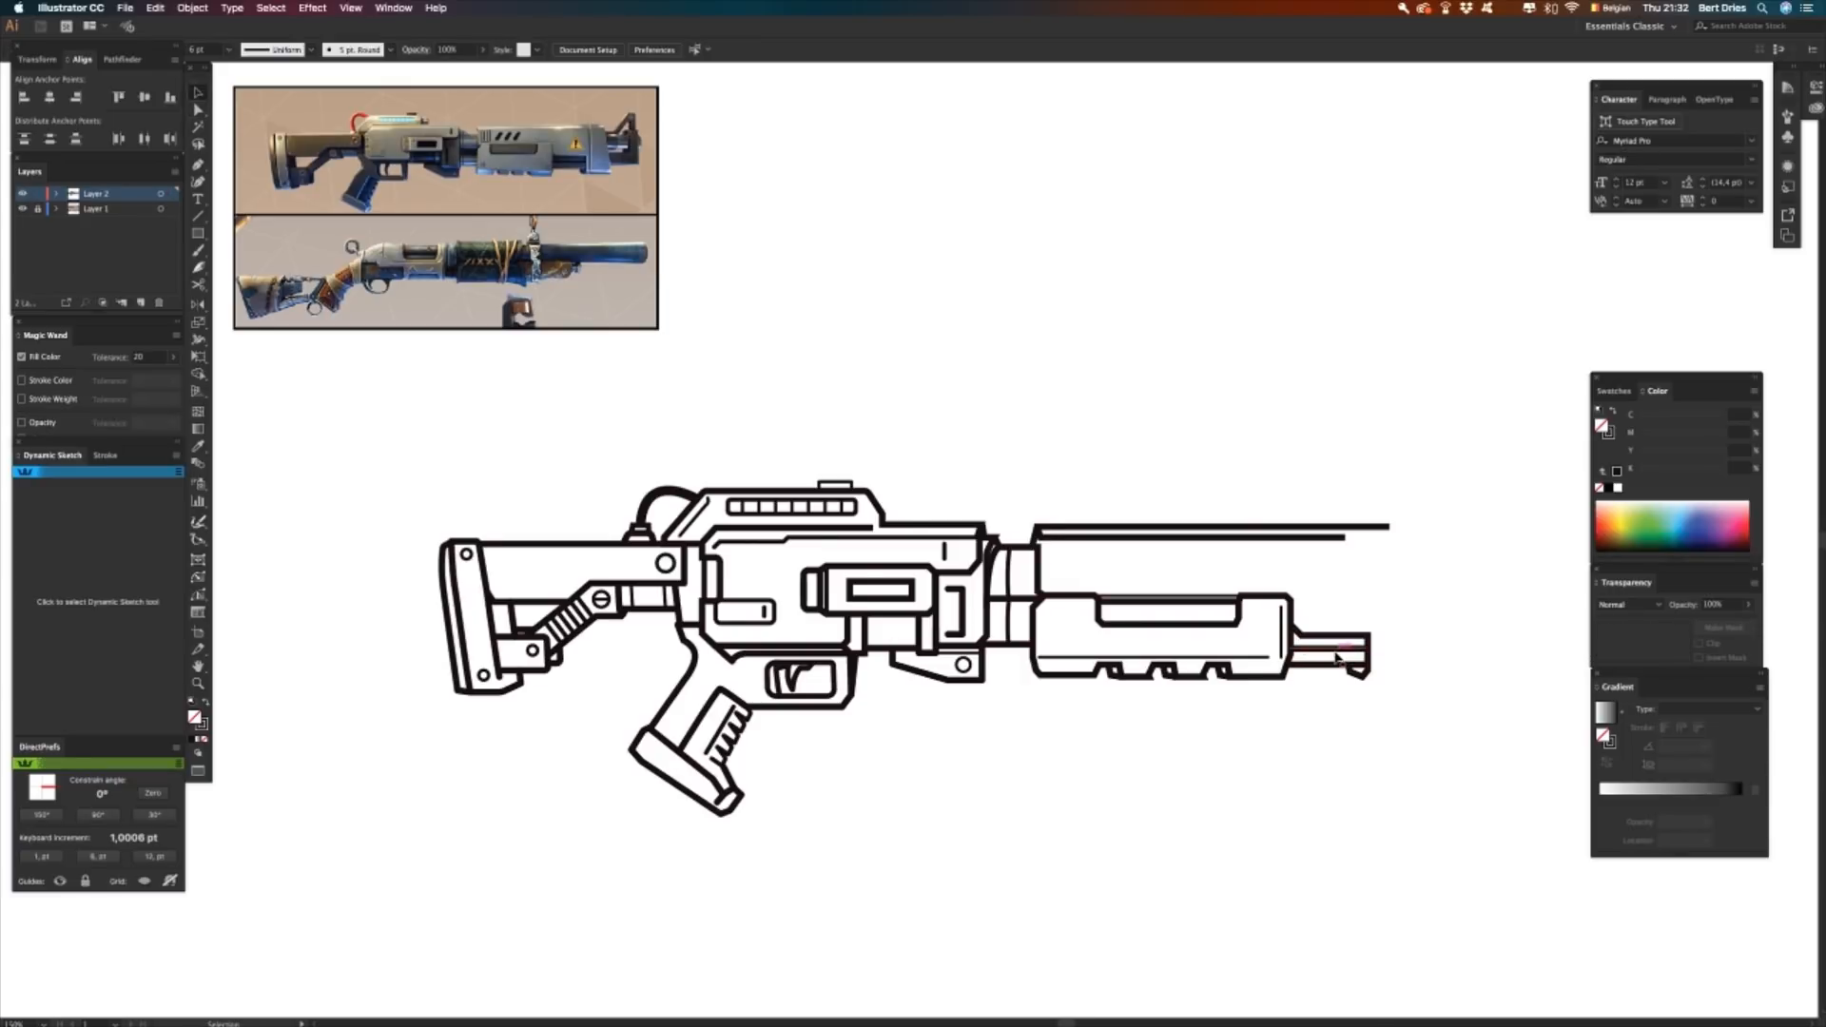
pyautogui.click(1336, 655)
pyautogui.press('i')
pyautogui.click(1265, 657)
pyautogui.press('a')
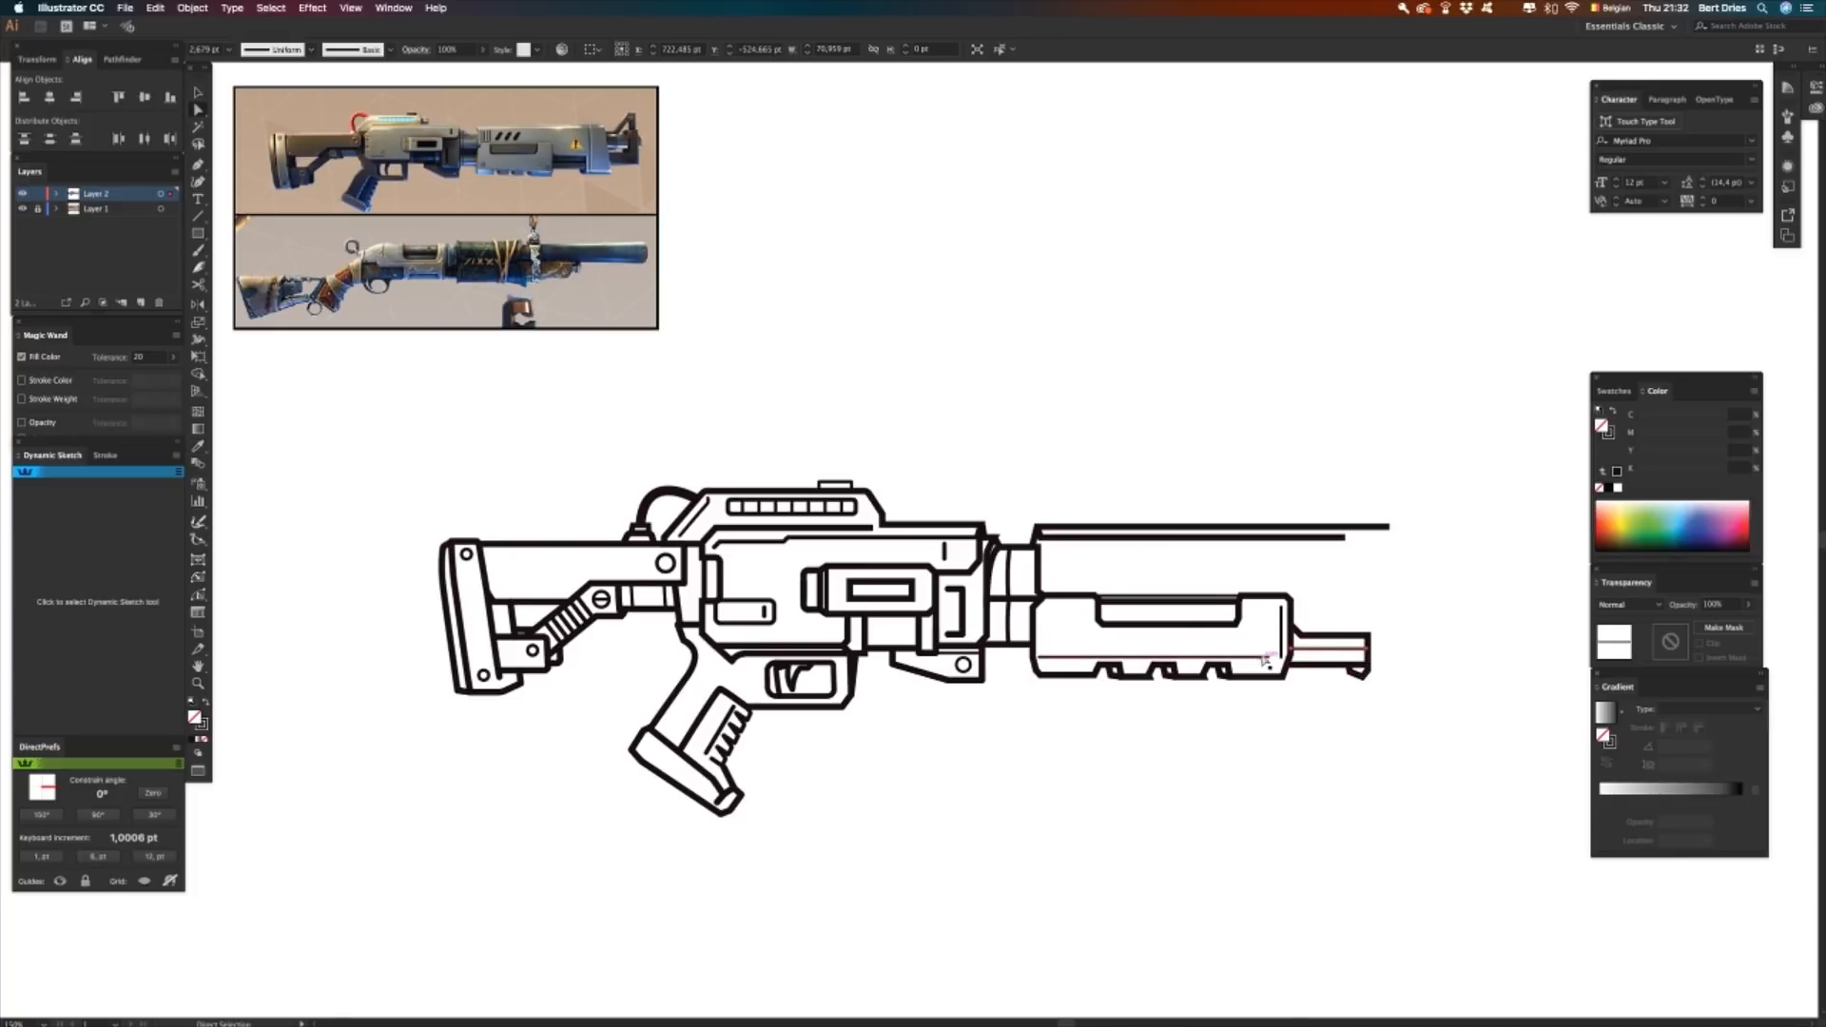
# - Draw a thin detail line inside the handguard's upper front corner, about 30 pt wide and 47 pt high, running along its front and upper edges
pyautogui.click(1270, 660)
pyautogui.moveTo(1271, 663); pyautogui.dragTo(1286, 608)
pyautogui.press('p')
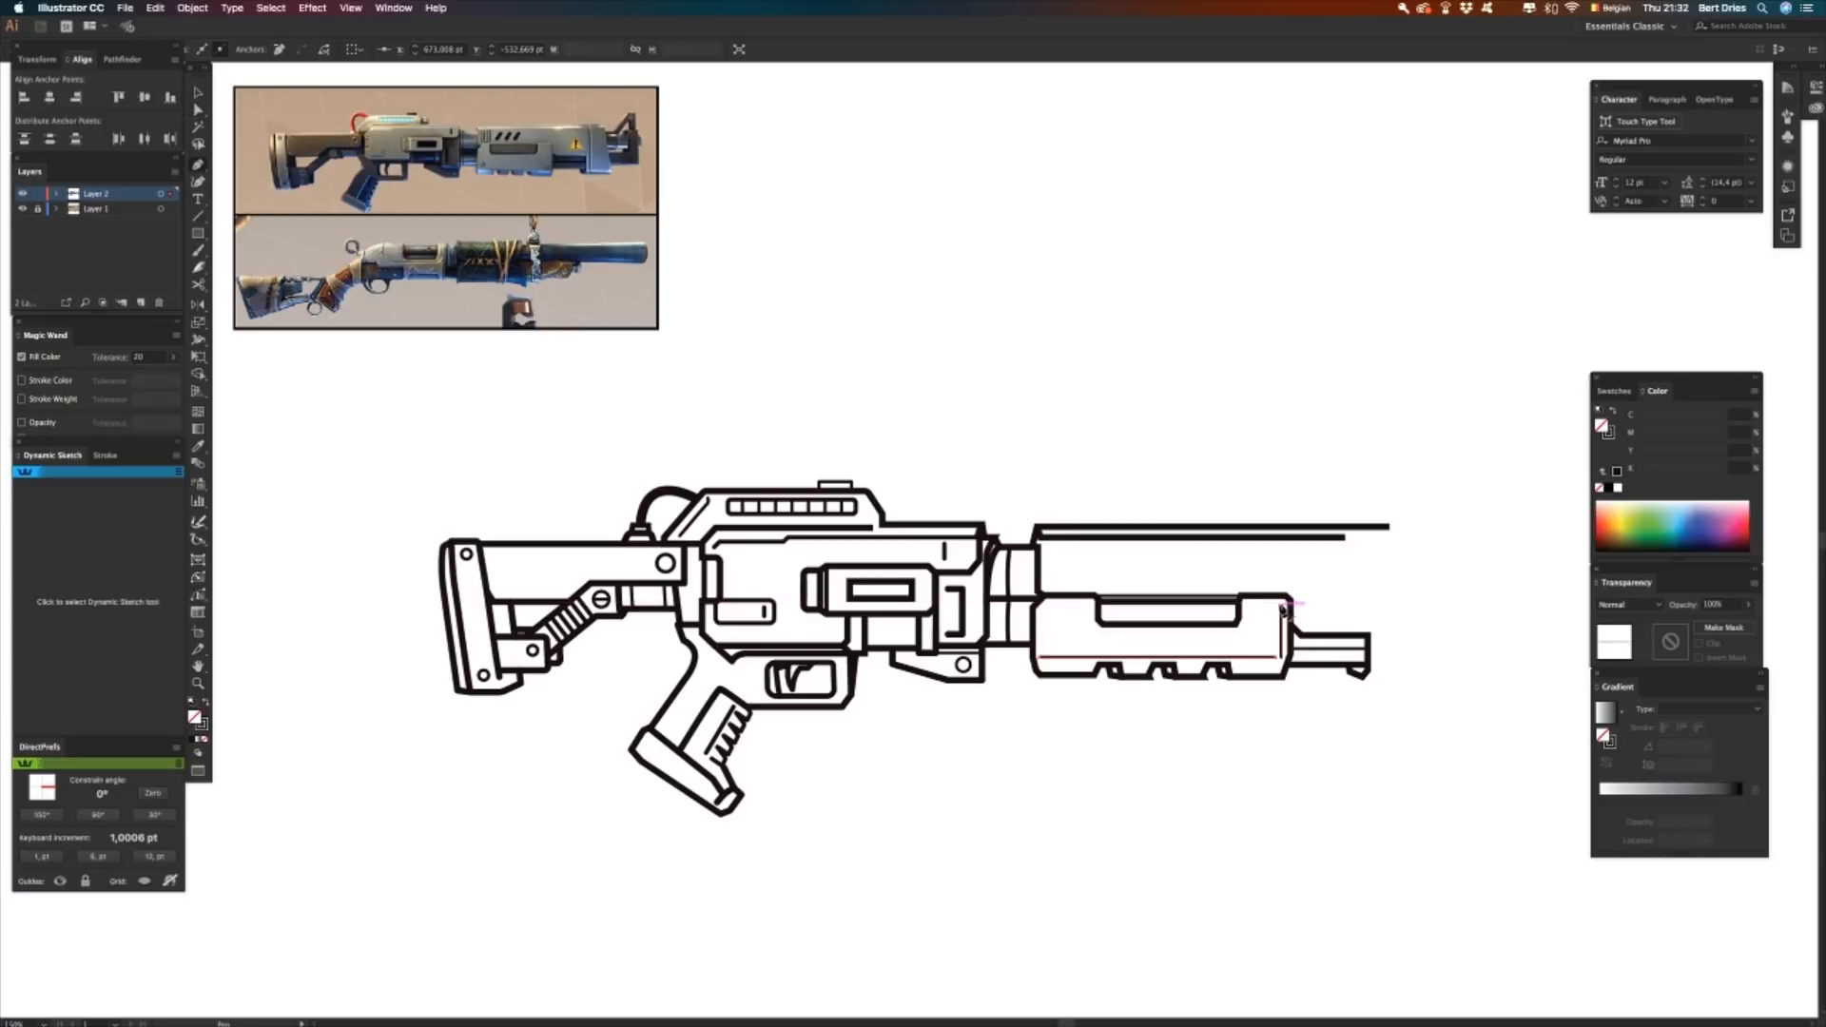
pyautogui.click(1283, 607)
pyautogui.press('a')
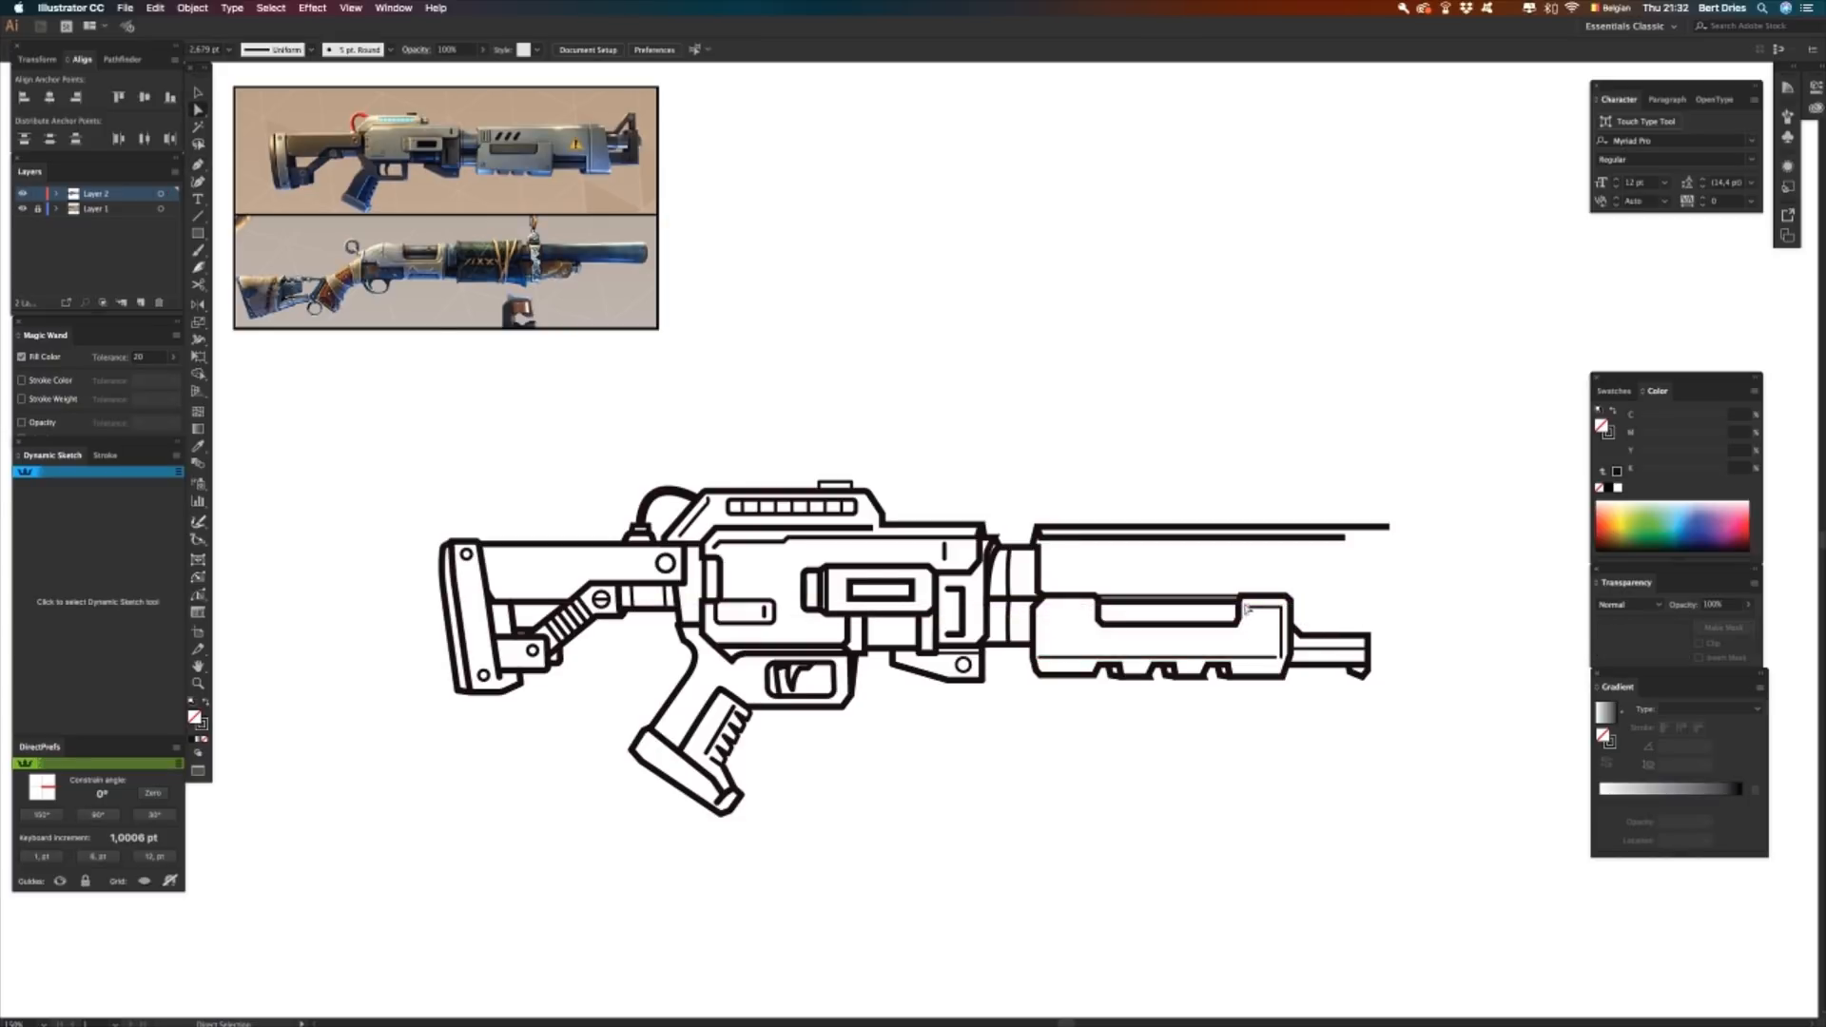
pyautogui.click(1282, 612)
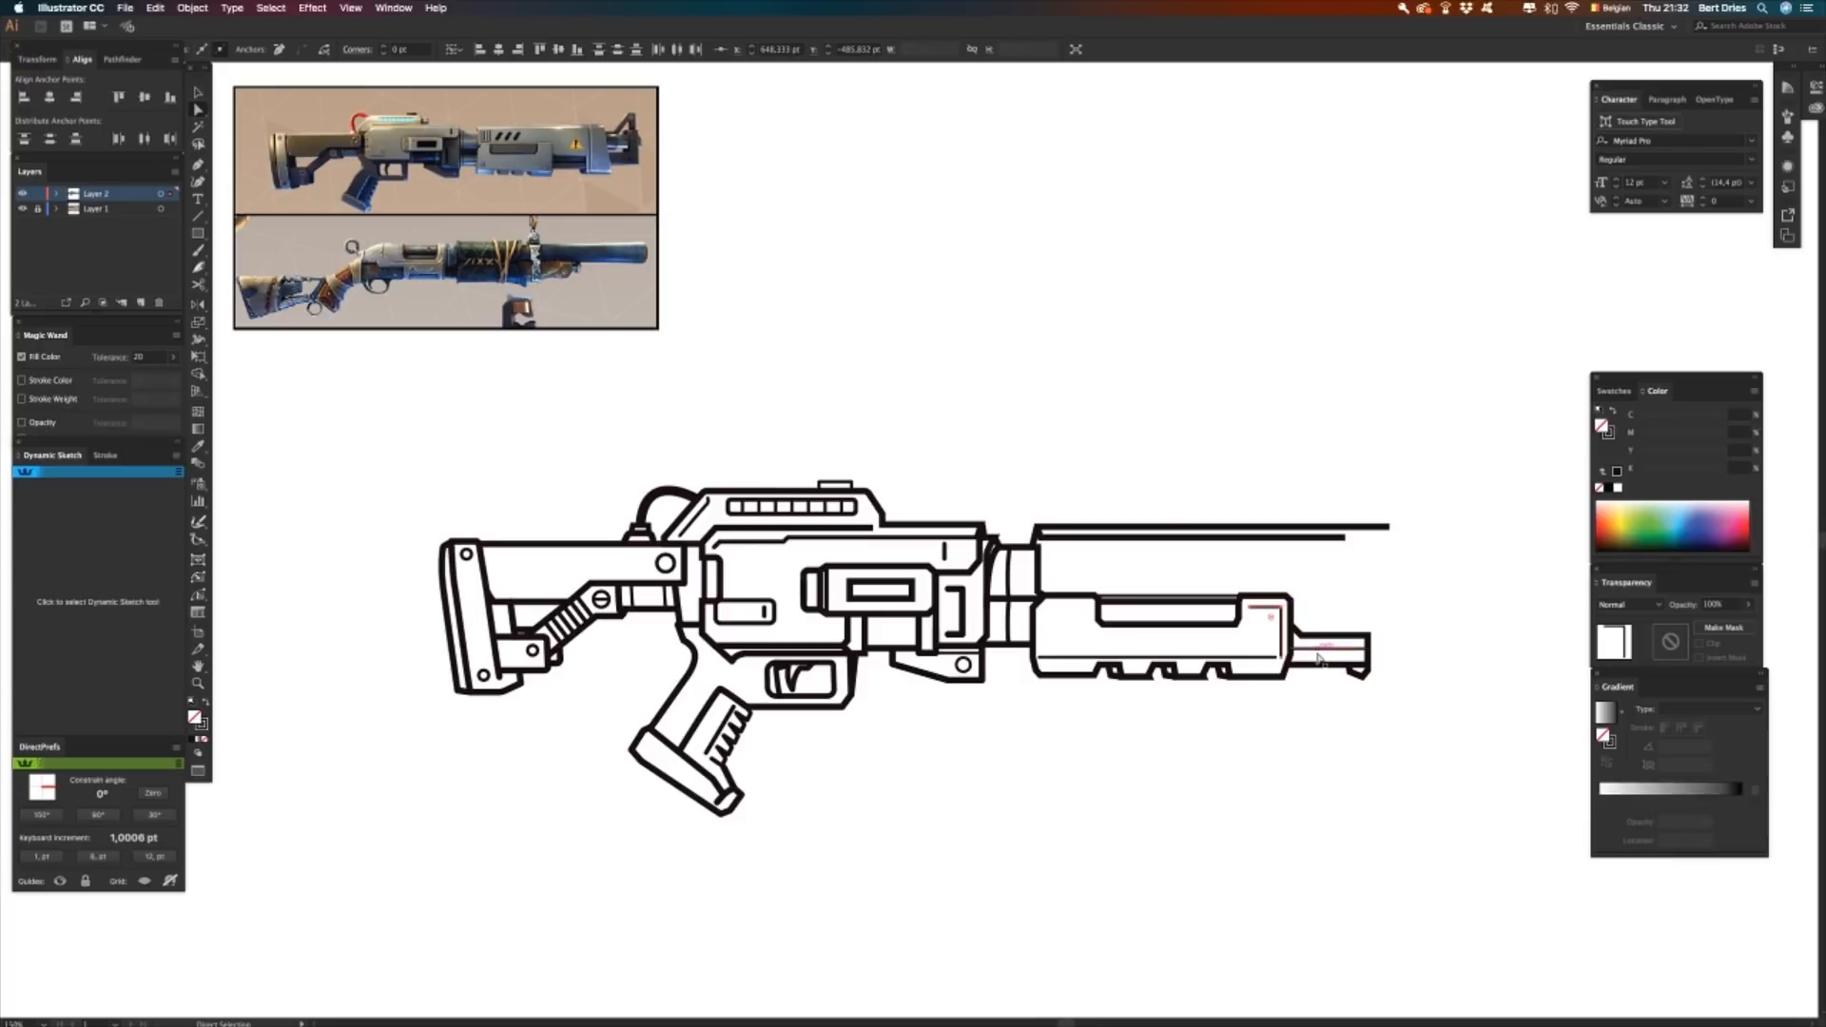
pyautogui.press('v')
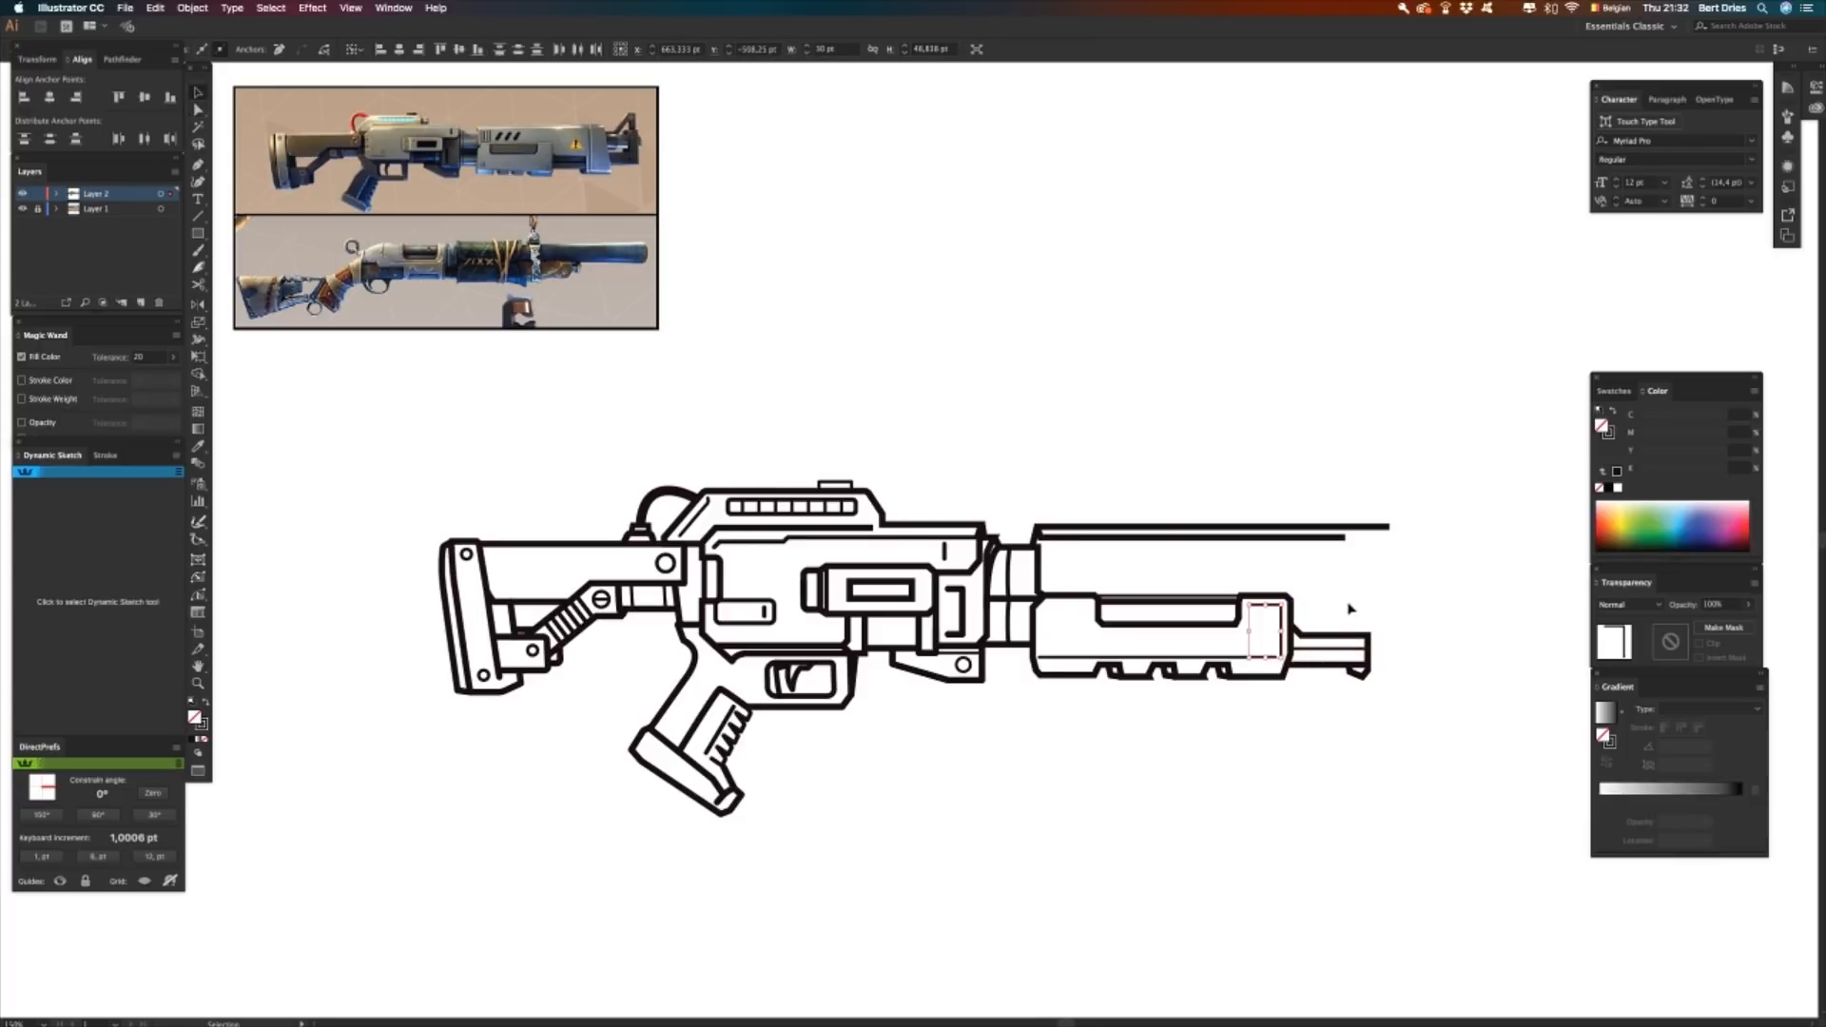
pyautogui.click(1355, 604)
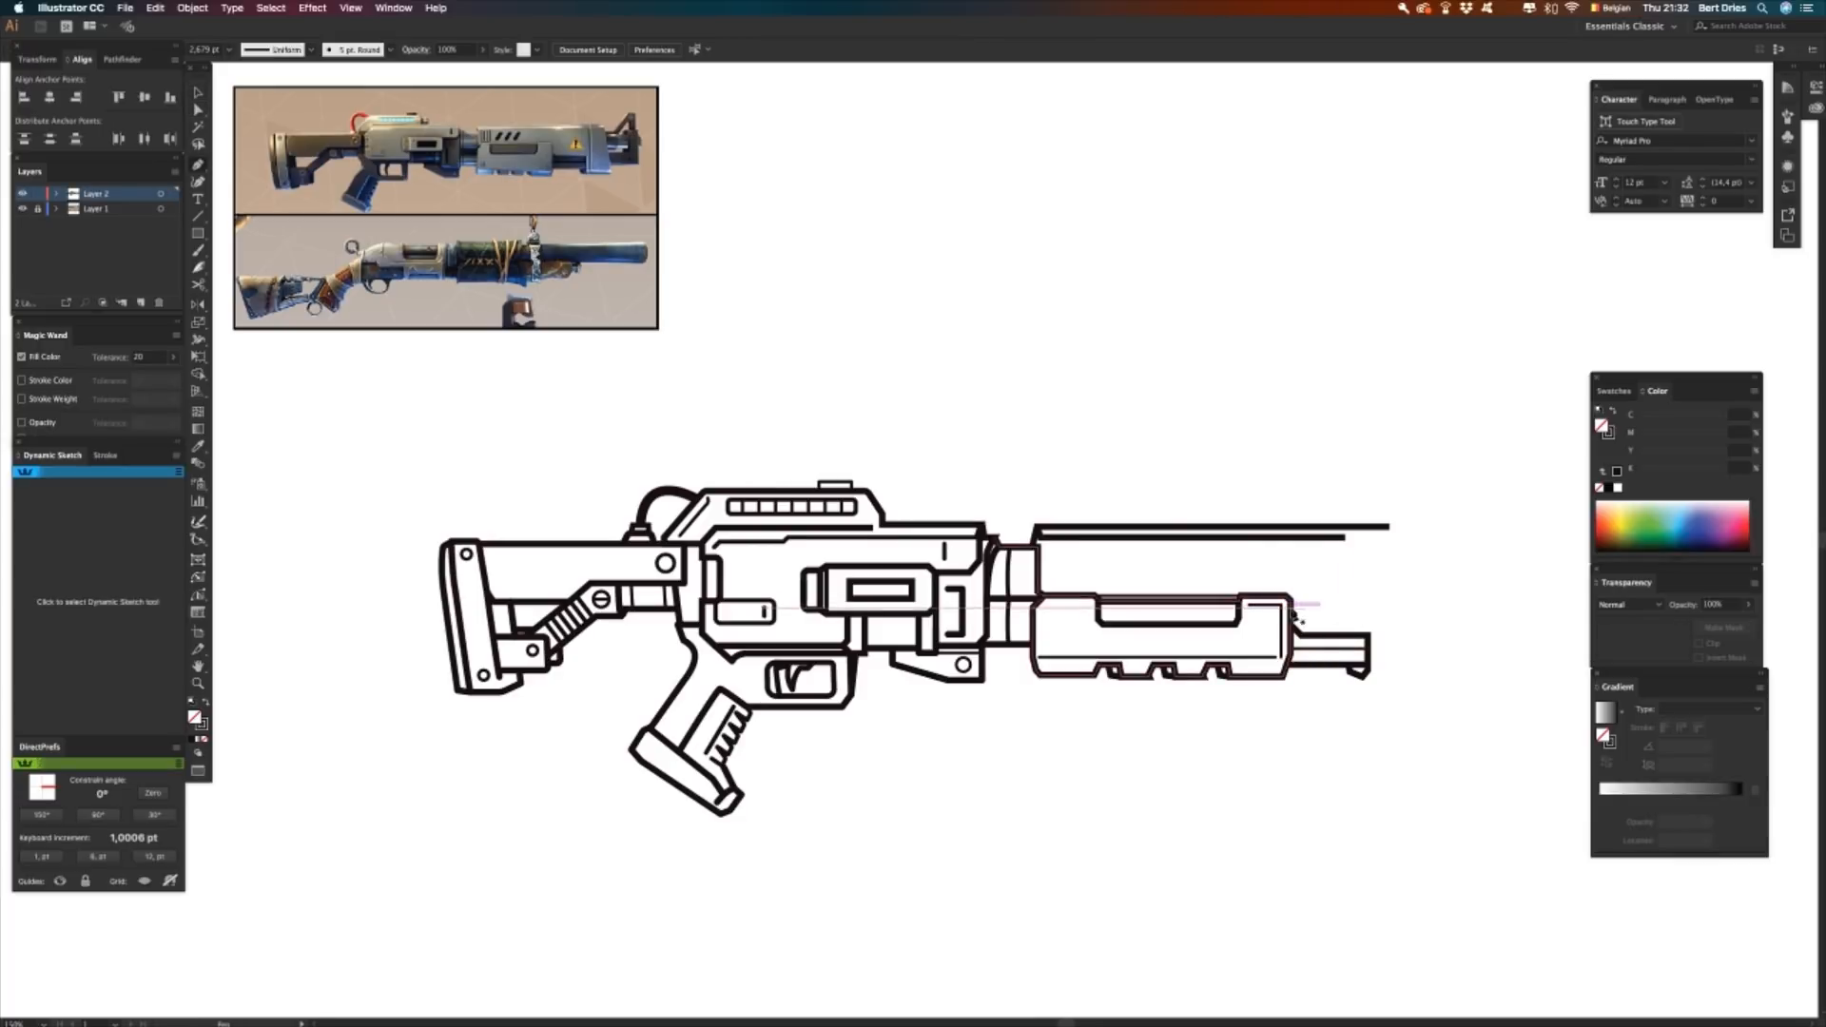
# - Draw the muzzle outline from the front tube's lower lip forward, around a small chamfered corner, and slanting up past the barrel's top line
pyautogui.press('p')
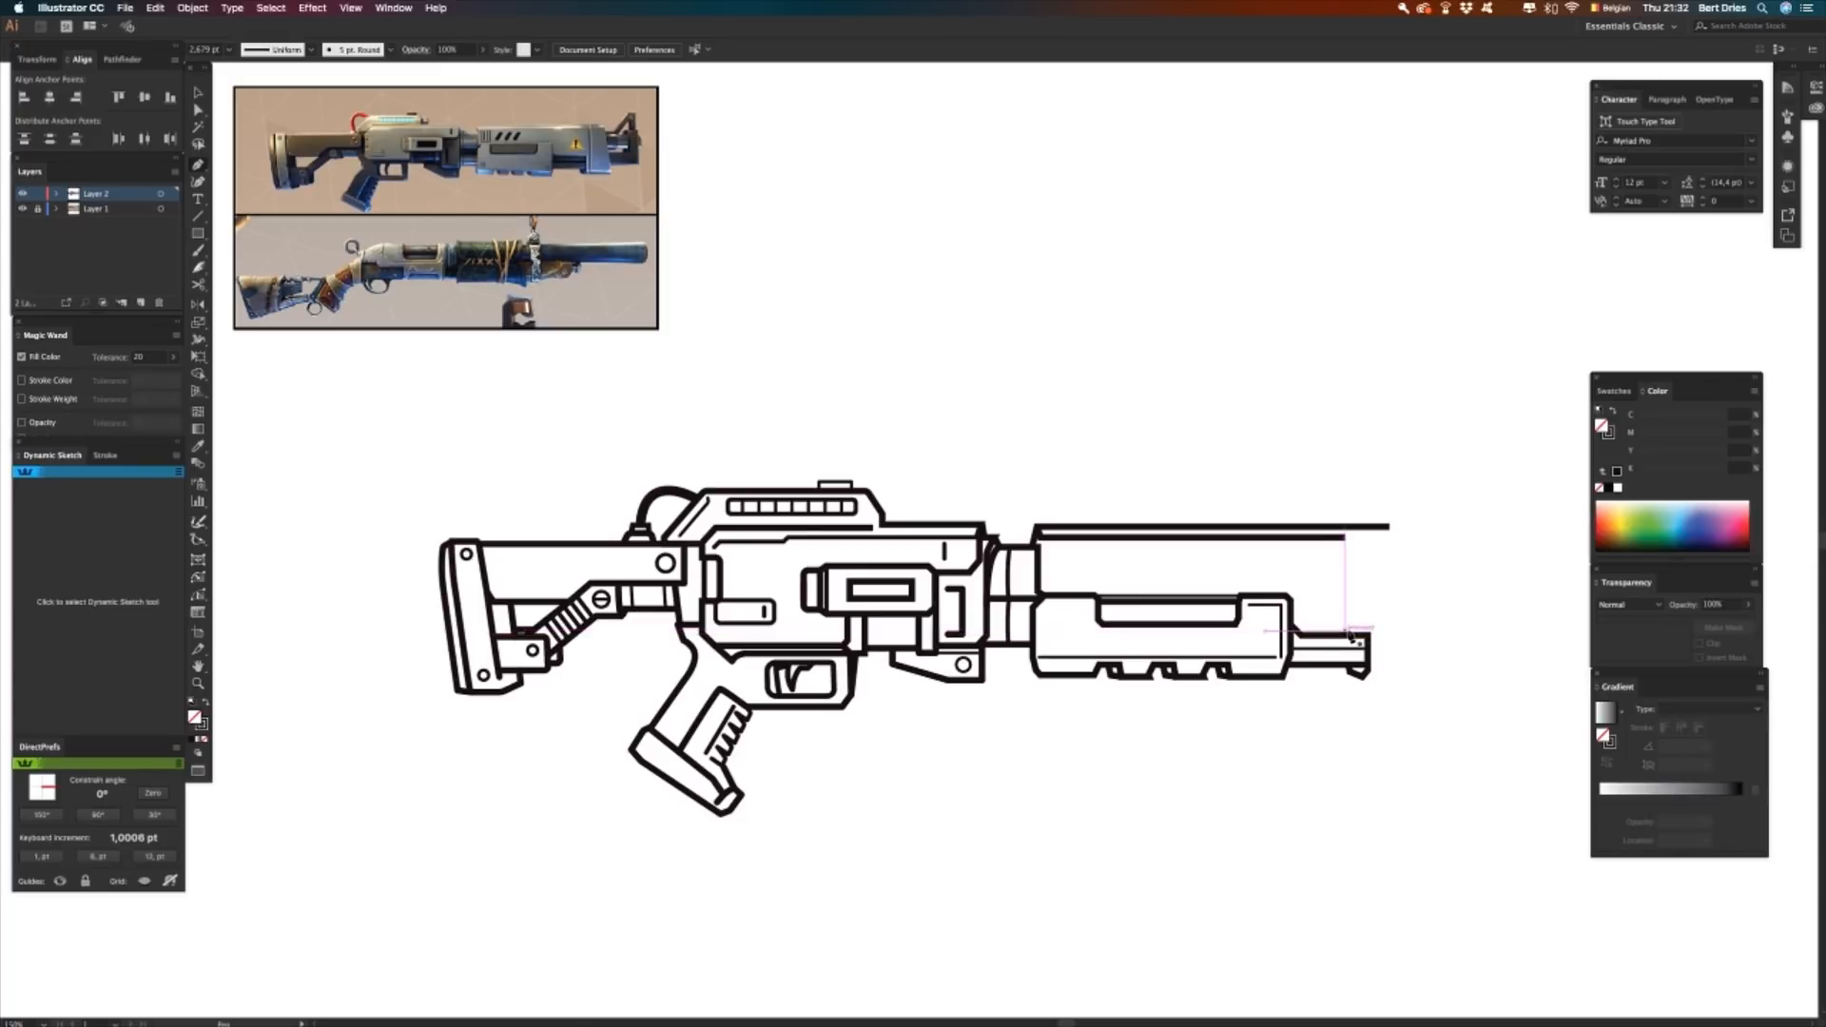
pyautogui.click(1362, 677)
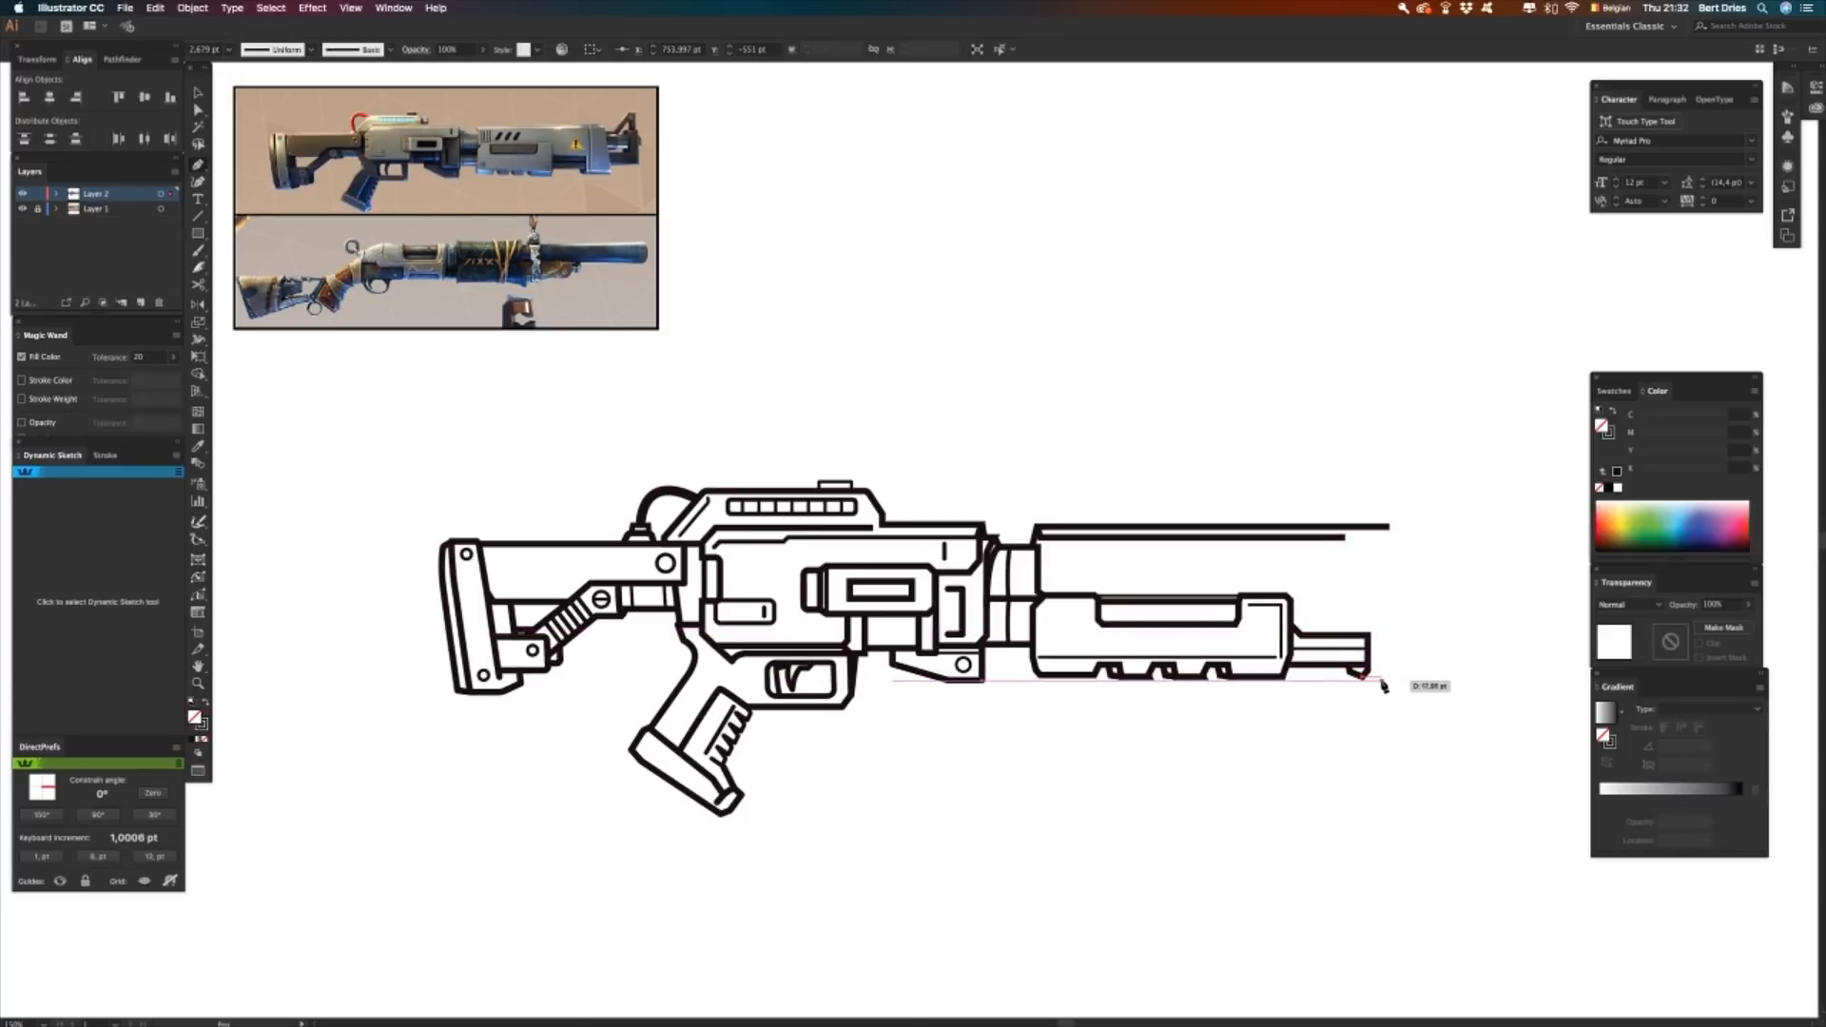
pyautogui.click(1431, 679)
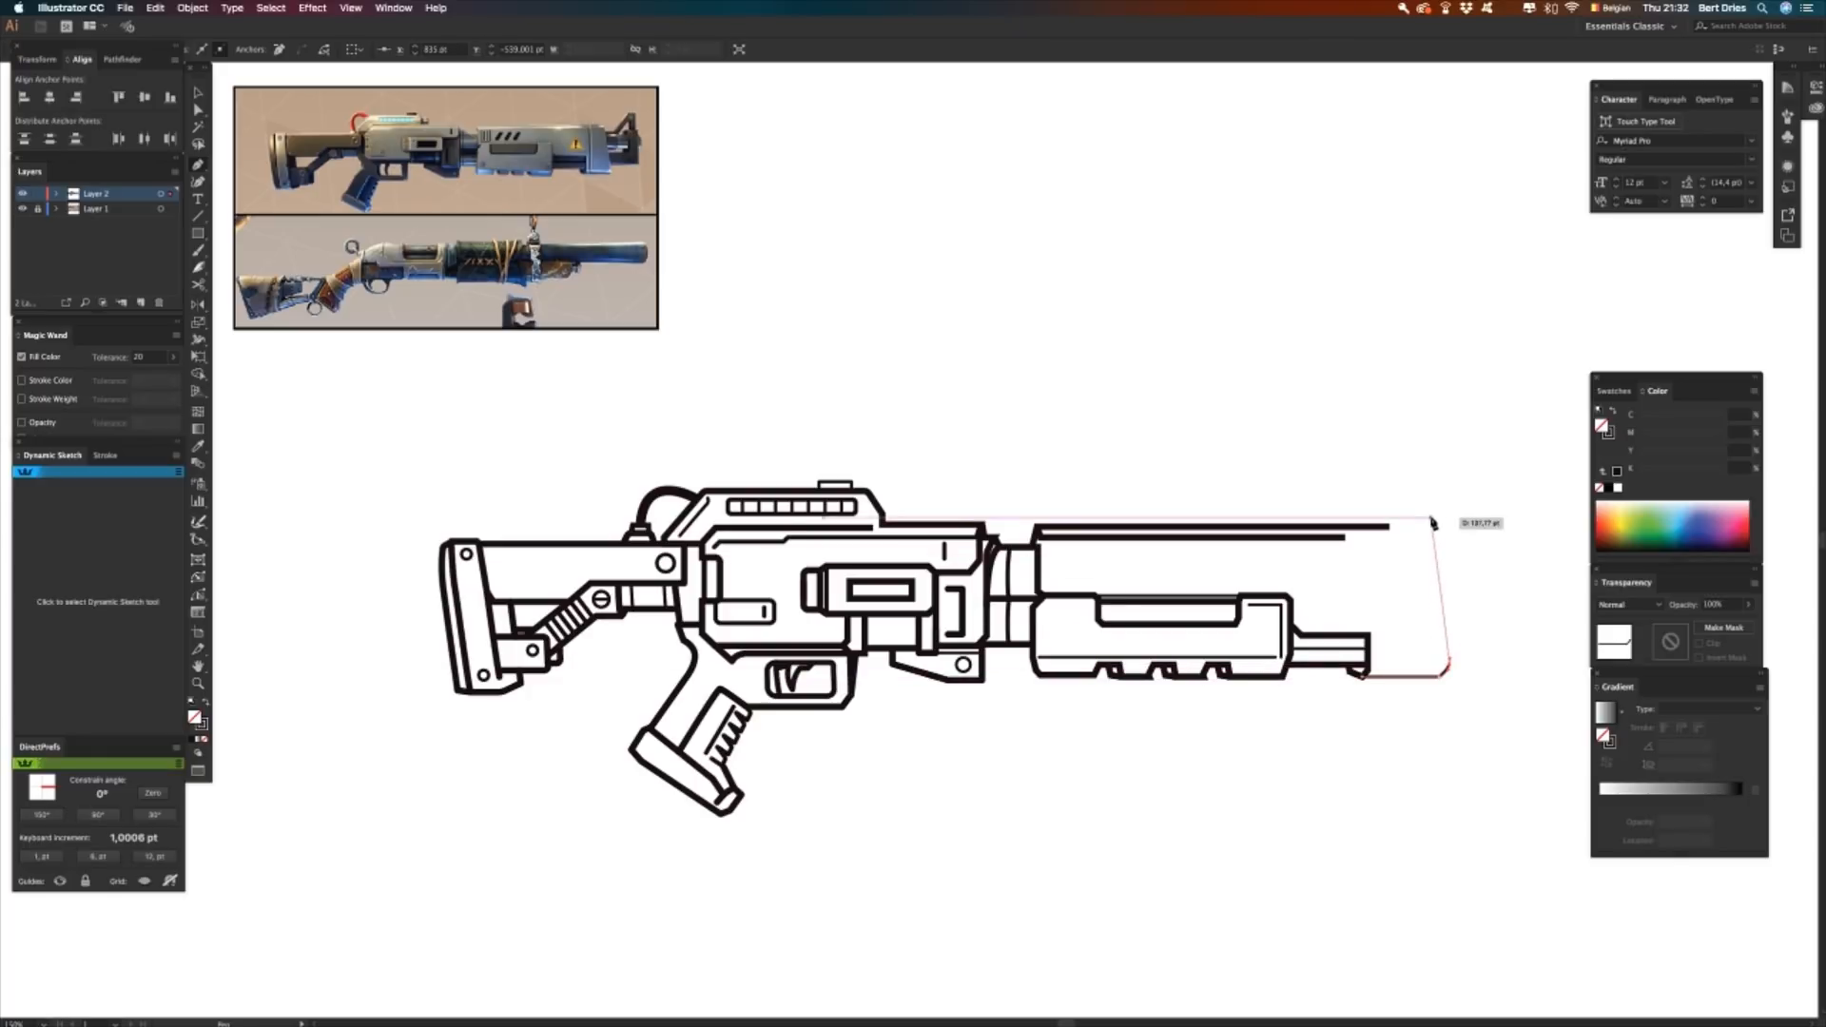
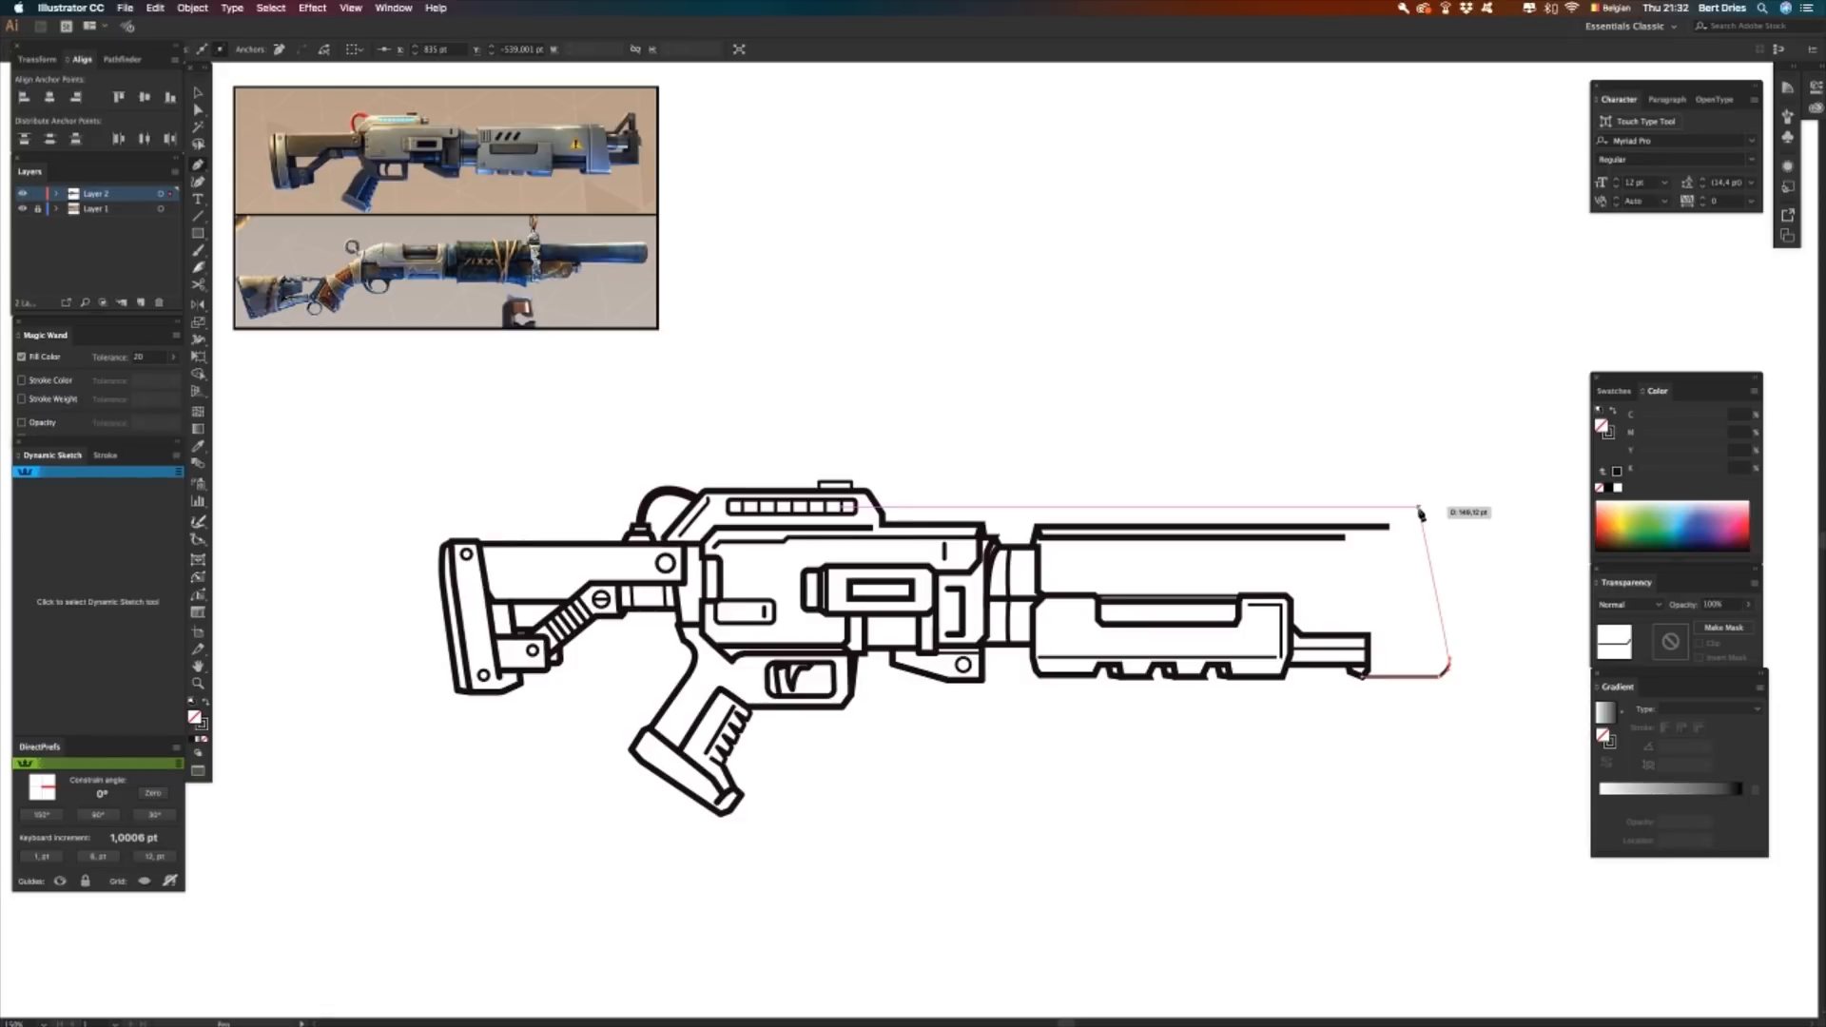
pyautogui.click(1420, 512)
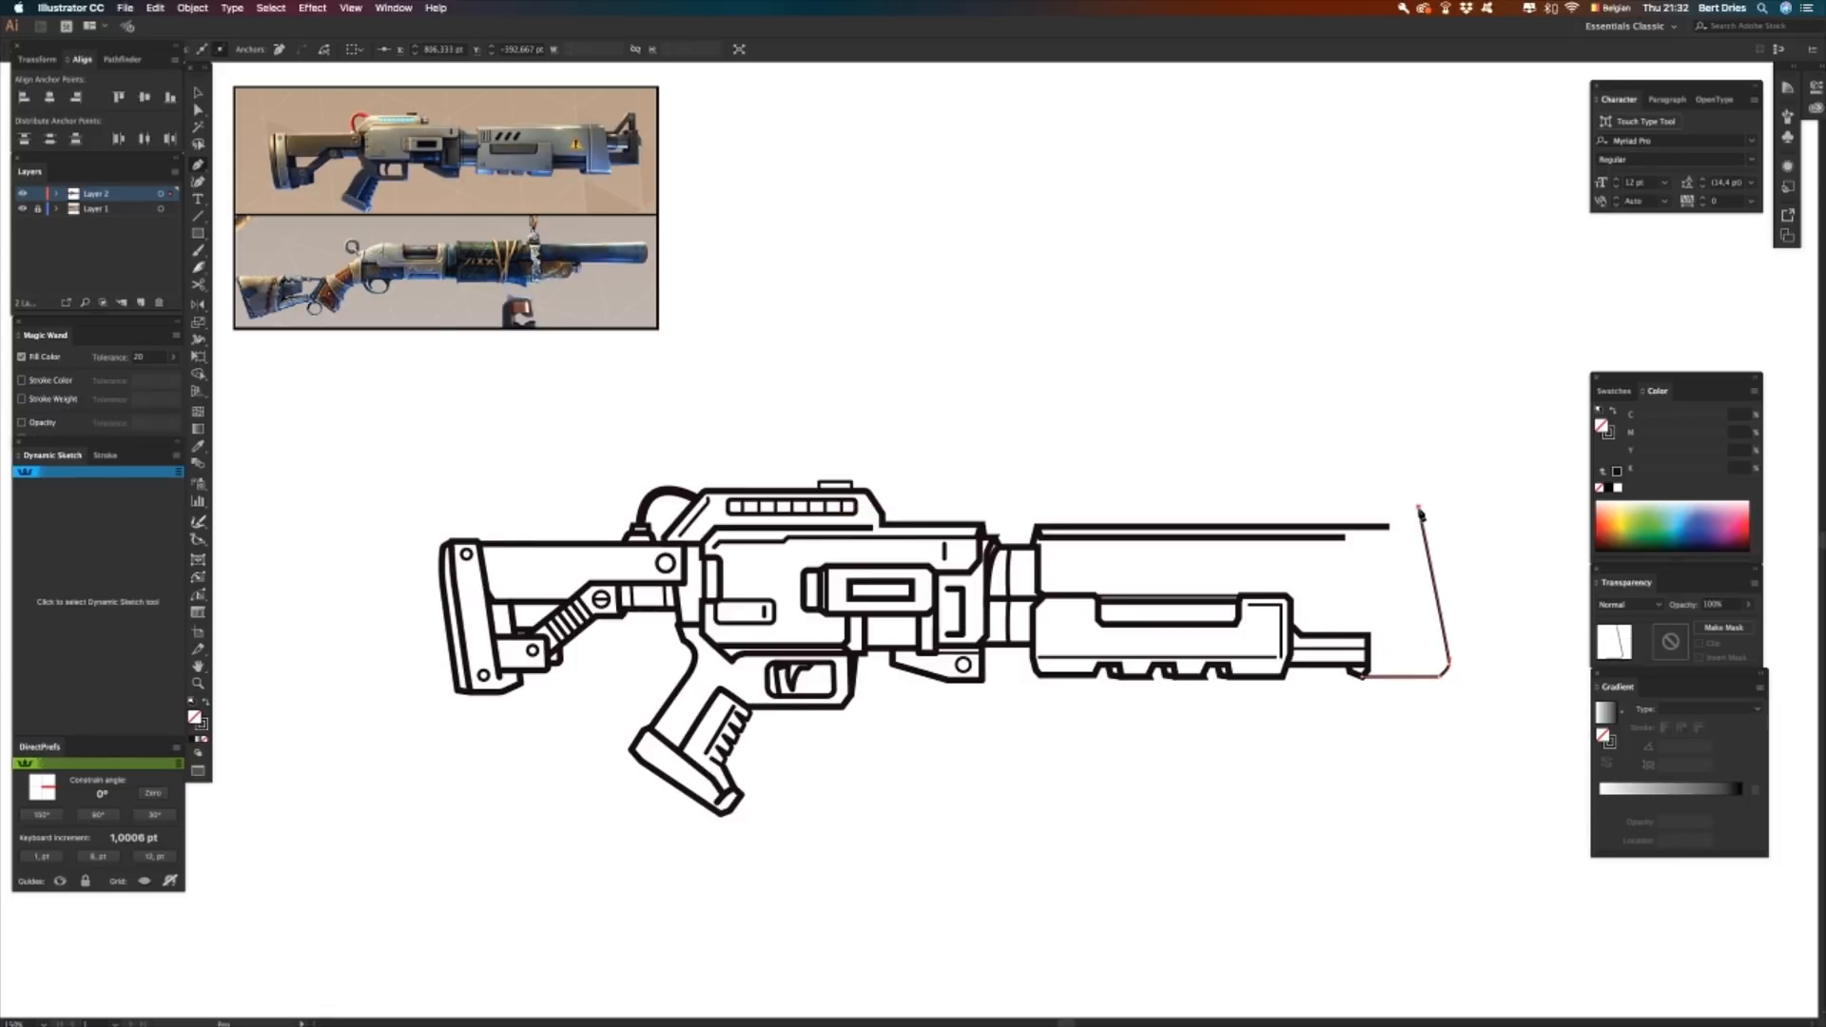
# - Extend the barrel's top line past the slanted muzzle edge and match the muzzle outline's stroke to it
pyautogui.press('a')
pyautogui.moveTo(1382, 534); pyautogui.dragTo(1439, 527)
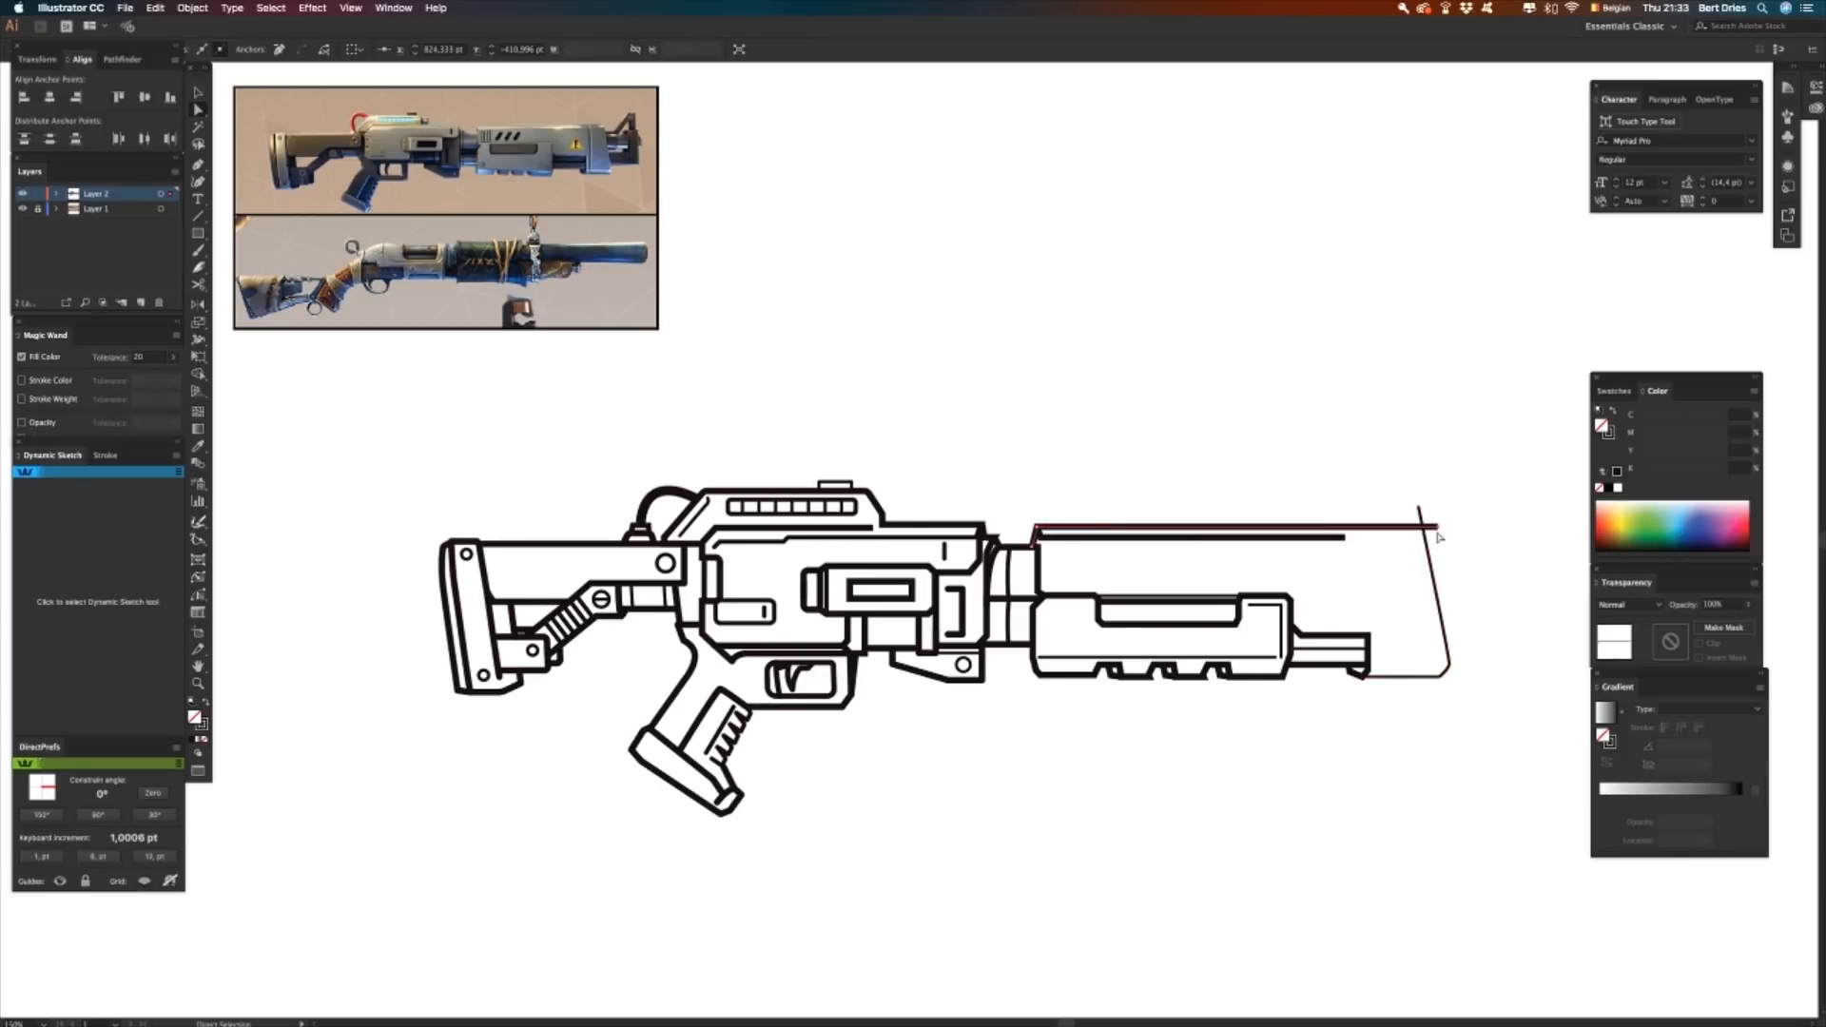
pyautogui.click(1392, 597)
pyautogui.press('i')
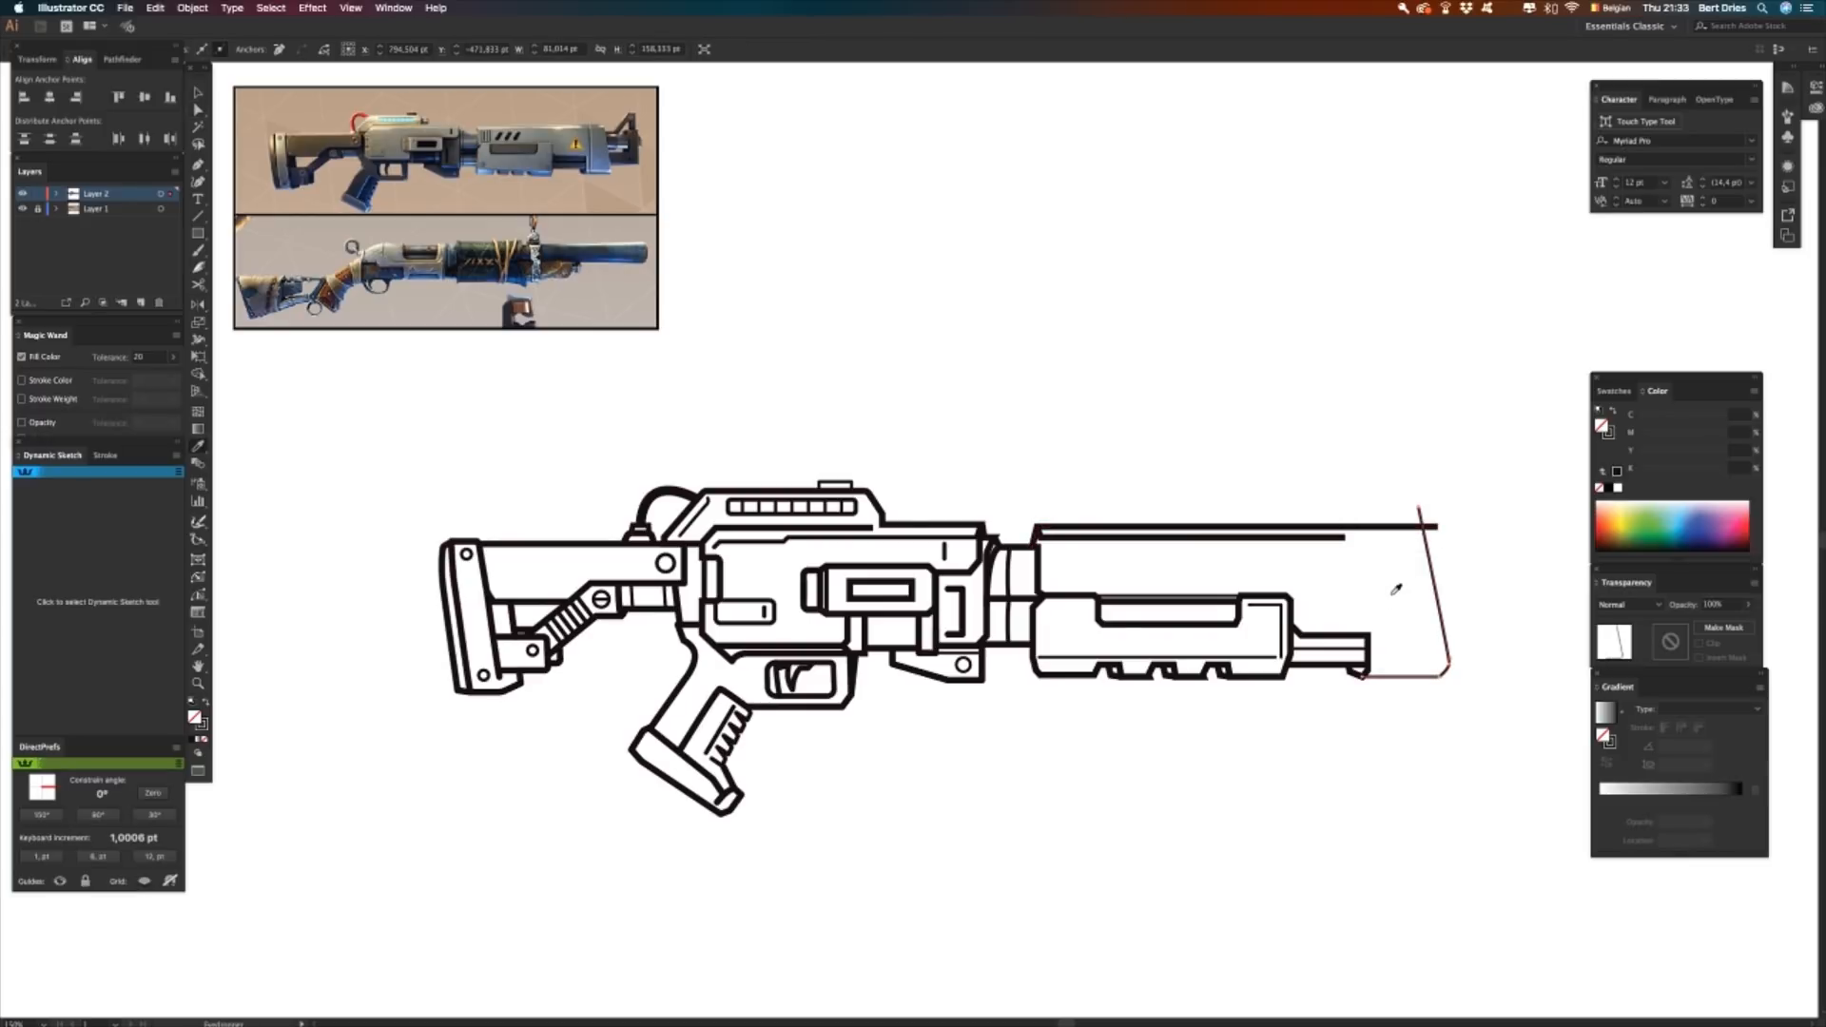
pyautogui.click(1399, 525)
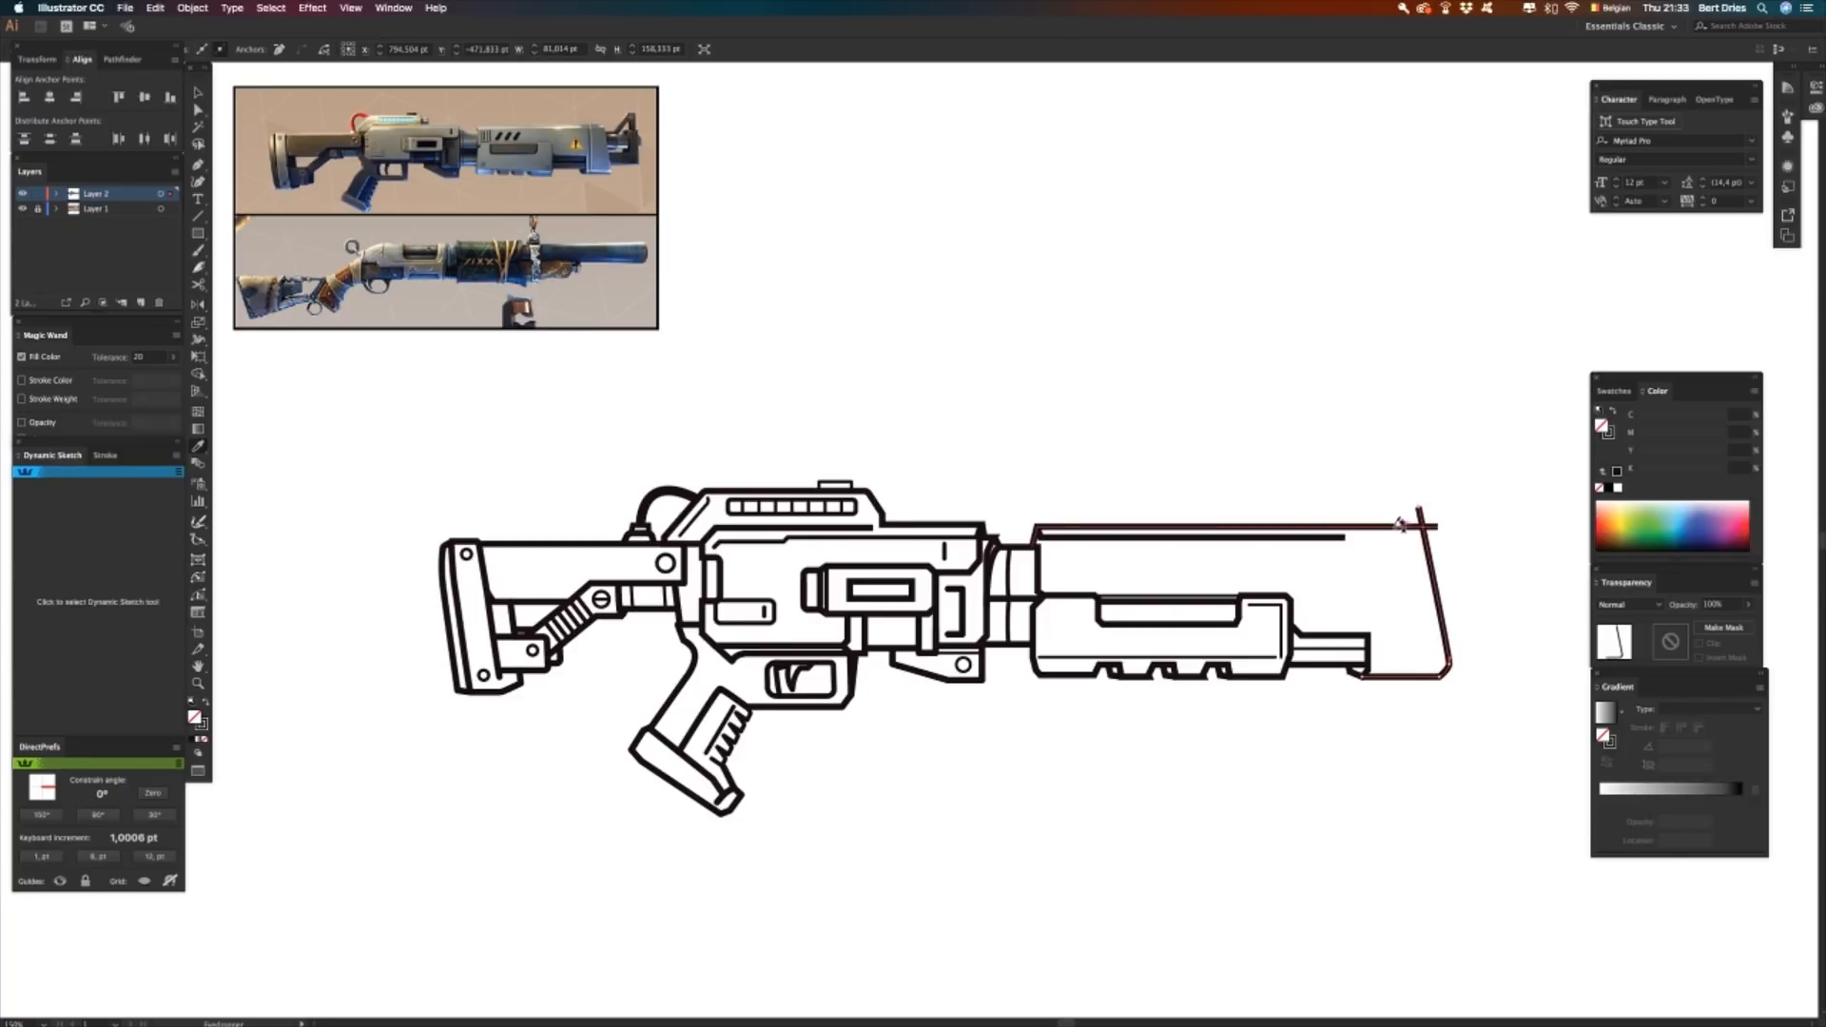
# - Trim the overshooting line ends at the muzzle's upper corner and extend the barrel's inner top line almost to the slanted edge
pyautogui.press('n')
pyautogui.click(1437, 519)
pyautogui.click(1437, 531)
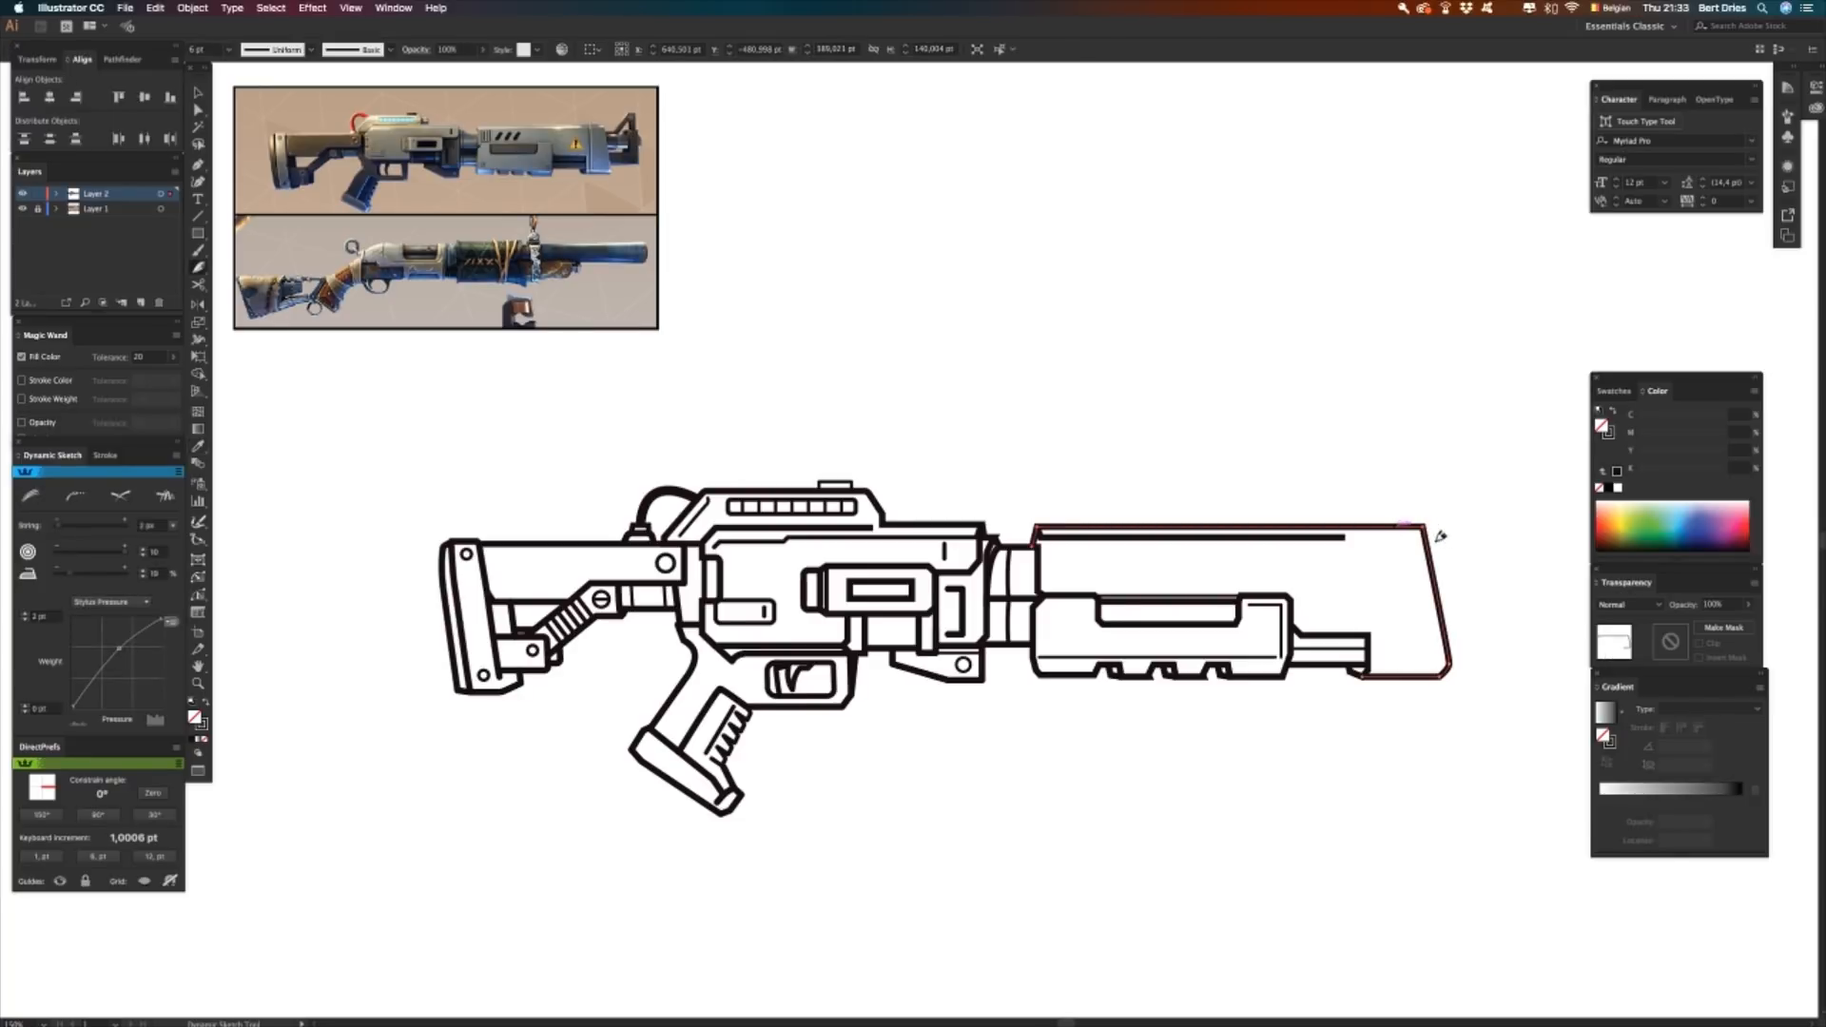
pyautogui.press('a')
pyautogui.click(1364, 554)
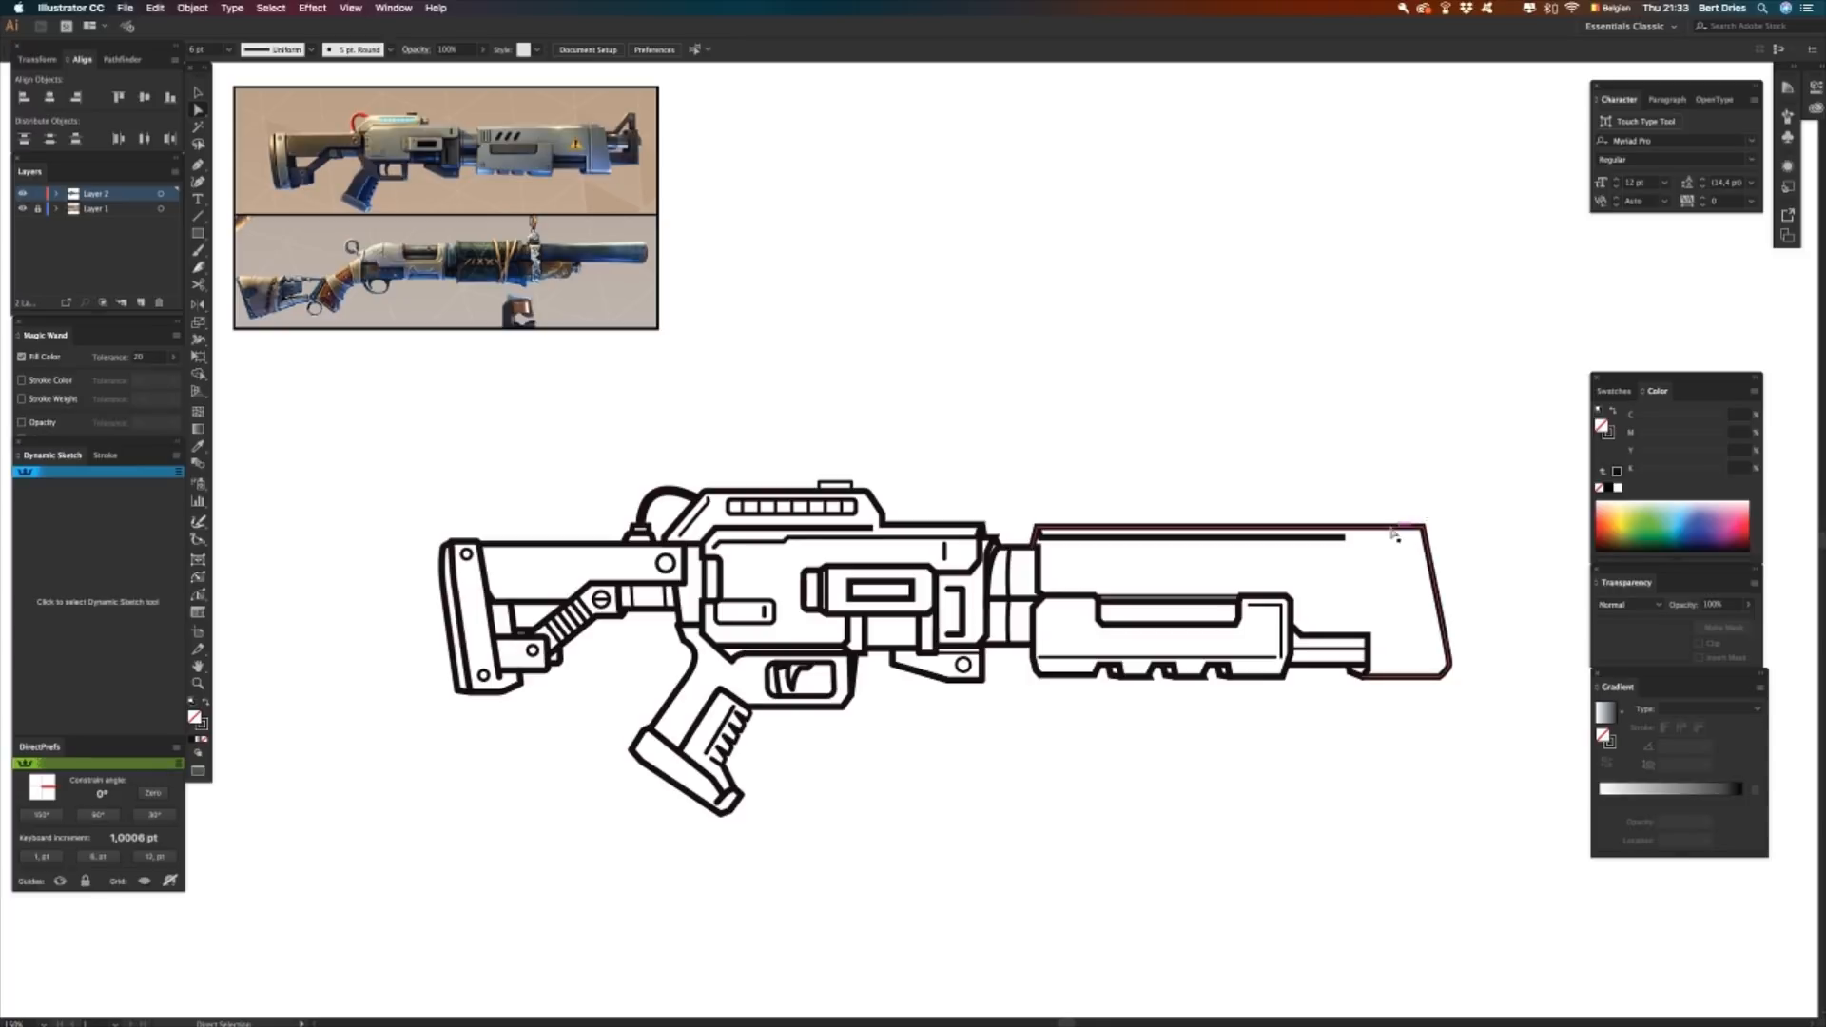
pyautogui.moveTo(1345, 541); pyautogui.dragTo(1415, 542)
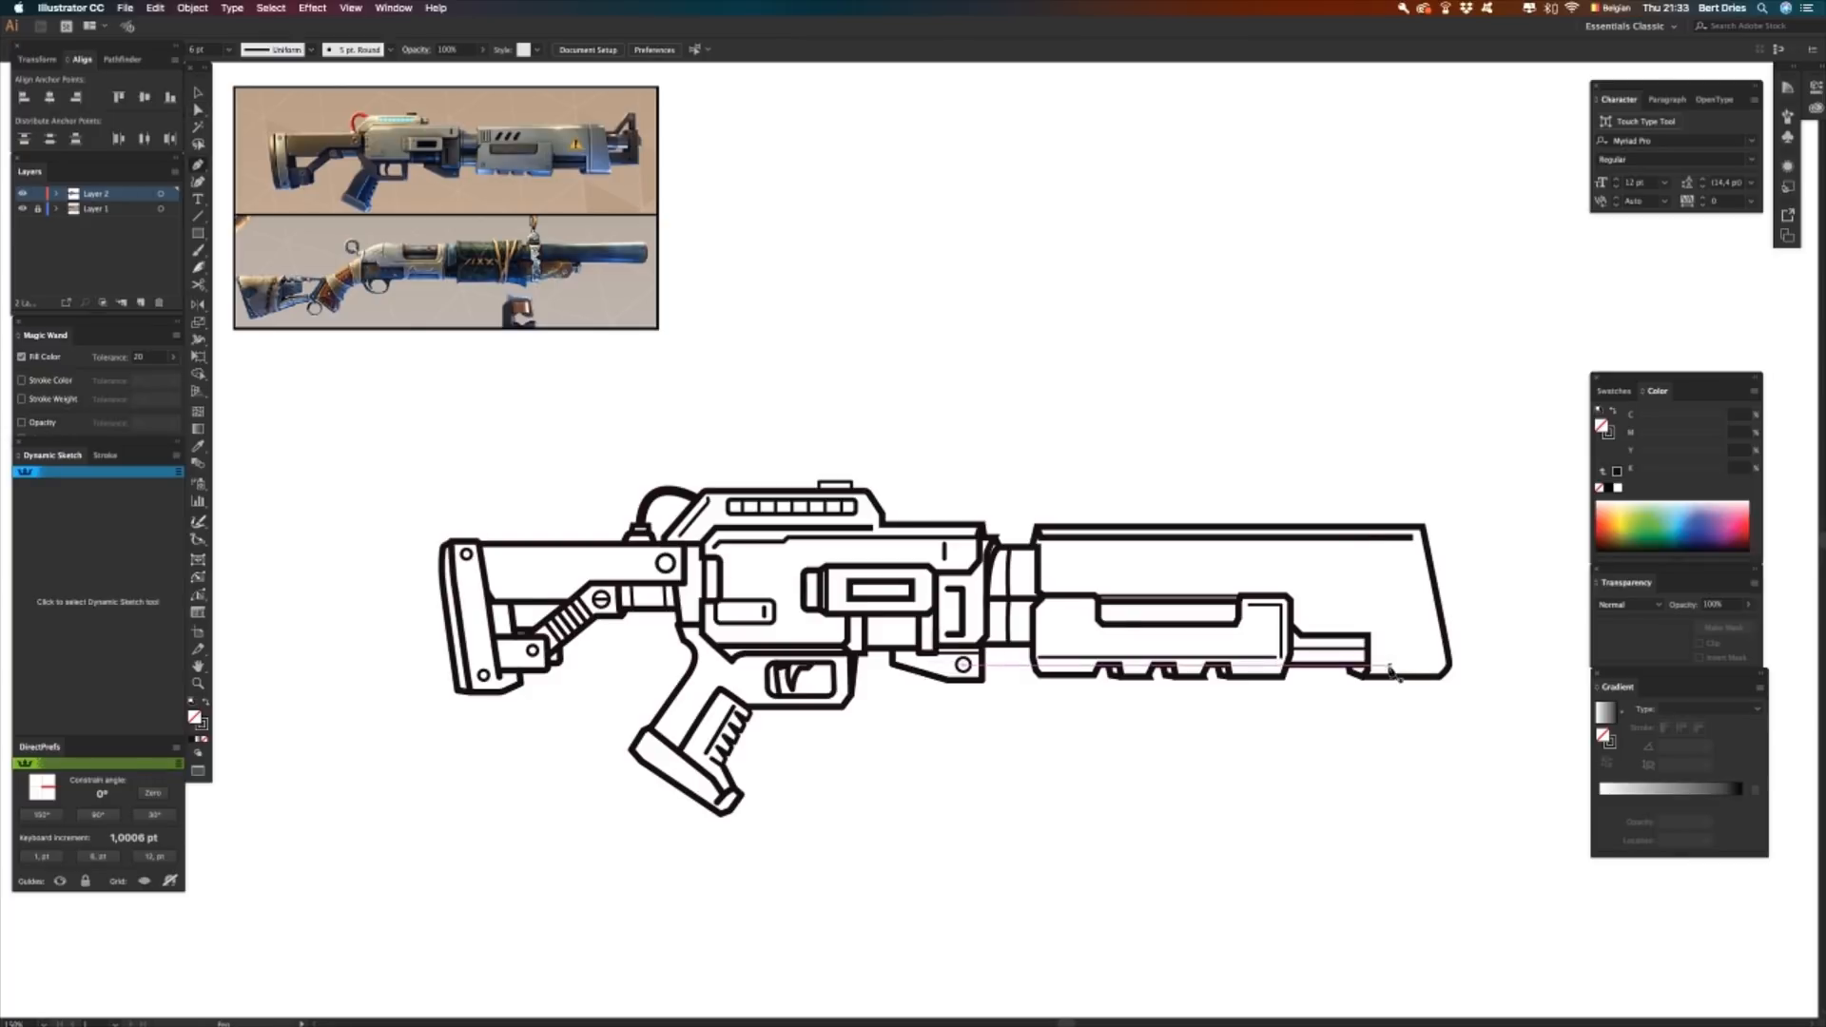
# - Draw a vertical line through the muzzle section from its lower edge to the barrel's top line and trim the overshoot
pyautogui.moveTo(1385, 680); pyautogui.dragTo(1384, 518)
pyautogui.press('n')
pyautogui.press('a')
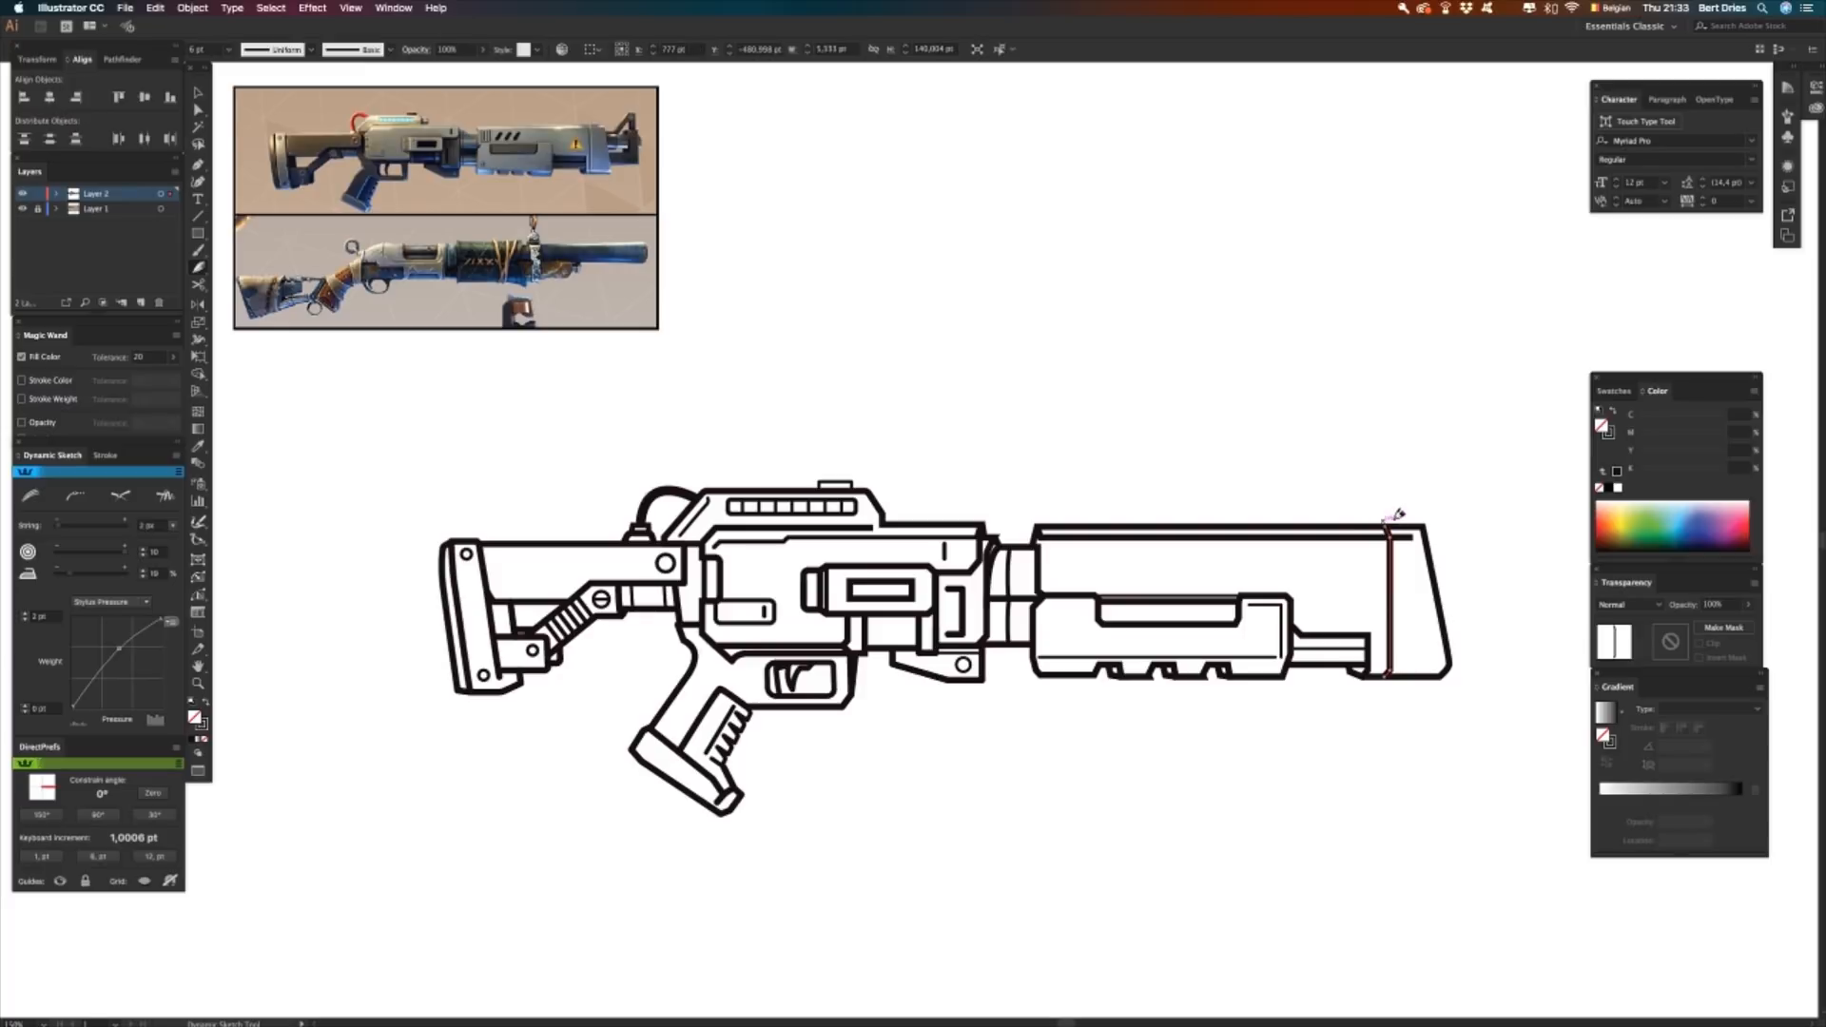
# - Move the muzzle's vertical line about 8 pt back towards the handguard
pyautogui.click(1388, 583)
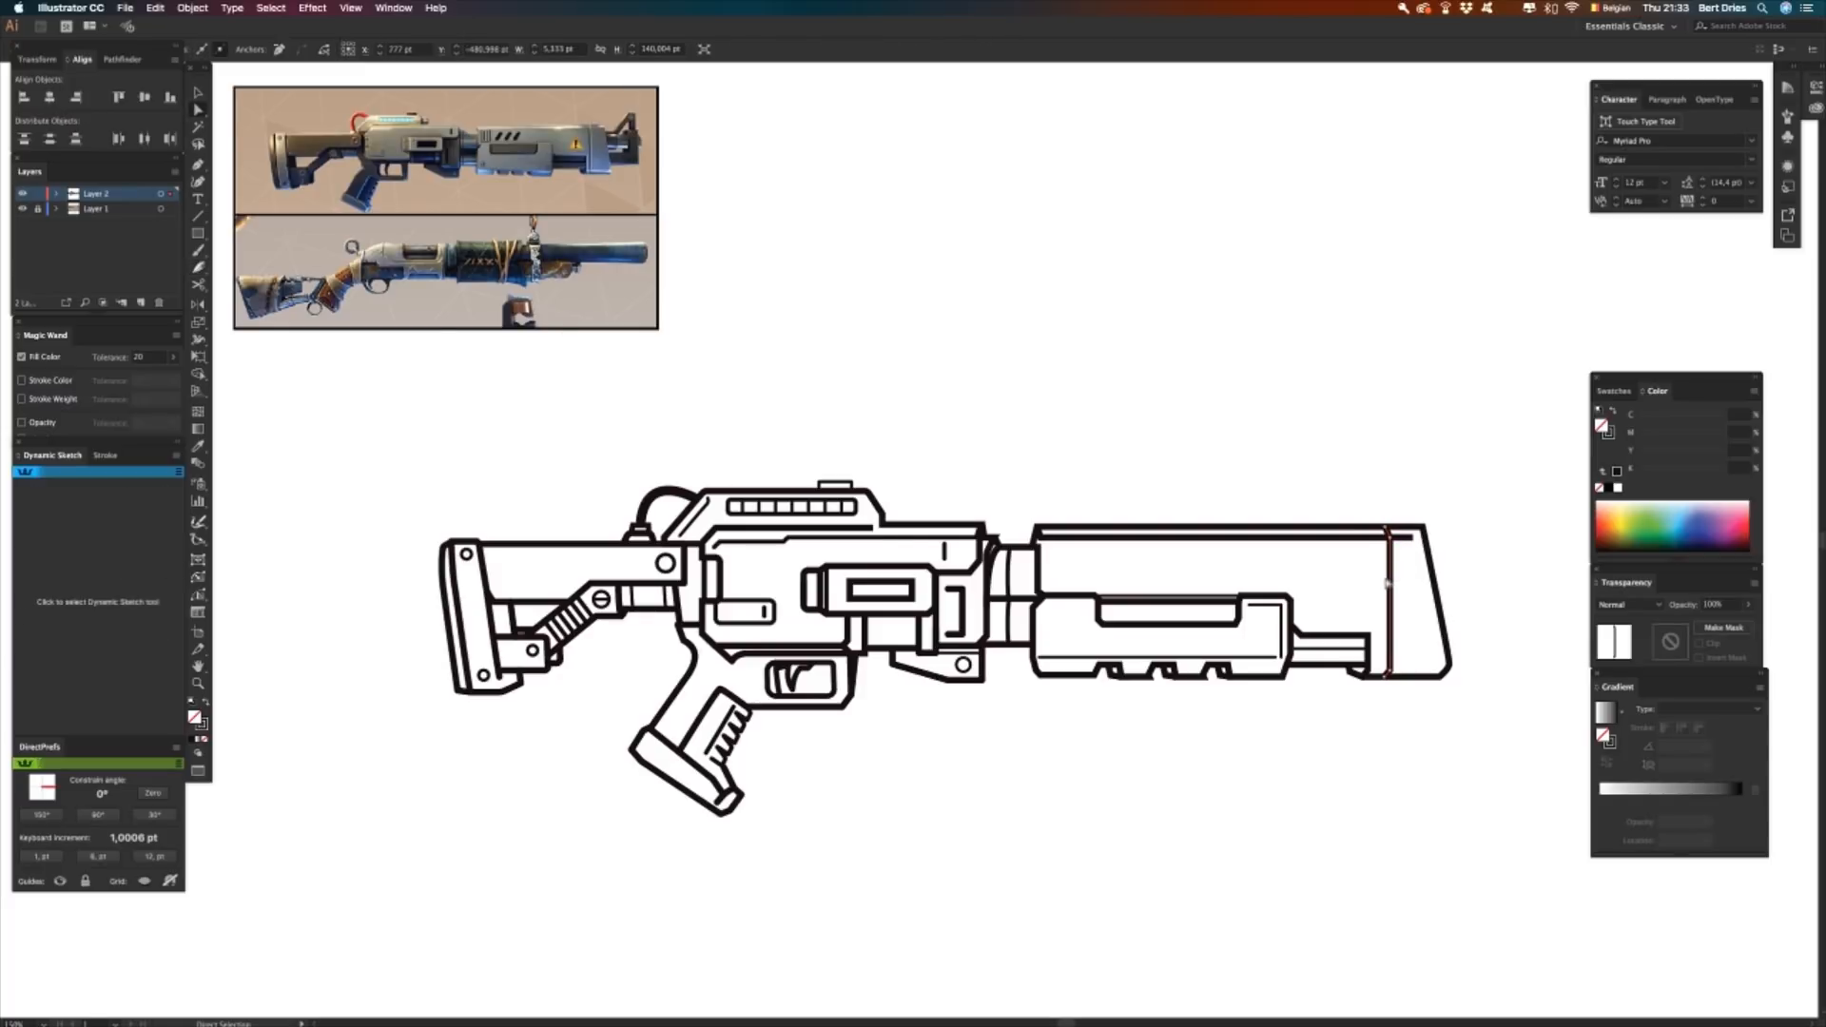
pyautogui.press('v')
pyautogui.click(1380, 617)
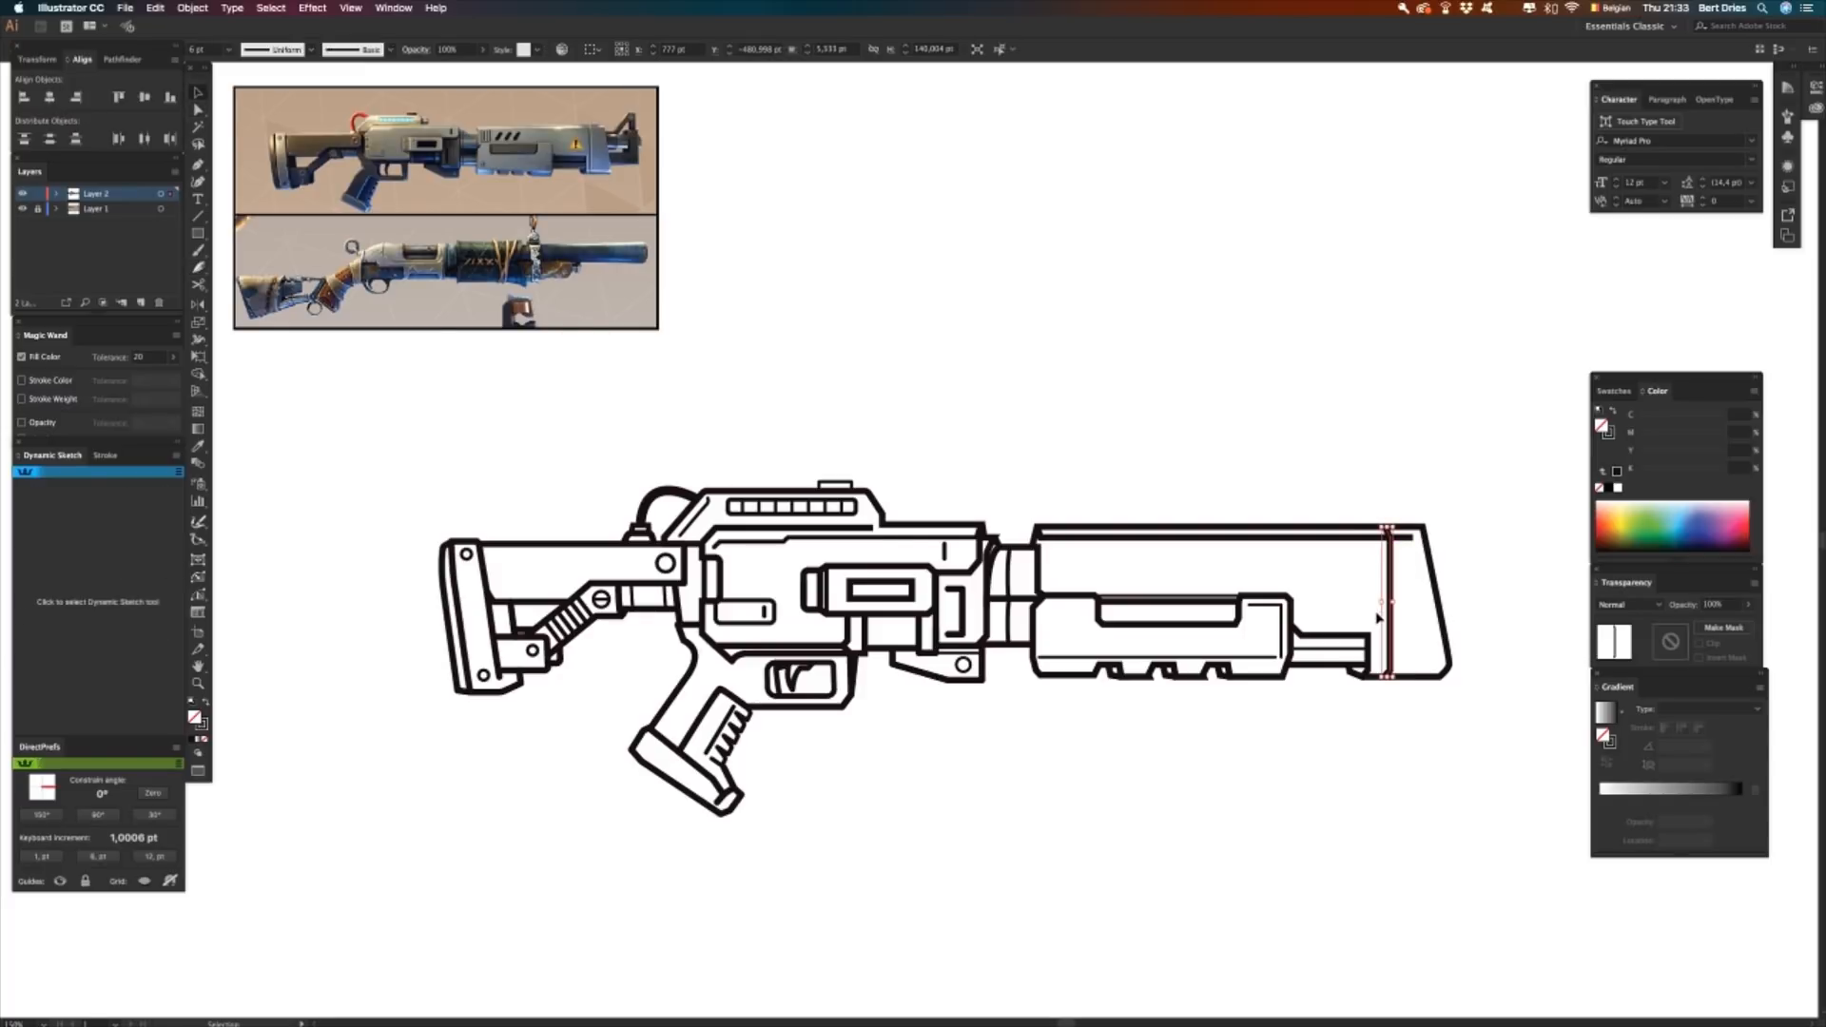
pyautogui.press('Left')
pyautogui.press('Left')
pyautogui.press('Left')
pyautogui.press('Left')
pyautogui.press('Left')
pyautogui.press('Left')
pyautogui.press('Left')
pyautogui.press('Left')
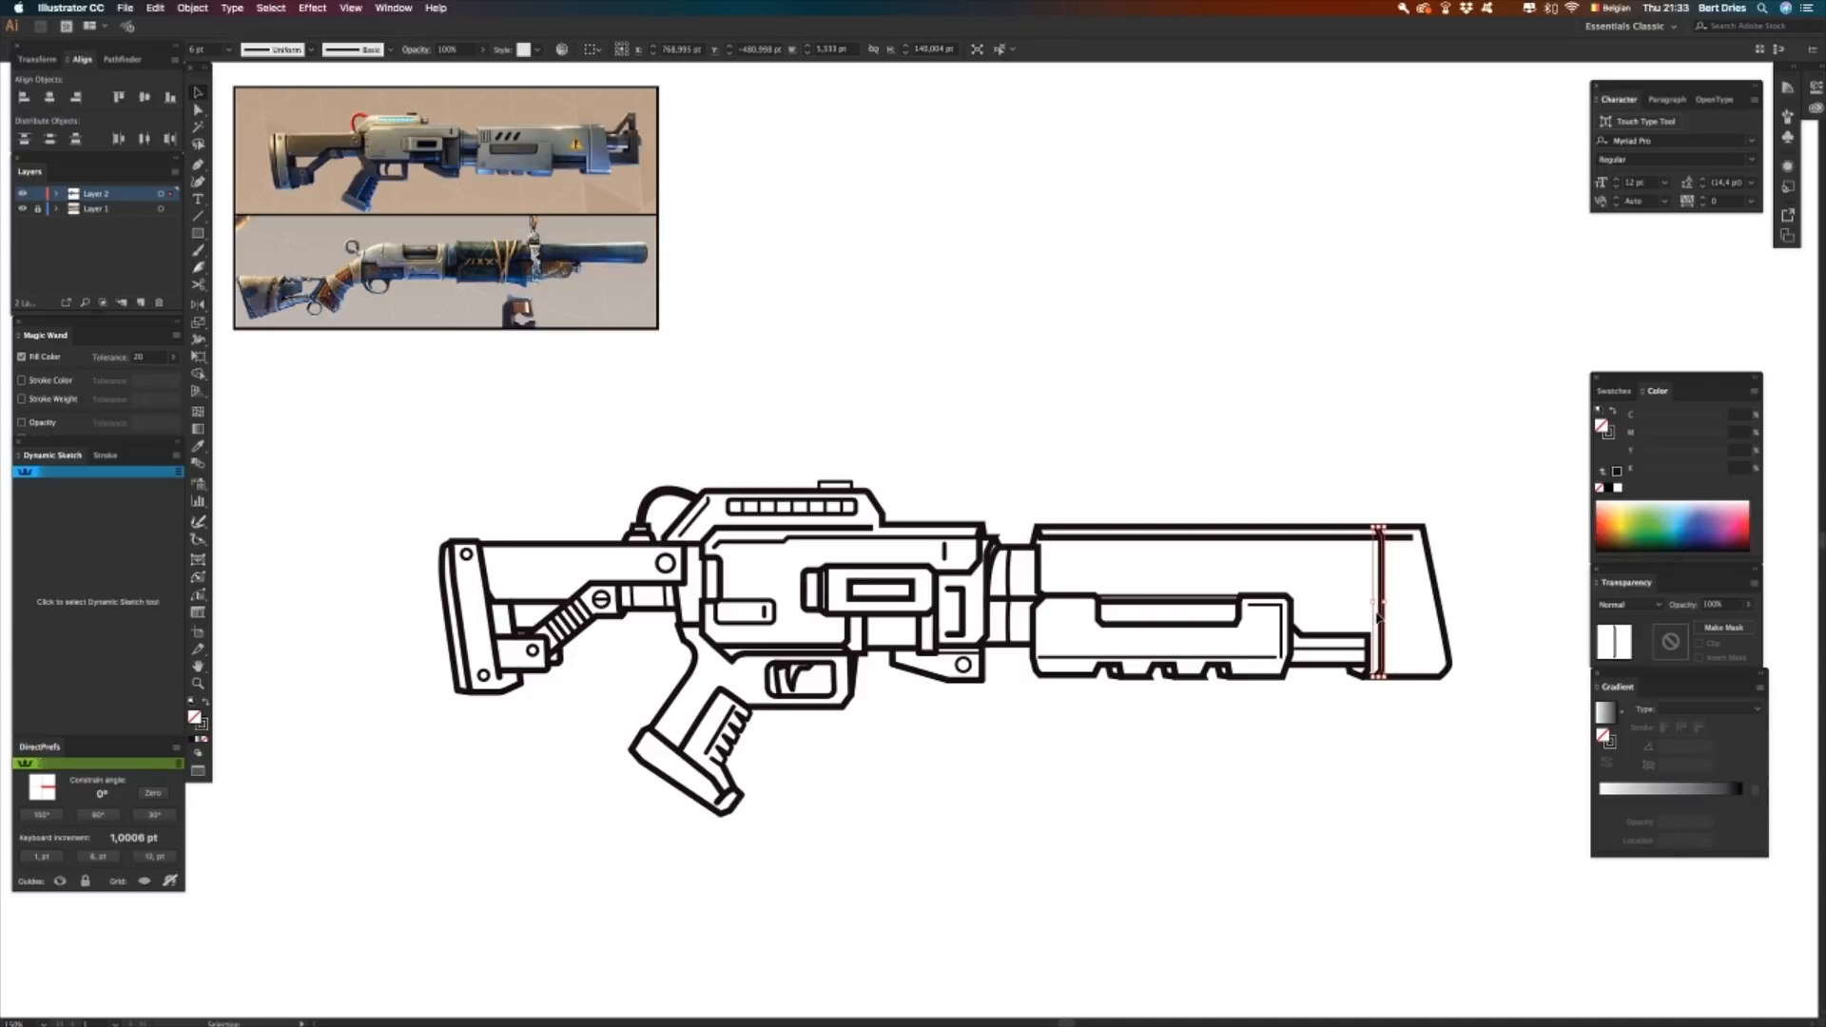
# - Match the muzzle's vertical line to the thin stroke of the handguard's detail line
pyautogui.press('i')
pyautogui.click(1266, 657)
pyautogui.press('a')
pyautogui.click(1340, 678)
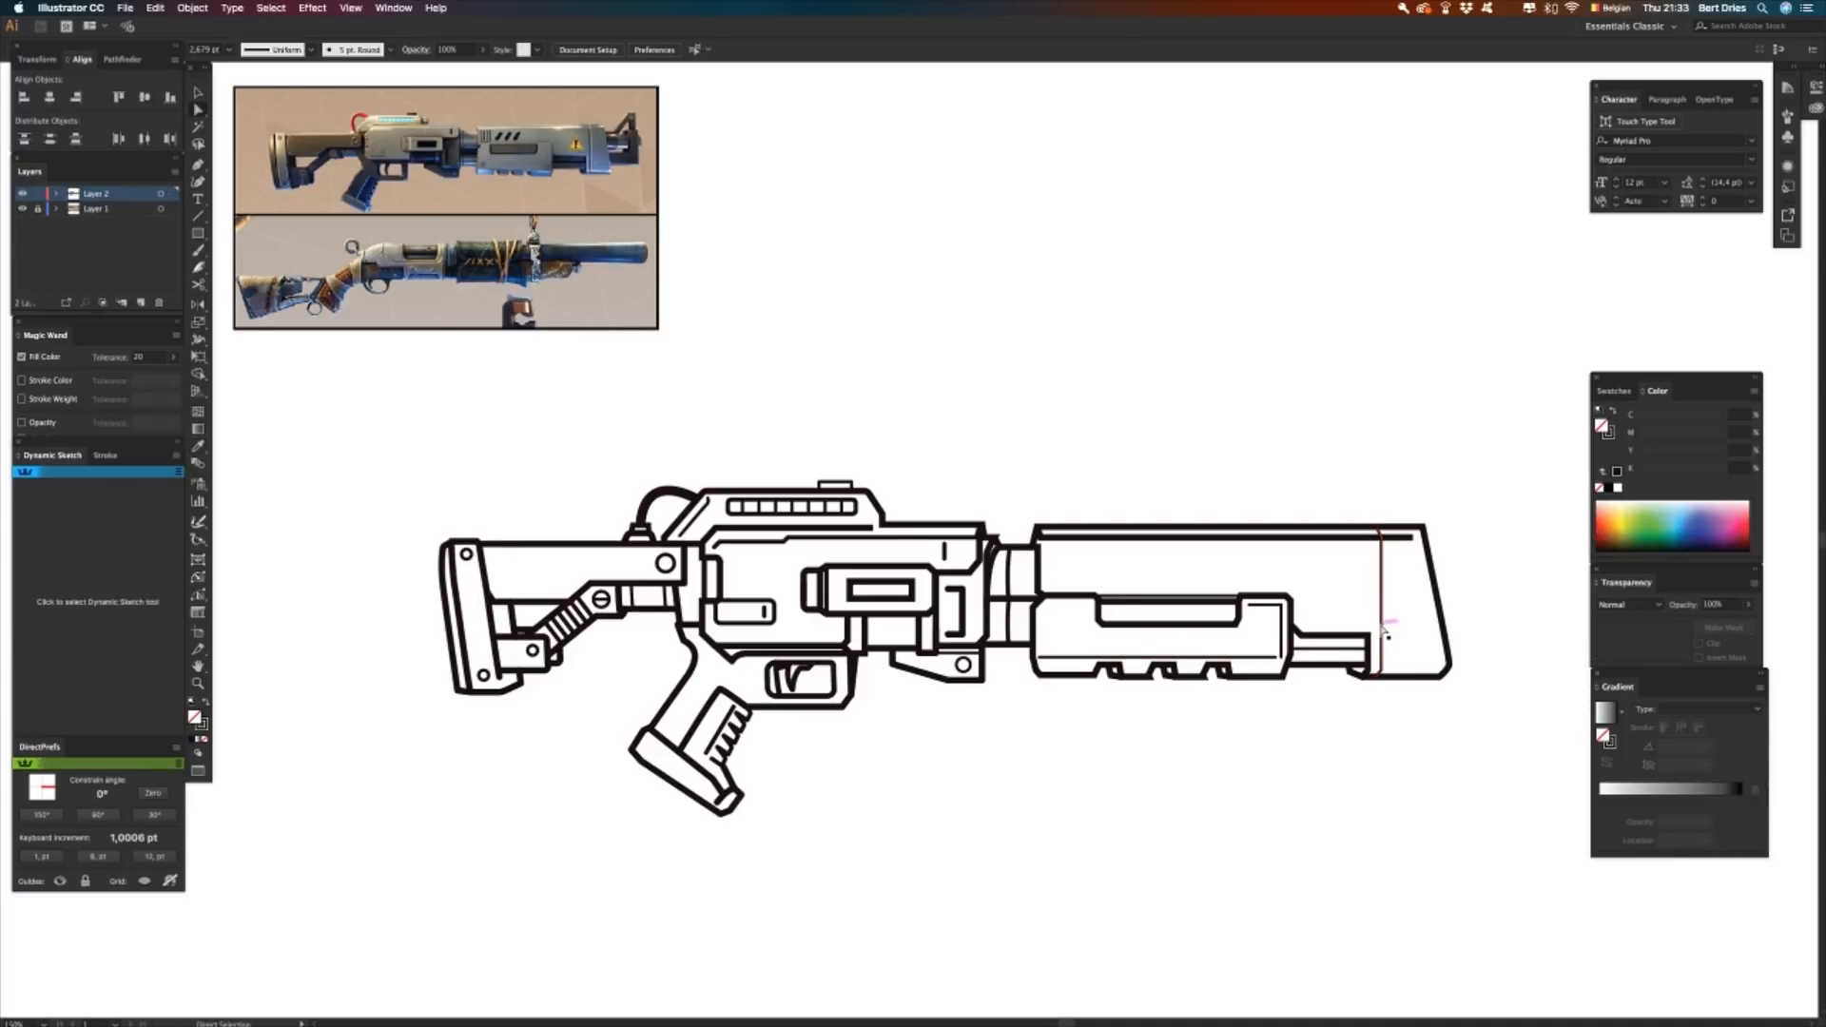
# - Draw a thin horizontal line about 60 pt long inside the muzzle and place it just above the muzzle's lower edge
pyautogui.press('p')
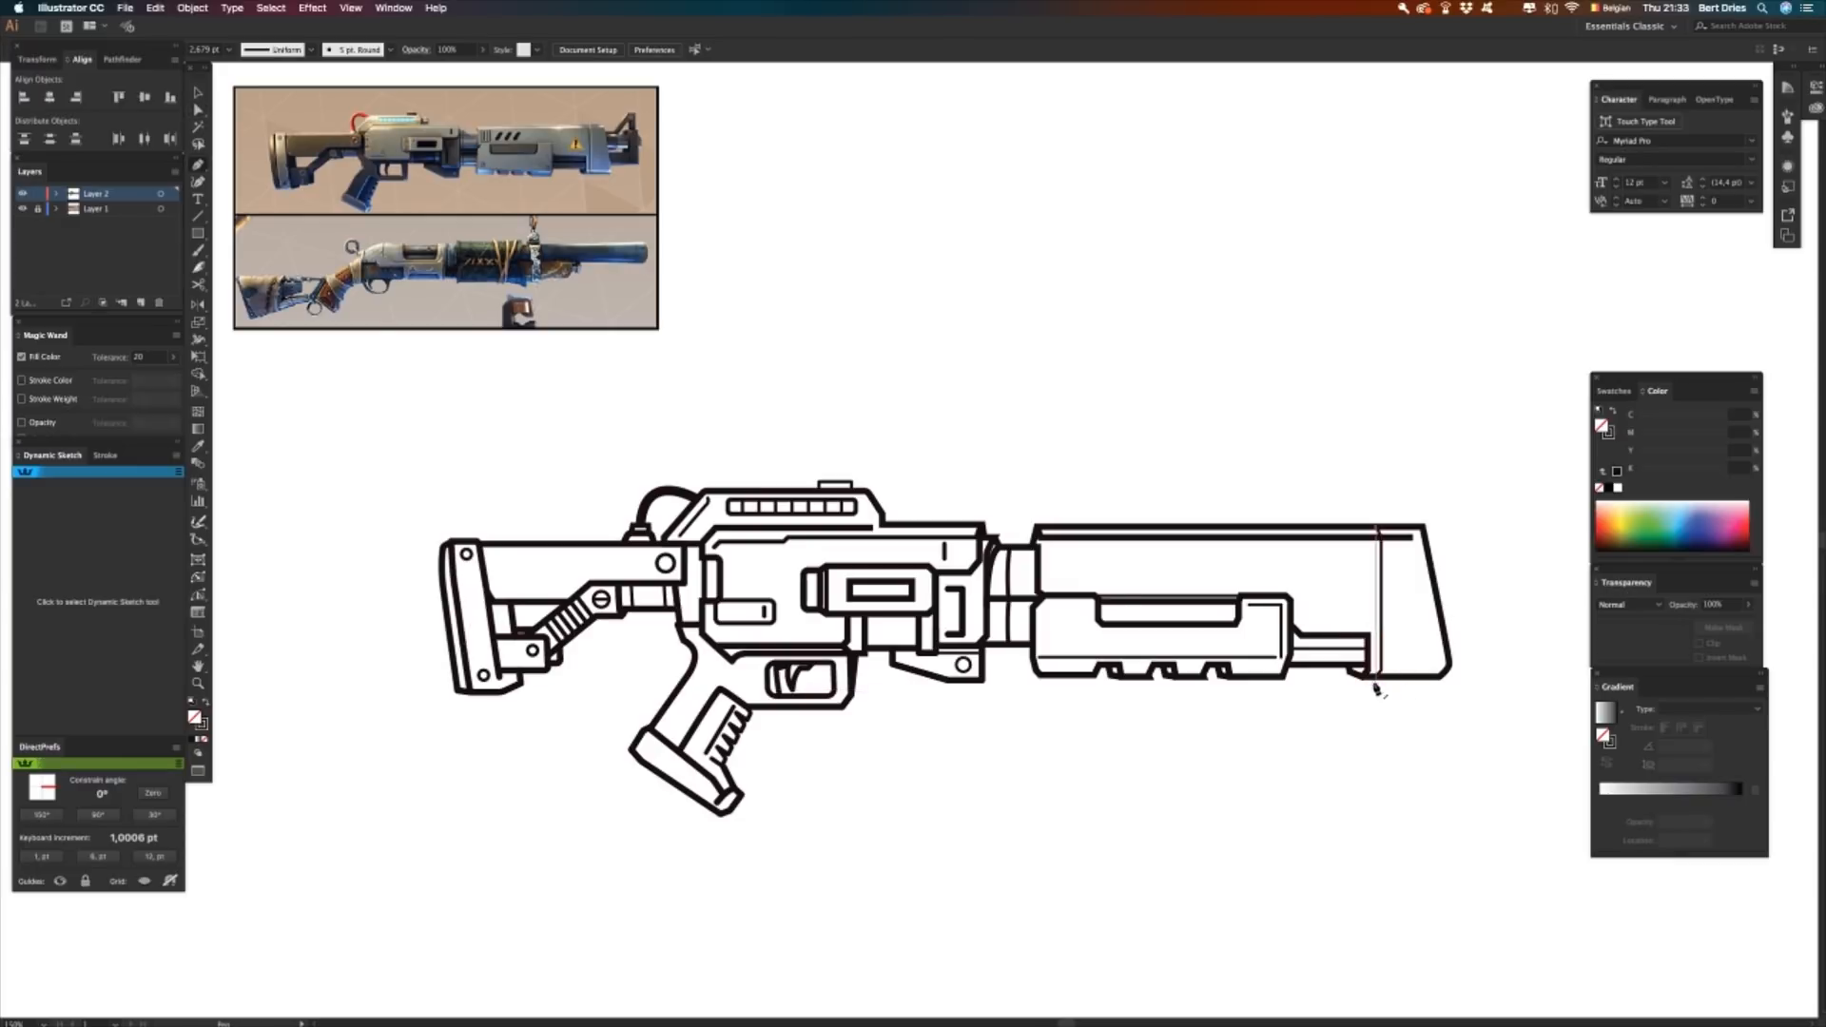
pyautogui.click(1377, 669)
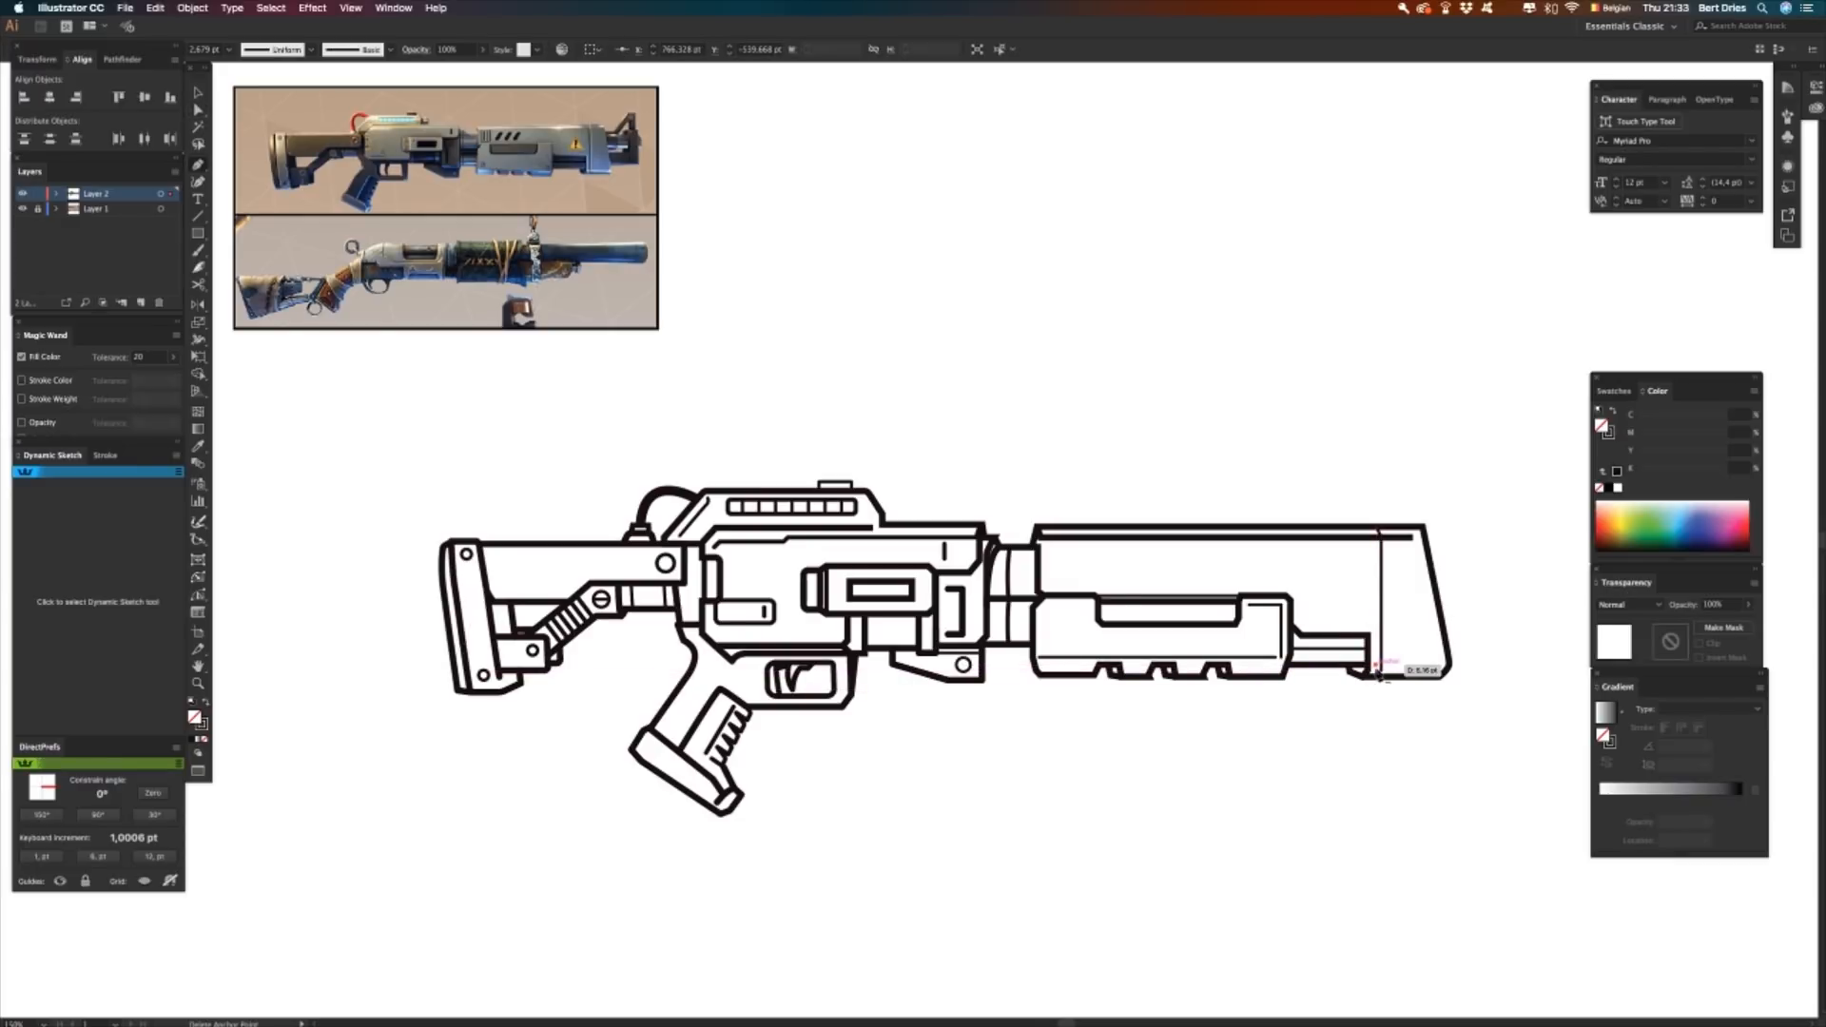
pyautogui.click(1442, 668)
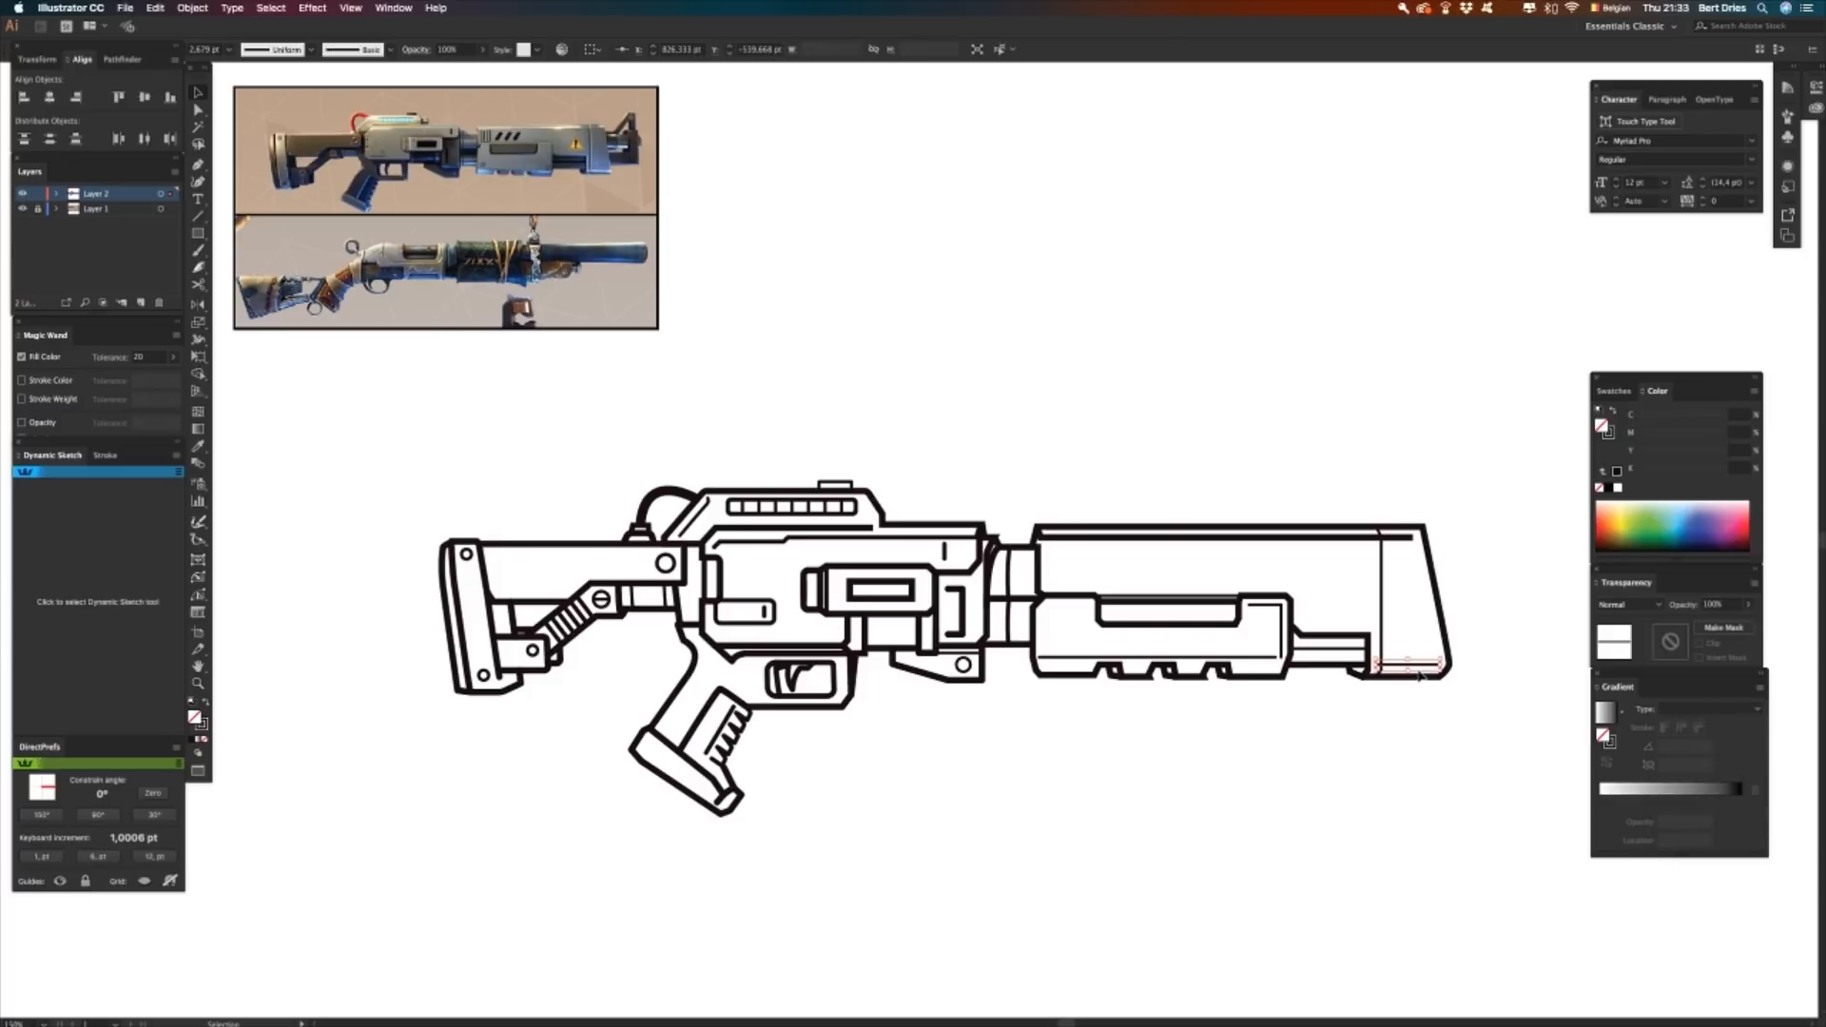
pyautogui.press('v')
pyautogui.moveTo(1422, 670); pyautogui.dragTo(1420, 674)
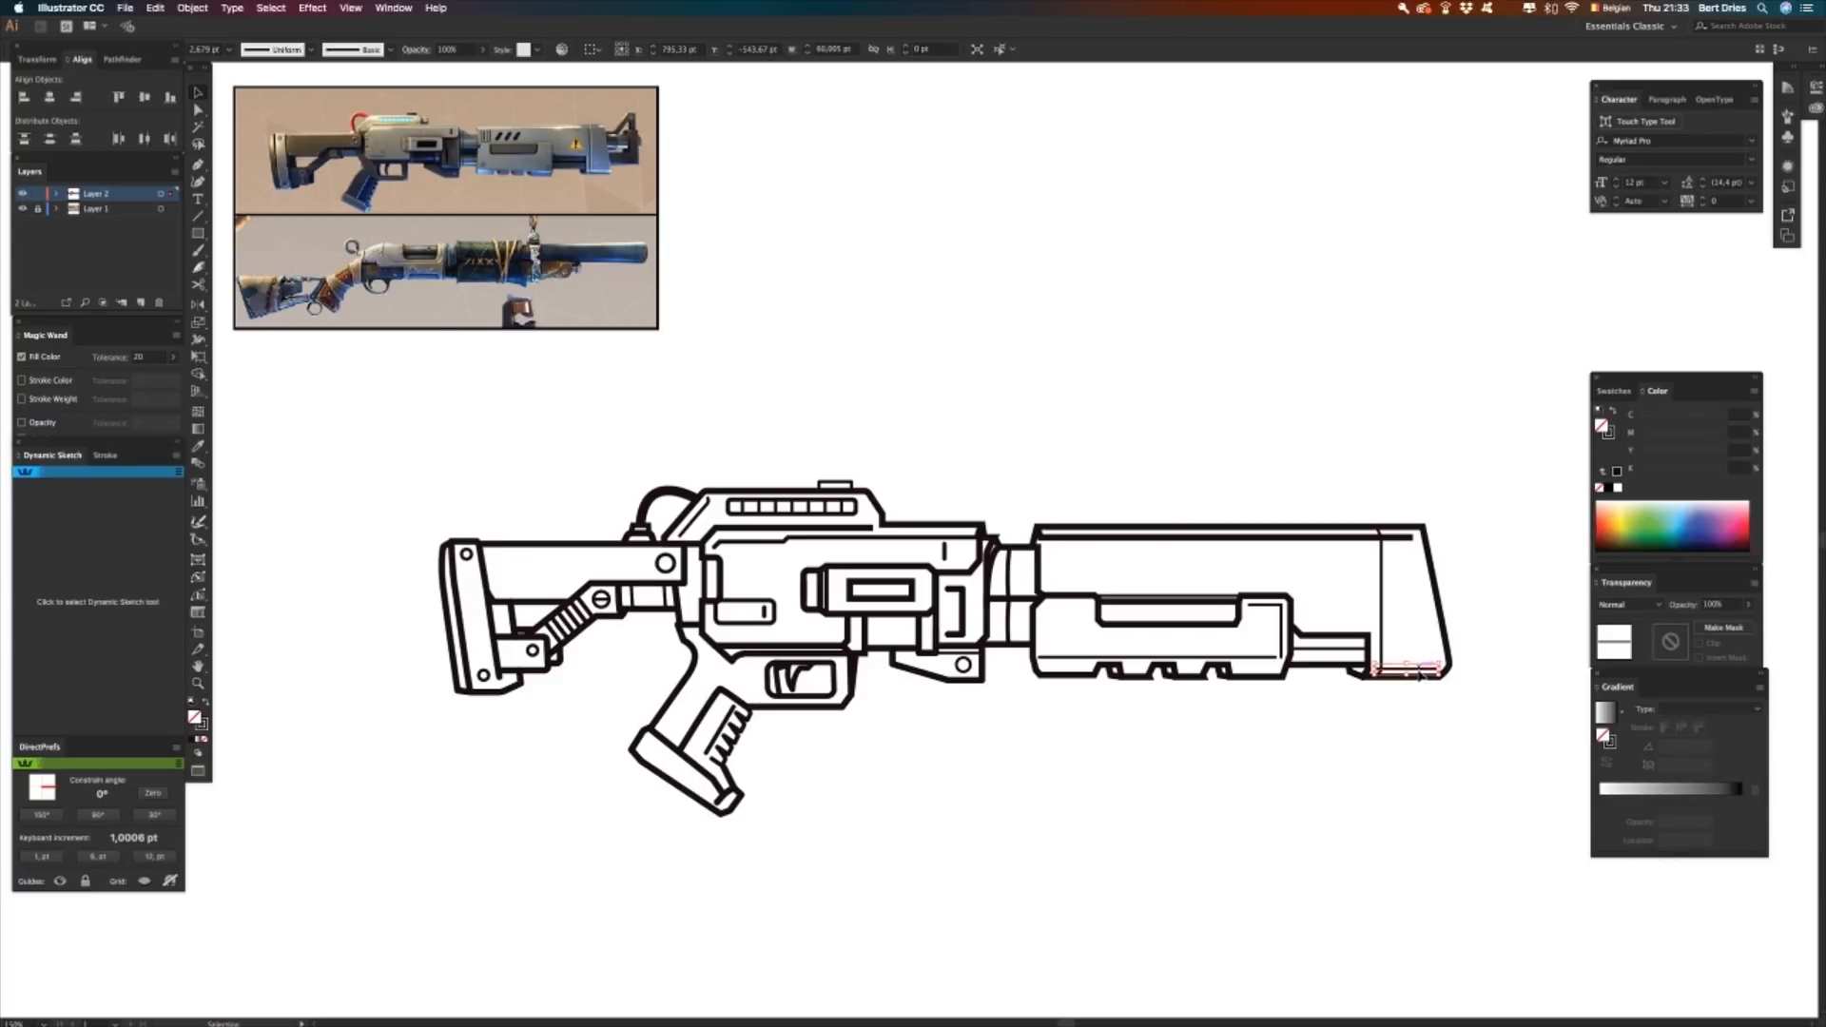
pyautogui.click(1407, 742)
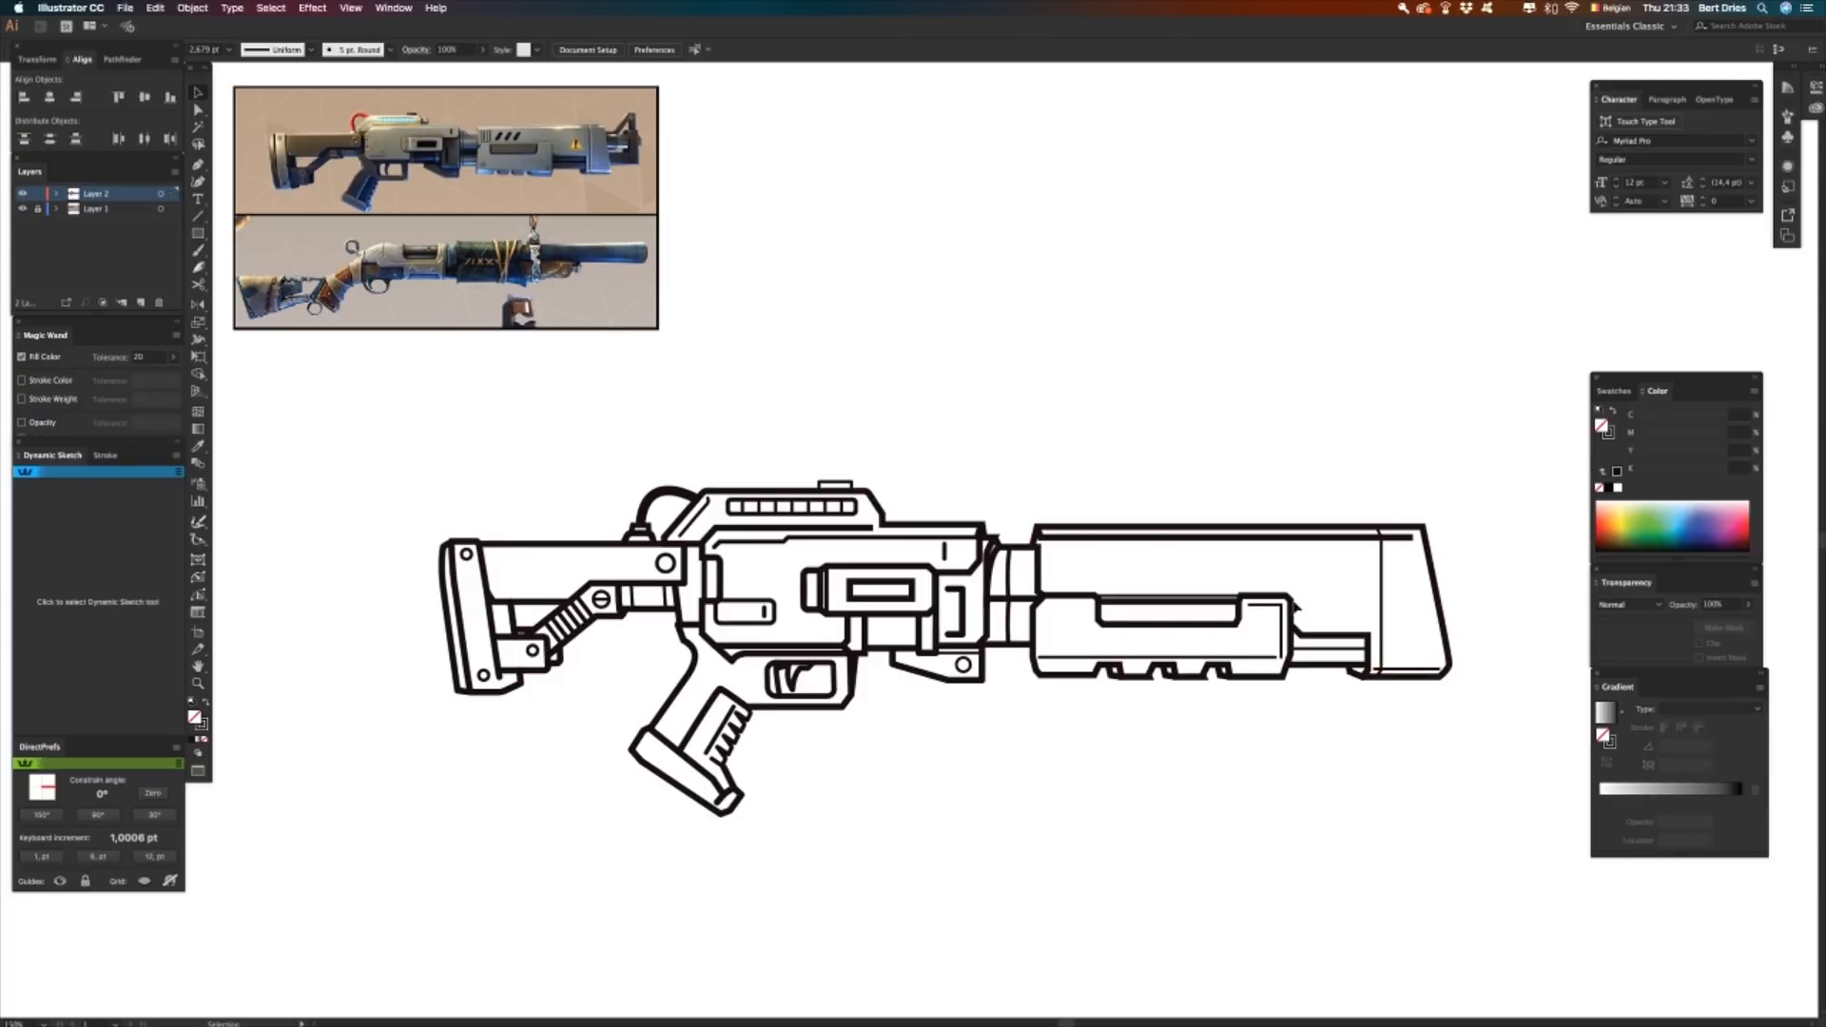
# - Move the barrel's inner top line slightly down, away from the top outline
pyautogui.press('a')
pyautogui.click(1413, 538)
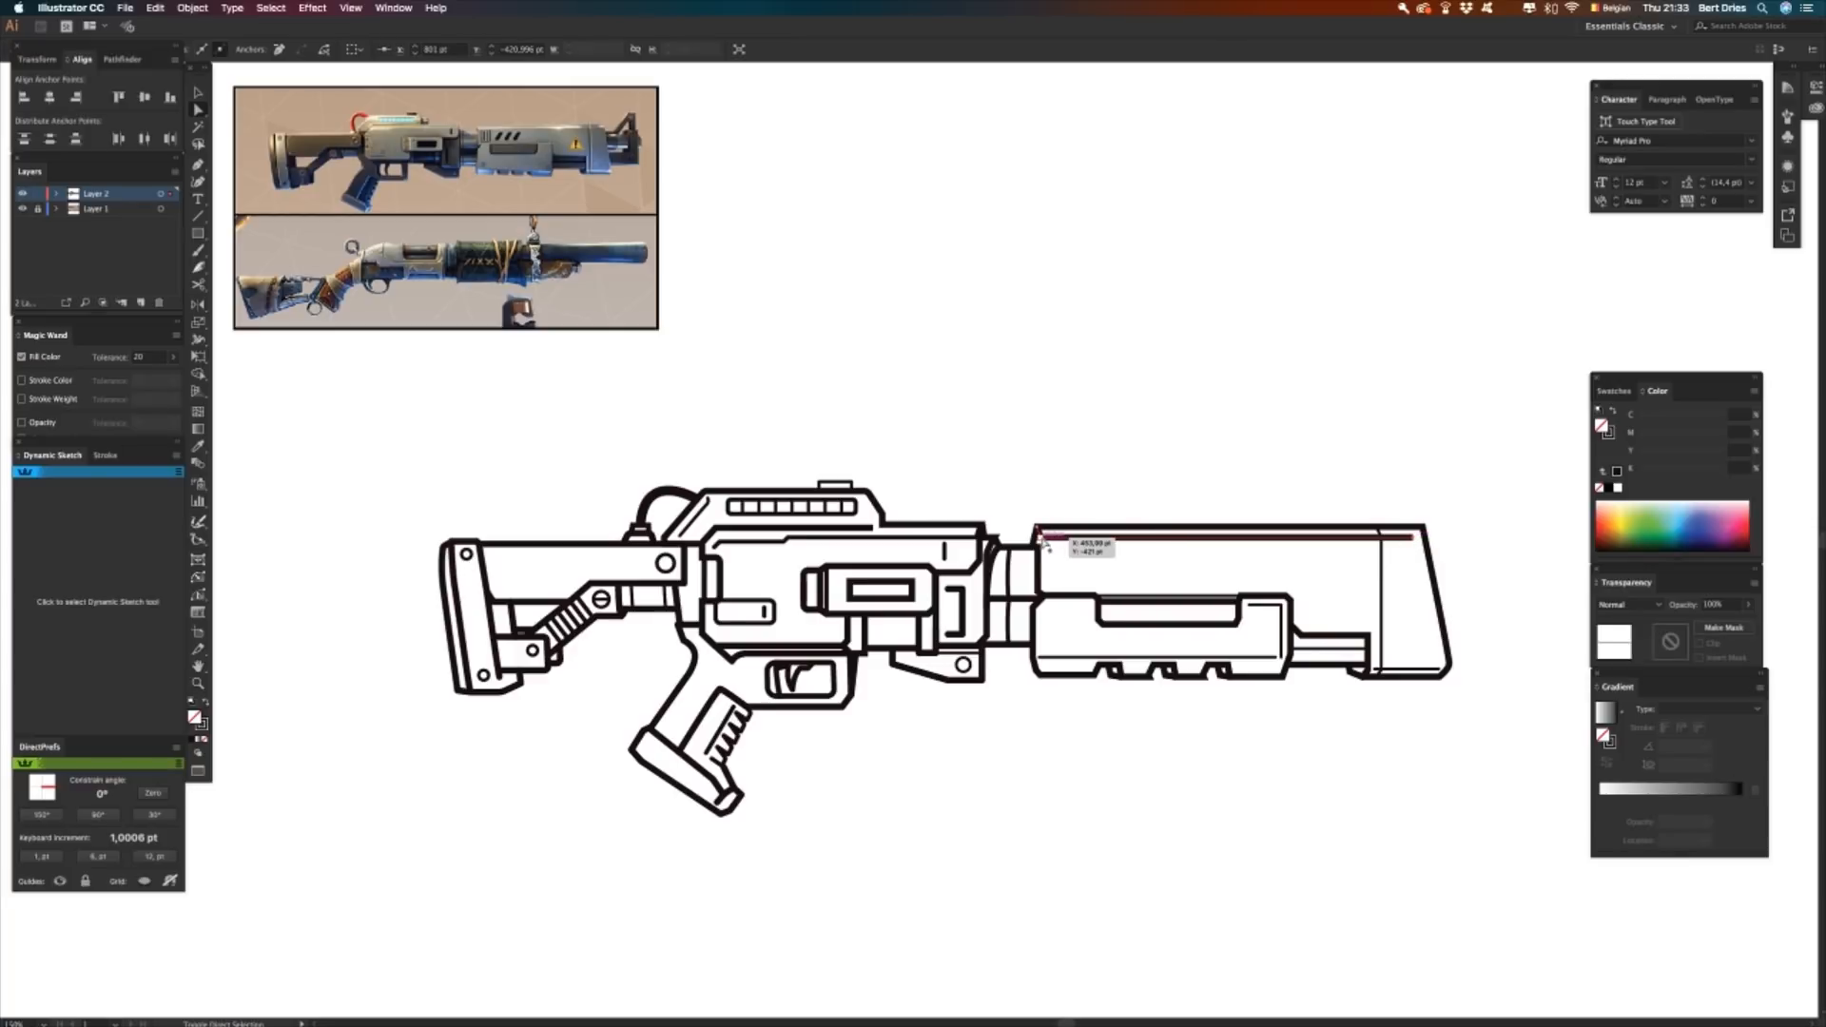
pyautogui.press('Down')
pyautogui.press('Down')
pyautogui.press('Down')
pyautogui.press('Down')
pyautogui.press('Down')
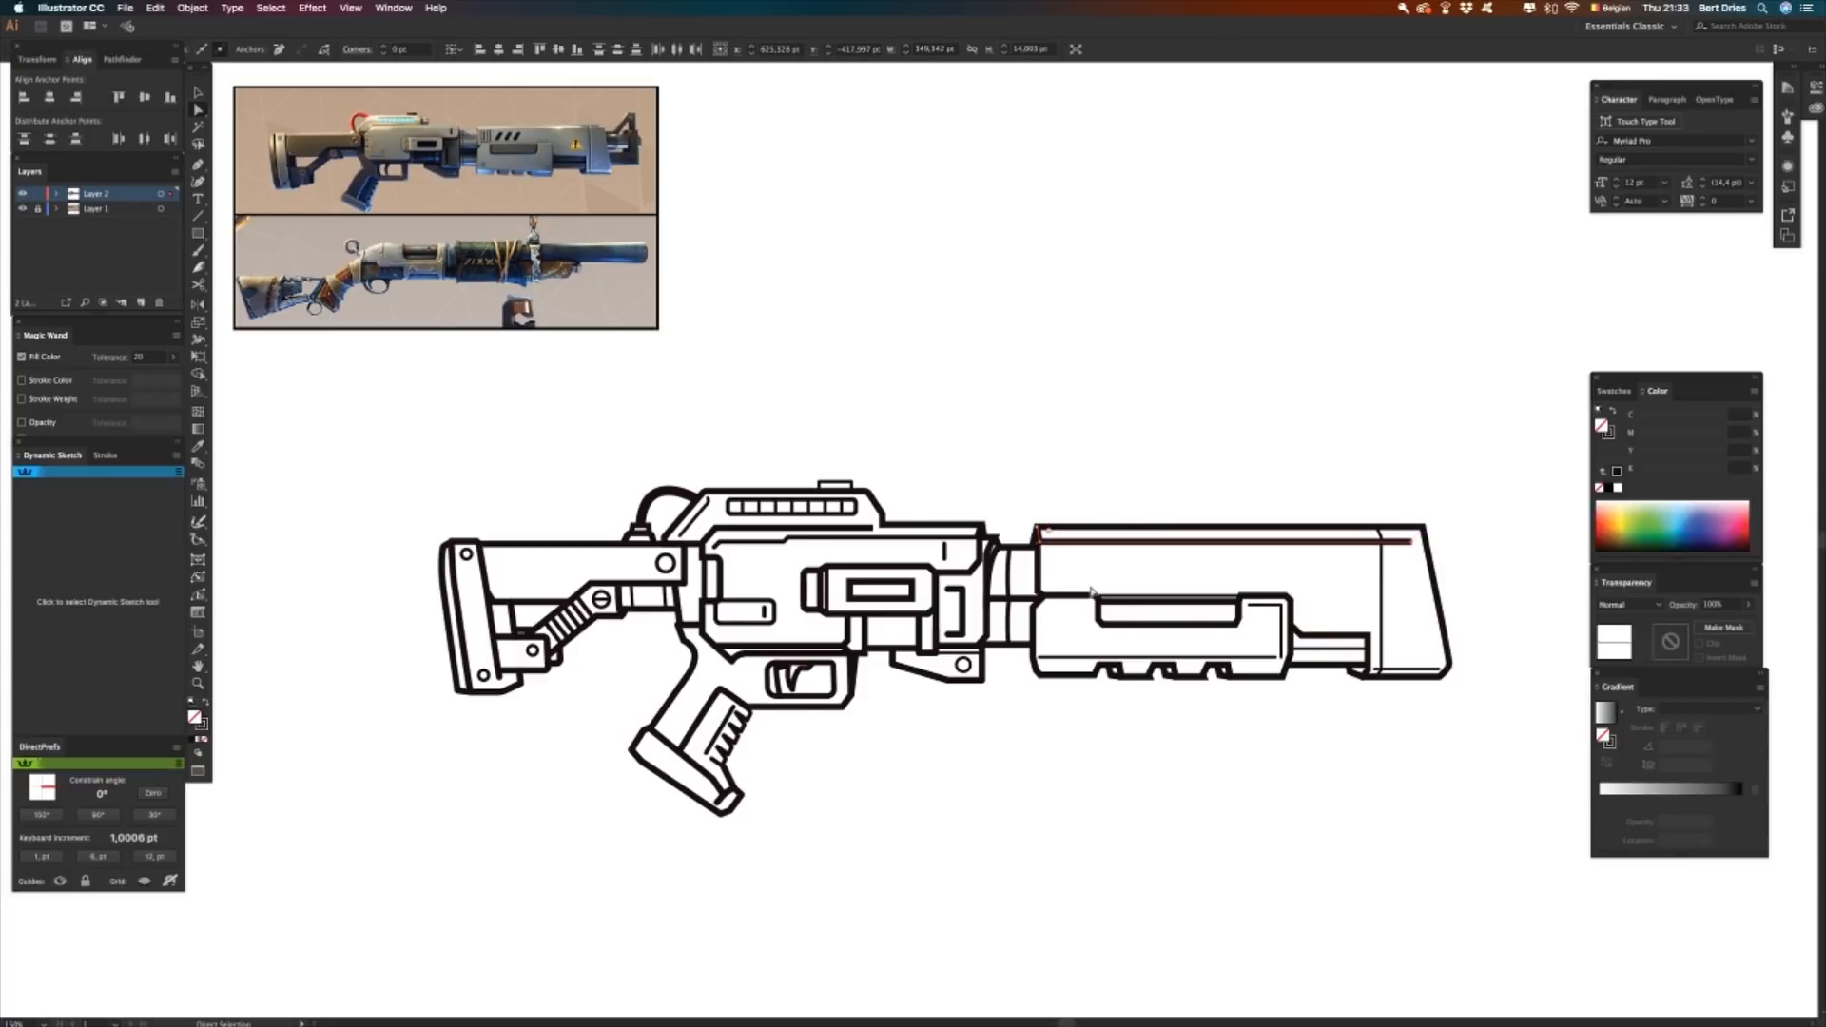
# - Split the barrel's inner top line from the rear edge segment and match its stroke to the thin detail line in the muzzle
pyautogui.press('v')
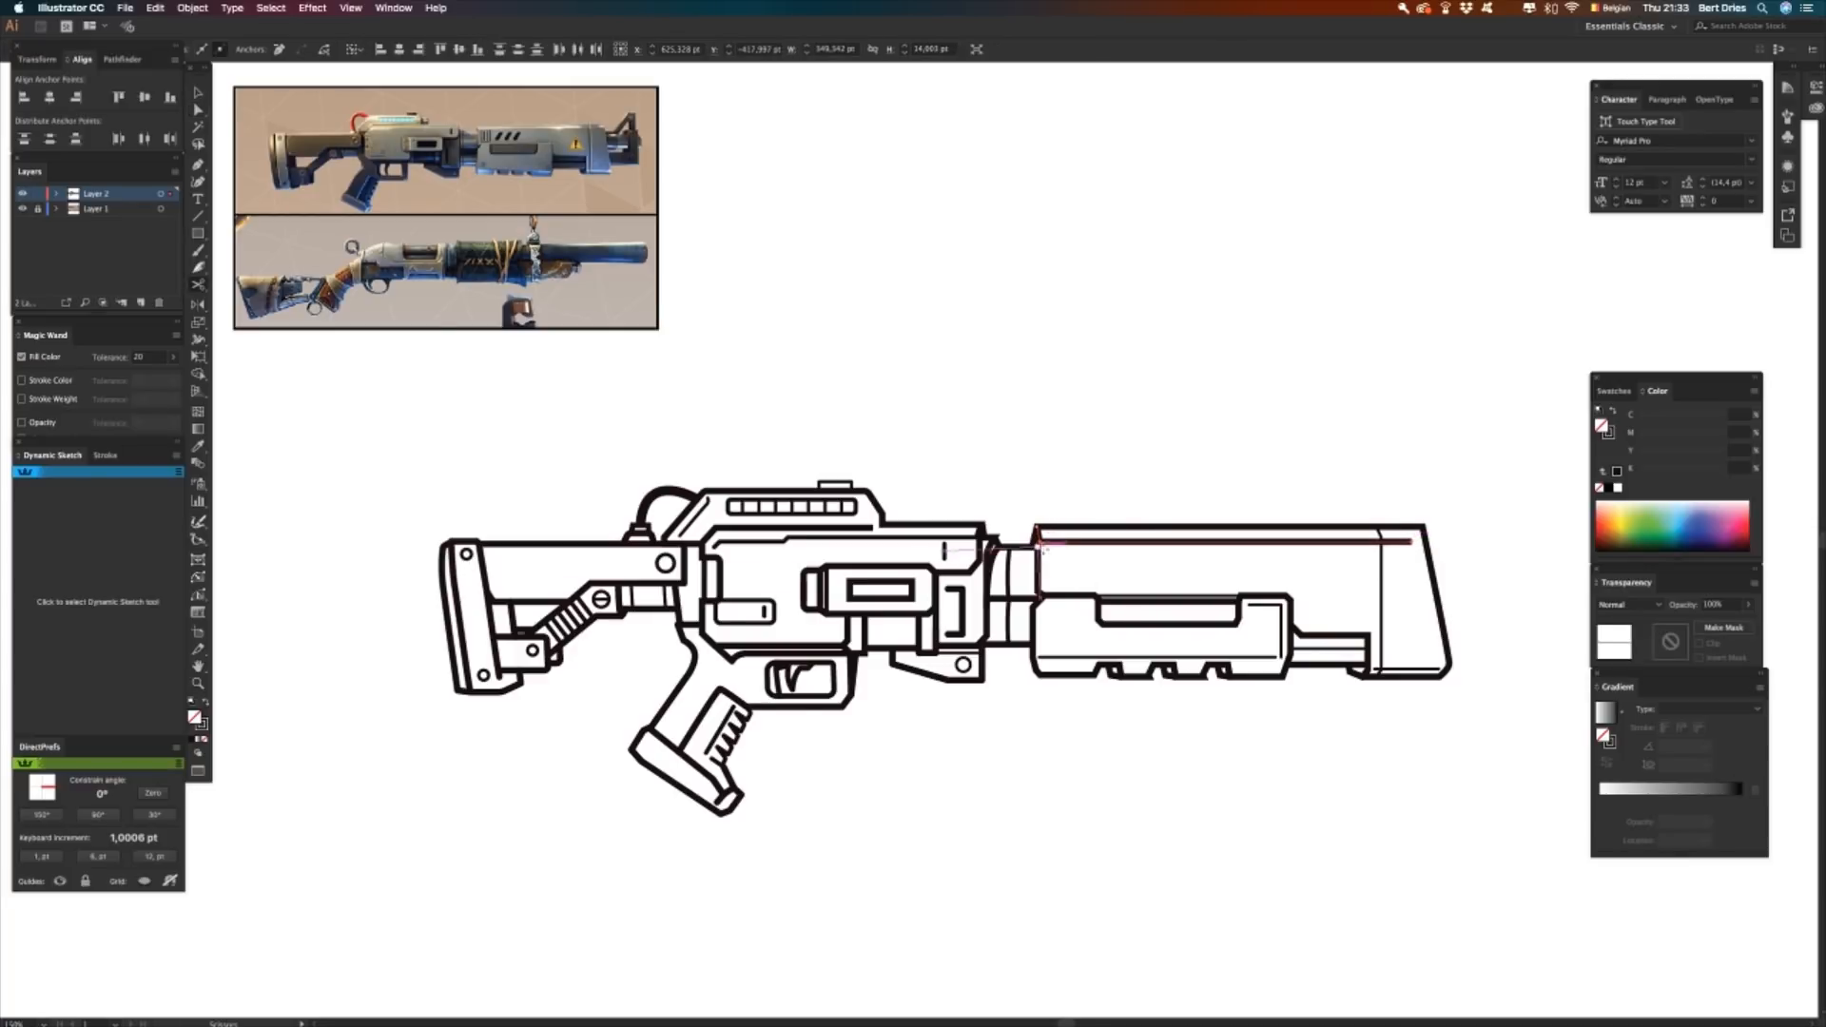
pyautogui.click(1099, 586)
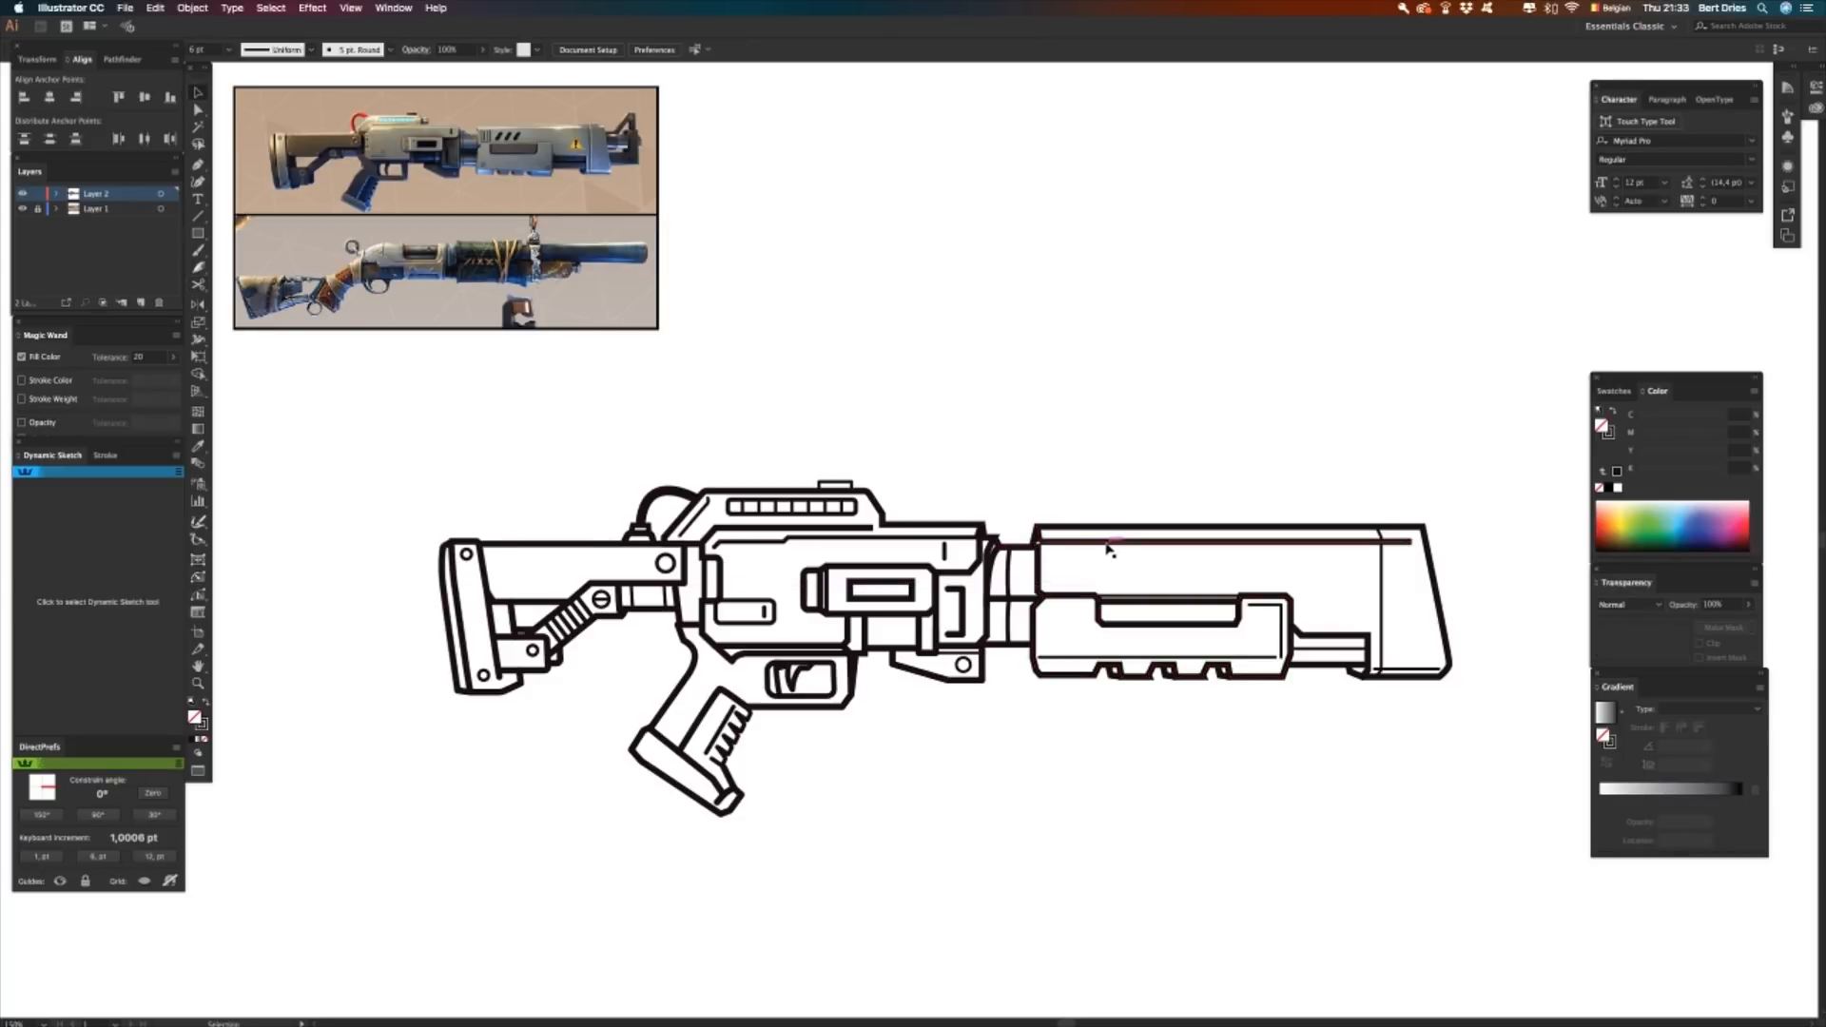
pyautogui.click(1111, 543)
pyautogui.press('i')
pyautogui.click(1394, 660)
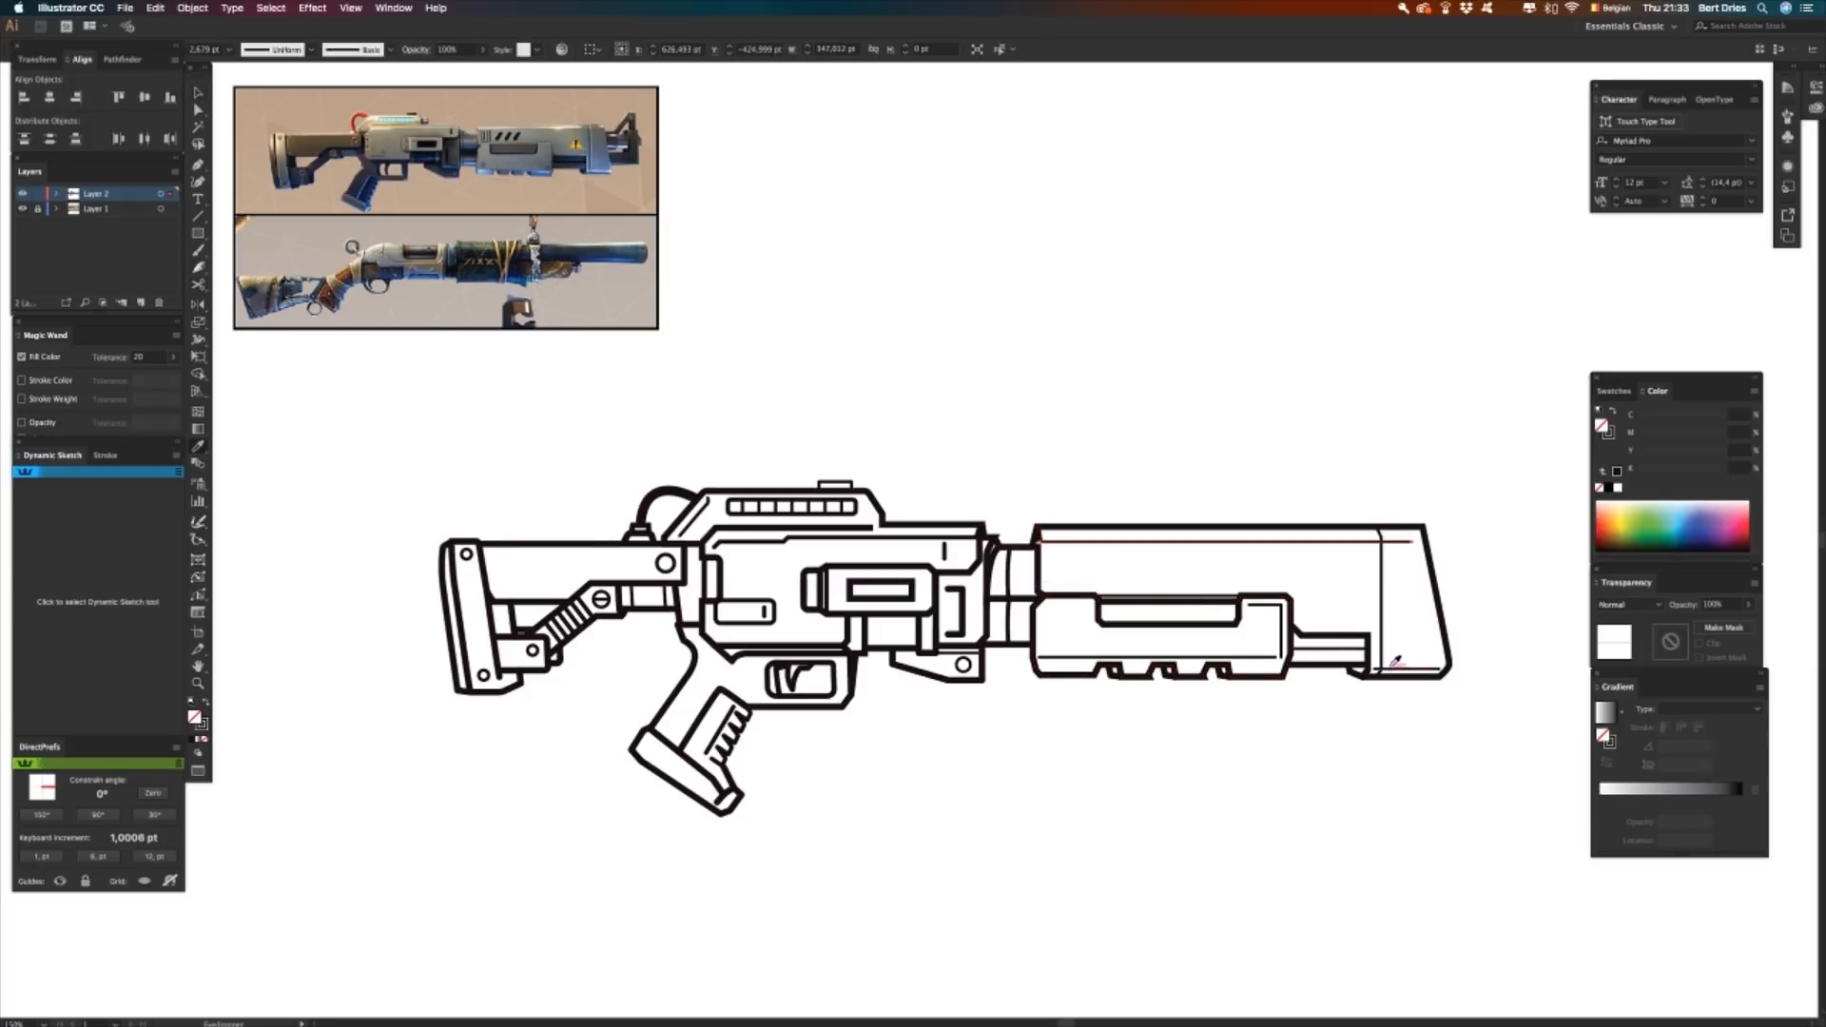
# - Adjust the top end of the muzzle's thin vertical line where it meets the barrel's inner top line
pyautogui.press('a')
pyautogui.click(1404, 542)
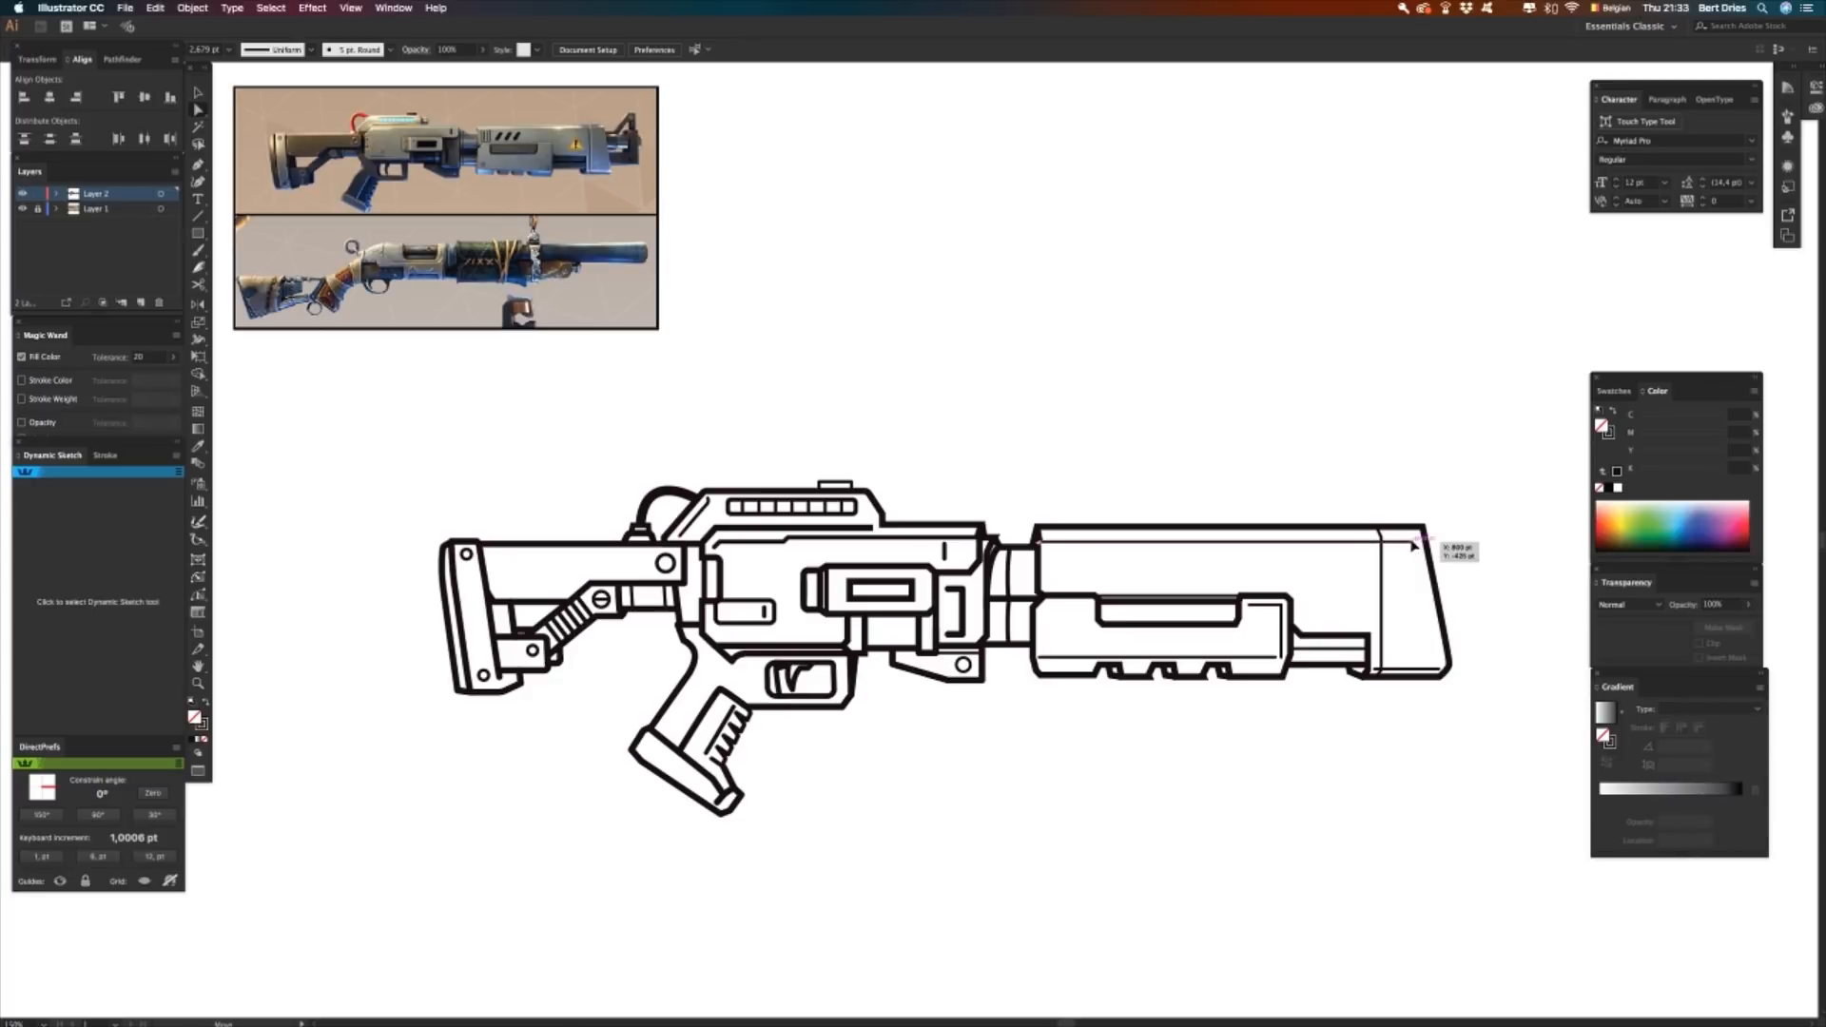
pyautogui.click(1407, 571)
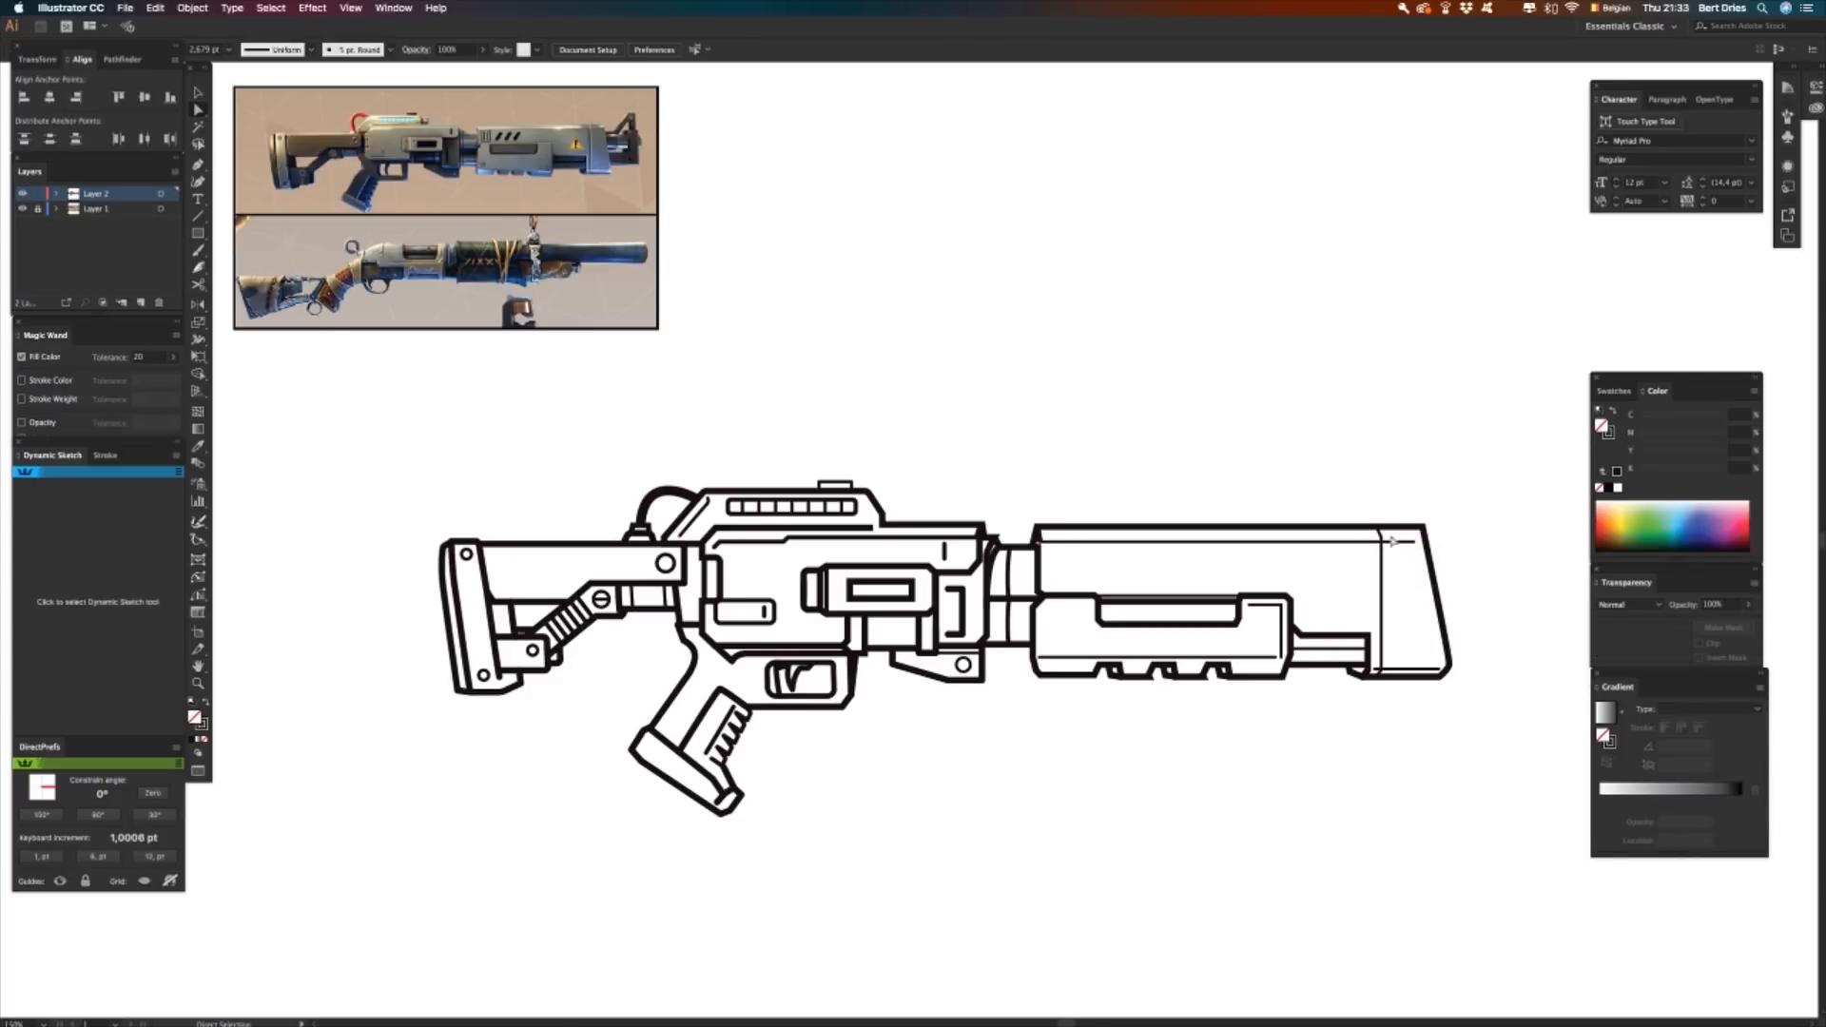
pyautogui.click(1382, 544)
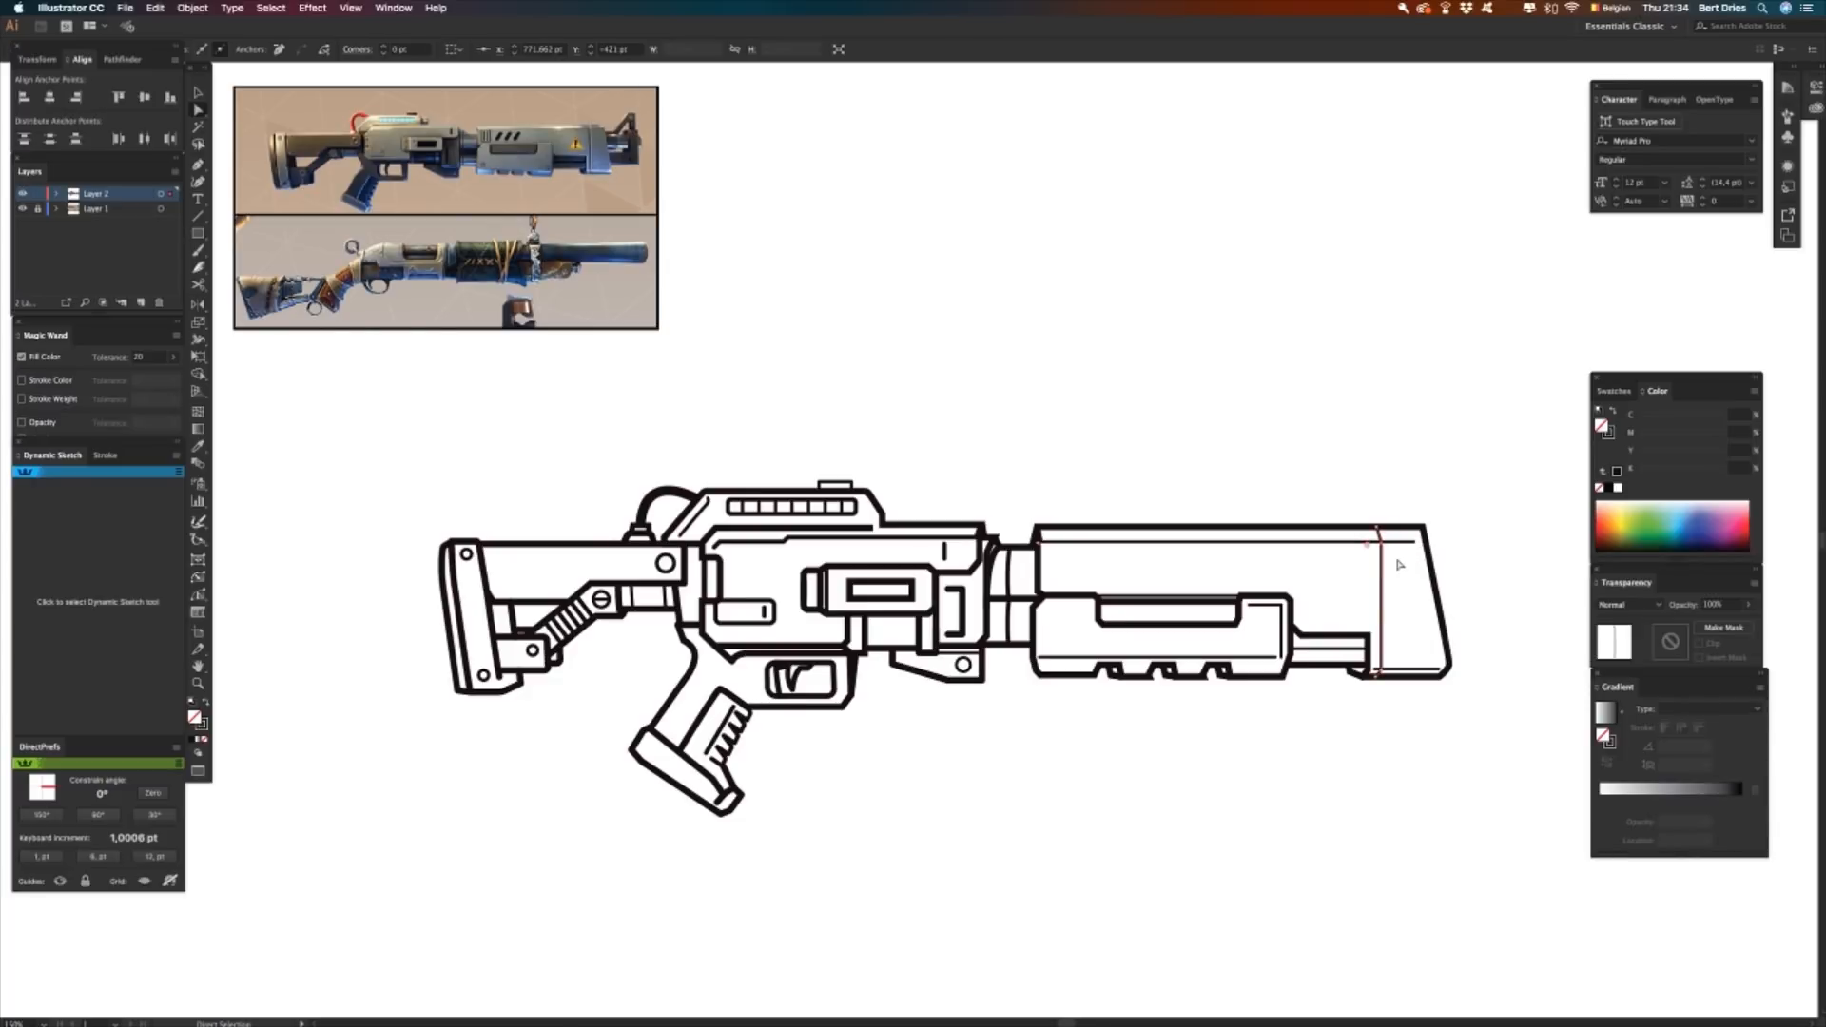
pyautogui.click(1238, 401)
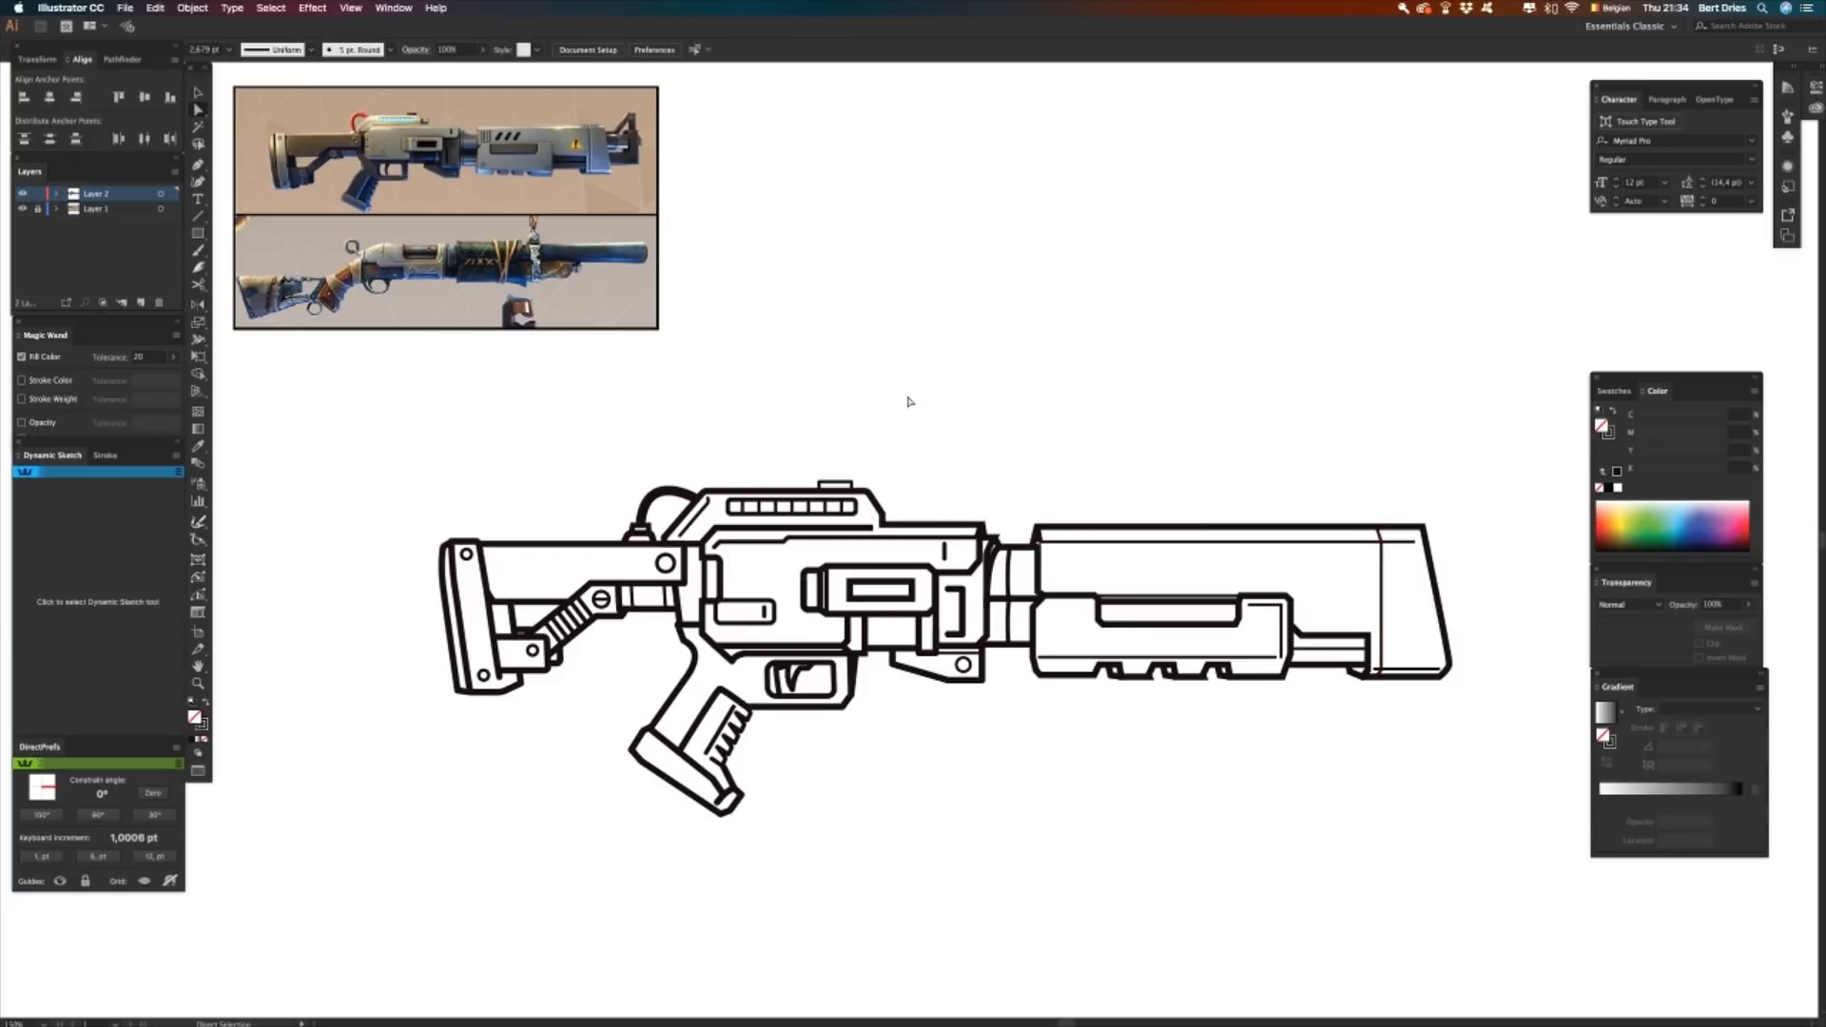
# - Bevel the muzzle's upper front corner by adding an anchor point on the outline and moving the corner point back
pyautogui.moveTo(999, 415)
pyautogui.mouseDown()
pyautogui.moveTo(946, 416)
pyautogui.moveTo(1325, 489)
pyautogui.moveTo(1390, 523)
pyautogui.moveTo(1379, 533)
pyautogui.mouseUp()
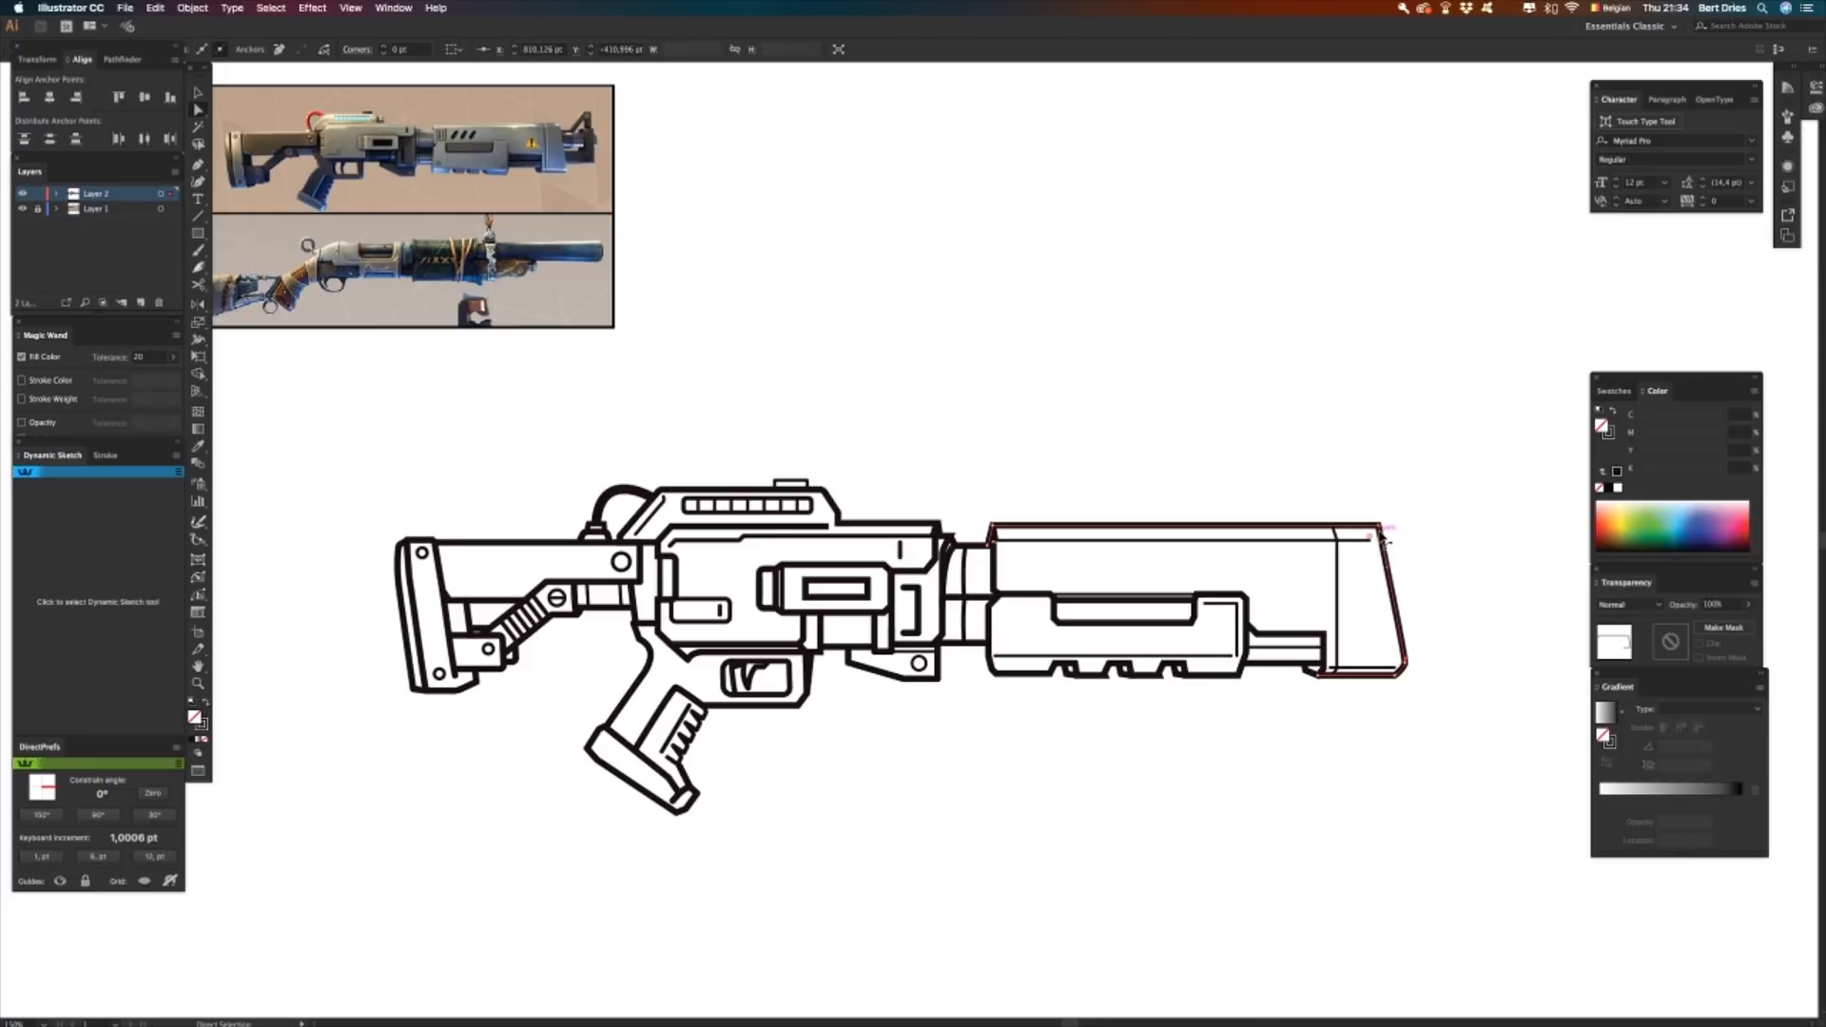
pyautogui.press('+')
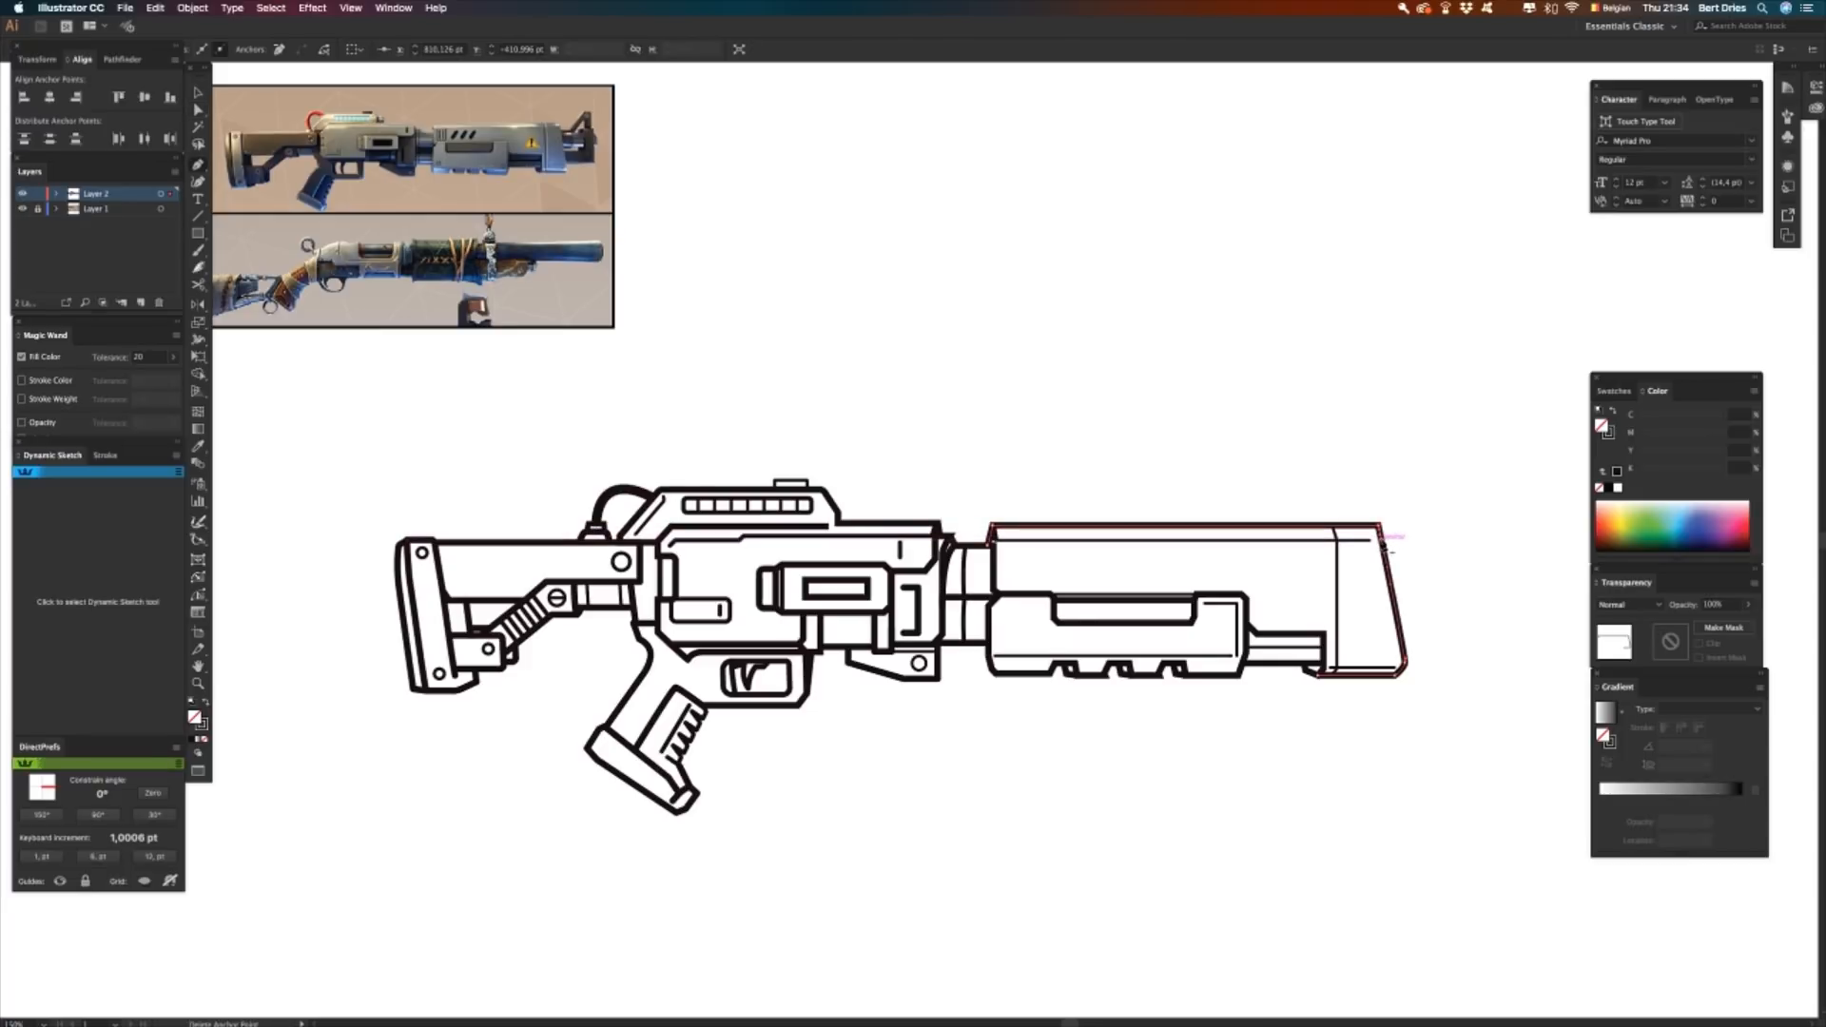
pyautogui.press('a')
pyautogui.moveTo(1397, 516); pyautogui.dragTo(1376, 535)
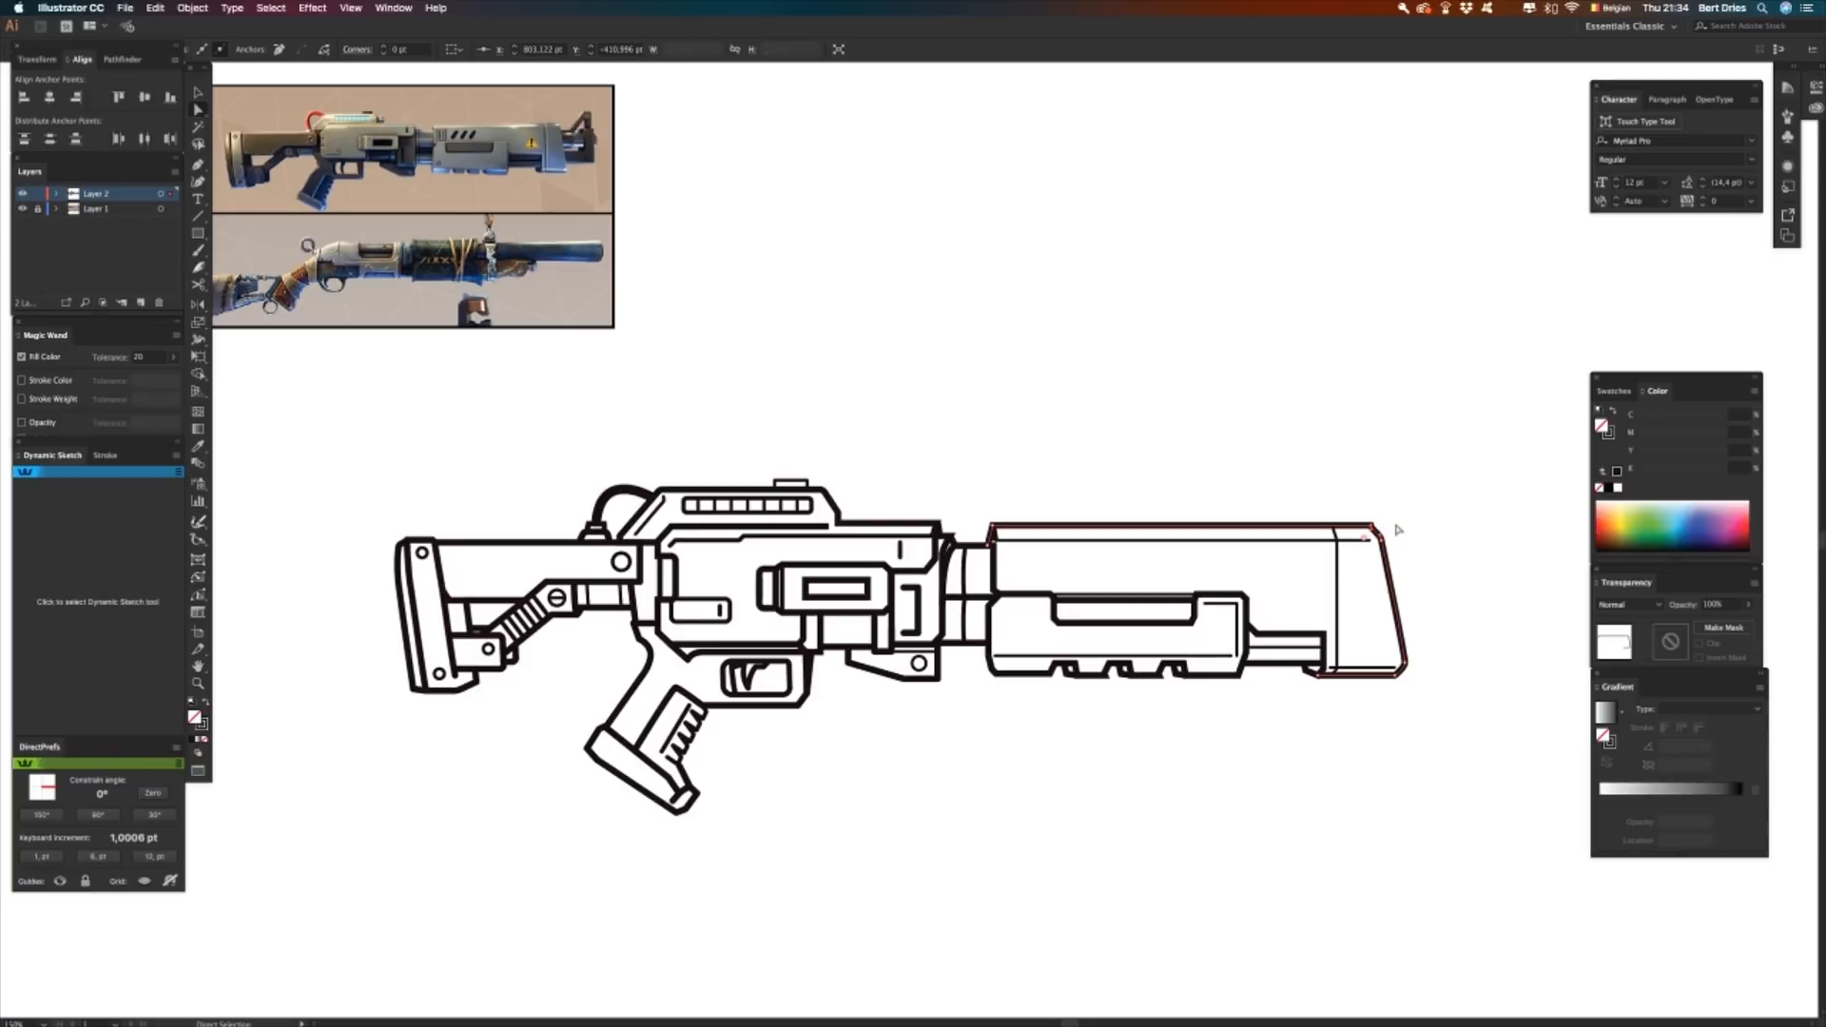
pyautogui.click(1399, 530)
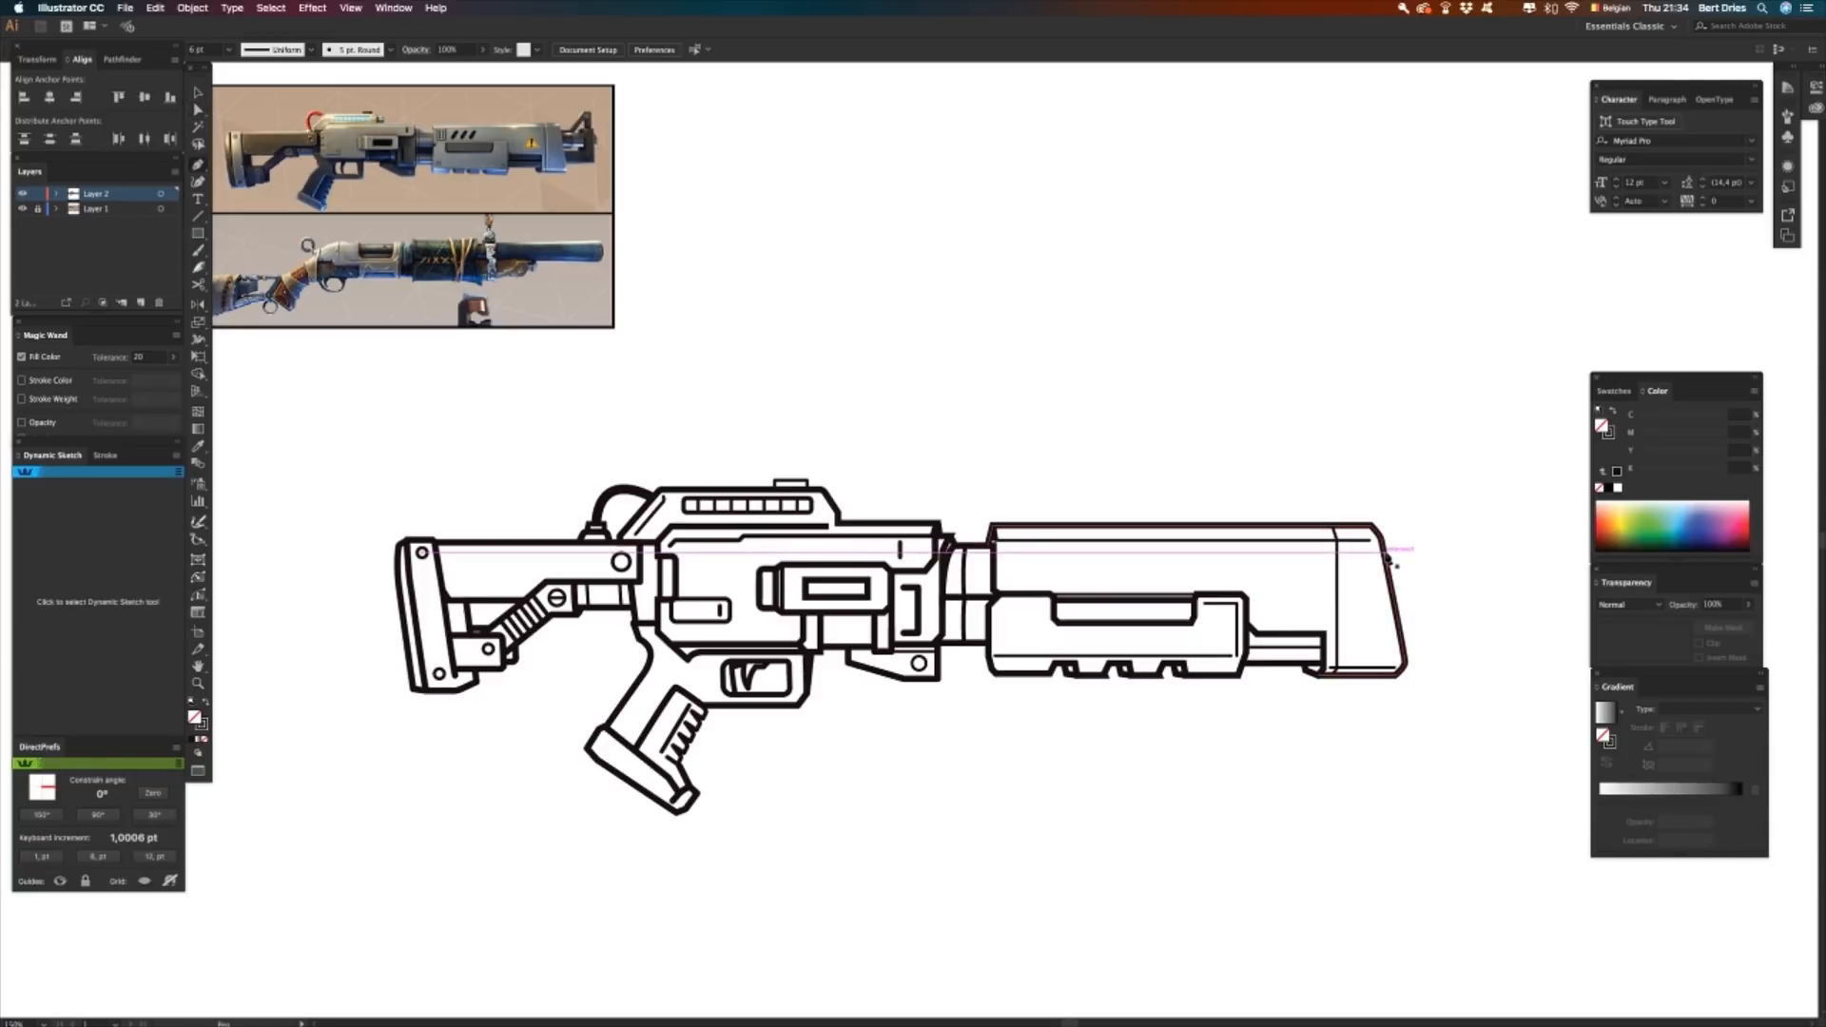
# - Draw a short collar projecting from the muzzle's front edge as a three-sided outline
pyautogui.moveTo(1411, 556); pyautogui.dragTo(1408, 620)
pyautogui.click(1414, 597)
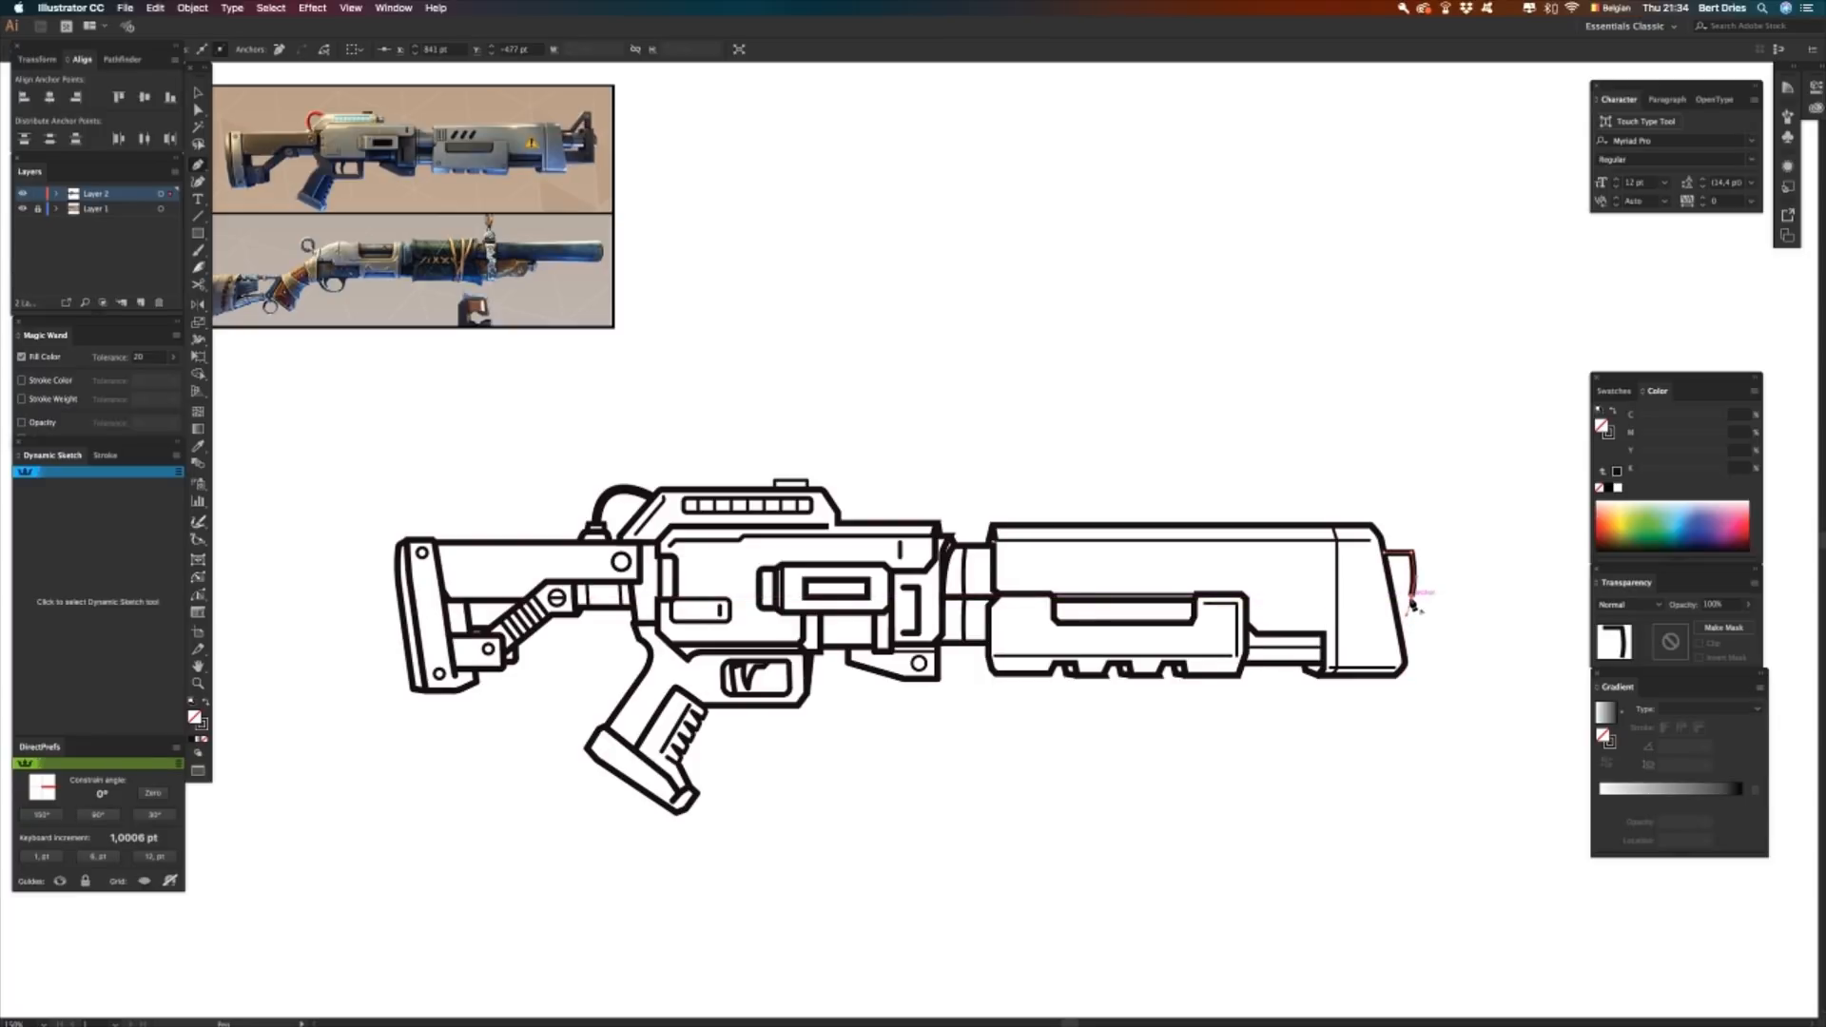
pyautogui.click(1364, 597)
pyautogui.hotkey('shift', 'n')
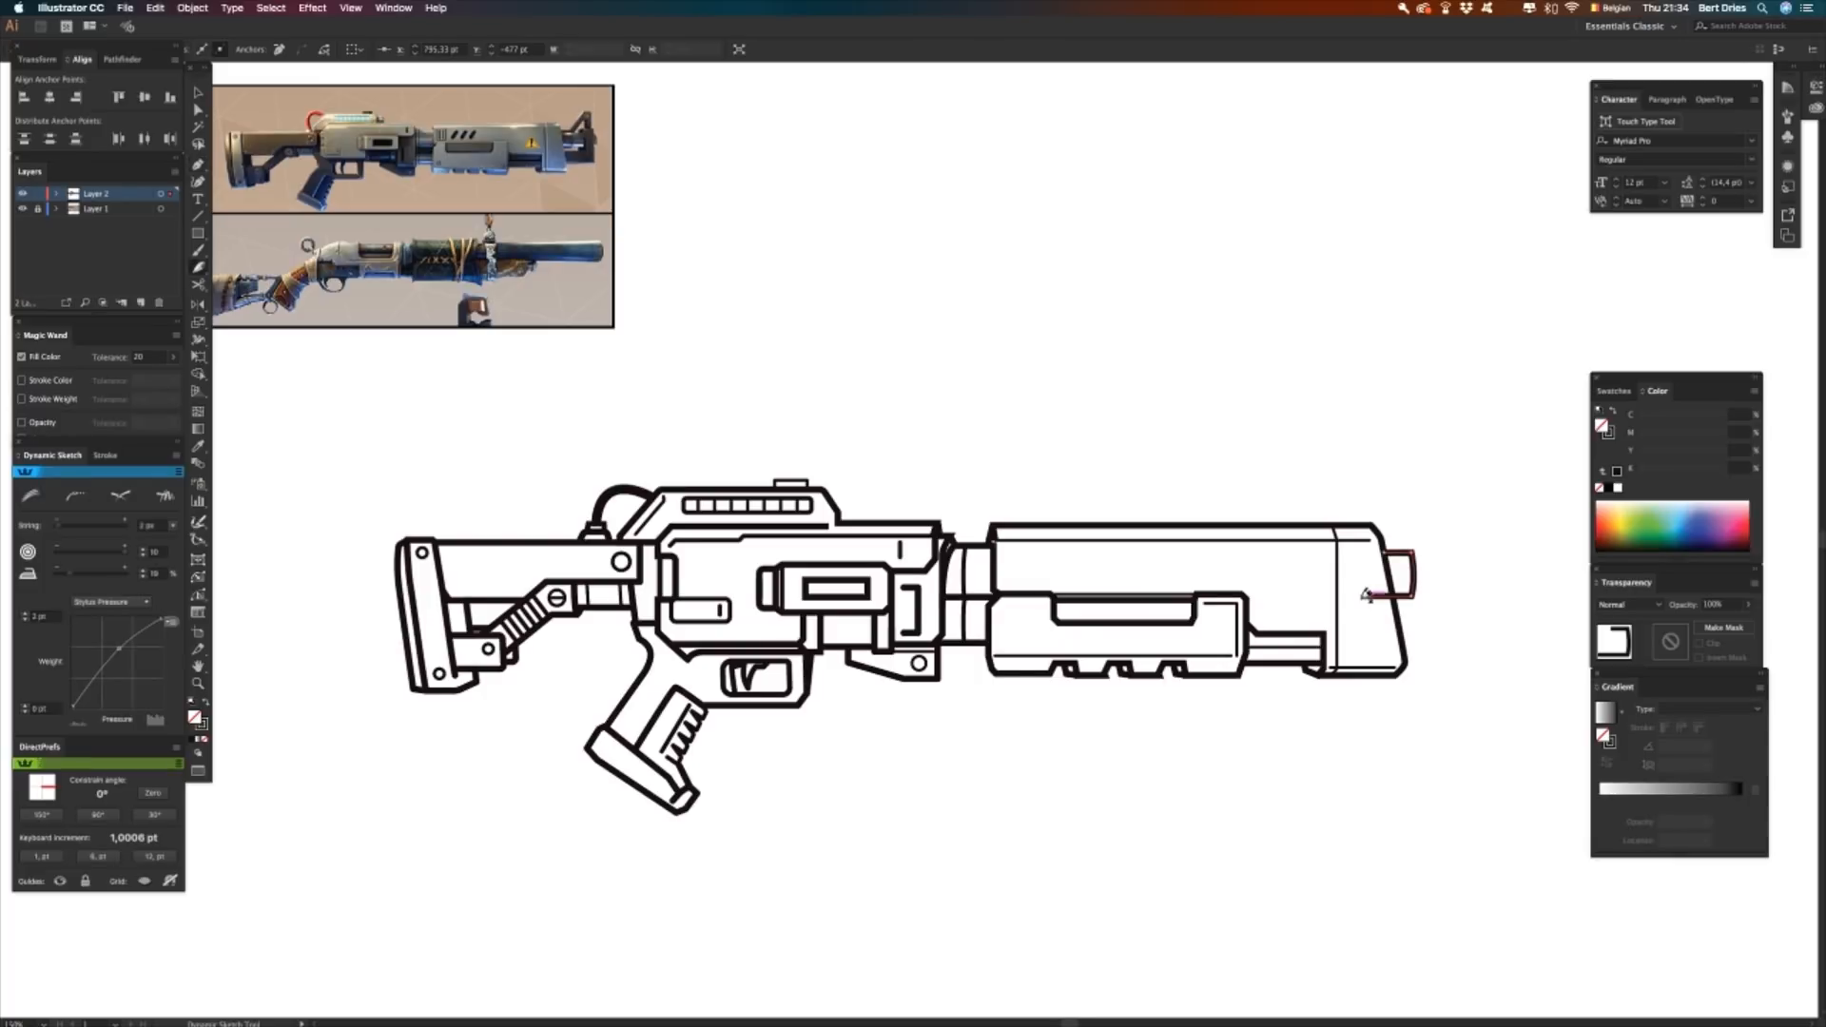
pyautogui.press('v')
pyautogui.click(1444, 607)
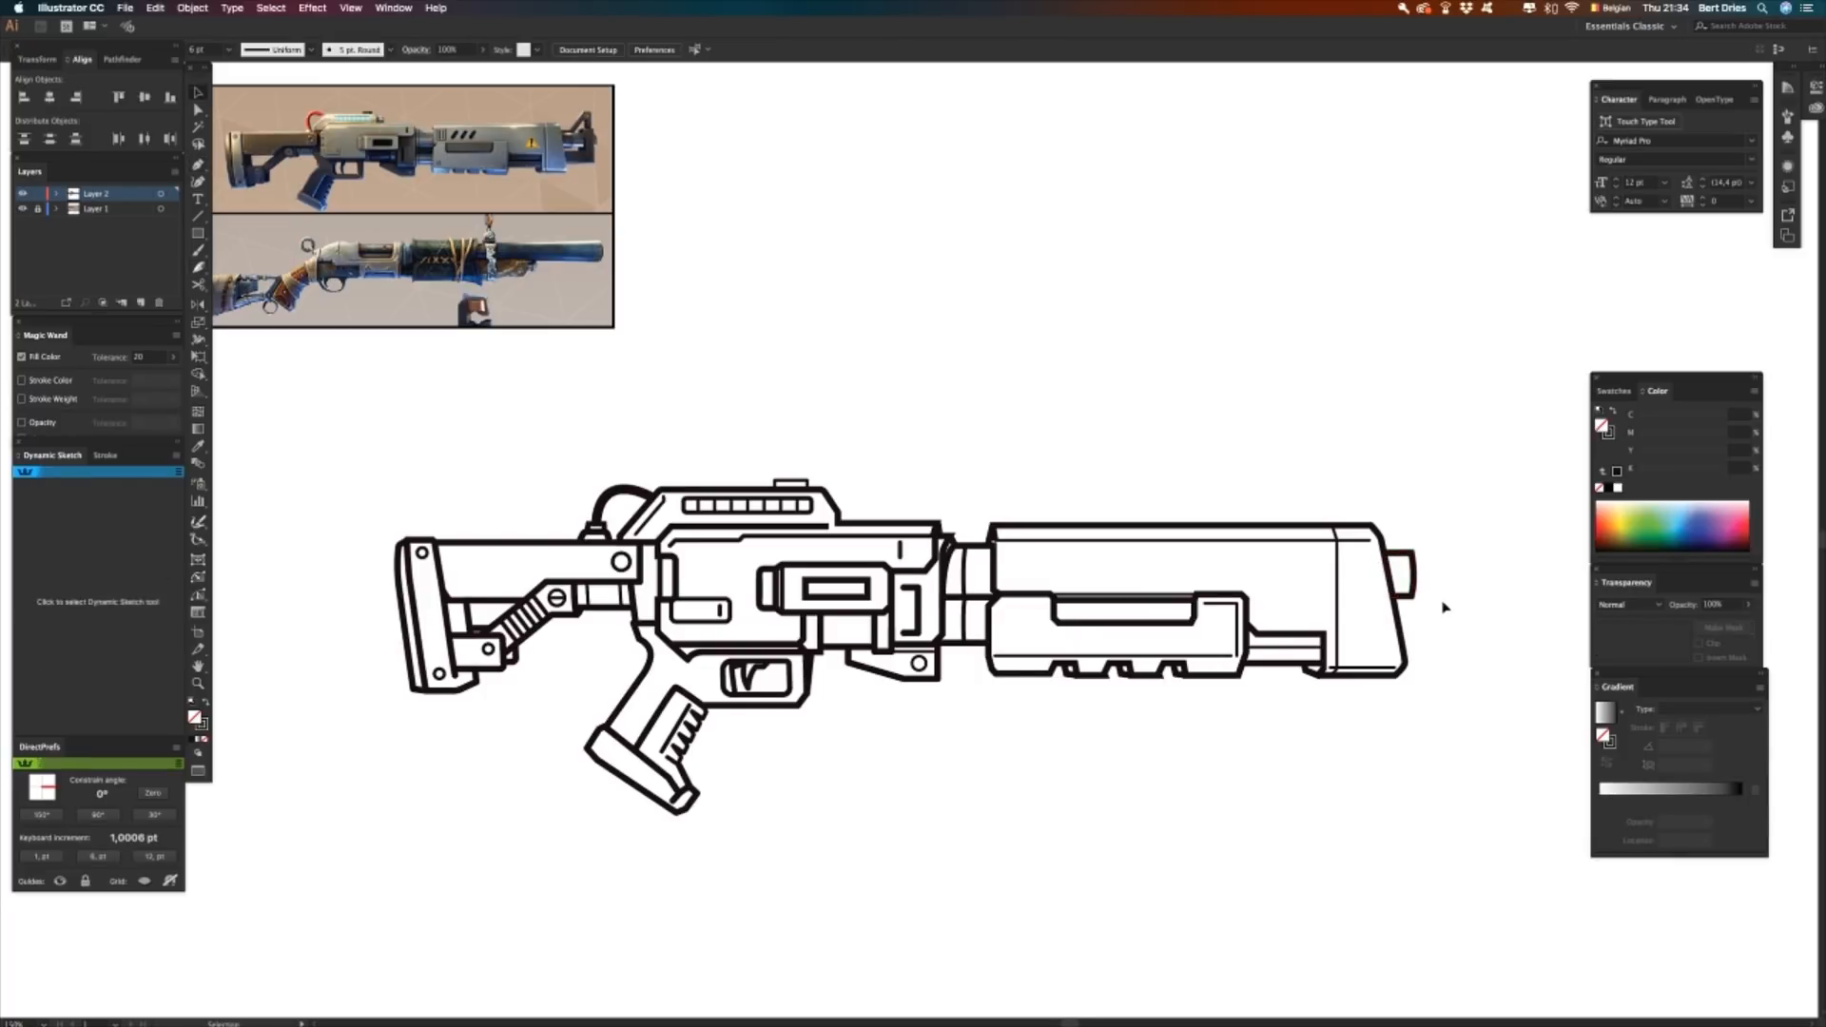
# - Draw a narrower barrel tube in front of the collar, about 41 pt long and 30 pt high
pyautogui.press('p')
pyautogui.click(1415, 559)
pyautogui.click(1456, 559)
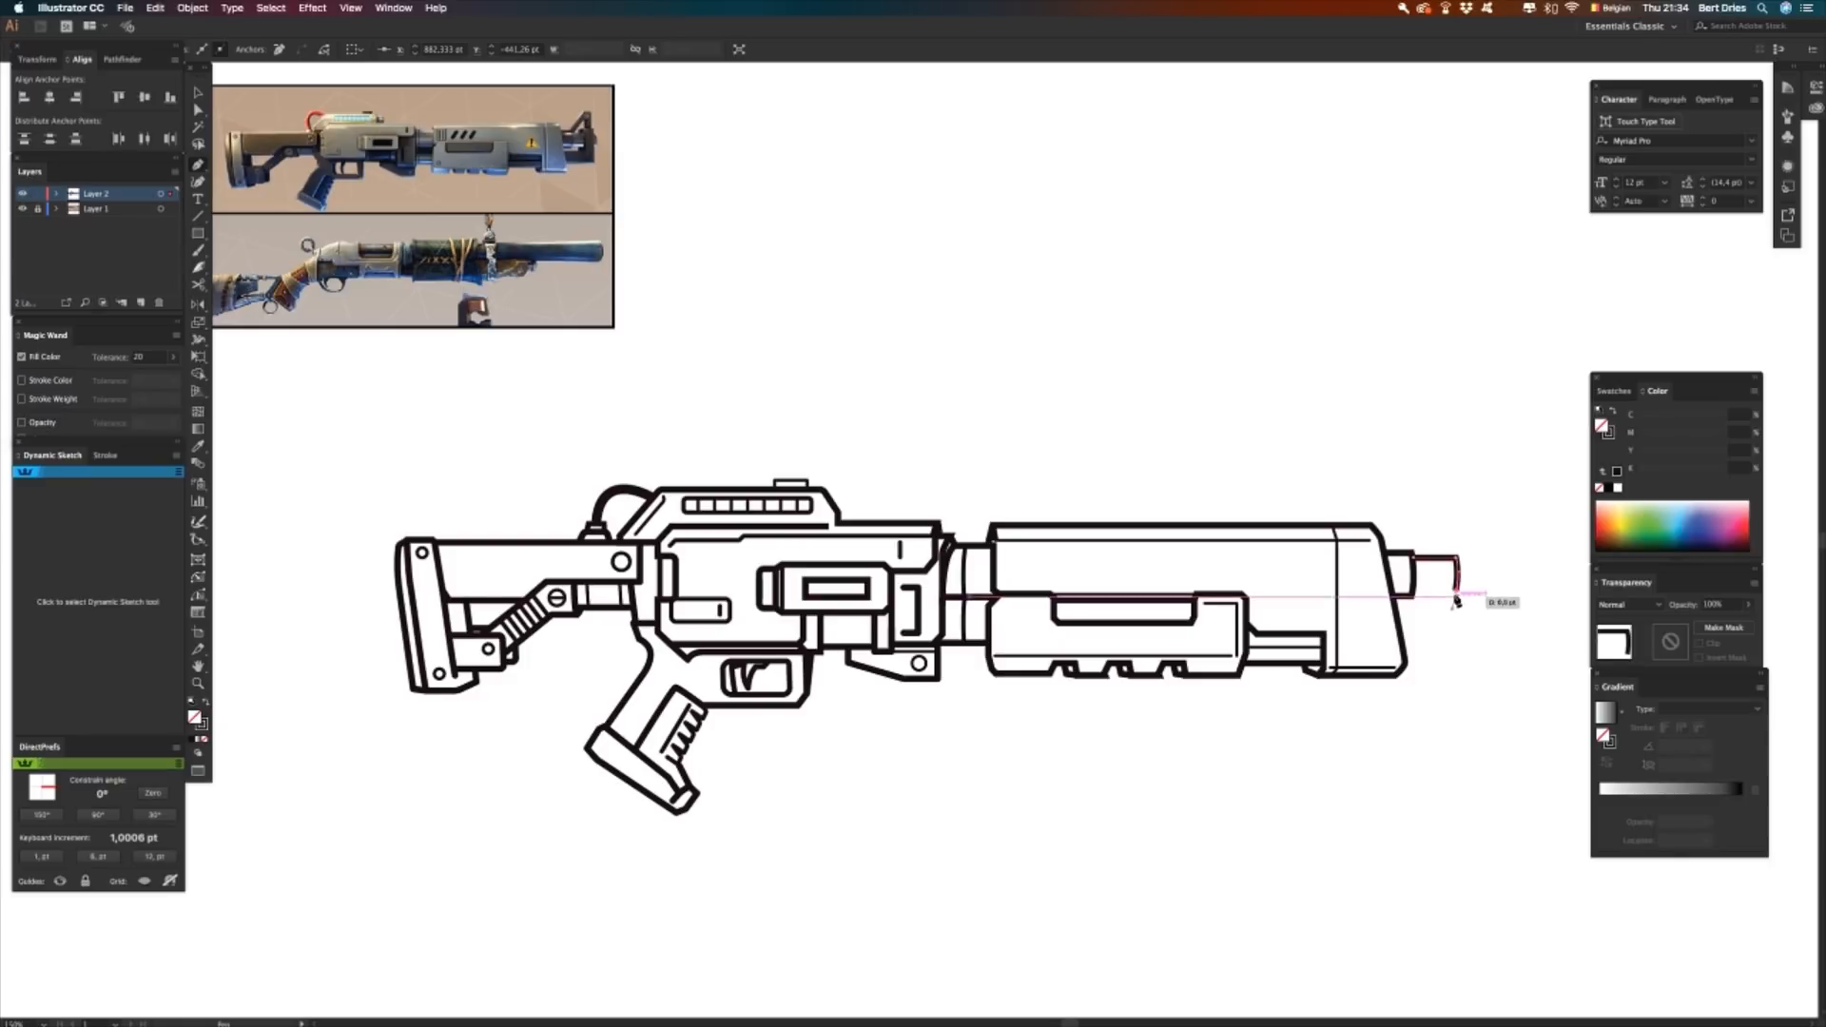
pyautogui.click(1458, 587)
pyautogui.click(1415, 595)
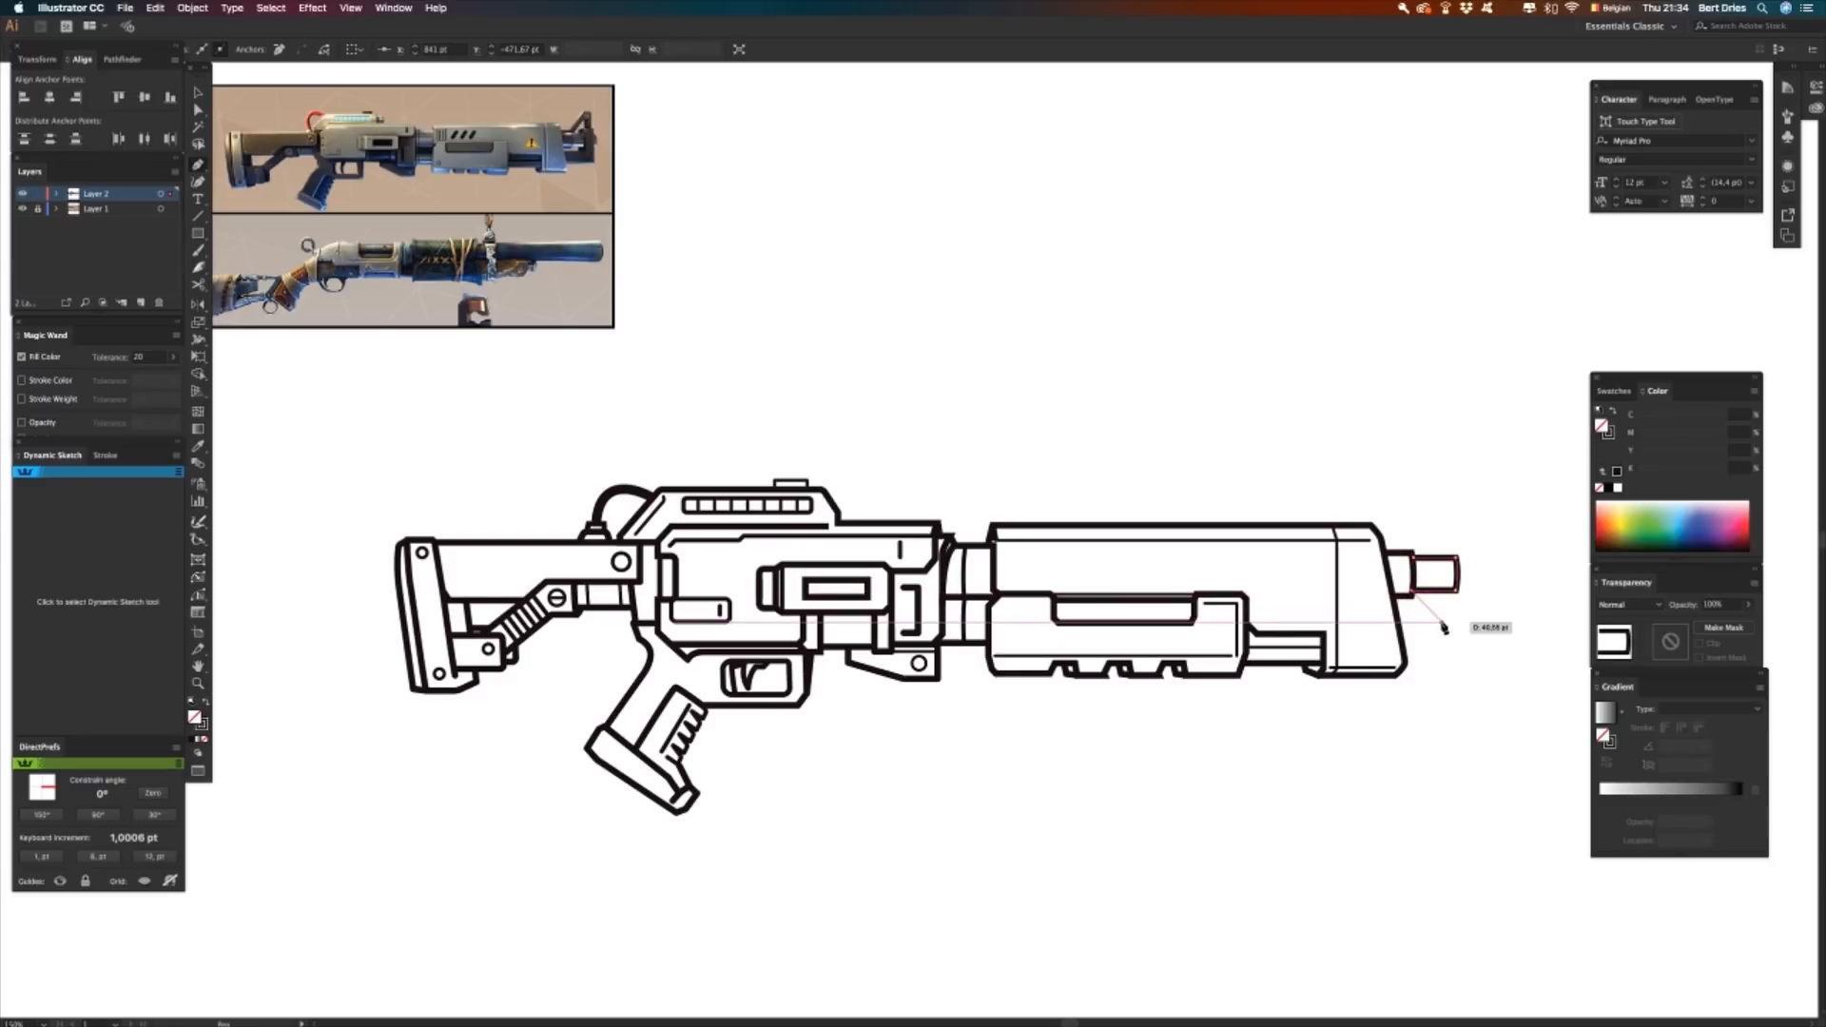
pyautogui.press('v')
pyautogui.click(1461, 636)
# - Lengthen the narrow barrel tube by nudging its front end points forward
pyautogui.press('a')
pyautogui.moveTo(1474, 628); pyautogui.dragTo(1445, 532)
pyautogui.press('Right')
pyautogui.press('Right')
pyautogui.press('Right')
pyautogui.press('Right')
pyautogui.press('Right')
pyautogui.press('Right')
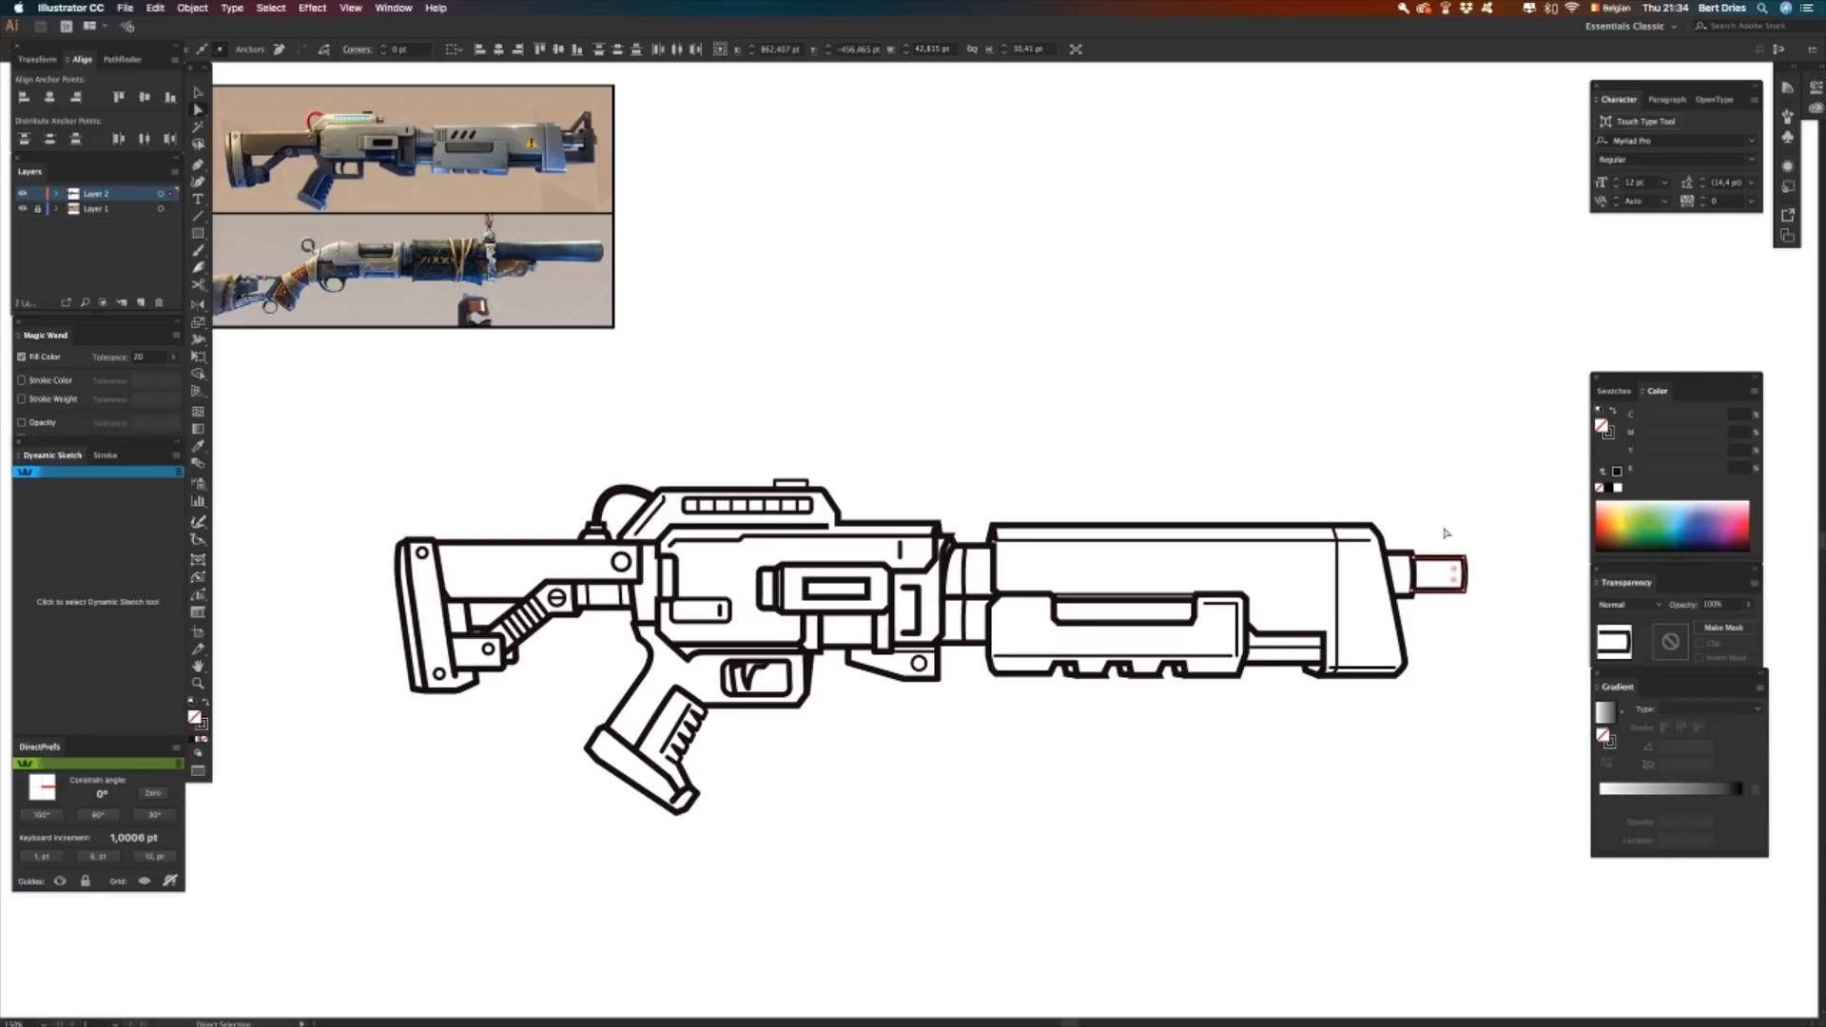
pyautogui.press('Right')
pyautogui.press('Right')
pyautogui.press('Right')
pyautogui.press('Right')
pyautogui.press('Right')
pyautogui.press('Right')
pyautogui.press('Right')
pyautogui.press('Right')
pyautogui.press('Right')
pyautogui.press('Right')
pyautogui.press('Right')
pyautogui.press('Right')
pyautogui.press('Right')
pyautogui.click(1446, 533)
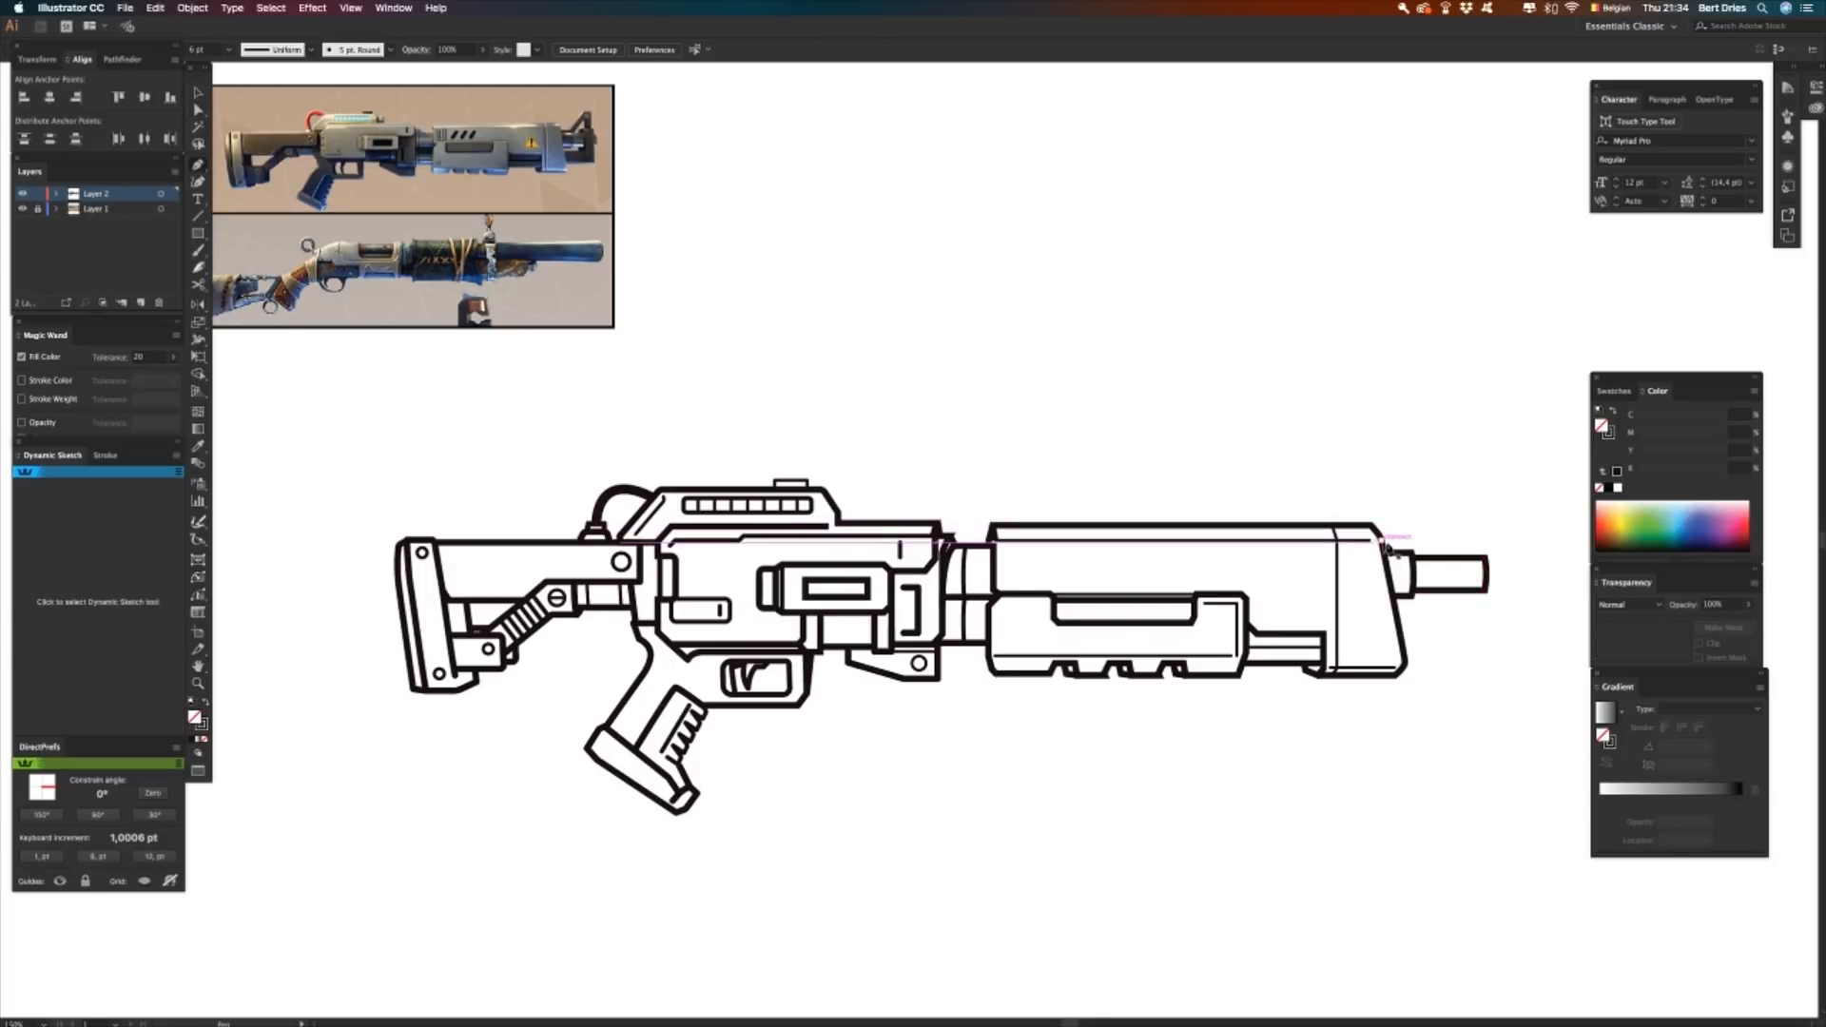
# - Draw the front sight's inner outline from the muzzle, running forward, diagonally up, across a short top and vertically down
pyautogui.click(1384, 542)
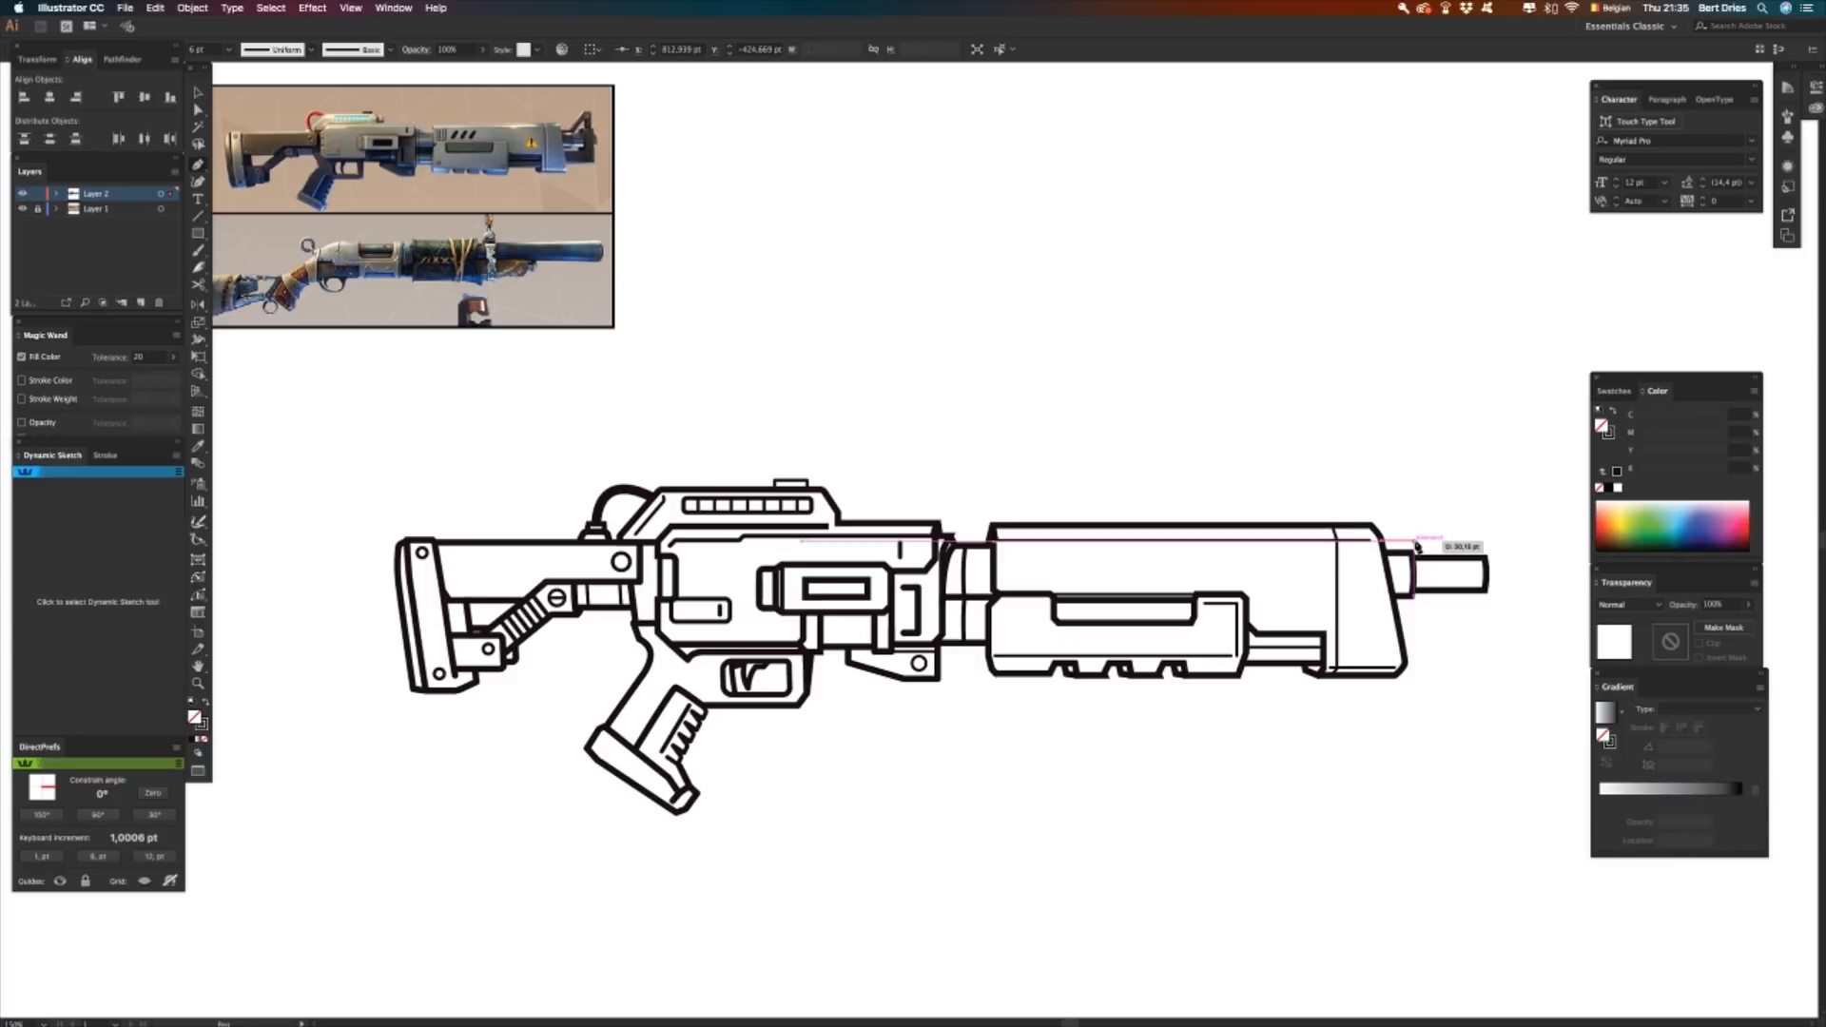
pyautogui.click(1416, 541)
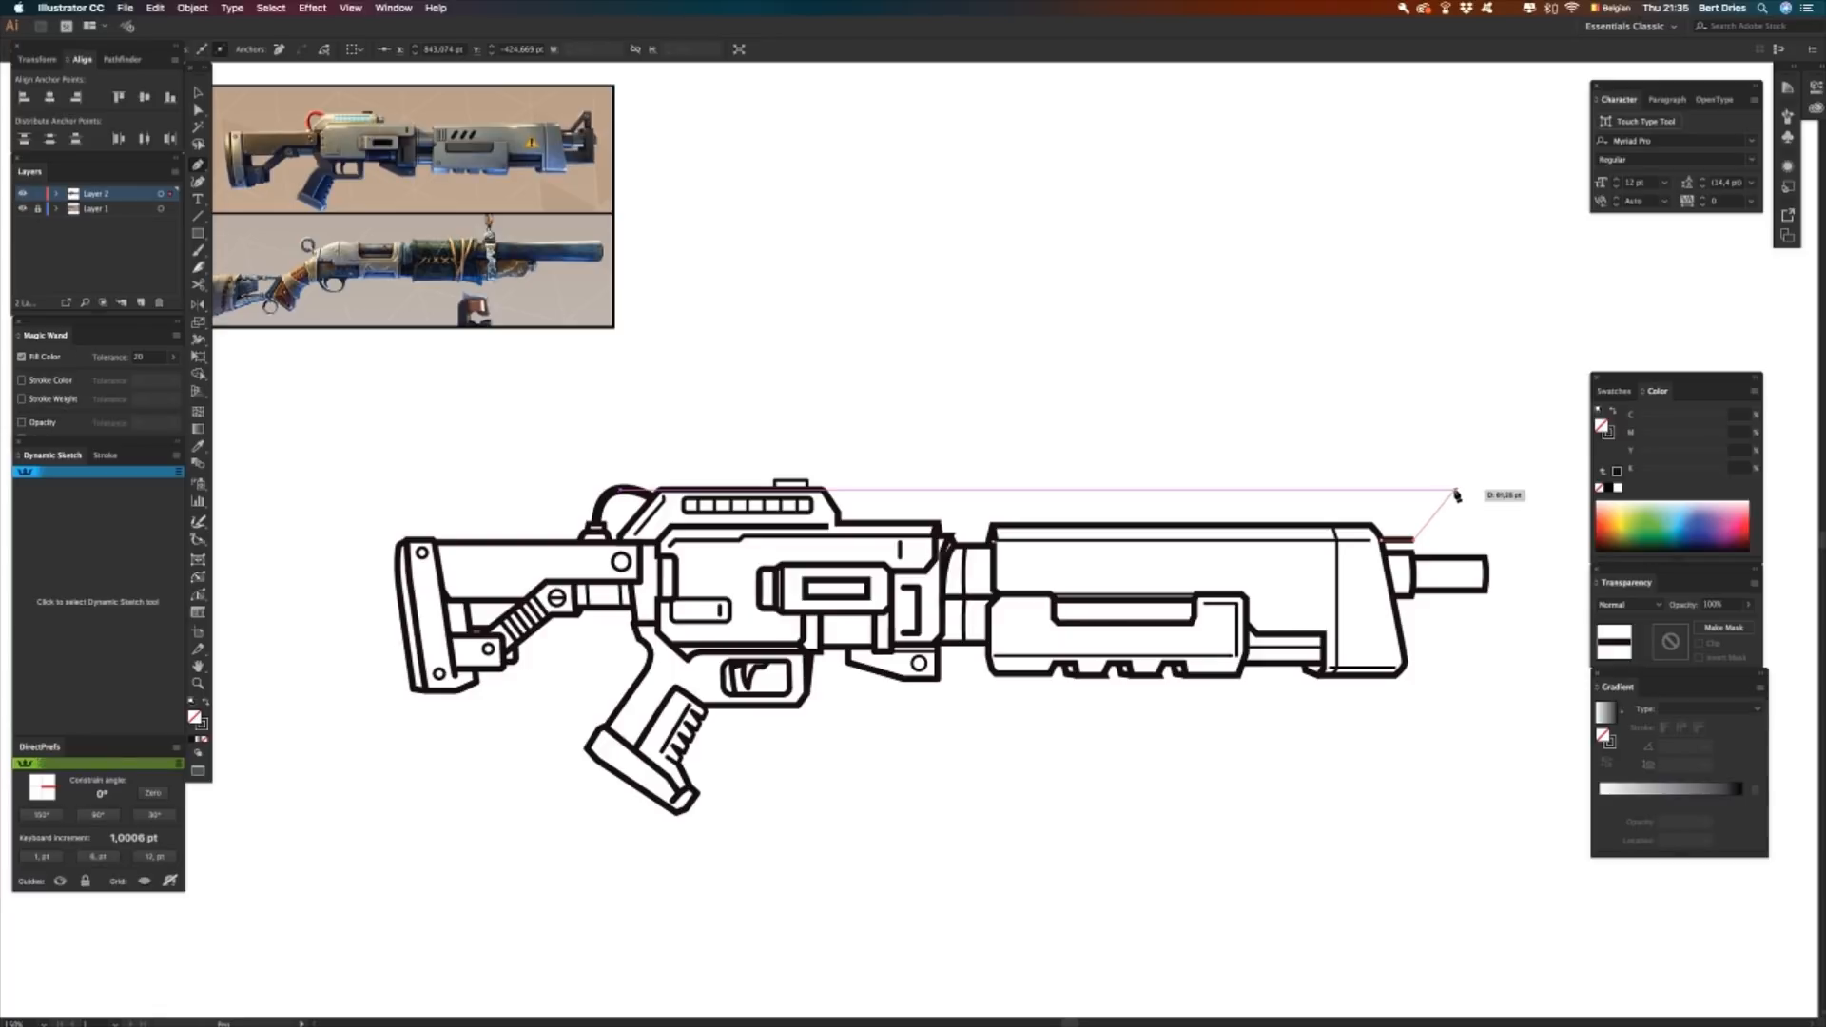
pyautogui.click(1450, 490)
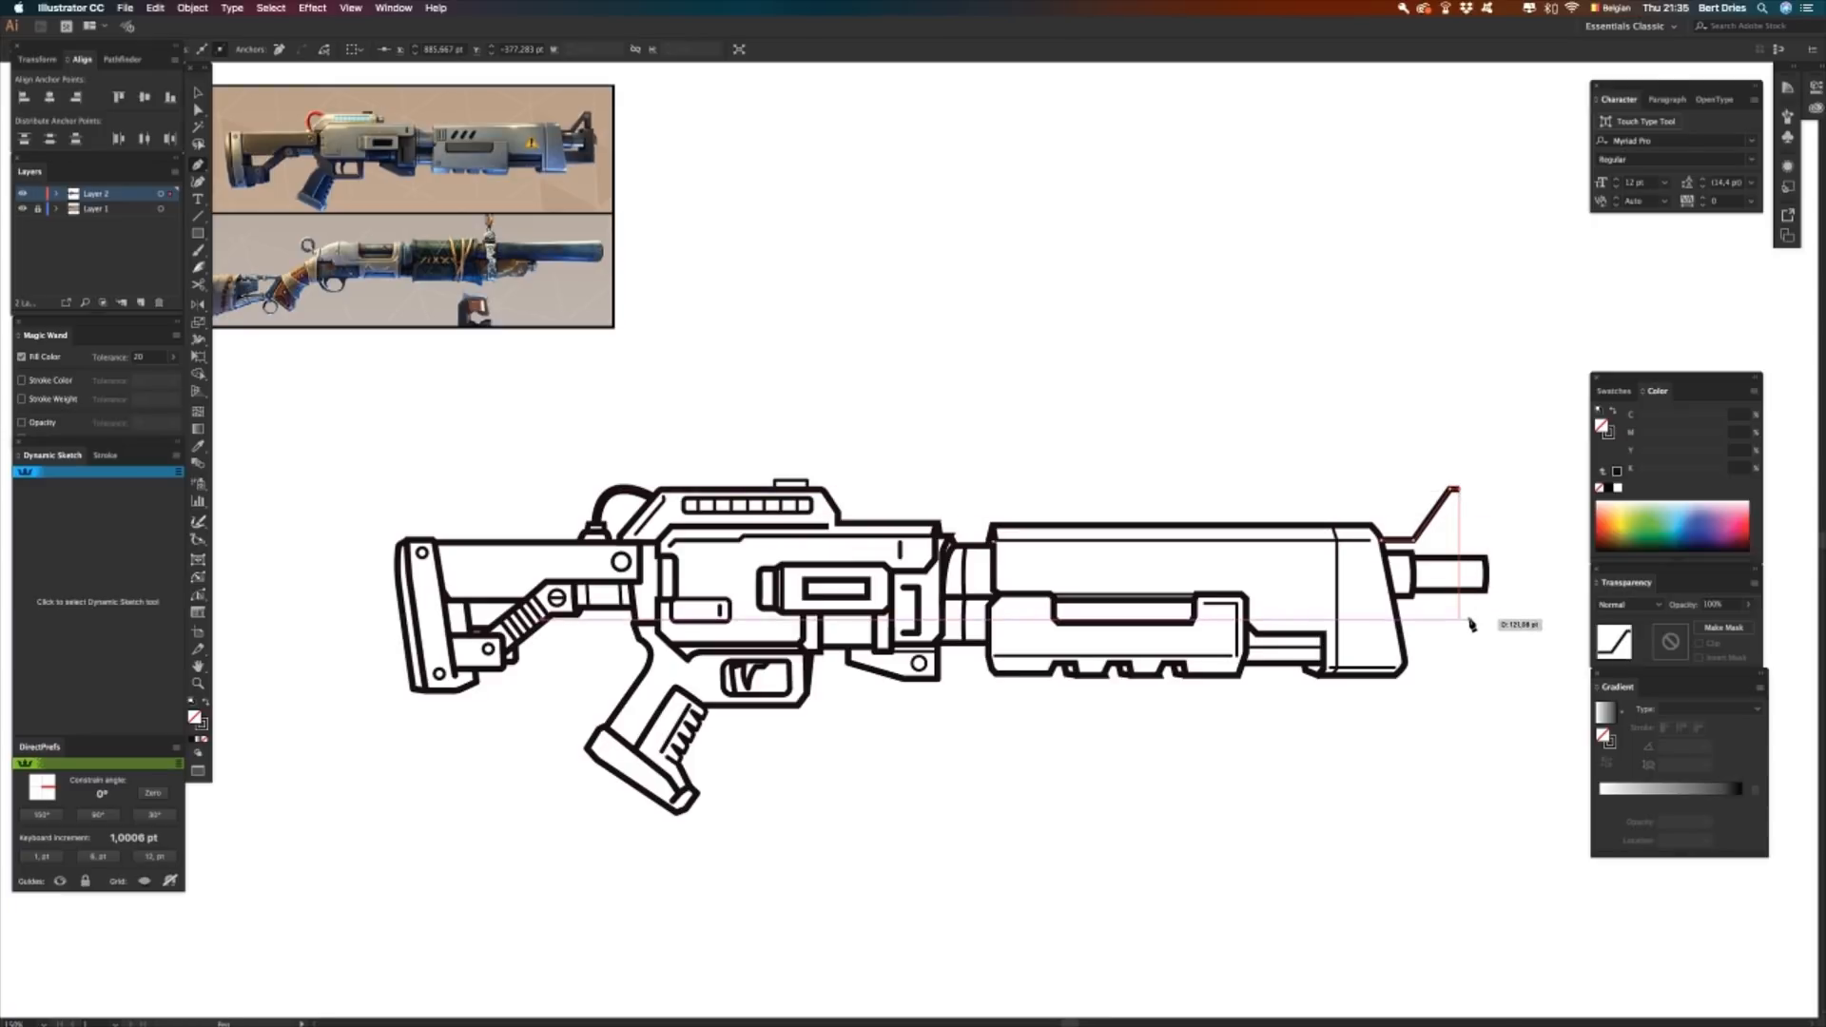
pyautogui.click(1461, 529)
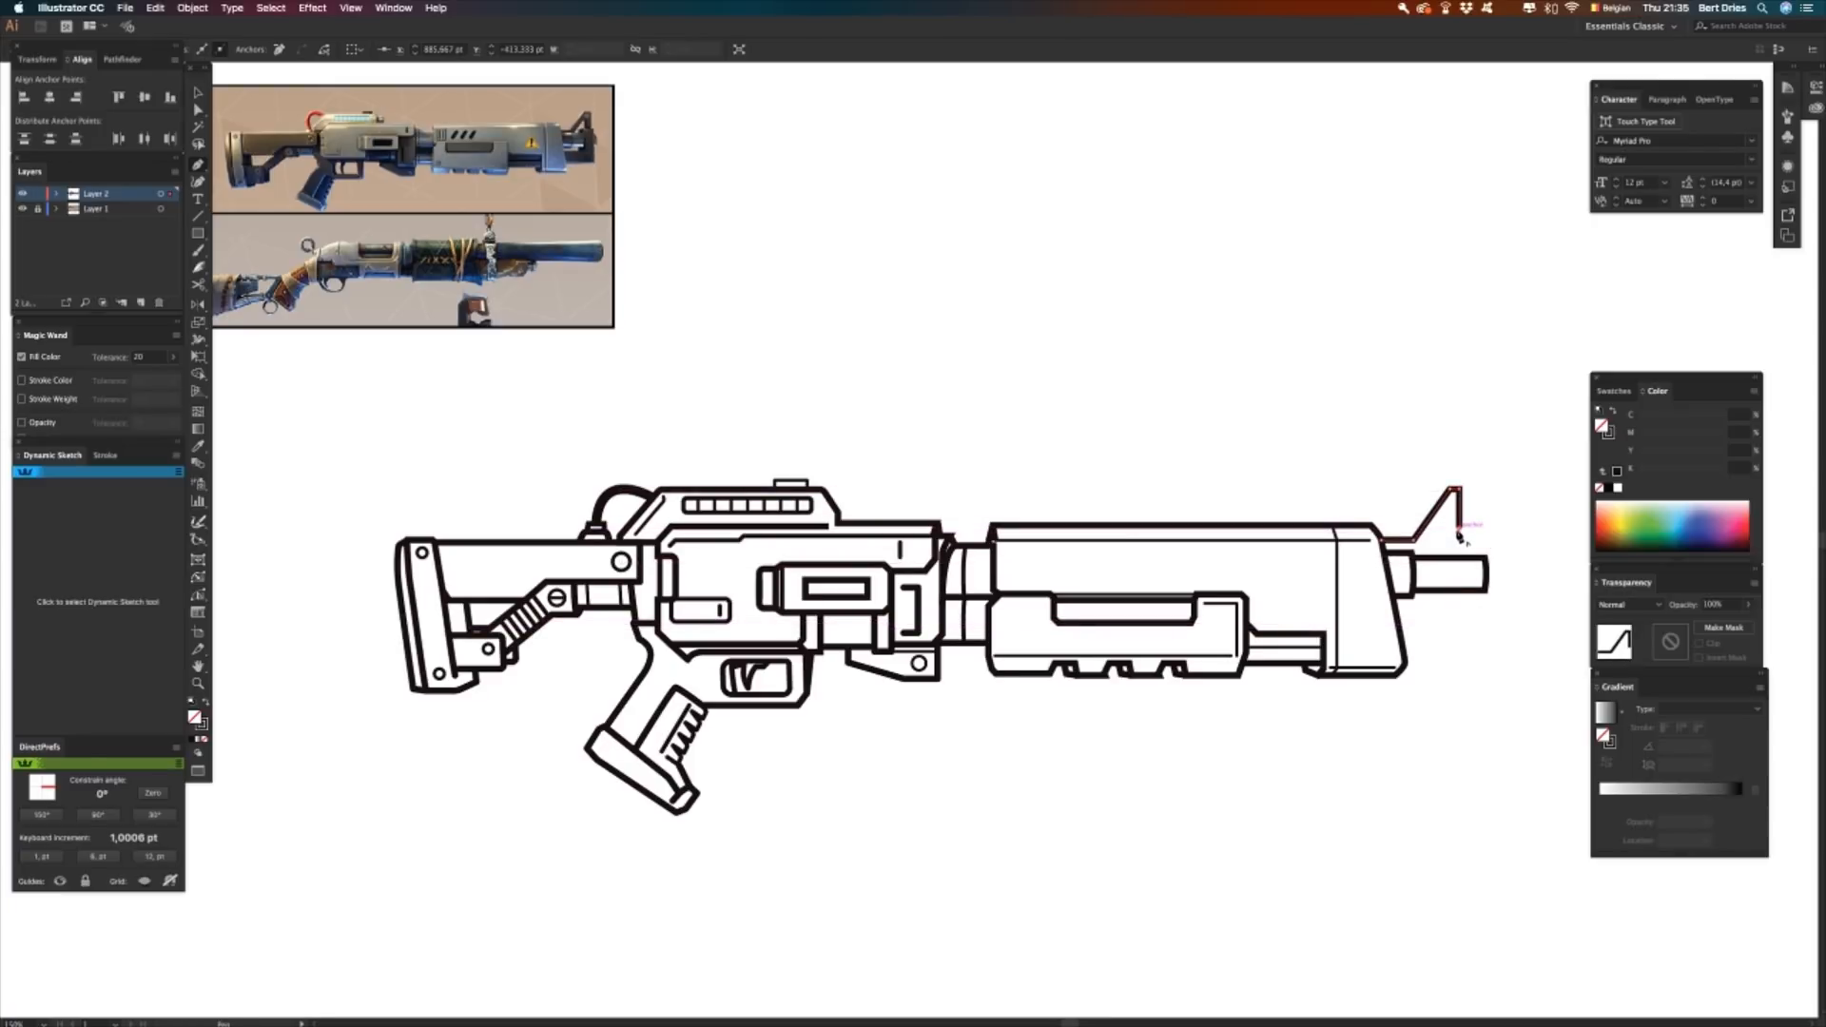
pyautogui.keyDown('super'); pyautogui.click(1480, 531); pyautogui.keyUp('super')
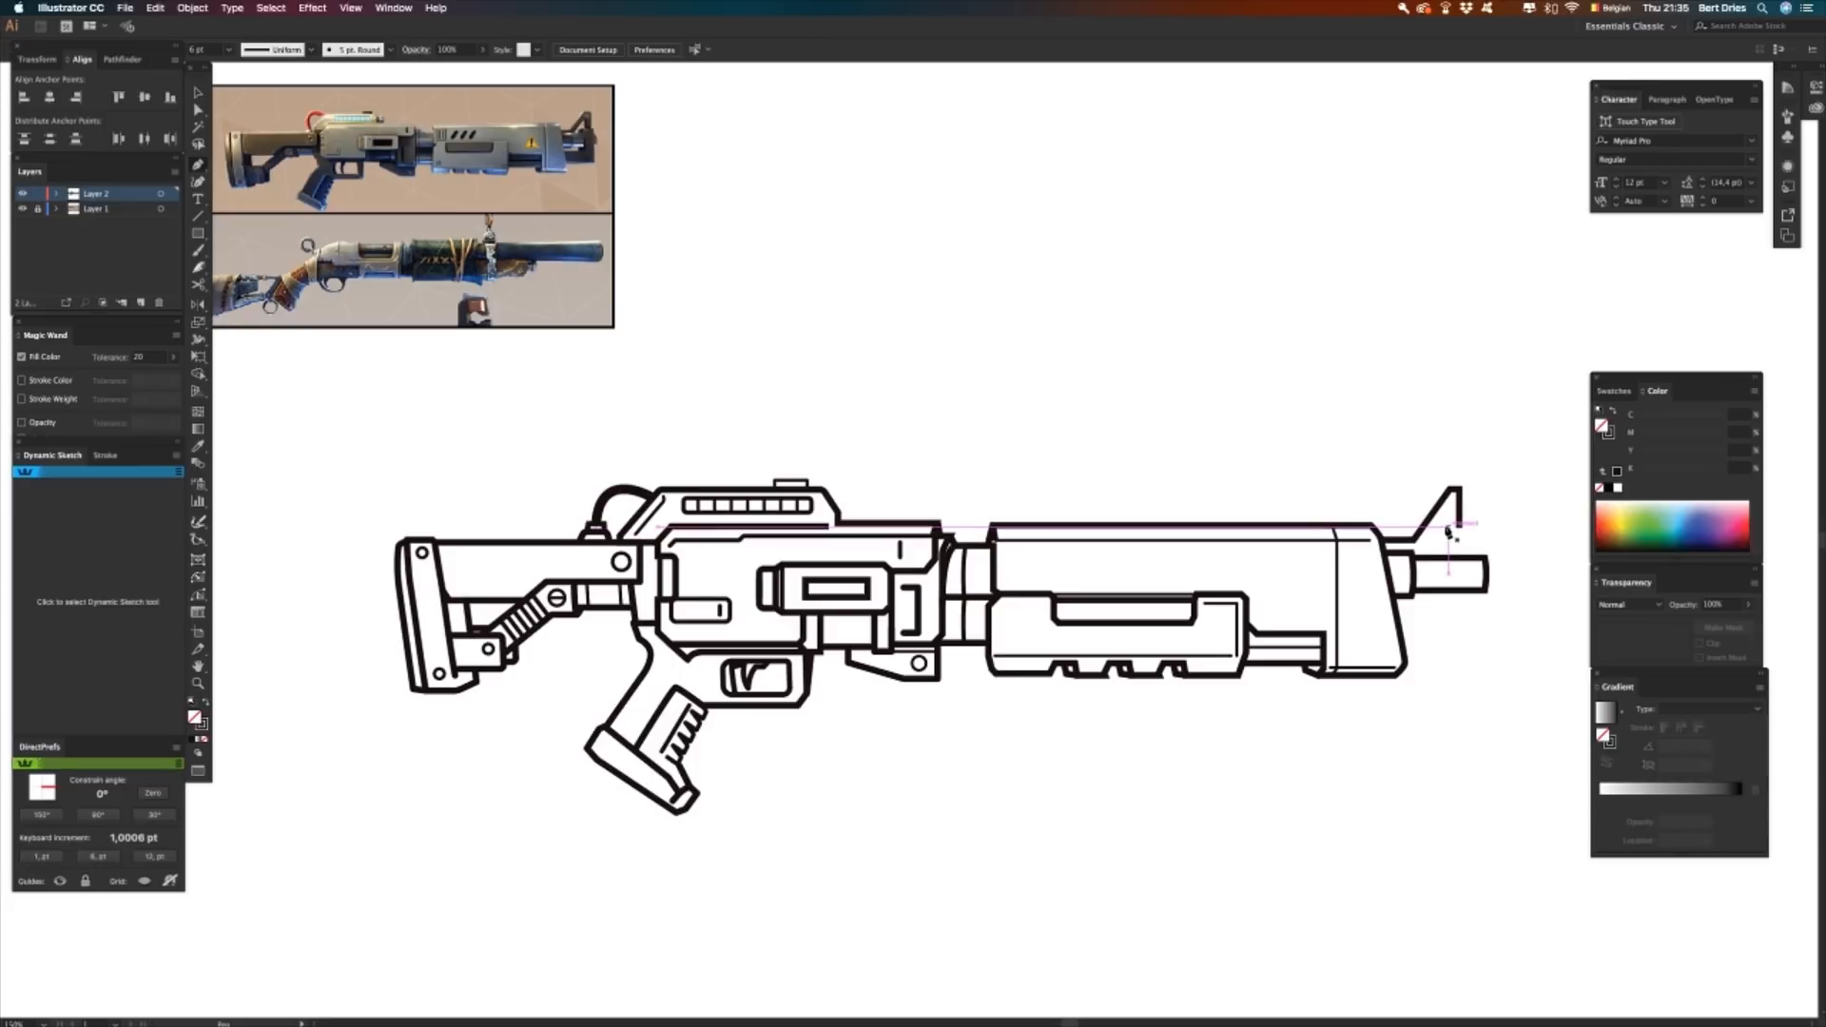
# - Draw a vertical line inside the front sight, parallel to its vertical edge and joining the top of the slope
pyautogui.click(1450, 531)
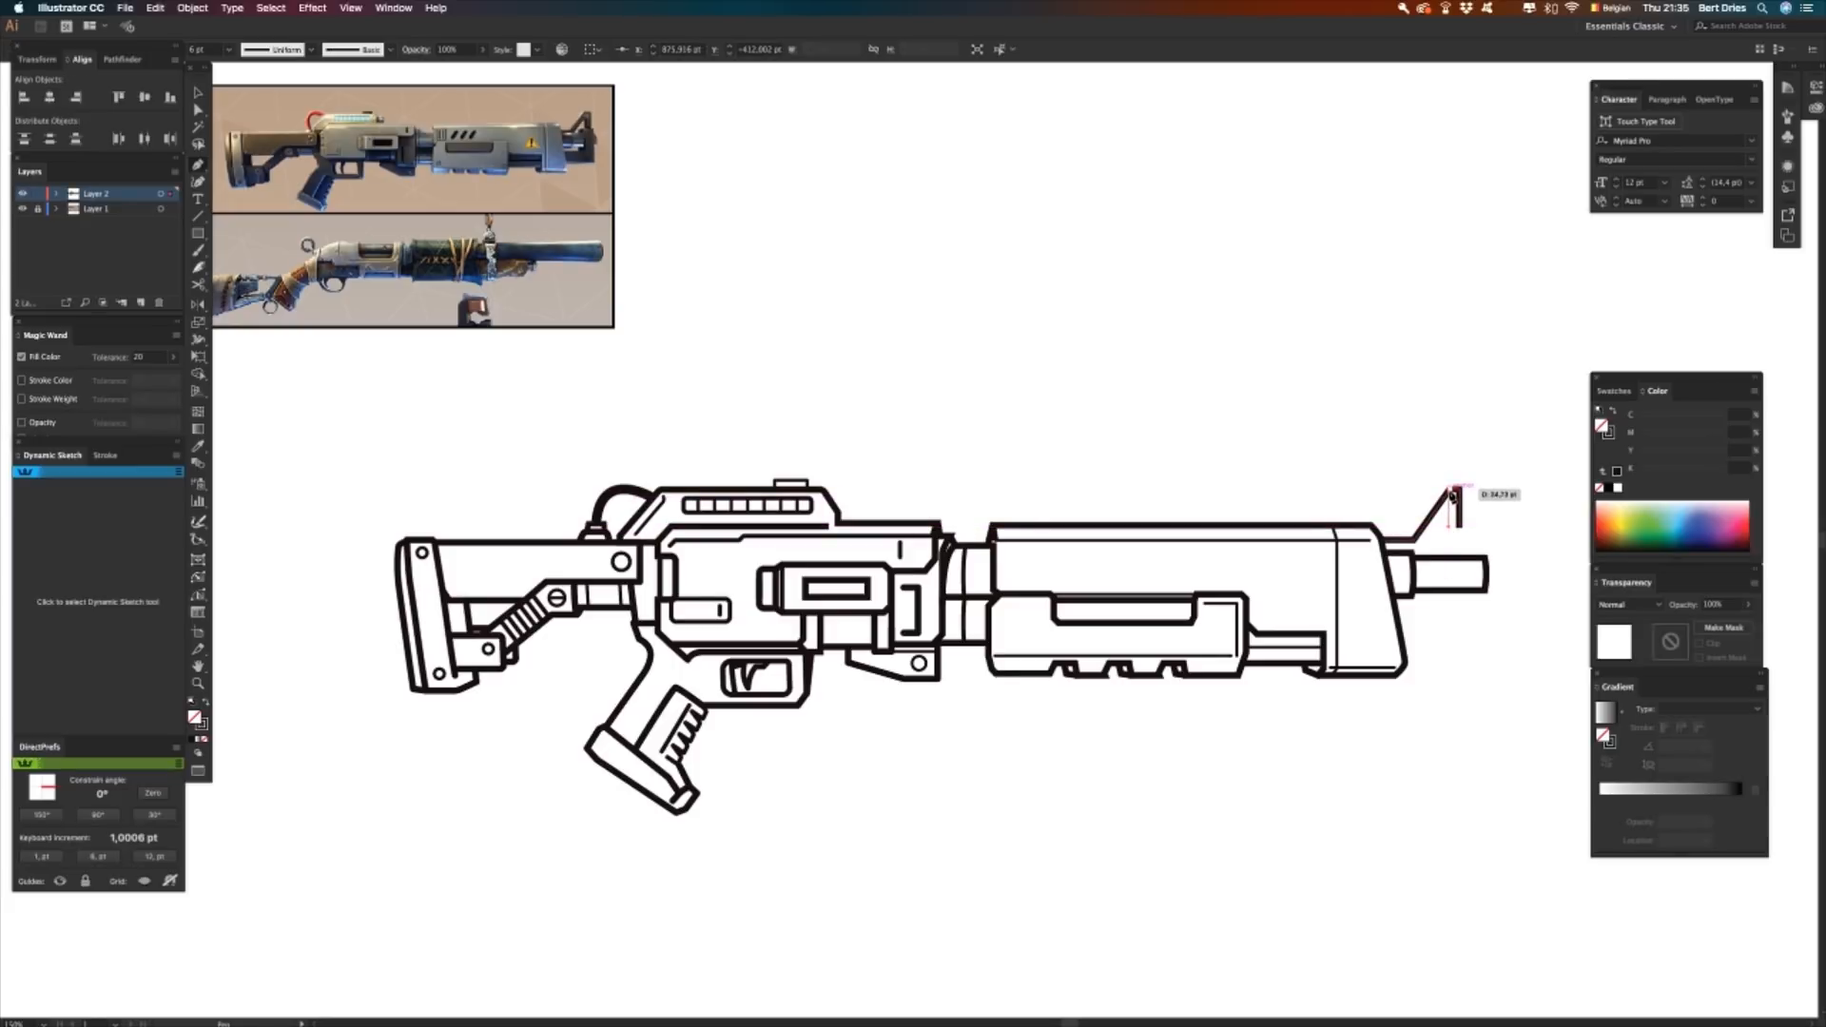
pyautogui.click(1449, 491)
pyautogui.keyDown('super'); pyautogui.click(1474, 510); pyautogui.keyUp('super')
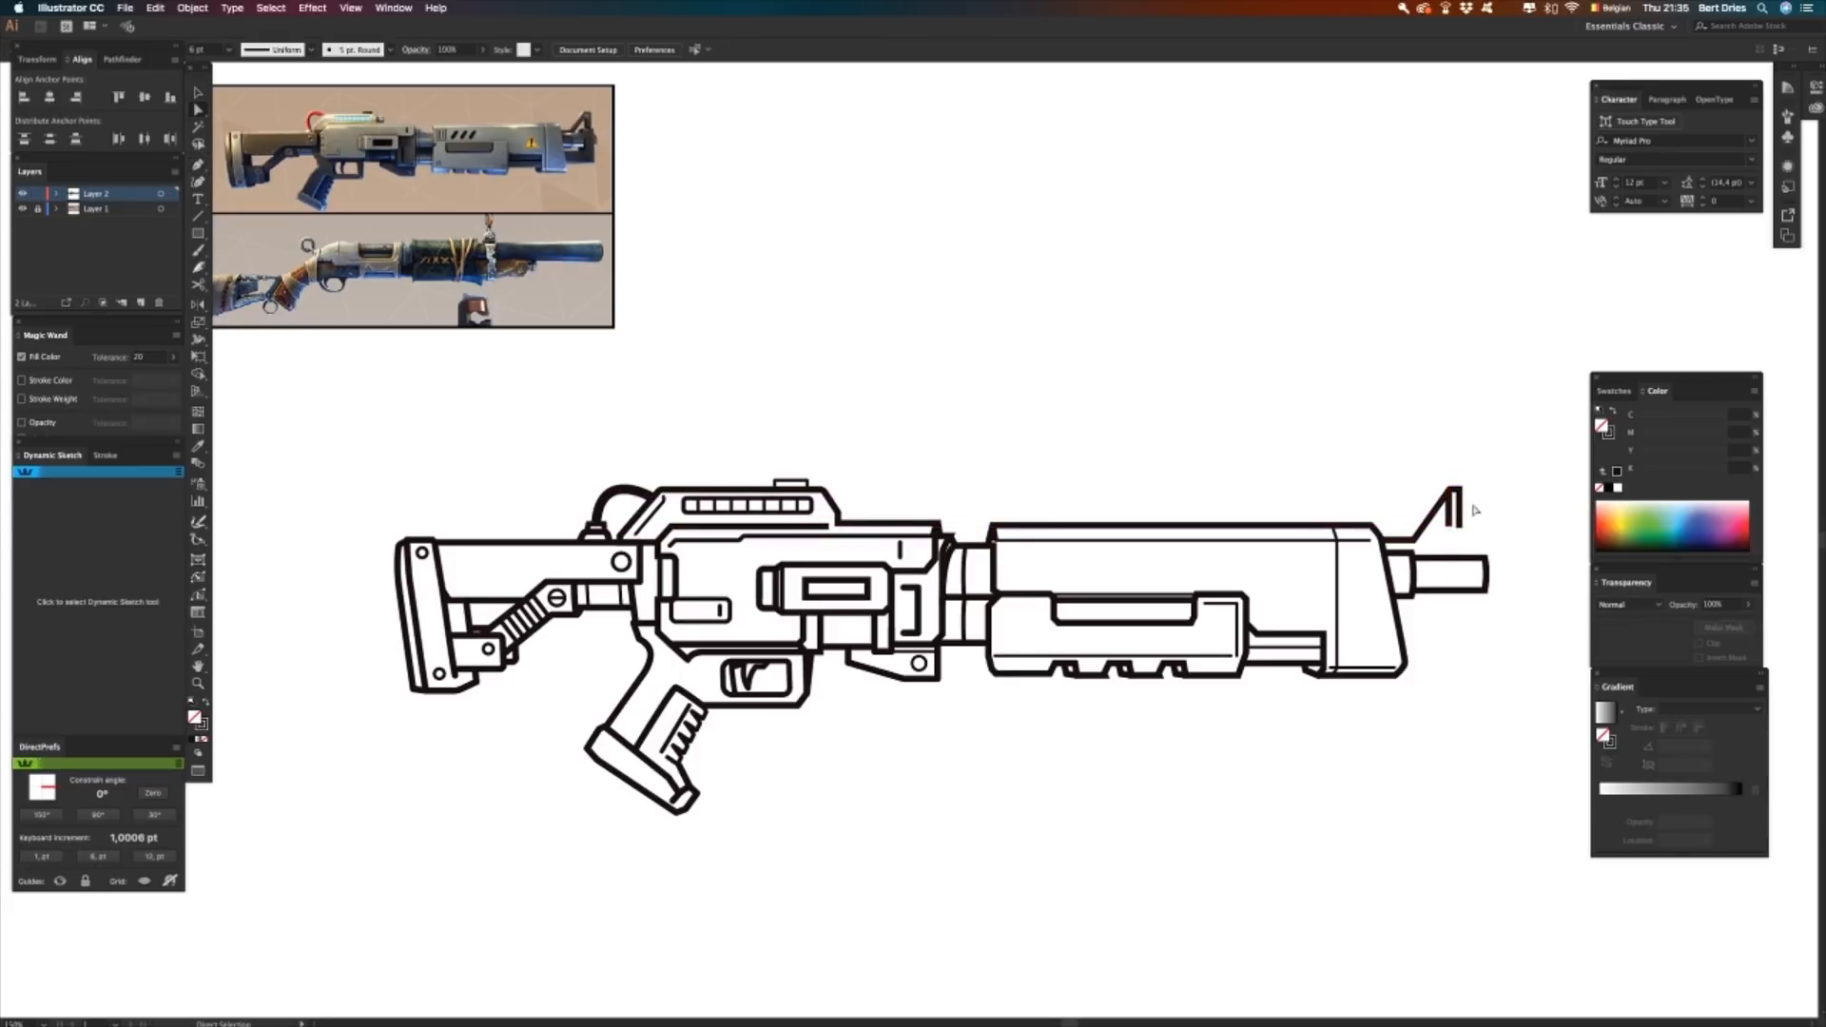
pyautogui.press('v')
# - Draw a second, outer line above the front sight with a short horizontal top and a parallel diagonal slope
pyautogui.press('p')
pyautogui.click(1474, 507)
pyautogui.press('super+z')
pyautogui.click(1476, 455)
pyautogui.click(1444, 455)
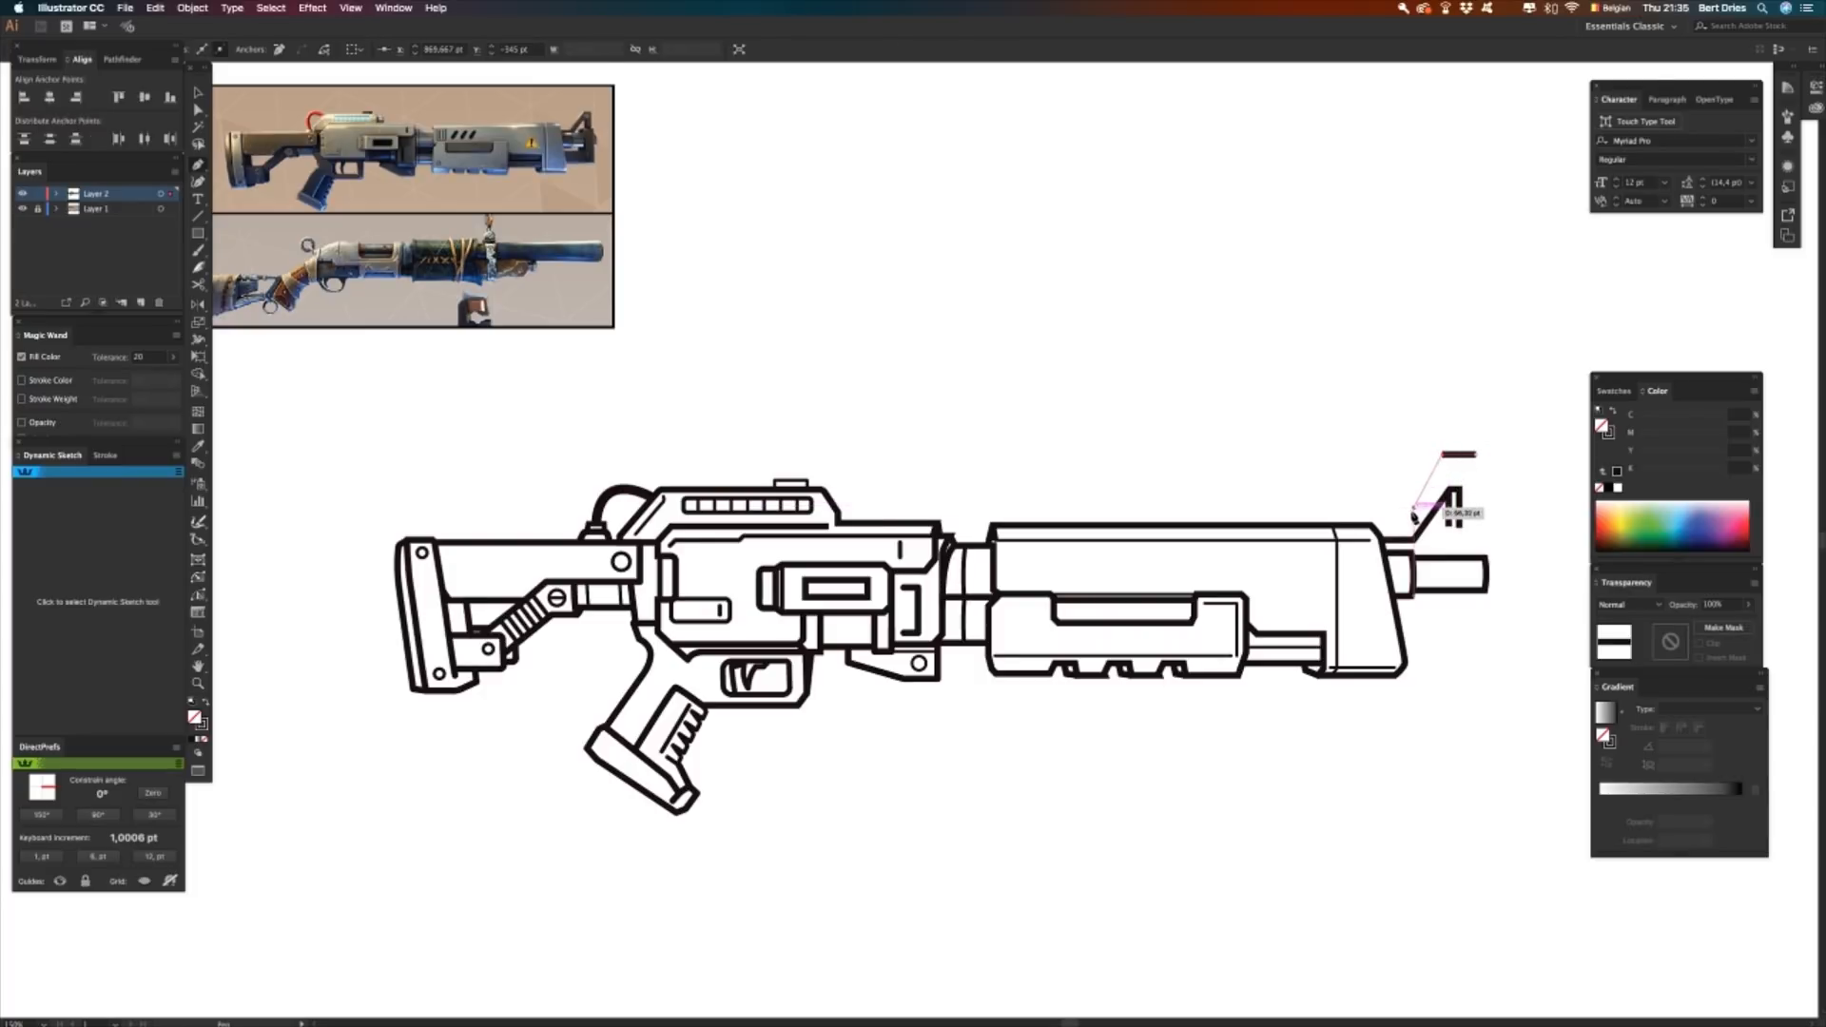
pyautogui.click(1398, 511)
pyautogui.press('a')
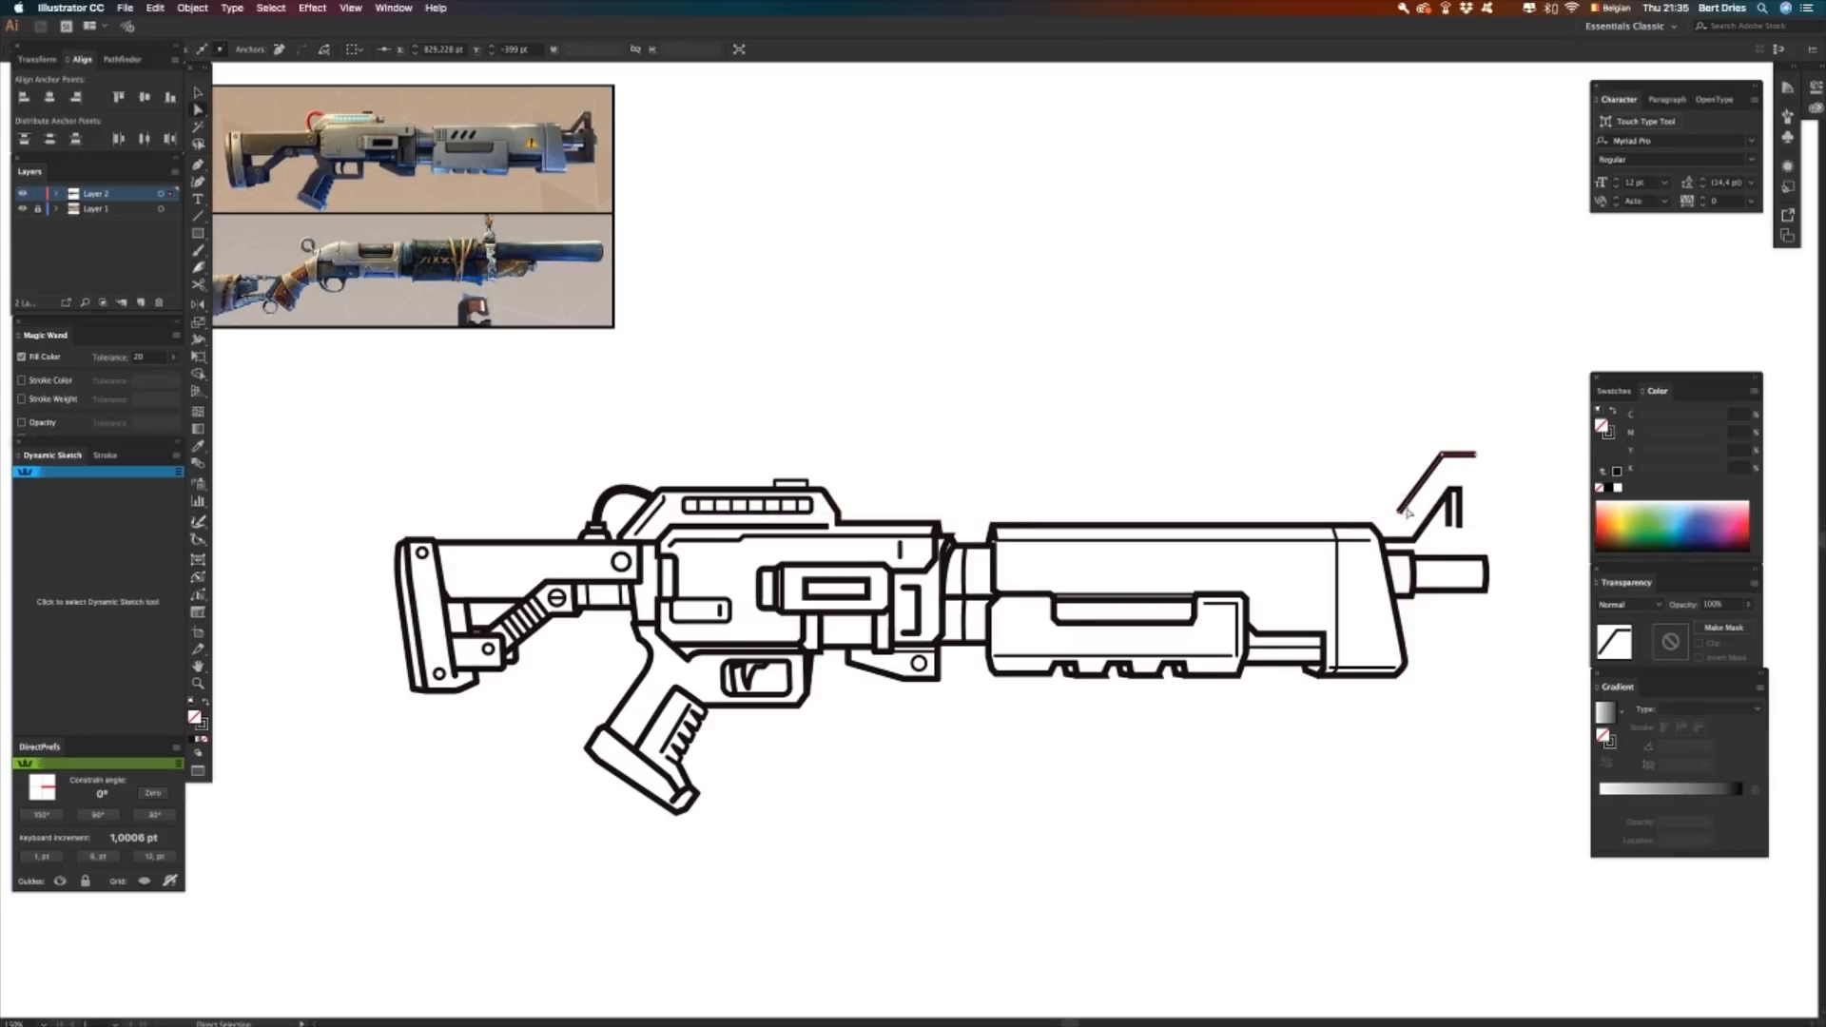
# - Nudge the outer sight line's diagonal segment forward, shortening its horizontal top
pyautogui.moveTo(1441, 463); pyautogui.dragTo(1452, 465)
pyautogui.press('Right')
pyautogui.press('Right')
pyautogui.press('Right')
pyautogui.press('Right')
pyautogui.press('Right')
pyautogui.press('Right')
pyautogui.press('Right')
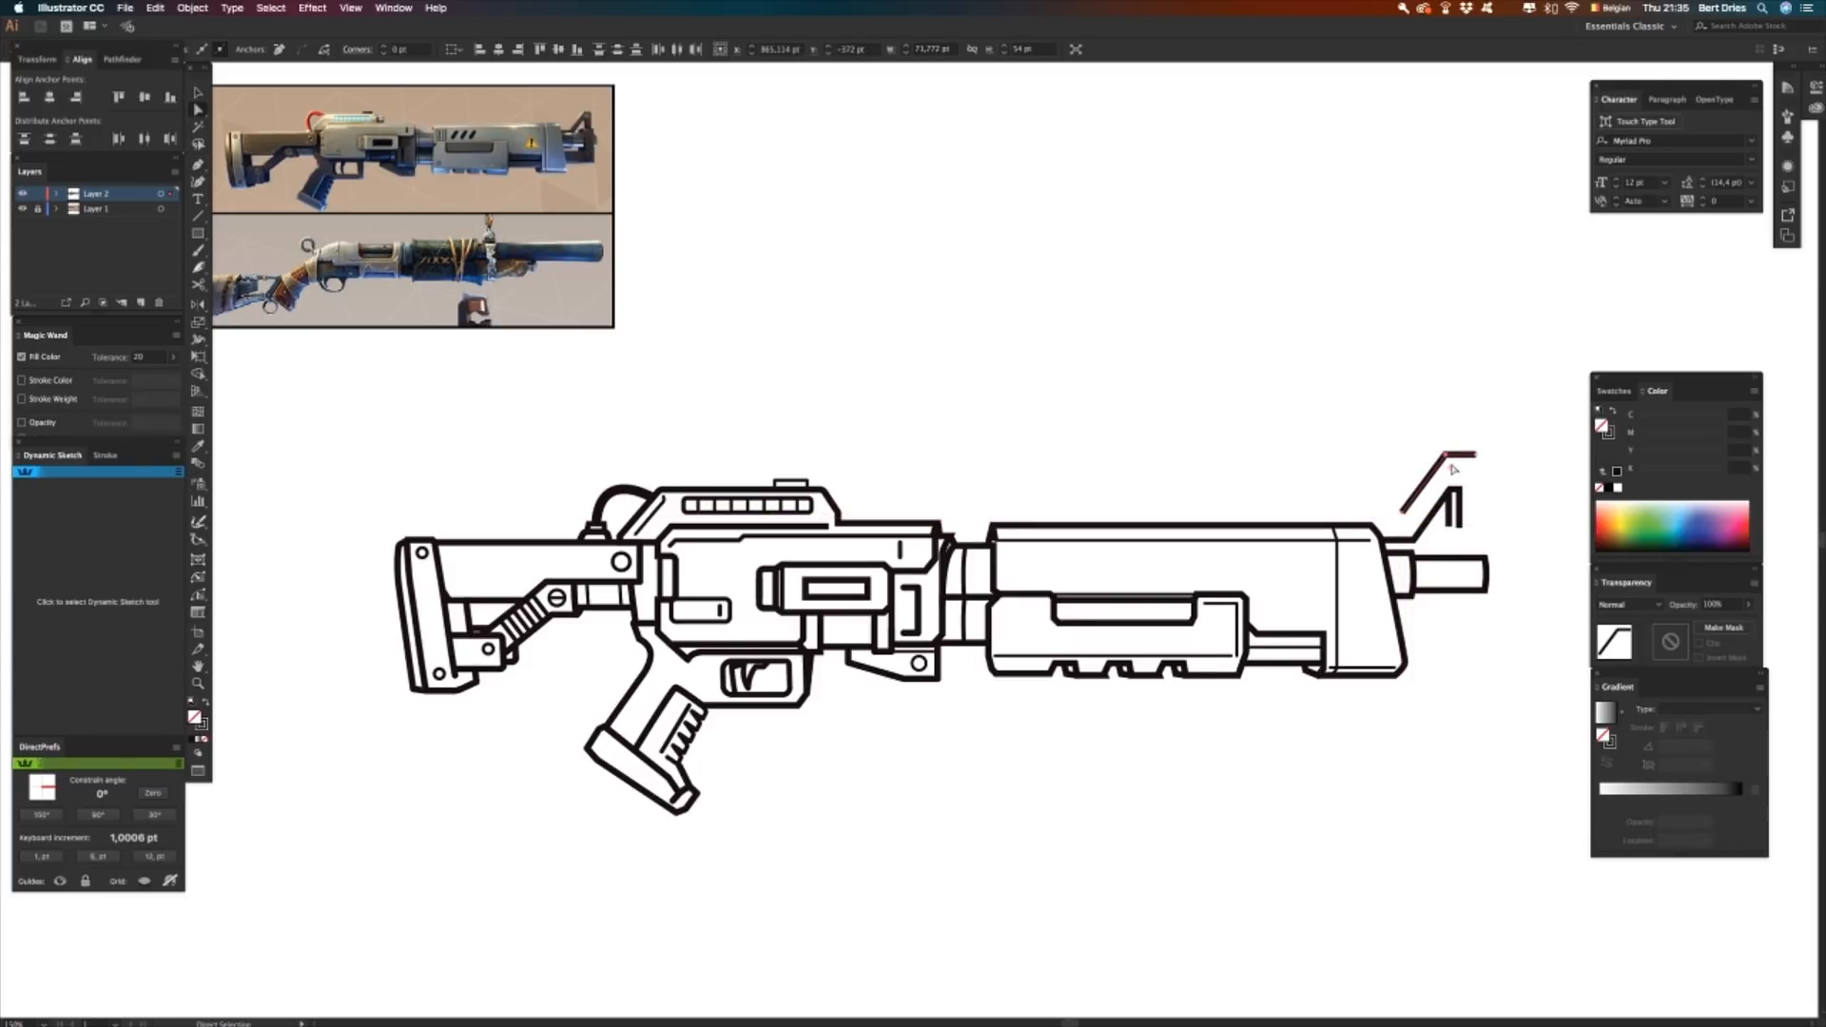
pyautogui.press('Right')
pyautogui.press('Right')
pyautogui.press('Right')
pyautogui.press('Right')
pyautogui.press('Right')
pyautogui.press('Right')
pyautogui.press('Right')
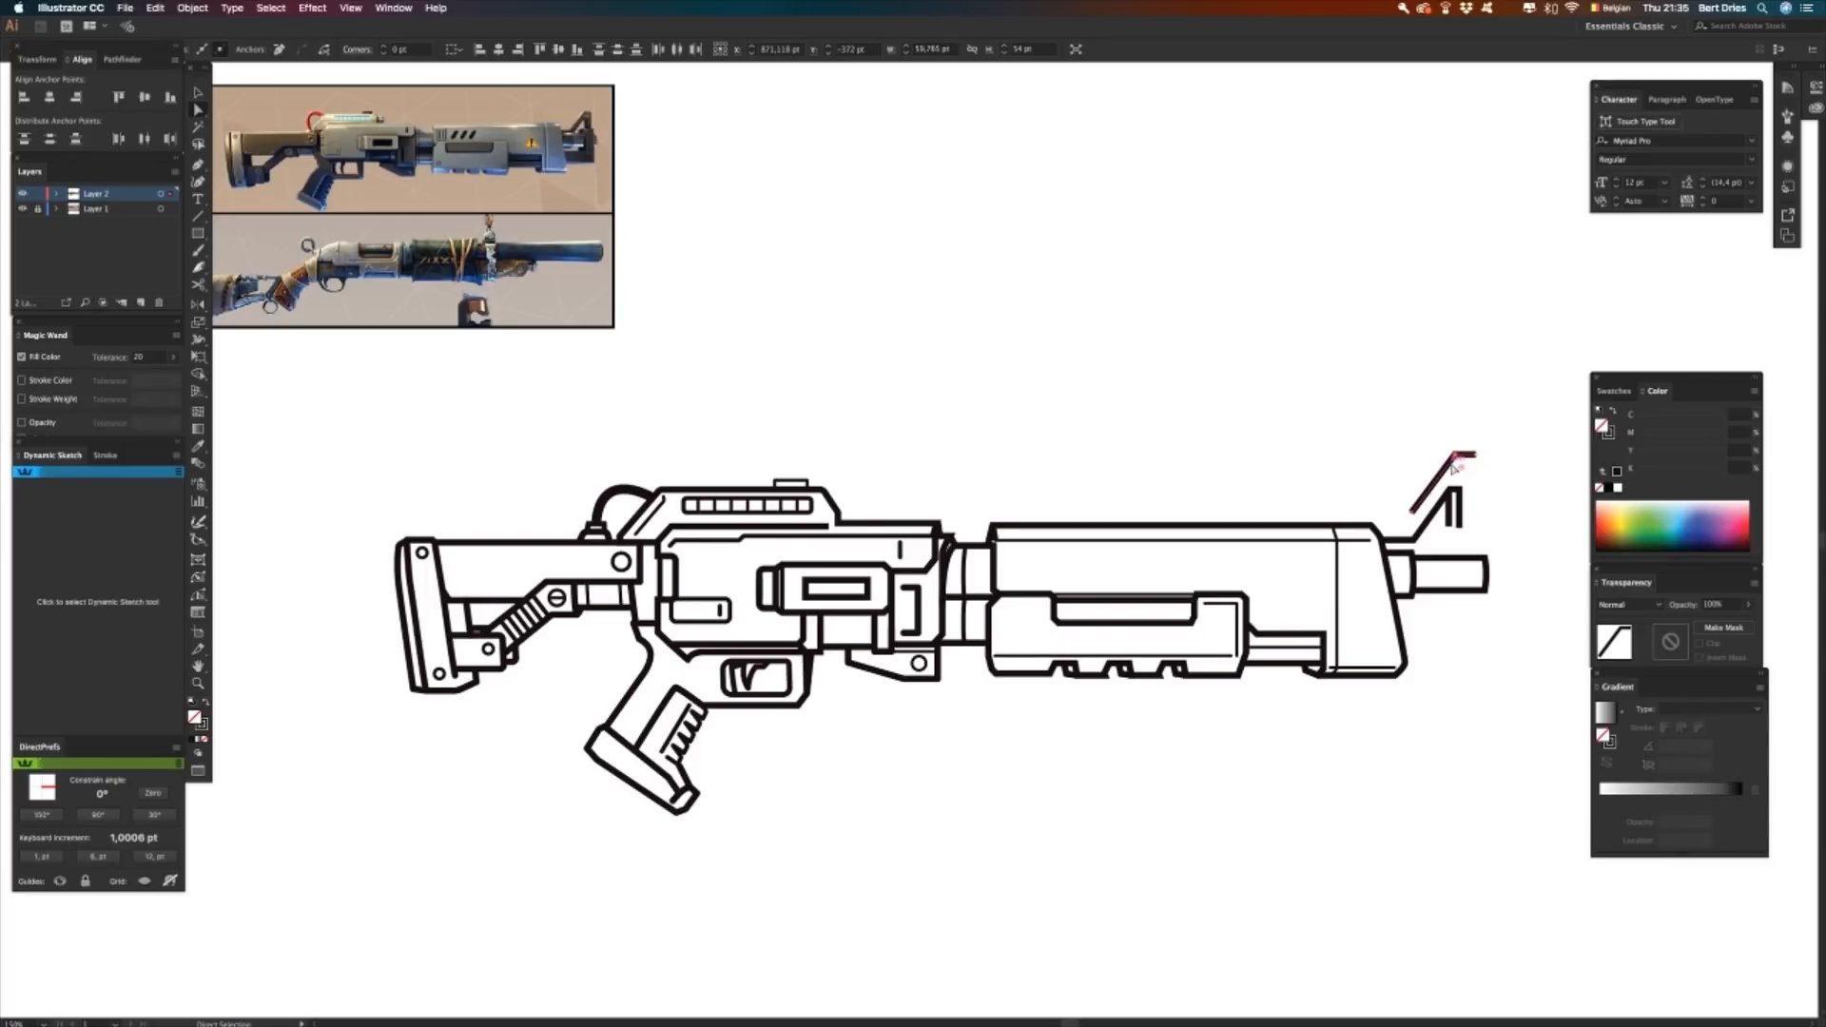
# - Extend the outer sight line horizontally back to the muzzle and move it down close to the inner sight outline
pyautogui.click(1402, 486)
pyautogui.moveTo(1415, 520)
pyautogui.mouseDown()
pyautogui.moveTo(1418, 504)
pyautogui.moveTo(1427, 519)
pyautogui.mouseUp()
pyautogui.click(1407, 523)
pyautogui.click(1382, 521)
pyautogui.press('a')
pyautogui.press('v')
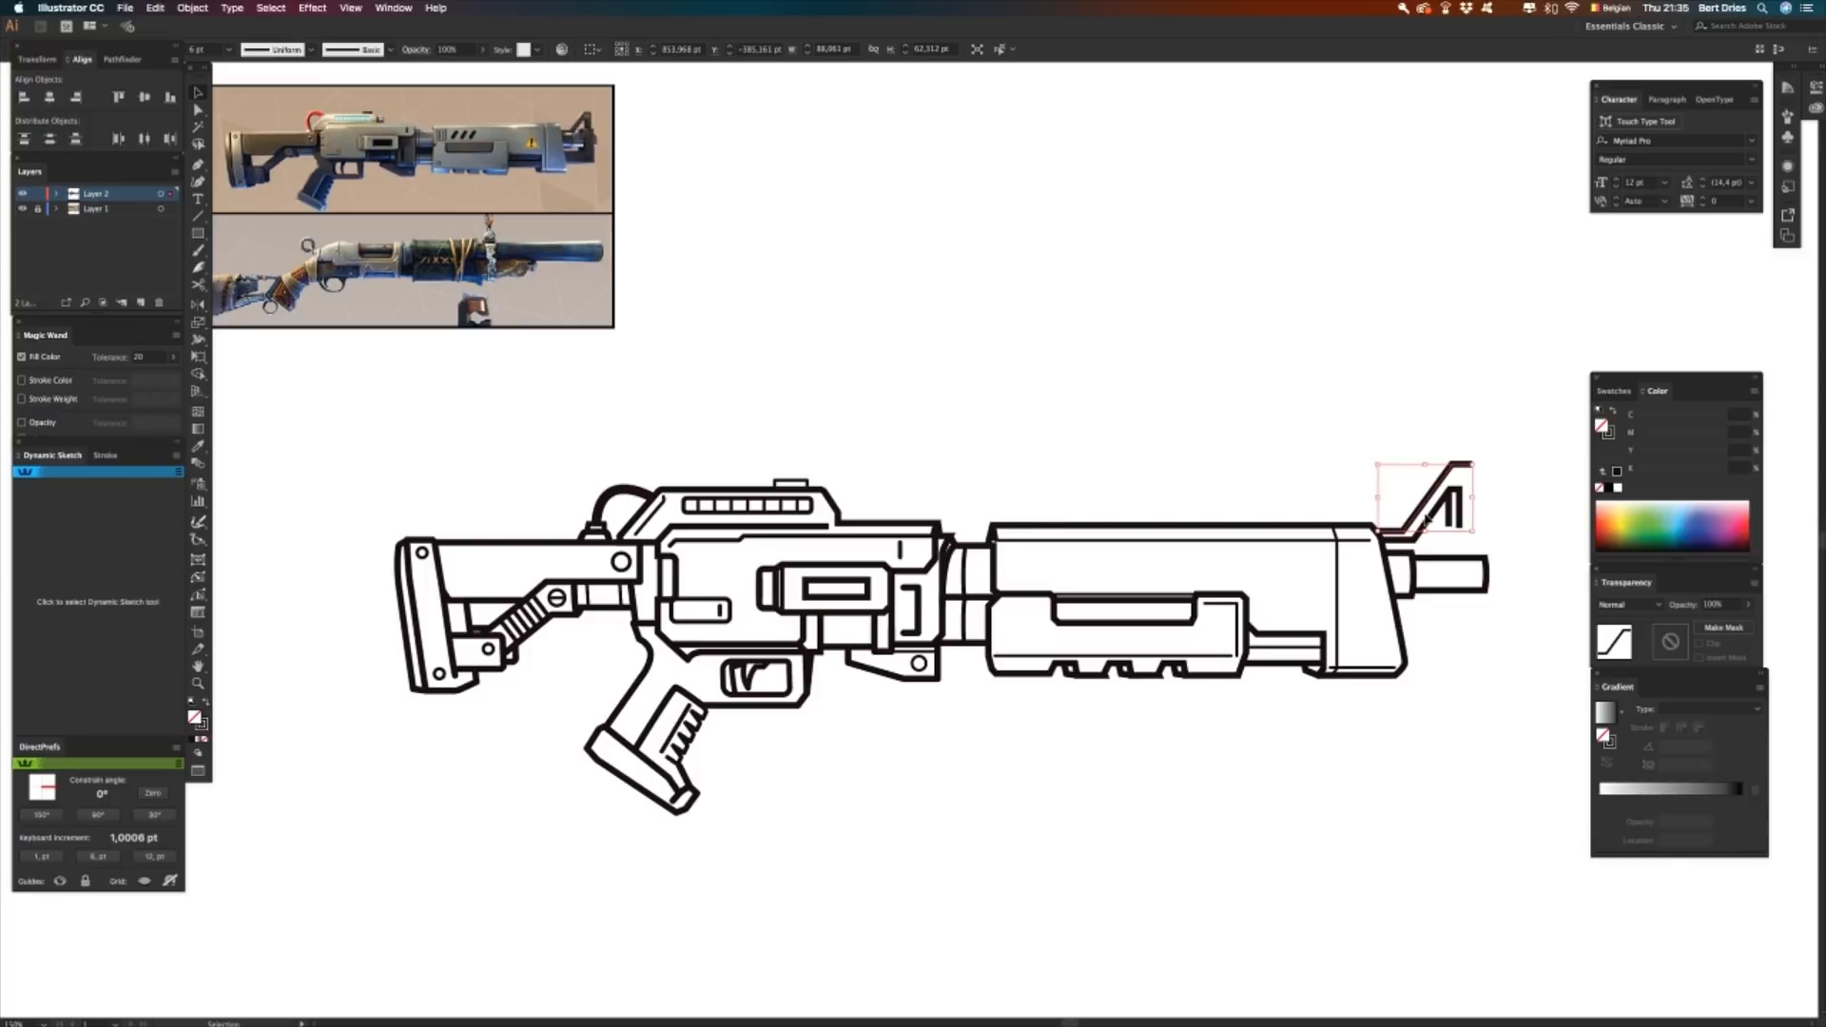
# - Nudge the diagonal segment of the lowered outer sight line slightly forward
pyautogui.click(1424, 515)
pyautogui.press('a')
pyautogui.click(1425, 500)
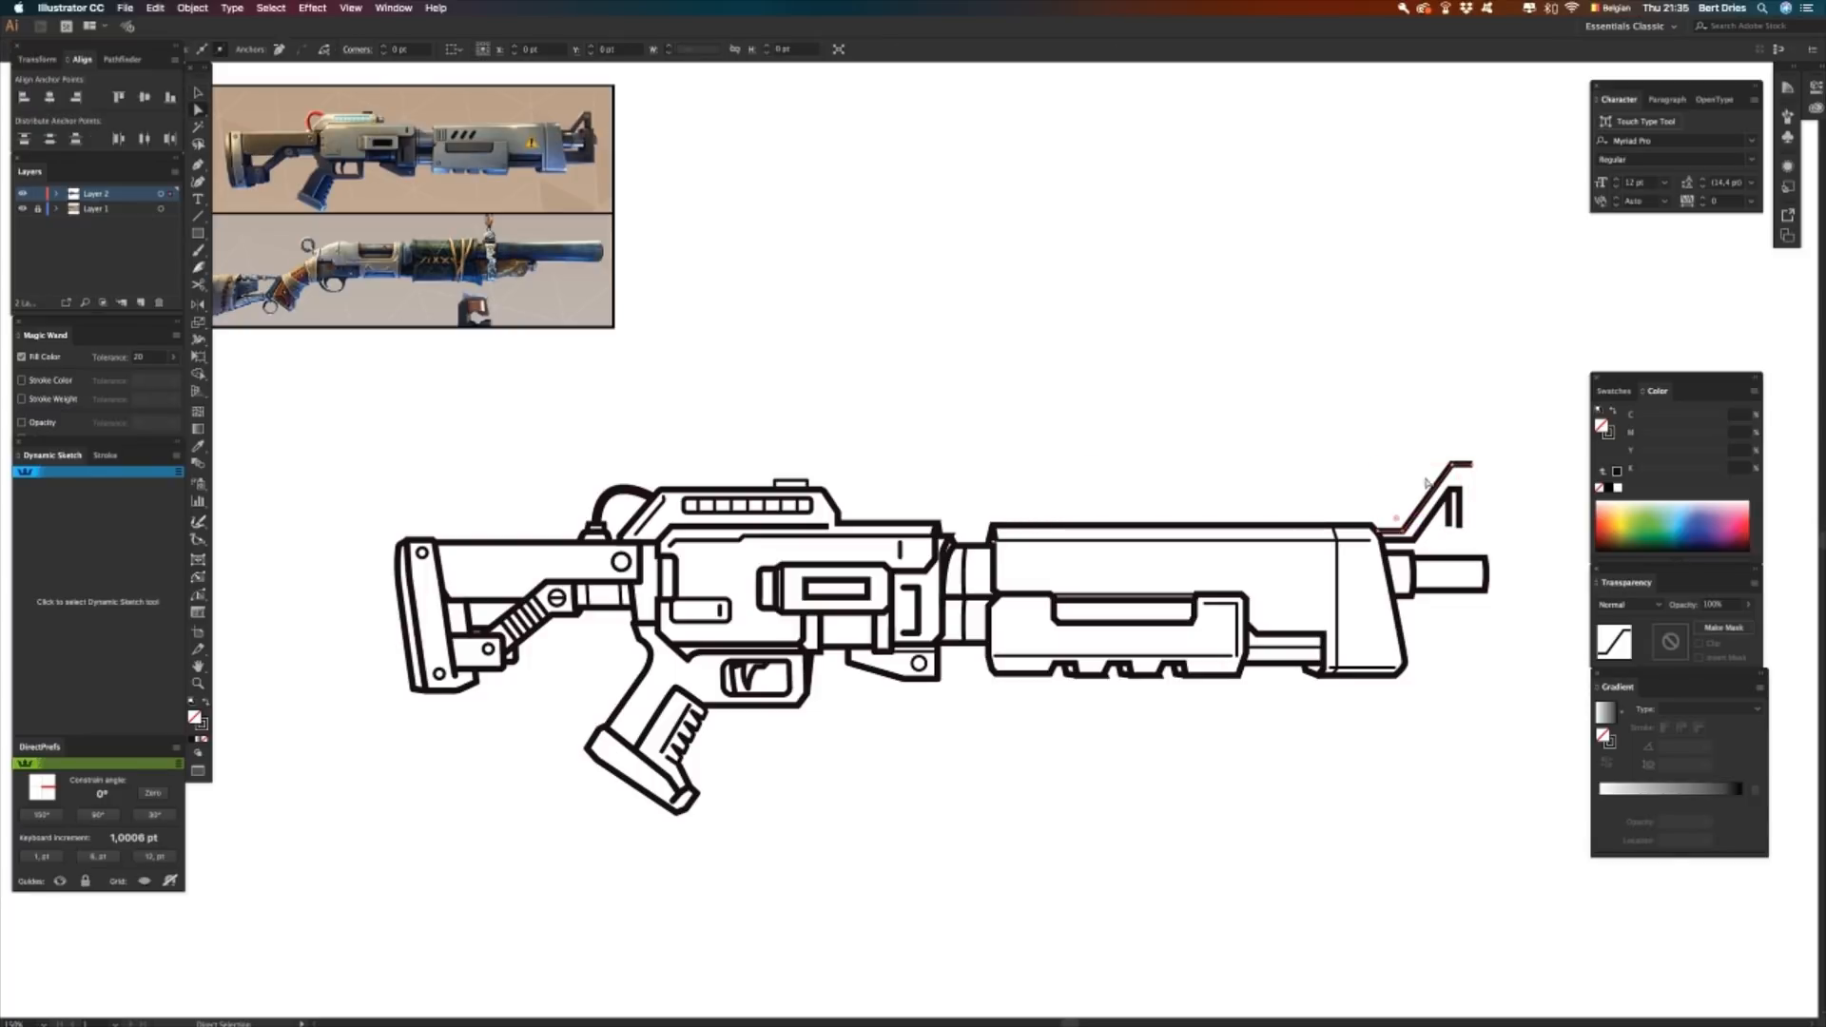
pyautogui.press('Right')
pyautogui.press('Right')
pyautogui.press('Right')
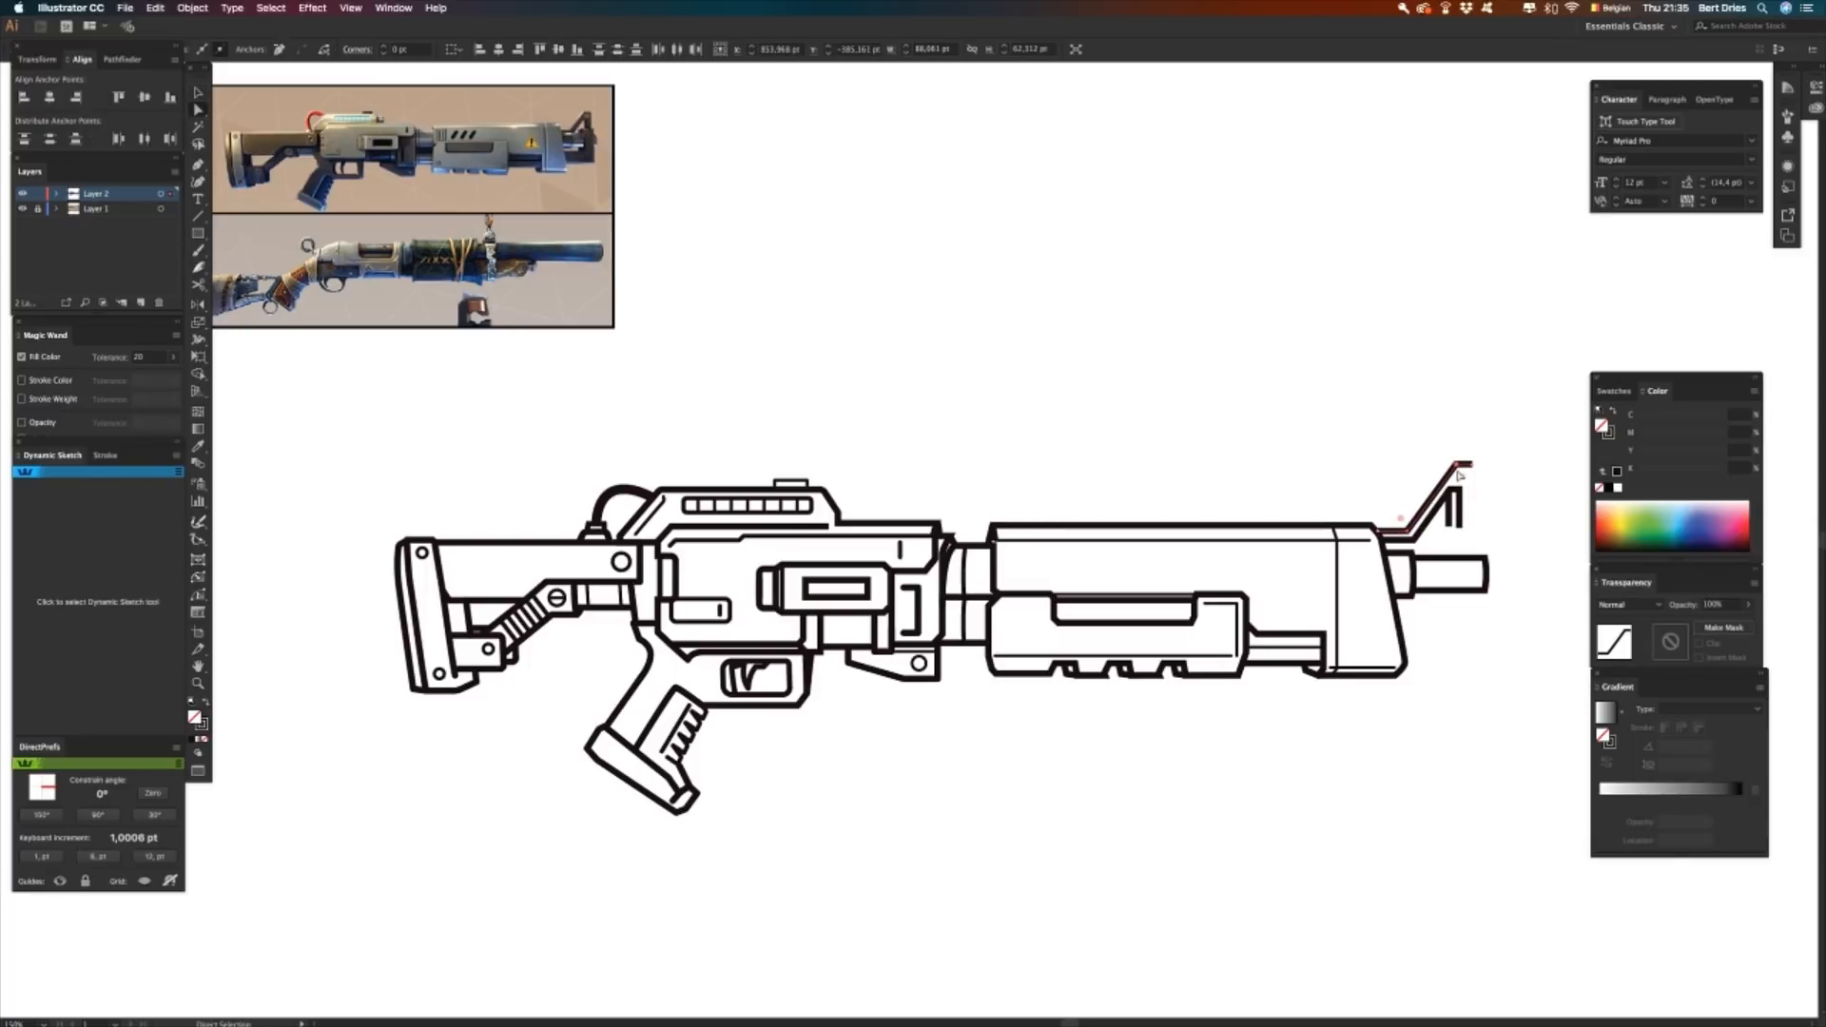
pyautogui.click(1416, 463)
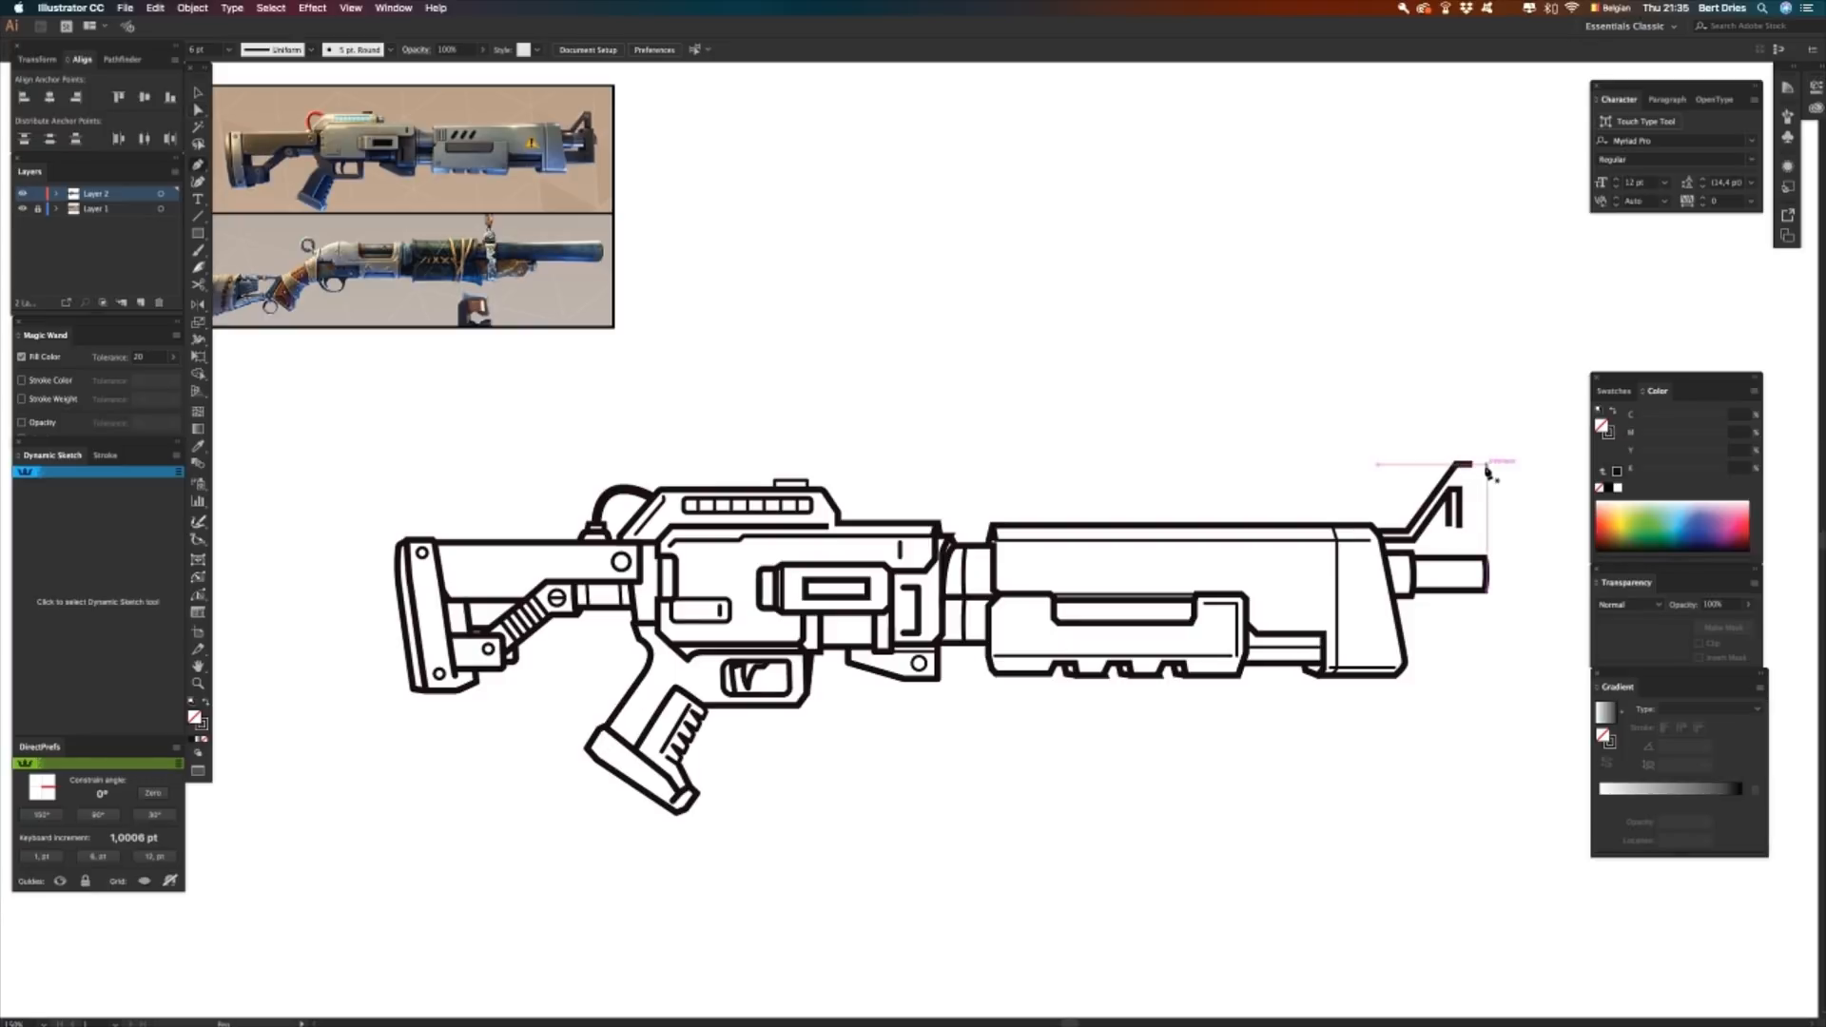
# - Draw a diagonal line along the front sight's slope, from its top down to its base
pyautogui.moveTo(1462, 468); pyautogui.dragTo(1453, 468)
pyautogui.click(1472, 465)
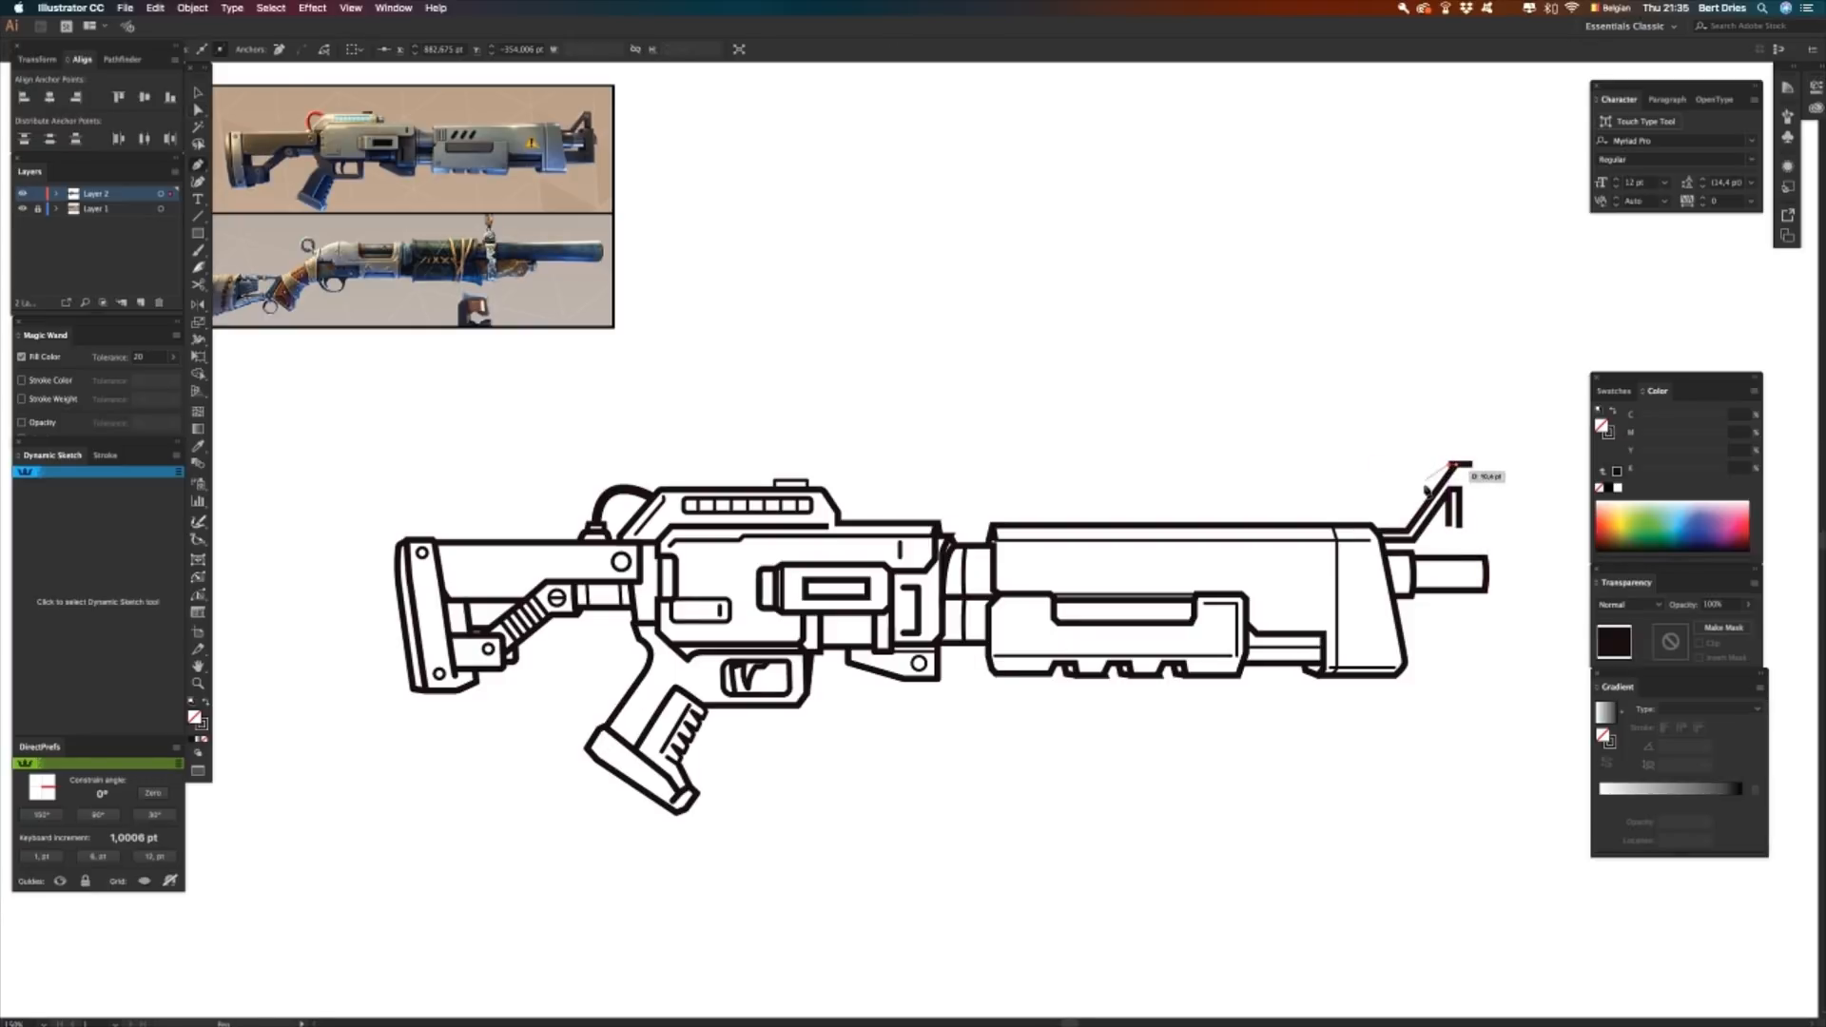
pyautogui.press('Escape')
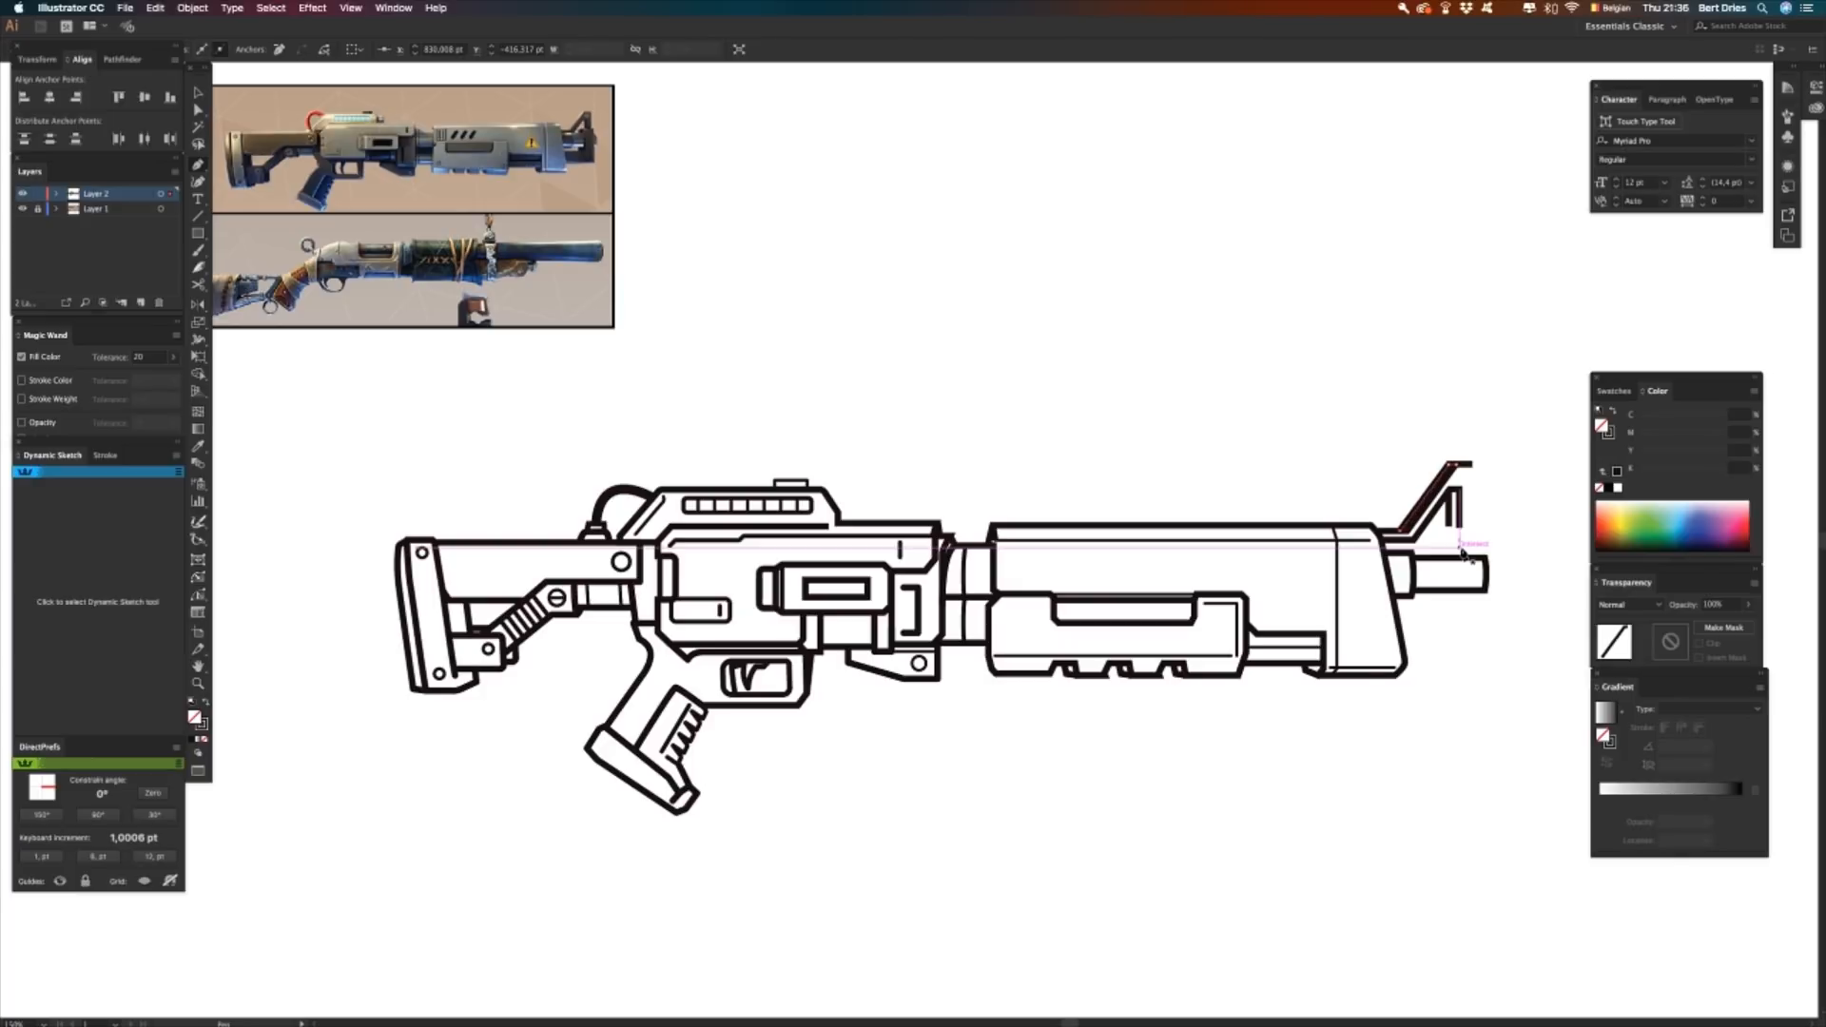
pyautogui.keyDown('super'); pyautogui.click(1366, 403); pyautogui.keyUp('super')
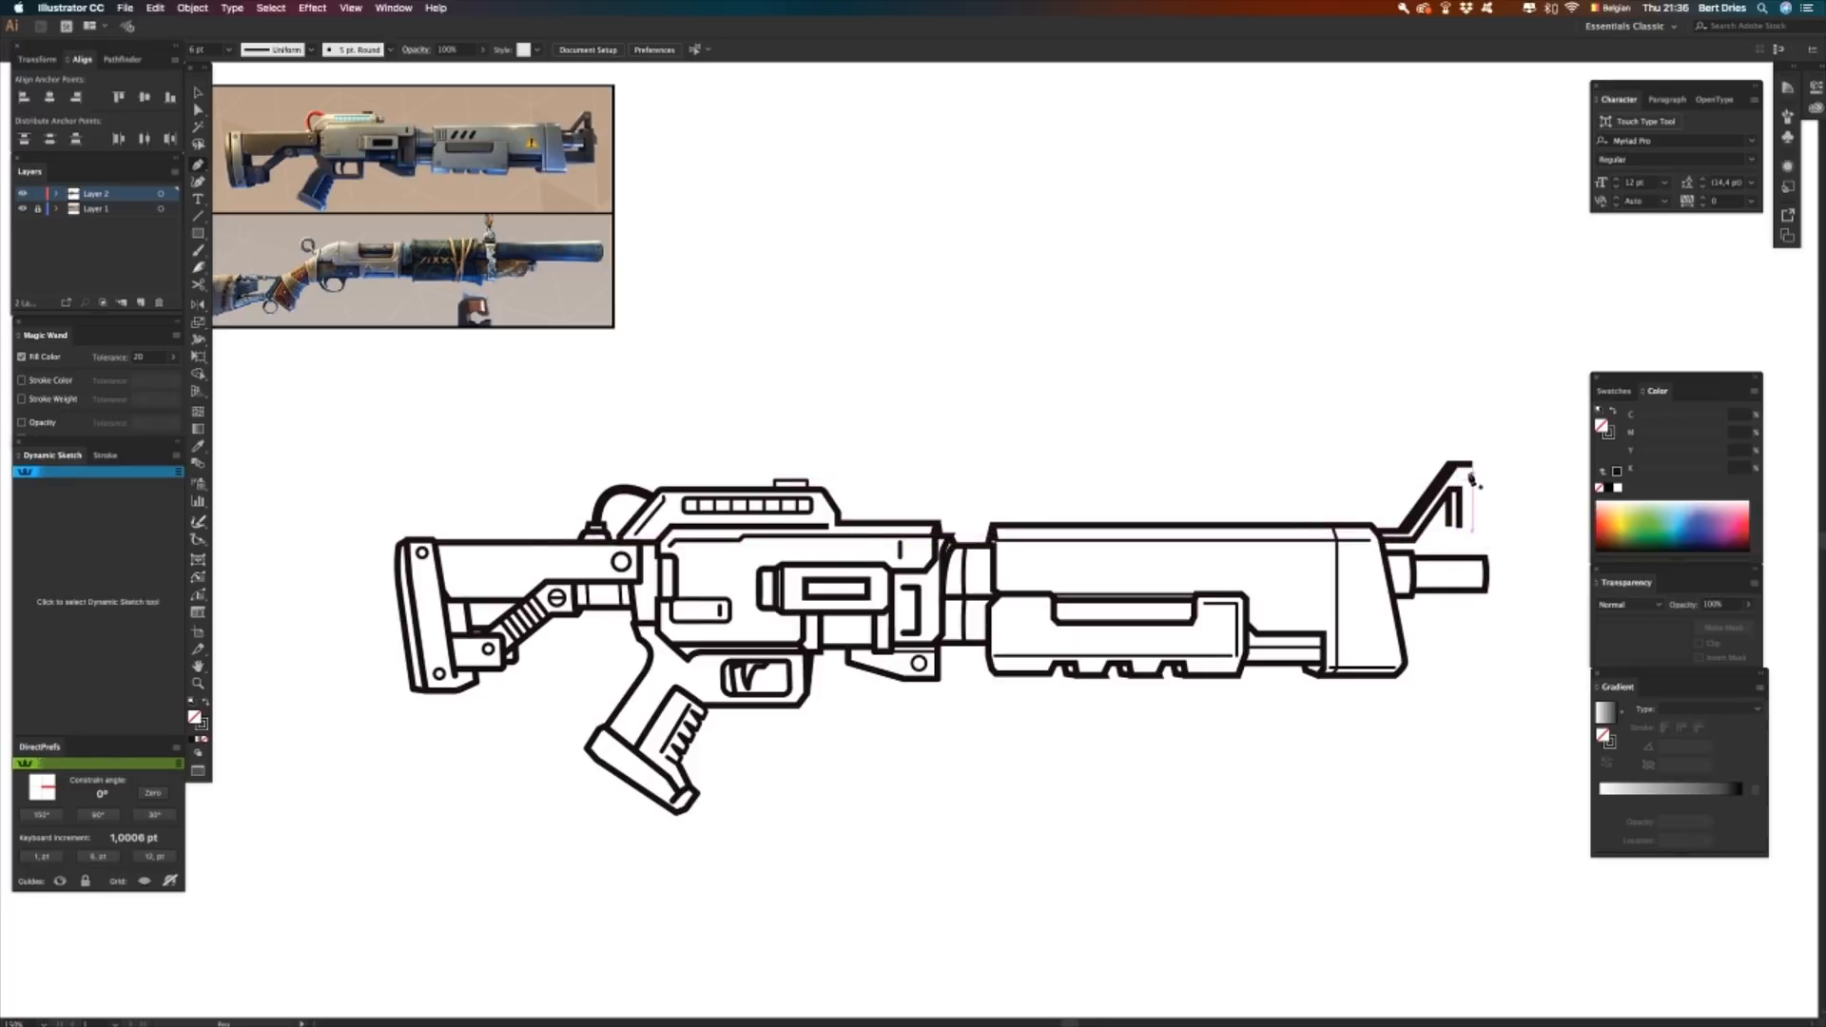
# - Draw the front sight's vertical front edge and a stepped line from its foot down past the barrel and back to the handguard
pyautogui.moveTo(1473, 463); pyautogui.dragTo(1470, 534)
pyautogui.click(1496, 538)
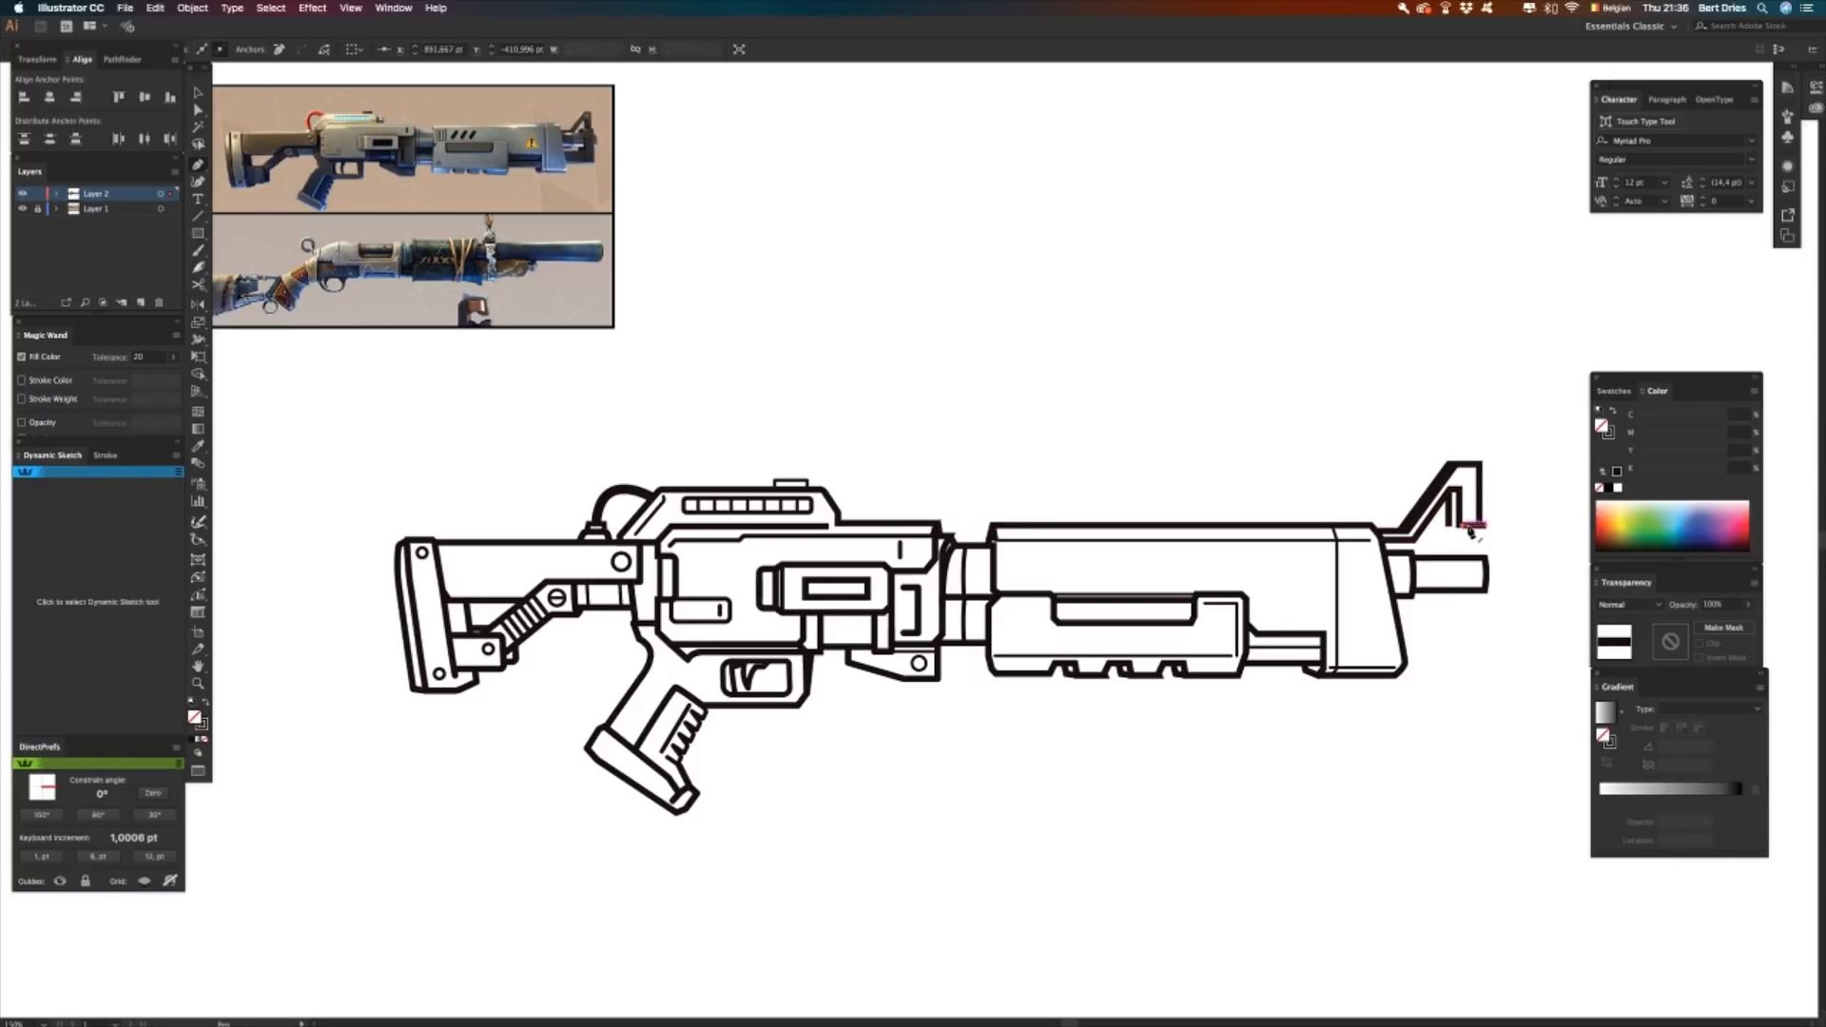
pyautogui.press('Left')
pyautogui.moveTo(1463, 535); pyautogui.dragTo(1464, 619)
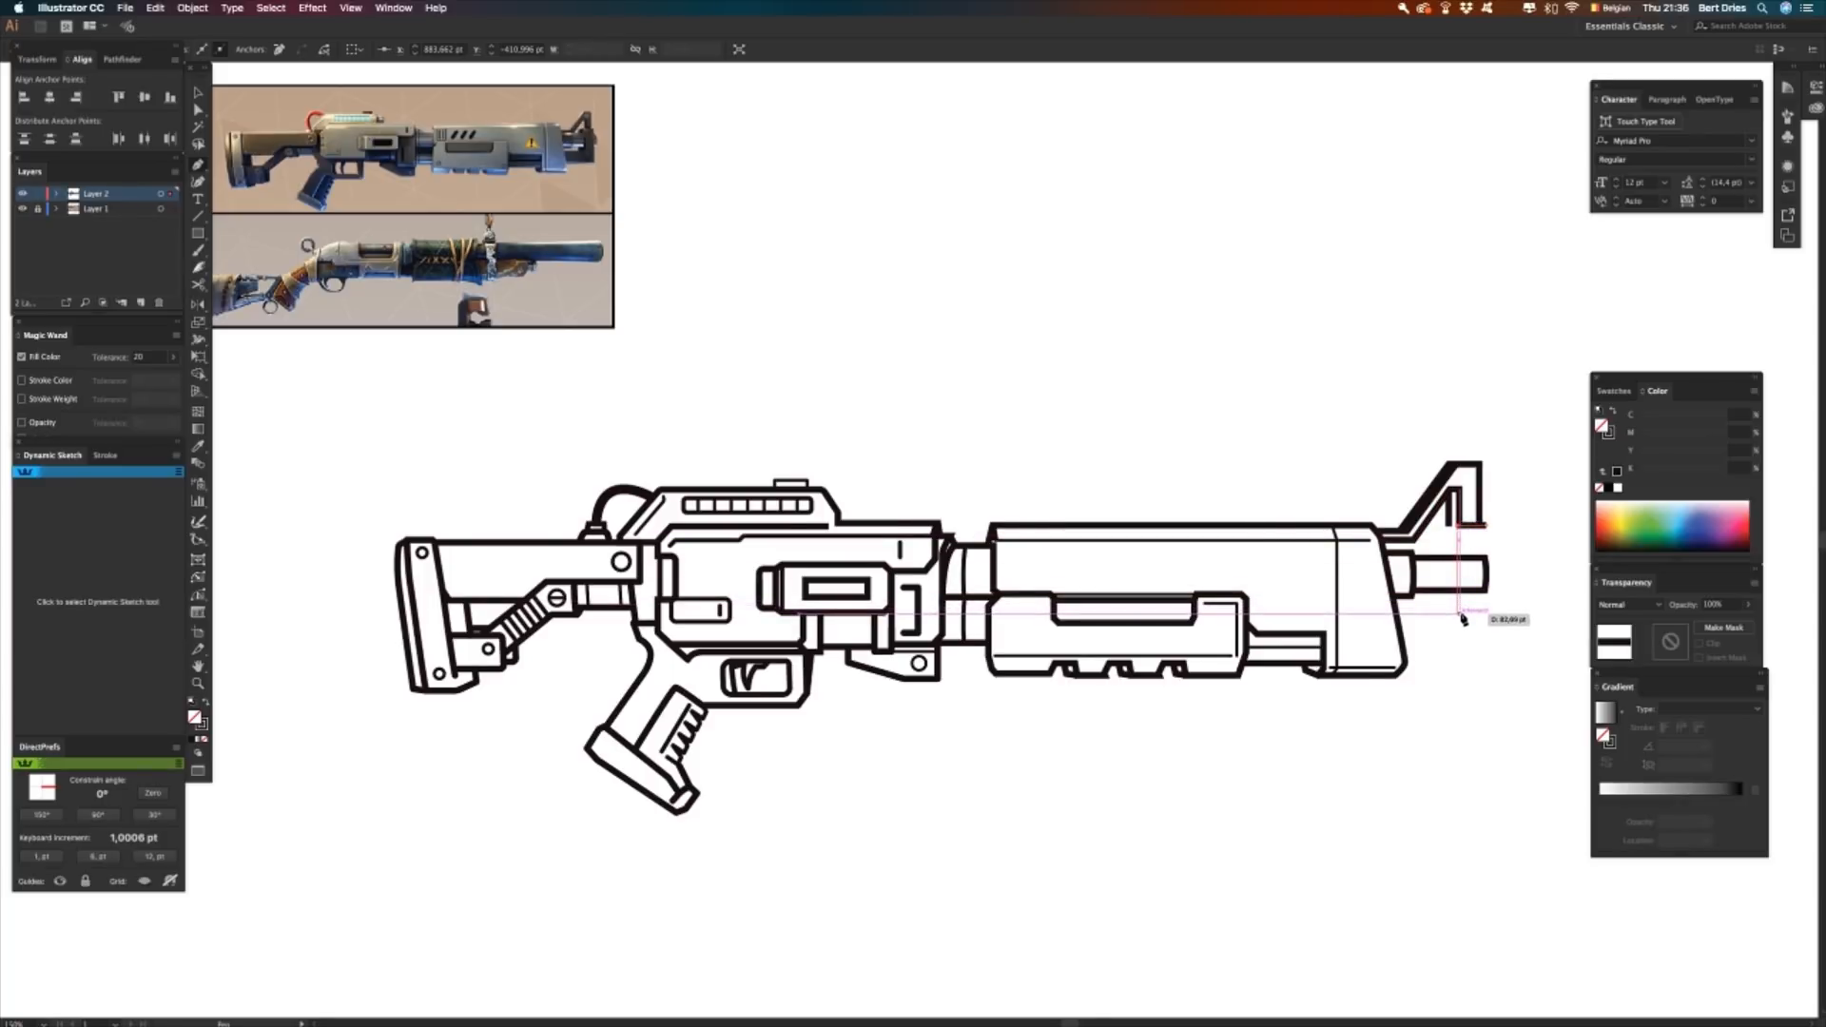
pyautogui.click(1462, 616)
pyautogui.click(1380, 615)
pyautogui.press('a')
# - Raise the stepped line's lower horizontal segment slightly and trim its overshoot at the handguard's front edge
pyautogui.click(1450, 632)
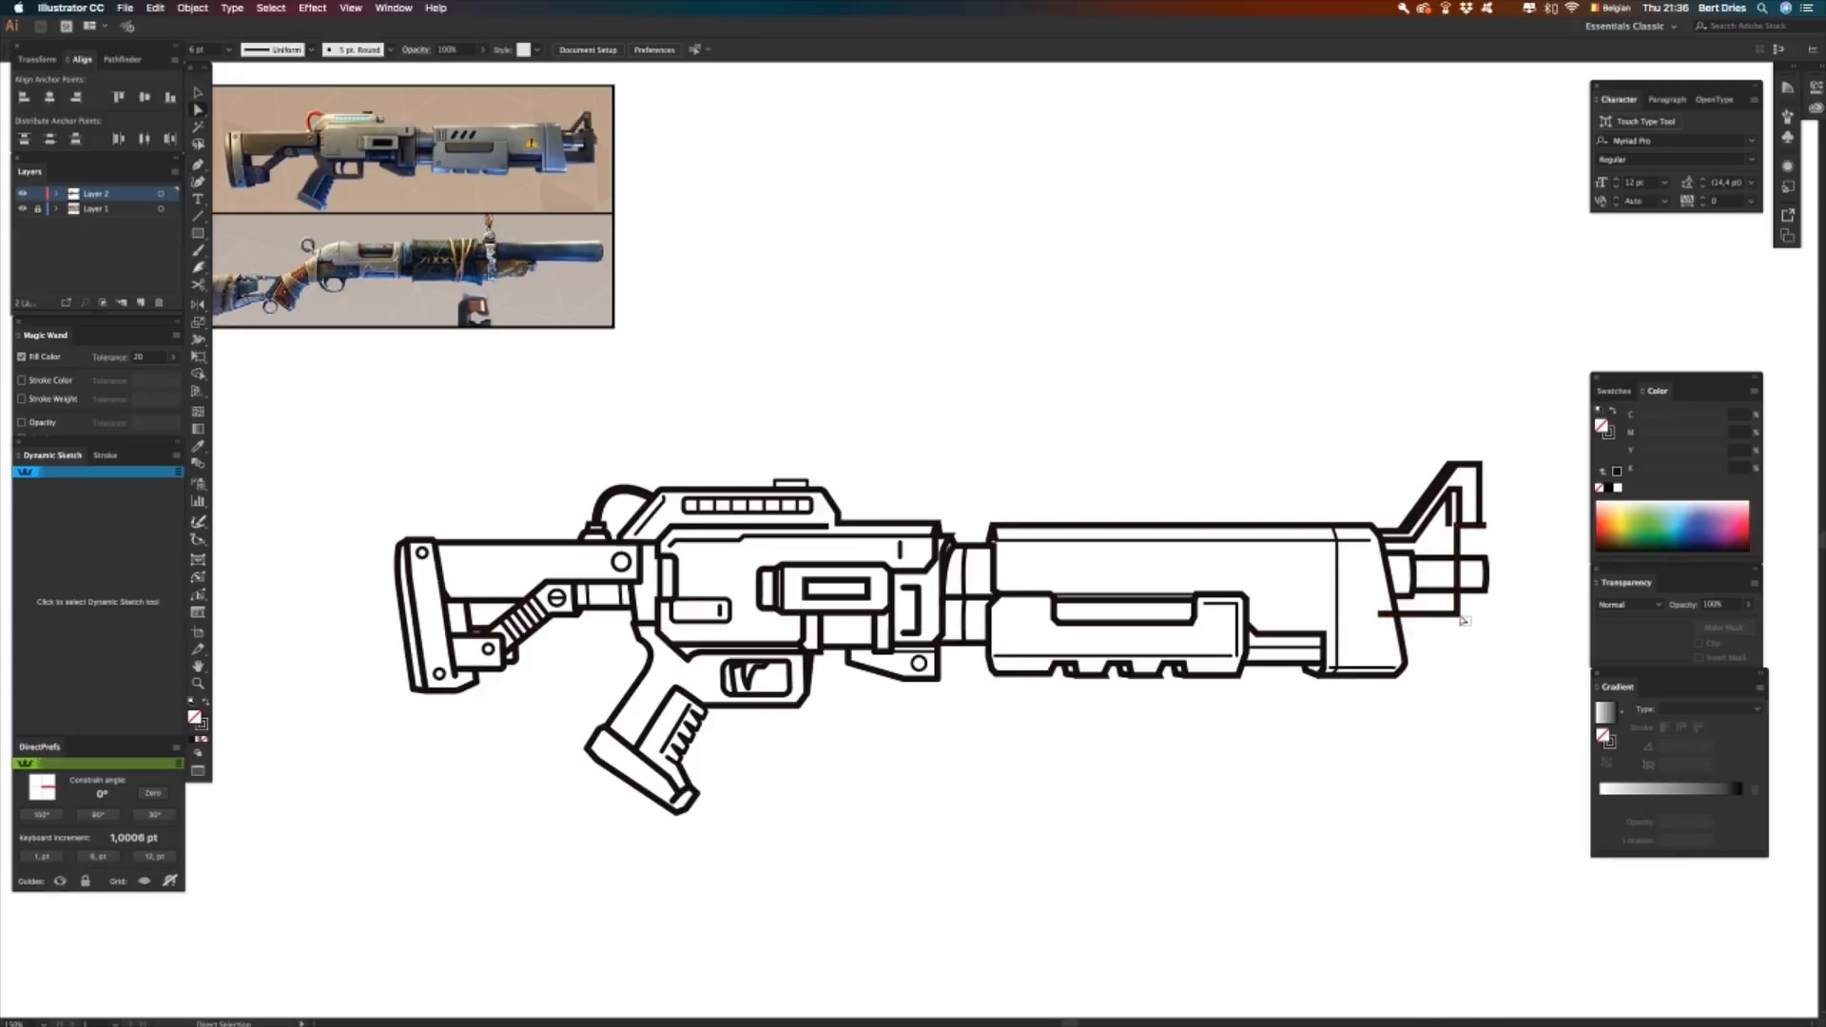
pyautogui.click(1462, 617)
pyautogui.keyDown('shift'); pyautogui.click(1381, 613); pyautogui.keyUp('shift')
pyautogui.press('Up')
pyautogui.press('Up')
pyautogui.press('Up')
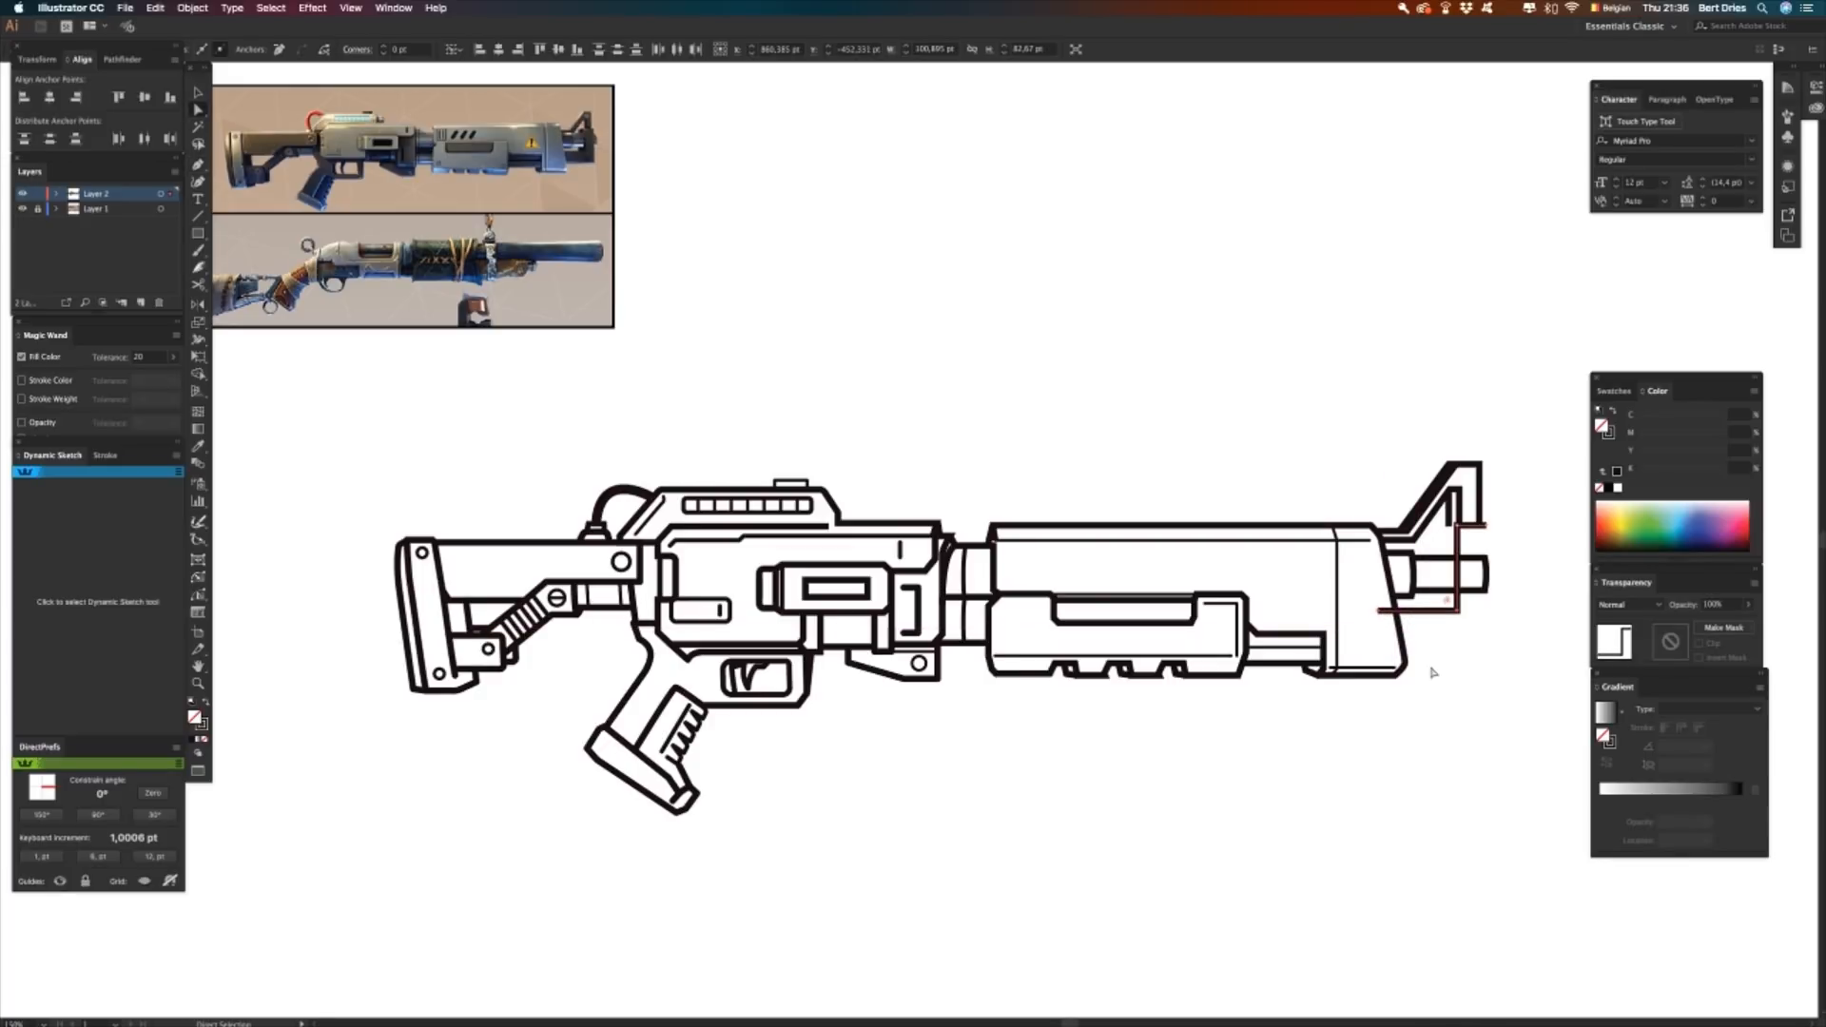
pyautogui.press('Up')
pyautogui.press('Up')
pyautogui.press('n')
pyautogui.click(1390, 610)
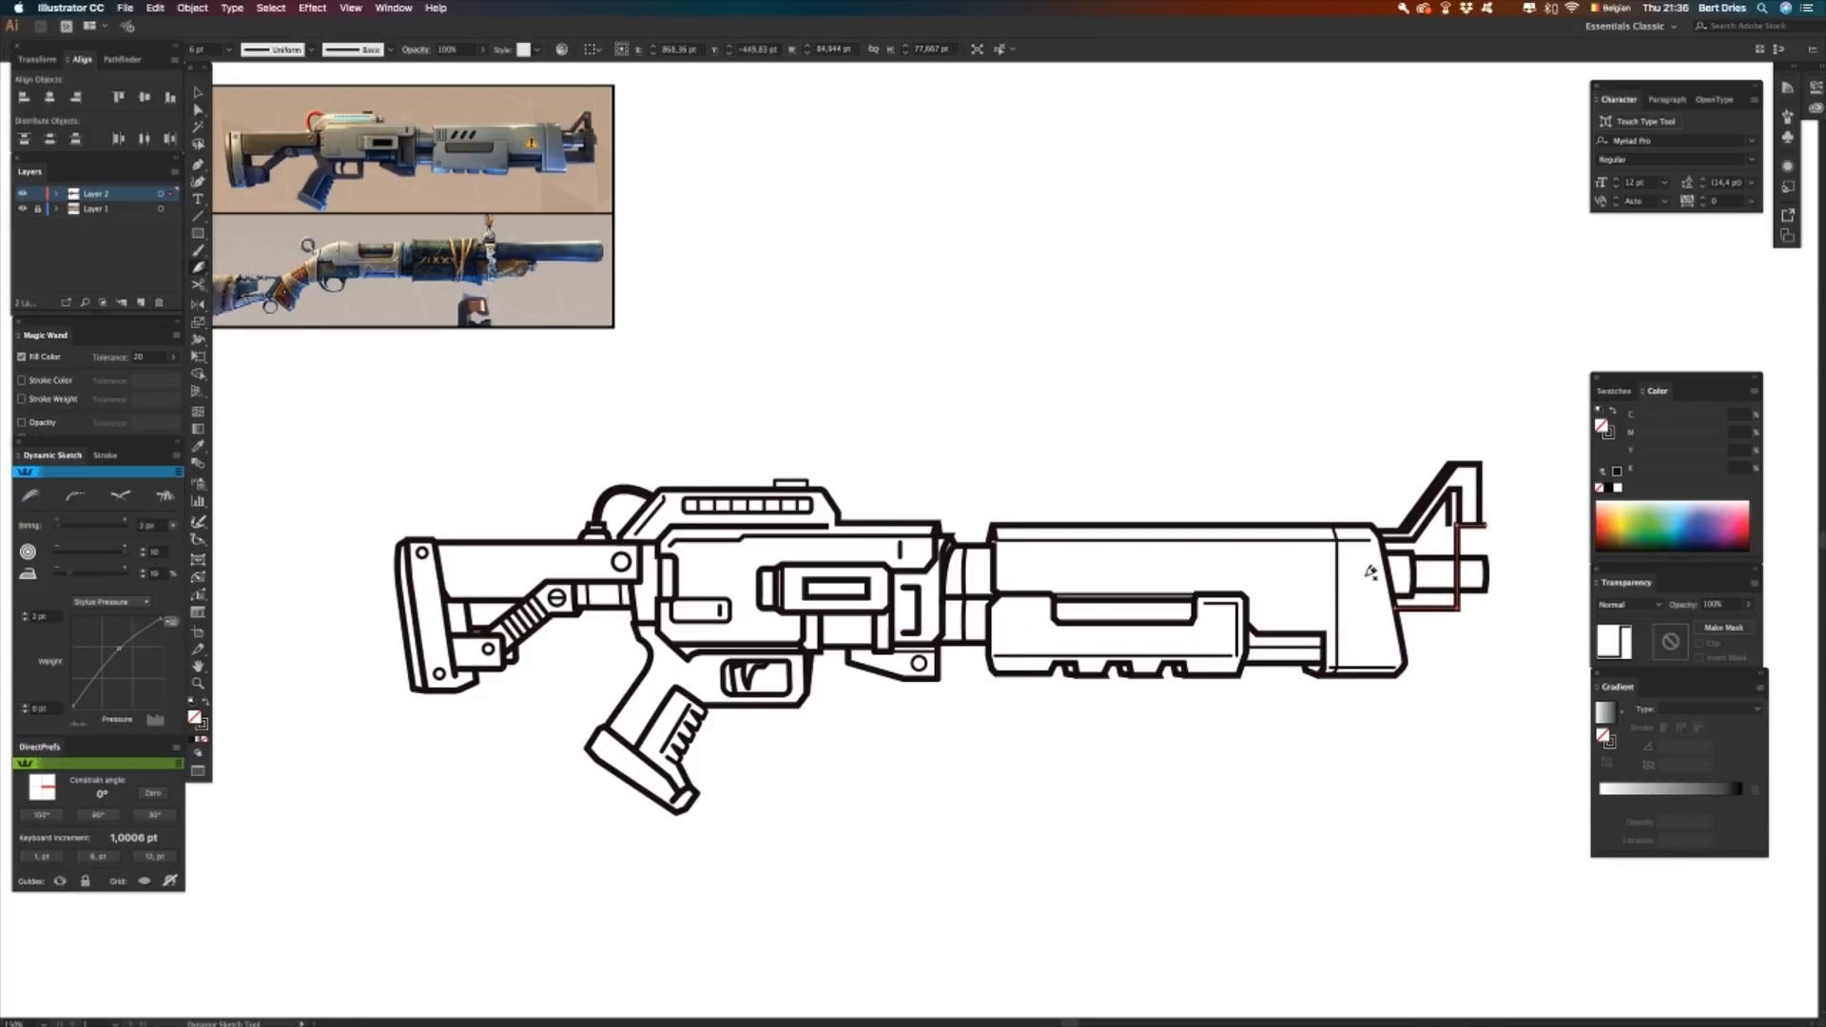
# - Draw the muzzle block's vertical front edge and its bottom edge back to the handguard, trimming the overshoot there
pyautogui.press('a')
pyautogui.moveTo(1445, 665)
pyautogui.mouseDown()
pyautogui.moveTo(1490, 574)
pyautogui.moveTo(1488, 528)
pyautogui.moveTo(1492, 627)
pyautogui.mouseUp()
pyautogui.click(1493, 572)
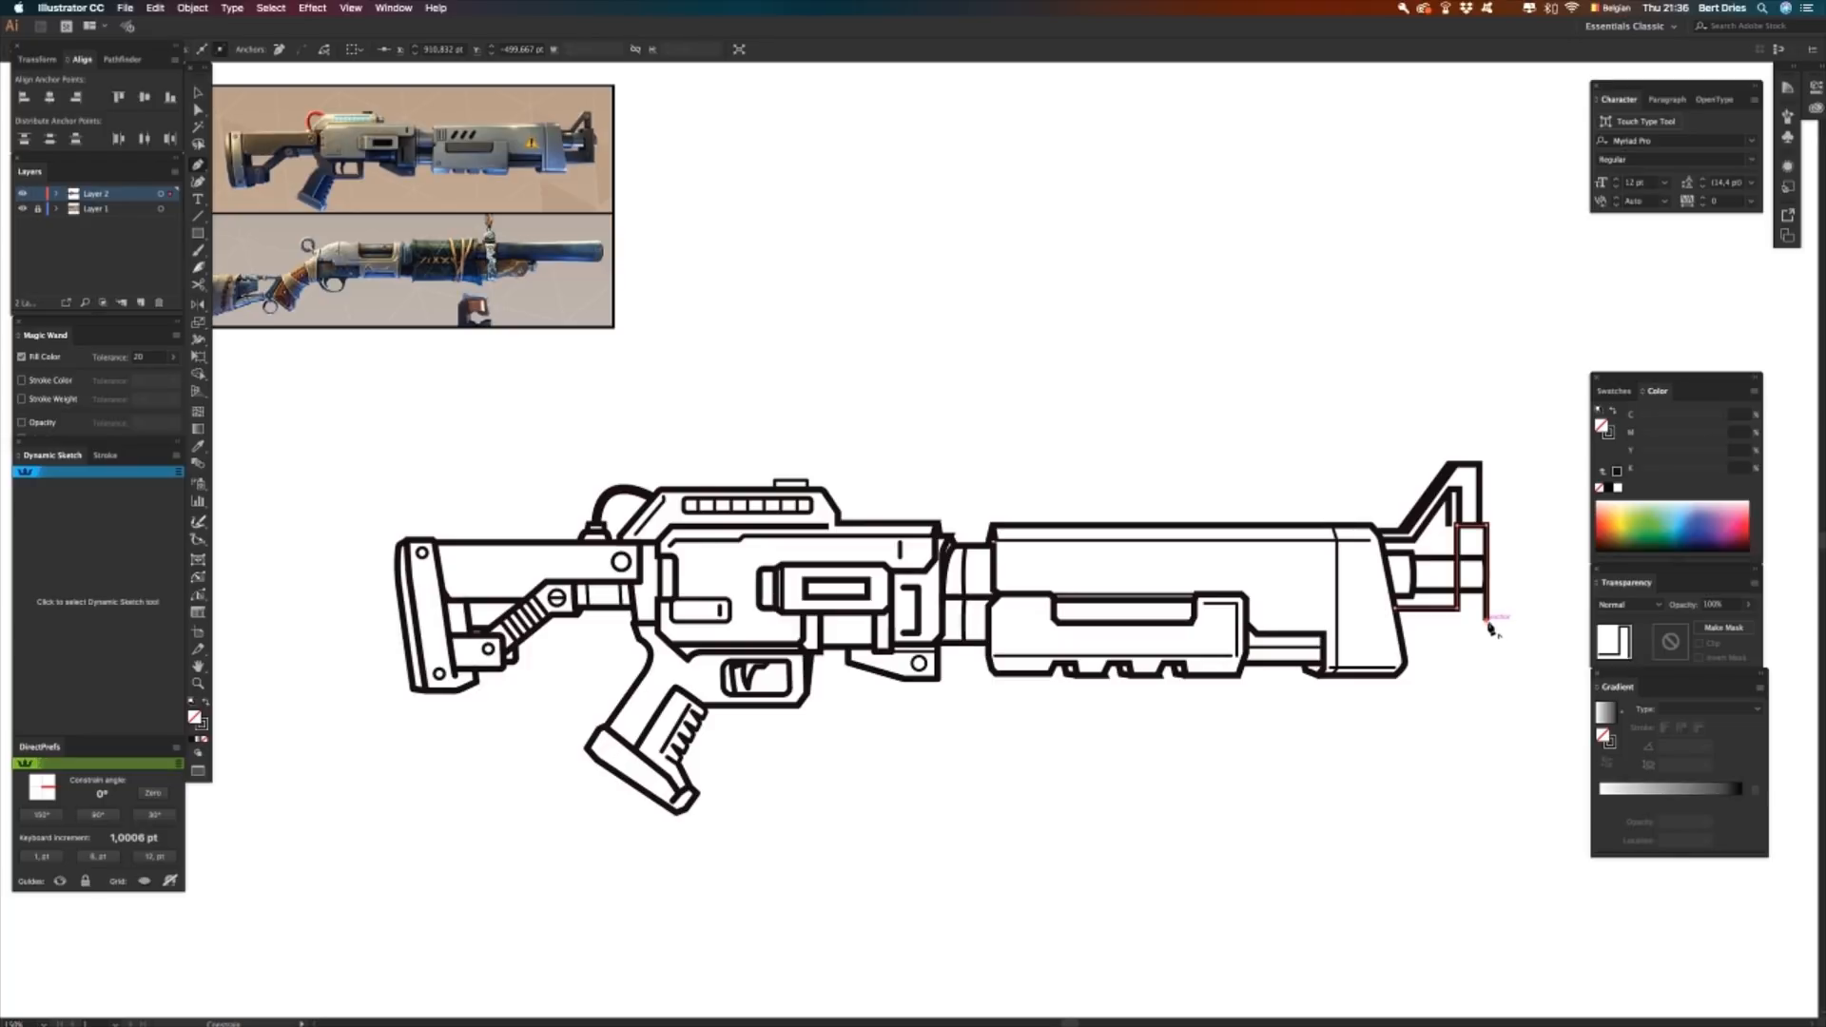
pyautogui.keyDown('shift'); pyautogui.click(1489, 637); pyautogui.keyUp('shift')
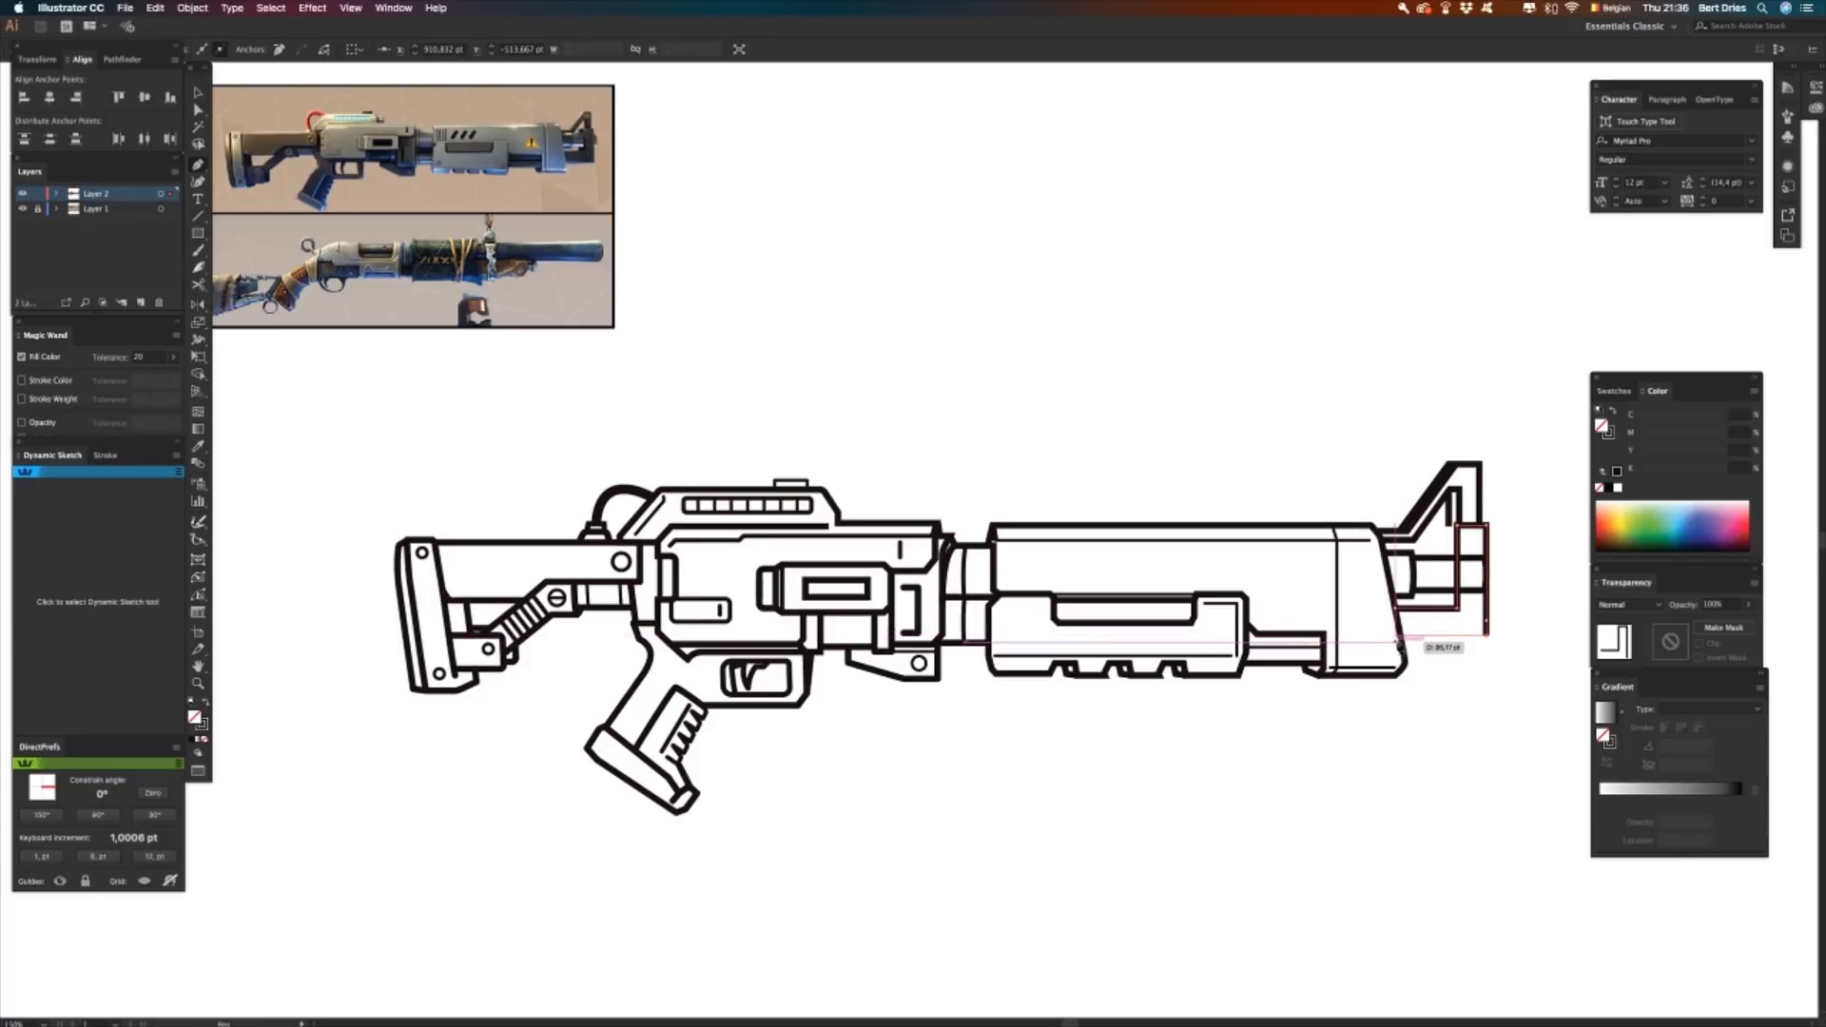
pyautogui.keyDown('shift'); pyautogui.click(1489, 648); pyautogui.keyUp('shift')
pyautogui.keyDown('shift'); pyautogui.click(1390, 648); pyautogui.keyUp('shift')
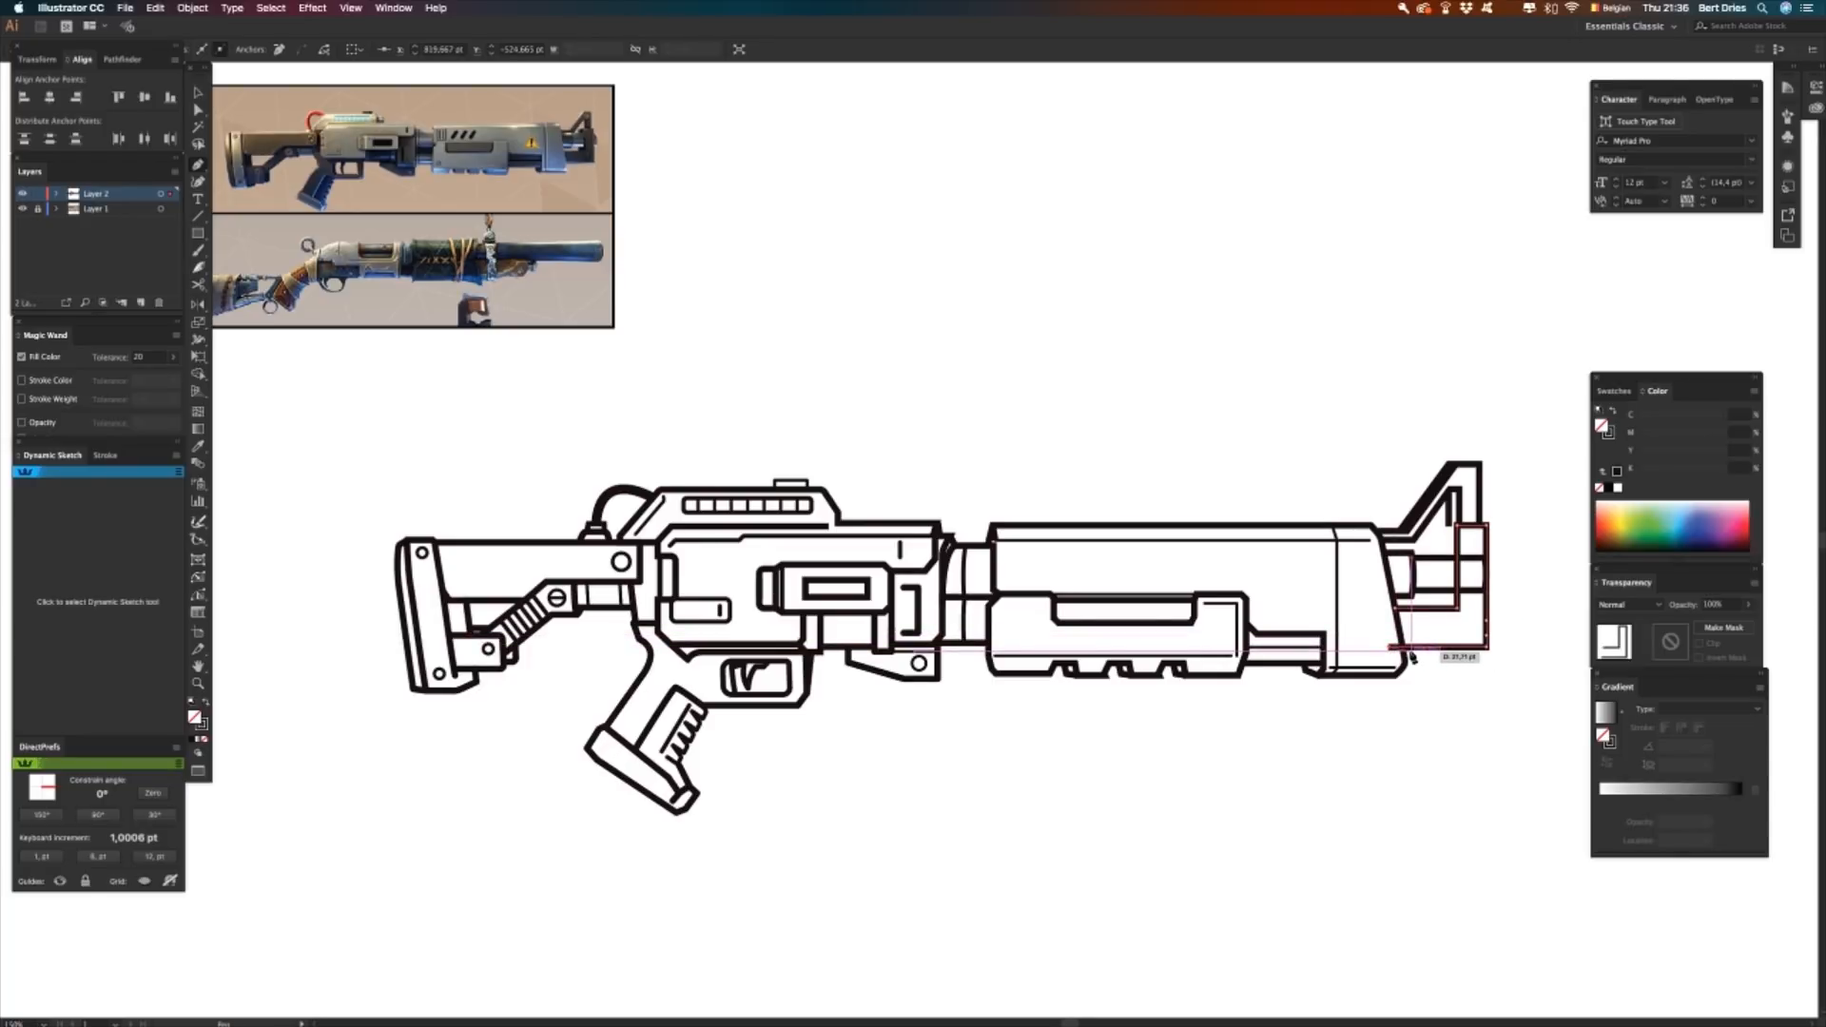
pyautogui.press('n')
pyautogui.moveTo(1396, 648); pyautogui.dragTo(1406, 651)
pyautogui.press('a')
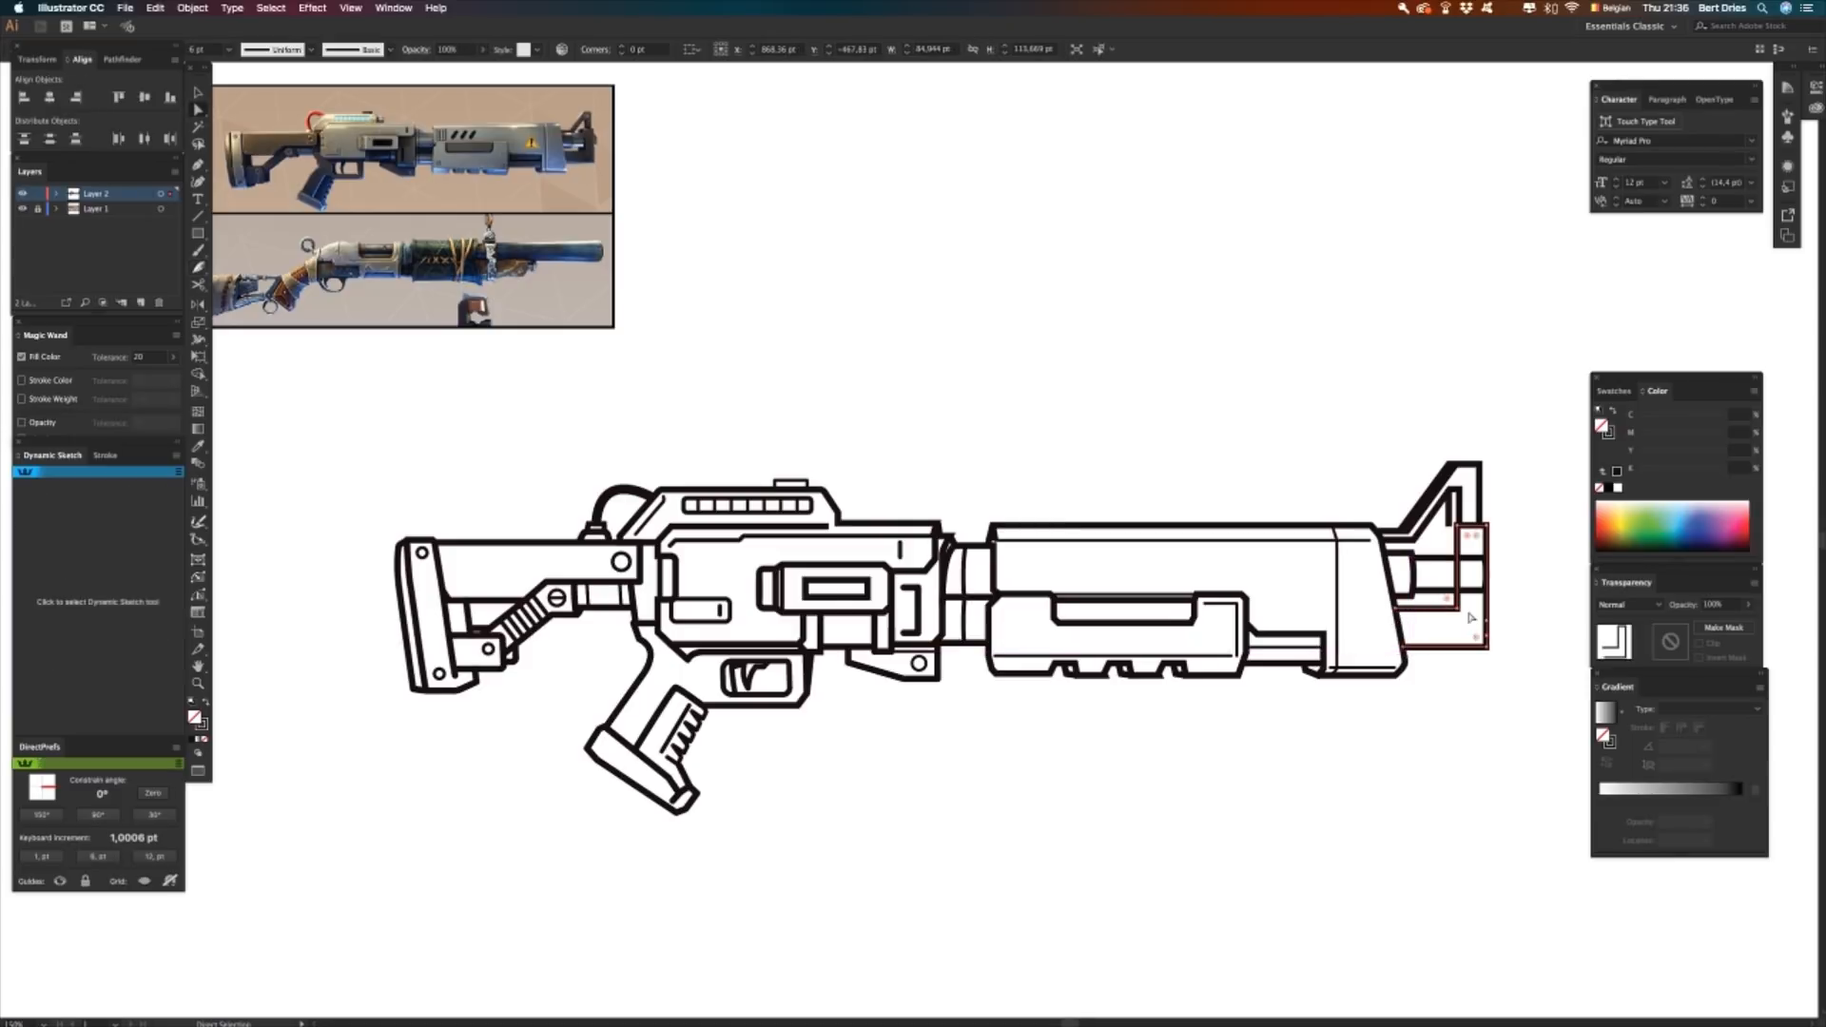
# - Extend the barrel end slightly past the muzzle block's front edge and trim away the barrel lines inside the block
pyautogui.click(1471, 618)
pyautogui.click(1484, 583)
pyautogui.click(1487, 558)
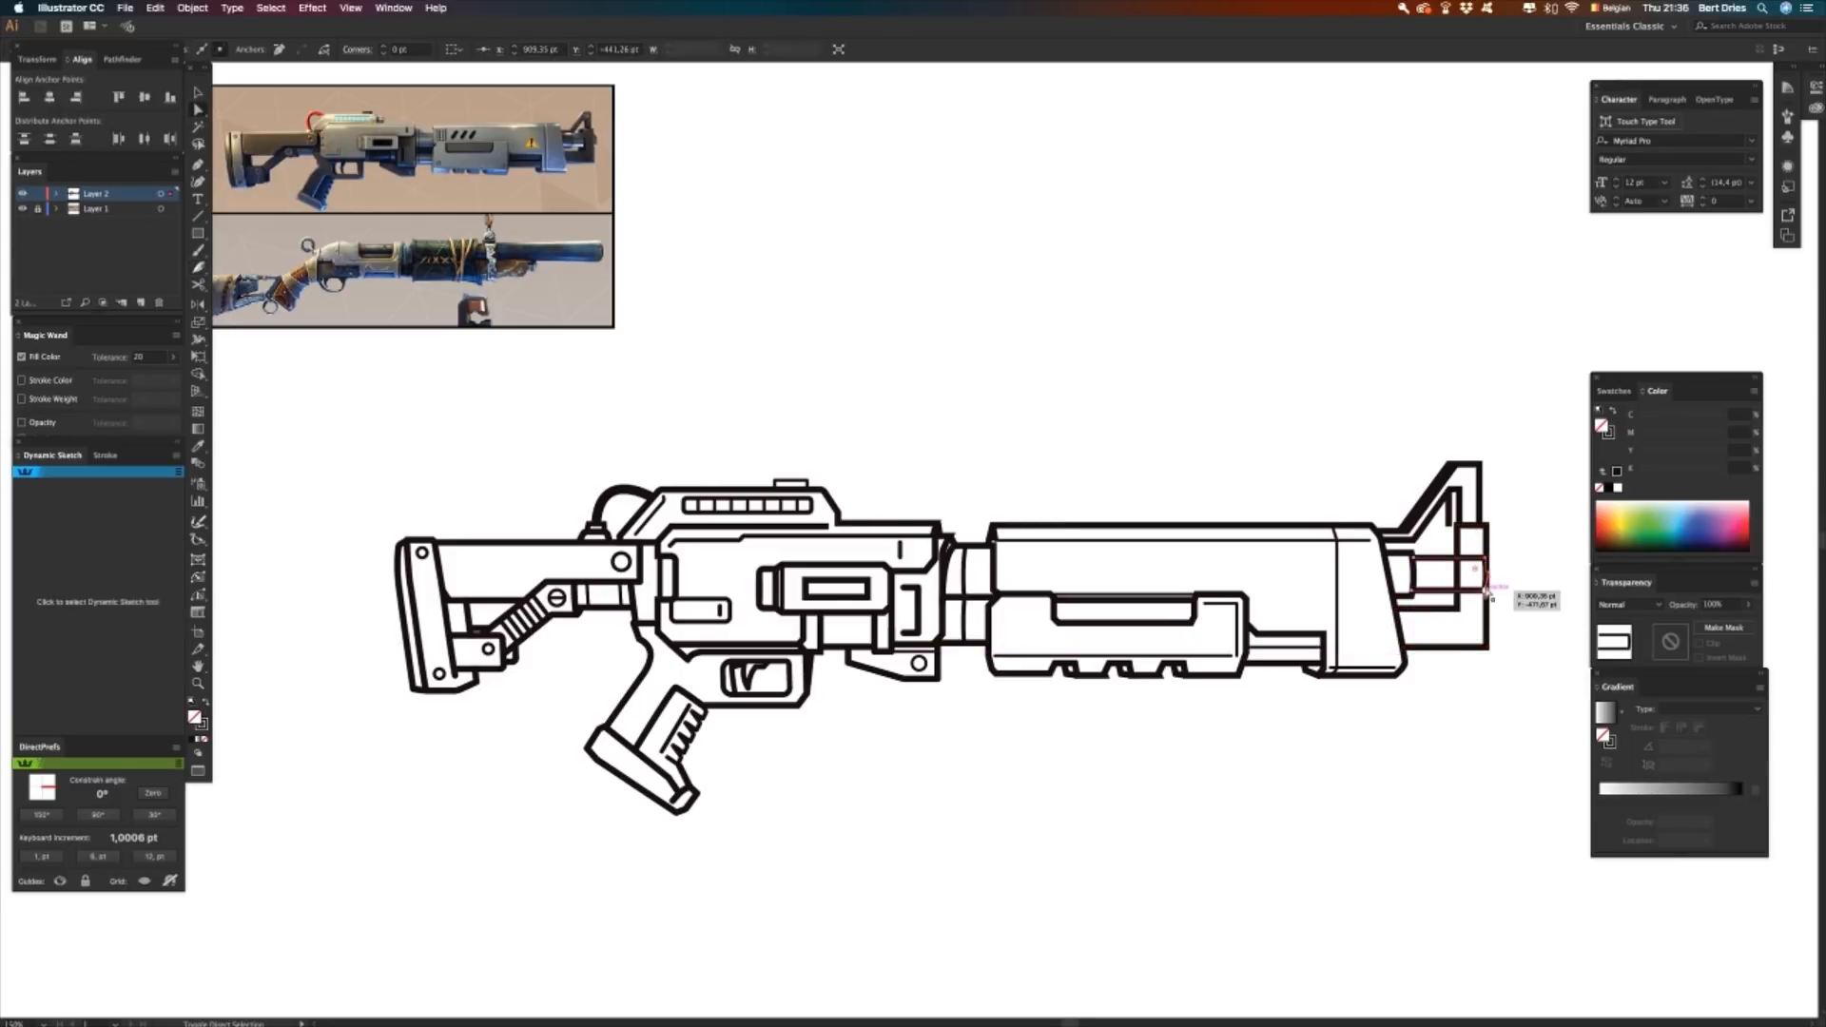
pyautogui.keyDown('shift'); pyautogui.click(1489, 592); pyautogui.keyUp('shift')
pyautogui.press('Left')
pyautogui.press('Left')
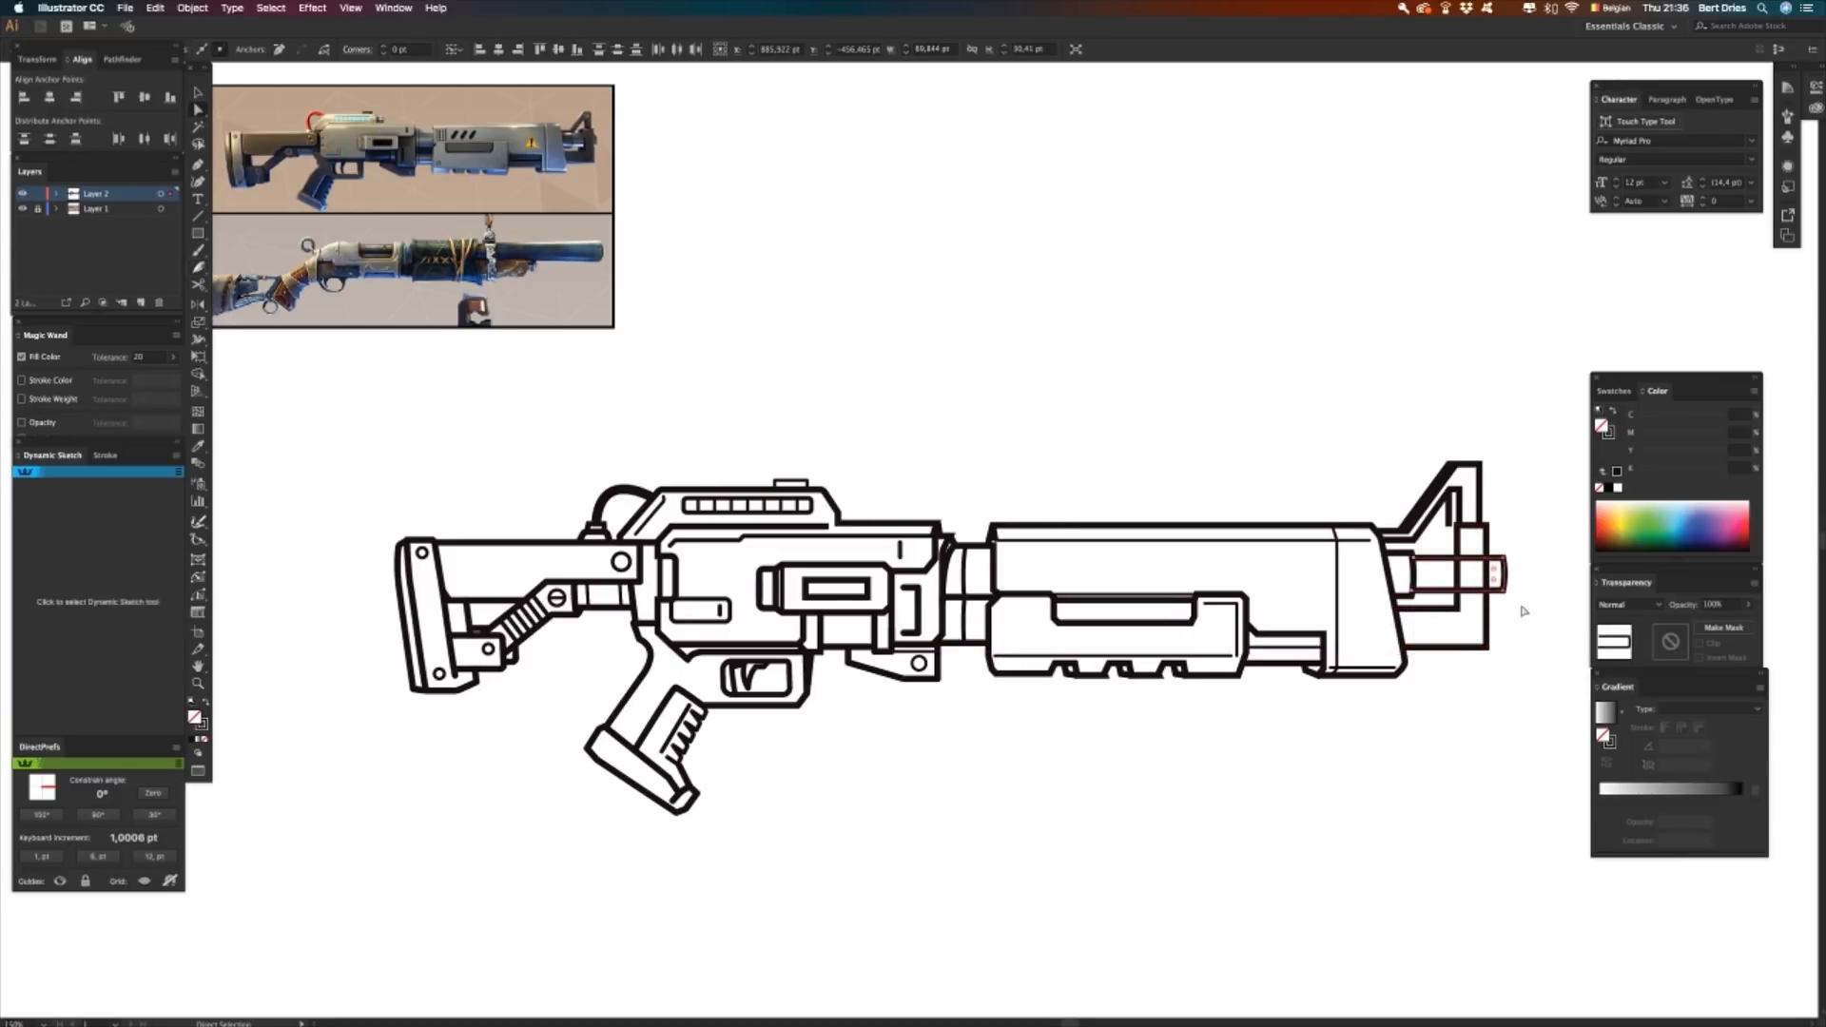
pyautogui.press('Left')
pyautogui.press('Left')
pyautogui.press('Left')
pyautogui.press('Left')
pyautogui.press('Left')
pyautogui.press('Left')
pyautogui.press('n')
pyautogui.press('v')
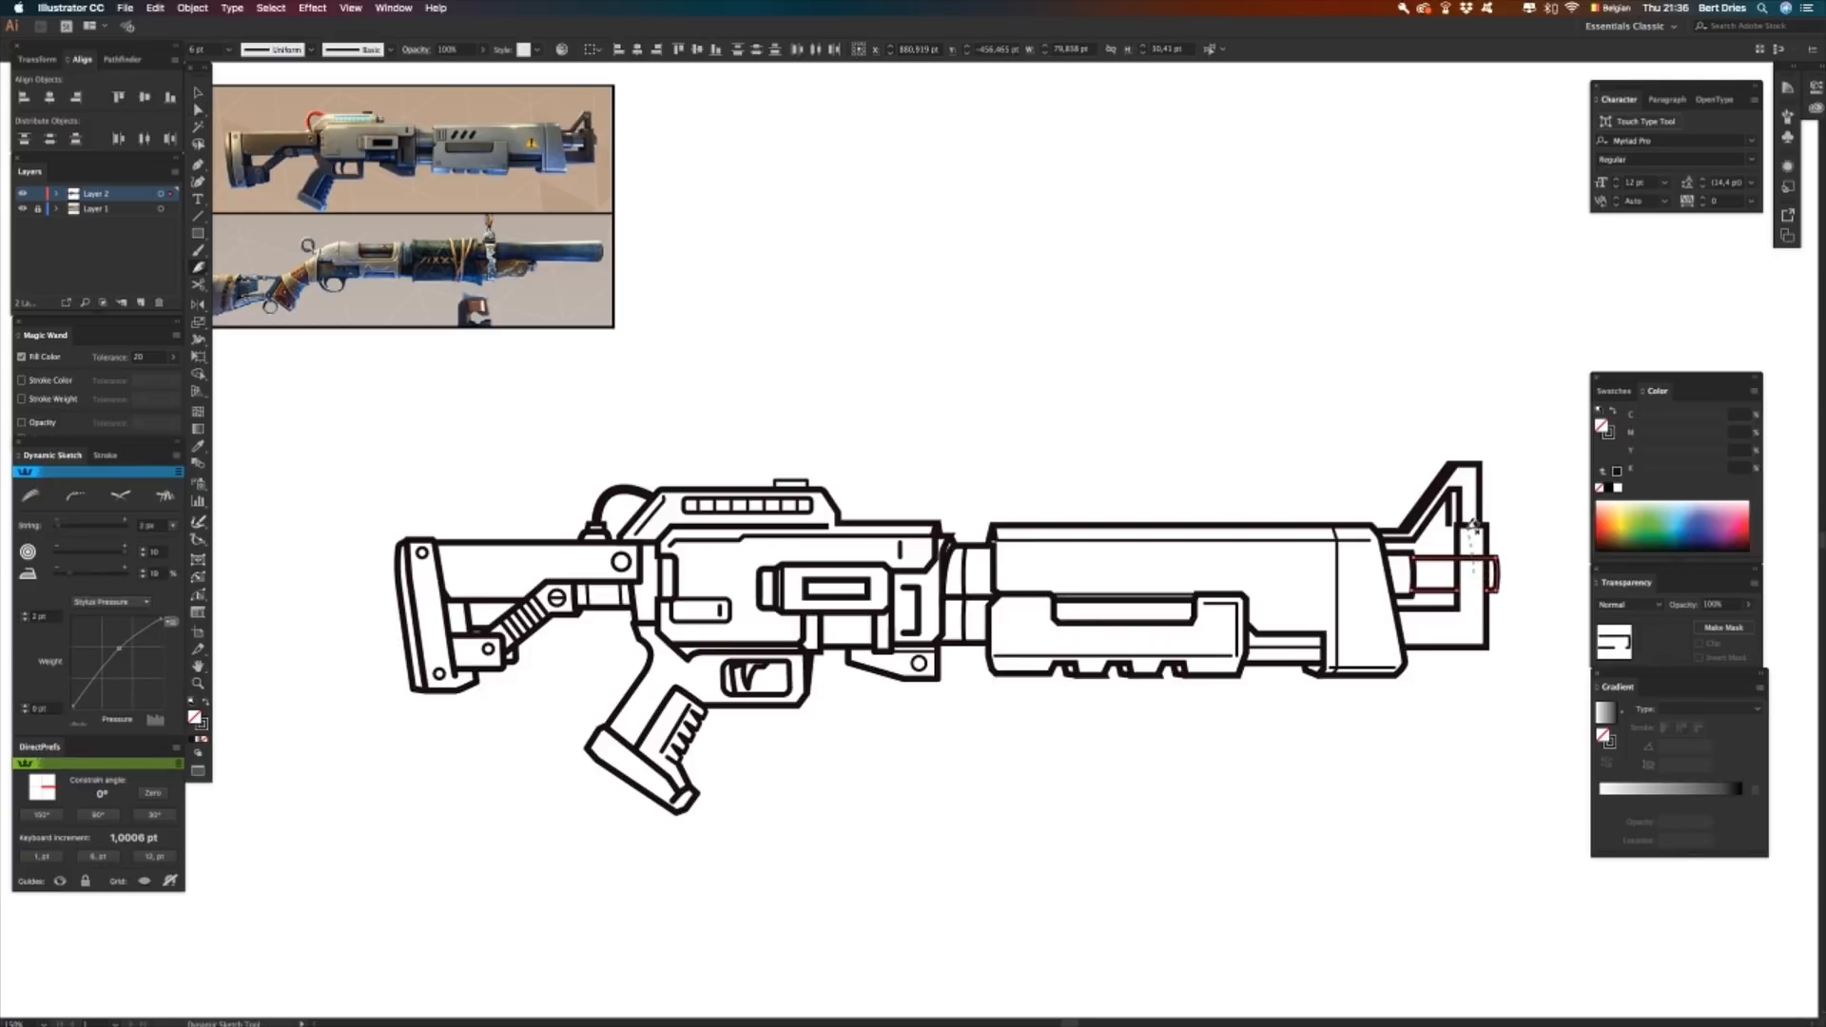
pyautogui.click(1501, 545)
# - Draw a narrow vertical band directly behind the muzzle block, down to the stepped line, and trim the barrel lines inside it
pyautogui.press('p')
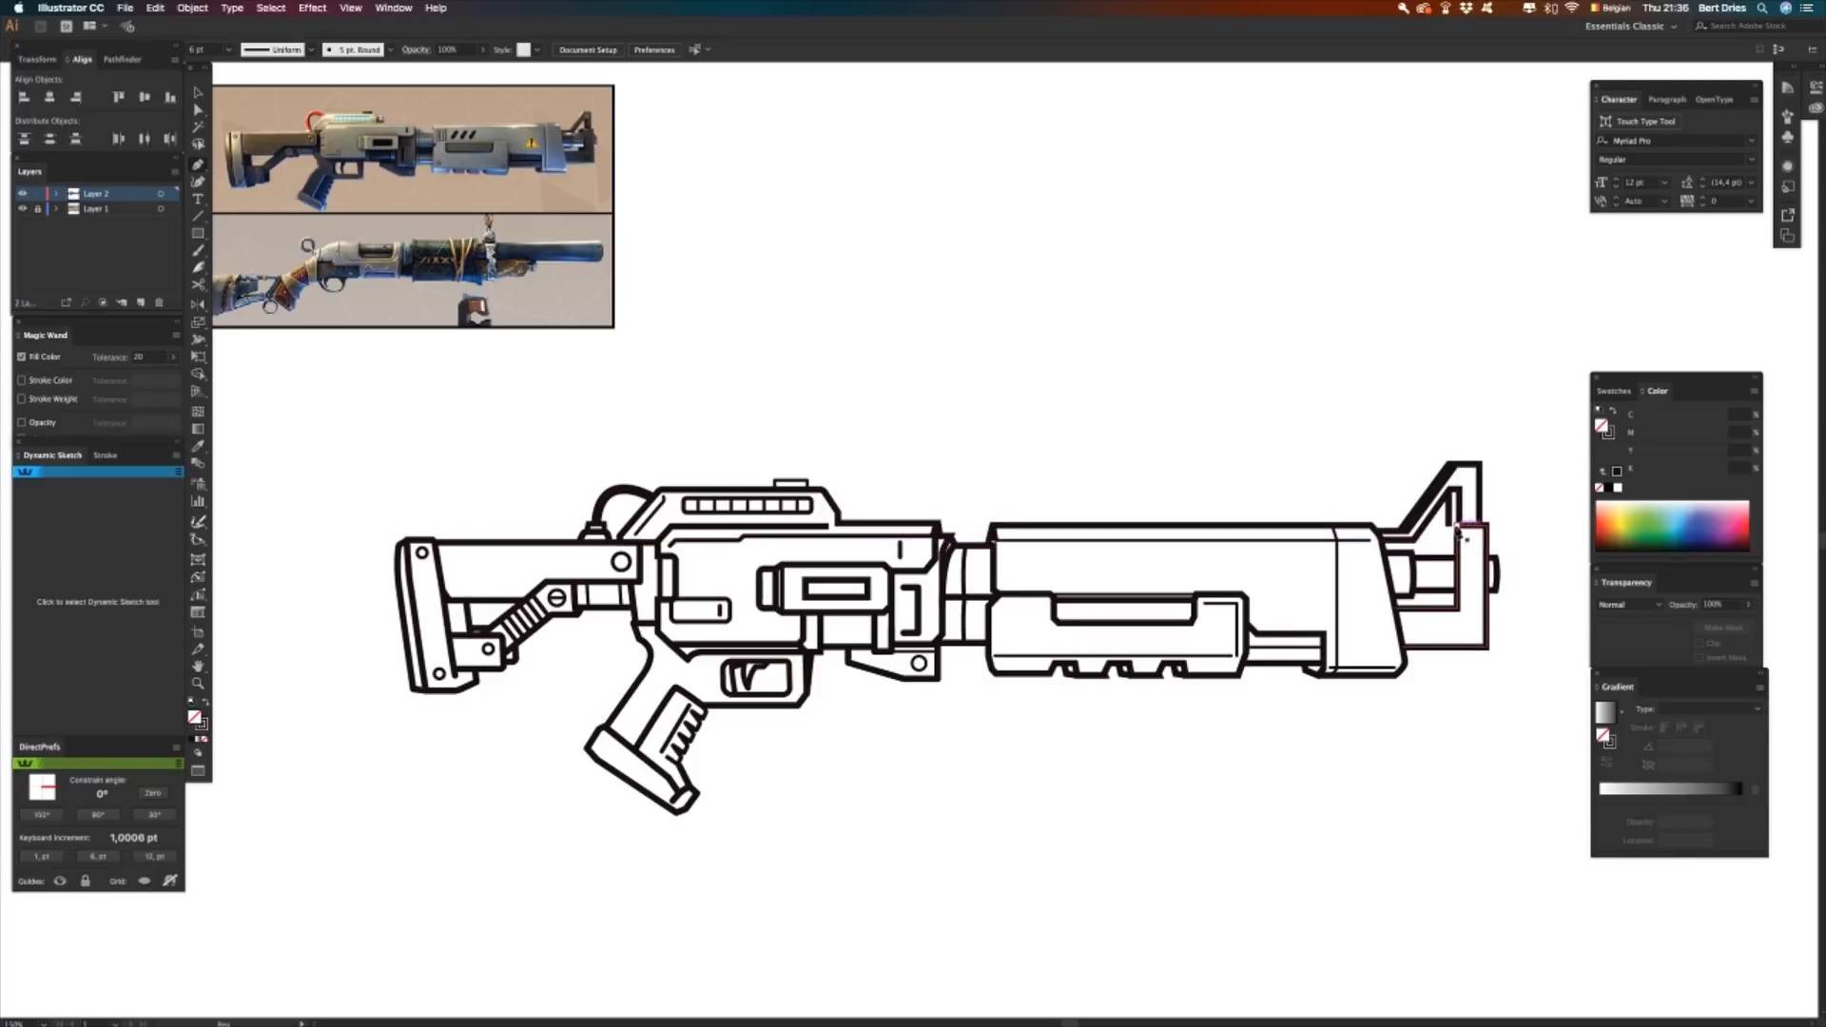
pyautogui.click(1457, 524)
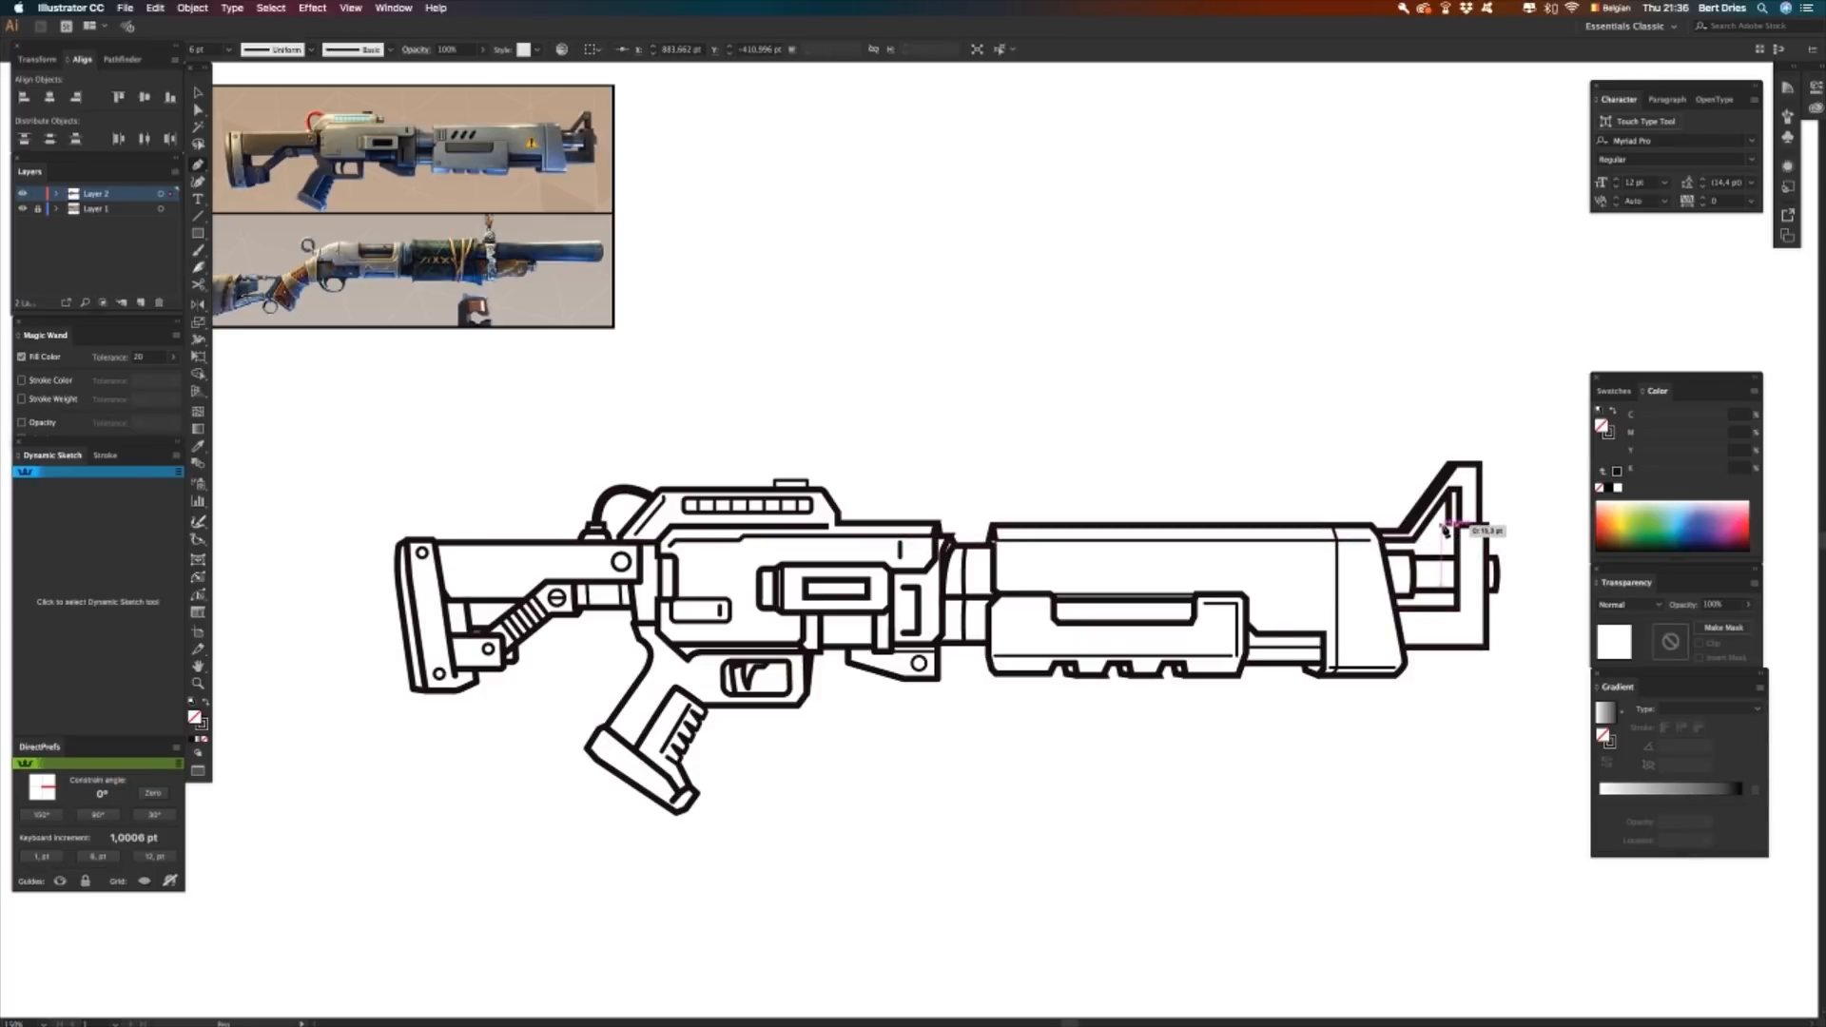
pyautogui.click(1439, 526)
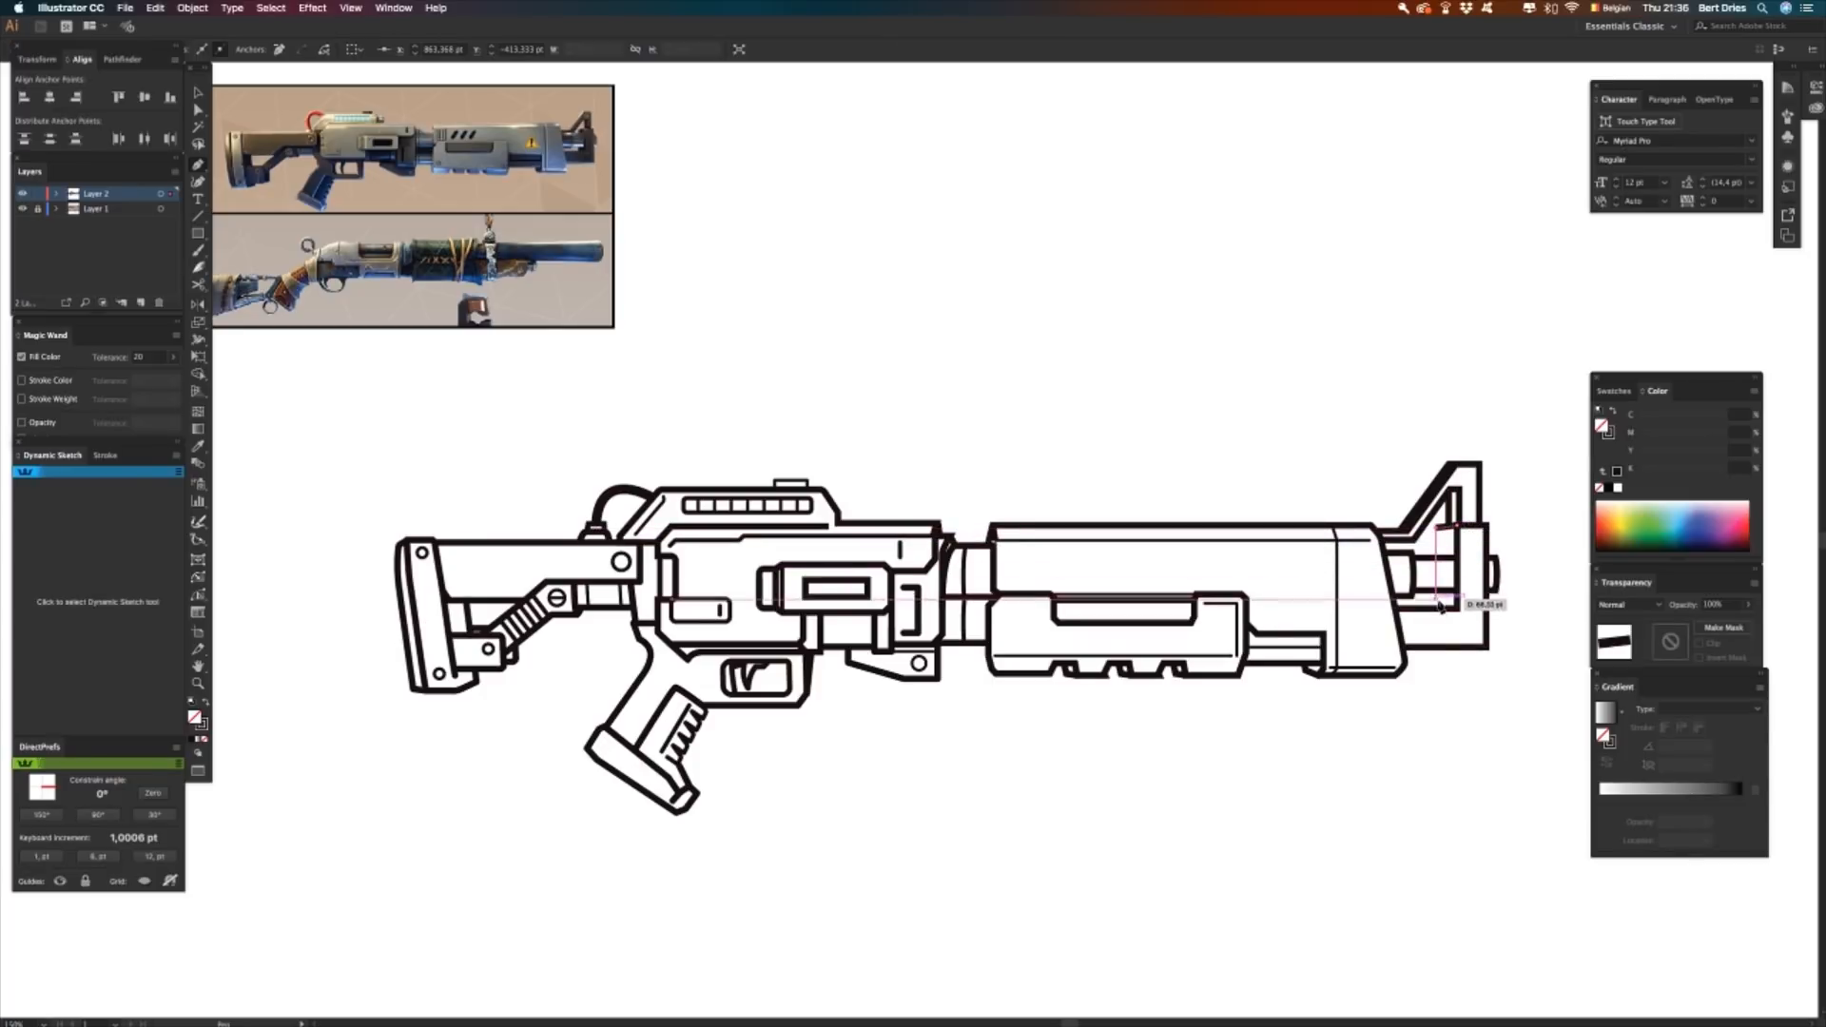
pyautogui.click(1437, 606)
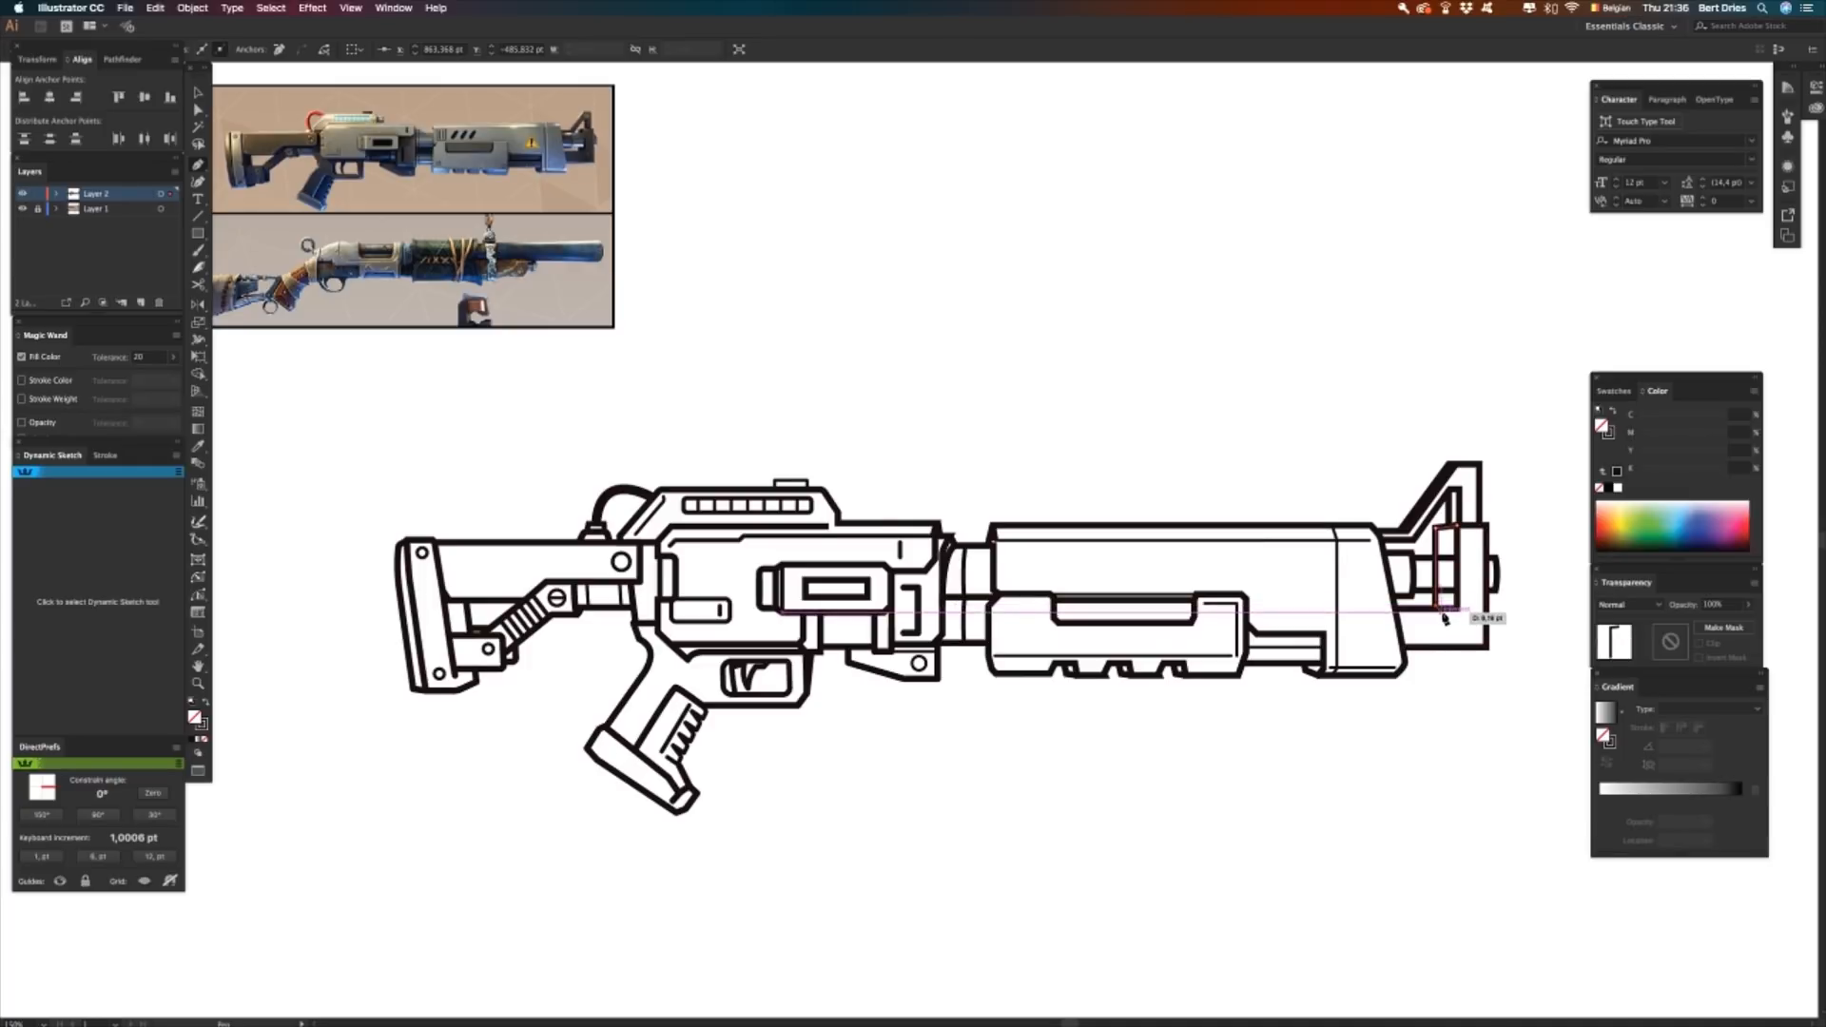
pyautogui.press('n')
pyautogui.moveTo(1446, 583); pyautogui.dragTo(1429, 582)
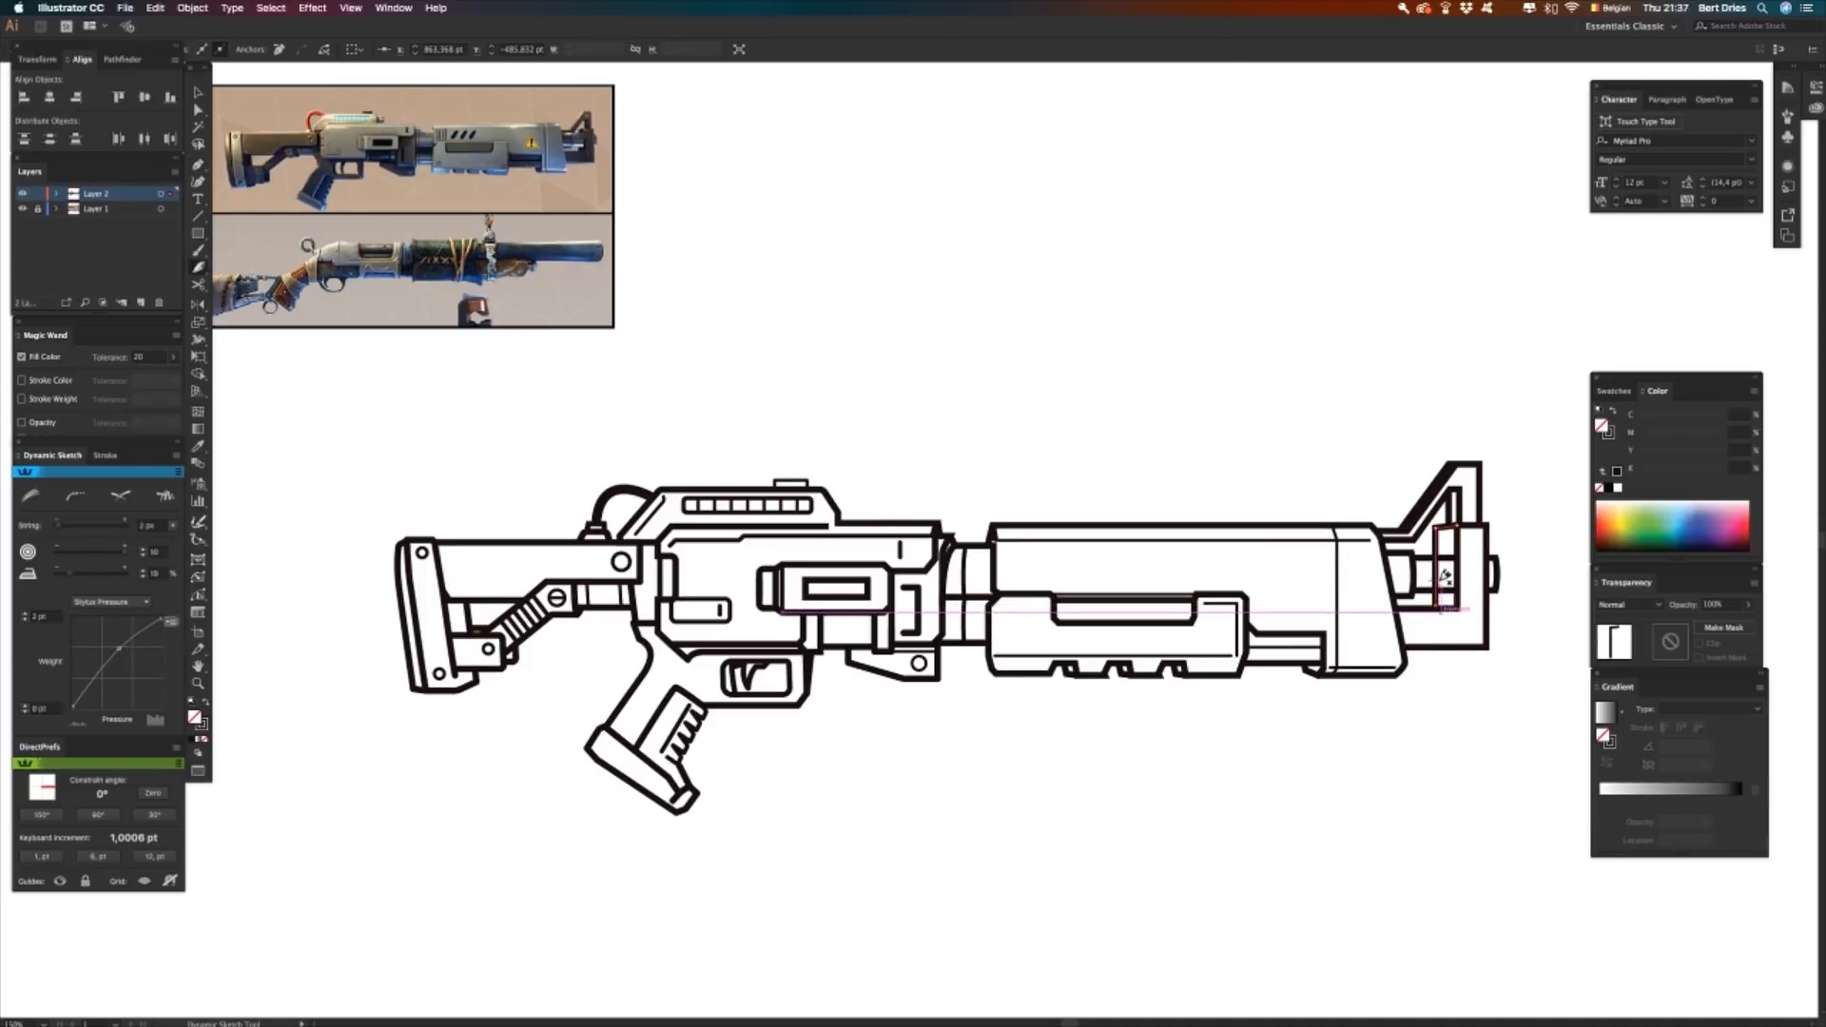
# - Nudge the protruding barrel end slightly further forward from the muzzle block
pyautogui.press('a')
pyautogui.click(1480, 700)
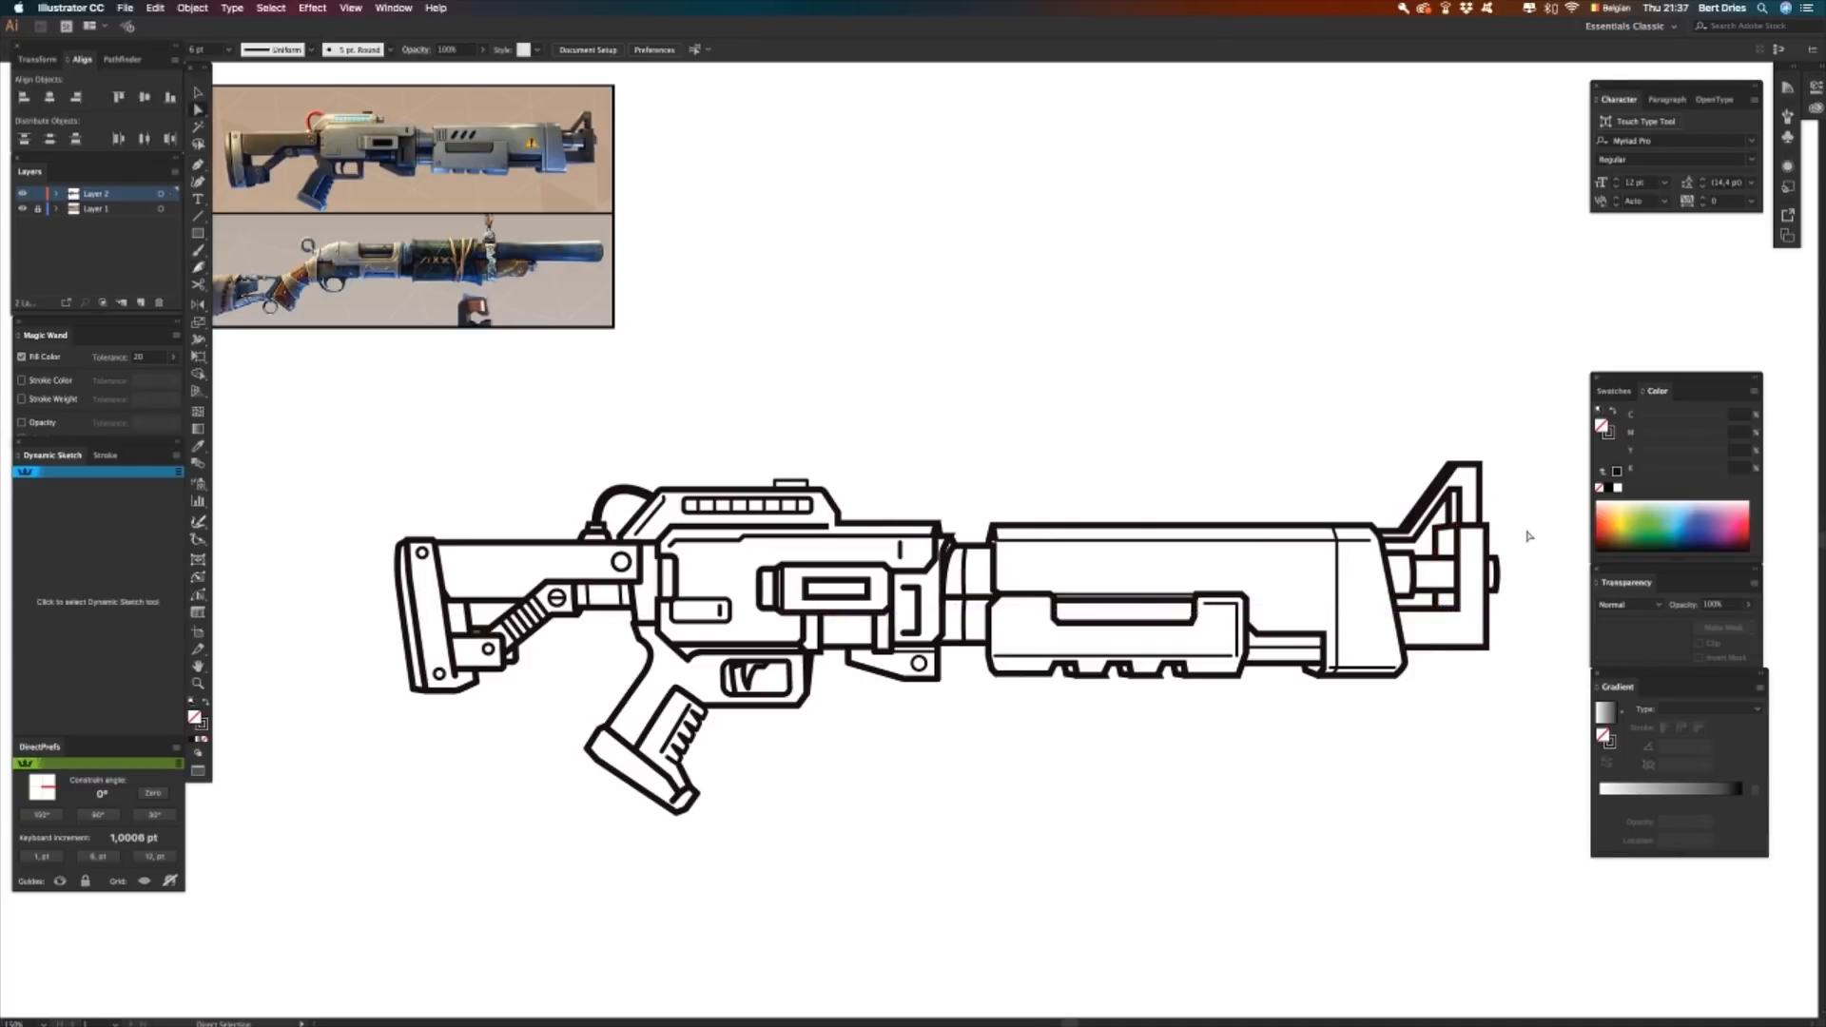
pyautogui.moveTo(1520, 537); pyautogui.dragTo(1495, 603)
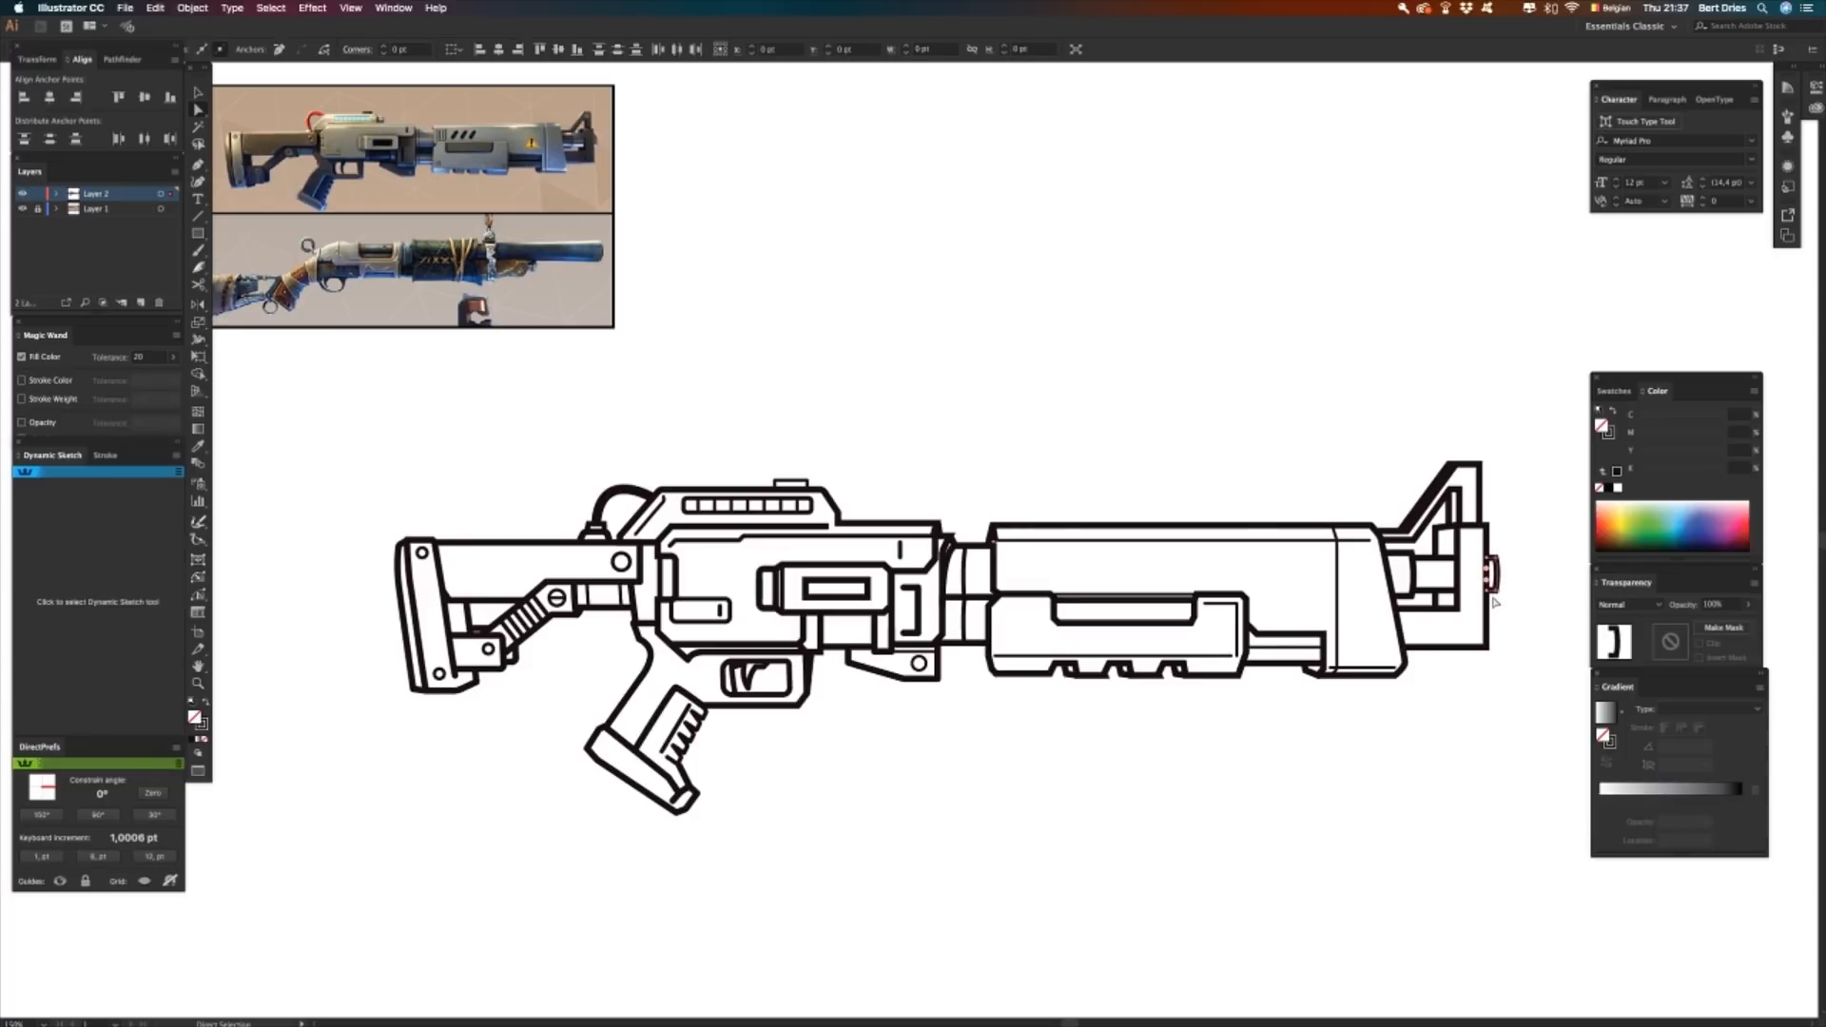
pyautogui.click(1485, 709)
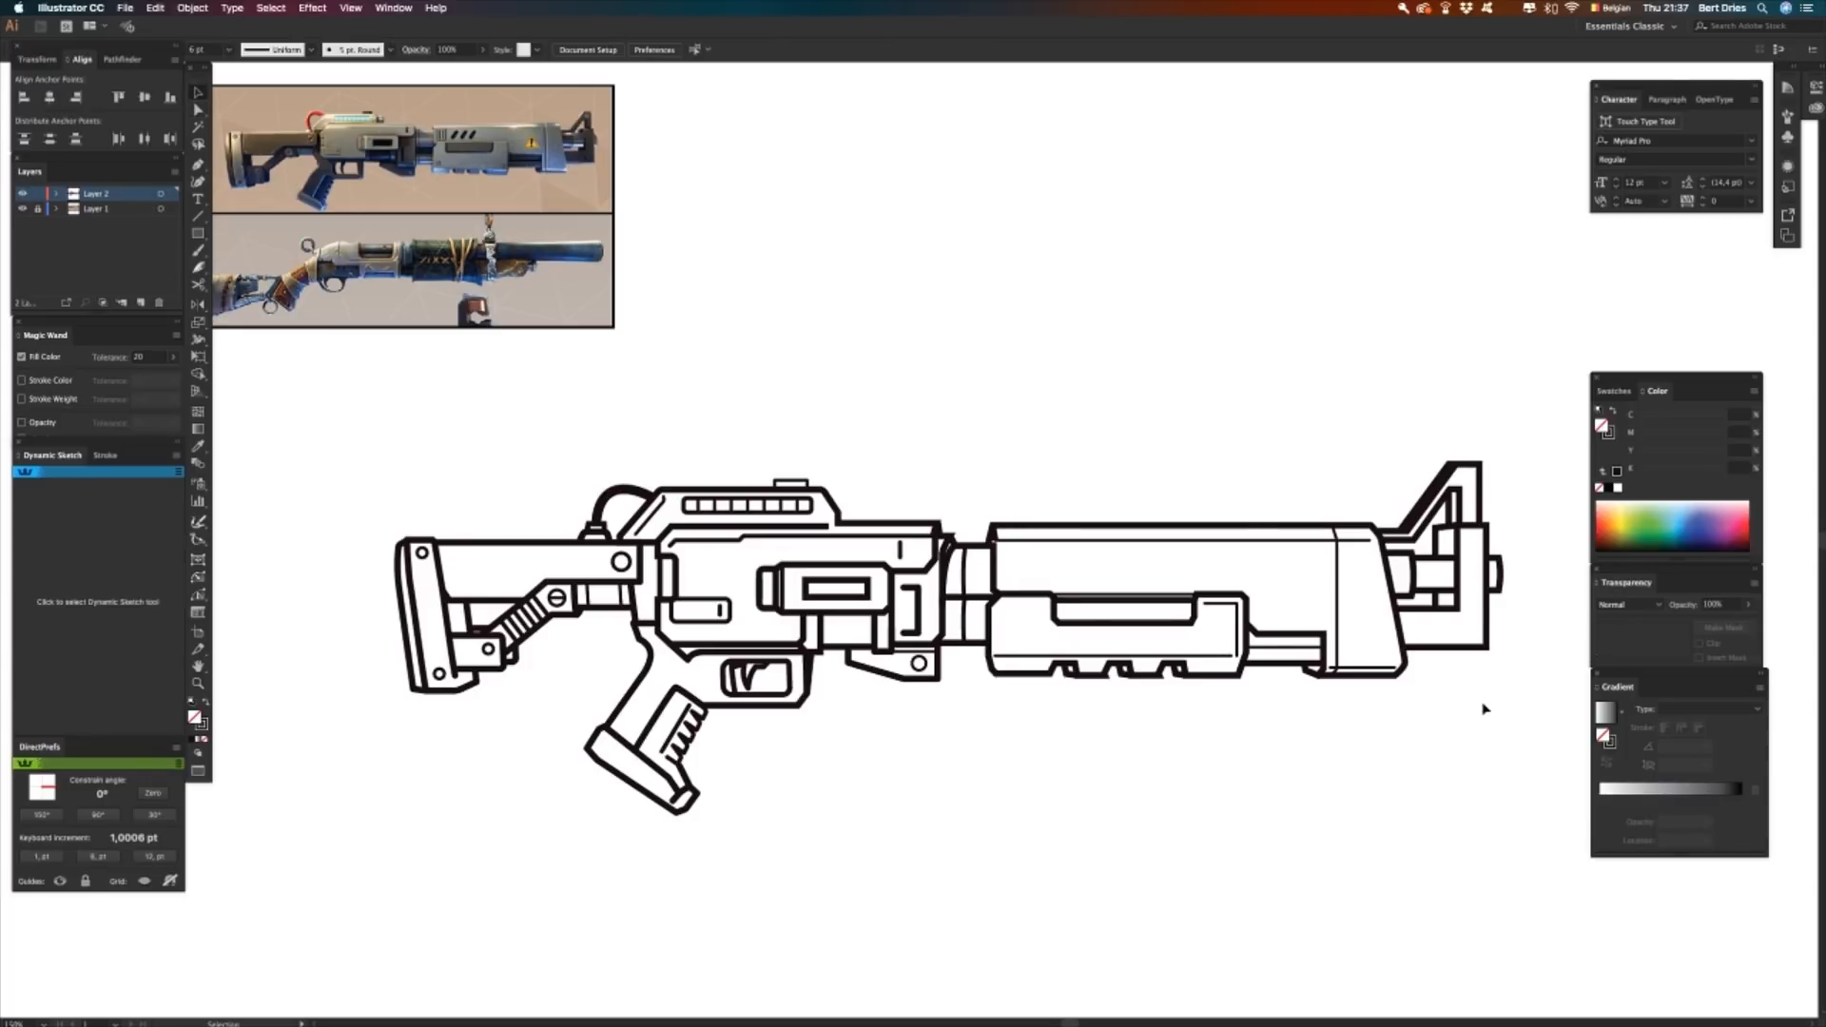
# - Select the entire shotgun drawing and shift it horizontally toward the stock side
pyautogui.press('a')
pyautogui.moveTo(1539, 918); pyautogui.dragTo(349, 385)
pyautogui.hotkey('shift', 'Left')
pyautogui.hotkey('shift', 'Left')
pyautogui.hotkey('shift', 'Left')
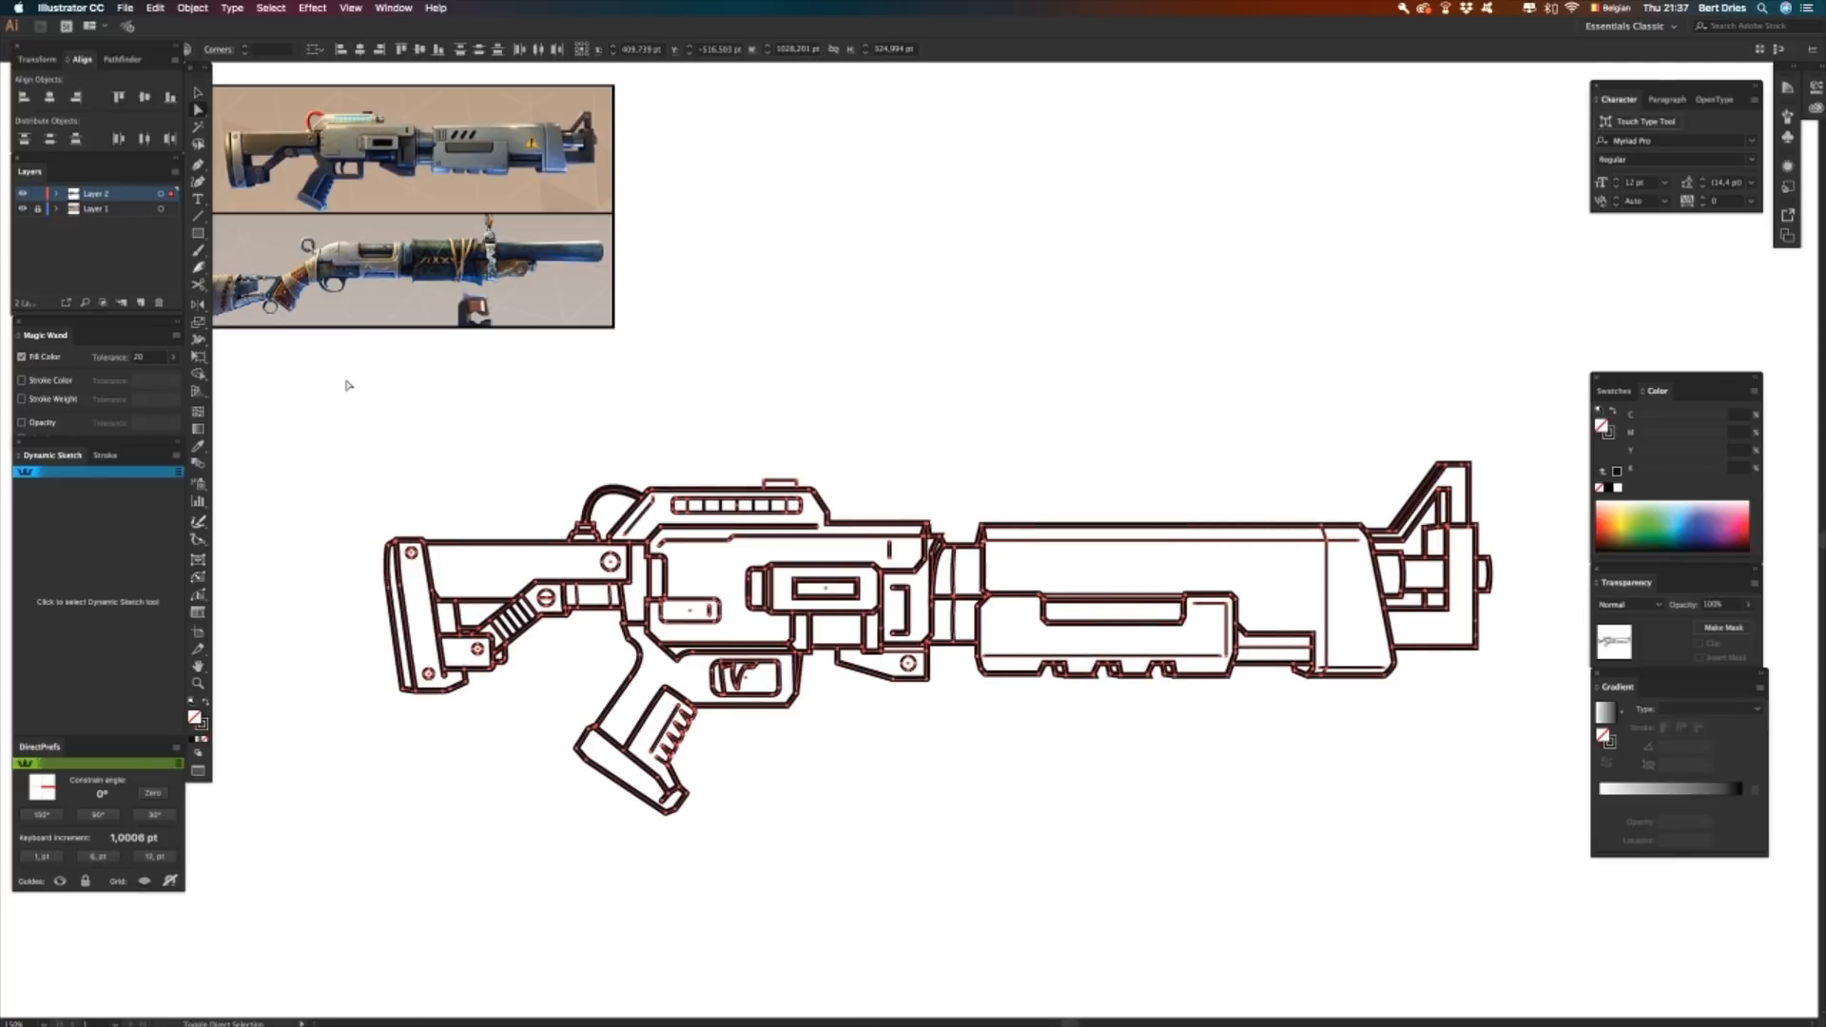
pyautogui.hotkey('shift', 'Left')
pyautogui.hotkey('shift', 'Left')
pyautogui.hotkey('shift', 'Left')
pyautogui.hotkey('shift', 'Left')
pyautogui.hotkey('shift', 'Left')
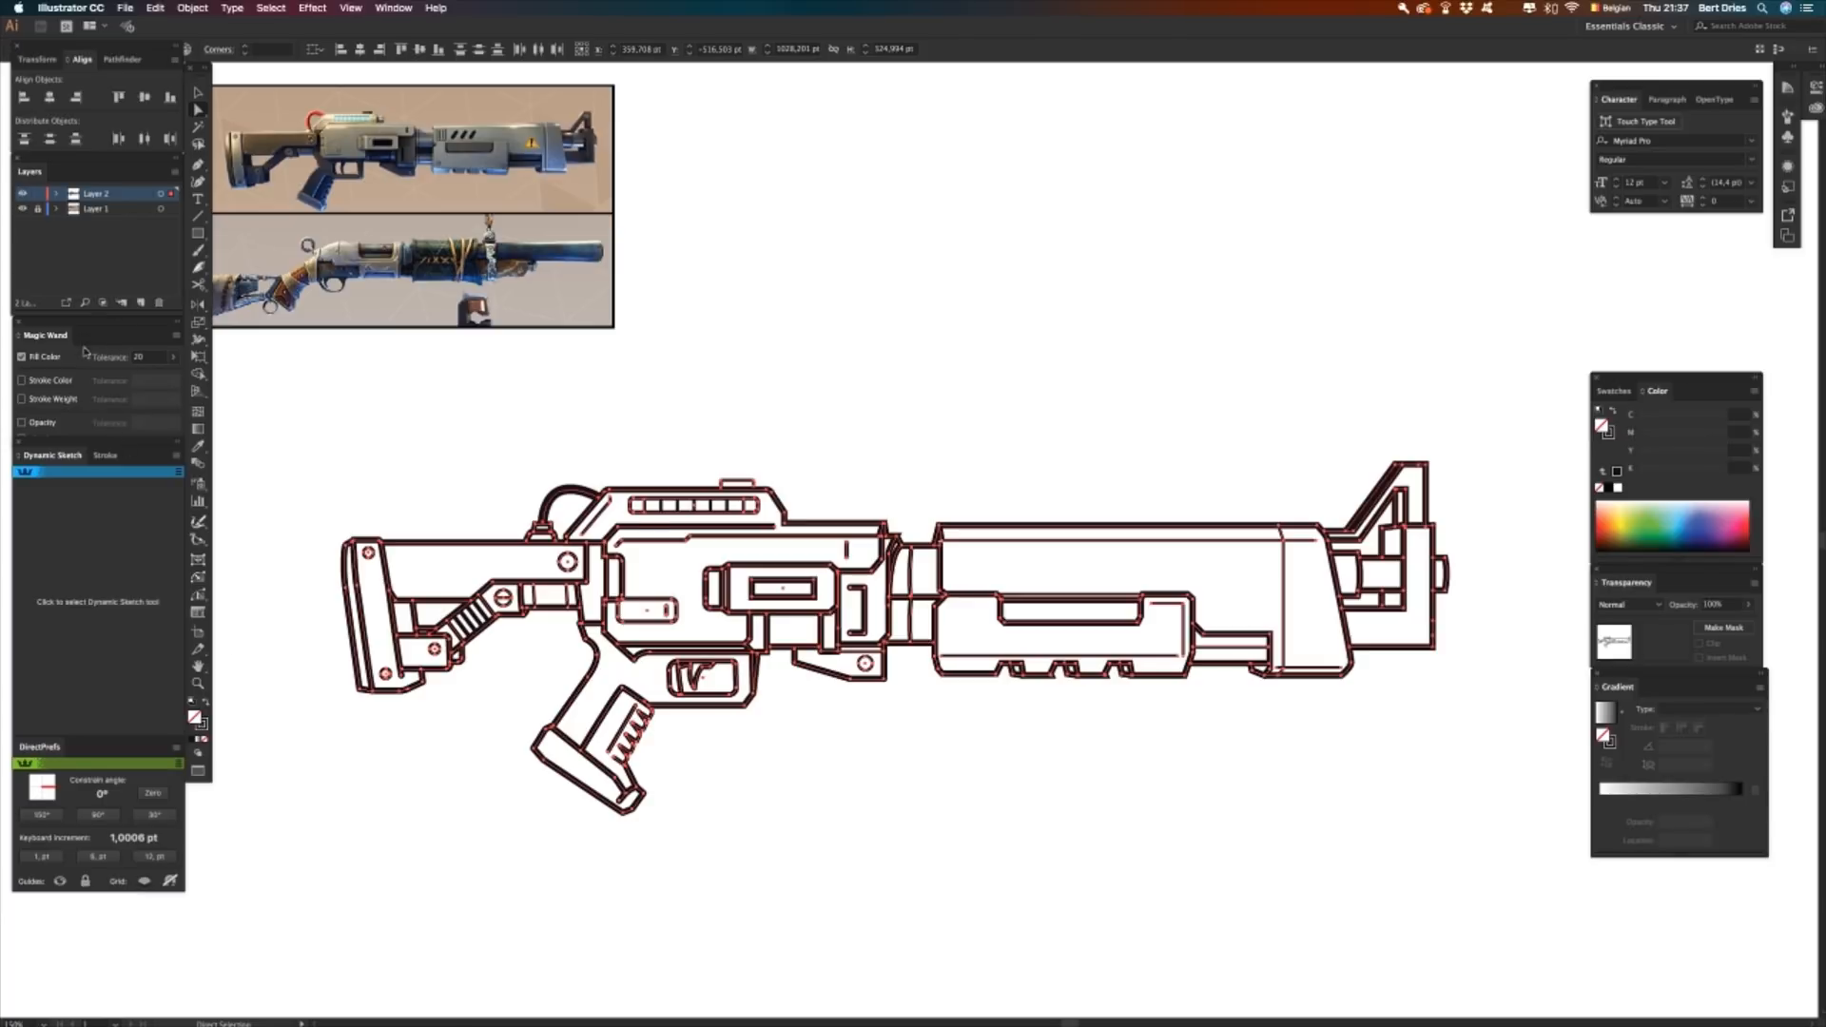
# - Examine the stroke settings and anchor points of the stock's butt plate outline
pyautogui.click(107, 458)
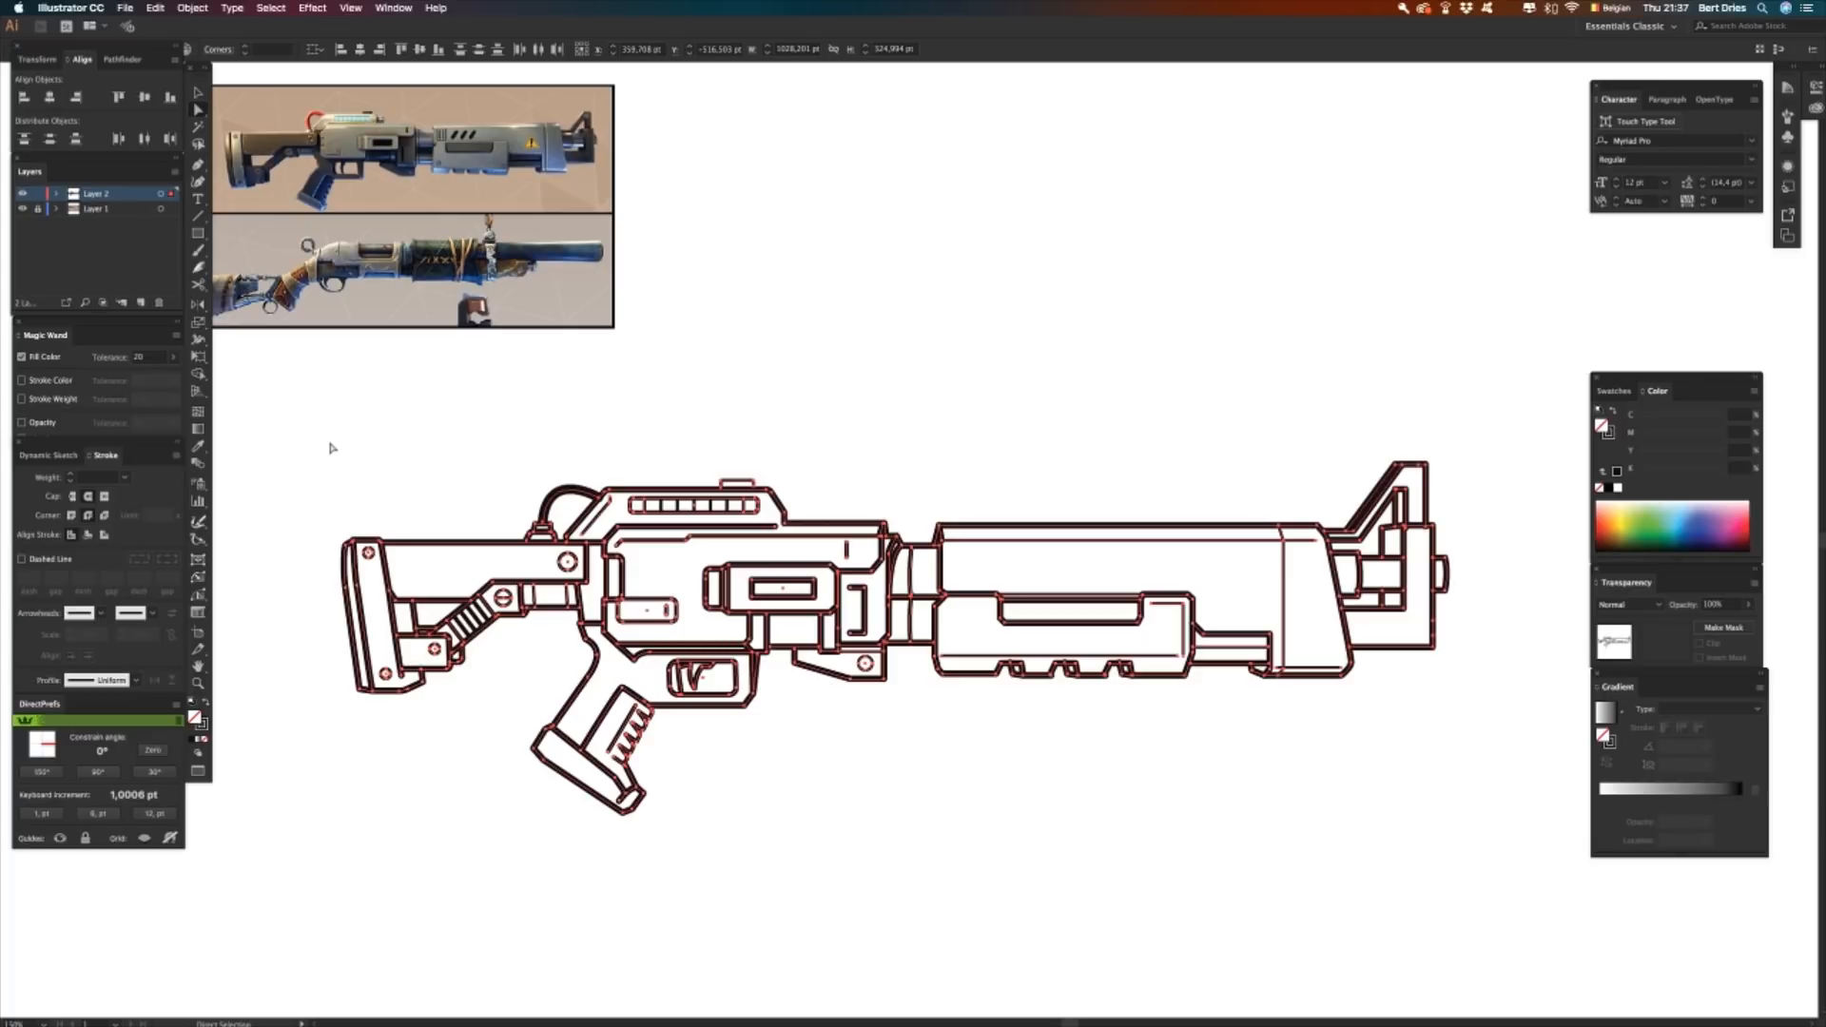
pyautogui.moveTo(345, 517); pyautogui.dragTo(364, 543)
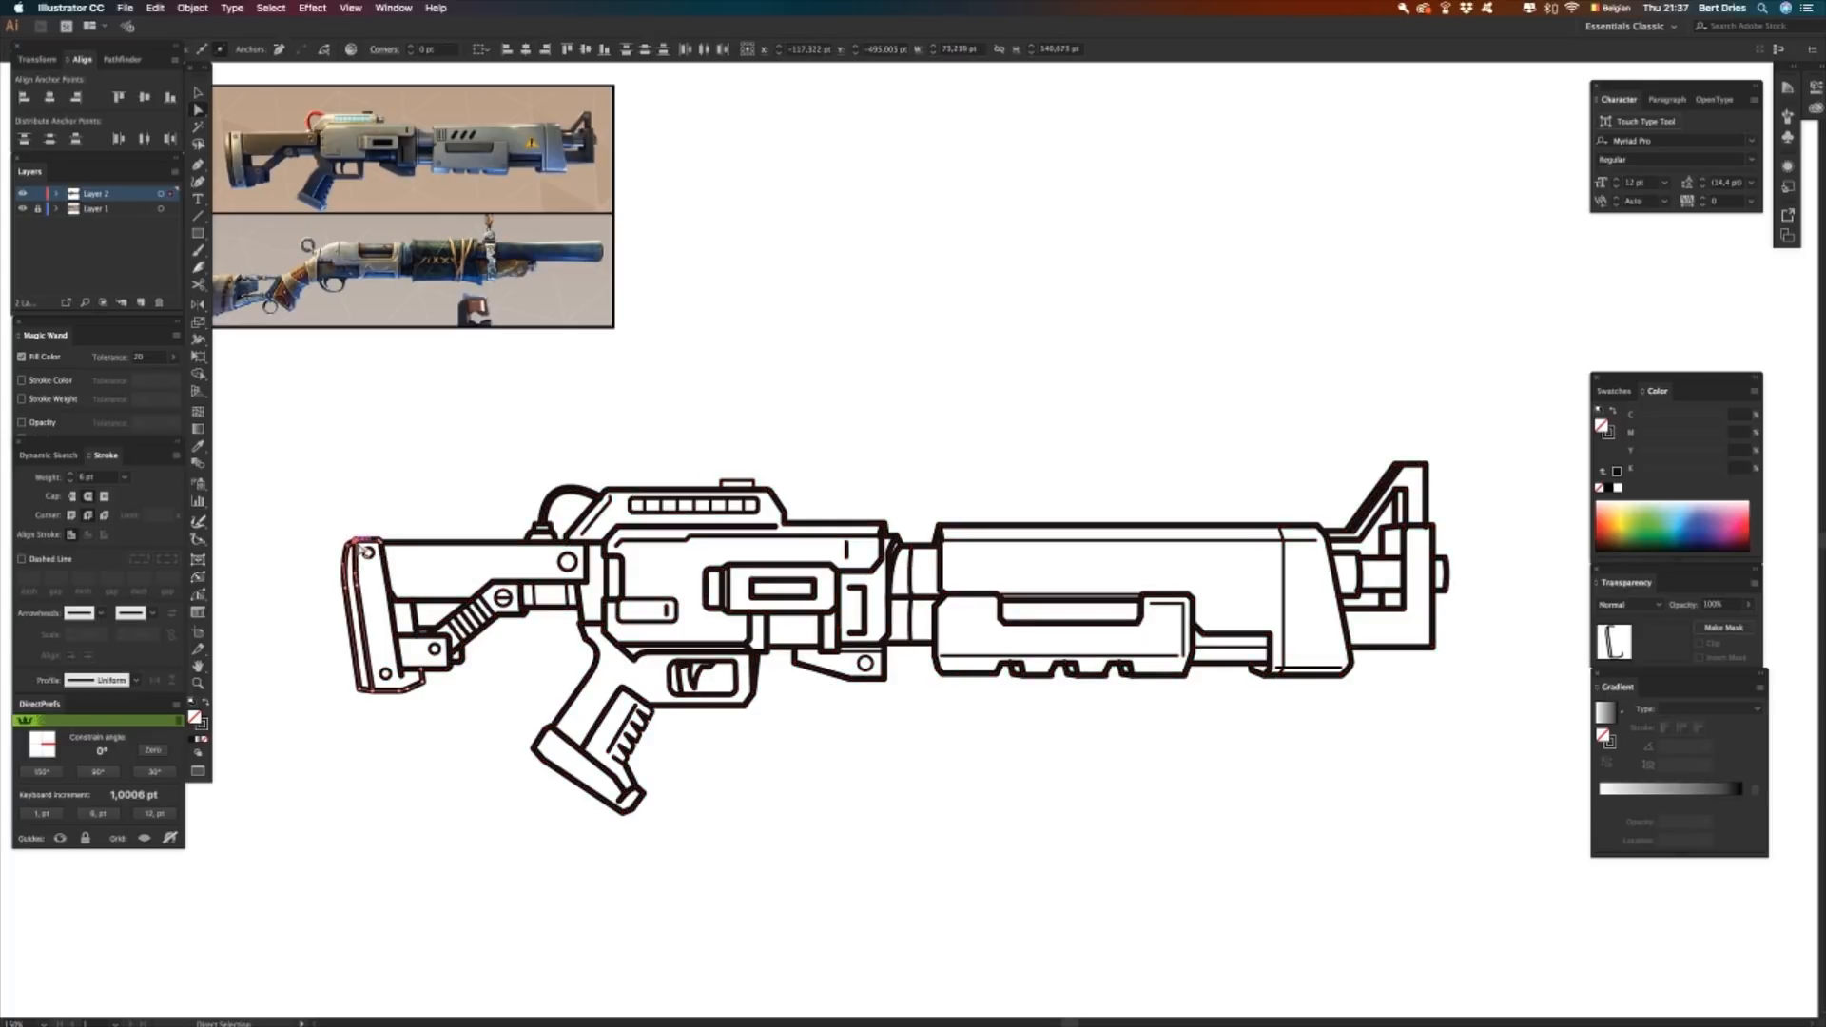
pyautogui.click(364, 590)
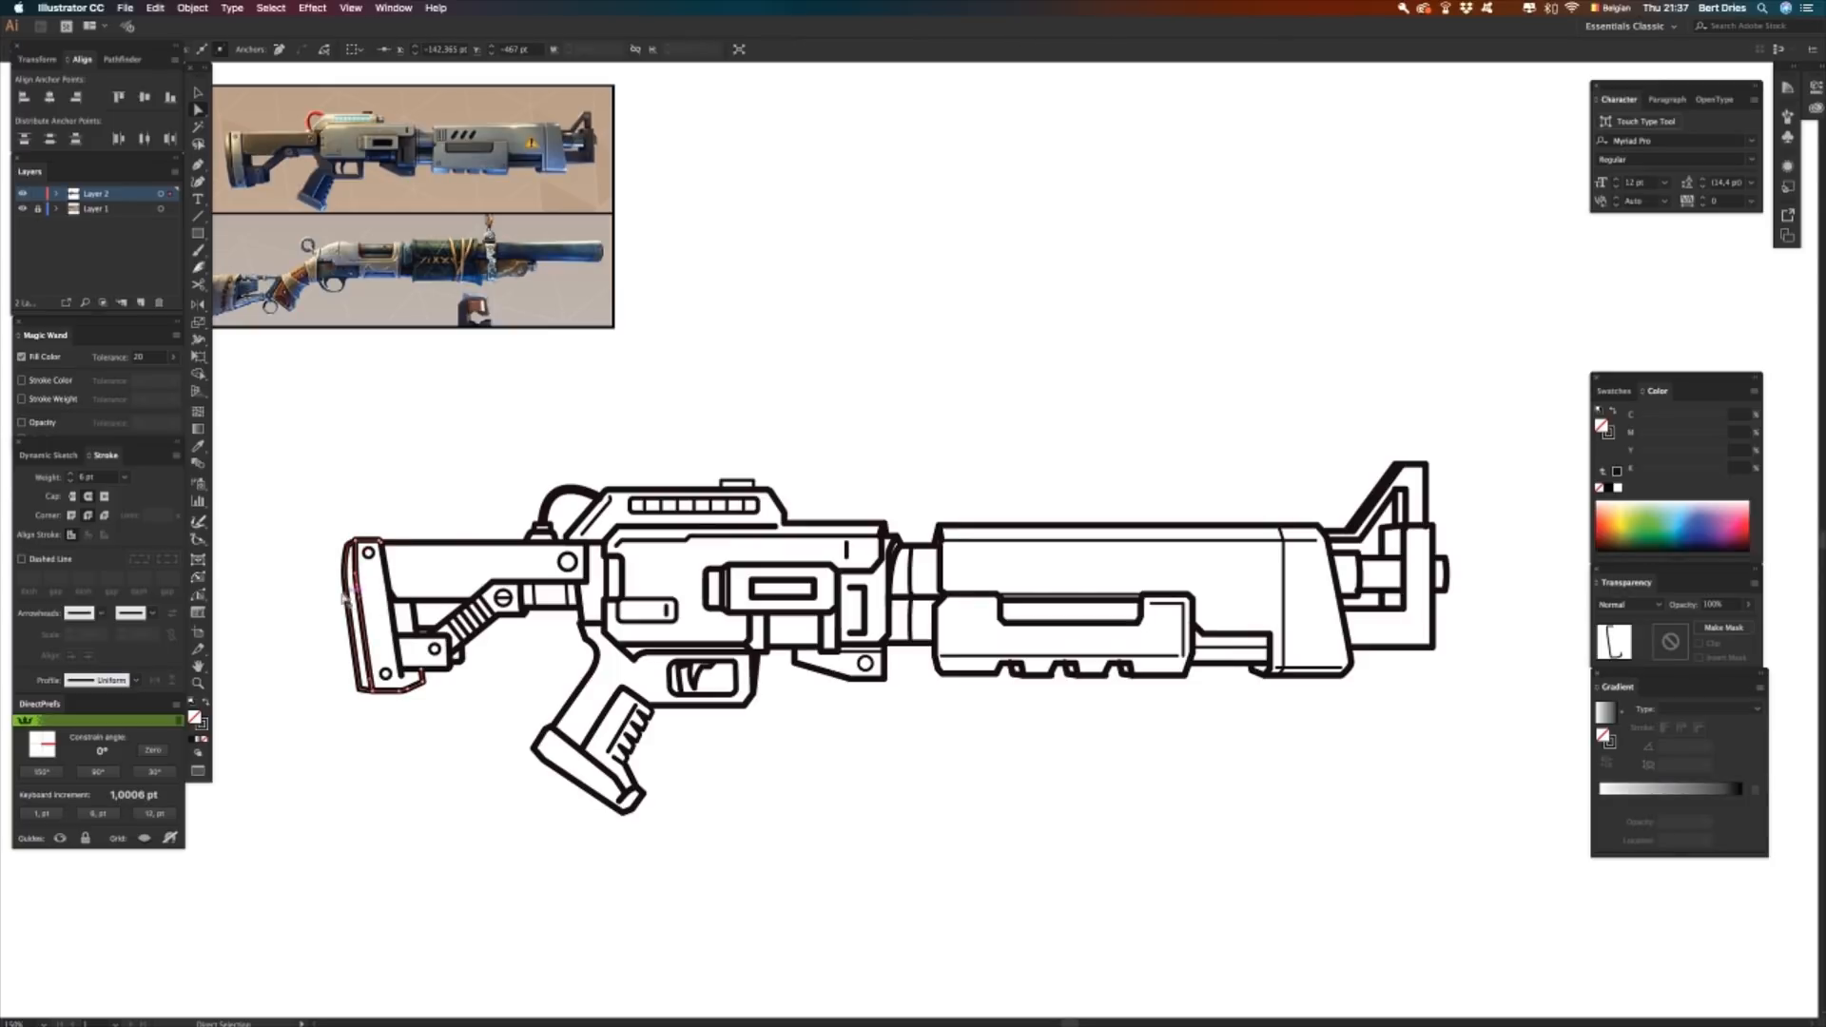
pyautogui.click(330, 590)
pyautogui.moveTo(343, 596); pyautogui.dragTo(355, 604)
pyautogui.click(369, 599)
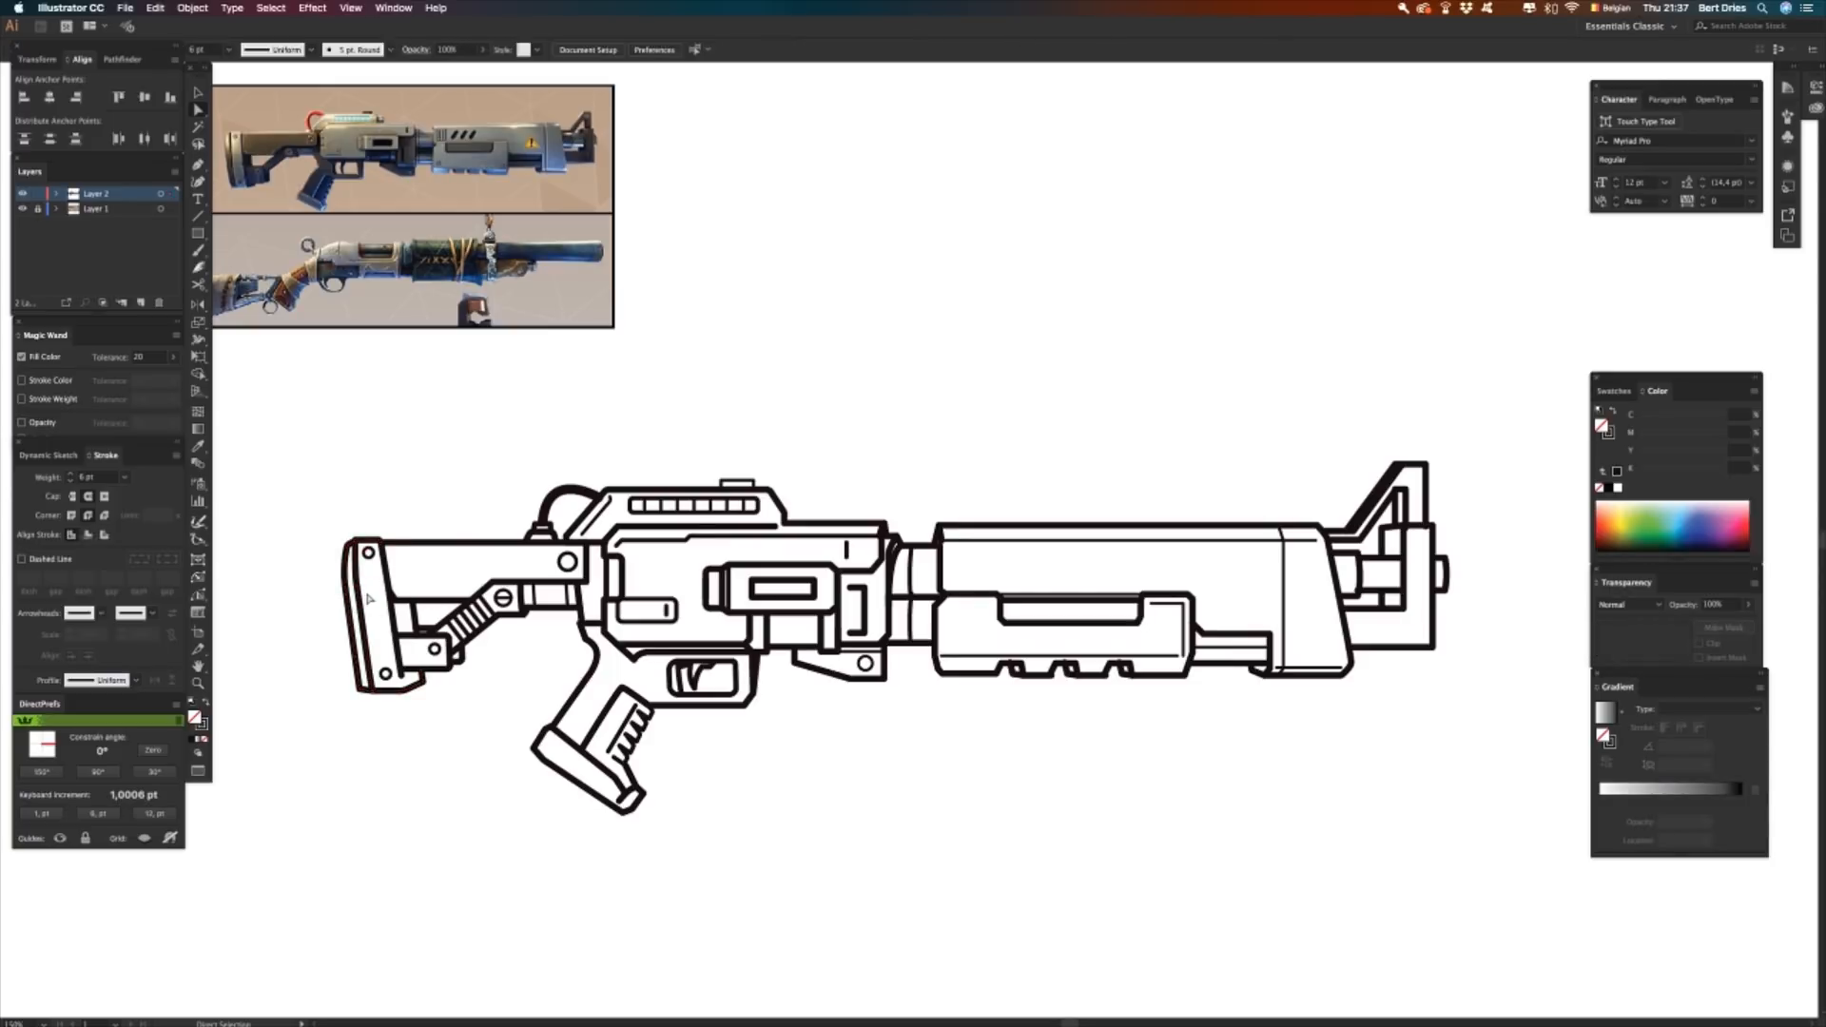
pyautogui.click(368, 690)
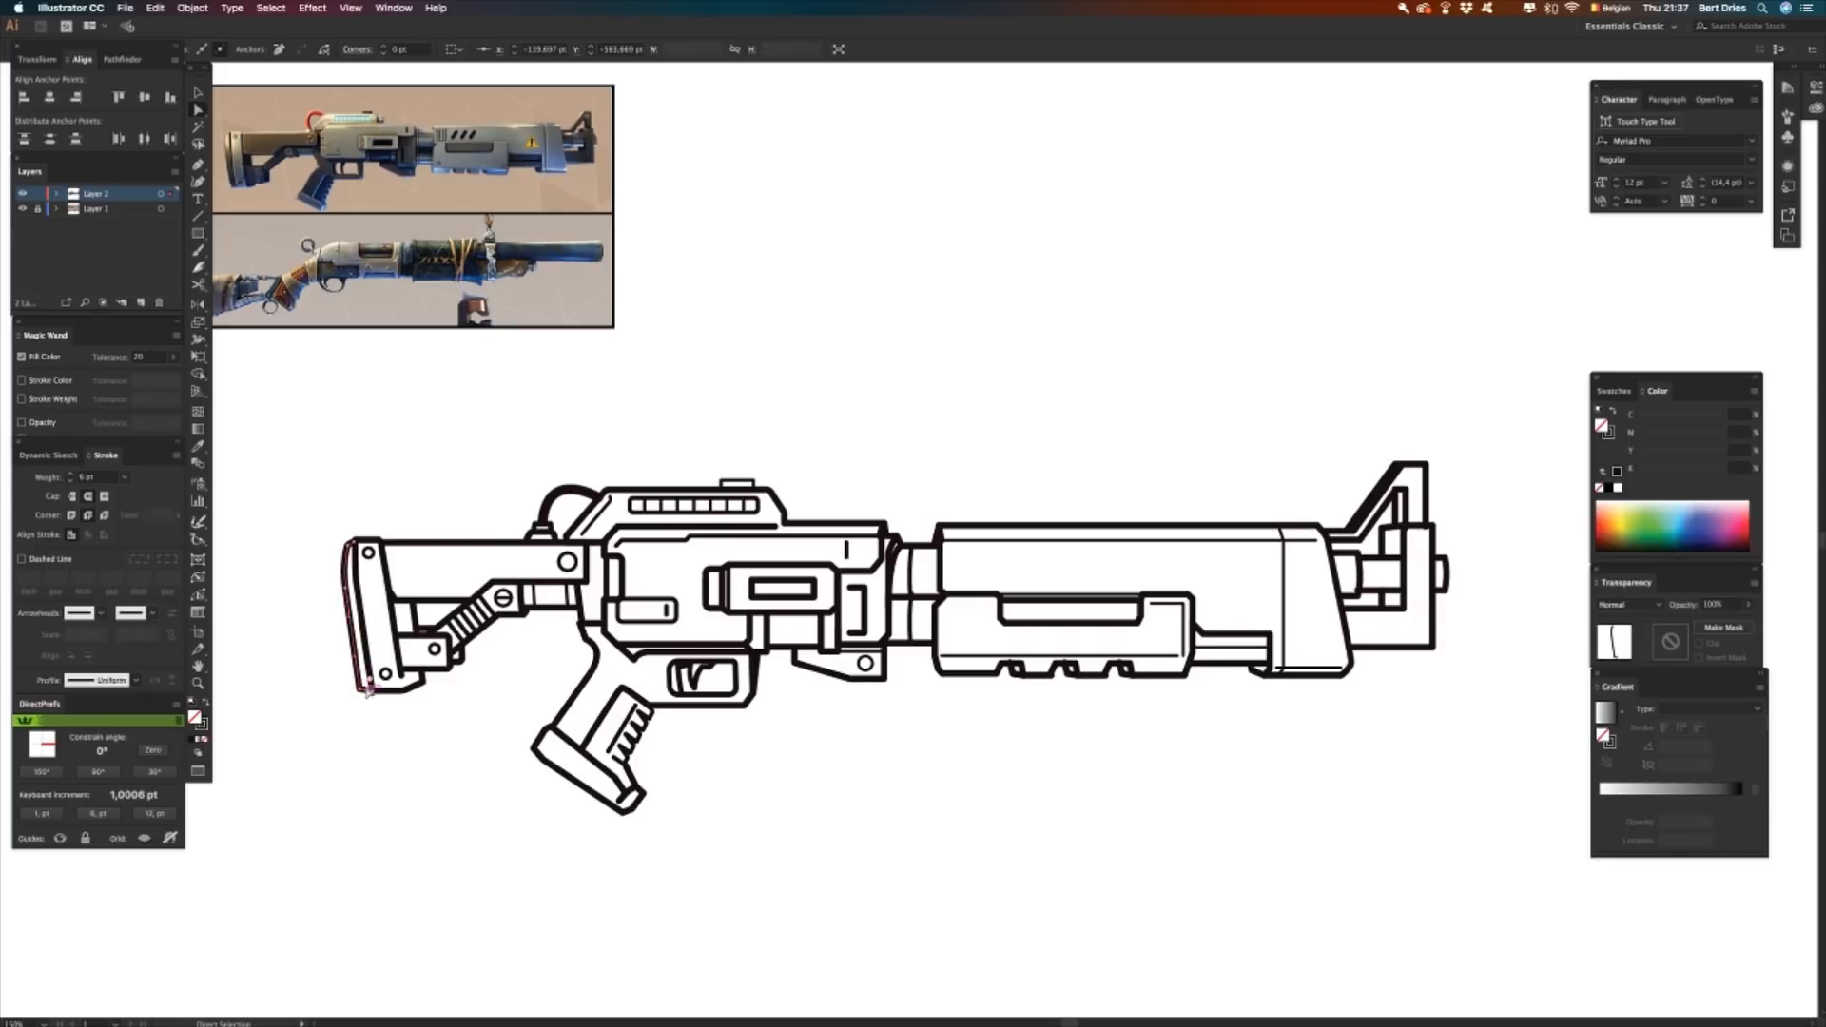
pyautogui.moveTo(343, 710); pyautogui.dragTo(364, 679)
pyautogui.click(362, 730)
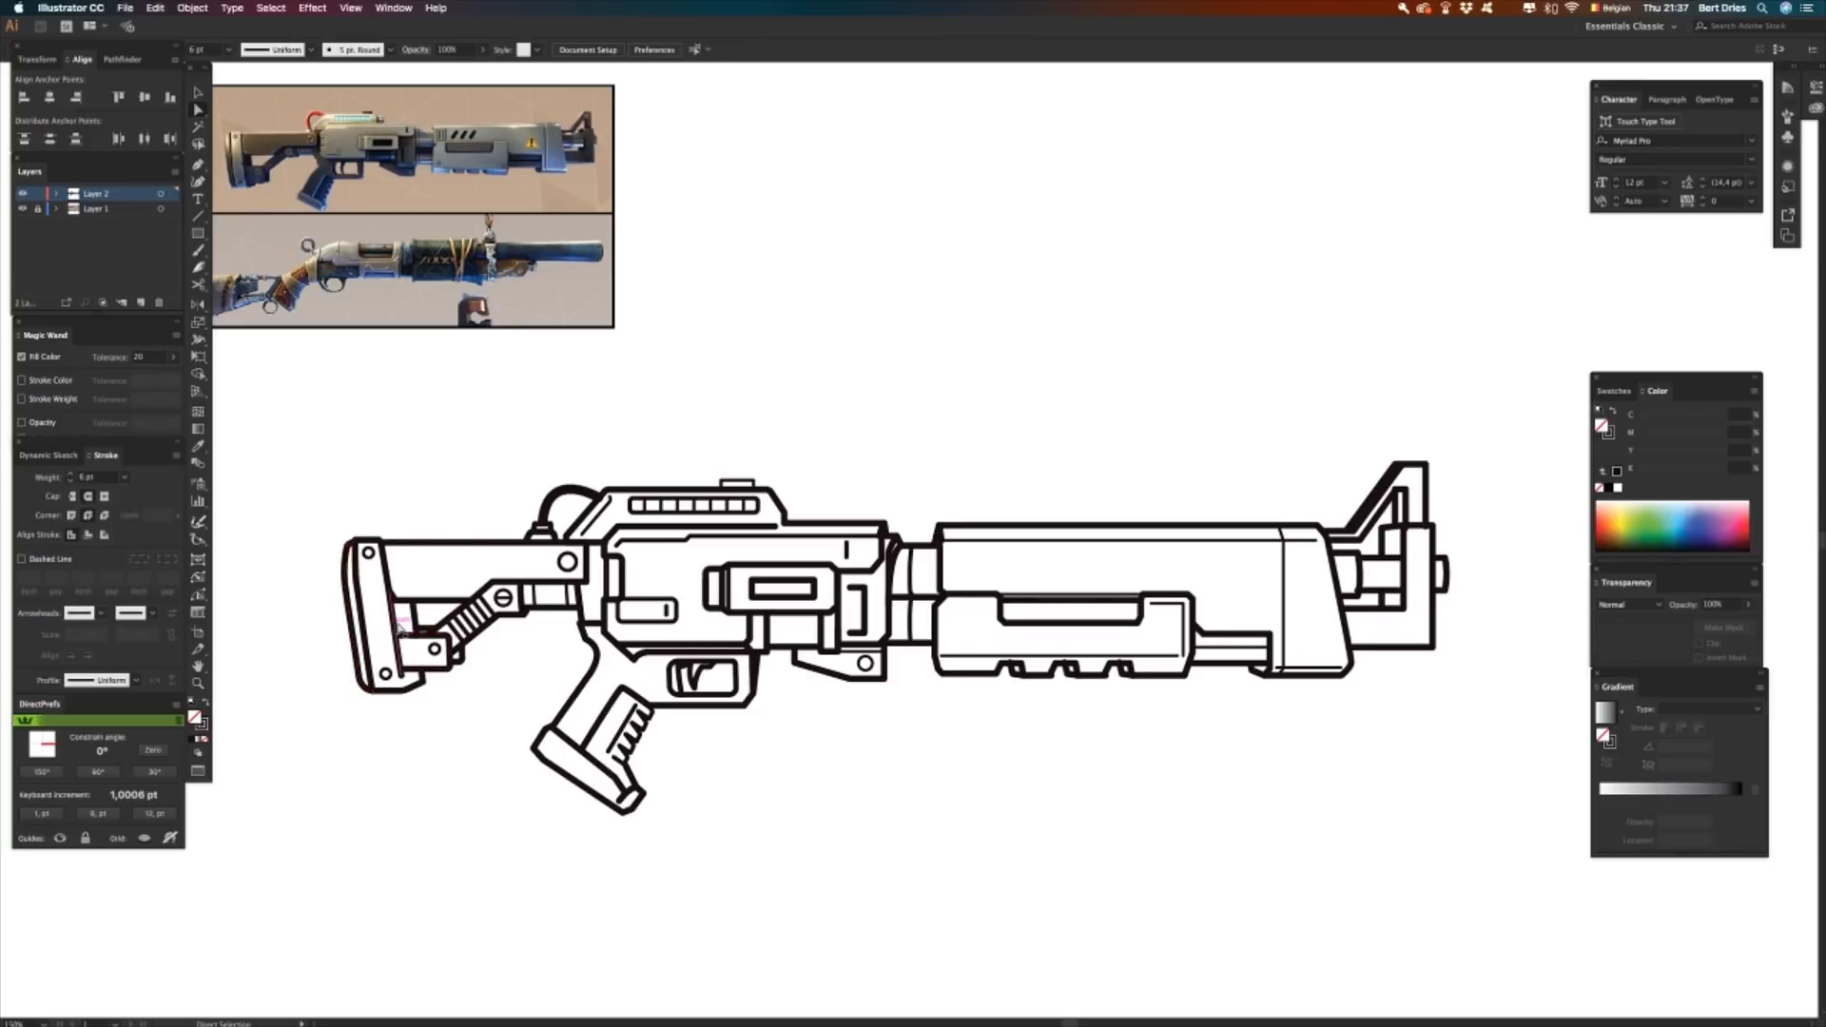
# - Draw a short slanted mark, about 15 by 8 pt, across the butt plate's front edge above the lower strut and nudge it into place
pyautogui.press('p')
pyautogui.click(402, 624)
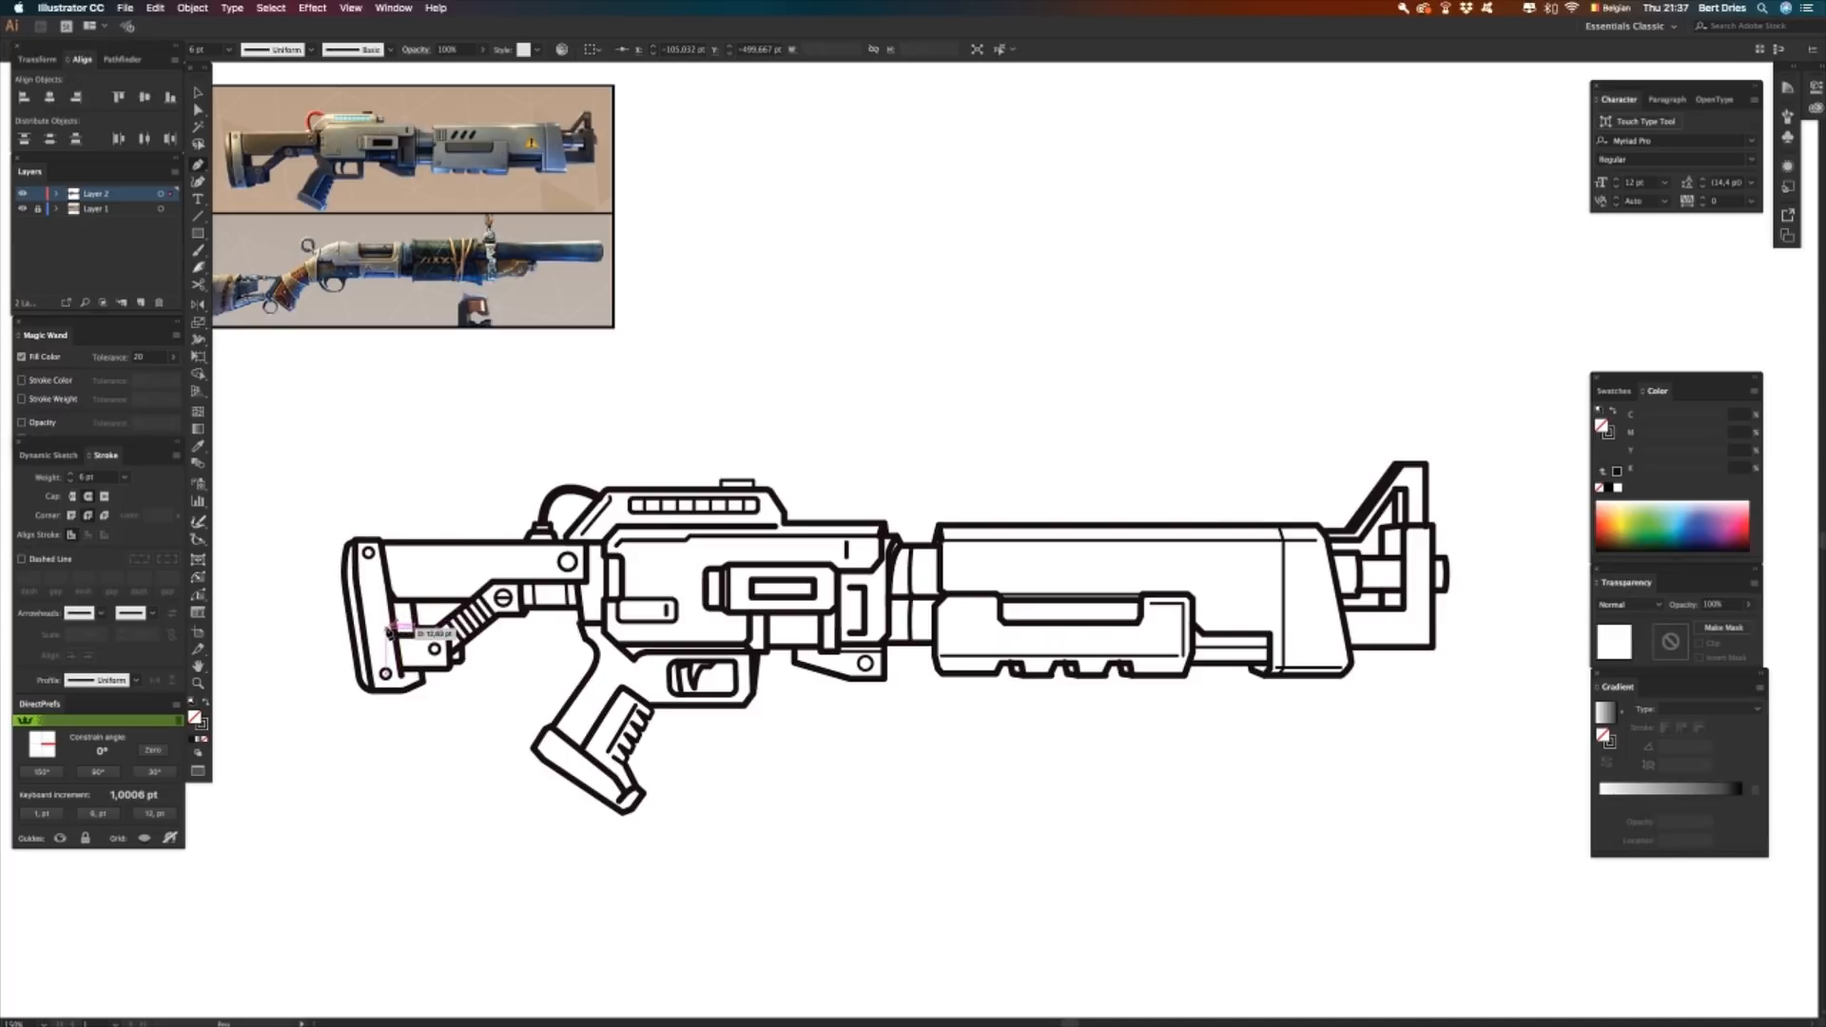
pyautogui.click(419, 626)
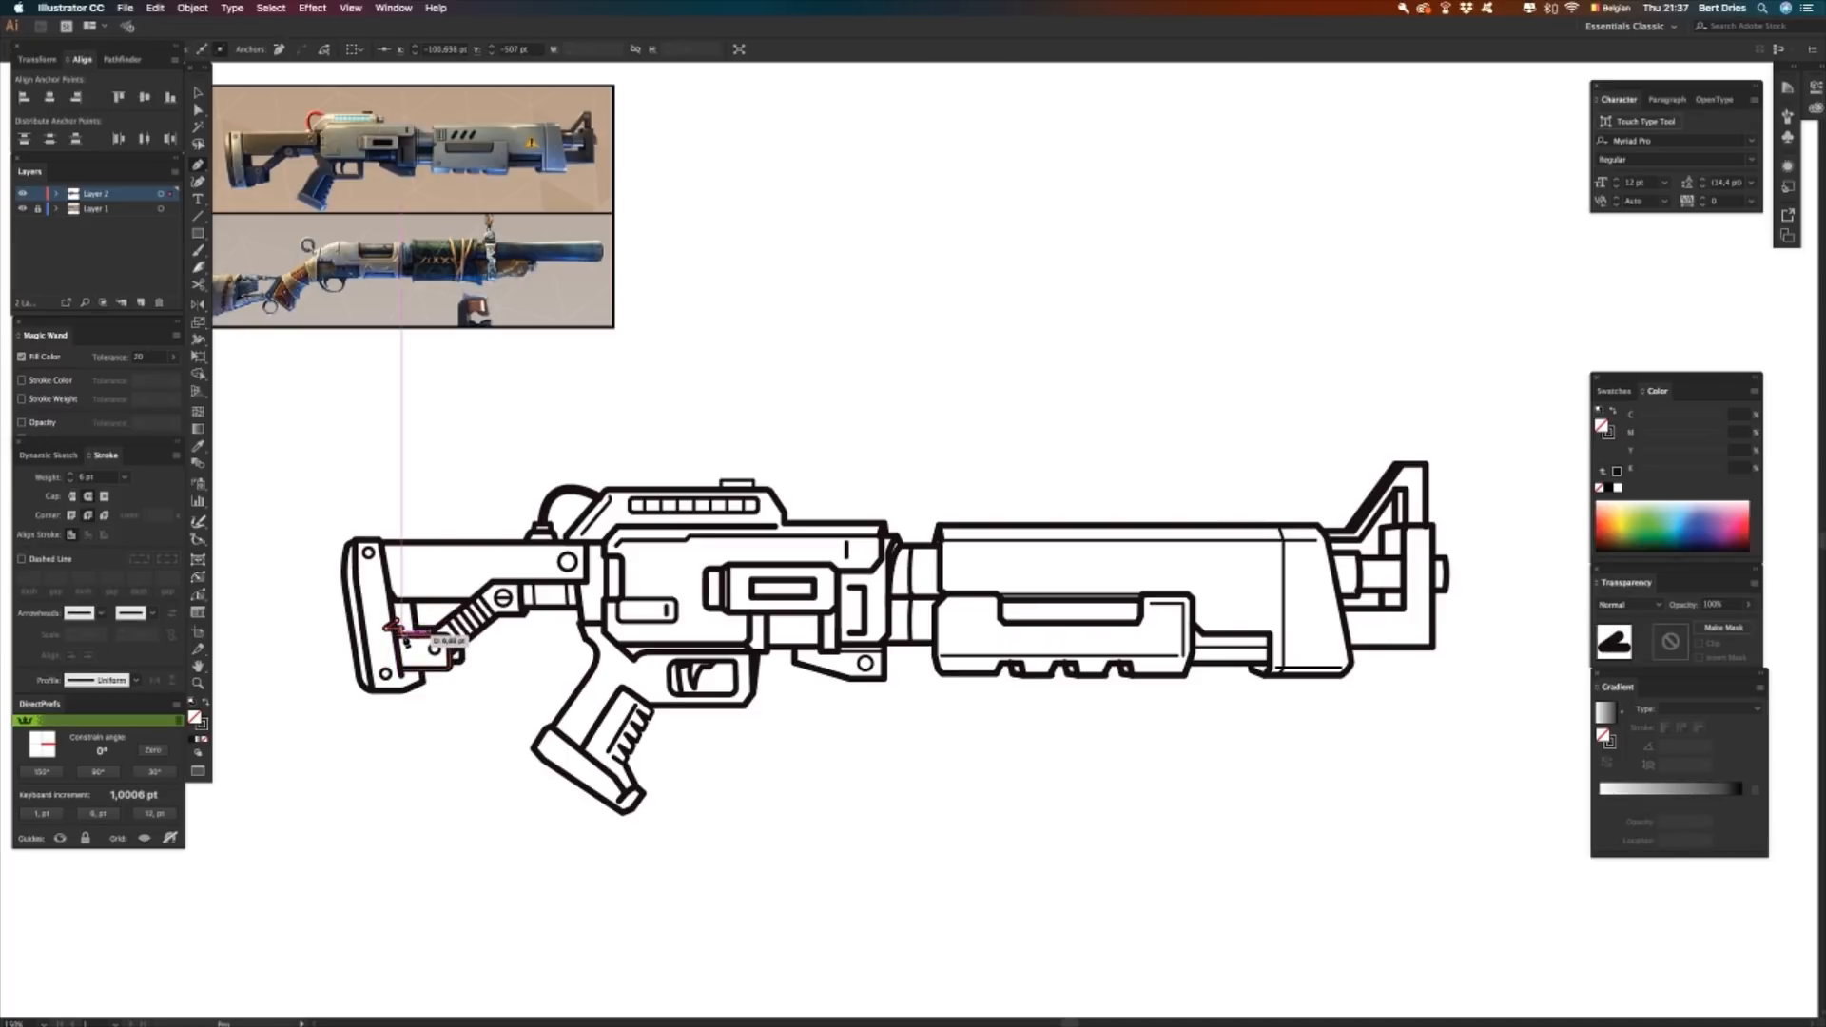
pyautogui.press('Up')
pyautogui.press('v')
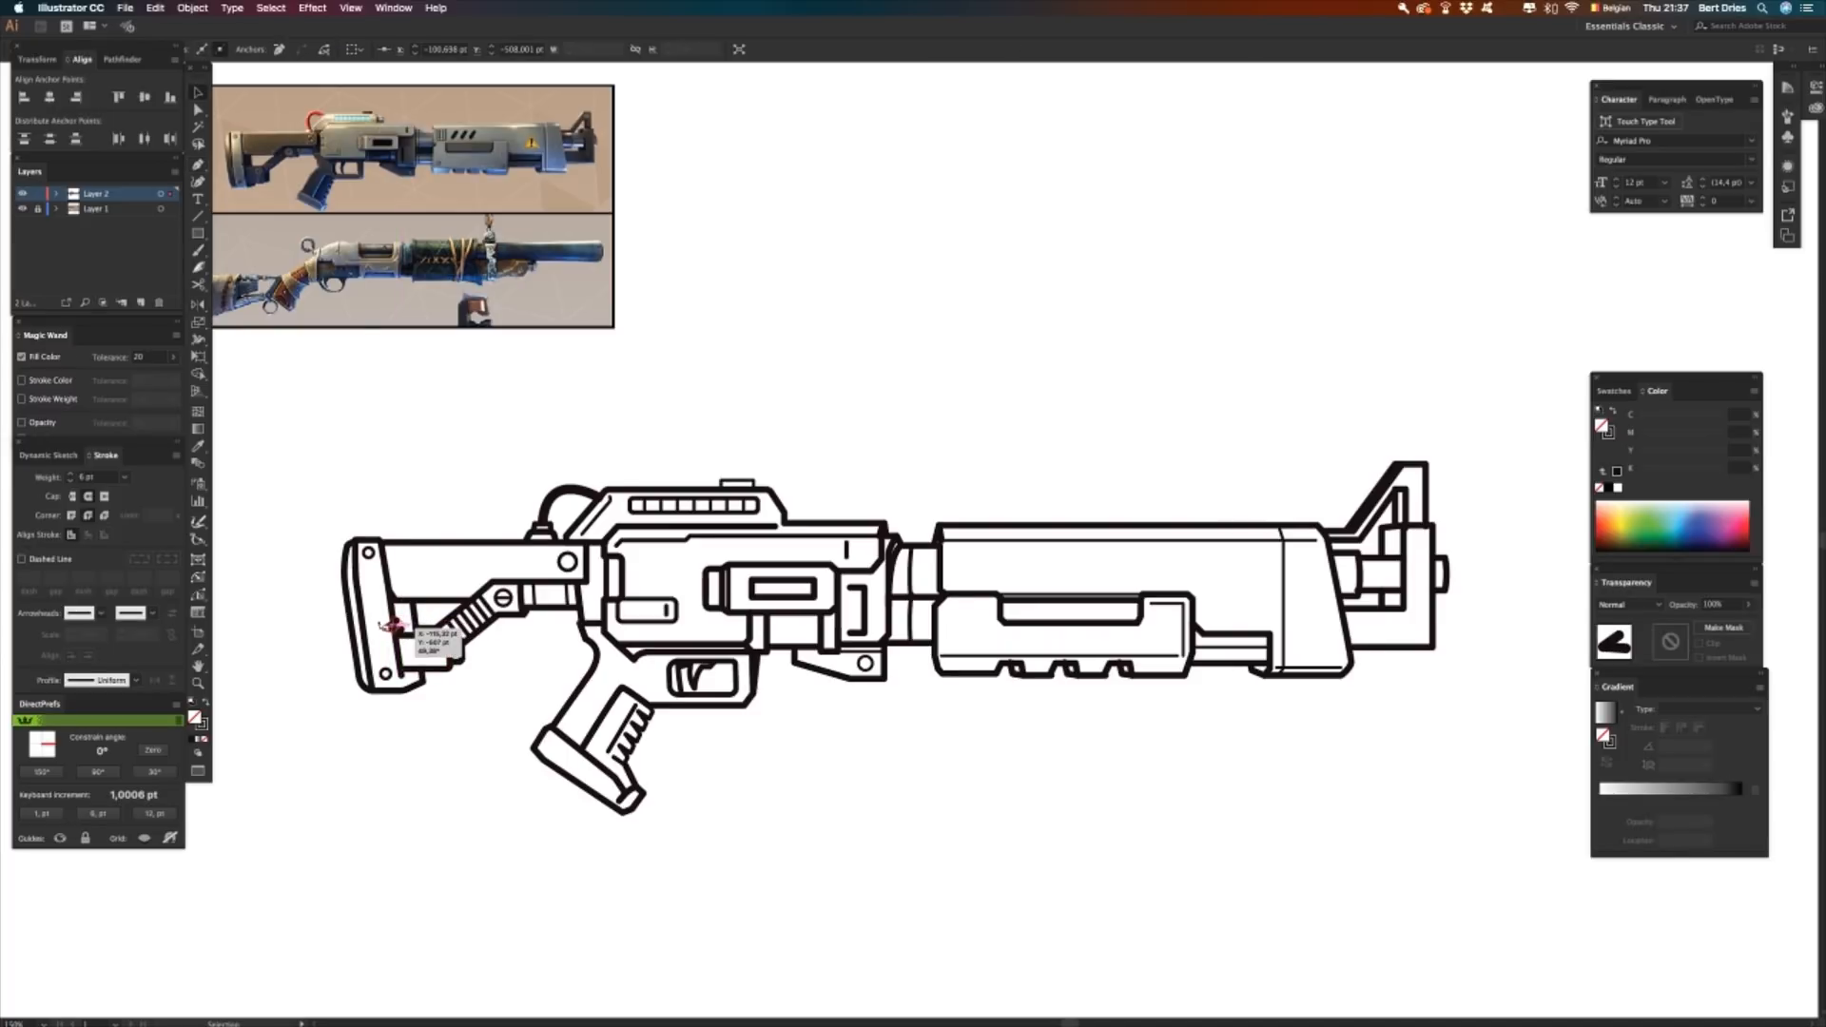
pyautogui.moveTo(378, 614); pyautogui.dragTo(393, 626)
pyautogui.press('Down')
pyautogui.press('Down')
pyautogui.press('Down')
pyautogui.press('Down')
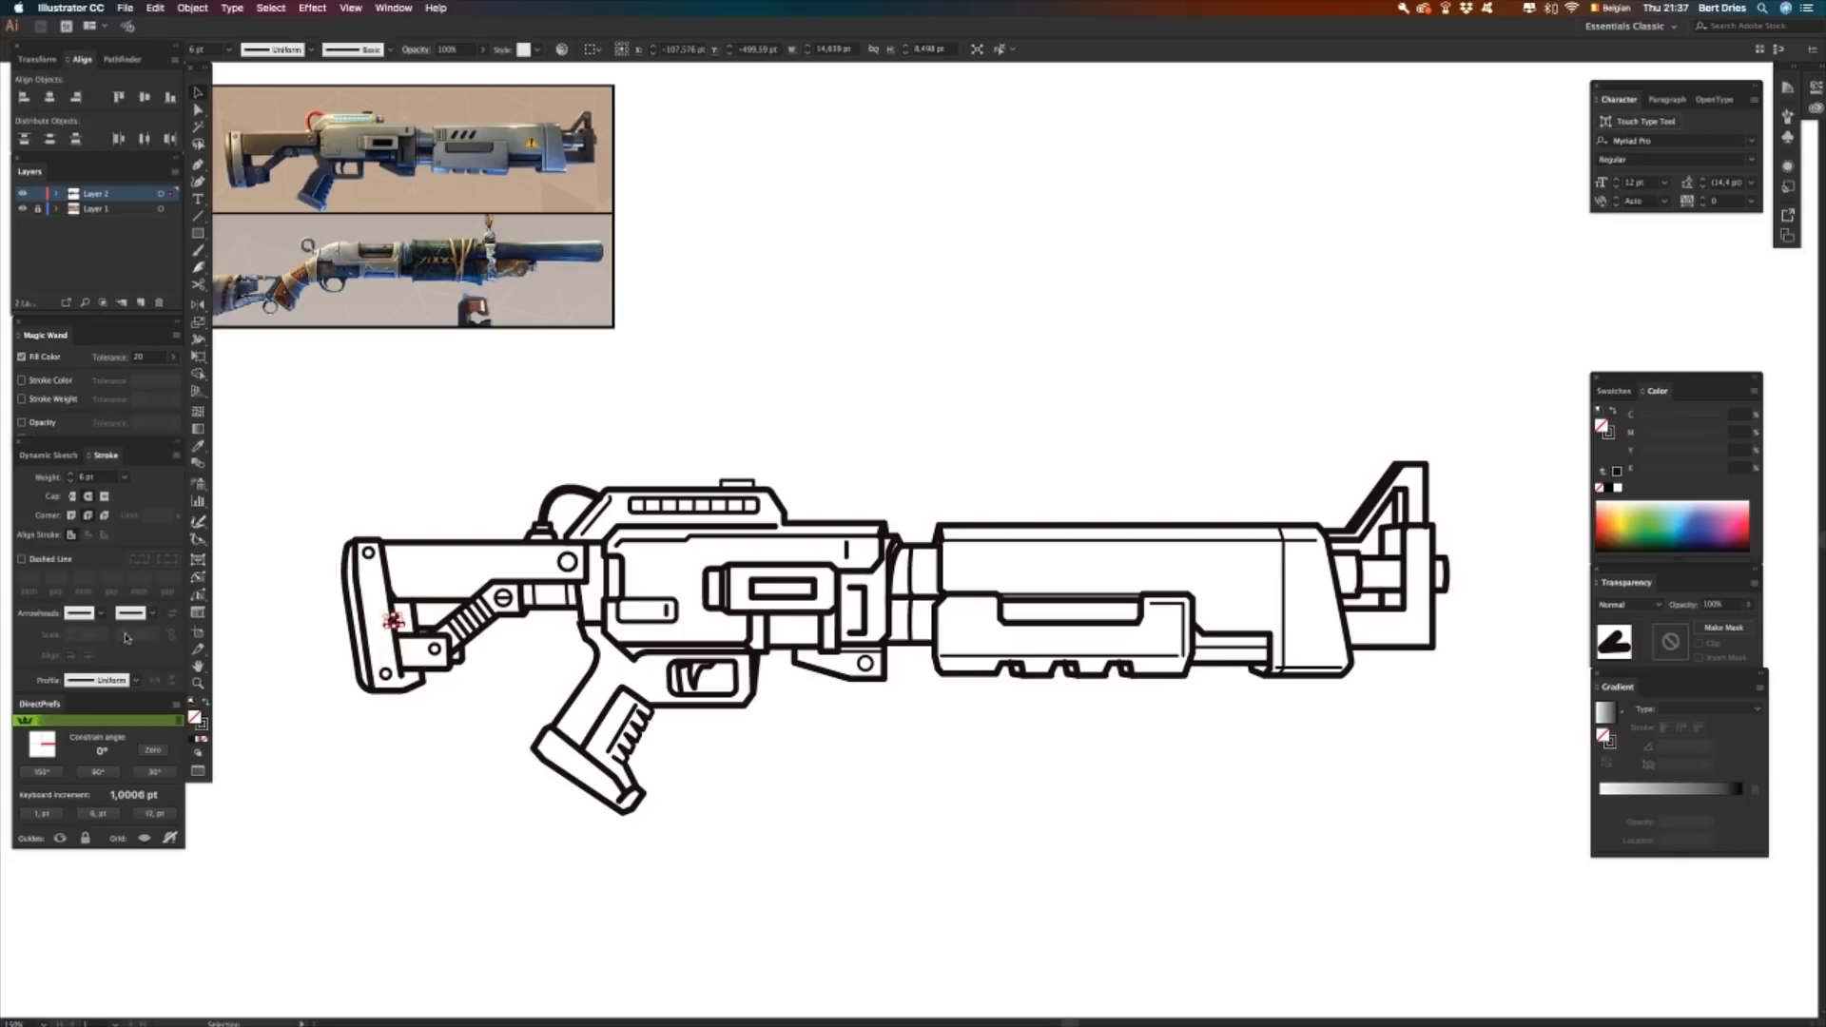
# - Give the short mark a tapered width profile and sketch a line down the butt plate's front edge through it
pyautogui.click(110, 684)
pyautogui.click(116, 720)
pyautogui.hotkey('shift', 'n')
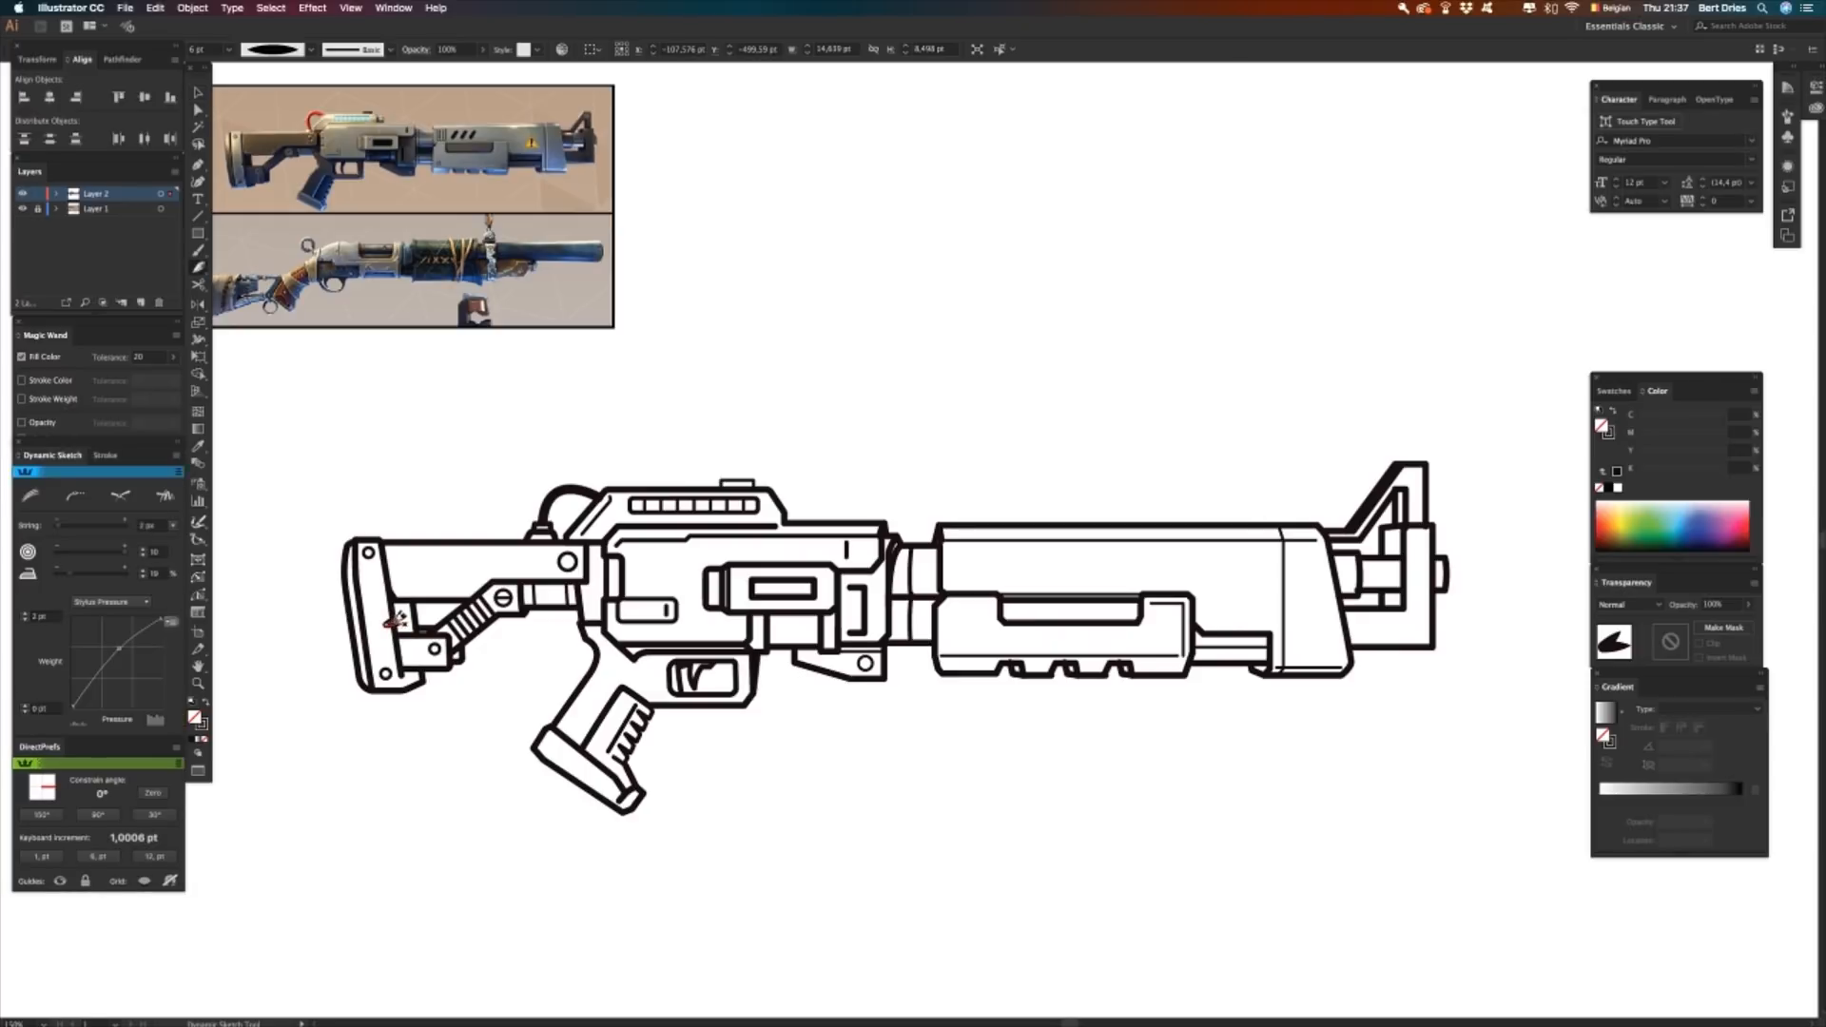
pyautogui.moveTo(389, 591); pyautogui.dragTo(401, 678)
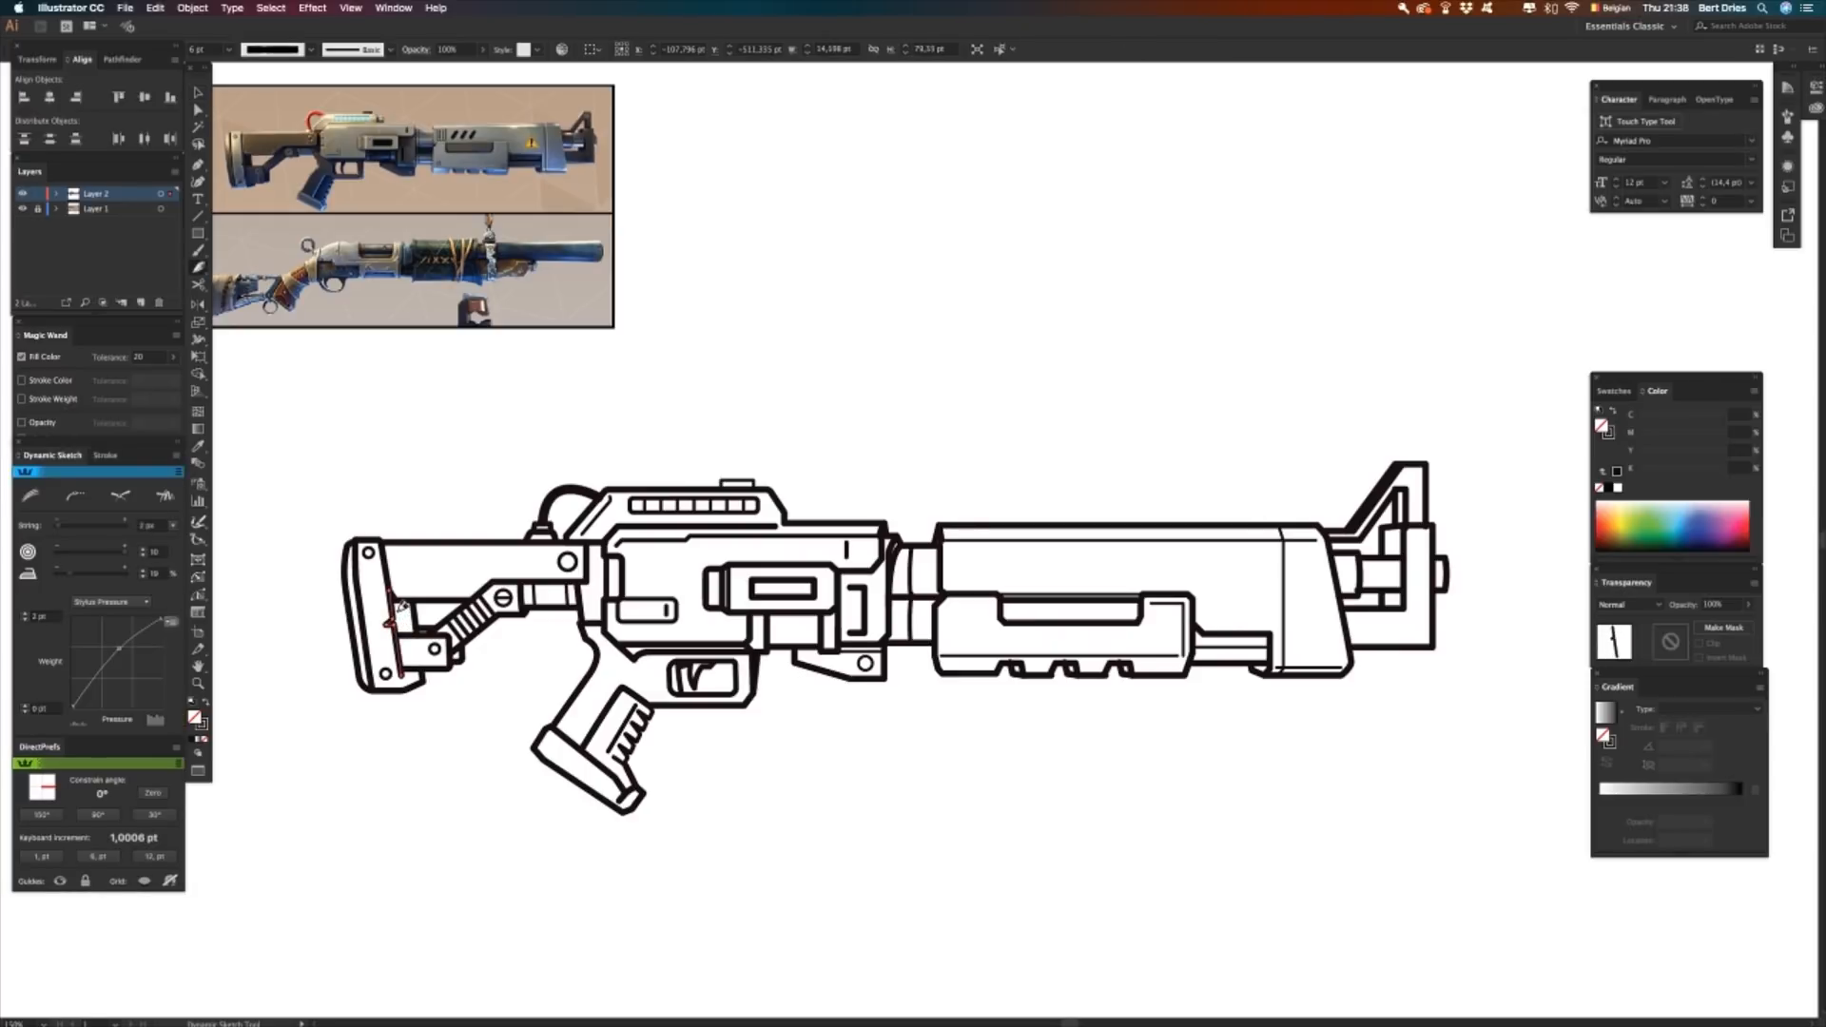
pyautogui.press('c')
pyautogui.click(373, 789)
pyautogui.press('Return')
pyautogui.press('v')
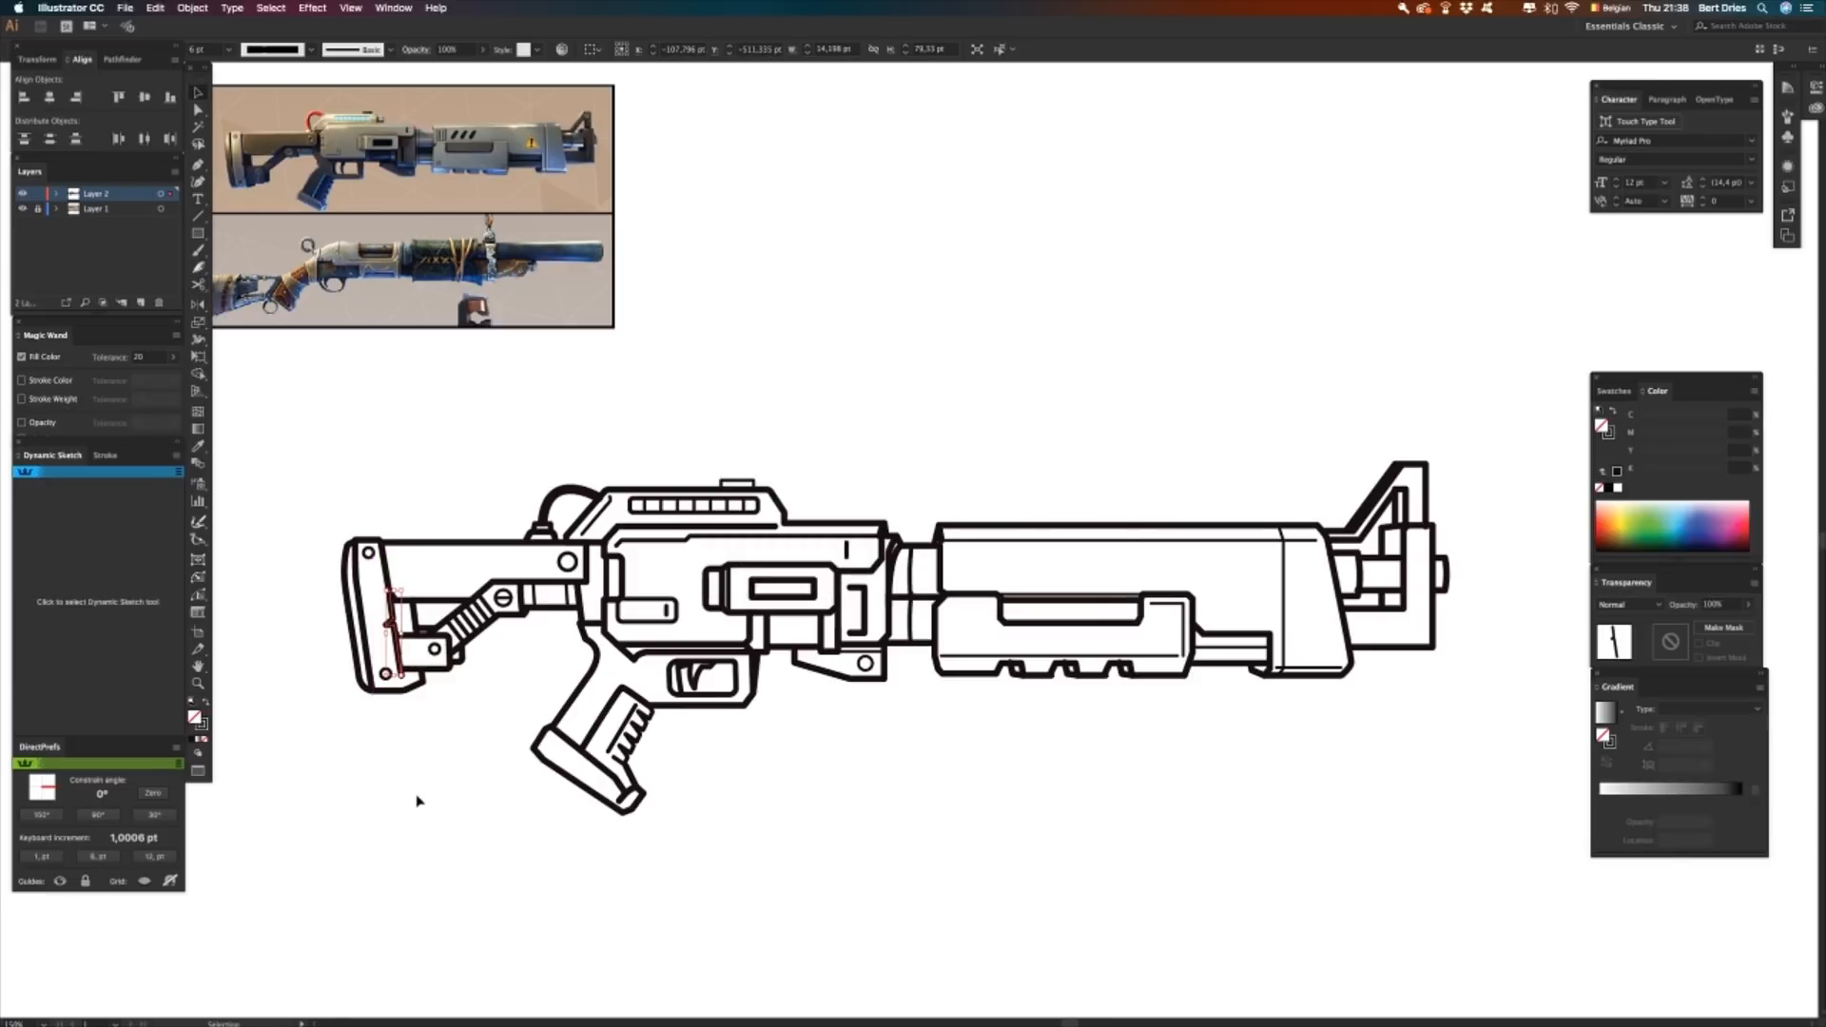
# - Extend the line on the butt plate's front edge with a short segment along the lower corner toward the strut
pyautogui.click(419, 802)
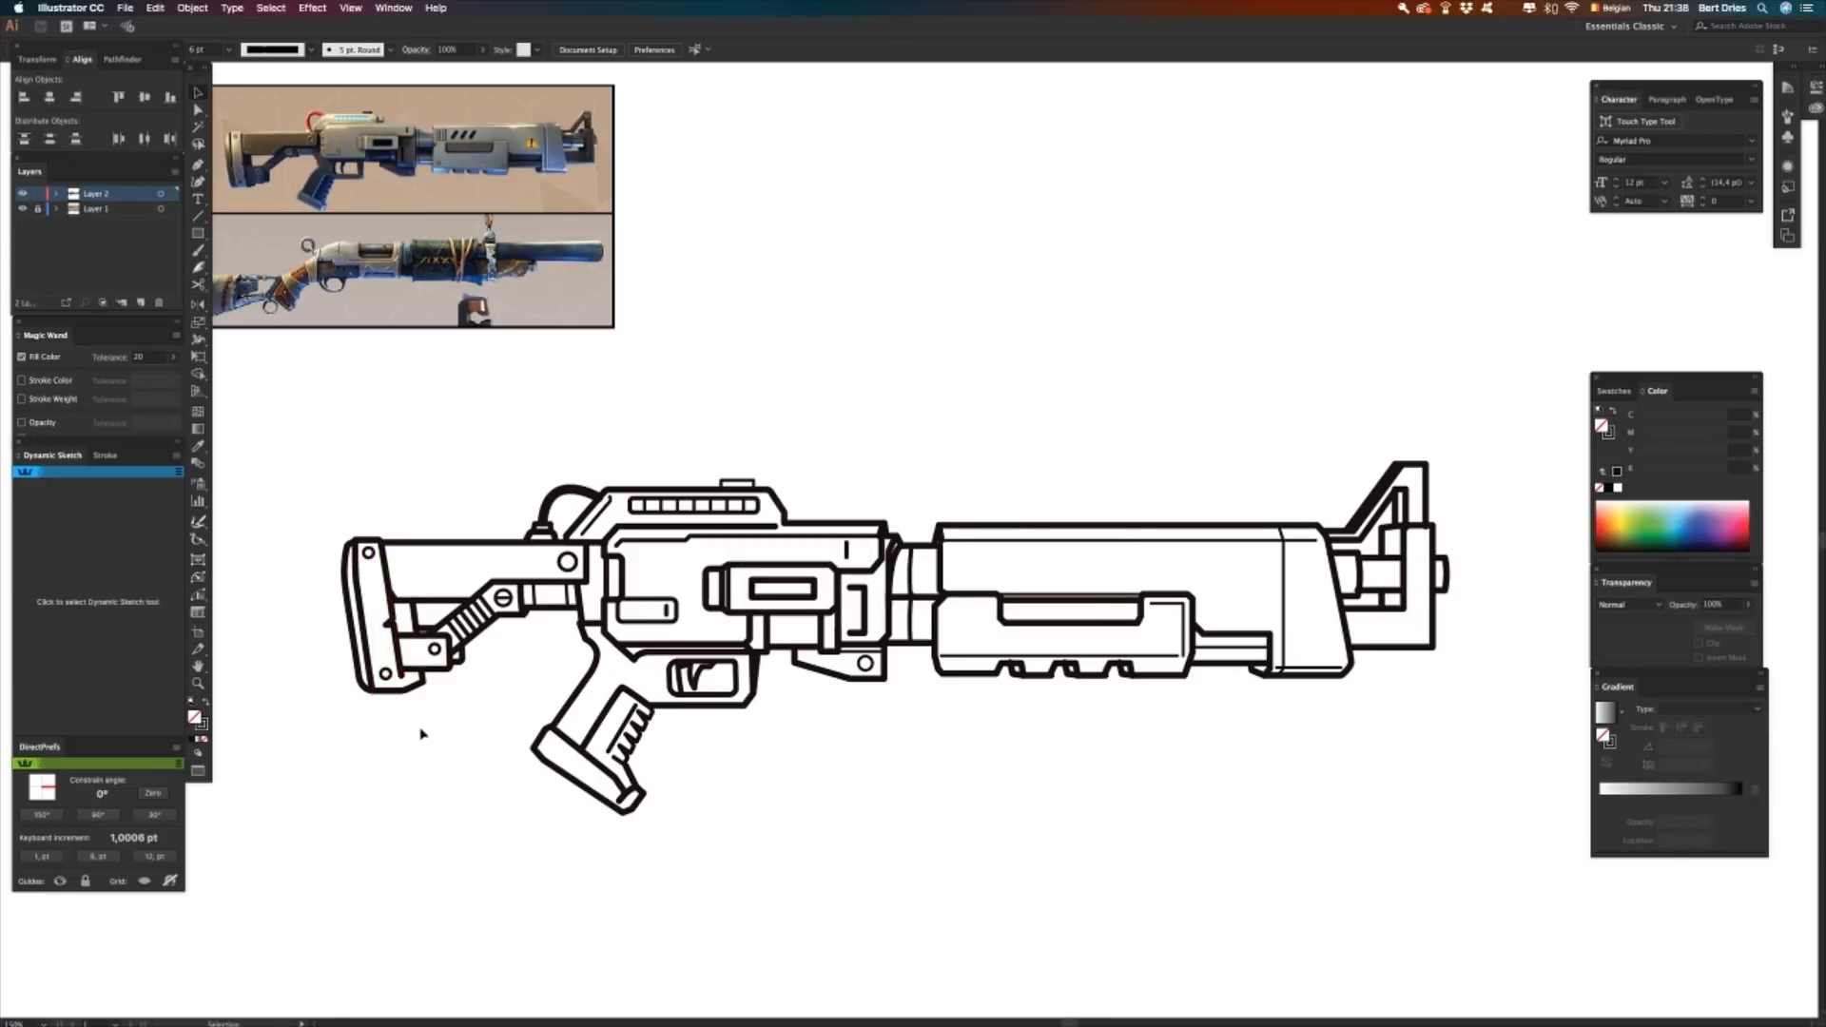
pyautogui.press('a')
pyautogui.moveTo(400, 677); pyautogui.dragTo(425, 674)
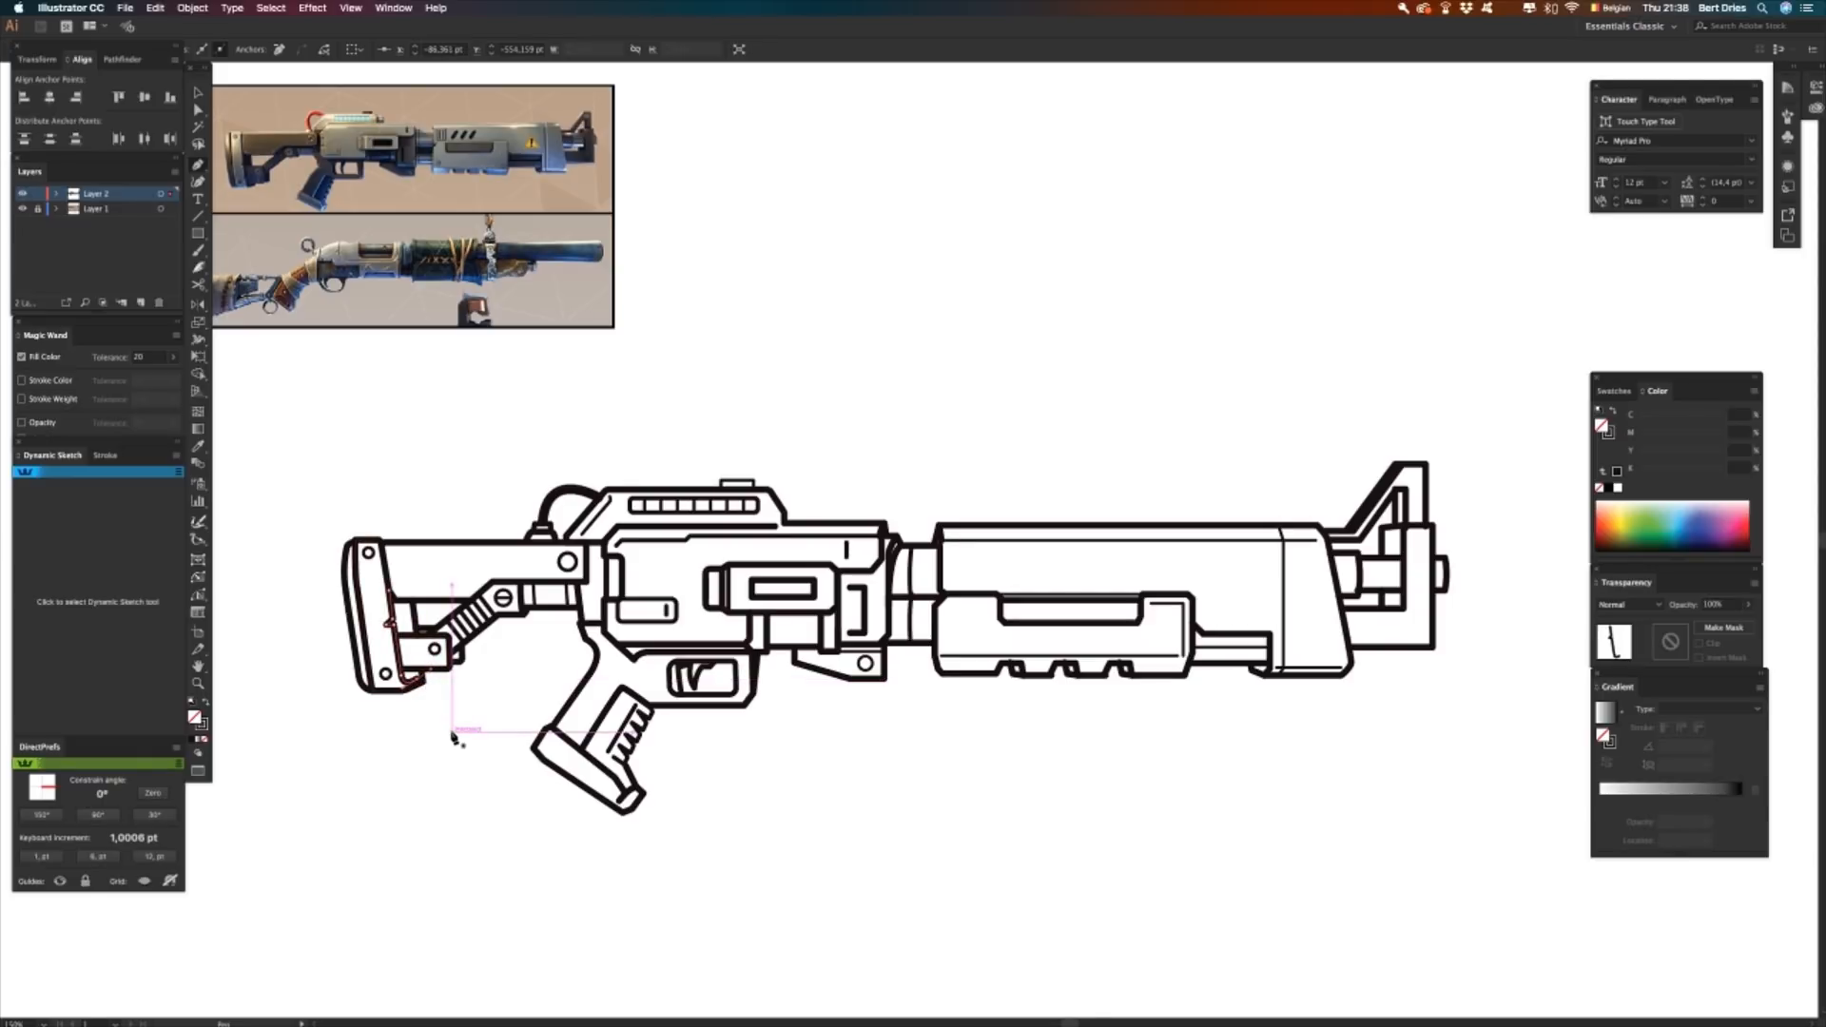
pyautogui.press('v')
pyautogui.click(459, 747)
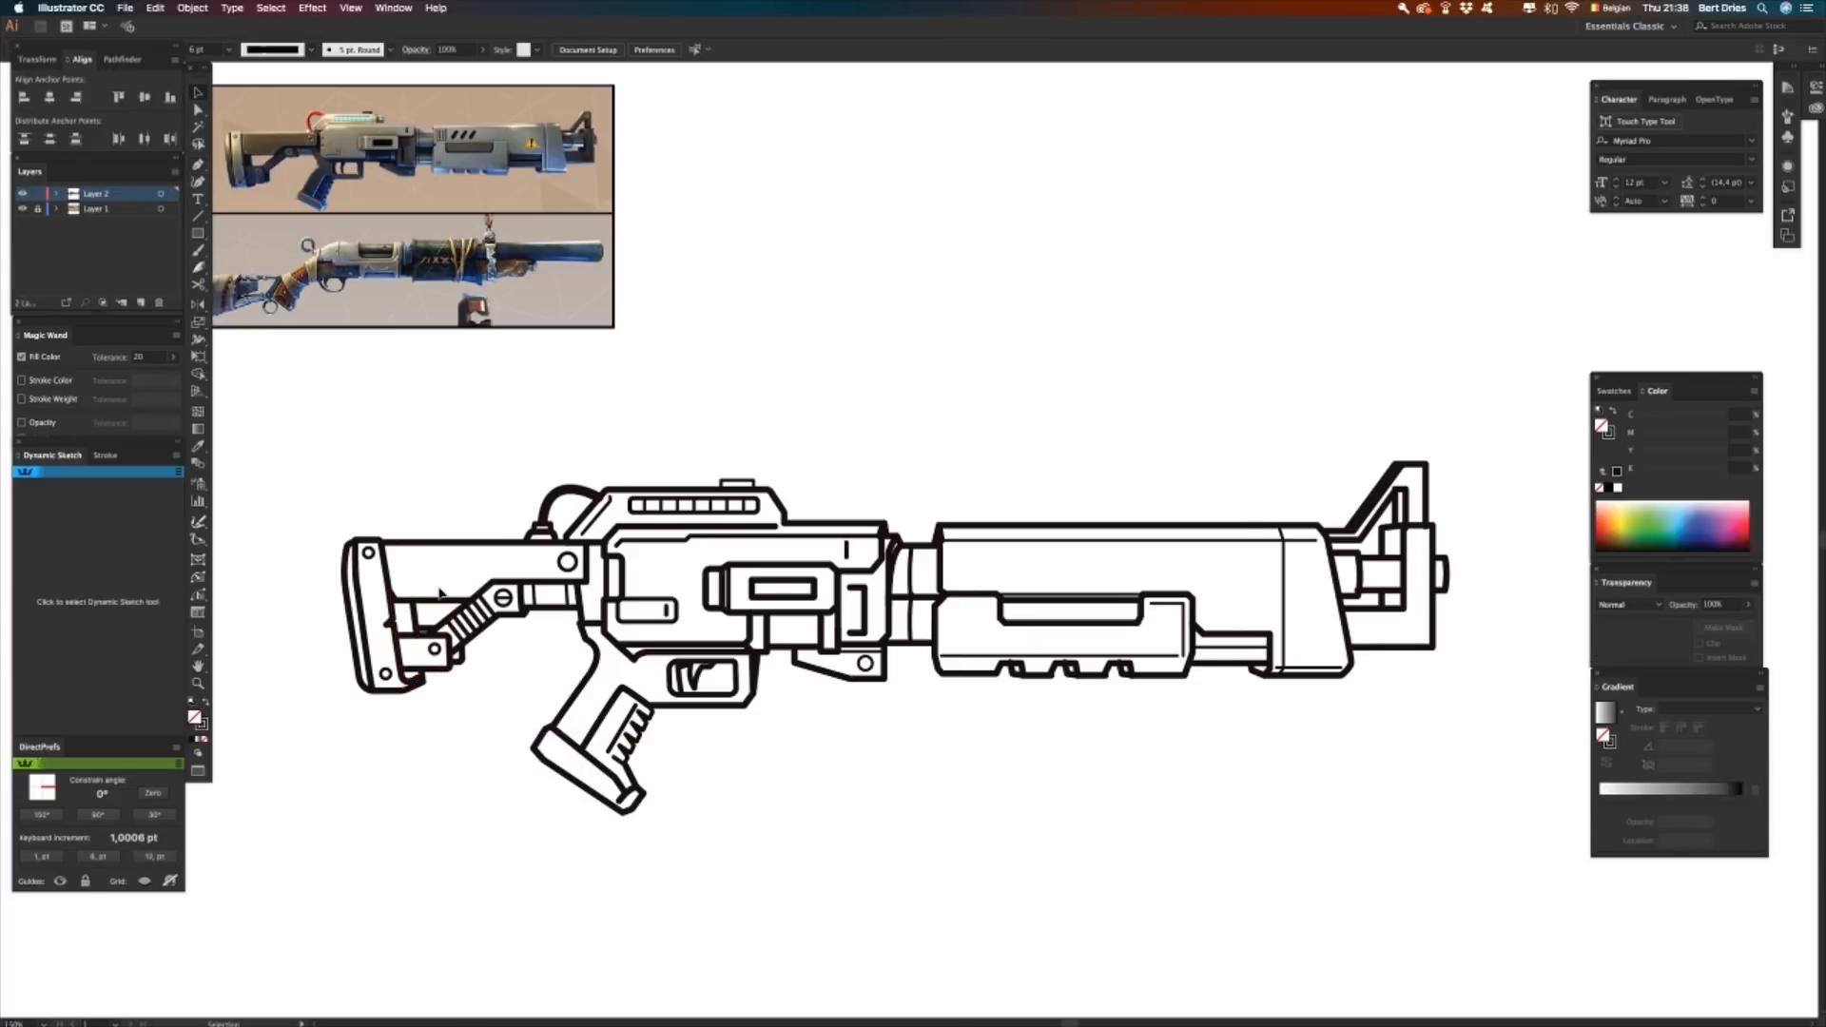
# - Draw a short line where the butt plate meets the stock's top edge and match its stroke to the butt plate outline
pyautogui.moveTo(384, 541); pyautogui.dragTo(395, 553)
pyautogui.click(393, 543)
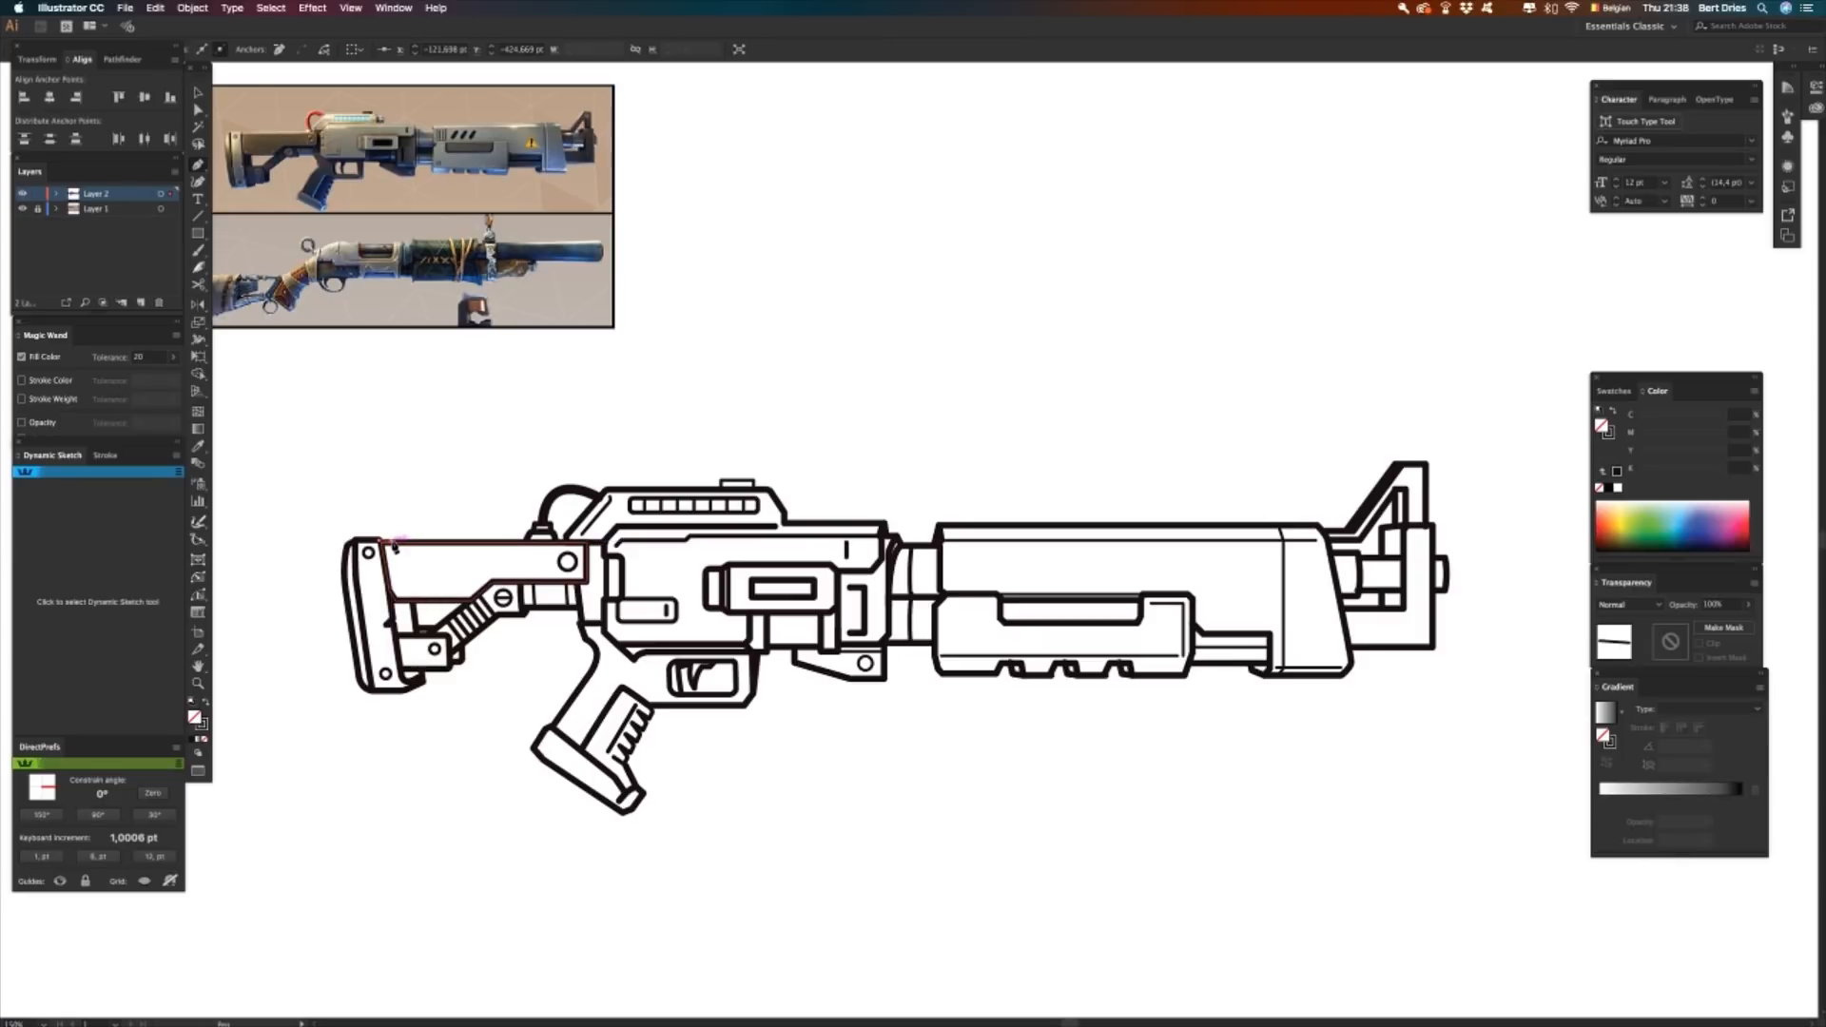
pyautogui.press('i')
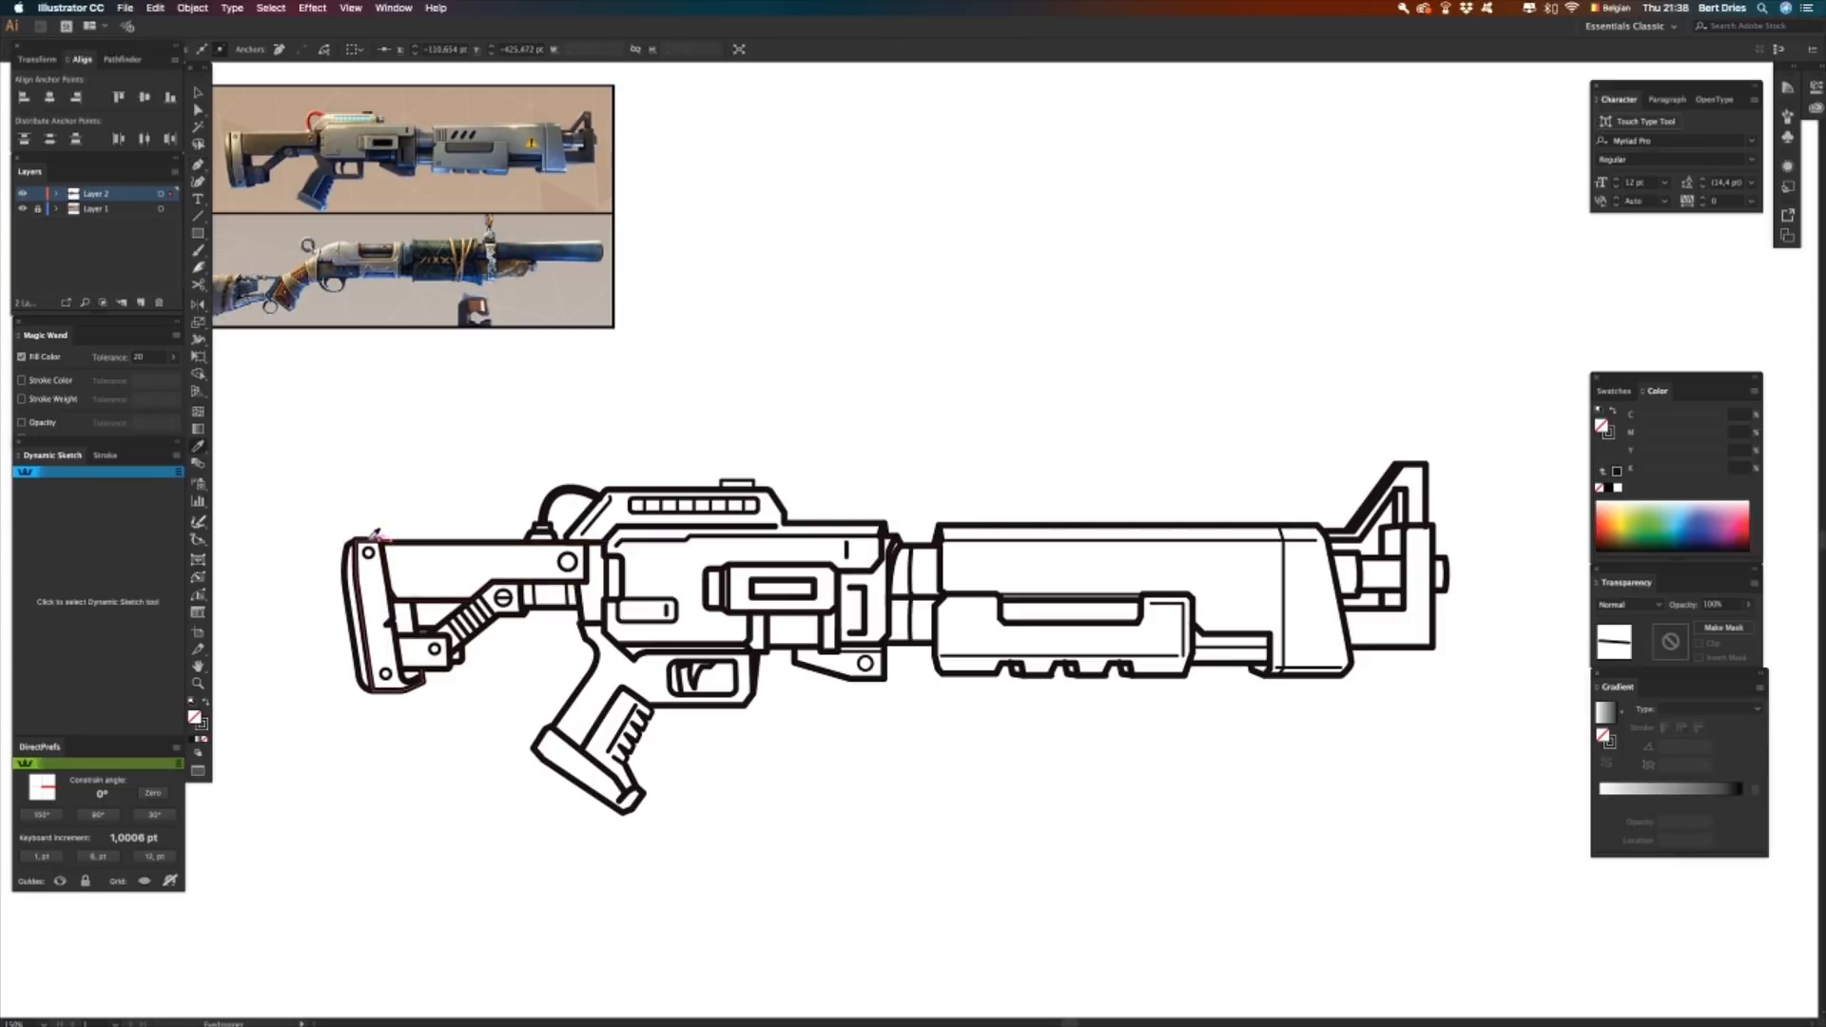
pyautogui.click(361, 539)
pyautogui.press('v')
pyautogui.click(407, 492)
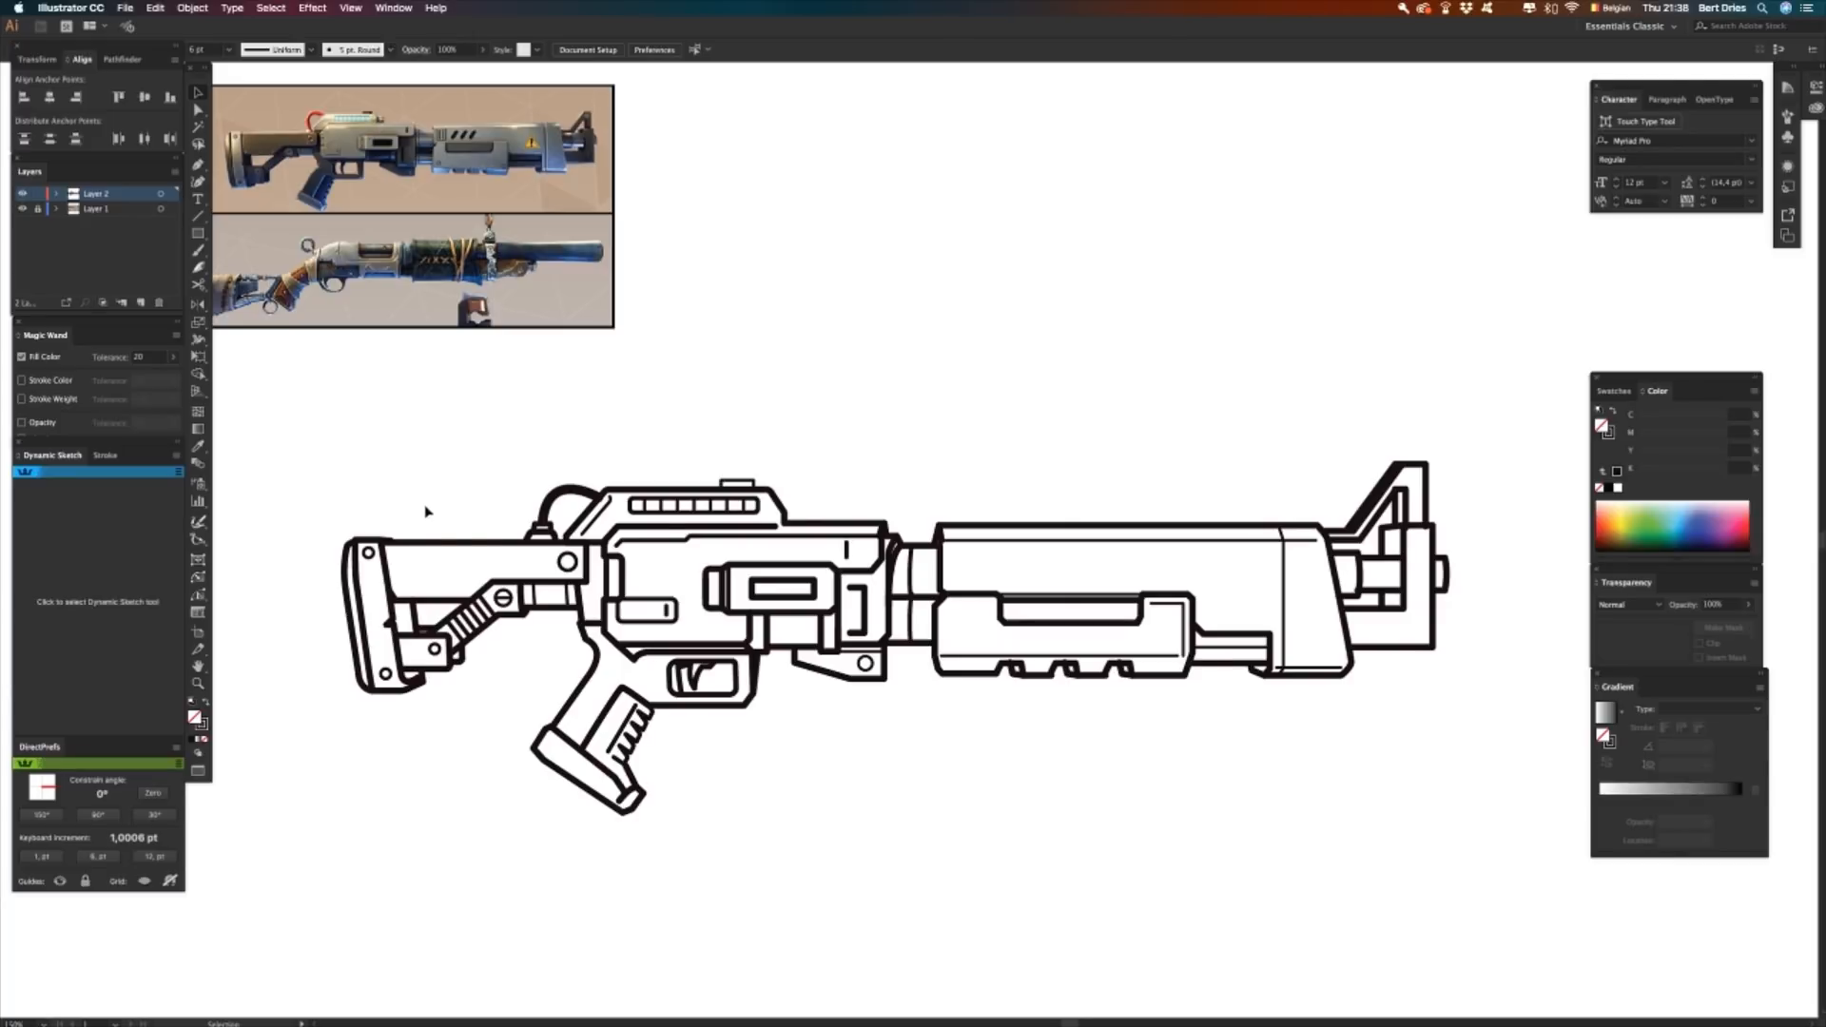
# - Draw a small rivet circle about 4.7 pt wide in the stock's upper rear corner with the line style of the existing bolts
pyautogui.click(557, 569)
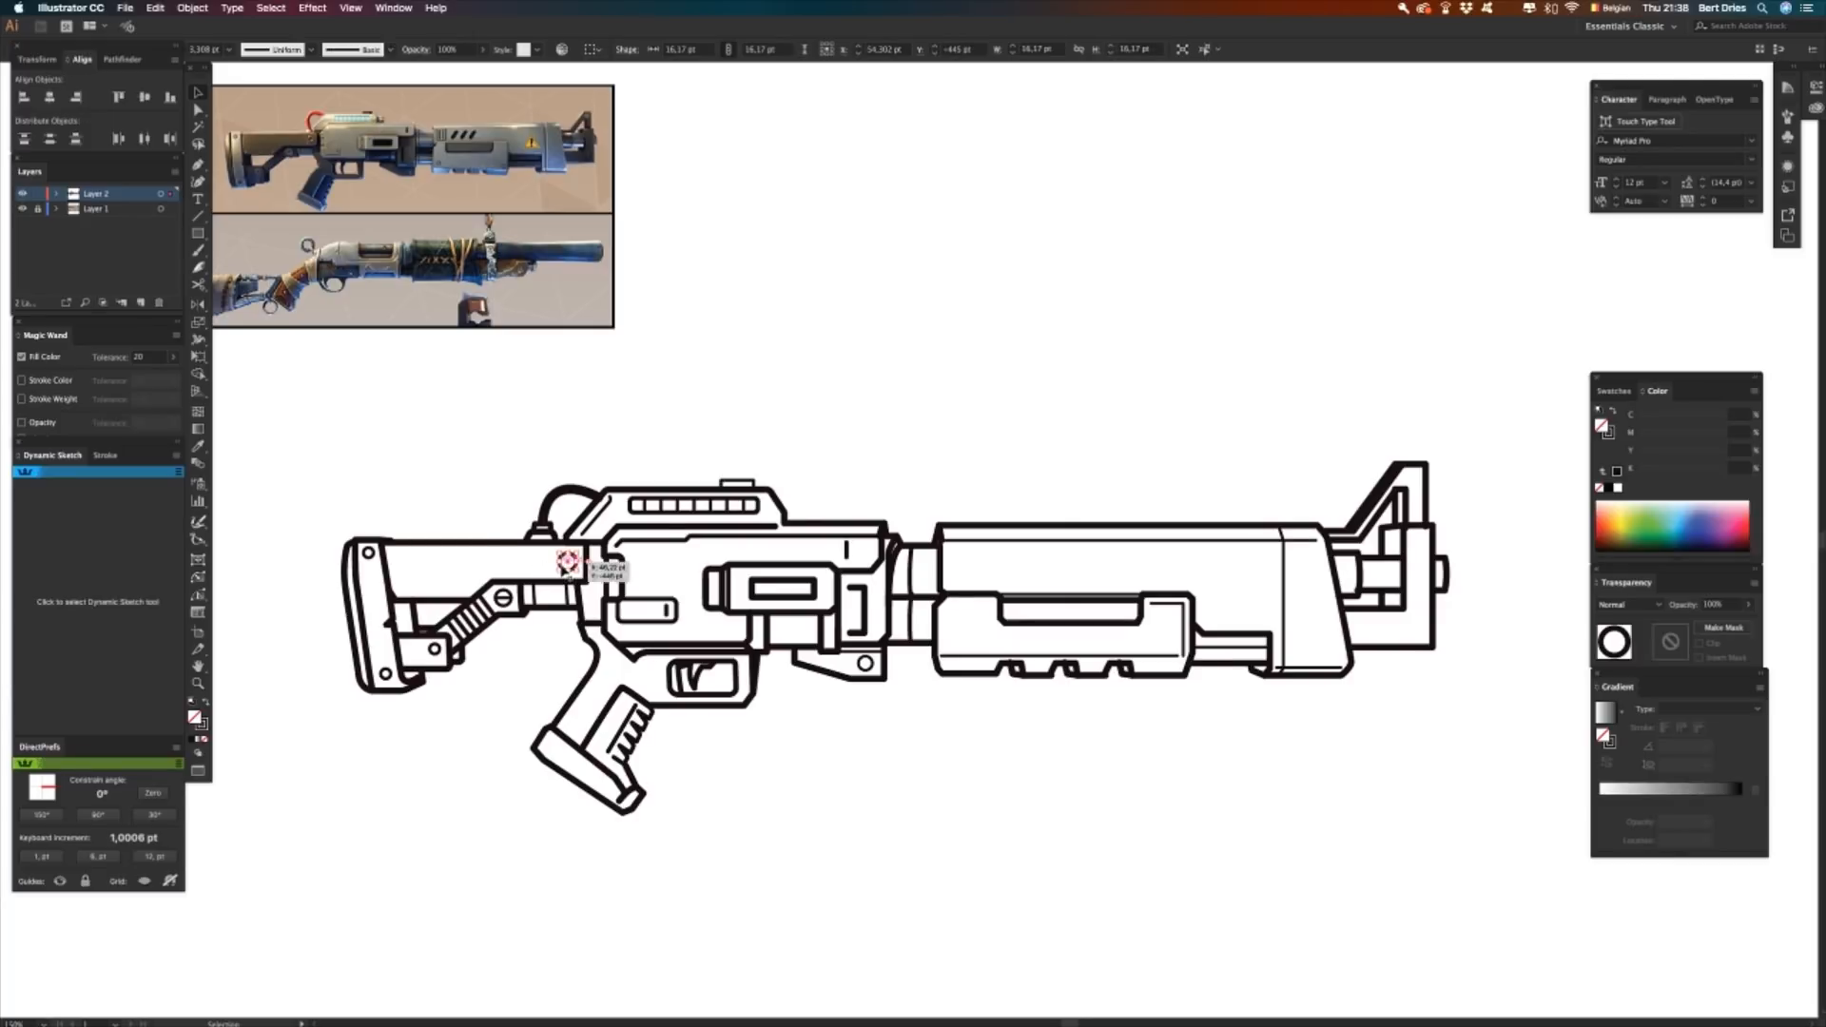
pyautogui.click(476, 481)
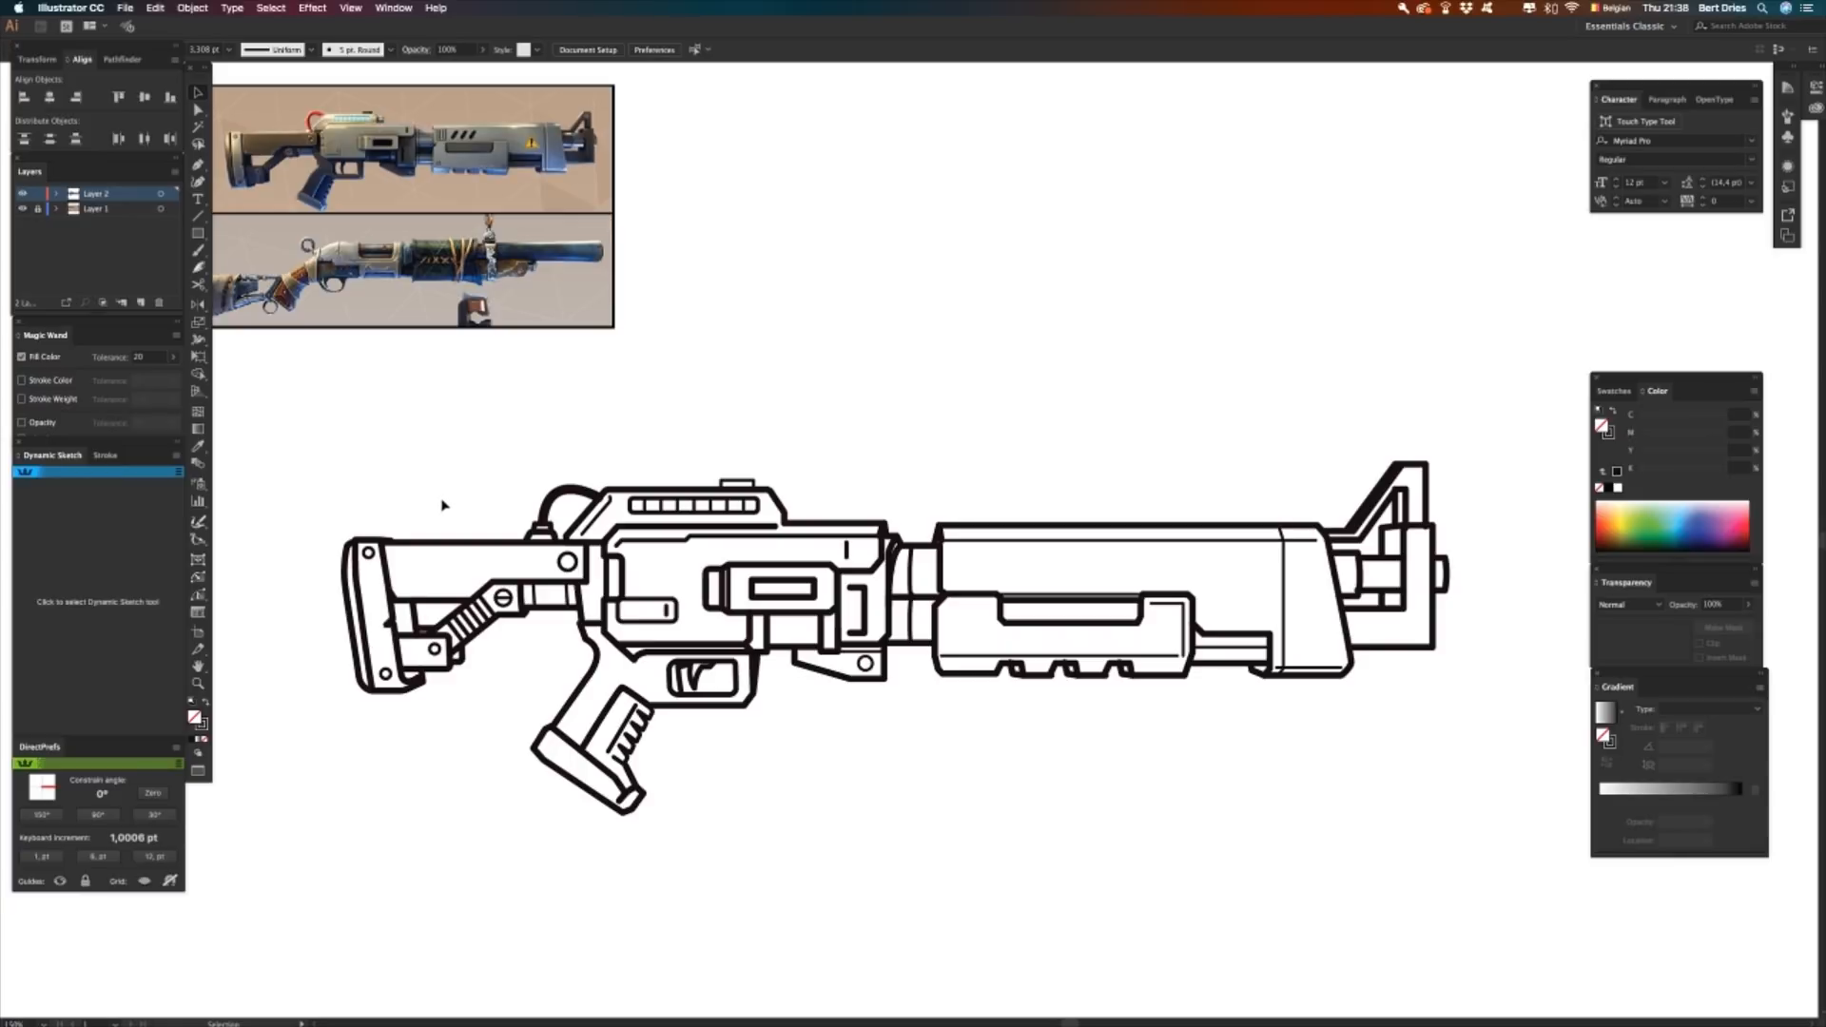
pyautogui.press('l')
pyautogui.moveTo(391, 549); pyautogui.dragTo(396, 555)
pyautogui.press('i')
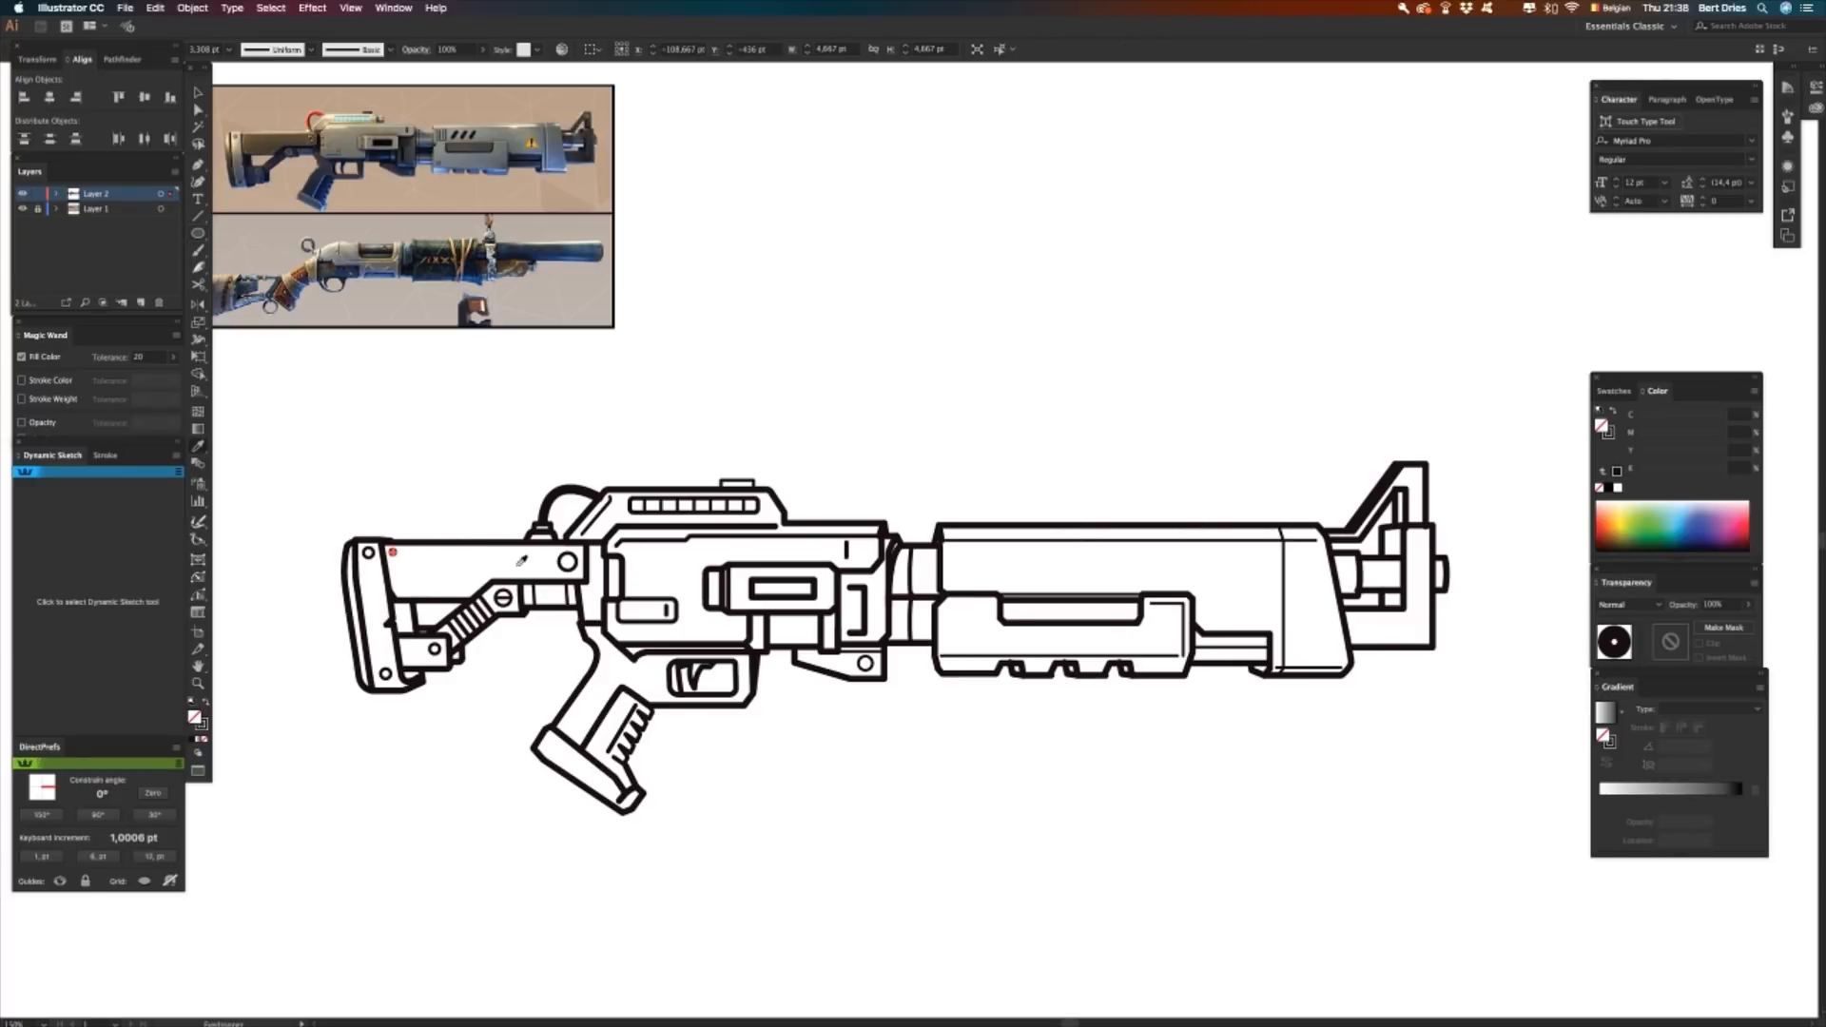
pyautogui.press('v')
pyautogui.click(475, 497)
# - Set the small stock rivet's stroke weight to 2 pt
pyautogui.click(393, 553)
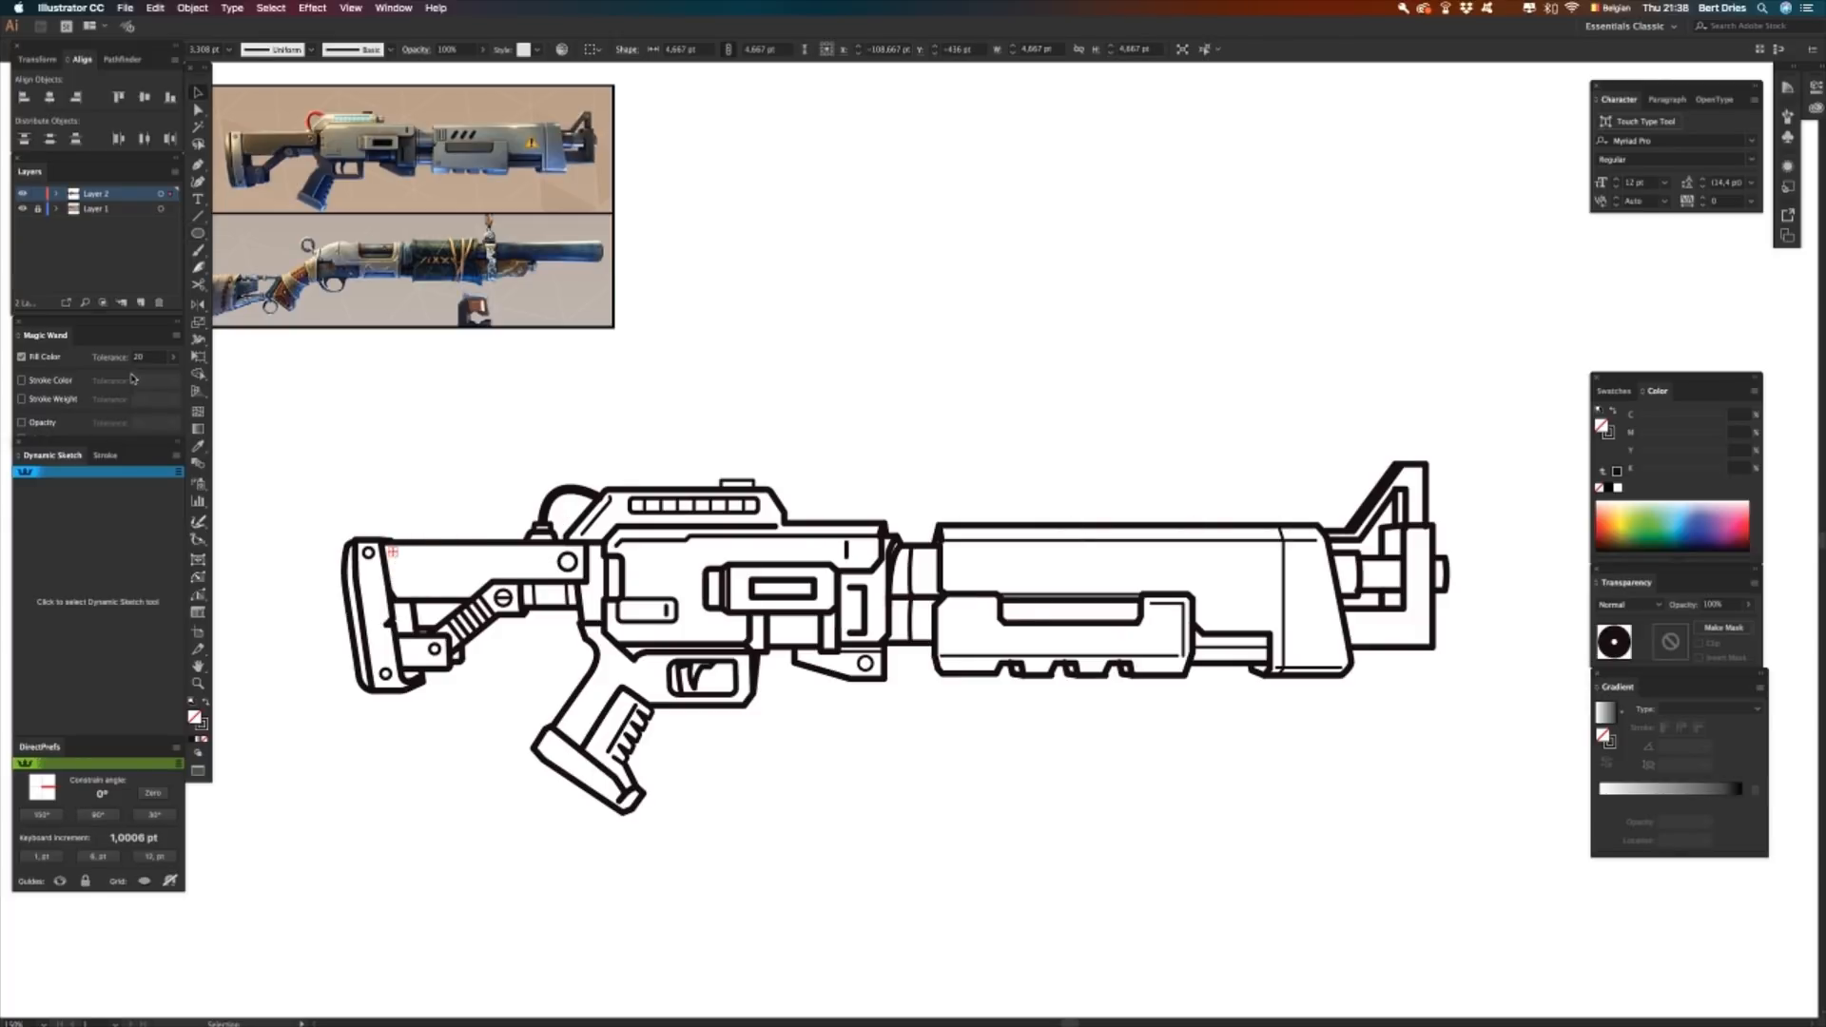
pyautogui.click(103, 456)
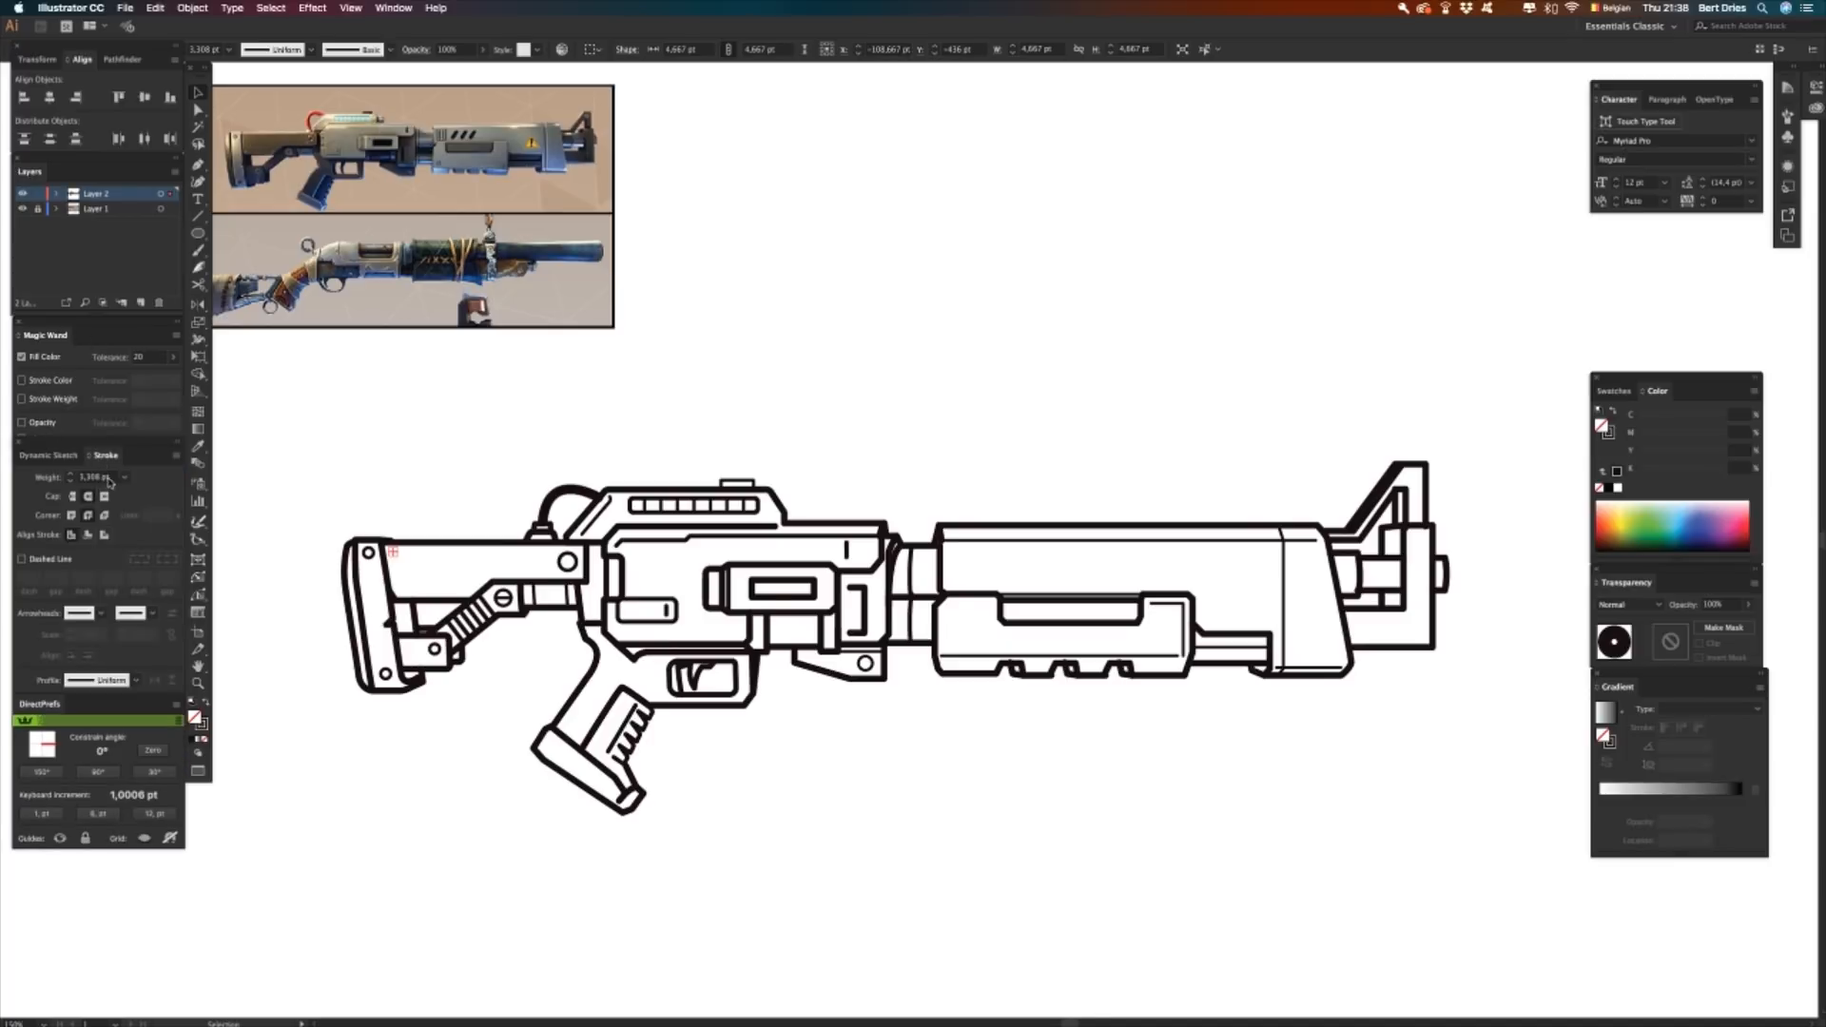
pyautogui.click(96, 478)
pyautogui.write('2')
pyautogui.press('Return')
pyautogui.click(385, 514)
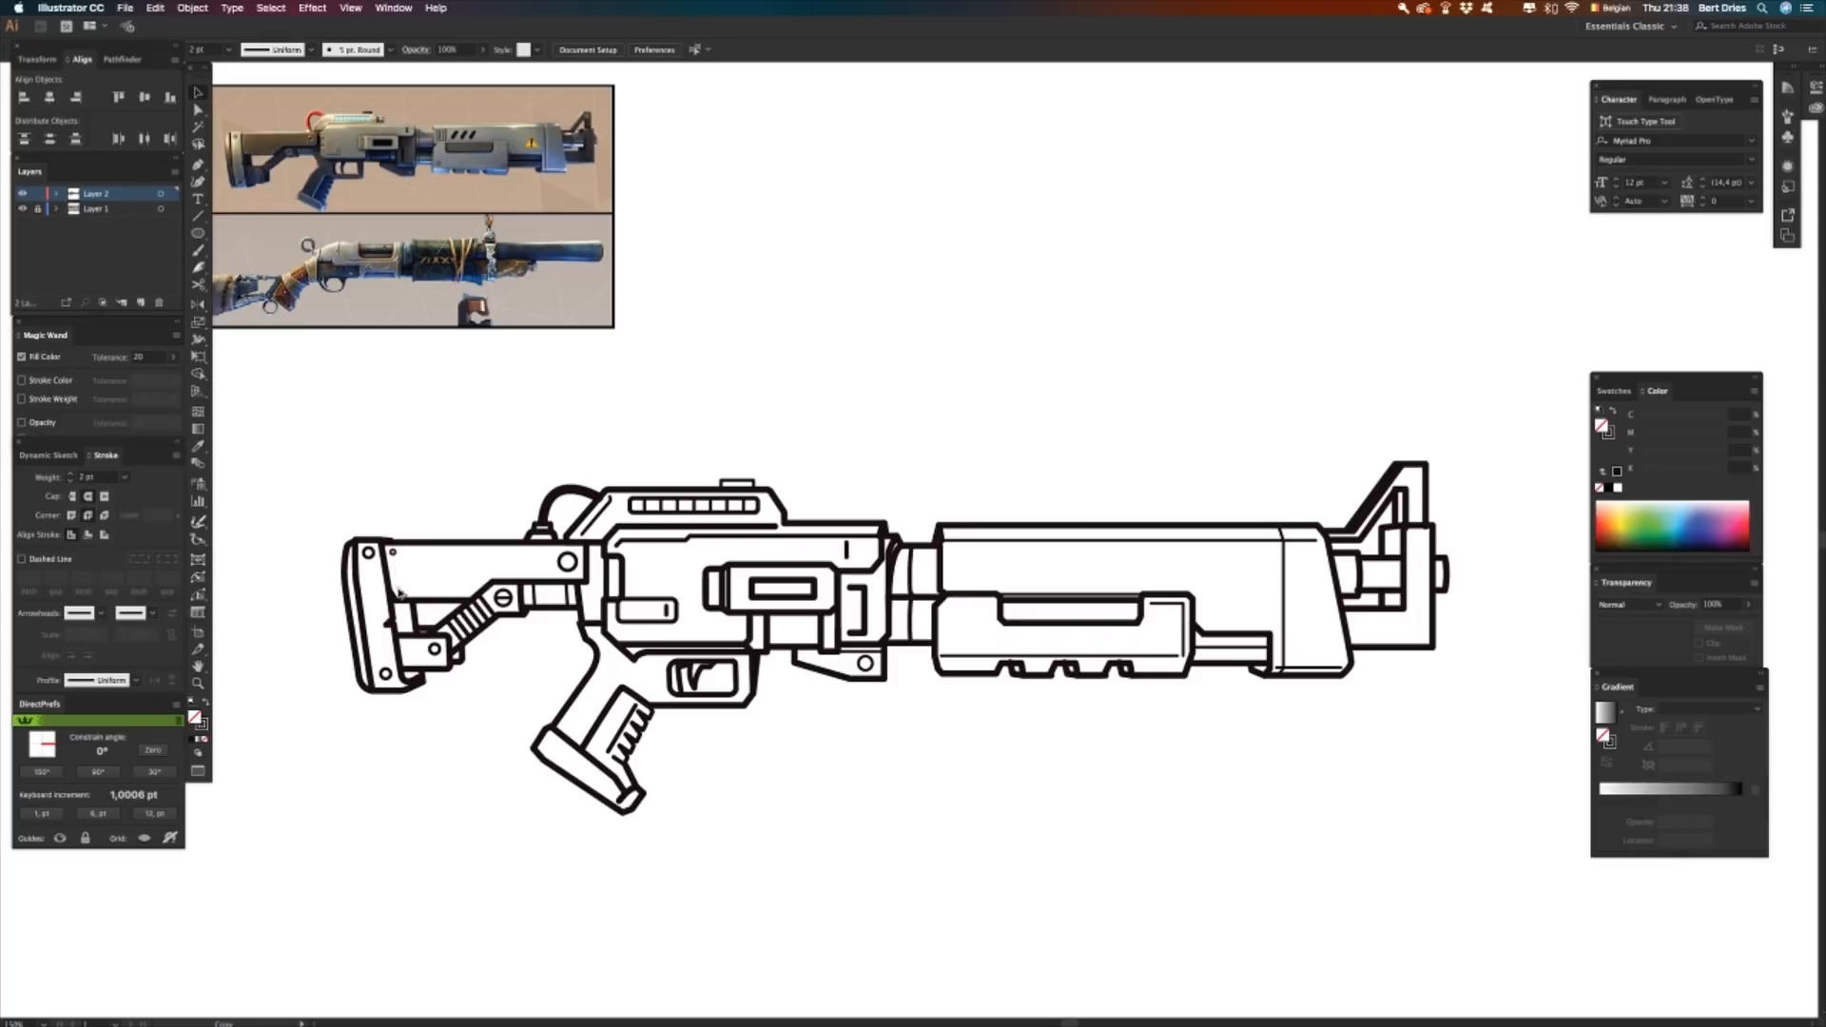
# - Duplicate the rivet to the stock's lower rear corner and to the bend in its lower edge
pyautogui.click(398, 591)
pyautogui.click(401, 531)
pyautogui.press('a')
pyautogui.click(497, 588)
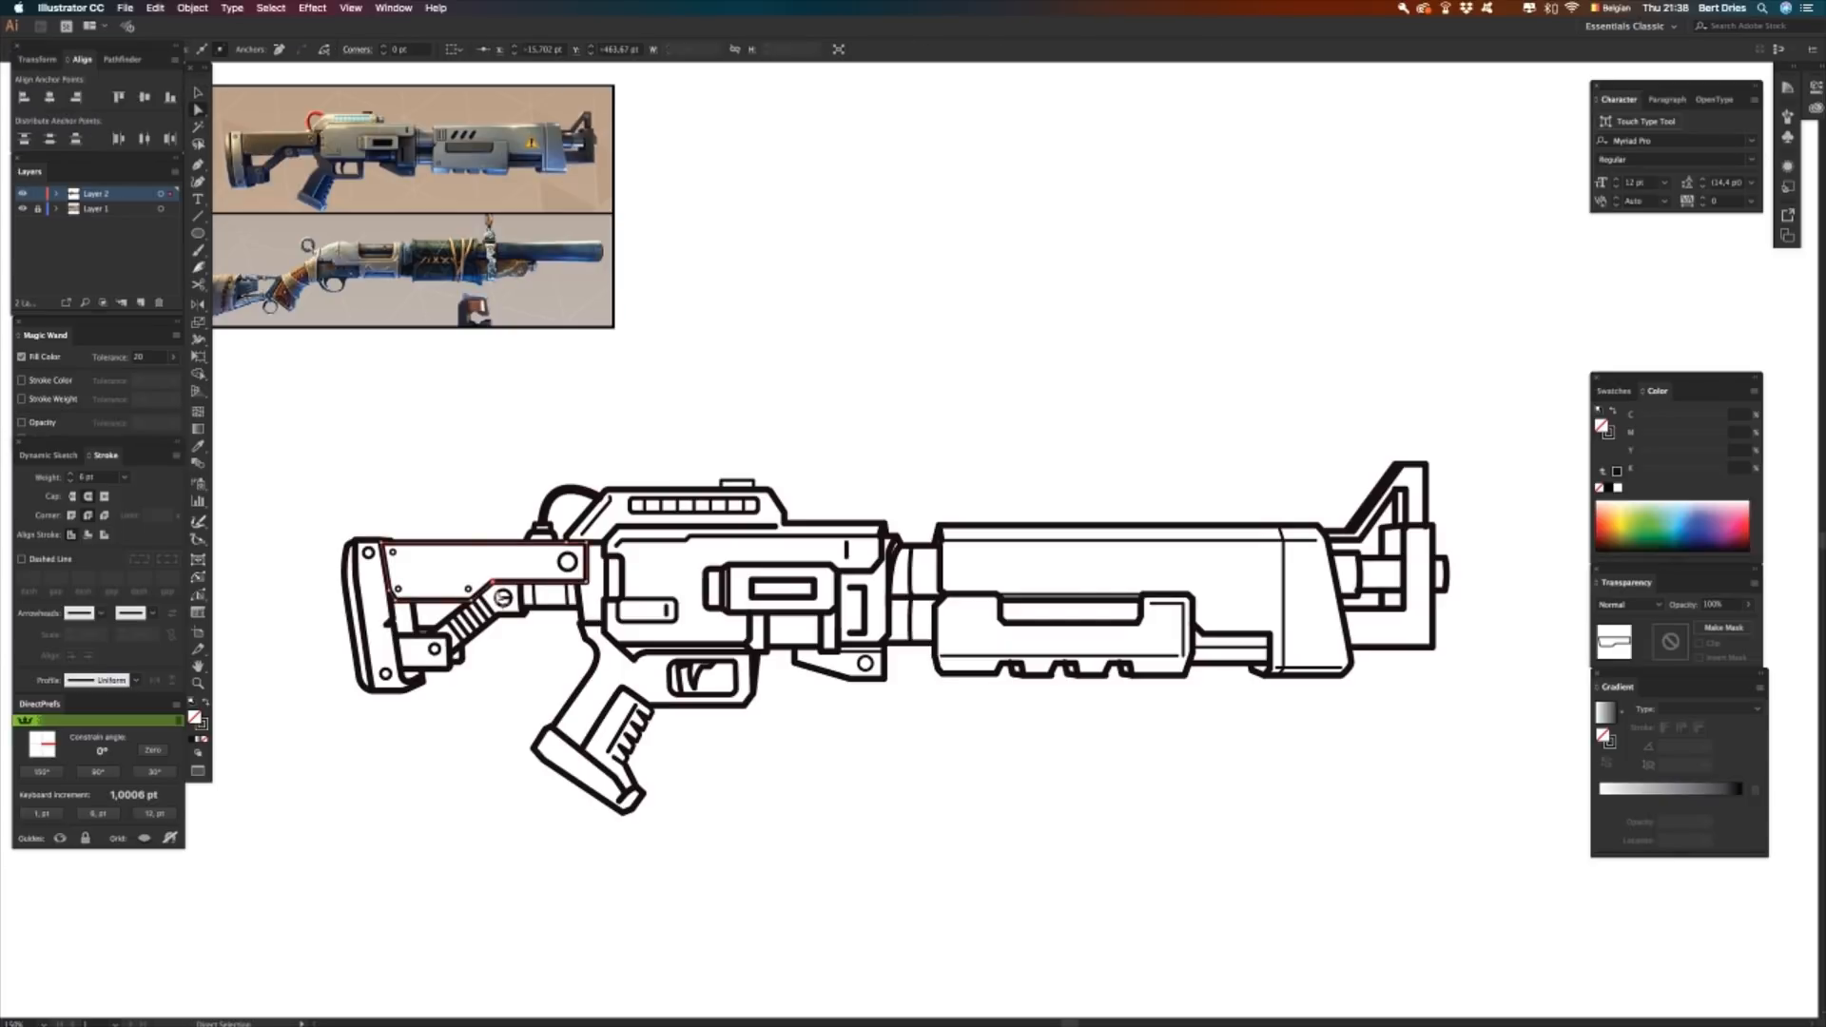
pyautogui.click(437, 489)
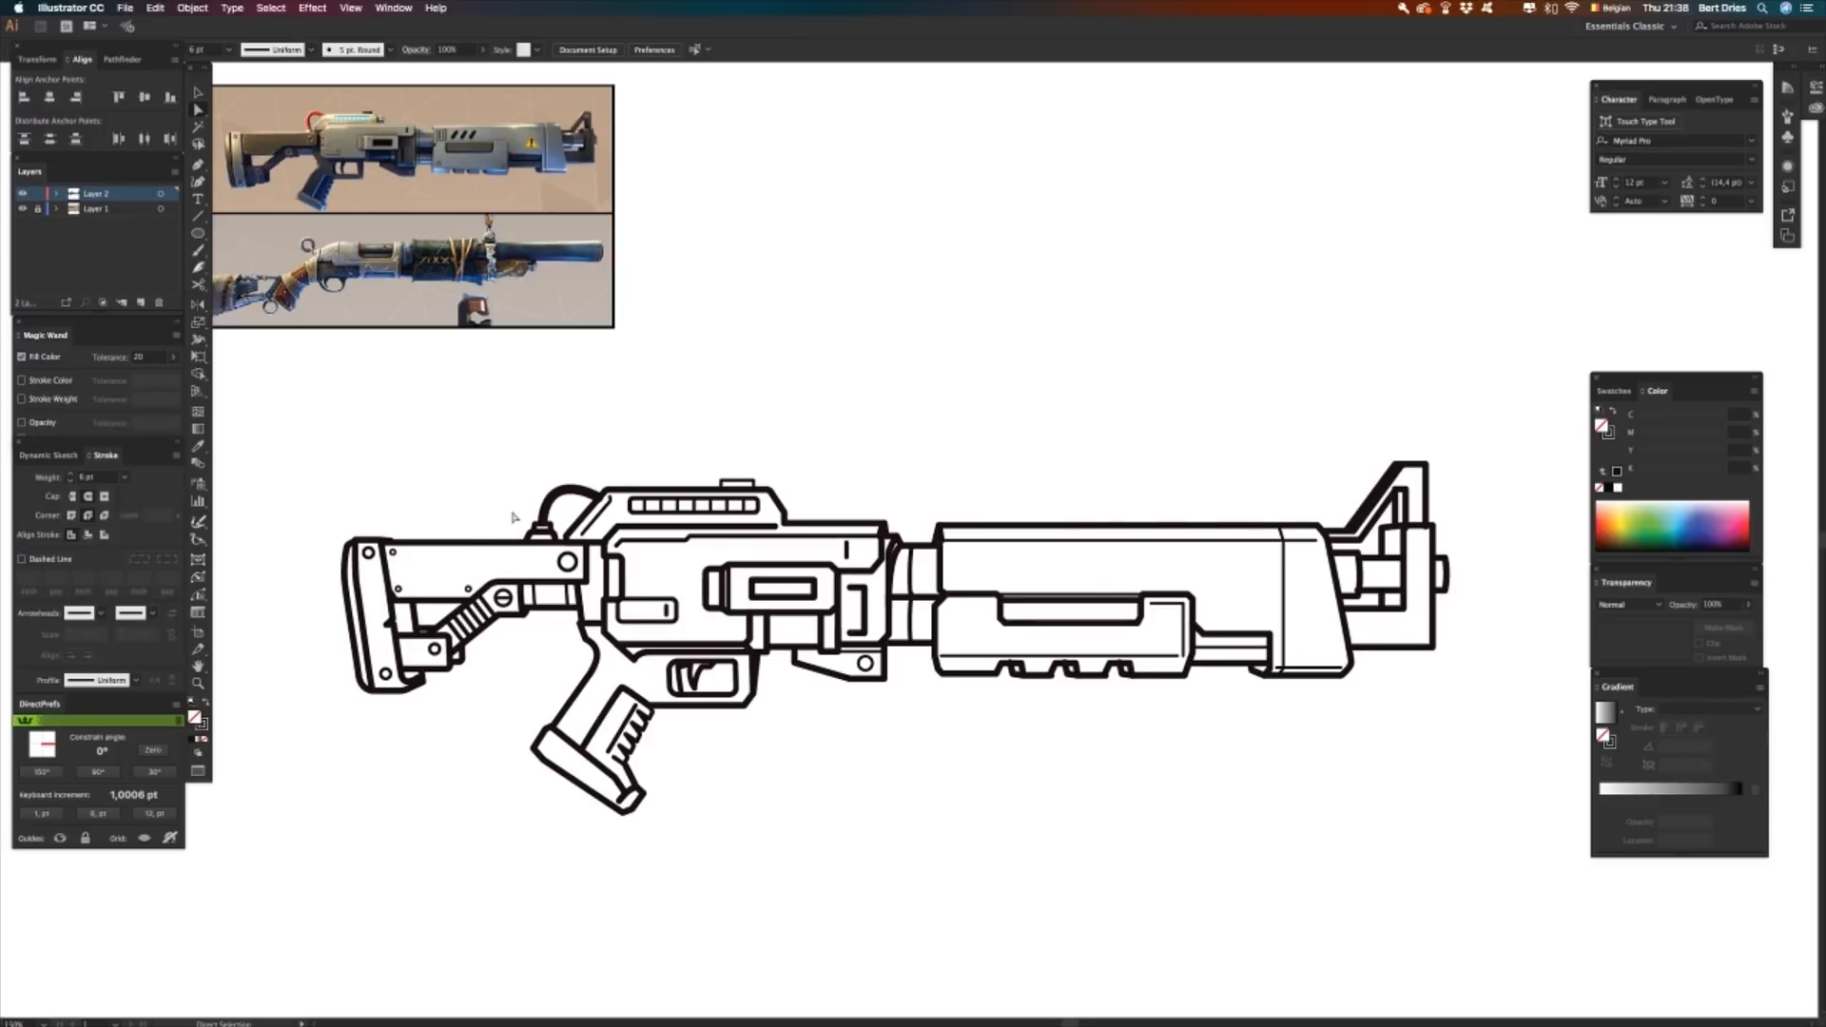
# - Adjust the front end anchor of the curved cable where it meets the sloped top cover
pyautogui.click(577, 540)
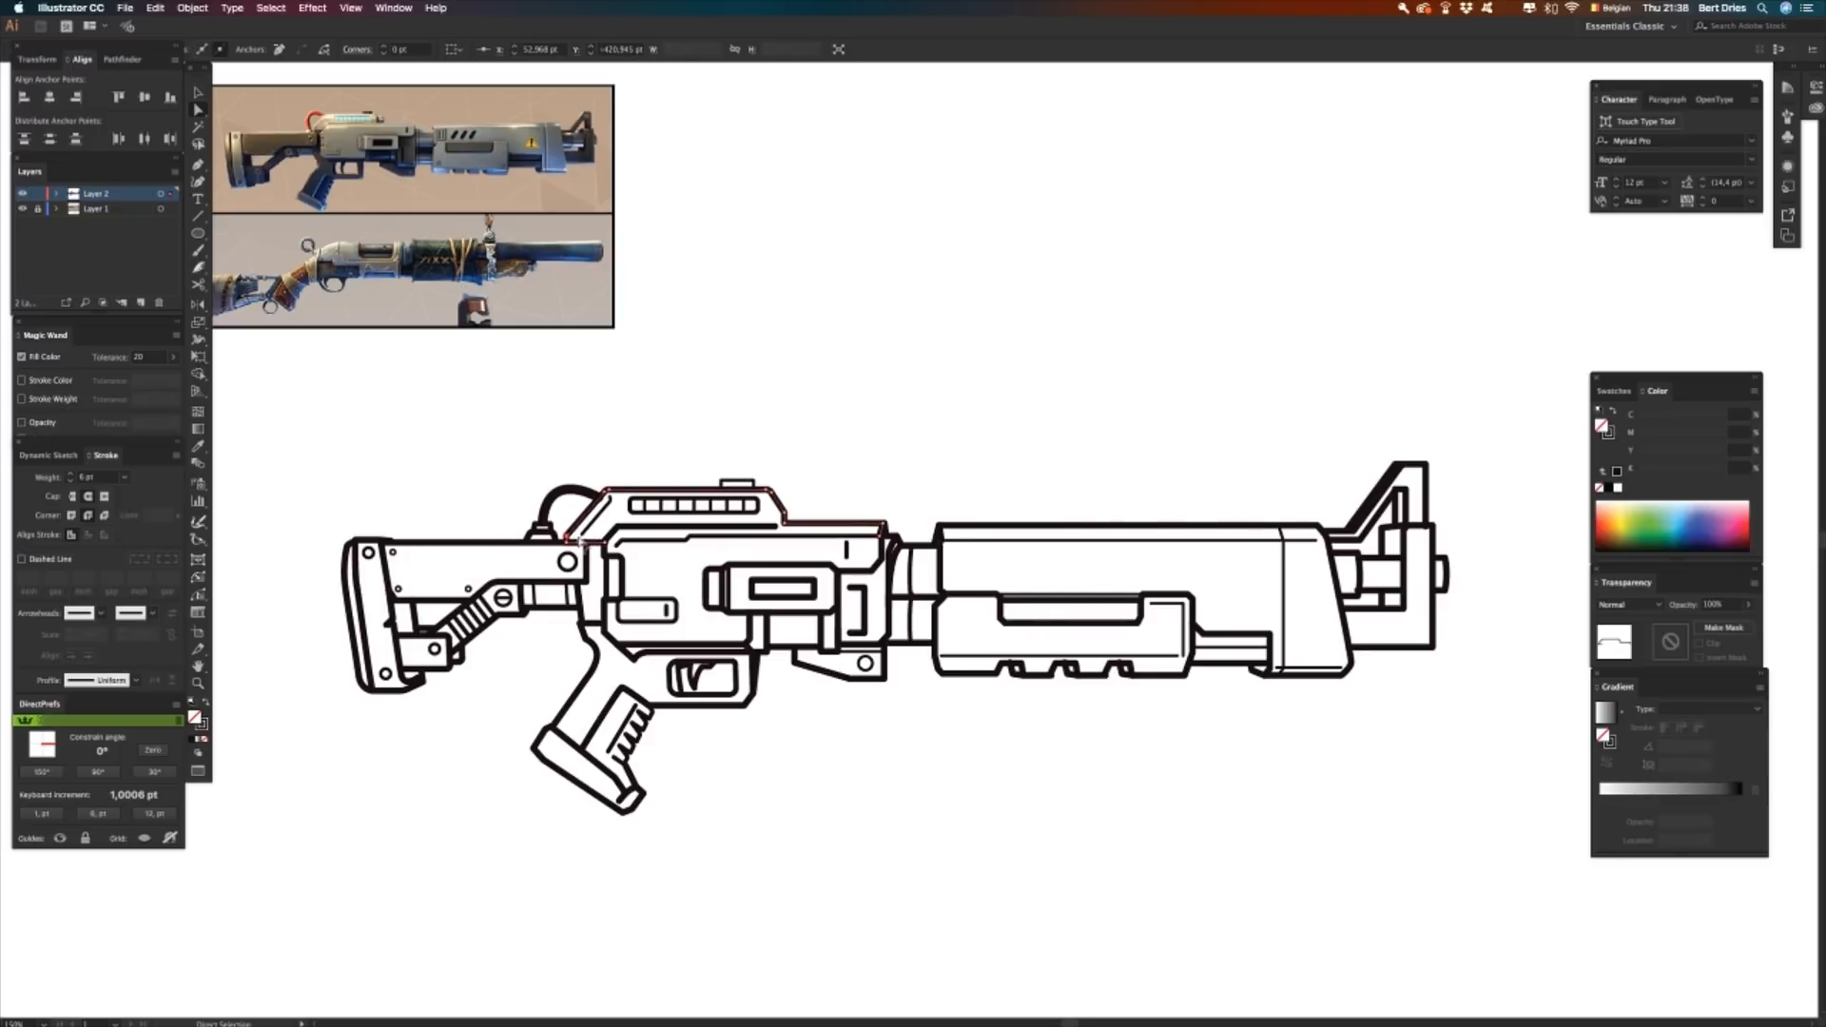
pyautogui.click(595, 465)
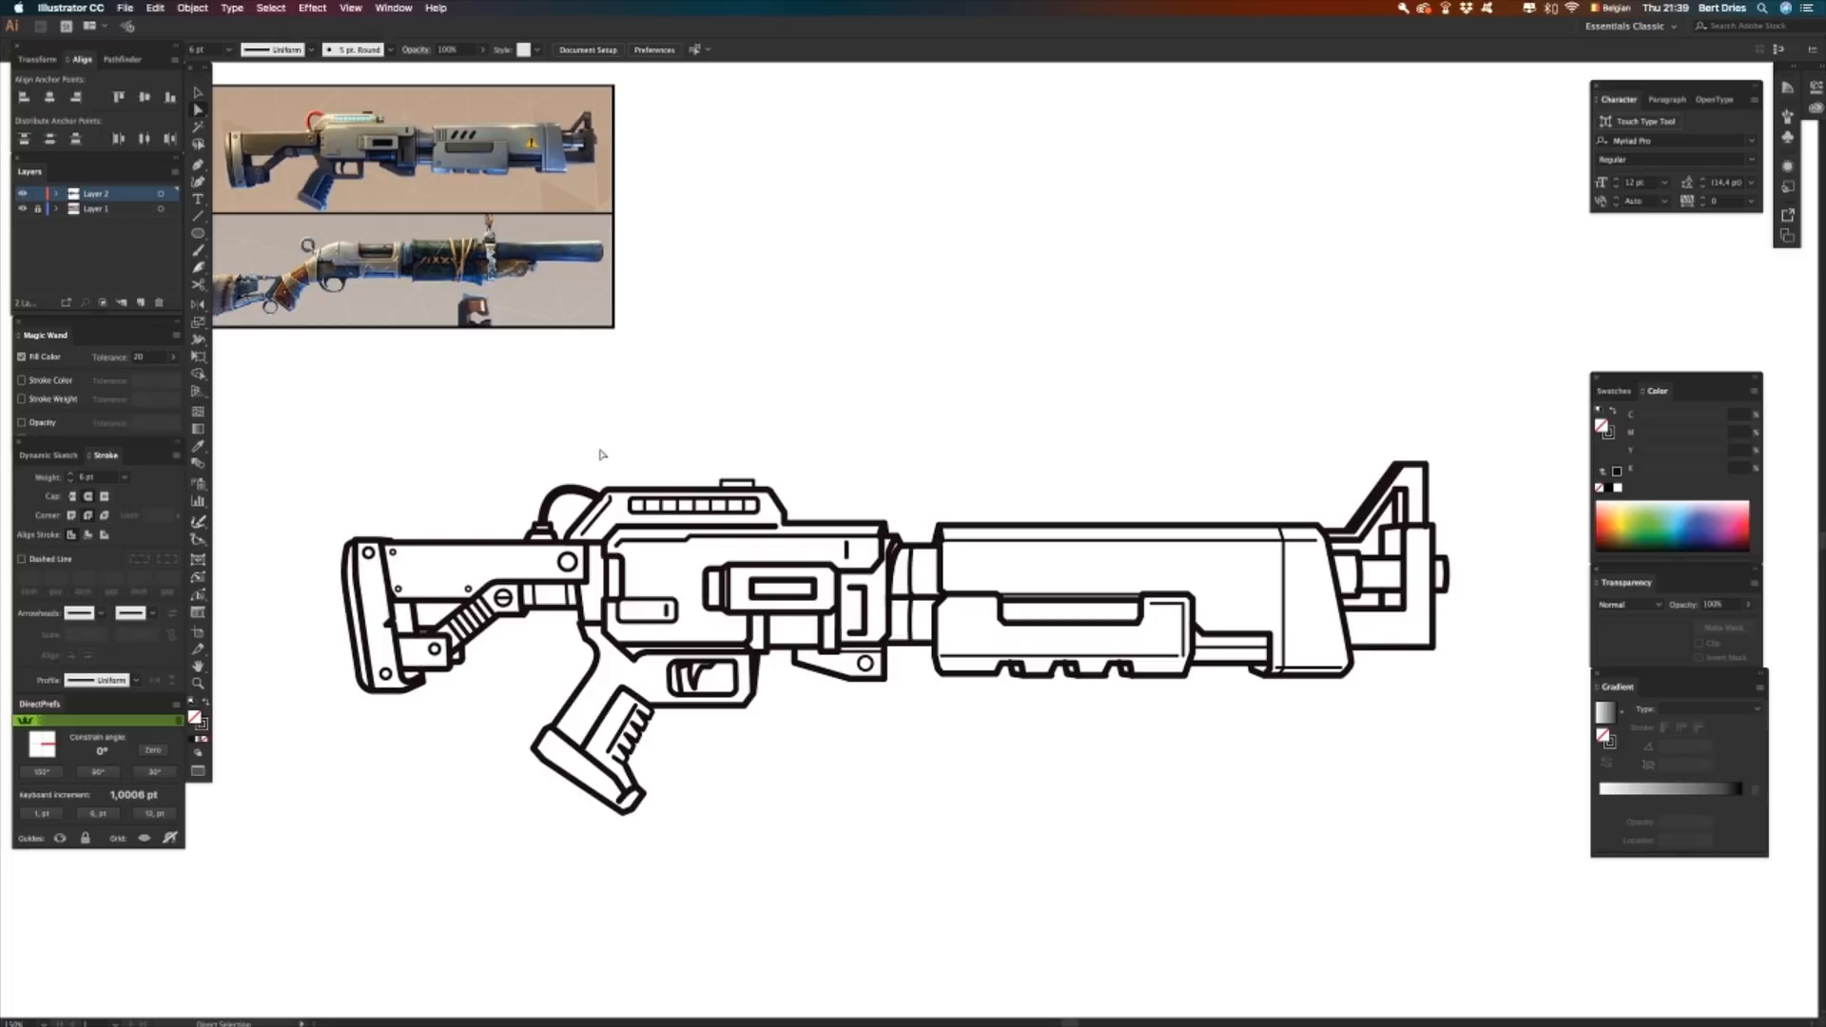
pyautogui.click(603, 498)
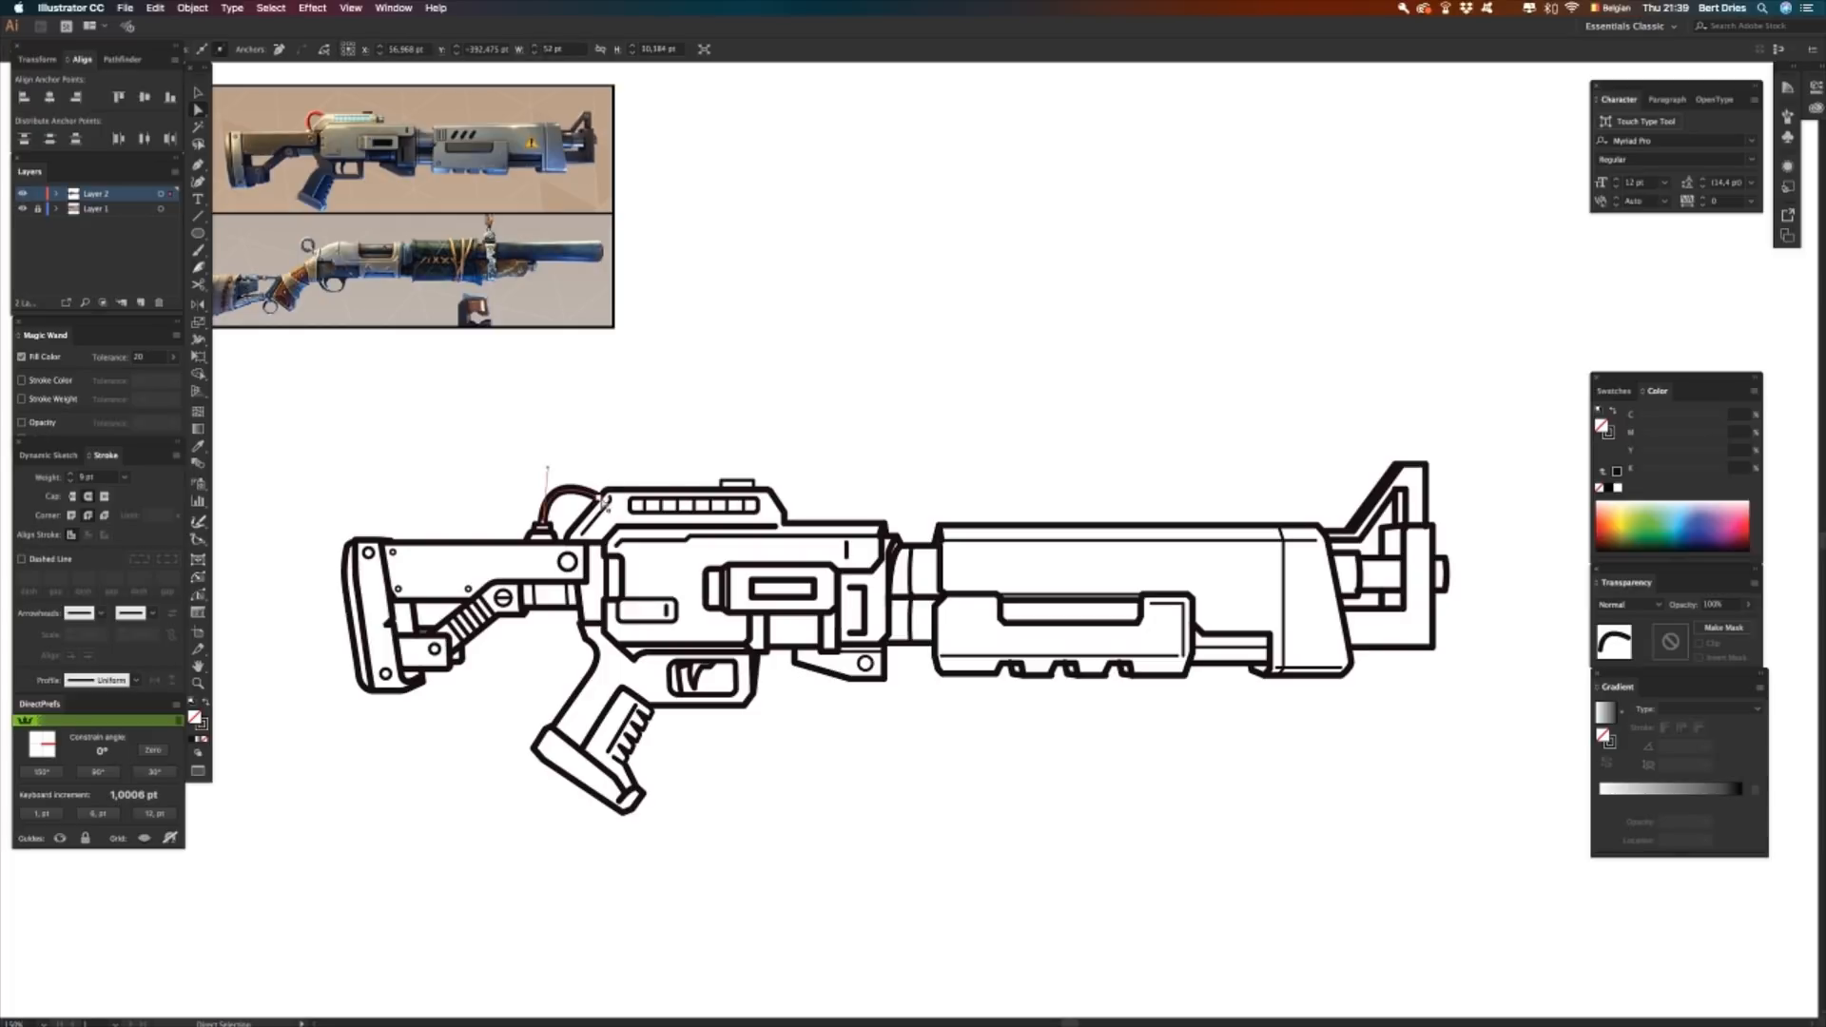
pyautogui.press('Left')
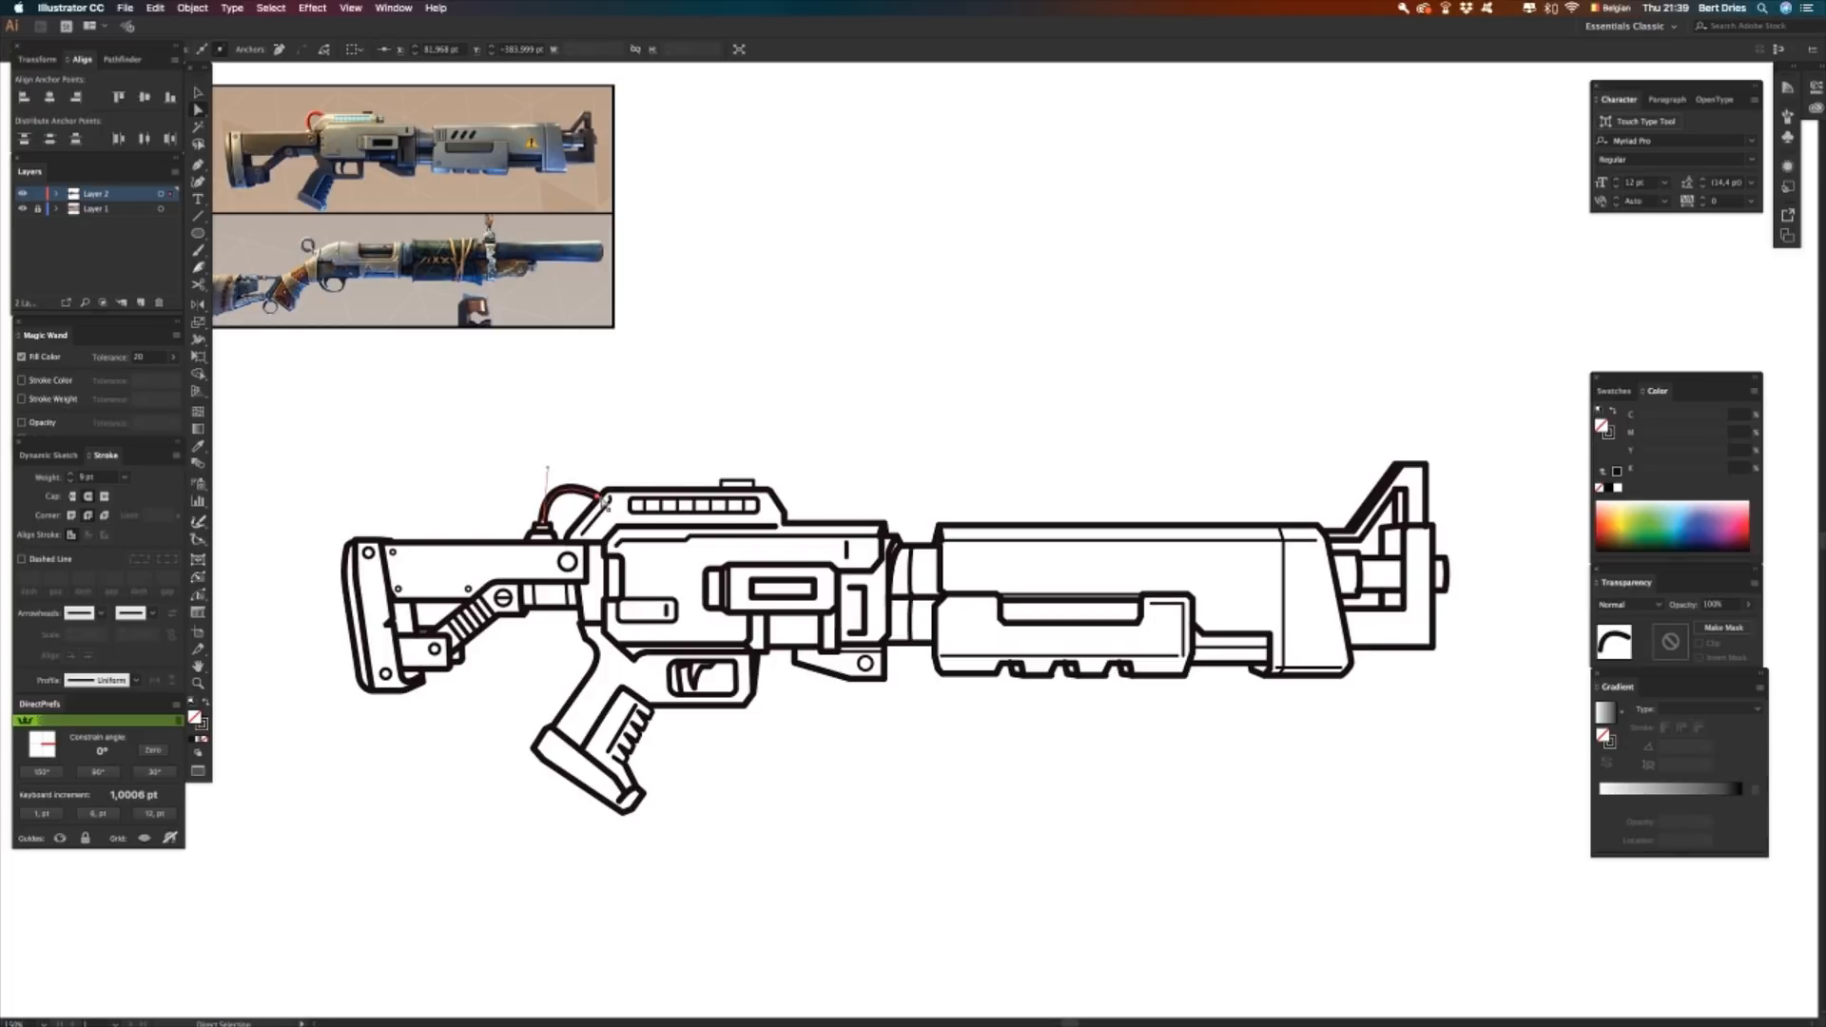
# - Set the stroke weight of the small raised block on the top cover to 5 pt
pyautogui.moveTo(714, 464); pyautogui.dragTo(766, 494)
pyautogui.moveTo(103, 480); pyautogui.dragTo(3, 475)
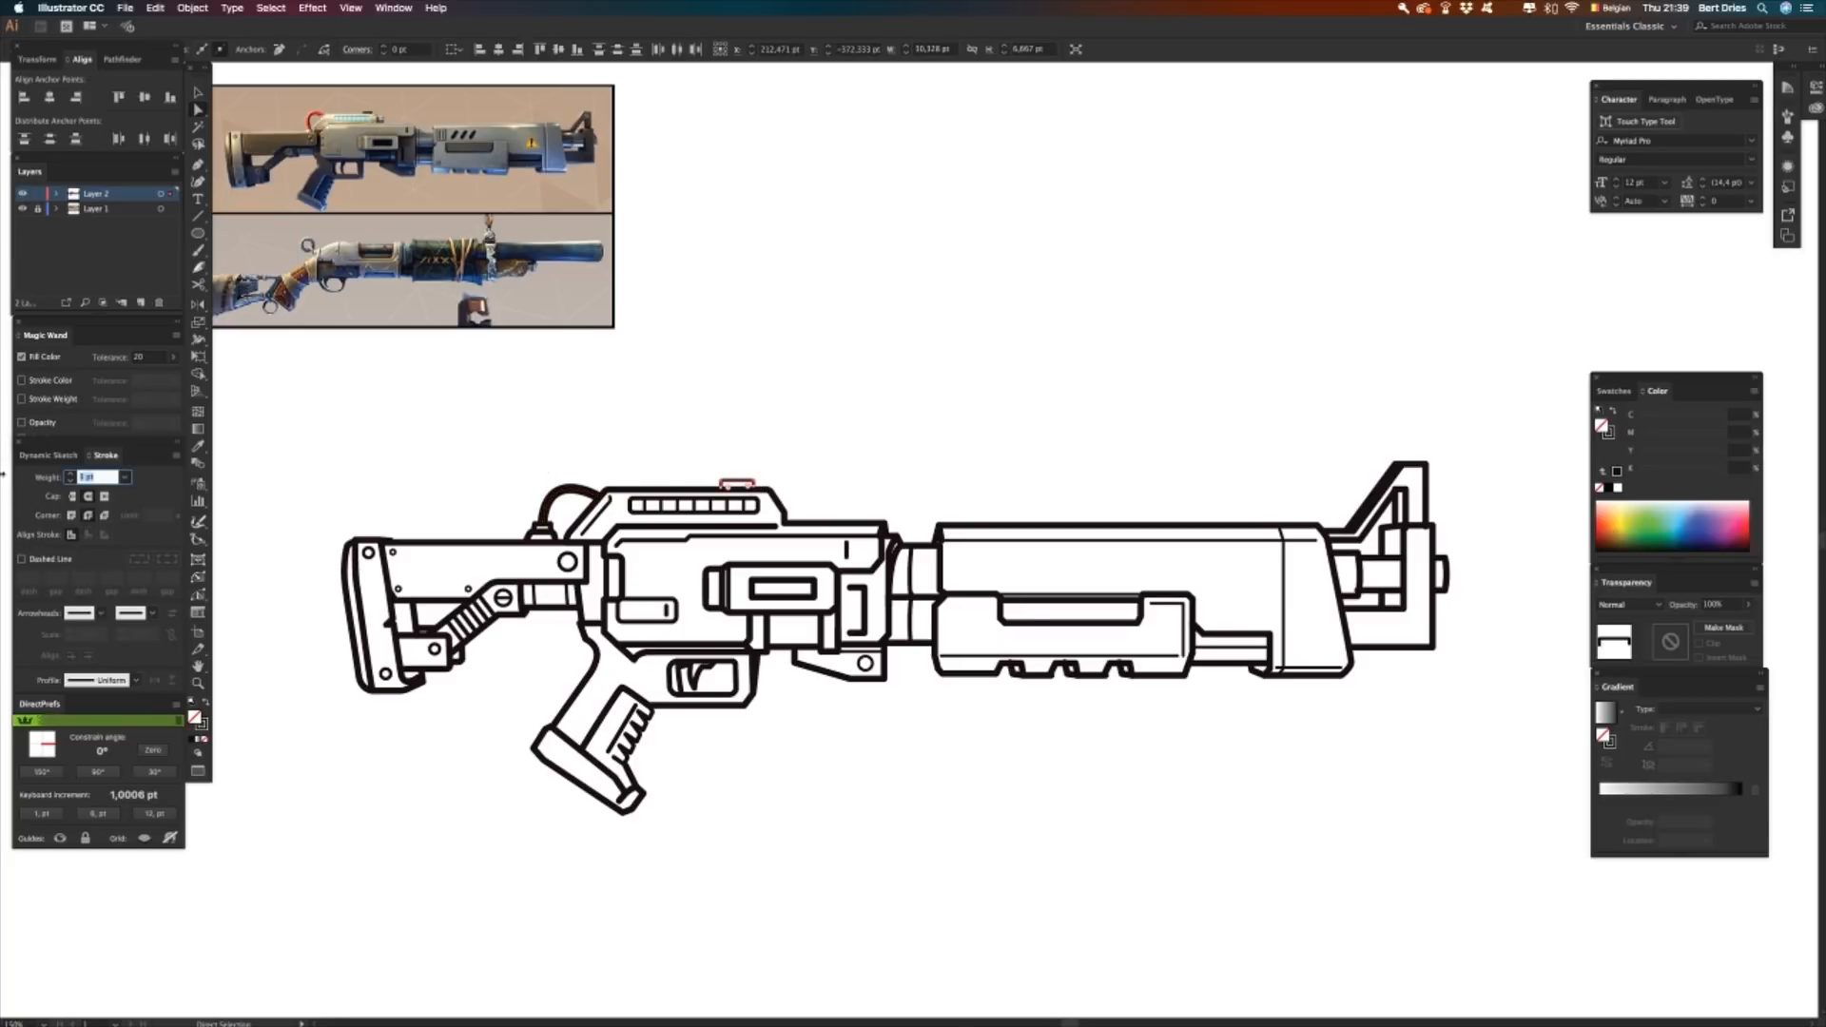
pyautogui.write('4')
pyautogui.press('Return')
pyautogui.click(107, 482)
pyautogui.write('5')
pyautogui.press('Return')
pyautogui.click(543, 439)
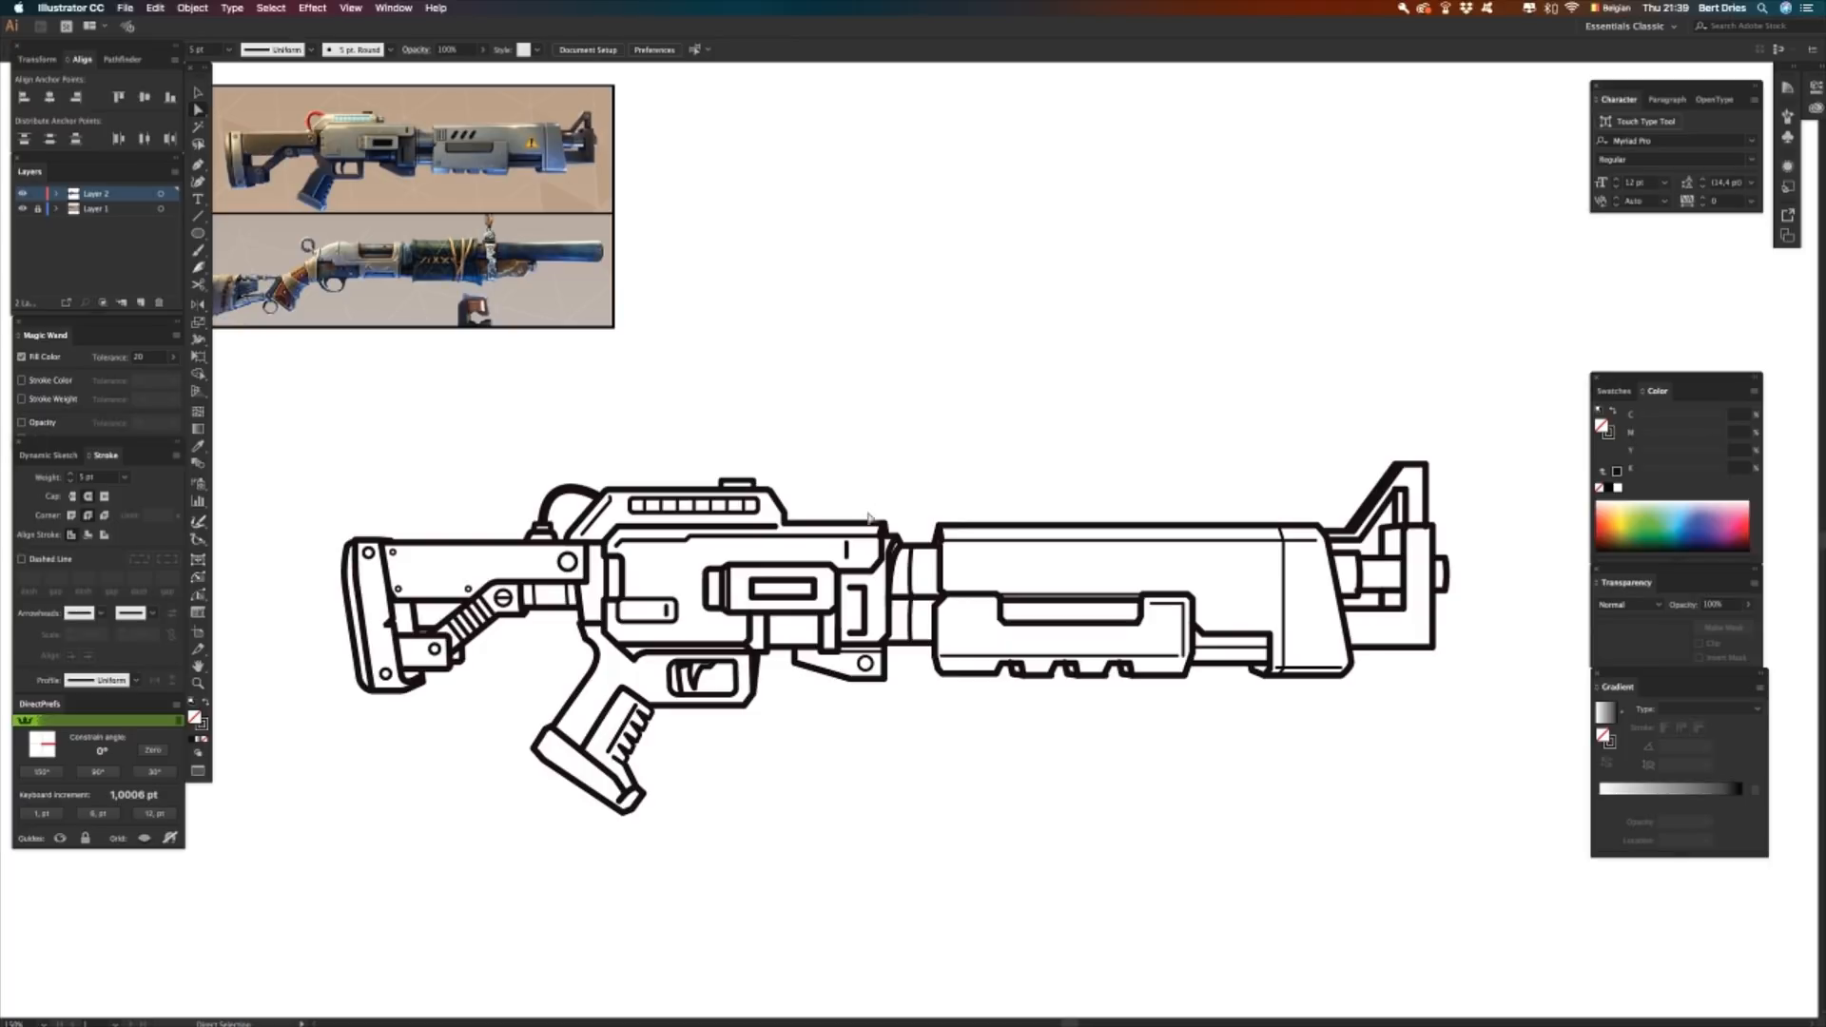
# - Shift the short vertical mark at the receiver's upper front corner closer to the front edge
pyautogui.press('v')
pyautogui.click(861, 550)
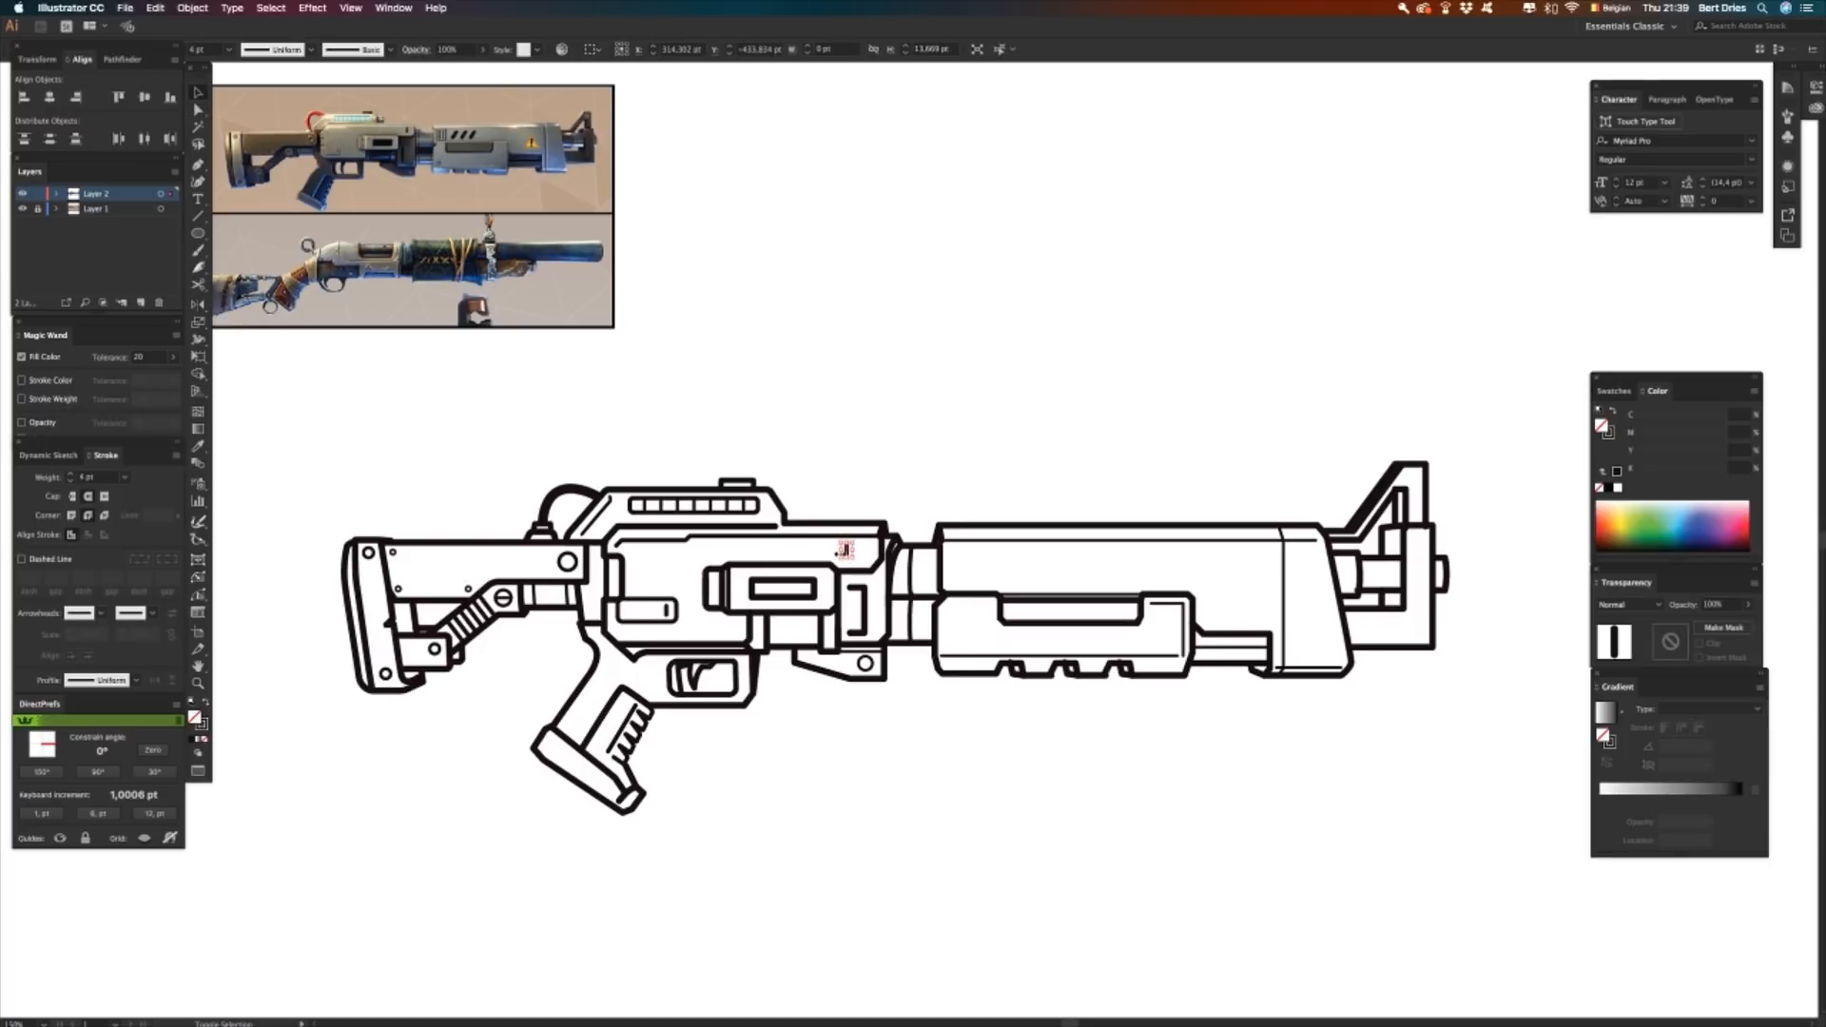
pyautogui.press('Left')
pyautogui.click(828, 467)
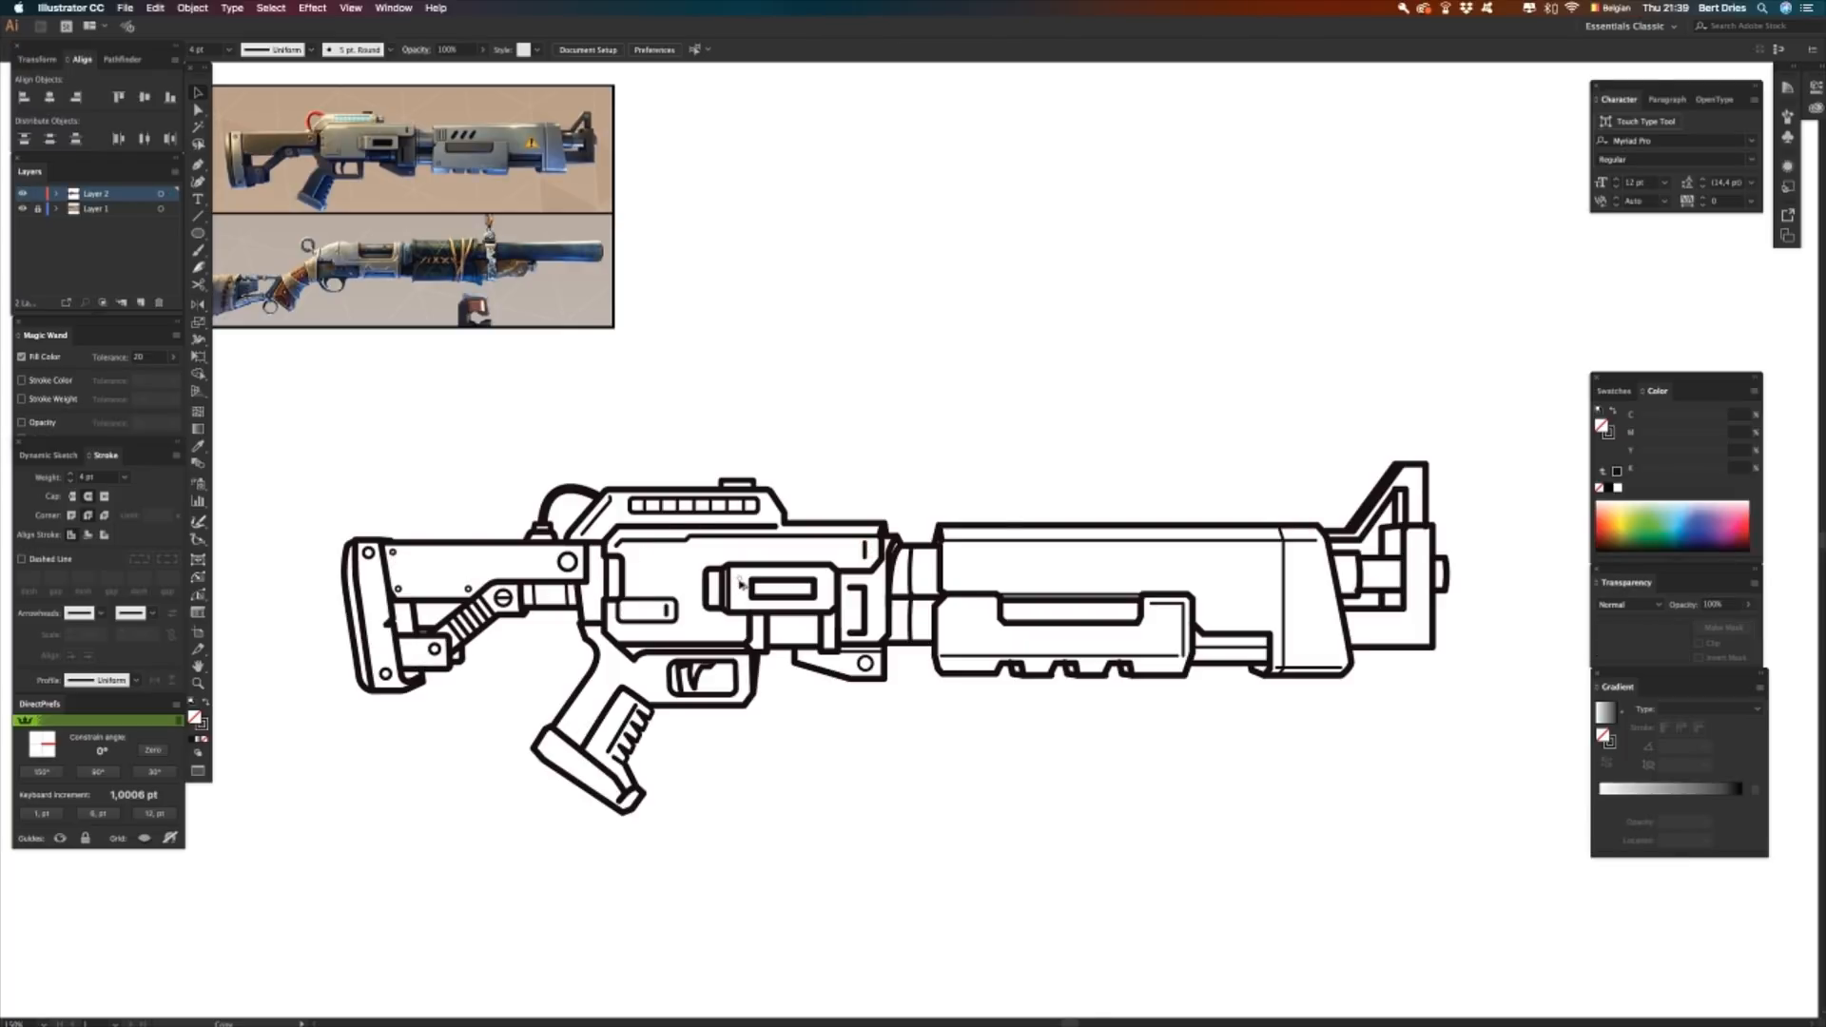
# - Copy a rivet into the upper rear corner of the receiver's side panel and delete the inner detail of the adjoining tab
pyautogui.moveTo(742, 583); pyautogui.dragTo(742, 582)
pyautogui.click(718, 464)
pyautogui.press('a')
pyautogui.click(709, 586)
pyautogui.press('Delete')
# - Shorten the rounded slot on the receiver's lower rear by moving its front end and inner mark toward the stock
pyautogui.click(661, 623)
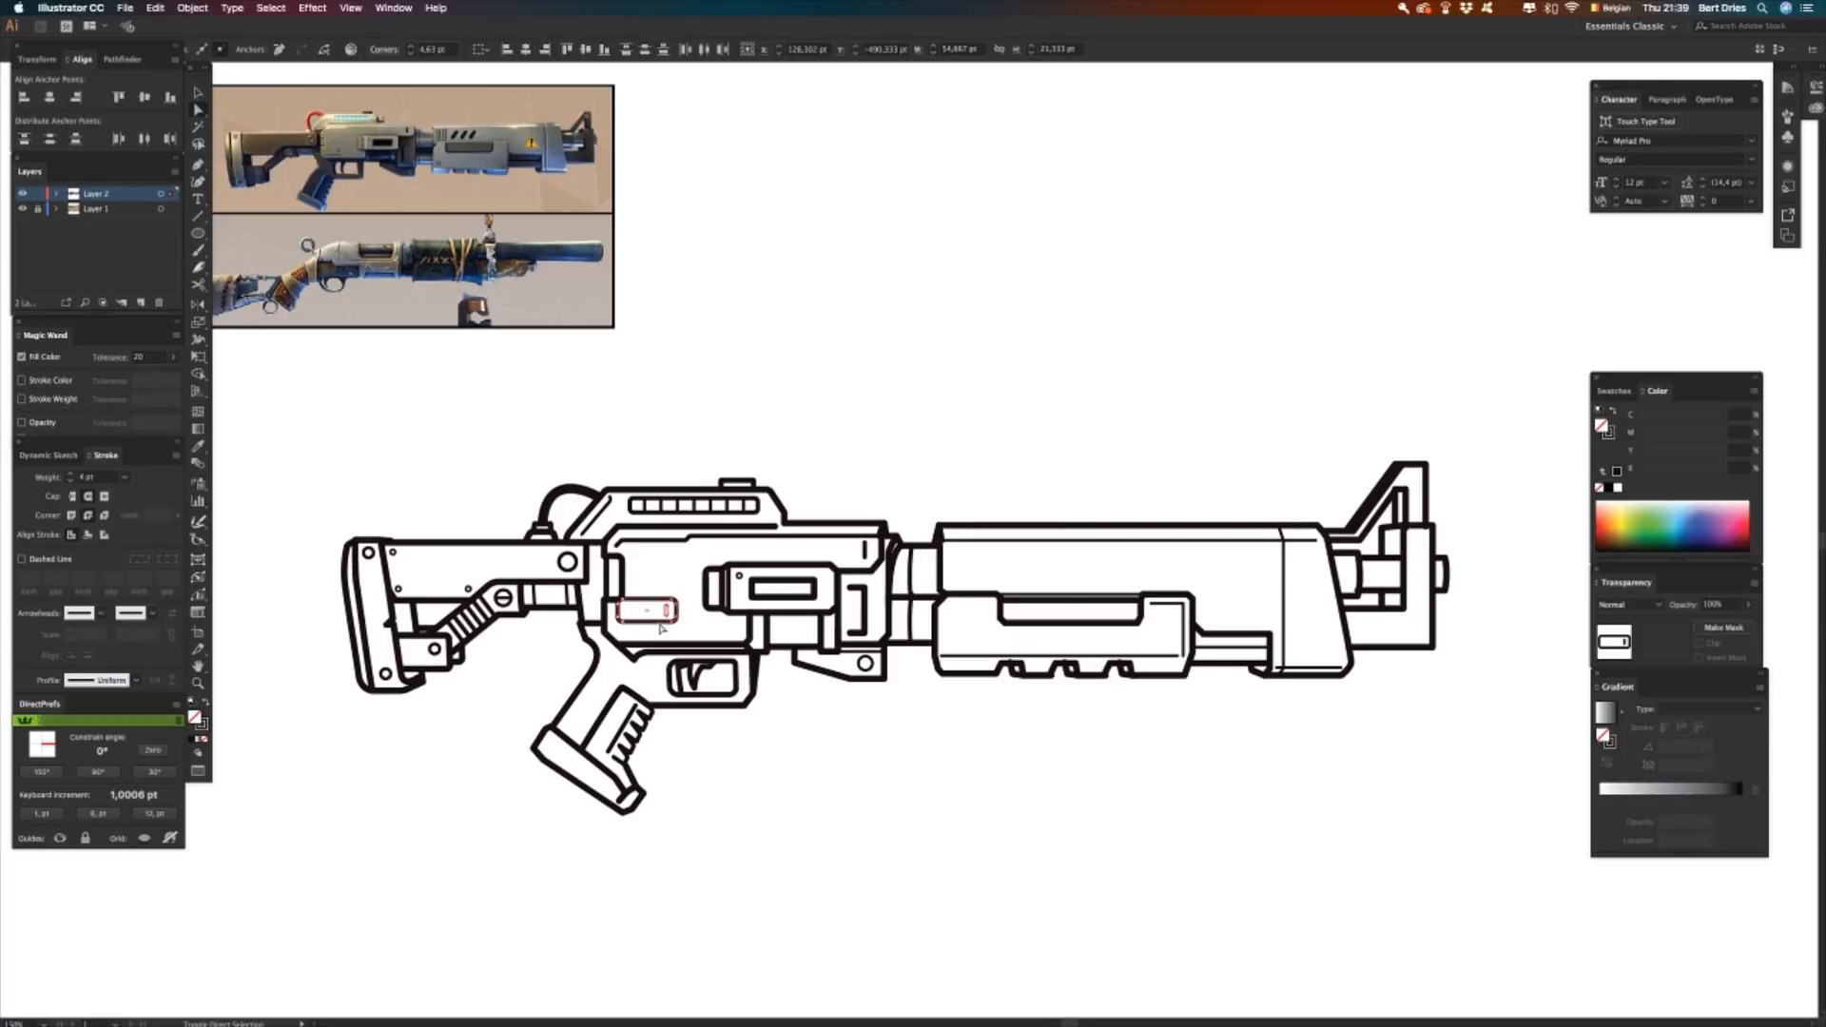
pyautogui.press('Left')
pyautogui.press('Left')
pyautogui.press('Left')
pyautogui.press('Left')
pyautogui.press('Left')
pyautogui.press('Left')
pyautogui.press('Left')
pyautogui.click(670, 626)
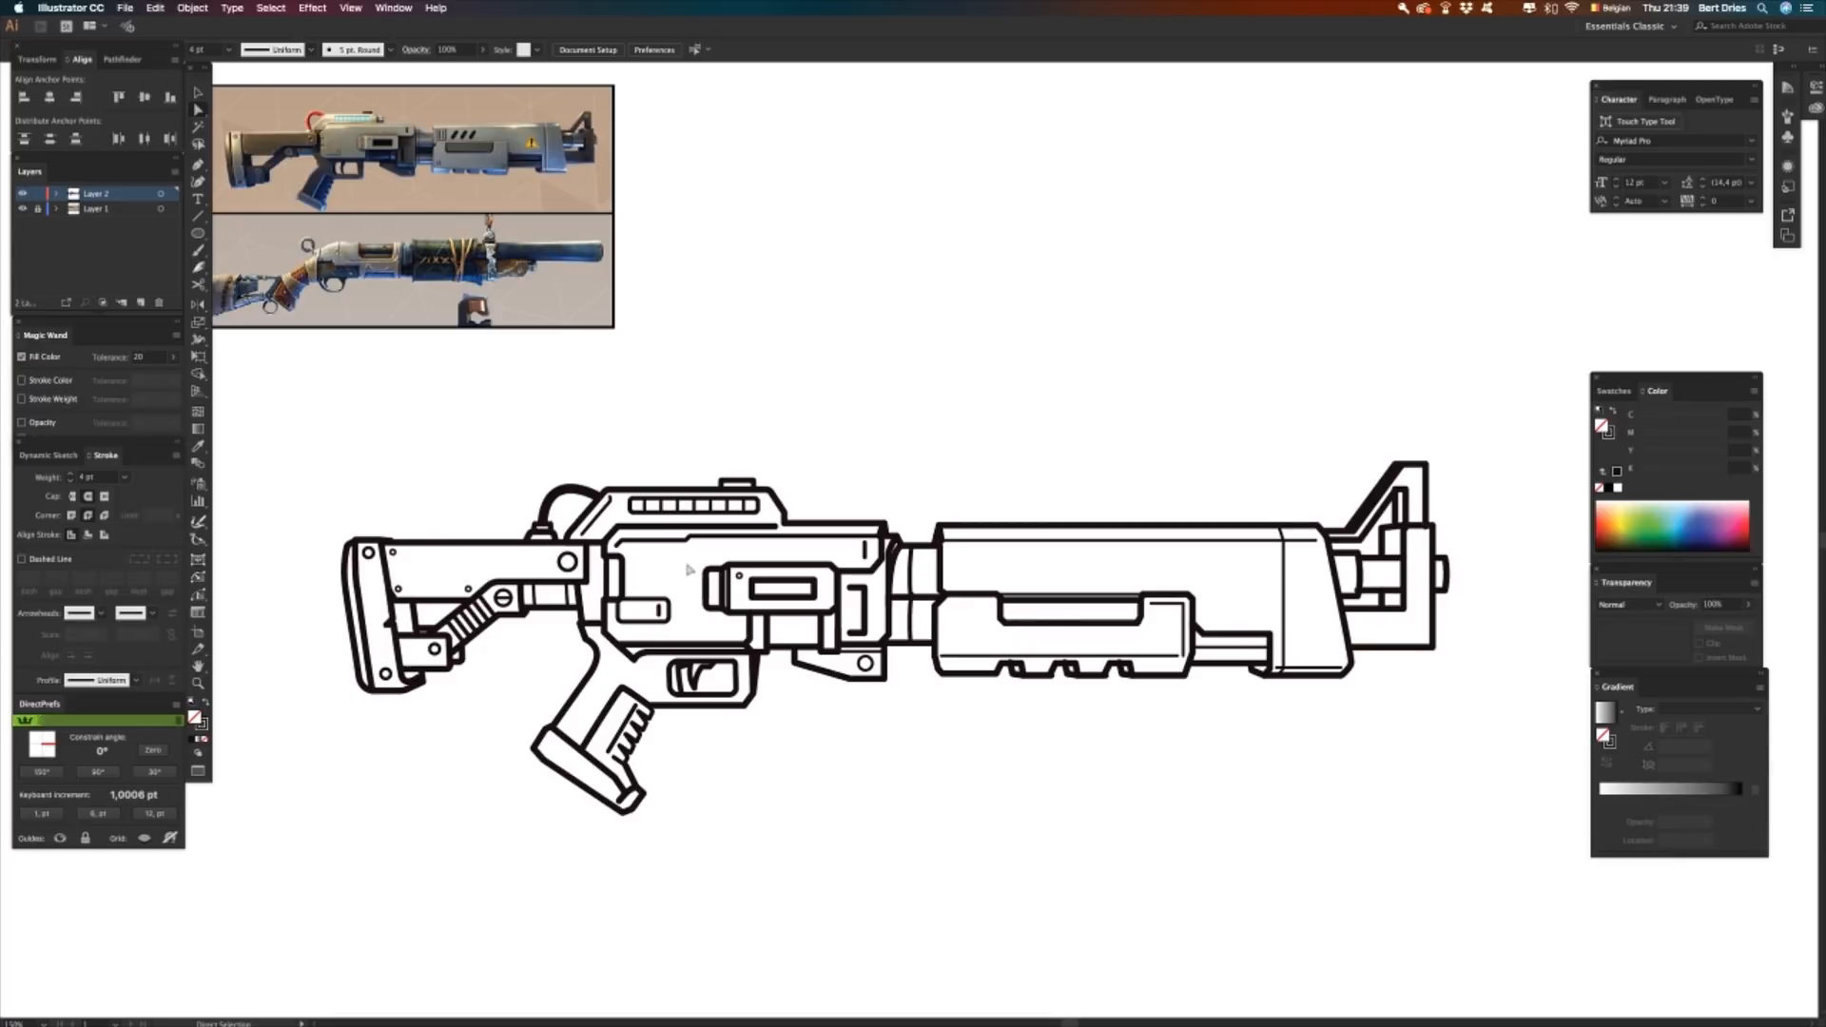
# - Widen the small tab behind the side panel toward the stock and place two stacked copies of the rivet in it
pyautogui.click(712, 616)
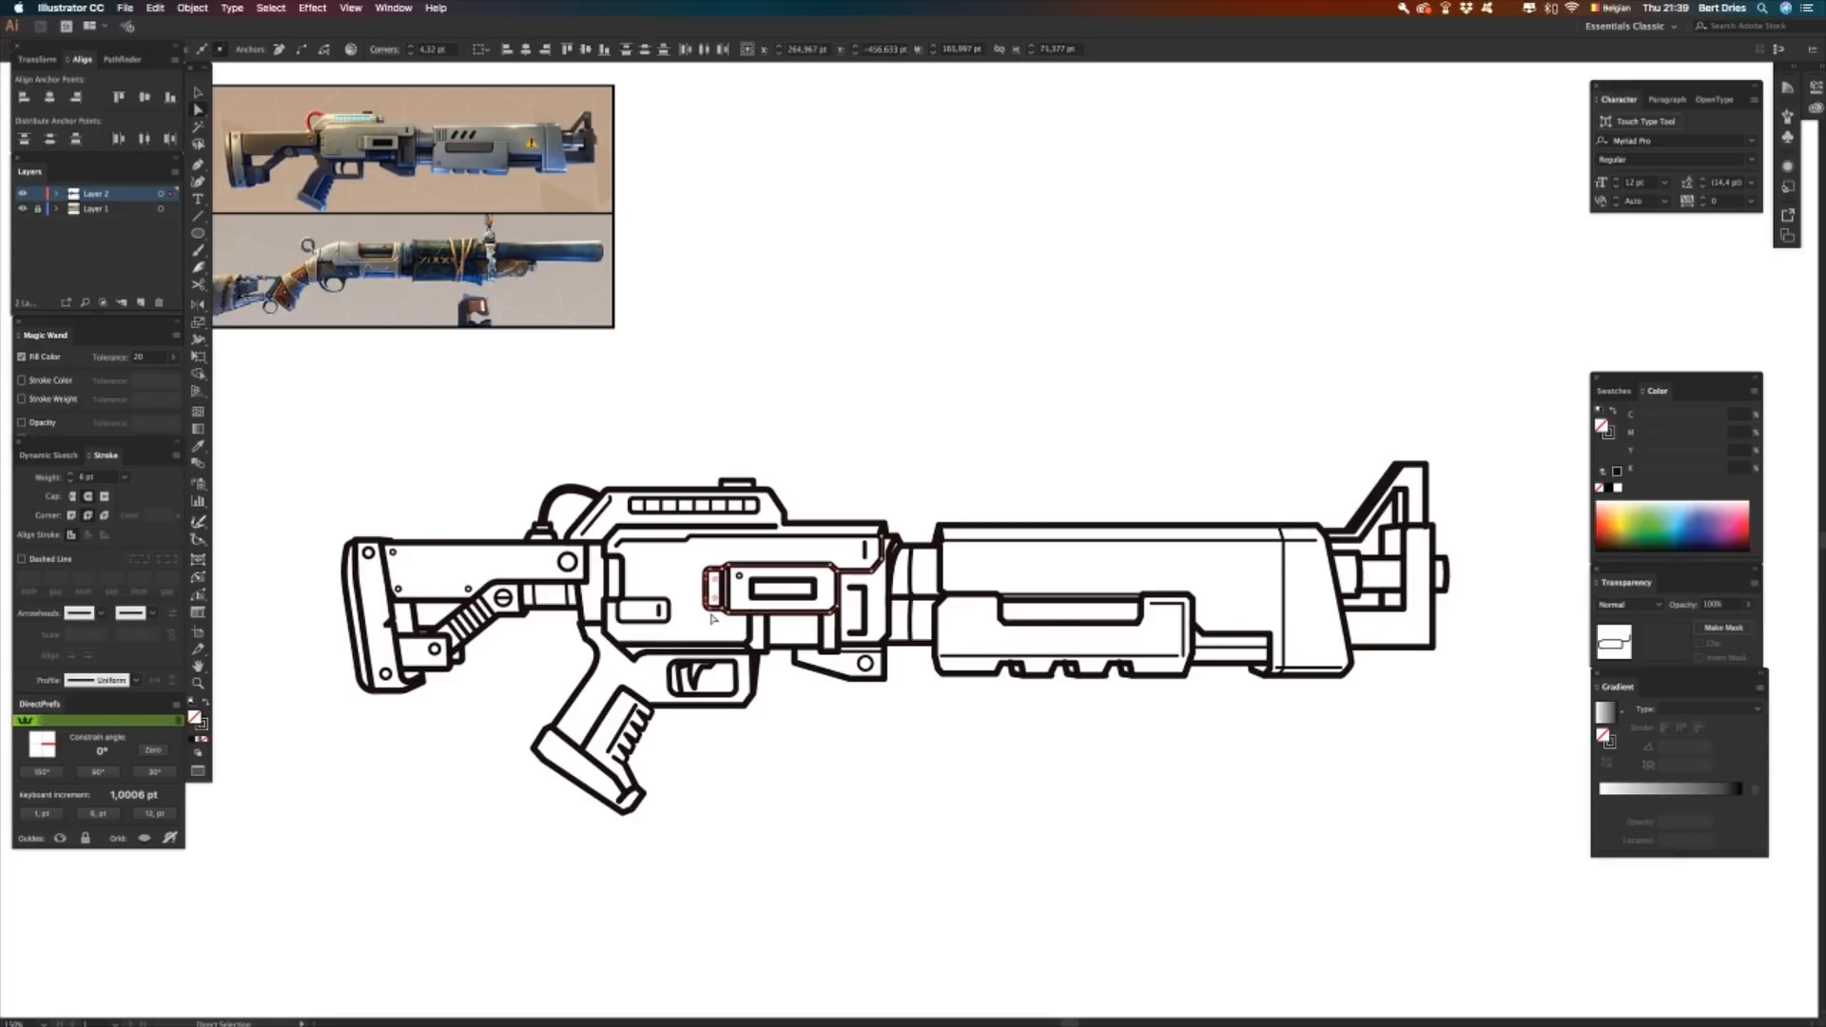
pyautogui.click(805, 748)
pyautogui.press('v')
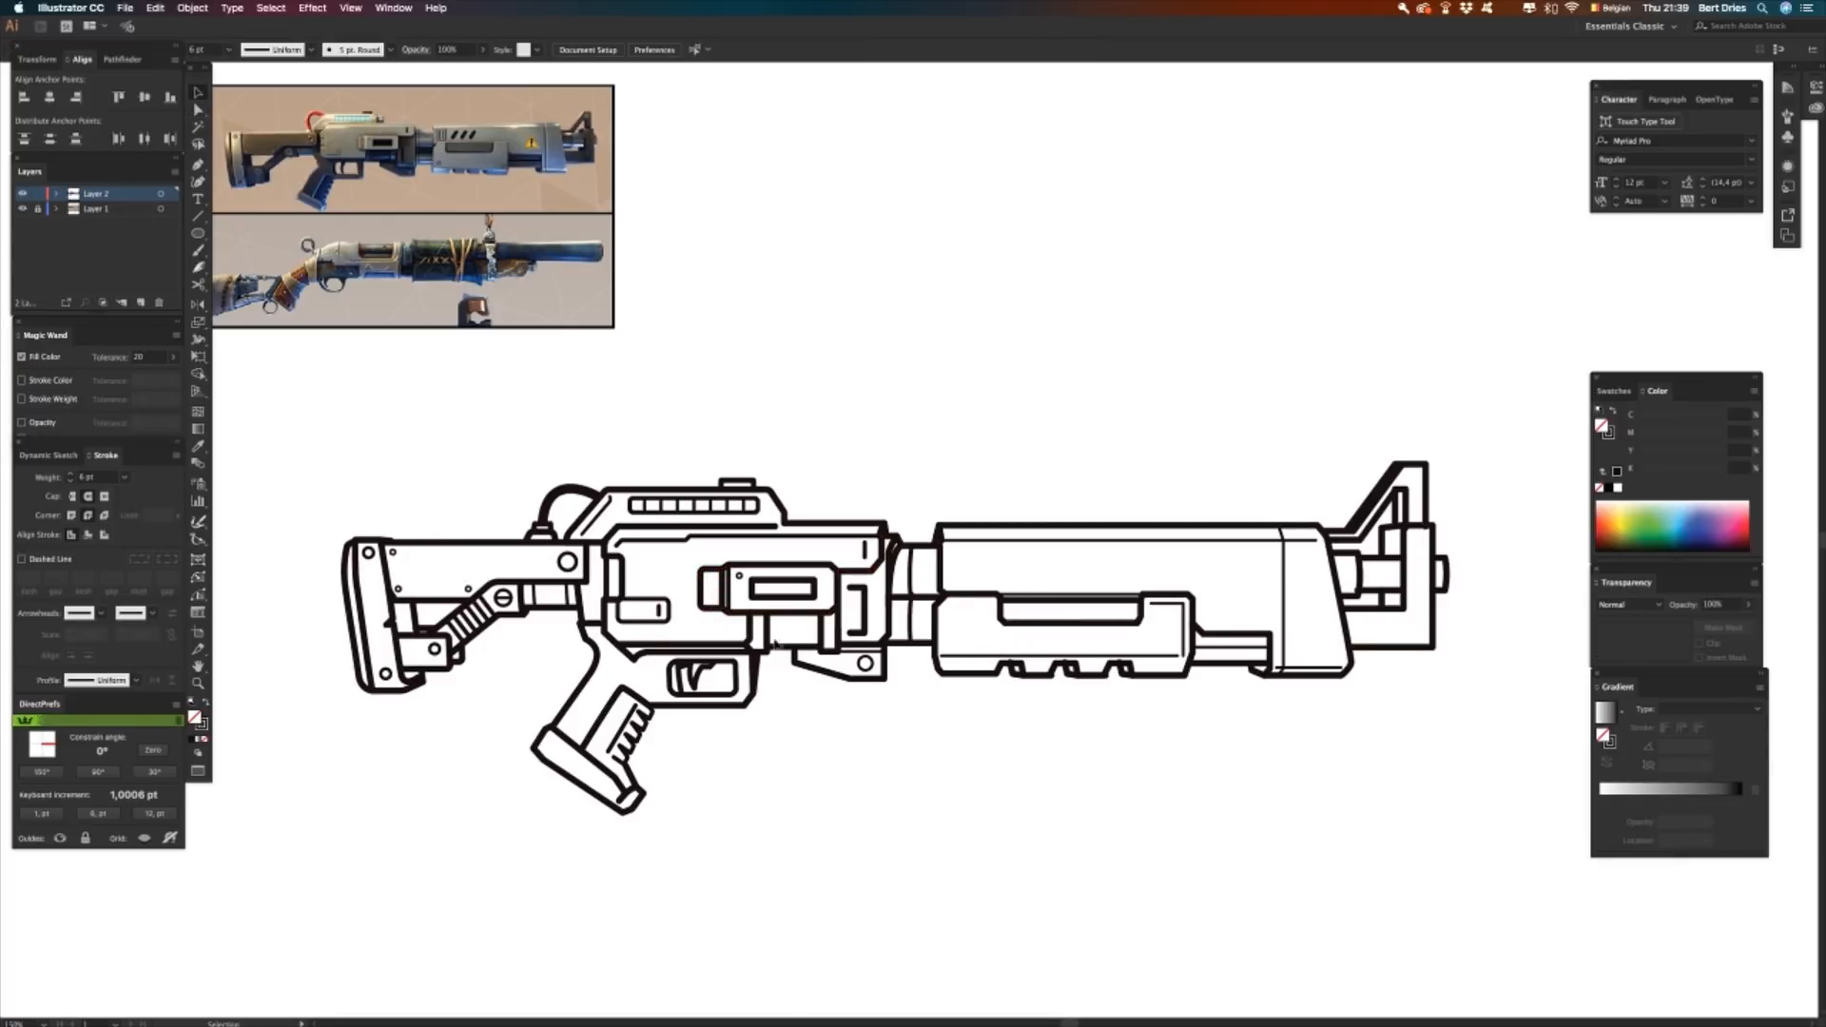
pyautogui.moveTo(738, 577); pyautogui.dragTo(711, 577)
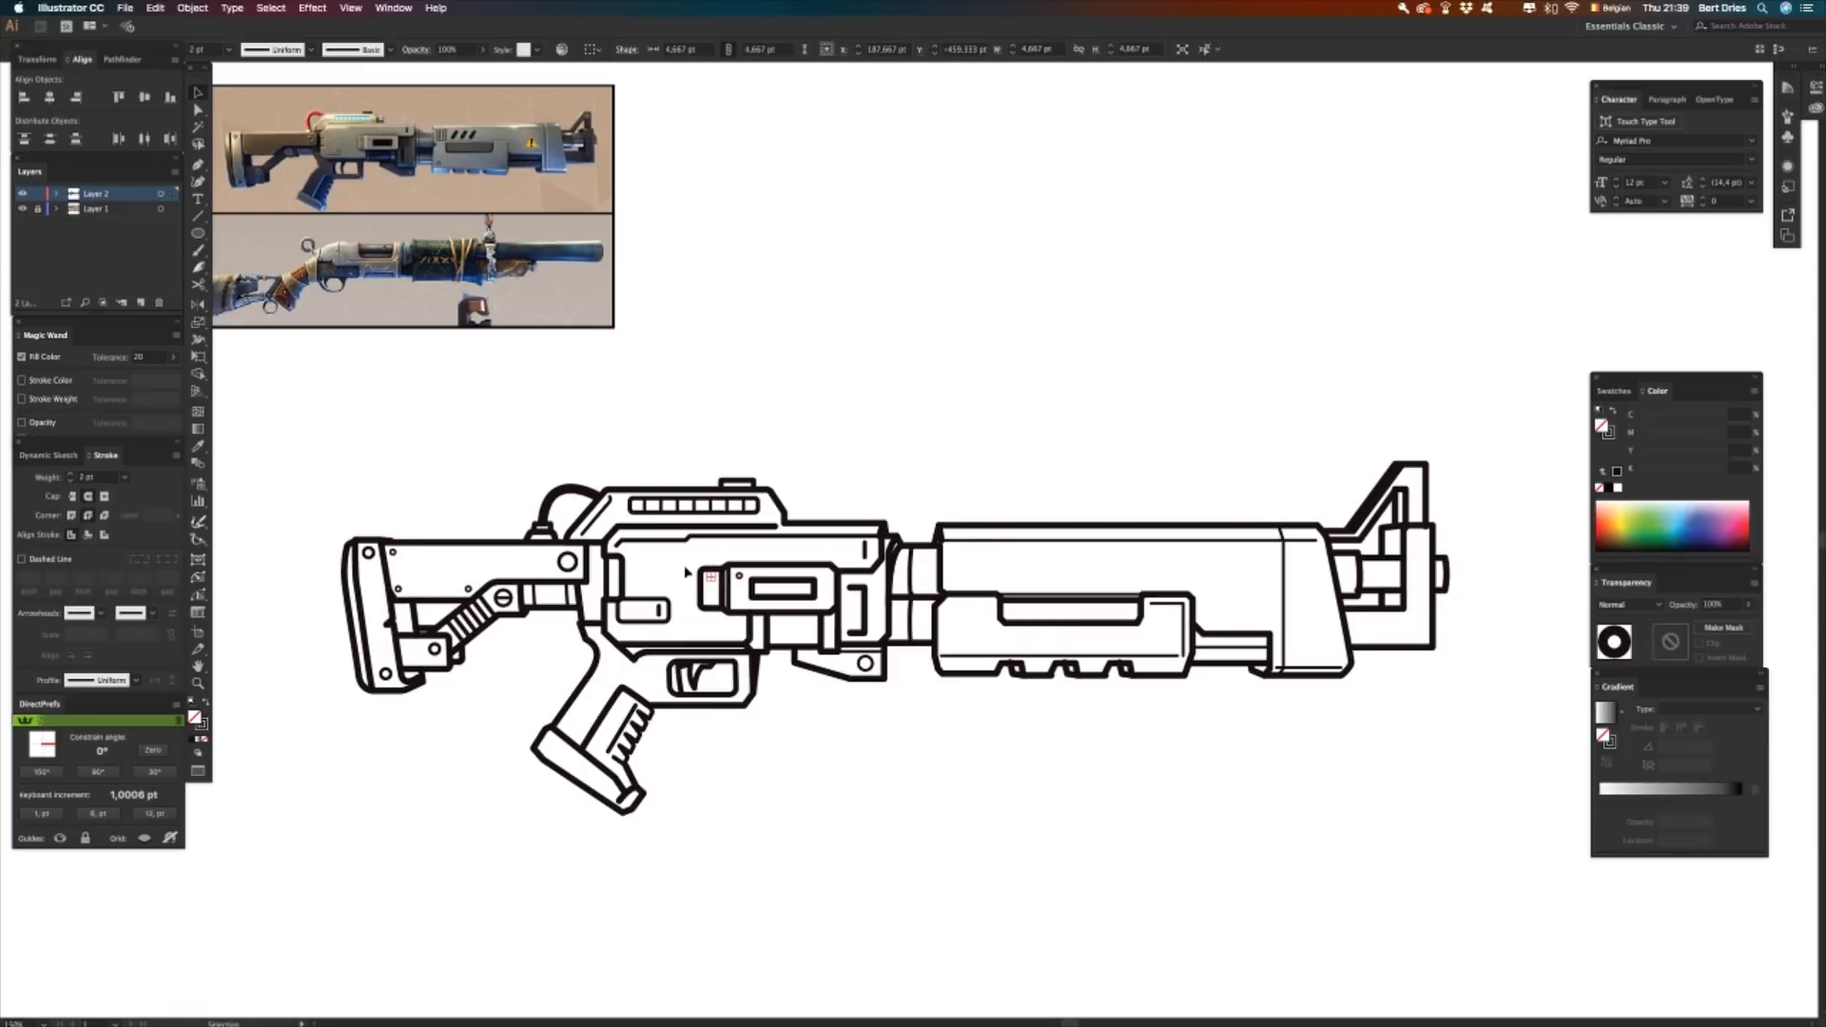
pyautogui.click(687, 572)
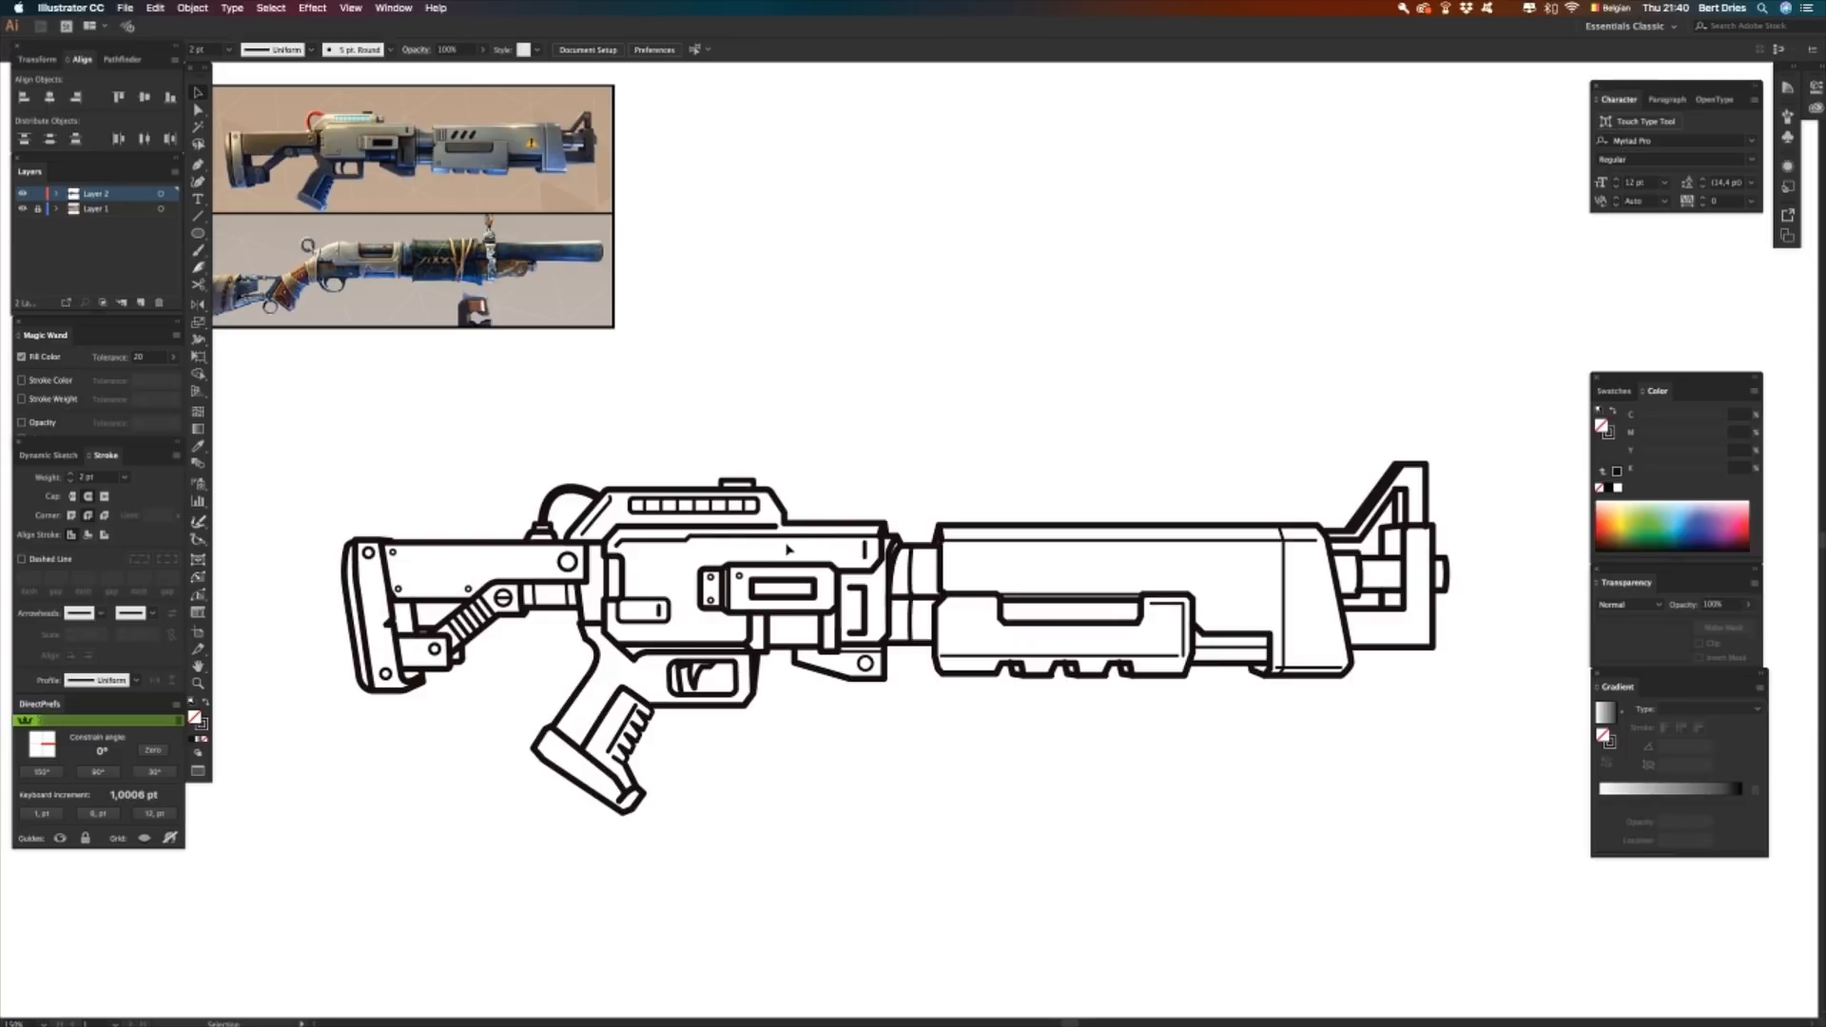
# - Examine the anchor points of the stepped line along the receiver's upper edge
pyautogui.click(690, 544)
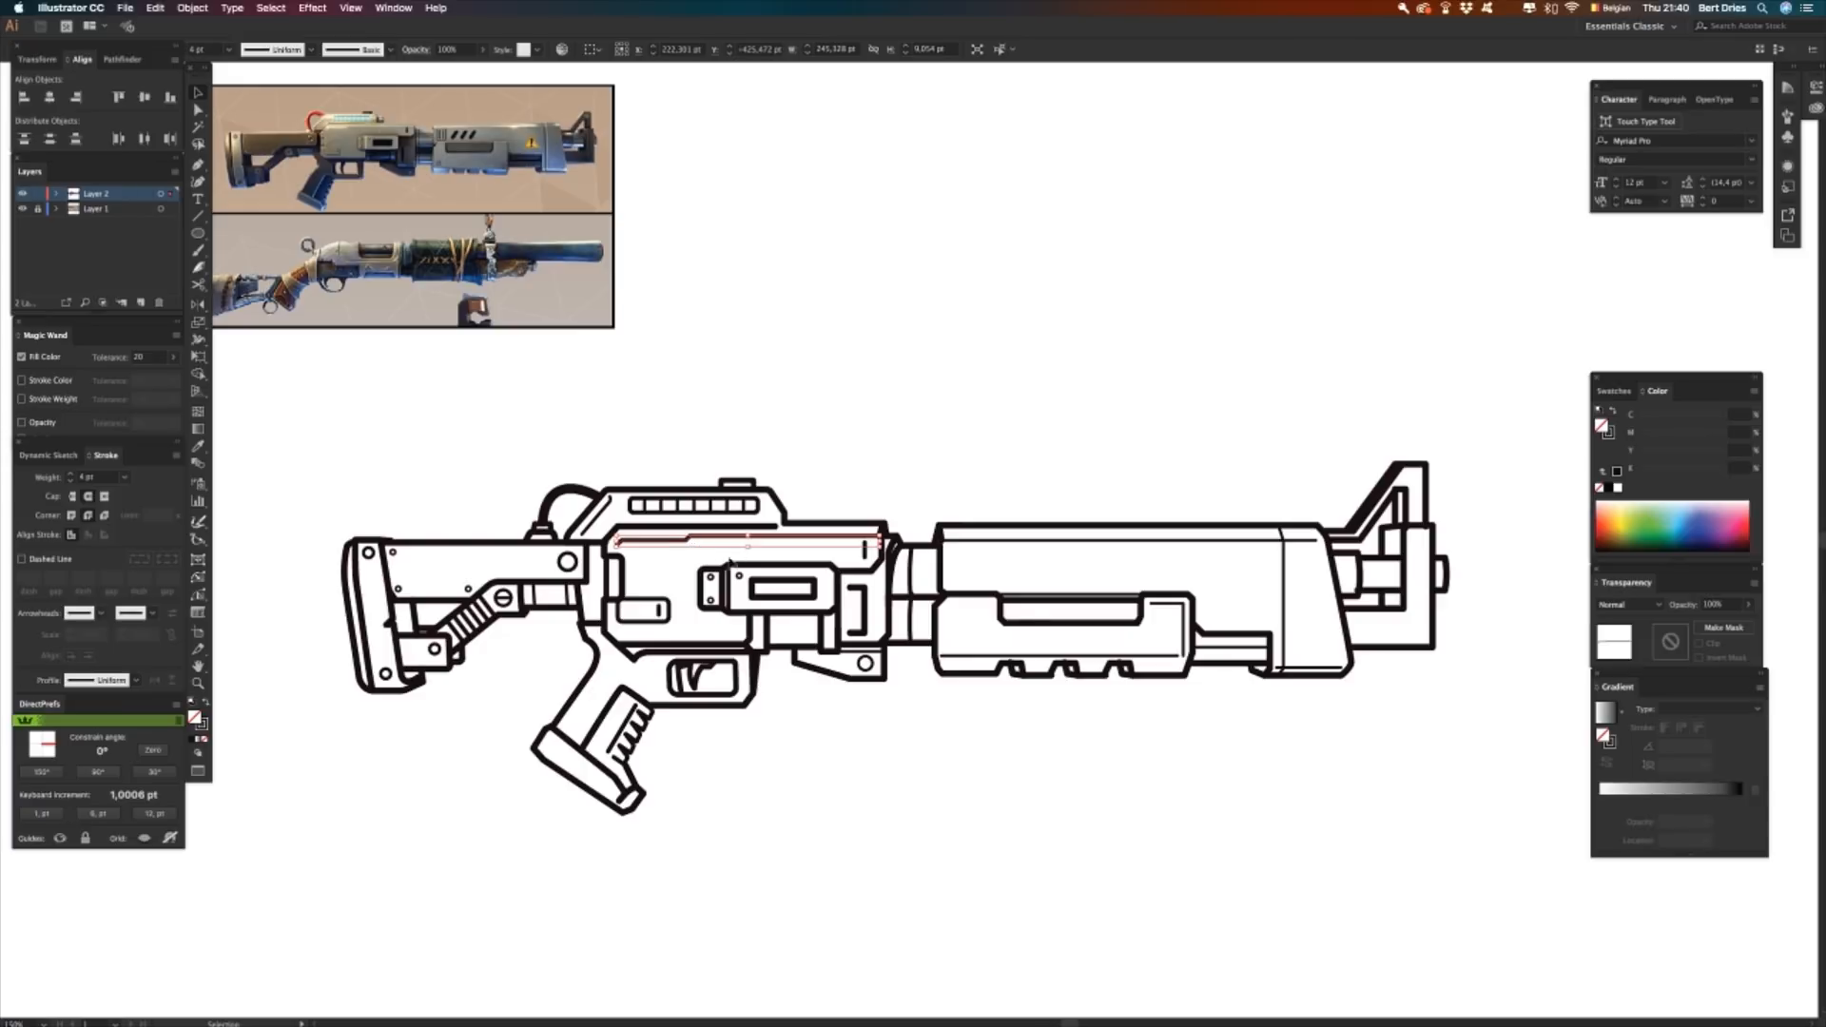
pyautogui.press('a')
pyautogui.click(692, 578)
pyautogui.click(694, 545)
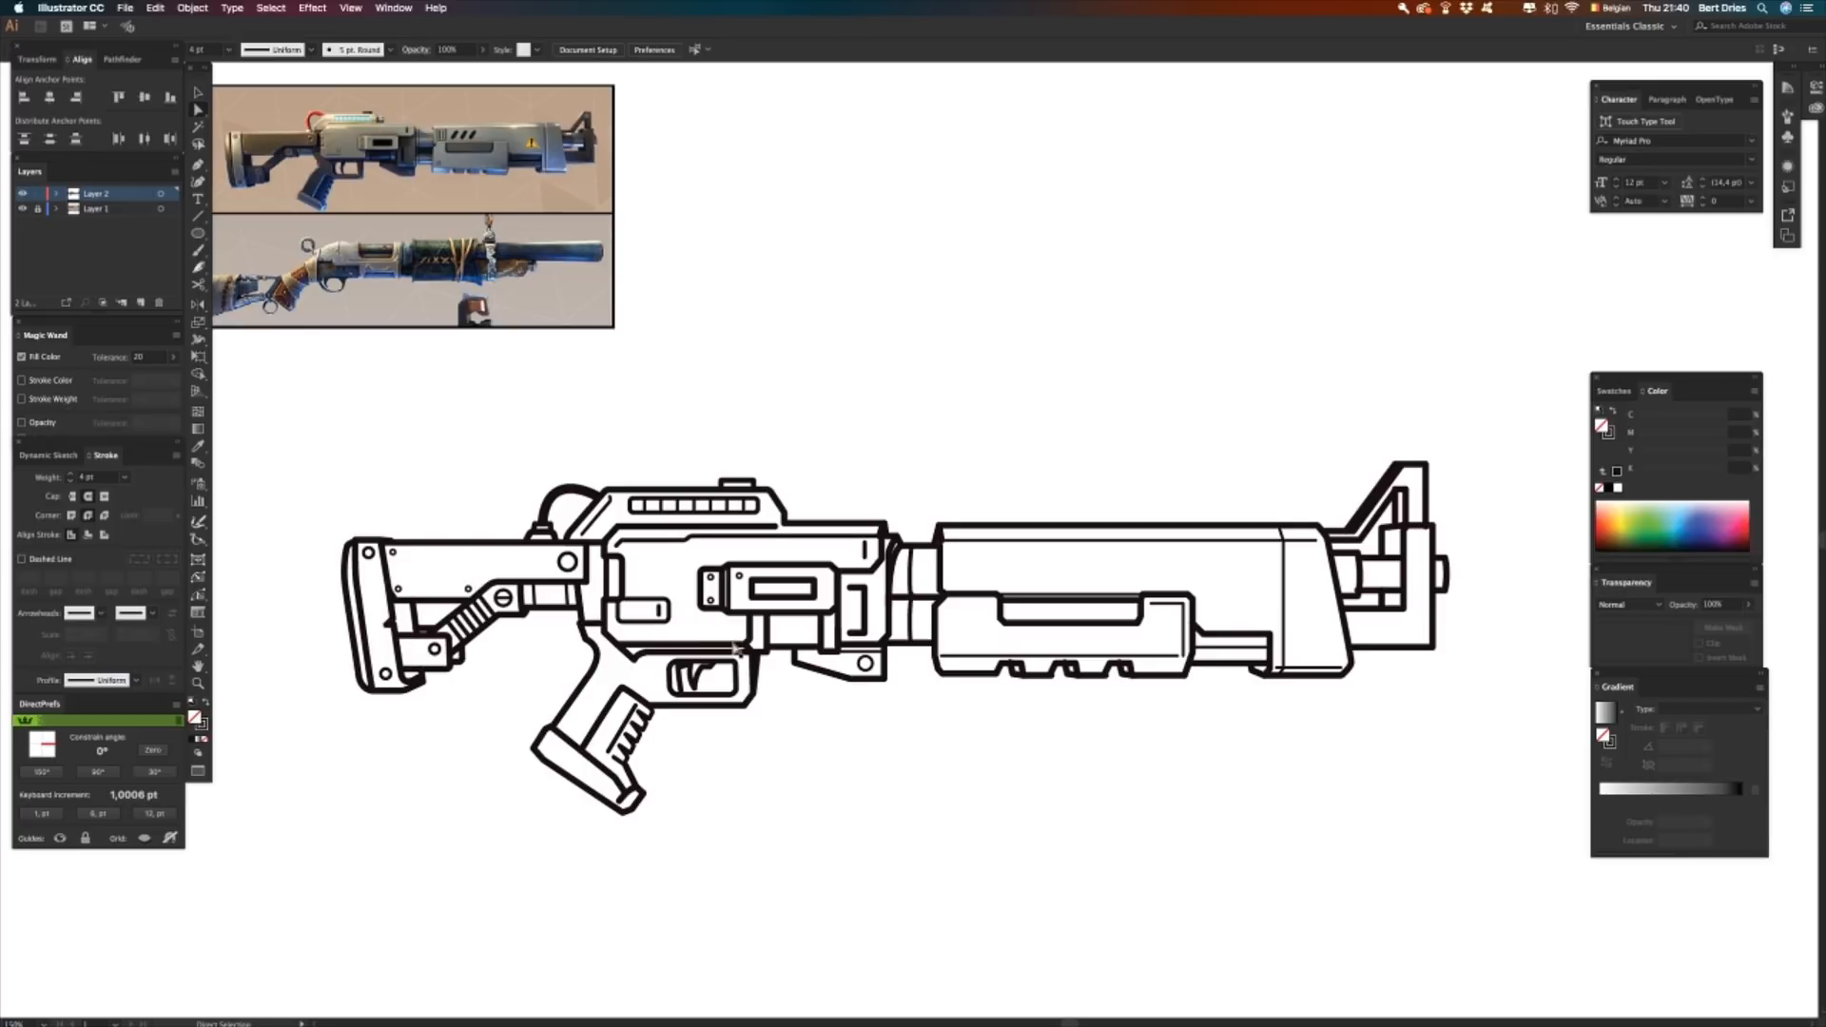
# - Draw a horizontal line about 120 pt long above the receiver's lower edge and match its 4 pt stroke to the upper stepped line
pyautogui.press('p')
pyautogui.click(752, 643)
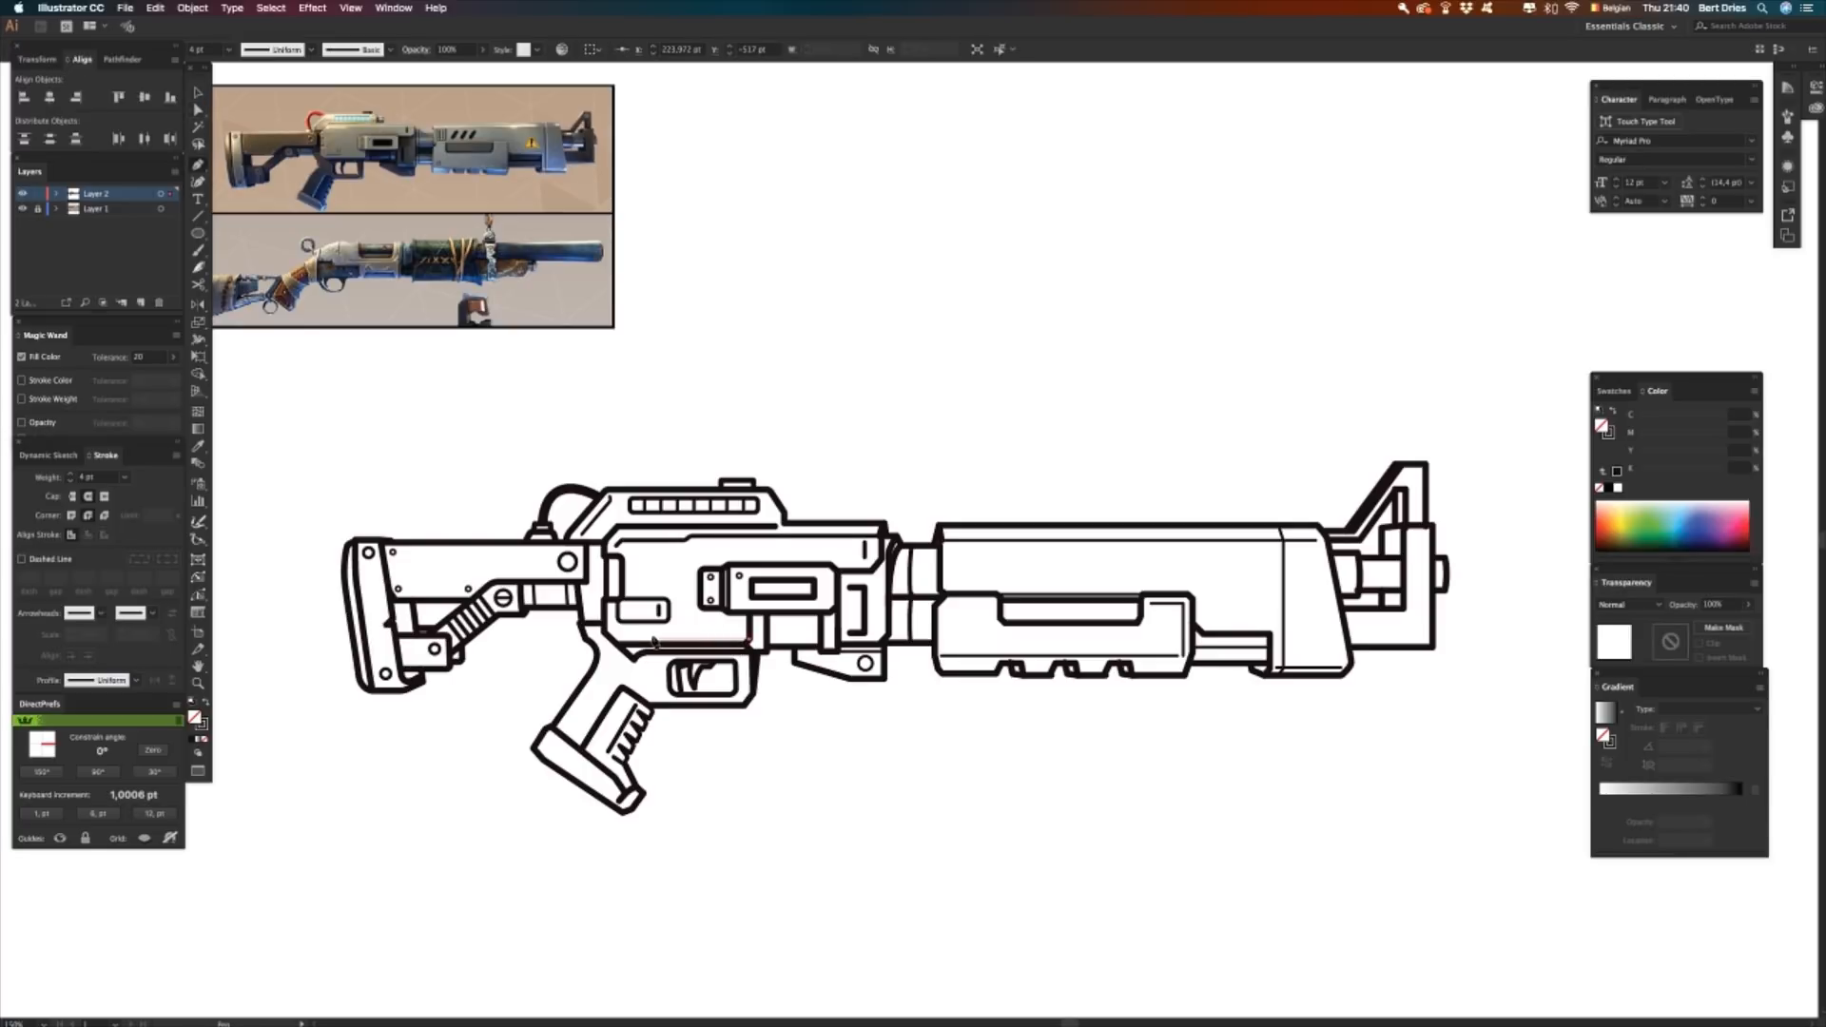
pyautogui.click(619, 641)
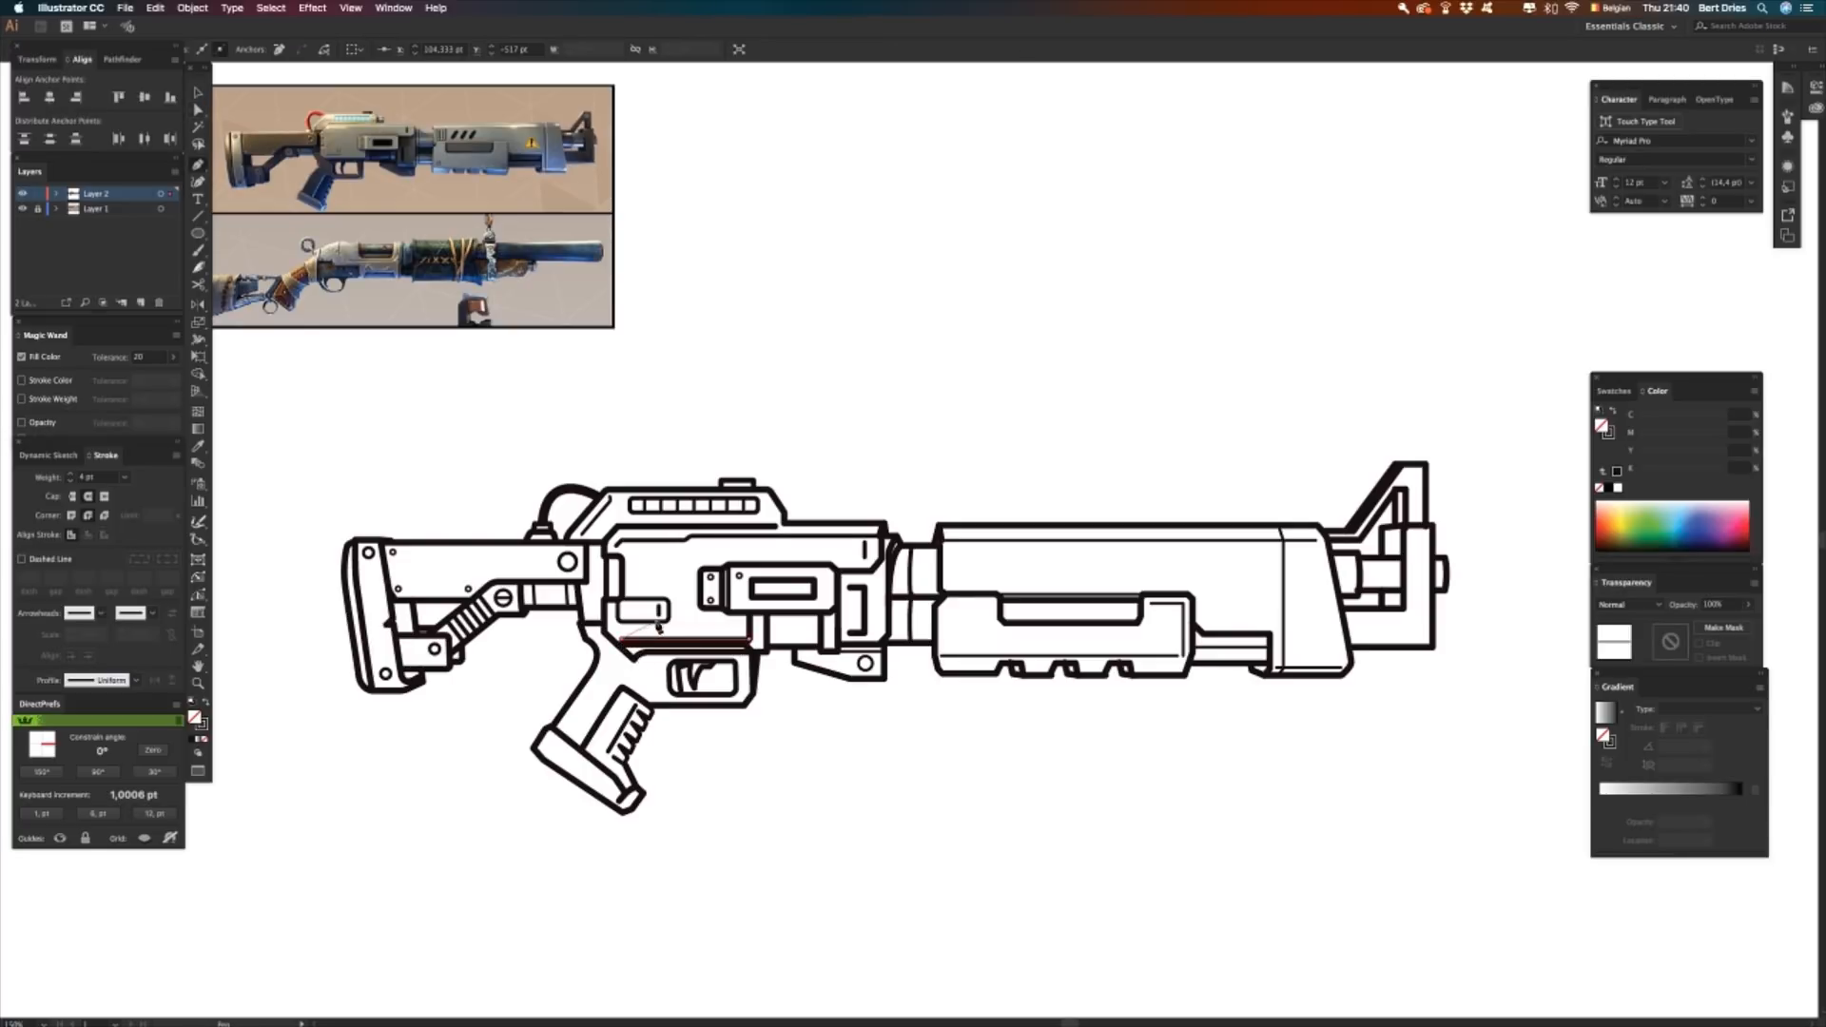
pyautogui.press('i')
pyautogui.click(675, 536)
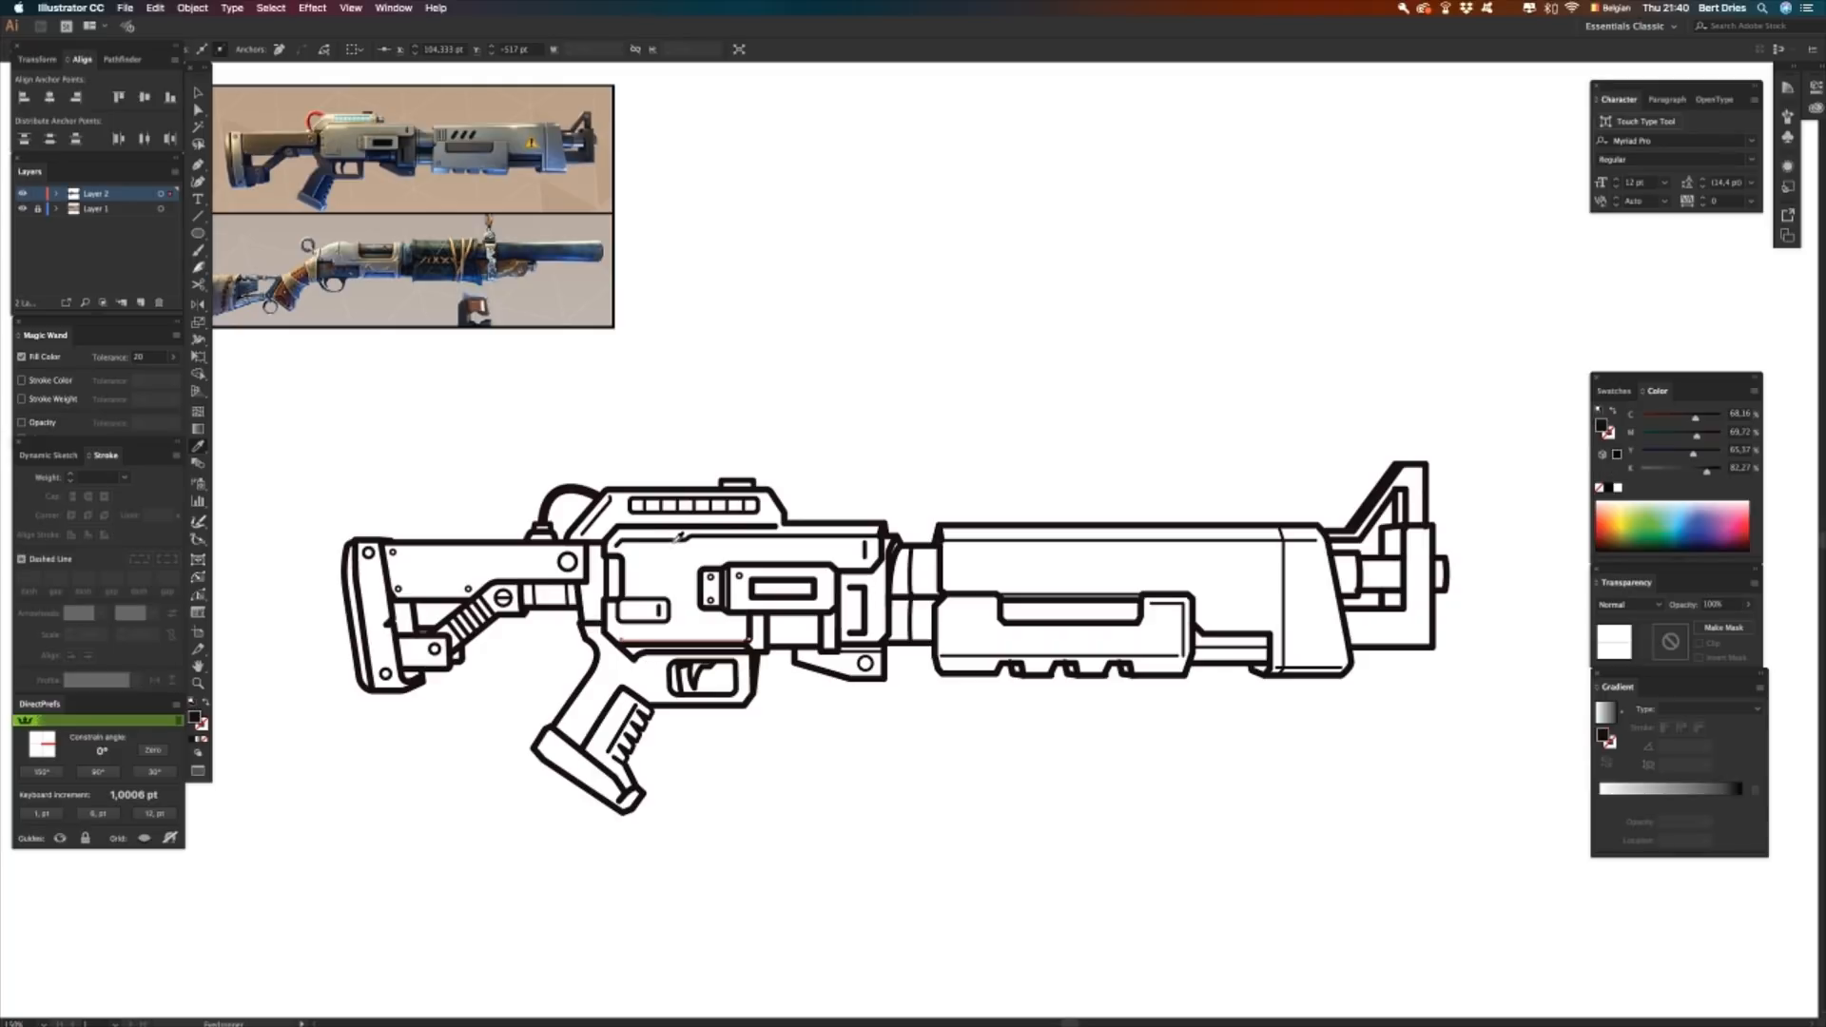
pyautogui.click(681, 537)
pyautogui.press('v')
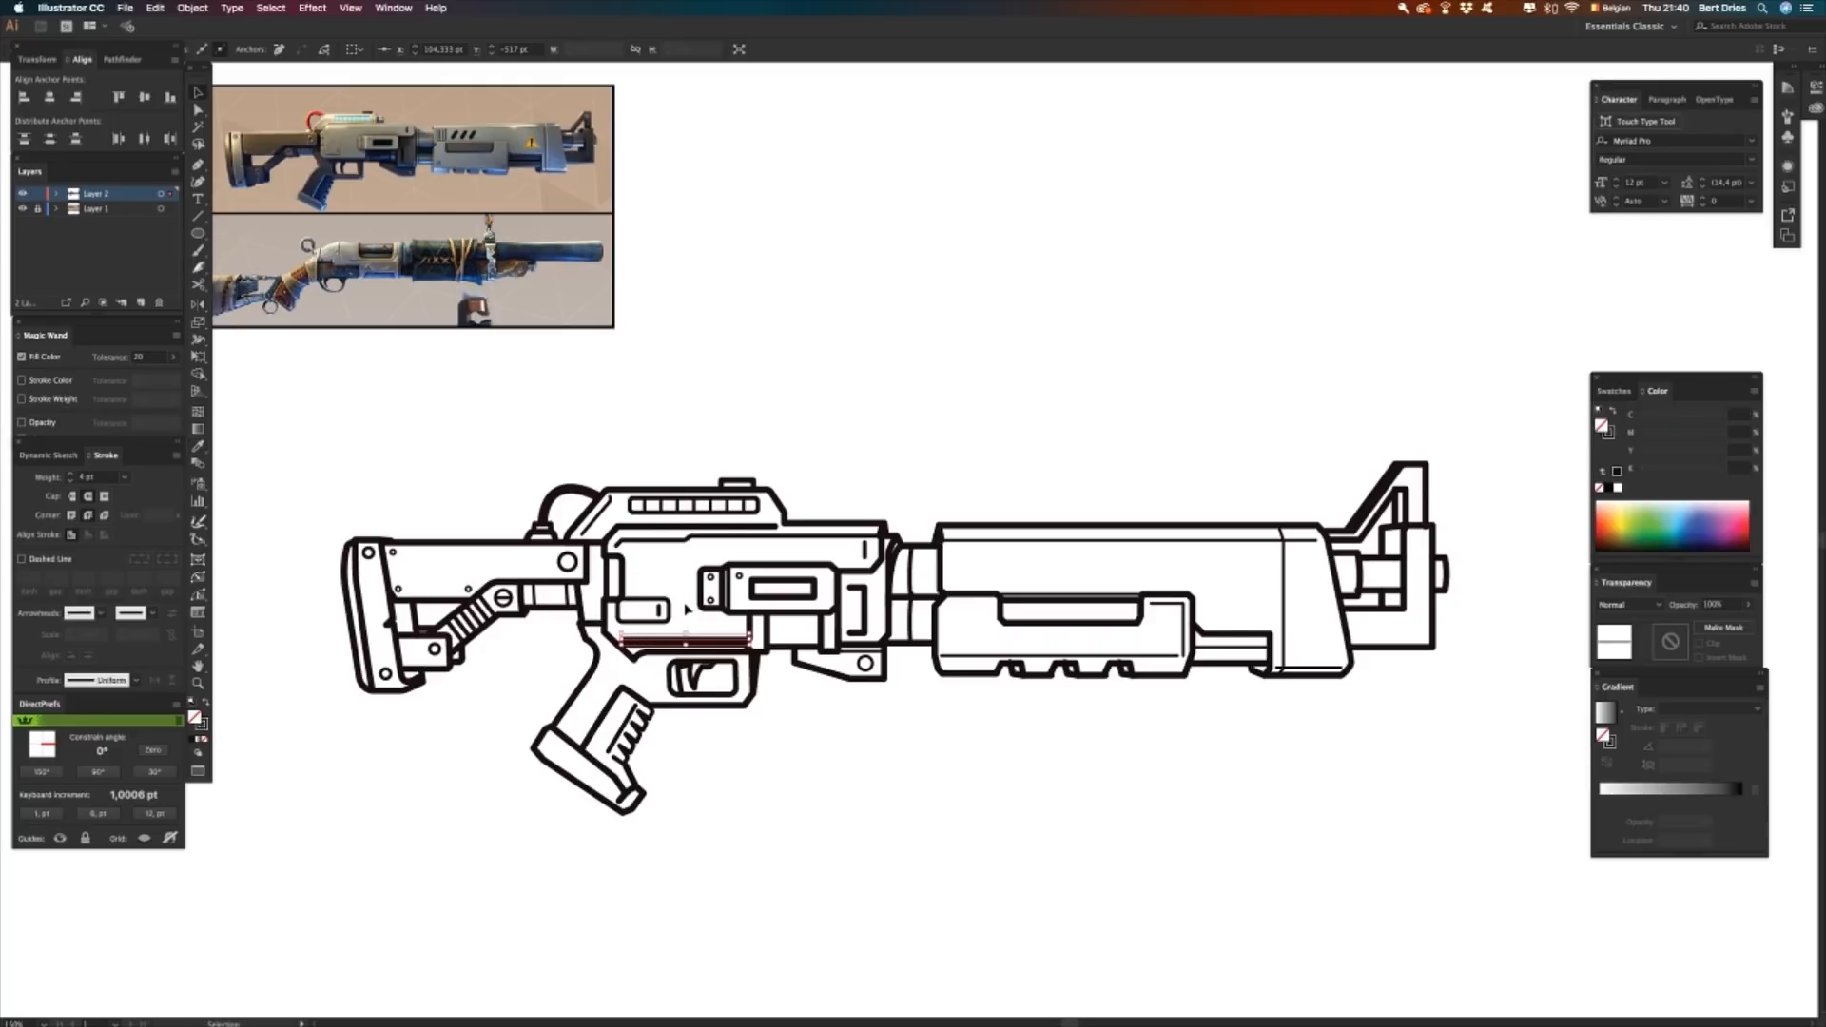
pyautogui.click(686, 611)
pyautogui.click(691, 643)
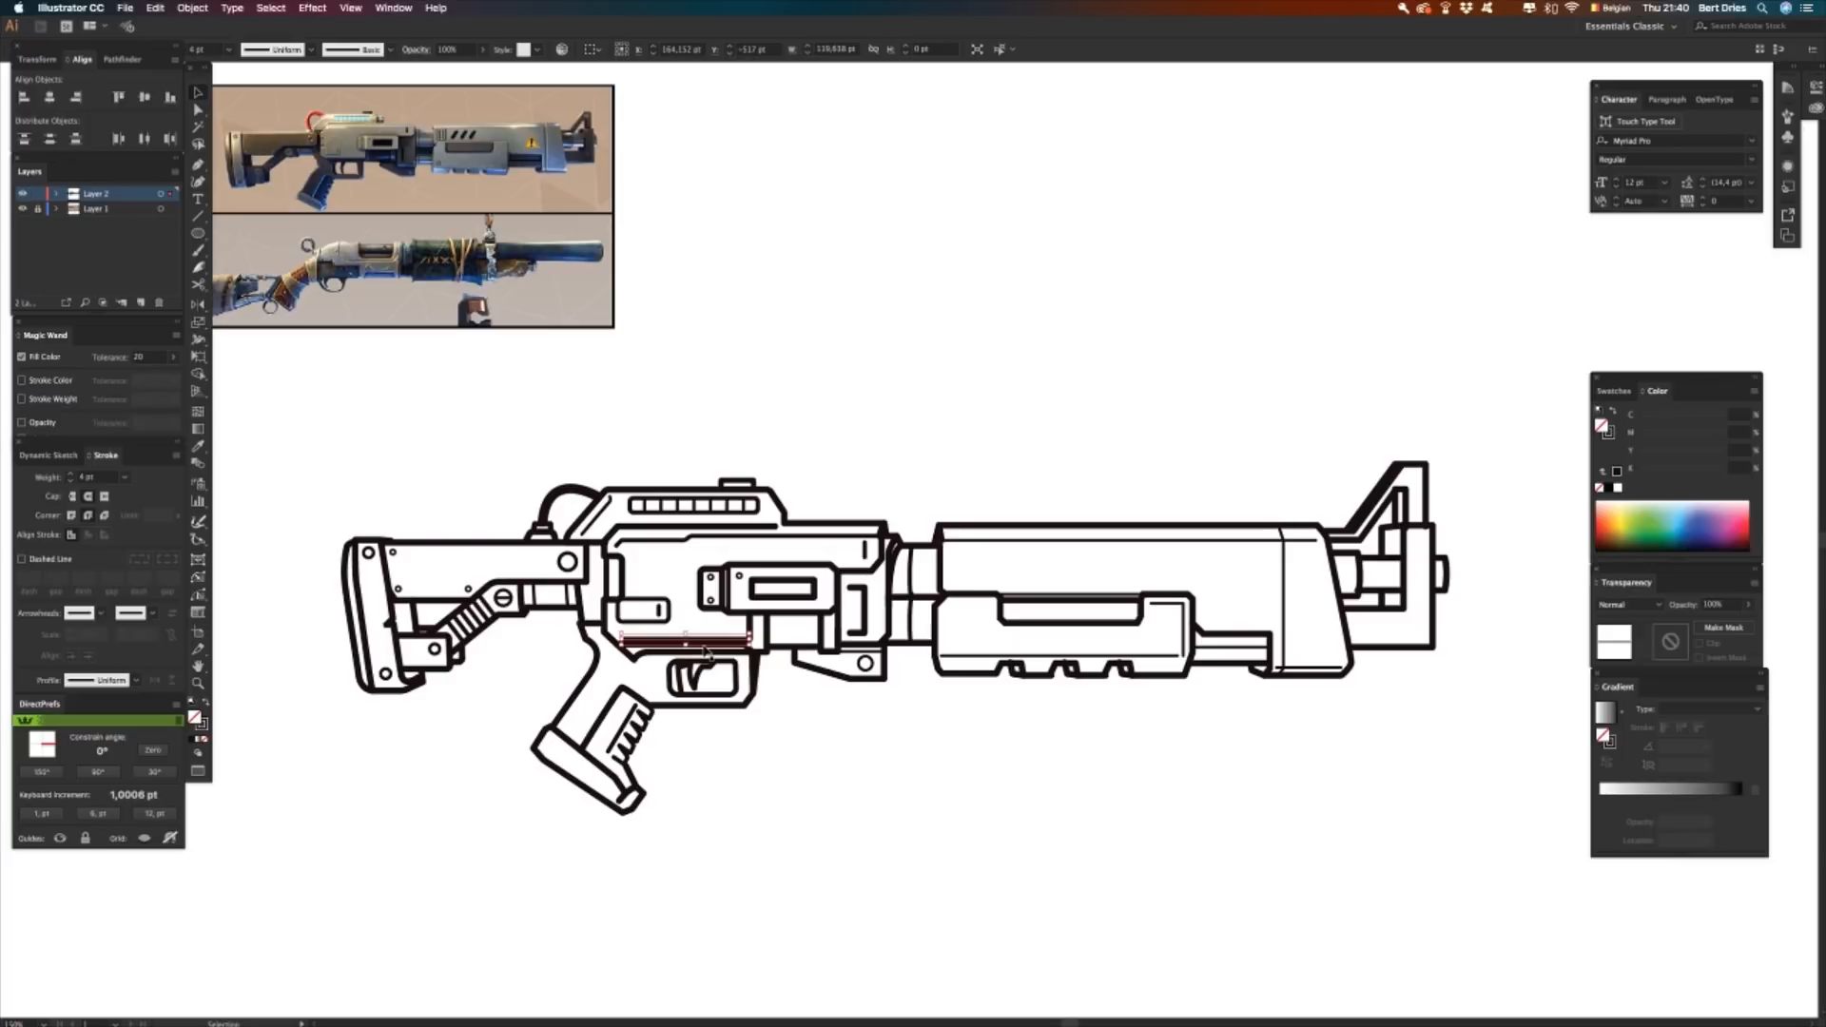
# - Shift the upper anchor point of the grip's rear outline slightly toward the trigger guard
pyautogui.click(862, 809)
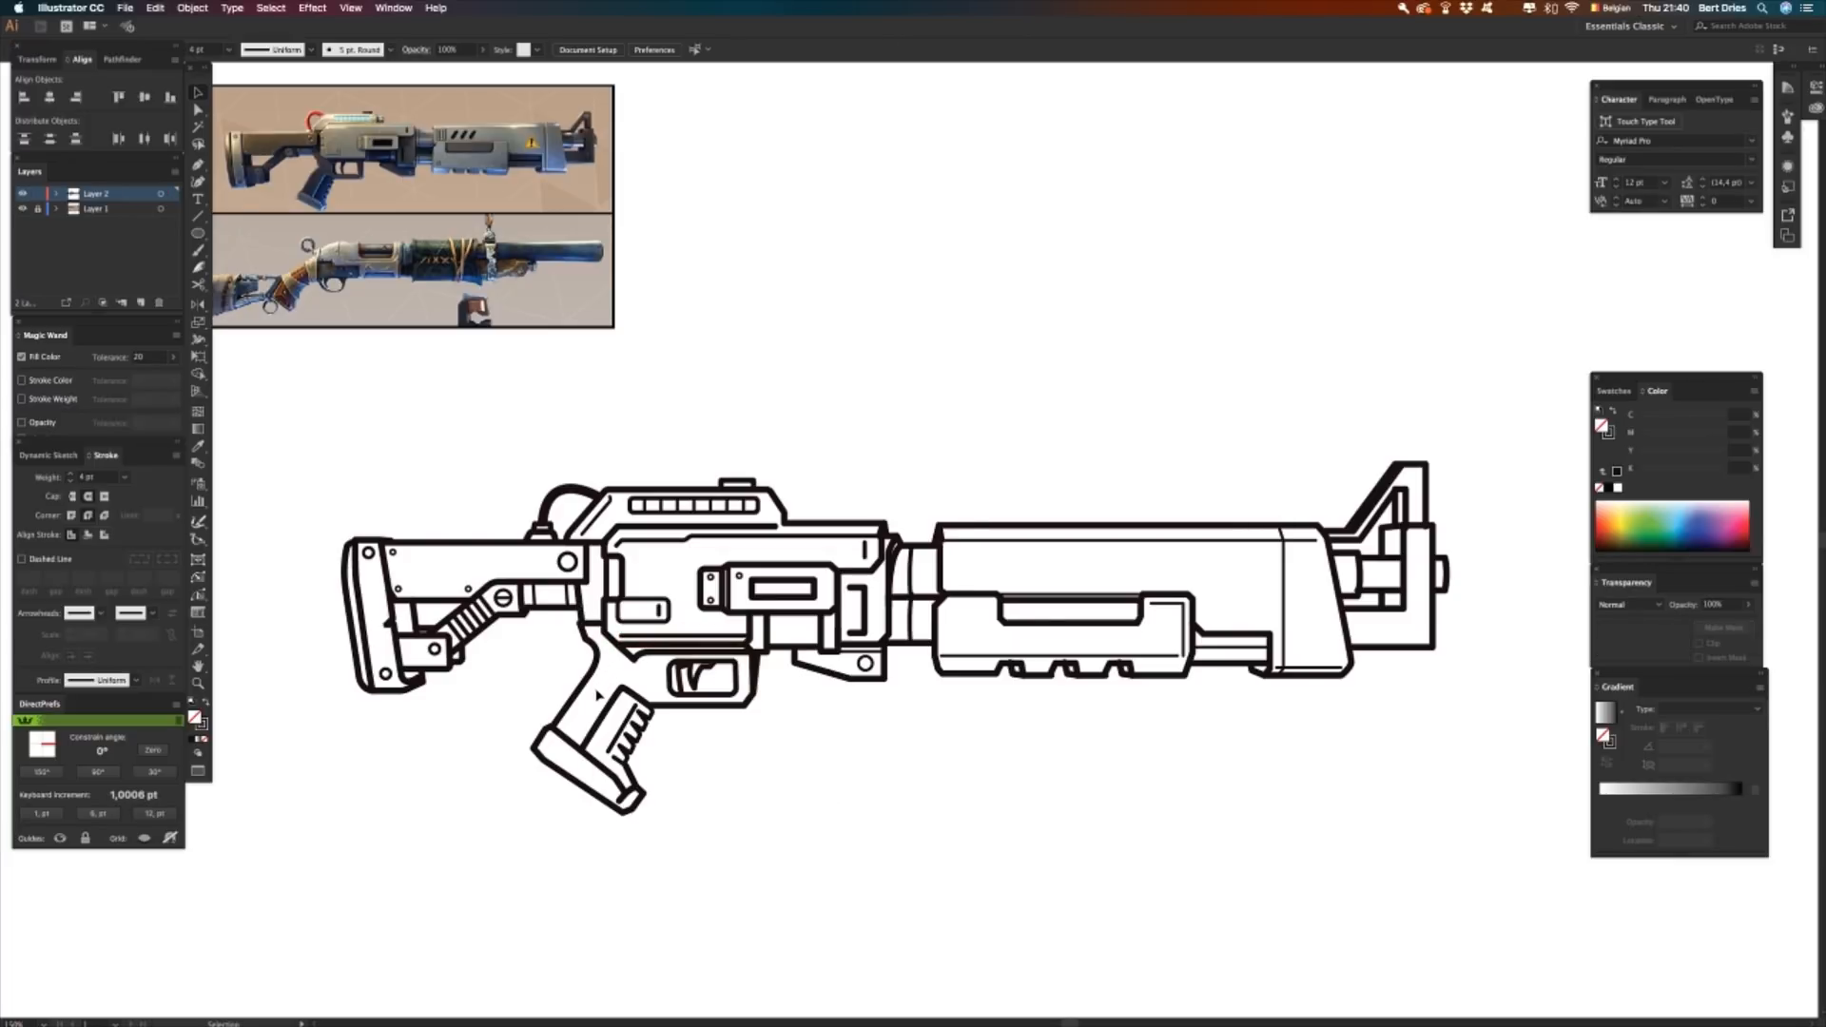
pyautogui.press('a')
pyautogui.click(593, 650)
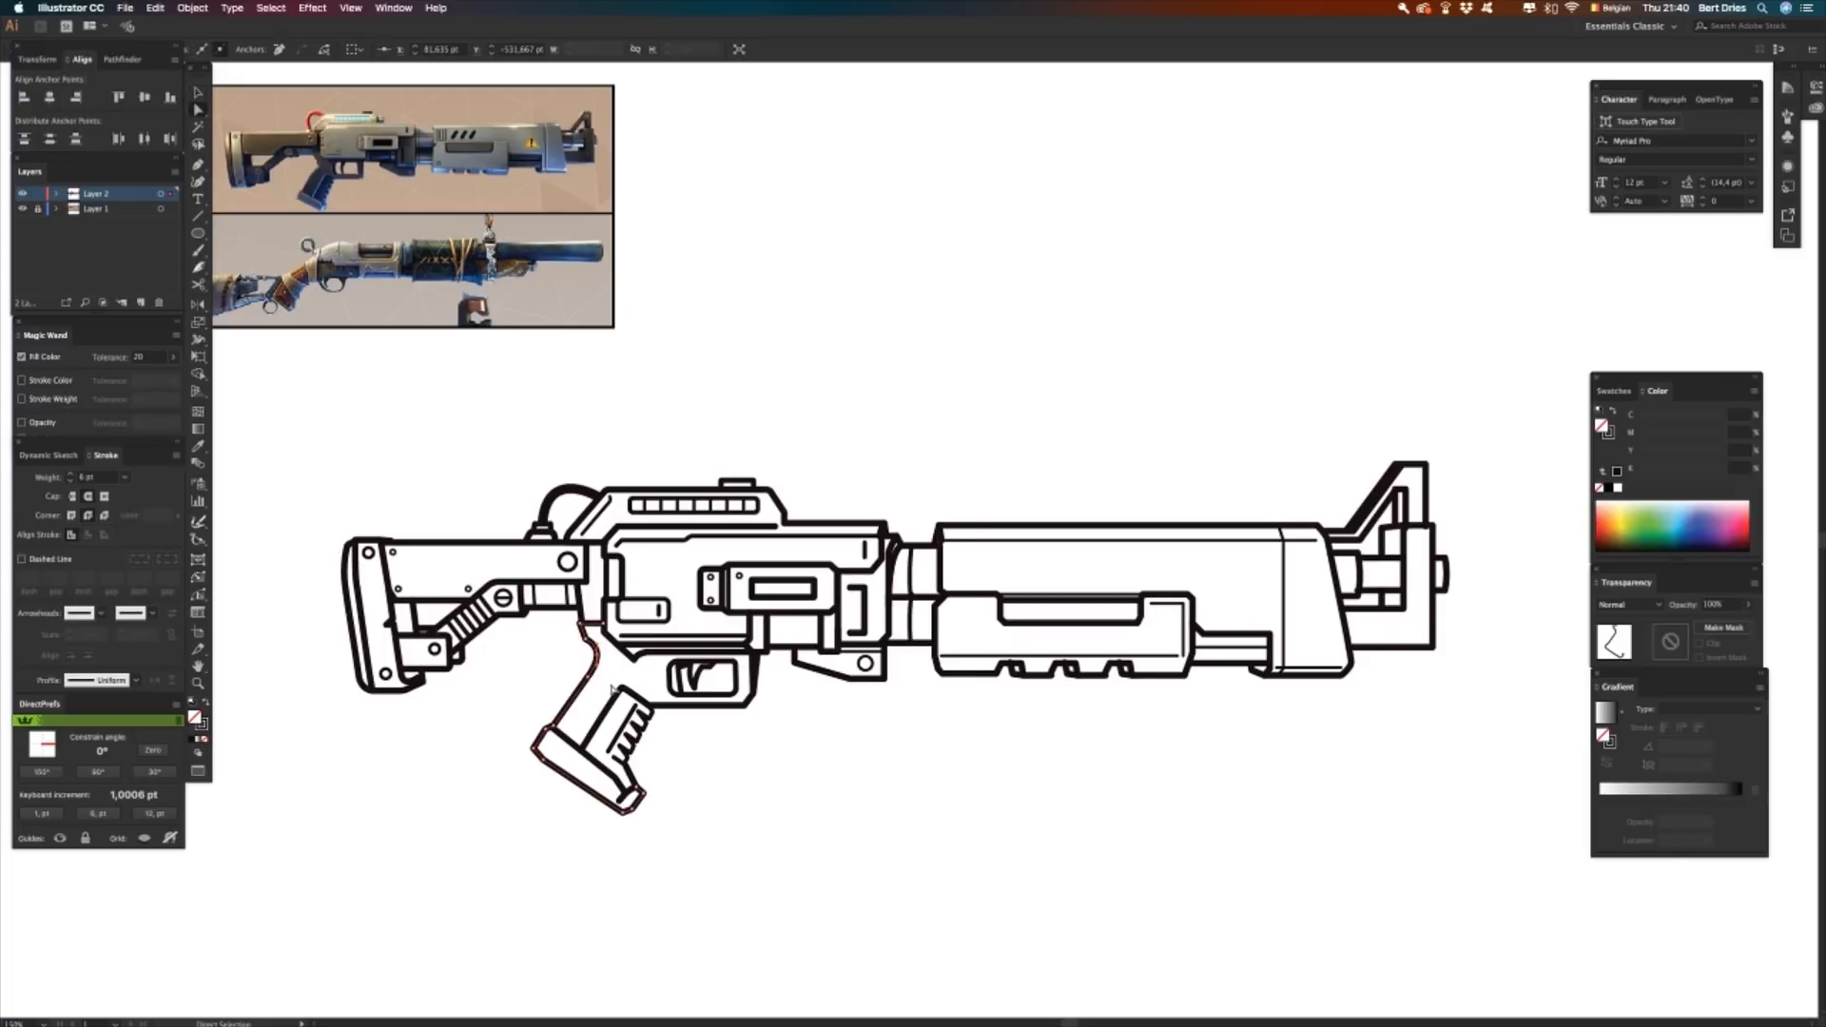
pyautogui.press('Right')
pyautogui.press('Right')
pyautogui.press('Right')
pyautogui.click(567, 659)
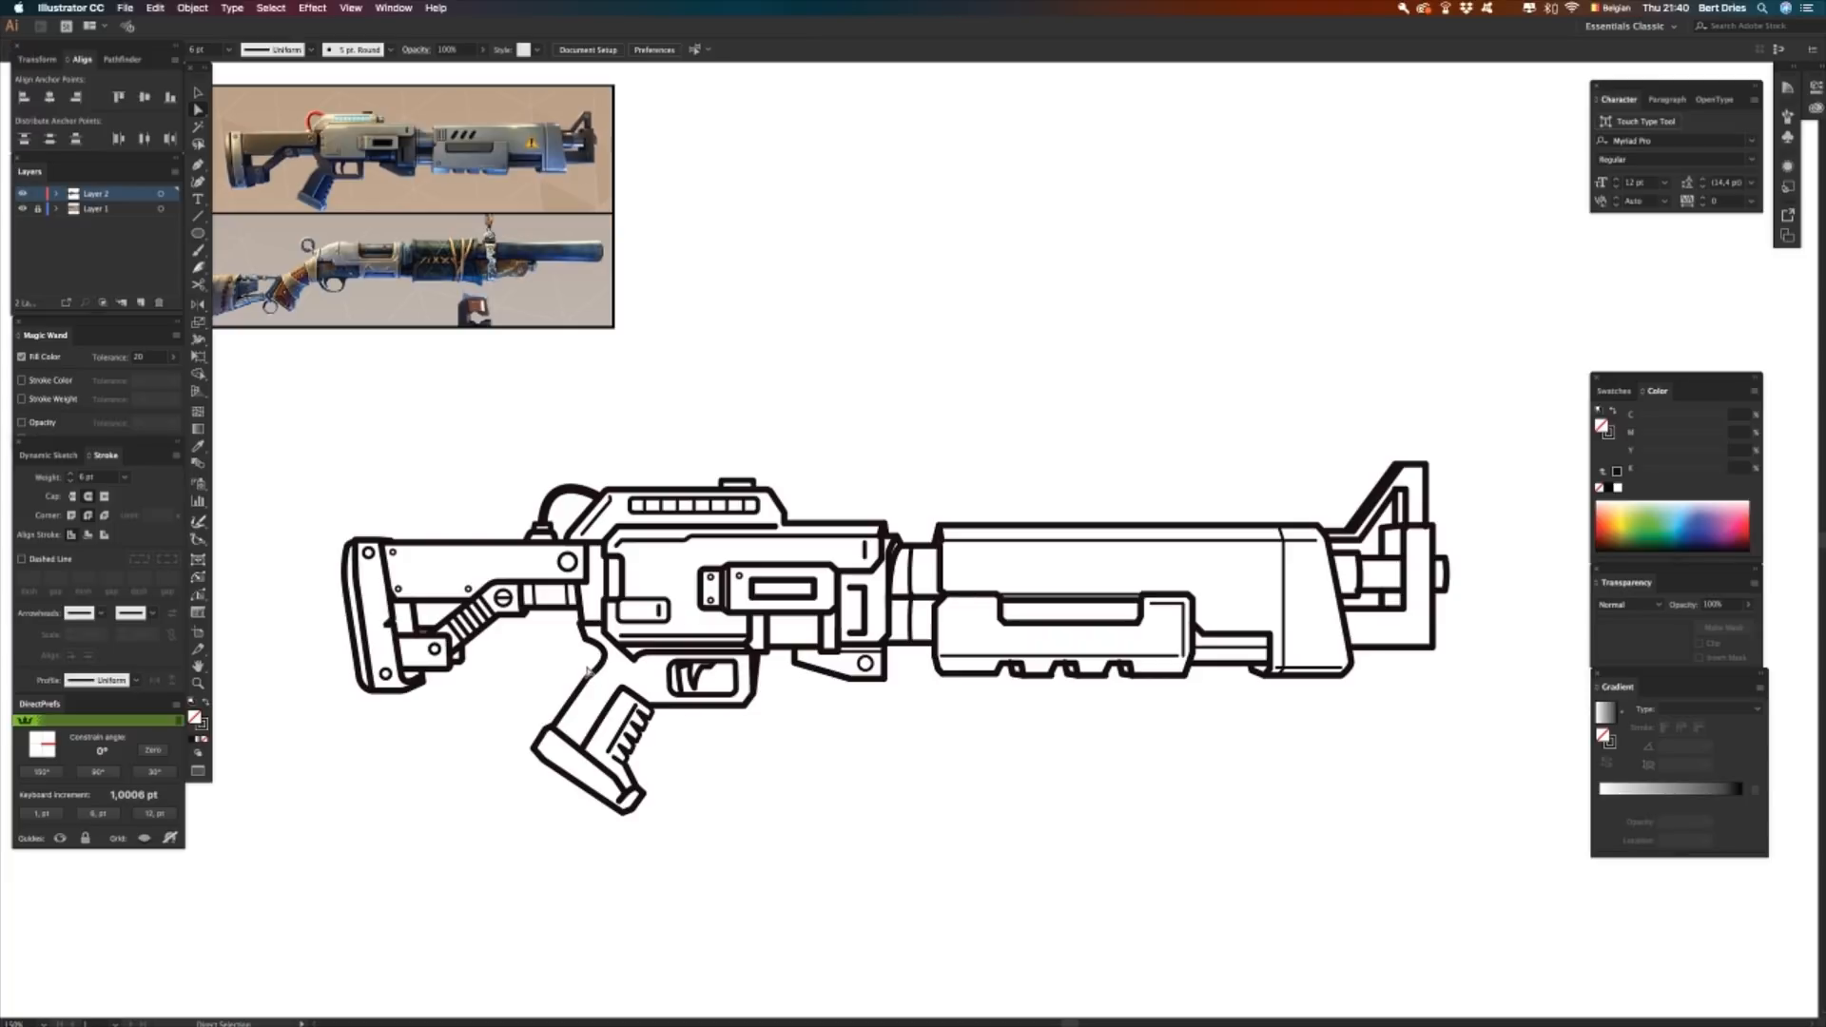
# - Draw a short curved accent line inside the upper rear edge of the grip and adjust its upper anchor point
pyautogui.click(603, 663)
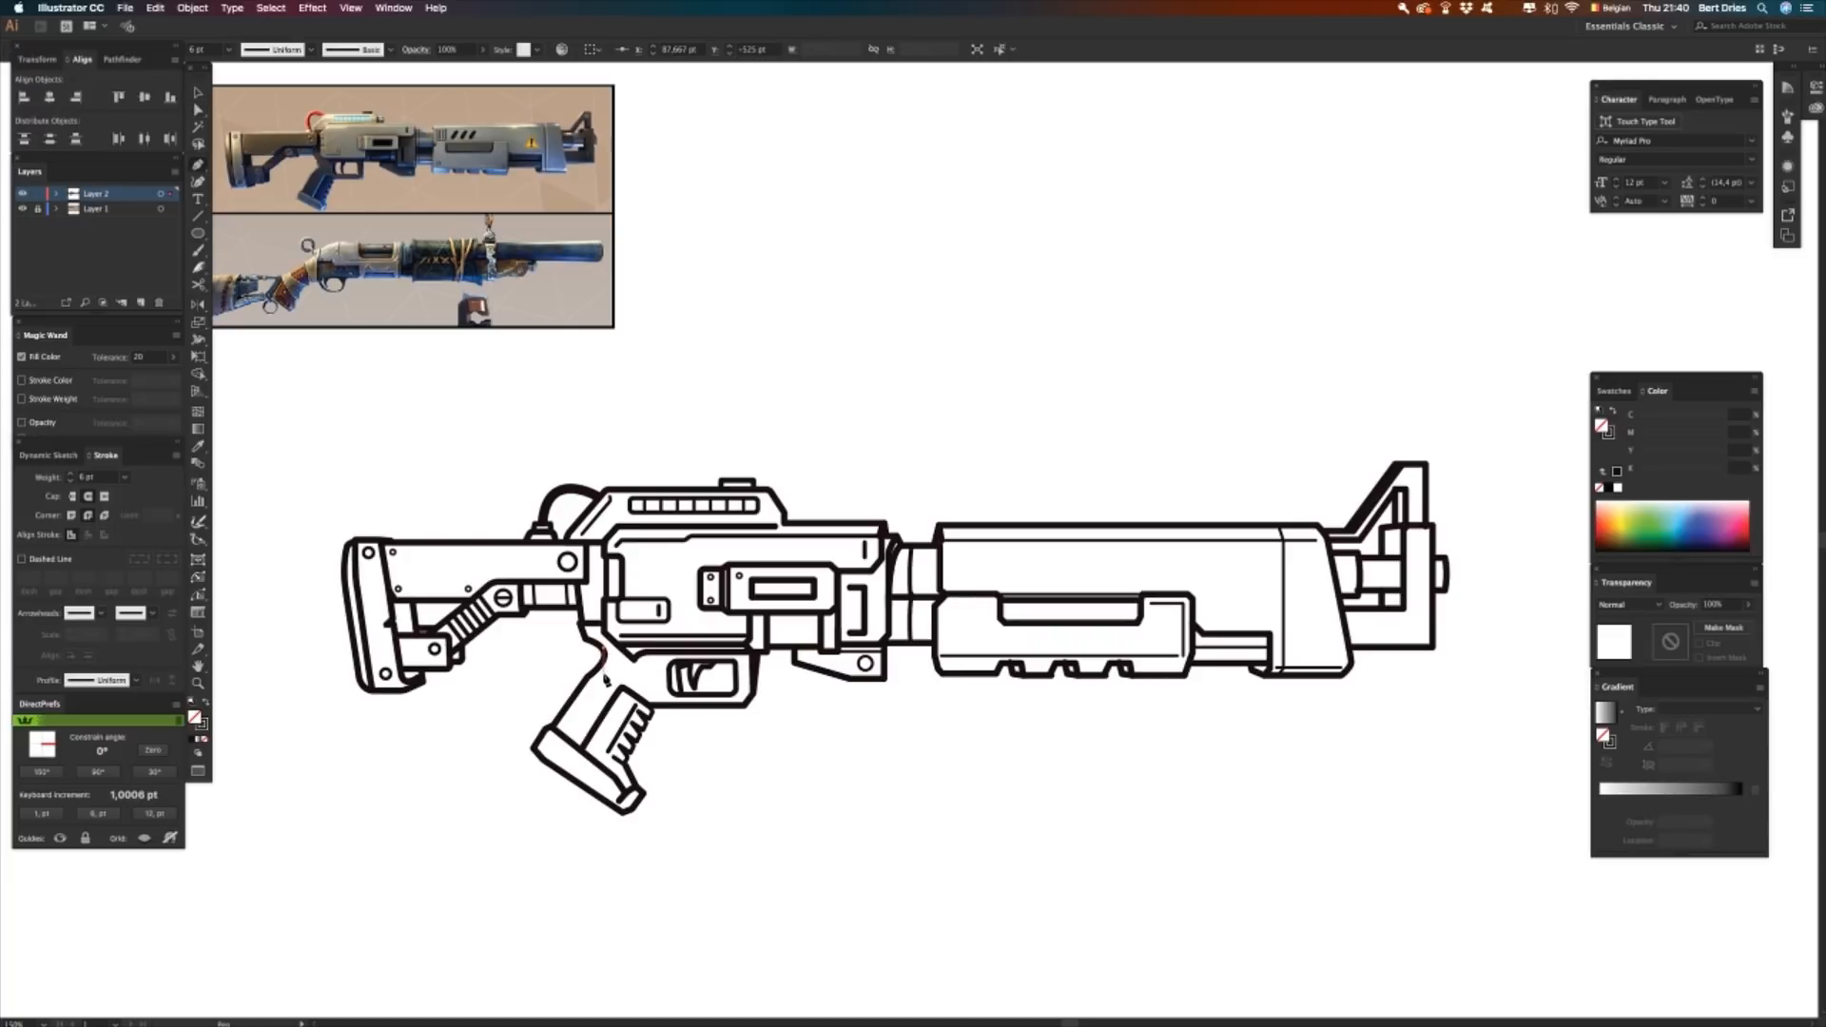
pyautogui.click(590, 695)
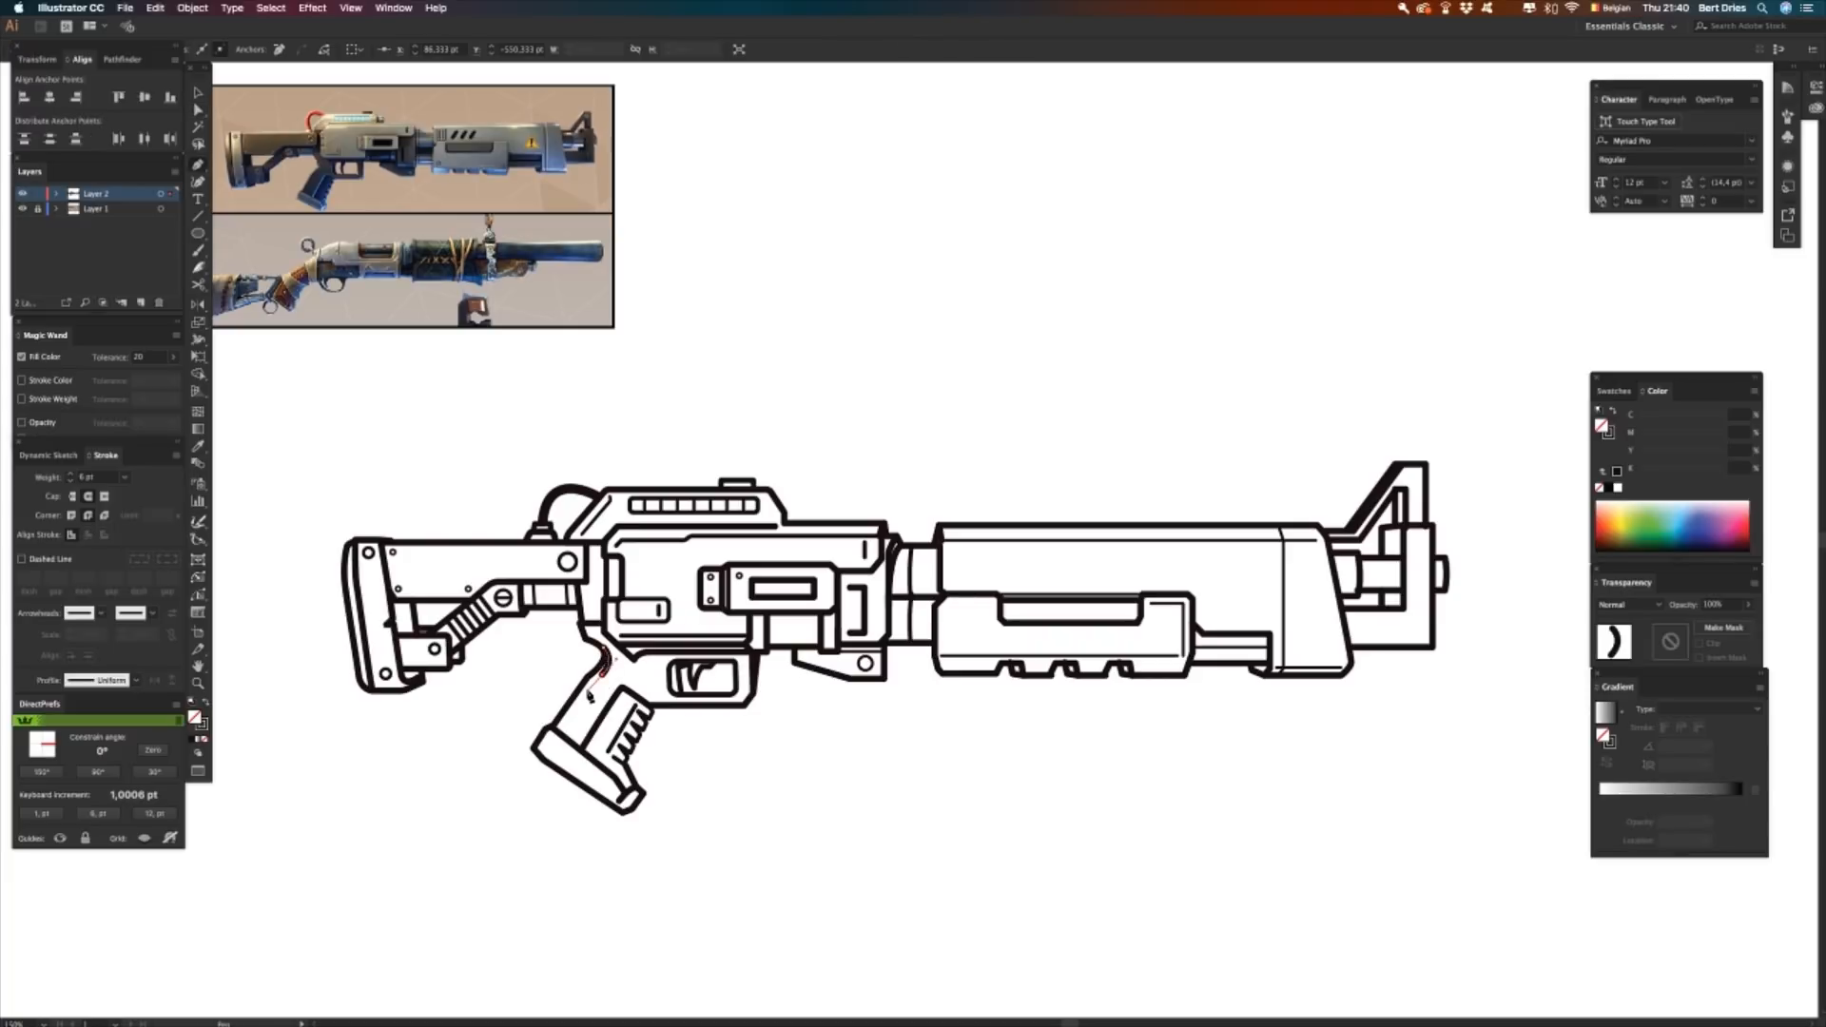
pyautogui.press('a')
pyautogui.click(604, 648)
pyautogui.click(523, 676)
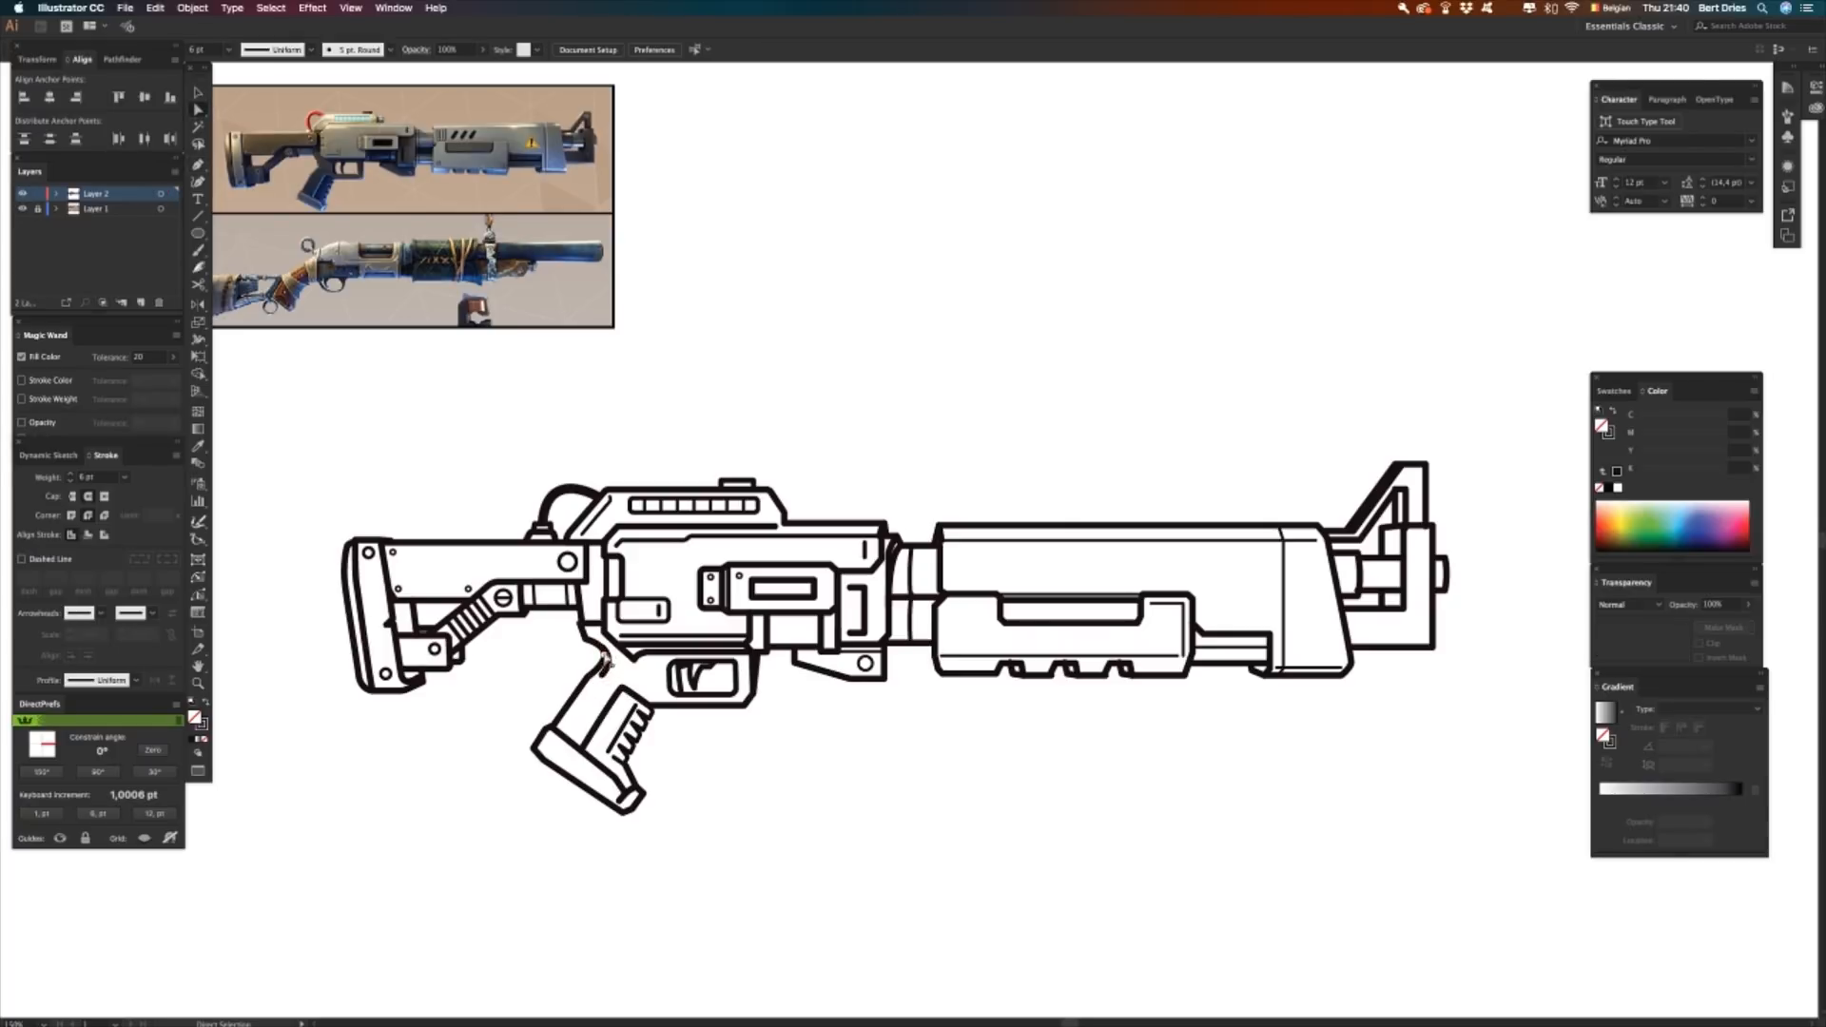
pyautogui.moveTo(603, 648); pyautogui.dragTo(604, 653)
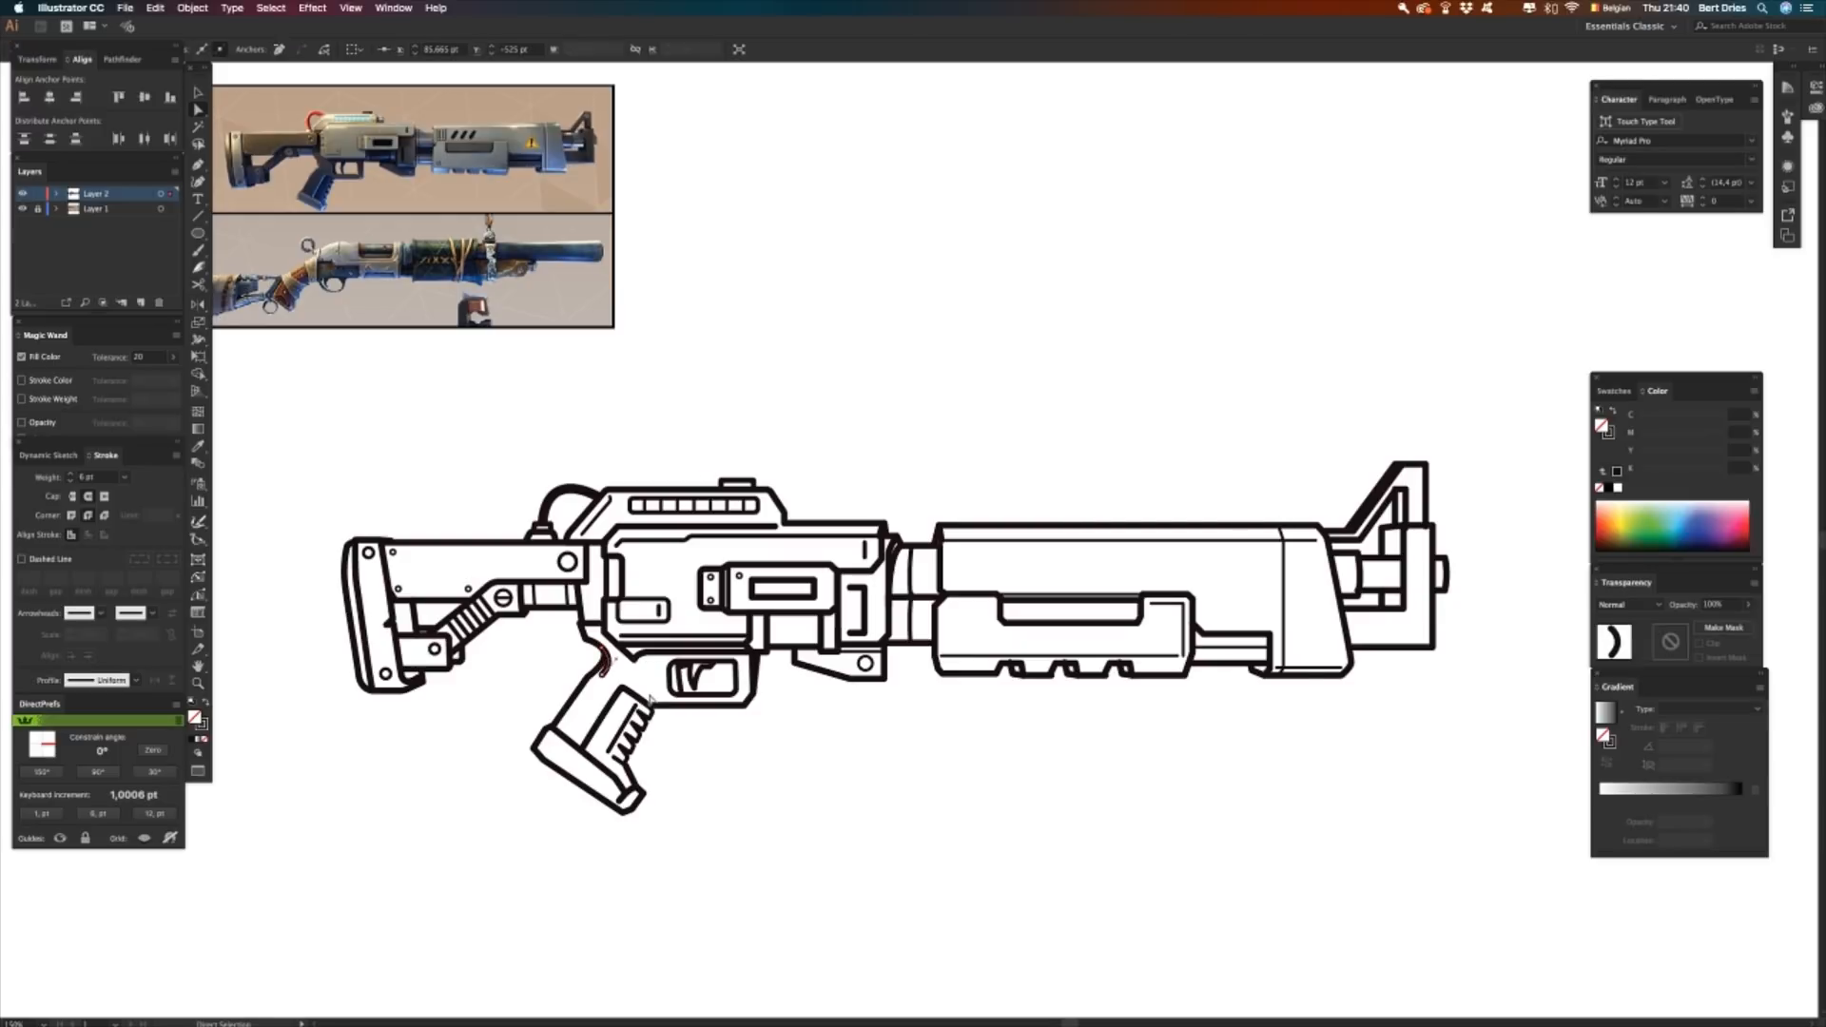
pyautogui.click(614, 701)
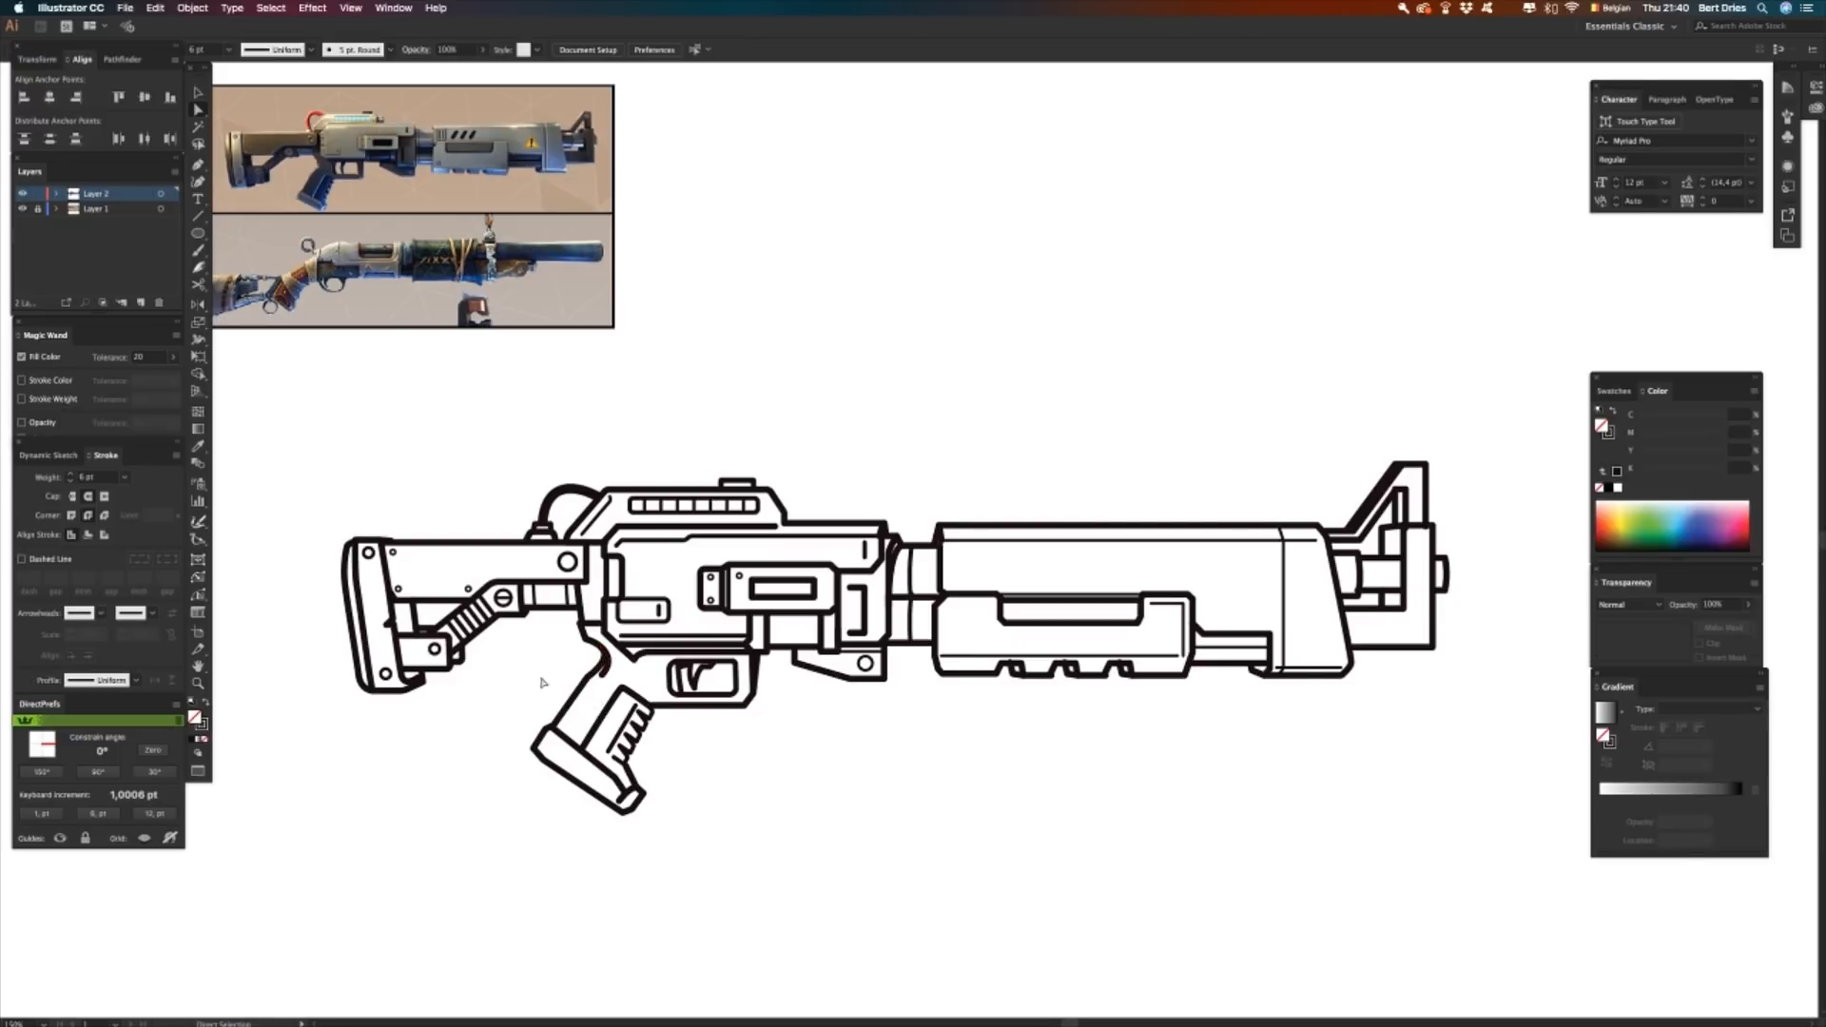
# - Rotate the slot line inside the round screw on the stock strut to a slight diagonal
pyautogui.press('v')
pyautogui.click(507, 604)
pyautogui.click(502, 625)
pyautogui.click(505, 600)
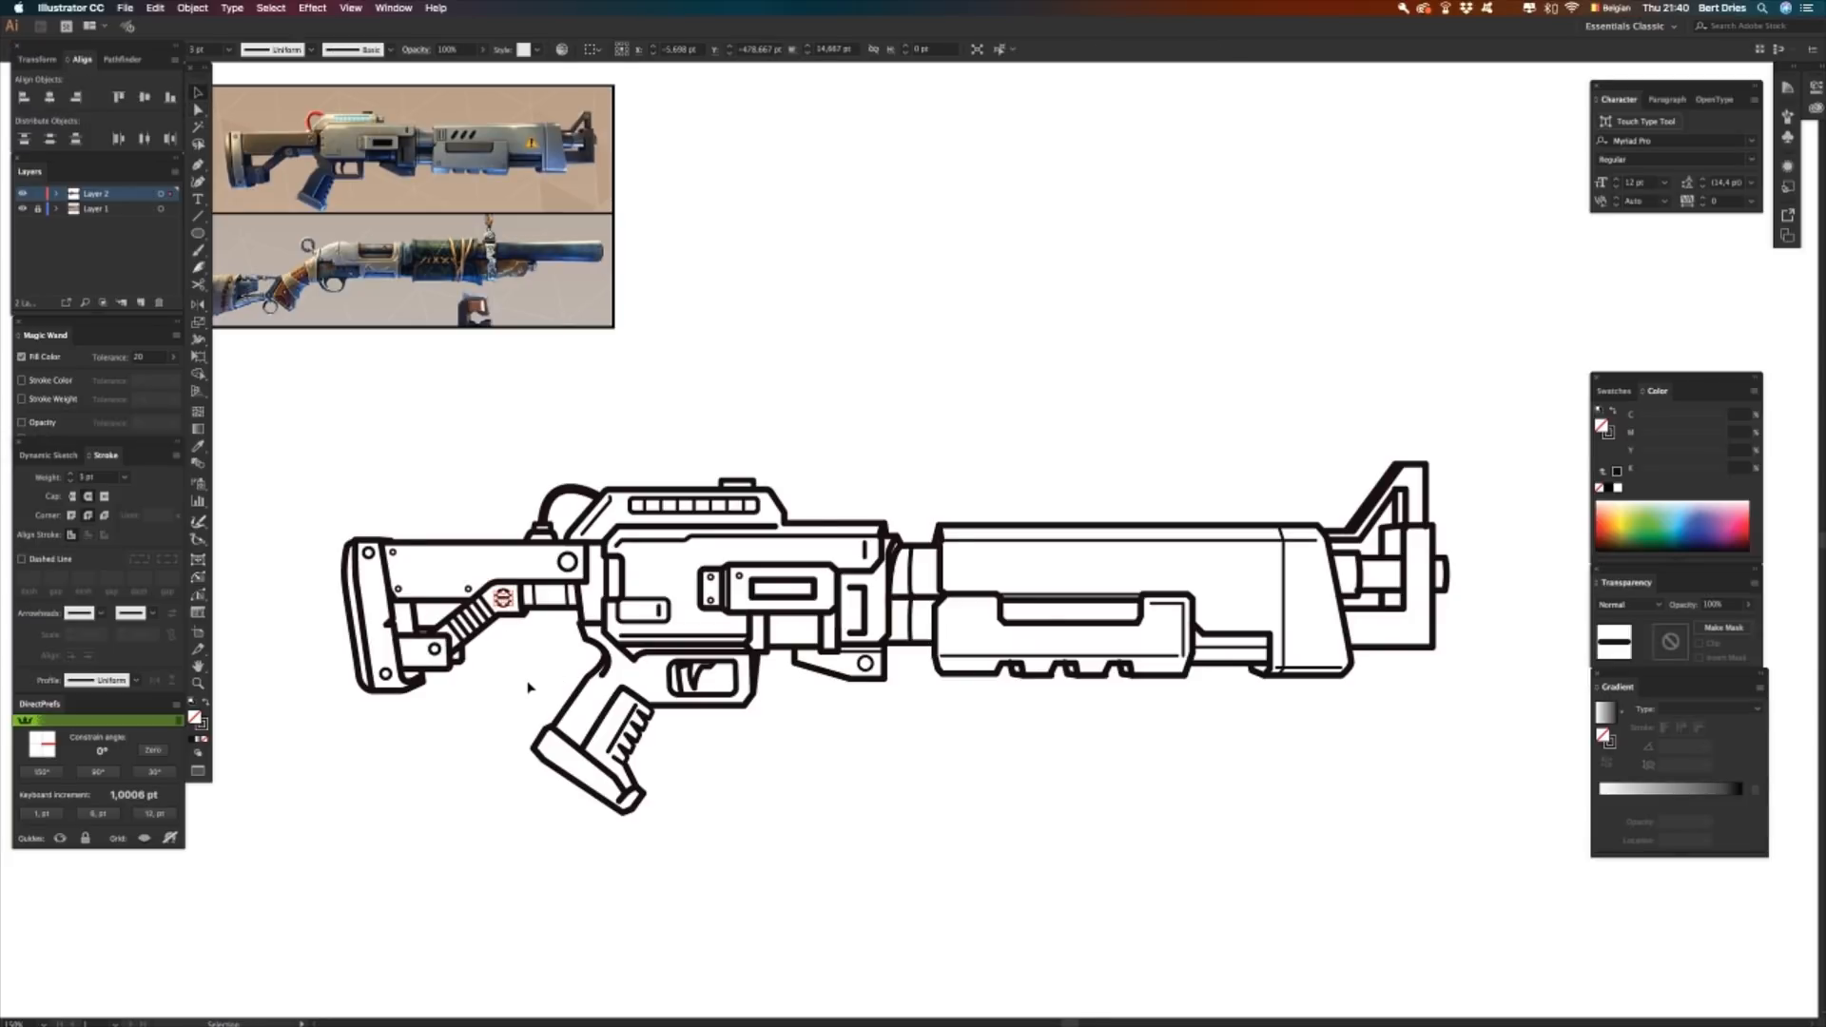
pyautogui.rightClick(577, 485)
pyautogui.moveTo(640, 685)
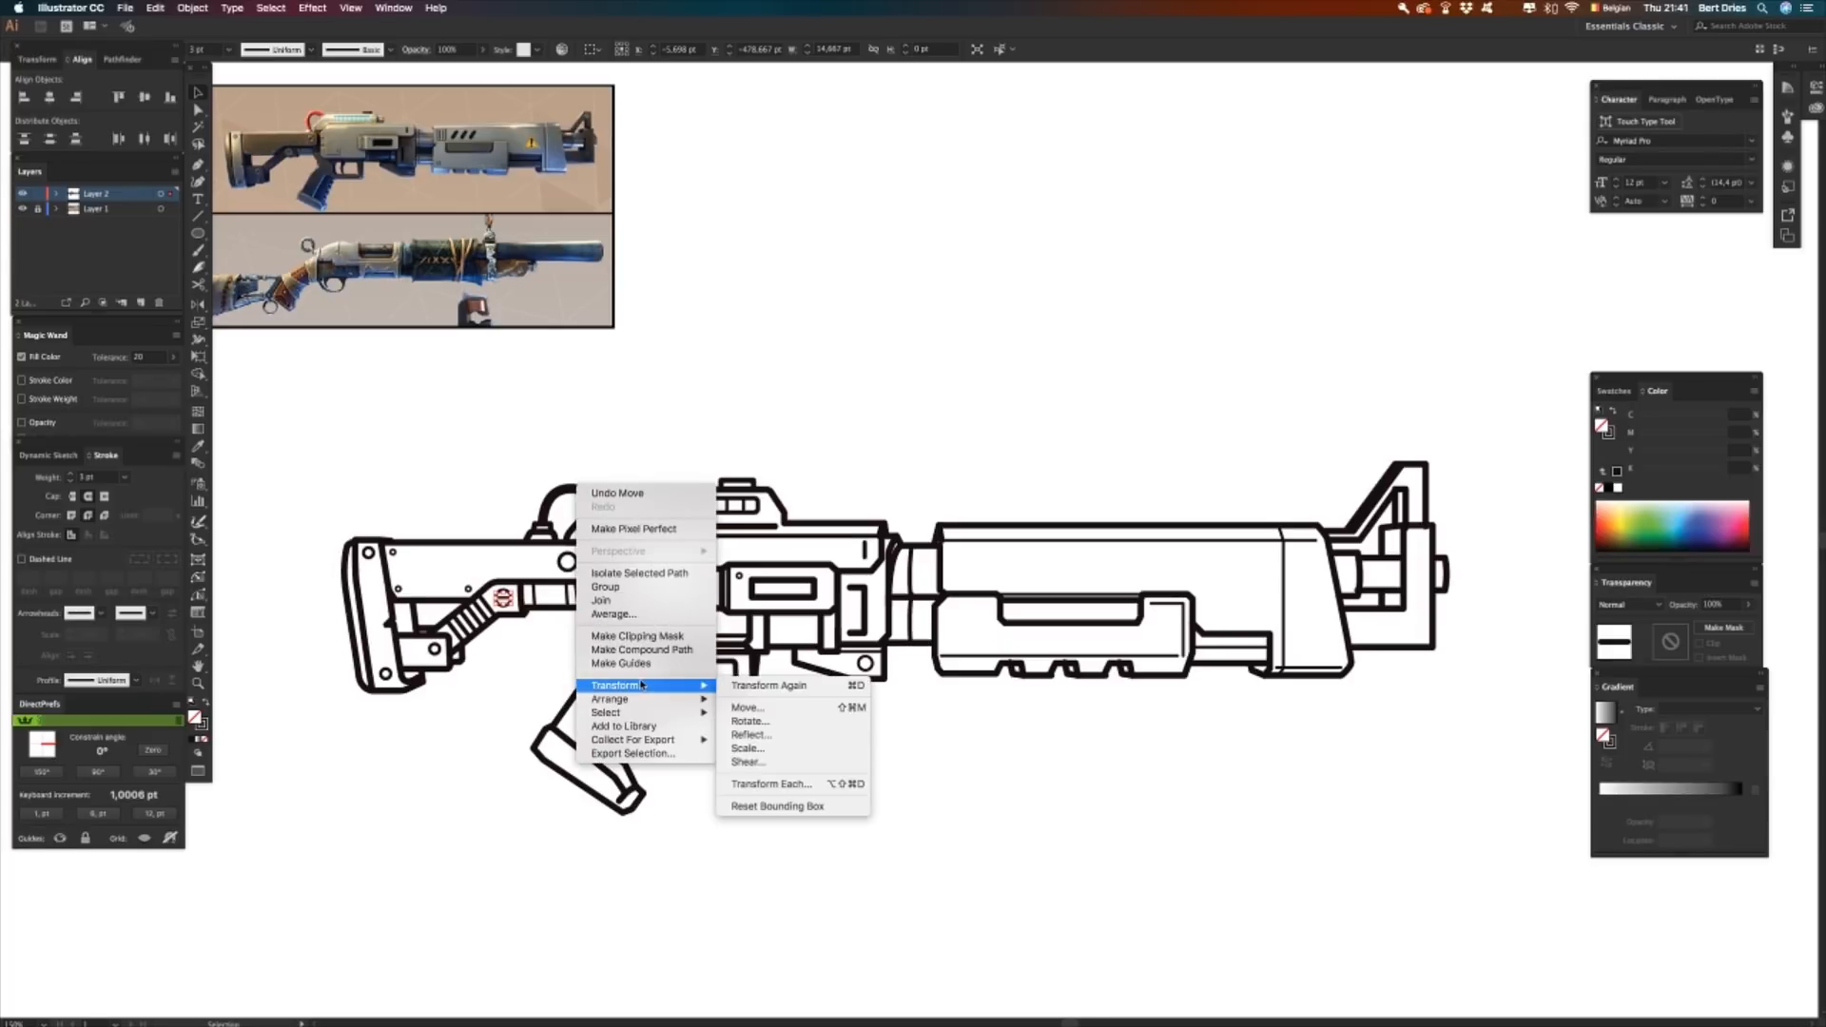
pyautogui.click(733, 723)
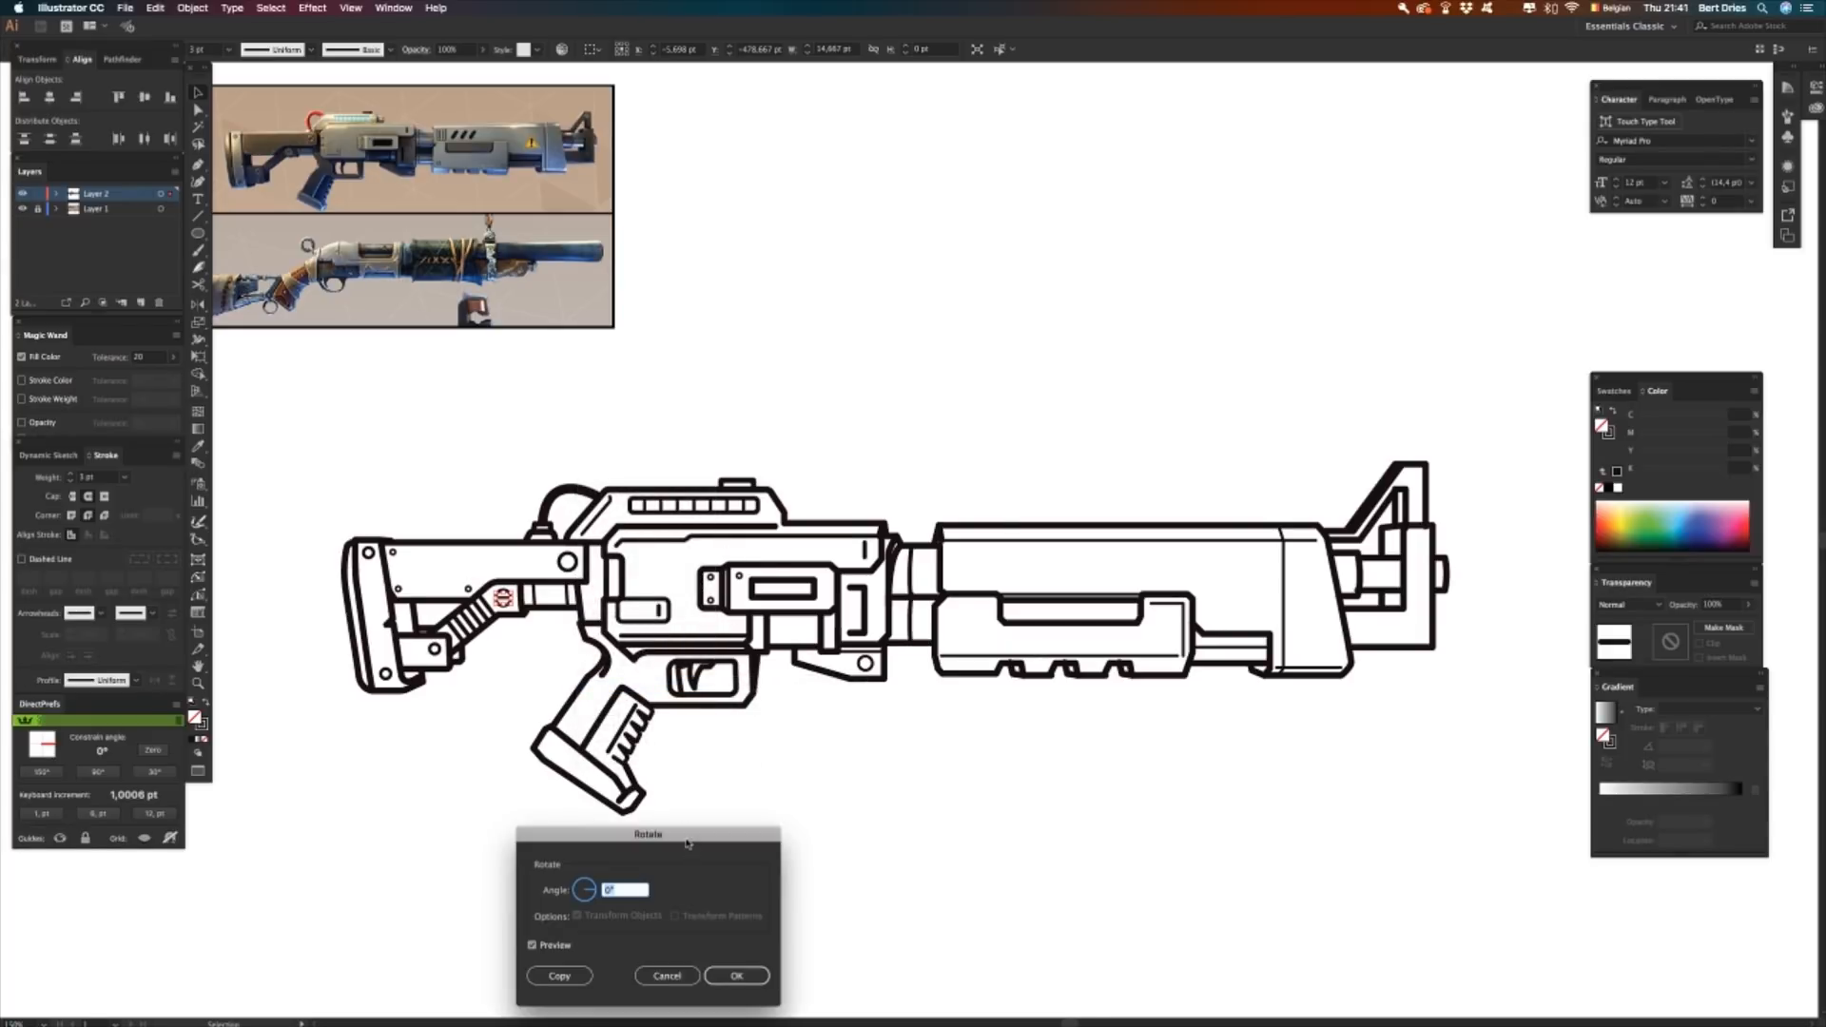
pyautogui.moveTo(688, 843); pyautogui.dragTo(835, 349)
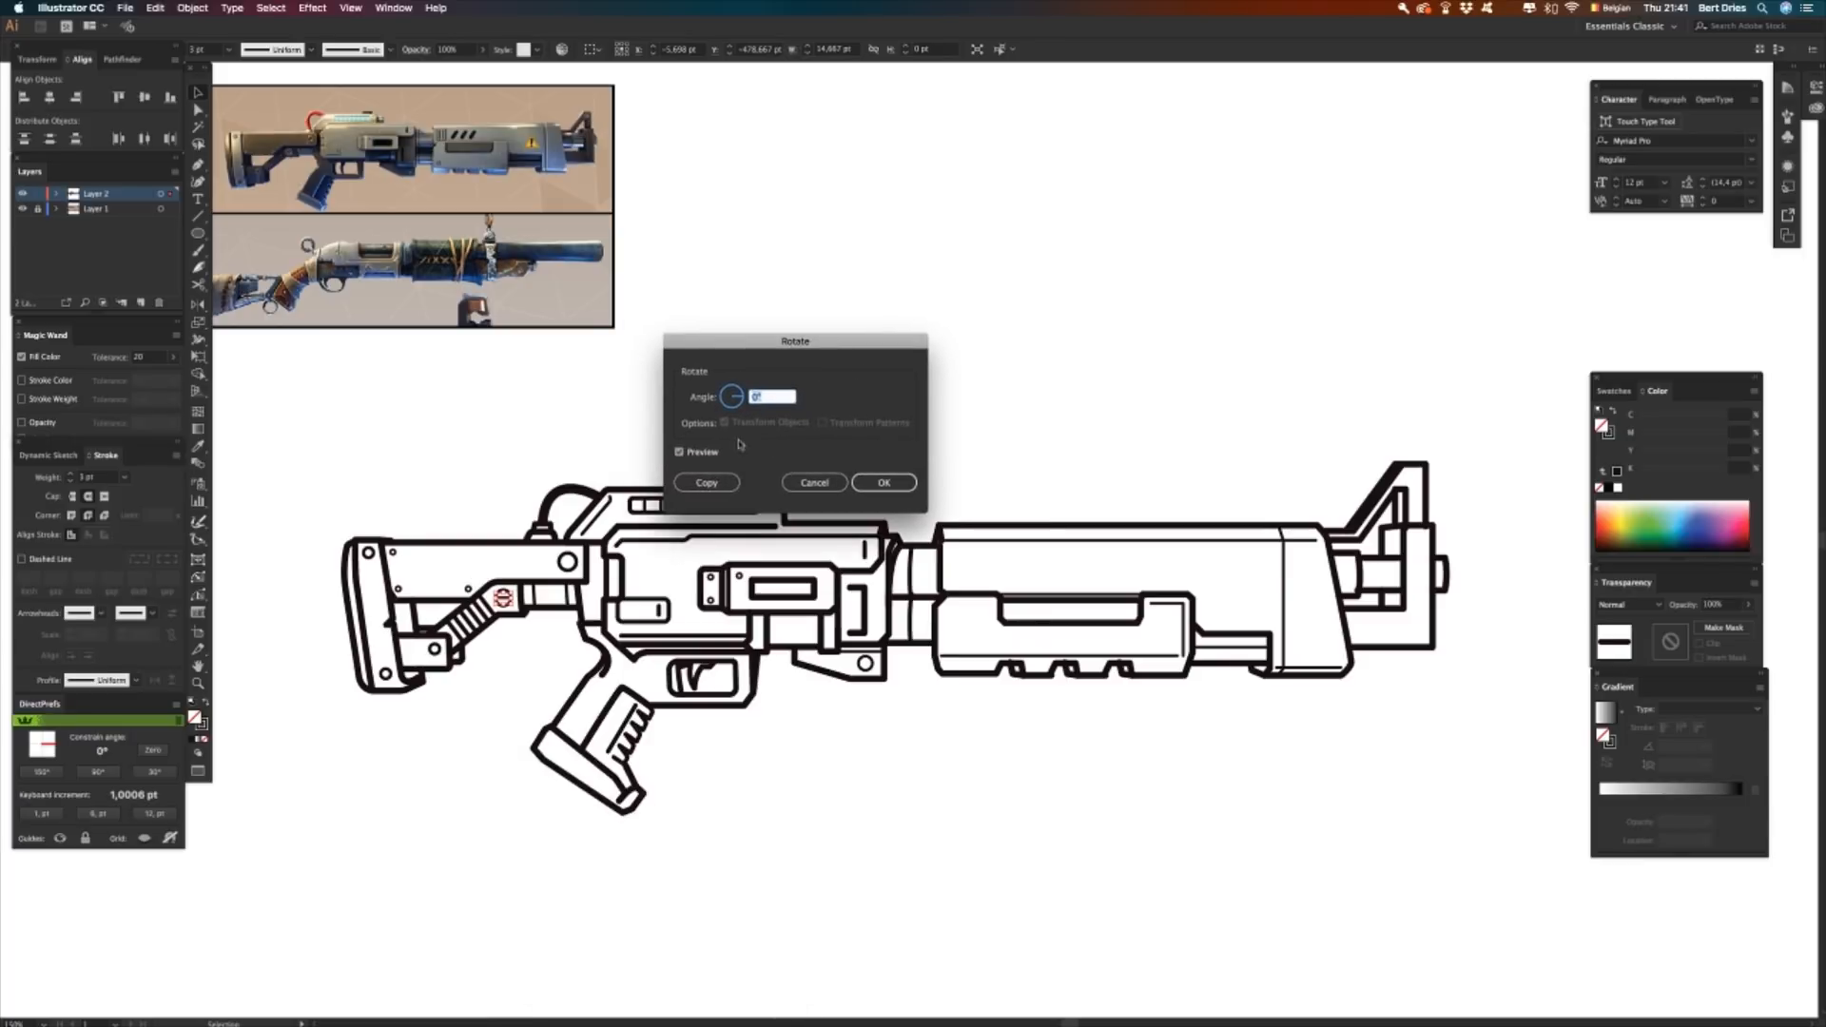
pyautogui.click(679, 453)
pyautogui.moveTo(773, 397); pyautogui.dragTo(626, 374)
pyautogui.press('Return')
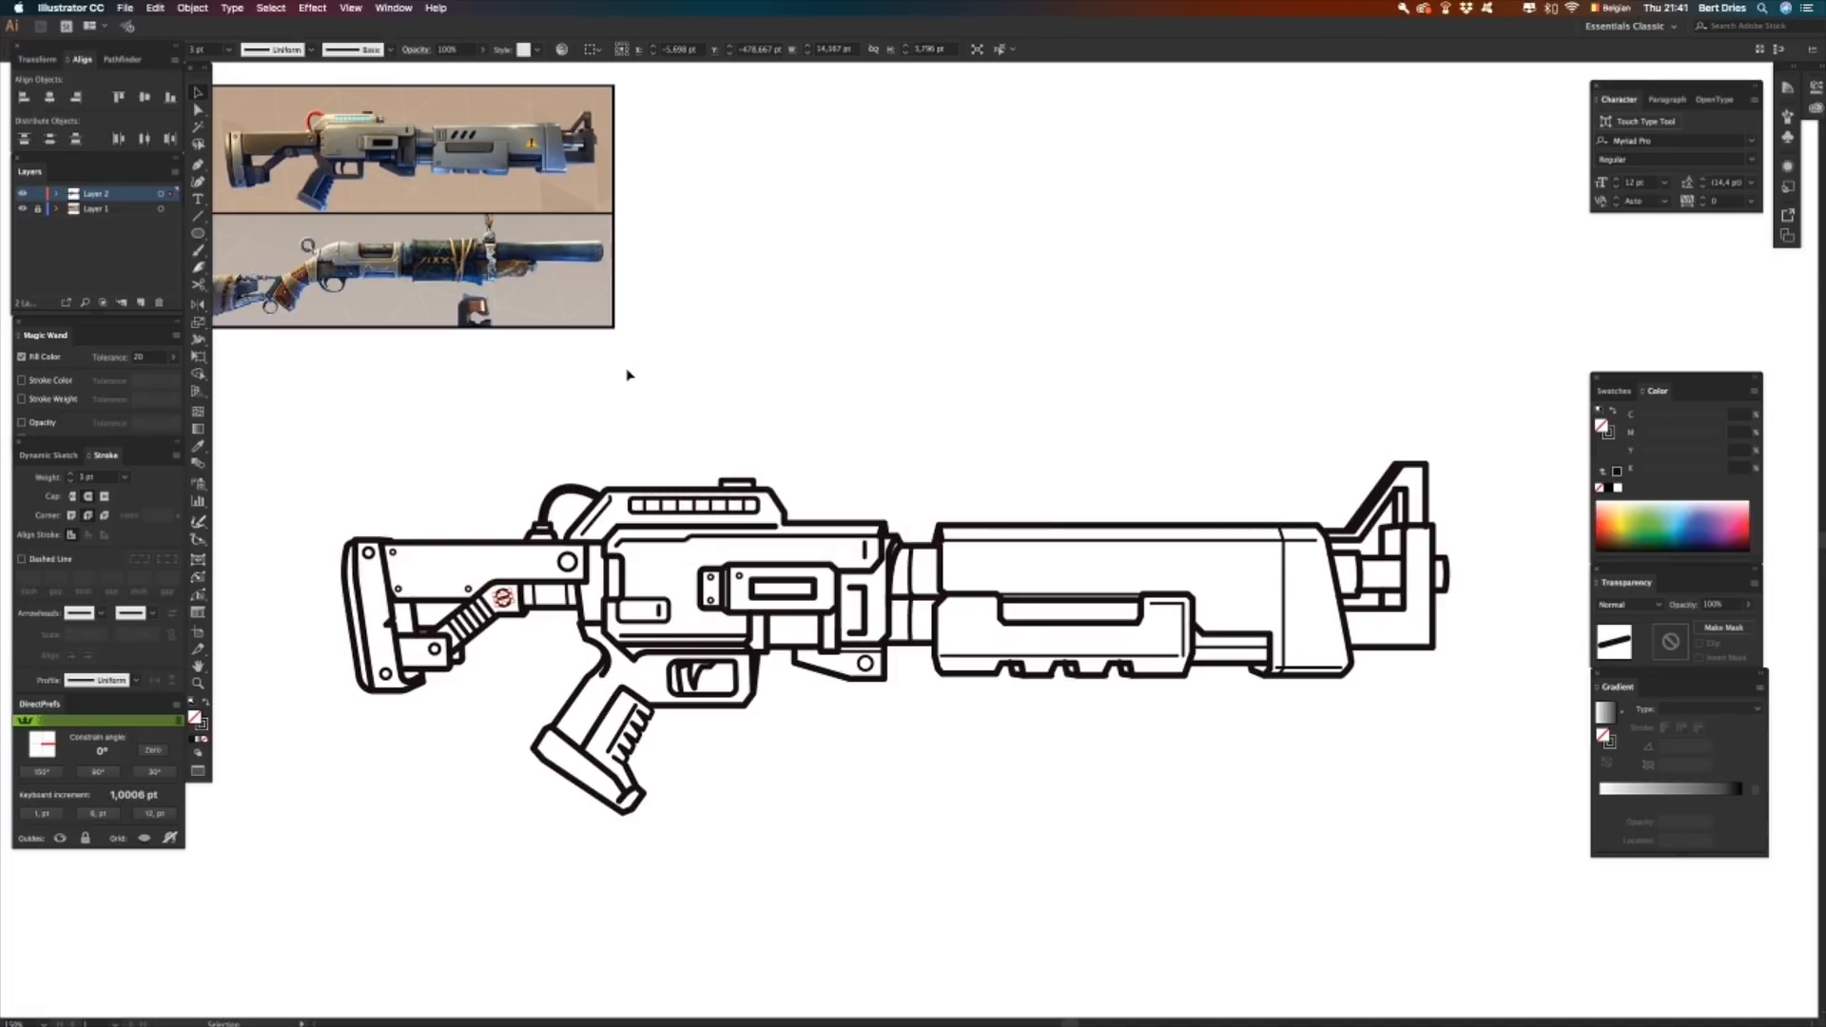
pyautogui.click(723, 385)
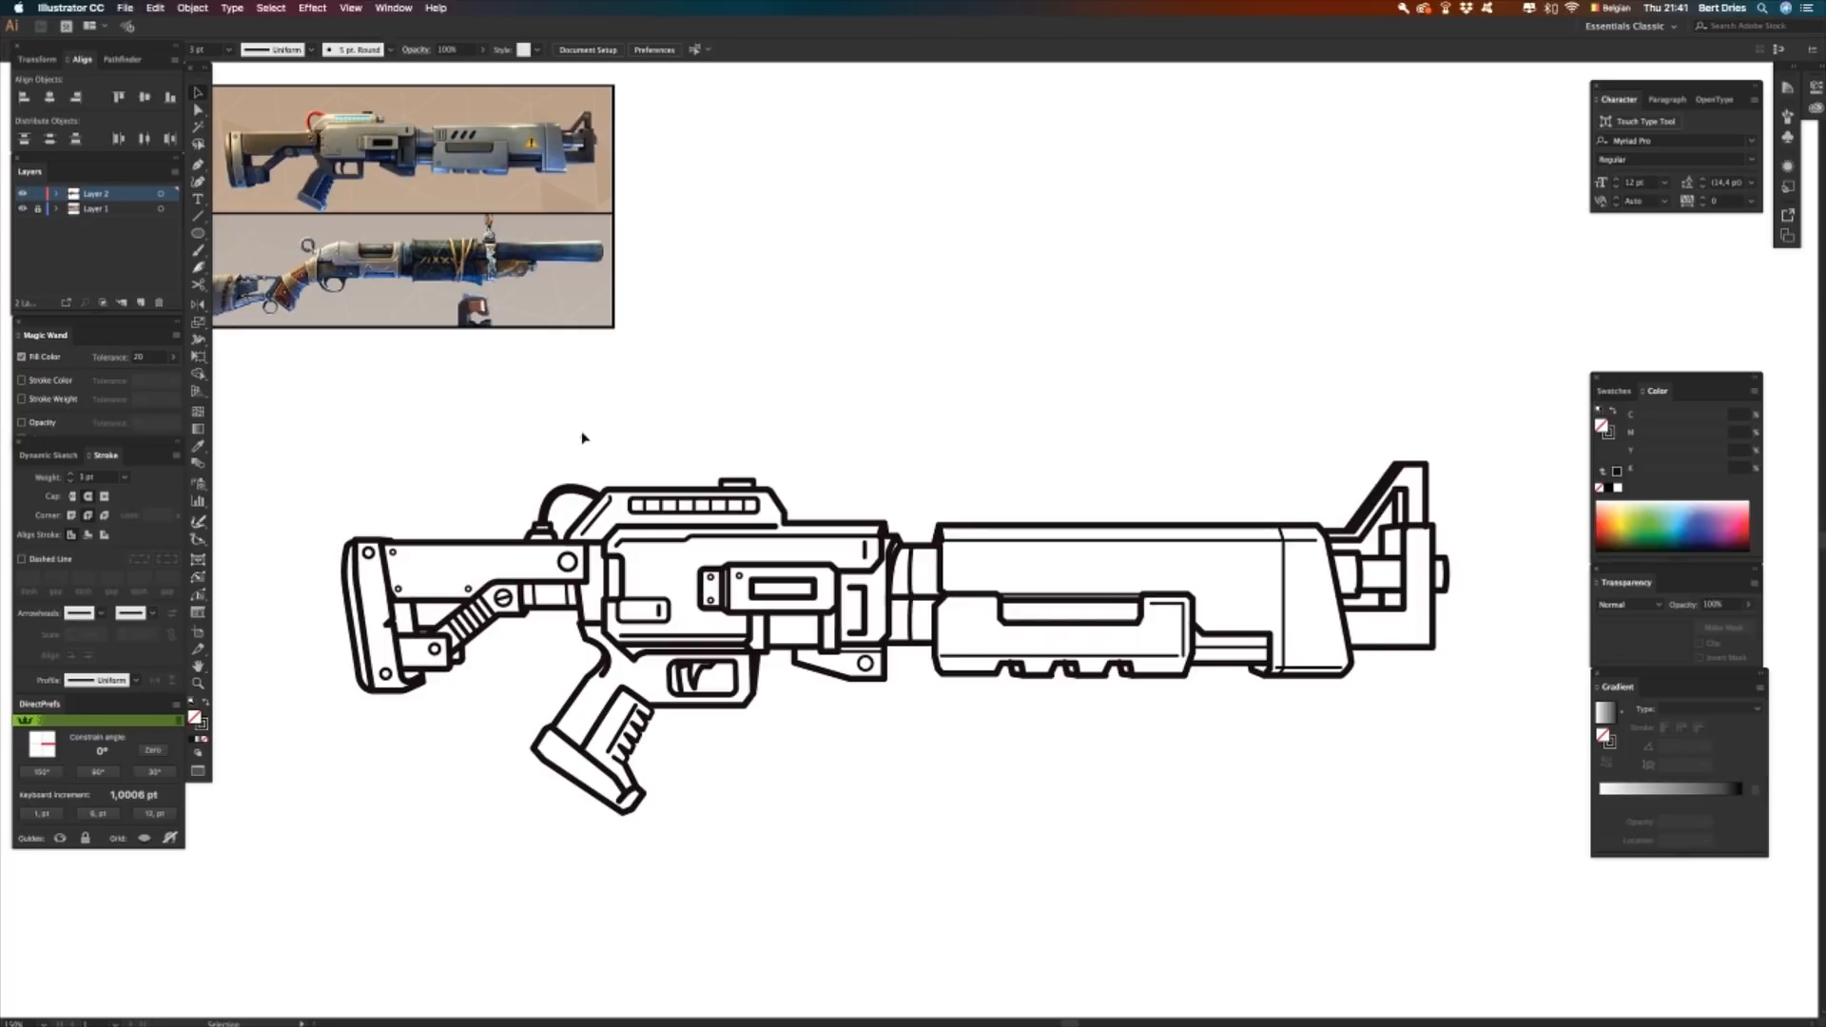
# - Draw a small concentric circle inside the large rivet at the stock's front end
pyautogui.click(562, 567)
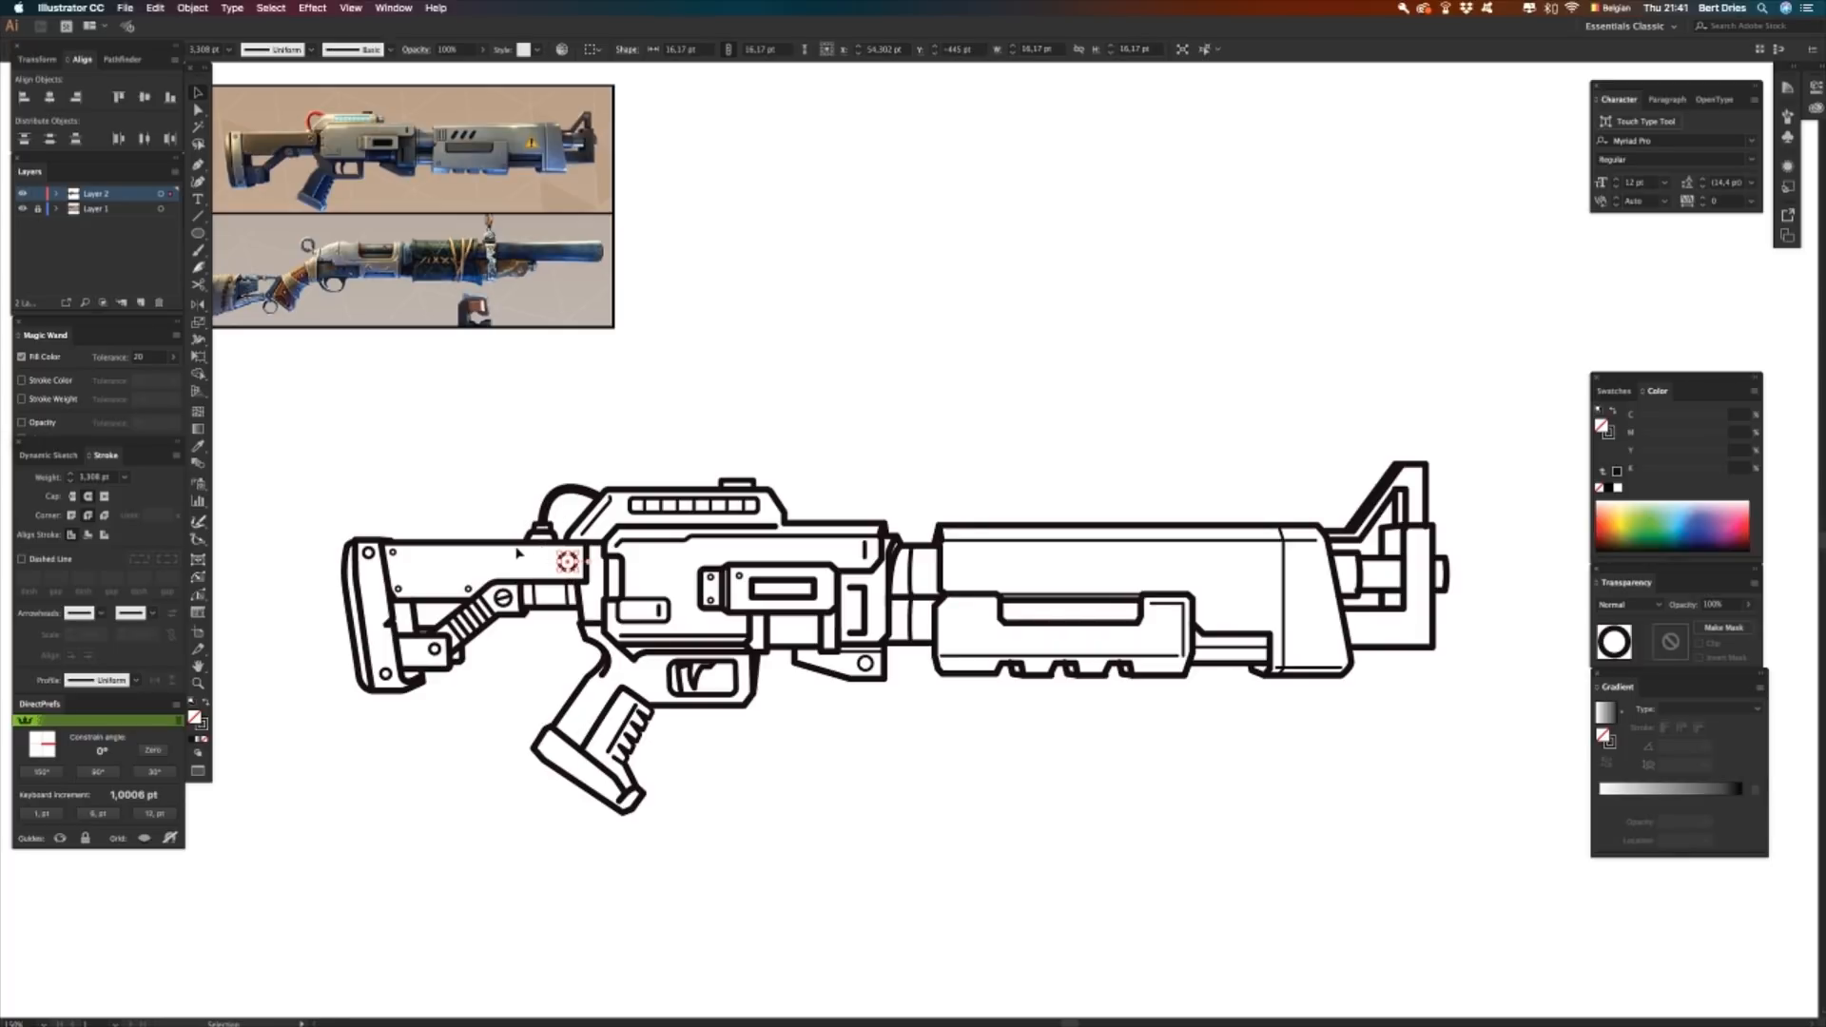
pyautogui.click(508, 510)
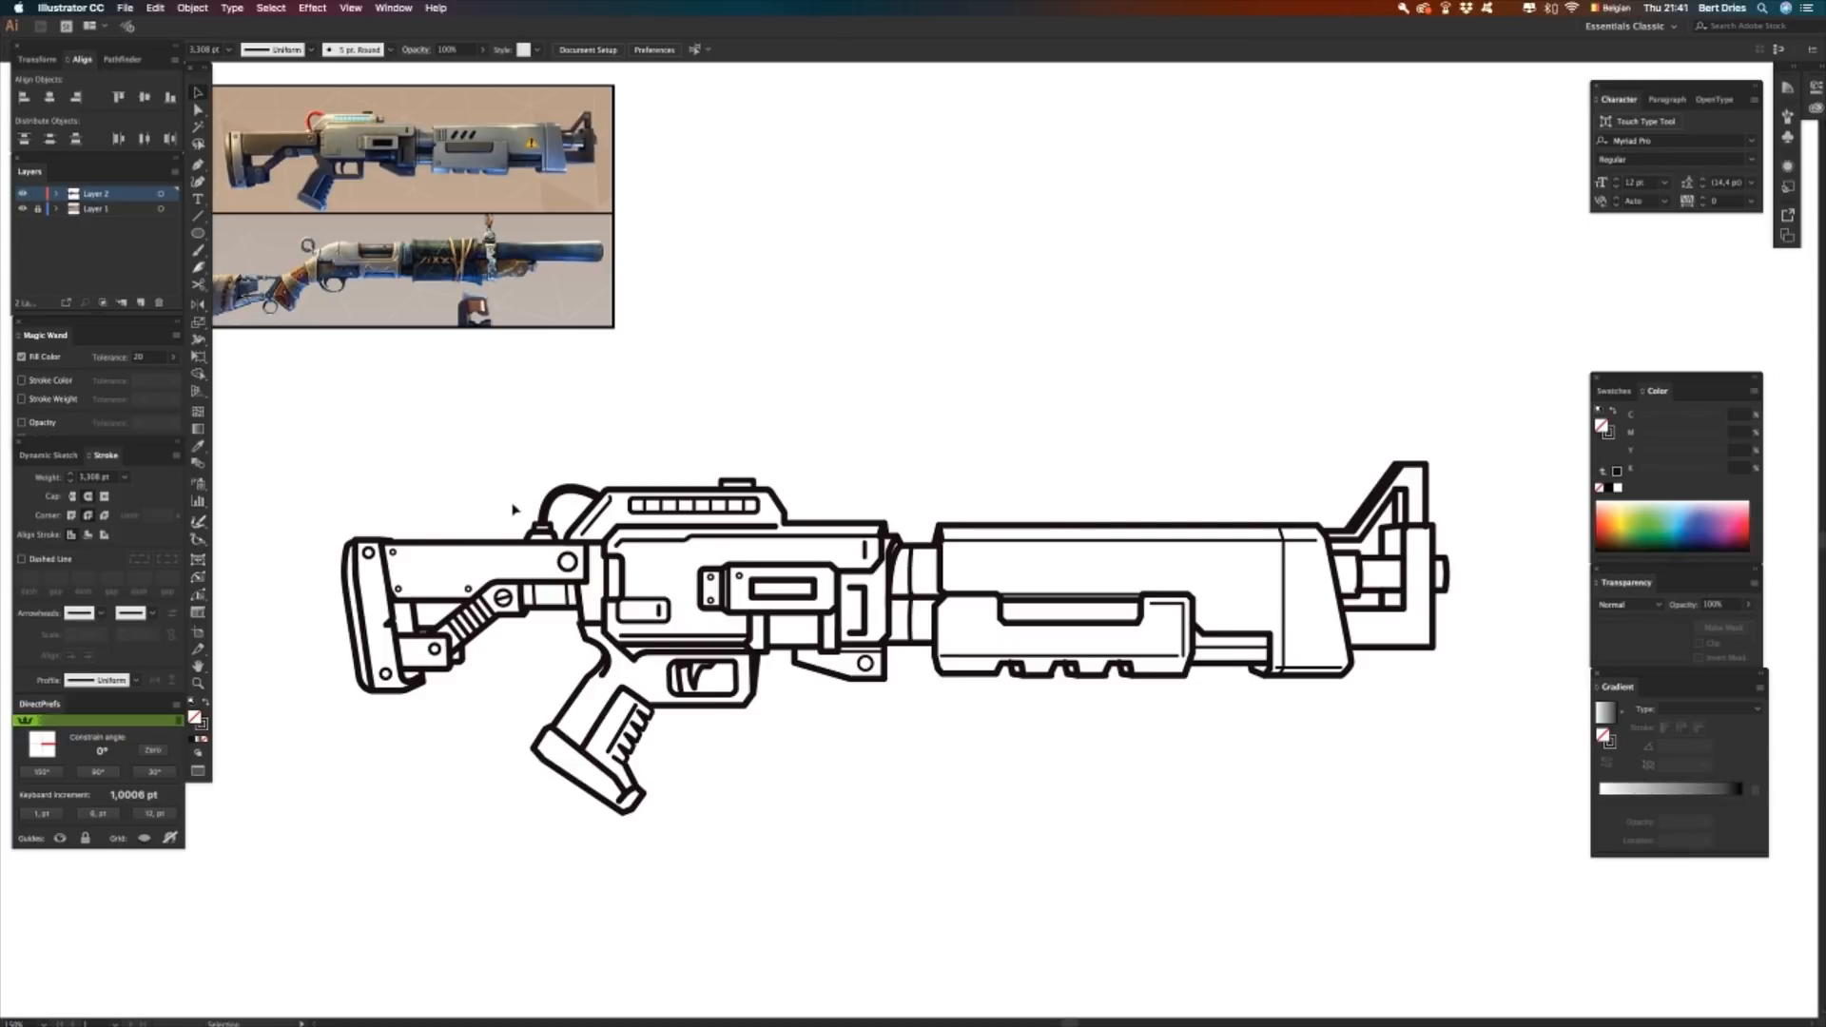
pyautogui.press('l')
pyautogui.moveTo(567, 562); pyautogui.dragTo(570, 563)
pyautogui.press('v')
pyautogui.click(514, 487)
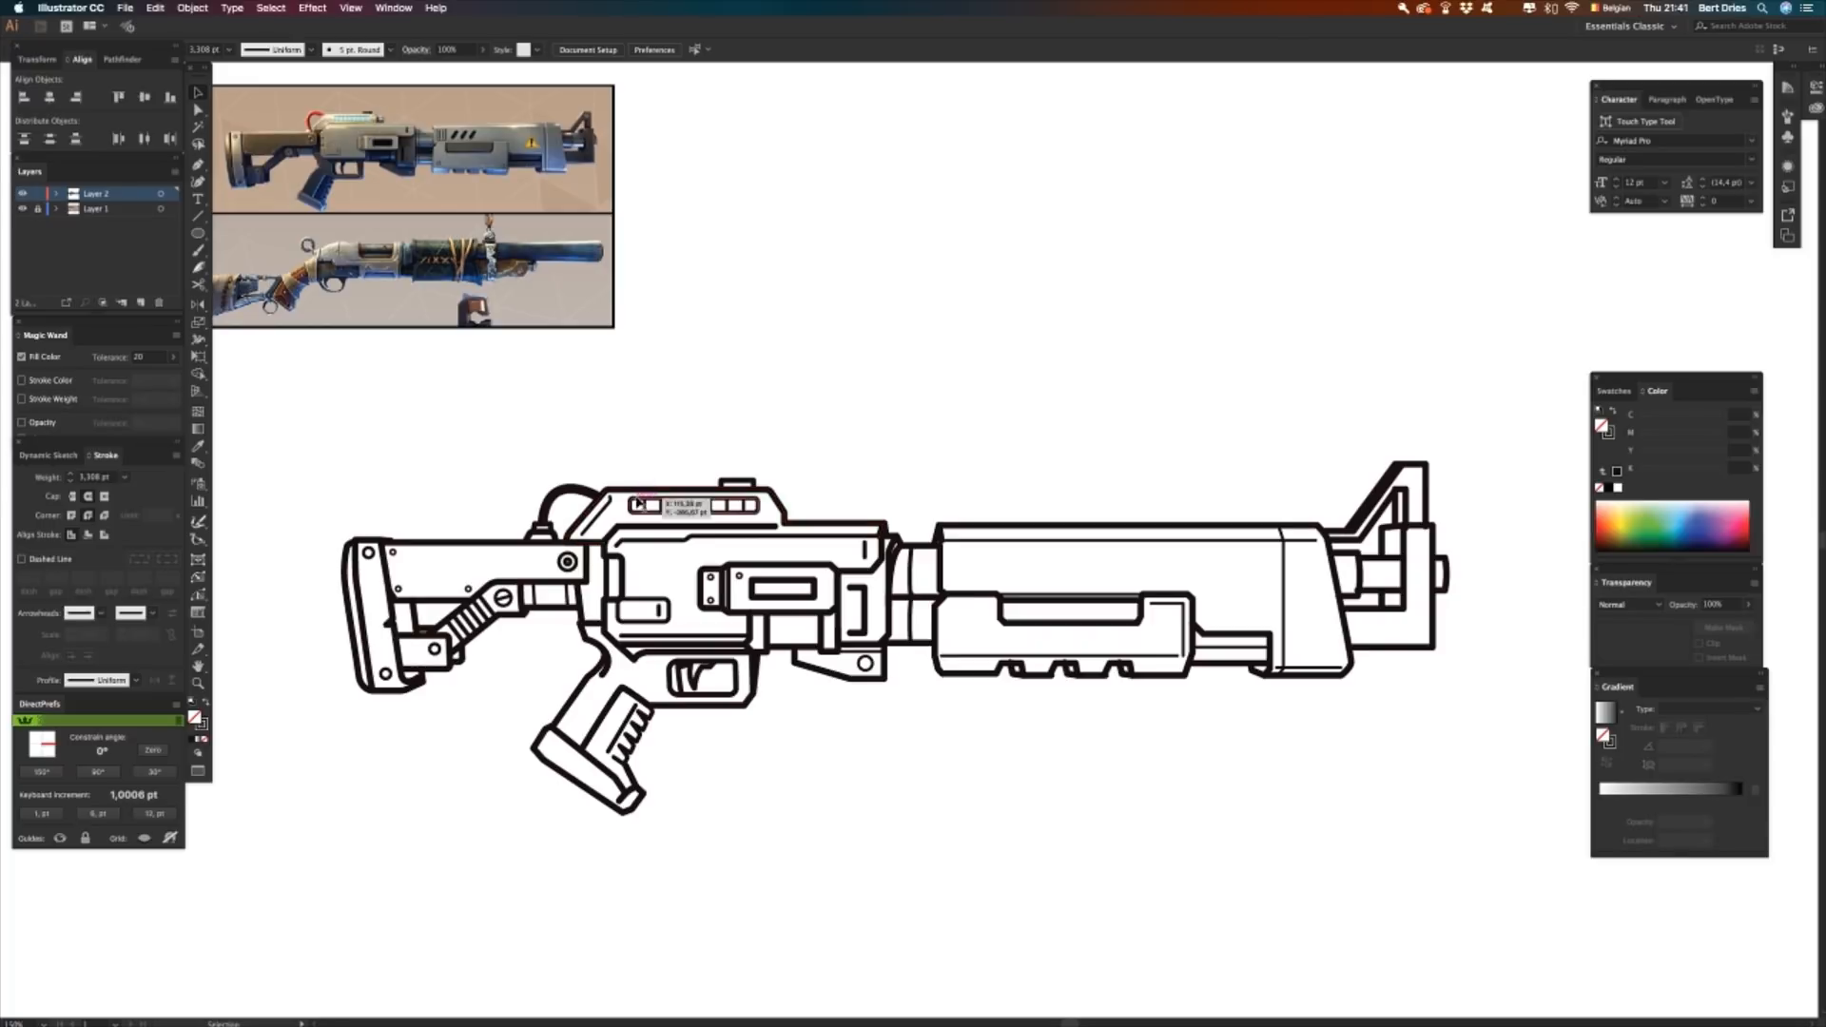
# - Nudge the whole row of vent slots on the receiver's top cover slightly toward the muzzle
pyautogui.press('a')
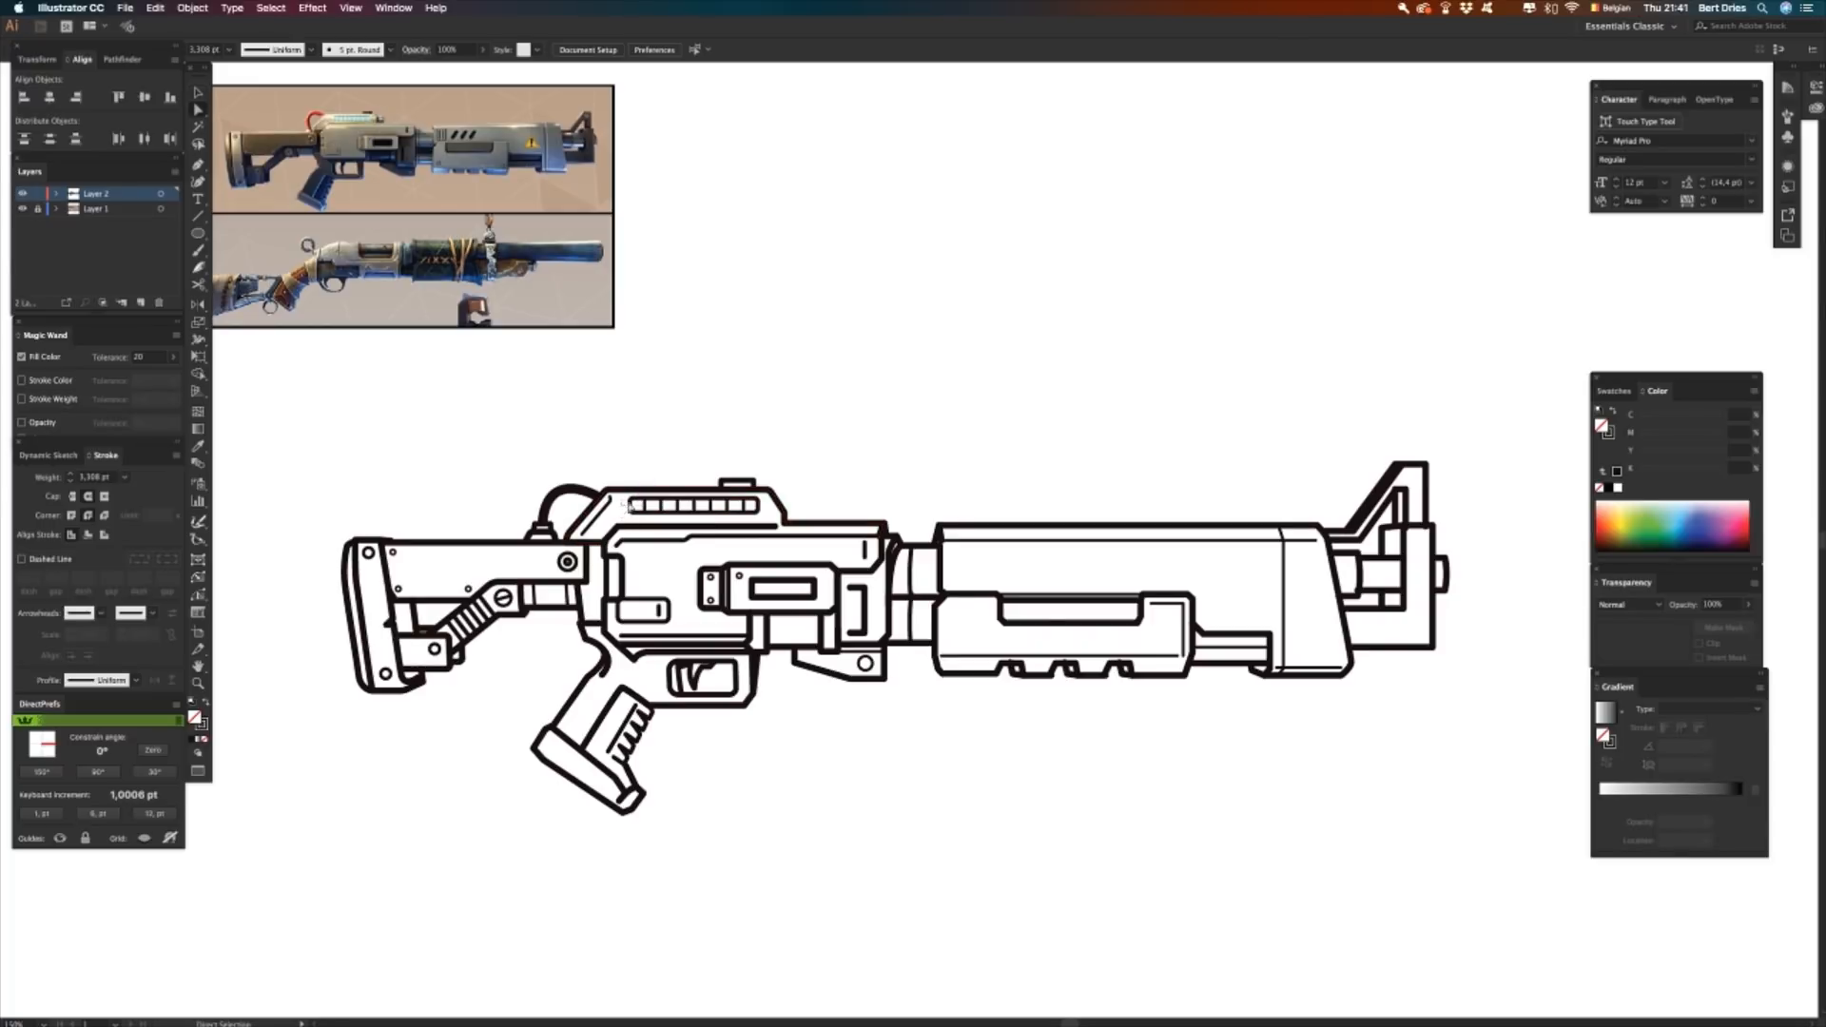
pyautogui.moveTo(620, 495); pyautogui.dragTo(767, 514)
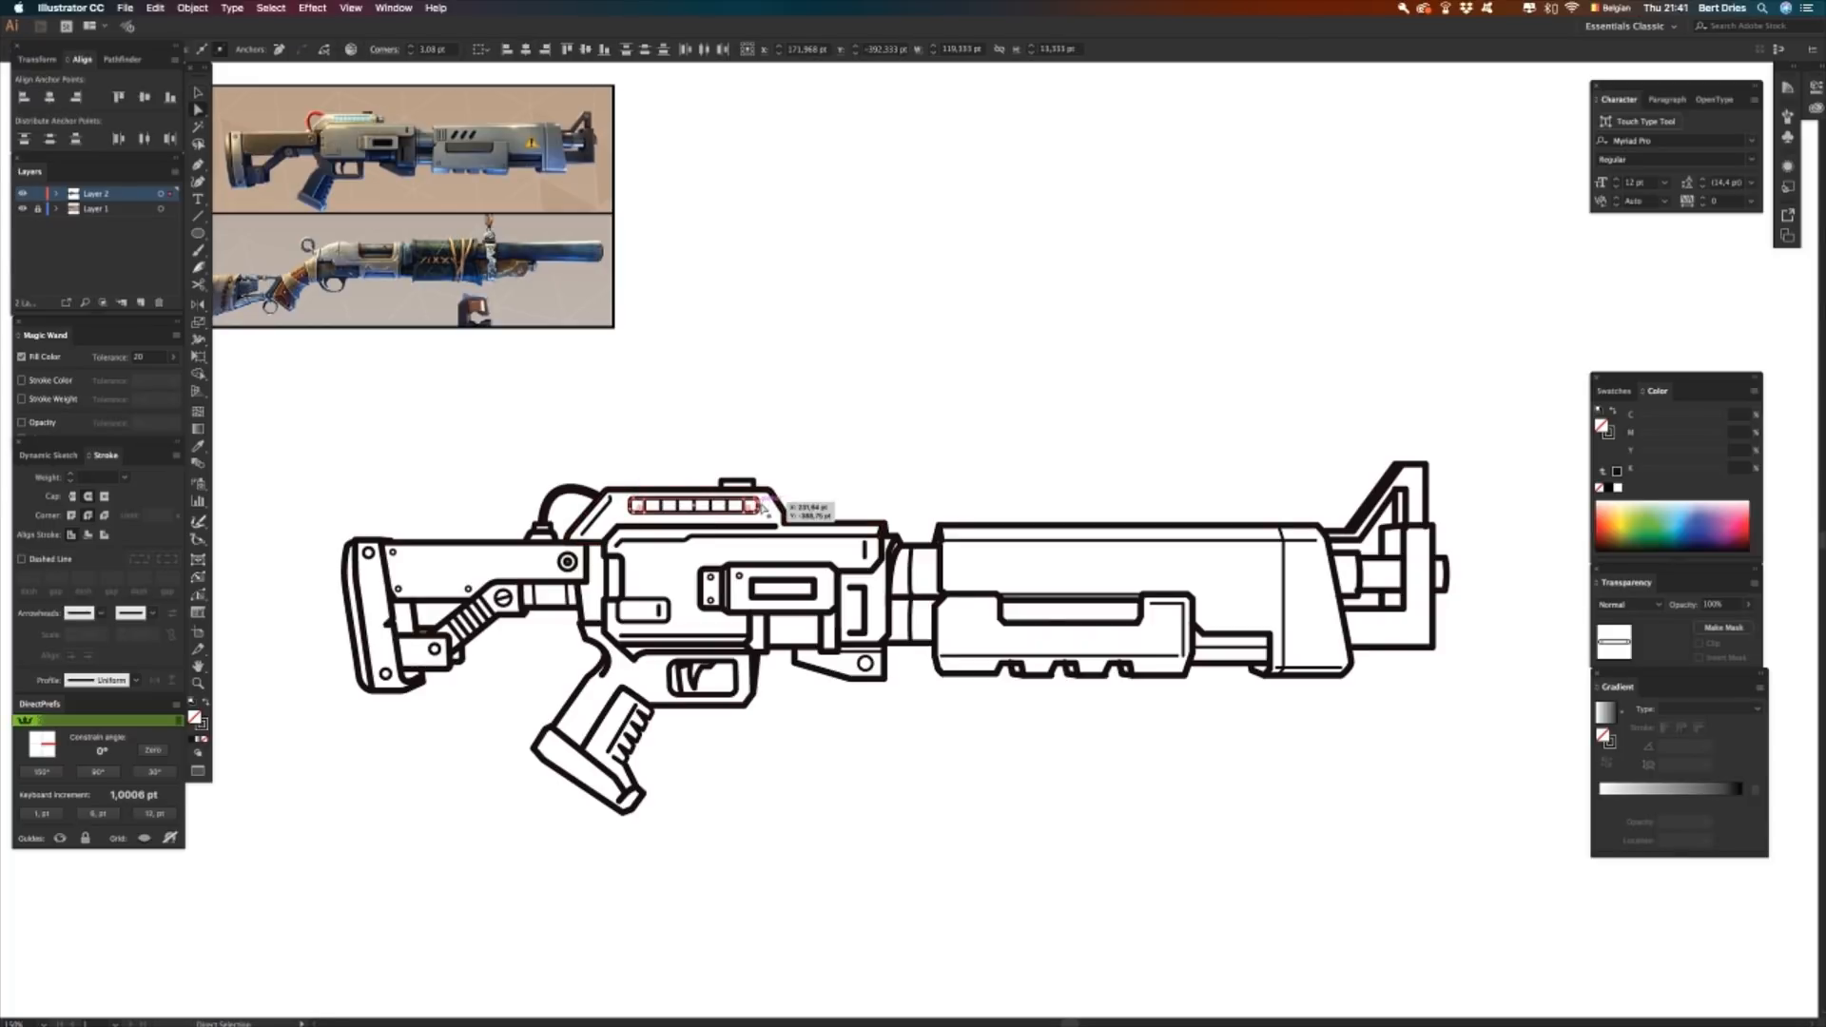
pyautogui.press('Right')
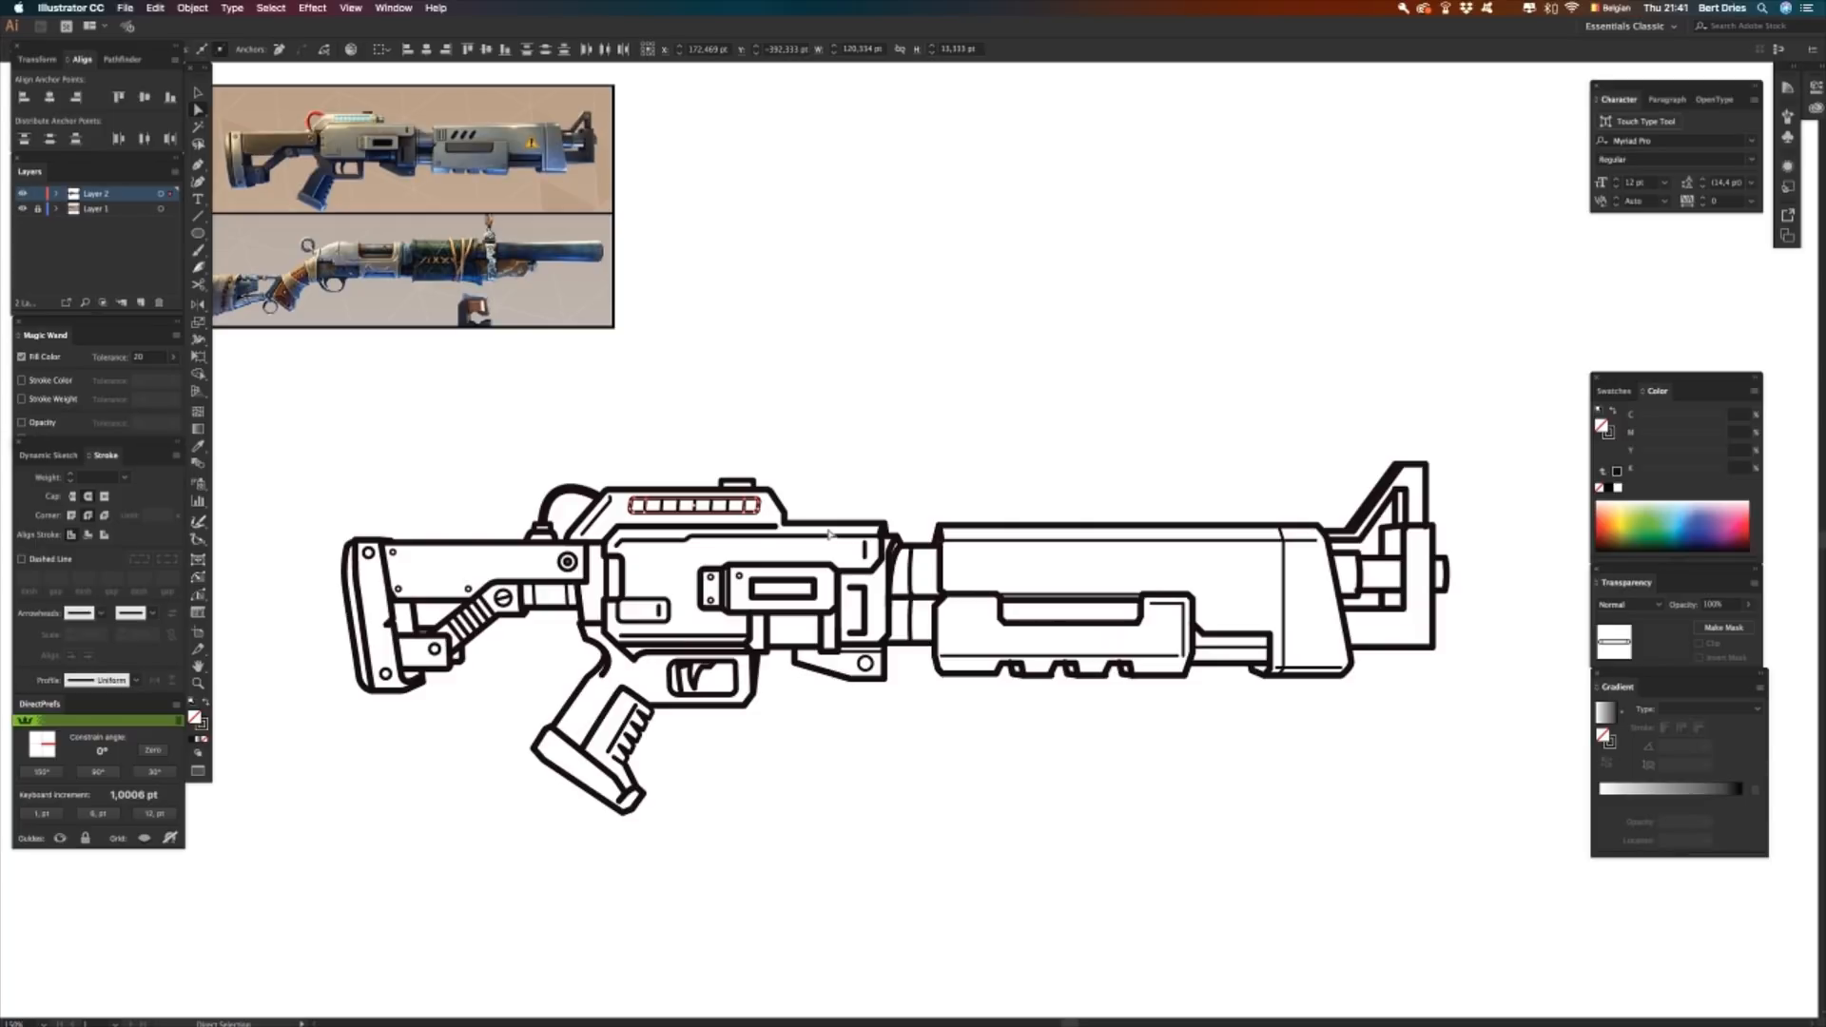
pyautogui.press('v')
pyautogui.click(775, 415)
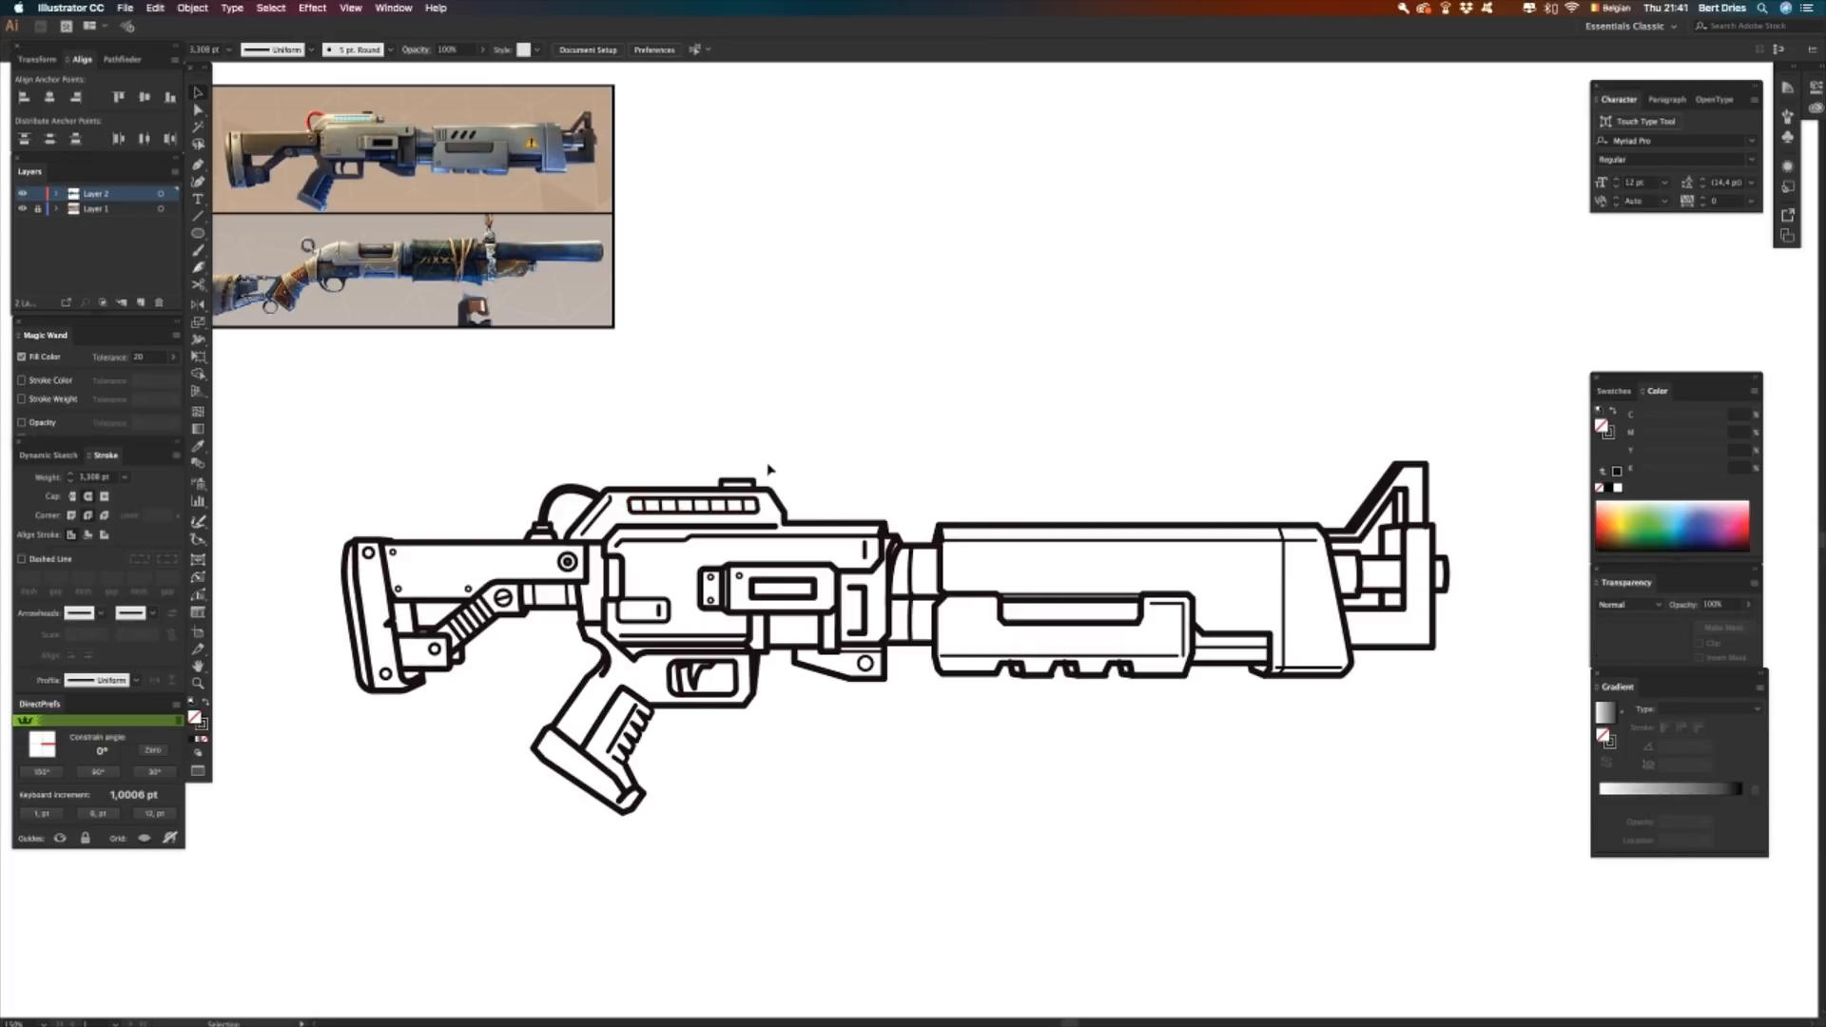
# - Draw a horizontal accent line about 154 pt long beneath the vent slots and match it to an existing 3 pt stroke
pyautogui.press('p')
pyautogui.click(776, 521)
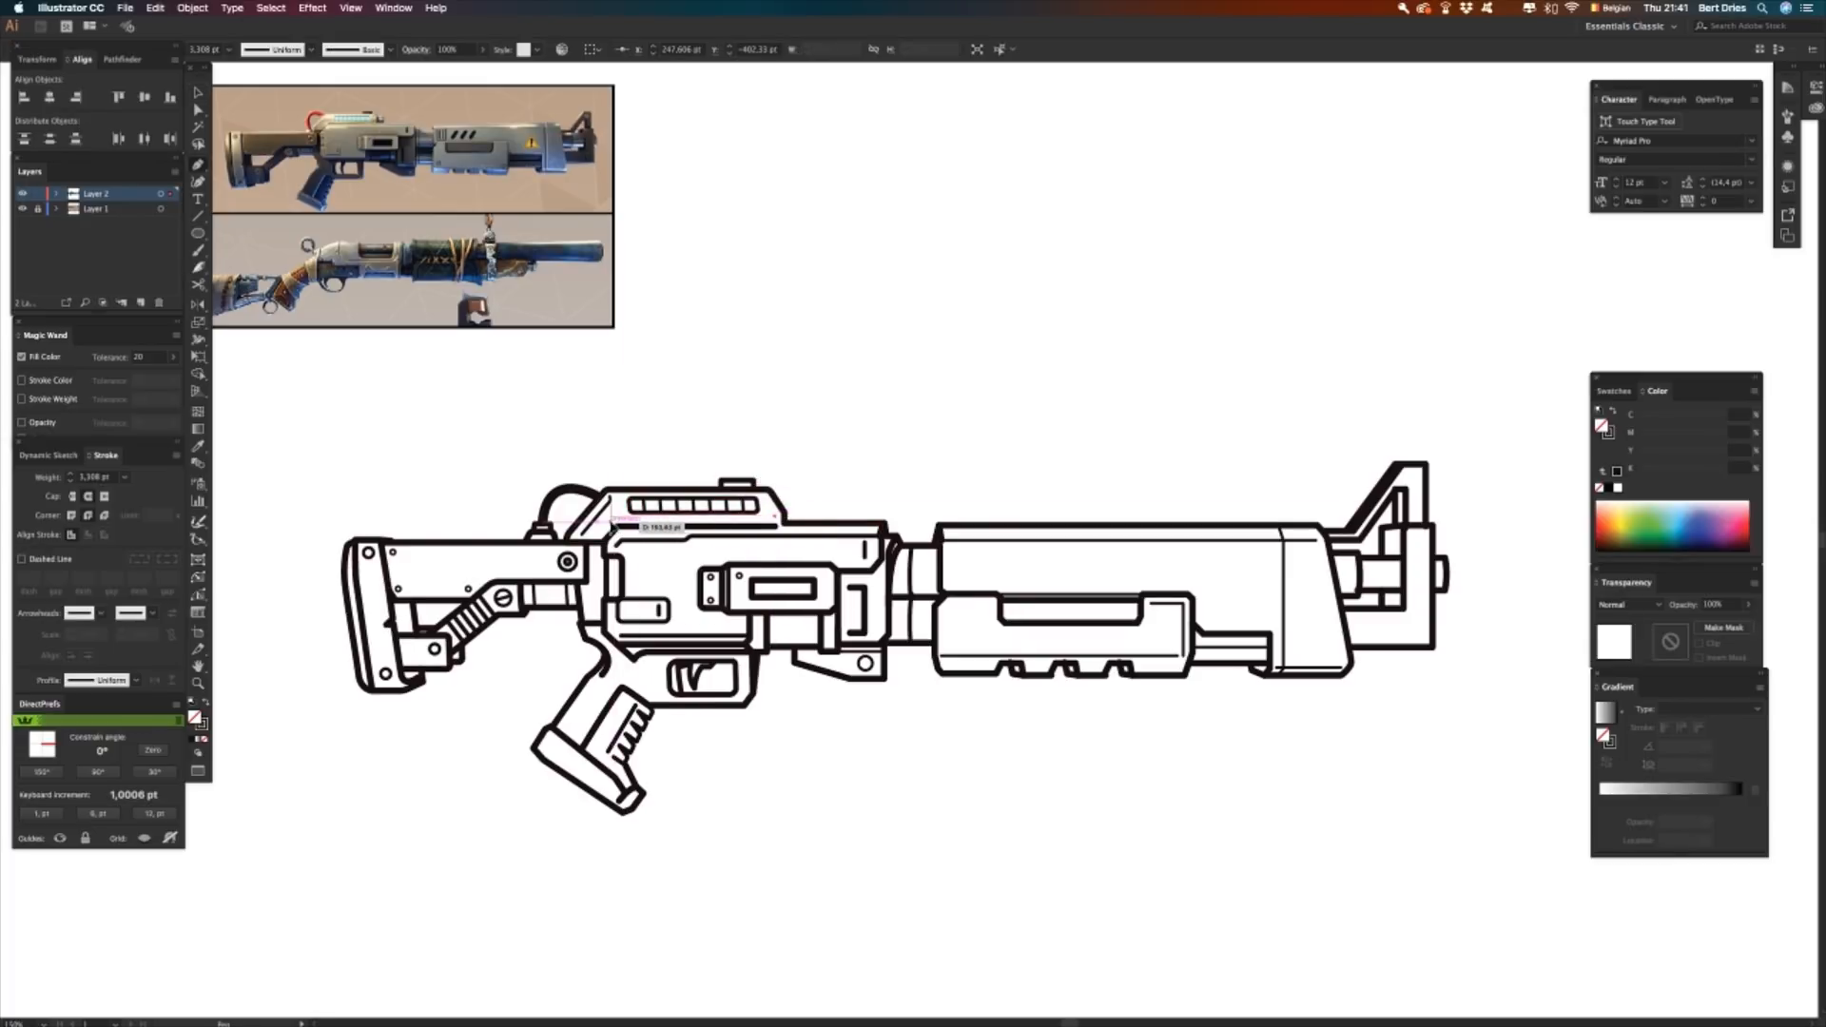
pyautogui.click(612, 516)
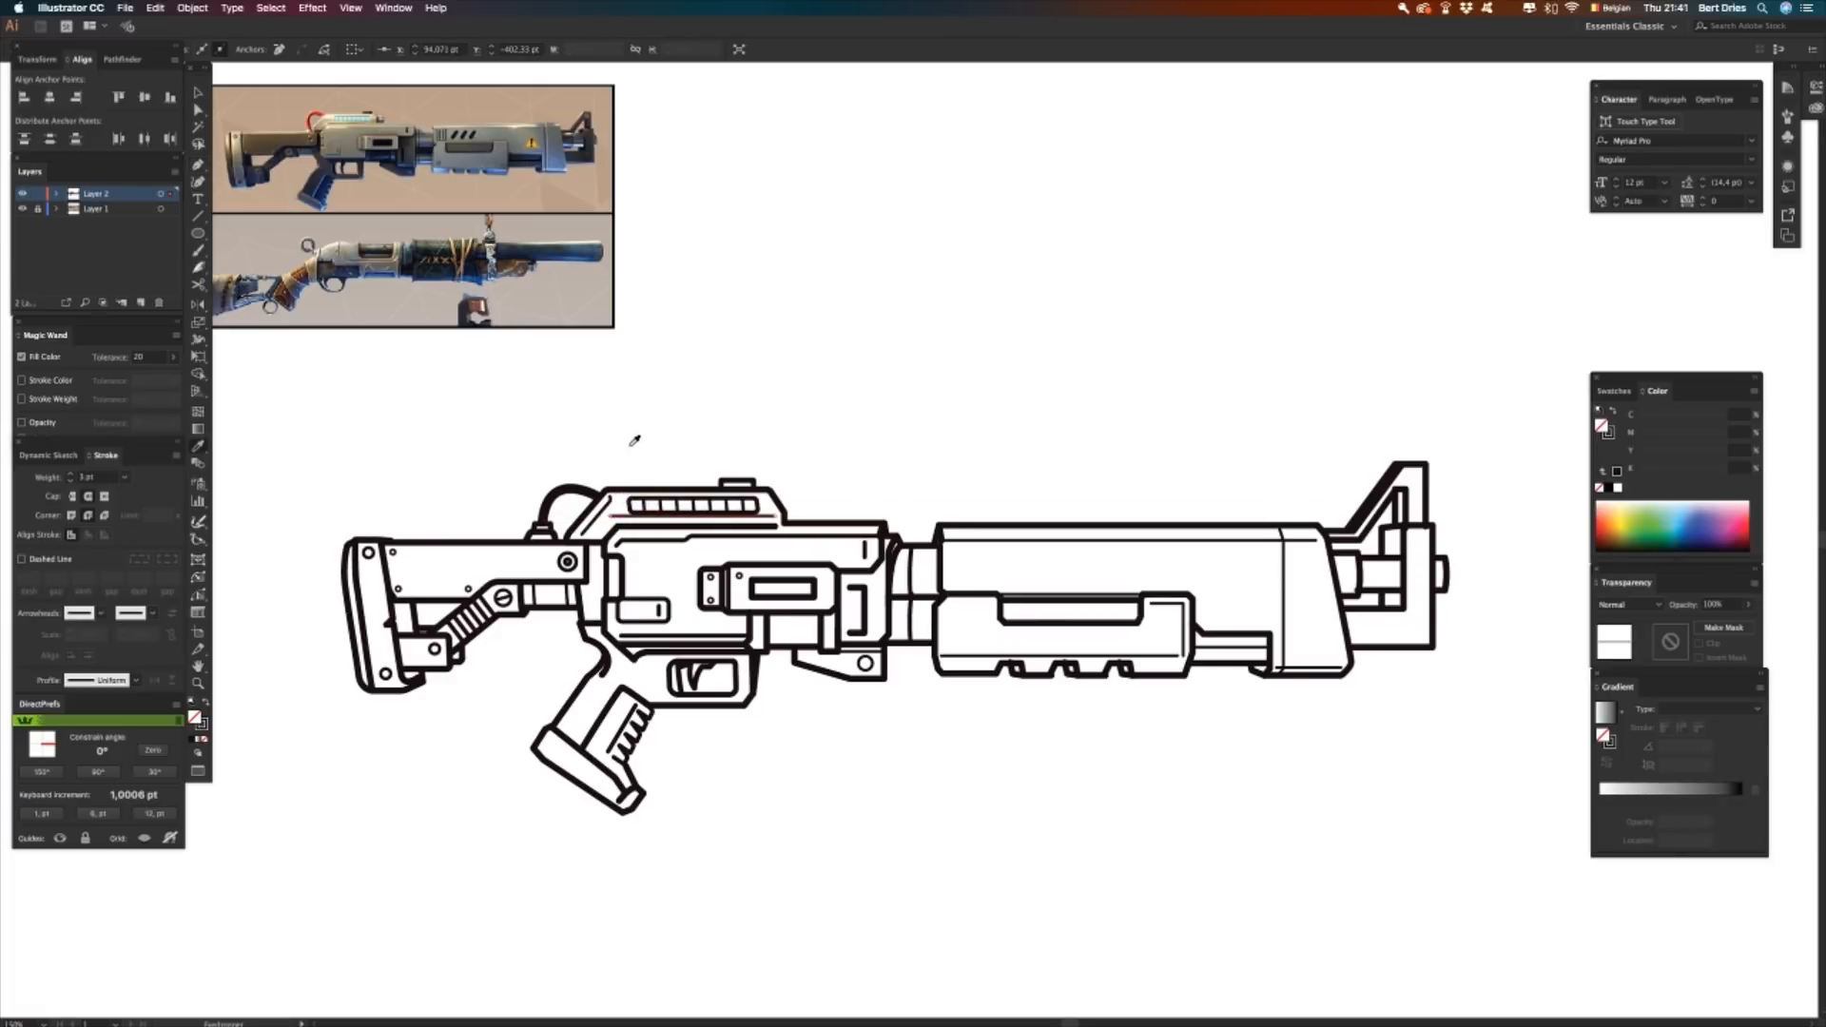
pyautogui.keyDown('super'); pyautogui.click(628, 444); pyautogui.keyUp('super')
pyautogui.click(632, 514)
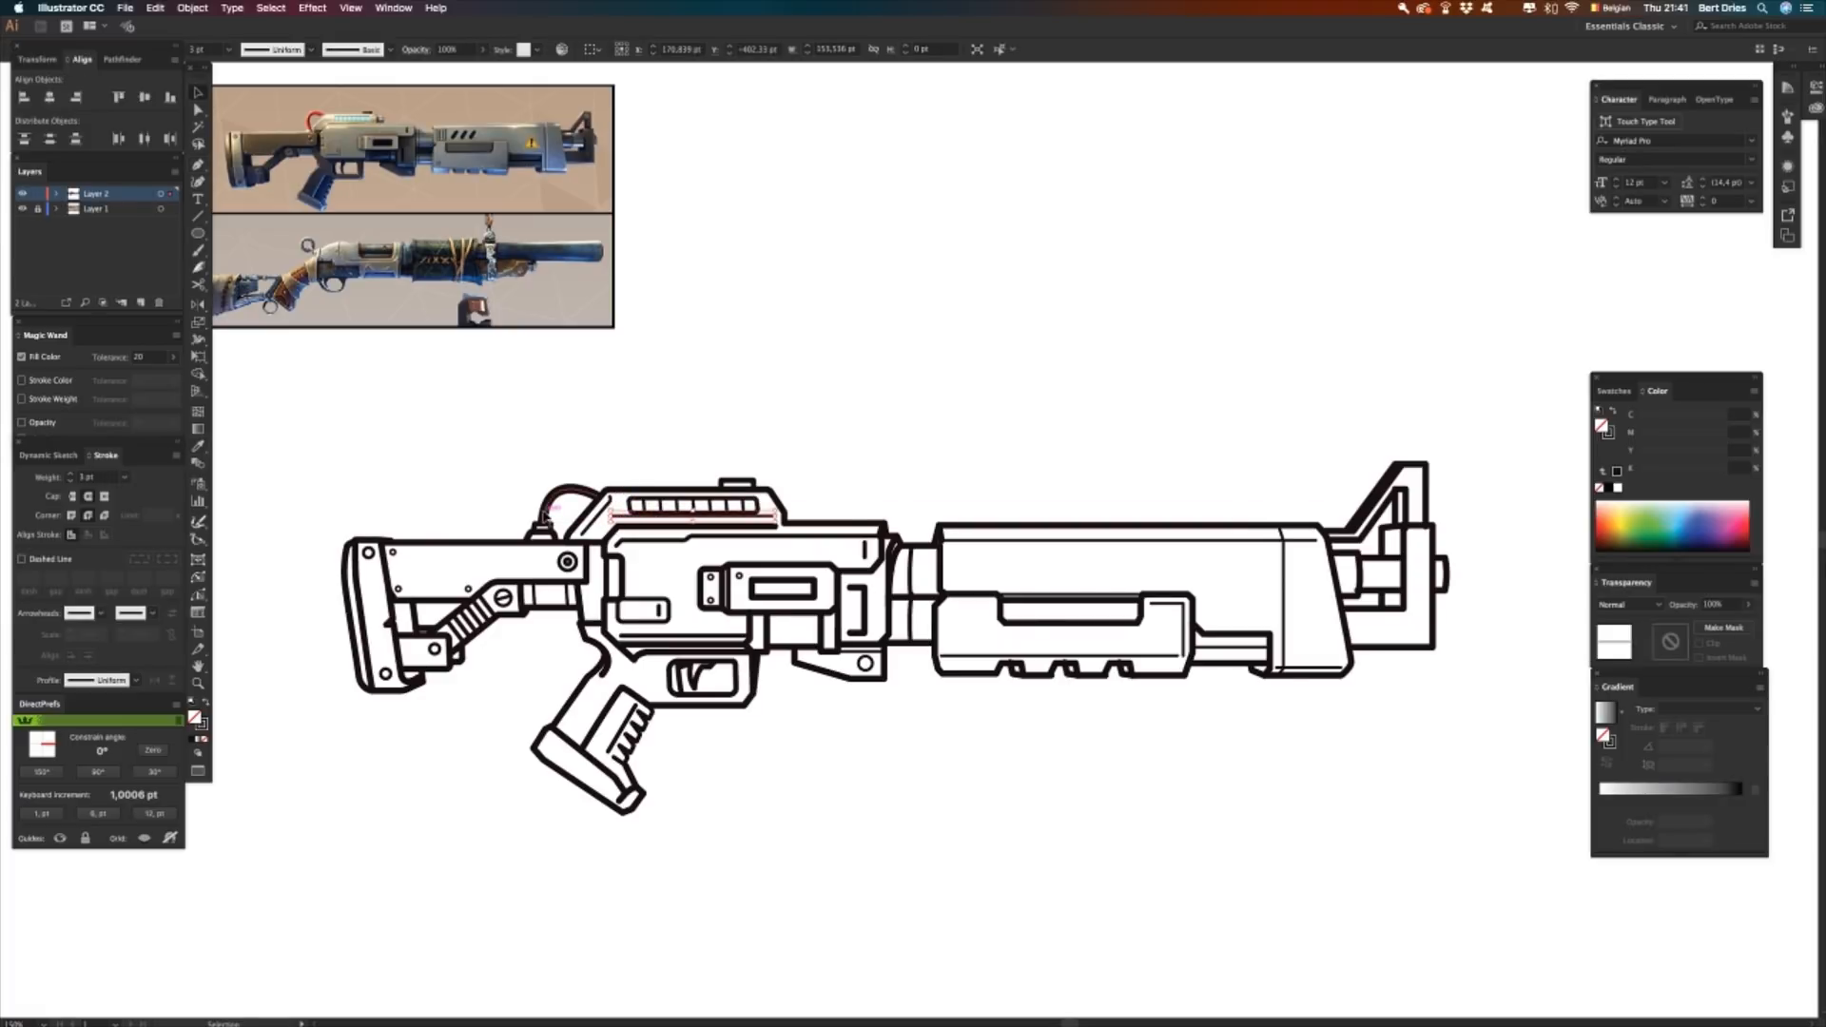
pyautogui.click(605, 449)
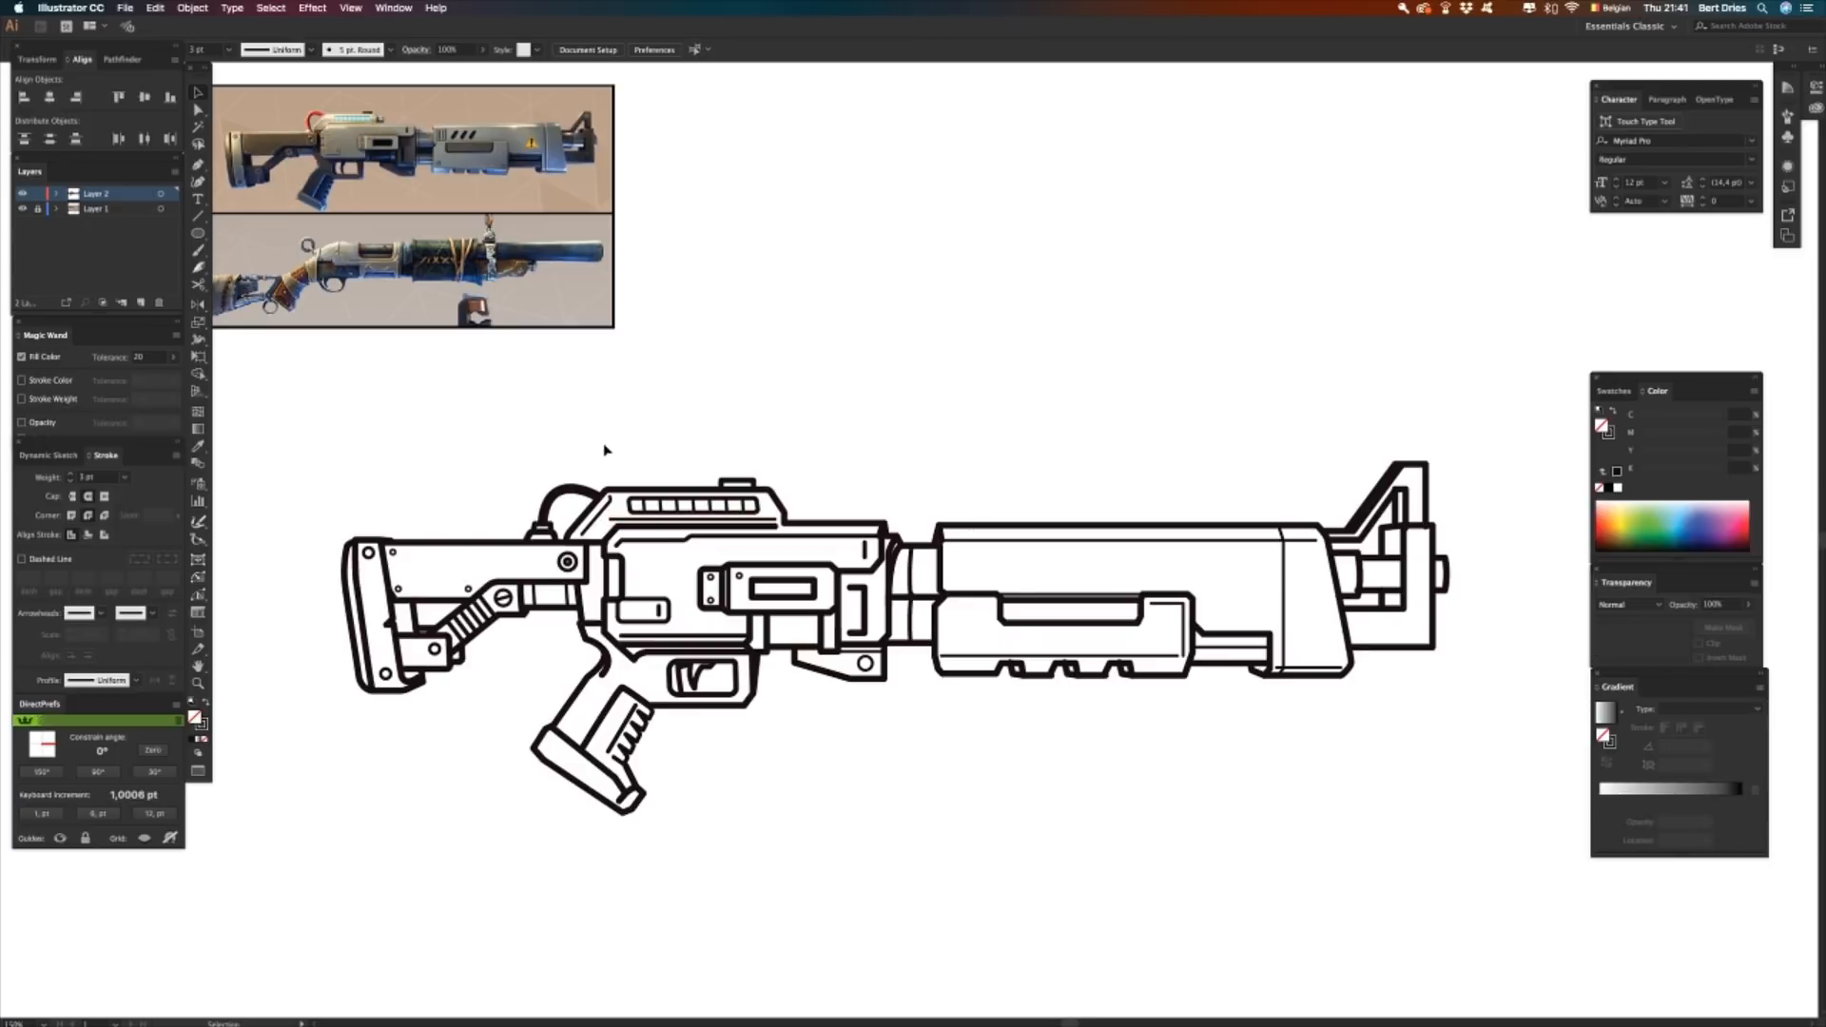
# - Move the small raised block on the receiver's top cover slightly toward the muzzle
pyautogui.press('p')
pyautogui.press('v')
pyautogui.click(740, 481)
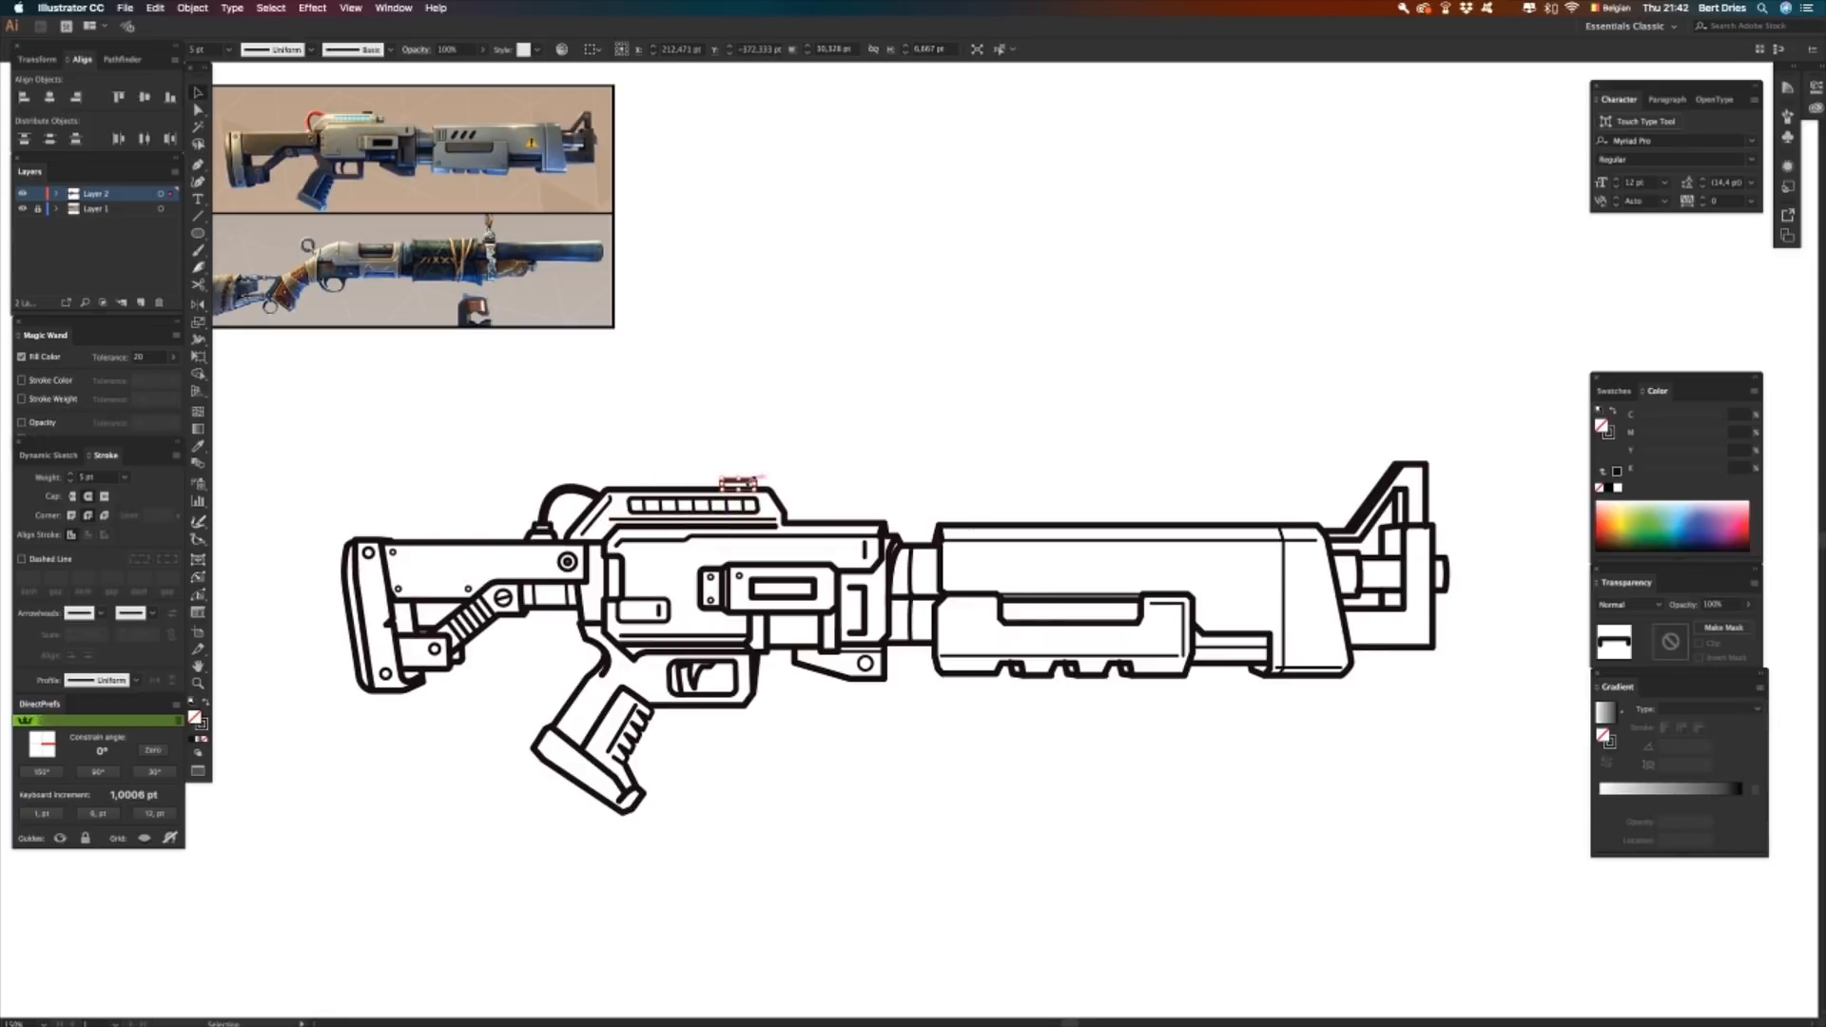
pyautogui.click(828, 466)
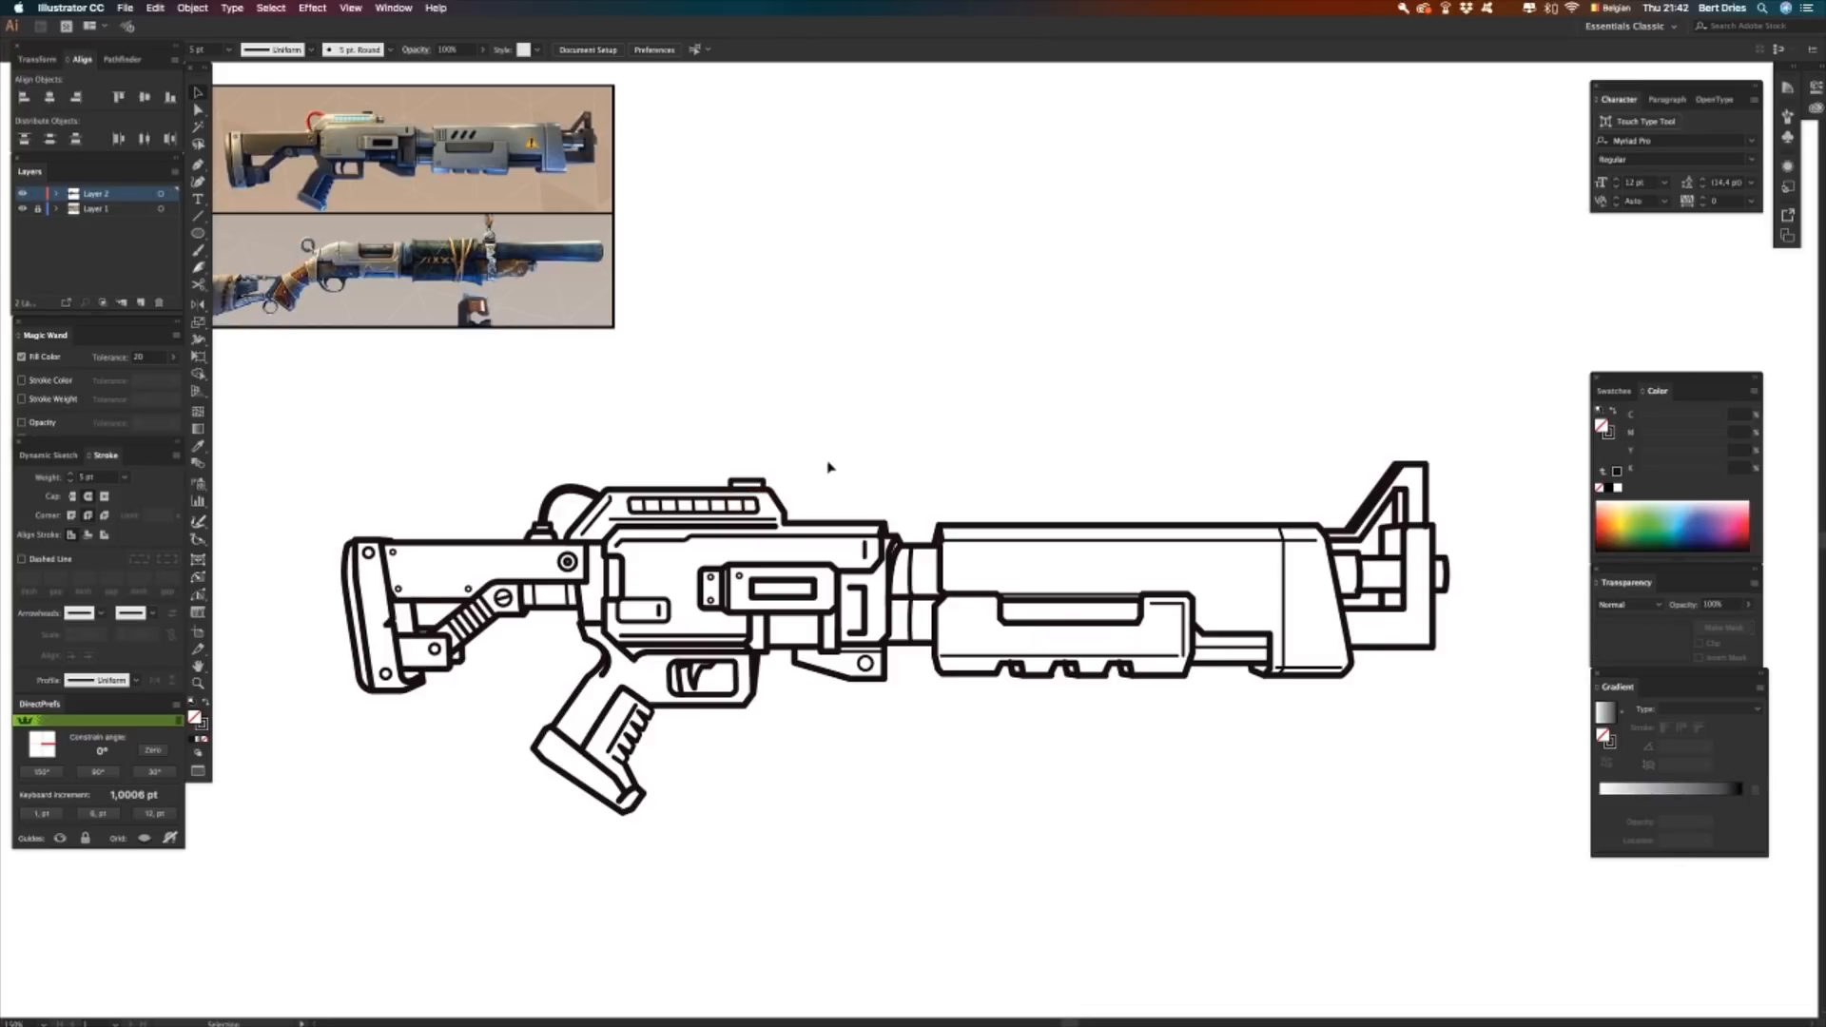
# - Reshape the front slope of the receiver's top cover so that its lower part drops vertically
pyautogui.press('a')
pyautogui.click(815, 518)
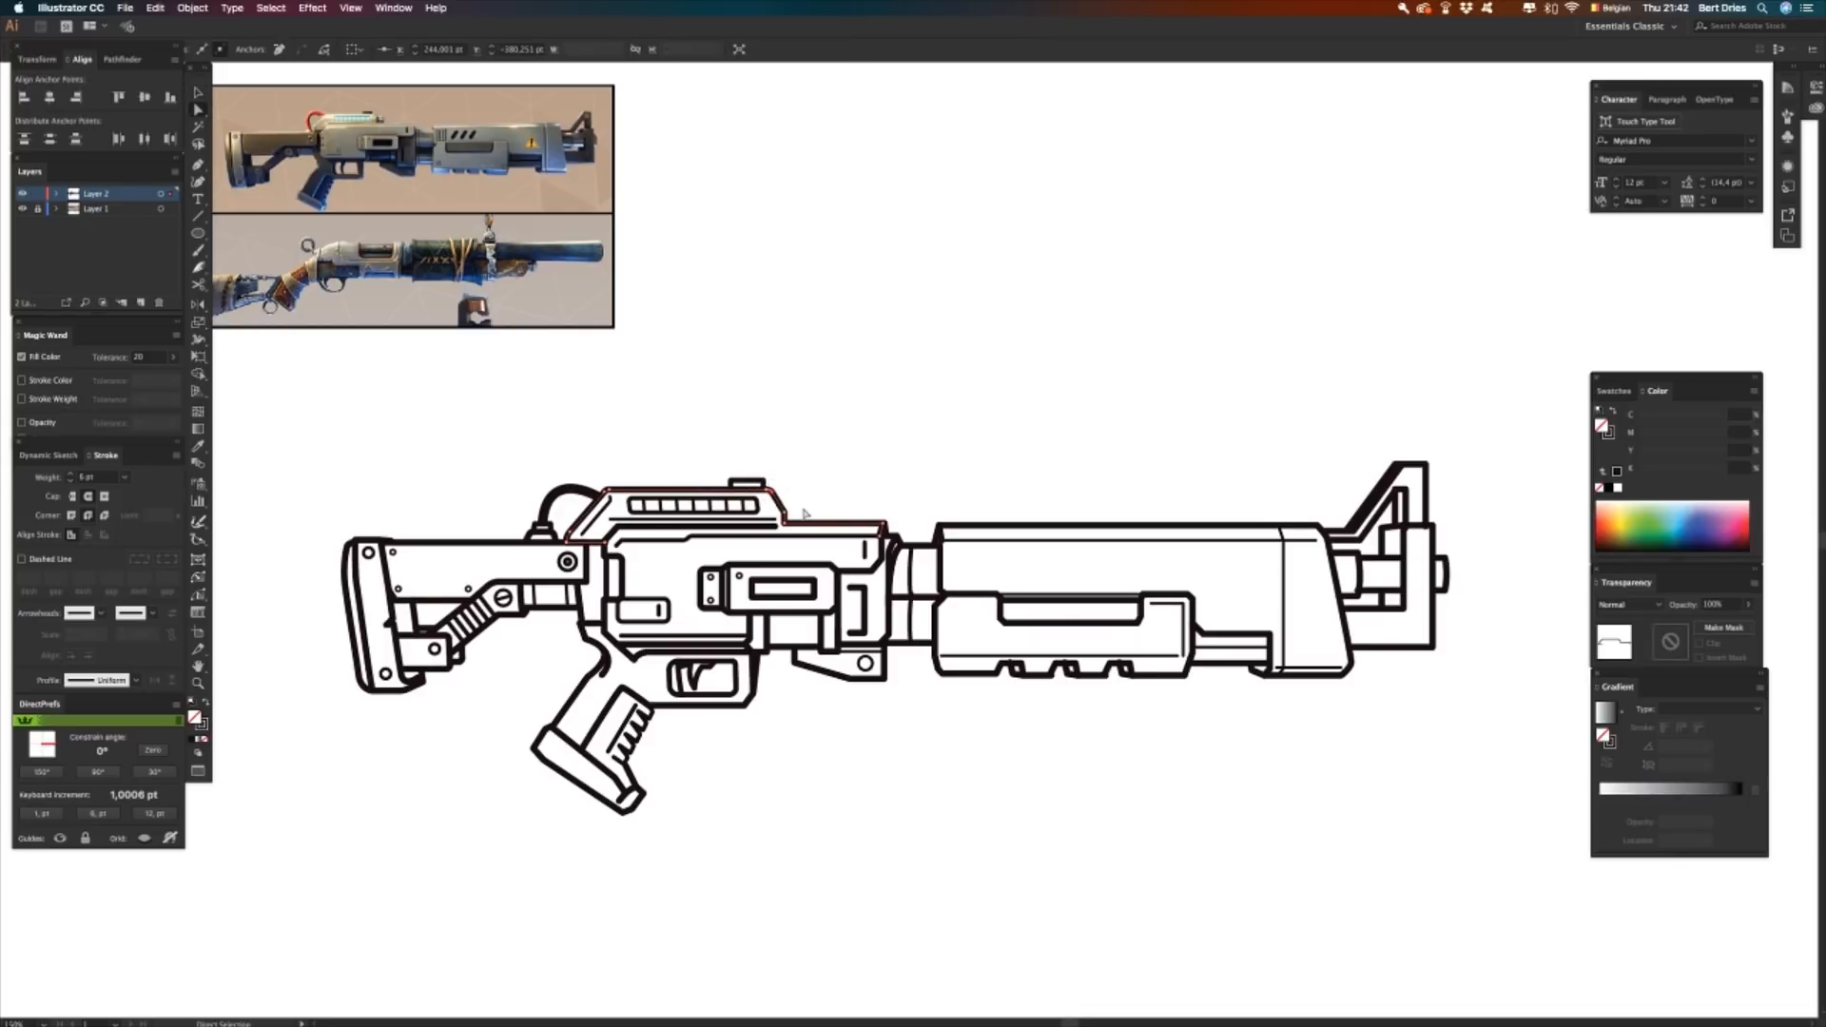
pyautogui.click(803, 513)
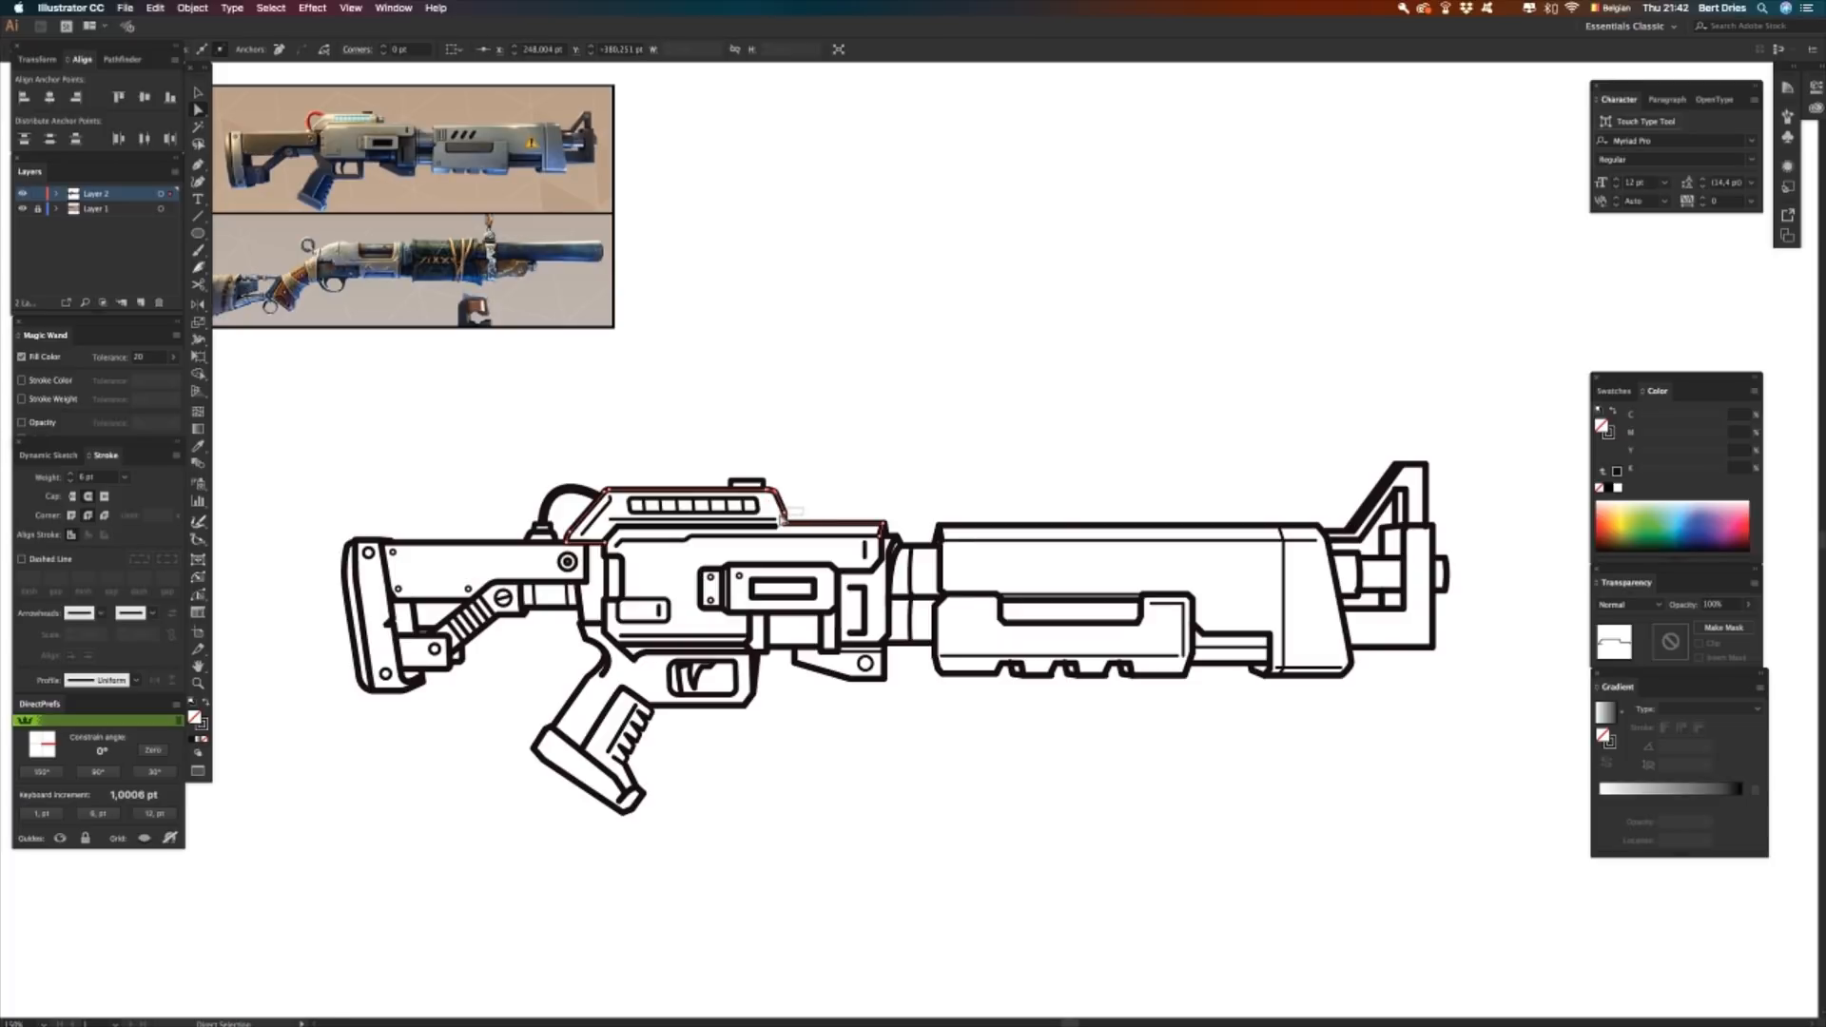
pyautogui.click(786, 521)
pyautogui.click(794, 510)
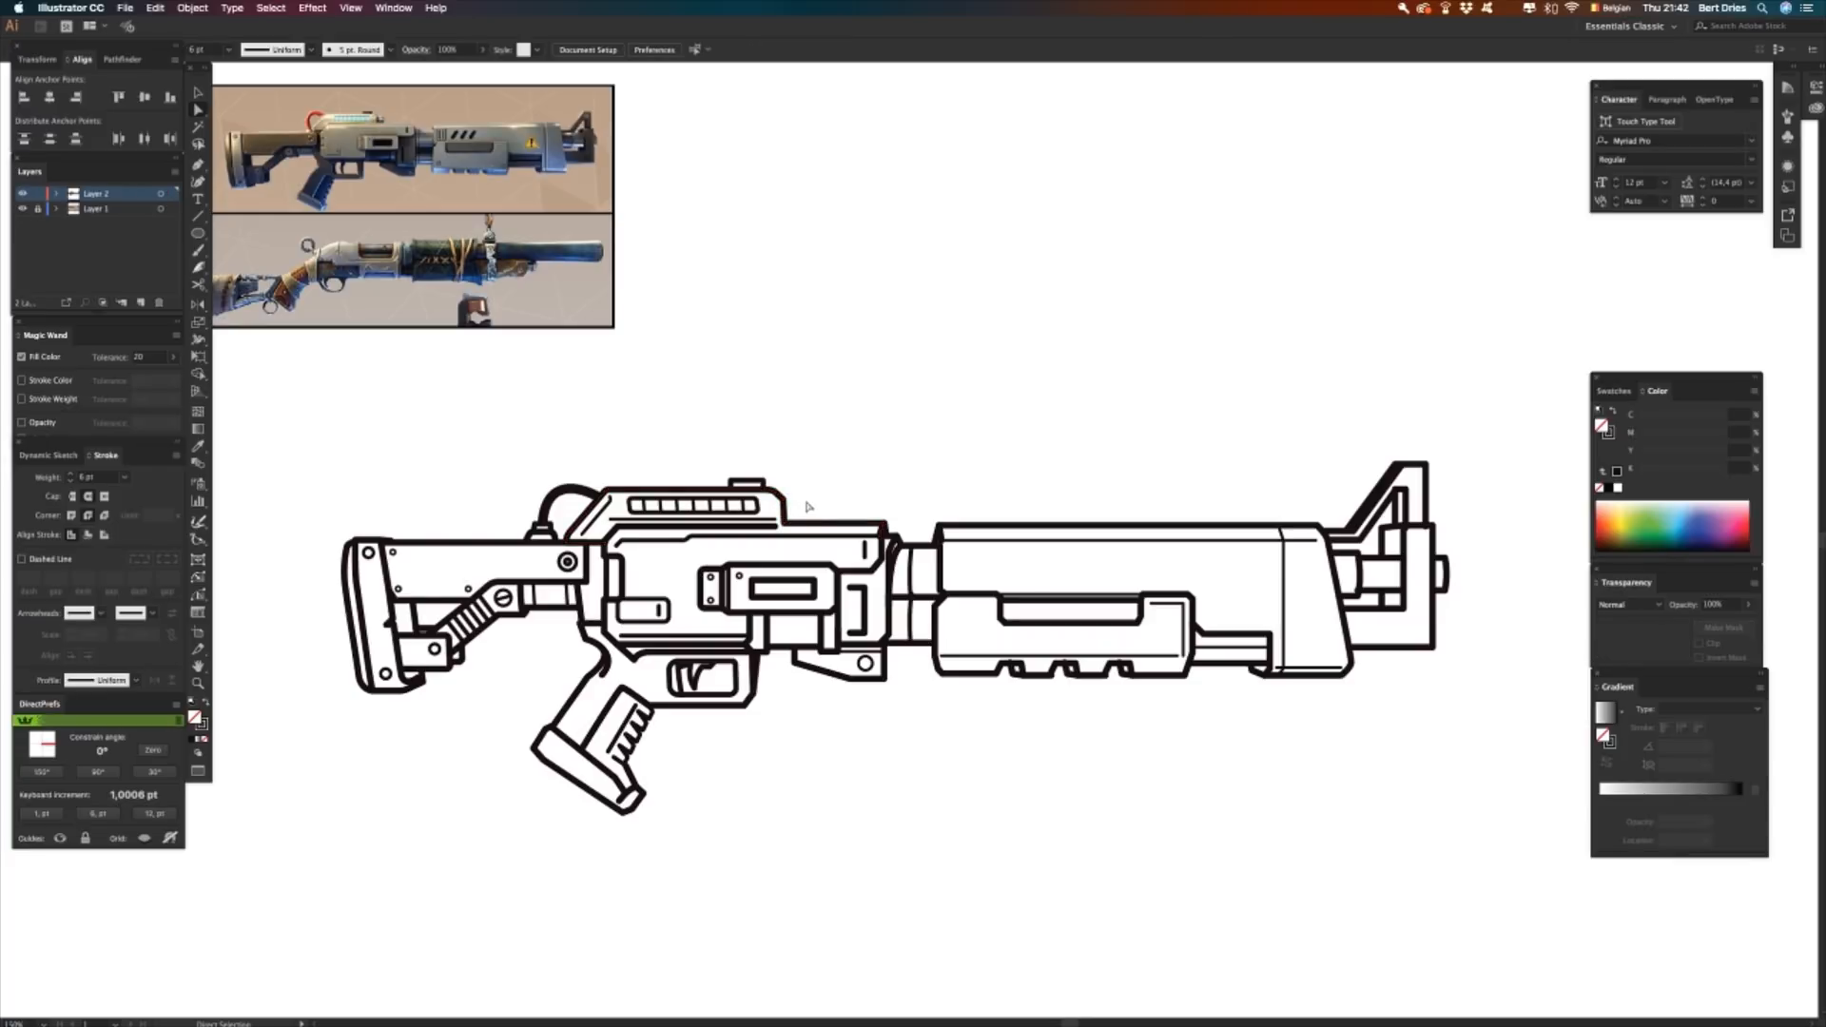
# - Draw a small 6 pt block outline with a chamfered corner in front of the top cover and fine-tune its lower end point
pyautogui.press('m')
pyautogui.press('p')
pyautogui.click(782, 500)
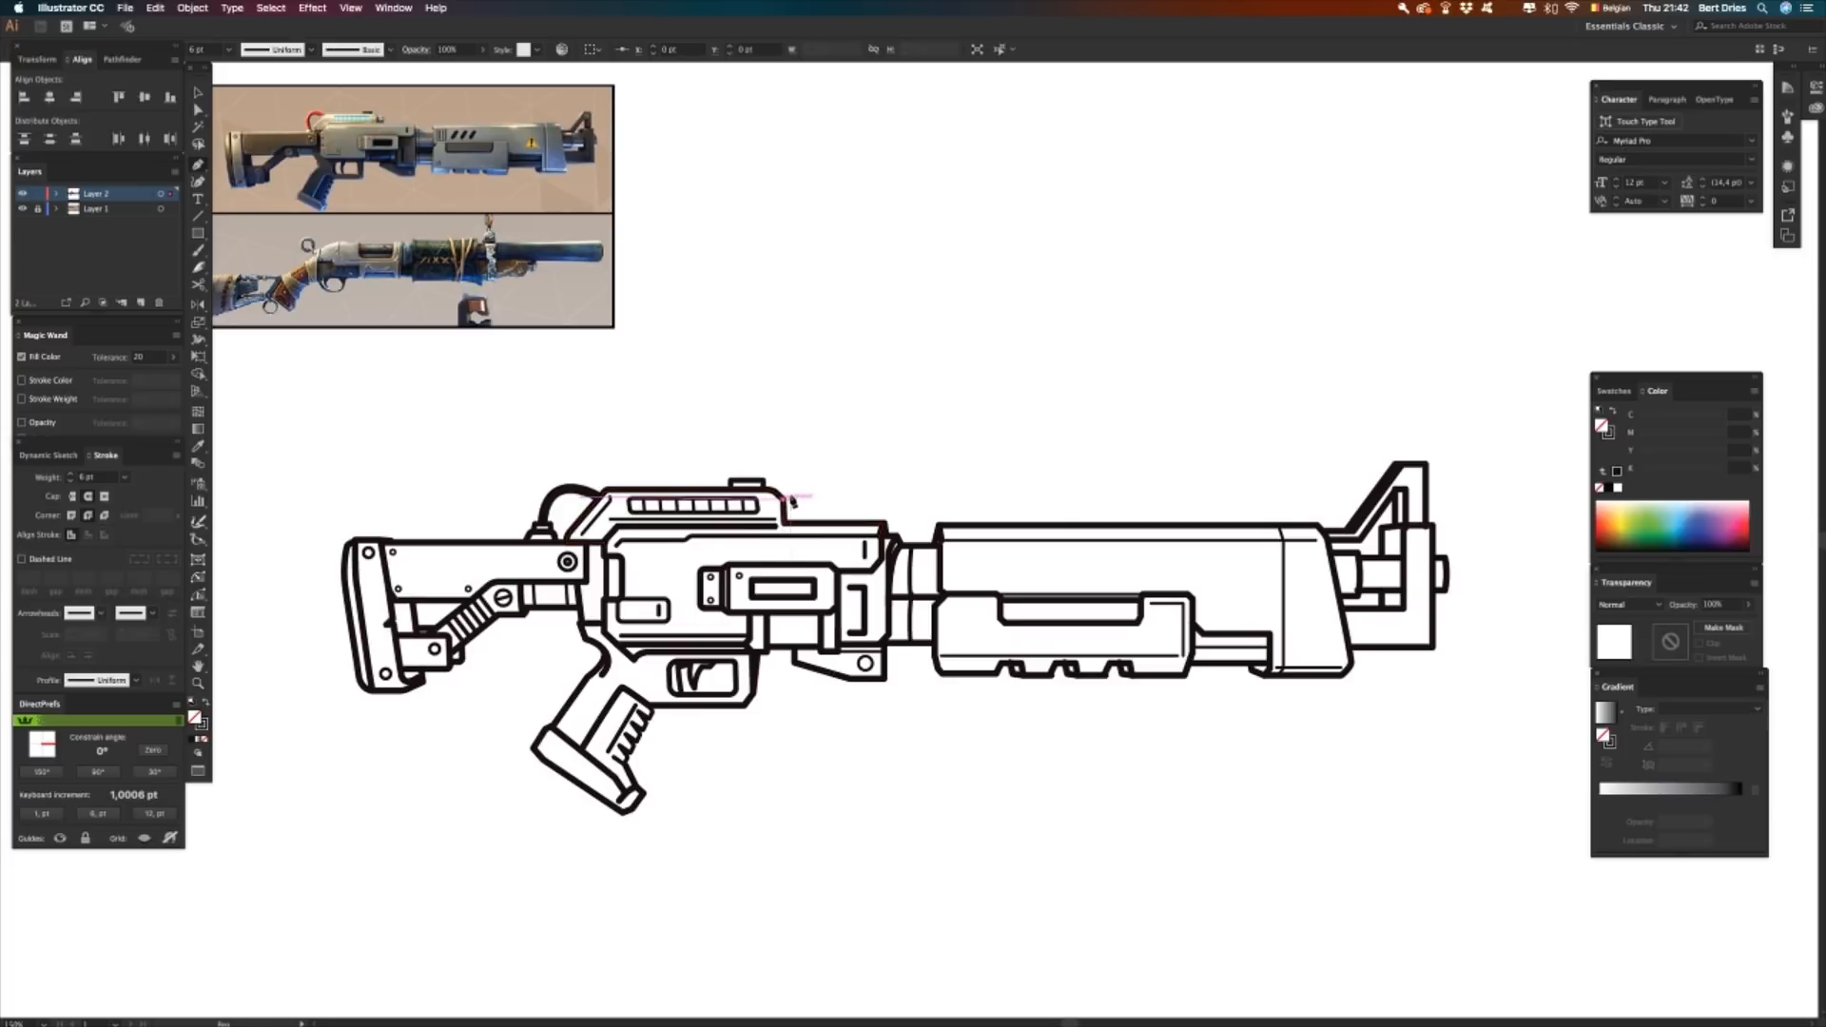
pyautogui.click(807, 499)
pyautogui.click(815, 510)
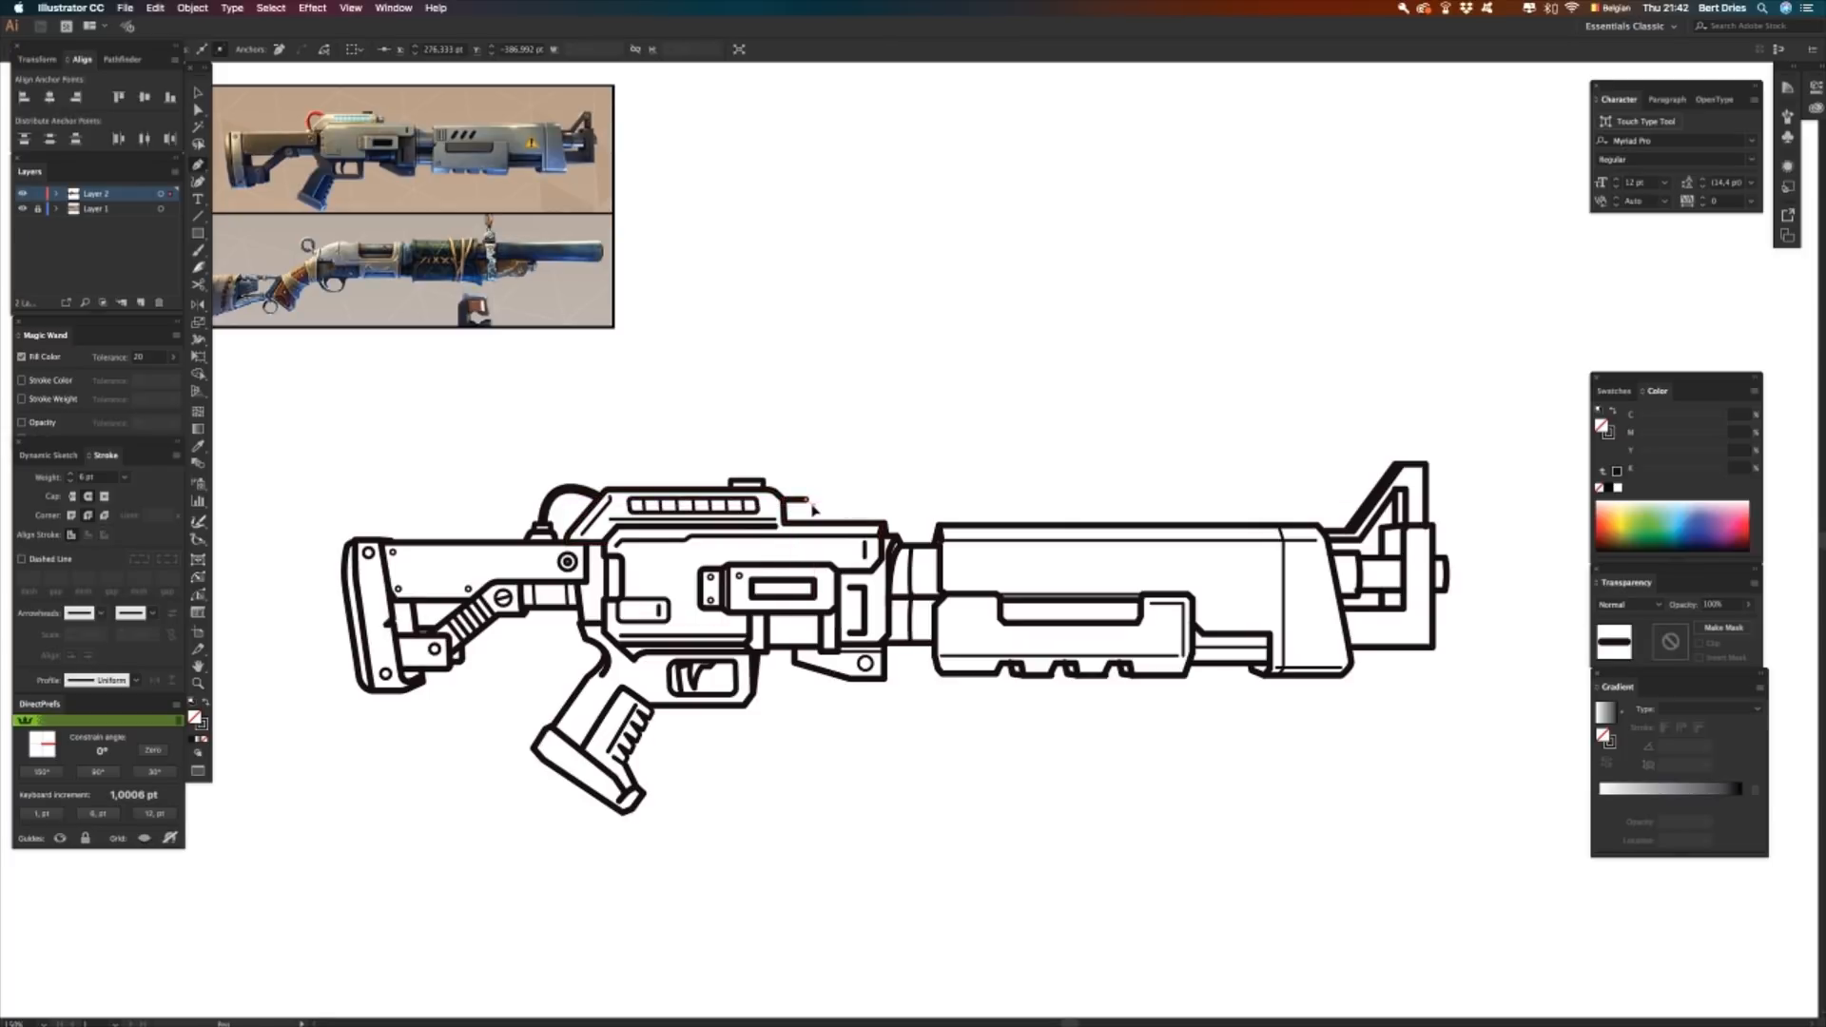
pyautogui.click(815, 518)
pyautogui.click(810, 523)
pyautogui.press('v')
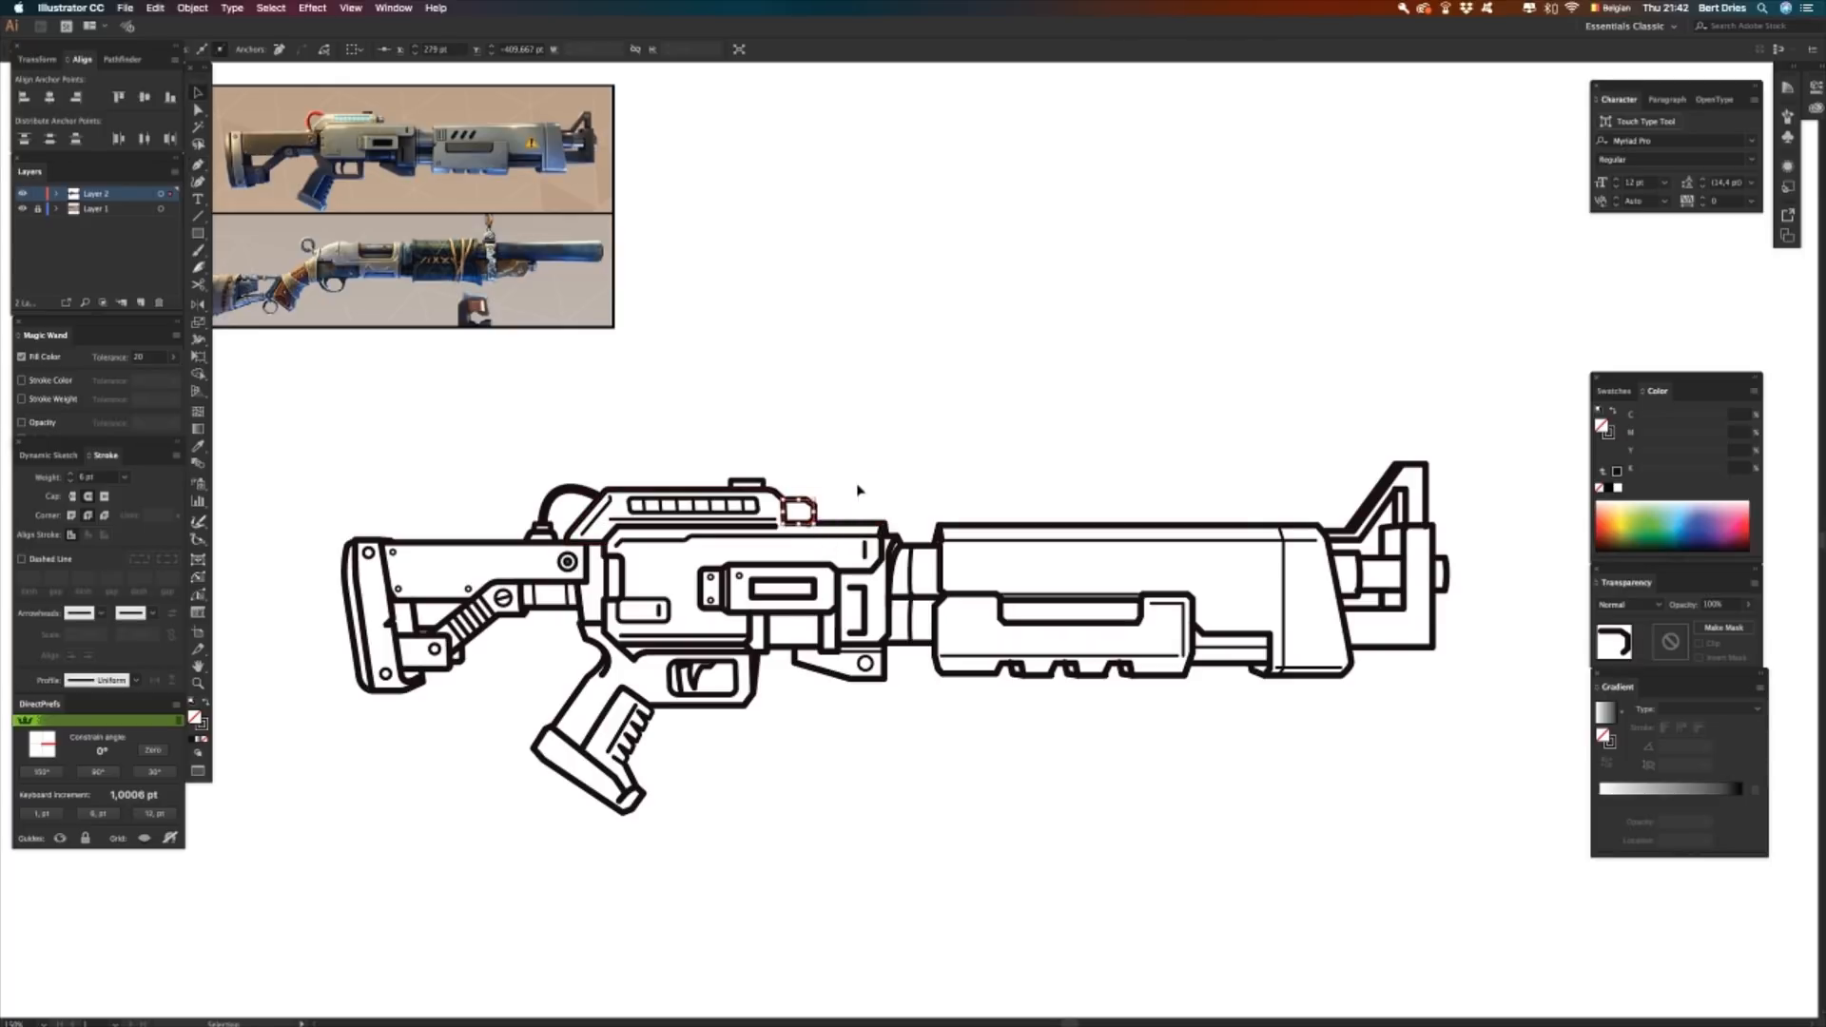
pyautogui.click(856, 491)
pyautogui.press('a')
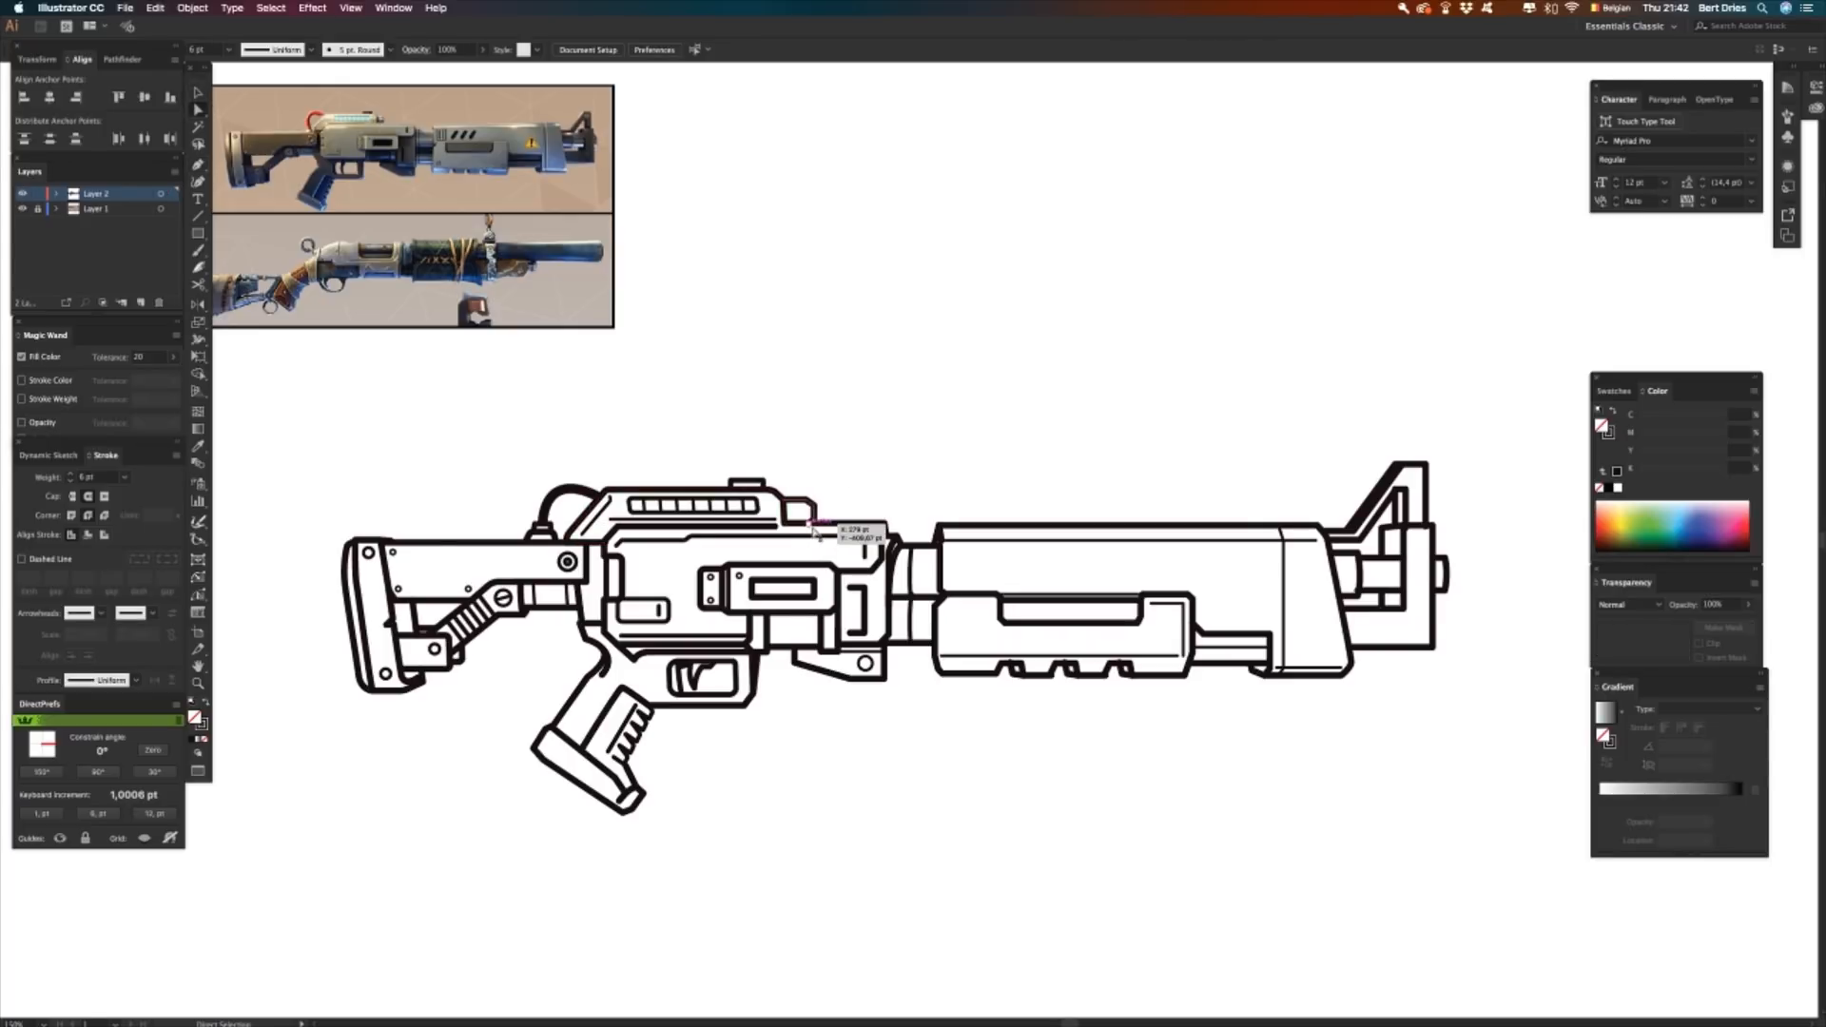
pyautogui.click(811, 524)
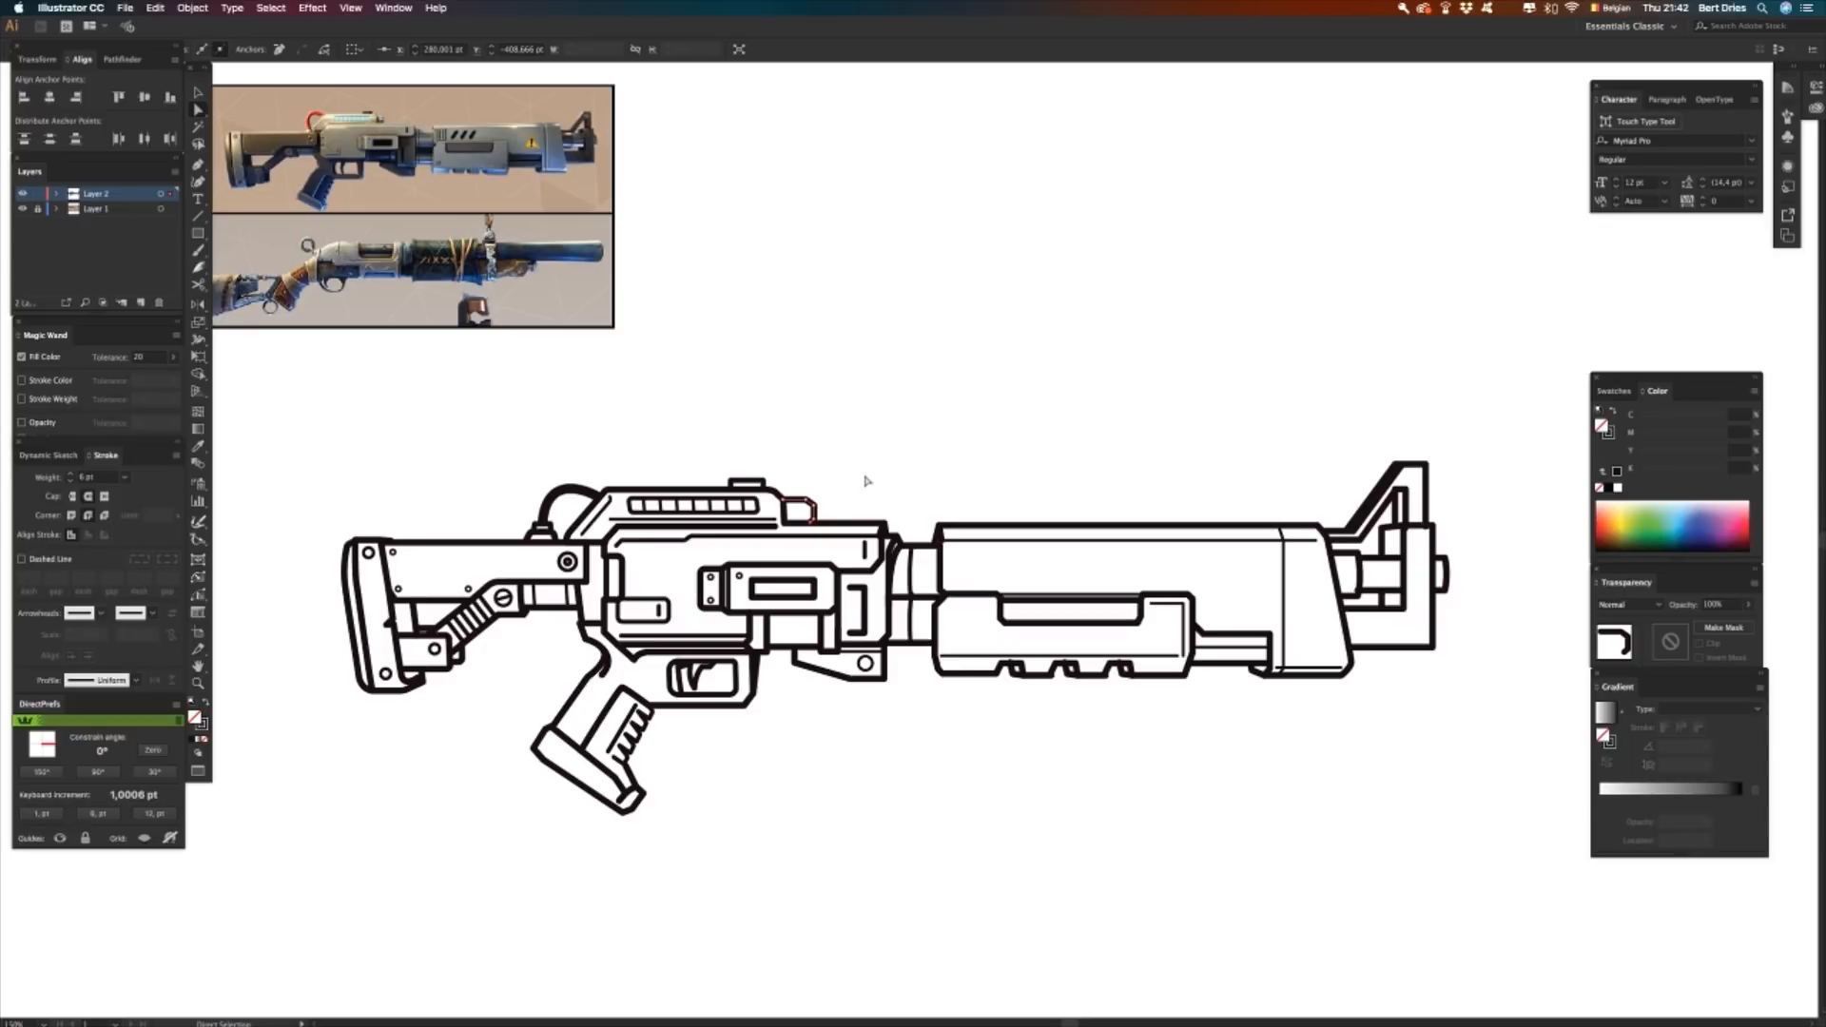
# - Draw a horizontal line across the small chamfered block in front of the top cover and set its stroke to 2 pt
pyautogui.click(867, 482)
pyautogui.press('p')
pyautogui.click(783, 506)
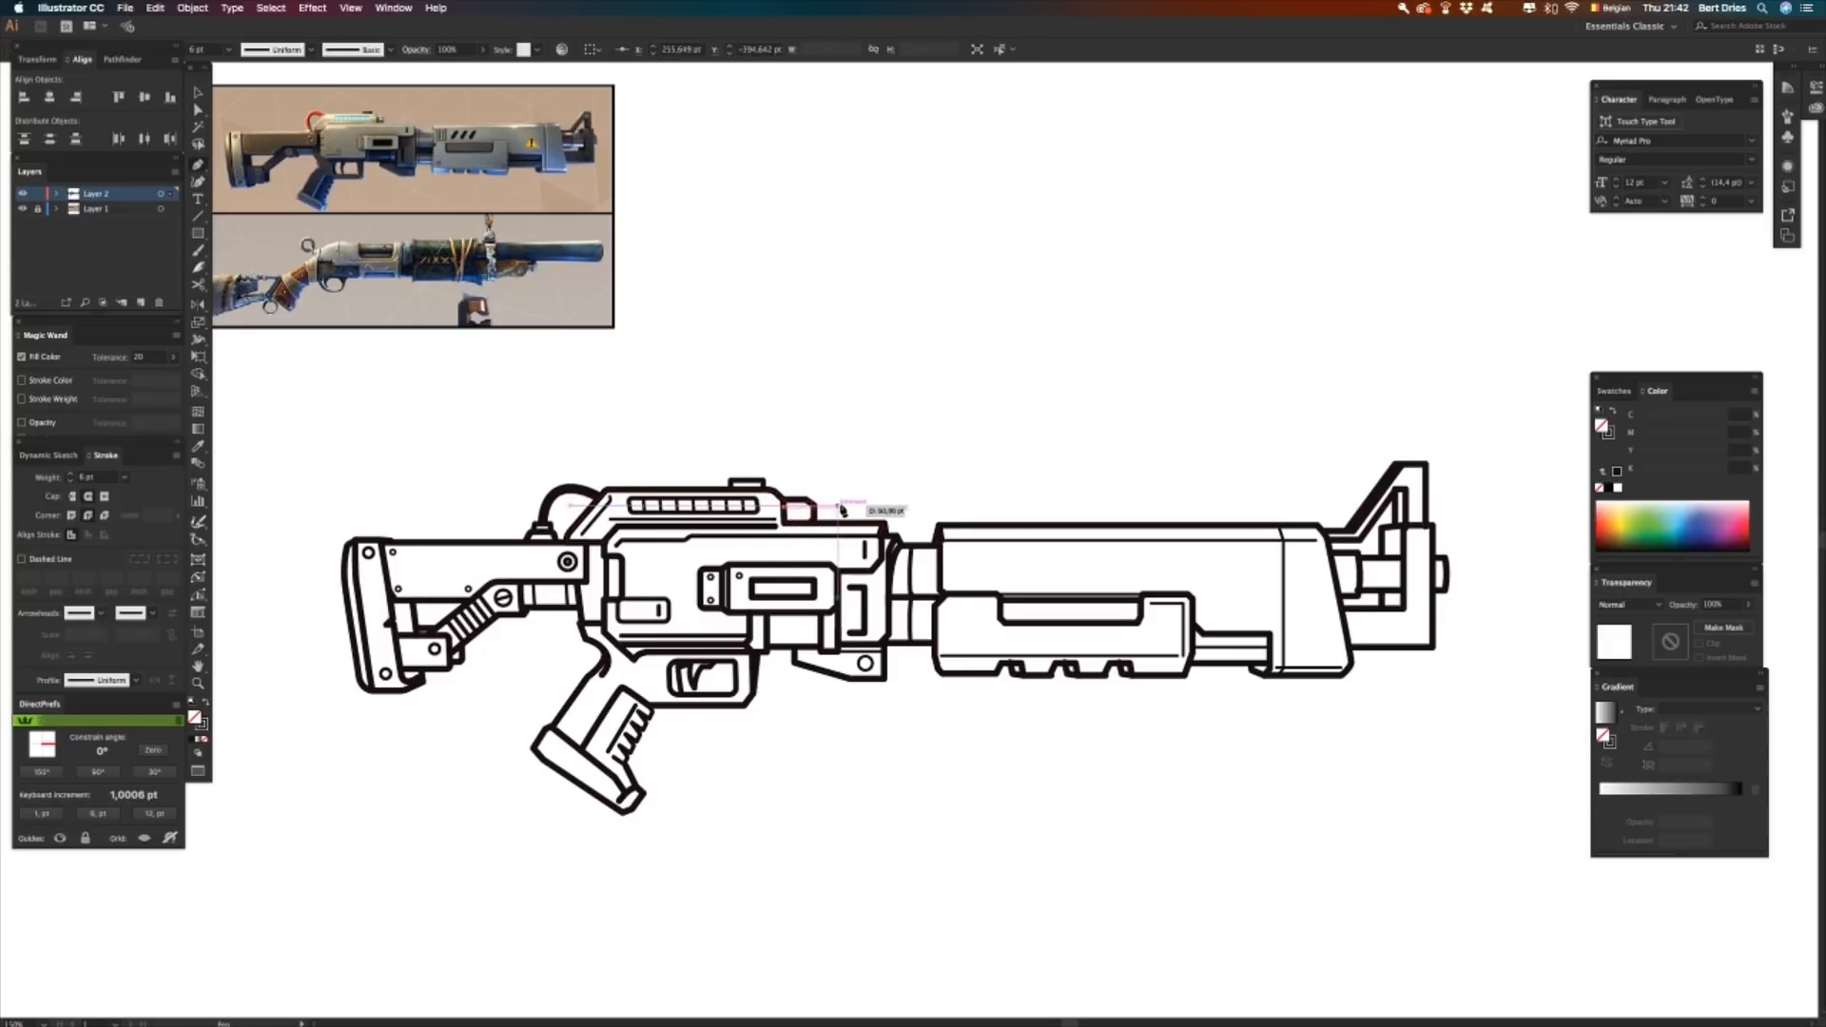
pyautogui.click(841, 509)
pyautogui.click(84, 477)
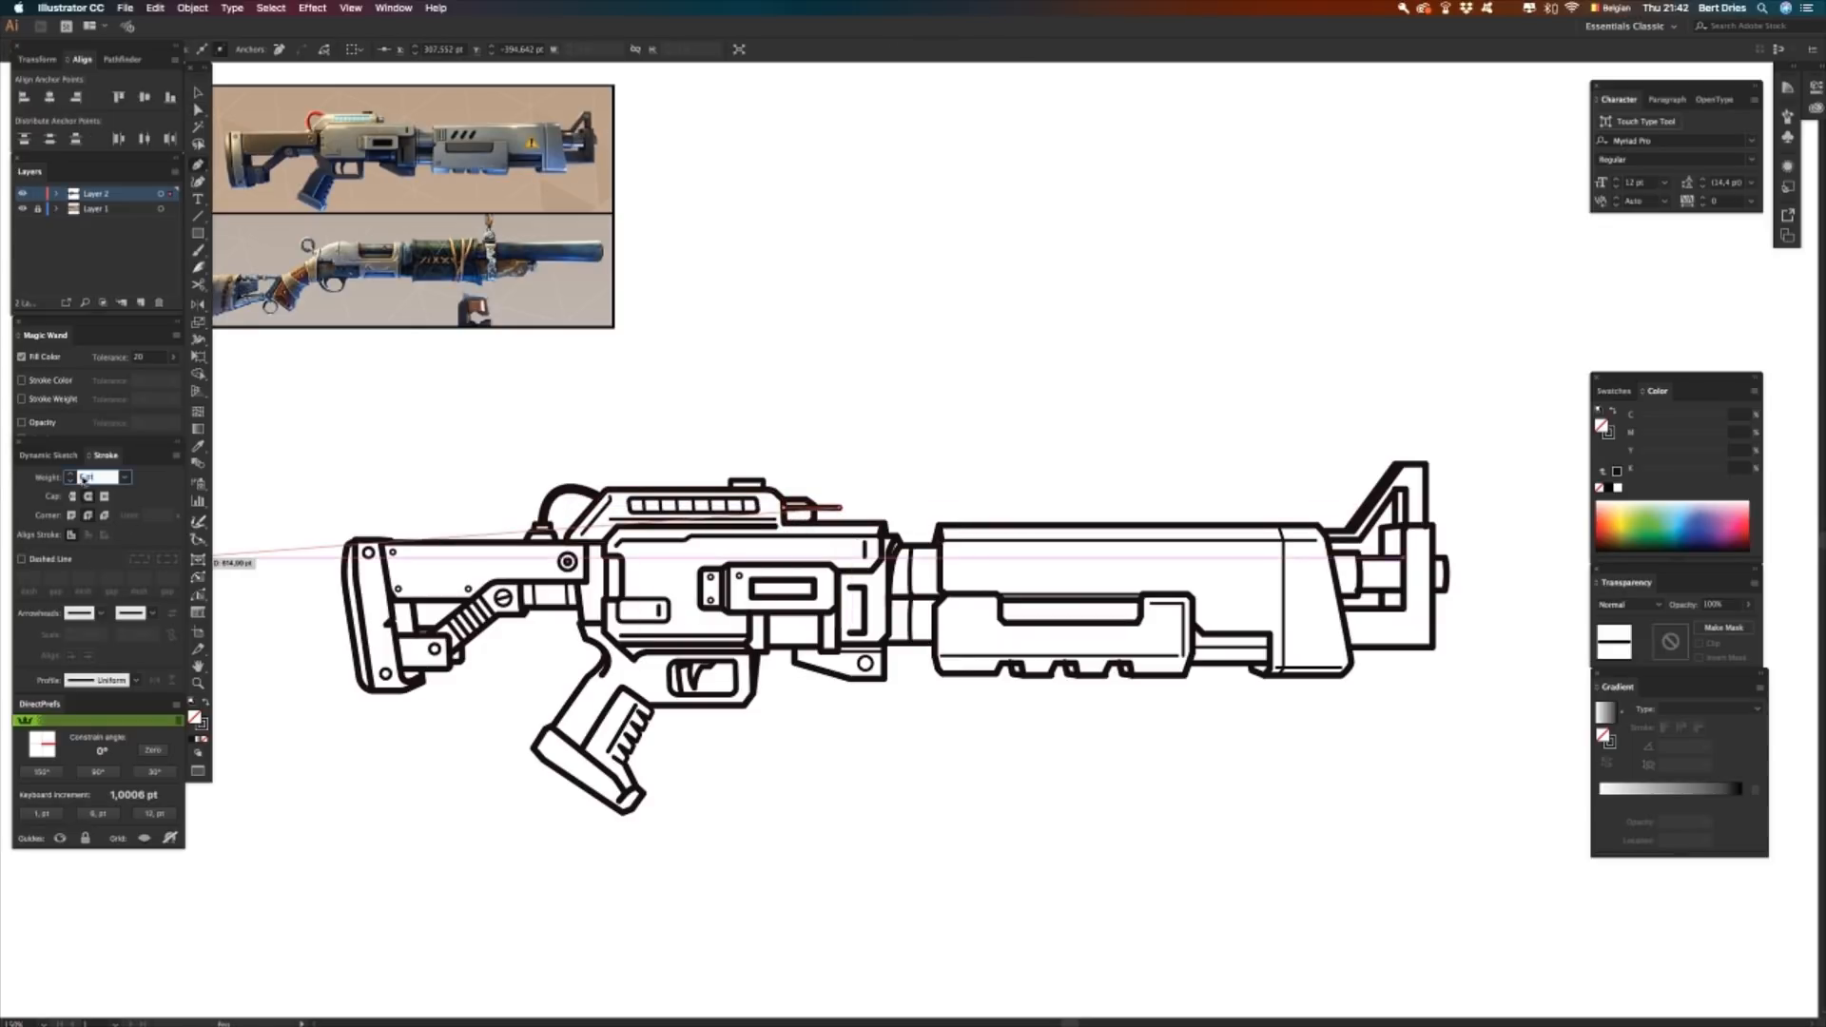
pyautogui.write('8')
pyautogui.press('Return')
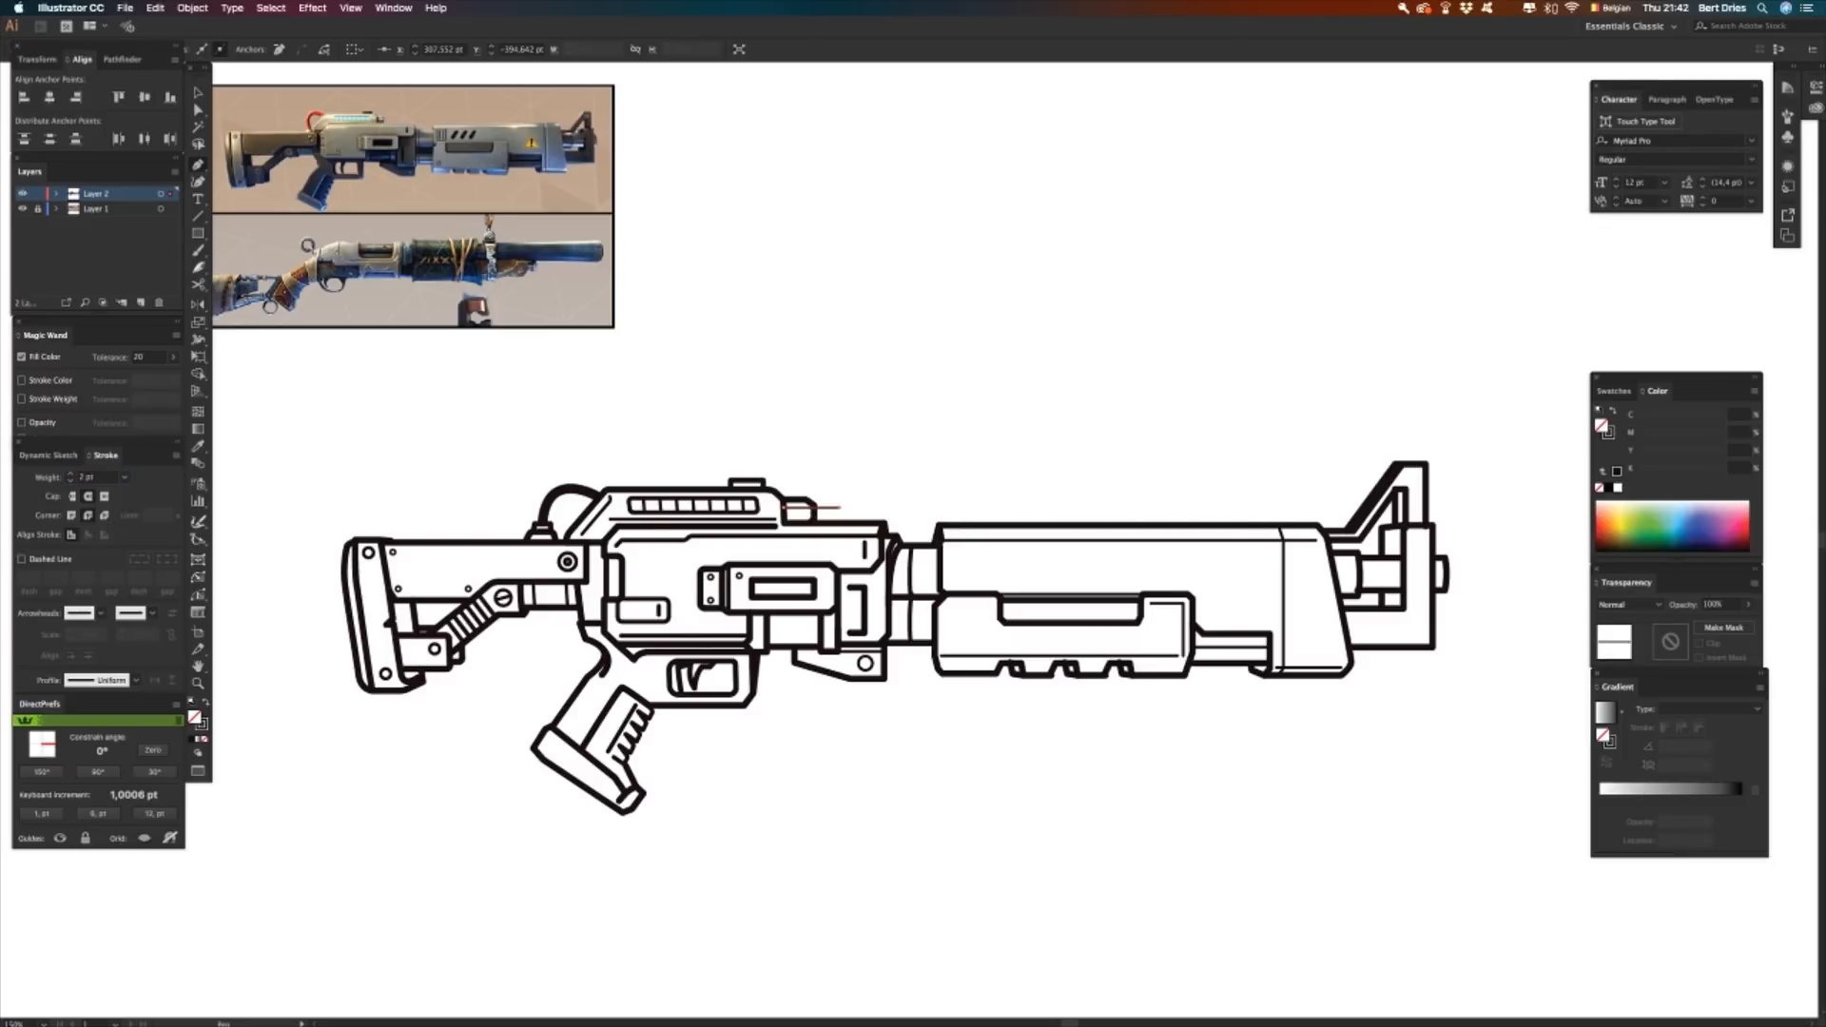
# - Shorten the thin line to the small block's front edge and place a parallel copy below it
pyautogui.press('v')
pyautogui.click(866, 490)
pyautogui.moveTo(834, 513); pyautogui.dragTo(834, 514)
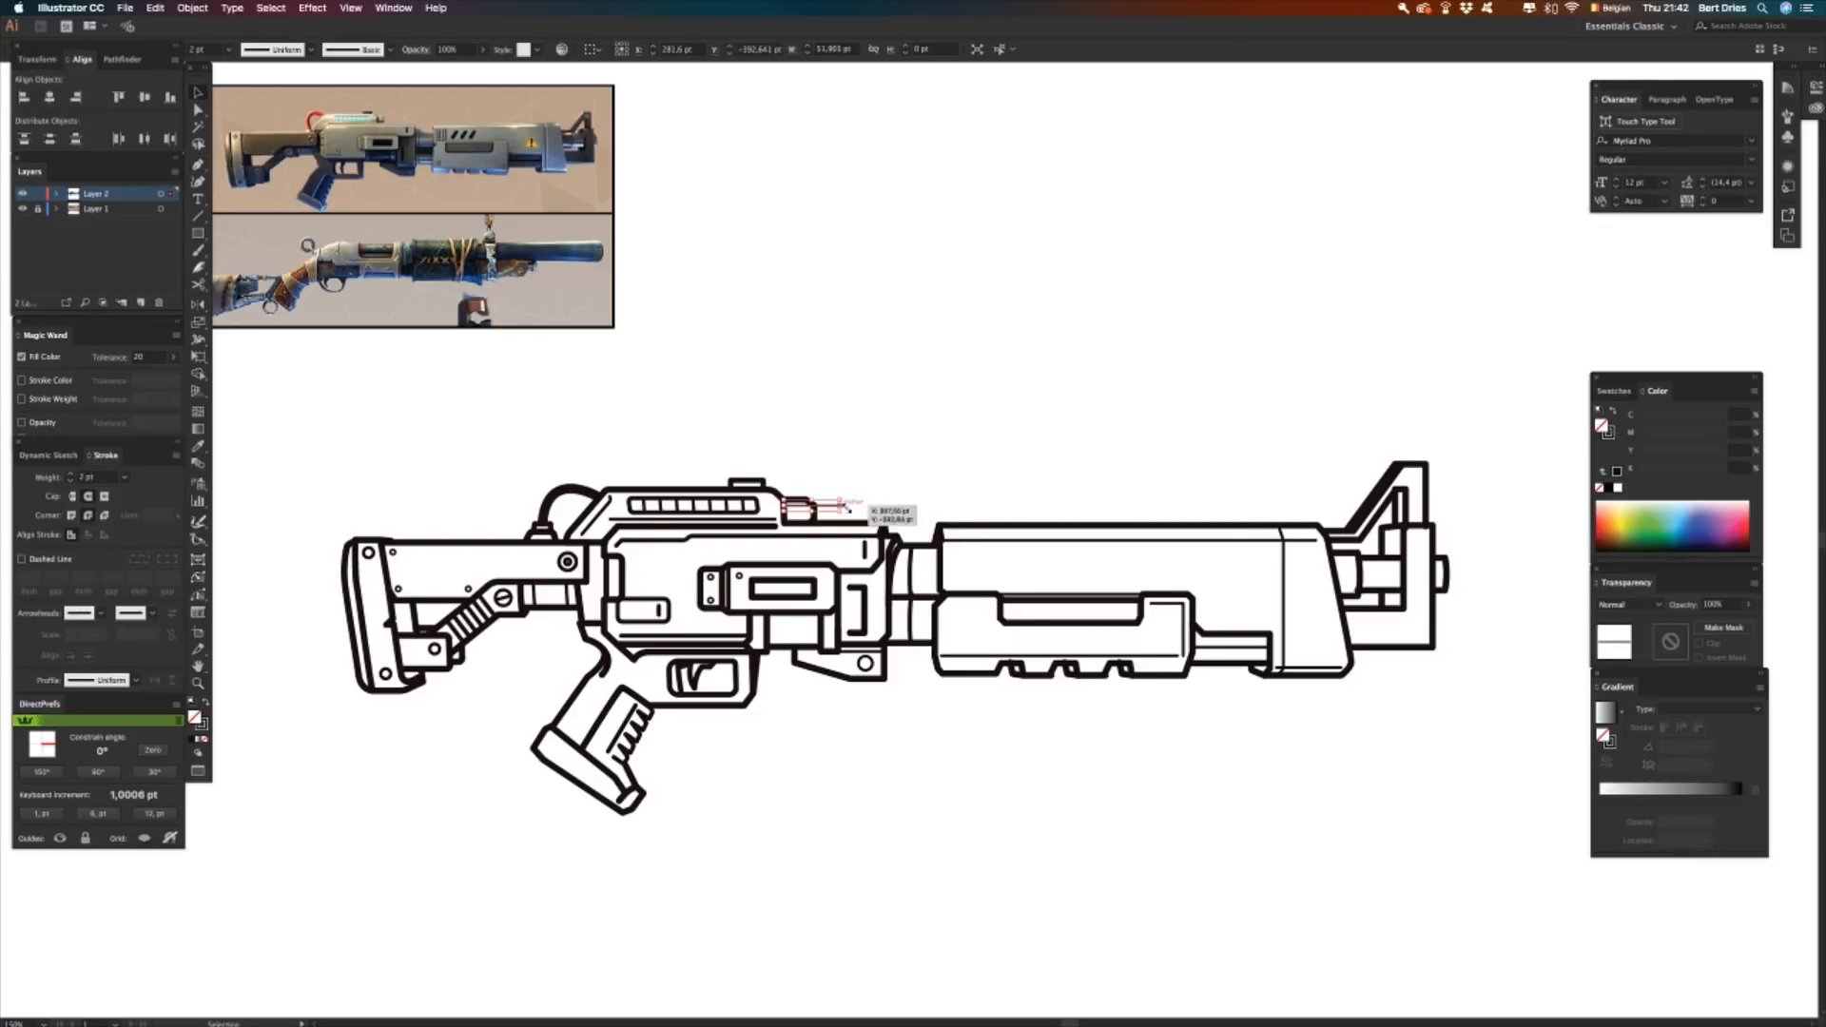
pyautogui.press('a')
pyautogui.click(835, 513)
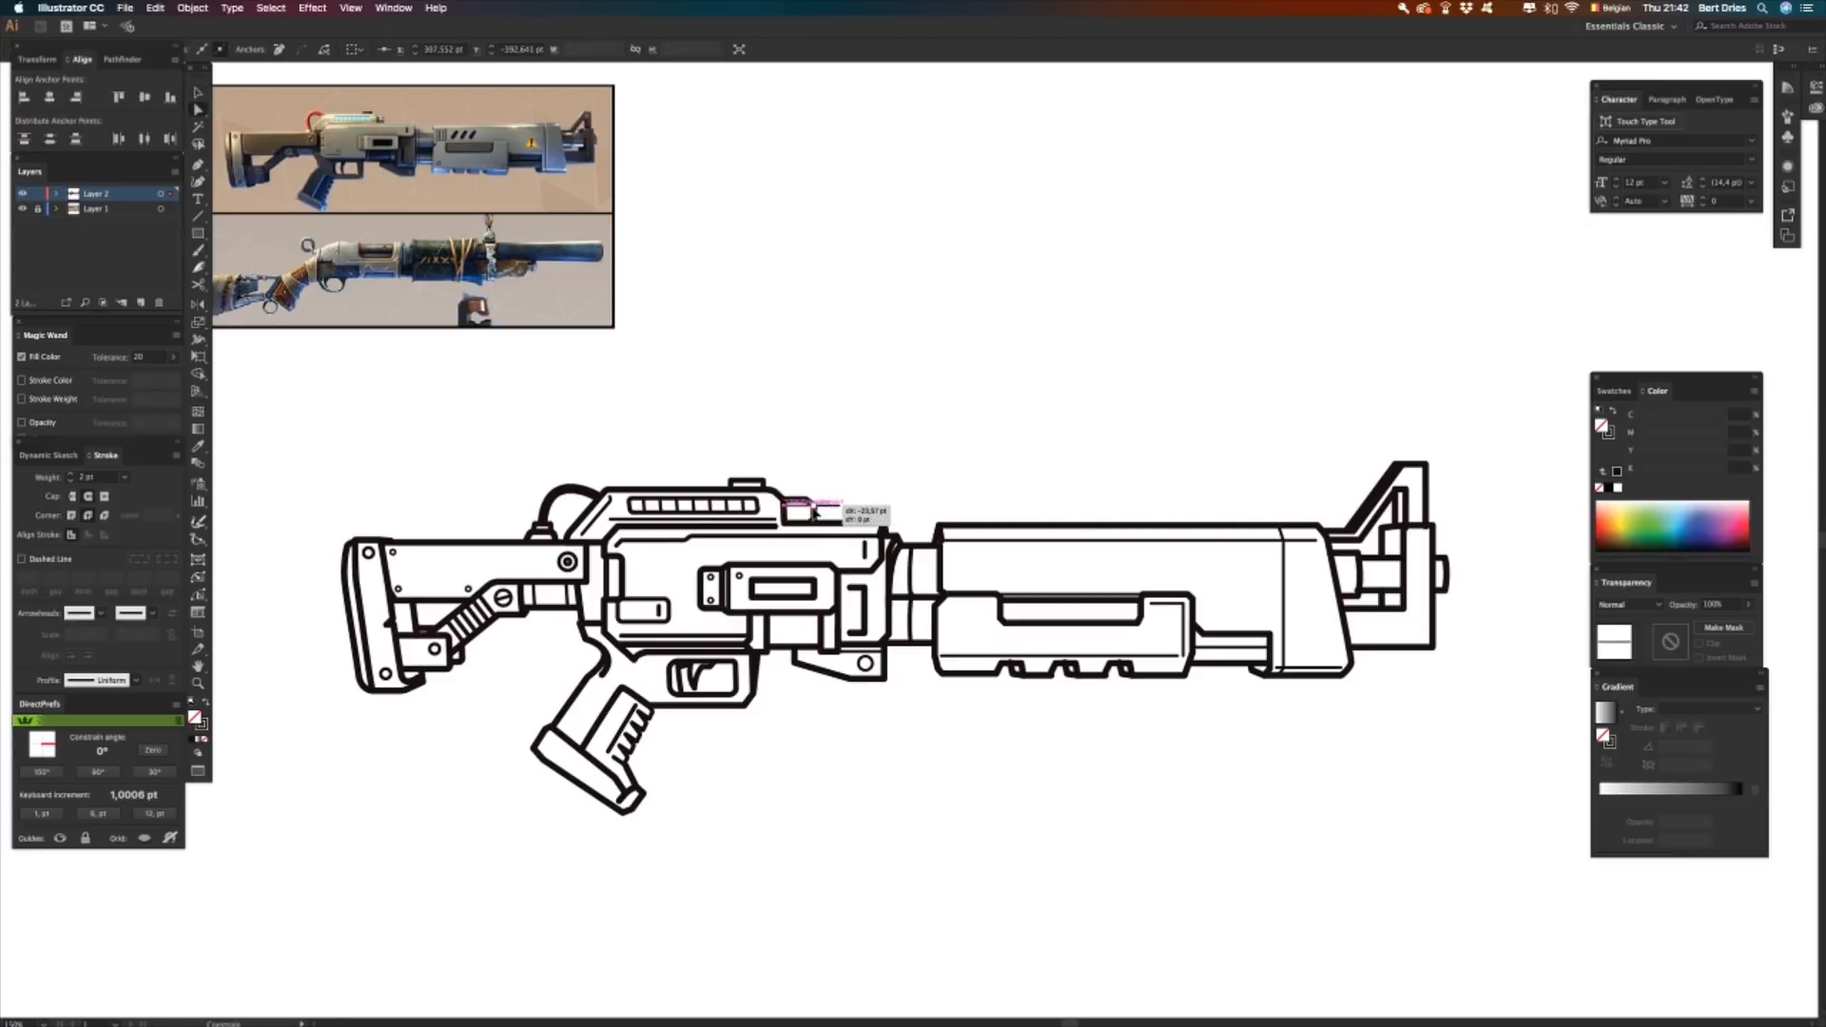
pyautogui.press('Delete')
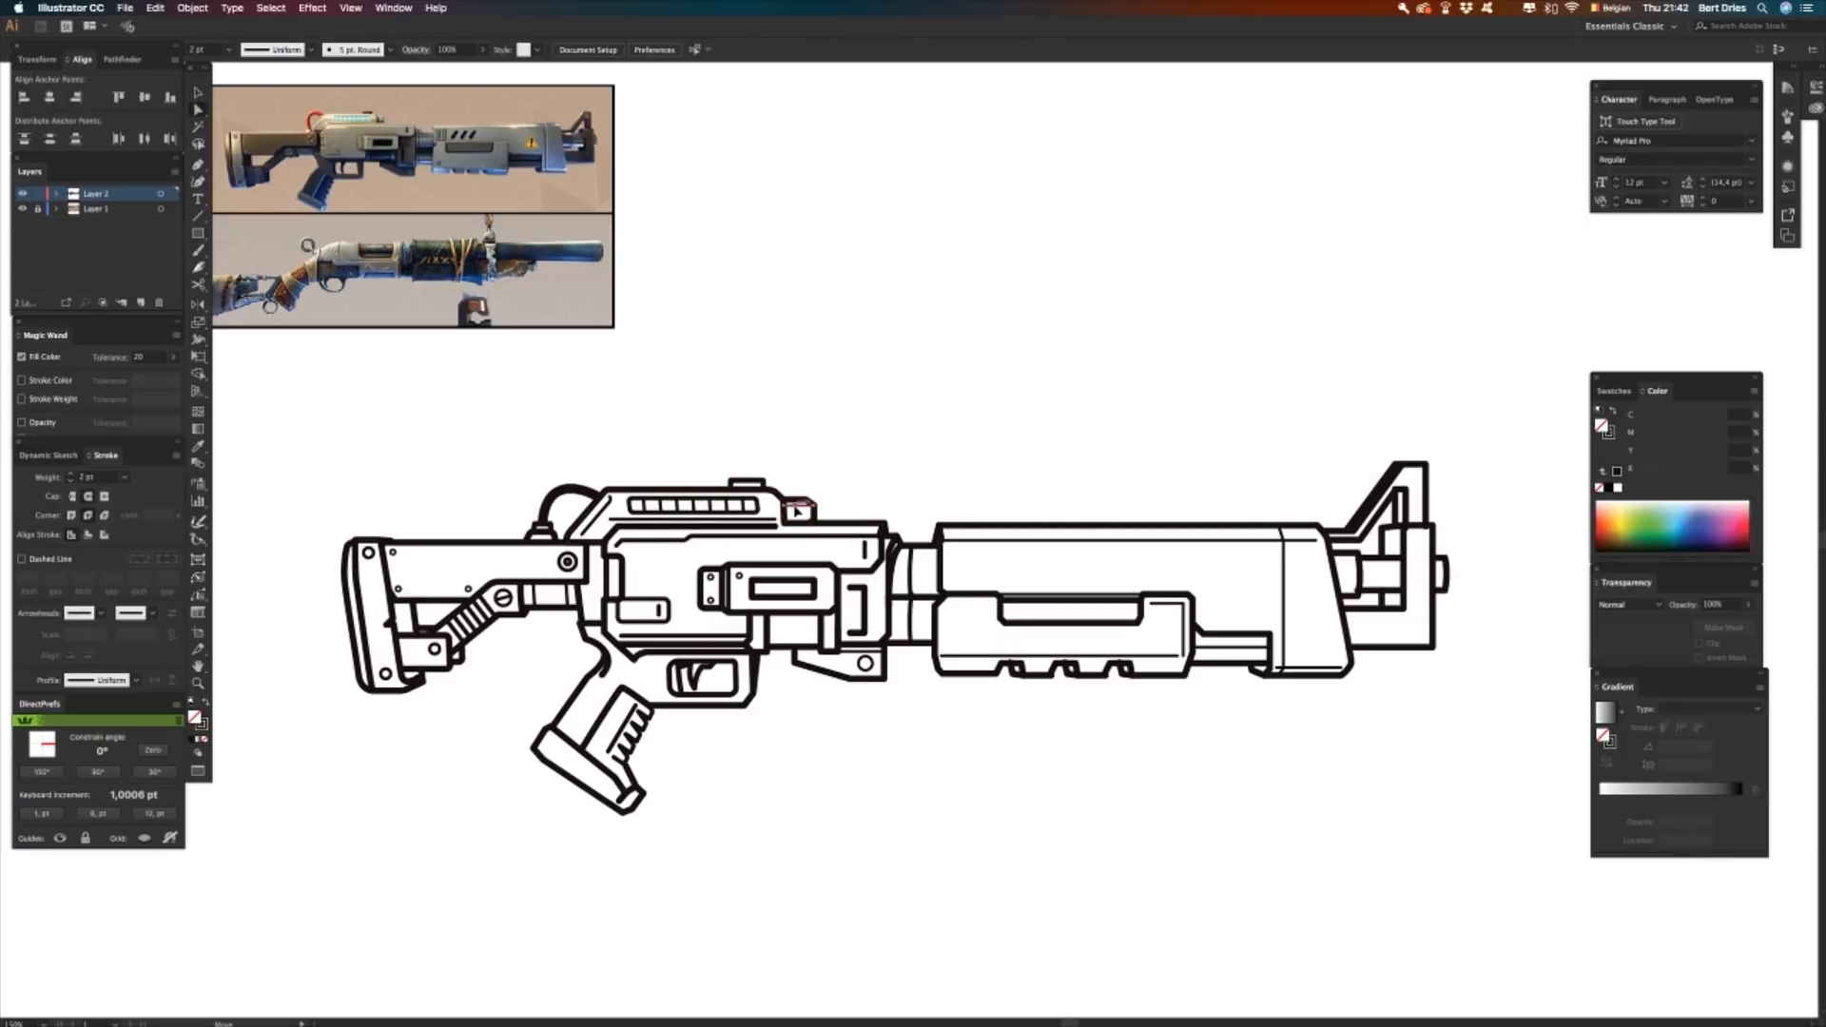
pyautogui.click(801, 511)
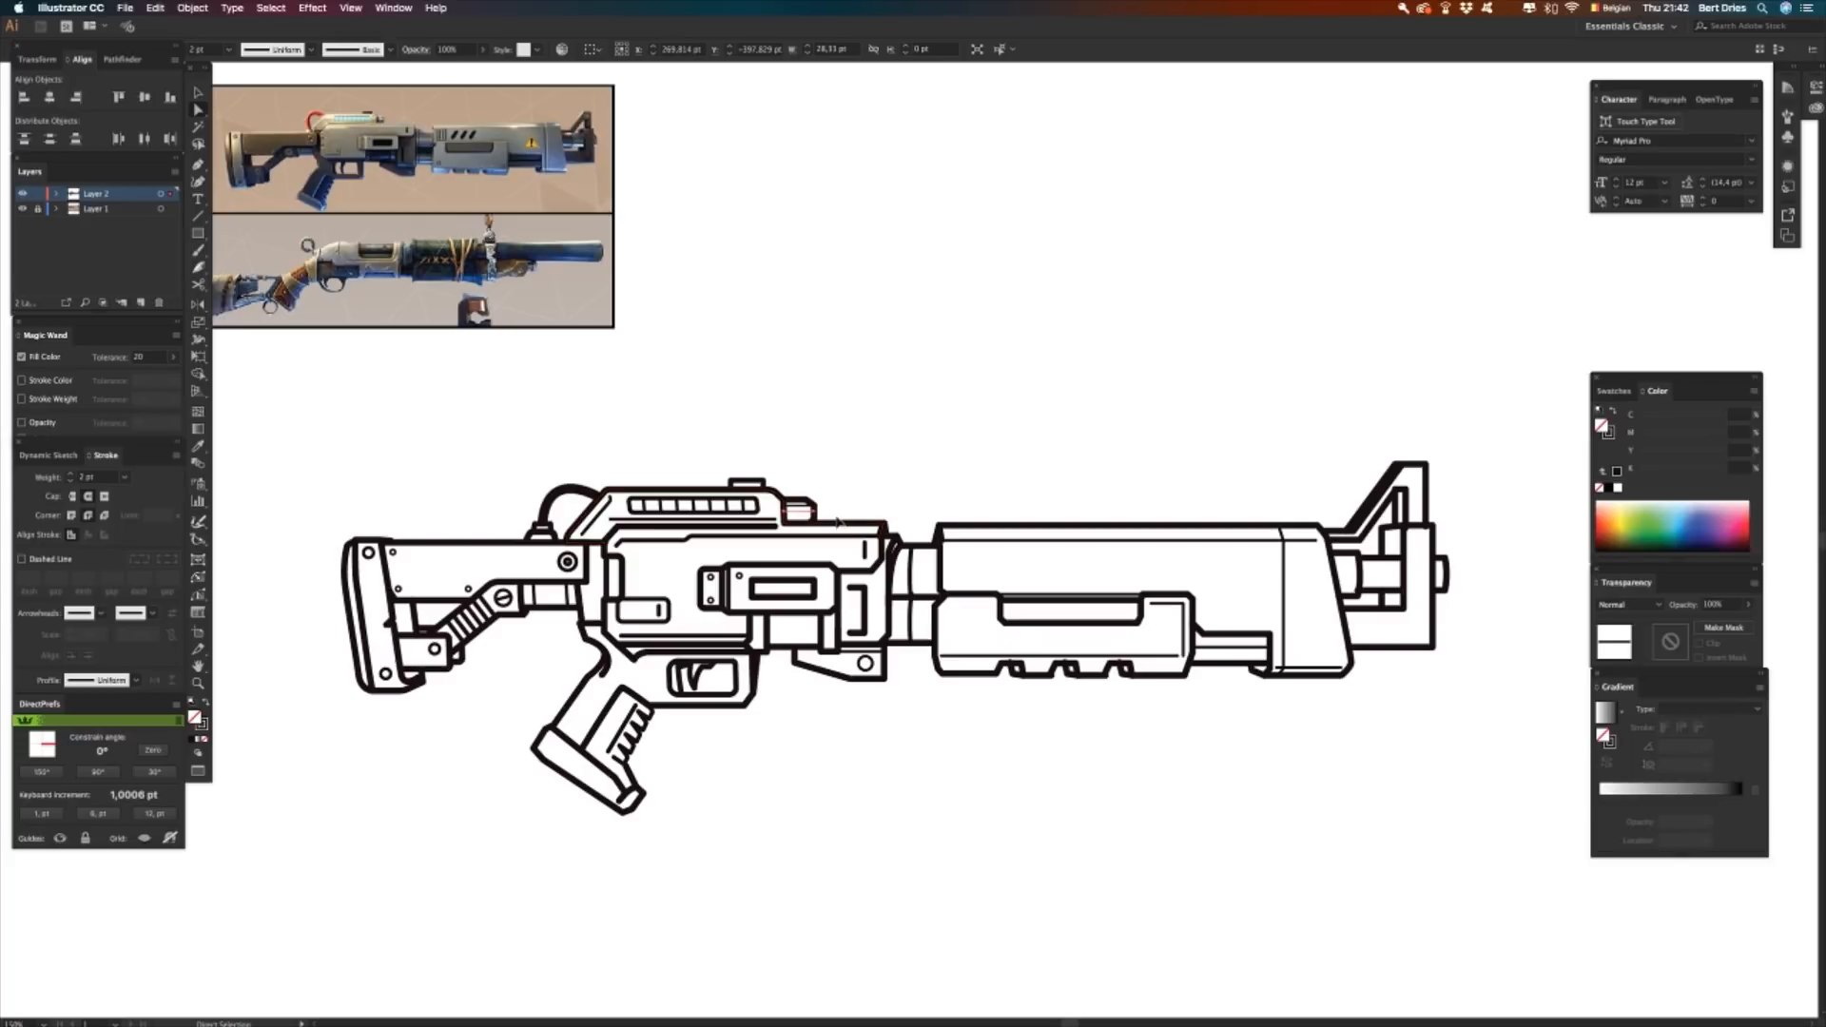
pyautogui.moveTo(801, 512); pyautogui.dragTo(801, 518)
pyautogui.click(876, 493)
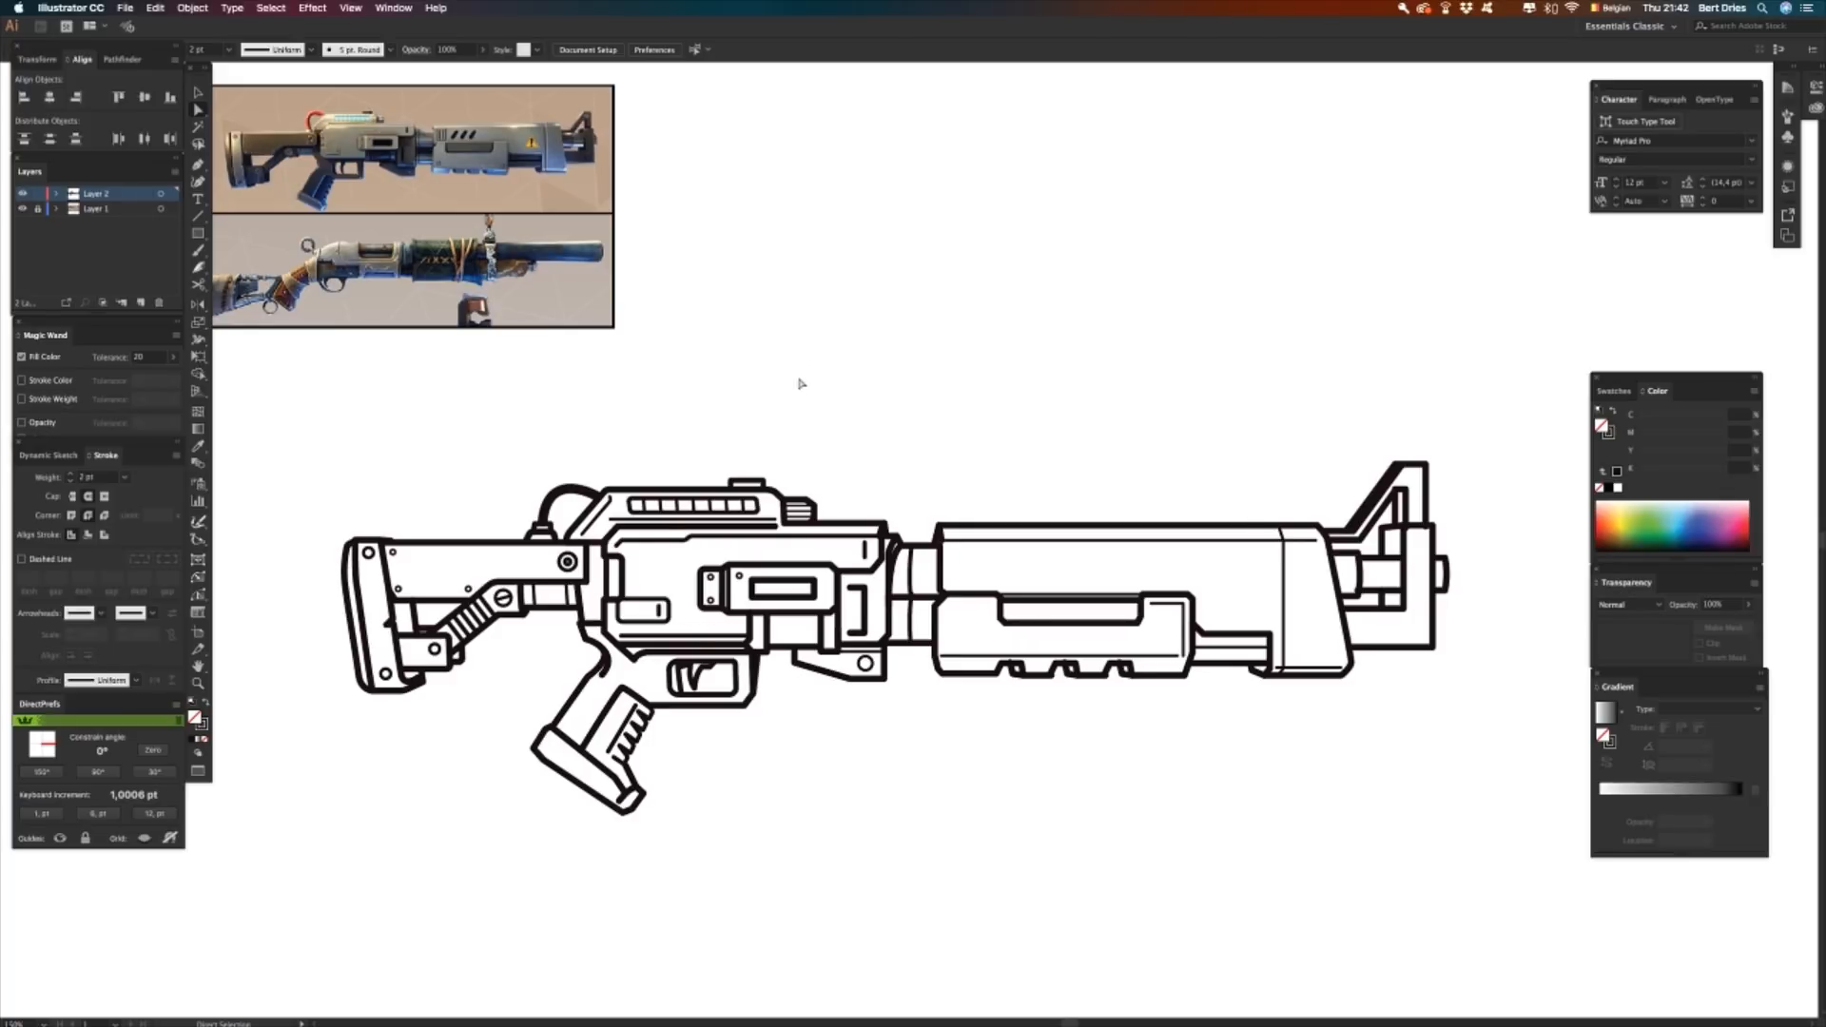
# - Draw a rectangle about 23 by 32 pt near the rear end of the barrel shroud and round its corners
pyautogui.press('m')
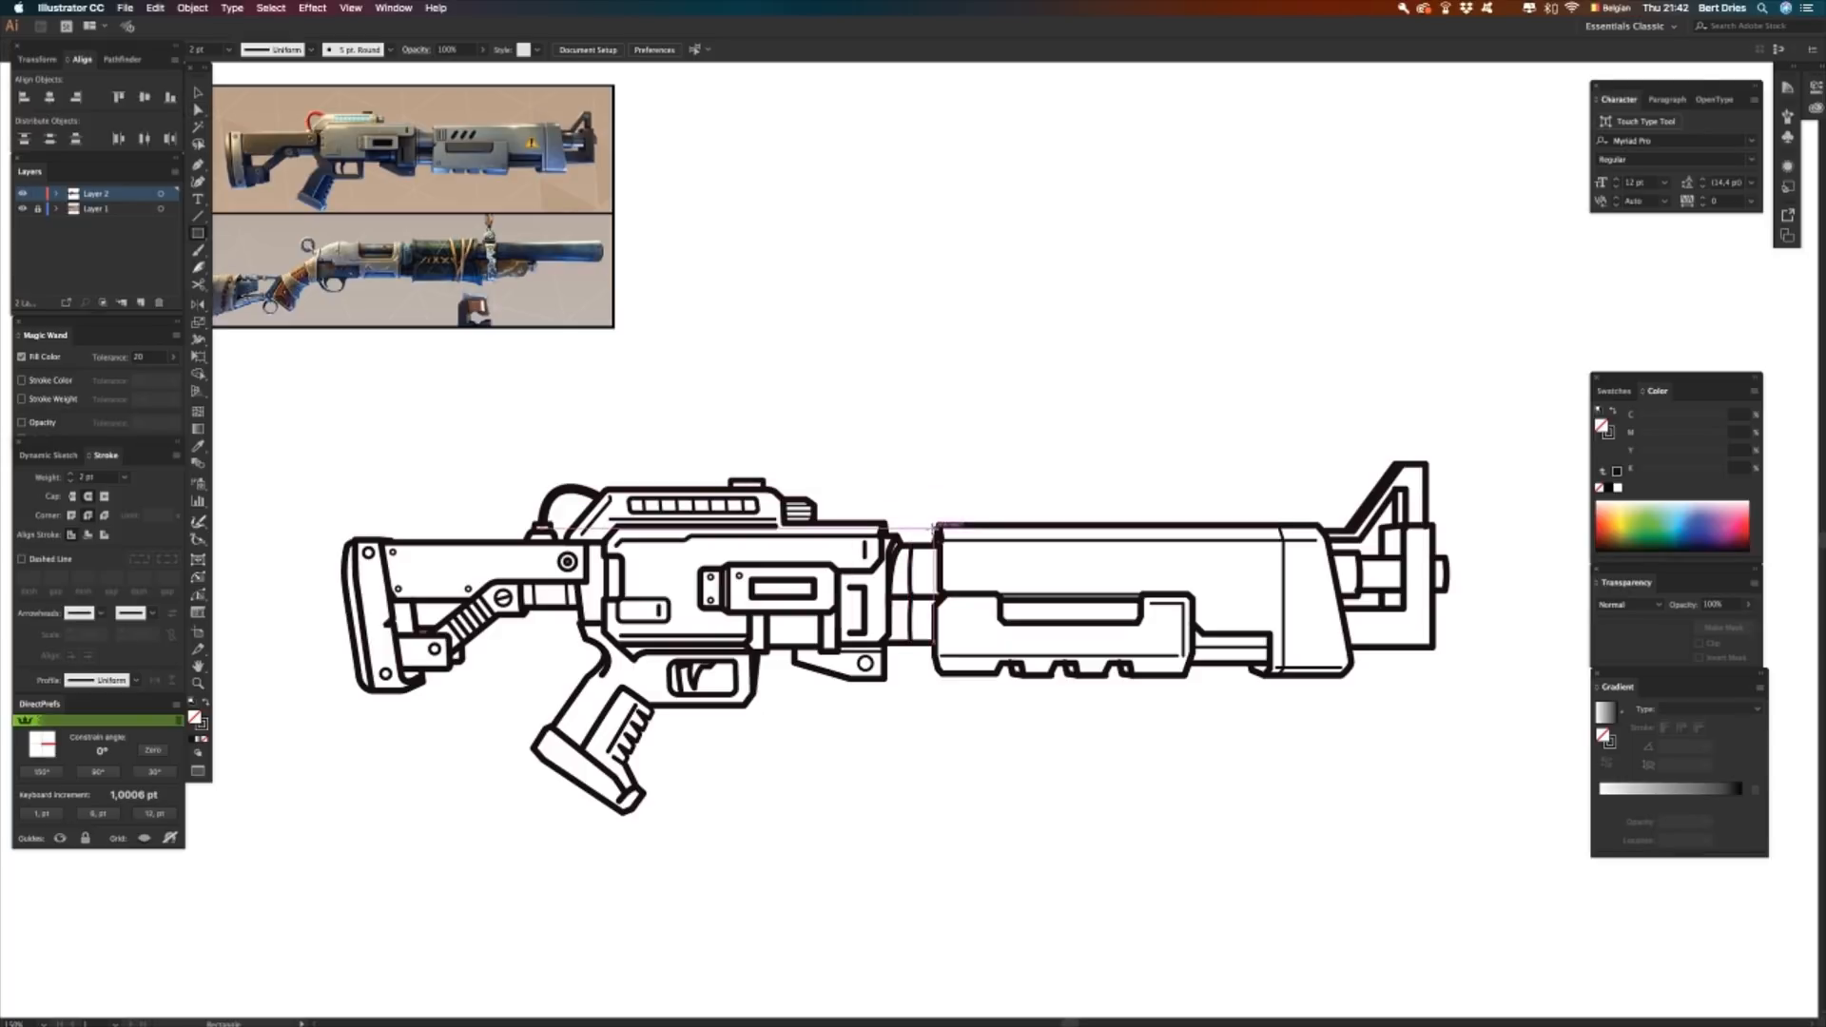
pyautogui.moveTo(951, 547); pyautogui.dragTo(977, 581)
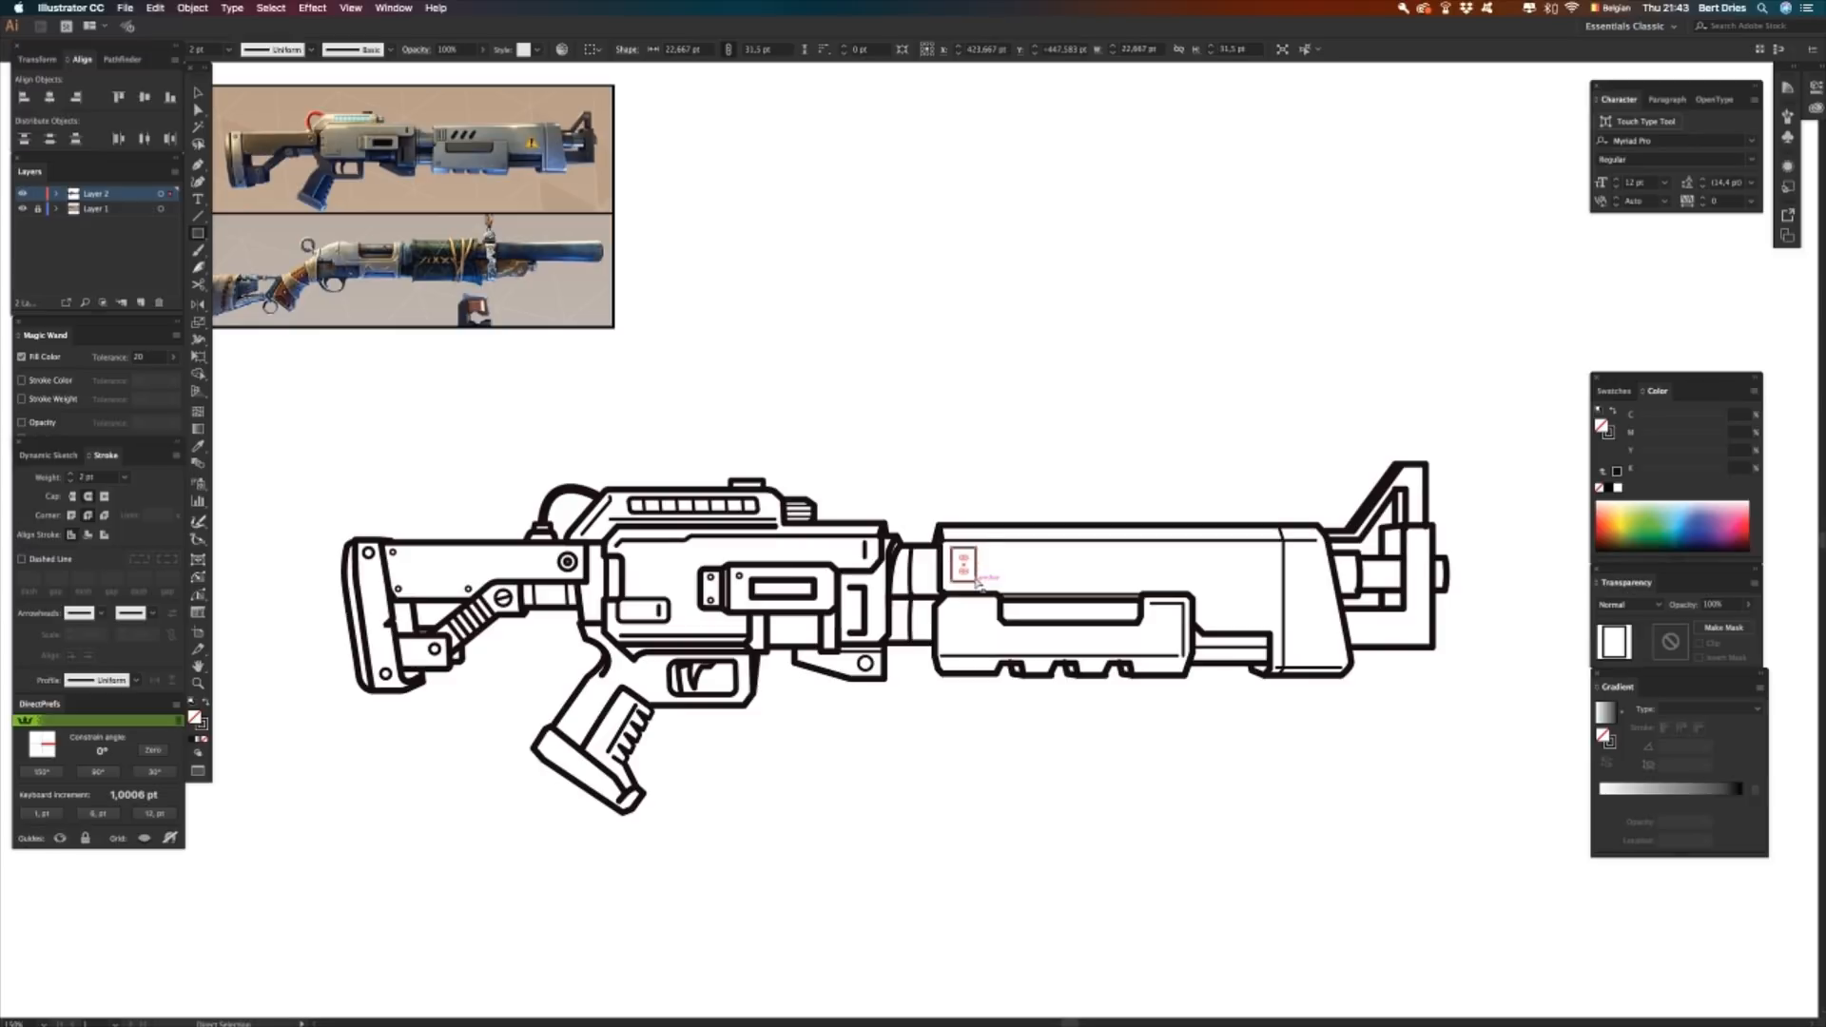
pyautogui.press('Right')
pyautogui.press('Right')
pyautogui.press('Up')
pyautogui.press('a')
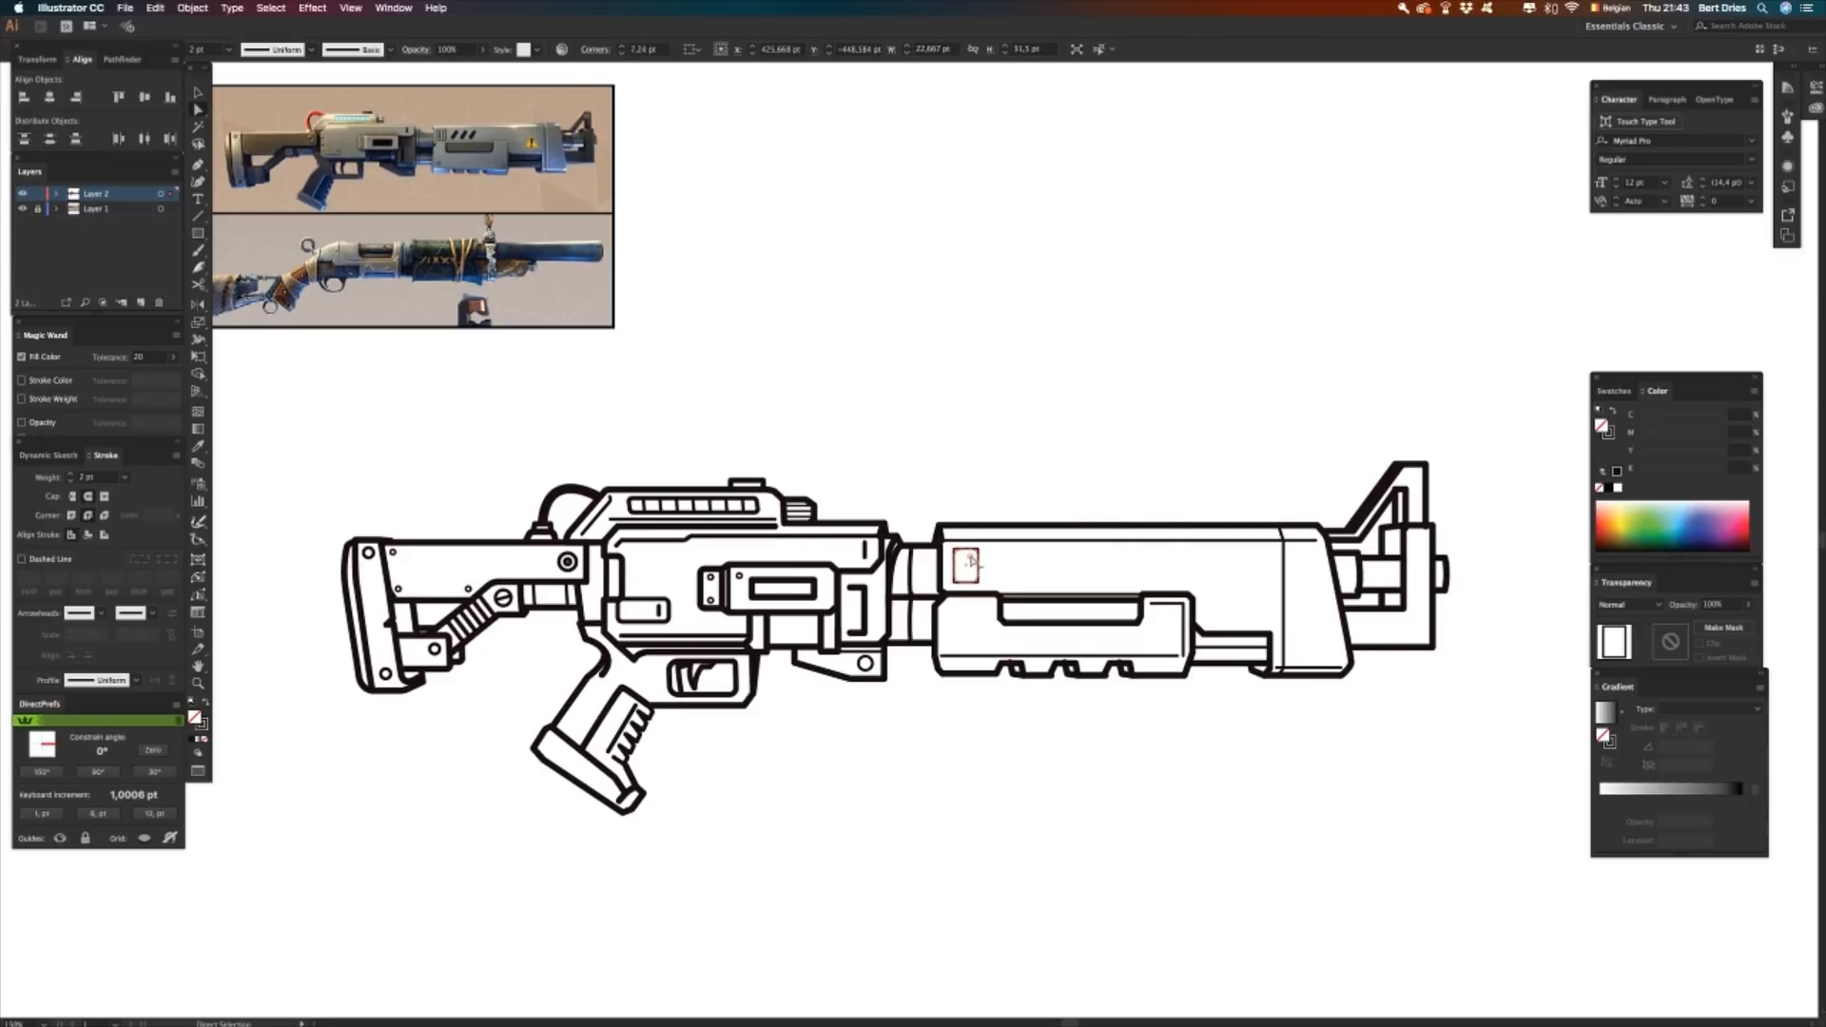
pyautogui.click(1023, 565)
# - Draw a vertical line about 18 pt long inside the small rounded rectangle and fine-tune its position
pyautogui.press('p')
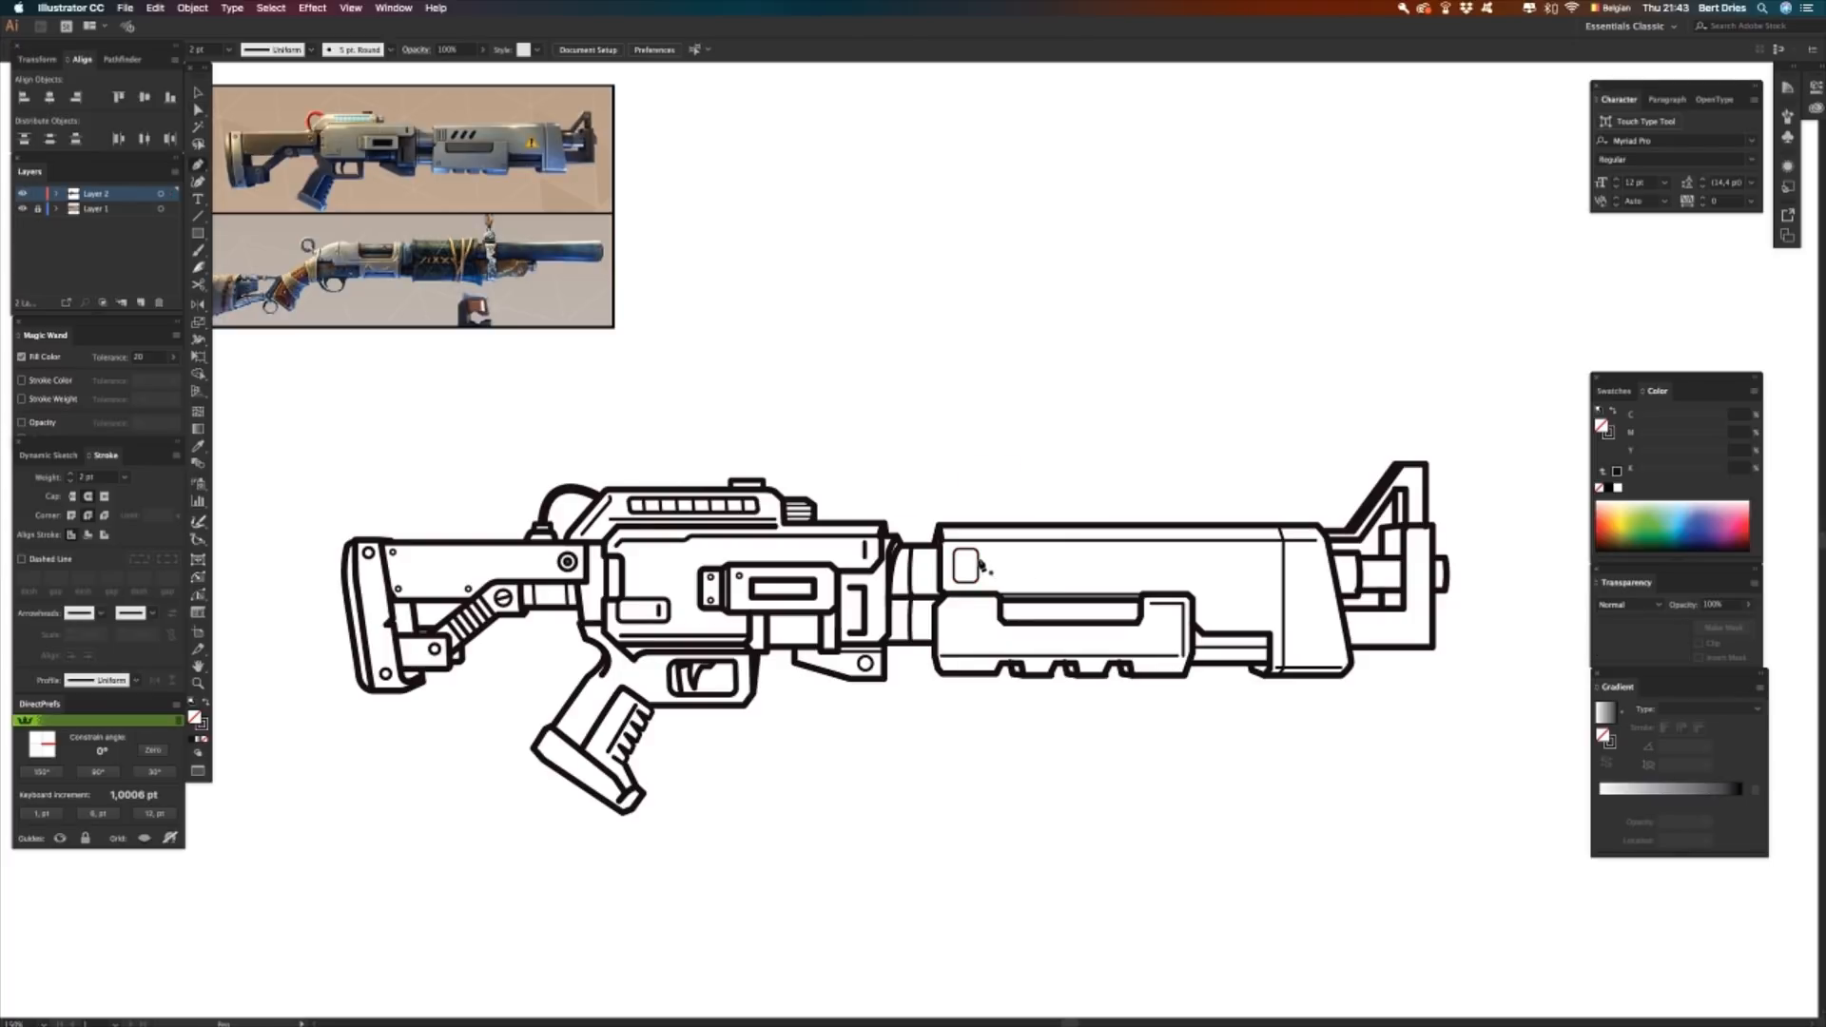
pyautogui.click(967, 555)
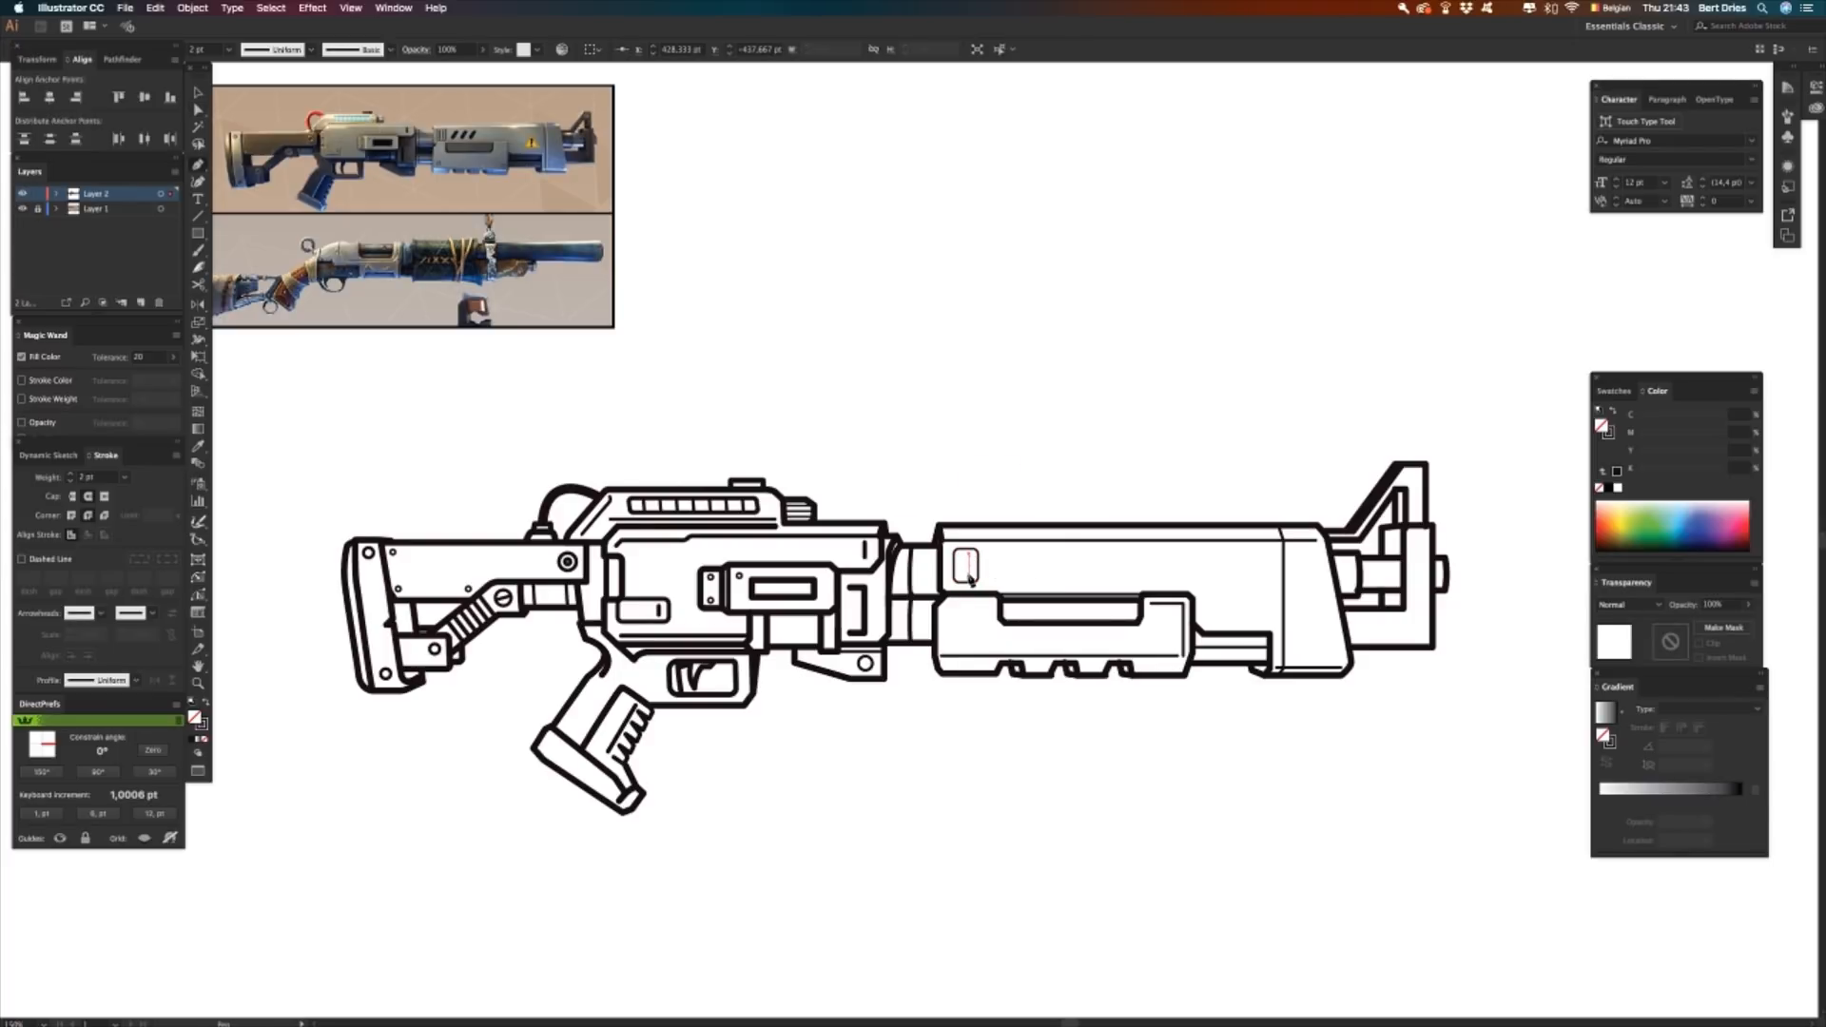
pyautogui.click(967, 575)
pyautogui.press('v')
pyautogui.click(986, 577)
pyautogui.click(969, 568)
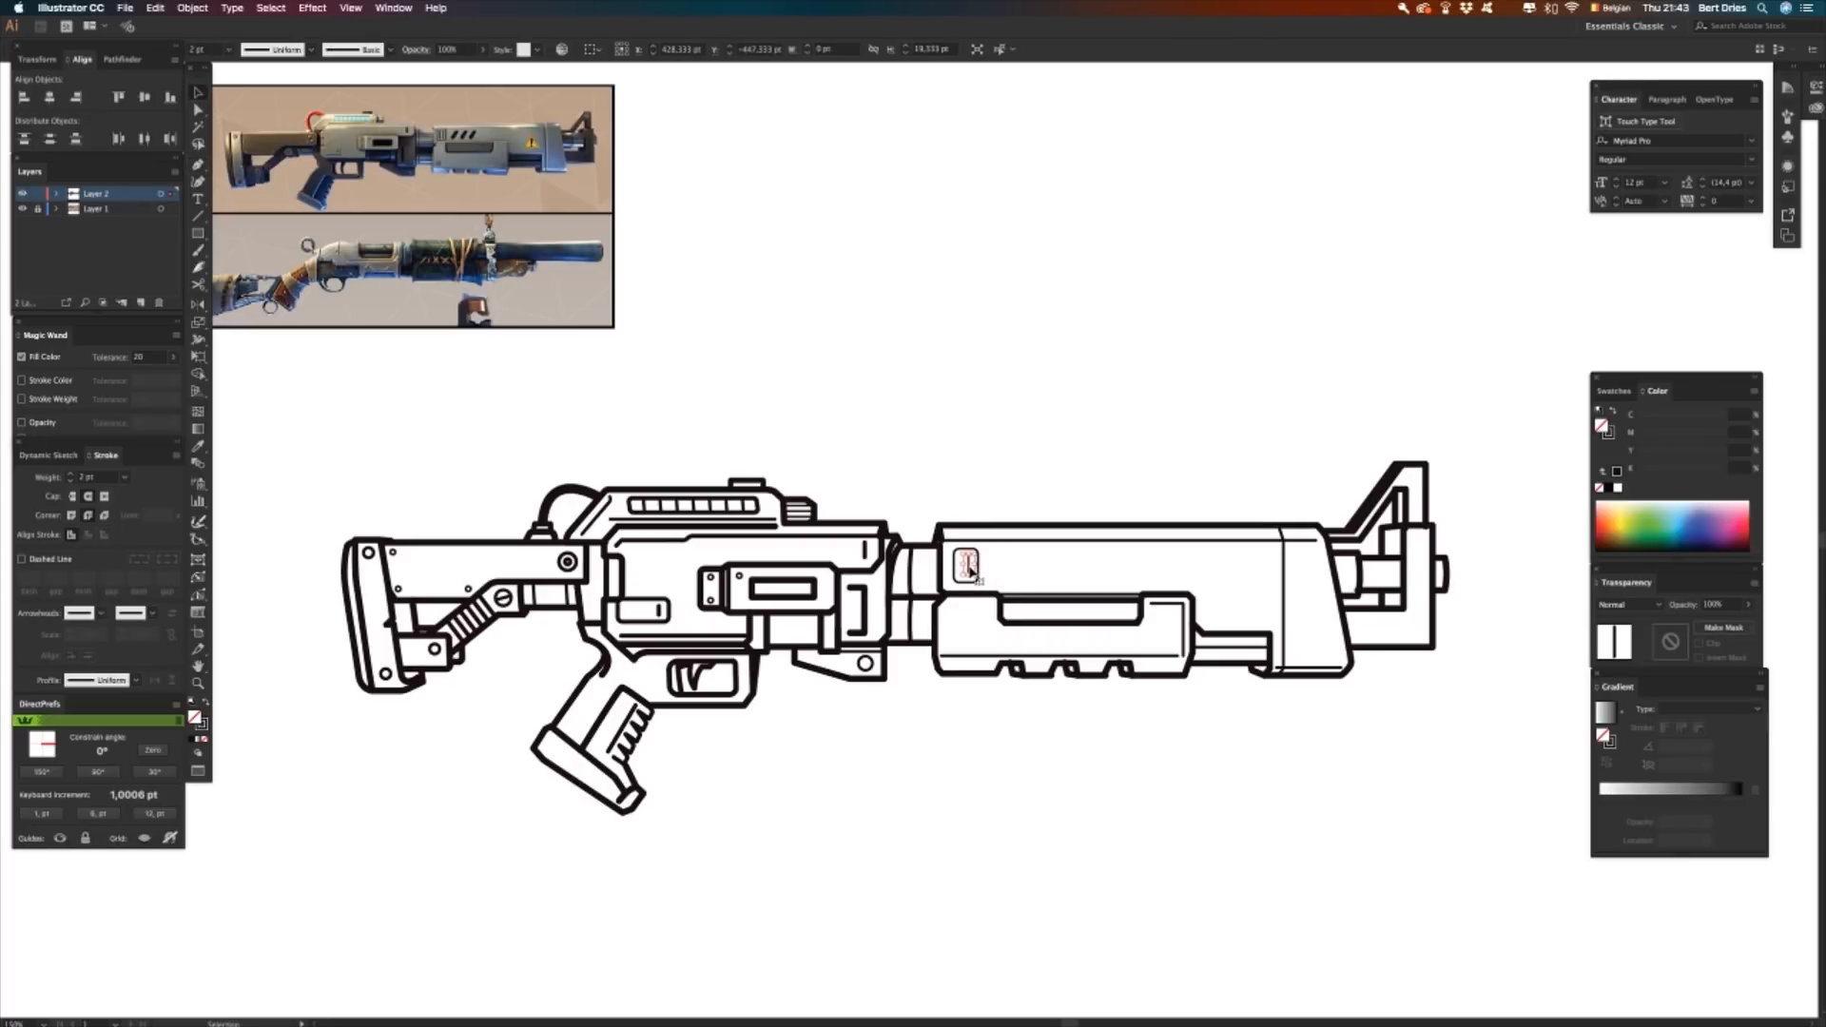
pyautogui.click(993, 569)
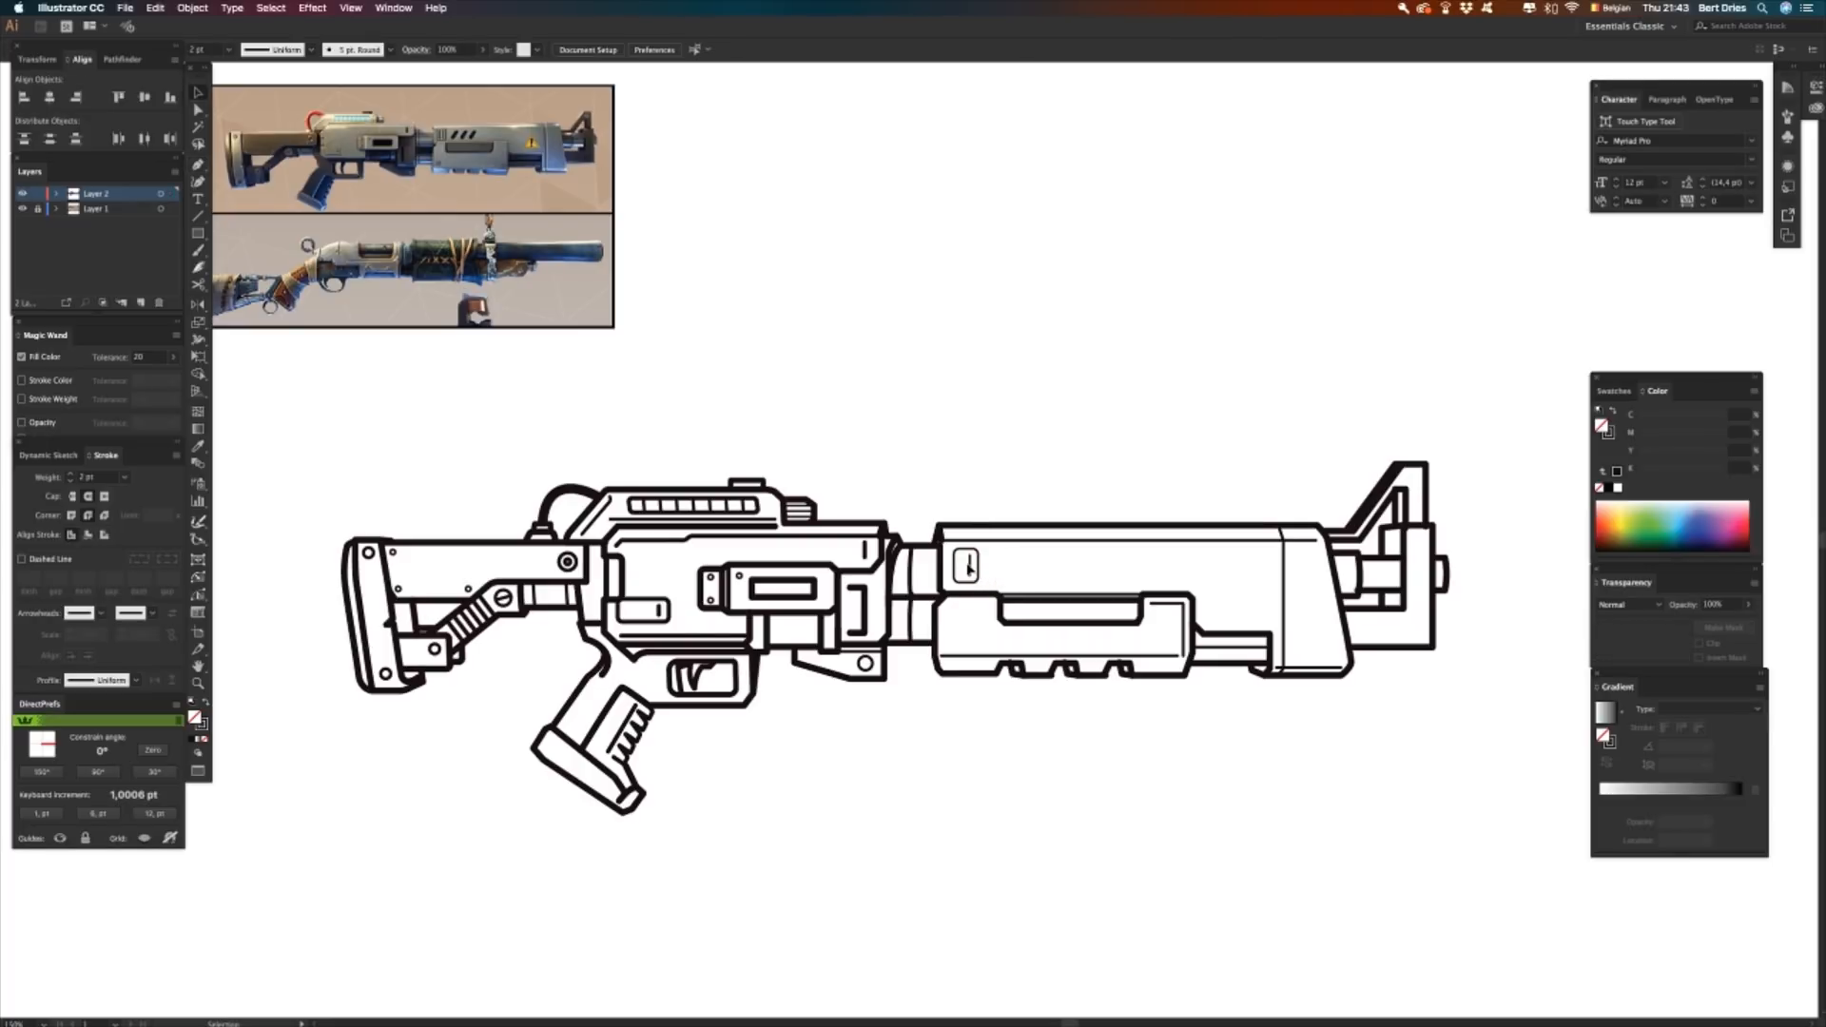
# - Match the vertical line to the receiver's 4 pt accent stroke and place a parallel copy beside it inside the rounded rectangle
pyautogui.click(969, 568)
pyautogui.press('i')
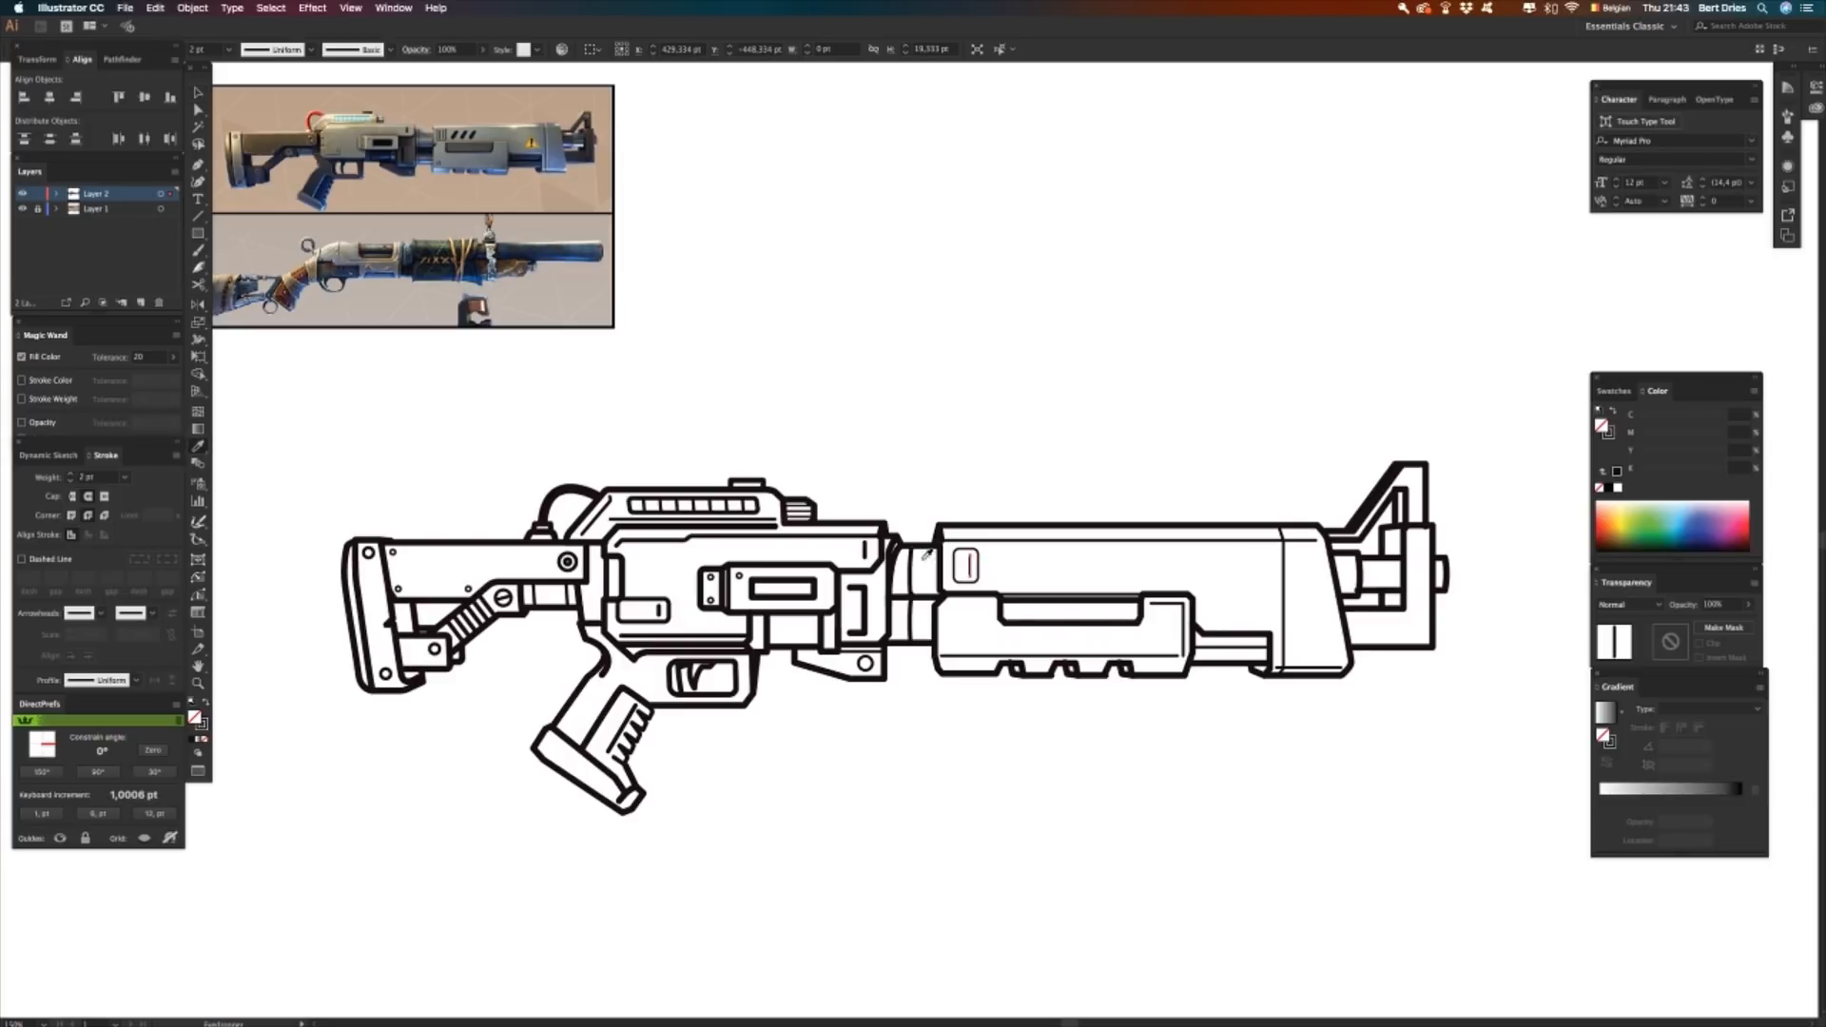
pyautogui.click(868, 546)
pyautogui.press('v')
pyautogui.click(1013, 561)
pyautogui.moveTo(971, 572); pyautogui.dragTo(961, 572)
pyautogui.click(963, 569)
pyautogui.click(1029, 574)
# - Draw an L-shaped accent line inside the foregrip's upper rear corner and match it to an existing 2.679 pt stroke
pyautogui.press('p')
pyautogui.click(993, 604)
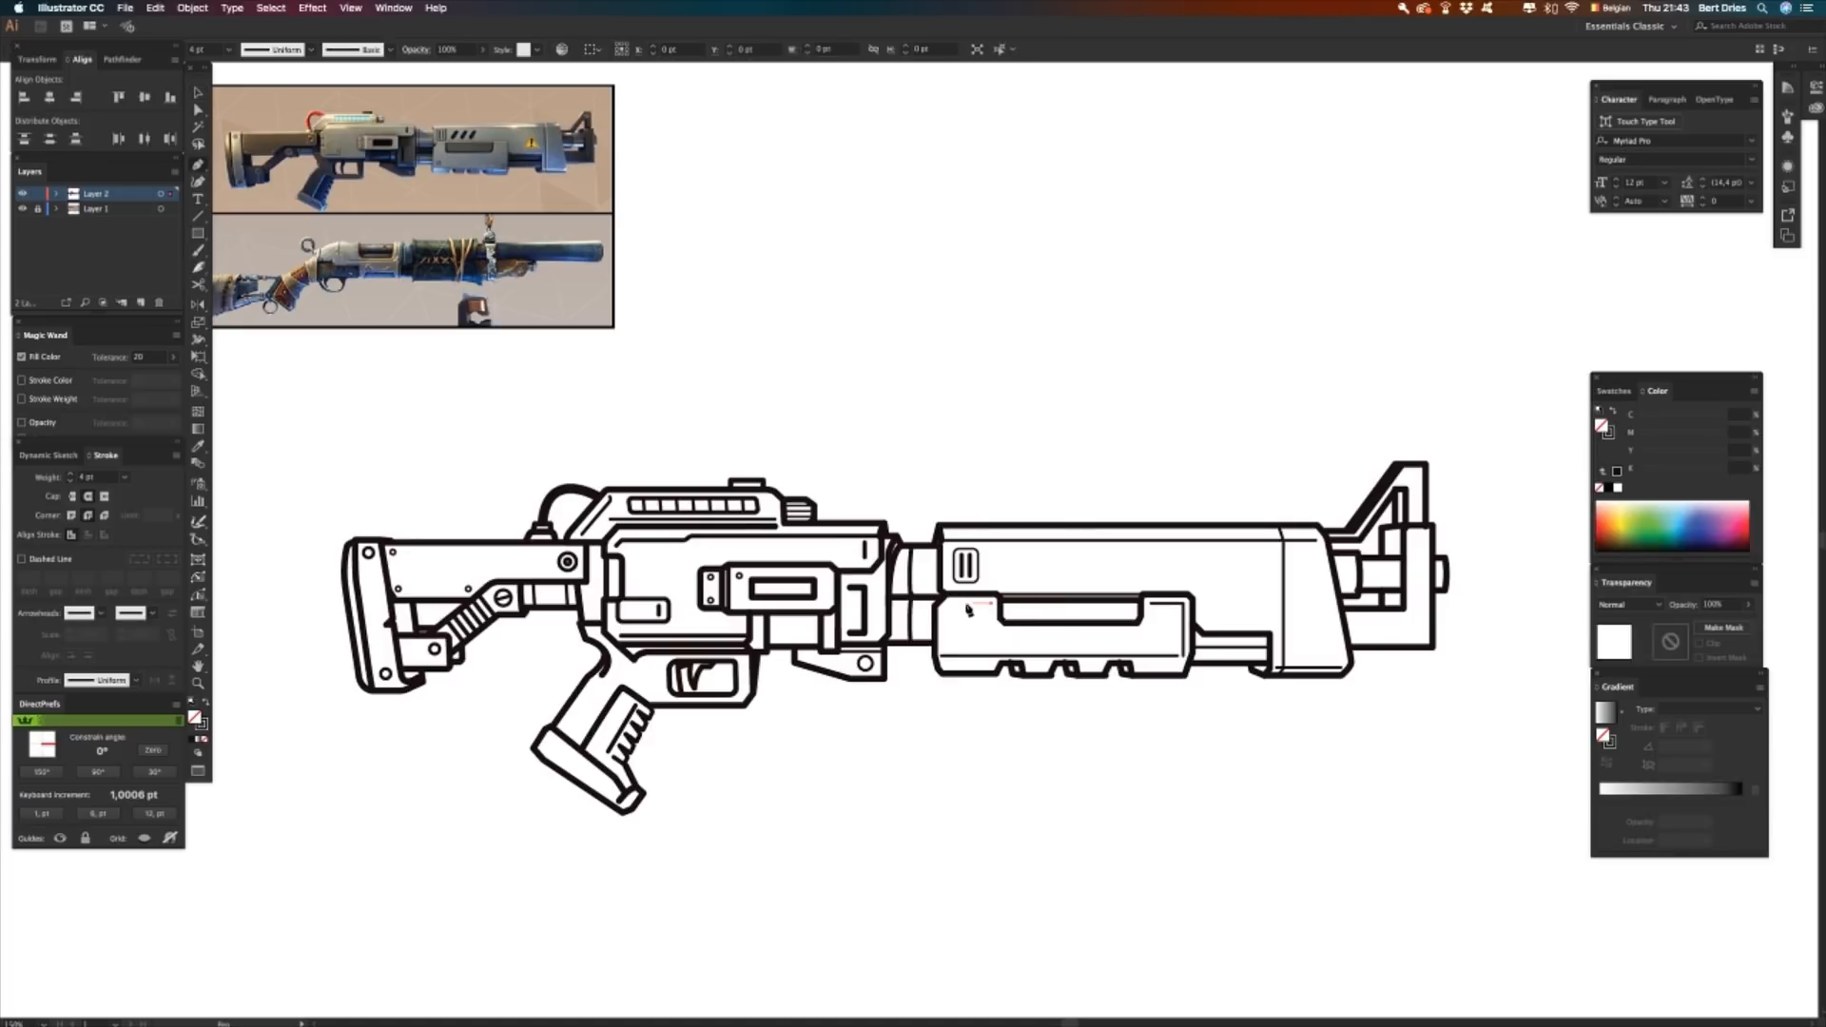
pyautogui.click(947, 603)
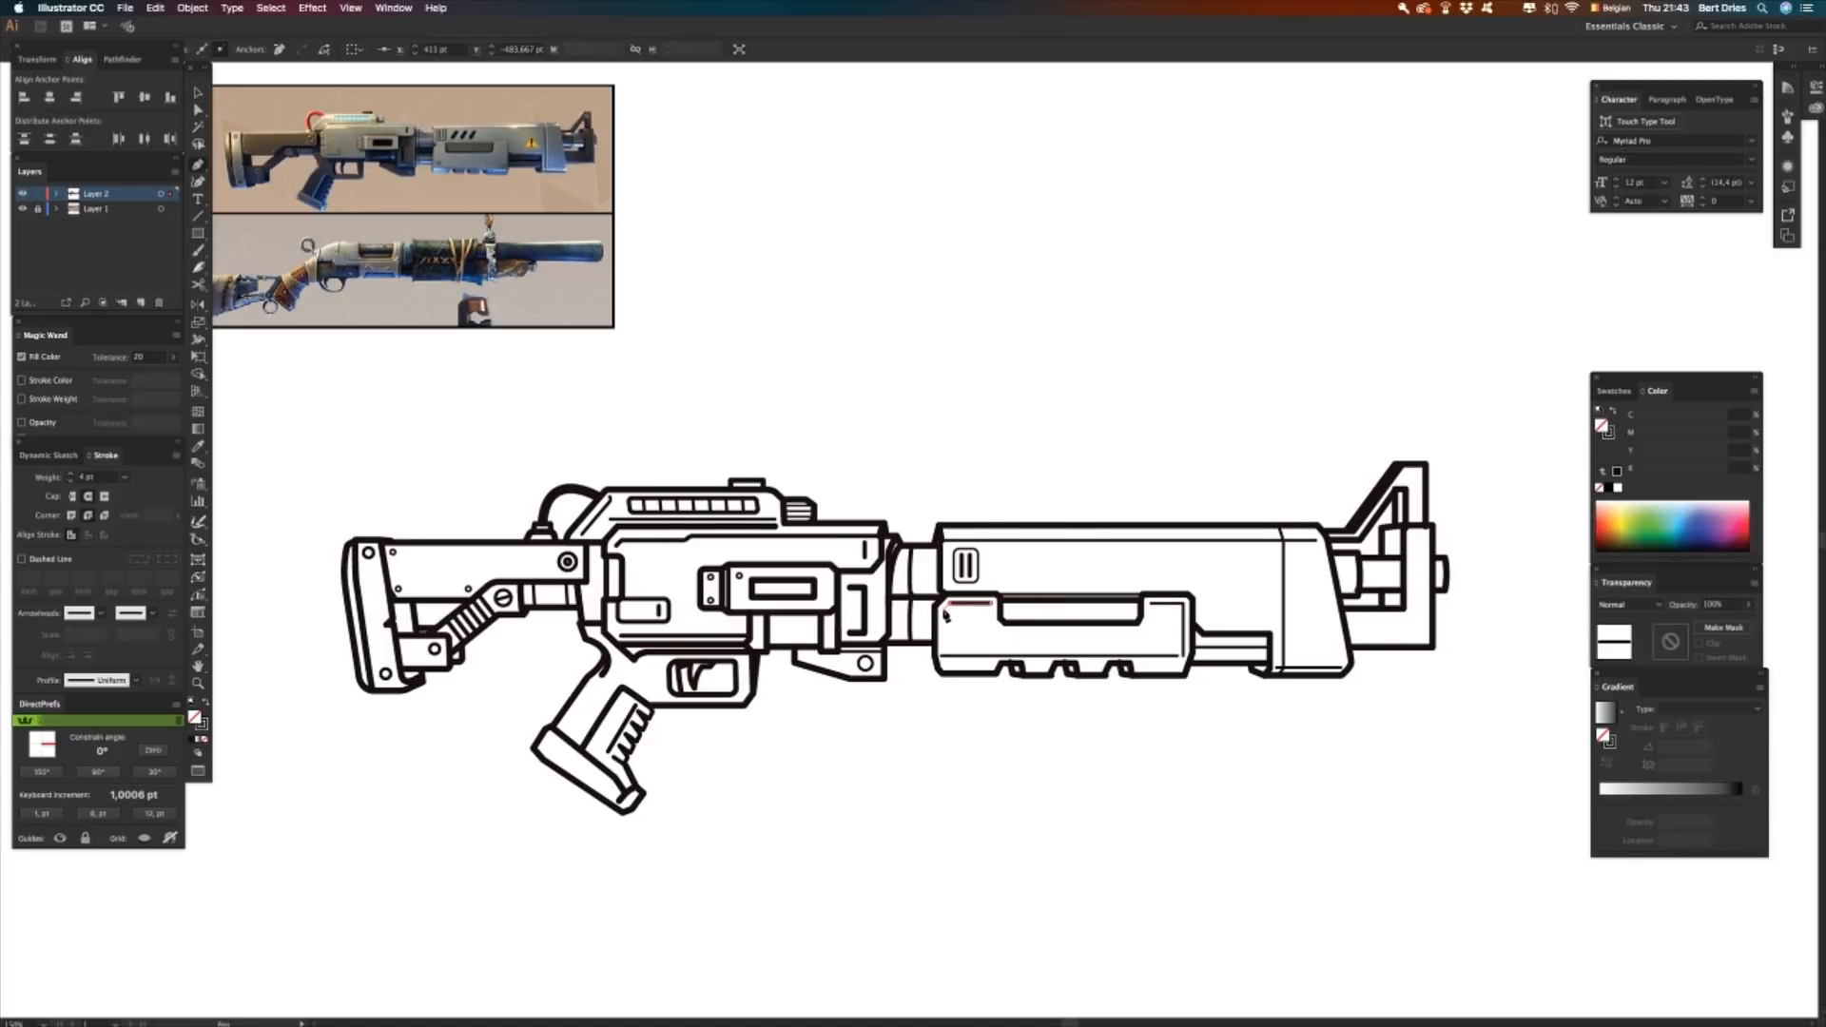
pyautogui.click(945, 613)
pyautogui.press('i')
pyautogui.click(1153, 604)
pyautogui.press('v')
pyautogui.click(1126, 484)
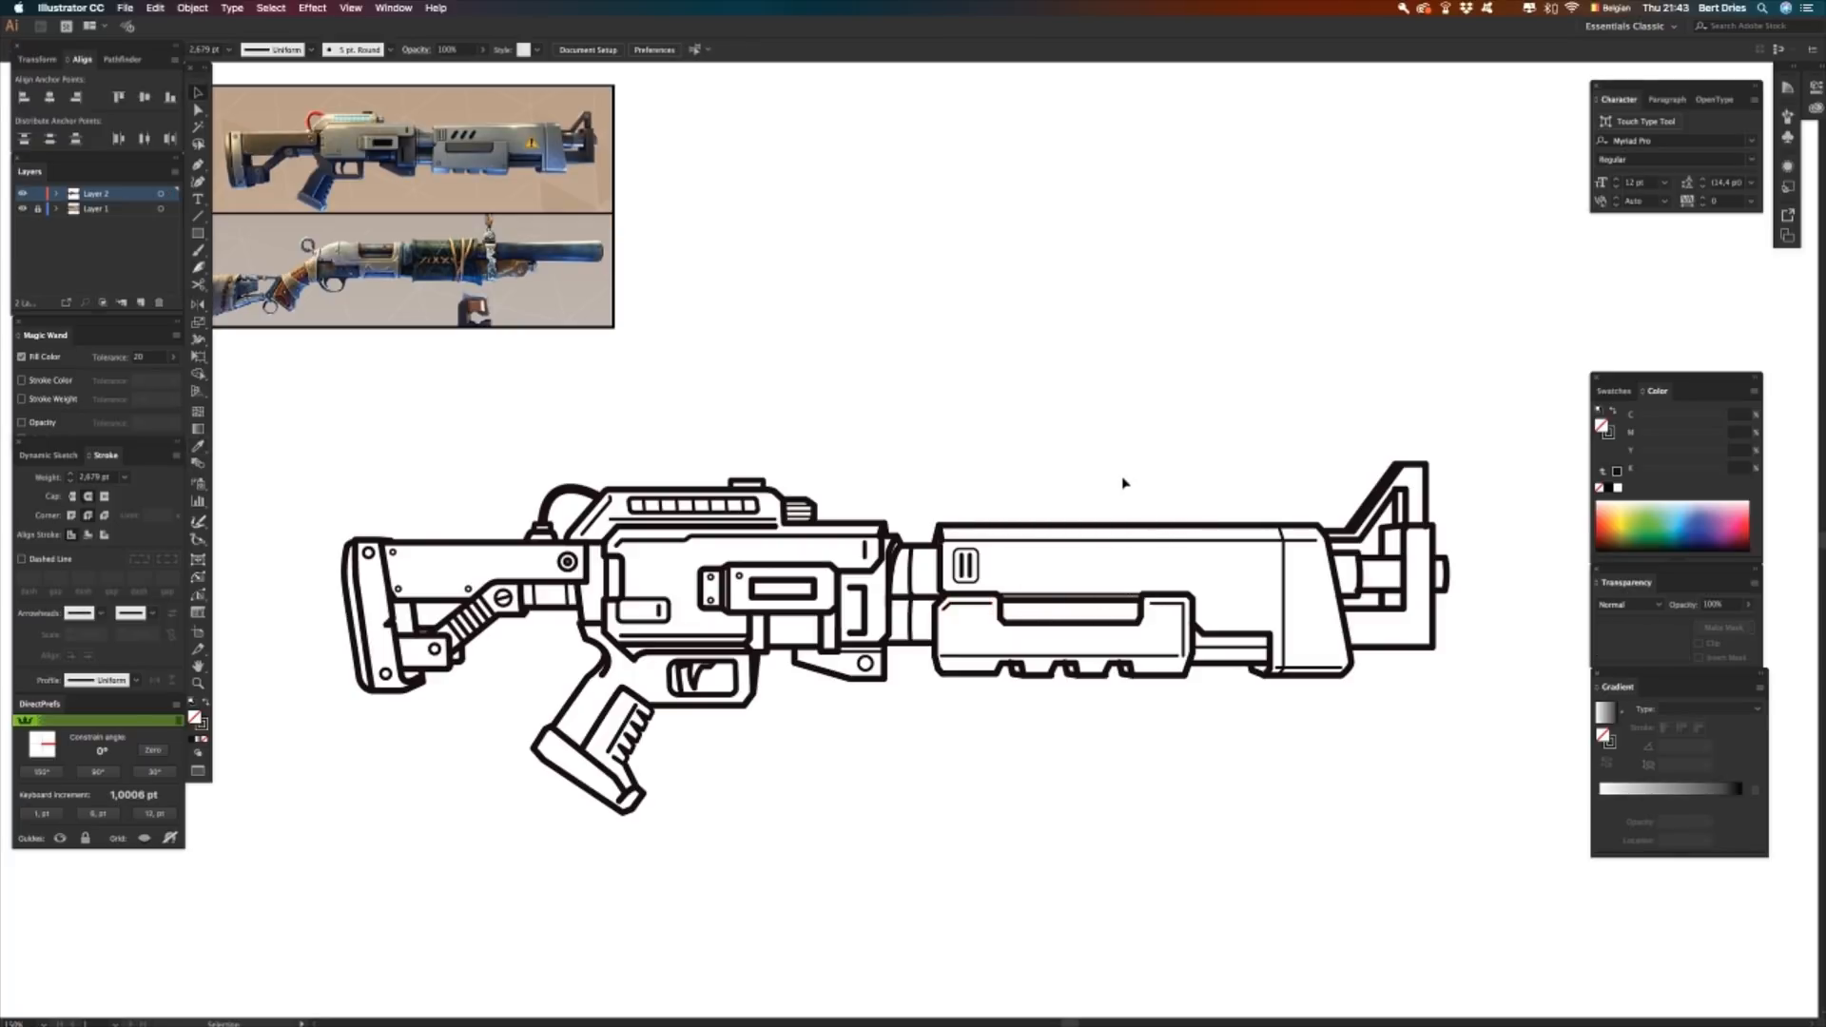
# - Draw a short diagonal line on the barrel shroud just in front of the small rounded rectangle and adjust its position
pyautogui.press('a')
pyautogui.press('p')
pyautogui.click(990, 580)
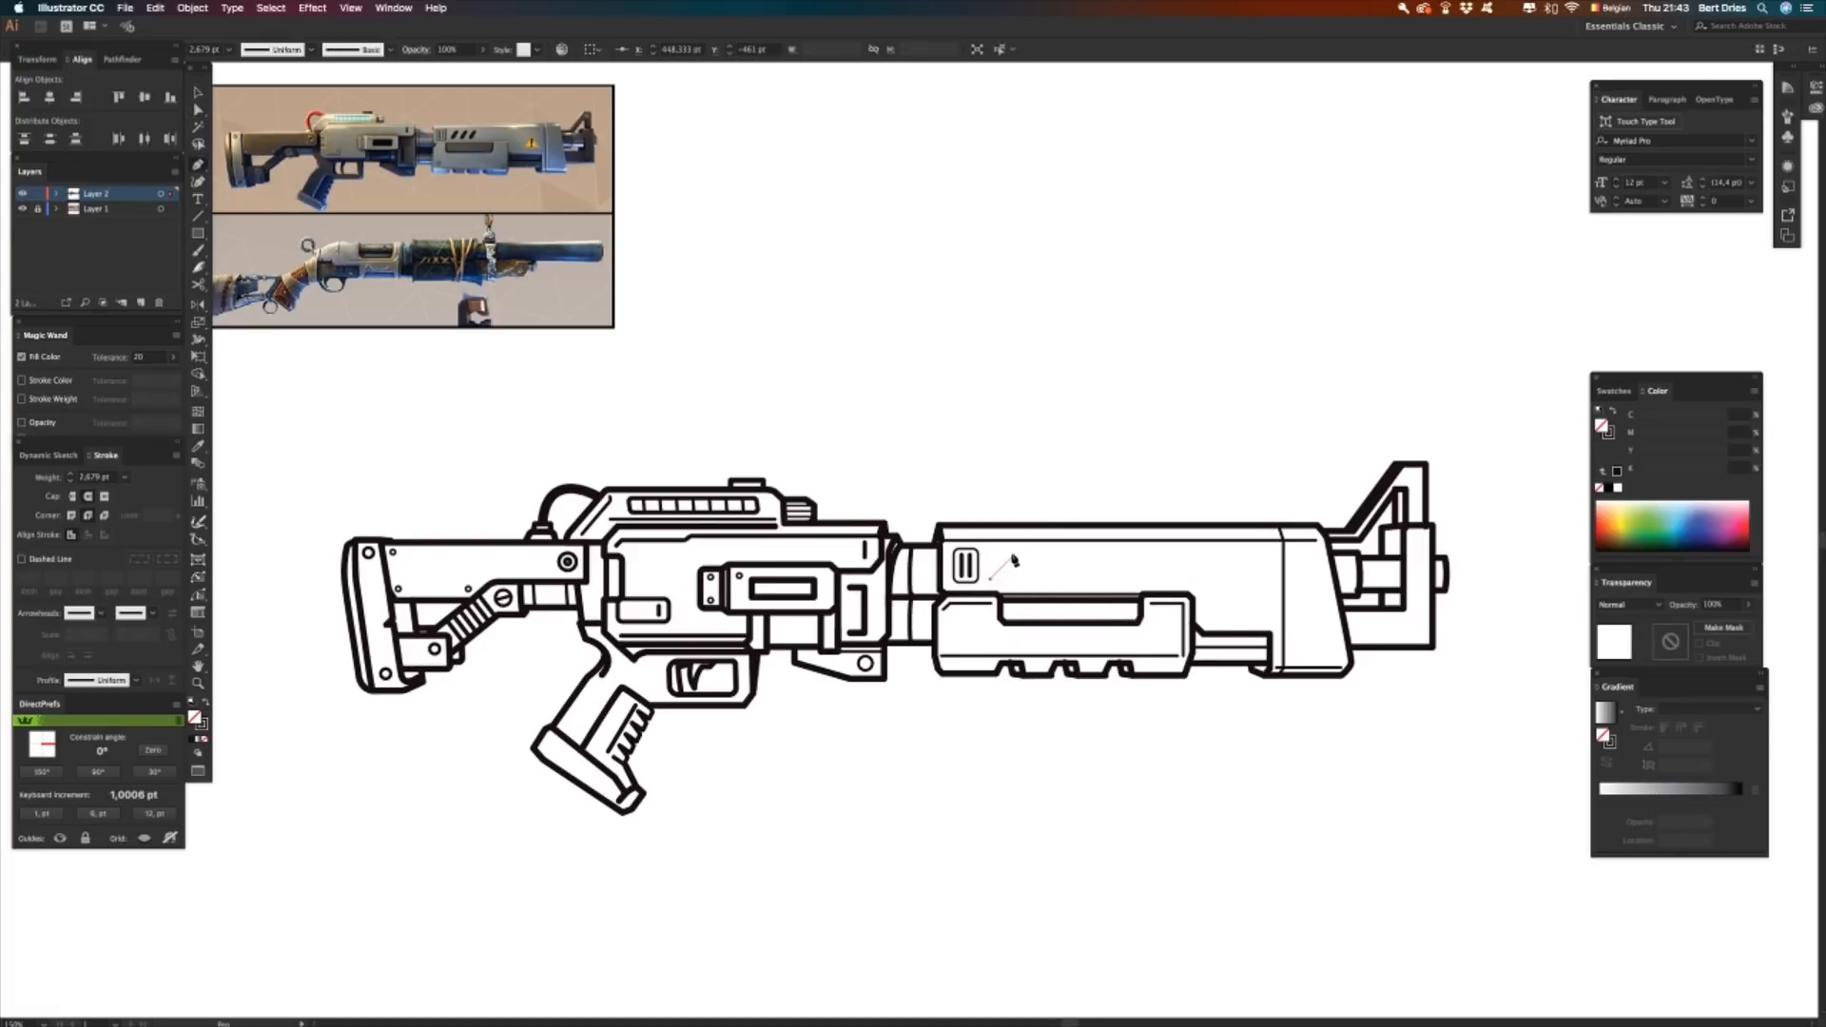
pyautogui.click(1014, 561)
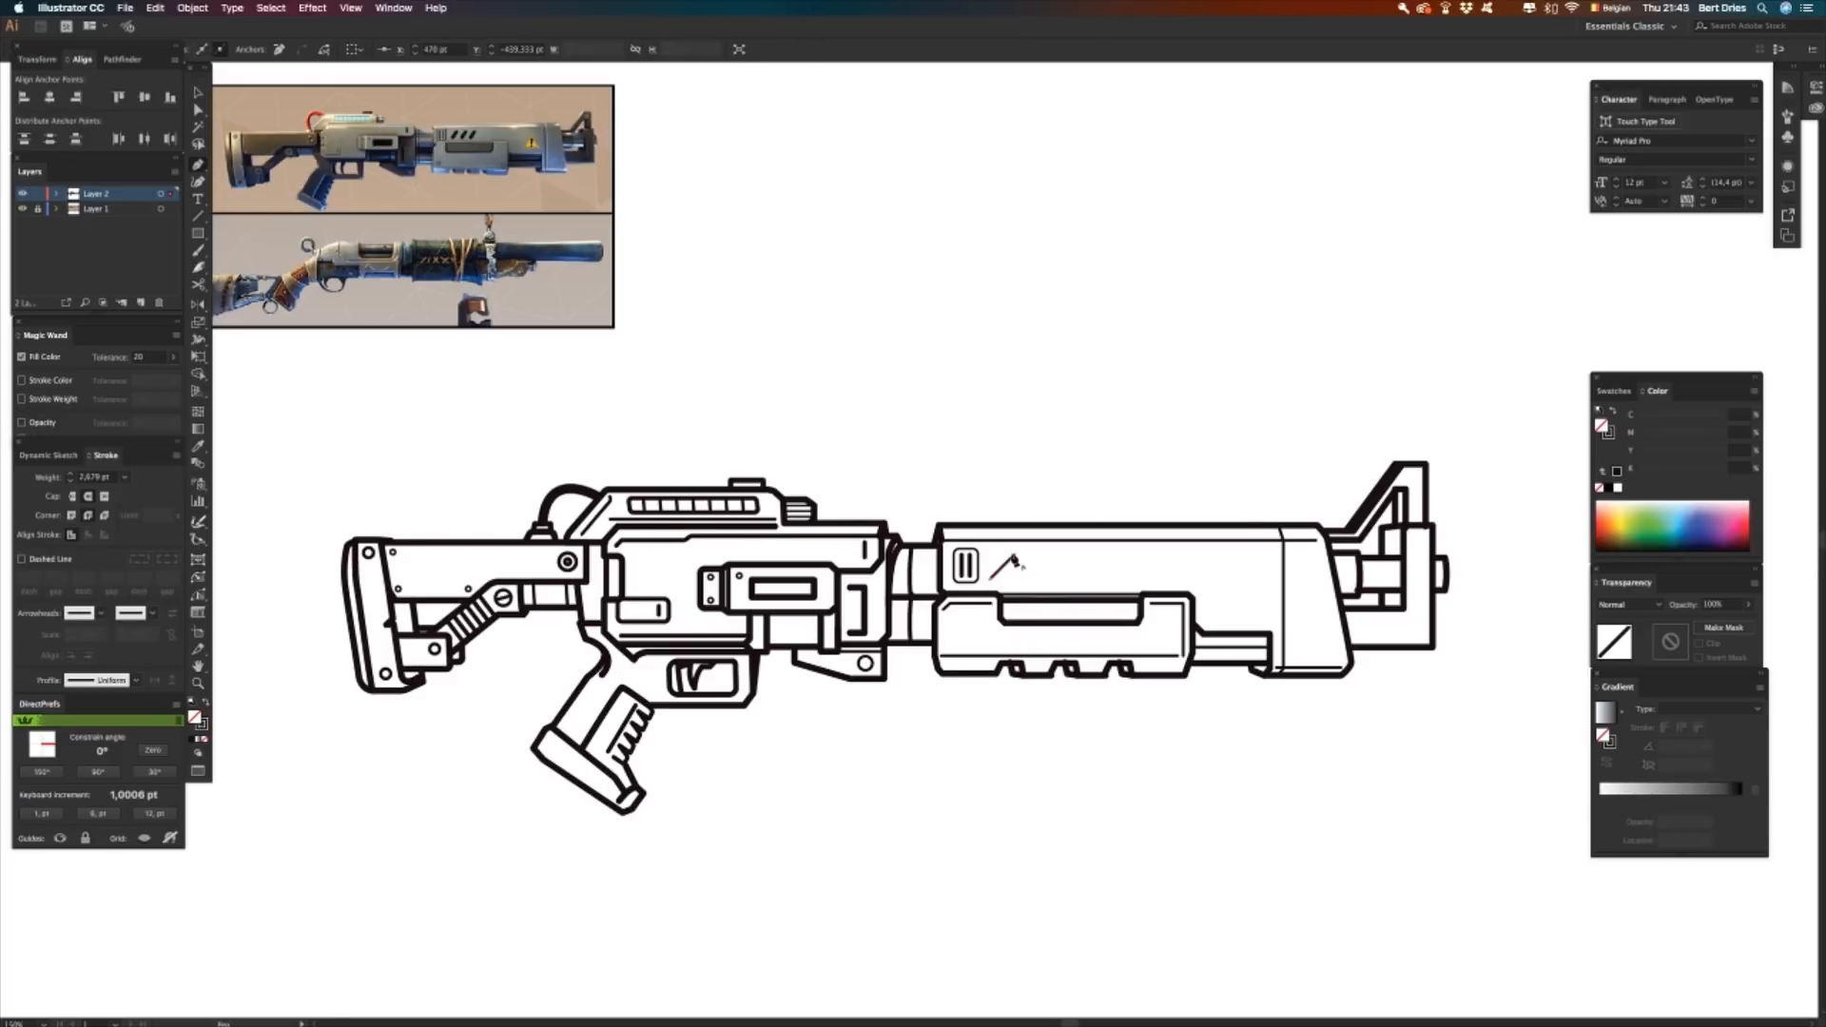
pyautogui.press('Left')
pyautogui.press('Left')
pyautogui.press('Left')
# - Set the diagonal line's stroke weight to 10 pt
pyautogui.click(110, 482)
pyautogui.press('Up')
pyautogui.press('Up')
pyautogui.press('Up')
pyautogui.press('Up')
pyautogui.press('Up')
pyautogui.press('Up')
pyautogui.press('Up')
pyautogui.press('Up')
pyautogui.press('Return')
pyautogui.press('c')
pyautogui.press('v')
pyautogui.click(1052, 581)
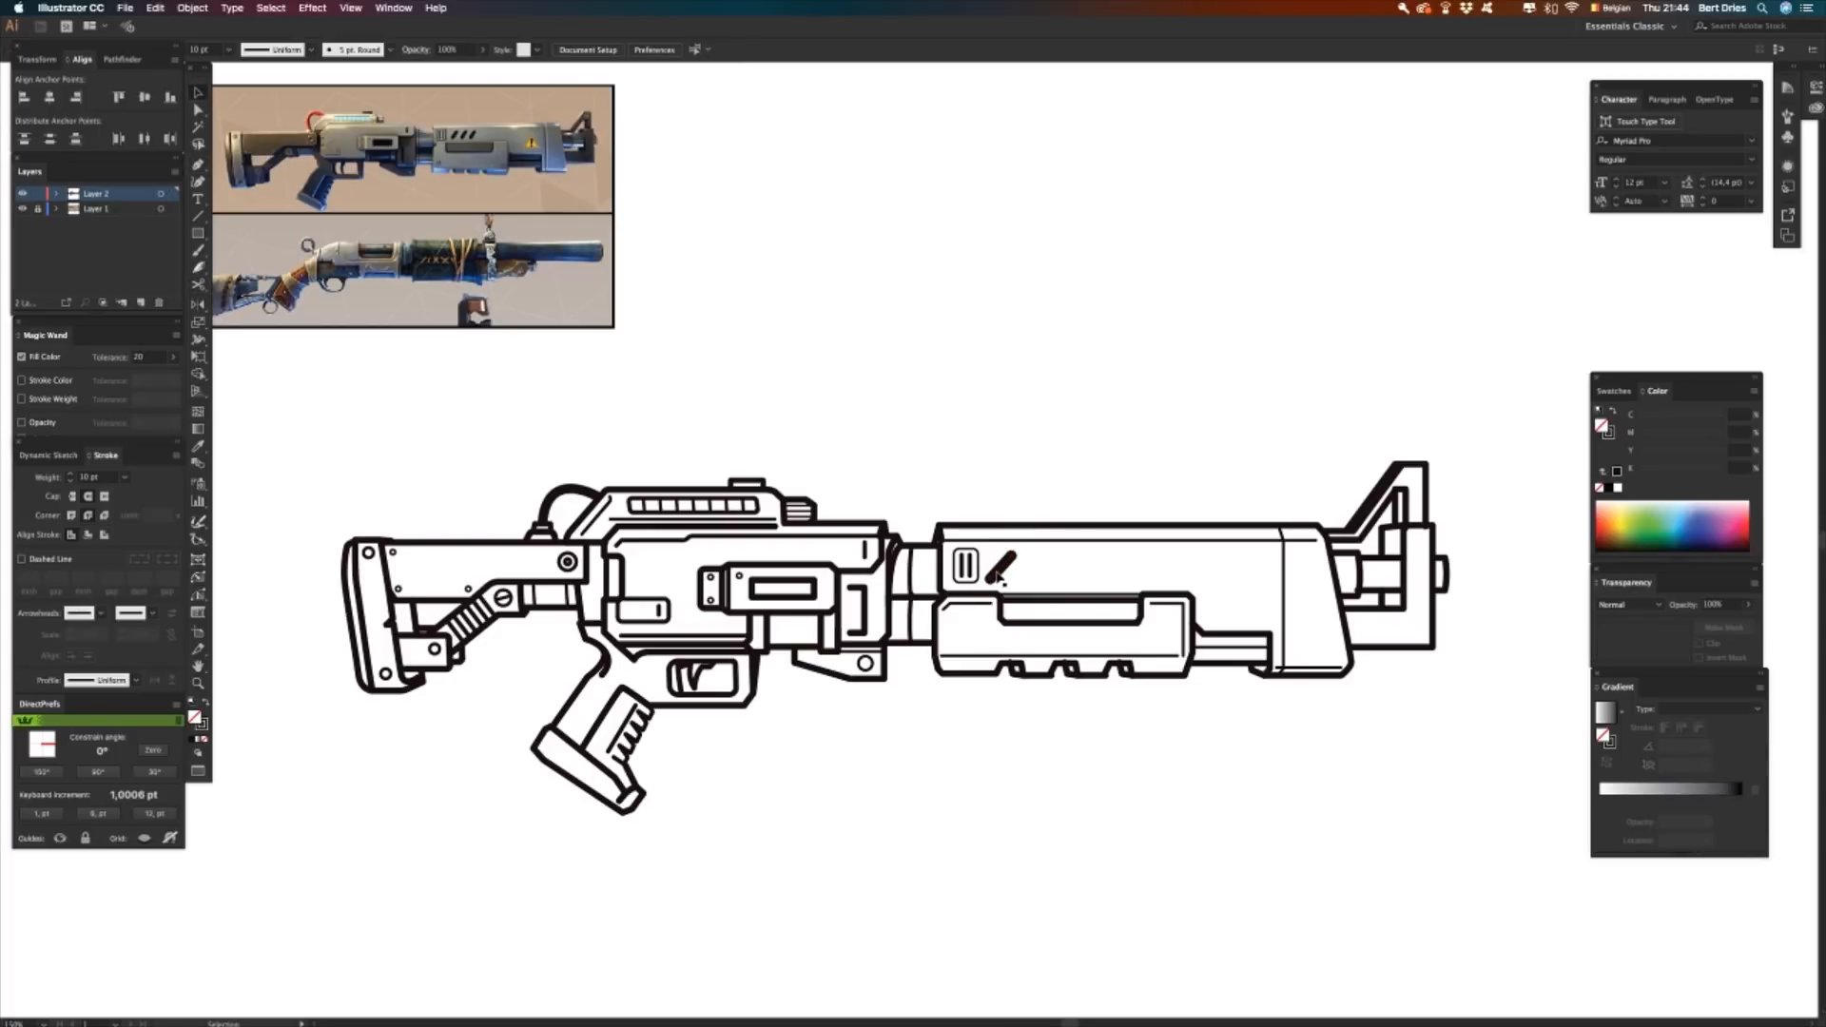
# - Copy the thick diagonal slash toward the muzzle and repeat the copy to make an evenly spaced row of three
pyautogui.moveTo(994, 575); pyautogui.dragTo(1027, 576)
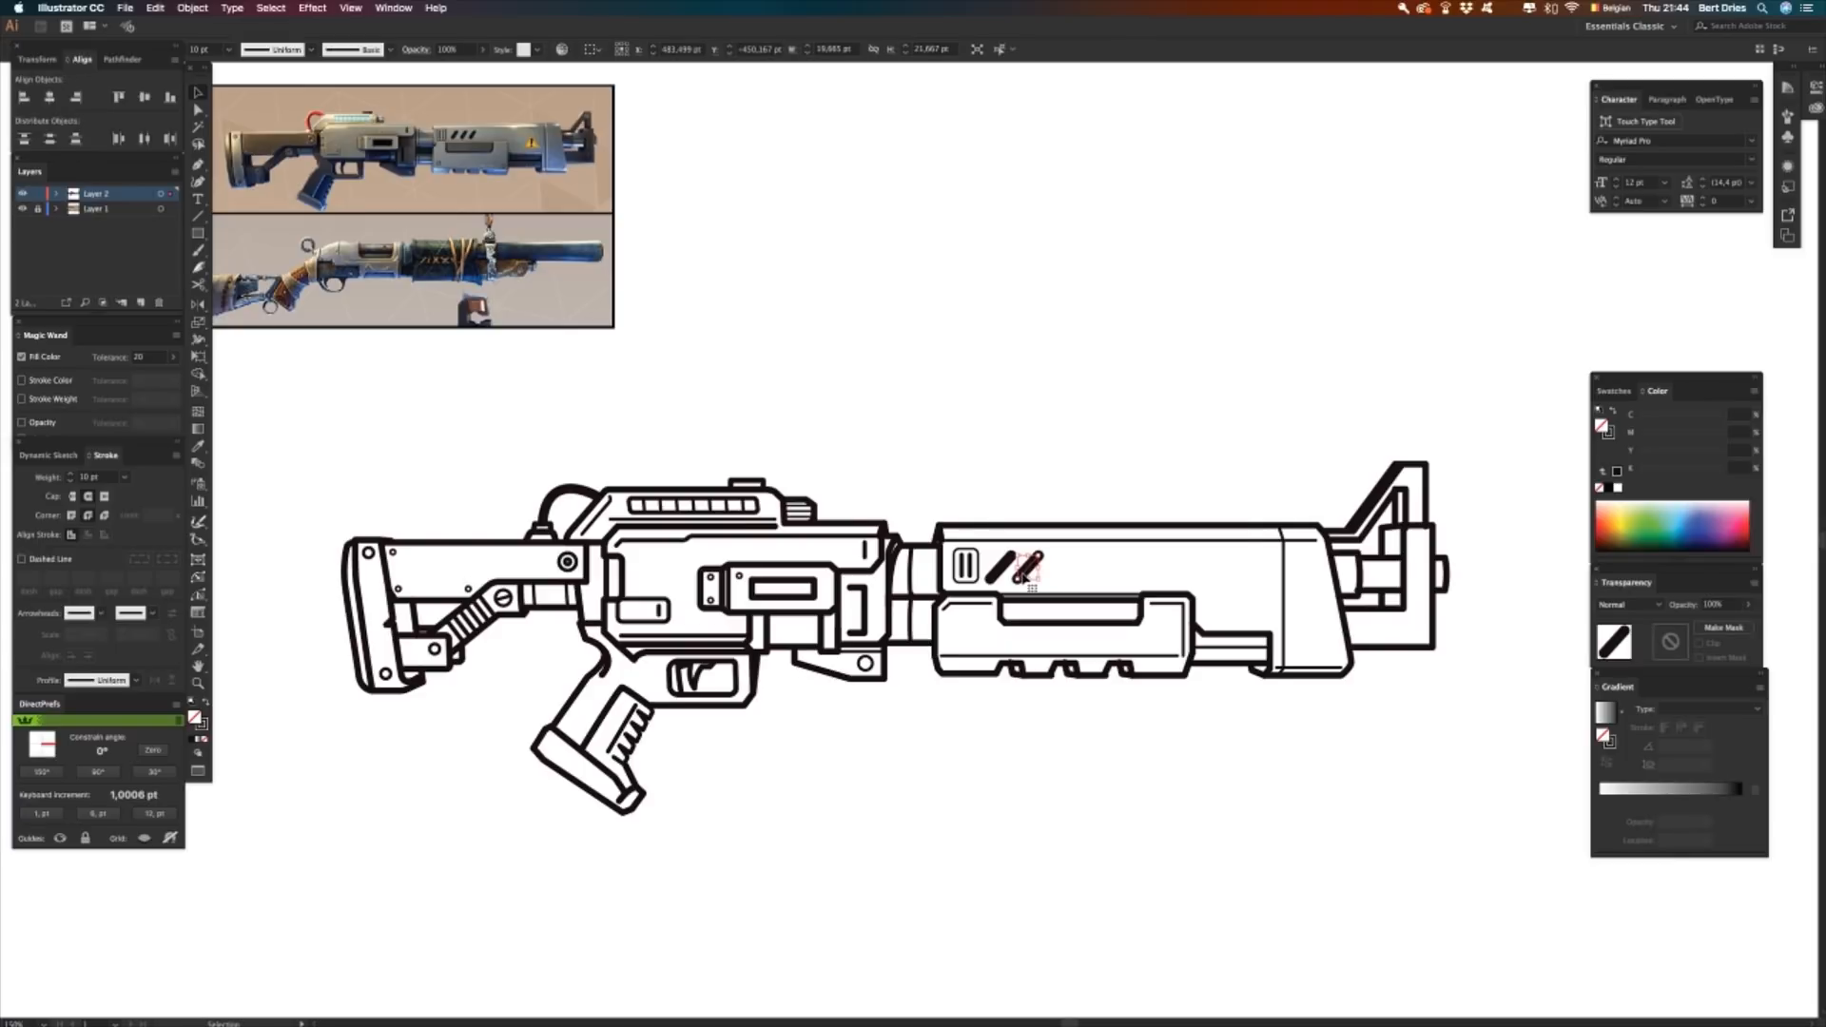
pyautogui.press('super+d')
pyautogui.click(1028, 483)
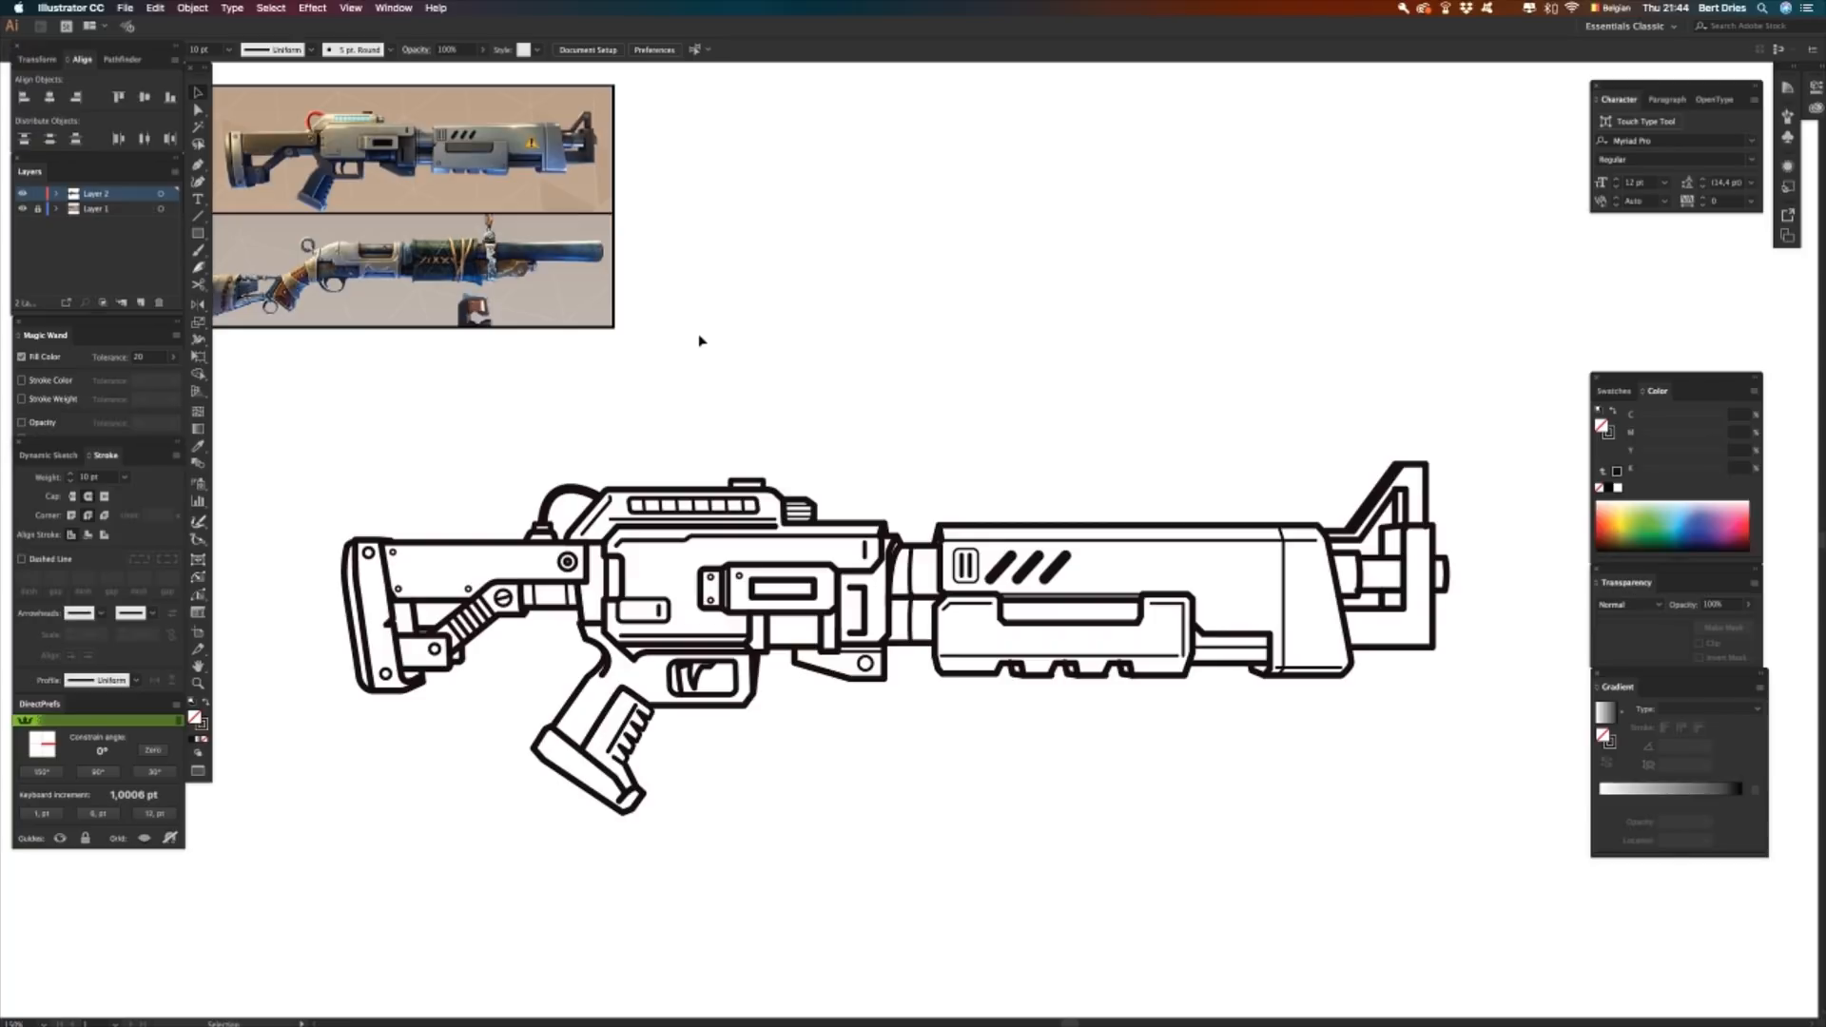
# - Draw an open angle above the gun with a horizontal base about 147 pt long and a slanted side rising to an apex
pyautogui.press('p')
pyautogui.click(828, 422)
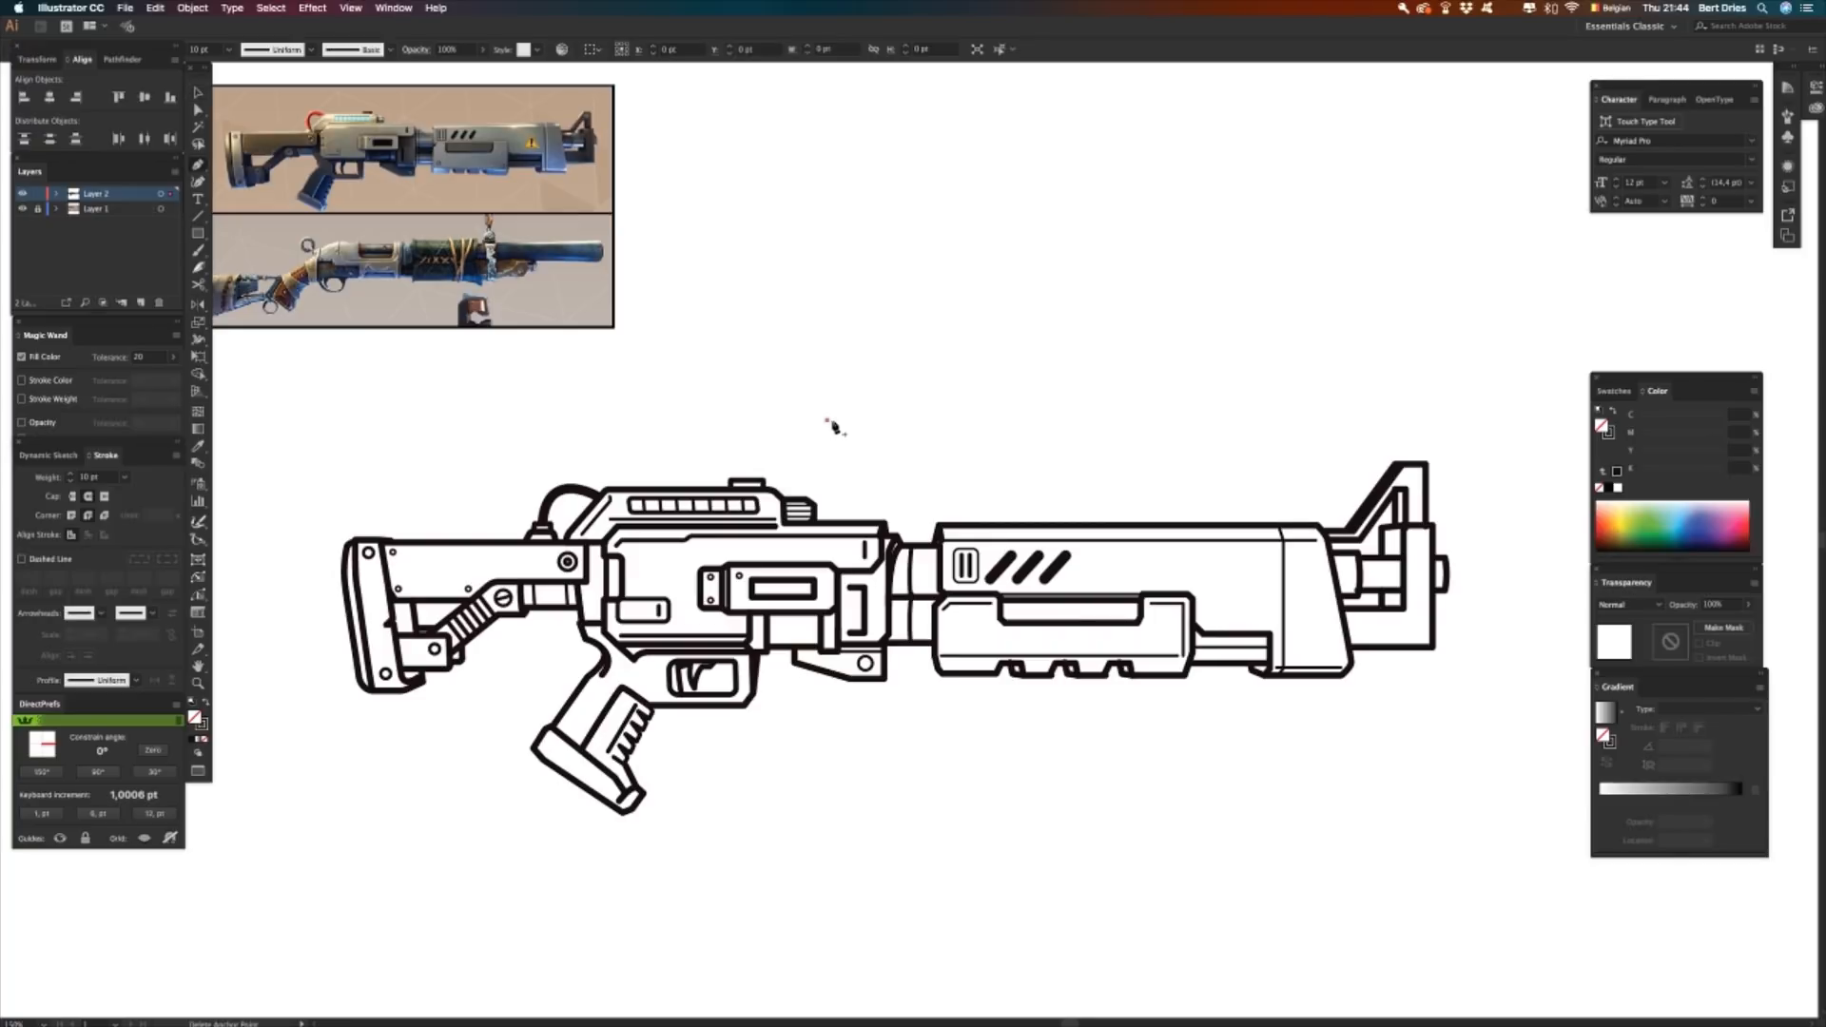
pyautogui.click(985, 421)
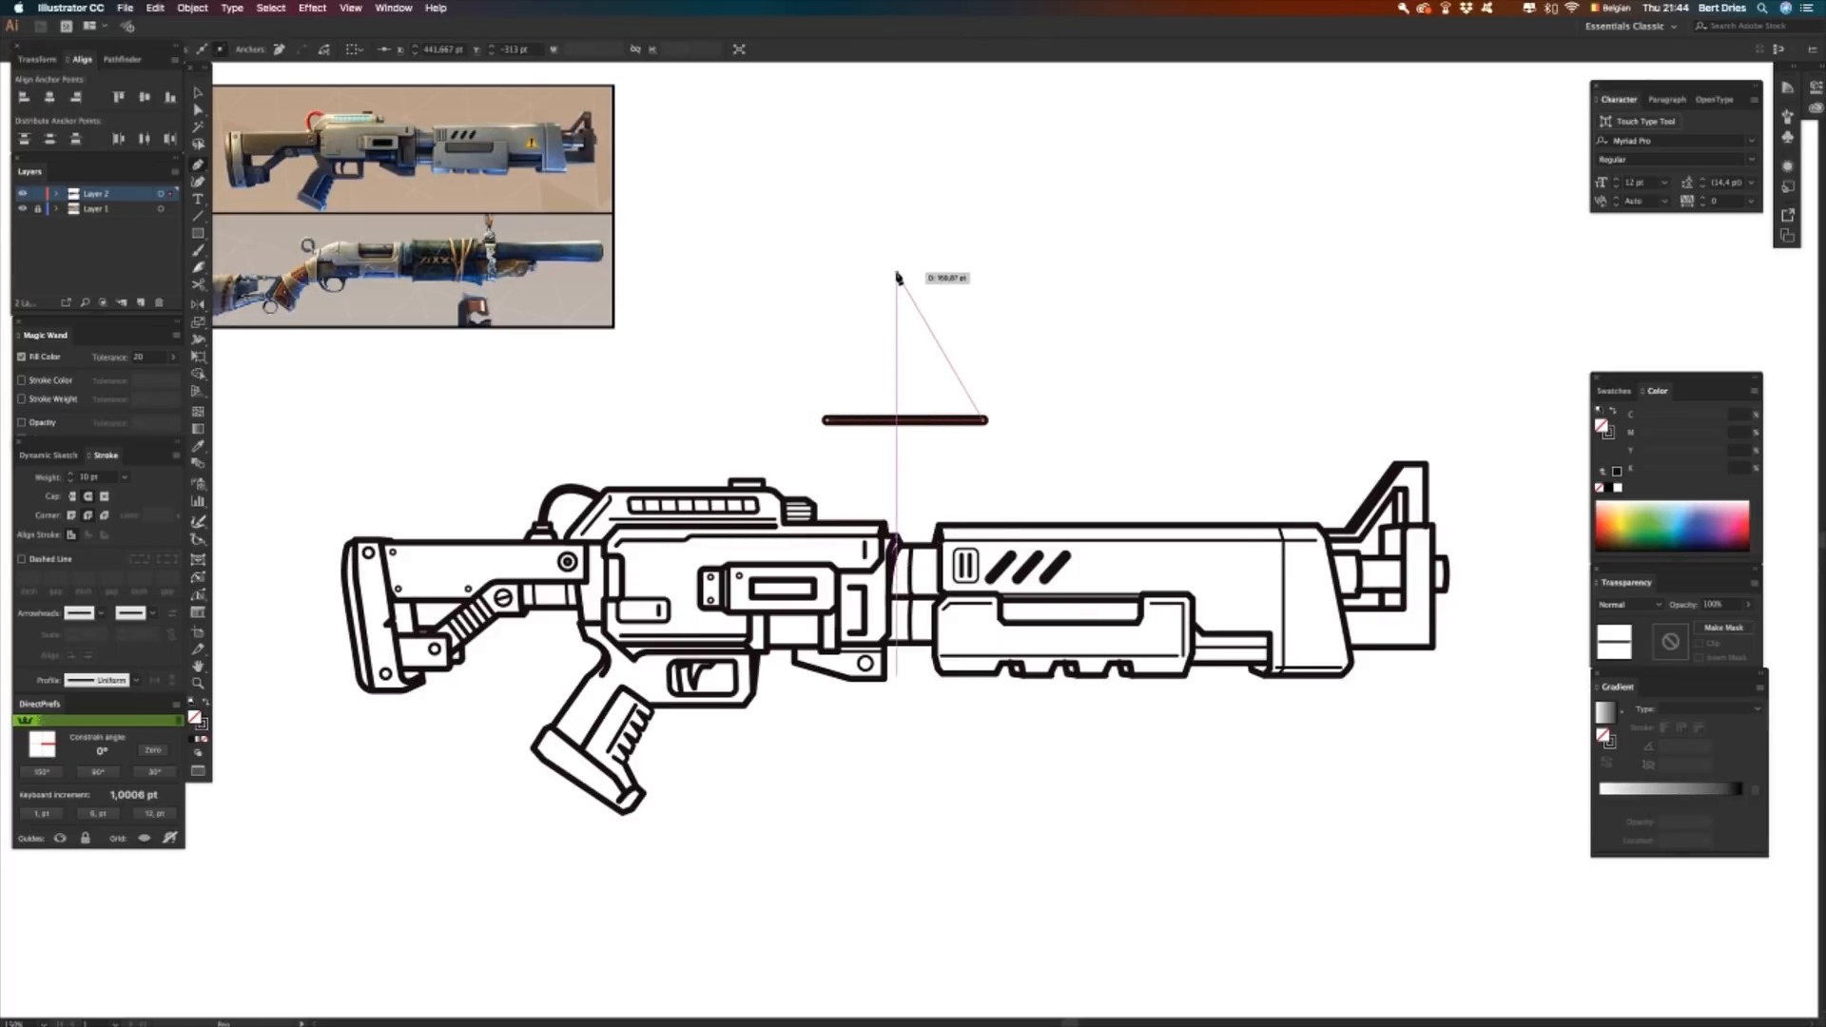
pyautogui.click(898, 273)
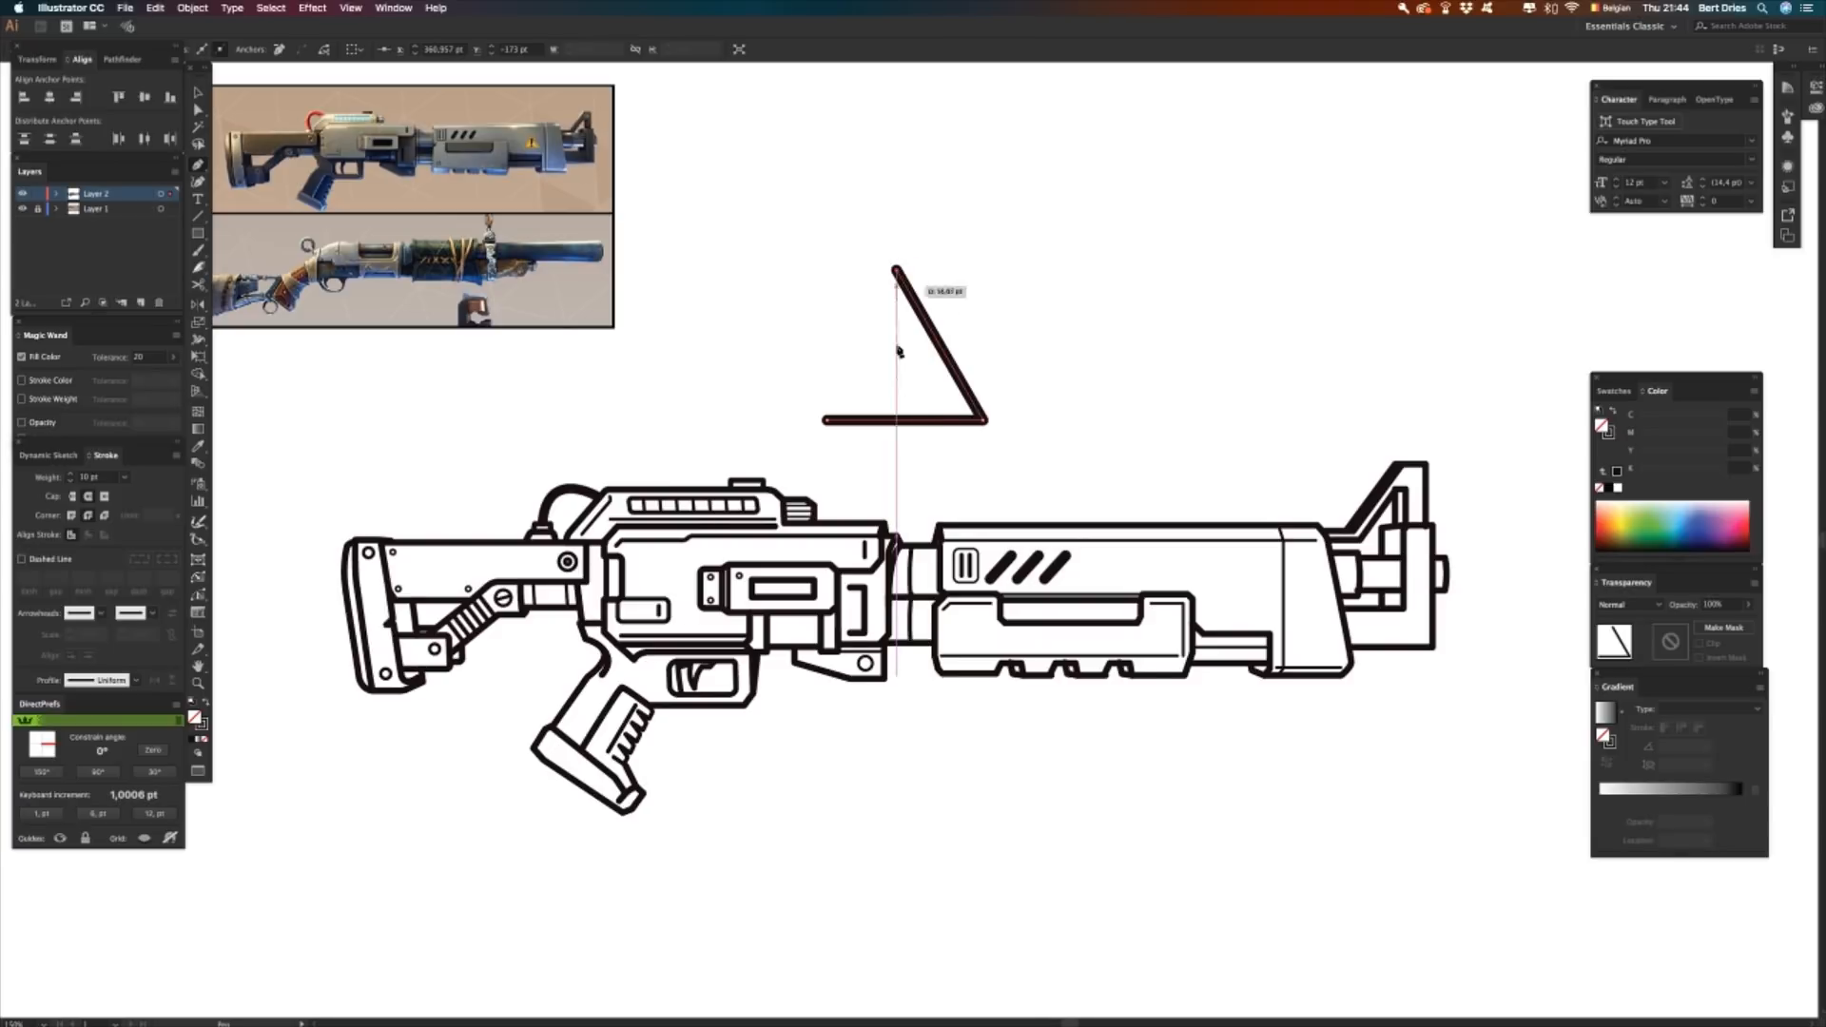
# - Shorten the angle's base by moving its free end point directly beneath the apex, leaving half a triangle
pyautogui.press('shift+super+a')
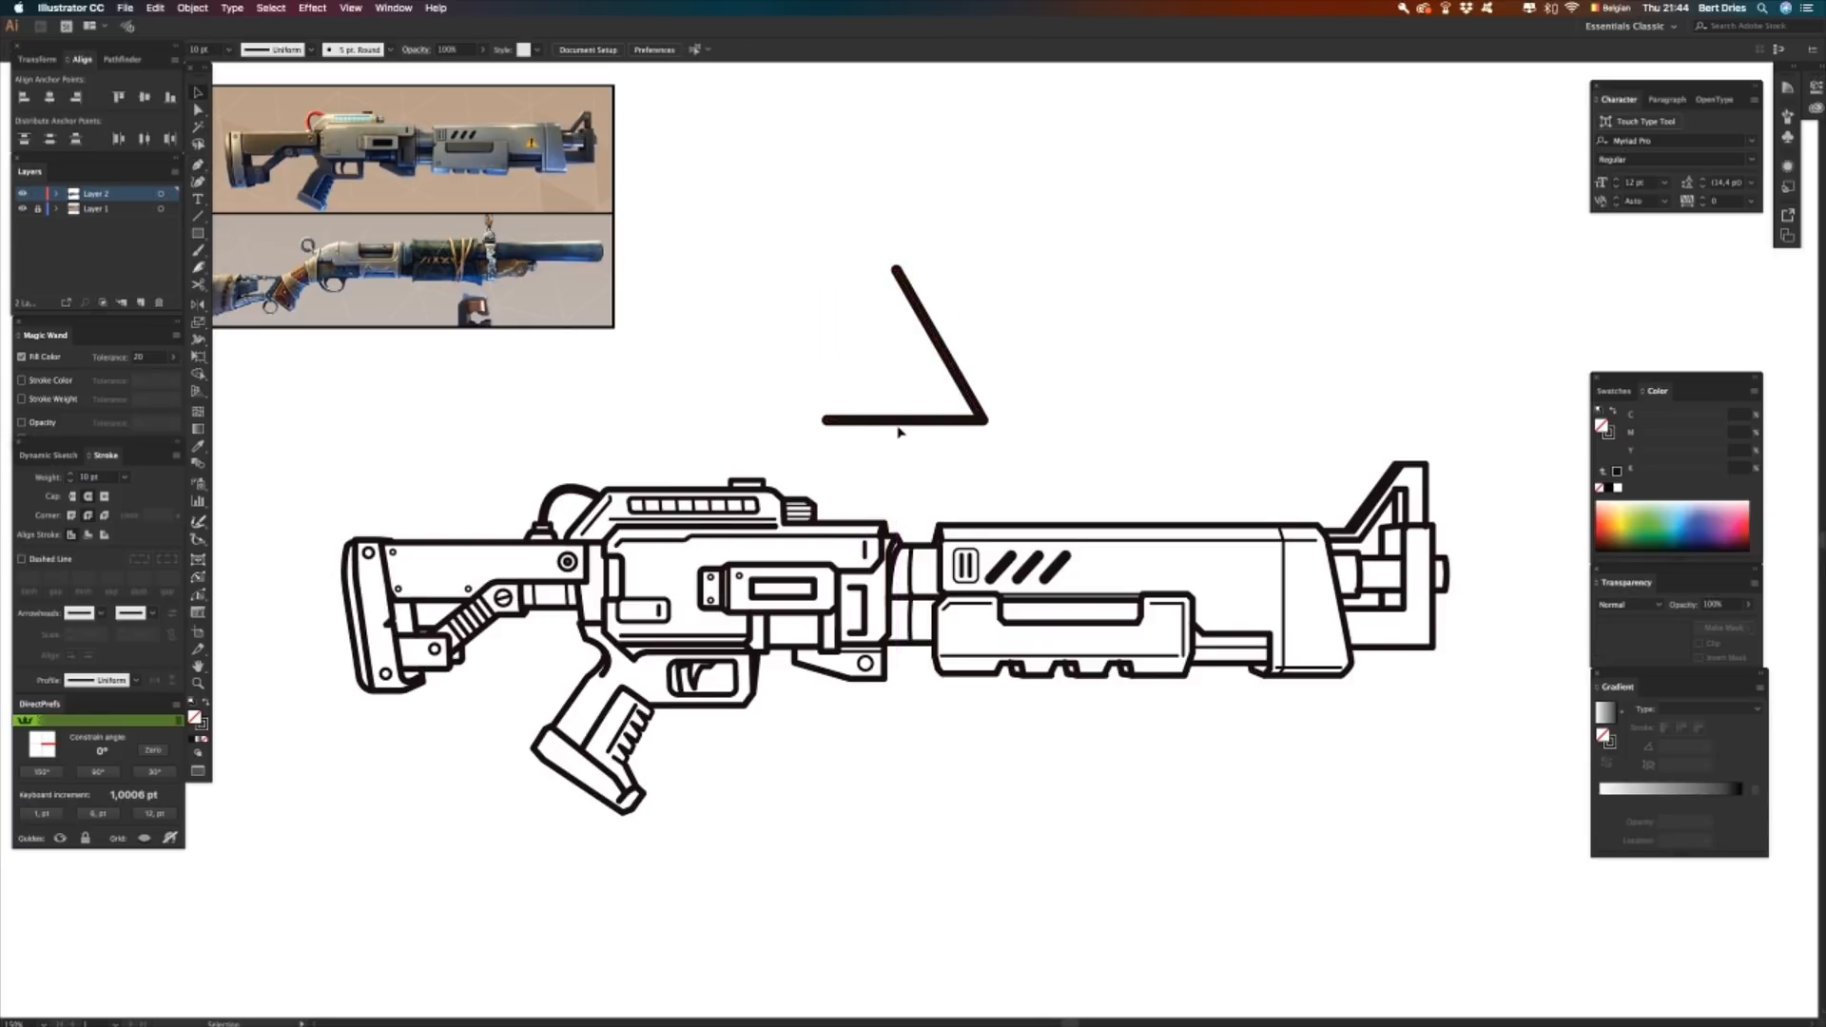
pyautogui.press('a')
pyautogui.moveTo(820, 438); pyautogui.dragTo(898, 423)
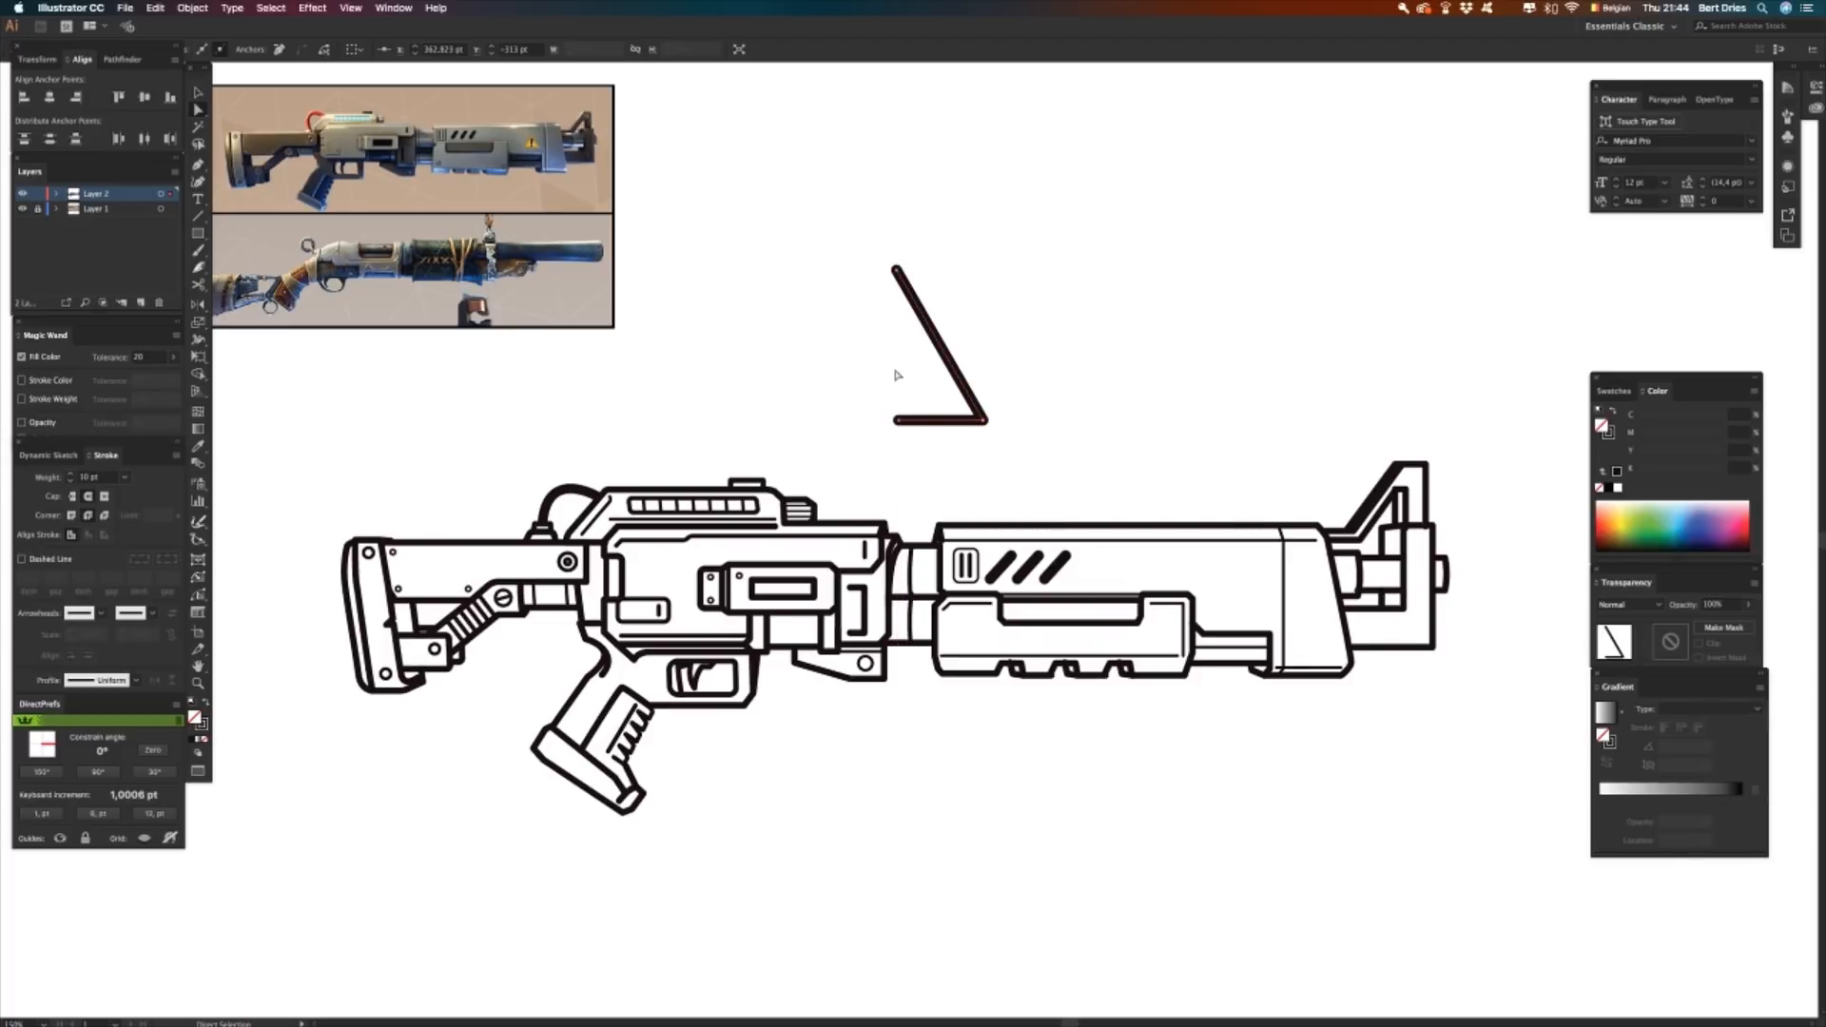
pyautogui.press('v')
pyautogui.click(987, 456)
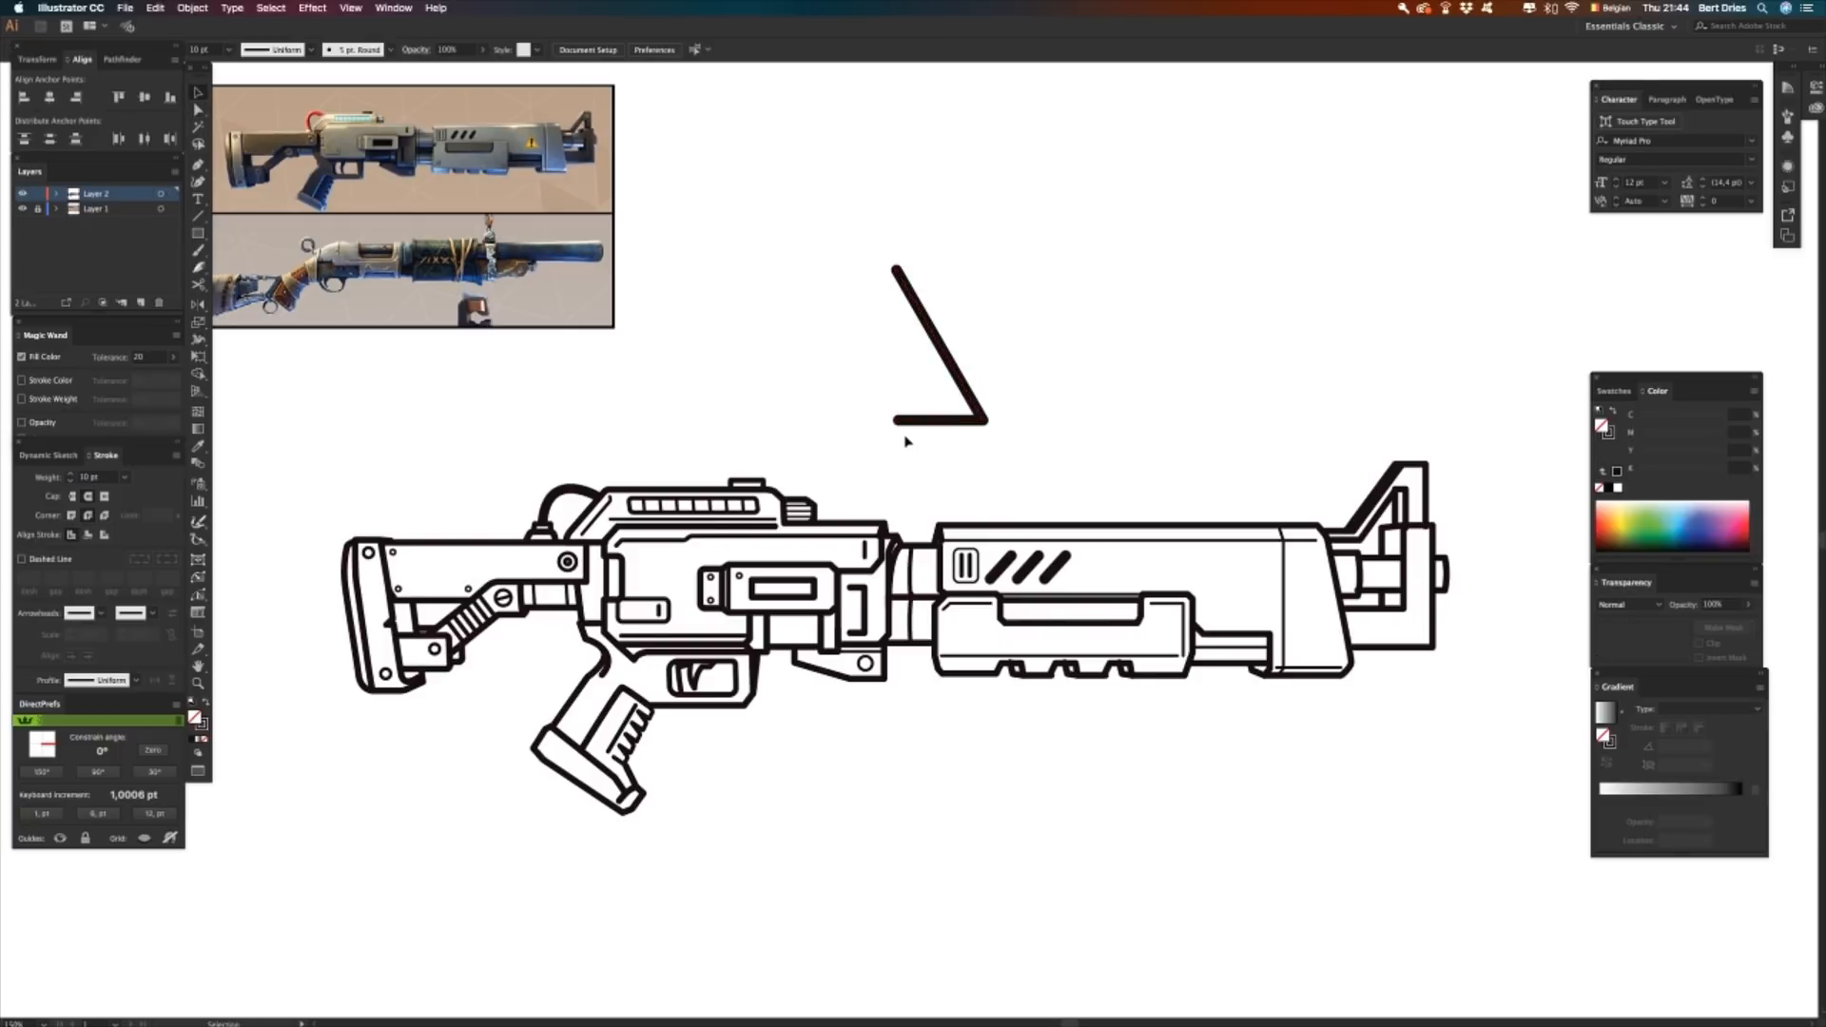
# - Select the open half triangle above the gun and activate the Reflect tool
pyautogui.moveTo(994, 264); pyautogui.dragTo(889, 423)
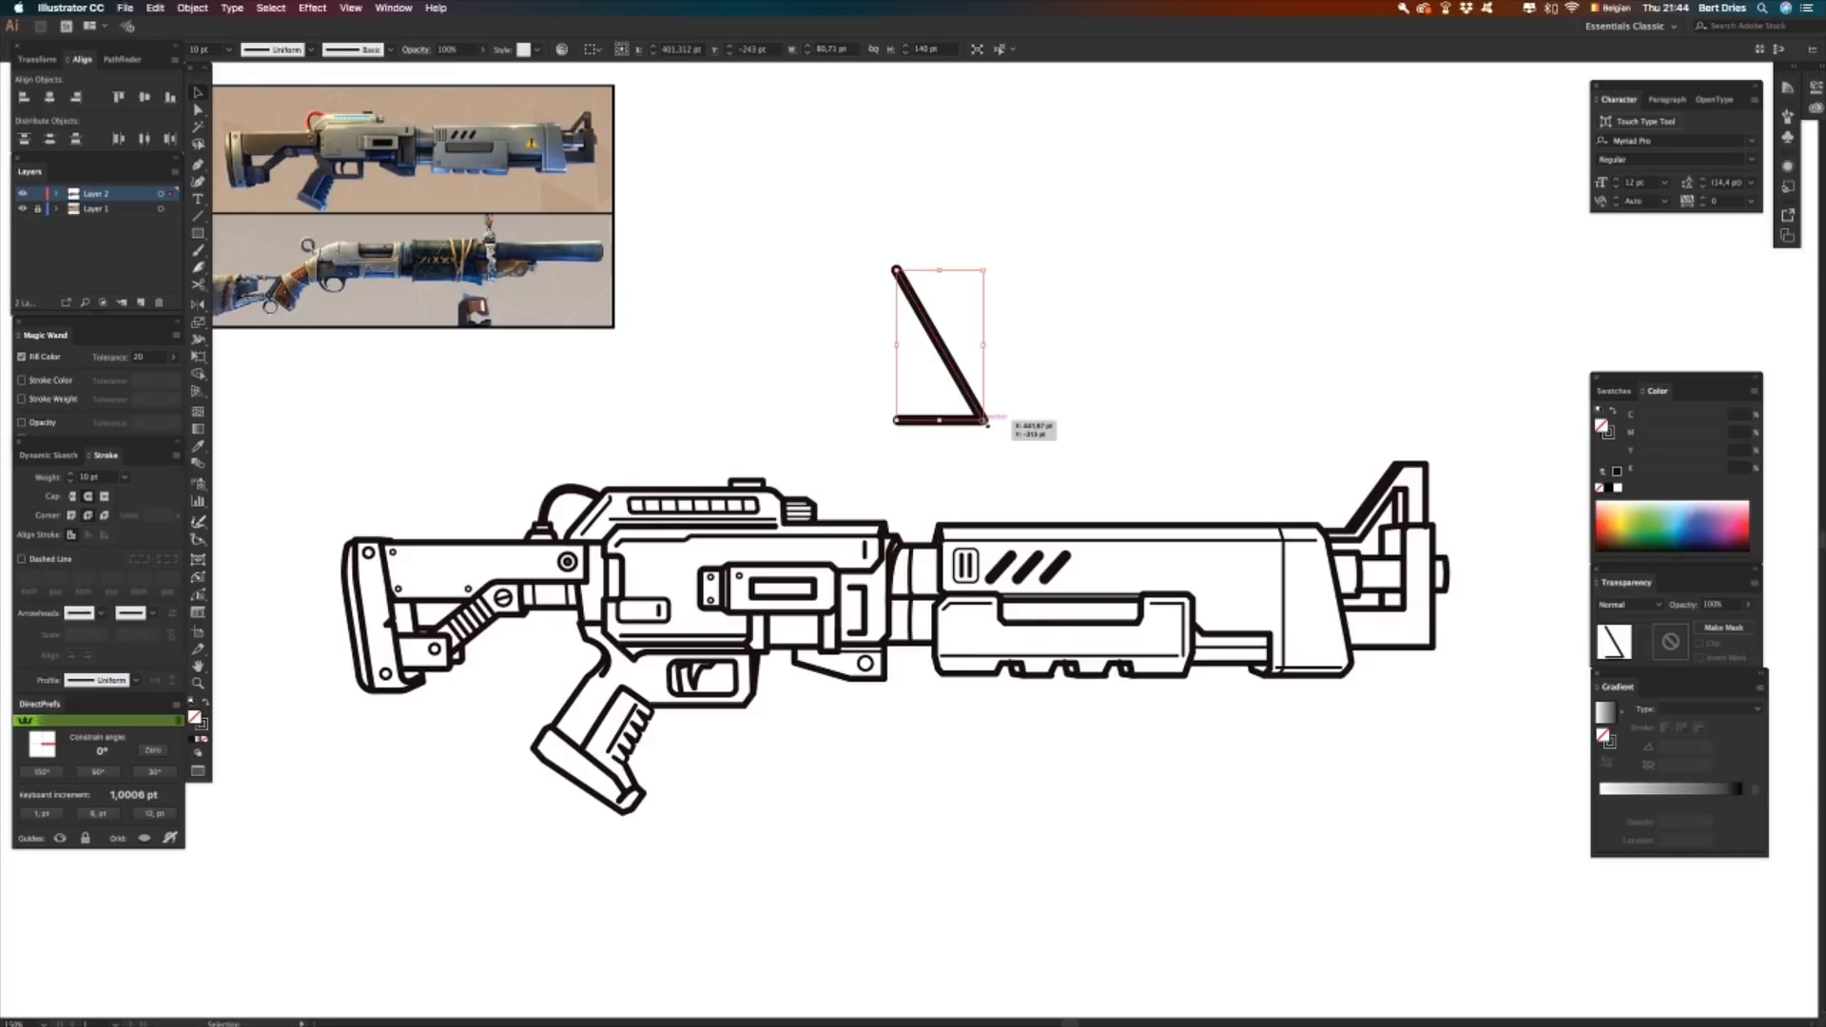
pyautogui.press('o')
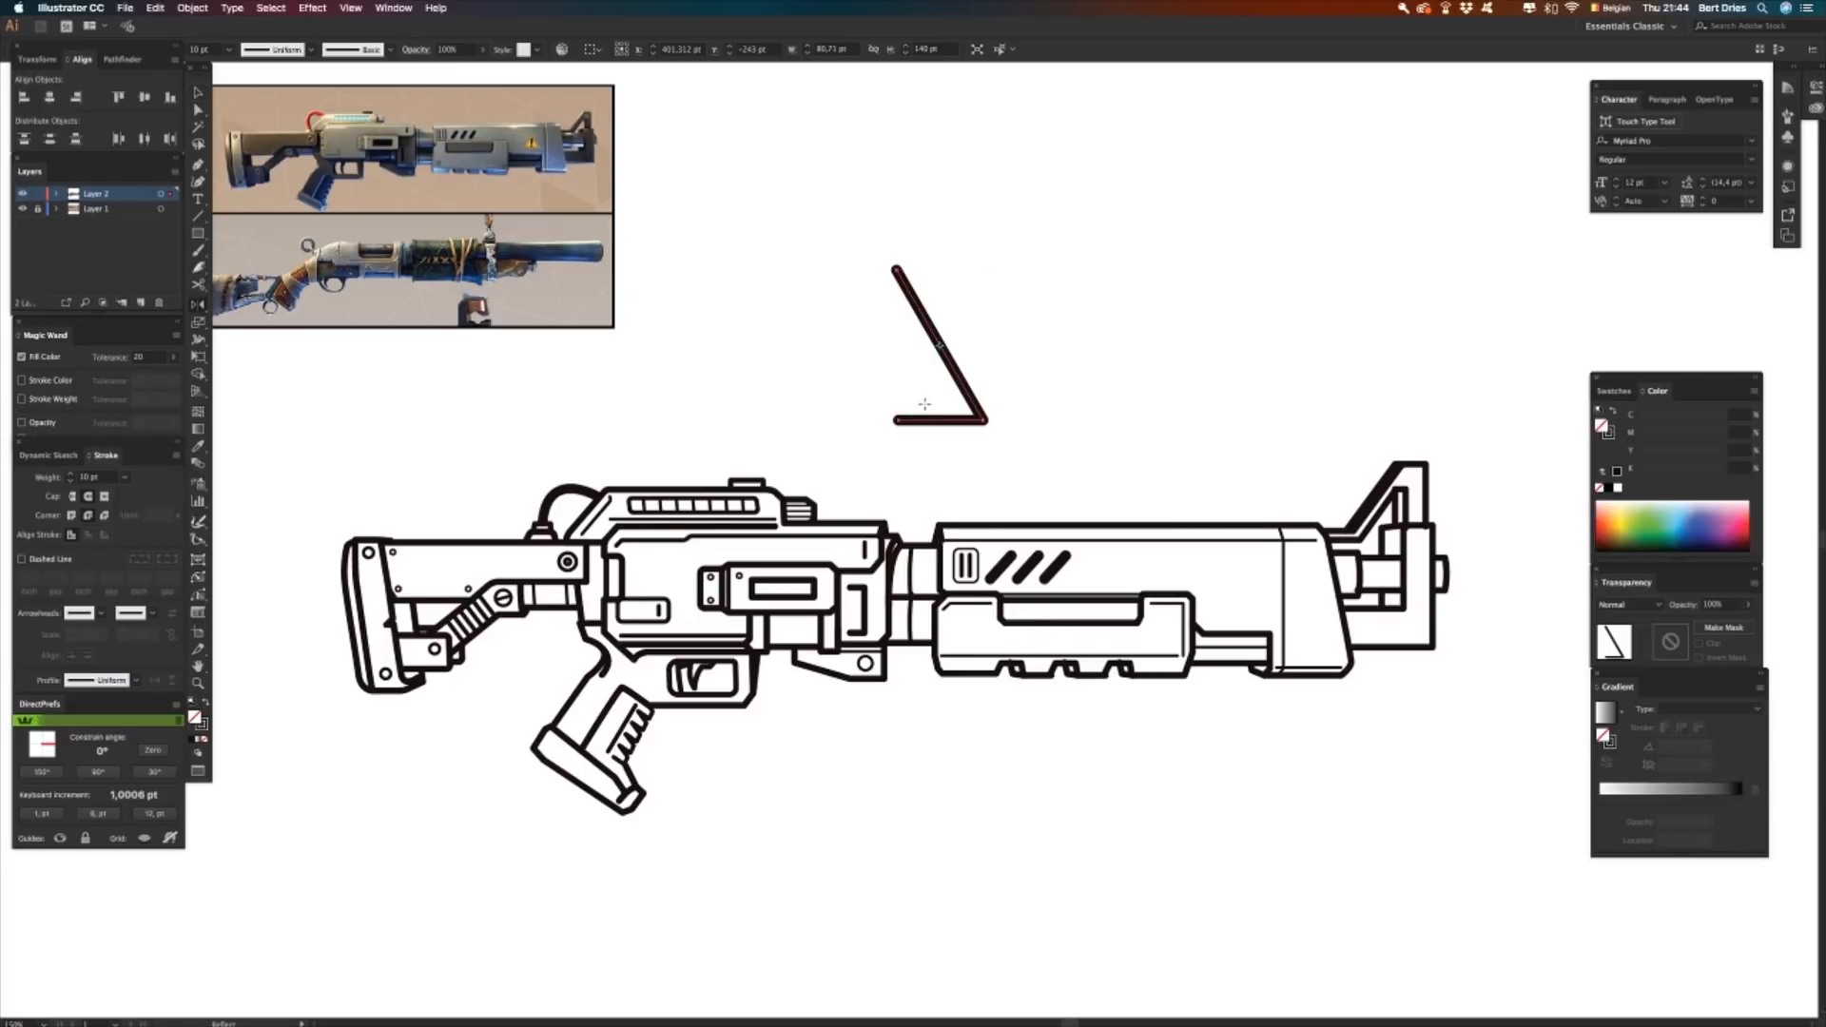
pyautogui.rightClick(822, 326)
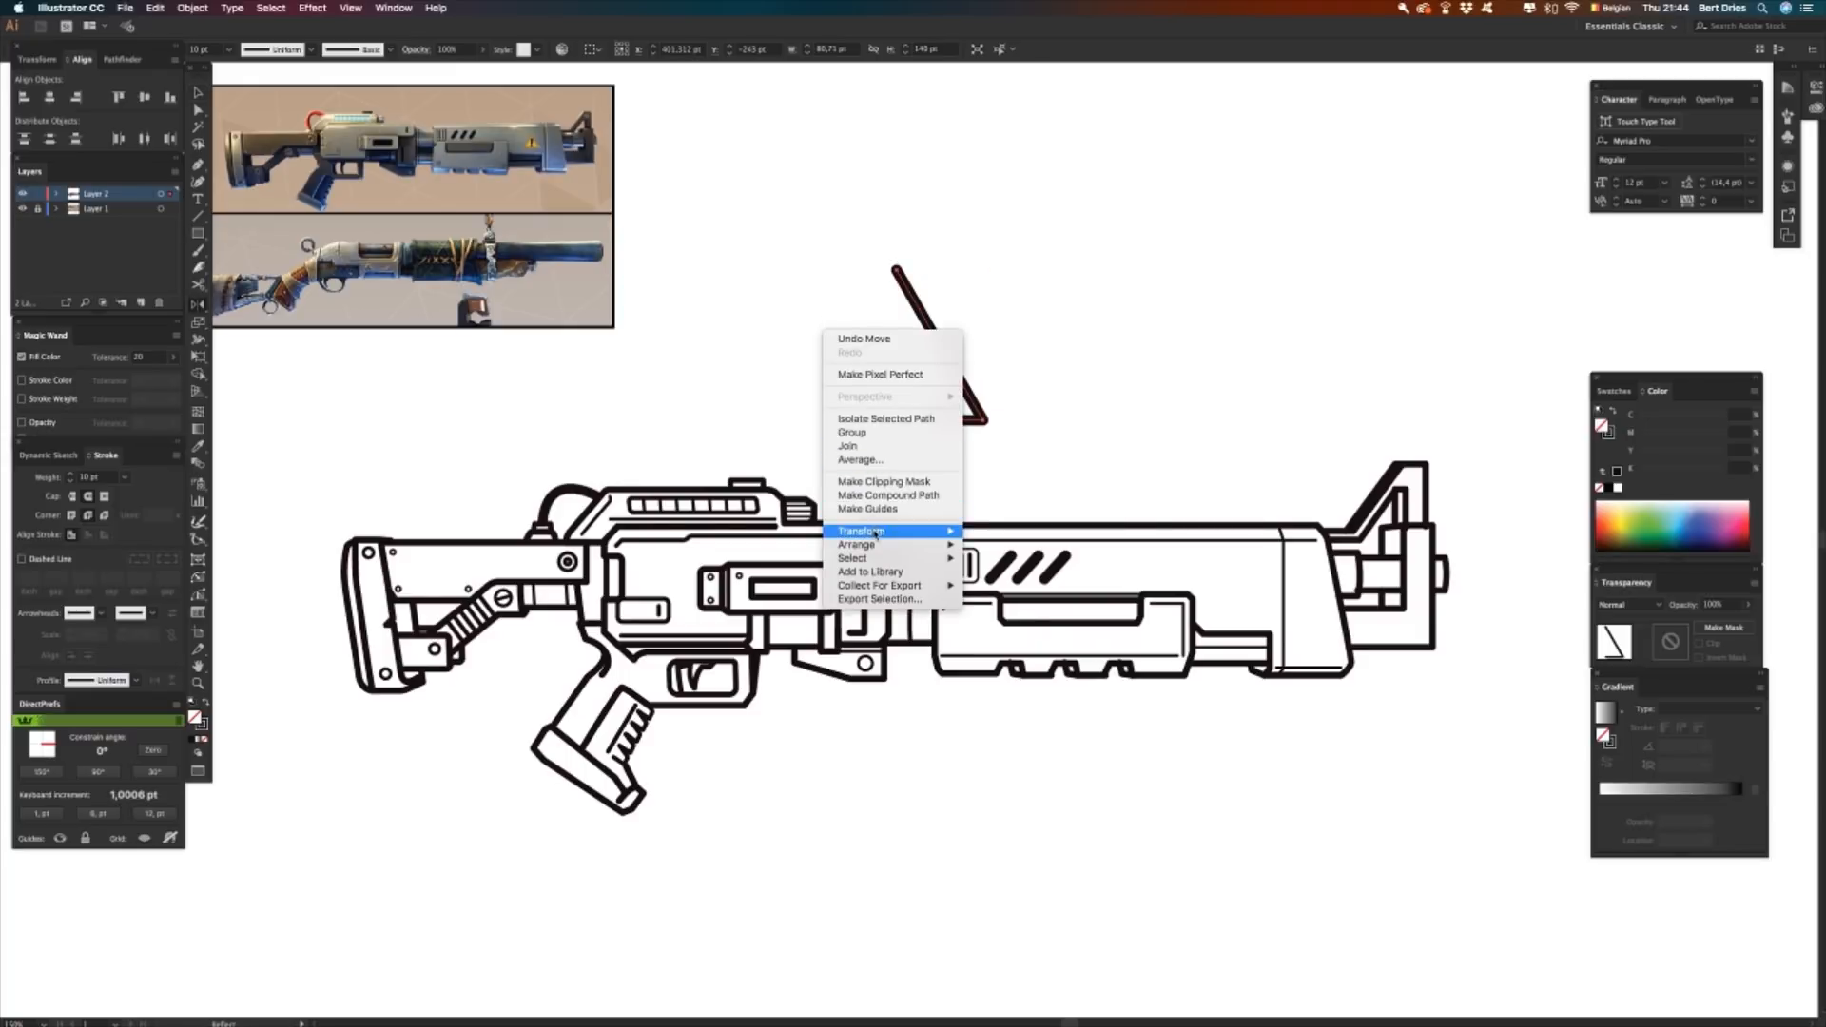
pyautogui.moveTo(885, 531)
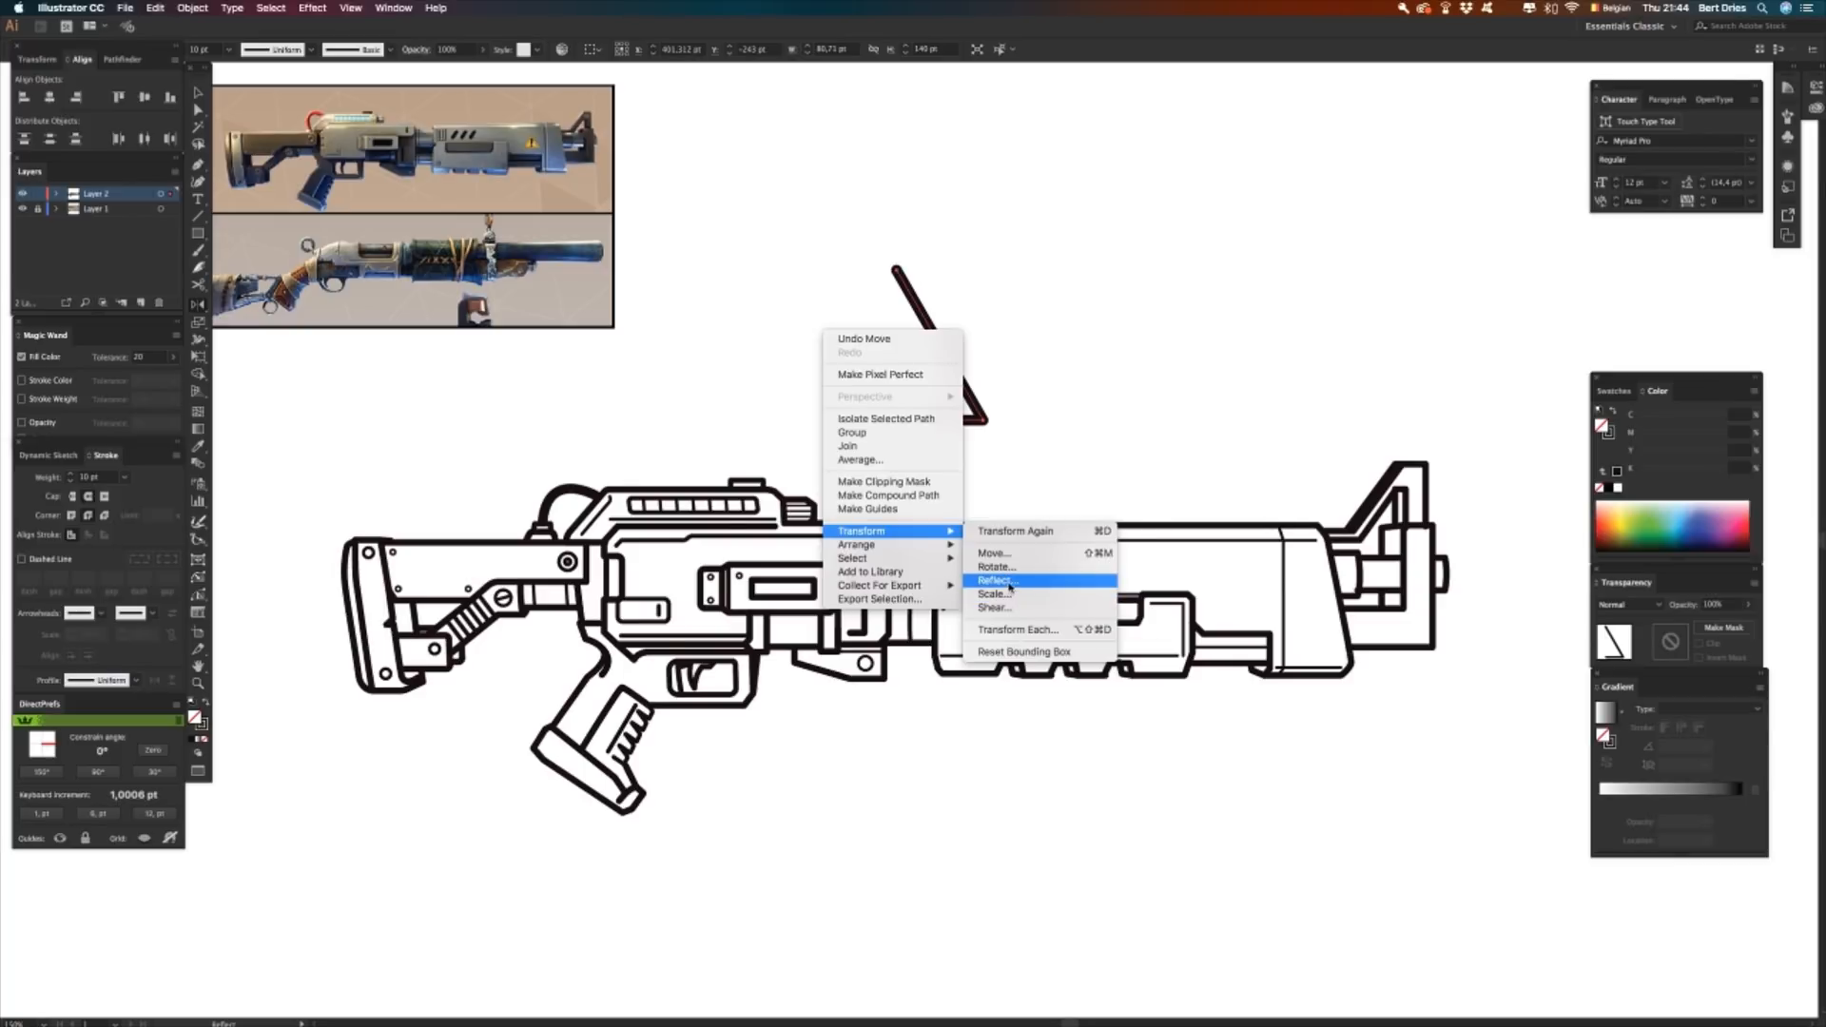
pyautogui.click(1010, 582)
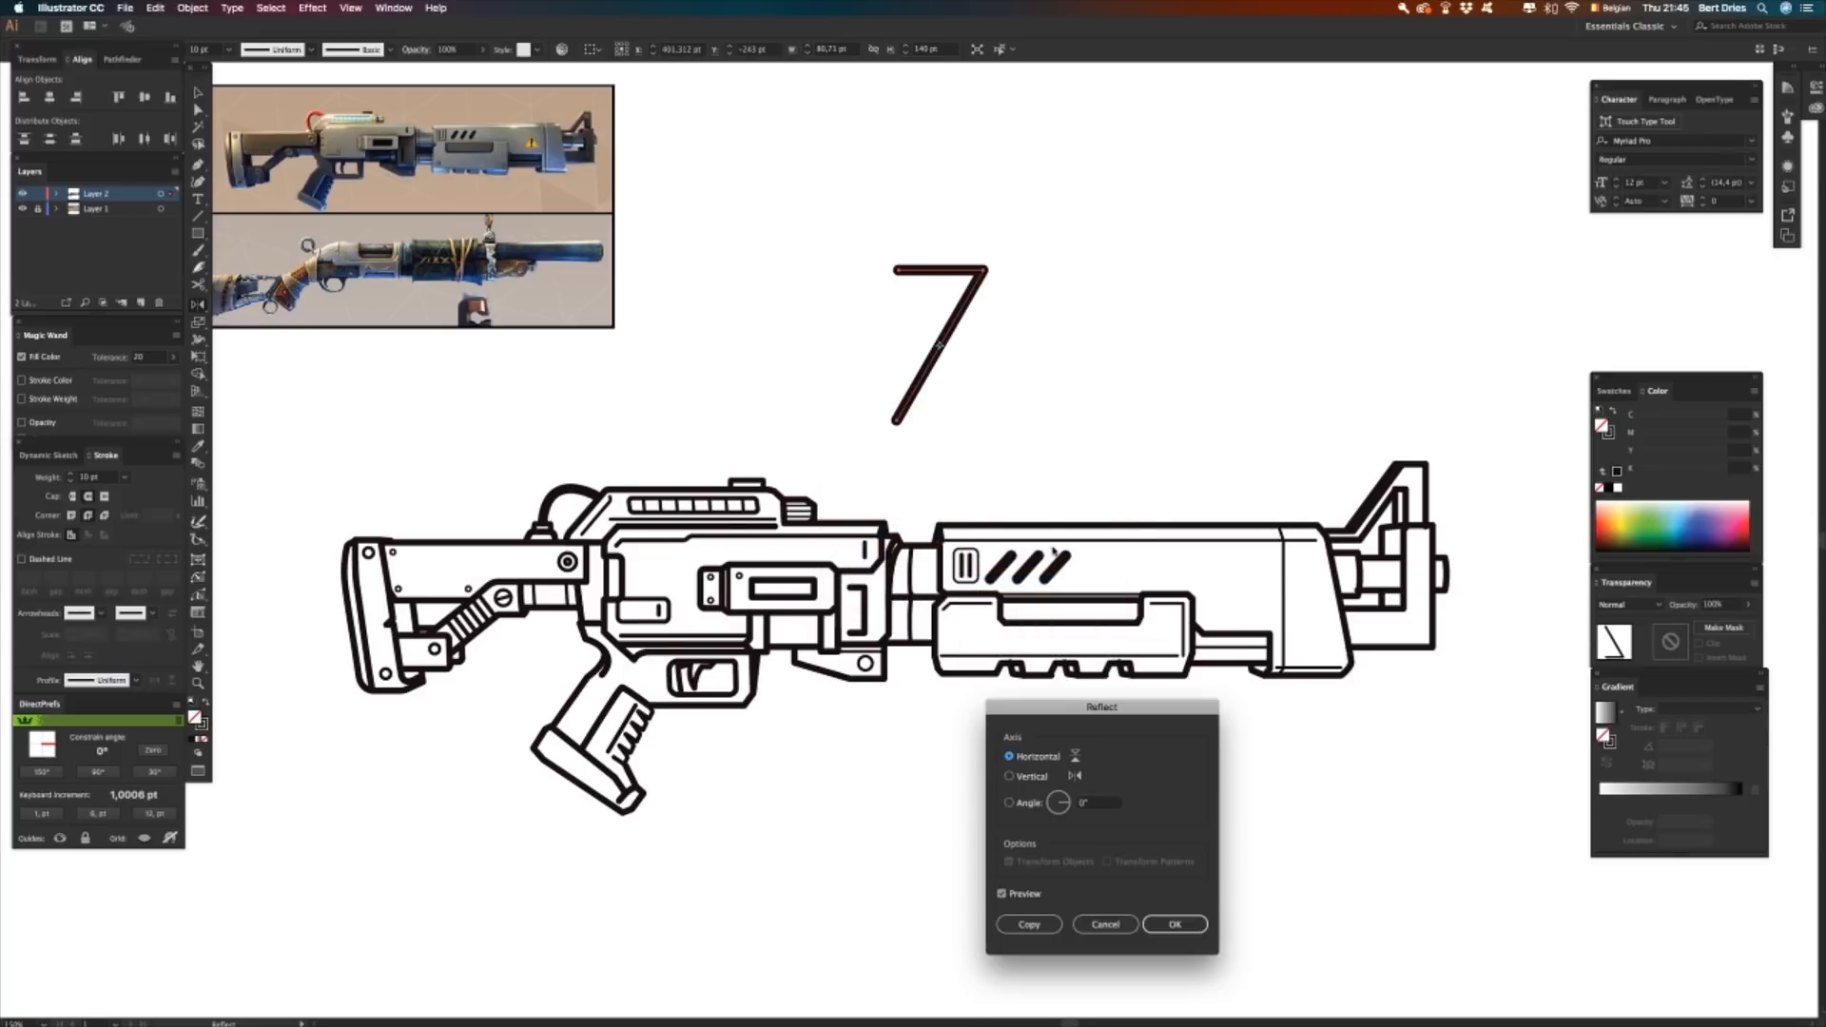
pyautogui.press('Escape')
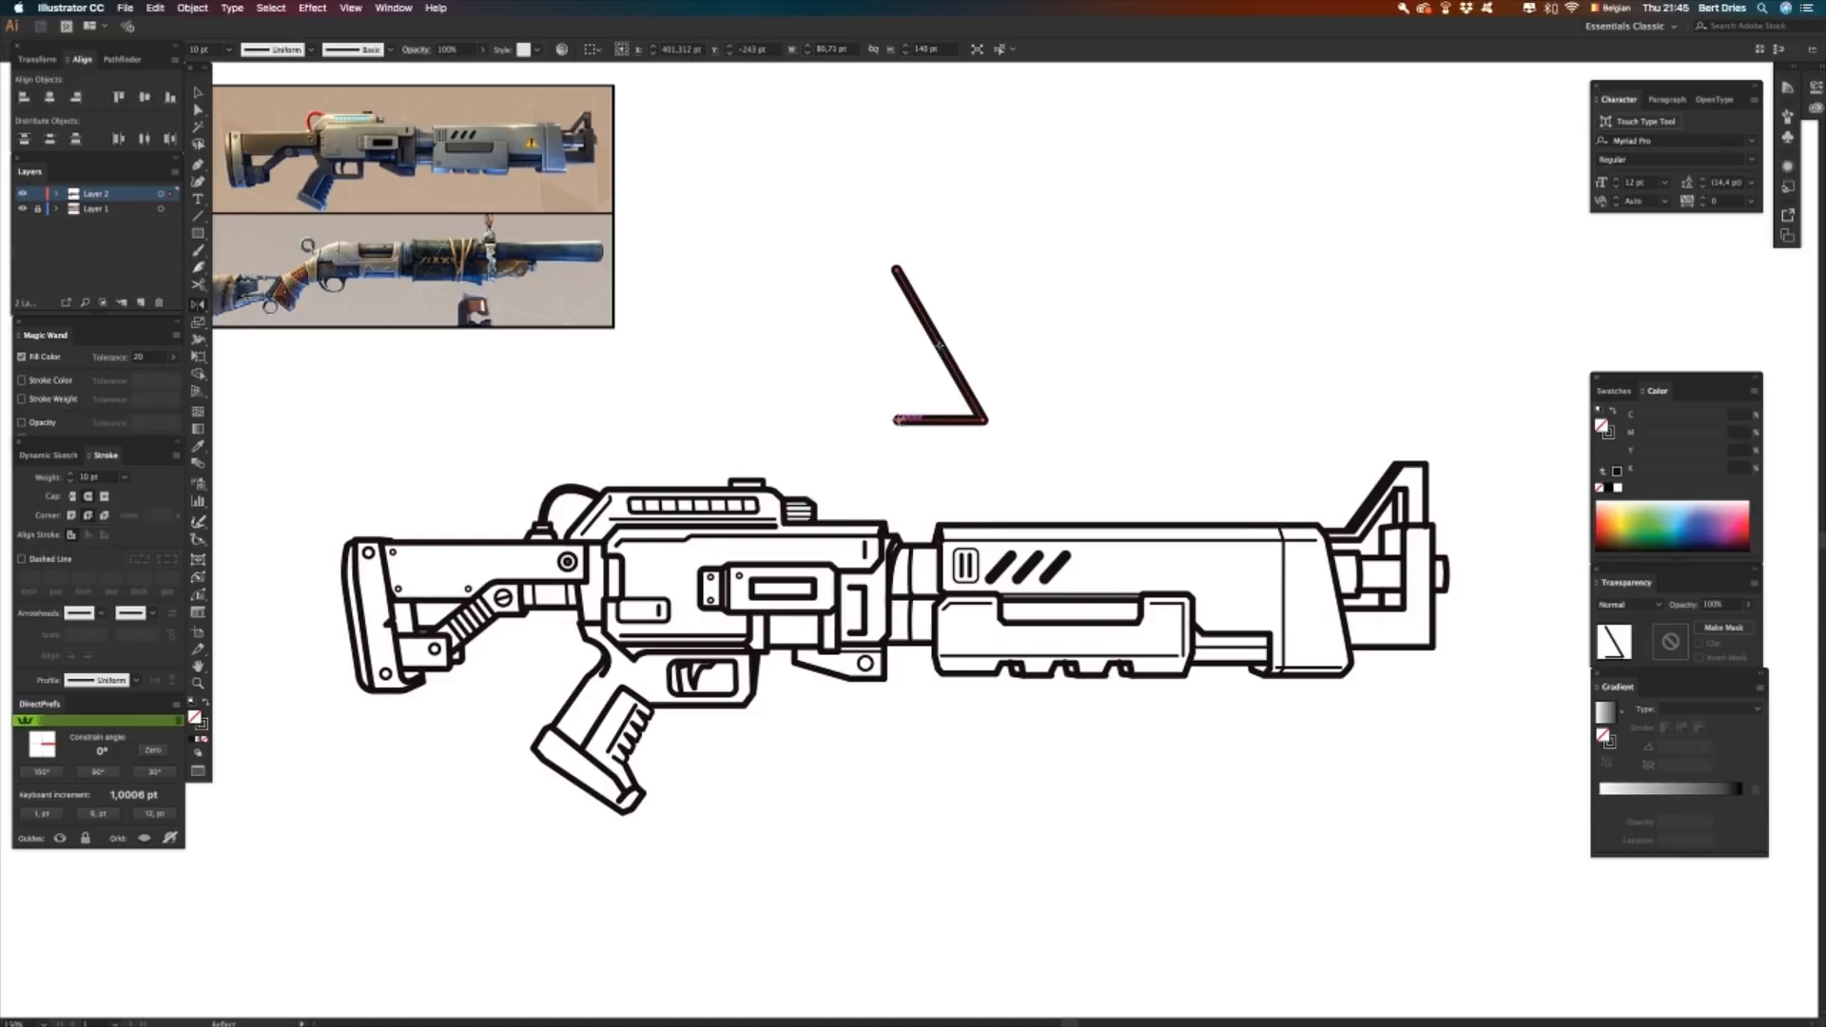
# - Reflect a copy of the half triangle across the vertical axis through its base's free end to complete the triangle
pyautogui.keyDown('alt'); pyautogui.click(898, 420); pyautogui.keyUp('alt')
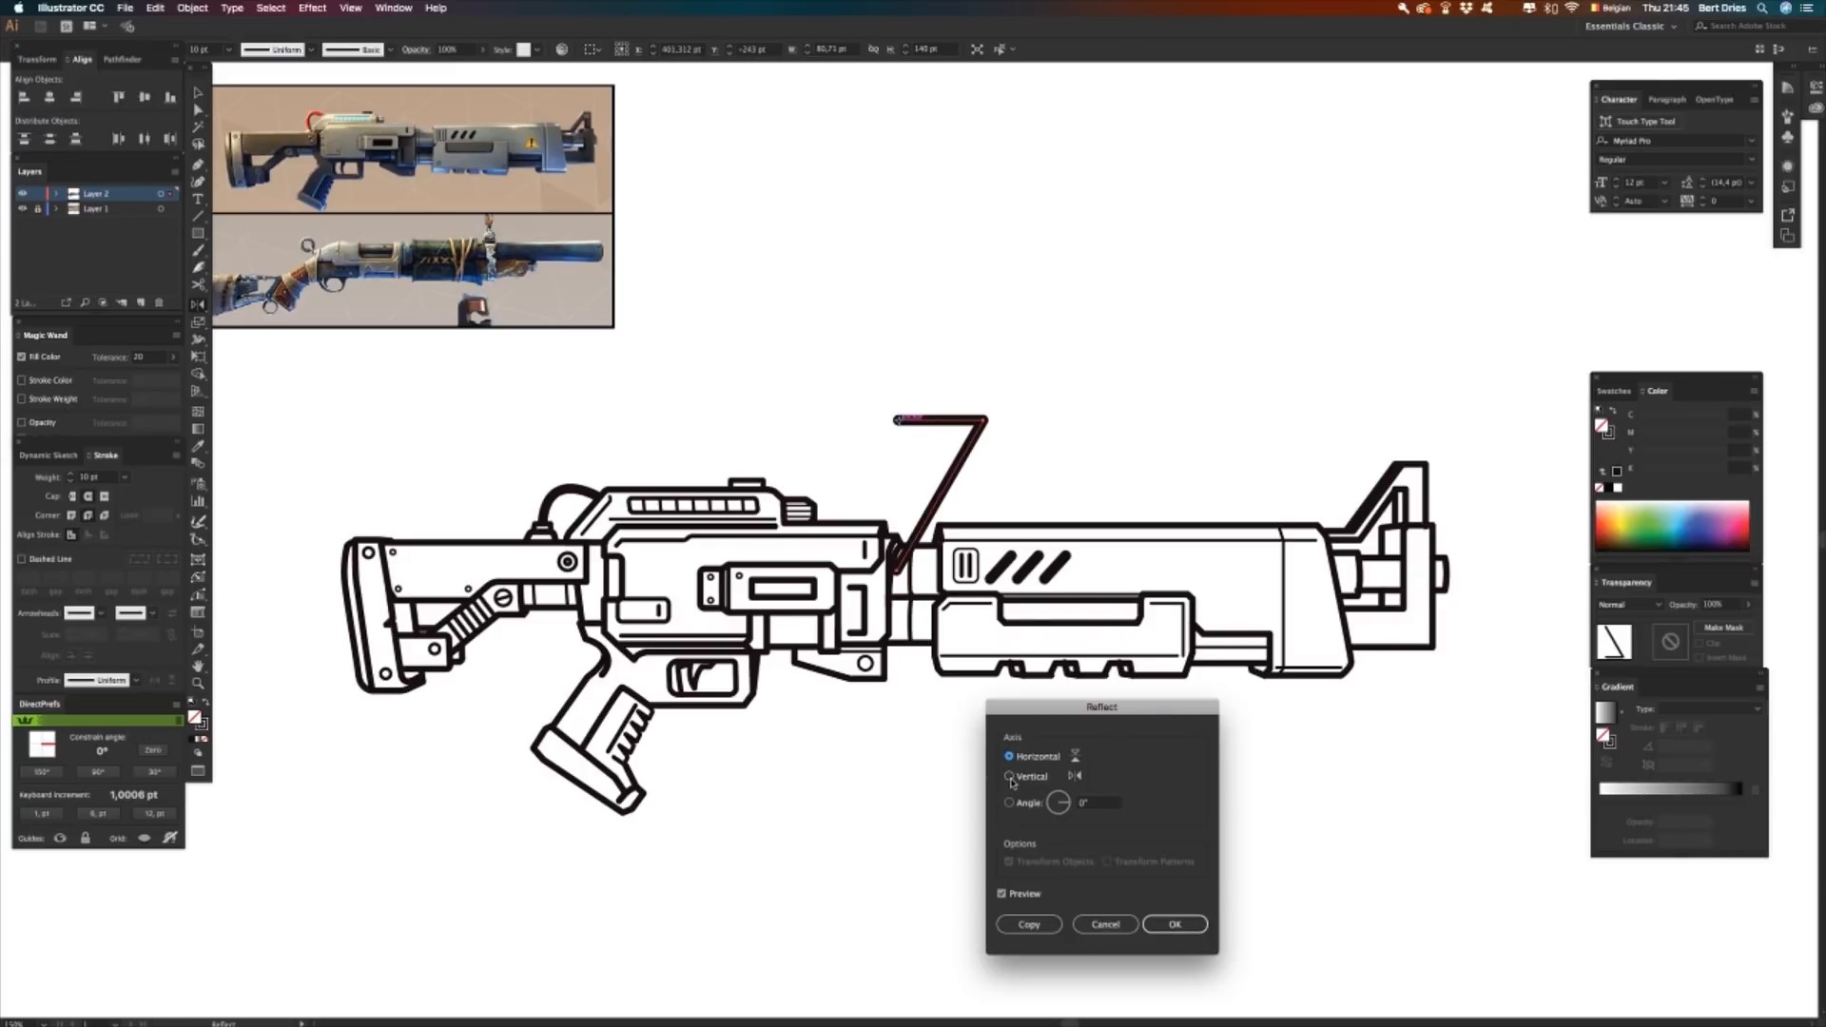
pyautogui.click(1011, 778)
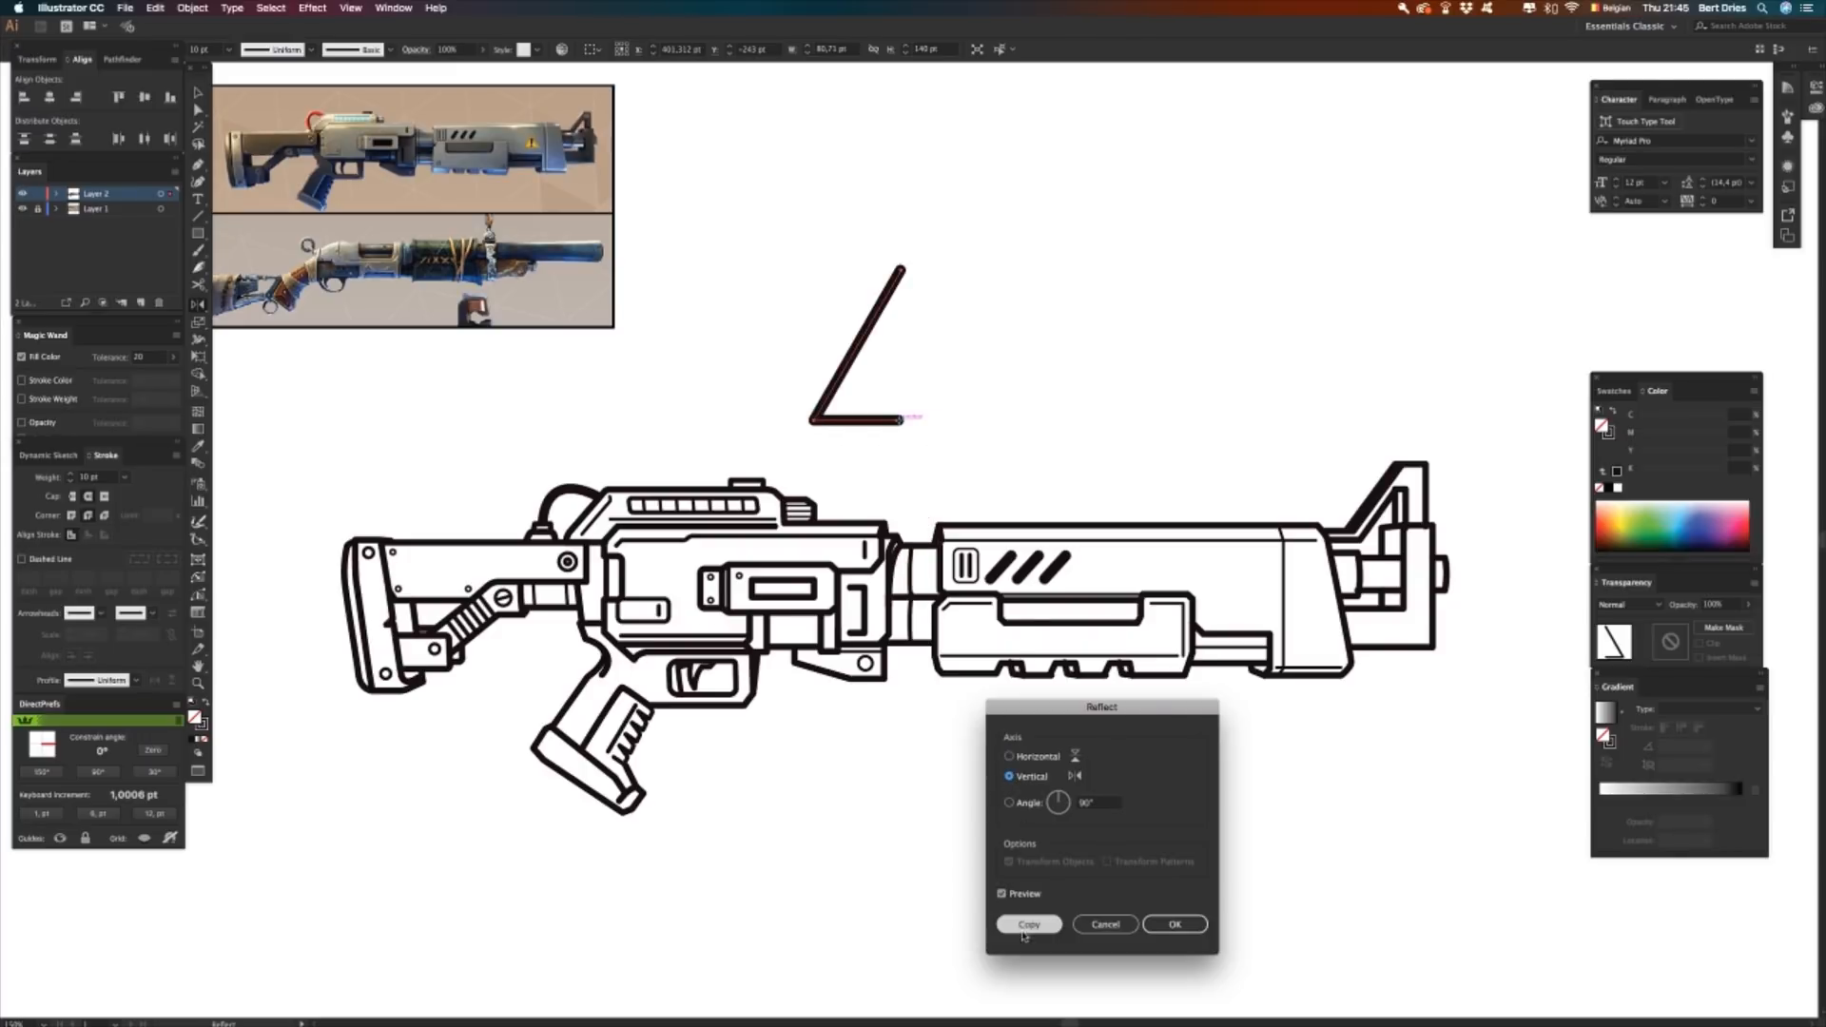
pyautogui.click(1031, 927)
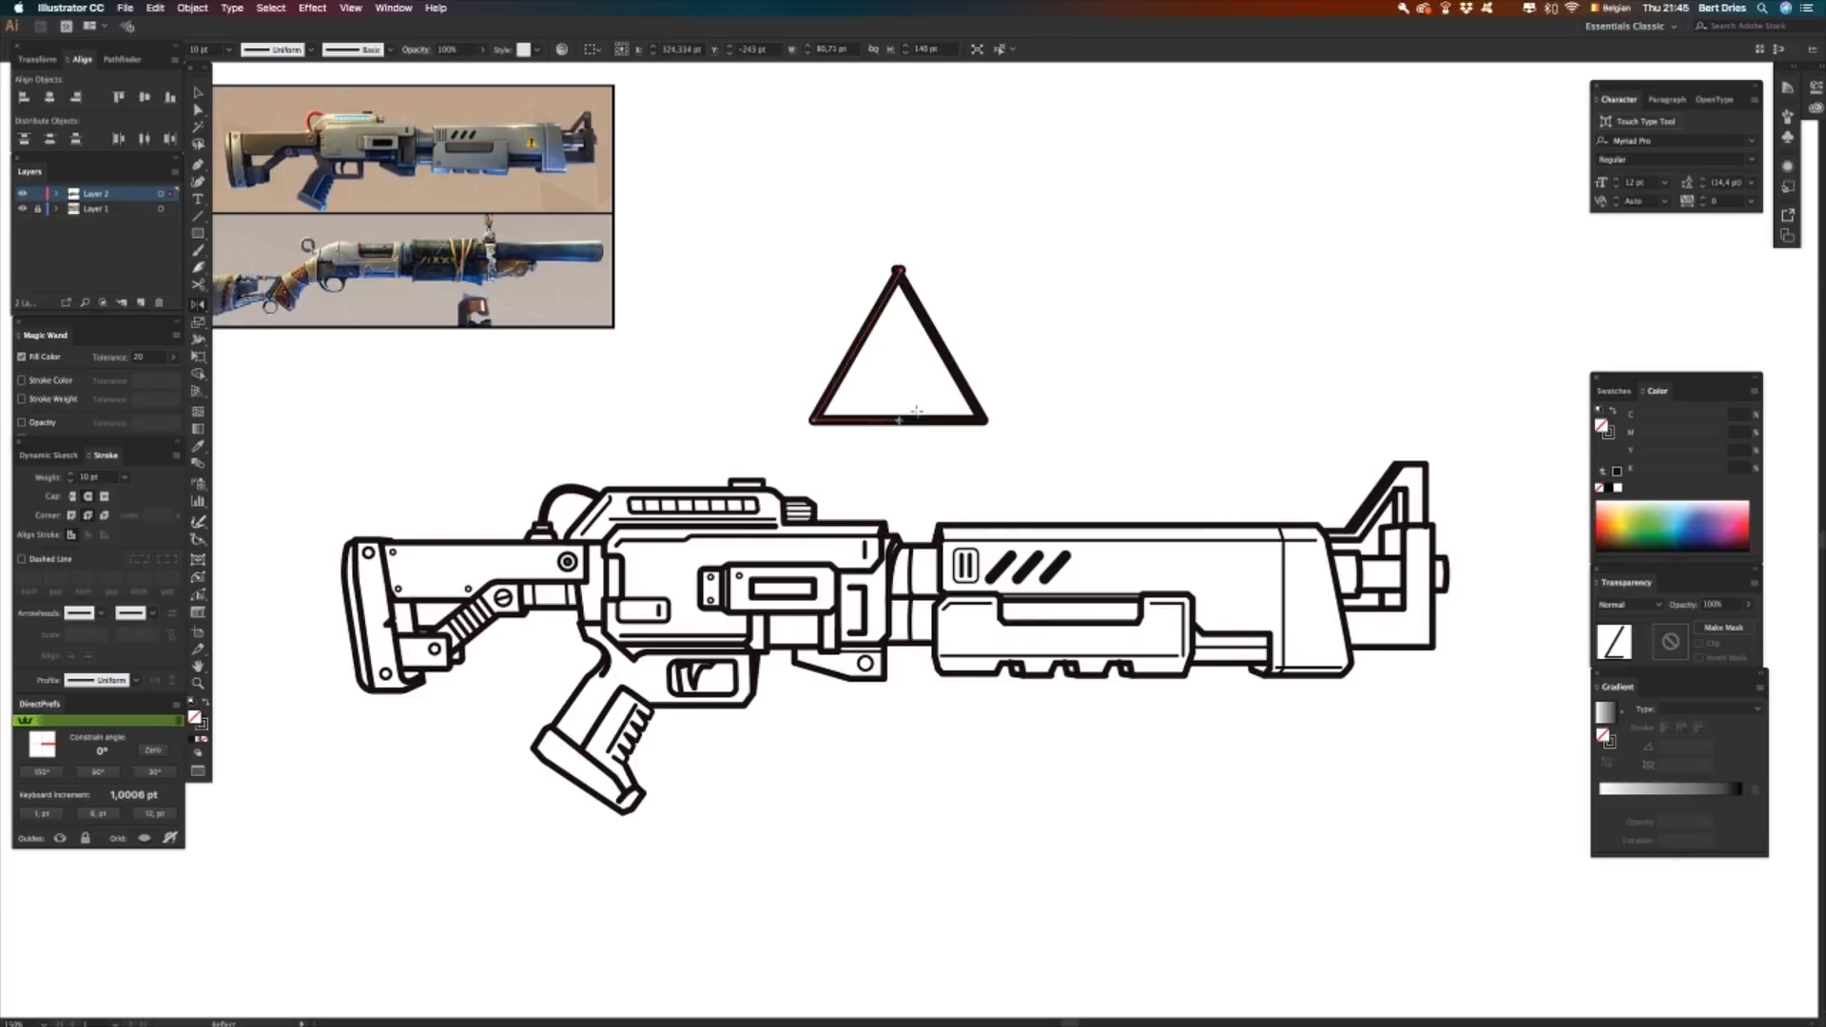
# - Try to remove the overlapping stroke end at the triangle's apex with the Shape Builder tool, and undo it
pyautogui.press('a')
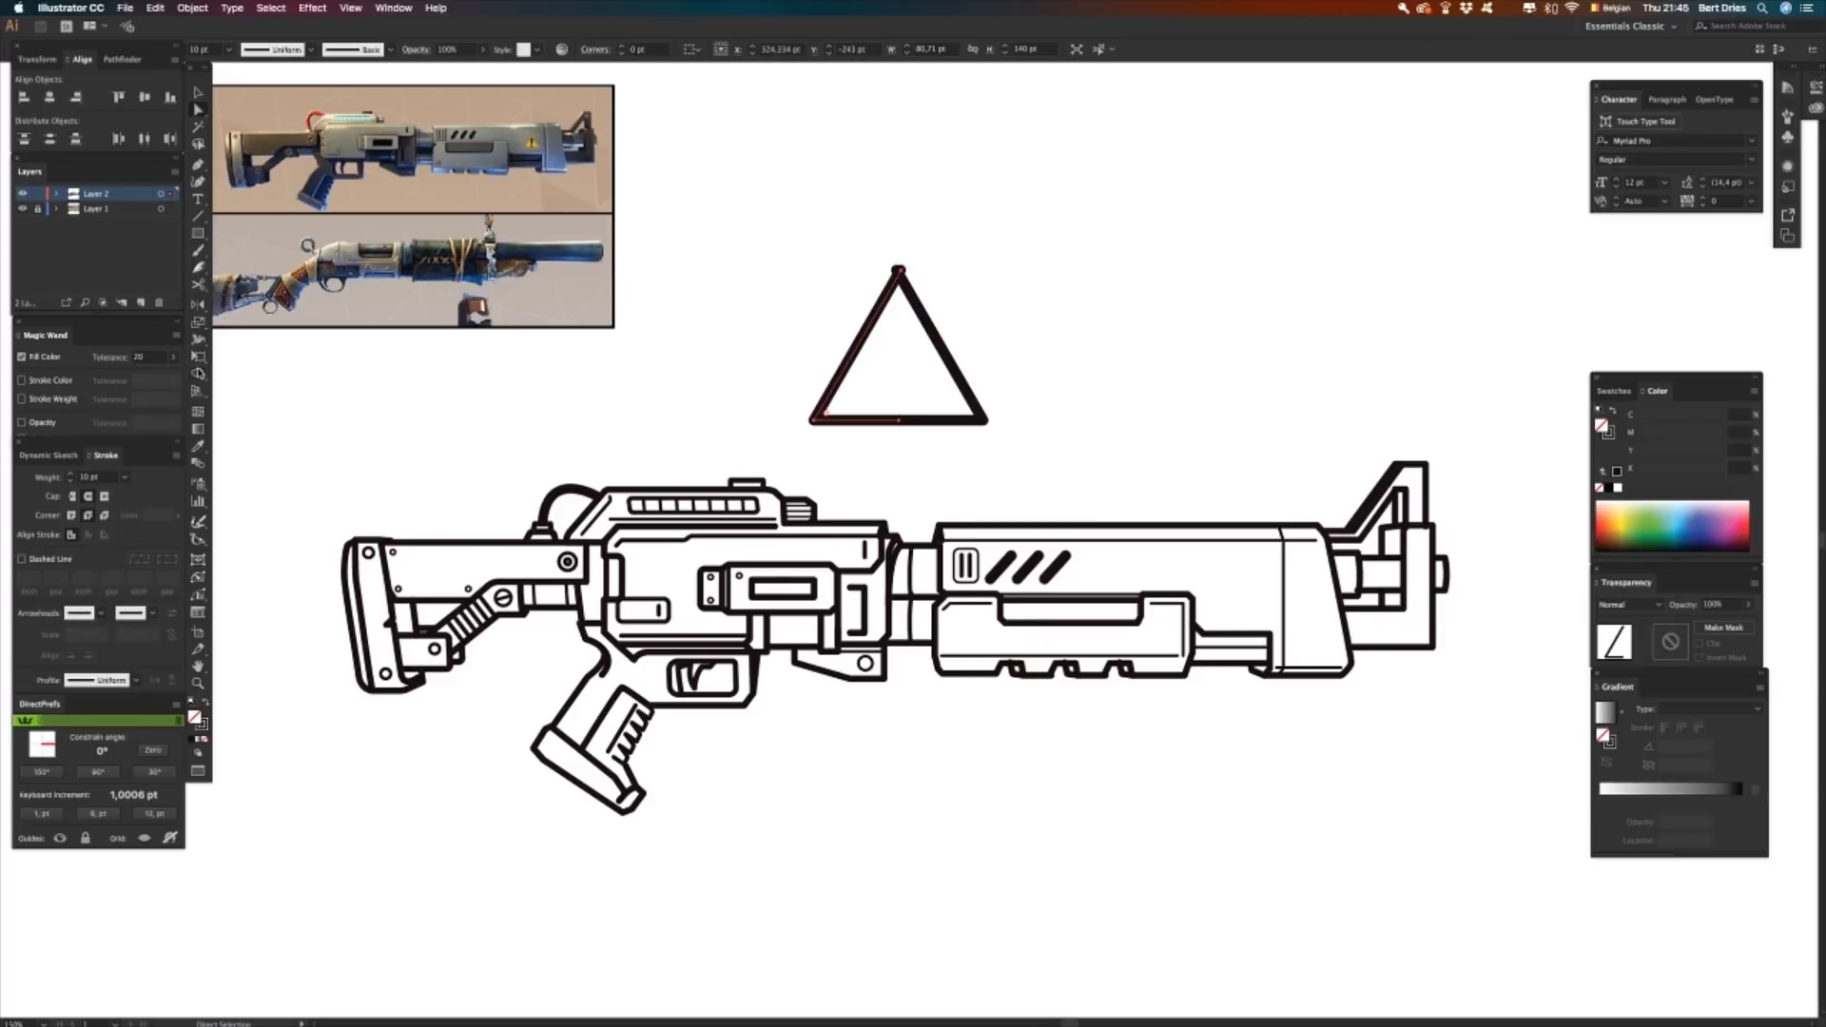
pyautogui.click(199, 376)
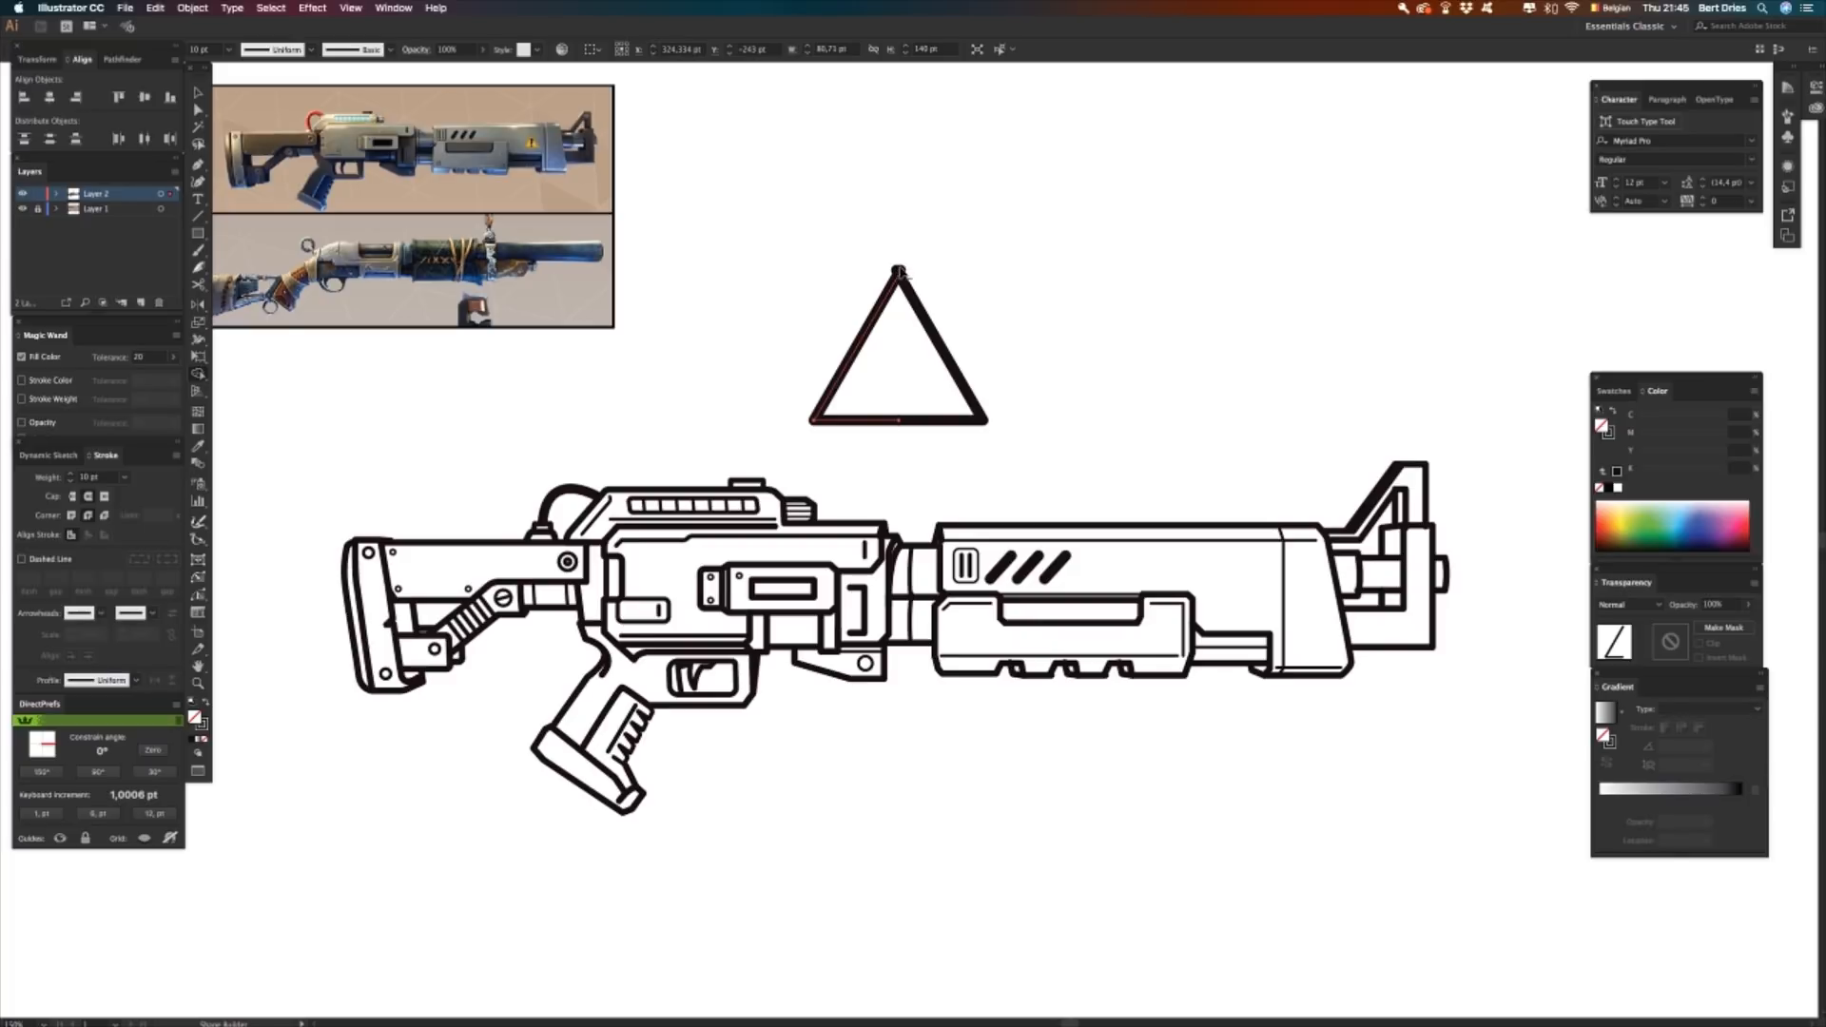
pyautogui.keyDown('alt'); pyautogui.click(900, 274); pyautogui.keyUp('alt')
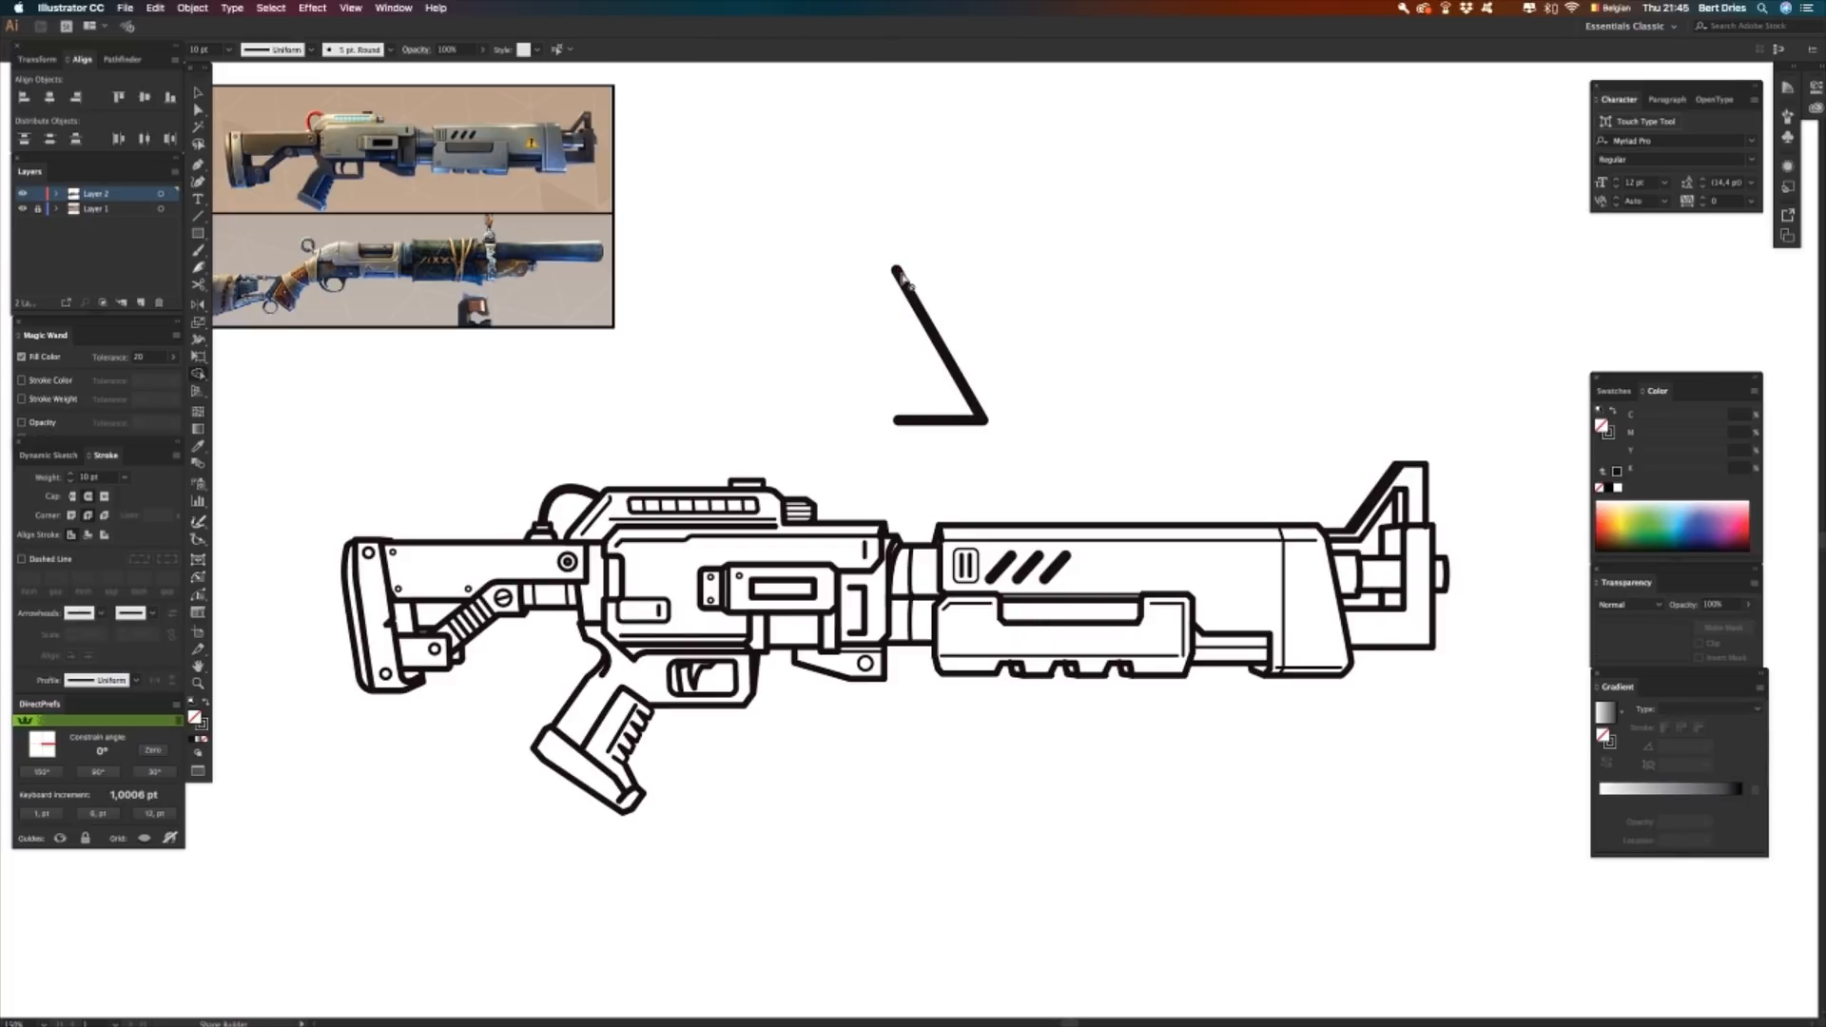
pyautogui.press('super+z')
# - Join the two triangle halves into a clean corner at the apex and deselect the triangle
pyautogui.press('n')
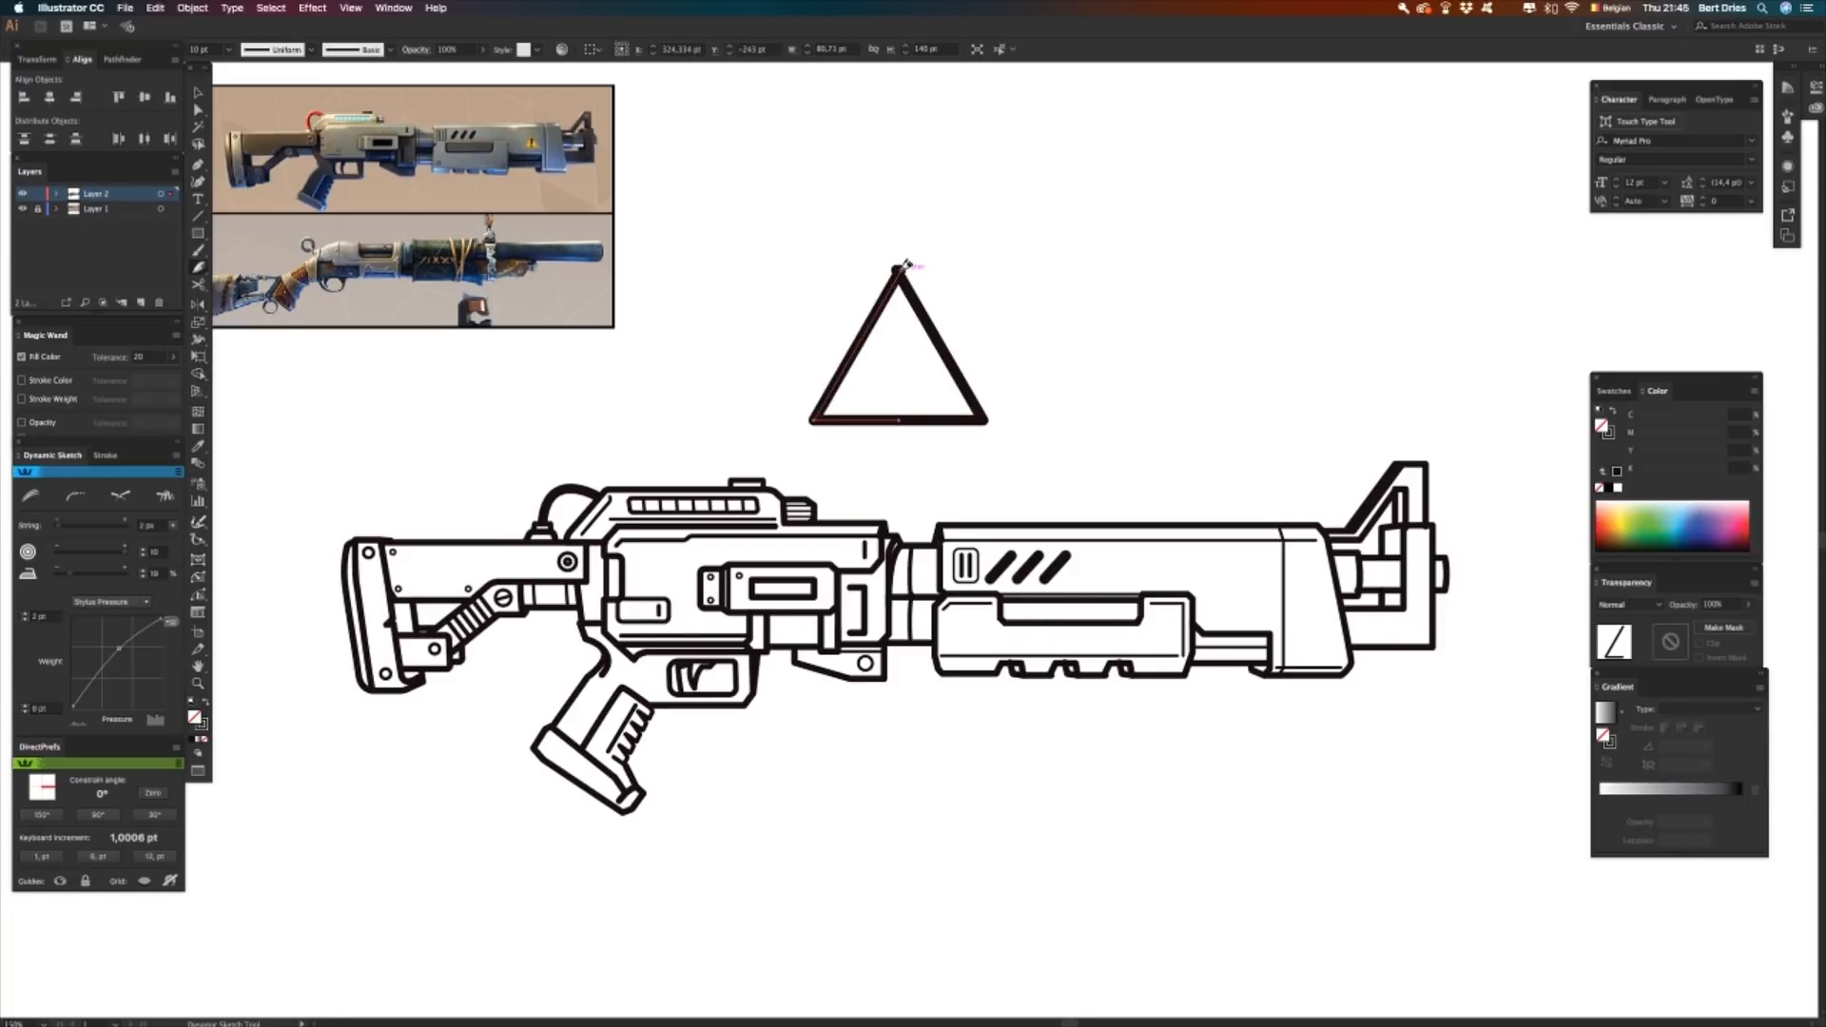
pyautogui.click(902, 266)
pyautogui.press('v')
pyautogui.click(955, 290)
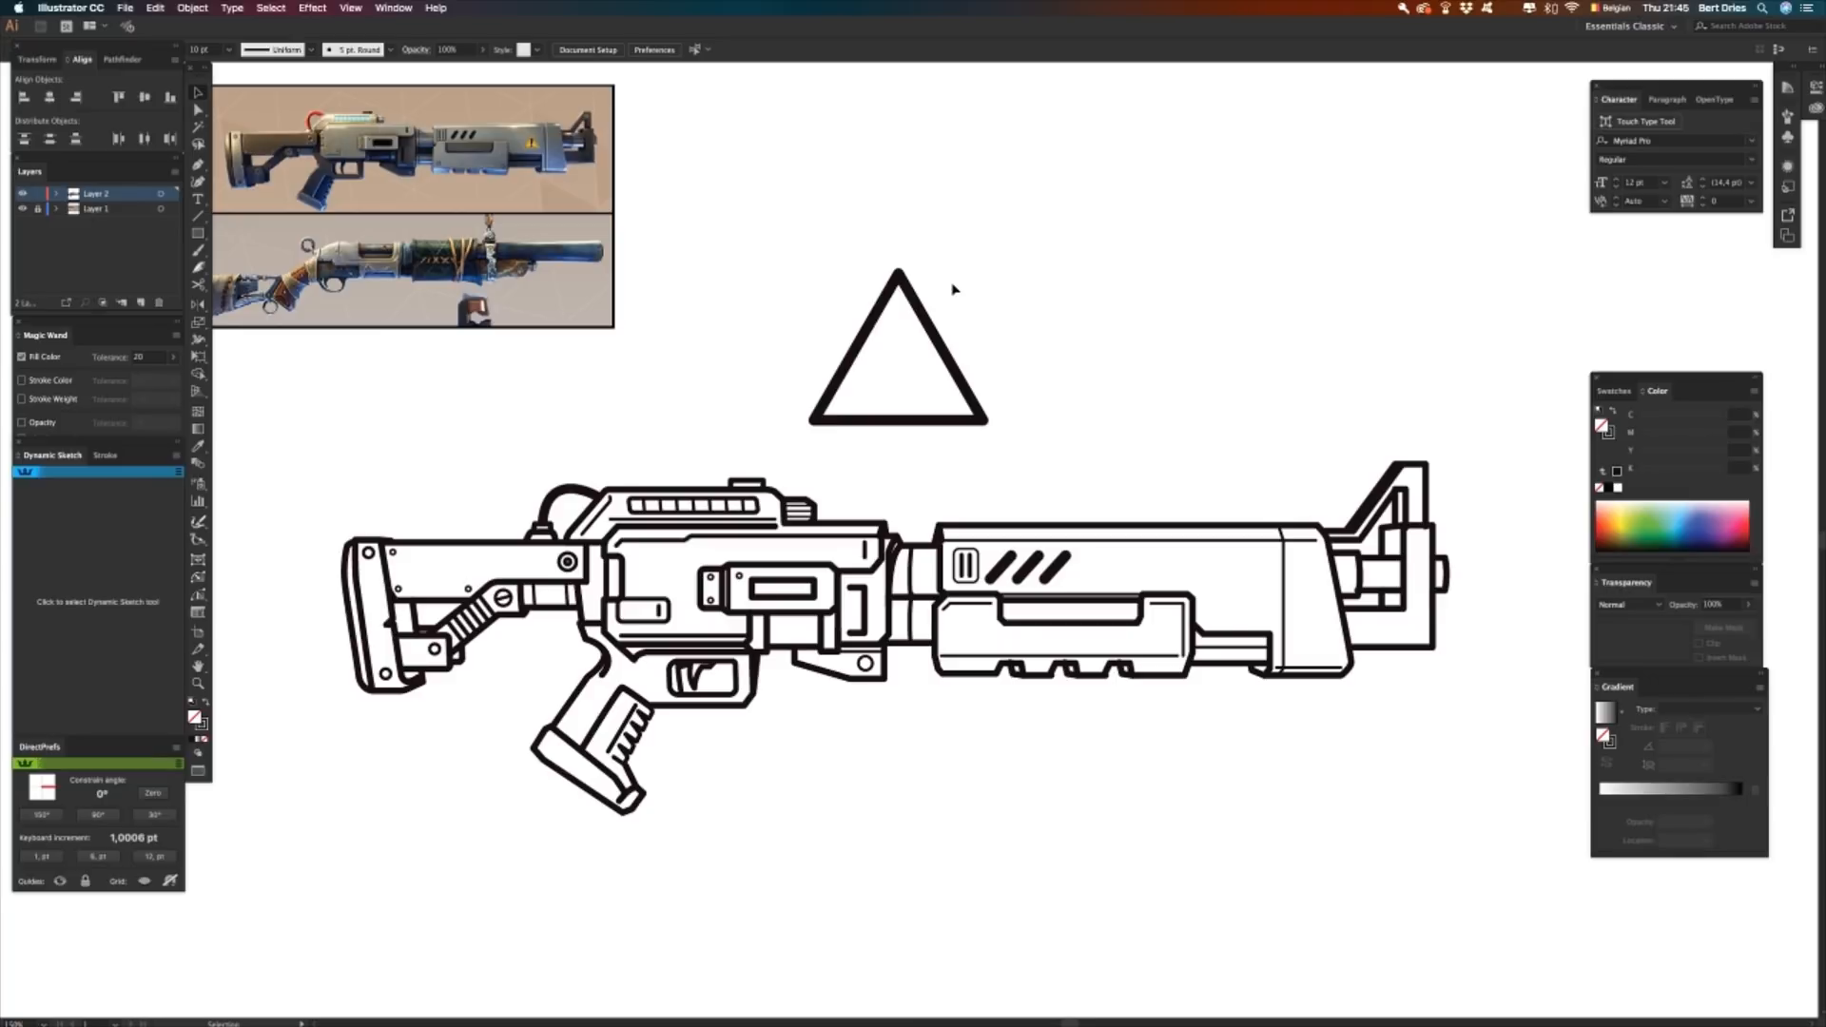
# - Add an exclamation mark as text beside the triangle and enlarge it to about 115 pt, nearly the triangle's height
pyautogui.press('t')
pyautogui.click(968, 300)
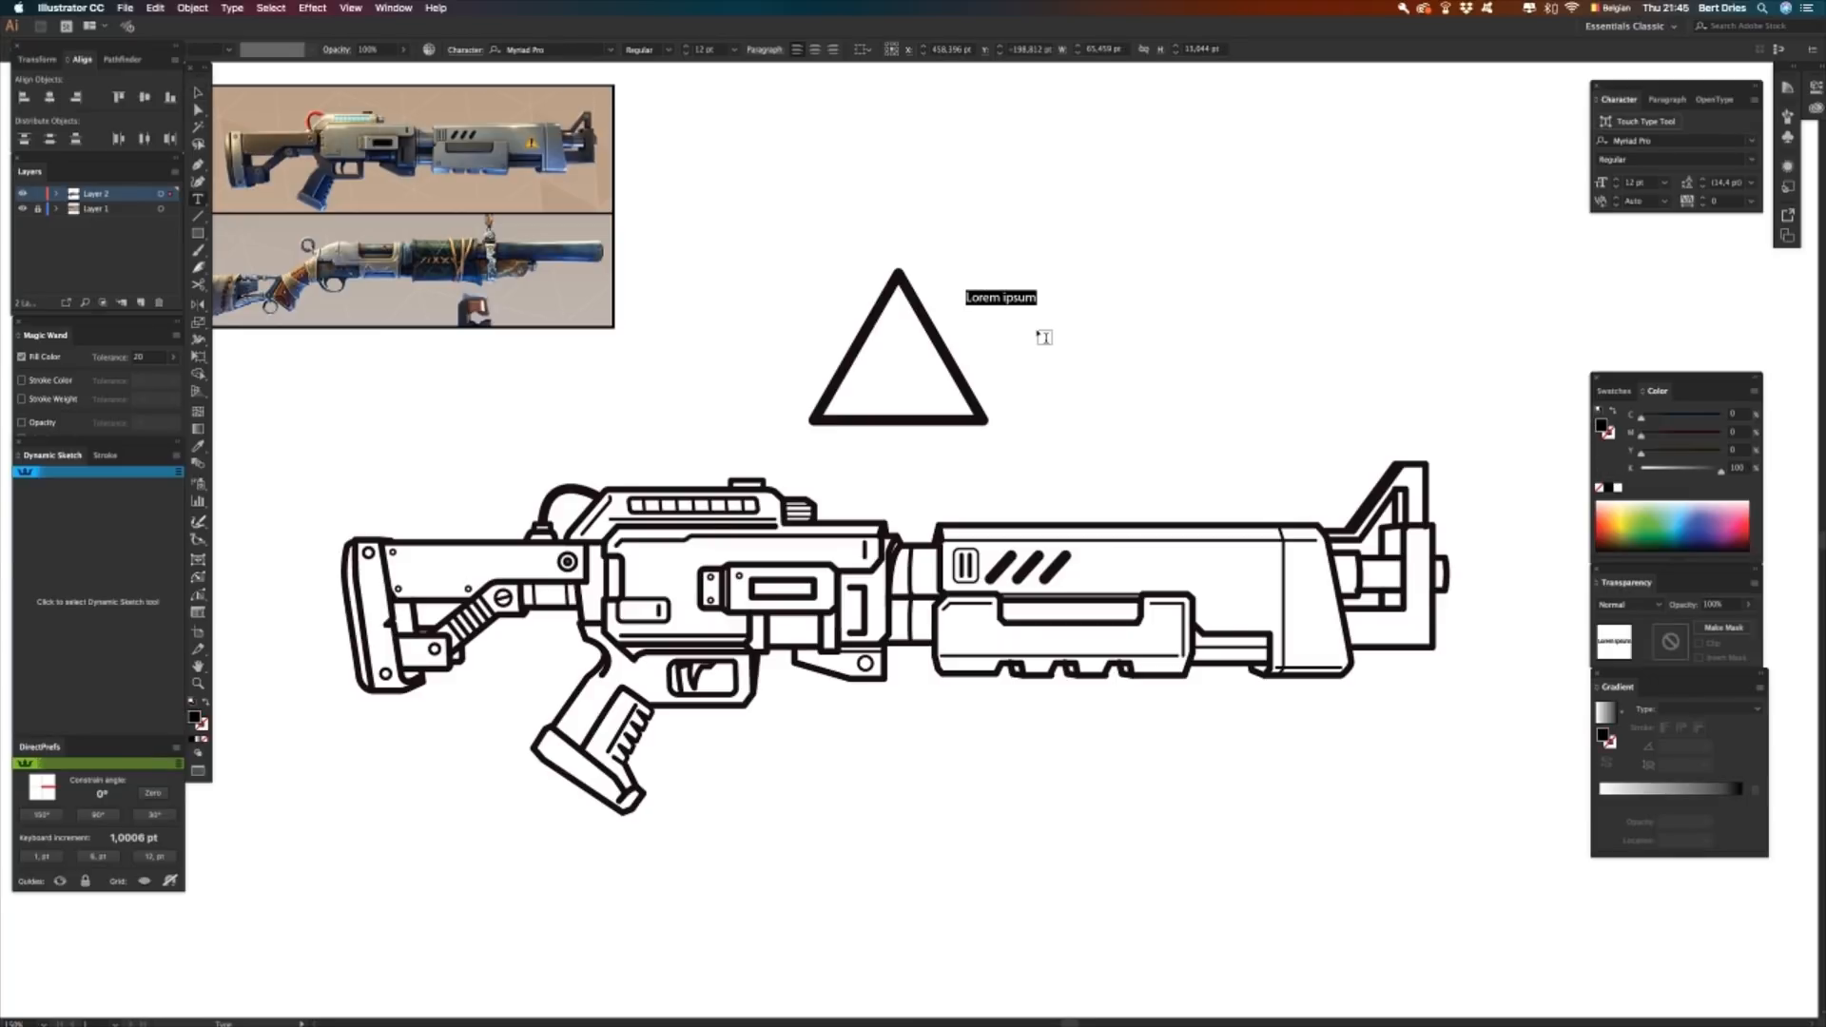
pyautogui.write('!')
pyautogui.press('Escape')
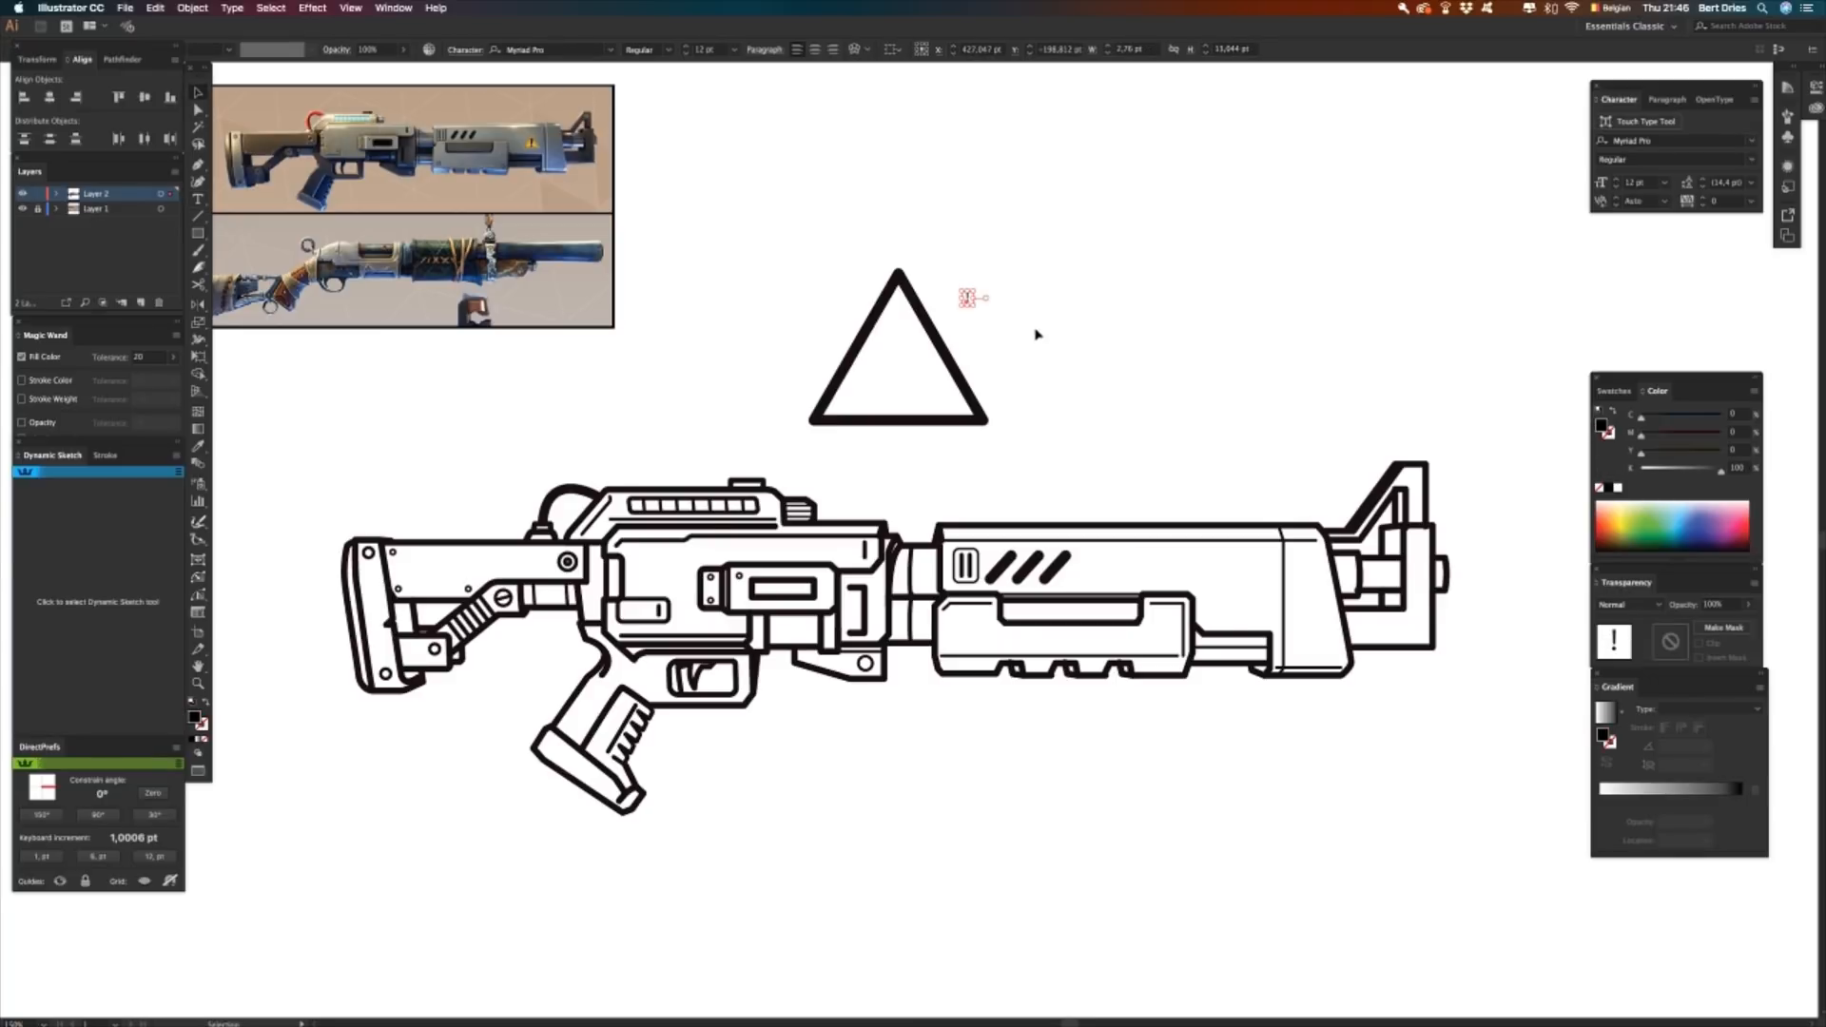
pyautogui.moveTo(980, 309); pyautogui.dragTo(1116, 430)
# - Set the exclamation mark's font to Arial Rounded MT Bold
pyautogui.doubleClick(1018, 361)
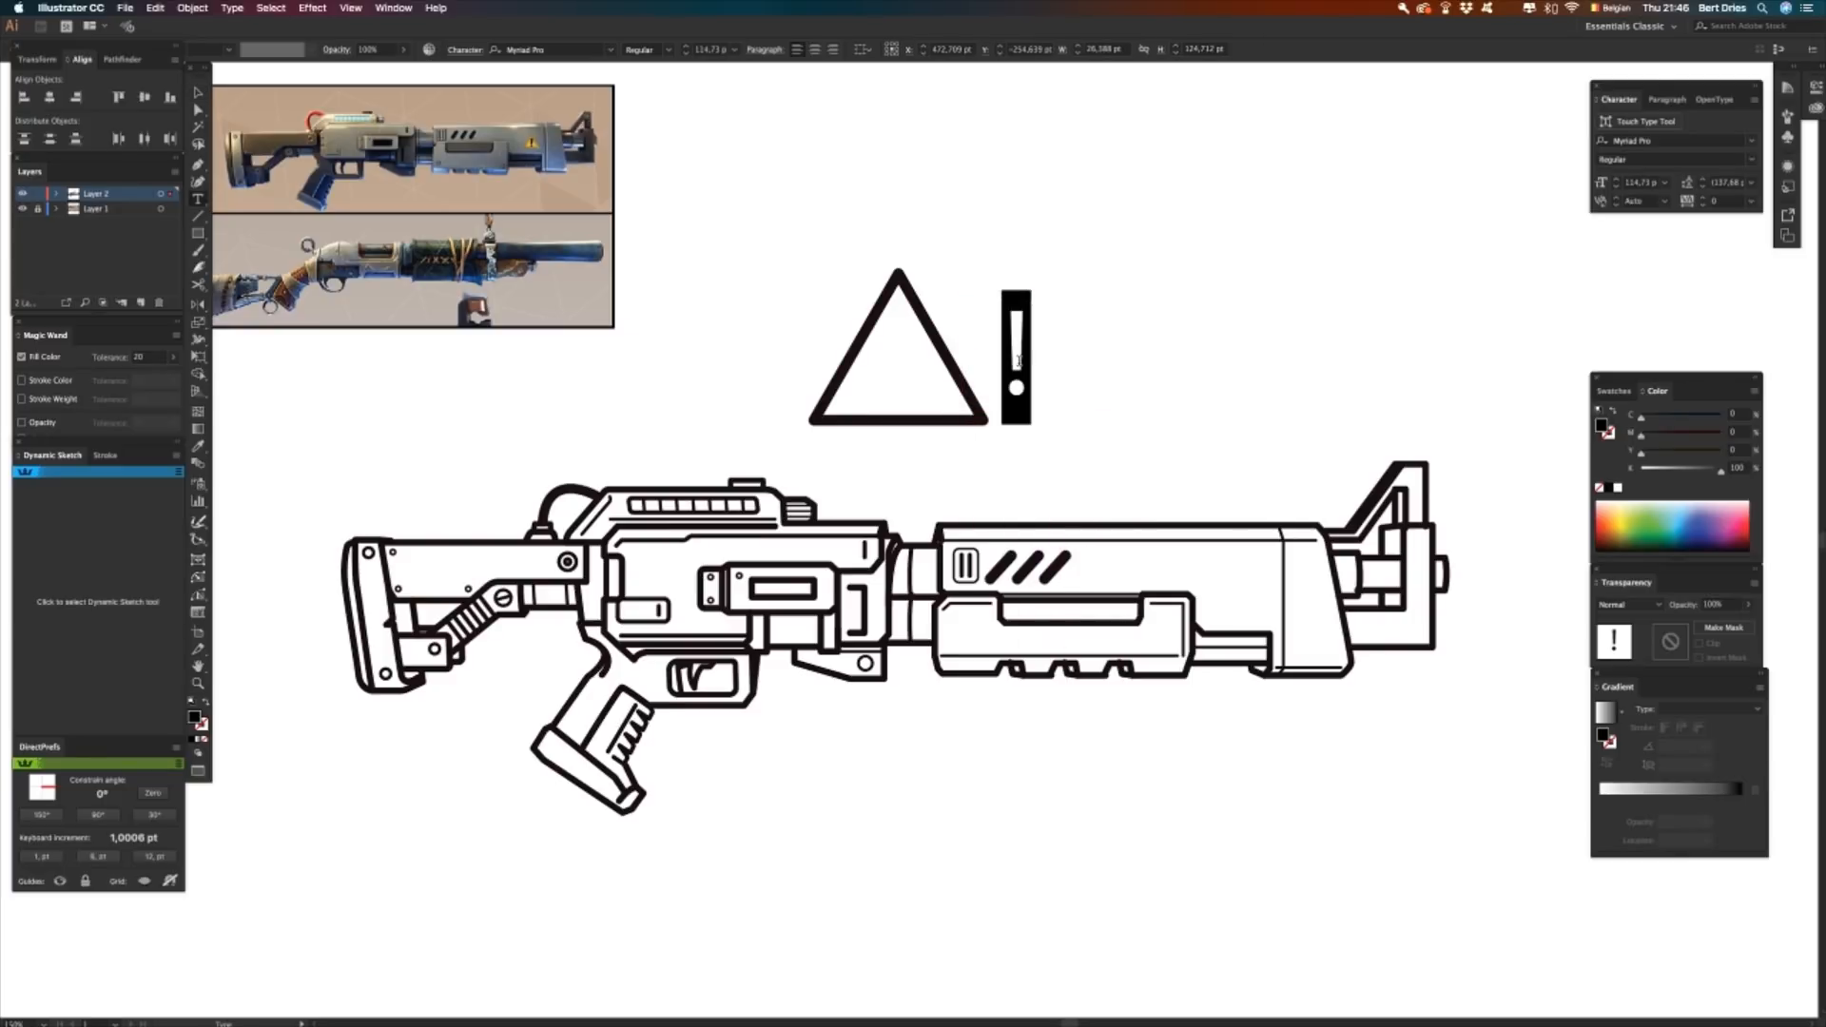
pyautogui.press('super+t')
pyautogui.press('super+t')
pyautogui.moveTo(1707, 85); pyautogui.dragTo(1251, 187)
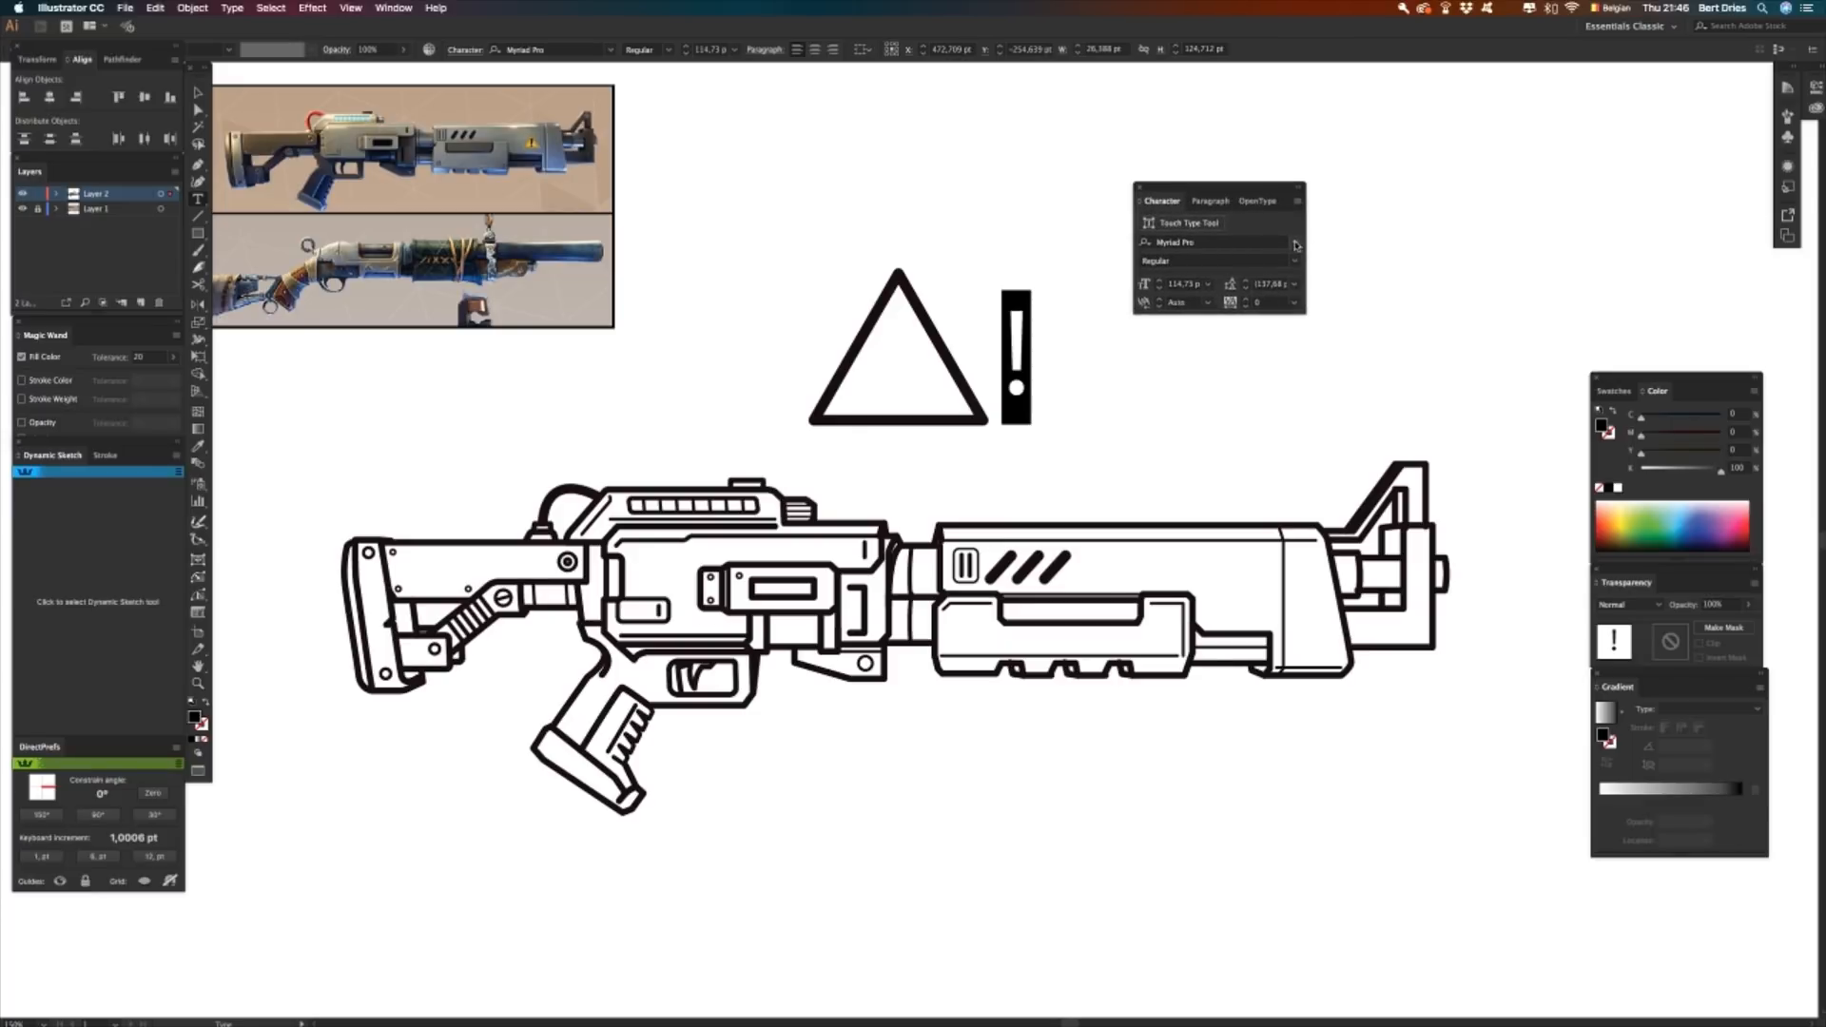
pyautogui.click(1242, 244)
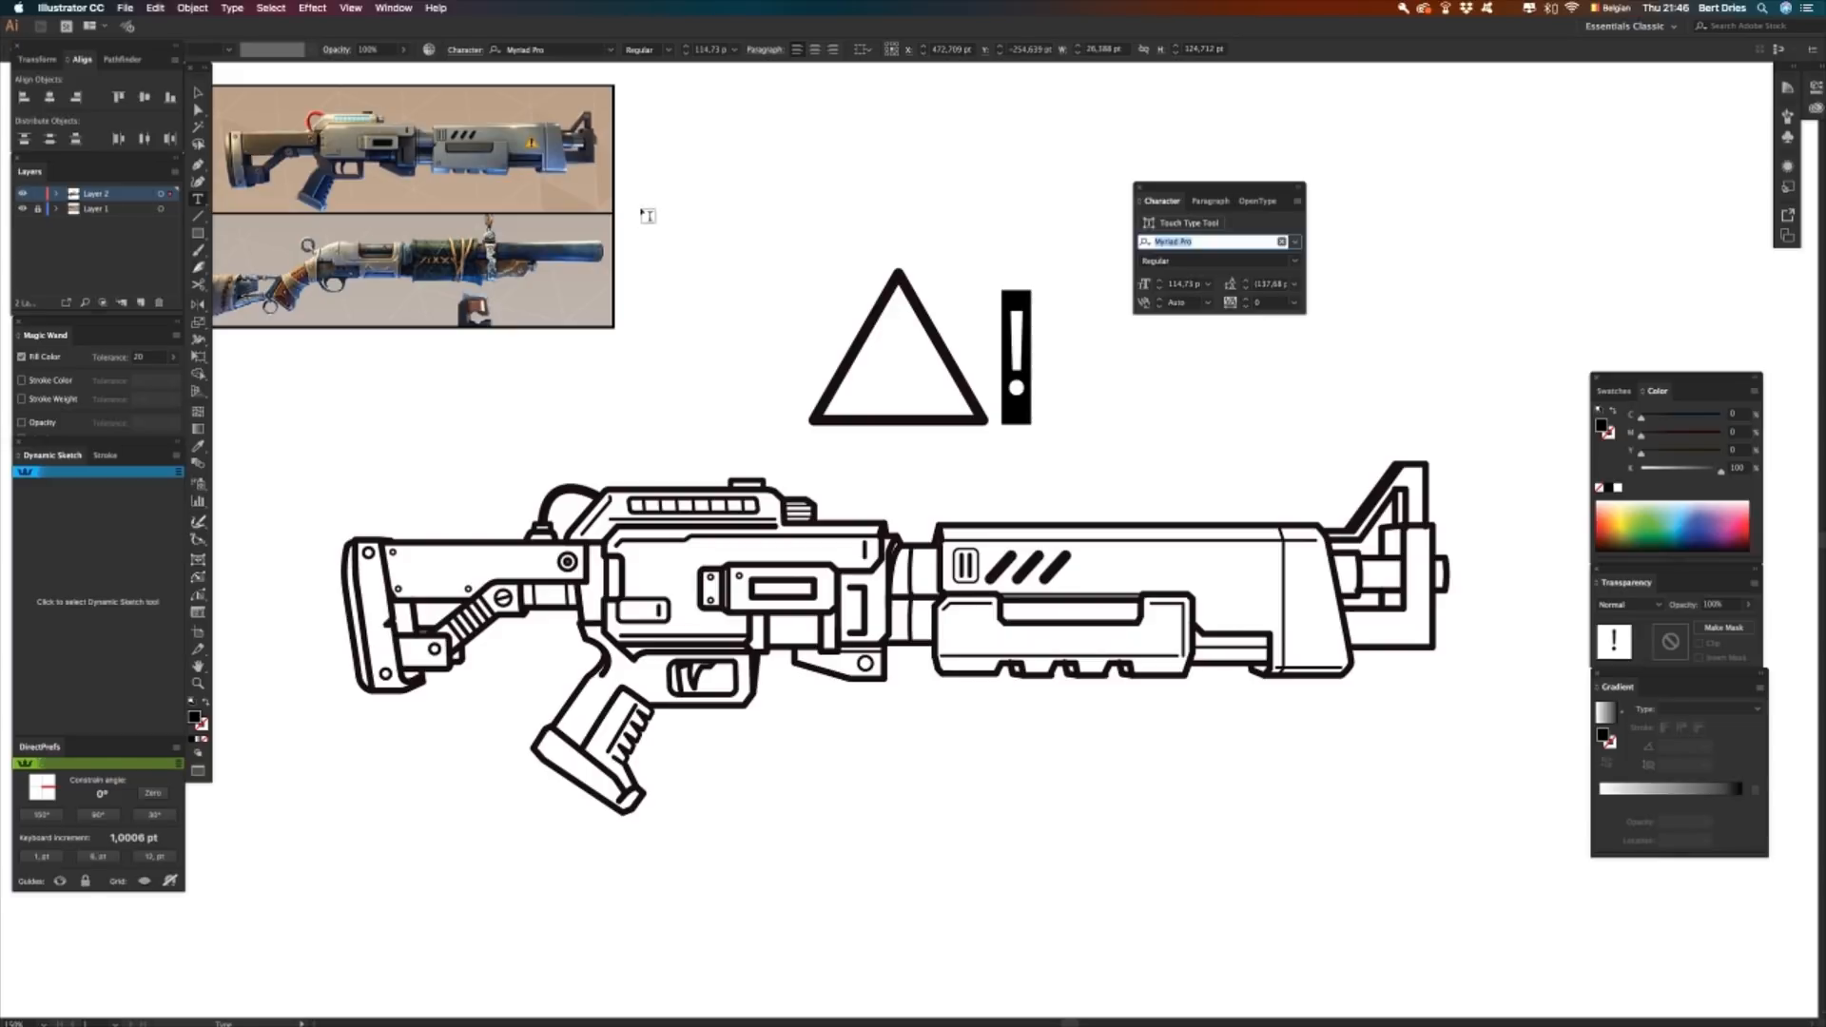
pyautogui.write('aria')
pyautogui.press('Down')
pyautogui.press('Down')
pyautogui.press('Down')
pyautogui.press('Down')
pyautogui.press('Down')
pyautogui.press('Down')
pyautogui.press('Down')
pyautogui.press('Down')
pyautogui.press('Down')
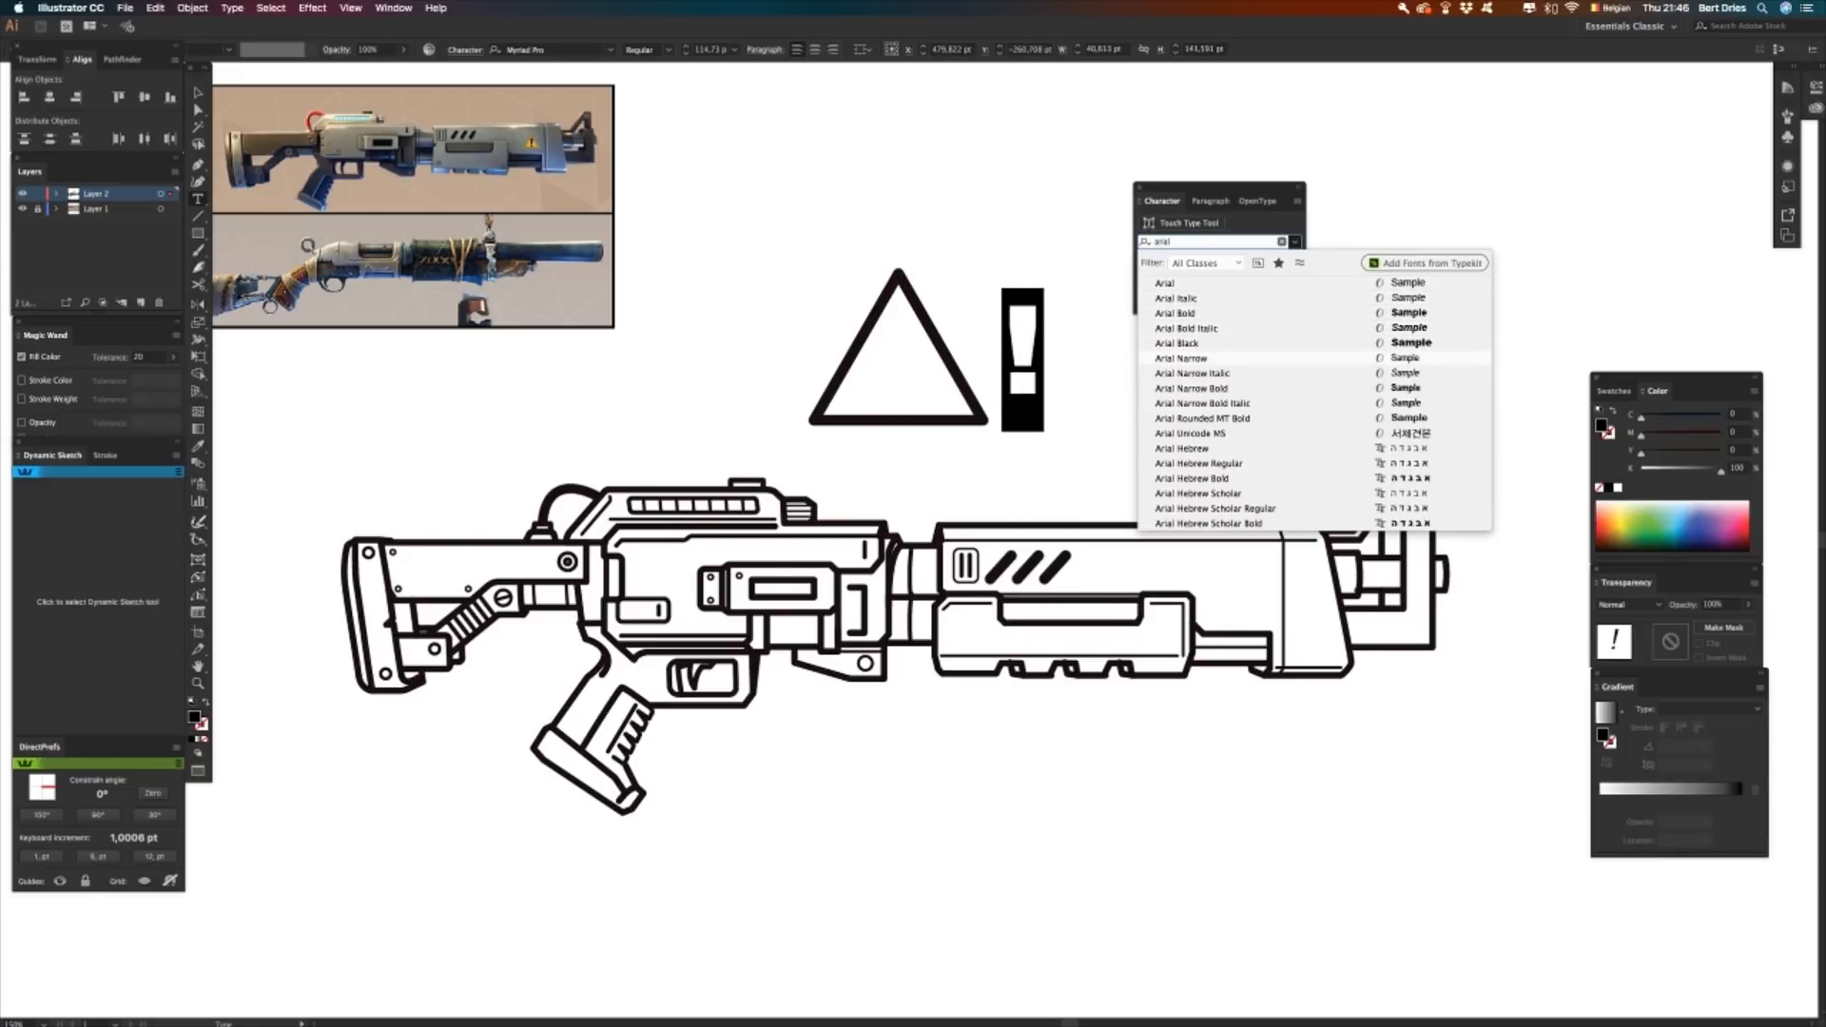
pyautogui.press('Up')
pyautogui.press('Down')
pyautogui.press('Down')
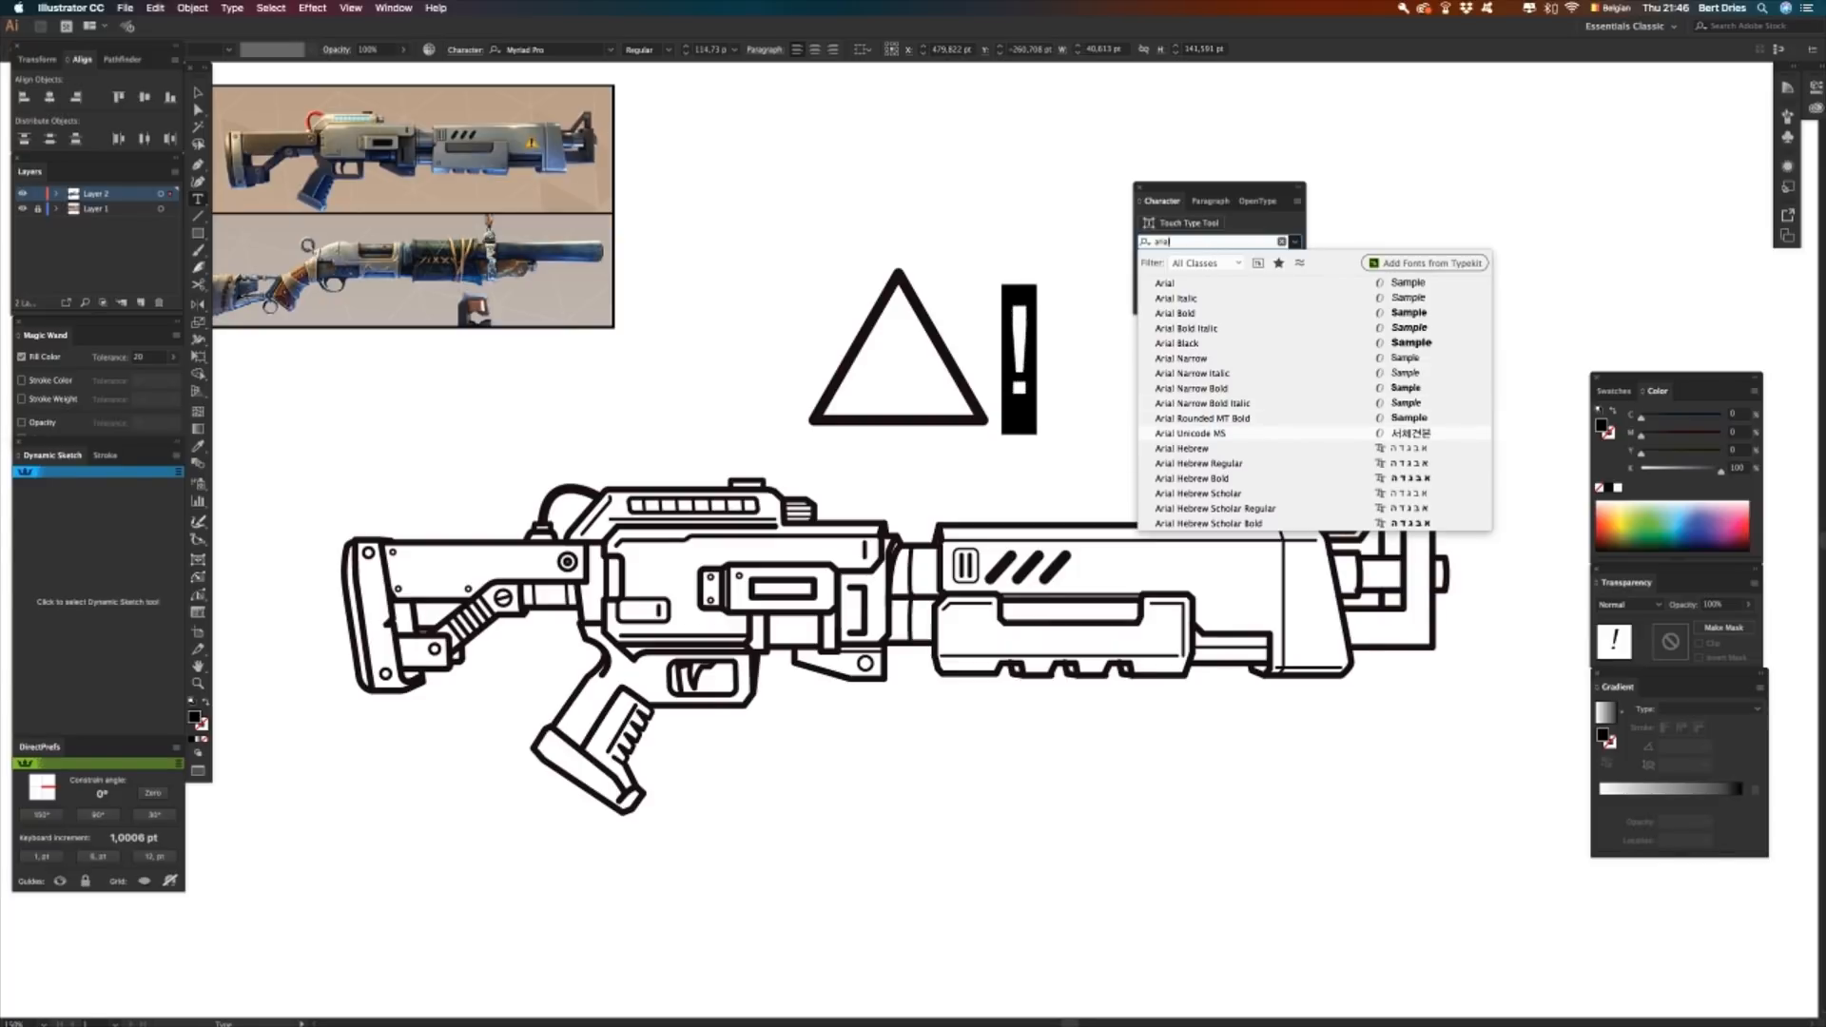
pyautogui.press('Up')
pyautogui.press('Return')
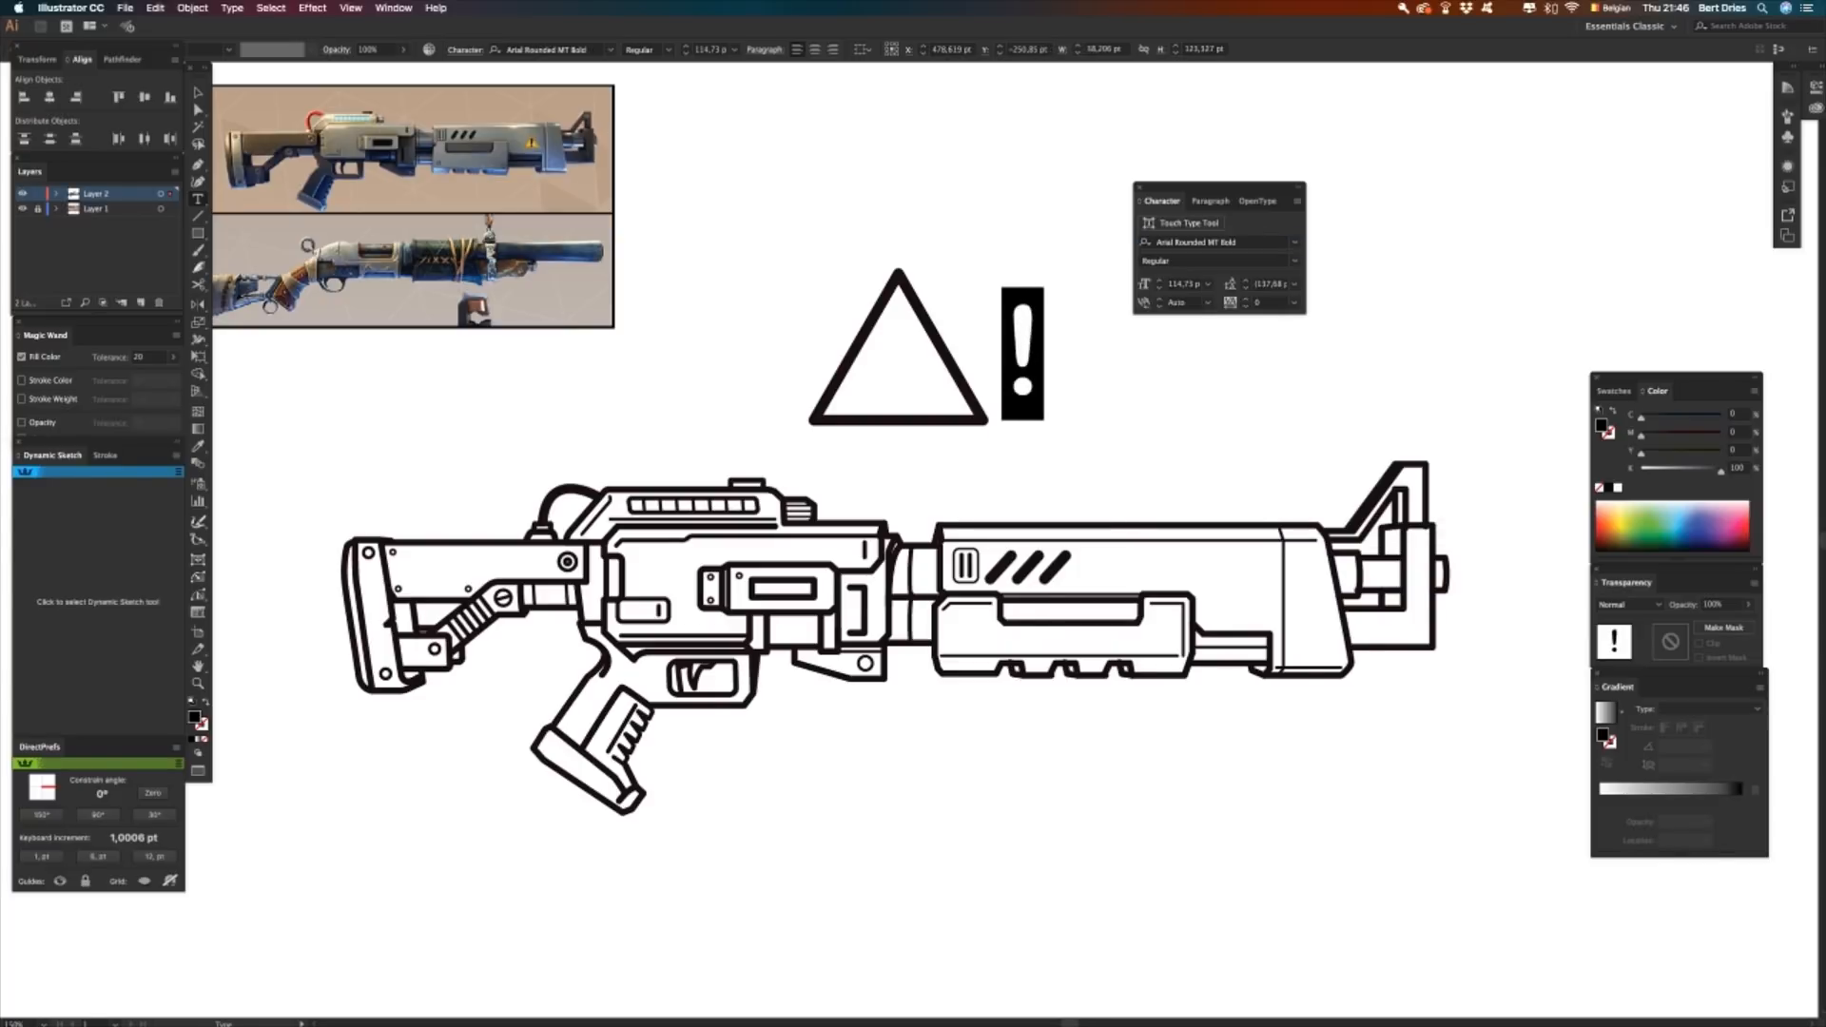
pyautogui.press('Escape')
# - Move the exclamation mark into the triangle, centre it beneath the apex and deselect it
pyautogui.hotkey('shift', 'Left')
pyautogui.hotkey('shift', 'Left')
pyautogui.hotkey('shift', 'Left')
pyautogui.hotkey('shift', 'Left')
pyautogui.hotkey('shift', 'Left')
pyautogui.hotkey('shift', 'Left')
pyautogui.hotkey('shift', 'Left')
pyautogui.hotkey('shift', 'Left')
pyautogui.hotkey('shift', 'Left')
pyautogui.hotkey('shift', 'Left')
pyautogui.hotkey('shift', 'Left')
pyautogui.hotkey('shift', 'Left')
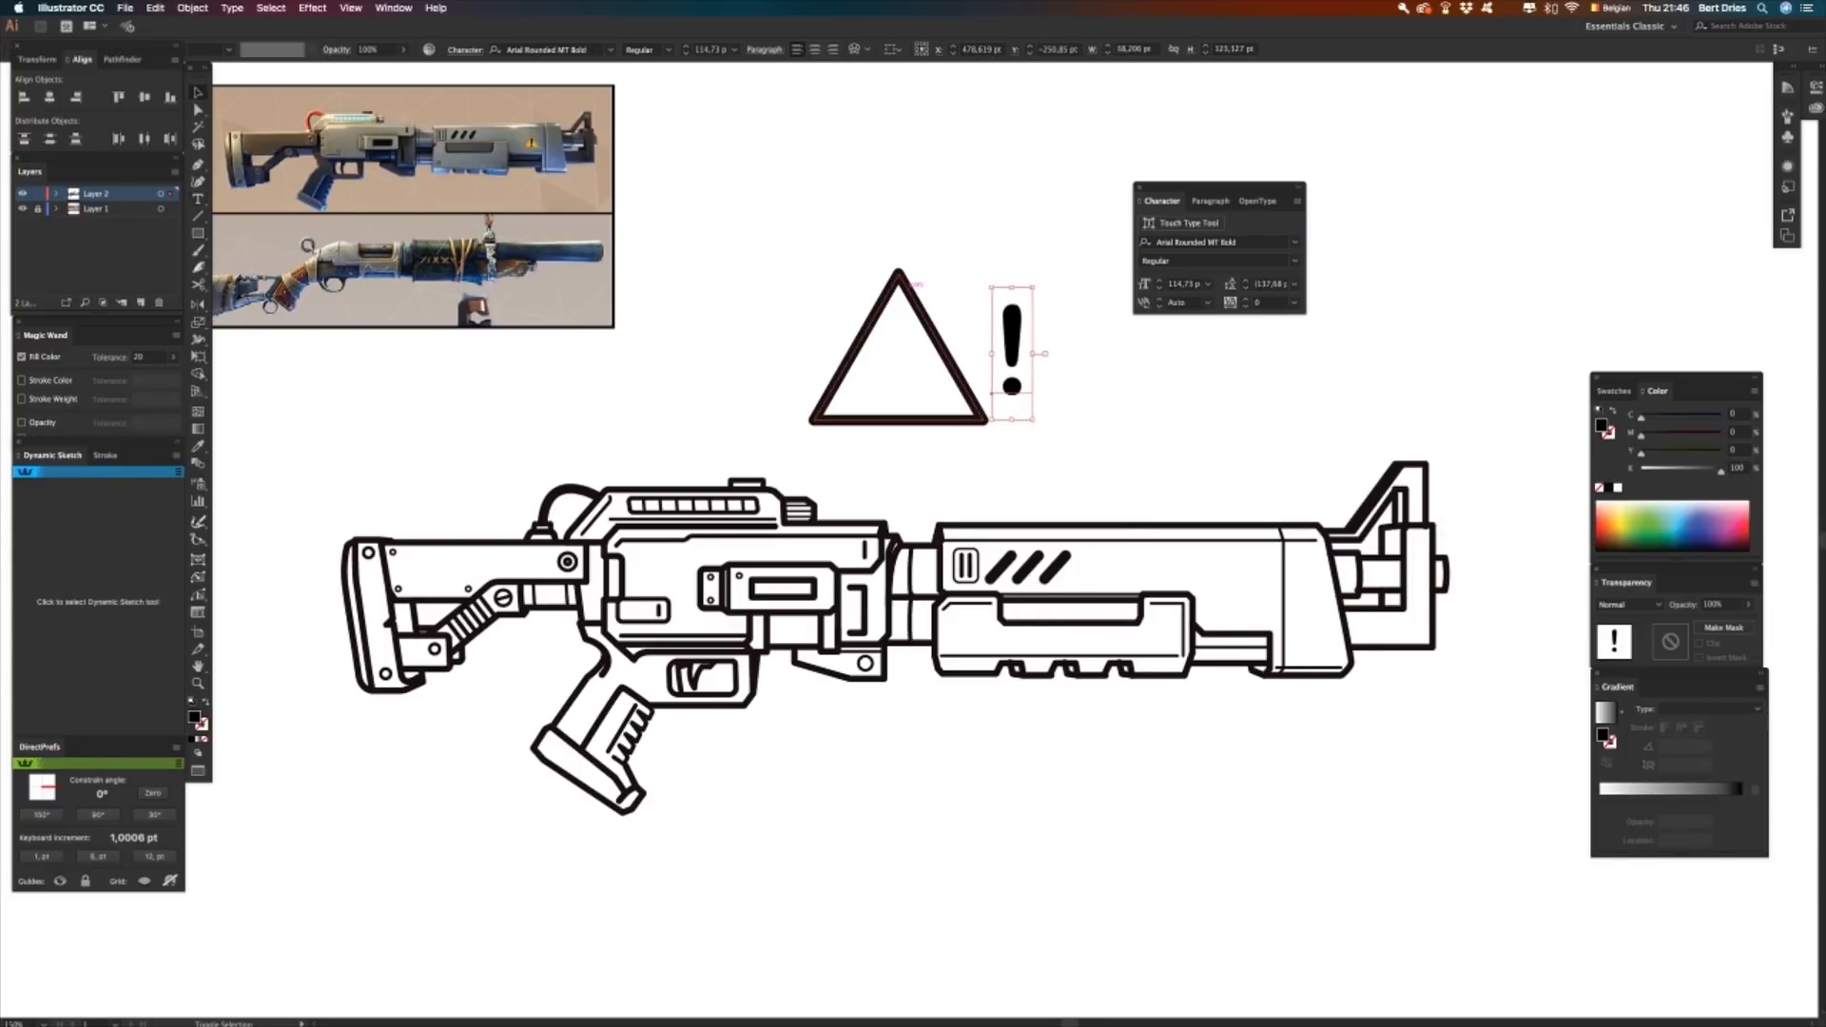
pyautogui.hotkey('shift', 'Right')
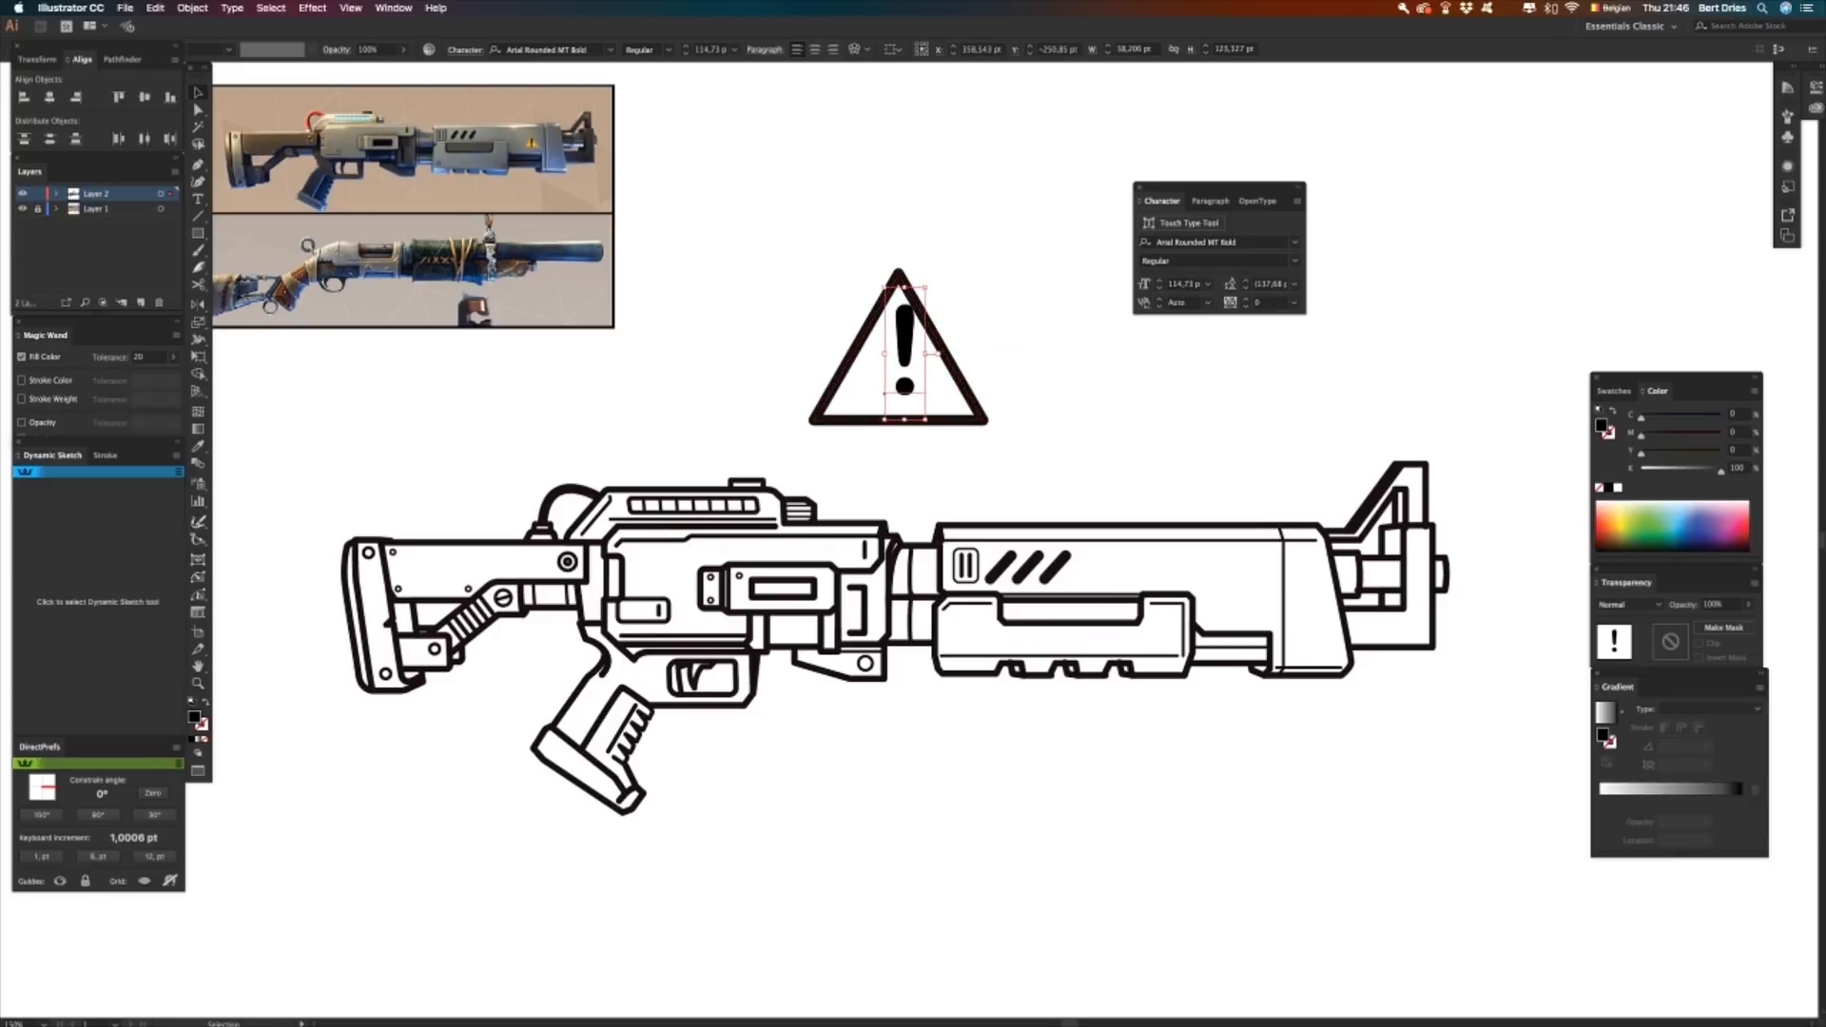
pyautogui.press('Down')
pyautogui.press('Down')
pyautogui.press('Left')
pyautogui.press('Left')
pyautogui.press('Down')
pyautogui.press('Down')
pyautogui.press('Left')
pyautogui.press('Left')
pyautogui.press('Down')
pyautogui.press('Down')
pyautogui.press('Left')
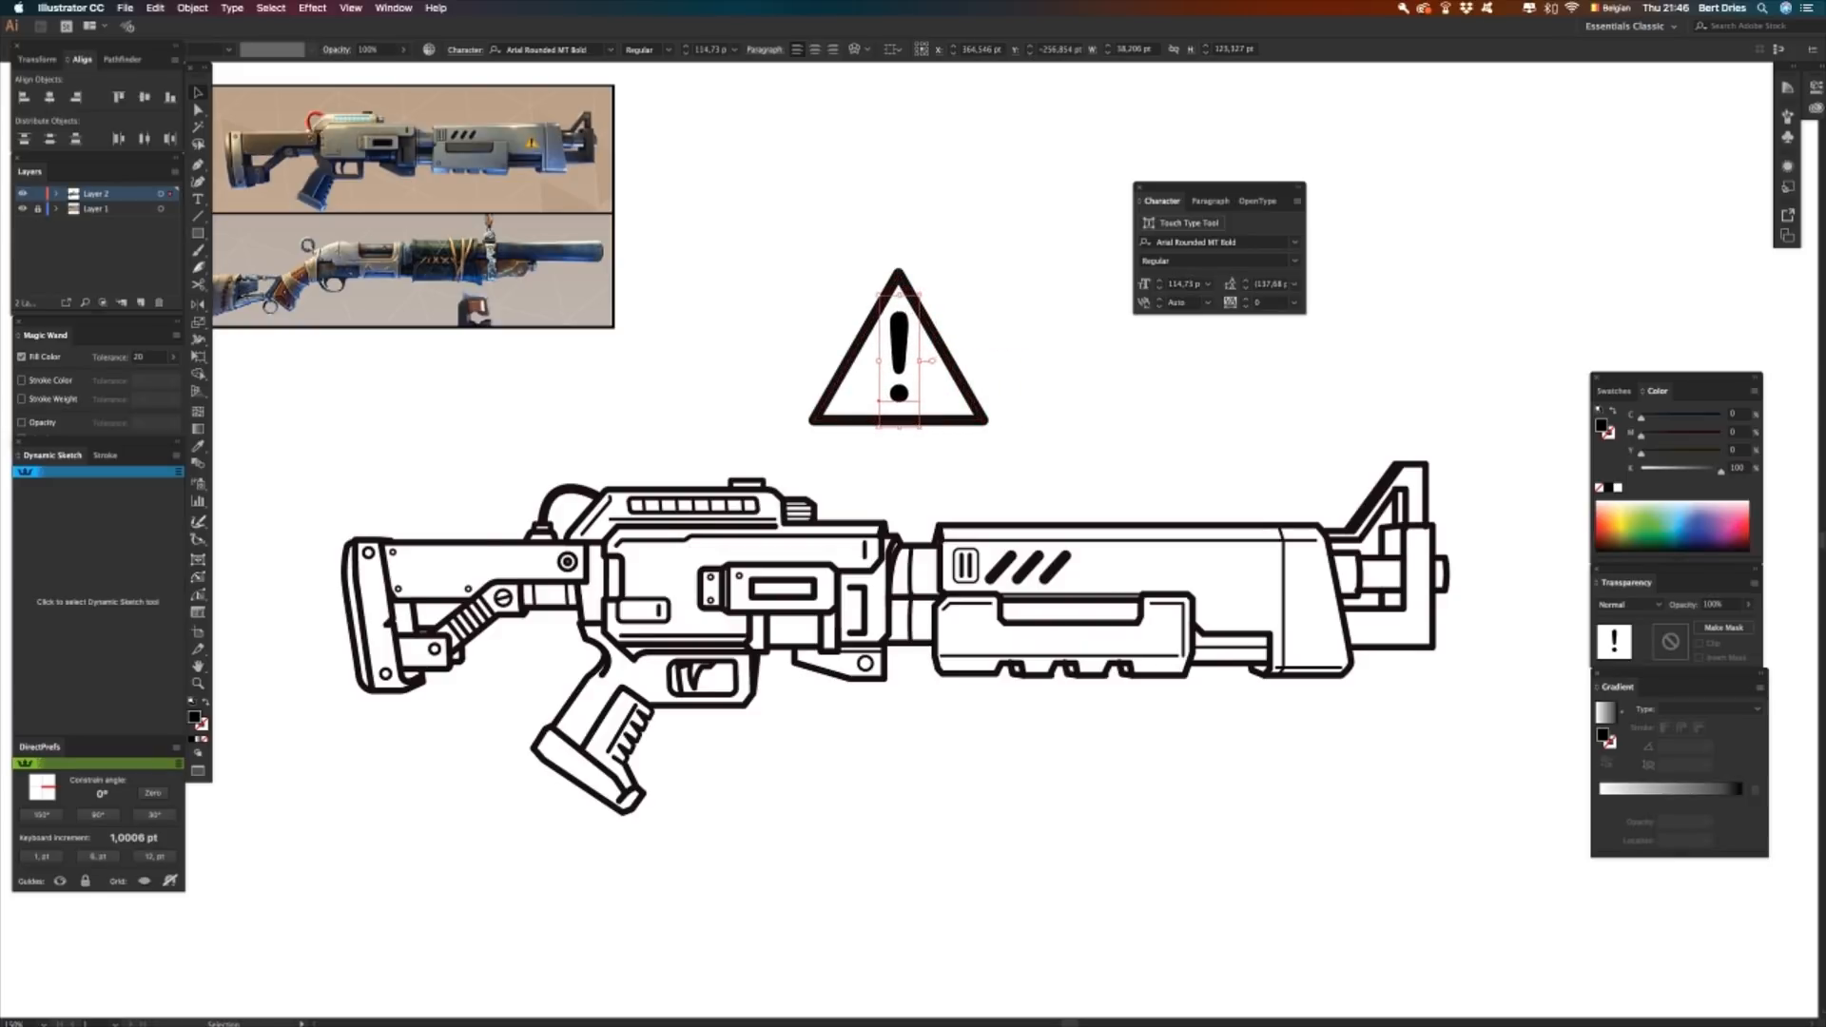
pyautogui.press('Down')
pyautogui.press('Down')
pyautogui.press('Down')
pyautogui.click(1028, 334)
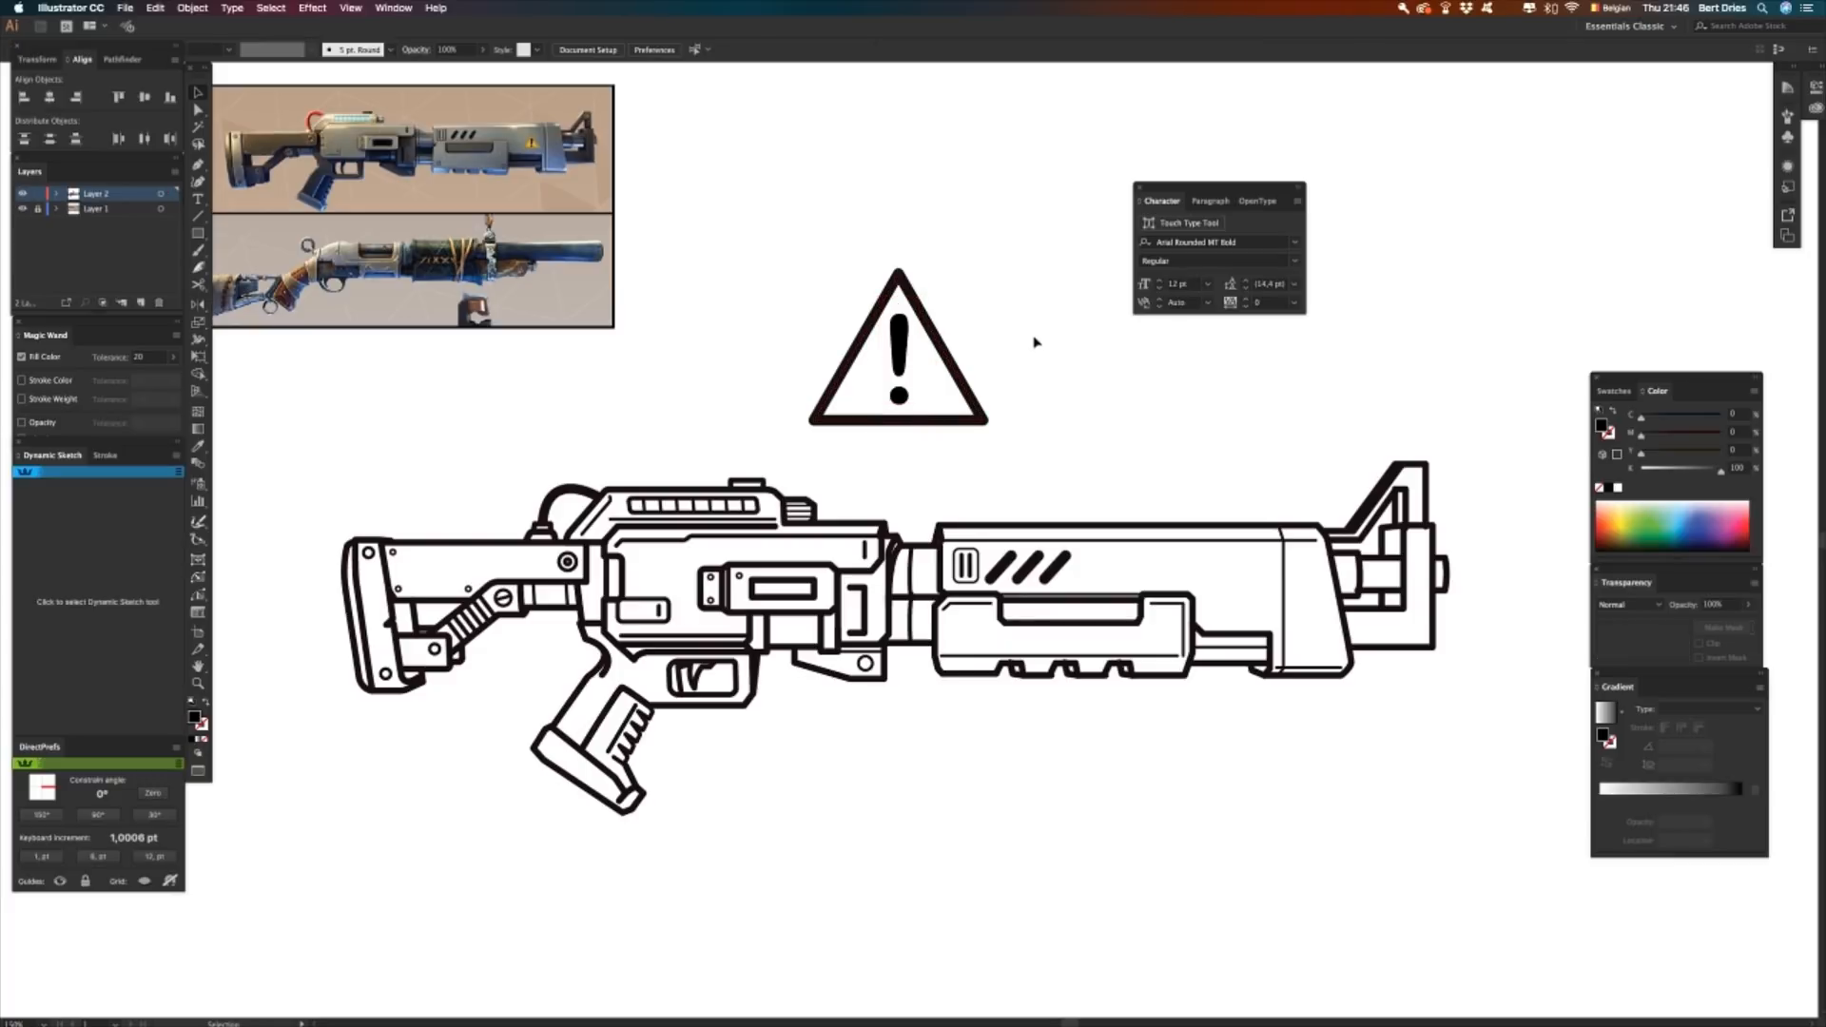
# - Offset the triangle's path outward by 15 pt with miter joins to add a second outline around the warning sign
pyautogui.moveTo(1035, 349); pyautogui.dragTo(959, 419)
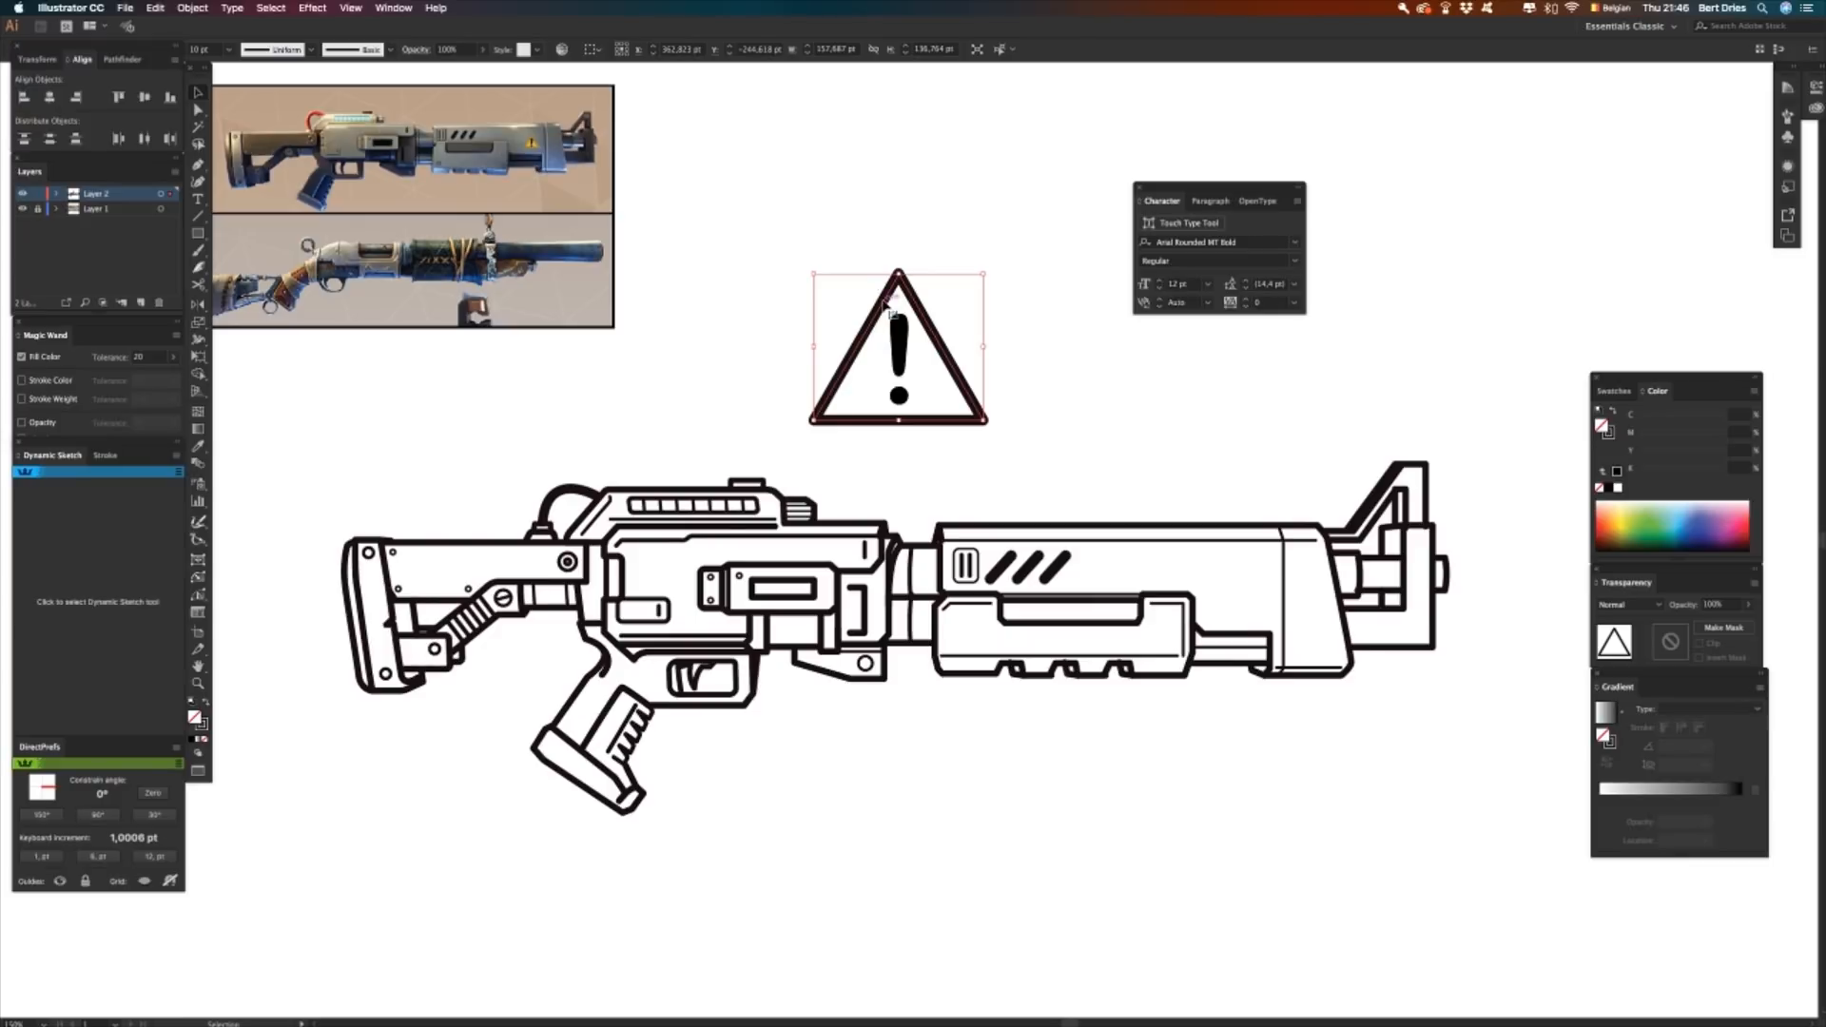
pyautogui.click(868, 212)
pyautogui.click(906, 269)
pyautogui.click(193, 7)
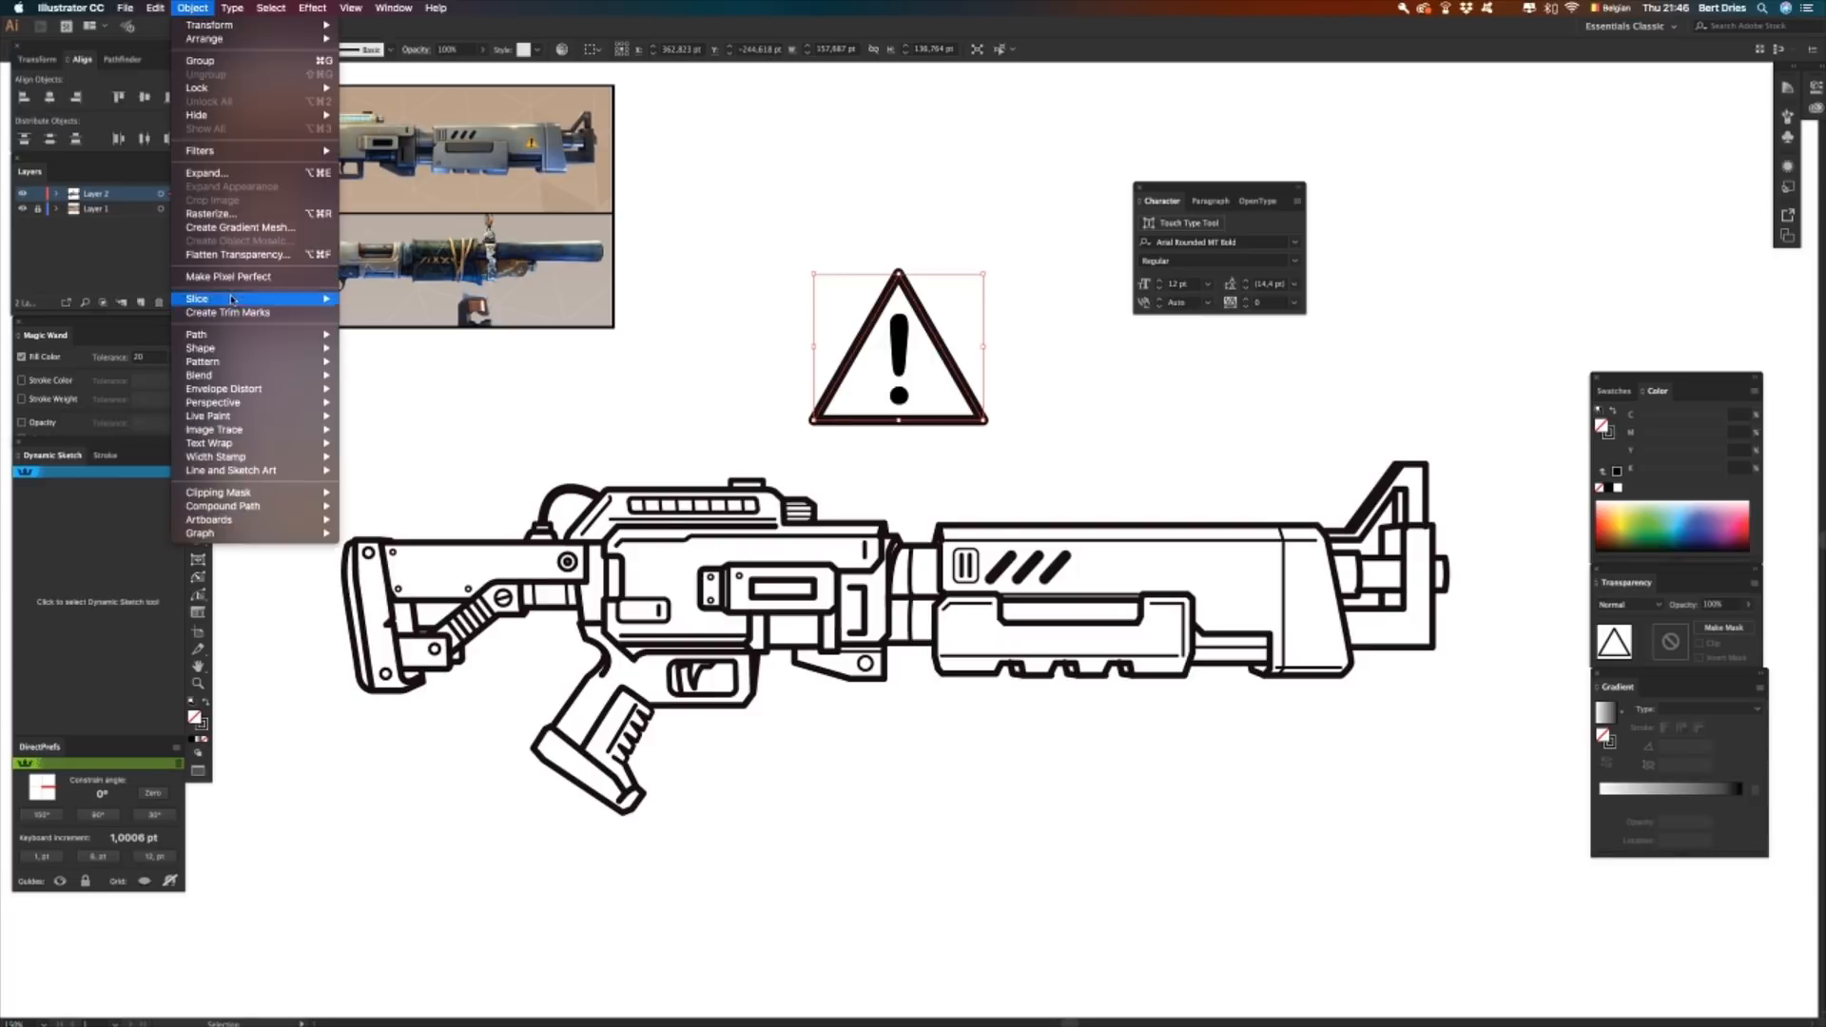
pyautogui.moveTo(248, 335)
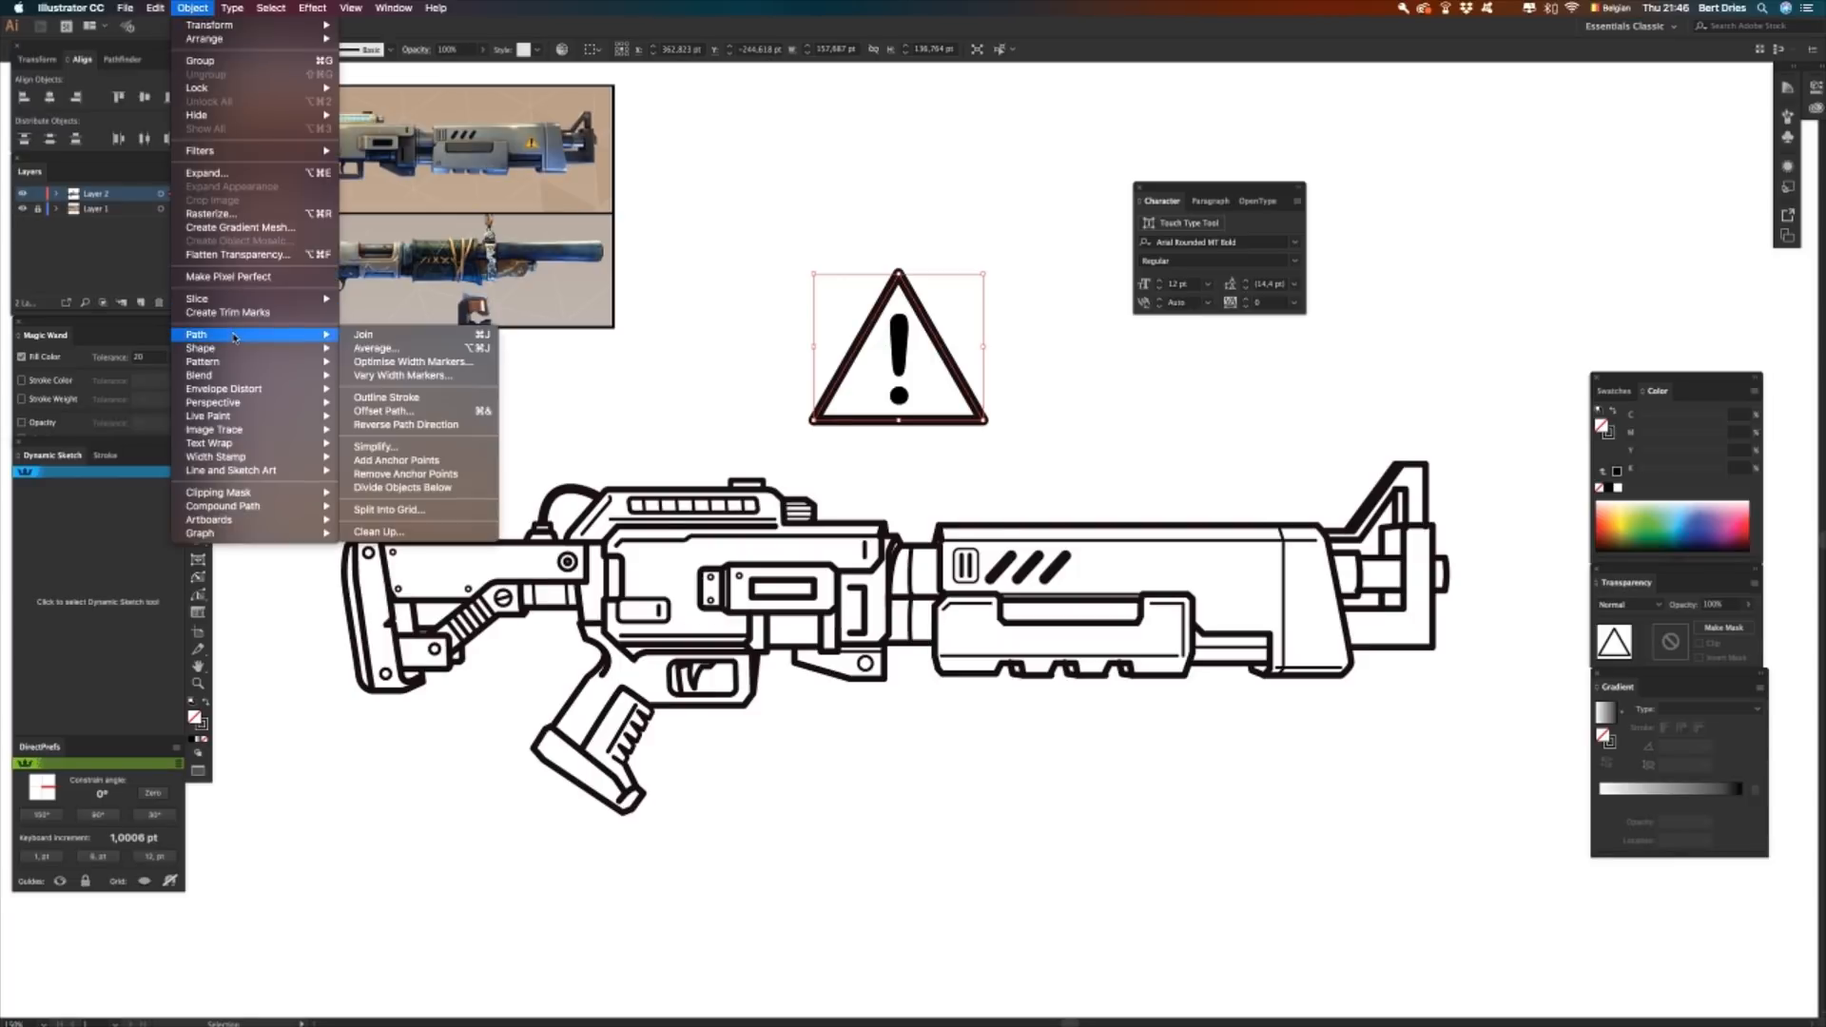
pyautogui.click(451, 411)
pyautogui.moveTo(389, 289); pyautogui.dragTo(849, 491)
pyautogui.click(773, 583)
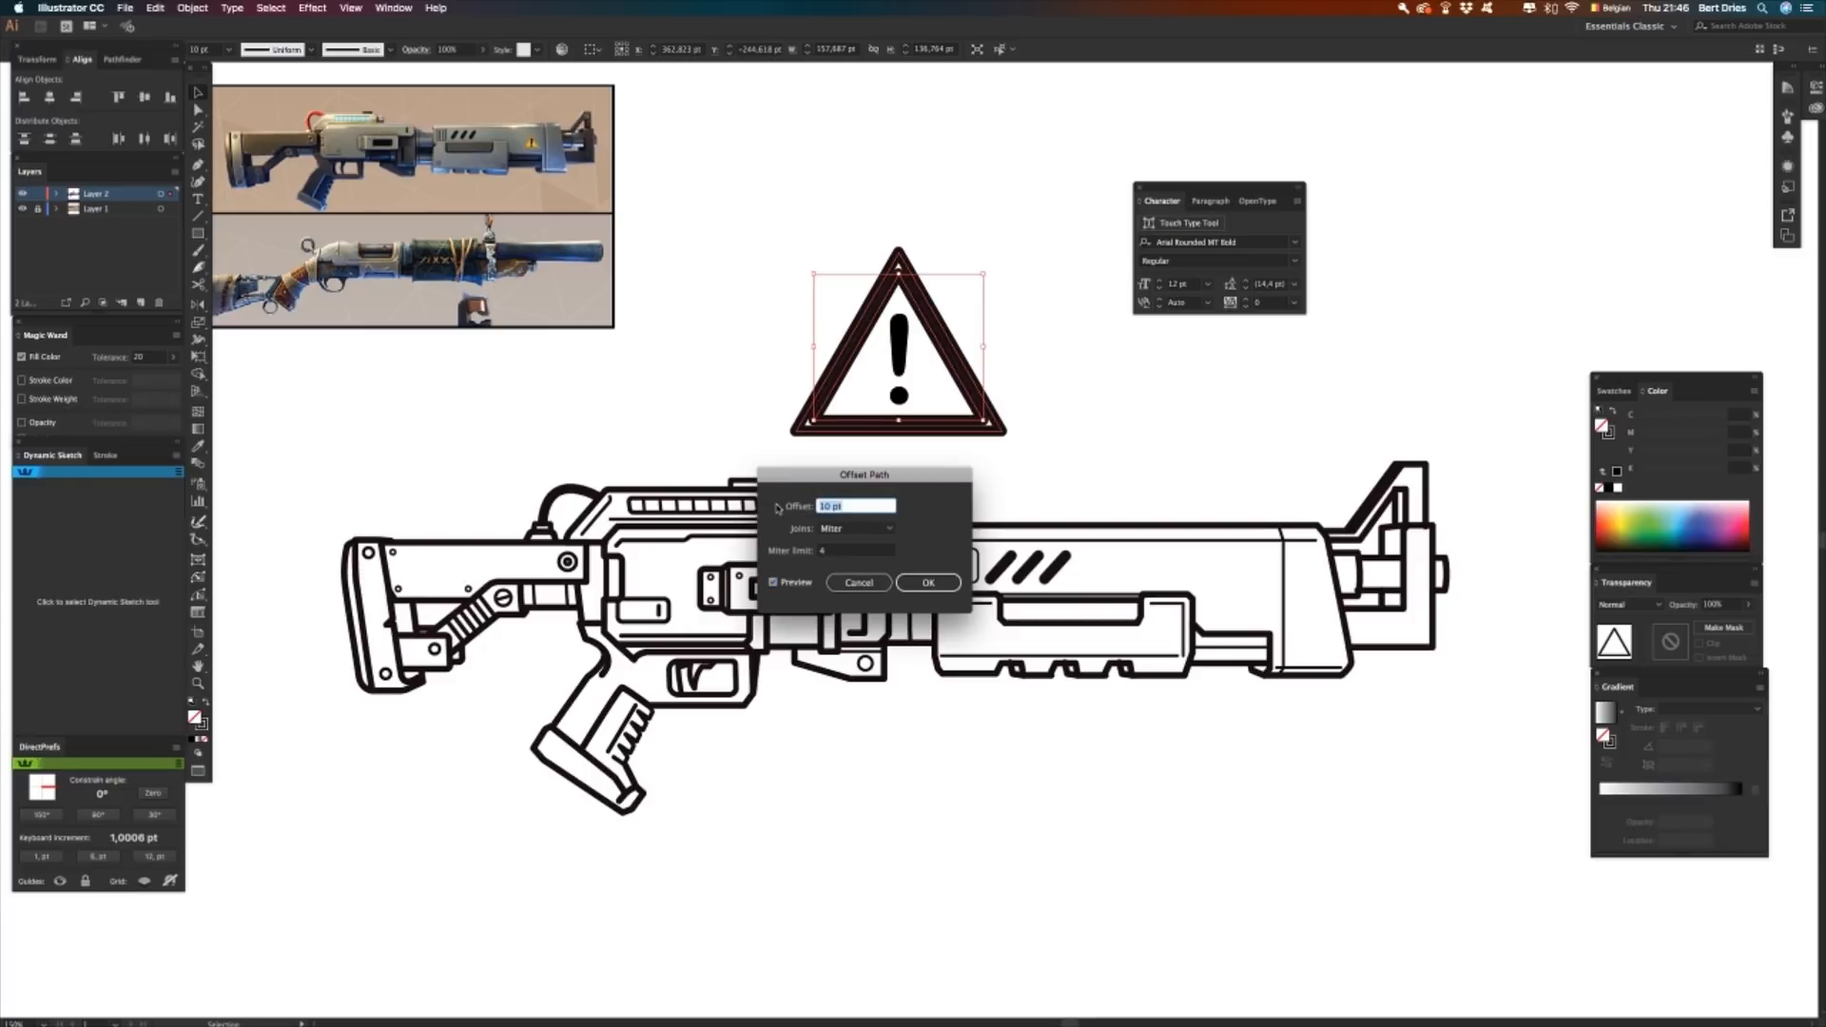
pyautogui.press('Up')
pyautogui.press('Up')
pyautogui.press('Up')
pyautogui.press('Up')
pyautogui.press('Up')
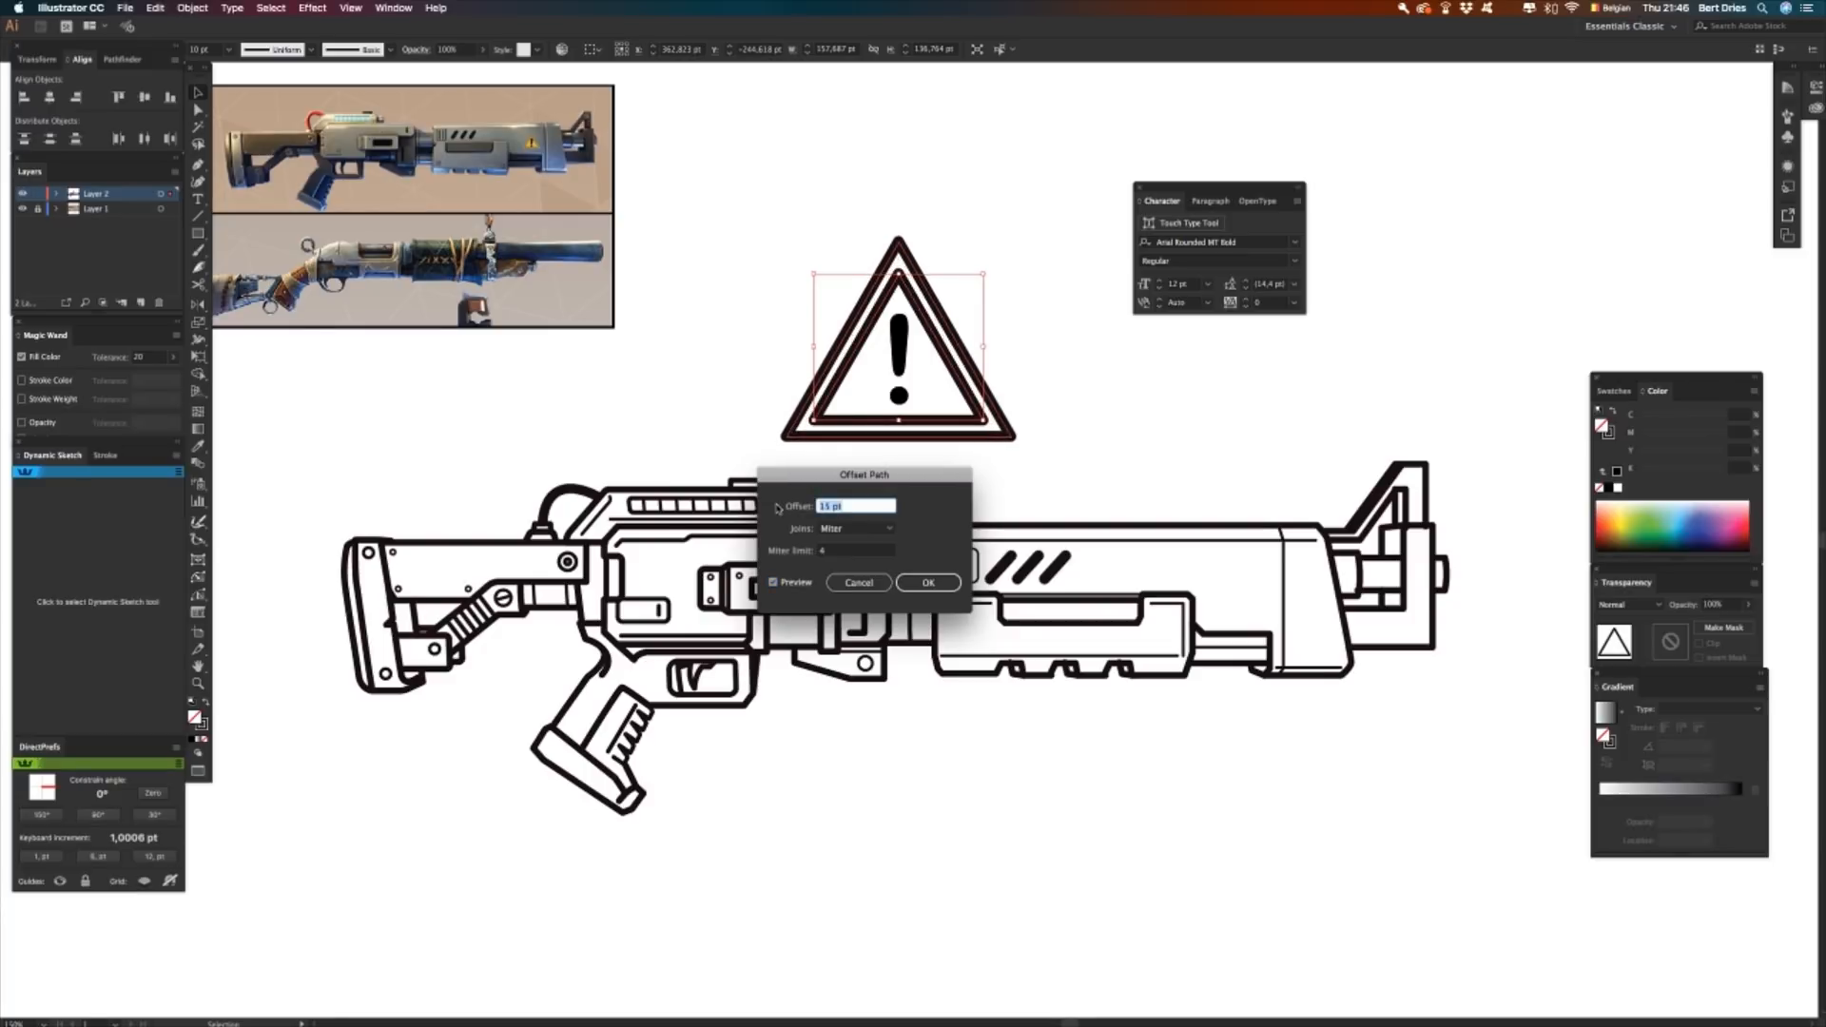
pyautogui.press('Return')
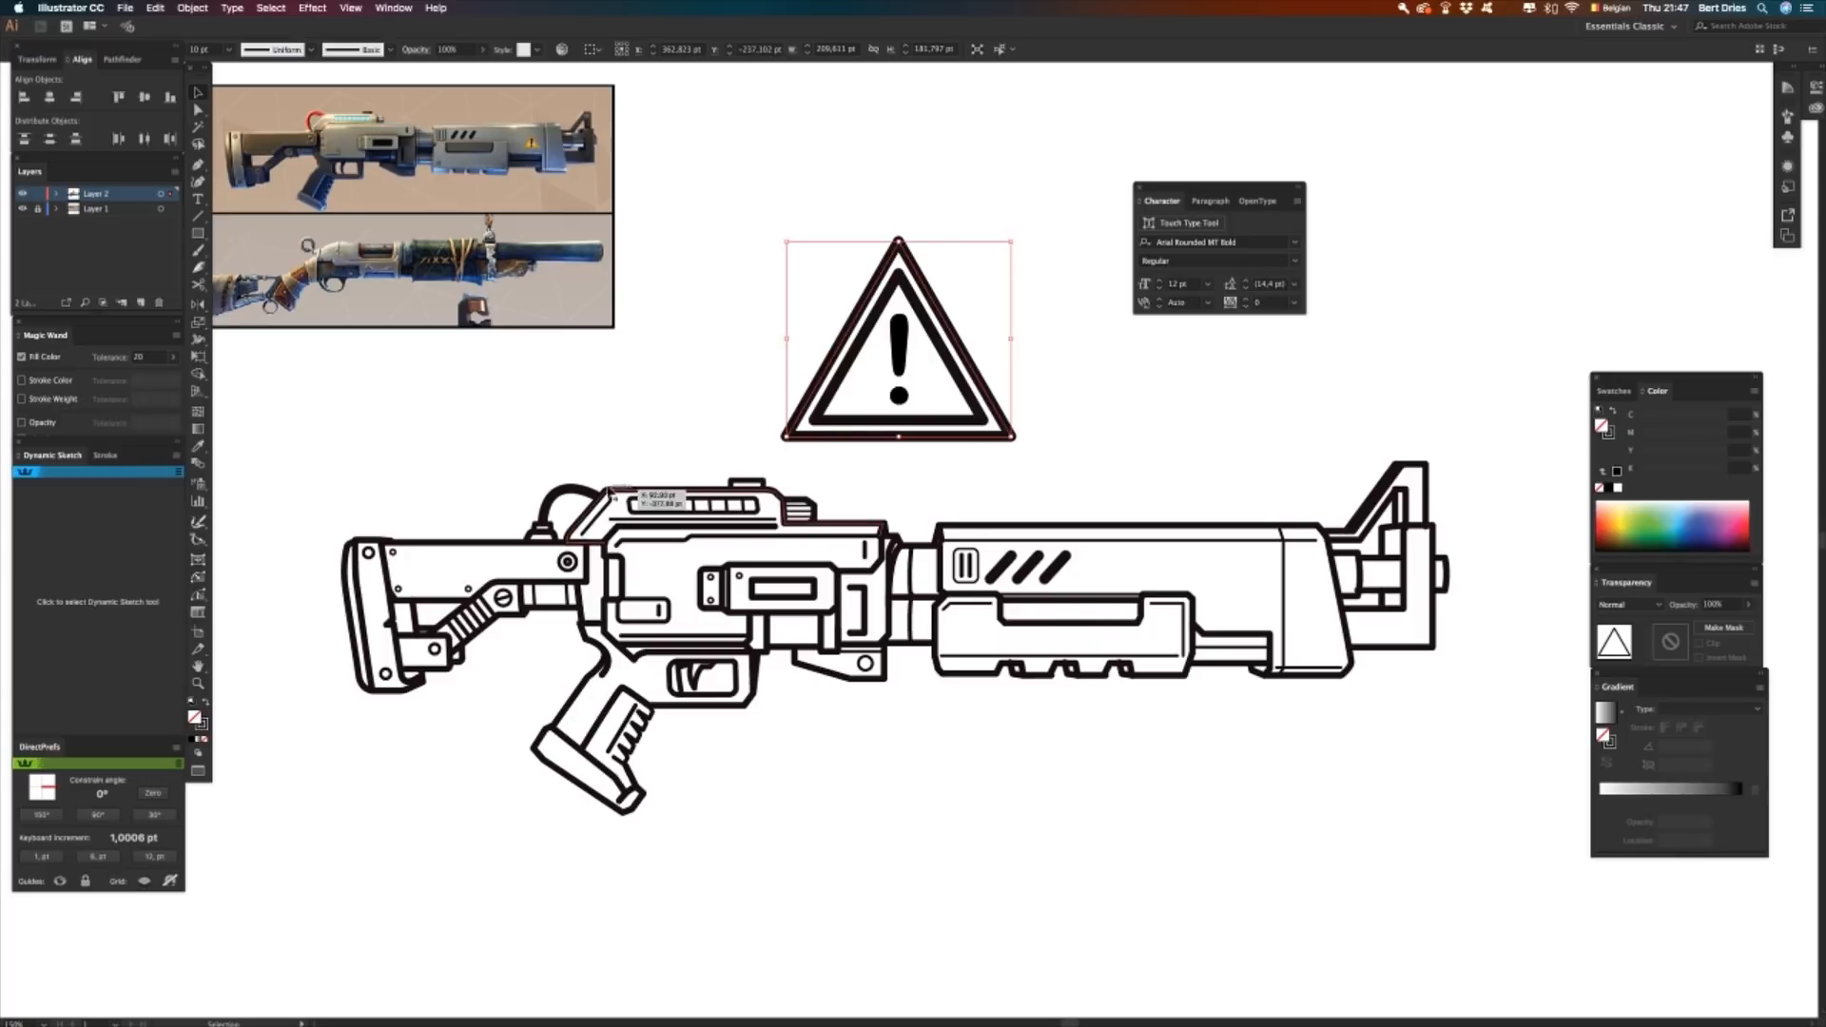
# - Set the outer triangle's stroke weight to 5 pt
pyautogui.click(105, 456)
pyautogui.click(91, 477)
pyautogui.write('4')
pyautogui.press('Return')
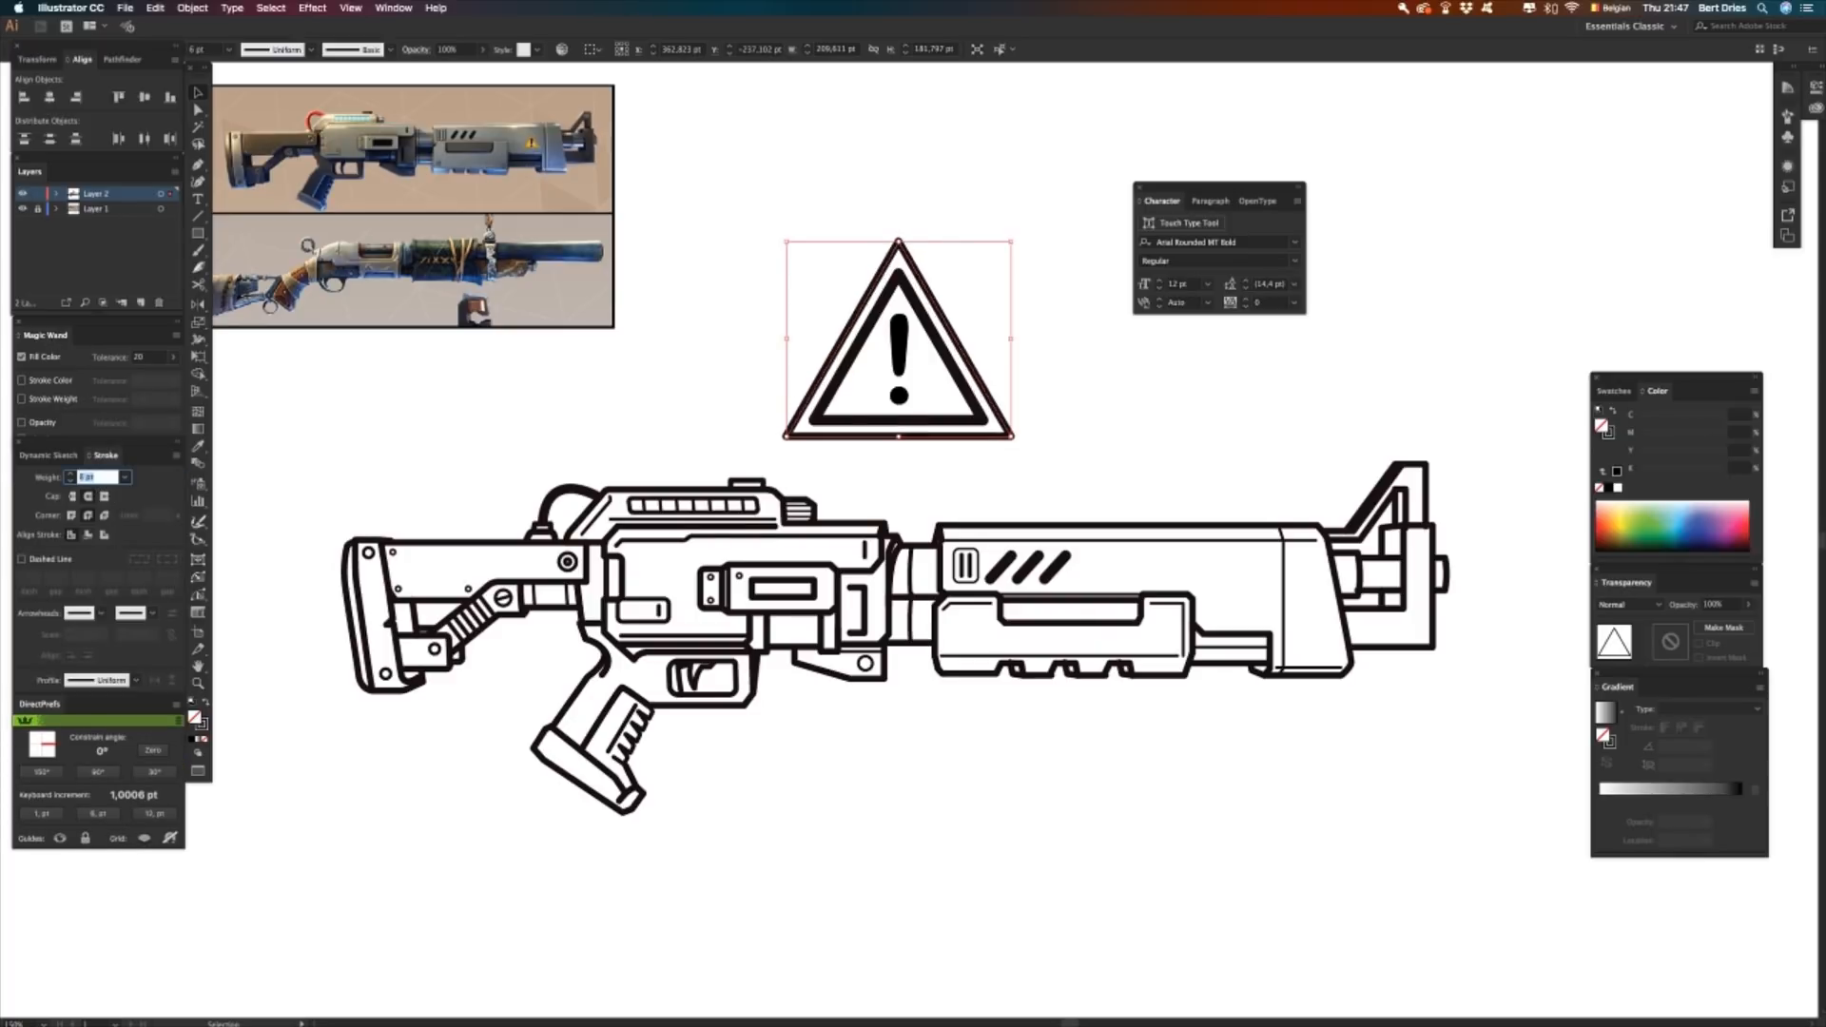
pyautogui.press('Up')
pyautogui.press('Return')
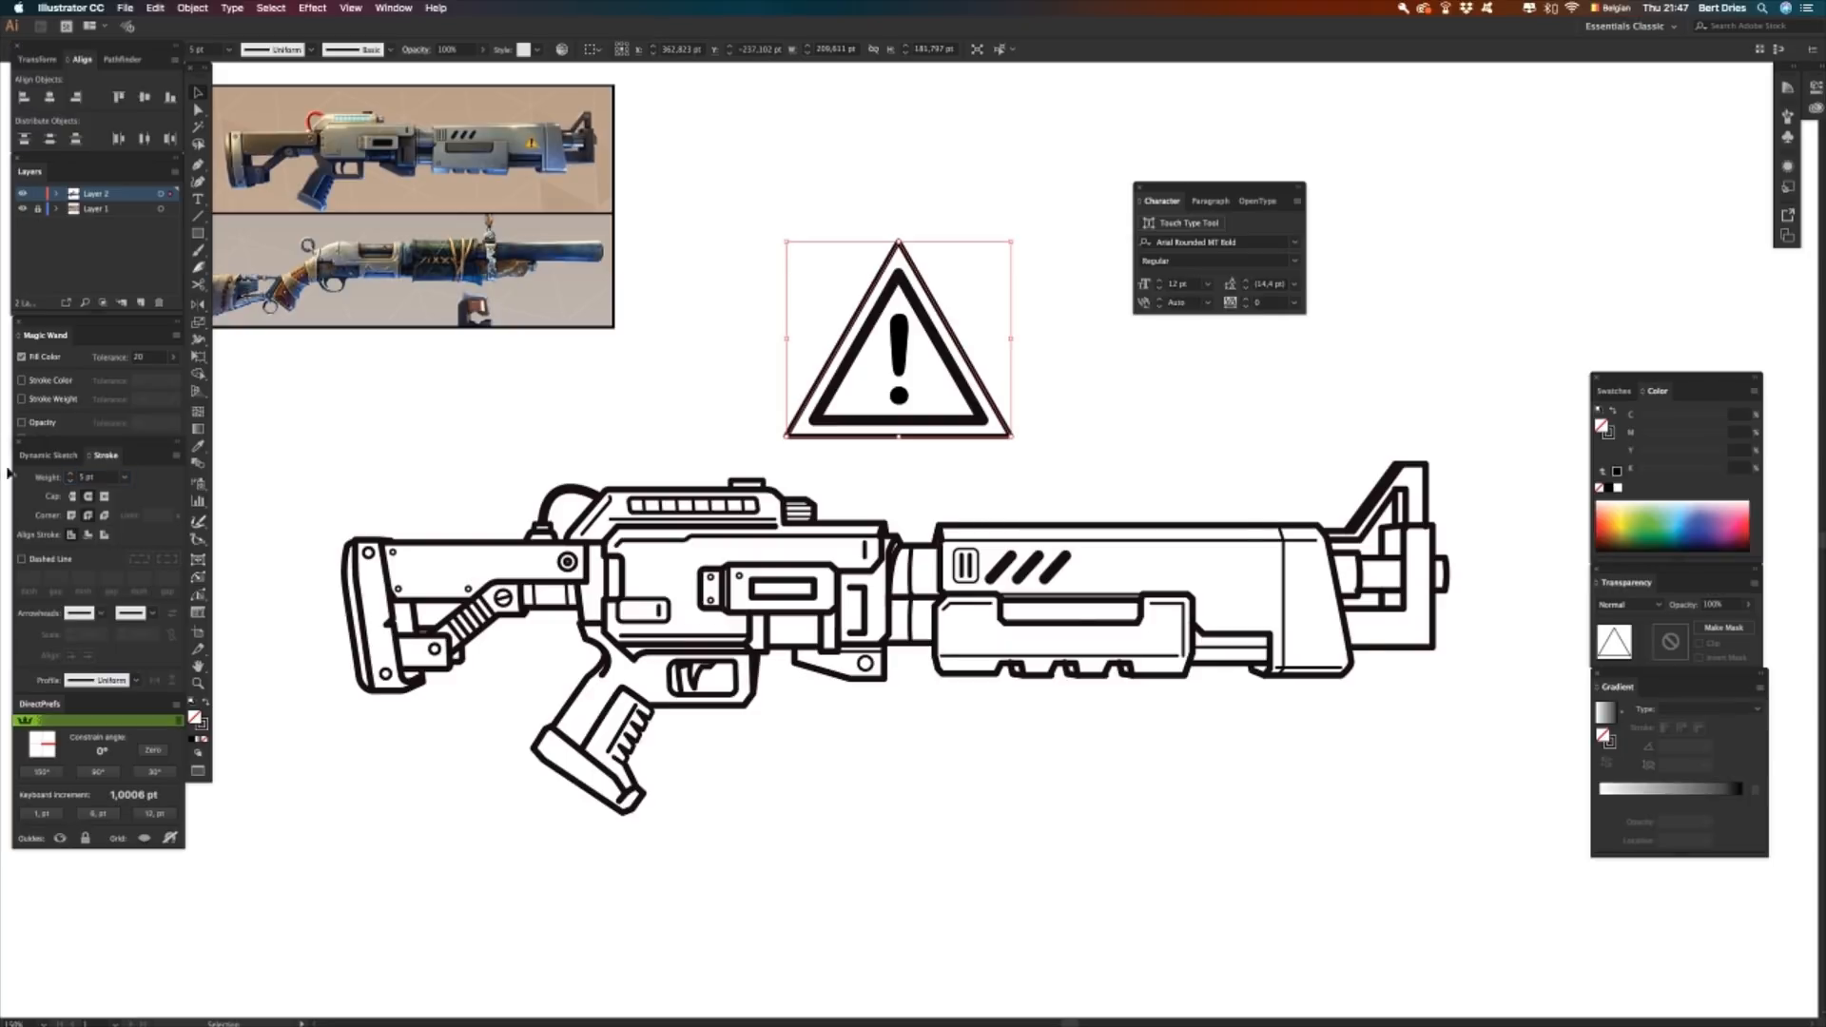
pyautogui.press('a')
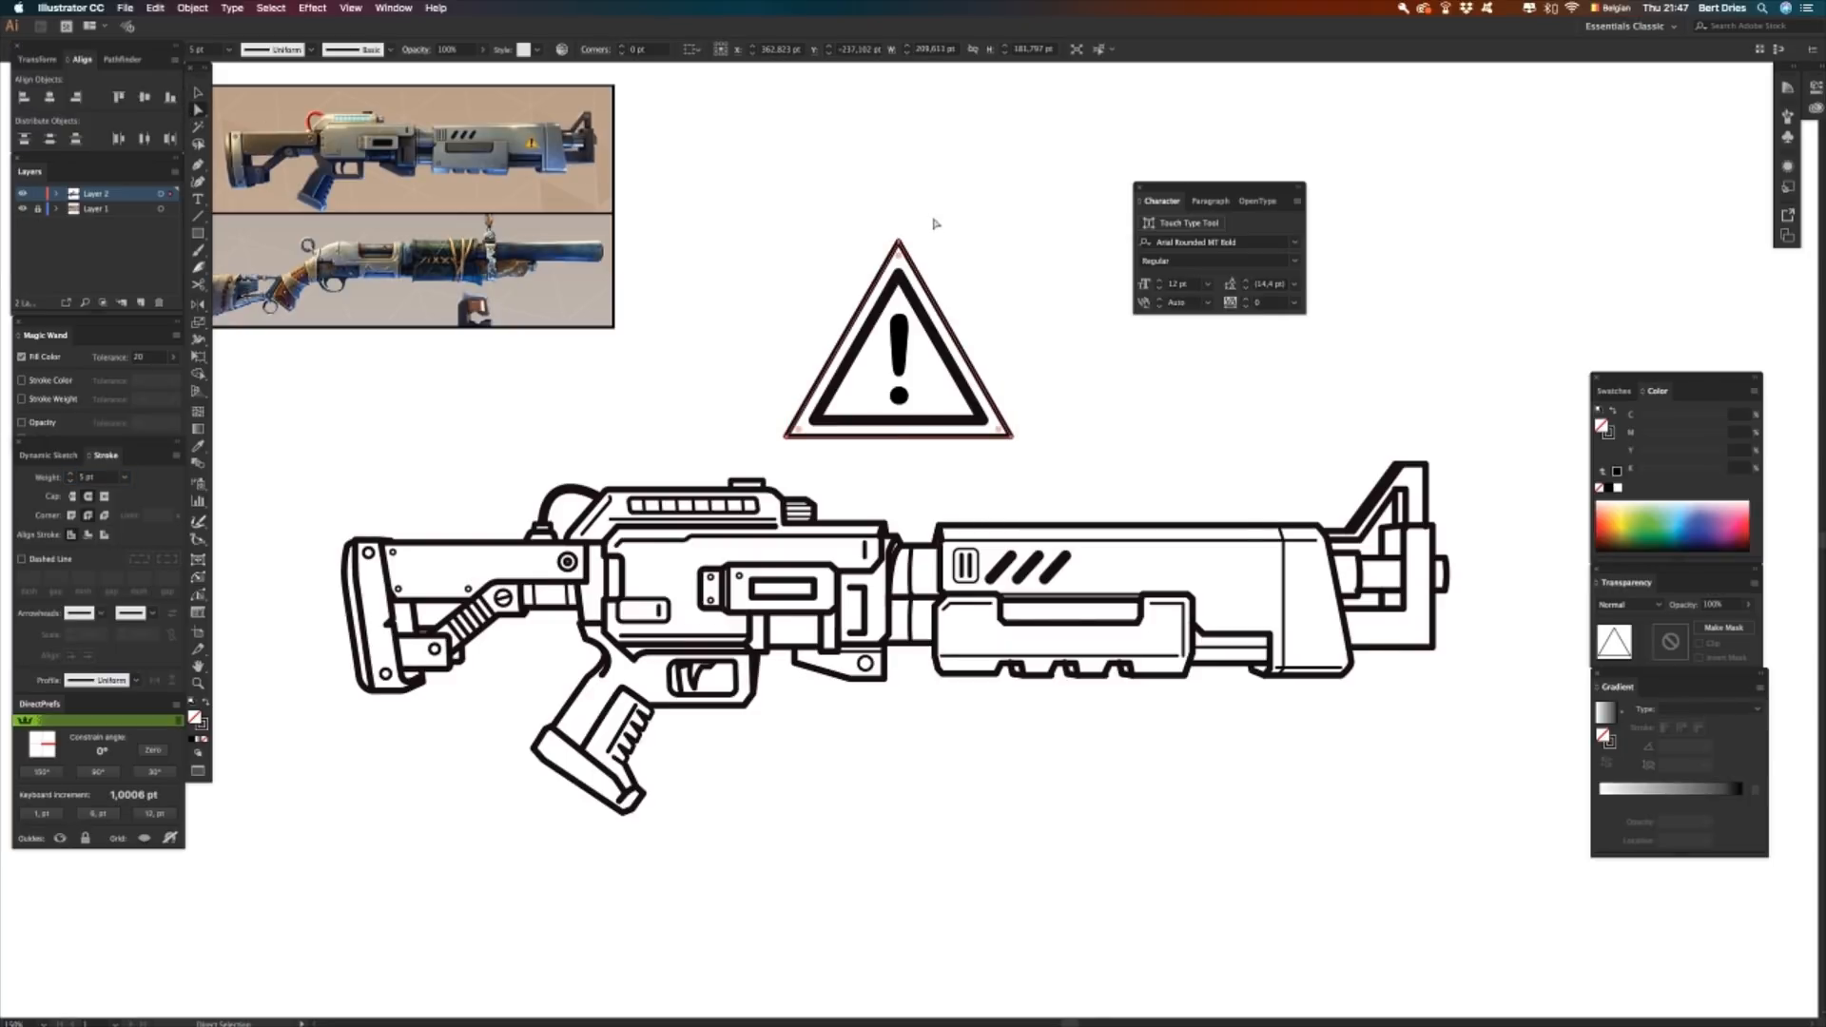
# - Round the outer triangle's corners slightly, and shrink the whole warning sign and place it near the front end of the fore-end
pyautogui.moveTo(900, 260); pyautogui.dragTo(901, 264)
pyautogui.press('v')
pyautogui.moveTo(1037, 252); pyautogui.dragTo(788, 446)
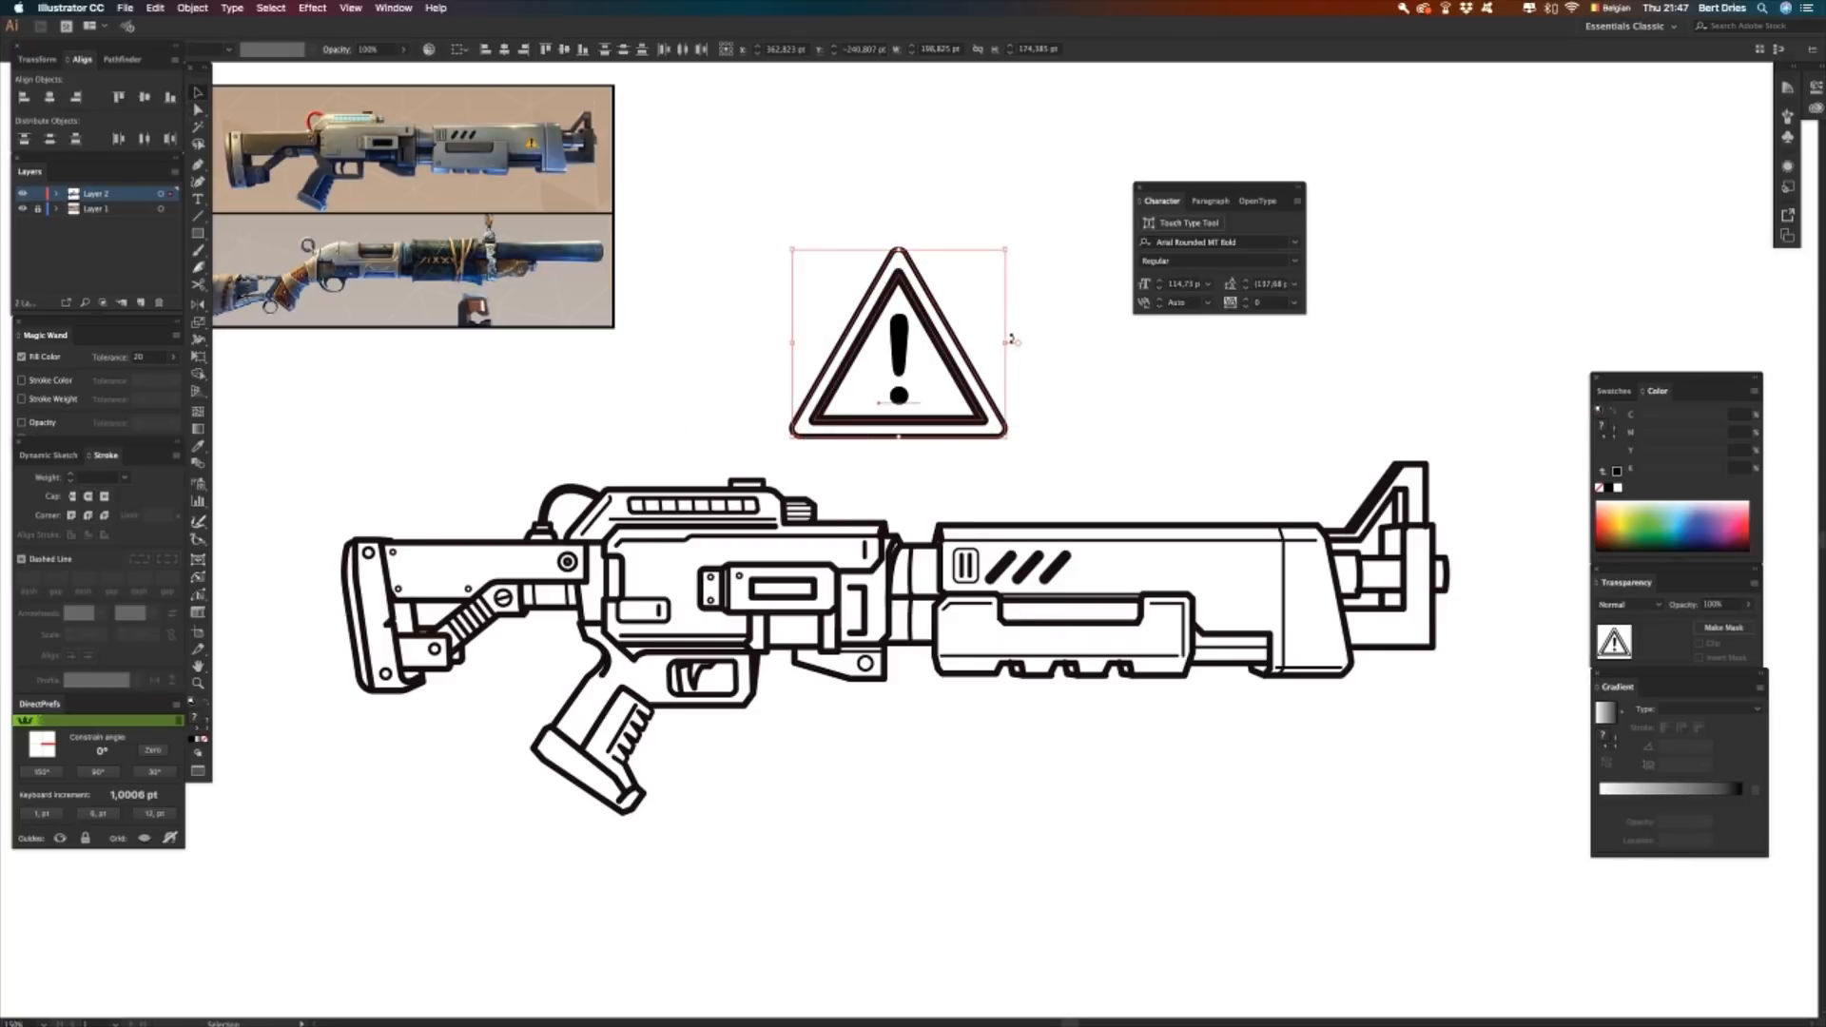
pyautogui.moveTo(1005, 342); pyautogui.dragTo(1273, 582)
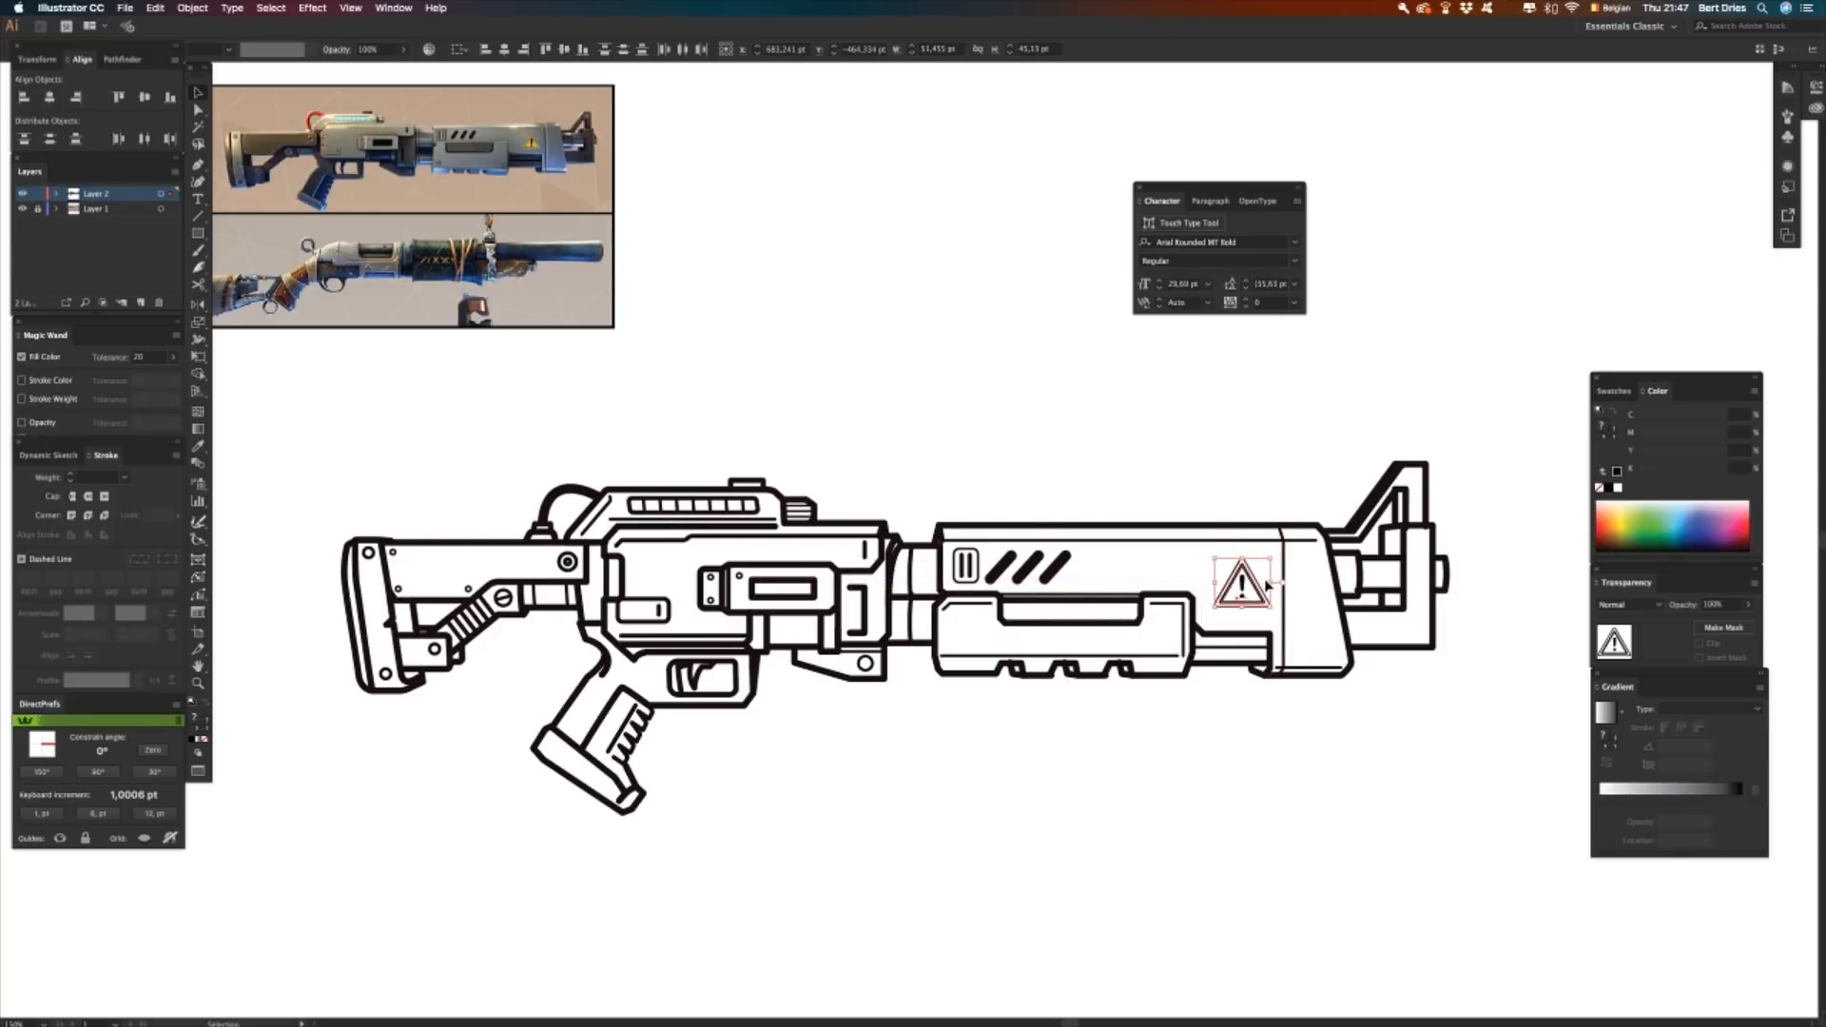
# - Nudge the warning sign slightly right and further down so it sits in the fore-end's front corner, and deselect it
pyautogui.press('Right')
pyautogui.press('Right')
pyautogui.press('Right')
pyautogui.press('Down')
pyautogui.press('Down')
pyautogui.press('Down')
pyautogui.press('Down')
pyautogui.press('Down')
pyautogui.press('Down')
pyautogui.press('Down')
pyautogui.press('Down')
pyautogui.press('Down')
pyautogui.press('Down')
pyautogui.press('Down')
pyautogui.press('Right')
pyautogui.press('Down')
pyautogui.press('Down')
pyautogui.press('a')
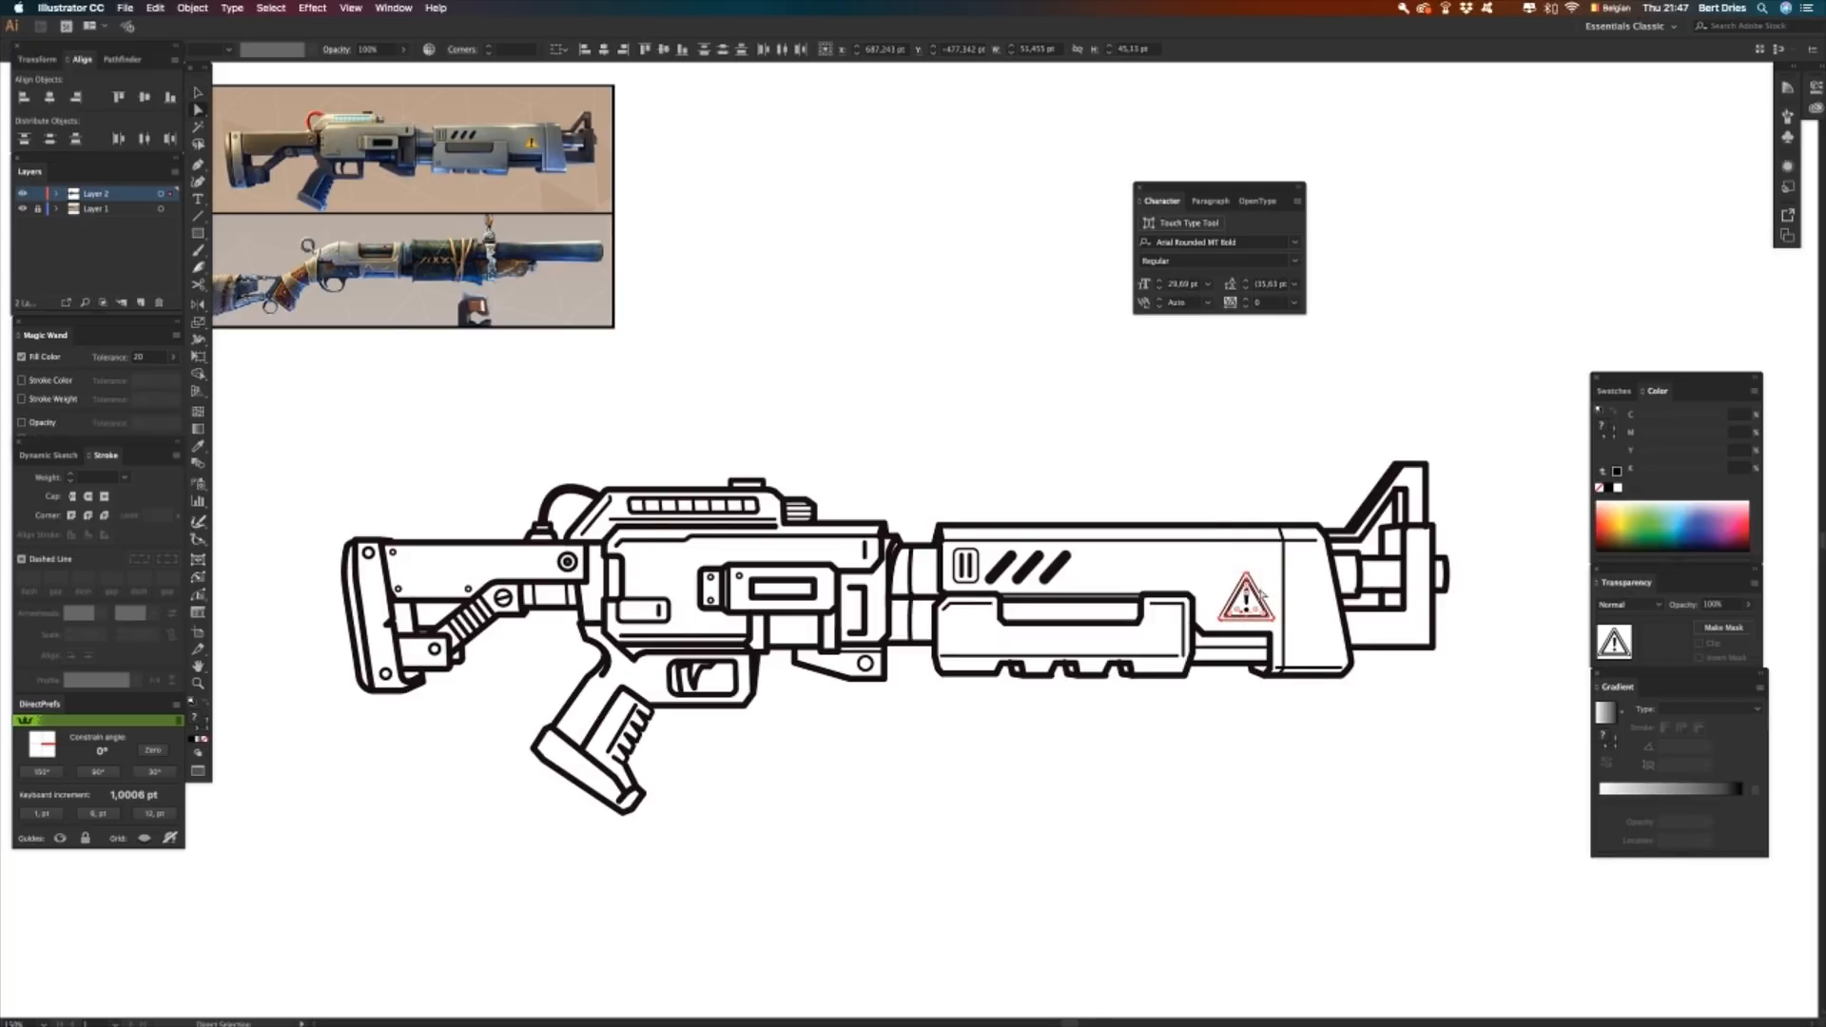
pyautogui.click(1351, 732)
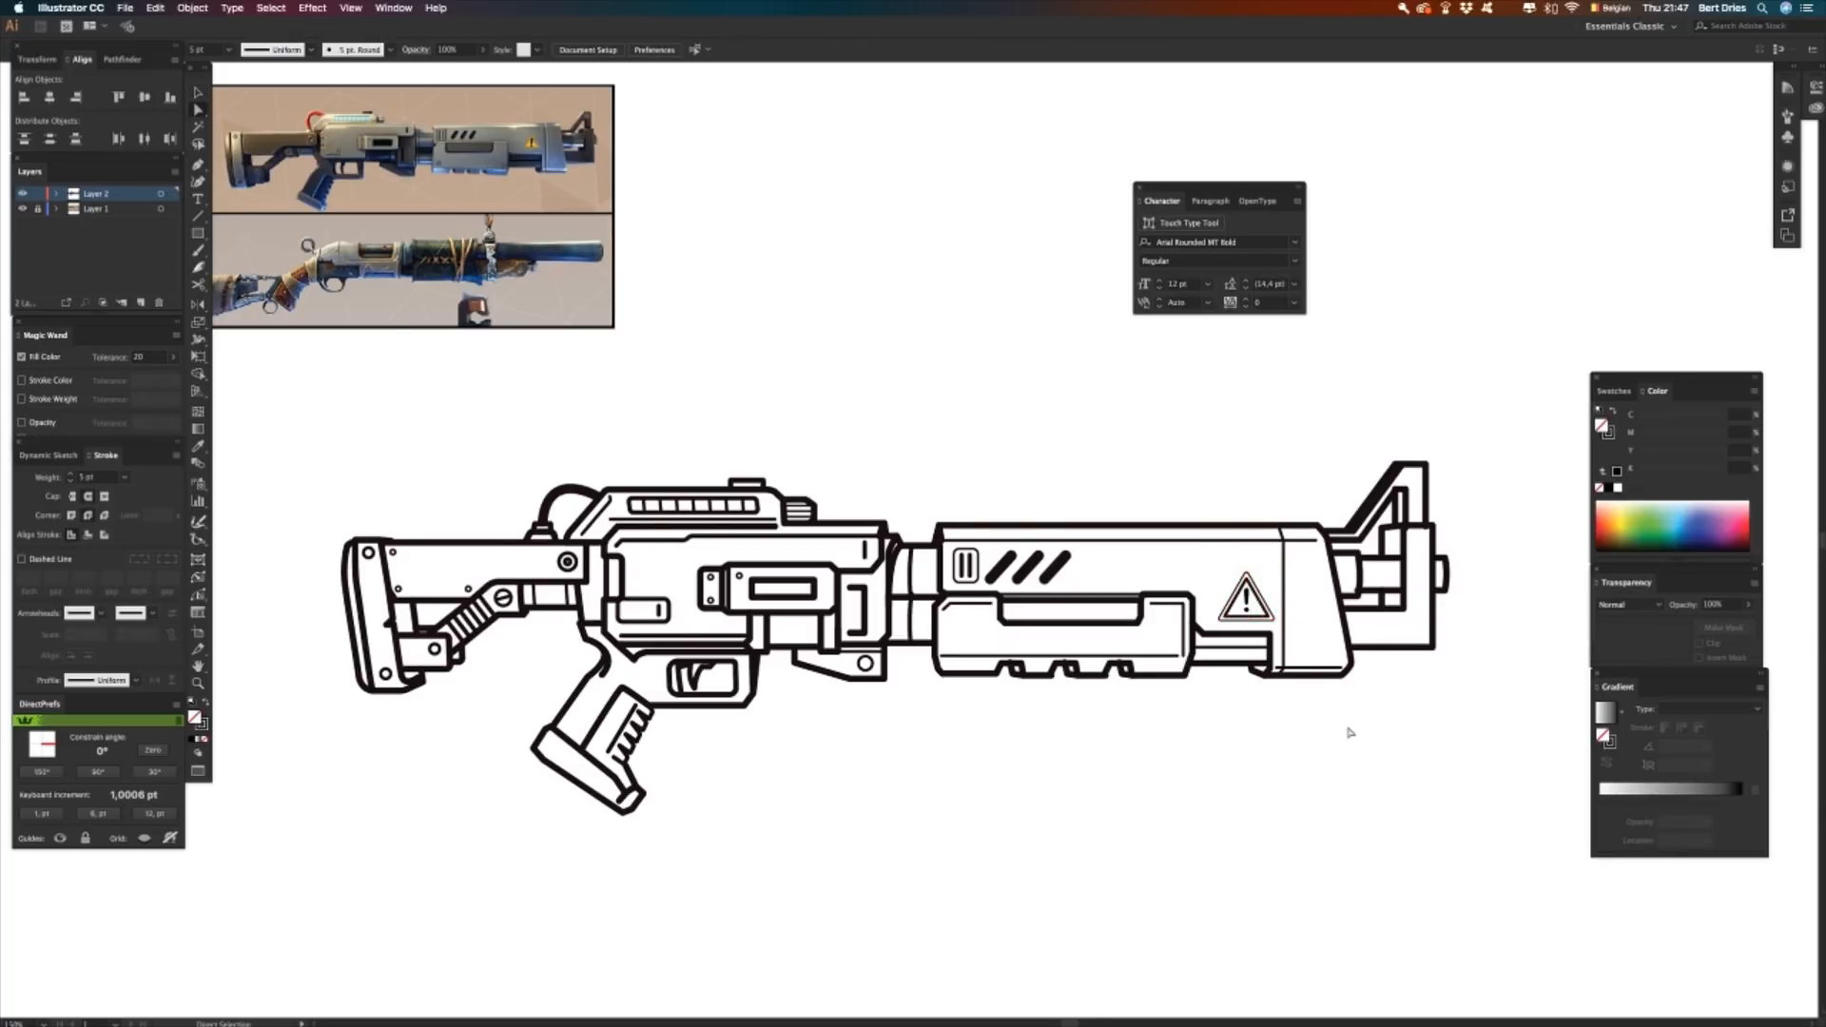
# - Nudge the anchor point at the muzzle block's front upper corner, below the front sight, slightly right and up, and deselect the path
pyautogui.click(1361, 596)
pyautogui.click(1437, 532)
pyautogui.press('Right')
pyautogui.press('Up')
pyautogui.press('Up')
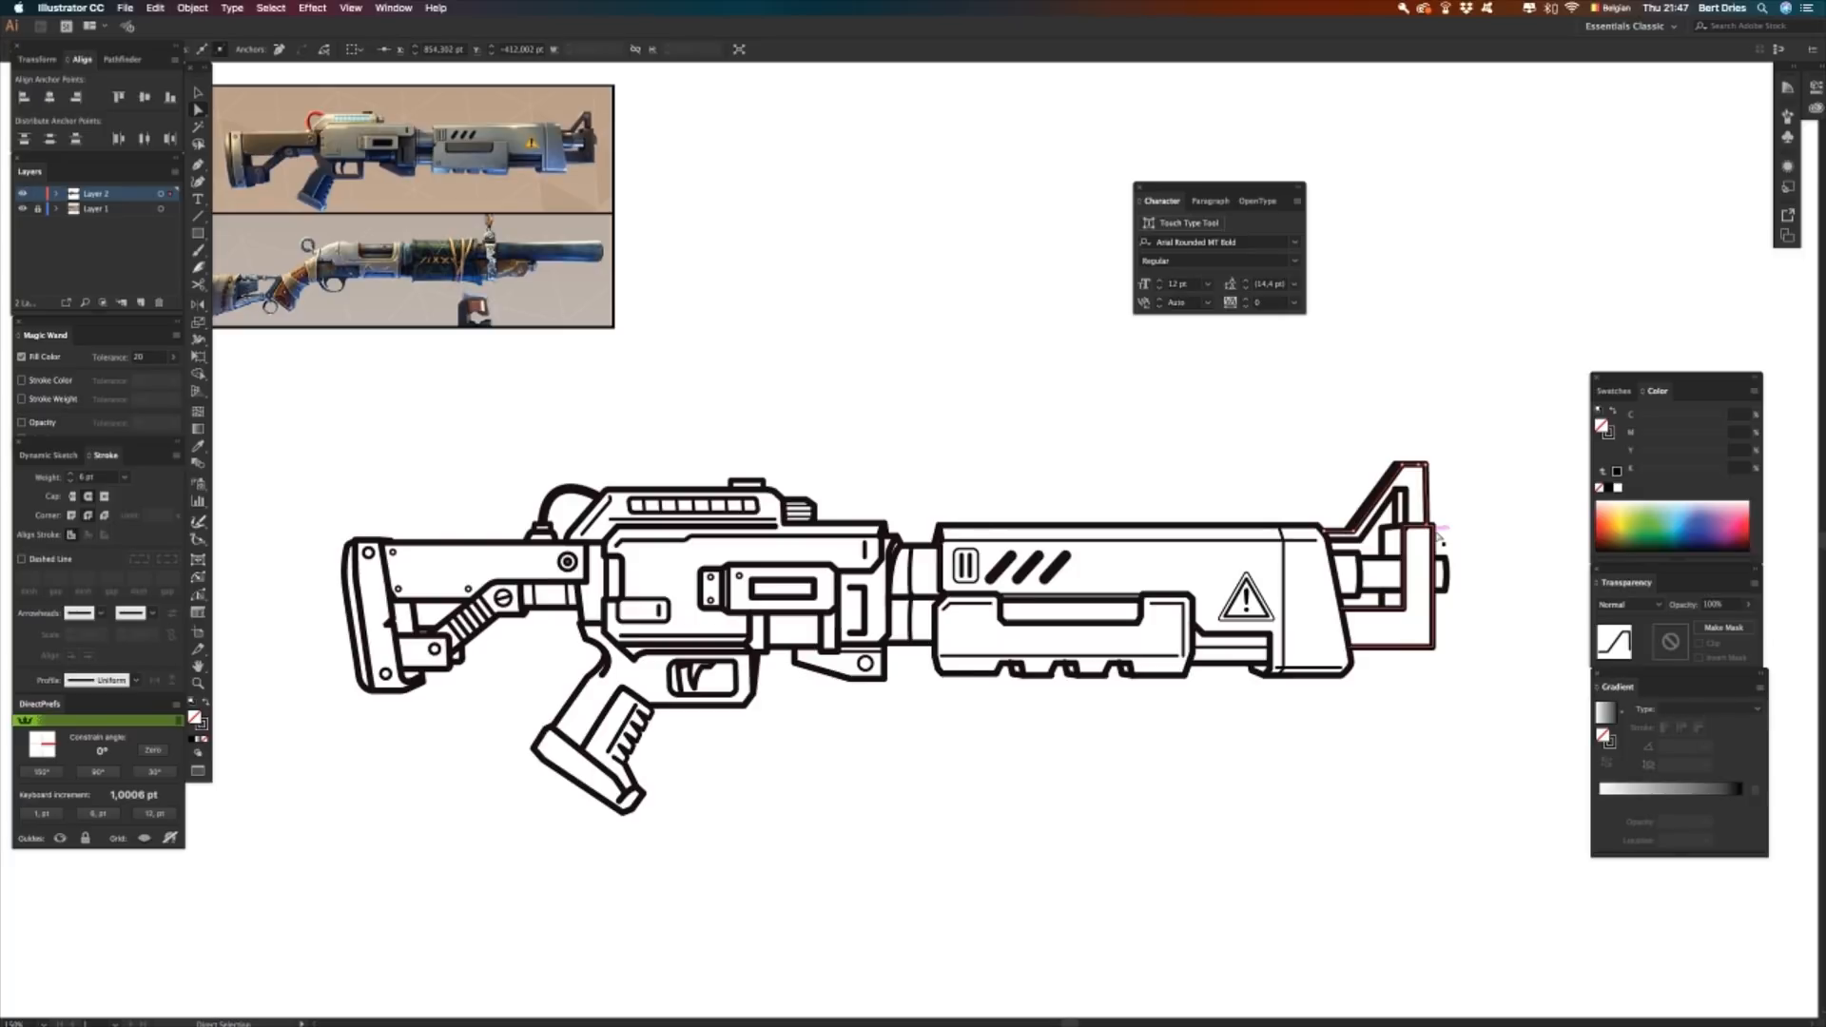
pyautogui.click(1407, 528)
pyautogui.click(1409, 529)
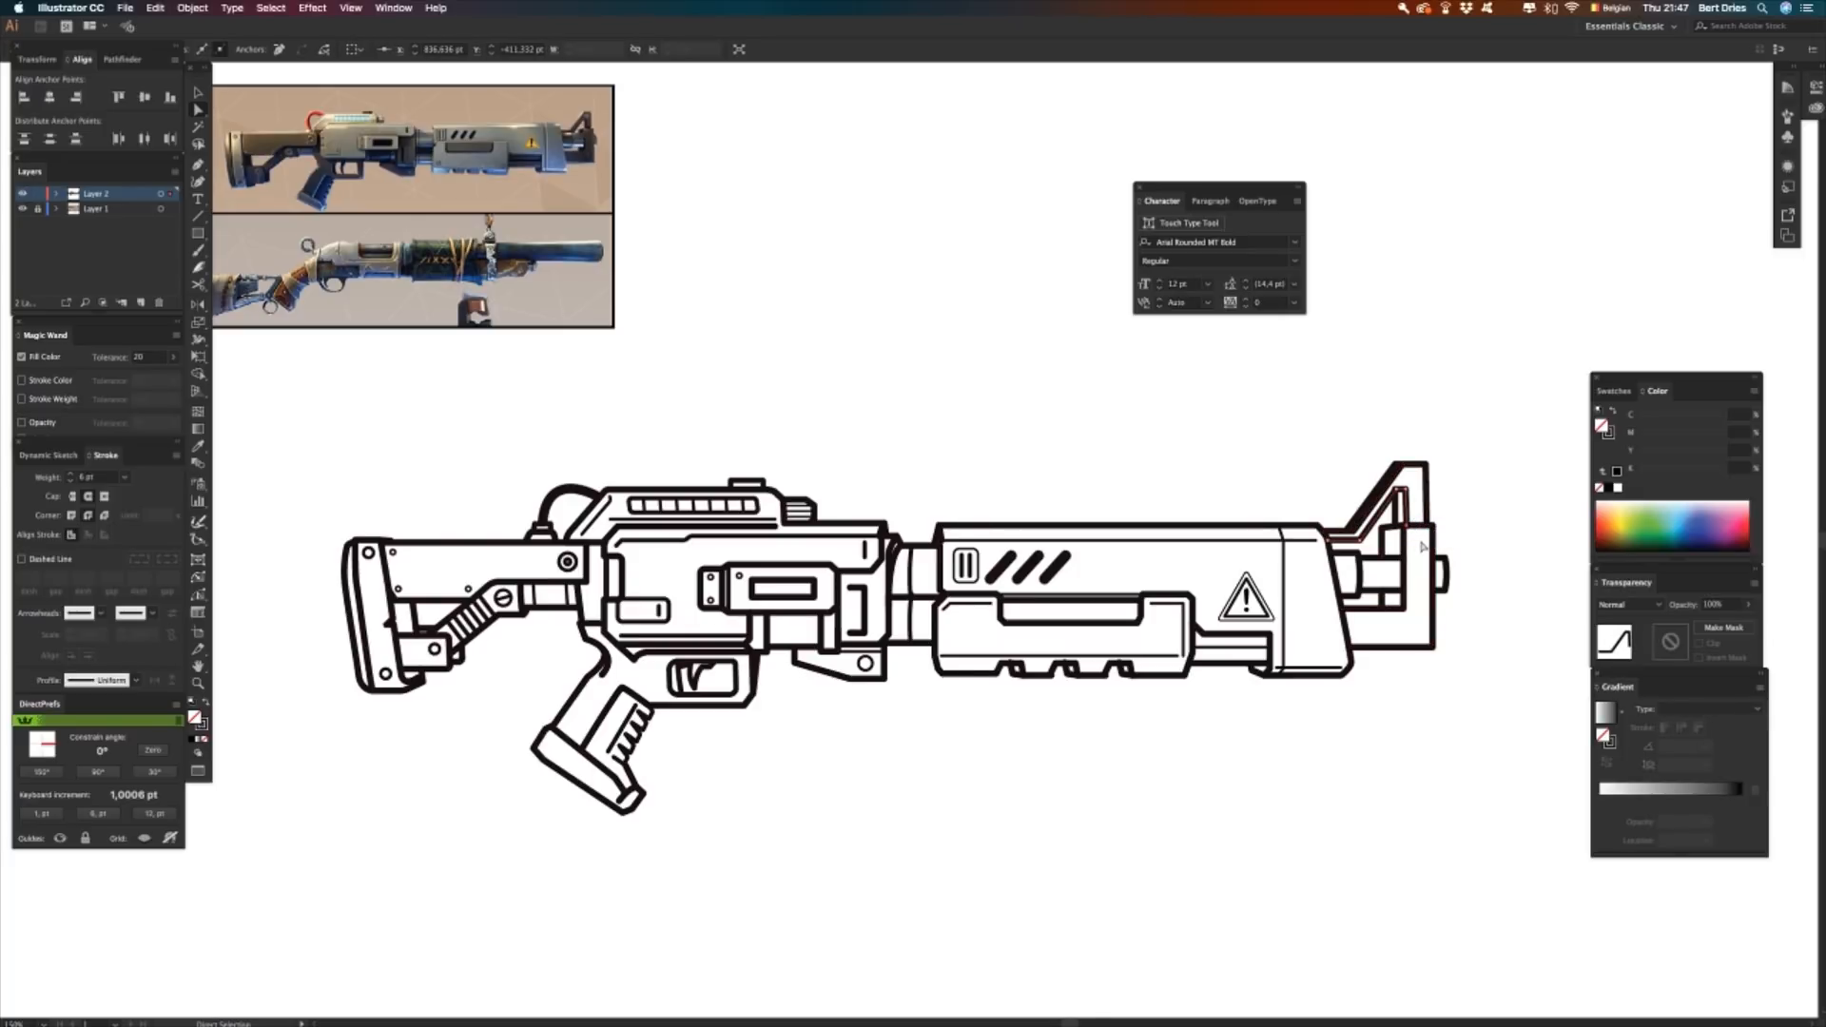
pyautogui.click(1447, 457)
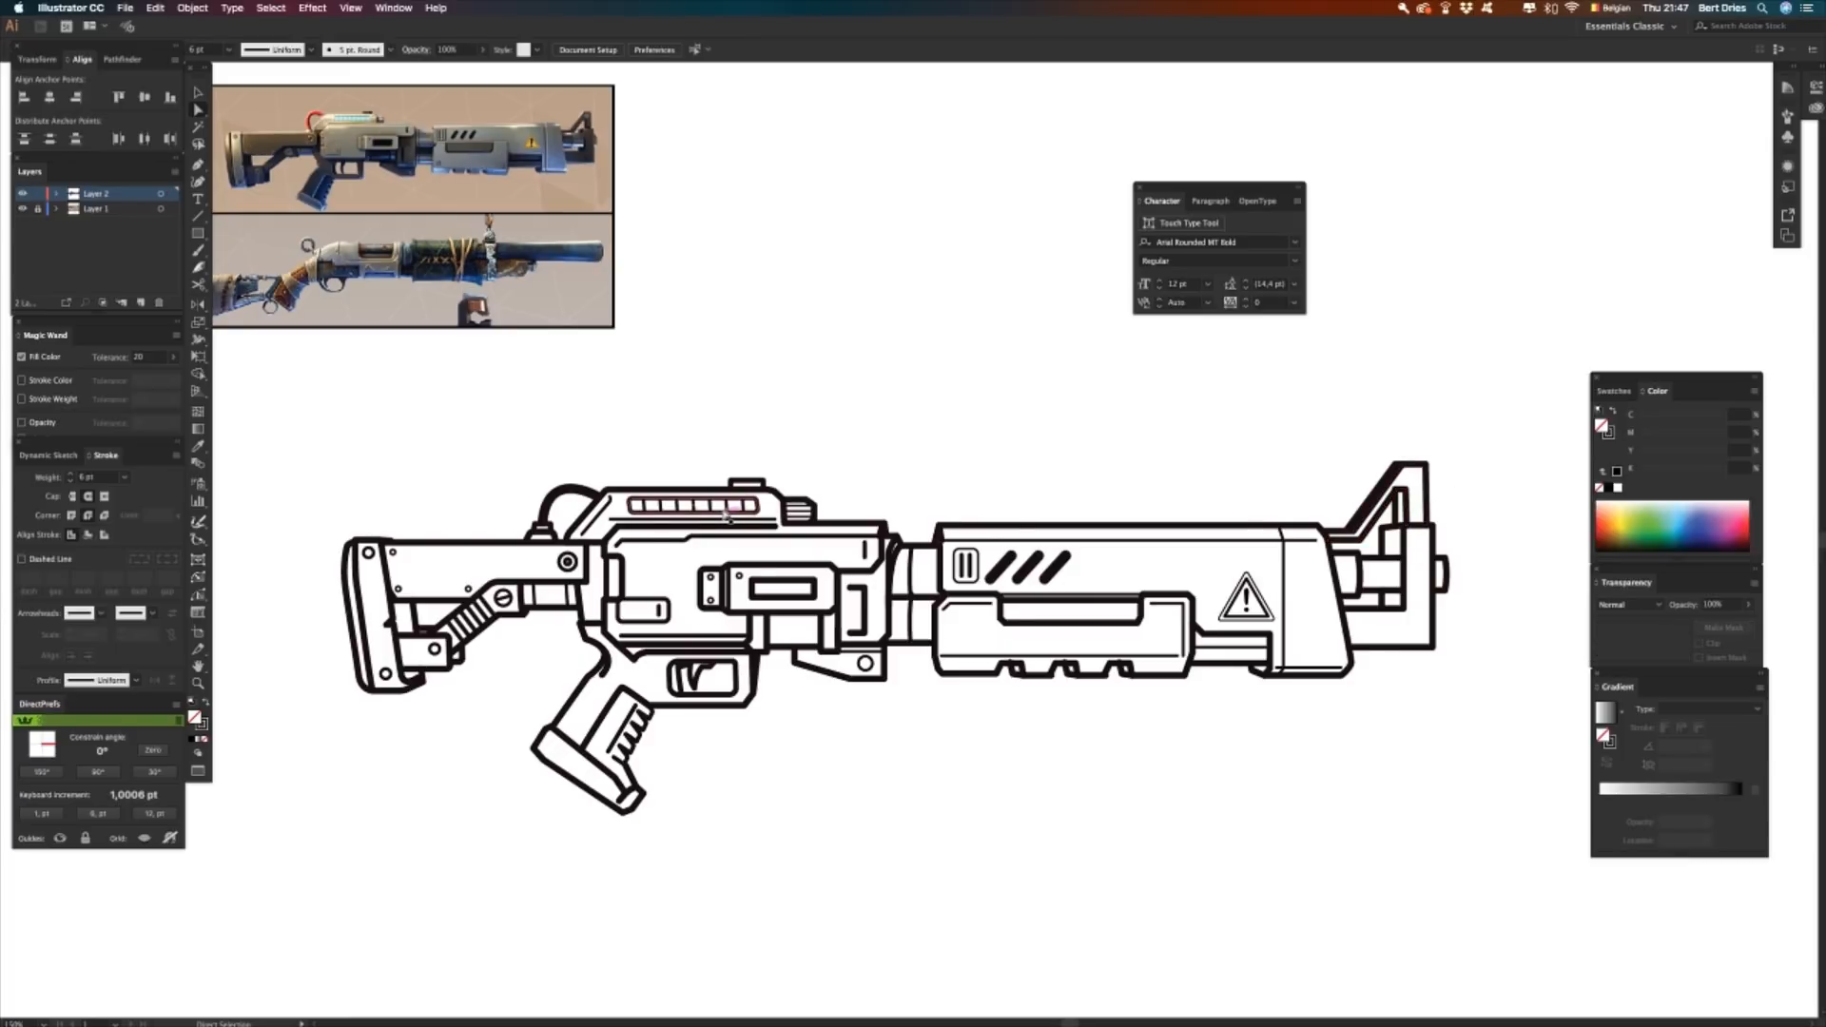
# - Copy the slotted screw from the stock's strut to the tip of the front sight and nudge it into the corner
pyautogui.press('v')
pyautogui.click(505, 599)
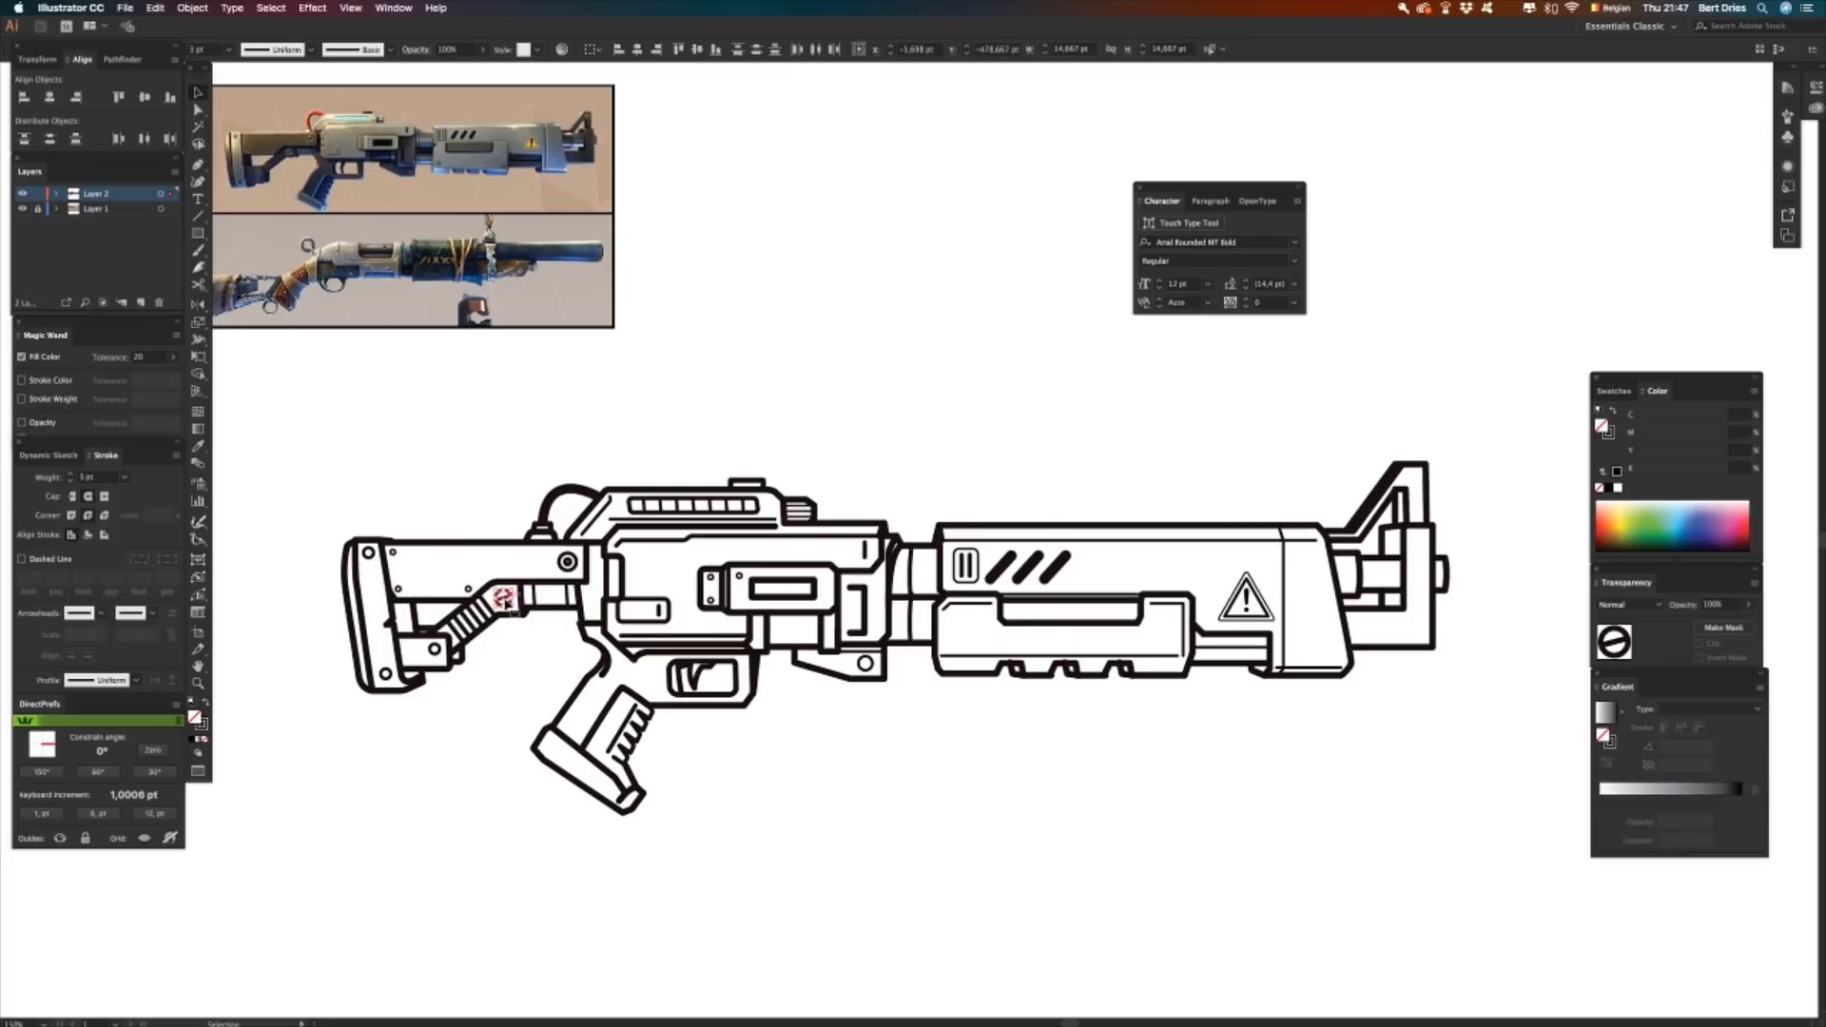
pyautogui.moveTo(505, 600); pyautogui.dragTo(1415, 481)
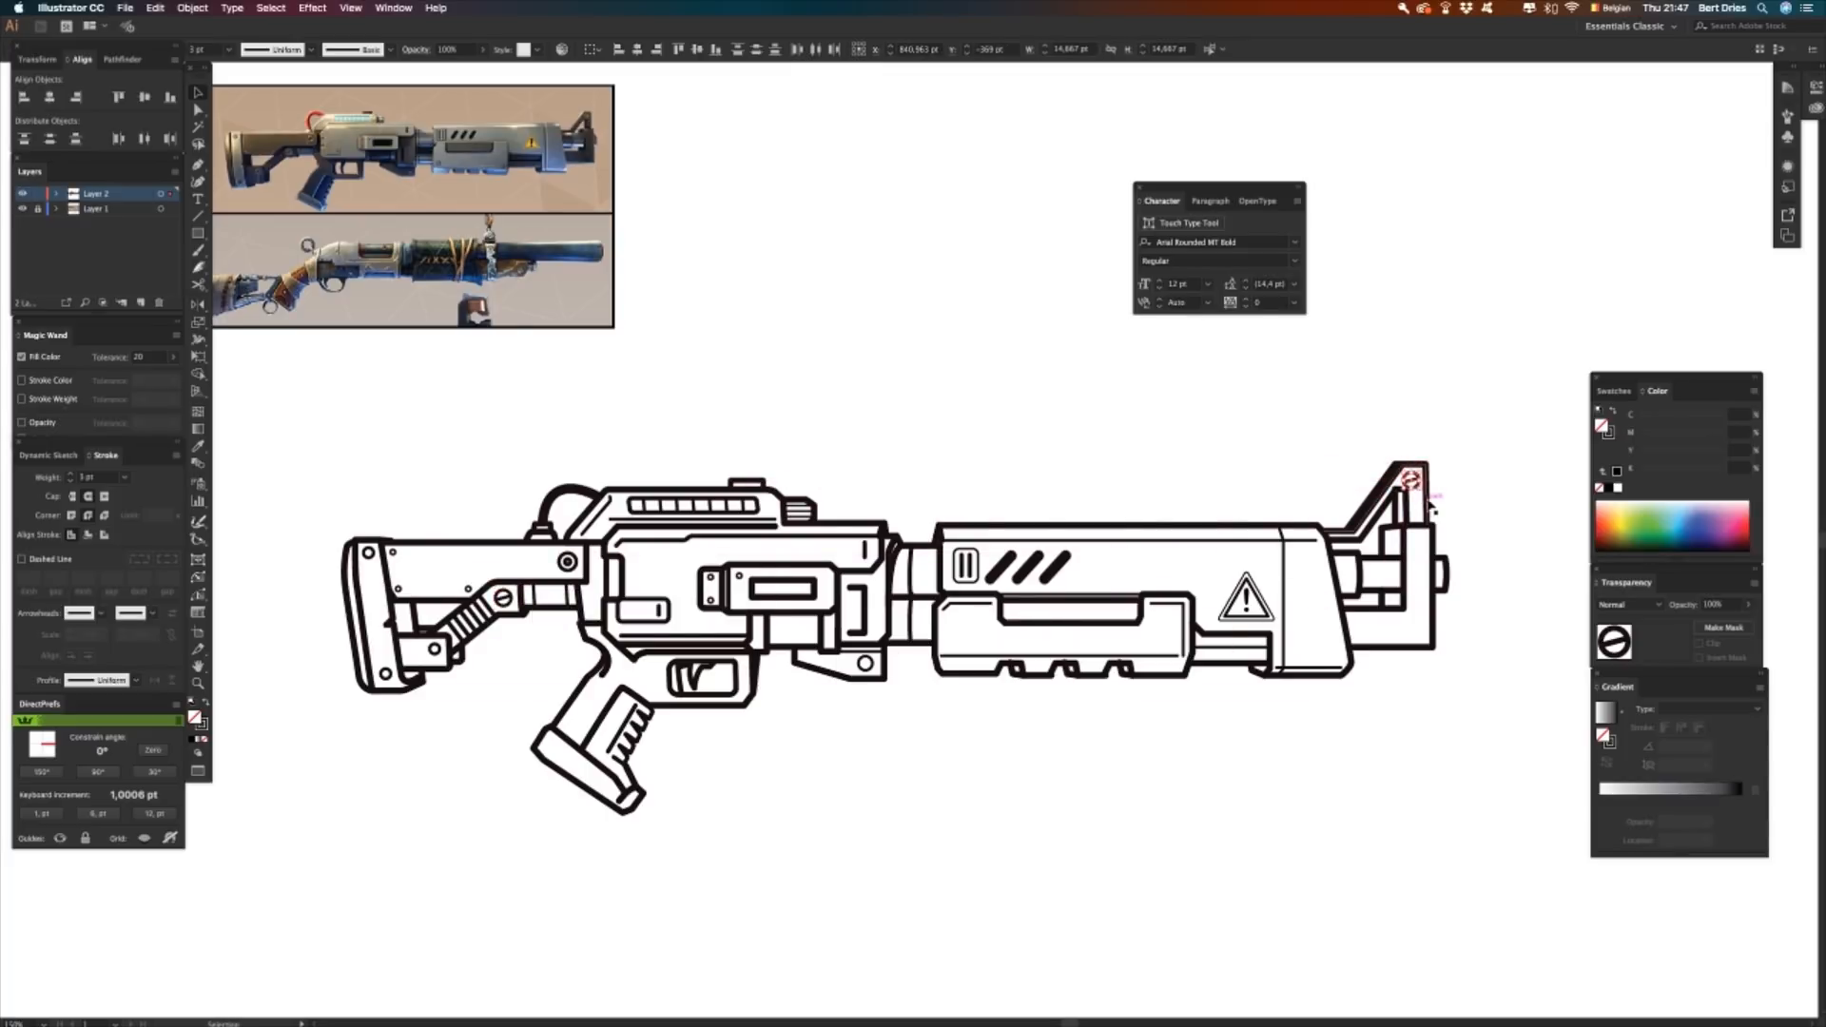
pyautogui.press('Up')
pyautogui.press('Right')
pyautogui.press('Up')
pyautogui.press('Up')
# - Scale the front sight's screw down uniformly to about 85%, including its stroke
pyautogui.press('s')
pyautogui.rightClick(1069, 448)
pyautogui.moveTo(1108, 634)
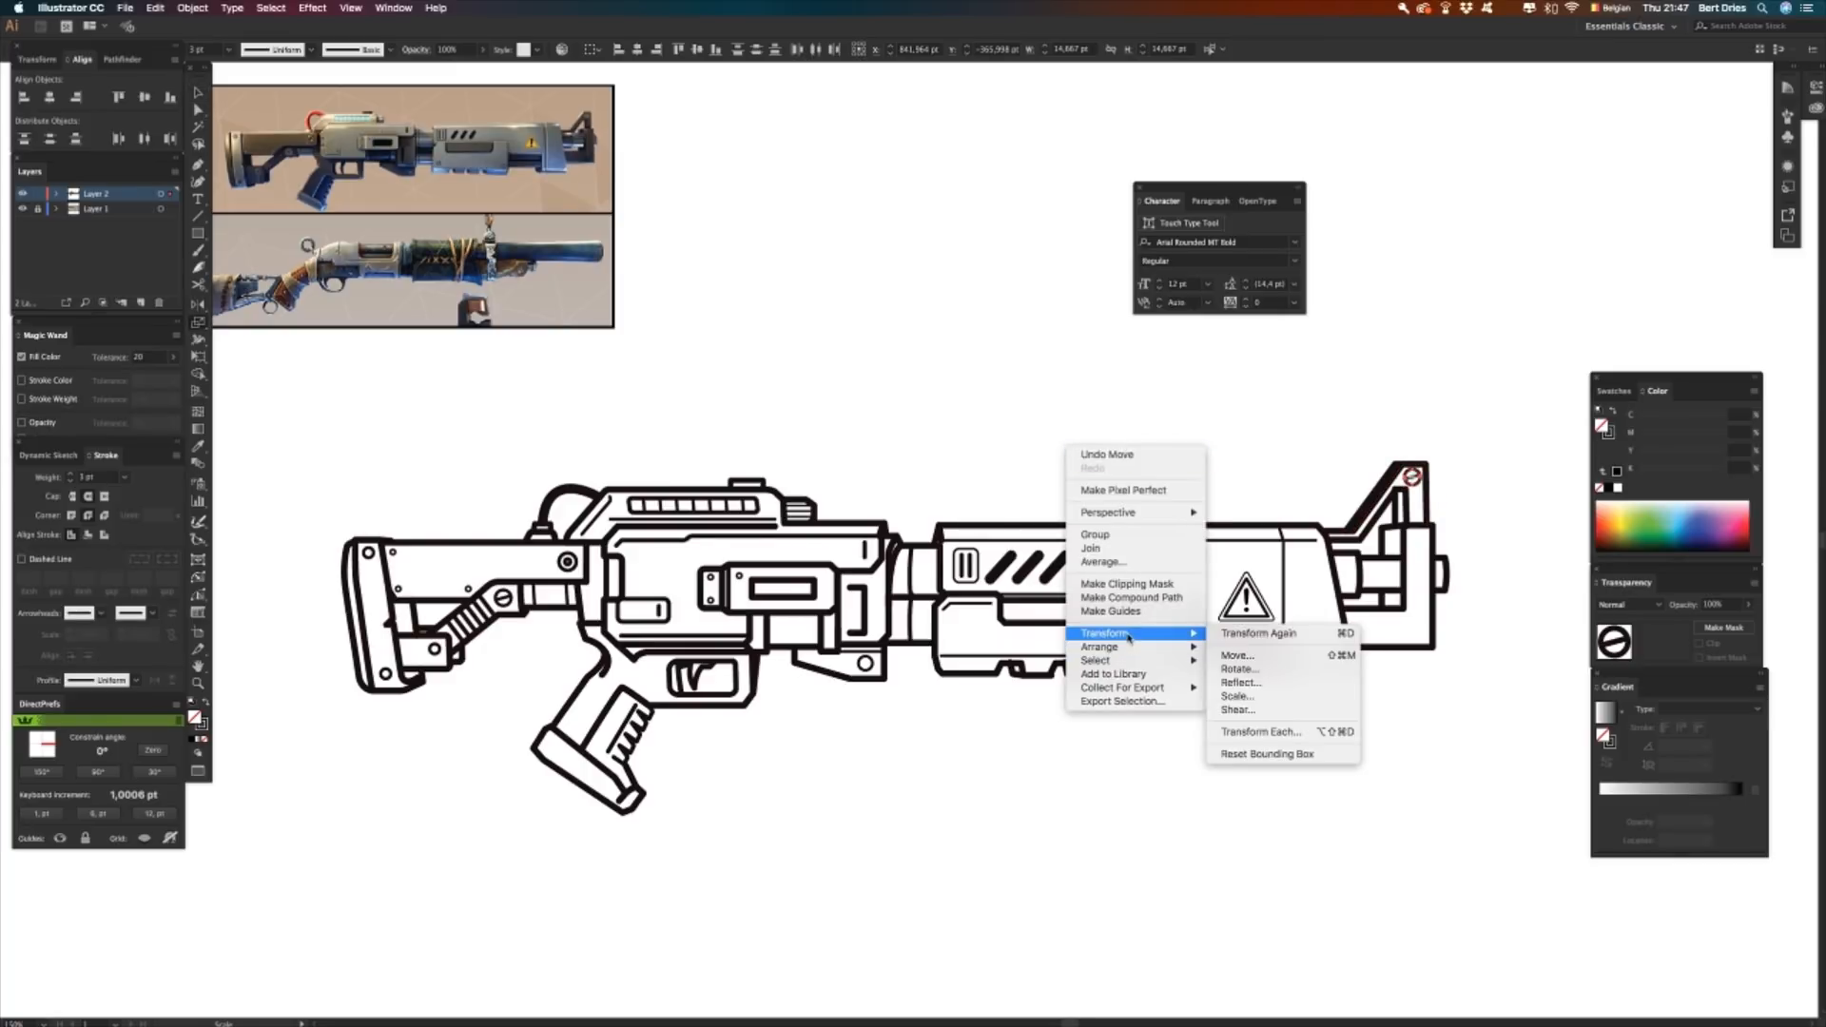
pyautogui.click(1236, 696)
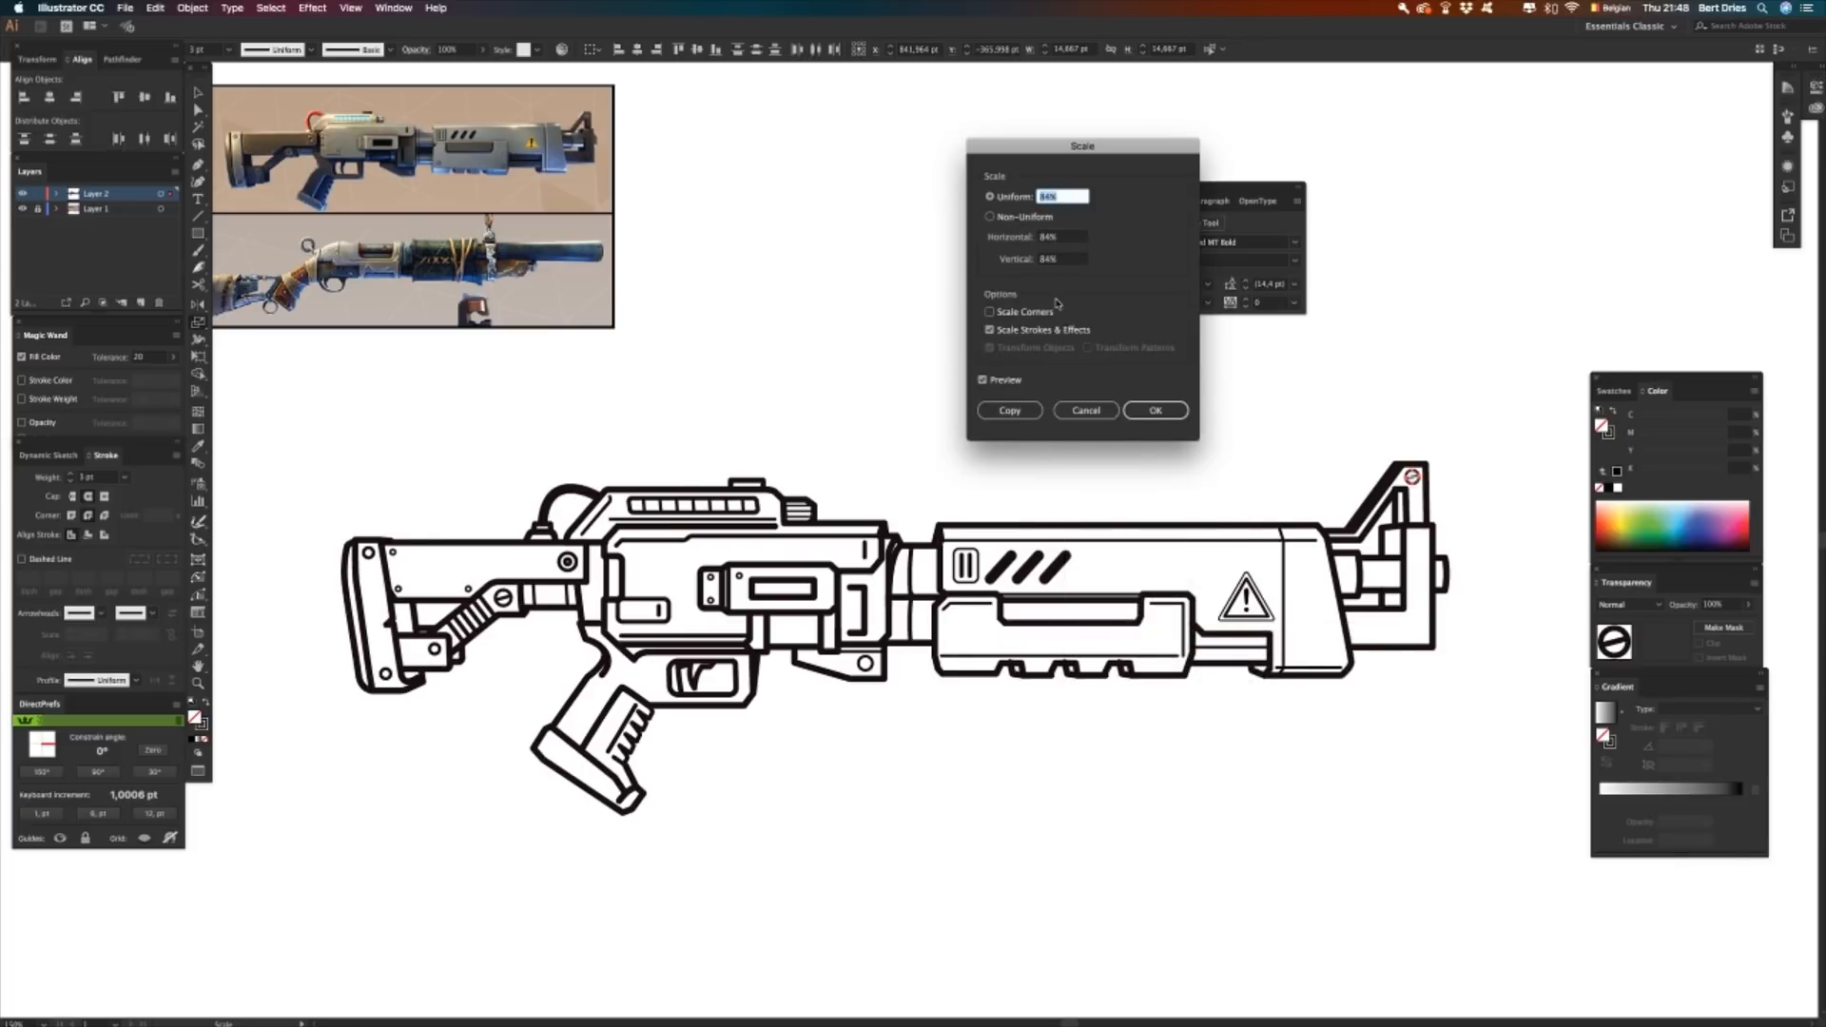
pyautogui.press('Return')
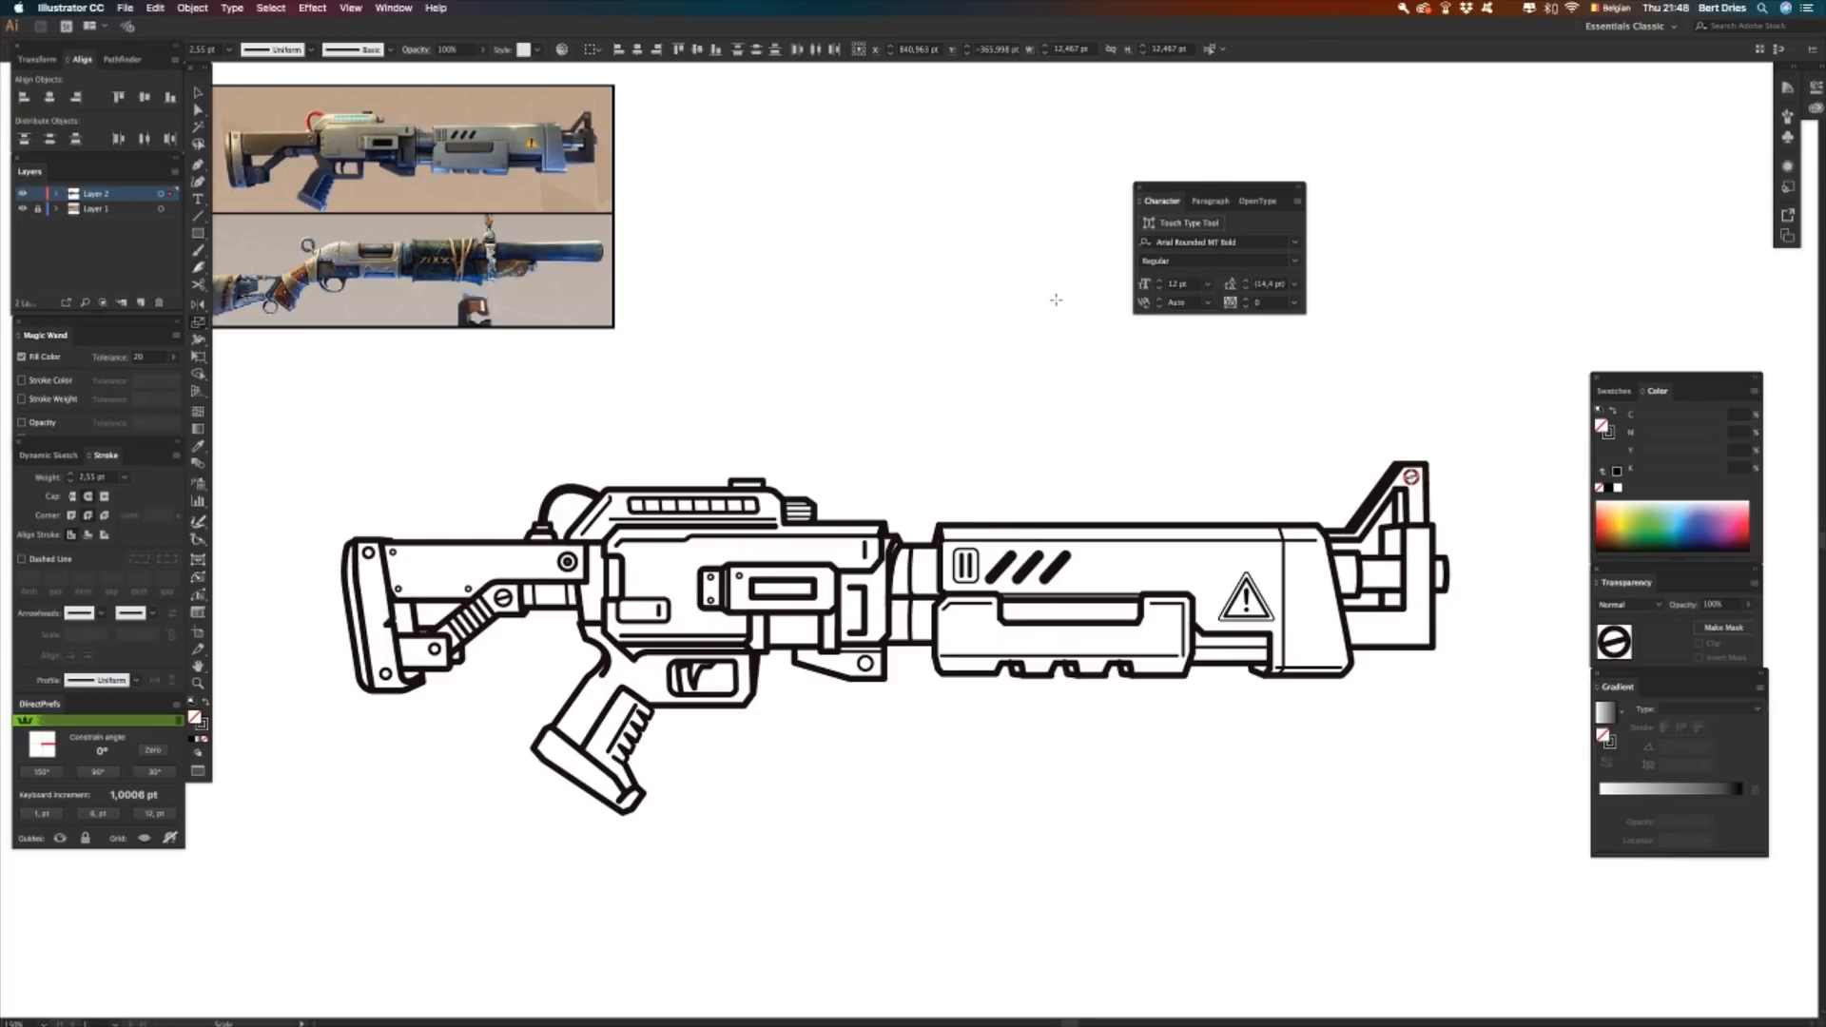
# - Review the artwork with all panels hidden, show them again, and detach the Stroke panel so it floats above the gun
pyautogui.press('Tab')
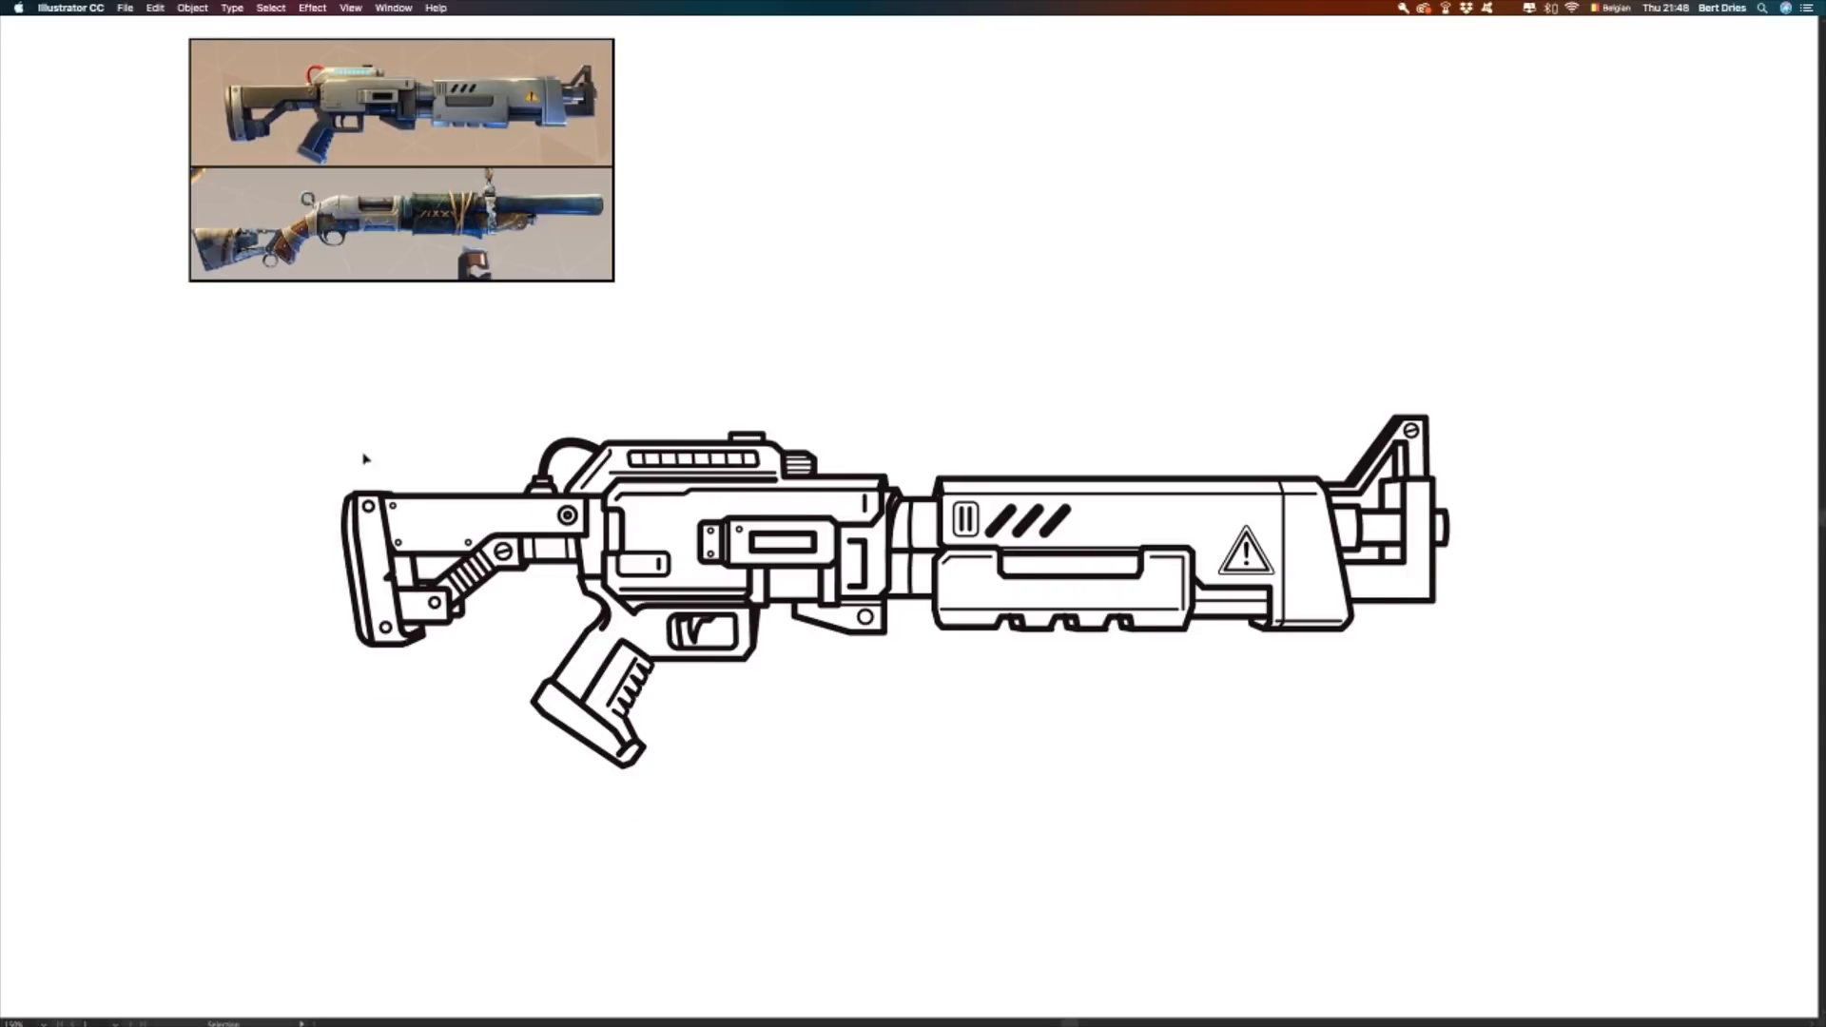
pyautogui.press('Tab')
pyautogui.moveTo(110, 459)
pyautogui.mouseDown()
pyautogui.moveTo(946, 235)
pyautogui.moveTo(846, 215)
pyautogui.mouseUp()
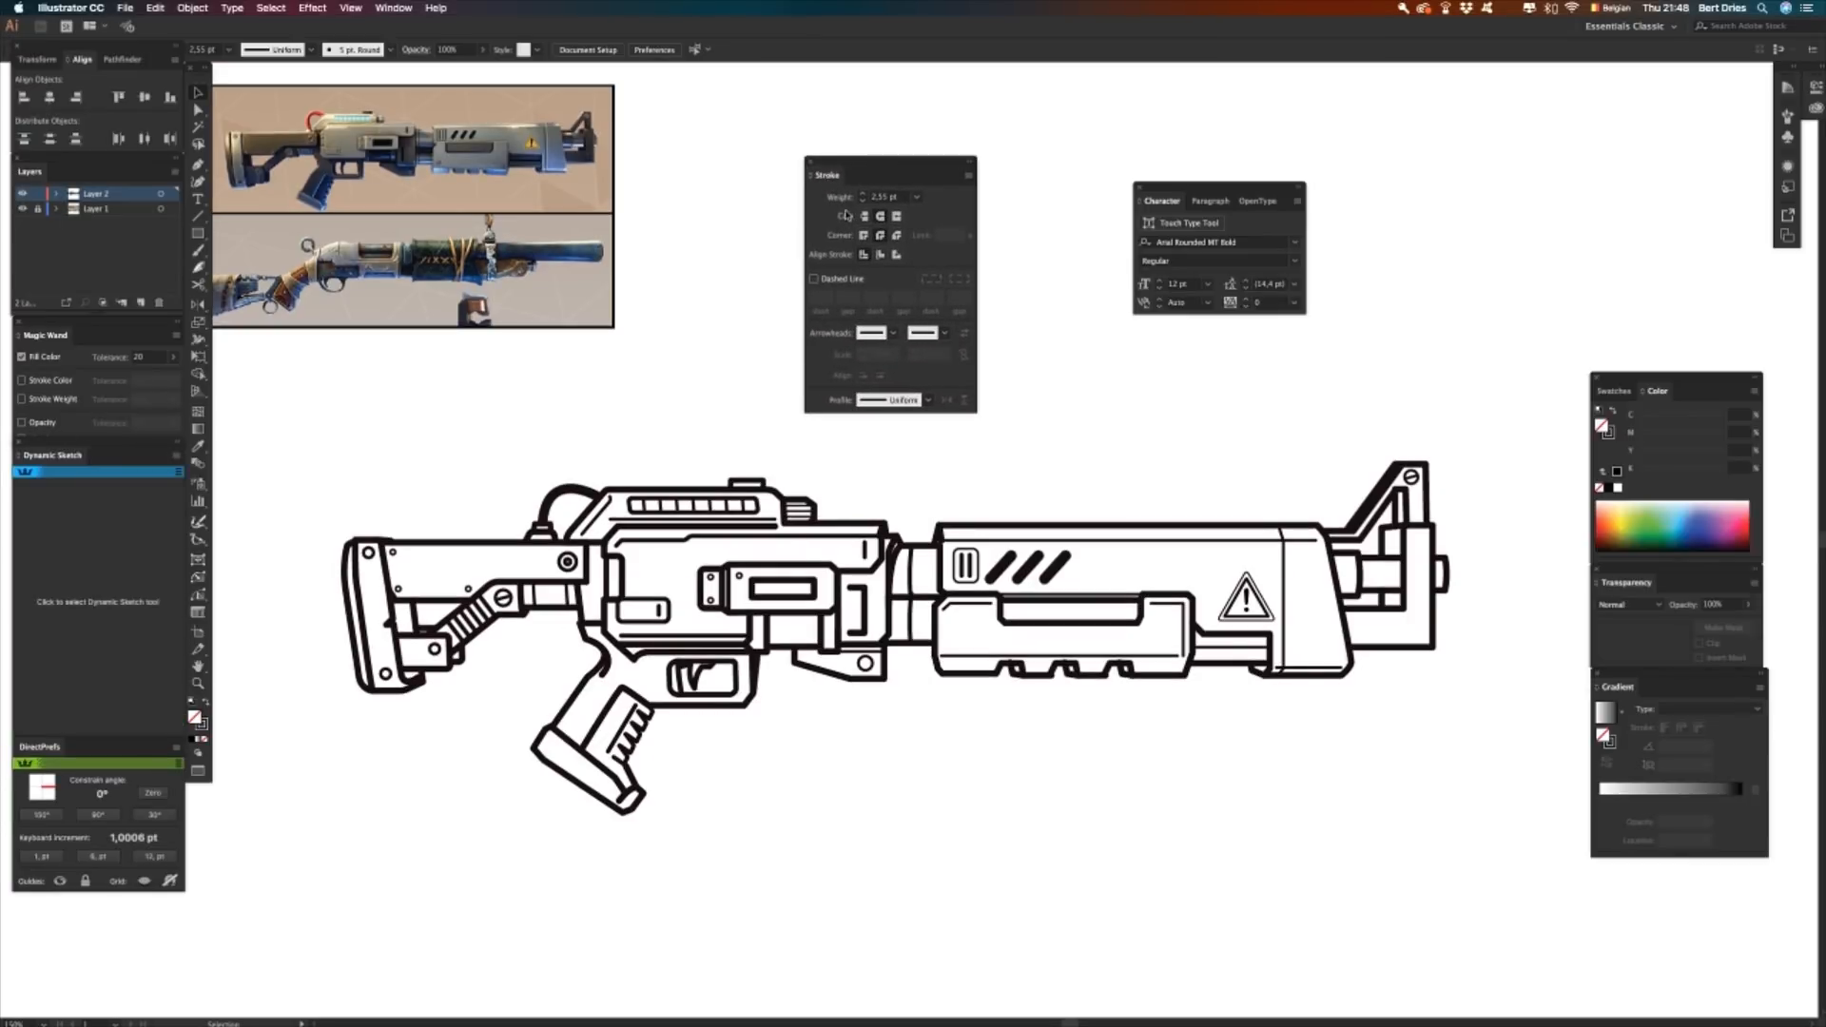
# - Apply the double-bulge width profile to the 4 pt detail line along the receiver's upper edge
pyautogui.click(394, 7)
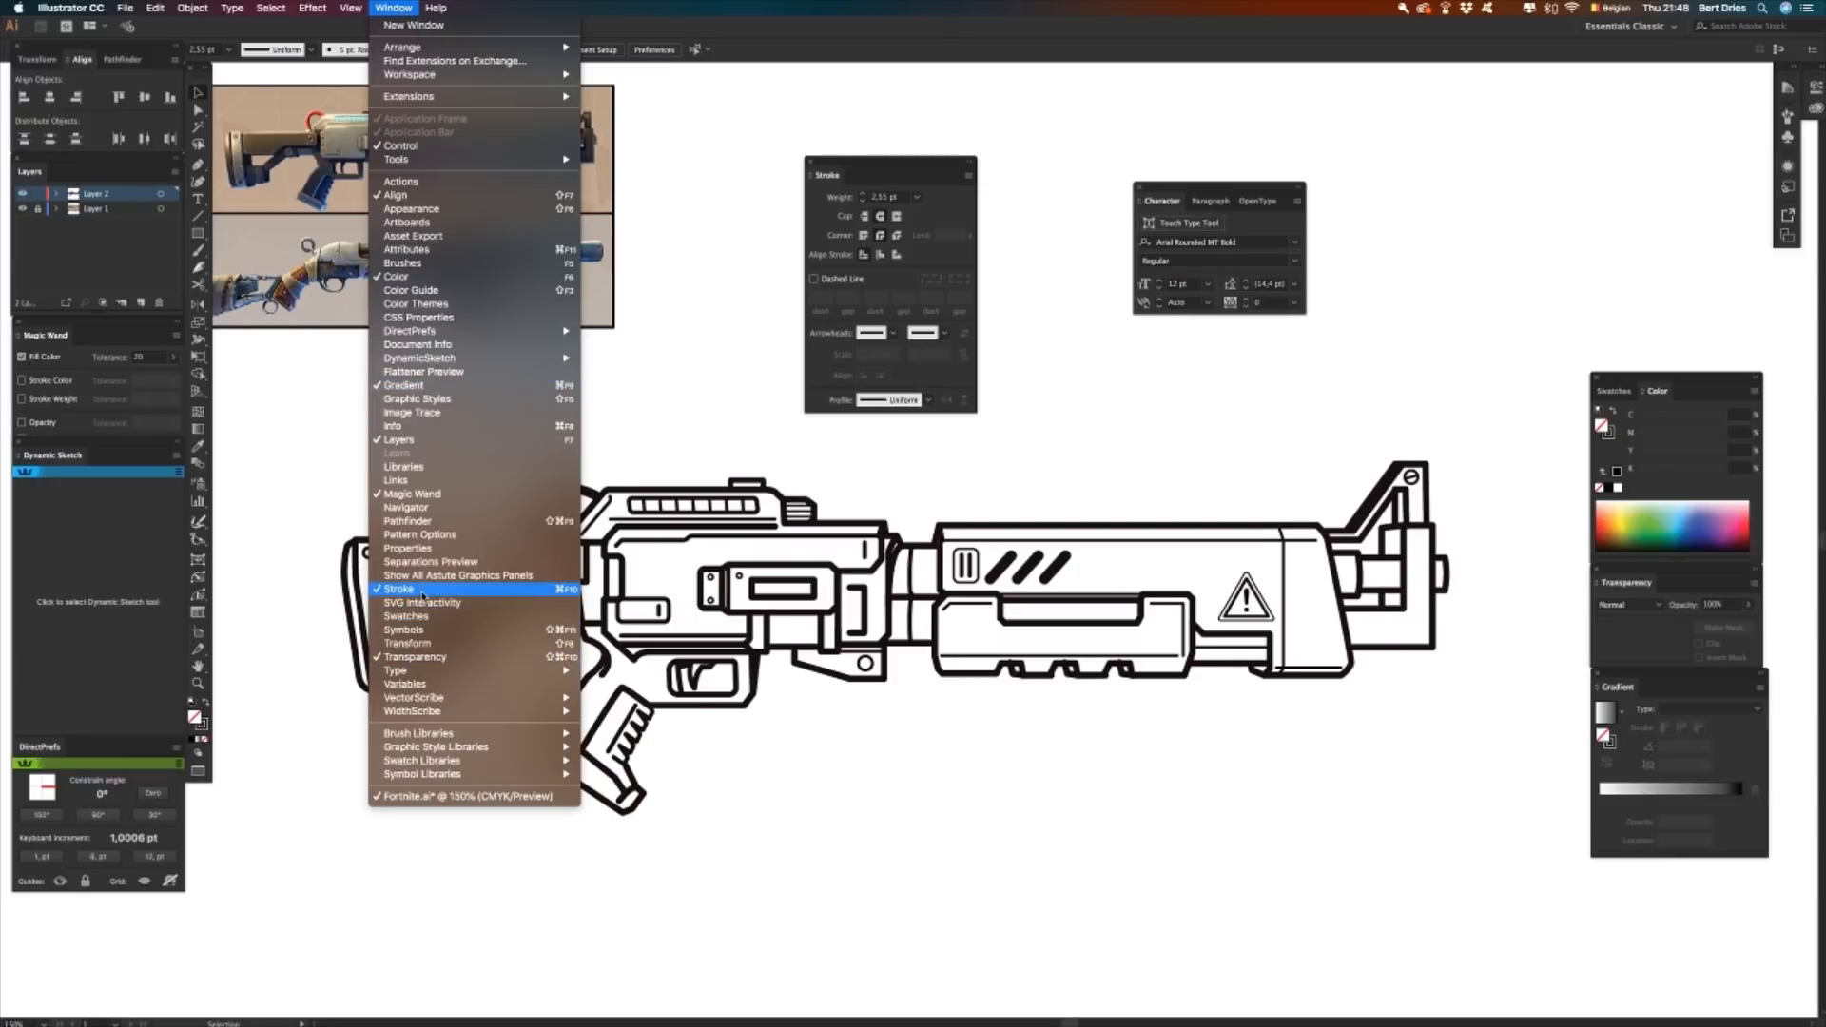
pyautogui.click(750, 440)
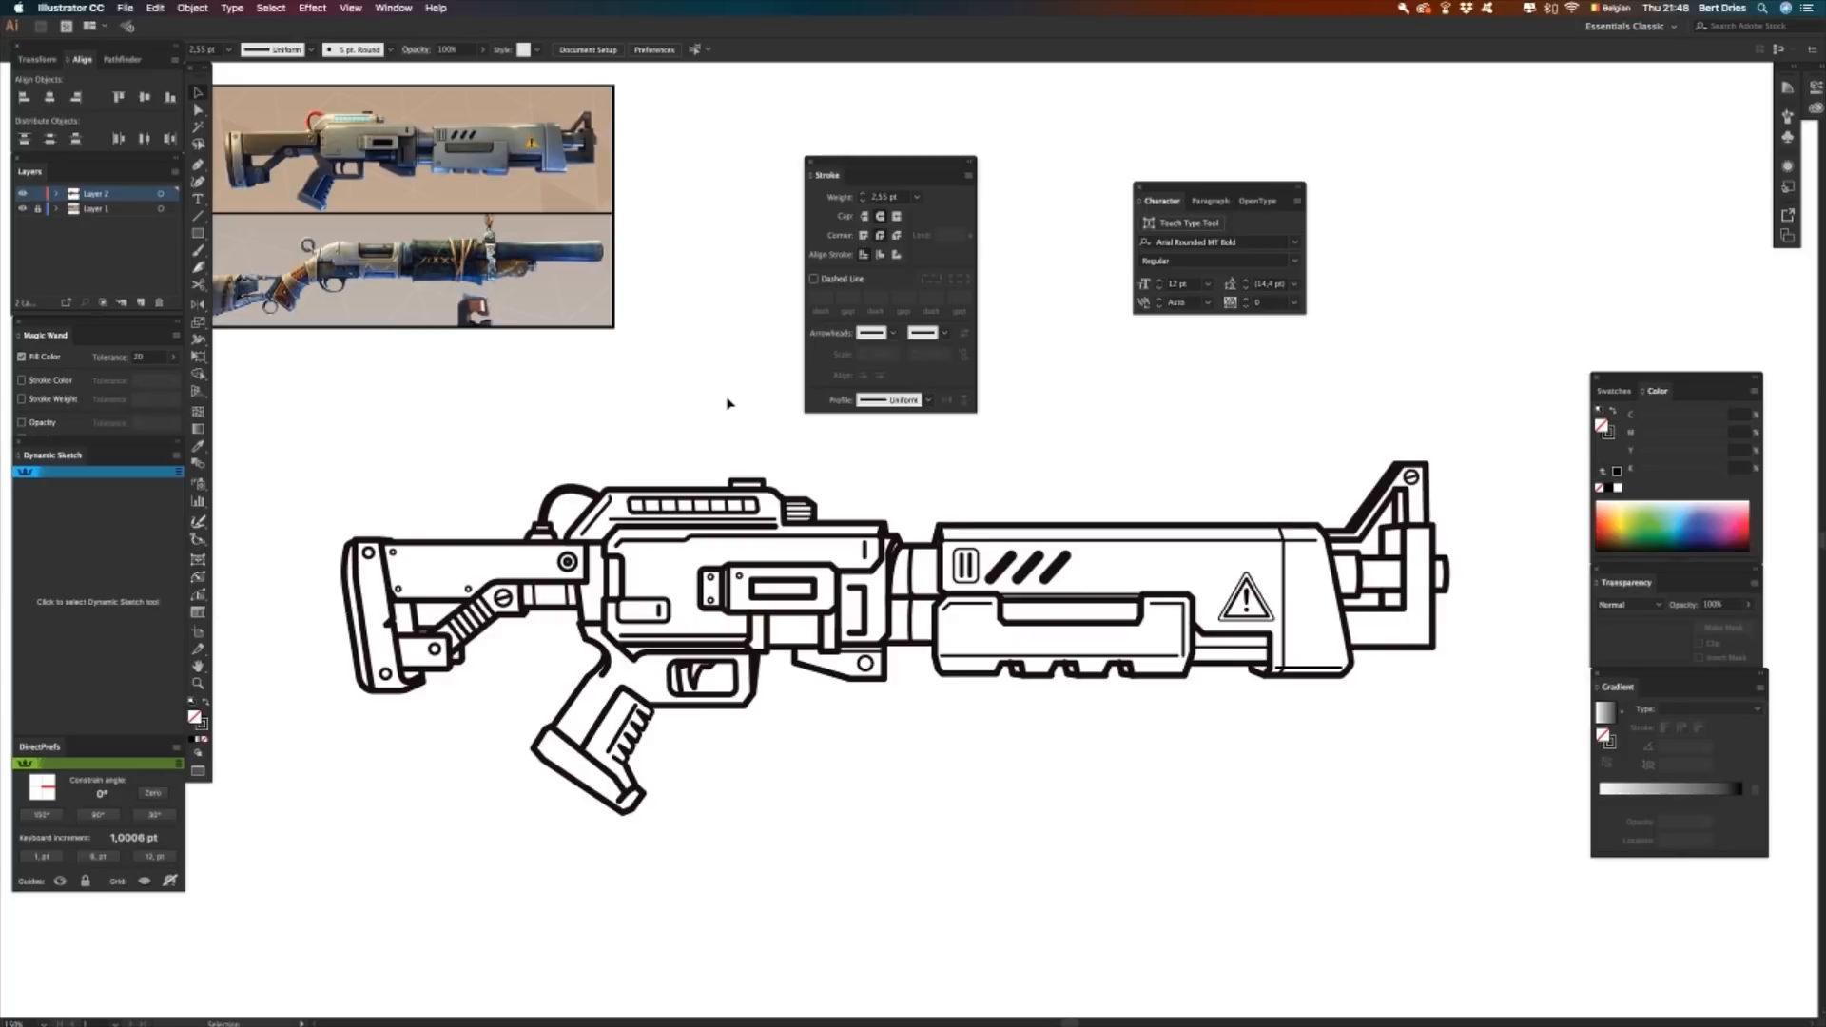
pyautogui.click(744, 539)
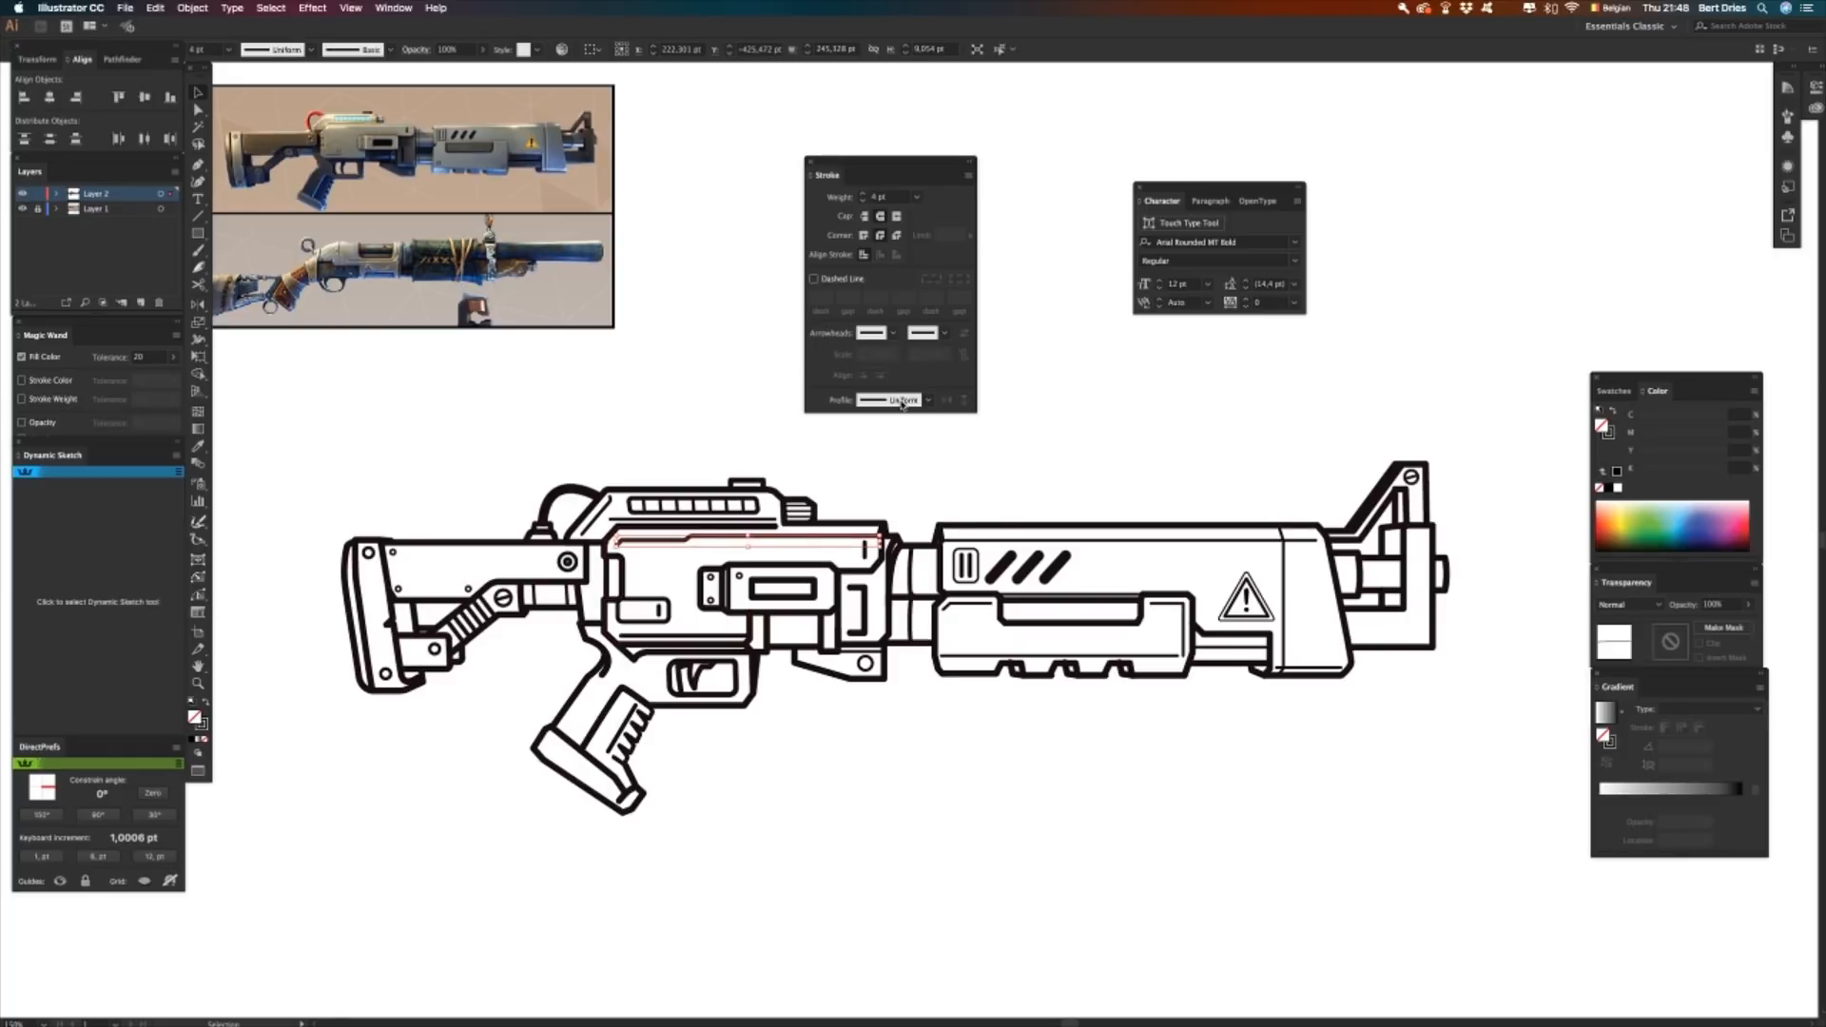
pyautogui.click(902, 404)
pyautogui.click(940, 469)
pyautogui.click(726, 426)
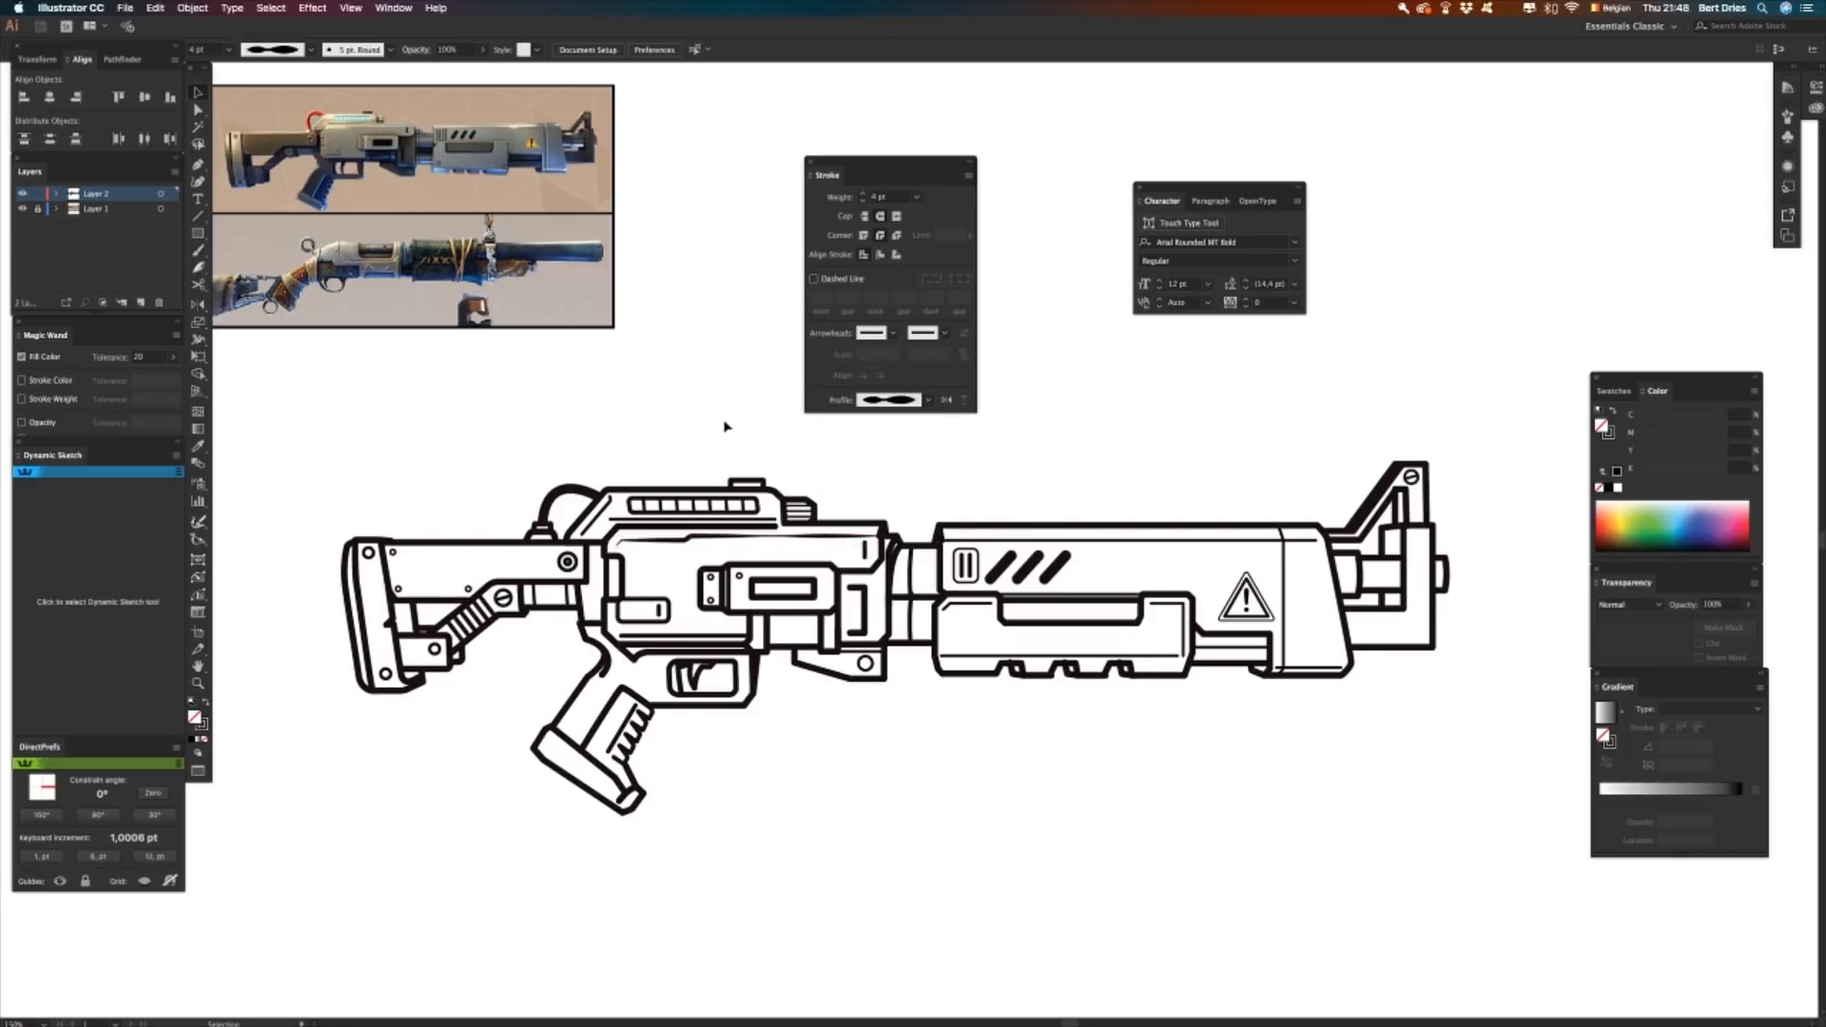
# - Apply the double-bulge width profile to the long detail line along the barrel housing's upper edge
pyautogui.click(1134, 544)
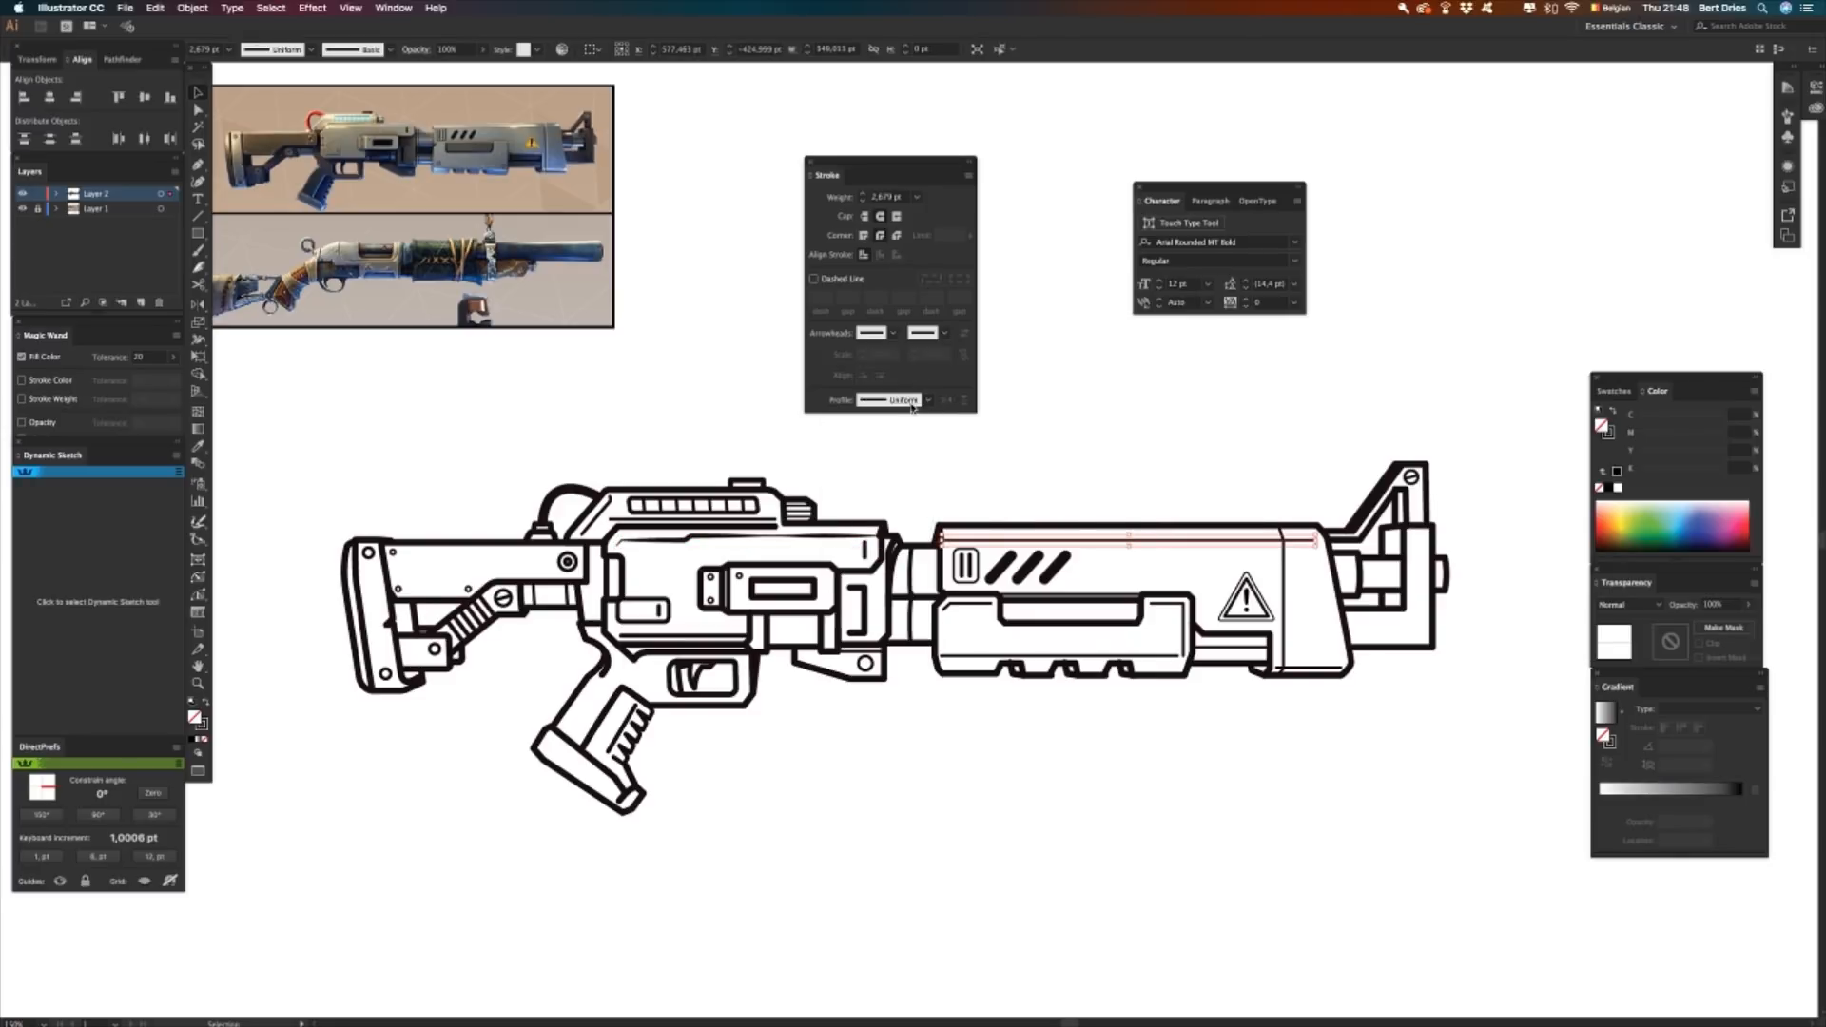
pyautogui.click(911, 404)
pyautogui.click(893, 468)
pyautogui.click(1080, 459)
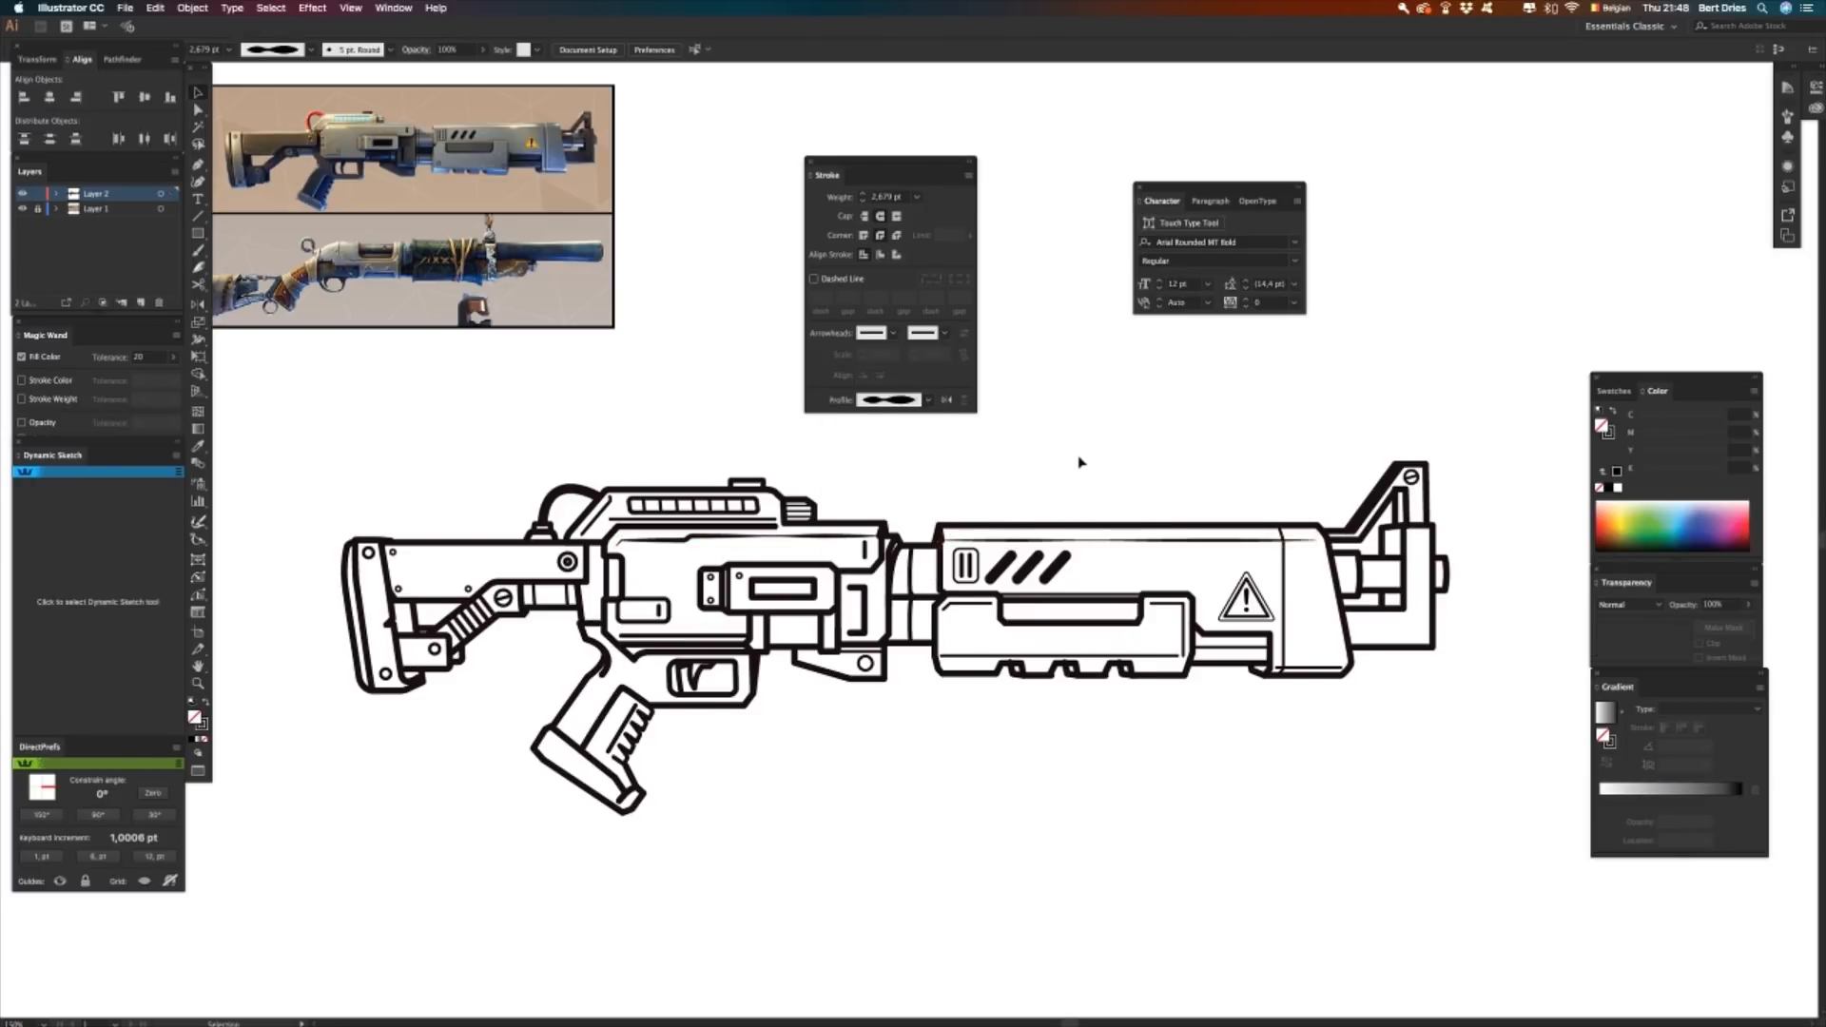
# - Apply the double-bulge width profile to the vertical line beside the warning triangle on the barrel housing
pyautogui.click(1279, 597)
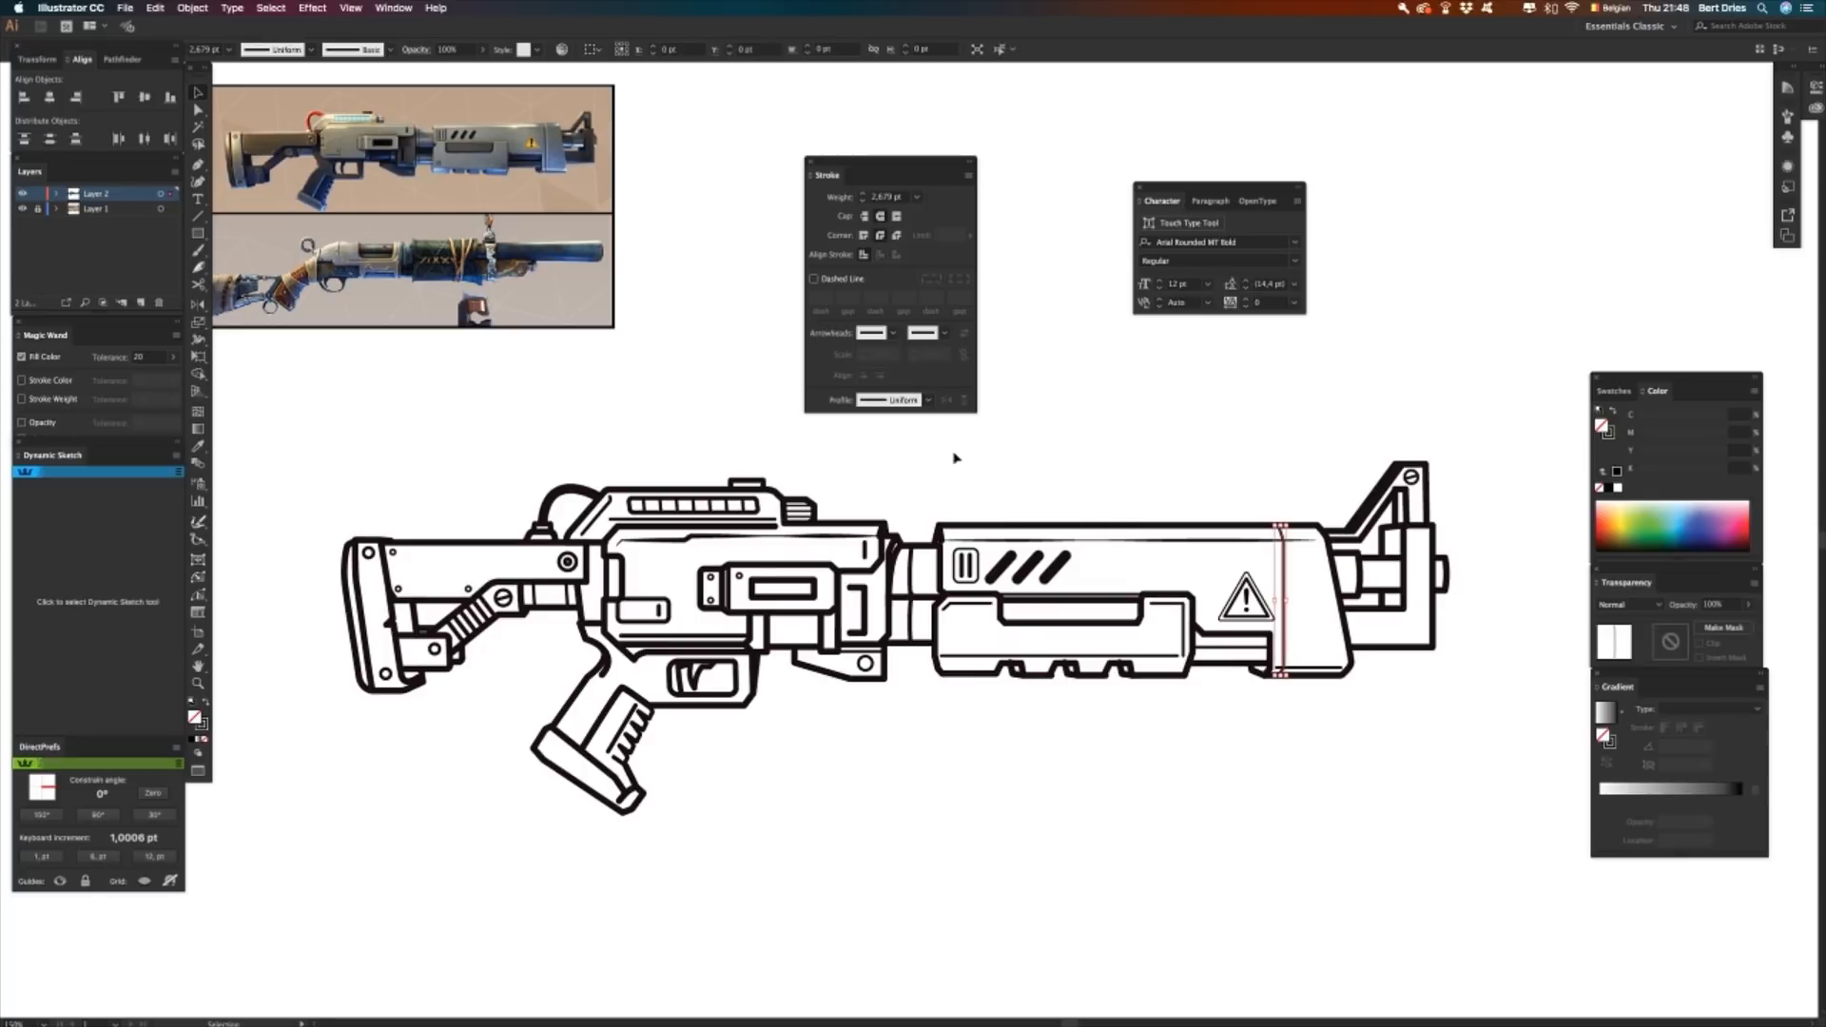
pyautogui.click(902, 403)
pyautogui.click(892, 470)
pyautogui.click(1052, 448)
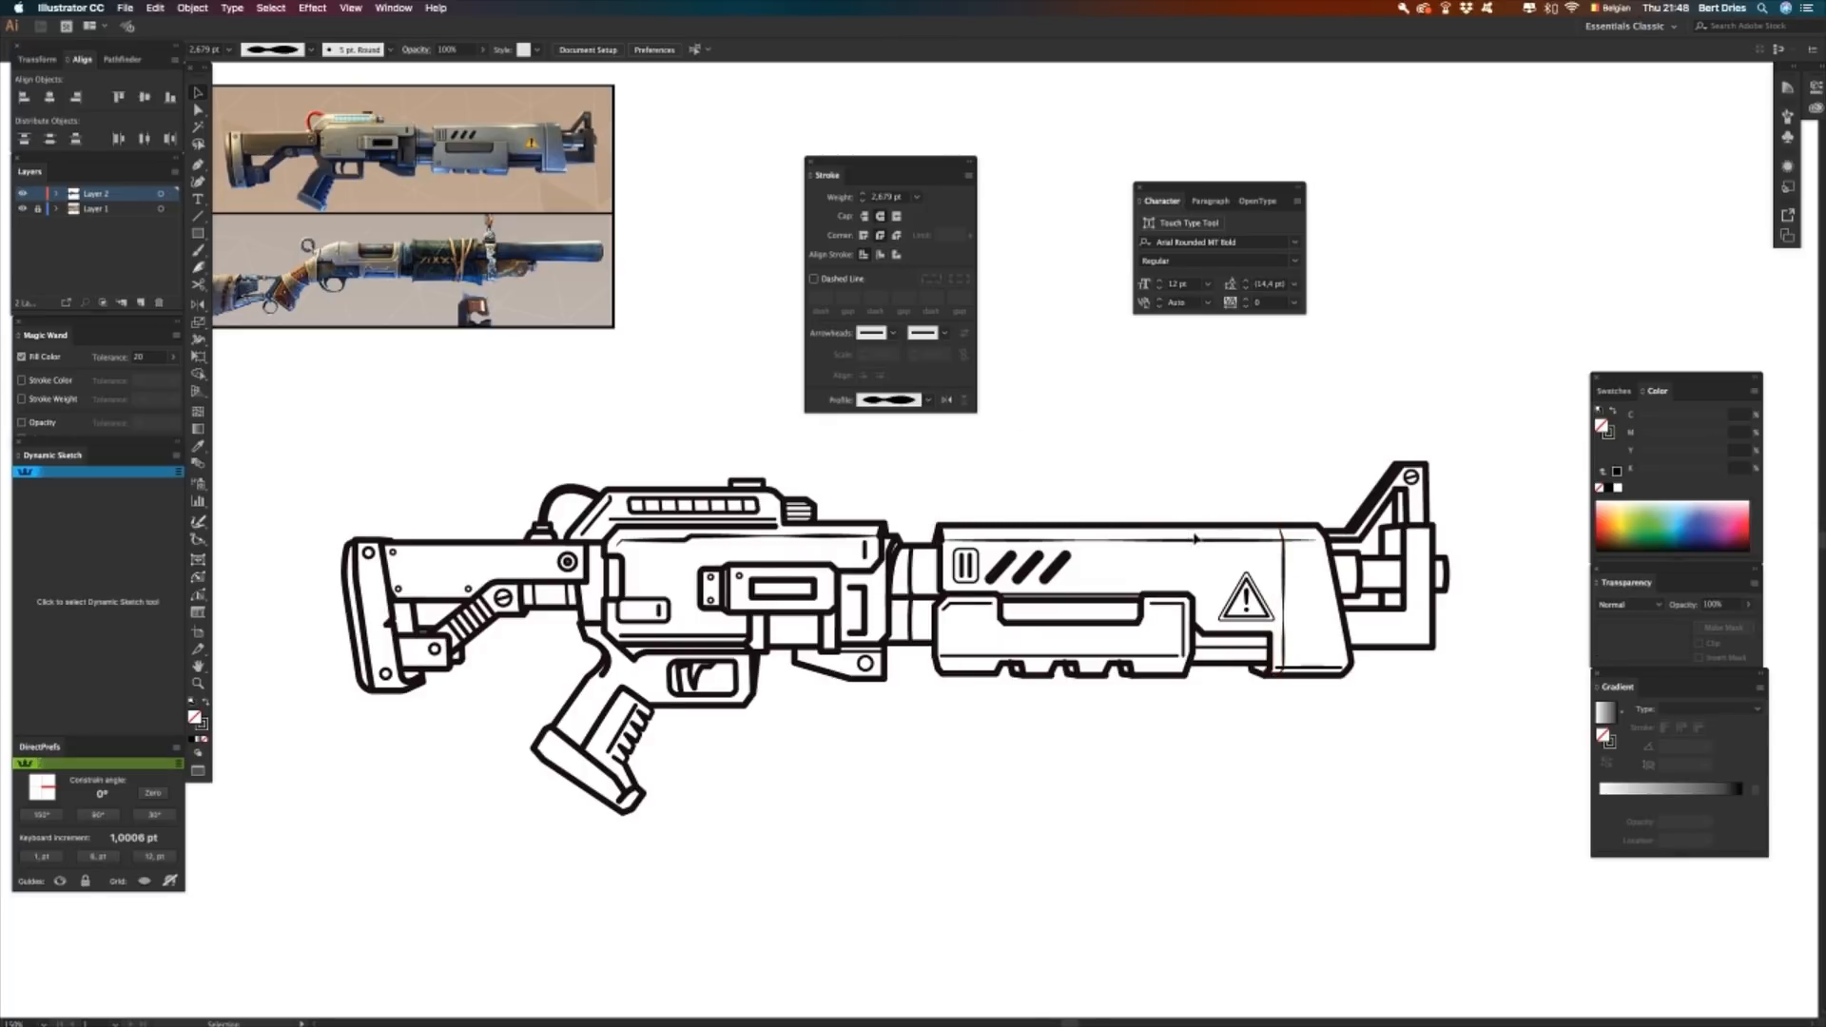
# - Give the recessed slot outline on the pump grip the half-dome width profile and flip that profile across the path
pyautogui.click(1054, 623)
pyautogui.click(901, 404)
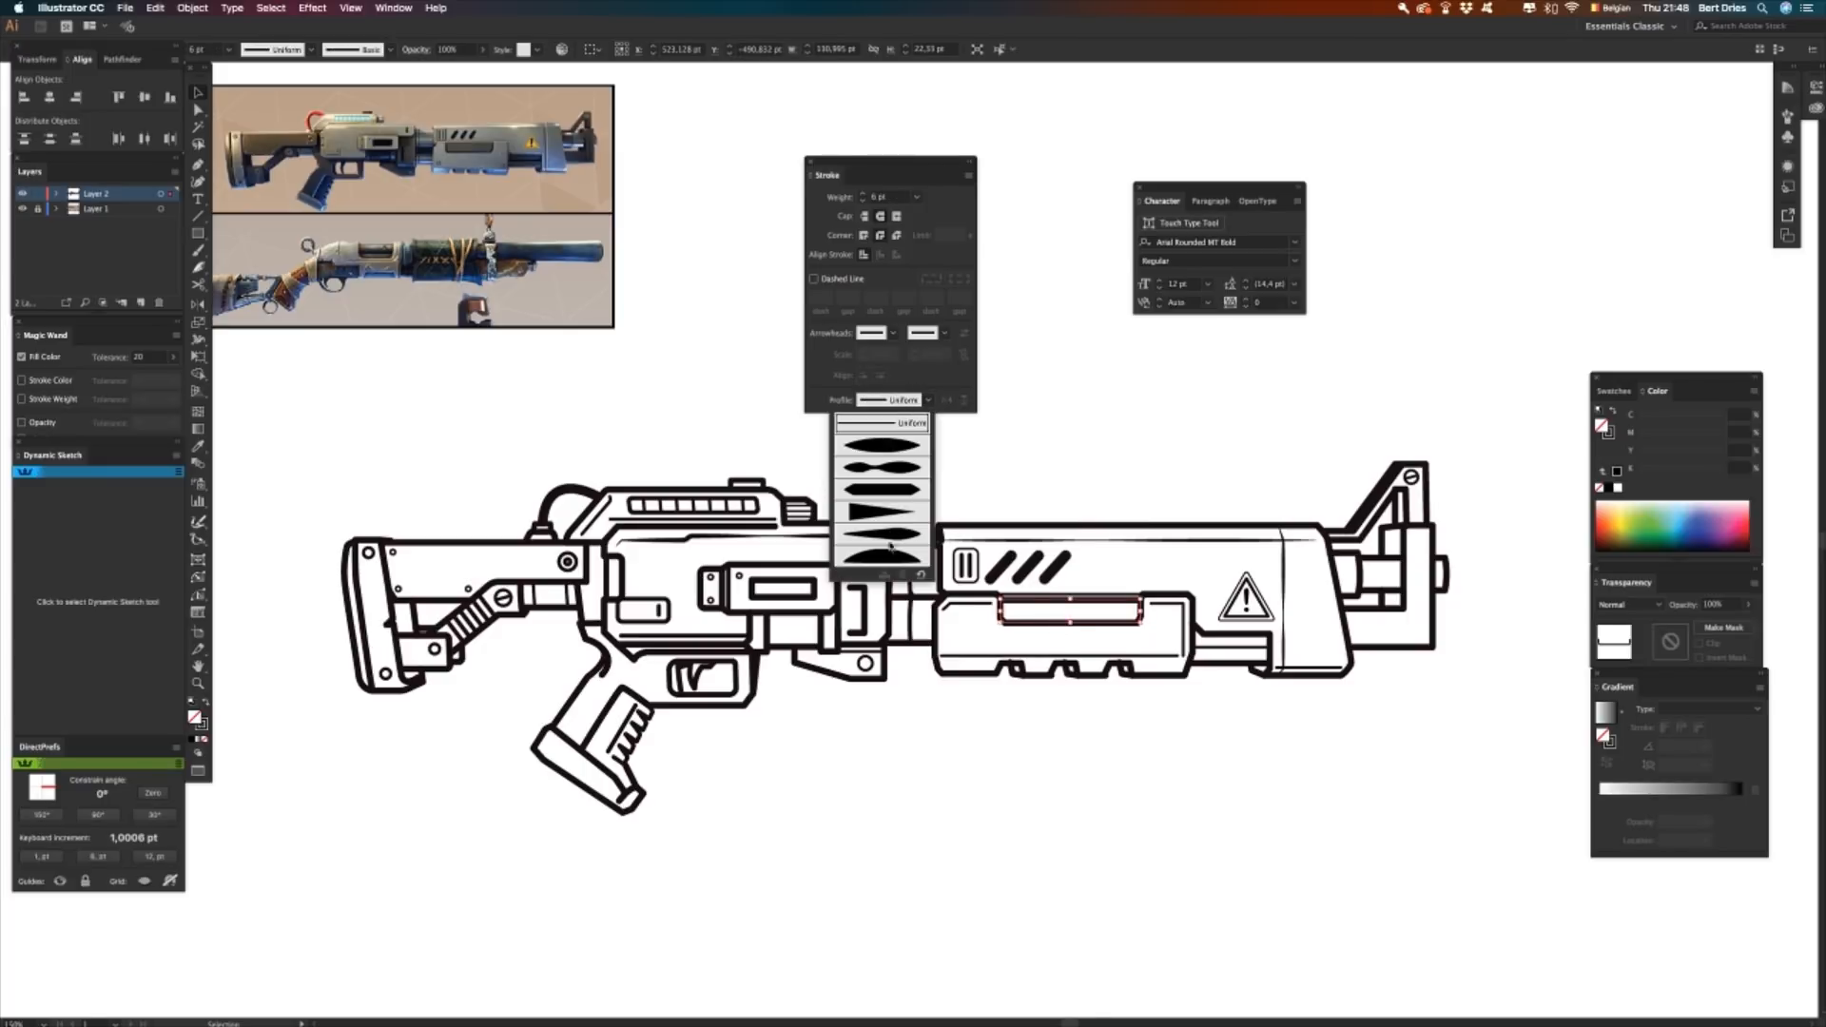
pyautogui.click(891, 554)
pyautogui.click(1091, 482)
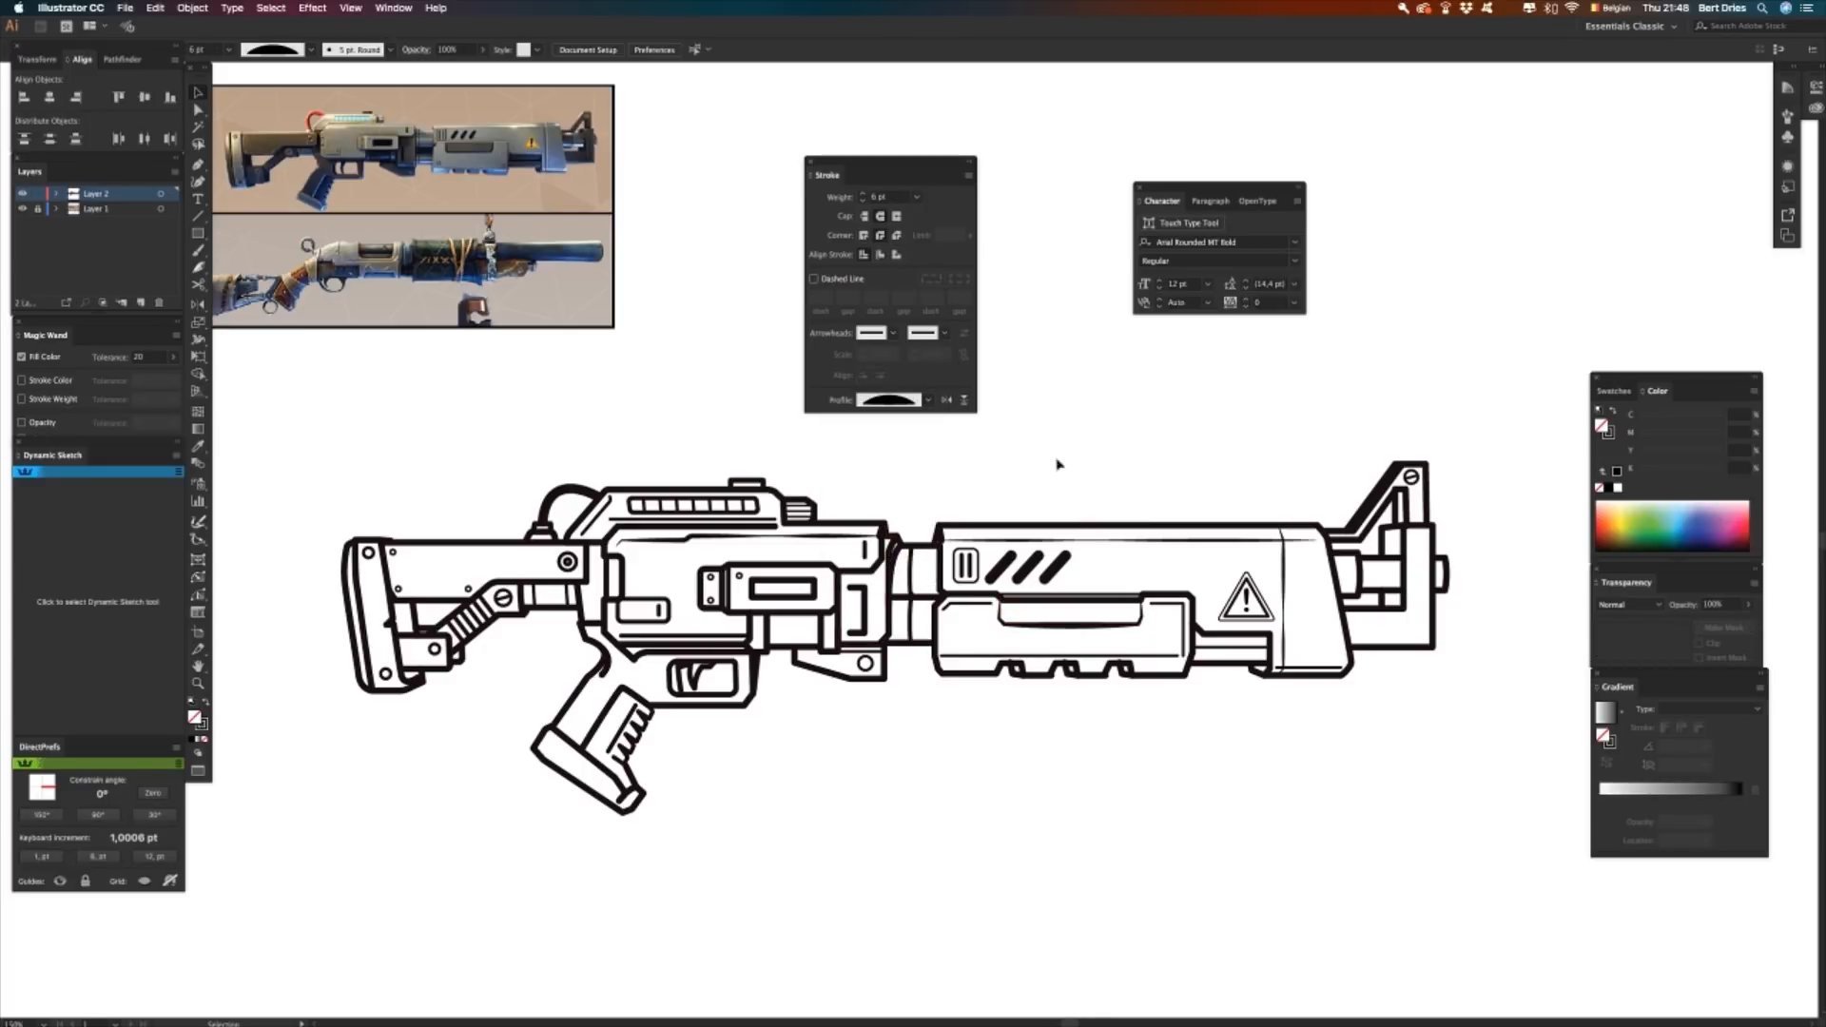
pyautogui.click(1092, 623)
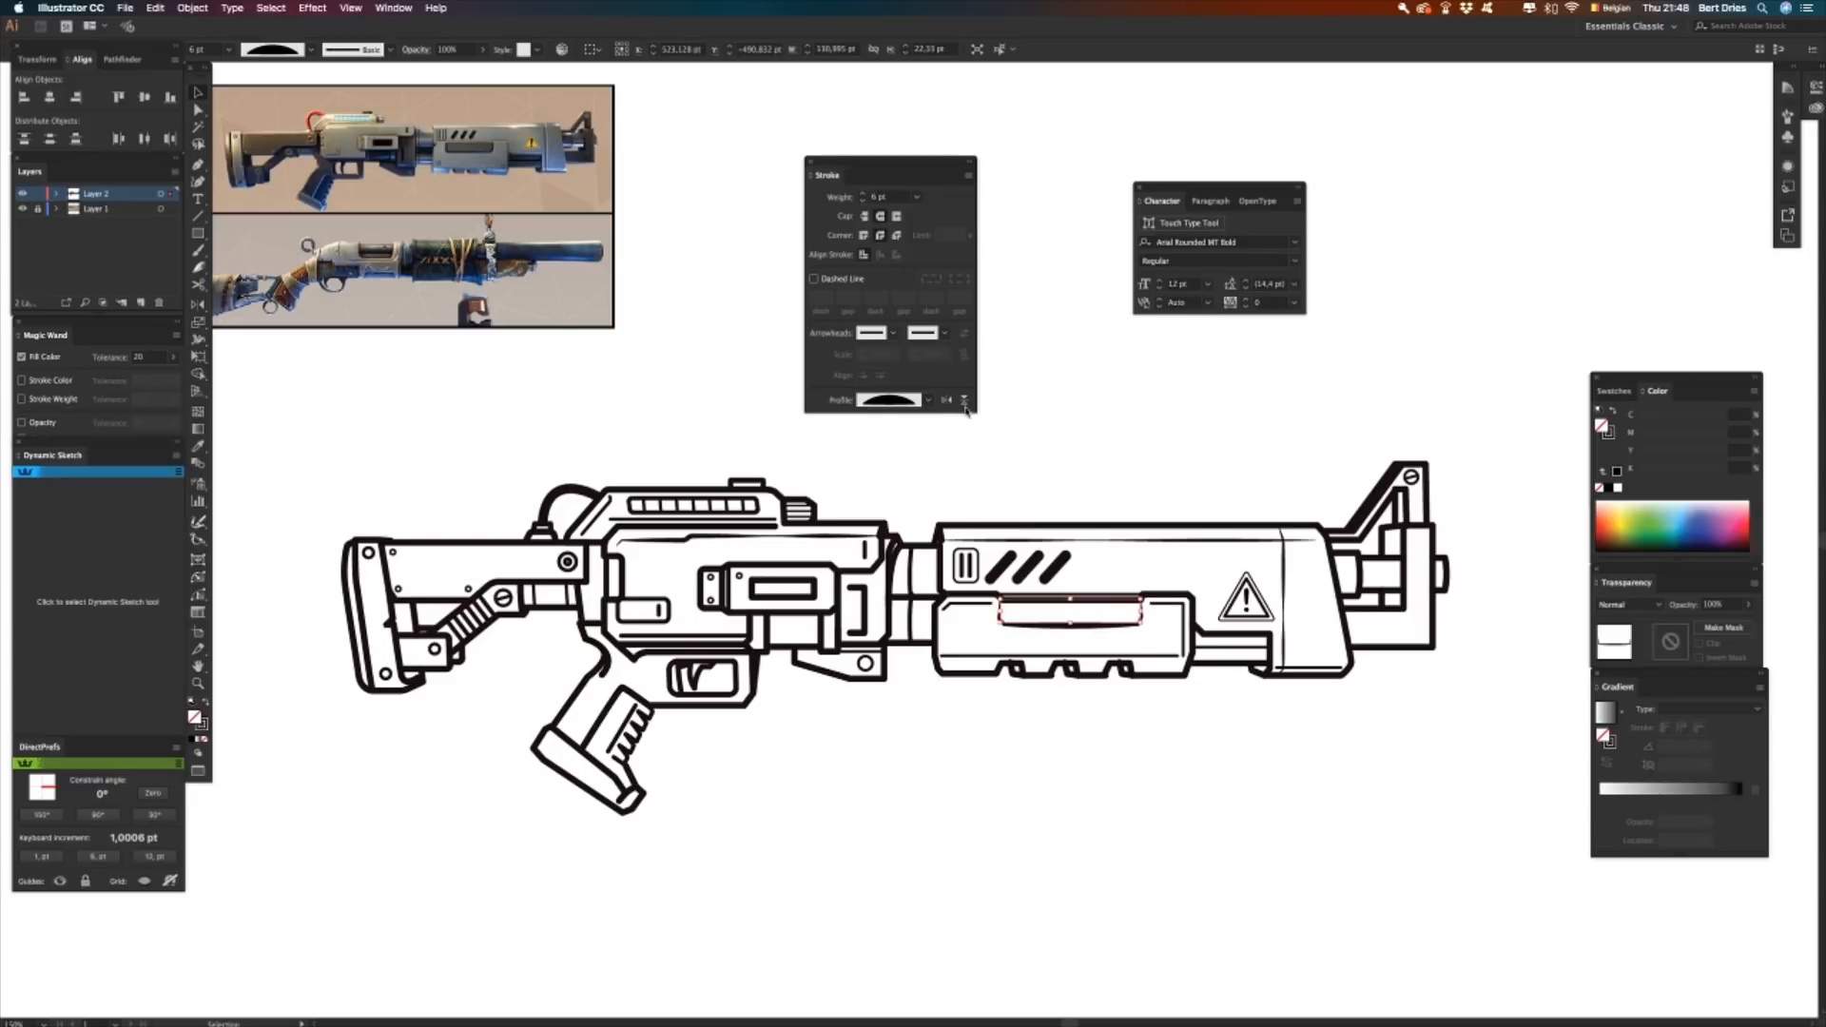
pyautogui.click(963, 400)
pyautogui.click(1075, 436)
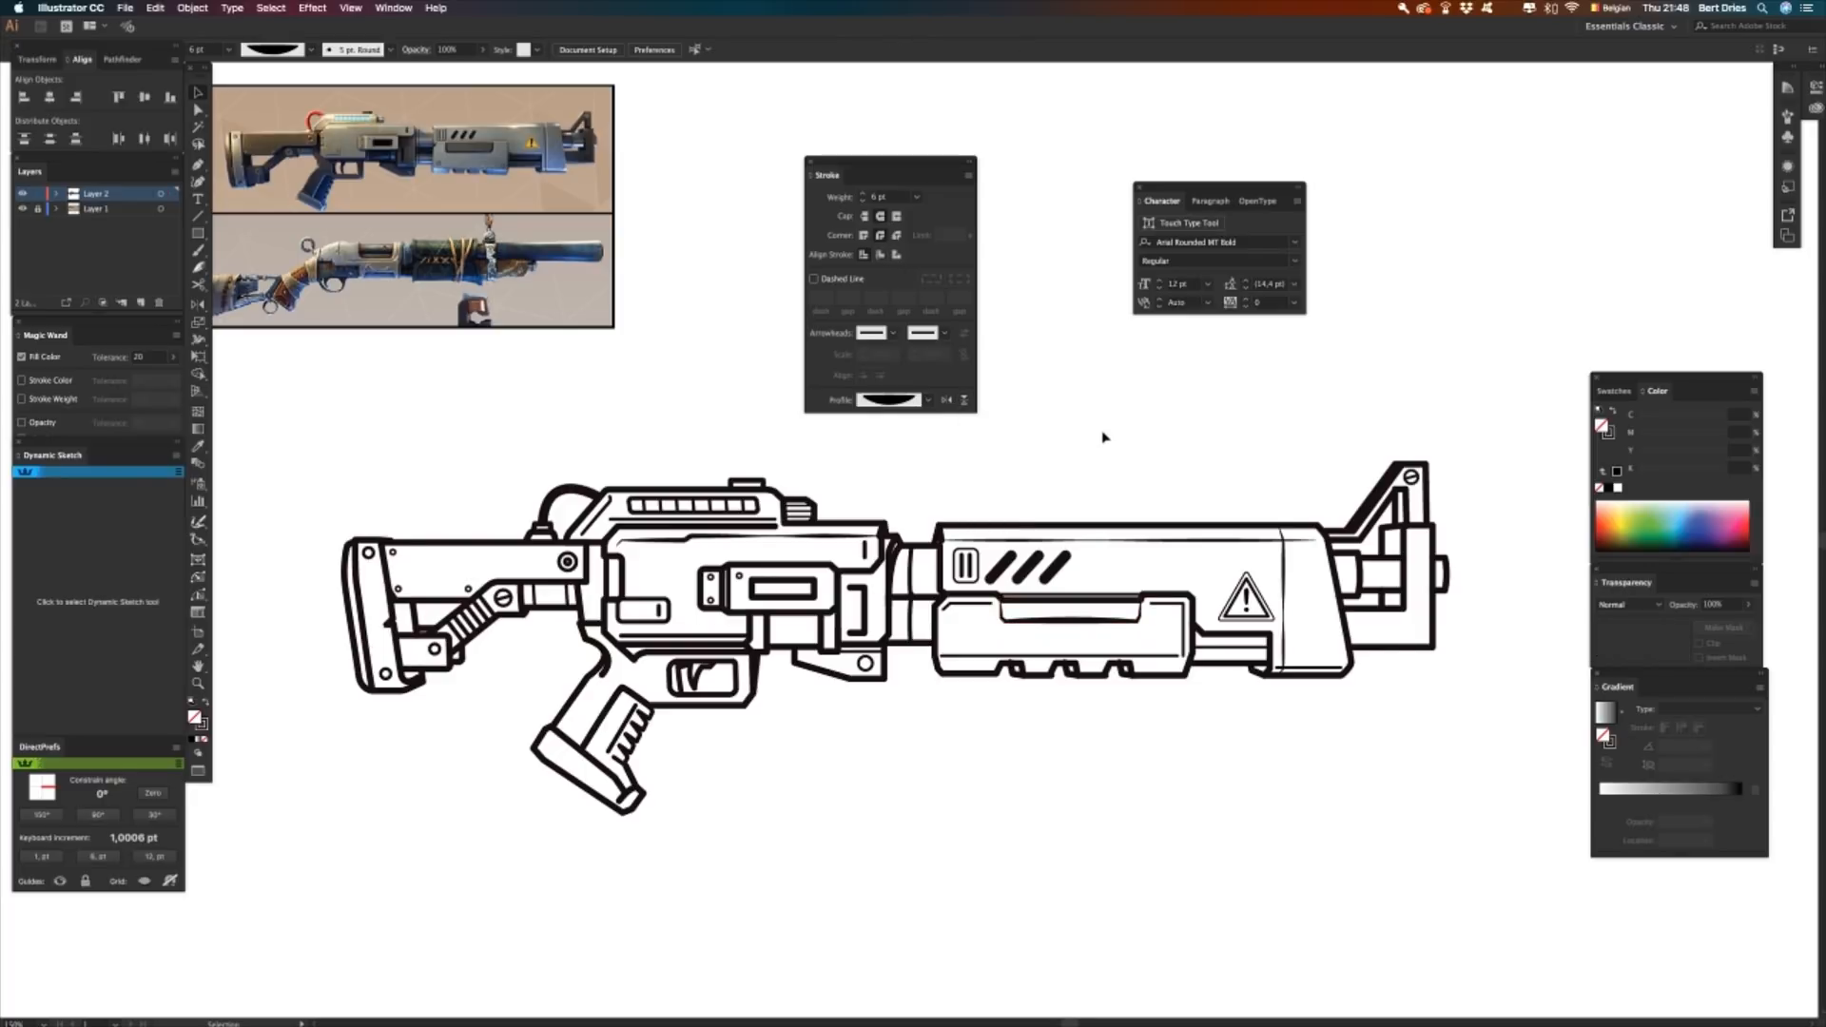
# - Apply the symmetric lens-shaped width profile to the detail line inside the pump grip's front end
pyautogui.click(1168, 626)
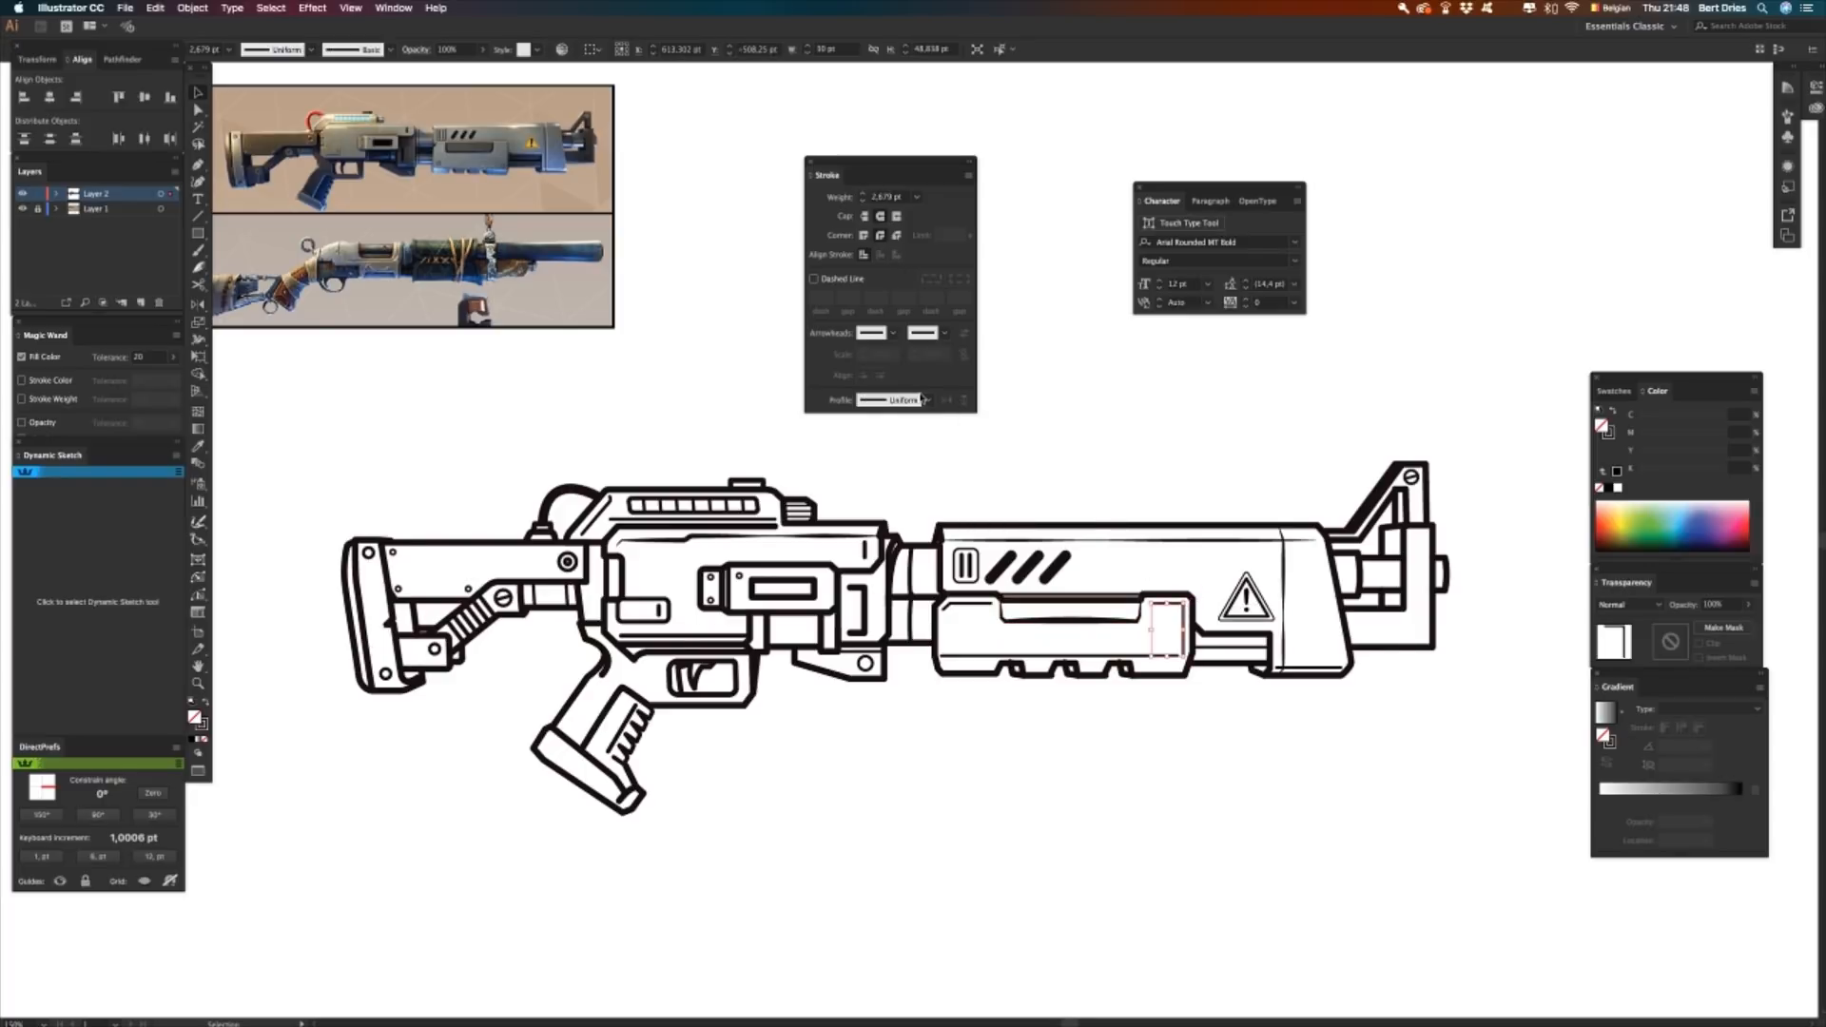
pyautogui.click(913, 401)
pyautogui.click(900, 445)
pyautogui.click(1103, 440)
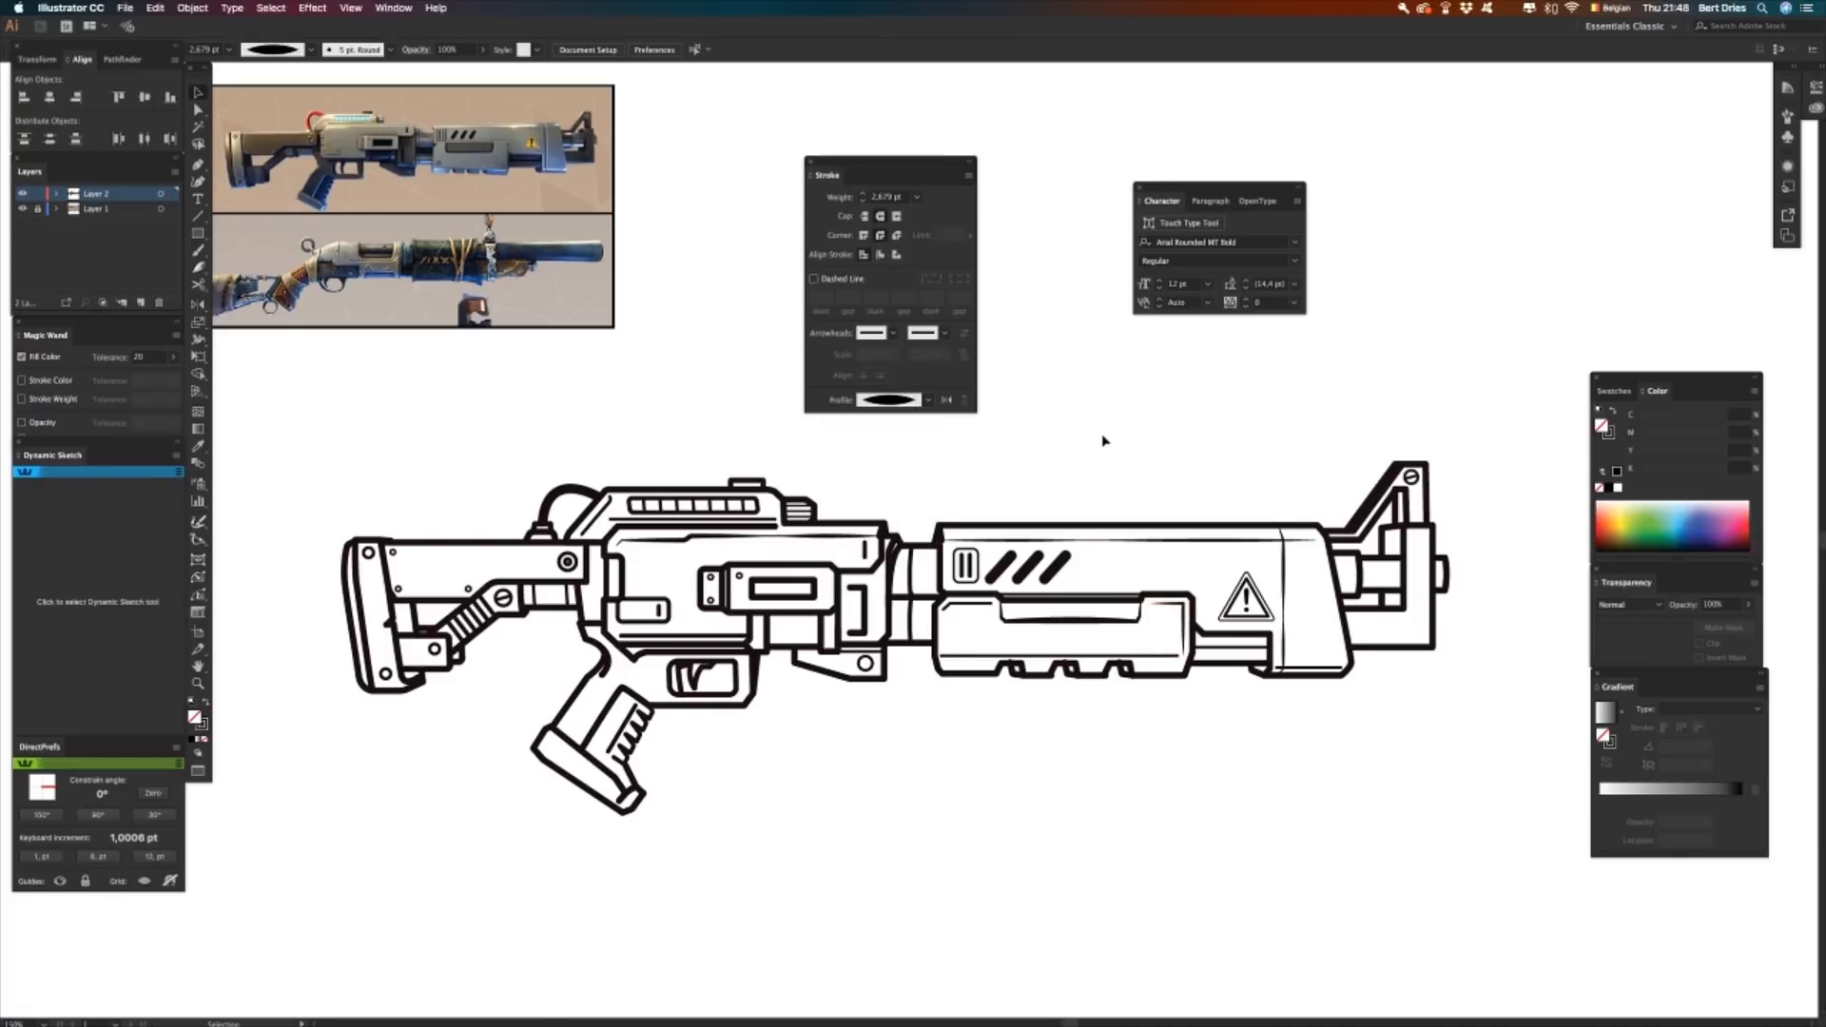
# - Apply the asymmetric bulge width profile, second to last in the list, to the horizontal line along the pump grip's lower edge
pyautogui.click(1162, 656)
pyautogui.click(927, 401)
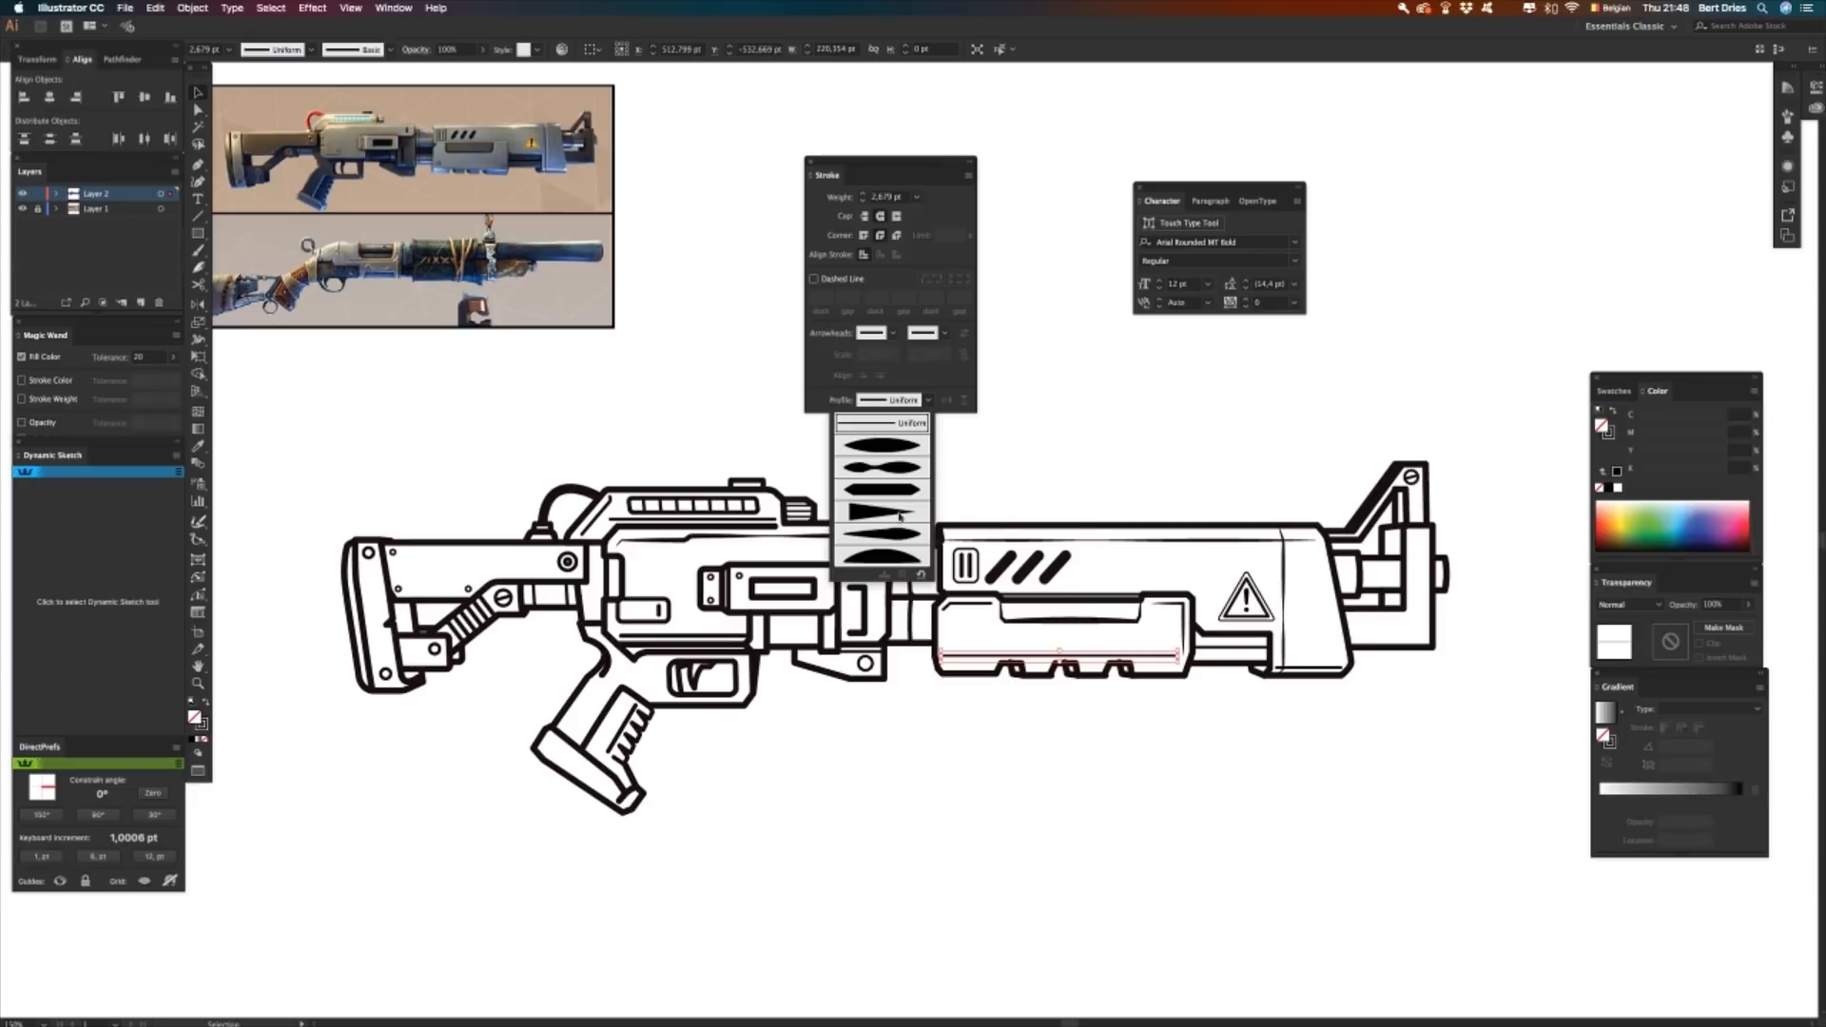
pyautogui.click(901, 533)
pyautogui.click(1185, 468)
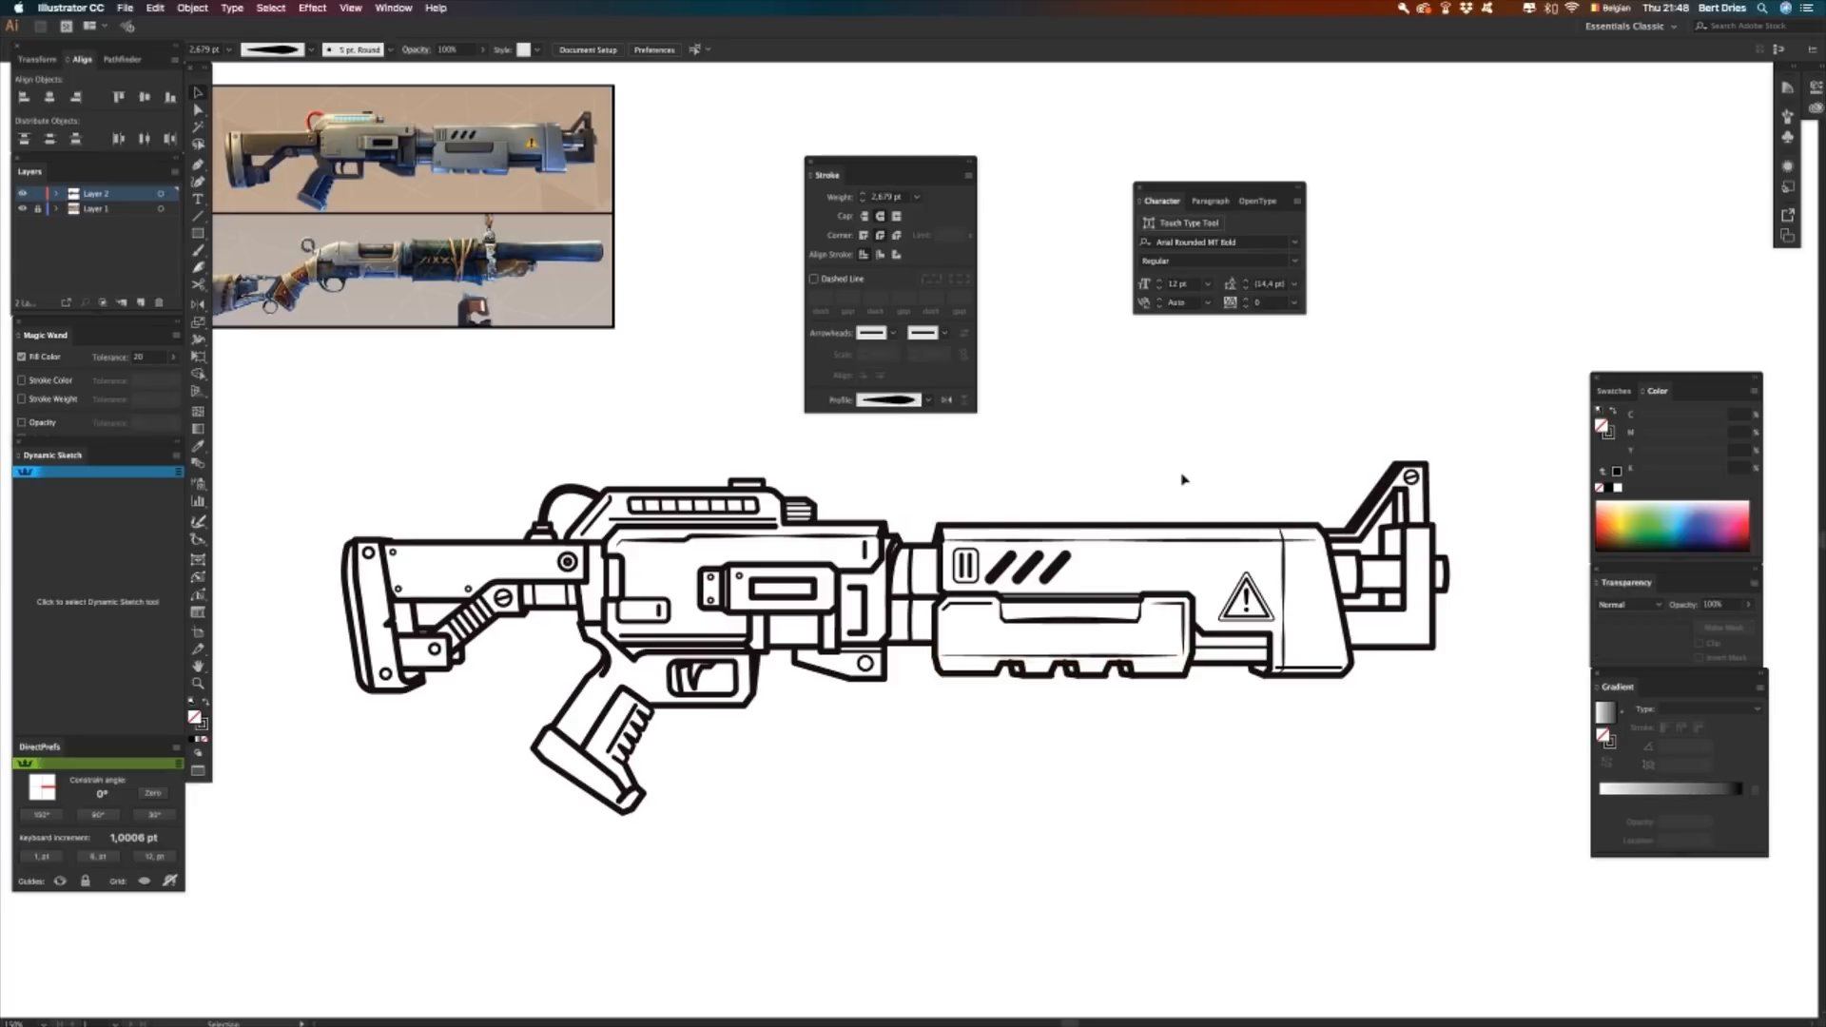
# - Apply the symmetric lens-shaped width profile to the short line at the pump grip's upper rear corner
pyautogui.click(977, 607)
pyautogui.click(929, 402)
pyautogui.click(894, 446)
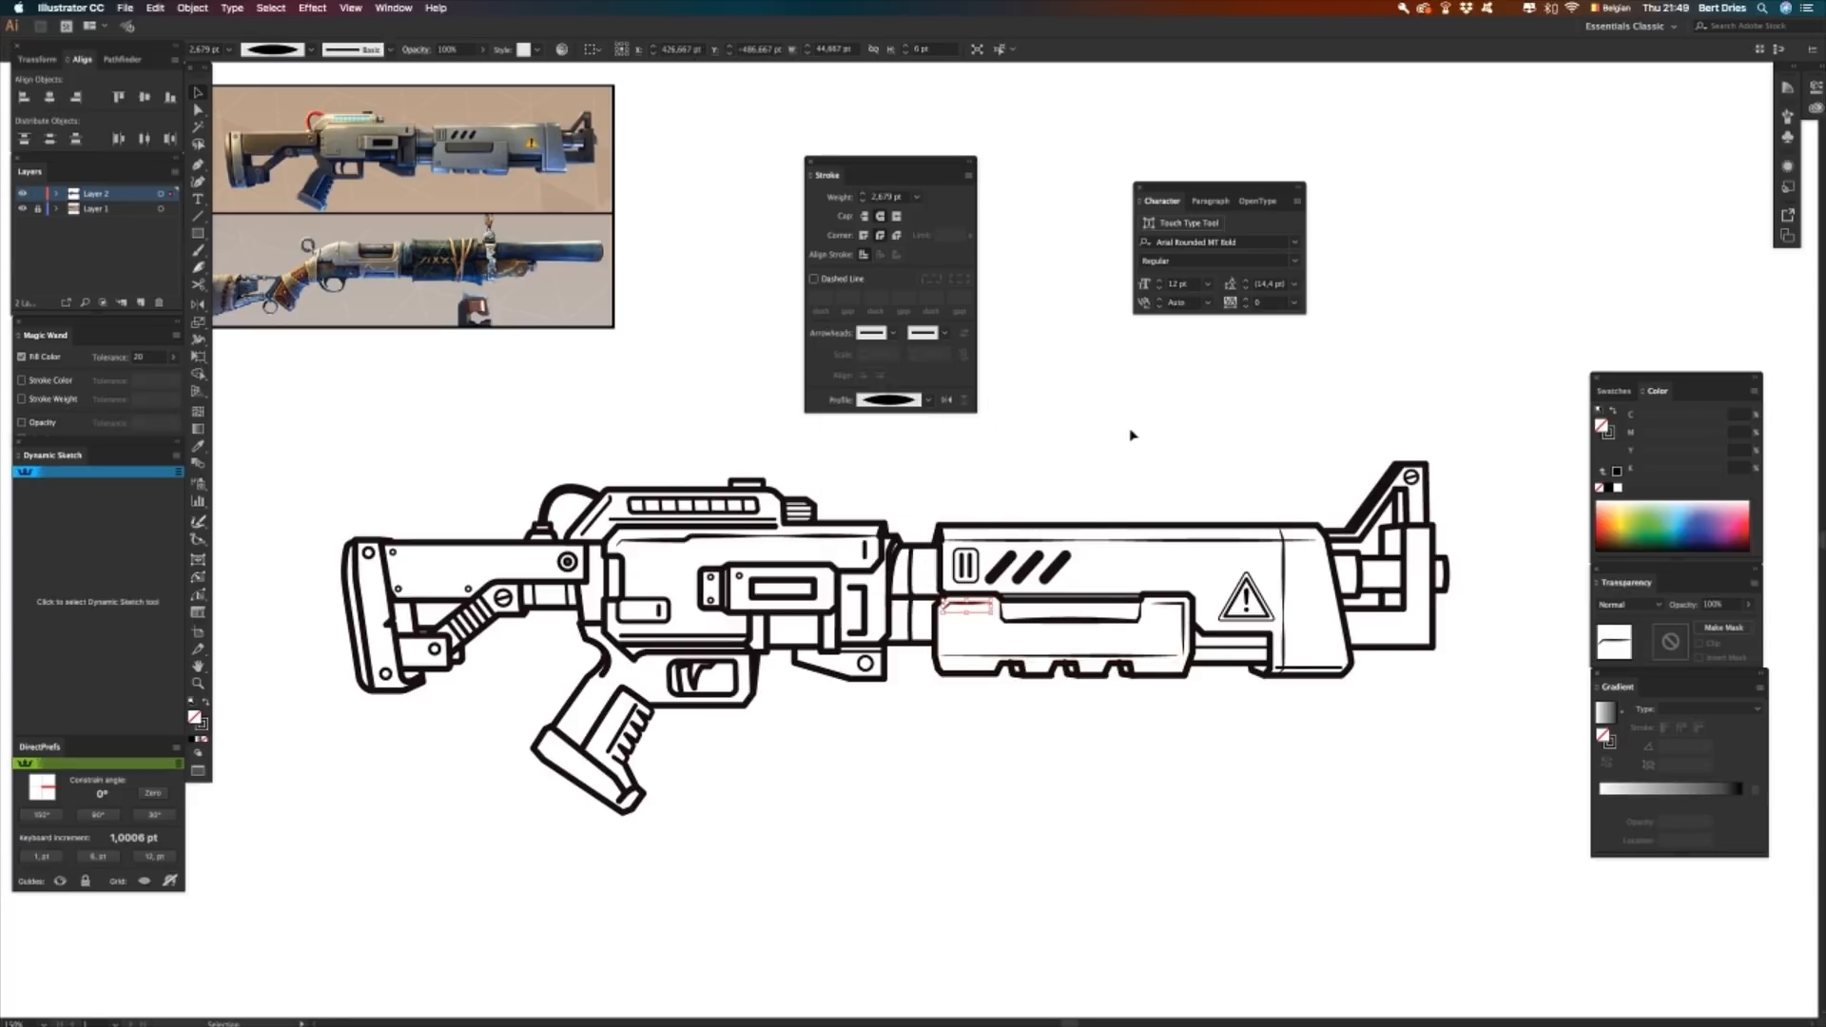
pyautogui.click(1132, 438)
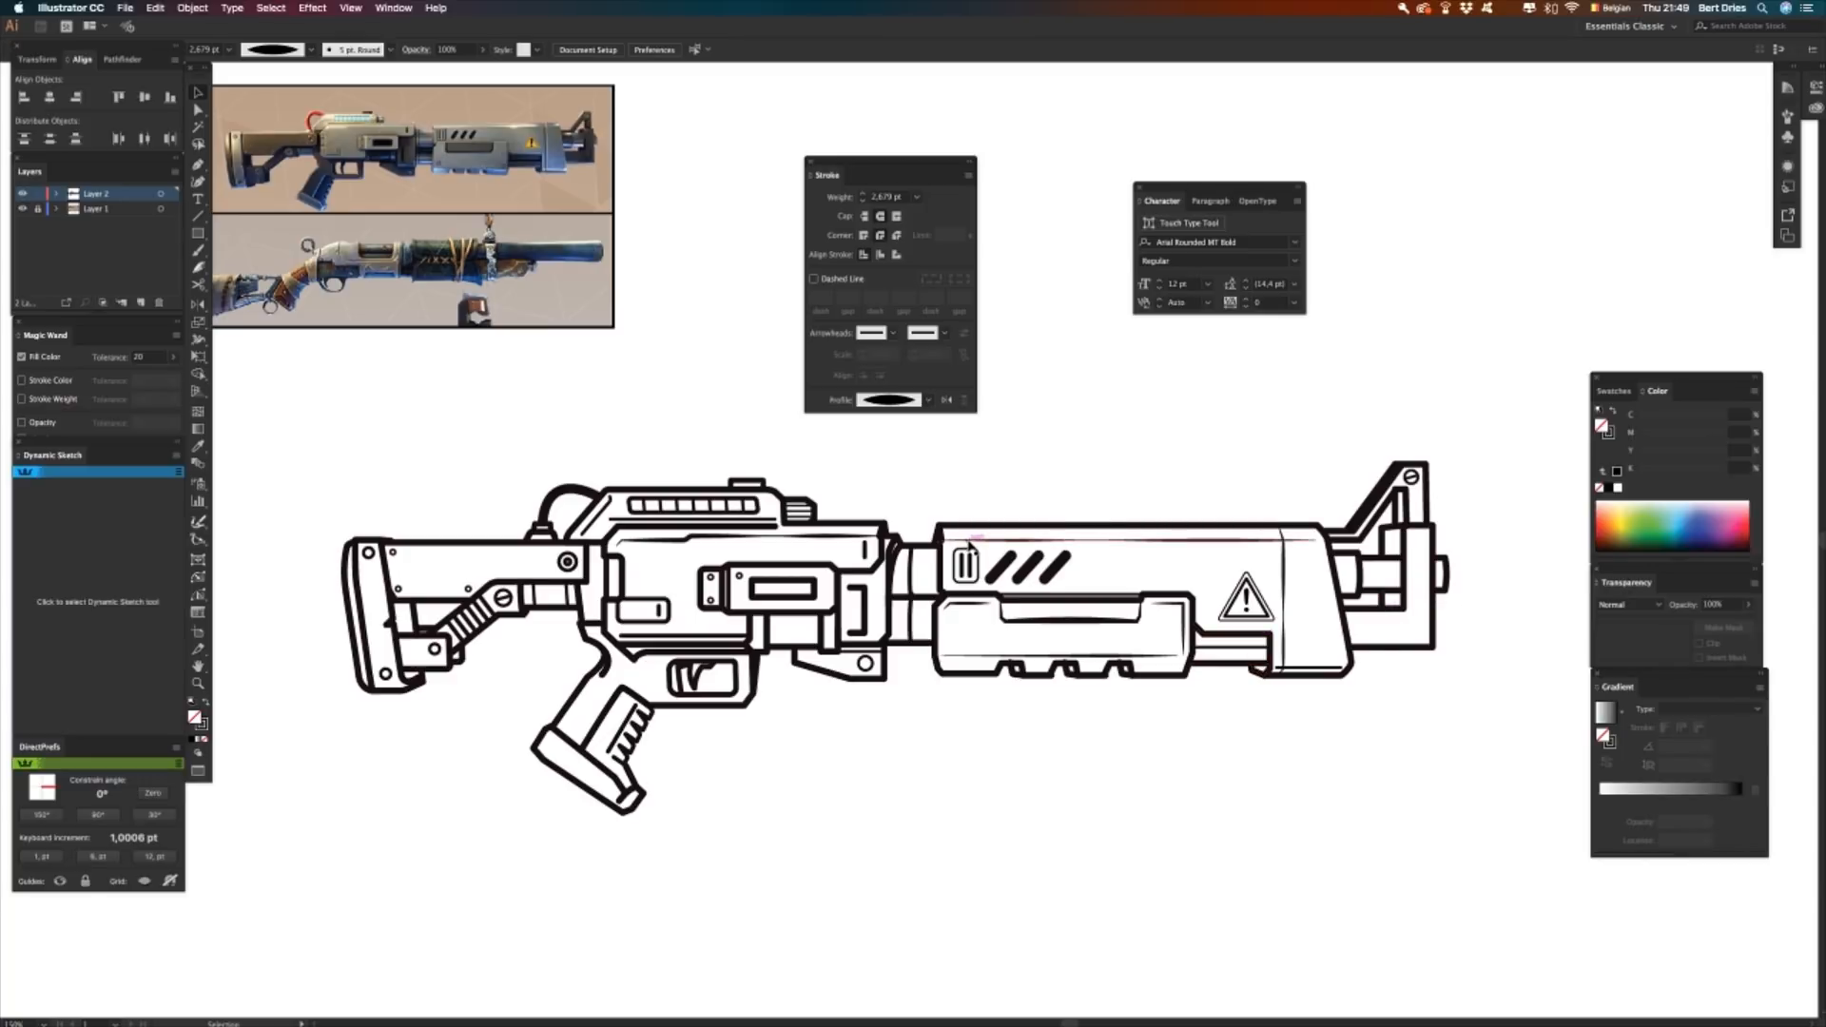
# - Give the barrel housing's long upper detail line the one-sided tapering width profile and a stroke weight of 4 pt
pyautogui.click(975, 544)
pyautogui.click(927, 400)
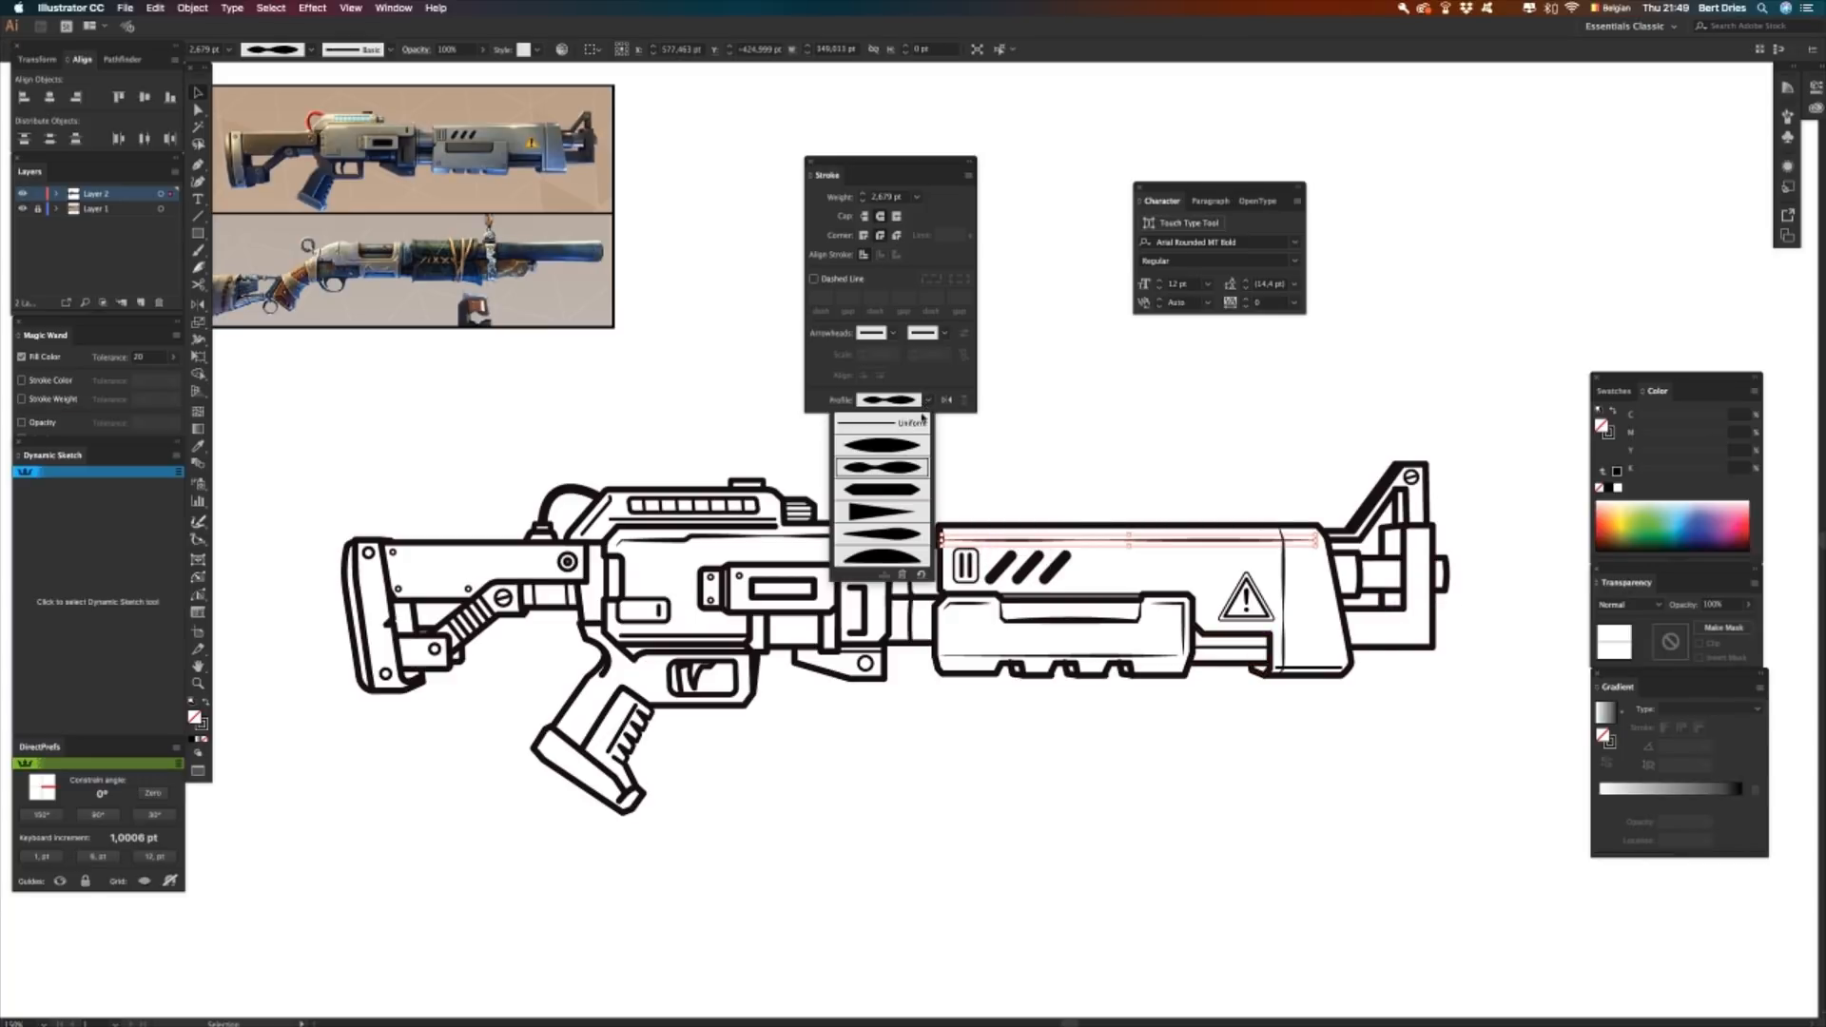
pyautogui.click(880, 514)
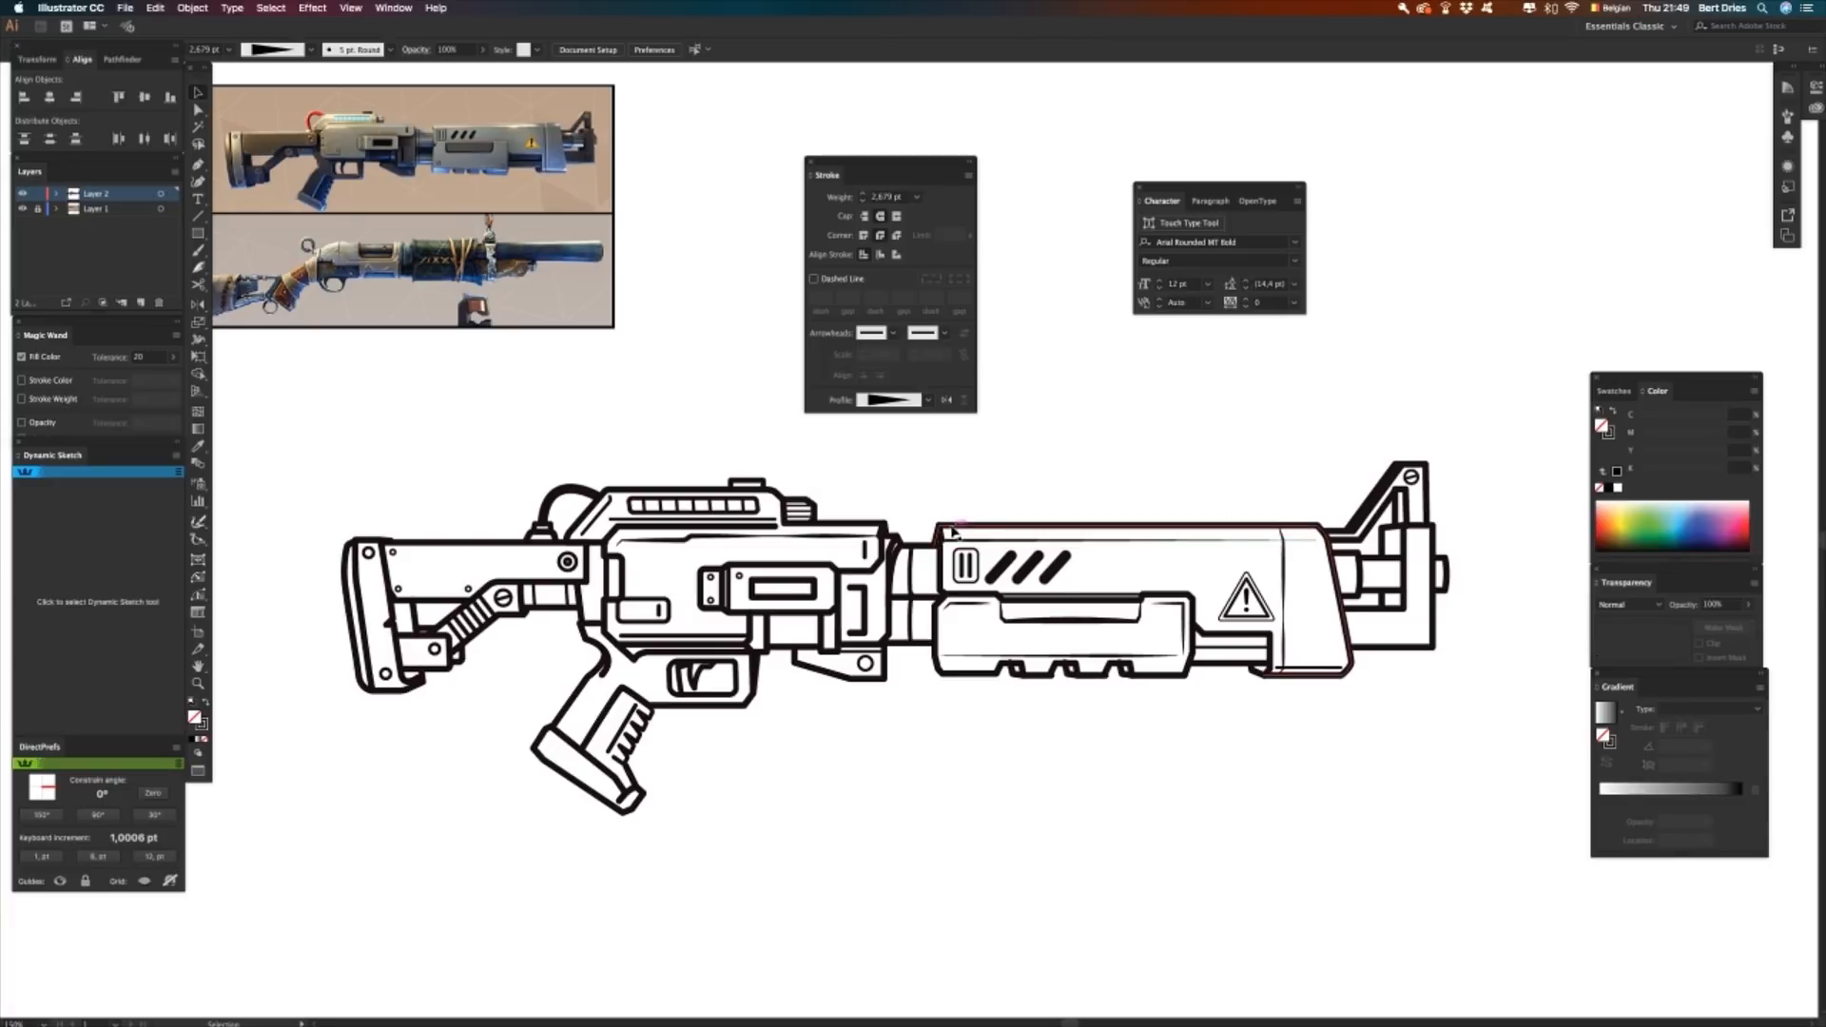
pyautogui.click(900, 198)
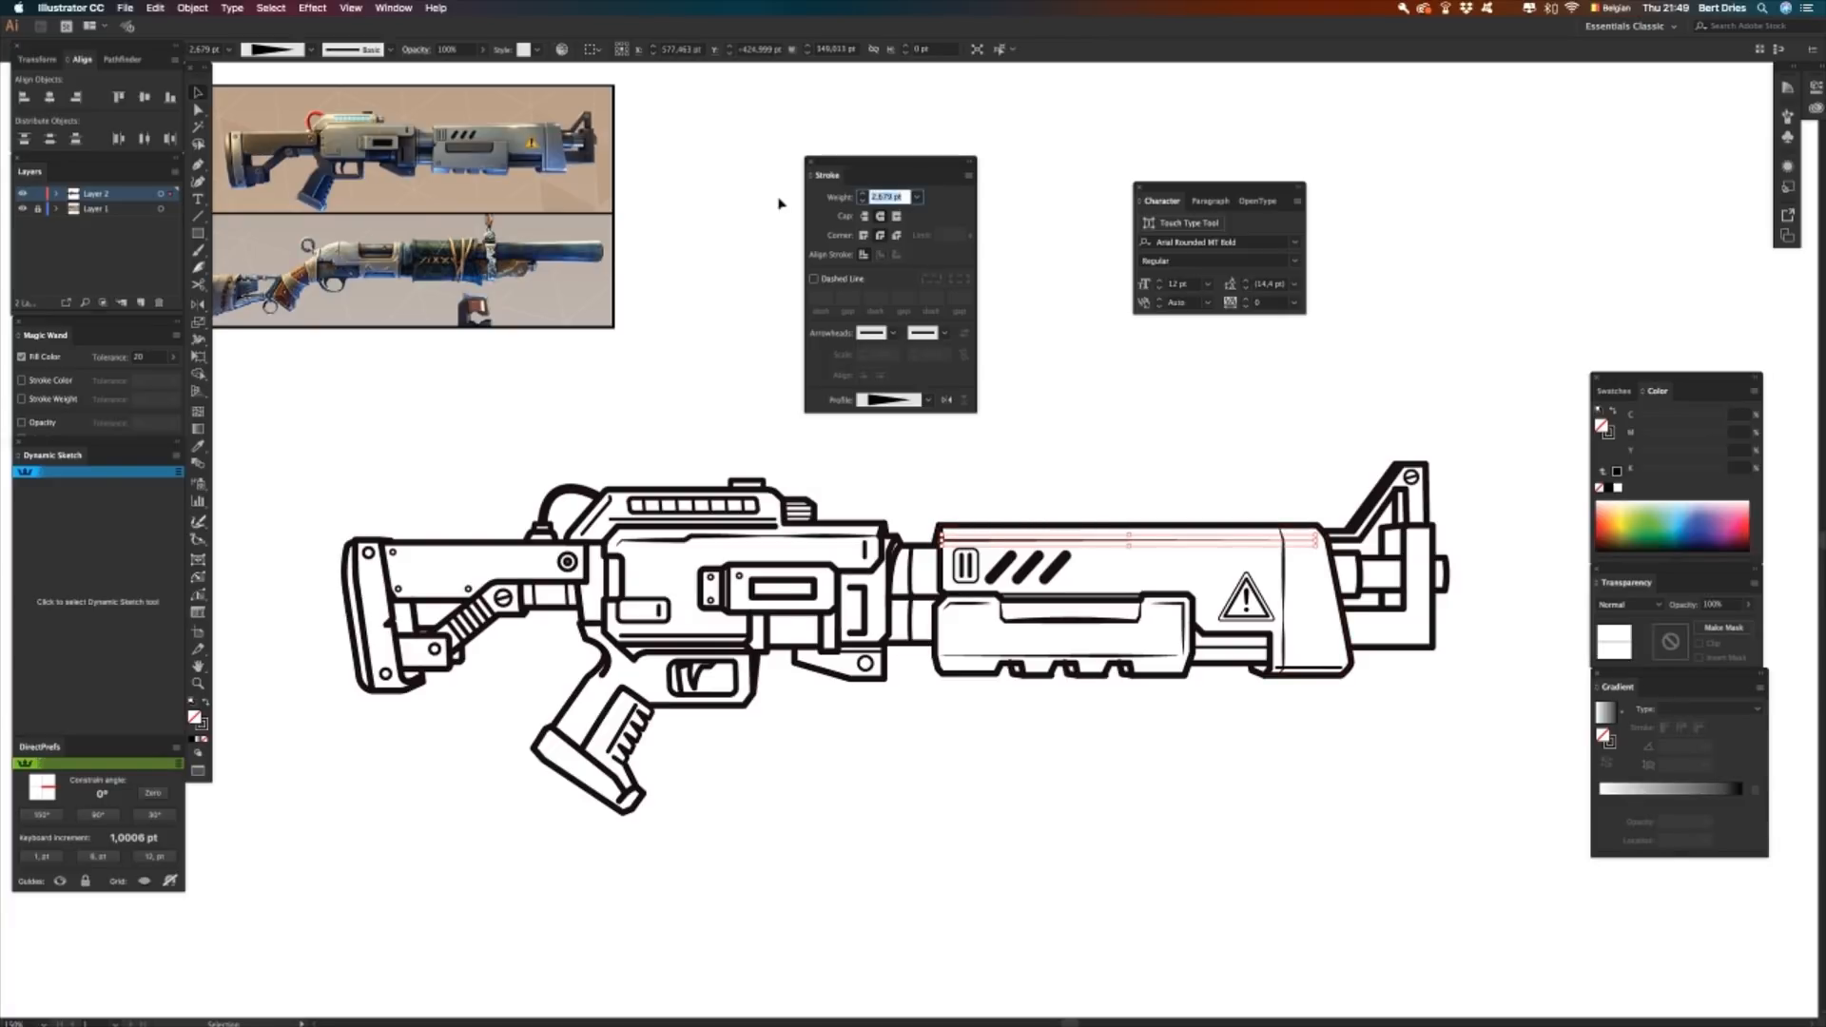
pyautogui.write('4')
pyautogui.press('Return')
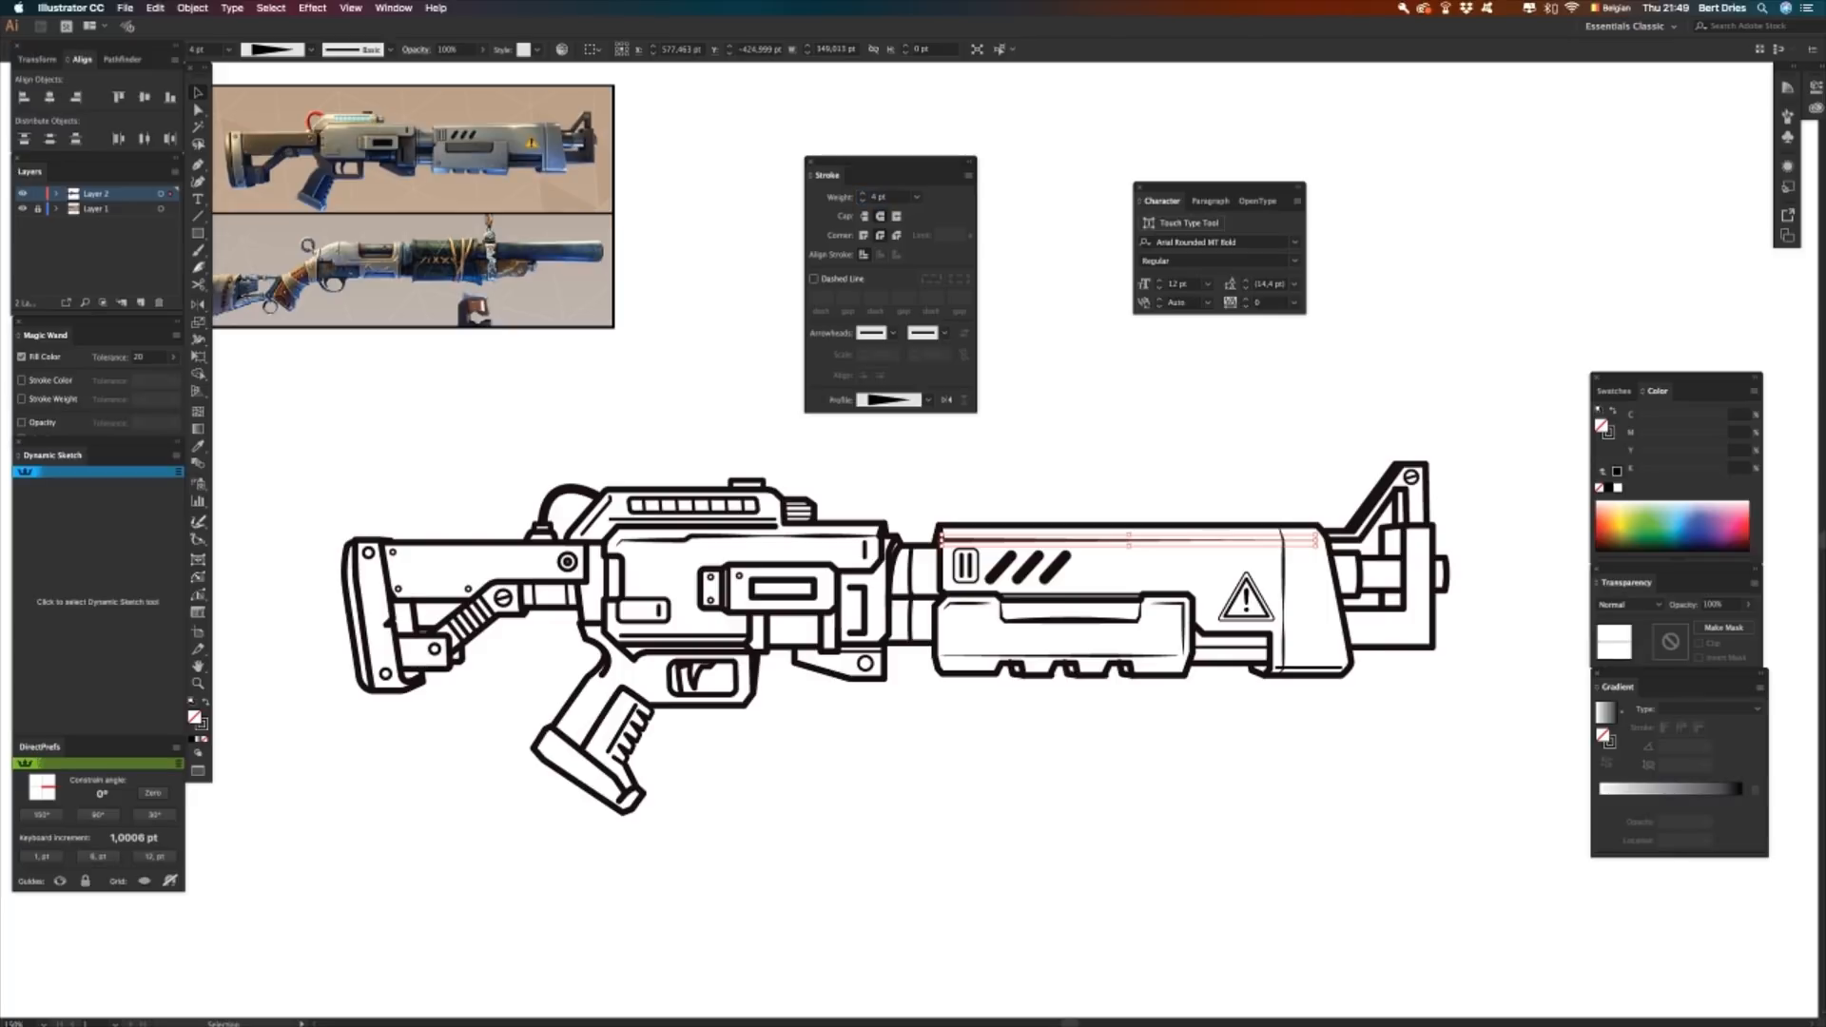
pyautogui.click(1087, 347)
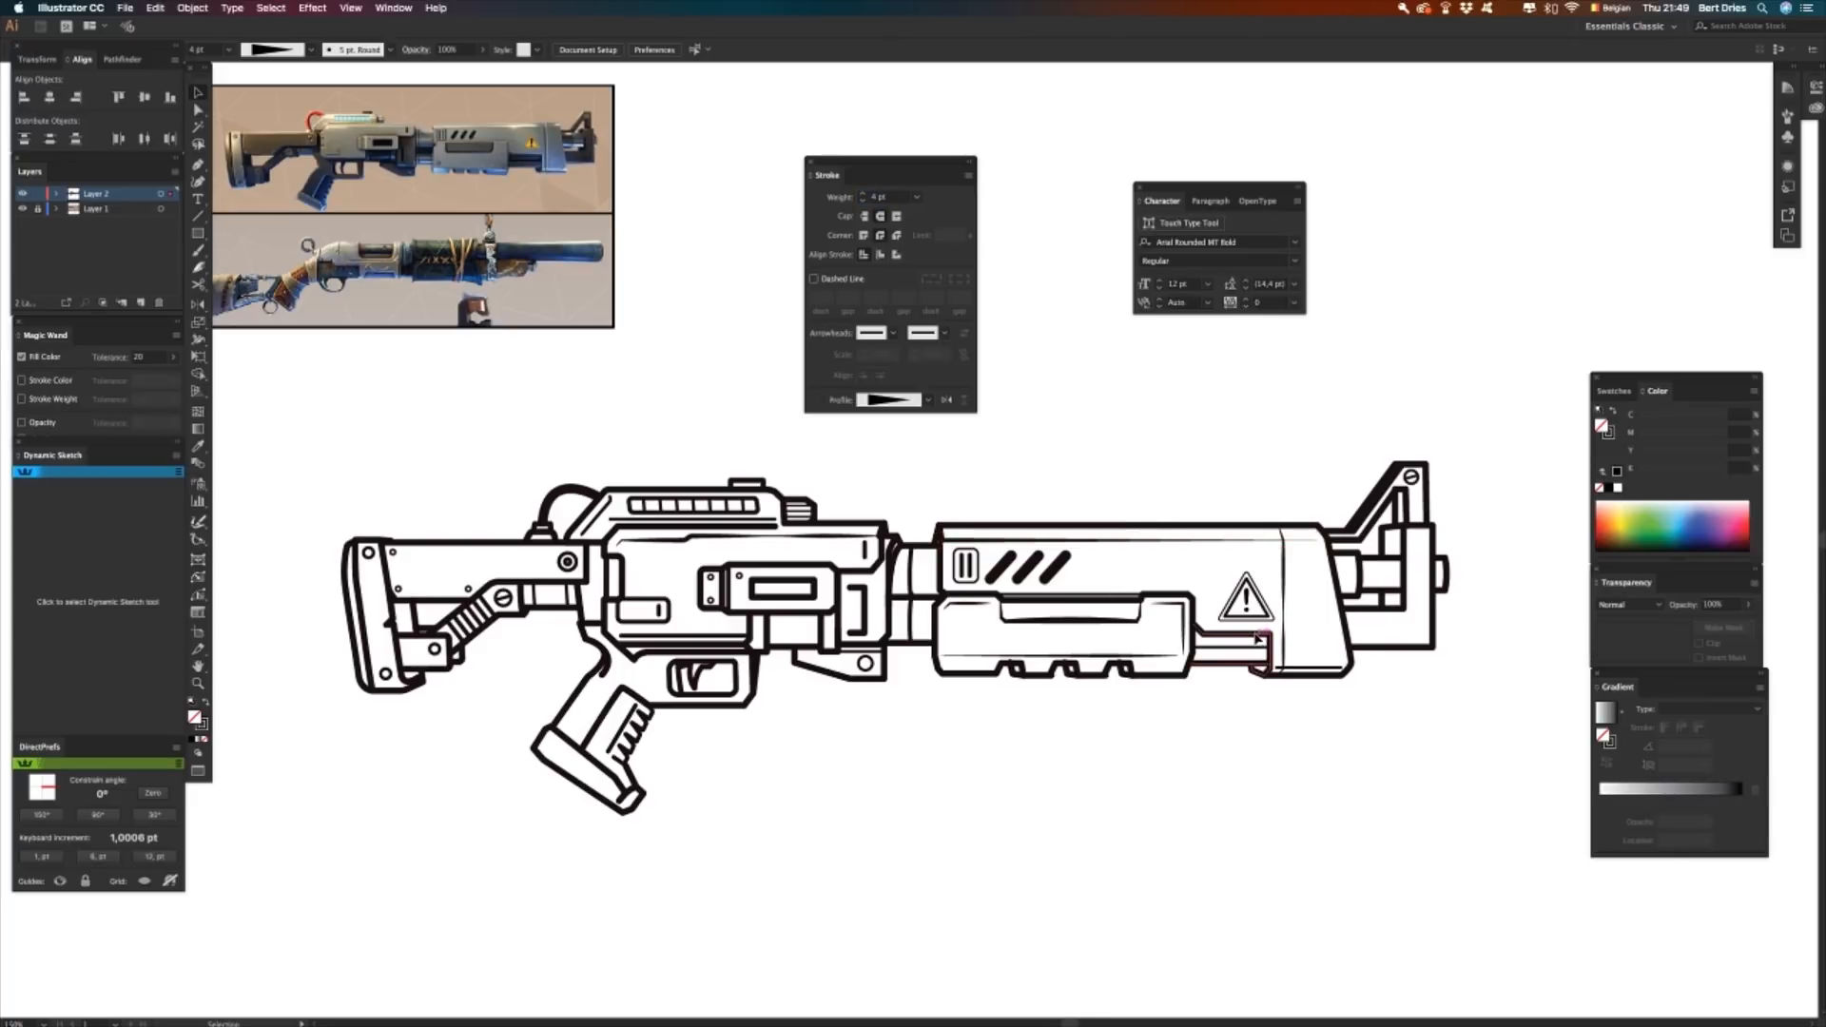
# - Apply the half-dome width profile to the short horizontal line along the lower edge of the barrel housing's front section
pyautogui.click(1257, 635)
pyautogui.click(1307, 669)
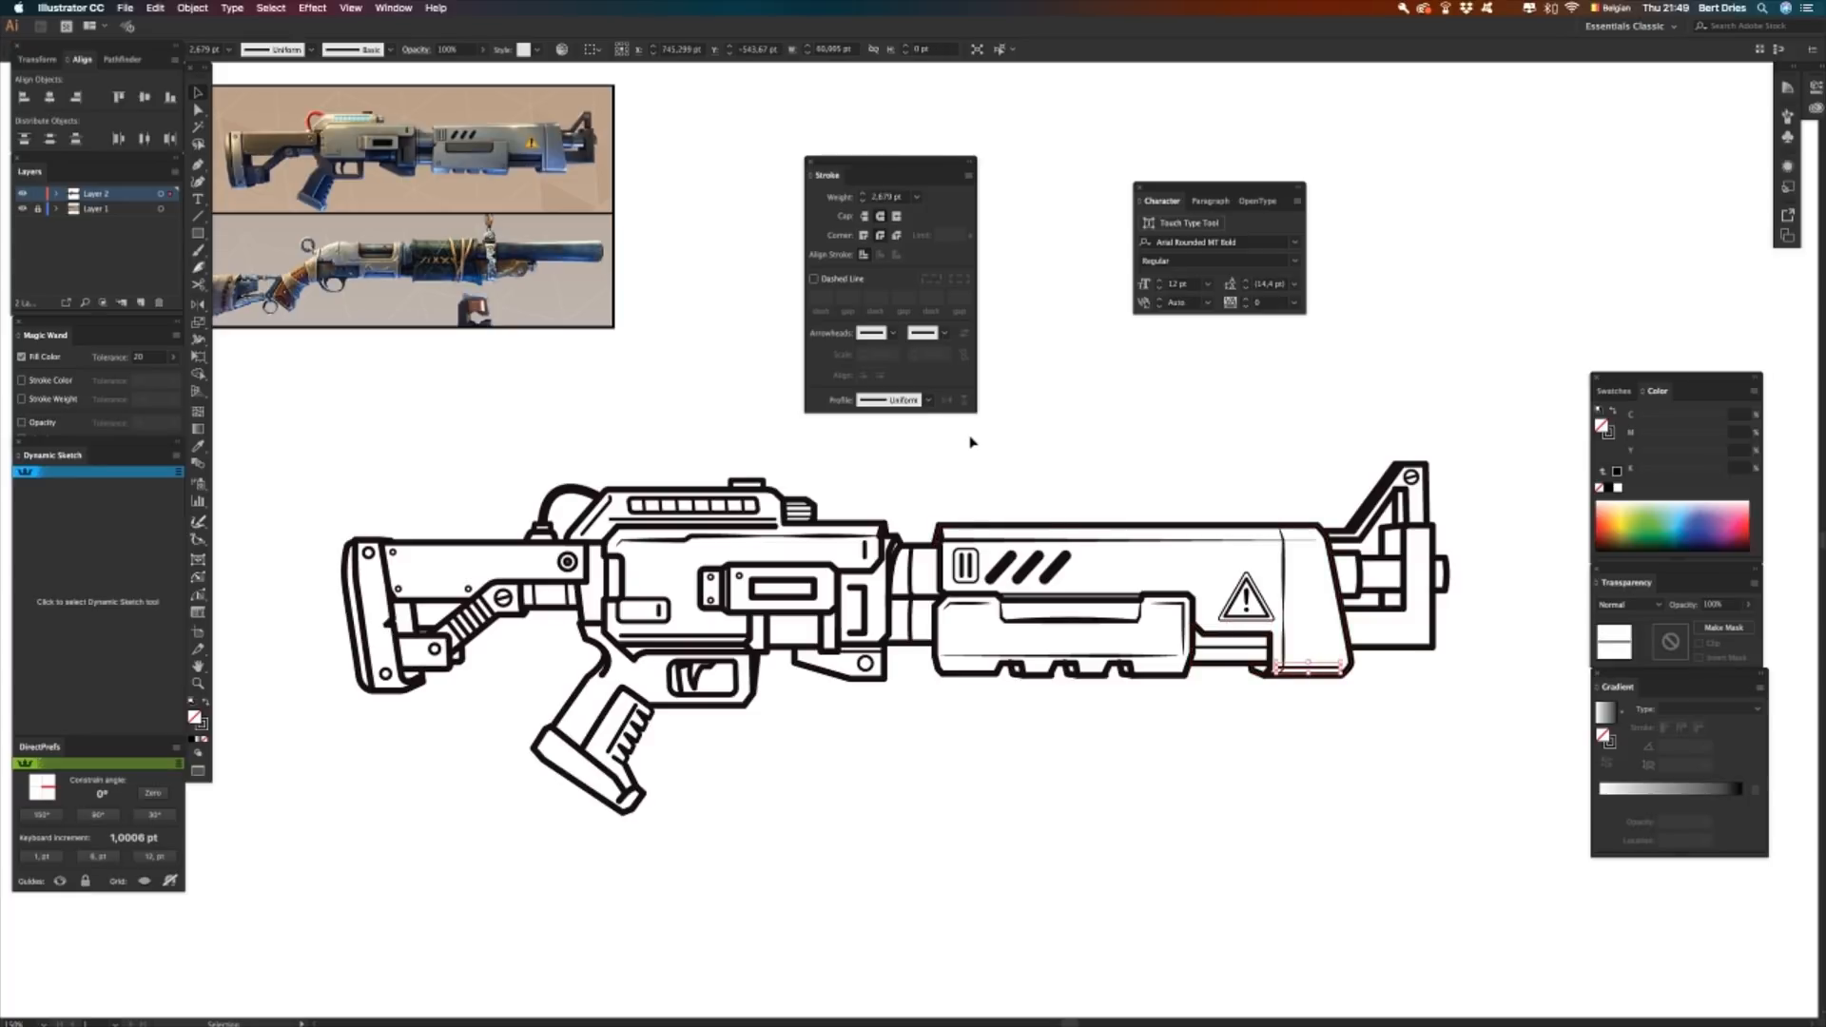
pyautogui.click(928, 400)
pyautogui.click(891, 555)
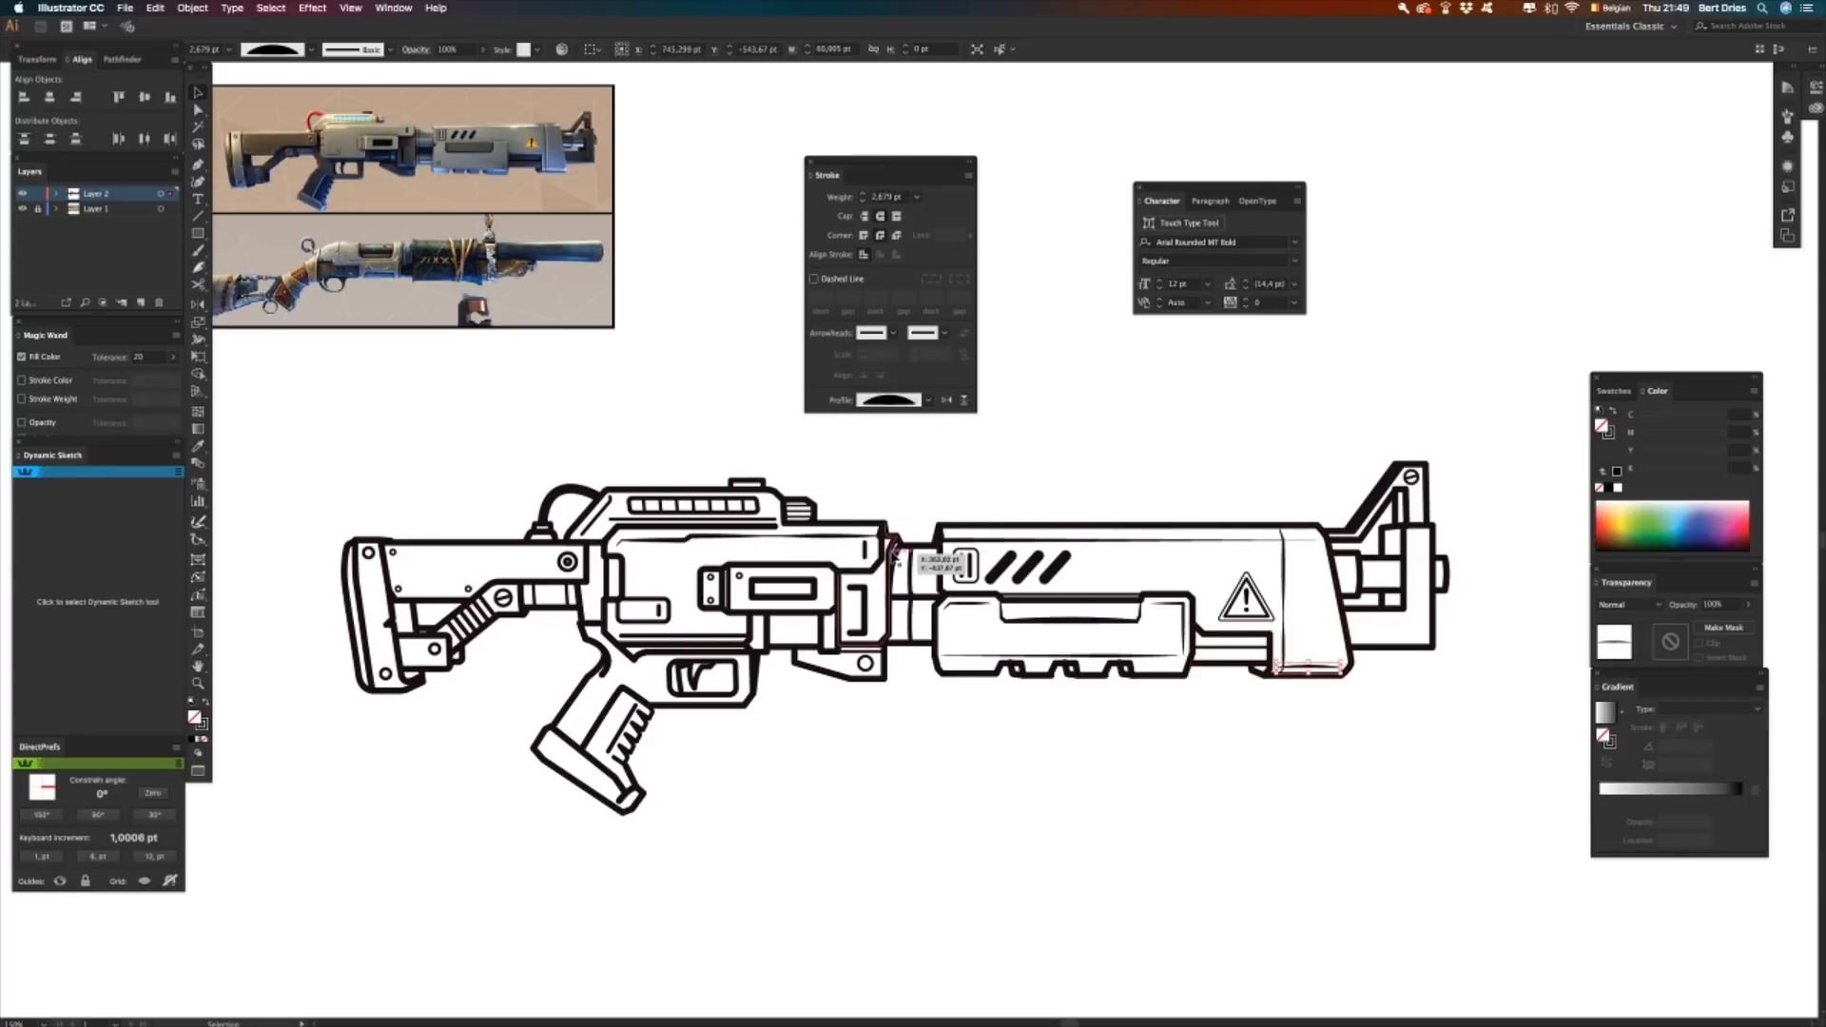
pyautogui.click(1166, 509)
# - Give the bracket-shaped line at the receiver's front the half-dome profile flipped across the path, with a 5 pt stroke weight
pyautogui.click(859, 633)
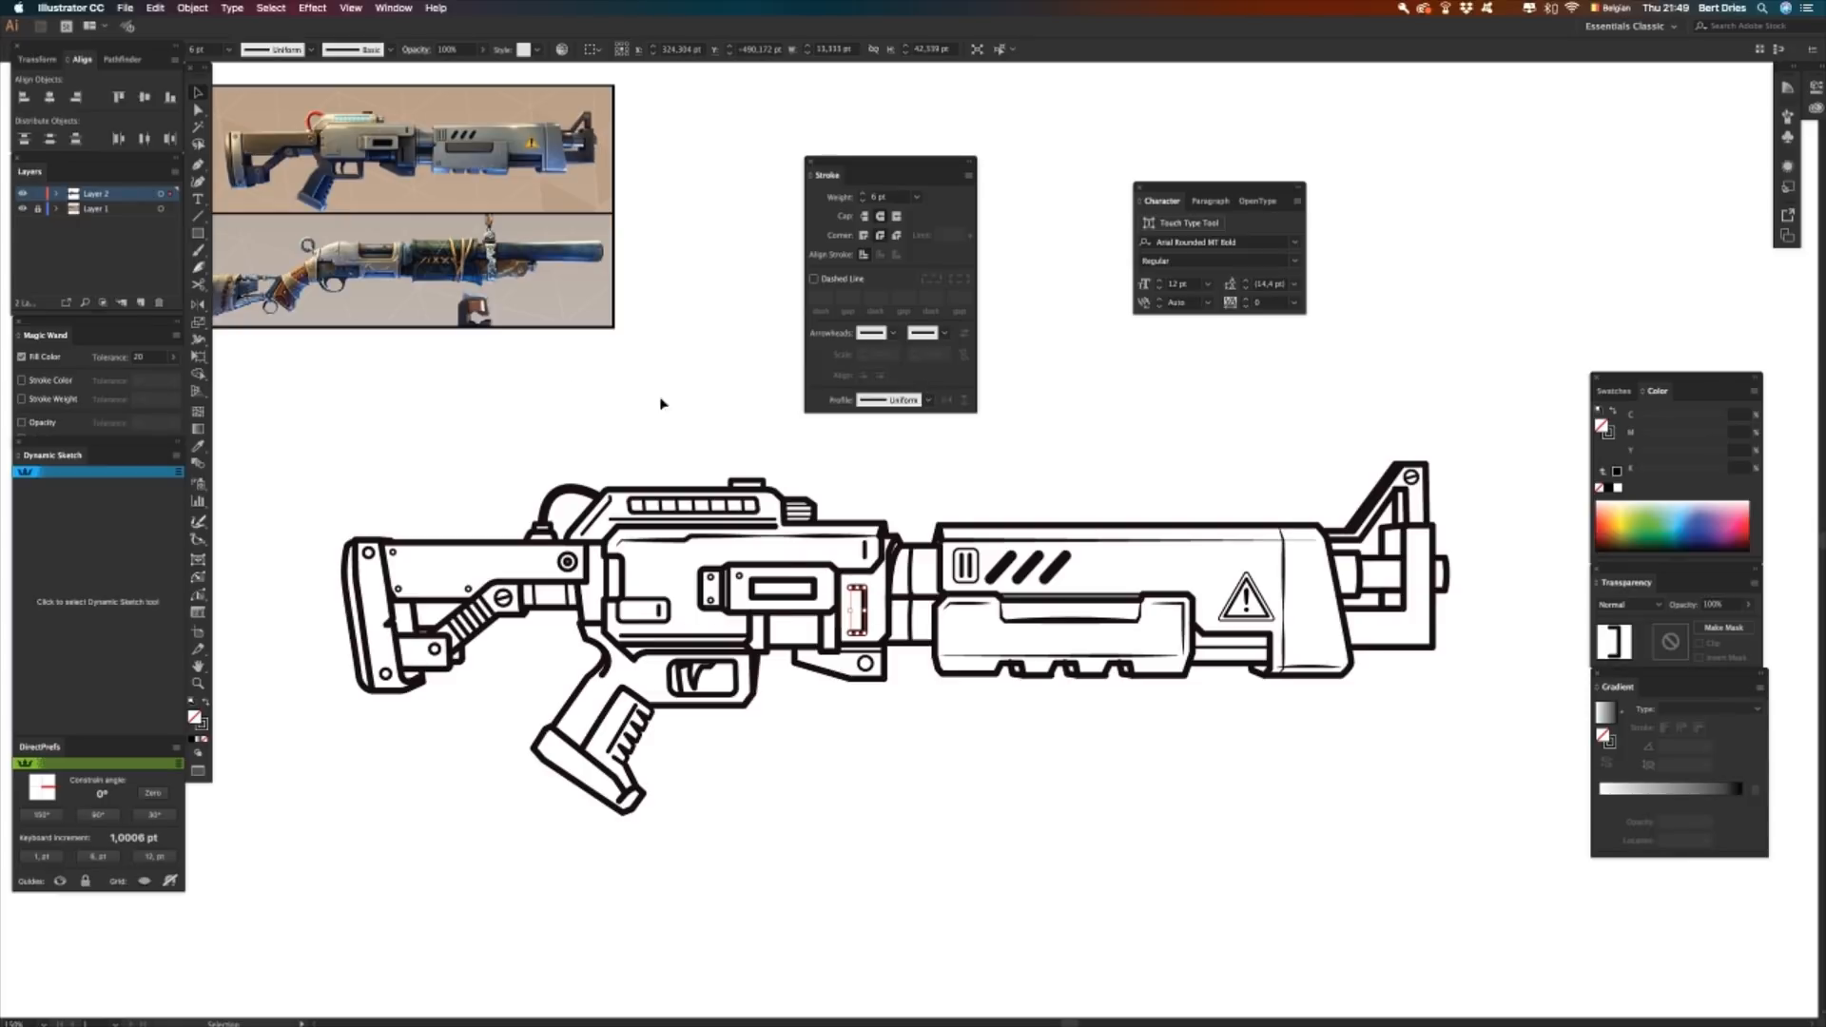
pyautogui.click(888, 489)
pyautogui.click(867, 599)
pyautogui.click(919, 400)
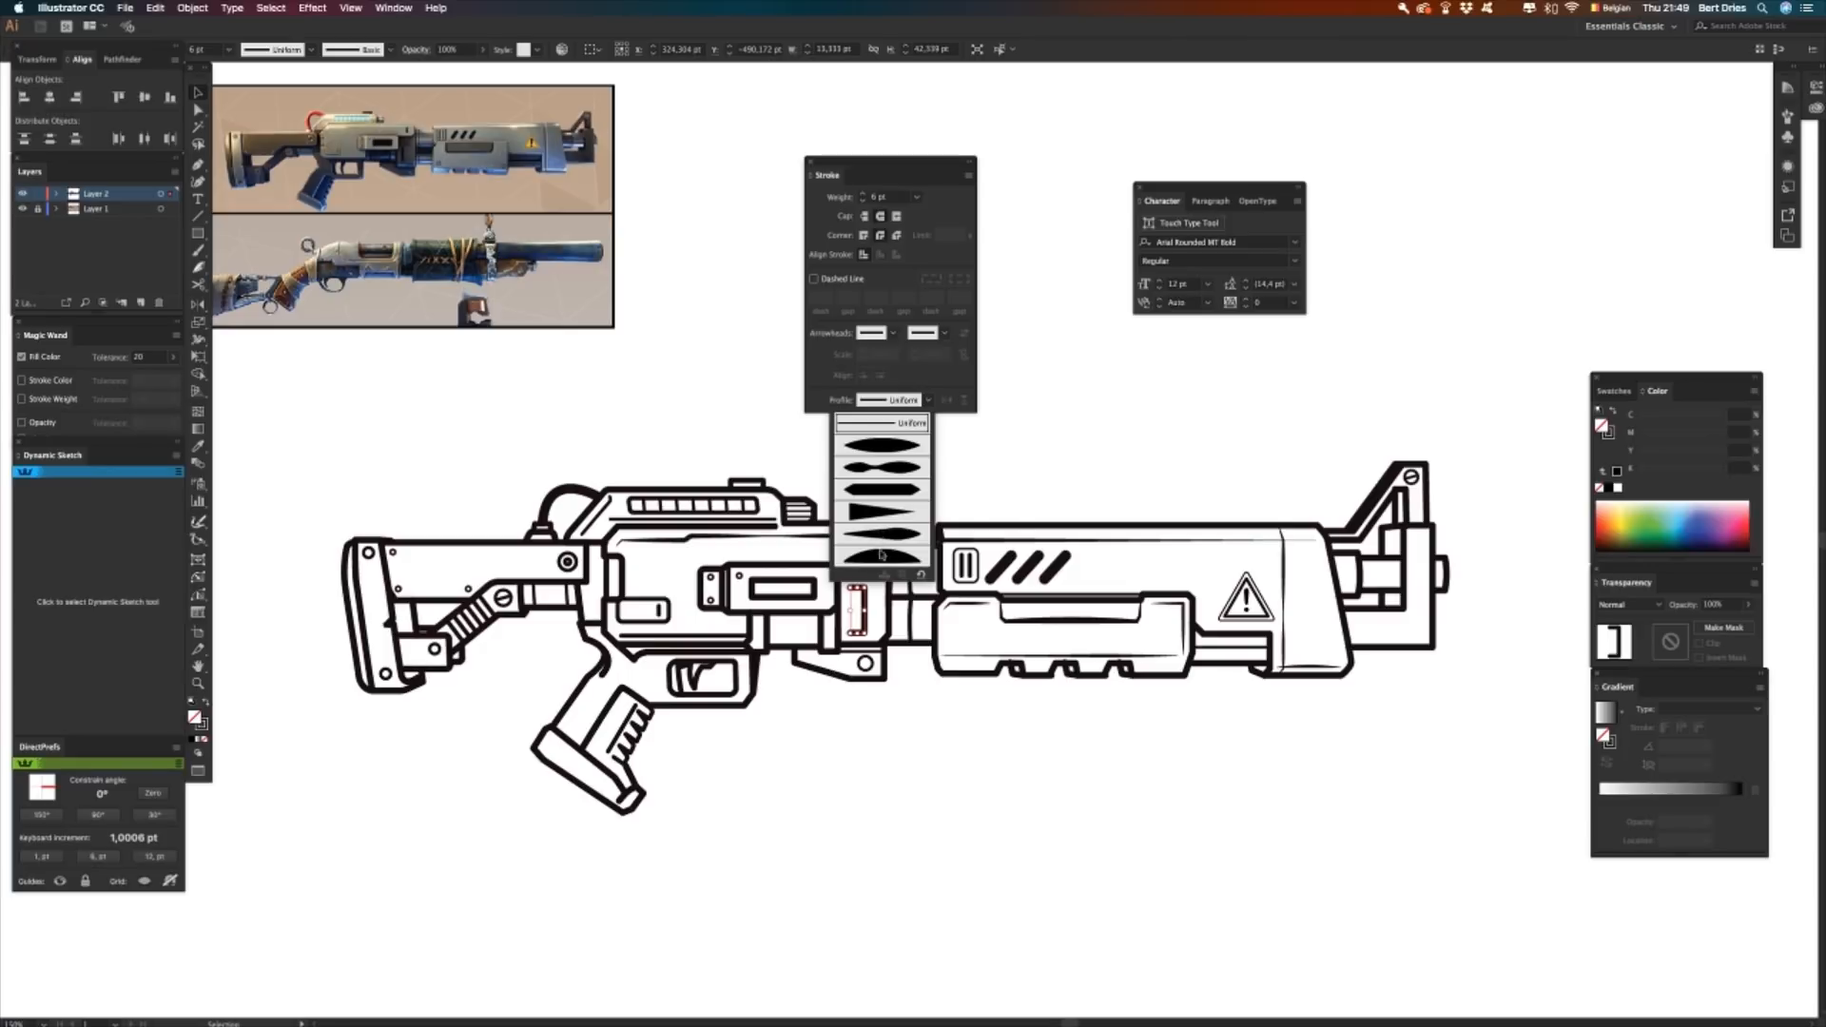
pyautogui.click(882, 555)
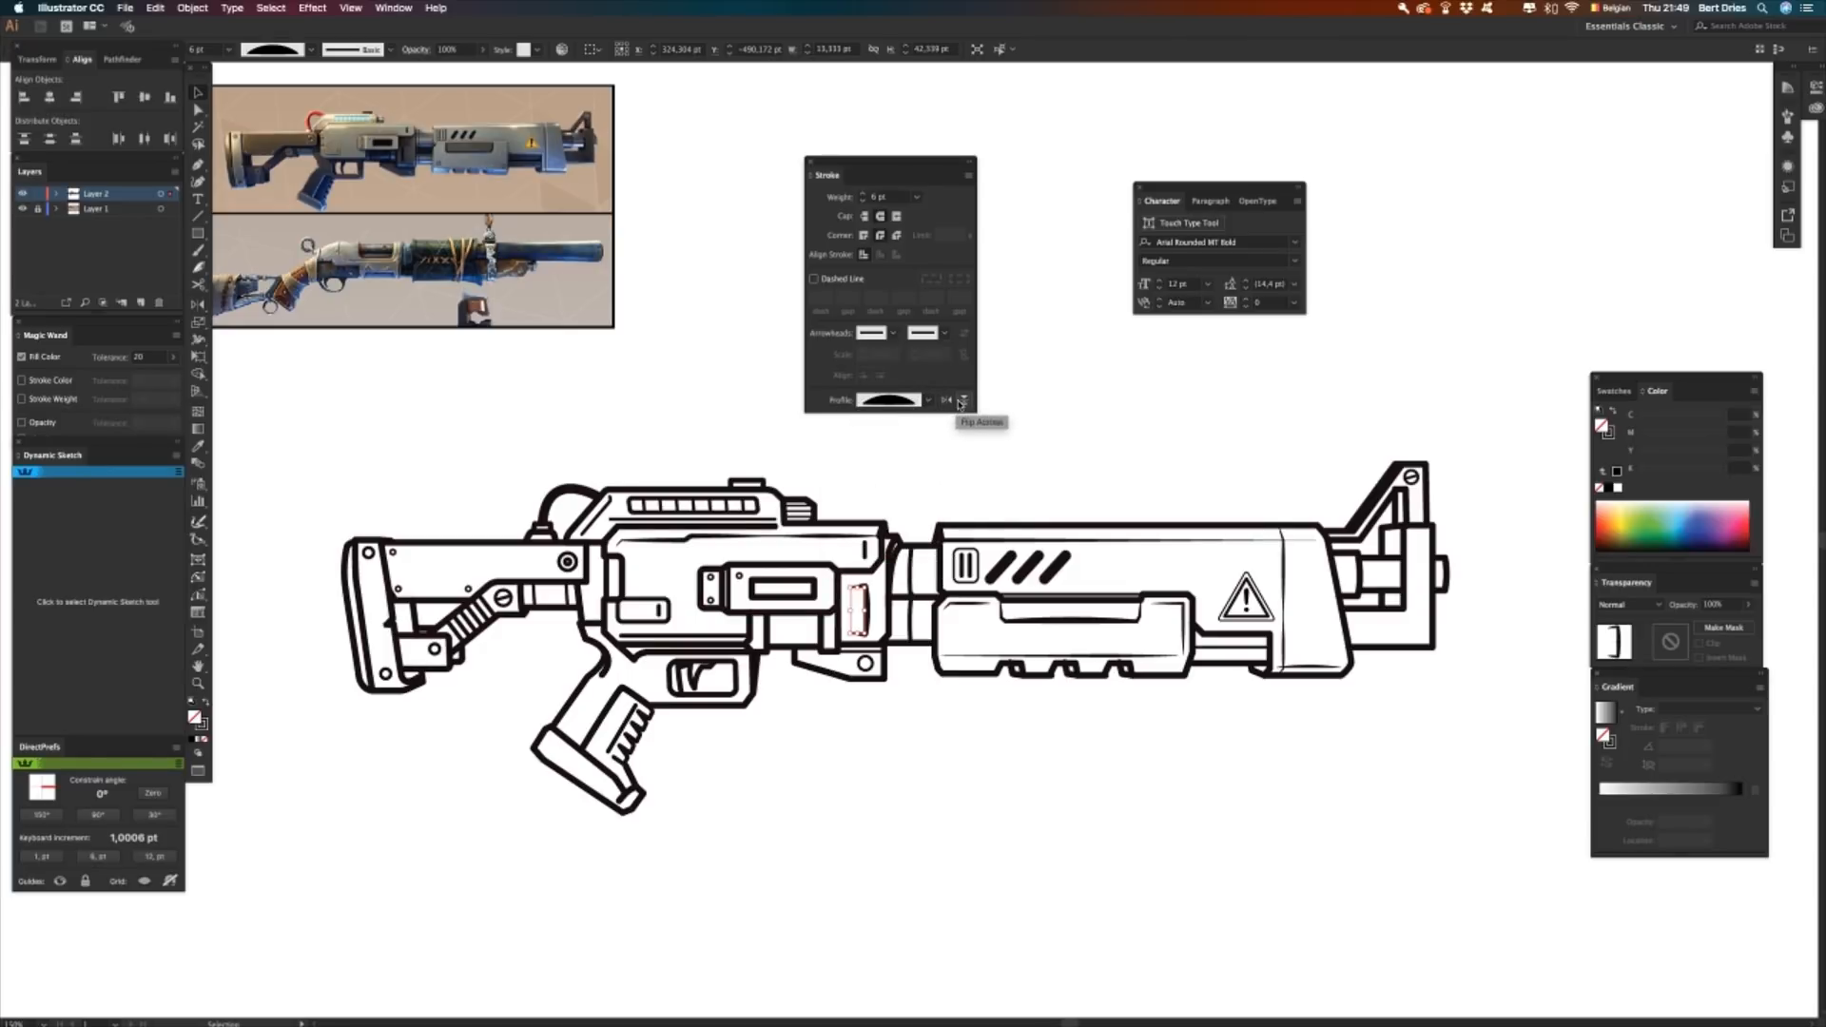
pyautogui.click(962, 401)
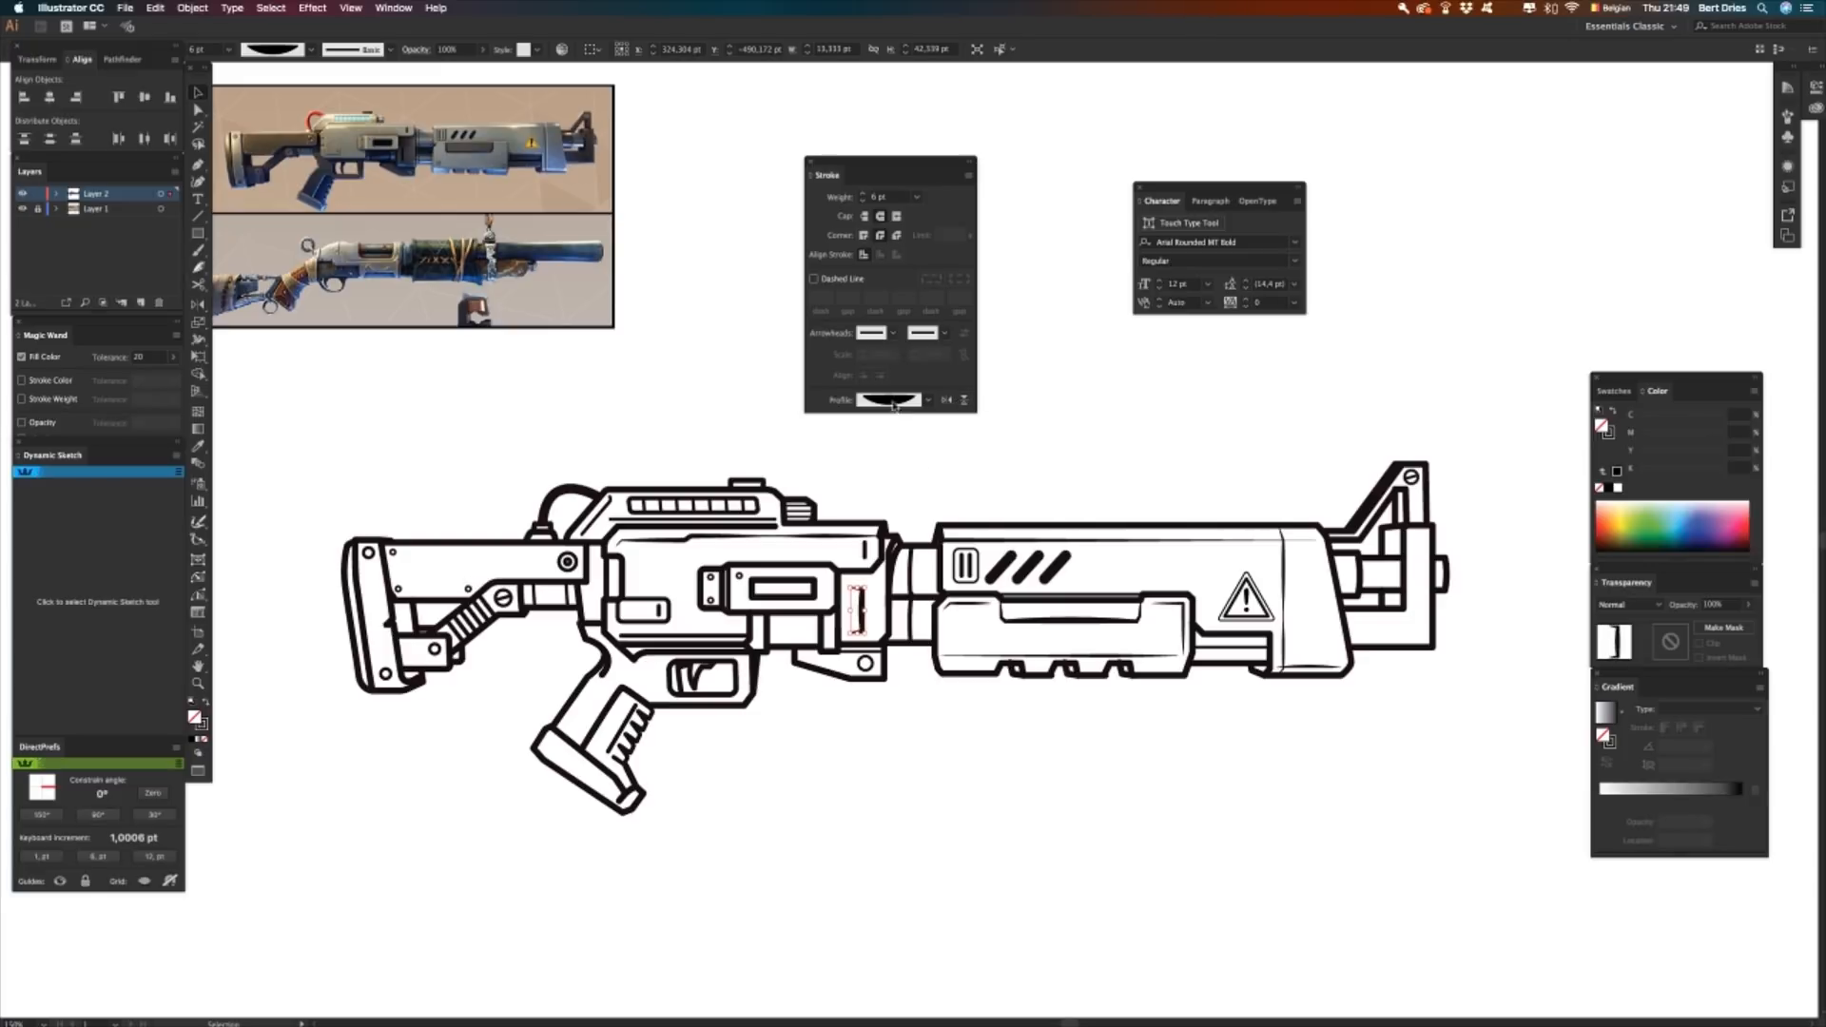
pyautogui.click(895, 198)
pyautogui.press('Return')
pyautogui.click(1099, 384)
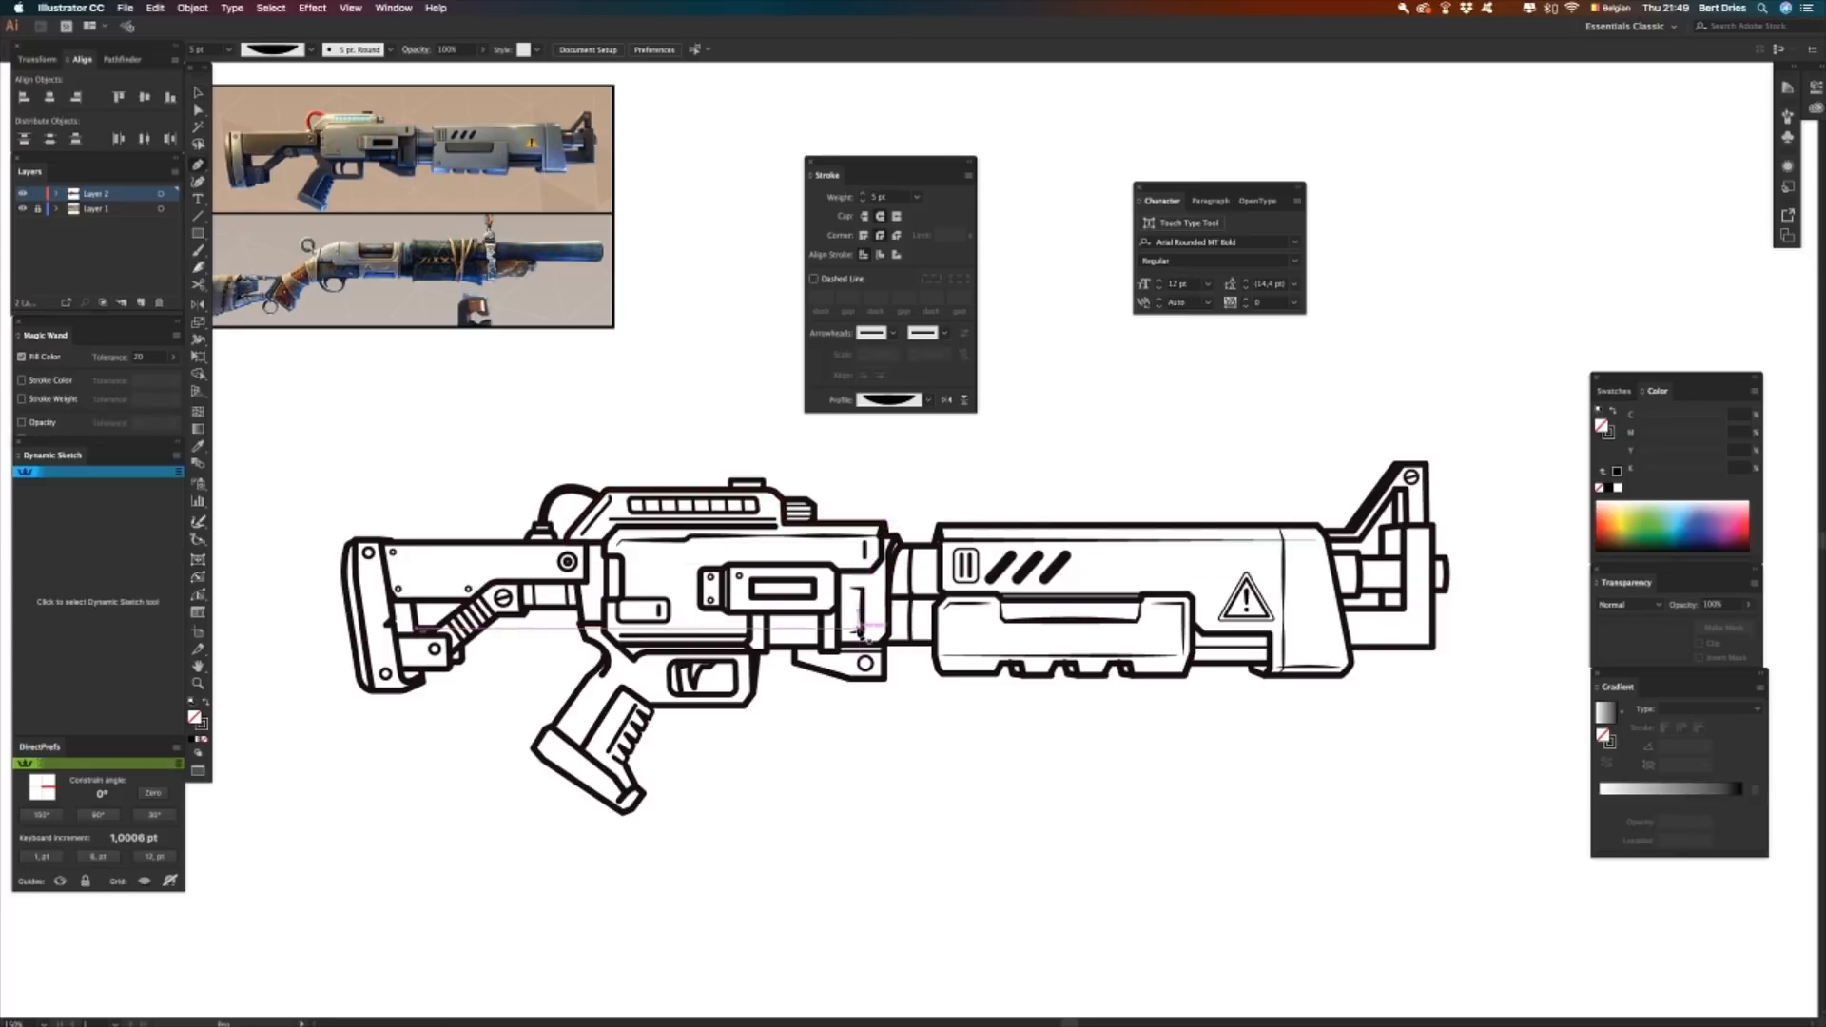
# - Draw a vertical line about 39 pt long along the bracket at the receiver's front and set its stroke weight to 3 pt
pyautogui.moveTo(860, 628); pyautogui.dragTo(928, 529)
pyautogui.click(898, 197)
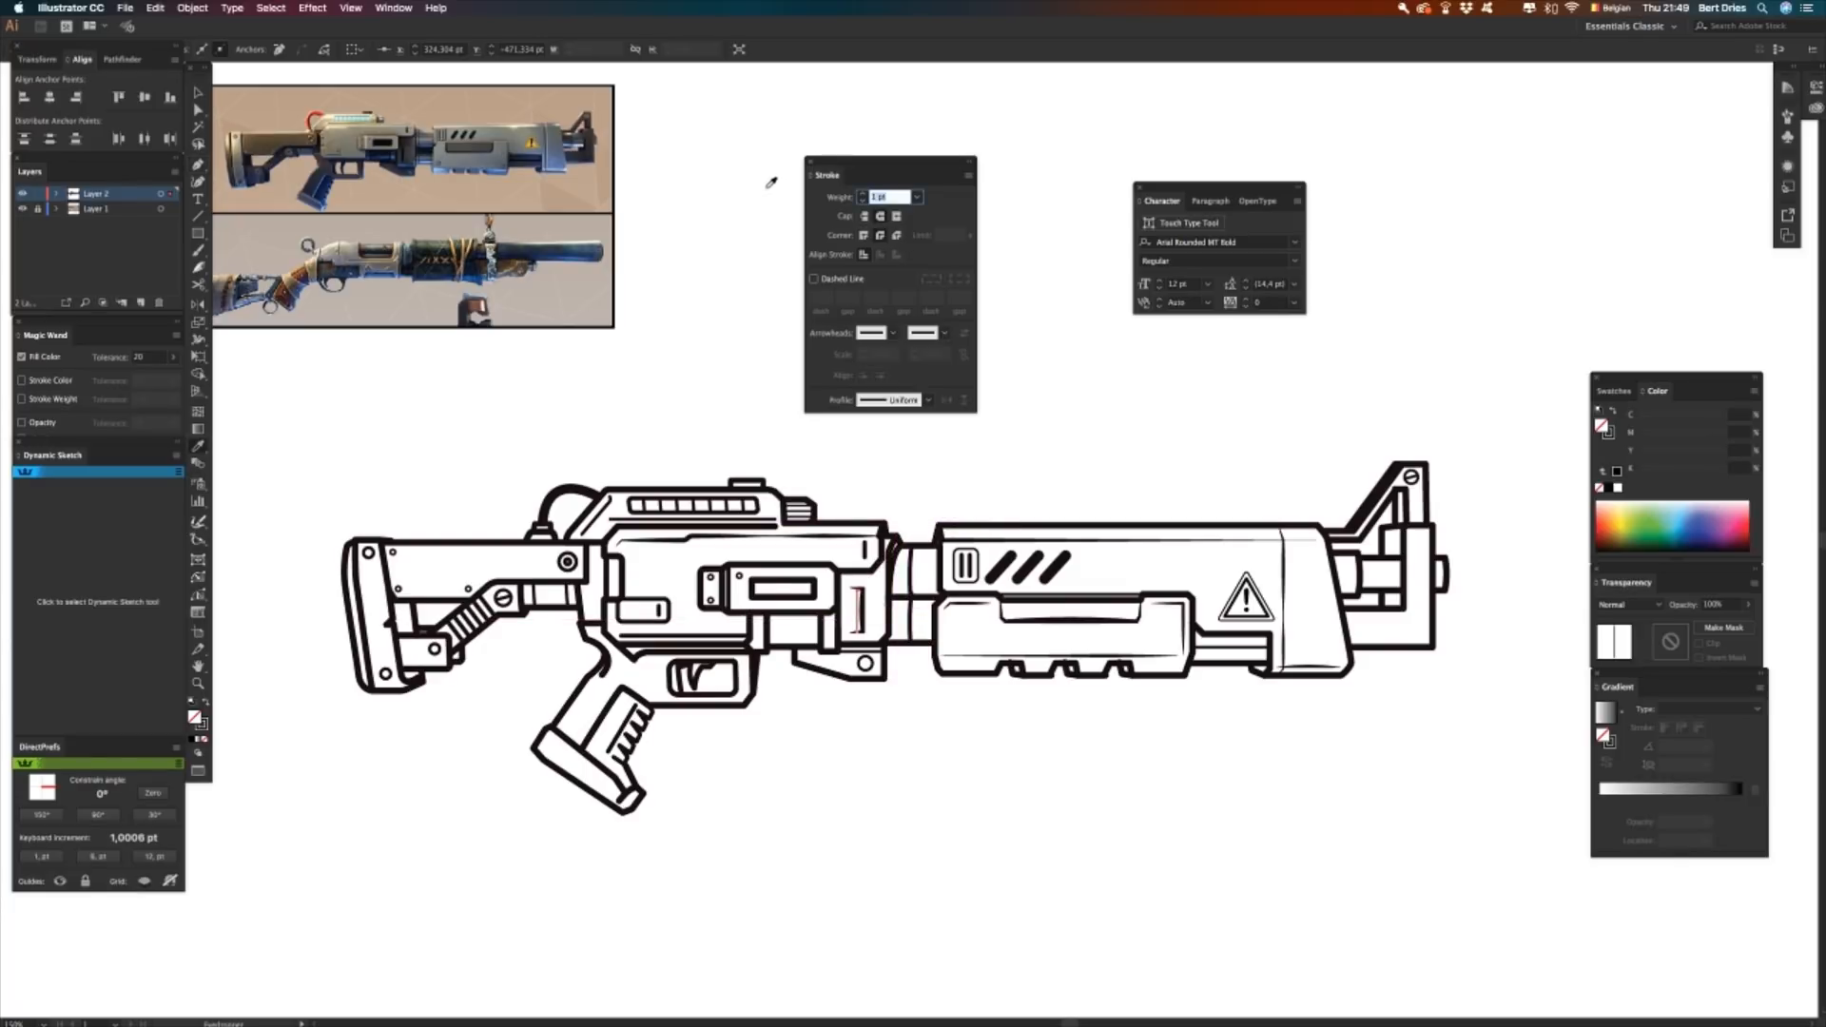
pyautogui.write('3')
pyautogui.press('Return')
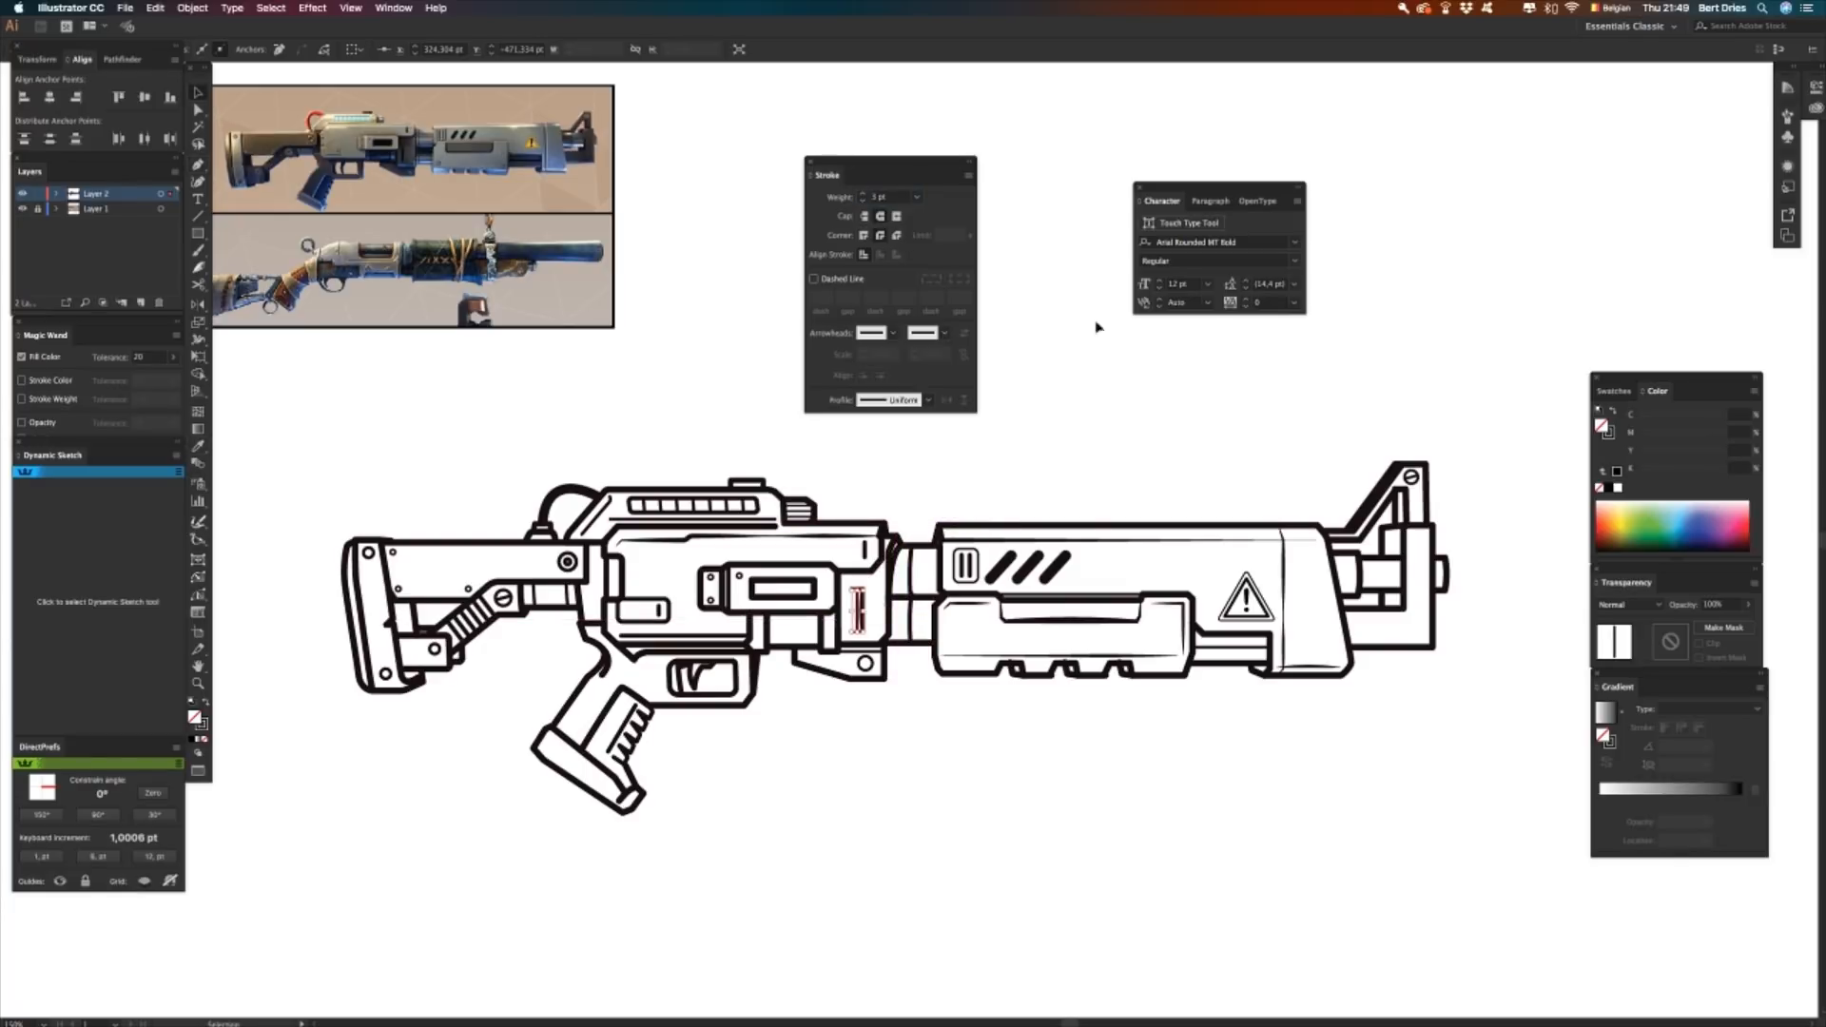
pyautogui.click(913, 609)
pyautogui.click(859, 607)
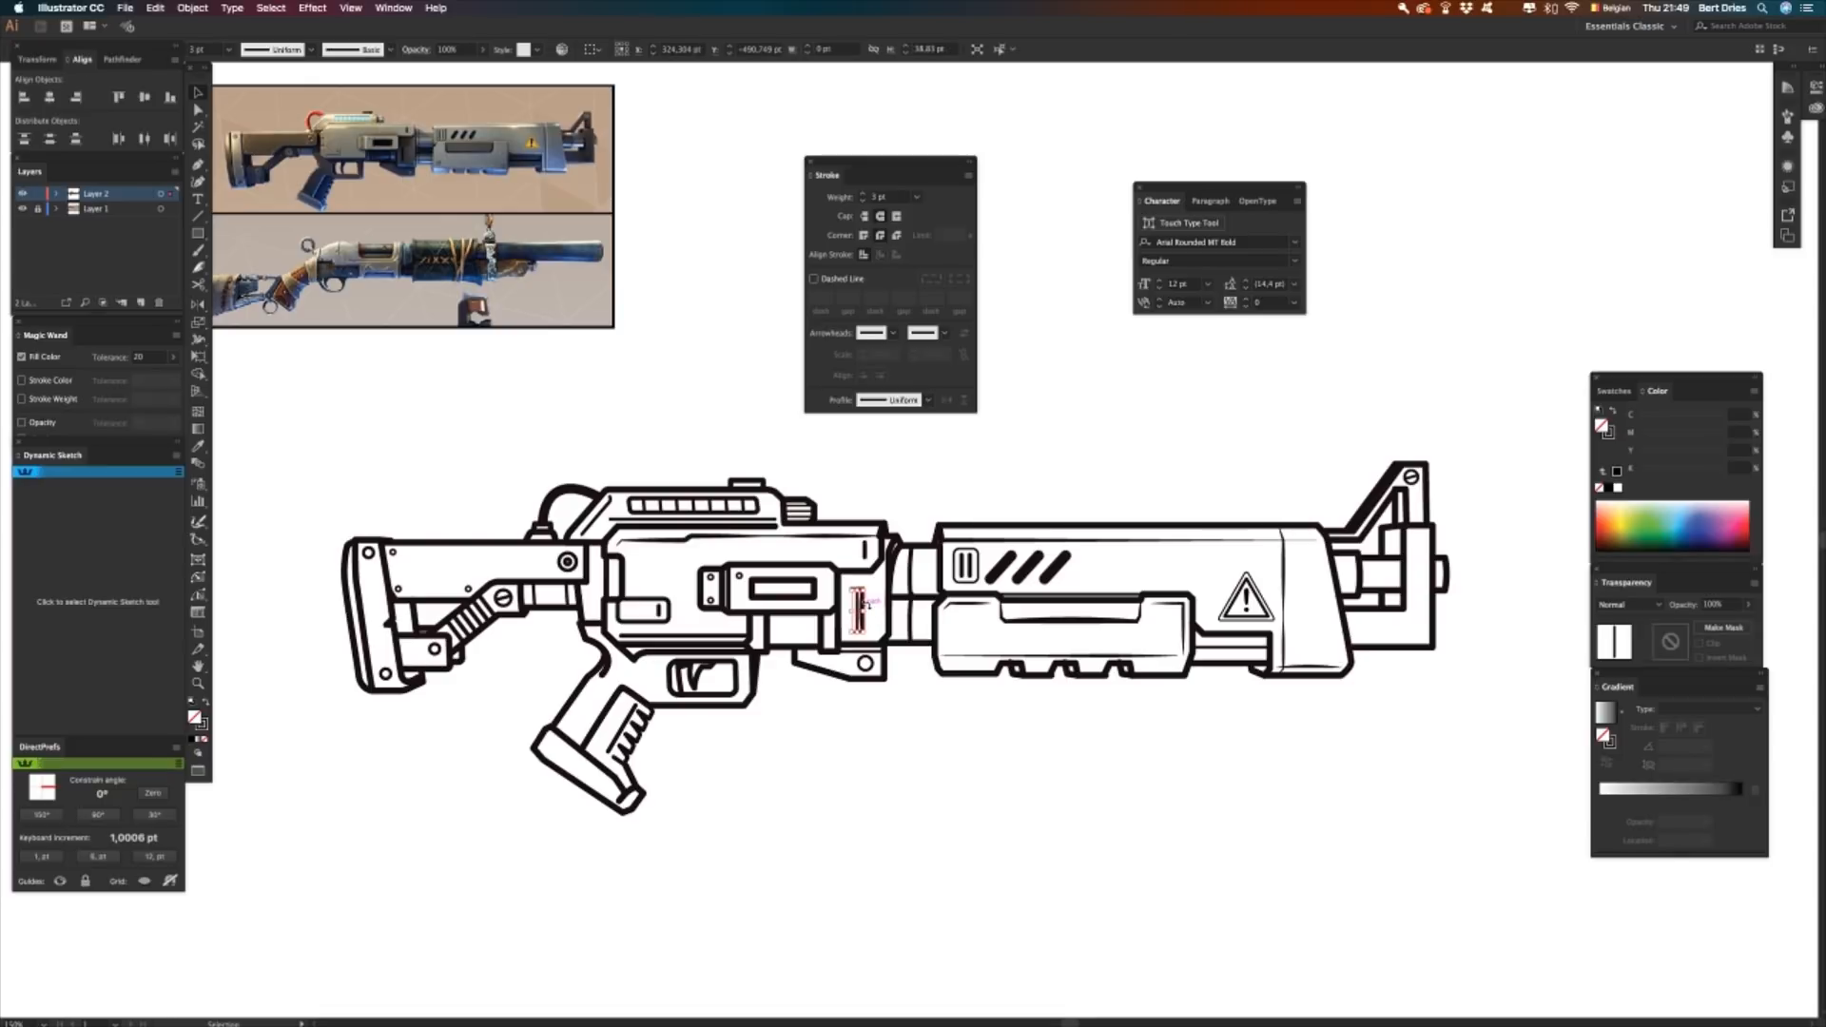
pyautogui.click(987, 511)
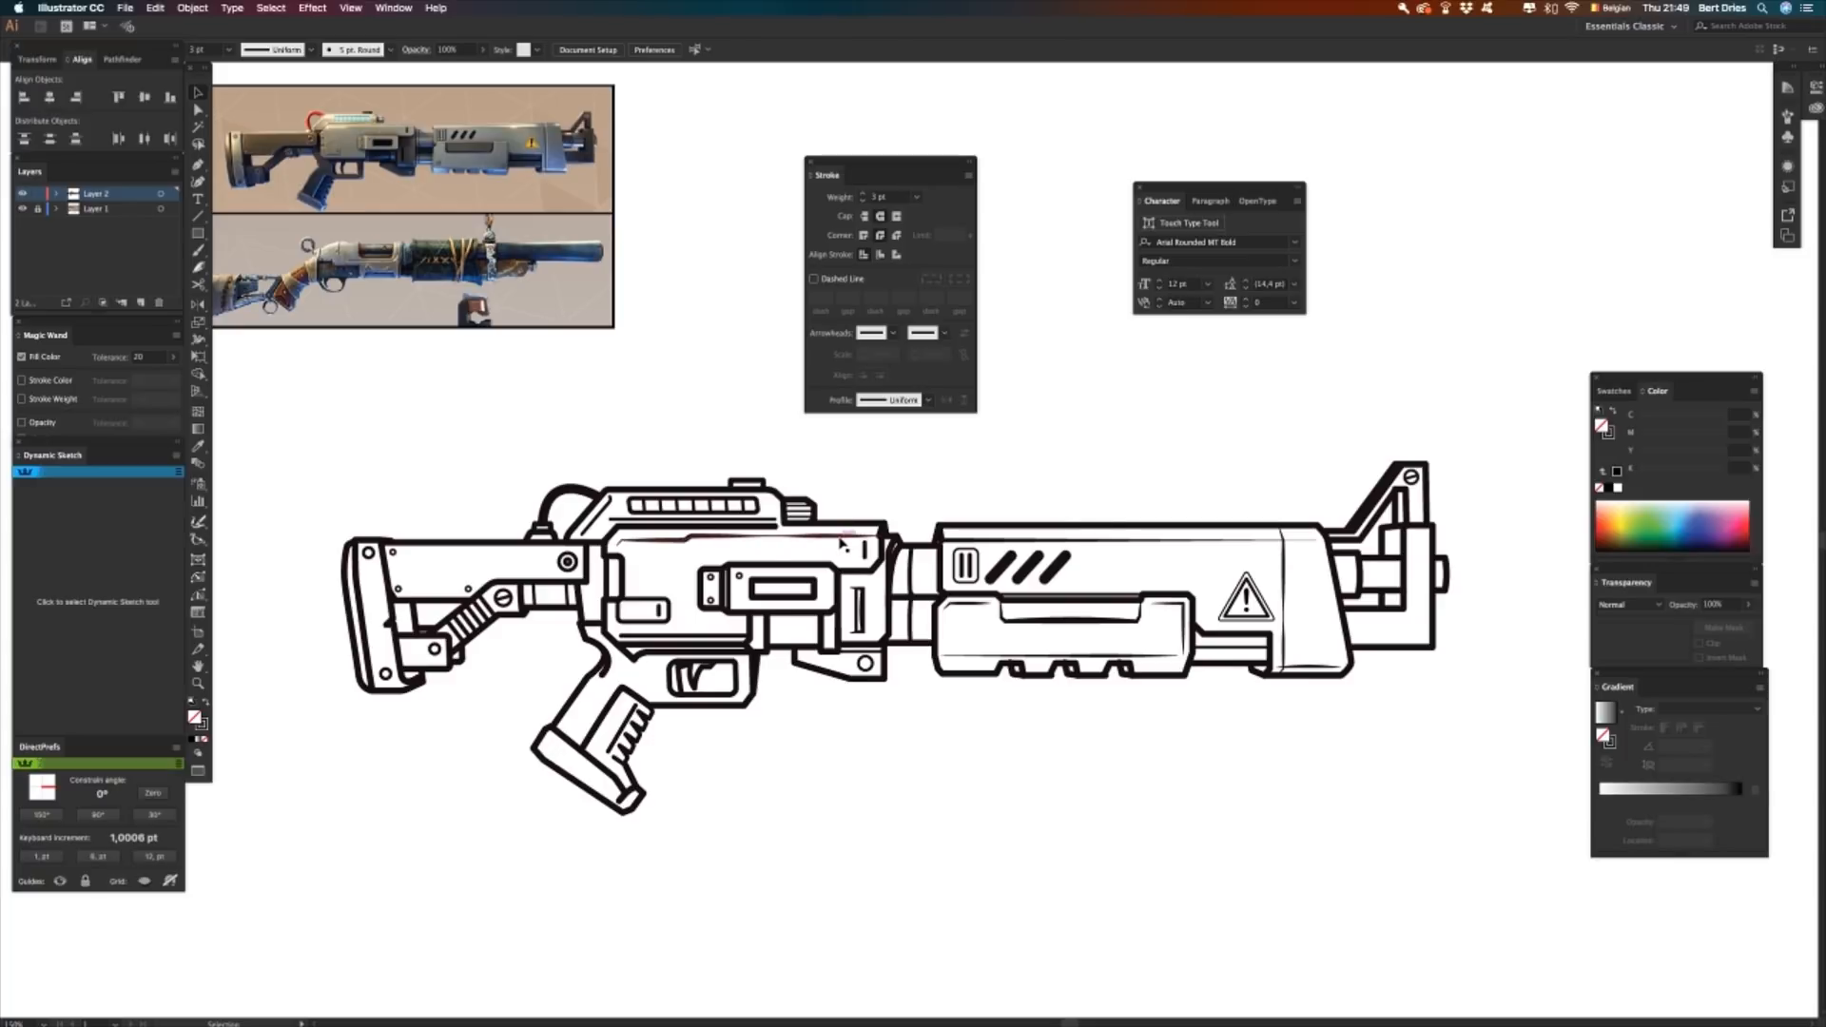
# - Apply the half-dome width profile to the slanted detail line and the long horizontal line on the receiver's top cover
pyautogui.click(605, 522)
pyautogui.keyDown('shift'); pyautogui.click(706, 527); pyautogui.keyUp('shift')
pyautogui.click(871, 400)
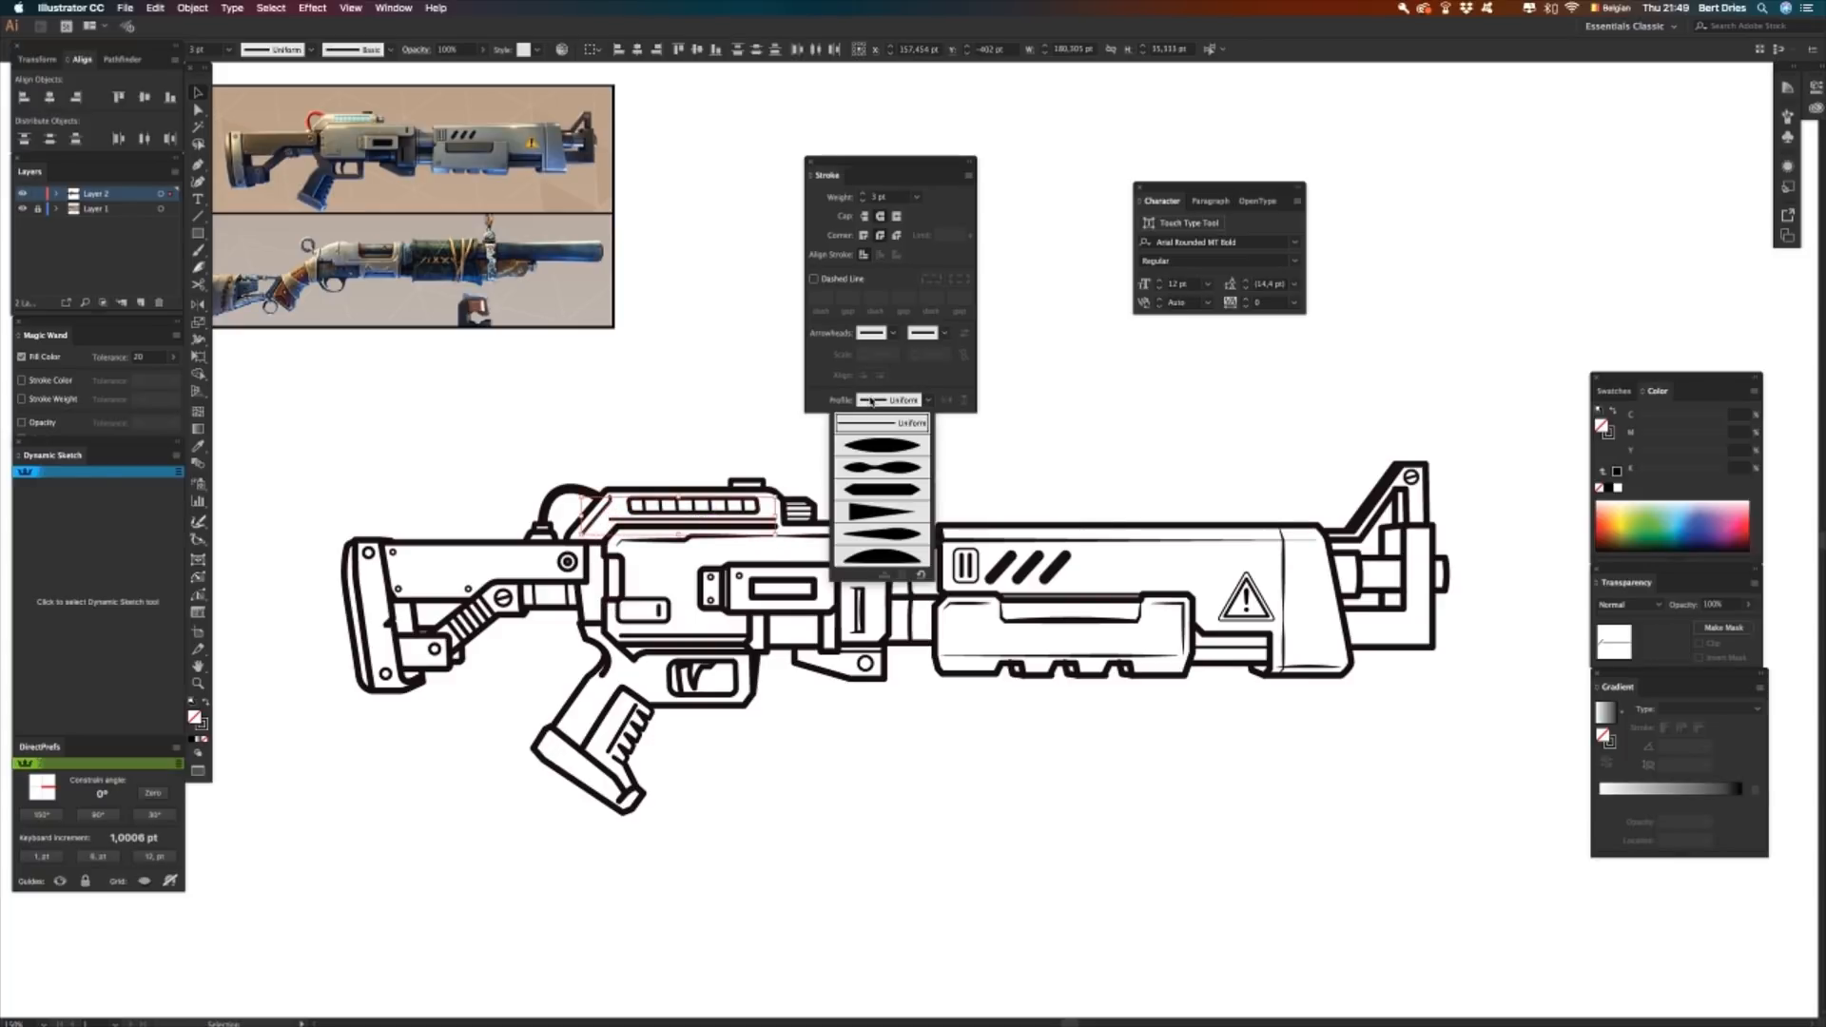
pyautogui.click(883, 555)
pyautogui.press('super+shift+a')
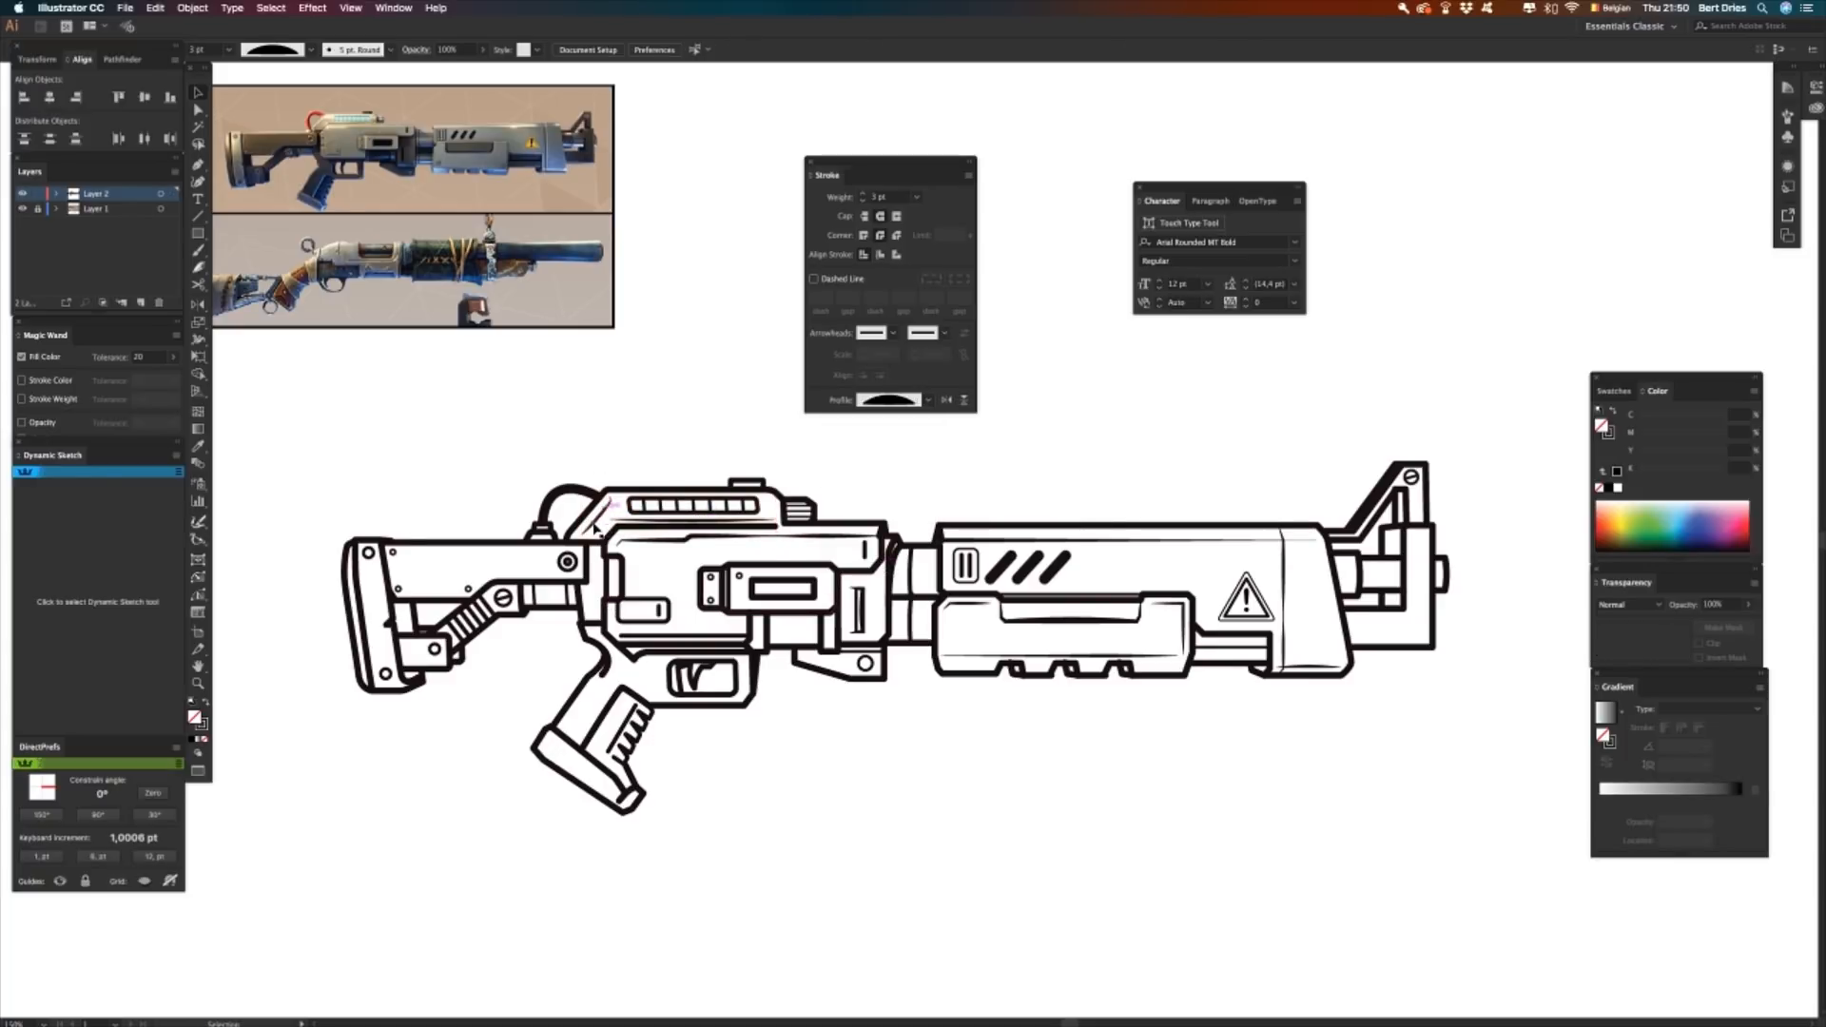
# - Flip the half-dome width profile across the path on the horizontal line below the top cover's vent slots
pyautogui.click(702, 524)
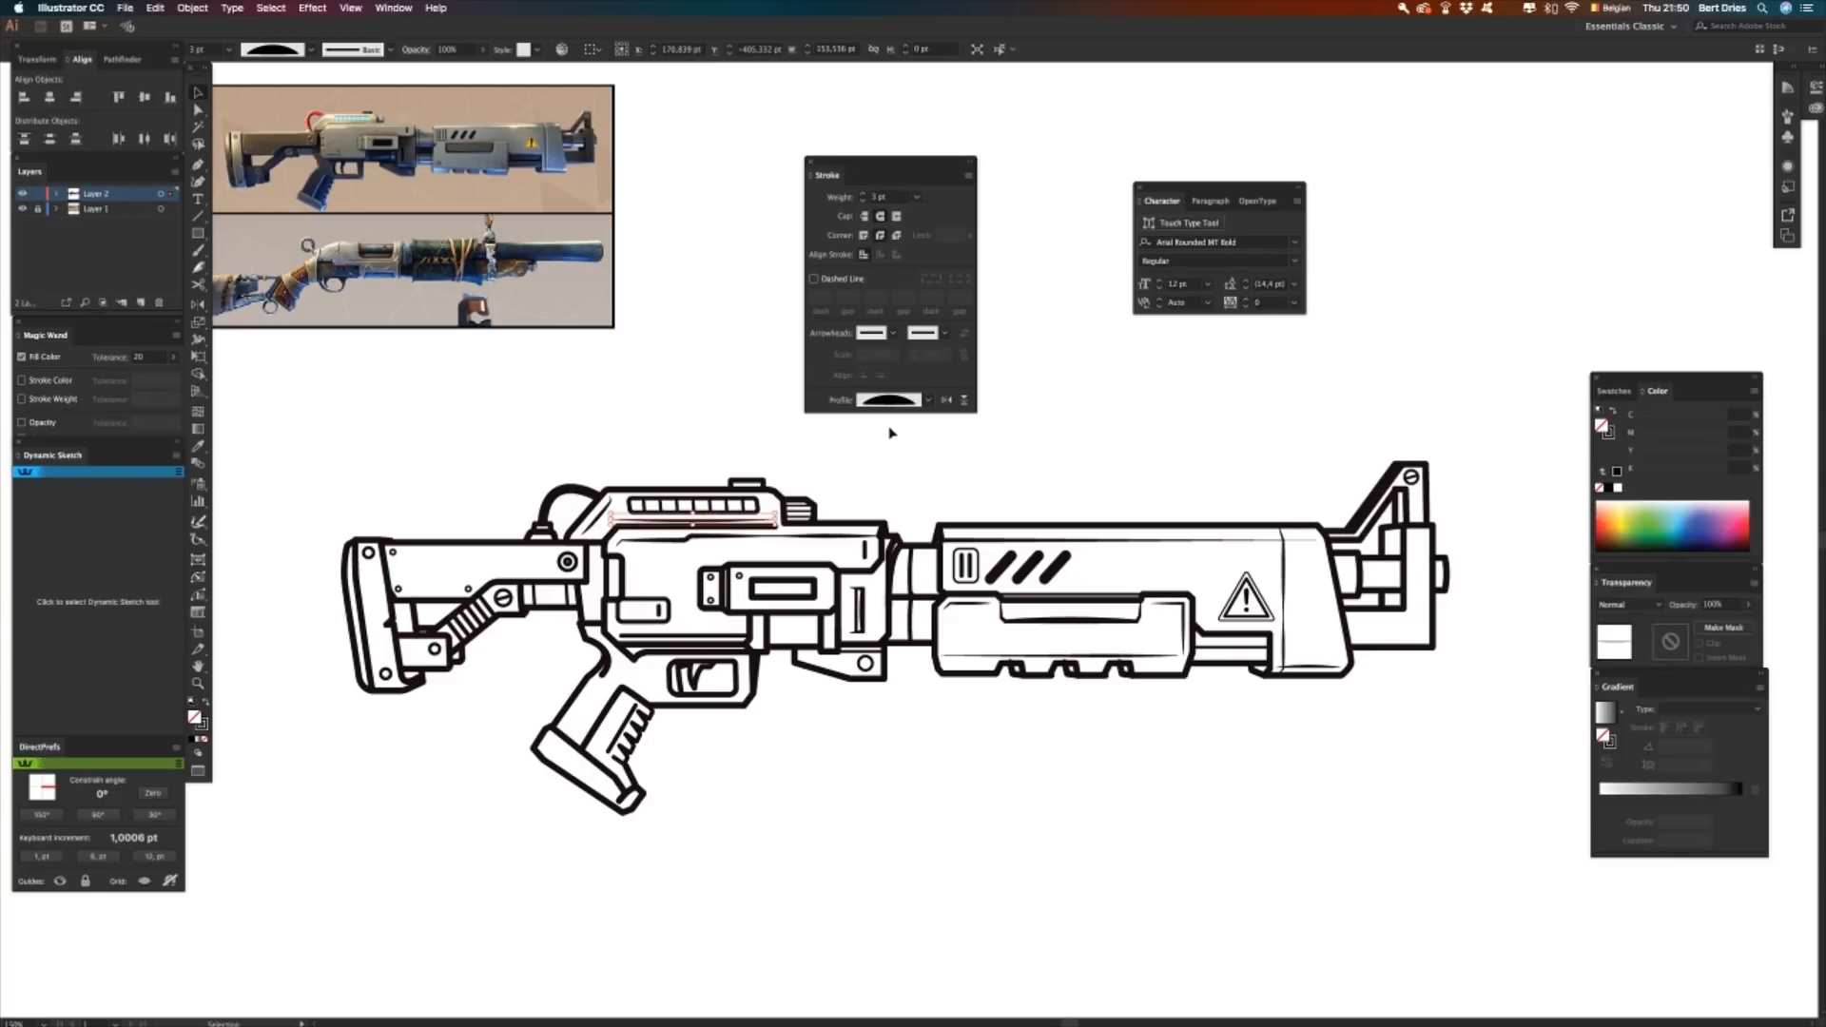
pyautogui.click(964, 400)
pyautogui.click(753, 420)
pyautogui.click(692, 520)
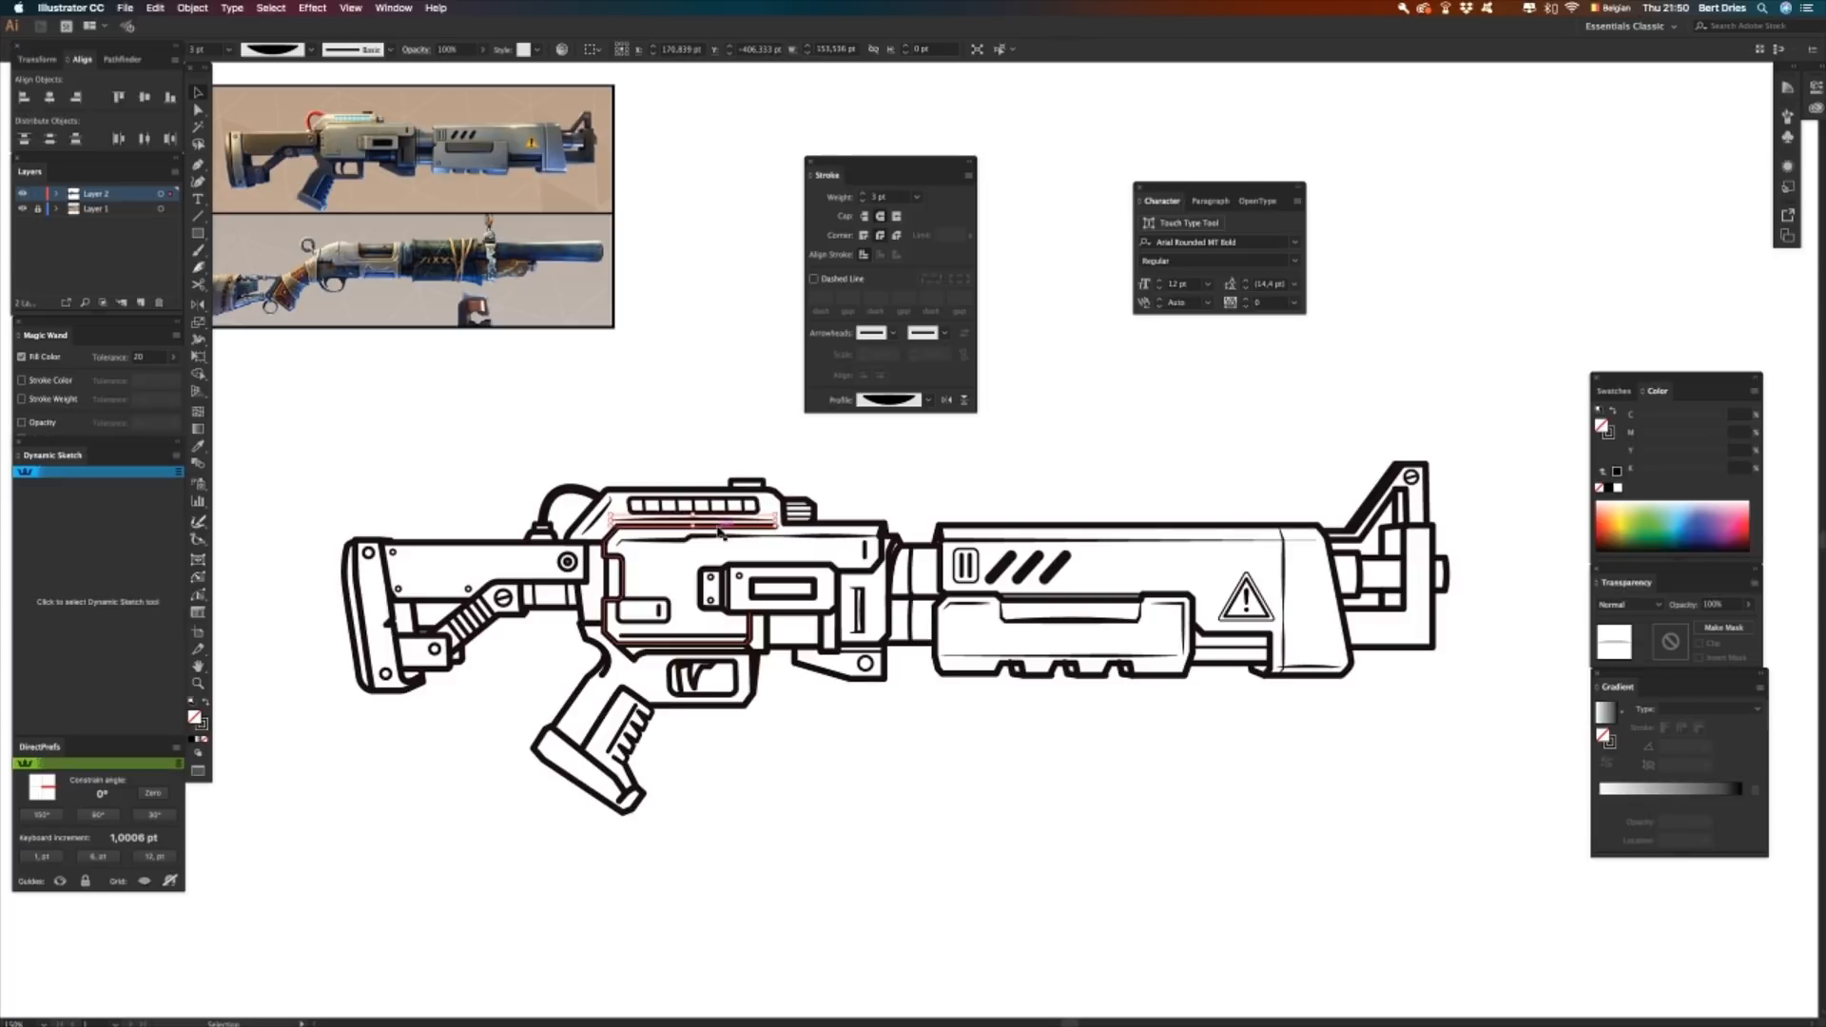
pyautogui.click(673, 448)
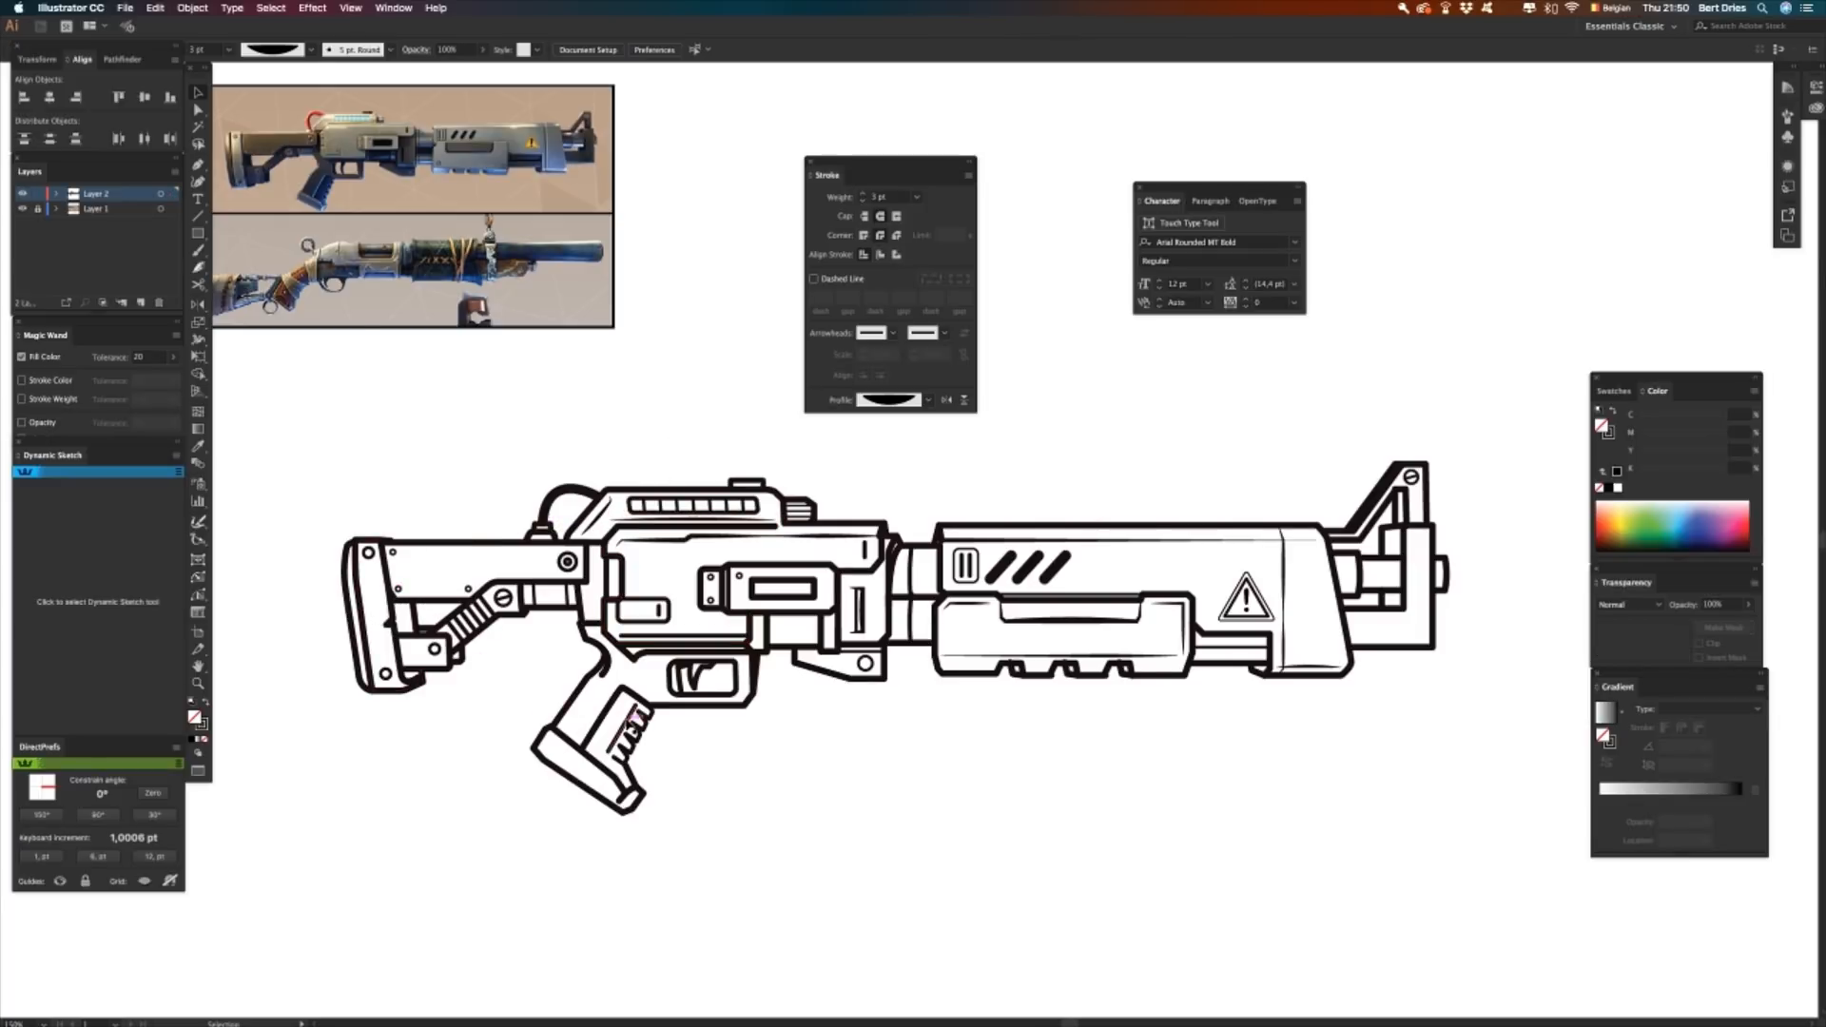
# - Apply the half-dome width profile to the slanted detail line beside the pistol grip's ridges
pyautogui.click(630, 726)
pyautogui.click(926, 401)
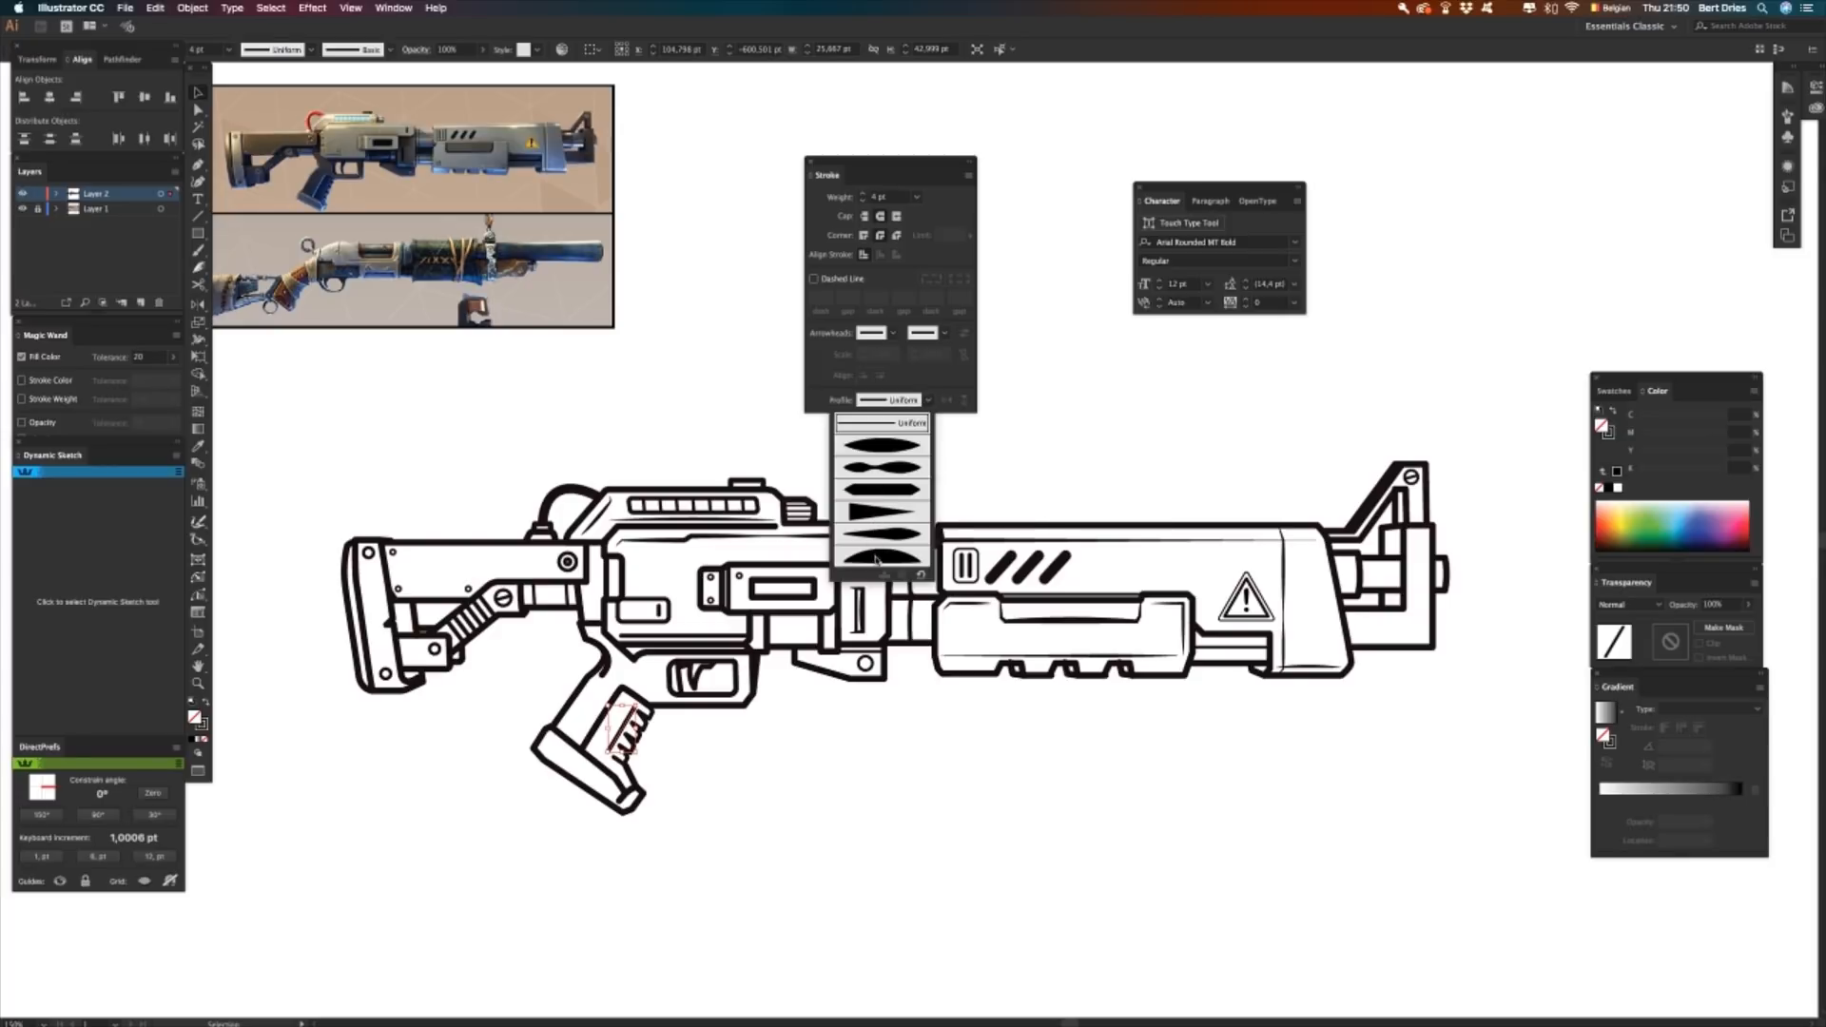
pyautogui.click(876, 558)
pyautogui.click(985, 474)
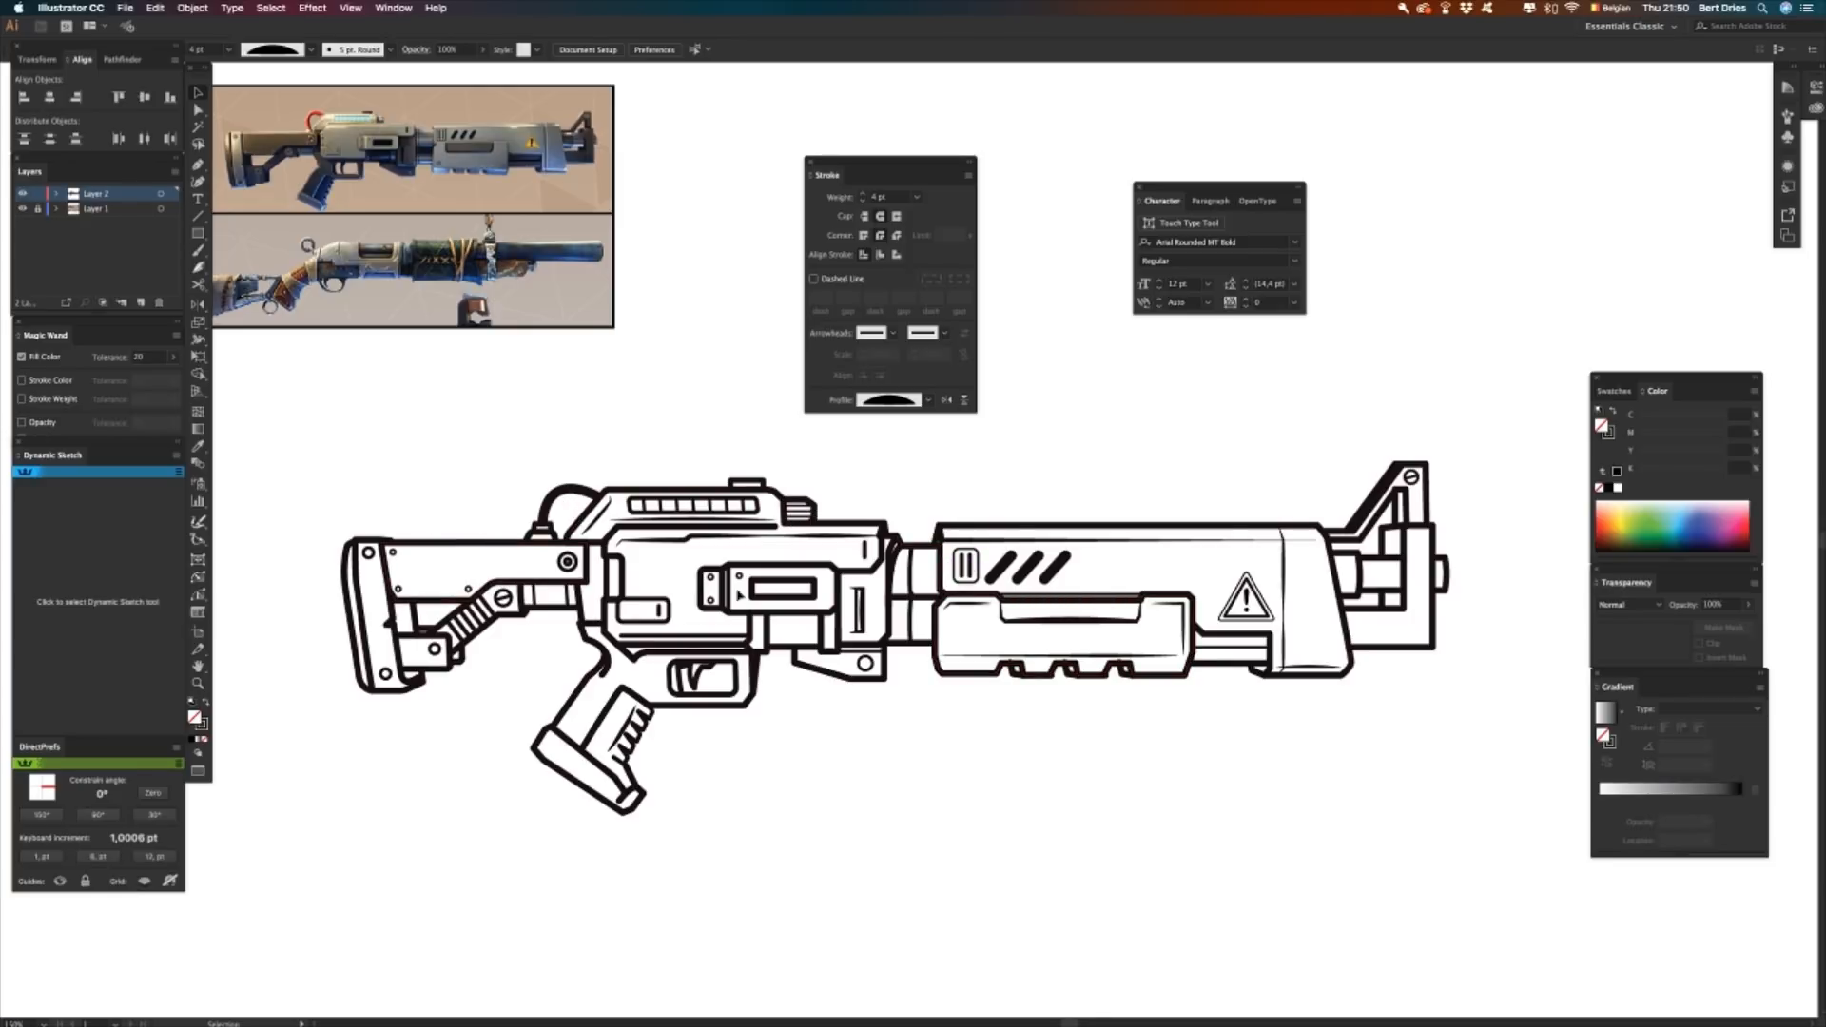
# - Try the elliptical width profile on the vertical lines of the connector between the receiver and the barrel housing
pyautogui.click(908, 595)
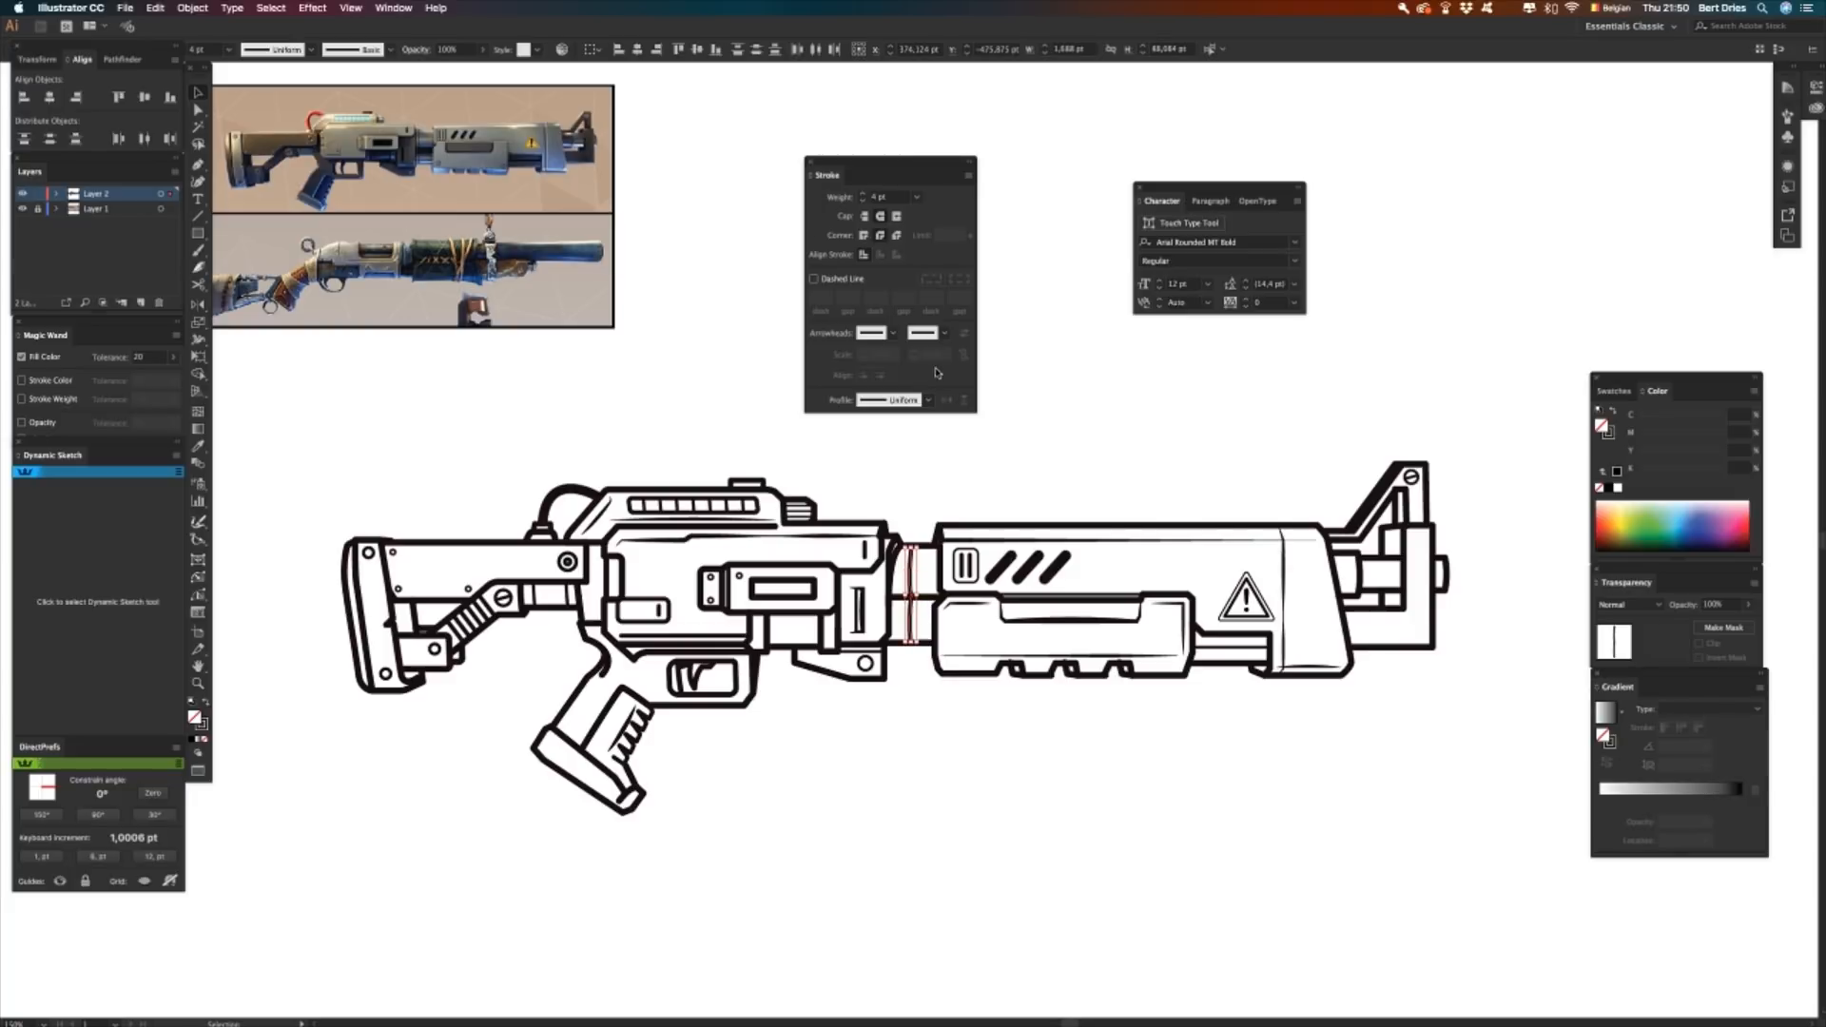
pyautogui.click(928, 400)
pyautogui.click(895, 454)
pyautogui.click(682, 432)
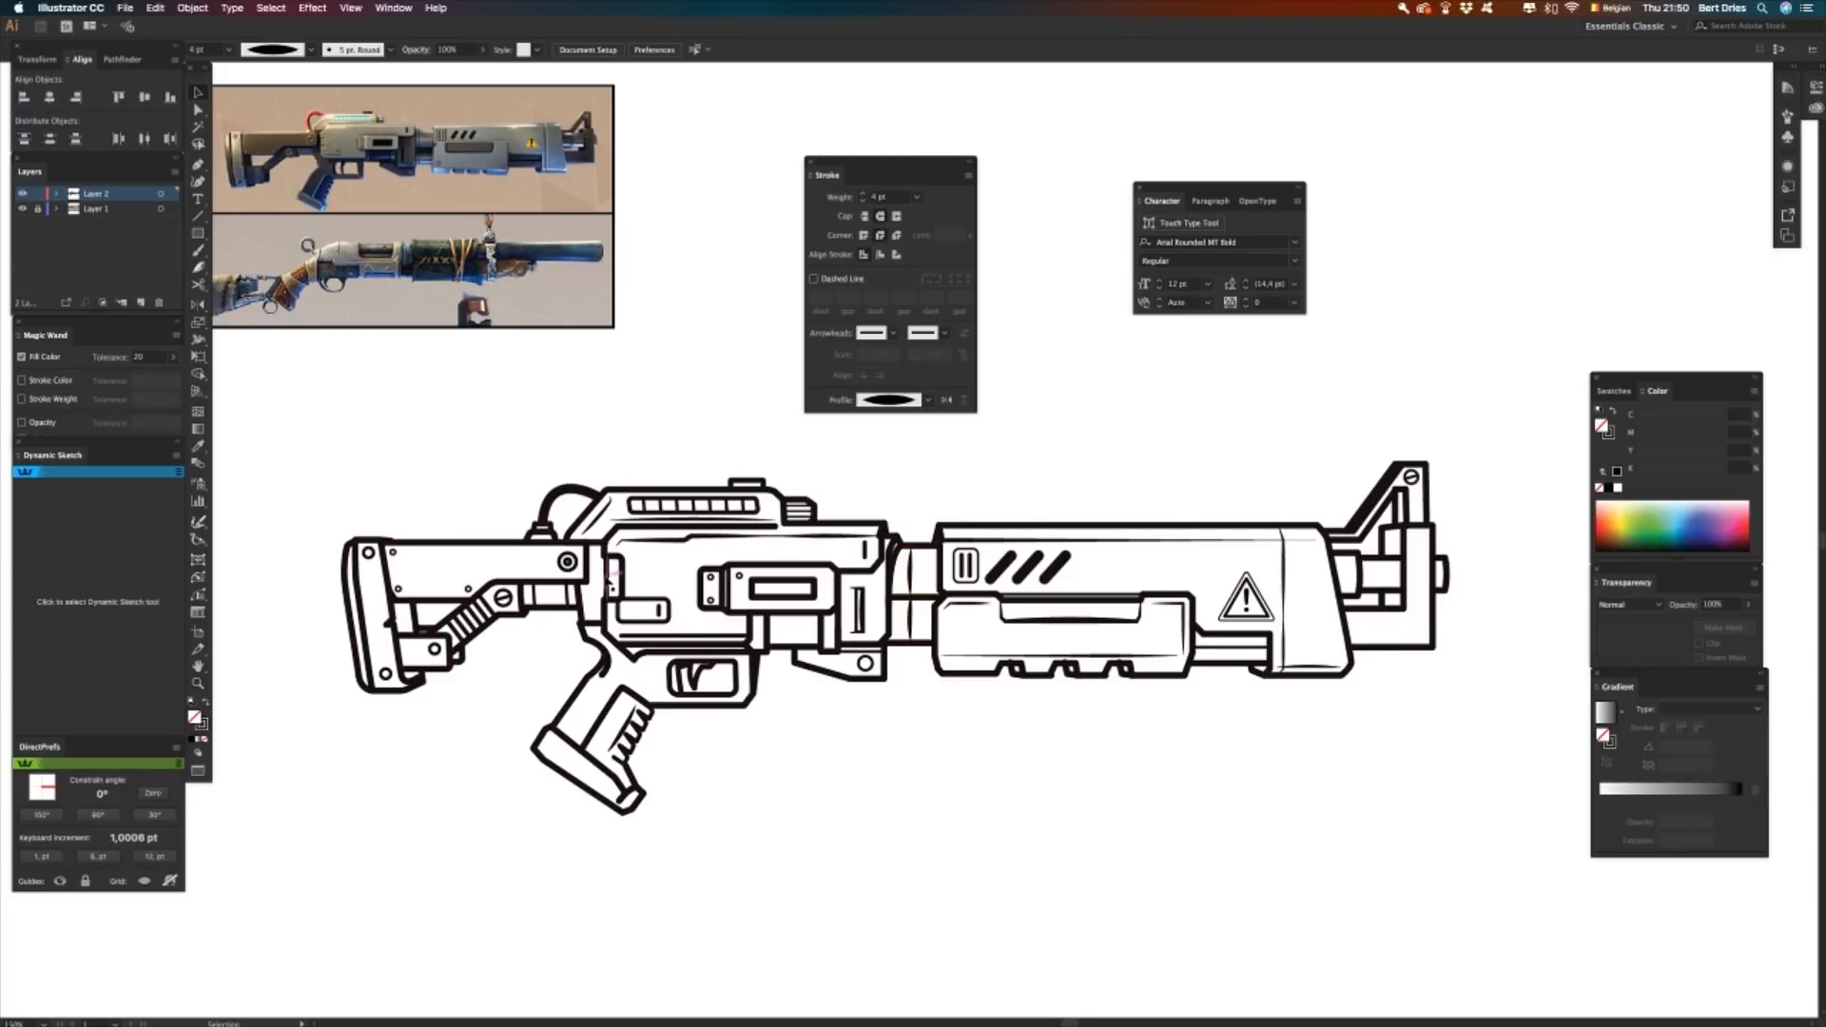
pyautogui.press('super+z')
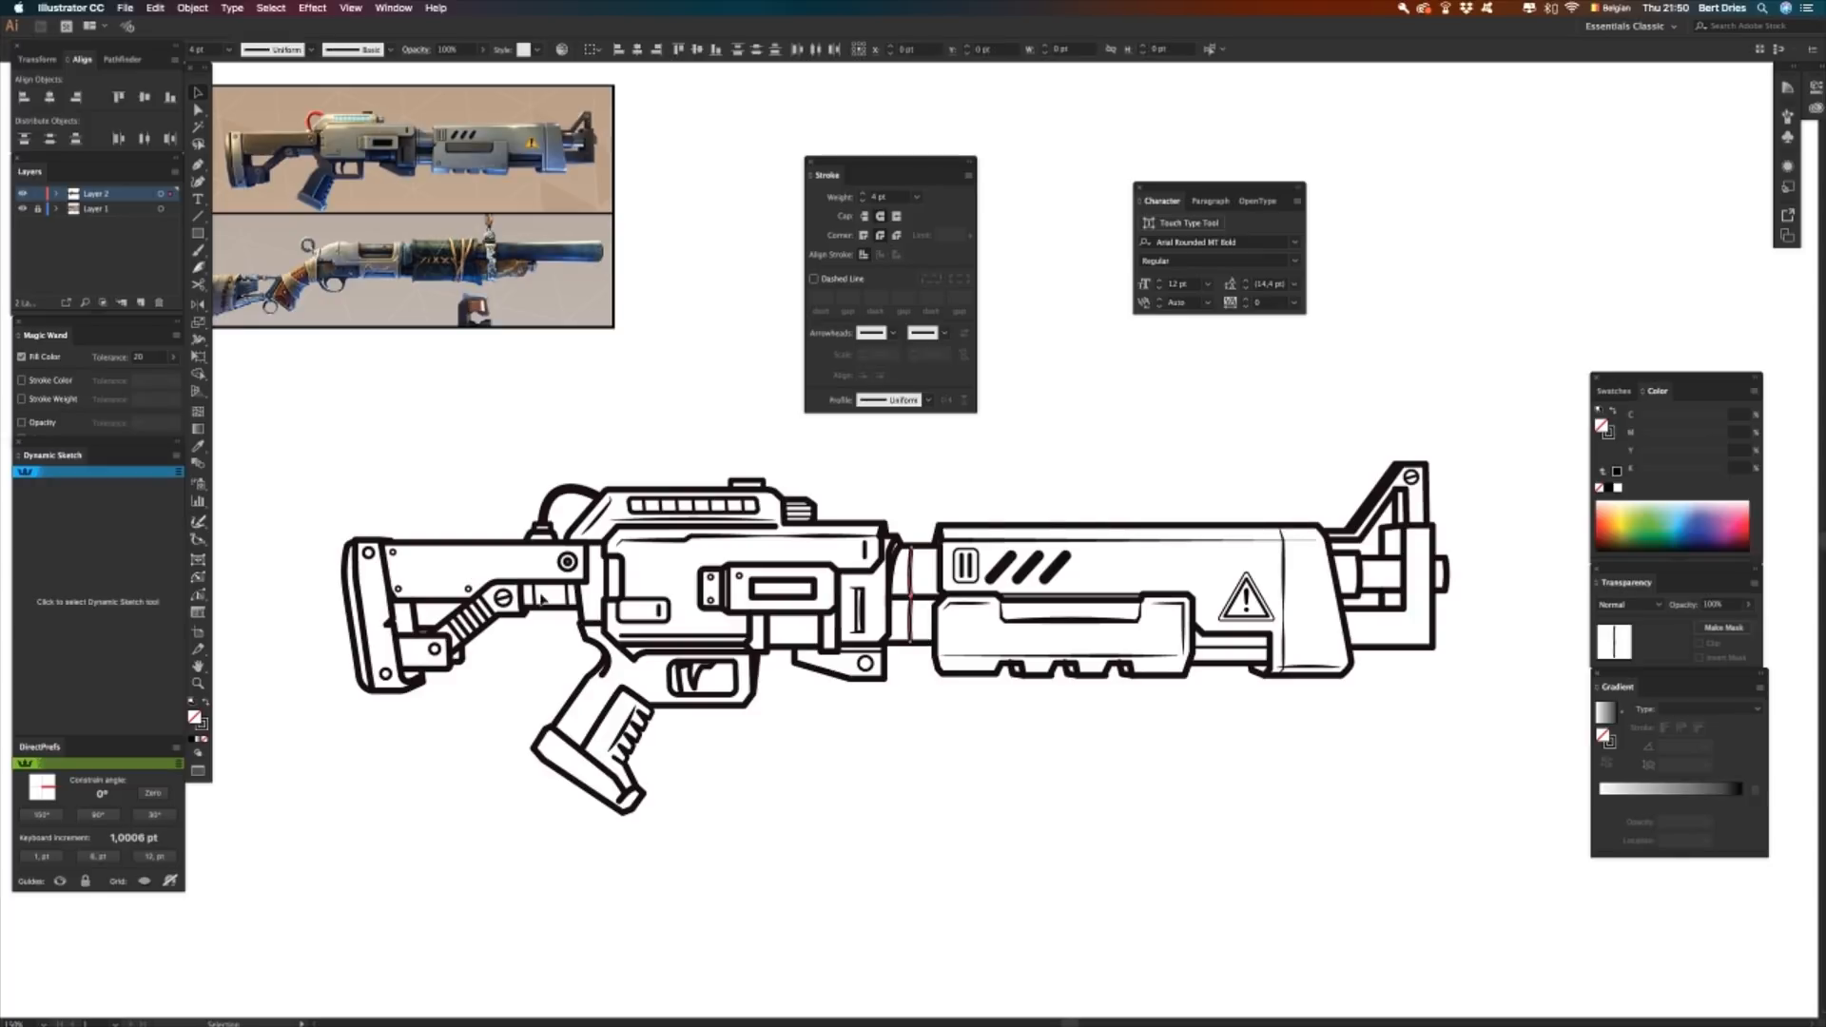
pyautogui.click(1439, 840)
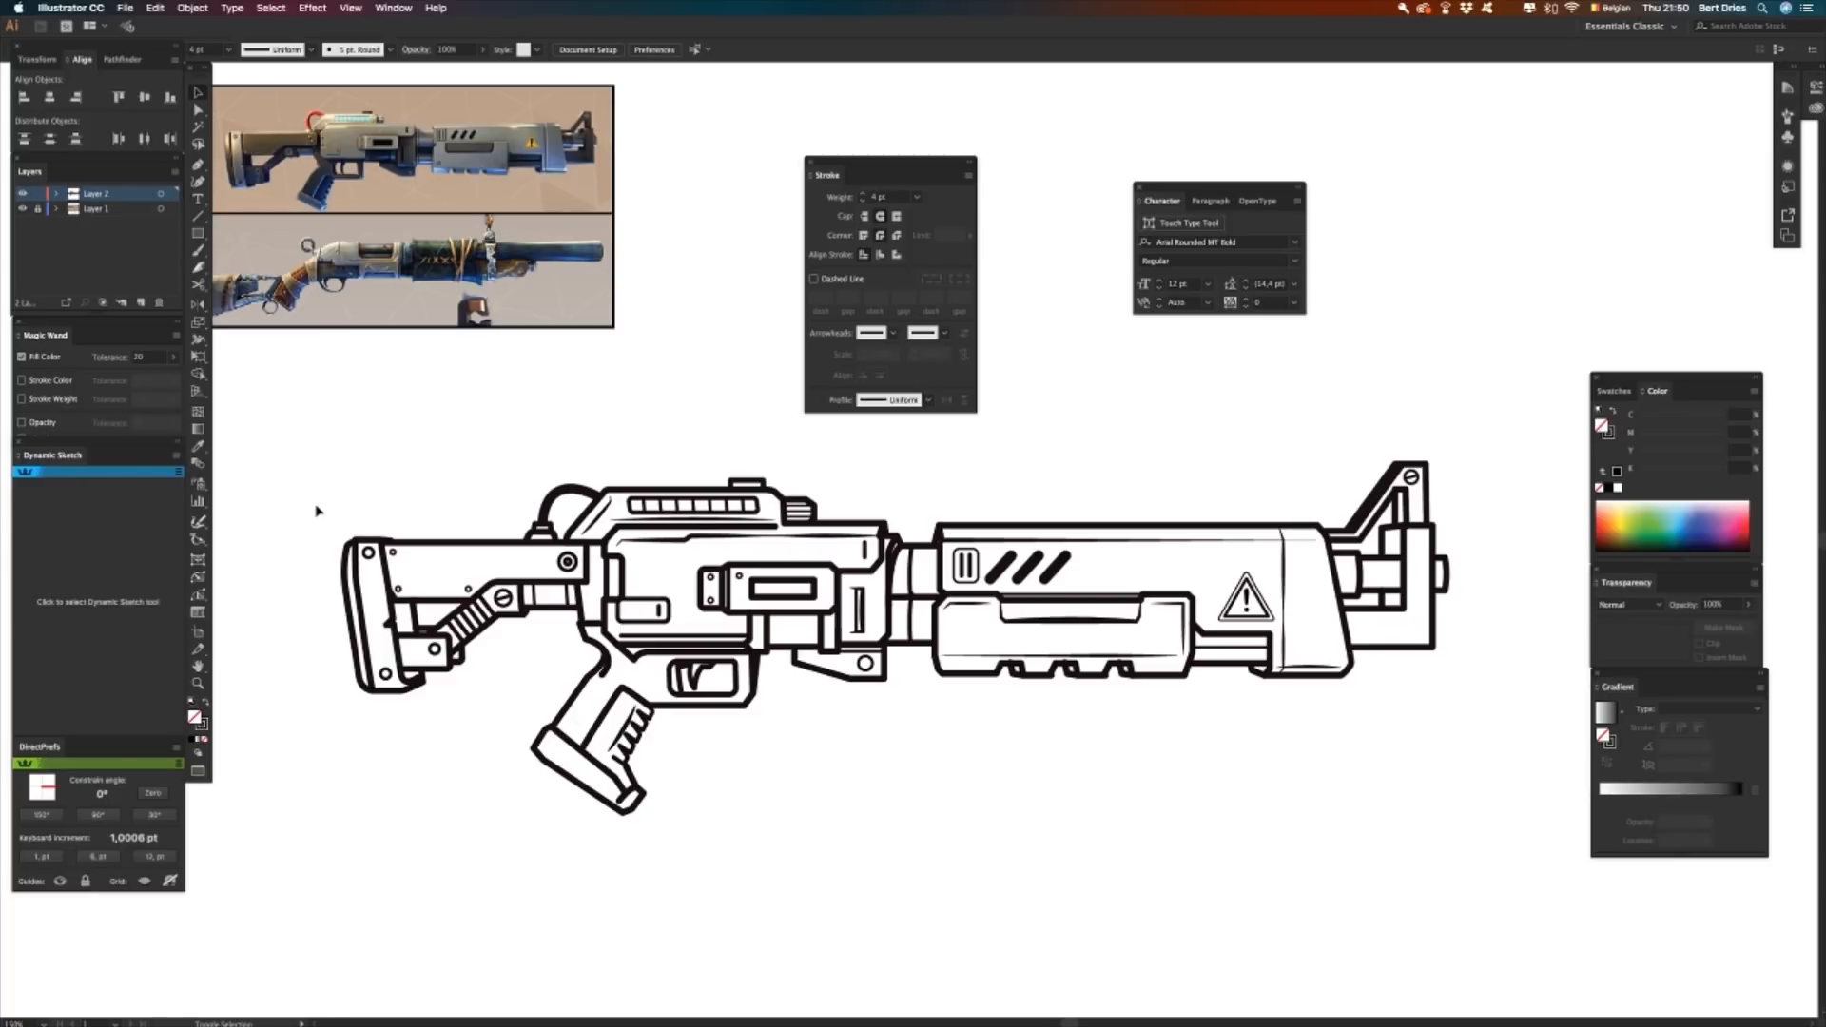
# - Thicken the stroke slightly at a point along the stock's upper edge with the Width tool
pyautogui.hotkey('shift', 'w')
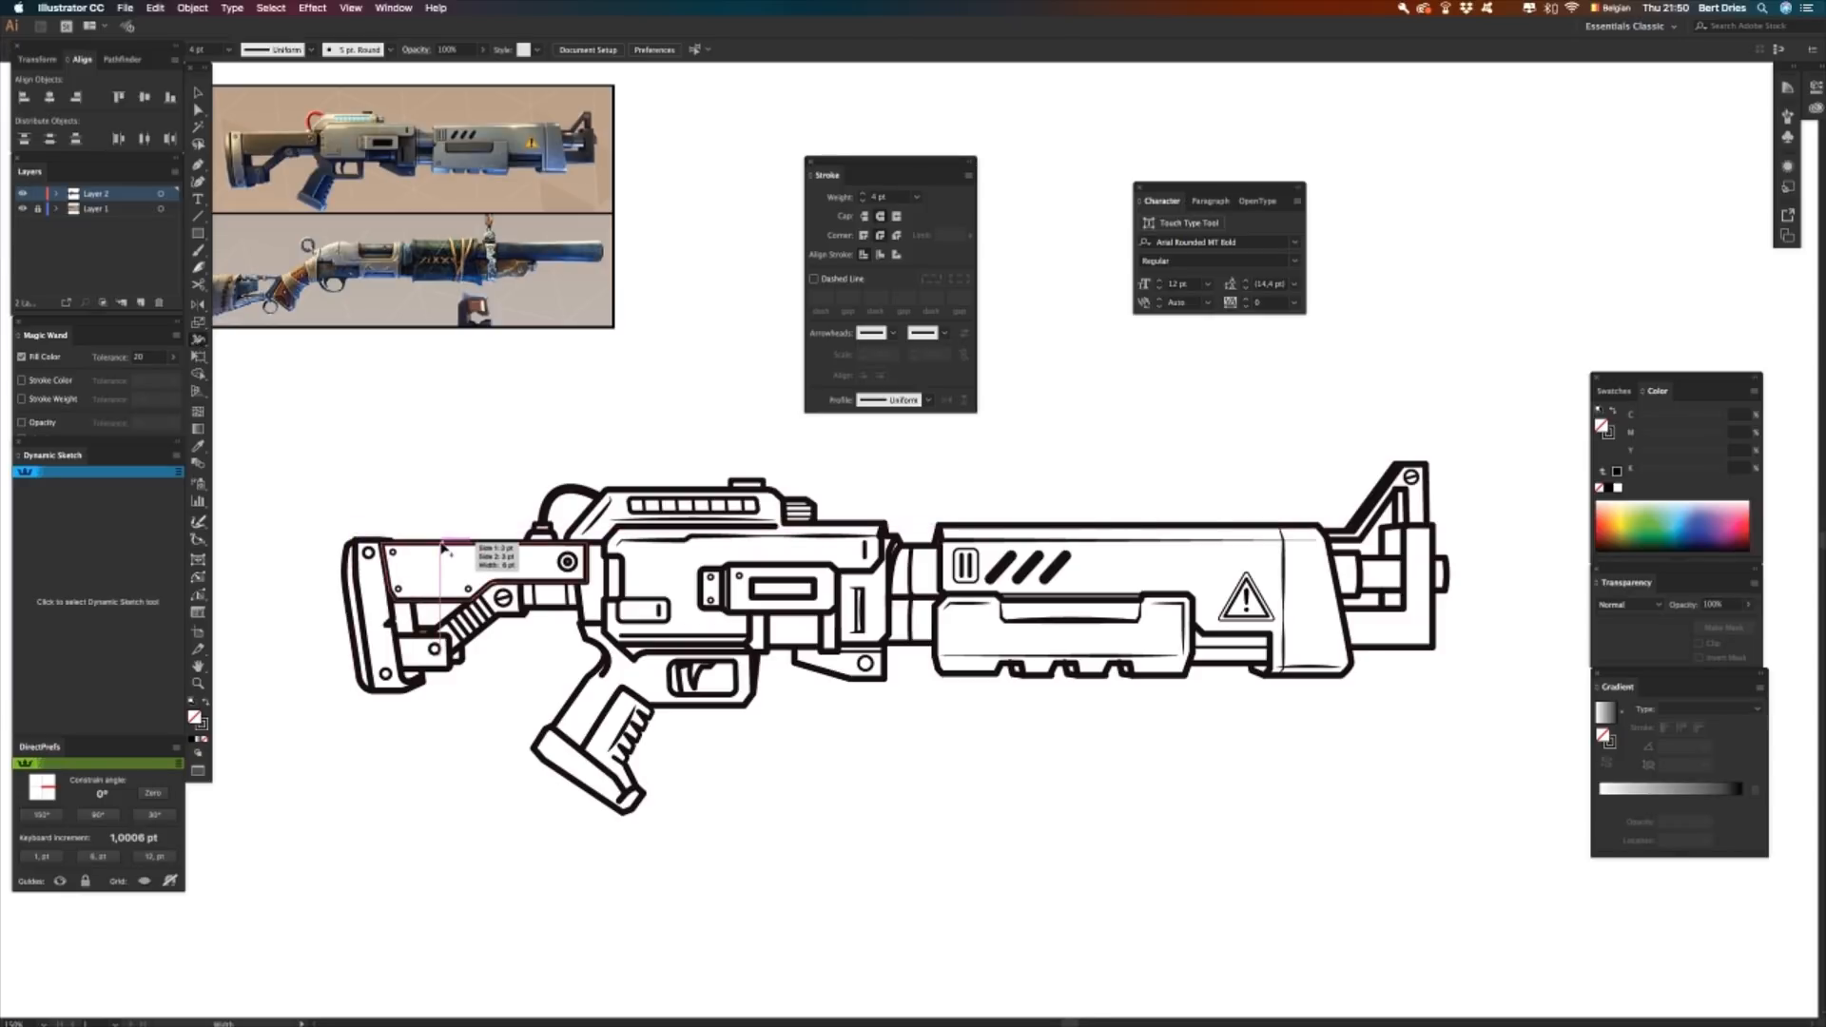
pyautogui.press('v')
pyautogui.click(450, 549)
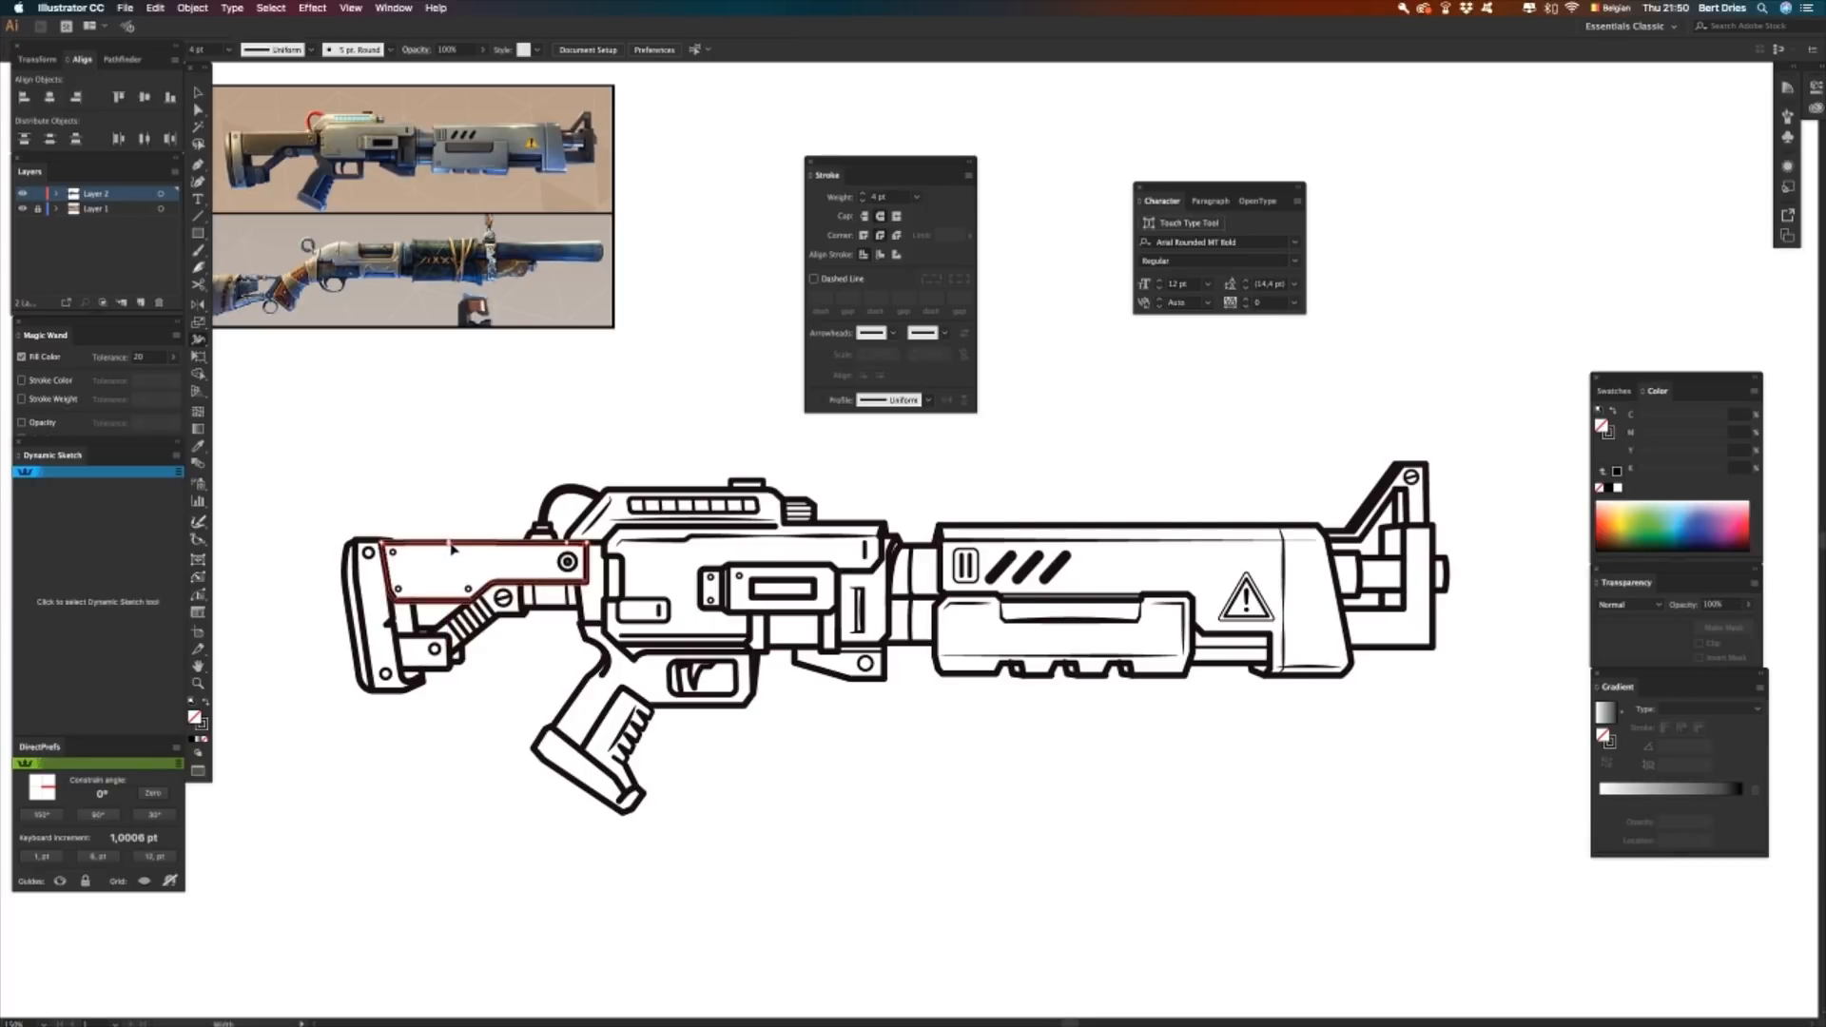
pyautogui.moveTo(450, 546); pyautogui.dragTo(450, 543)
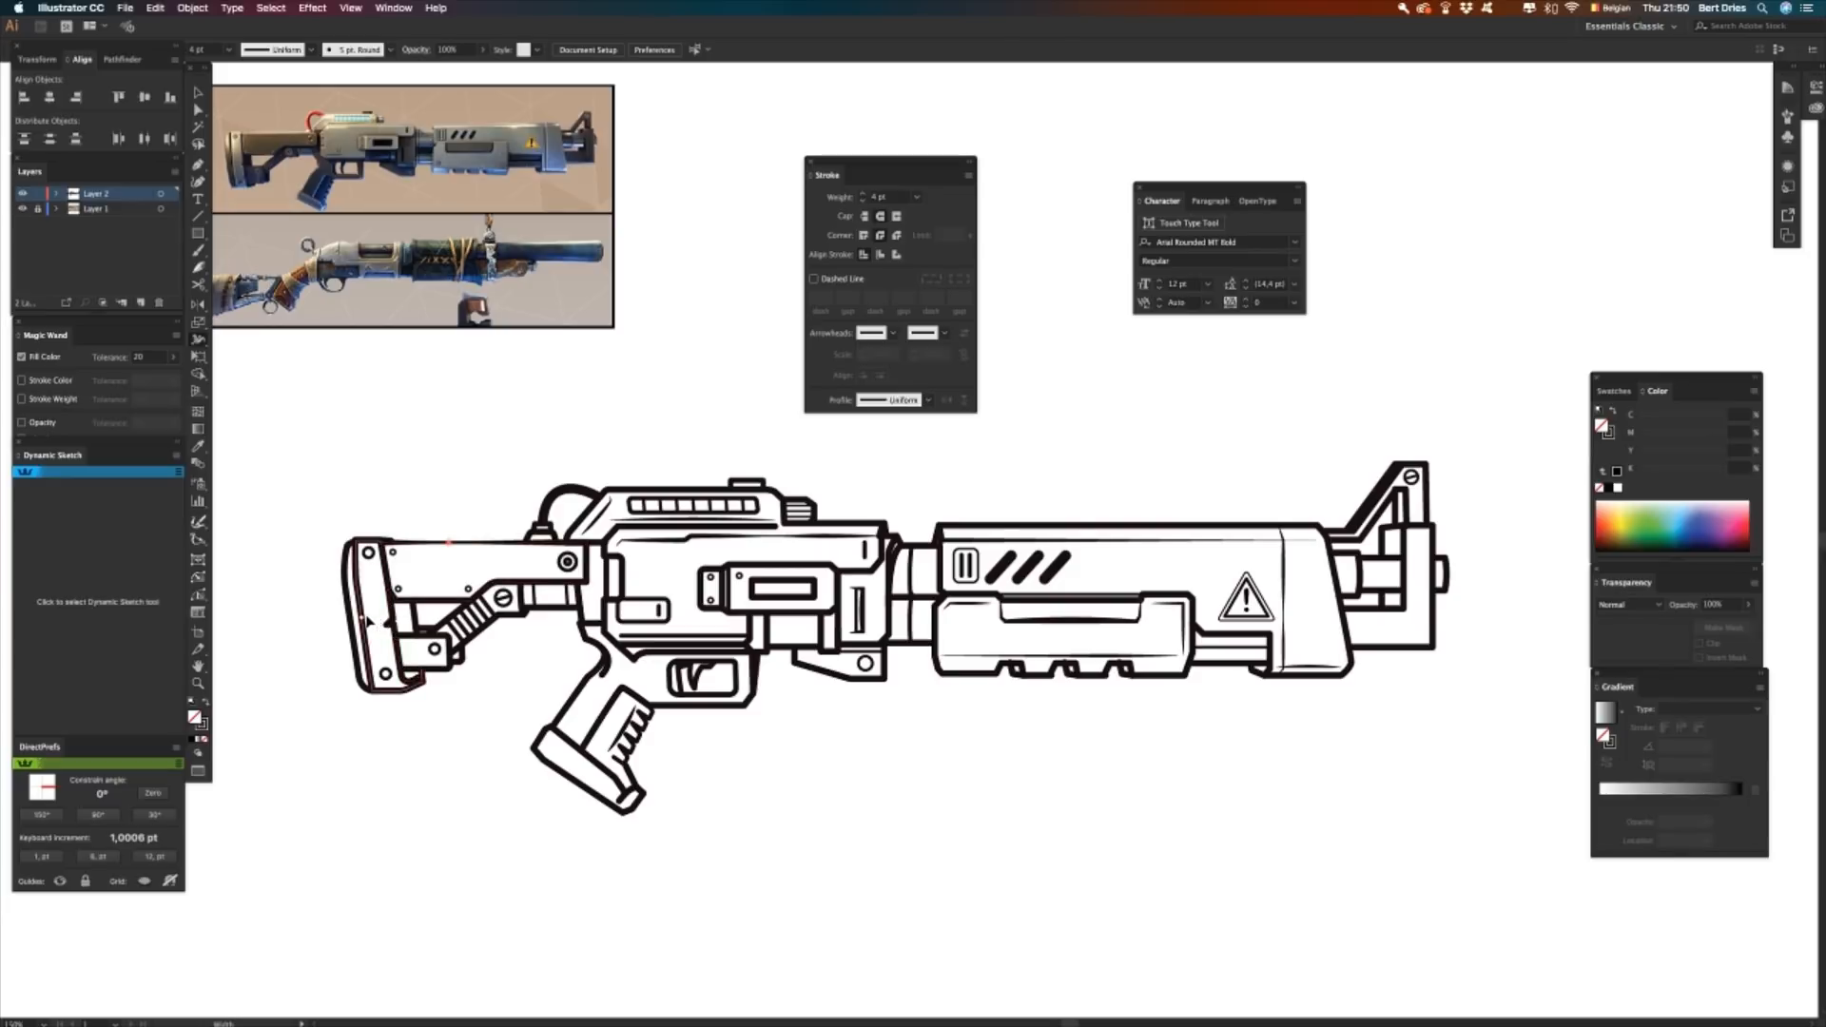
# - Widen the stroke along the butt plate's rear edge and along the pistol grip's back edge
pyautogui.click(357, 624)
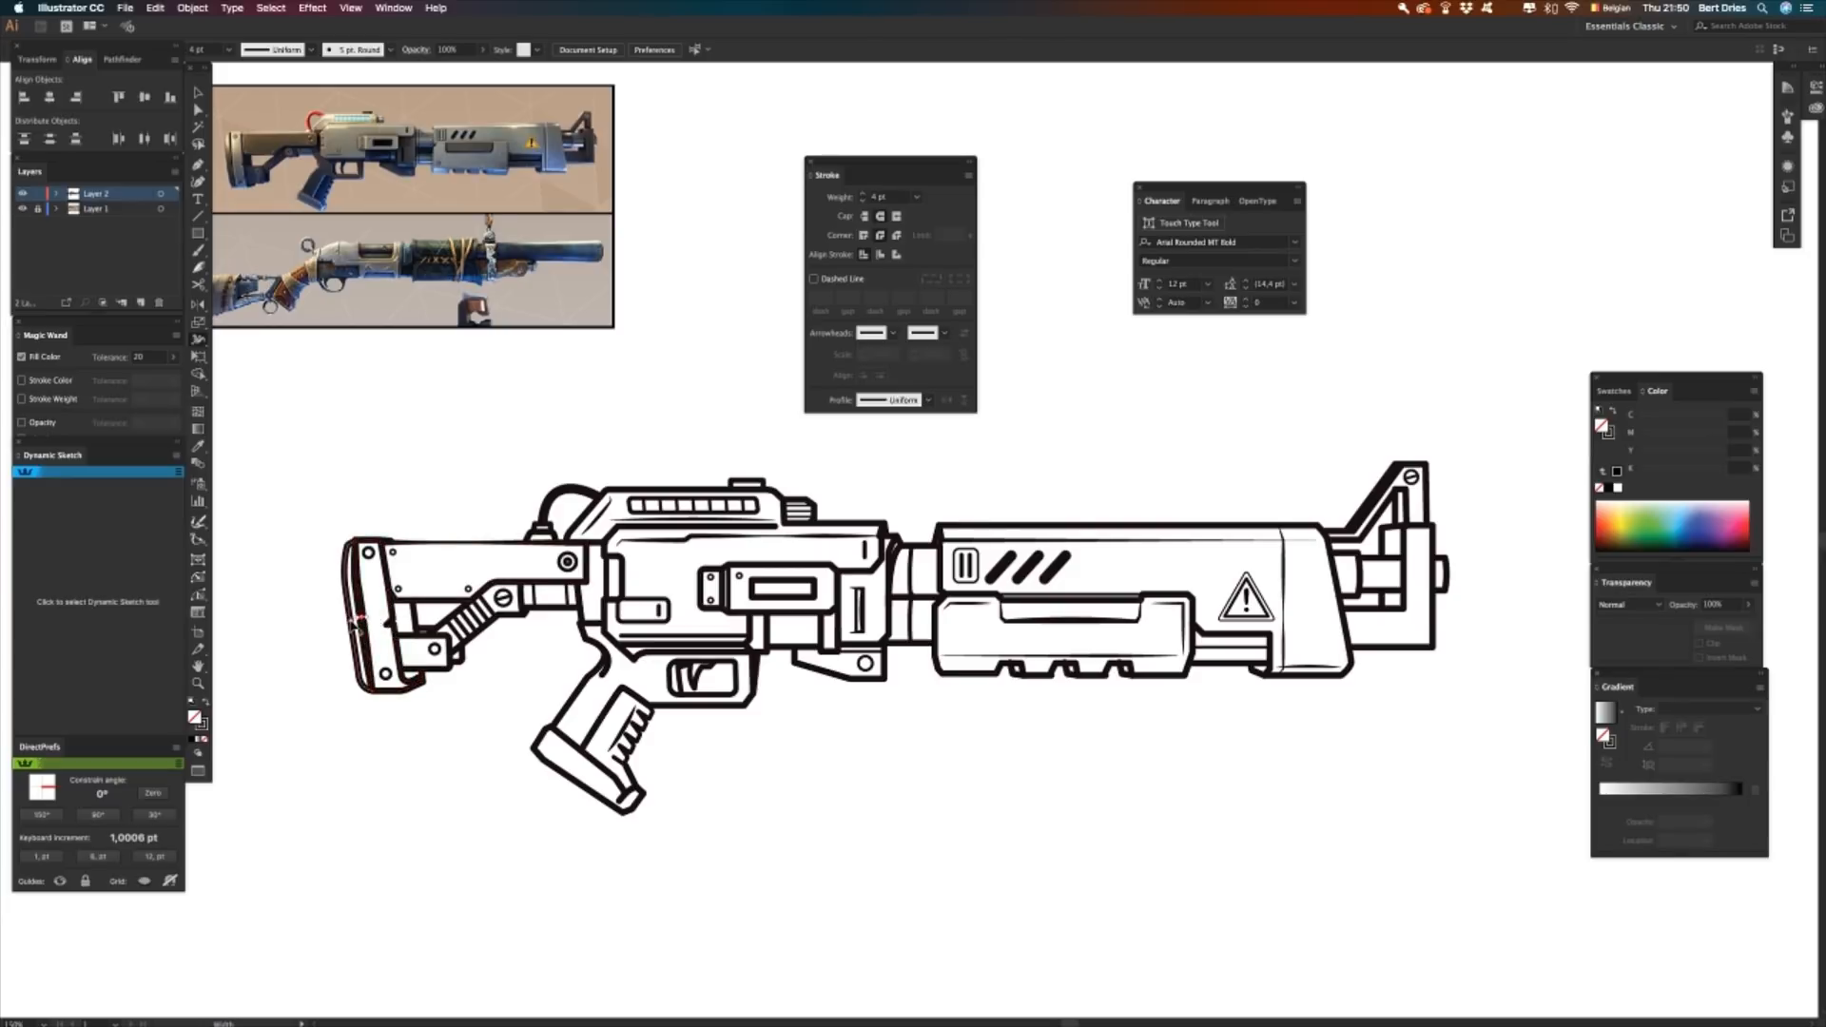
pyautogui.moveTo(355, 628); pyautogui.dragTo(352, 625)
pyautogui.moveTo(589, 687); pyautogui.dragTo(586, 687)
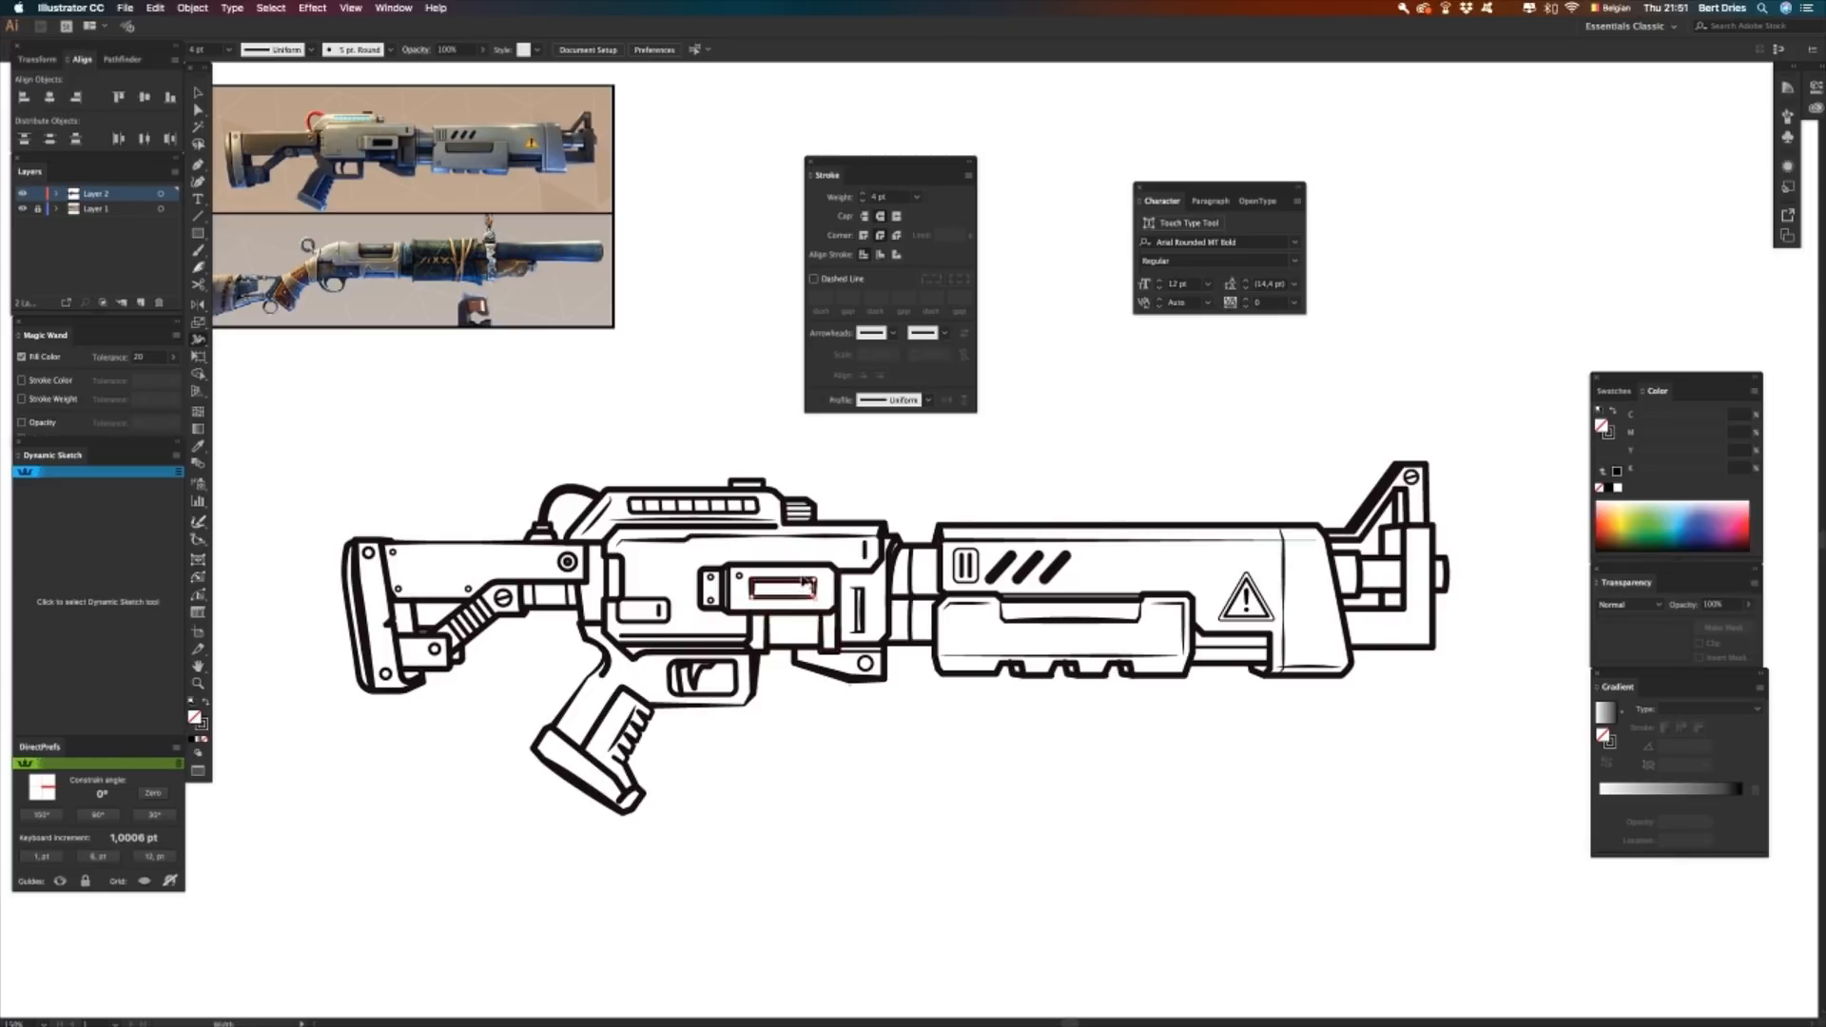
# - Widen the stroke on the upper edge of the receiver's port frame and where the pistol grip's back edge meets the receiver
pyautogui.moveTo(800, 572); pyautogui.dragTo(800, 569)
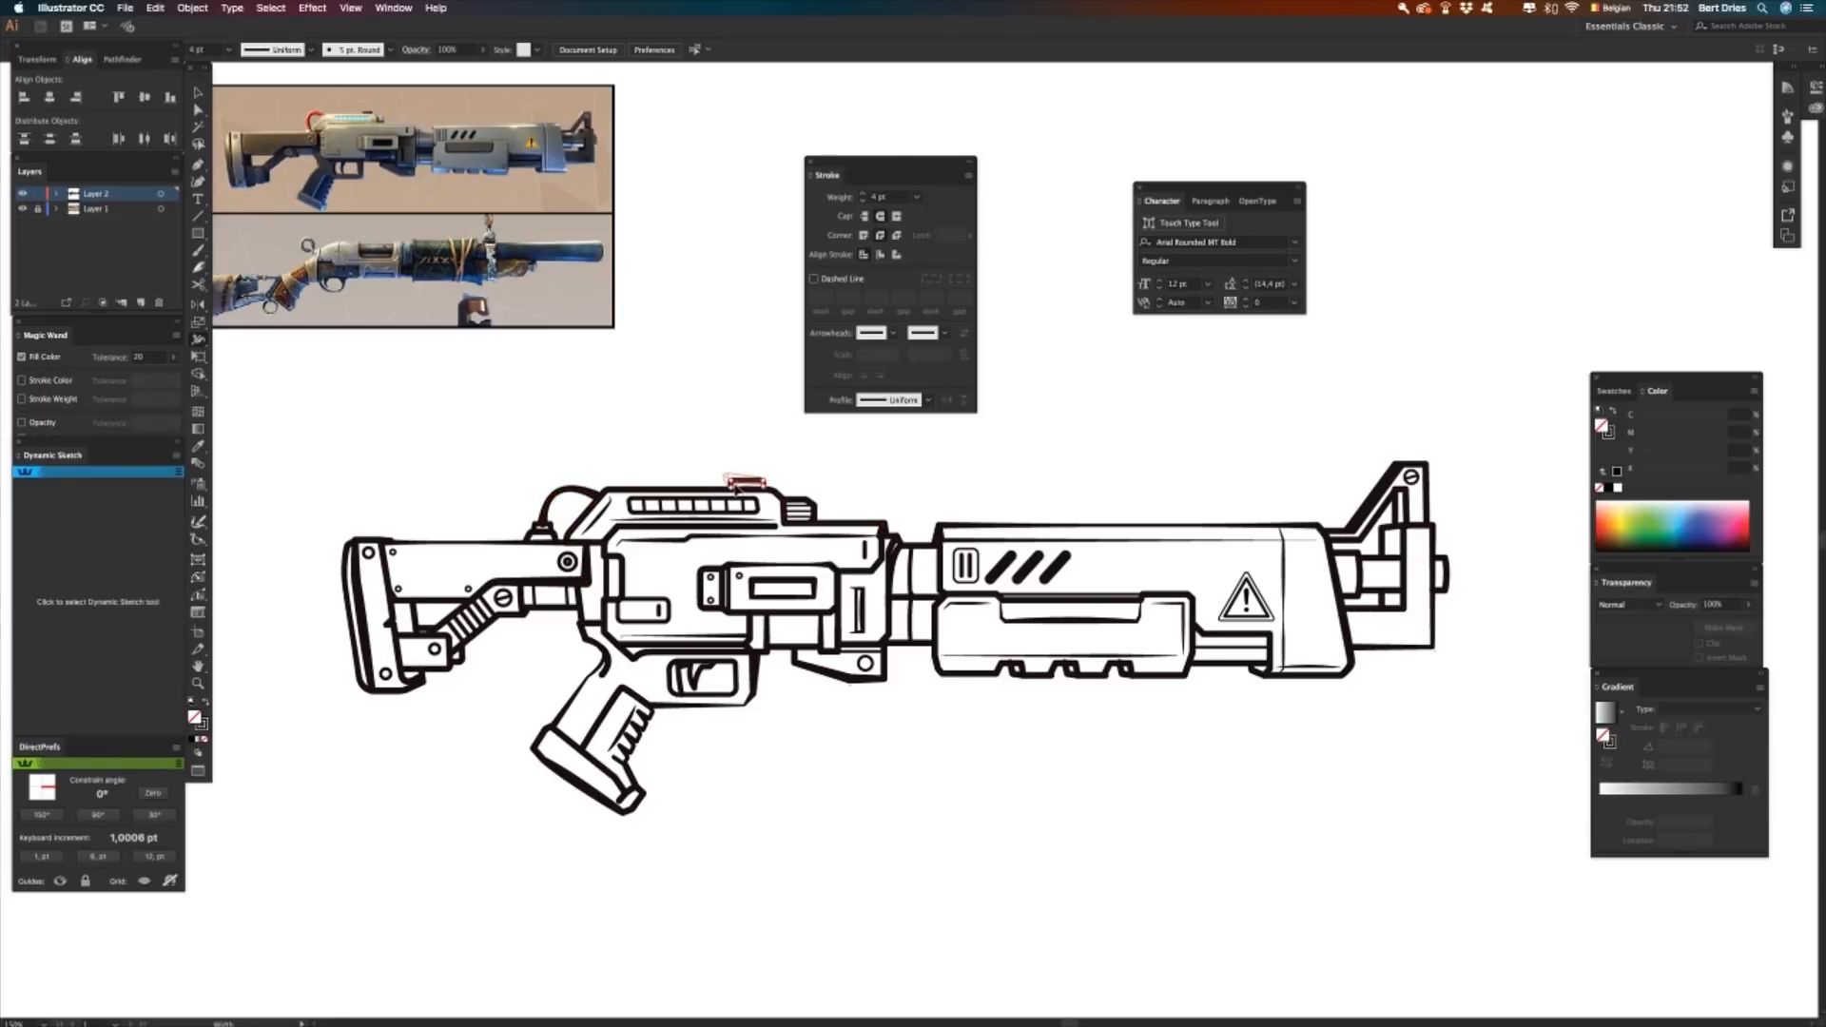
pyautogui.press('v')
pyautogui.press('a')
pyautogui.hotkey('shift', 'w')
pyautogui.press('v')
pyautogui.hotkey('shift', 'w')
pyautogui.moveTo(605, 663); pyautogui.dragTo(600, 659)
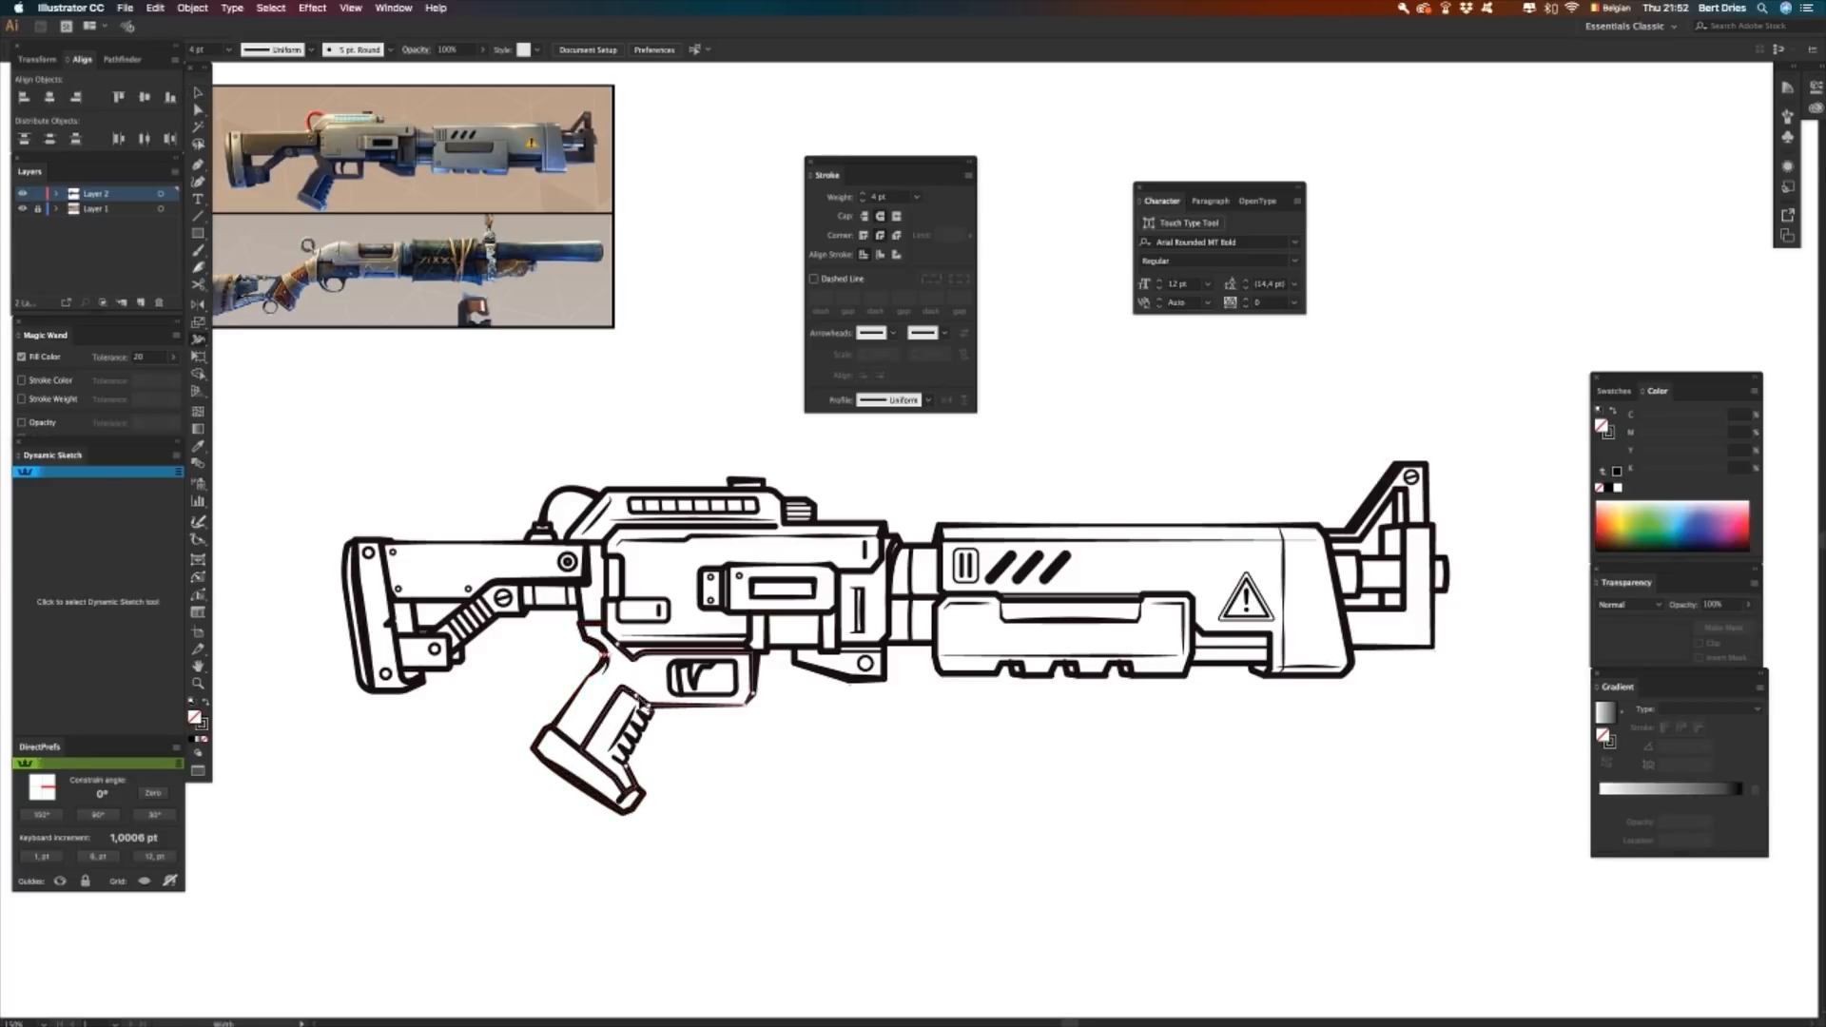
pyautogui.press('v')
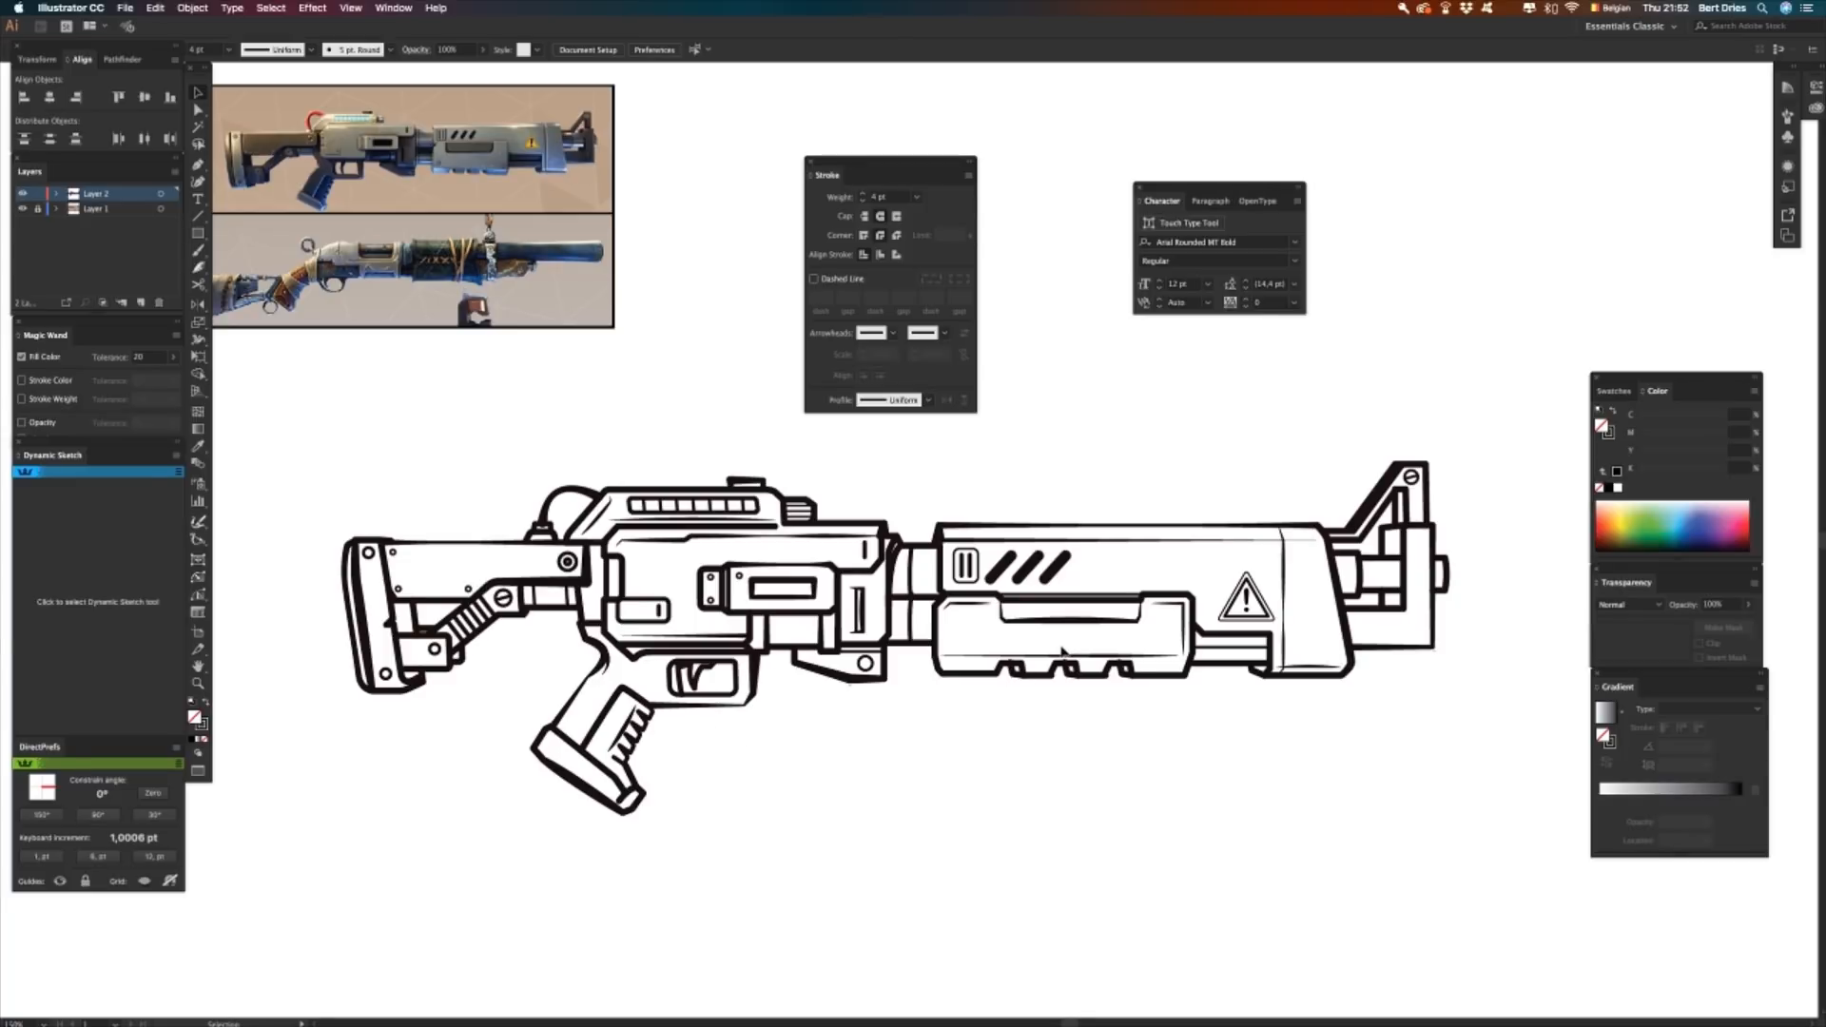
# - Adjust stroke widths on the foregrip outline and the small block behind the front sight with the Width tool, and hide the panels
pyautogui.hotkey('shift', 'w')
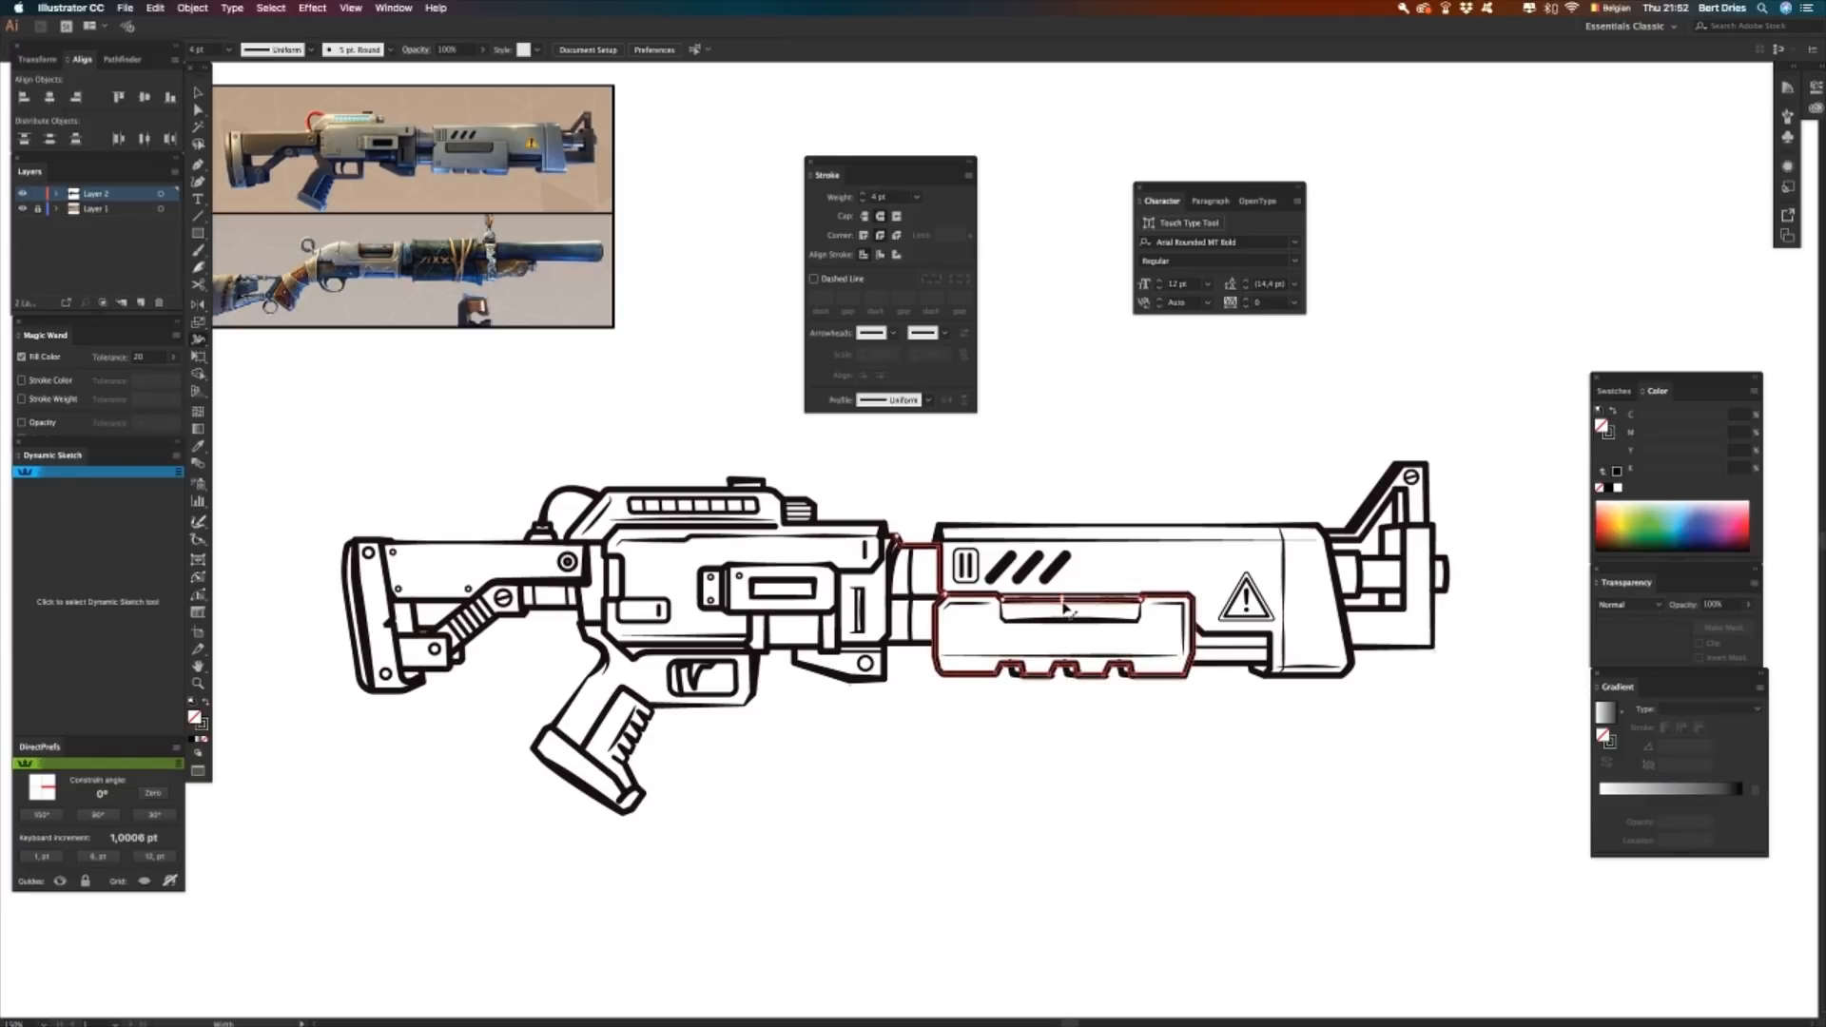
pyautogui.press('v')
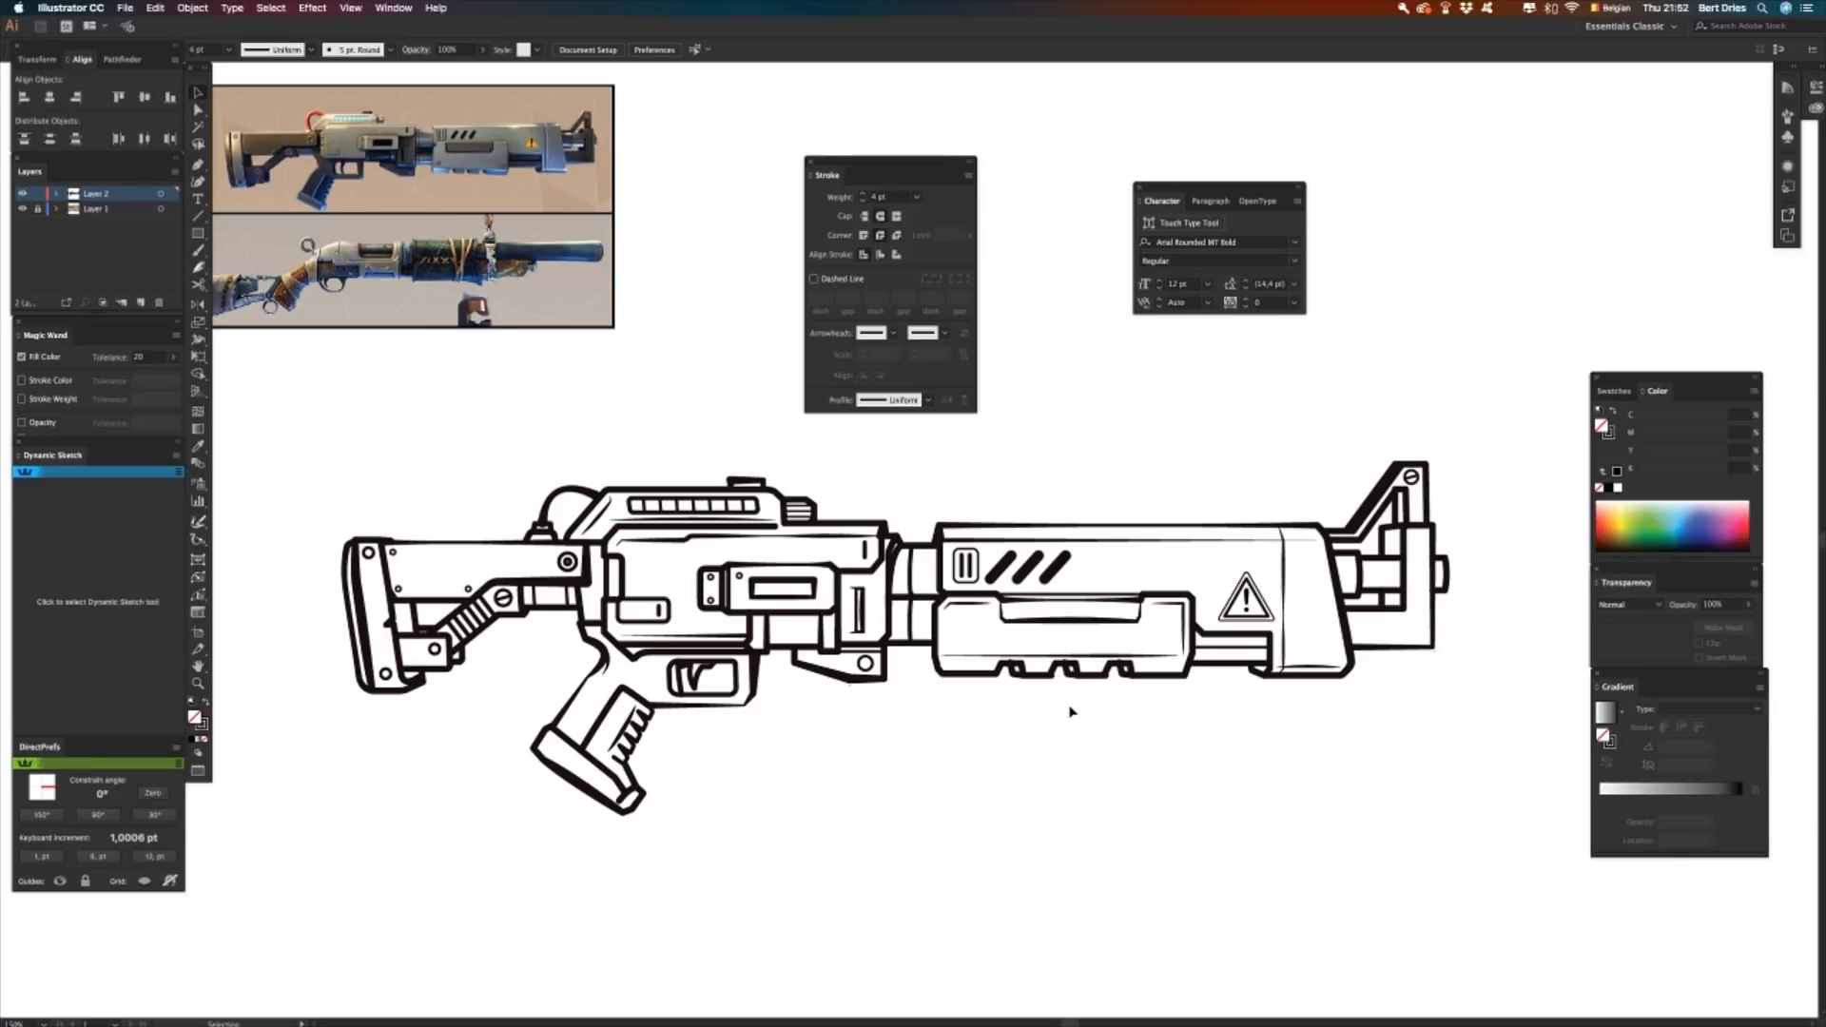
pyautogui.hotkey('shift', 'w')
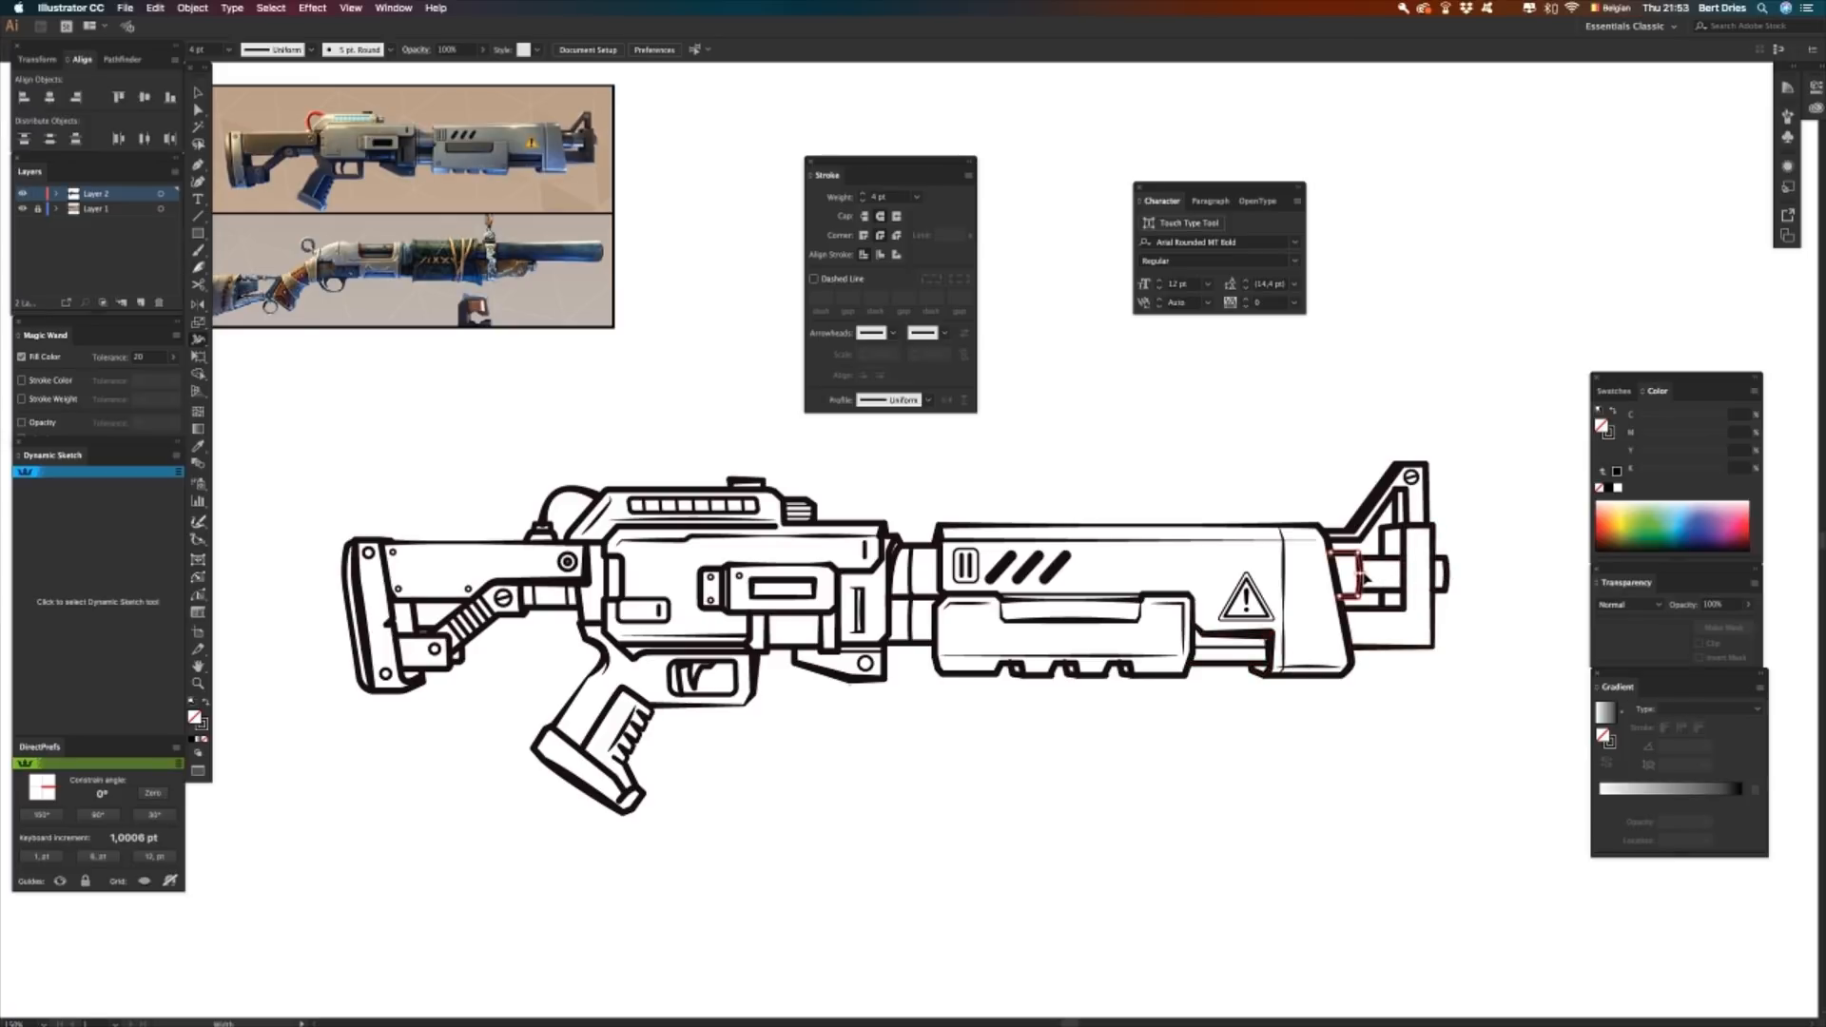
pyautogui.press('v')
pyautogui.press('Tab')
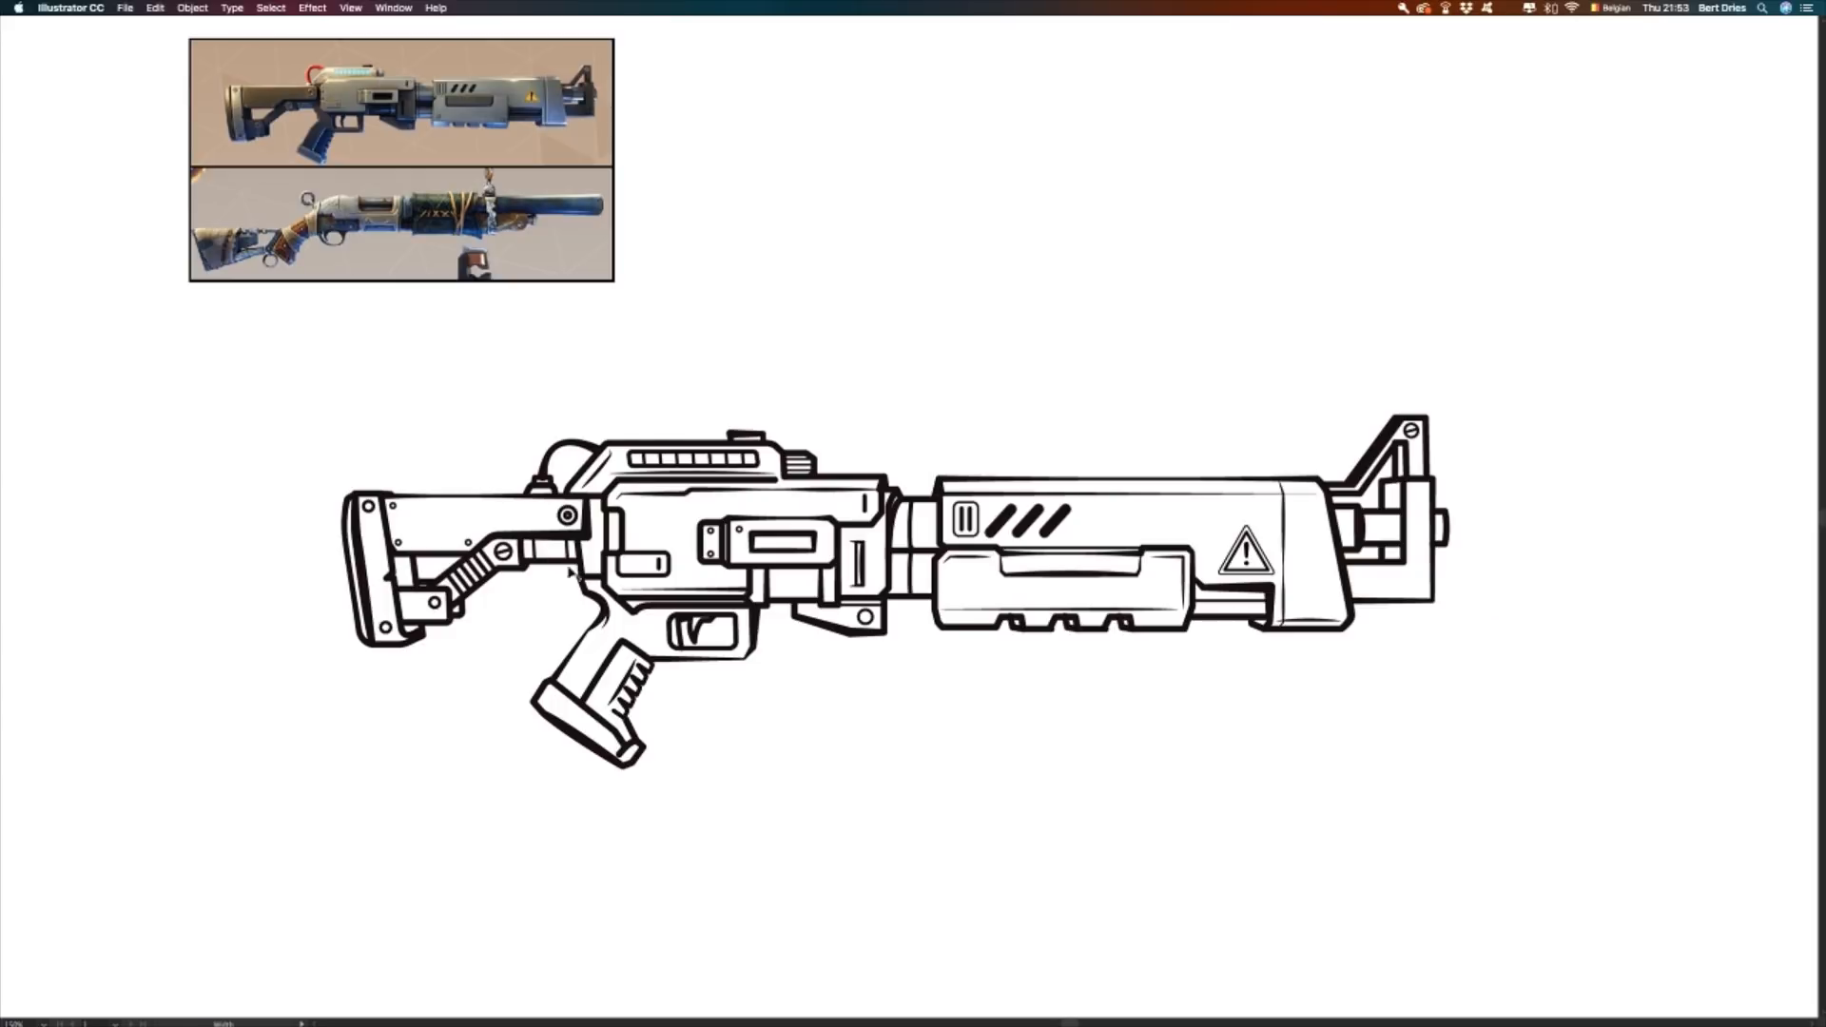
# - Adjust the stroke width along the receiver plate's outline and the foregrip's lower outline
pyautogui.hotkey('shift', 'w')
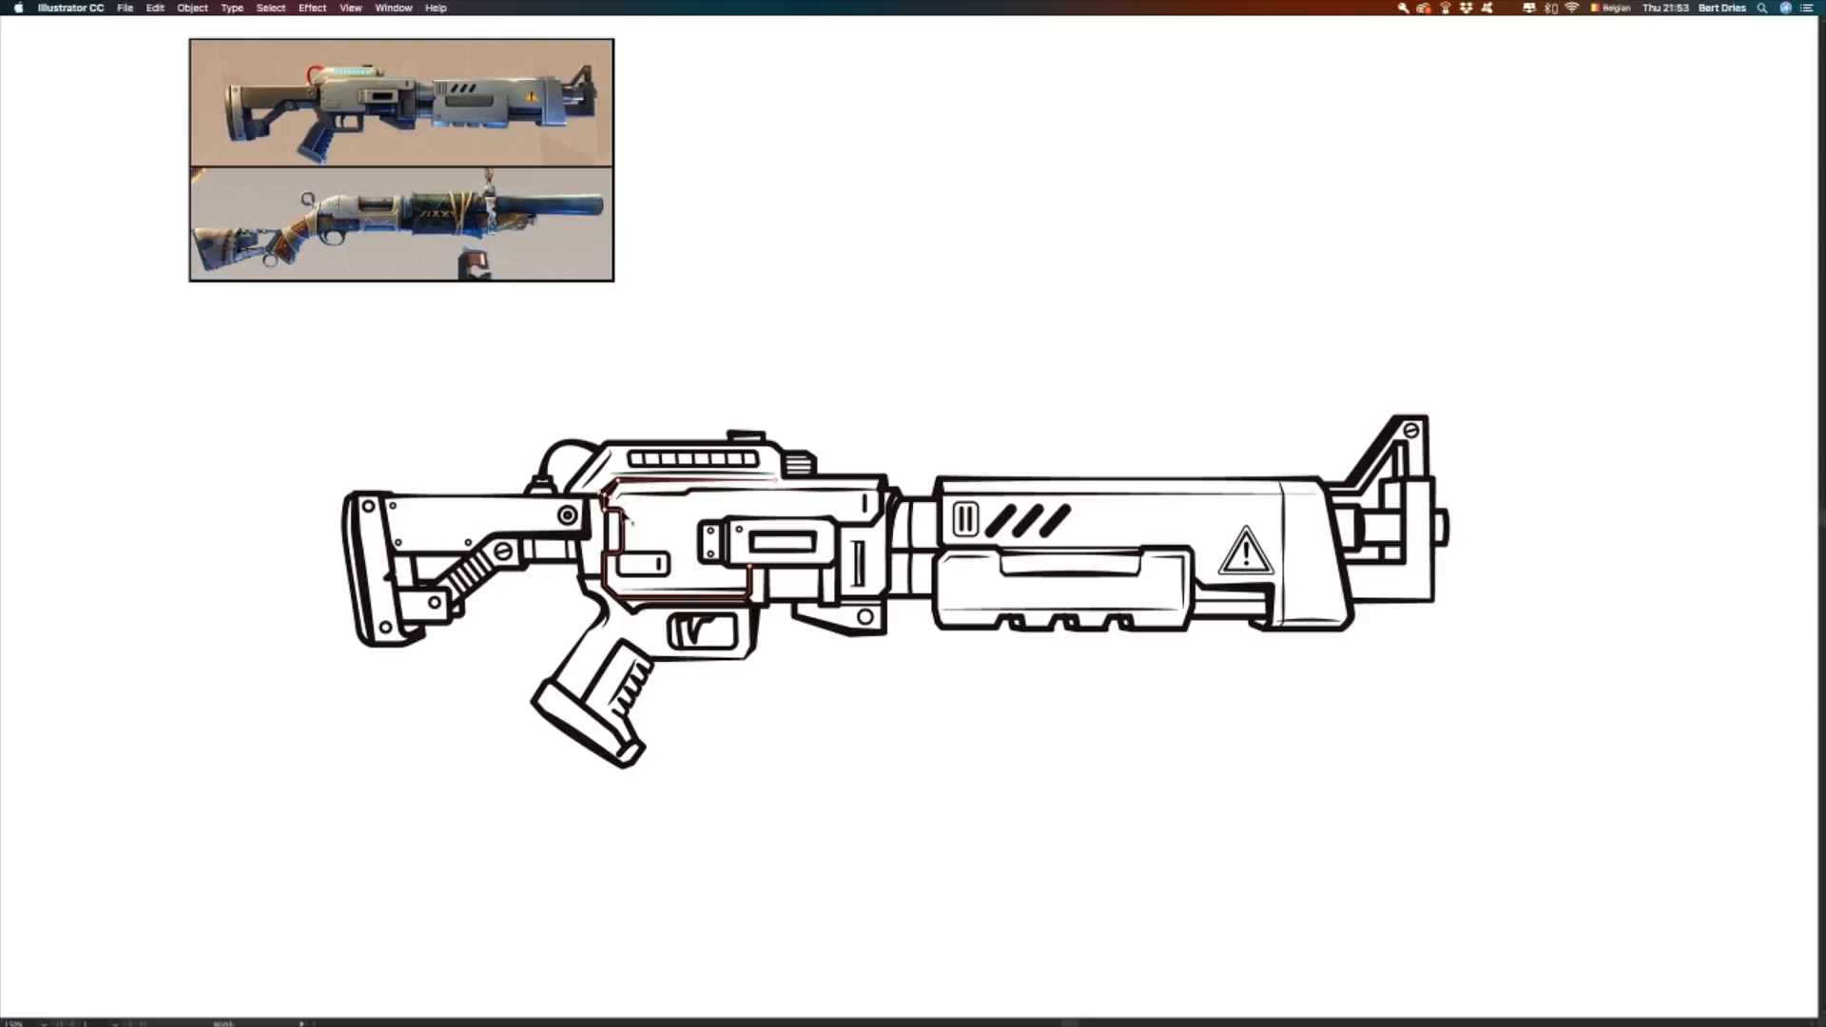
pyautogui.press('v')
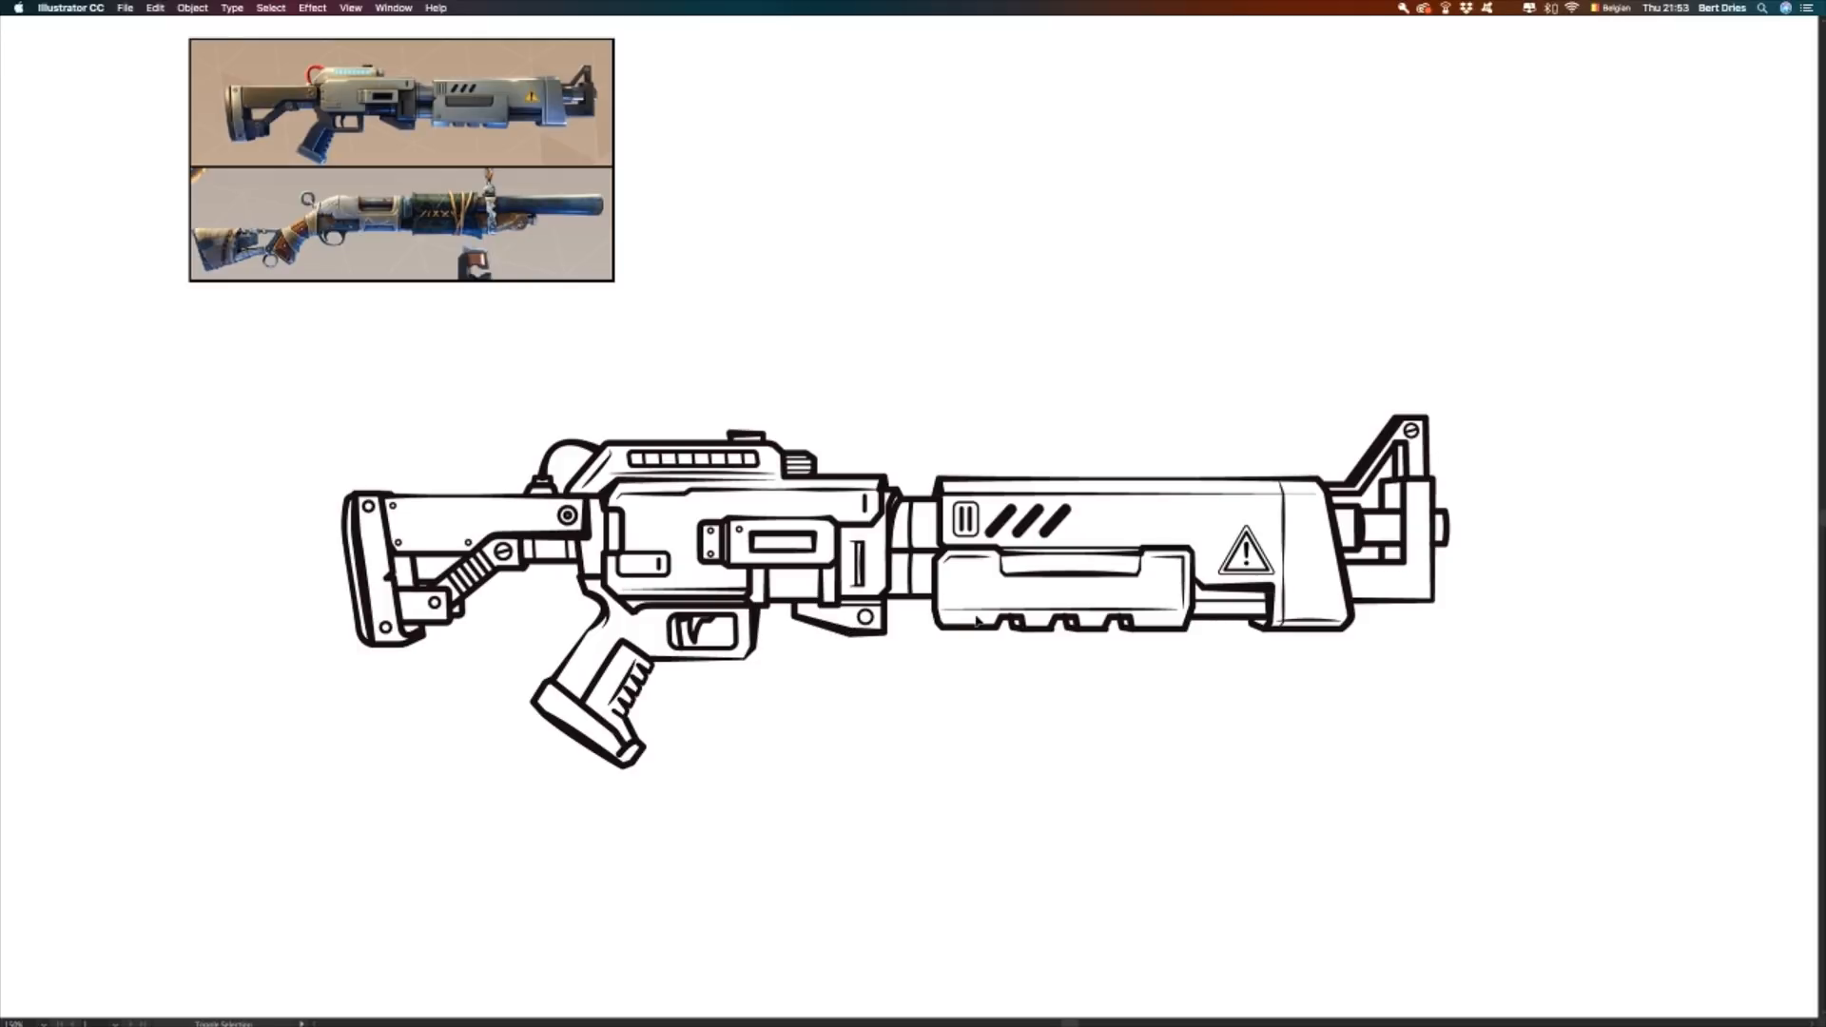
pyautogui.hotkey('shift', 'w')
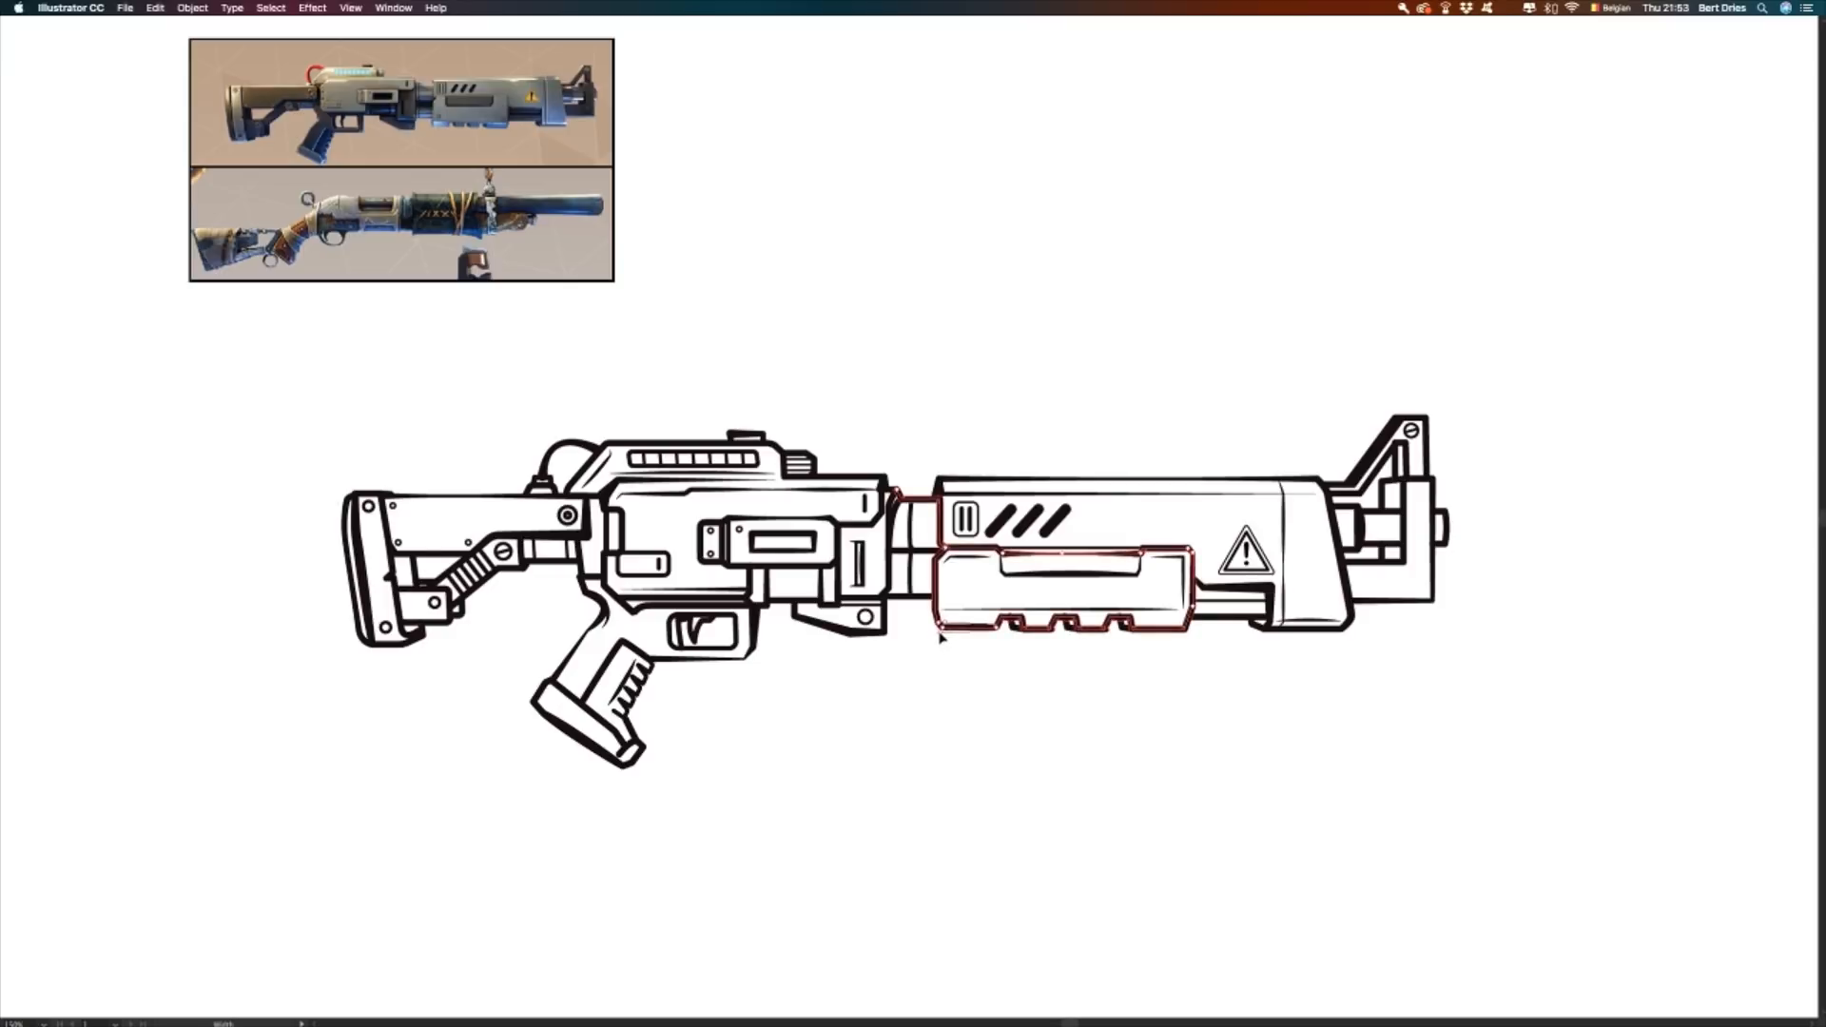
pyautogui.press('v')
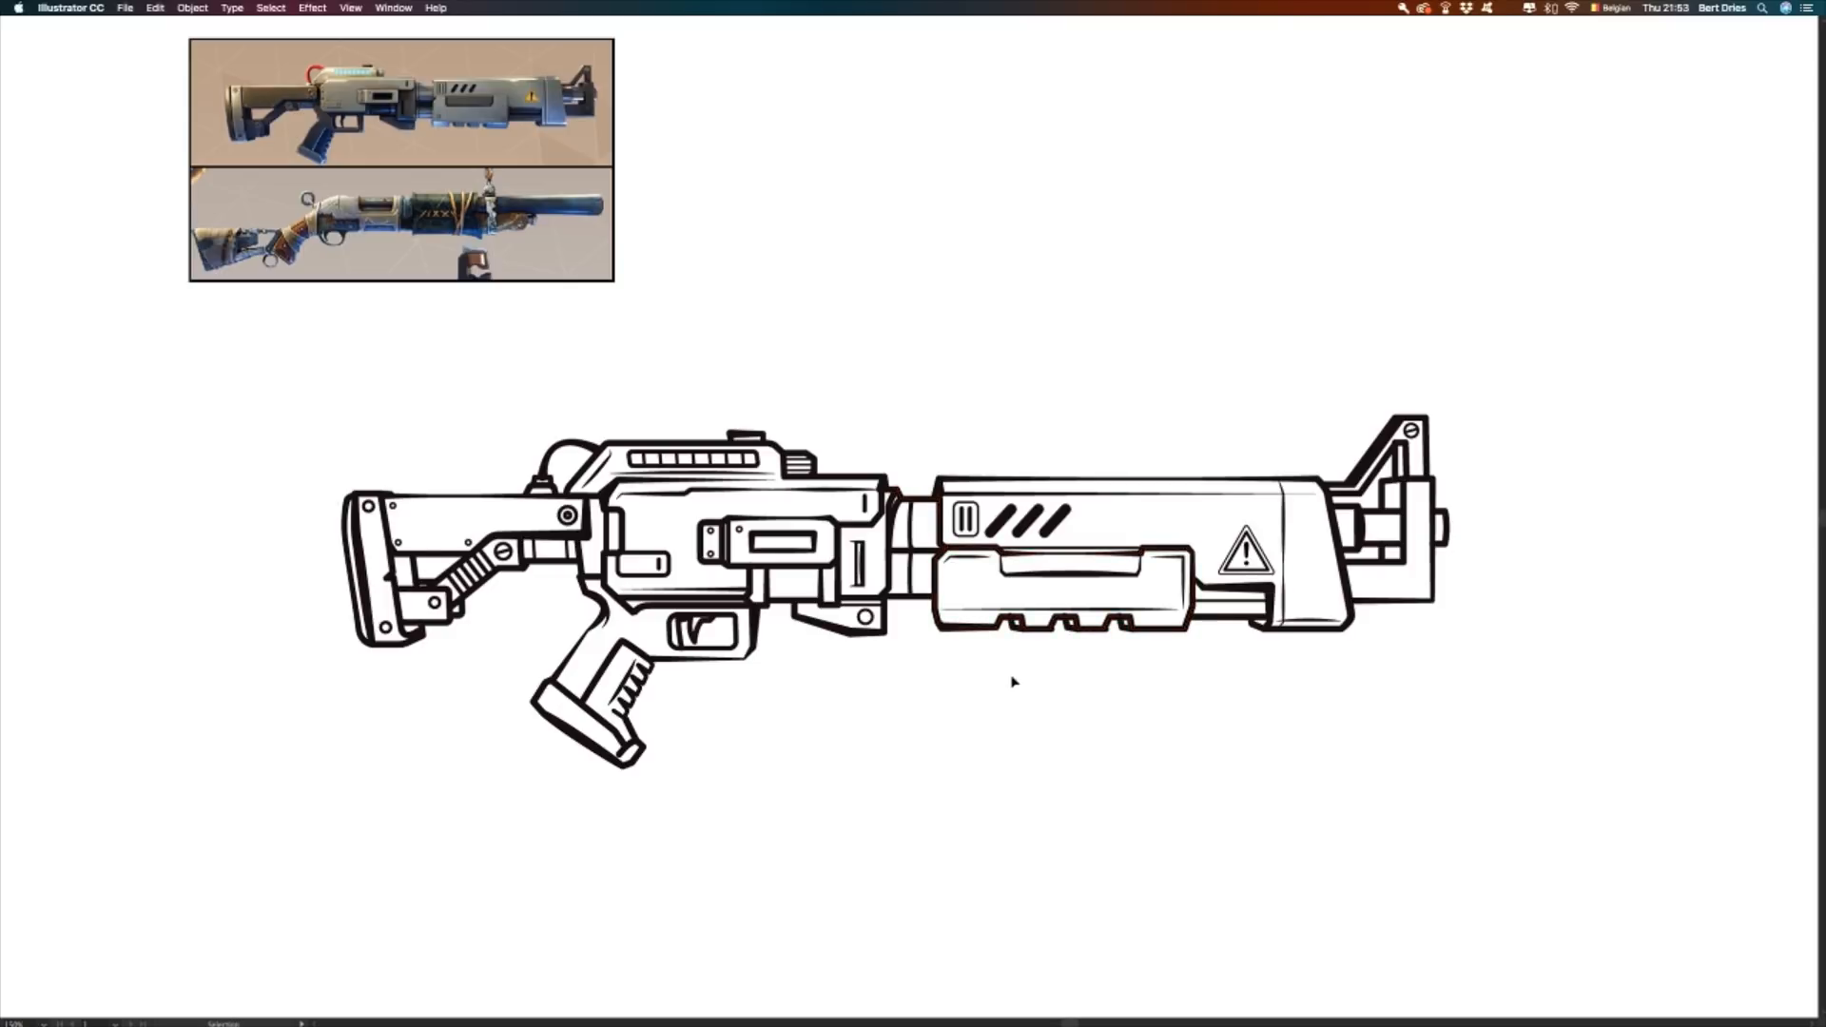
pyautogui.hotkey('shift', 'w')
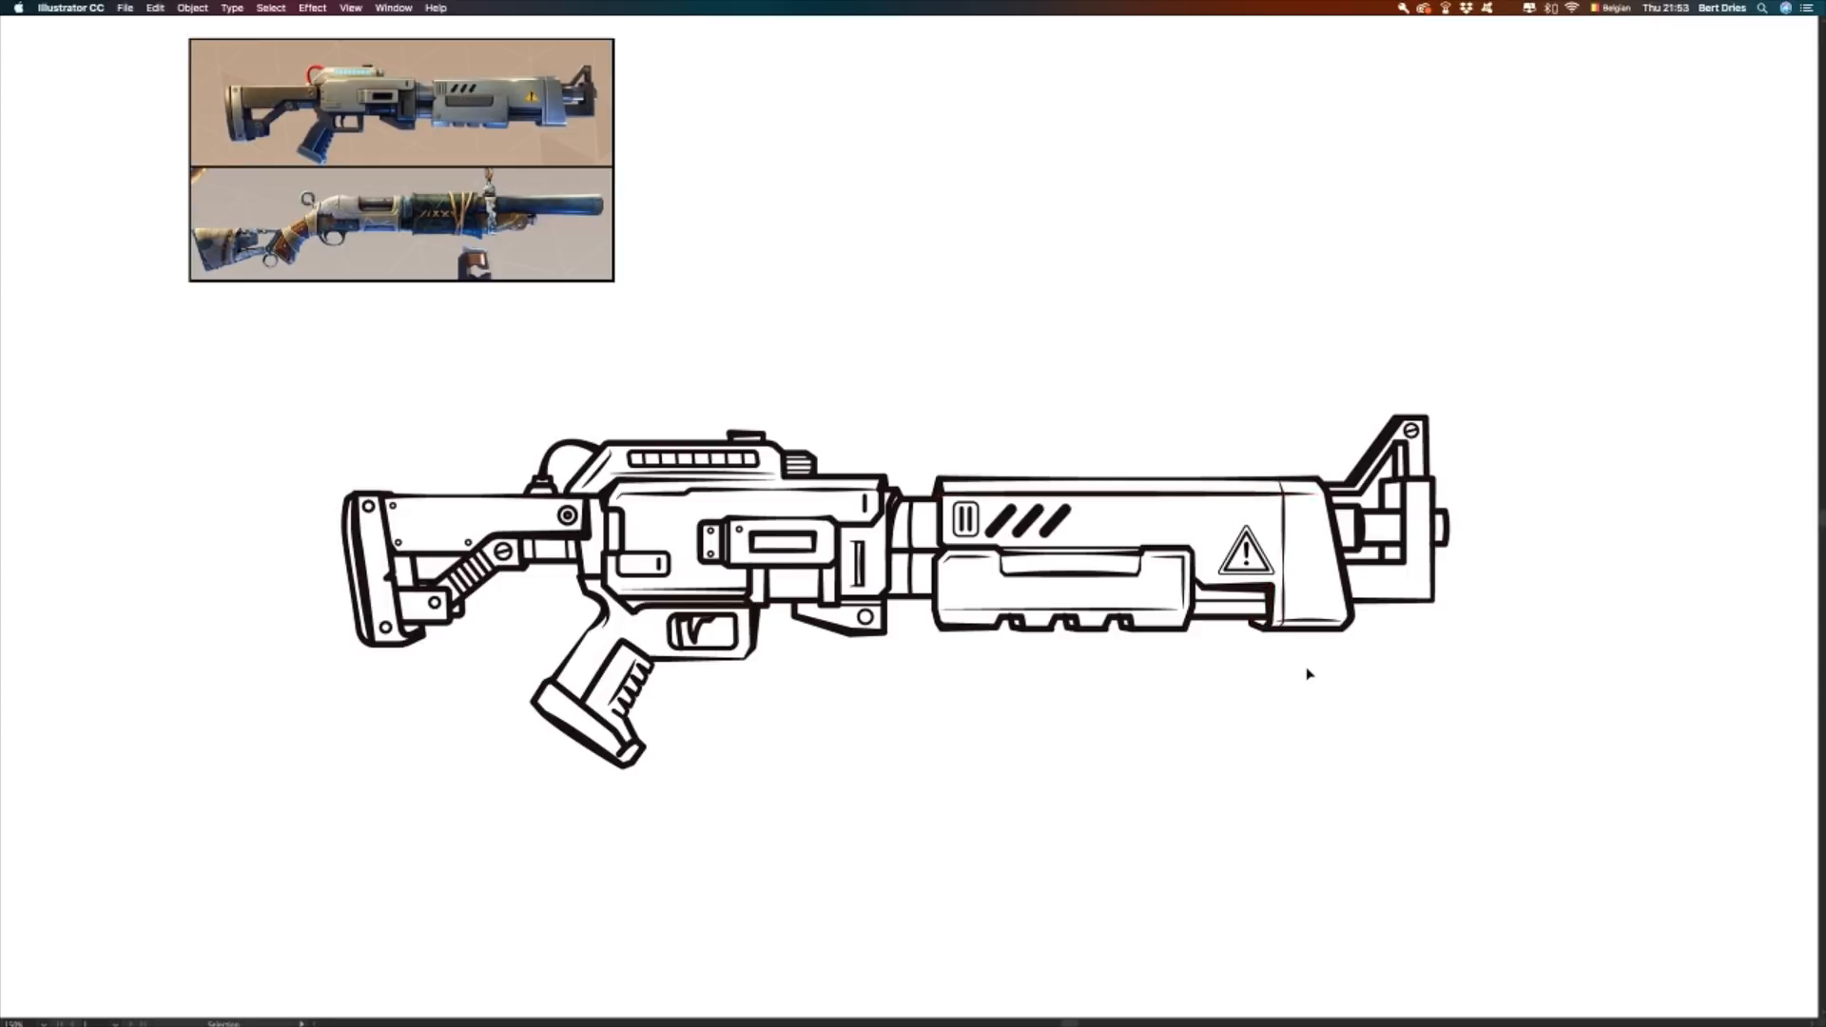
# - Draw a short angled detail line at the stock's front end with the Pen tool and adjust its corner point
pyautogui.press('v')
pyautogui.press('a')
pyautogui.press('p')
pyautogui.click(598, 508)
pyautogui.click(598, 547)
pyautogui.click(585, 546)
pyautogui.press('a')
pyautogui.moveTo(597, 547); pyautogui.dragTo(590, 535)
pyautogui.click(376, 475)
# - Draw a straight horizontal detail line just below the stock's upper edge with the Pen tool
pyautogui.press('p')
pyautogui.click(554, 506)
pyautogui.keyDown('shift'); pyautogui.click(403, 506); pyautogui.keyUp('shift')
pyautogui.press('v')
pyautogui.click(465, 455)
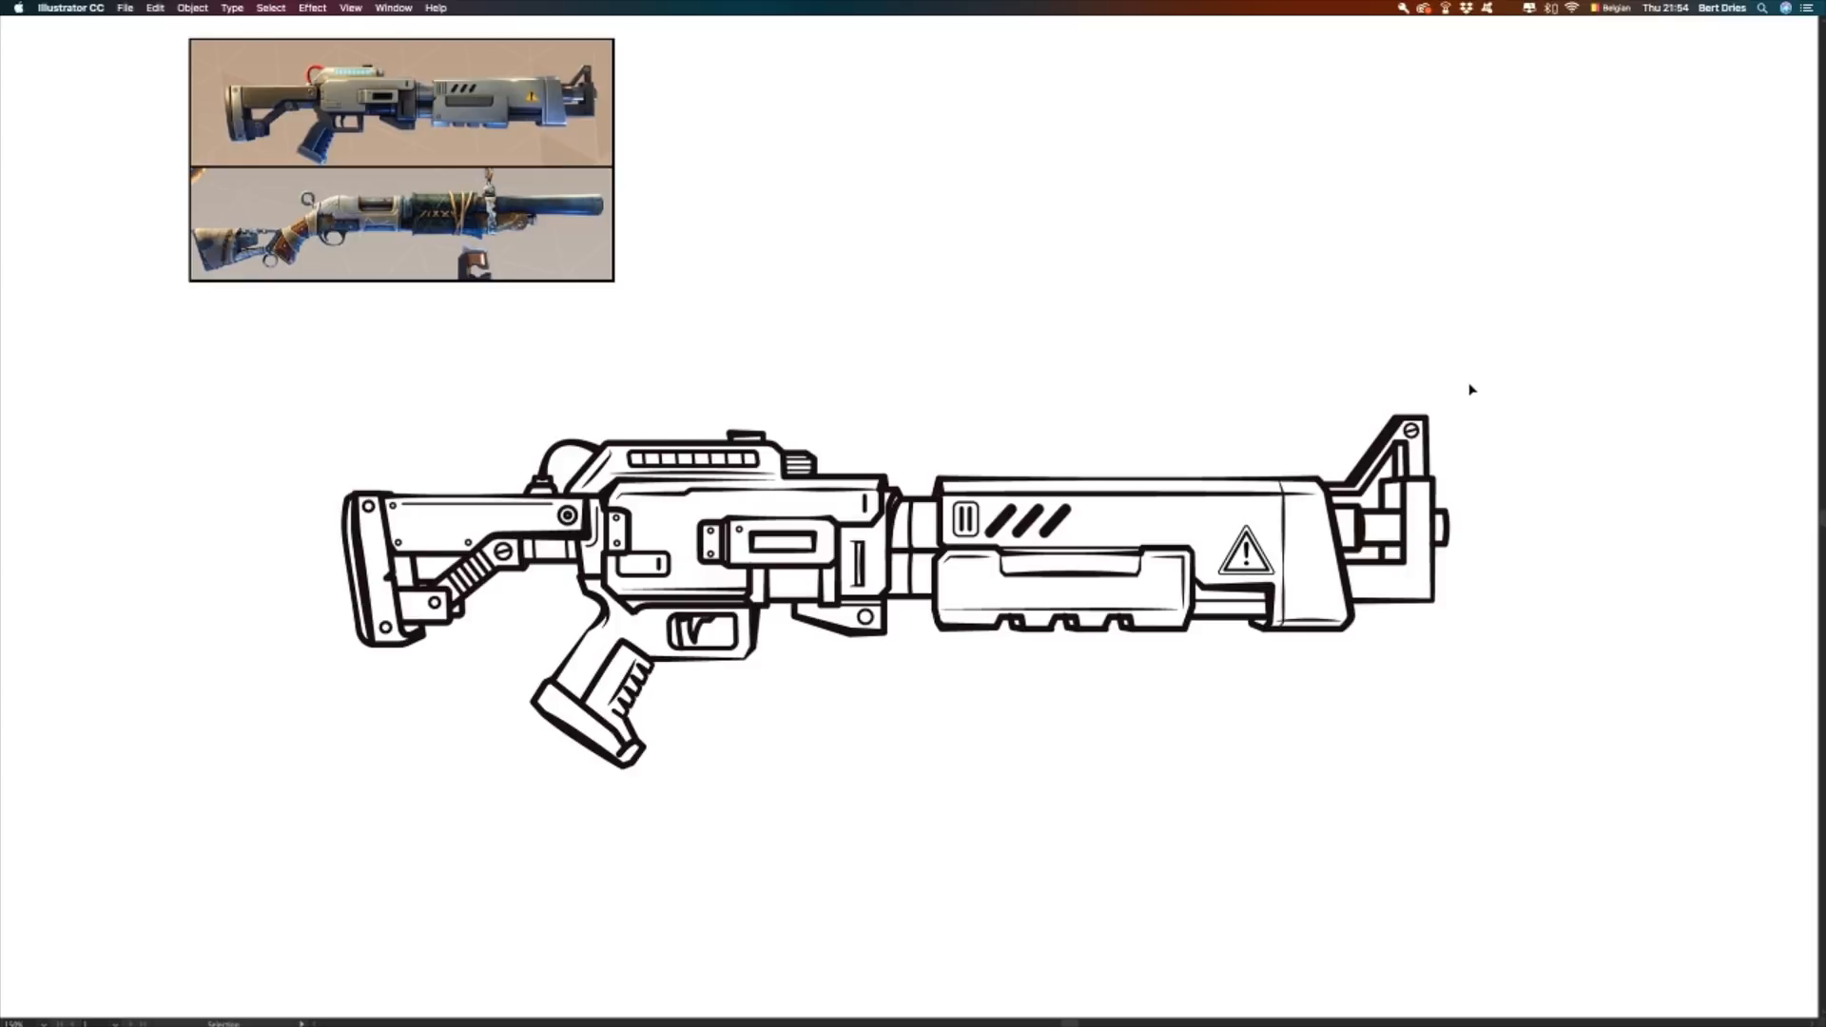
# - Select all of the shotgun line art, leaving the reference images unselected
pyautogui.moveTo(1475, 392)
pyautogui.mouseDown()
pyautogui.moveTo(1360, 468)
pyautogui.moveTo(294, 729)
pyautogui.moveTo(273, 801)
pyautogui.mouseUp()
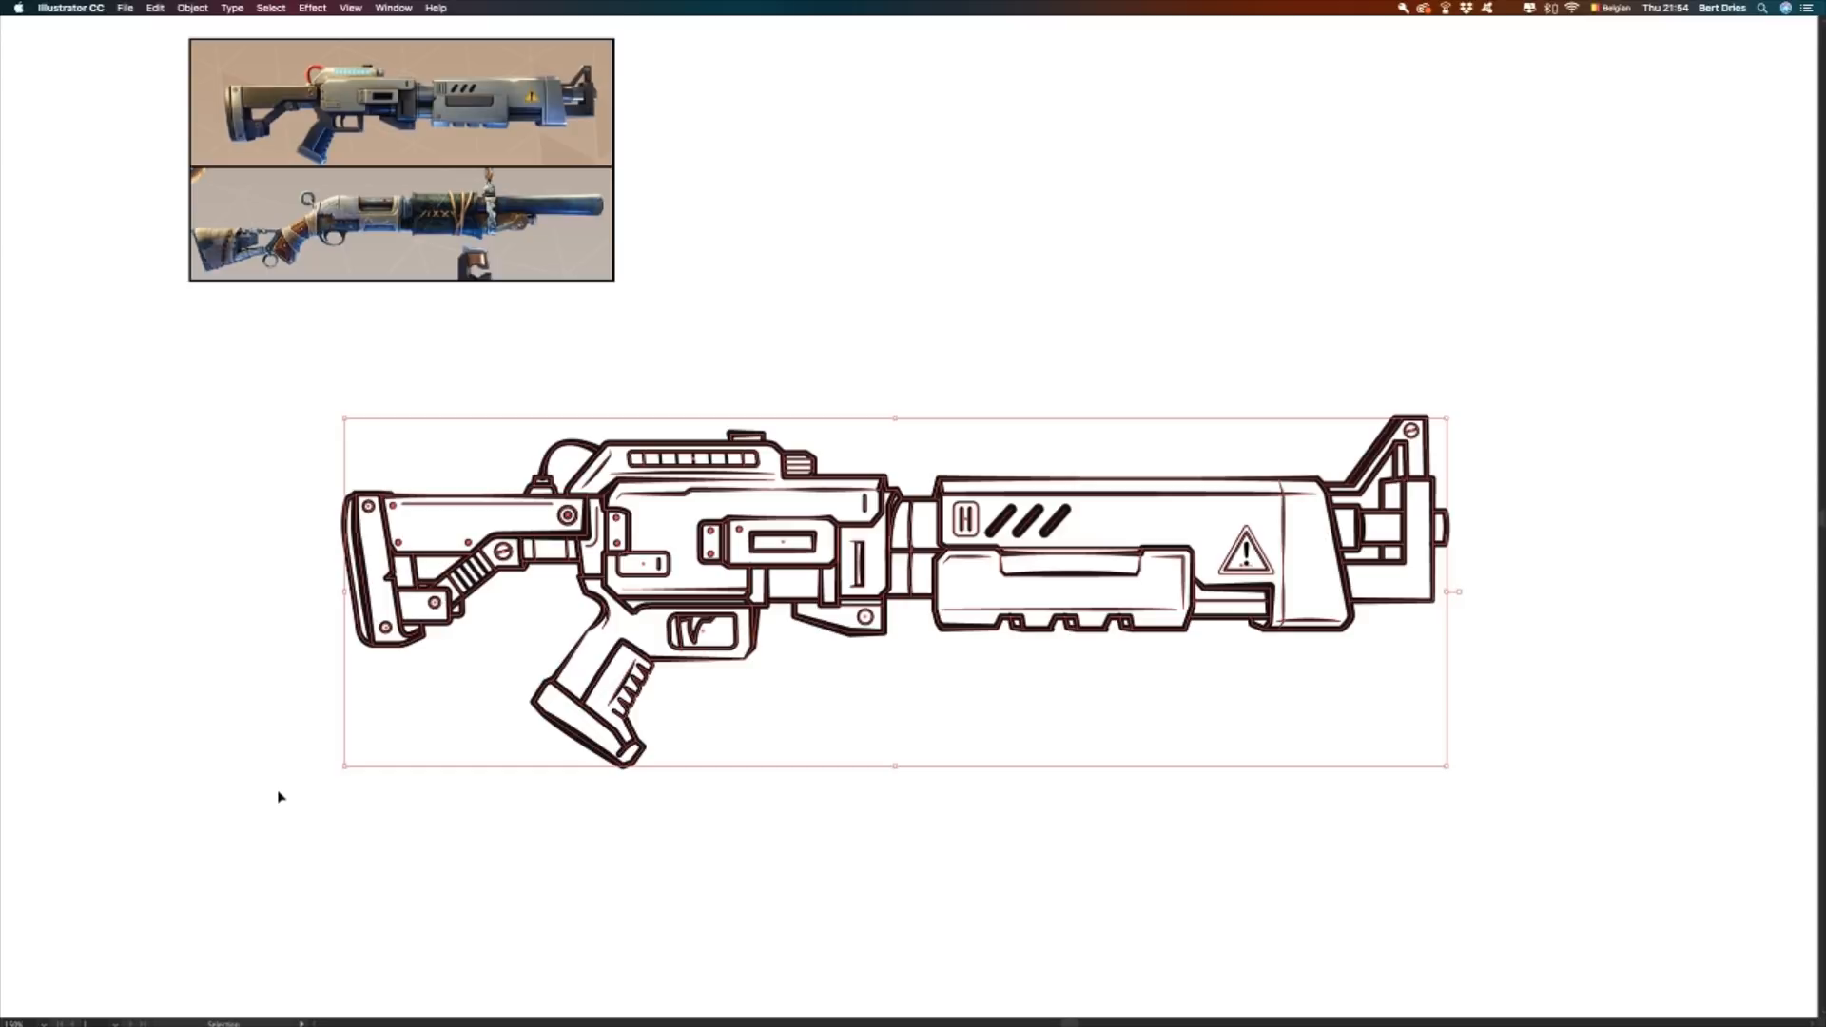
pyautogui.click(838, 382)
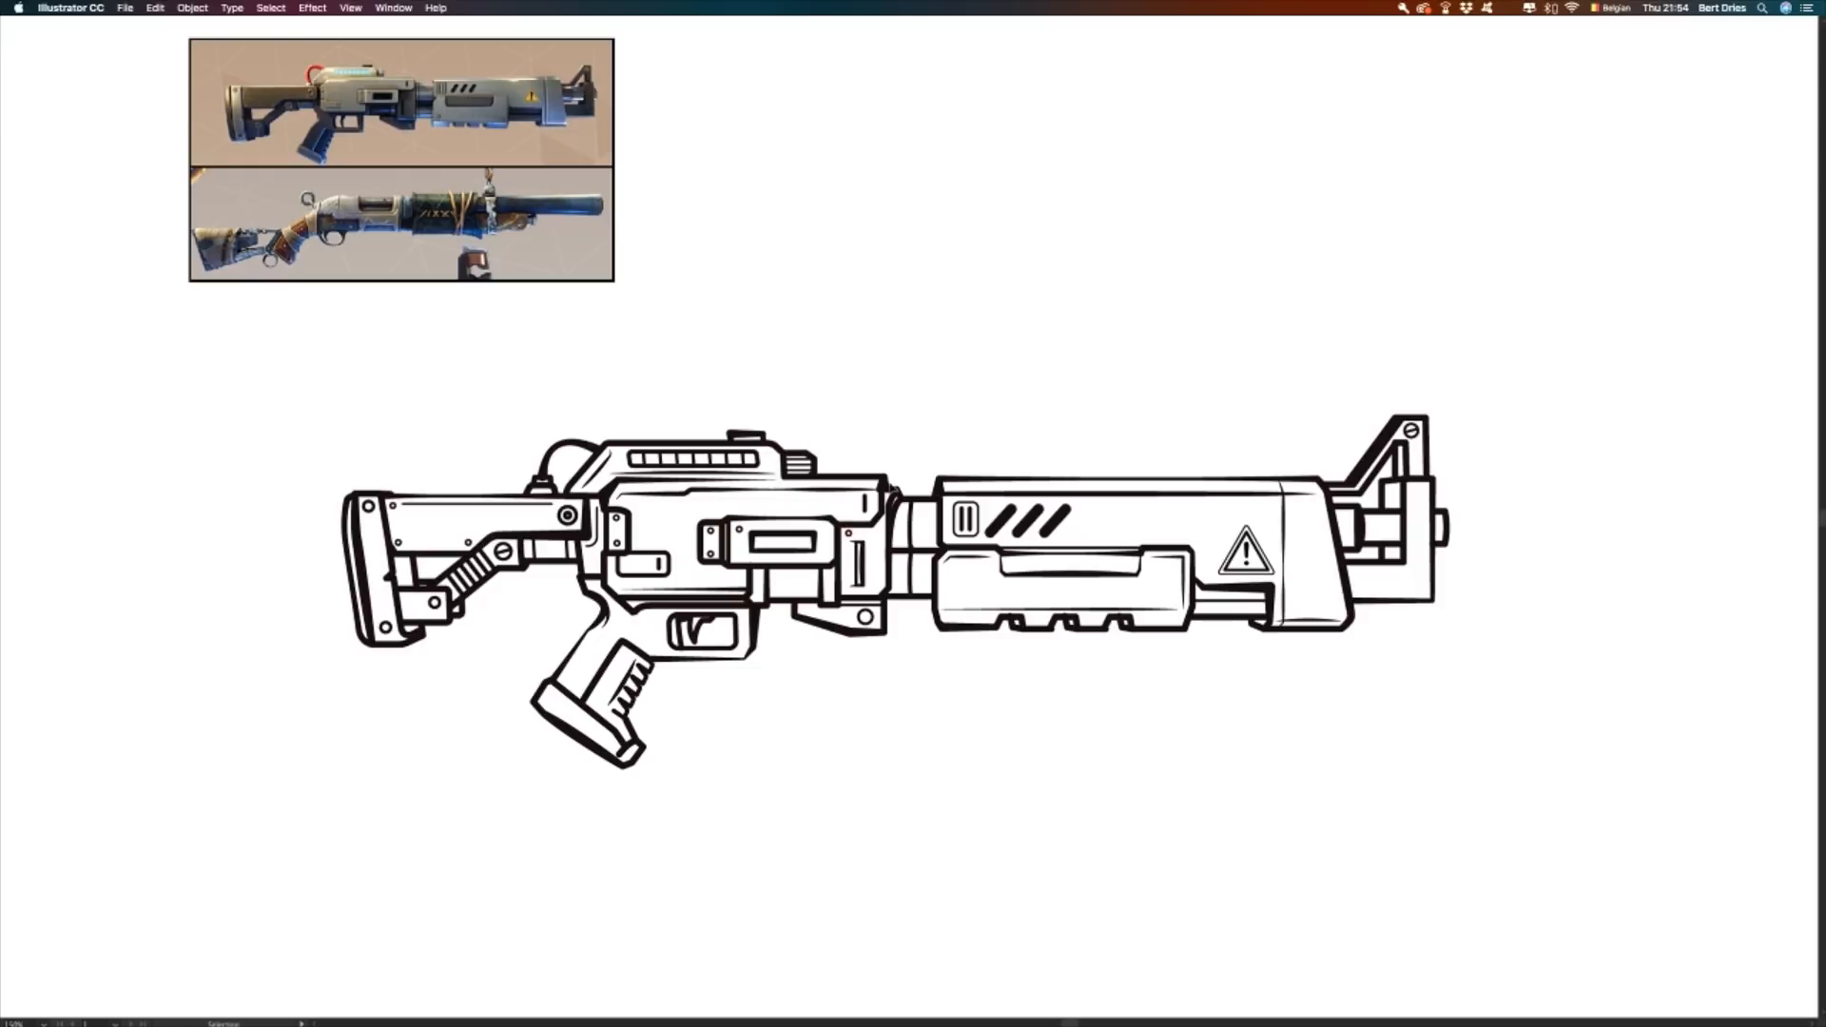
pyautogui.moveTo(1579, 344); pyautogui.dragTo(271, 801)
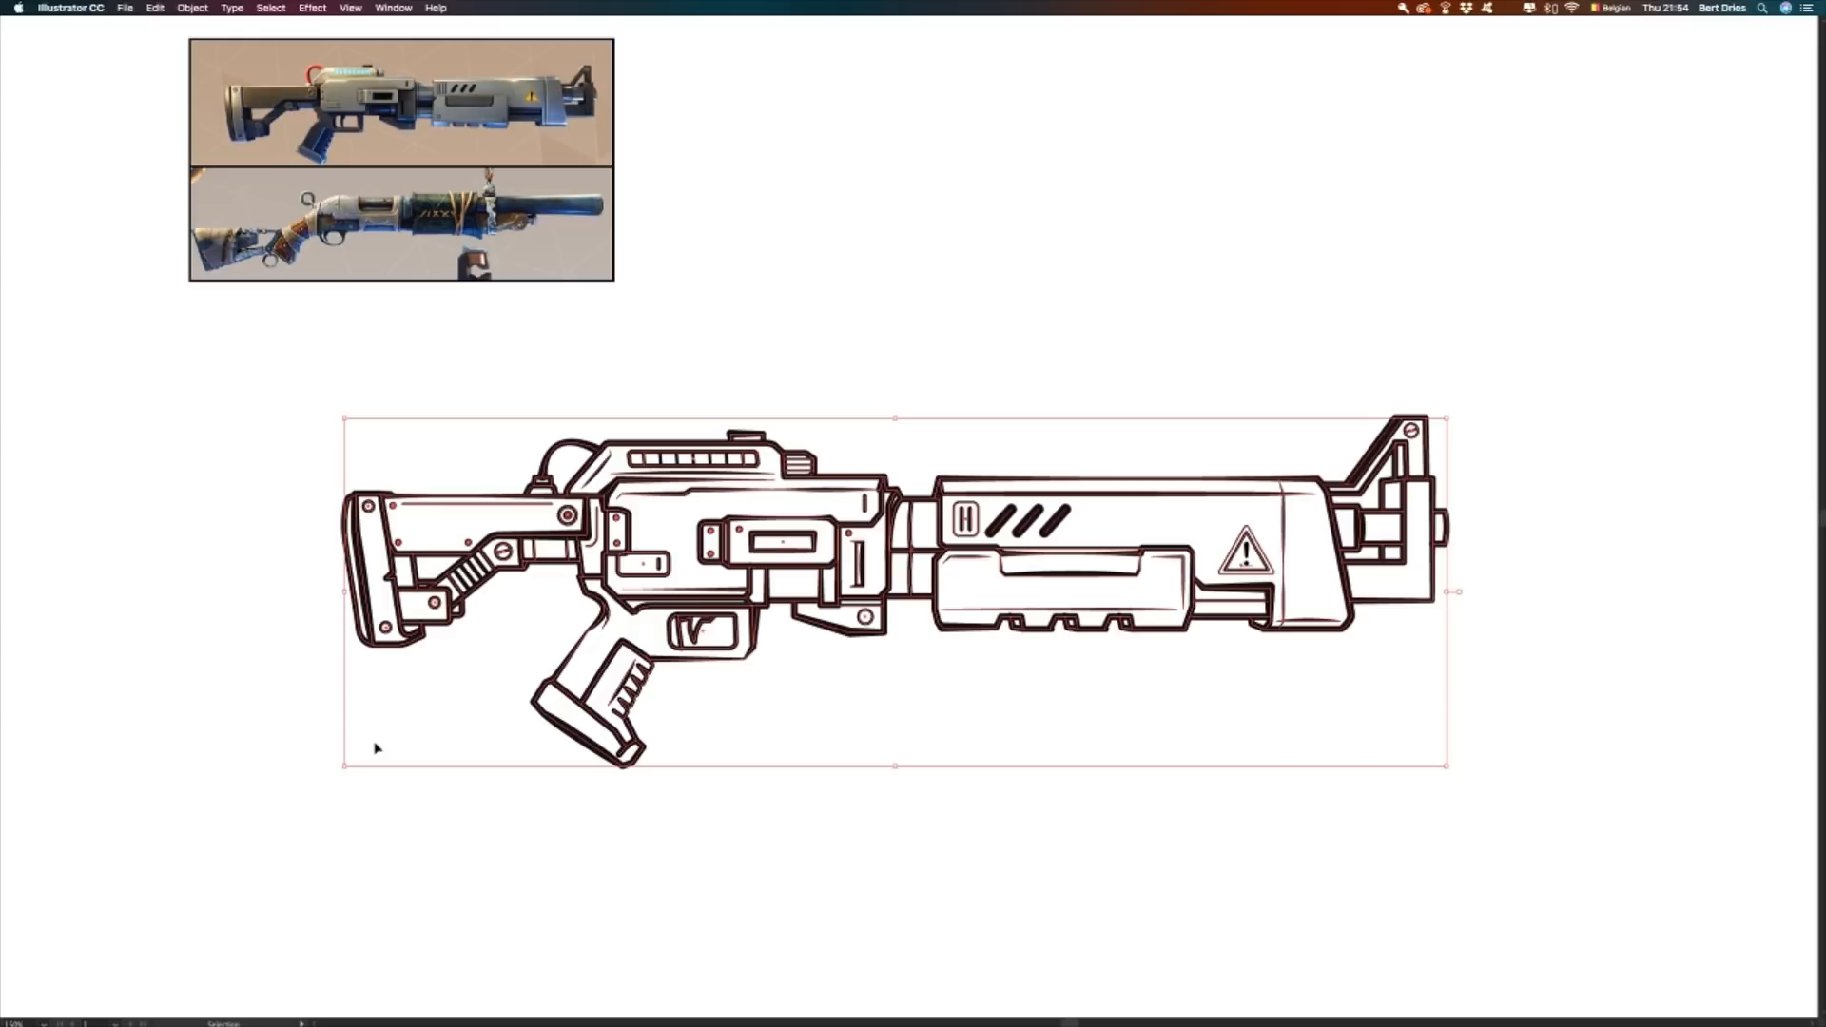
pyautogui.press('a')
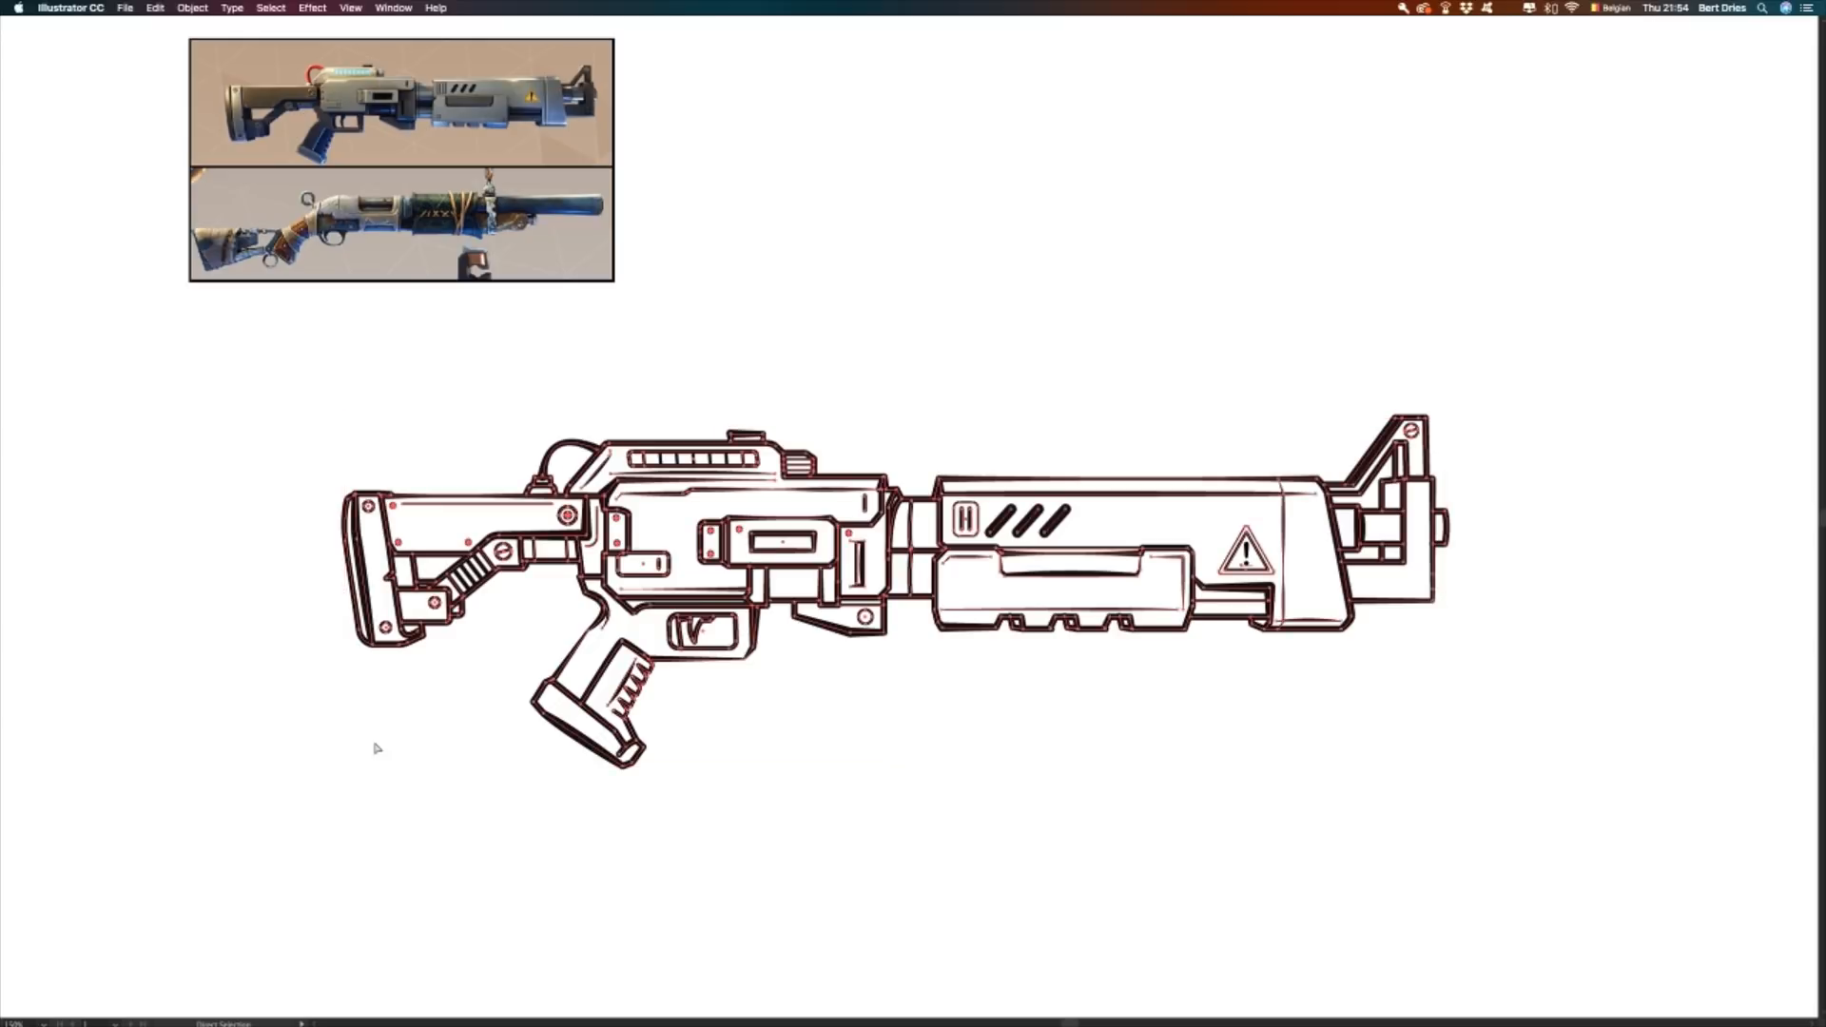
pyautogui.press('v')
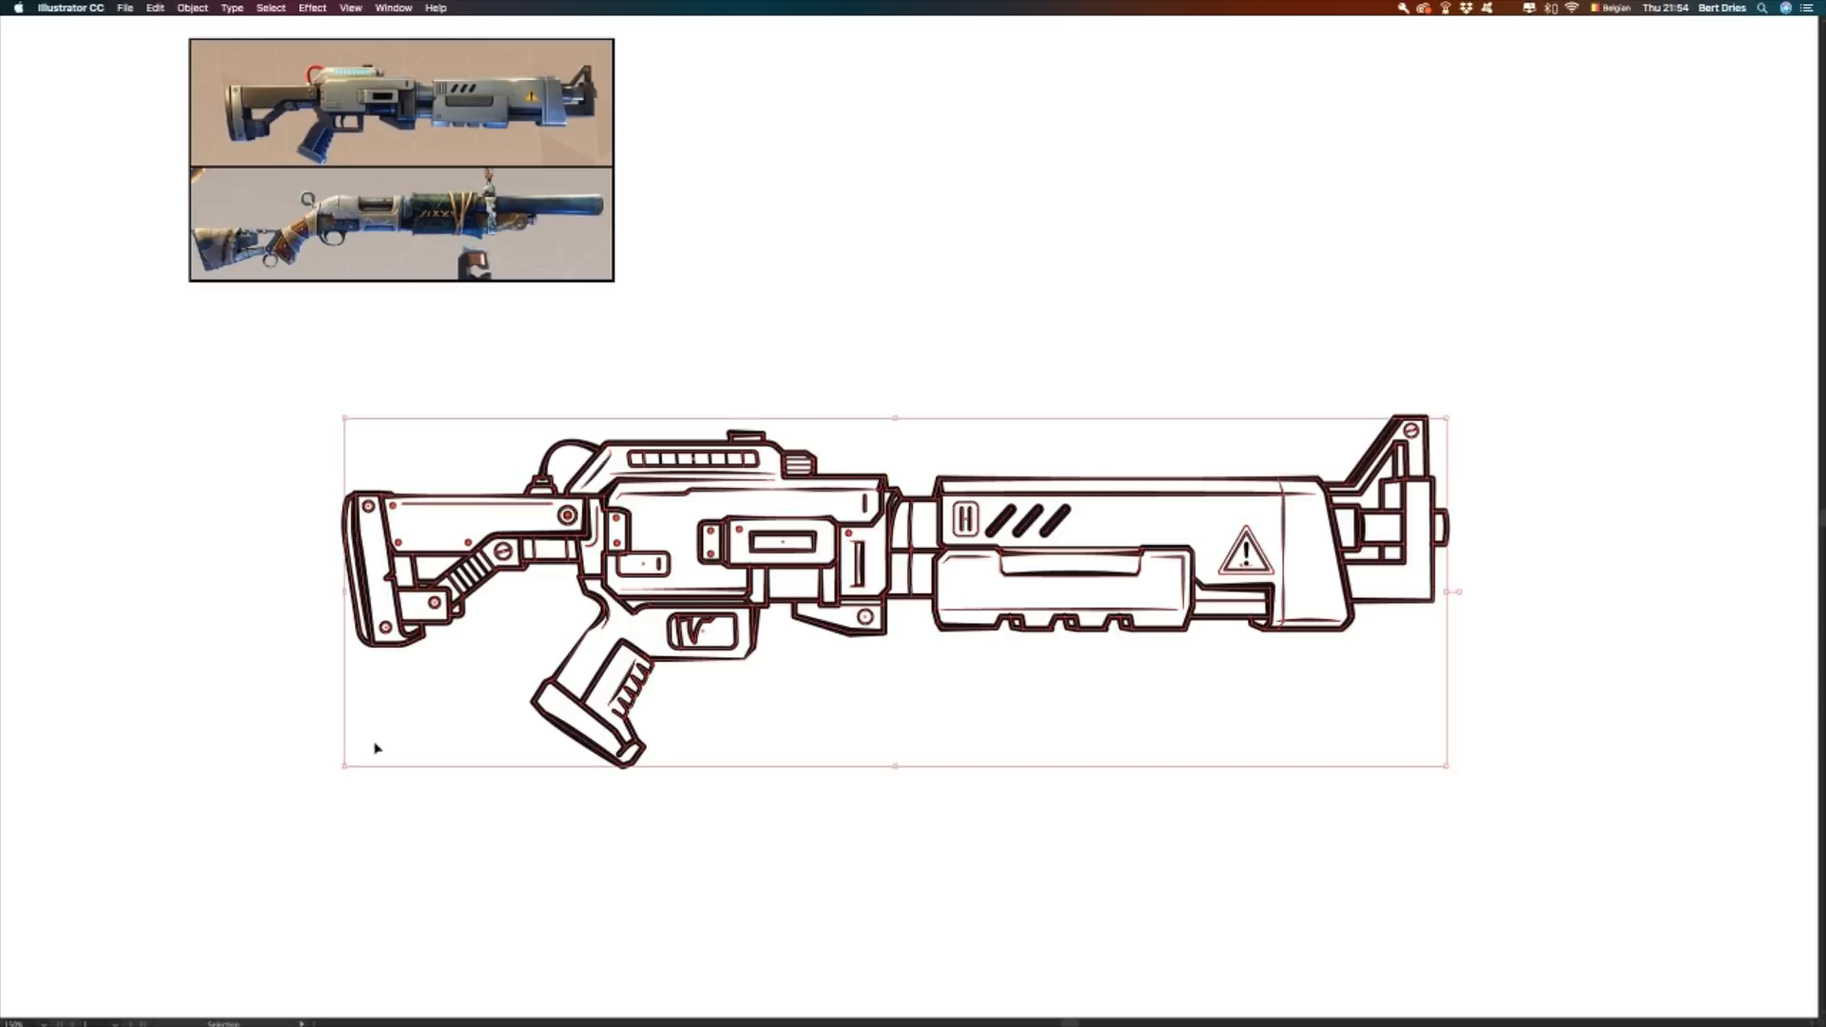
pyautogui.rightClick(848, 401)
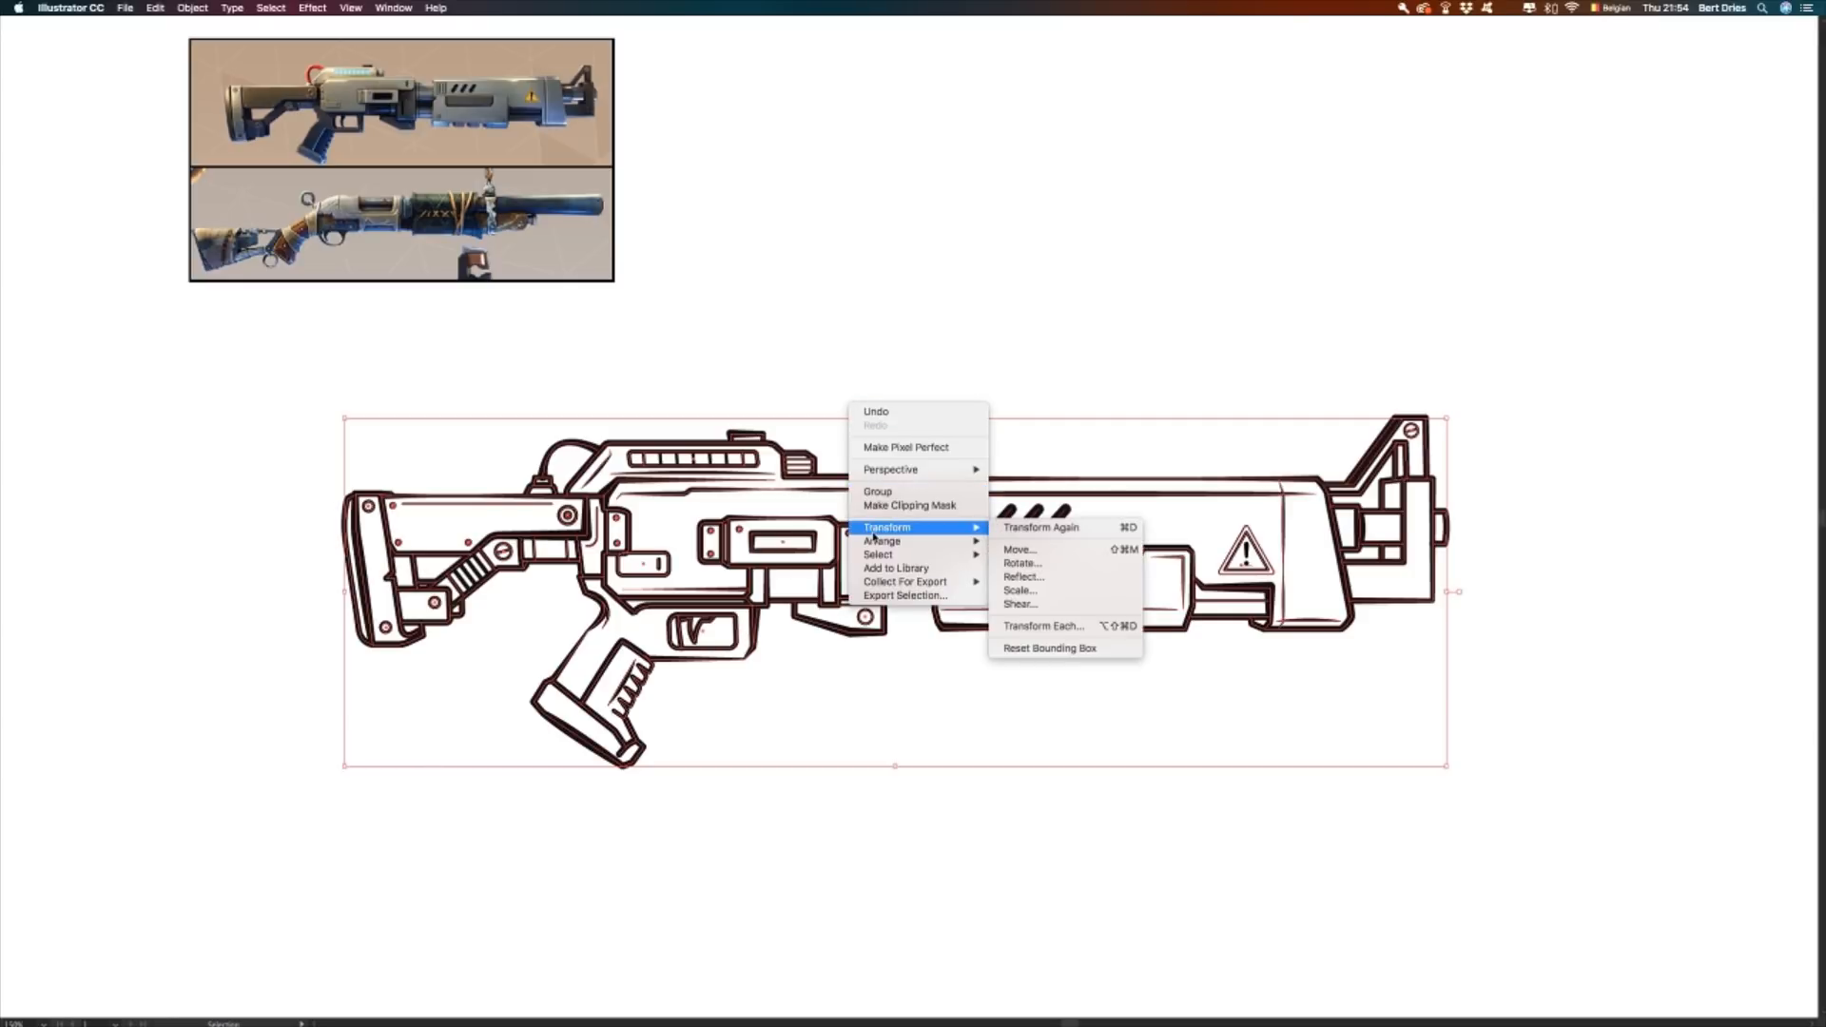
pyautogui.click(756, 268)
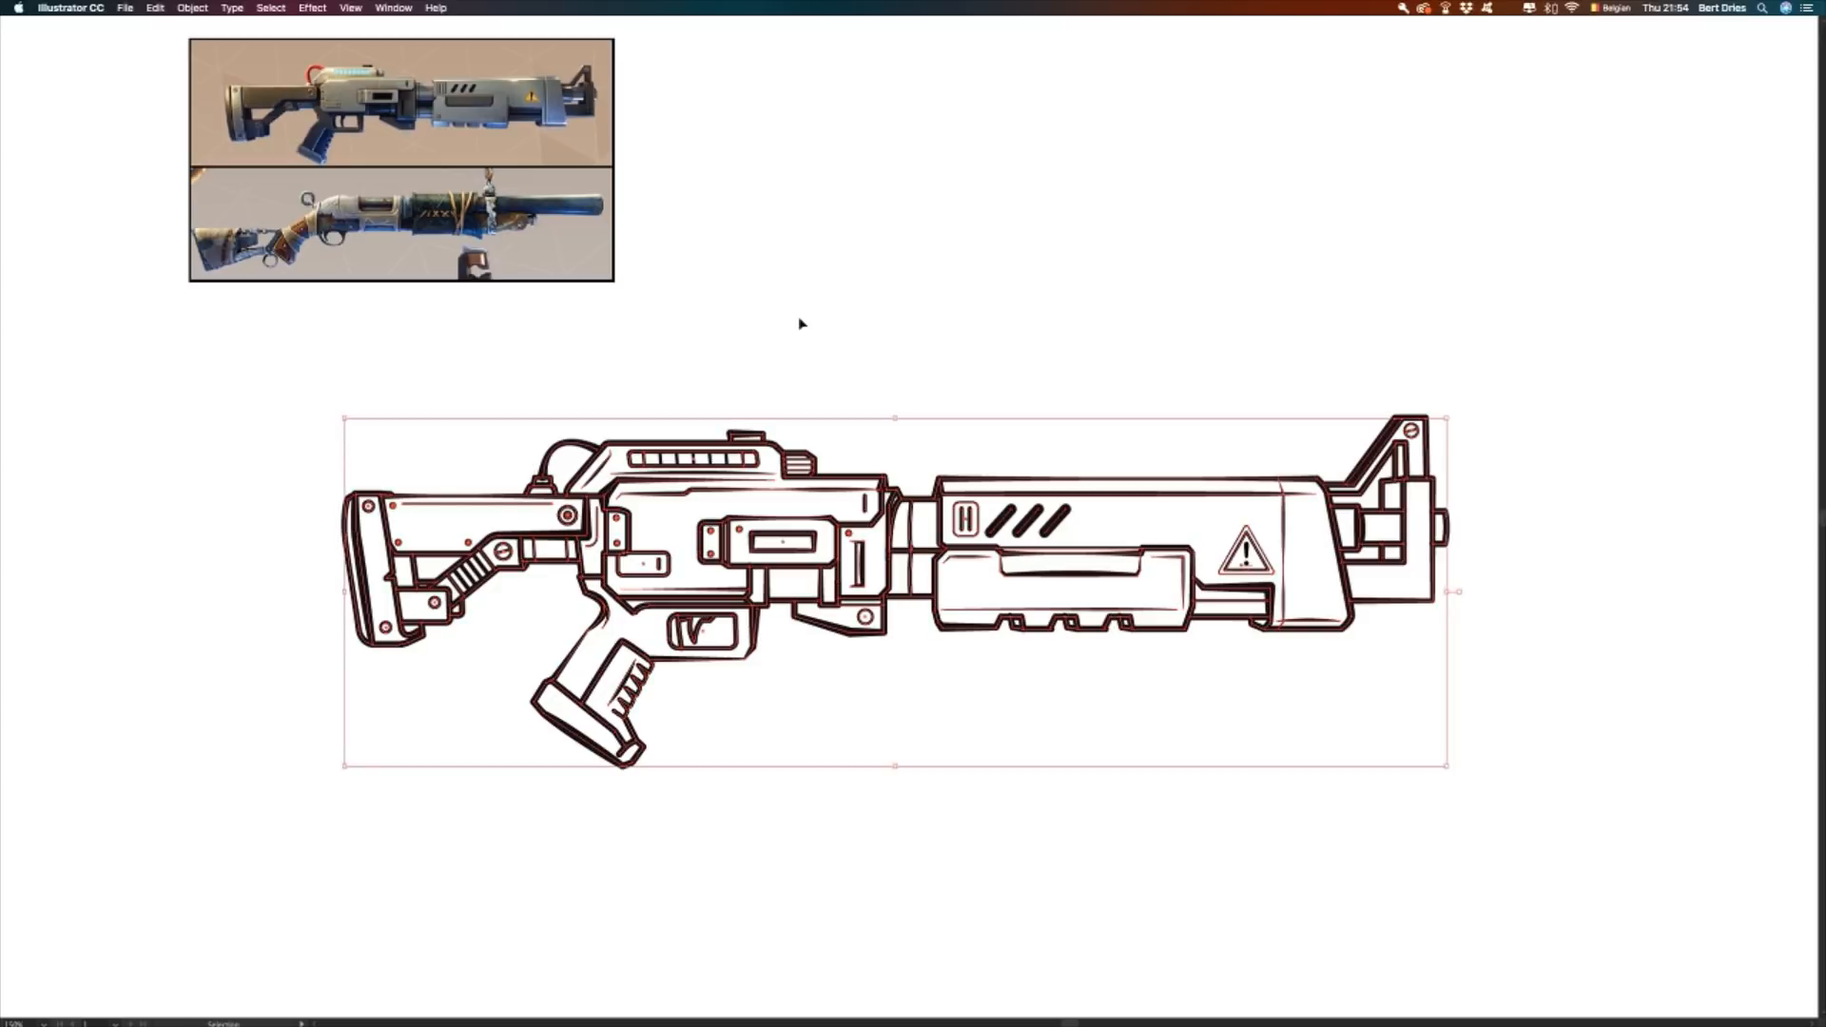
# - Copy the selected shotgun line art in place onto a new layer, and hide and lock Layer 2
pyautogui.press('Tab')
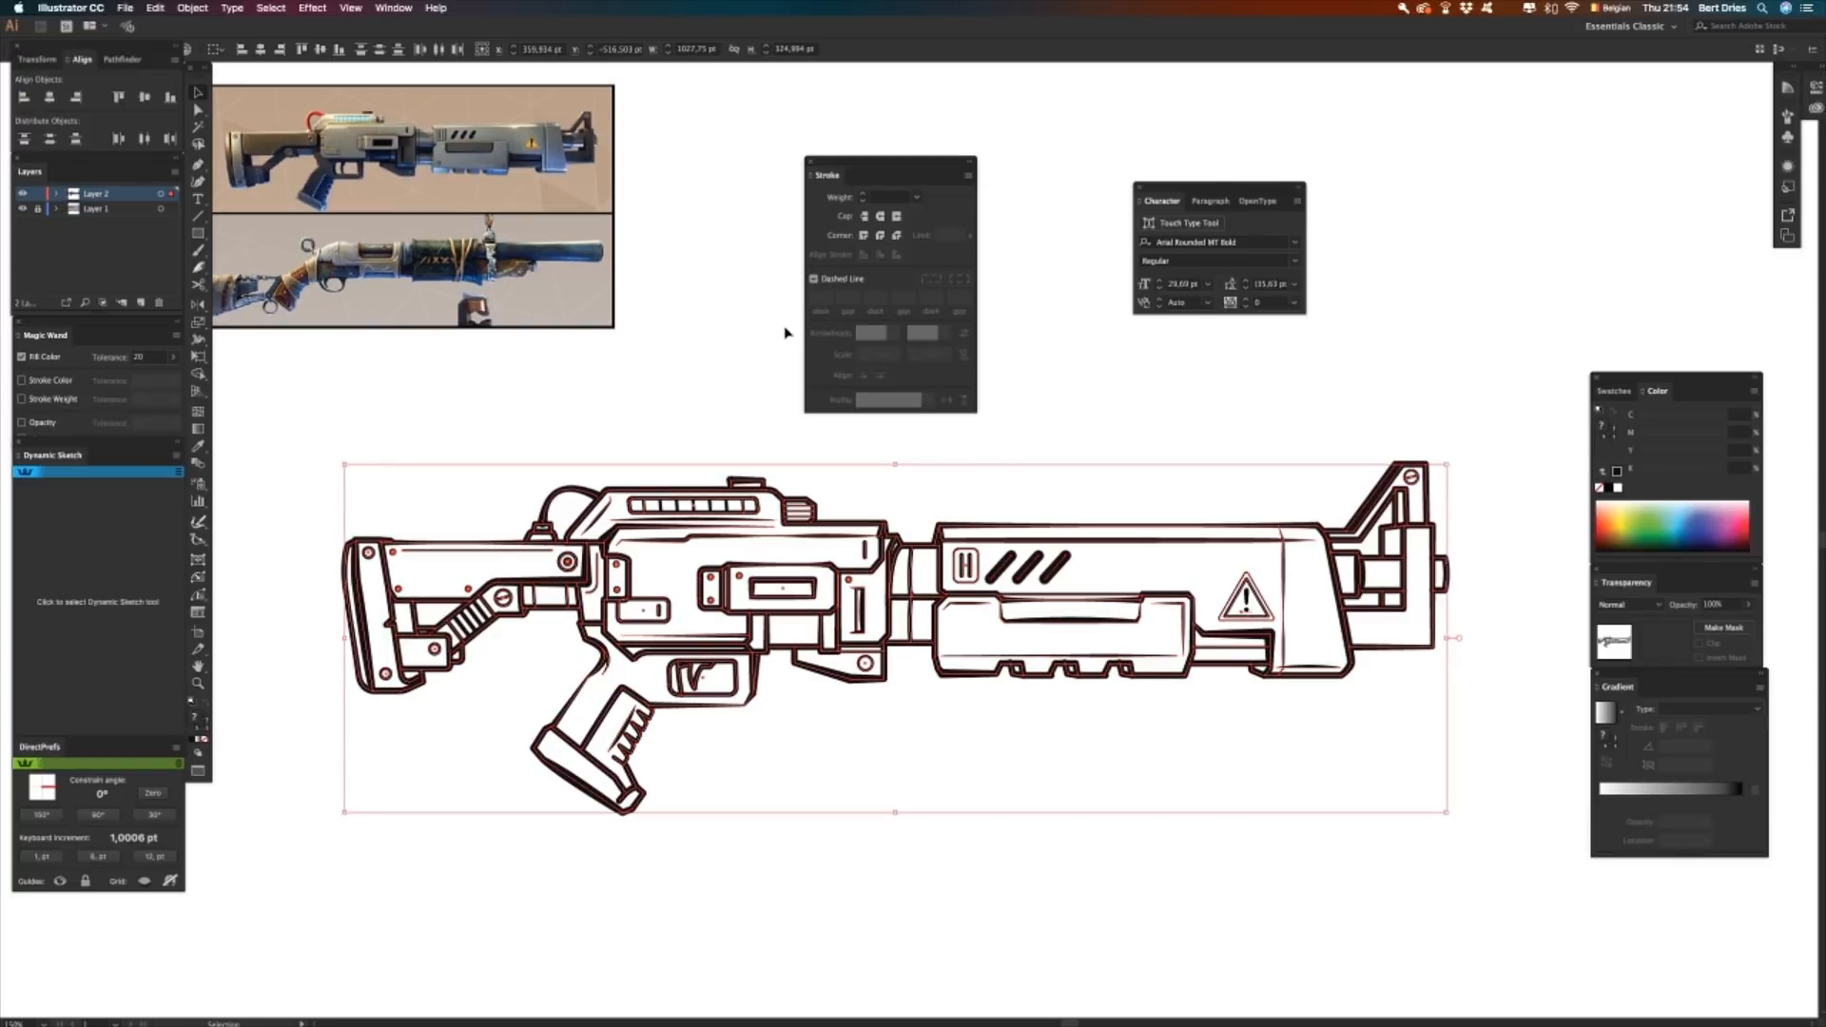
pyautogui.click(23, 195)
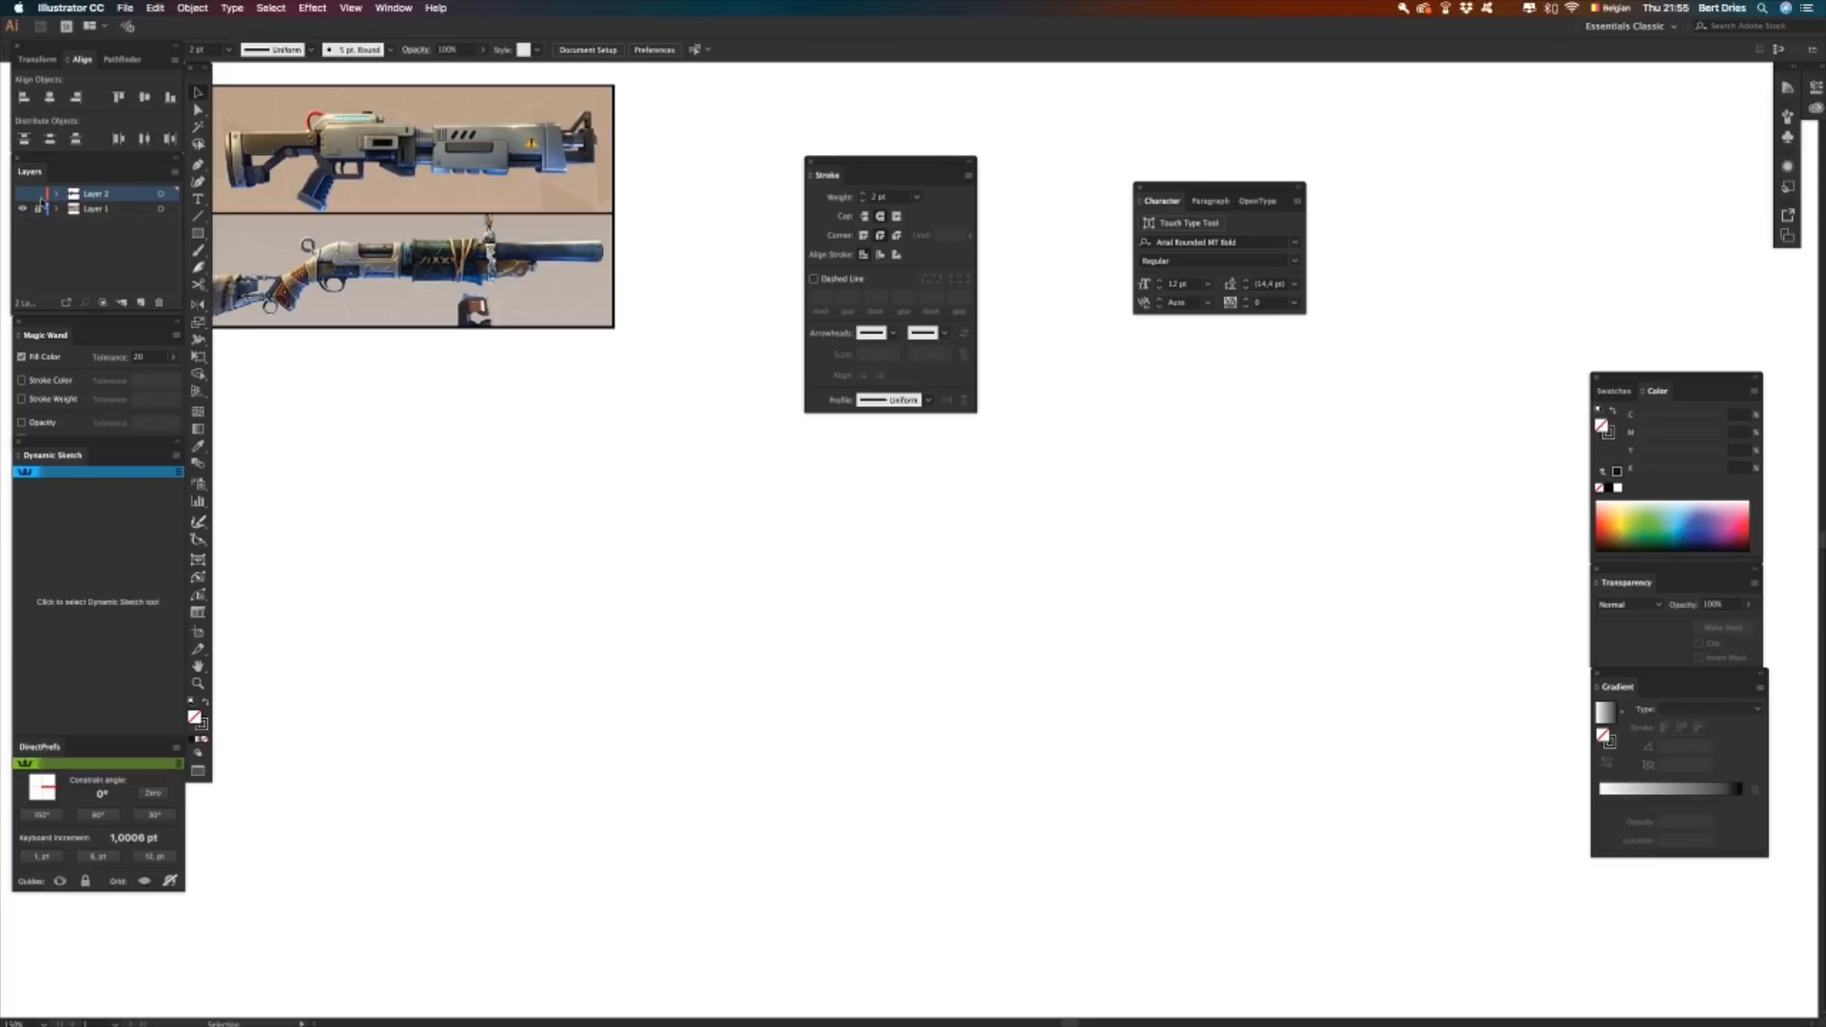
pyautogui.click(141, 303)
pyautogui.press('super+v')
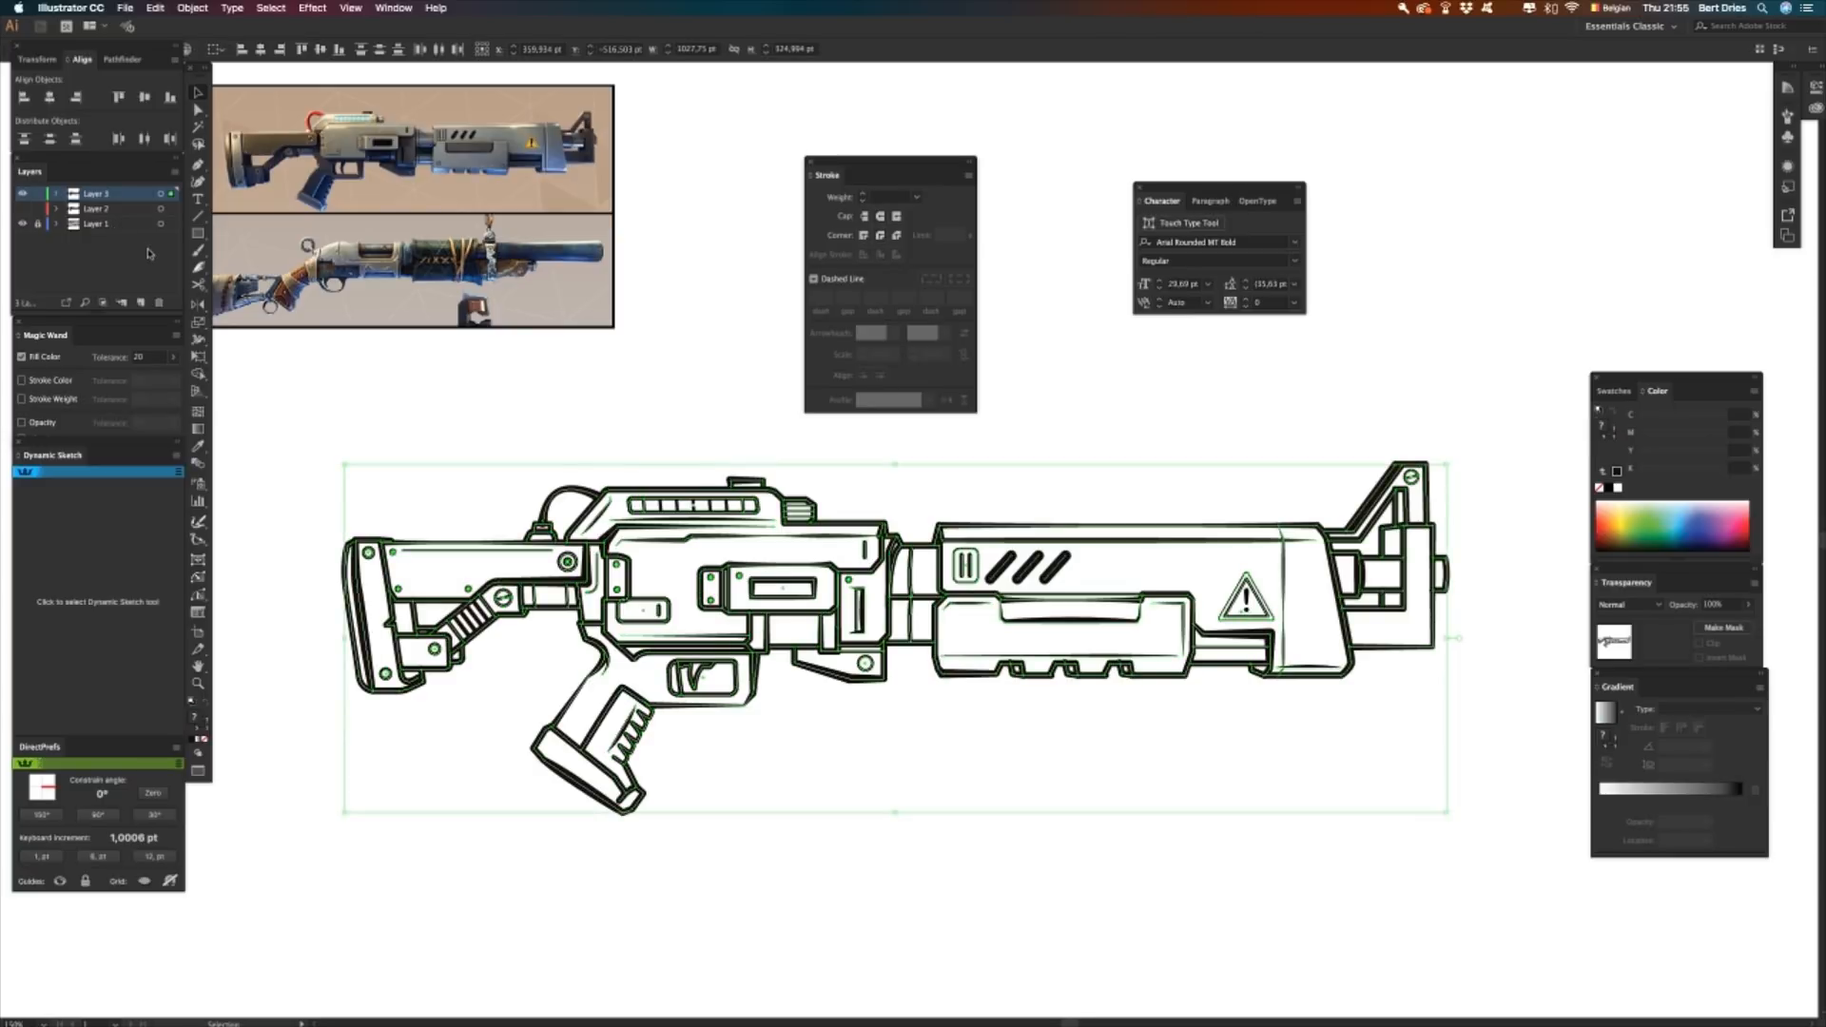
pyautogui.click(39, 209)
pyautogui.press('Tab')
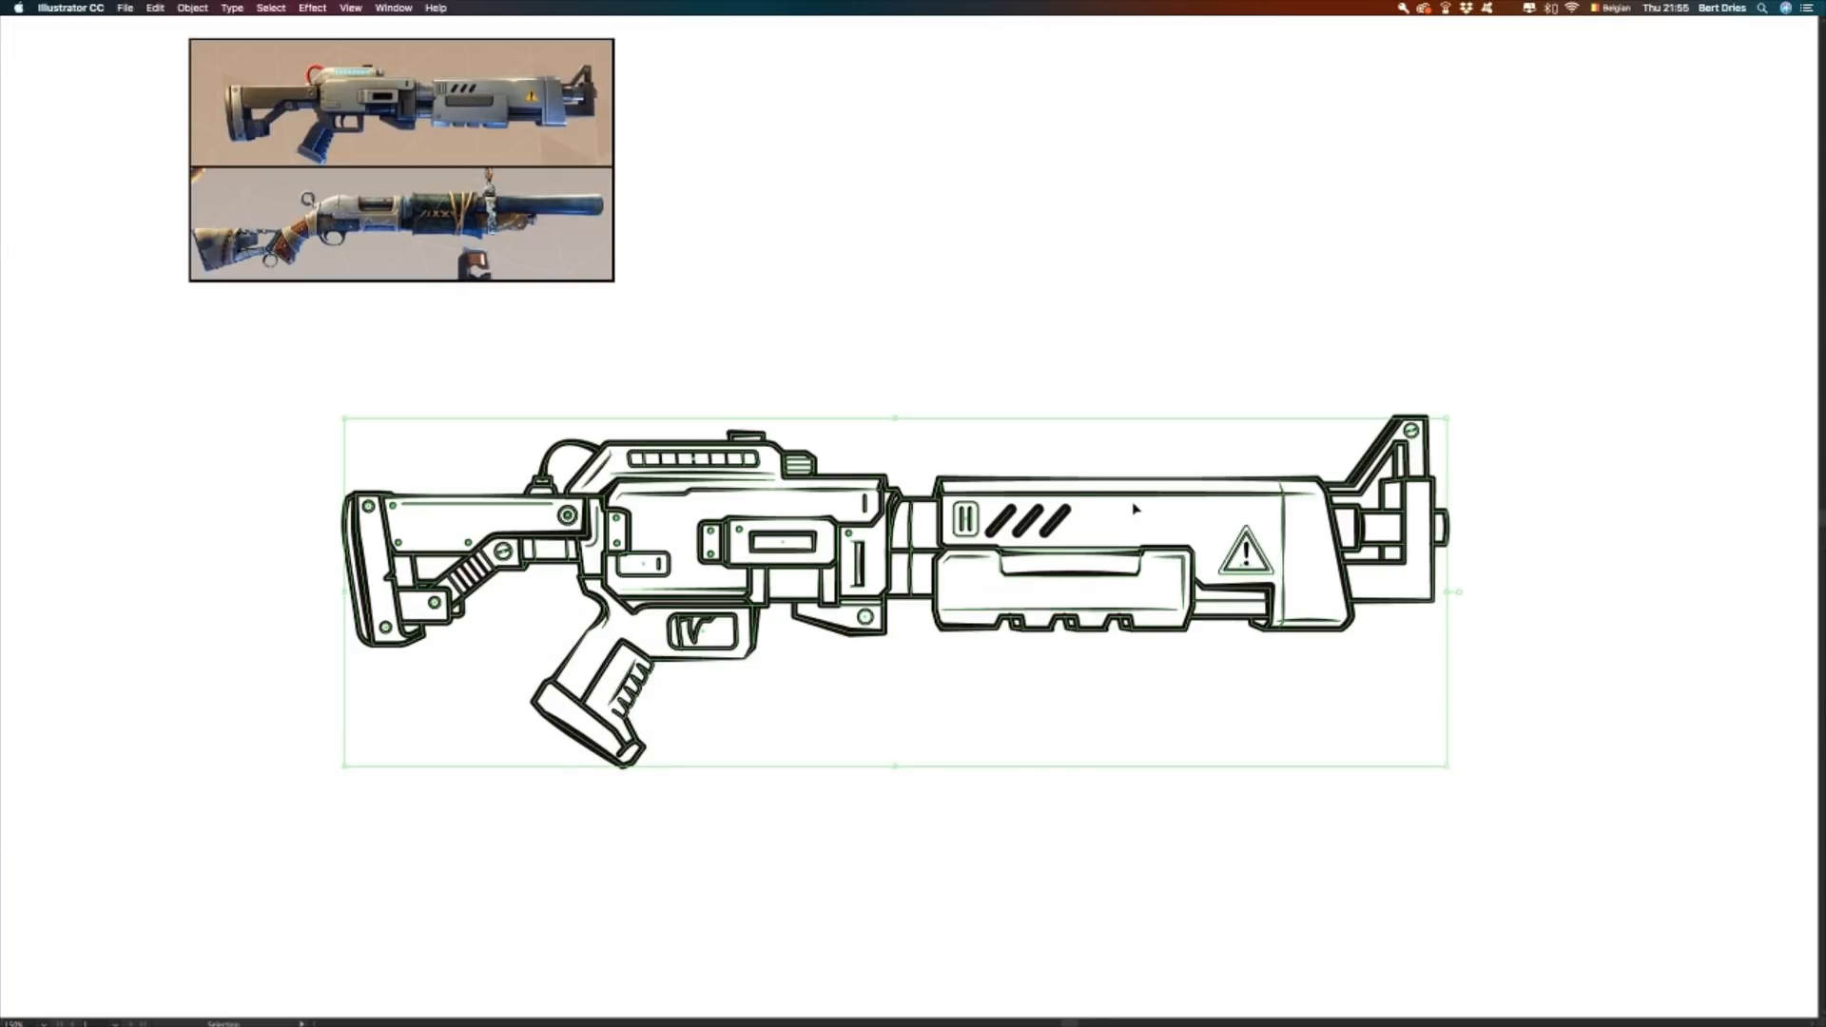
# - Rasterize the copied shotgun drawing in CMYK at High (300 ppi) with a white background
pyautogui.click(195, 9)
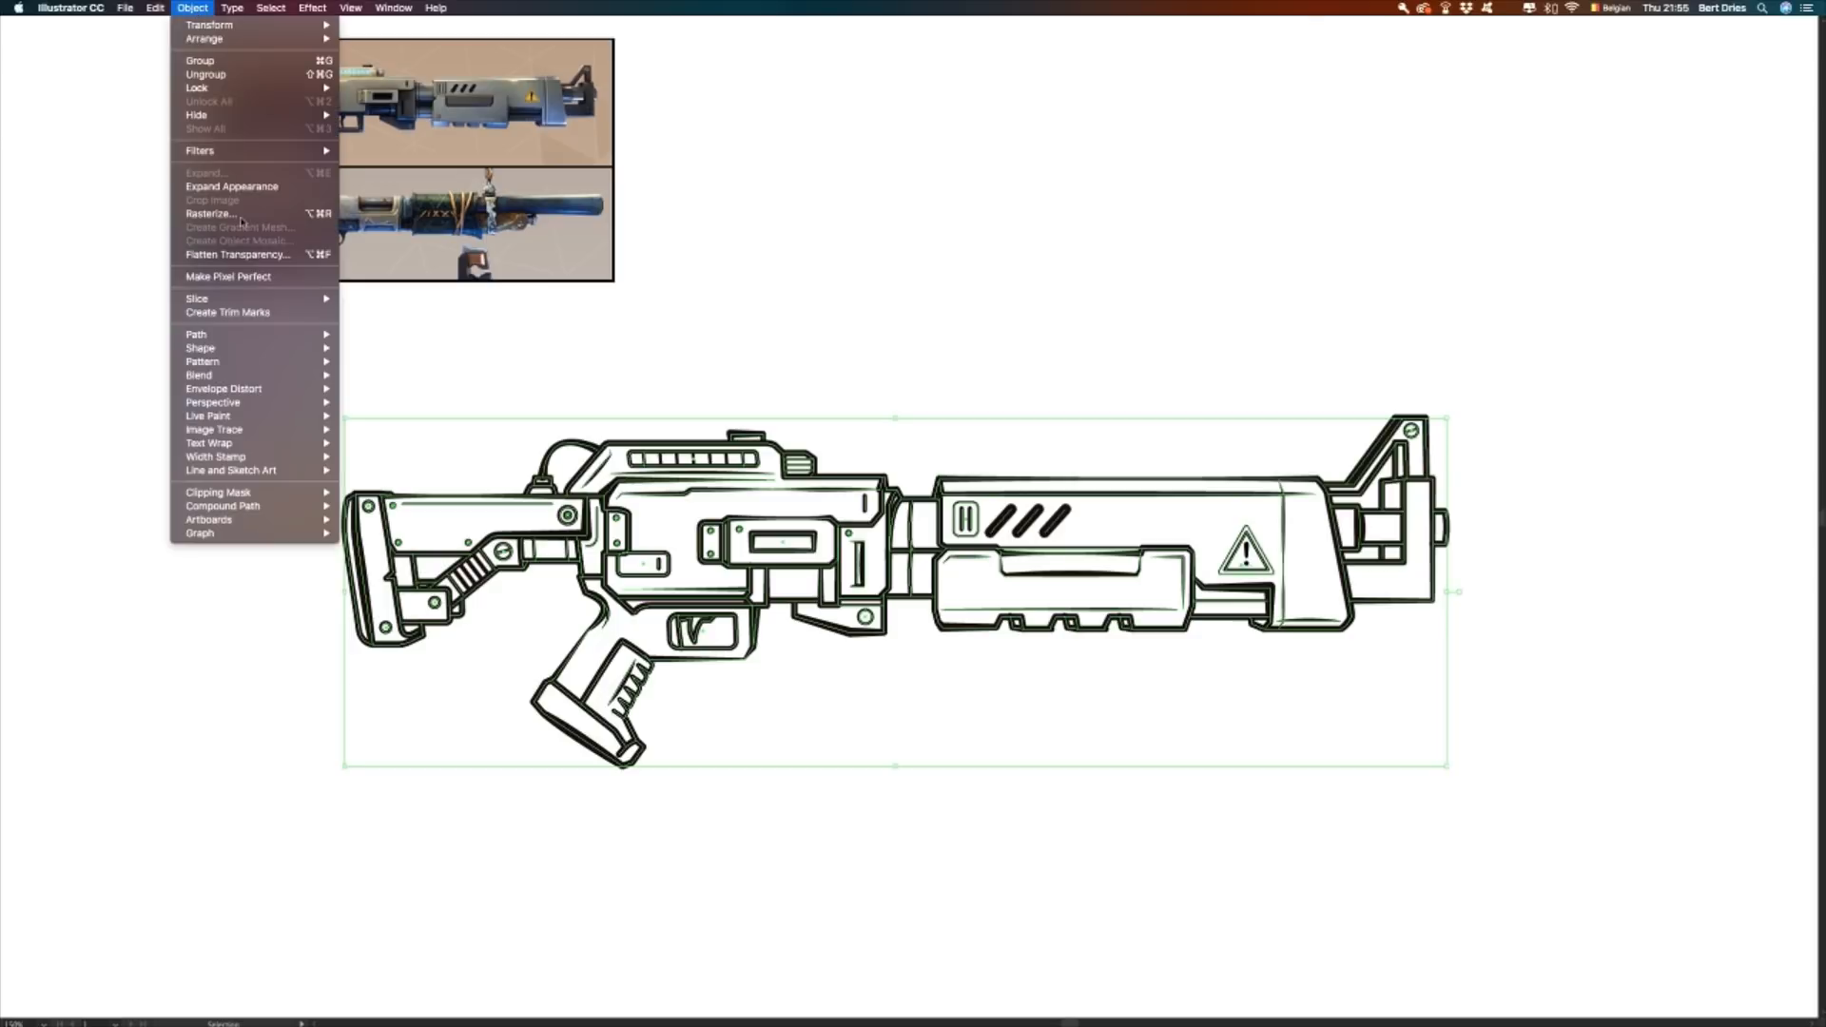
pyautogui.moveTo(253, 340)
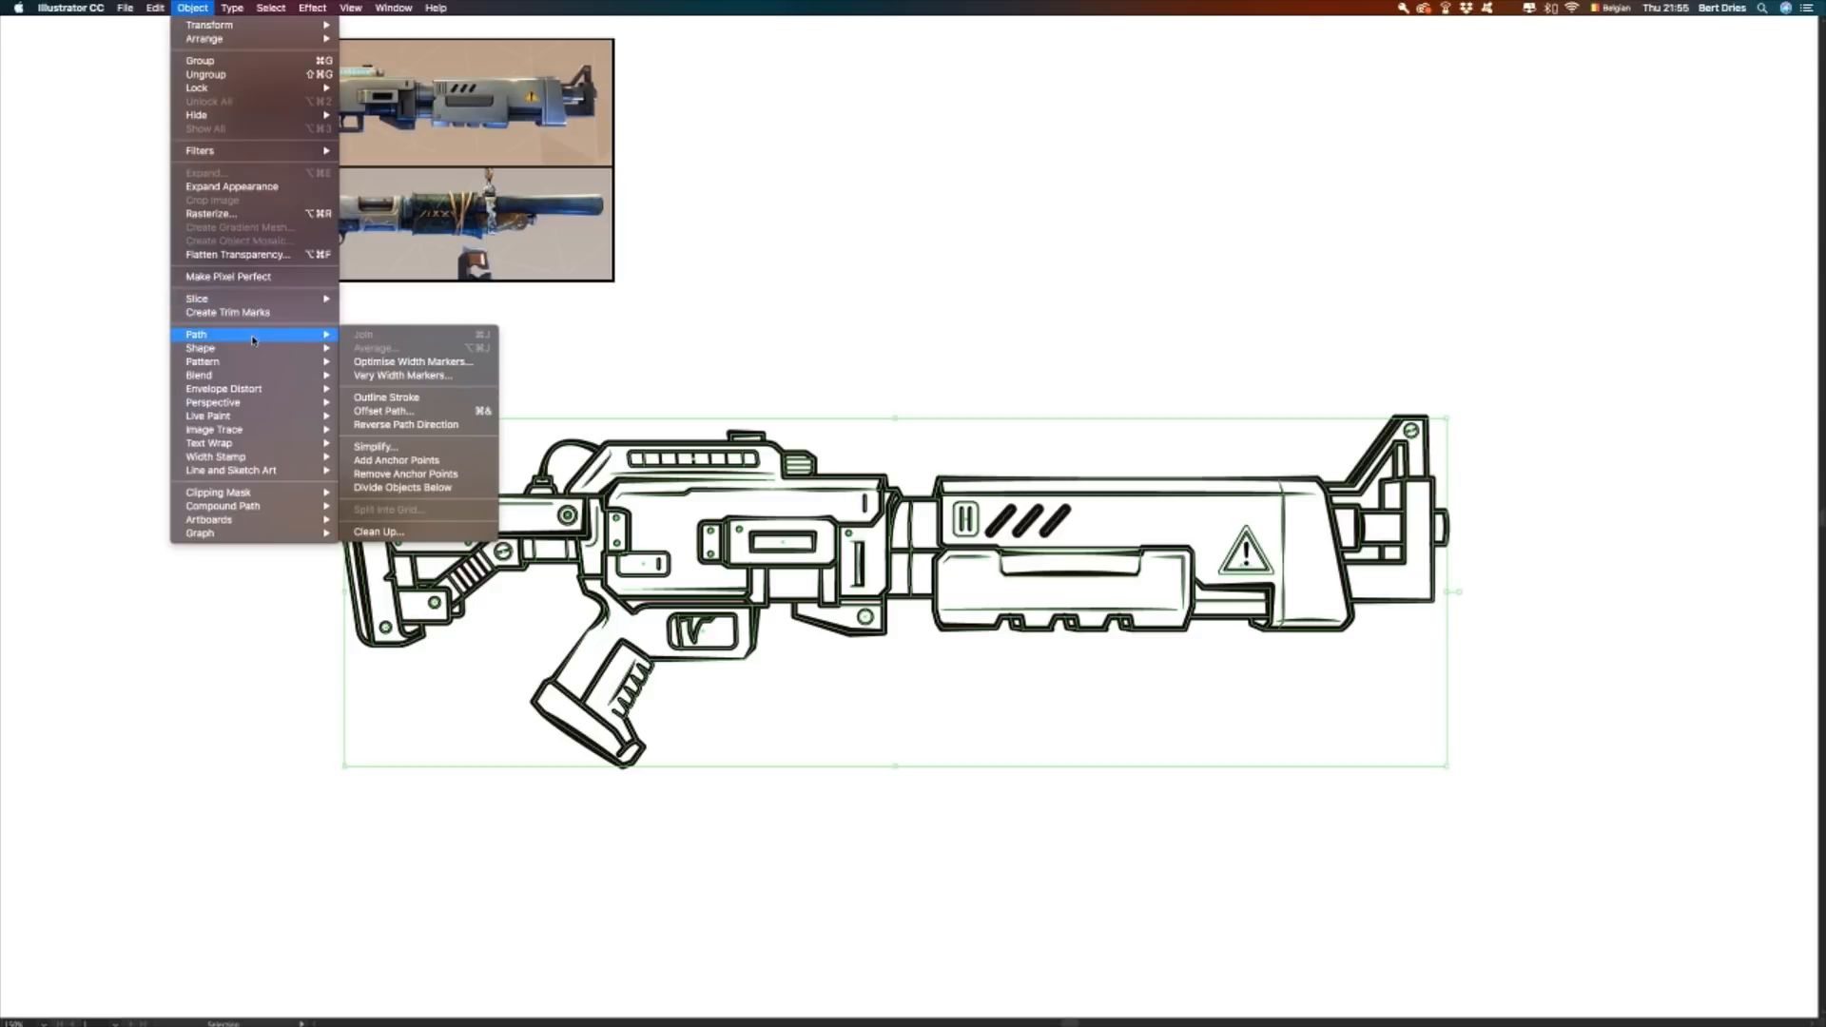
pyautogui.click(235, 213)
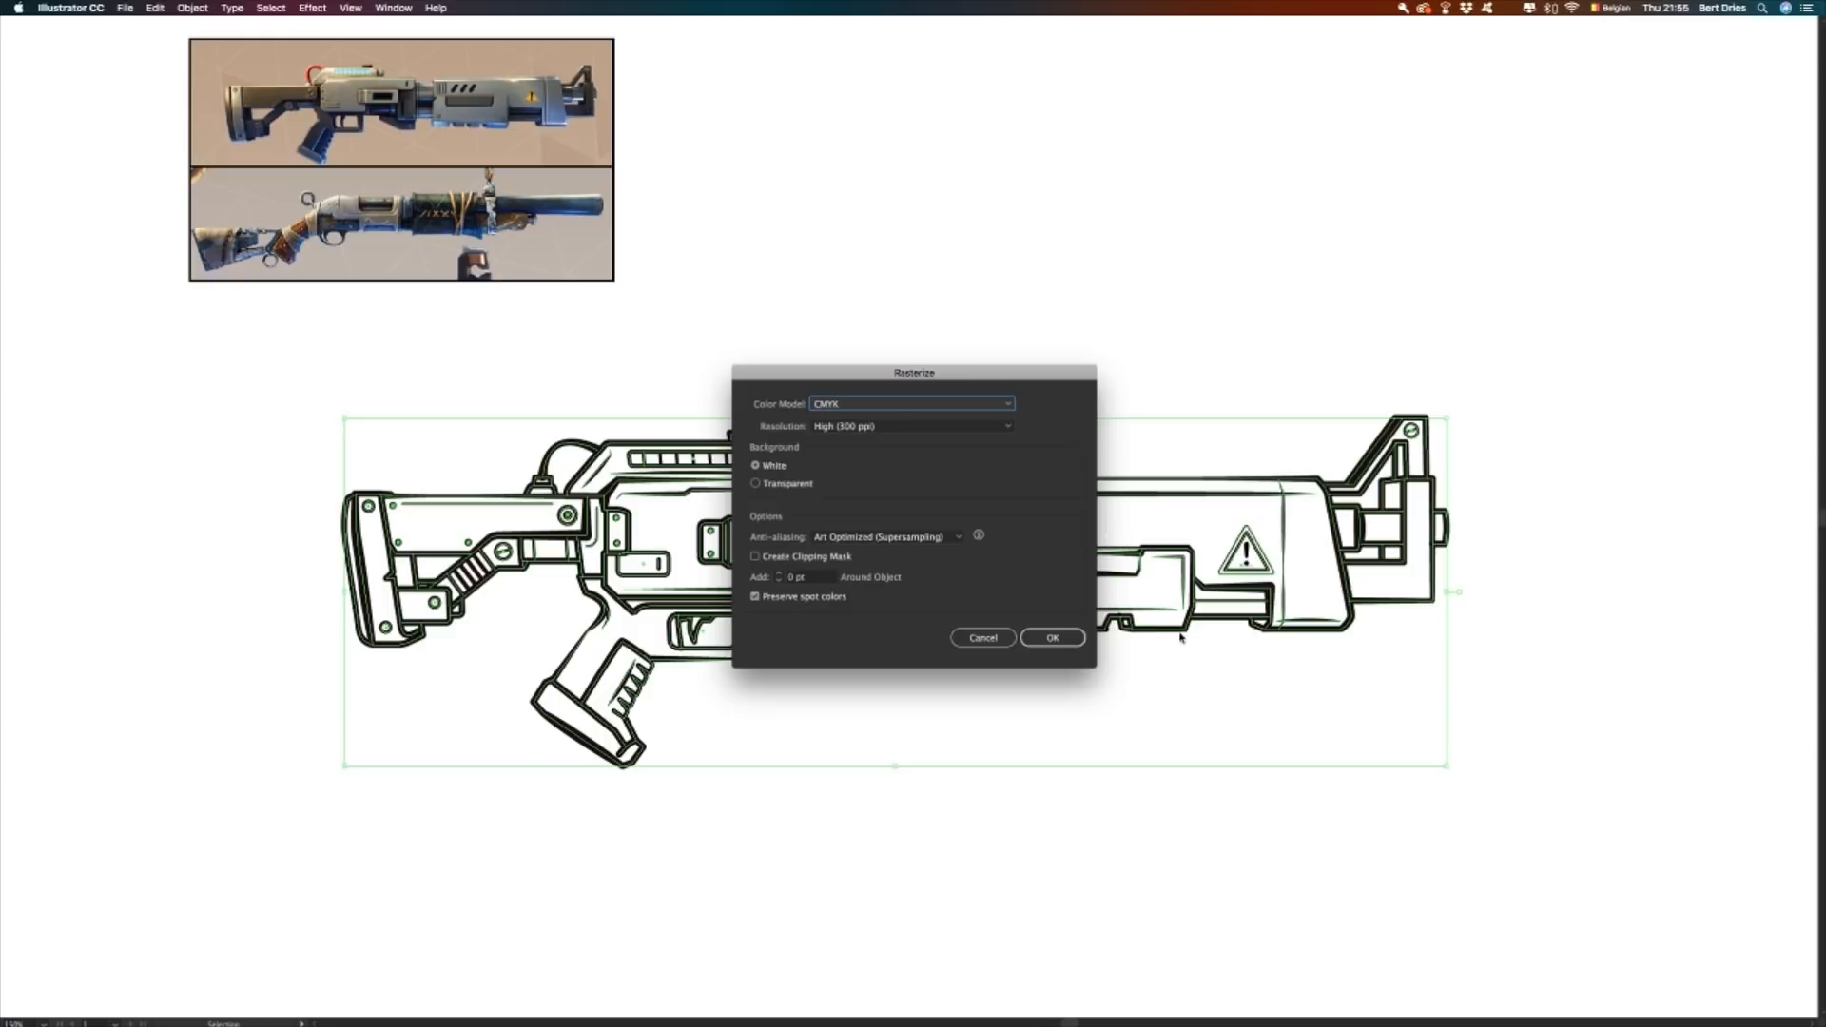
pyautogui.click(1047, 637)
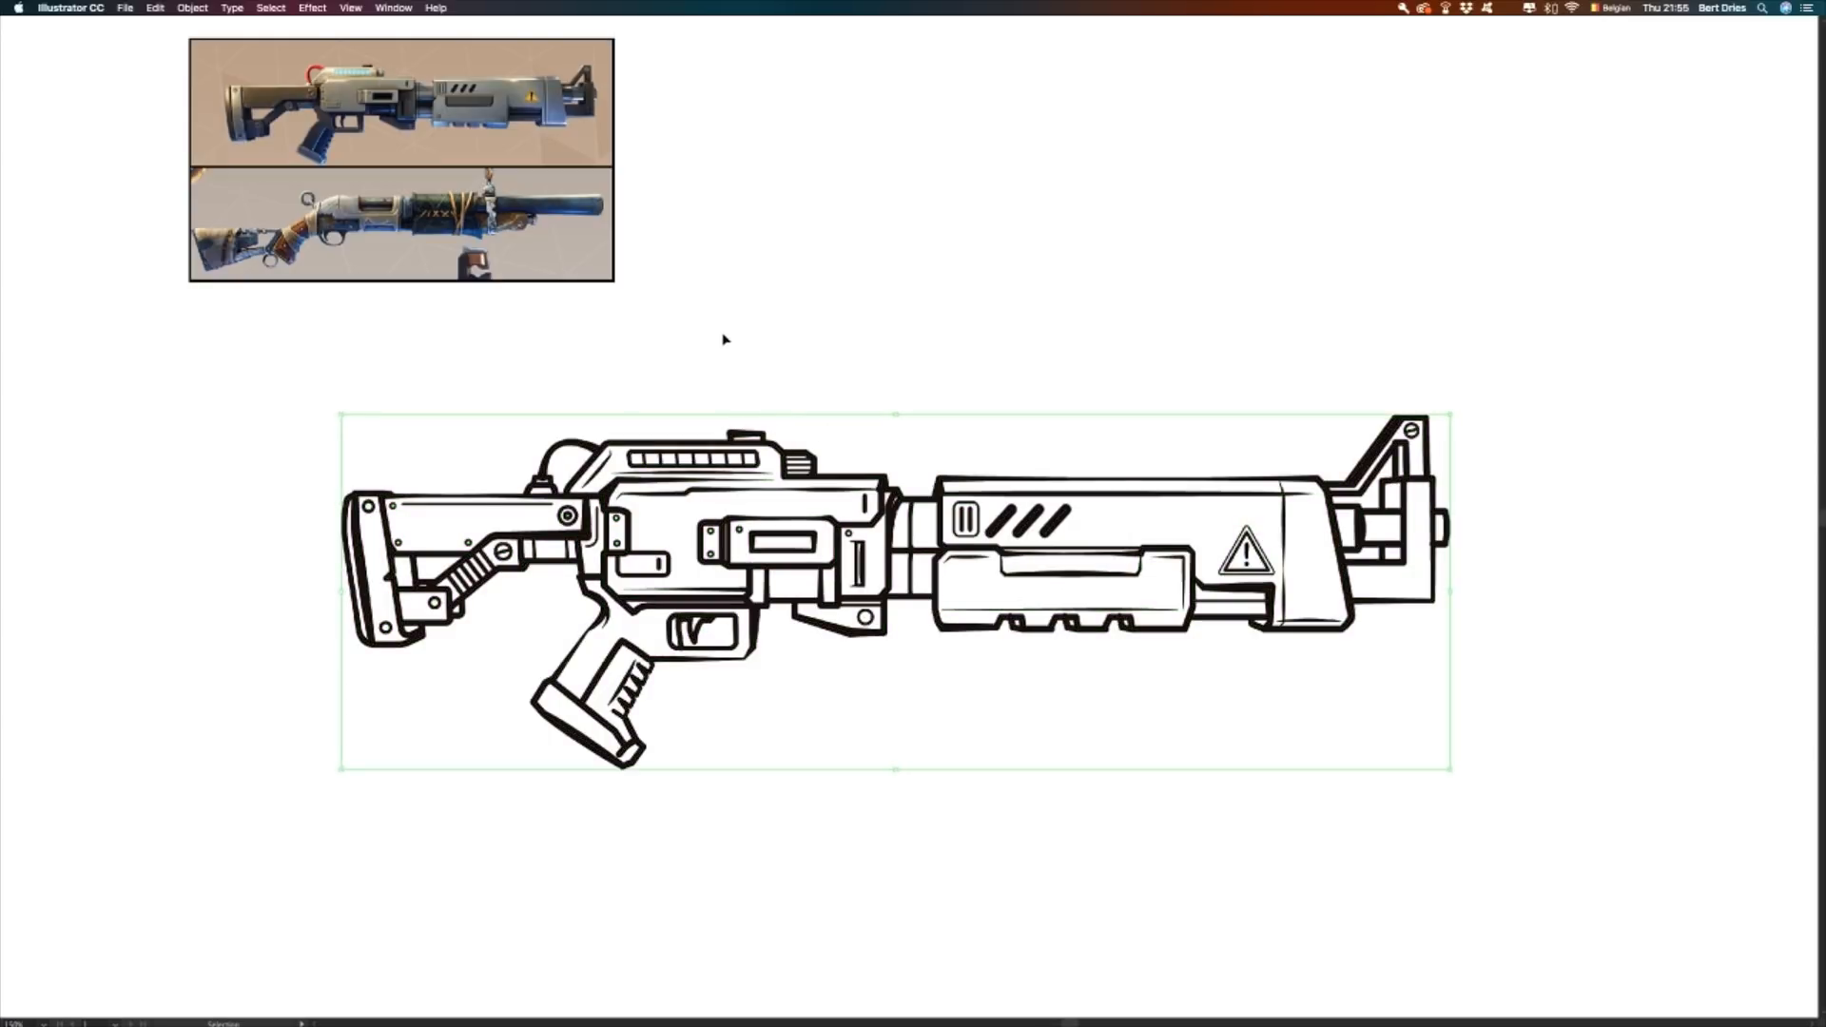
# - Image Trace the rasterized shotgun with the Silhouettes preset and expand the tracing into vector shapes
pyautogui.press('Tab')
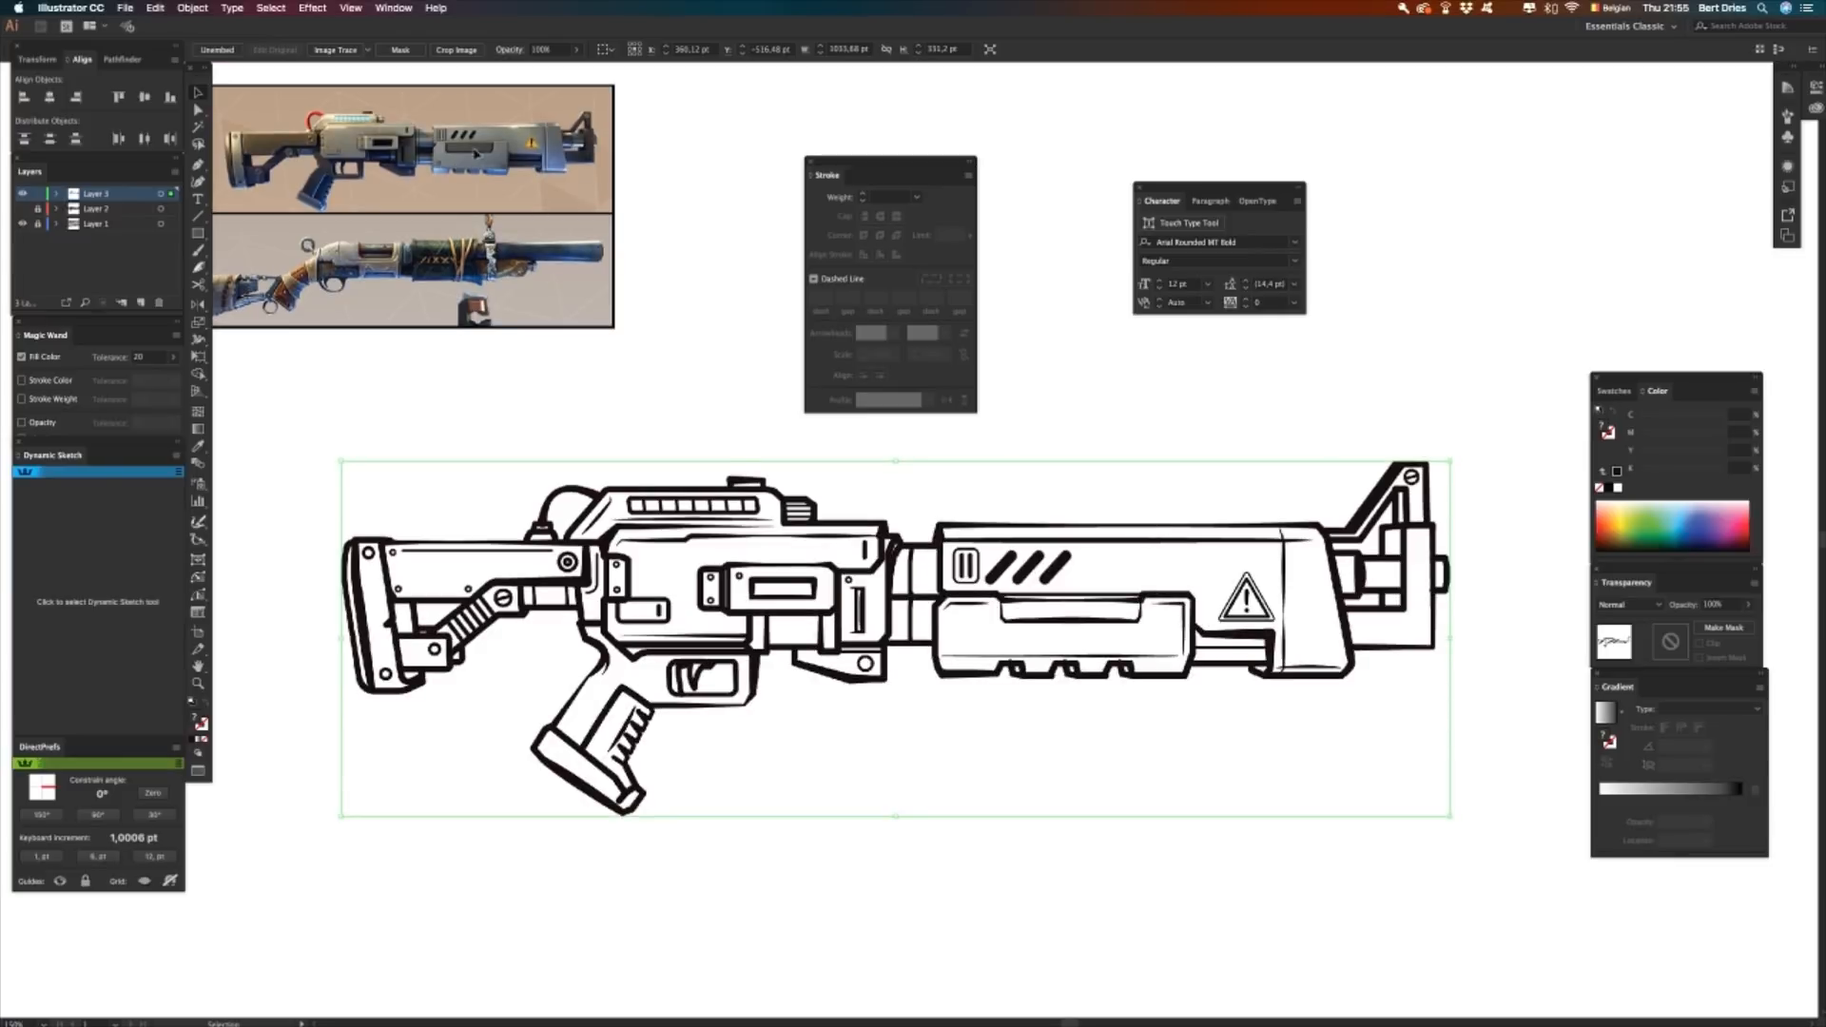
pyautogui.click(370, 51)
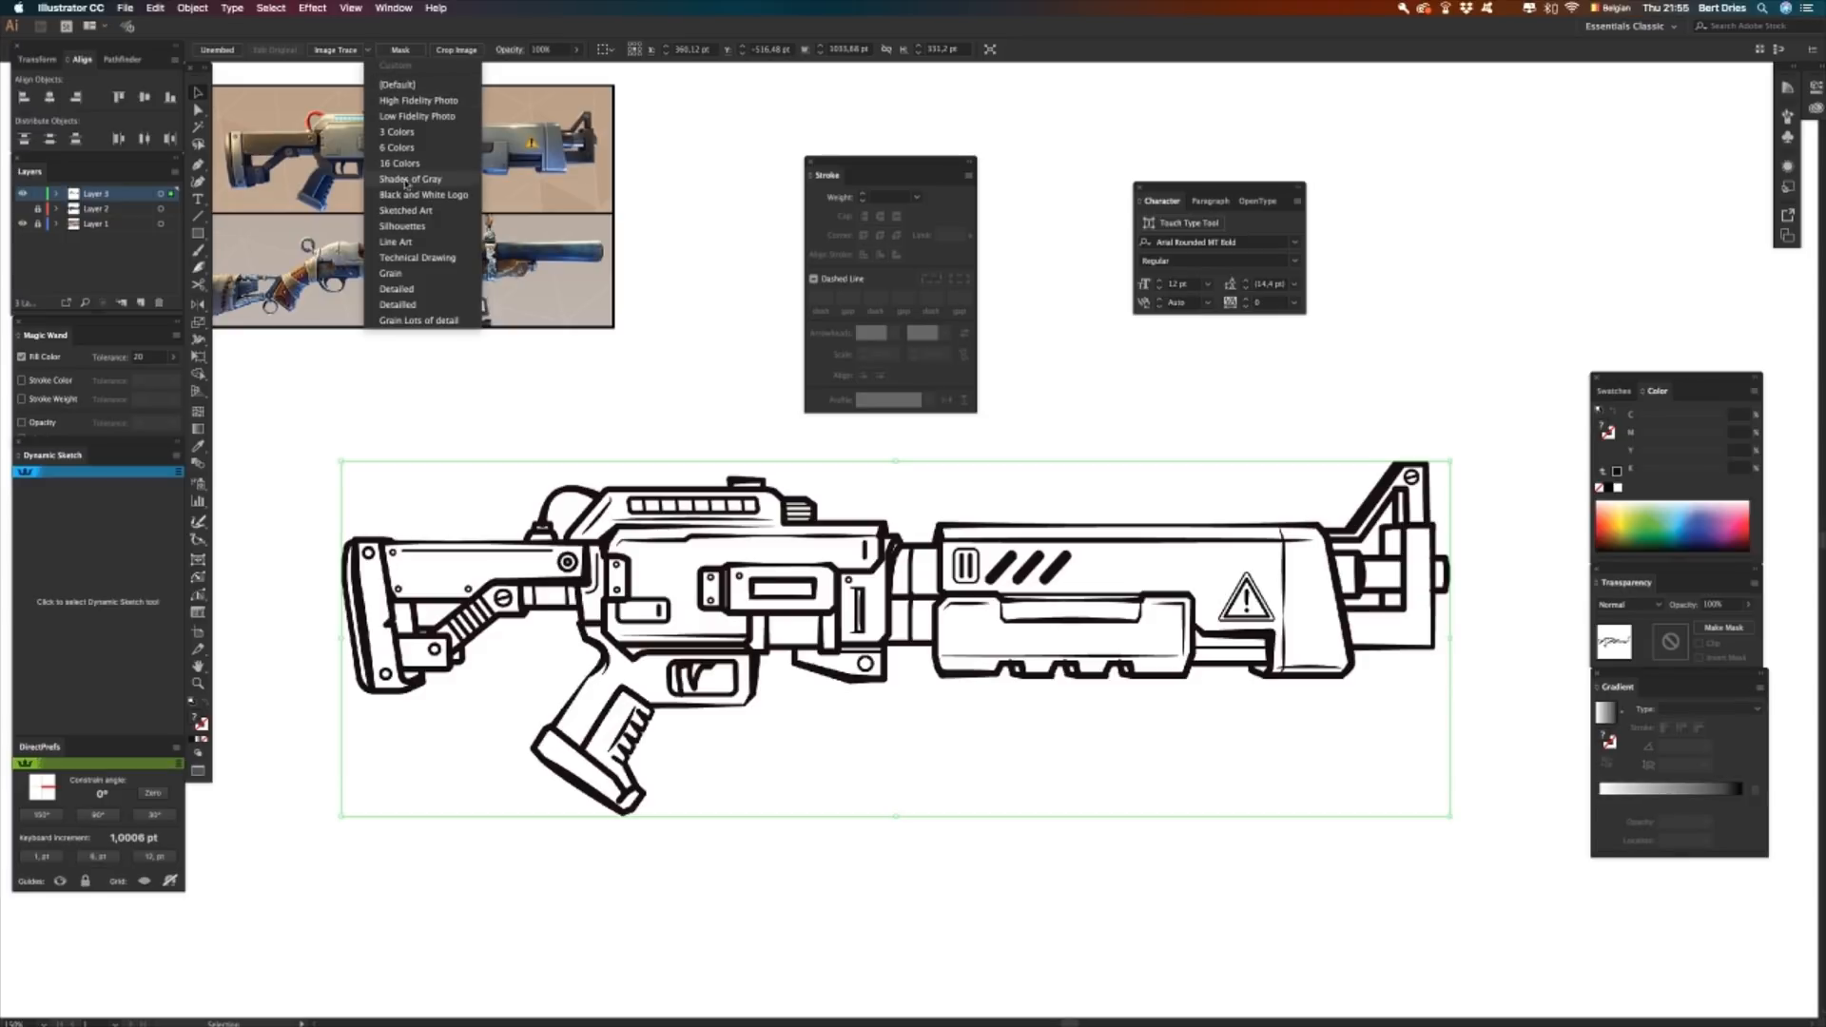
pyautogui.click(372, 51)
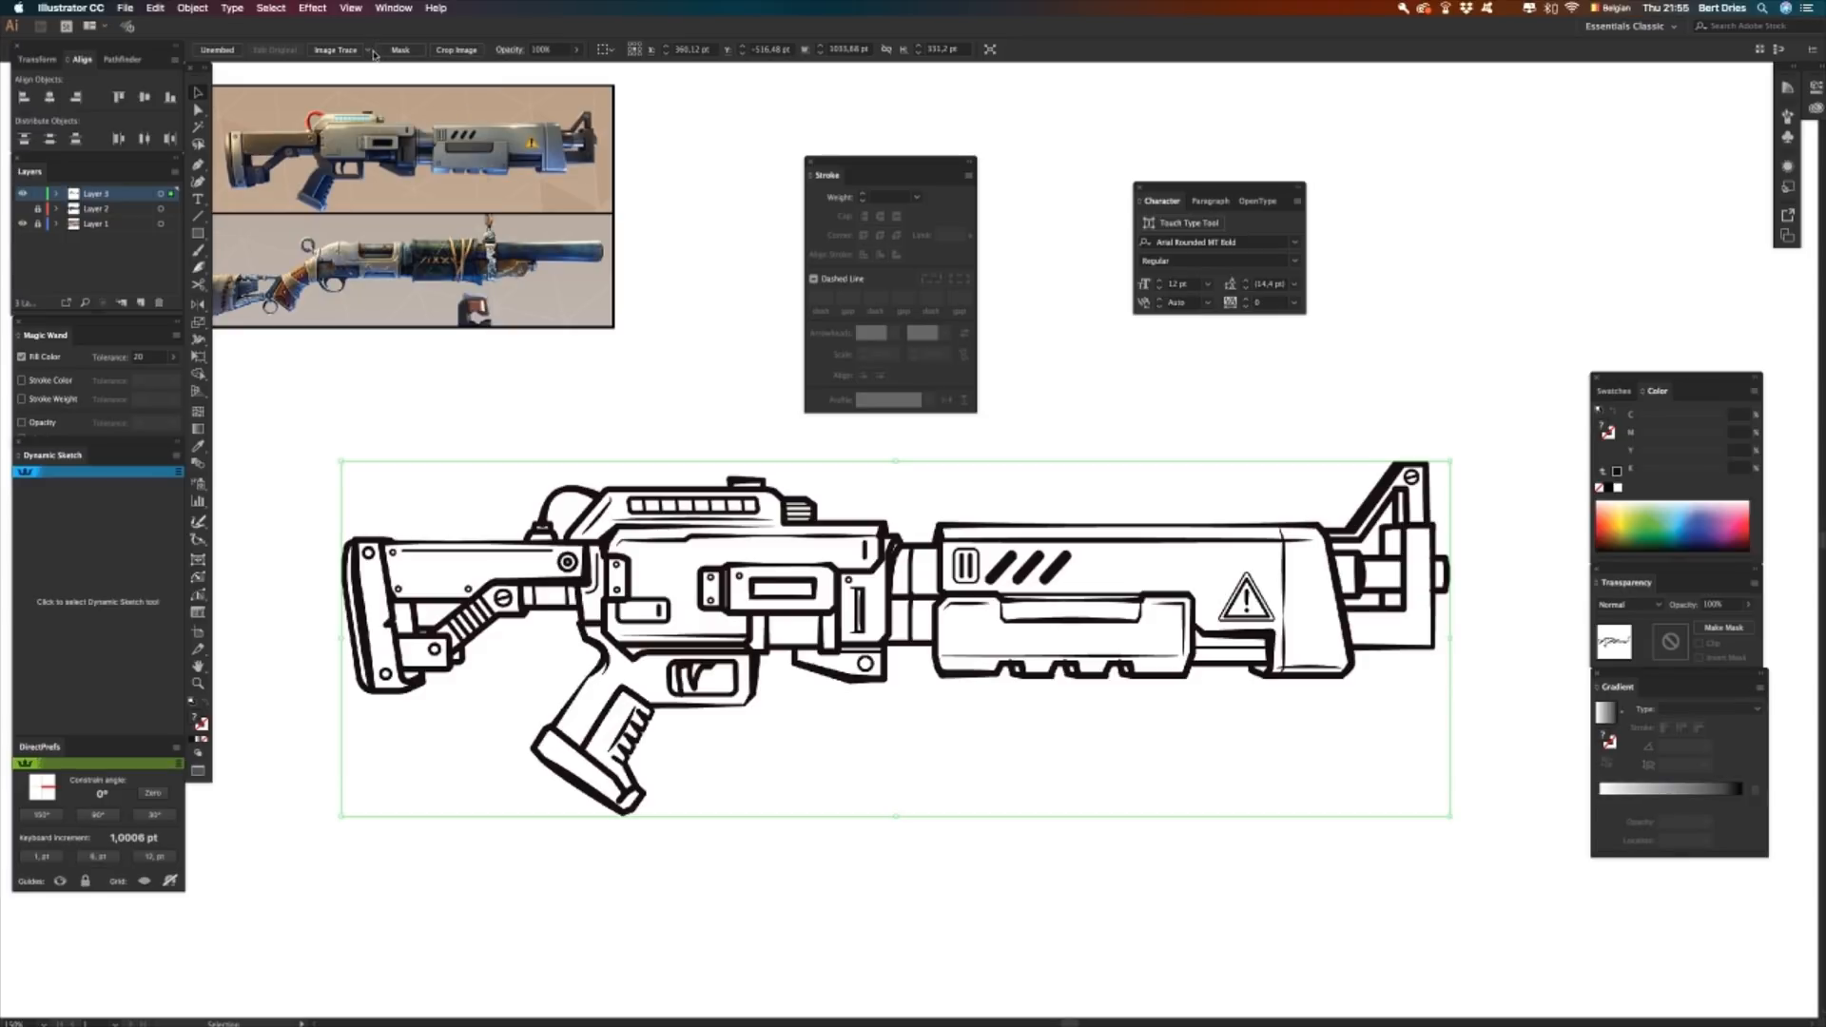
pyautogui.click(370, 54)
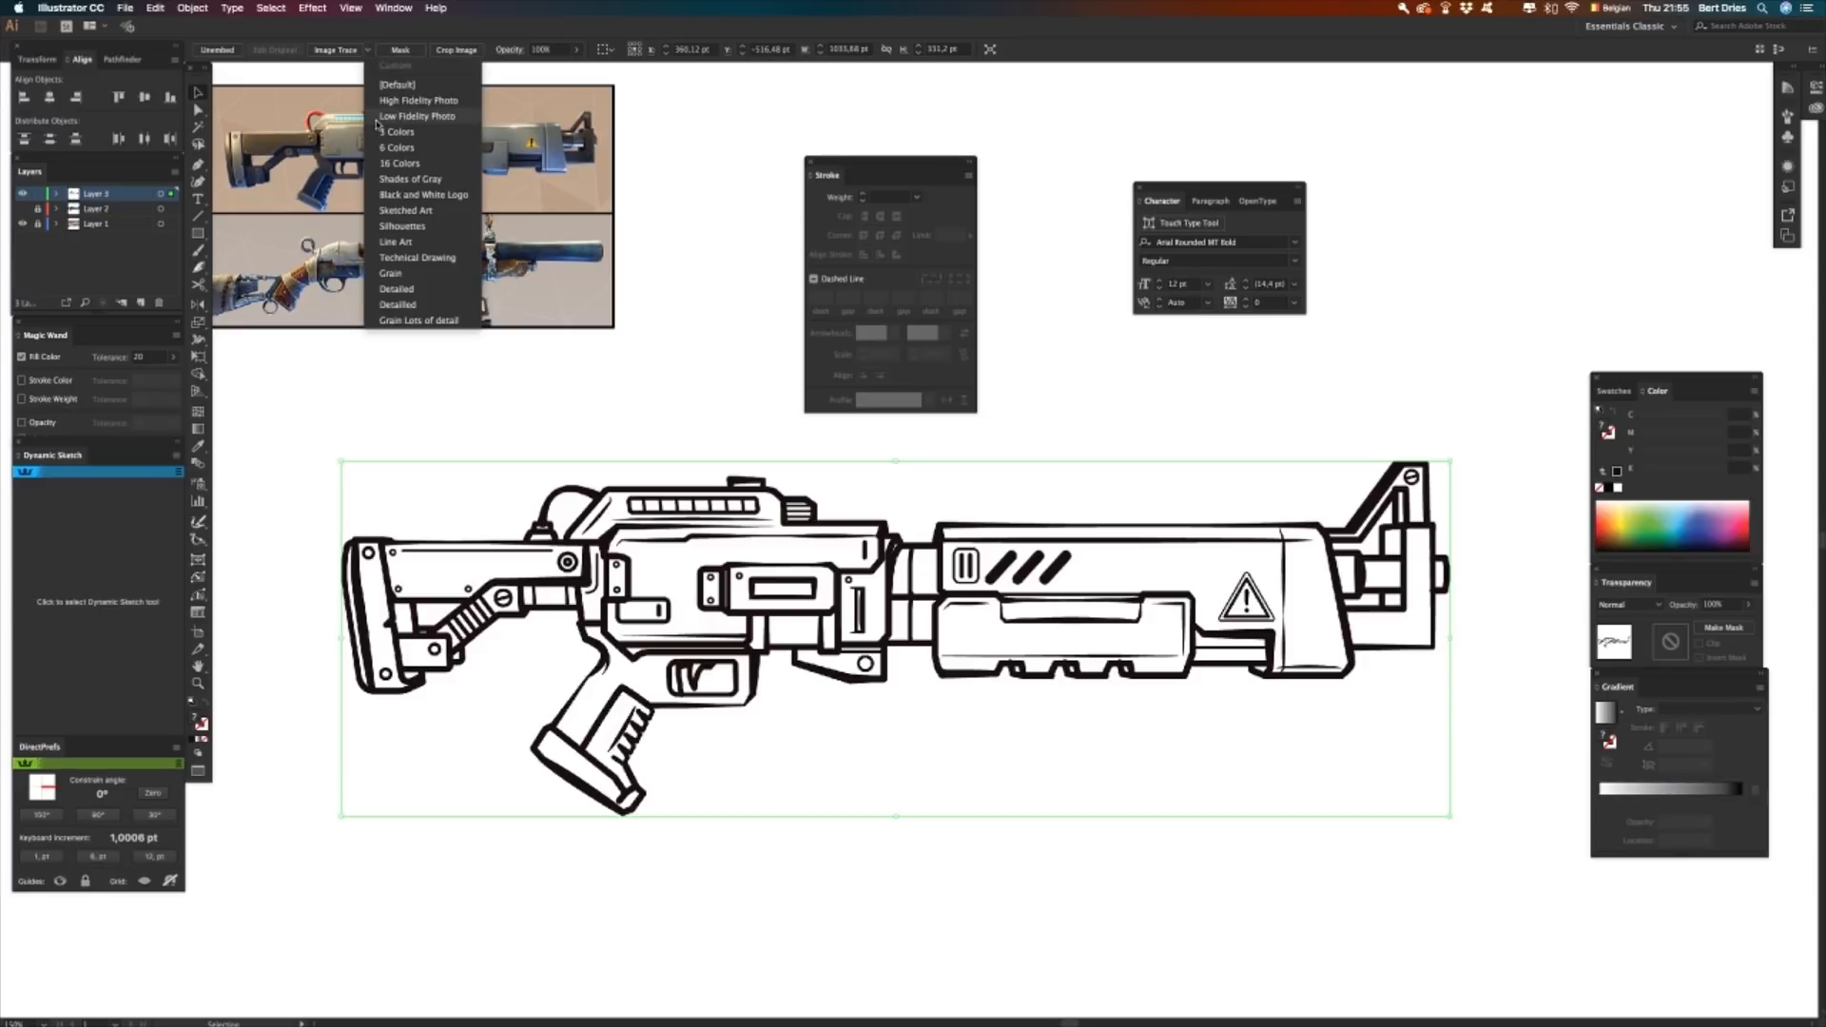
pyautogui.click(409, 226)
pyautogui.click(1082, 552)
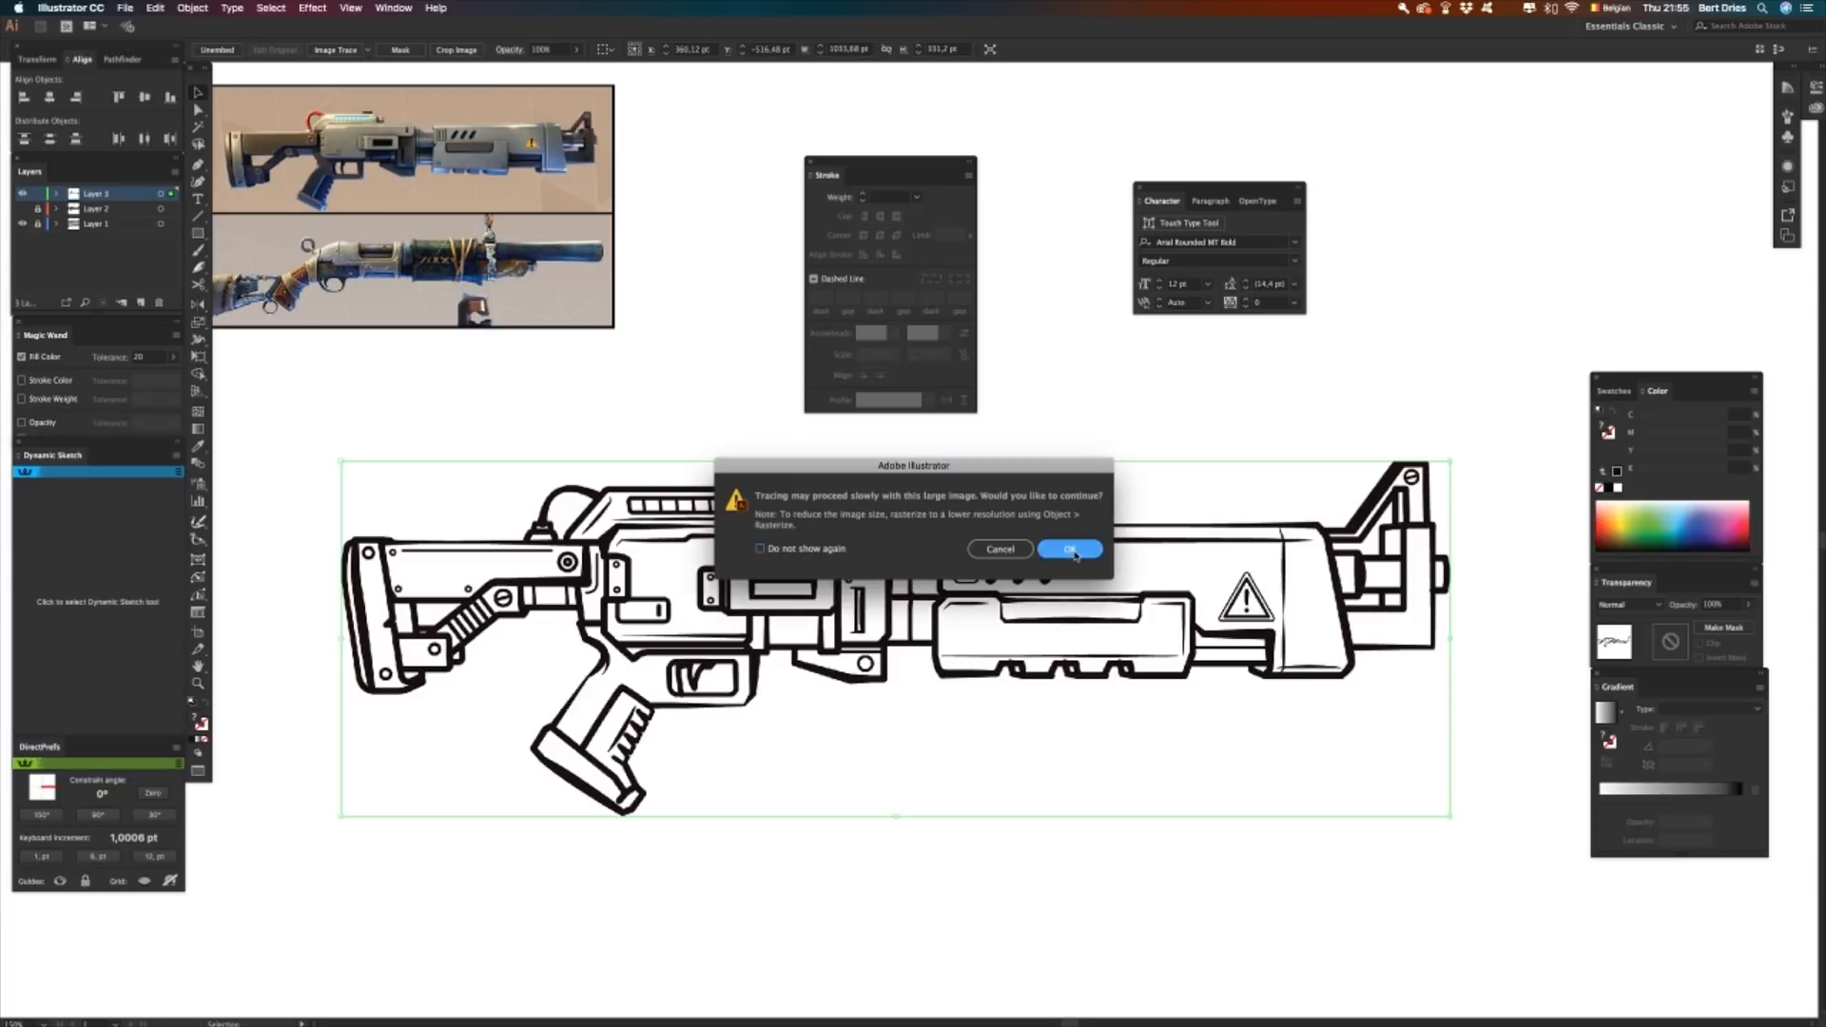
pyautogui.click(1072, 551)
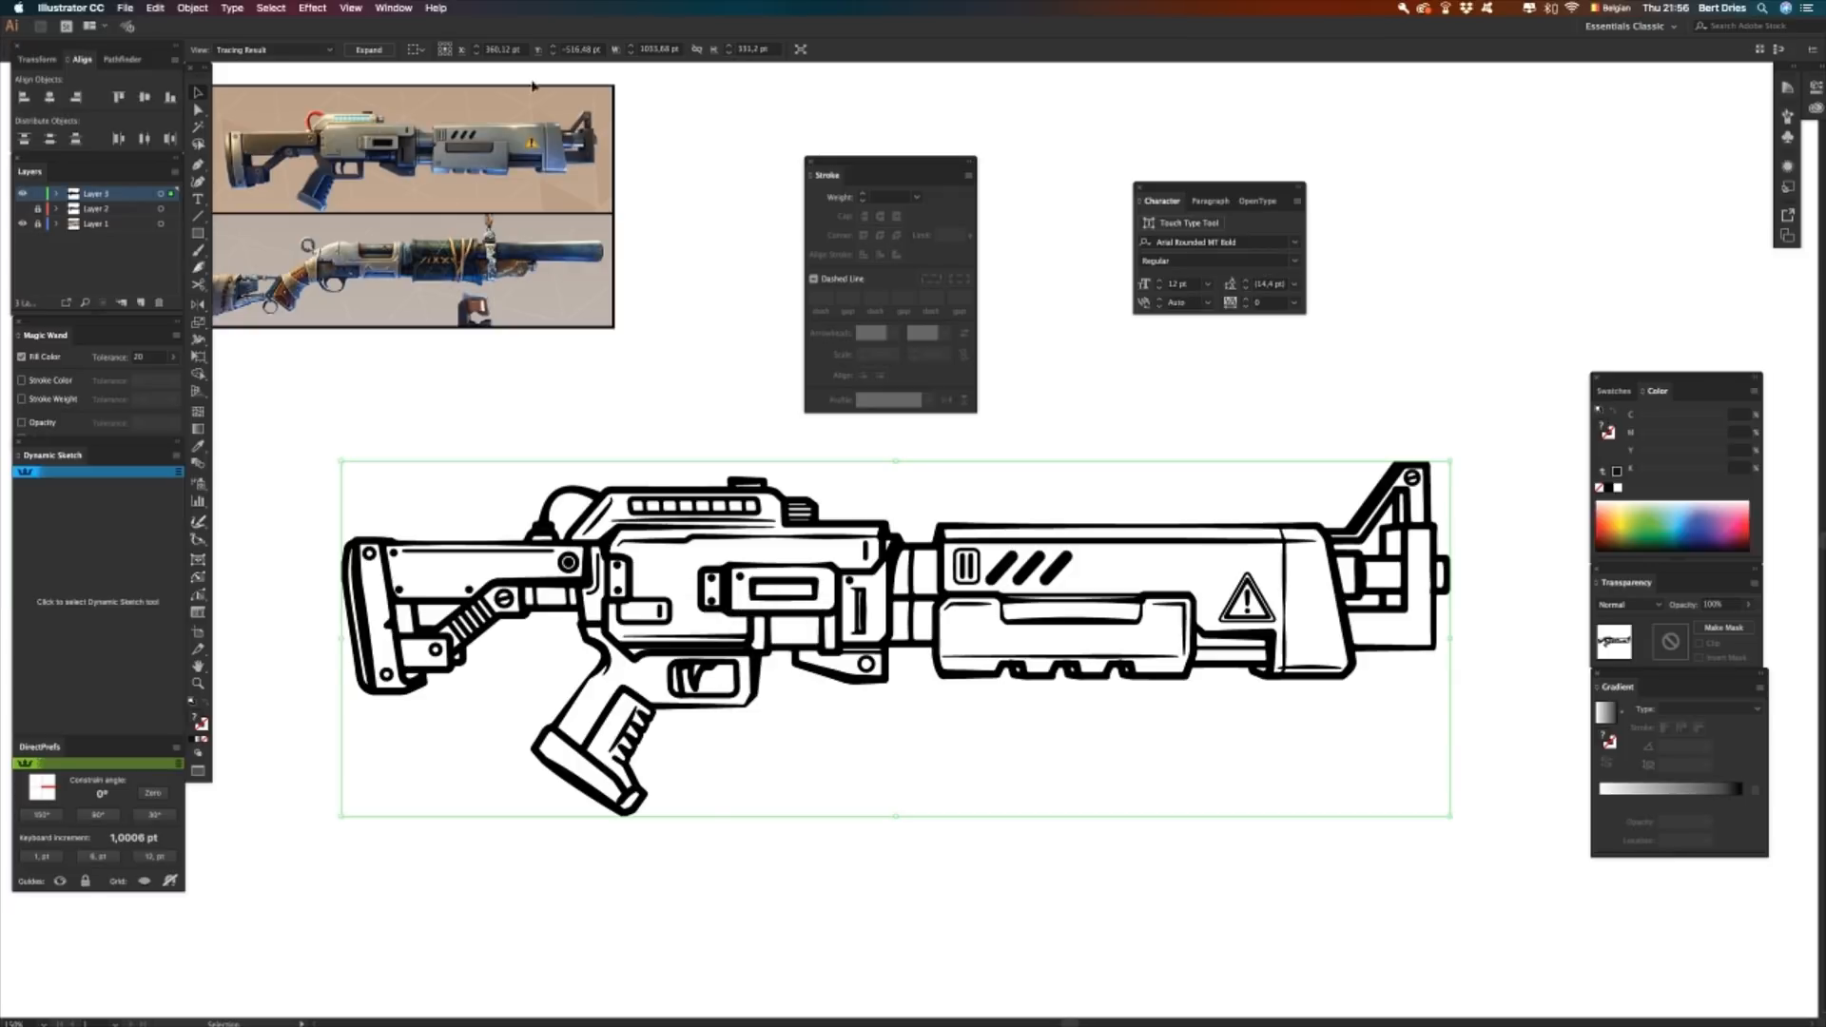
pyautogui.click(370, 50)
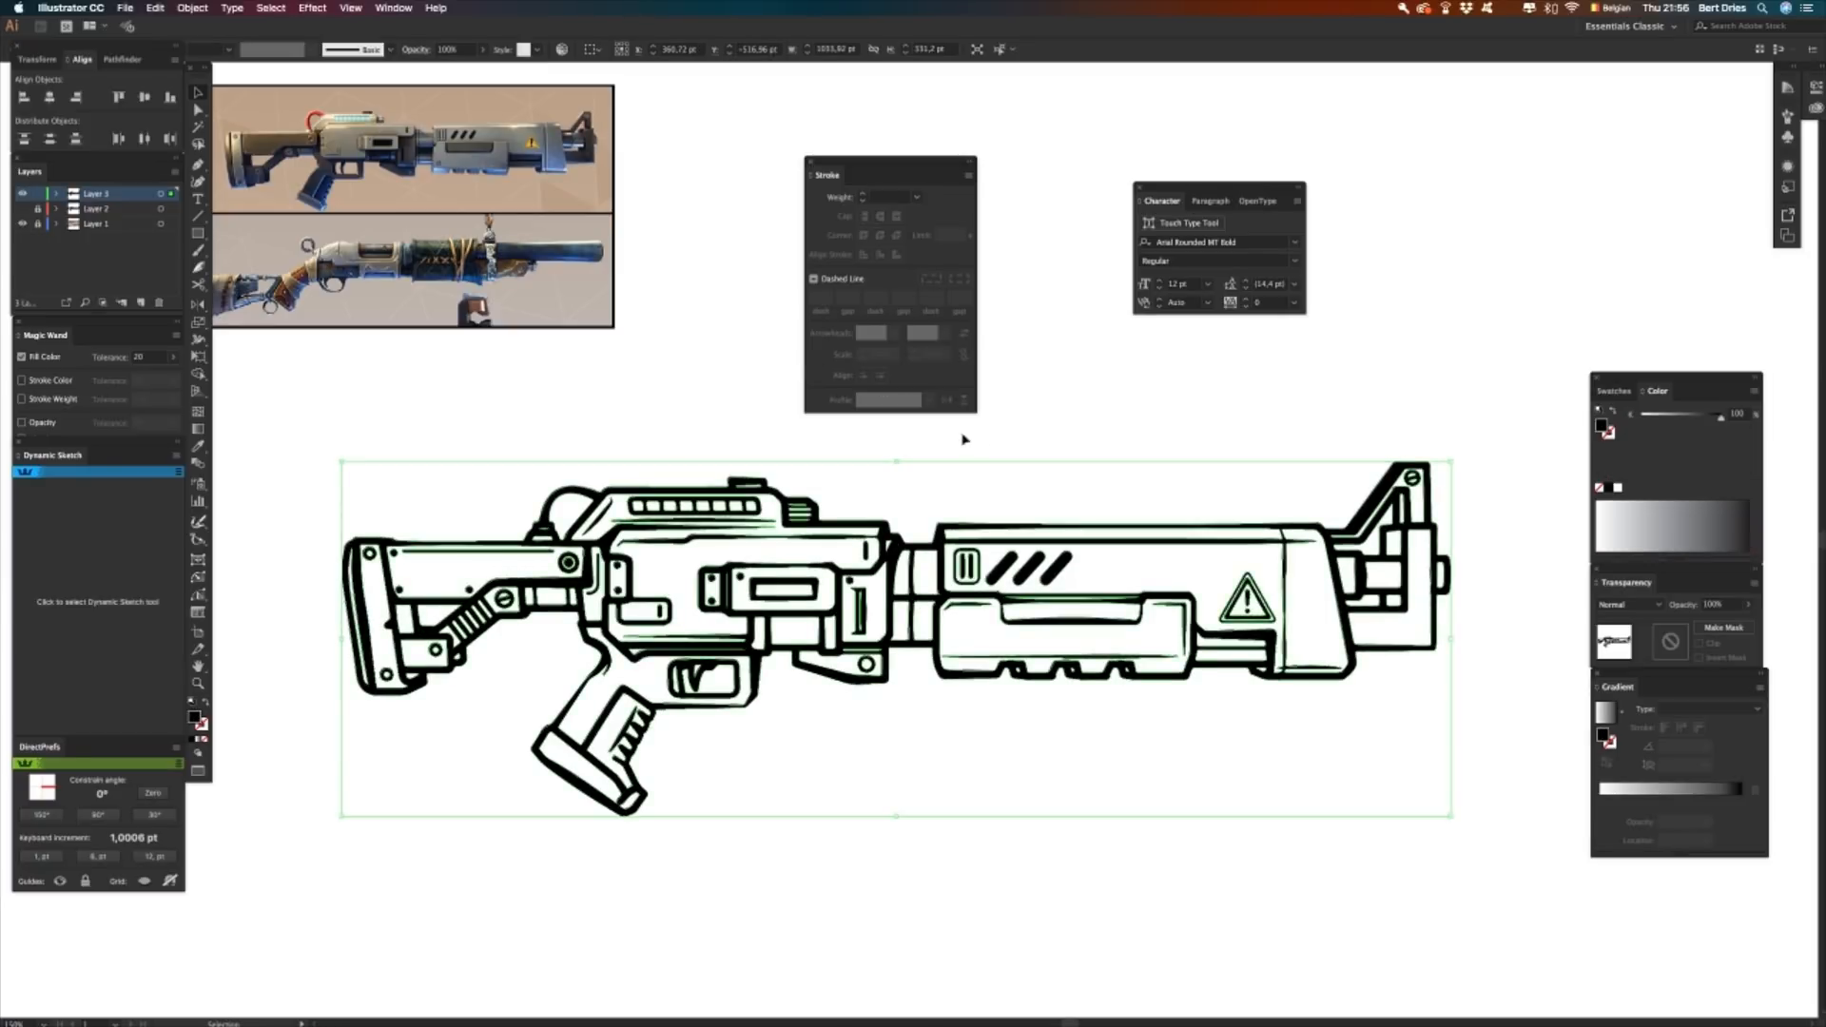
# - Switch the traced line art's fill to CMYK and recolour it dark purple with C 53, M 65, Y 0, K 64
pyautogui.click(1083, 474)
pyautogui.click(960, 593)
pyautogui.click(1756, 394)
pyautogui.click(1695, 468)
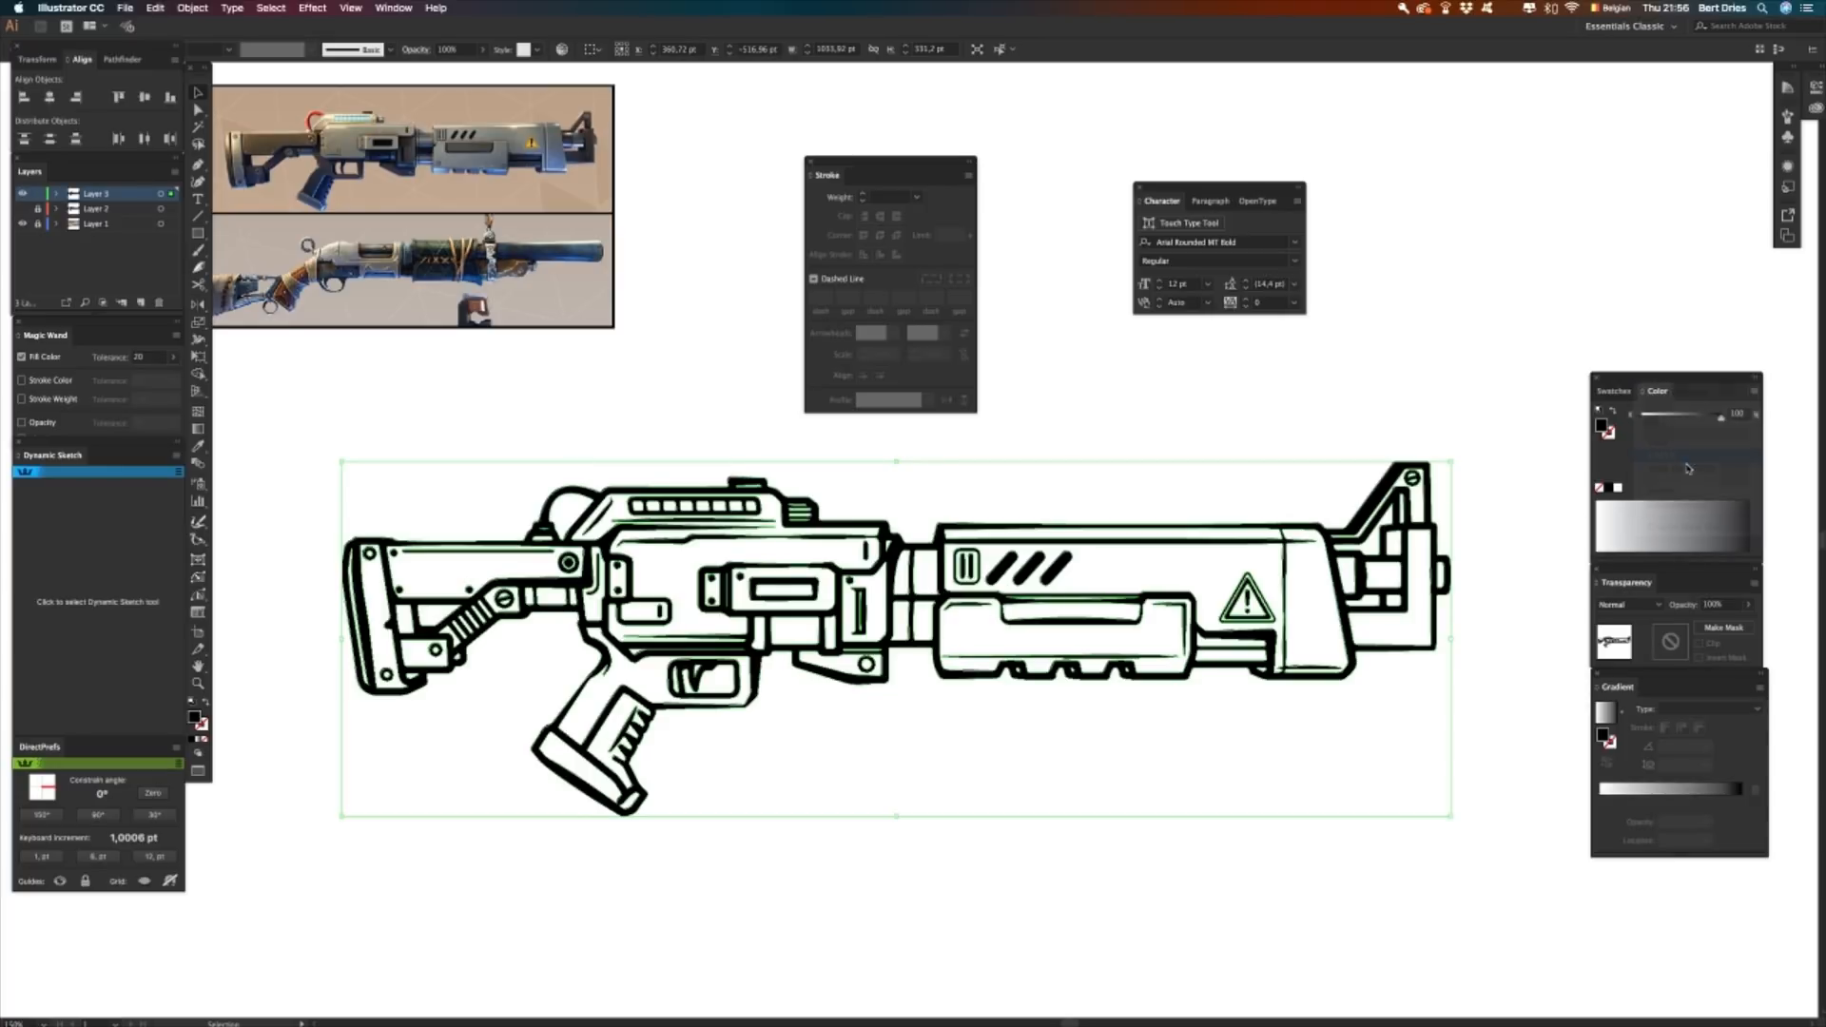
pyautogui.click(1693, 433)
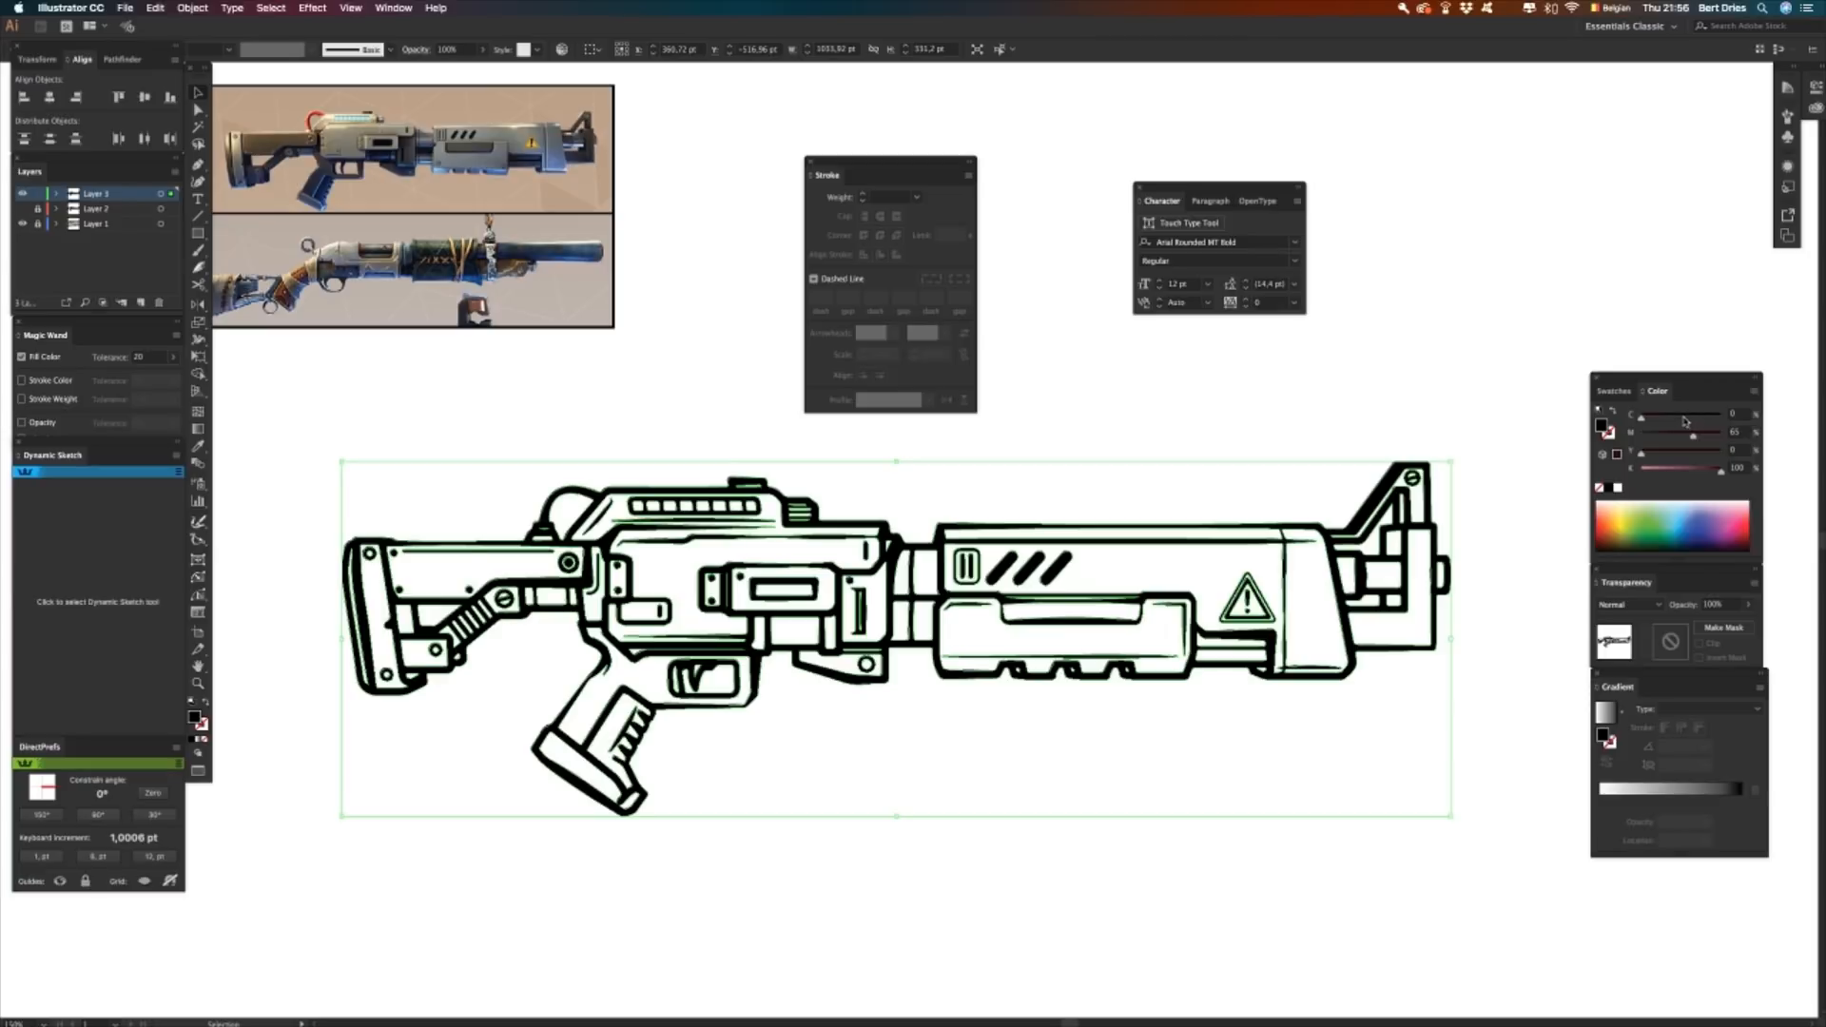
pyautogui.click(1686, 416)
pyautogui.click(1705, 473)
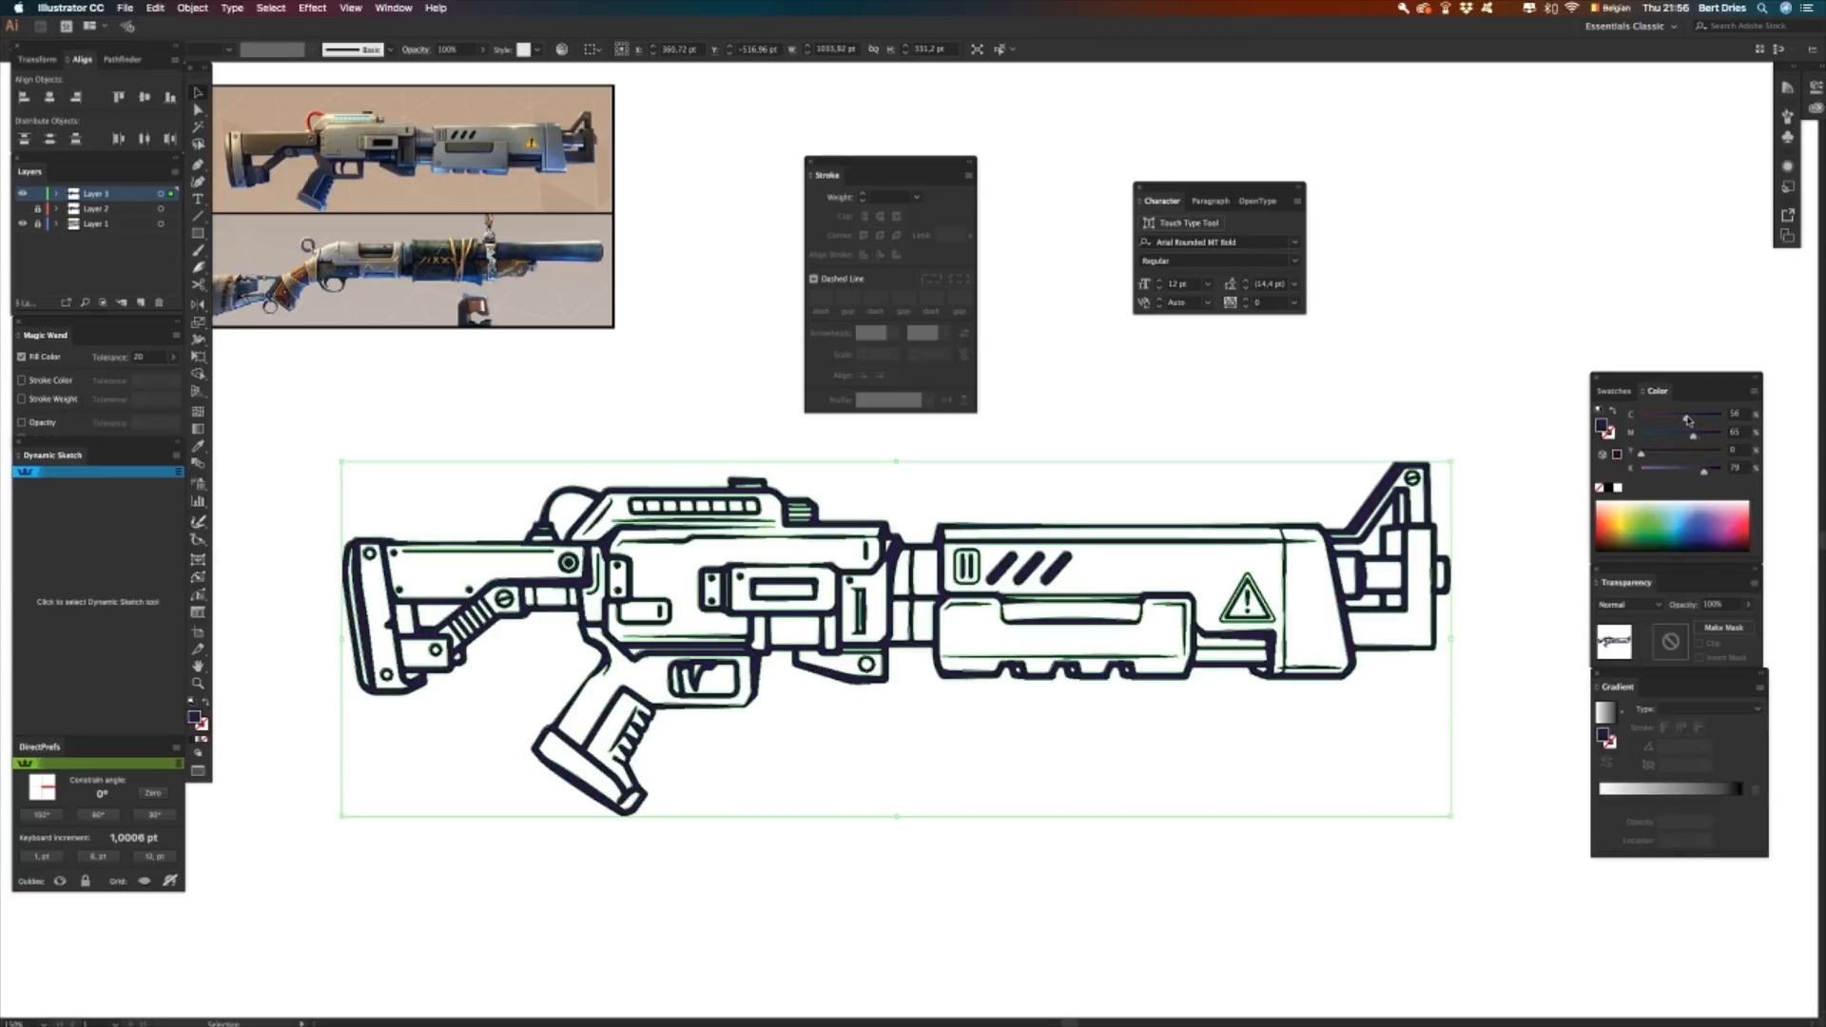
pyautogui.moveTo(1701, 471); pyautogui.dragTo(1696, 472)
pyautogui.click(1227, 440)
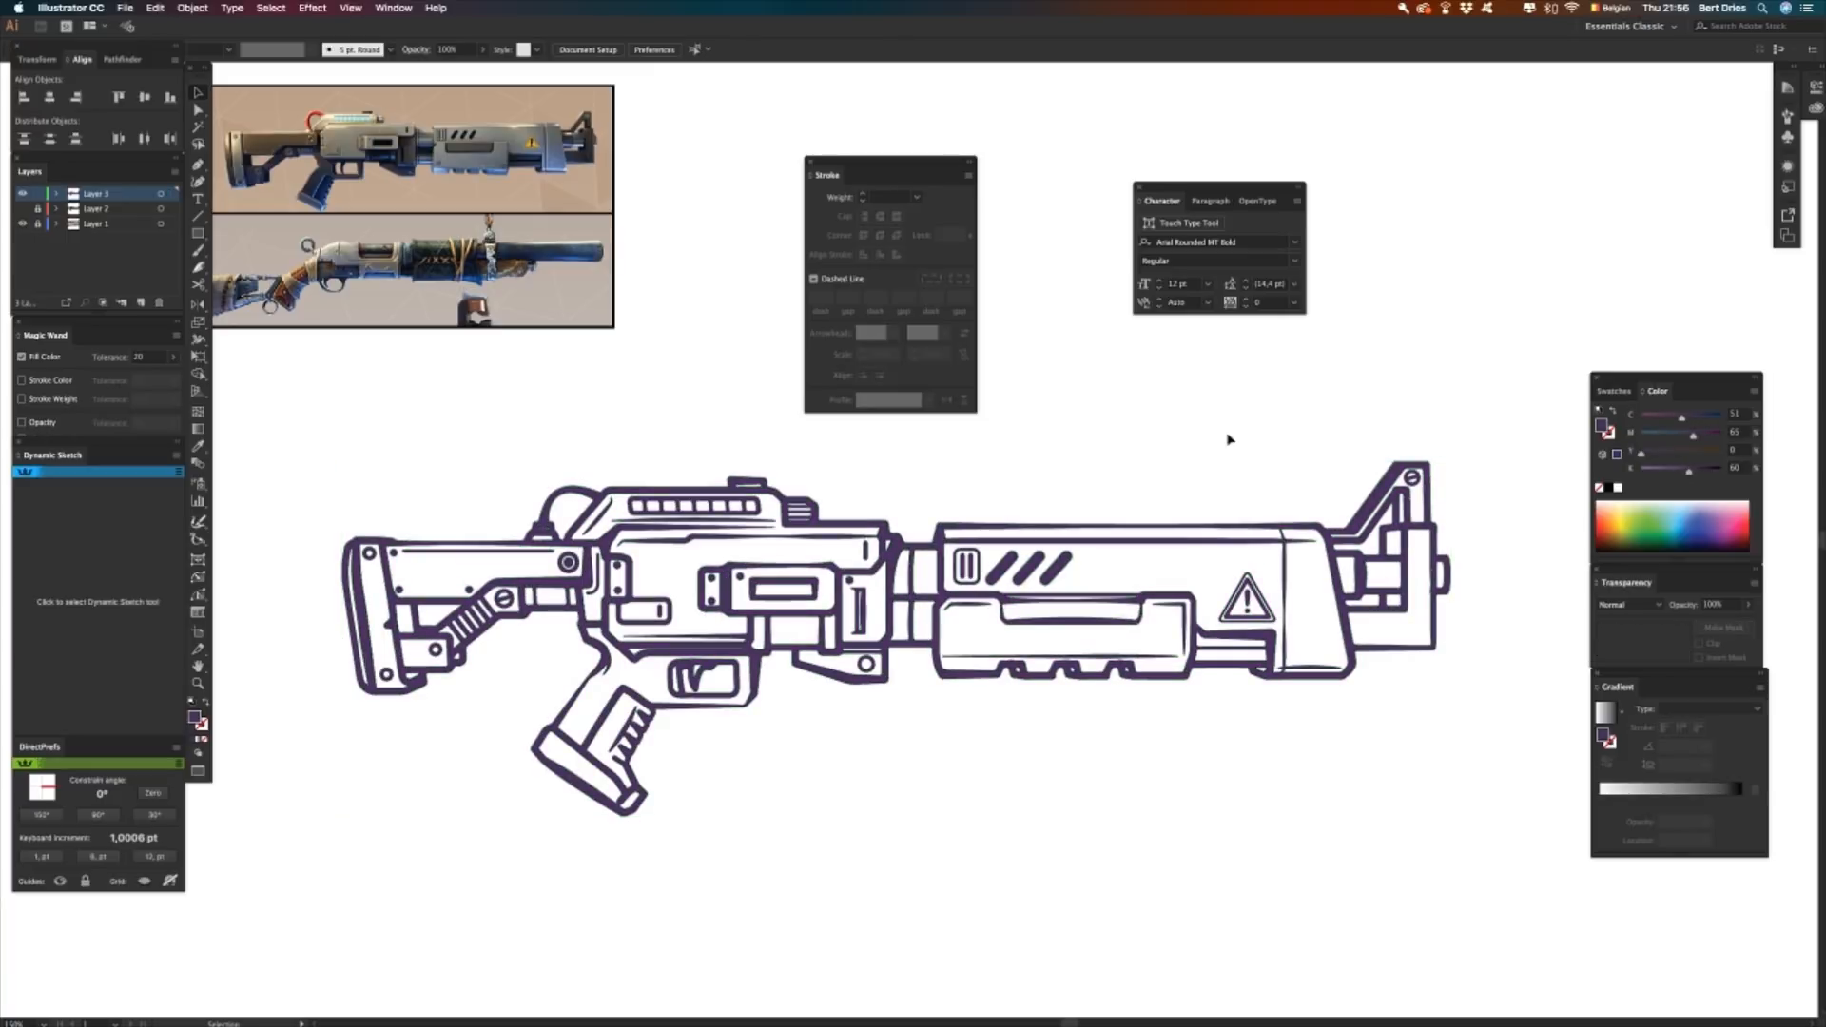
pyautogui.moveTo(612, 448); pyautogui.dragTo(799, 485)
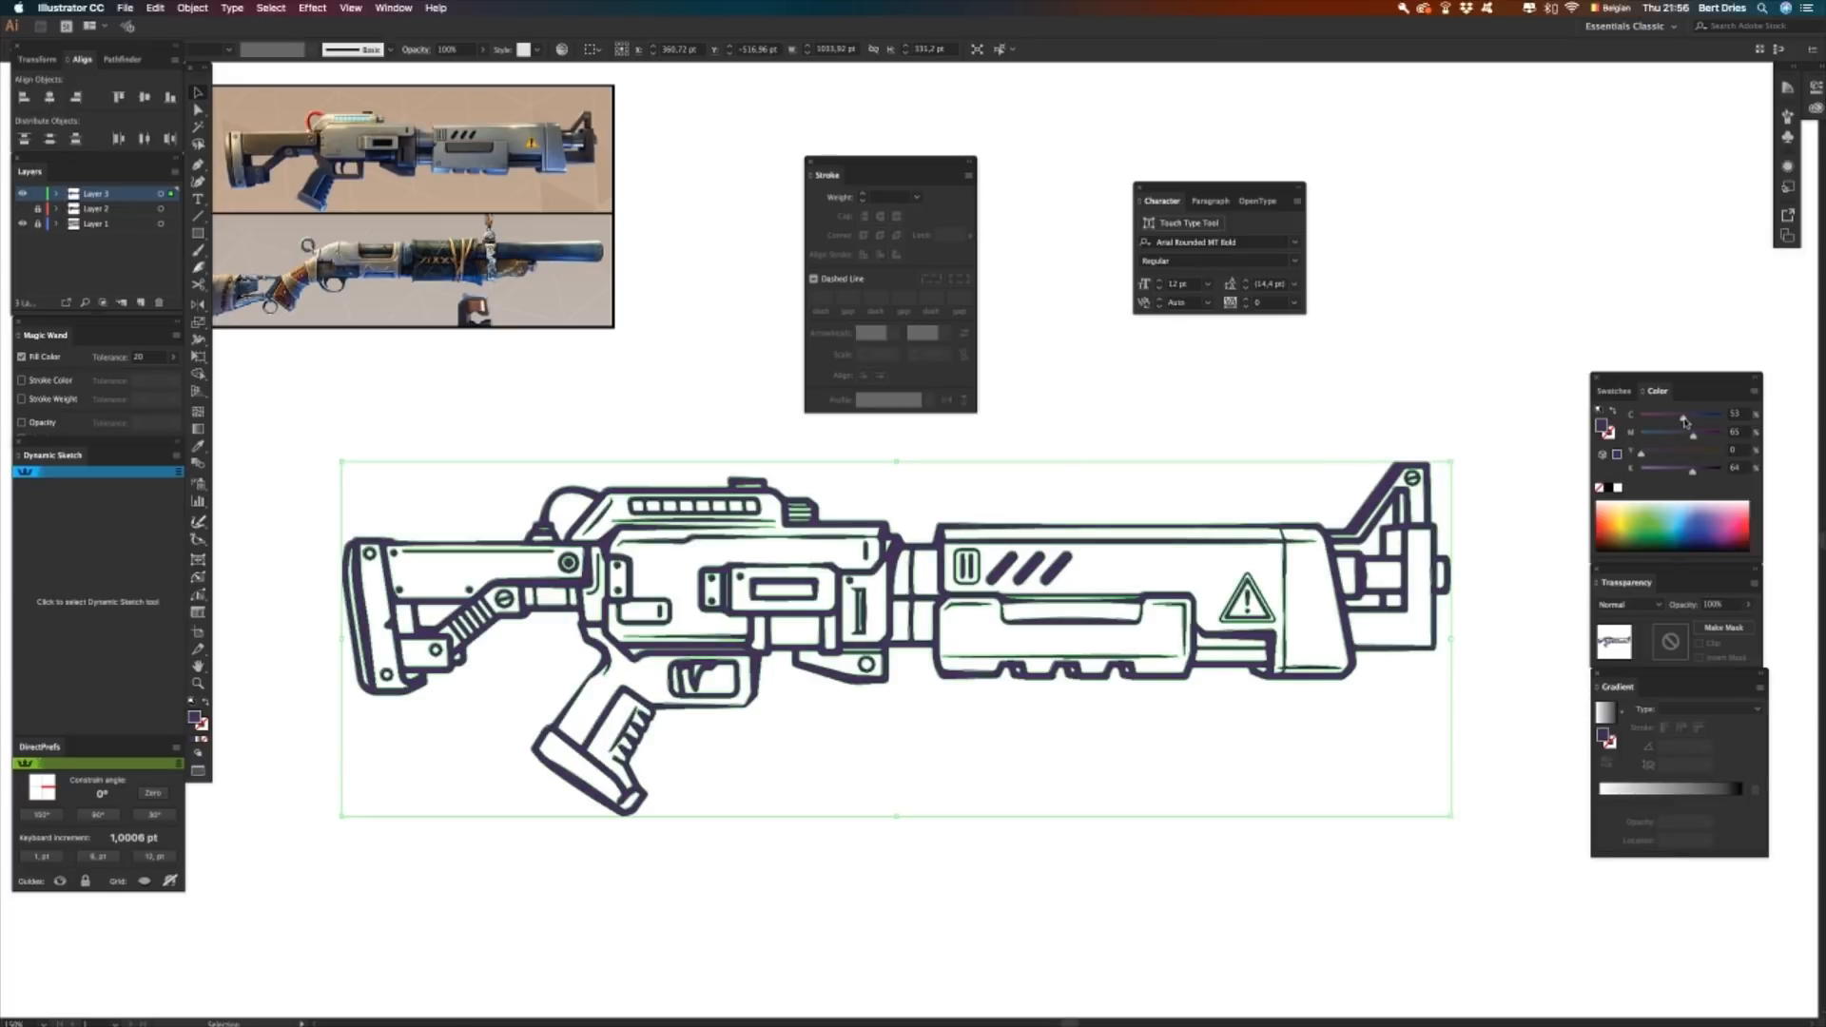
pyautogui.click(1338, 426)
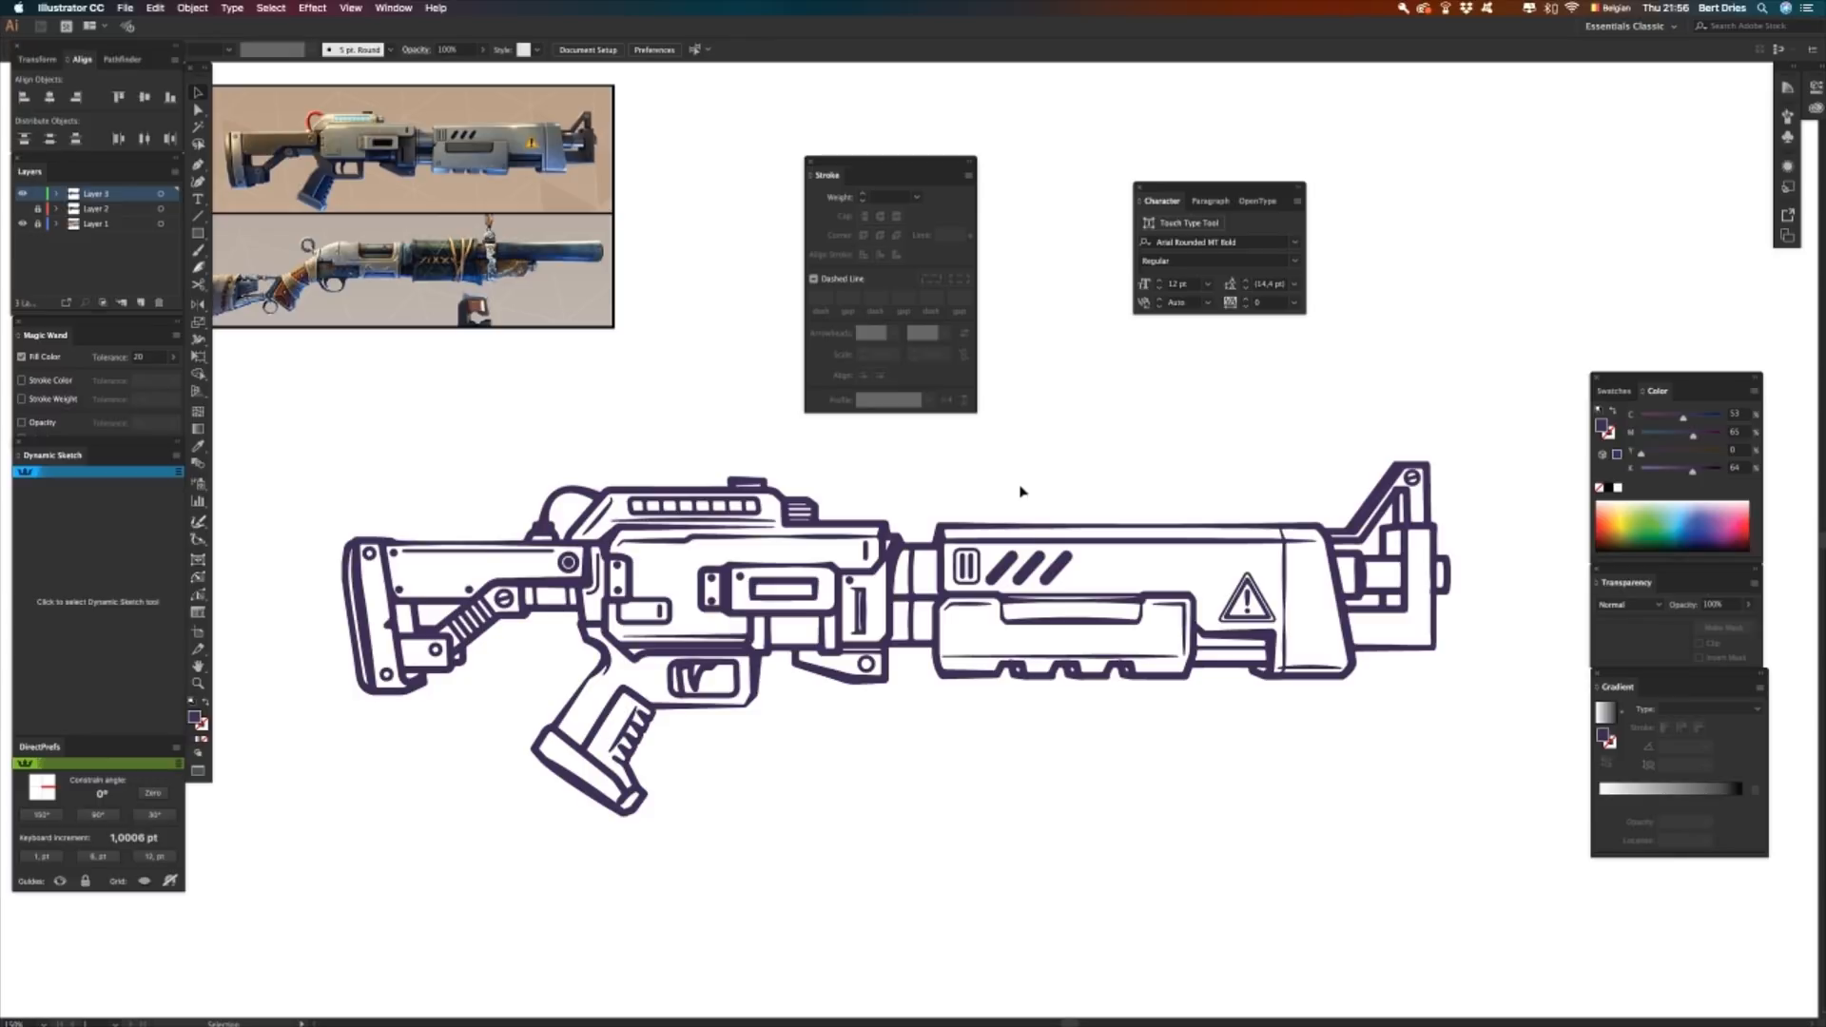
# - Turn the traced shotgun line art into a Live Paint group
pyautogui.click(809, 607)
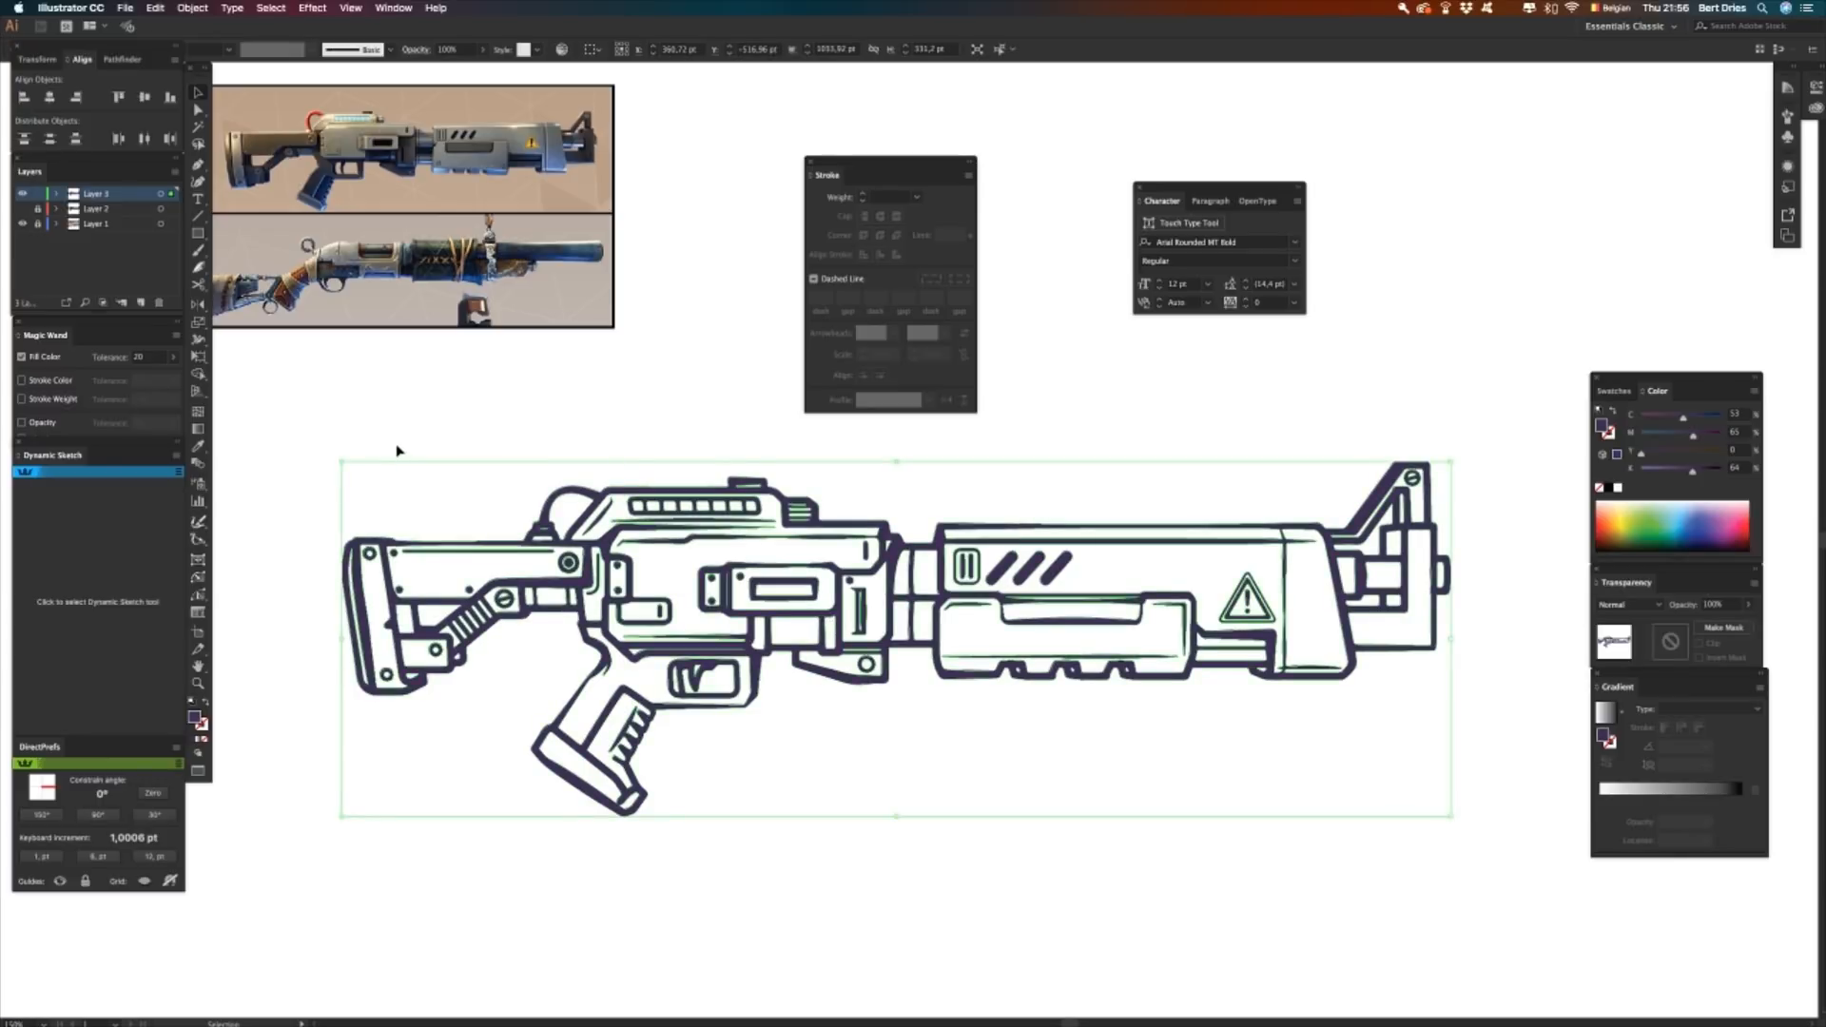
pyautogui.click(189, 10)
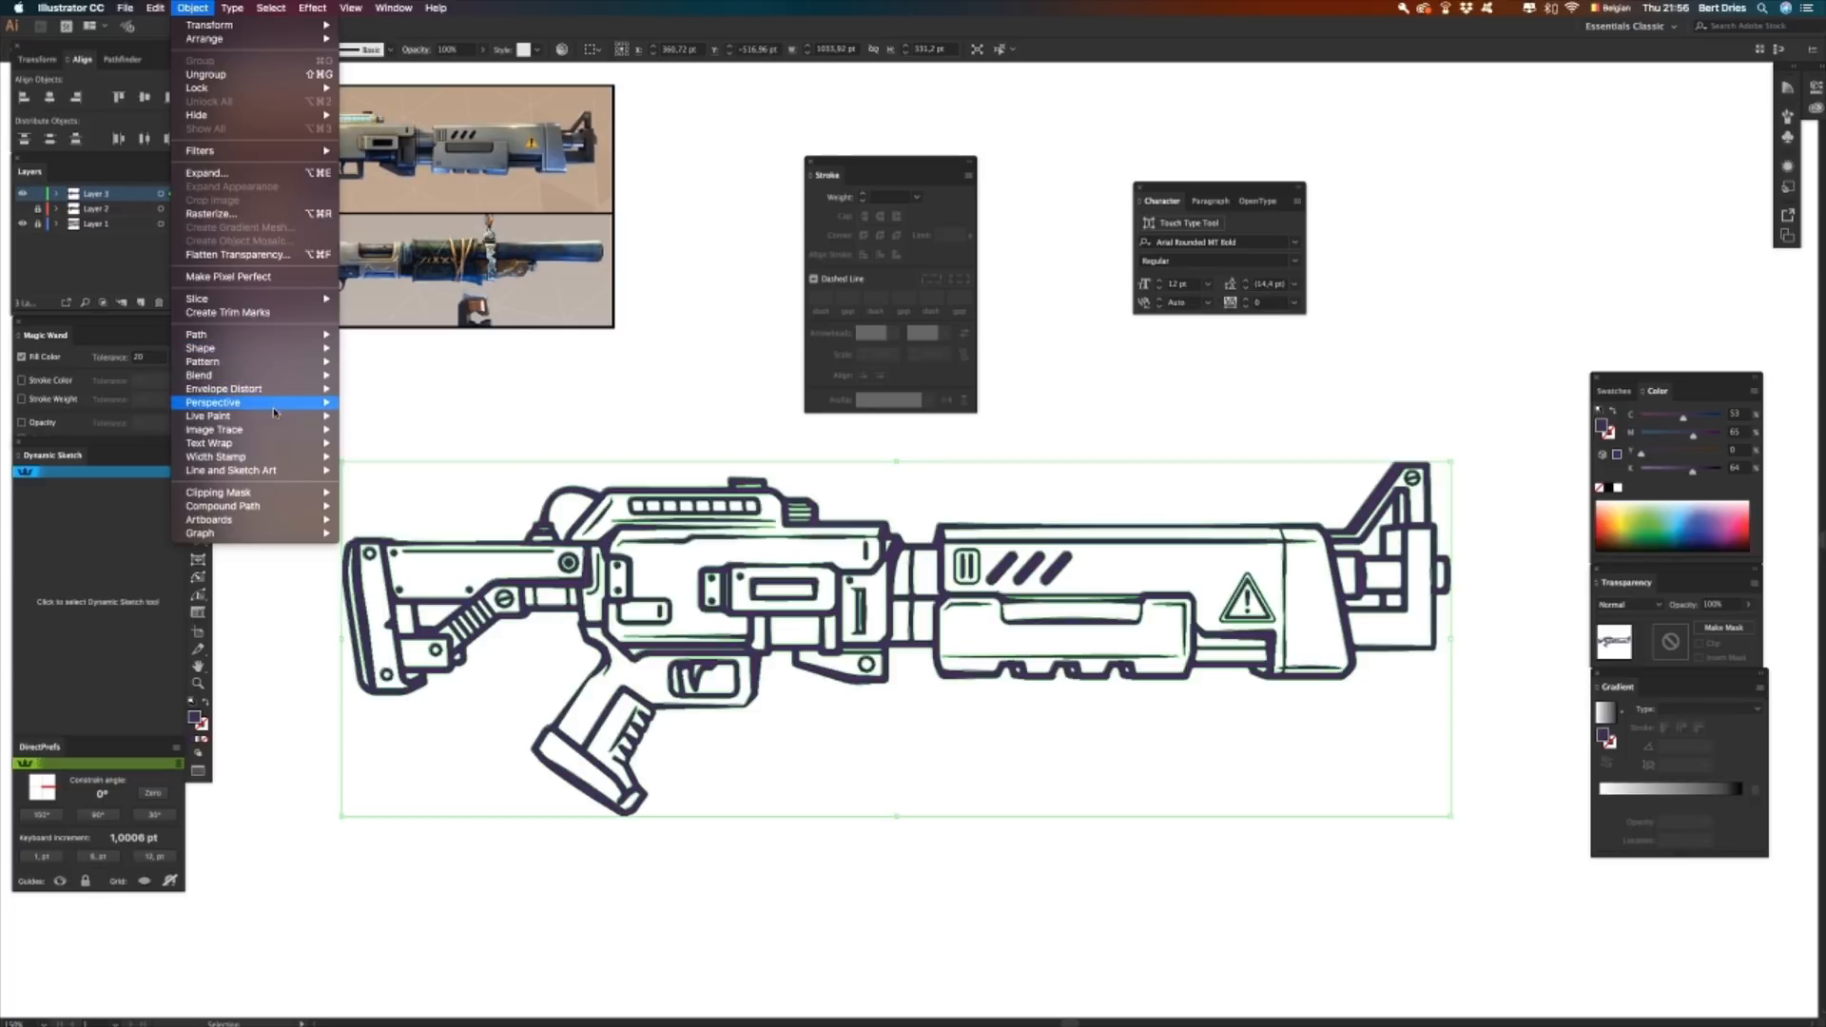
pyautogui.moveTo(276, 415)
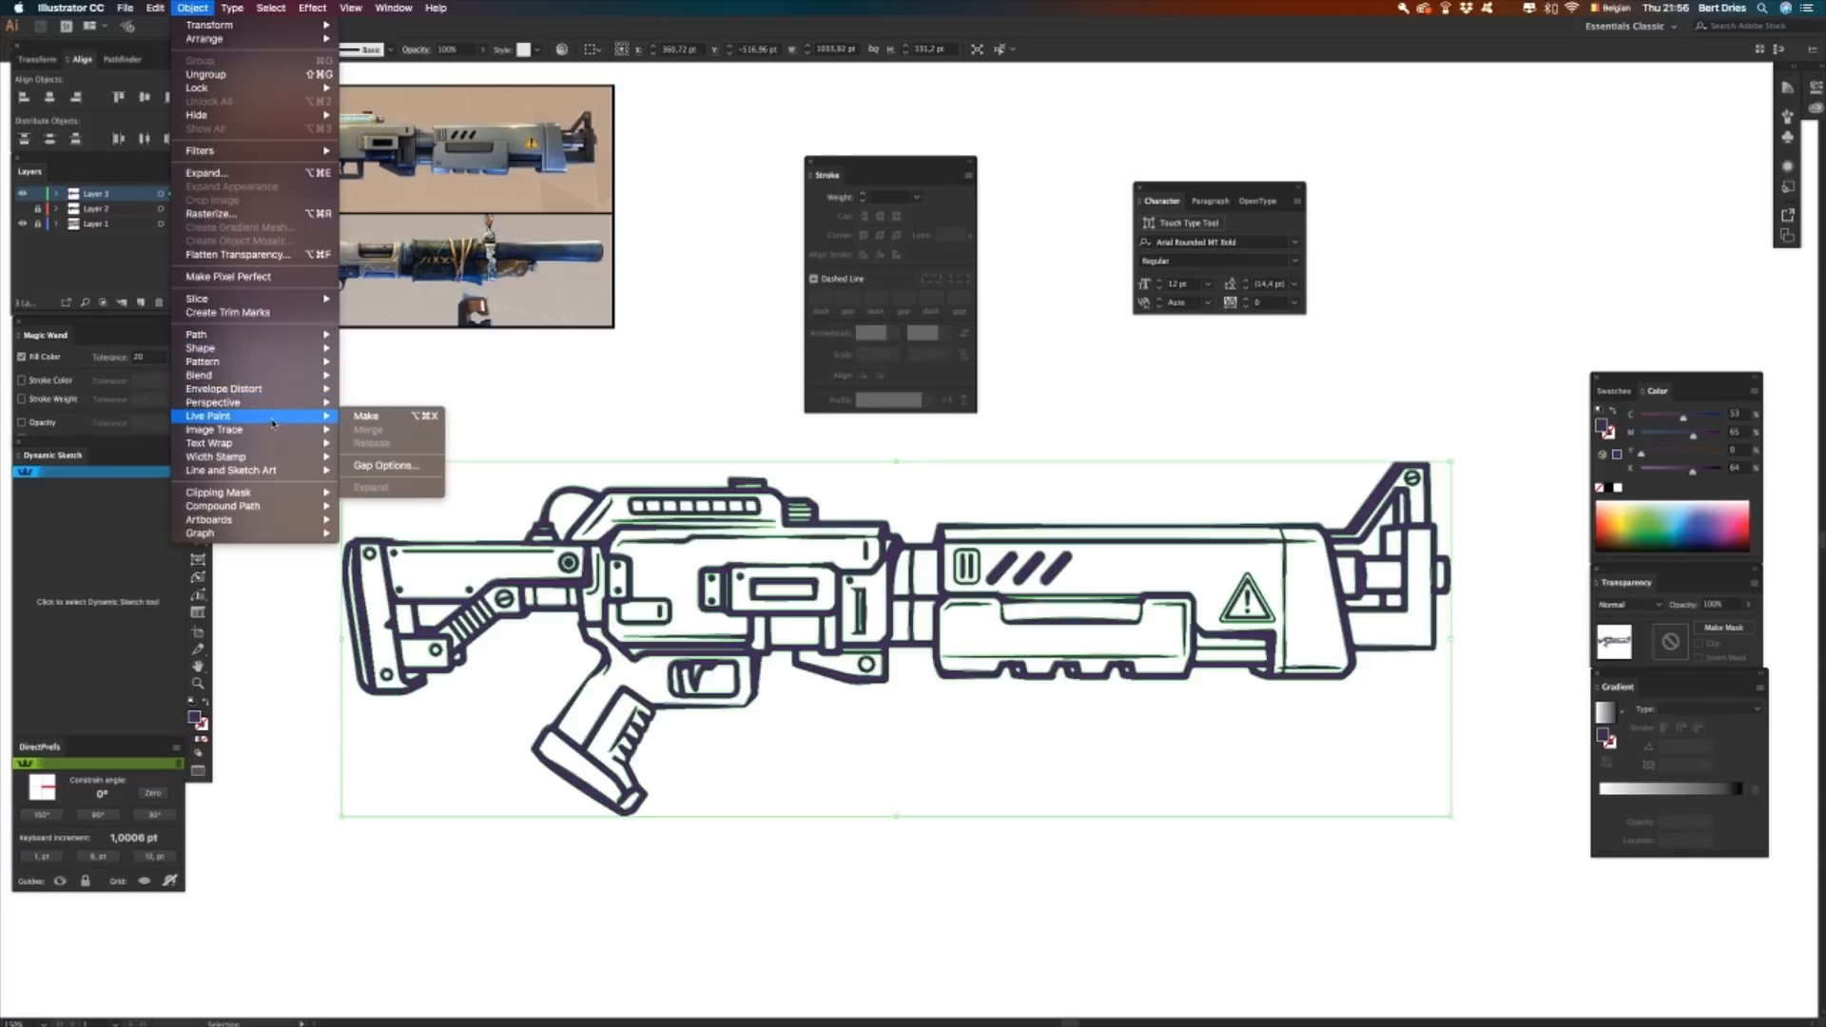
pyautogui.click(404, 420)
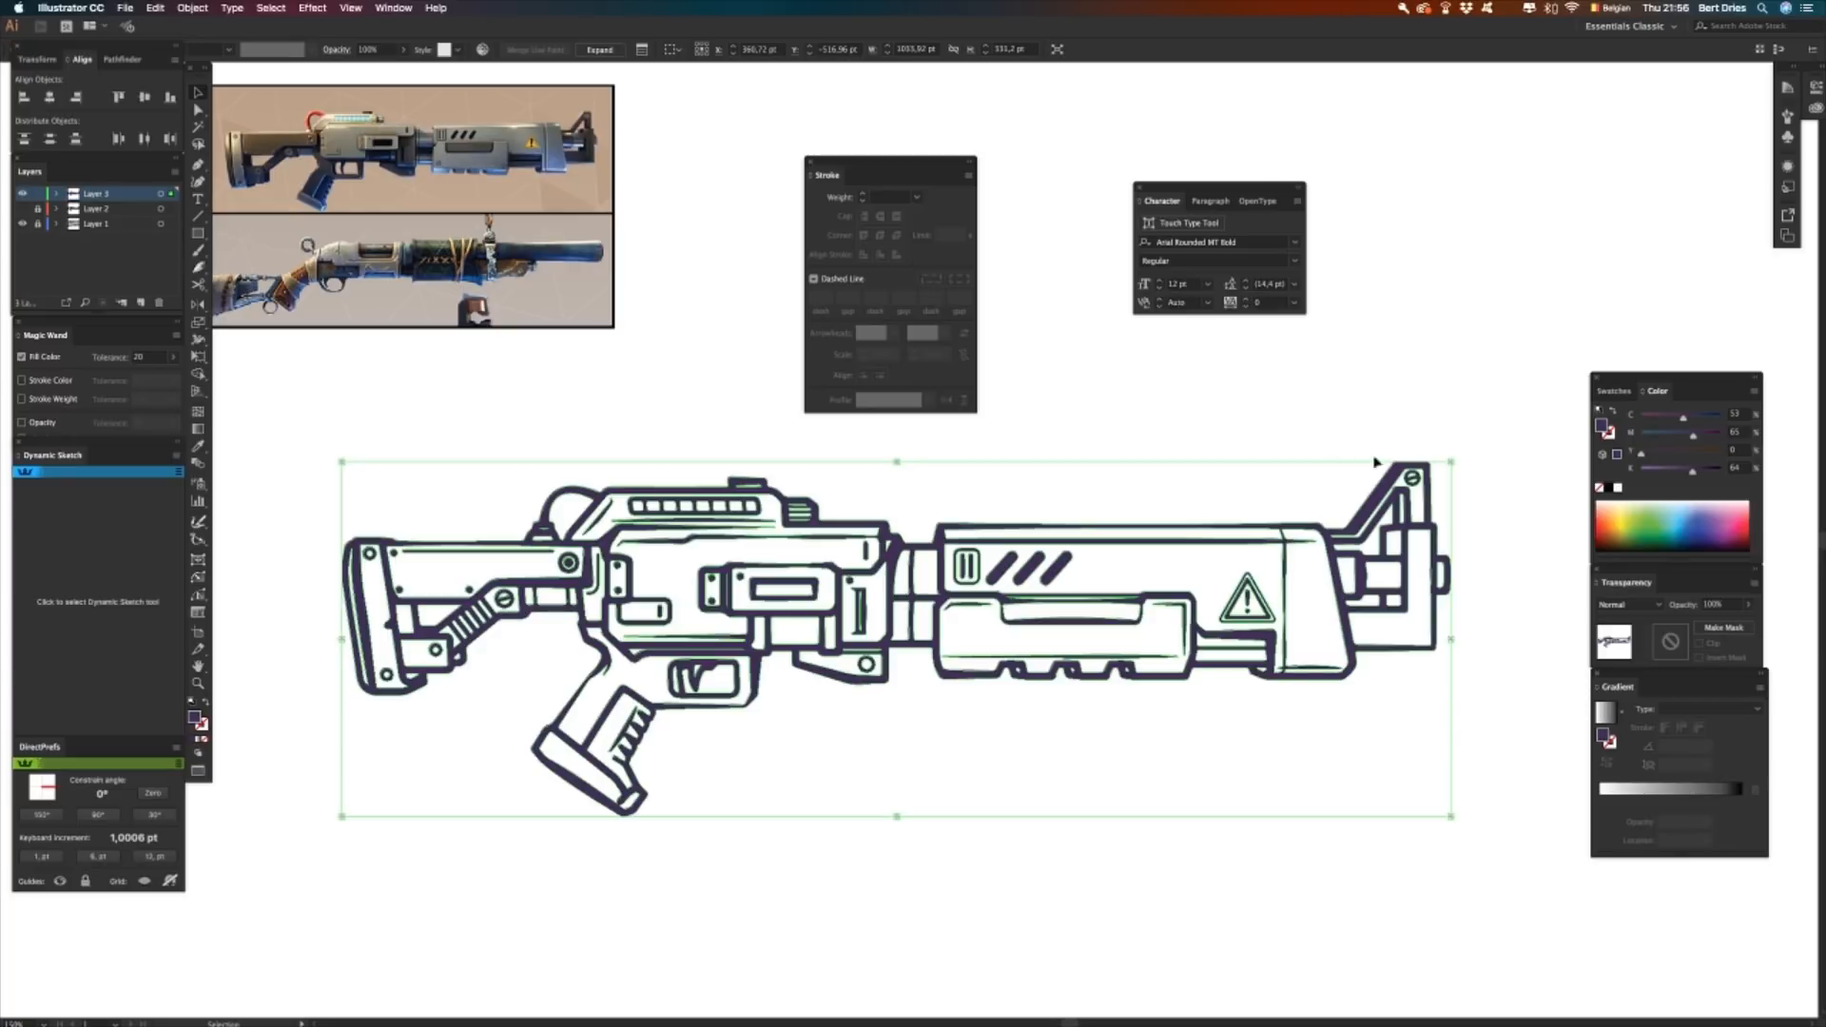
pyautogui.click(728, 452)
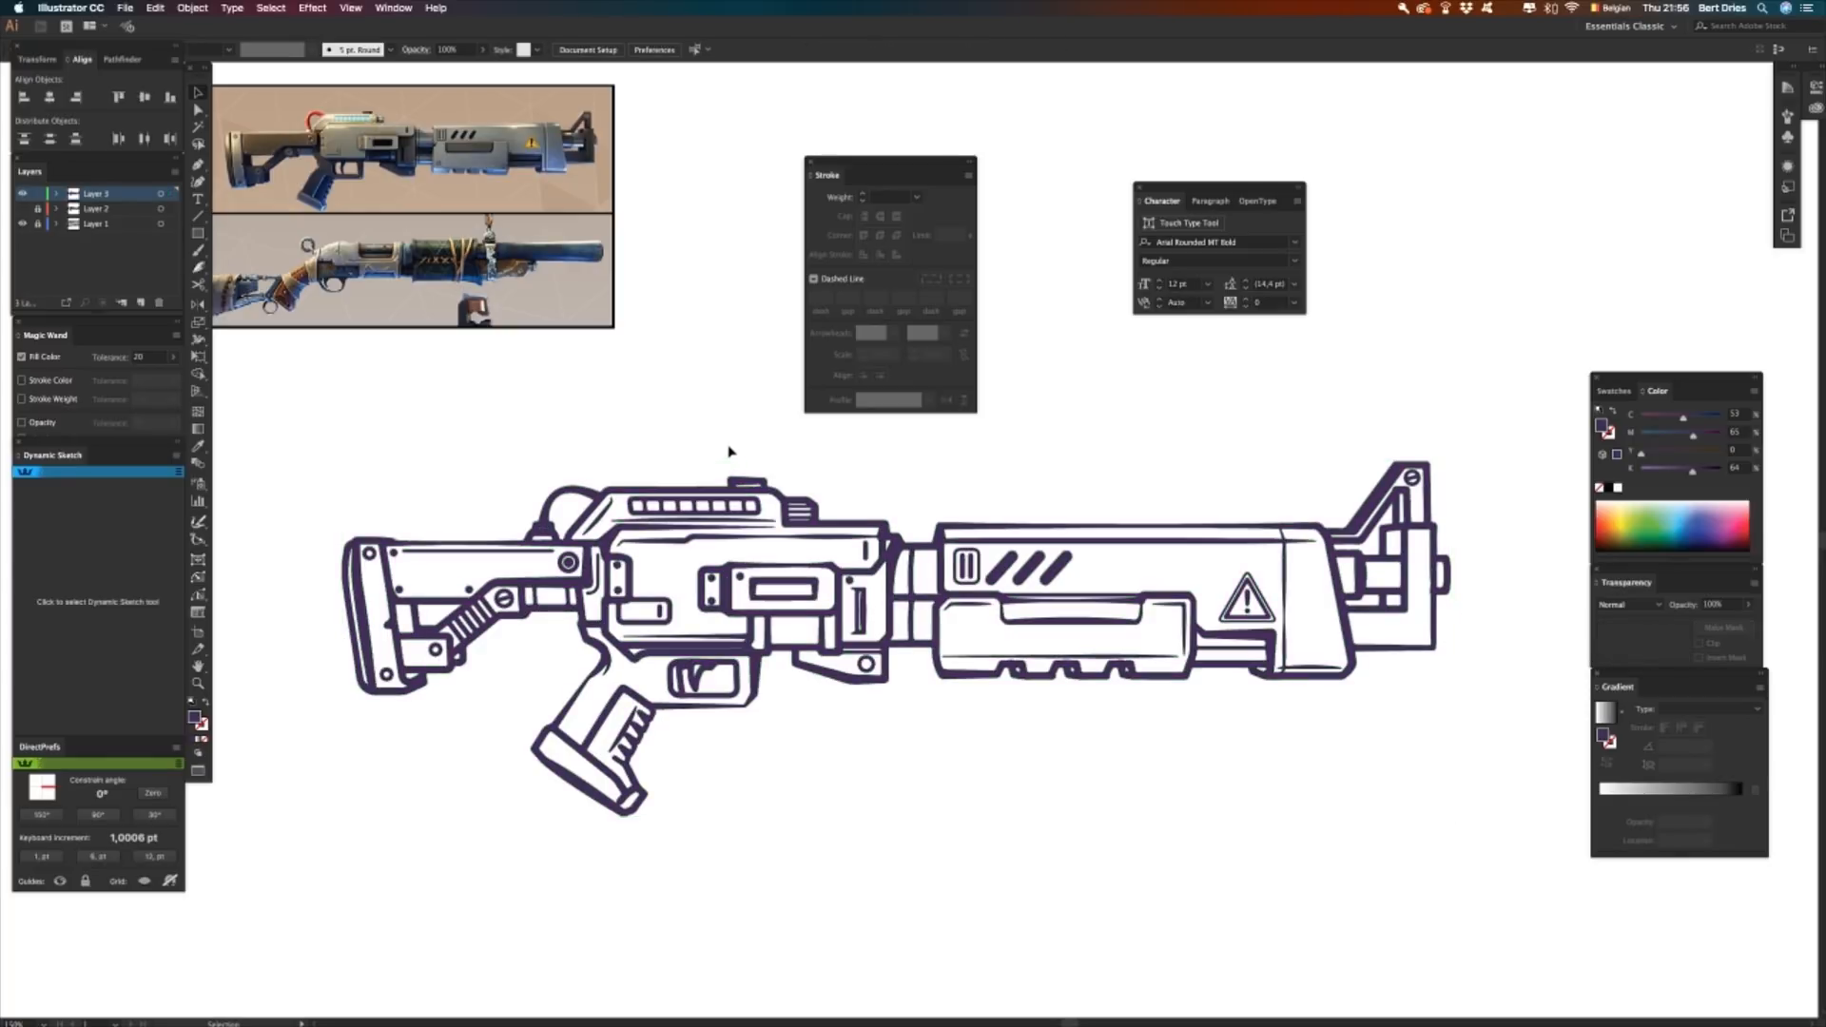
# - Fill the receiver, its top housing and the main barrel shroud with a light grey swatch using the Live Paint Bucket
pyautogui.click(1617, 390)
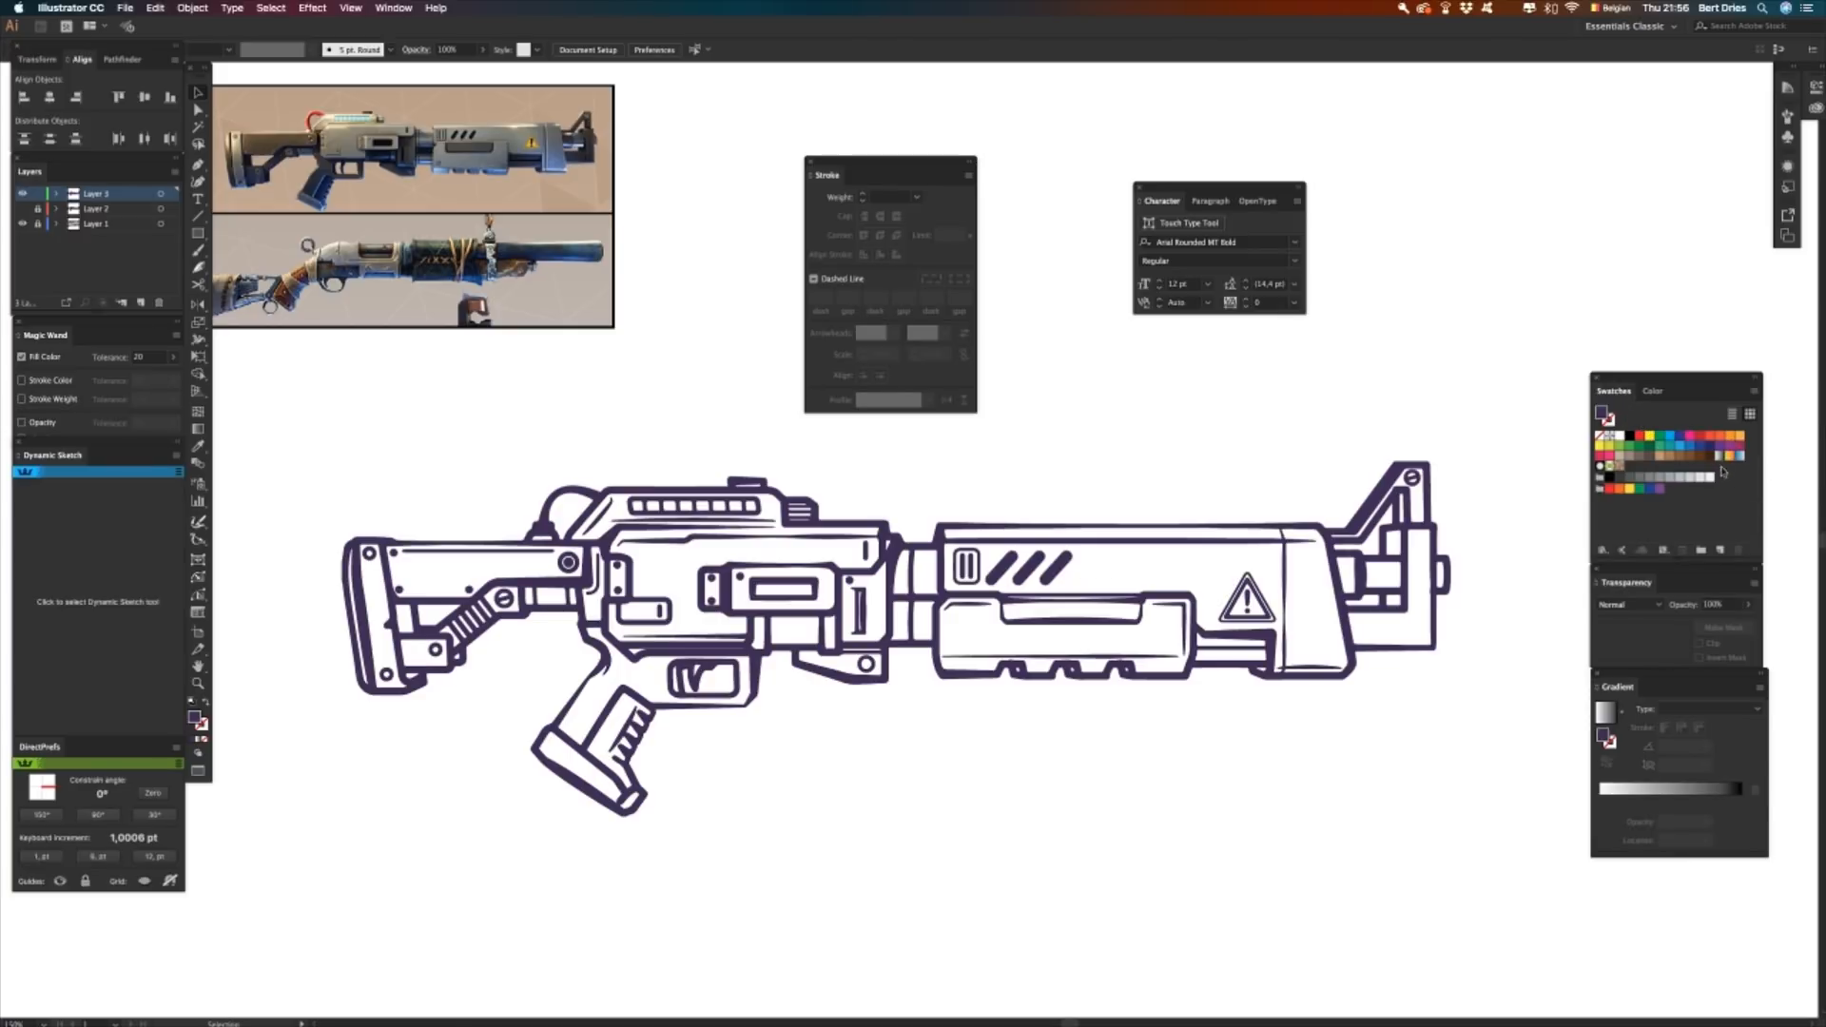
pyautogui.click(1680, 477)
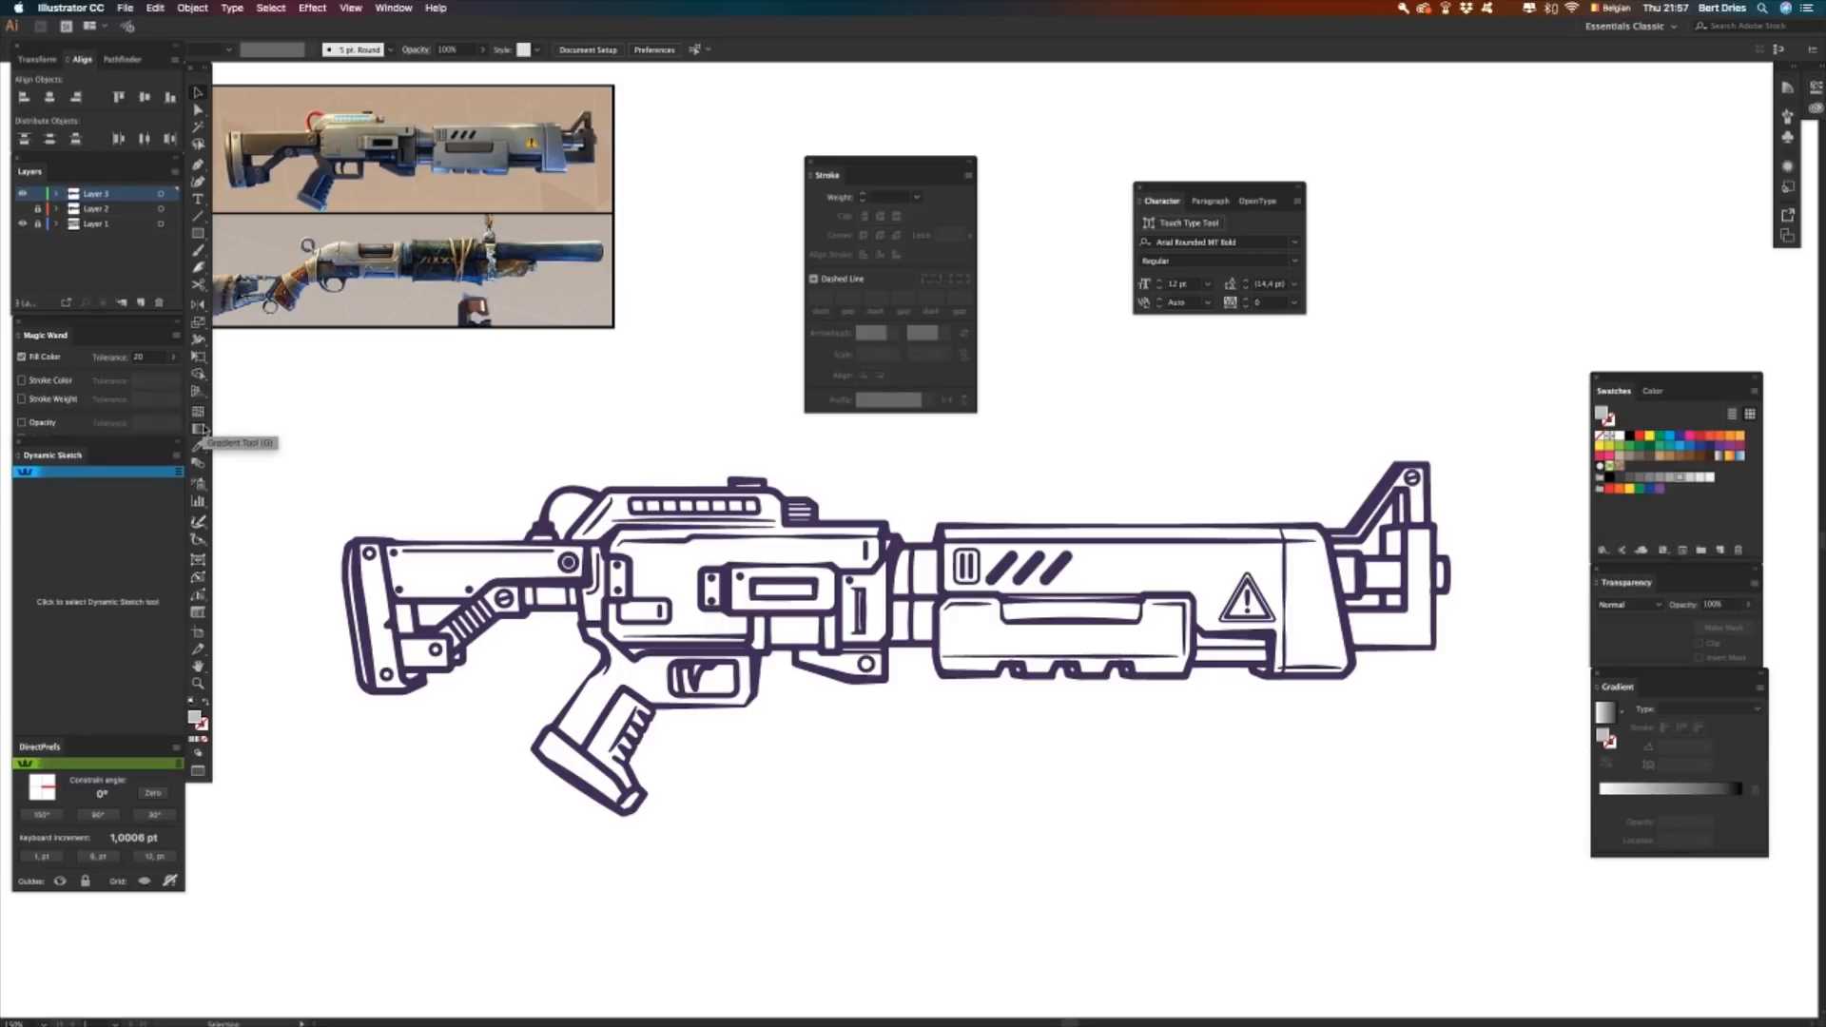
pyautogui.click(198, 375)
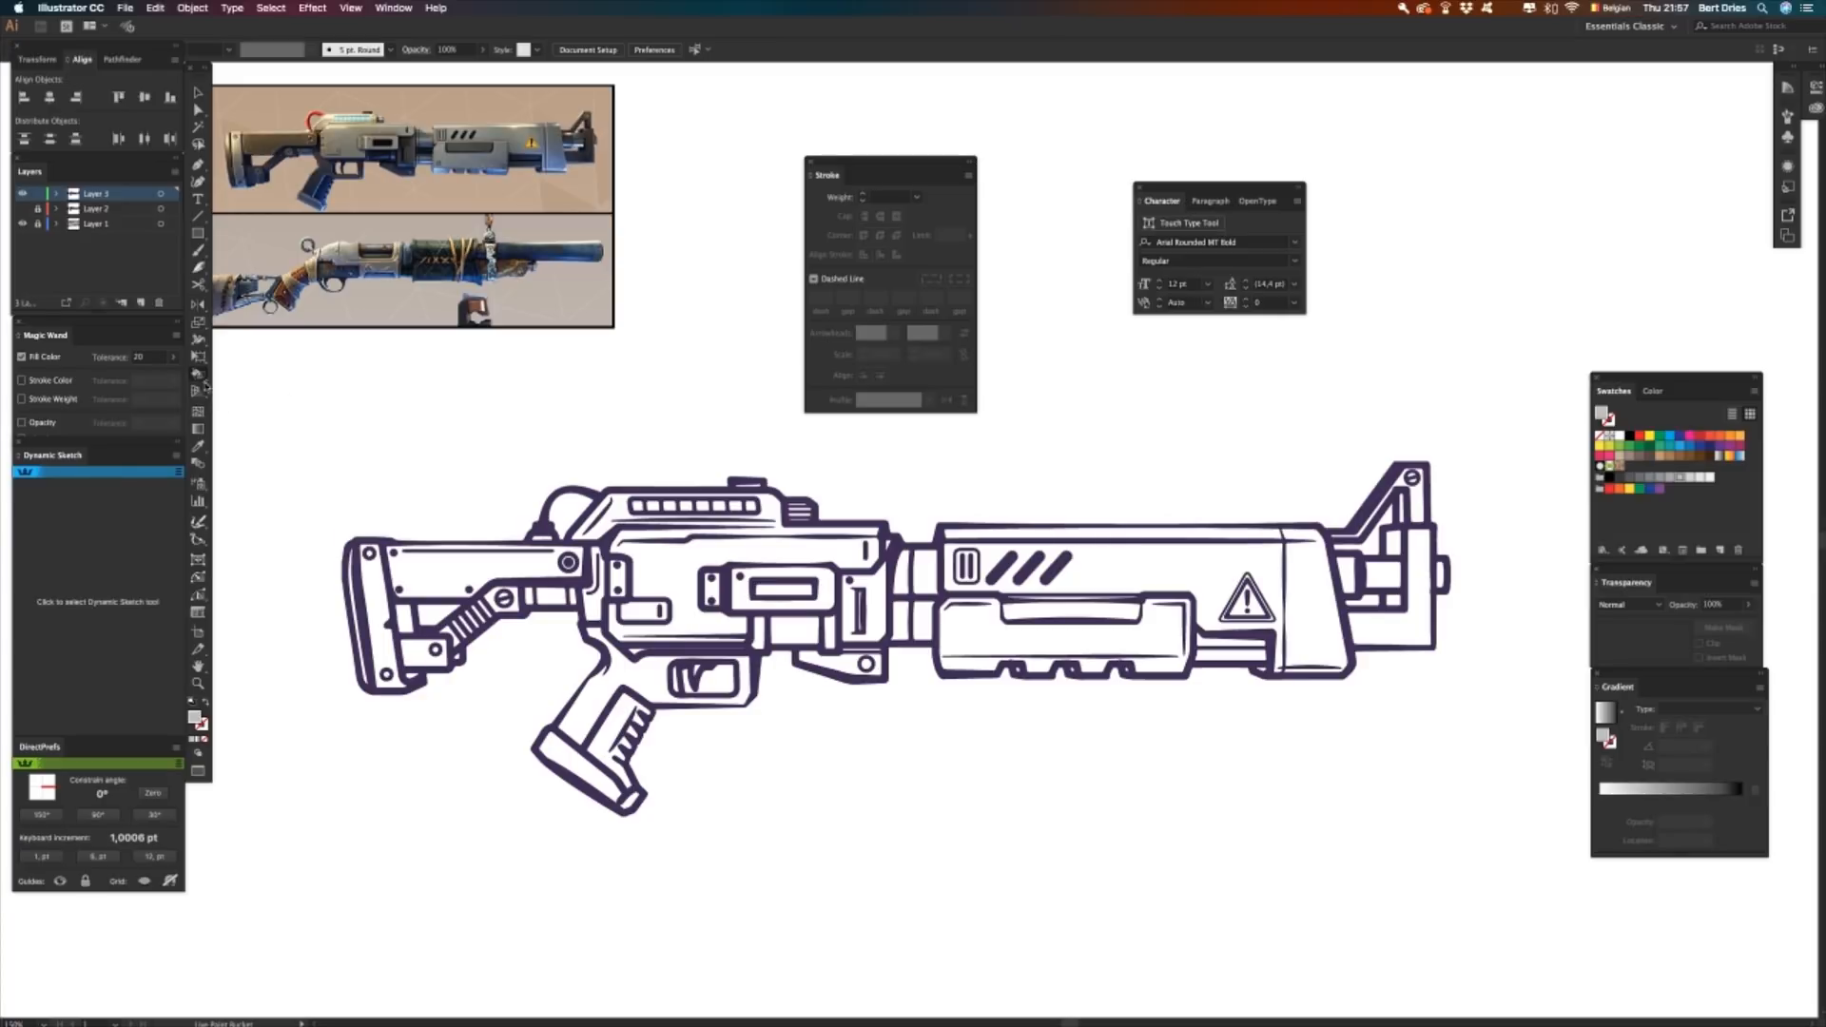
pyautogui.click(711, 594)
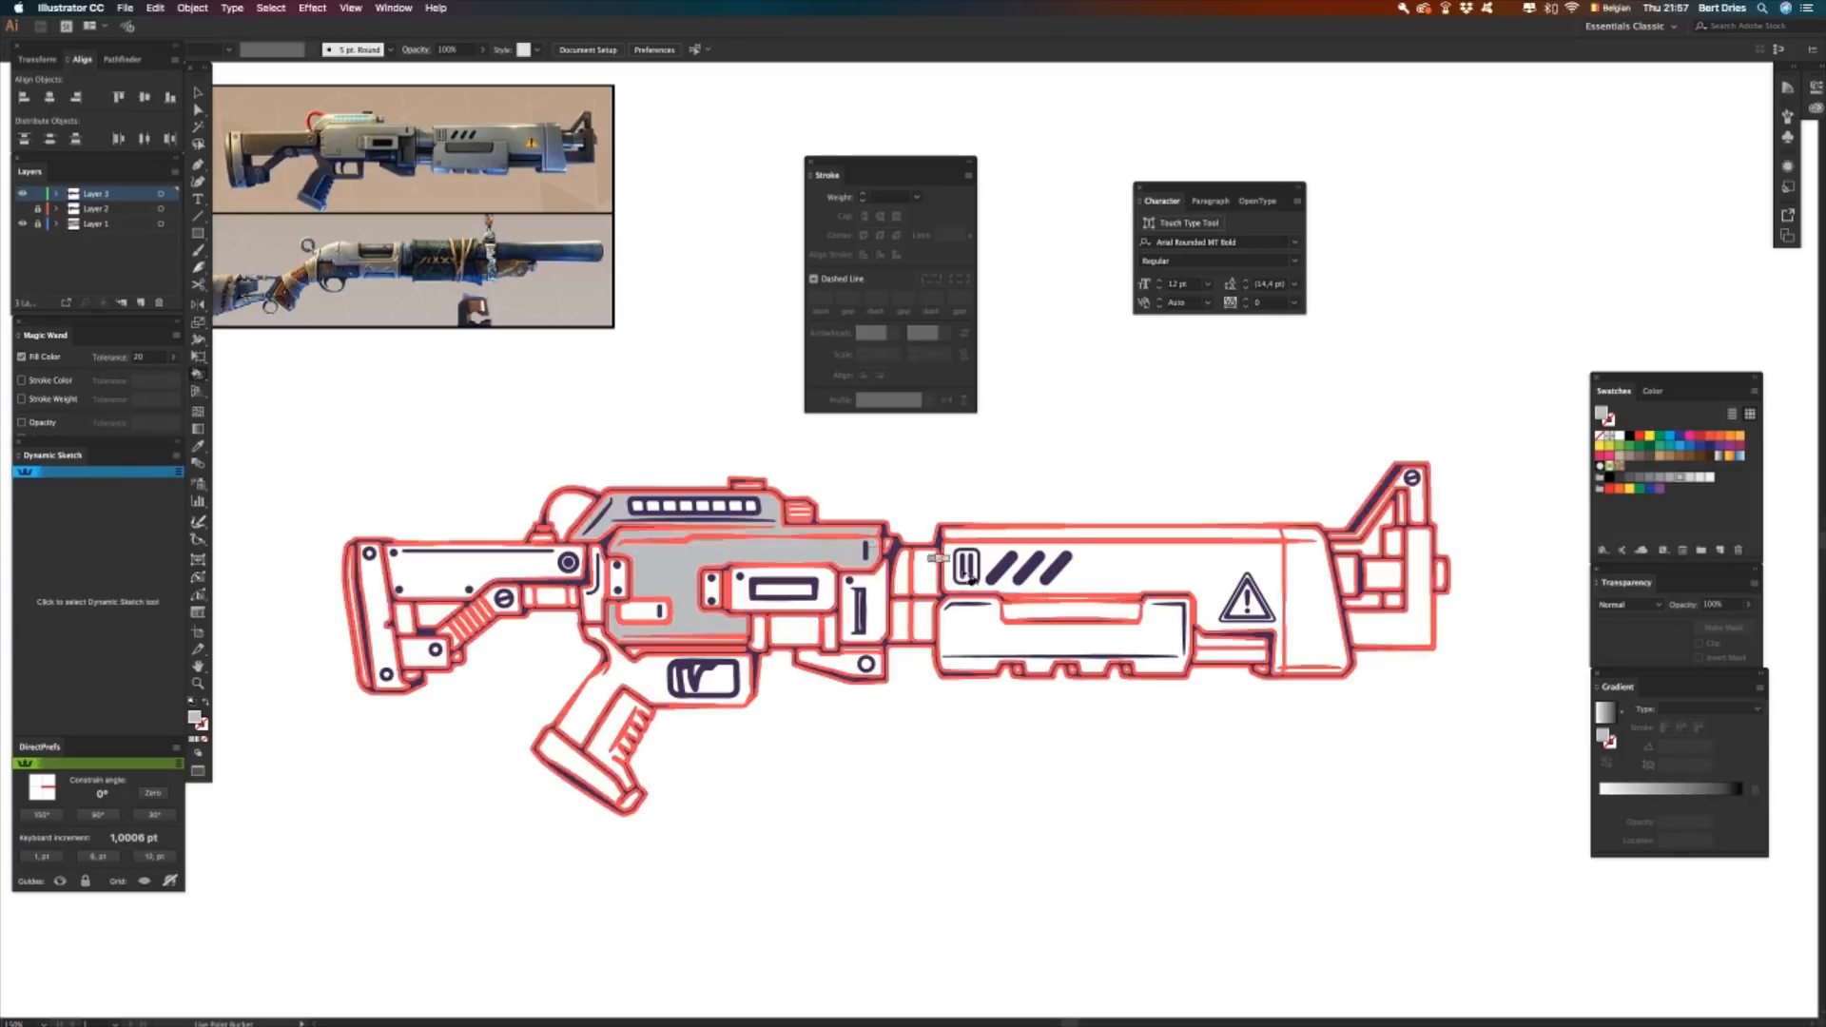
pyautogui.click(1119, 576)
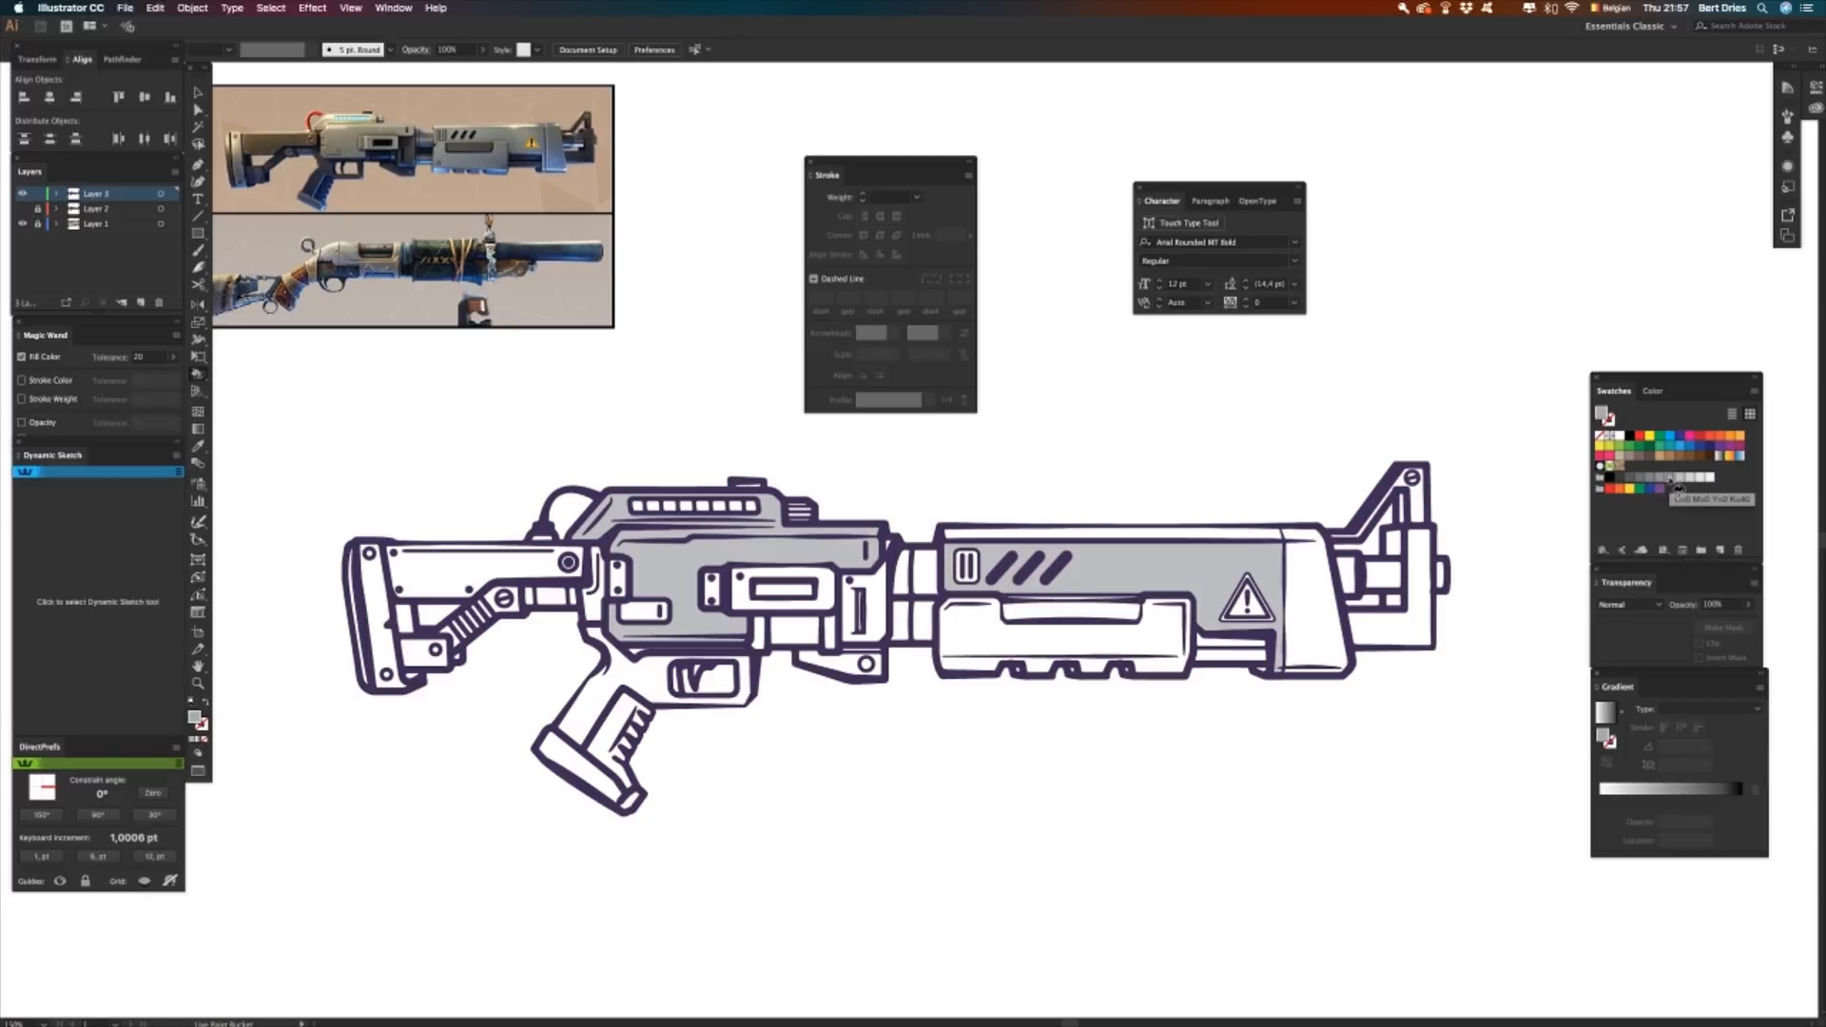
# - Fill the barrel shroud's front section, its thin top strip and the fore-end grip with lighter grey swatches
pyautogui.press('Left')
pyautogui.press('Left')
pyautogui.press('Left')
pyautogui.press('Left')
pyautogui.press('Right')
pyautogui.press('Right')
pyautogui.press('Right')
pyautogui.press('Right')
pyautogui.press('Left')
pyautogui.press('Left')
pyautogui.press('Left')
pyautogui.press('Left')
pyautogui.press('Right')
pyautogui.press('Right')
pyautogui.press('Right')
pyautogui.press('Left')
pyautogui.press('Left')
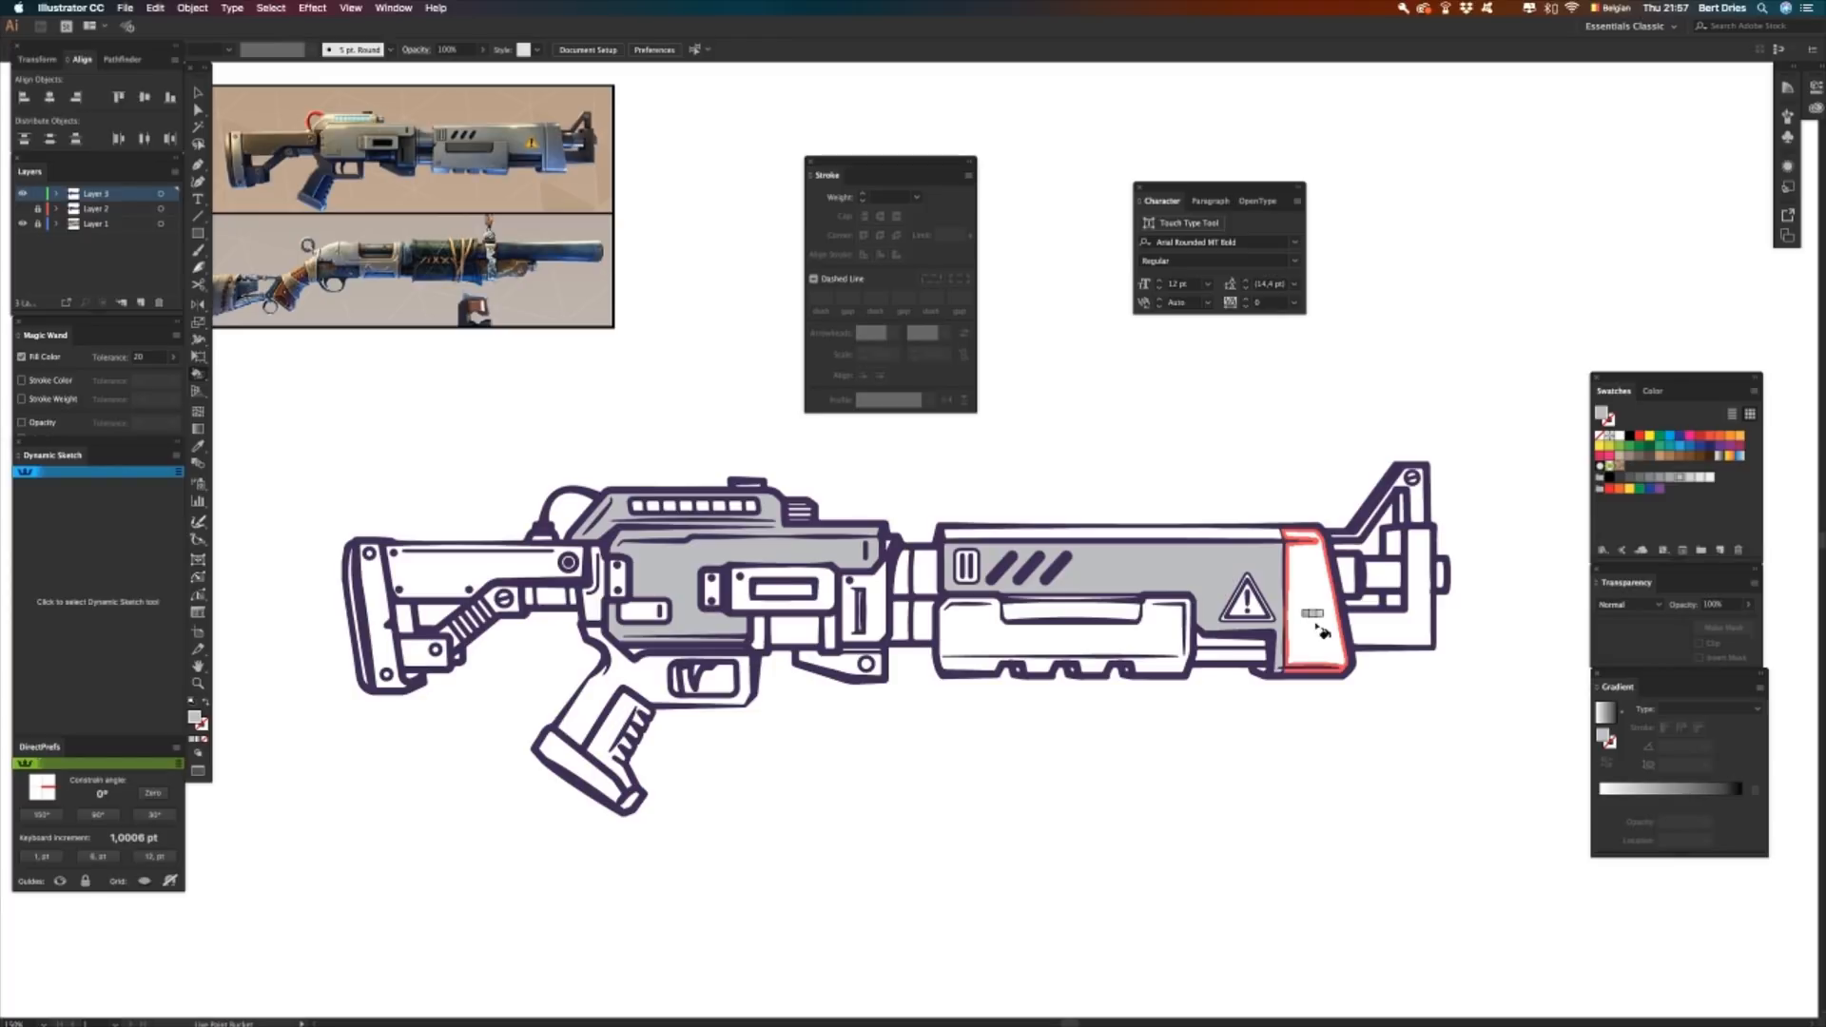
pyautogui.click(1320, 629)
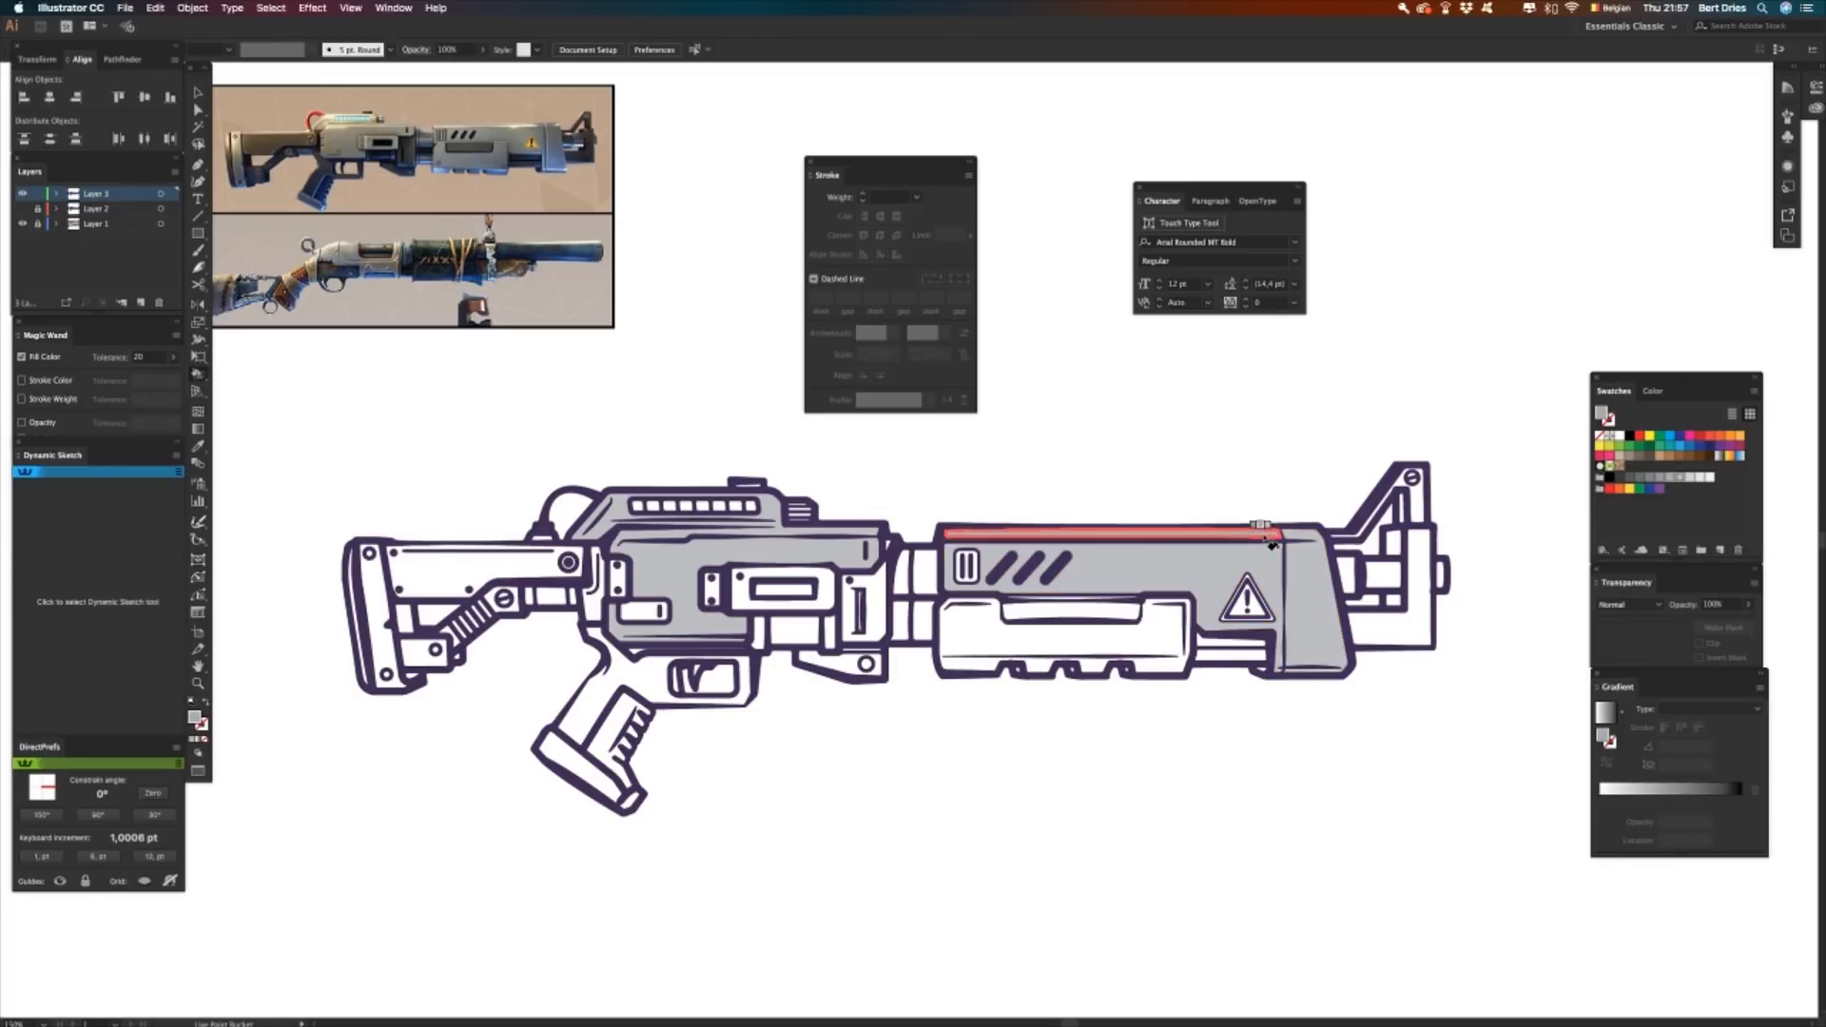
pyautogui.click(1271, 538)
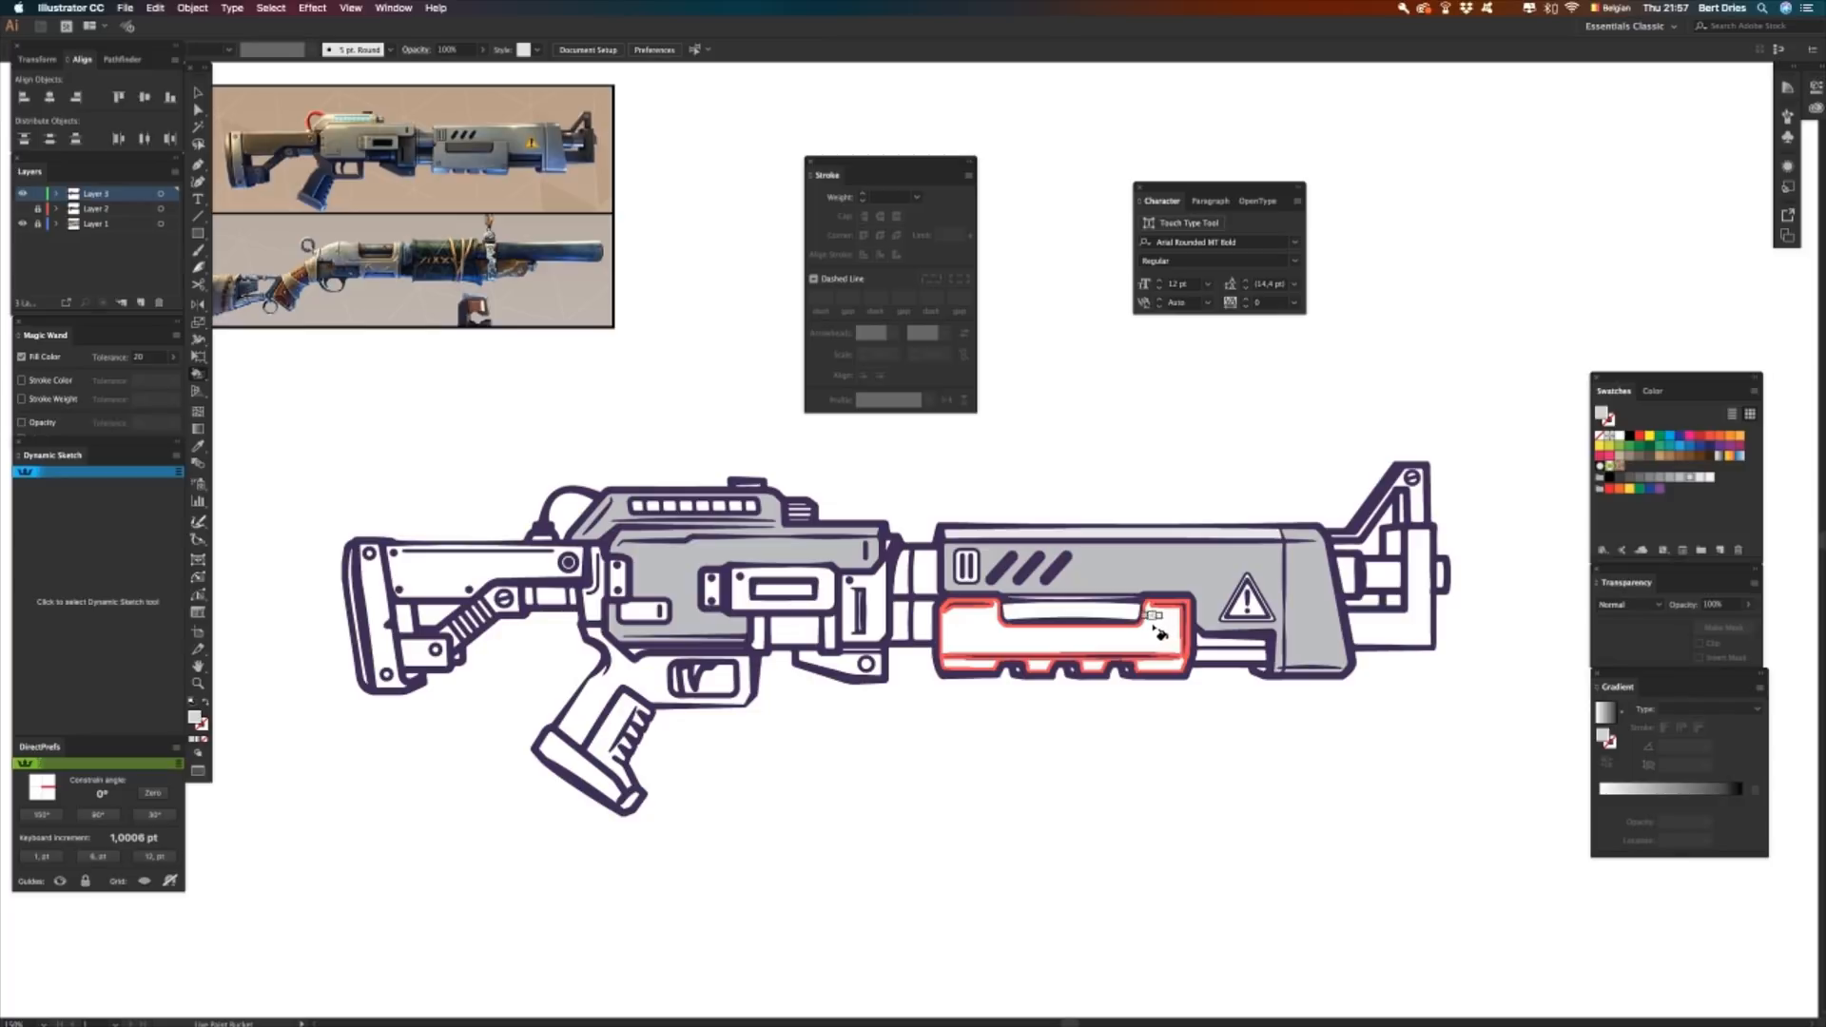
pyautogui.click(1160, 632)
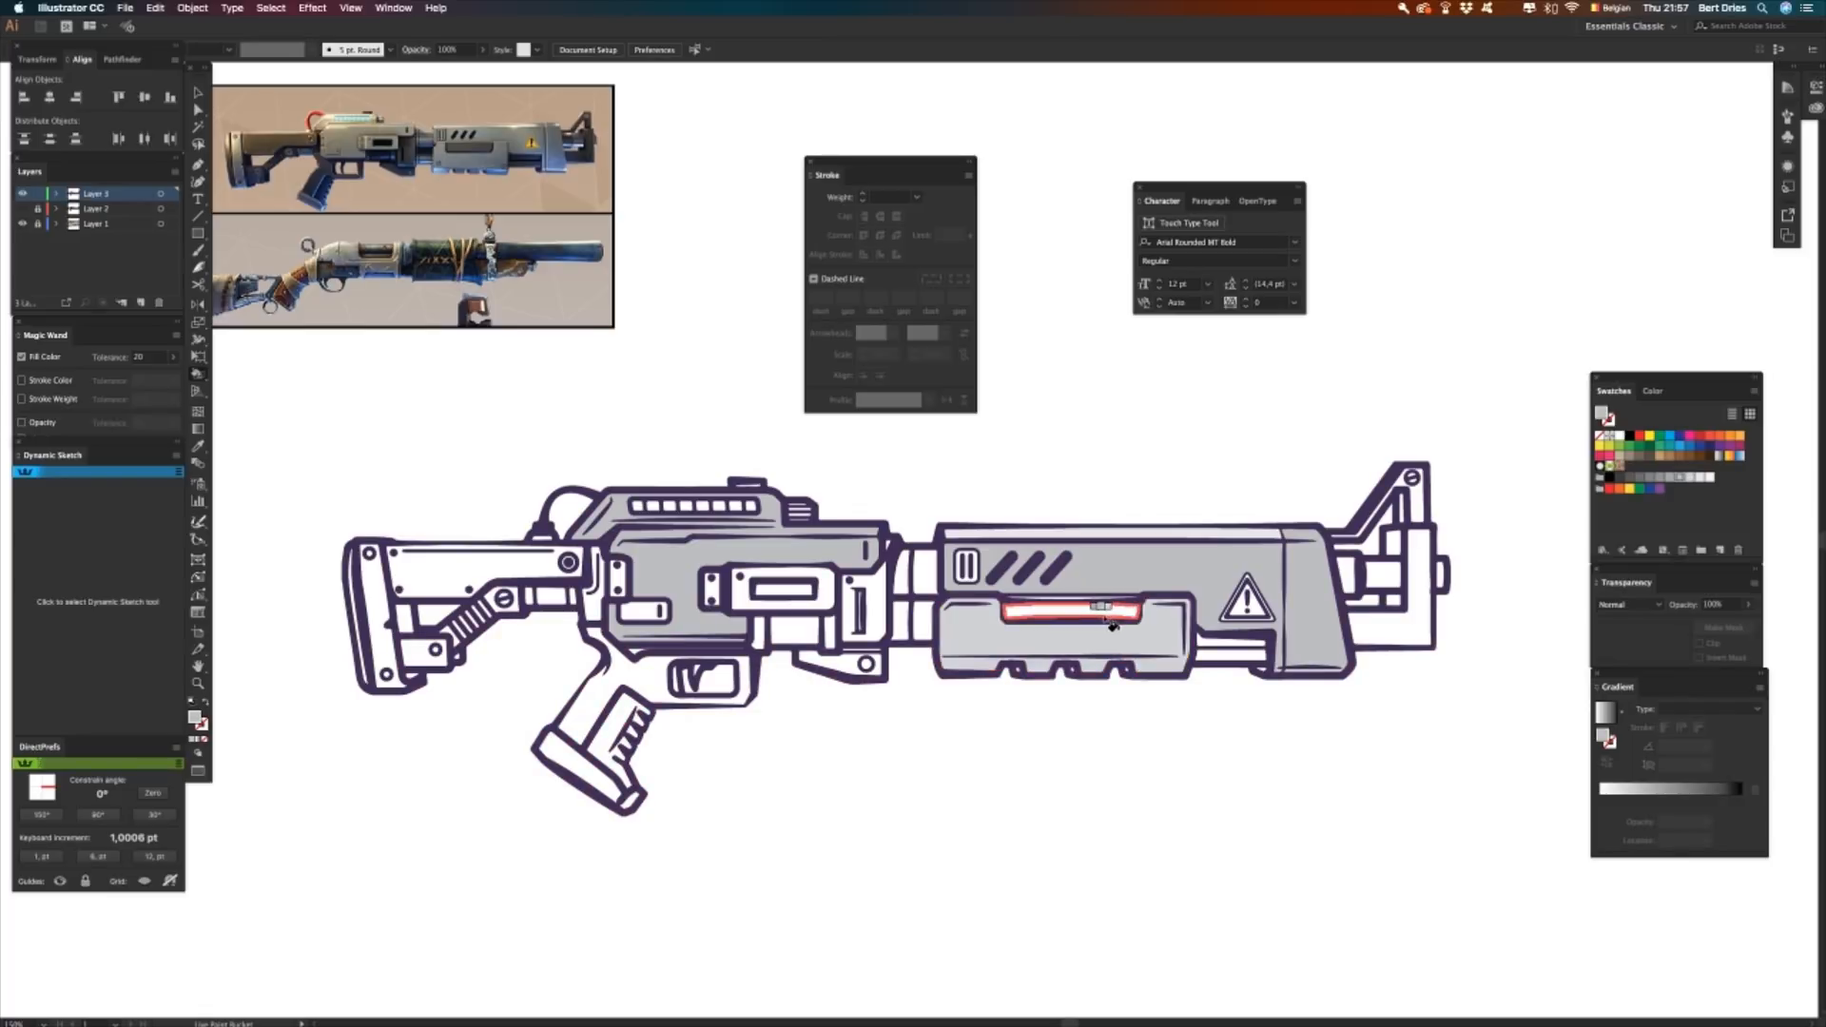
# - Fill the fore-end's recessed slot and the tube sections exposed in front of it with a mid-dark grey
pyautogui.click(1114, 620)
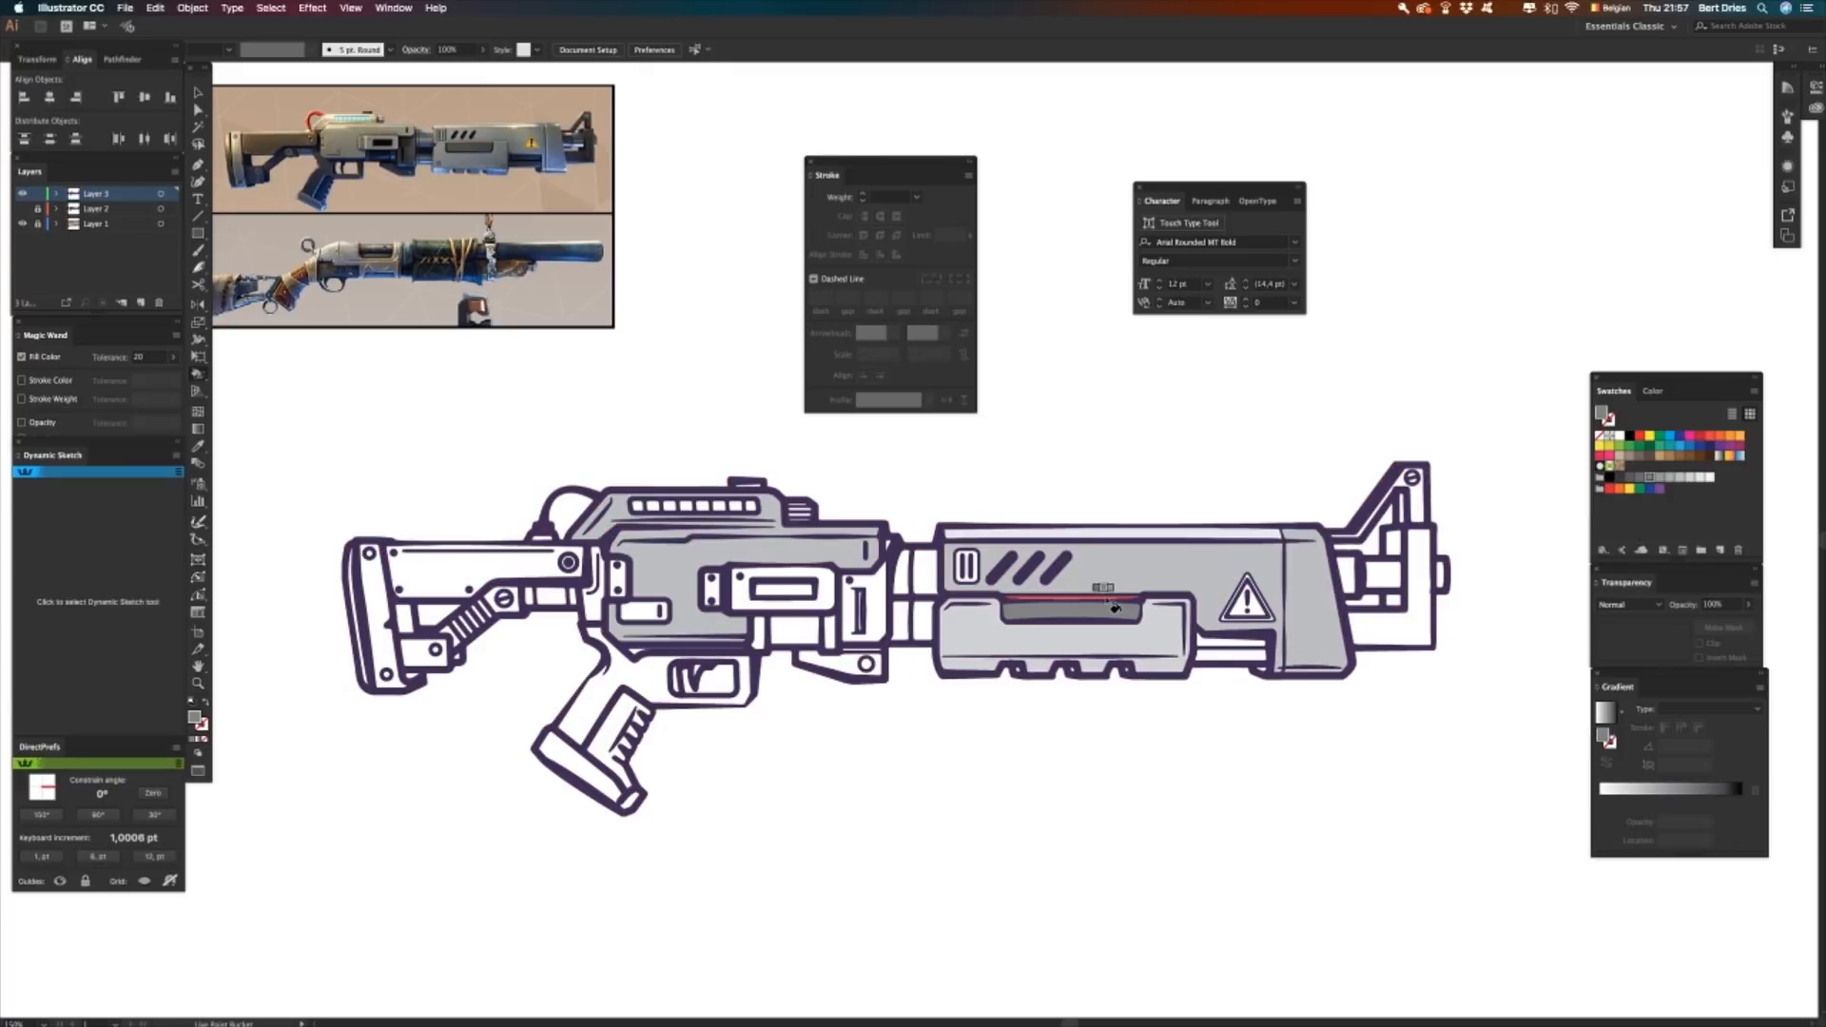
pyautogui.press('Right')
pyautogui.press('Right')
pyautogui.press('Right')
pyautogui.press('Right')
pyautogui.click(1183, 624)
pyautogui.press('Left')
pyautogui.press('Left')
pyautogui.press('Left')
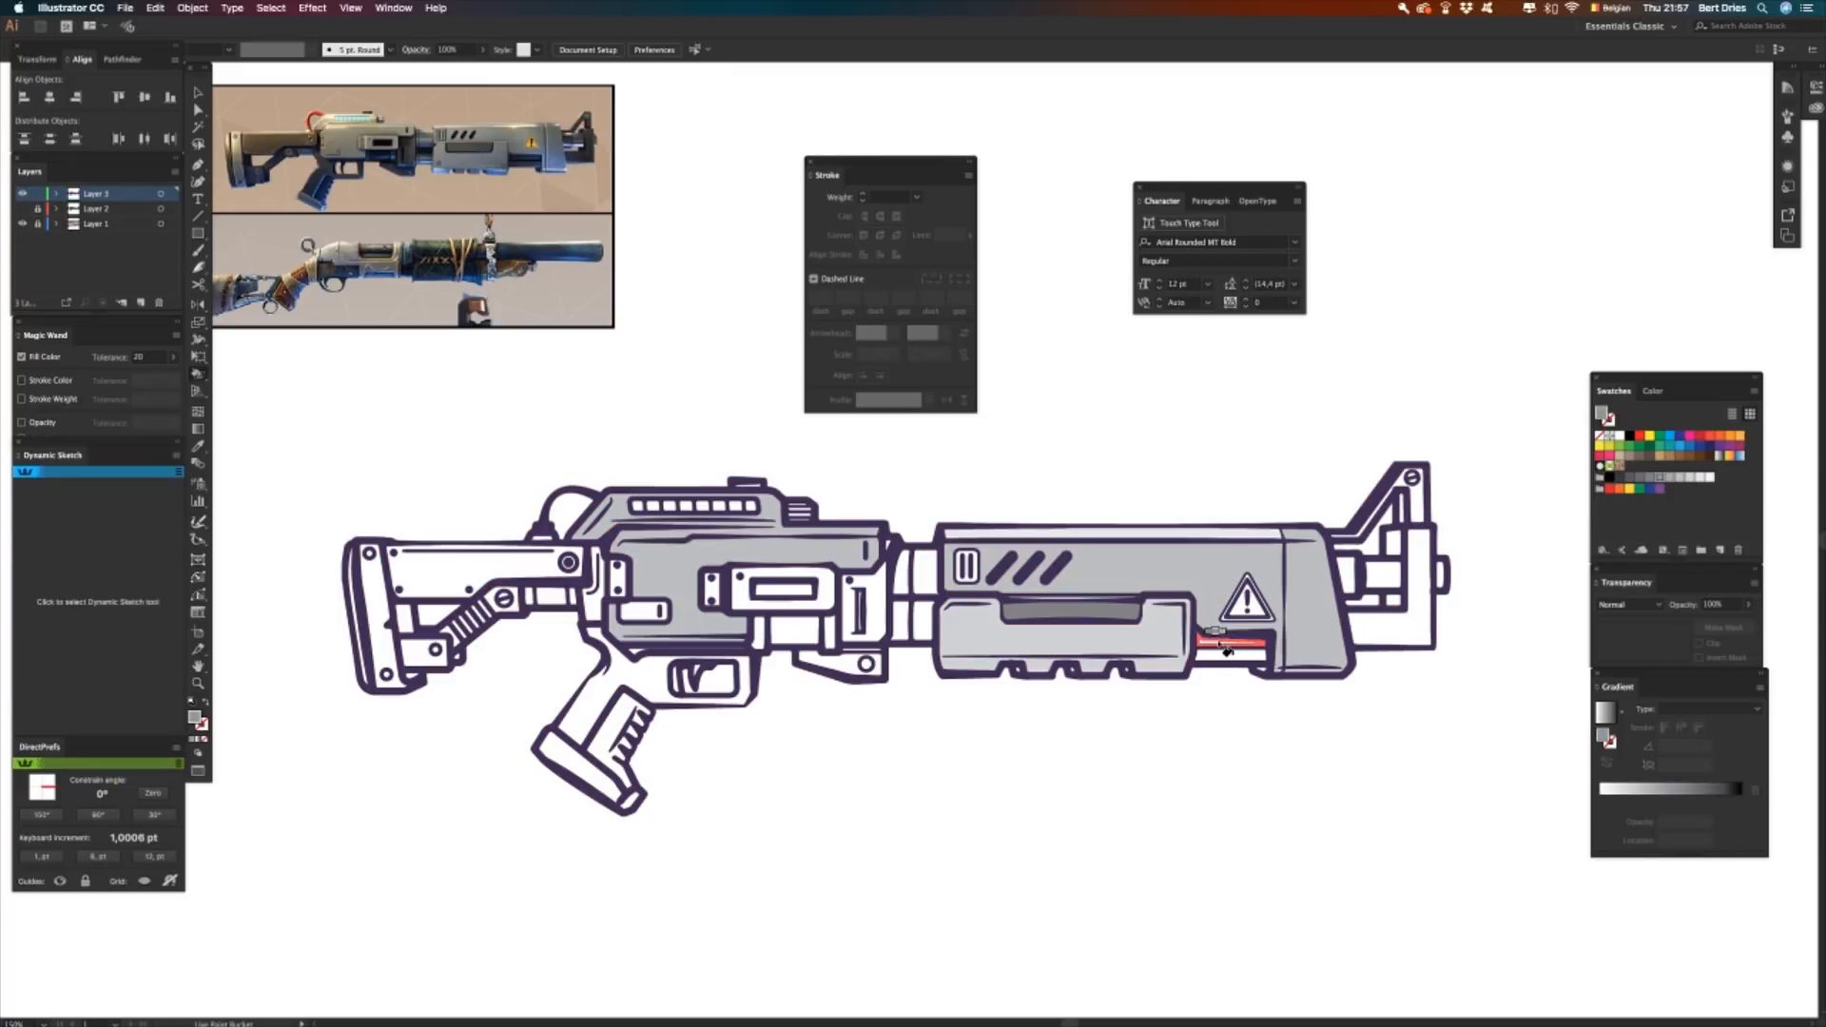
pyautogui.click(1225, 650)
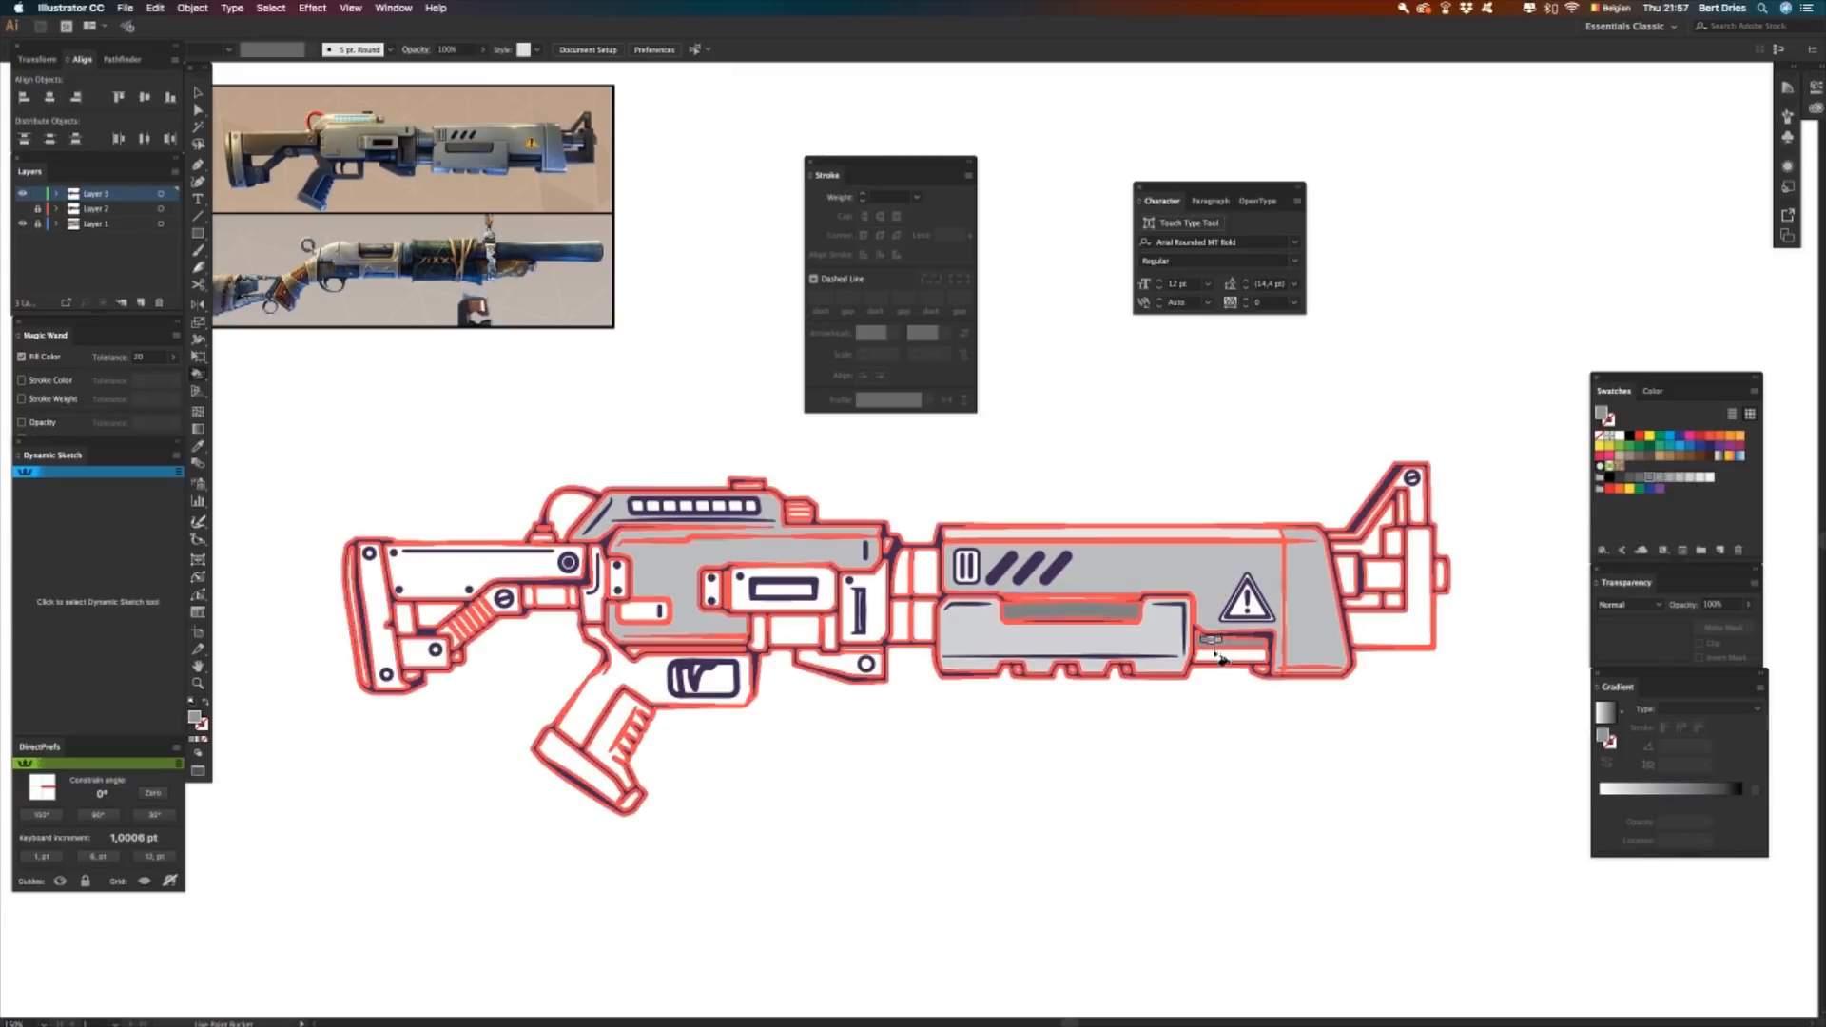
# - Fill the front sight block, the small gaps around it and the muzzle tip with dark grey swatches
pyautogui.click(1404, 614)
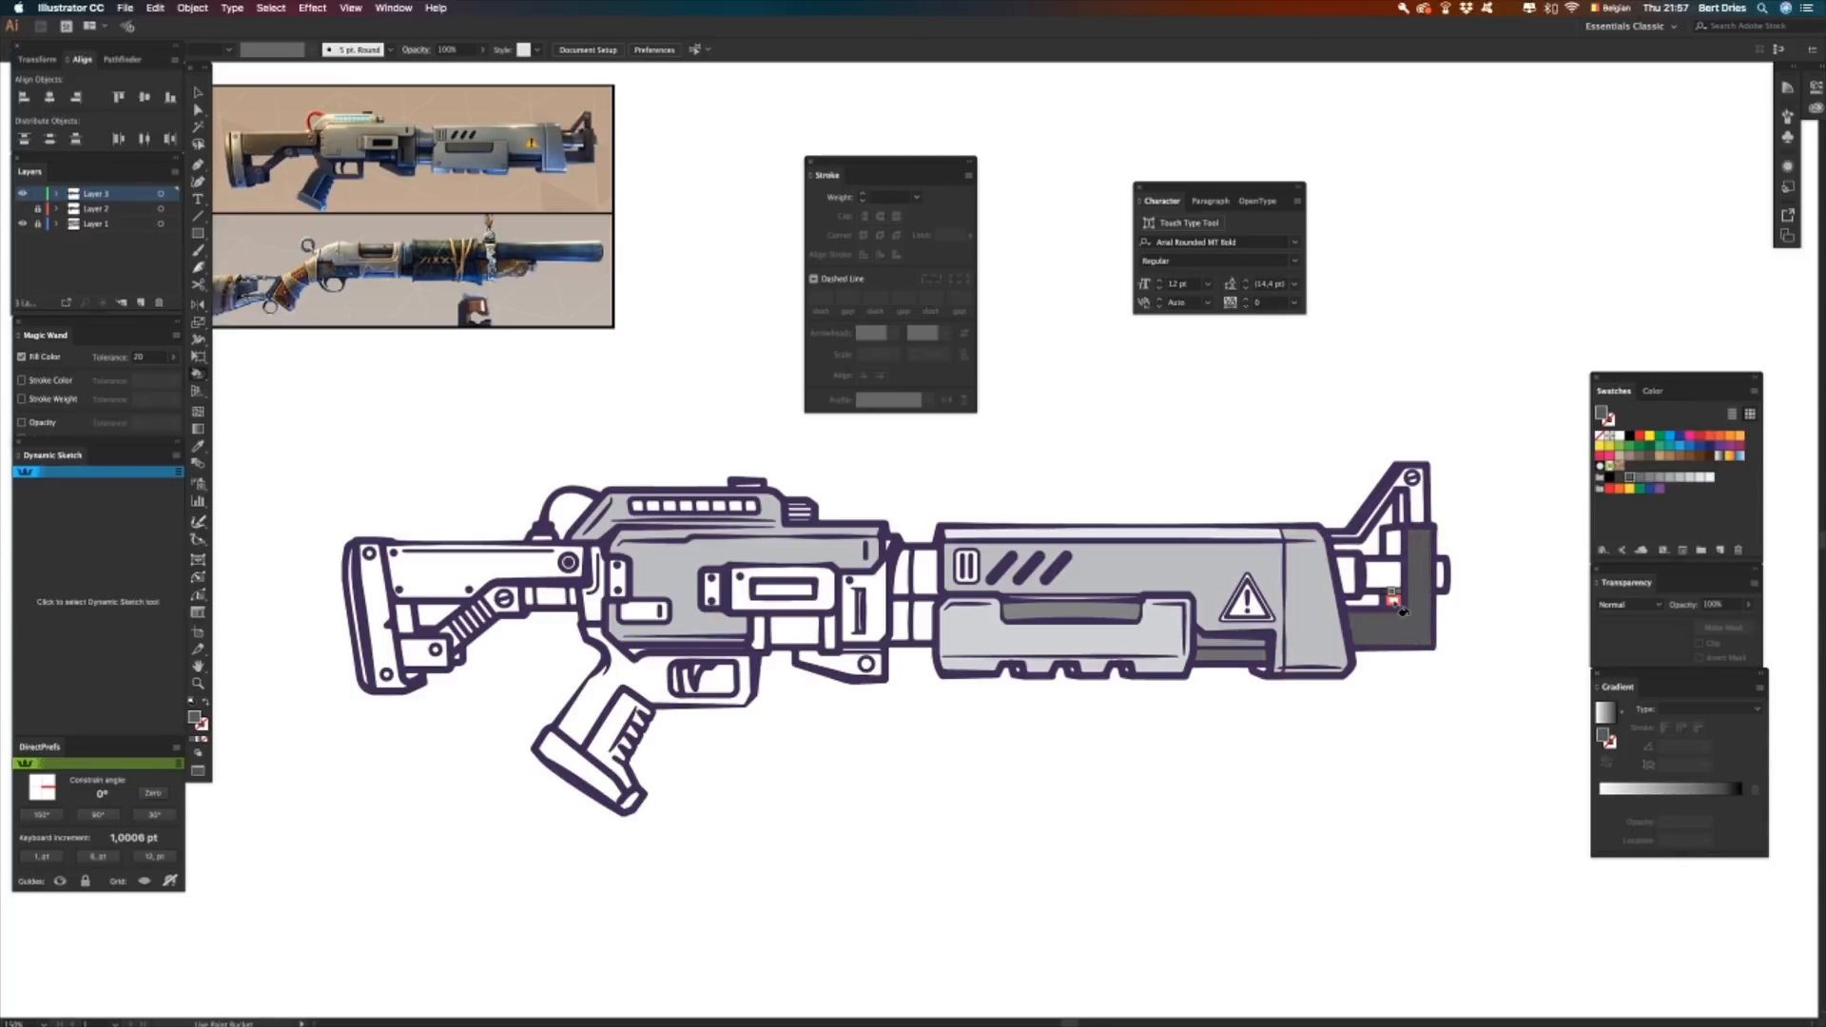
pyautogui.press('Left')
pyautogui.click(1396, 604)
pyautogui.press('Up')
pyautogui.click(1394, 545)
pyautogui.click(1622, 478)
pyautogui.click(1395, 544)
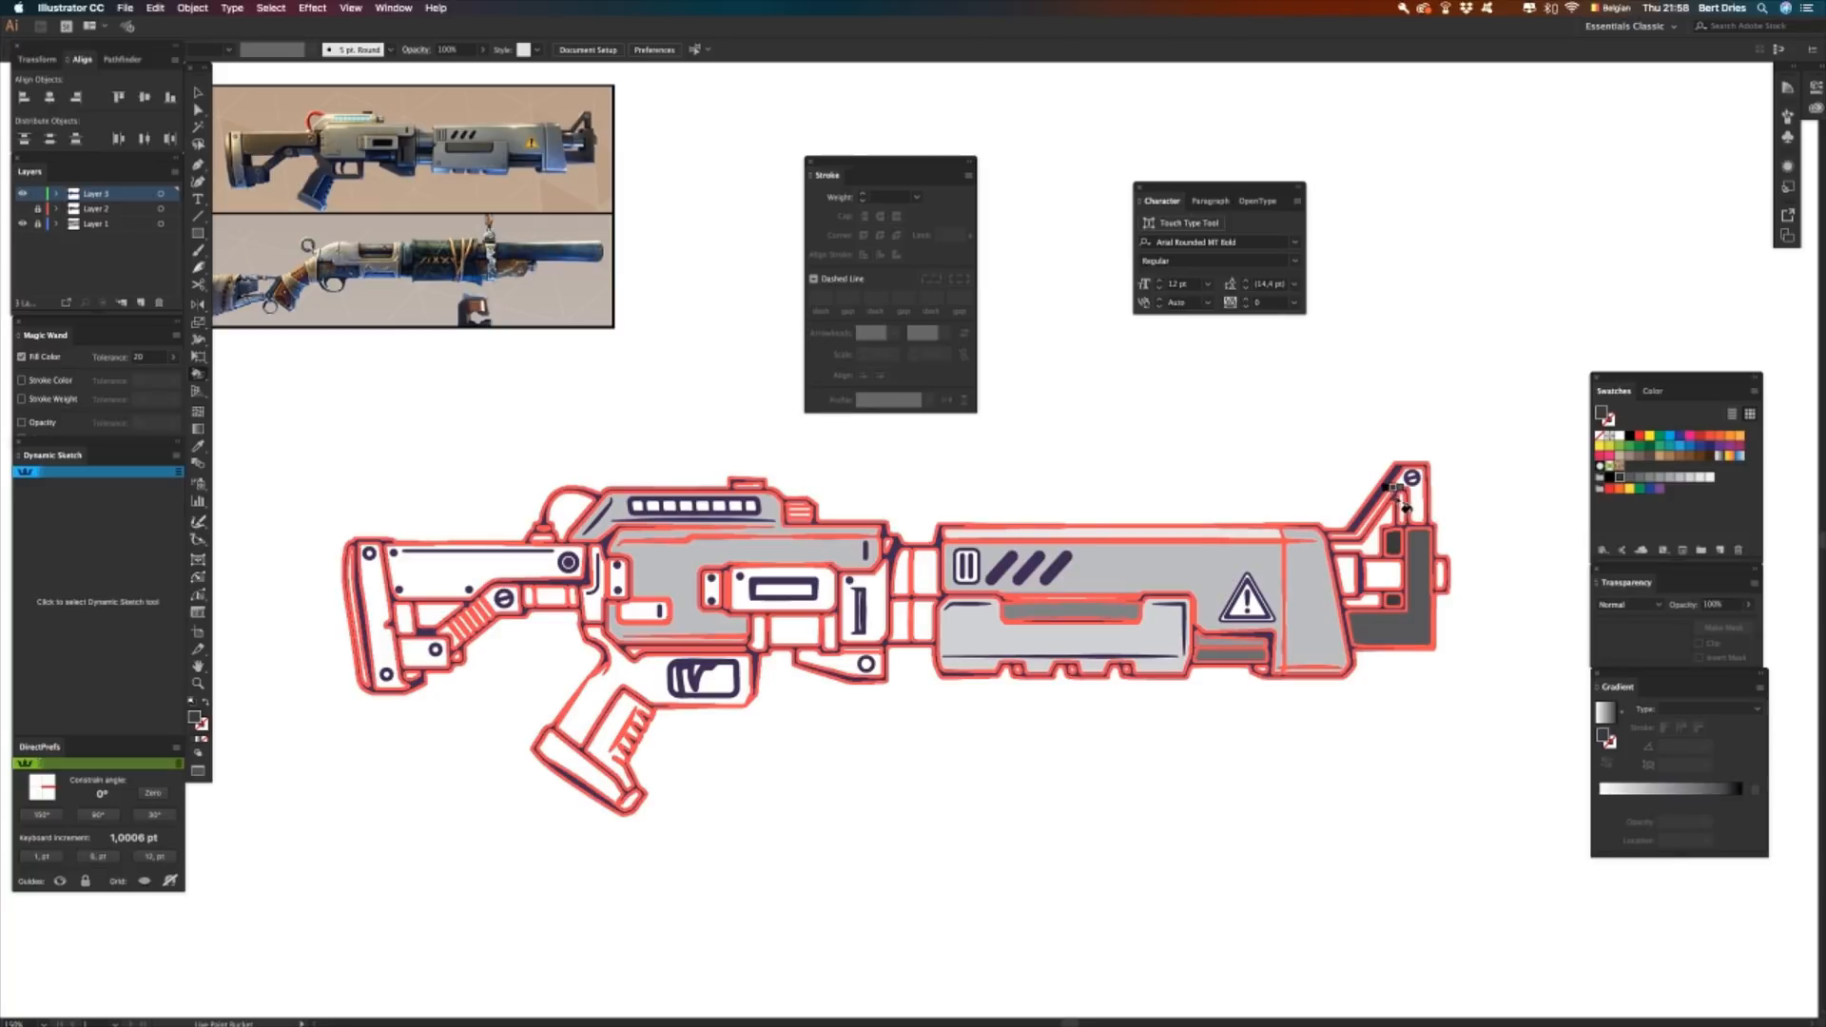
pyautogui.press('Right')
pyautogui.press('Right')
pyautogui.click(1444, 576)
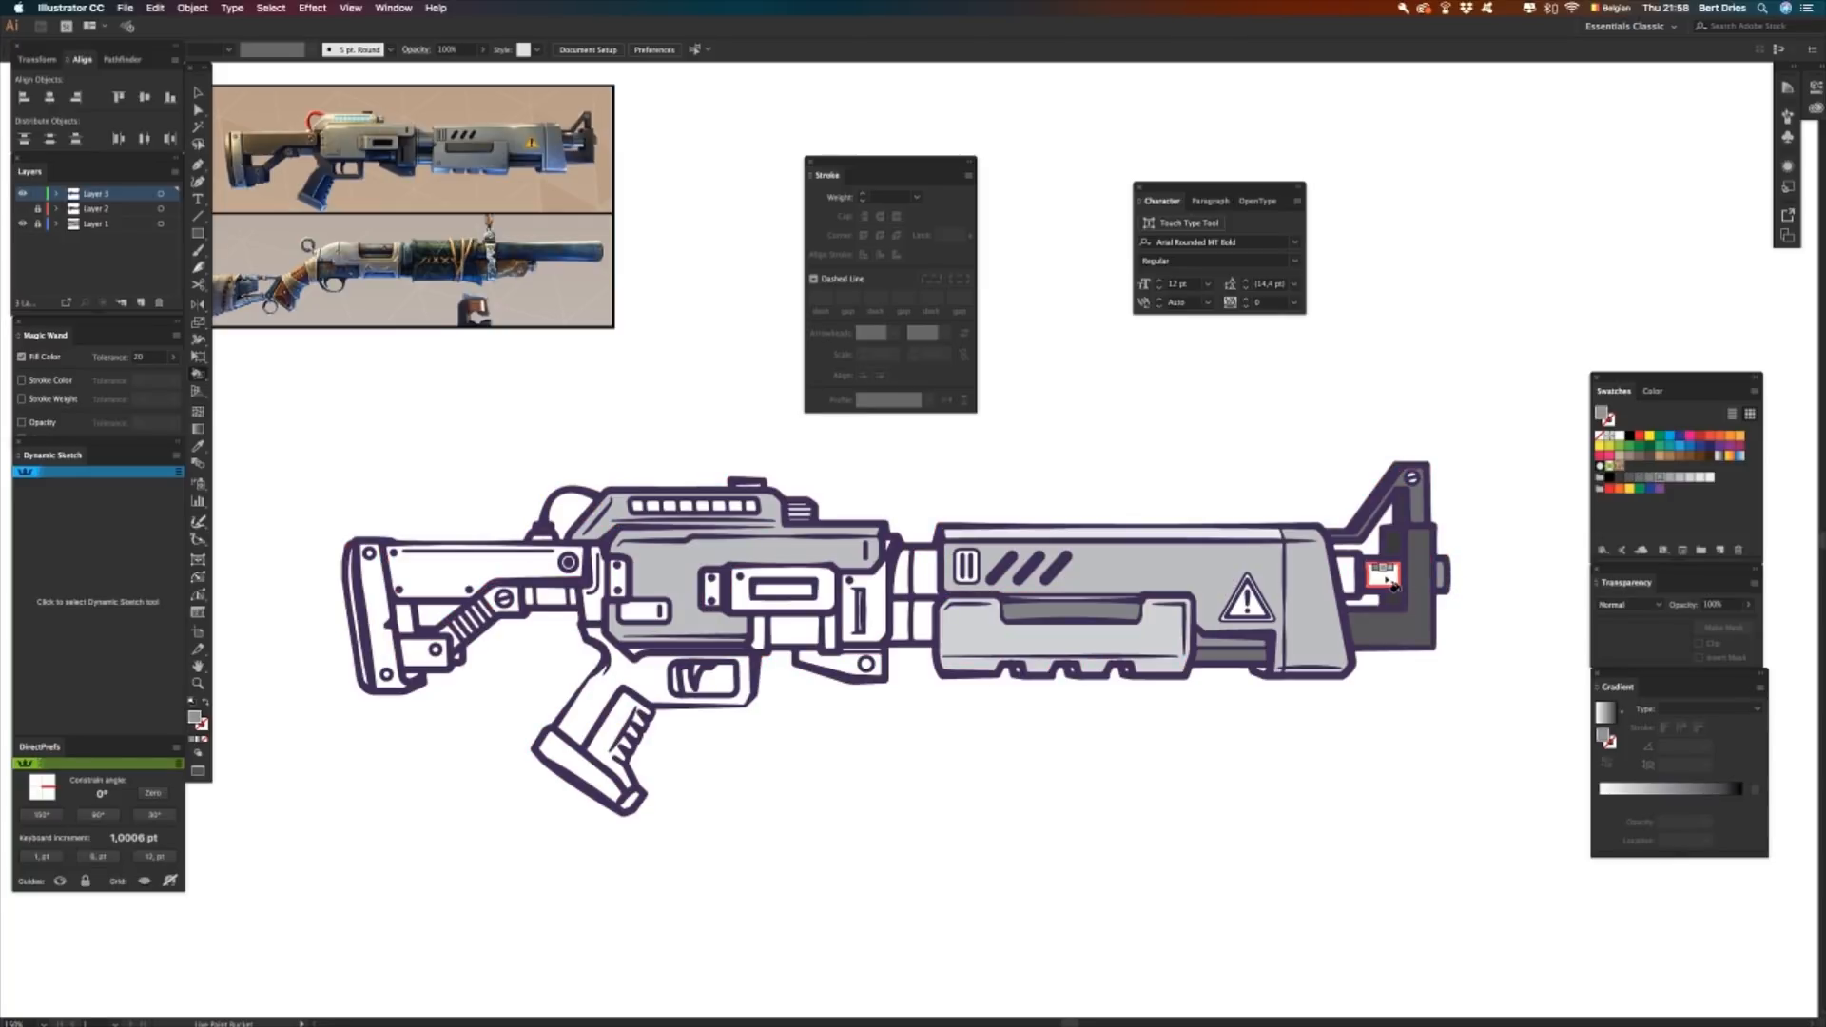
# - Fill the barrel piece behind the muzzle and the connector sections between receiver and shroud with mid greys
pyautogui.press('Left')
pyautogui.click(1389, 580)
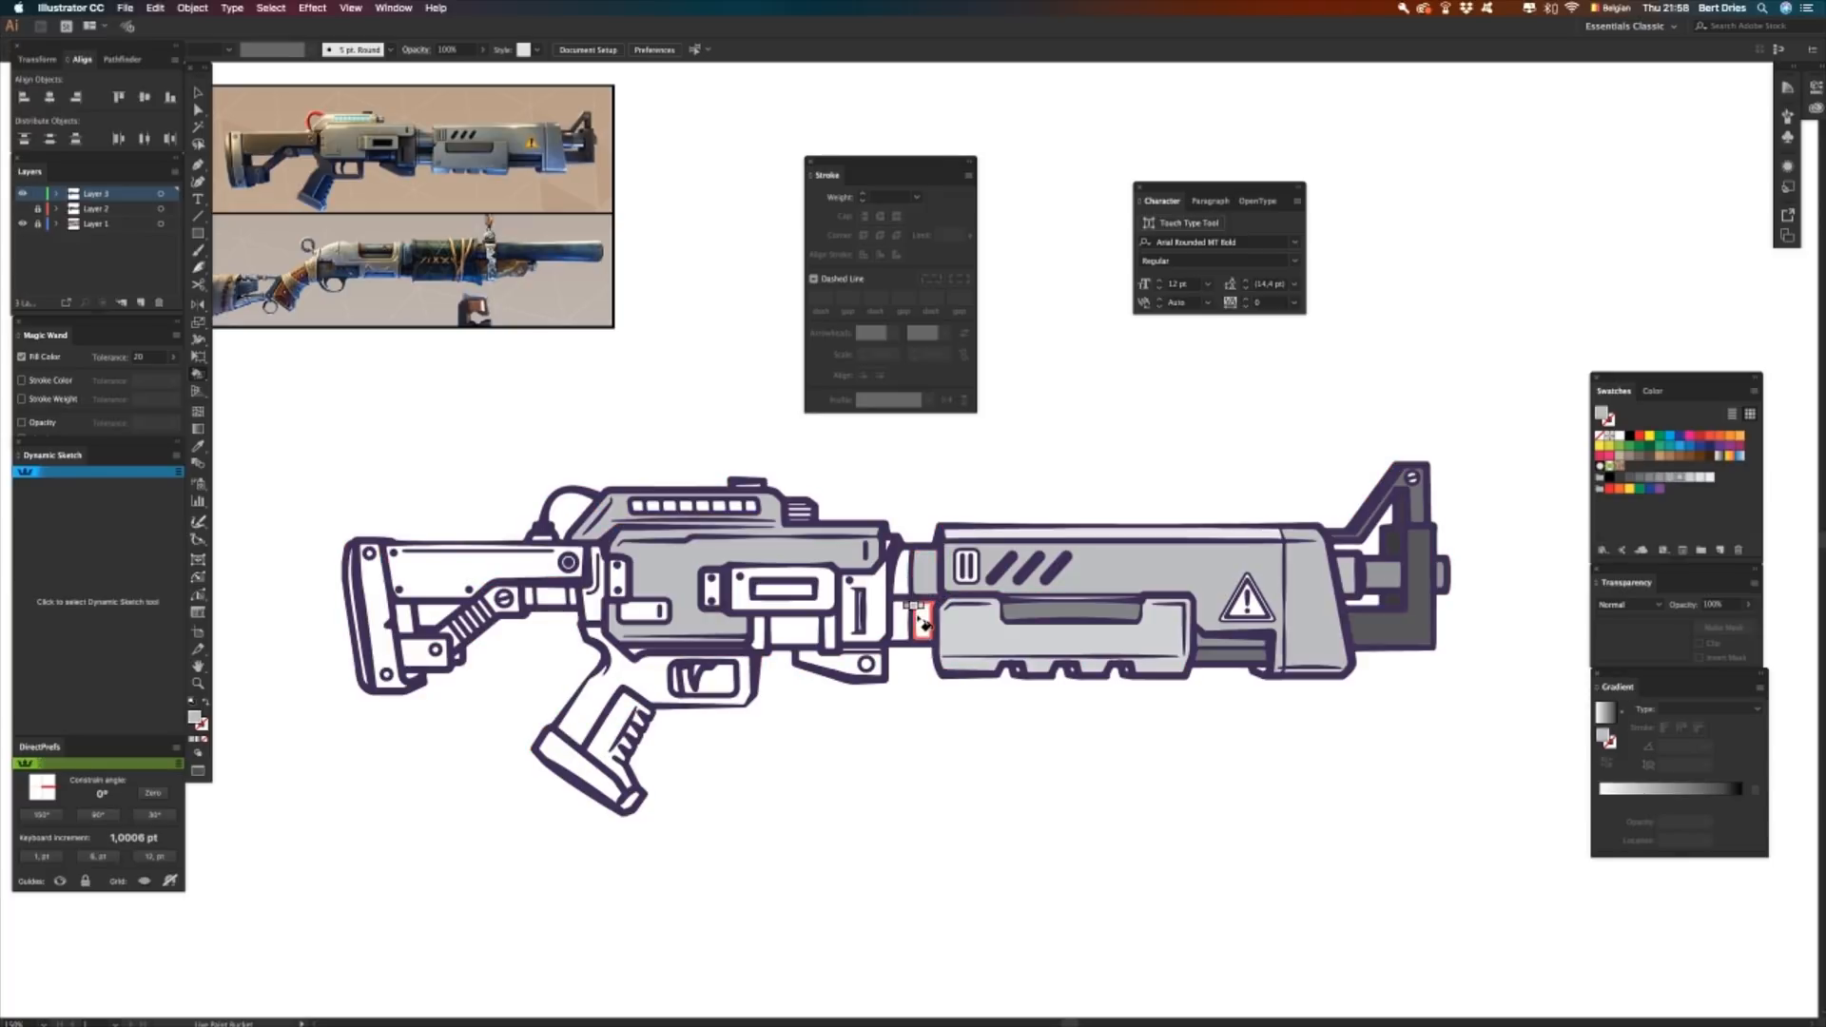
pyautogui.click(921, 585)
pyautogui.click(913, 620)
pyautogui.click(901, 571)
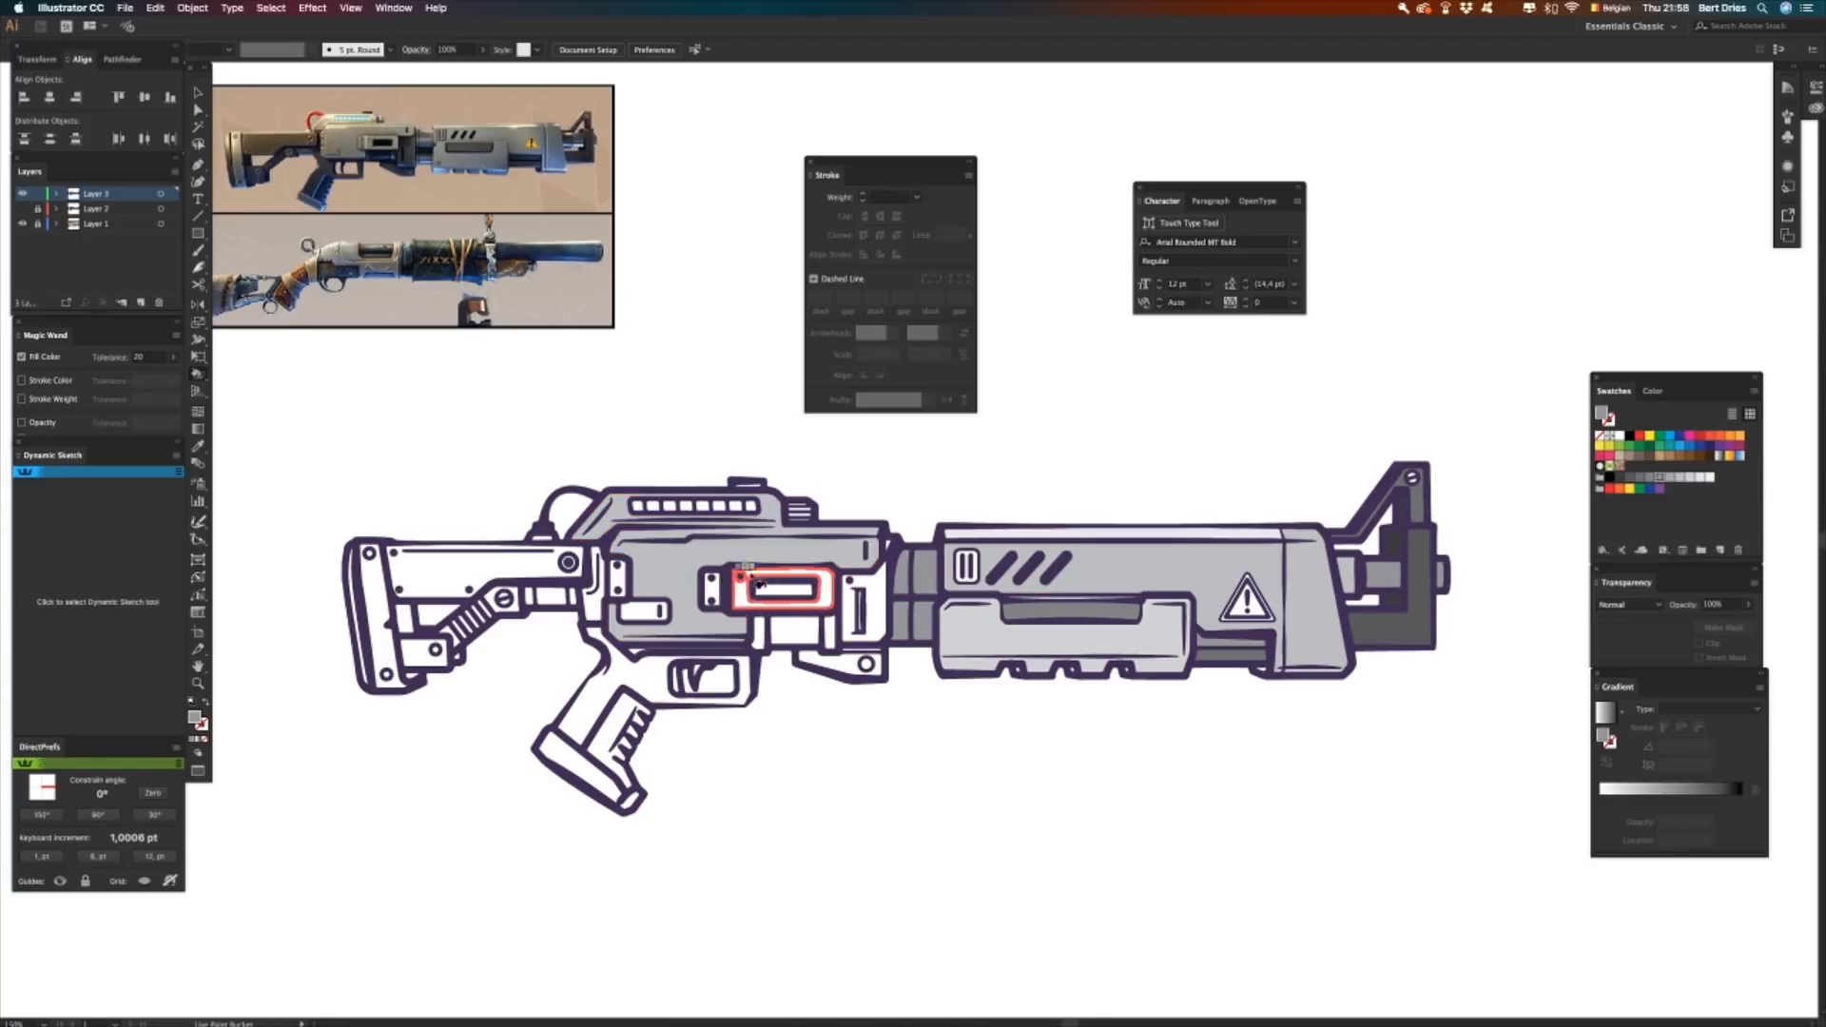
# - Fill the ejection port's inset dark grey, its surrounding plate light grey and the small bracket beside it mid grey
pyautogui.press('Left')
pyautogui.press('Left')
pyautogui.press('Left')
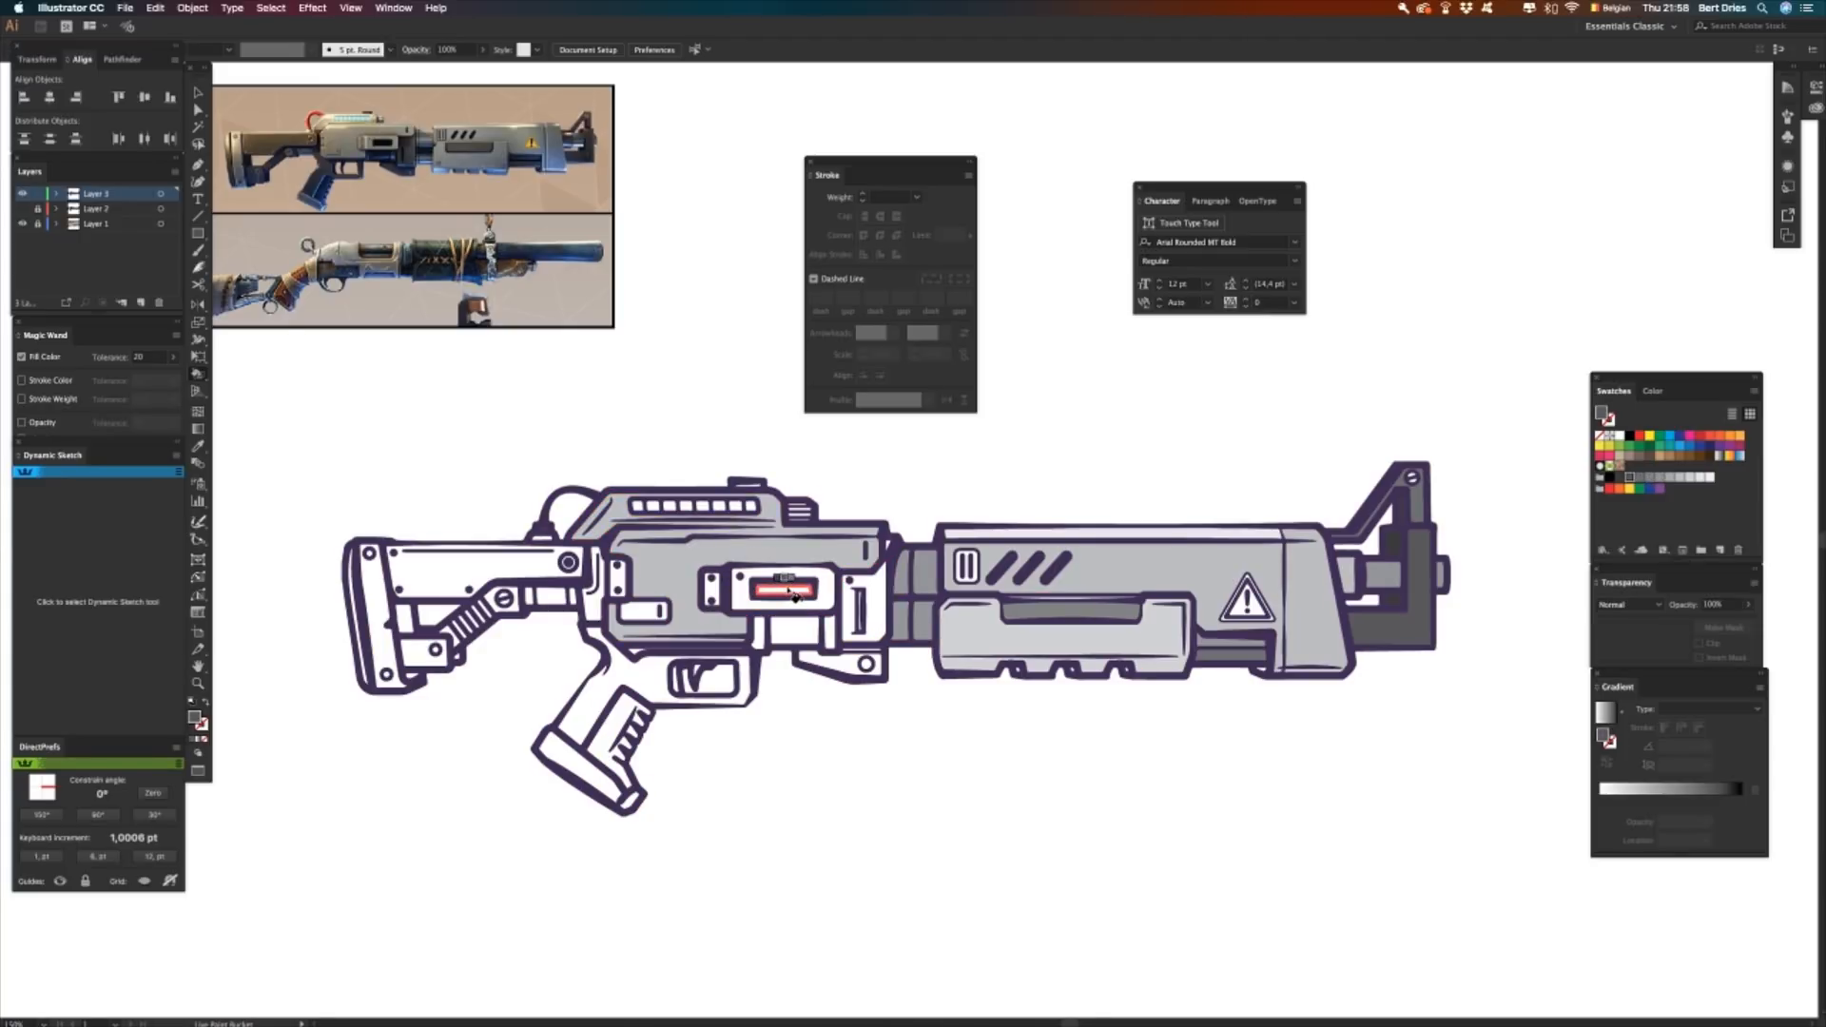
pyautogui.click(792, 592)
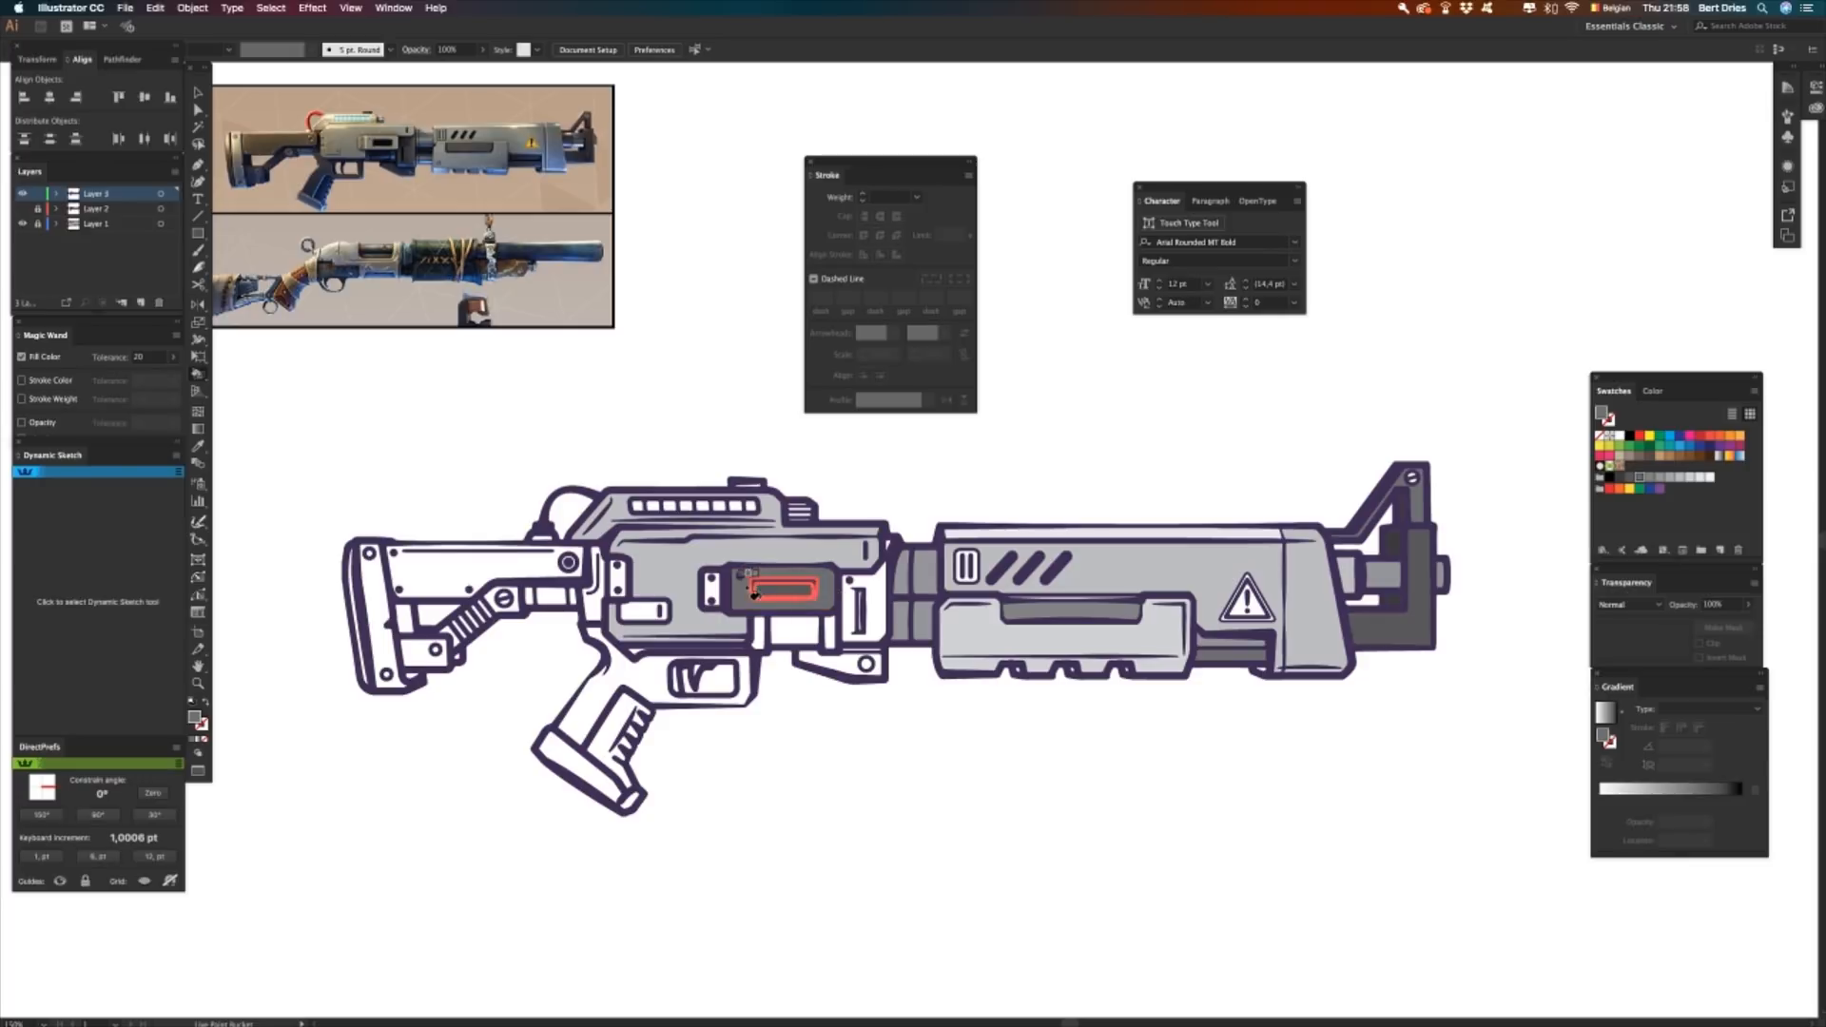
pyautogui.press('Right')
pyautogui.press('Right')
pyautogui.press('Right')
pyautogui.press('Right')
pyautogui.press('Right')
pyautogui.click(745, 592)
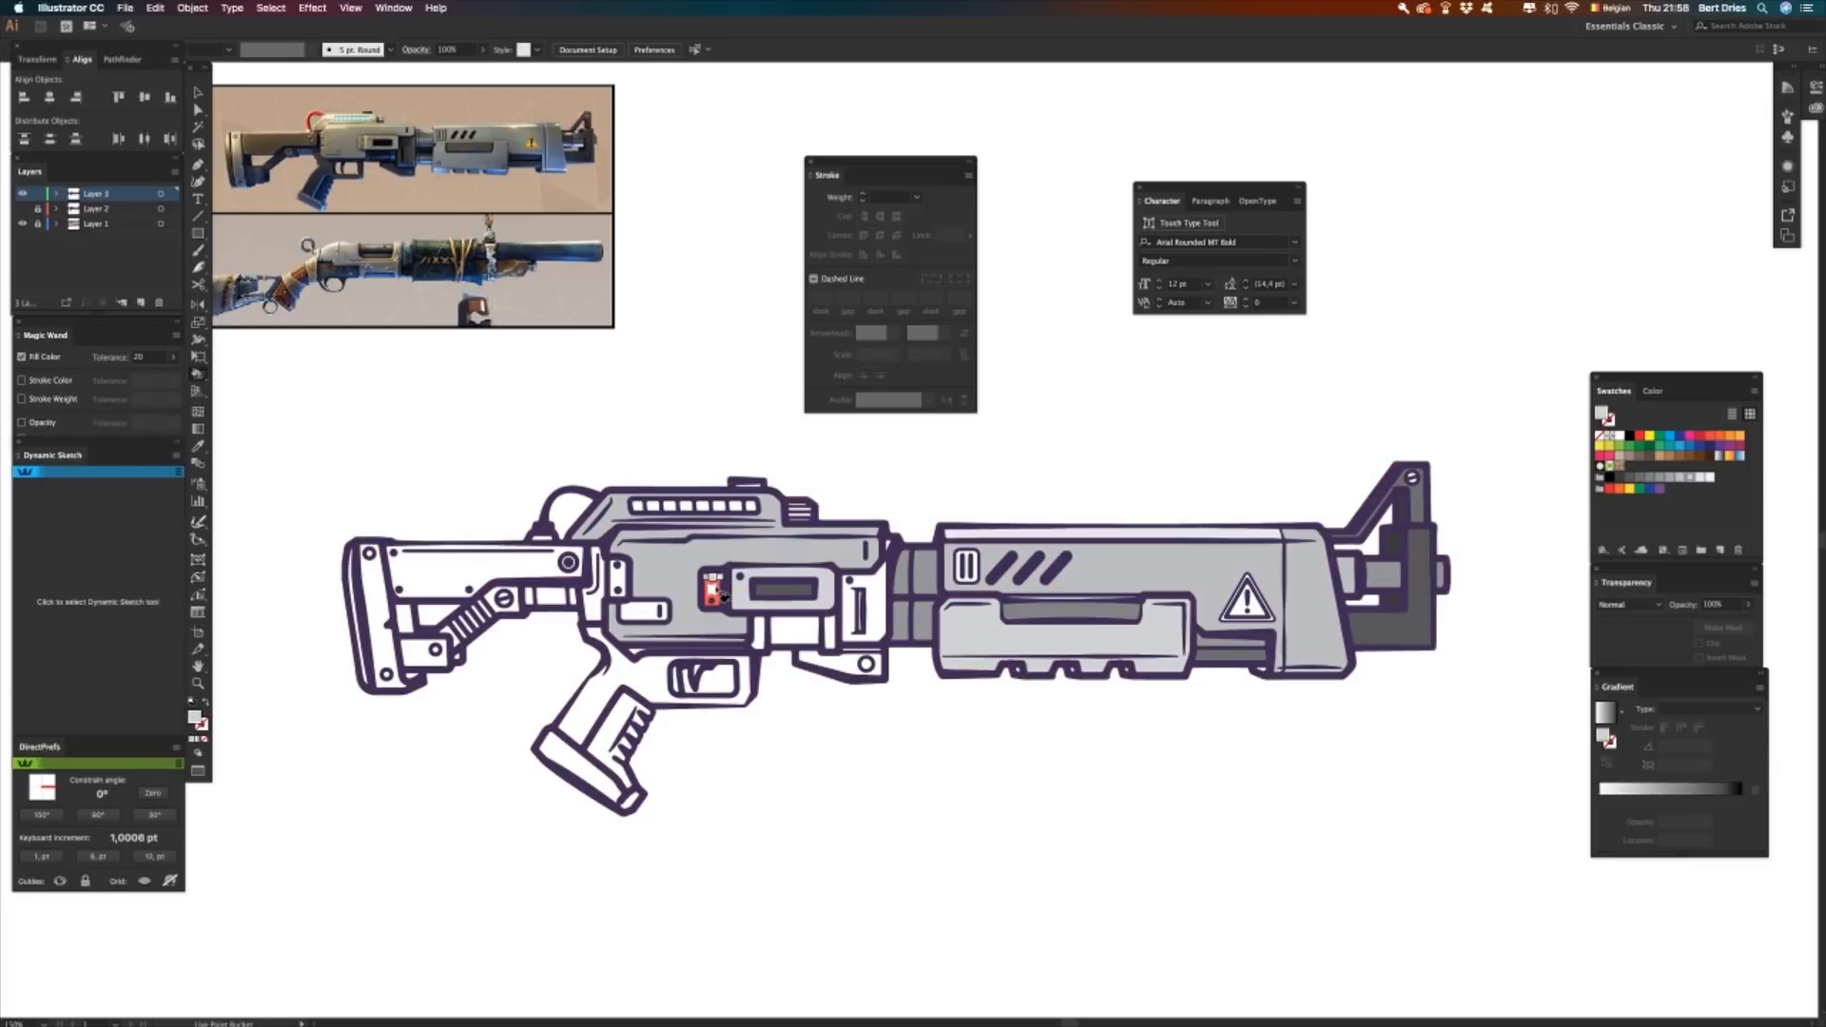
pyautogui.press('Left')
pyautogui.click(716, 590)
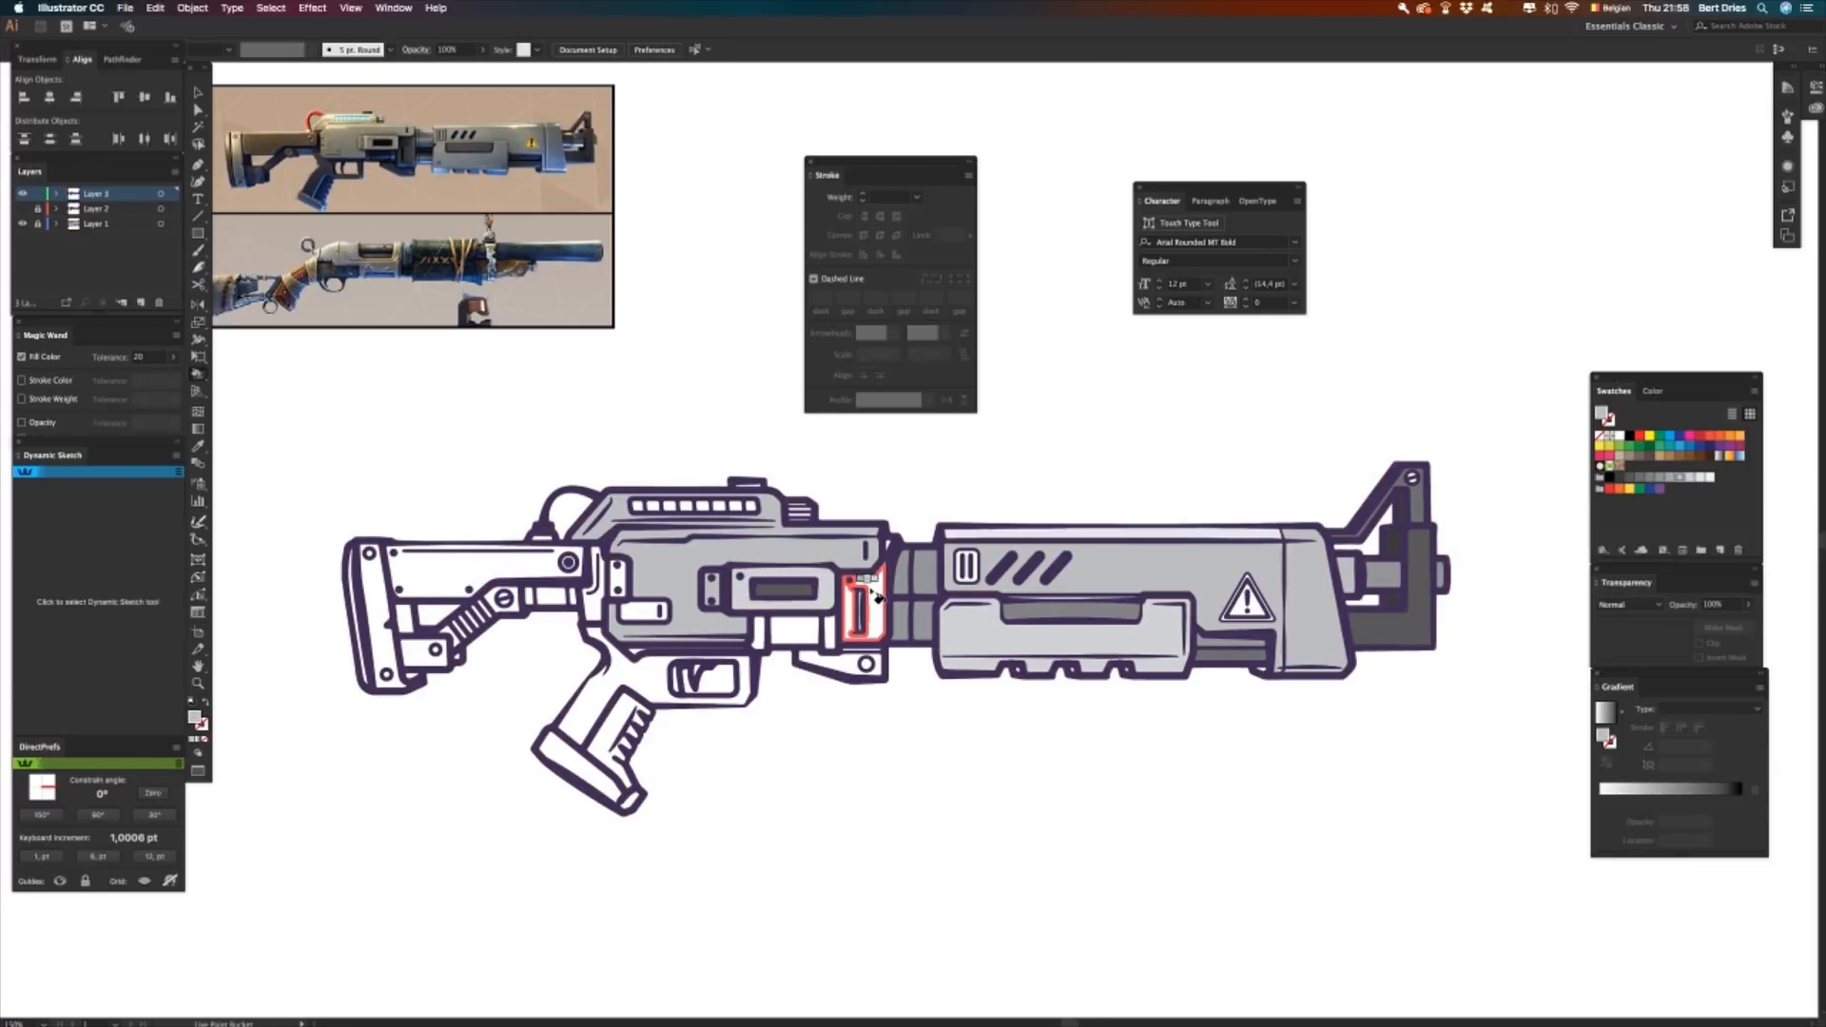
# - Fill the slotted panel at the receiver's front and the block under the ejection port with darker greys
pyautogui.press('Left')
pyautogui.press('Left')
pyautogui.click(873, 598)
pyautogui.press('Left')
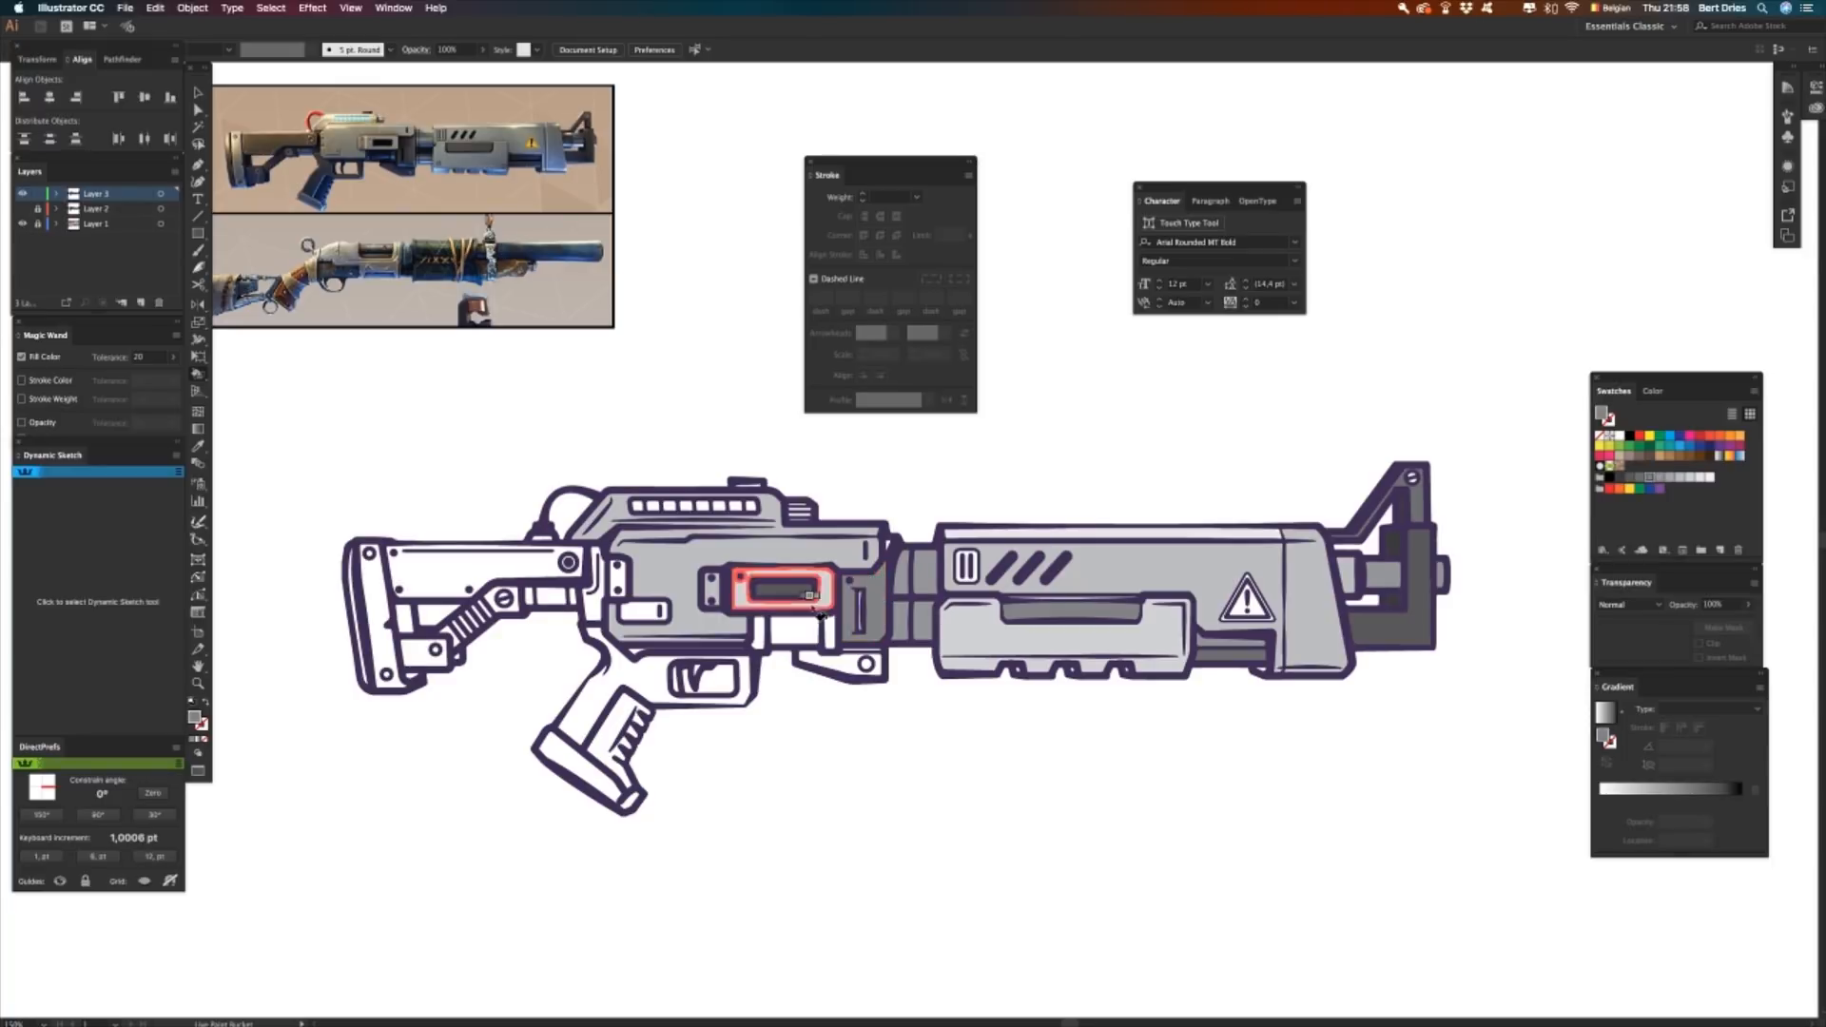
pyautogui.click(797, 629)
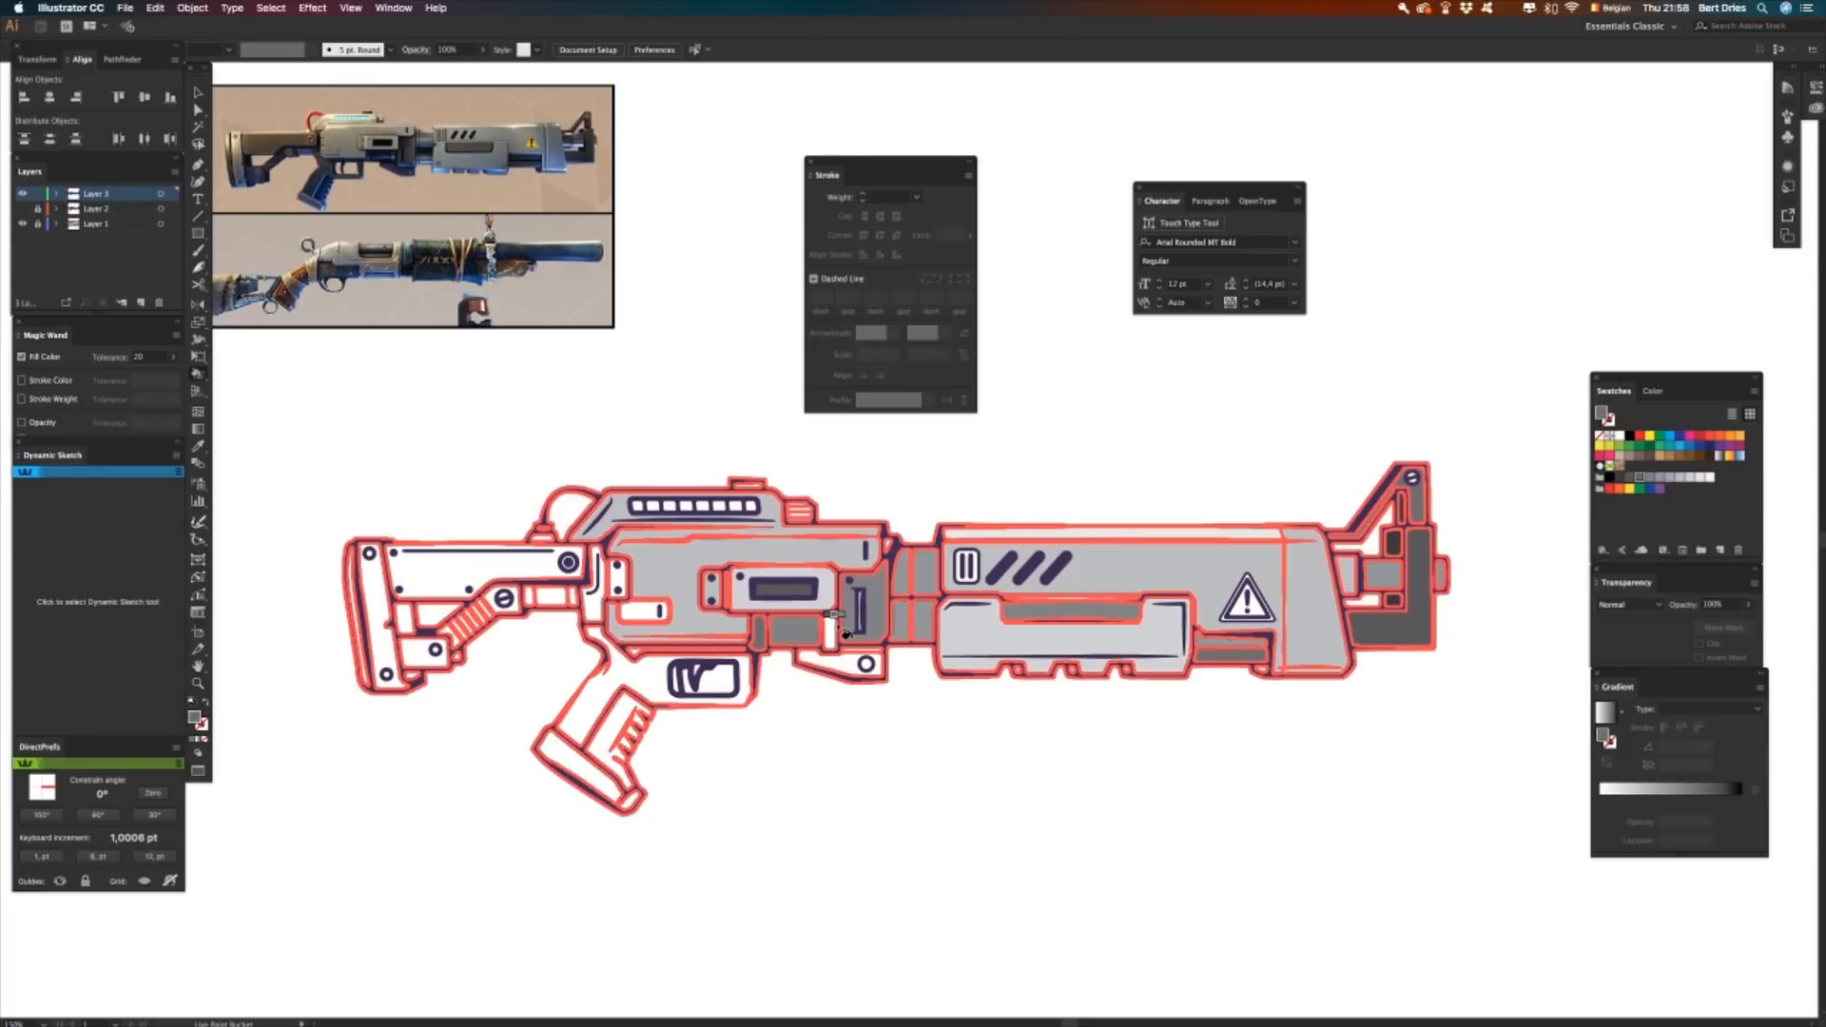
# - Fill the bracket under the receiver's front with dark grey and colour its round screw
pyautogui.press('Left')
pyautogui.click(854, 670)
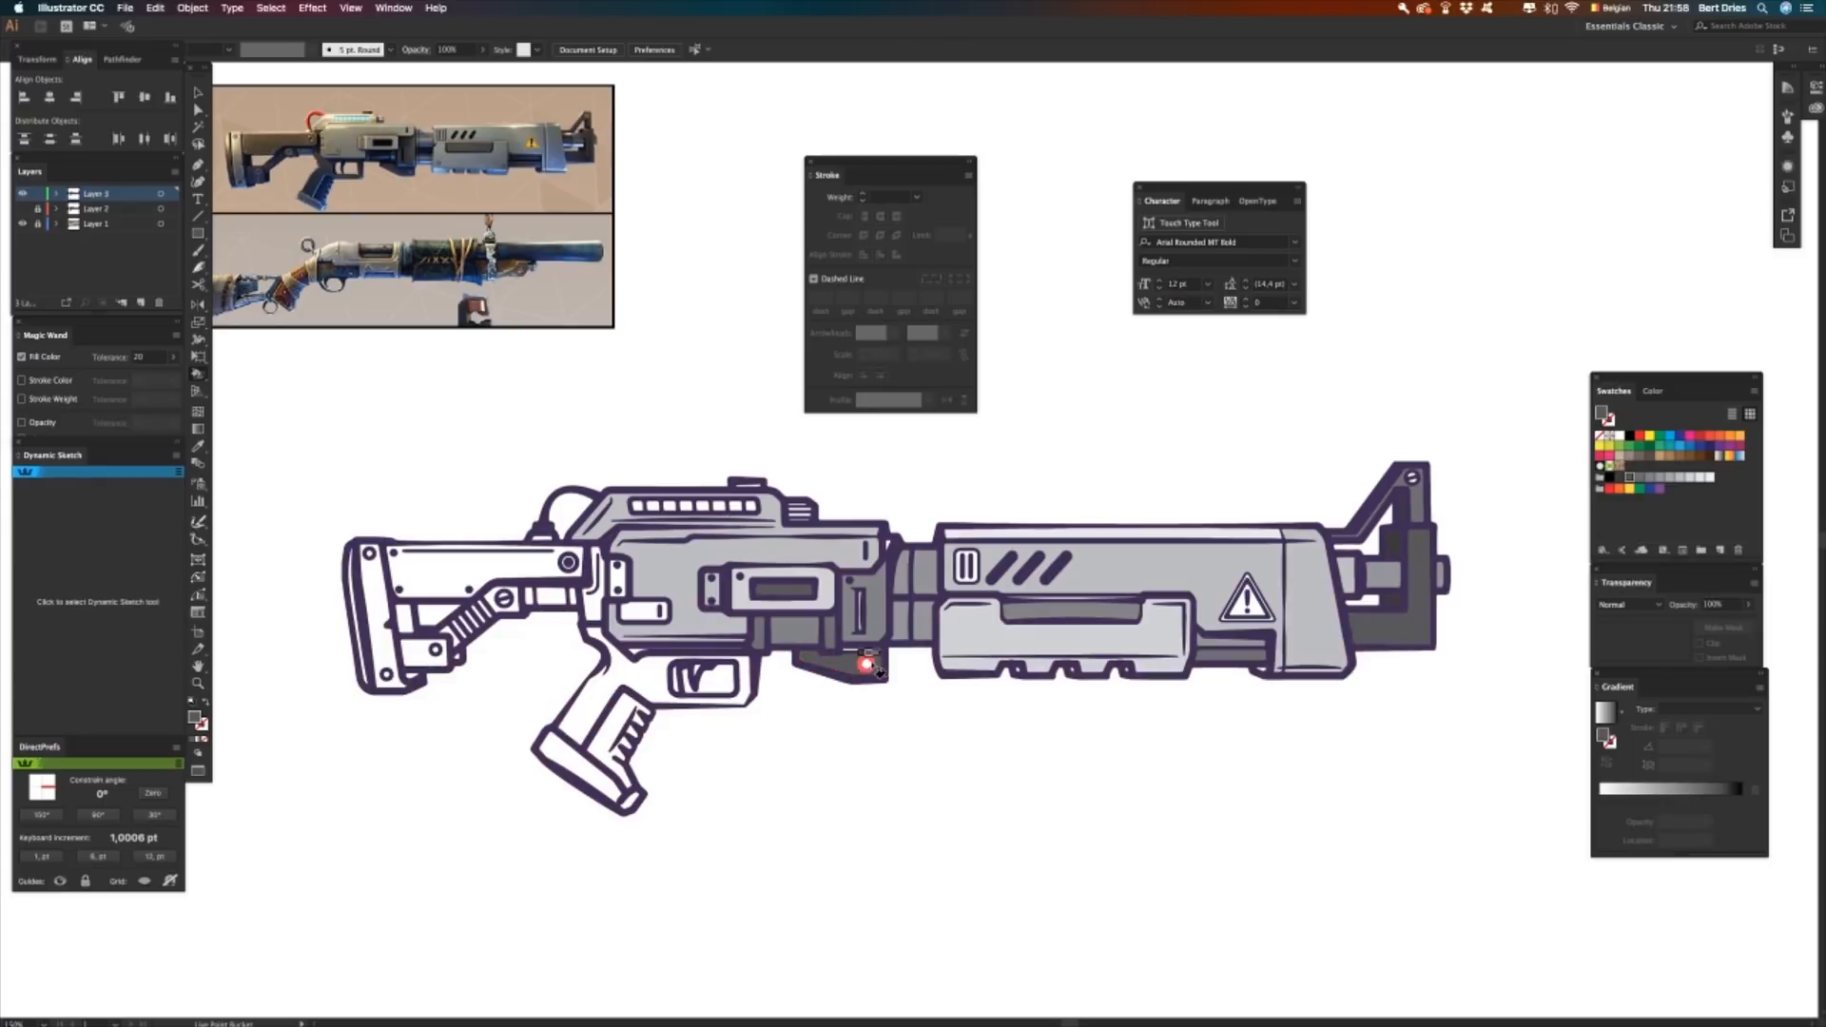
pyautogui.press('Left')
pyautogui.click(875, 671)
pyautogui.press('Left')
pyautogui.press('Left')
# - Fill the fore-end's underside notches, the front sight's screw and the stock's upper panel with mid-dark grey
pyautogui.click(1018, 673)
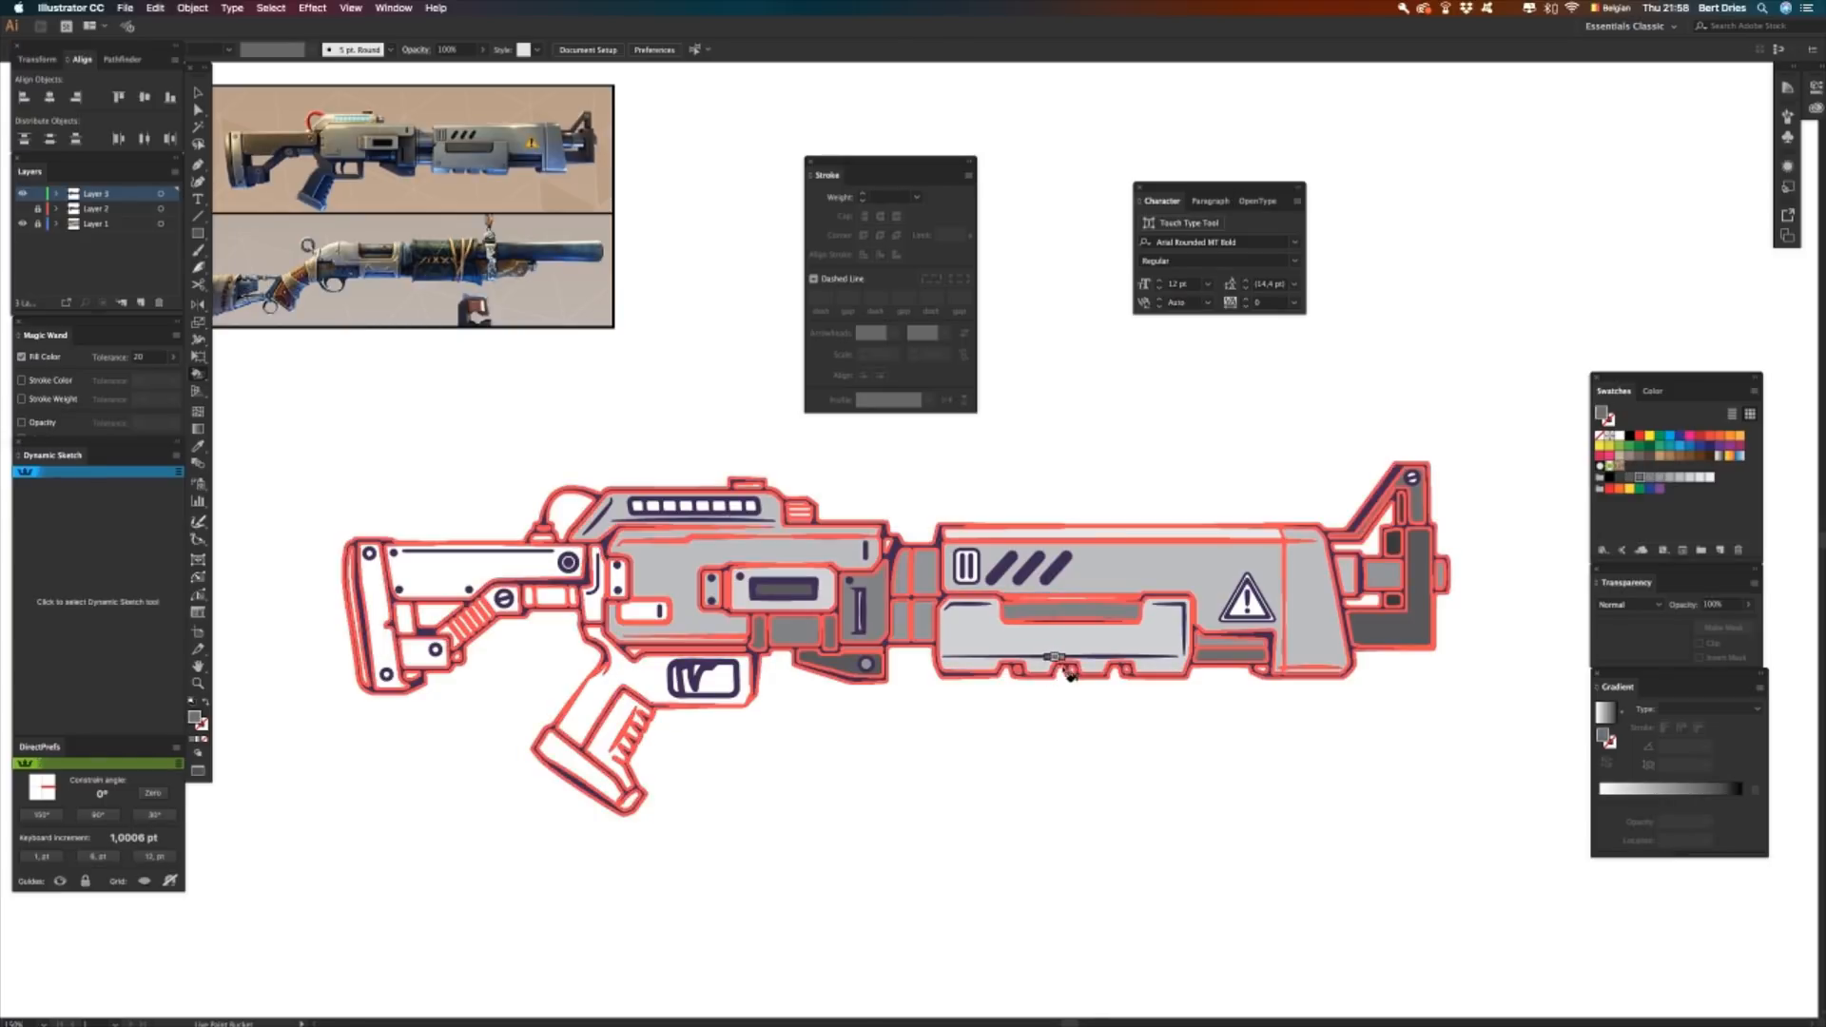
pyautogui.click(1074, 670)
pyautogui.click(1126, 672)
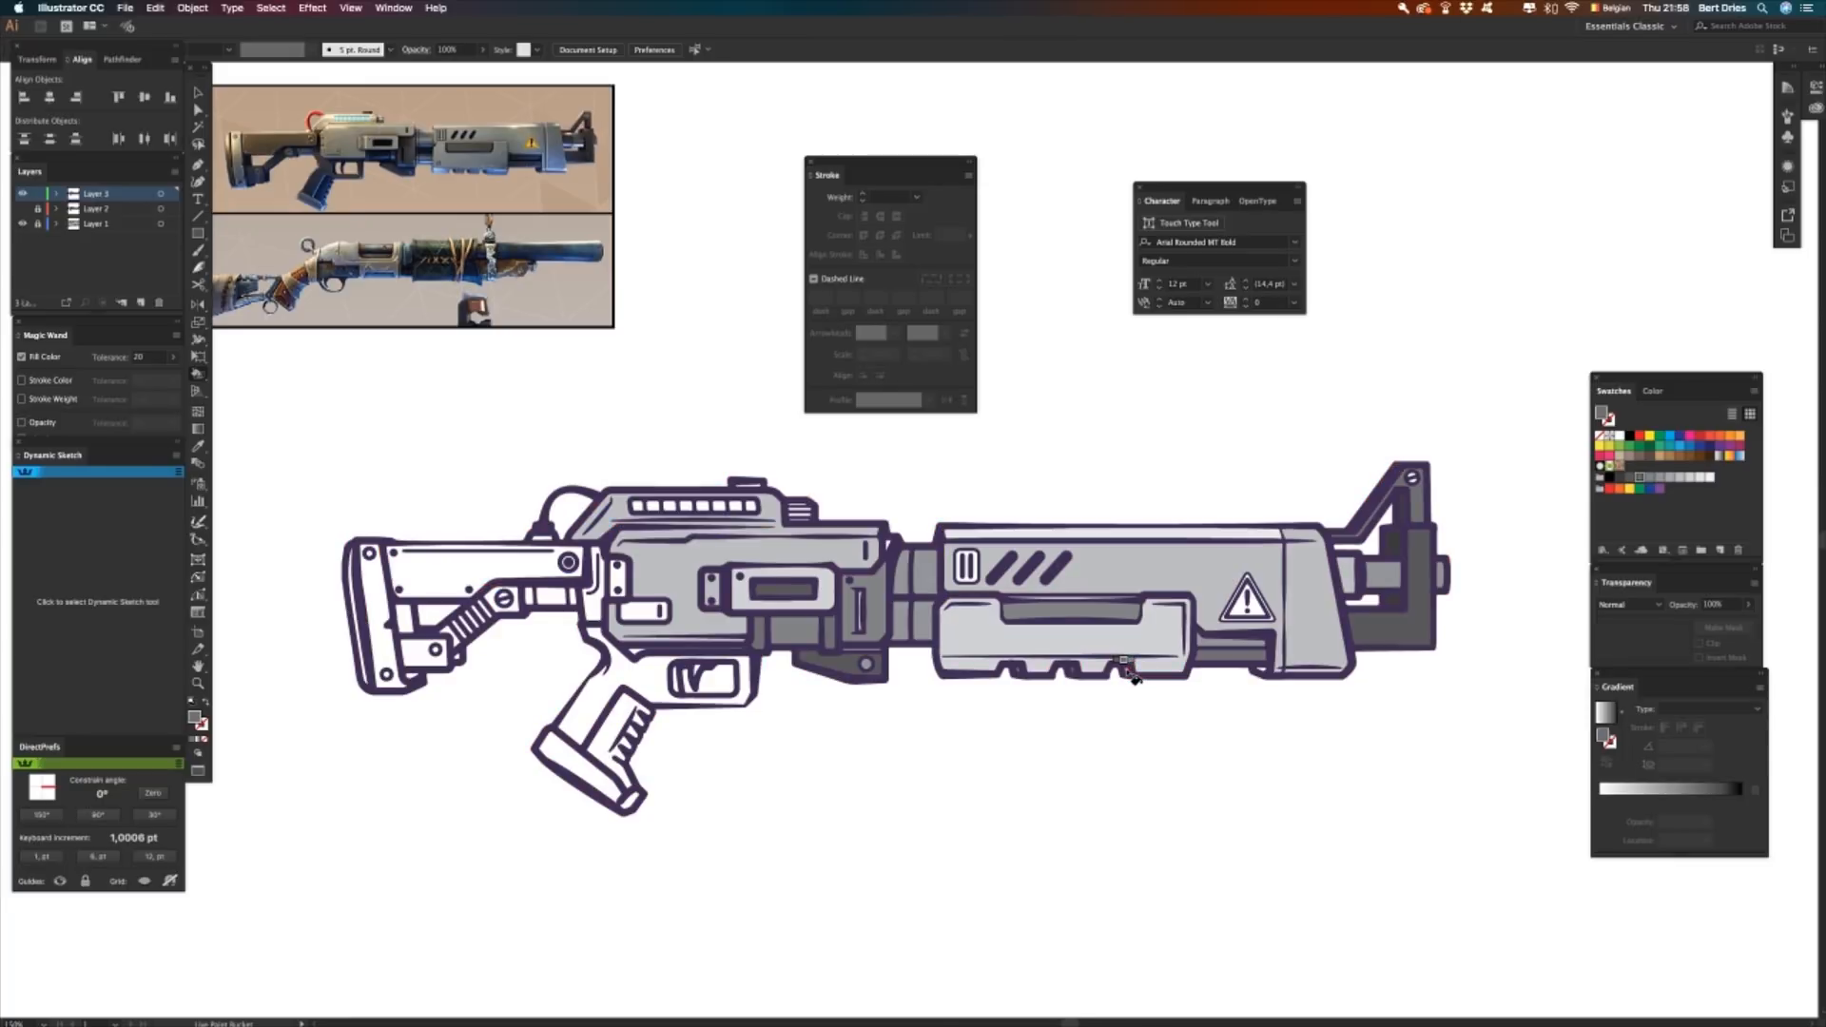
pyautogui.click(1413, 475)
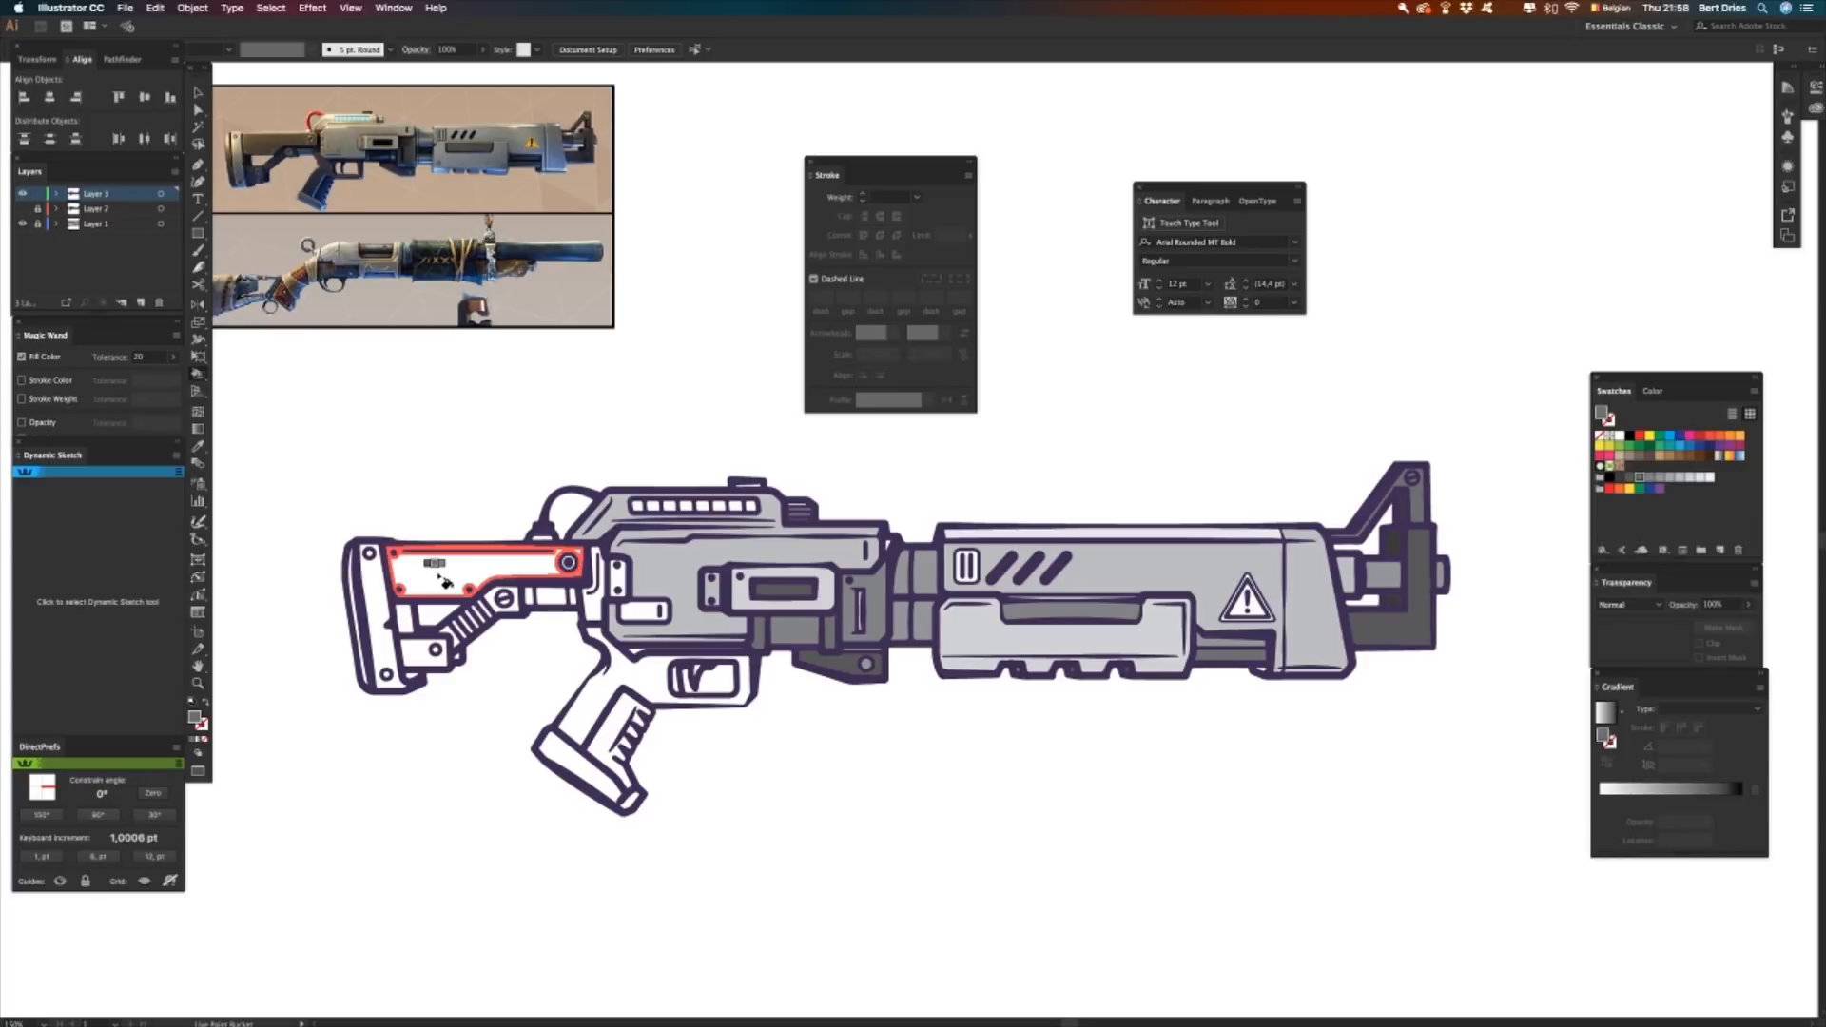
pyautogui.click(445, 583)
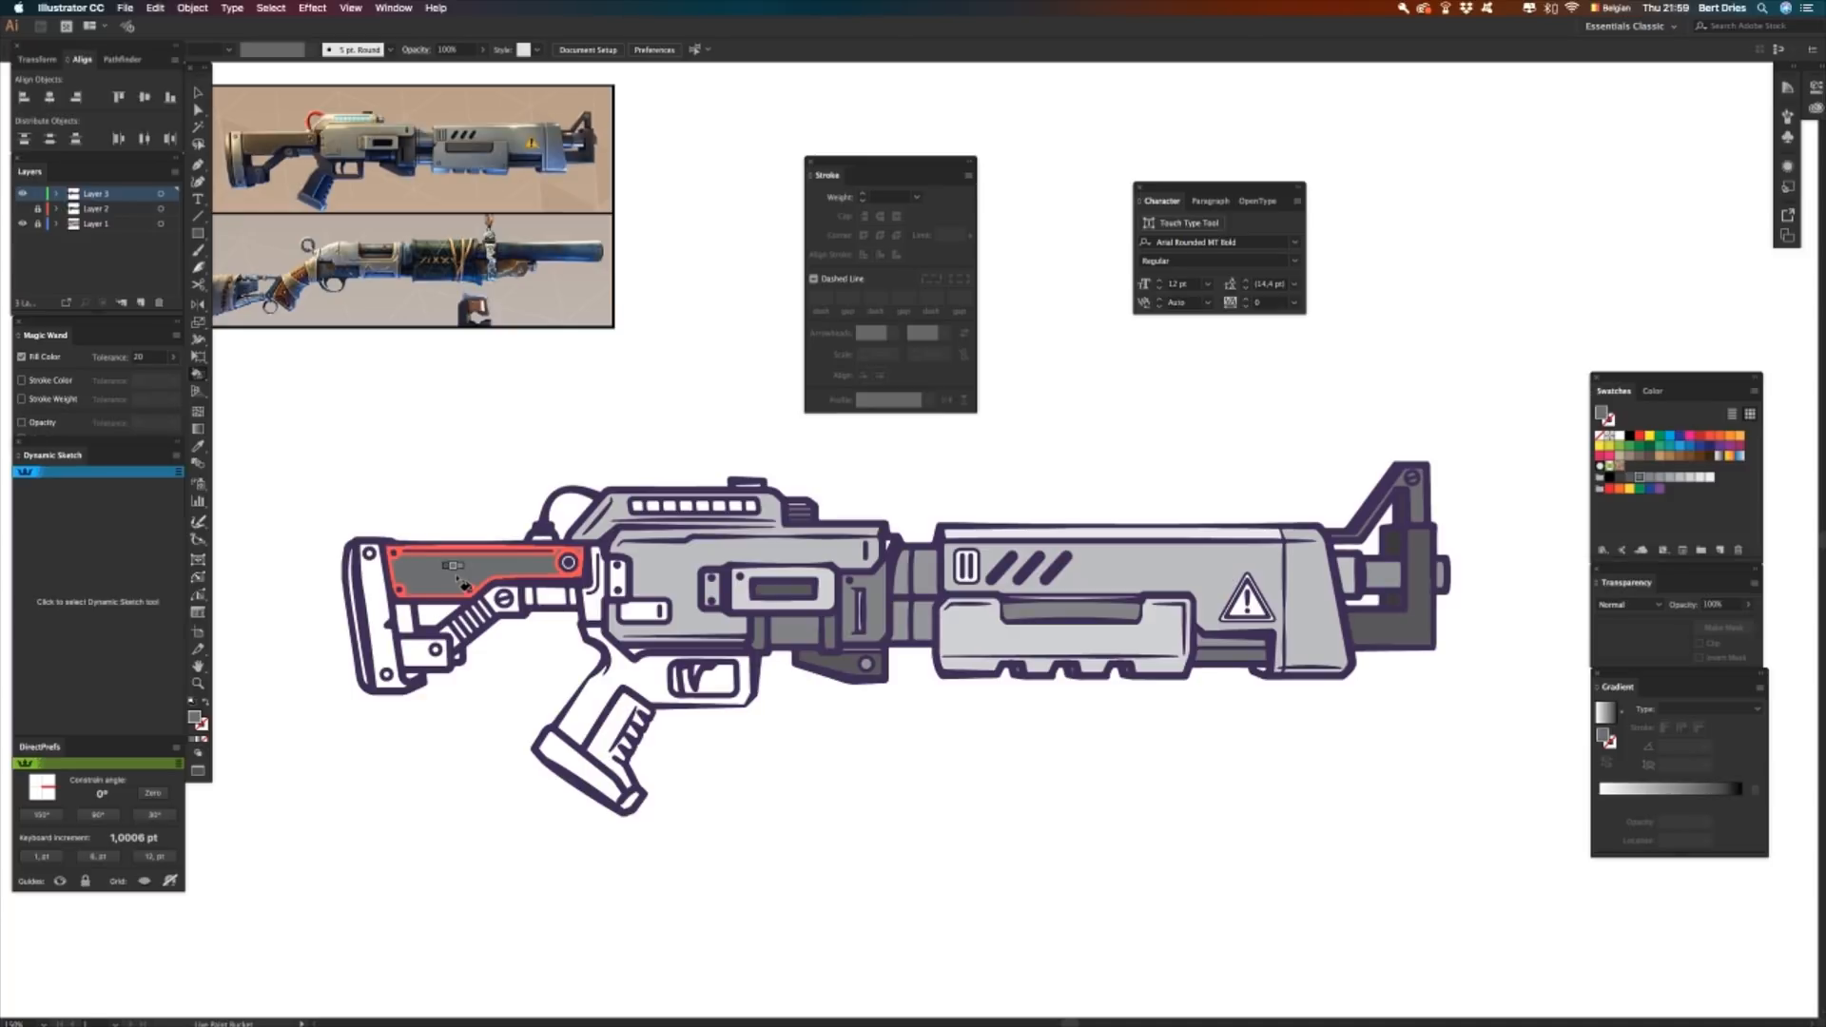
pyautogui.click(465, 584)
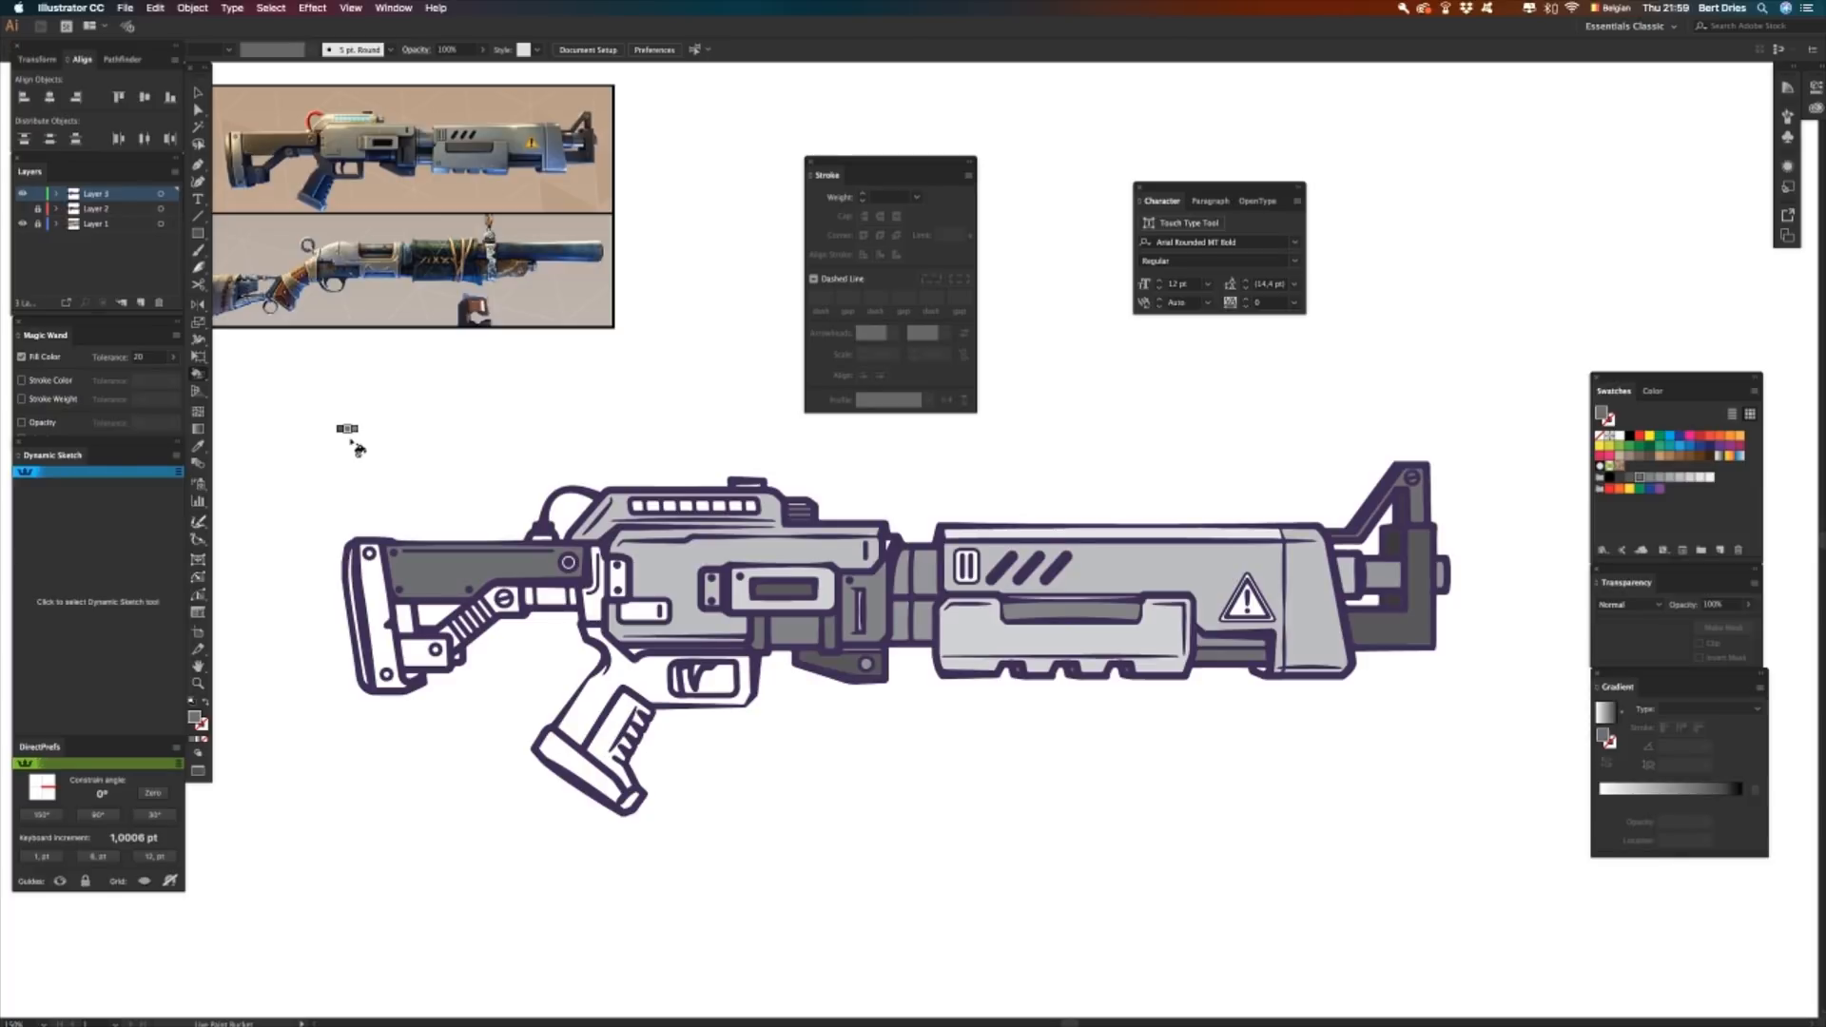
# - Turn off Highlight in the Live Paint Bucket options
pyautogui.press('Return')
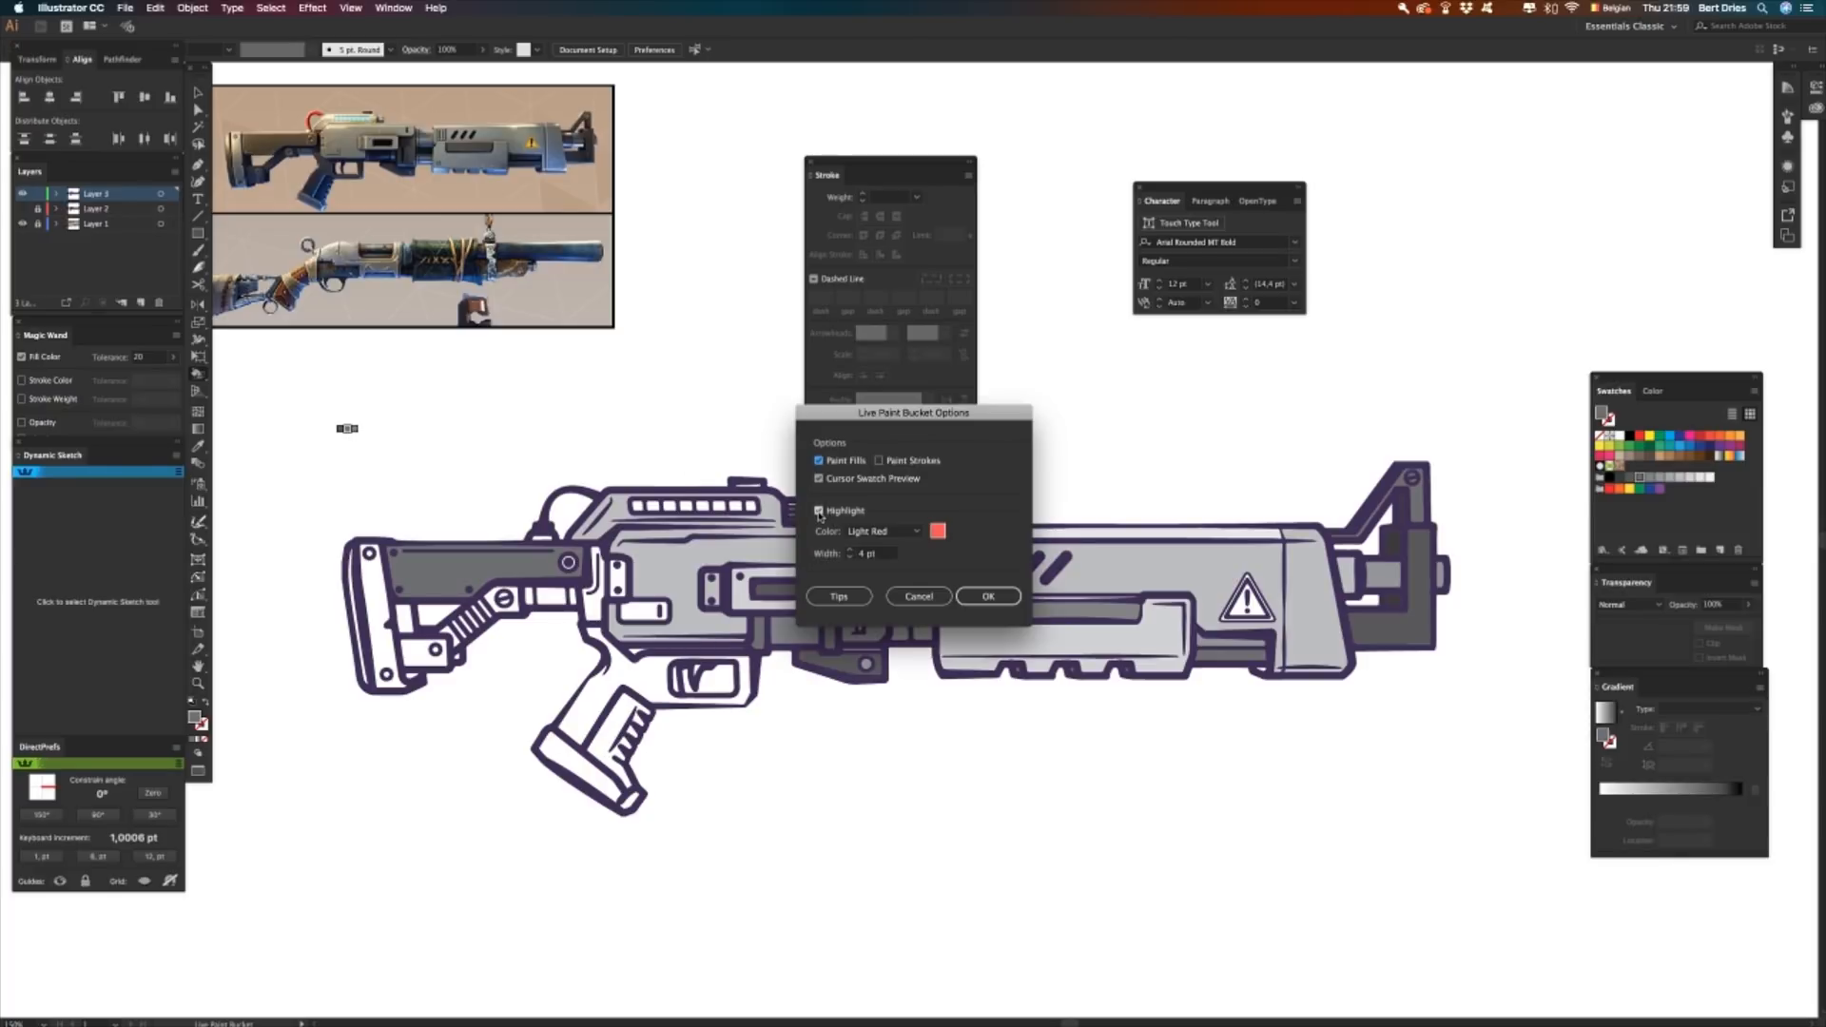
pyautogui.click(819, 512)
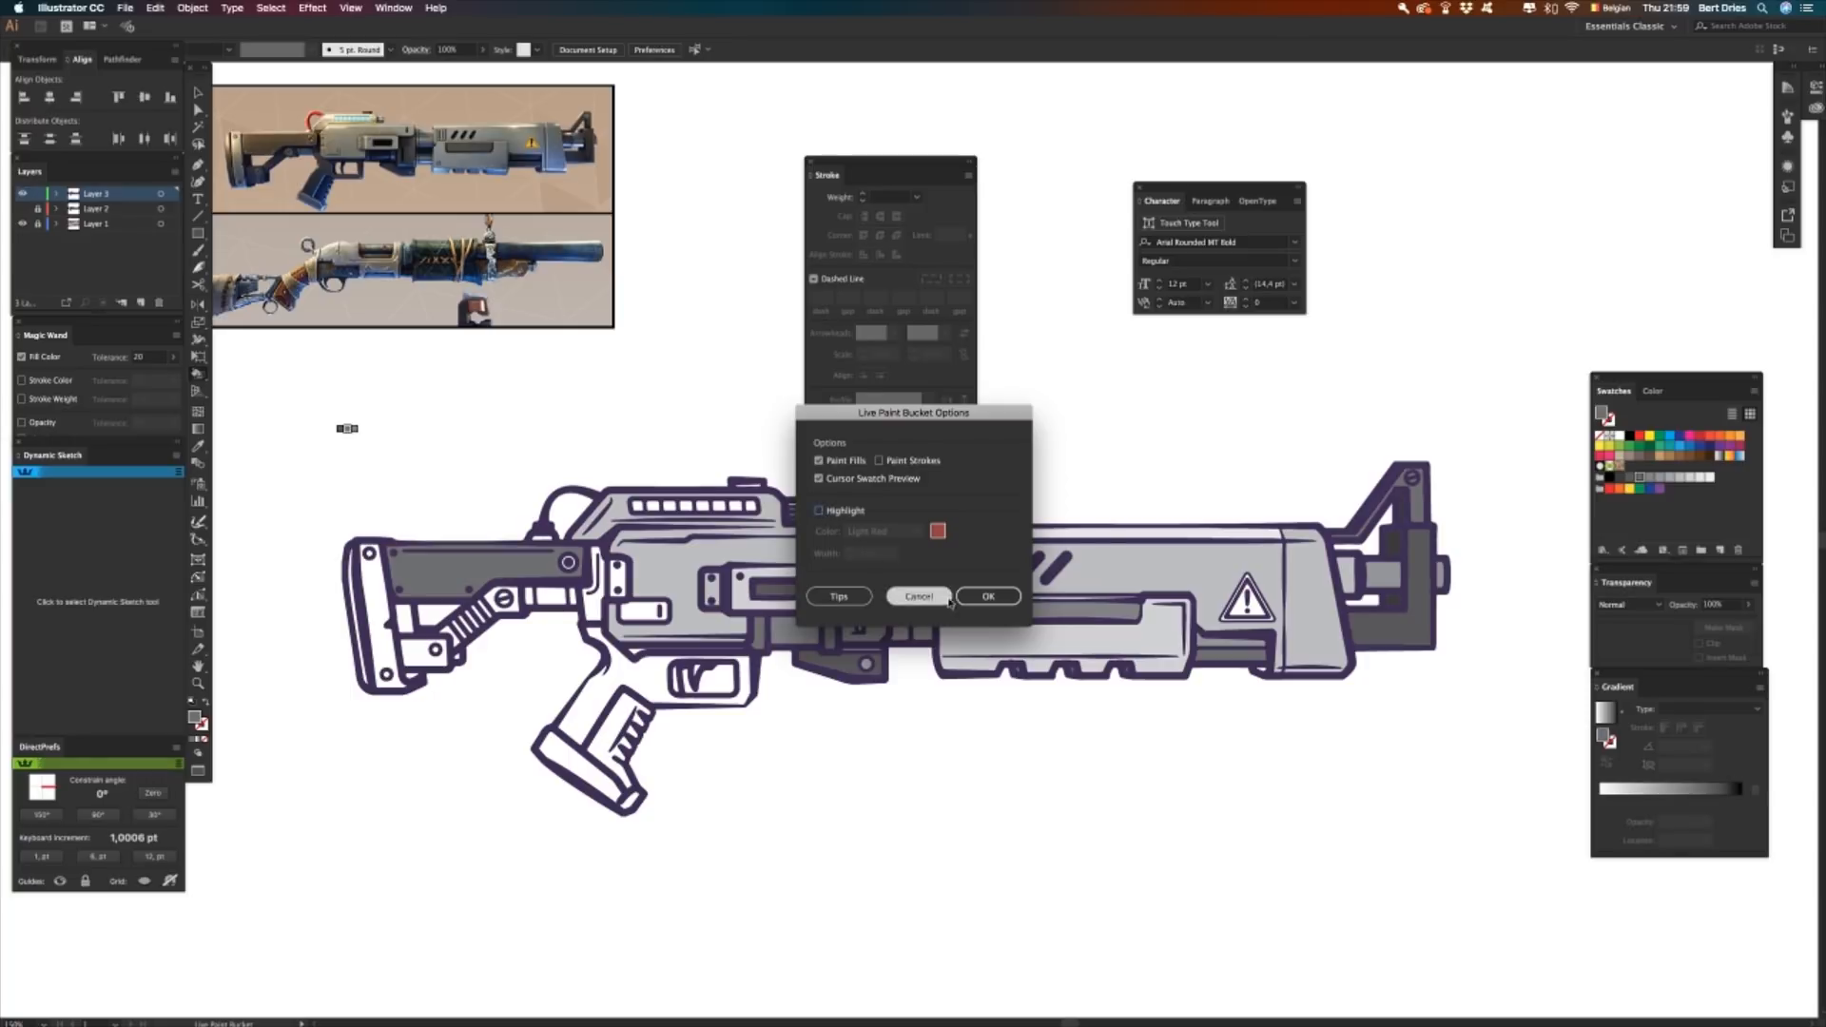
pyautogui.click(989, 596)
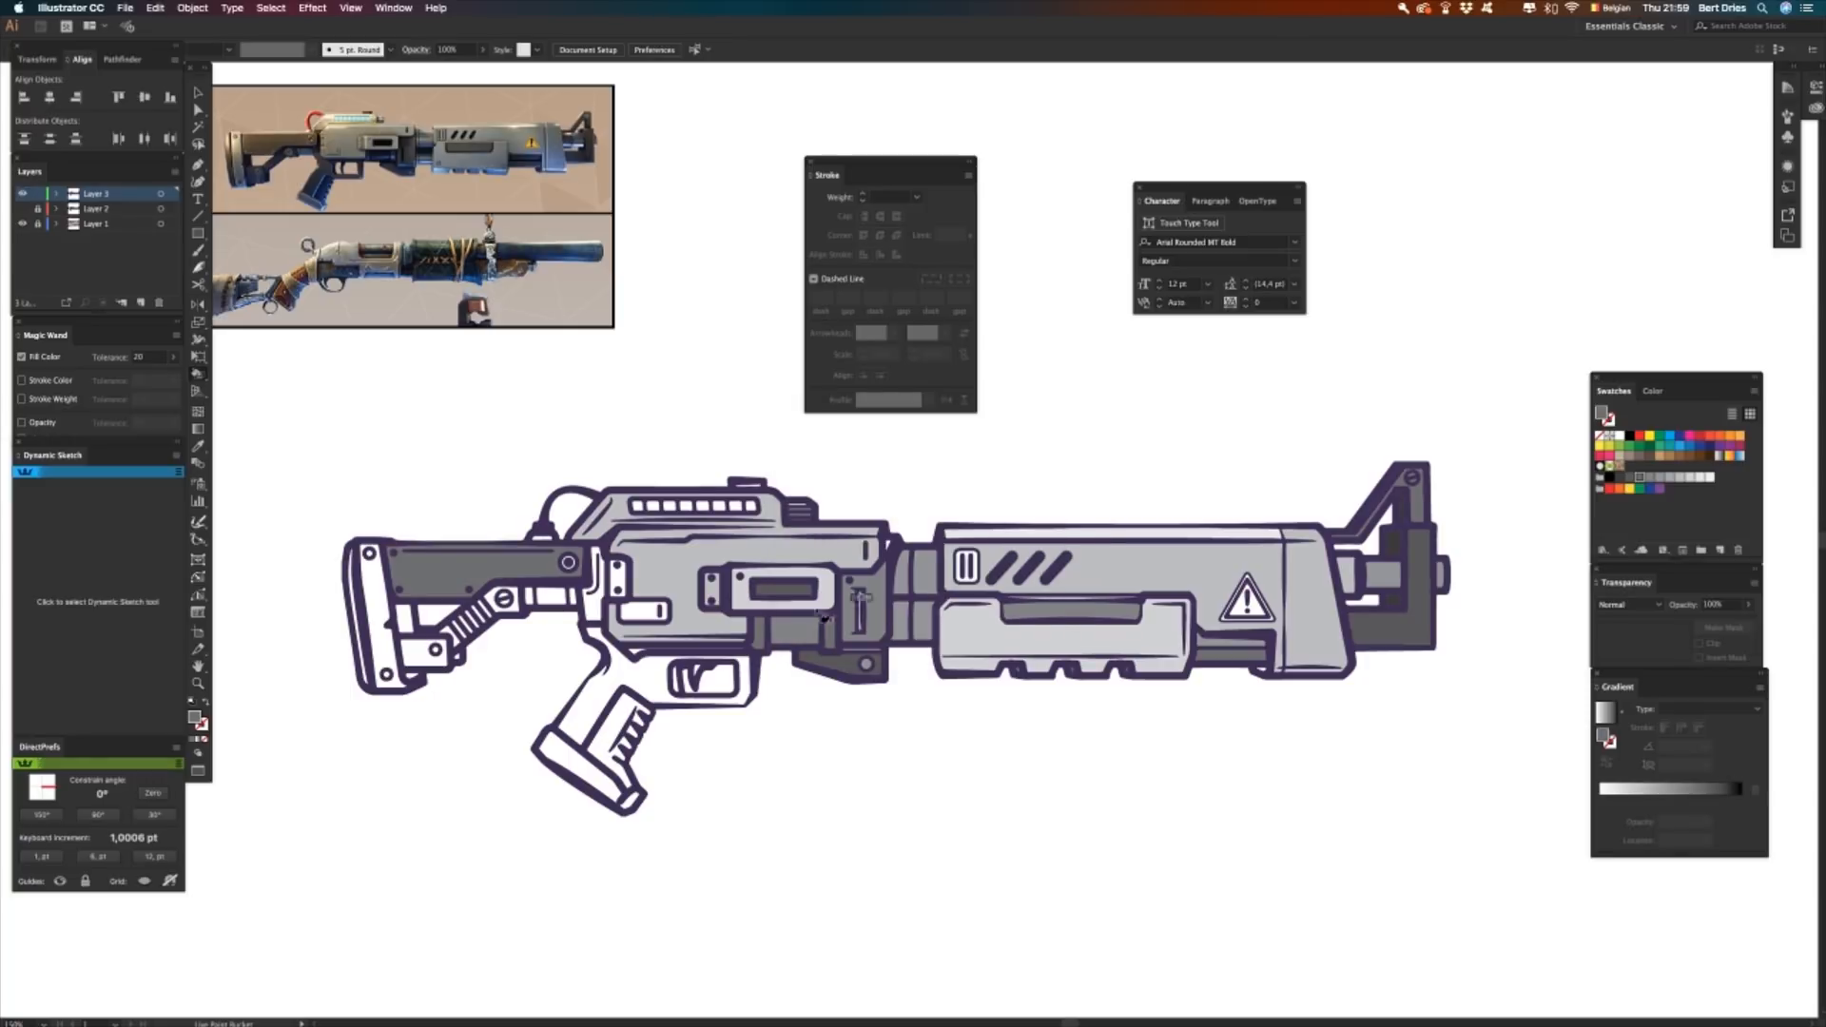
# - Fill the grip frame with trigger guard, the receiver's rear edge and the stock's lower connector with dark greys
pyautogui.click(623, 685)
pyautogui.click(600, 620)
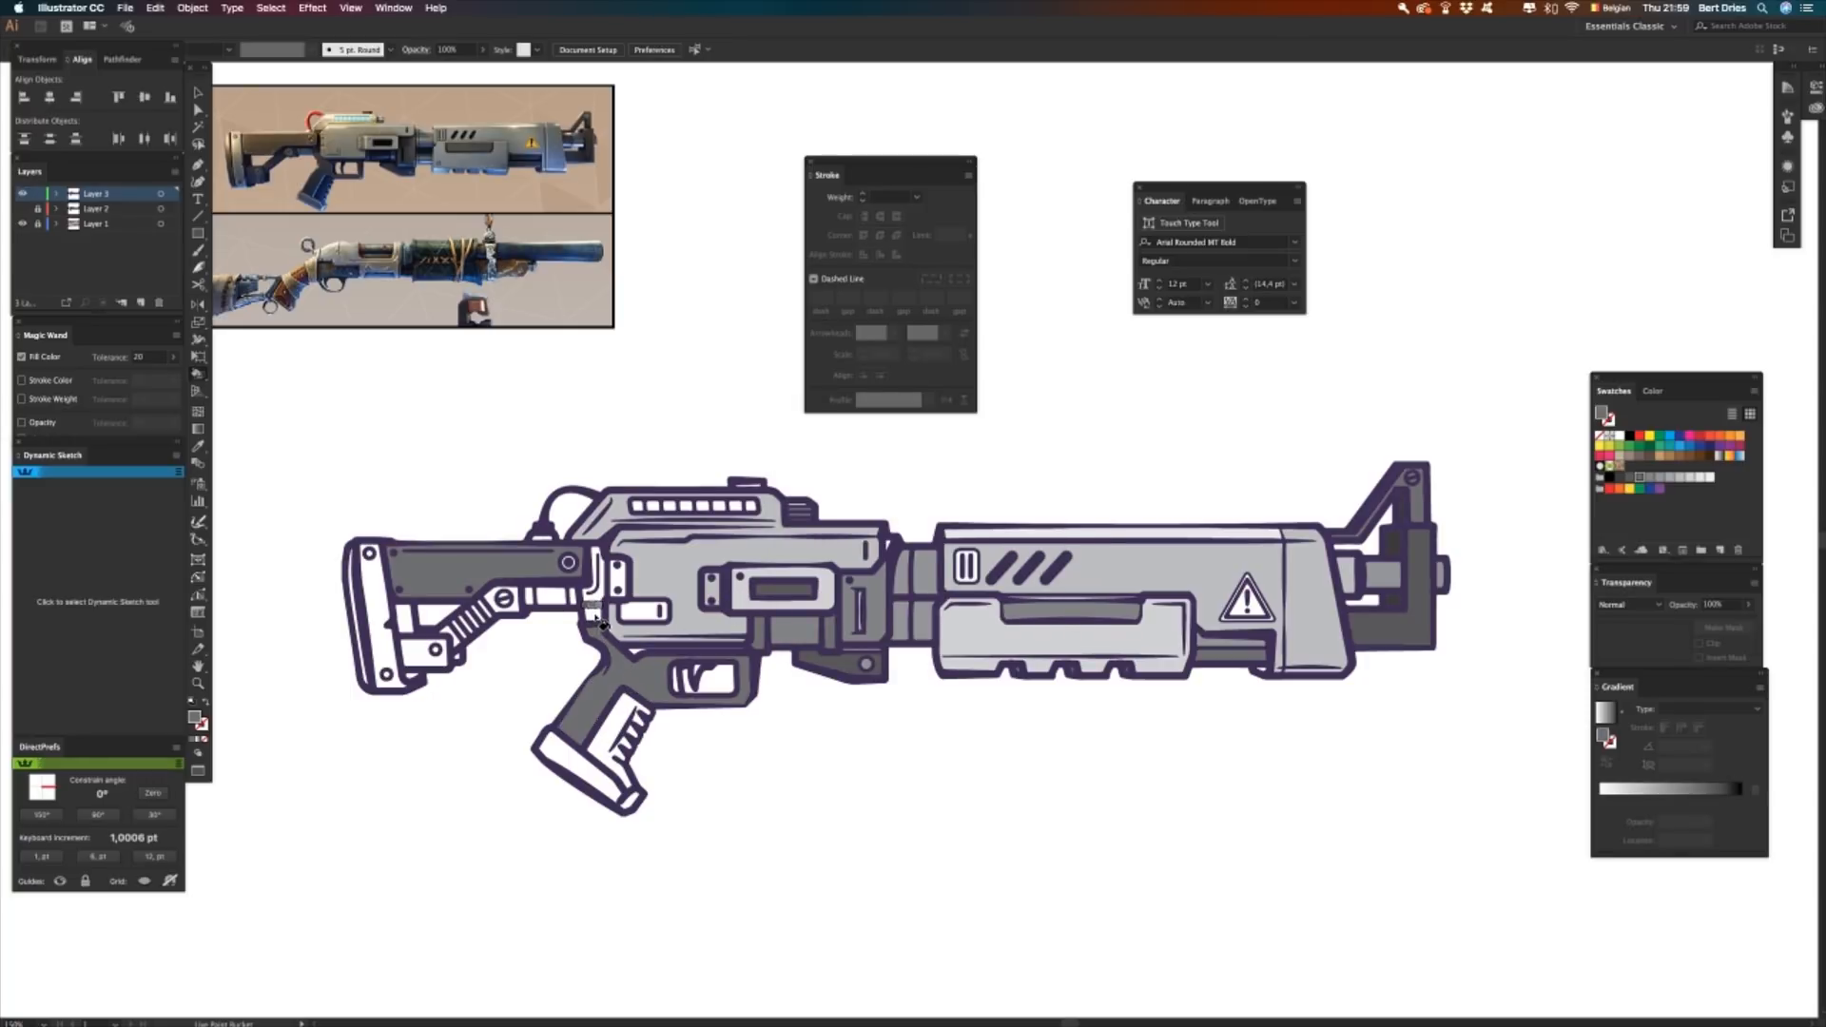
pyautogui.click(593, 585)
pyautogui.click(564, 607)
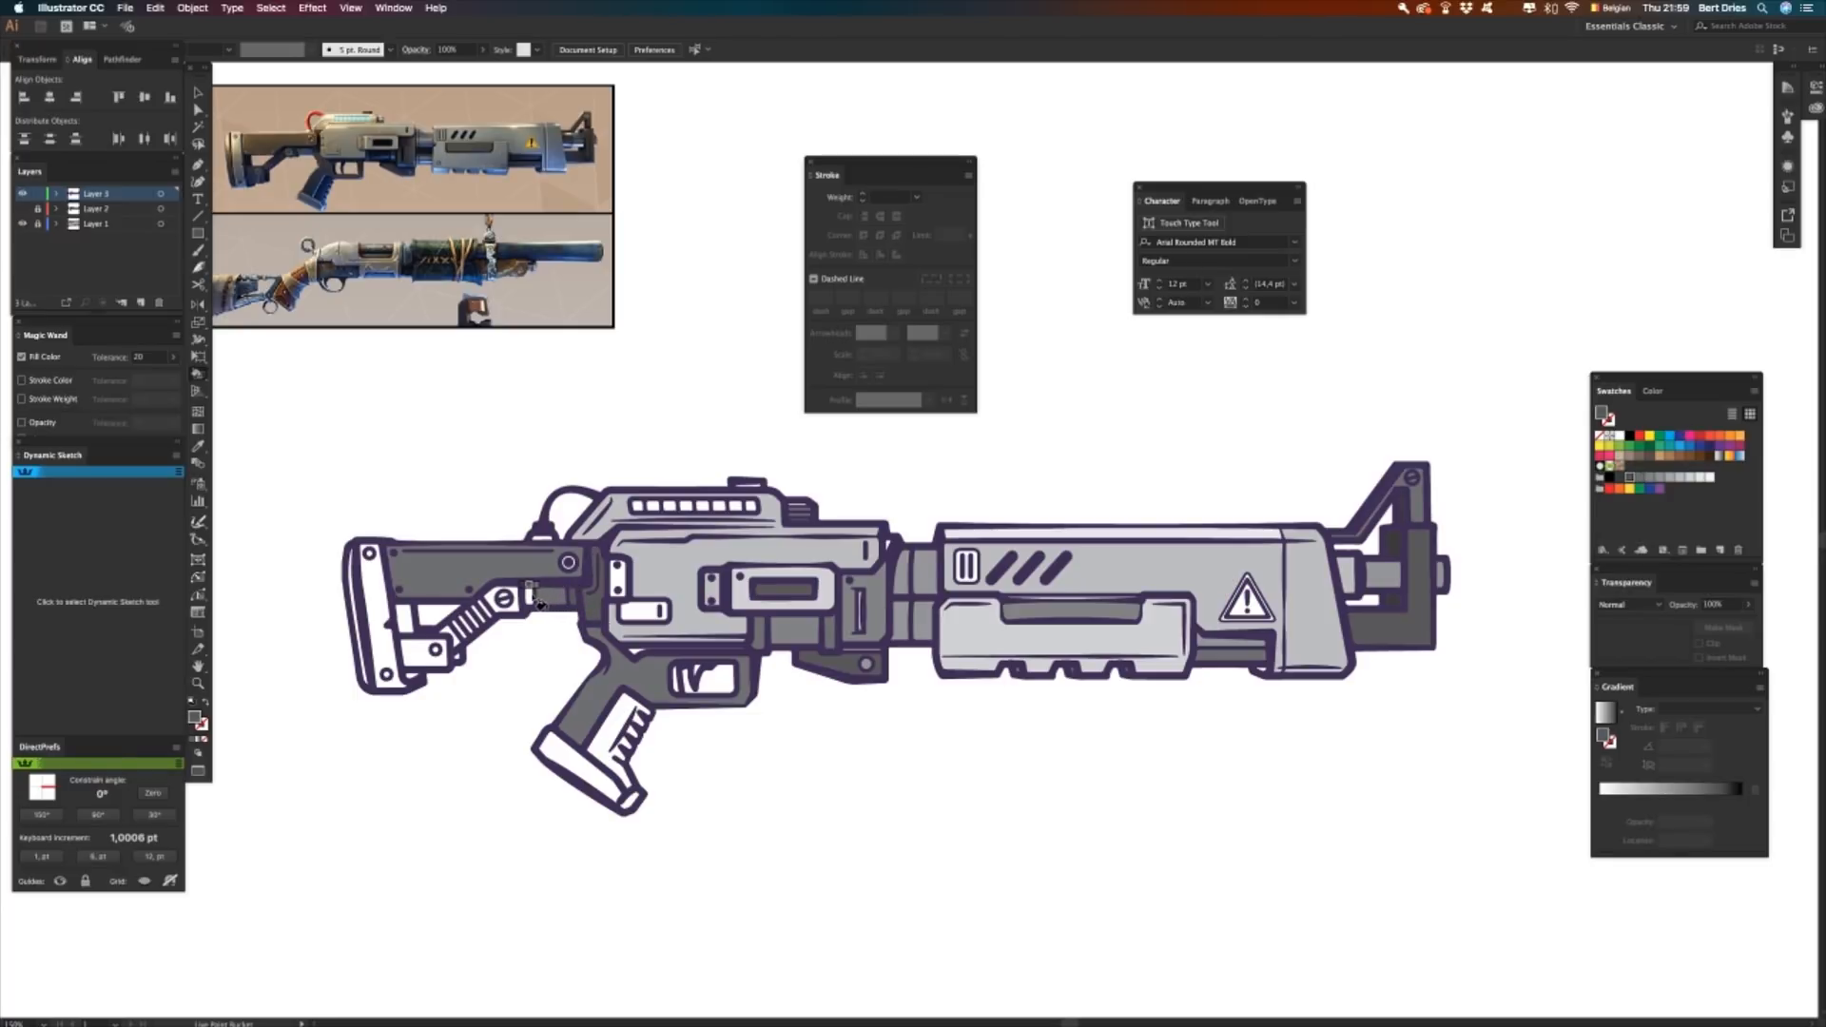
pyautogui.press('Right')
pyautogui.press('Right')
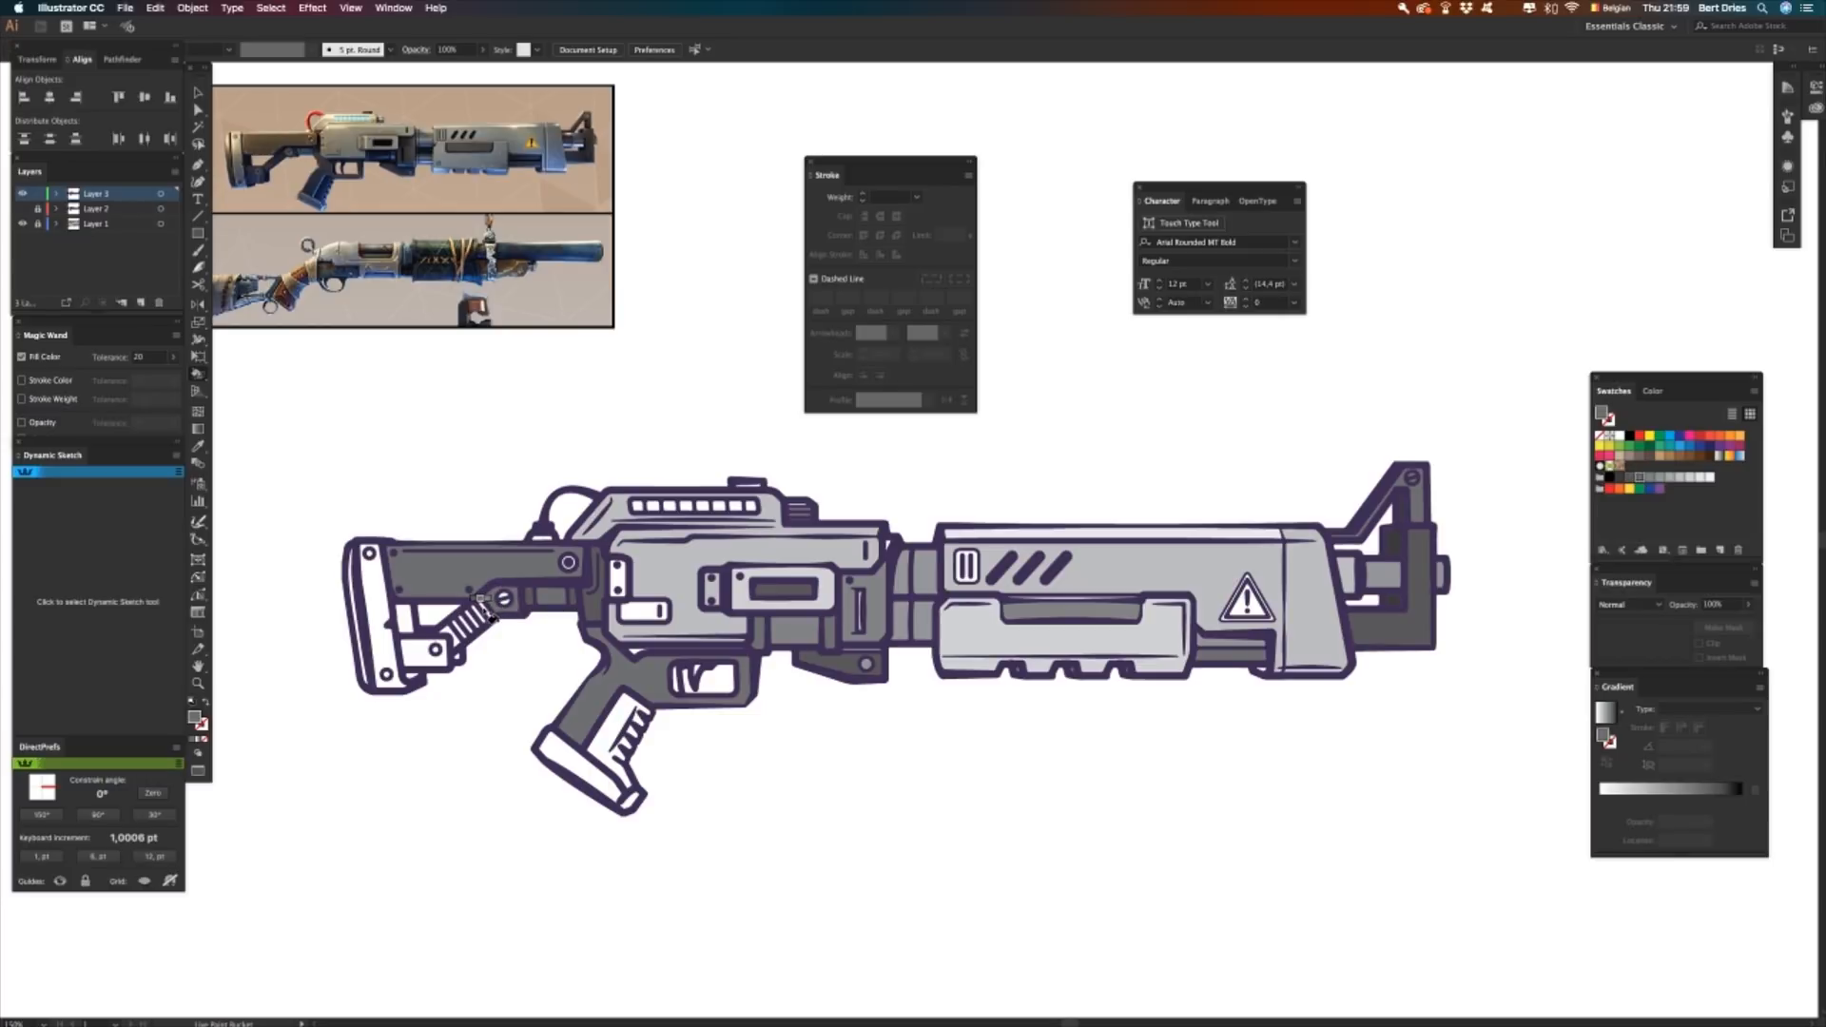
# - Fill the stock's ribbed diagonal strut, its small inner gap and its lower bracket with dark greys
pyautogui.click(483, 614)
pyautogui.click(456, 627)
pyautogui.click(450, 638)
pyautogui.press('Left')
pyautogui.press('Left')
pyautogui.click(458, 659)
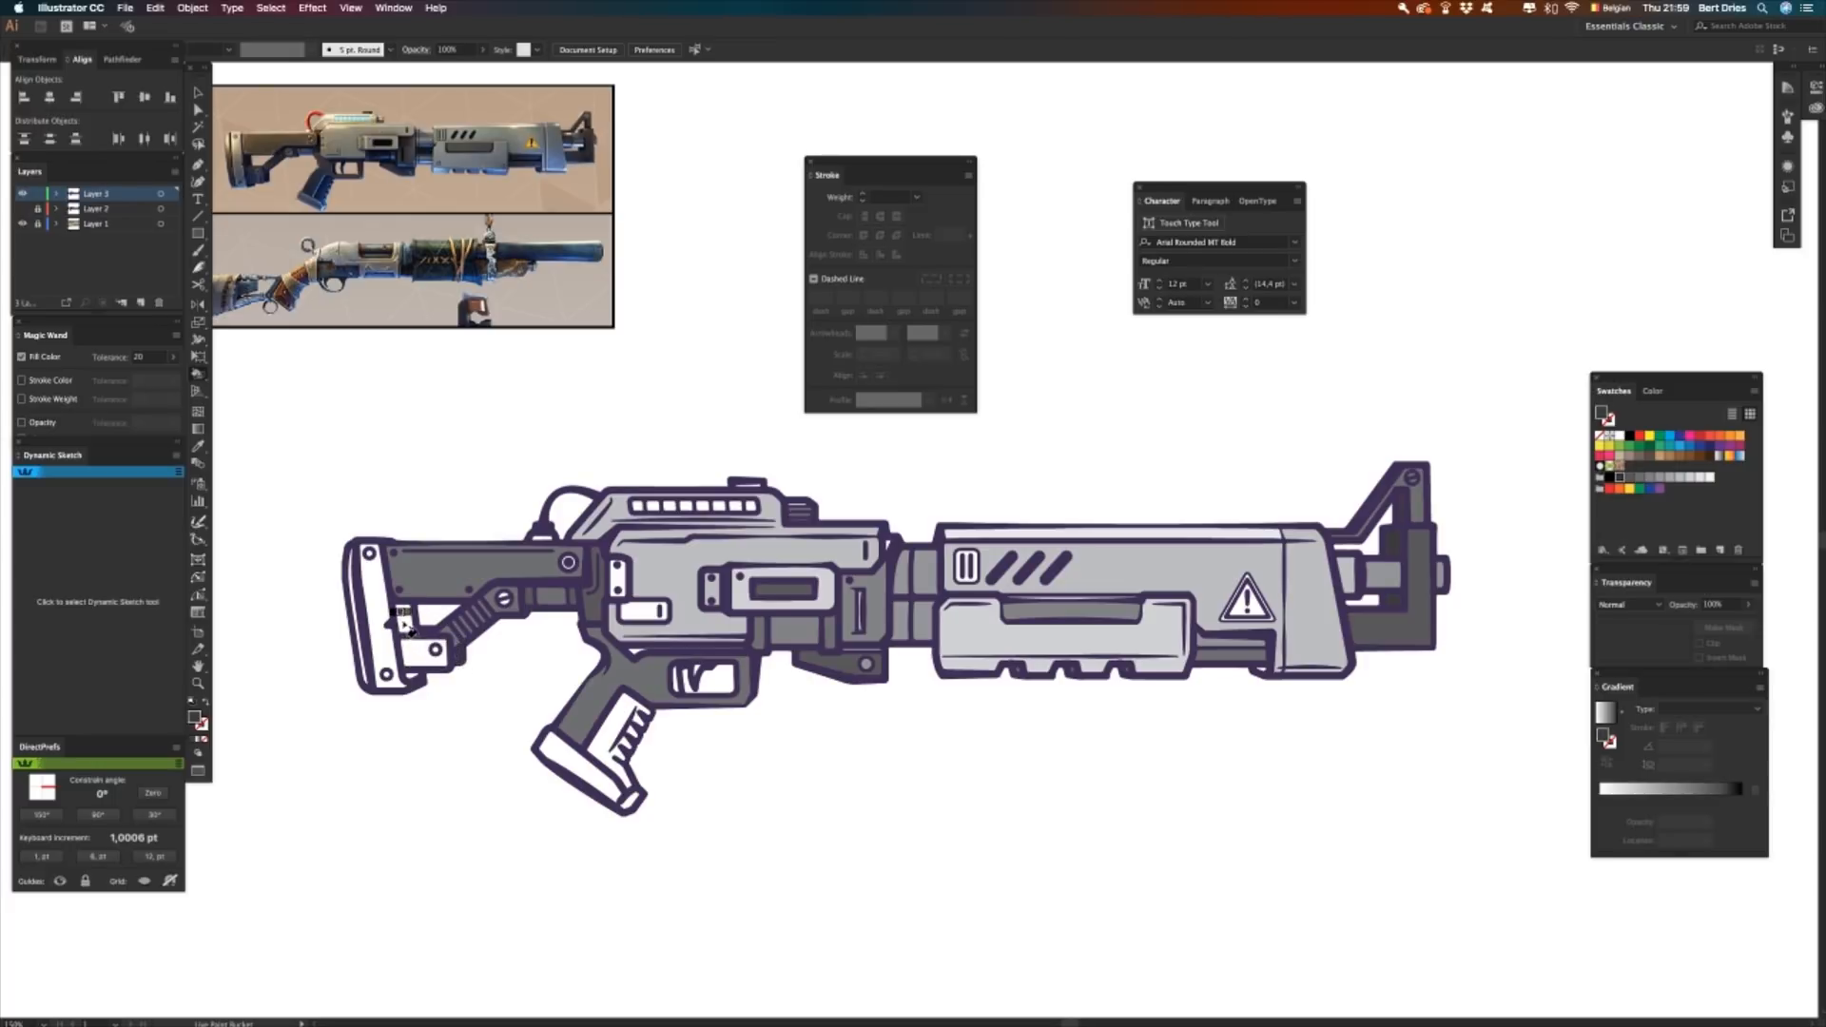
pyautogui.click(405, 620)
pyautogui.press('Right')
pyautogui.click(430, 653)
# - Fill the stock's butt plate and its rear edge strip with lighter greys
pyautogui.press('Right')
pyautogui.click(370, 643)
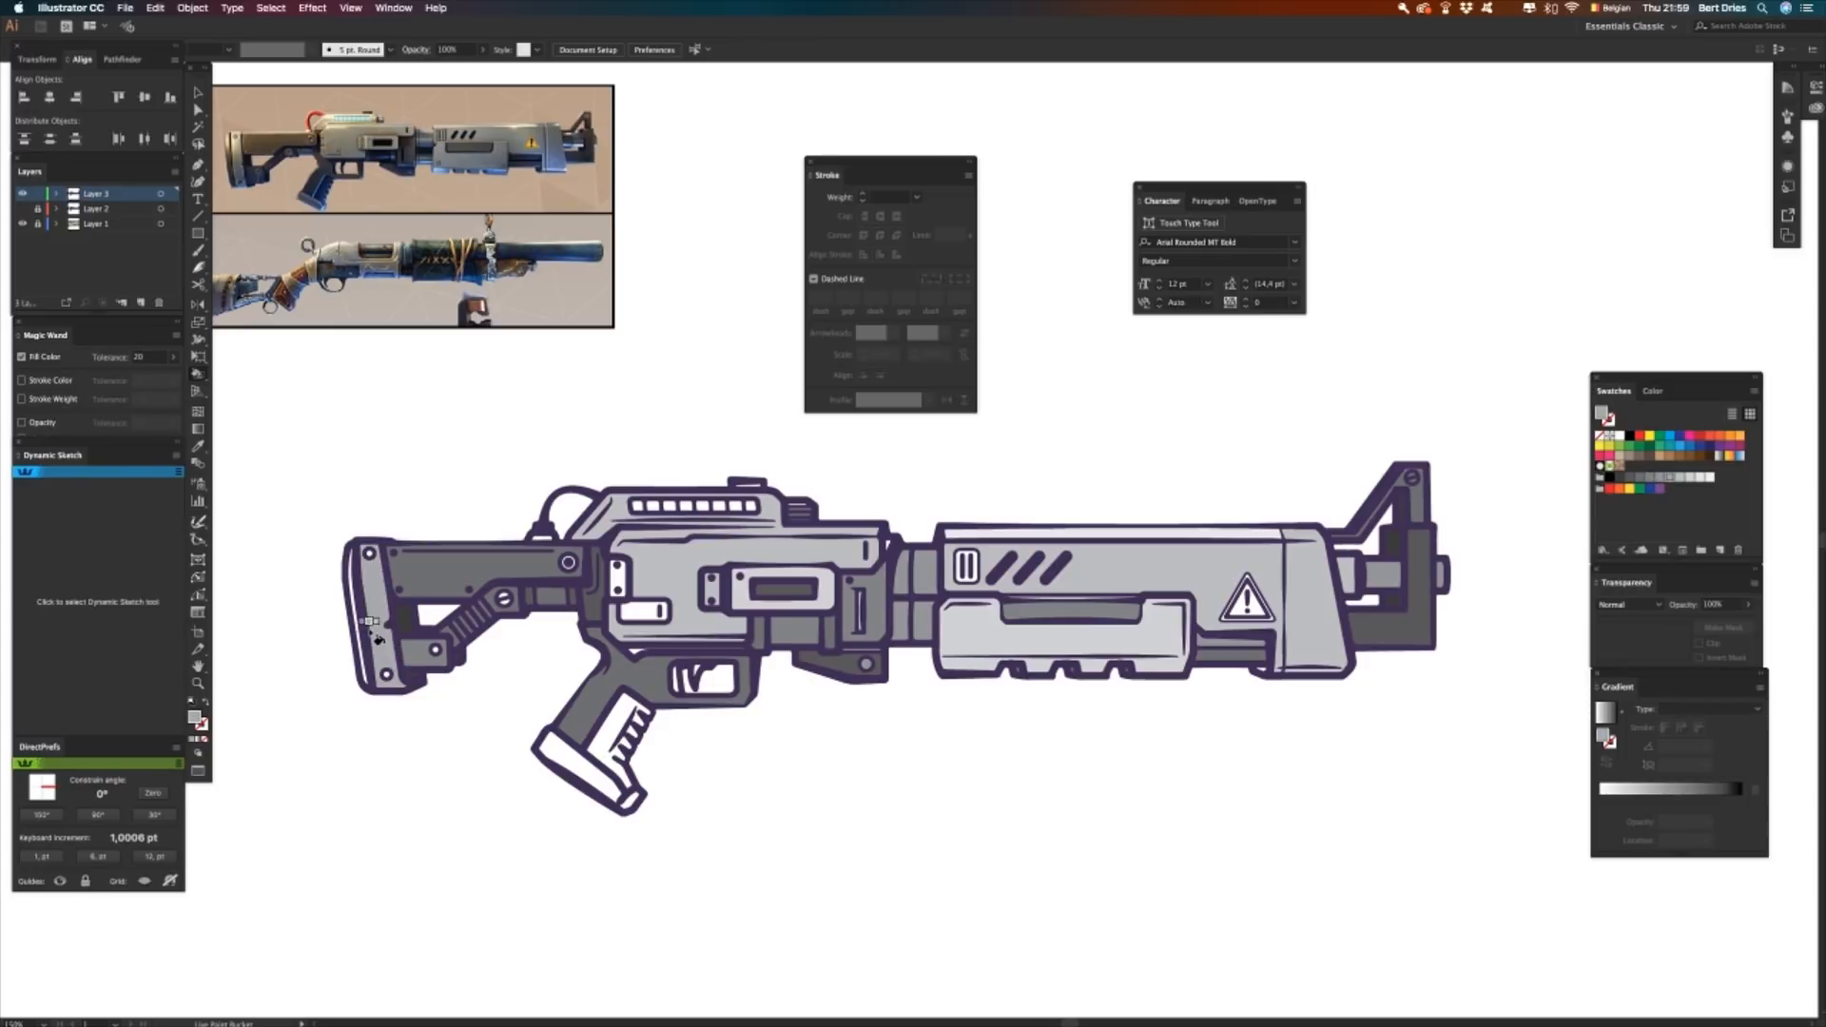
pyautogui.press('Left')
pyautogui.click(361, 630)
# - Fill the grip's bottom cap with light grey, its ribbed side panel with mid-dark grey and the trigger with the darkest grey
pyautogui.press('Right')
pyautogui.press('Right')
pyautogui.click(594, 766)
pyautogui.press('Left')
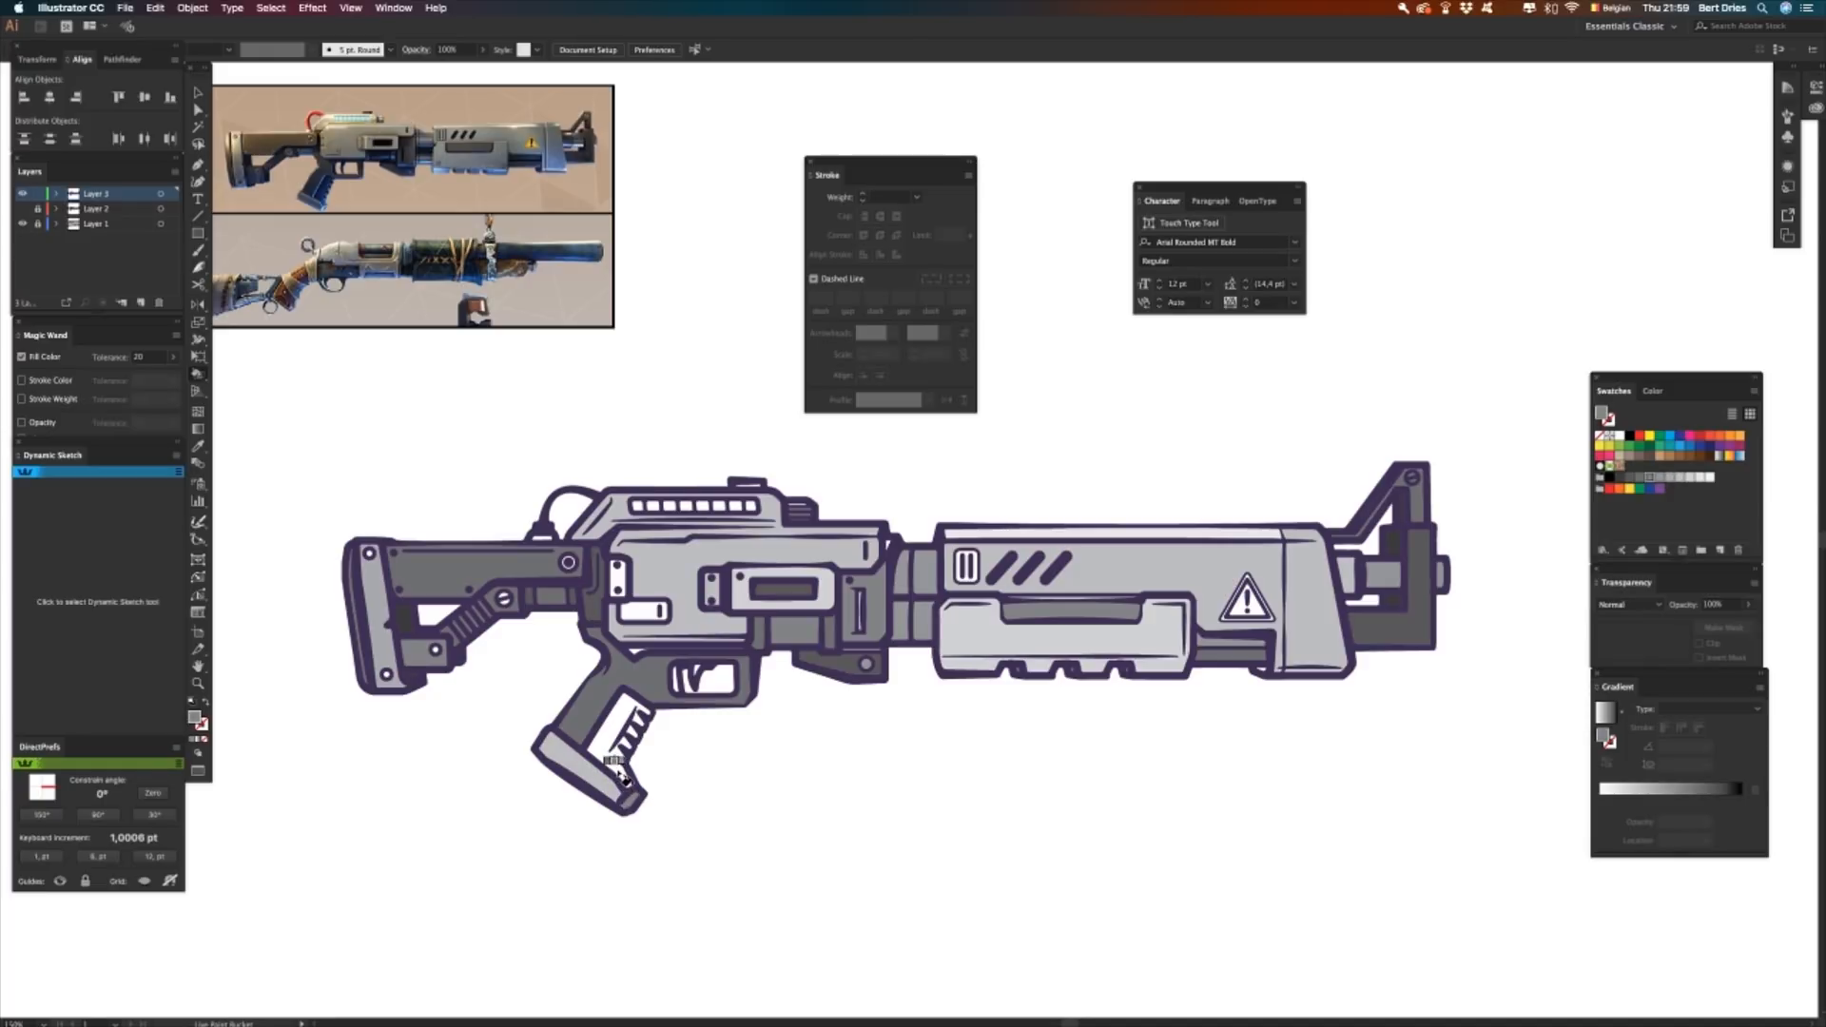
pyautogui.click(613, 754)
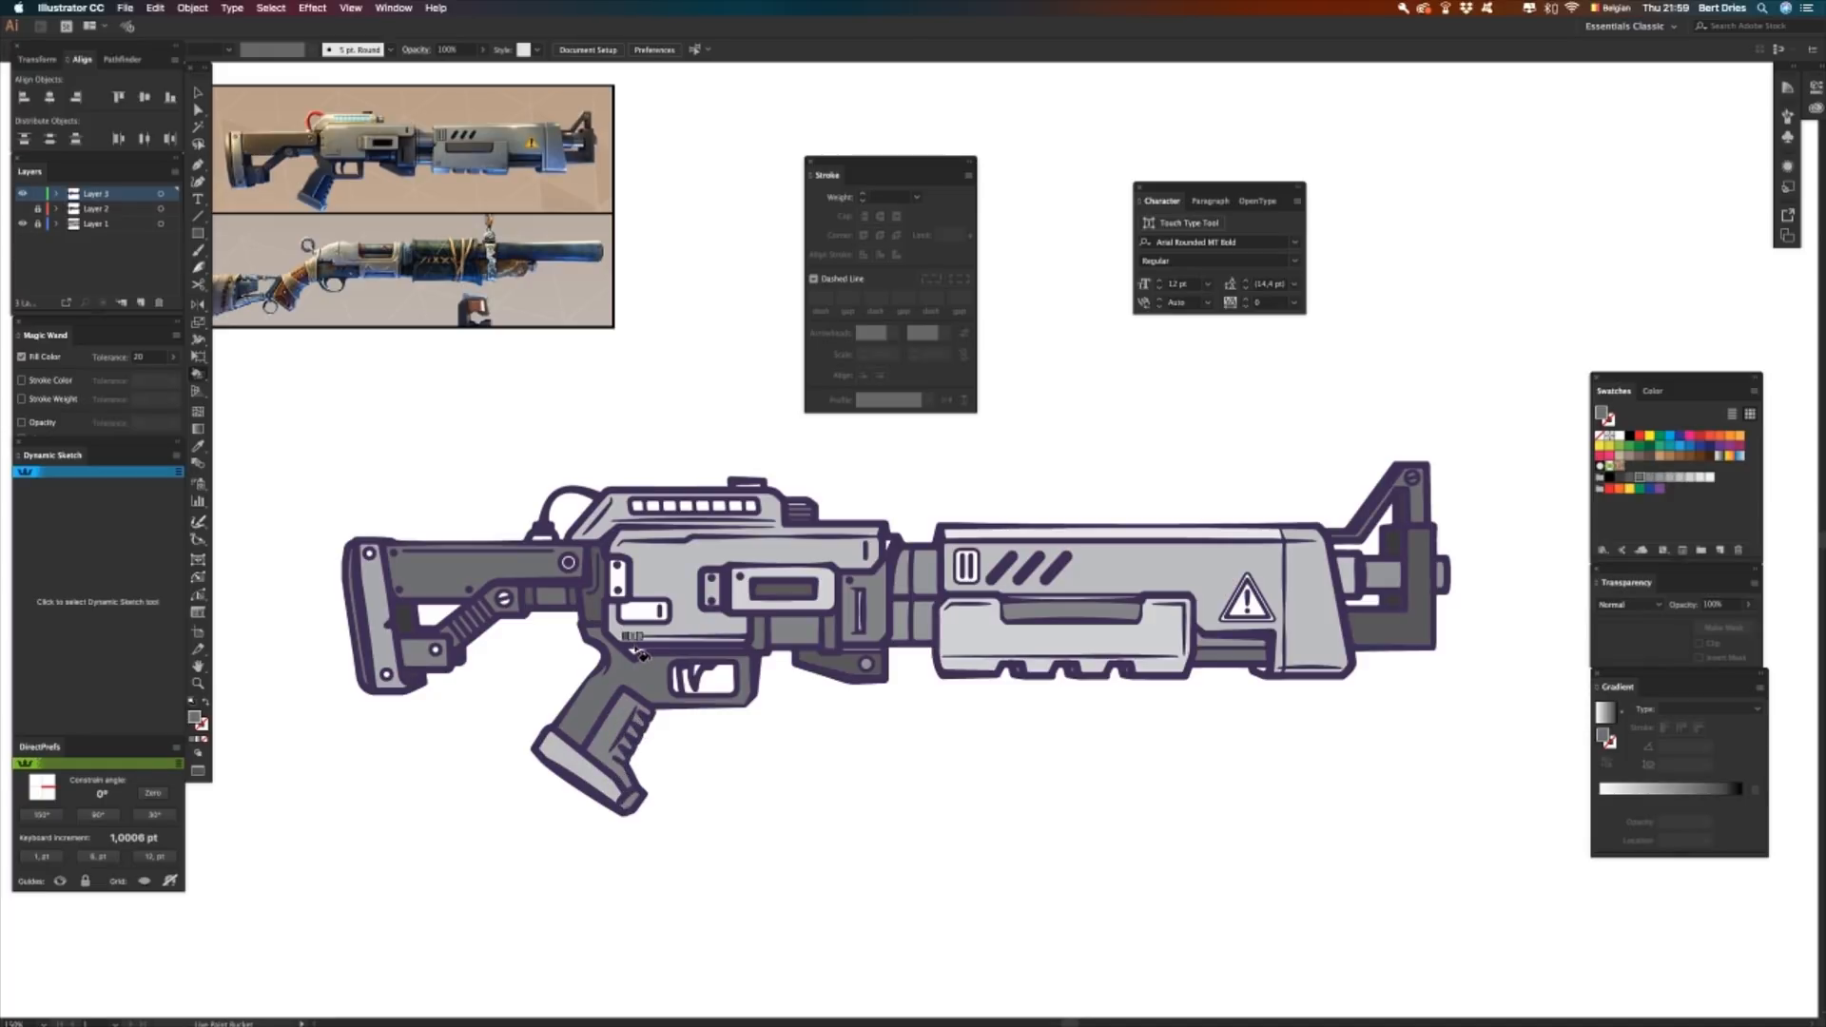
pyautogui.press('Left')
pyautogui.press('Left')
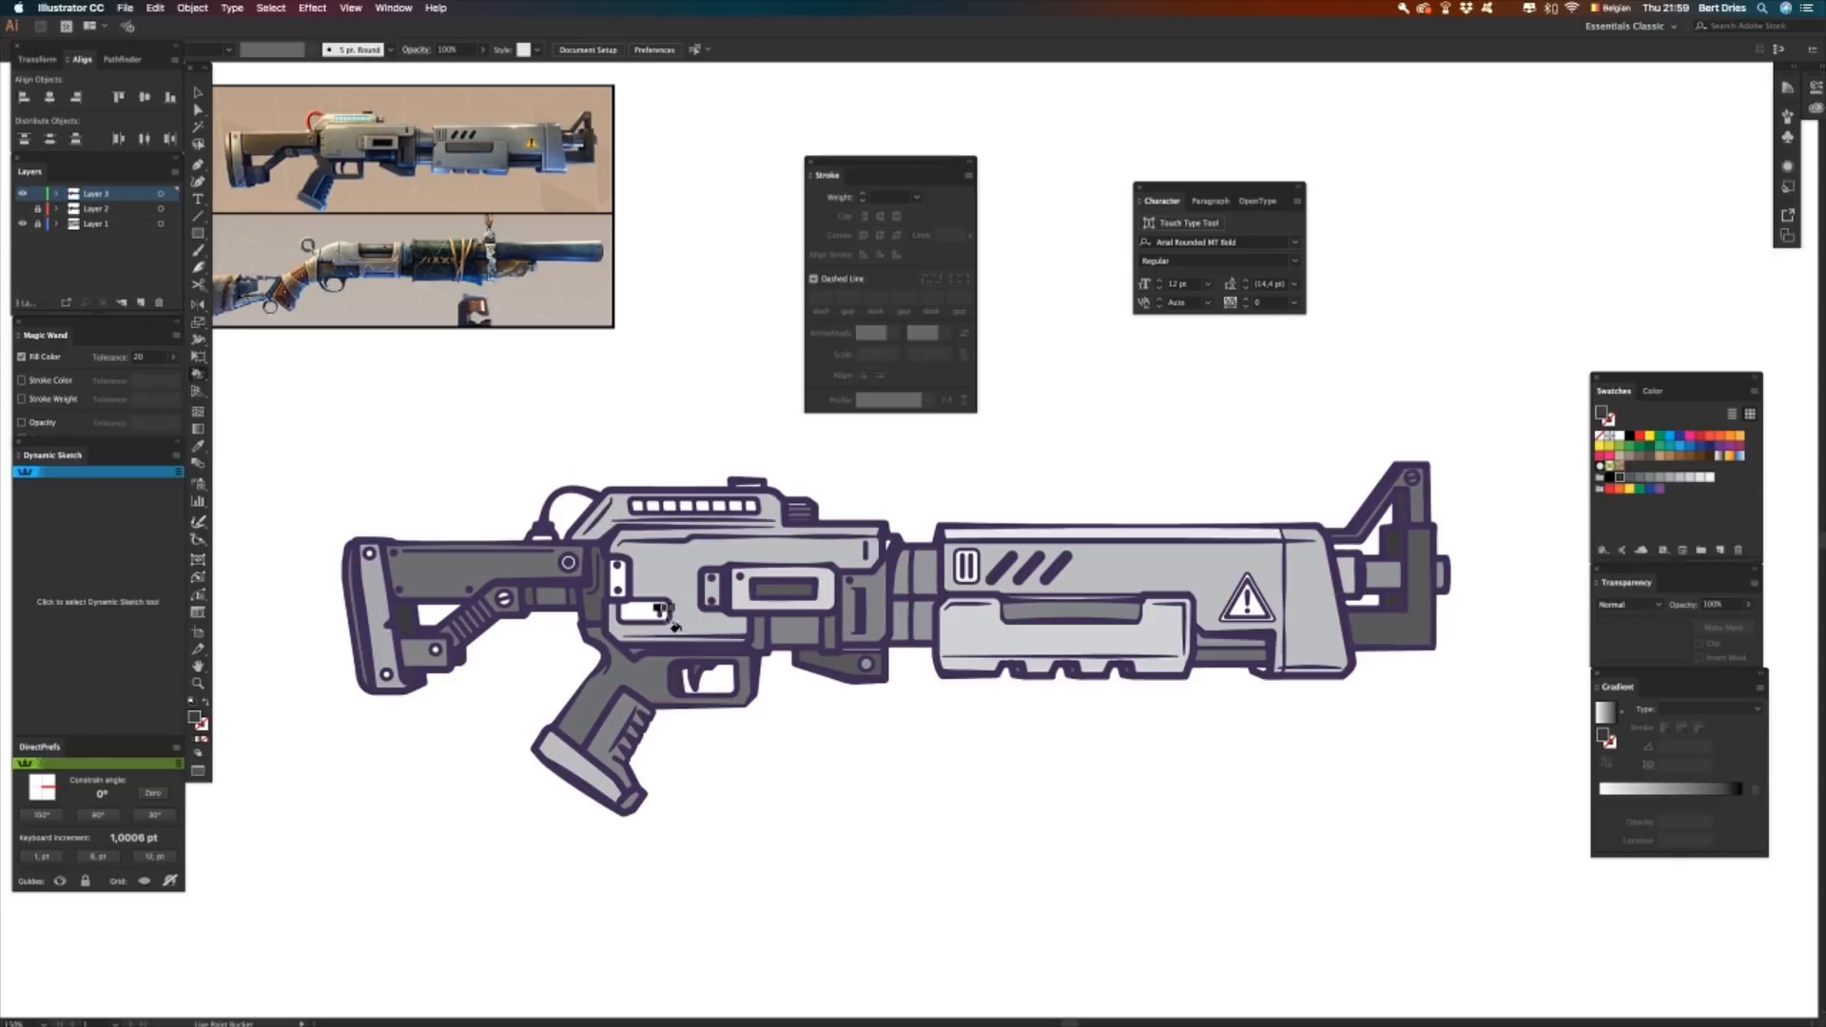
# - Fill the two small plates at the receiver's rear and the fore-end's slotted vent with mid greys
pyautogui.press('Right')
pyautogui.press('Right')
pyautogui.press('Right')
pyautogui.click(617, 580)
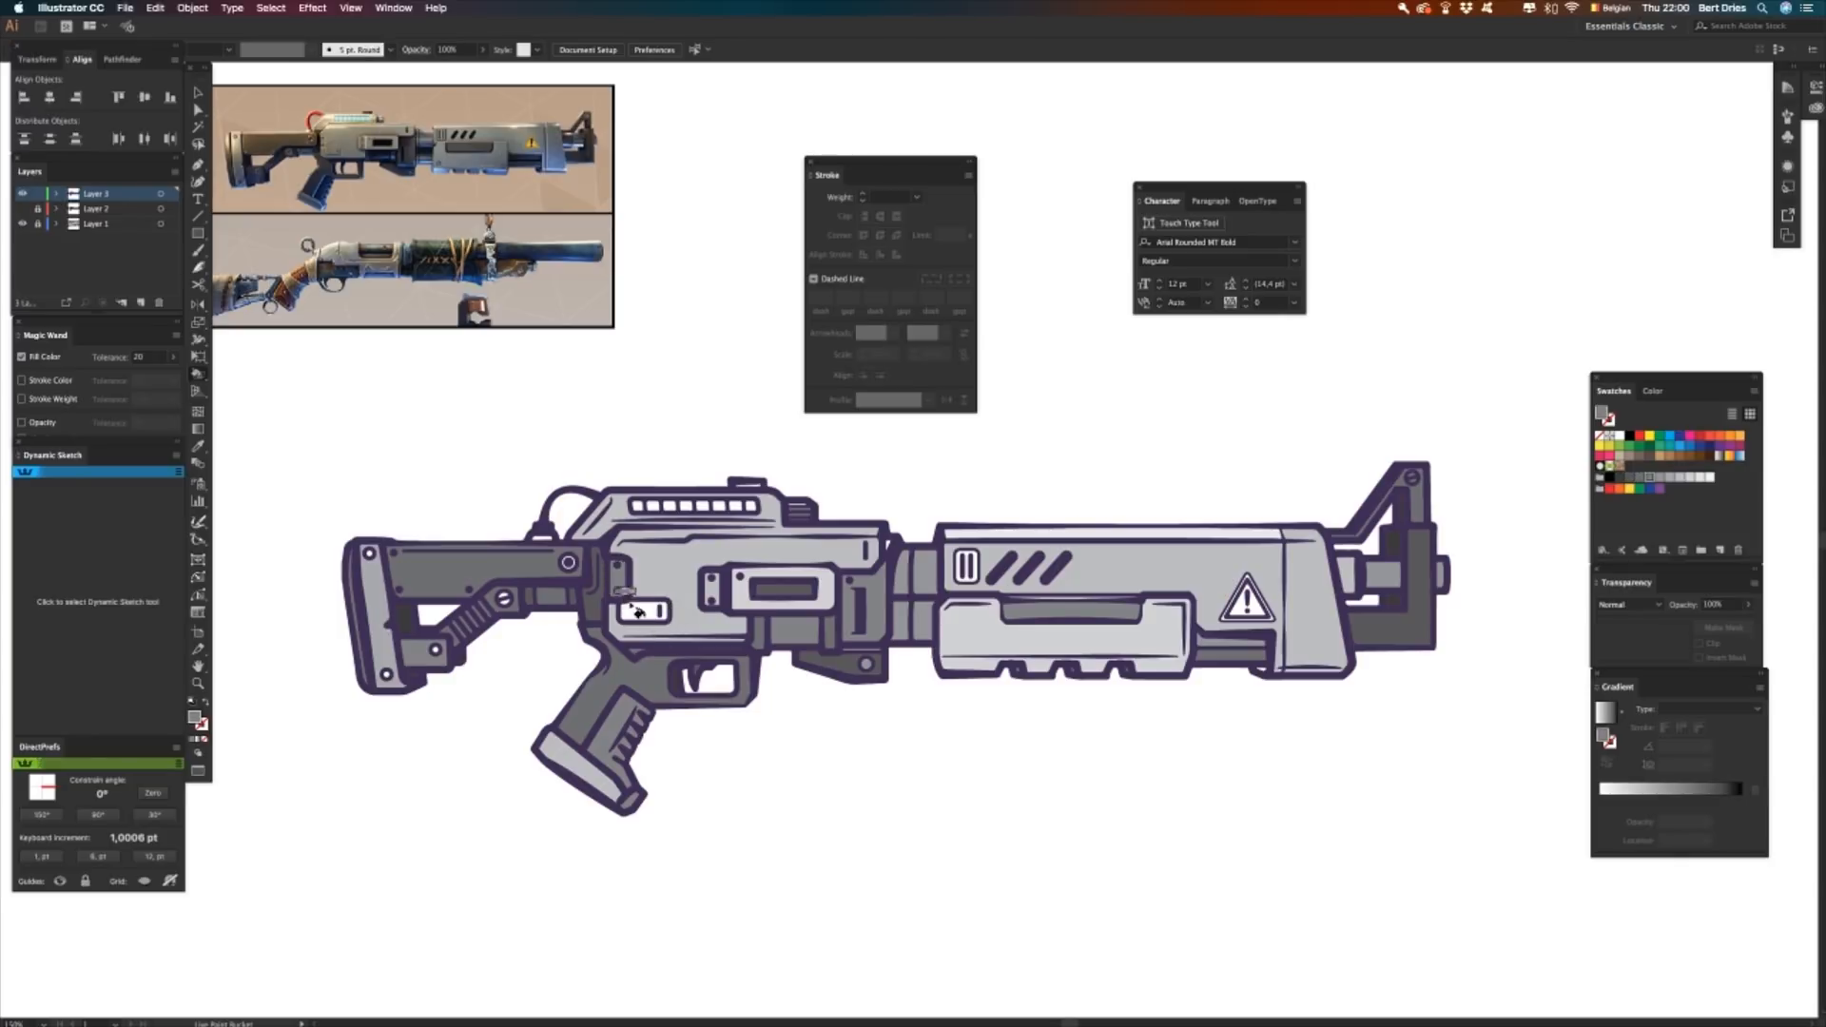
pyautogui.click(642, 612)
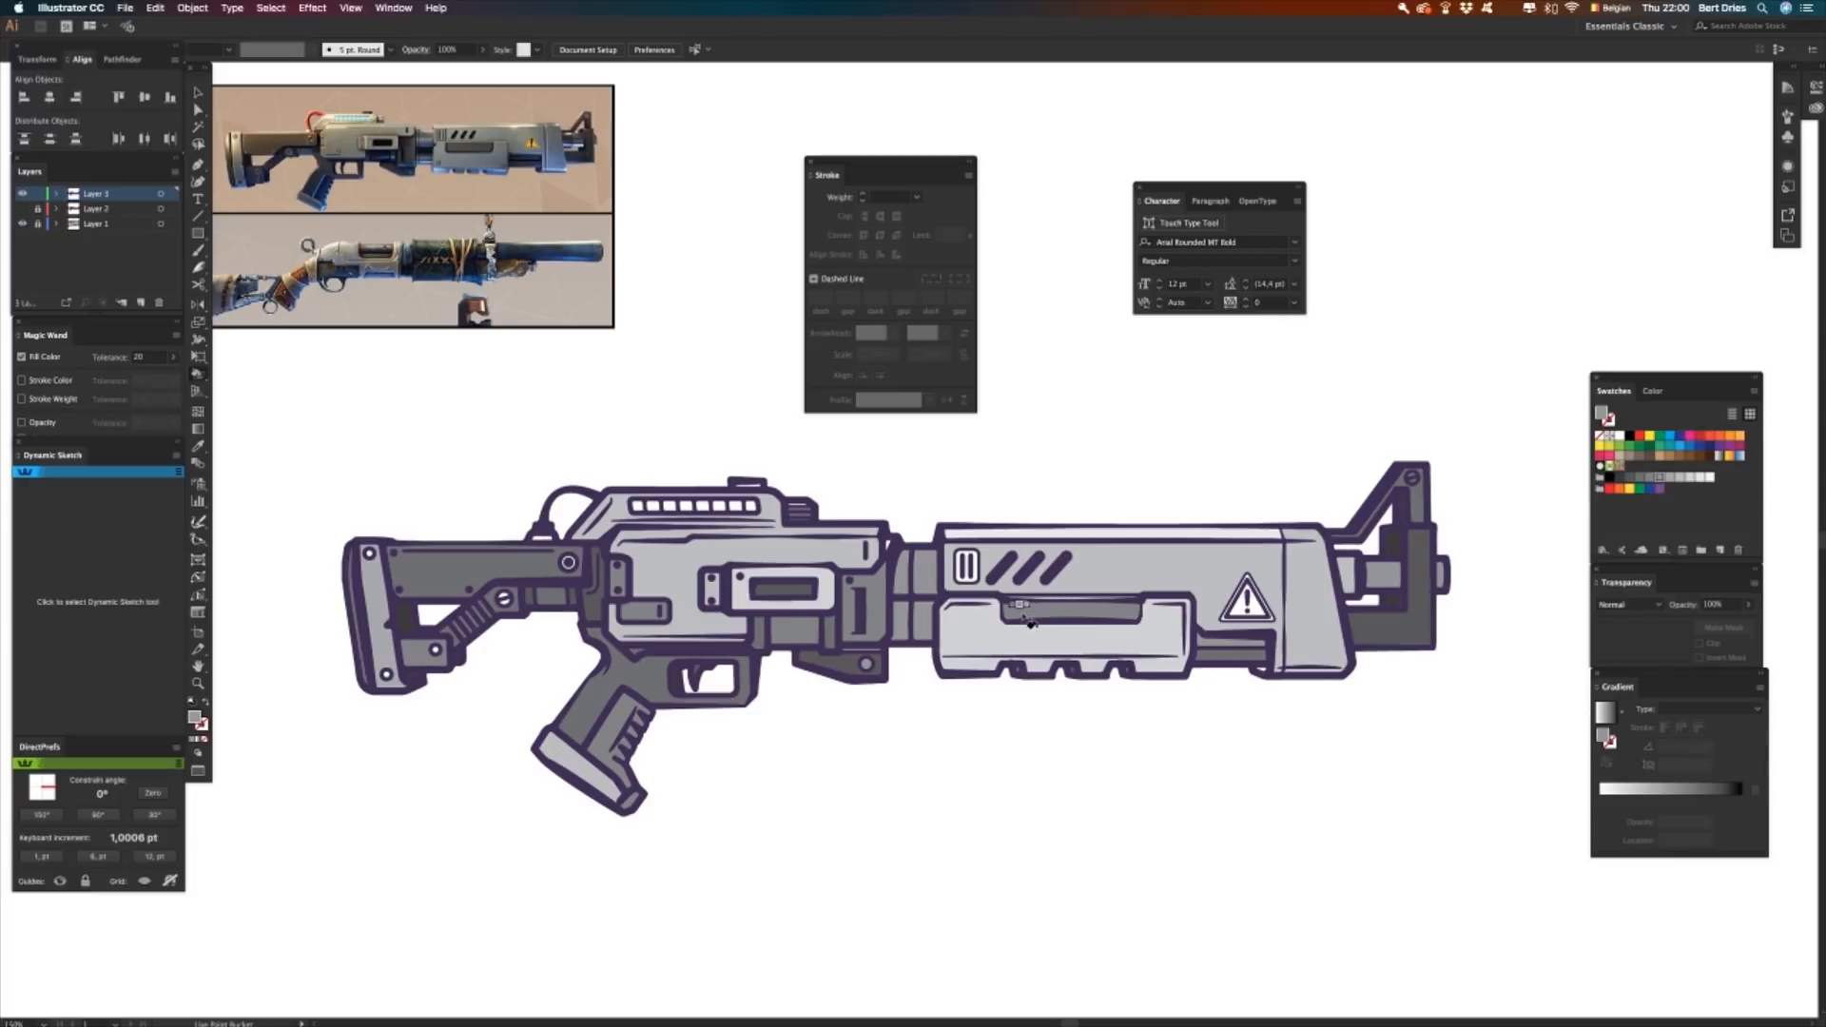
pyautogui.click(969, 565)
# - Mix a teal of C 57, M 10, Y 45, K 0 and fill the eight light cells on top of the receiver
pyautogui.click(1670, 447)
pyautogui.click(1652, 391)
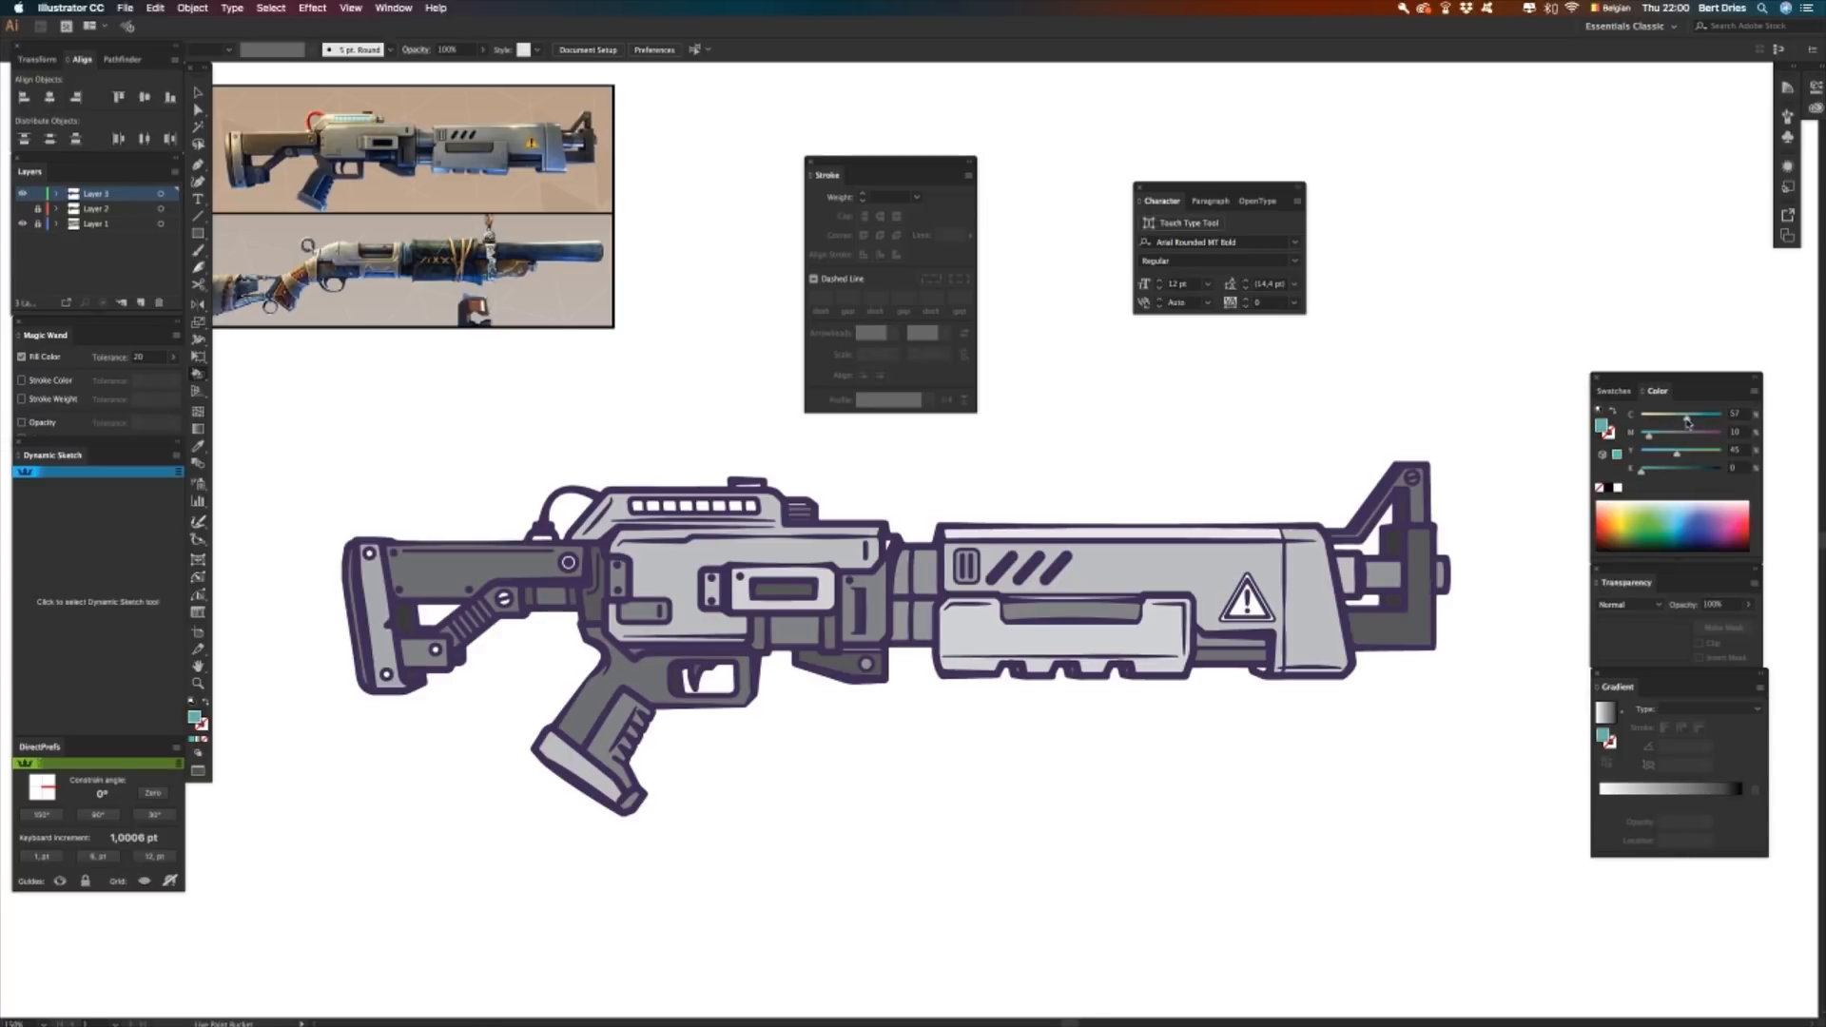
pyautogui.click(638, 508)
pyautogui.click(654, 508)
pyautogui.click(669, 509)
pyautogui.click(686, 508)
pyautogui.click(702, 508)
pyautogui.click(718, 508)
pyautogui.click(735, 508)
pyautogui.click(751, 508)
pyautogui.click(1614, 391)
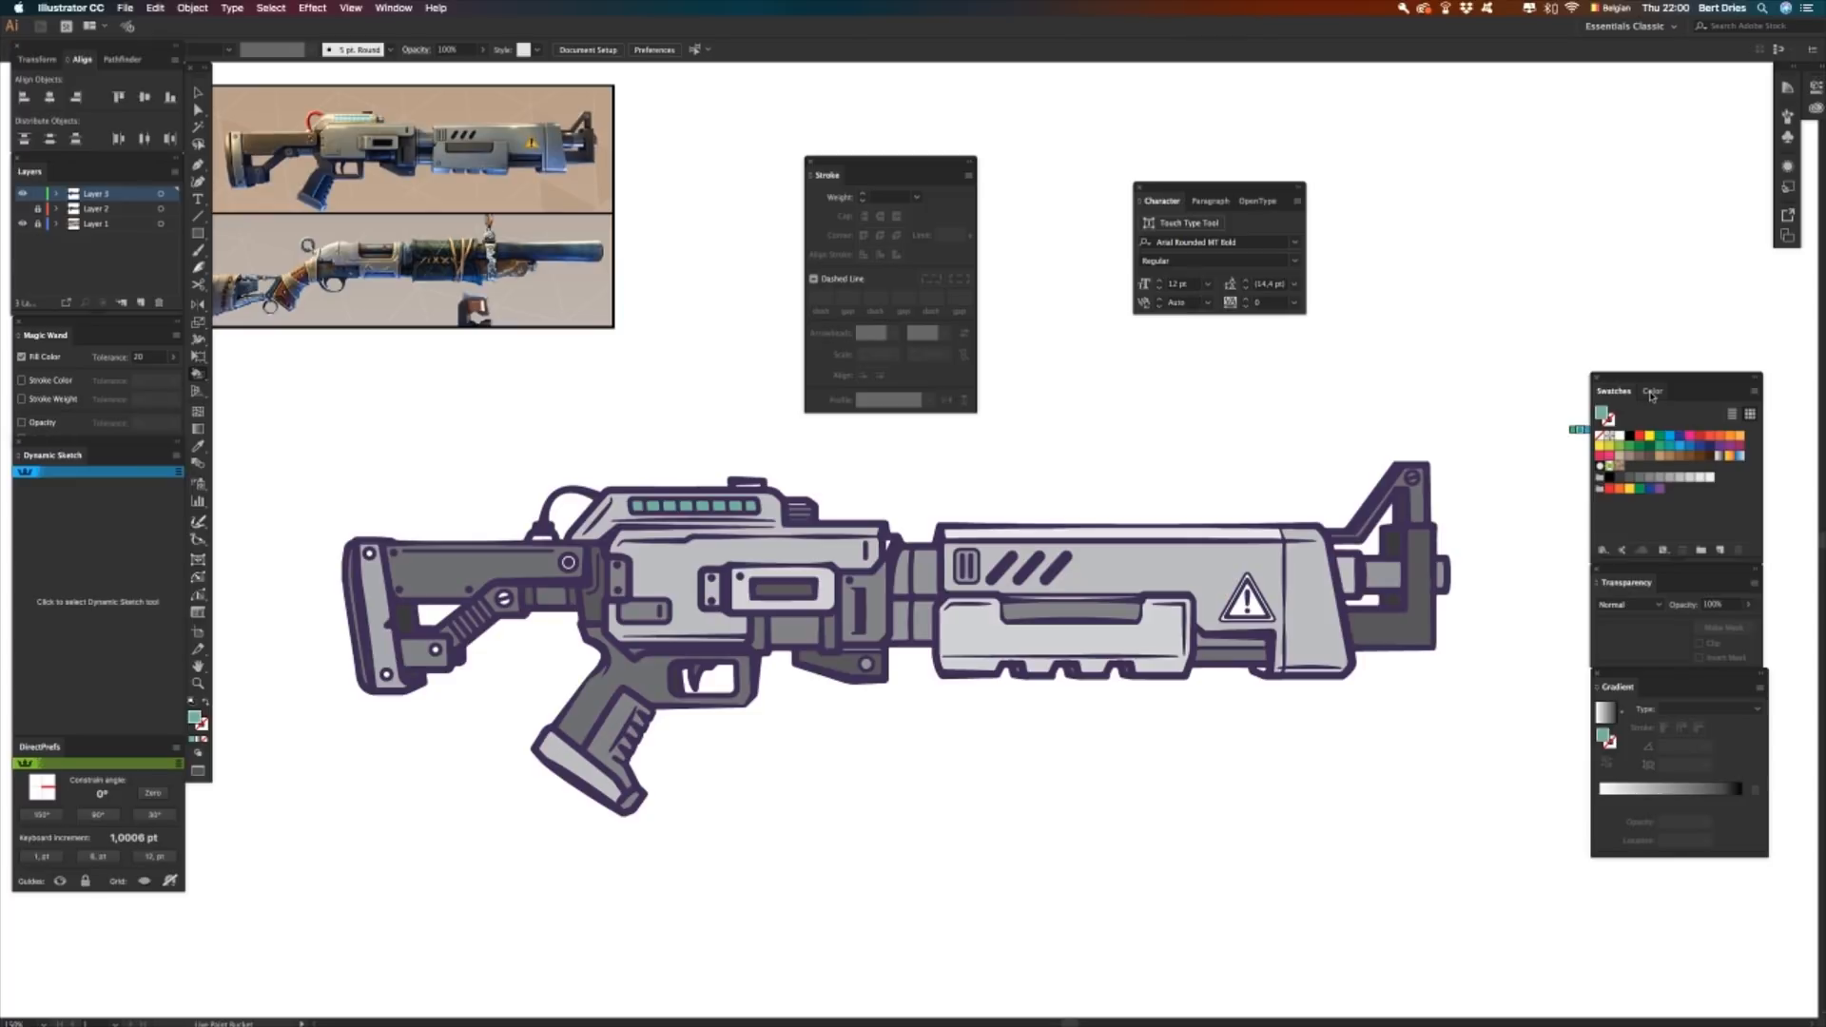
# - Try to fill the small cable connector above the stock with light grey sampled from the fore-end, and undo the fill
pyautogui.click(1652, 392)
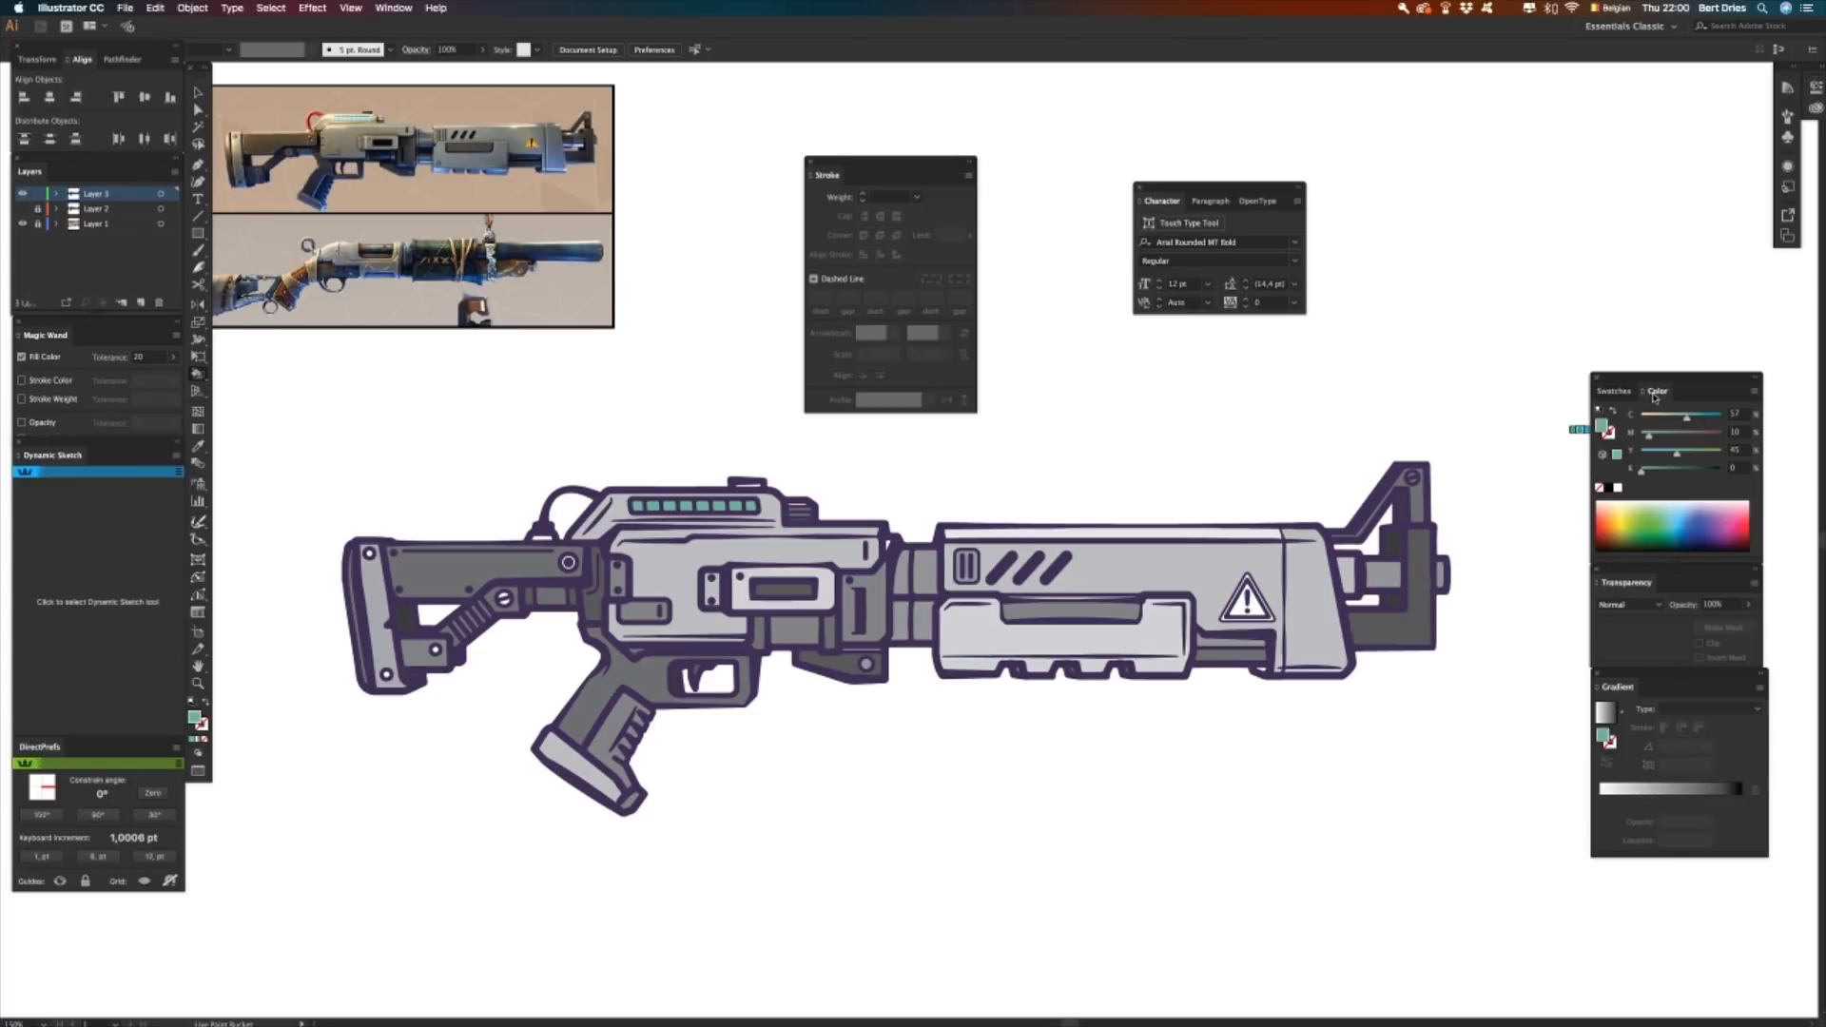
pyautogui.moveTo(1680, 419); pyautogui.dragTo(1678, 419)
pyautogui.keyDown('alt'); pyautogui.click(1126, 563); pyautogui.keyUp('alt')
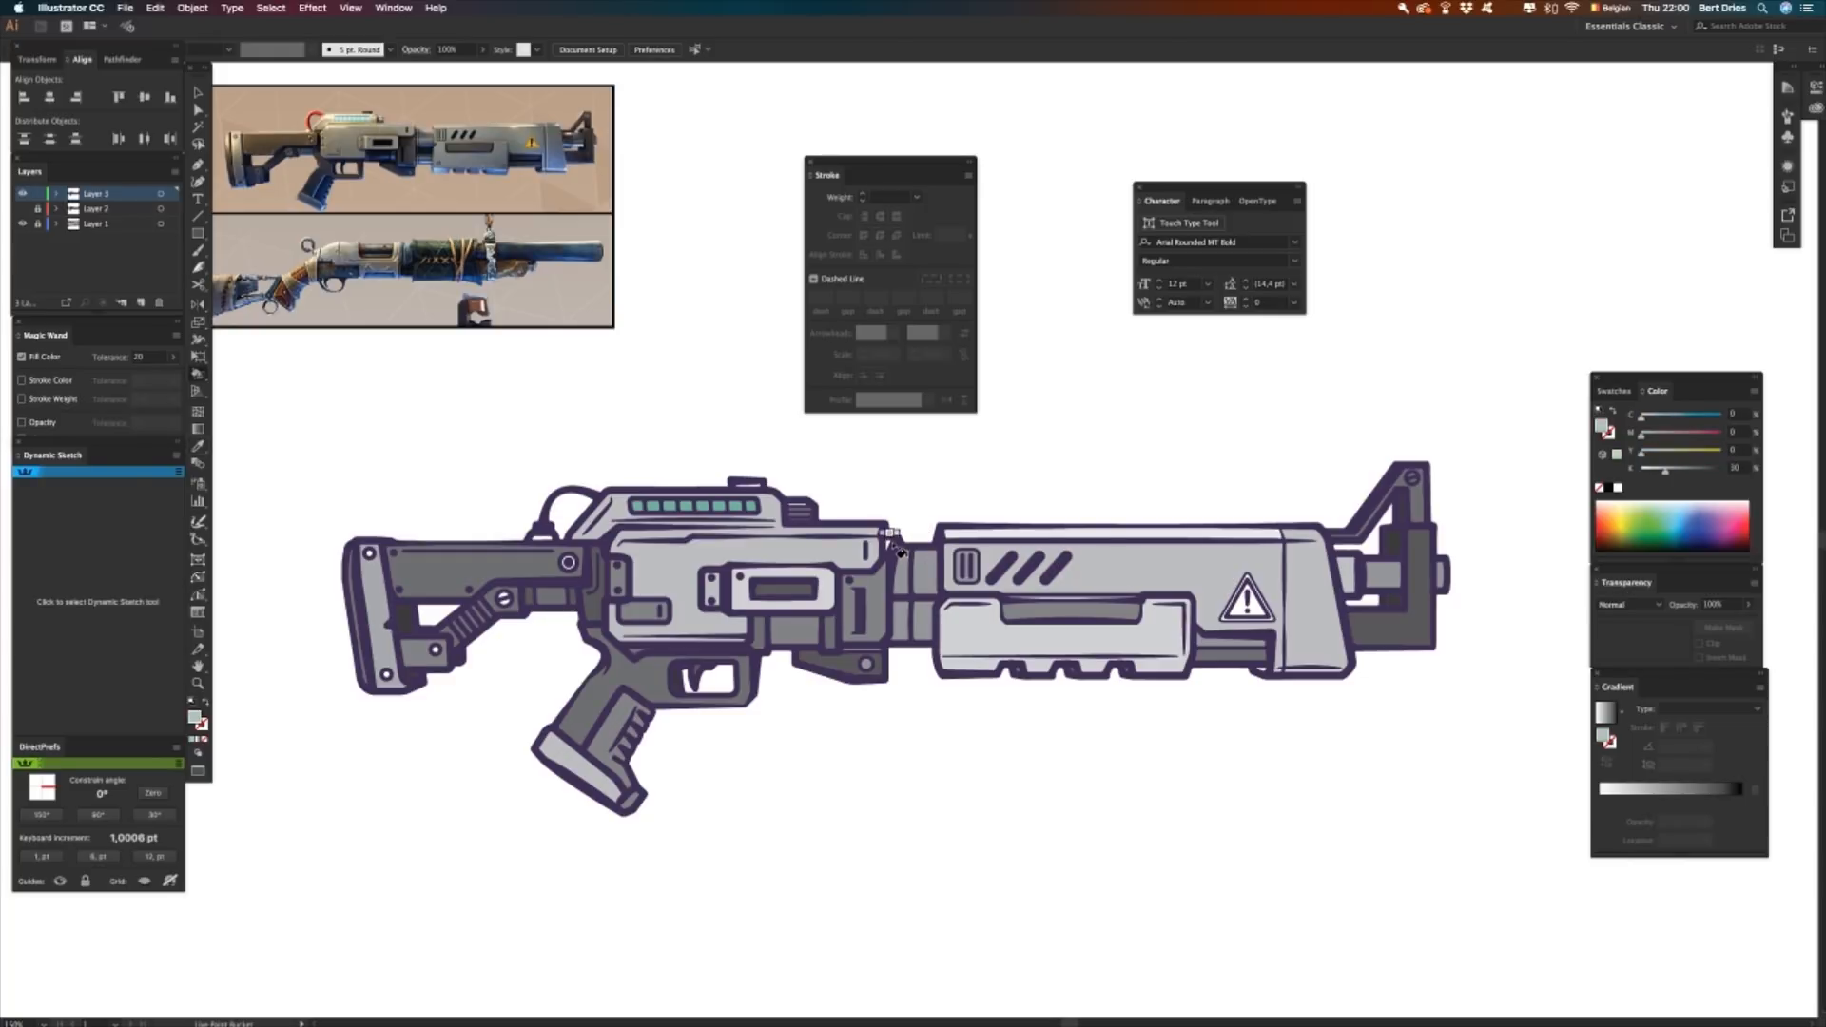
pyautogui.click(547, 544)
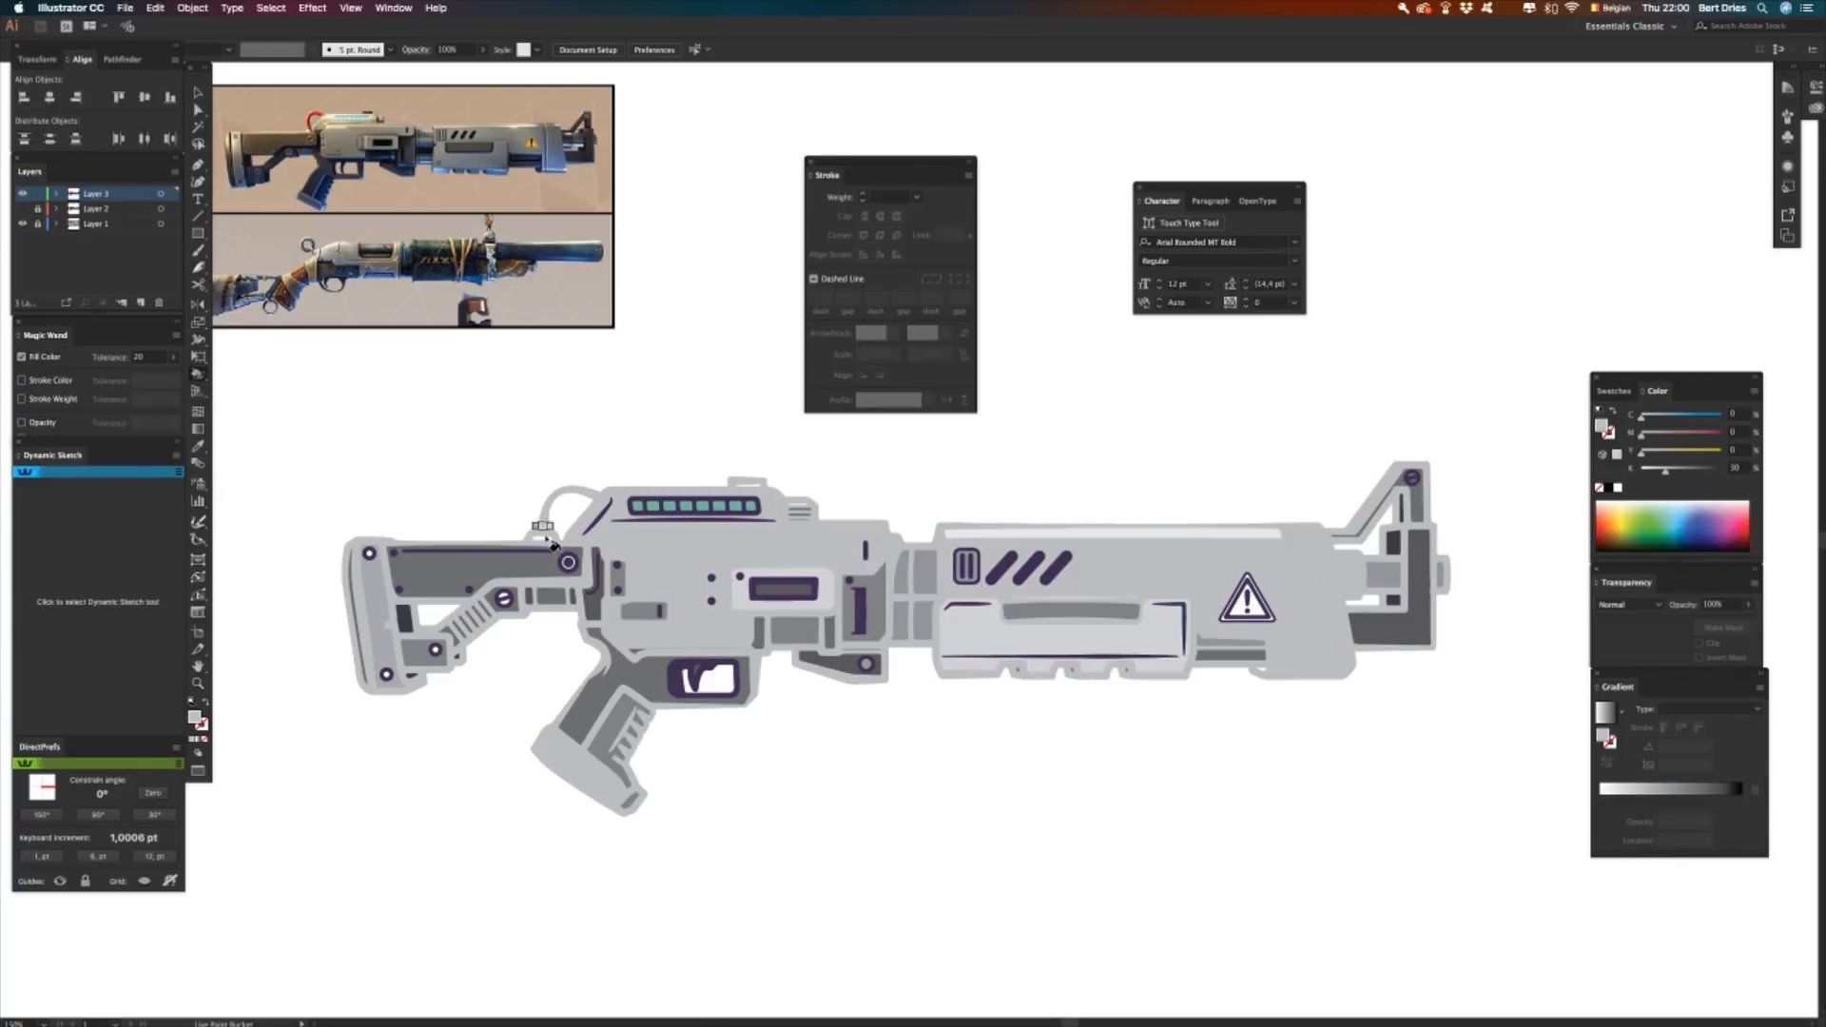
pyautogui.press('super+z')
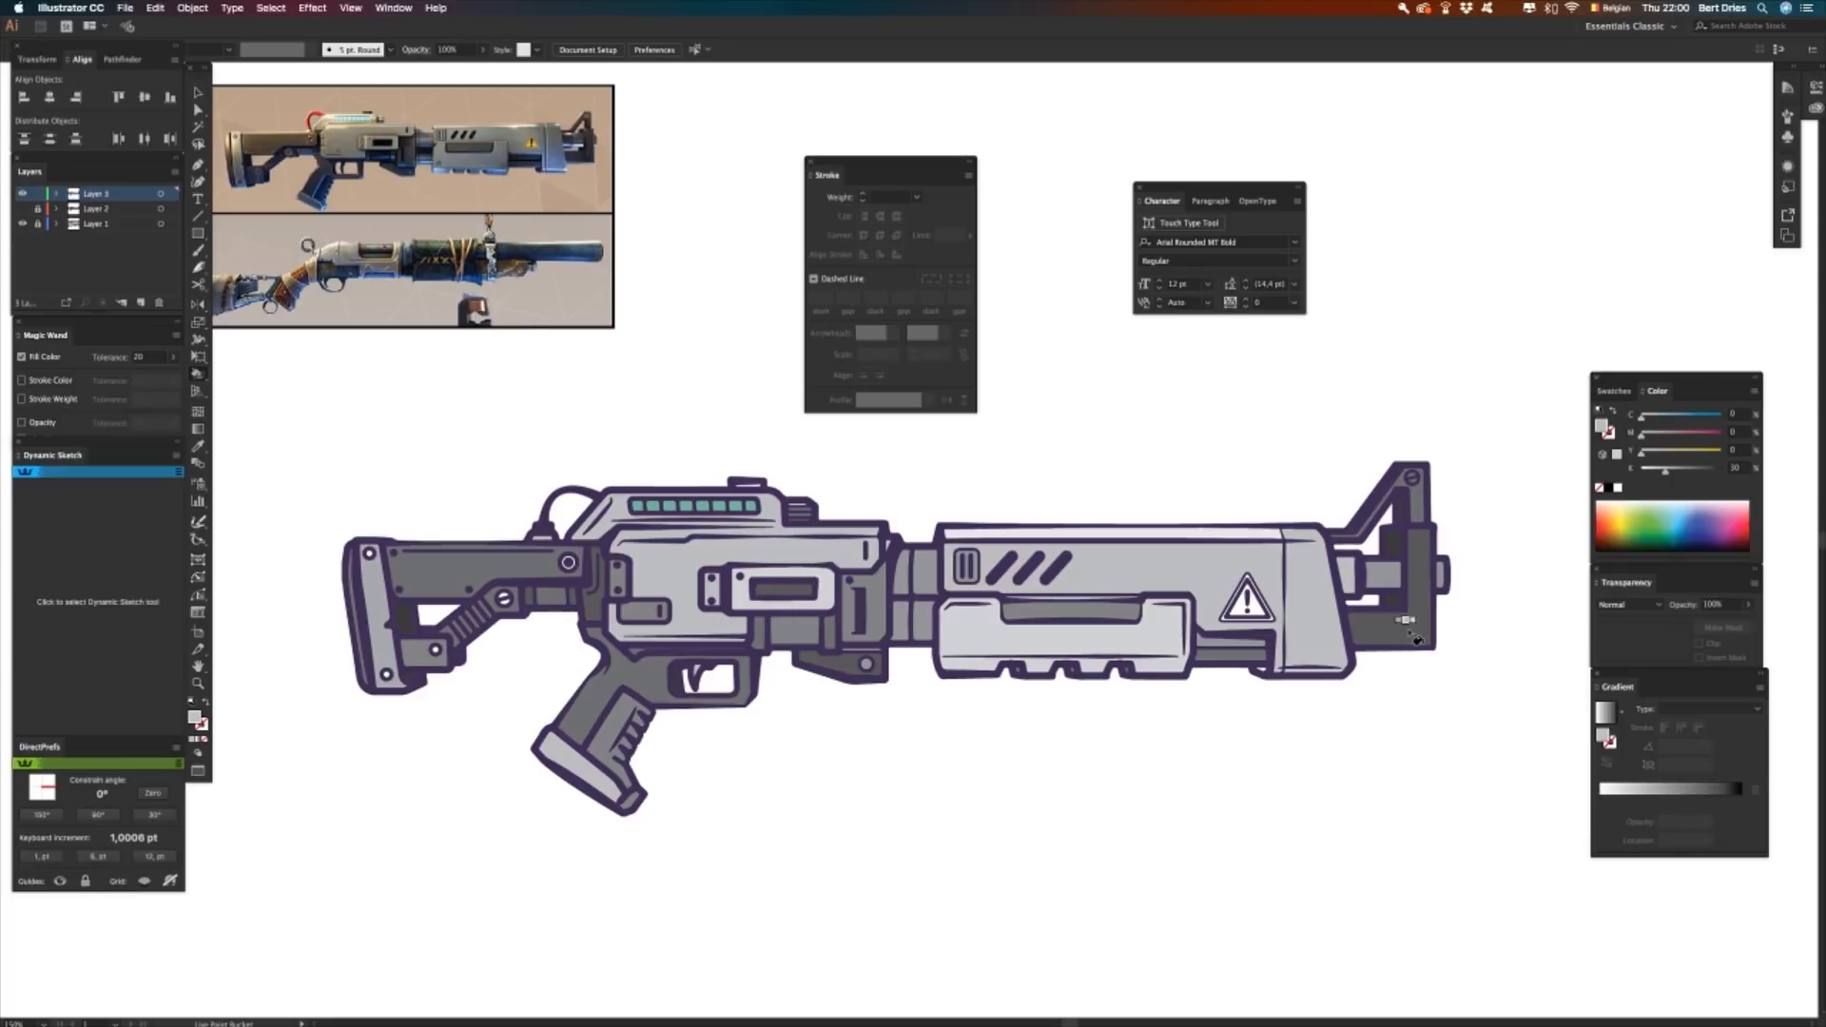
# - Mix a warm yellow of M 17, Y 73 and fill the warning triangle on the fore-end
pyautogui.press('v')
pyautogui.press('k')
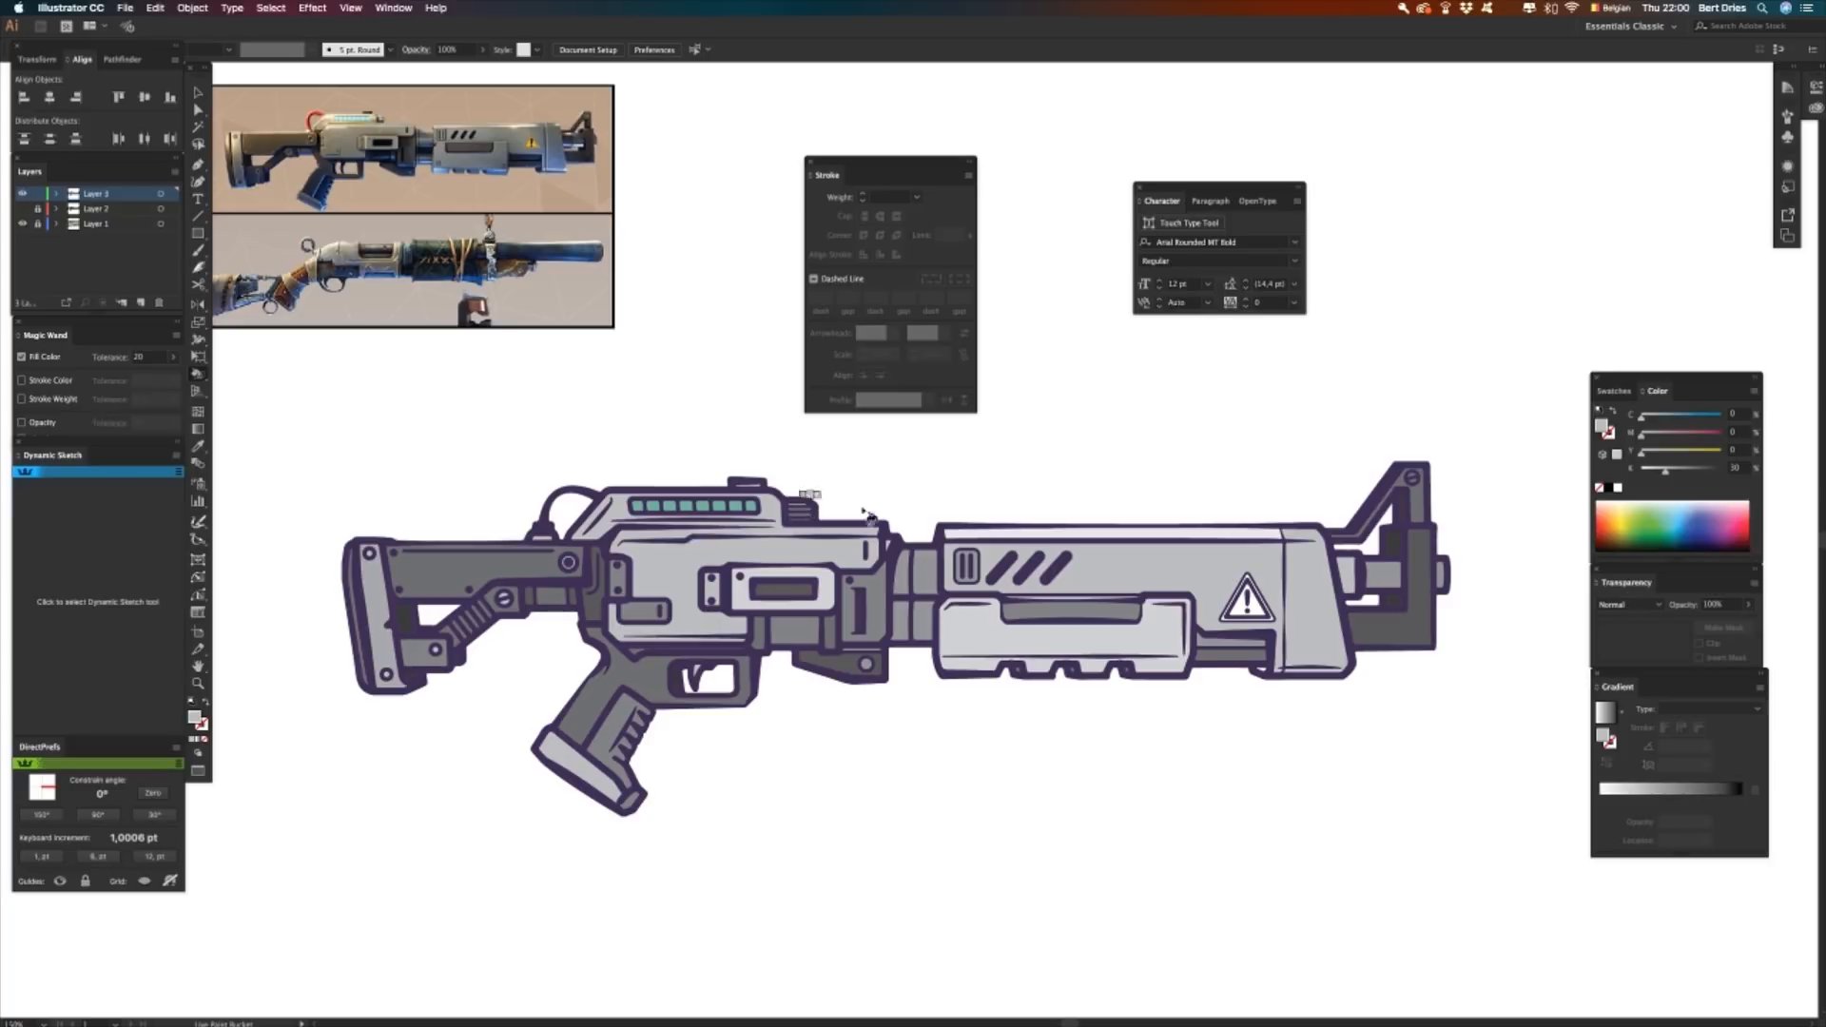
pyautogui.moveTo(1642, 452)
pyautogui.mouseDown()
pyautogui.moveTo(1690, 457)
pyautogui.moveTo(1614, 477)
pyautogui.moveTo(1656, 433)
pyautogui.mouseUp()
pyautogui.click(1257, 607)
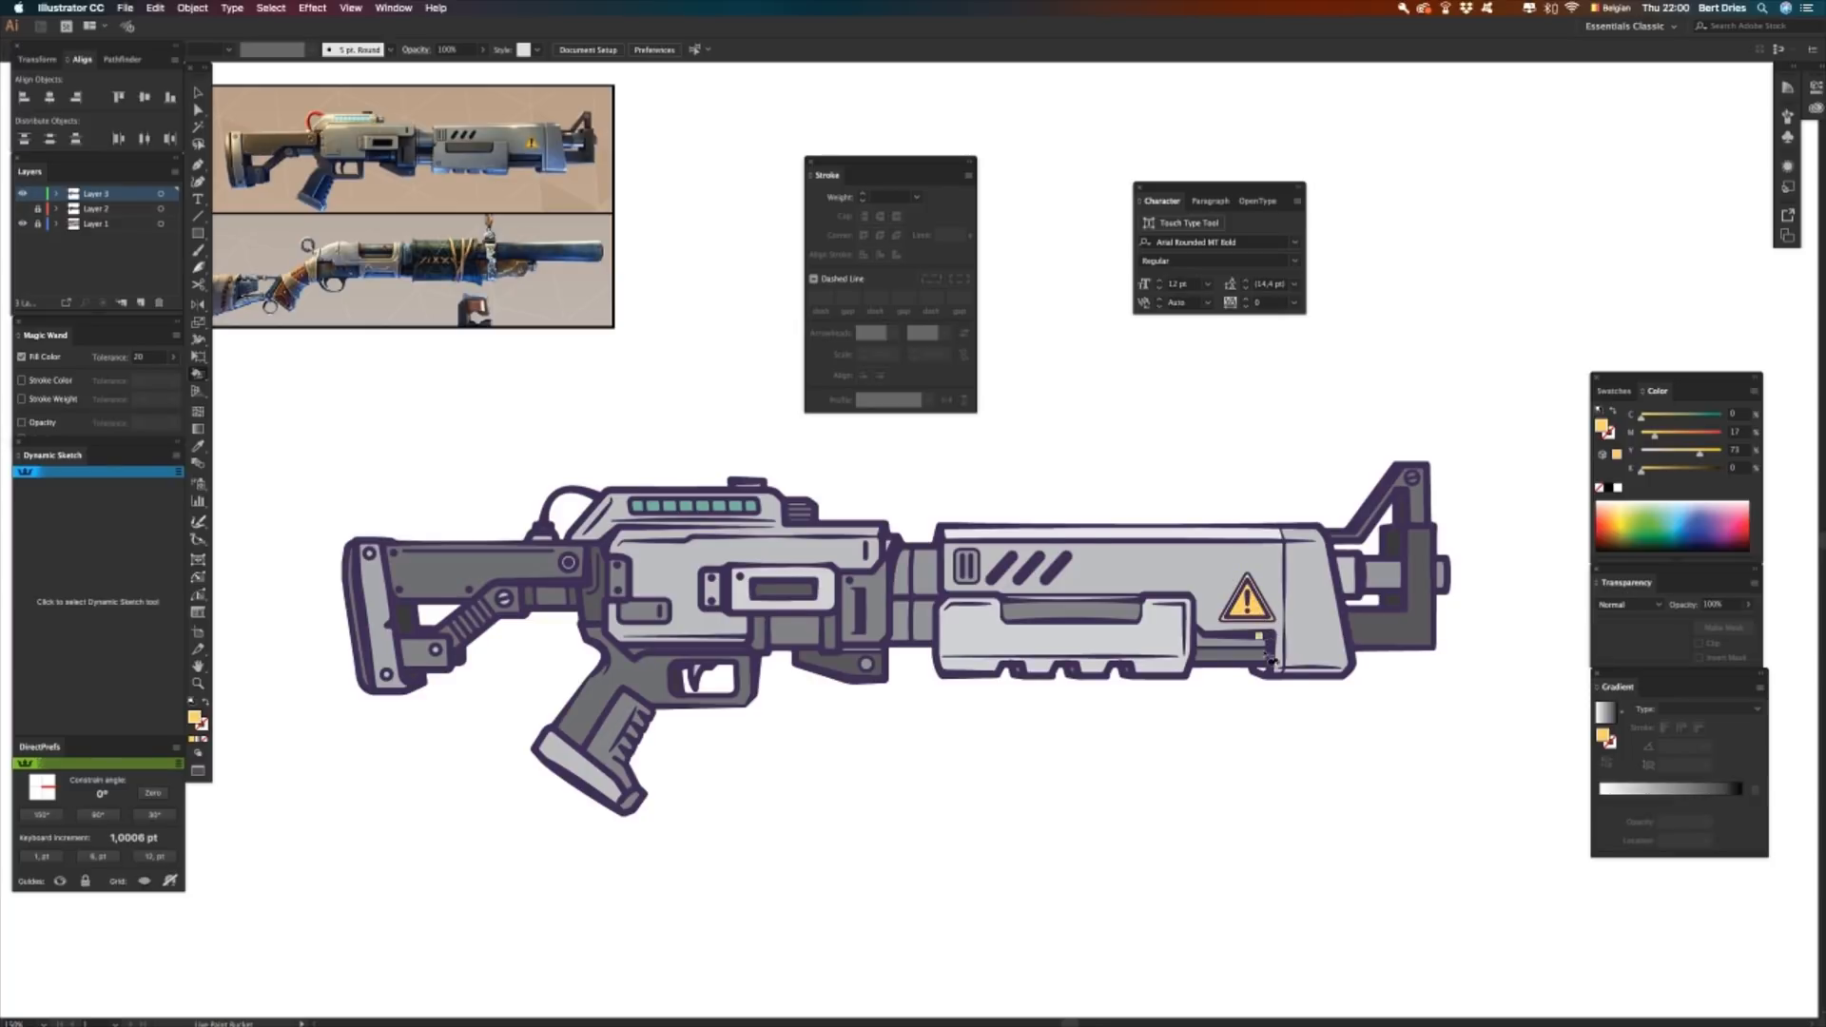
# - Sample the outline's dark purple and fill the stock's inner gap, the ejection port slot and the receiver's front slot
pyautogui.keyDown('alt'); pyautogui.click(1268, 669); pyautogui.keyUp('alt')
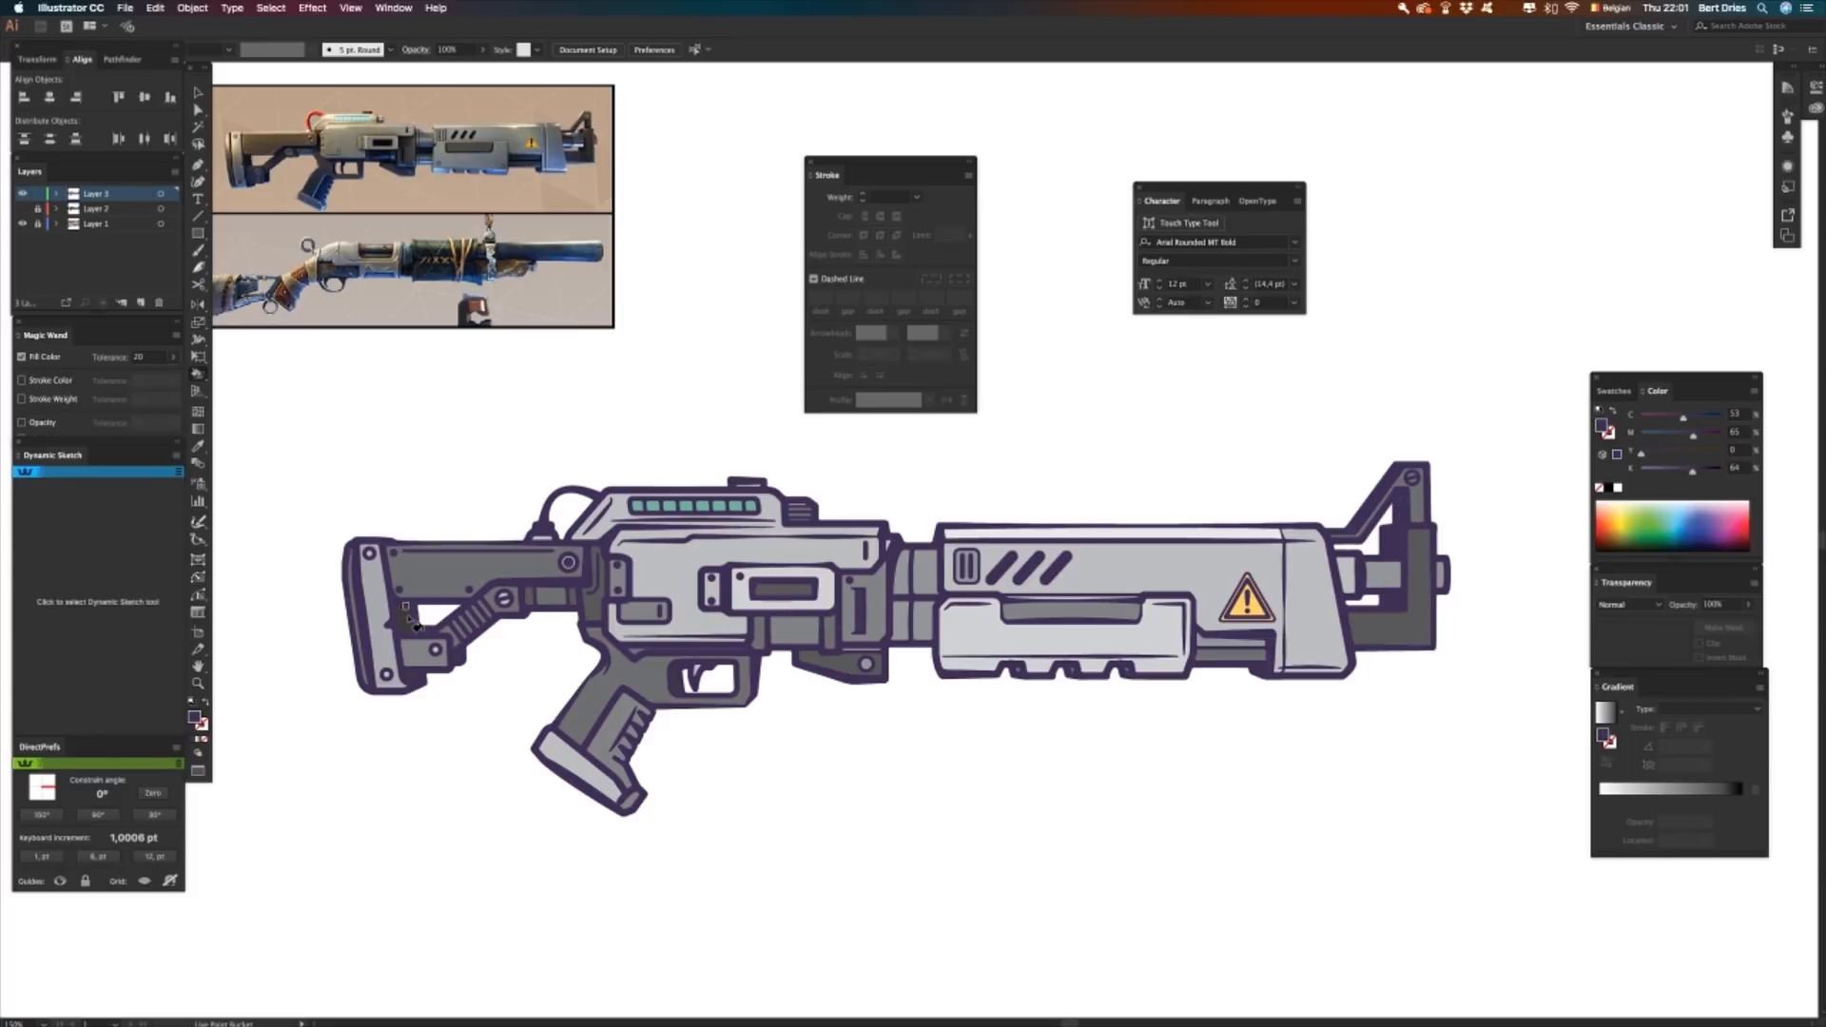
pyautogui.click(412, 620)
pyautogui.click(781, 596)
pyautogui.click(857, 620)
# - Select the whole shotgun Live Paint group and expand it into regular shapes
pyautogui.press('v')
pyautogui.moveTo(1472, 849); pyautogui.dragTo(290, 455)
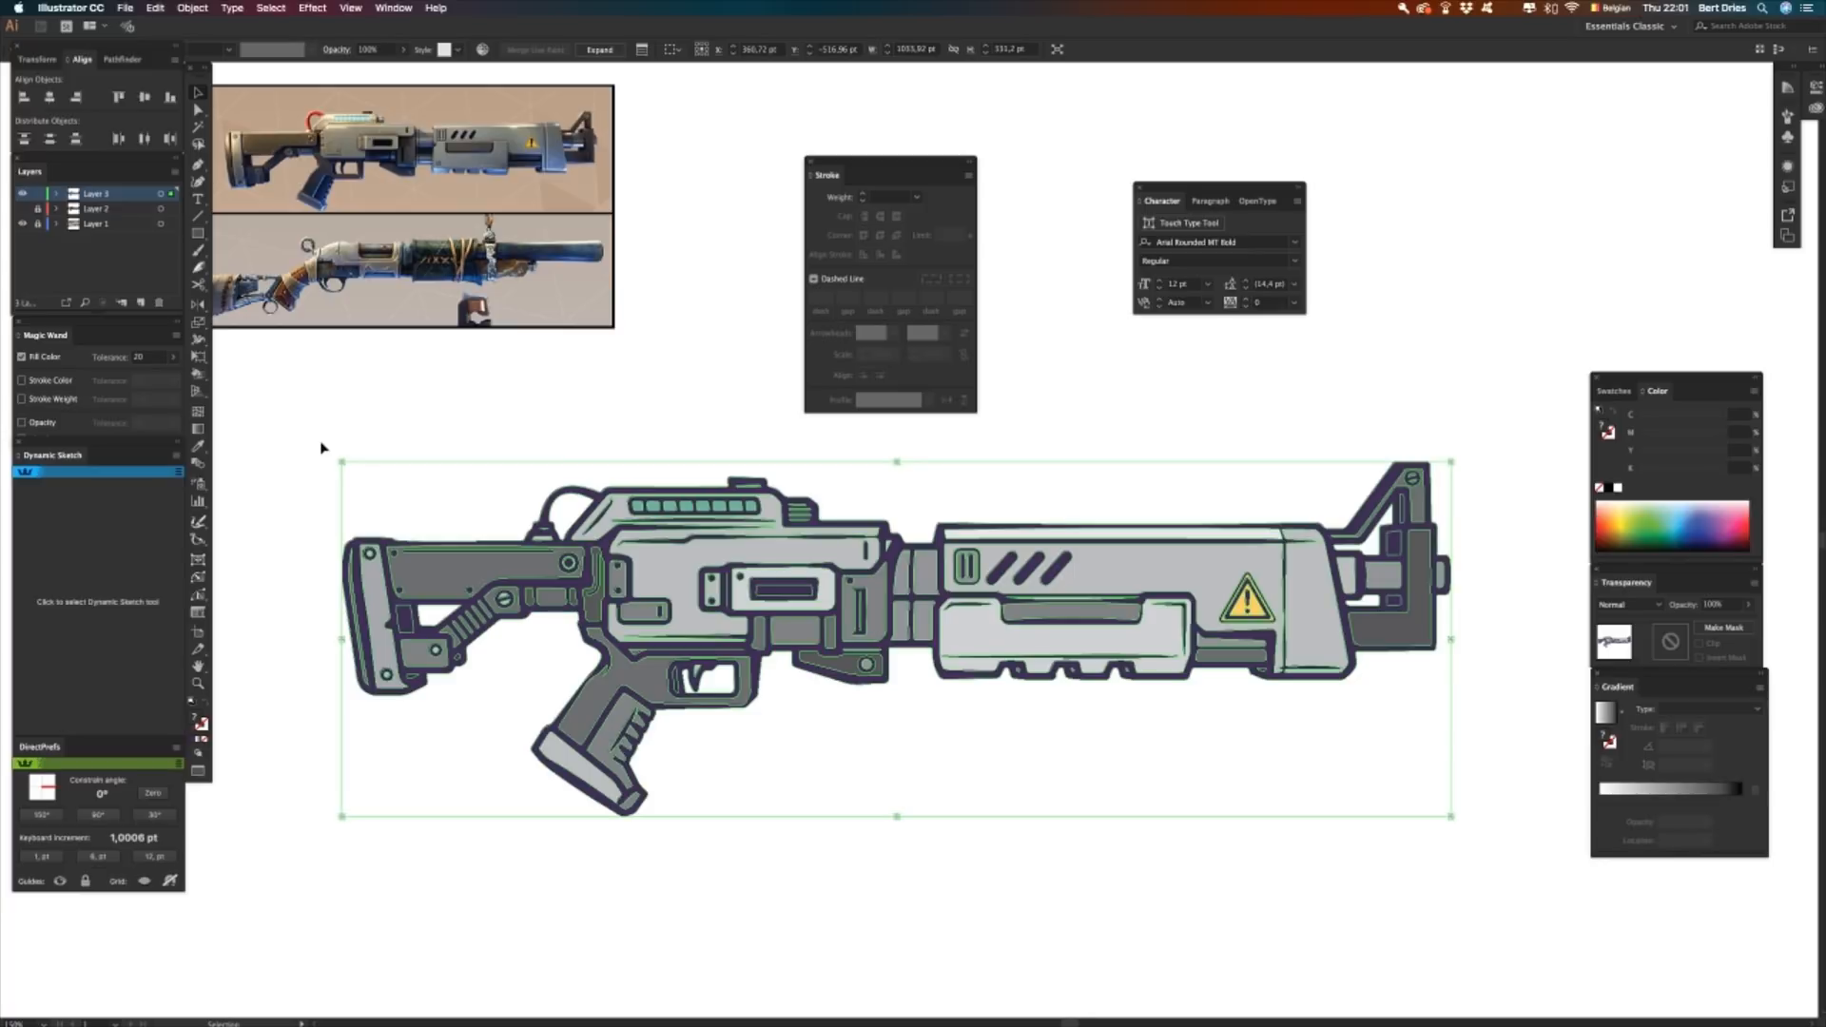
pyautogui.click(192, 8)
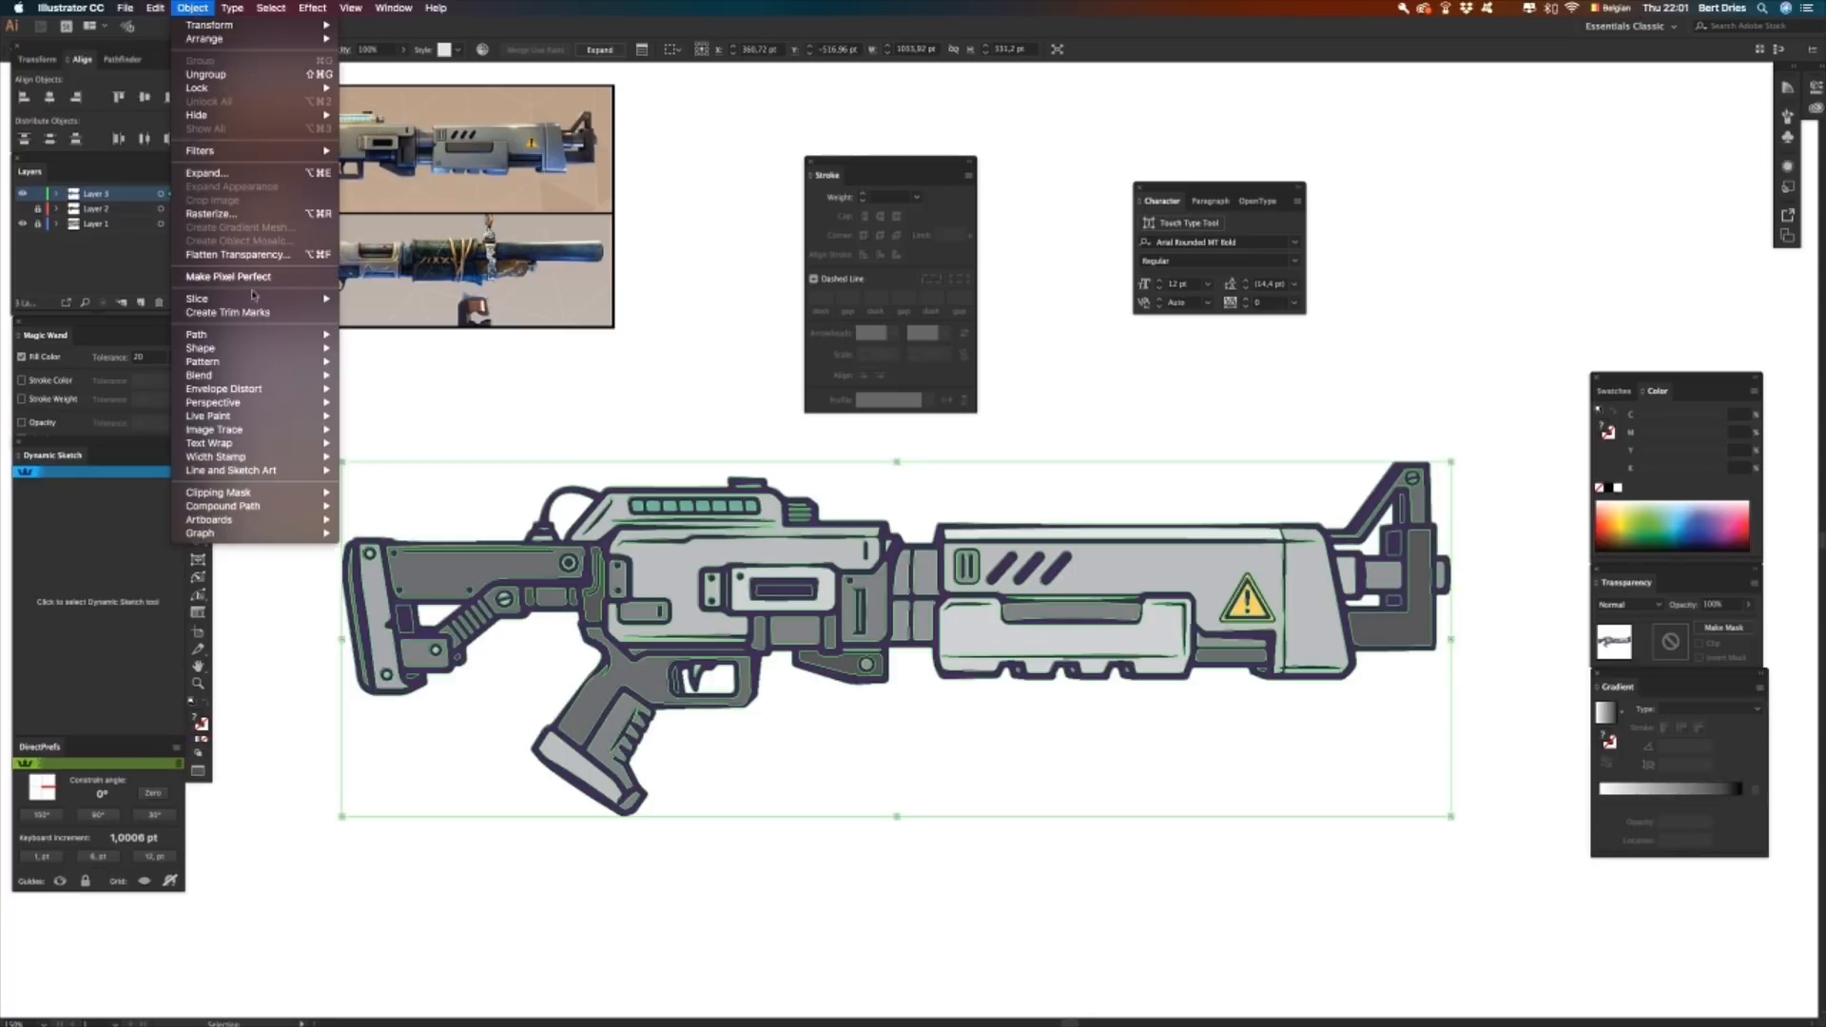
pyautogui.moveTo(260, 416)
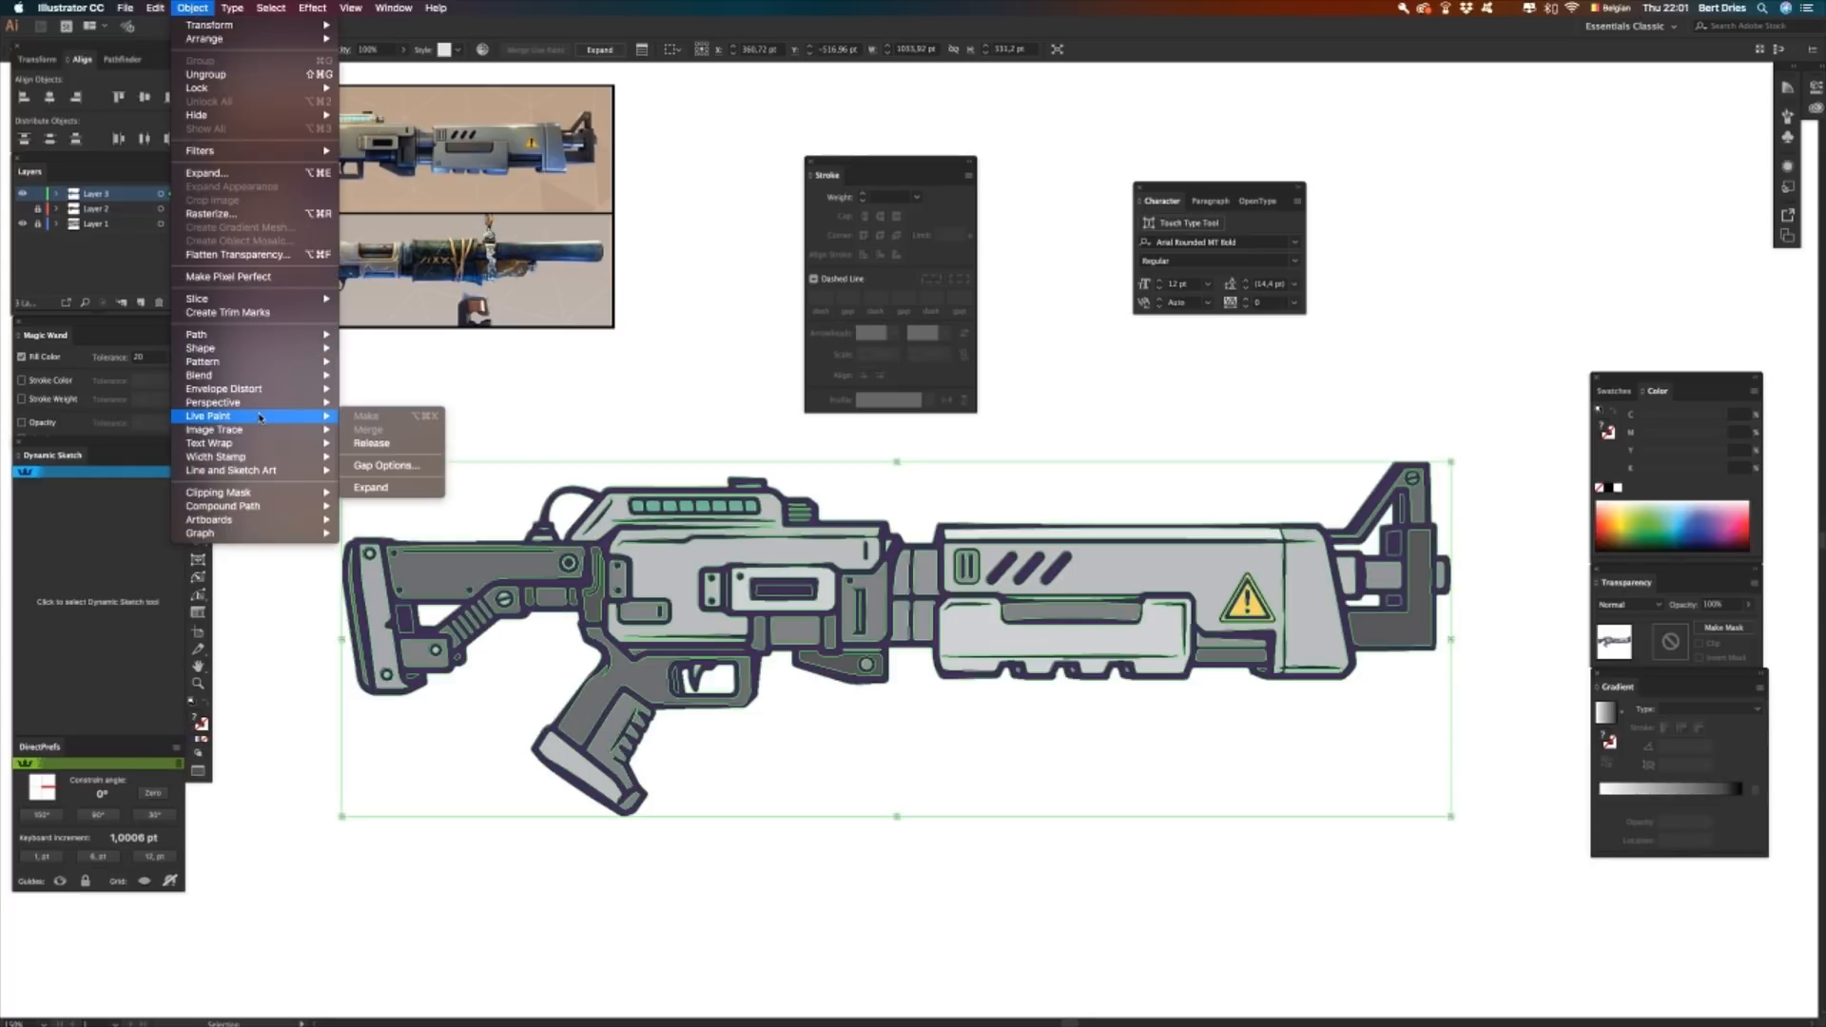
pyautogui.click(371, 488)
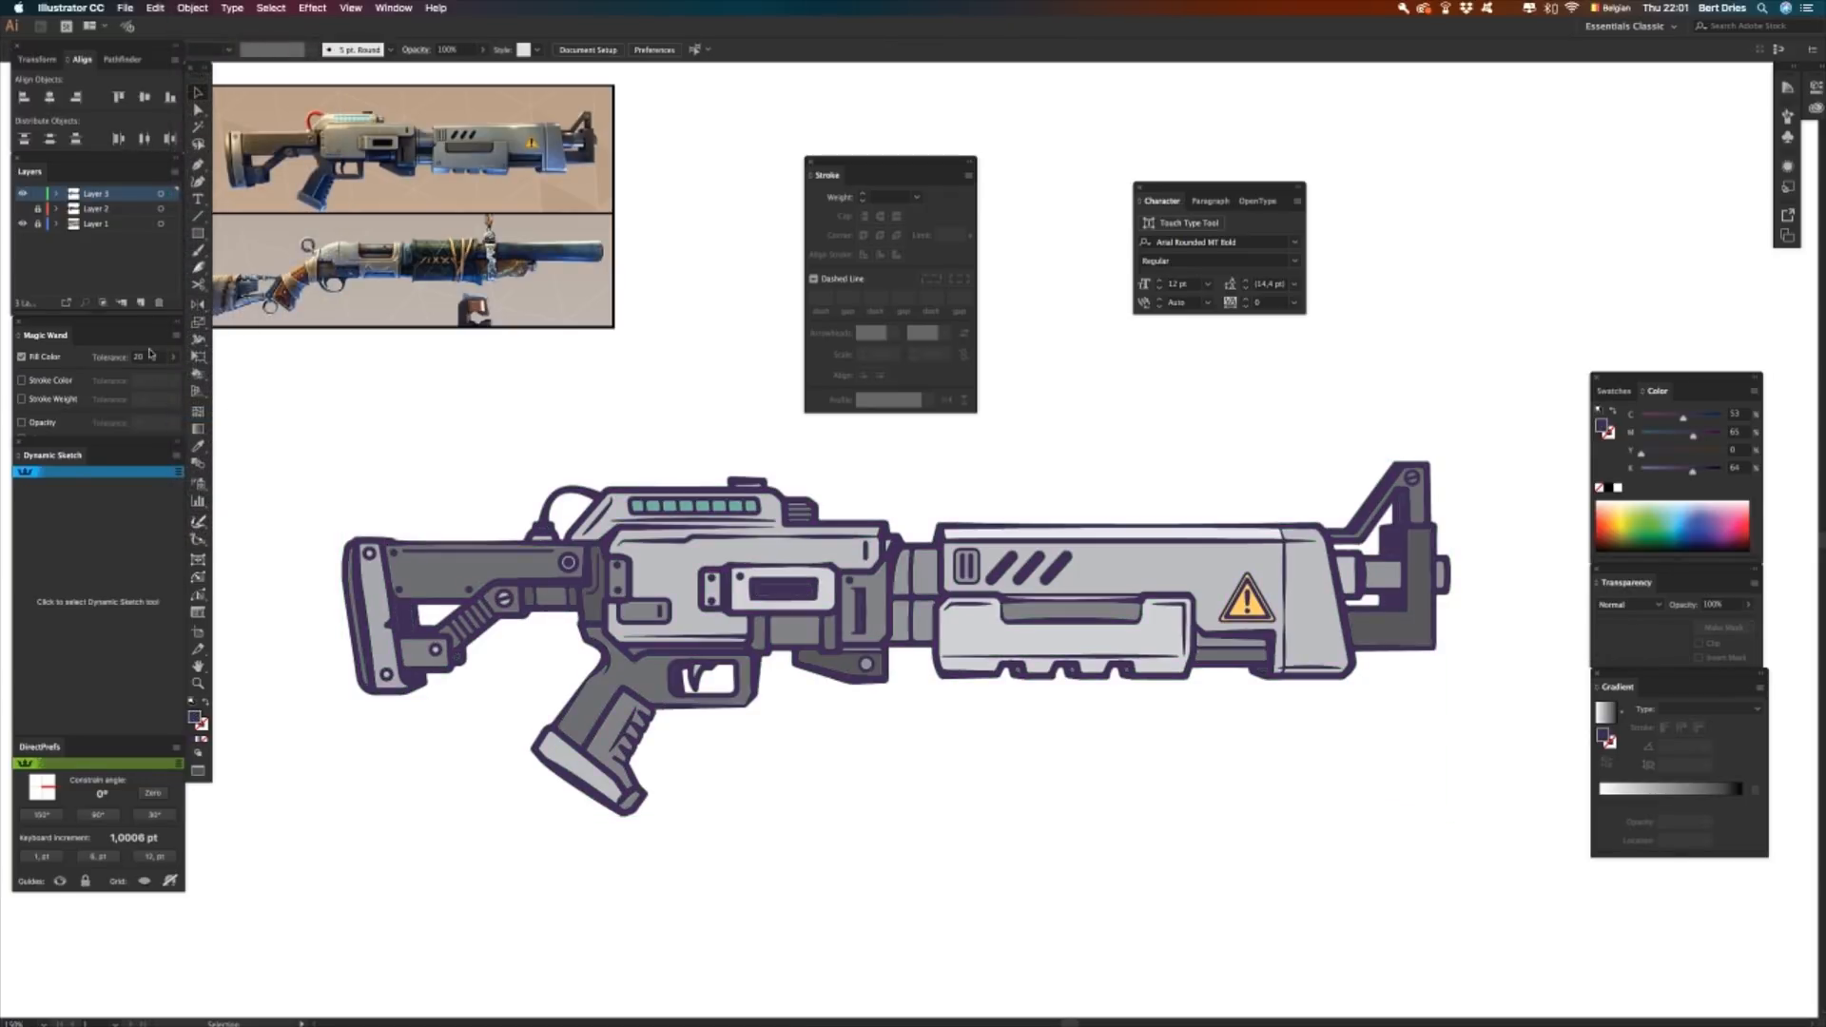
# - Activate the Magic Wand and place its settings beside the reference picture, shifting the Stroke settings aside
pyautogui.press('y')
pyautogui.moveTo(44, 332)
pyautogui.mouseDown()
pyautogui.moveTo(602, 189)
pyautogui.moveTo(636, 154)
pyautogui.moveTo(663, 169)
pyautogui.mouseUp()
pyautogui.moveTo(836, 168); pyautogui.dragTo(952, 167)
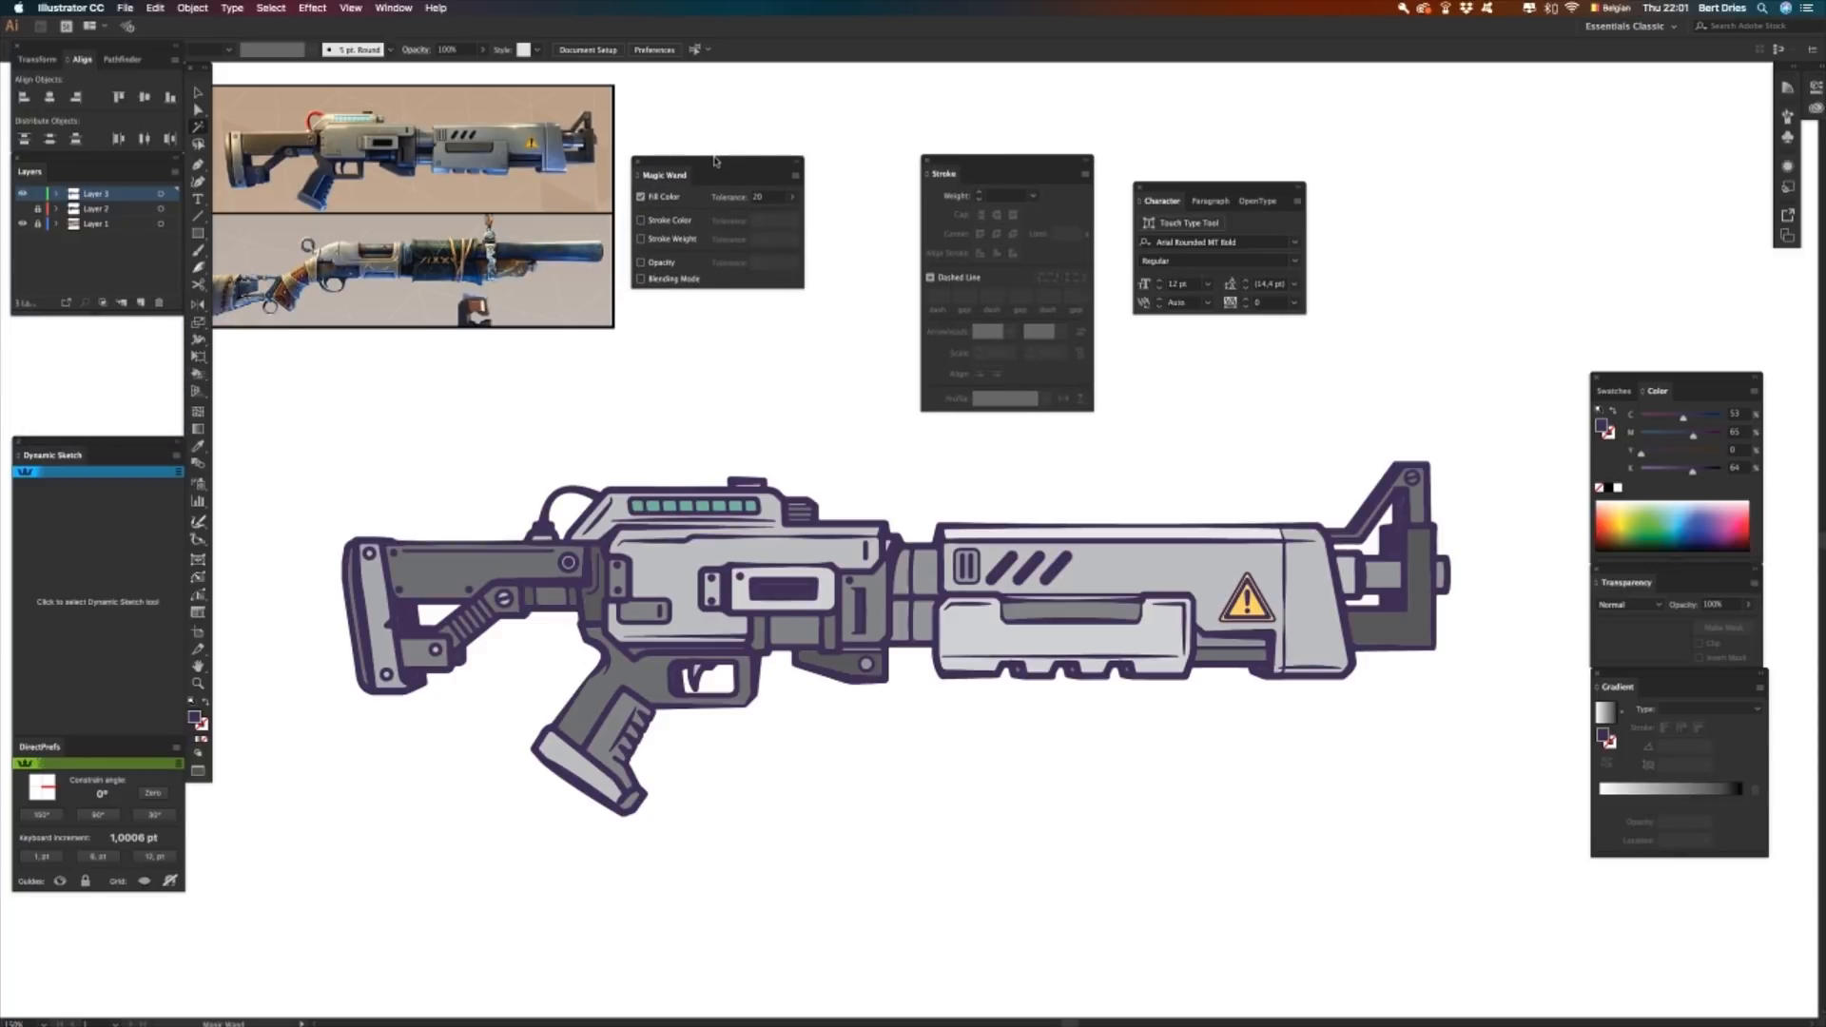
pyautogui.moveTo(716, 160); pyautogui.dragTo(749, 160)
pyautogui.click(392, 9)
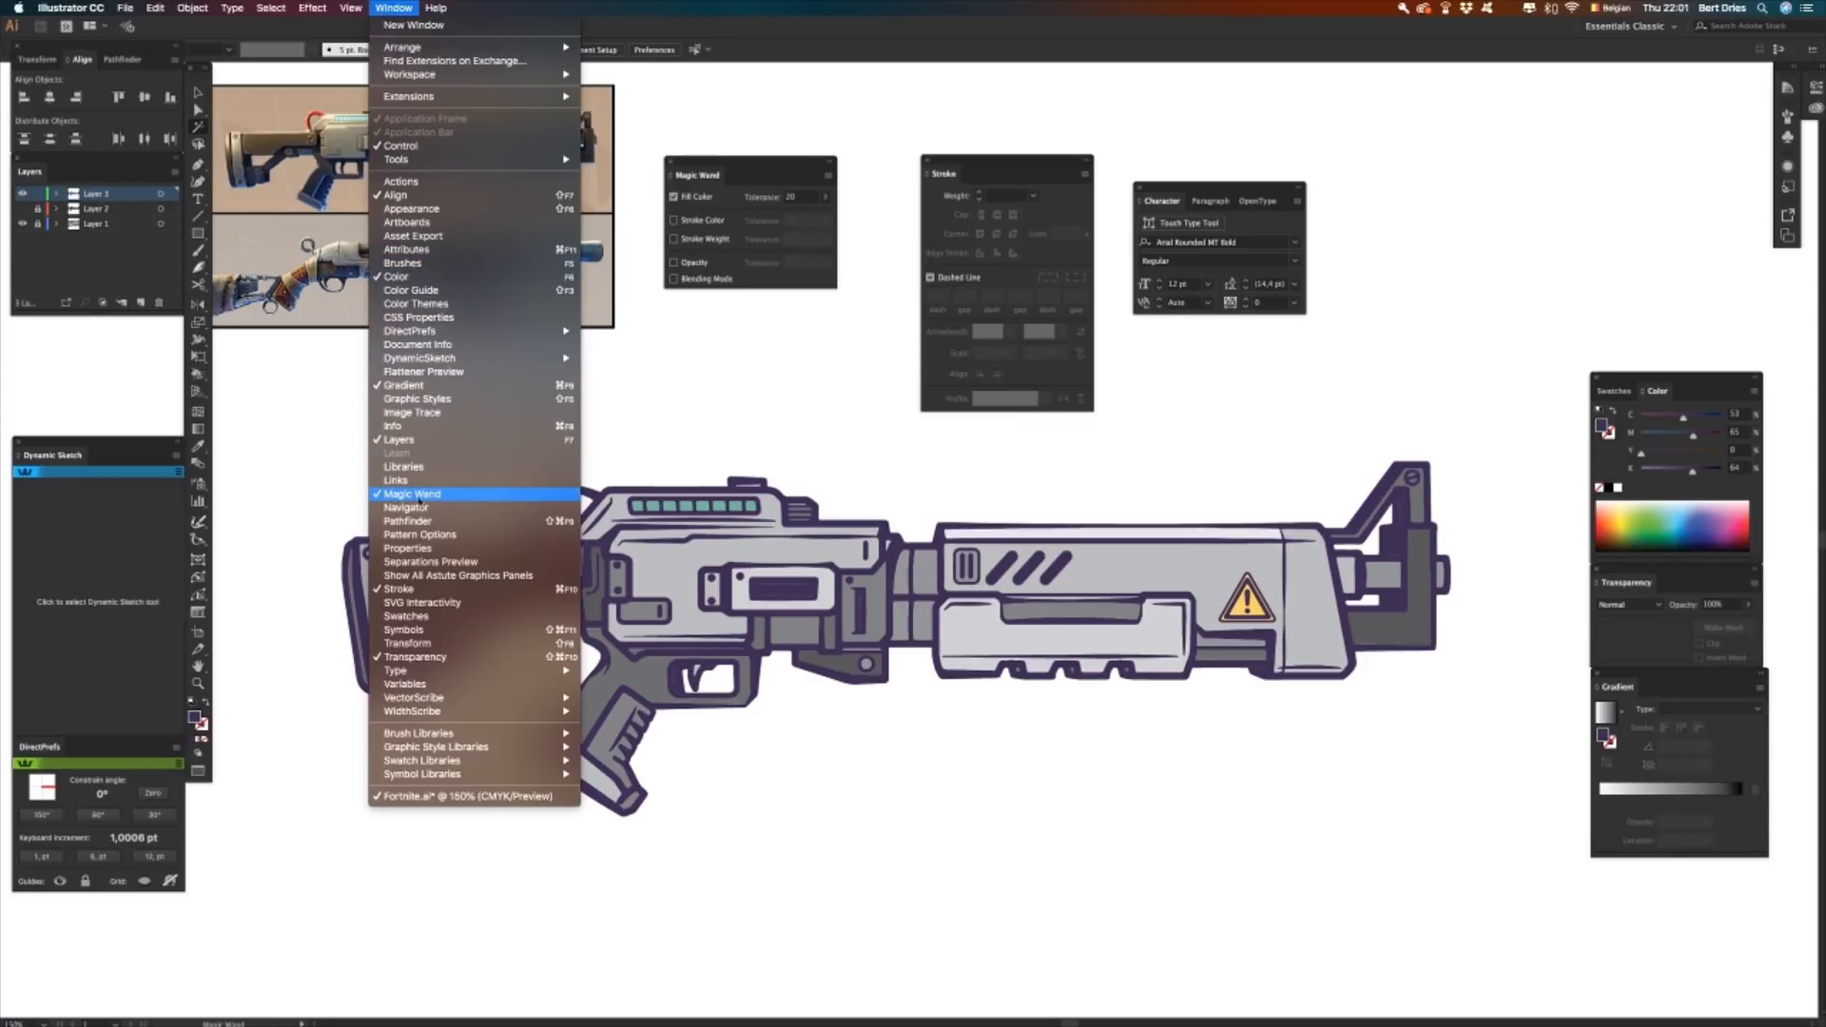
pyautogui.click(752, 159)
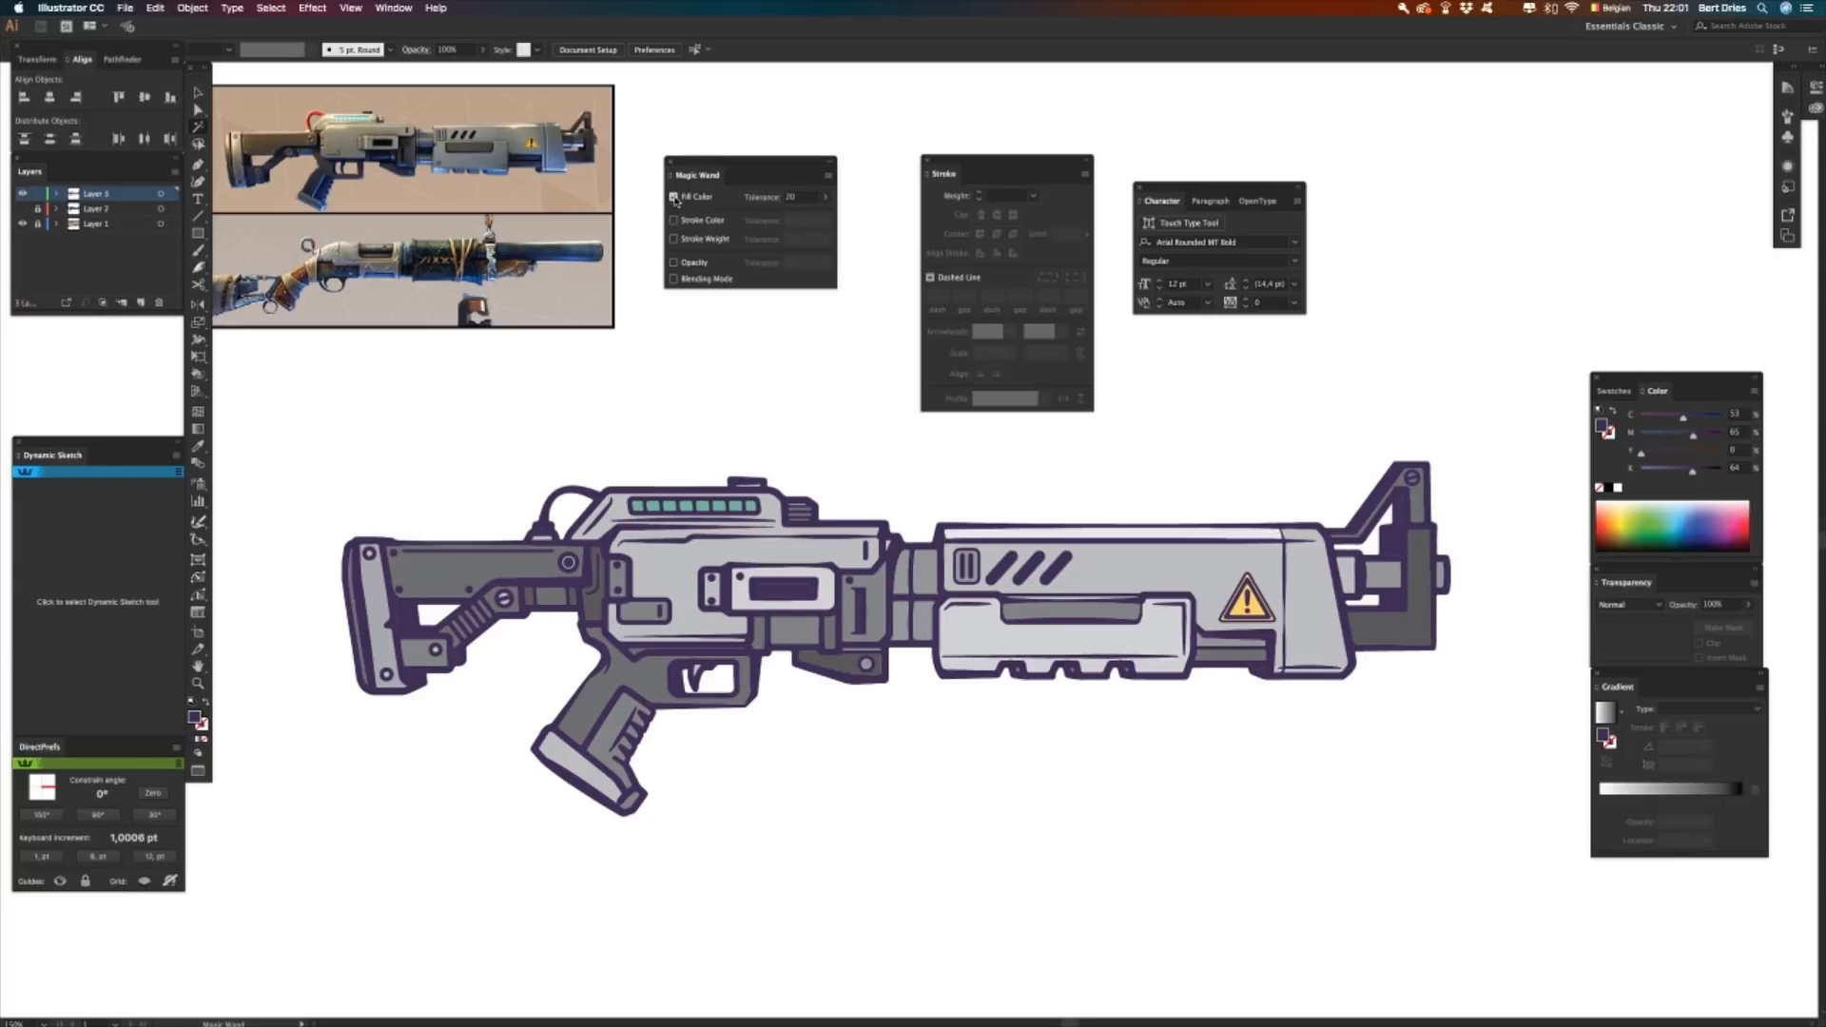
# - Set the Magic Wand's fill colour tolerance to 0 and select all the dark purple outline shapes
pyautogui.moveTo(816, 198); pyautogui.dragTo(655, 200)
pyautogui.press('Return')
pyautogui.click(591, 799)
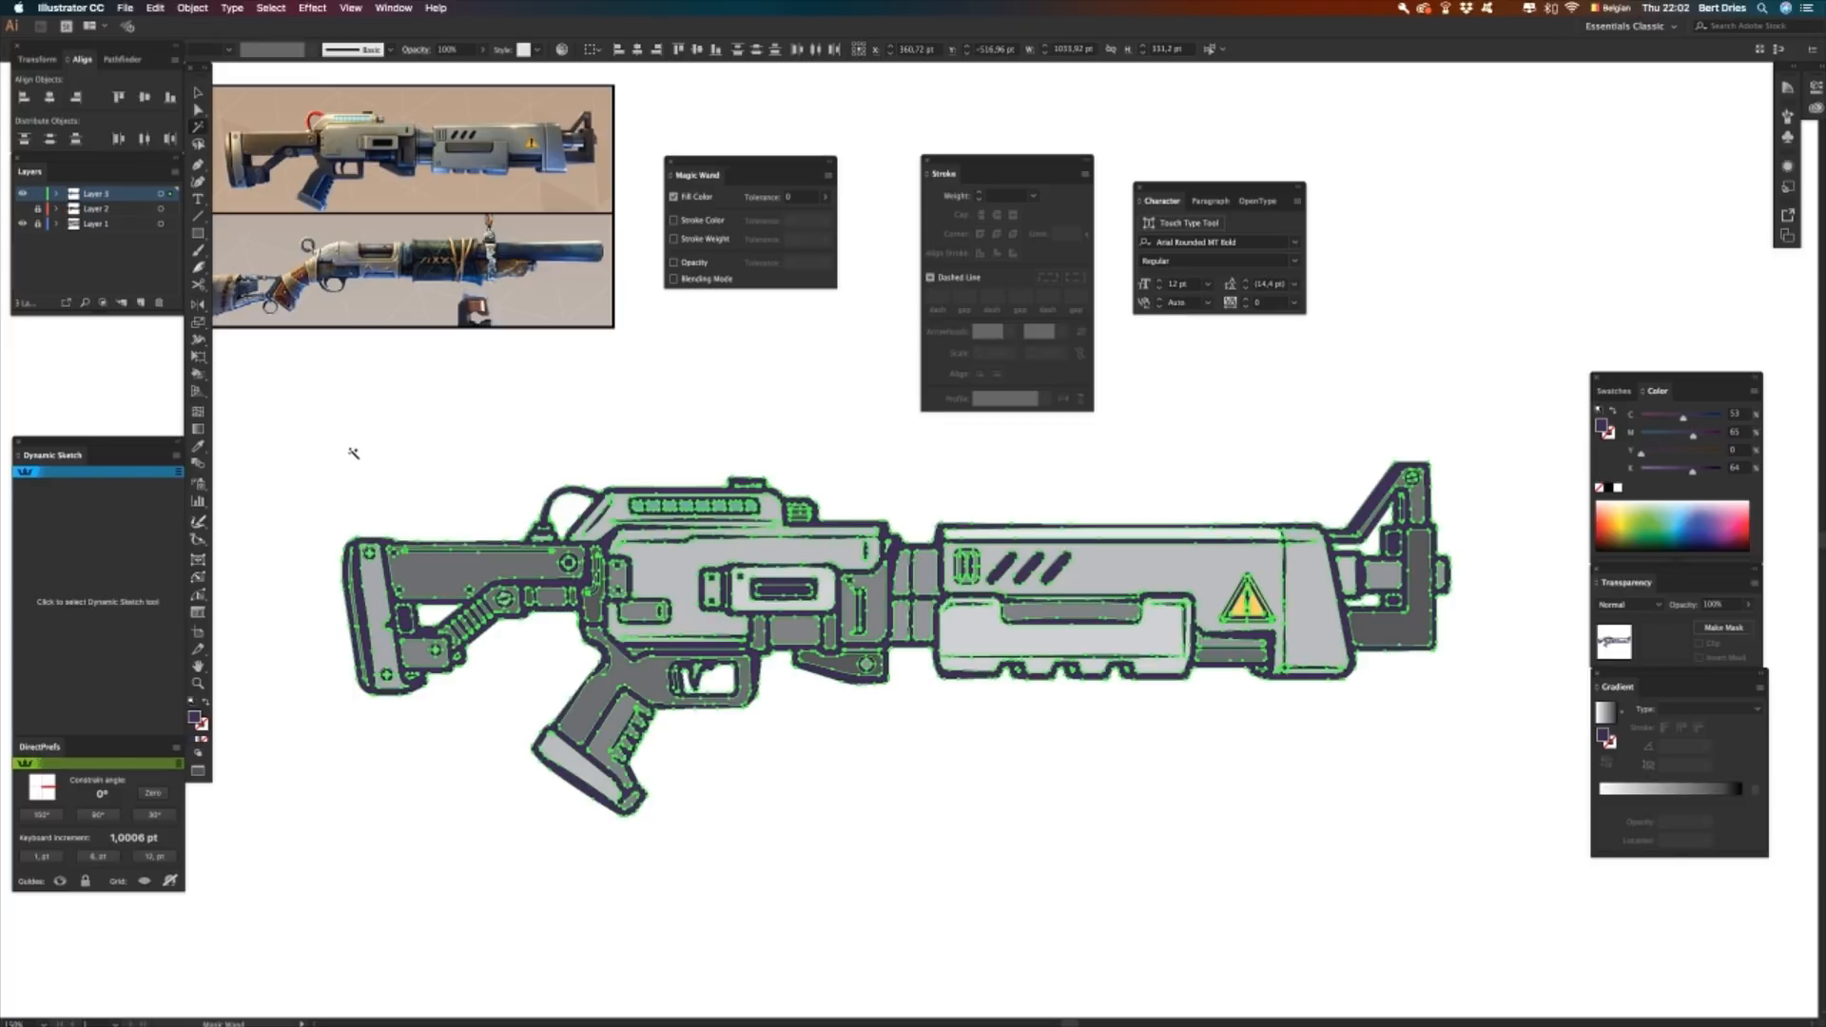
# - Cut the selected outlines and paste them in place on a new layer above the coloured fills
pyautogui.press('Delete')
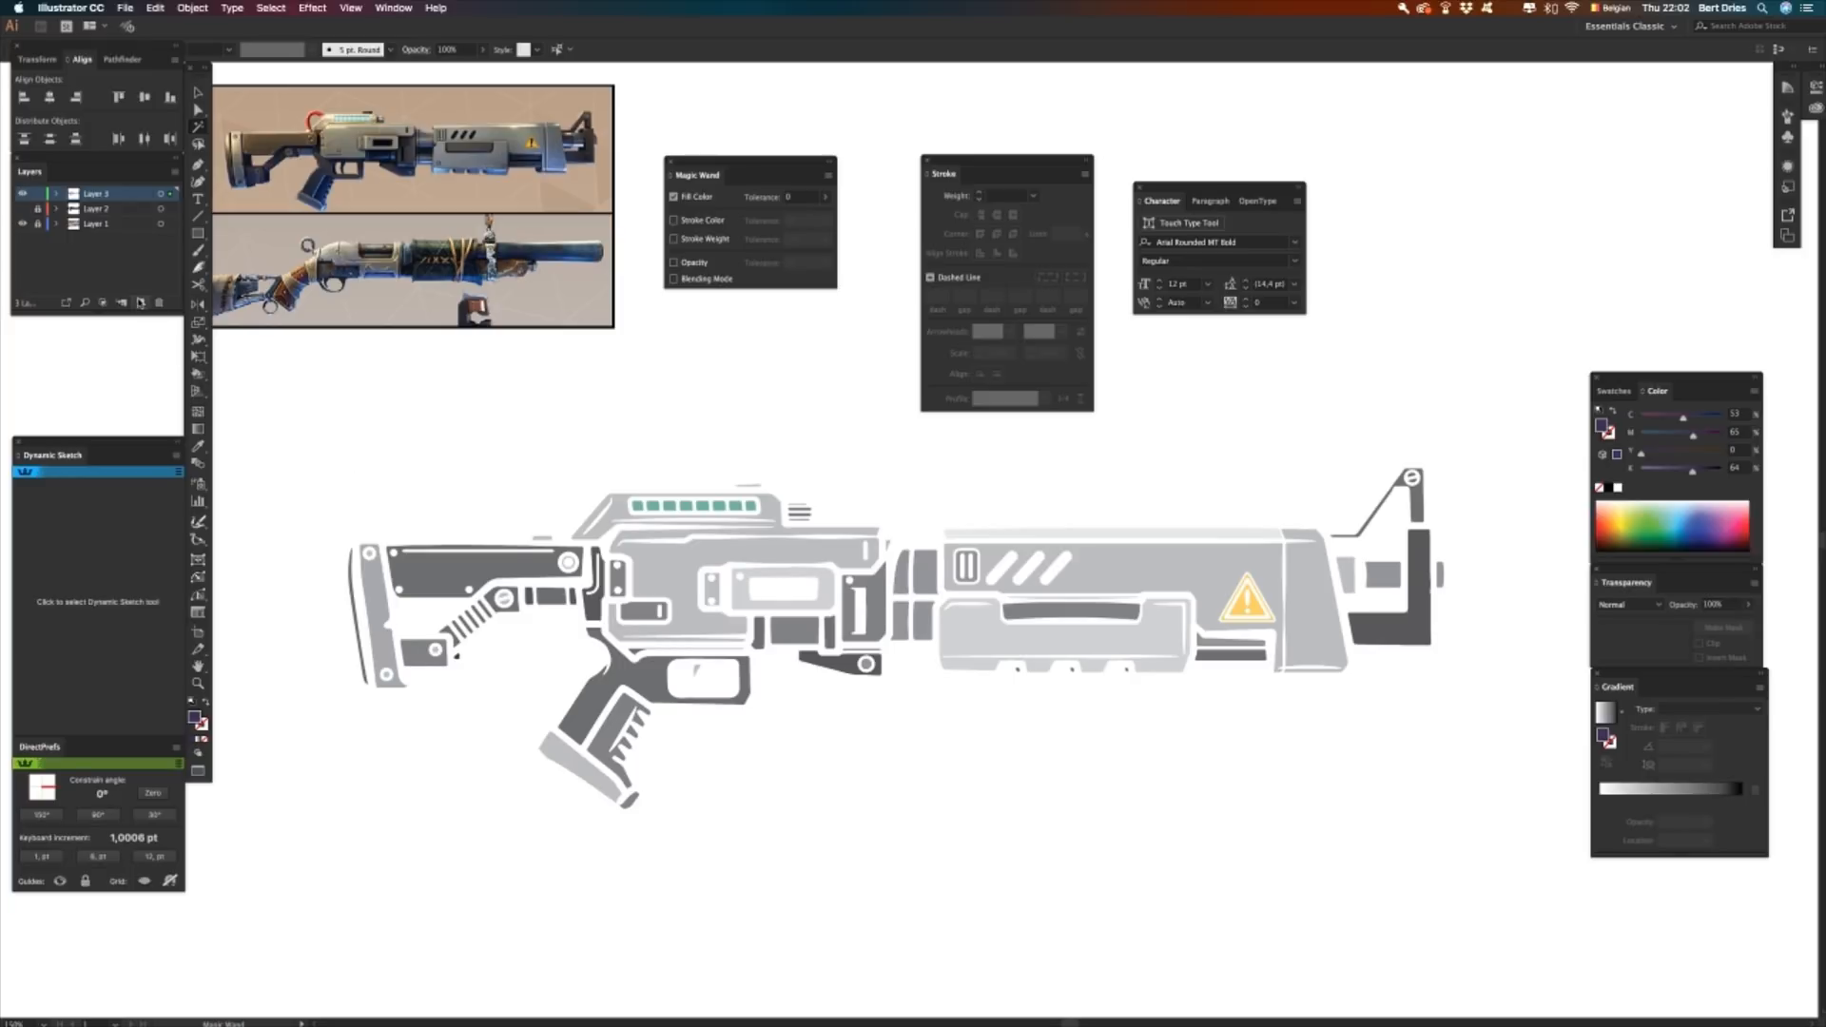
pyautogui.click(141, 303)
pyautogui.press('v')
pyautogui.keyDown('alt'); pyautogui.click(106, 196); pyautogui.keyUp('alt')
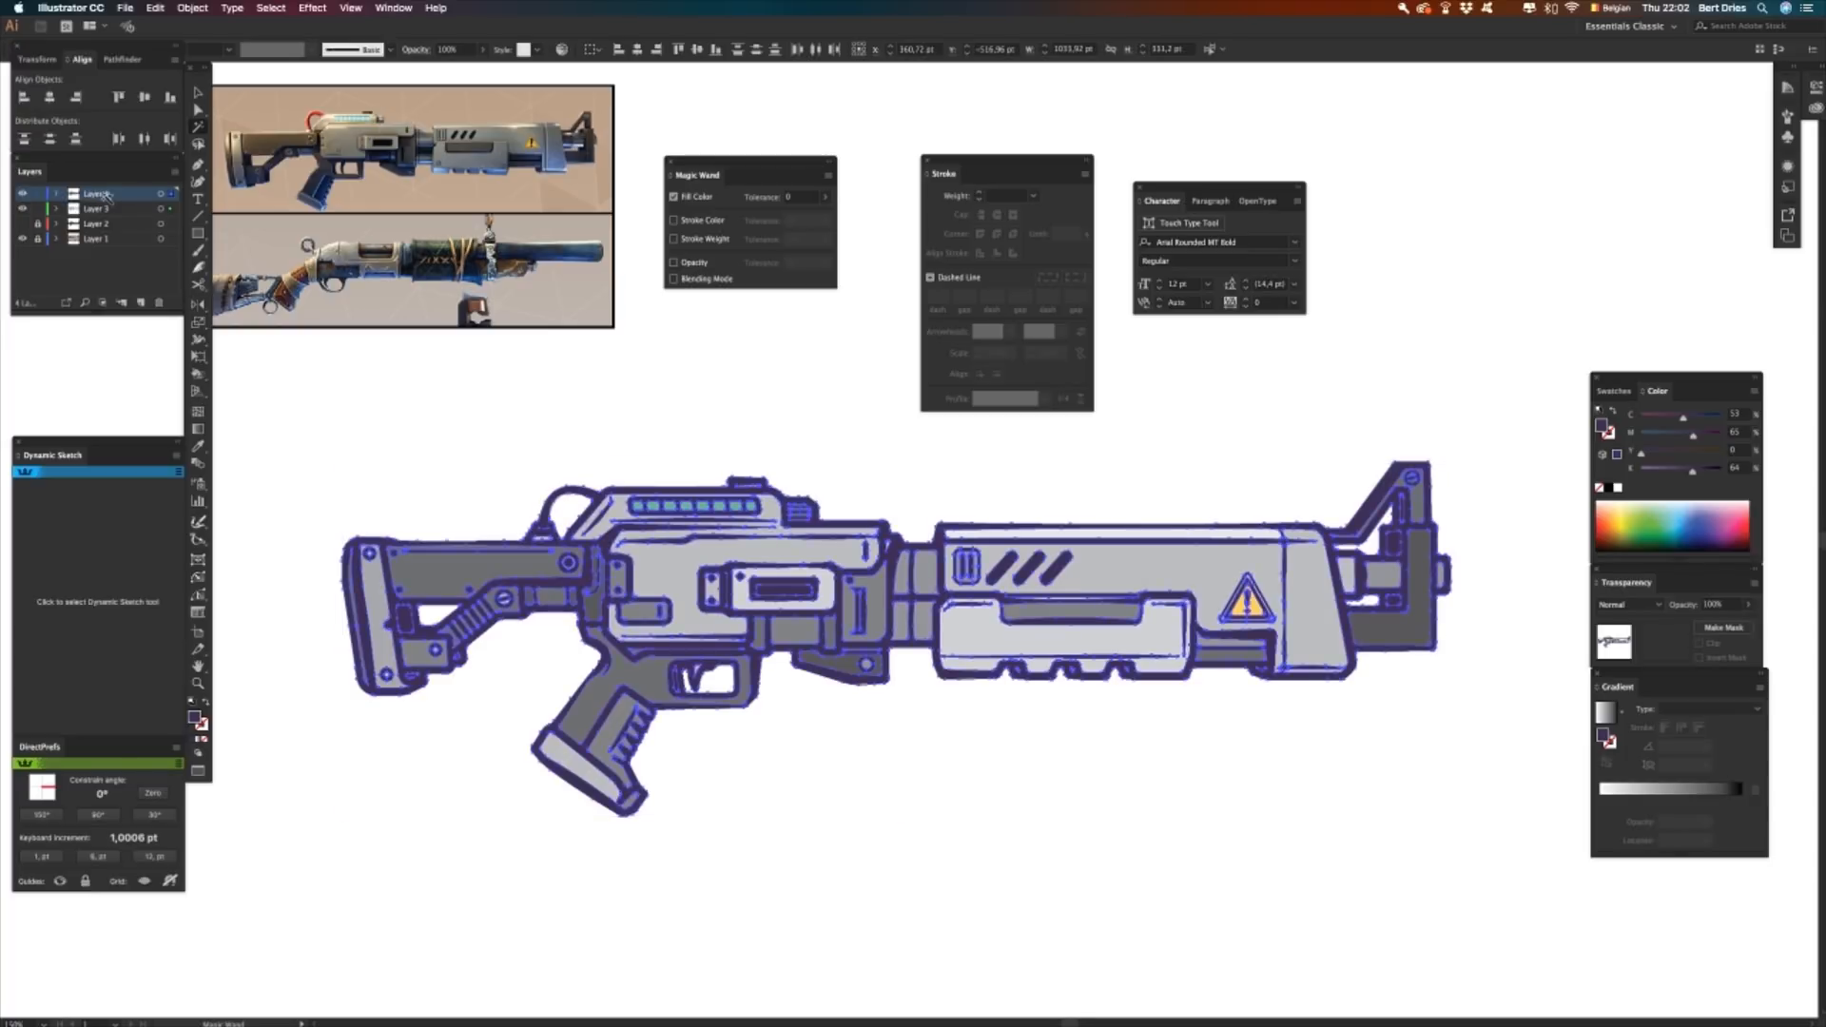
# - Check the new outline layer by hiding and showing it, and lock it
pyautogui.click(25, 195)
pyautogui.click(25, 195)
pyautogui.click(24, 195)
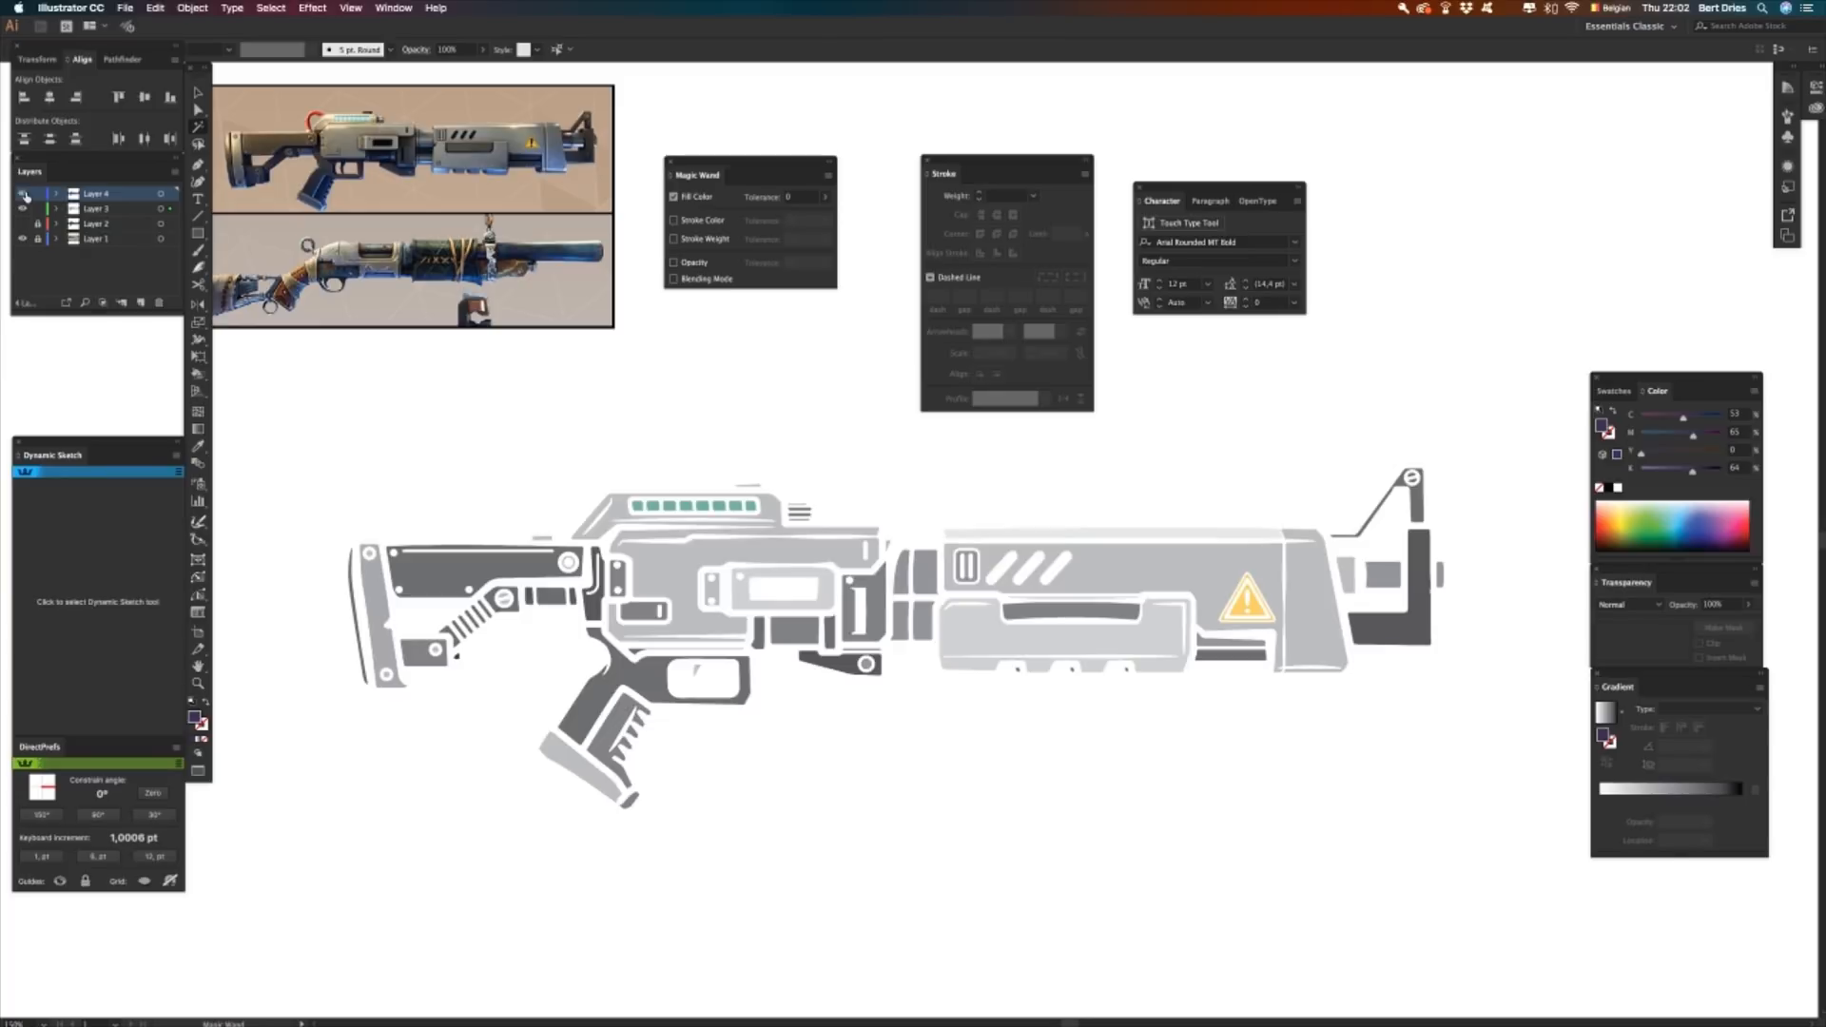
pyautogui.click(25, 195)
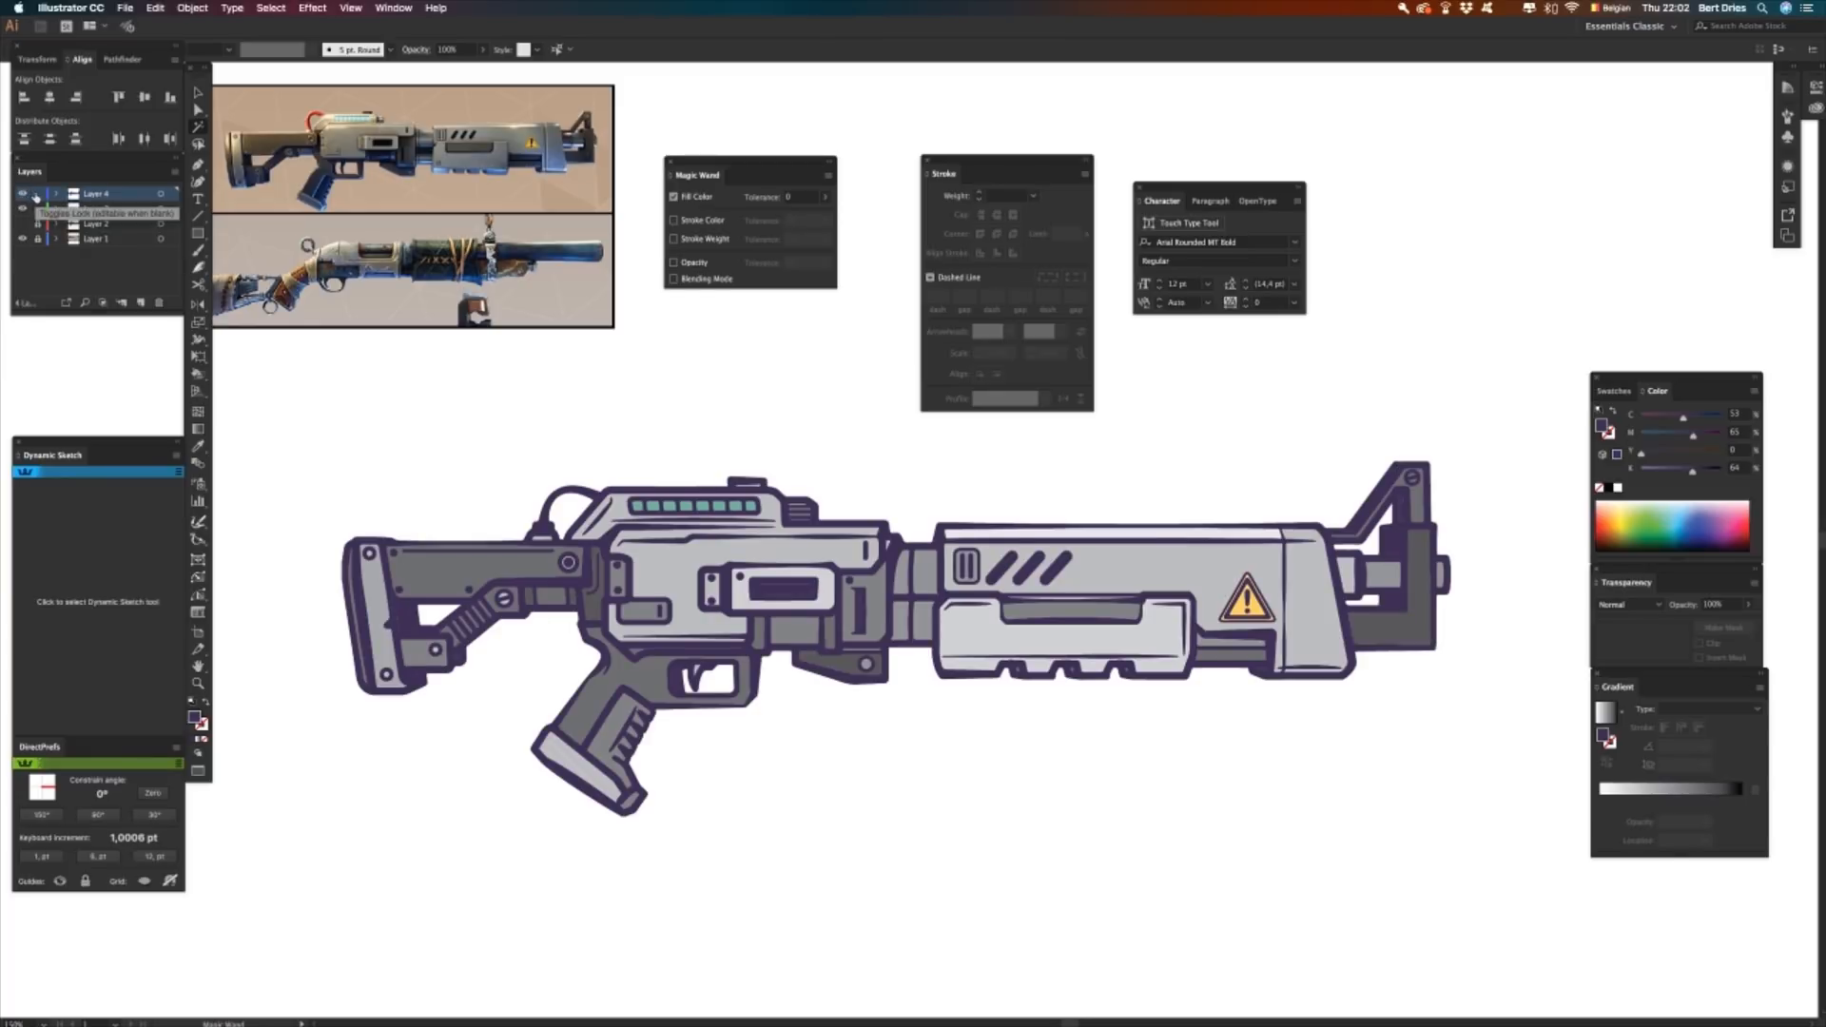
pyautogui.click(36, 195)
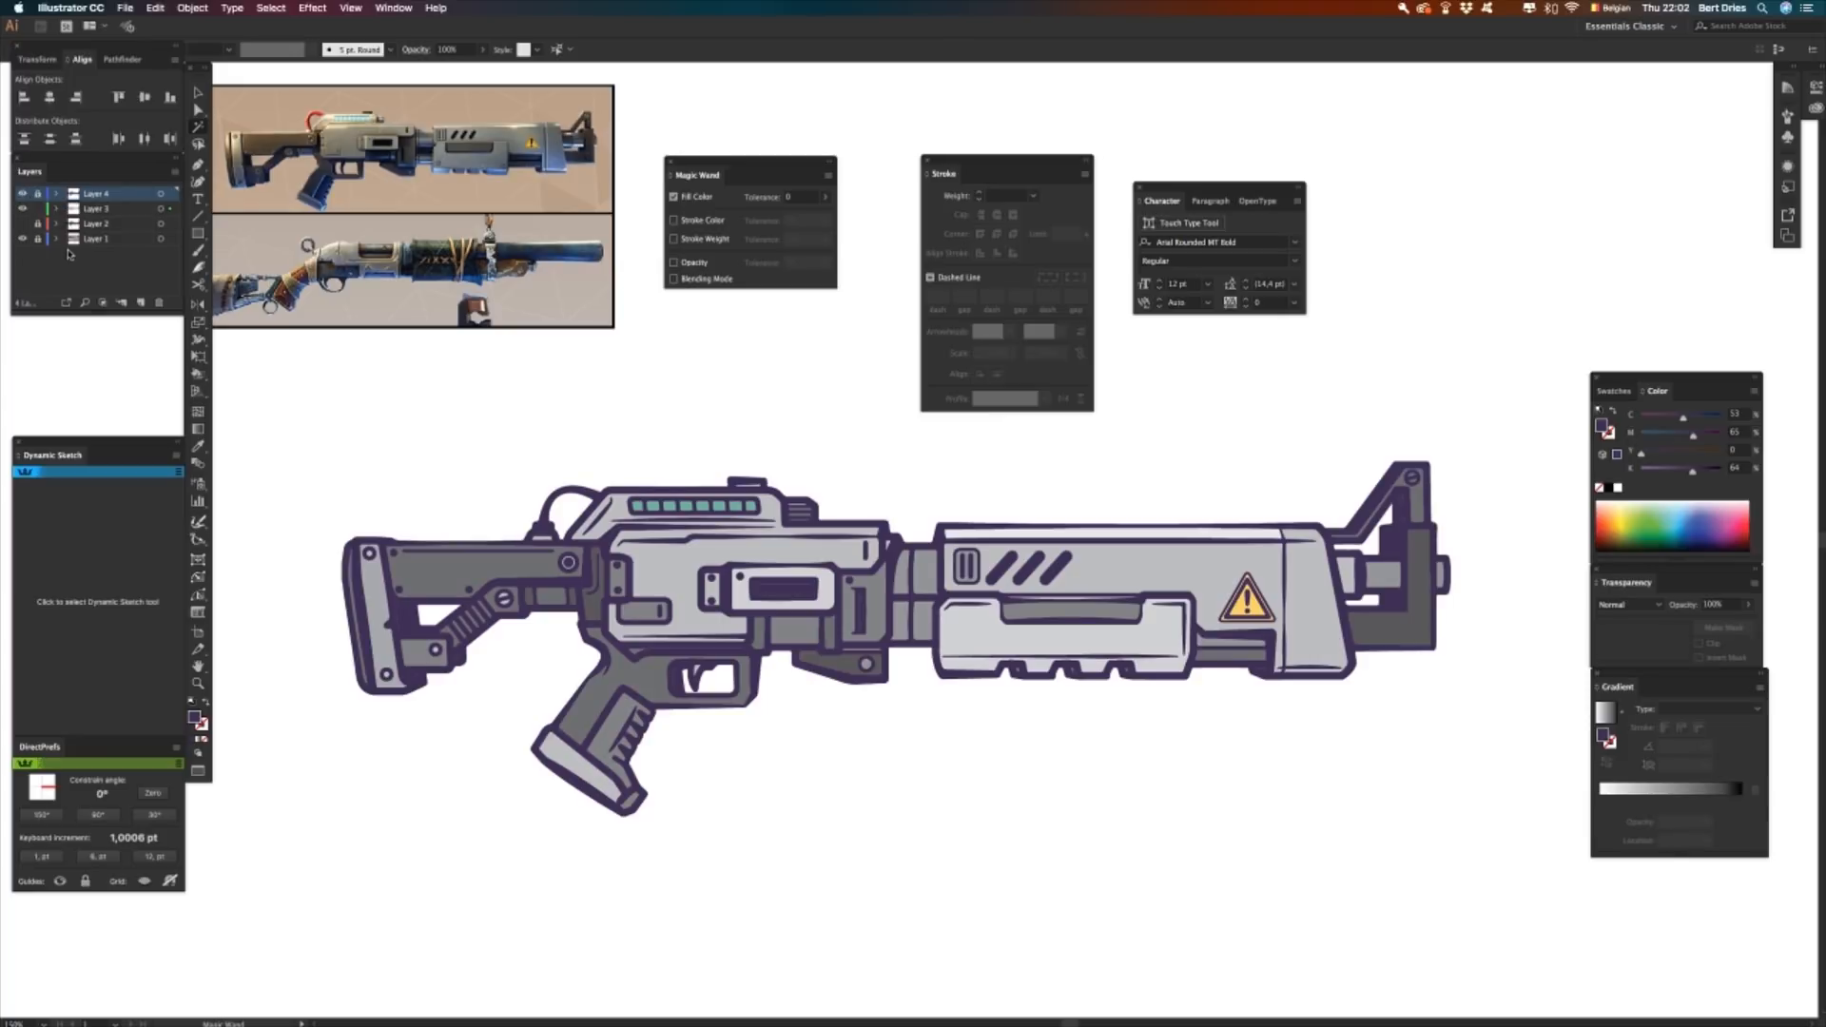
# - Rename the outline layer as OUTLINES and the fills layer beneath it as COLOR
pyautogui.doubleClick(95, 195)
pyautogui.write('C')
pyautogui.doubleClick(134, 212)
pyautogui.write('CO')
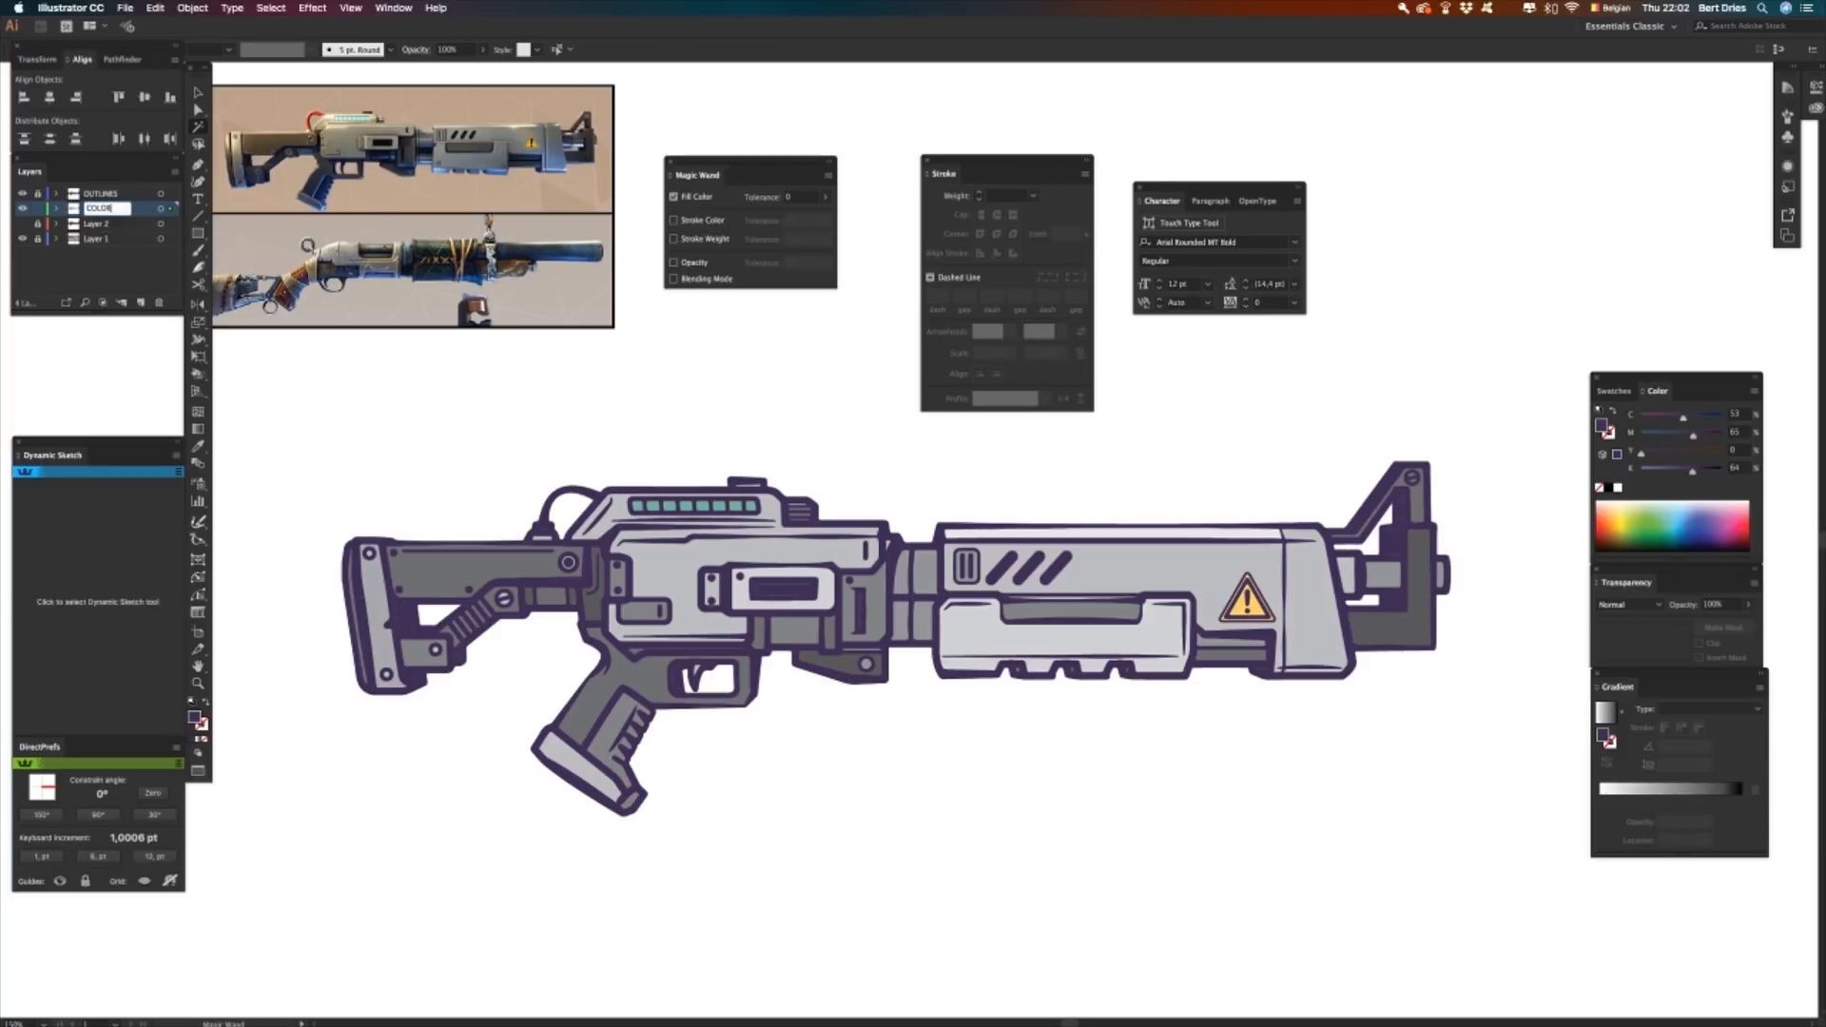
pyautogui.write('LOR')
# - Rename Layer 2 as BACK UP and Layer 1 as REFERENCE
pyautogui.press('Tab')
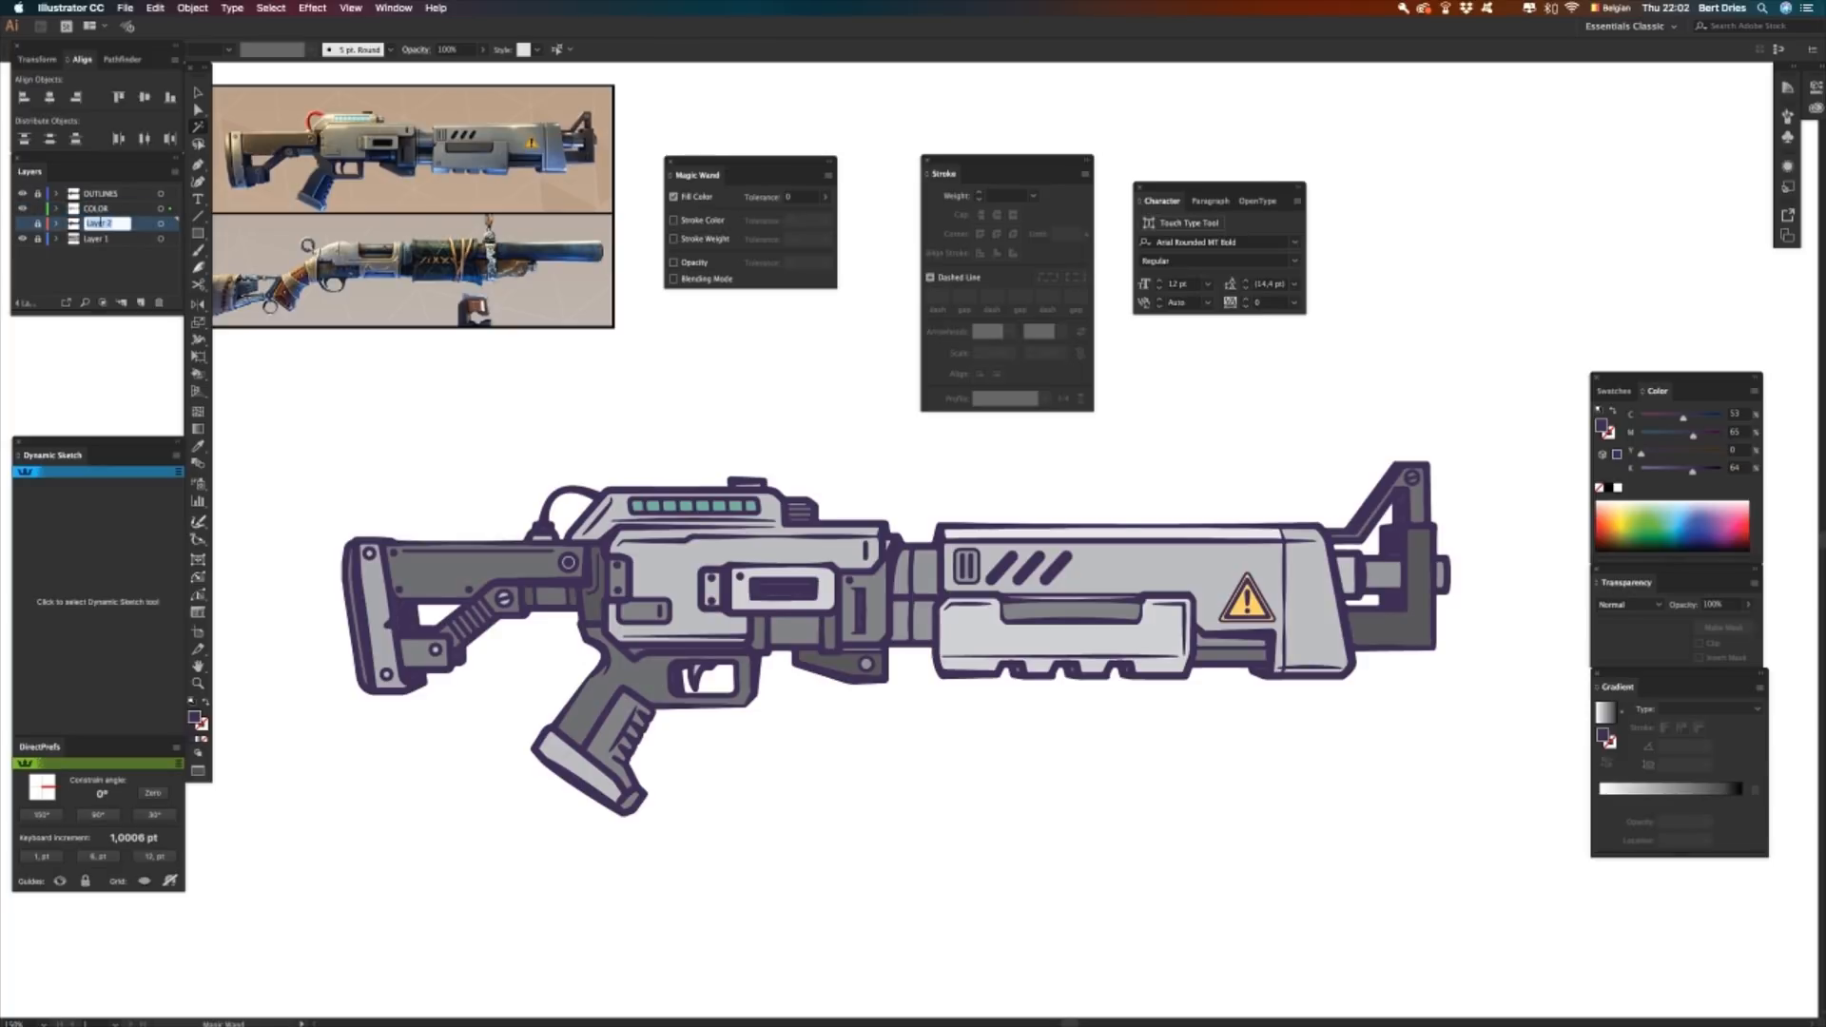
pyautogui.write('HACK UP')
pyautogui.press('Return')
pyautogui.doubleClick(96, 239)
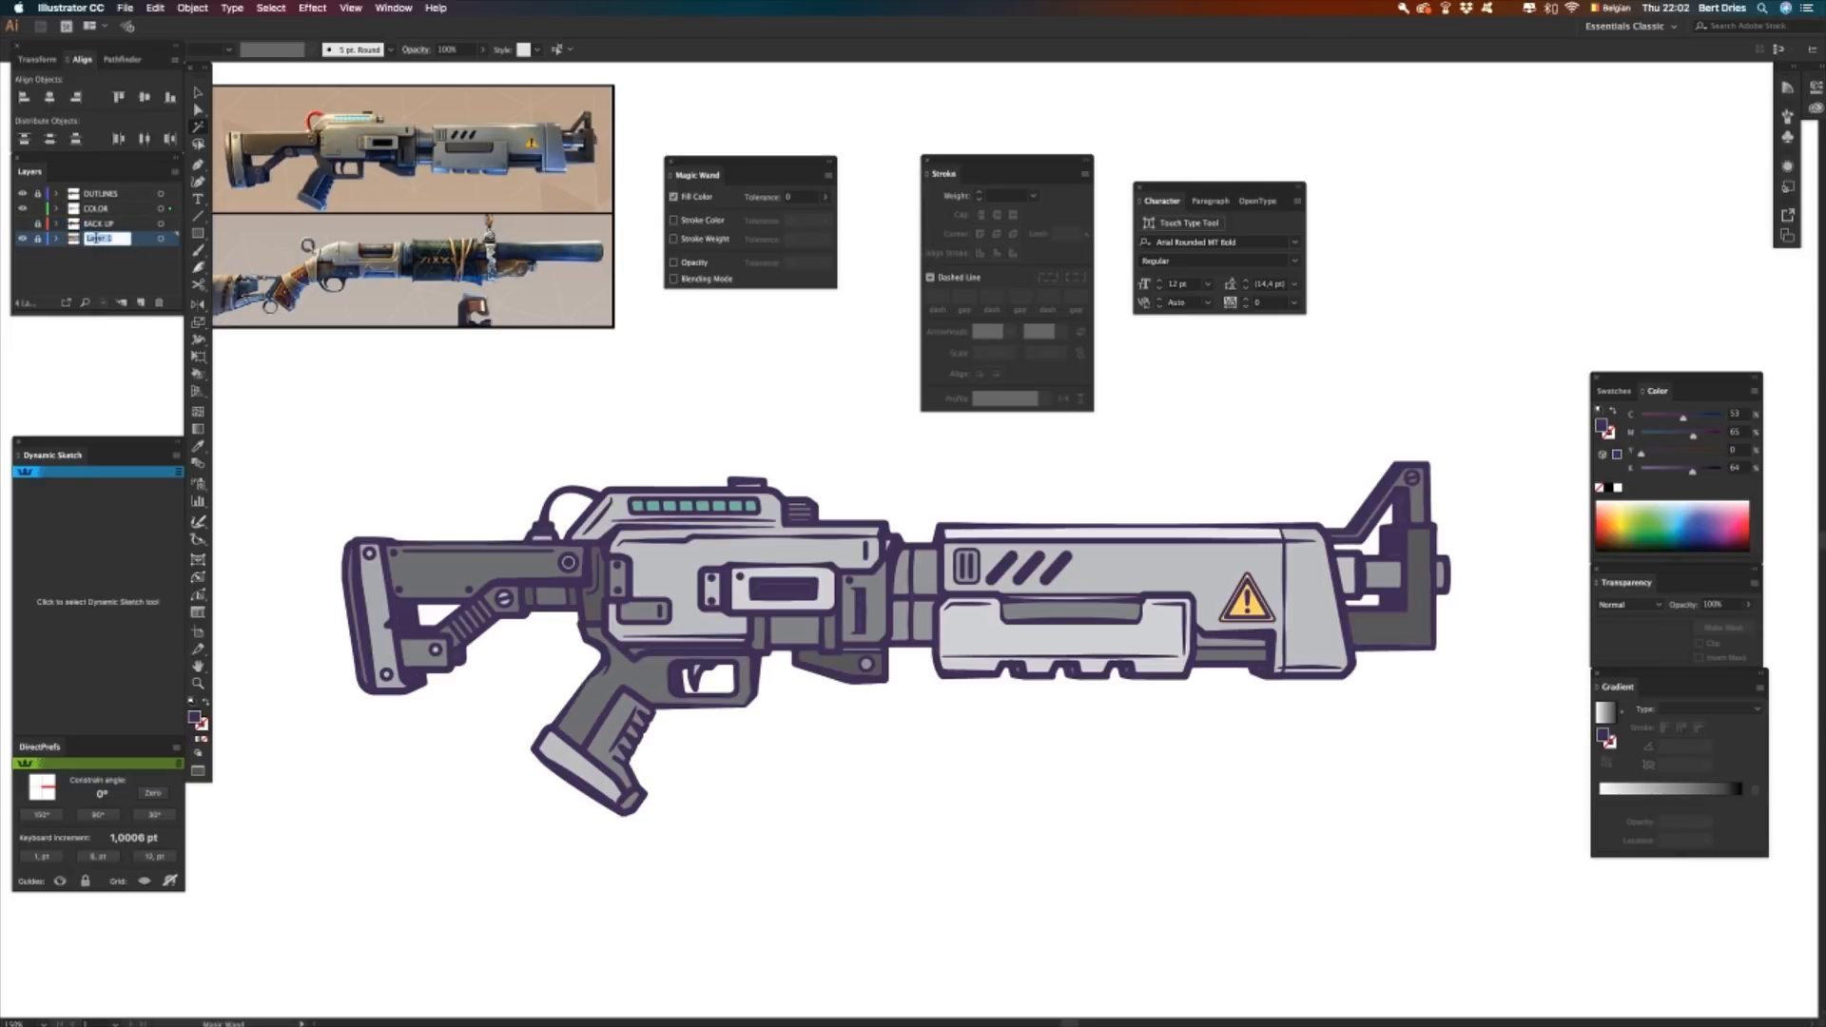
pyautogui.write('REFERENCE')
pyautogui.press('Return')
# - Select the shotgun's colour artwork to check its grouping, and deselect it
pyautogui.press('v')
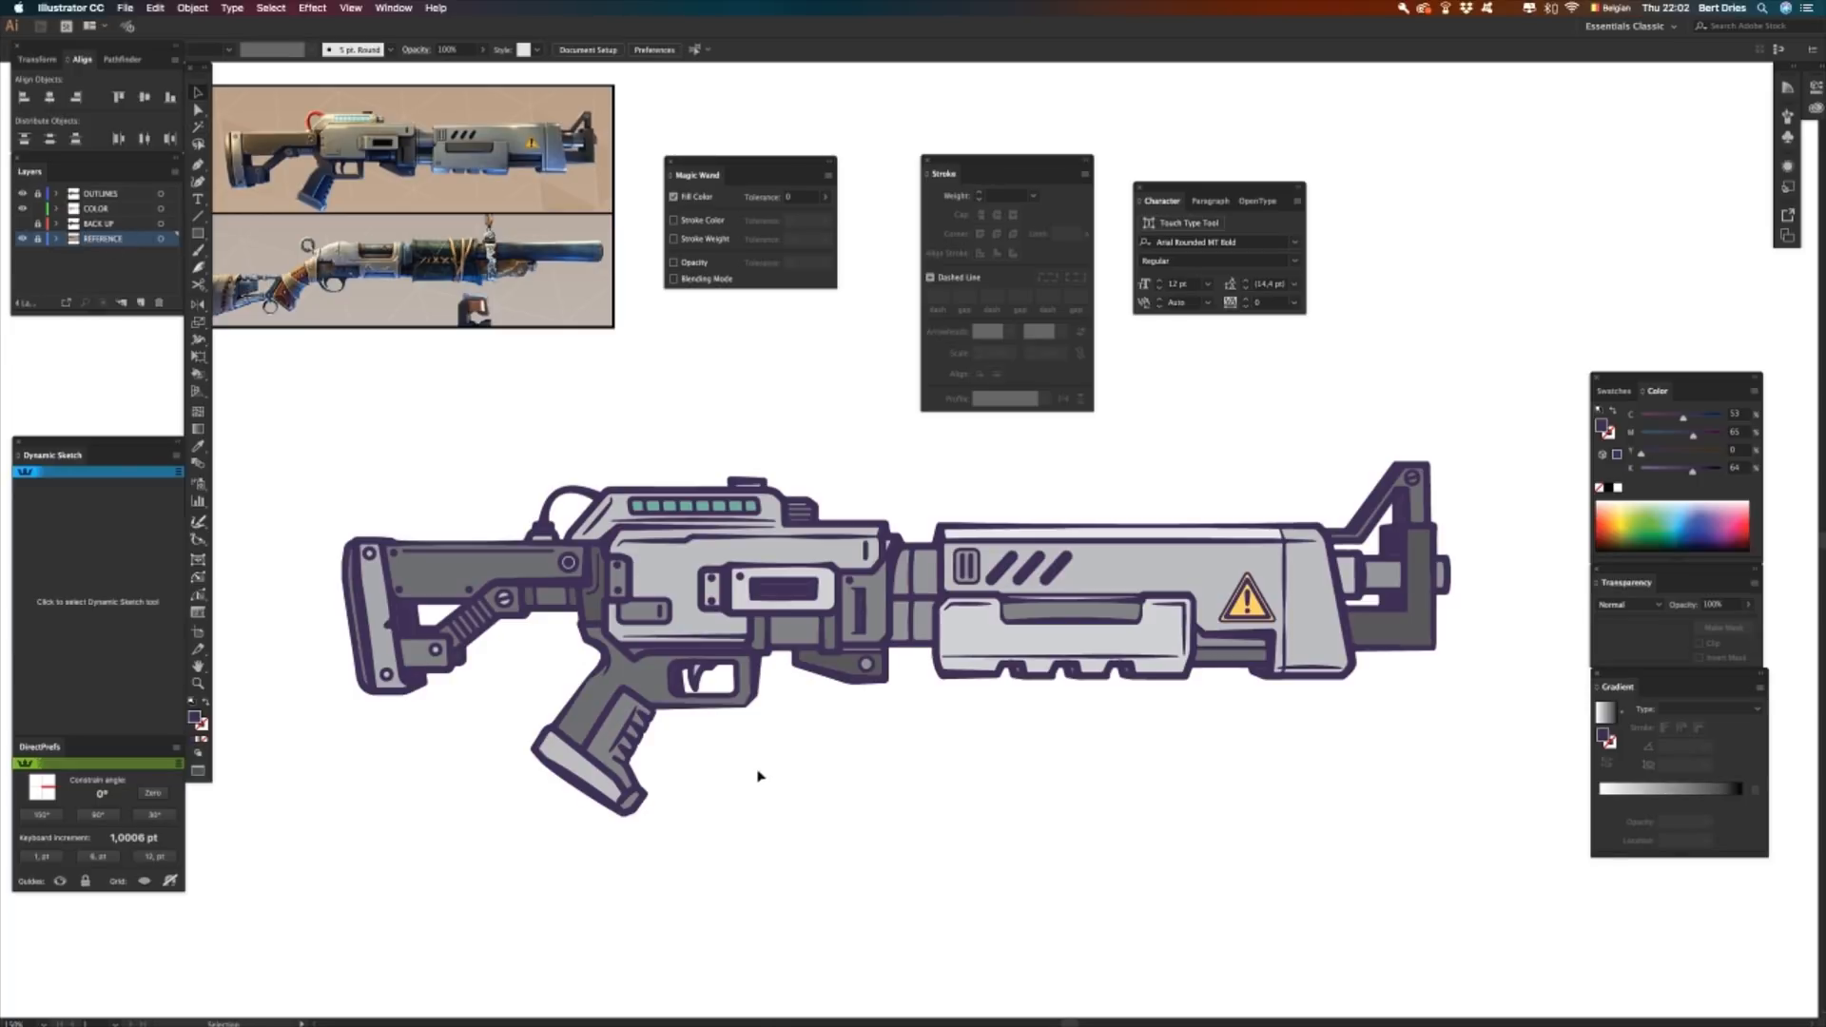
pyautogui.click(691, 594)
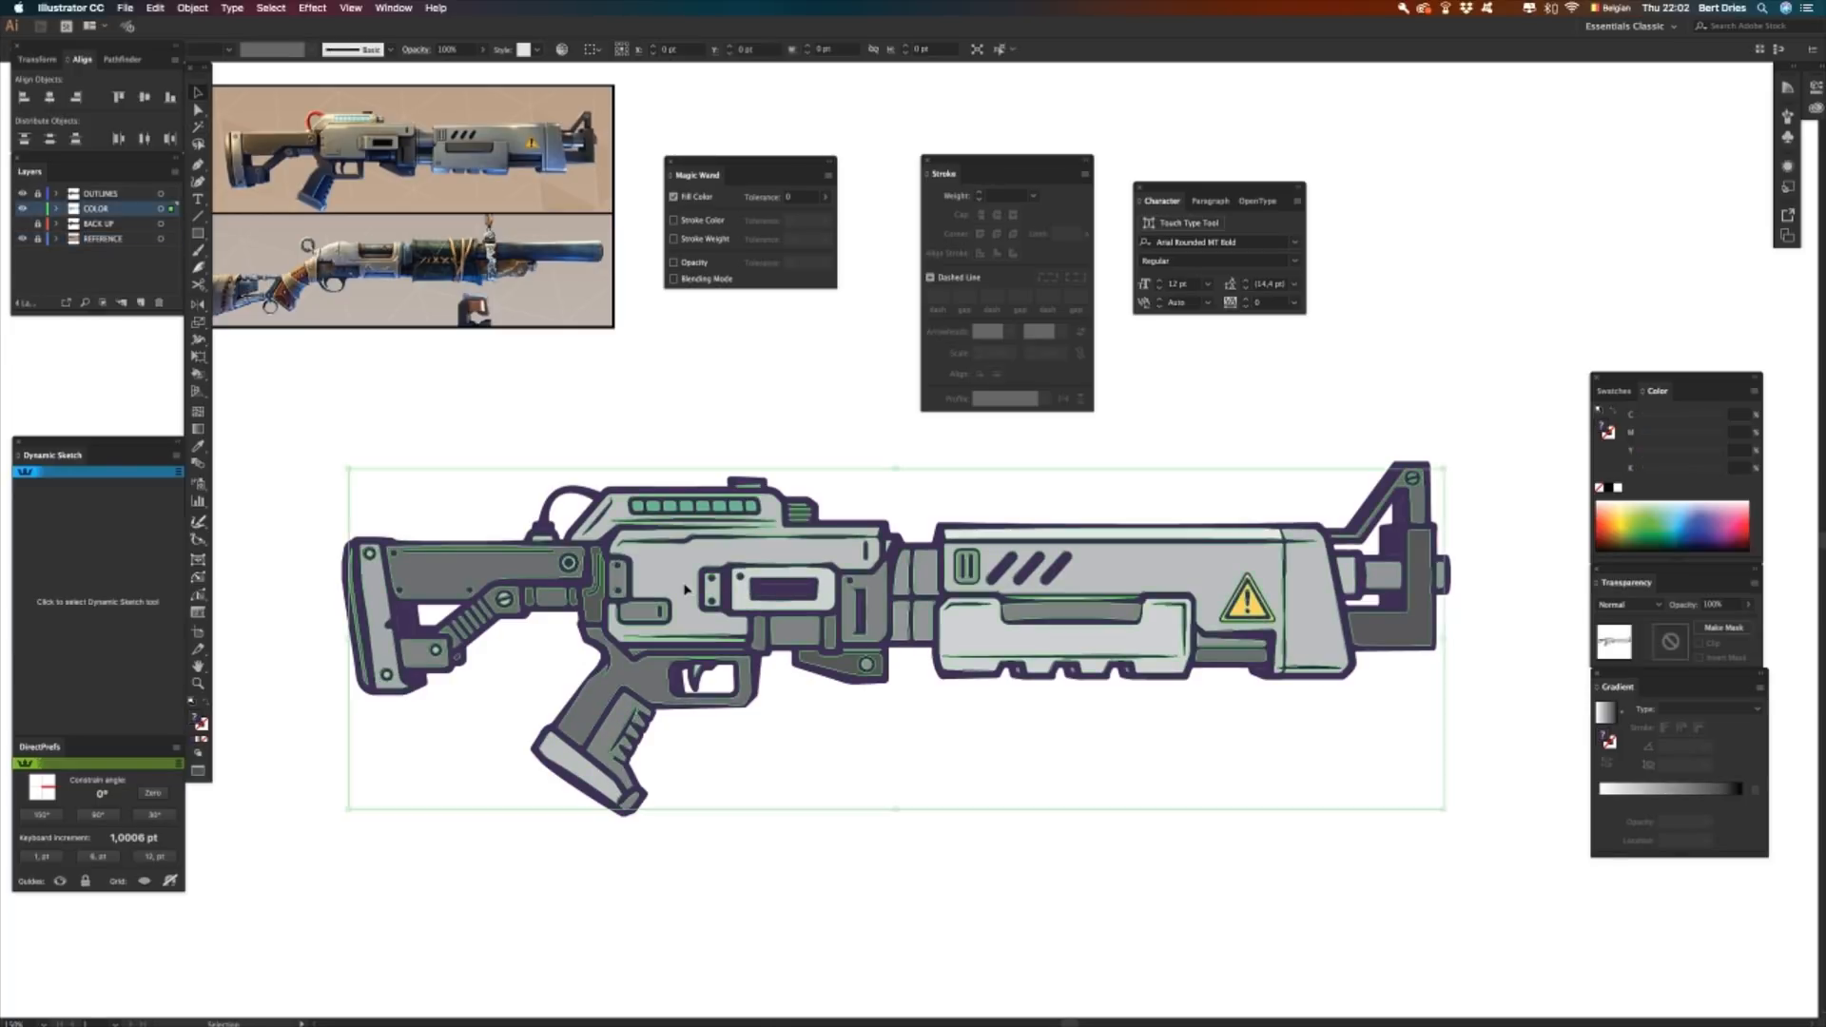
pyautogui.click(742, 770)
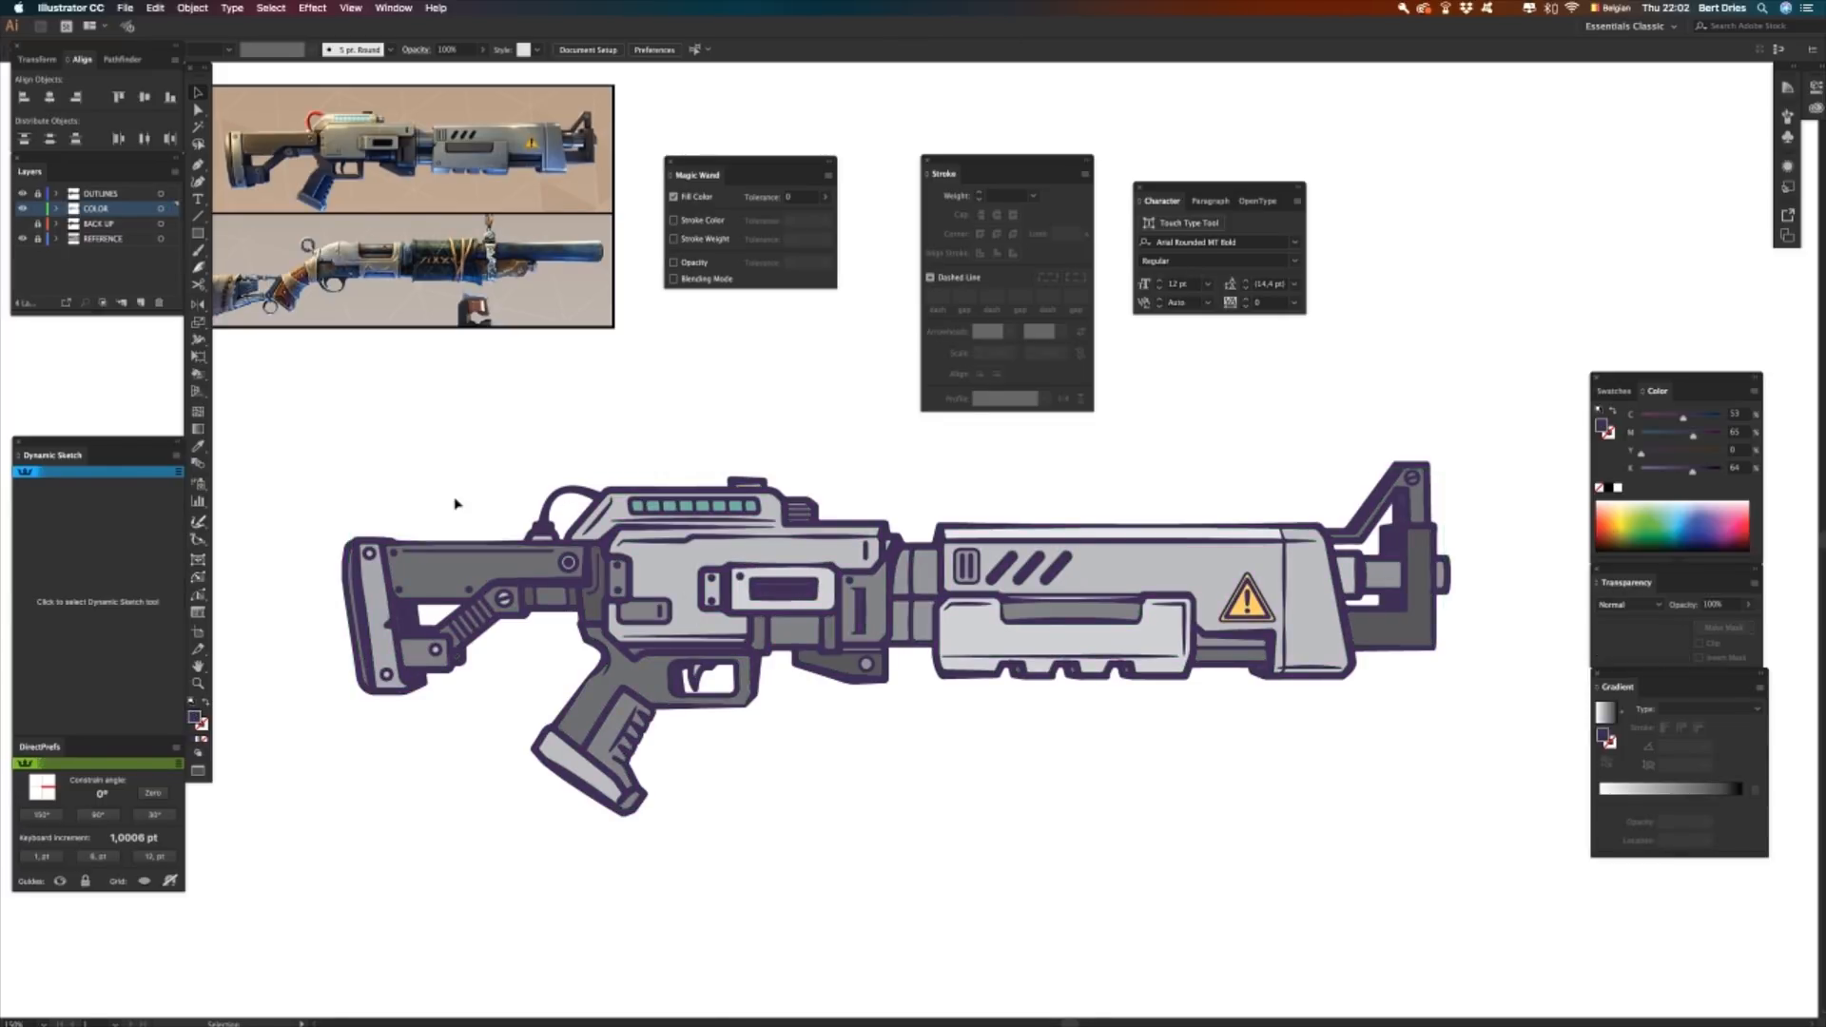
# - Check which shapes share the stock's dark grey fill with the Magic Wand, and leave everything deselected
pyautogui.press('y')
pyautogui.click(466, 577)
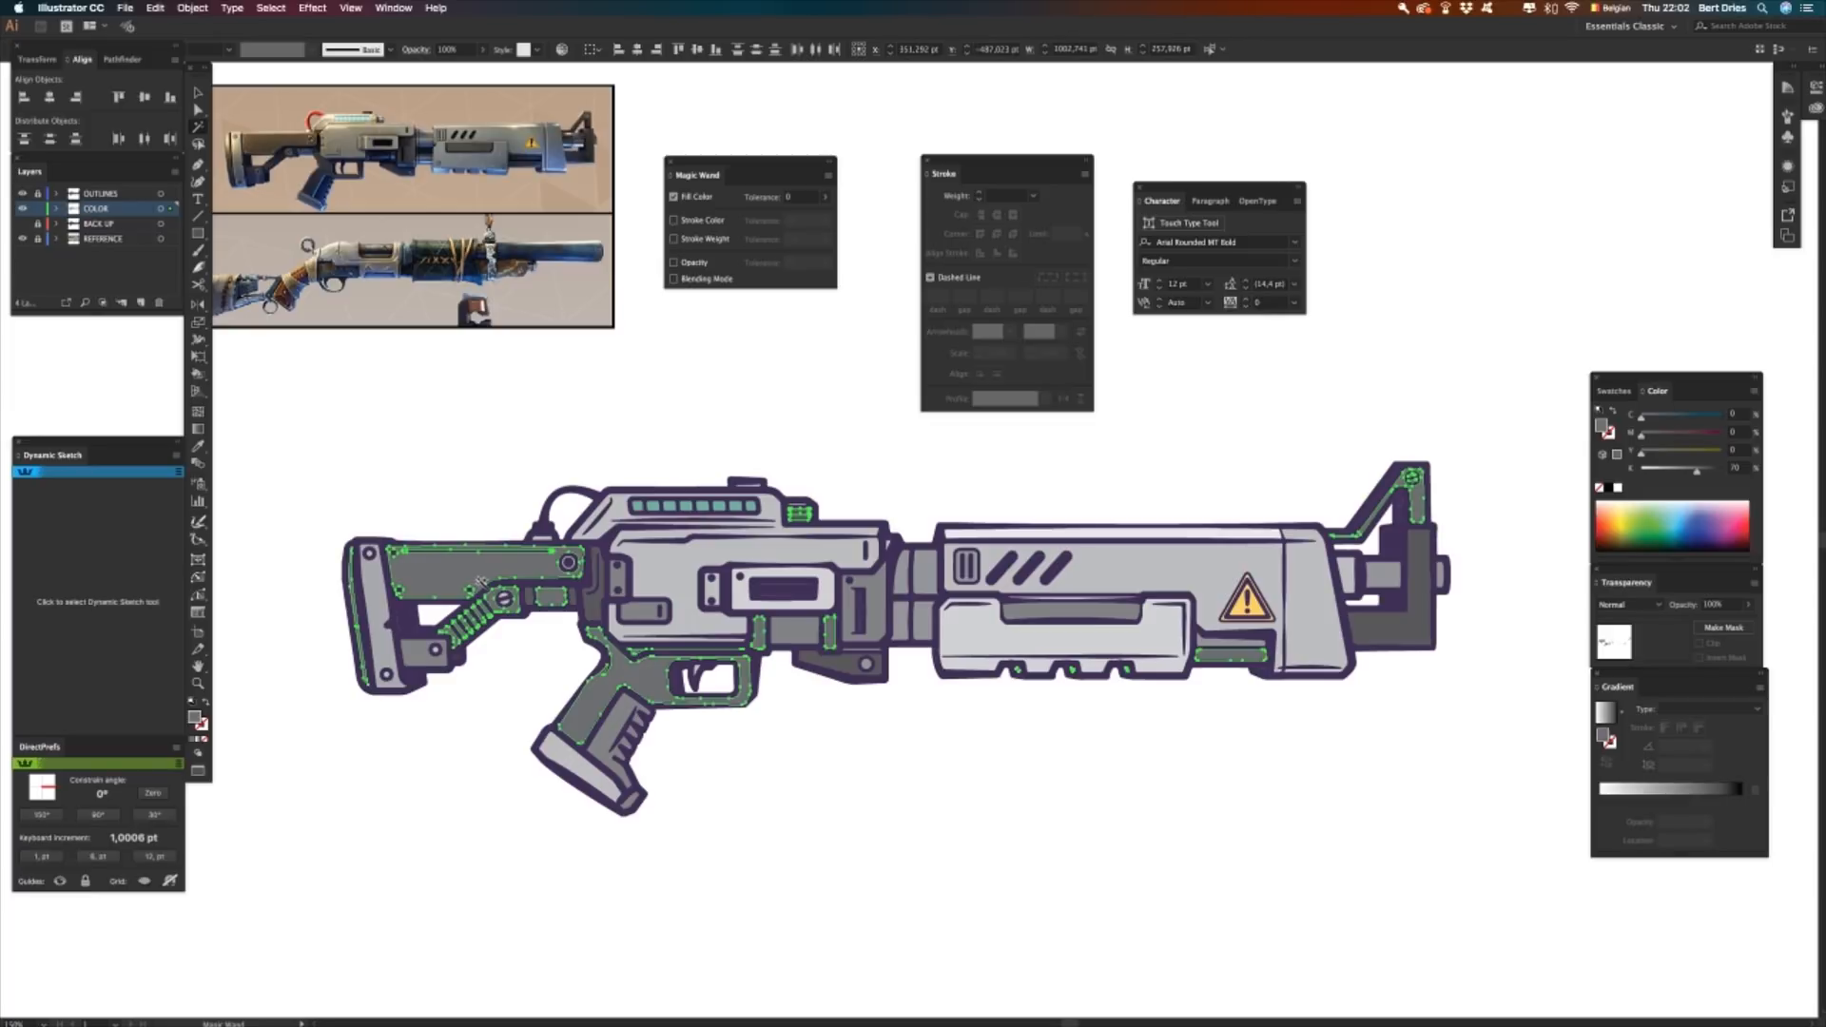
pyautogui.press('v')
pyautogui.click(609, 434)
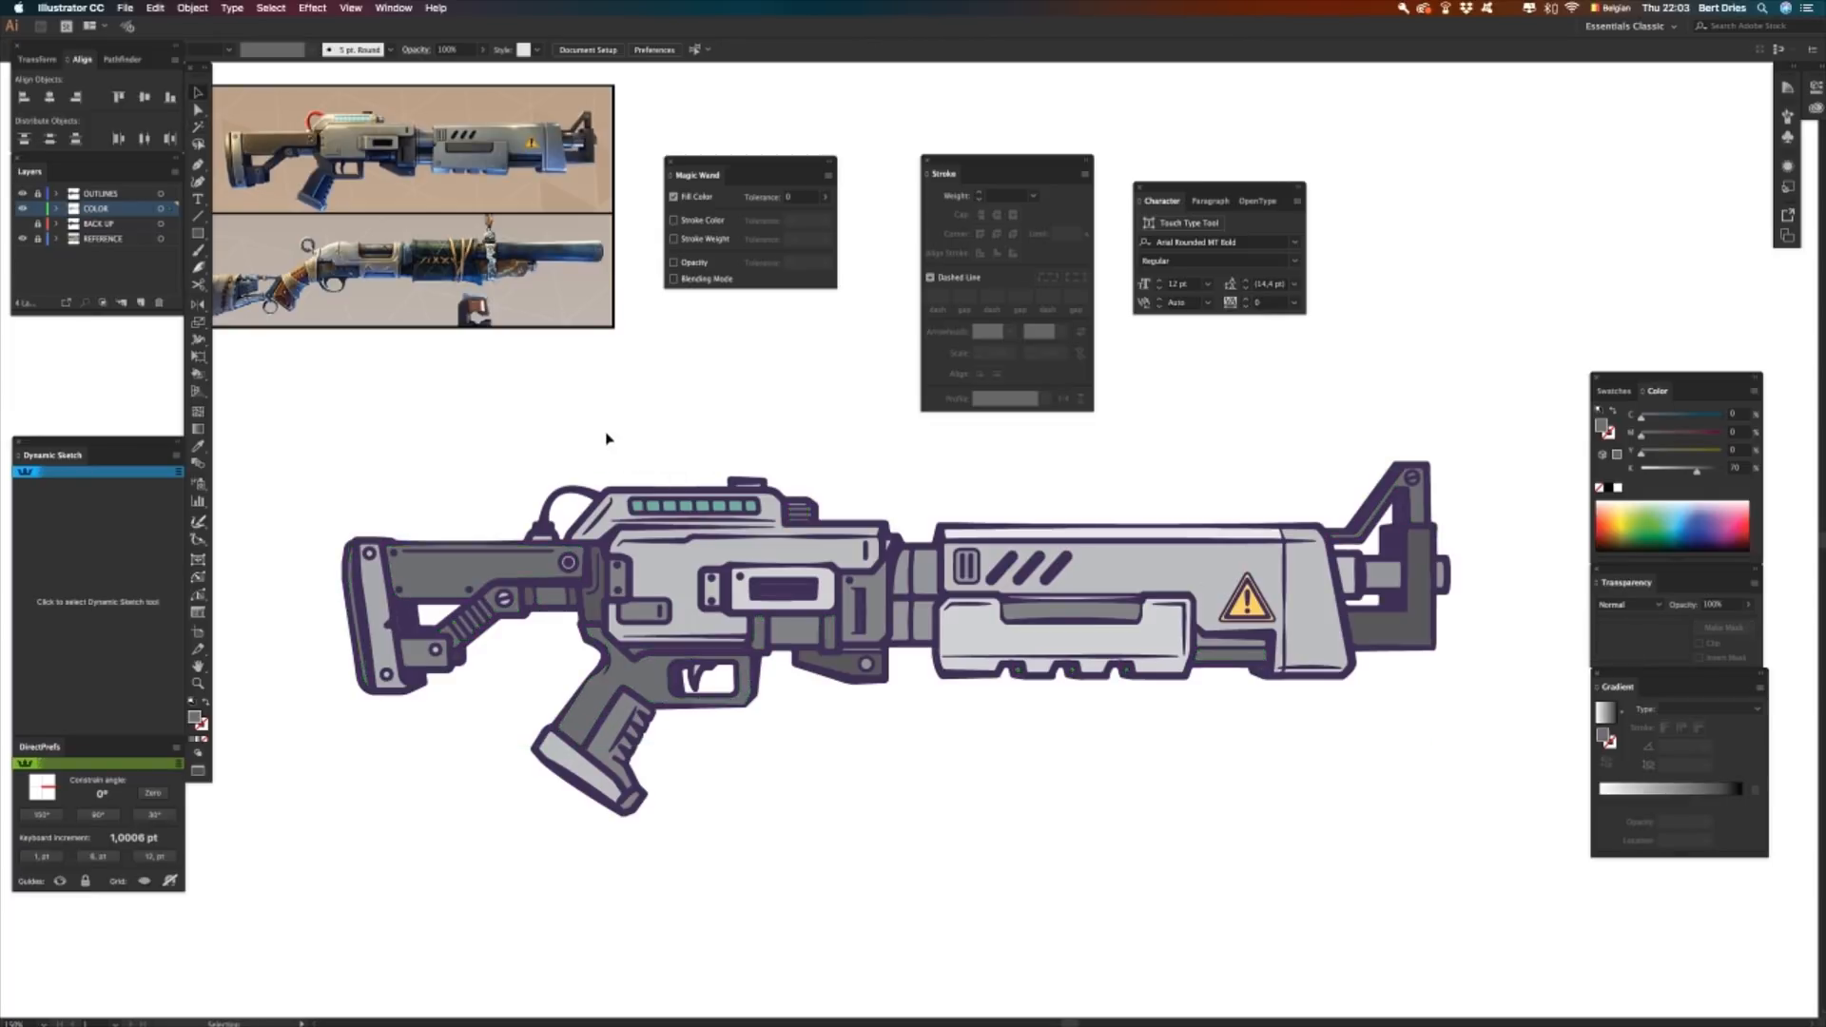
pyautogui.click(422, 581)
pyautogui.click(517, 460)
# - Move the Magic Wand settings closer to the artwork and confirm a Fill Color tolerance of 0
pyautogui.press('y')
pyautogui.moveTo(707, 163); pyautogui.dragTo(762, 251)
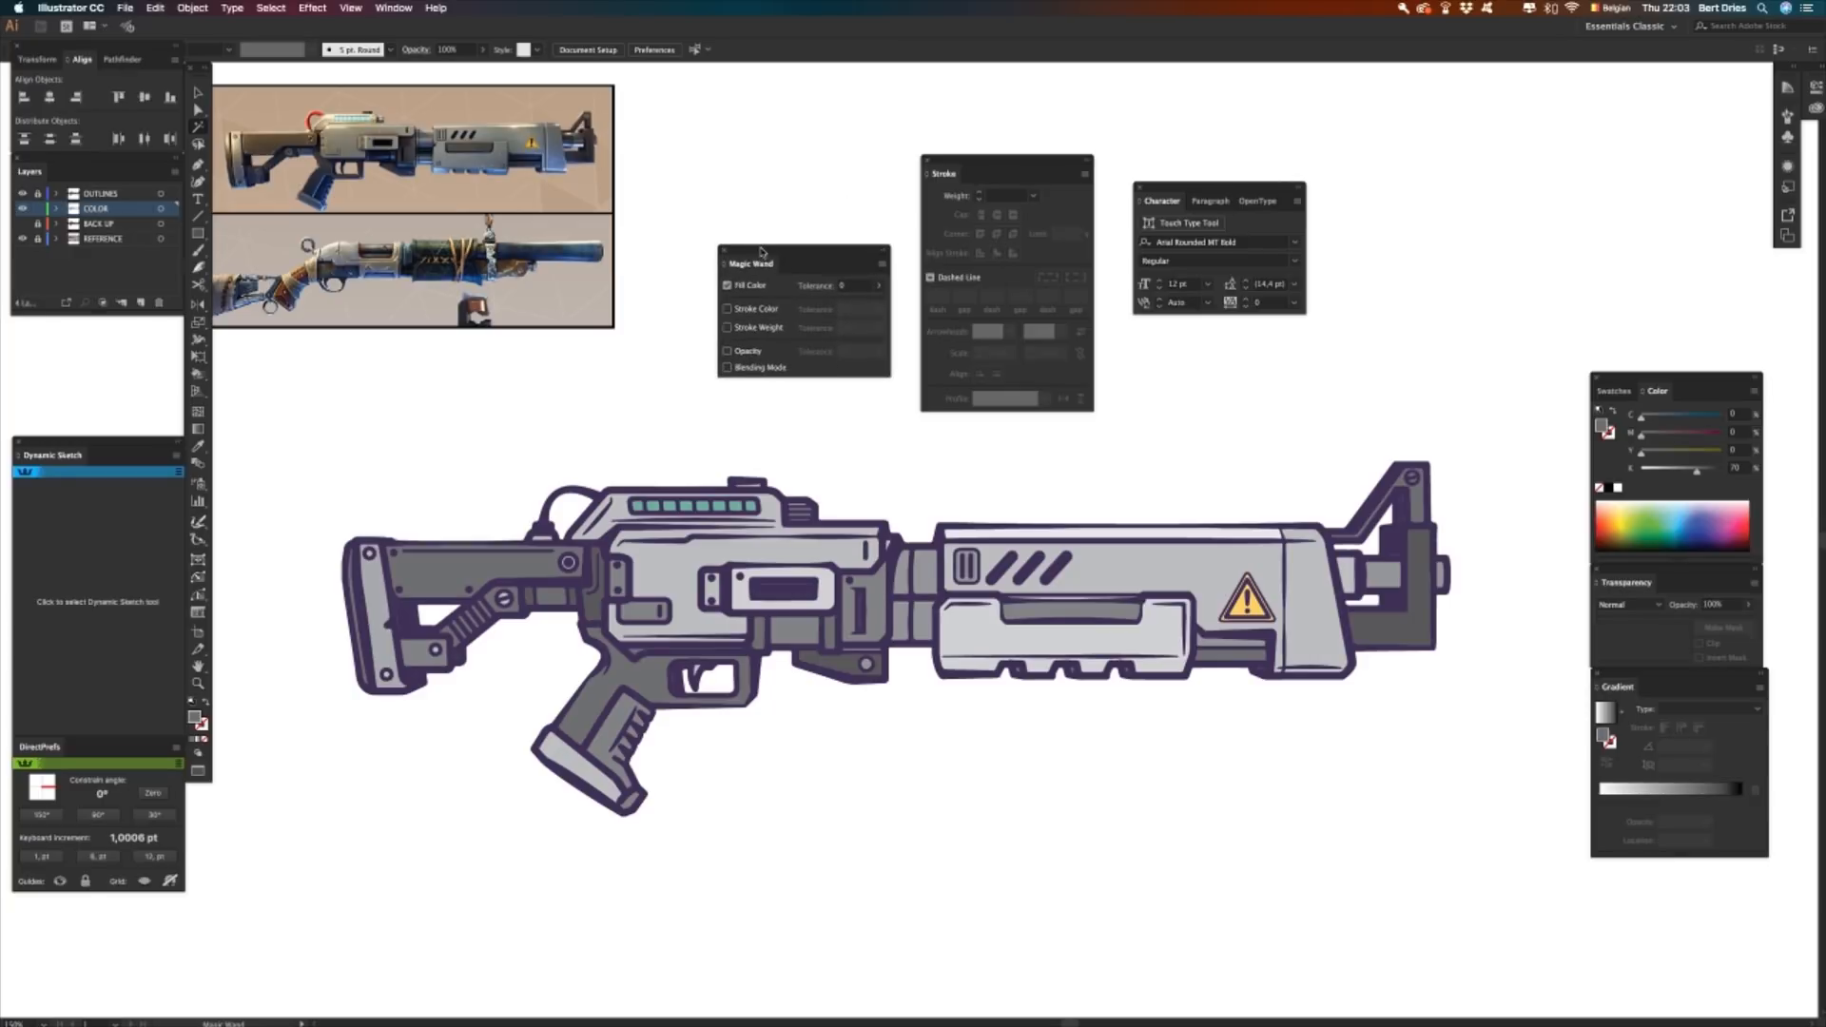
pyautogui.click(856, 285)
pyautogui.press('Return')
# - Recolour all shapes sharing the stock's dark grey fill to a muted olive green with C 11 and K 56
pyautogui.click(456, 576)
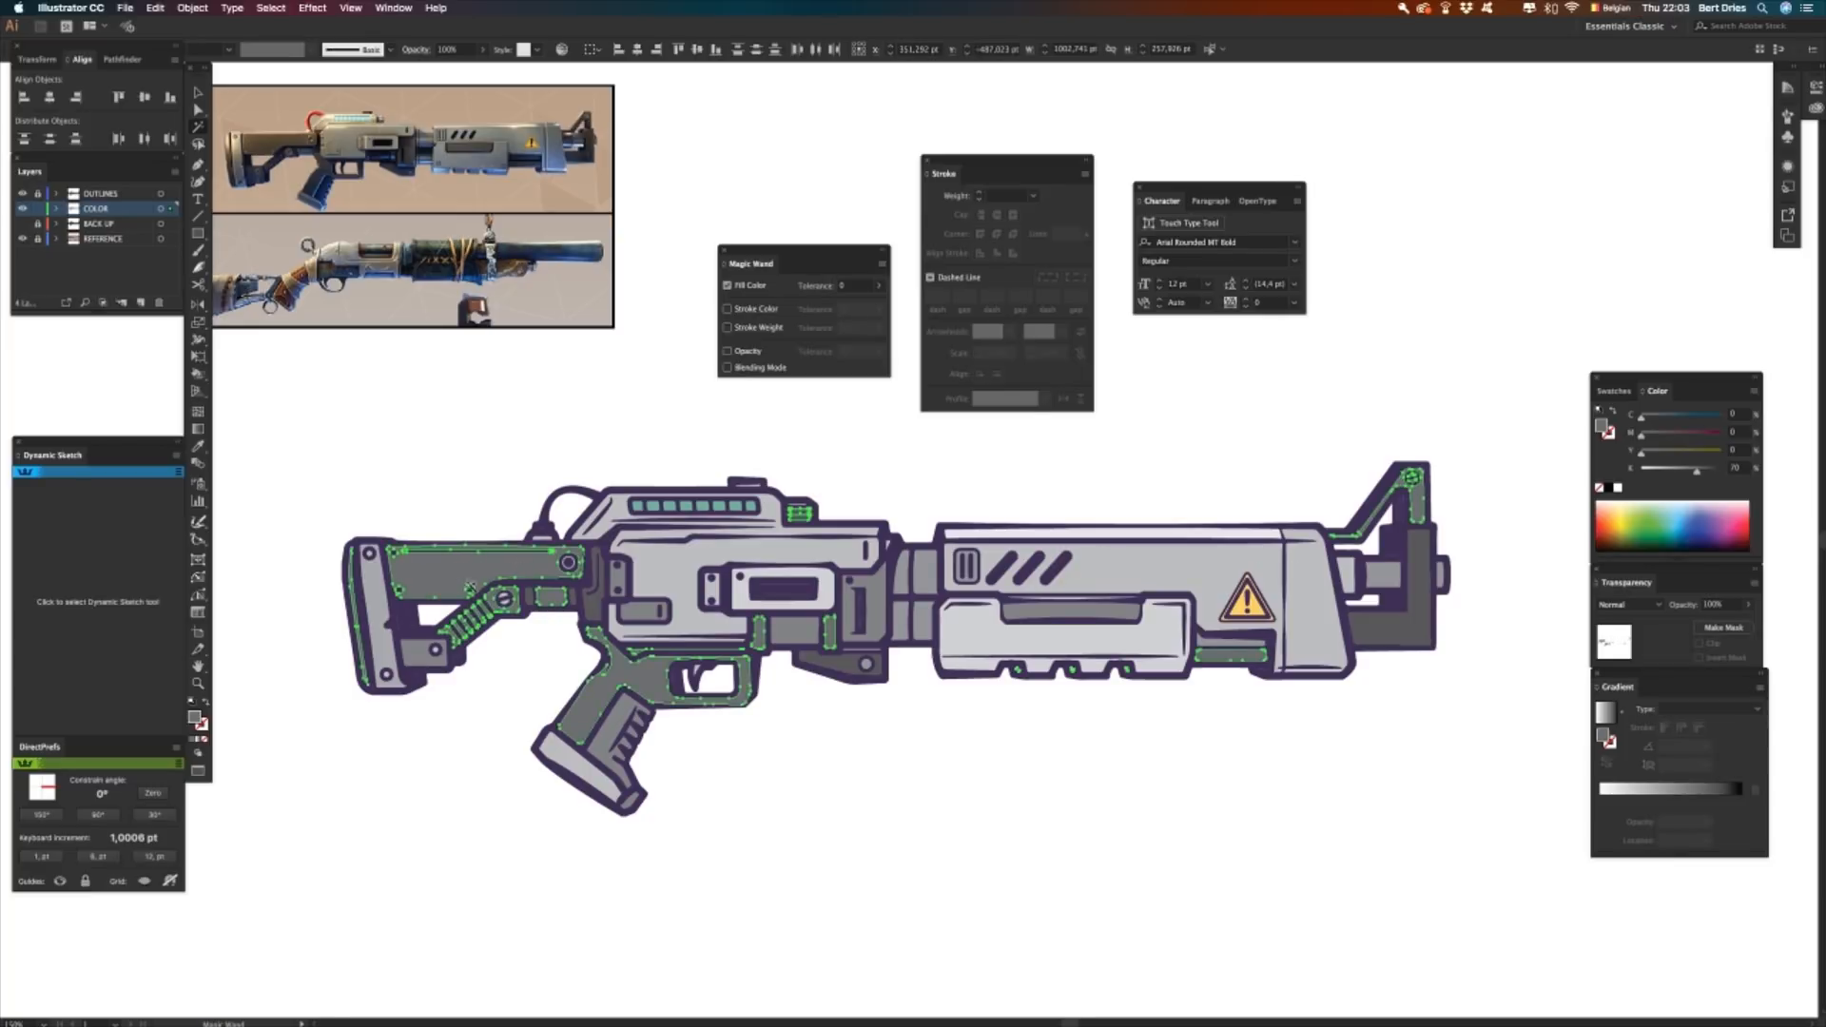
pyautogui.click(1653, 456)
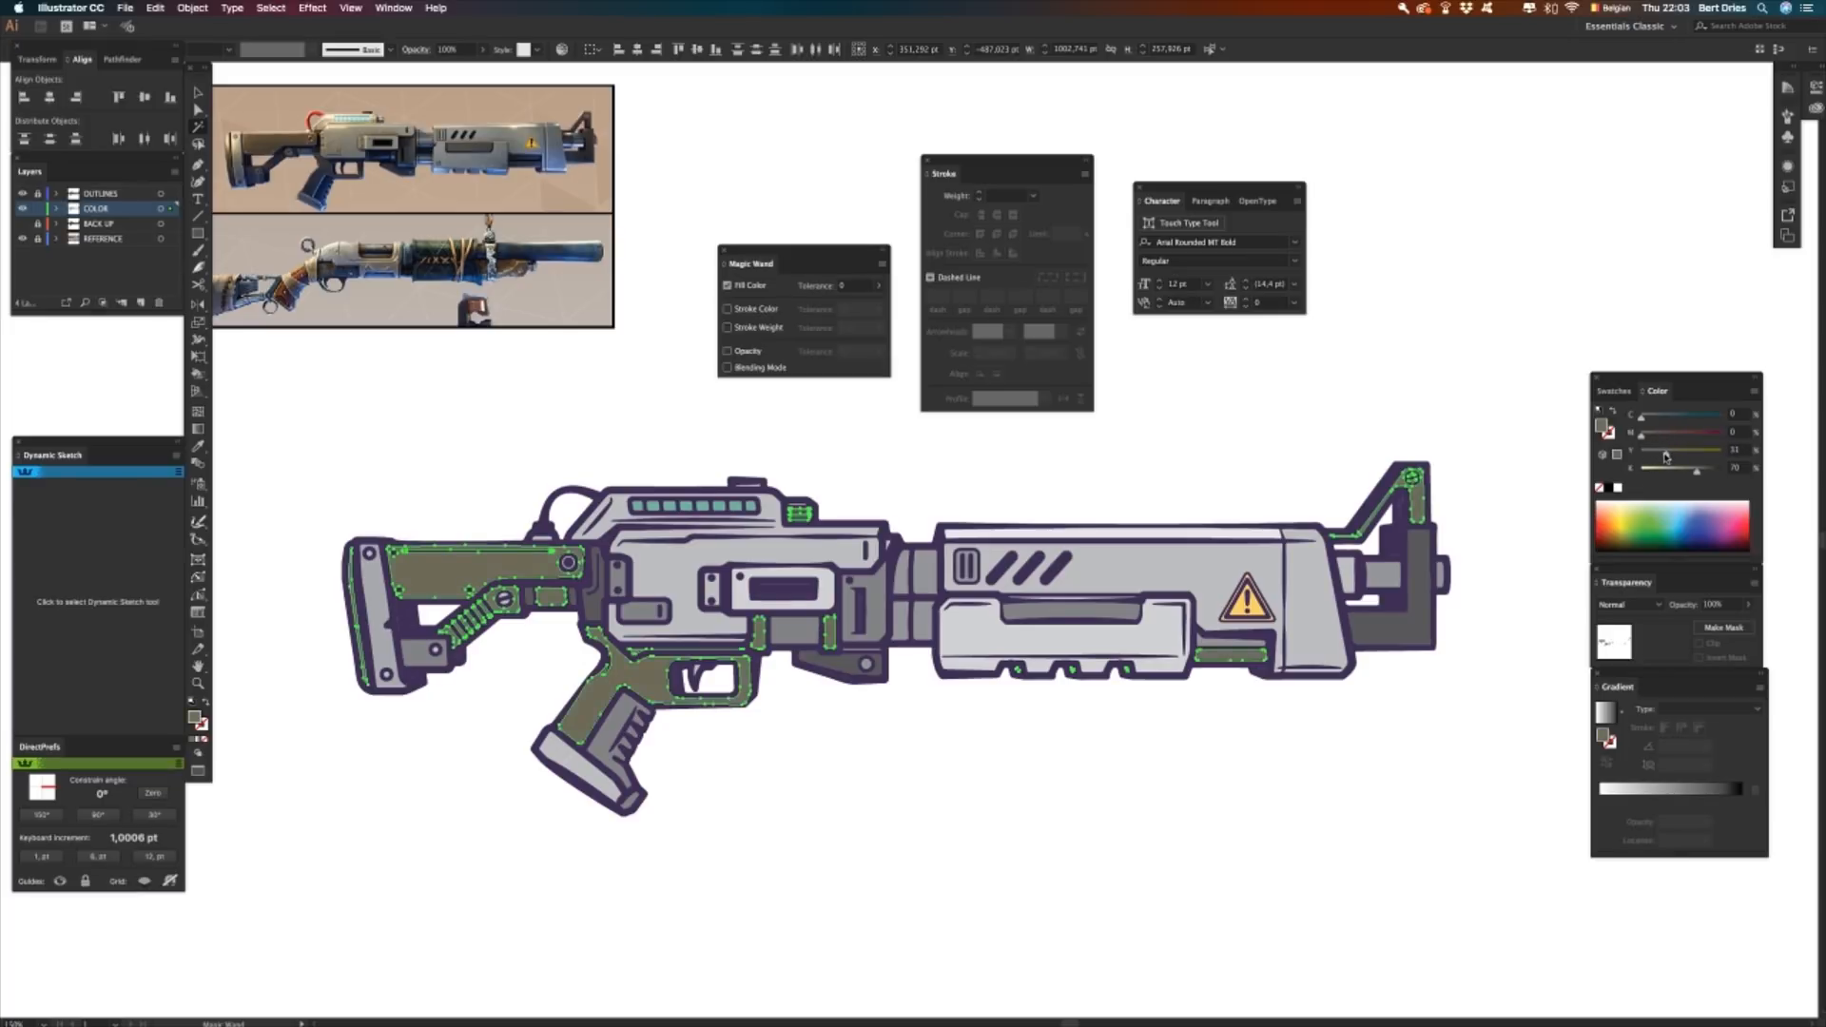
pyautogui.moveTo(1691, 471); pyautogui.dragTo(1688, 476)
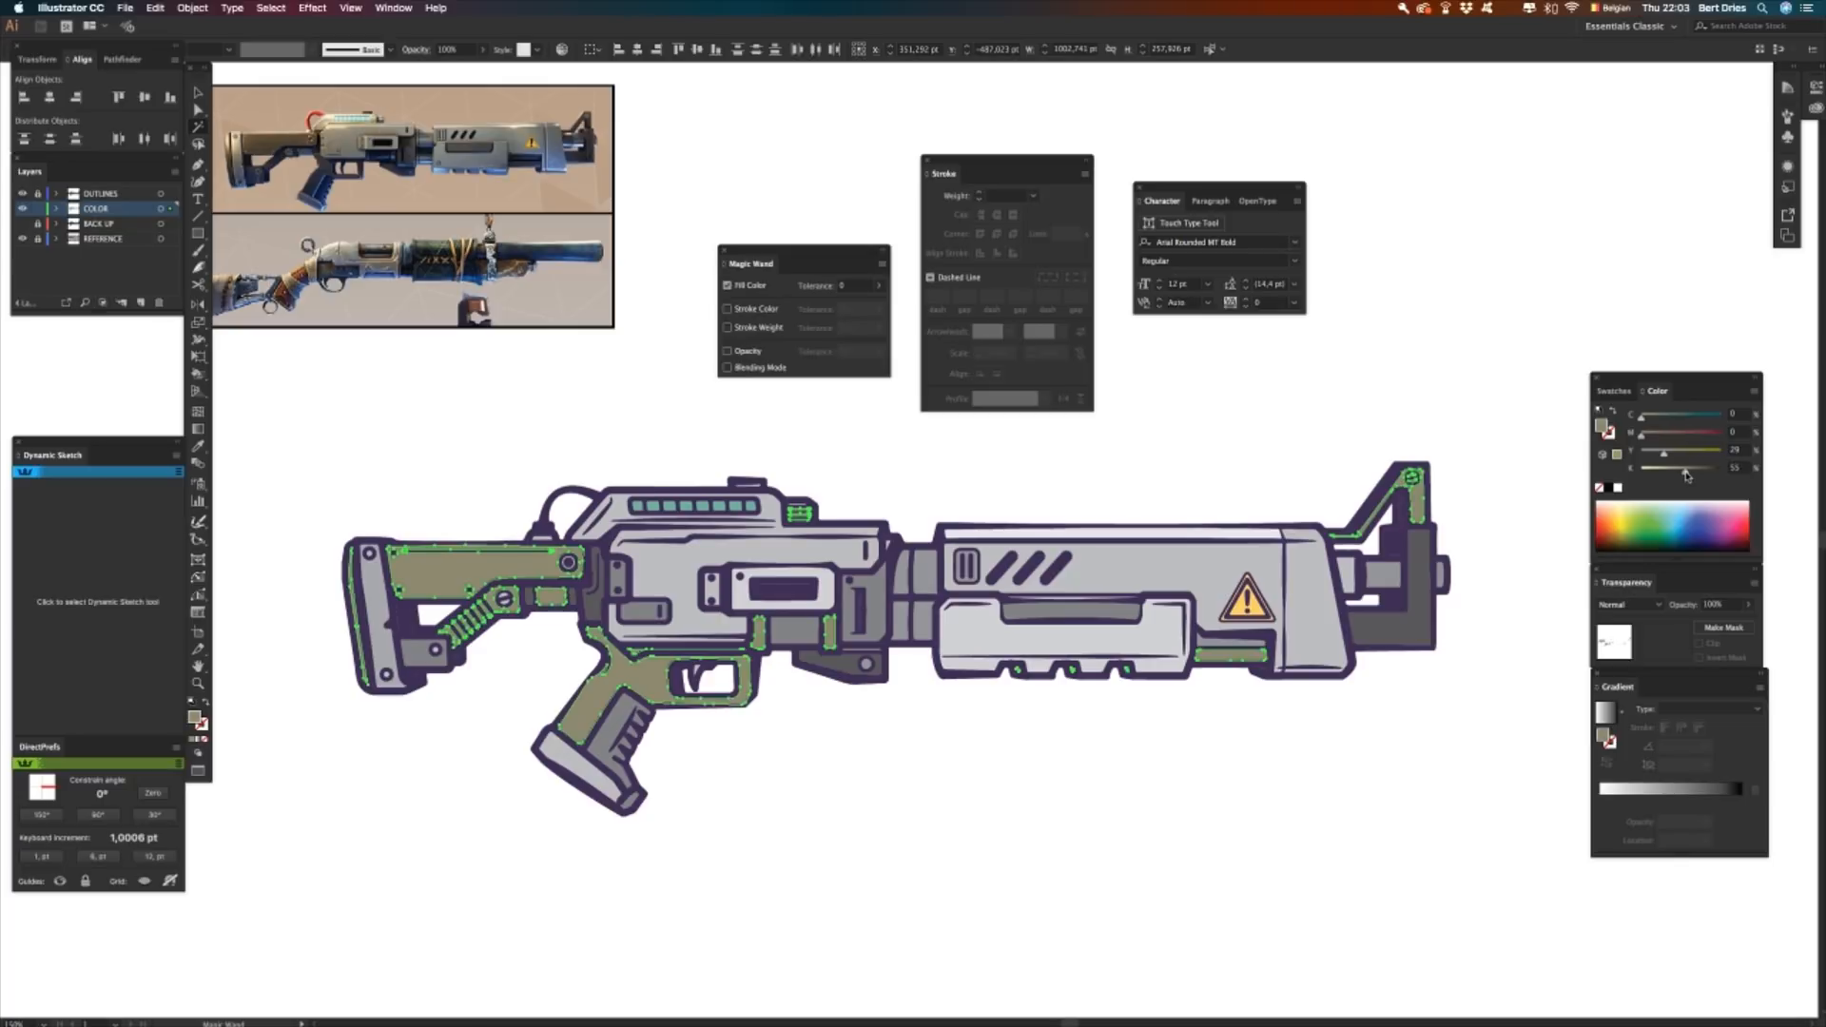
pyautogui.click(1651, 415)
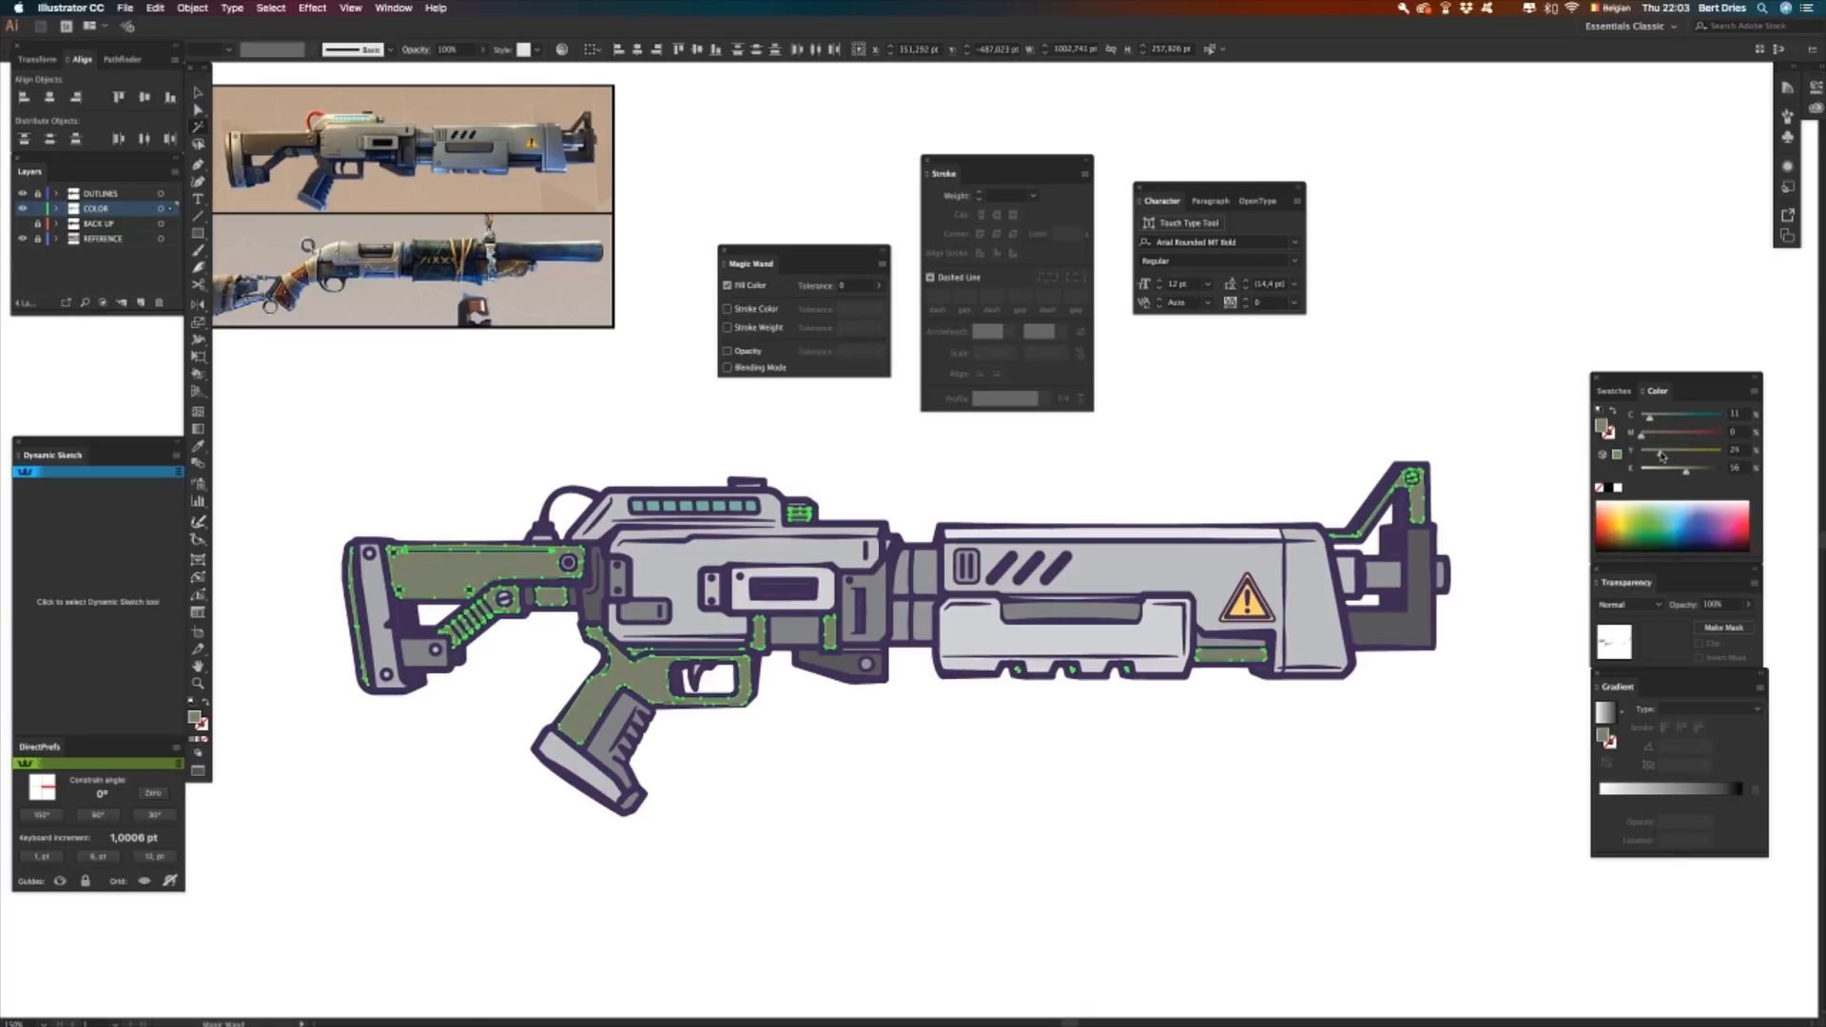
# - Lighten the butt plate to K 28 and recolour the light grey body panels beige with Y 16 and K 24
pyautogui.click(371, 573)
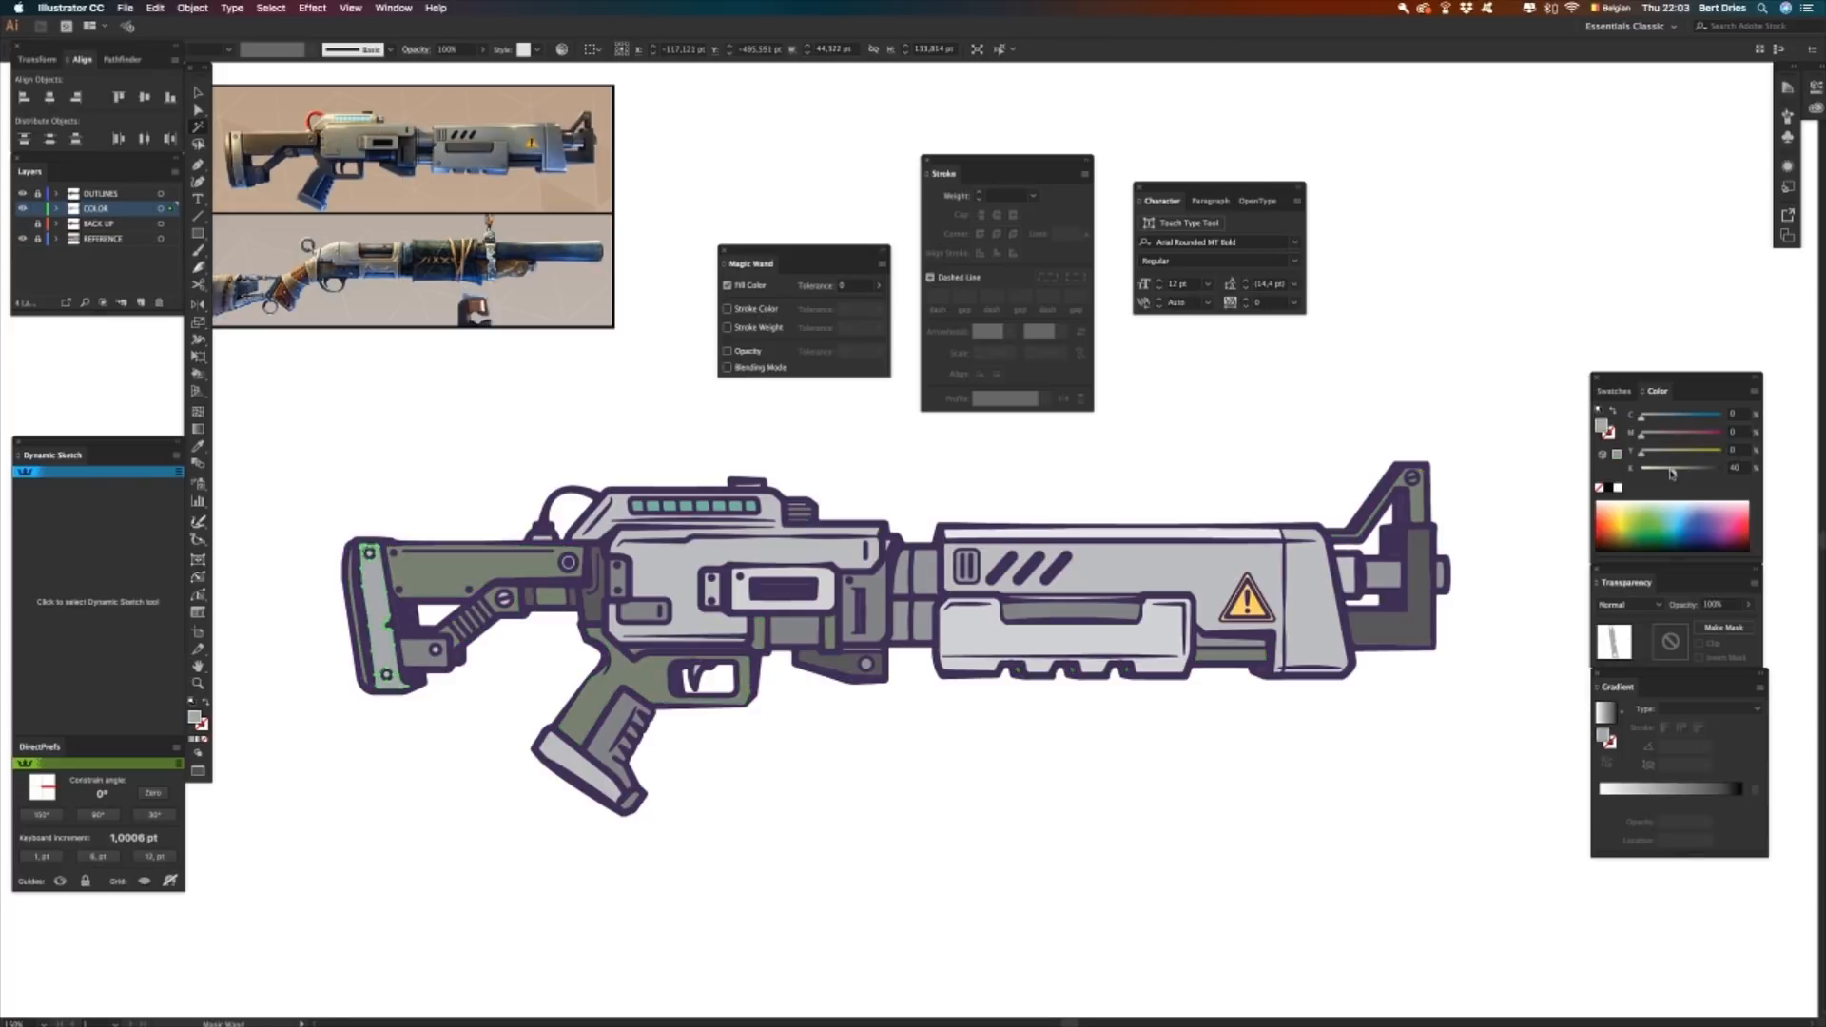
pyautogui.moveTo(1669, 473); pyautogui.dragTo(1663, 471)
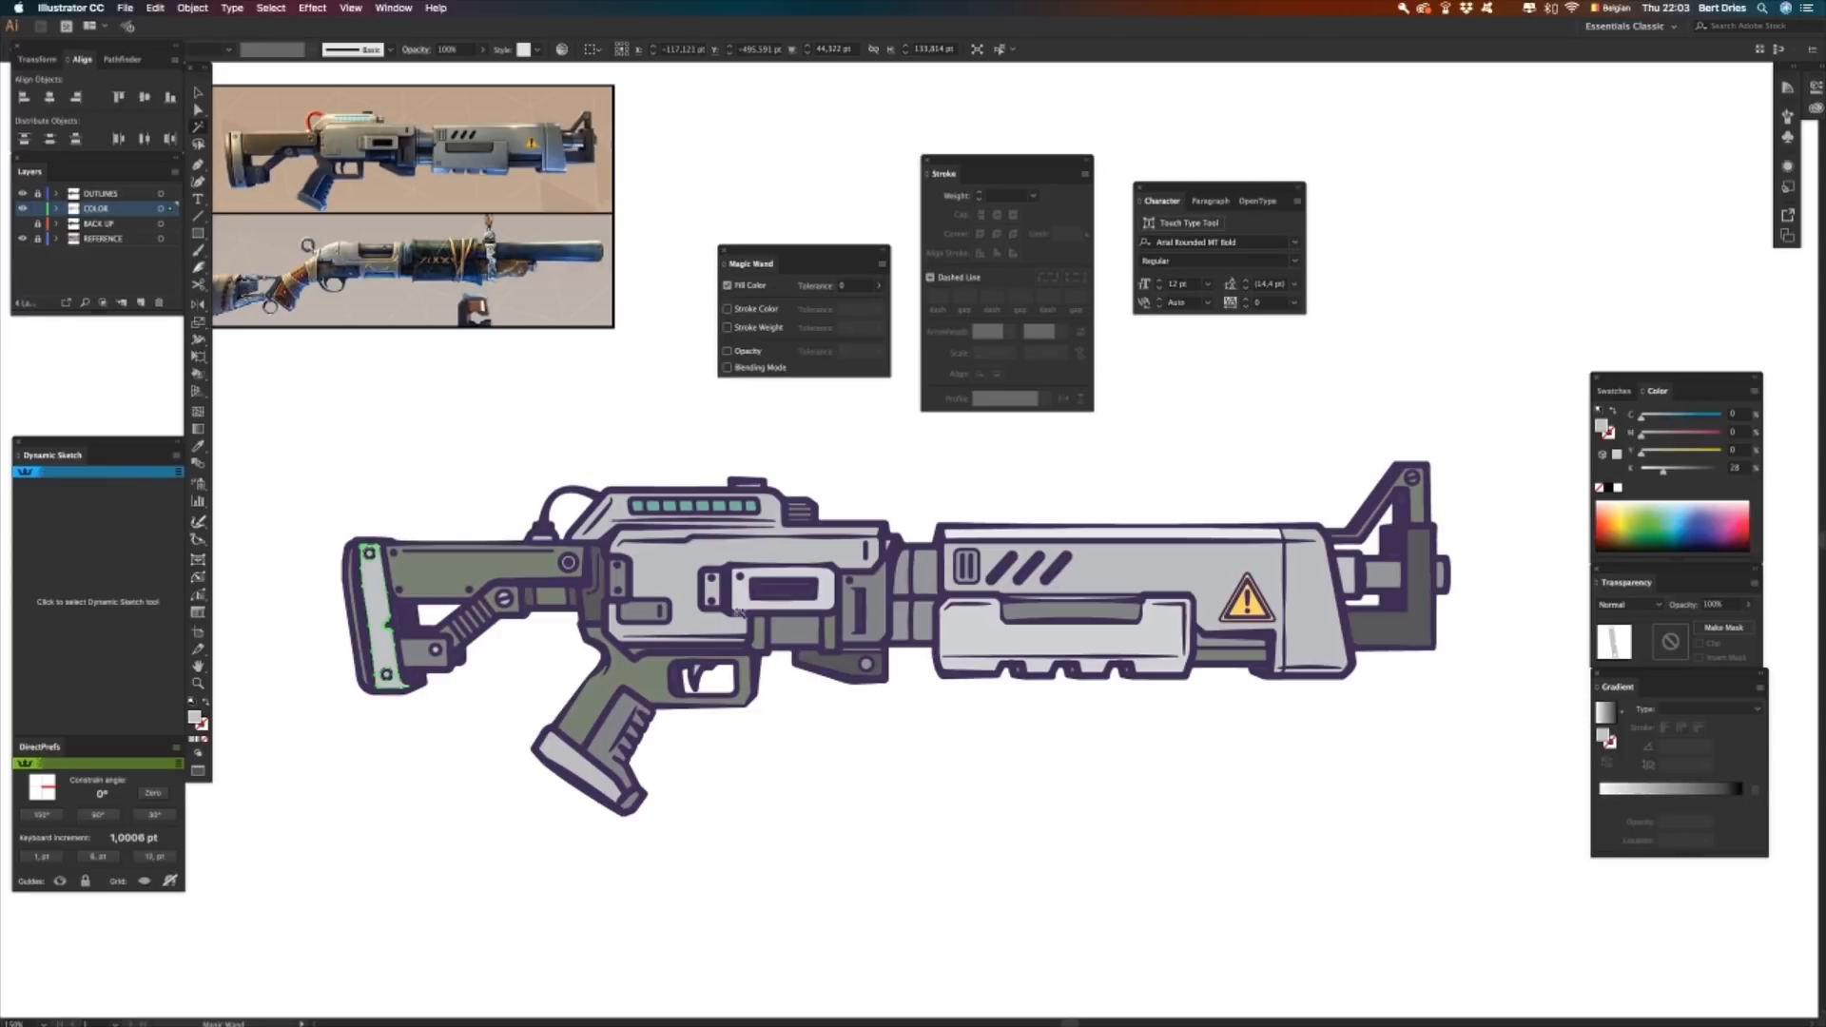
pyautogui.click(656, 580)
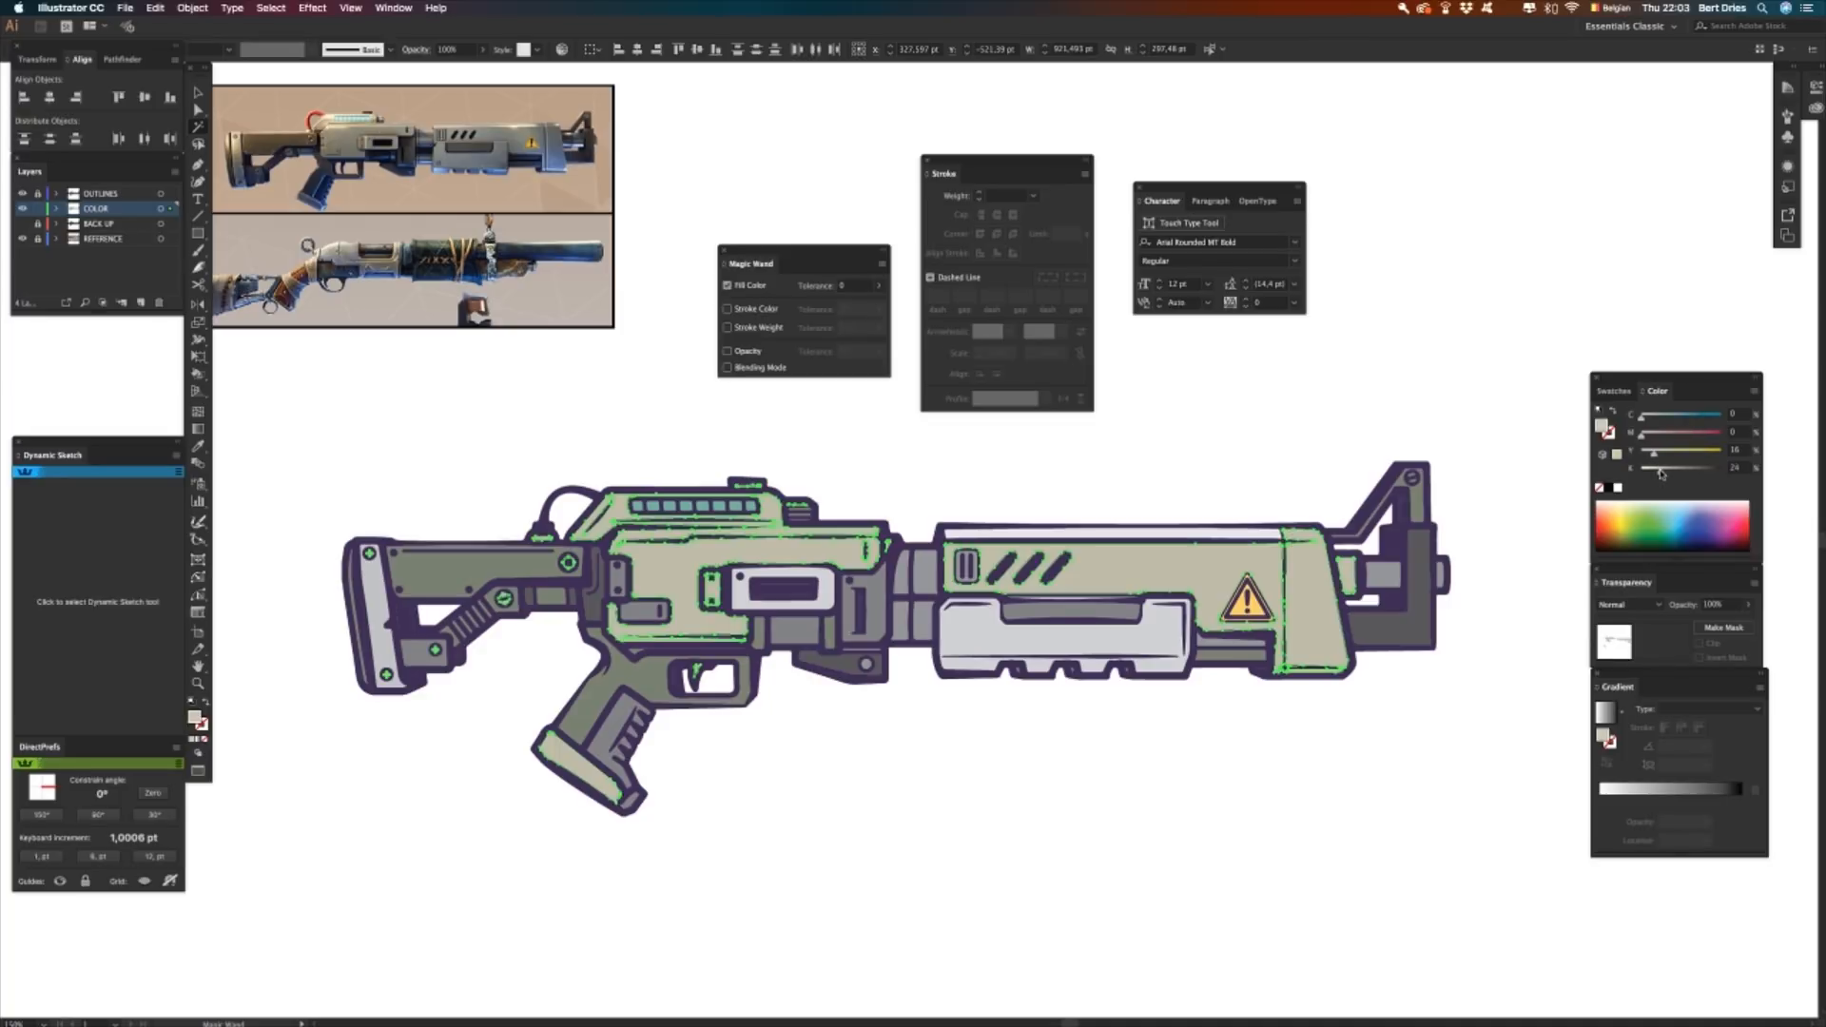
# - Tint the barrel housing's top strip light blue, and recolour the forend and receiver window frame pale blue with C 10 and K 20
pyautogui.click(1134, 535)
pyautogui.moveTo(1642, 416); pyautogui.dragTo(1651, 422)
pyautogui.click(980, 641)
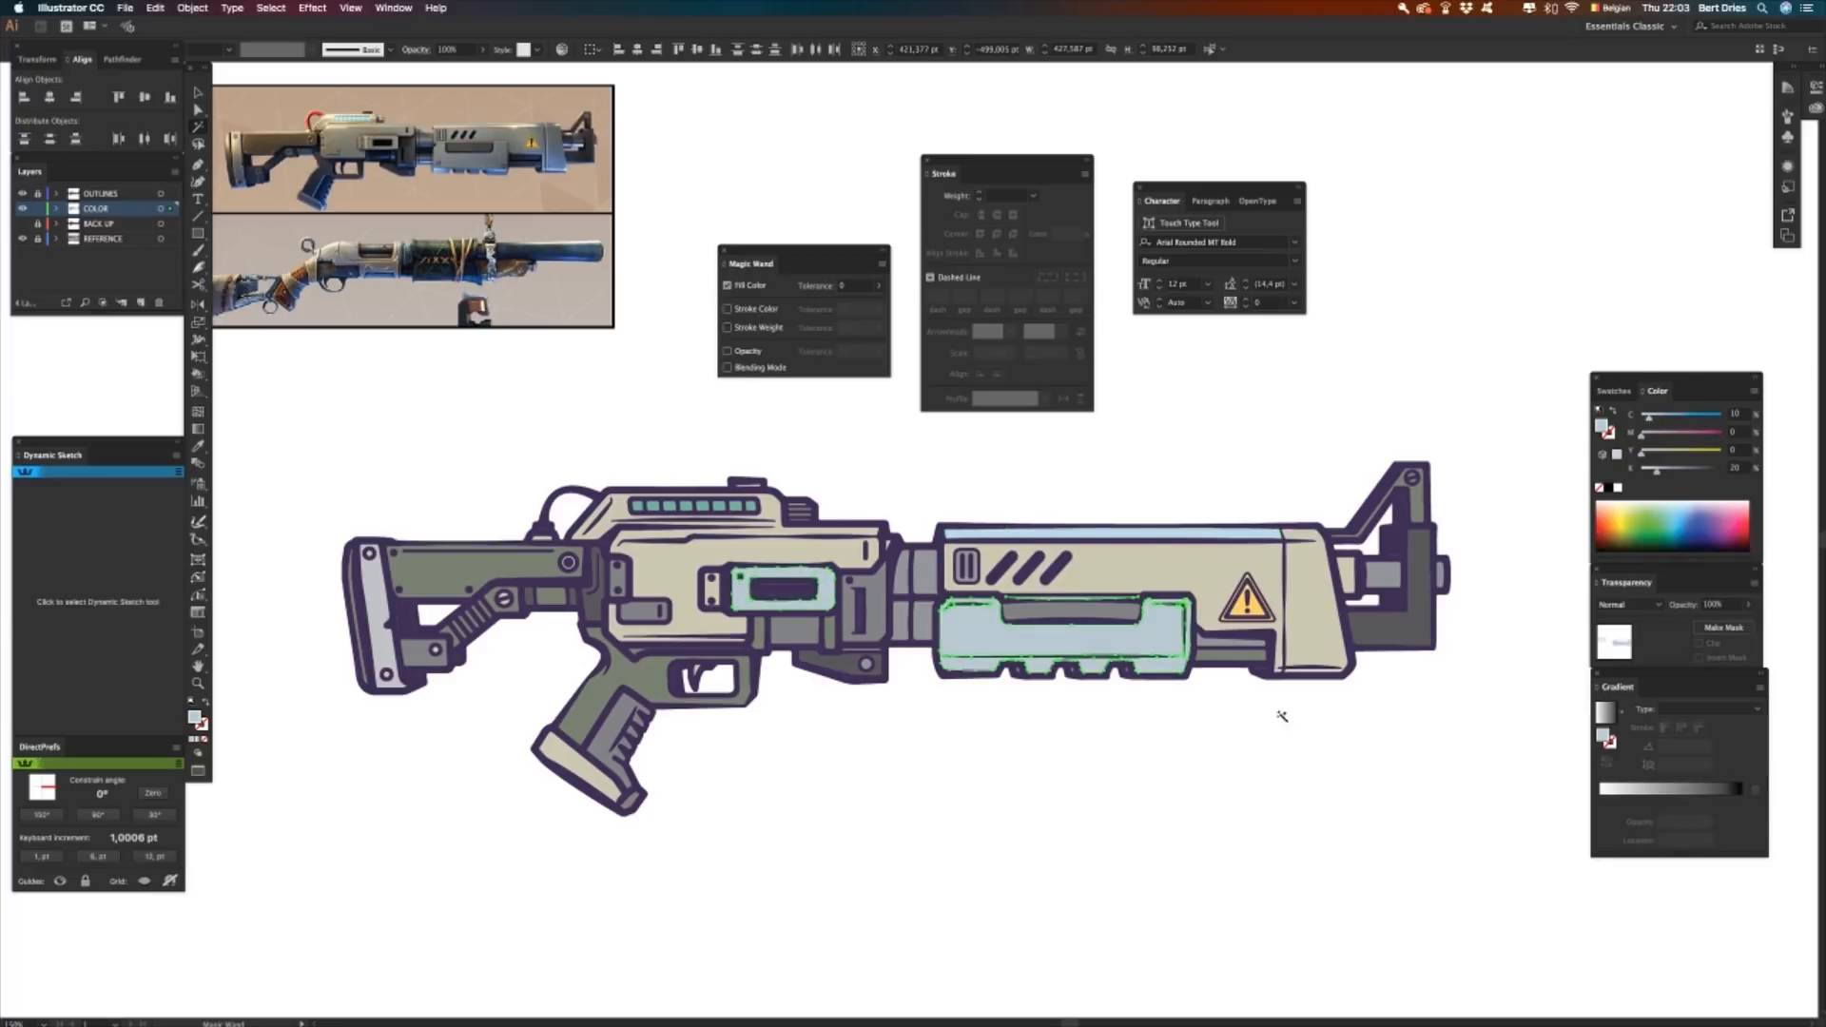
# - Lighten the darkest grey parts, including the front bracket, to K 61 and deselect them
pyautogui.click(1420, 591)
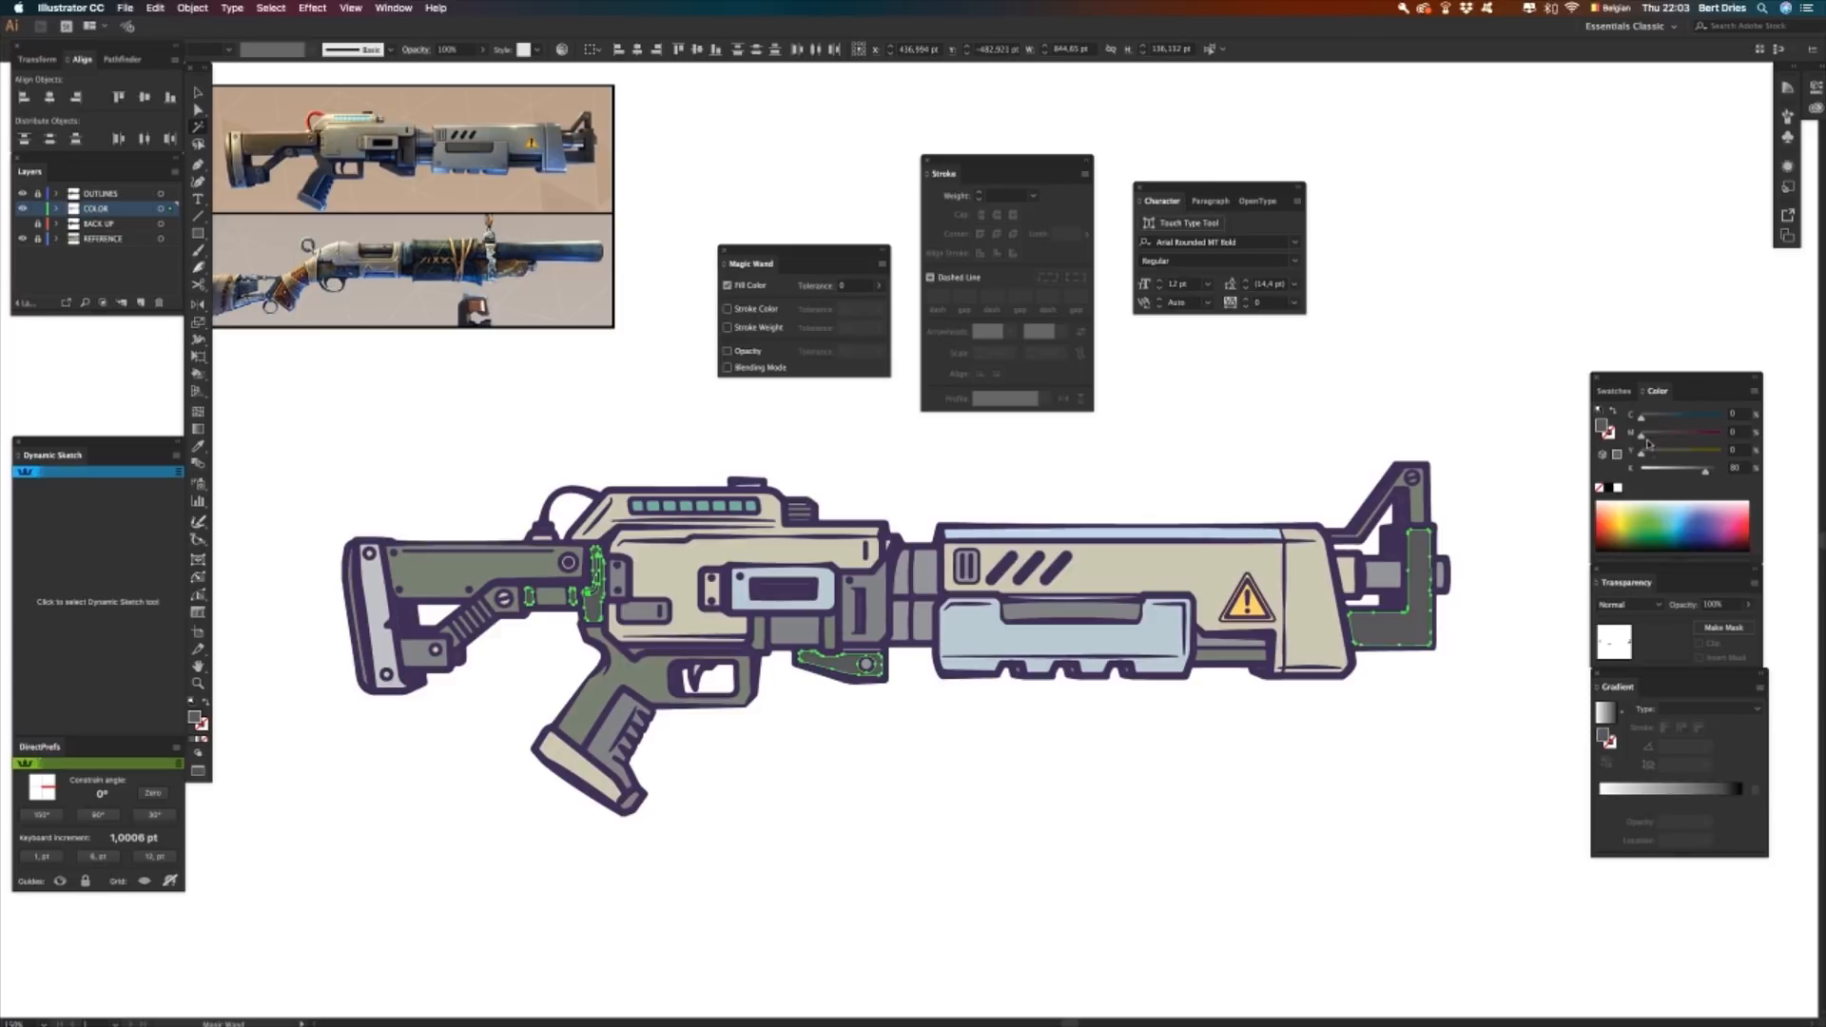
pyautogui.click(1692, 471)
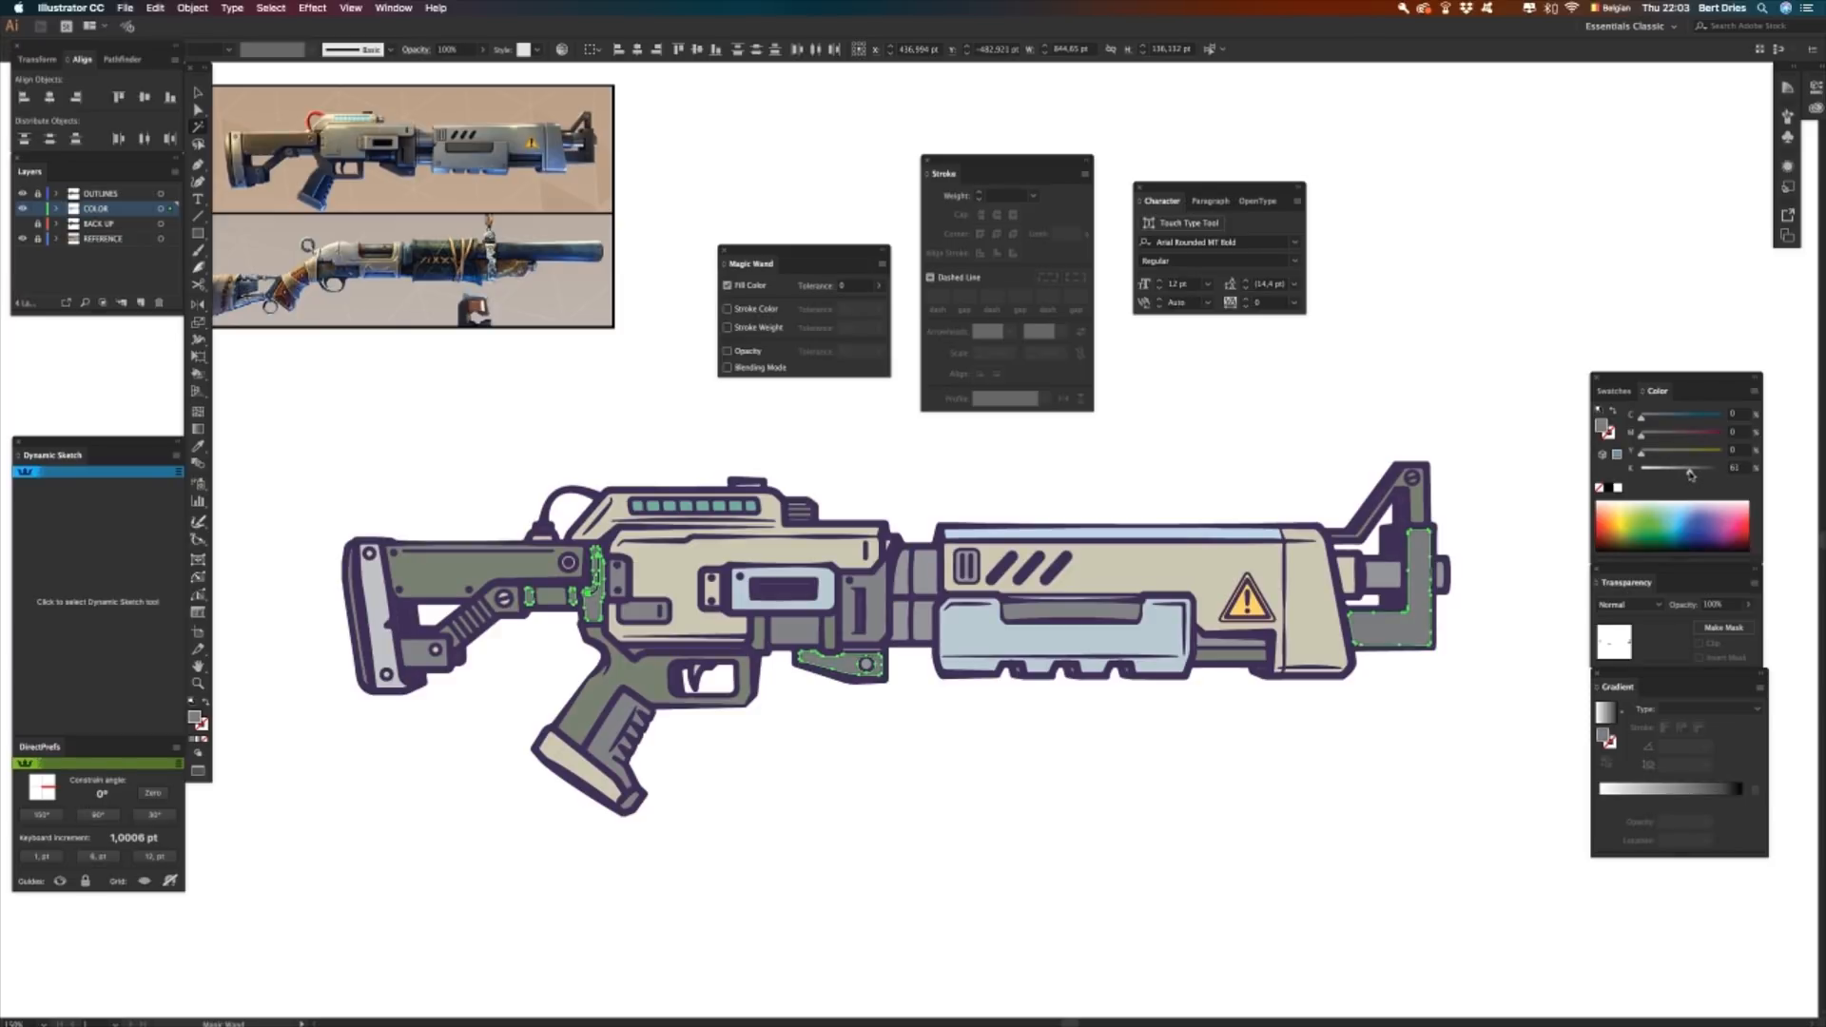
pyautogui.click(1227, 788)
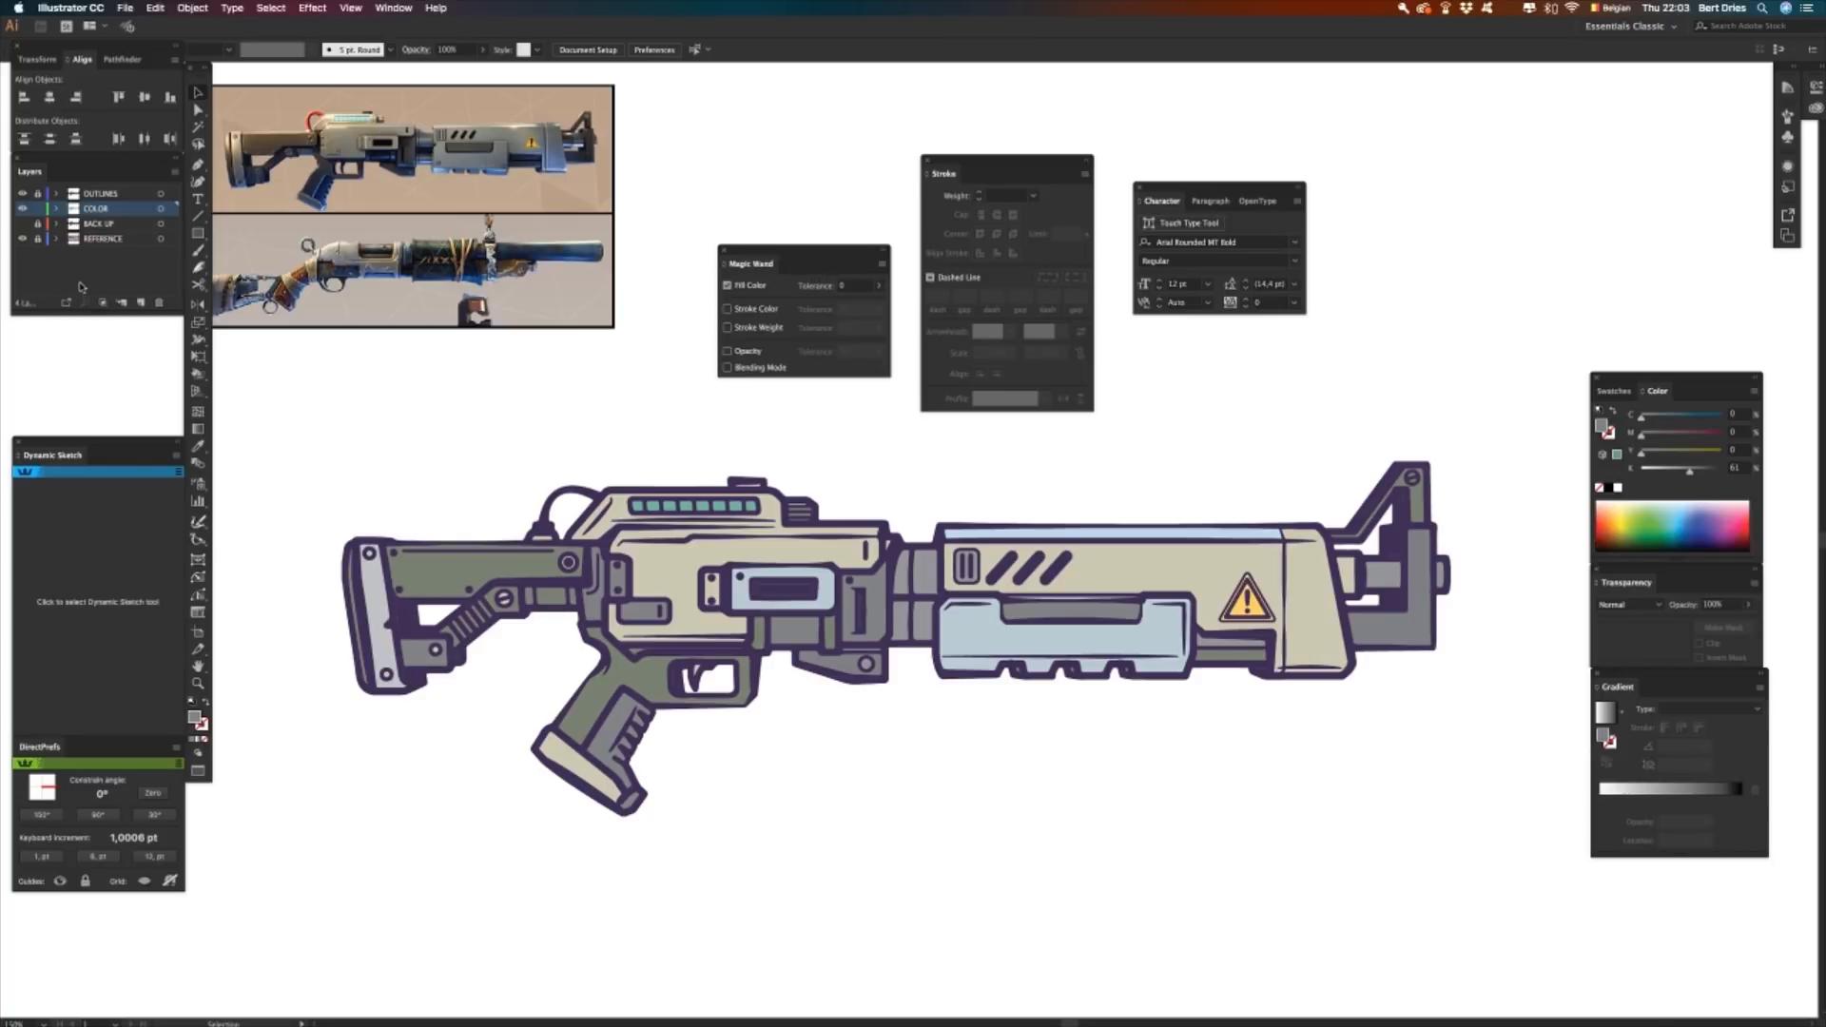
# - Create a new layer above COLOR and name it HIGHLIGHT
pyautogui.click(141, 303)
pyautogui.doubleClick(96, 209)
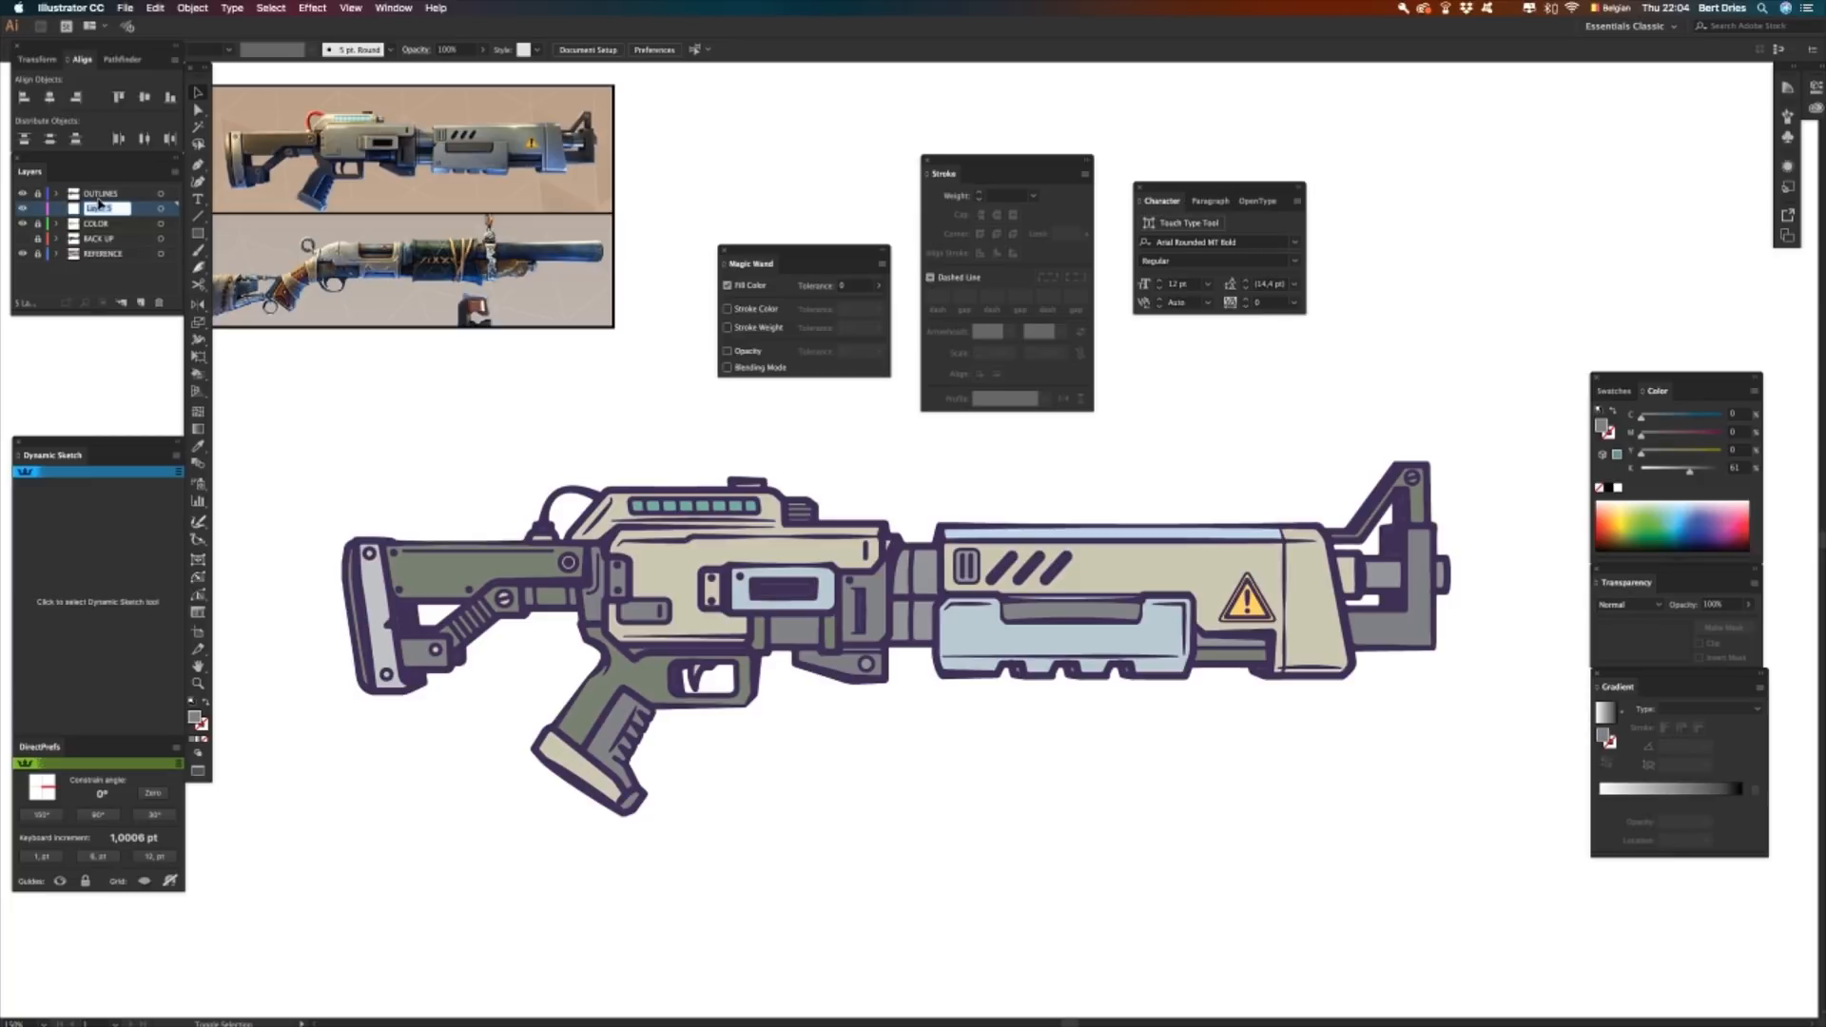
pyautogui.write('HIGHLIGHT')
pyautogui.press('Return')
# - Draw an open path along the receiver's top edge and give it a white stroke with no fill
pyautogui.press('p')
pyautogui.click(625, 541)
pyautogui.click(685, 541)
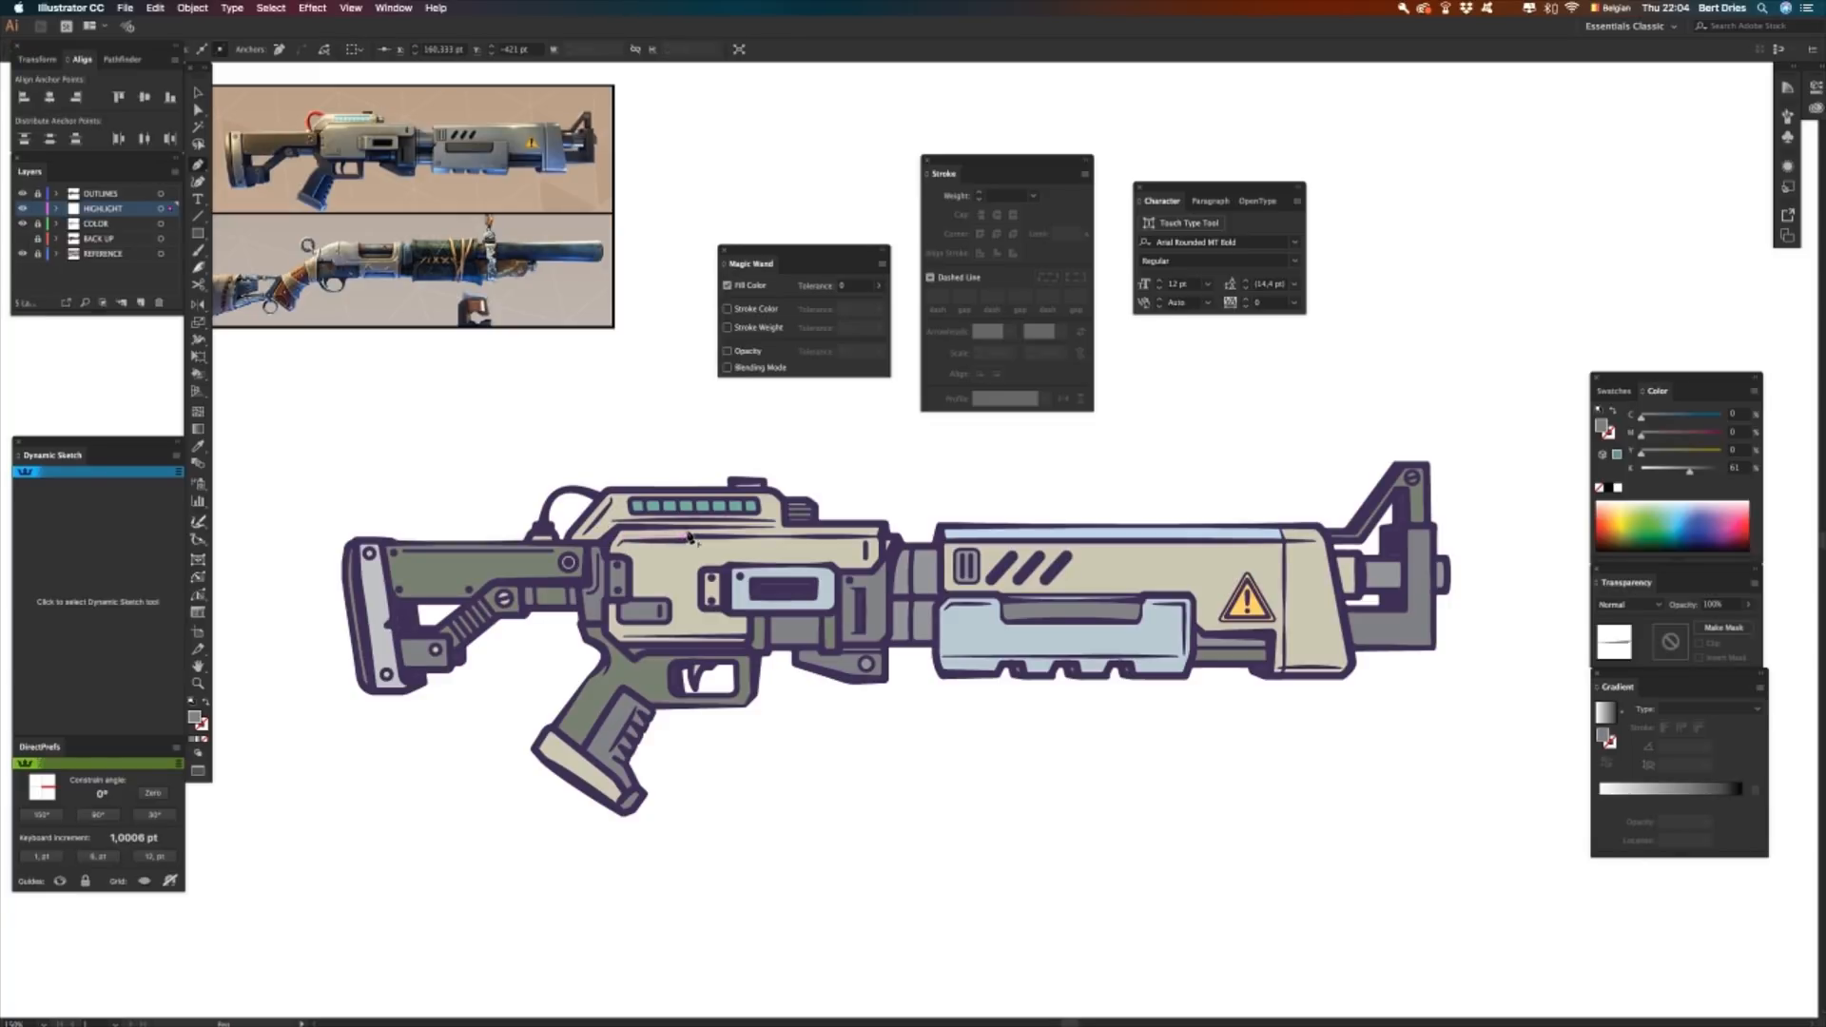
pyautogui.click(869, 534)
pyautogui.press('i')
pyautogui.click(899, 491)
pyautogui.hotkey('shift', 'x')
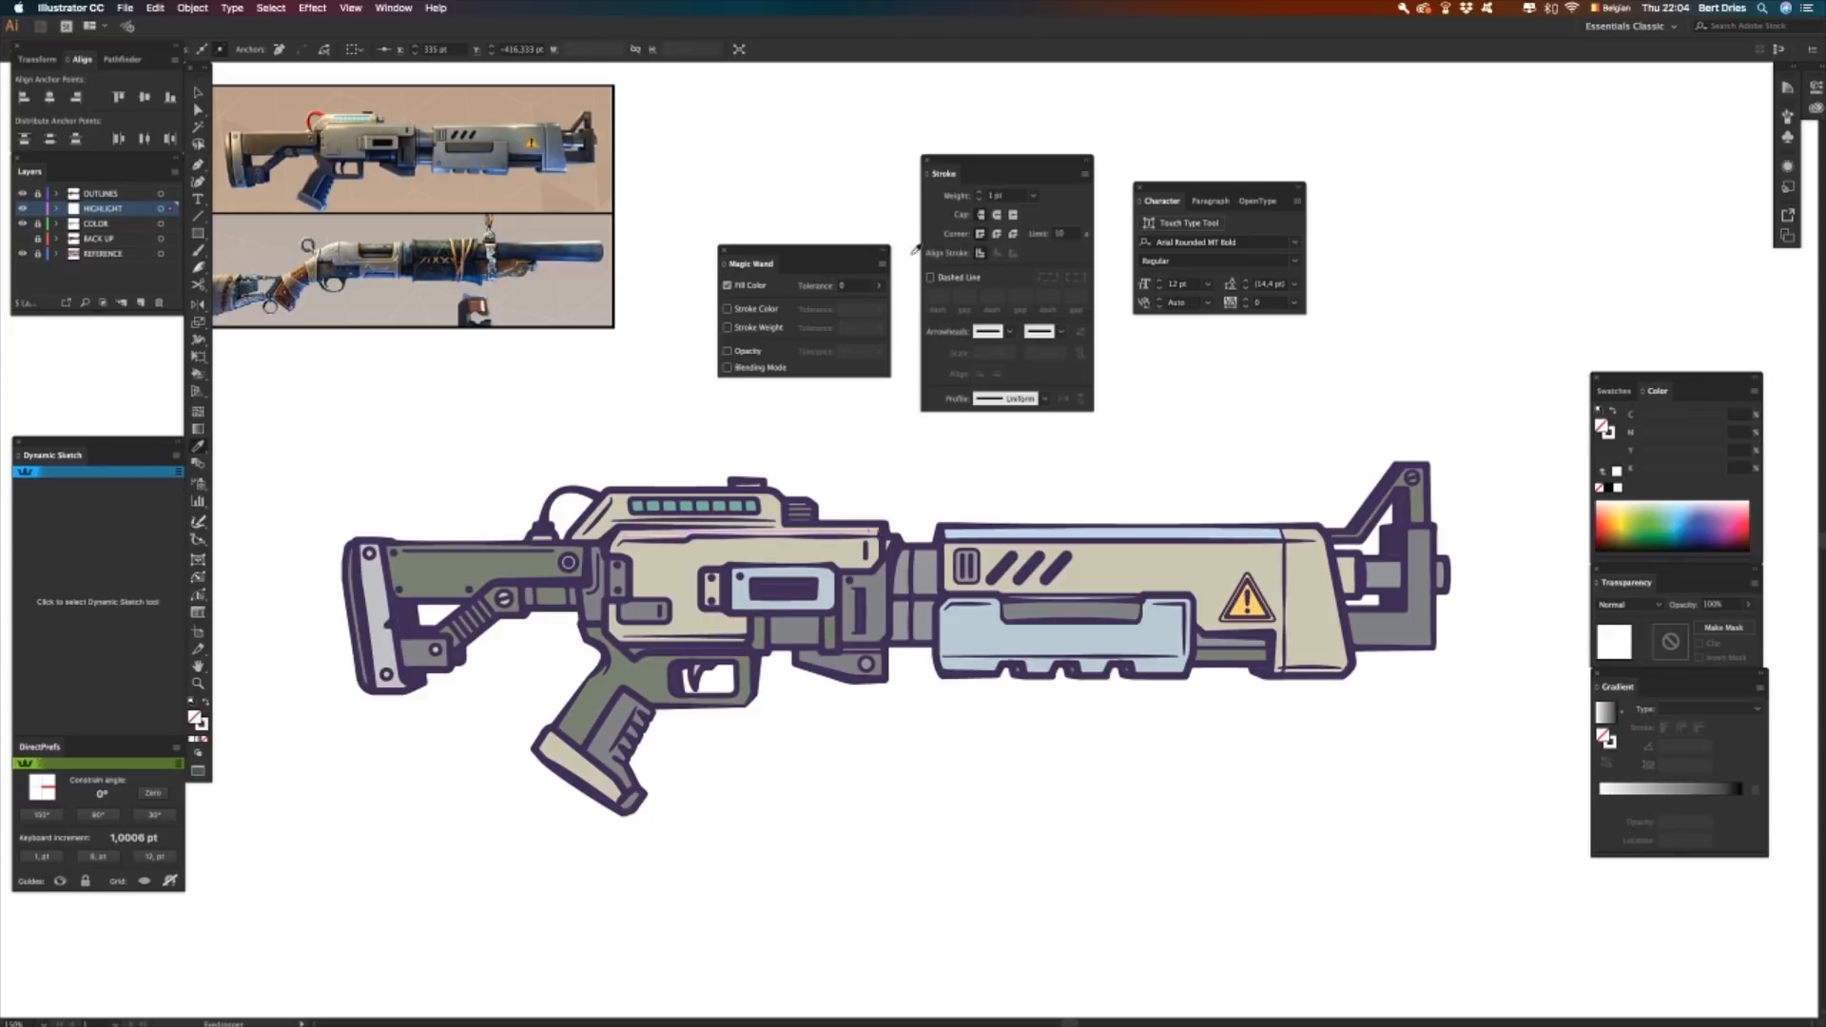
# - Set the receiver highlight's stroke weight to 7 pt with round caps and round corners, and deselect it
pyautogui.moveTo(1004, 197); pyautogui.dragTo(916, 194)
pyautogui.write('7')
pyautogui.press('Return')
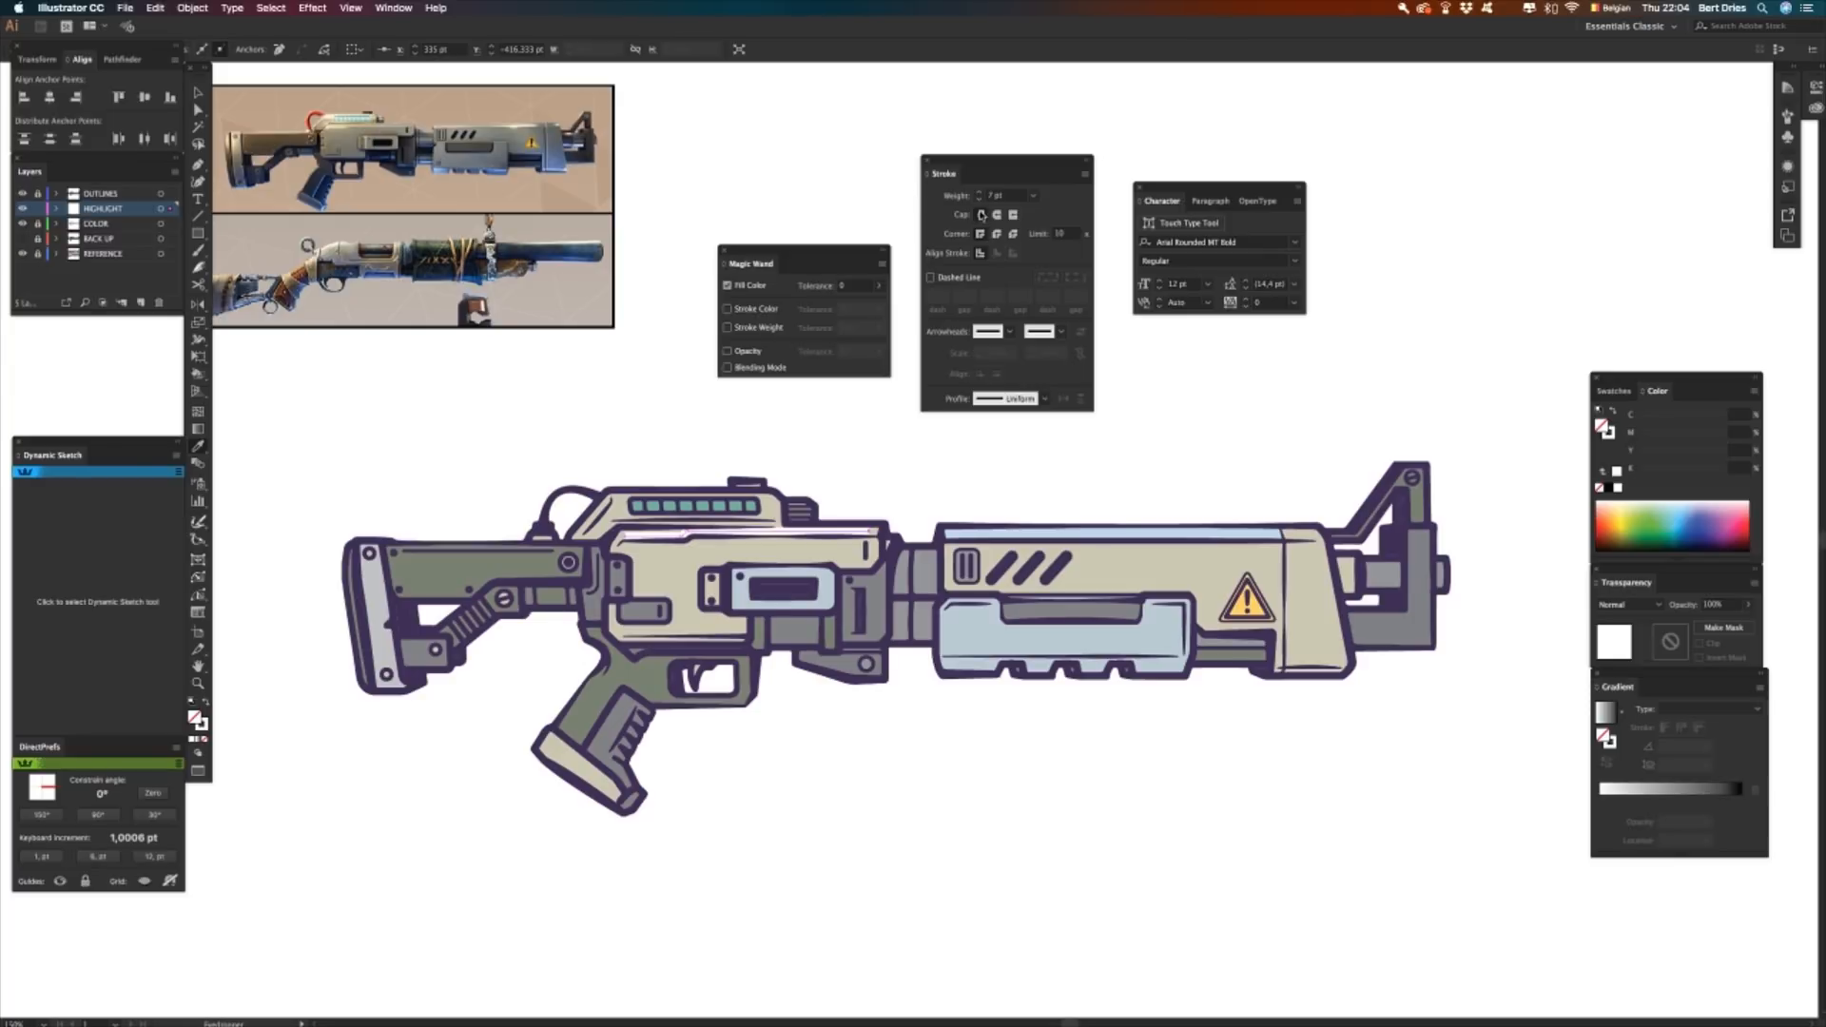
pyautogui.click(997, 216)
pyautogui.click(997, 234)
pyautogui.press('v')
pyautogui.click(1205, 433)
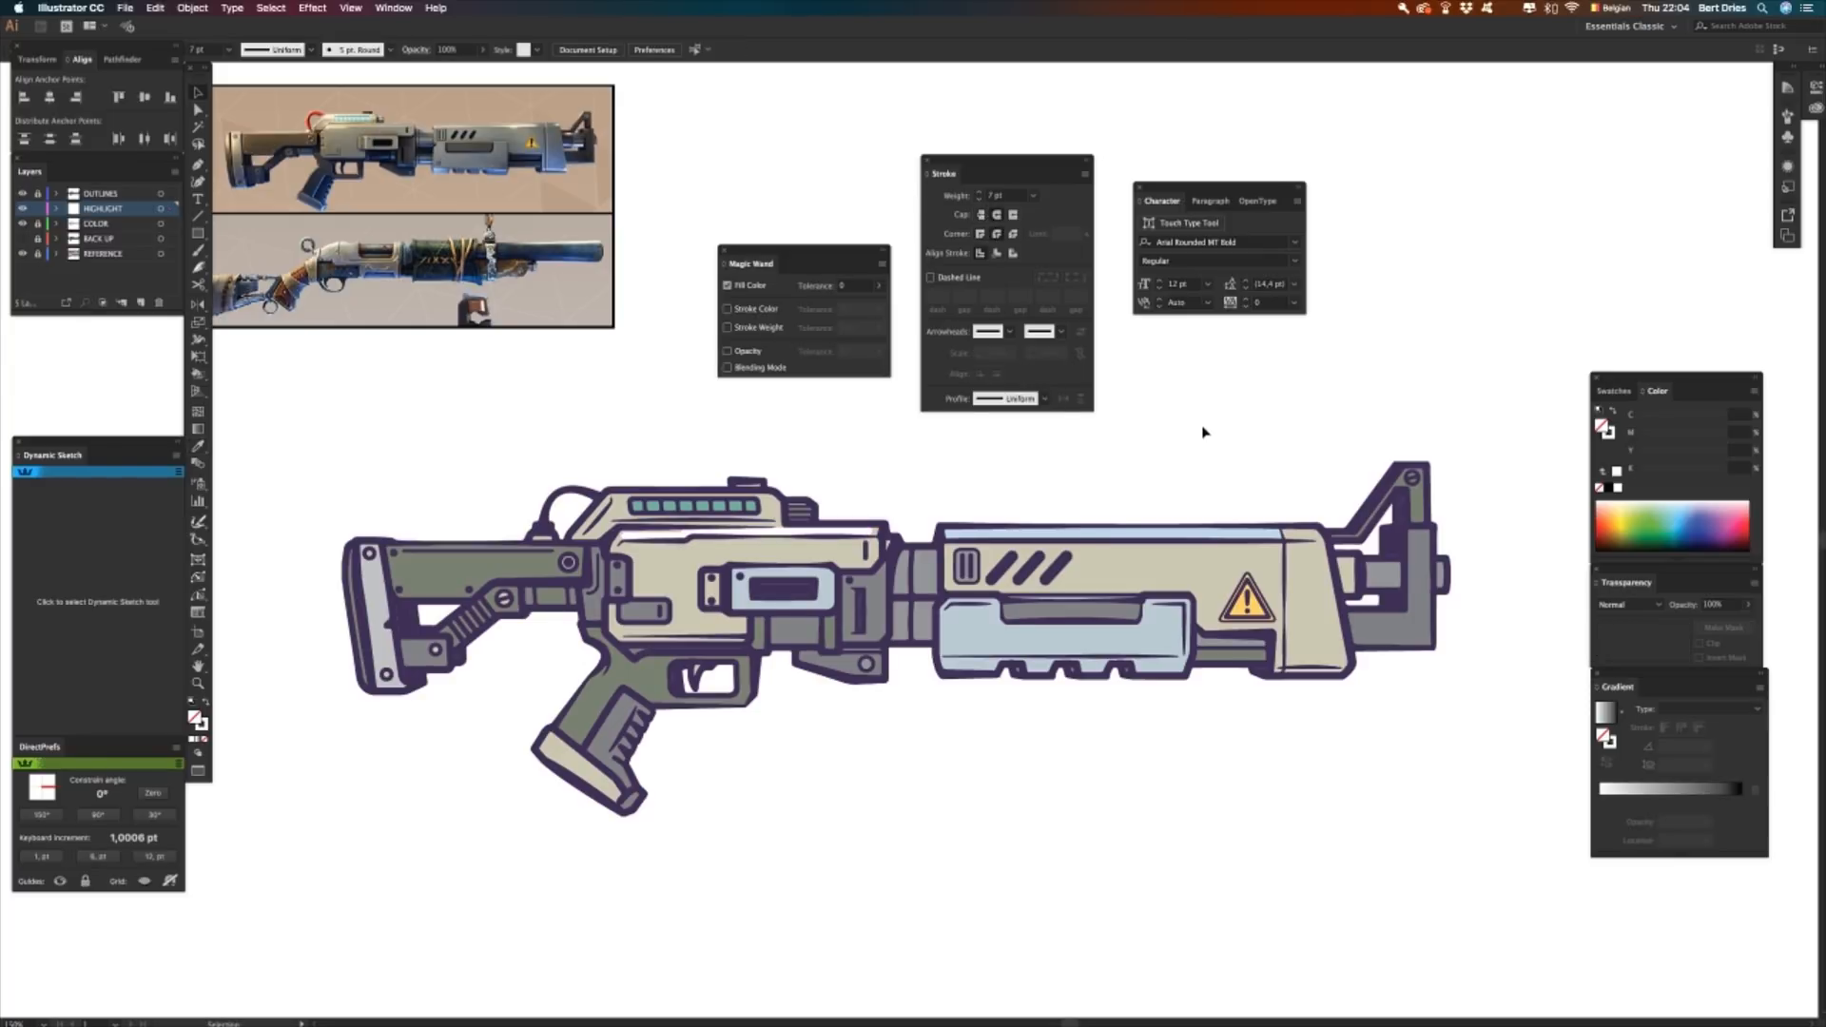
# - Draw two long 7 pt white highlight lines along the top strip and upper edge of the barrel housing
pyautogui.press('p')
pyautogui.click(948, 535)
pyautogui.click(1318, 530)
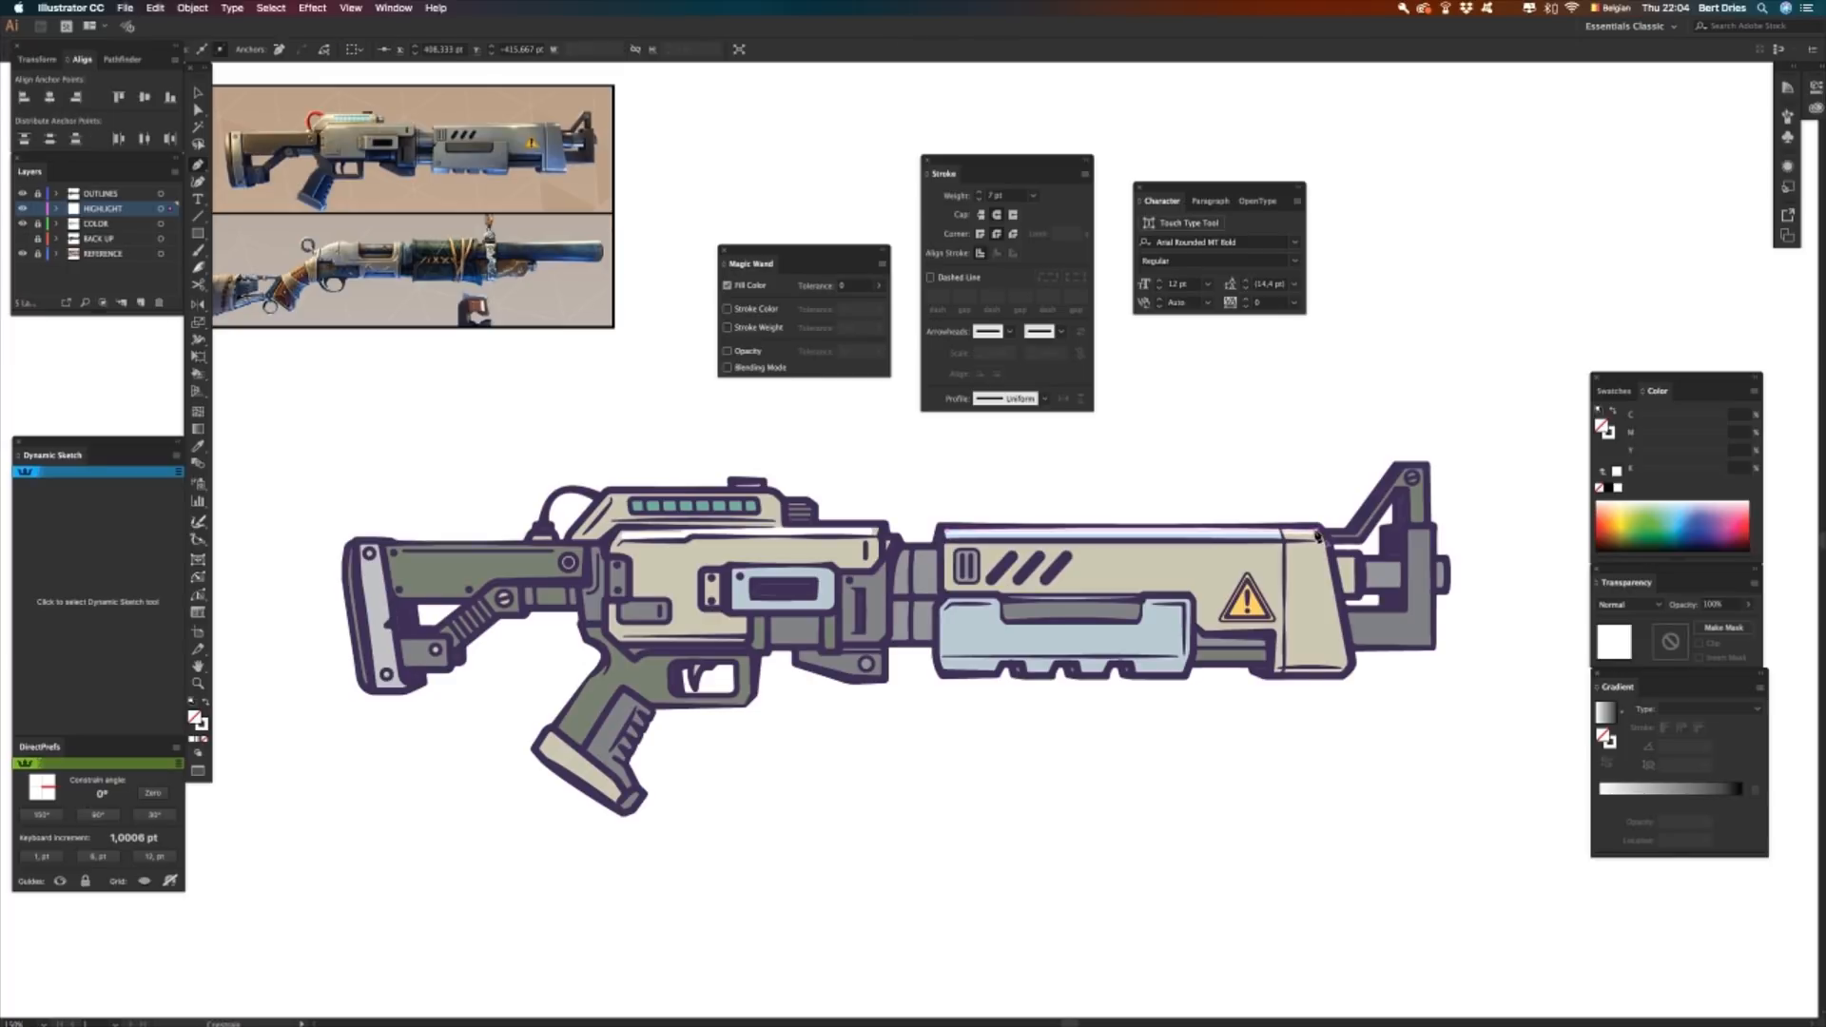
pyautogui.keyDown('super'); pyautogui.click(1259, 456); pyautogui.keyUp('super')
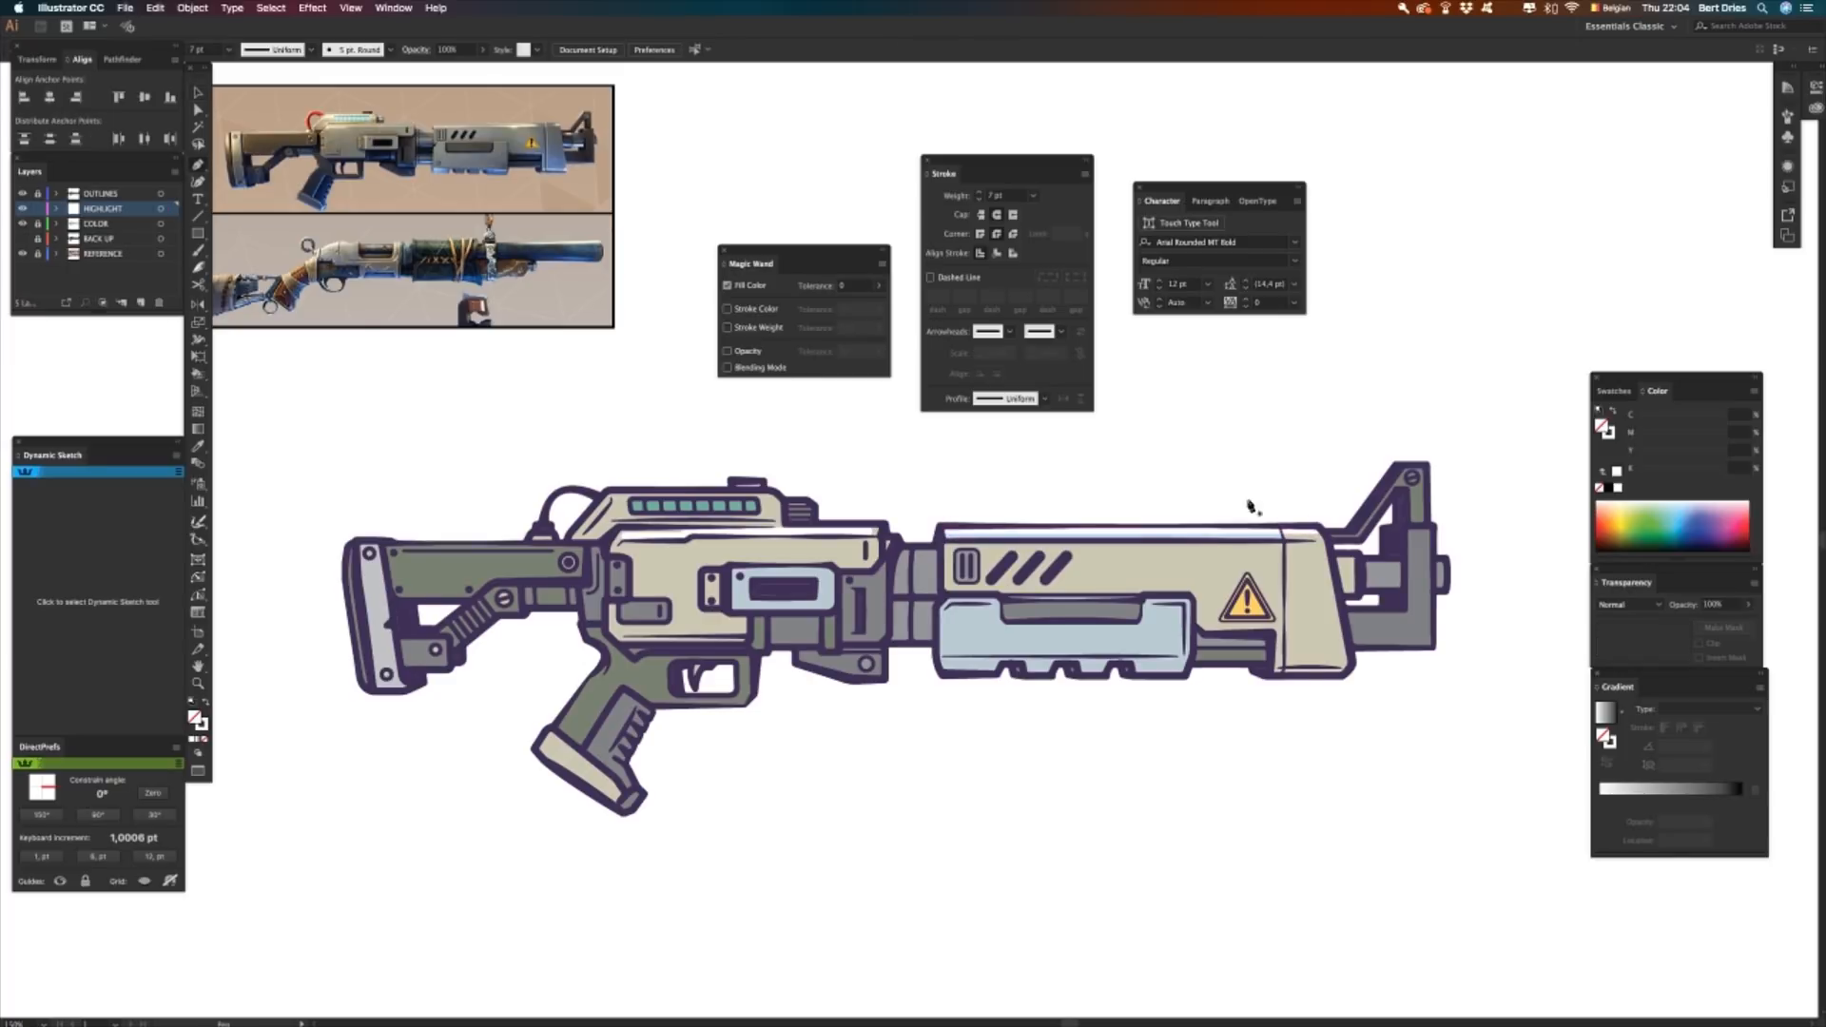
pyautogui.click(1320, 546)
pyautogui.click(948, 550)
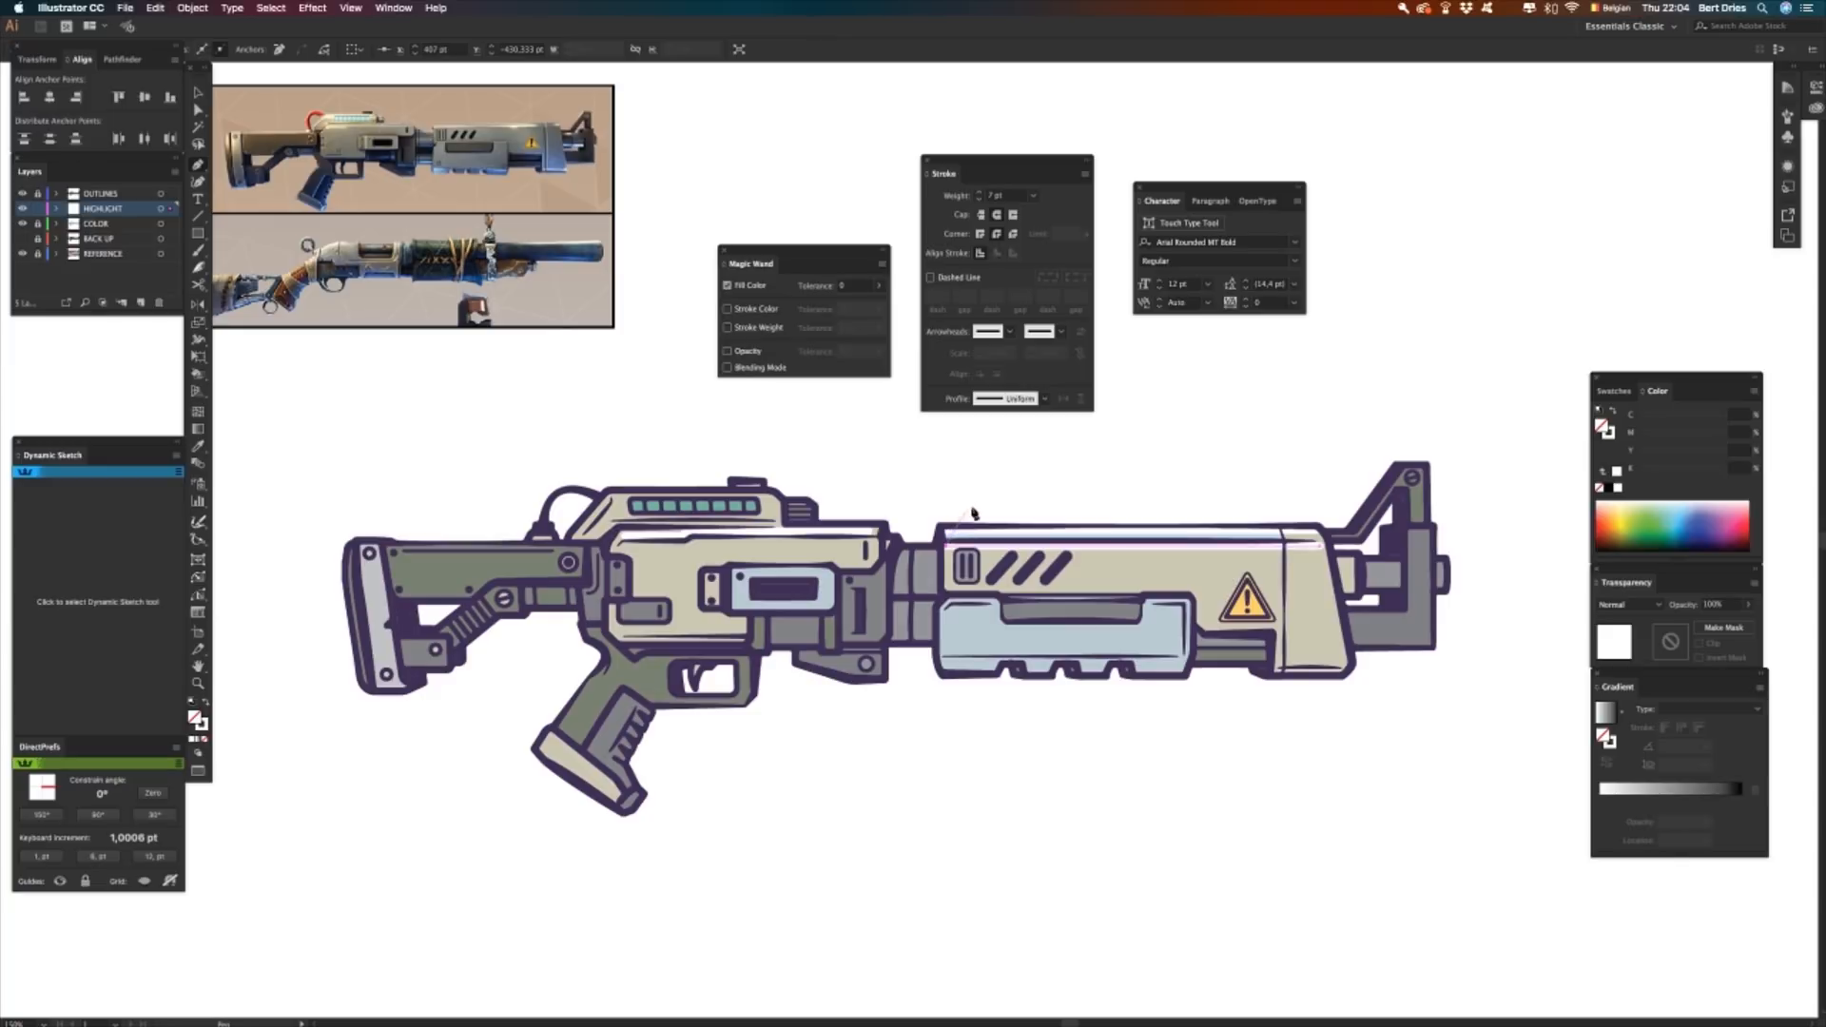
pyautogui.keyDown('super'); pyautogui.click(1015, 517); pyautogui.keyUp('super')
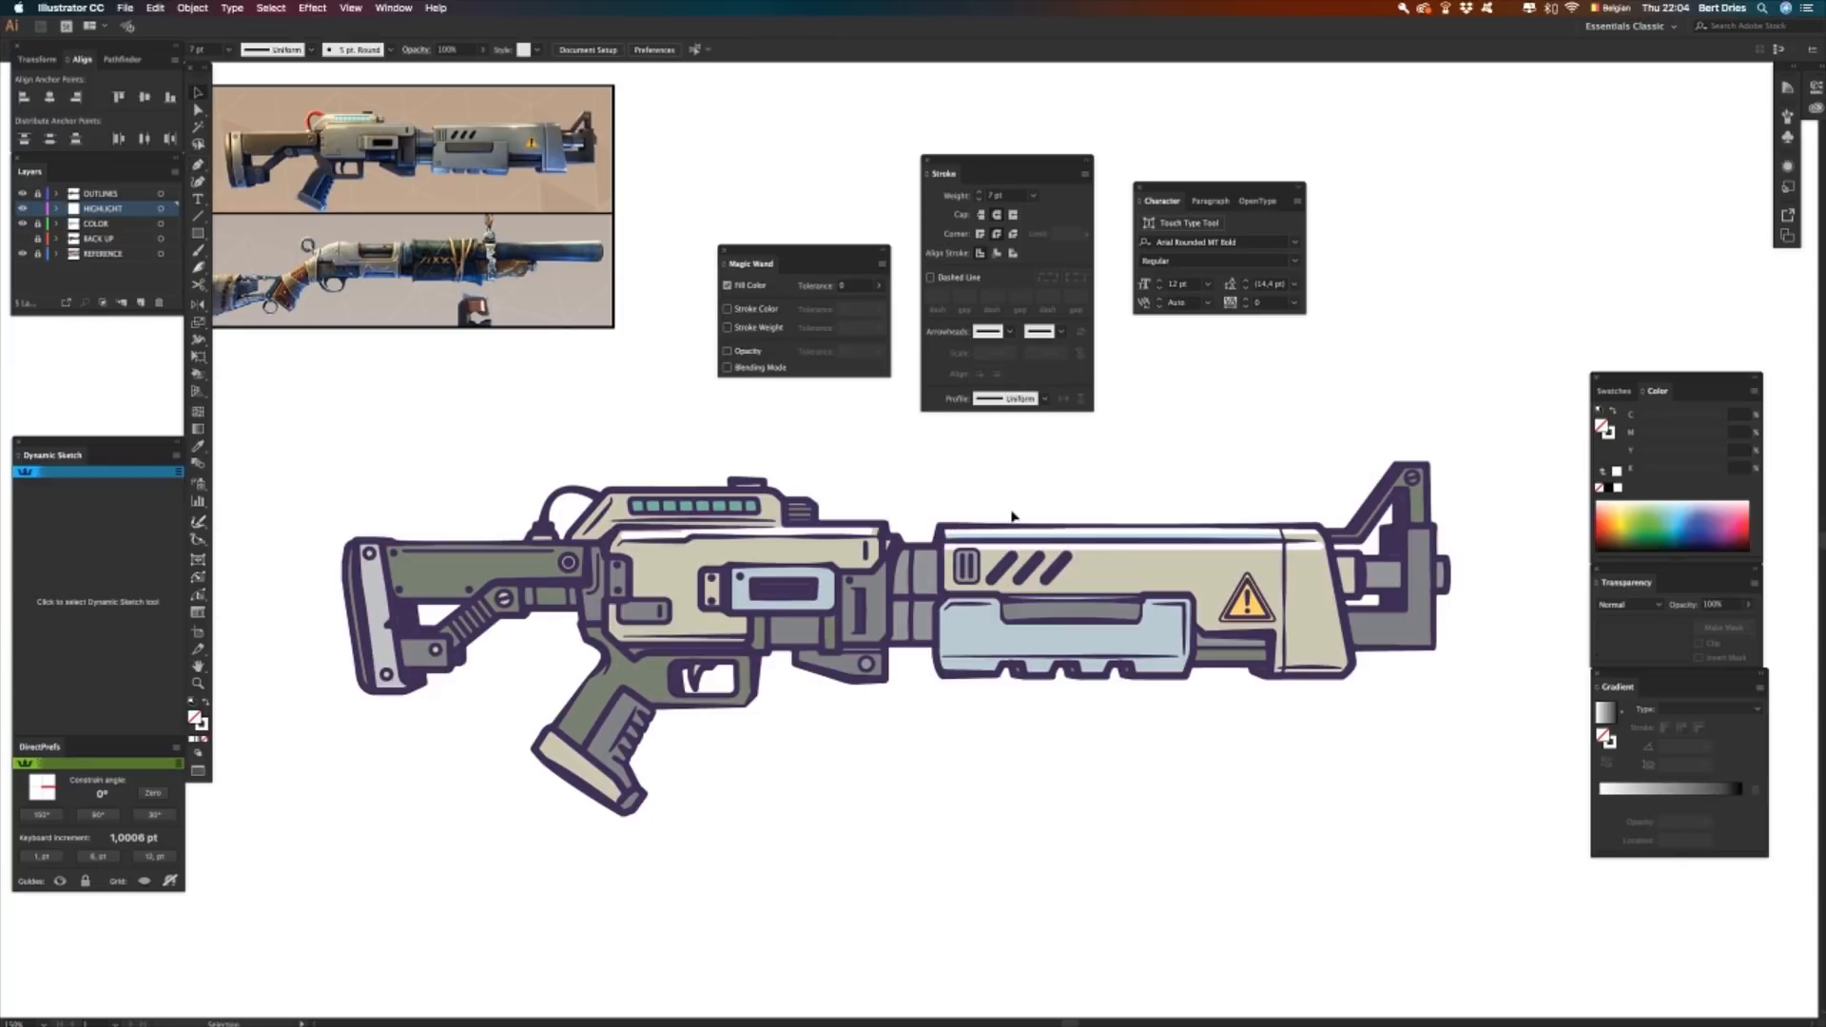
# - Draw a shorter horizontal highlight beneath the barrel housing's upper edge, beside the diagonal slots, with a 4 pt stroke
pyautogui.keyDown('super'); pyautogui.click(1277, 556); pyautogui.keyUp('super')
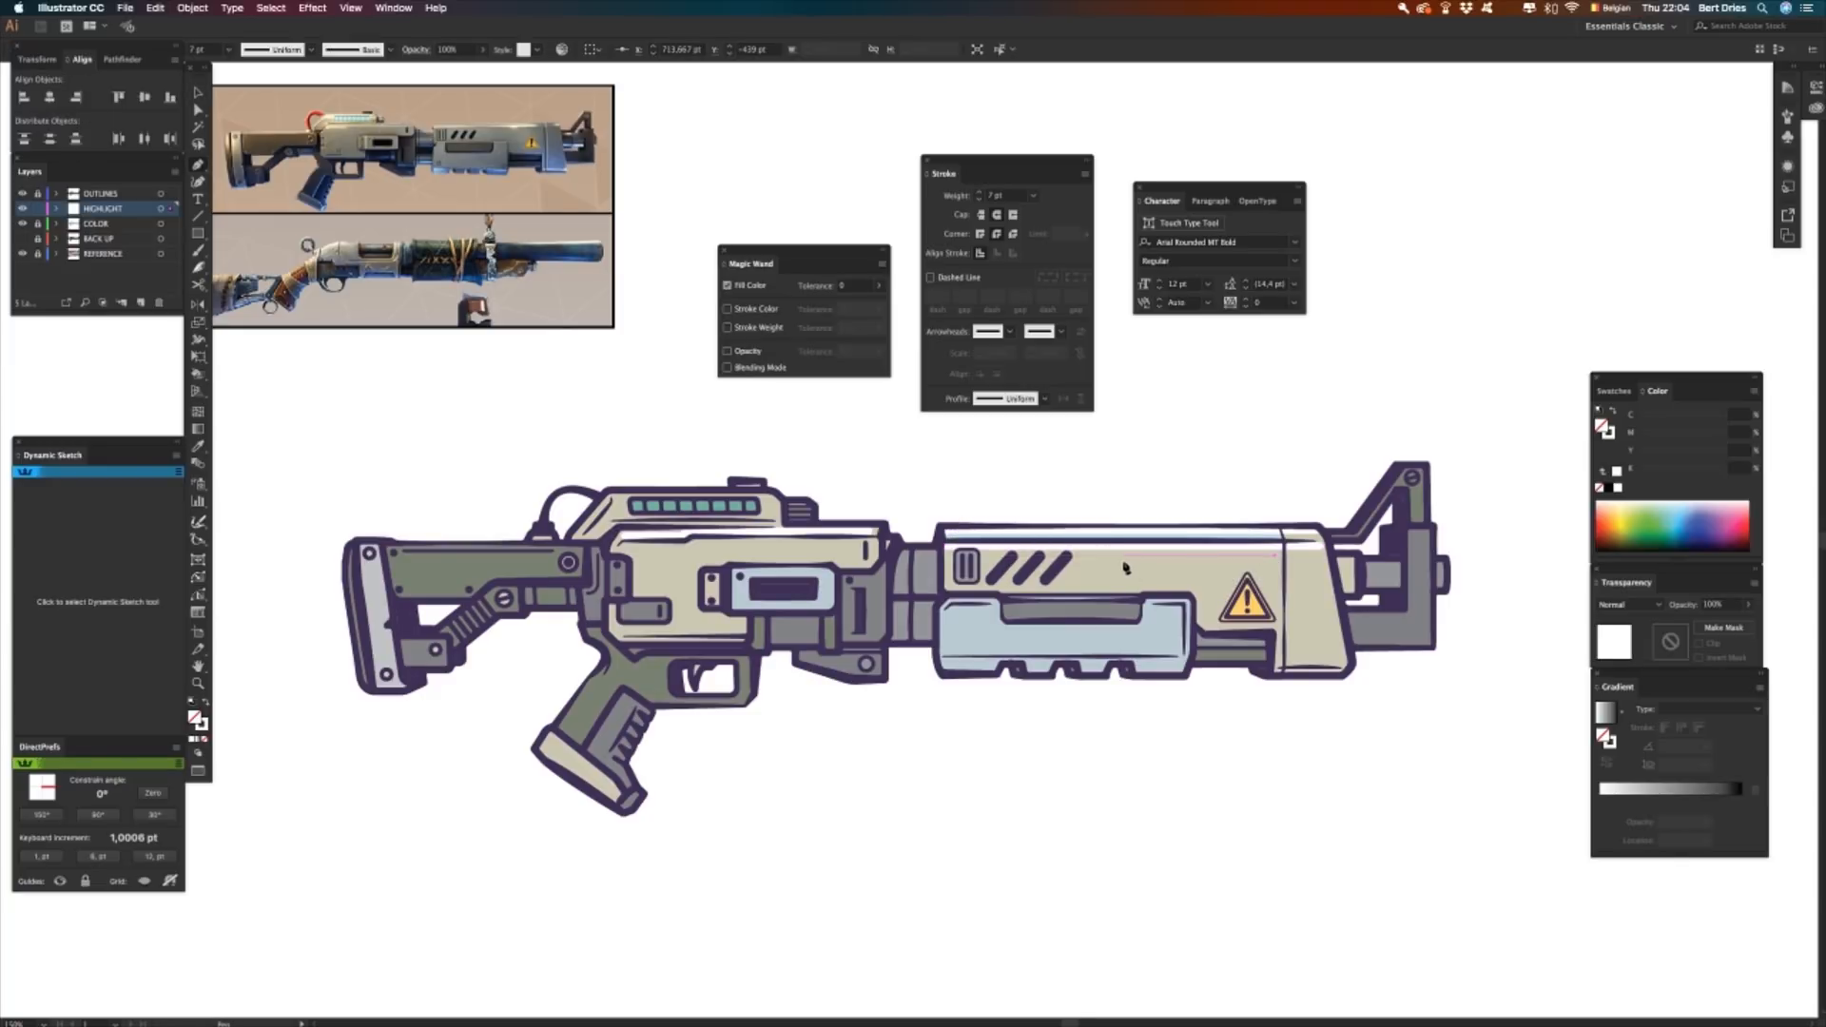
pyautogui.keyDown('shift'); pyautogui.click(1082, 556); pyautogui.keyUp('shift')
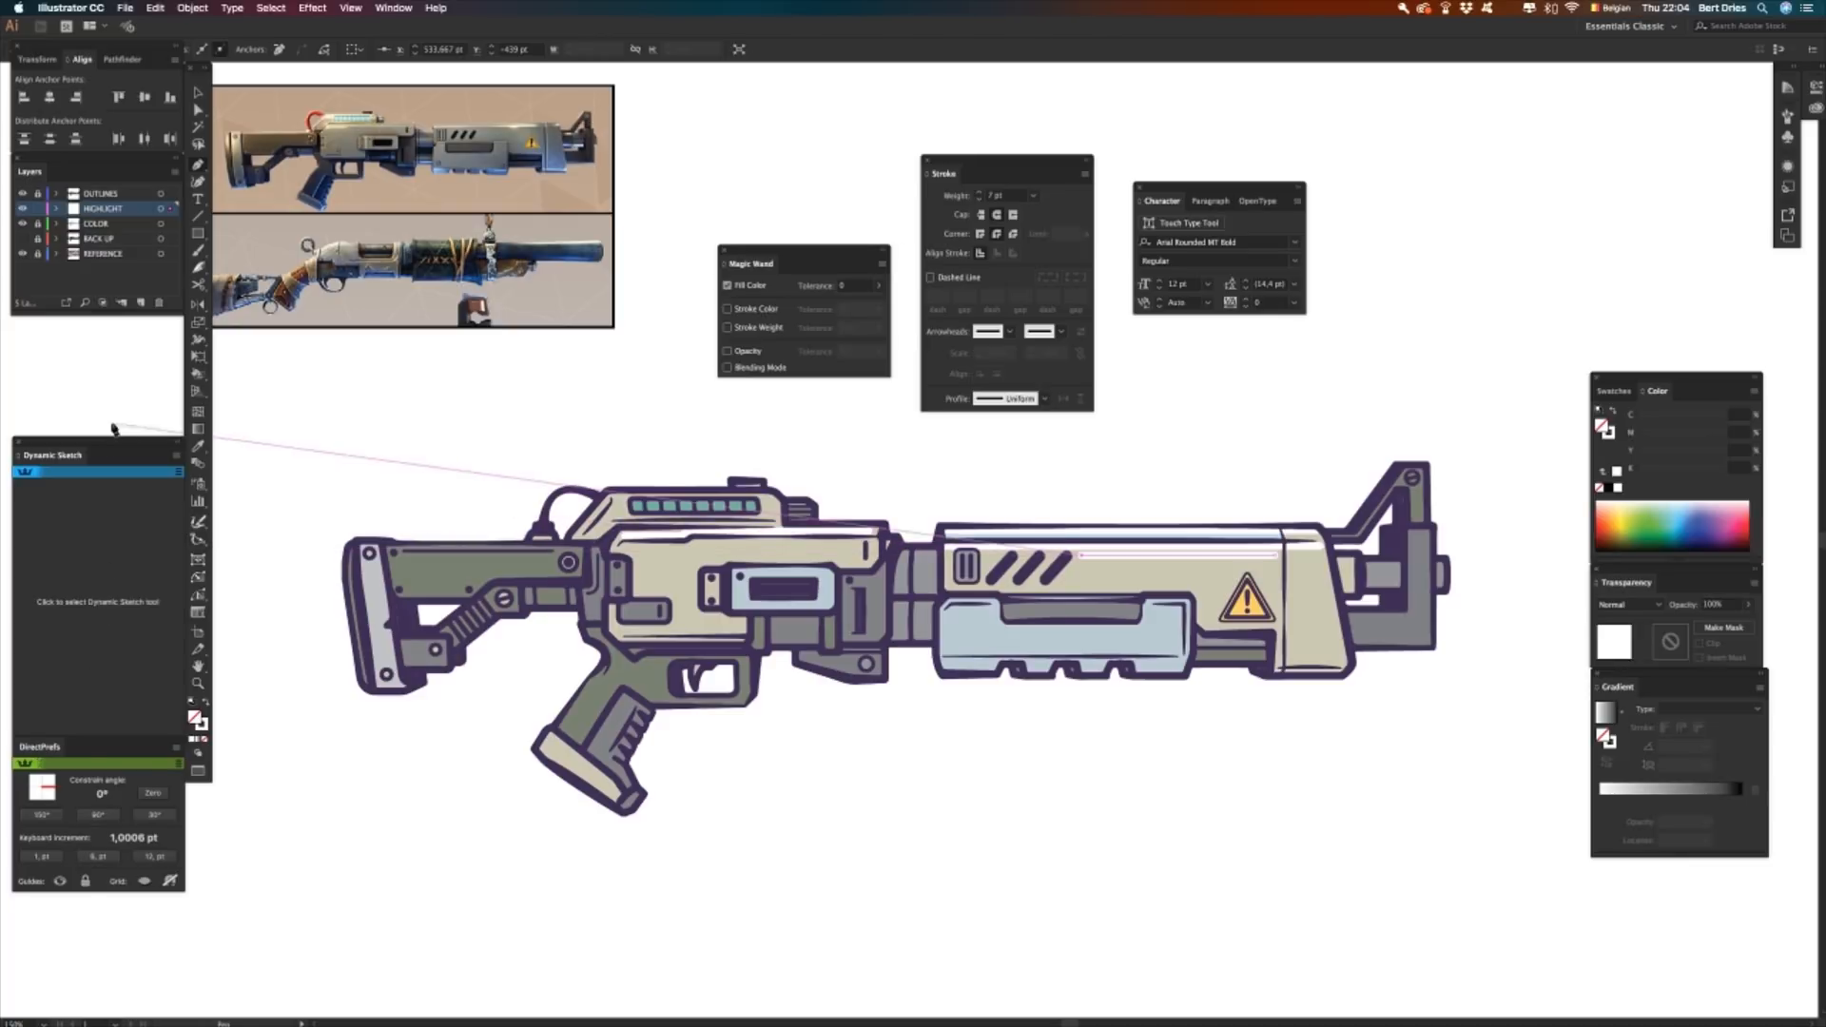
pyautogui.click(942, 194)
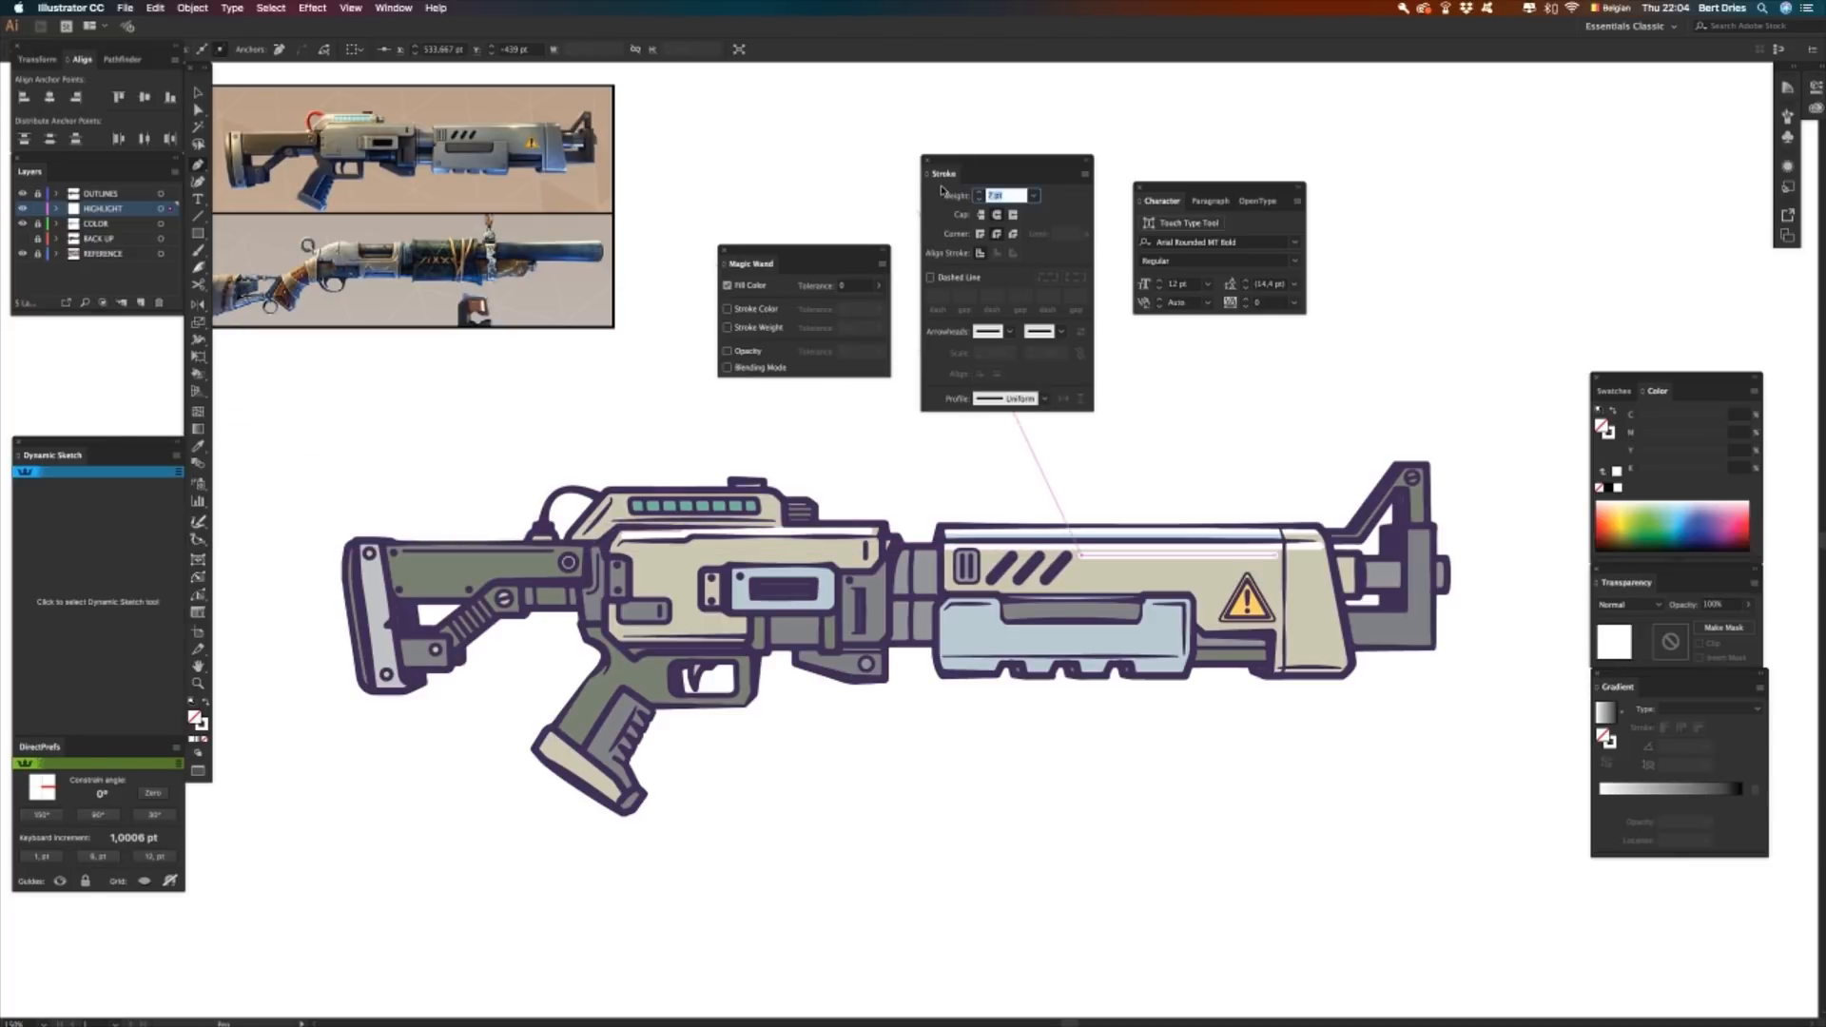
pyautogui.write('4')
pyautogui.press('Return')
pyautogui.press('v')
pyautogui.click(1281, 422)
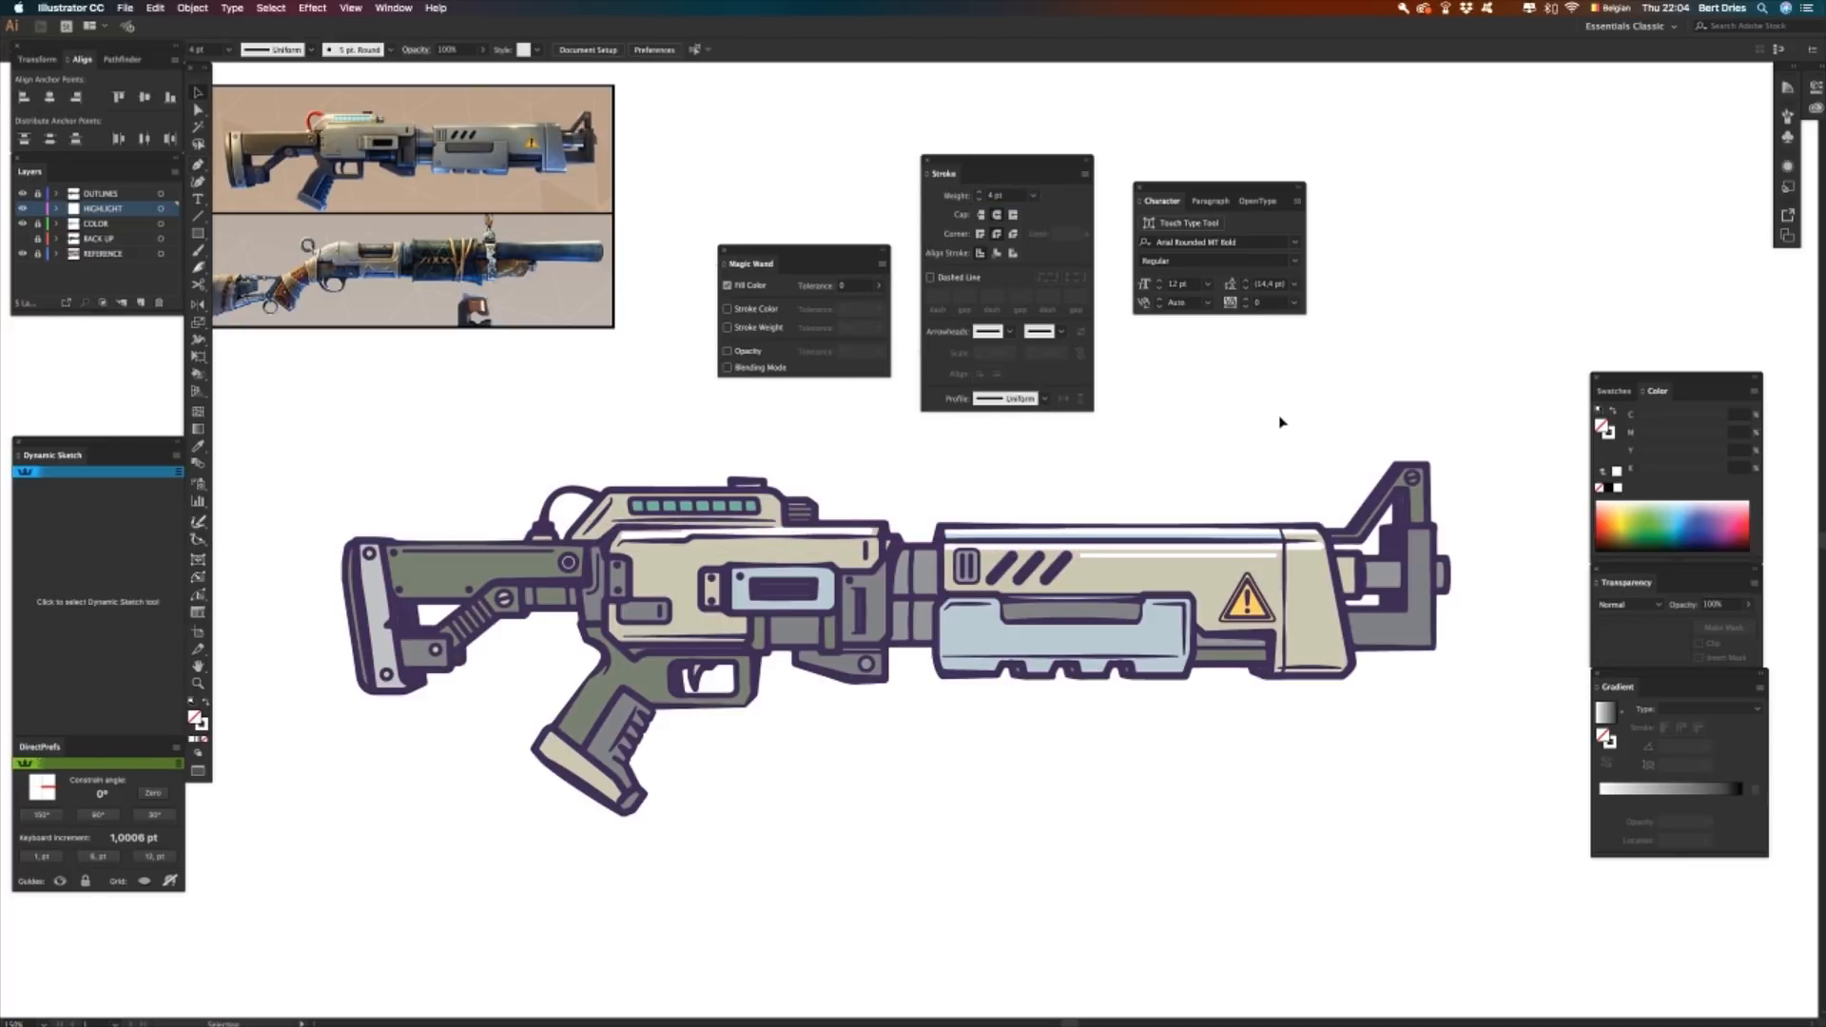
# - Draw short 4 pt white highlights at the barrel housing's front edge, on the exposed barrel and on the muzzle tip
pyautogui.press('p')
pyautogui.click(1336, 539)
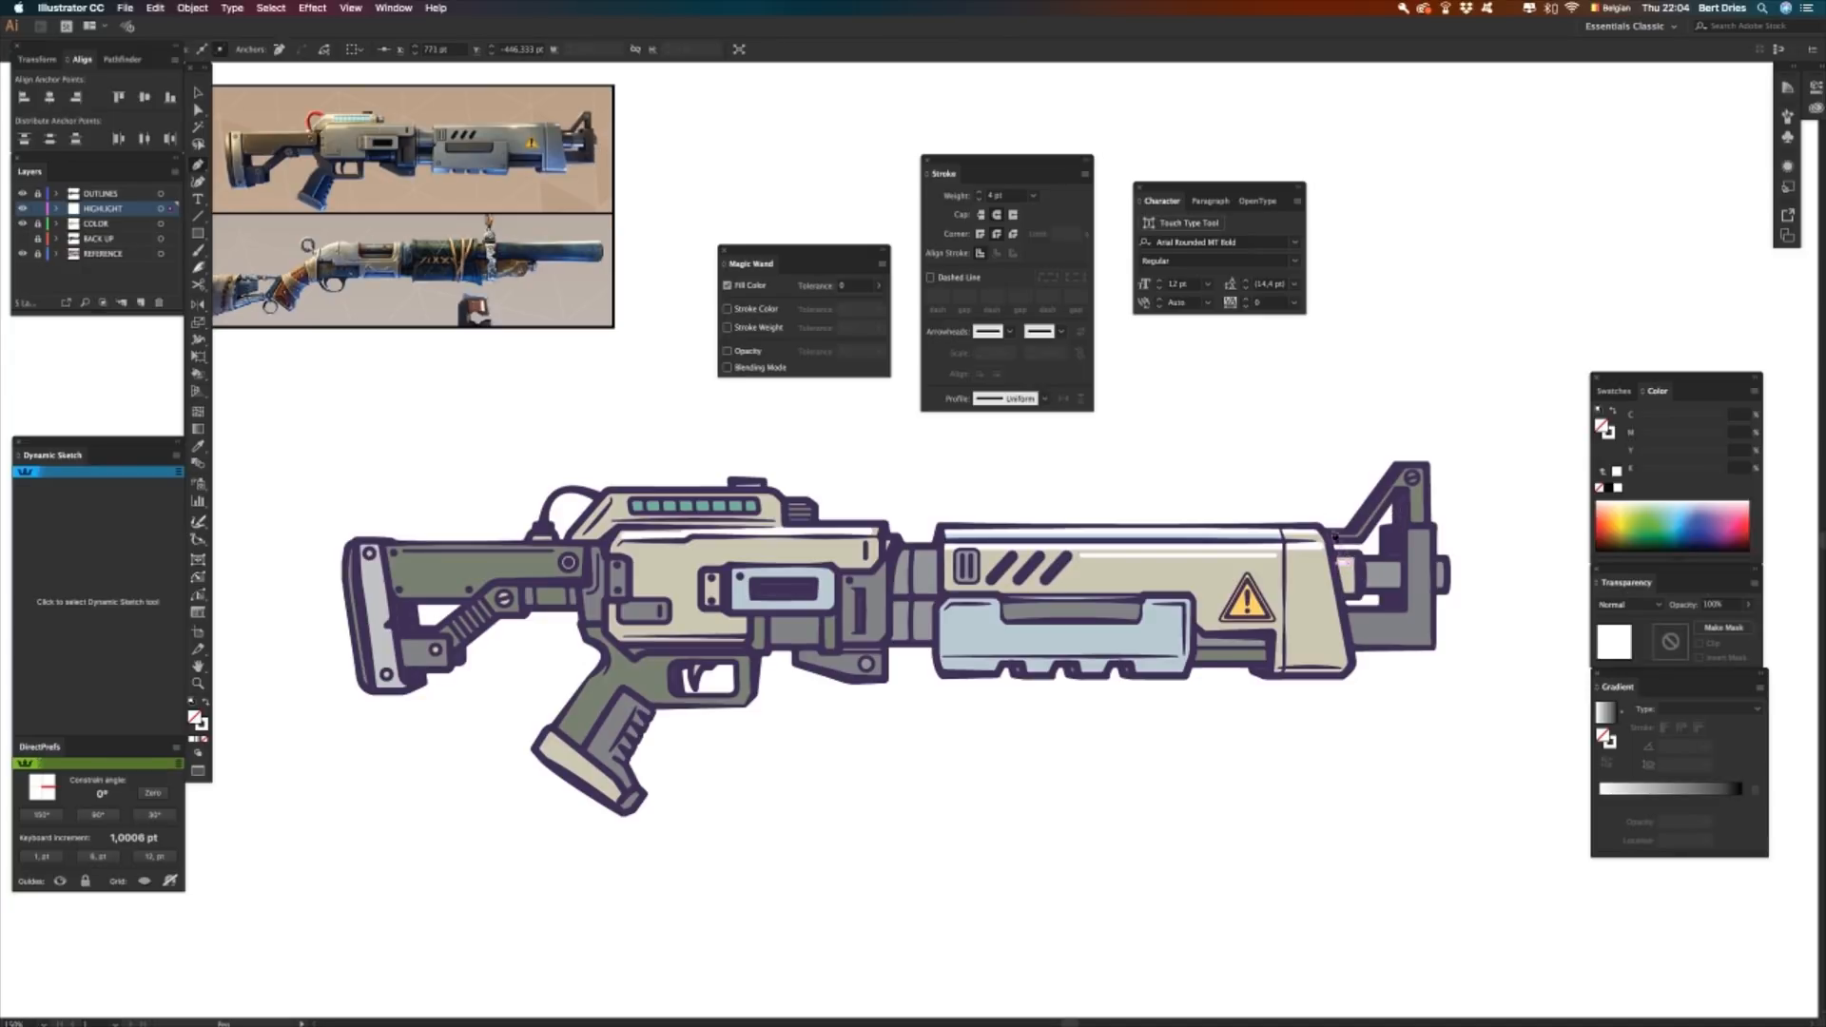
pyautogui.keyDown('super'); pyautogui.click(1351, 557); pyautogui.keyUp('super')
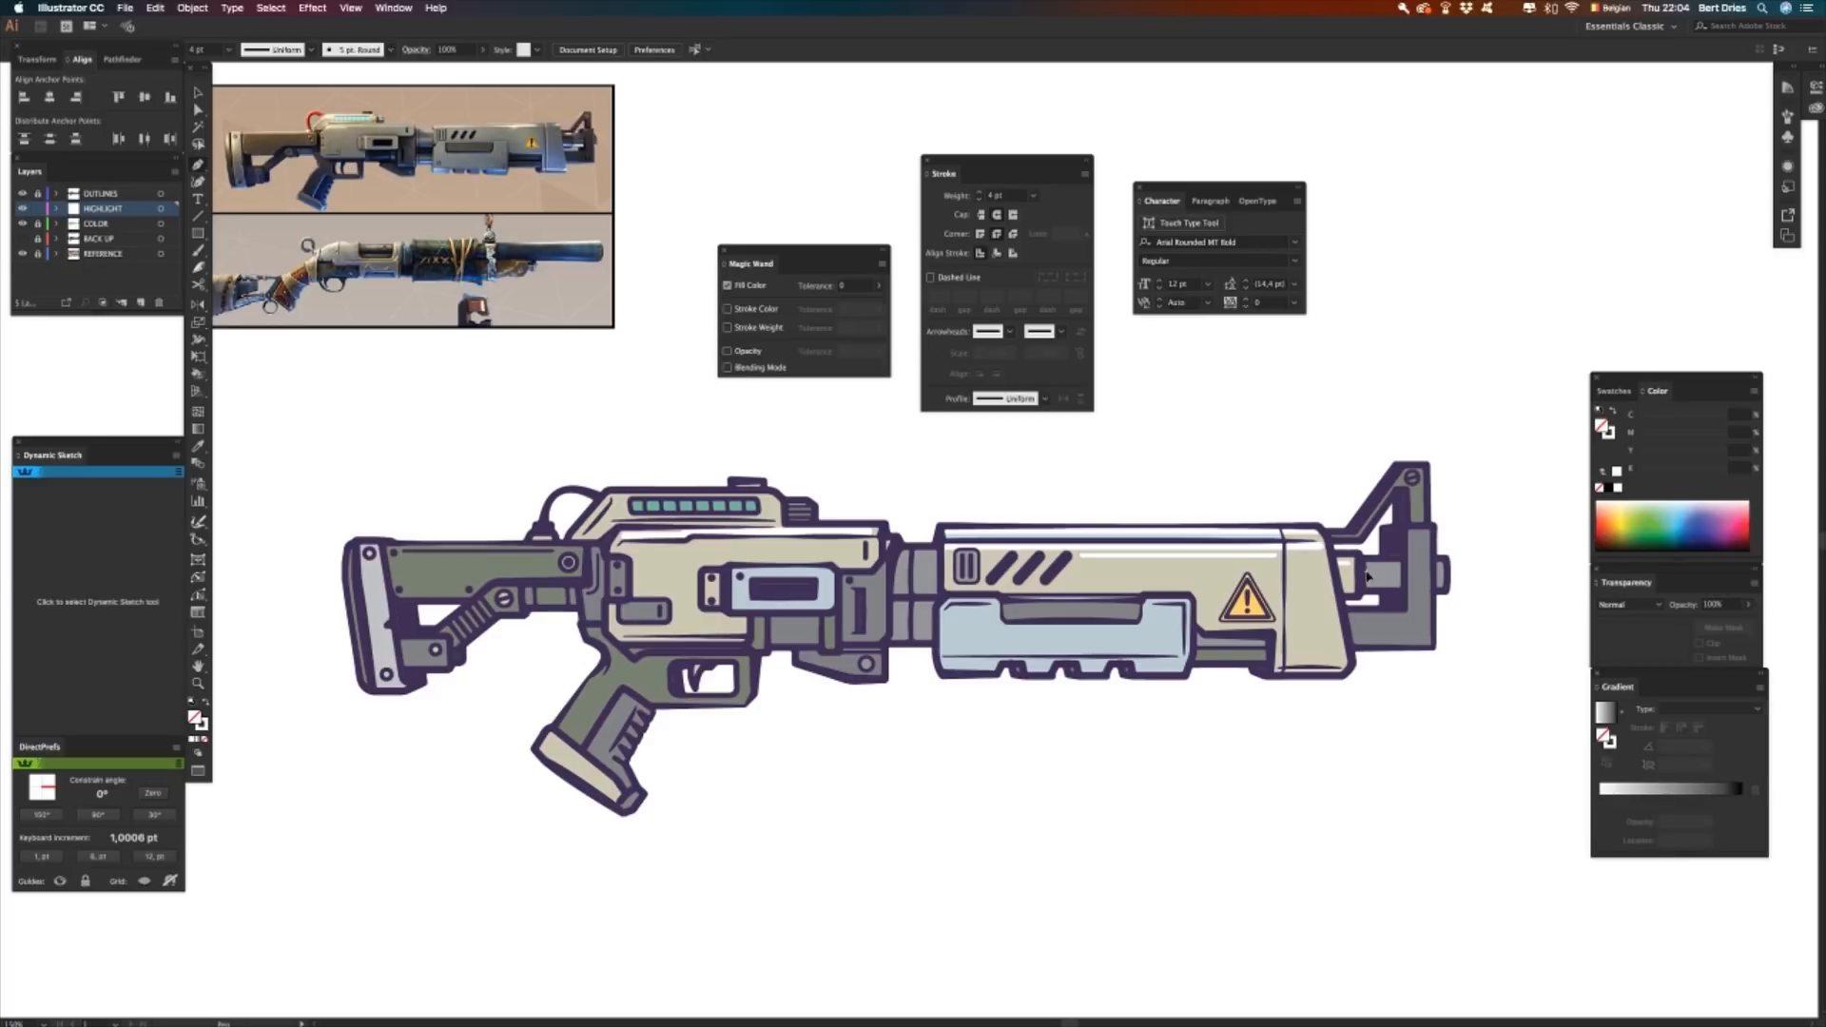
pyautogui.click(1367, 571)
pyautogui.click(1401, 572)
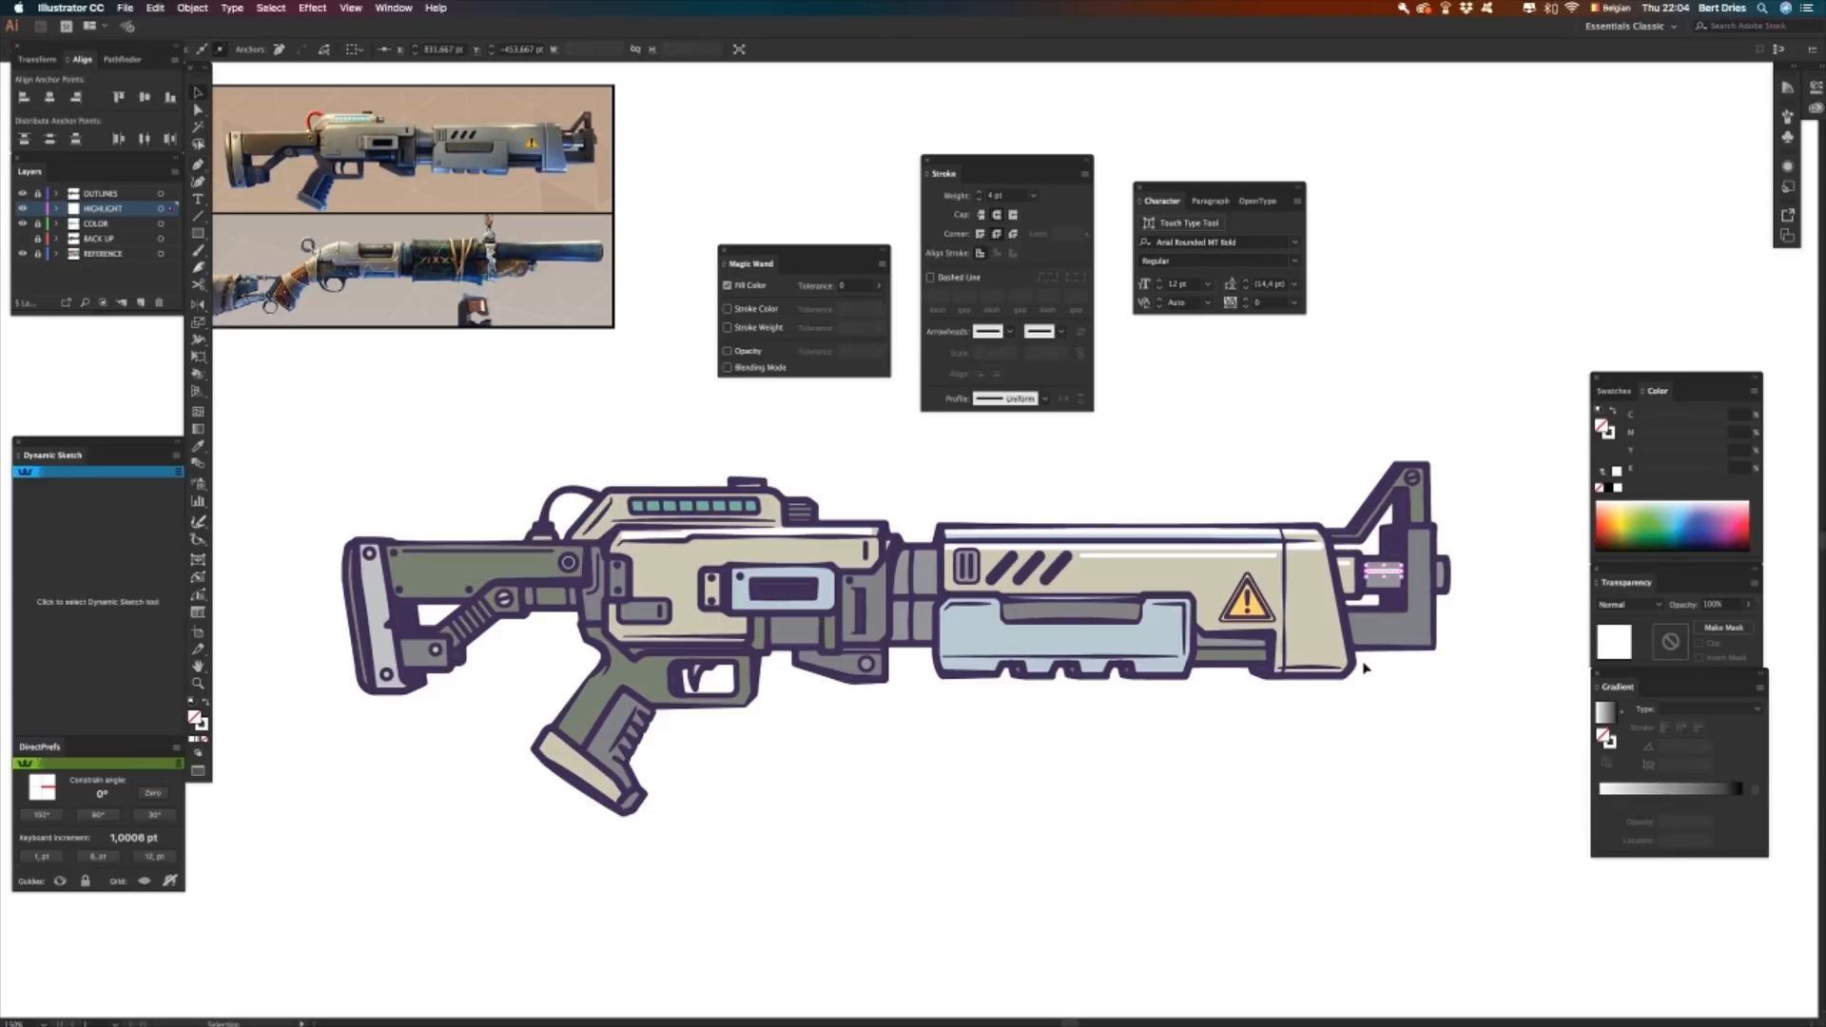
pyautogui.keyDown('super'); pyautogui.click(1443, 576); pyautogui.keyUp('super')
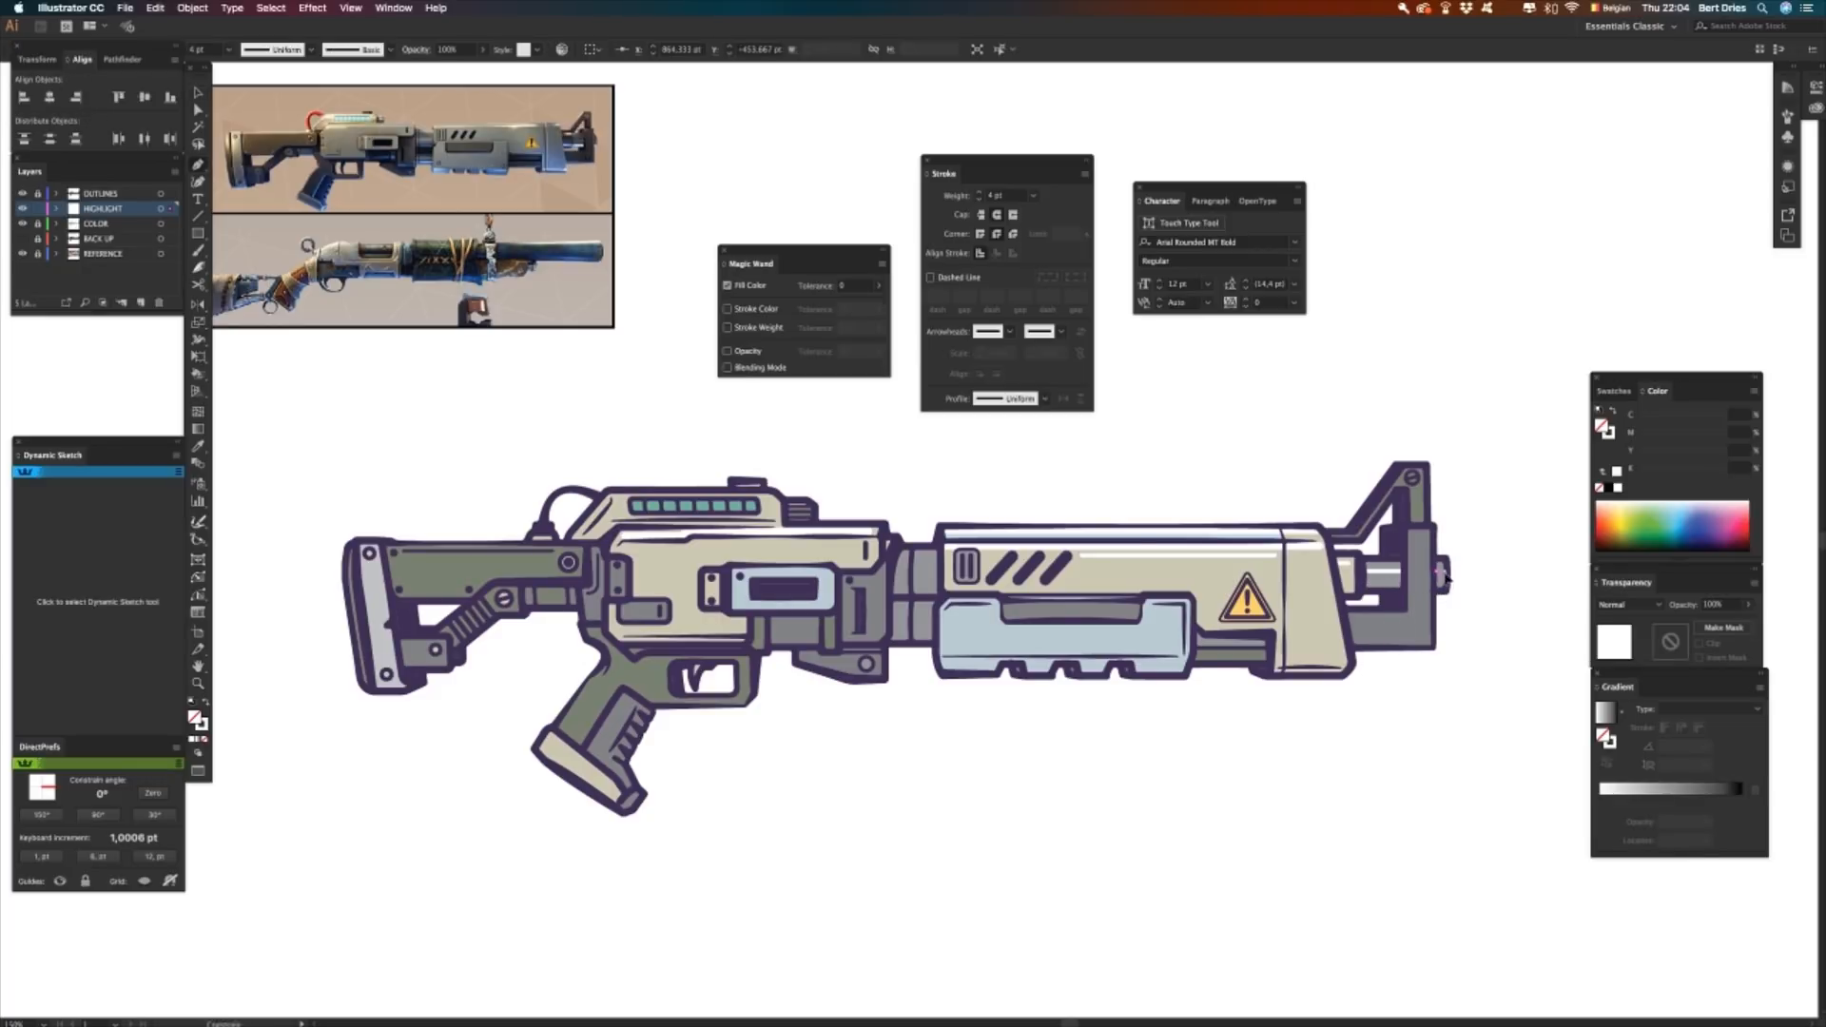
pyautogui.keyDown('super'); pyautogui.click(1447, 664); pyautogui.keyUp('super')
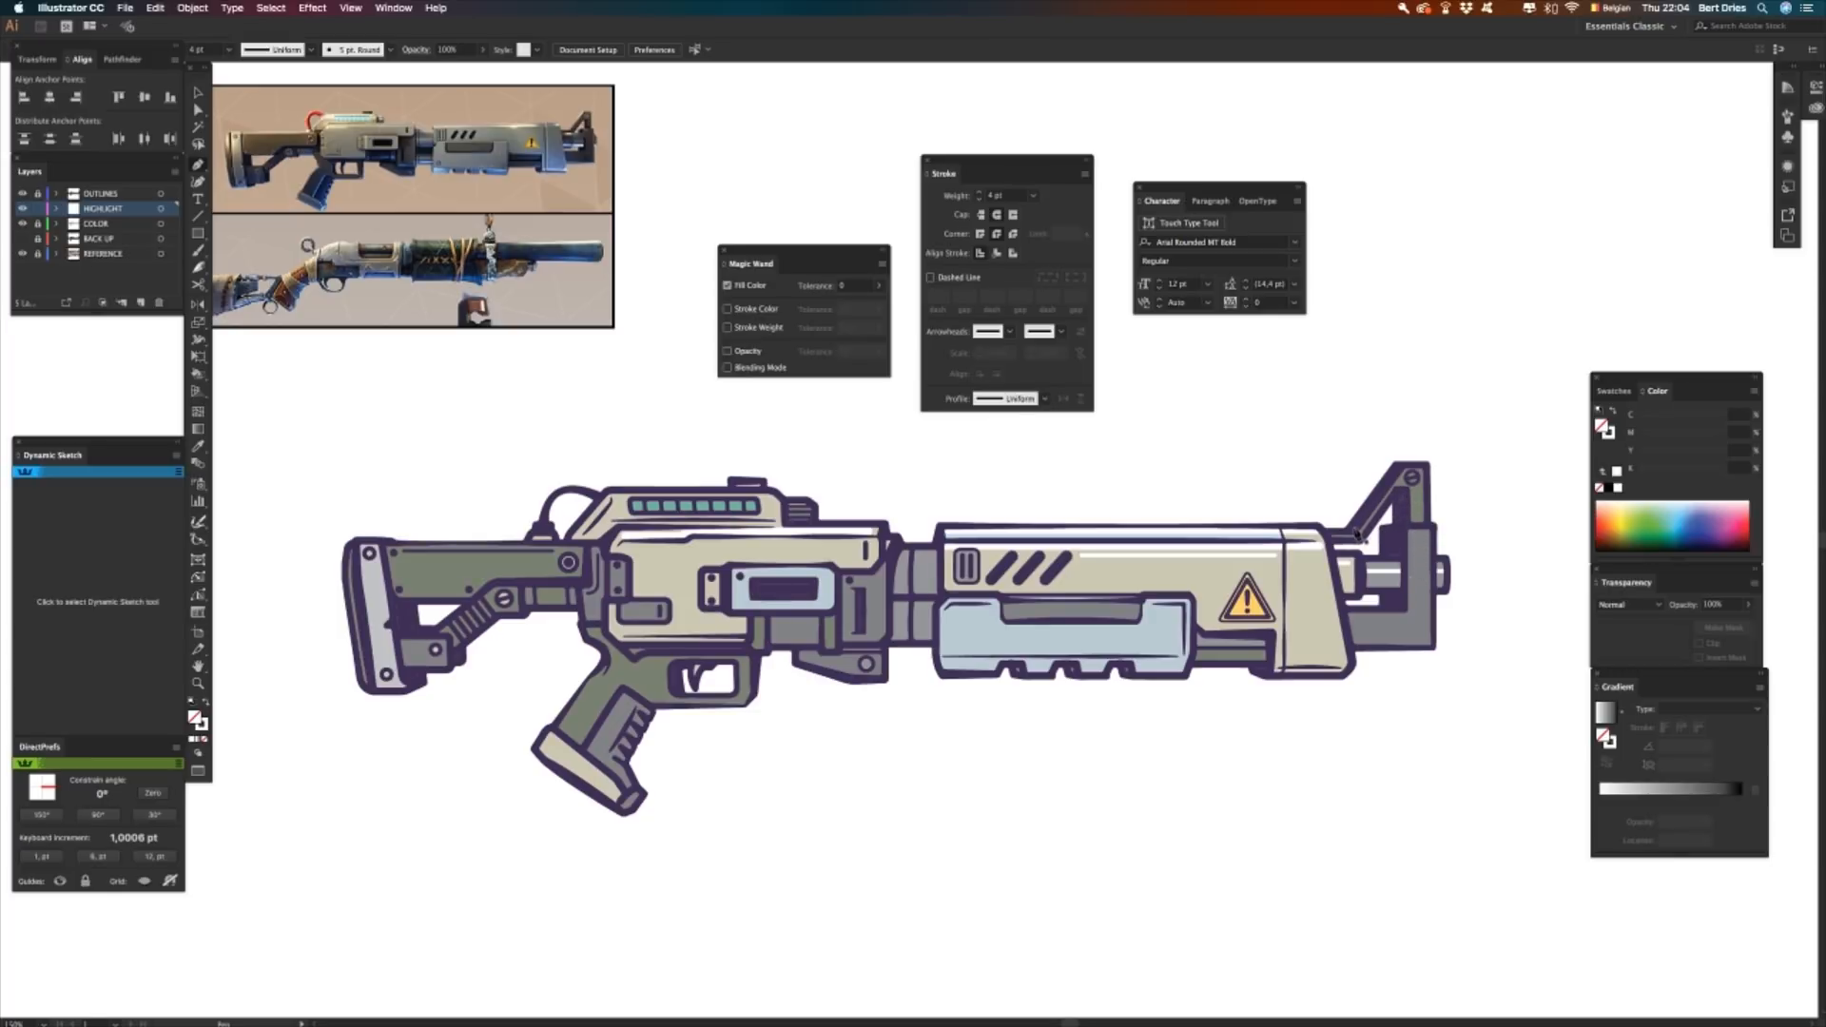
# - Draw 4 pt white highlights down the front bracket beside the muzzle and along the bracket's lower edge
pyautogui.keyDown('super'); pyautogui.click(1415, 540); pyautogui.keyUp('super')
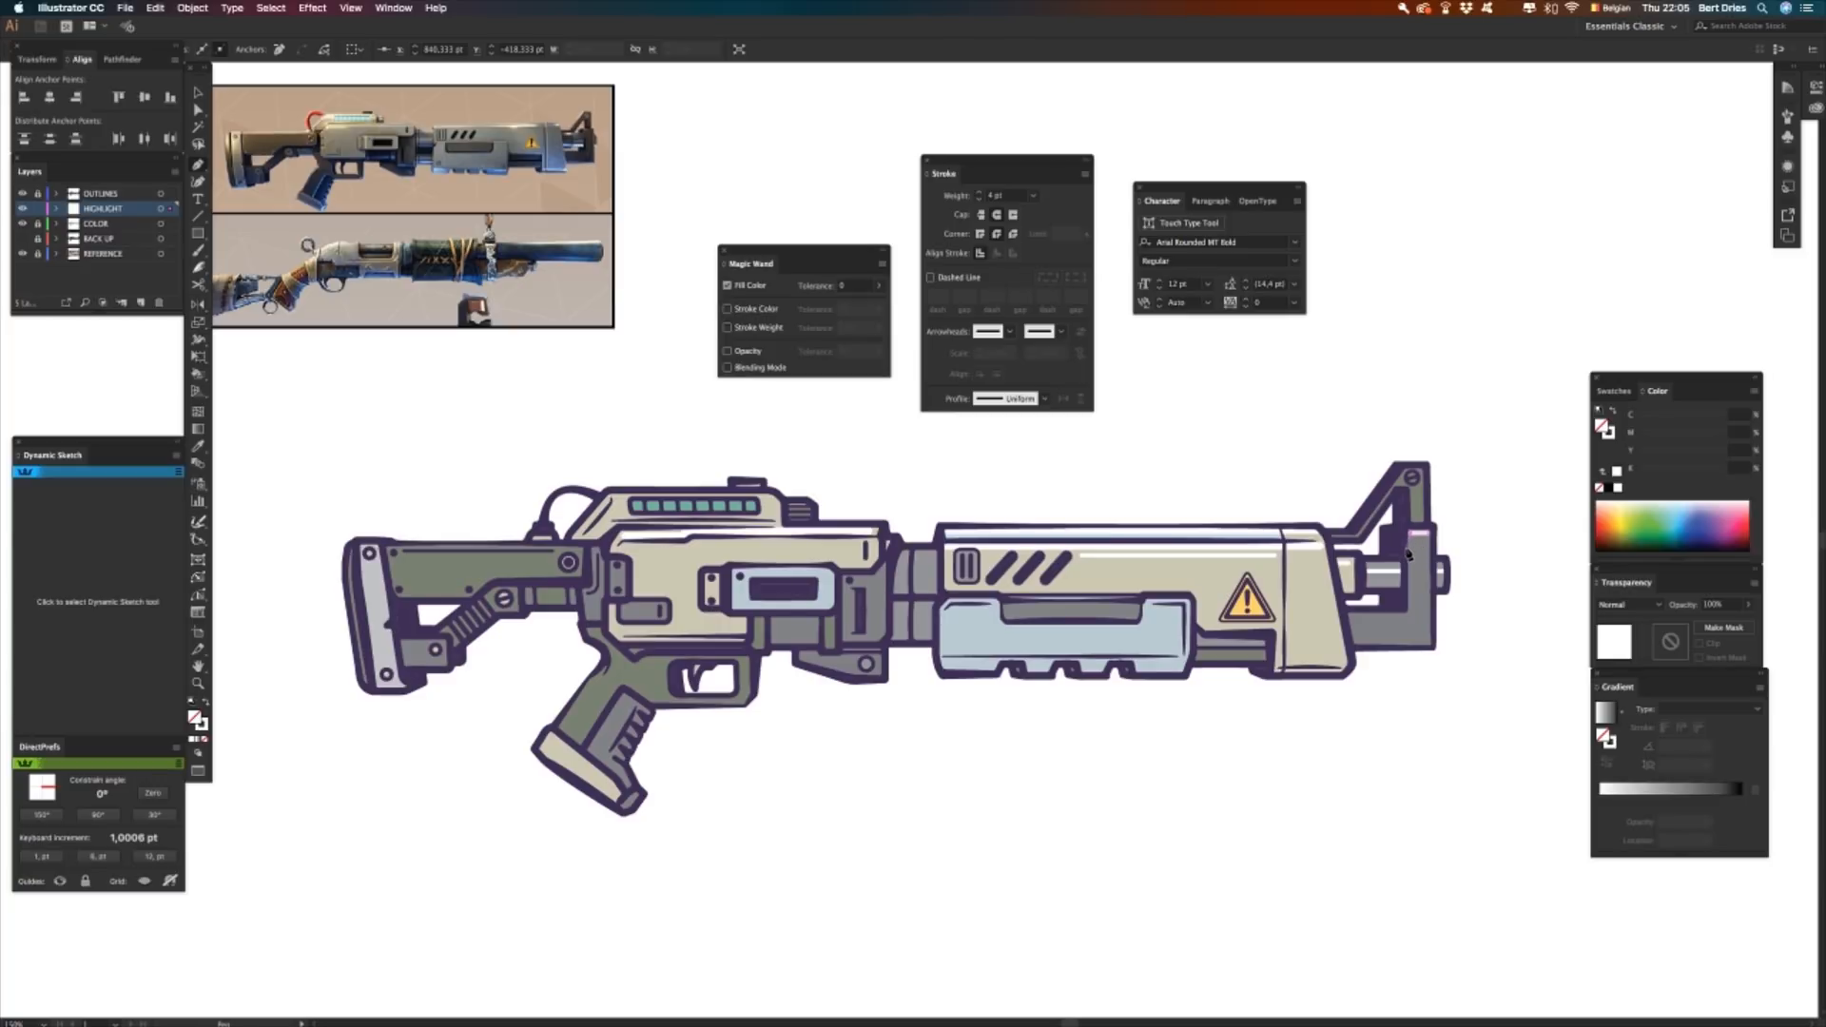
pyautogui.moveTo(1408, 549); pyautogui.dragTo(1411, 579)
pyautogui.keyDown('super'); pyautogui.click(1421, 690); pyautogui.keyUp('super')
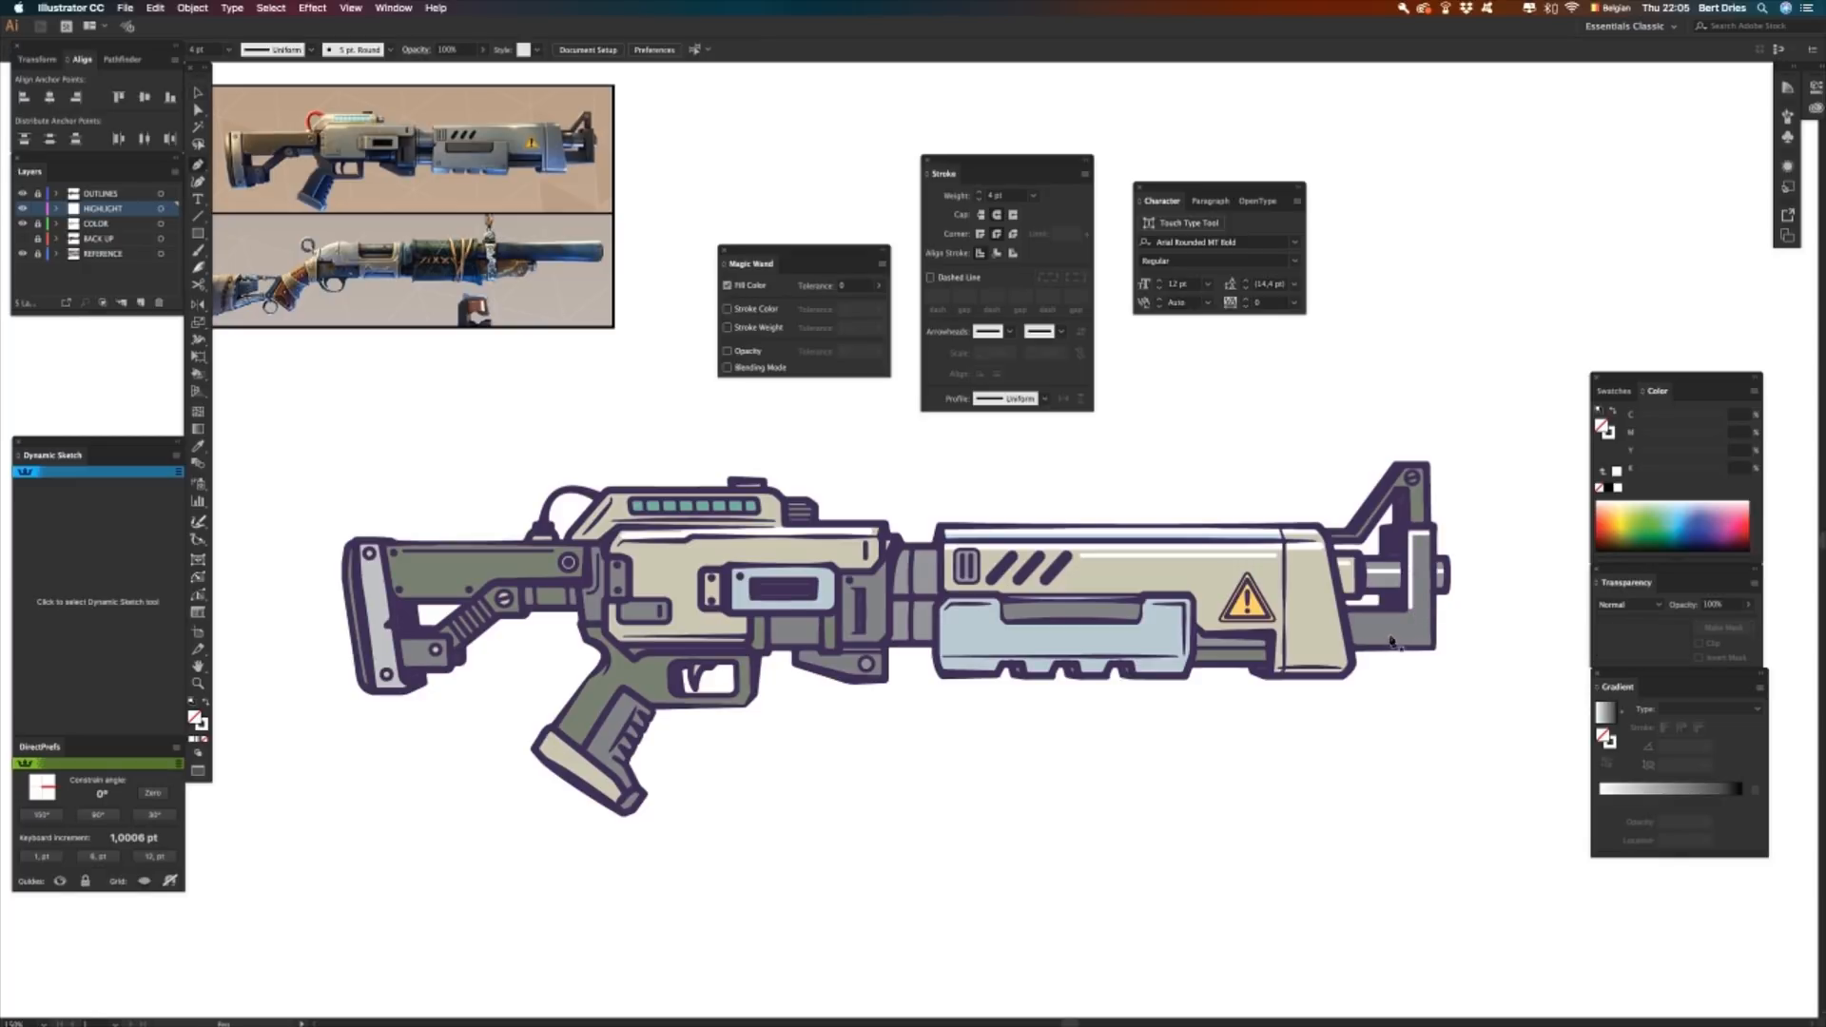
pyautogui.keyDown('super'); pyautogui.click(1433, 655); pyautogui.keyUp('super')
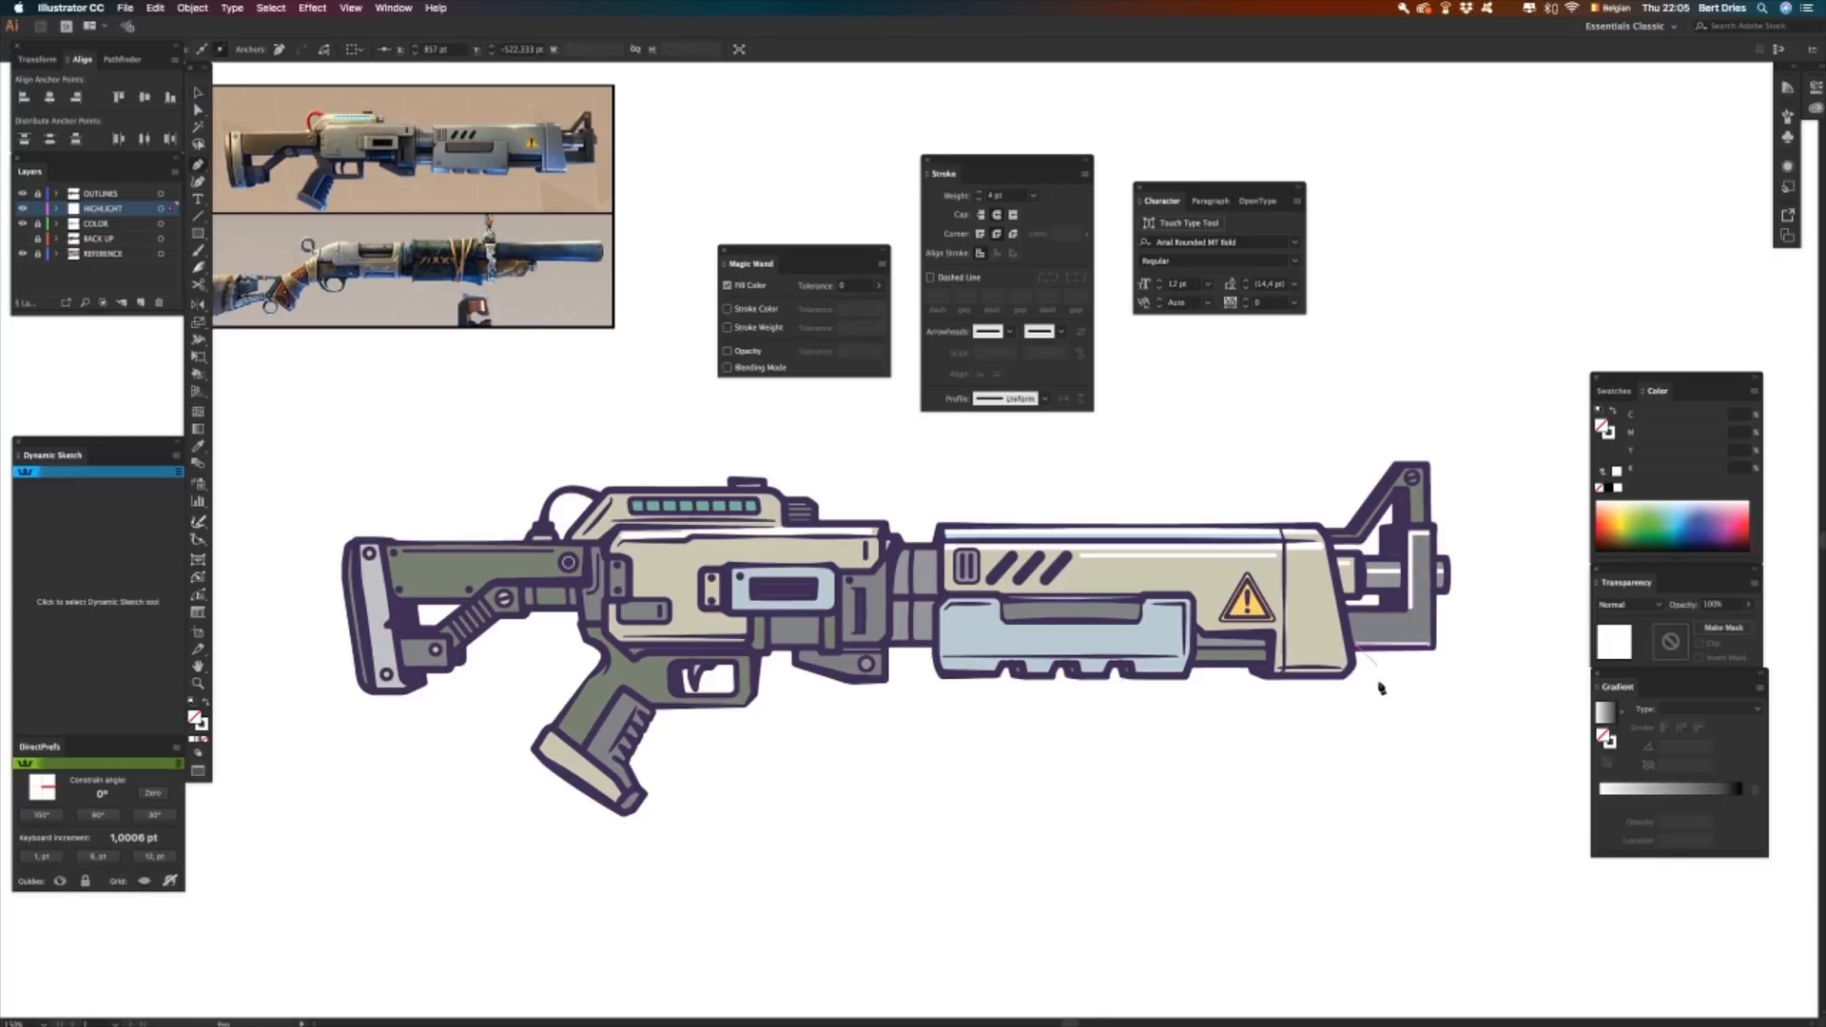
pyautogui.keyDown('super'); pyautogui.click(1399, 748); pyautogui.keyUp('super')
pyautogui.press('p')
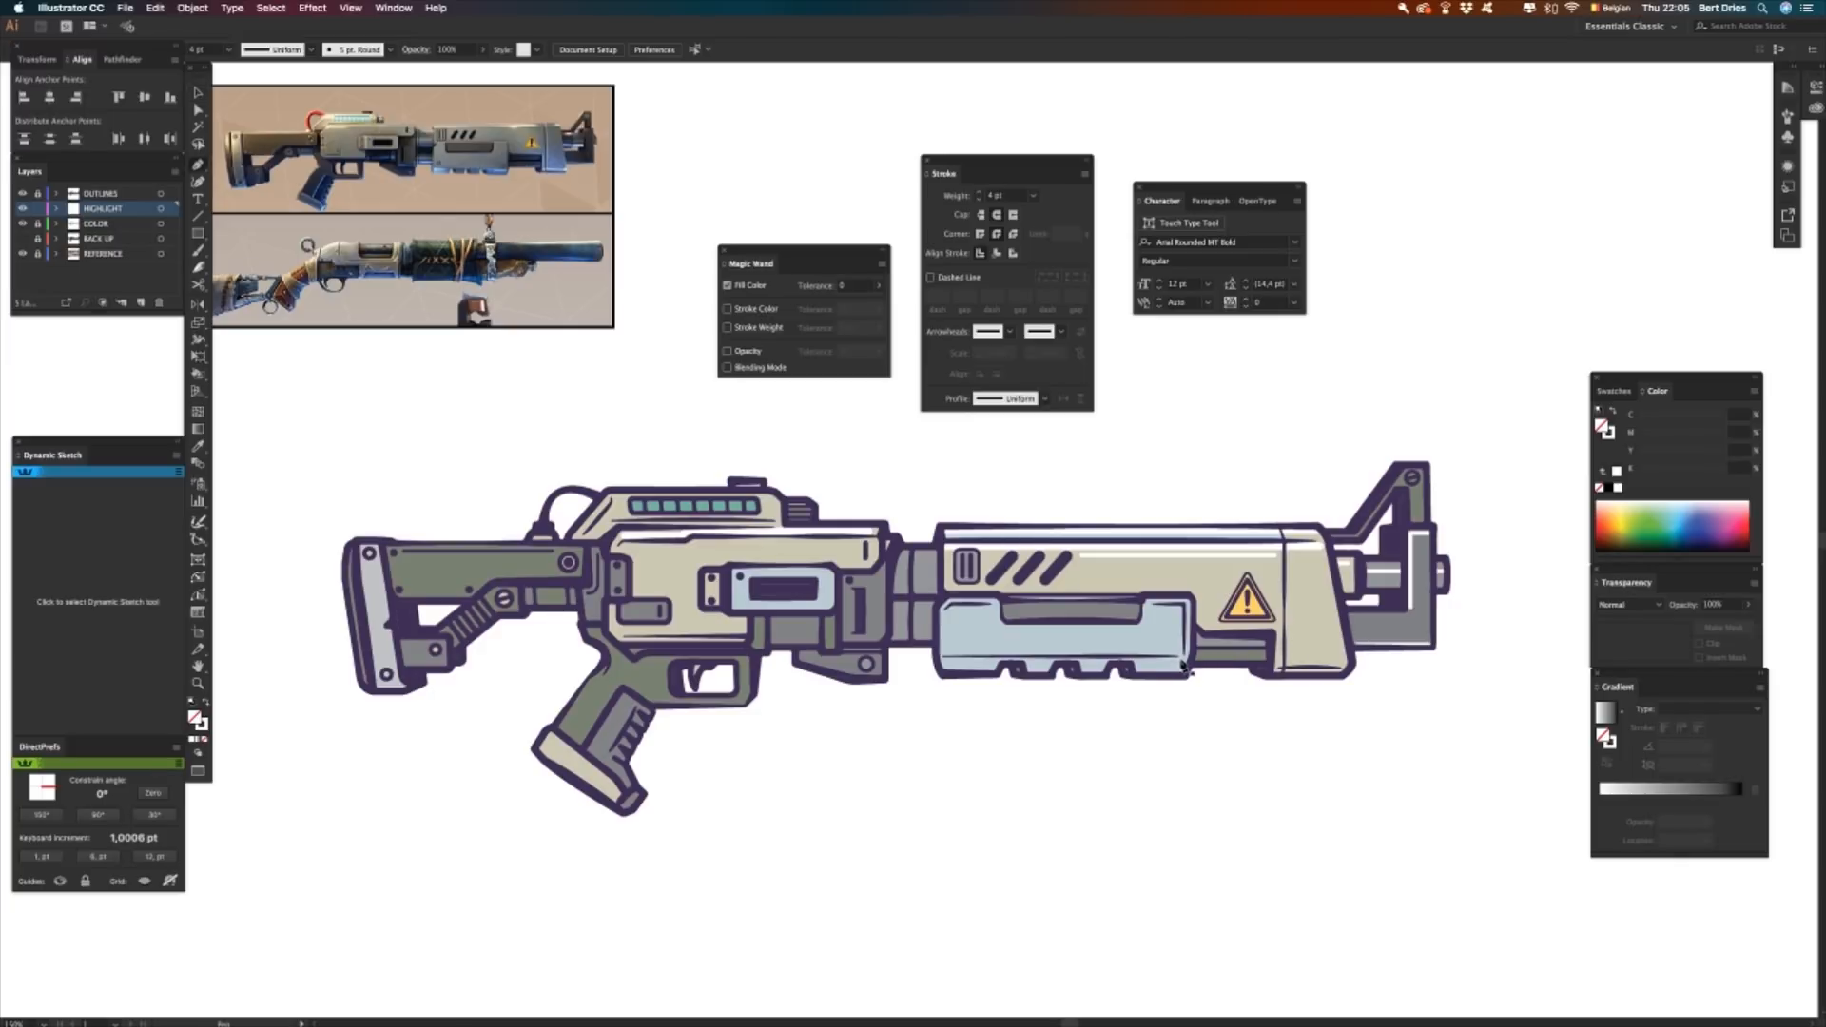
# - Draw 4 pt white highlights along the lower edge of the light blue pump grip
pyautogui.keyDown('super'); pyautogui.click(1033, 669); pyautogui.keyUp('super')
pyautogui.click(944, 661)
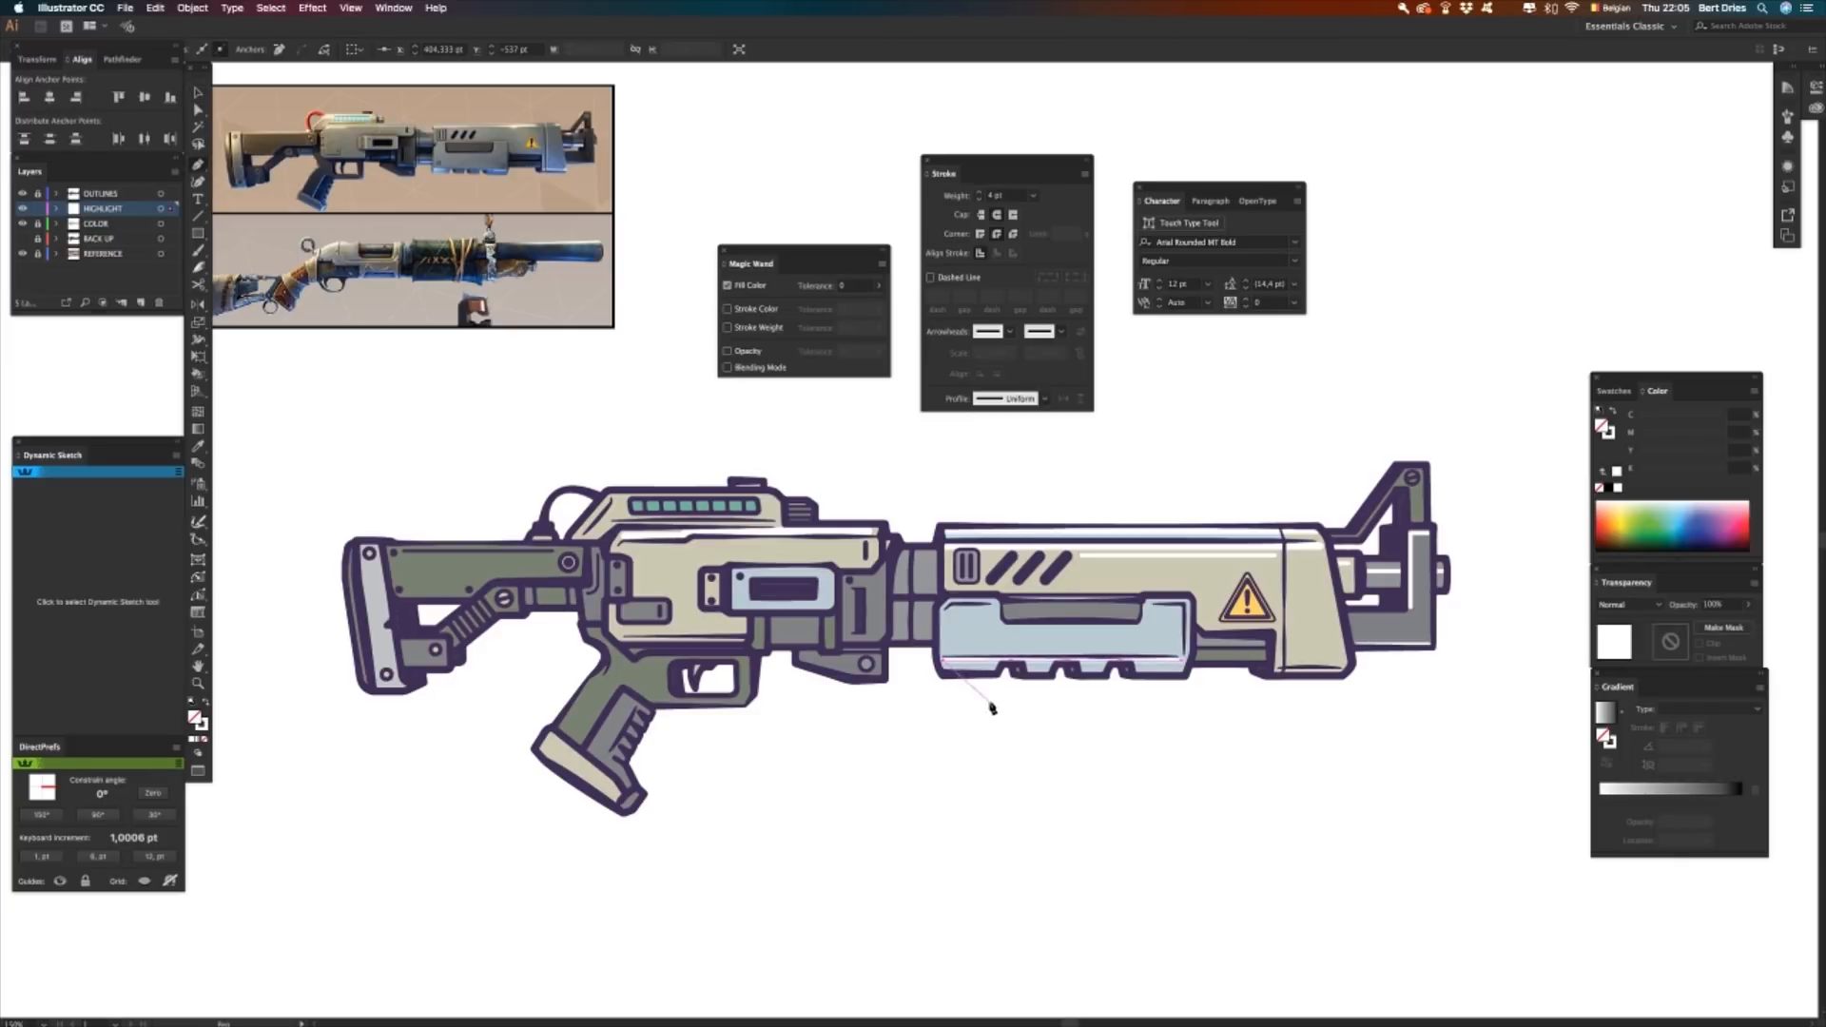
pyautogui.keyDown('super'); pyautogui.click(1058, 741); pyautogui.keyUp('super')
pyautogui.press('p')
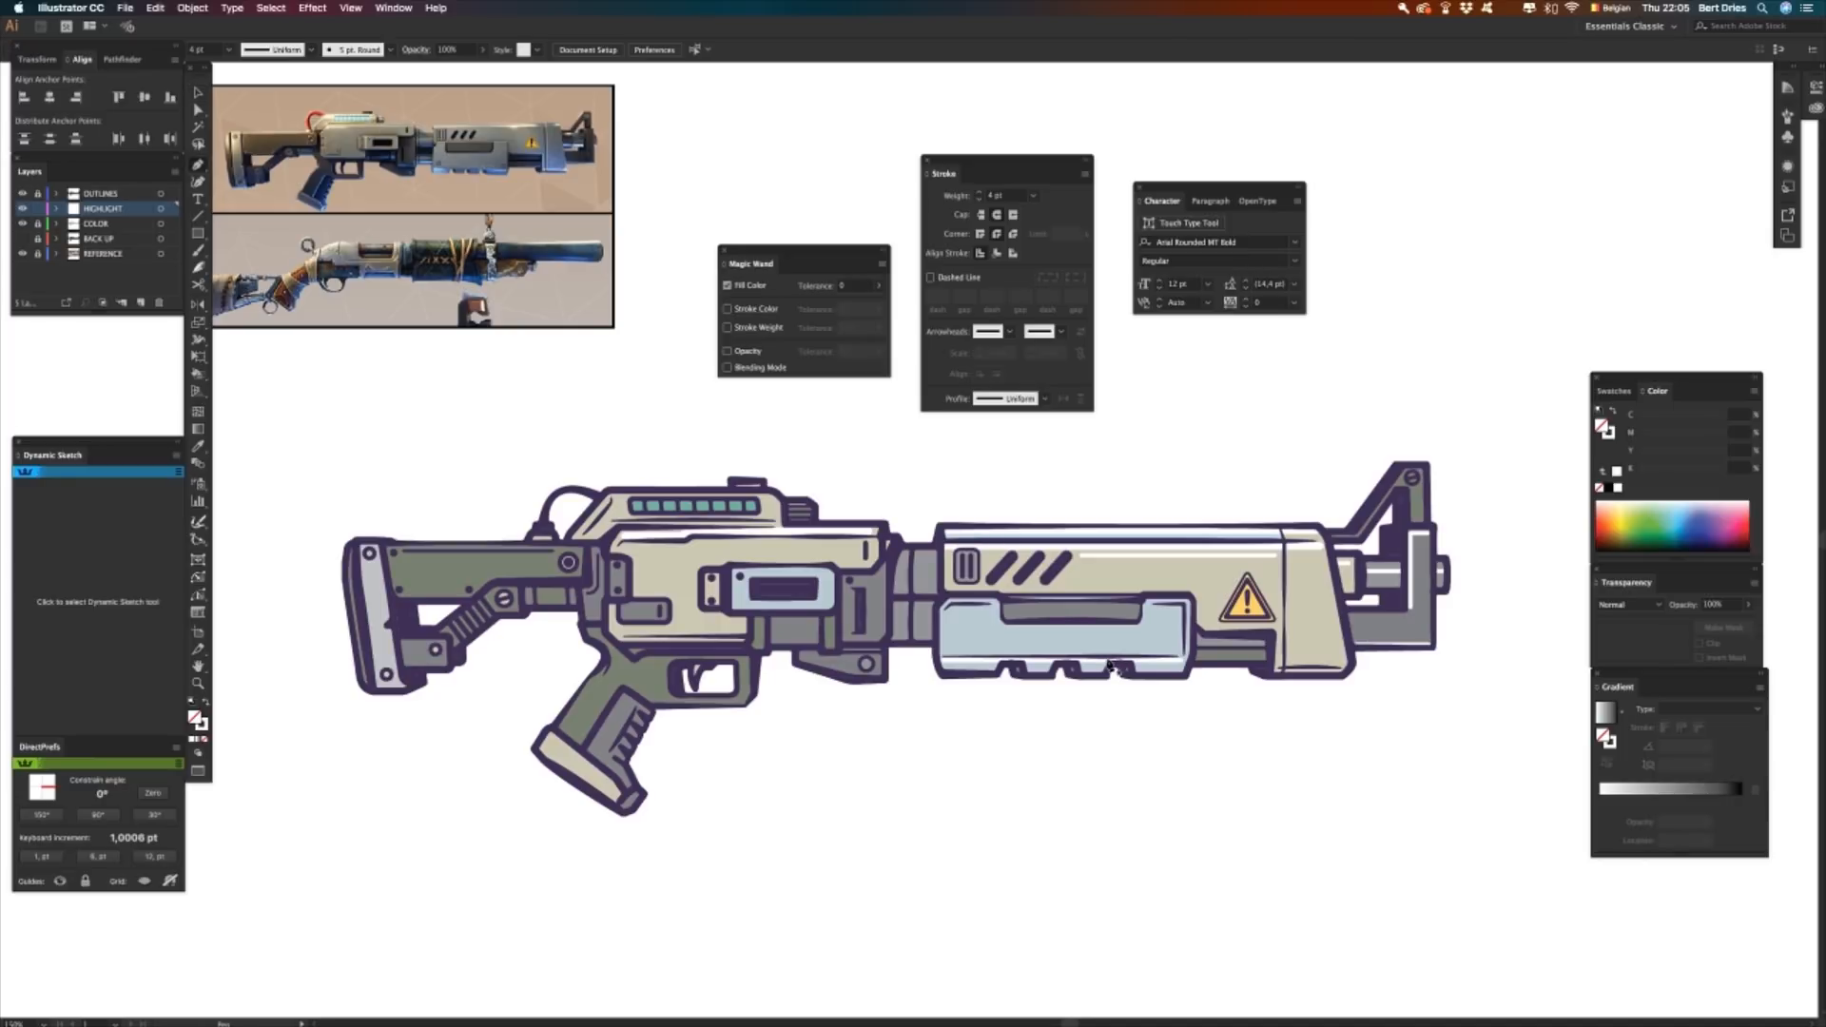
# - Draw short horizontal 4 pt white highlights across the grey connector between the receiver and the barrel housing
pyautogui.click(892, 636)
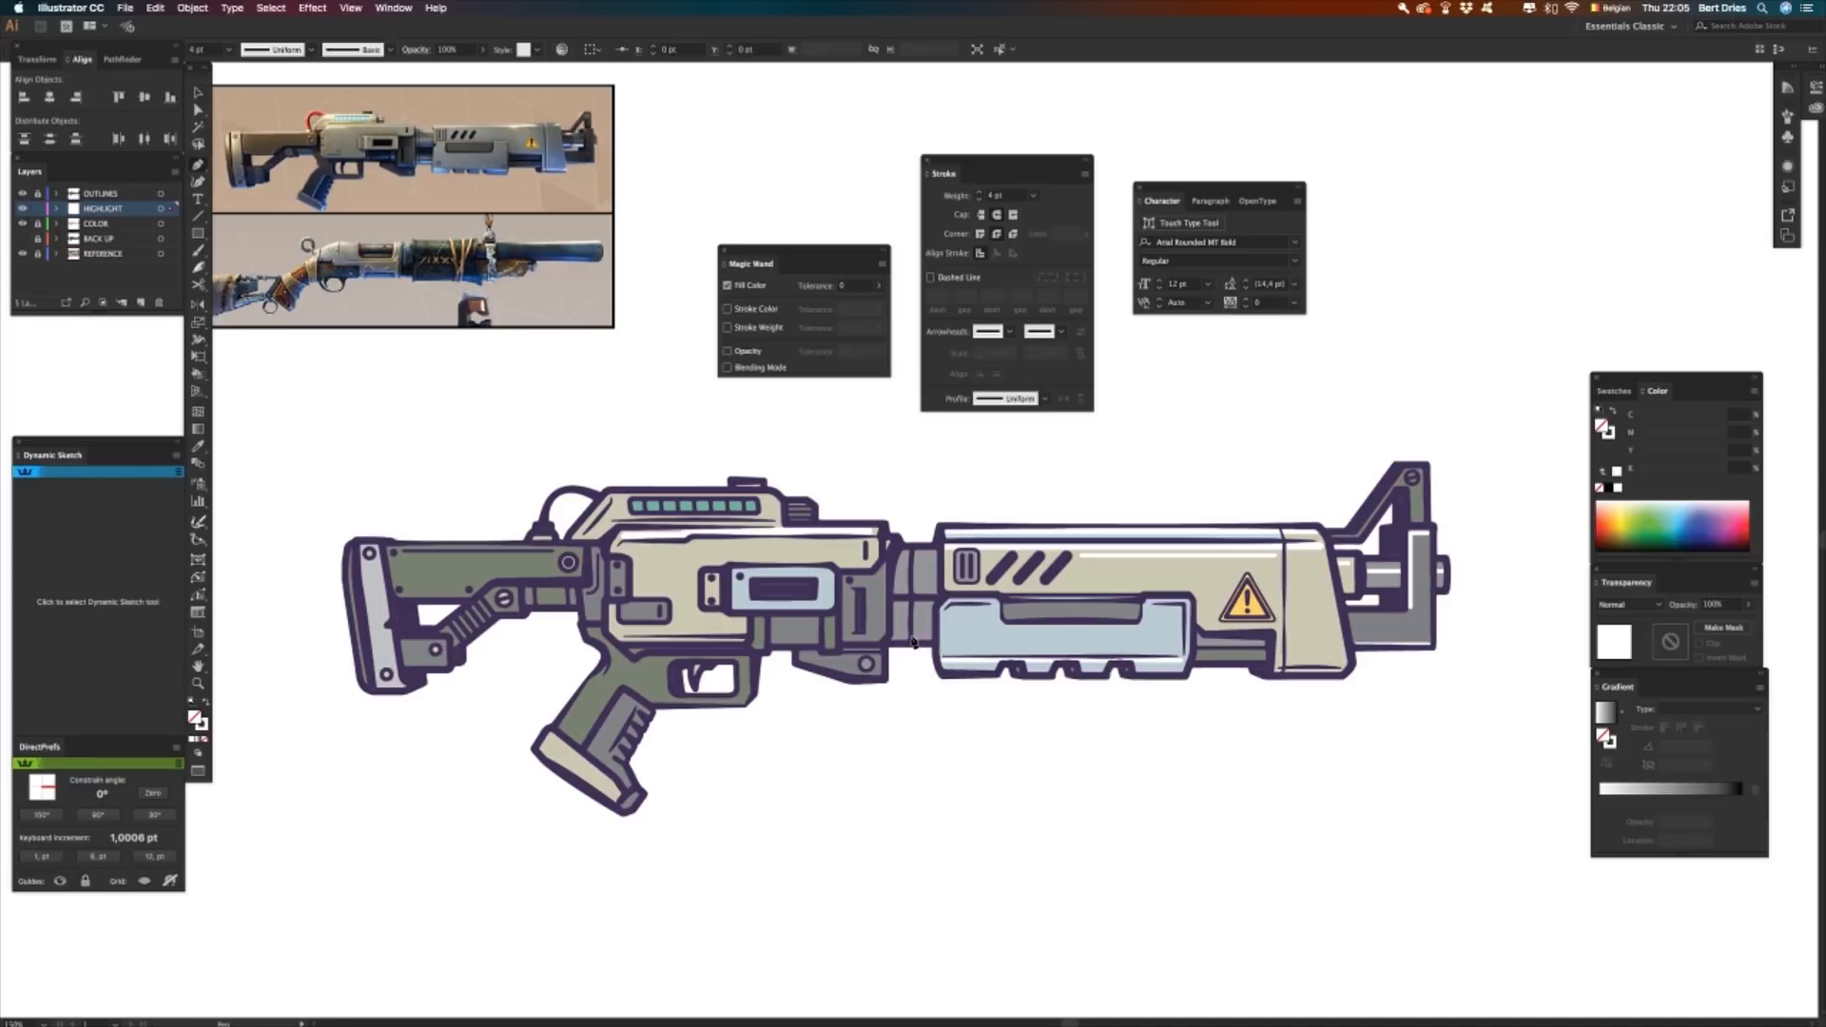
pyautogui.keyDown('super'); pyautogui.click(916, 644); pyautogui.keyUp('super')
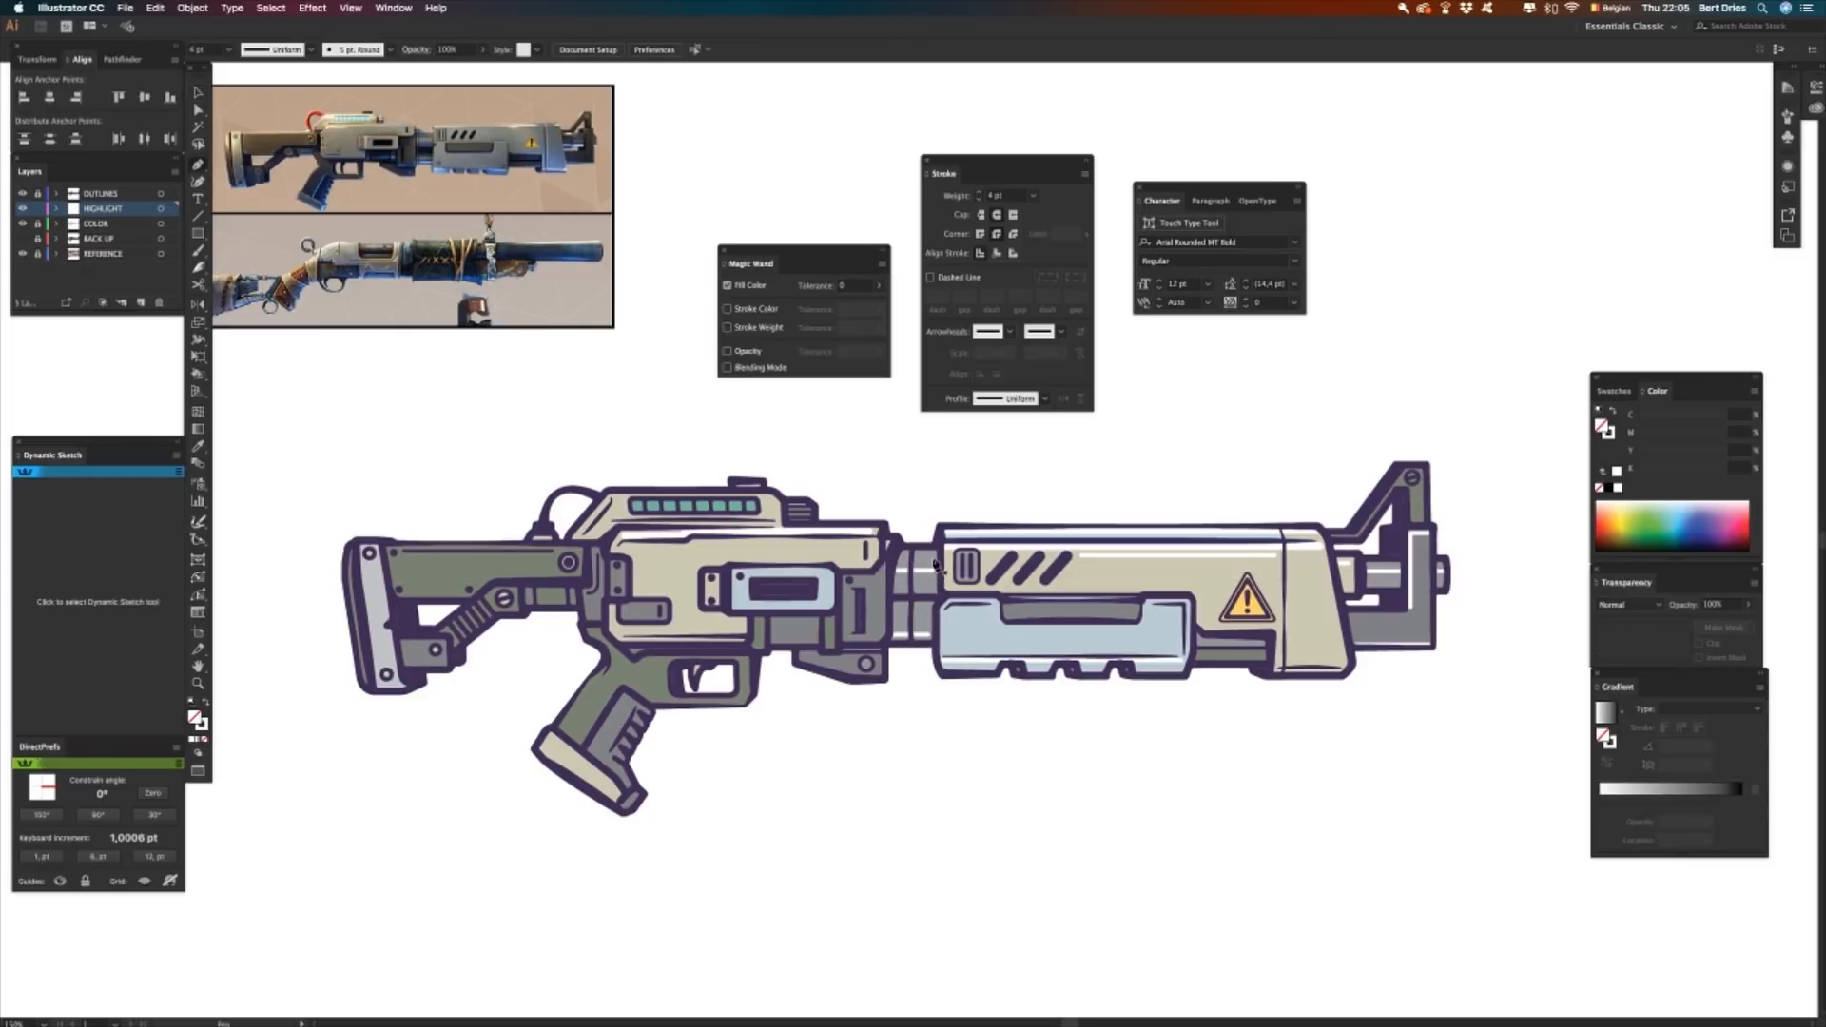
pyautogui.click(902, 560)
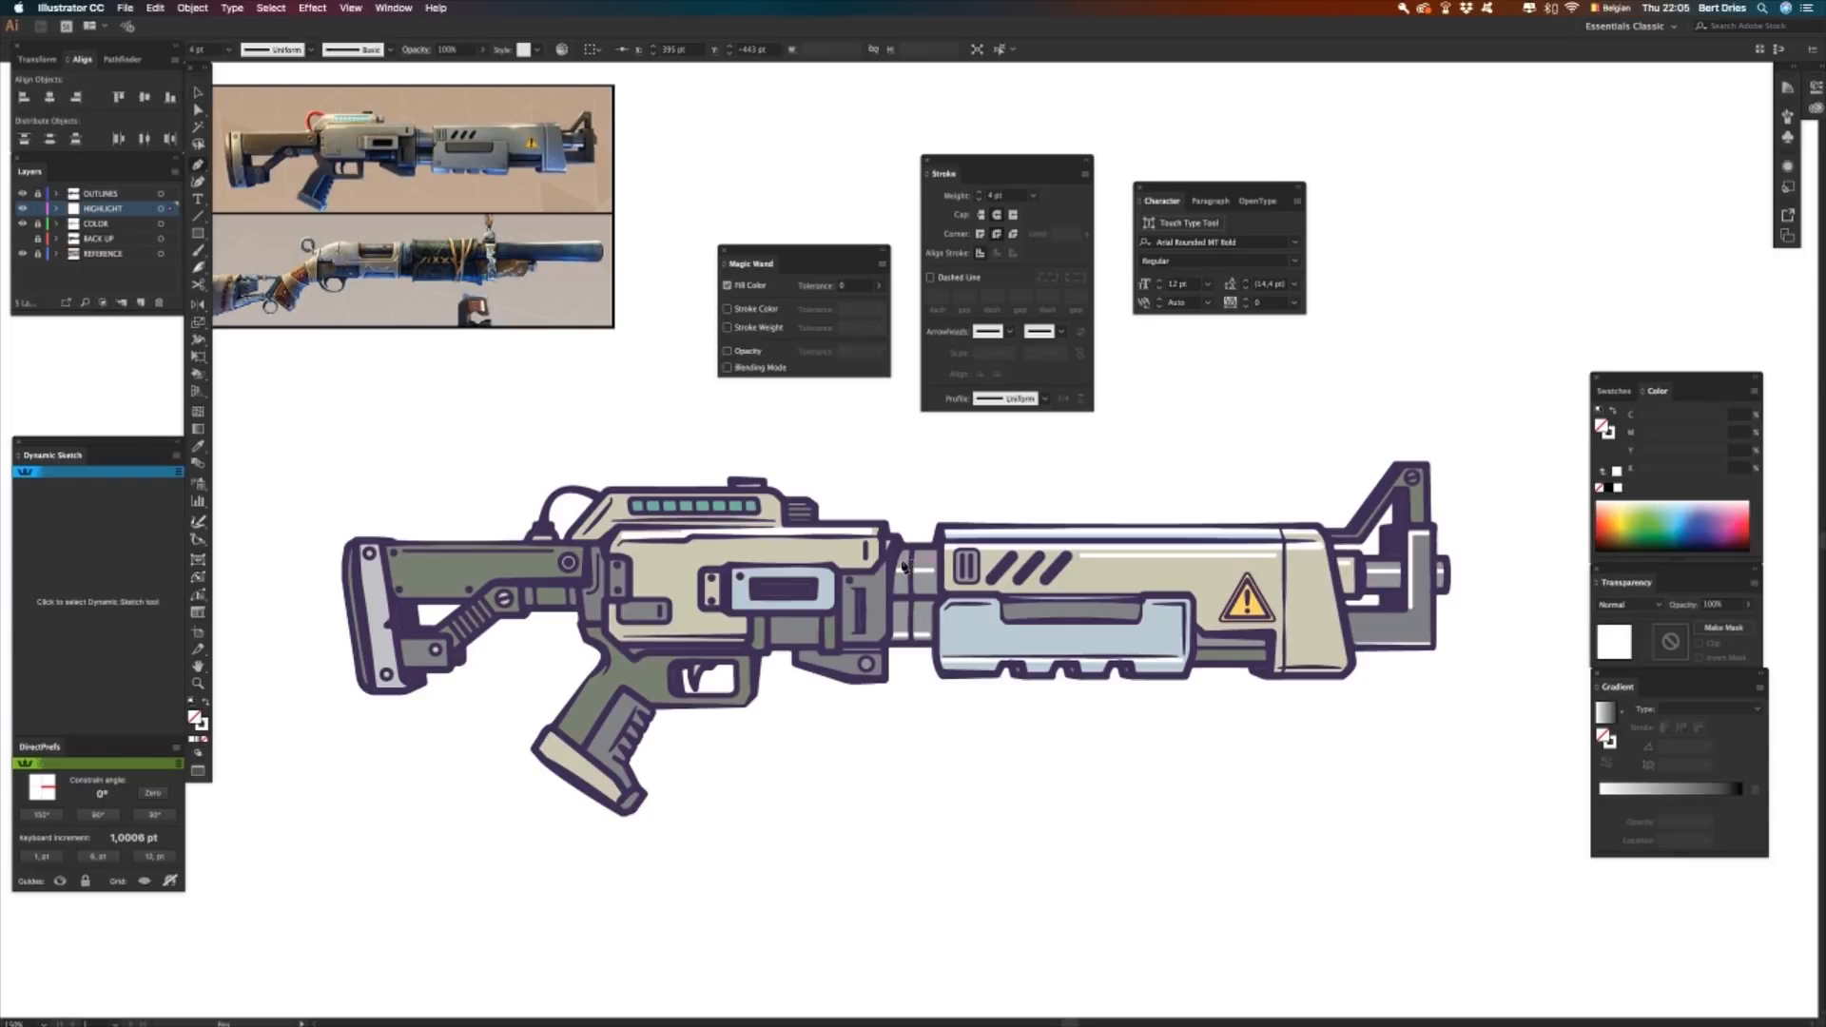
pyautogui.keyDown('super'); pyautogui.click(929, 497); pyautogui.keyUp('super')
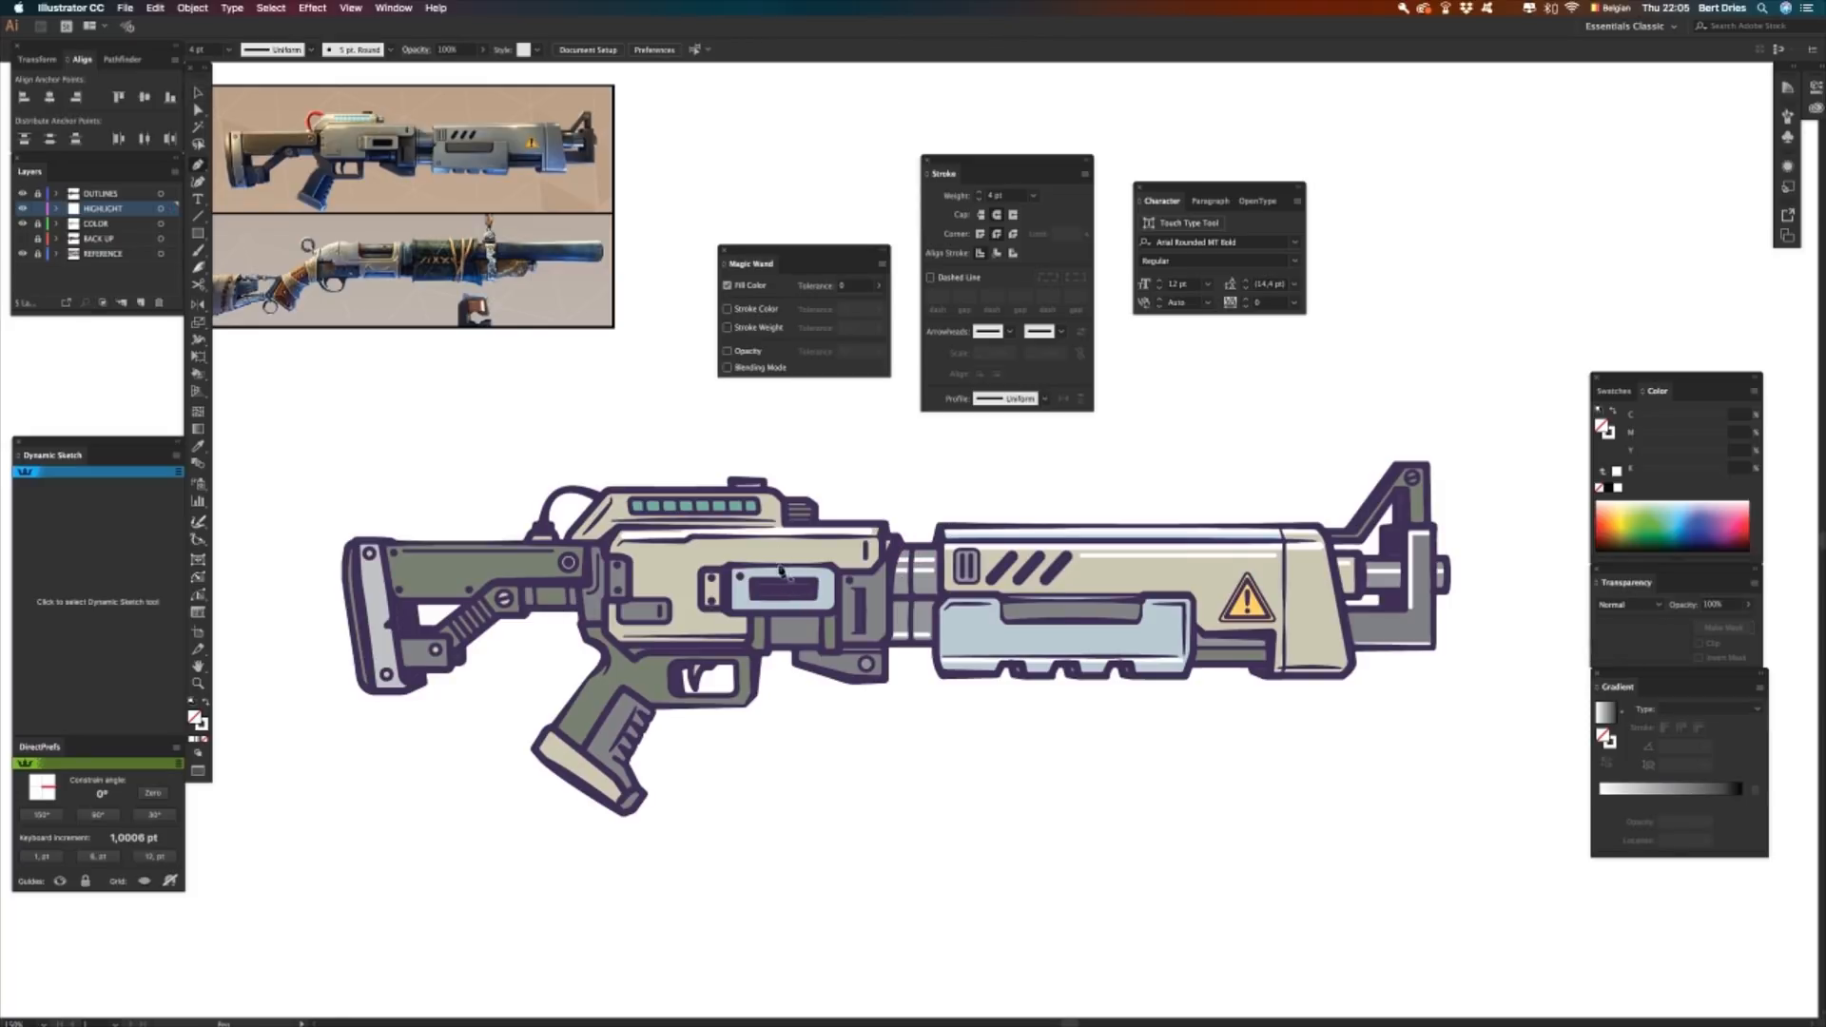
# - Draw short 4 pt white highlights on the receiver's small screw plate and the light blue frame beside it
pyautogui.click(721, 592)
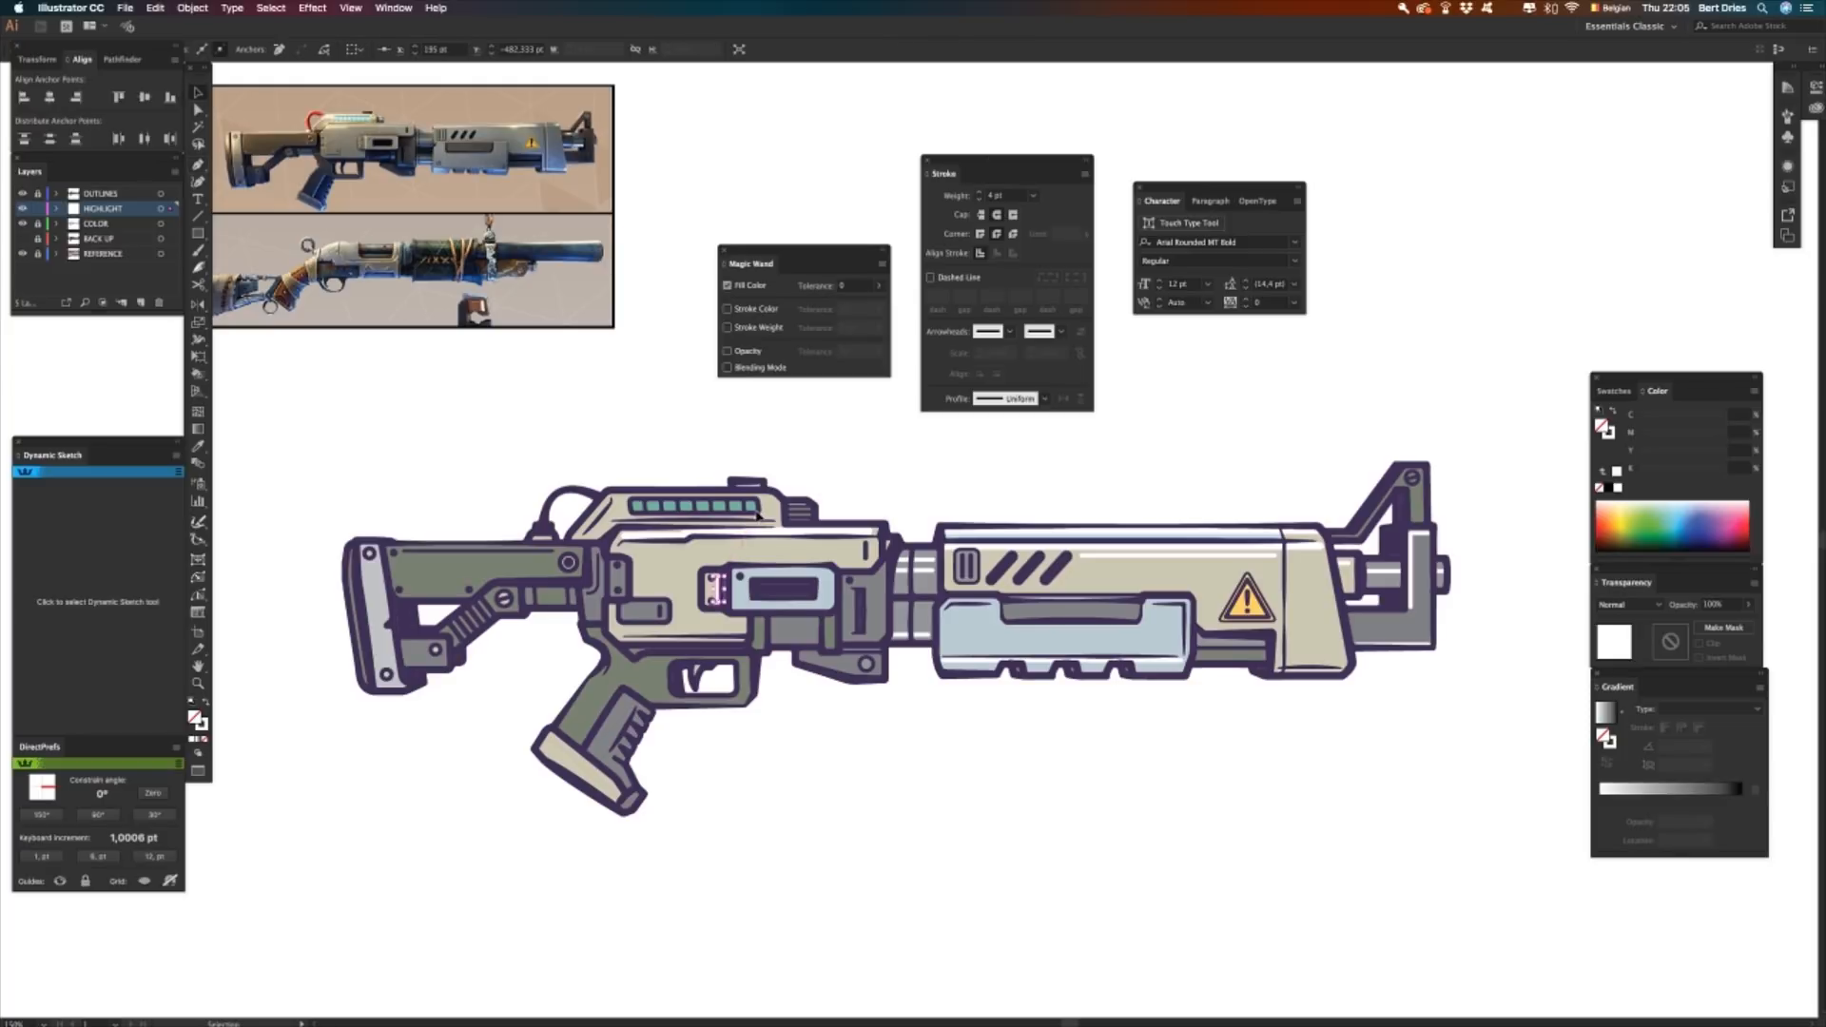
pyautogui.keyDown('super'); pyautogui.click(745, 528); pyautogui.keyUp('super')
pyautogui.click(747, 578)
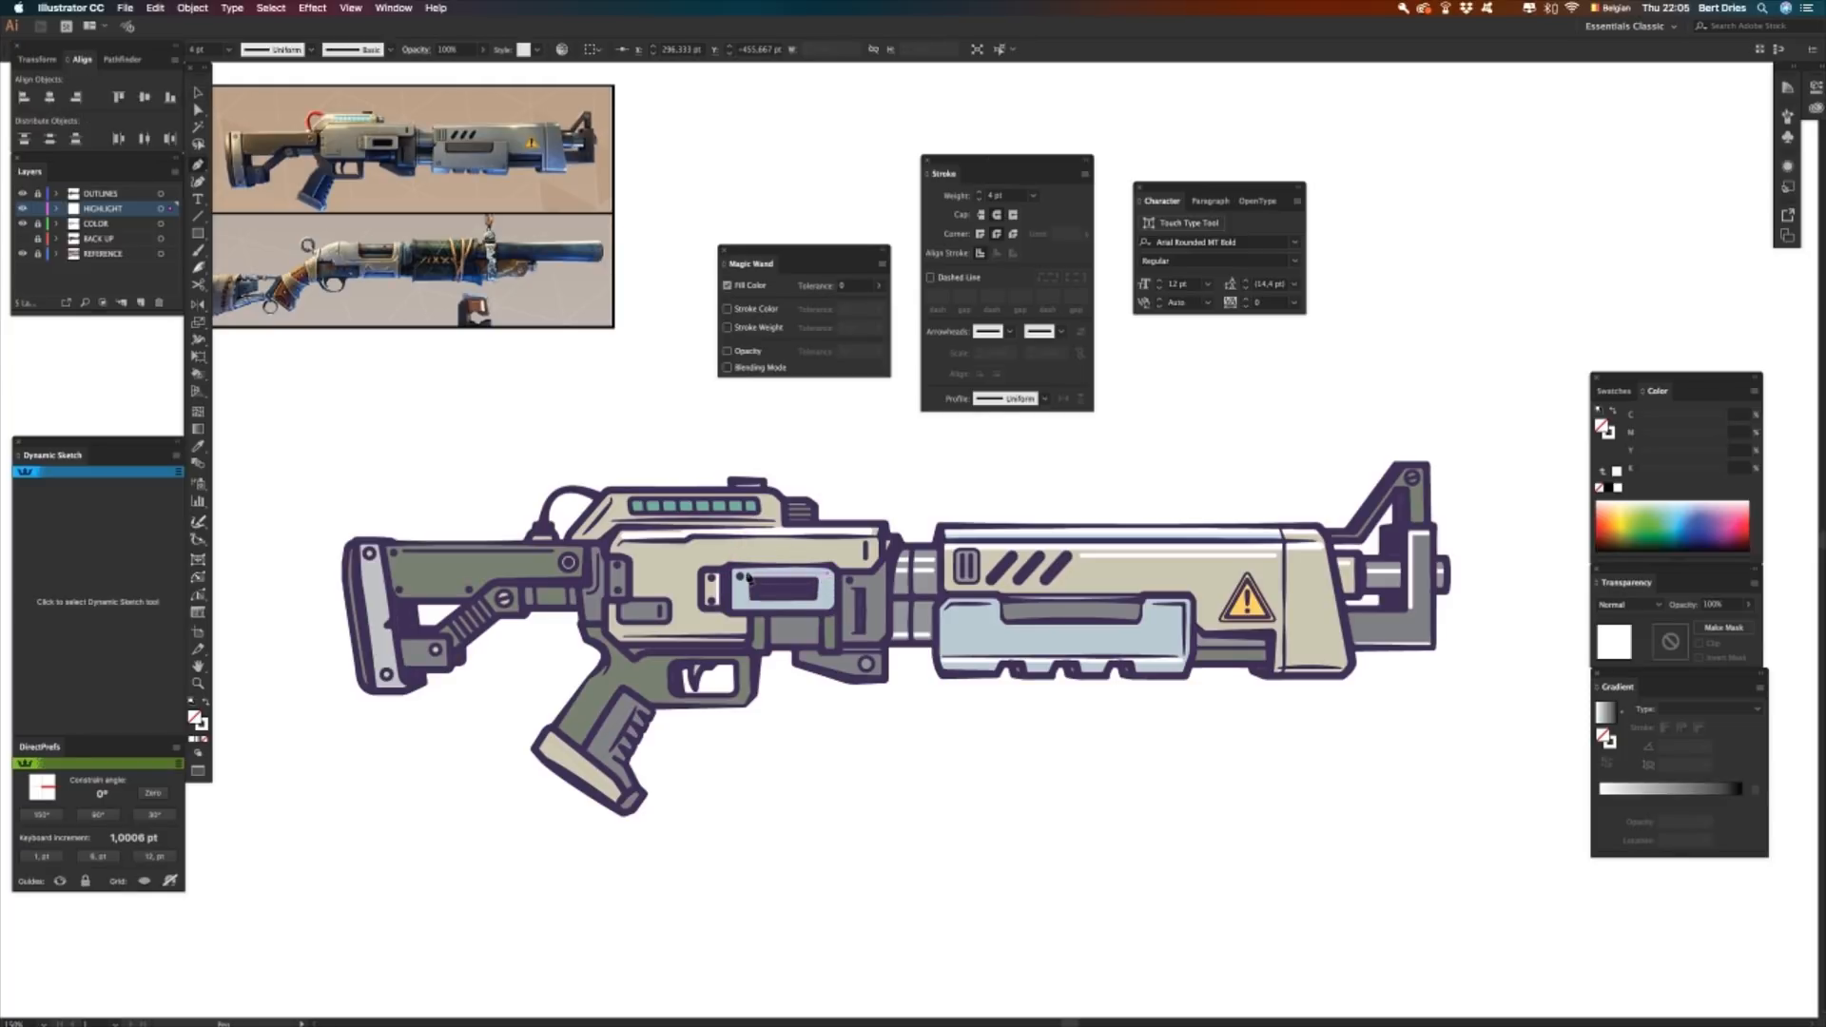
pyautogui.click(736, 574)
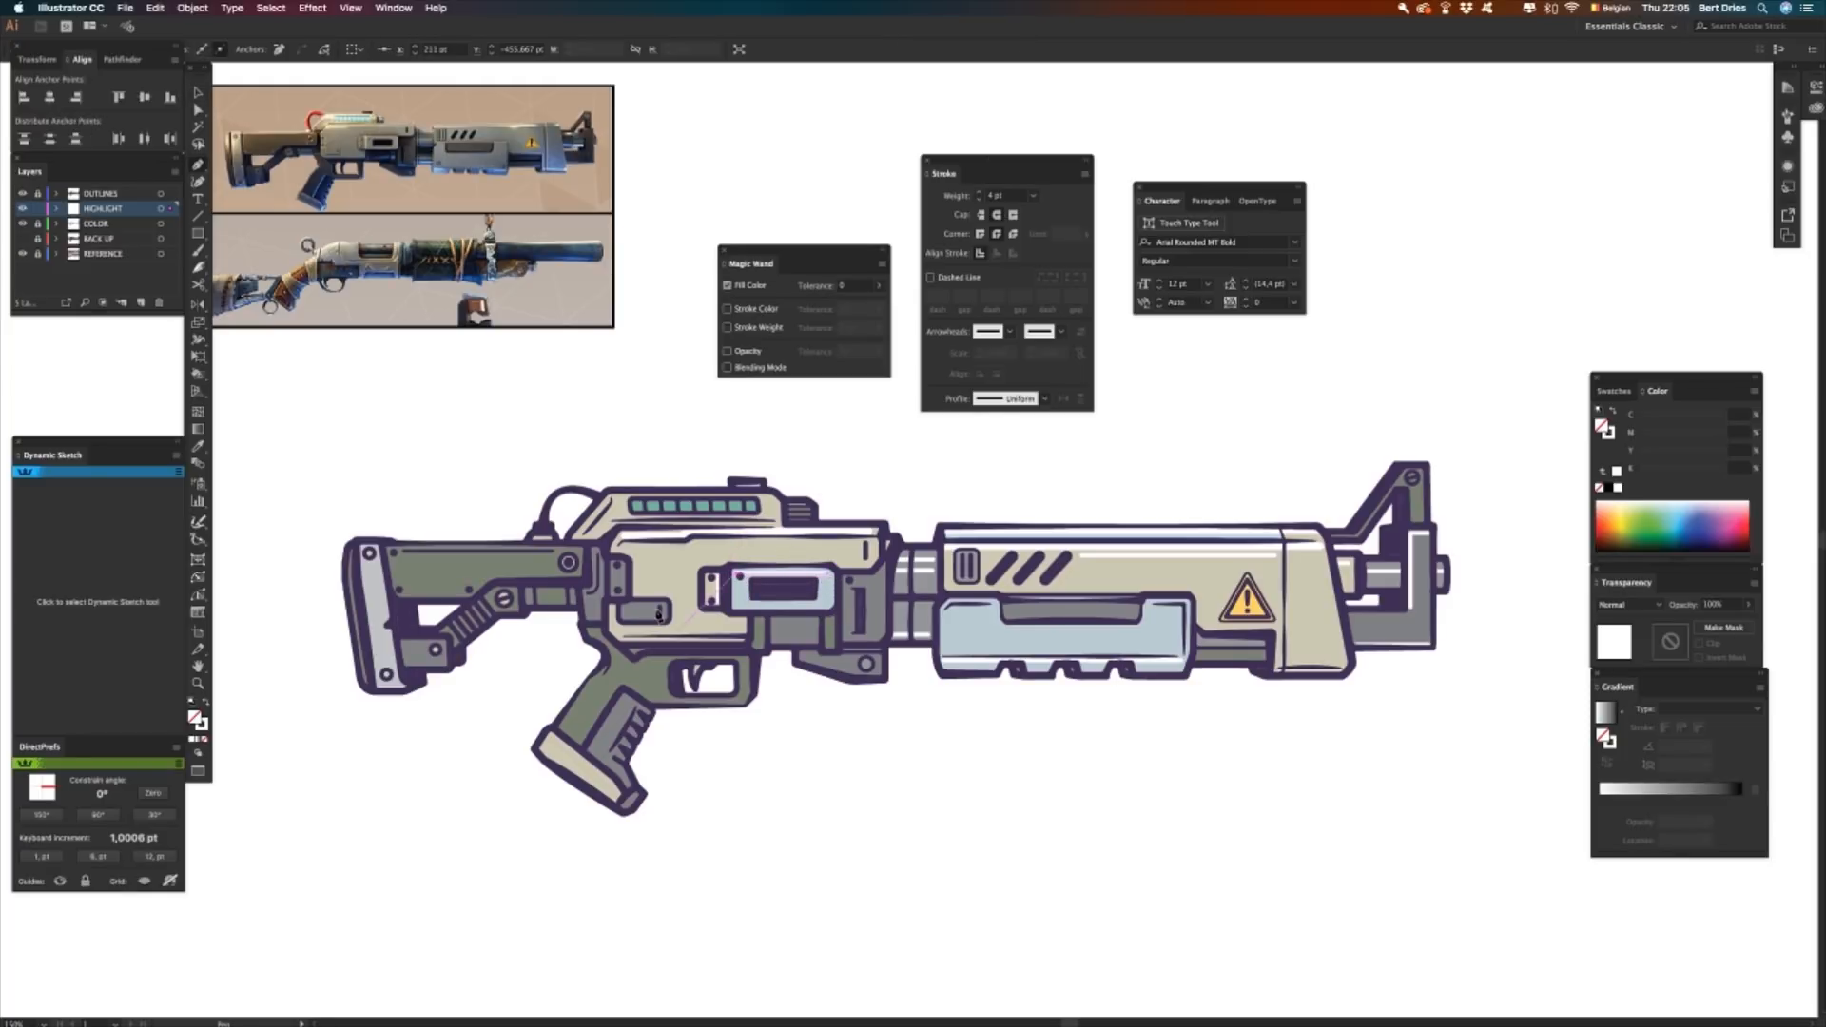
pyautogui.keyDown('super'); pyautogui.click(556, 506); pyautogui.keyUp('super')
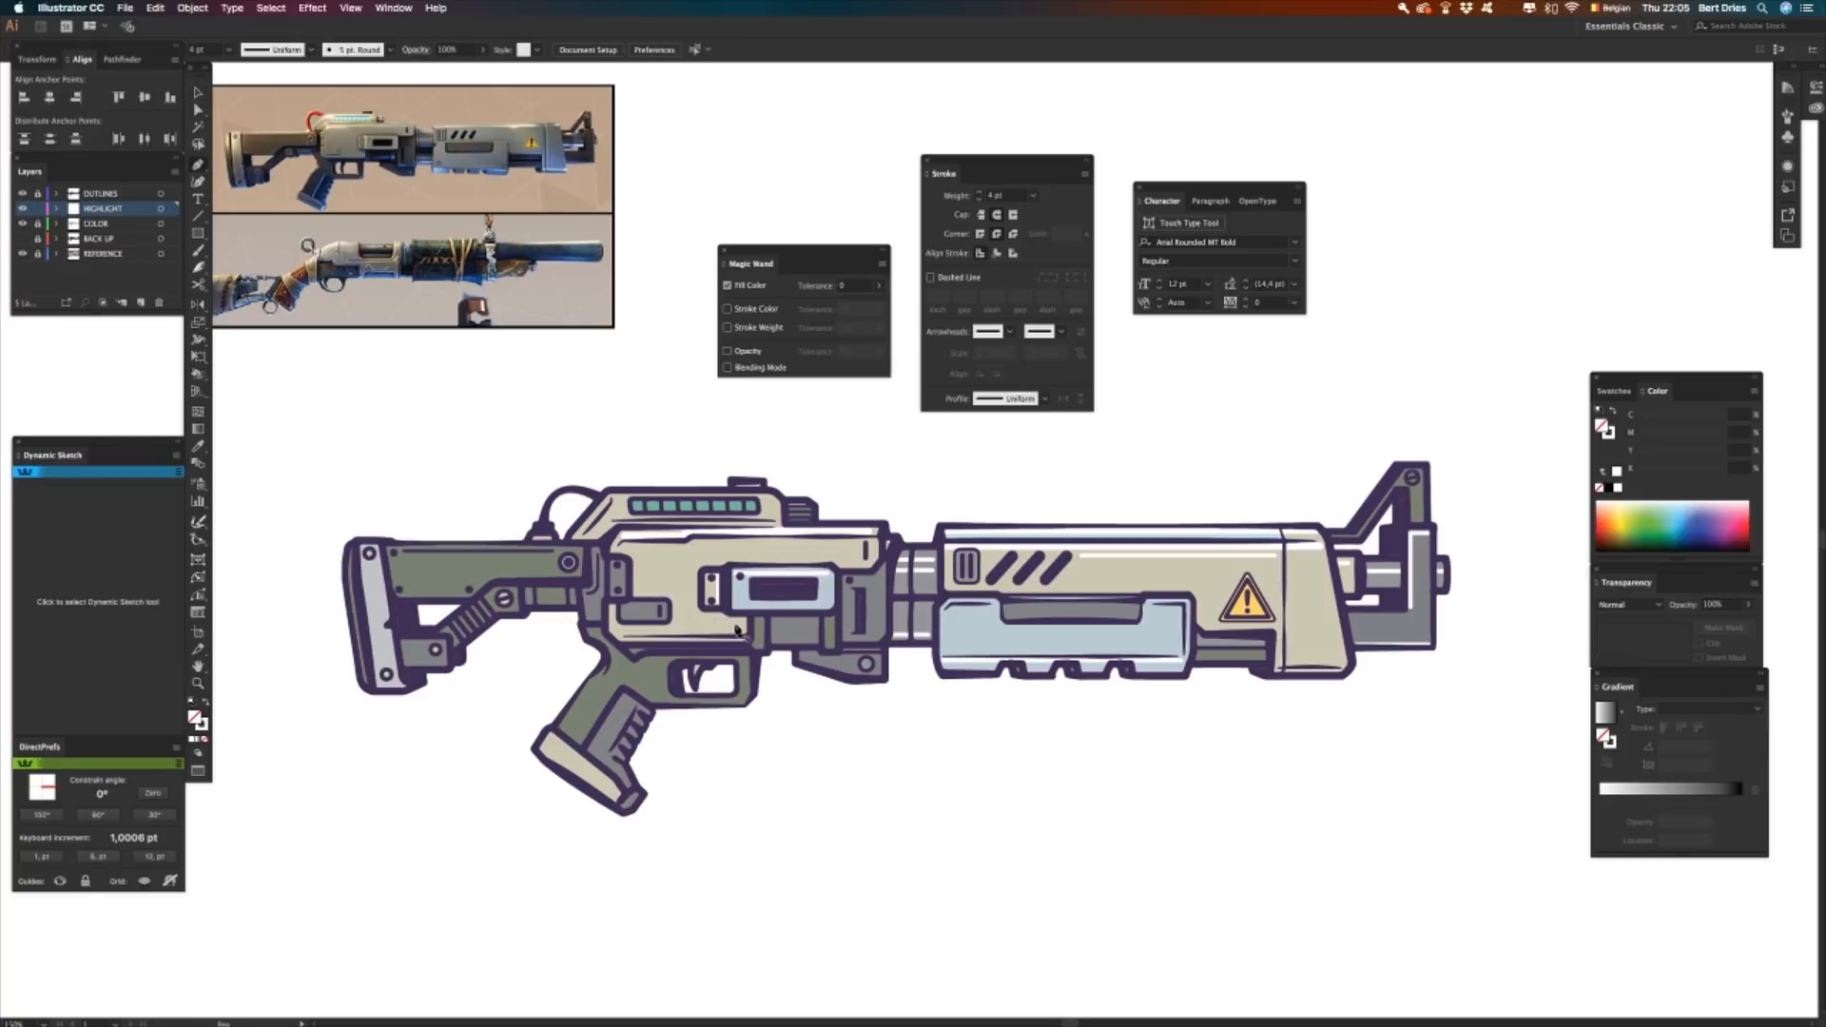
# - Draw a horizontal 4 pt white highlight along the receiver body's lower edge, above the grip and trigger
pyautogui.click(743, 628)
pyautogui.click(620, 629)
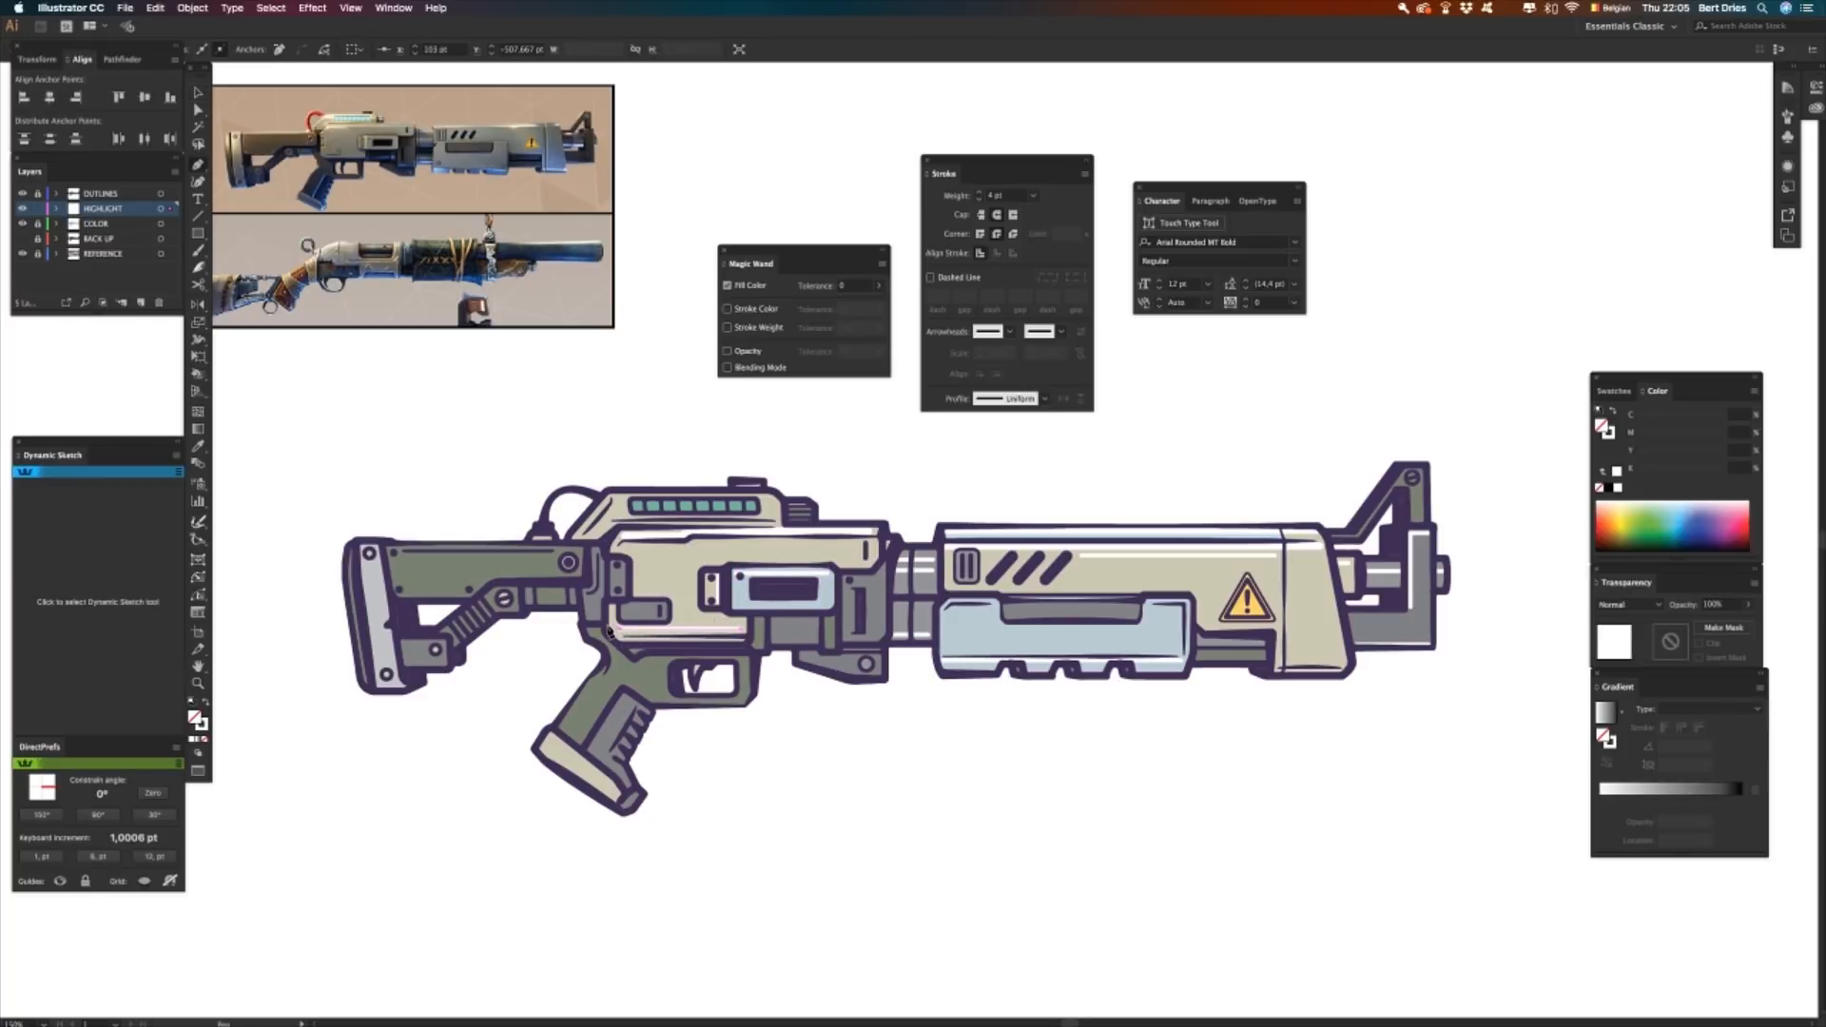
pyautogui.keyDown('super'); pyautogui.click(822, 714); pyautogui.keyUp('super')
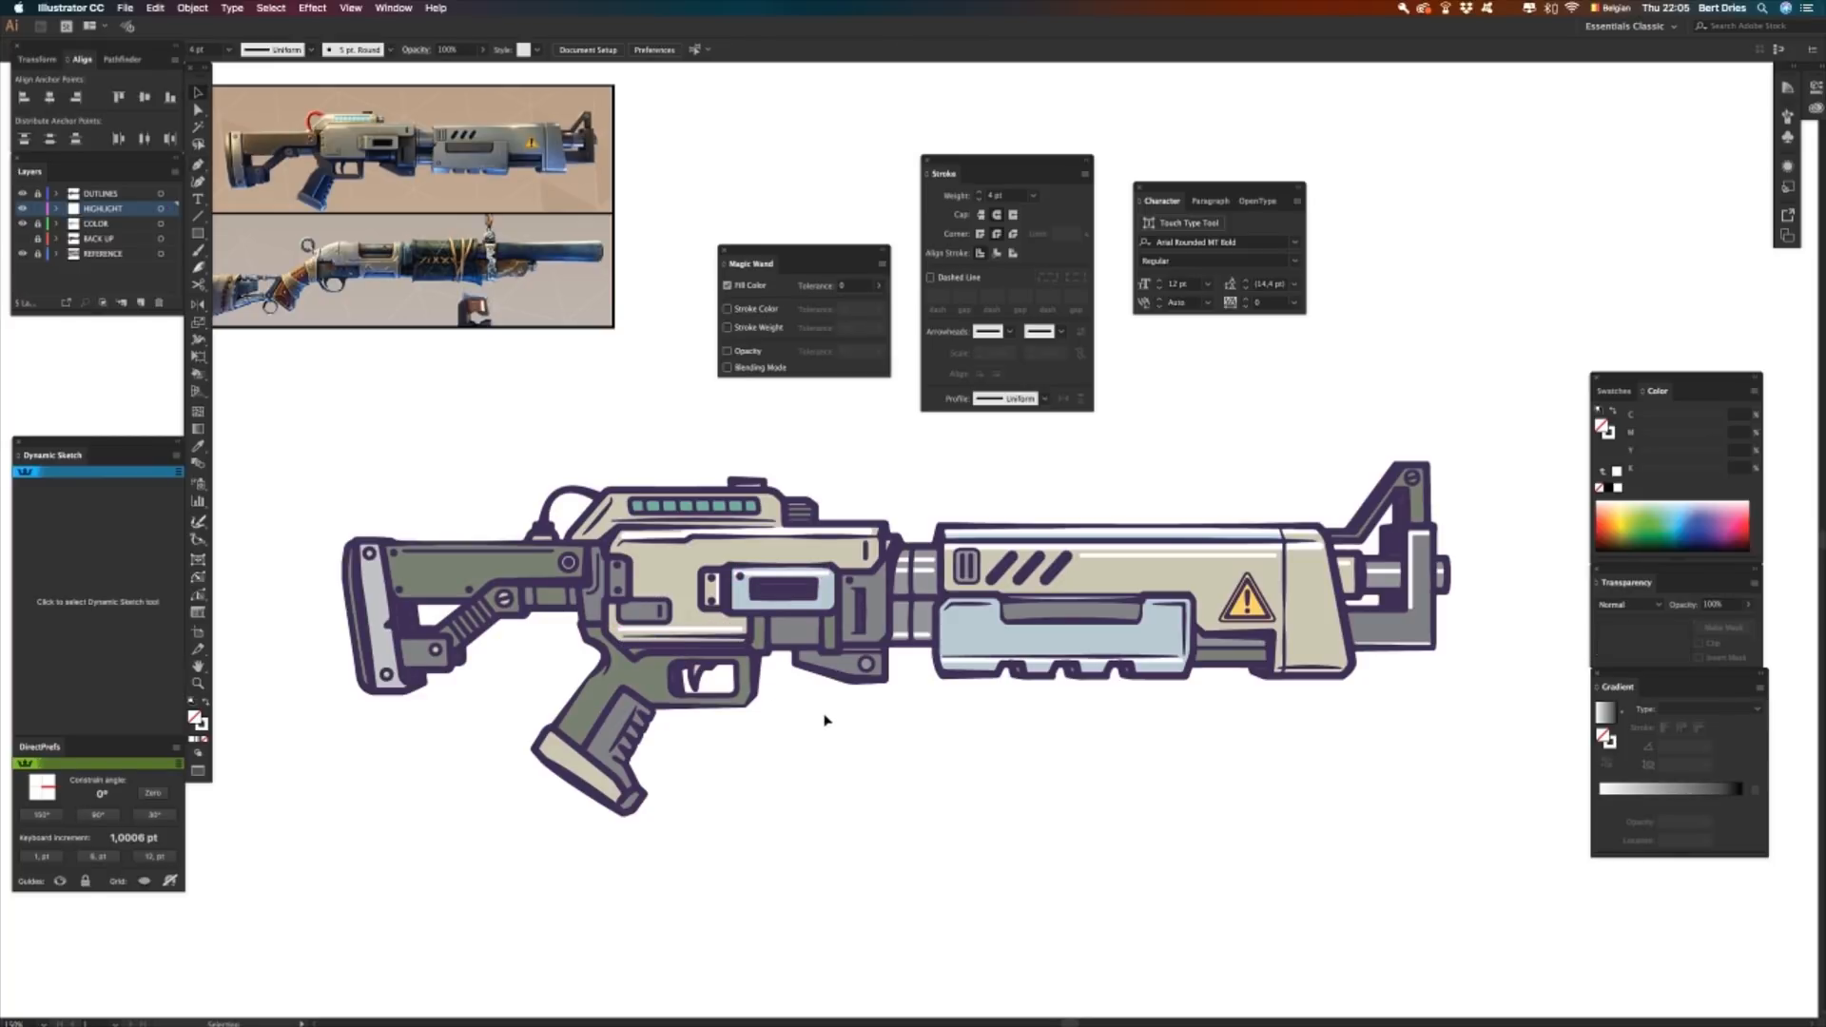
pyautogui.press('p')
# - Draw a long horizontal 4 pt white highlight along the upper edge of the green stock and deselect it
pyautogui.click(571, 551)
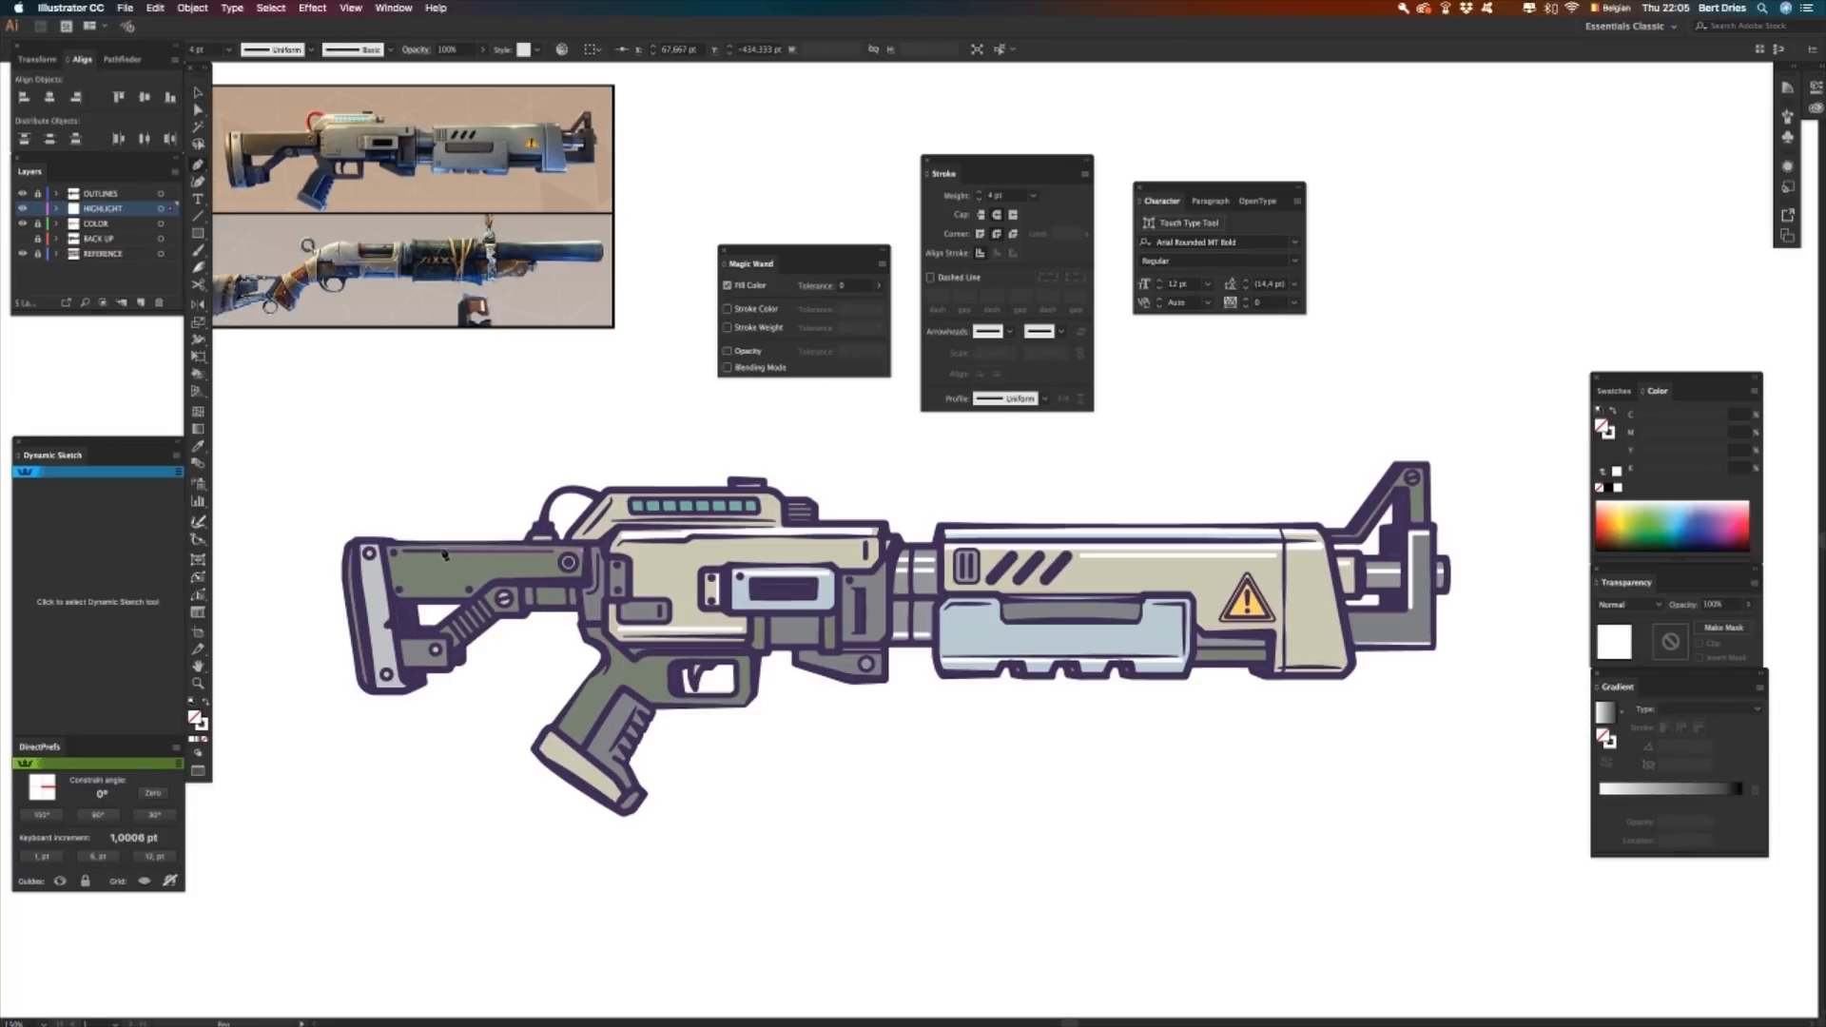
pyautogui.click(393, 551)
pyautogui.press('v')
pyautogui.click(440, 505)
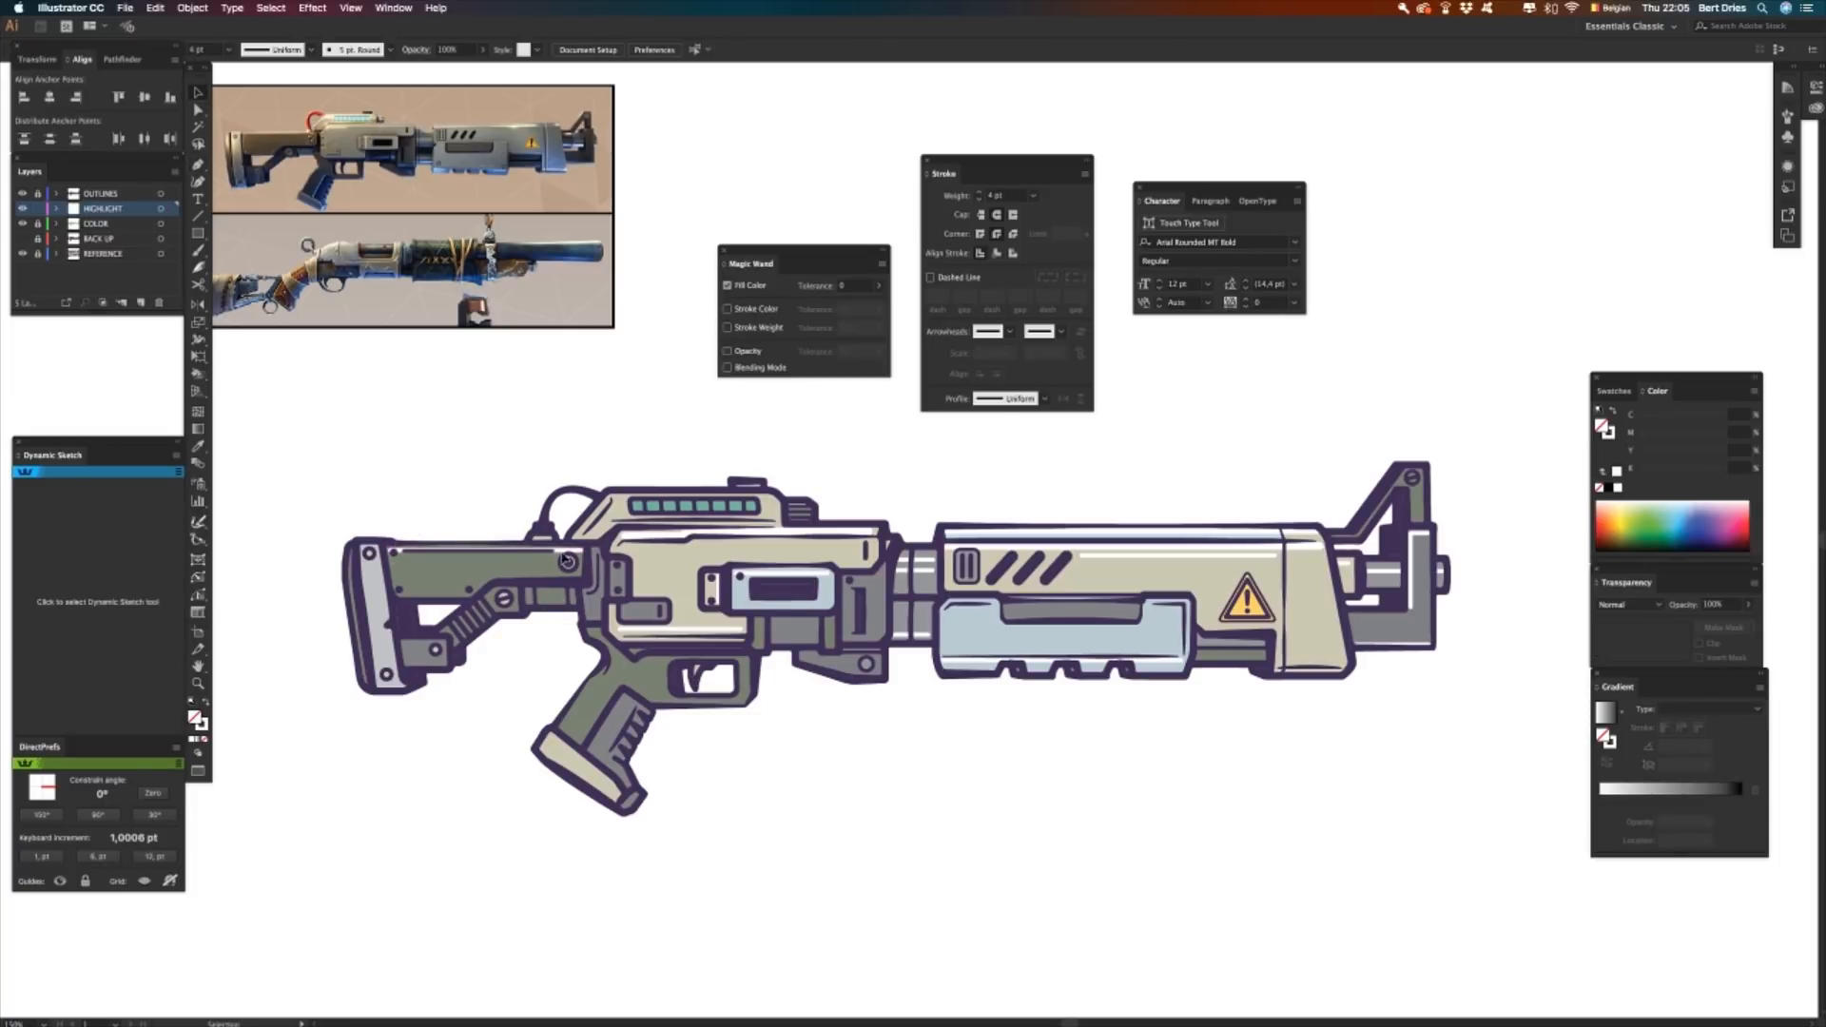
pyautogui.click(572, 553)
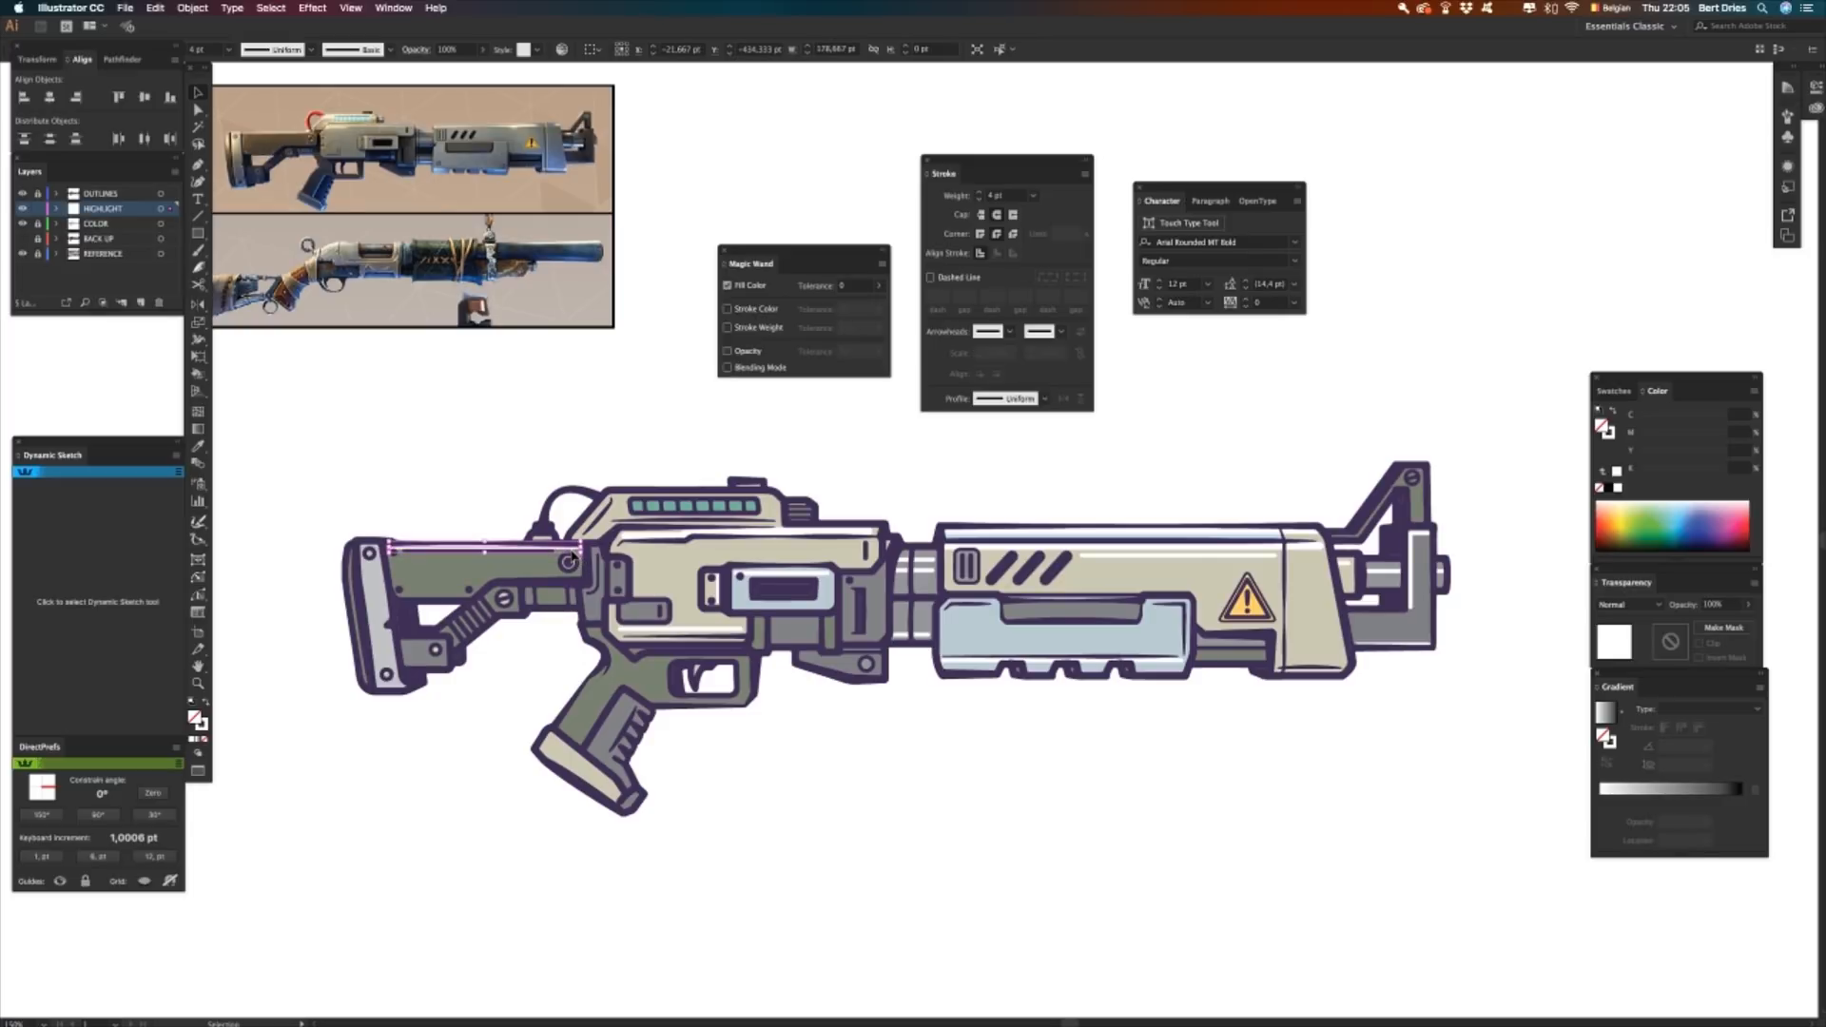
pyautogui.click(345, 492)
# - Draw a 4 pt white highlight down the length of the stock's butt plate
pyautogui.press('p')
pyautogui.click(367, 552)
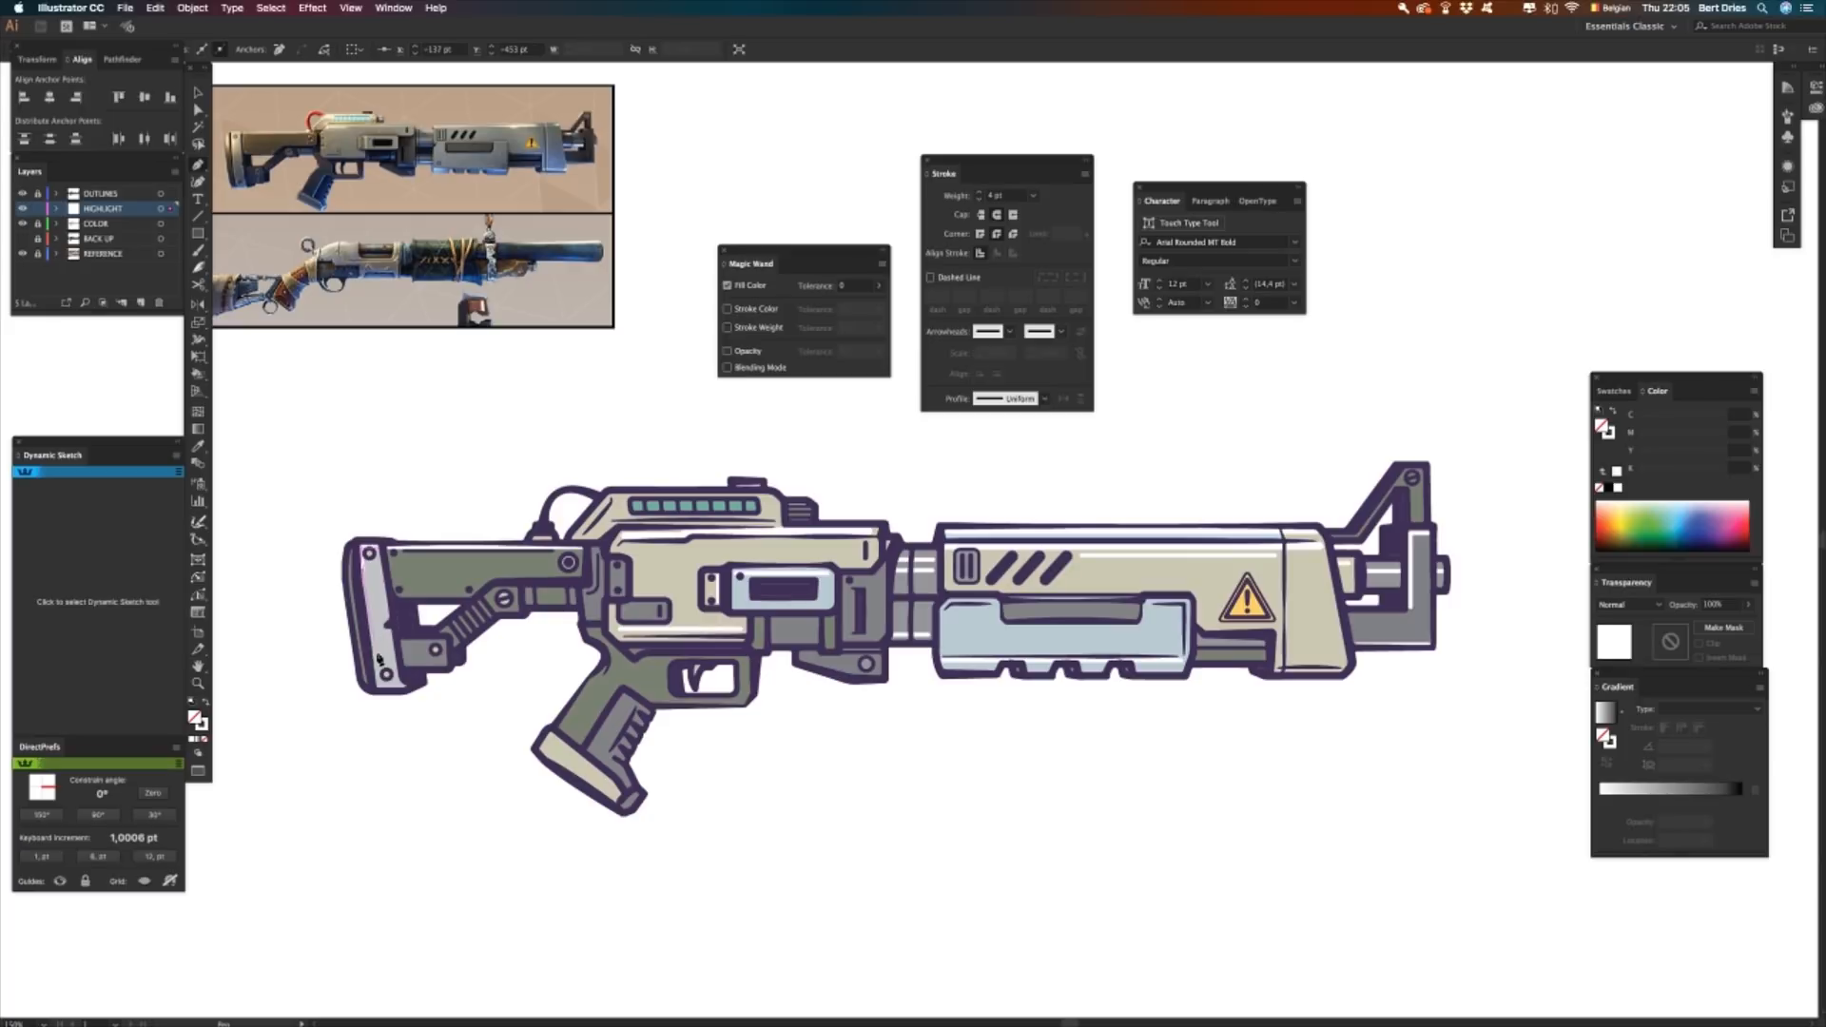
pyautogui.click(379, 688)
pyautogui.click(414, 748)
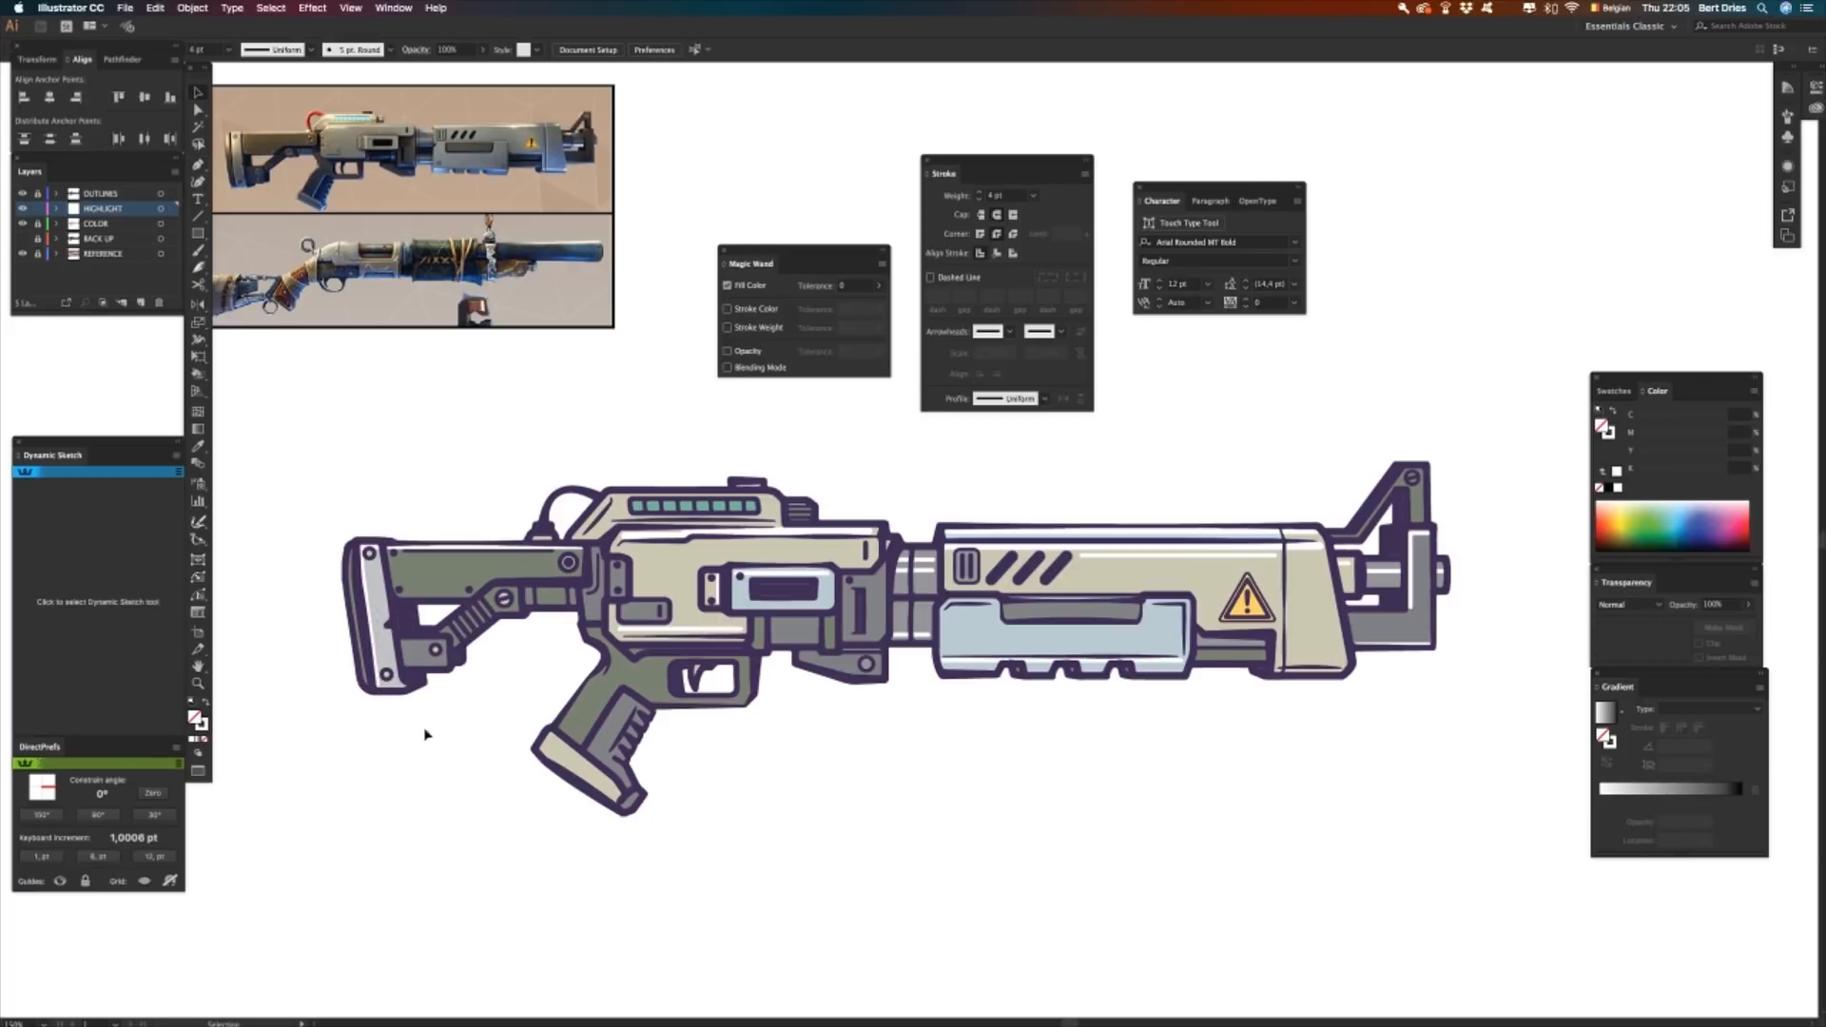
# - Draw a diagonal 4 pt white highlight across the beige base of the pistol grip, ending with a short stroke at its tip
pyautogui.press('p')
pyautogui.click(551, 738)
pyautogui.click(610, 785)
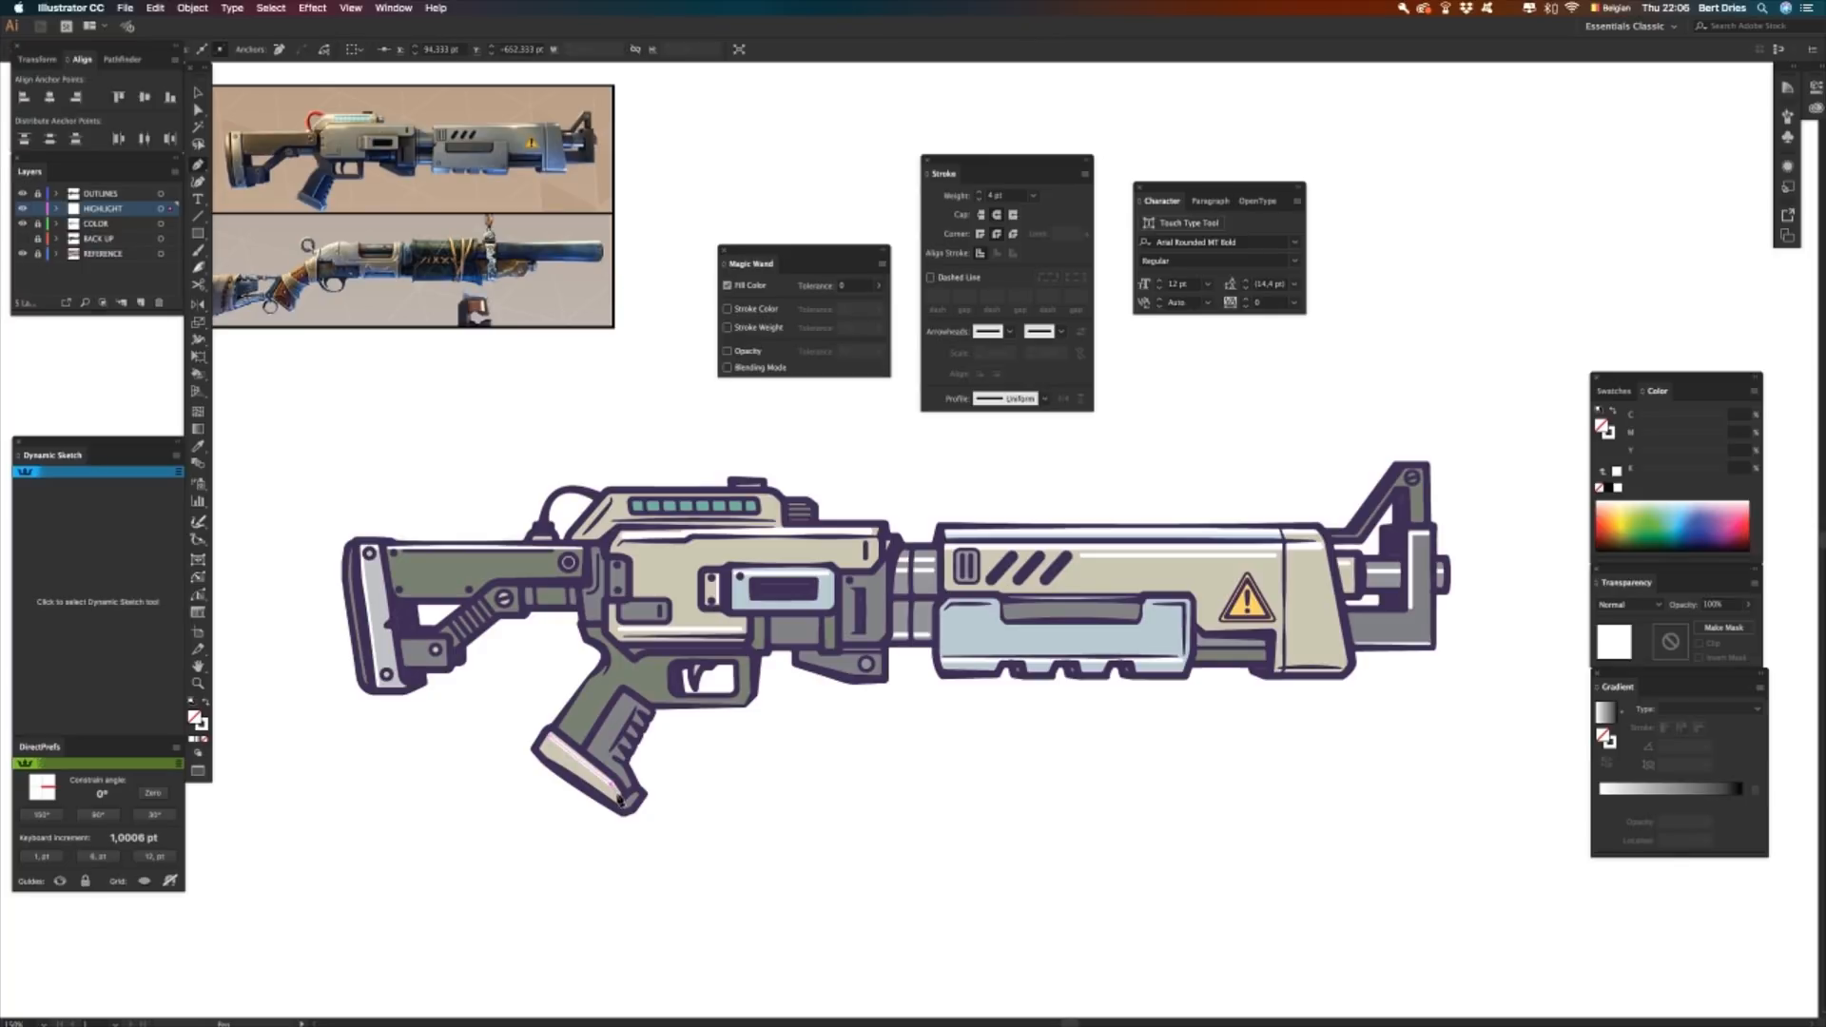
pyautogui.click(620, 796)
pyautogui.press('v')
pyautogui.click(739, 846)
pyautogui.press('p')
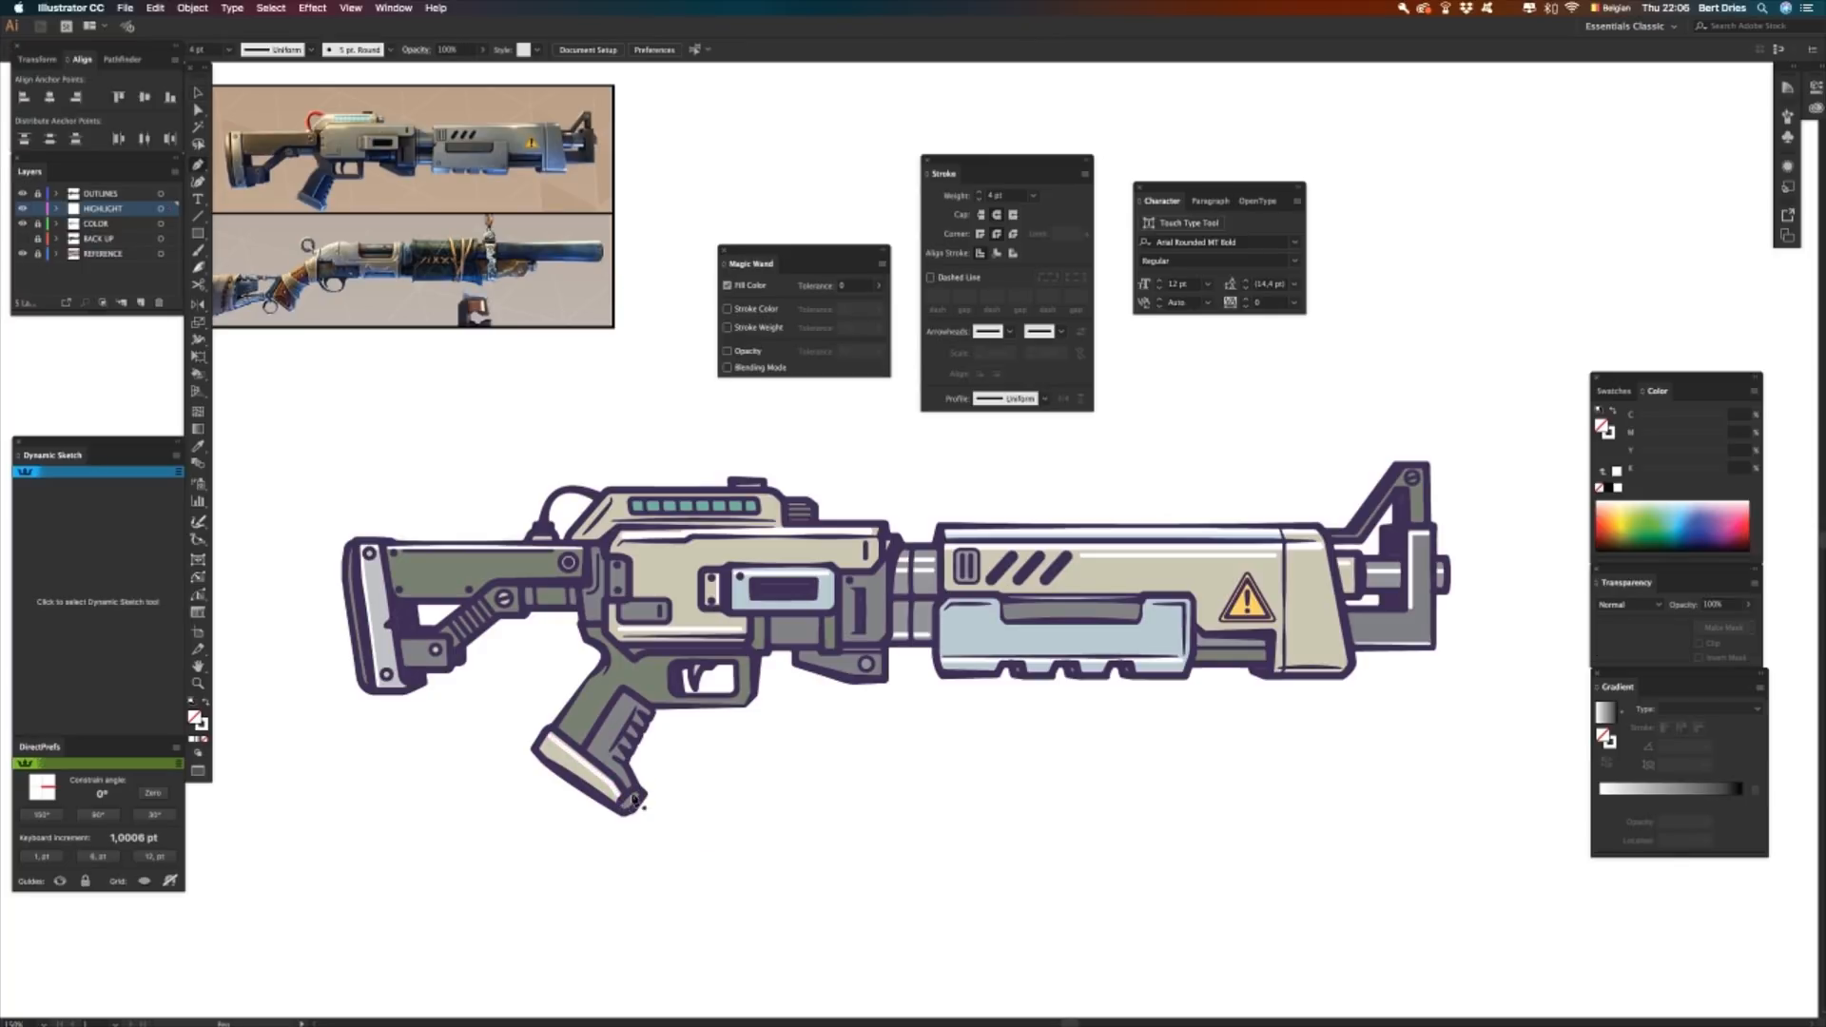
# - Draw 4 pt white highlights along the pistol grip's green side and its ribbed edge
pyautogui.click(584, 750)
pyautogui.click(614, 687)
pyautogui.click(651, 716)
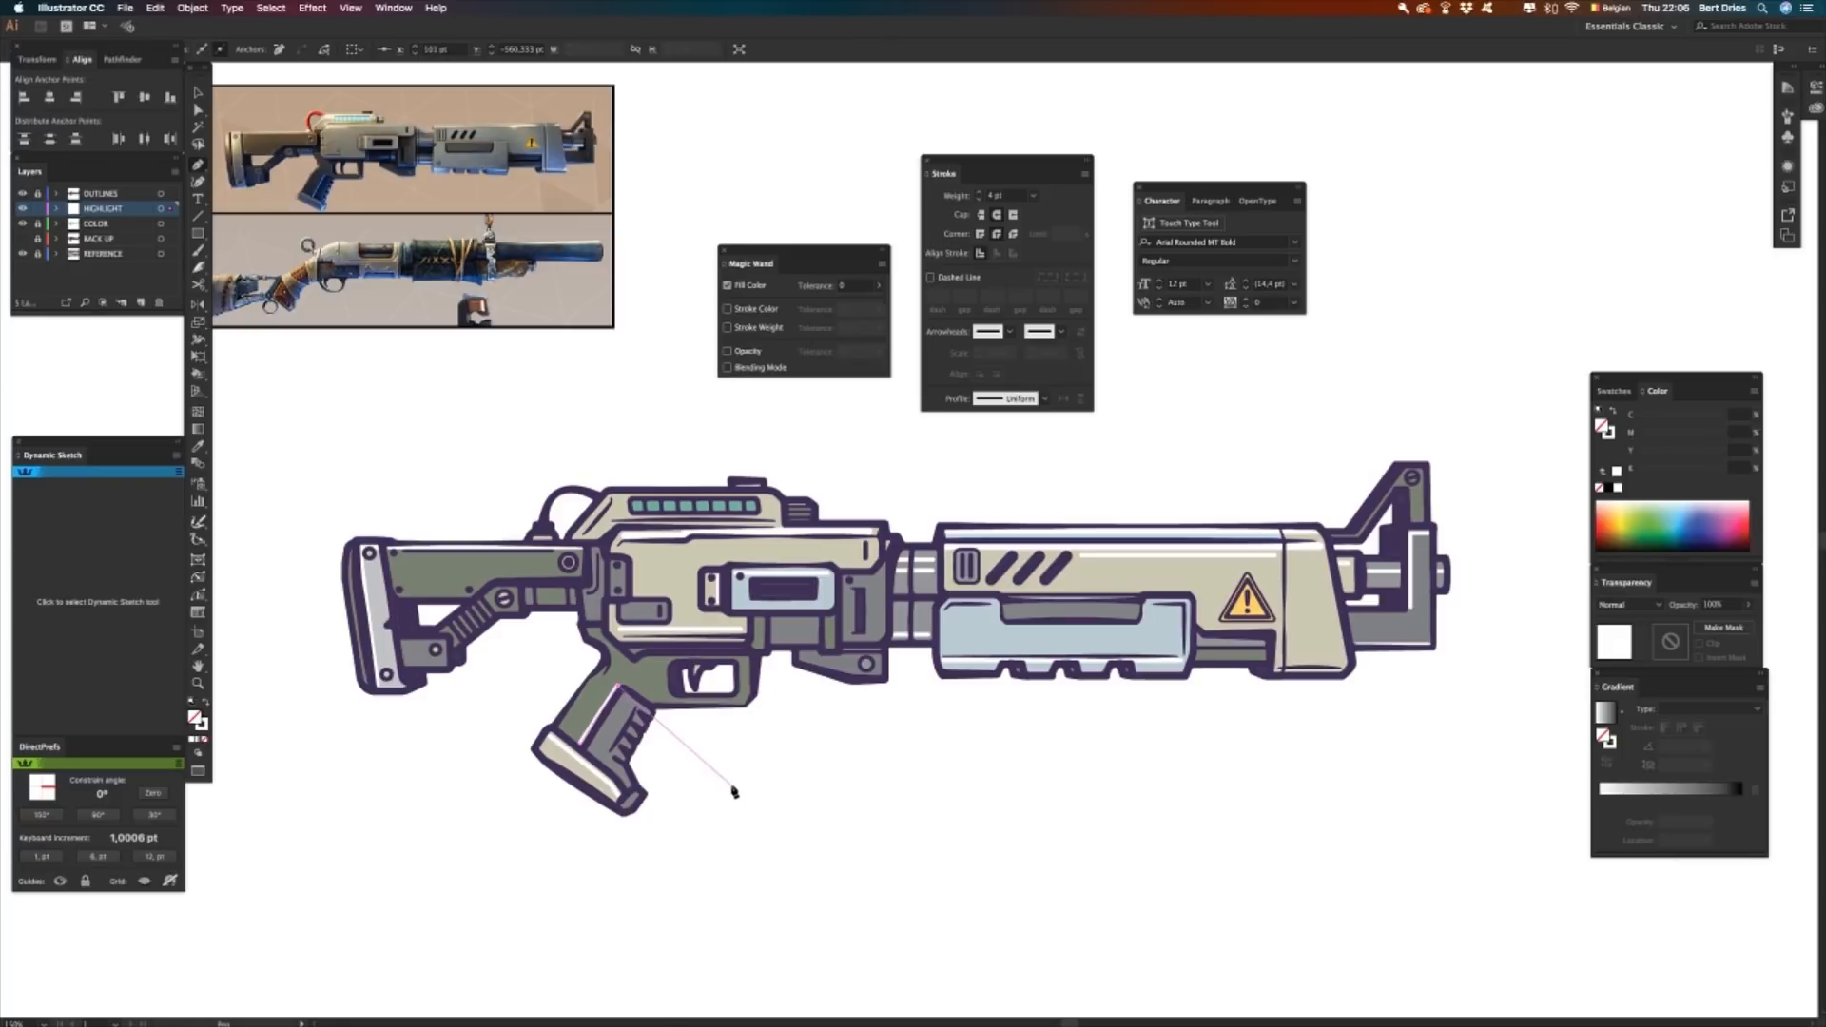
pyautogui.press('Escape')
pyautogui.press('v')
pyautogui.click(795, 816)
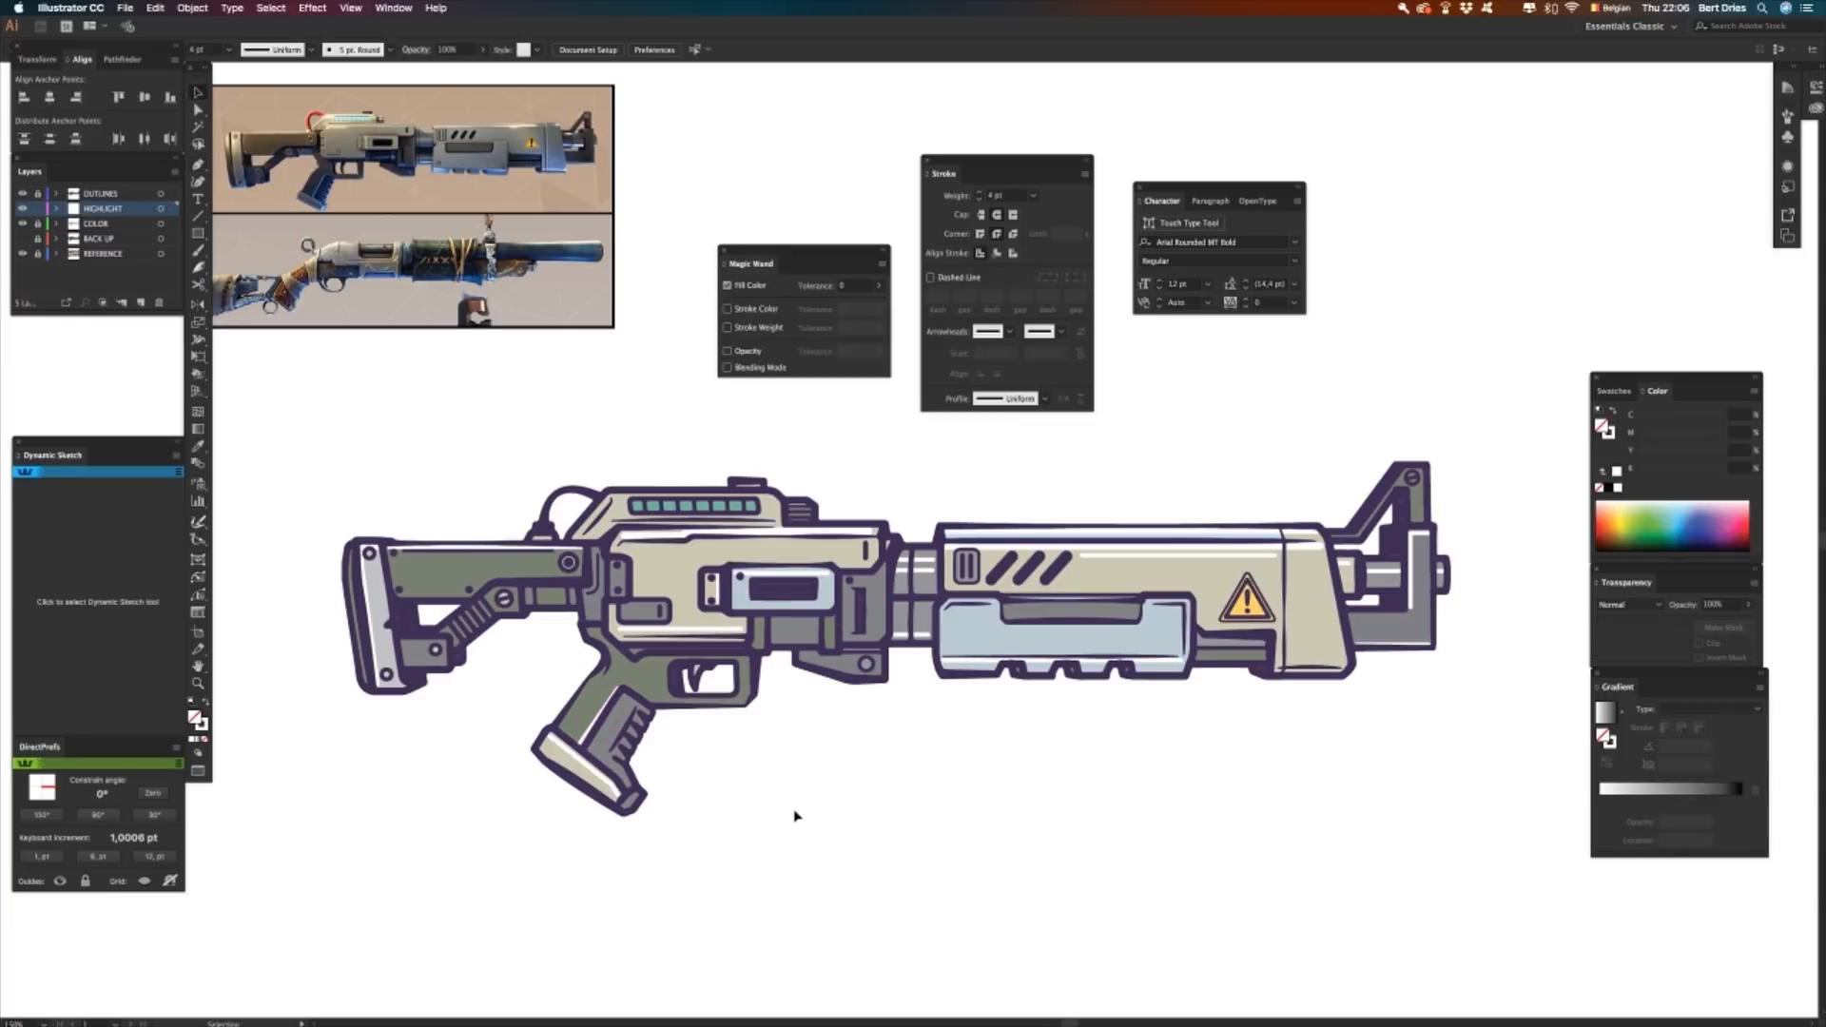
# - Draw short 4 pt white highlights on the grey bracket under the receiver and the top housing's sloped rear edge
pyautogui.press('p')
pyautogui.click(814, 636)
pyautogui.press('v')
pyautogui.click(865, 766)
pyautogui.click(614, 507)
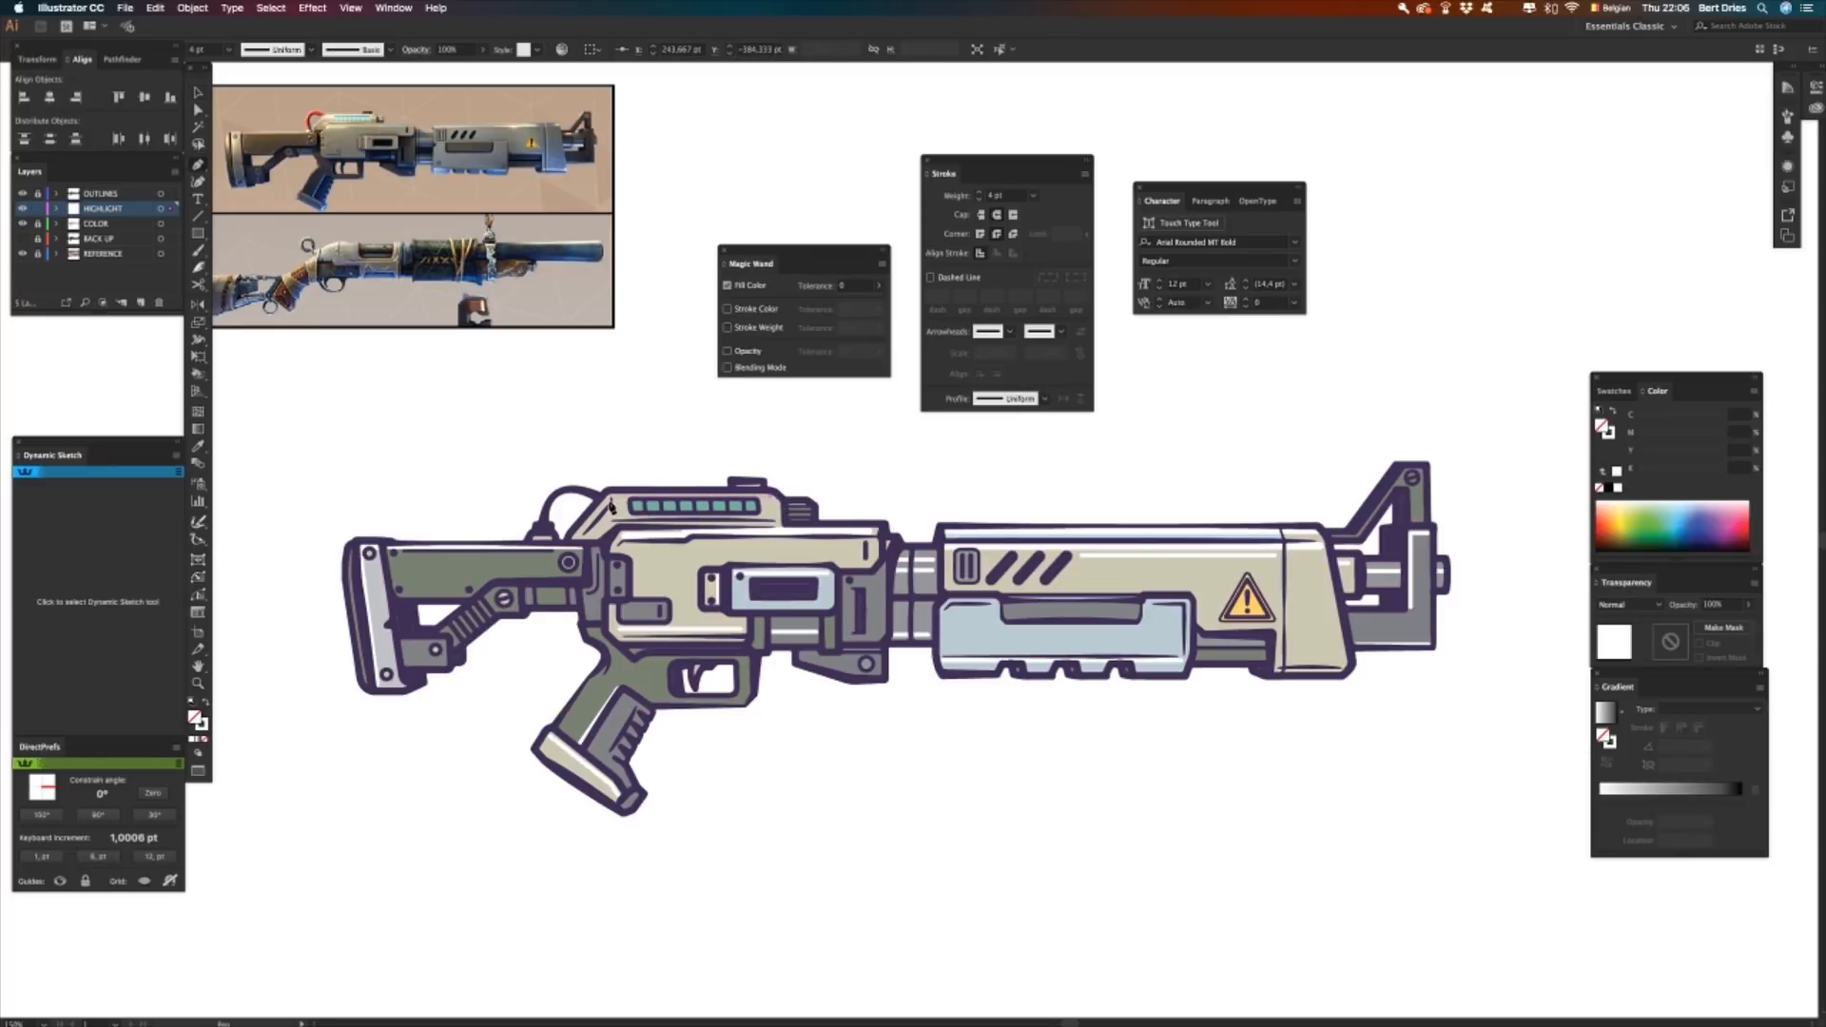
pyautogui.press('a')
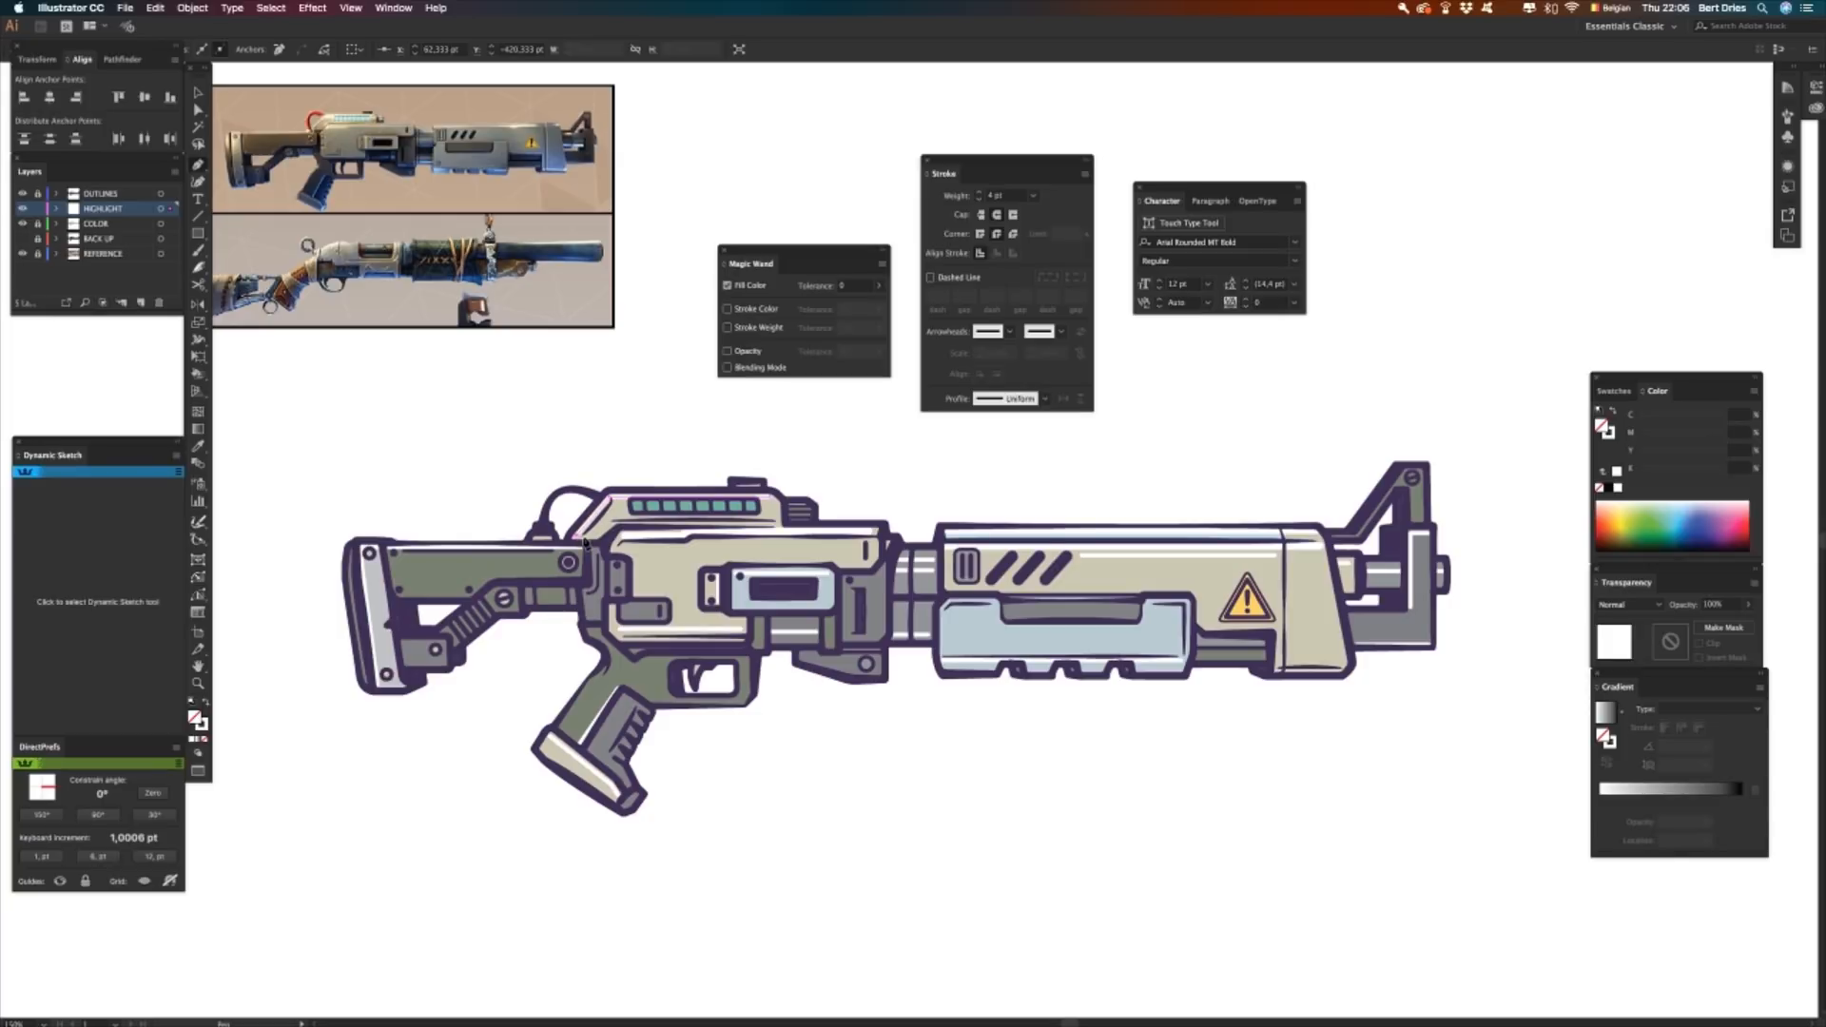
pyautogui.click(497, 507)
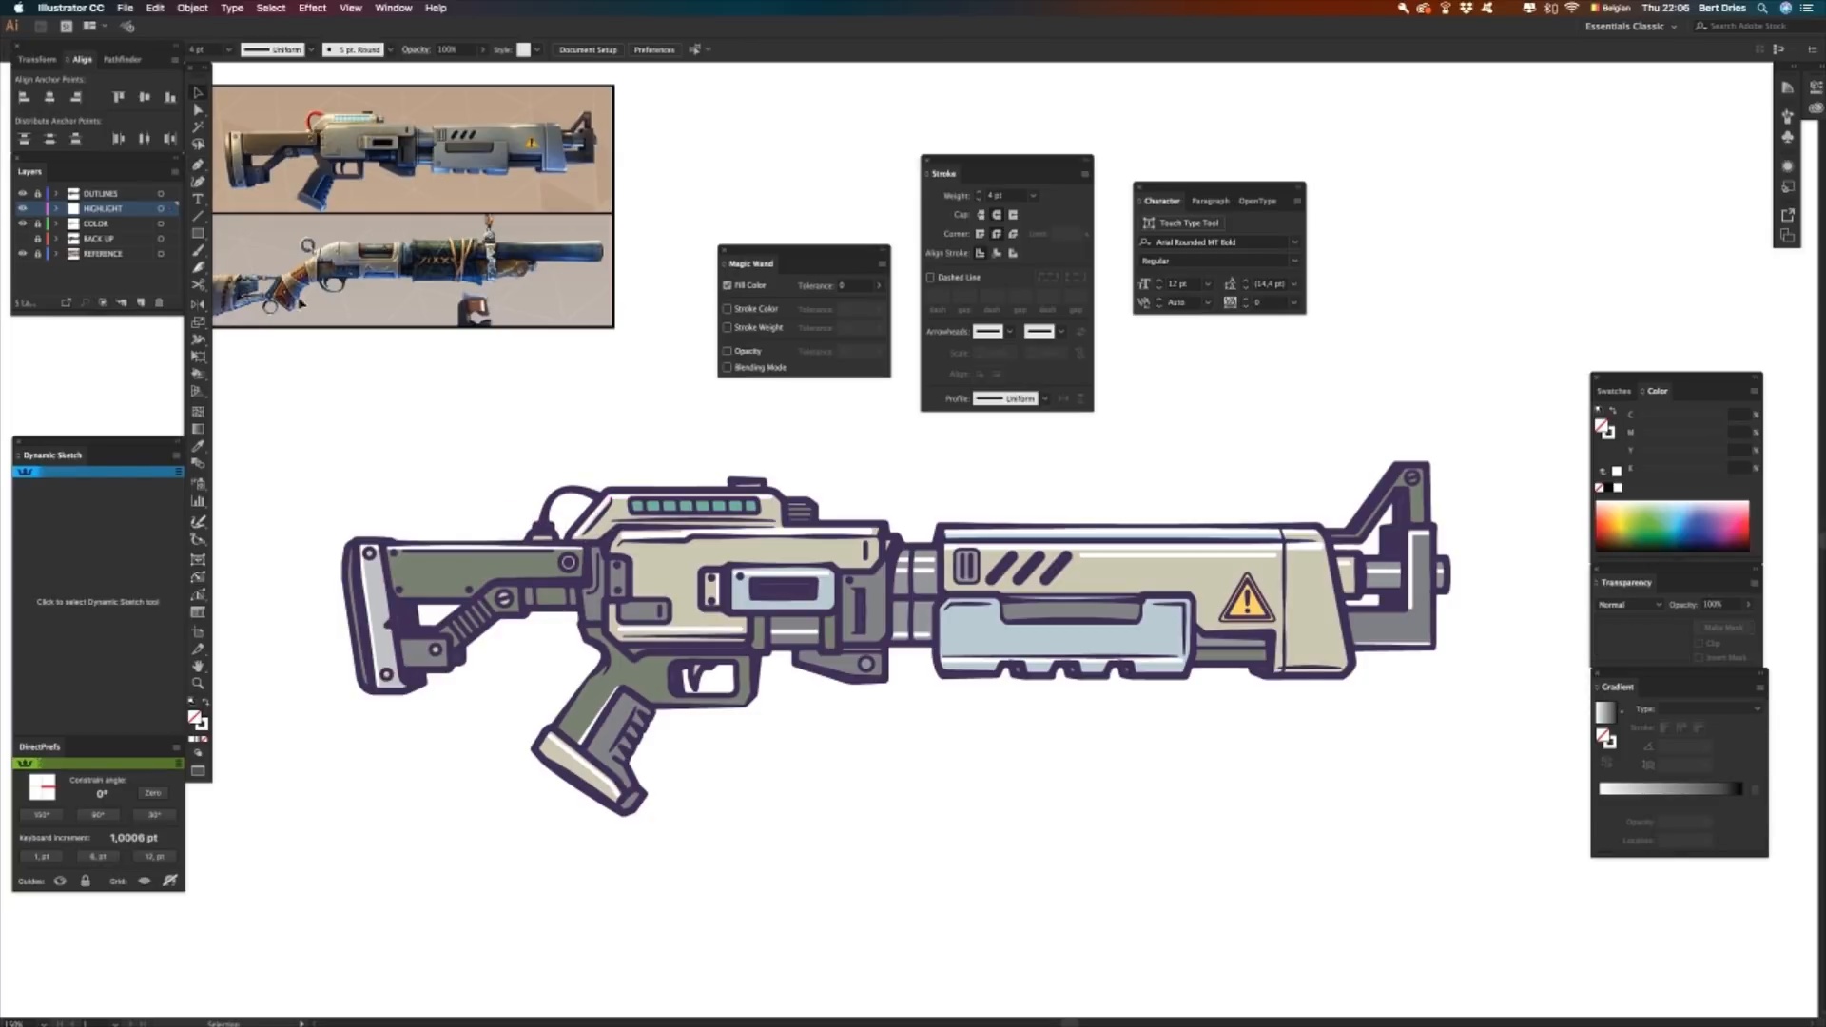
# - Set the stroke colour to 40% cyan and draw a light blue line beneath the barrel housing's upper edge, extending to its front
pyautogui.click(1609, 436)
pyautogui.moveTo(1665, 419); pyautogui.dragTo(1680, 418)
pyautogui.press('p')
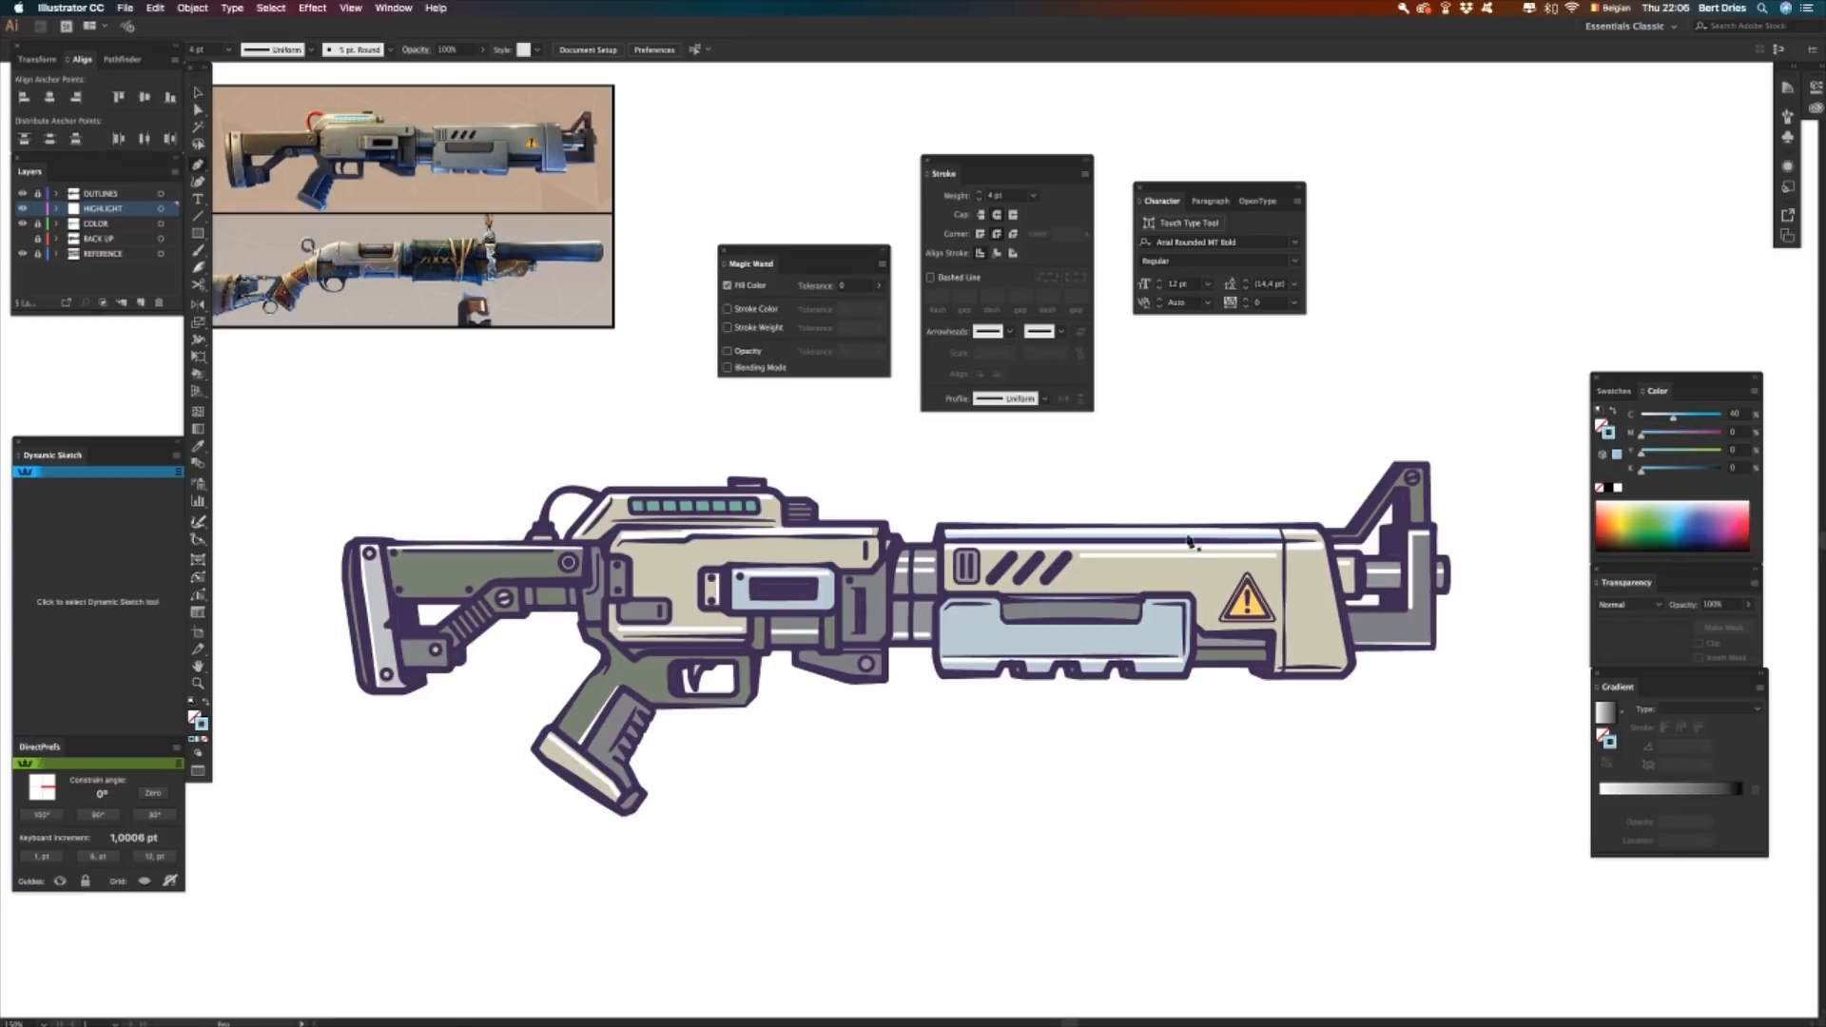
pyautogui.click(1076, 556)
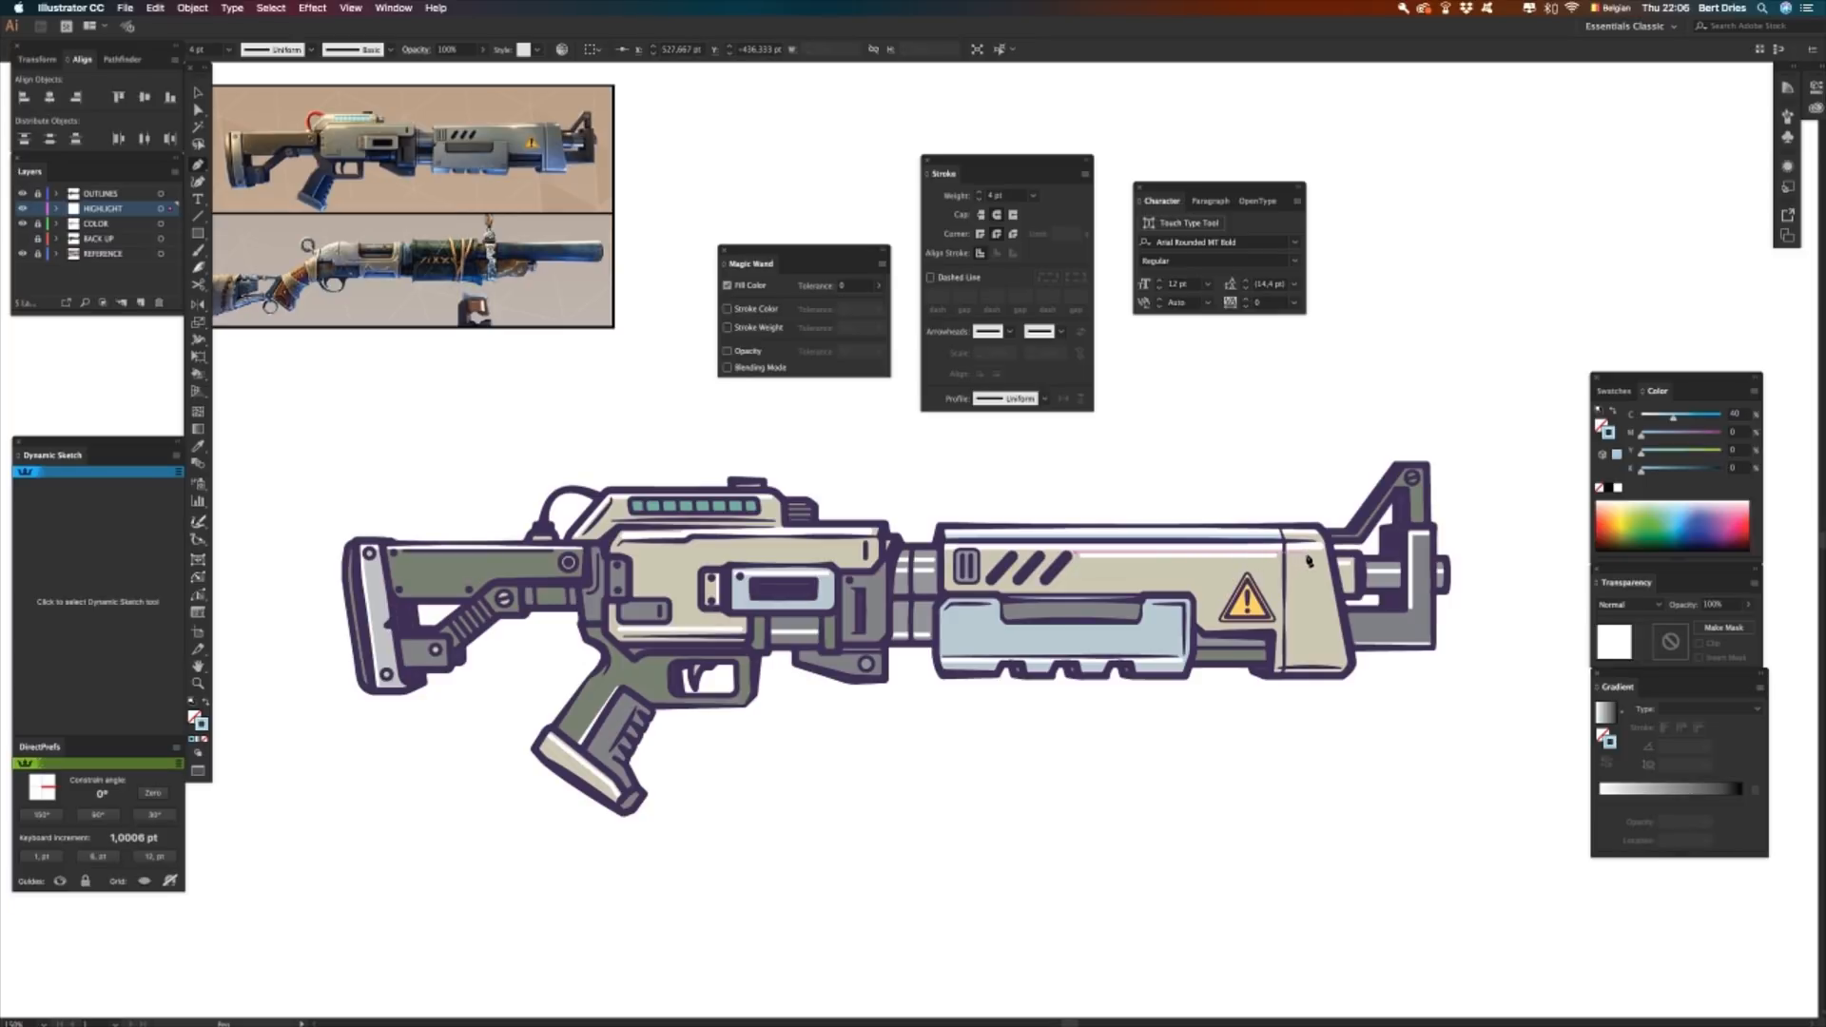
pyautogui.click(1324, 553)
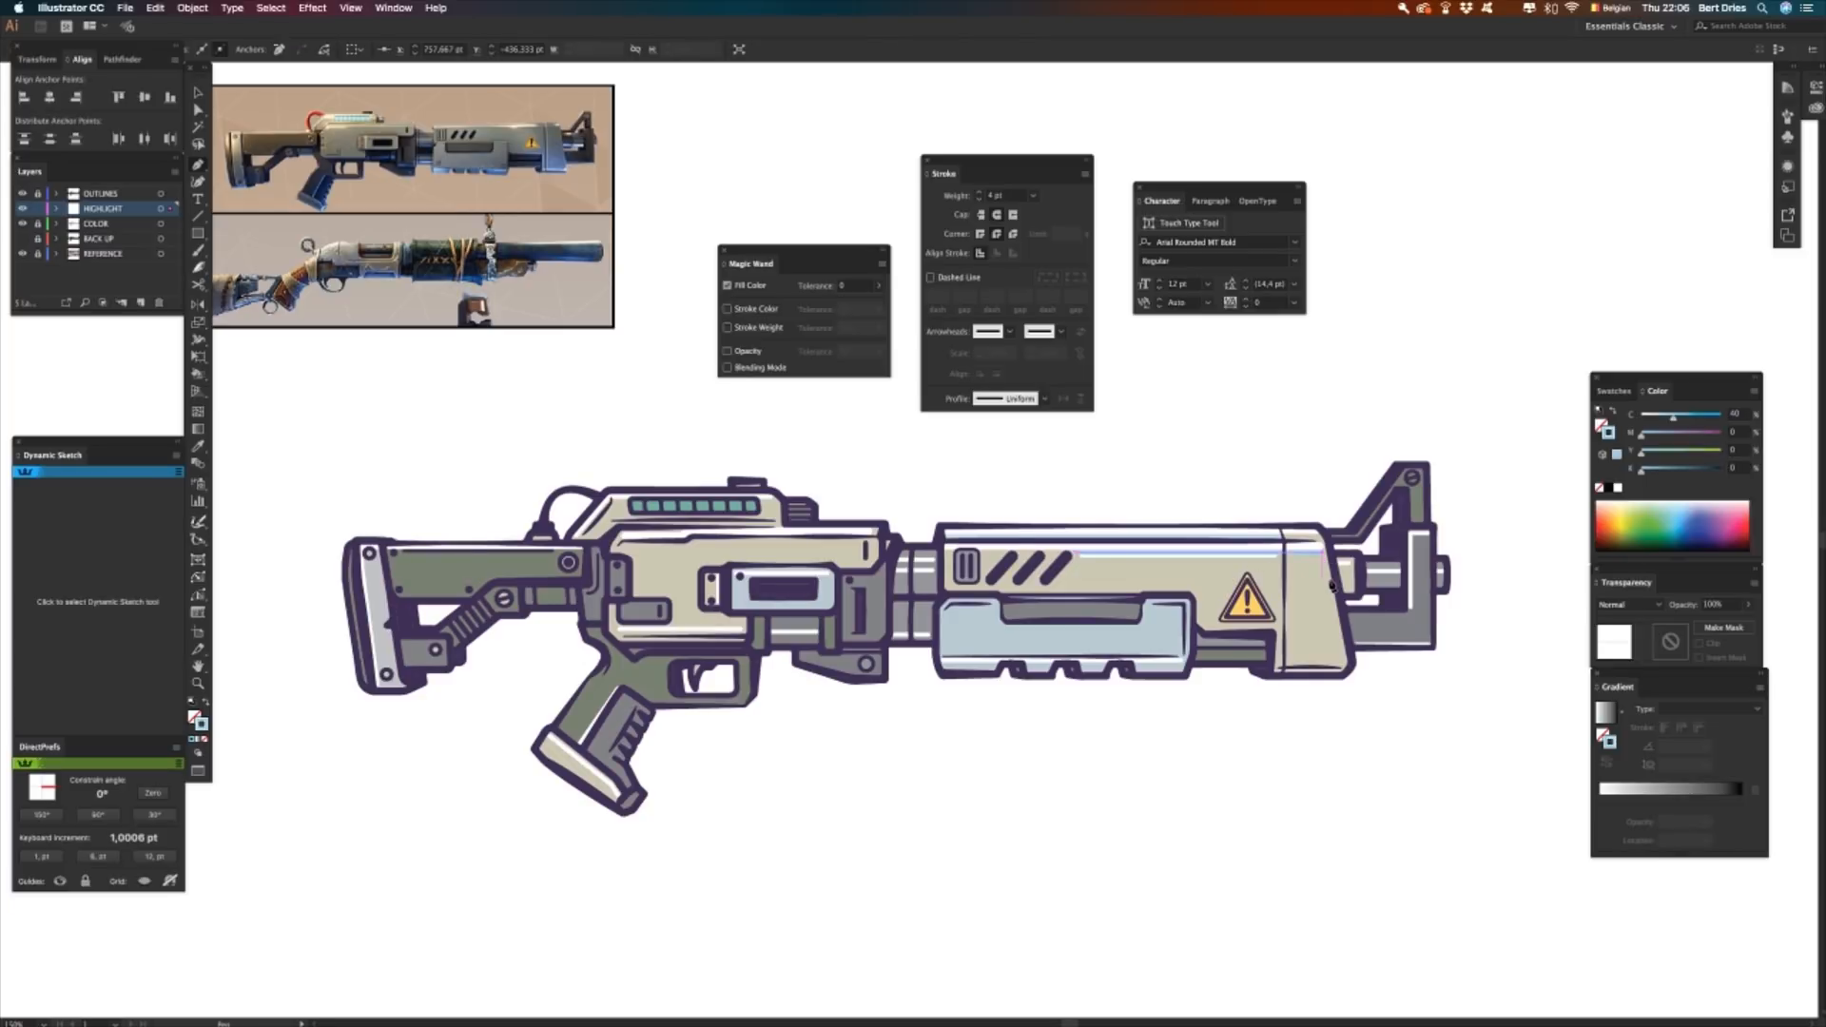
pyautogui.keyDown('super'); pyautogui.click(1244, 480); pyautogui.keyUp('super')
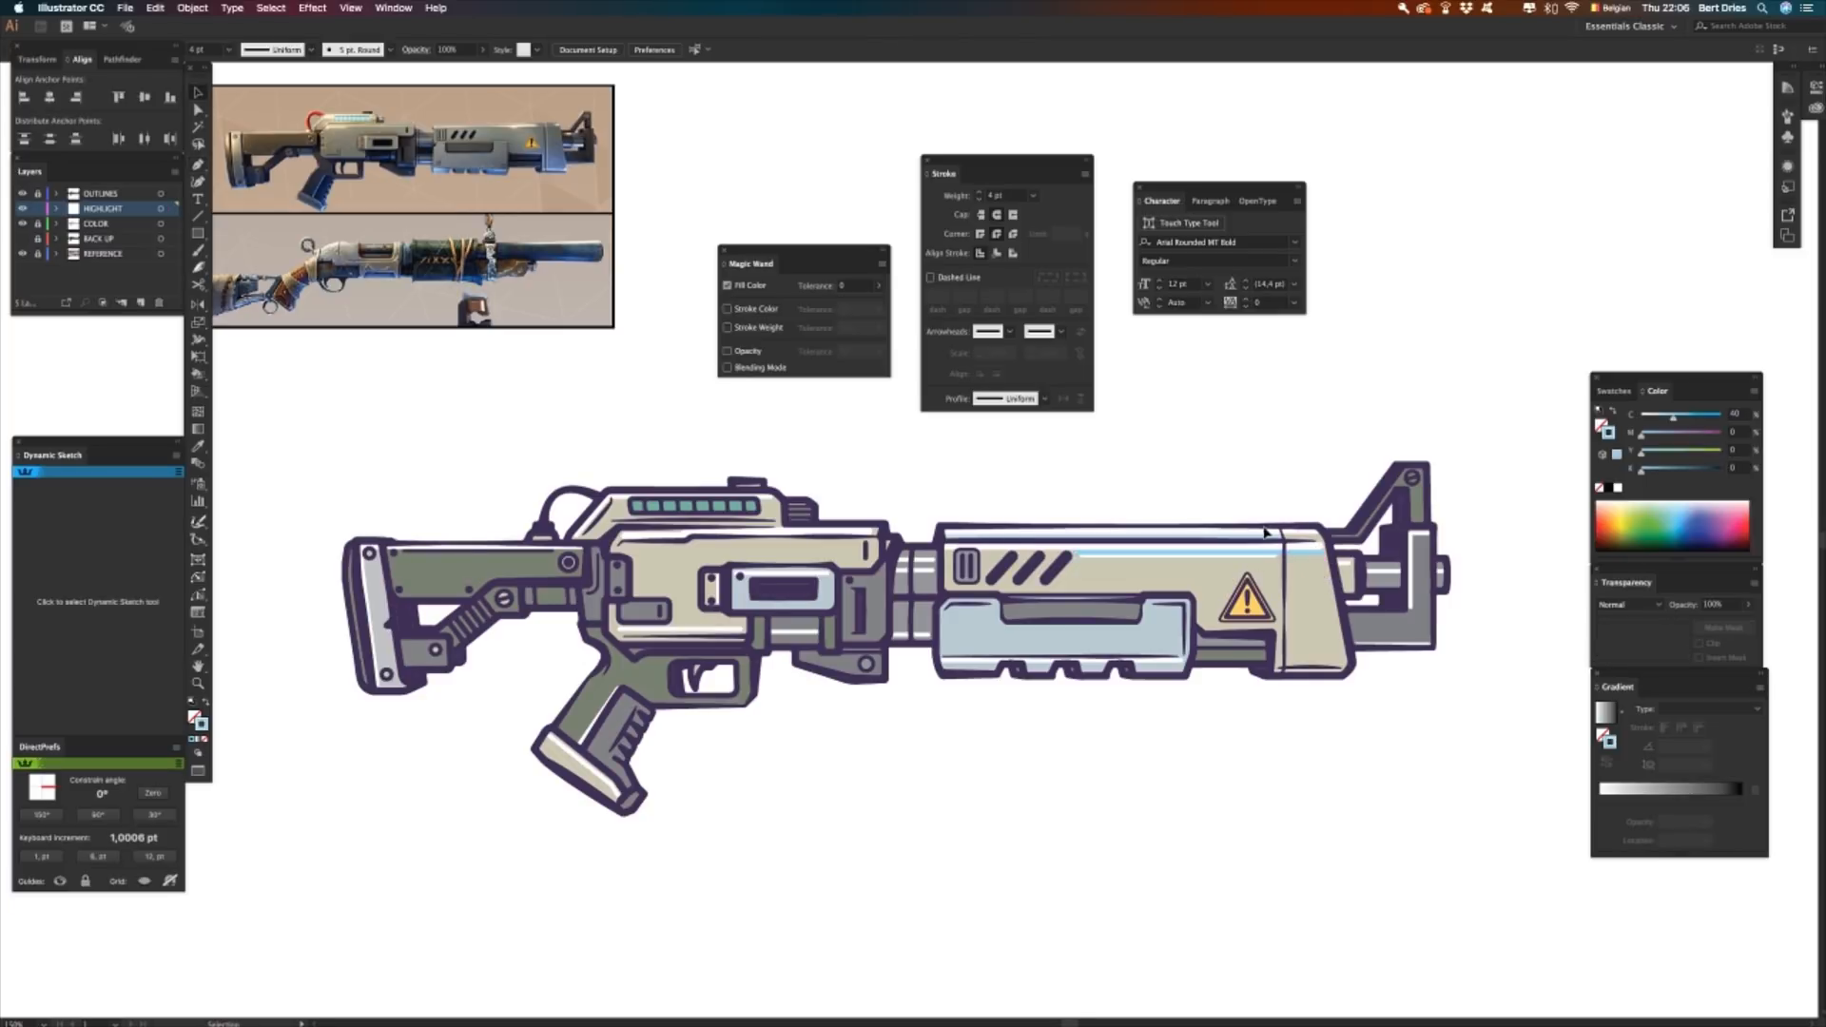
# - Draw a short horizontal line across the exposed barrel near the muzzle, with the outline's dark purple as stroke colour at 5 pt
pyautogui.click(1368, 576)
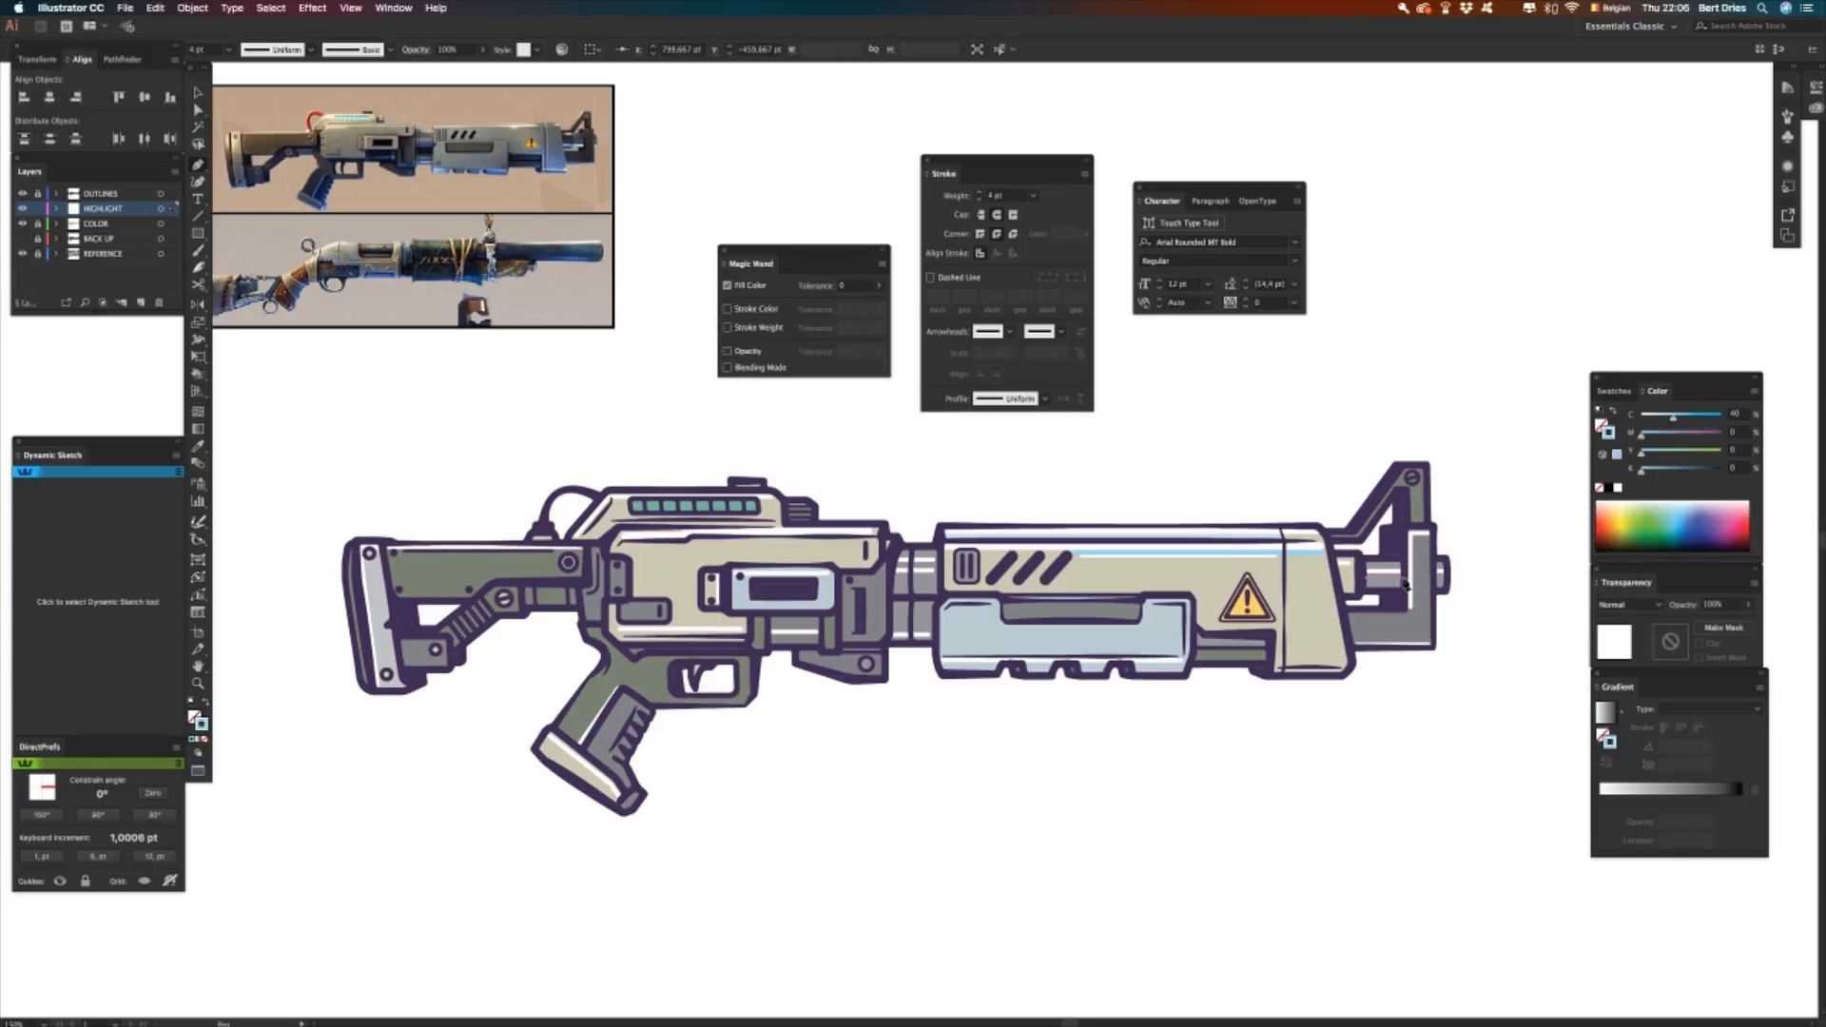
pyautogui.click(1401, 577)
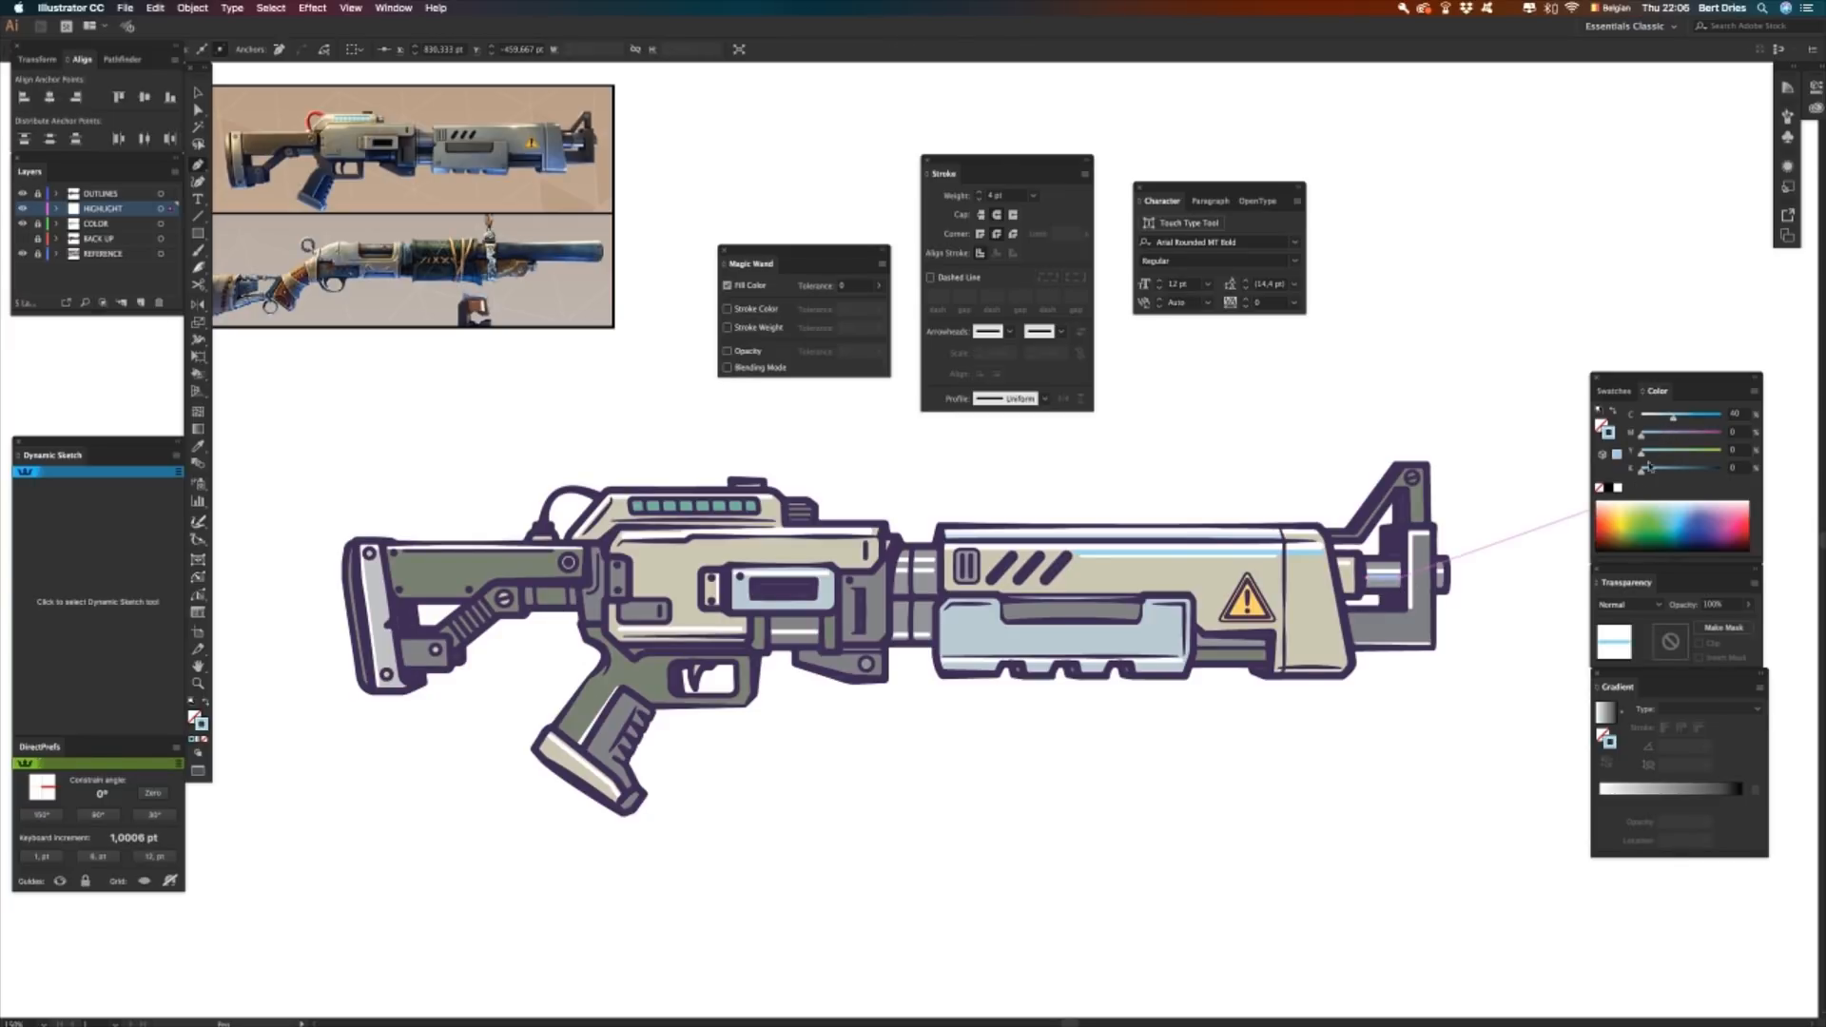
pyautogui.press('i')
pyautogui.click(1389, 539)
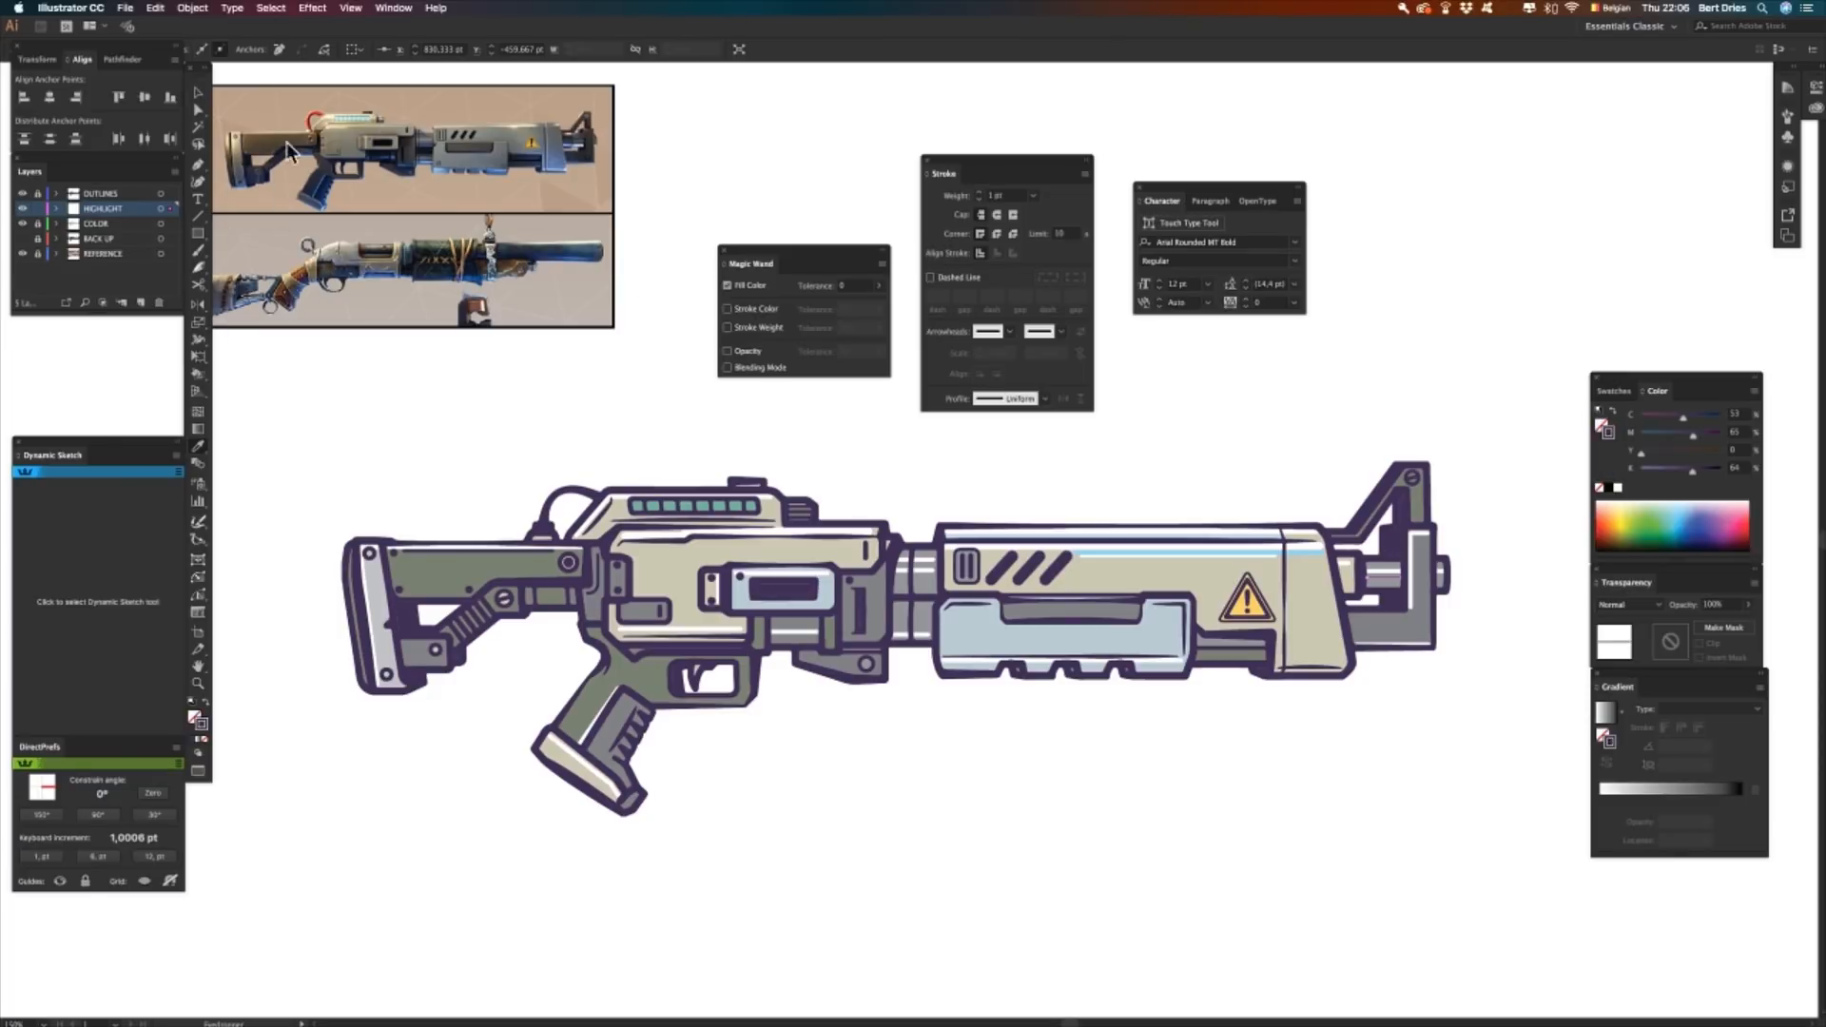
pyautogui.click(1008, 196)
pyautogui.write('5')
pyautogui.press('Return')
pyautogui.press('v')
pyautogui.click(1318, 461)
# - Add dark purple 5 pt lines at the muzzle tip and horizontally across the grey bracket beneath the barrel
pyautogui.press('p')
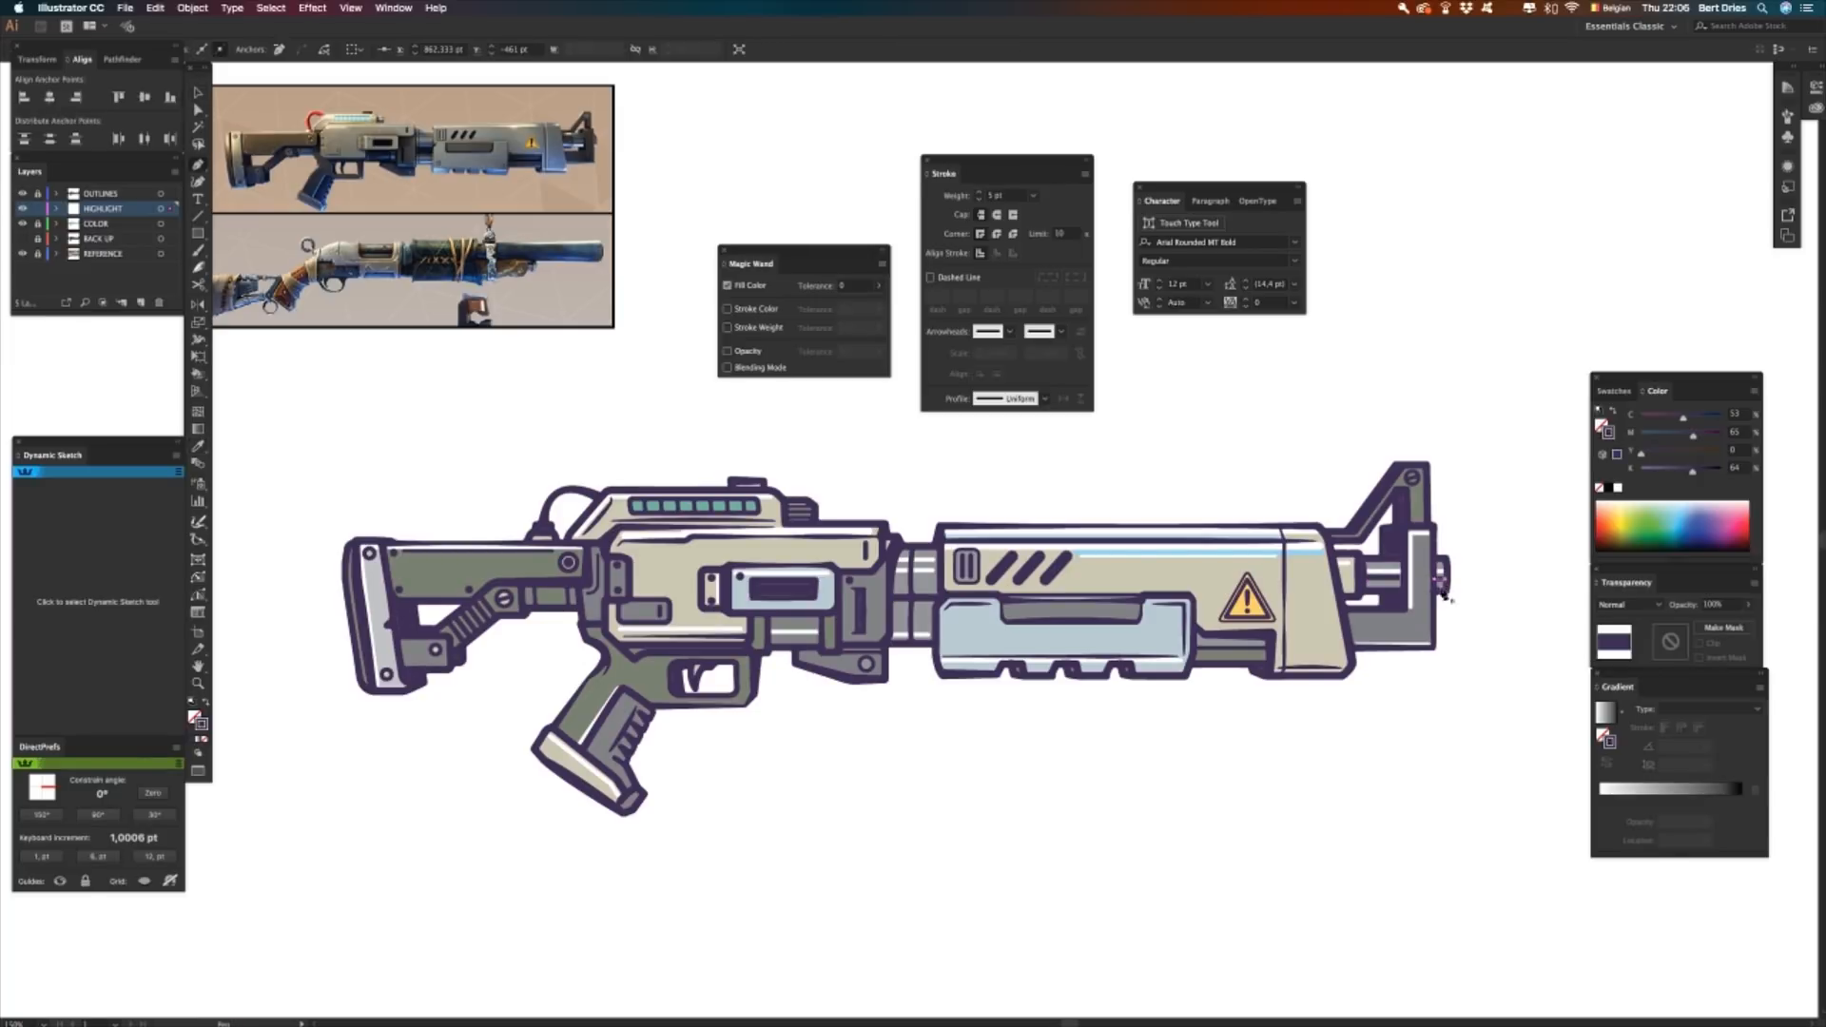
pyautogui.press('v')
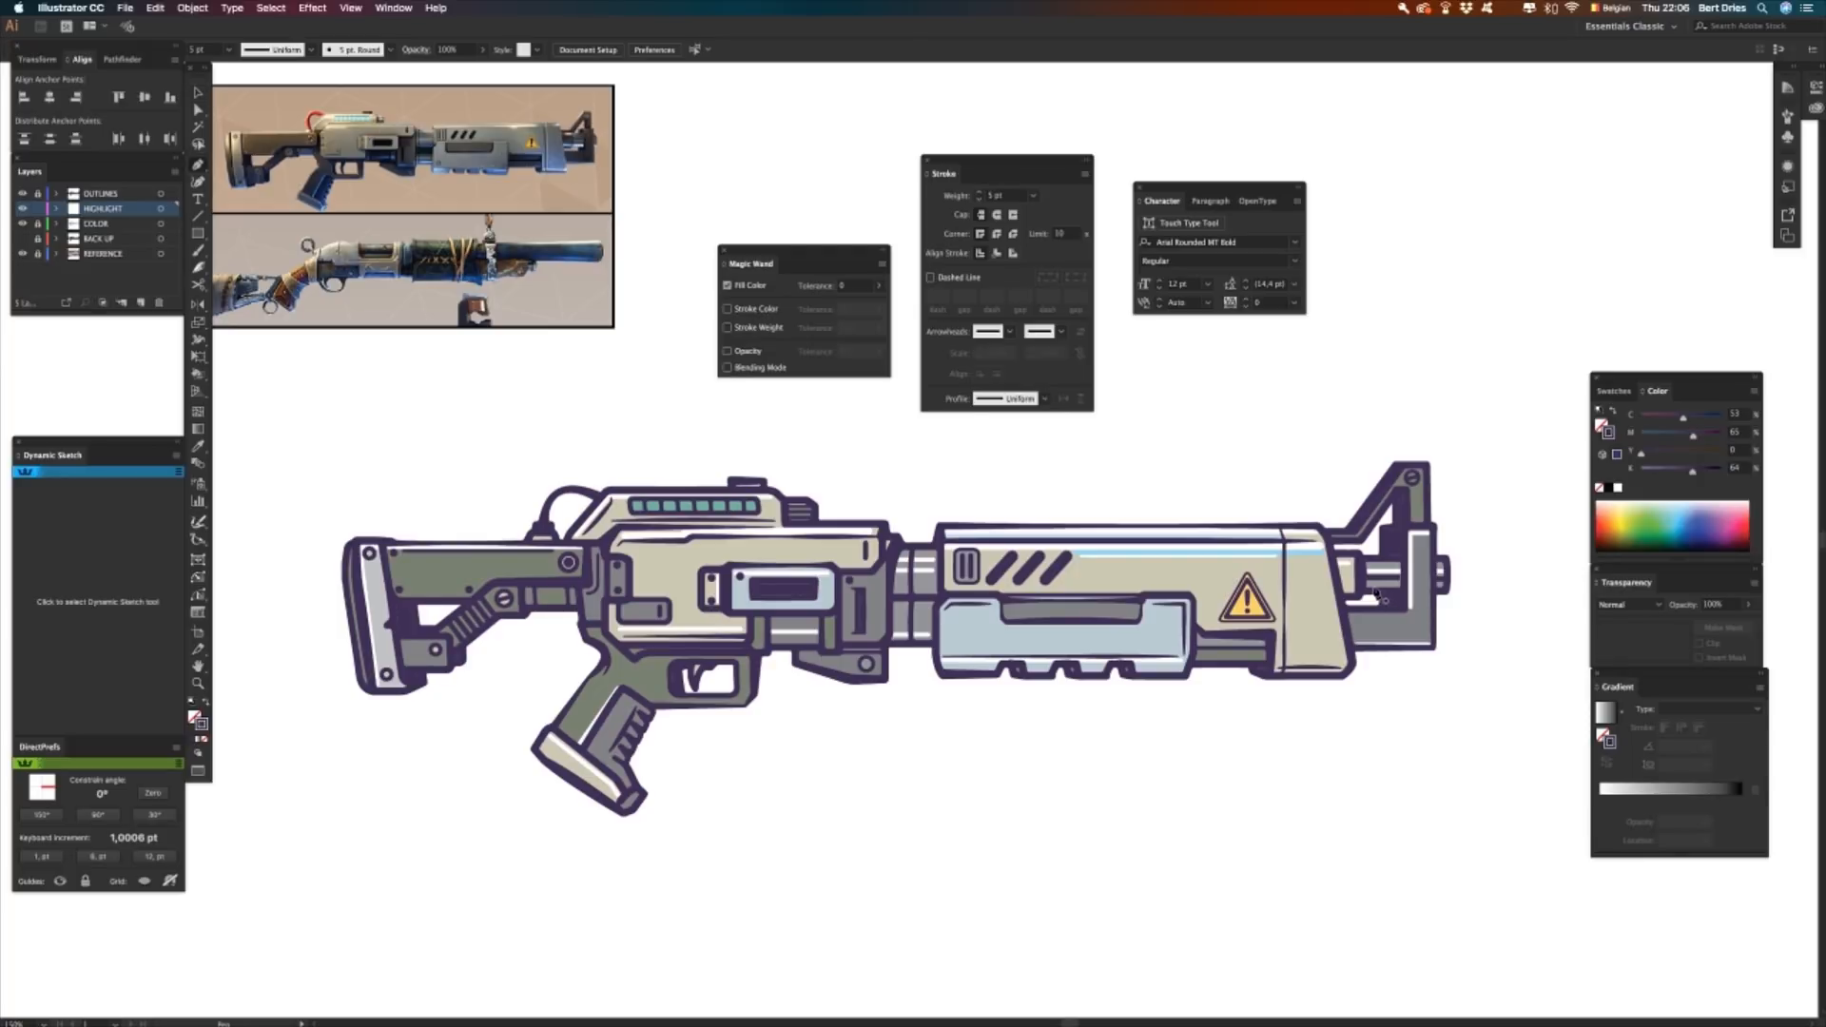
pyautogui.click(1379, 596)
pyautogui.click(1404, 635)
pyautogui.click(1352, 620)
pyautogui.keyDown('shift'); pyautogui.click(1422, 620); pyautogui.keyUp('shift')
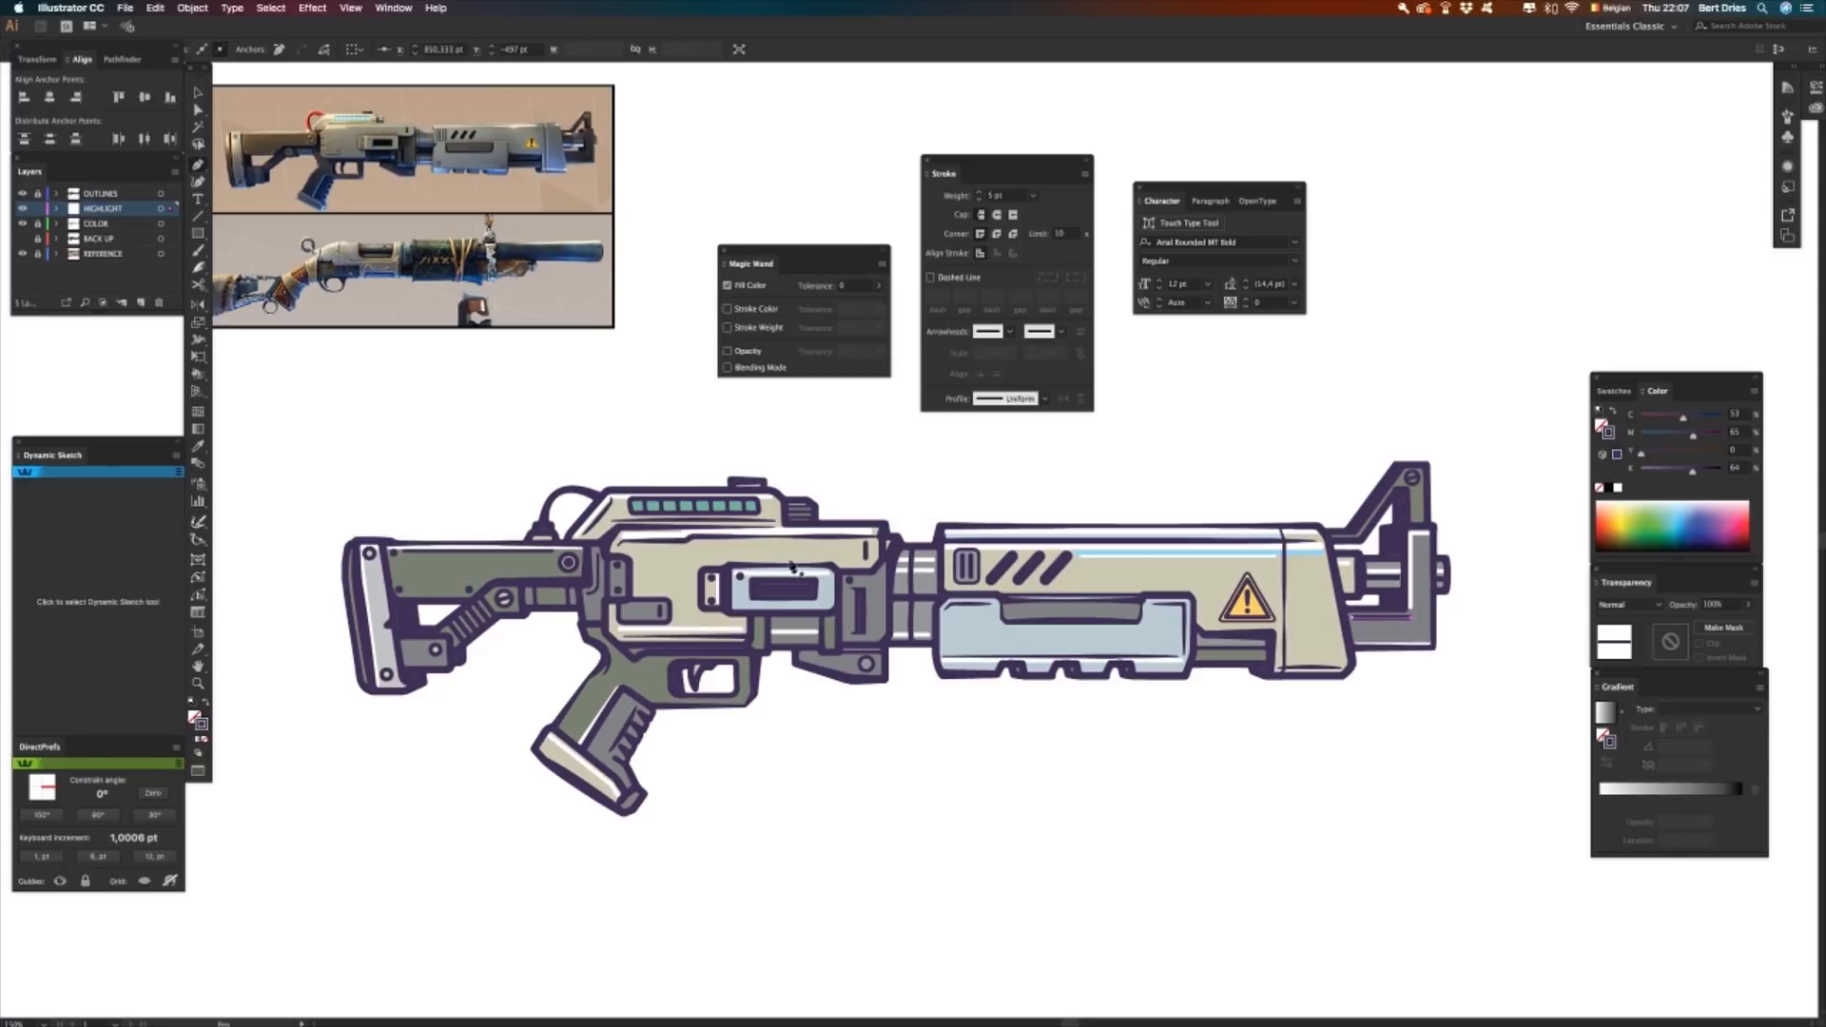
# - Set the stroke's caps and corners to round and delete the selected bracket line
pyautogui.click(997, 216)
pyautogui.click(997, 234)
pyautogui.press('v')
pyautogui.press('Delete')
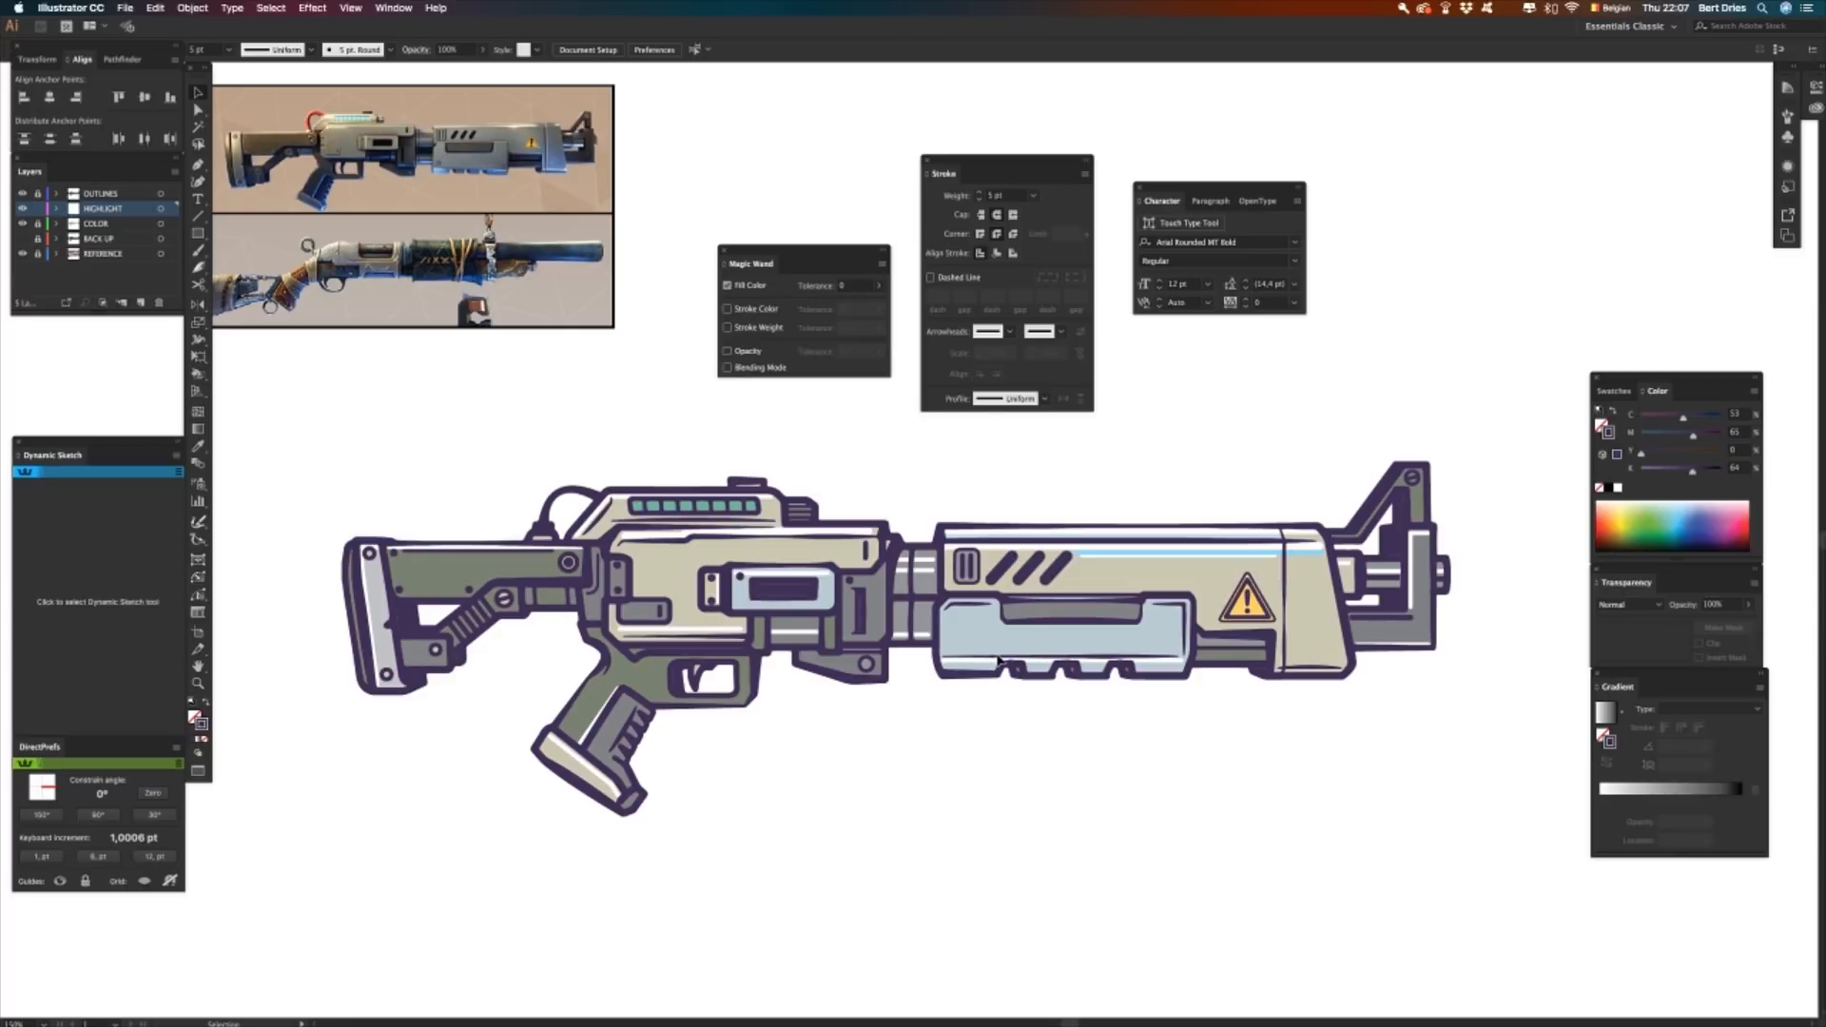
# - Draw a short horizontal 5 pt dark purple line across the grey connector between the receiver and the barrel housing
pyautogui.click(897, 629)
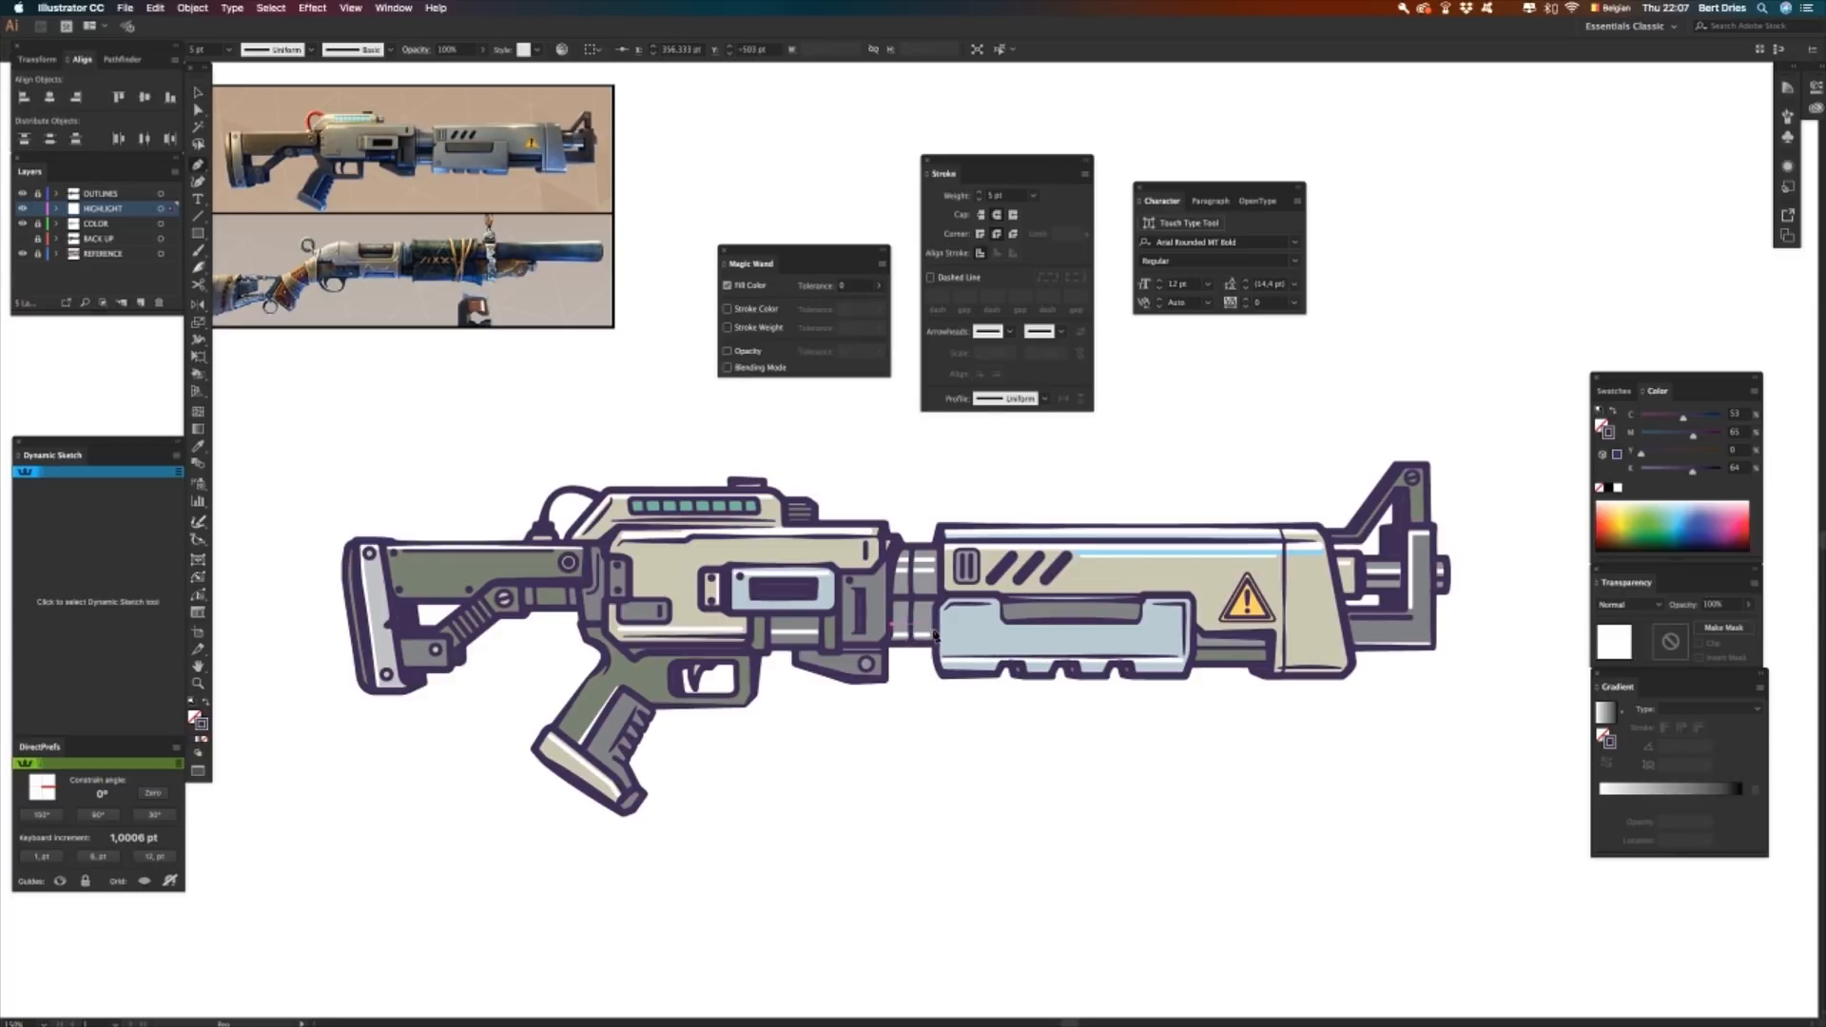
pyautogui.keyDown('shift'); pyautogui.click(933, 631); pyautogui.keyUp('shift')
pyautogui.press('v')
pyautogui.click(904, 707)
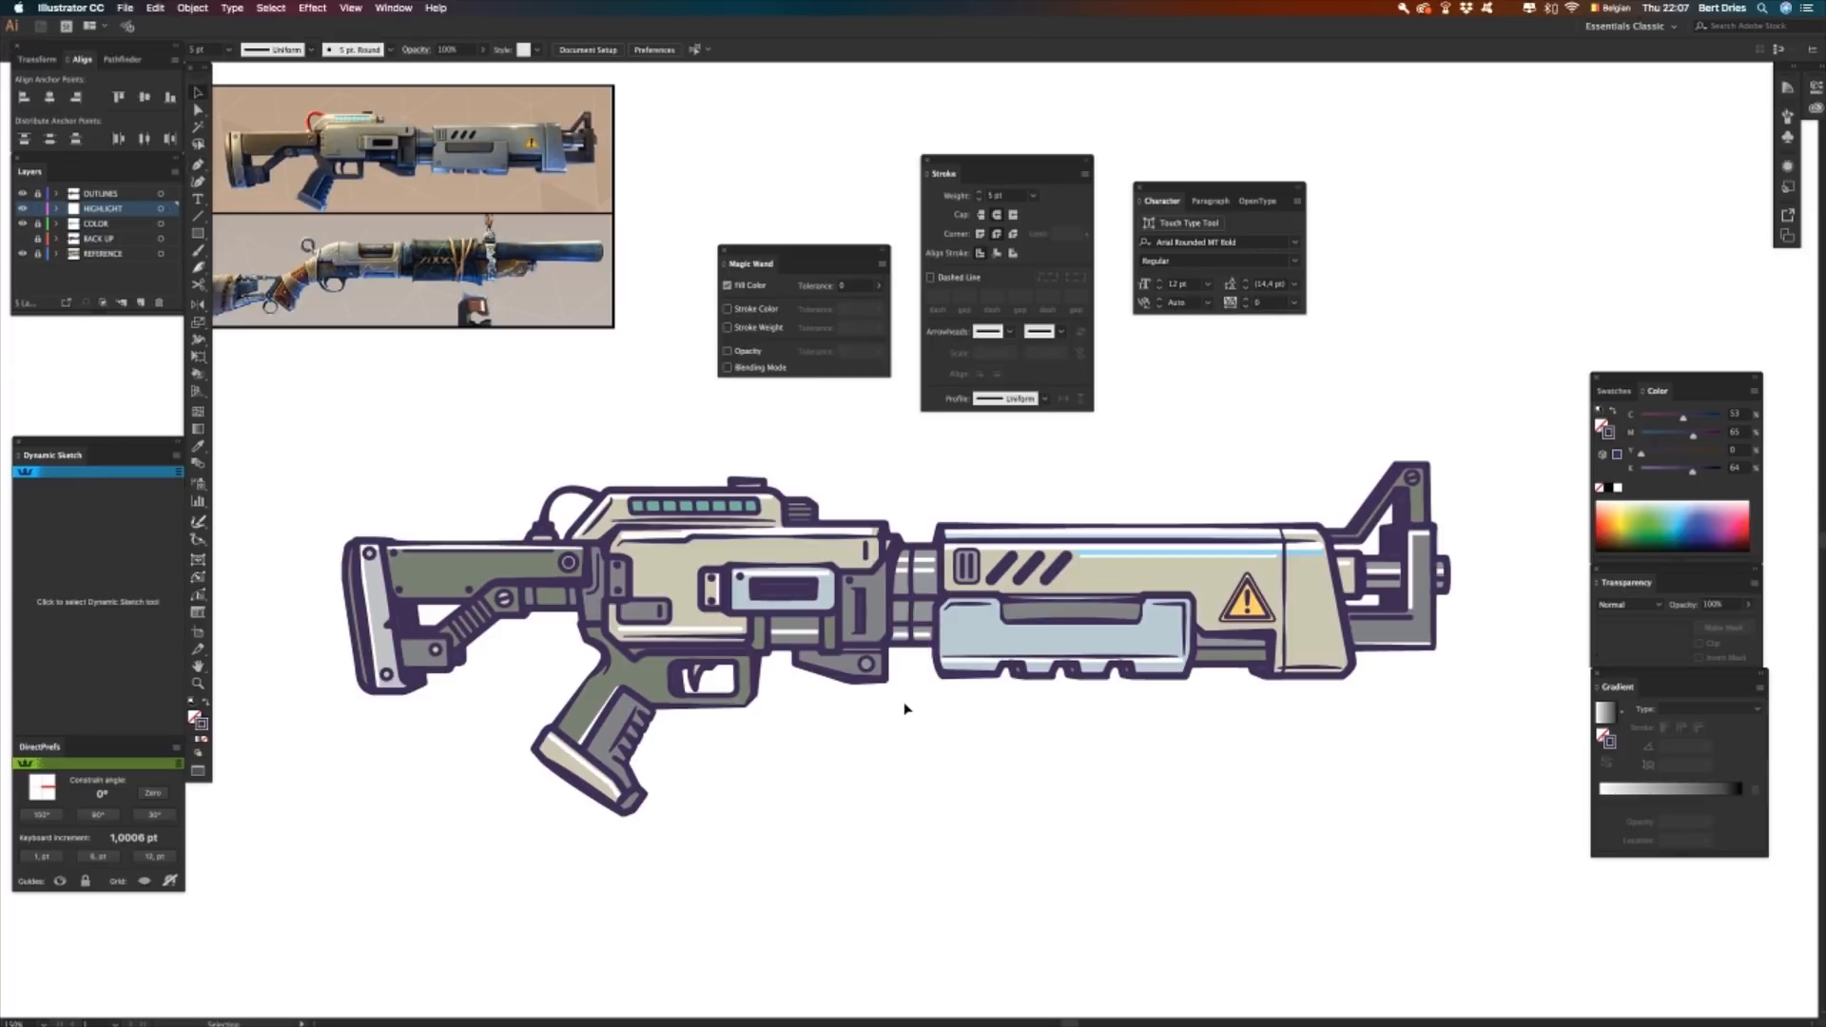
# - Set the connector's middle dark purple line to 9 pt and adjust the position of the line above it
pyautogui.click(928, 613)
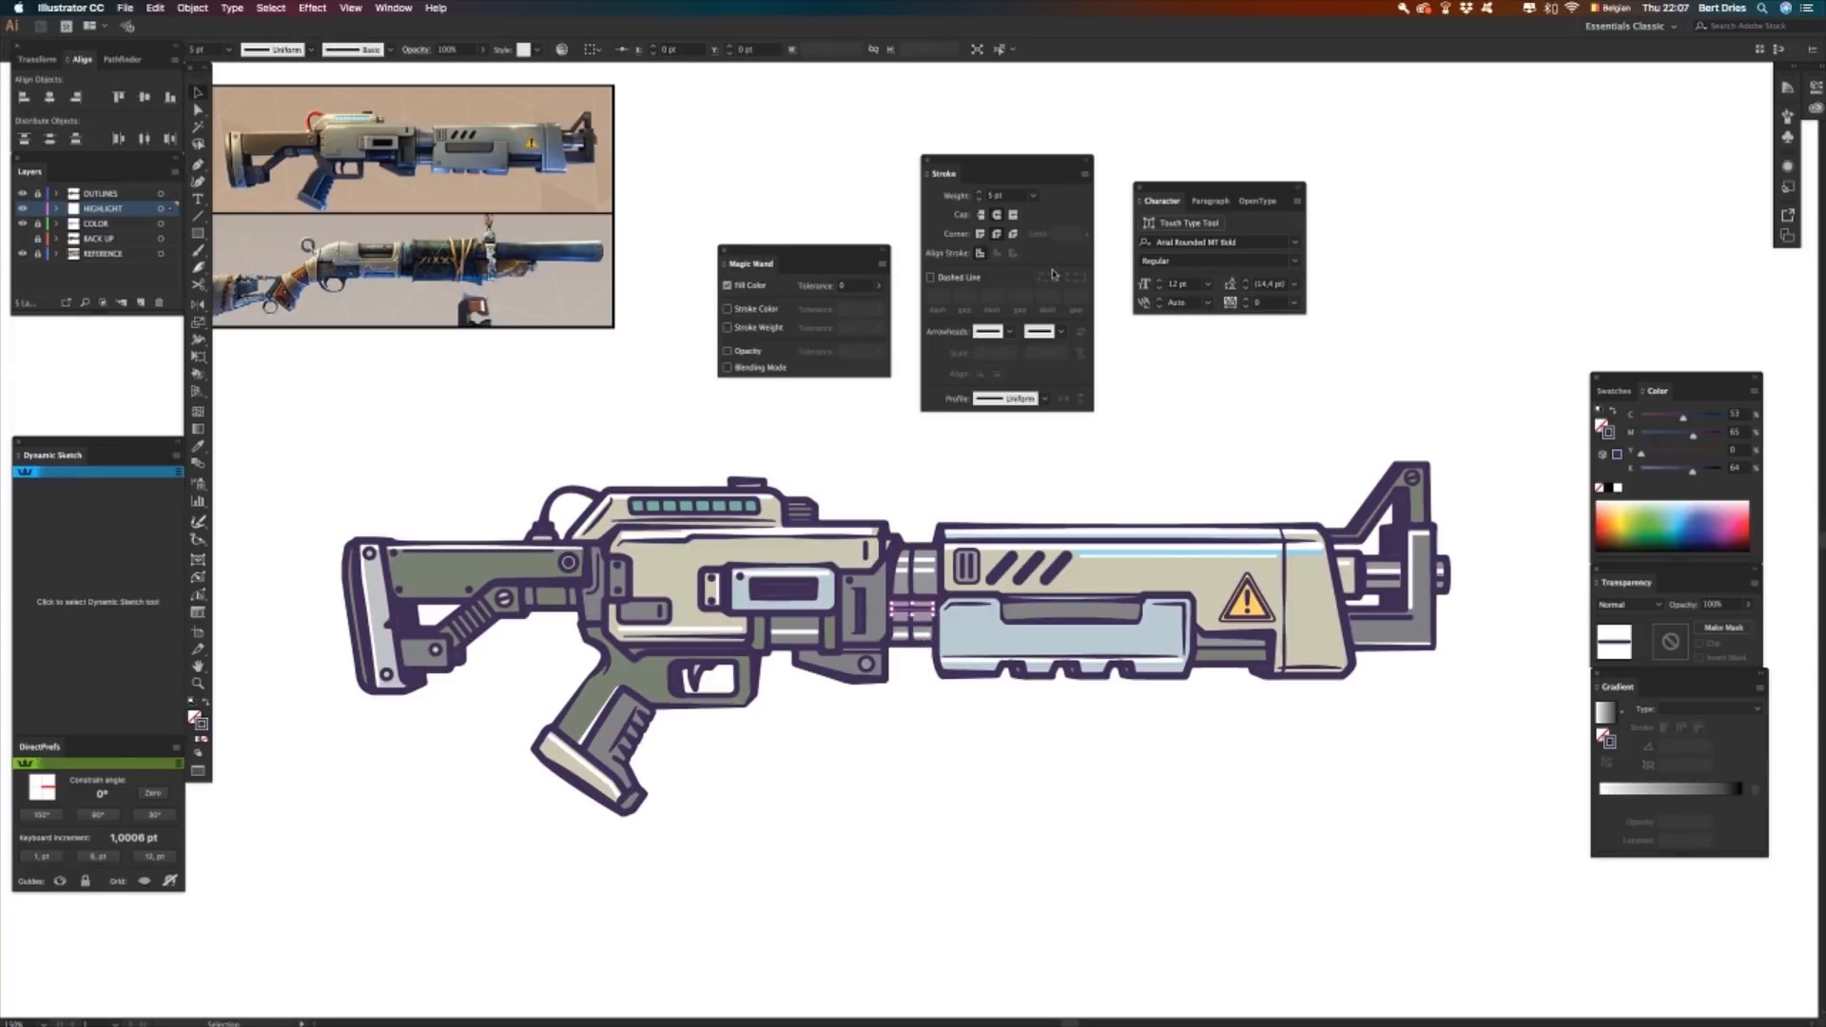
pyautogui.click(999, 196)
pyautogui.write('9')
pyautogui.press('Return')
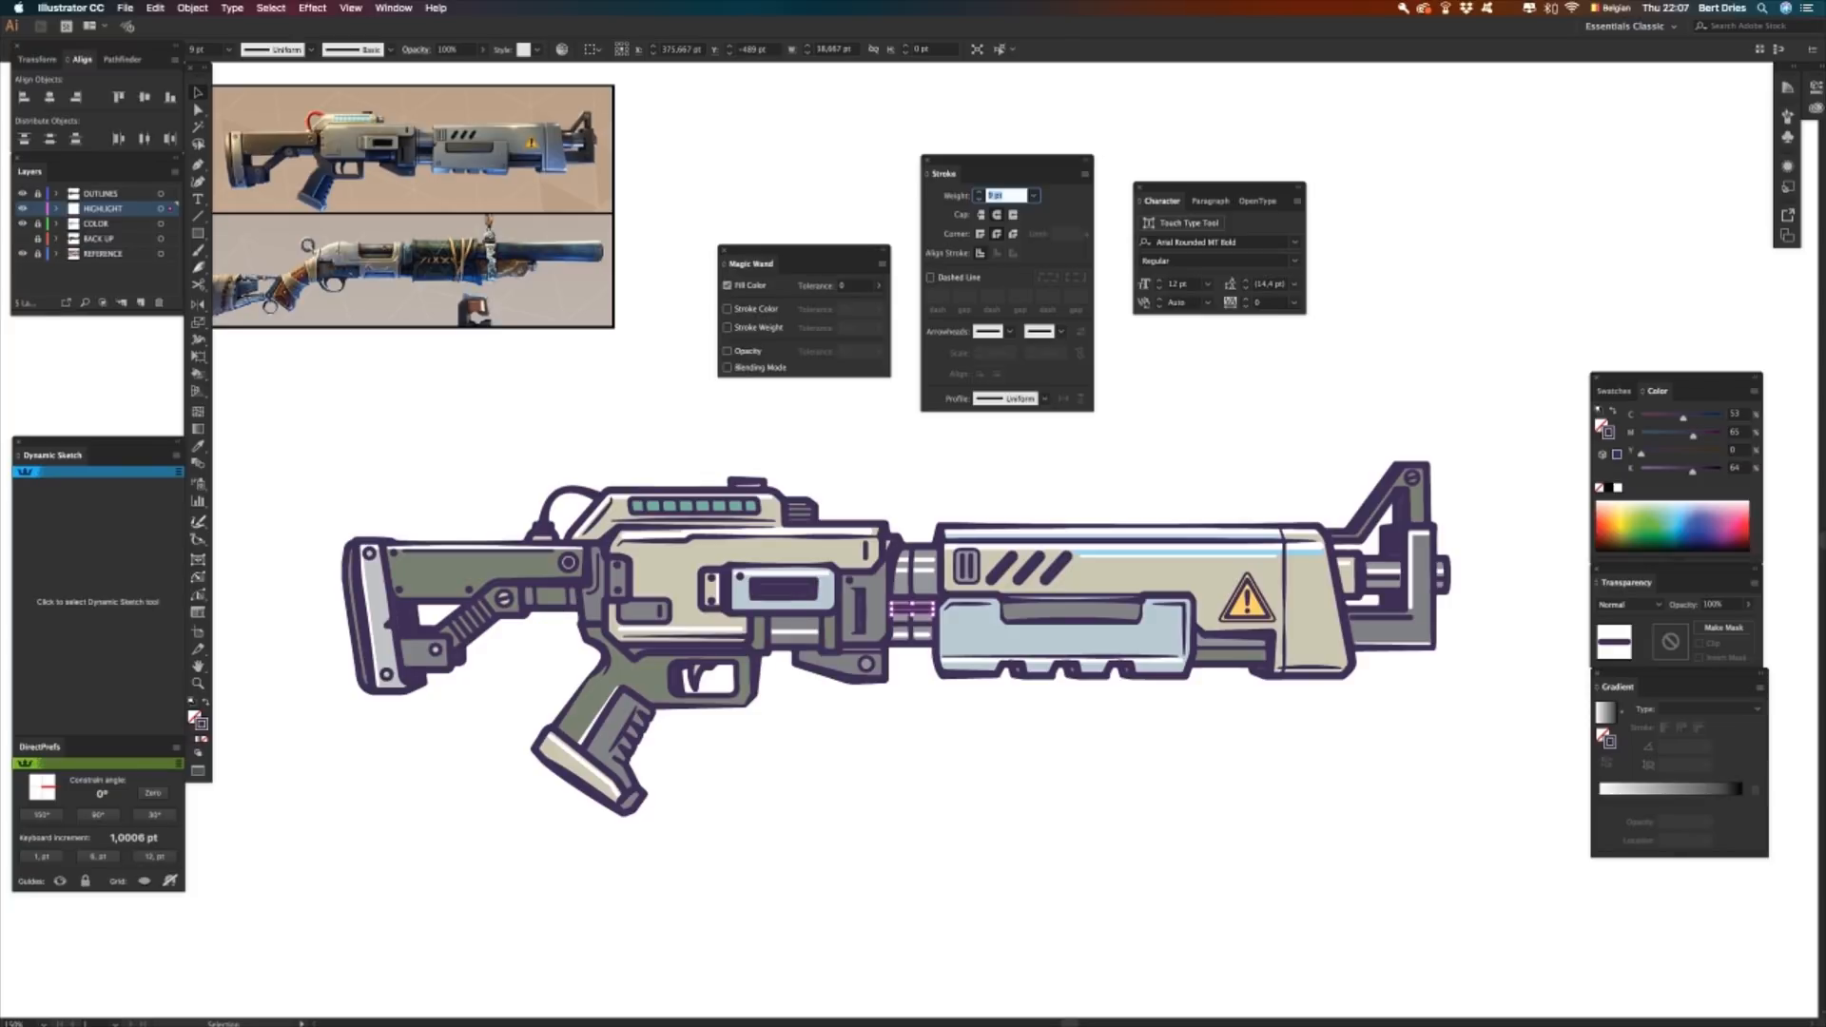
pyautogui.click(1010, 833)
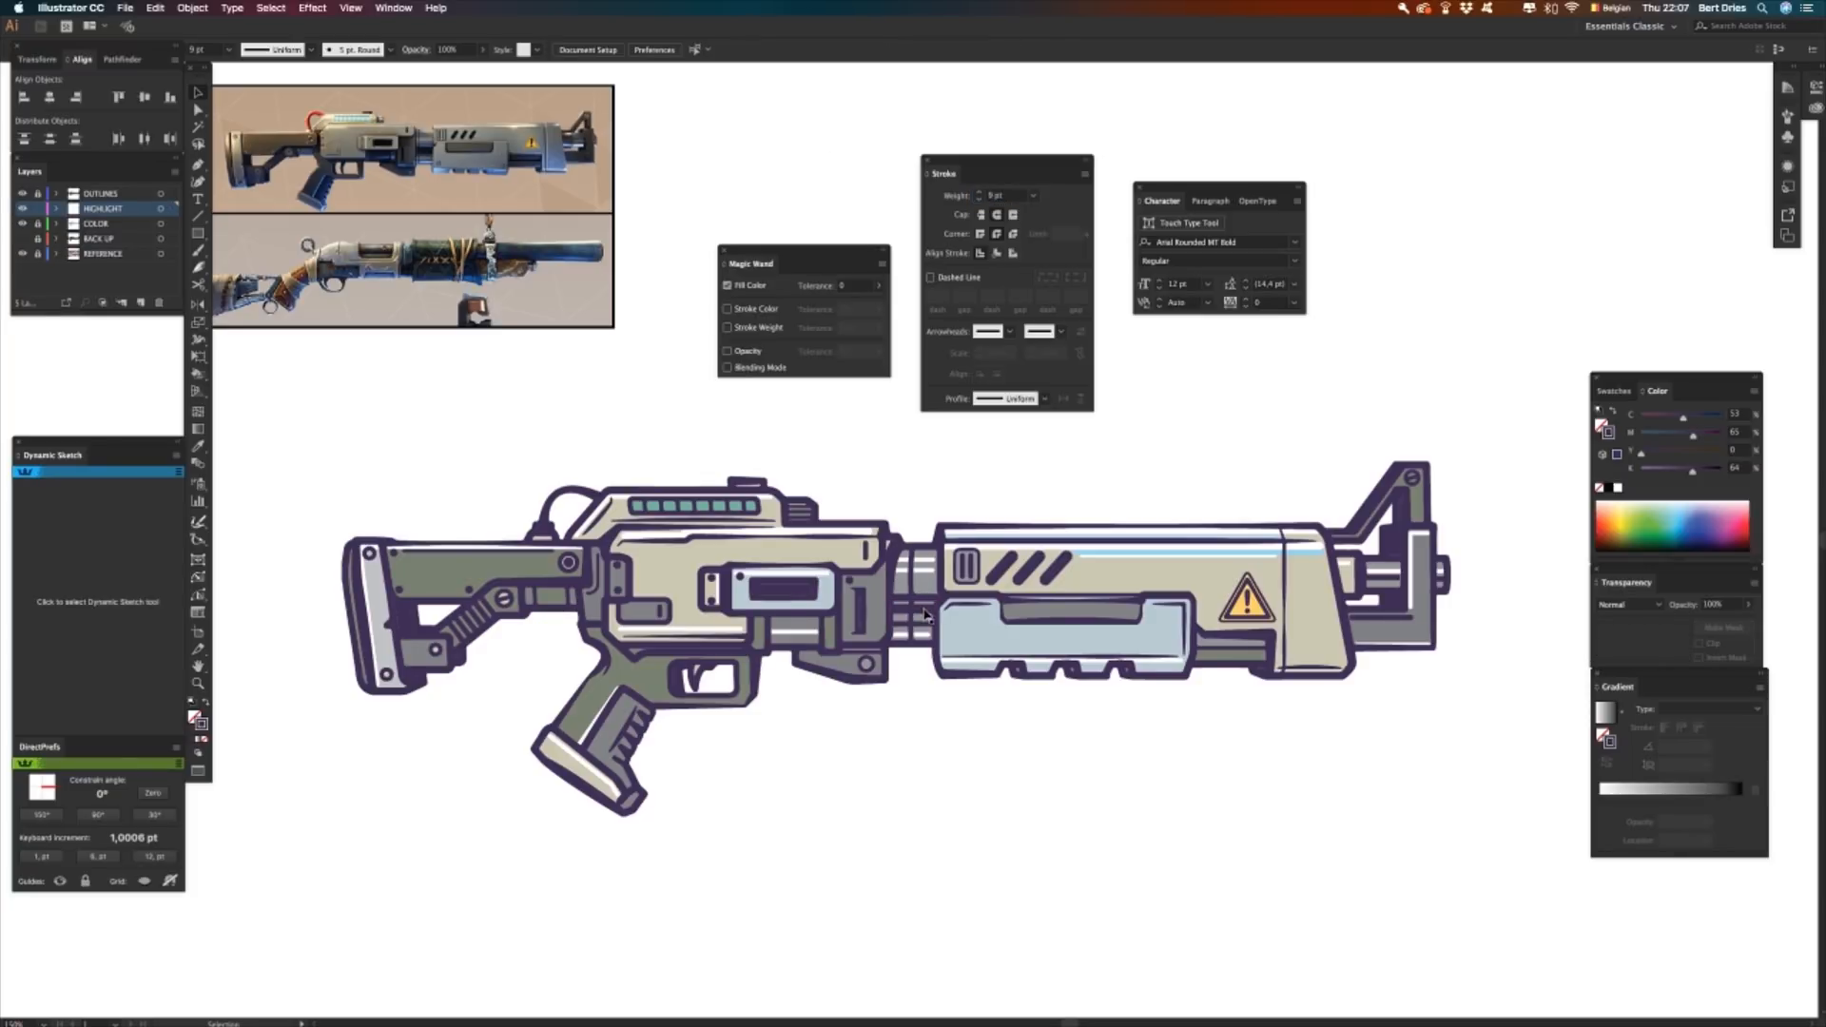
pyautogui.moveTo(926, 591); pyautogui.dragTo(927, 594)
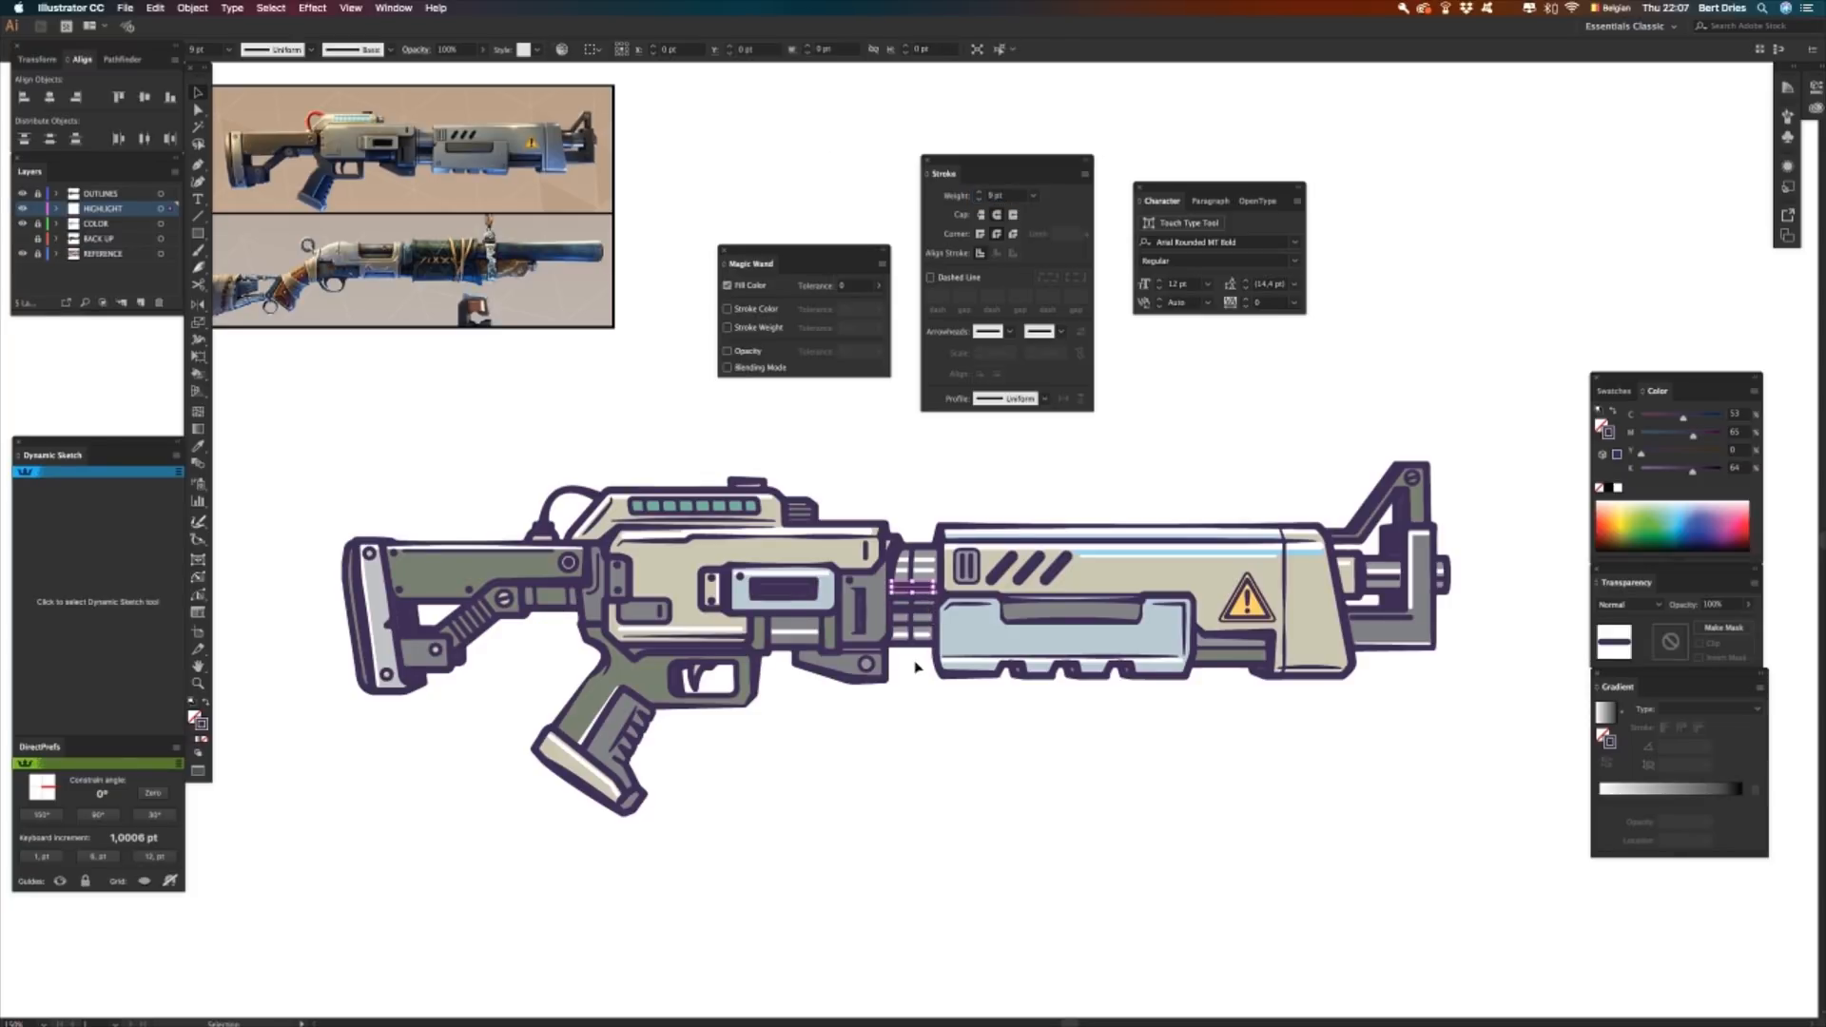
pyautogui.click(907, 685)
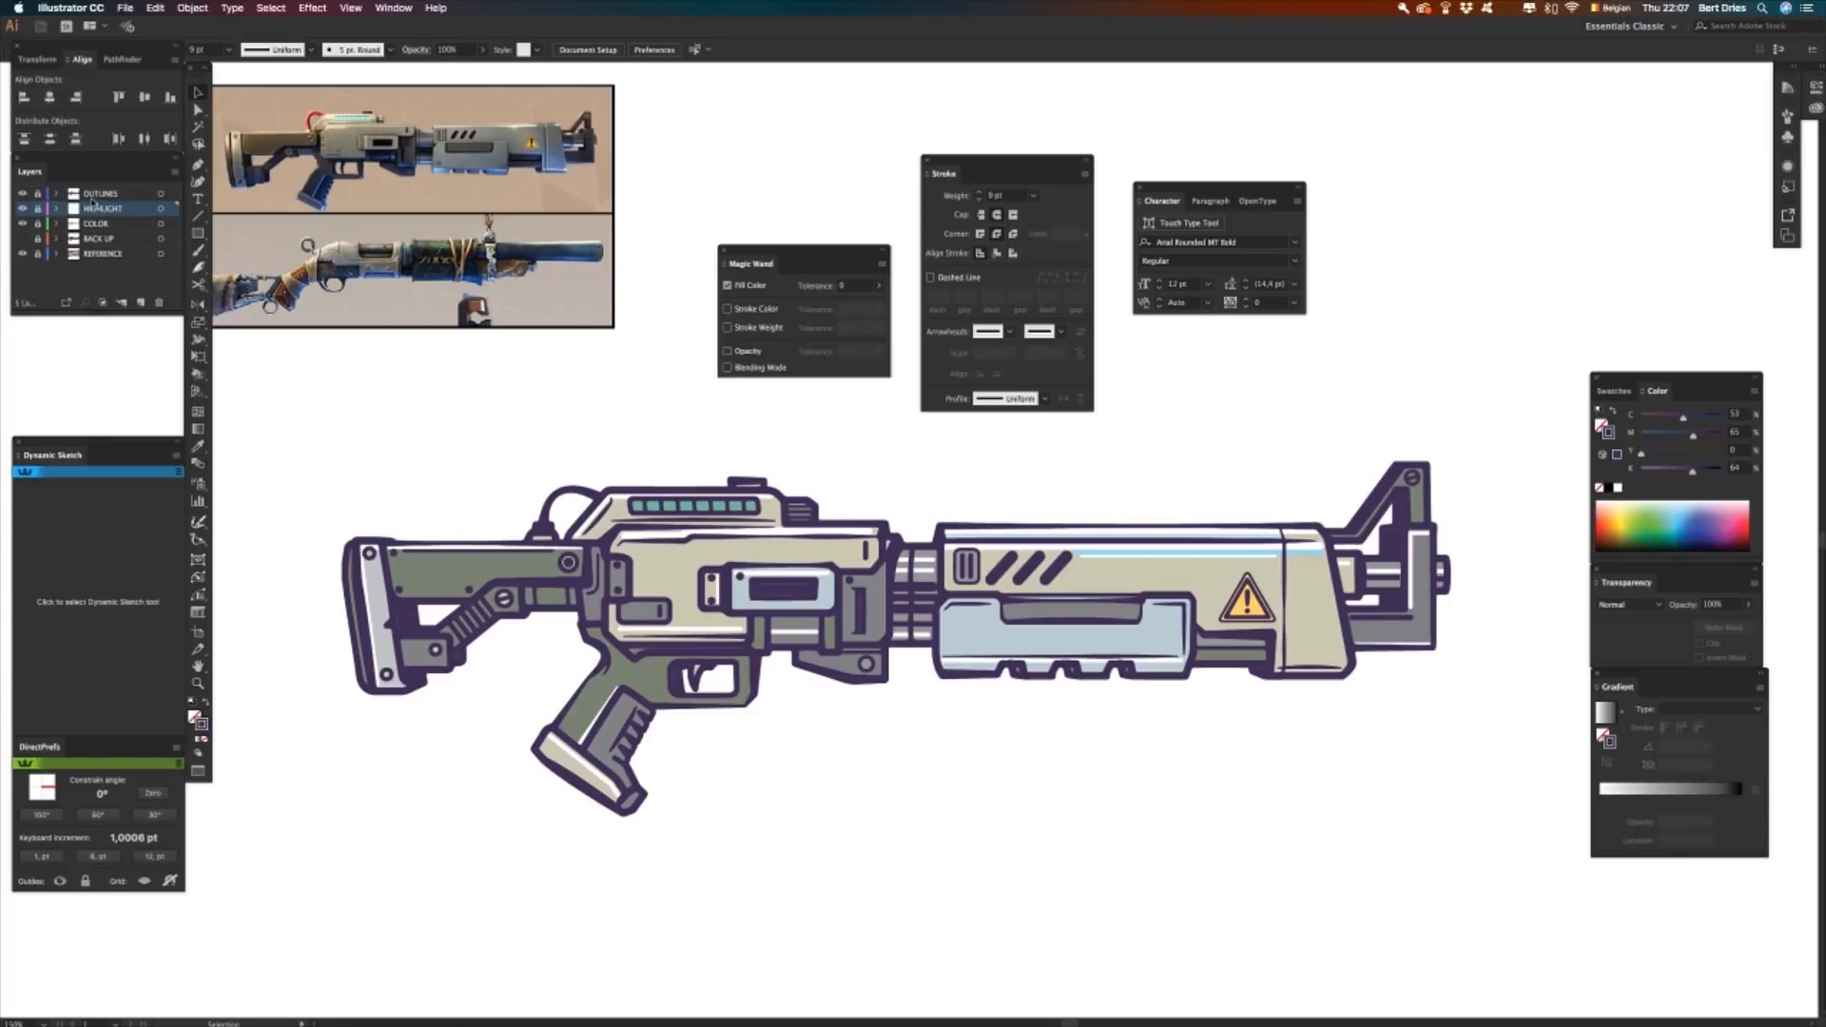
# - Create a new layer above OUTLINES and name it HIGHLIGHT
pyautogui.click(141, 303)
pyautogui.doubleClick(99, 193)
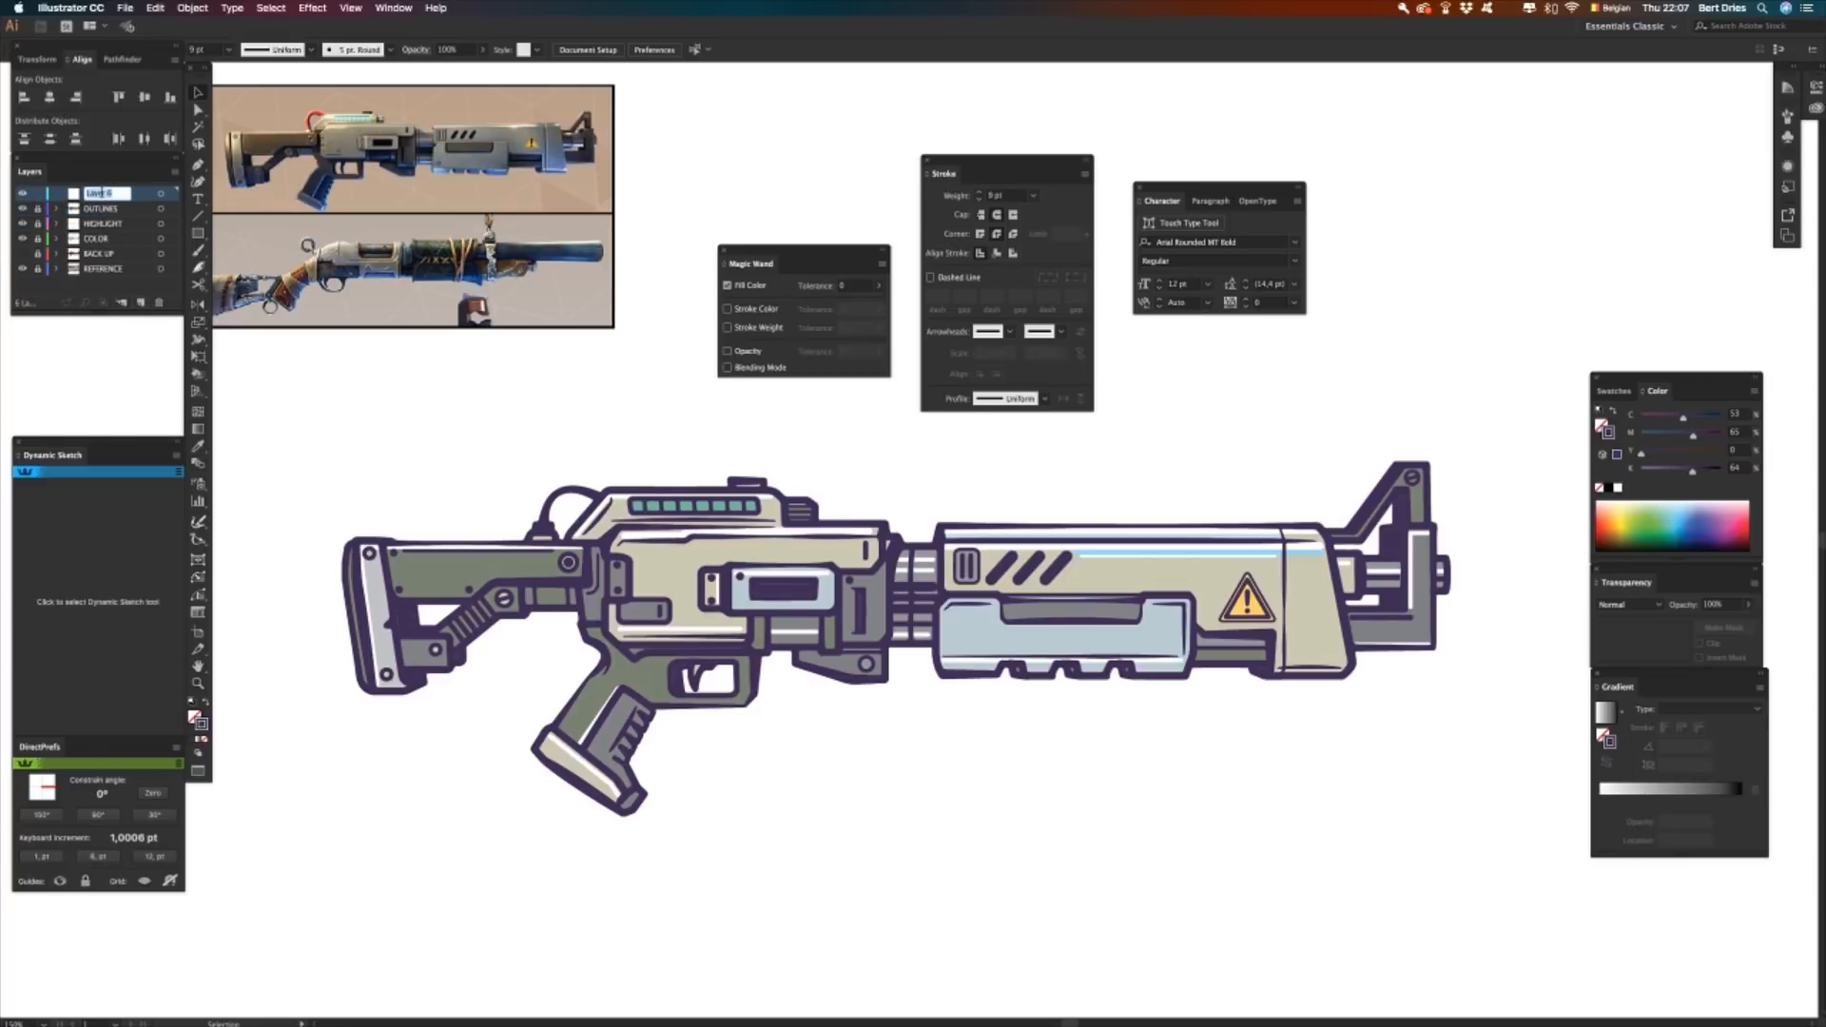
pyautogui.write('HIGHLIGHT')
pyautogui.press('Return')
# - Sample the dark purple outline and lighten the stroke colour to purple 694e93
pyautogui.press('i')
pyautogui.click(776, 581)
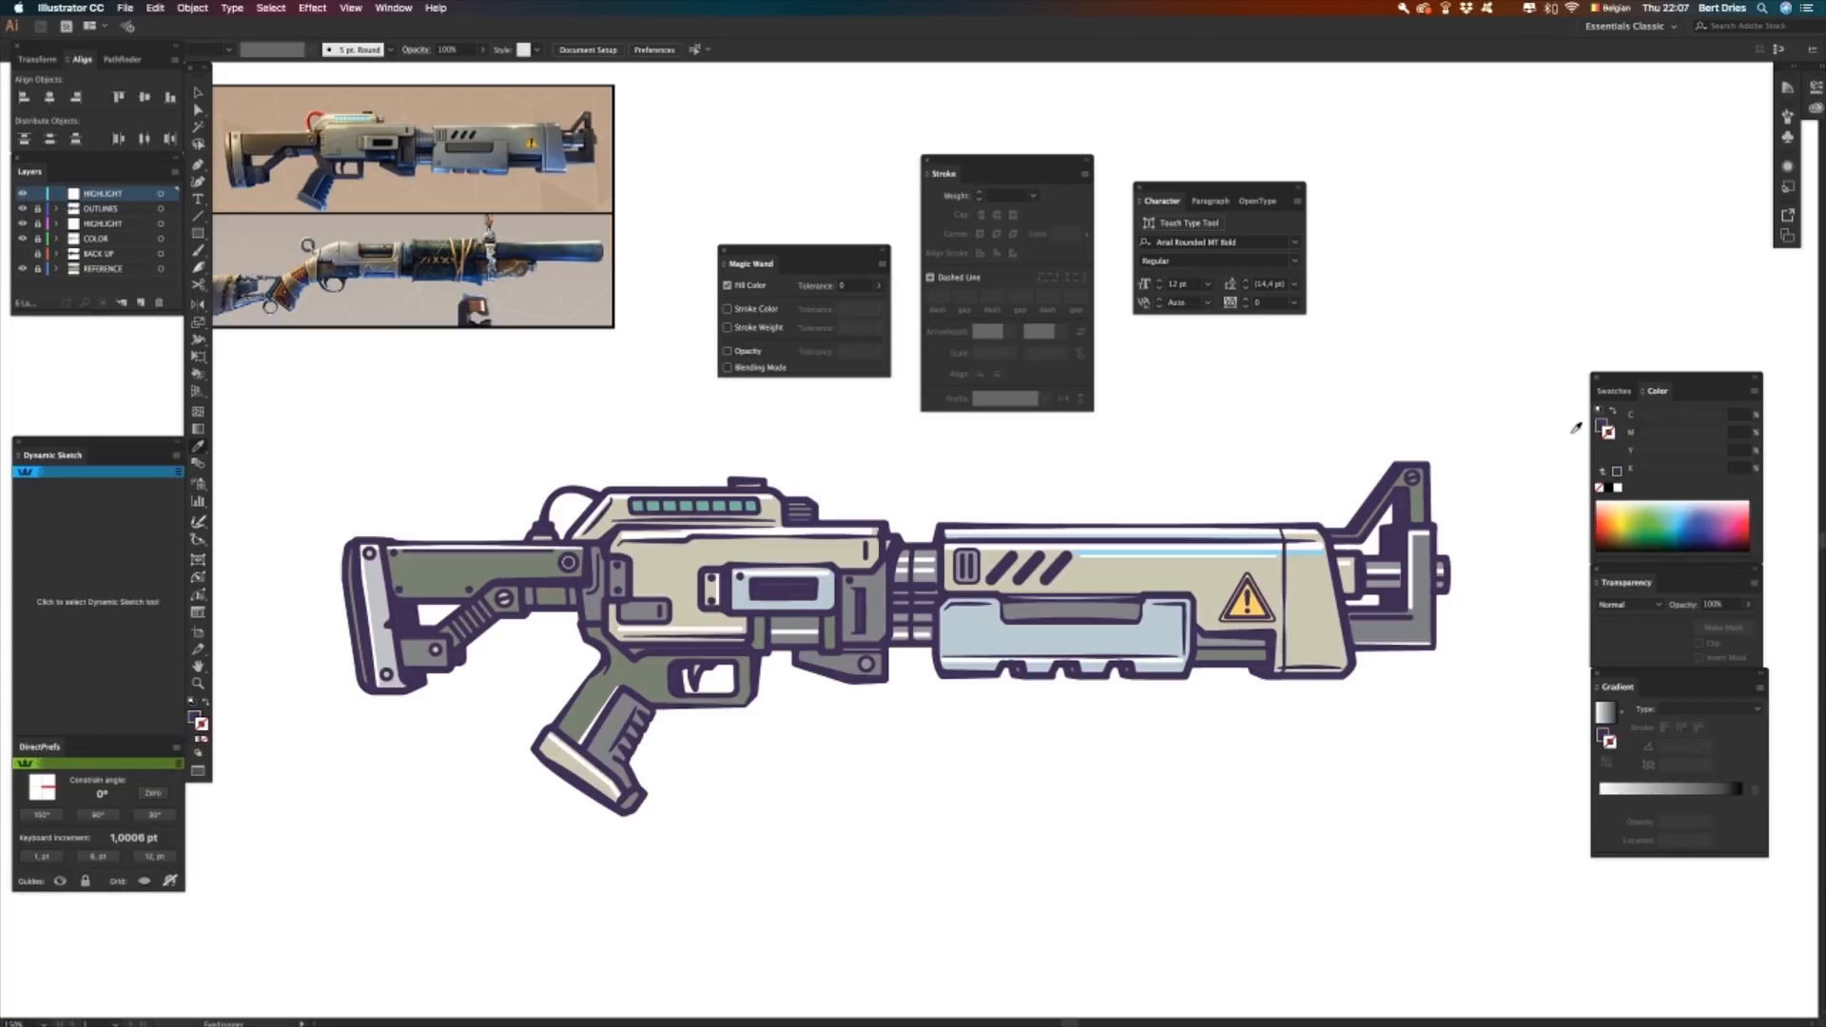
pyautogui.doubleClick(1609, 433)
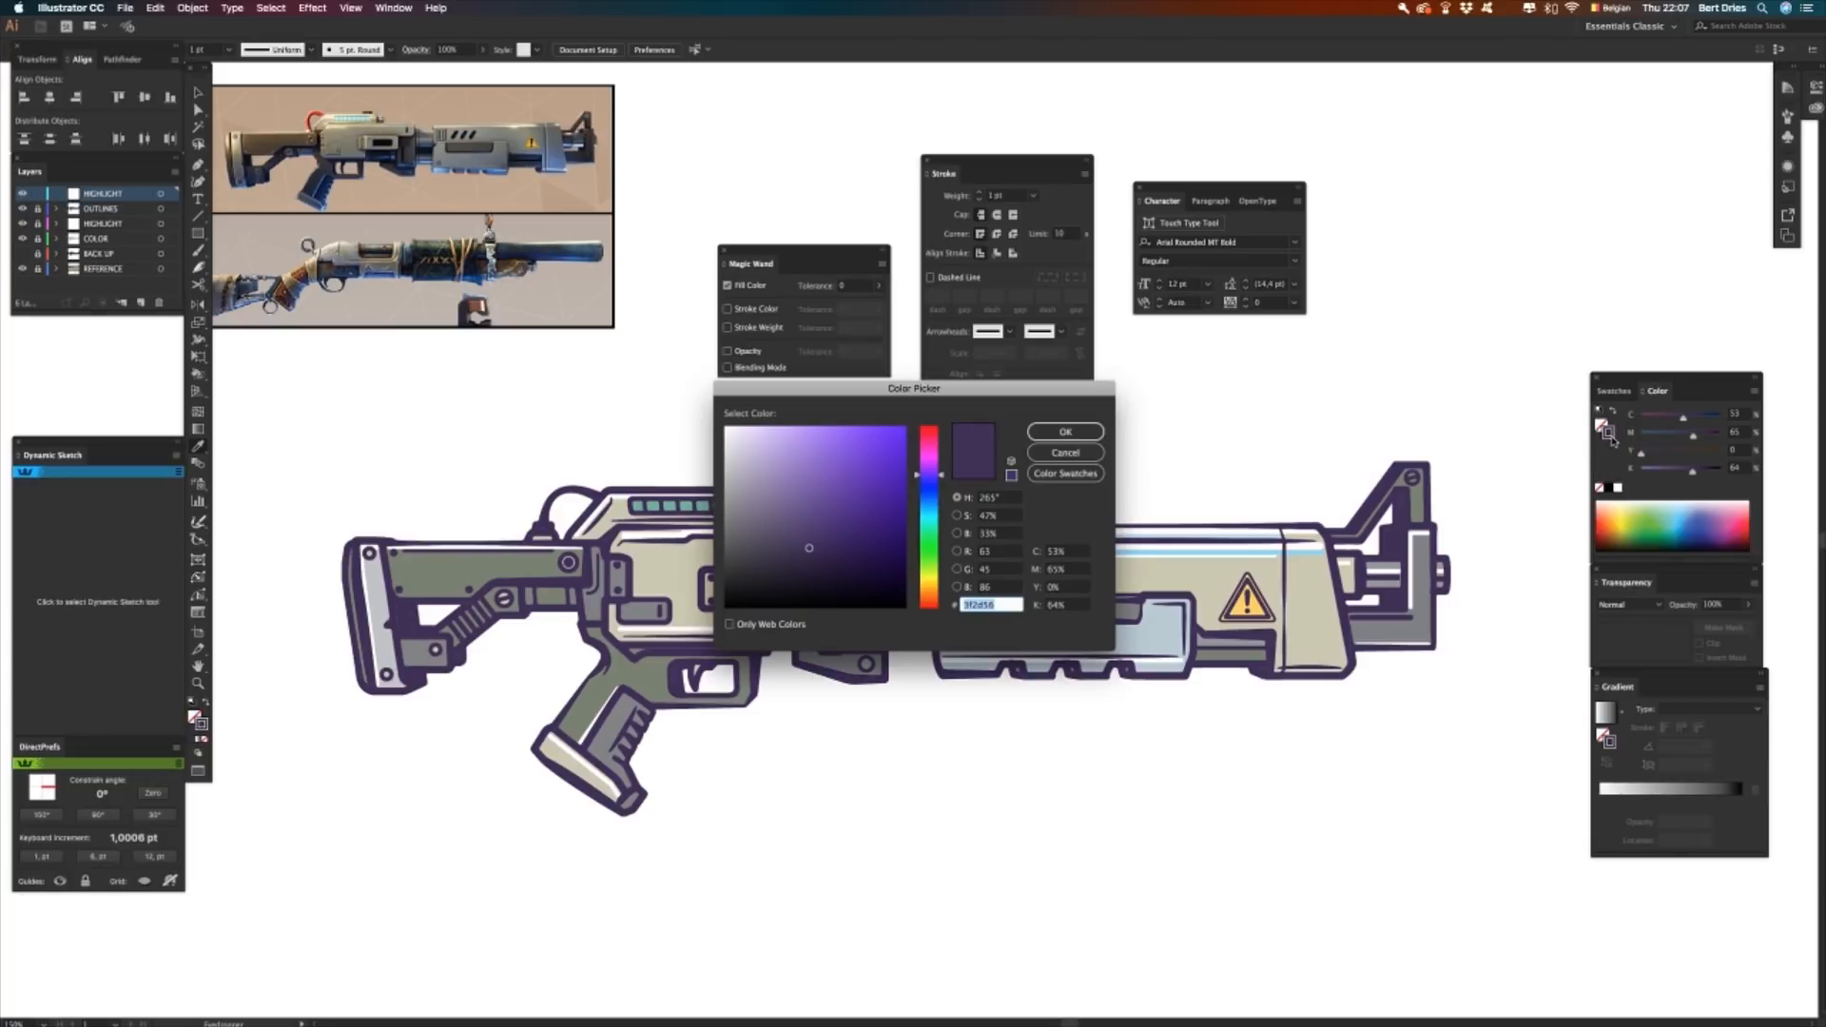
pyautogui.moveTo(825, 475); pyautogui.dragTo(811, 500)
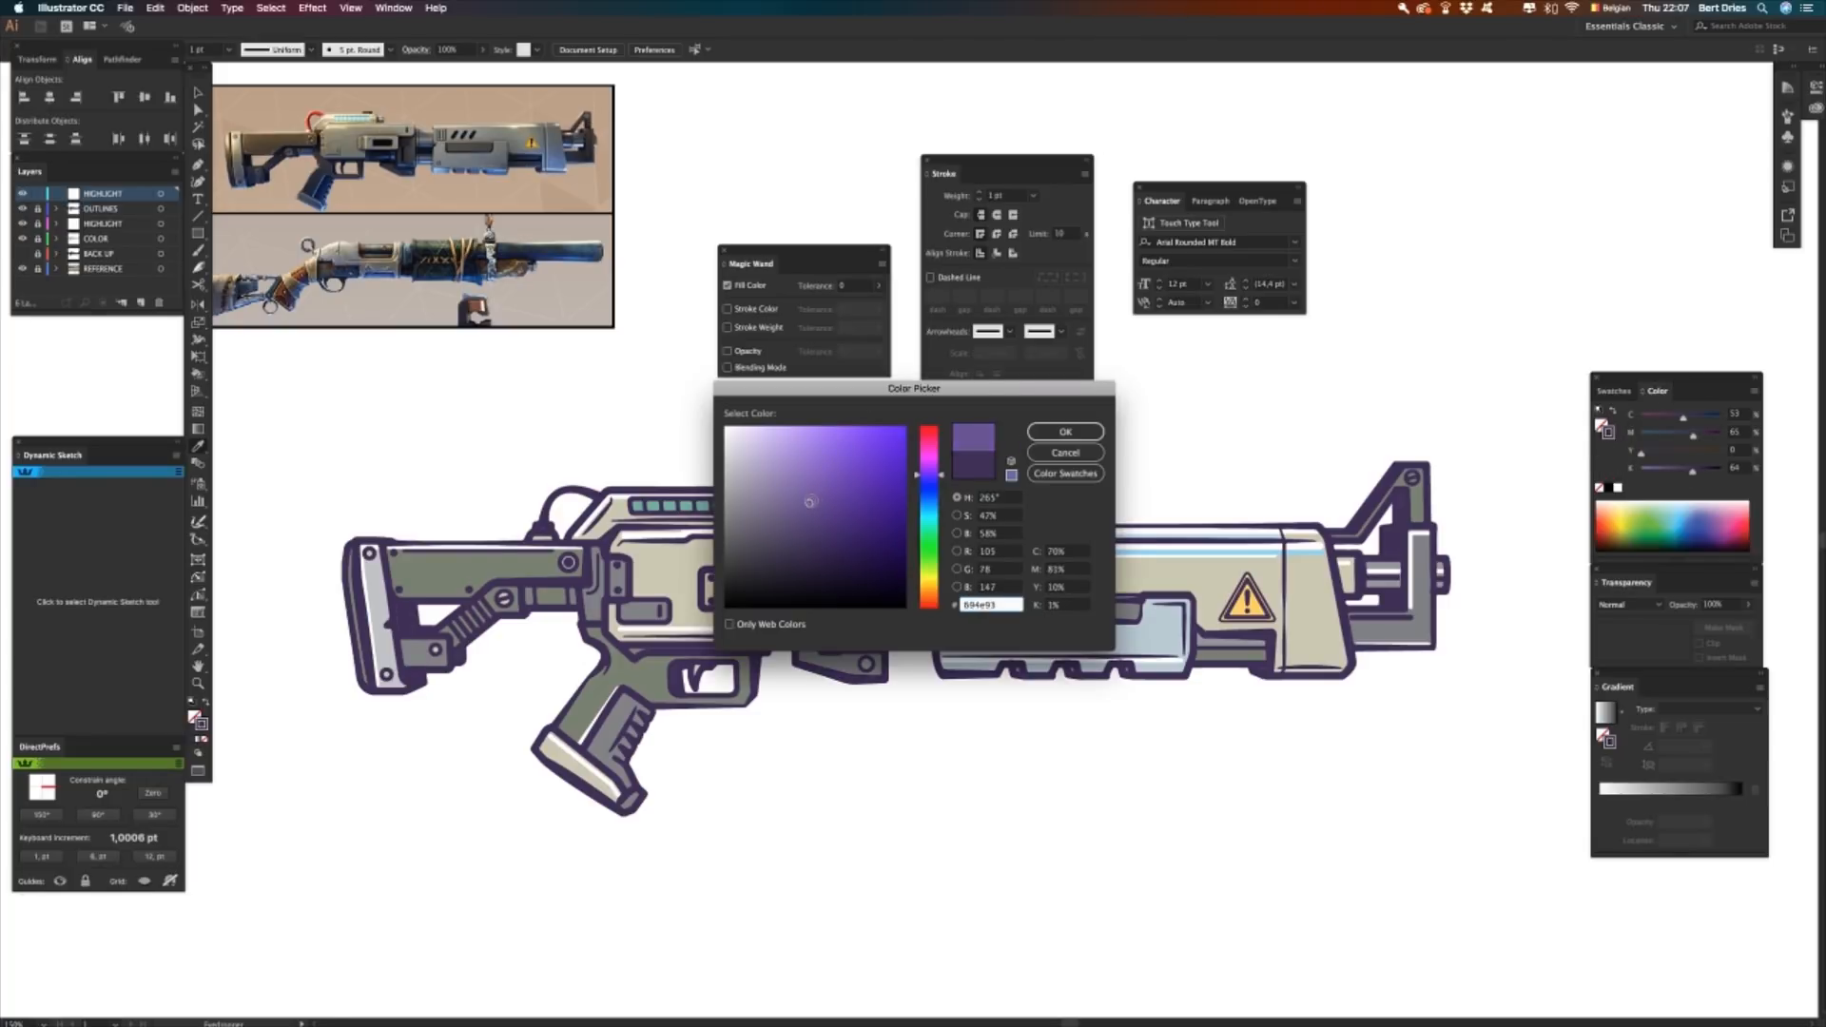
pyautogui.click(1046, 432)
# - Draw a short purple highlight at the lower part of the front sight's triangle and set its weight to 6 pt
pyautogui.press('i')
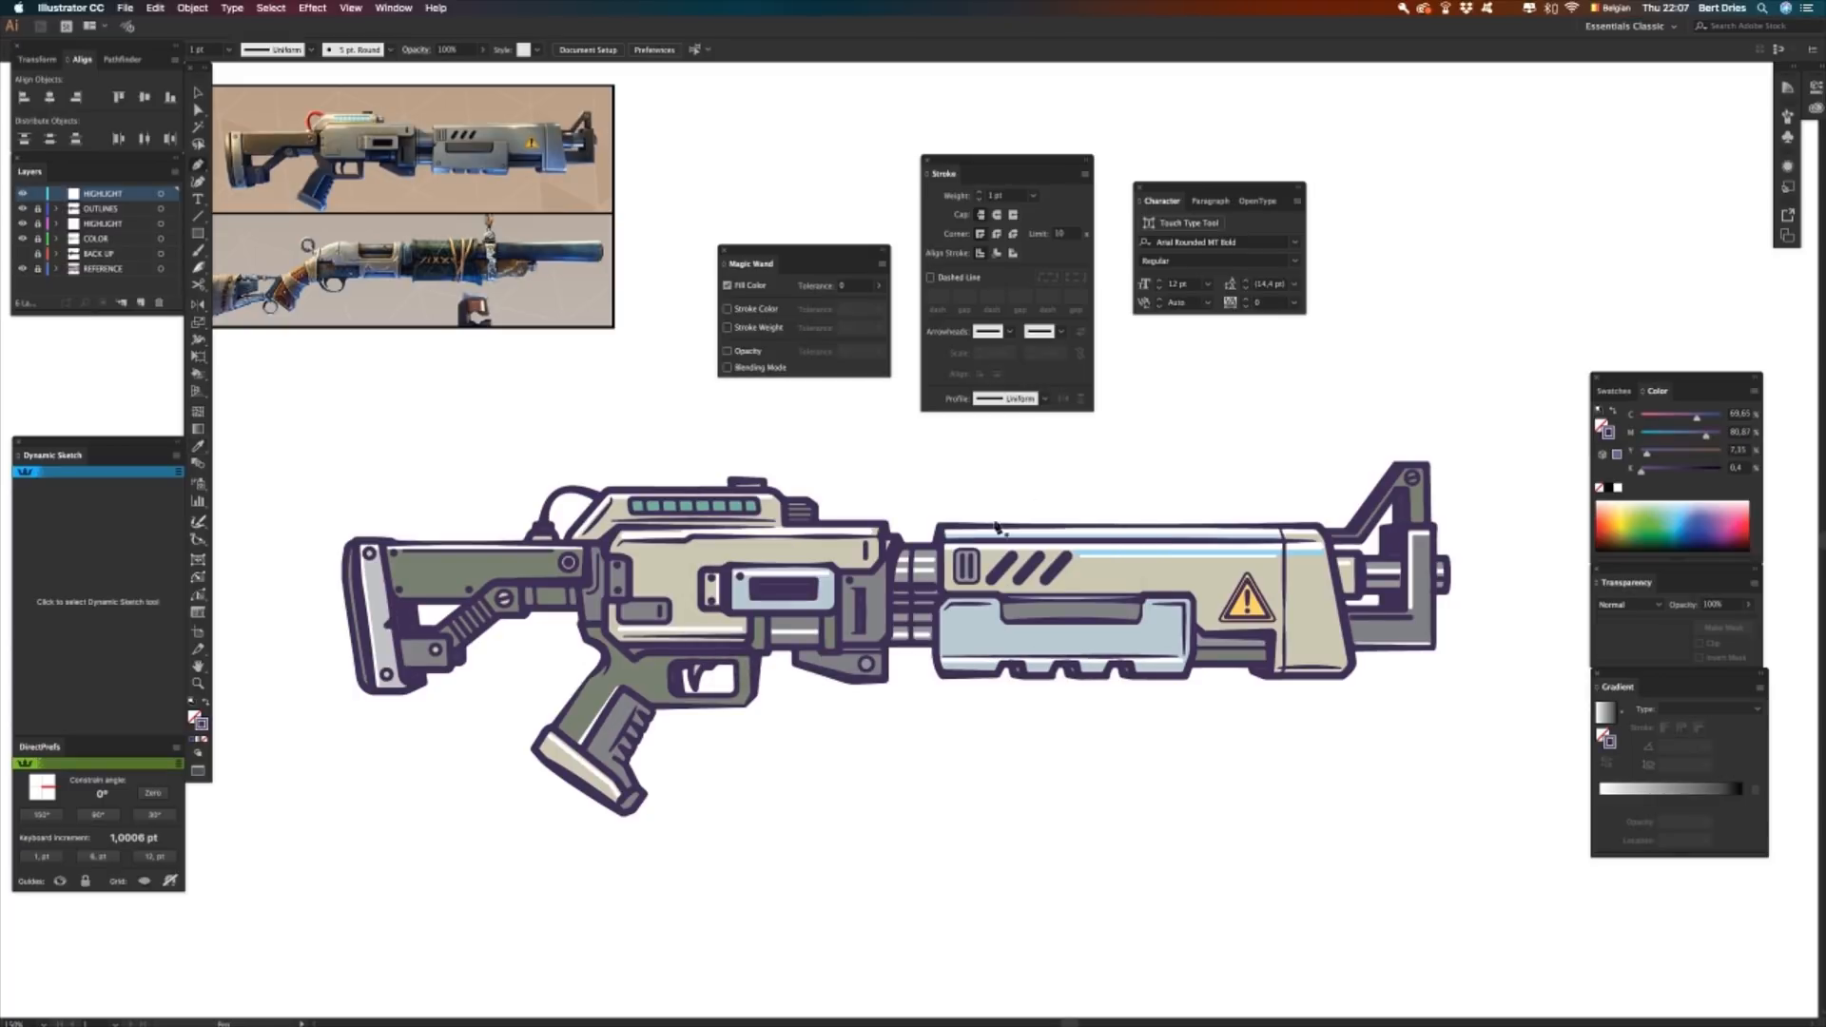
pyautogui.click(1391, 541)
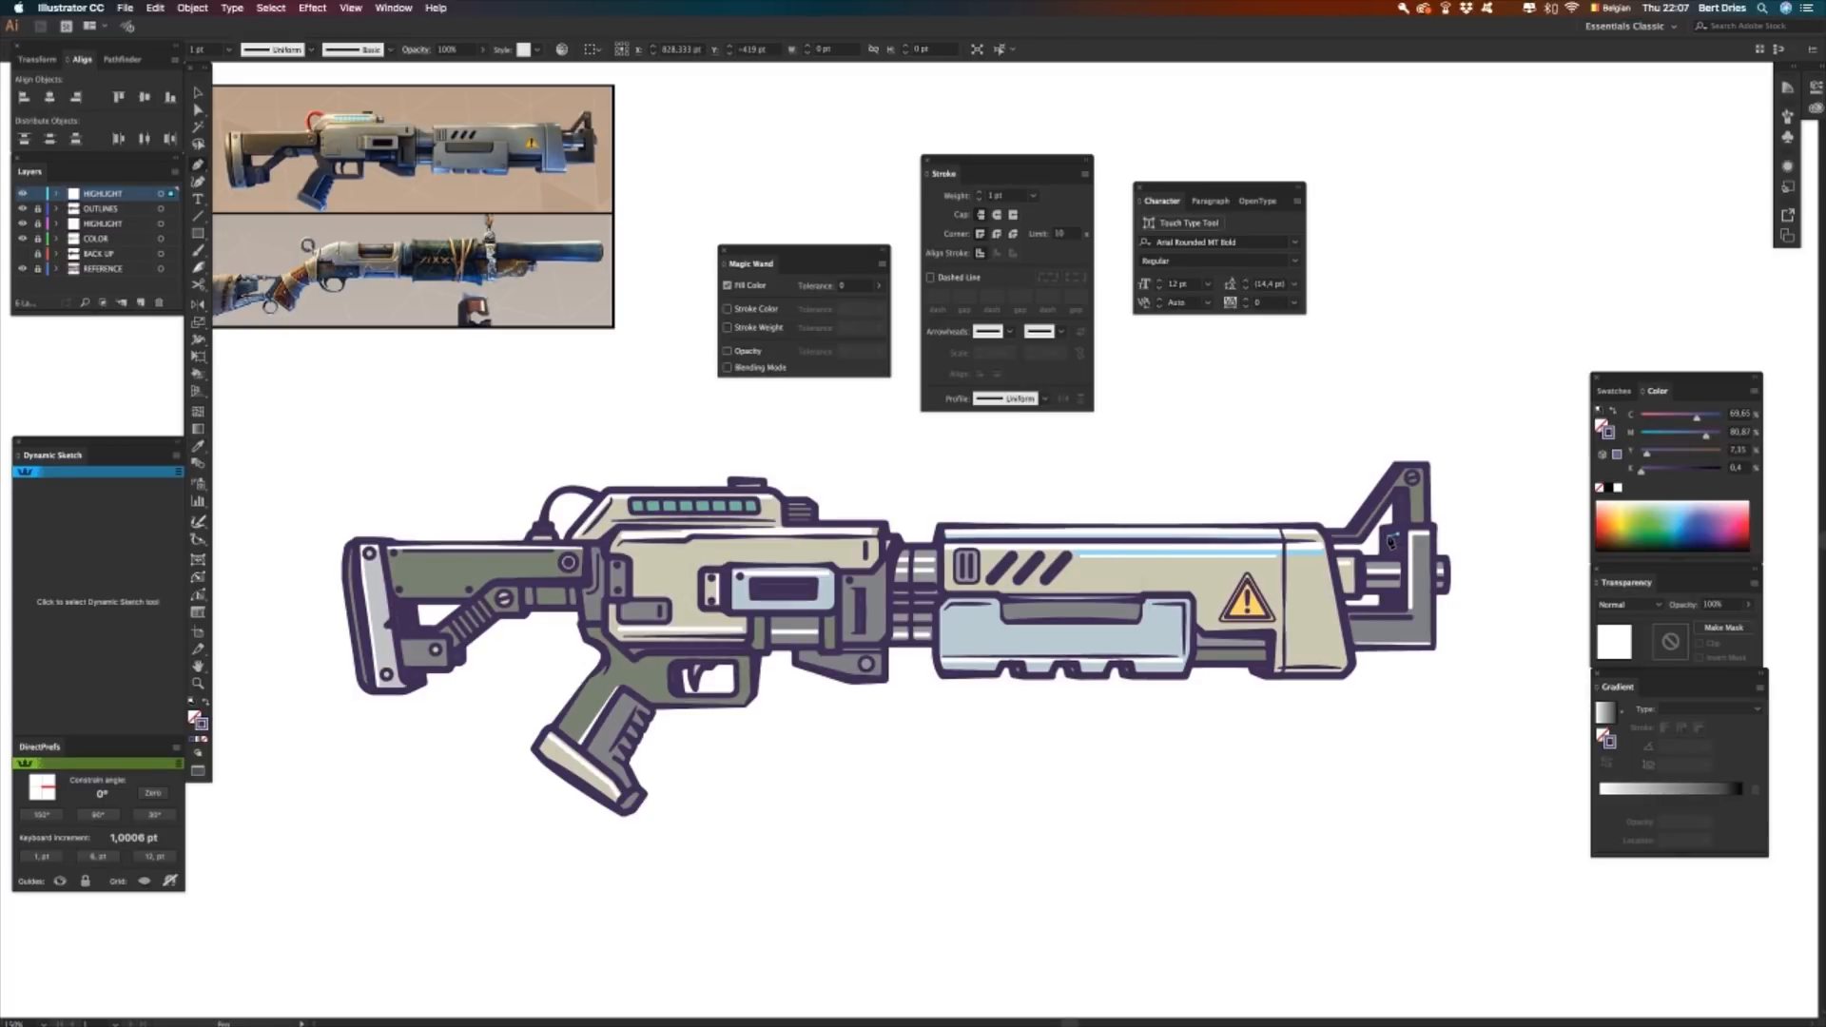
pyautogui.click(1388, 539)
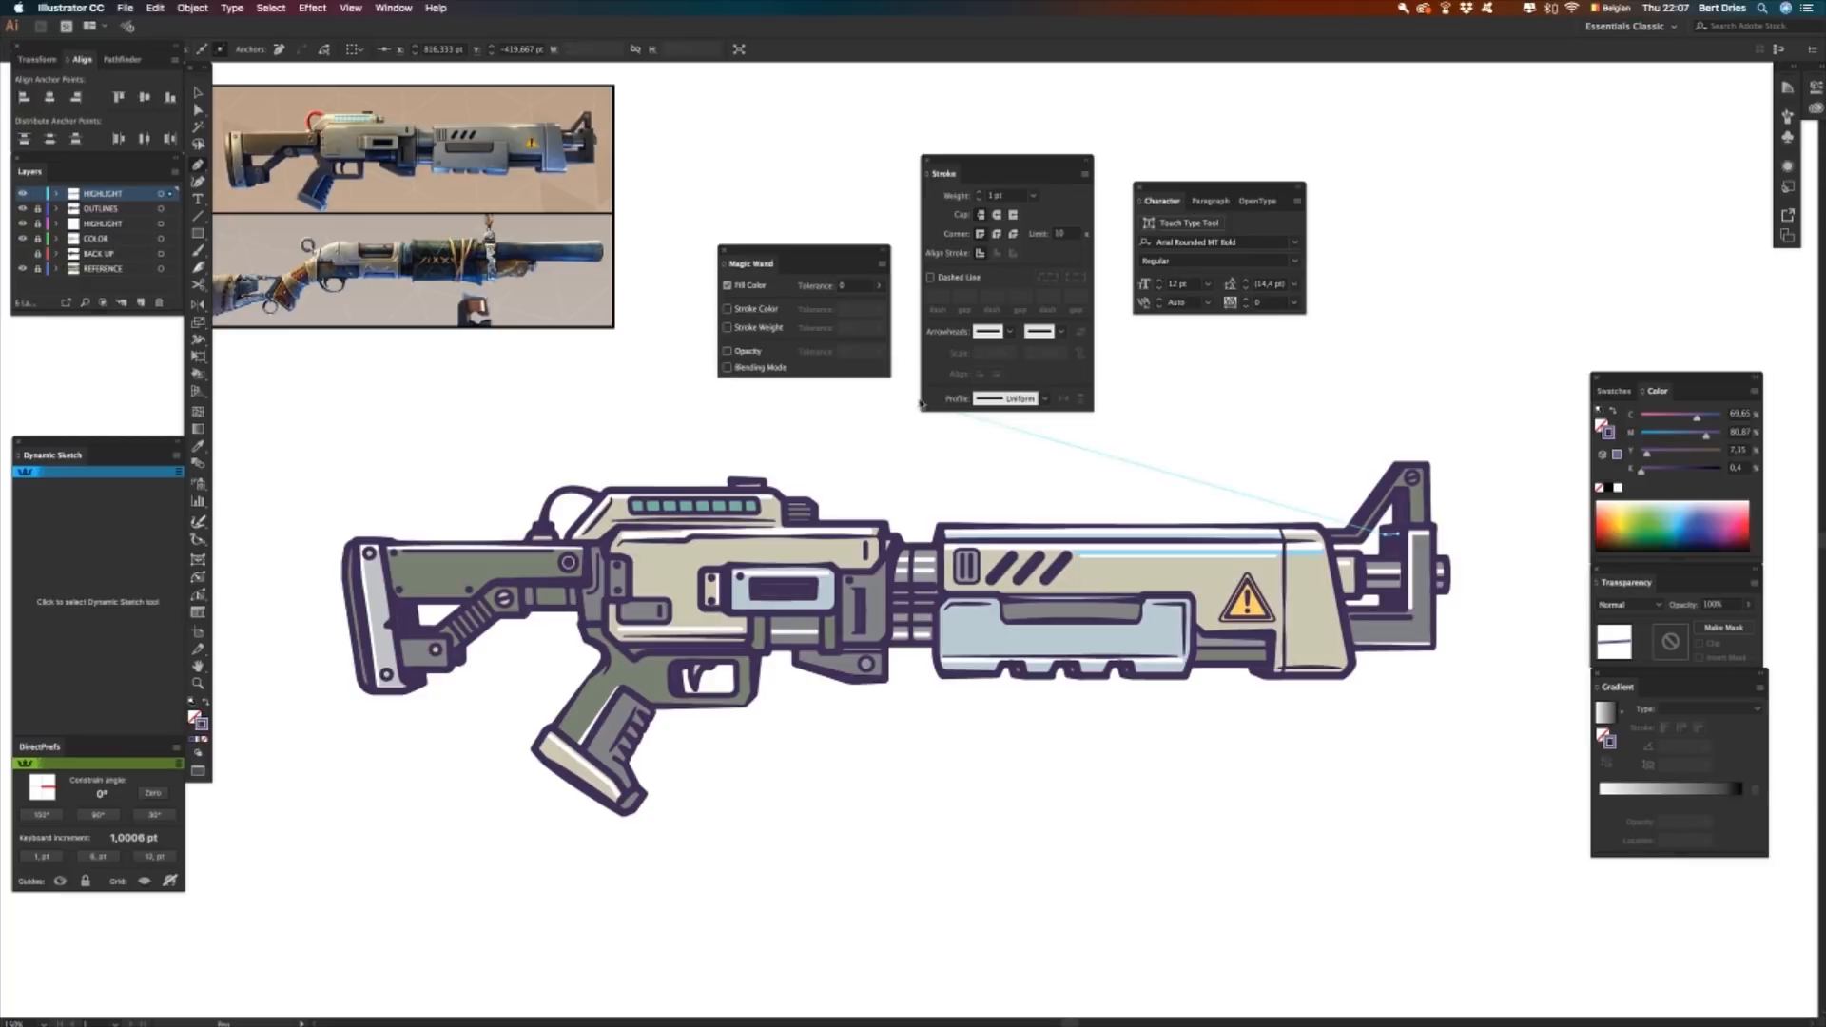
pyautogui.click(944, 194)
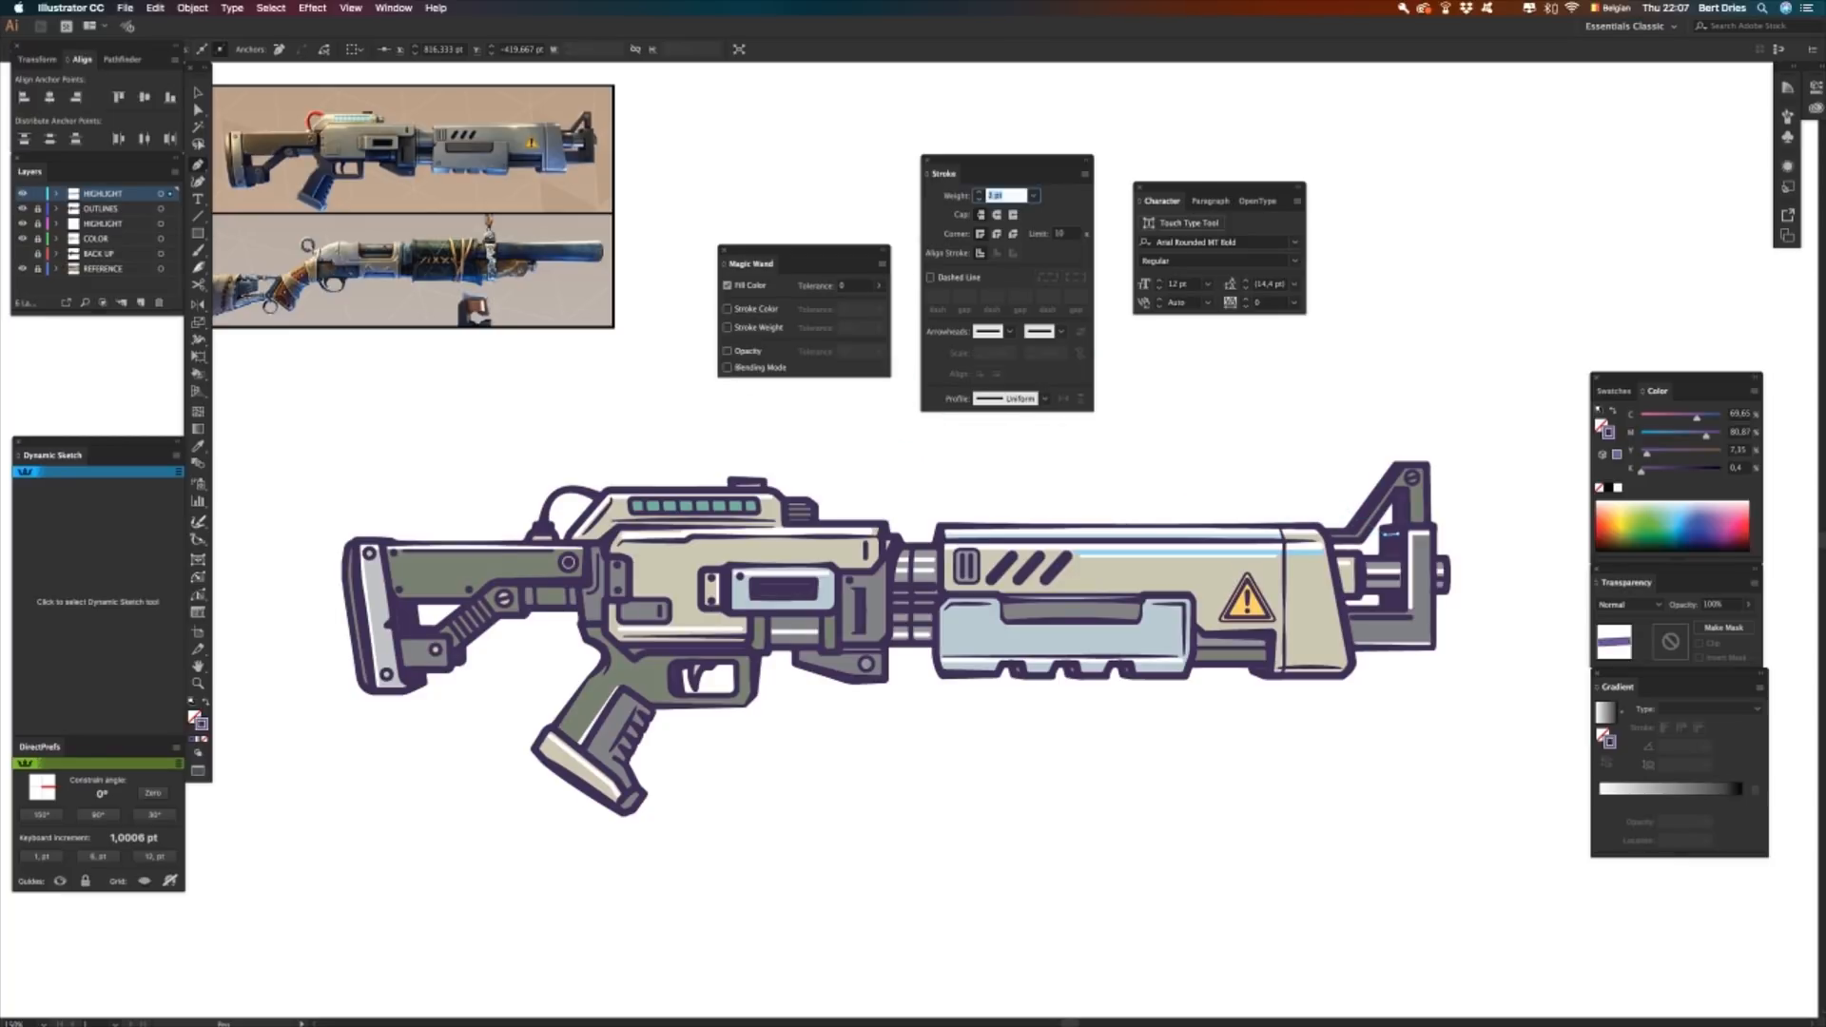
pyautogui.write('6')
pyautogui.press('Return')
pyautogui.click(1296, 481)
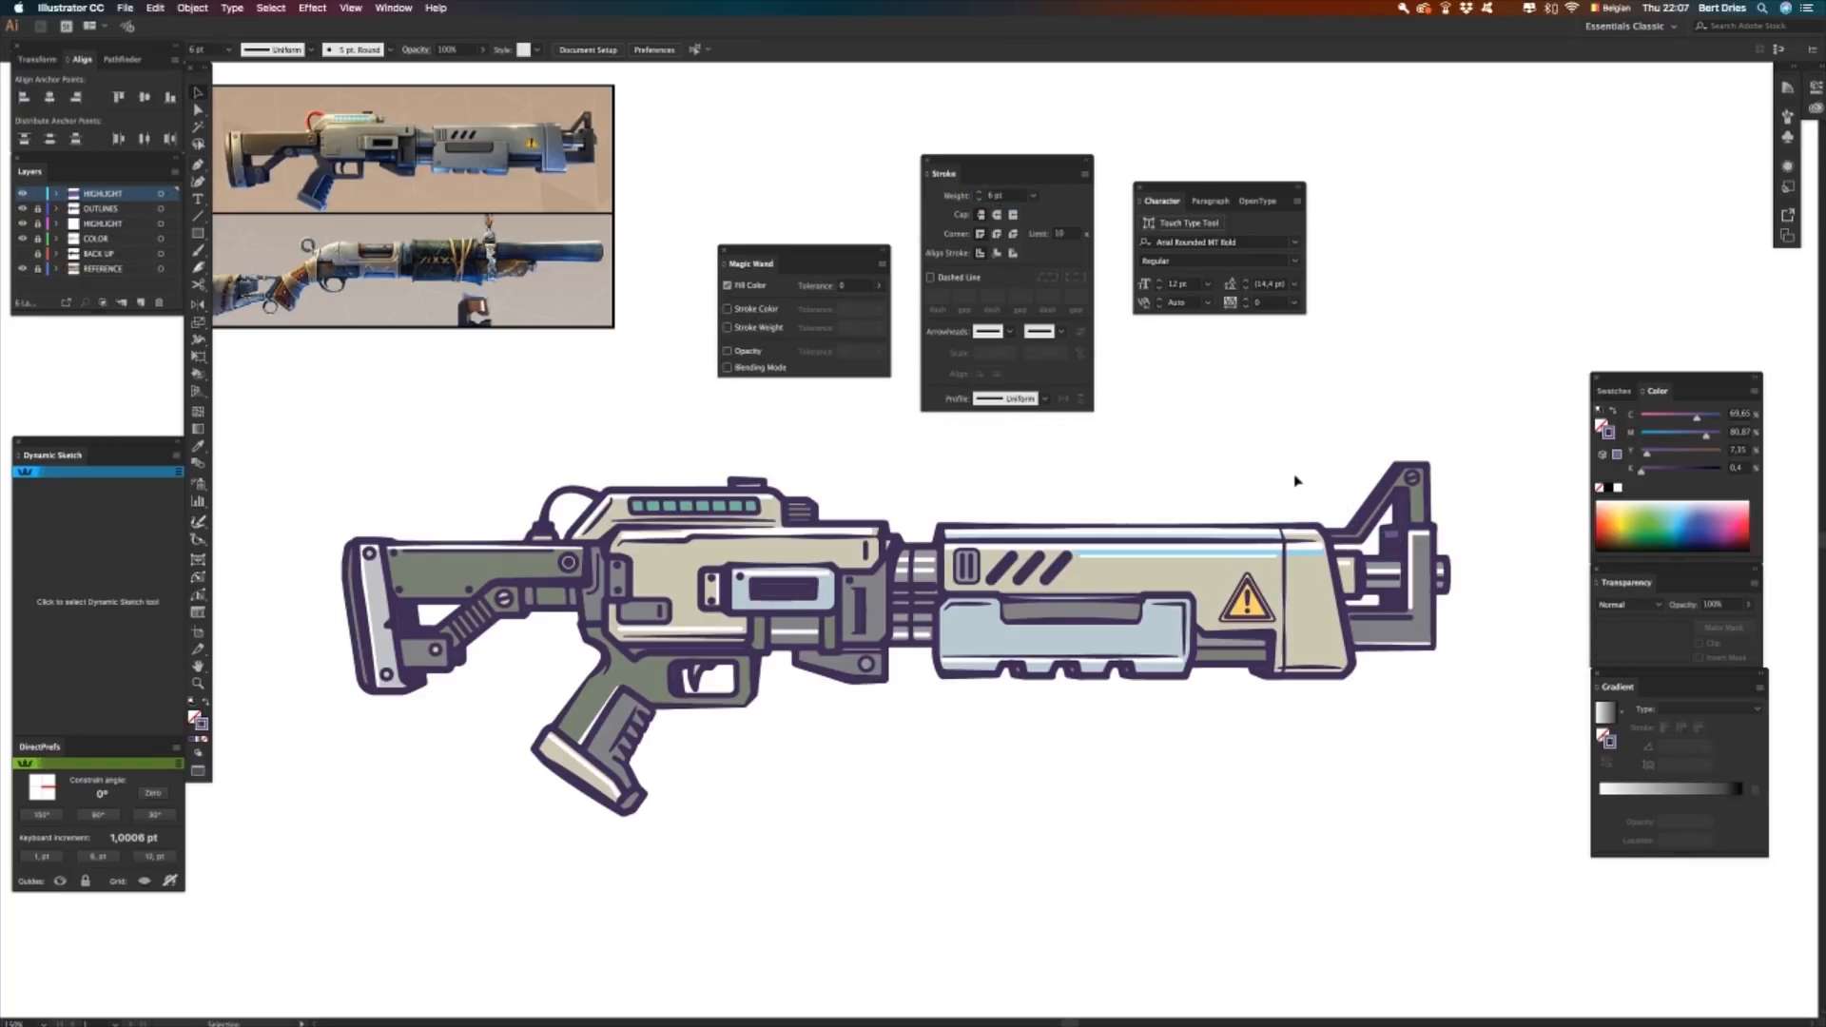
pyautogui.click(1394, 542)
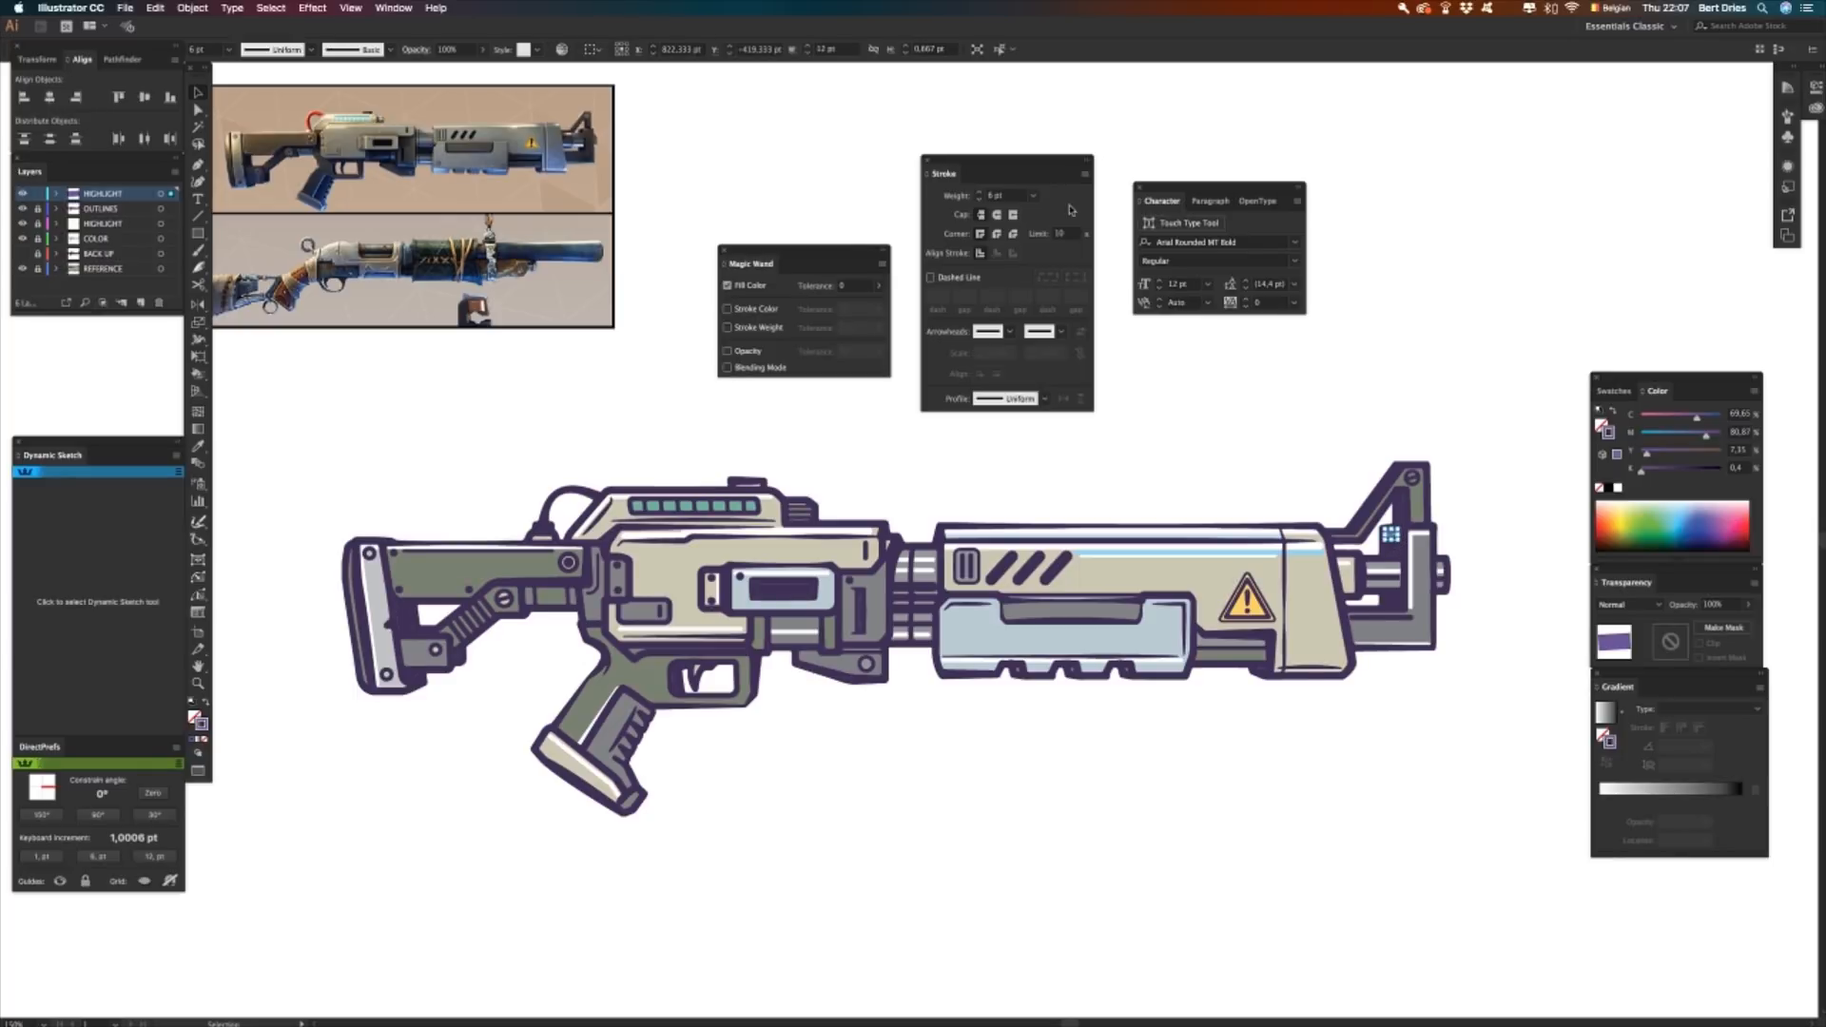
pyautogui.click(1262, 424)
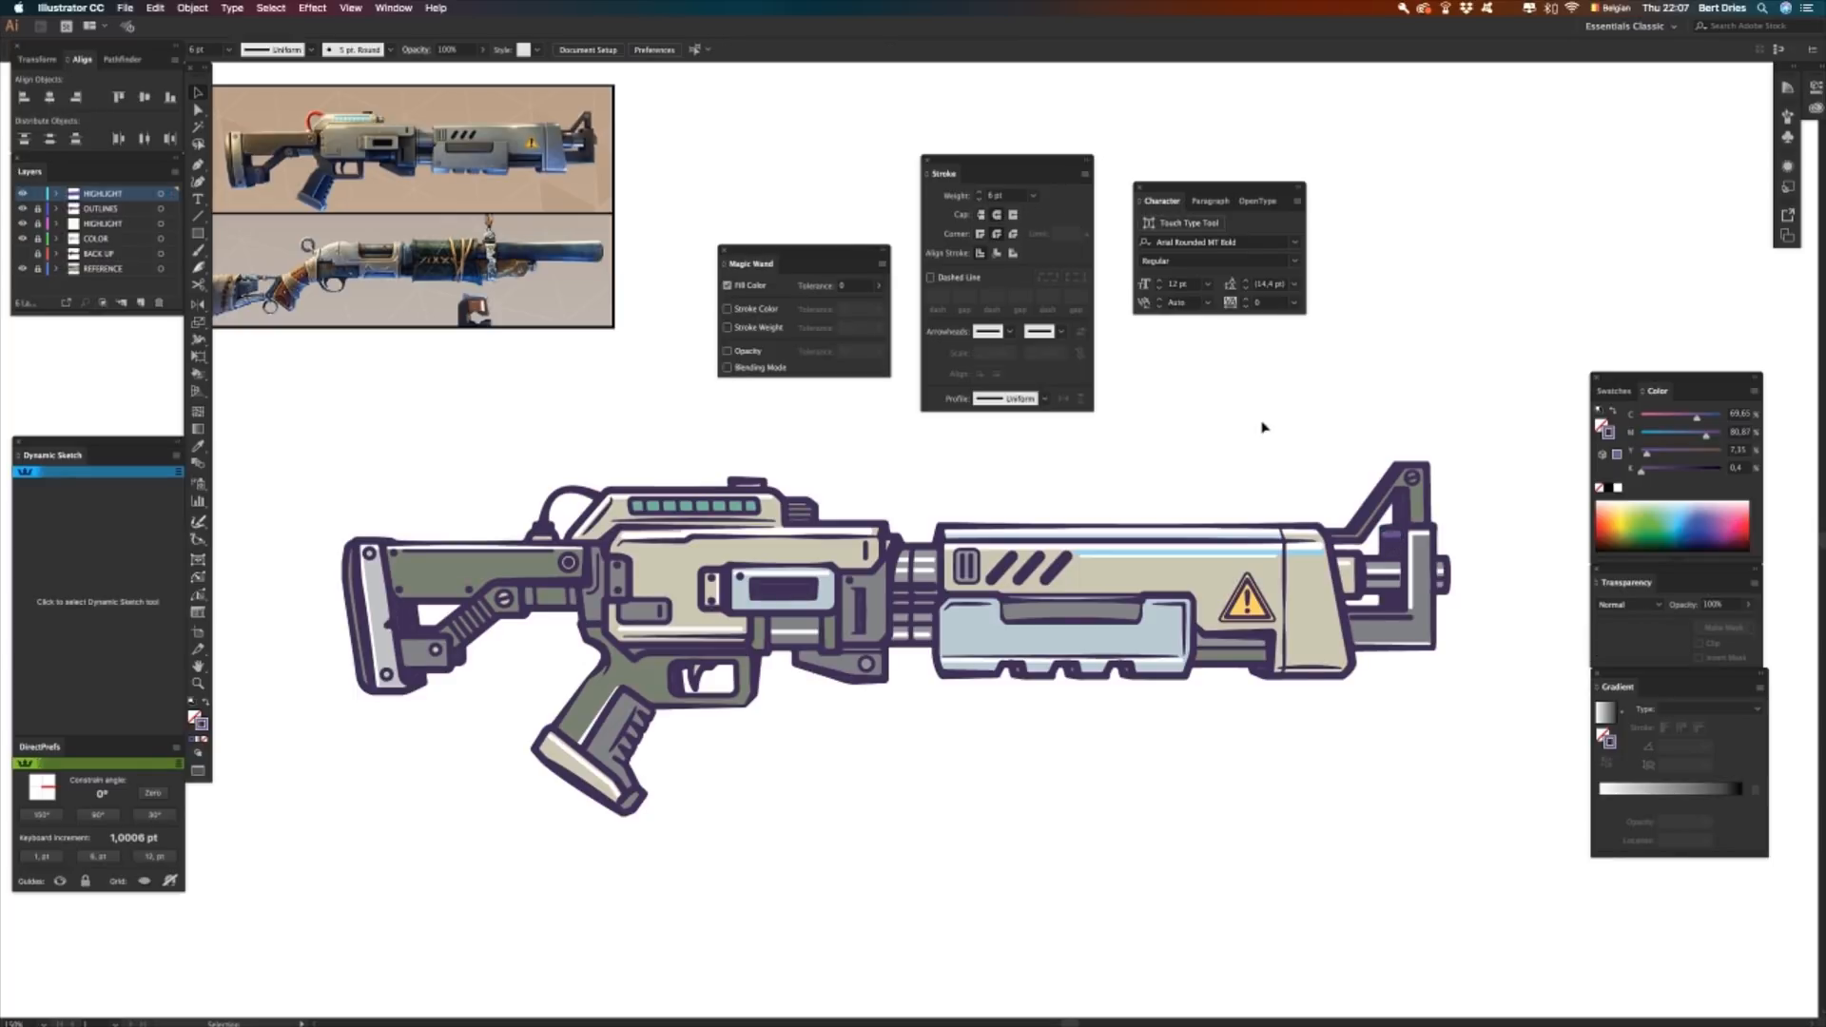
# - Draw a diagonal purple highlight along the front sight's sloped outline and set its weight to 4 pt
pyautogui.press('p')
pyautogui.click(1397, 468)
pyautogui.click(1352, 525)
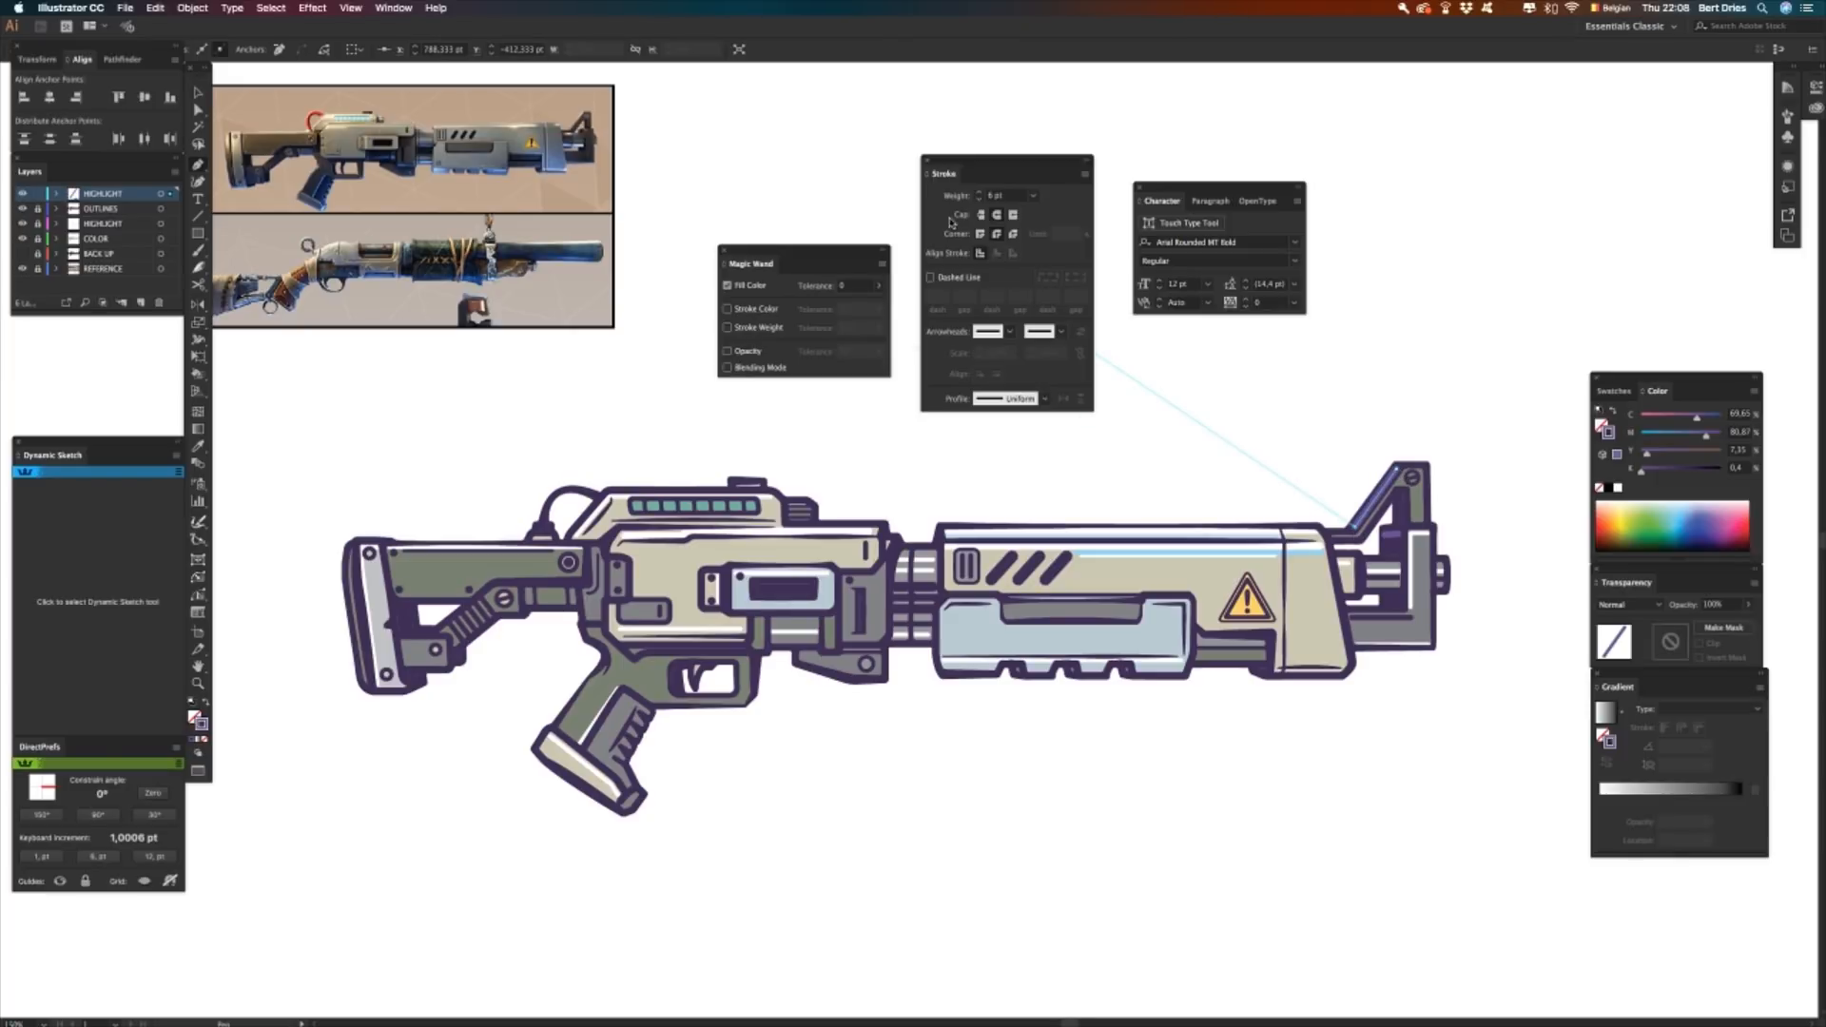
pyautogui.click(1006, 197)
pyautogui.write('4')
pyautogui.press('Return')
pyautogui.press('v')
pyautogui.click(1212, 430)
# - Draw a horizontal 4 pt purple highlight inside the dark slot of the receiver's light blue panel
pyautogui.press('p')
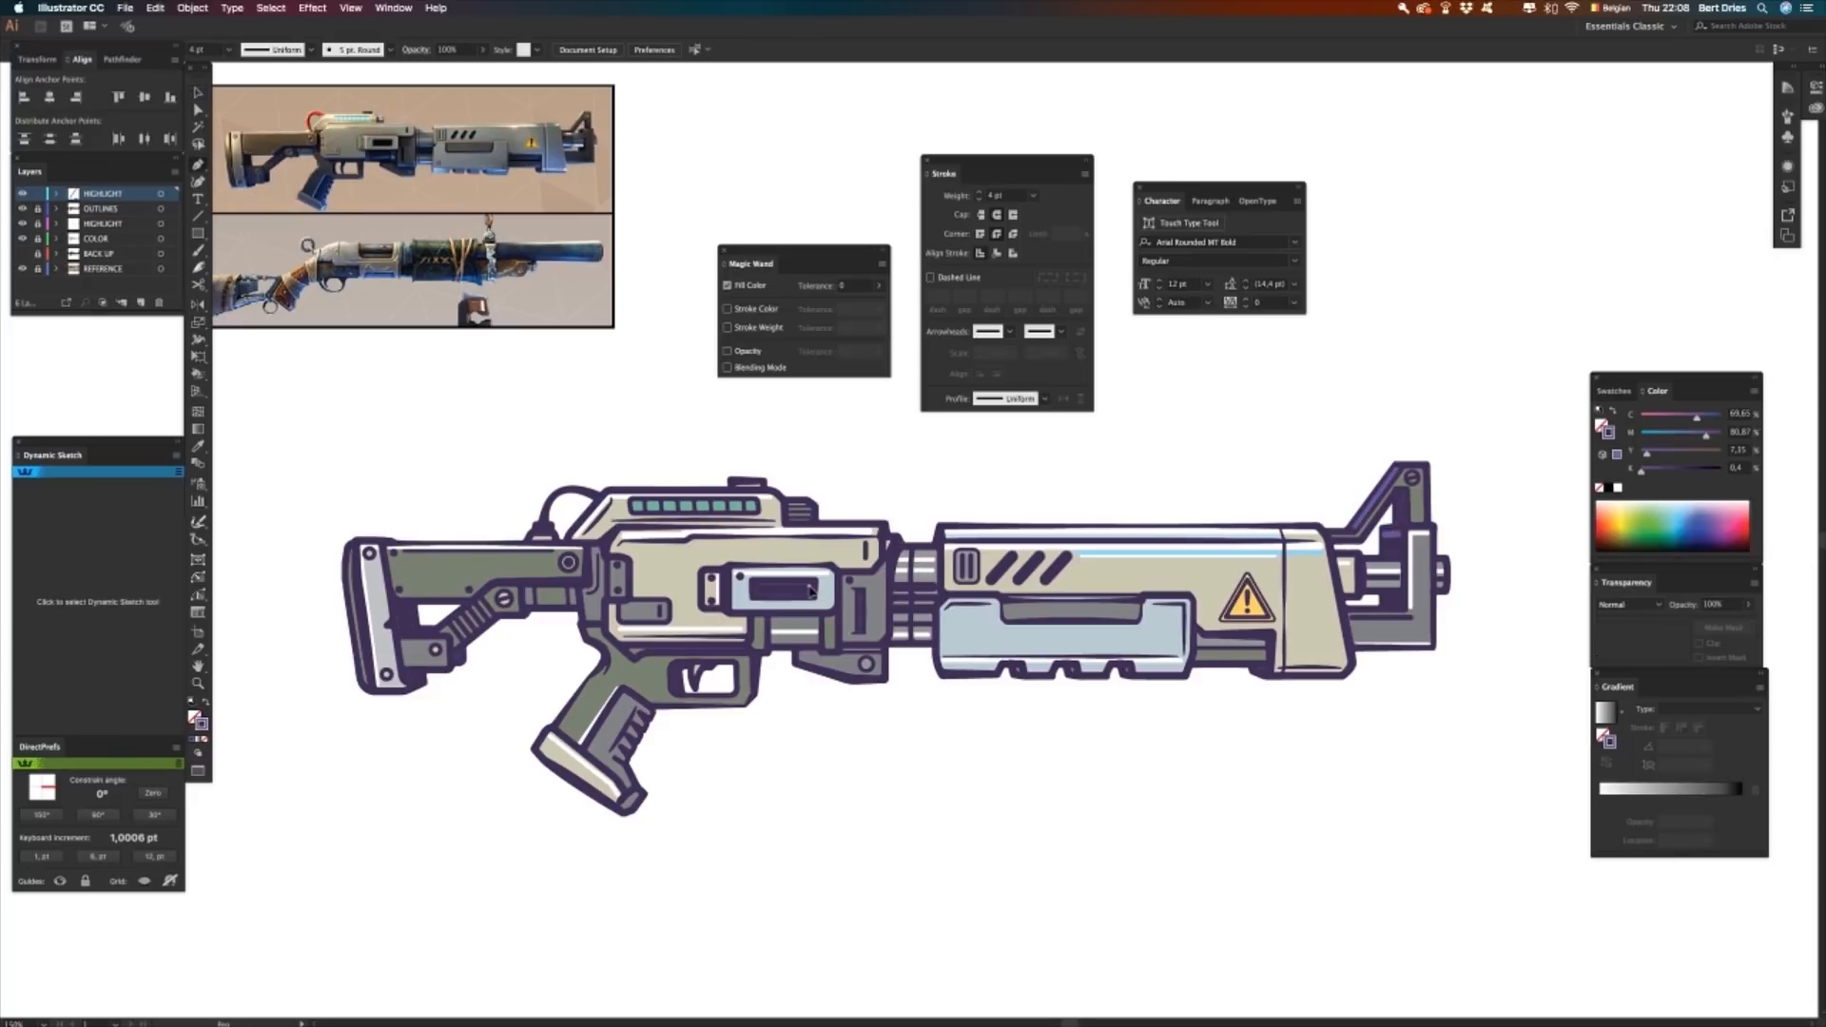
pyautogui.click(810, 588)
pyautogui.click(757, 588)
pyautogui.press('v')
pyautogui.click(880, 774)
# - Draw a short 4 pt purple highlight on the outline at the receiver's upper rear corner and adjust its anchor point
pyautogui.click(614, 544)
pyautogui.click(612, 539)
pyautogui.press('v')
pyautogui.click(590, 551)
pyautogui.press('a')
pyautogui.click(609, 545)
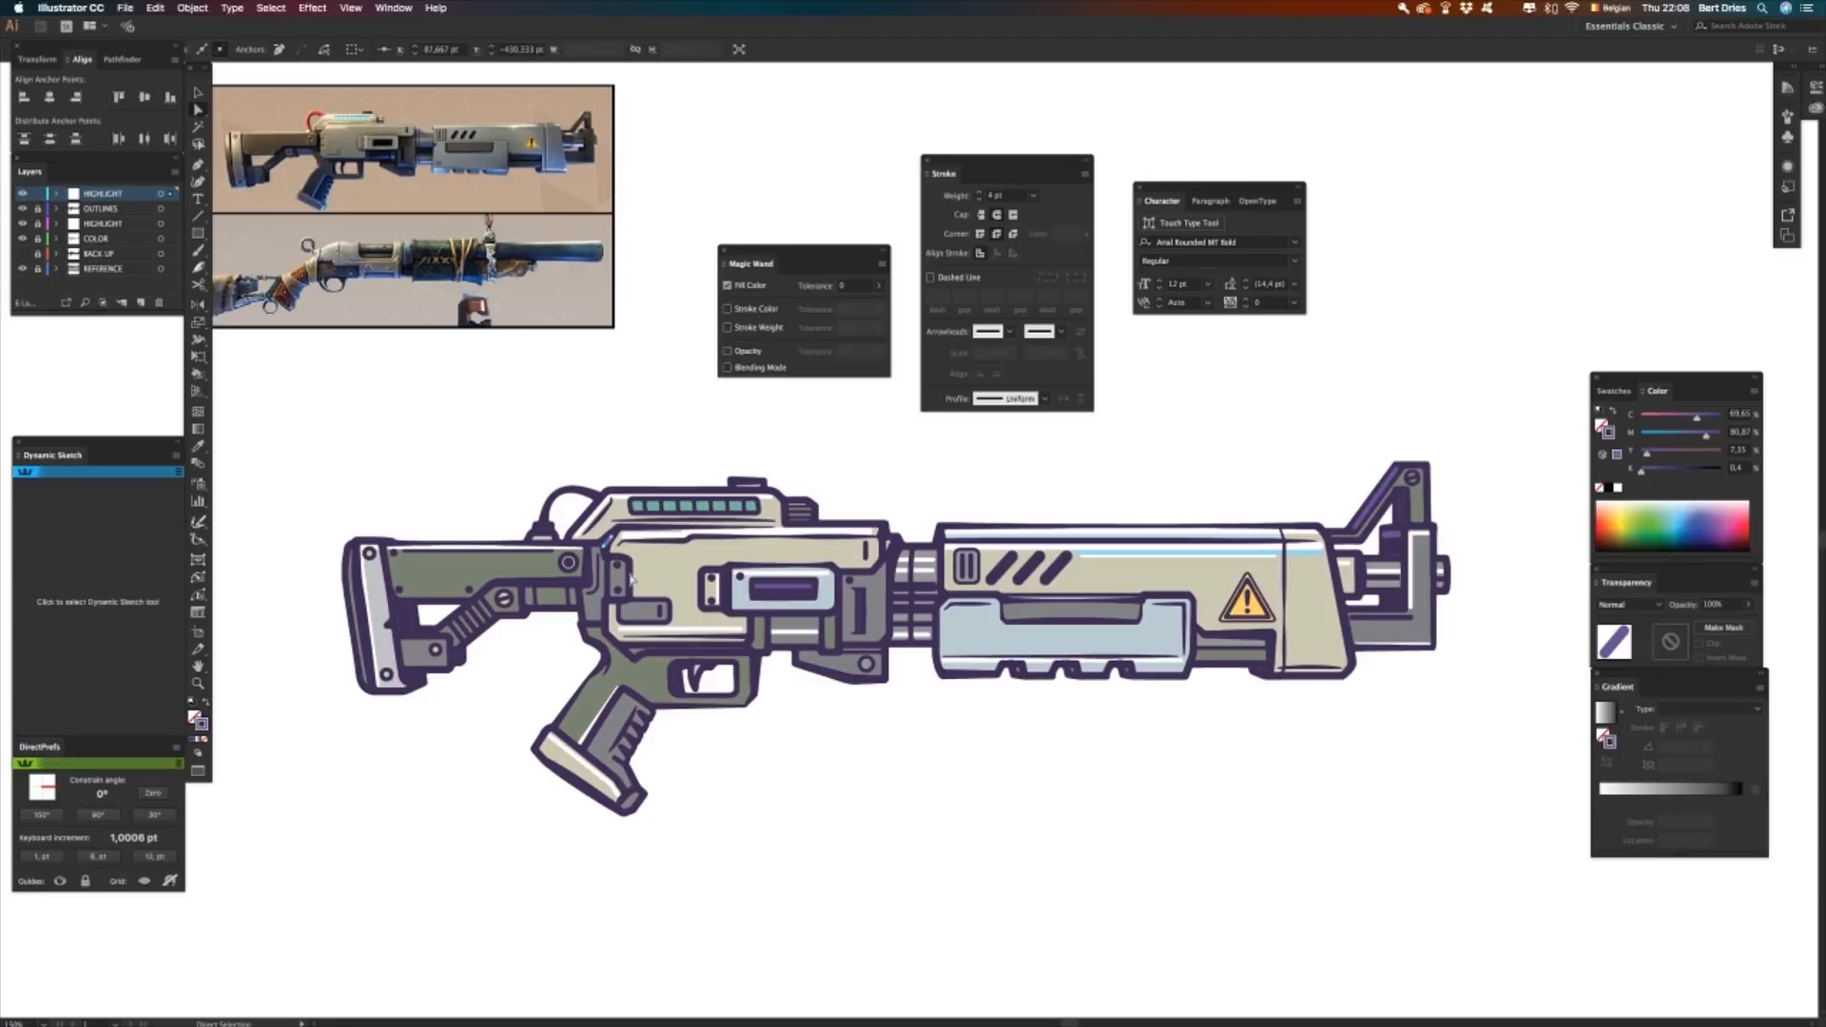
pyautogui.press('v')
pyautogui.click(794, 824)
# - Draw a short 4 pt purple highlight down the outline at the inner side of the stock's butt plate
pyautogui.press('p')
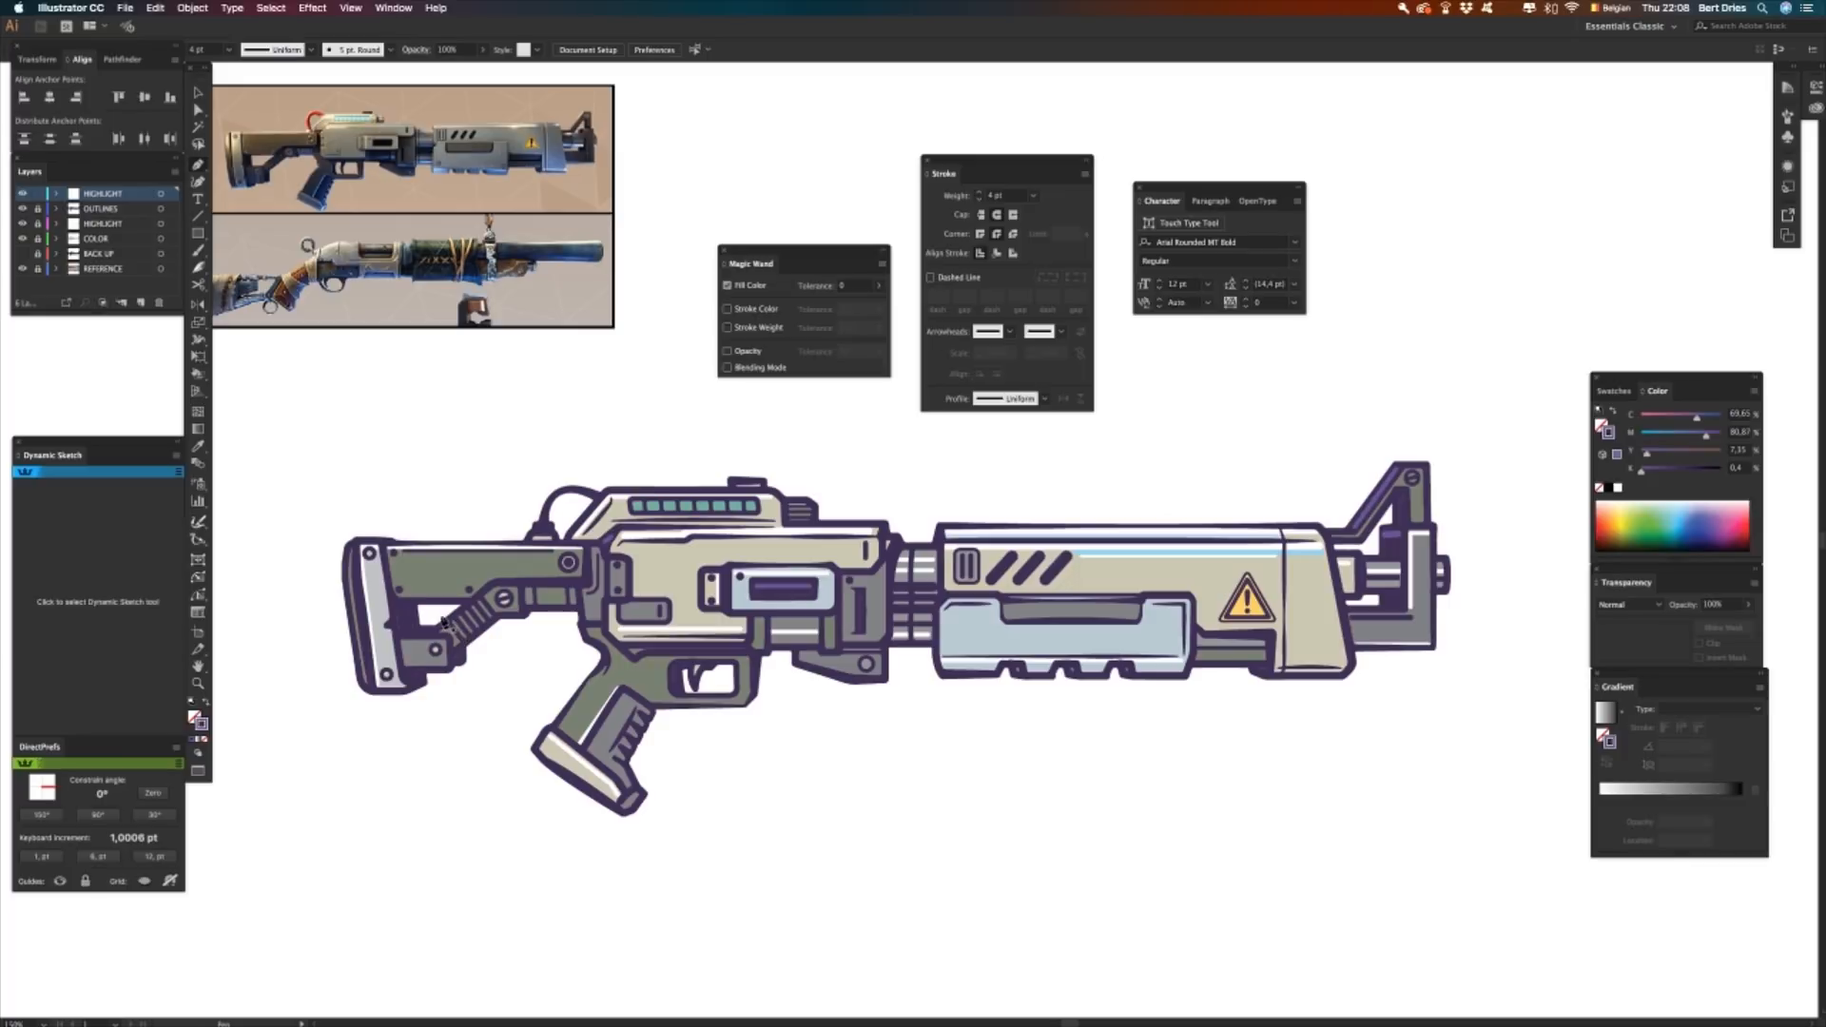
pyautogui.click(398, 610)
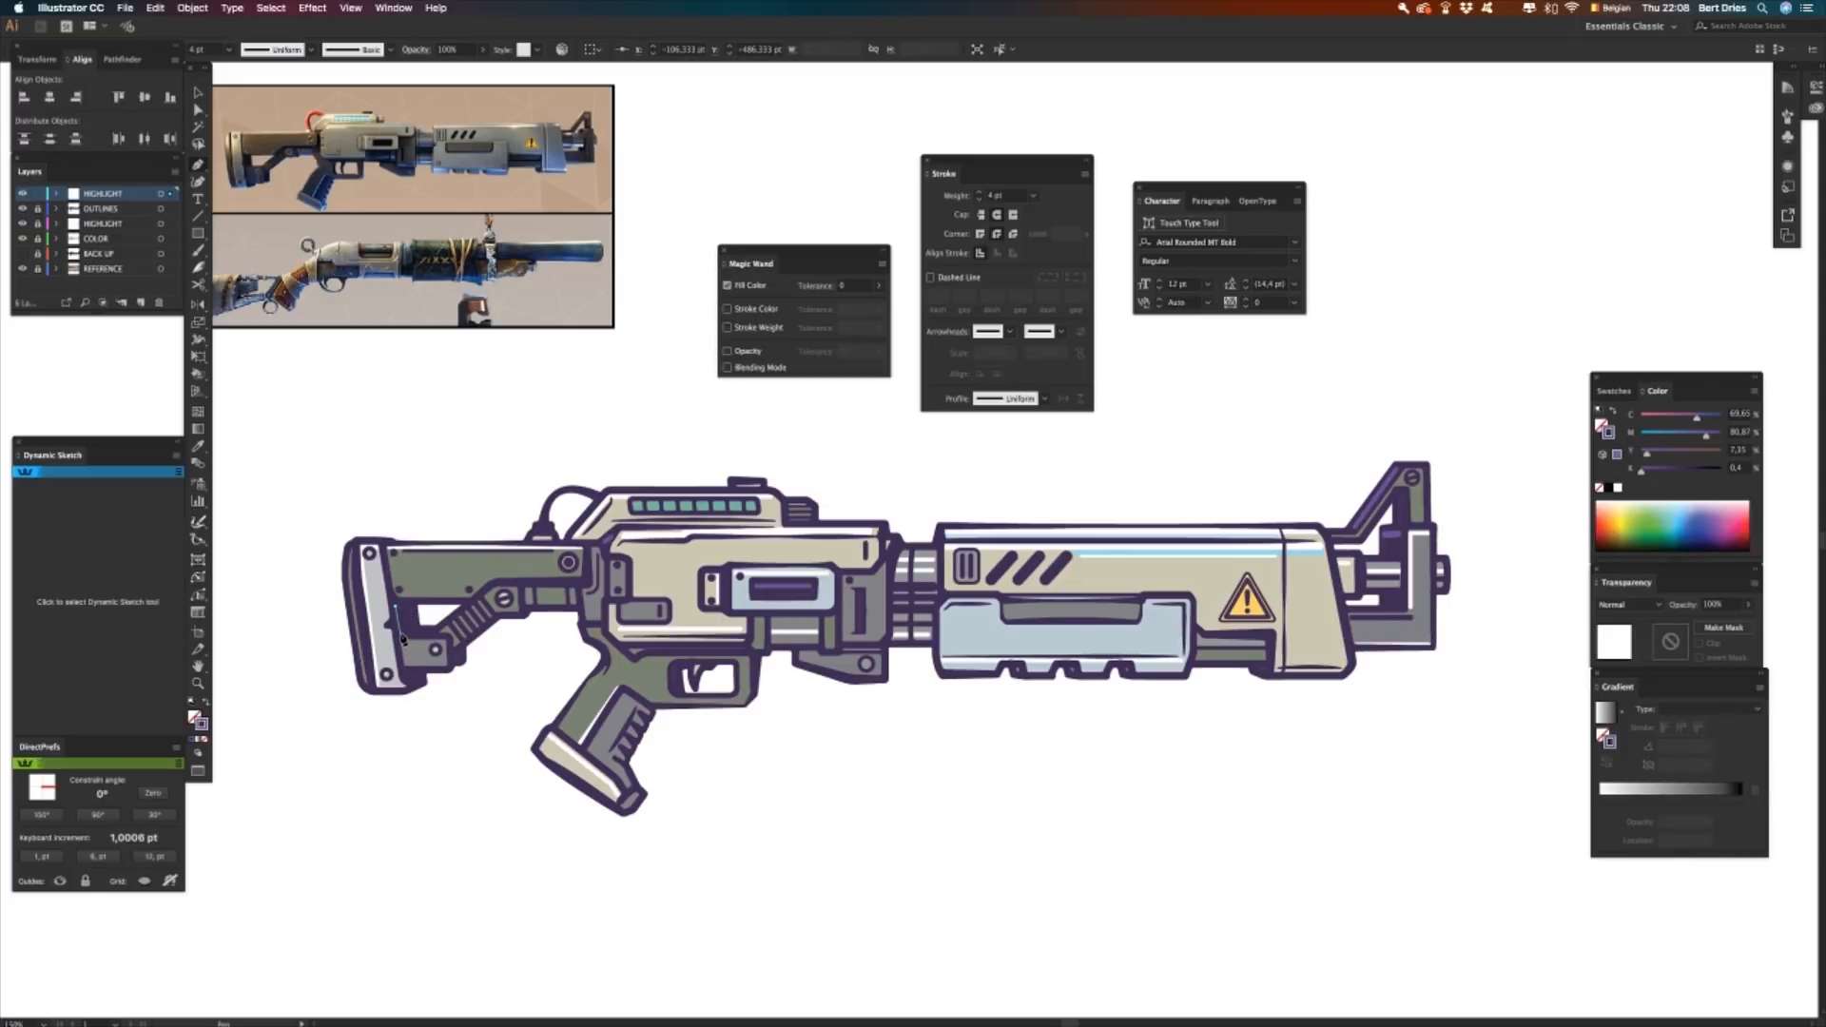
pyautogui.press('v')
pyautogui.click(462, 765)
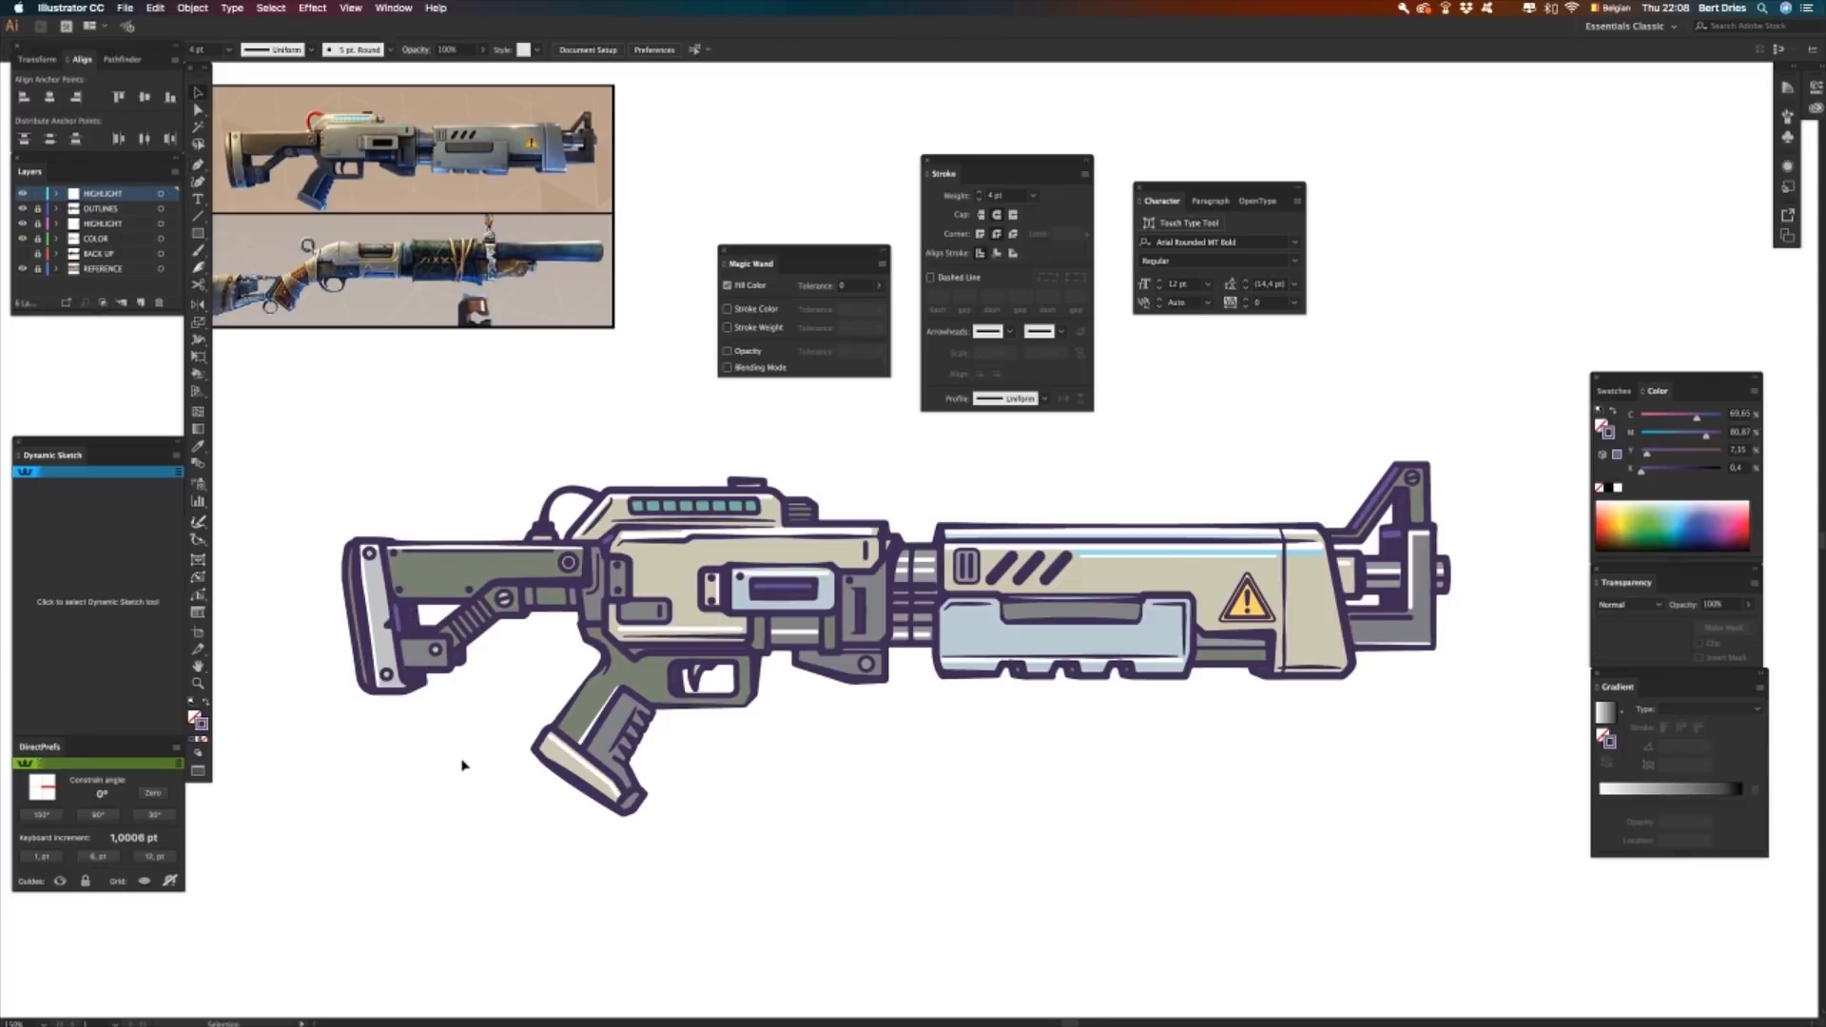
# - Draw a long 4 pt purple highlight down the outline along the butt plate's rear edge
pyautogui.press('p')
pyautogui.click(358, 584)
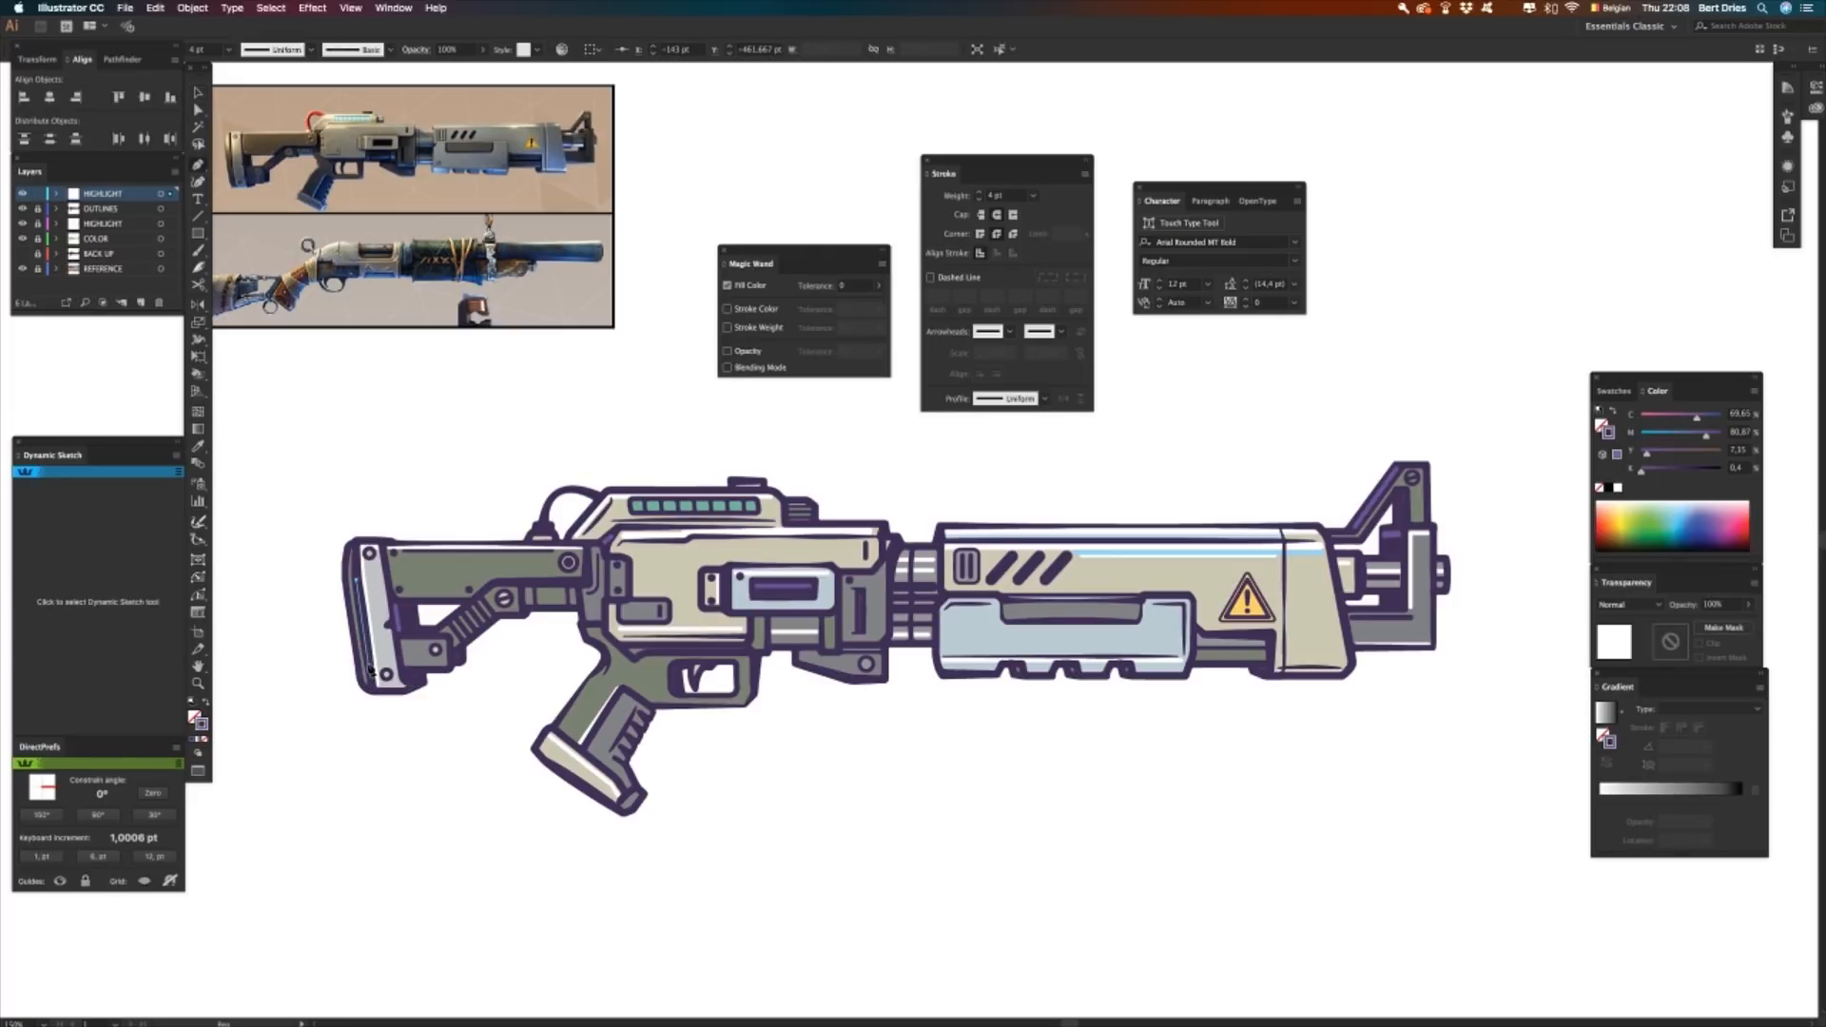
pyautogui.click(371, 672)
pyautogui.press('v')
pyautogui.click(436, 795)
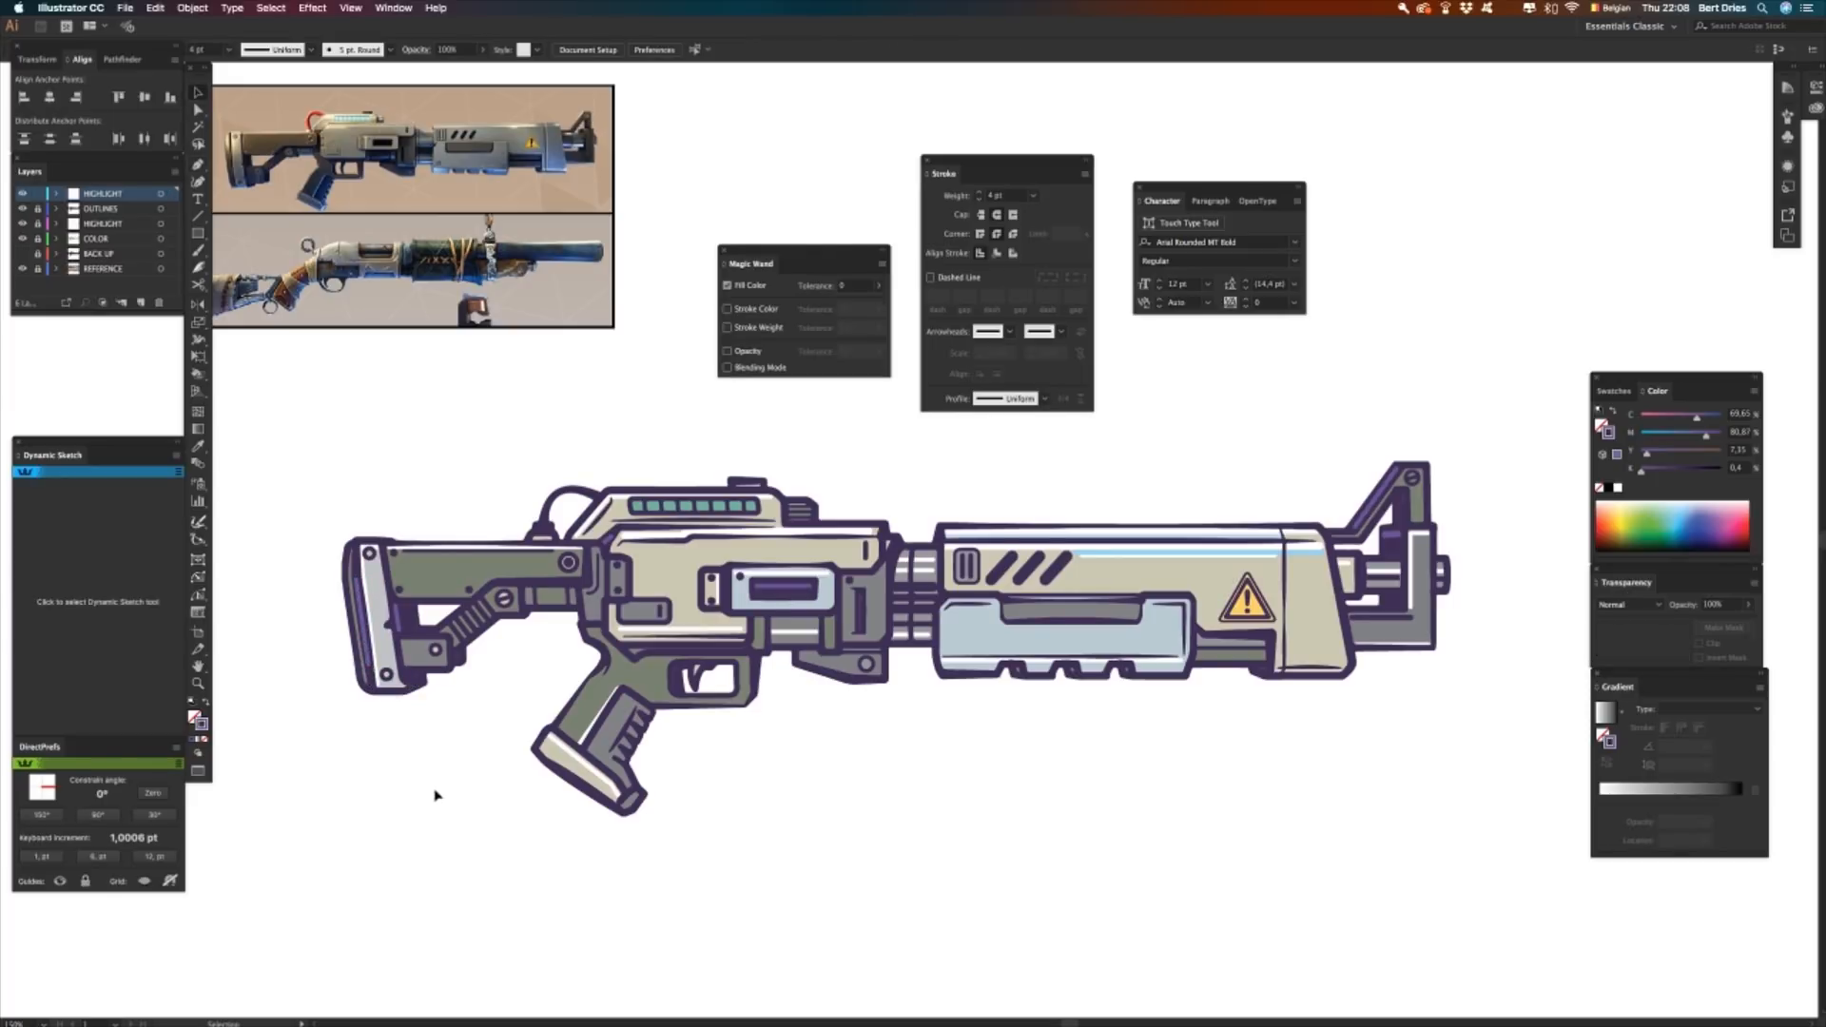
# - Set the weight of the butt plate's rear-edge purple highlight to 2 pt
pyautogui.press('a')
pyautogui.click(365, 647)
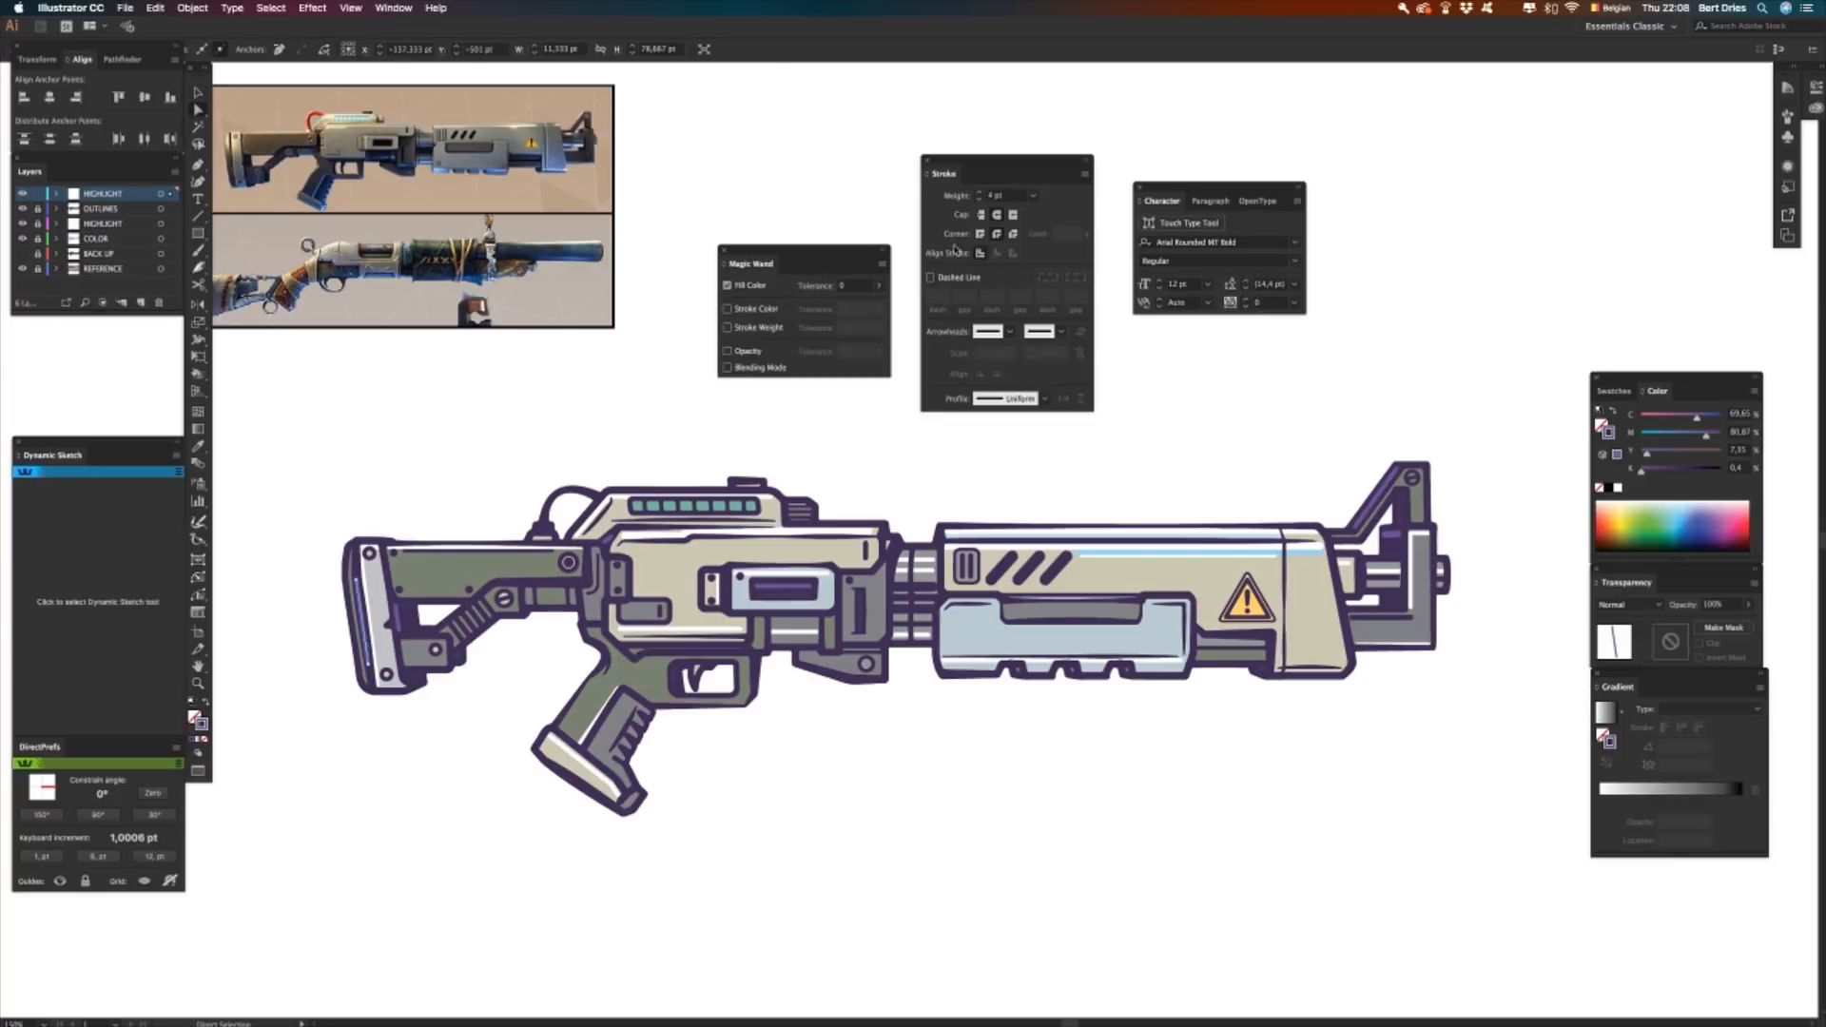
pyautogui.click(1014, 196)
pyautogui.write('2')
pyautogui.press('Return')
pyautogui.click(528, 899)
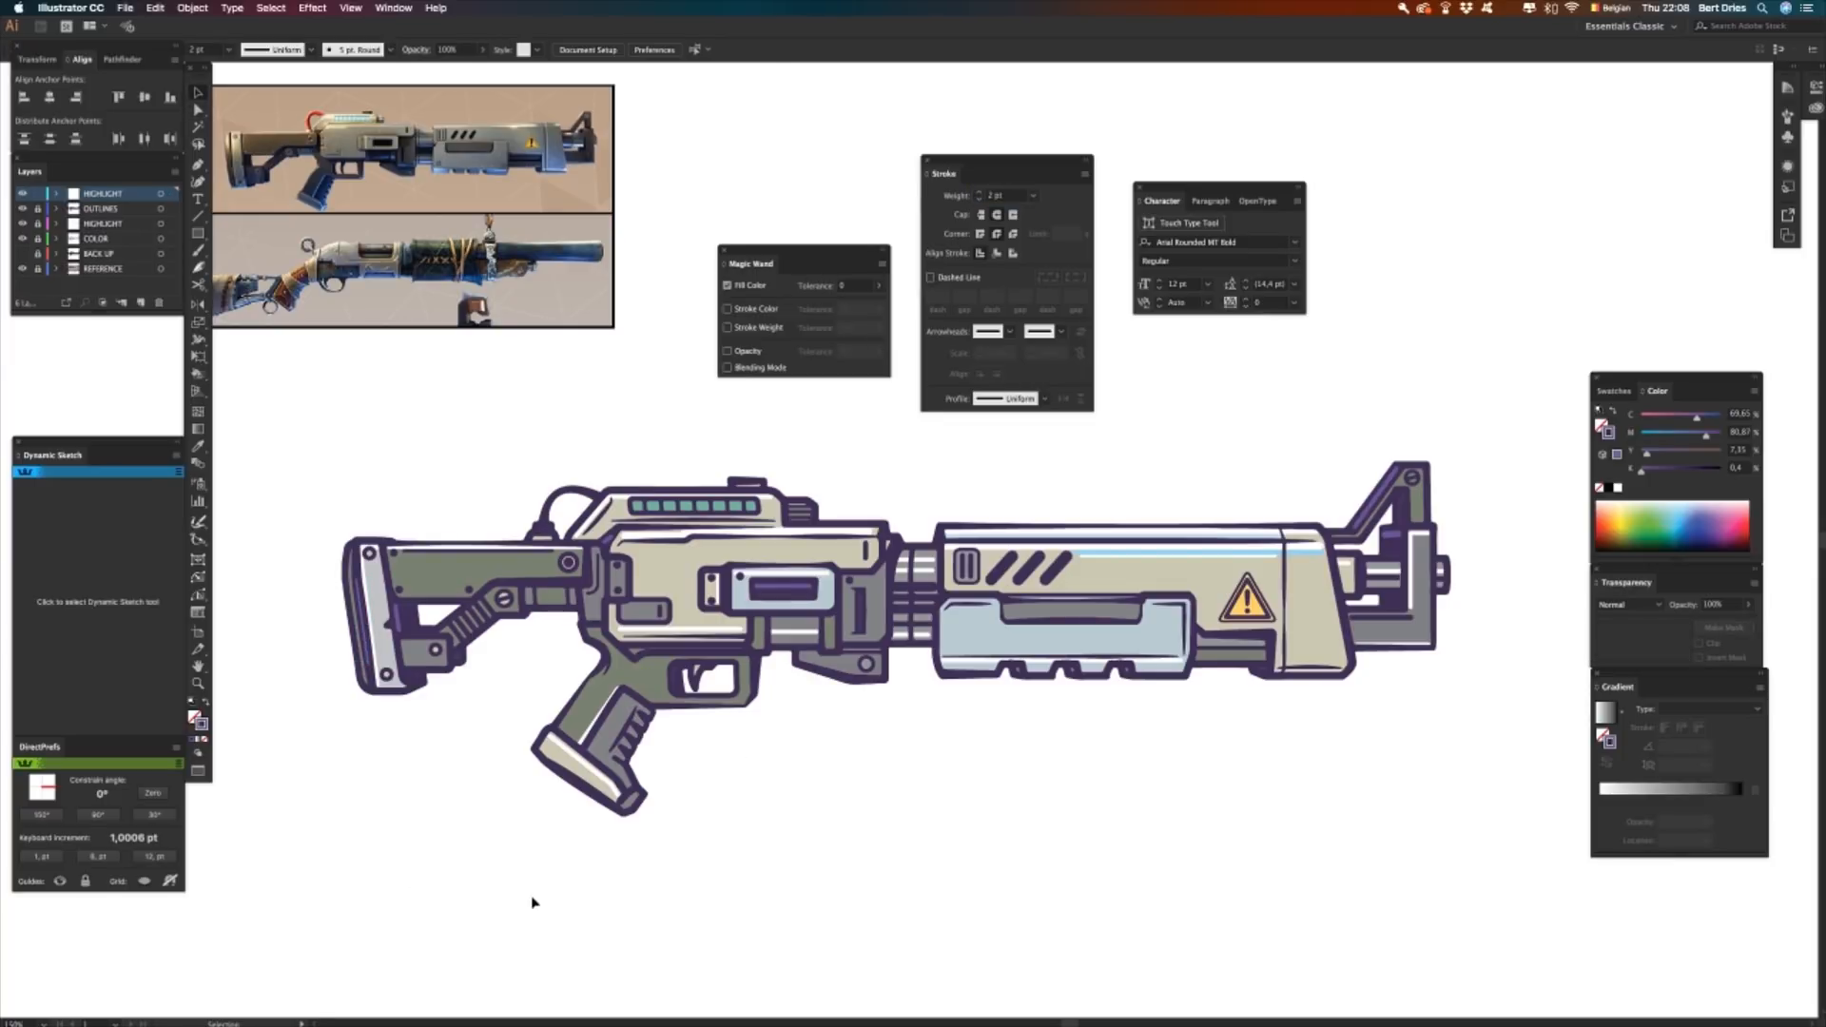
# - Draw a short vertical purple highlight line in the narrow slot just ahead of the receiver's ejection port
pyautogui.press('p')
pyautogui.keyDown('ctrl'); pyautogui.click(745, 656); pyautogui.keyUp('ctrl')
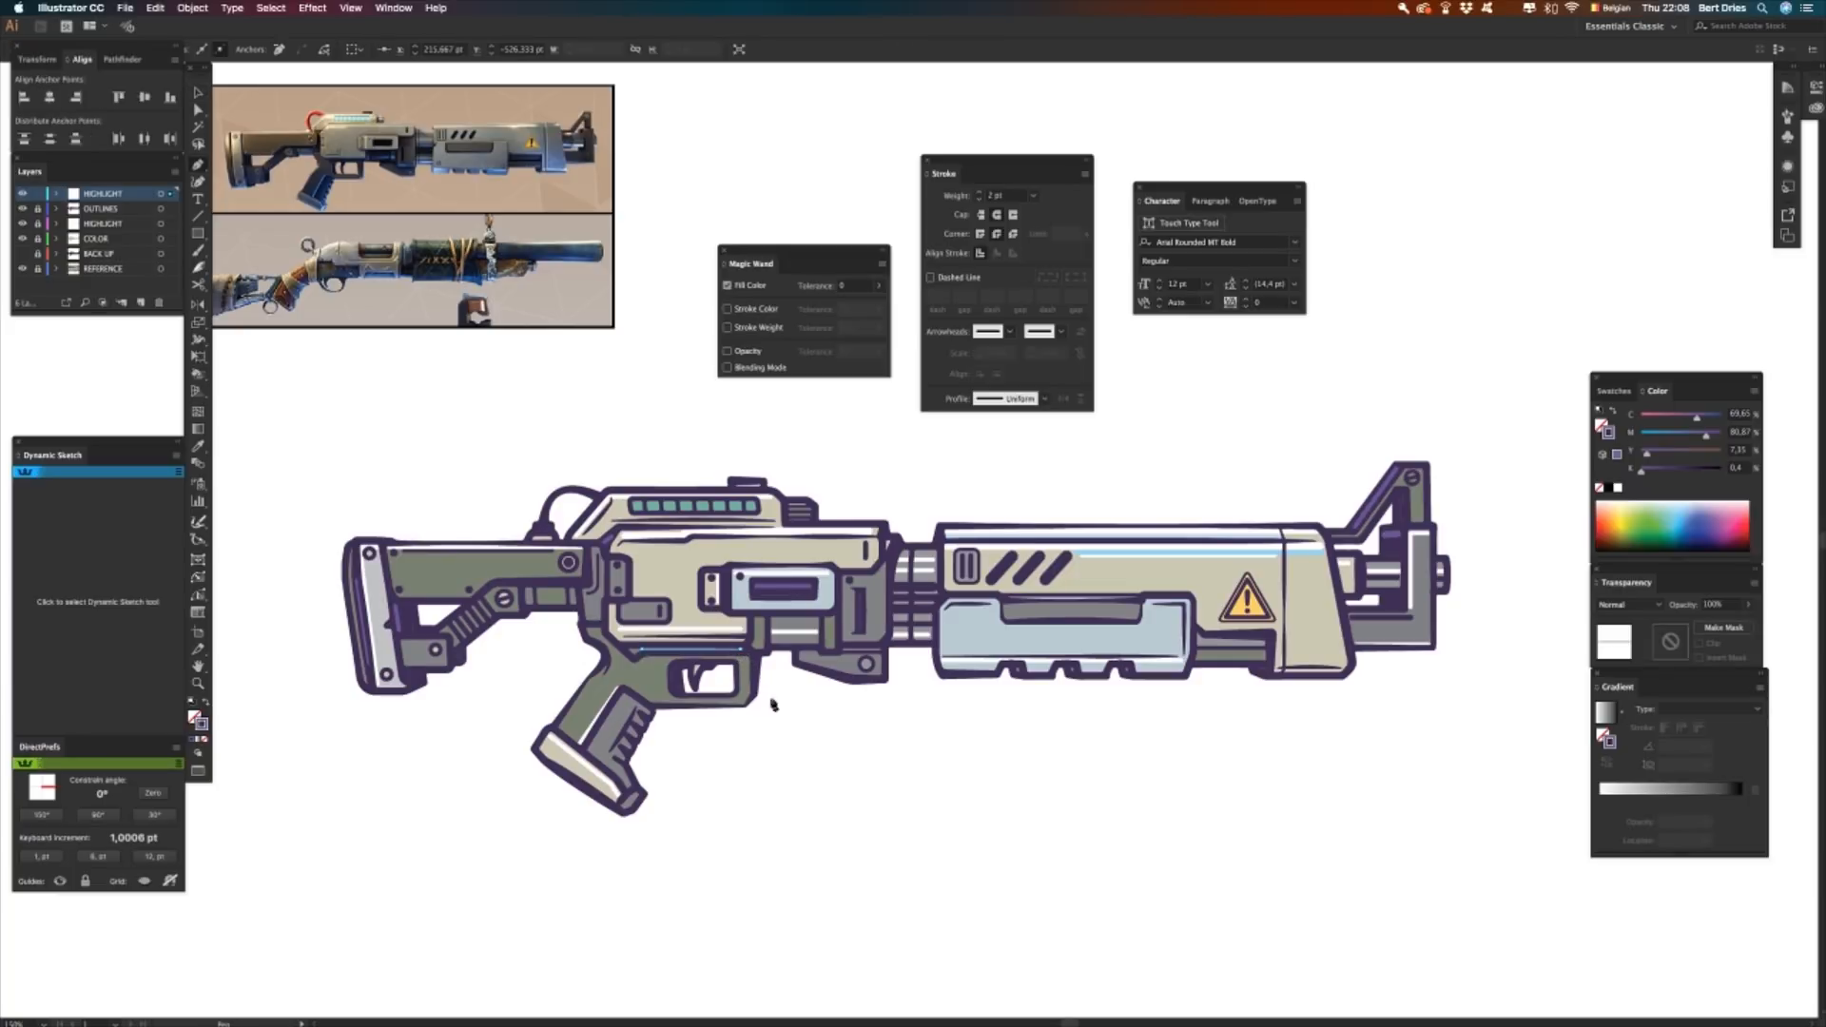
pyautogui.press('b')
pyautogui.keyDown('ctrl'); pyautogui.click(879, 804); pyautogui.keyUp('ctrl')
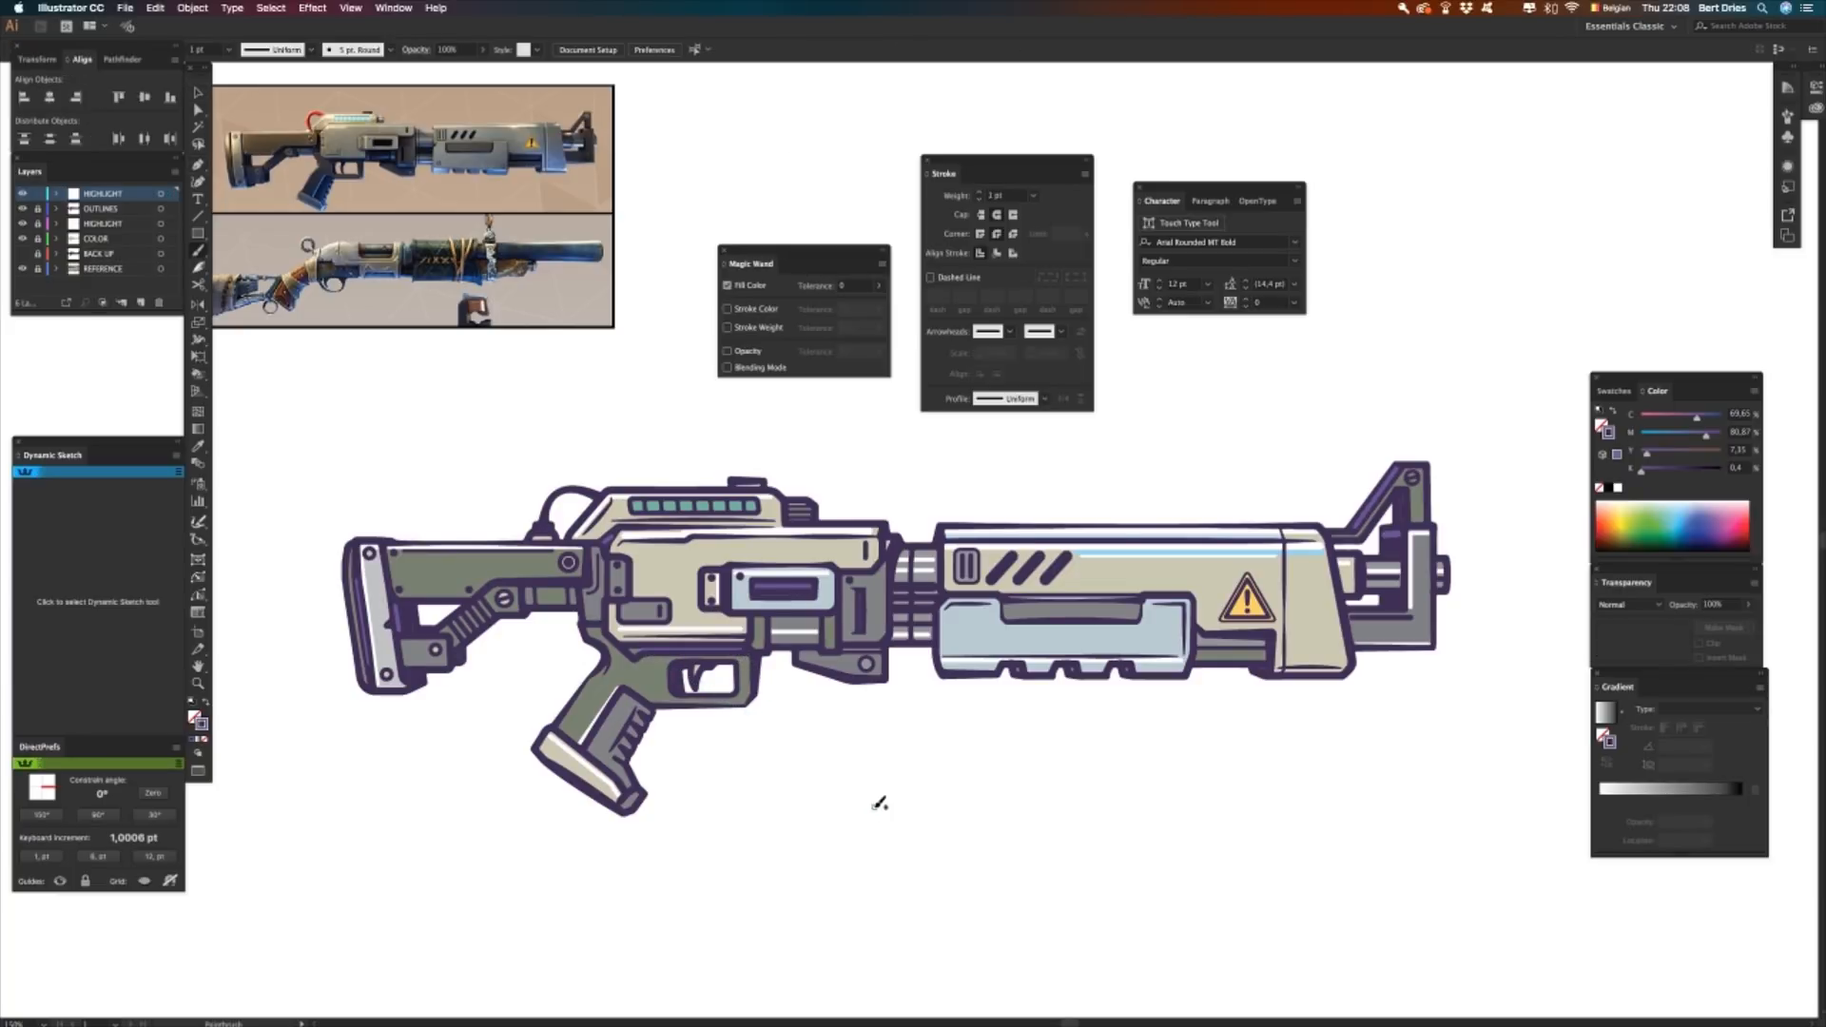
pyautogui.press('p')
pyautogui.click(860, 595)
pyautogui.click(860, 633)
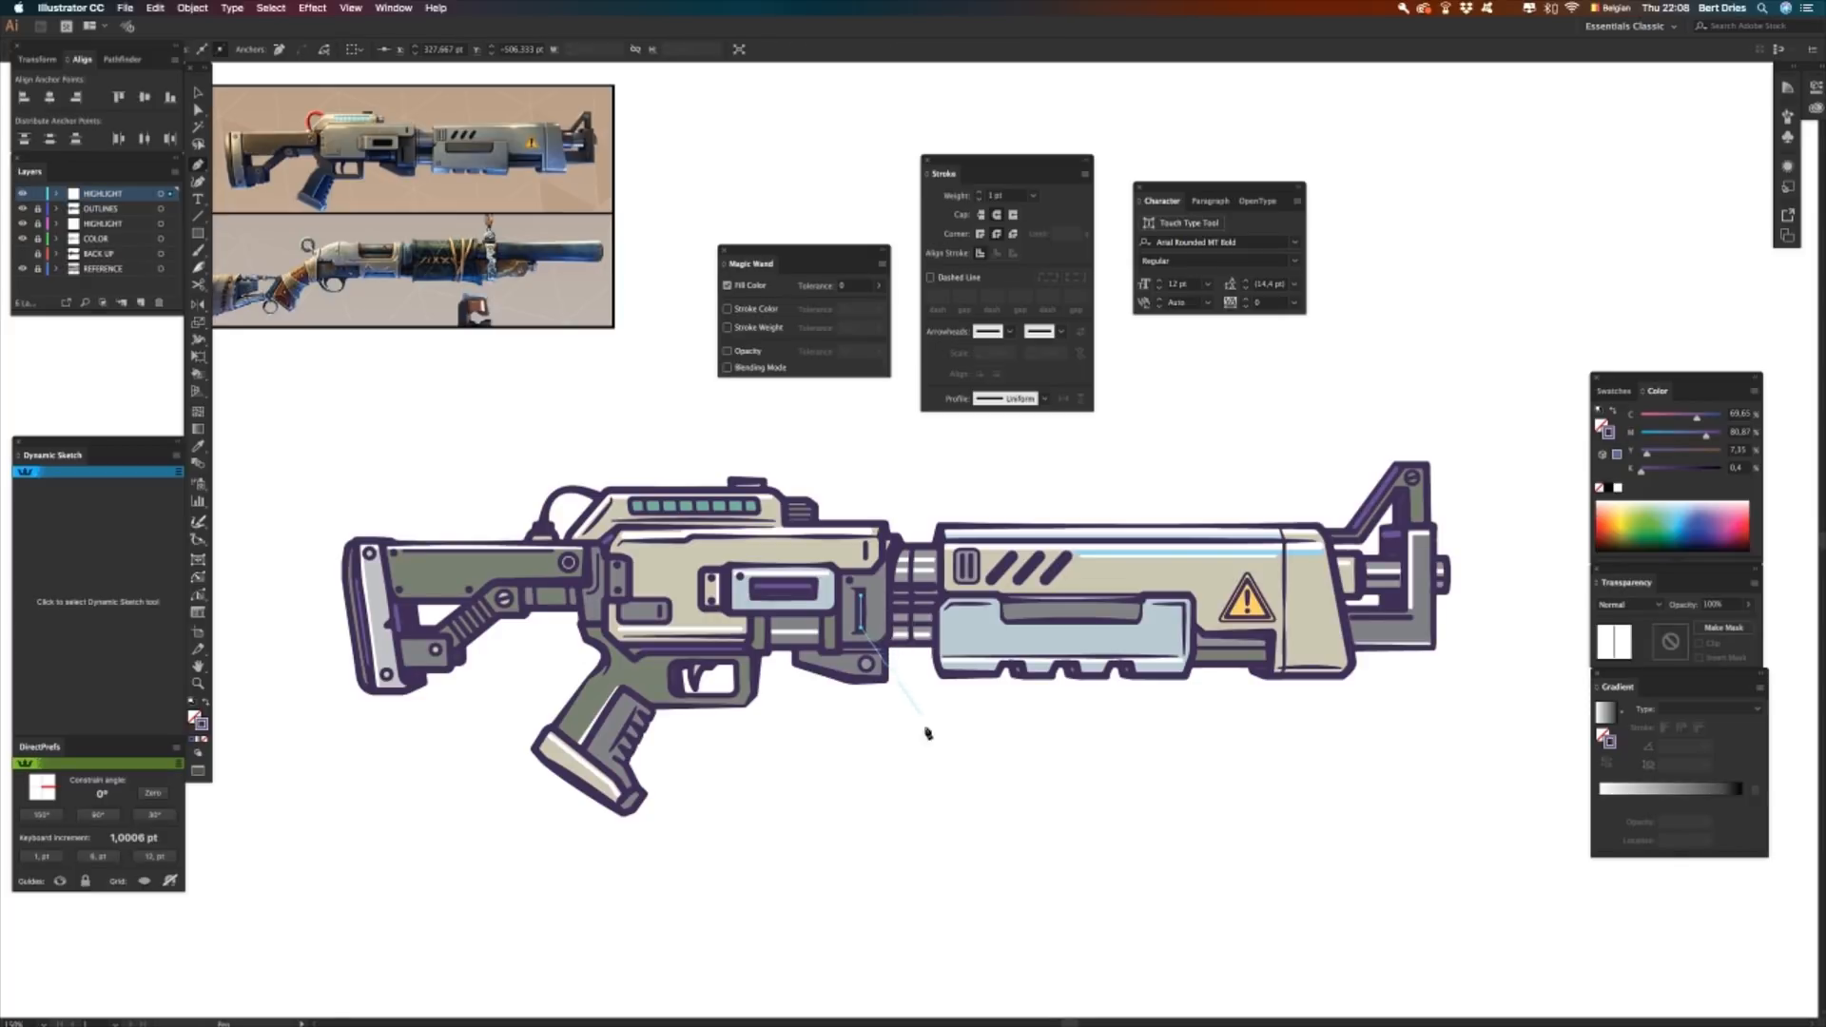
pyautogui.keyDown('ctrl'); pyautogui.click(932, 752); pyautogui.keyUp('ctrl')
# - Set the stroke weight of the slot's short vertical highlight to 3 pt and deselect it
pyautogui.keyDown('ctrl'); pyautogui.click(860, 617); pyautogui.keyUp('ctrl')
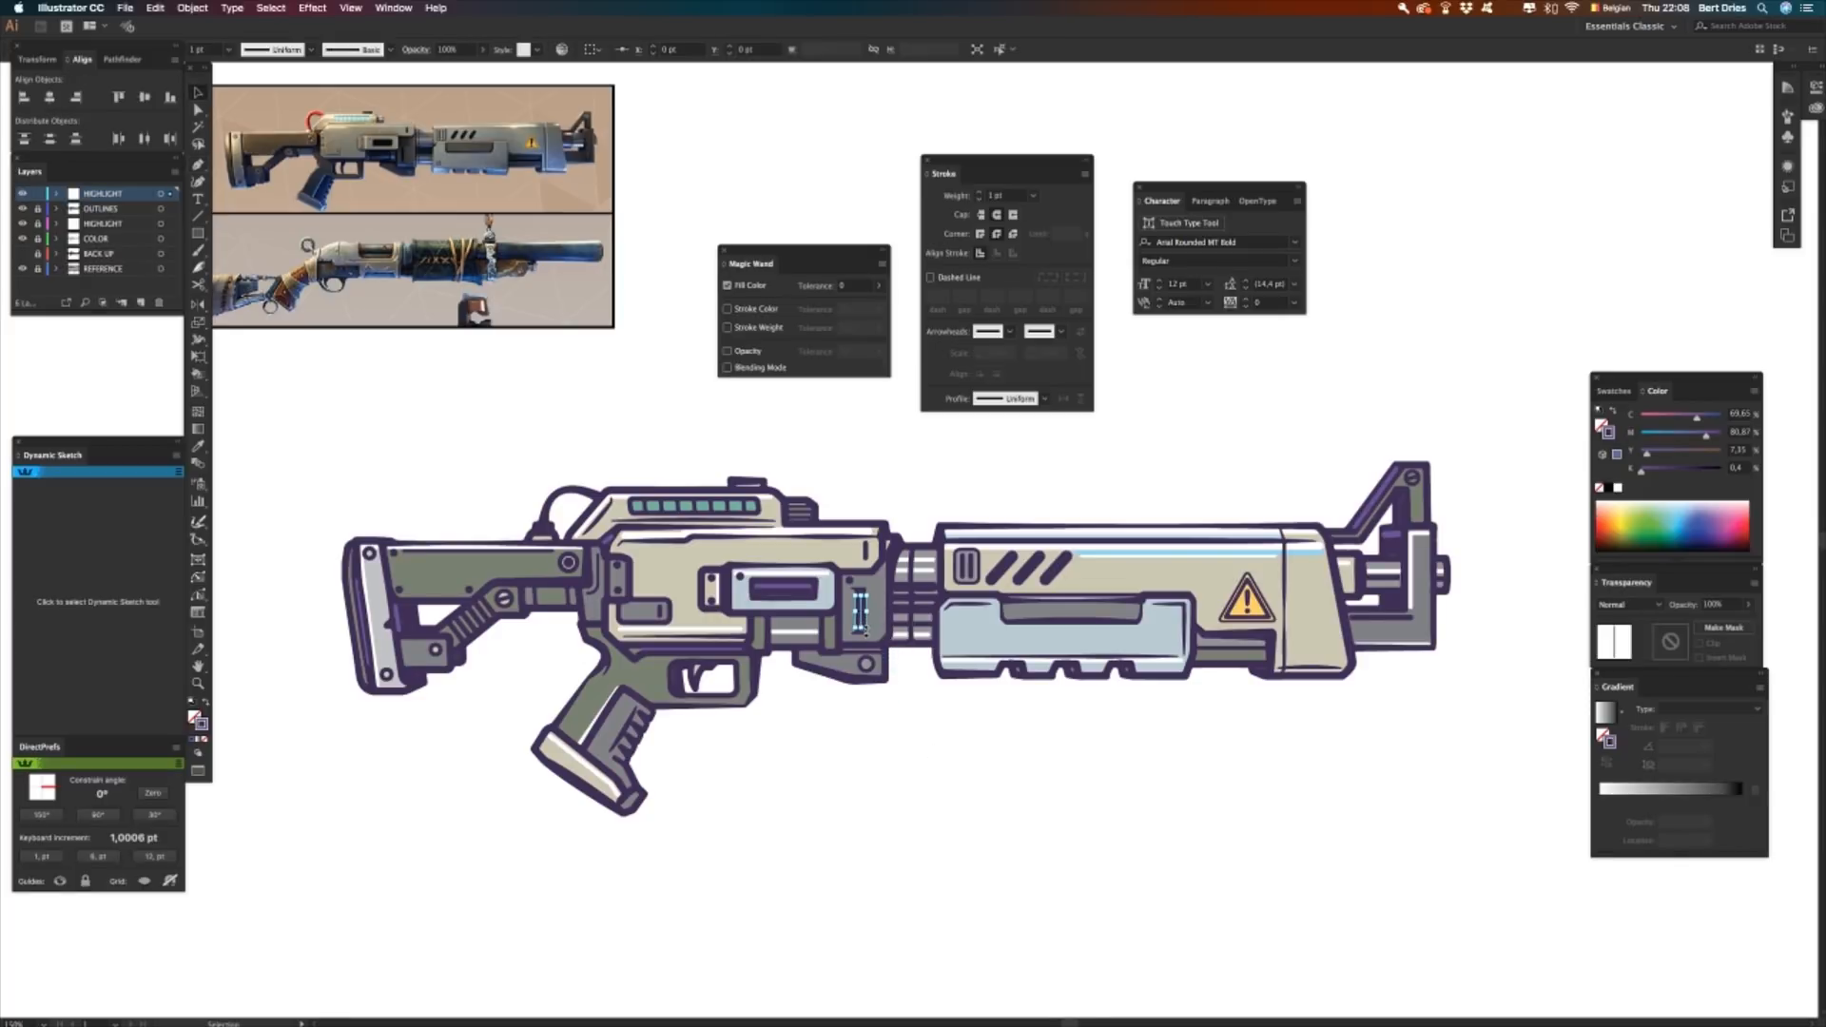
pyautogui.click(1015, 203)
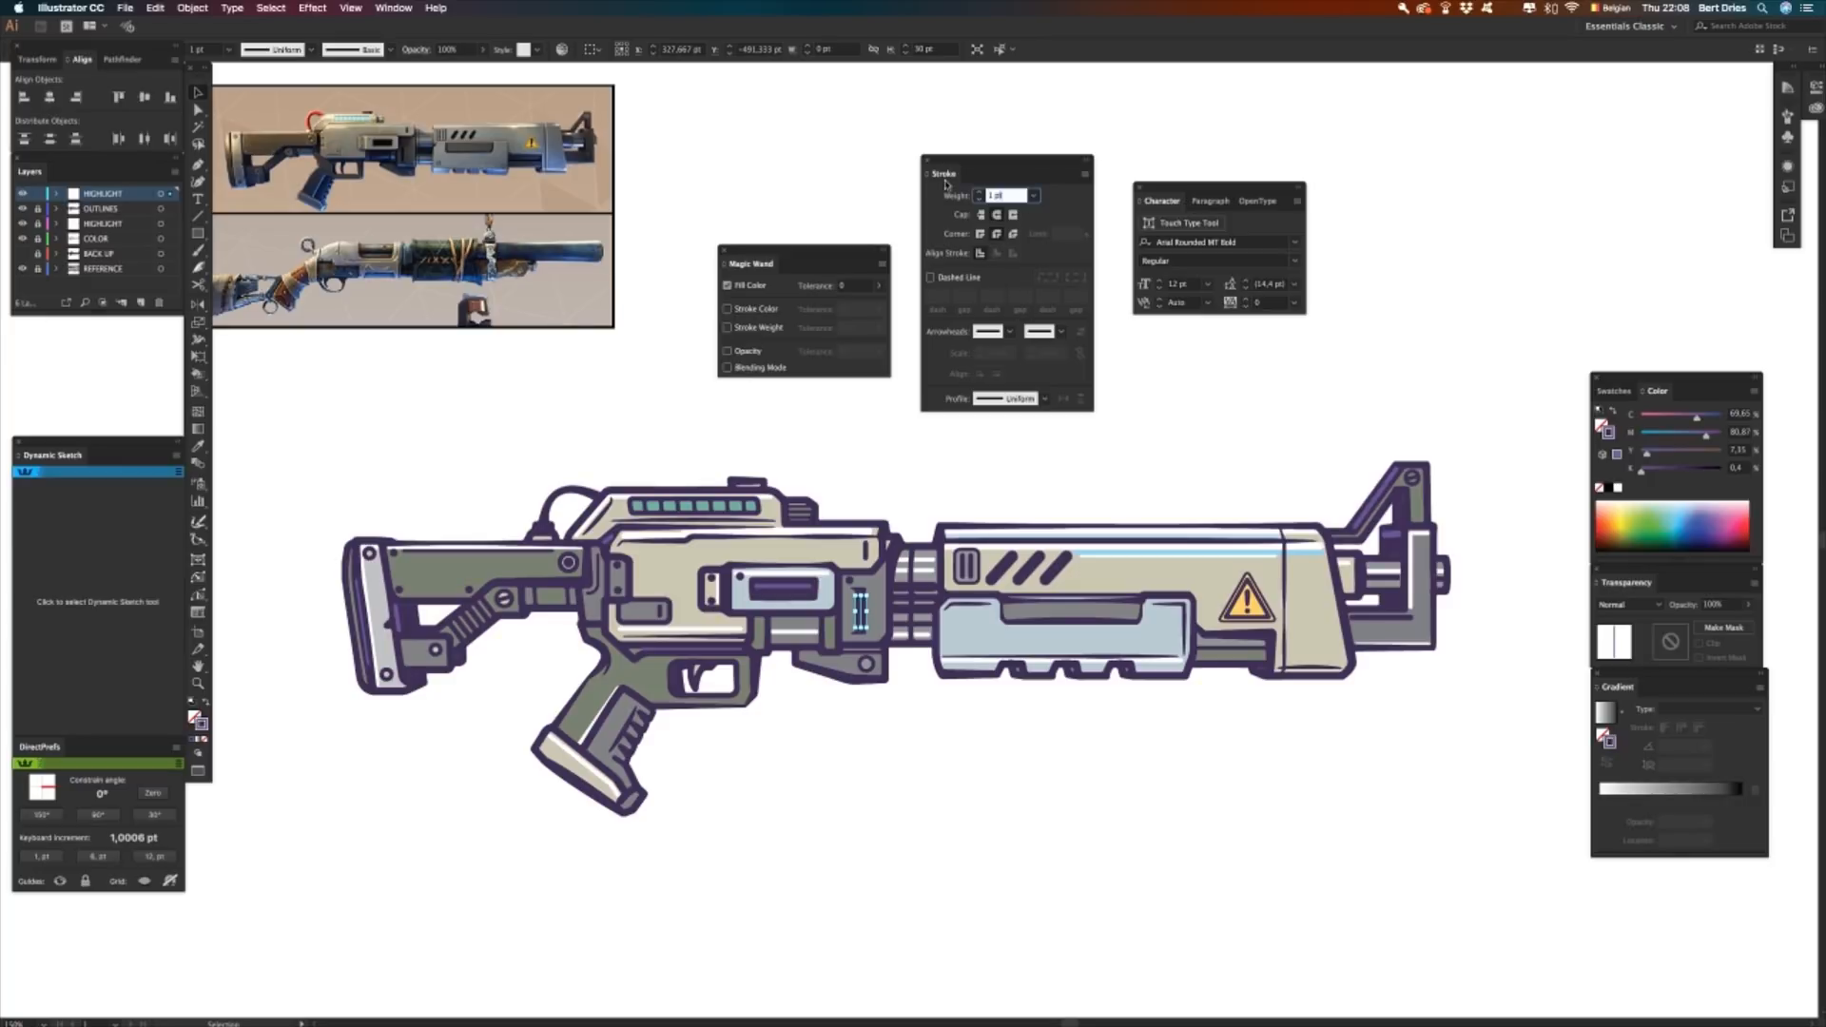
pyautogui.write('3')
pyautogui.press('Return')
pyautogui.keyDown('ctrl'); pyautogui.click(1027, 808); pyautogui.keyUp('ctrl')
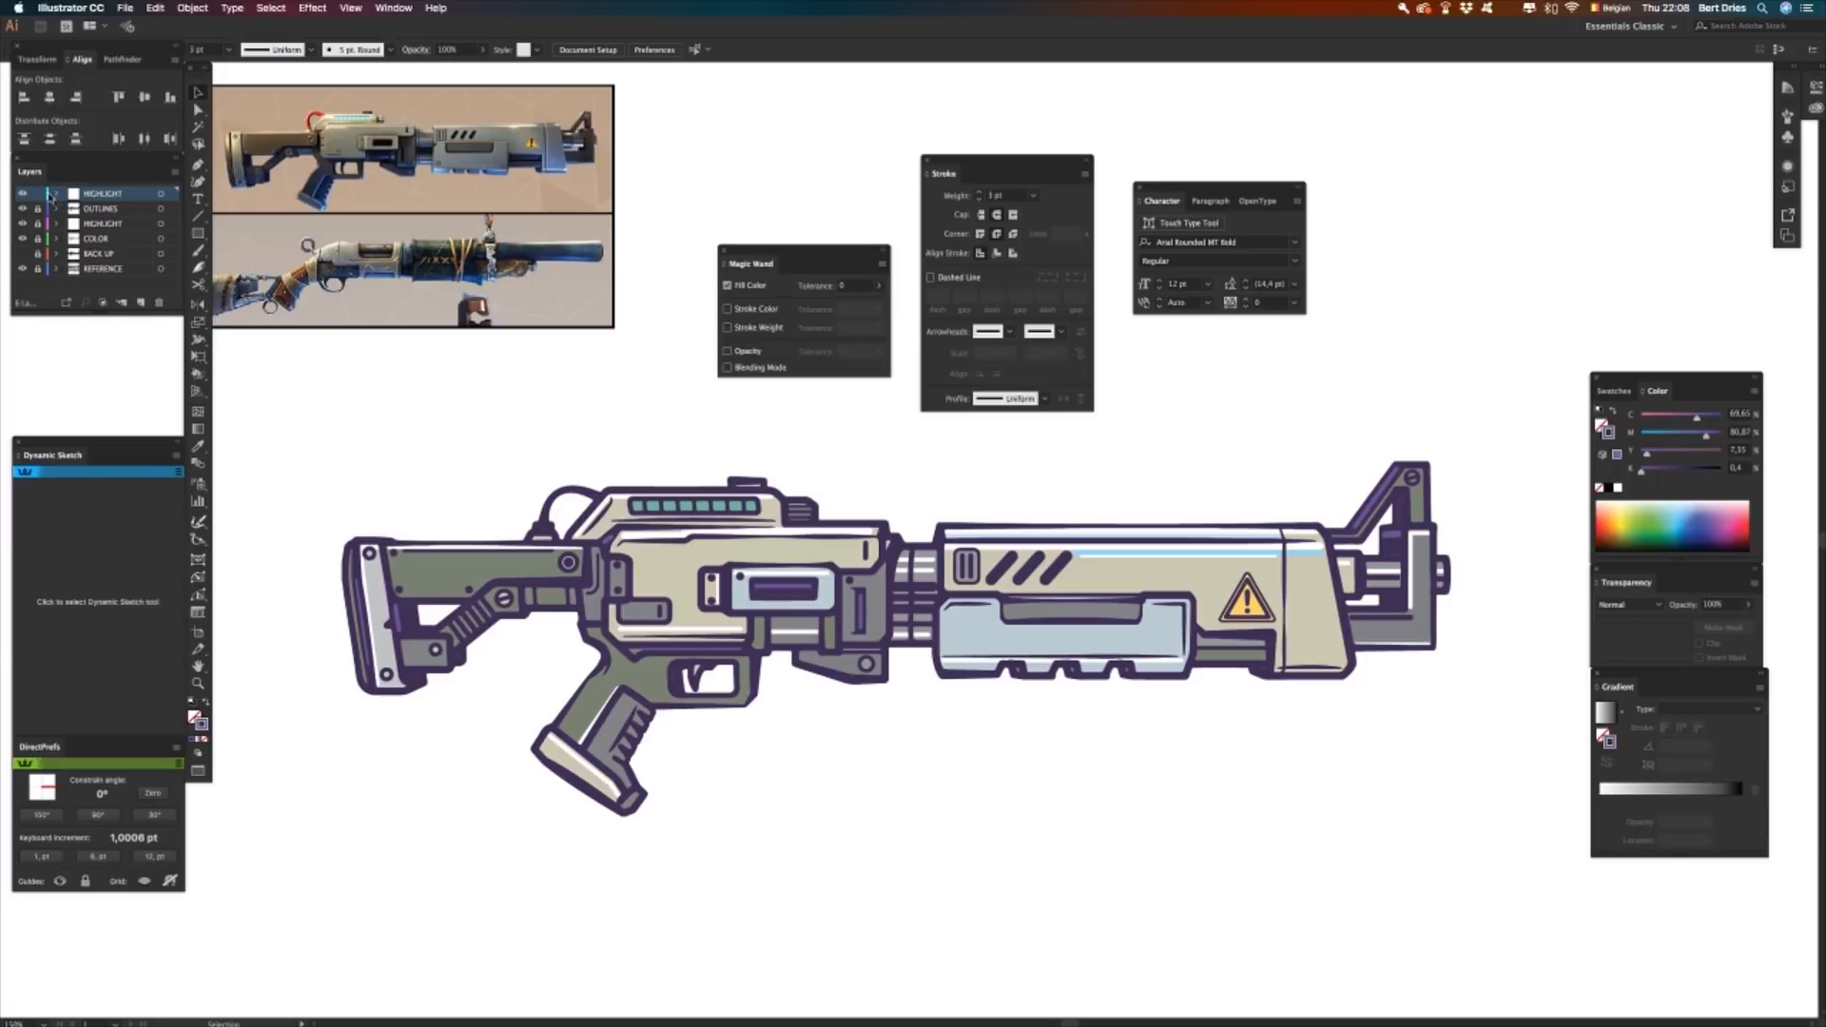
# - Lock the top HIGHLIGHT layer and add a new layer named DETAILS directly above COLOR
pyautogui.click(95, 239)
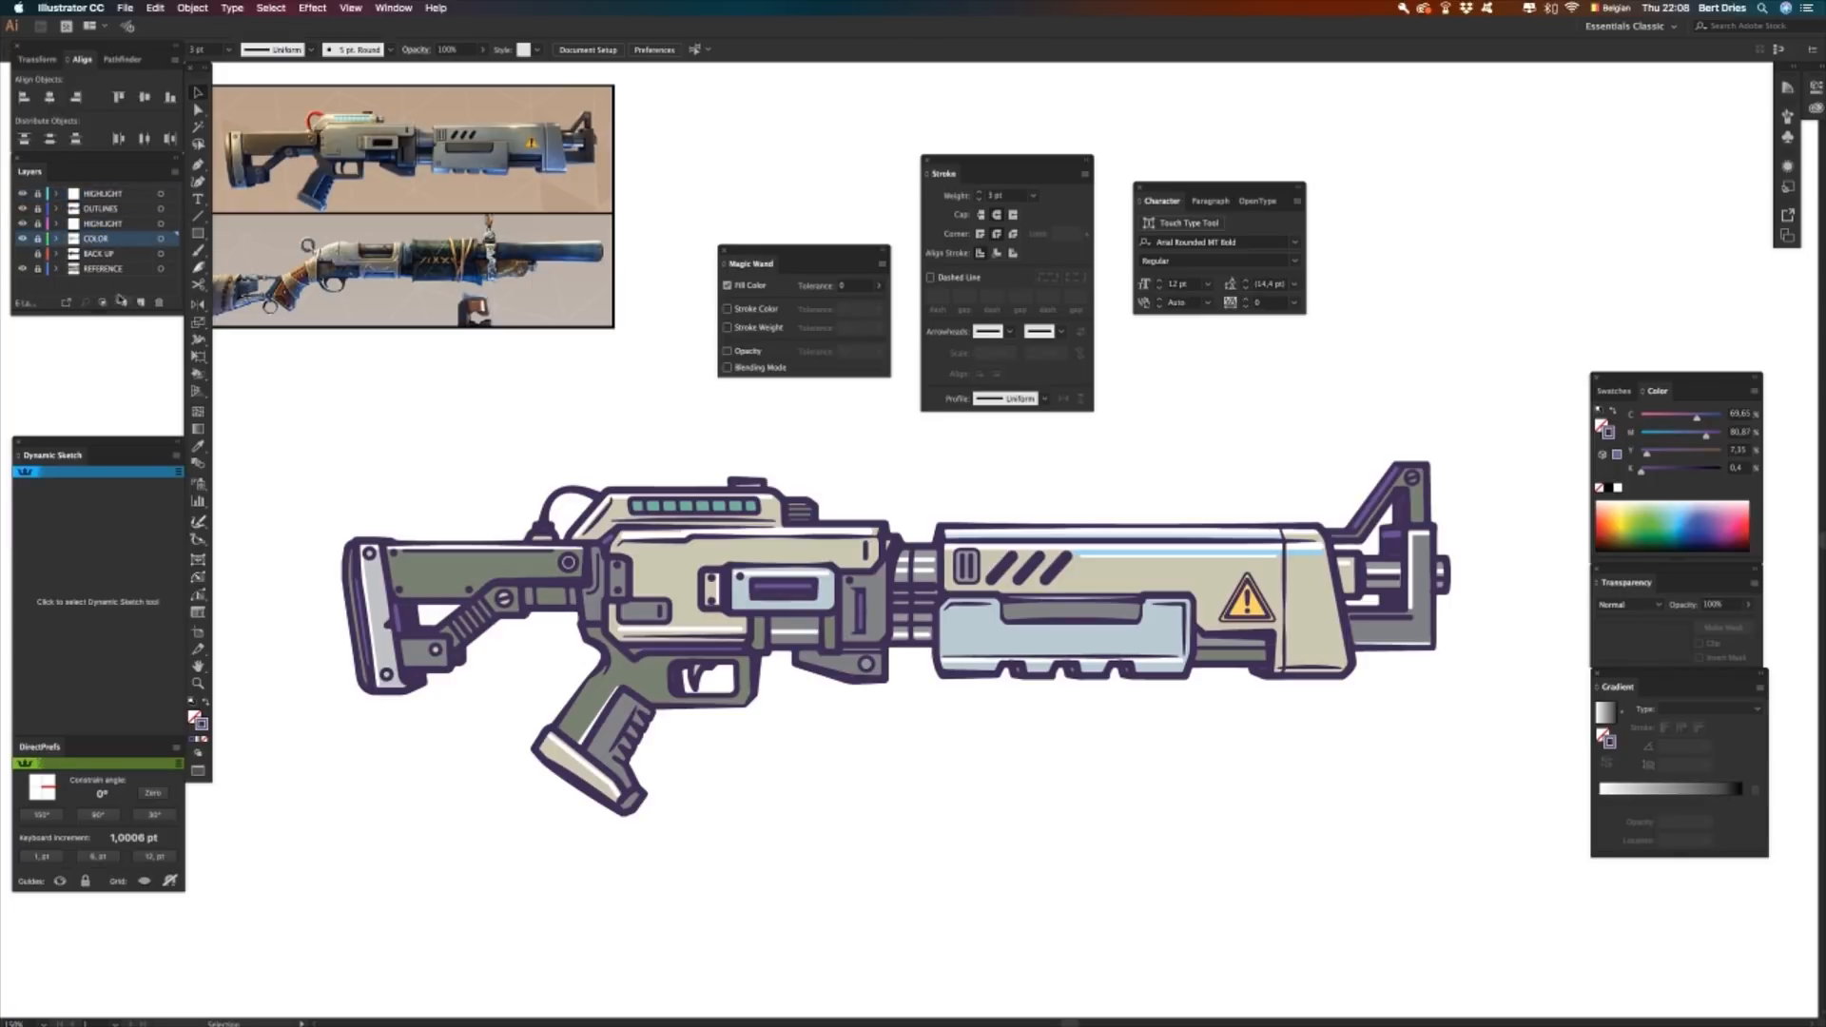
pyautogui.click(141, 303)
pyautogui.doubleClick(104, 243)
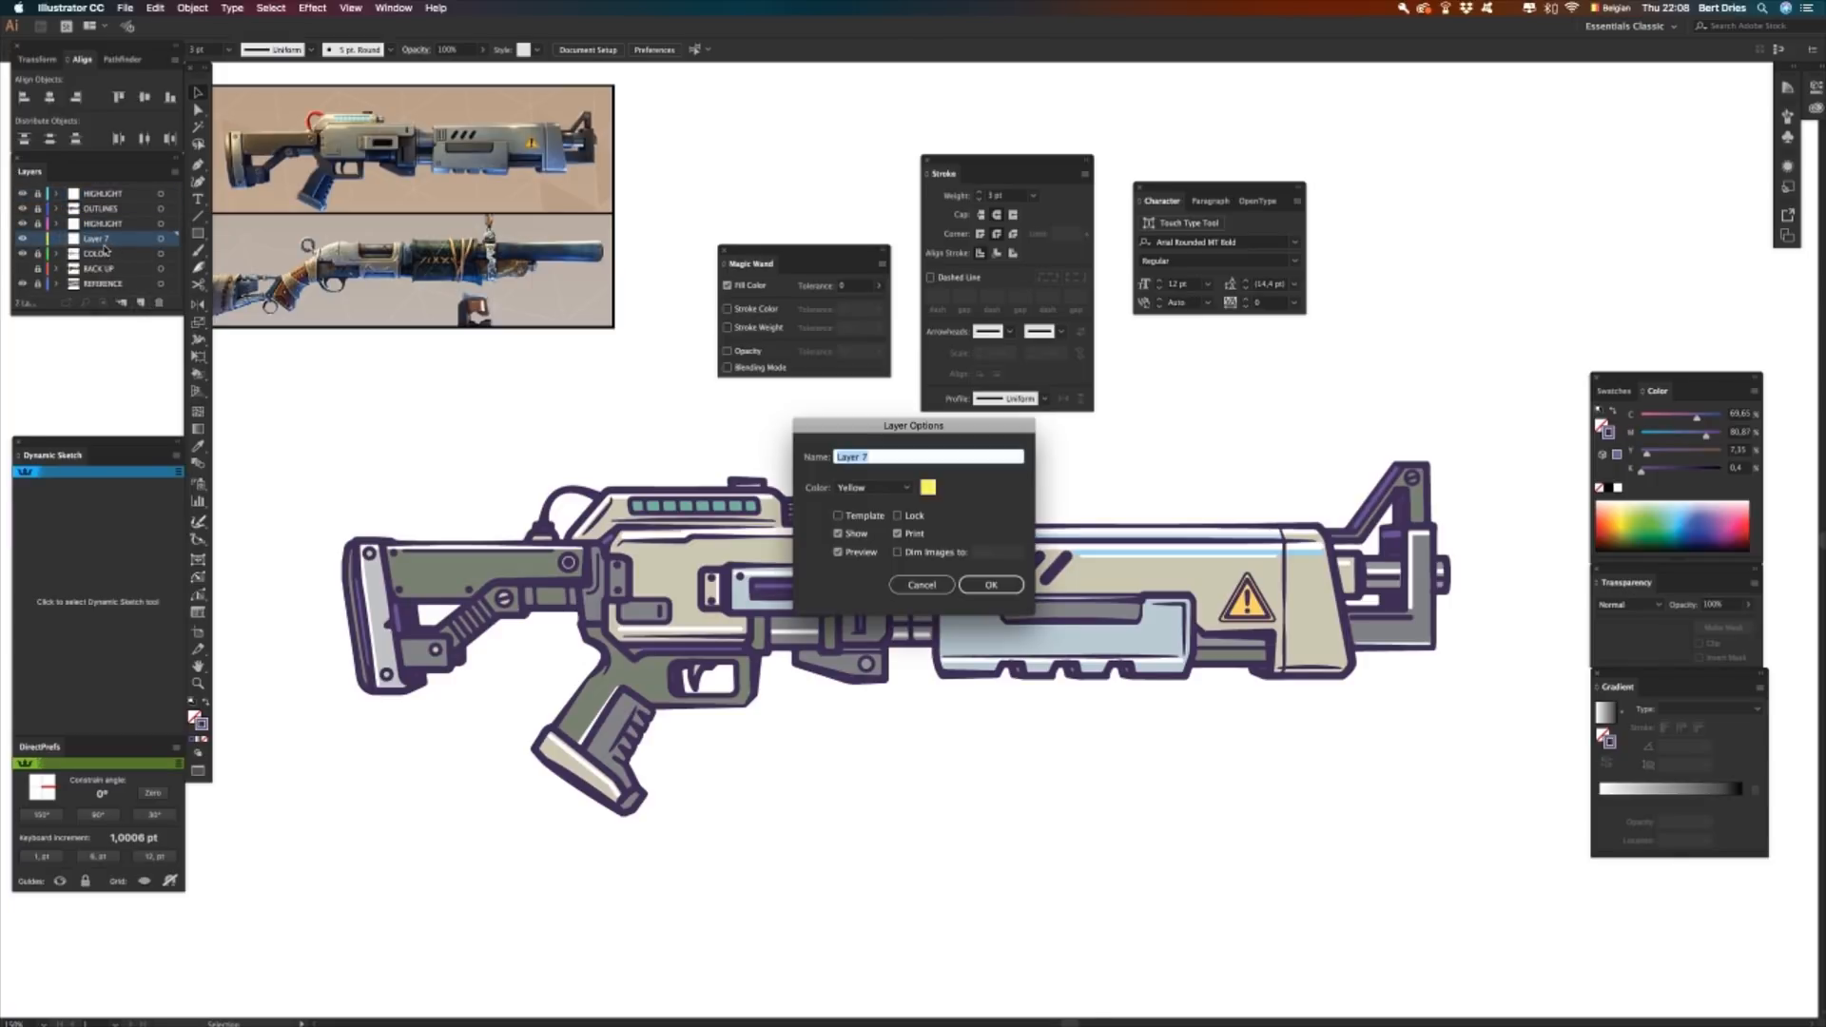
pyautogui.write('DETAILS')
pyautogui.press('Return')
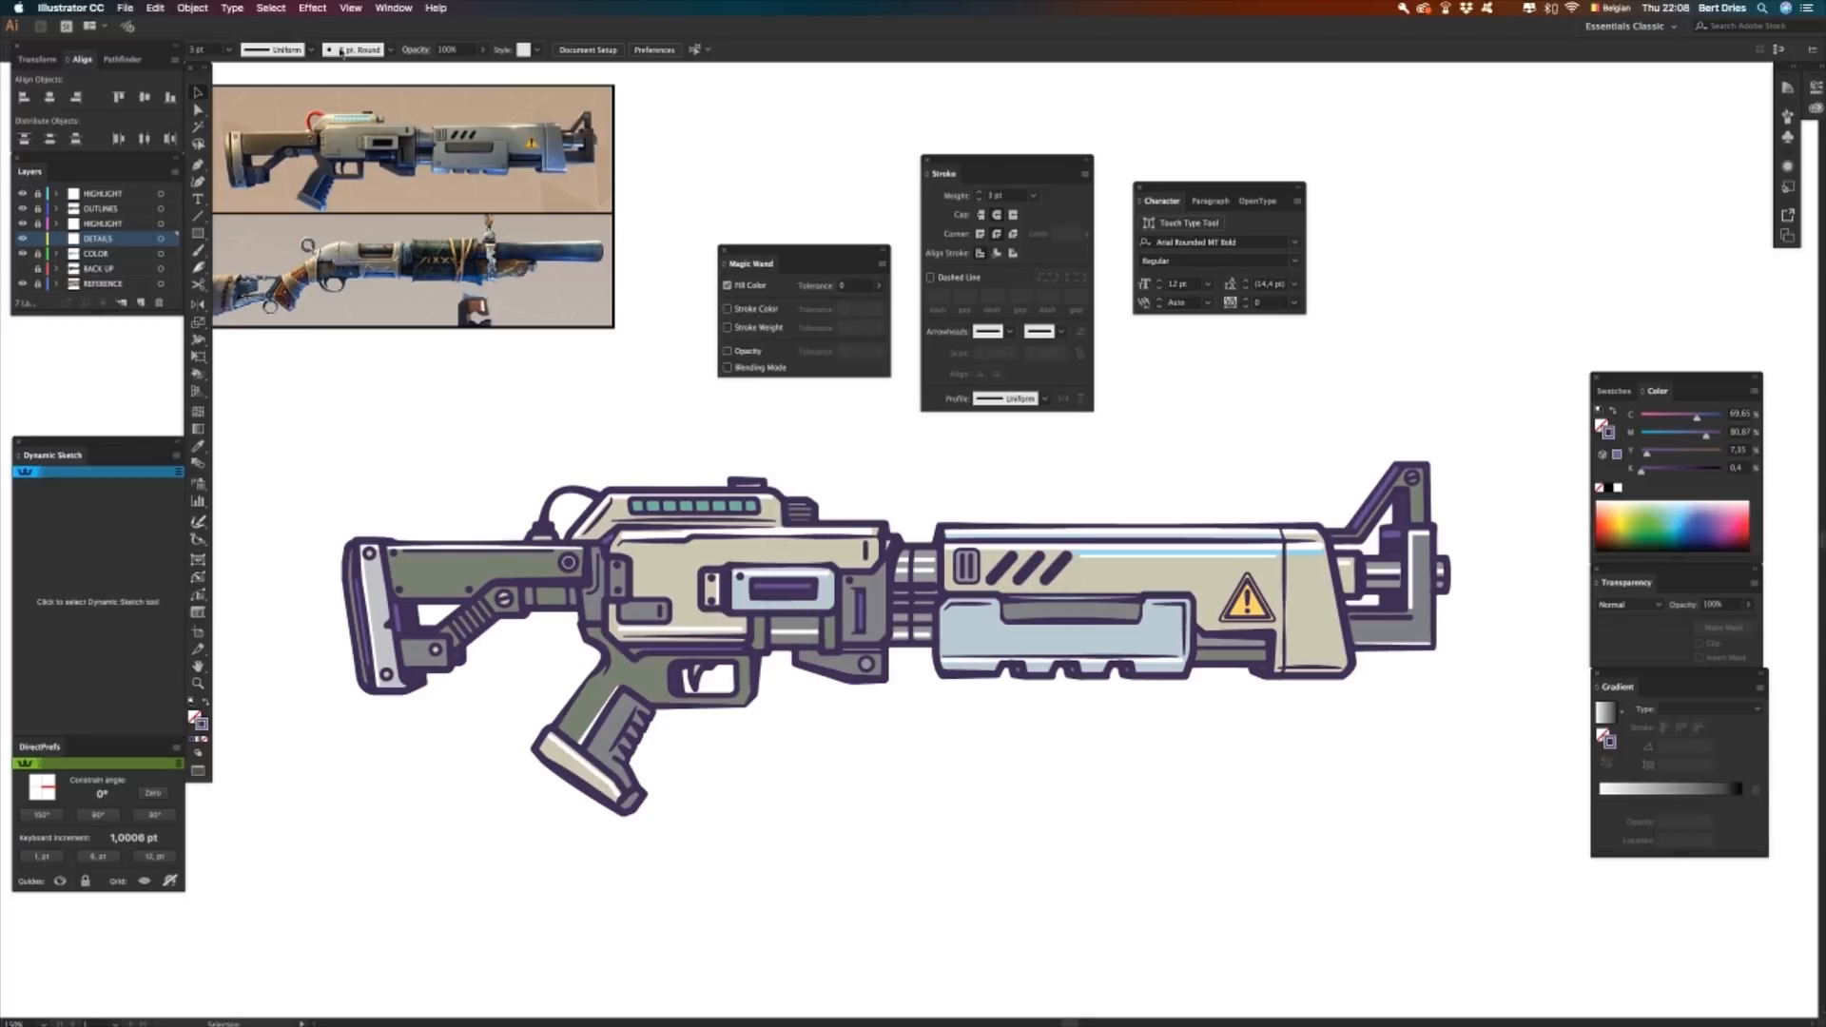
# - Open the Artistic_Calligraphic brush library and place it in the empty area above the gun's receiver
pyautogui.click(390, 50)
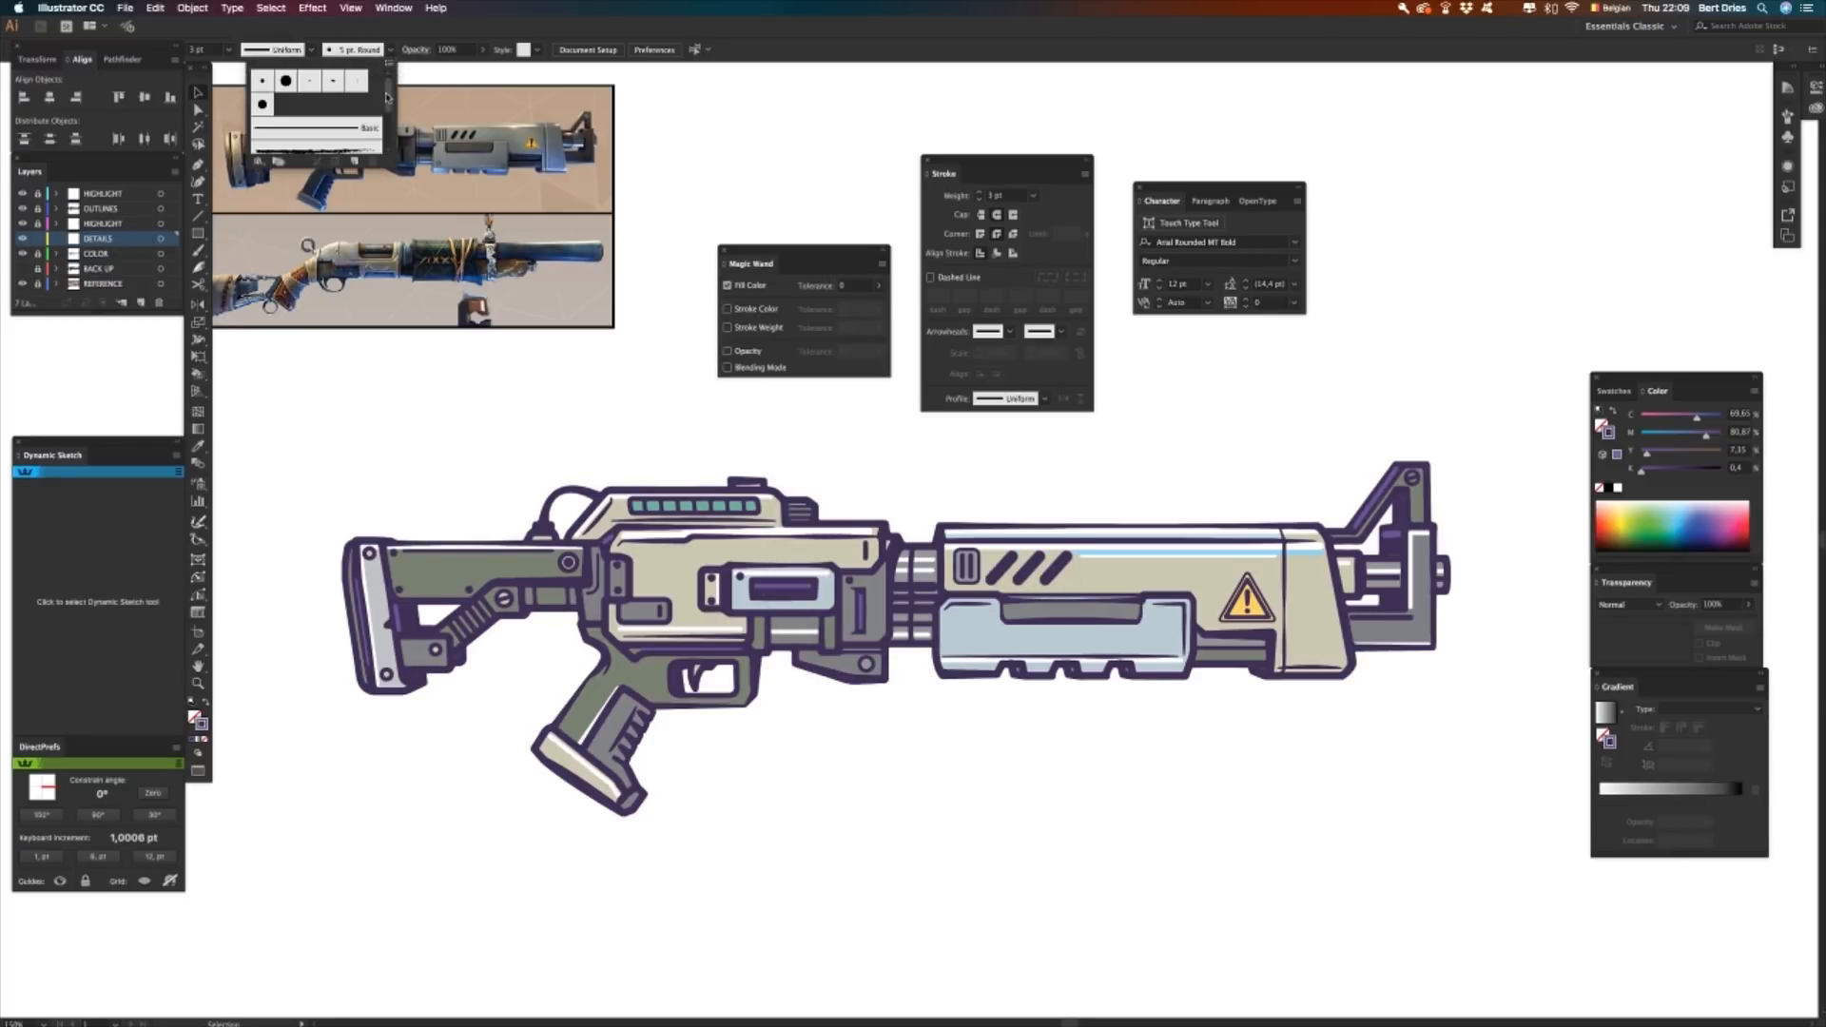
pyautogui.click(389, 63)
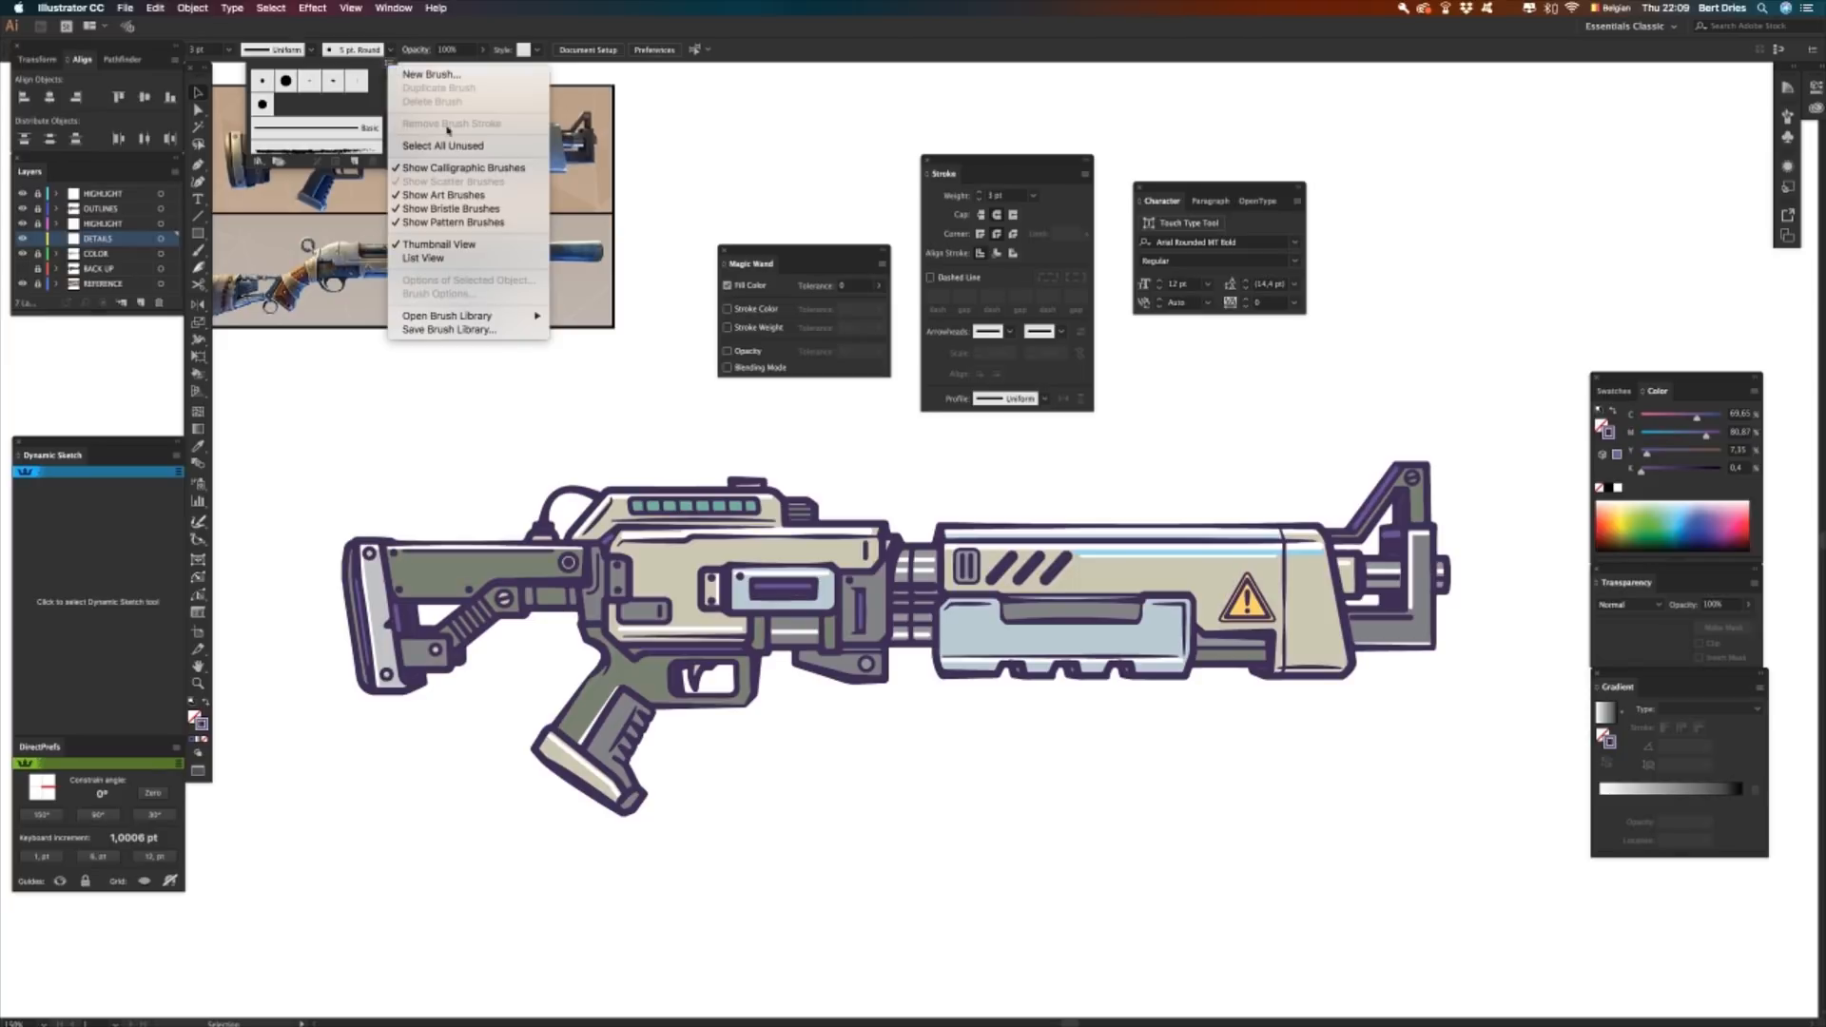
pyautogui.click(330, 51)
pyautogui.click(391, 51)
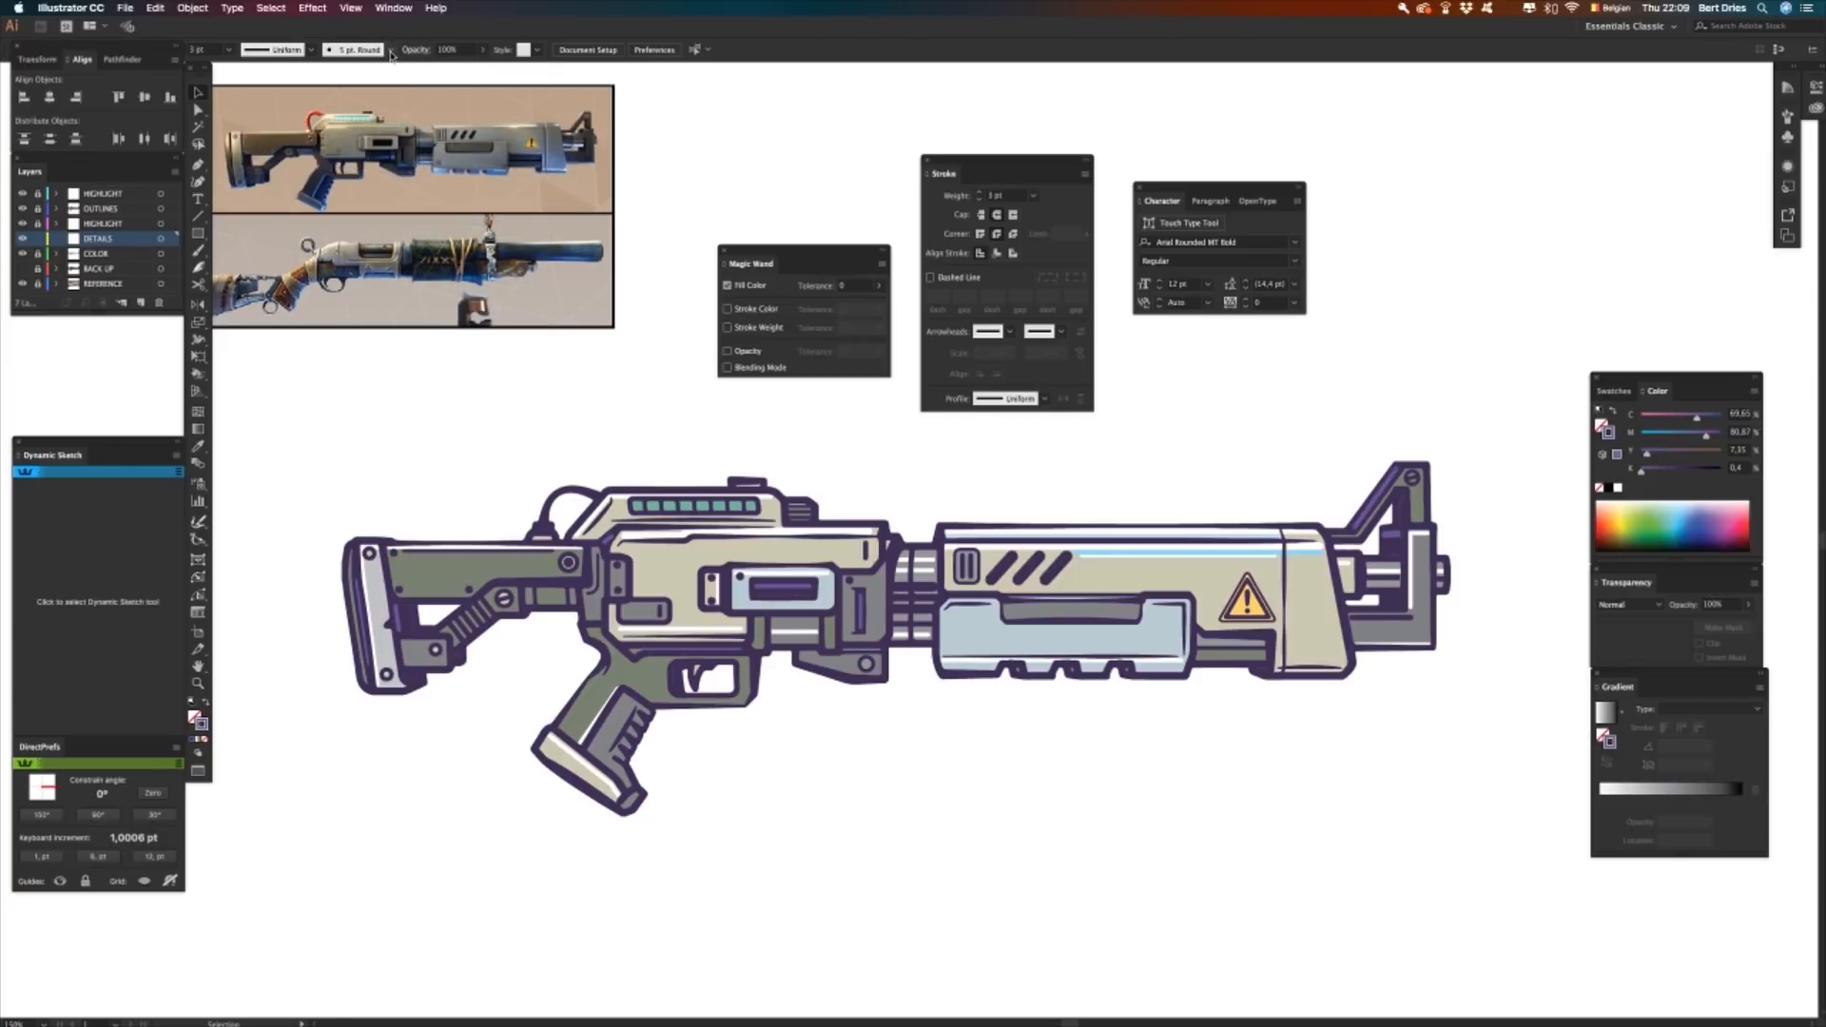
pyautogui.click(391, 53)
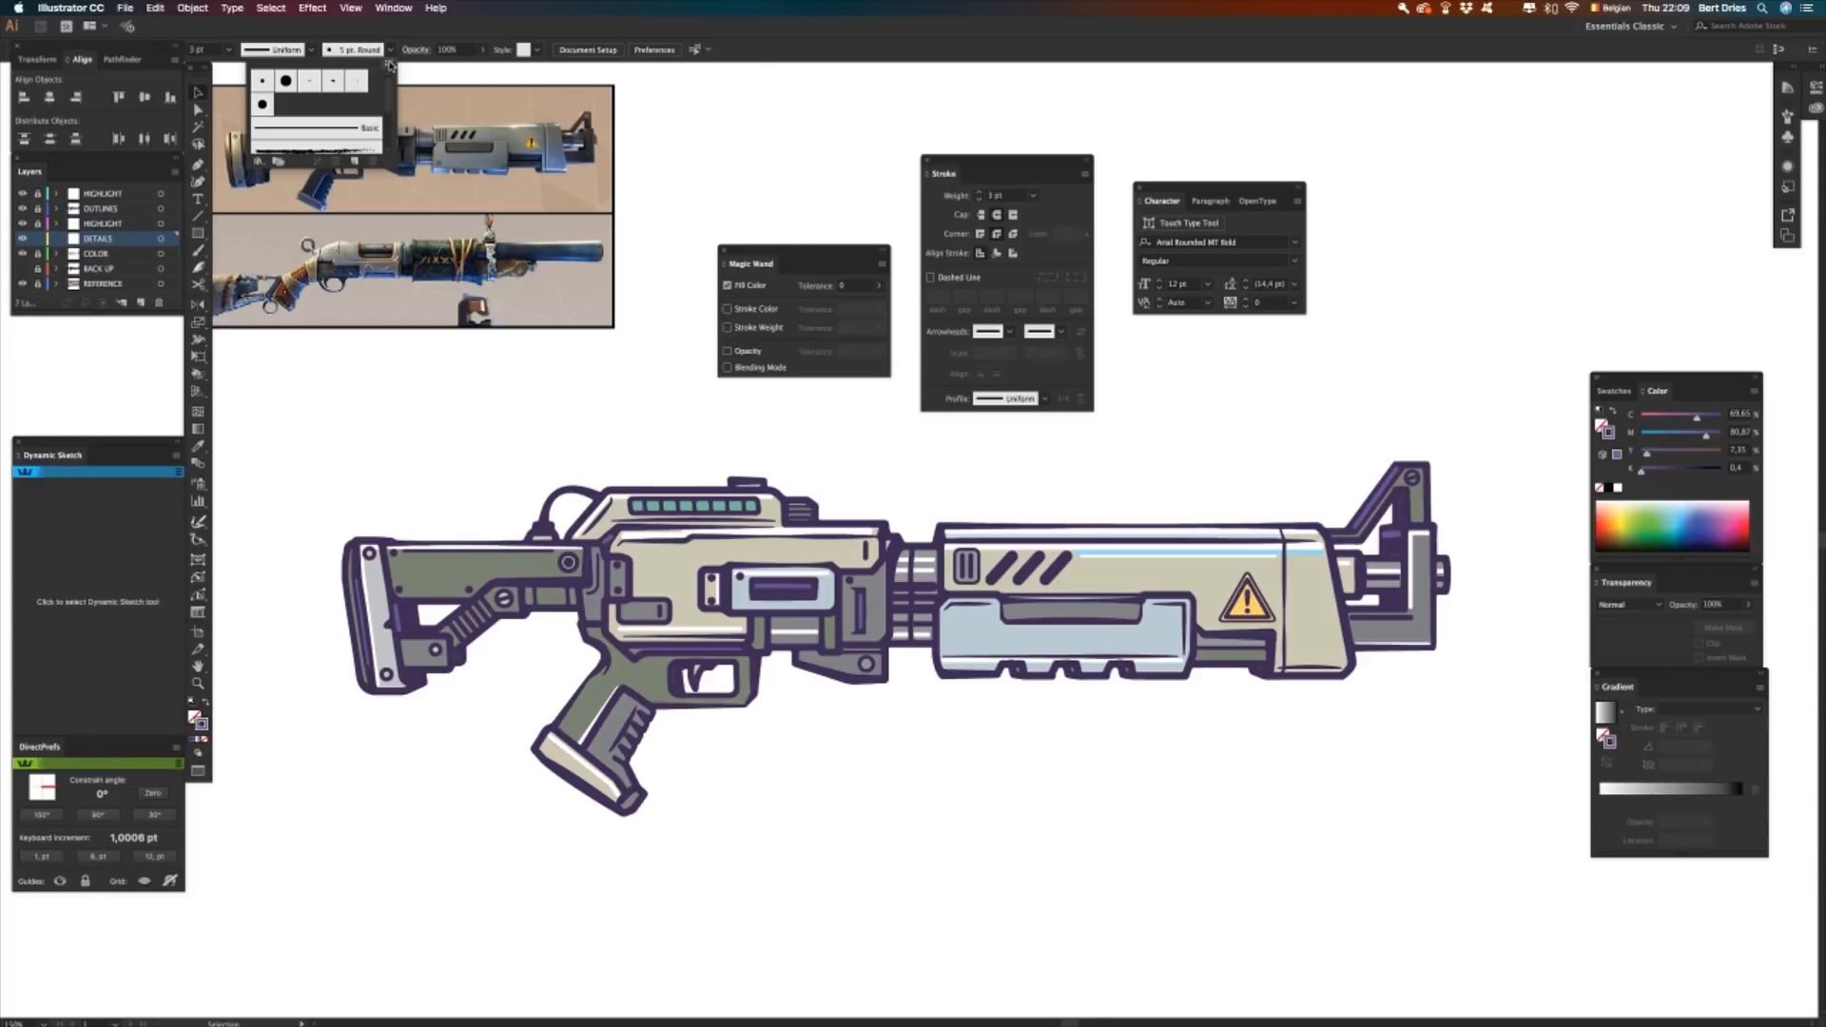
pyautogui.click(390, 66)
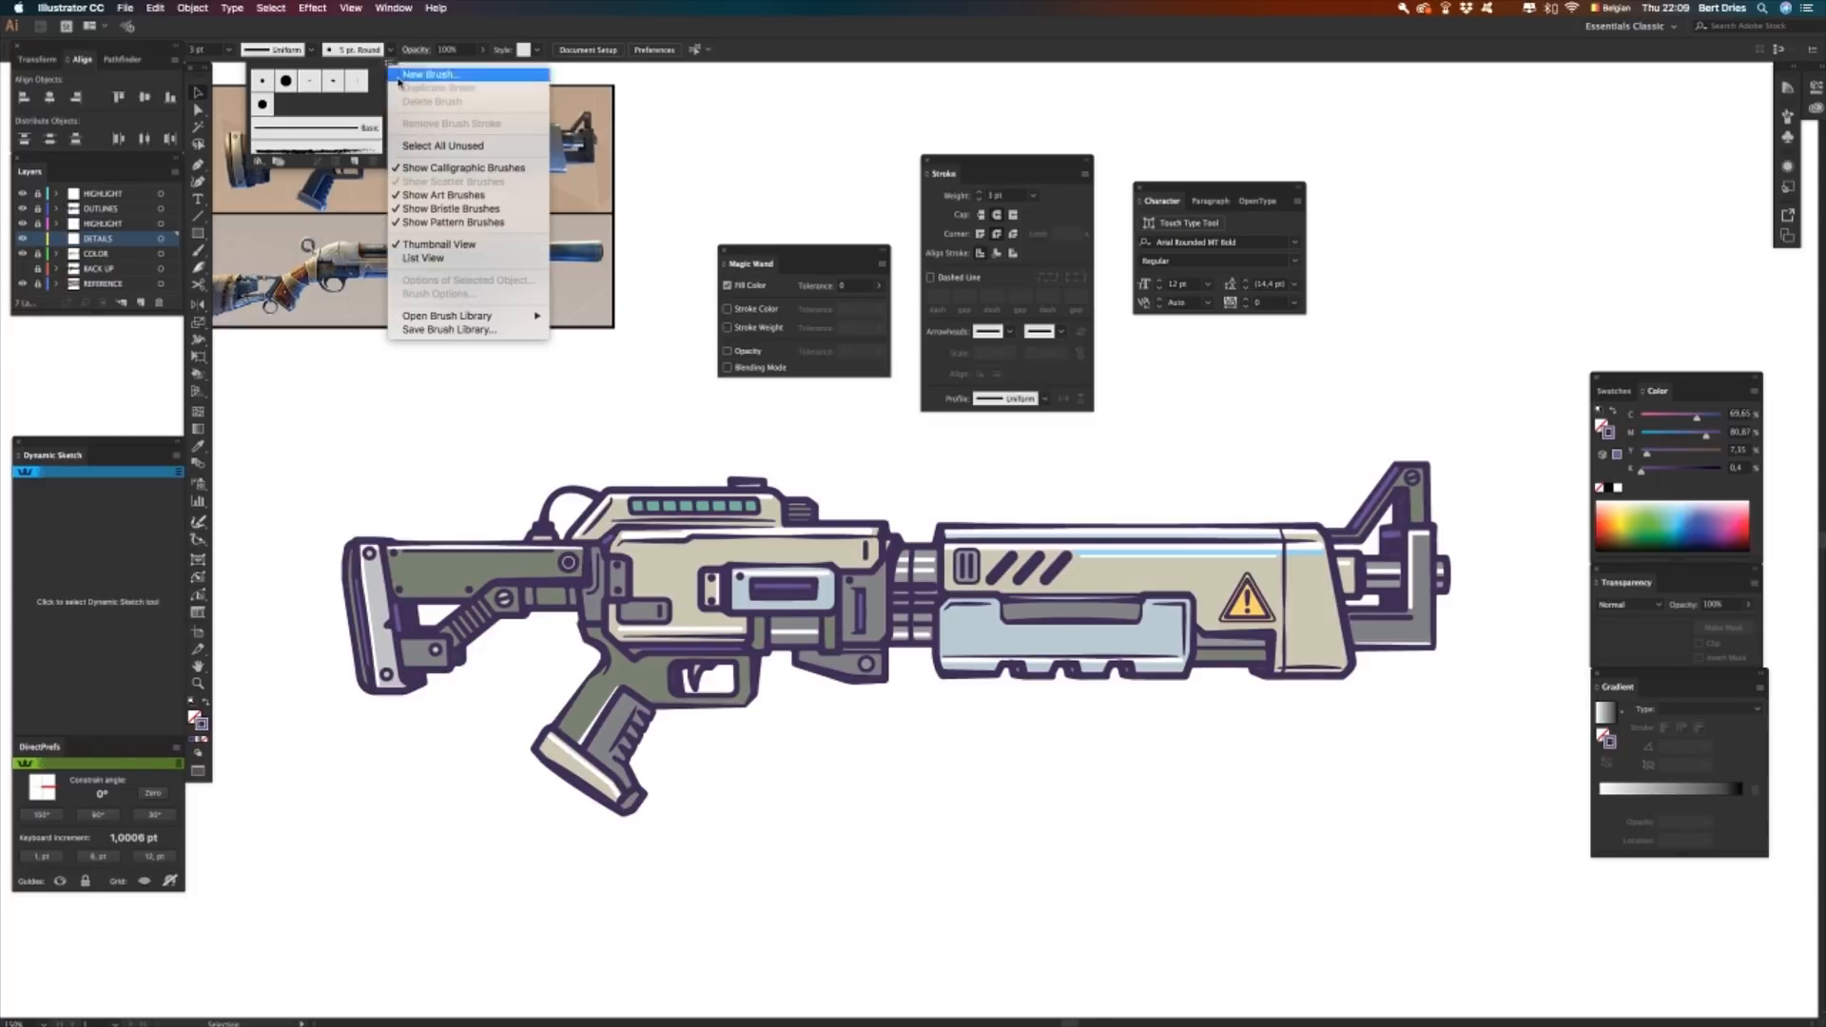
pyautogui.moveTo(490, 316)
pyautogui.moveTo(656, 329)
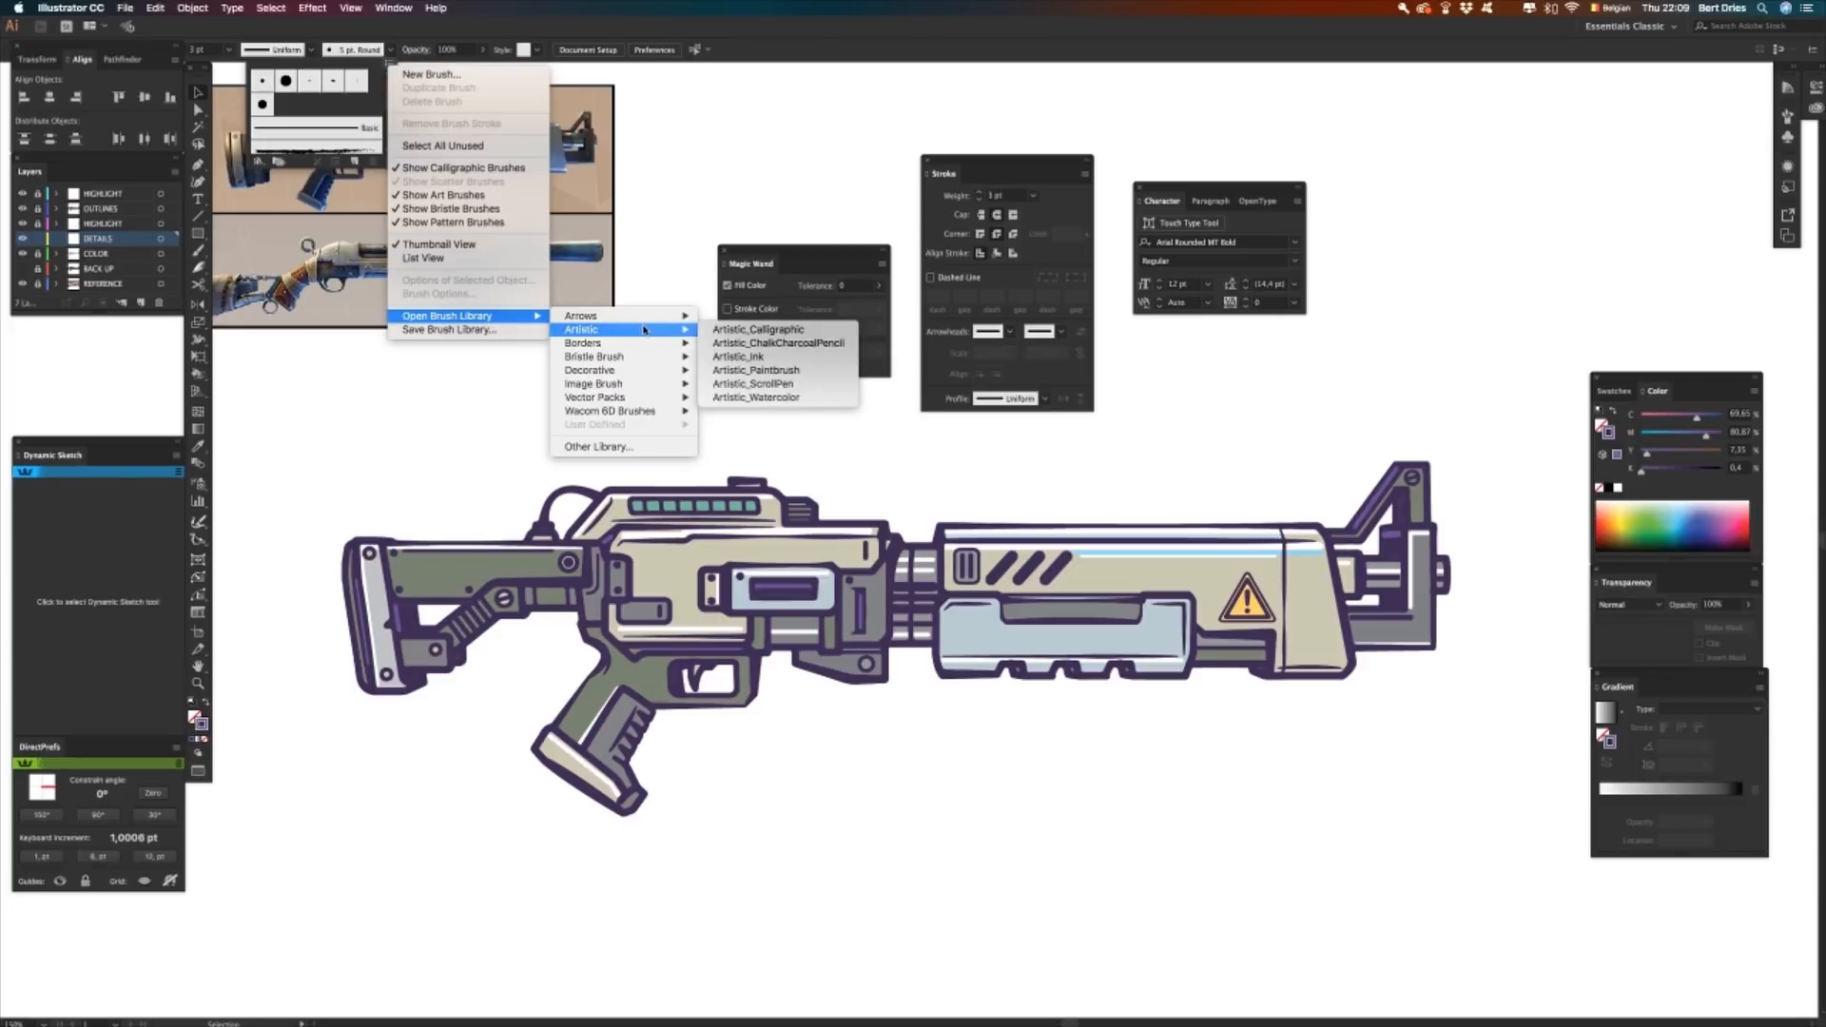
pyautogui.click(819, 330)
pyautogui.click(885, 486)
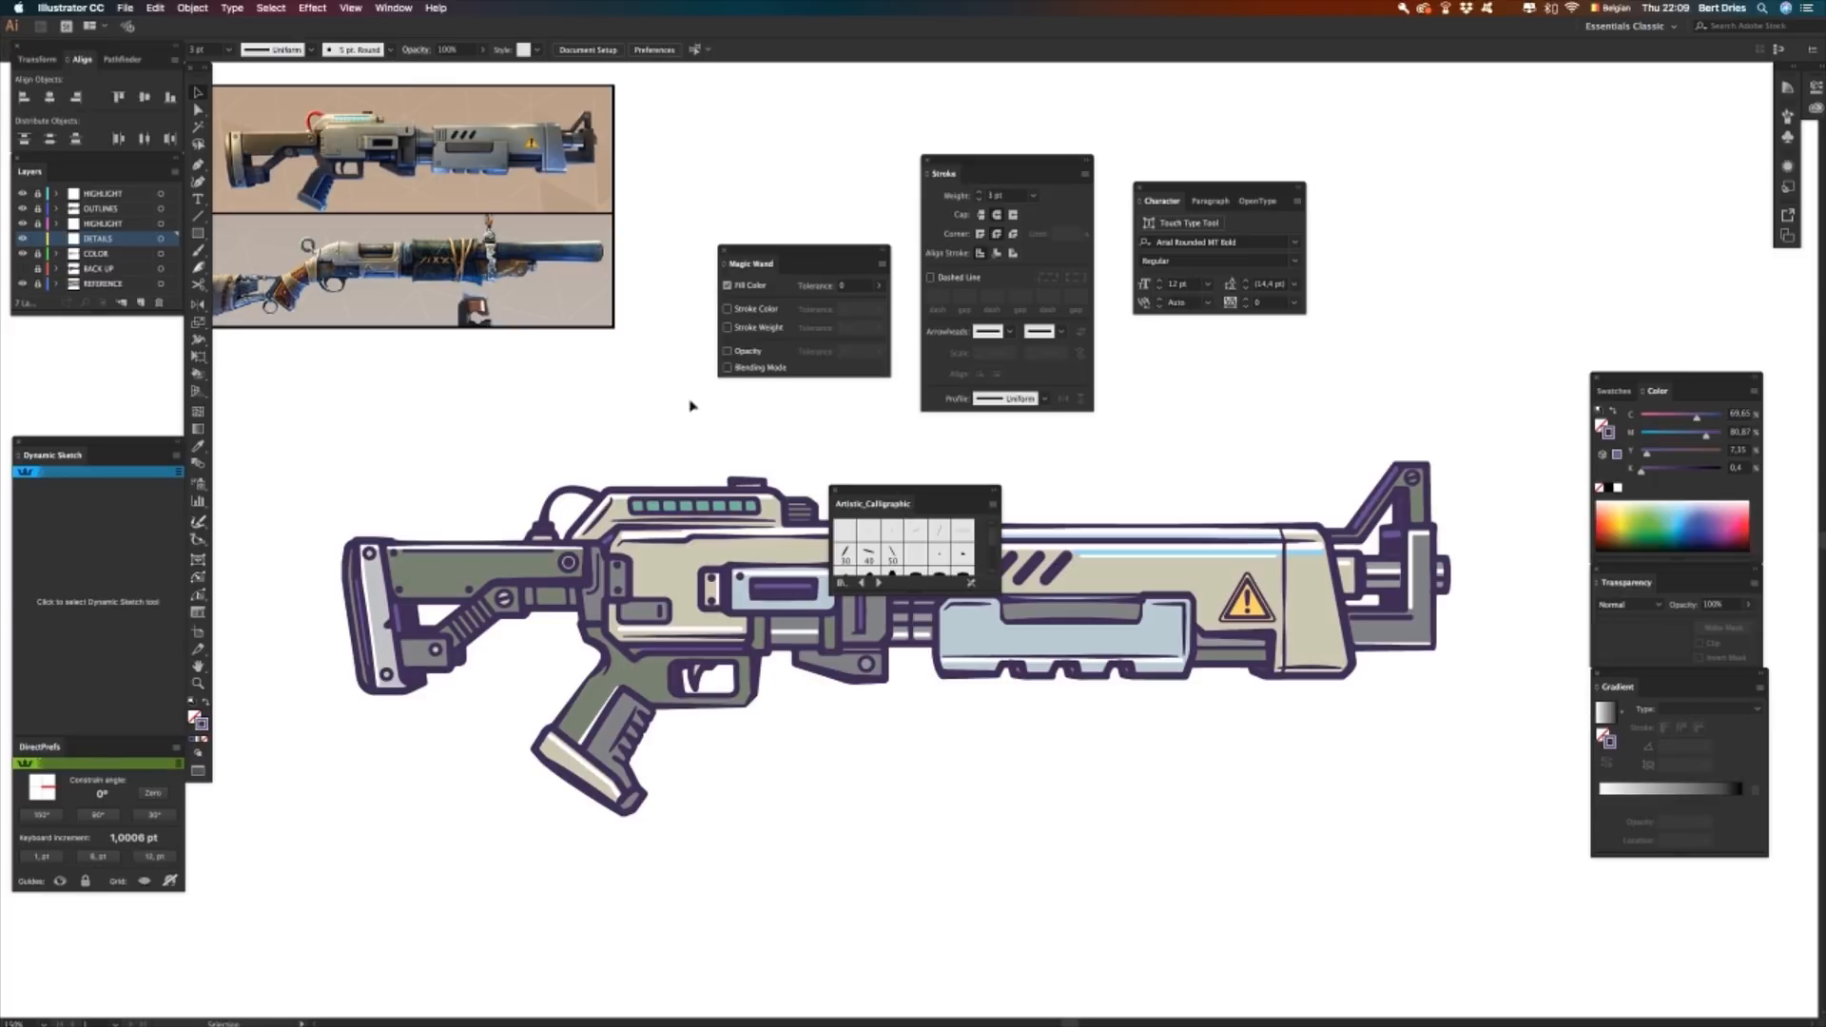
pyautogui.moveTo(853, 493); pyautogui.dragTo(549, 355)
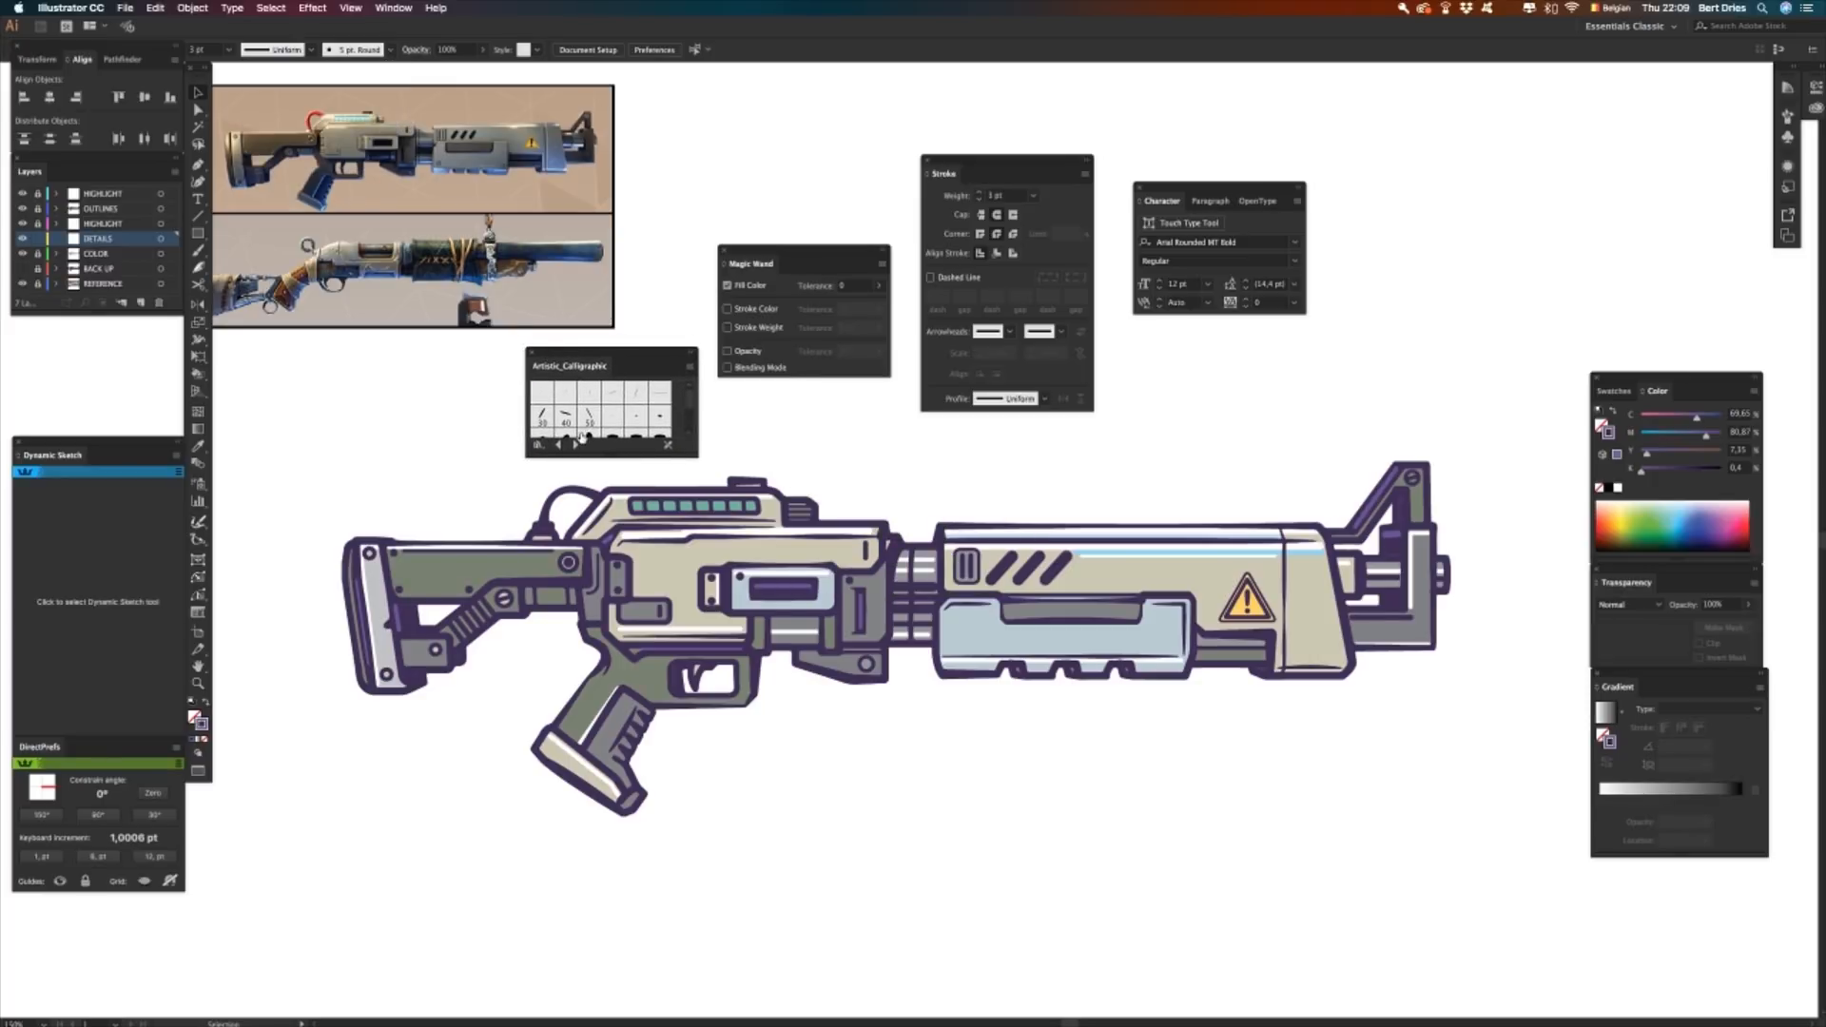
# - Switch to the Artistic_ChalkCharcoalPencil library, draw a freehand line along the whole gun, and apply the scratchy scribble brush to it
pyautogui.click(575, 444)
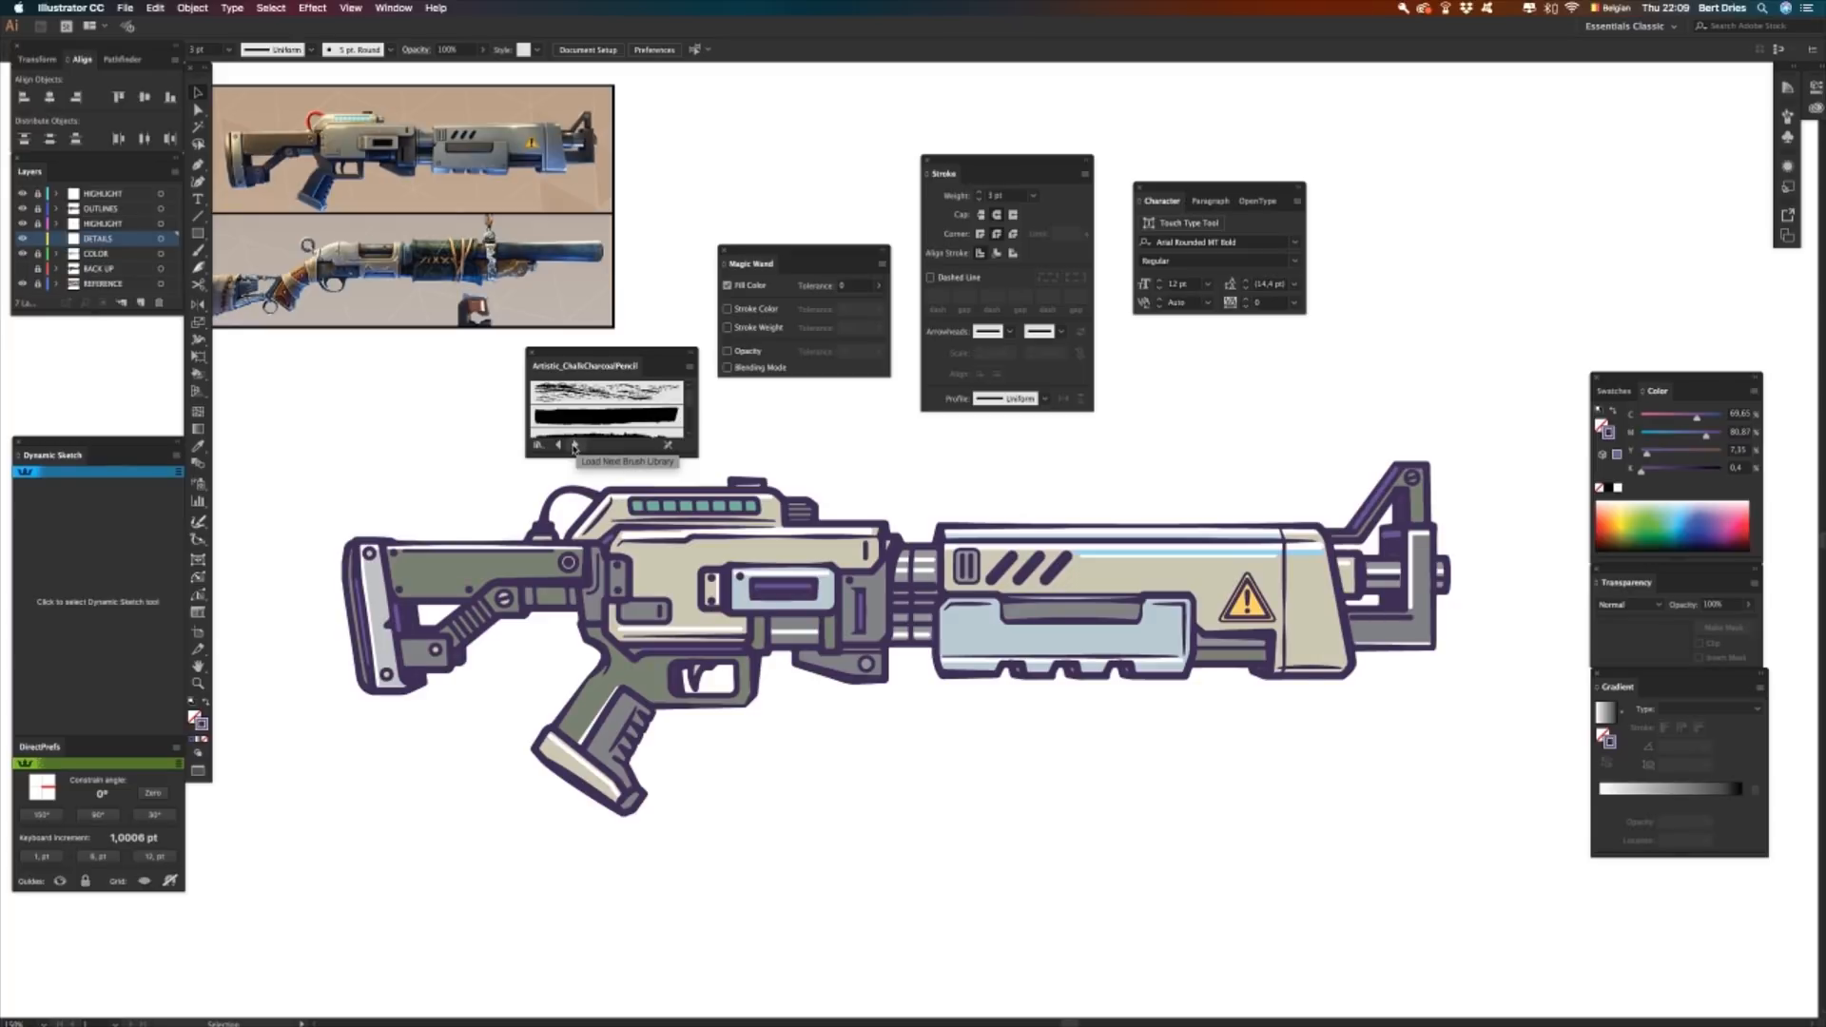
pyautogui.click(581, 401)
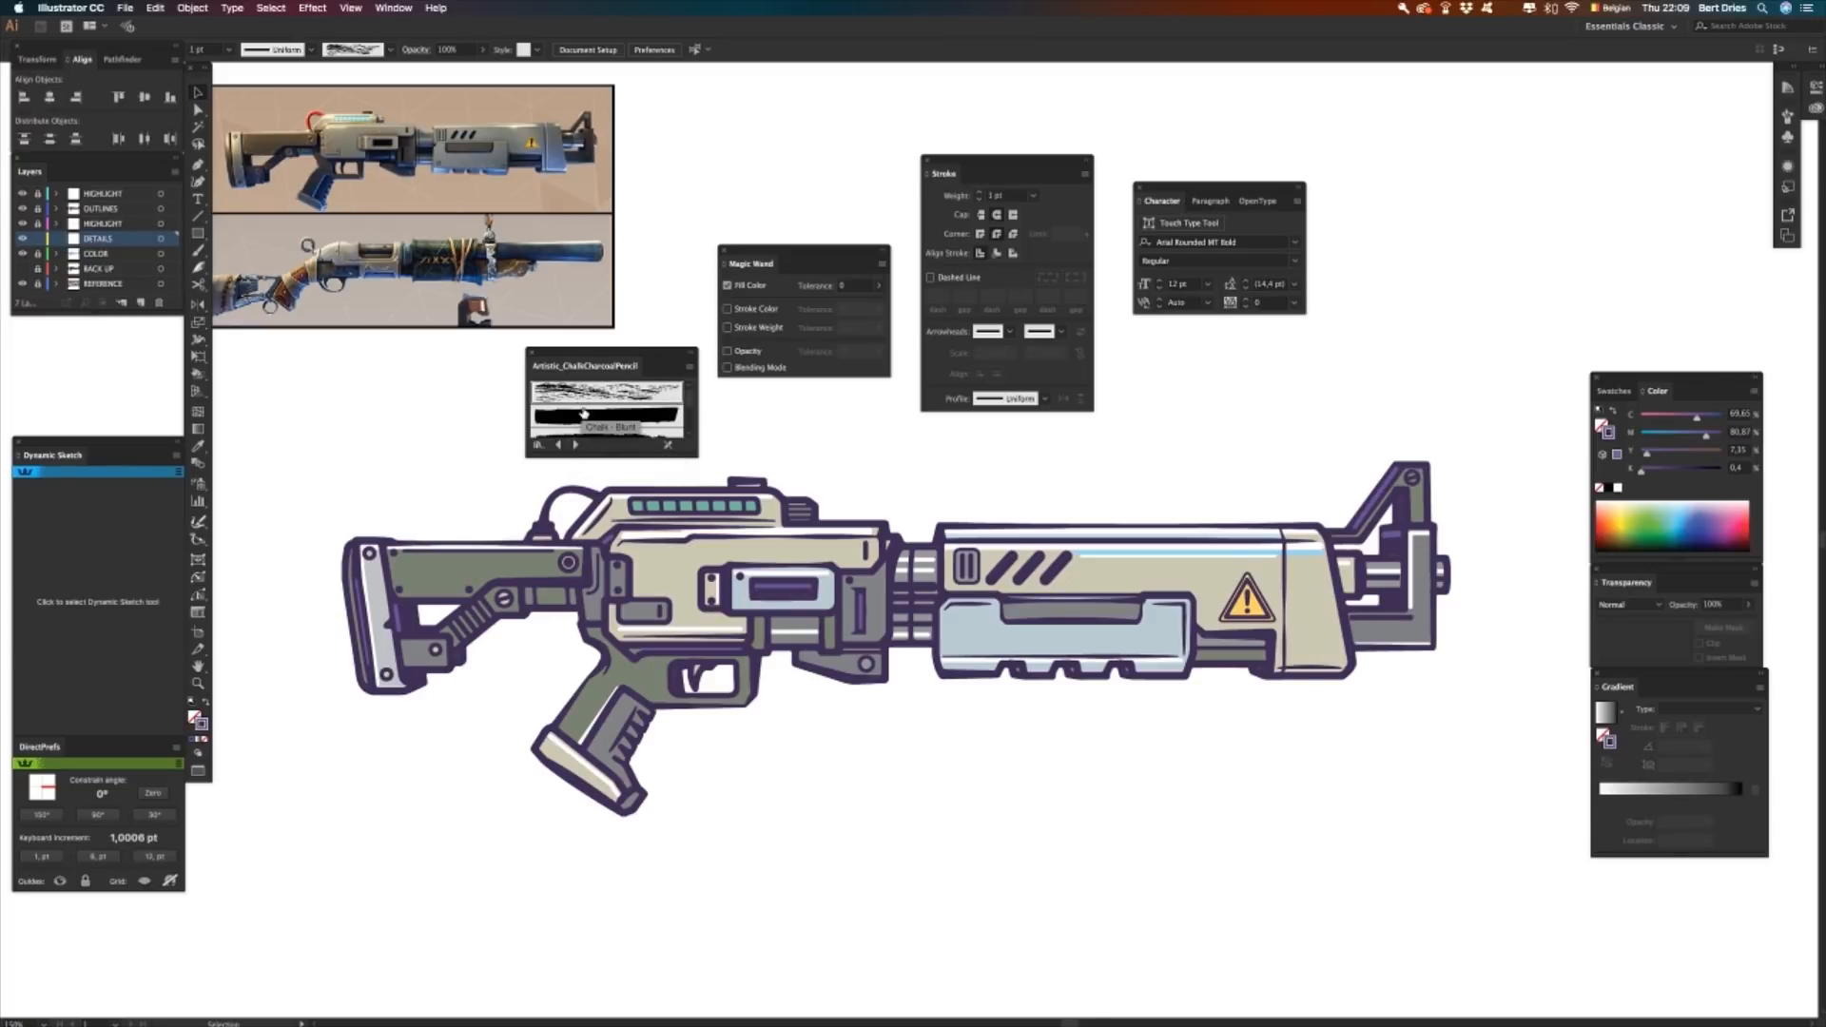
pyautogui.press('n')
pyautogui.moveTo(1492, 602); pyautogui.dragTo(323, 574)
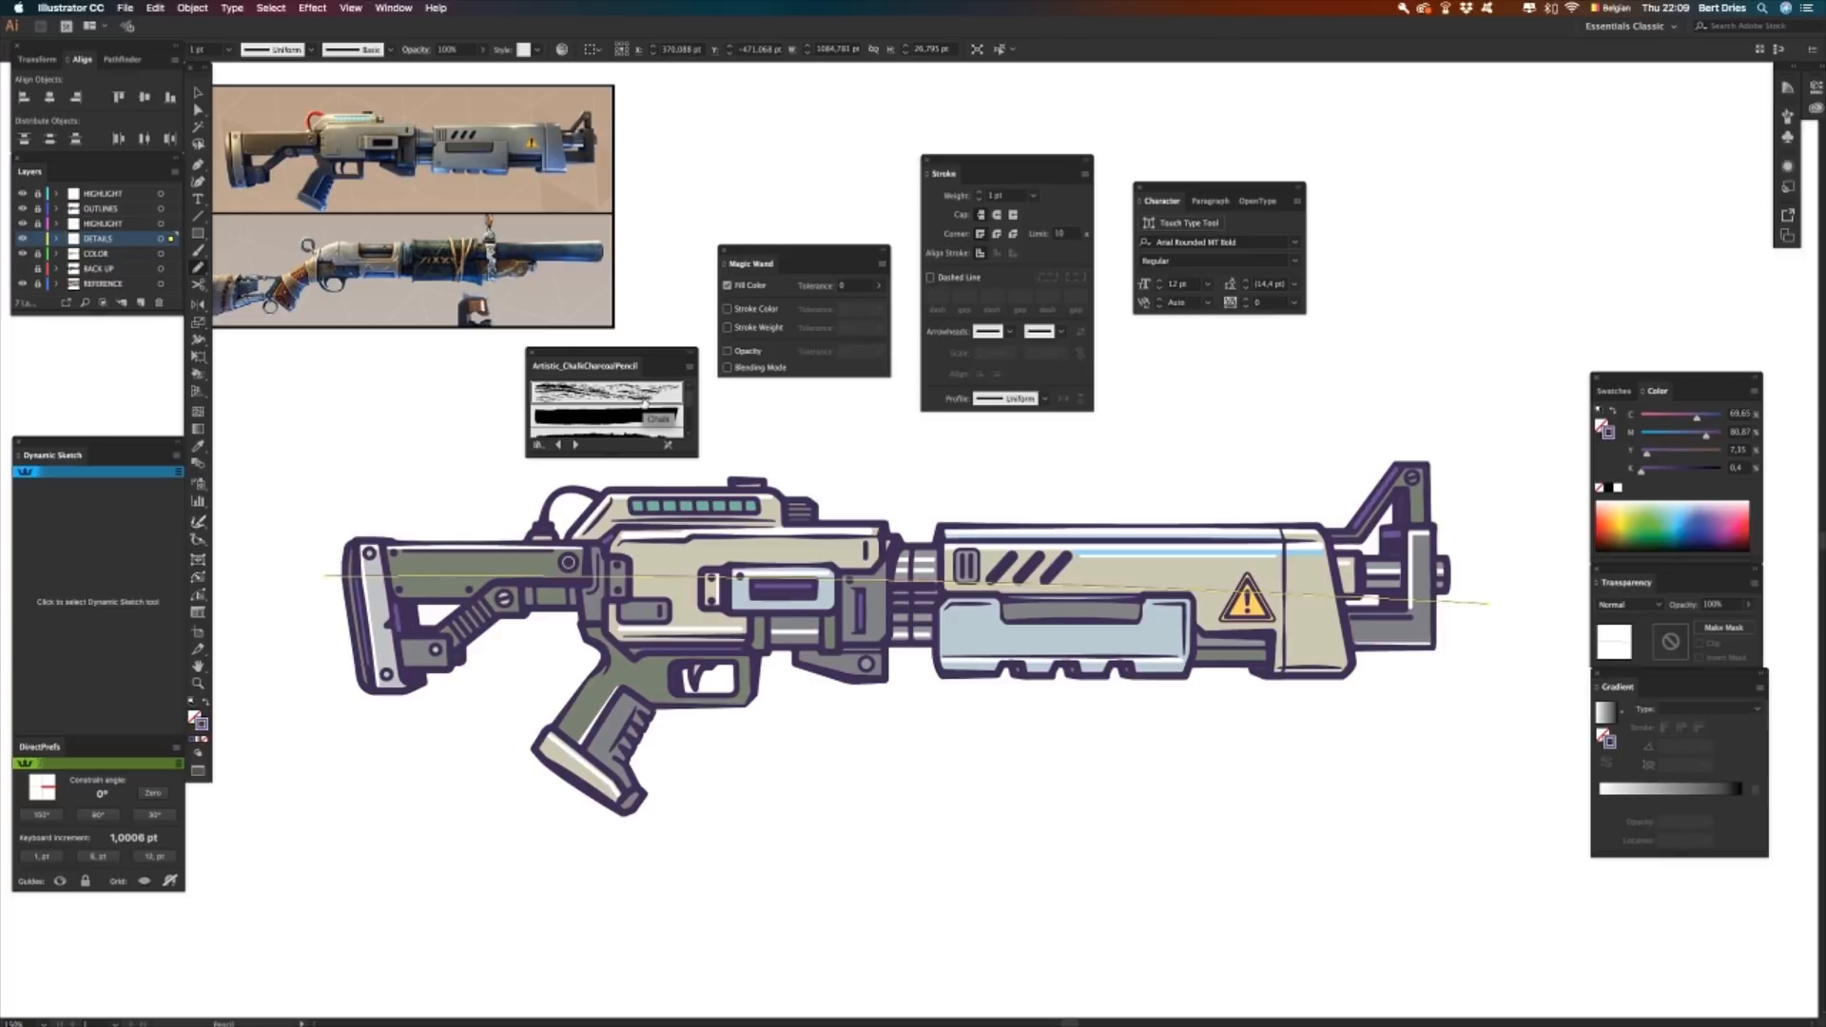
pyautogui.click(647, 401)
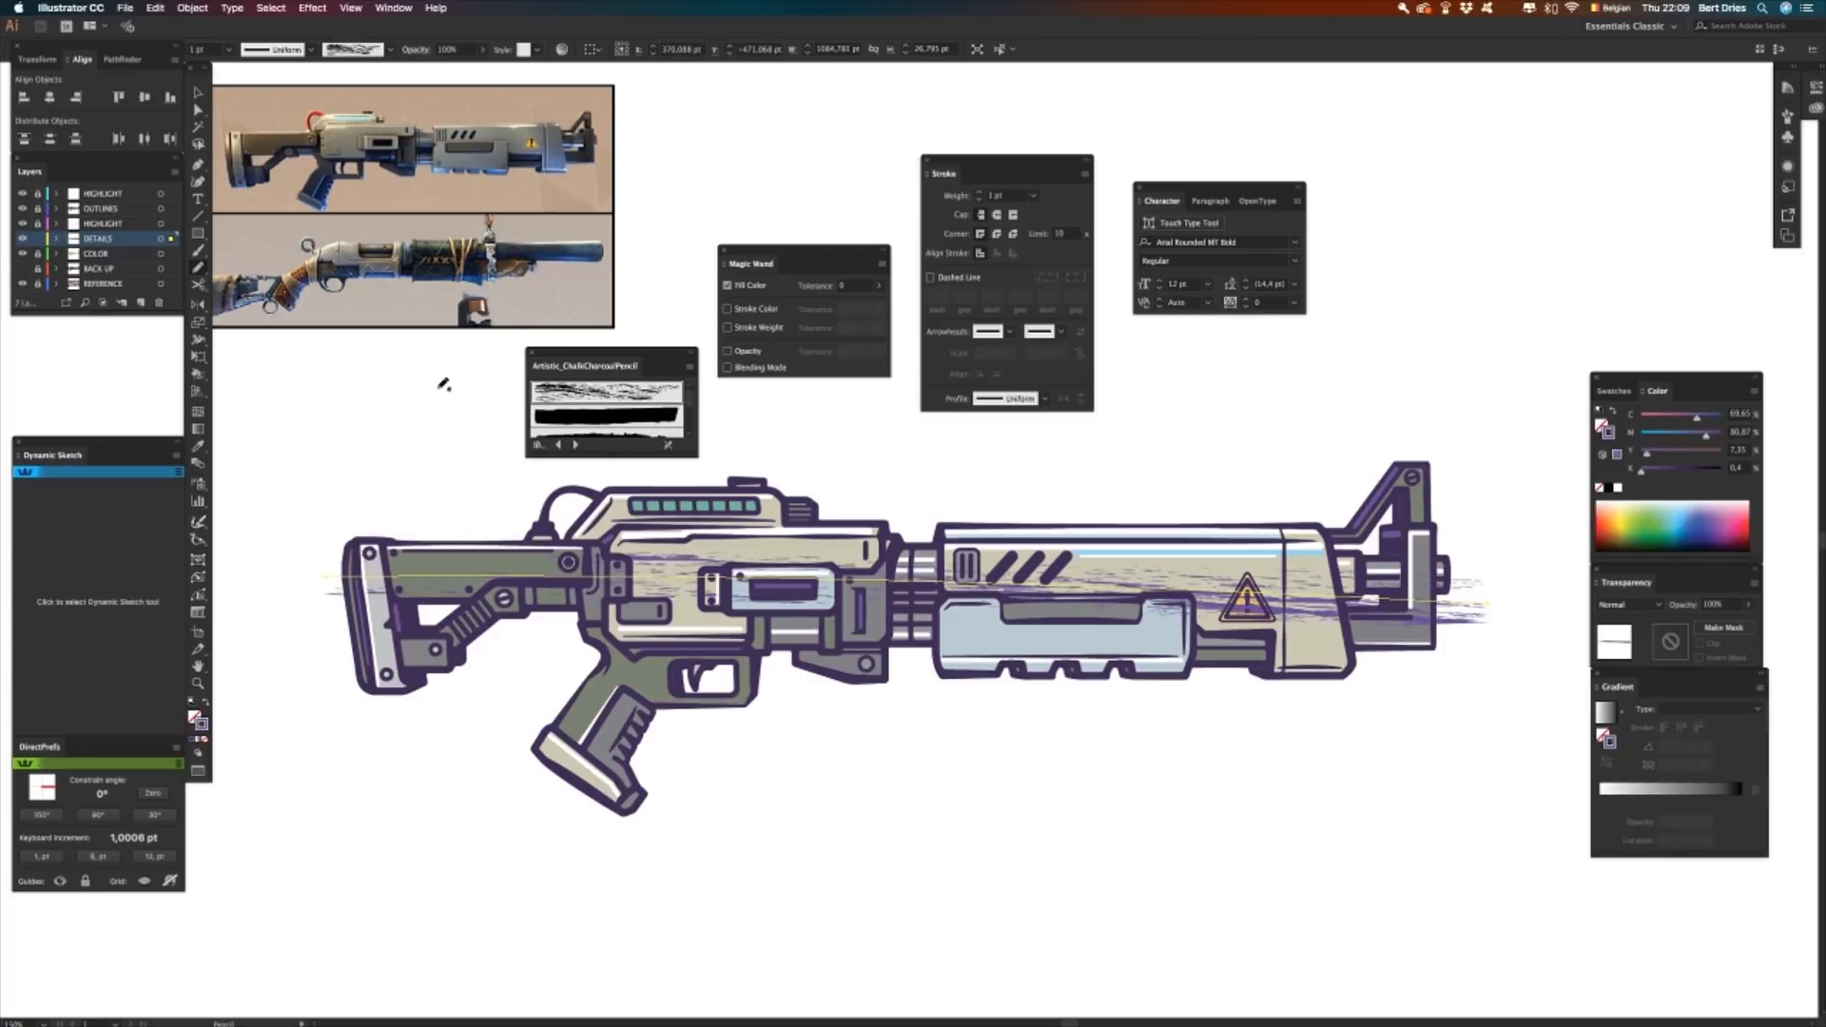
# - Set the scratchy line's stroke weight to 2 pt and expand its appearance into editable shapes
pyautogui.click(204, 49)
pyautogui.write('2')
pyautogui.press('Return')
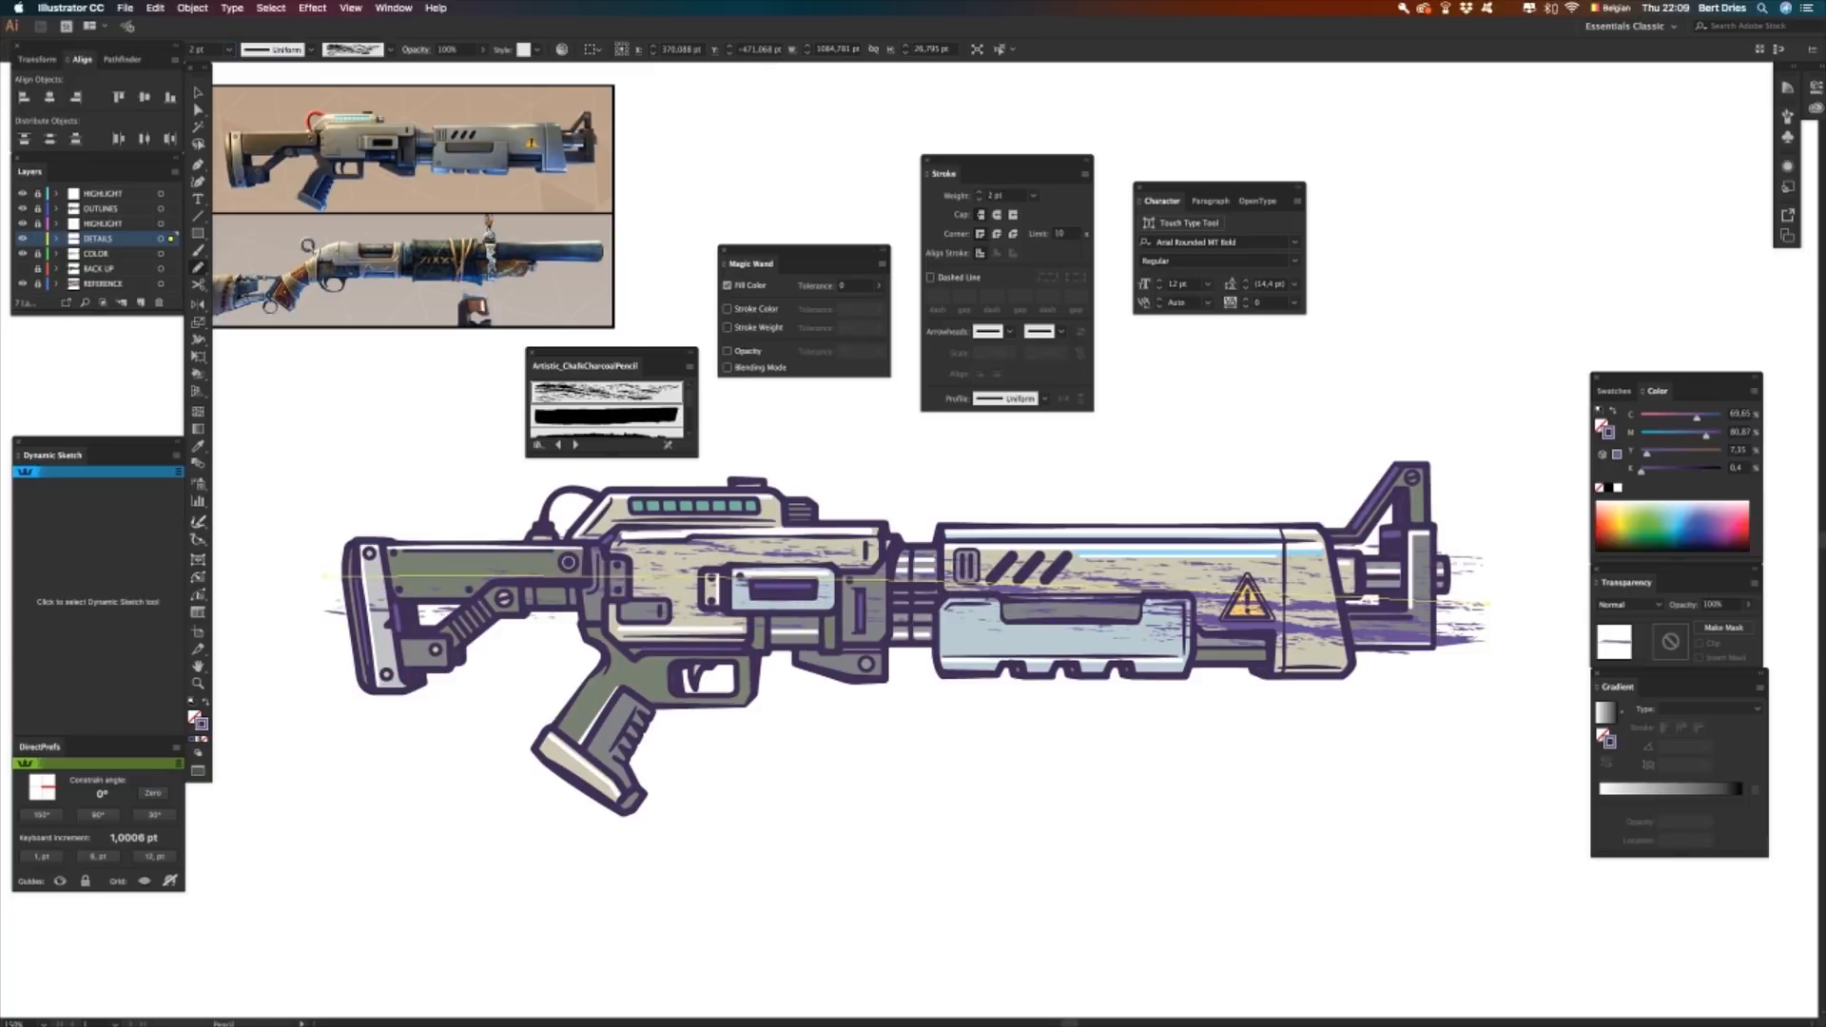
pyautogui.click(194, 9)
pyautogui.moveTo(212, 339)
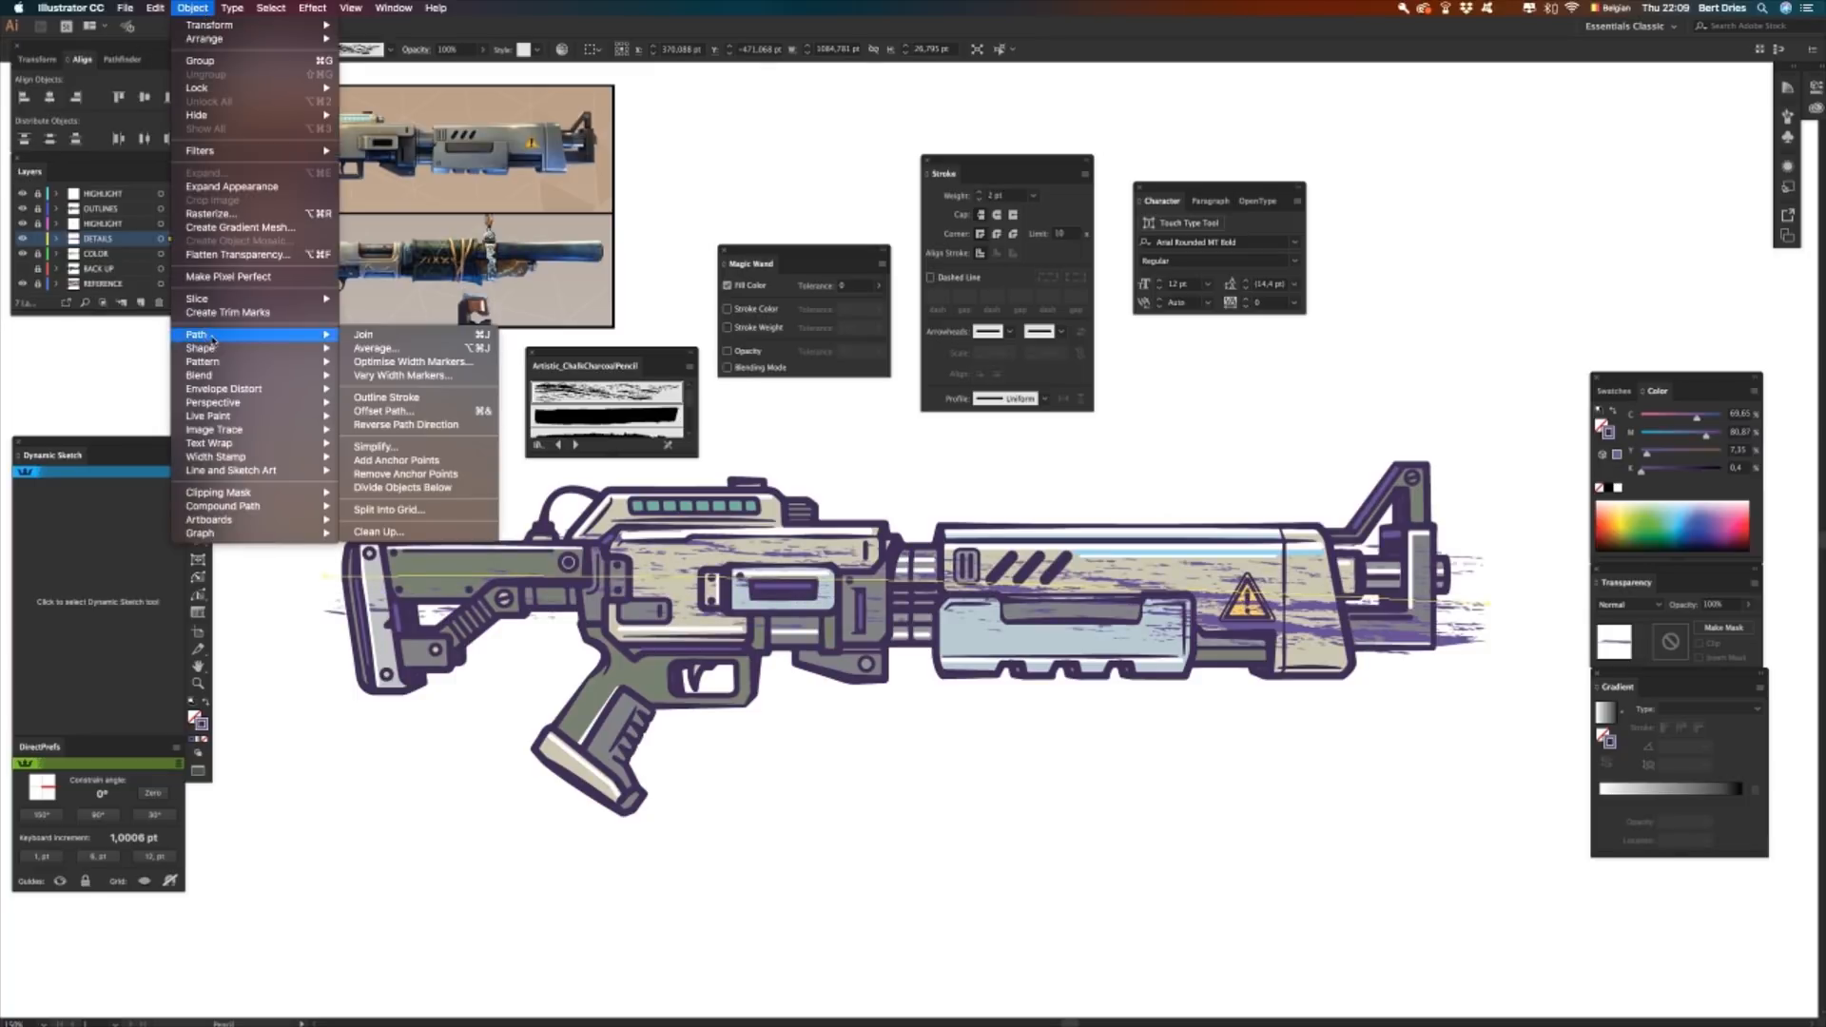
pyautogui.click(223, 189)
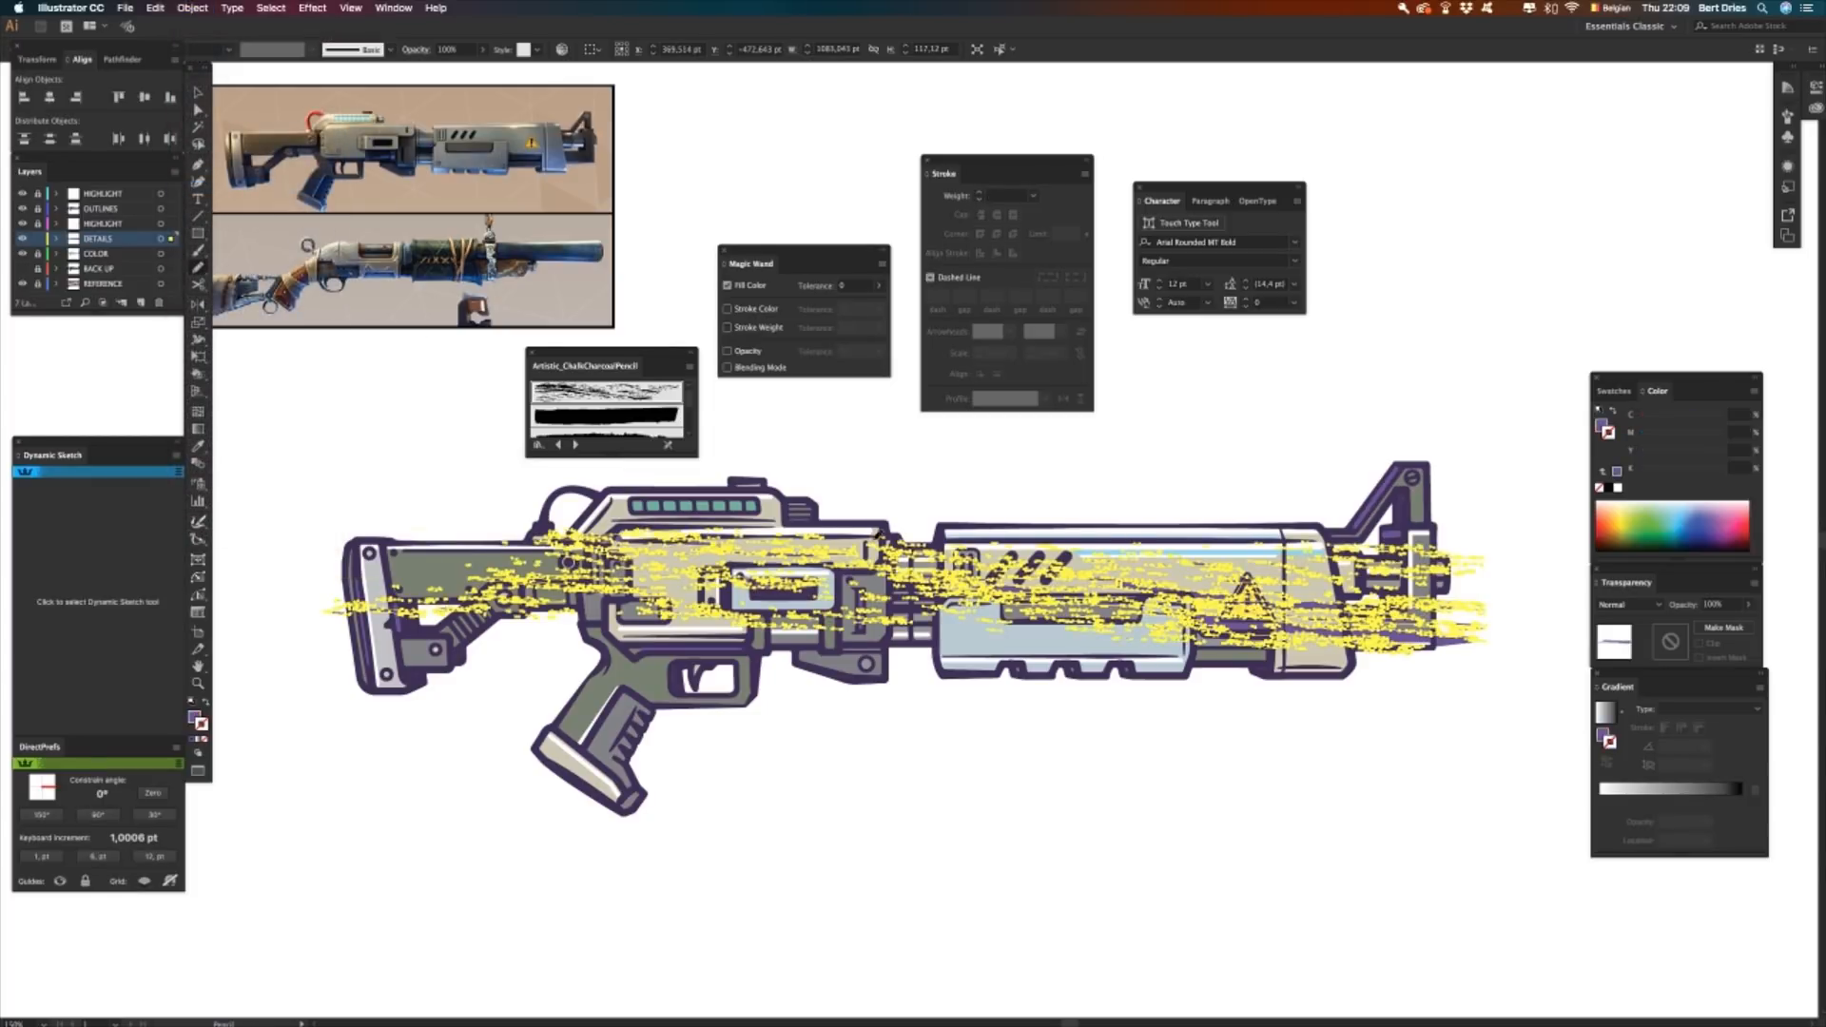
# - Isolate the expanded scratch group and delete the scratches over the muzzle end and the lower part of the handguard
pyautogui.press('v')
pyautogui.click(1281, 747)
pyautogui.doubleClick(1322, 614)
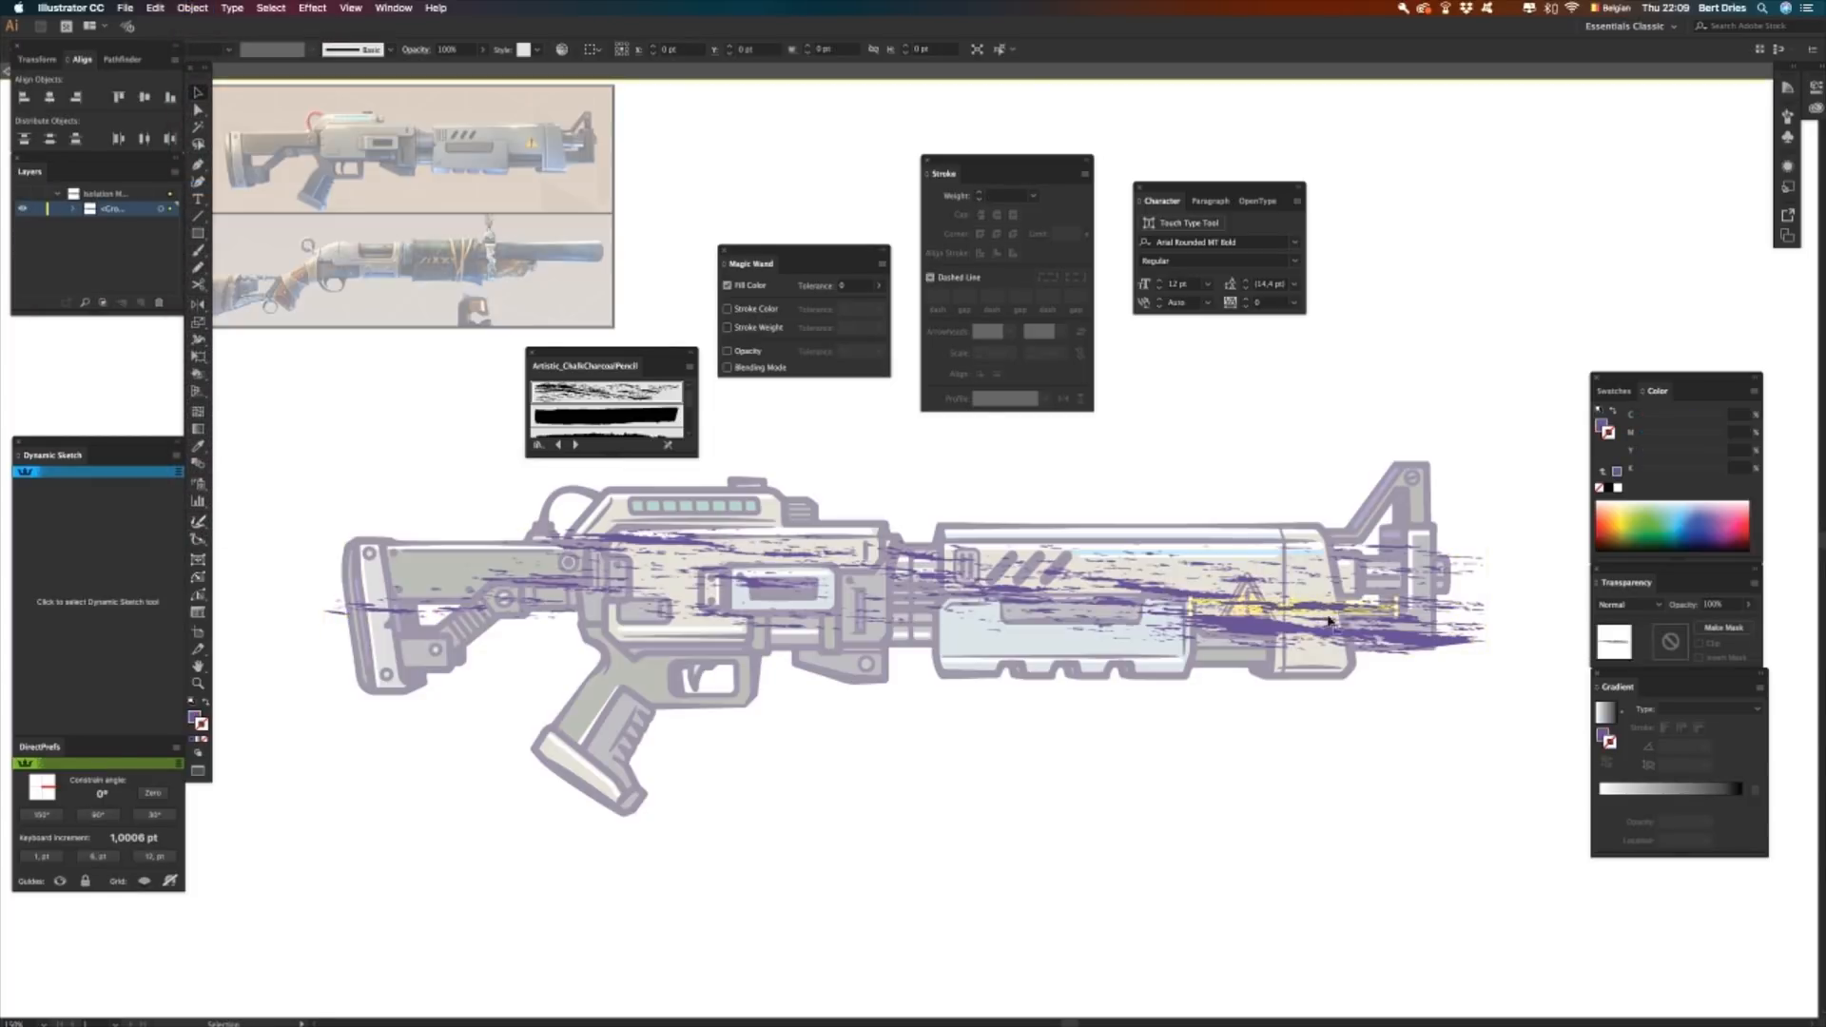
pyautogui.moveTo(1484, 698)
pyautogui.mouseDown()
pyautogui.moveTo(1401, 626)
pyautogui.moveTo(1332, 503)
pyautogui.mouseUp()
pyautogui.press('Delete')
pyautogui.moveTo(1320, 743)
pyautogui.mouseDown()
pyautogui.moveTo(1032, 679)
pyautogui.moveTo(979, 594)
pyautogui.mouseUp()
pyautogui.press('Delete')
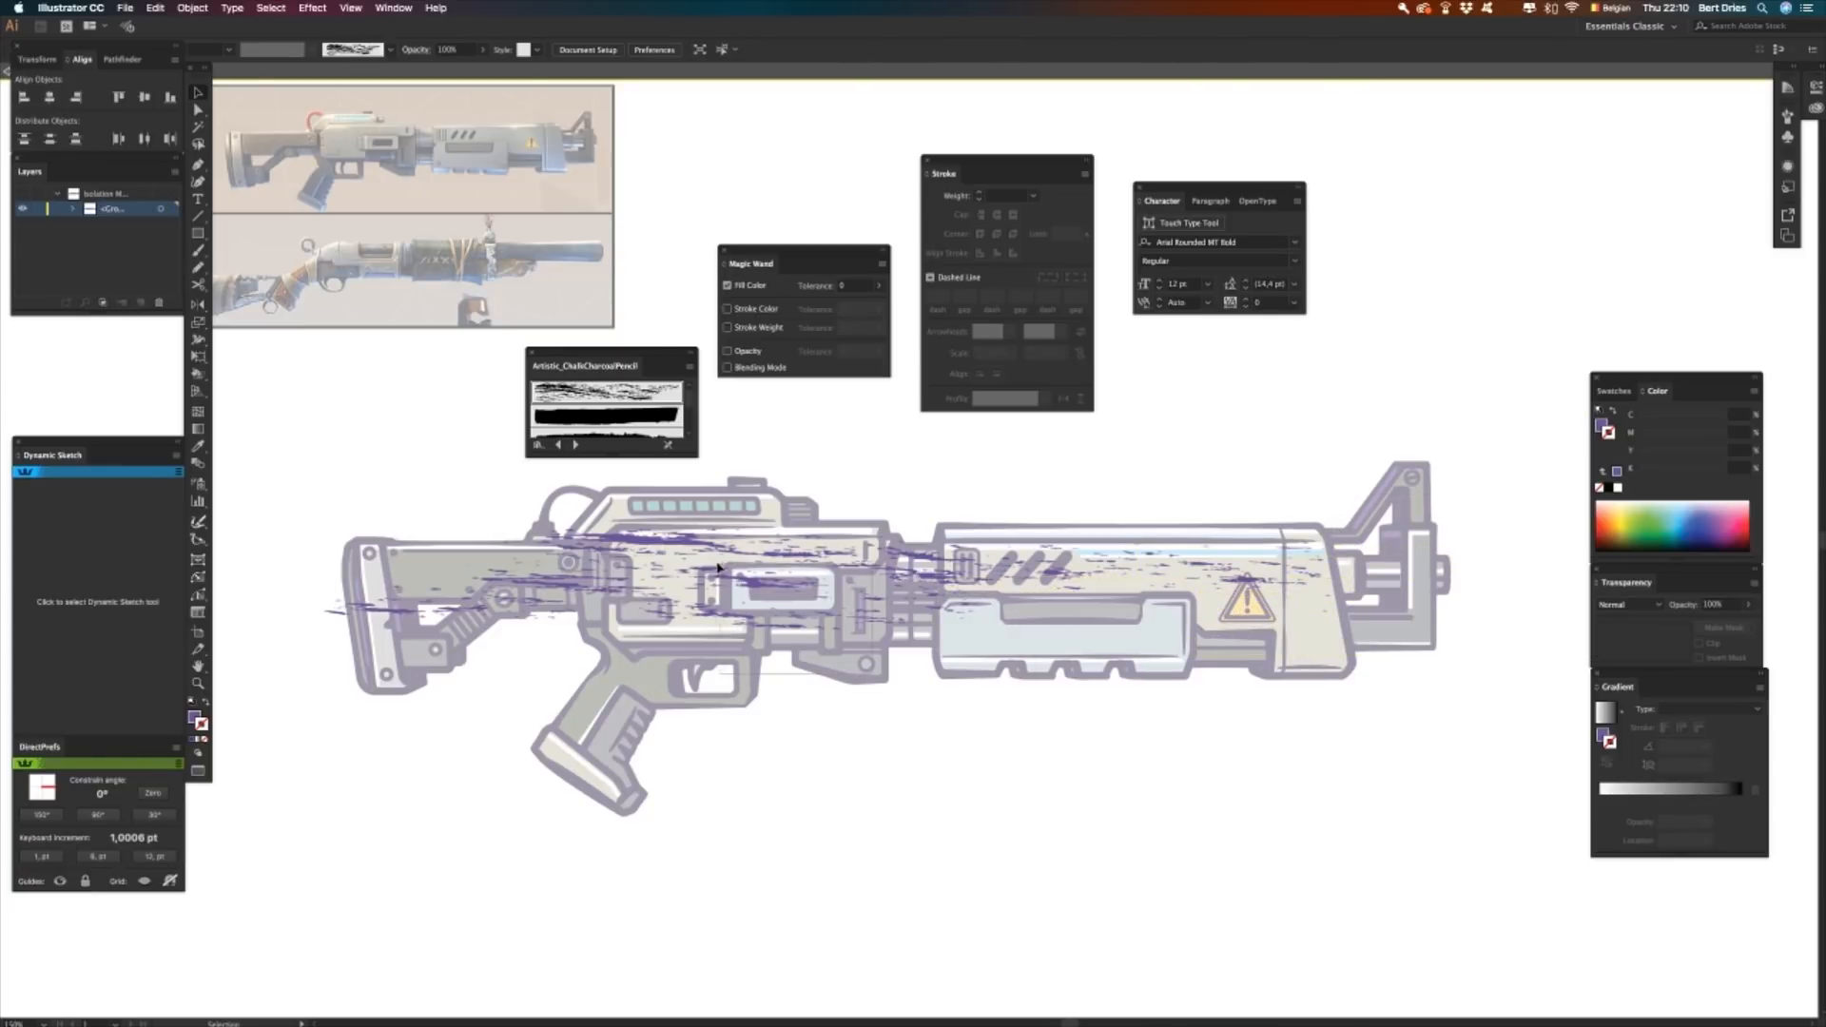
# - Delete the scratches over the ejection port and the stock, and leave isolation mode
pyautogui.click(748, 584)
pyautogui.press('Delete')
pyautogui.moveTo(298, 660); pyautogui.dragTo(450, 571)
pyautogui.press('Delete')
pyautogui.moveTo(425, 647); pyautogui.dragTo(545, 609)
pyautogui.press('Delete')
pyautogui.moveTo(463, 535); pyautogui.dragTo(605, 570)
pyautogui.press('Delete')
pyautogui.doubleClick(411, 495)
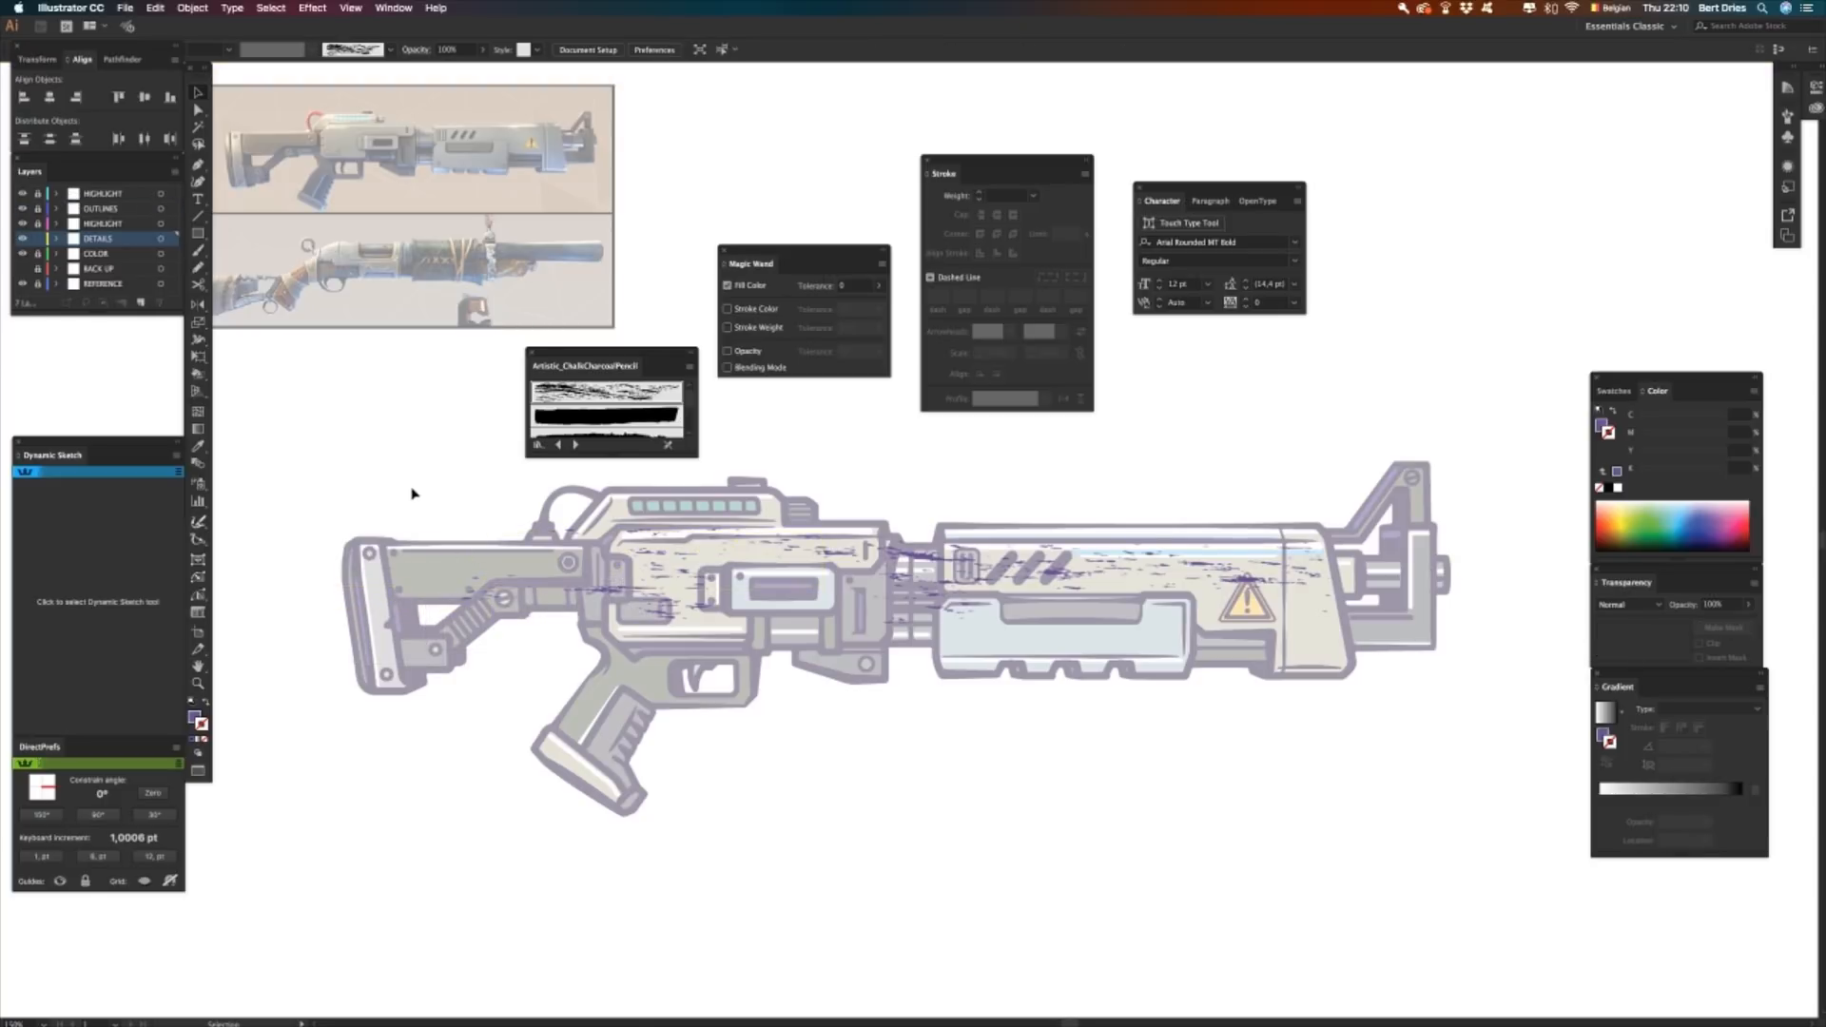
# - Clean up leftover scratches around the receiver's upper rear corner and the warning sign within the isolated group
pyautogui.doubleClick(639, 561)
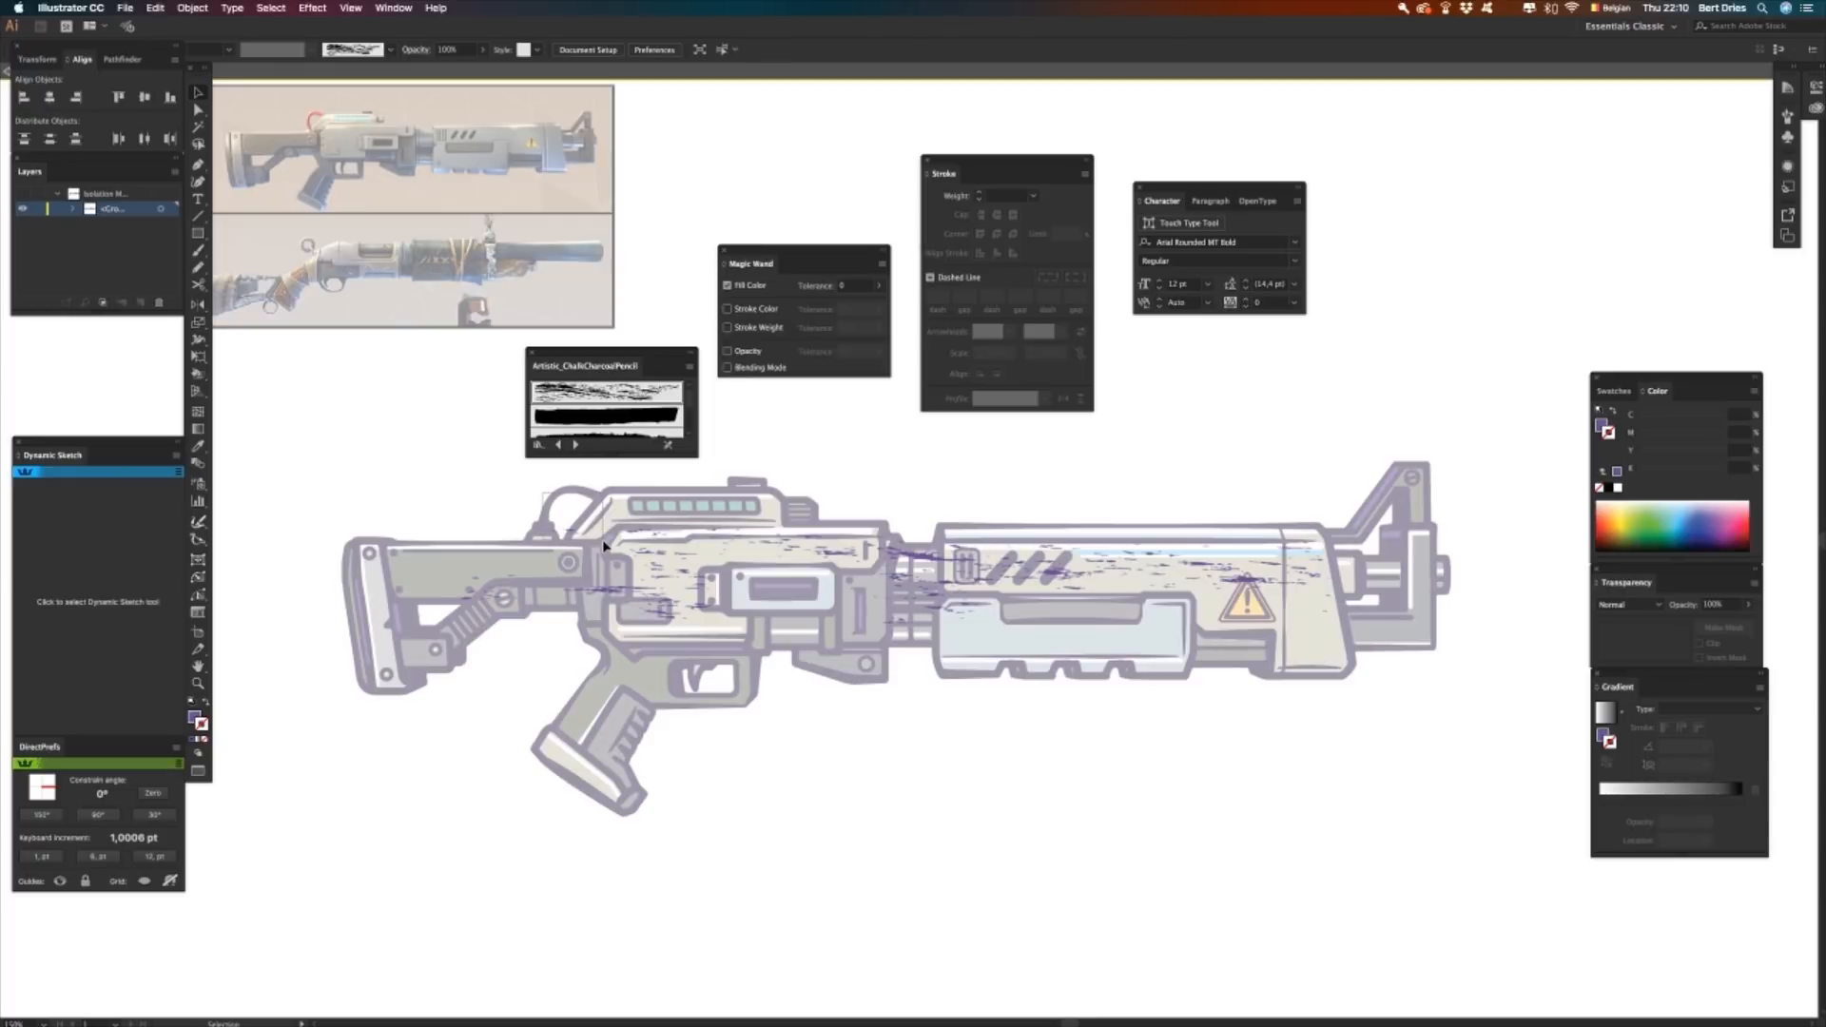
pyautogui.doubleClick(449, 507)
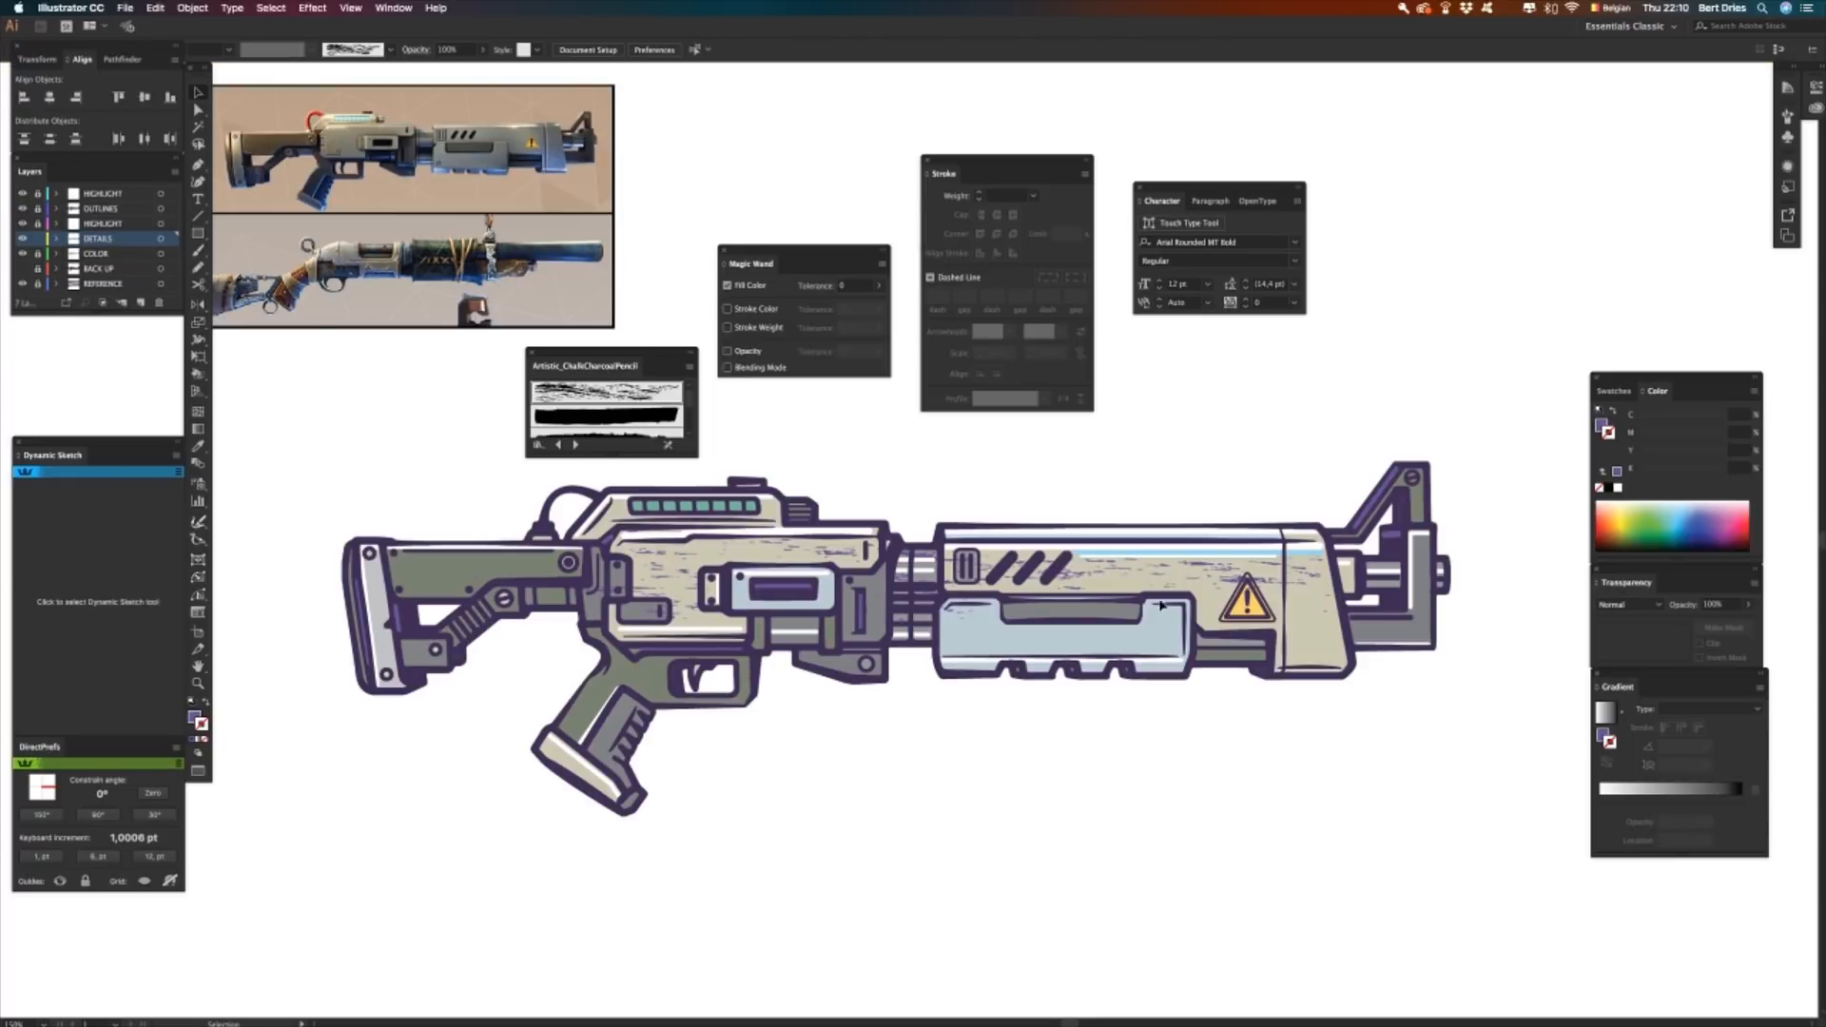
pyautogui.click(1234, 582)
pyautogui.doubleClick(1234, 583)
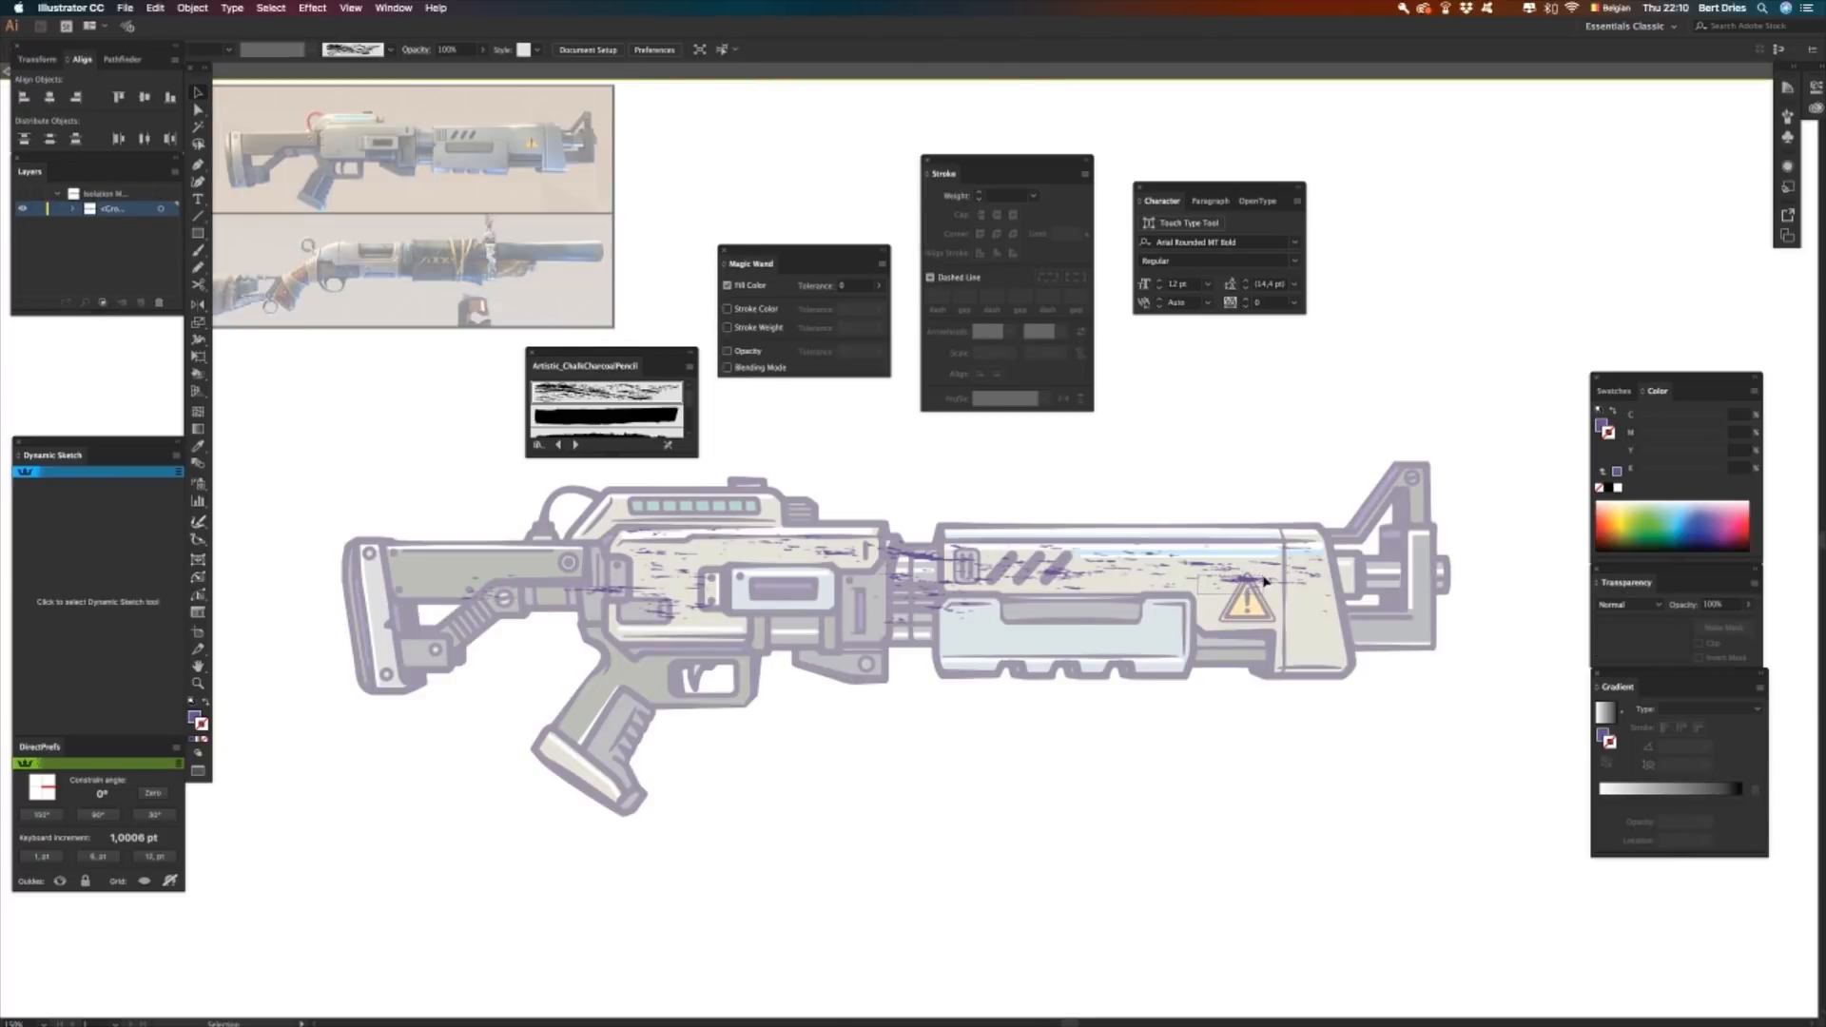
pyautogui.doubleClick(1259, 753)
# - Recolour the scratches with the handguard's sampled beige, darkened to a grey-green of C 21, M 0, Y 16, K 47
pyautogui.click(1161, 612)
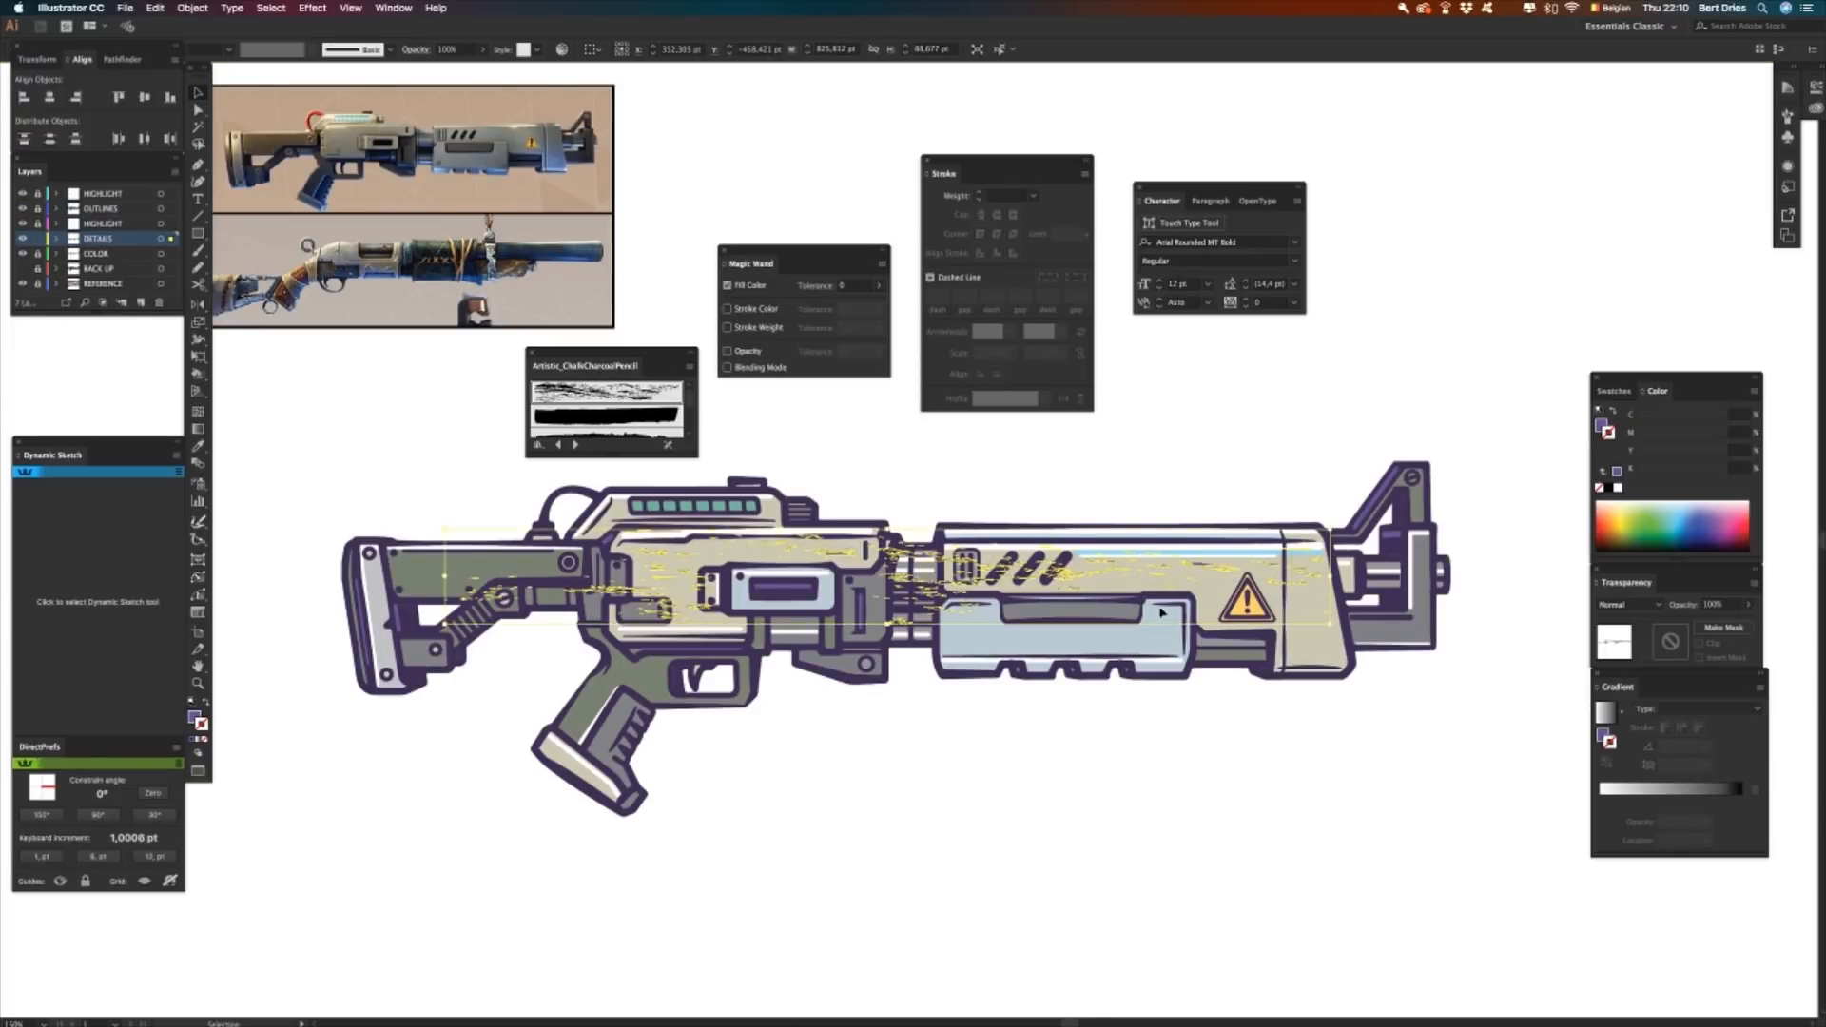
pyautogui.press('i')
pyautogui.click(1305, 628)
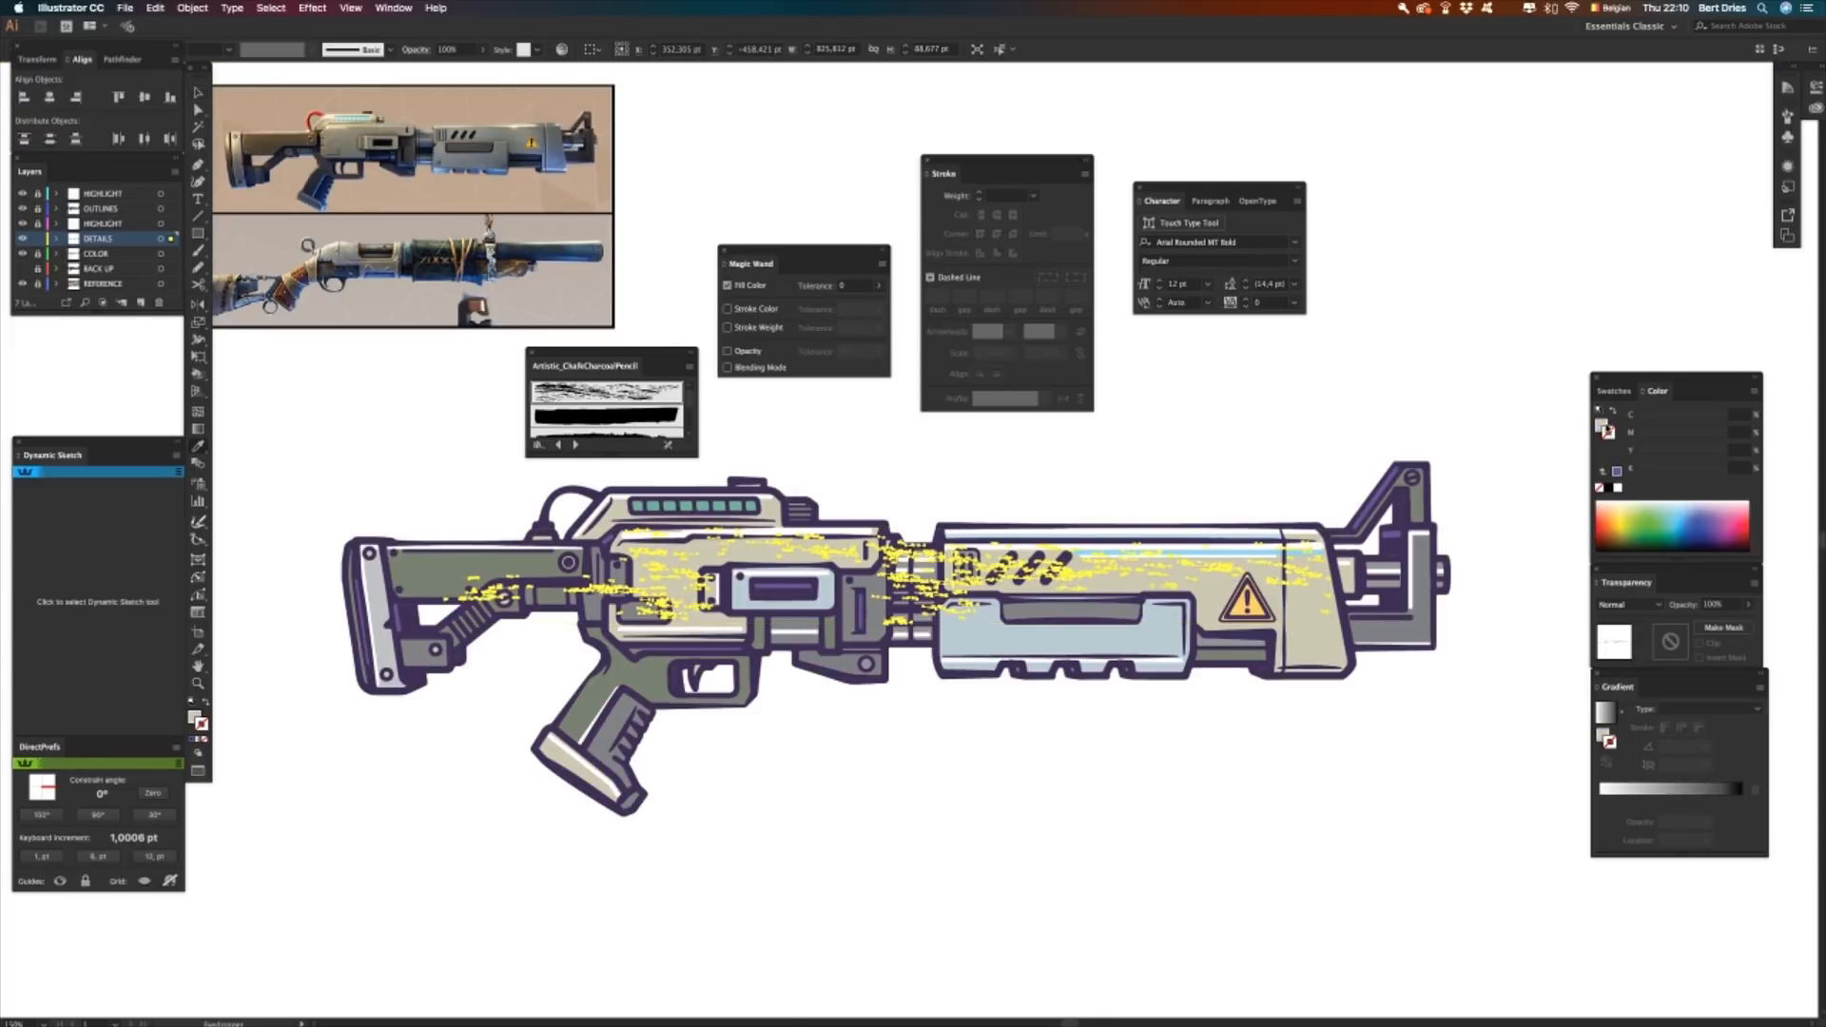
pyautogui.click(1679, 472)
pyautogui.click(1658, 418)
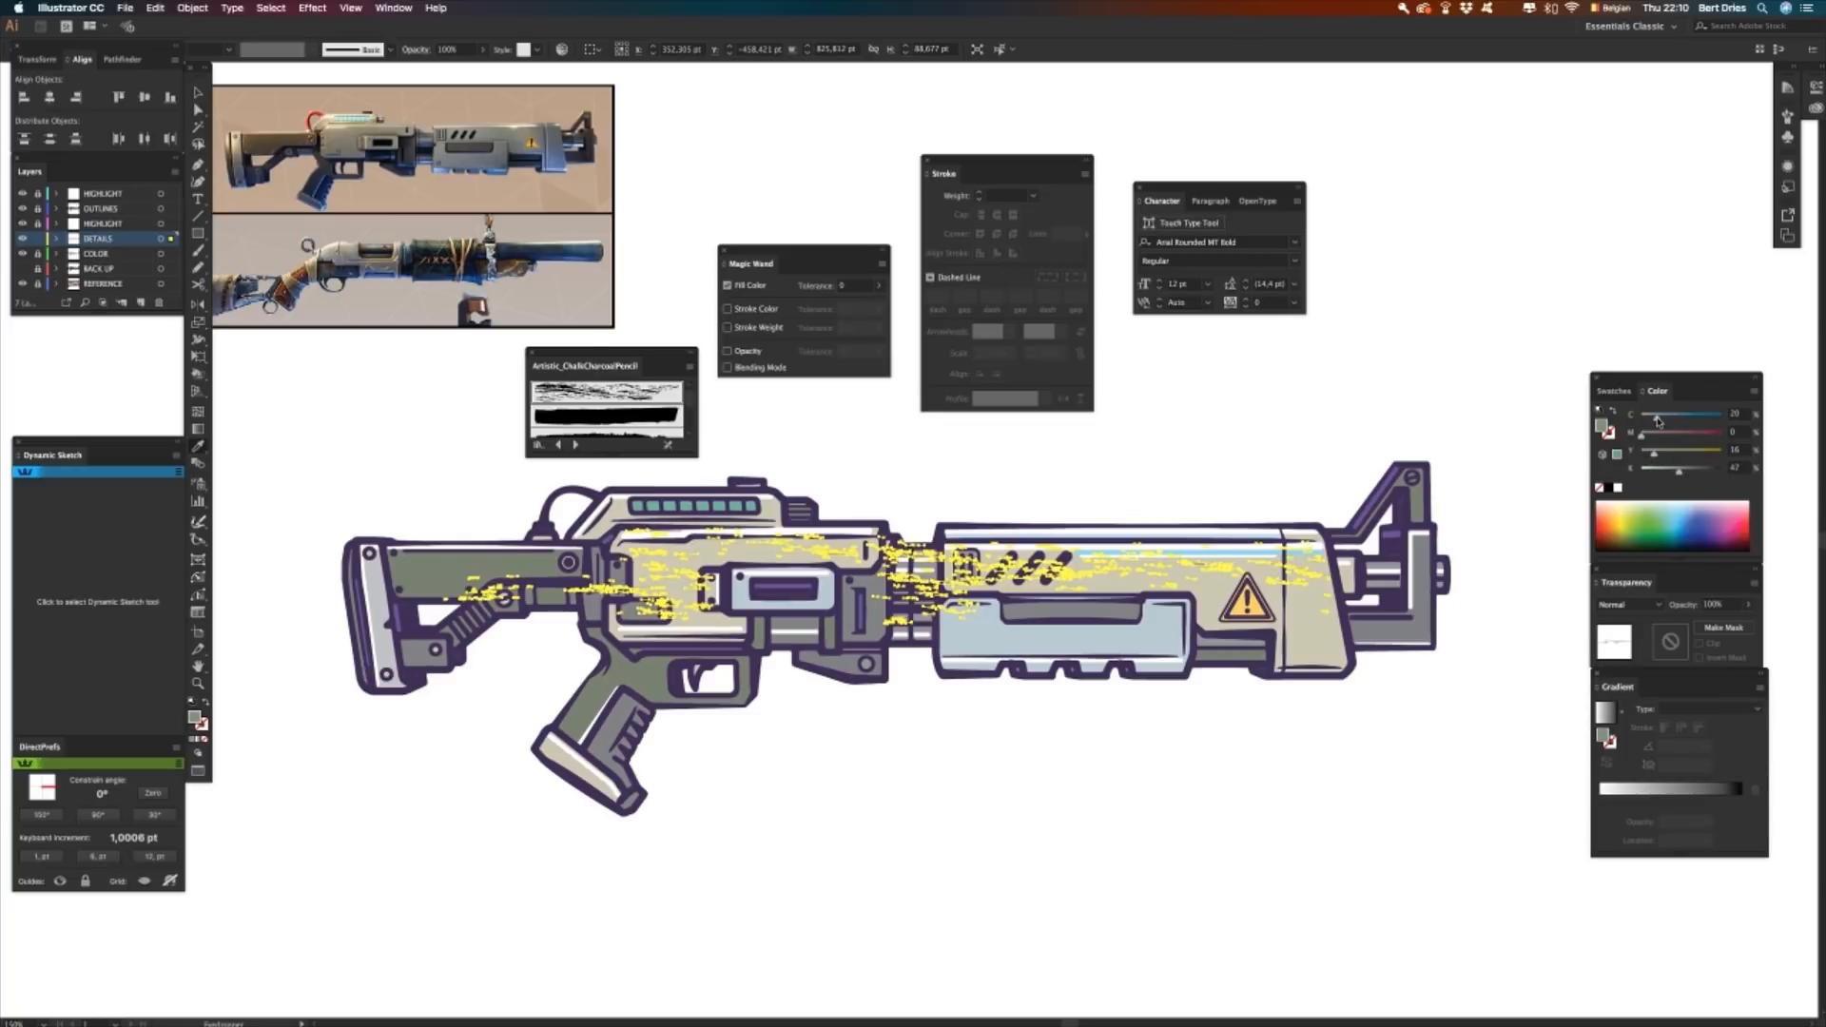
pyautogui.press('v')
pyautogui.click(1425, 398)
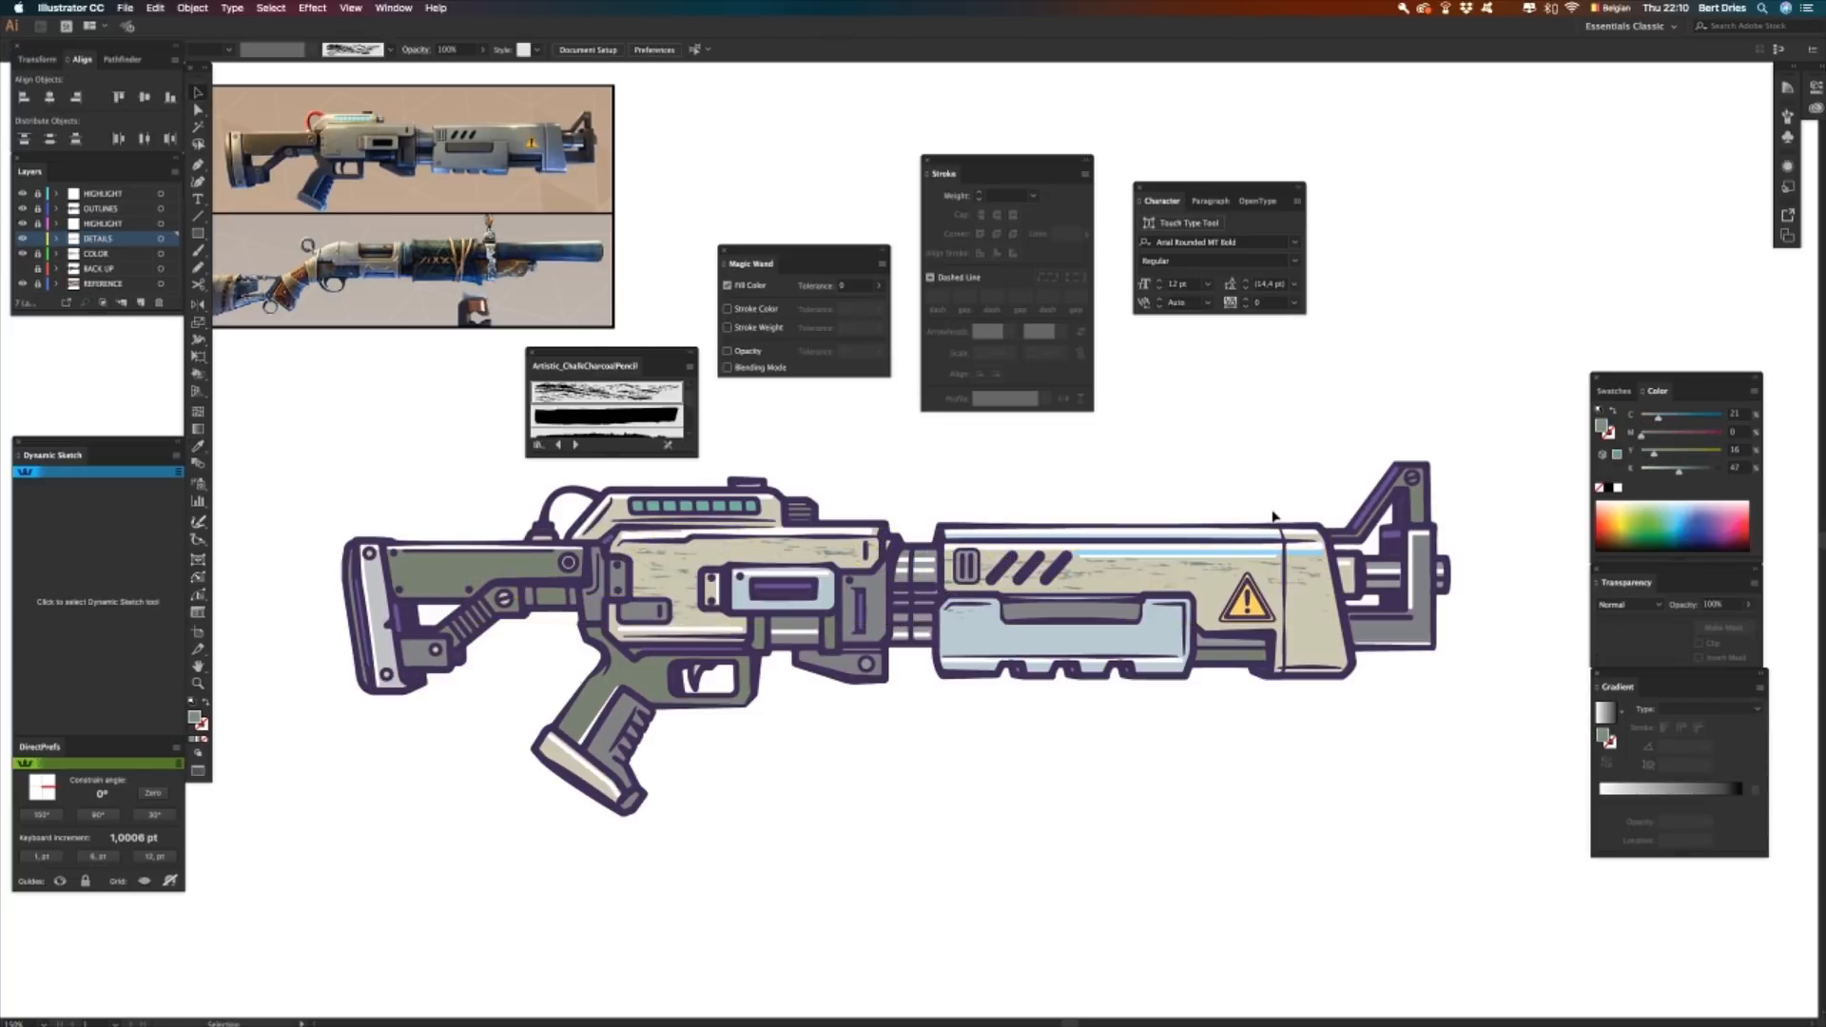
# - Draw a scratch-textured stroke along the upper stock and recolour it to C 43, M 0, Y 16, K 58
pyautogui.press('n')
pyautogui.moveTo(399, 571); pyautogui.dragTo(576, 569)
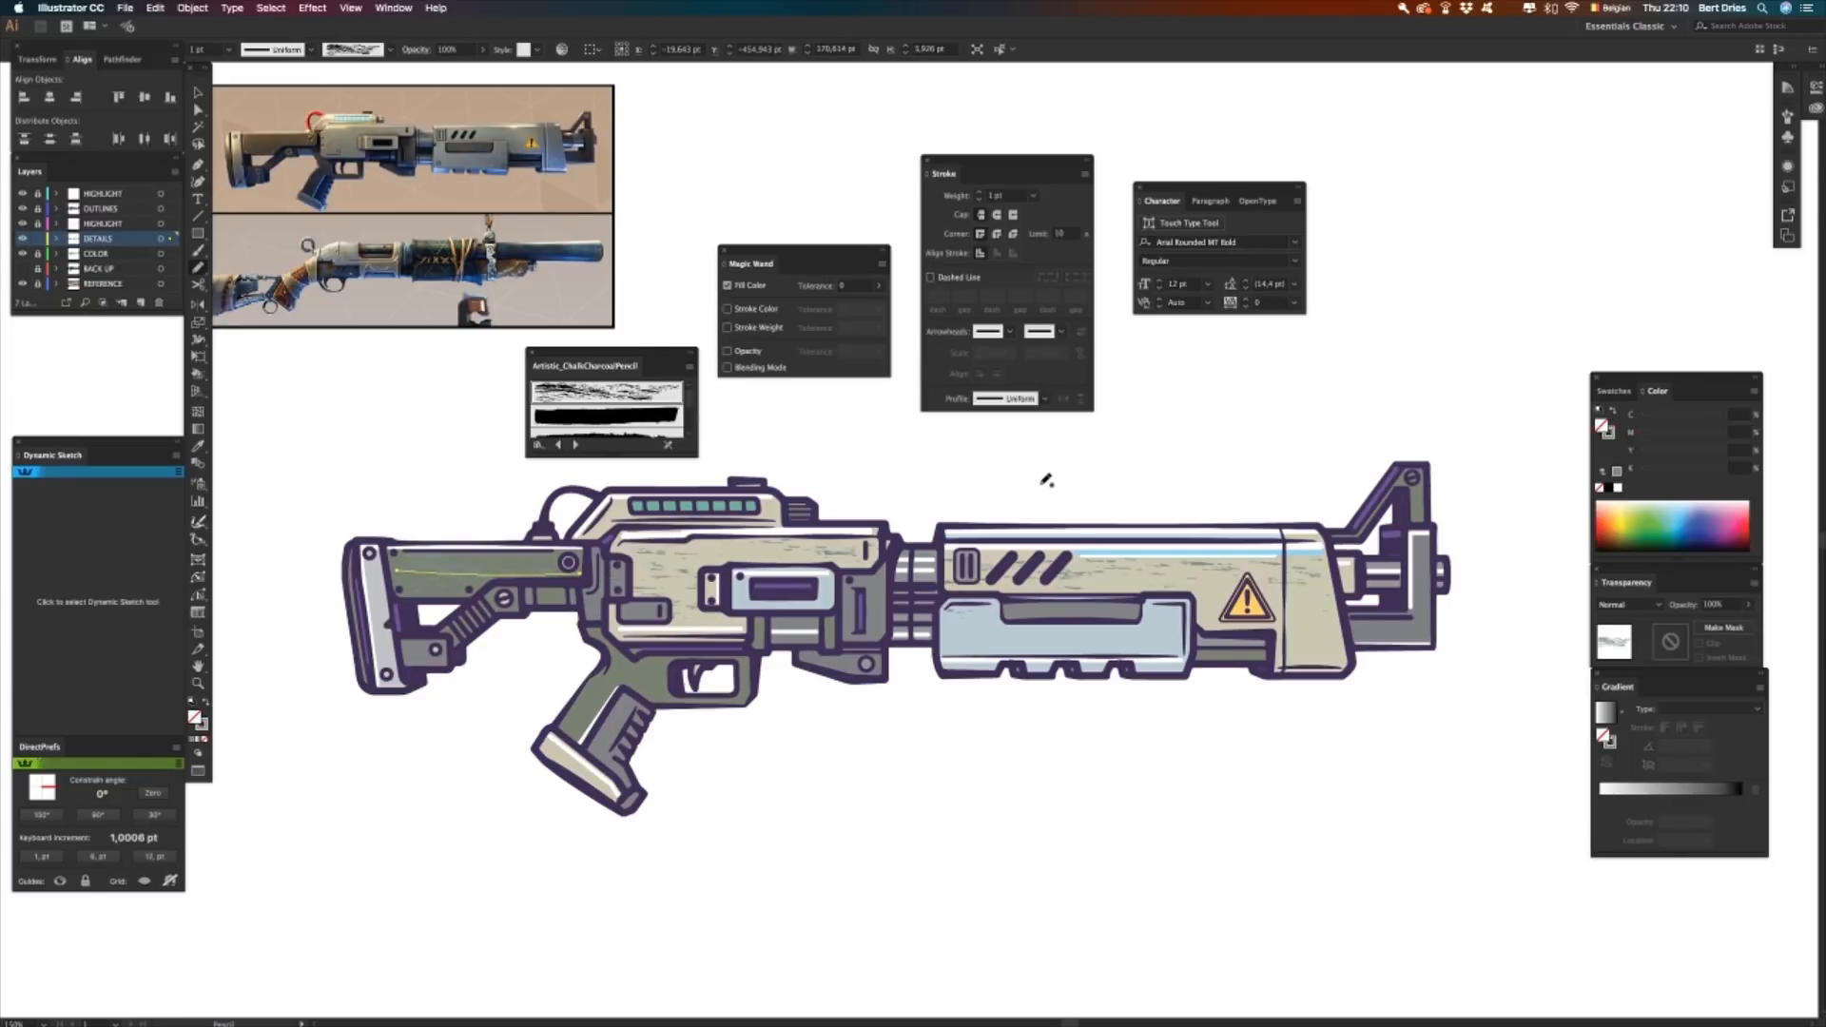
pyautogui.click(1612, 434)
pyautogui.moveTo(1659, 423); pyautogui.dragTo(1687, 478)
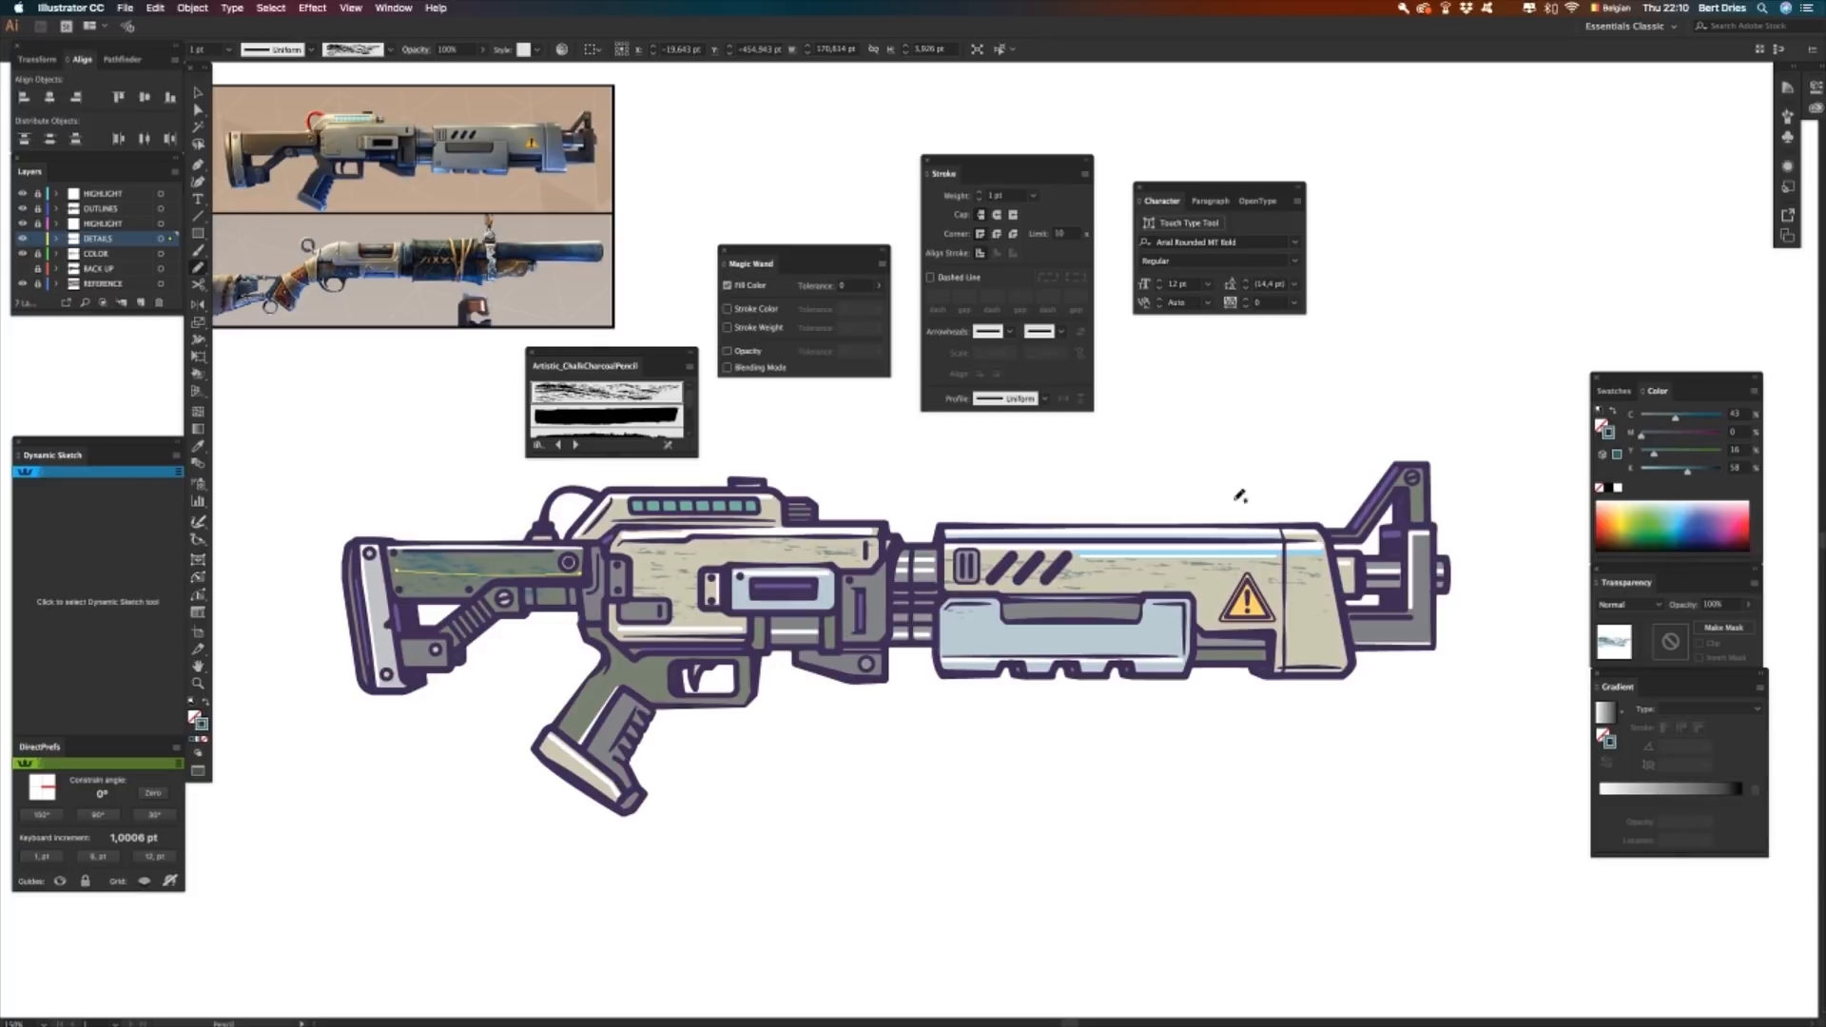
# - Draw a path up along the grip and give it the charcoal scratch brush, leaving it deselected
pyautogui.press('b')
pyautogui.press('n')
pyautogui.moveTo(597, 759); pyautogui.dragTo(639, 653)
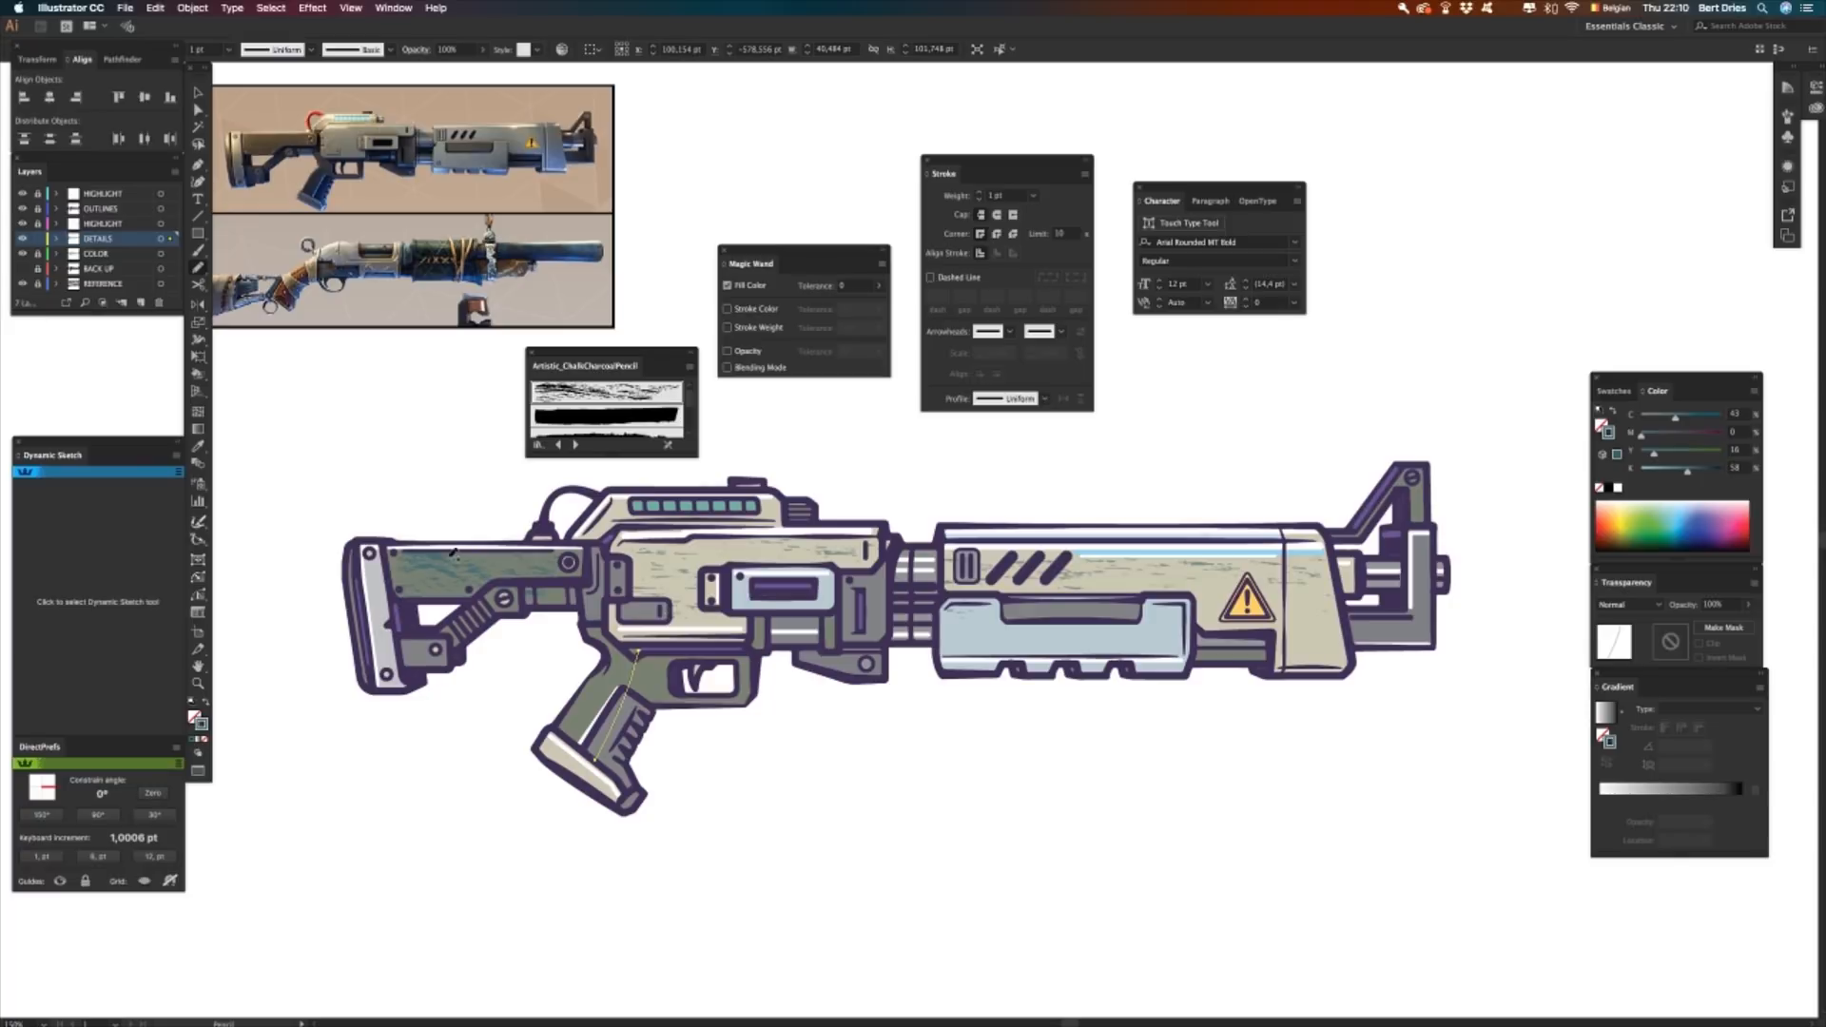
pyautogui.press('i')
pyautogui.click(618, 399)
pyautogui.press('v')
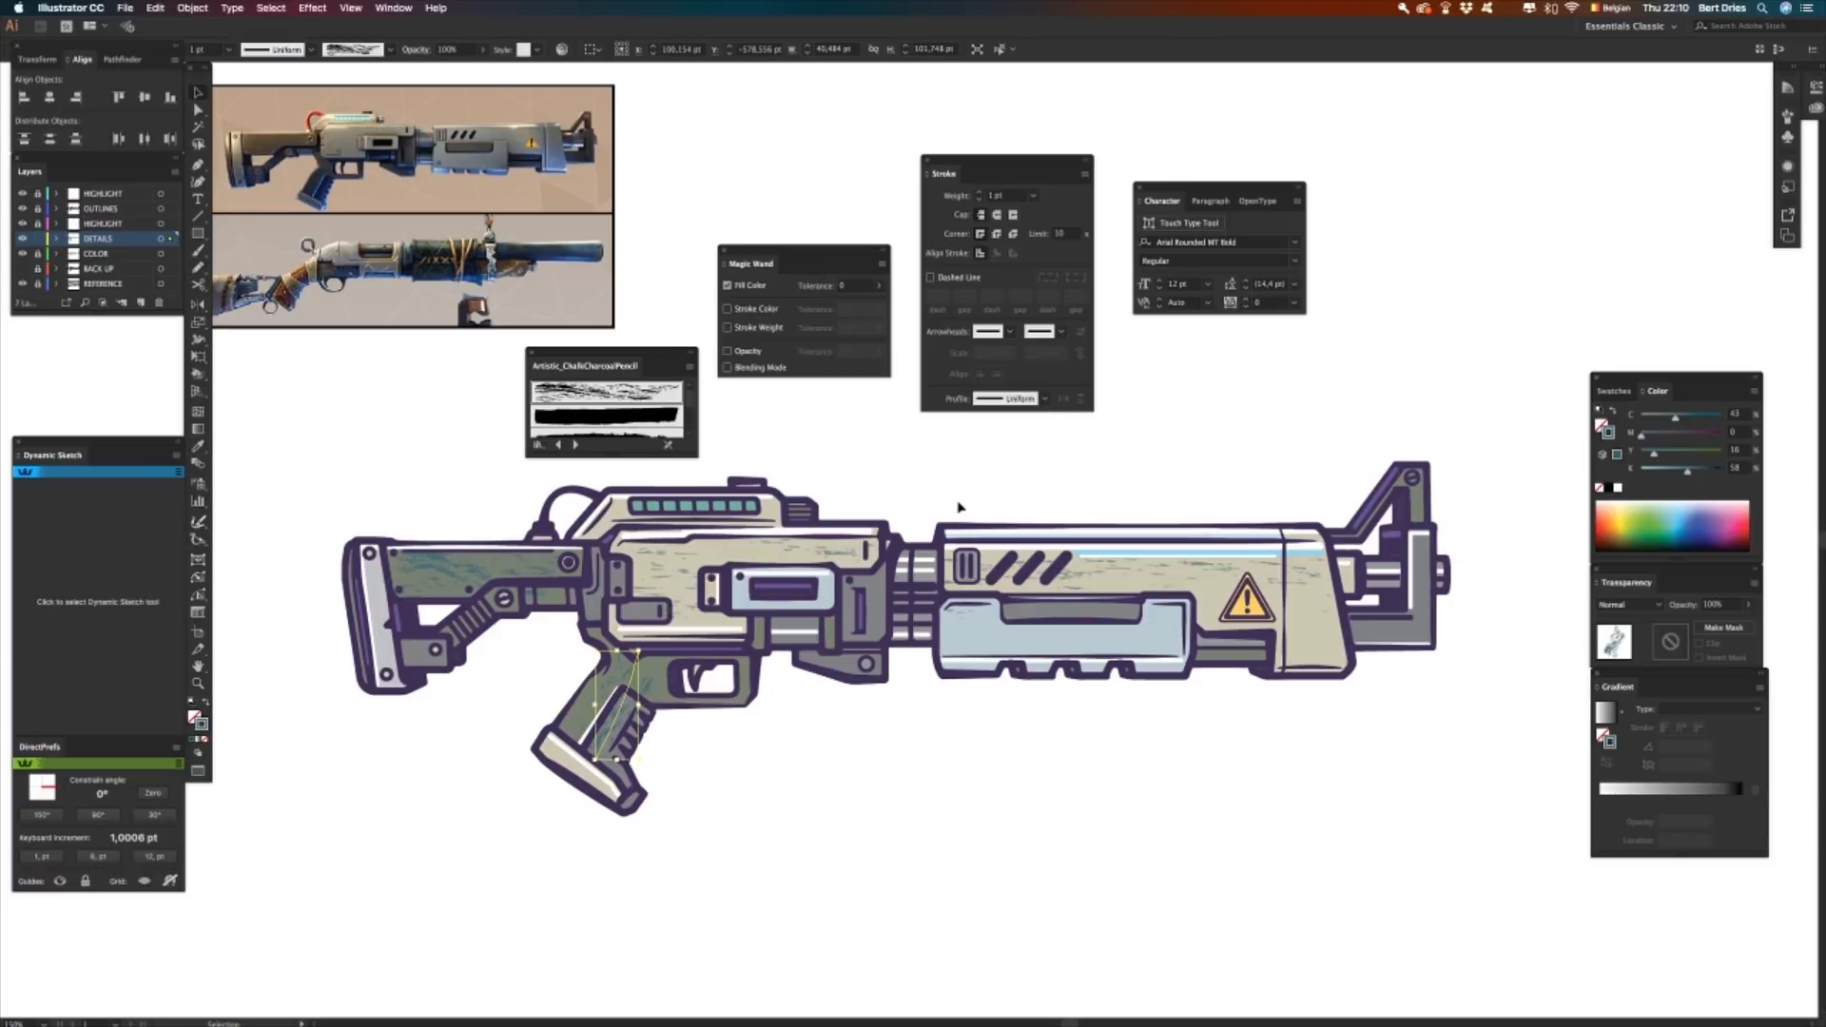
pyautogui.click(974, 808)
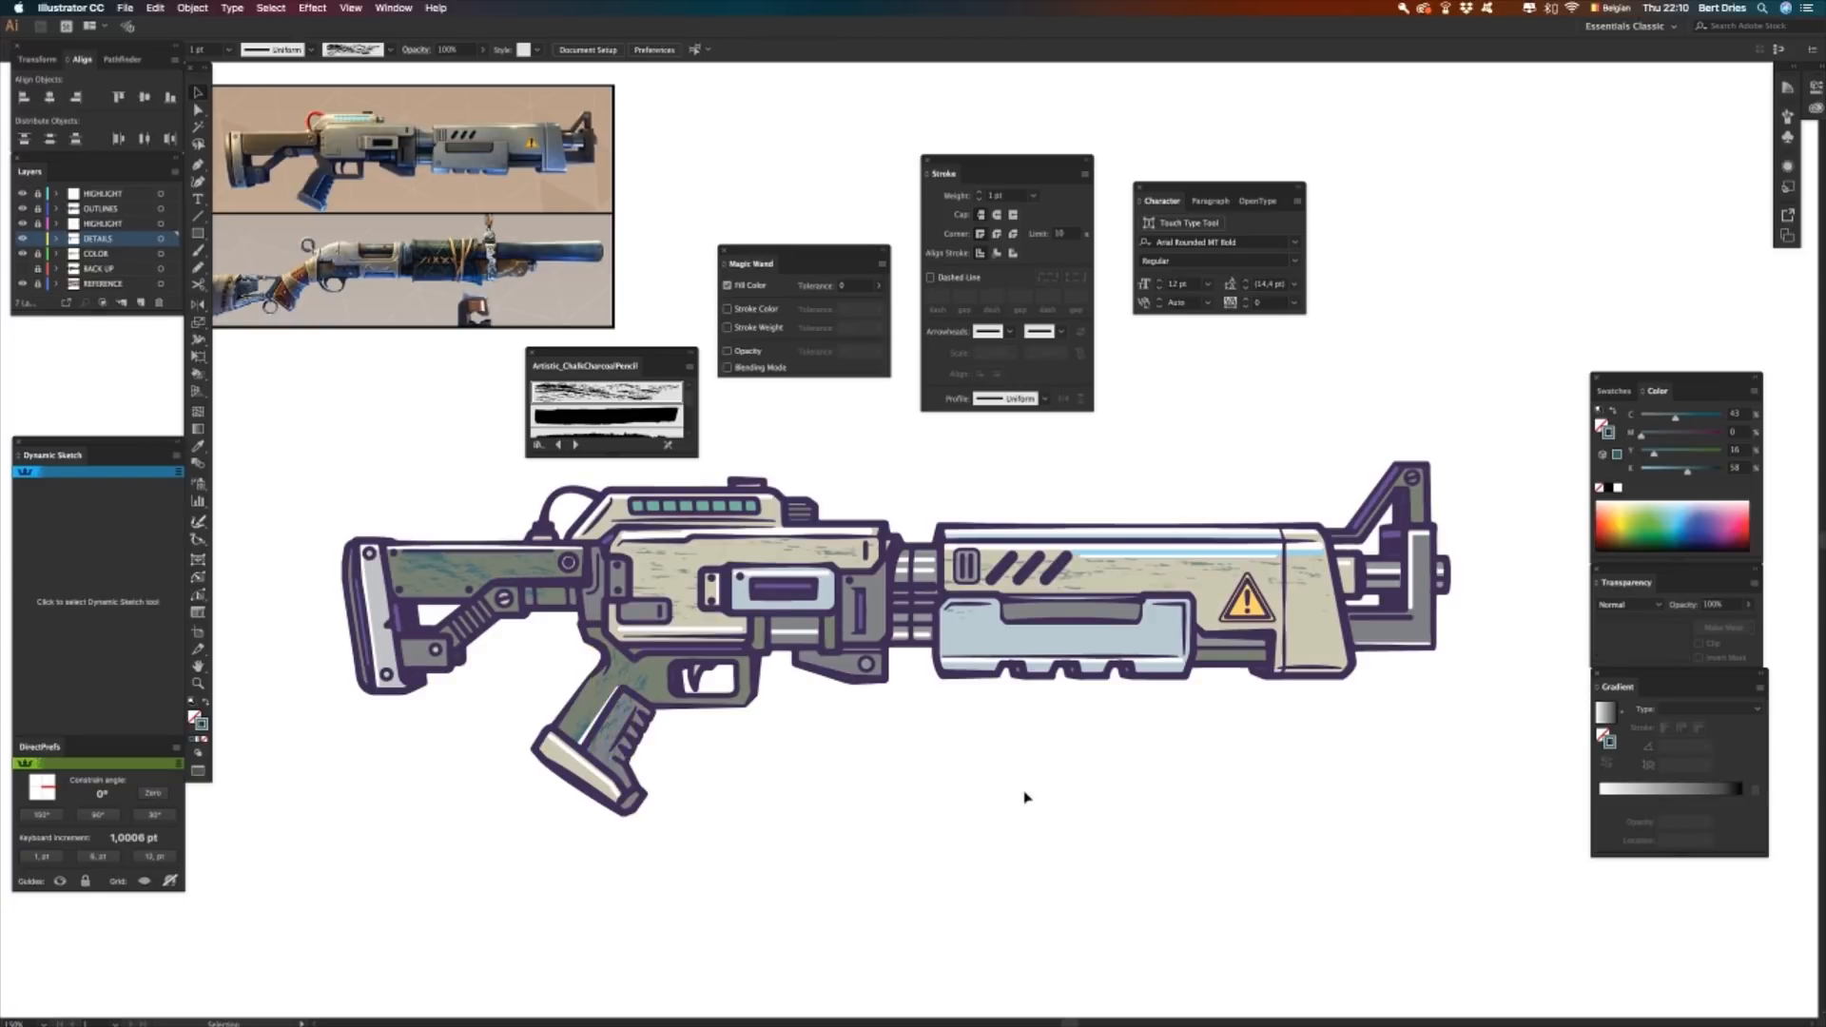
# - Draw a horizontal path across the light blue lower handguard panel and apply the charcoal scratch brush
pyautogui.press('n')
pyautogui.moveTo(1173, 637); pyautogui.dragTo(965, 635)
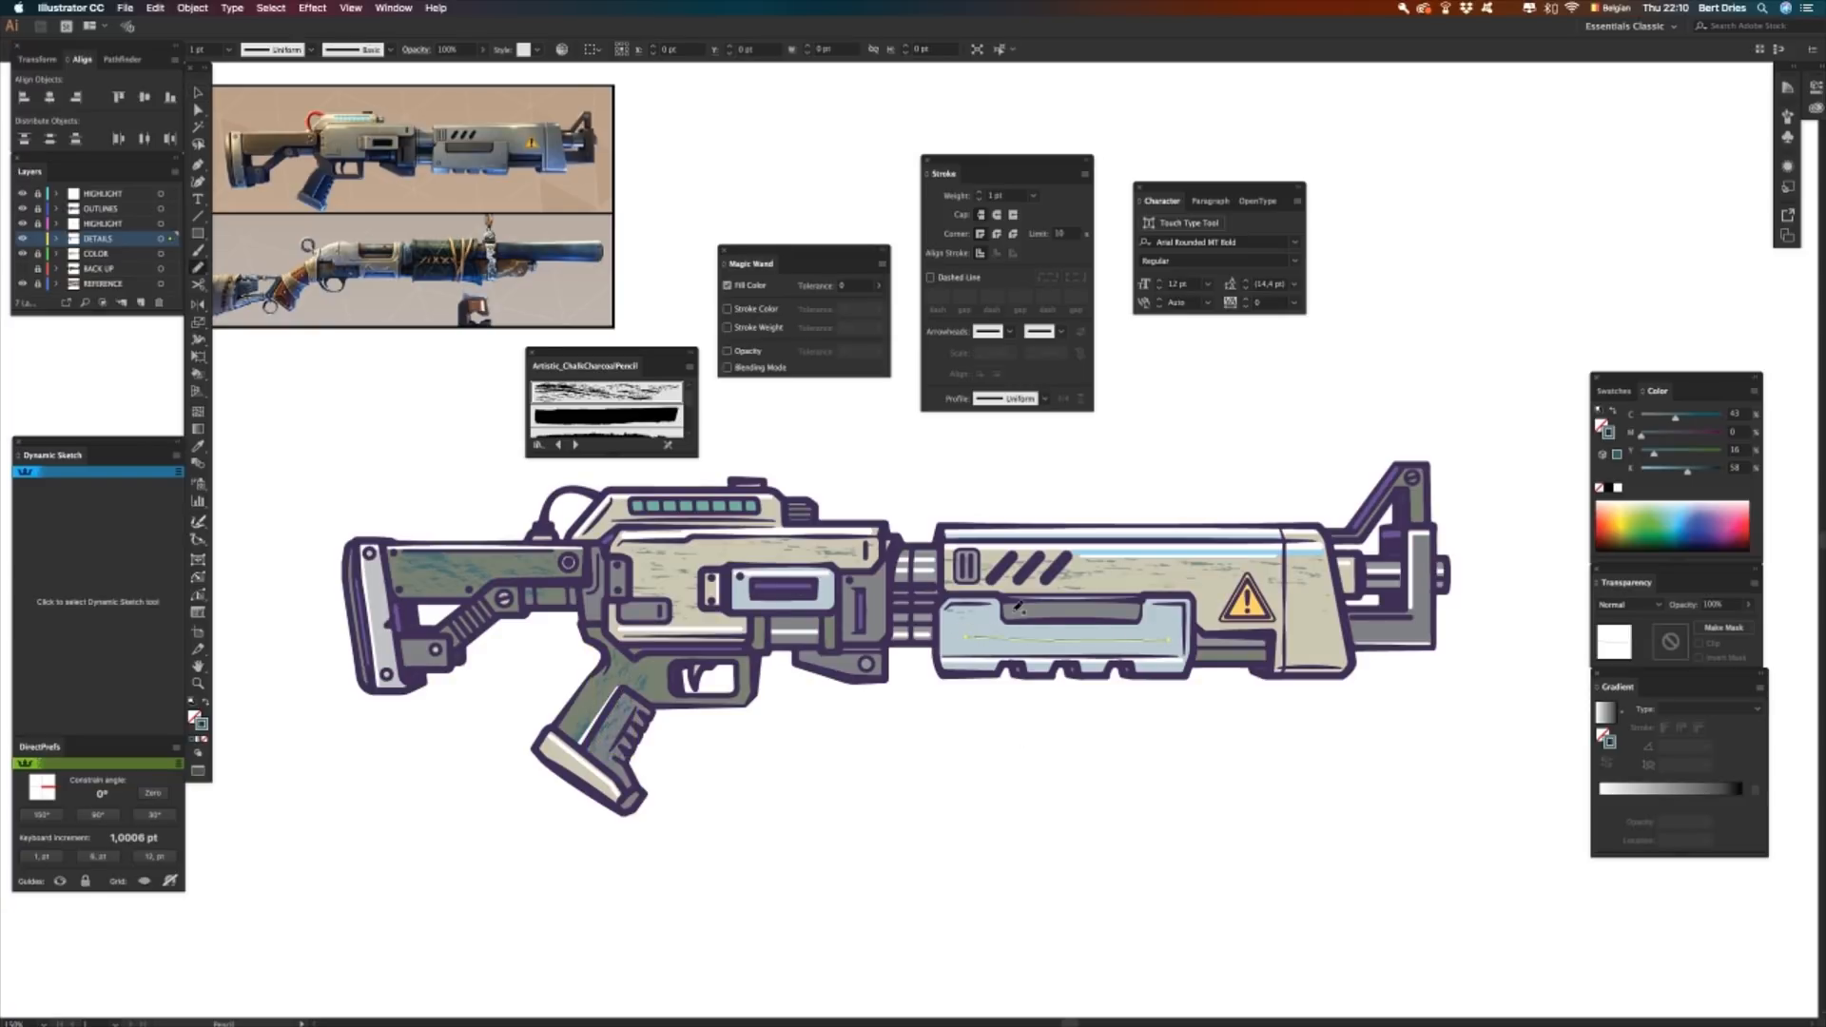
pyautogui.click(644, 406)
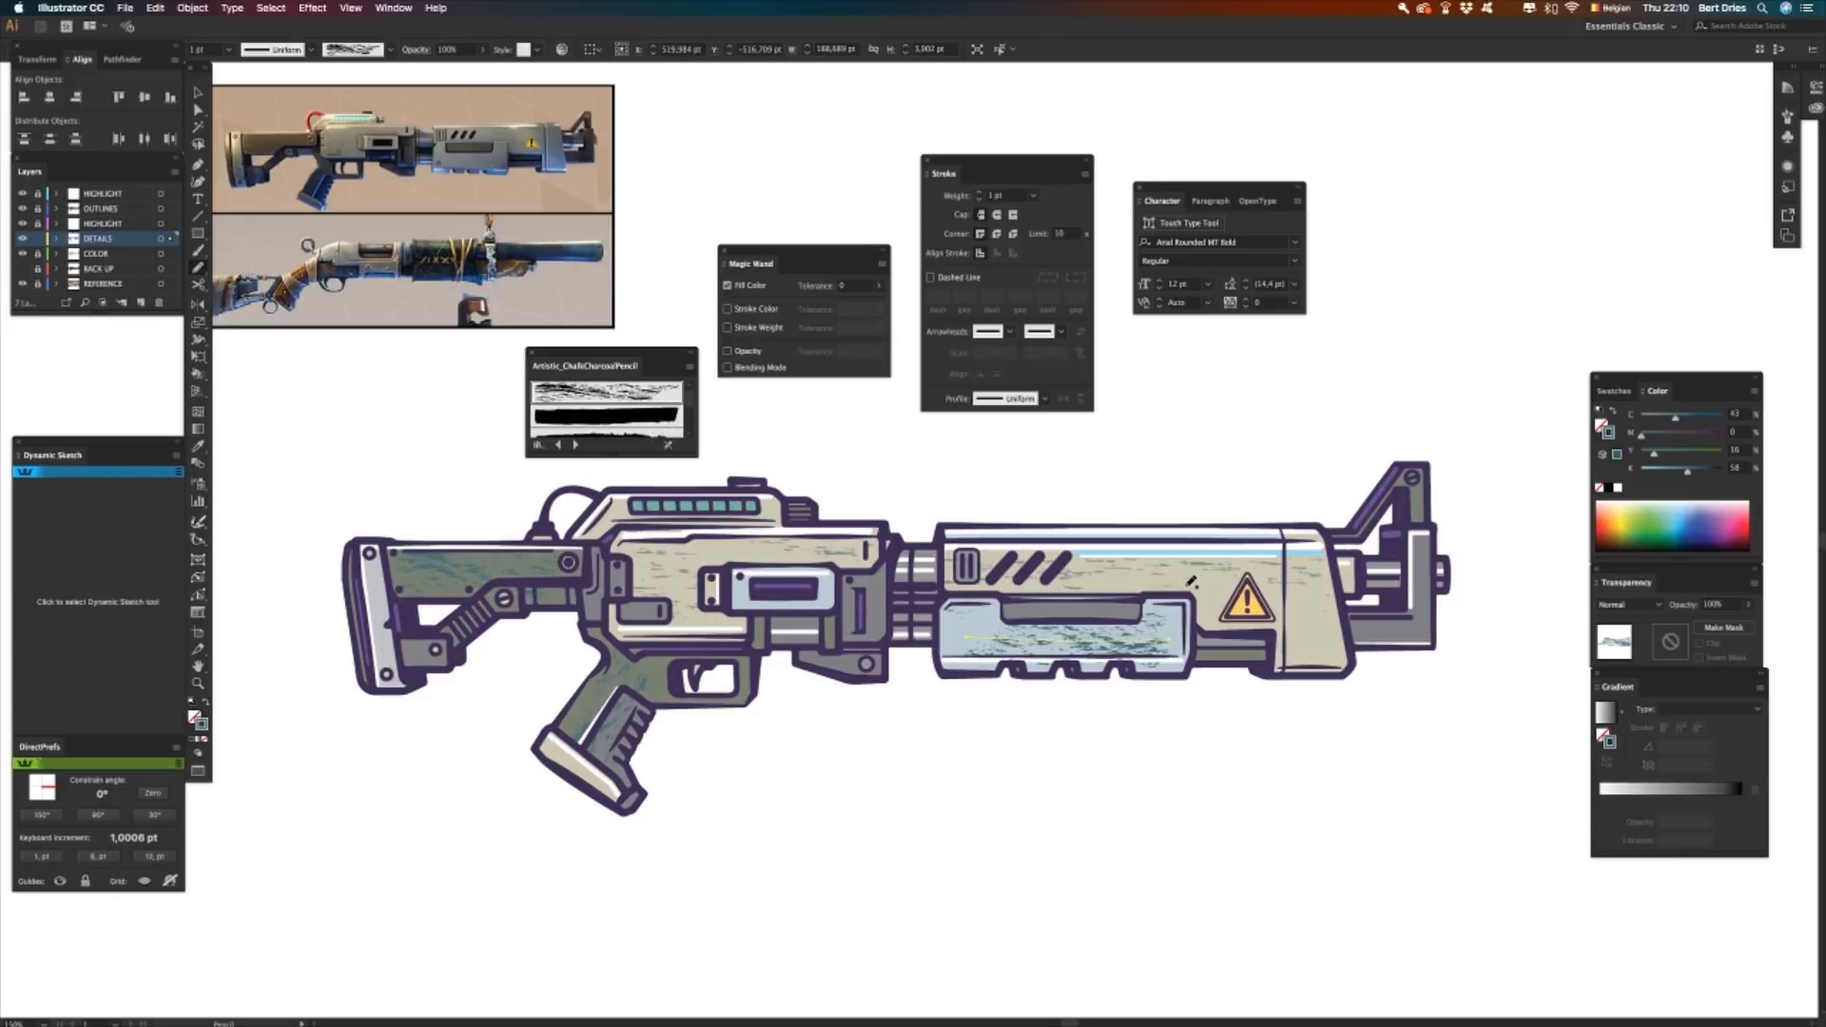
# - Recolour the handguard panel's scratches with the panel's sampled blue, shifted to C 40, M 0, Y 0, K 33
pyautogui.press('b')
pyautogui.click(1172, 622)
pyautogui.hotkey('shift', 'x')
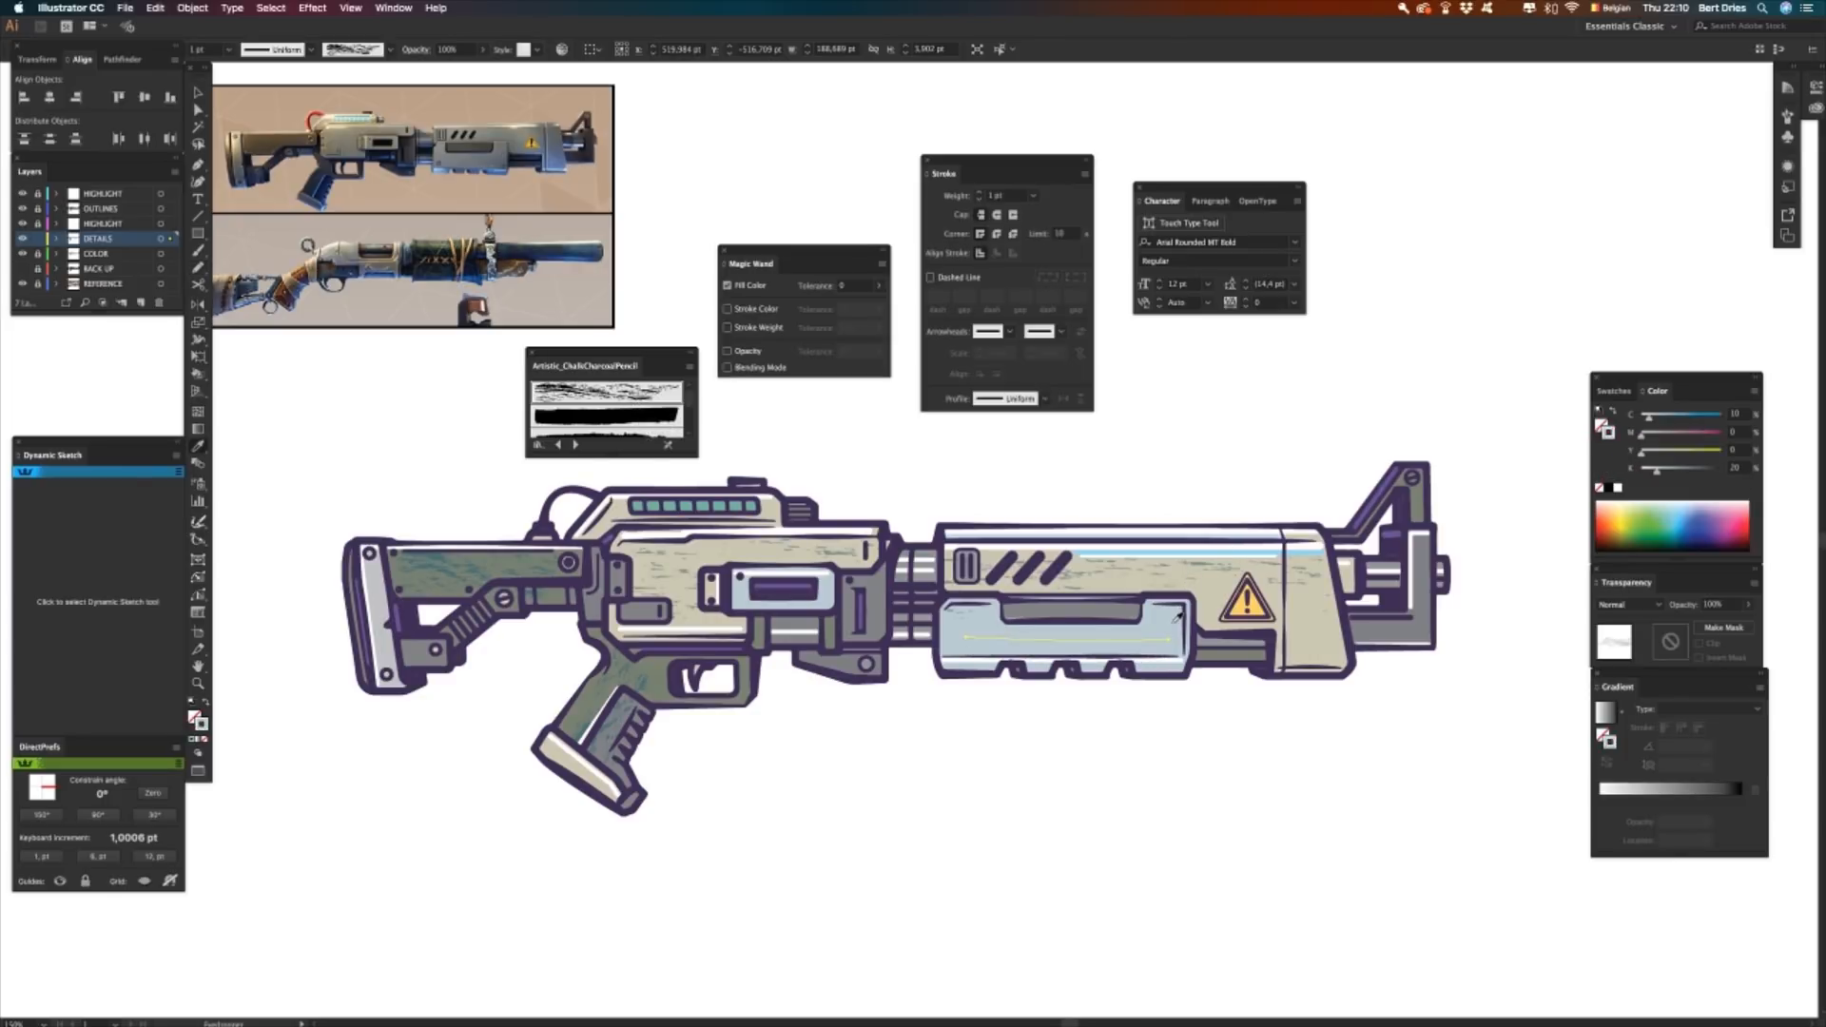
pyautogui.click(1672, 416)
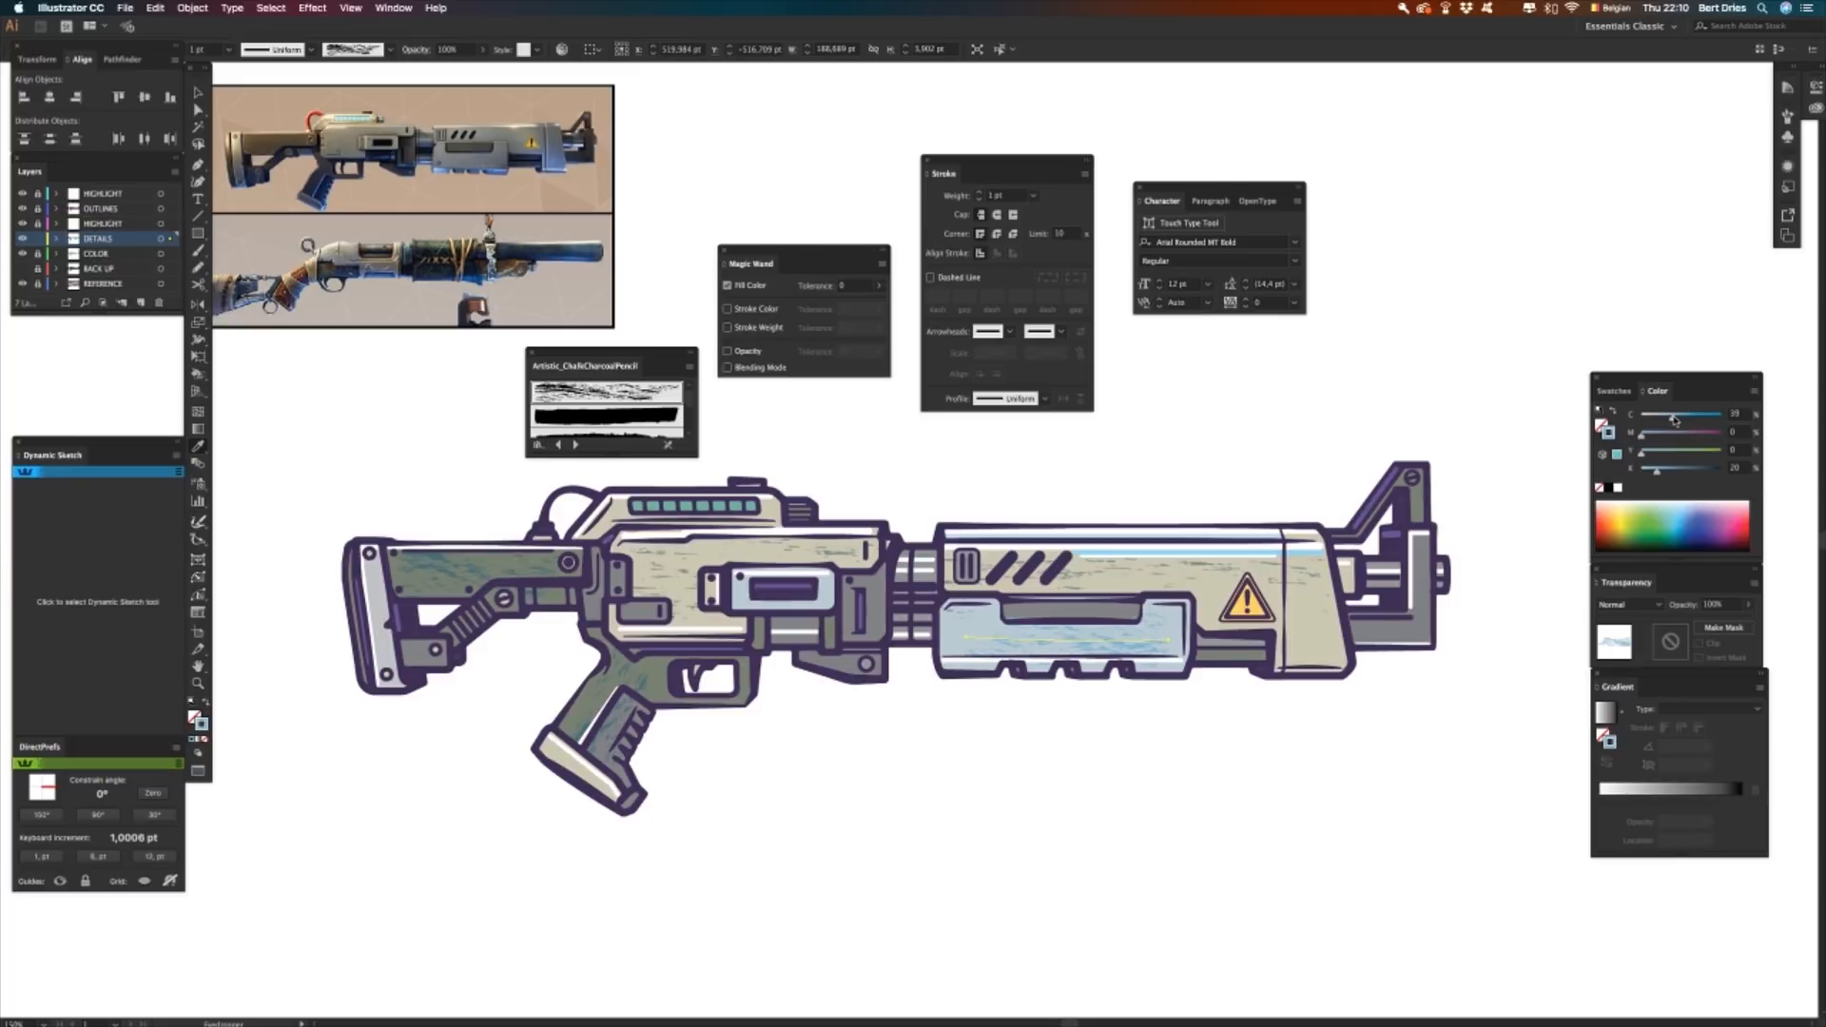
pyautogui.moveTo(1660, 469); pyautogui.dragTo(1670, 472)
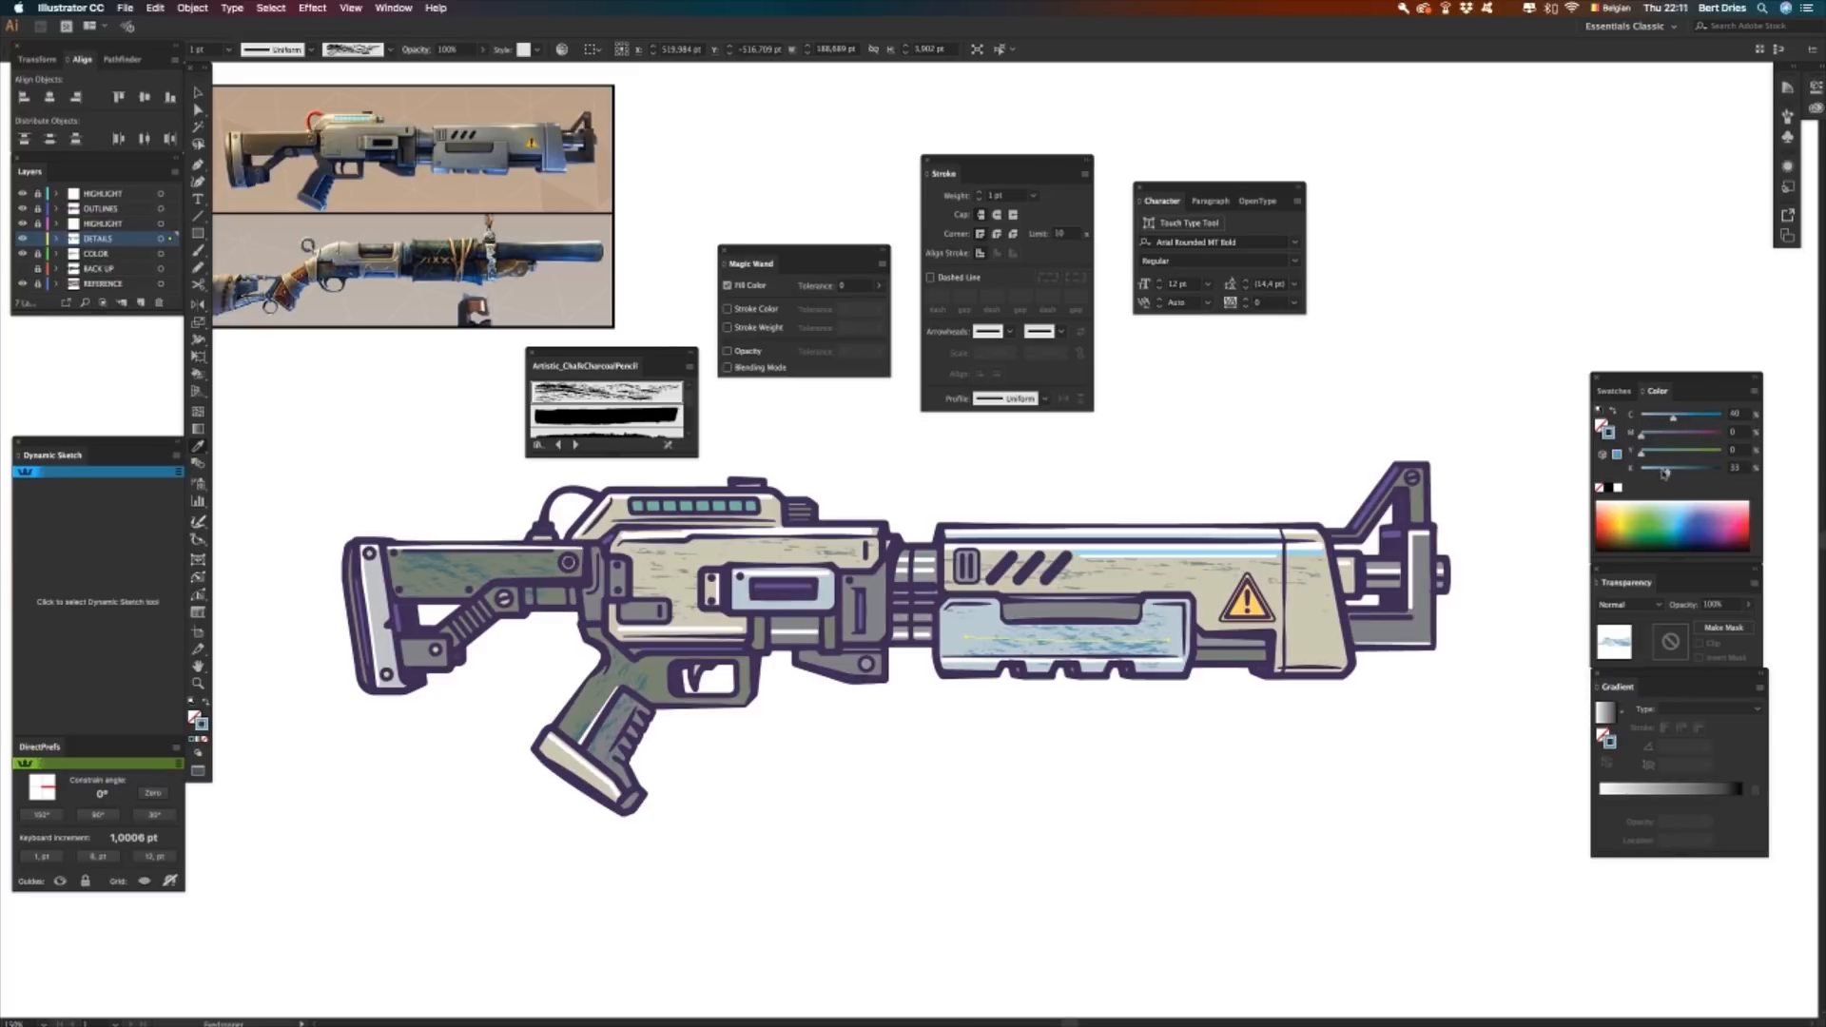
# - Extend the panel's scratch path by shifting its front anchor point towards the muzzle, and deselect it
pyautogui.press('a')
pyautogui.click(969, 643)
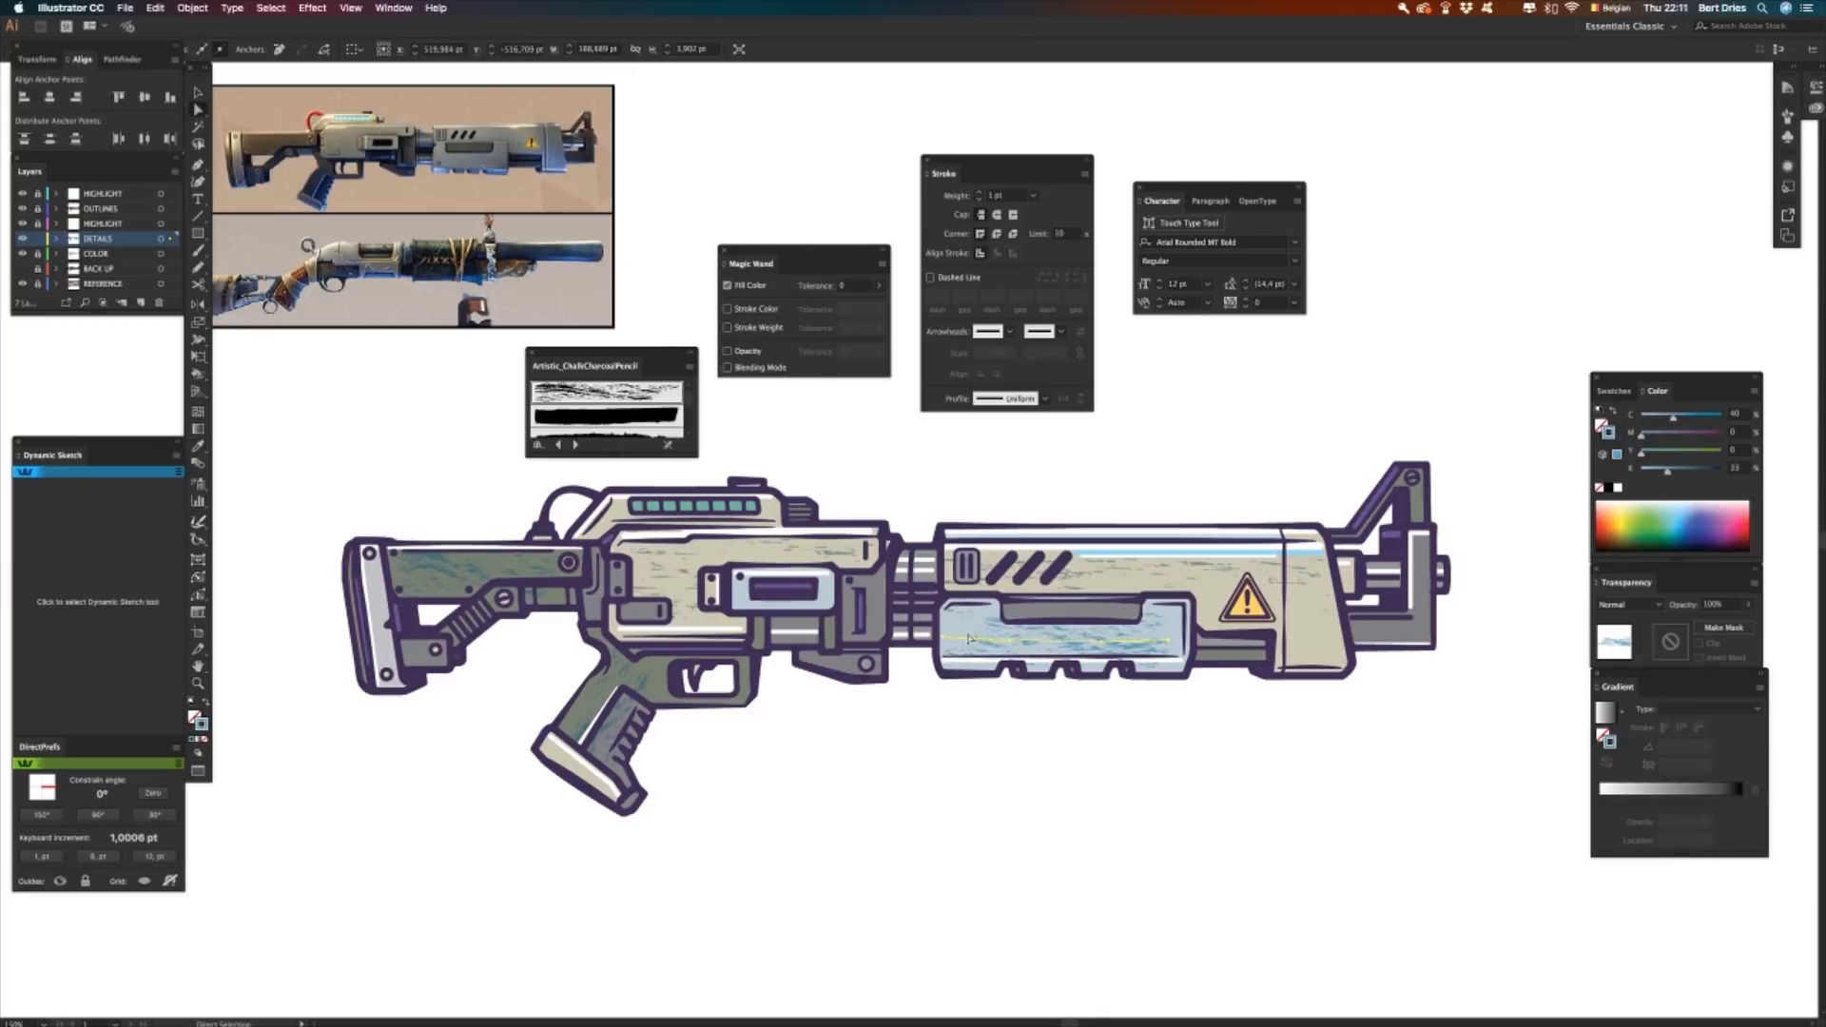
pyautogui.moveTo(1172, 644)
pyautogui.mouseDown()
pyautogui.moveTo(1223, 643)
pyautogui.moveTo(1194, 632)
pyautogui.mouseUp()
pyautogui.click(1275, 723)
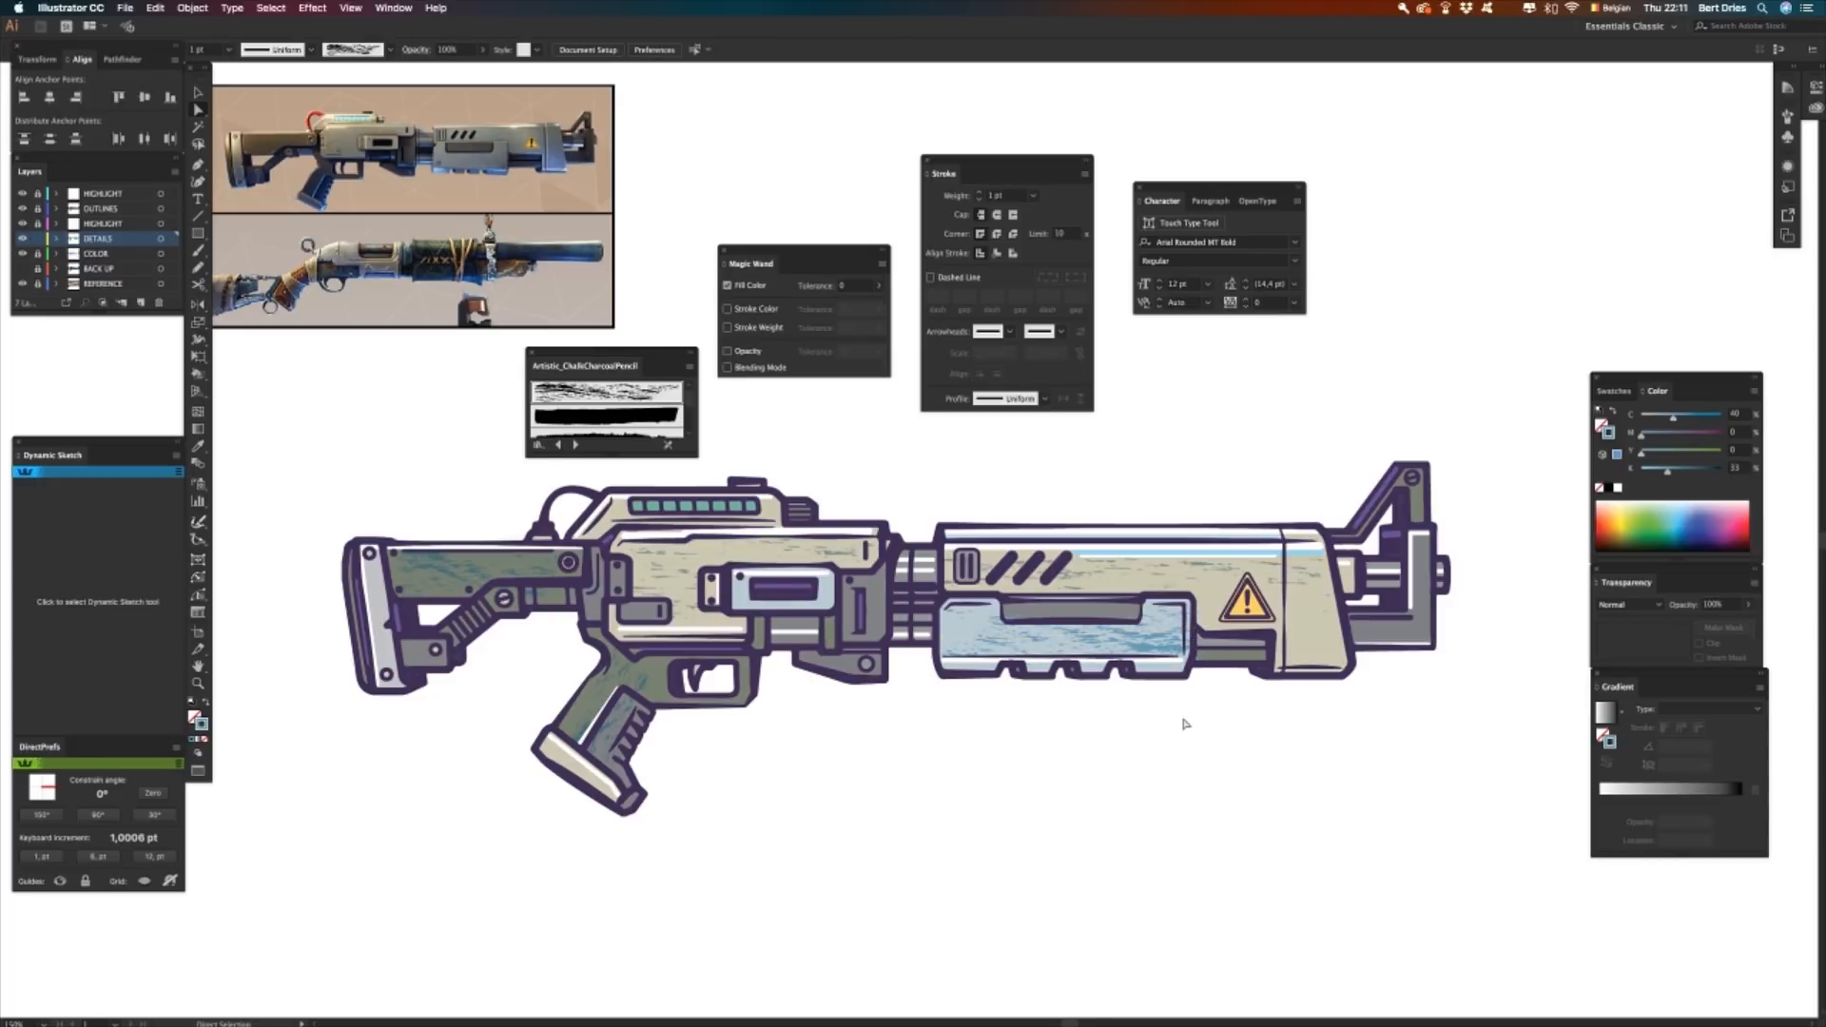
# - Draw a scratch-brush stroke on the lower bar of the muzzle bracket, 0.75 pt thick, and nudge it slightly upward
pyautogui.press('n')
pyautogui.moveTo(1417, 629); pyautogui.dragTo(1339, 636)
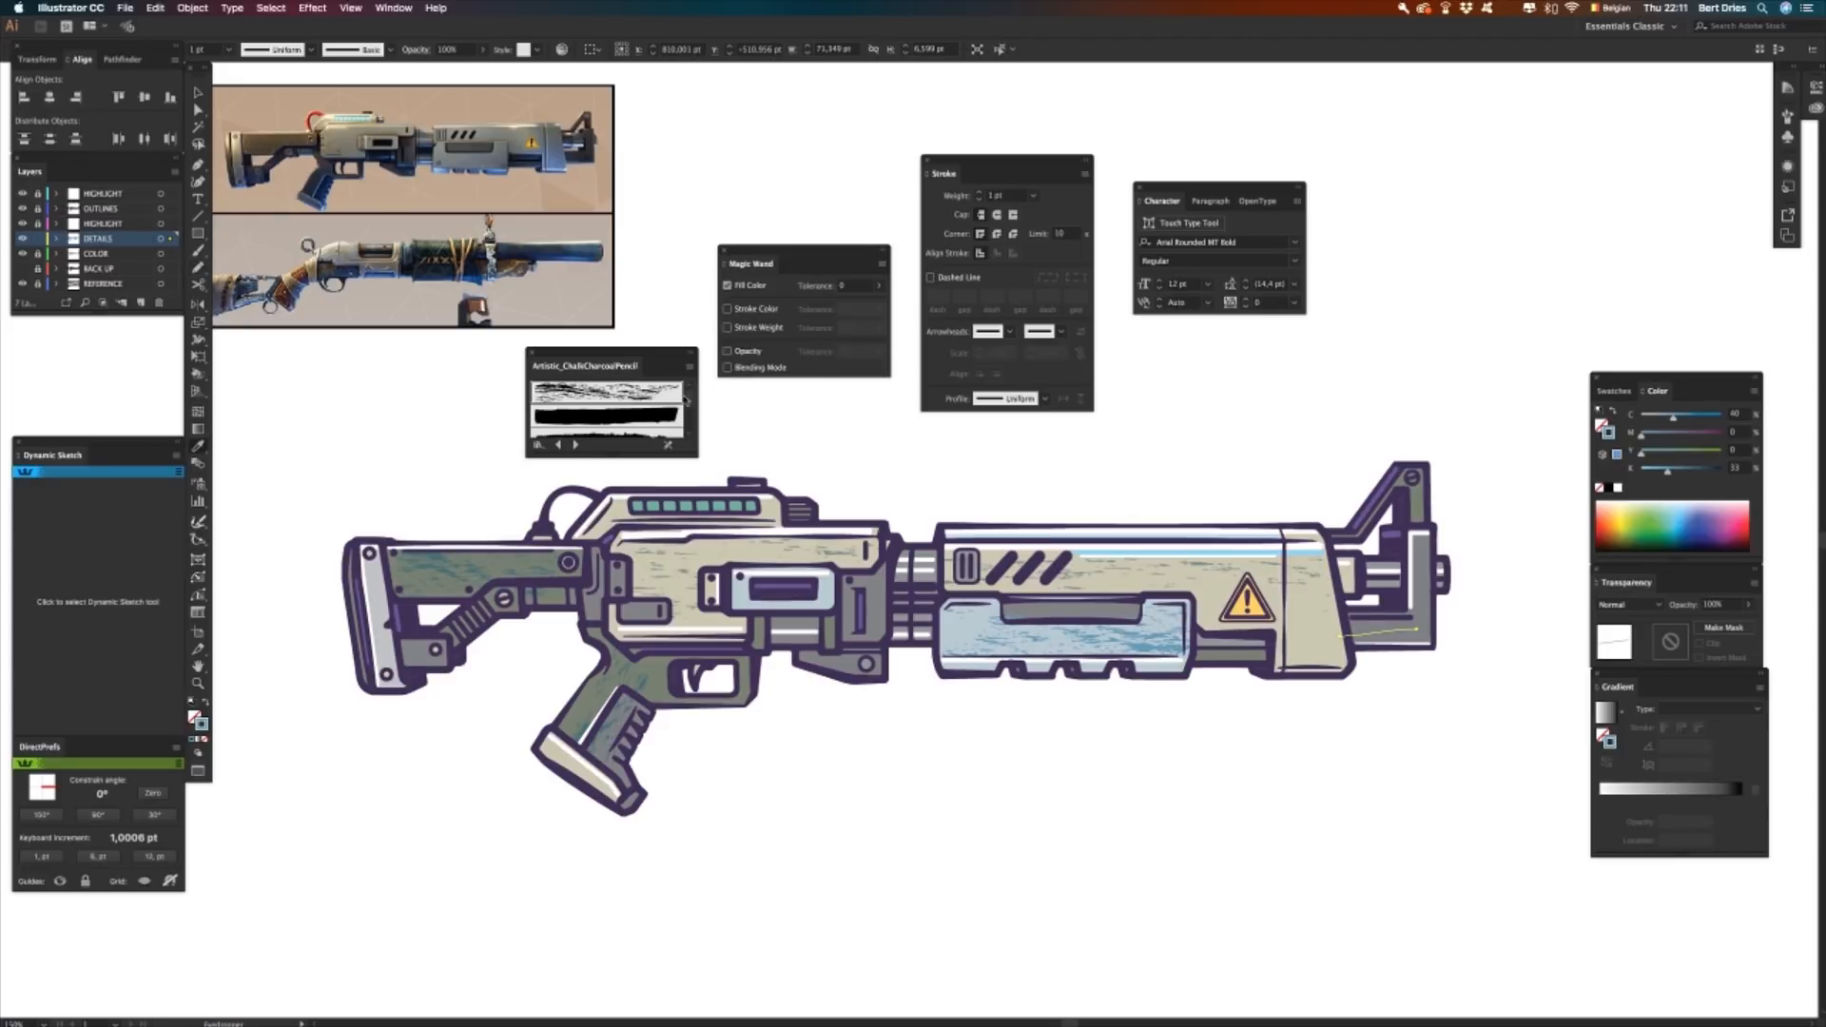
pyautogui.click(653, 394)
pyautogui.click(229, 49)
pyautogui.click(240, 96)
pyautogui.press('Up')
pyautogui.press('Up')
# - Recolour the muzzle bracket's scratches to C 61, M 23, Y 0, K 53 and deselect them
pyautogui.moveTo(1676, 419); pyautogui.dragTo(1683, 472)
pyautogui.click(1660, 439)
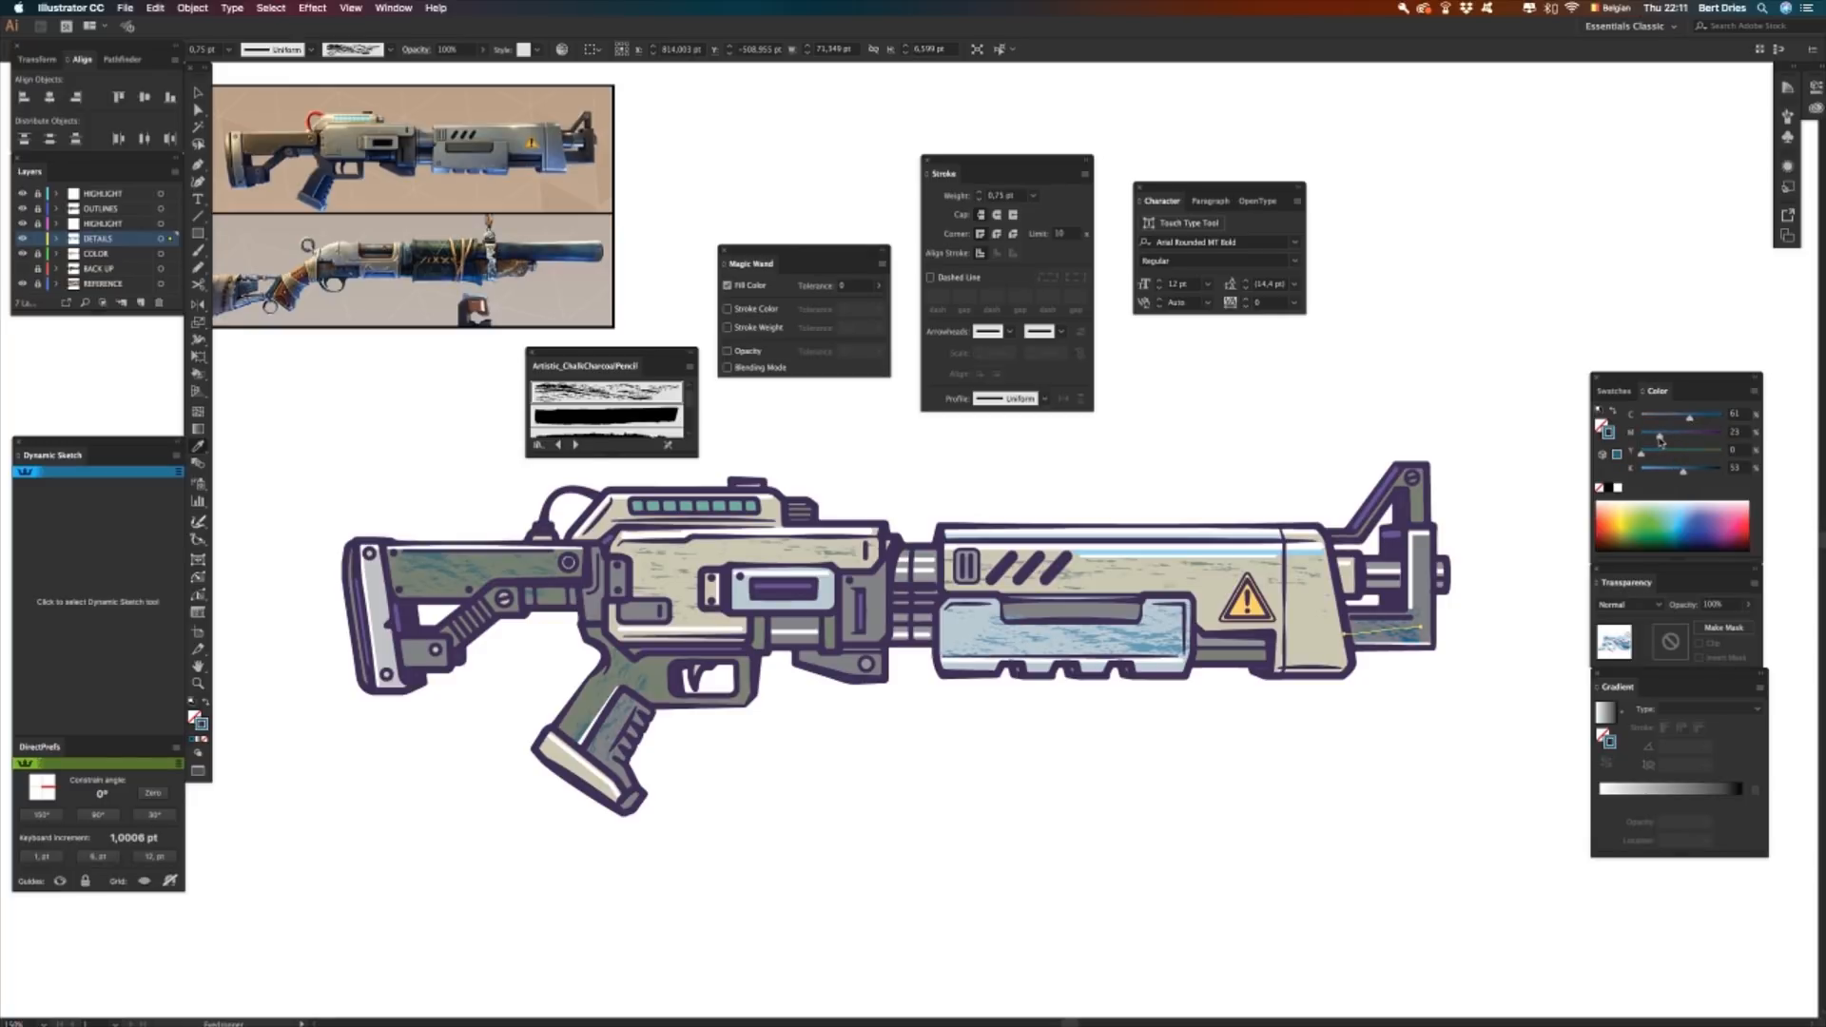
pyautogui.click(1284, 823)
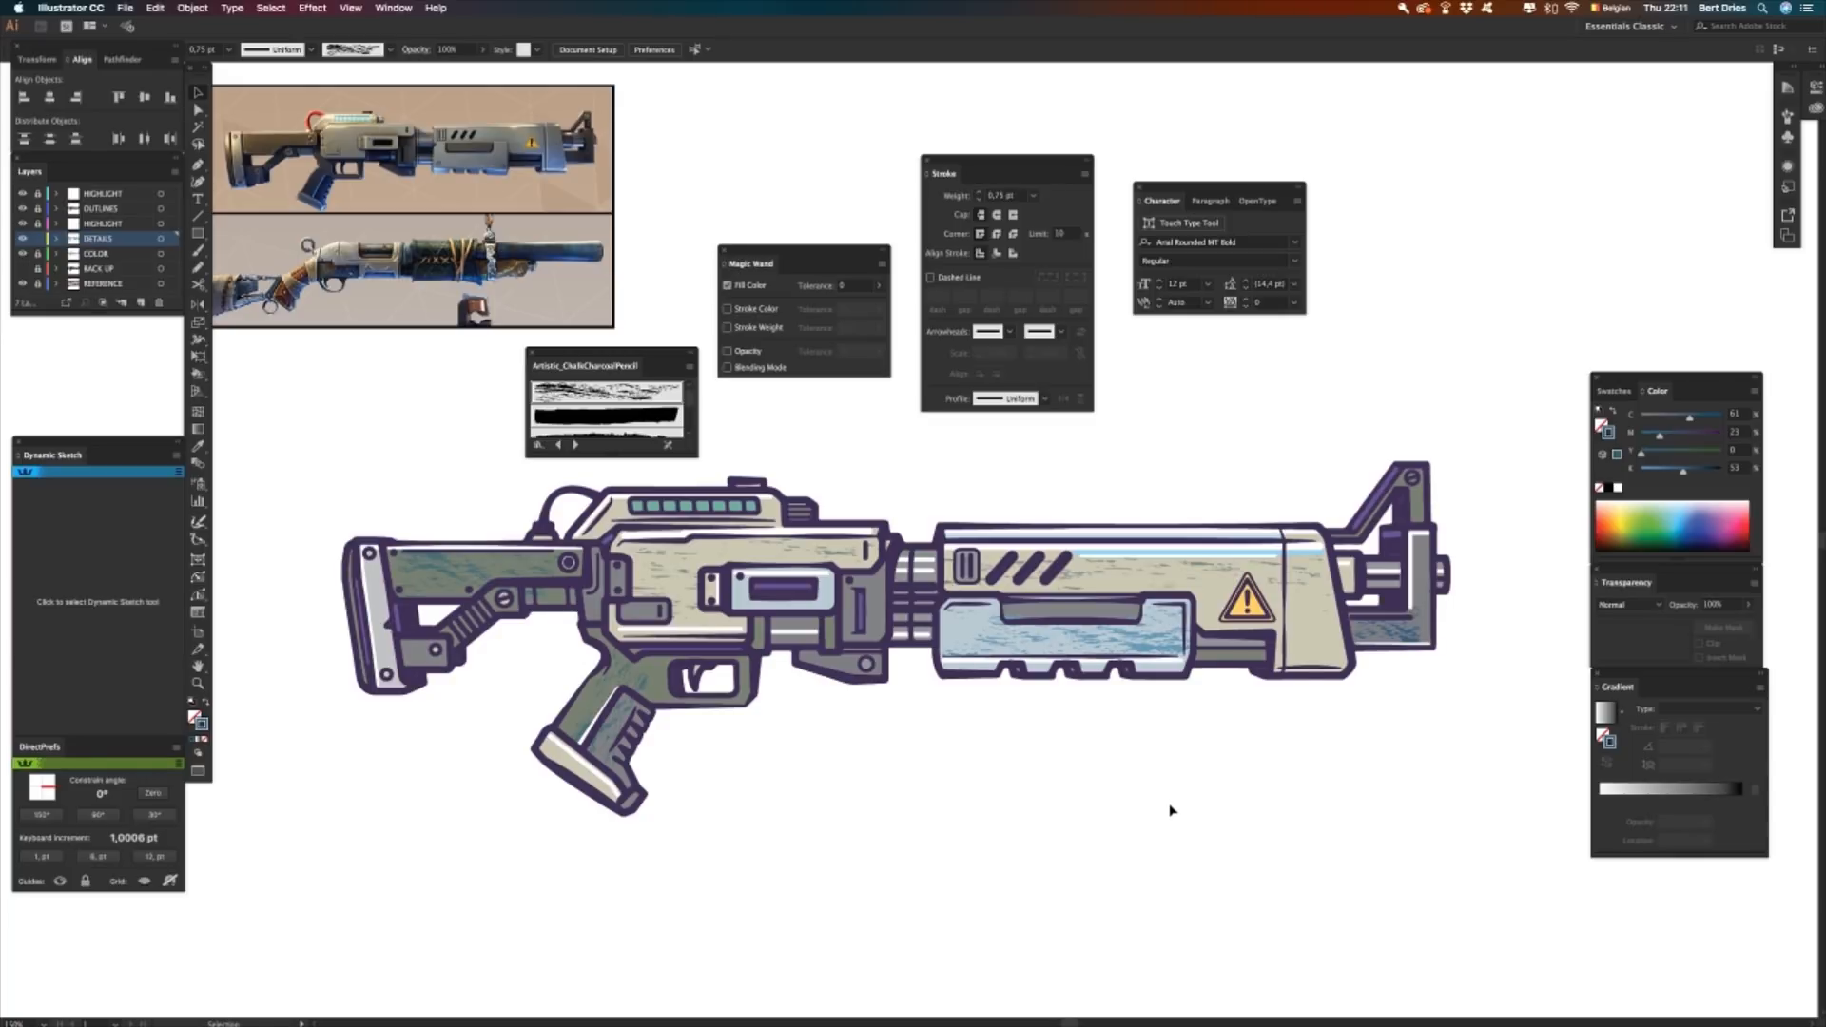
# - Delete the reference picture of the two shotguns from the canvas, viewing the artwork without panels
pyautogui.press('Tab')
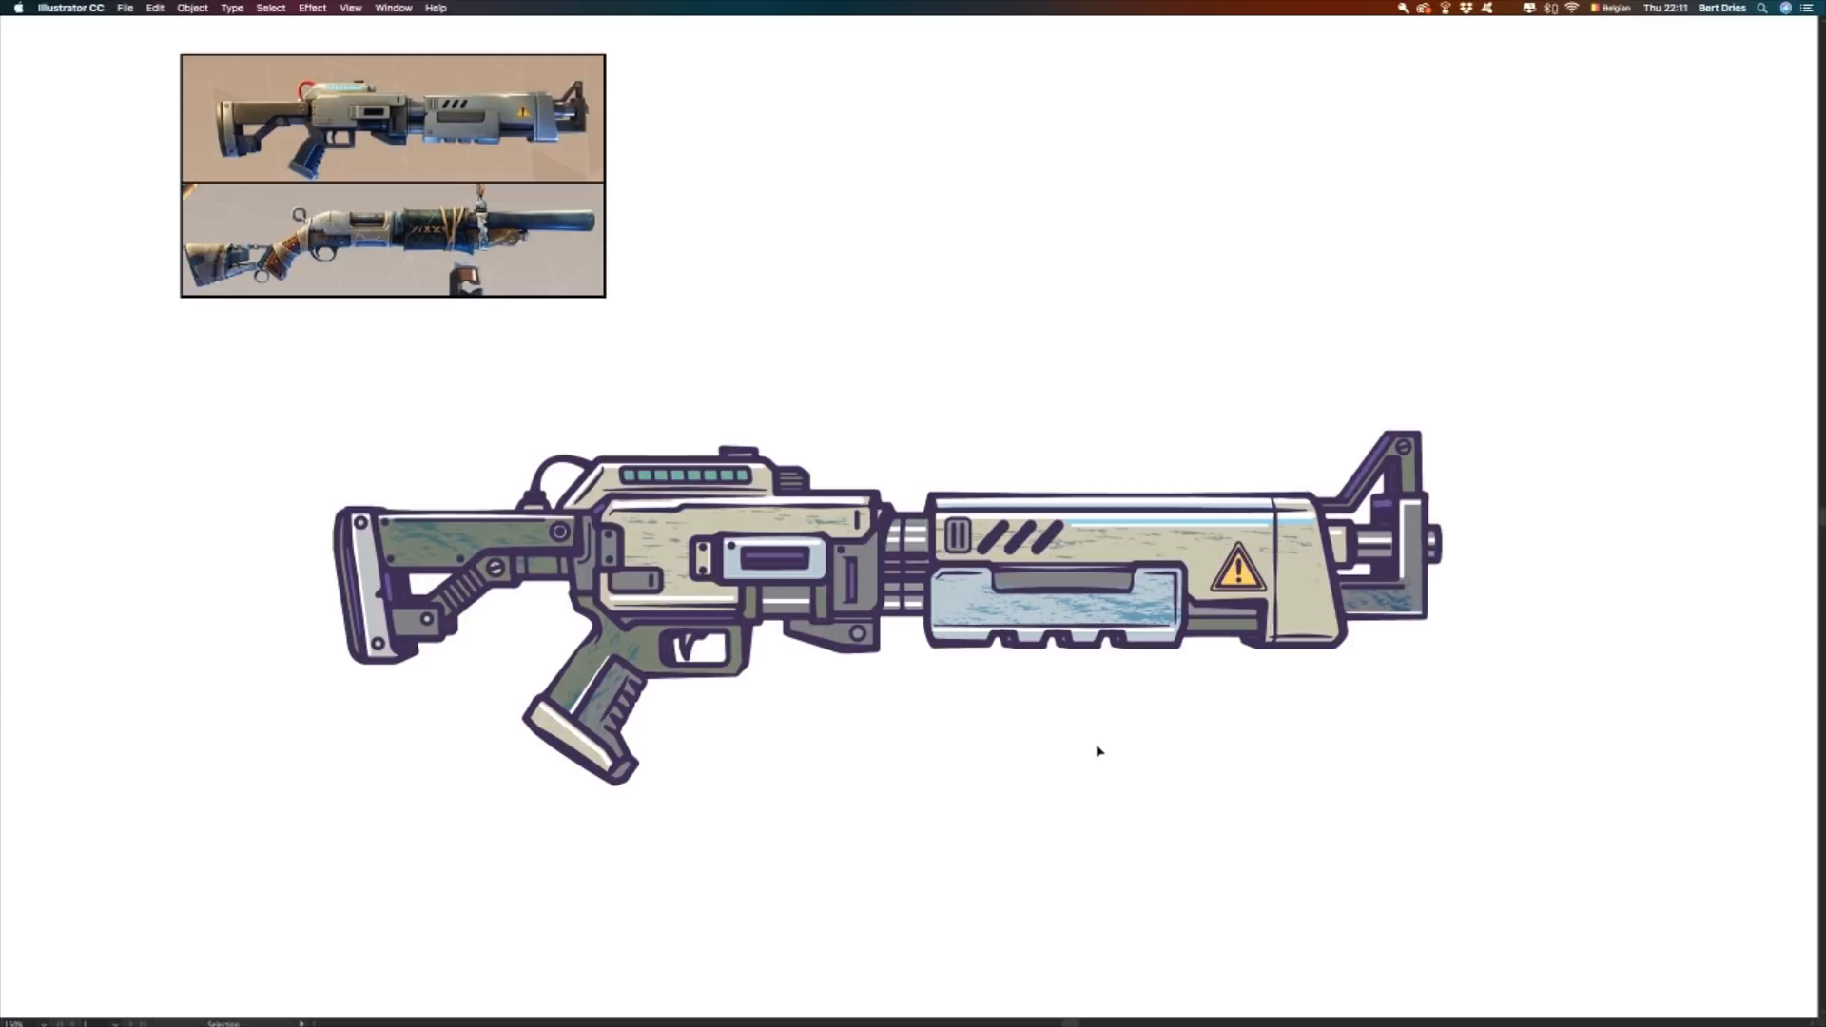
pyautogui.press('Tab')
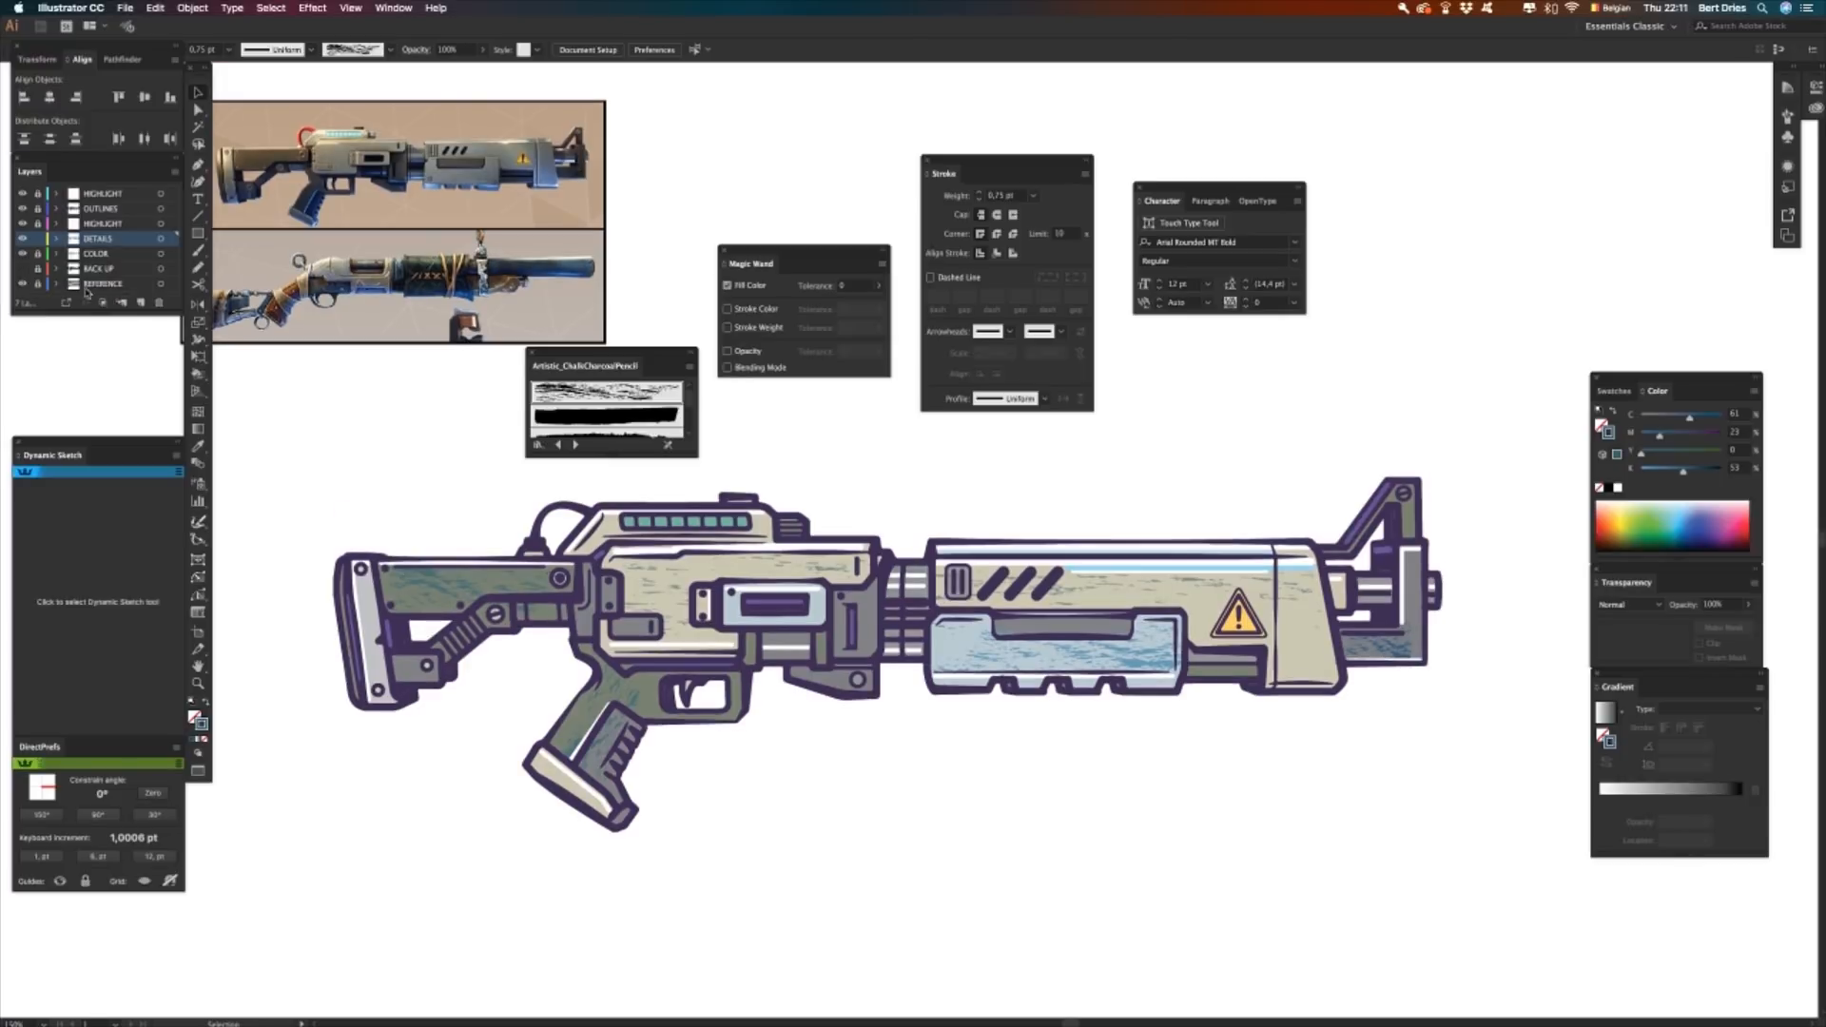
pyautogui.press('Tab')
pyautogui.moveTo(361, 241); pyautogui.dragTo(880, 324)
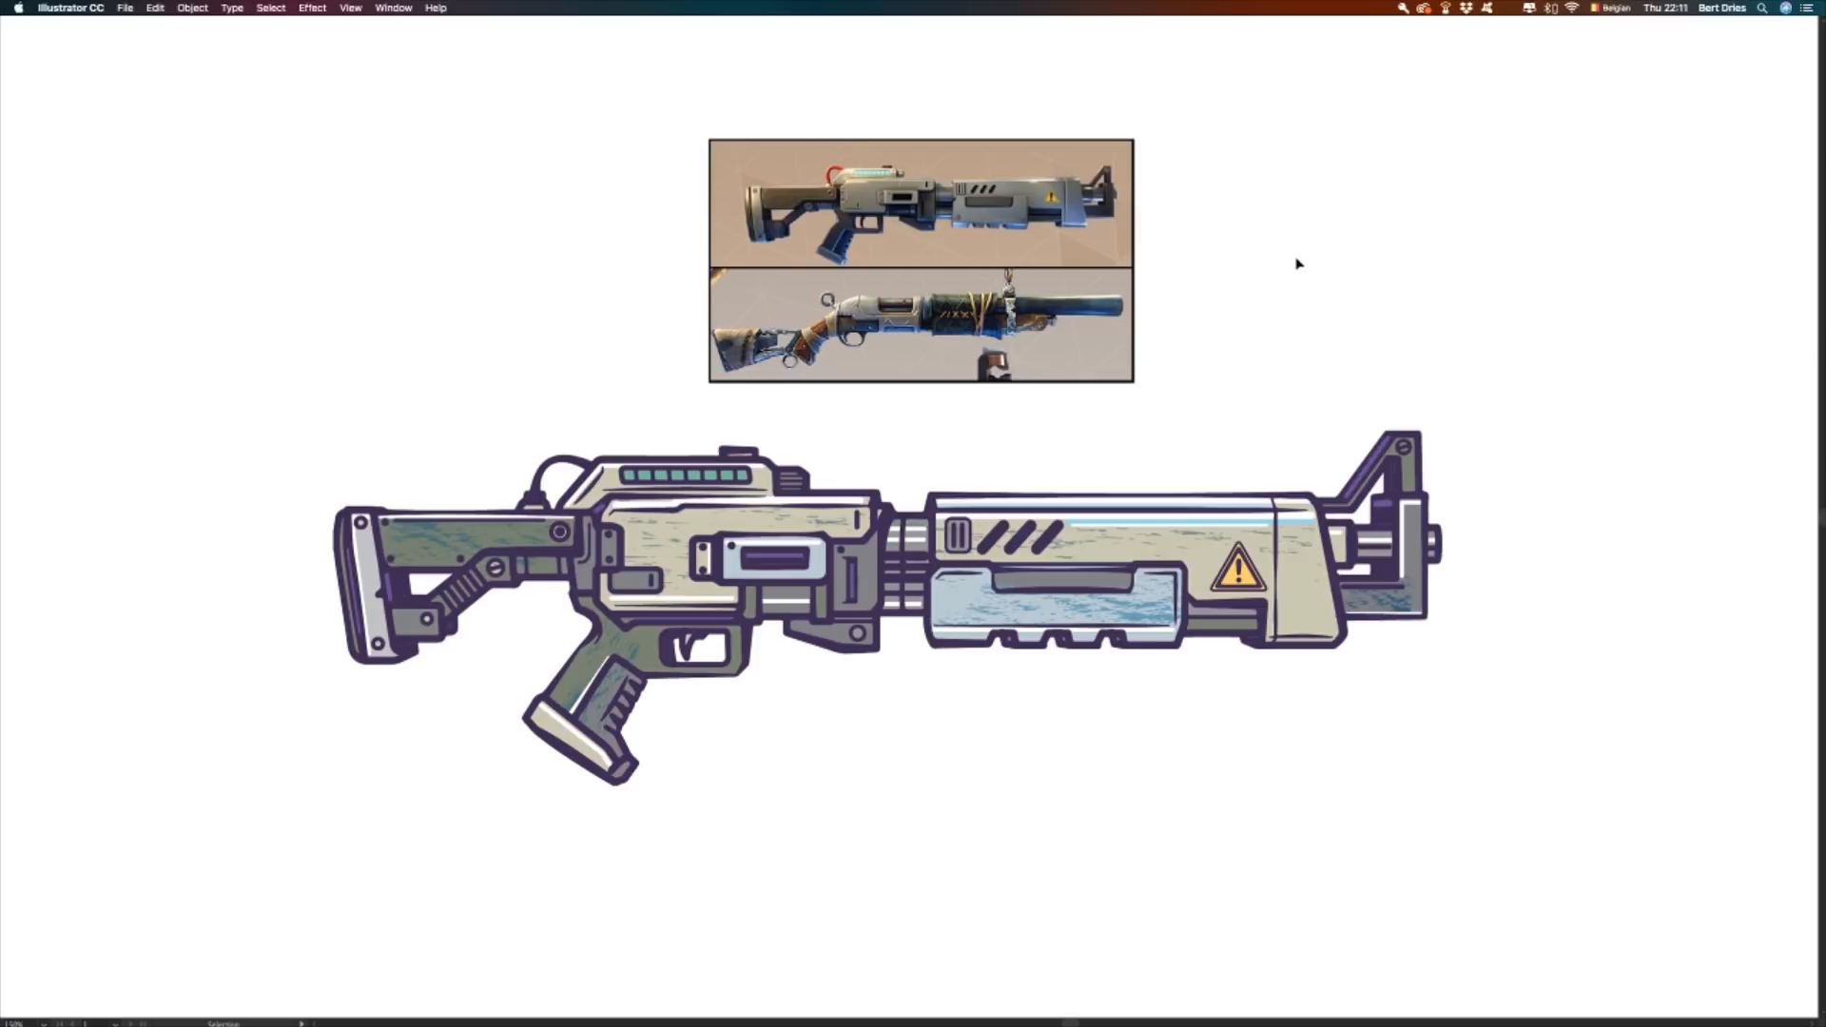
pyautogui.moveTo(1022, 269); pyautogui.dragTo(998, 278)
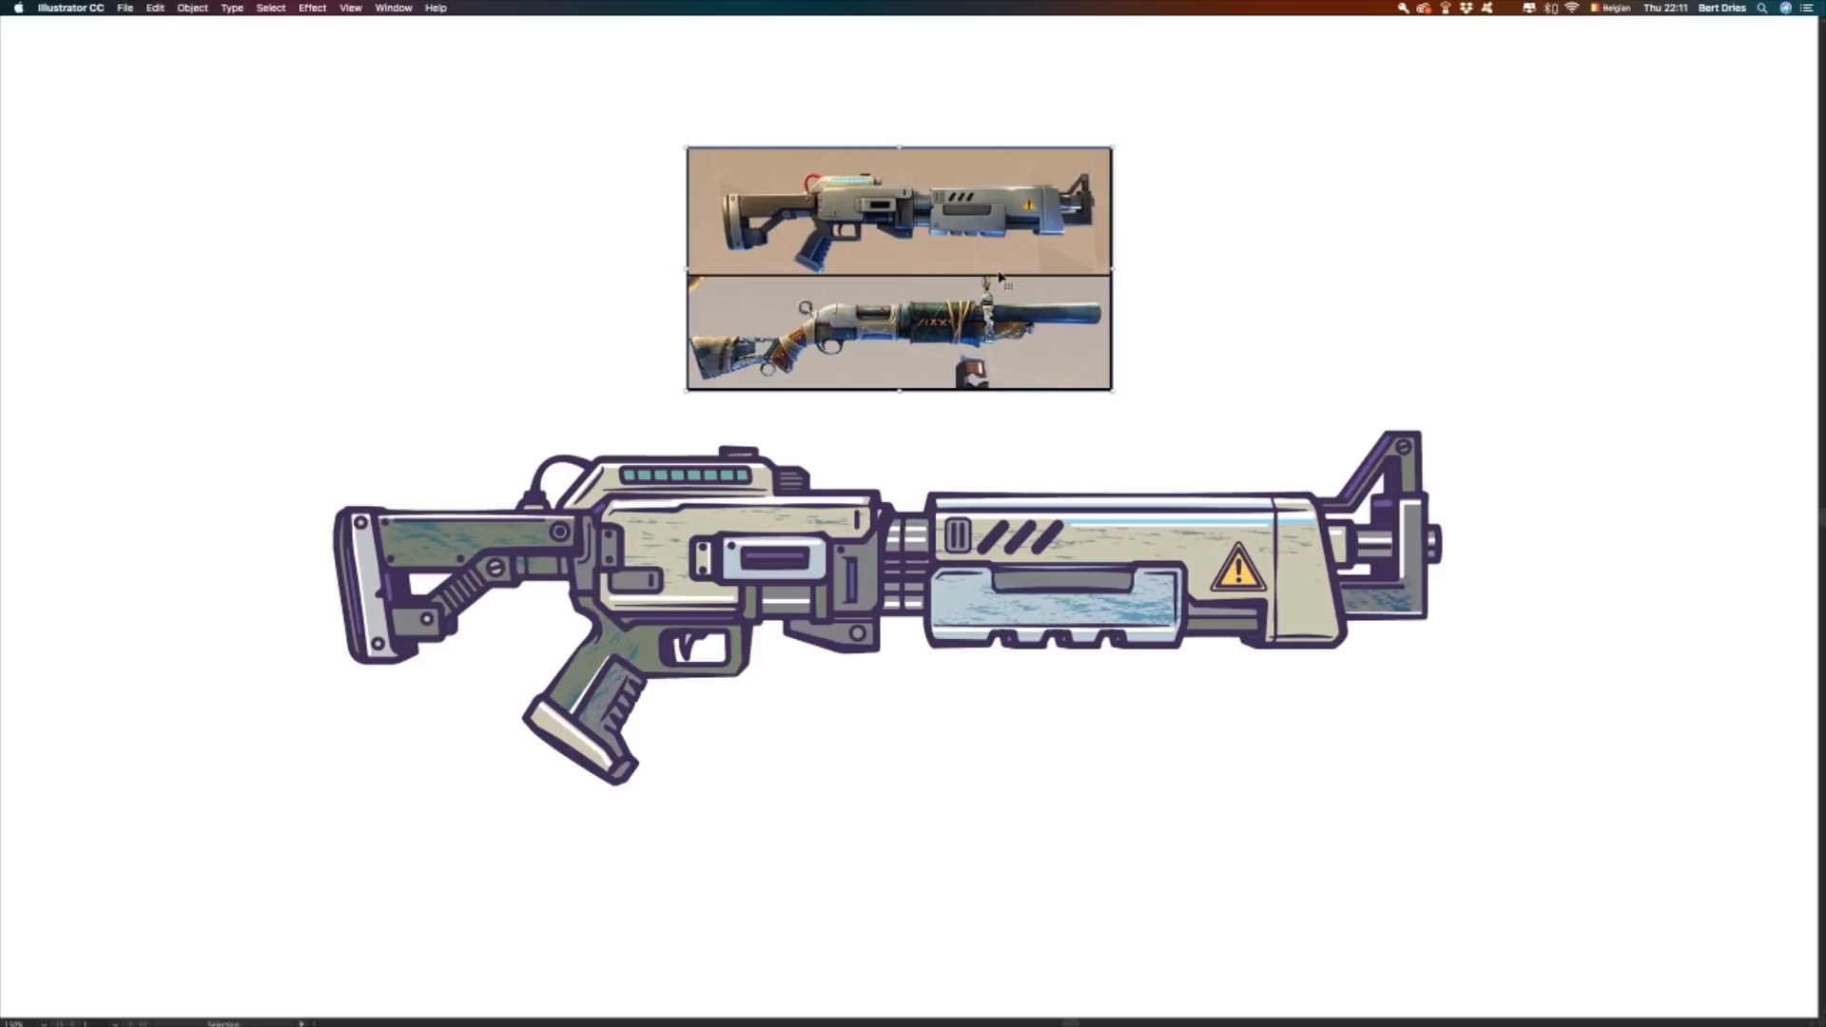
pyautogui.press('Delete')
pyautogui.scroll(-2, 1006, 363)
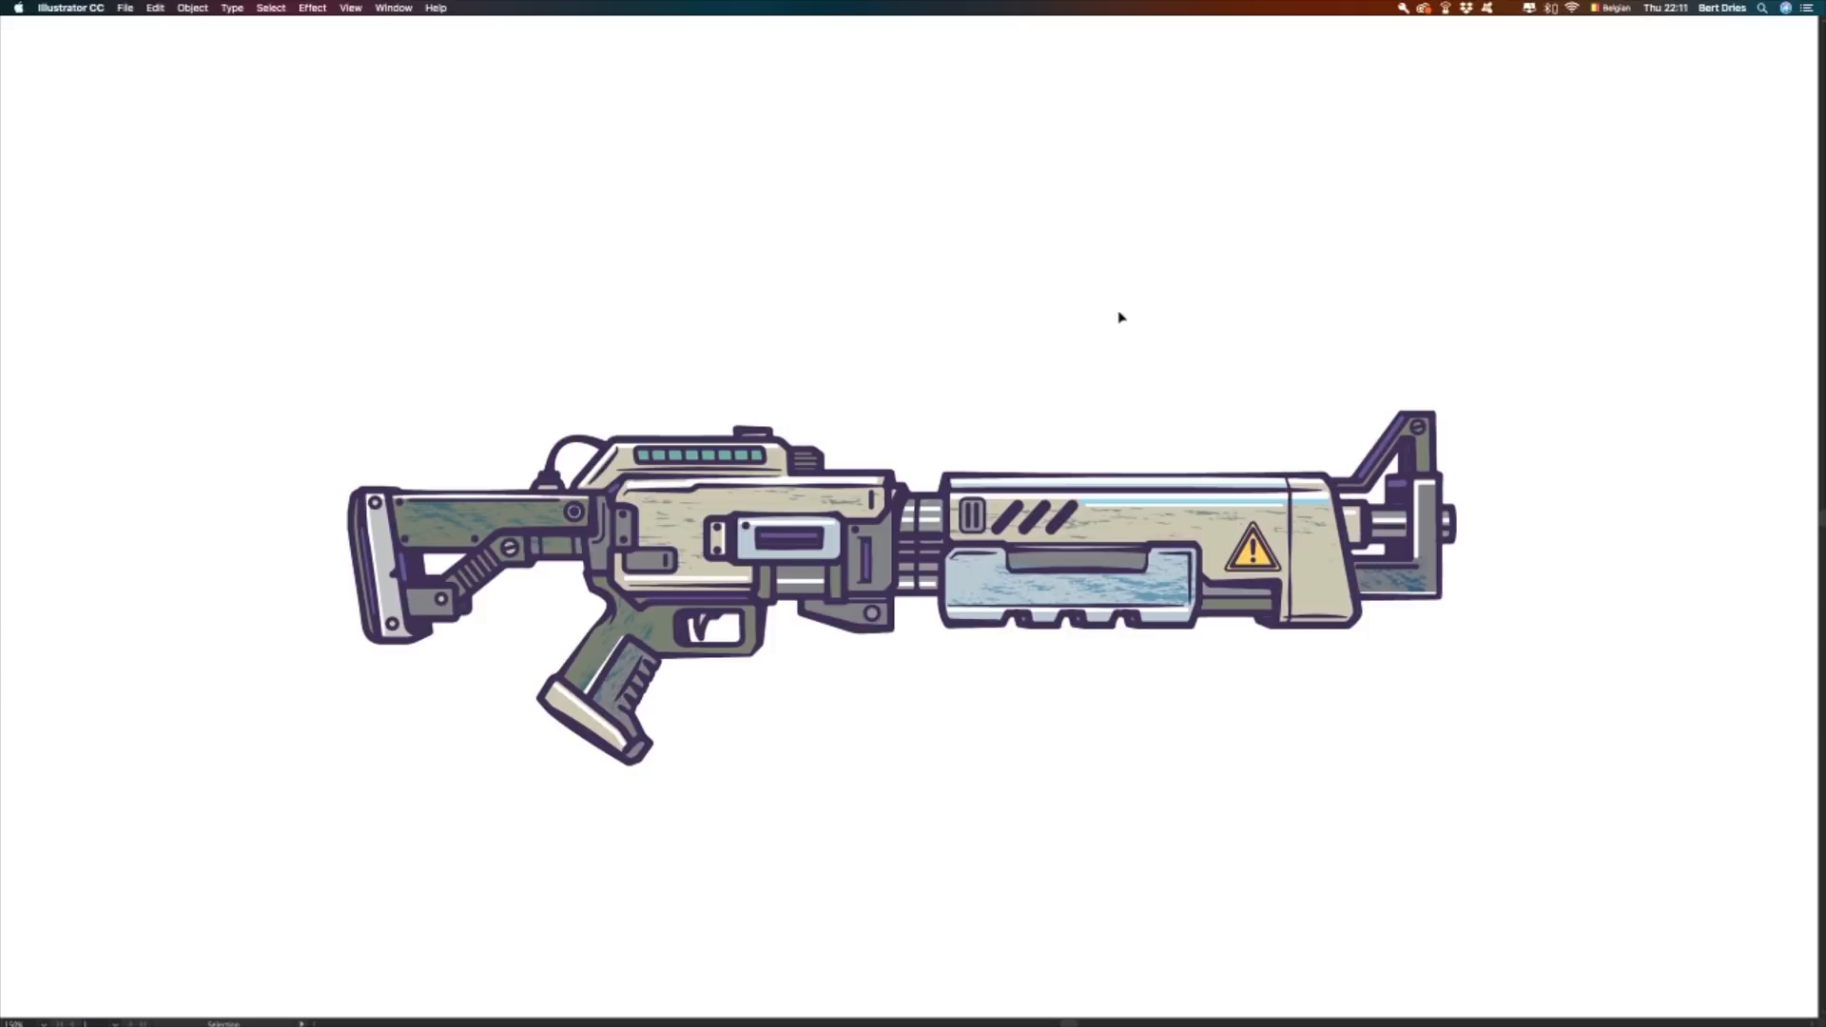
# - Unlock all the locked layers of the illustration and hide the panels again
pyautogui.moveTo(1524, 274); pyautogui.dragTo(219, 799)
pyautogui.click(385, 790)
pyautogui.press('Tab')
pyautogui.moveTo(38, 195); pyautogui.dragTo(38, 278)
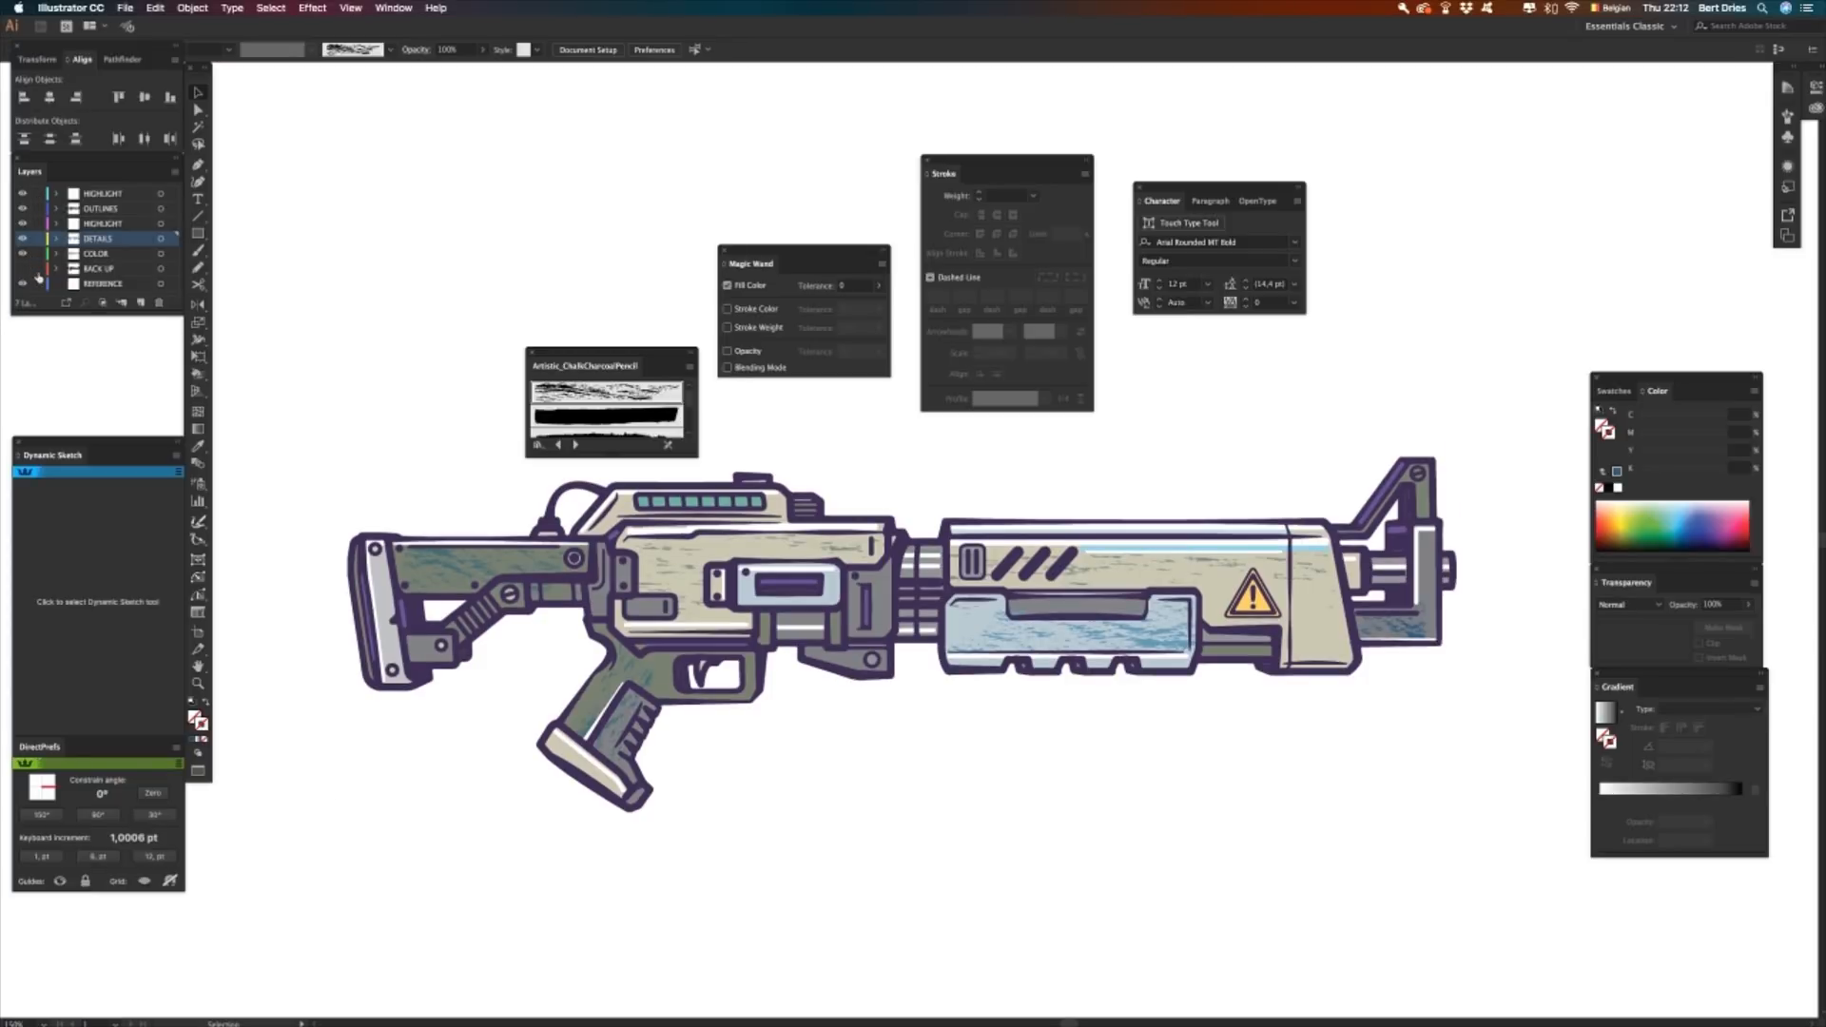
pyautogui.press('Tab')
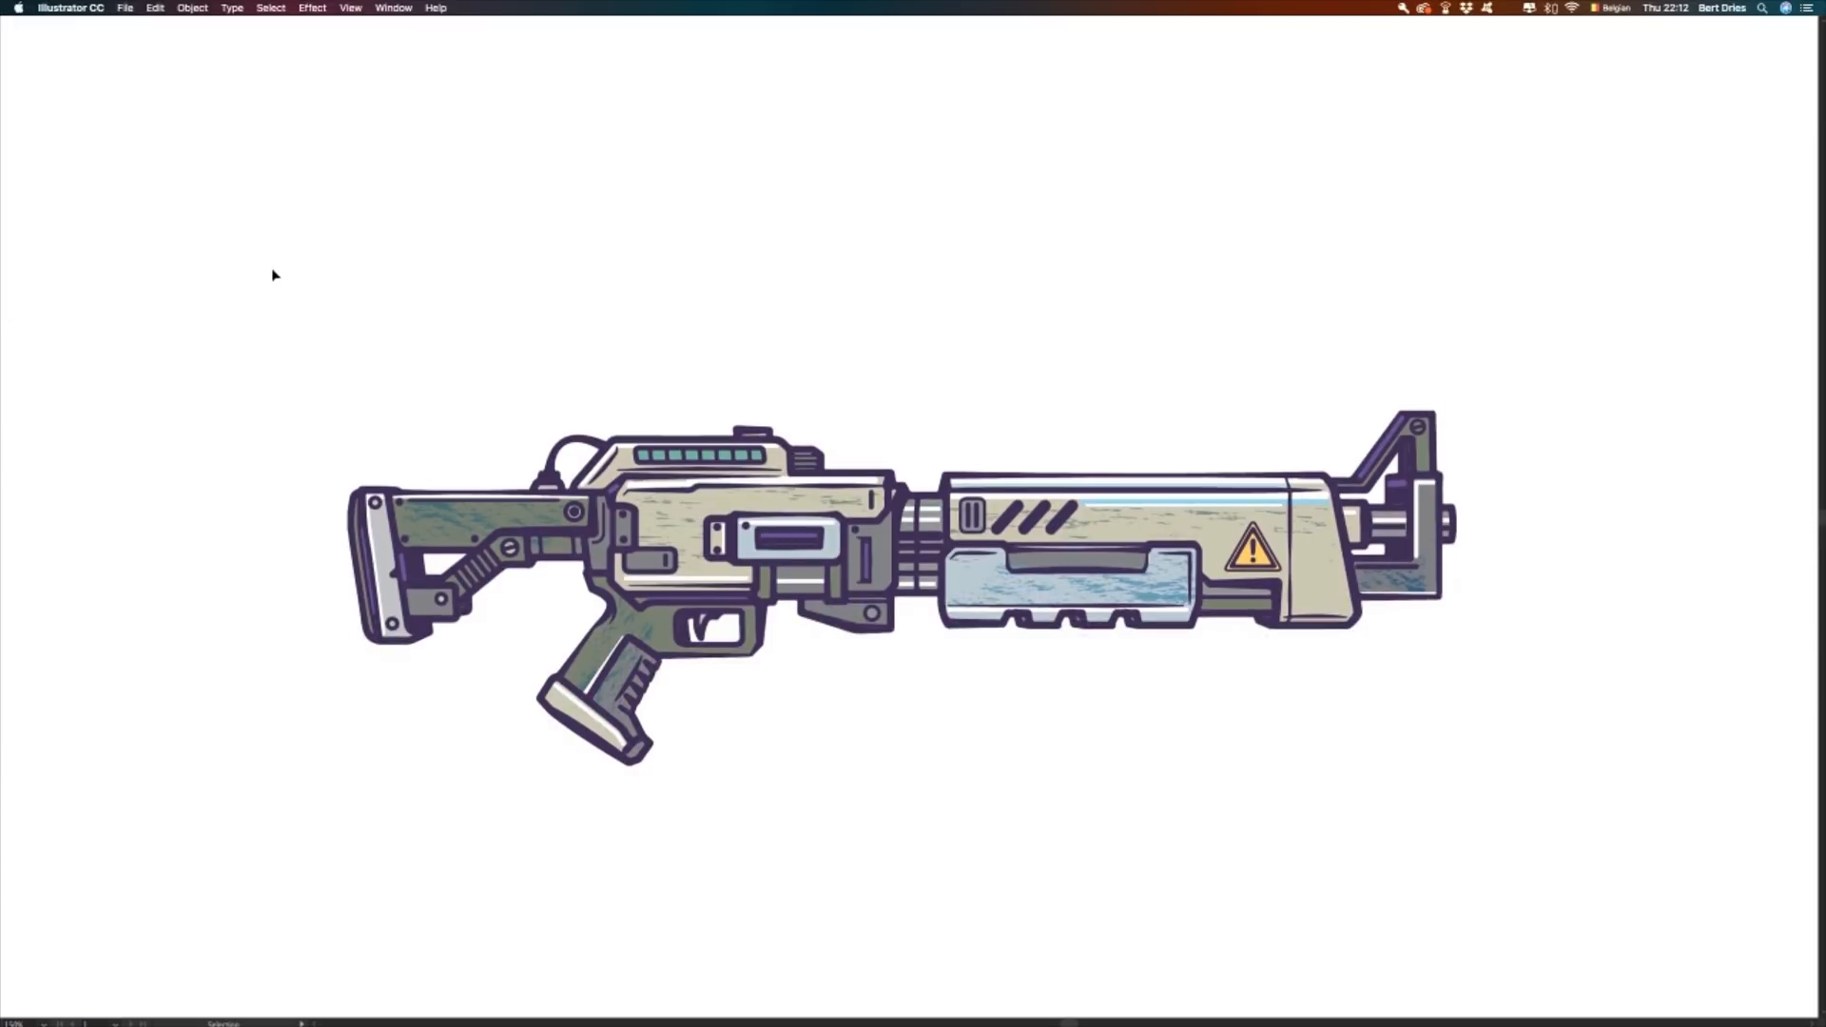